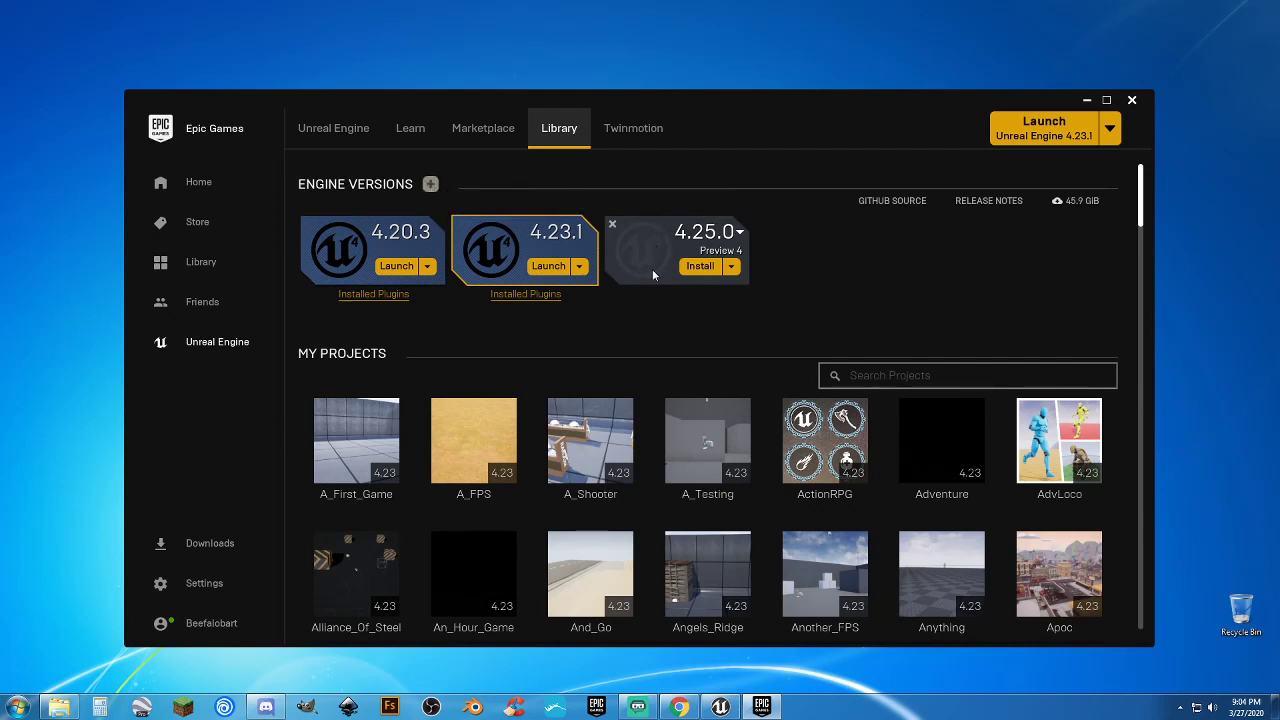
Launch Unreal Engine 4.23.1 and begin setting up a new project
left_click(740, 236)
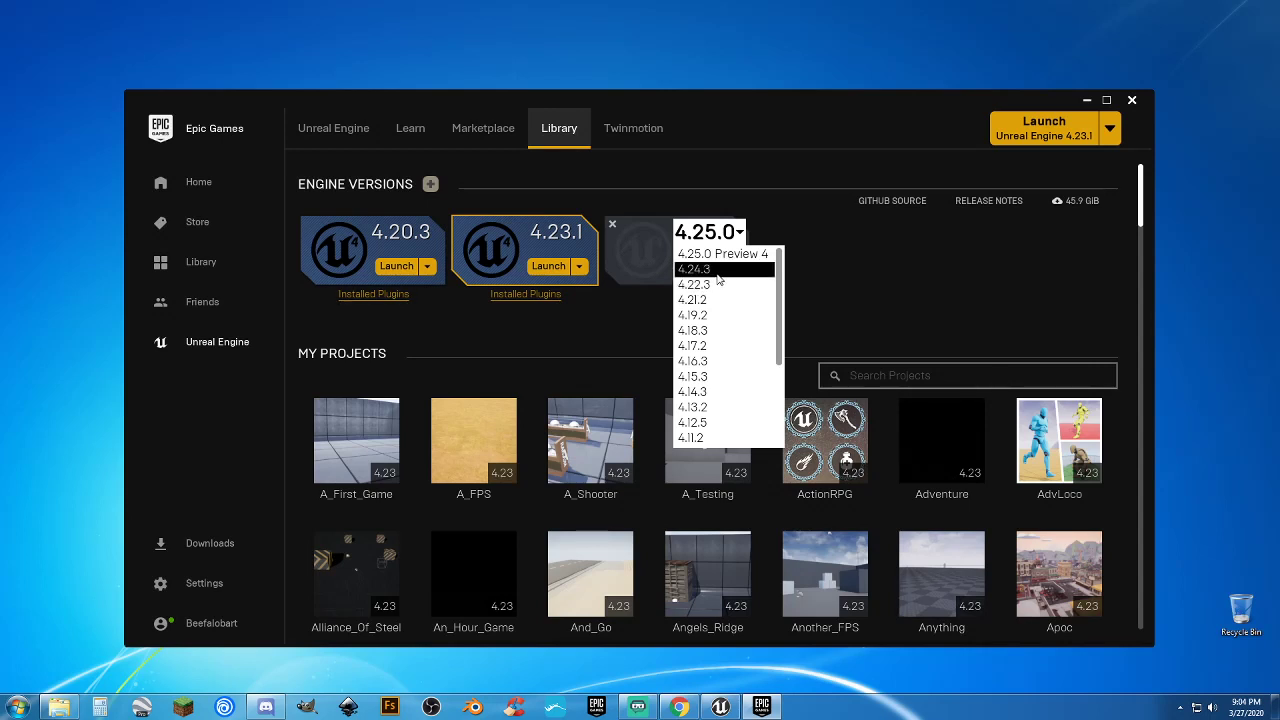
left_click(813, 265)
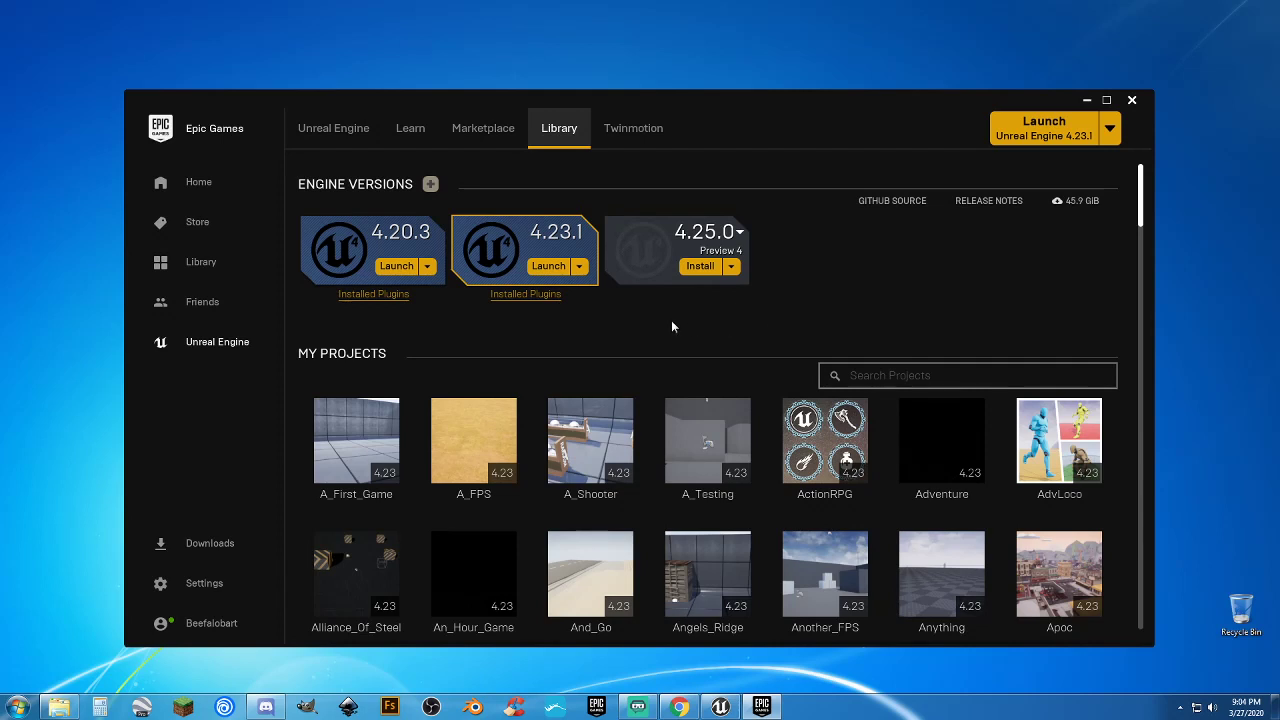
left_click(548, 266)
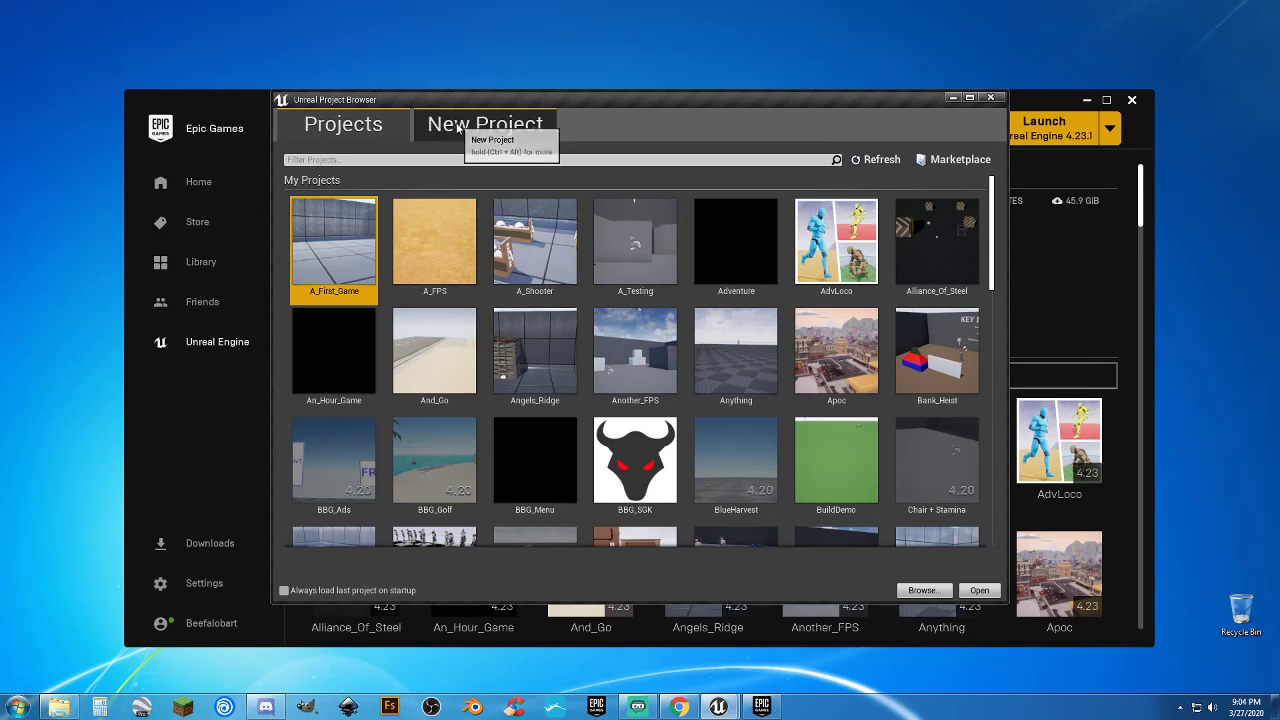
left_click(500, 124)
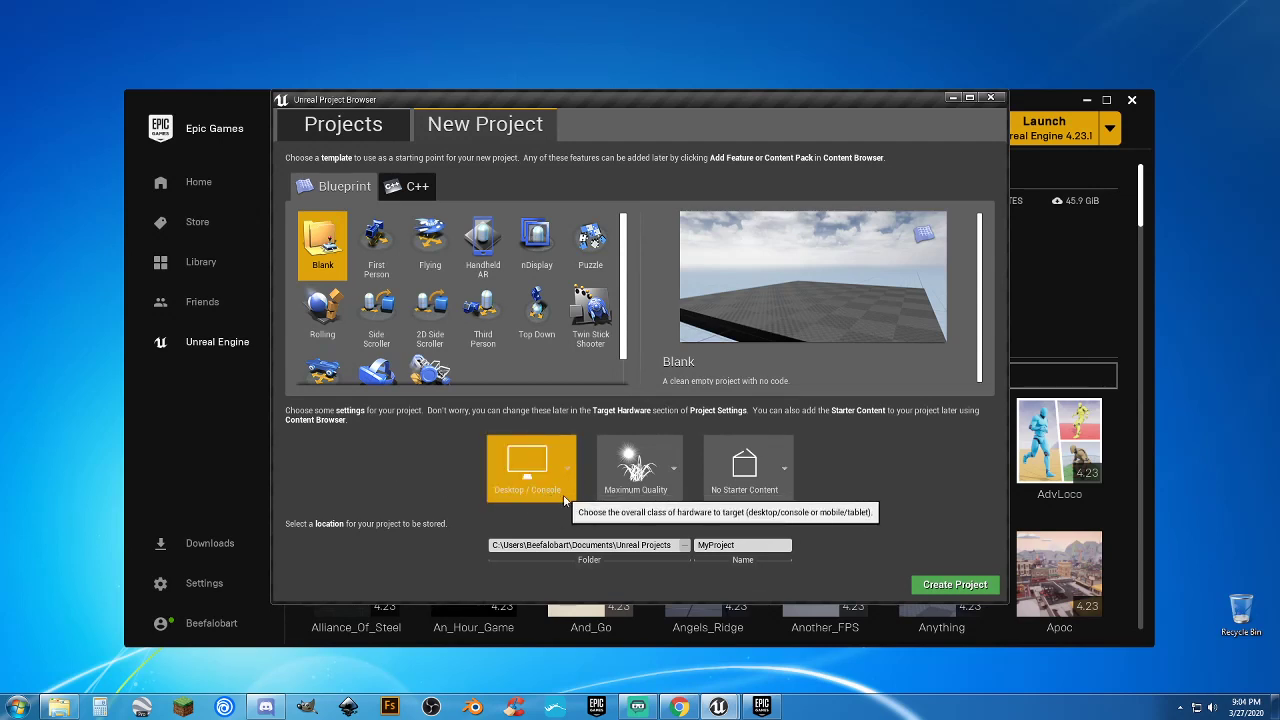
Configure the new Blueprint project with starter content and the Third Person template
left_click(764, 481)
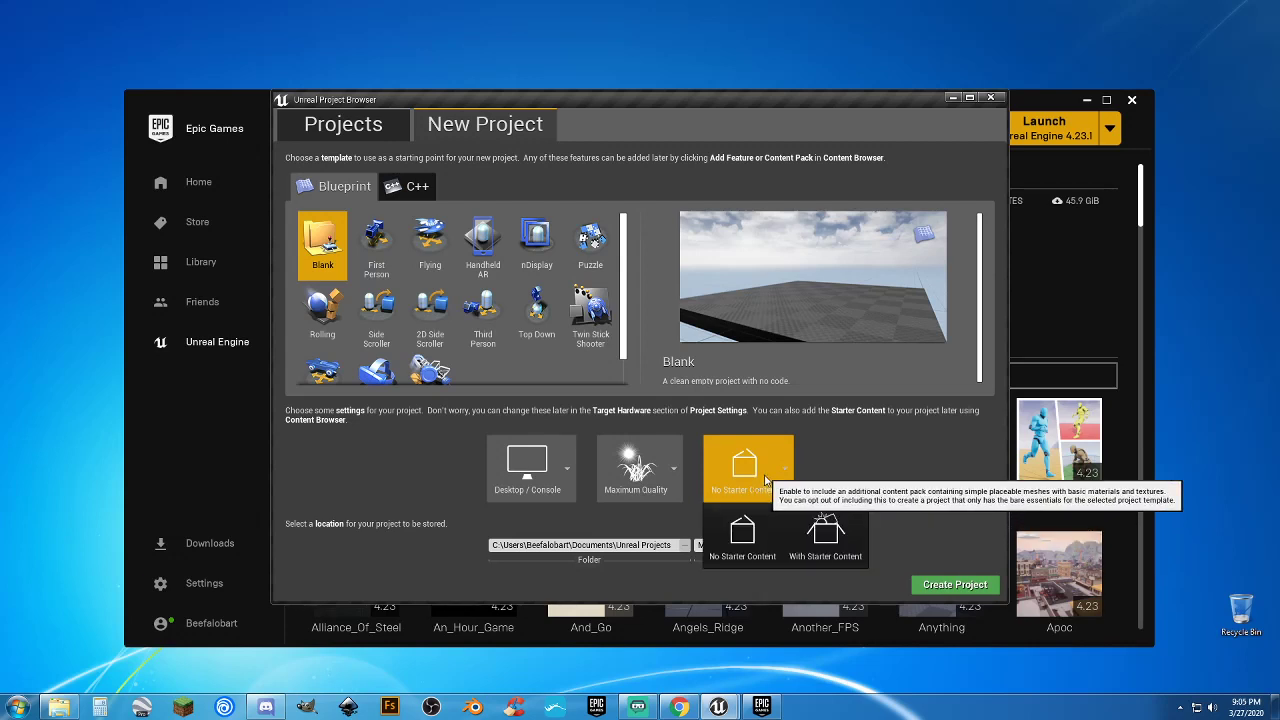
left_click(821, 541)
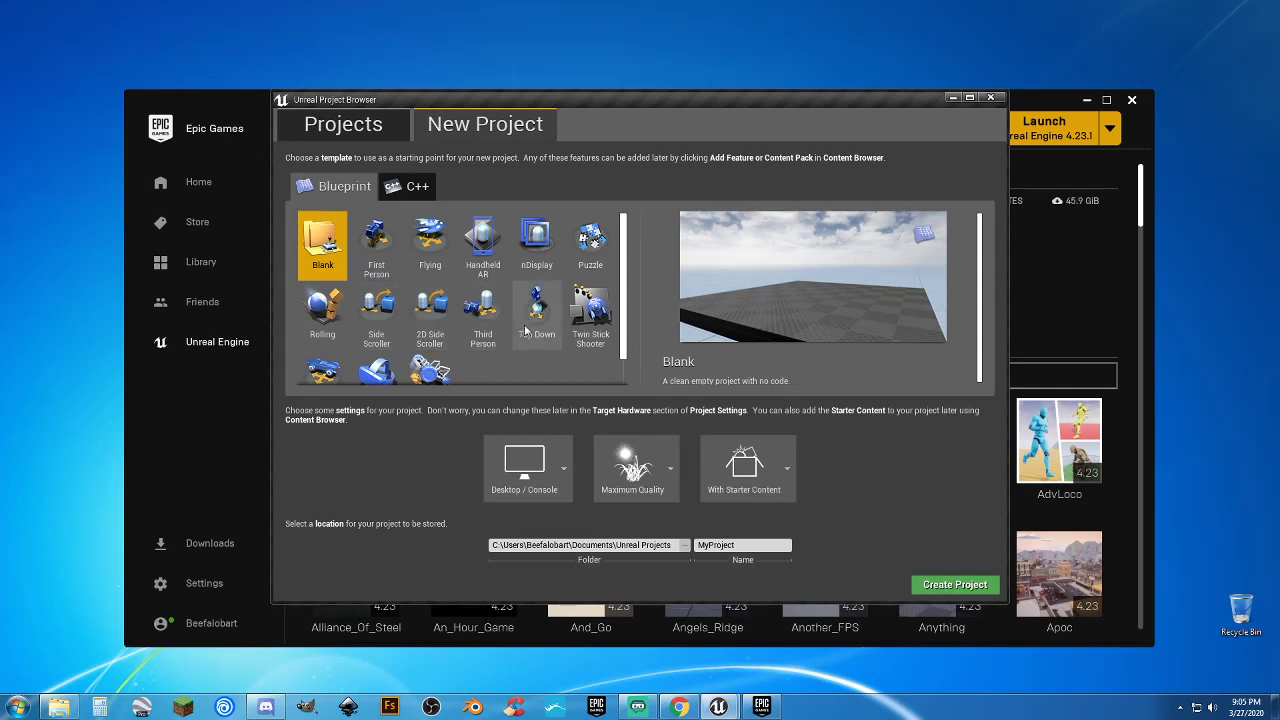
left_click(483, 318)
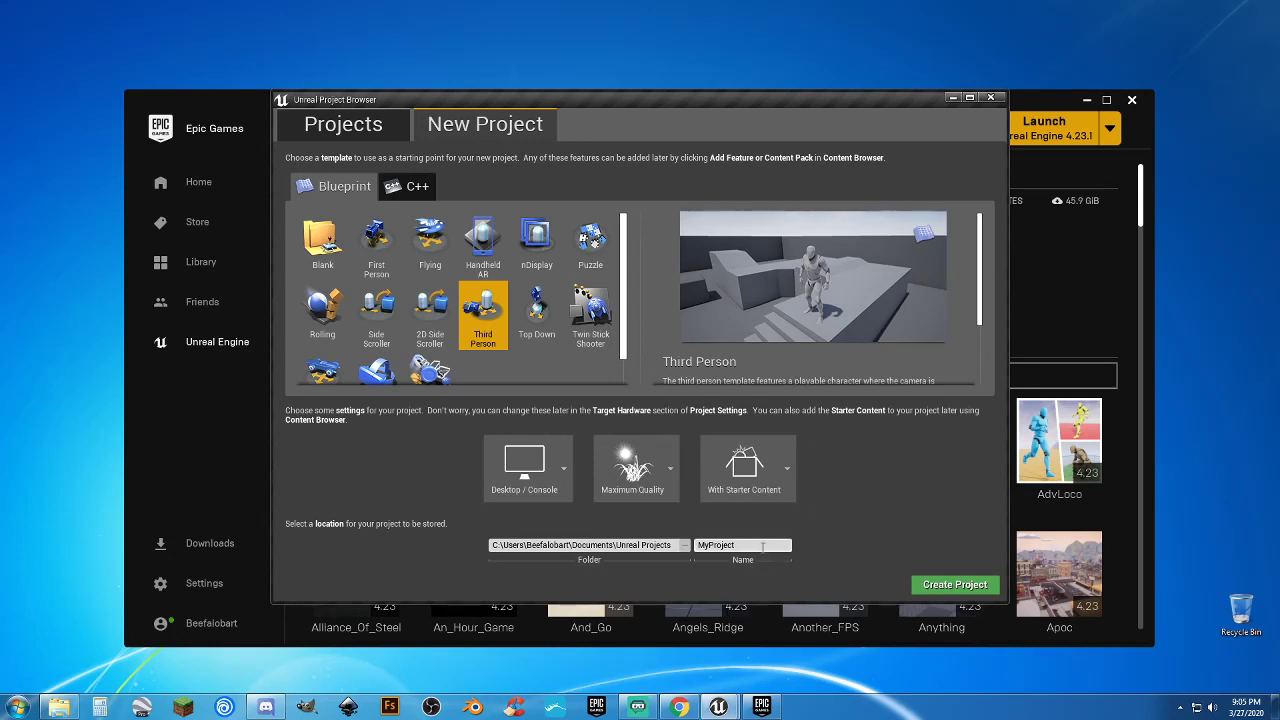
Name the project NewStart and create it
left_click_drag(750, 545, 697, 545)
left_click(762, 548)
key("BackSpace")
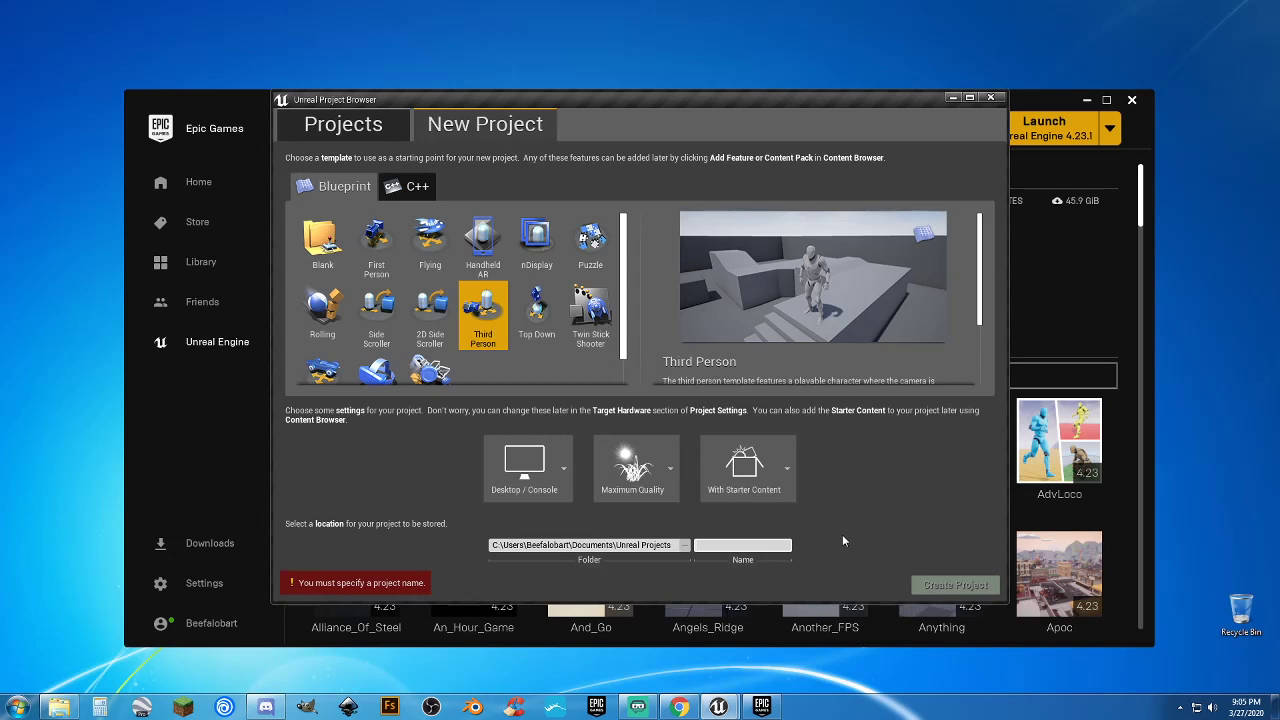
type("NewStart")
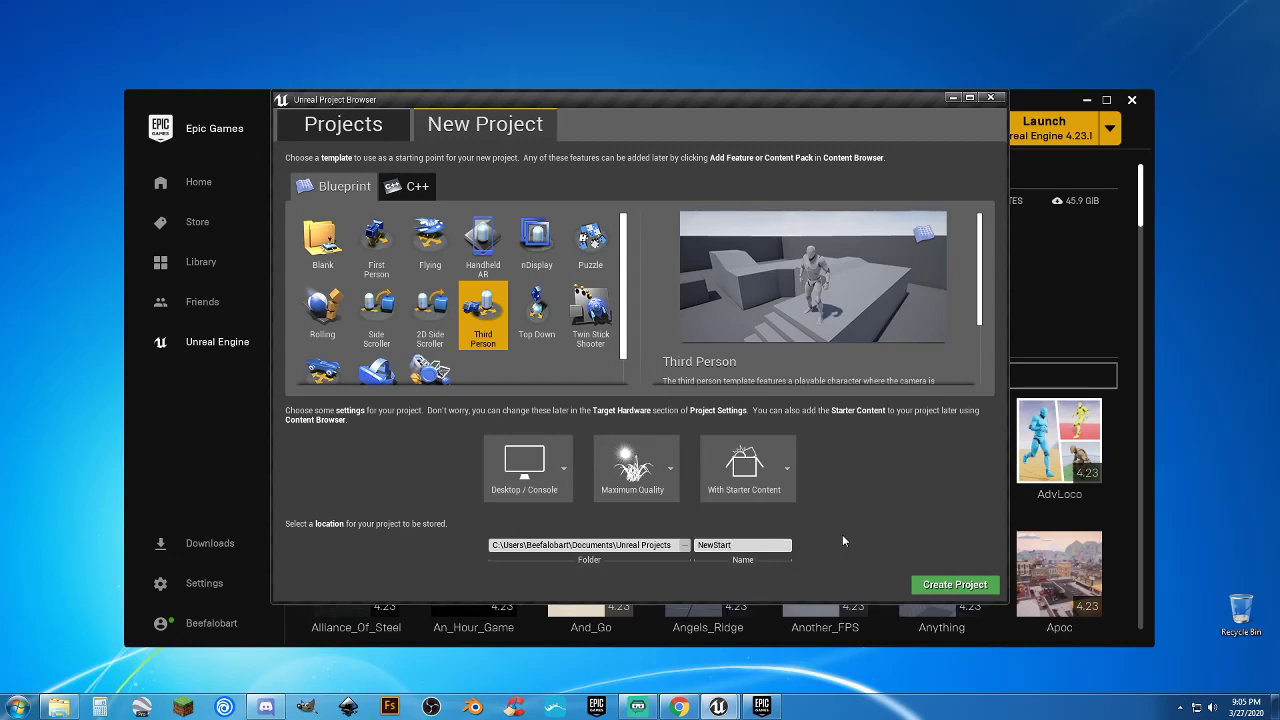
left_click(927, 586)
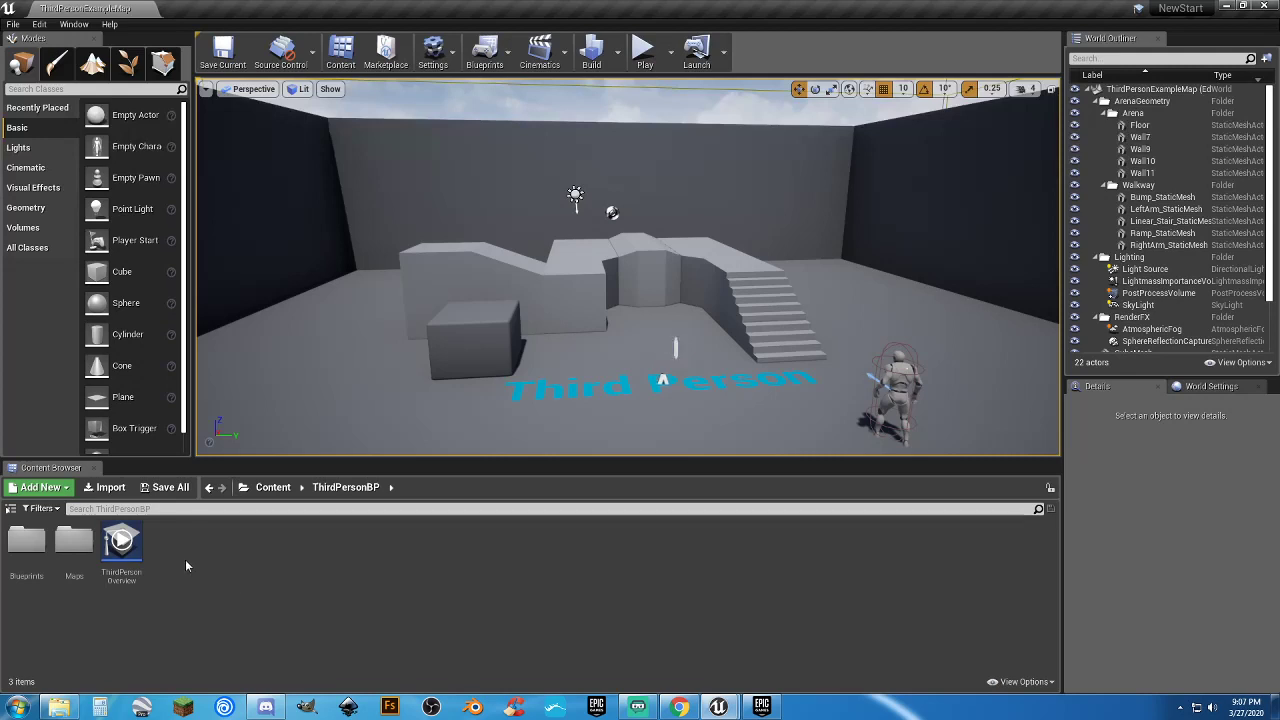
Show the content folder tree beside the assets and display the level's World Settings
left_click(10, 510)
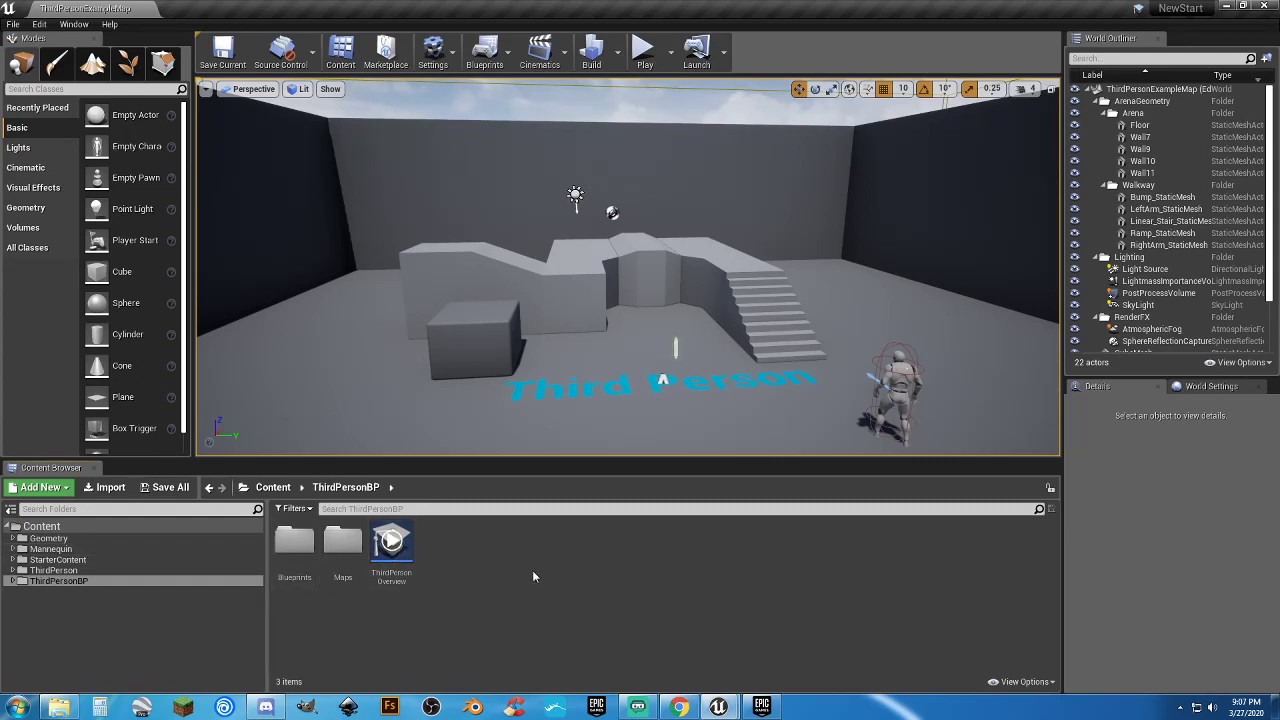
left_click(1207, 387)
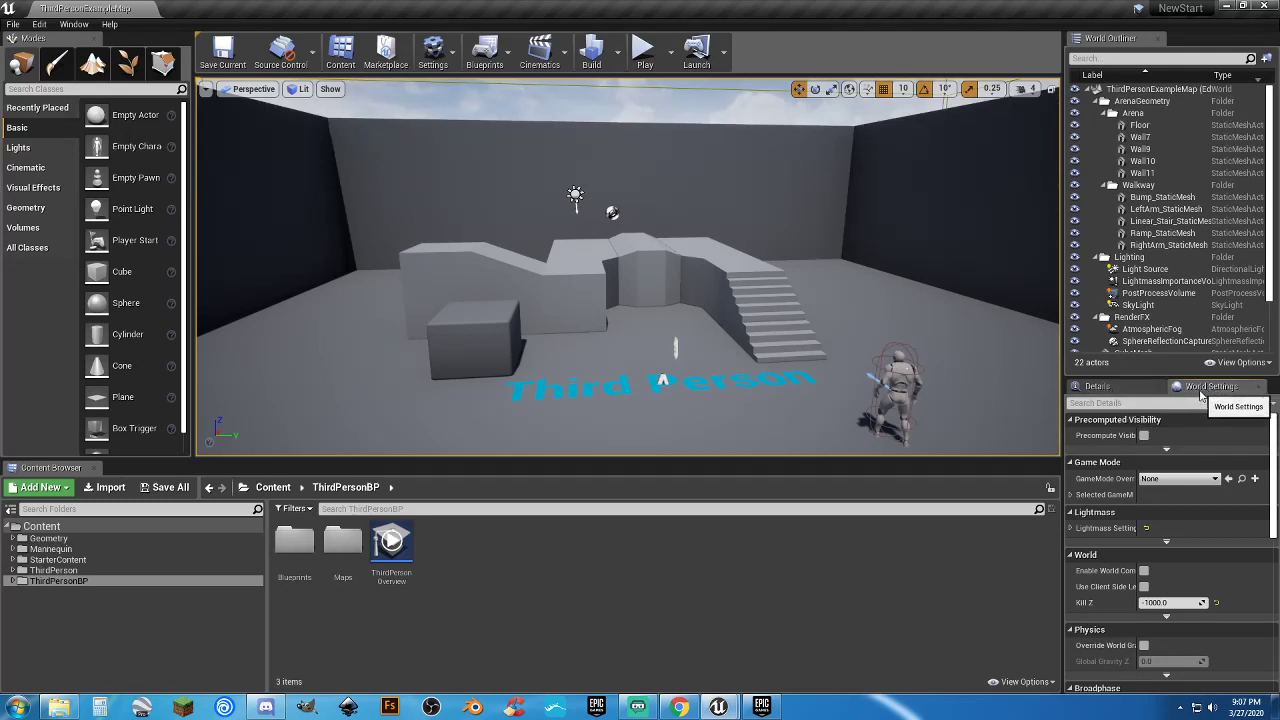
left_click(75, 24)
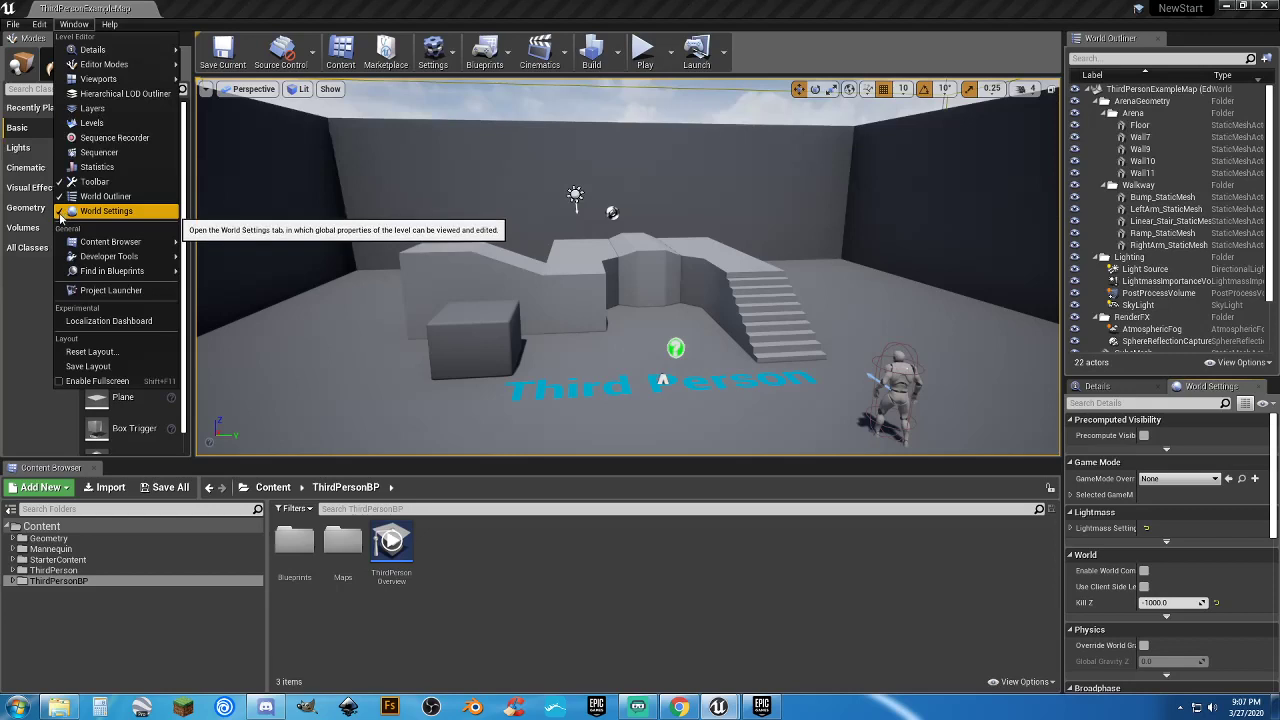
left_click(879, 636)
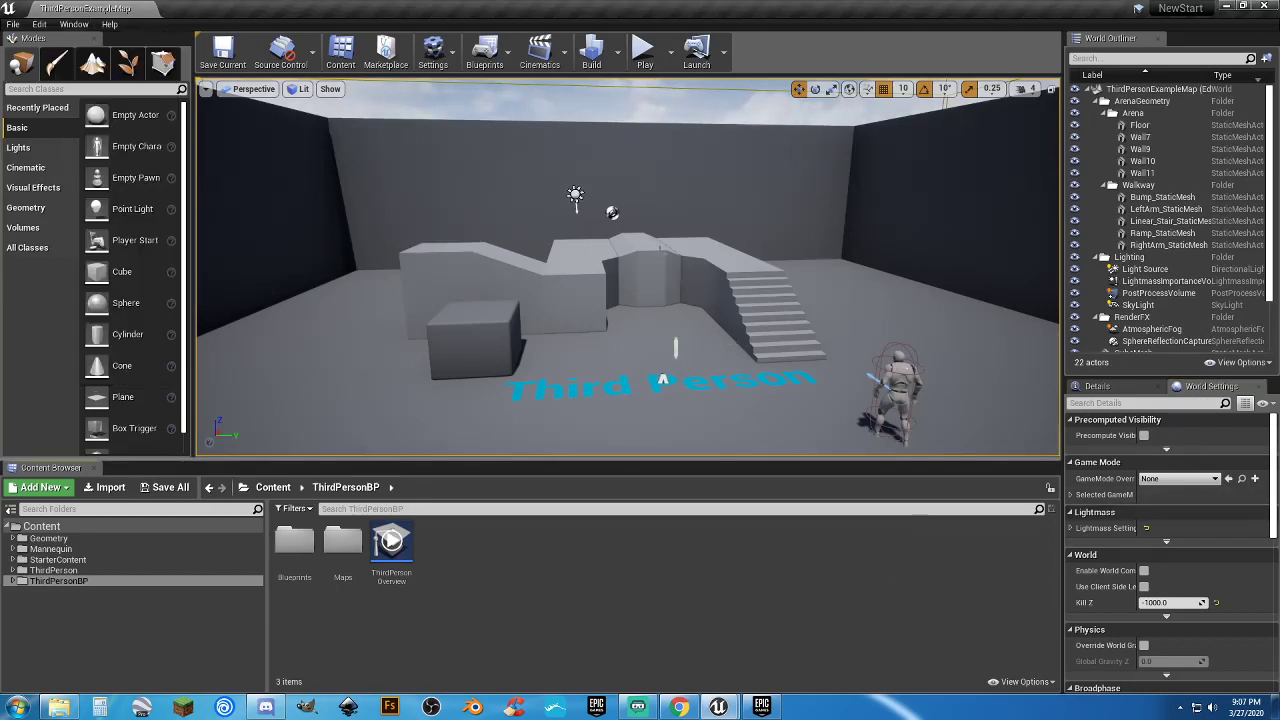
Play-test the level by running the character around the arena and over the stairs and walkway, and end the play session
left_click(645, 55)
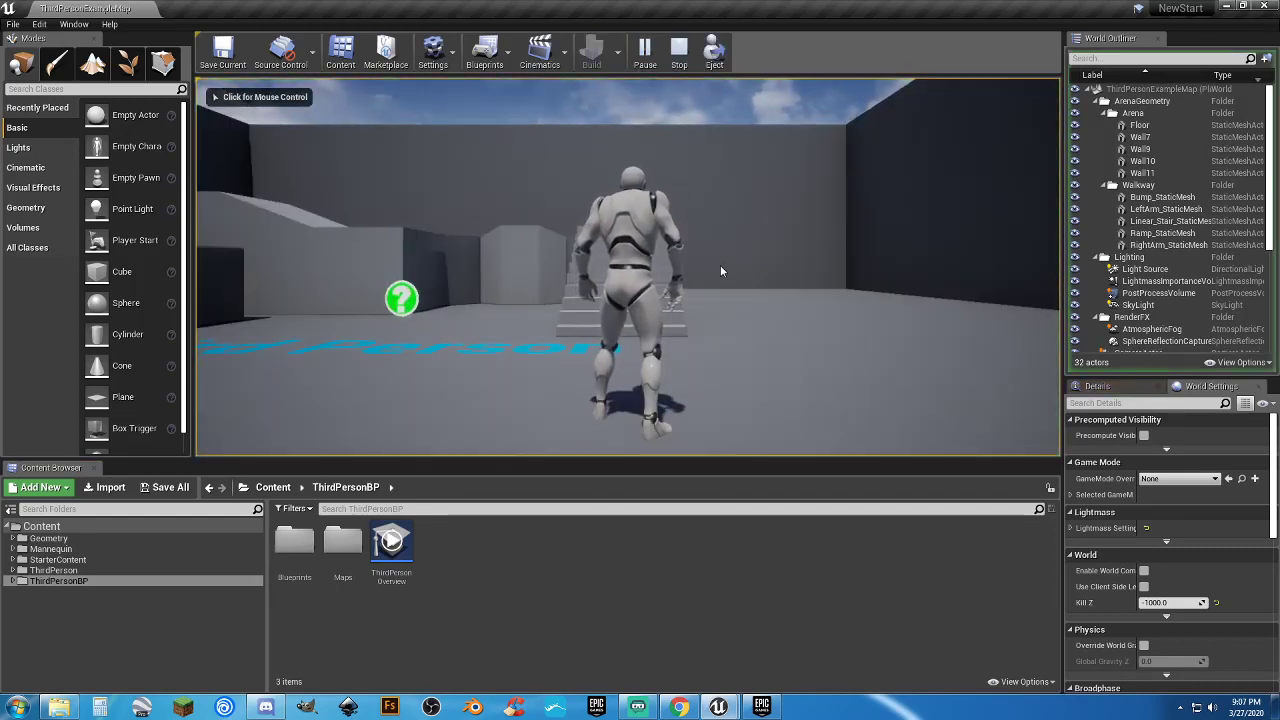
left_click(655, 264)
key("w")
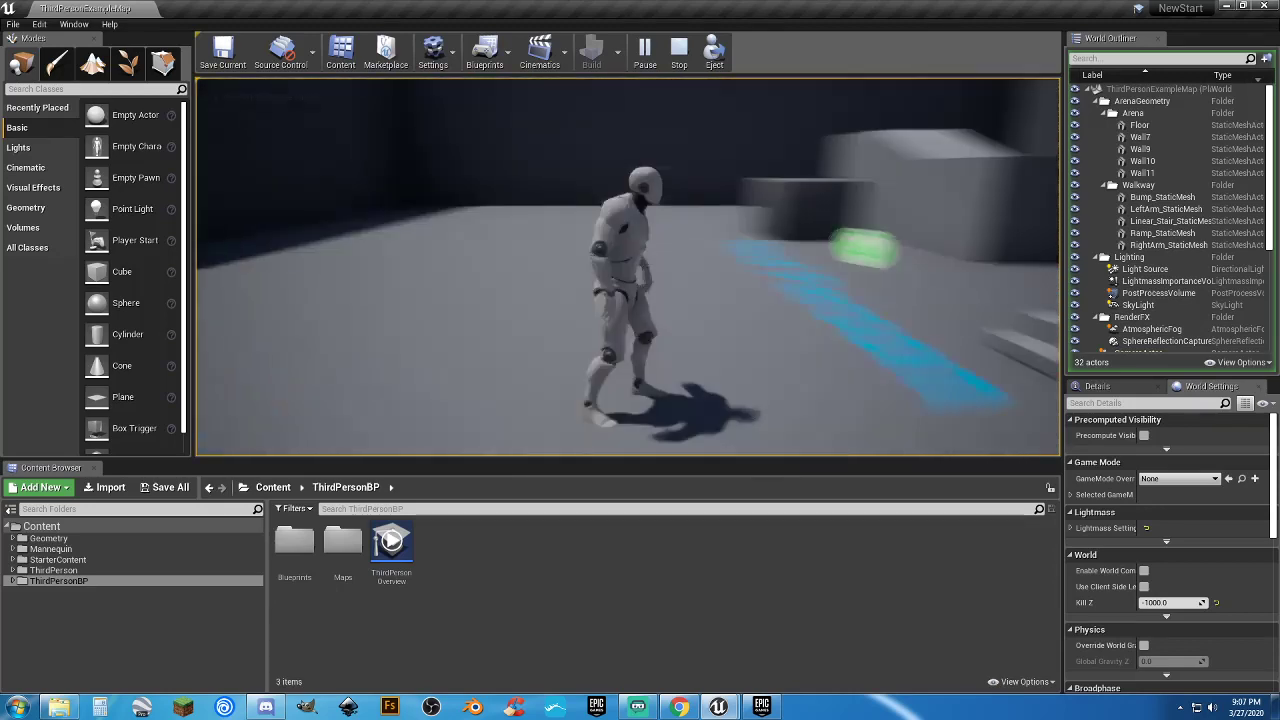
key("w")
key("w")
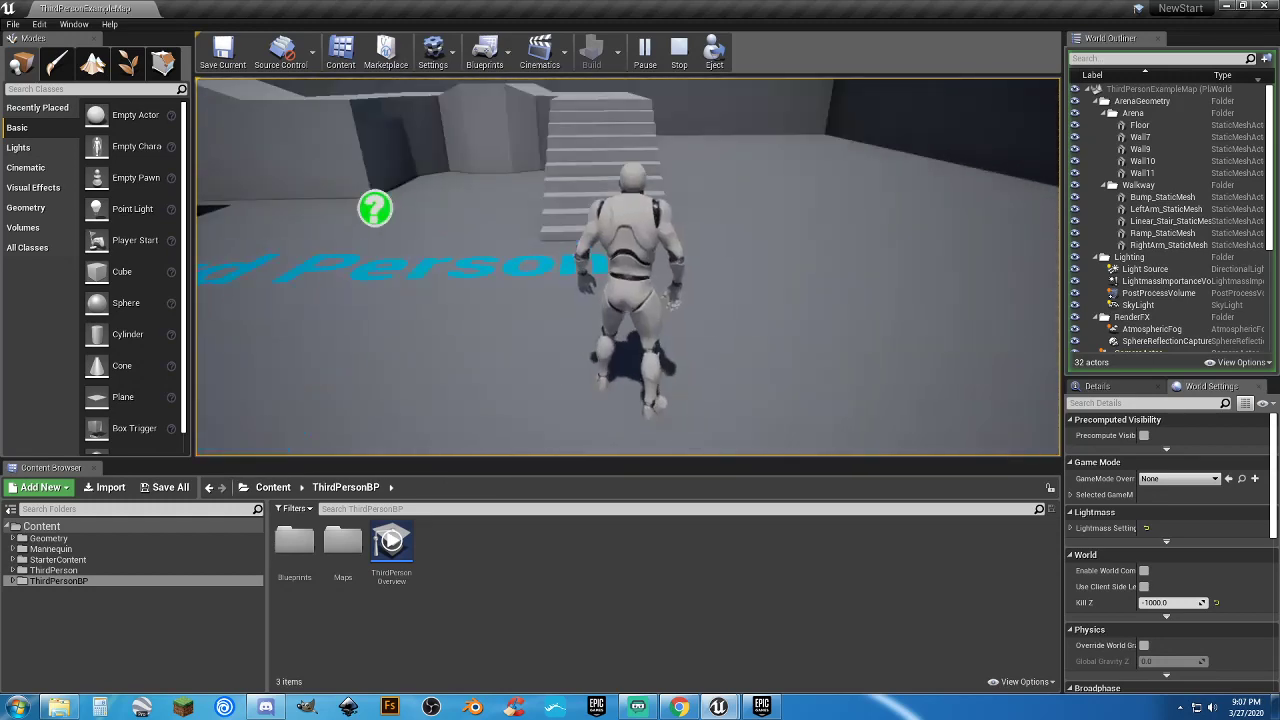
key("w")
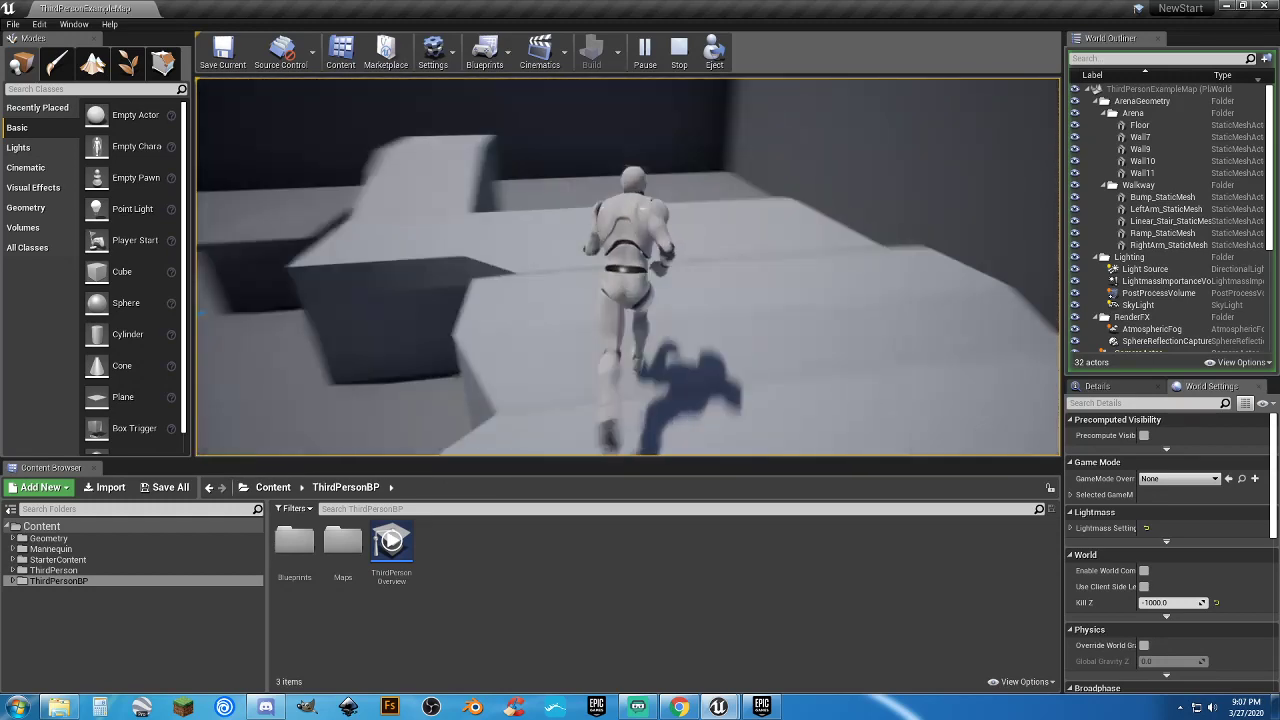
key("w")
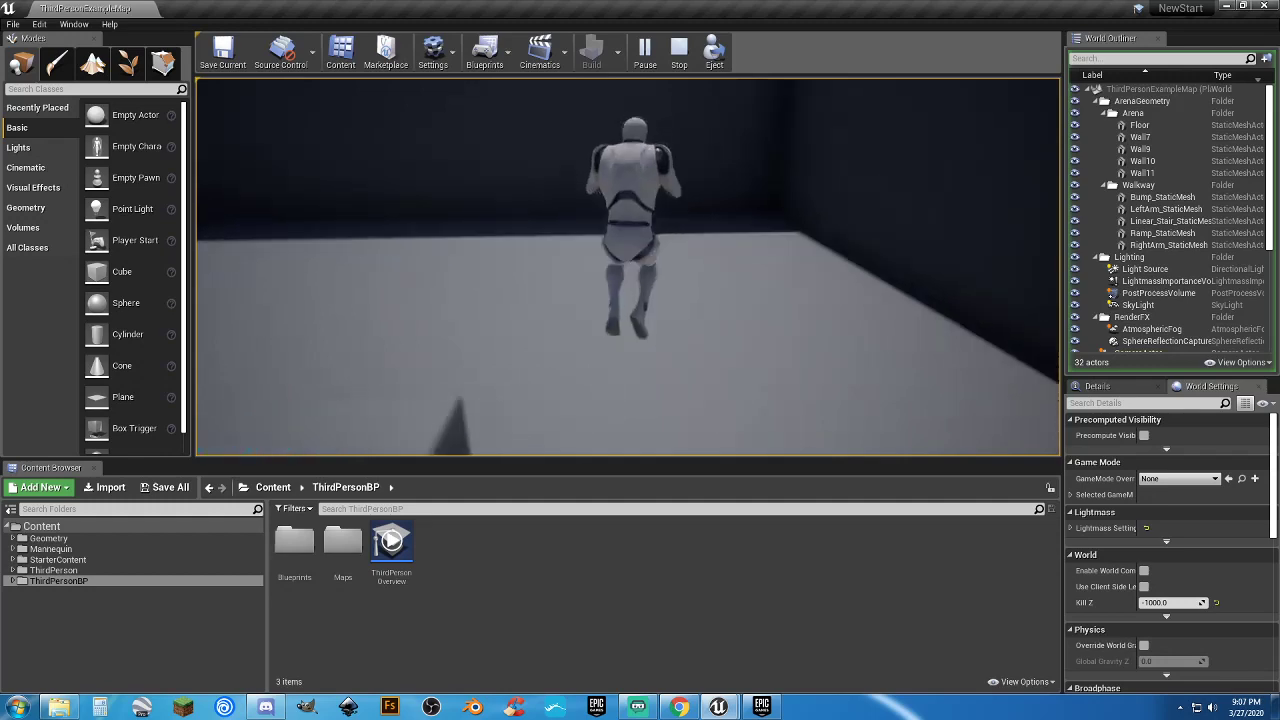
key("w")
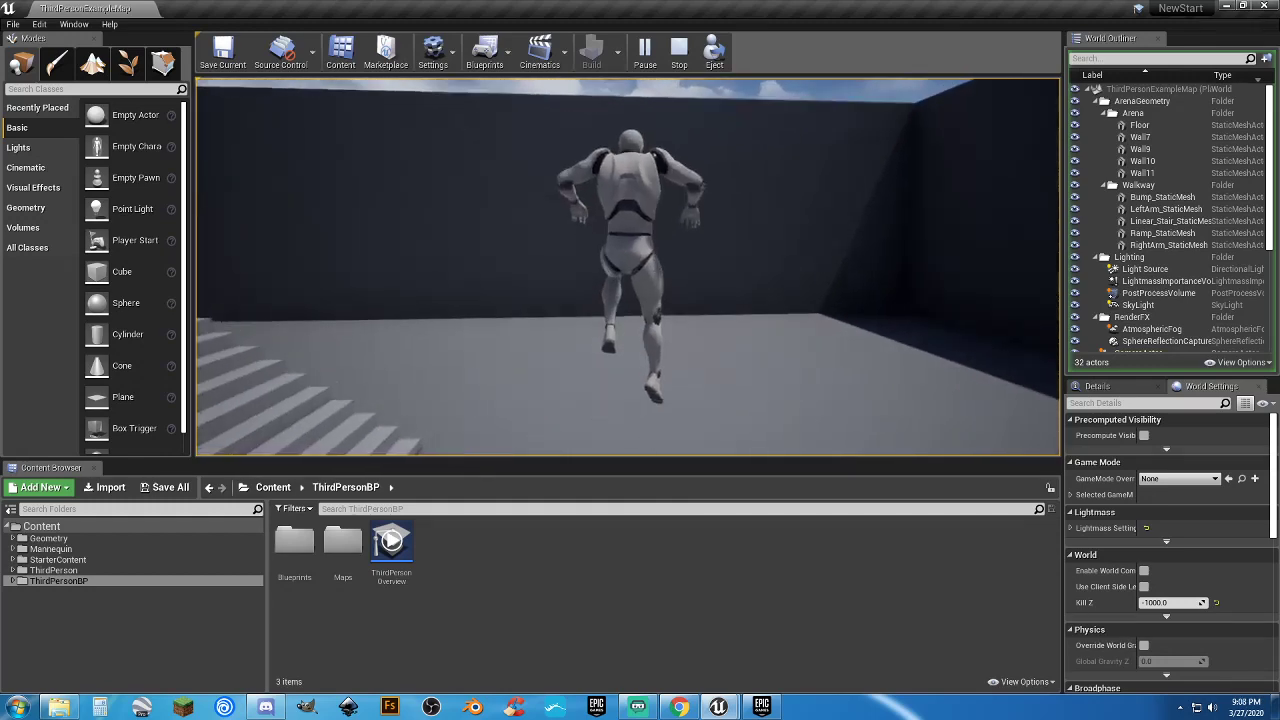
key("w")
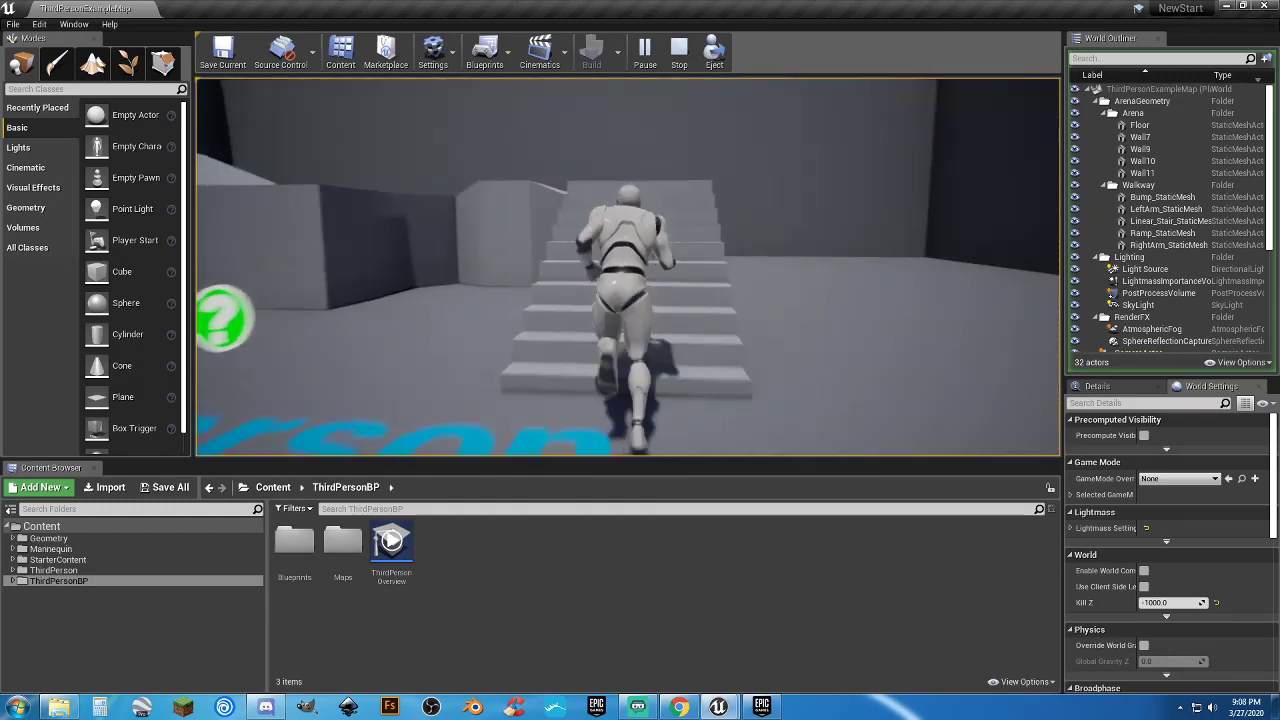
key("w")
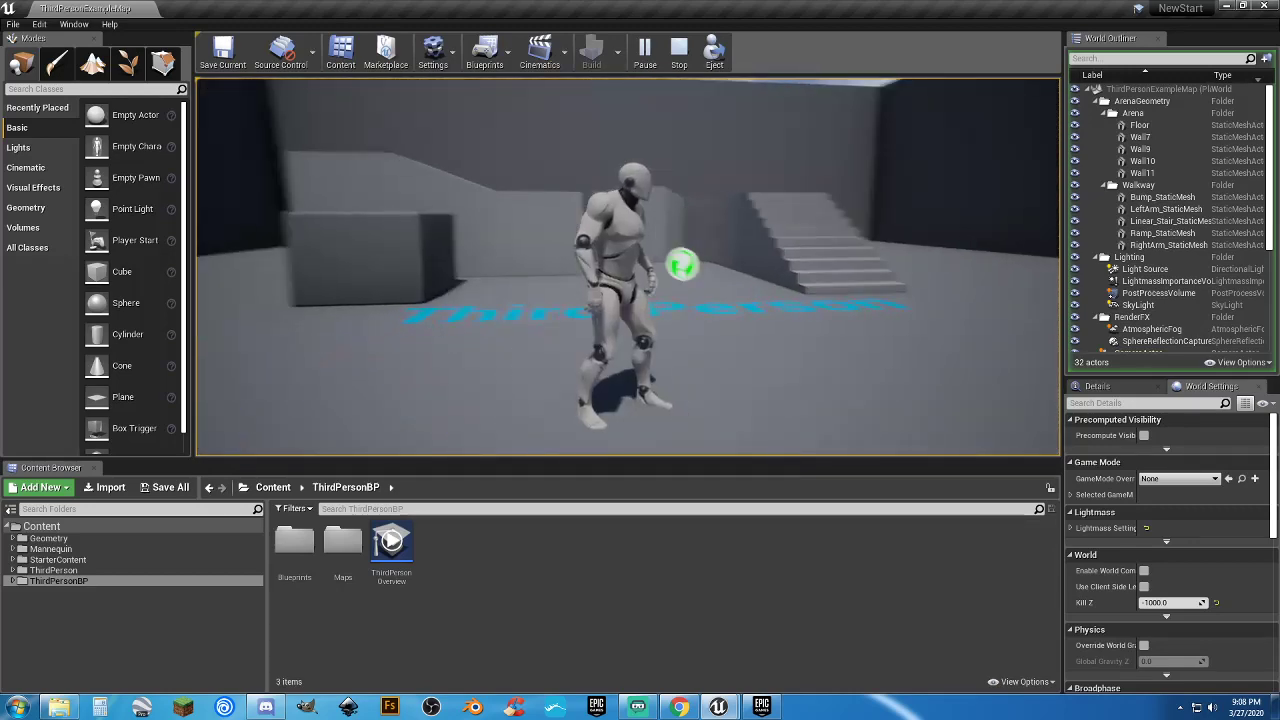
key("Escape")
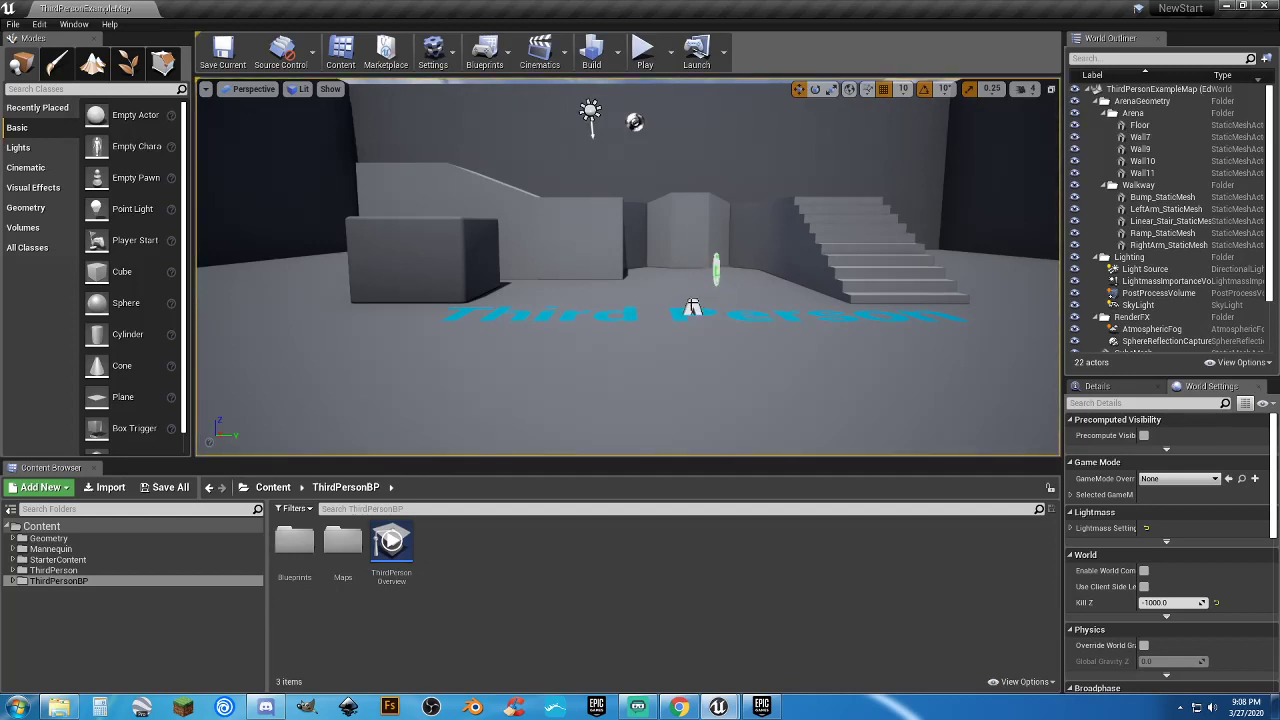
Delete the "Third Person" floor text and the DocumentationActor1 help marker from the level
left_click(692, 306)
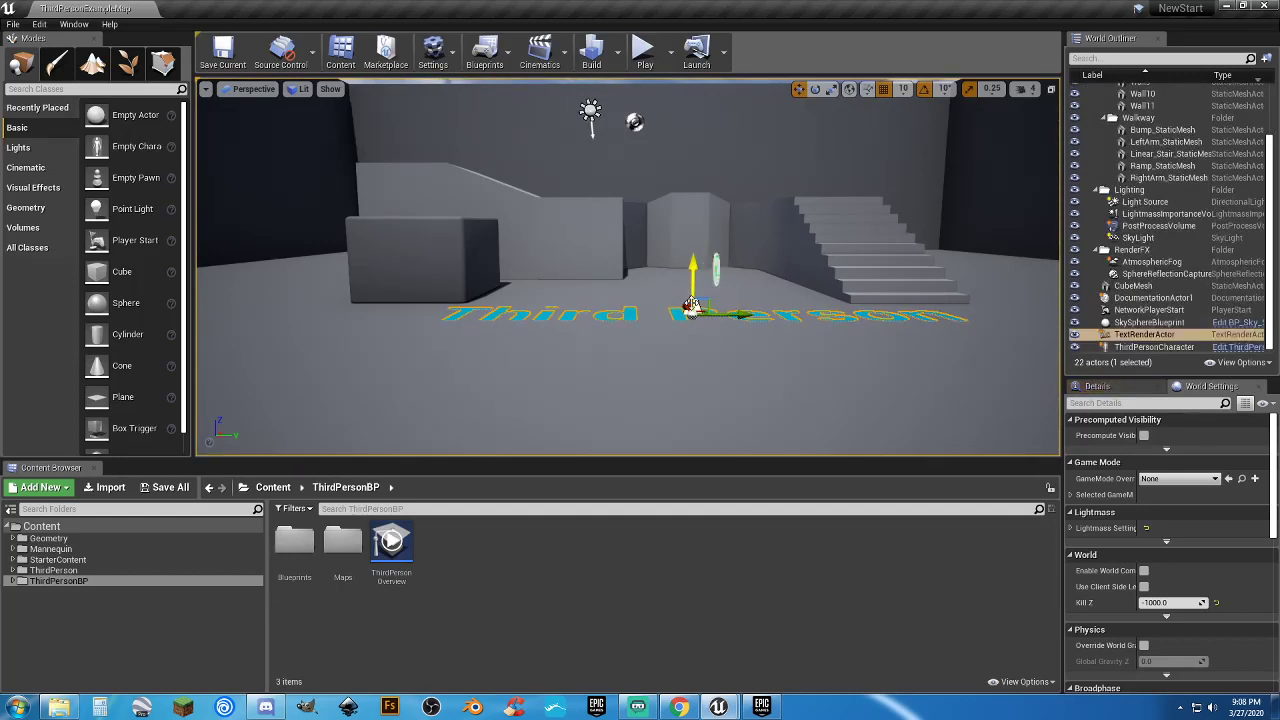
key("Delete")
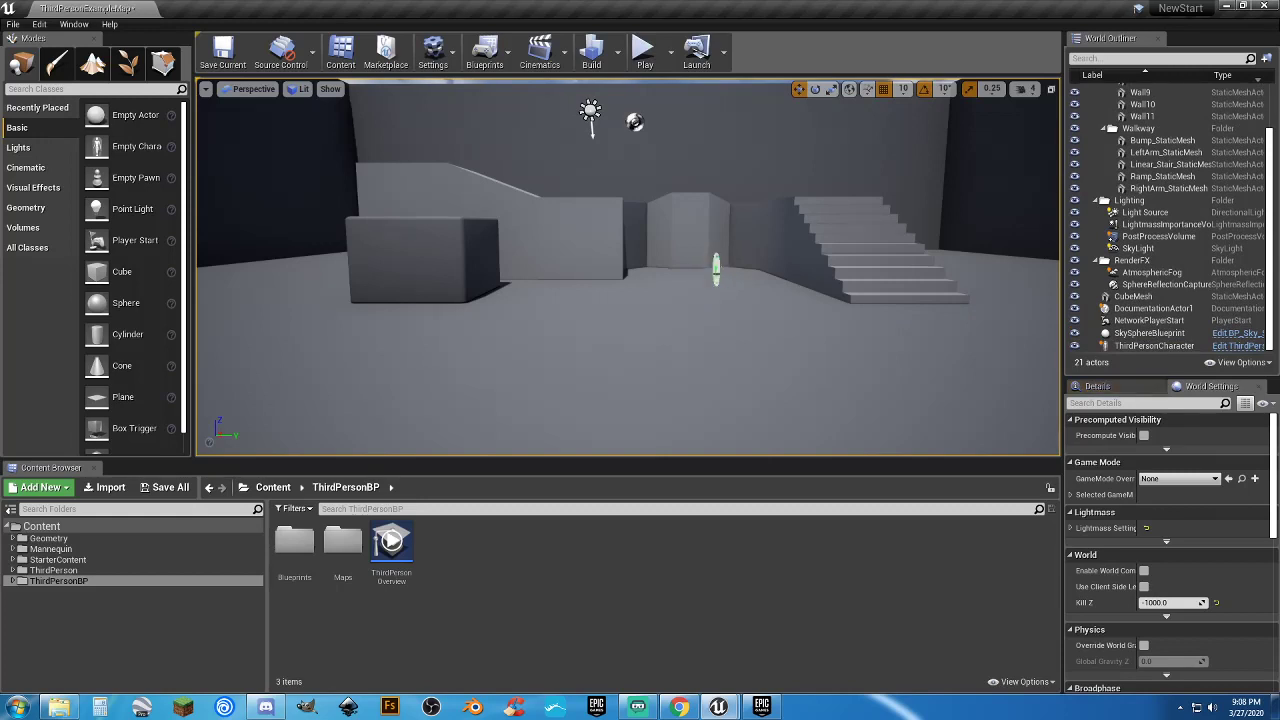
left_click(716, 269)
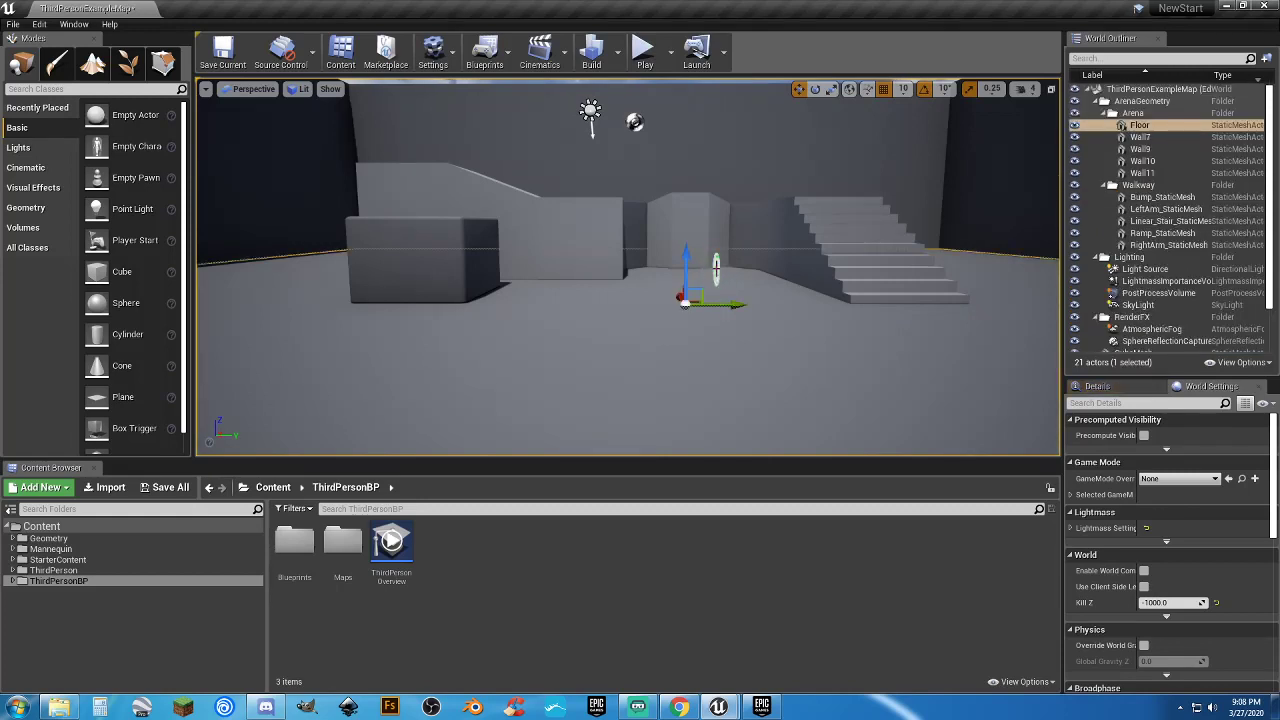
left_click(716, 268)
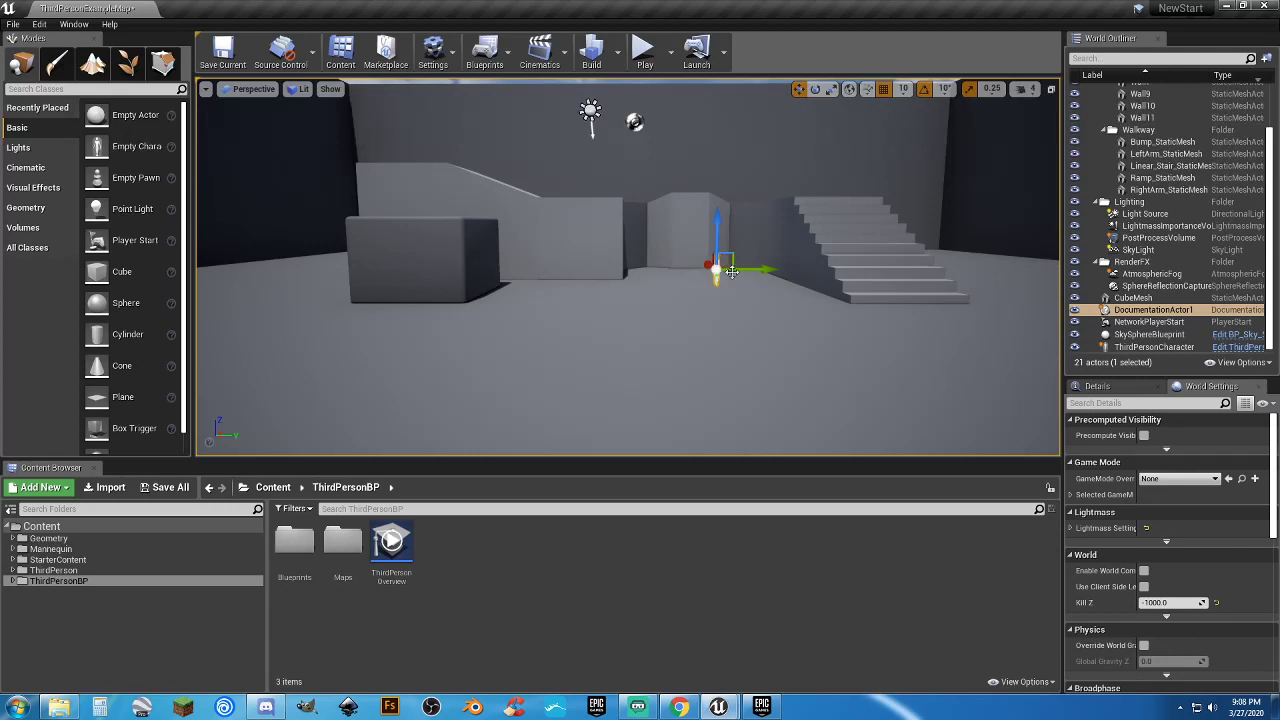
key("Delete")
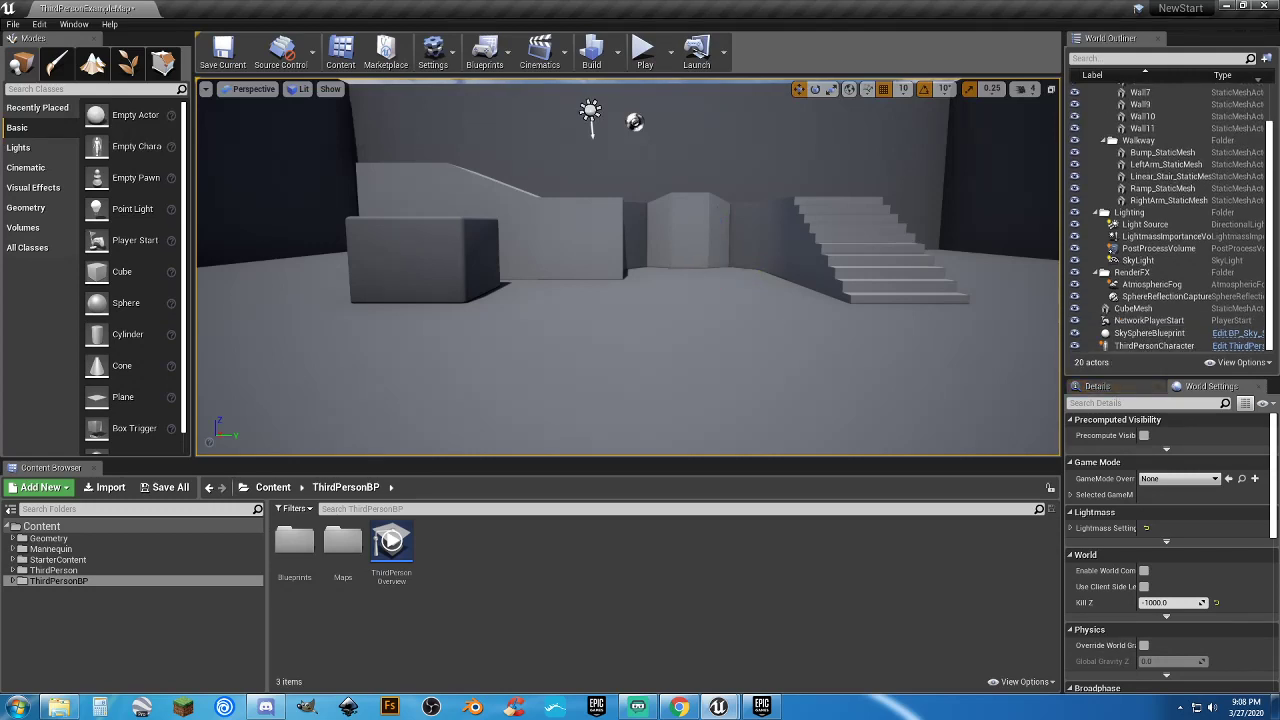
Try lowering the Light Source and the sphere reflection capture together towards the floor, and undo the move
left_click(606, 210)
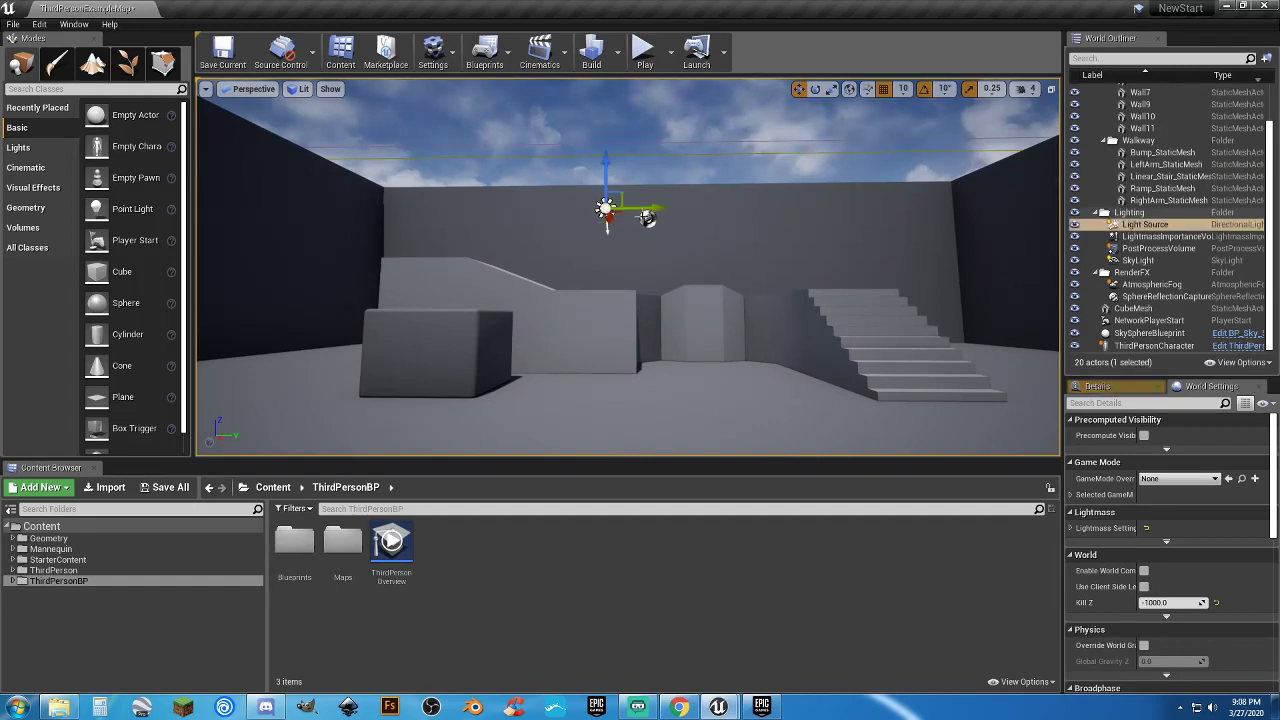
left_click(648, 218, "ctrl")
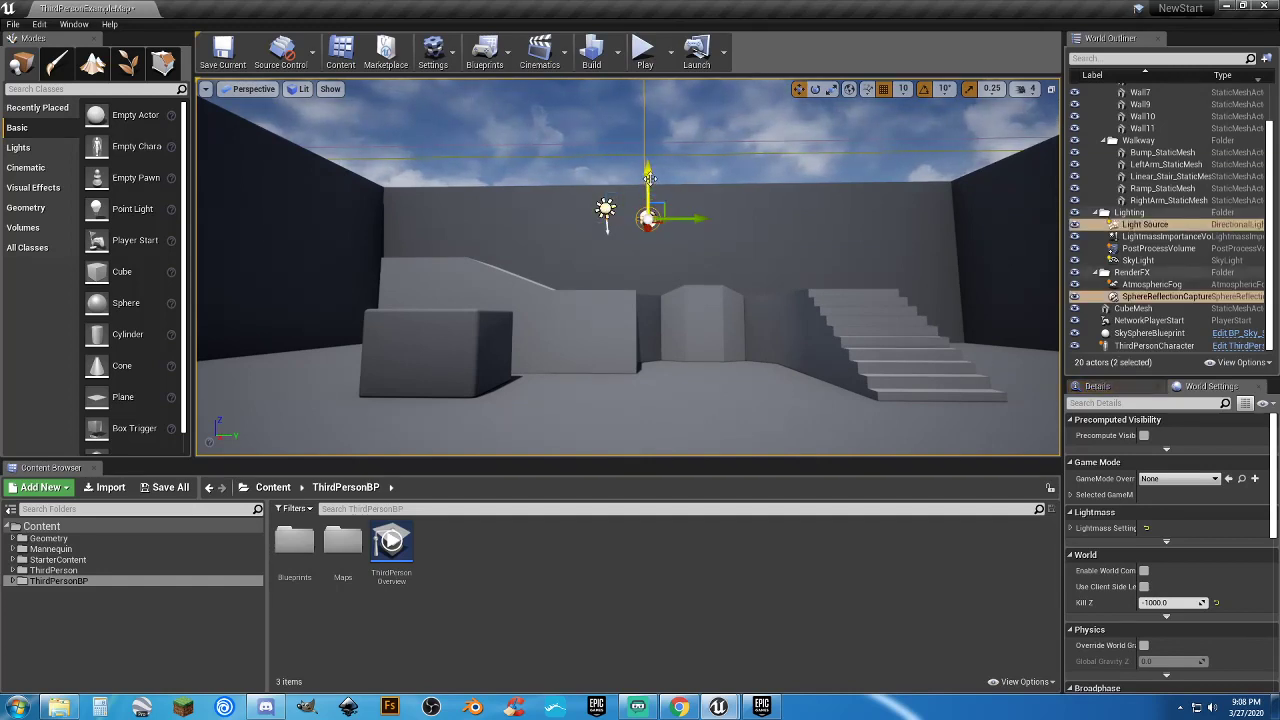
left_click_drag(649, 178, 649, 395)
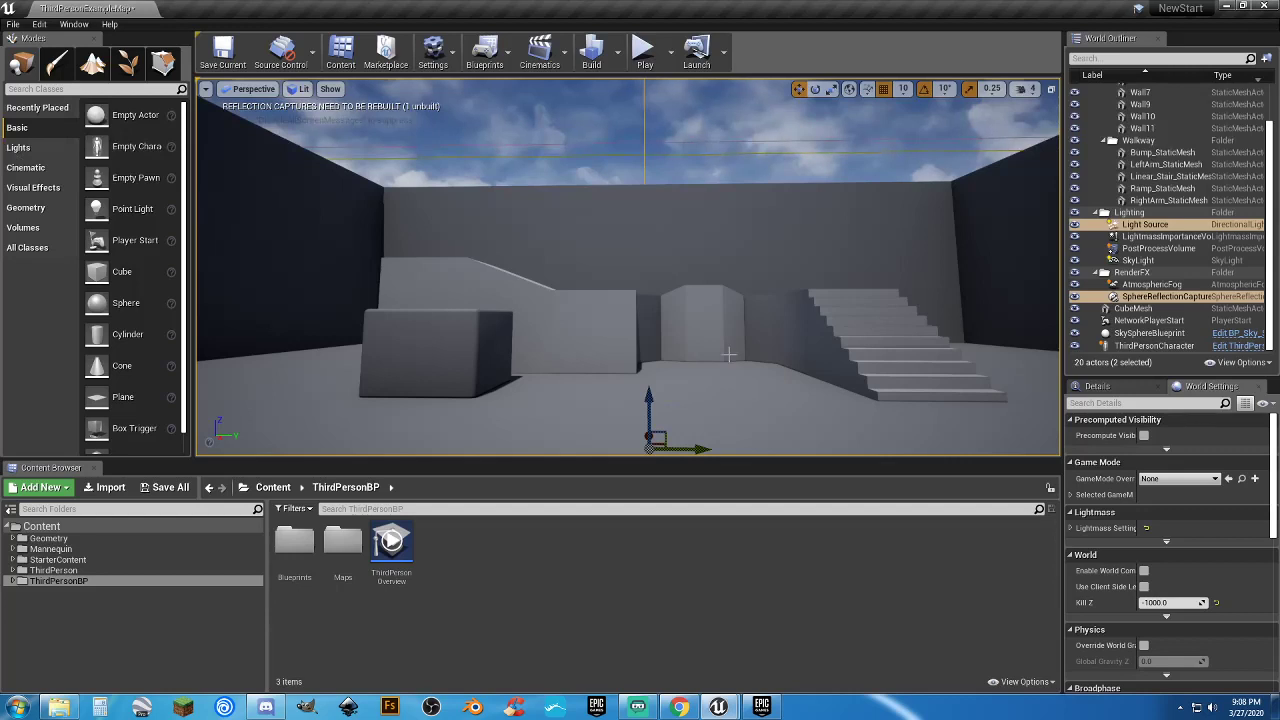
right_click_drag(729, 354, 729, 400)
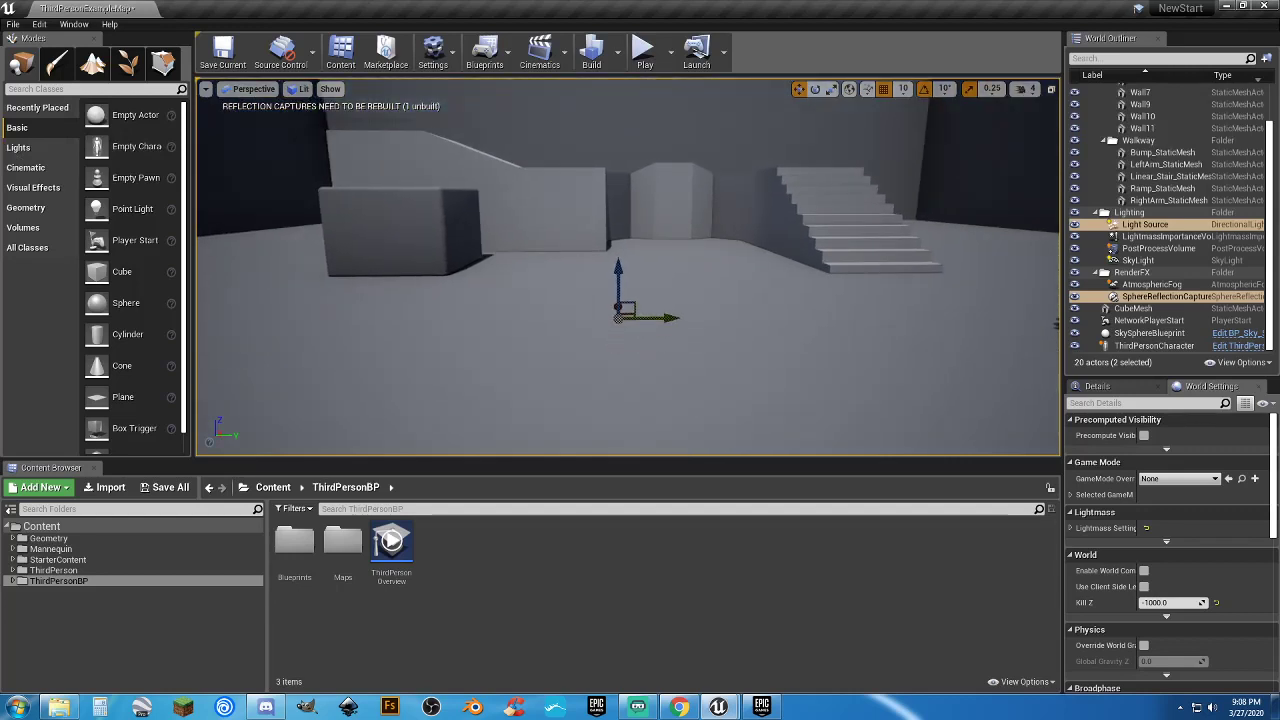
key("ctrl+z")
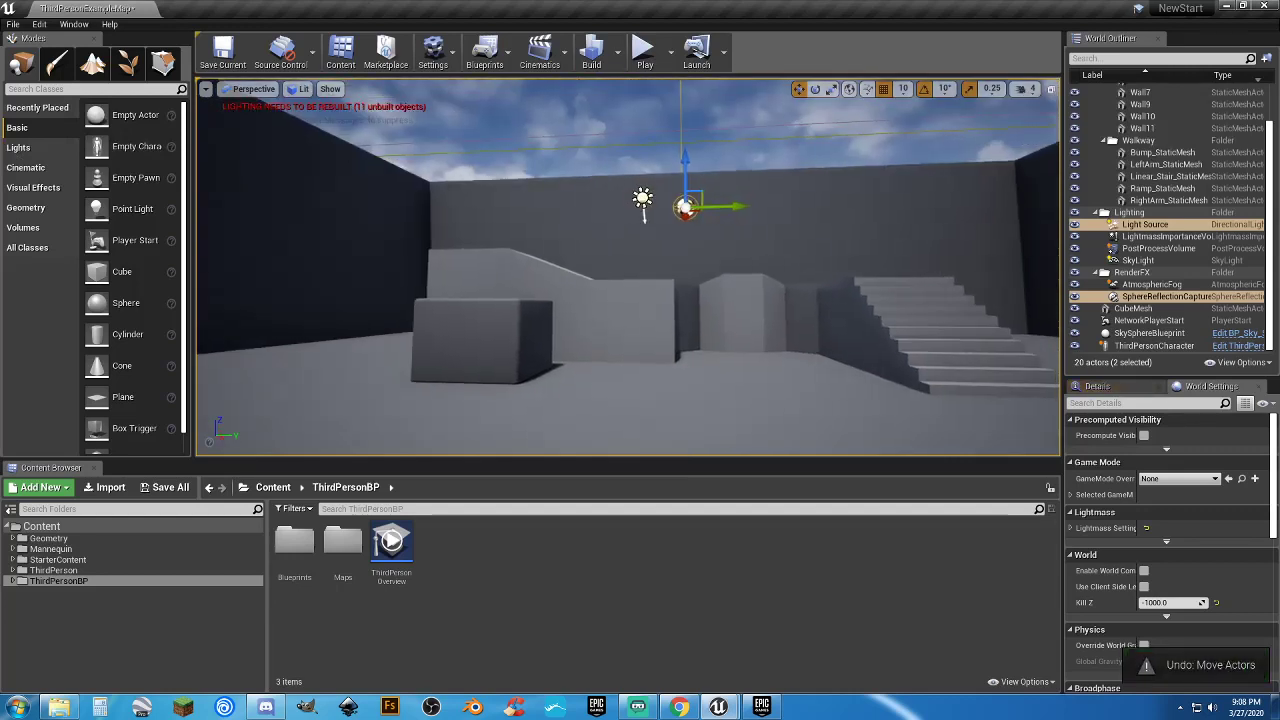
Select the Light Source and the sphere reflection capture together and lower both beneath the arena floor
right_click_drag(645, 210, 645, 170)
left_click(644, 200)
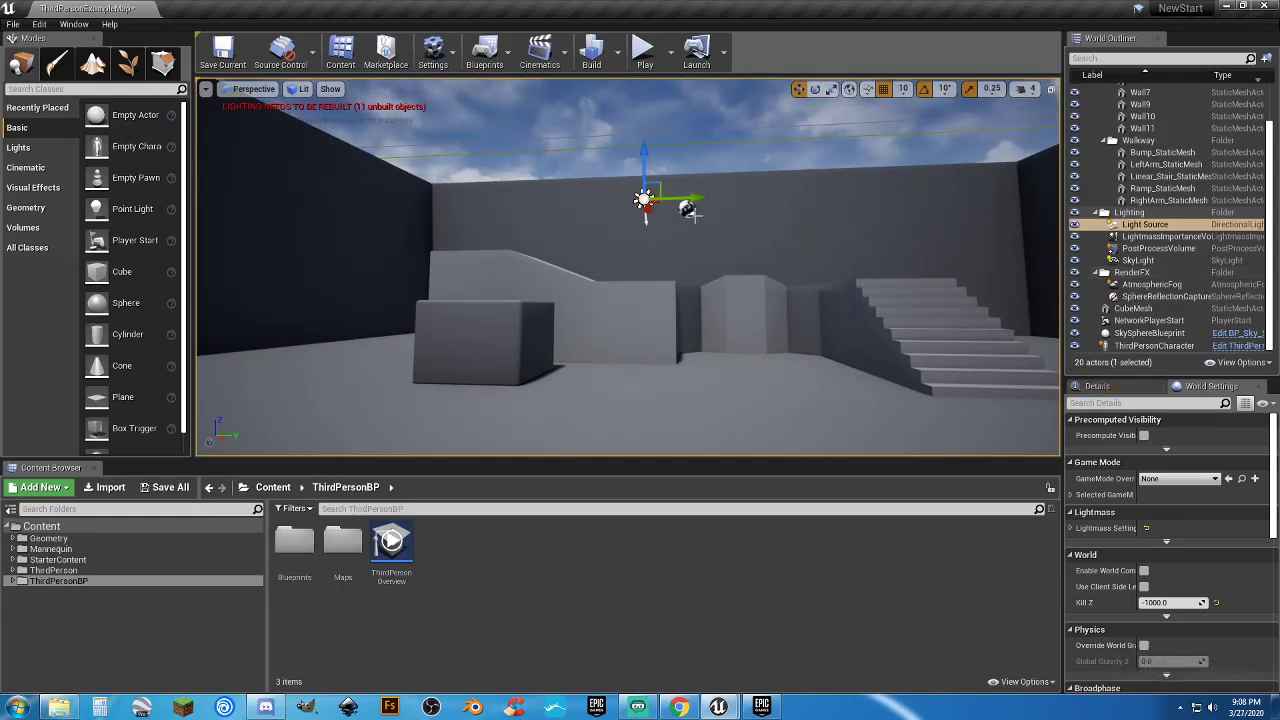
left_click(687, 208, "ctrl")
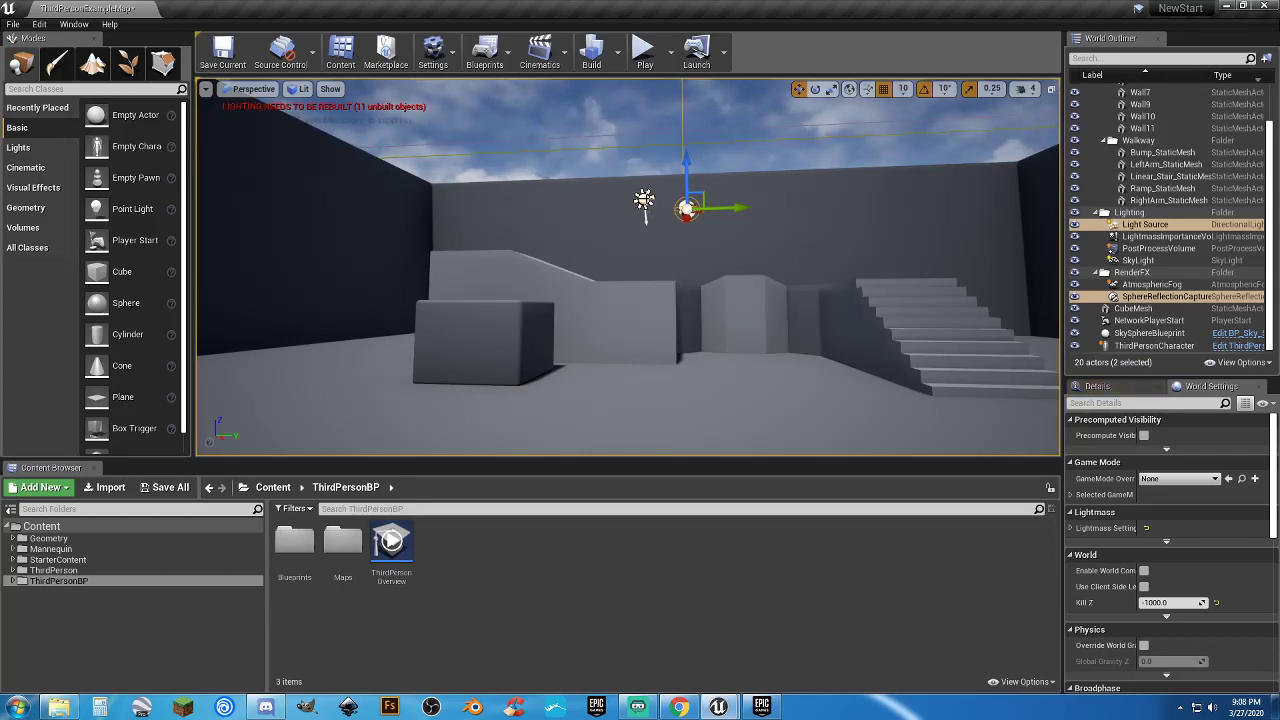
left_click(644, 200, "ctrl")
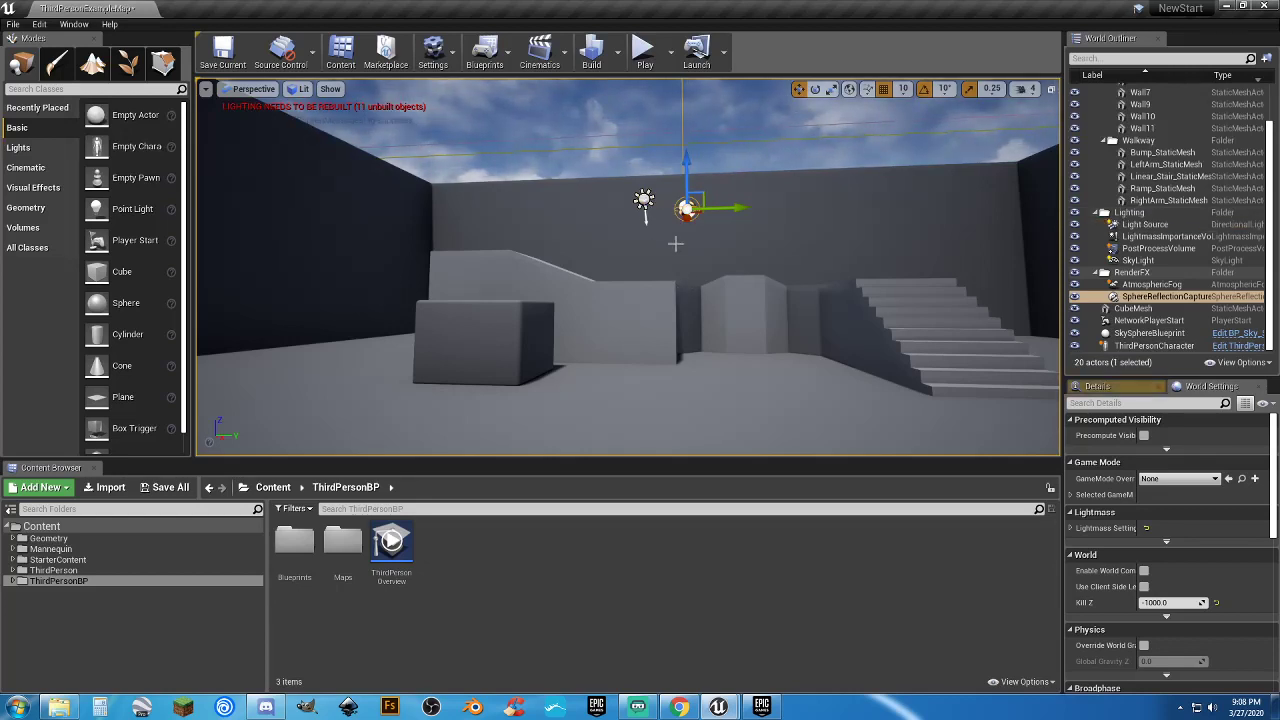
left_click(644, 200)
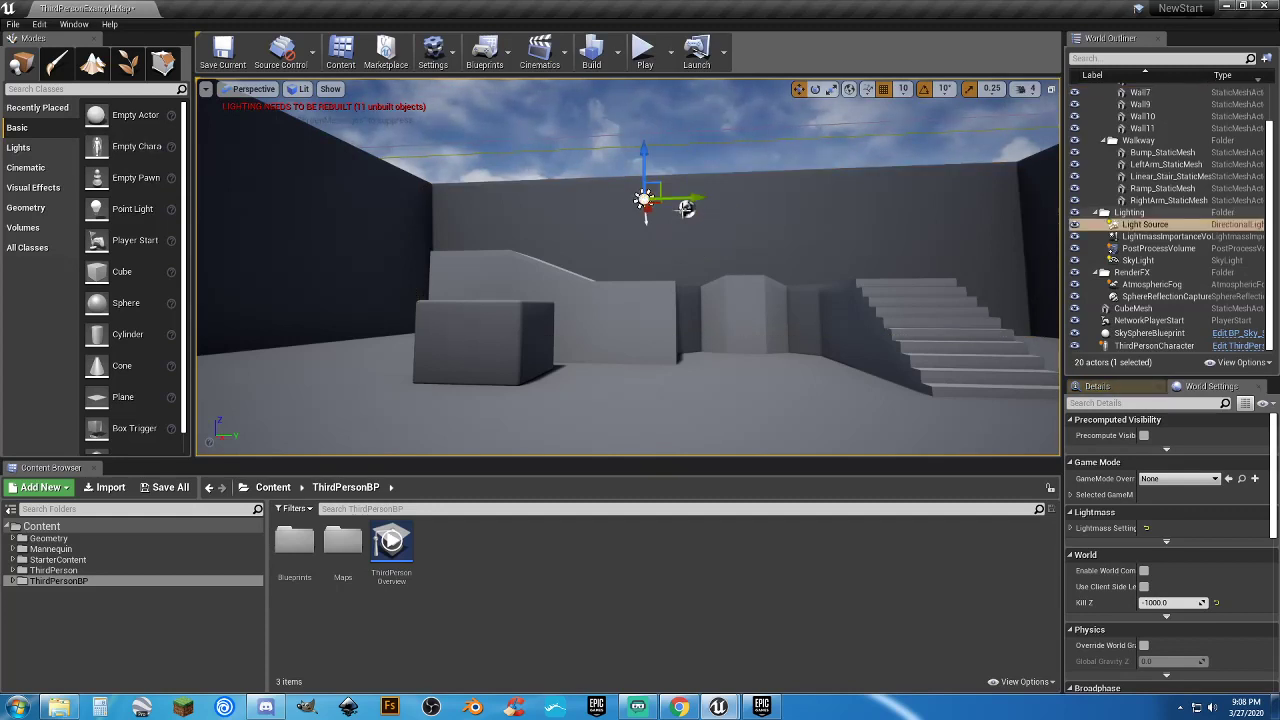
left_click(685, 208, "ctrl")
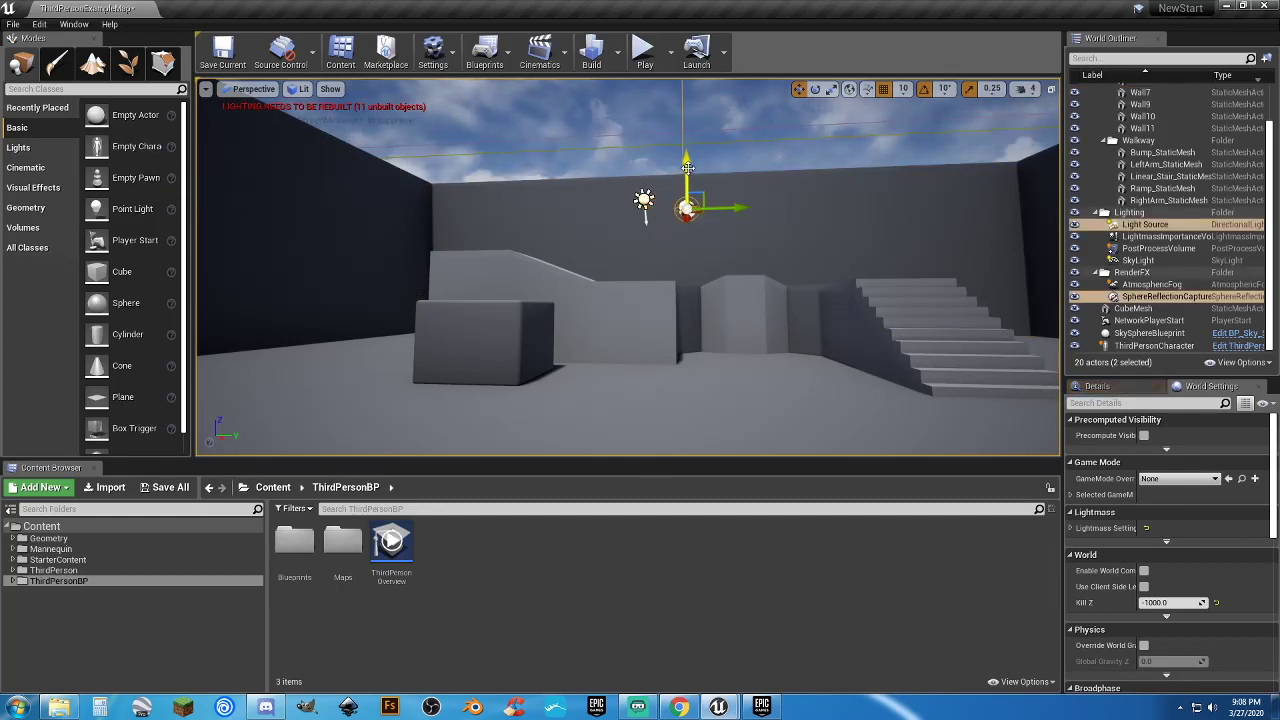
left_click_drag(684, 163, 689, 420)
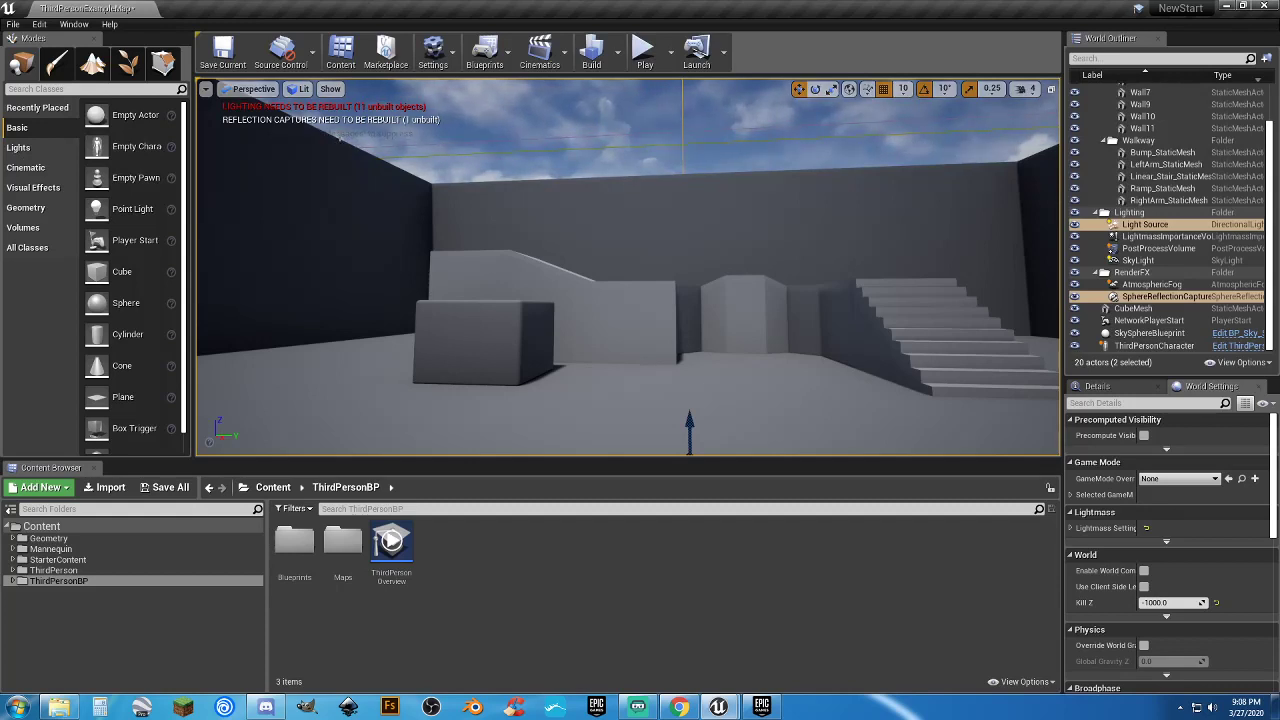
Lower the AtmosphericFog actor from the sky to beneath the arena floor
mouse_move(705, 263)
right_mouse_down()
mouse_move(705, 220)
mouse_move(705, 263)
right_mouse_up()
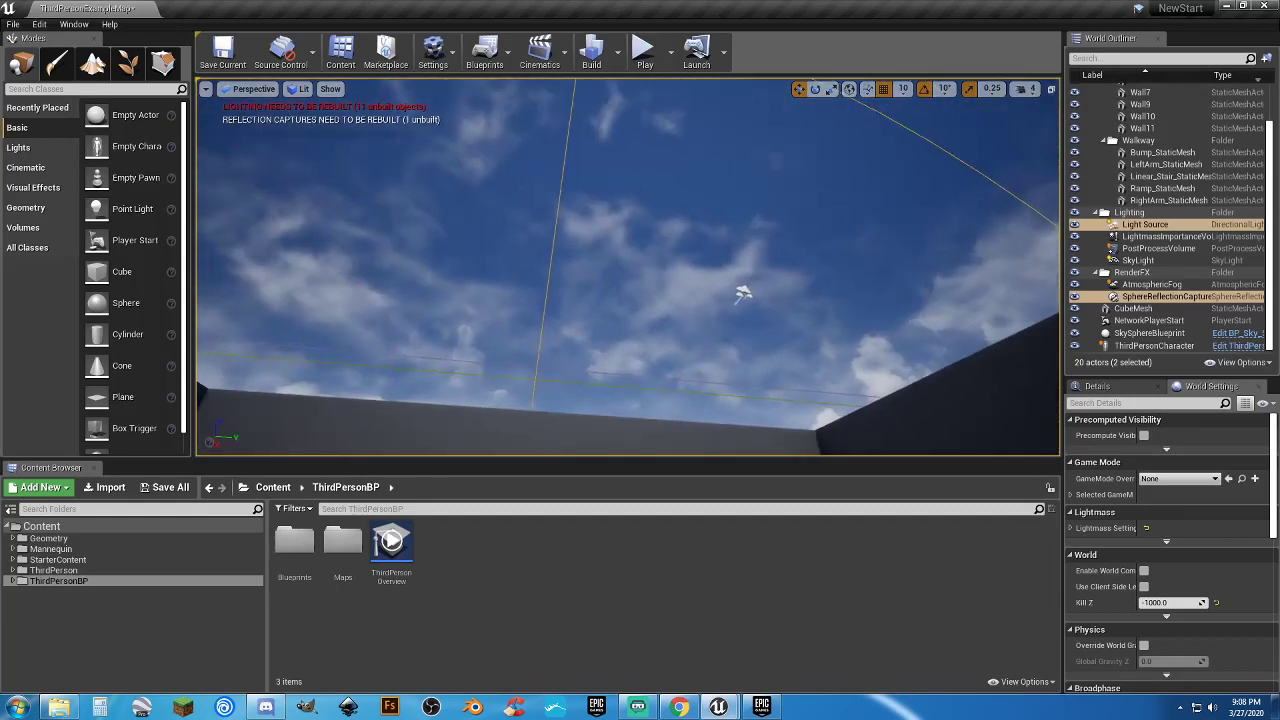
left_click(743, 291)
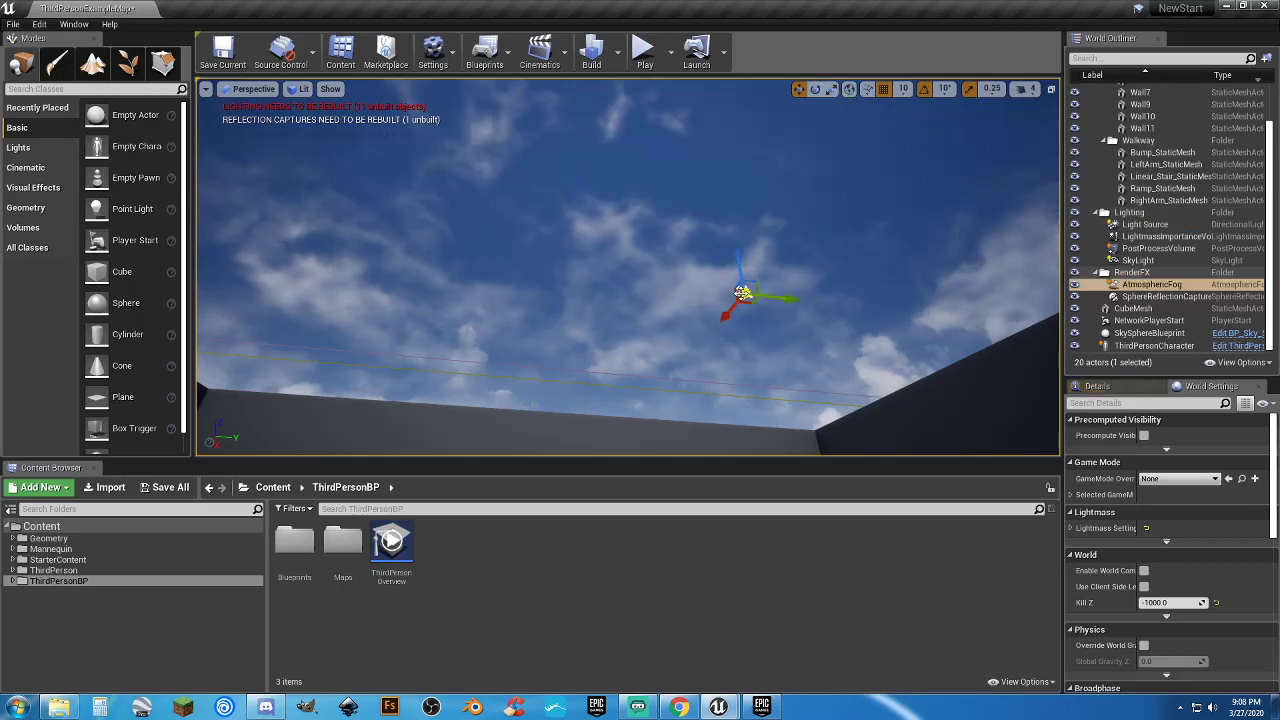
mouse_move(734, 257)
right_mouse_down()
mouse_move(734, 350)
mouse_move(734, 244)
mouse_move(732, 328)
mouse_move(750, 338)
mouse_move(747, 237)
right_mouse_up()
key("s")
key("s")
key("a")
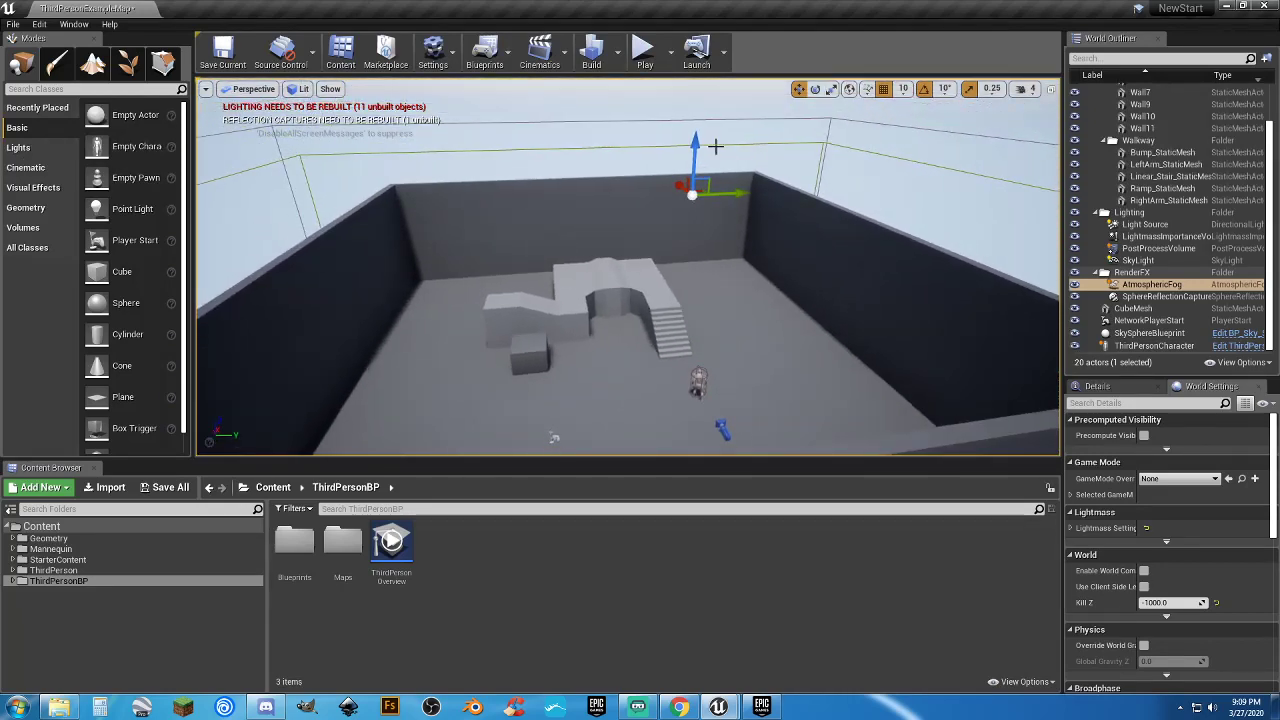
left_click_drag(695, 160, 682, 376)
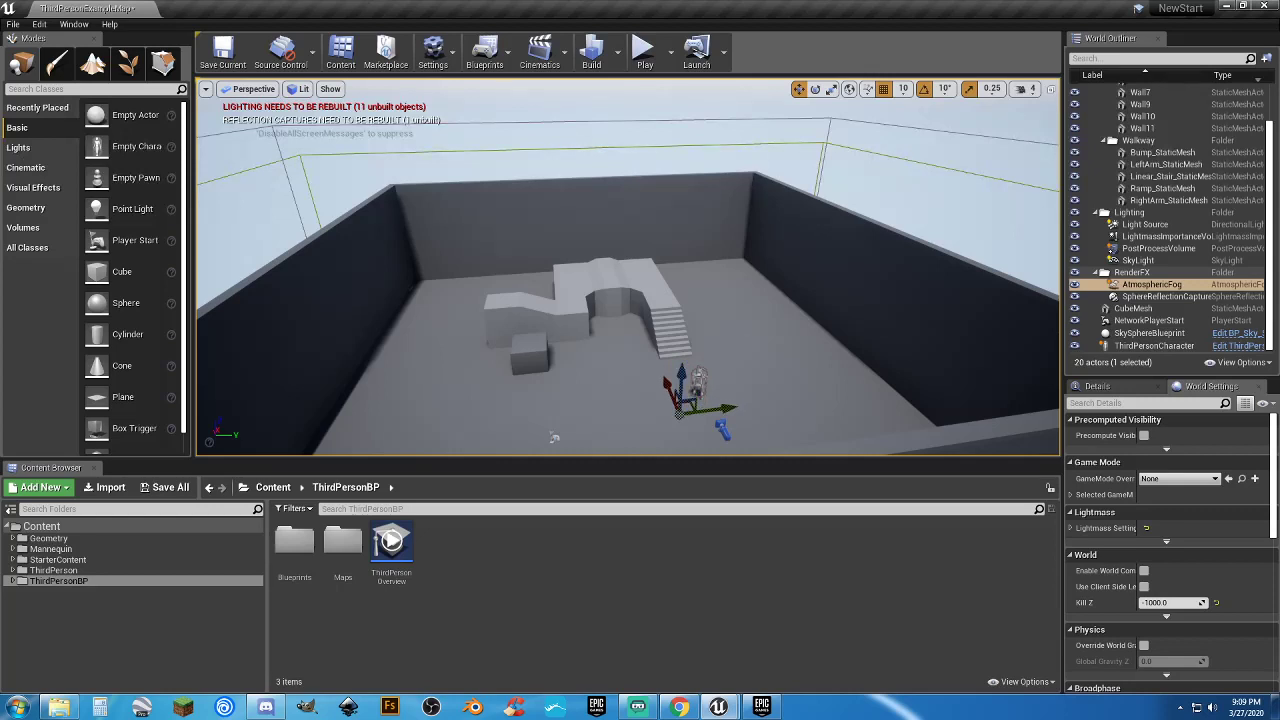
Delete the ThirdPersonCharacter placed near the stairs from the level
left_click(699, 384)
right_click_drag(699, 386, 864, 430)
key("w")
key("a")
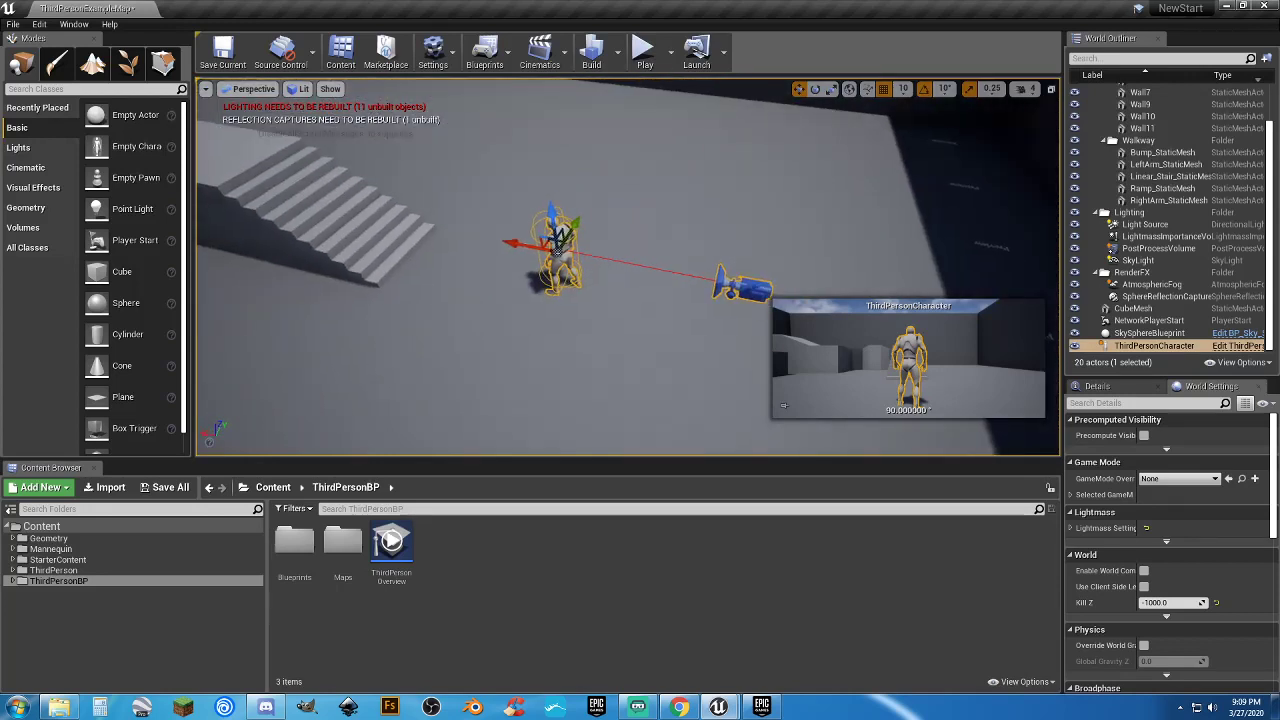
key("Delete")
Build the level to update its lighting and reflection captures, and dismiss the message log
right_click_drag(784, 405, 783, 405)
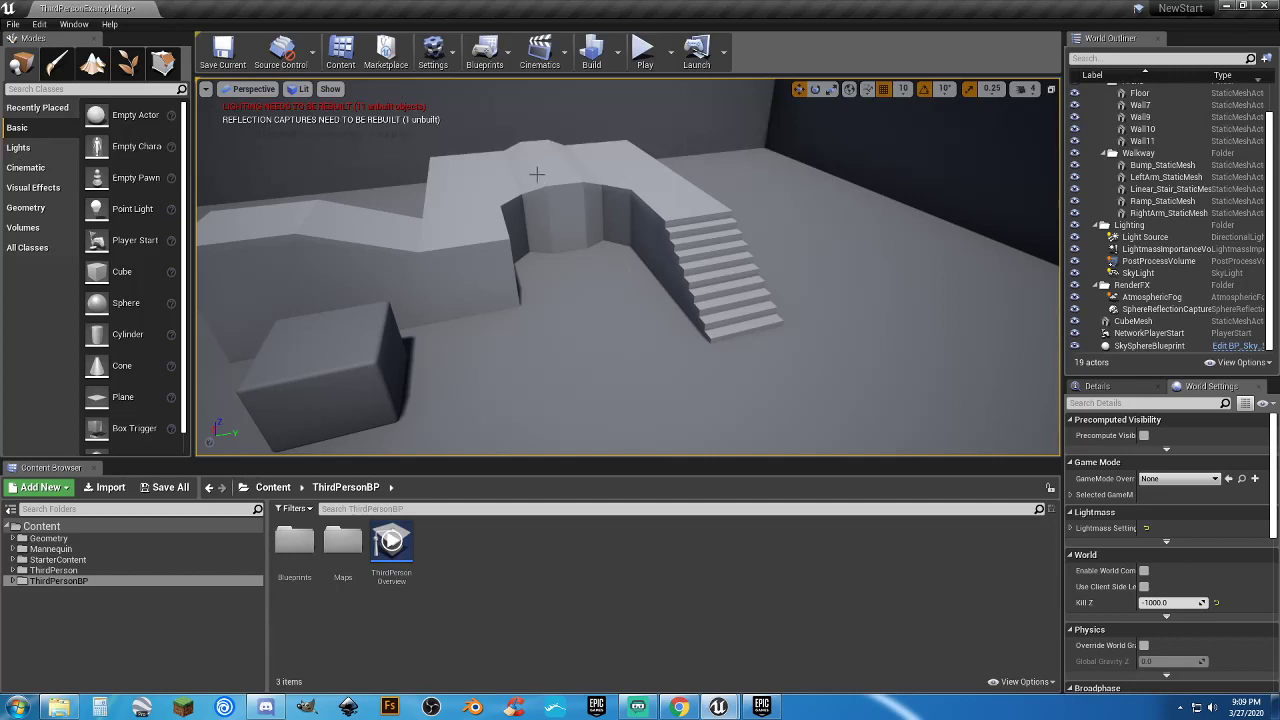
left_click(592, 55)
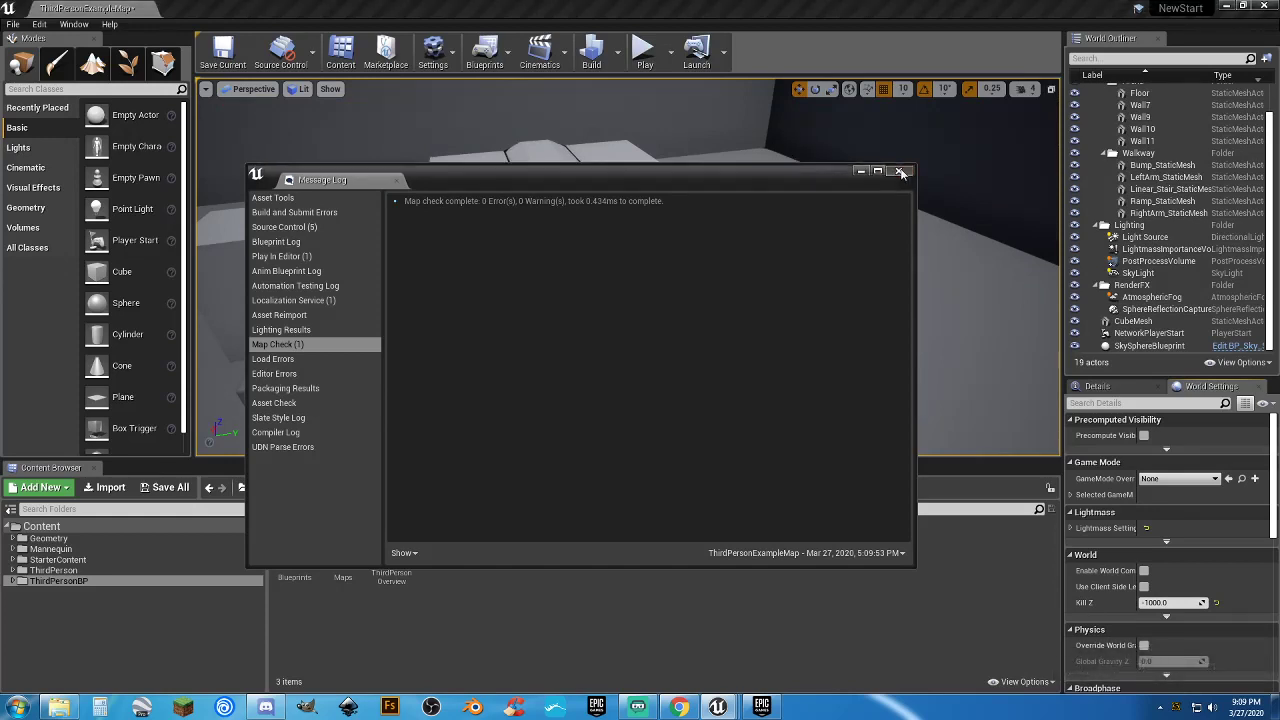
left_click(905, 171)
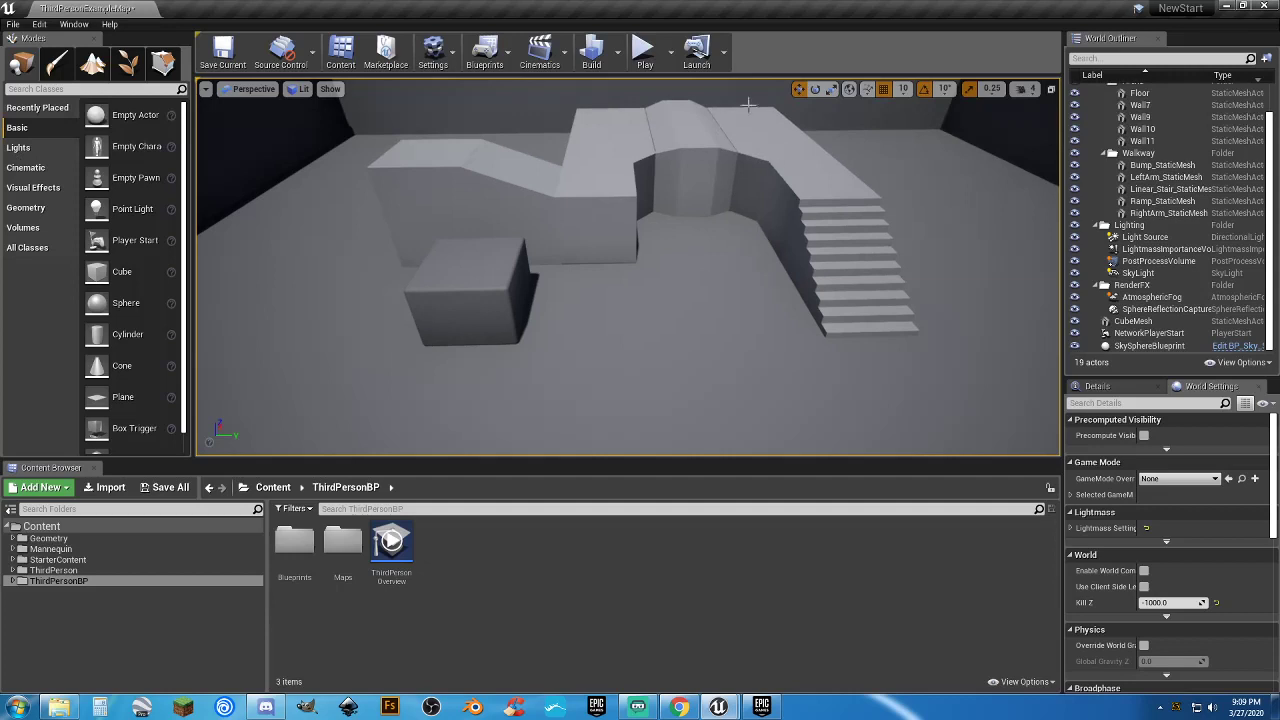
Play-test the level by running the spawned character around, expand the Selected GameMode classes in World Settings, and end the session
left_click(645, 55)
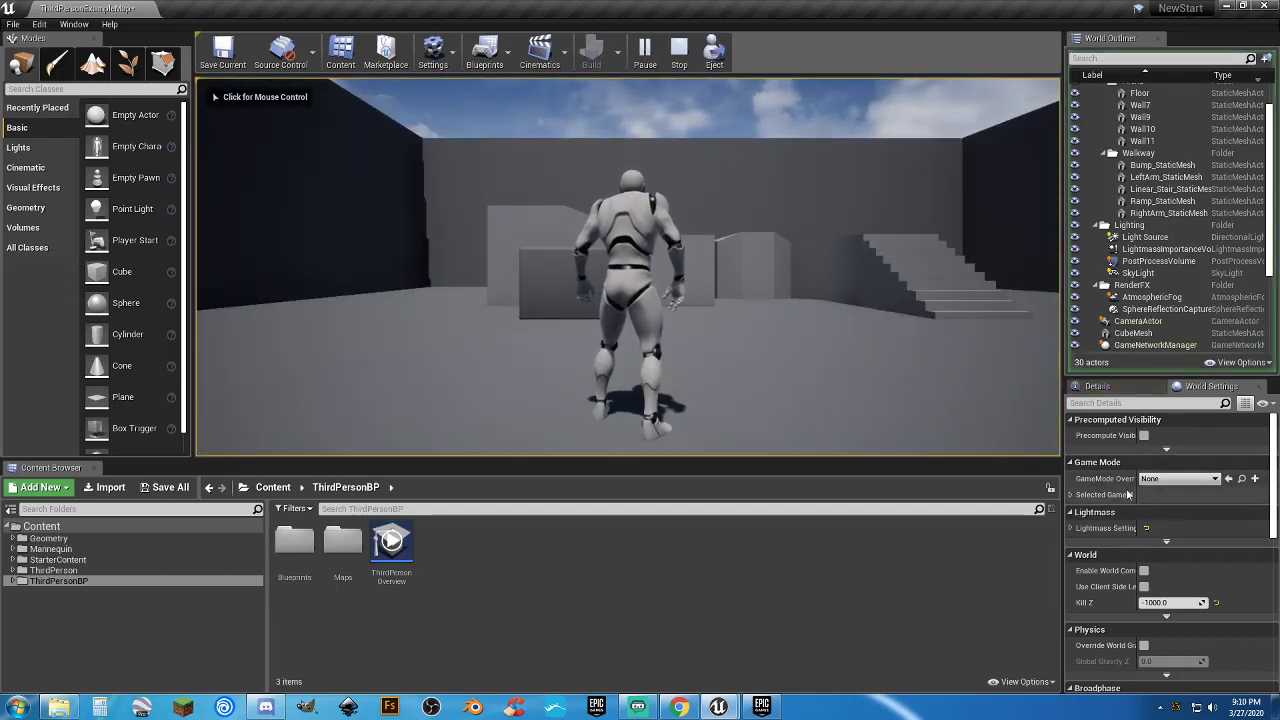
left_click(1080, 496)
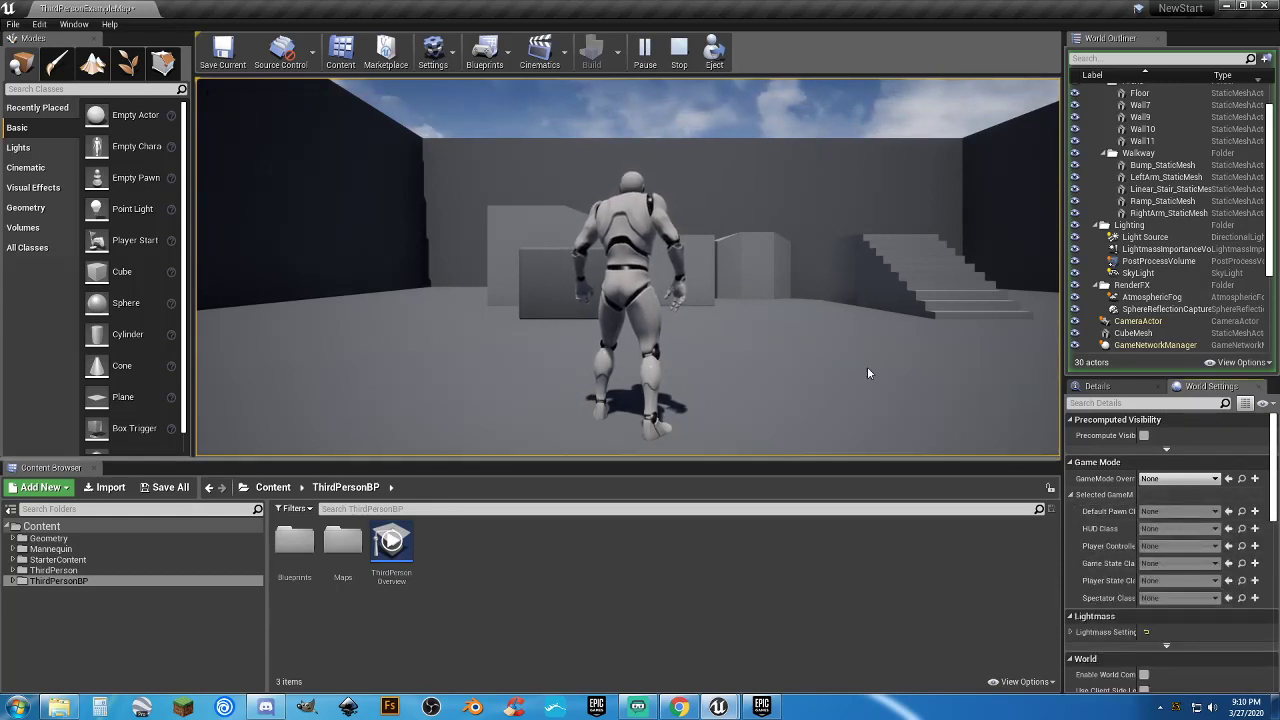
left_click(705, 255)
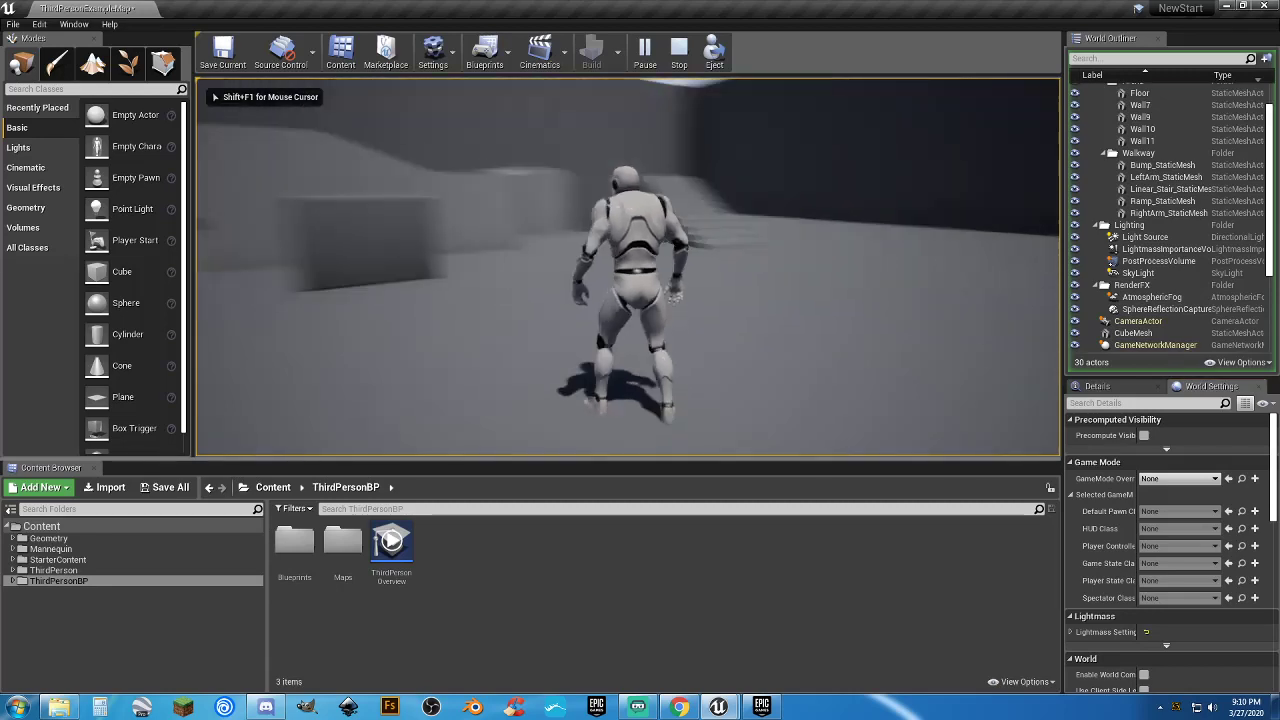
key("w")
key("w")
key("d")
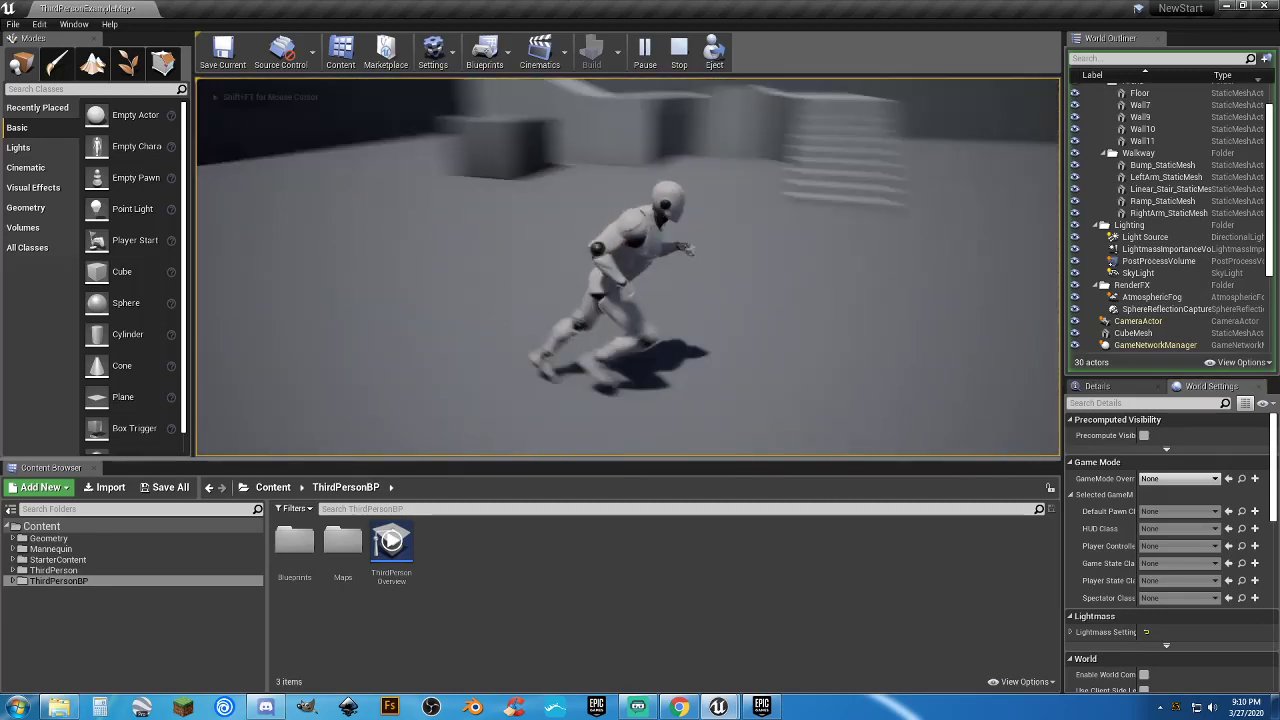
key("d")
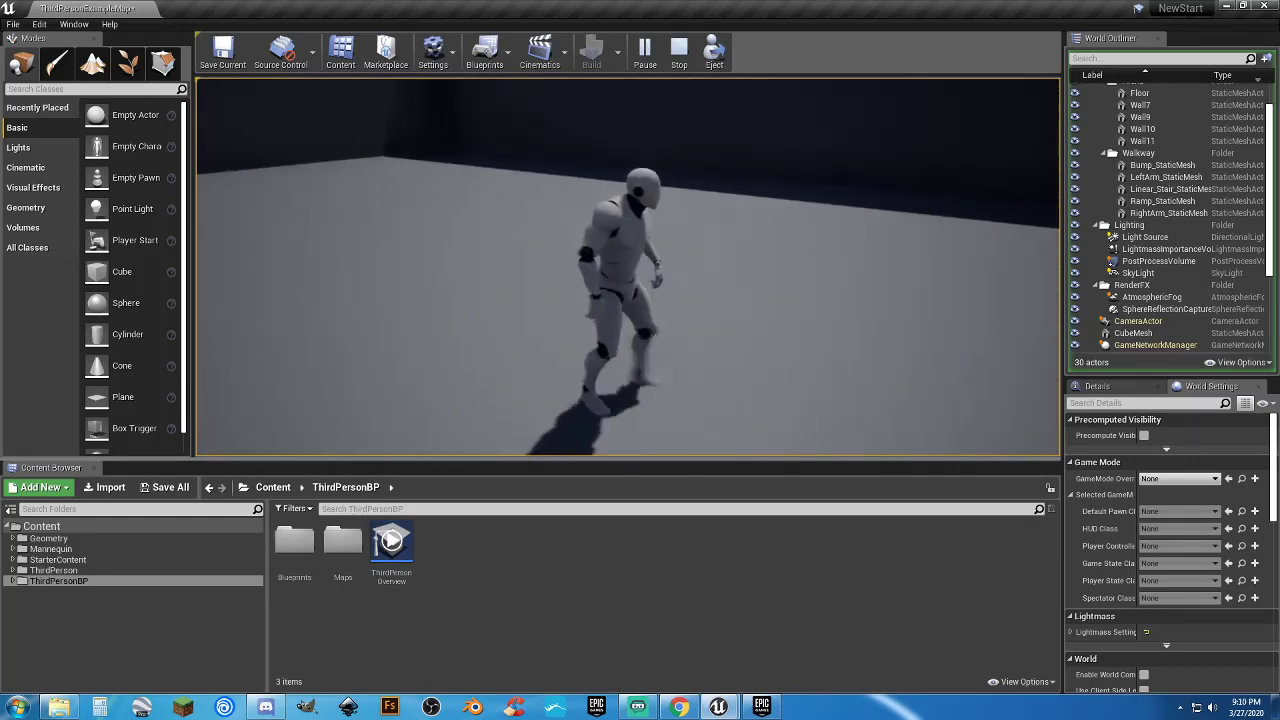
key("Escape")
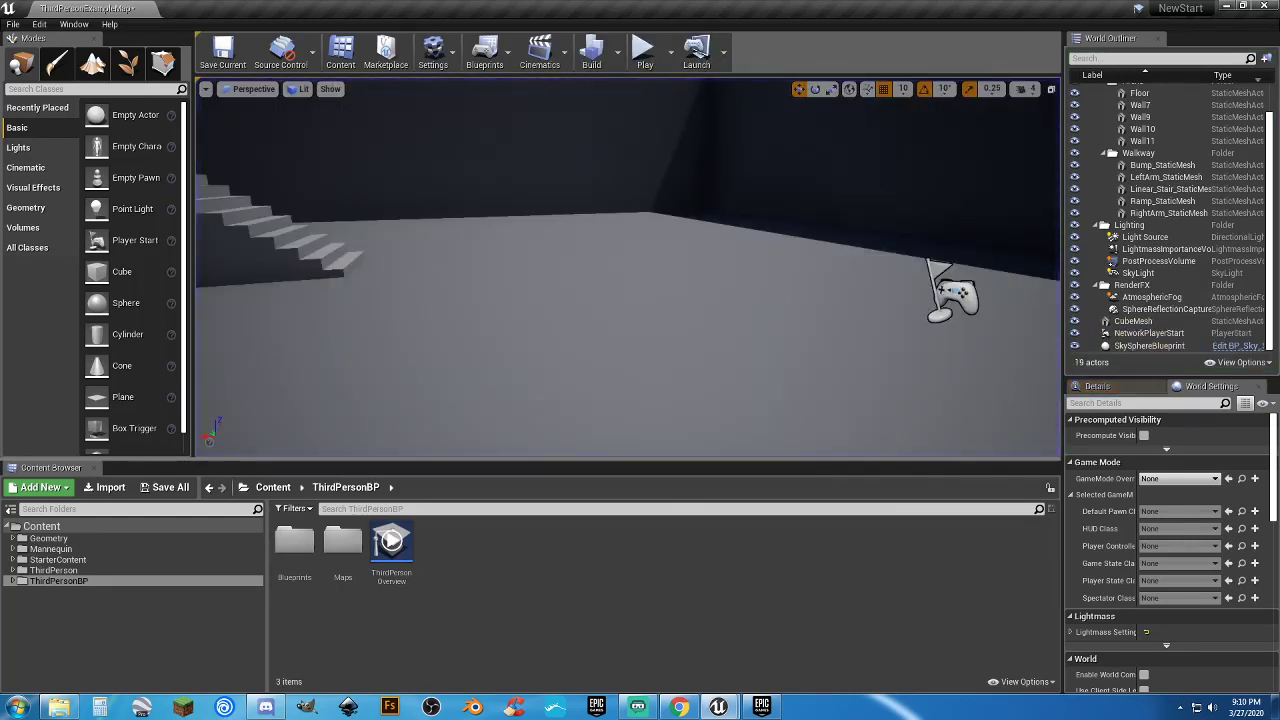
Inspect the NetworkPlayerStart marker in the arena, and save ThirdPersonExampleMap together with its built data
left_click(757, 252)
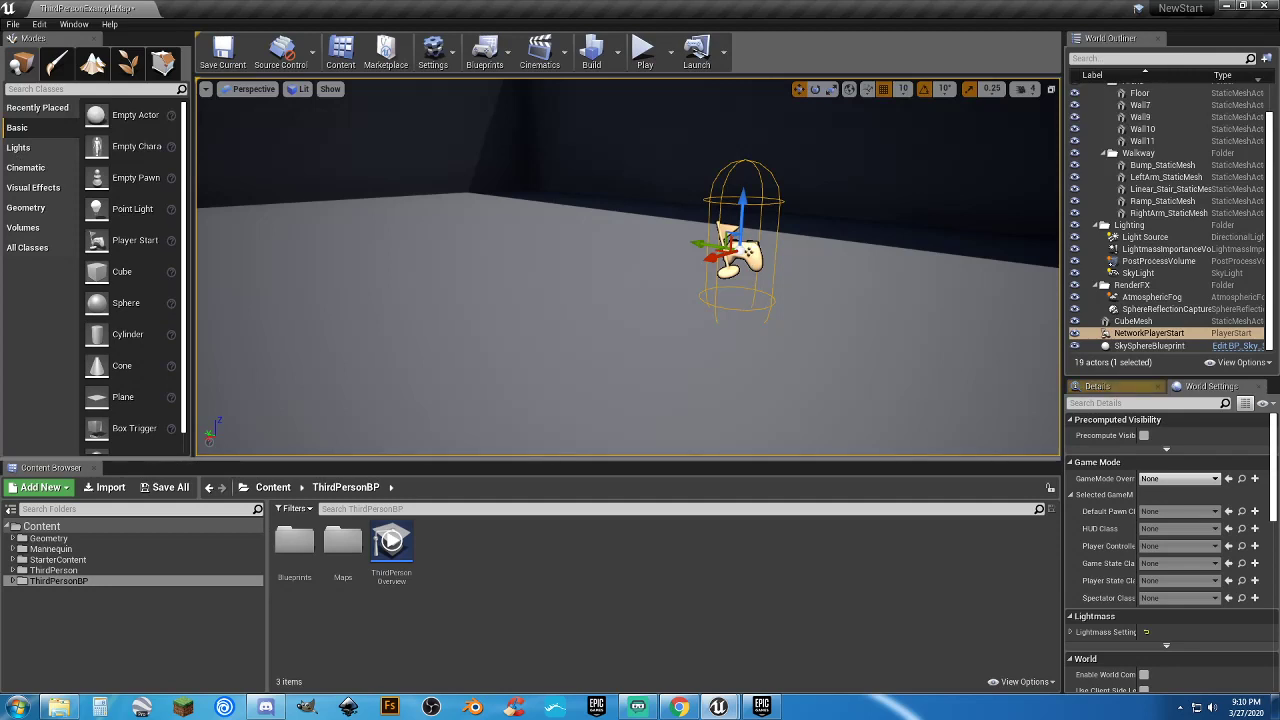
right_click_drag(757, 252, 604, 261)
key("w")
right_click_drag(737, 295, 800, 290)
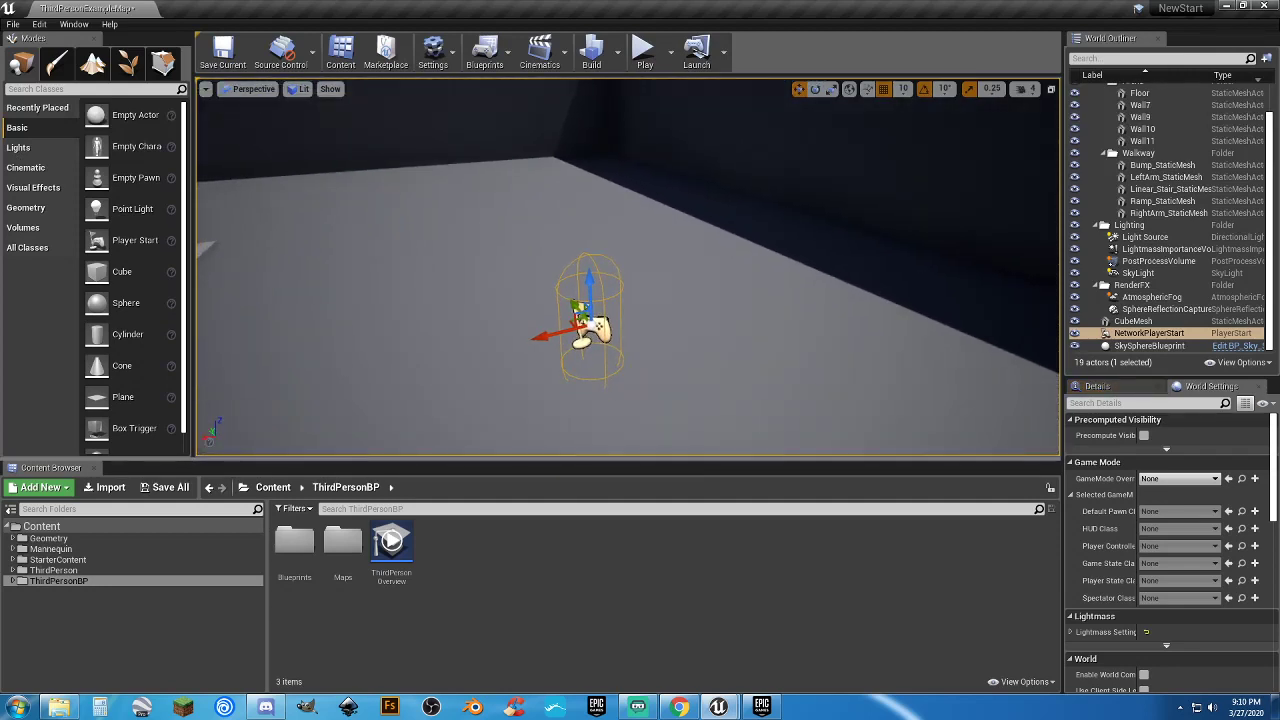
right_click_drag(700, 290, 400, 285)
key("d")
right_click_drag(740, 340, 760, 340)
left_click(165, 487)
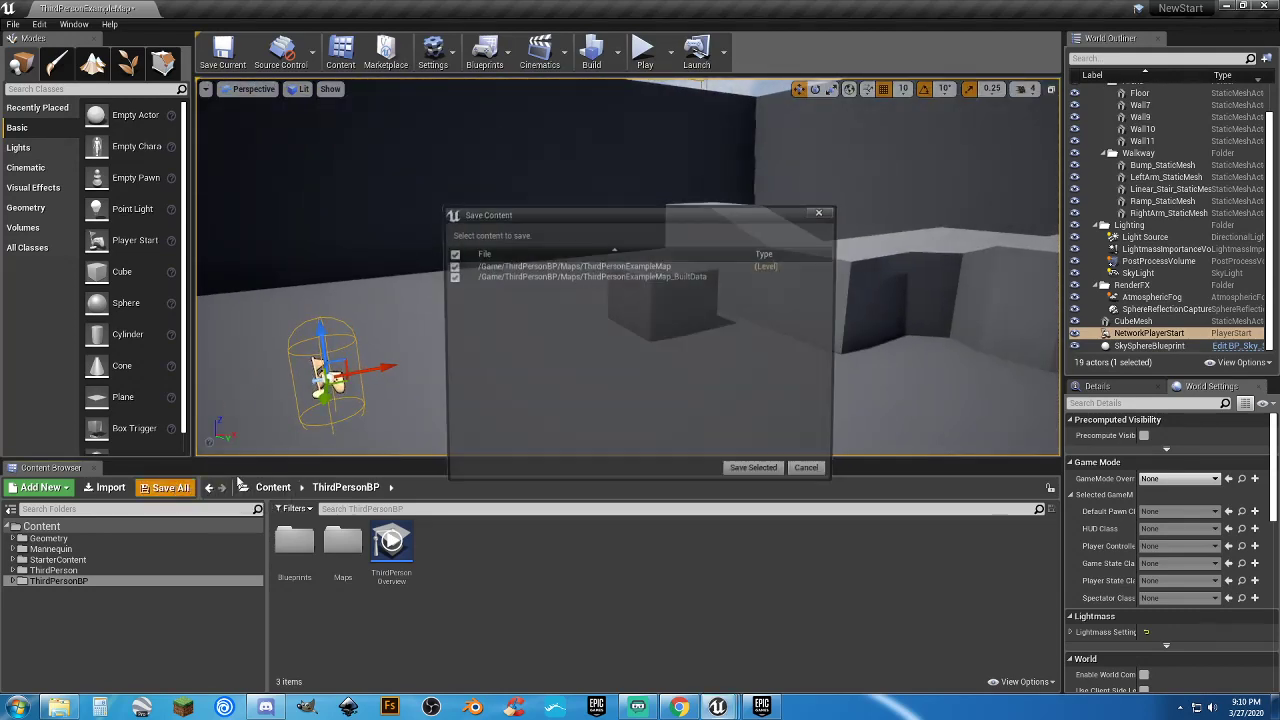
left_click(750, 476)
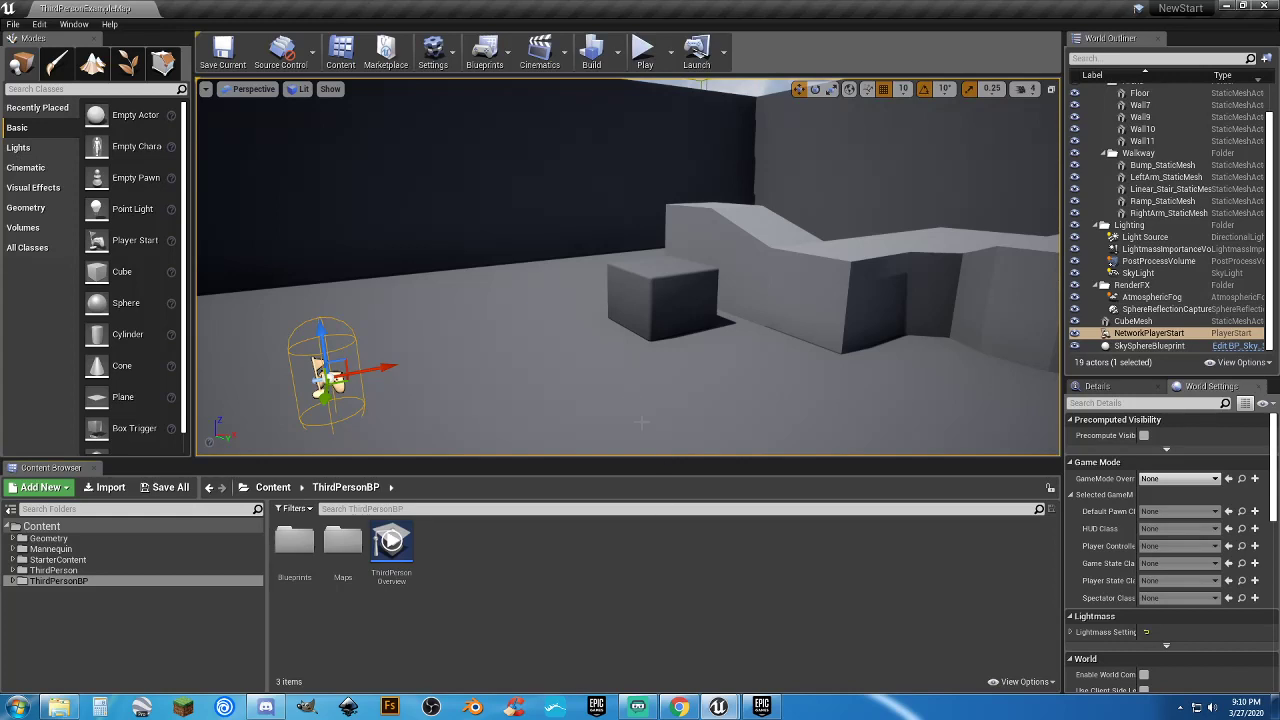
Create a new level from the Default template
right_click_drag(672, 390, 715, 400)
mouse_move(690, 300)
right_mouse_down()
mouse_move(740, 300)
mouse_move(705, 318)
right_mouse_up()
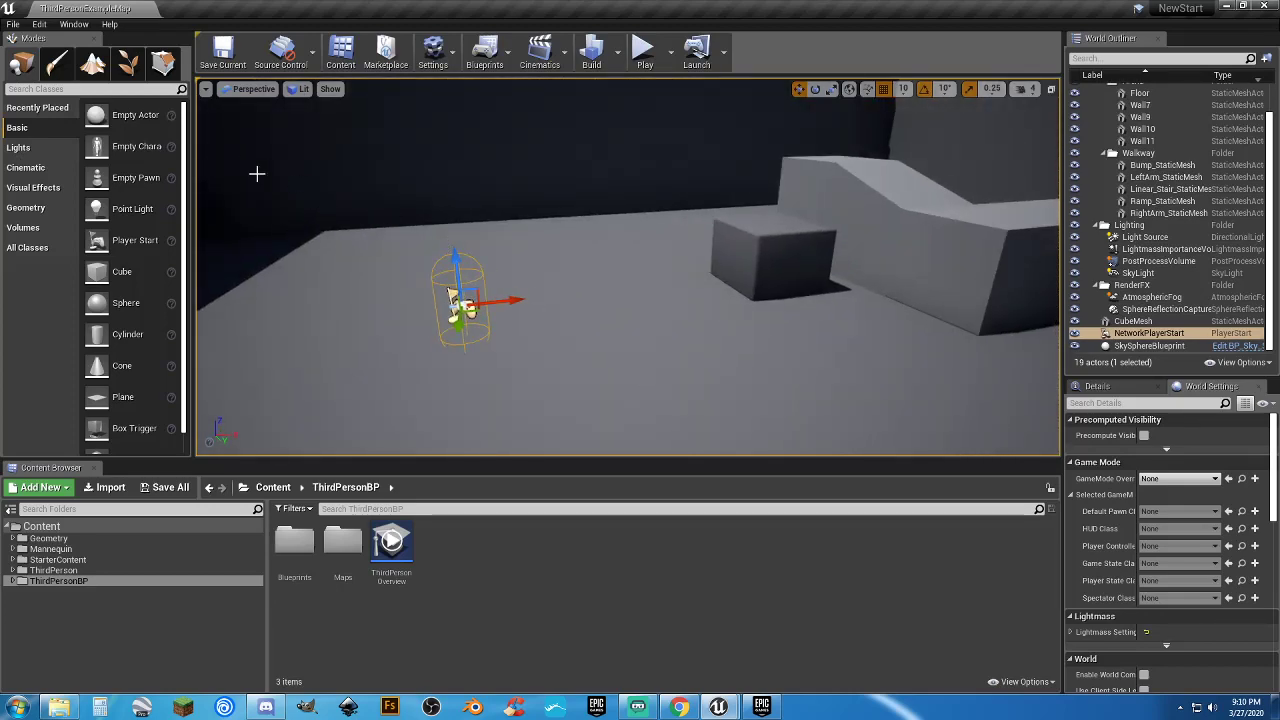
left_click(12, 25)
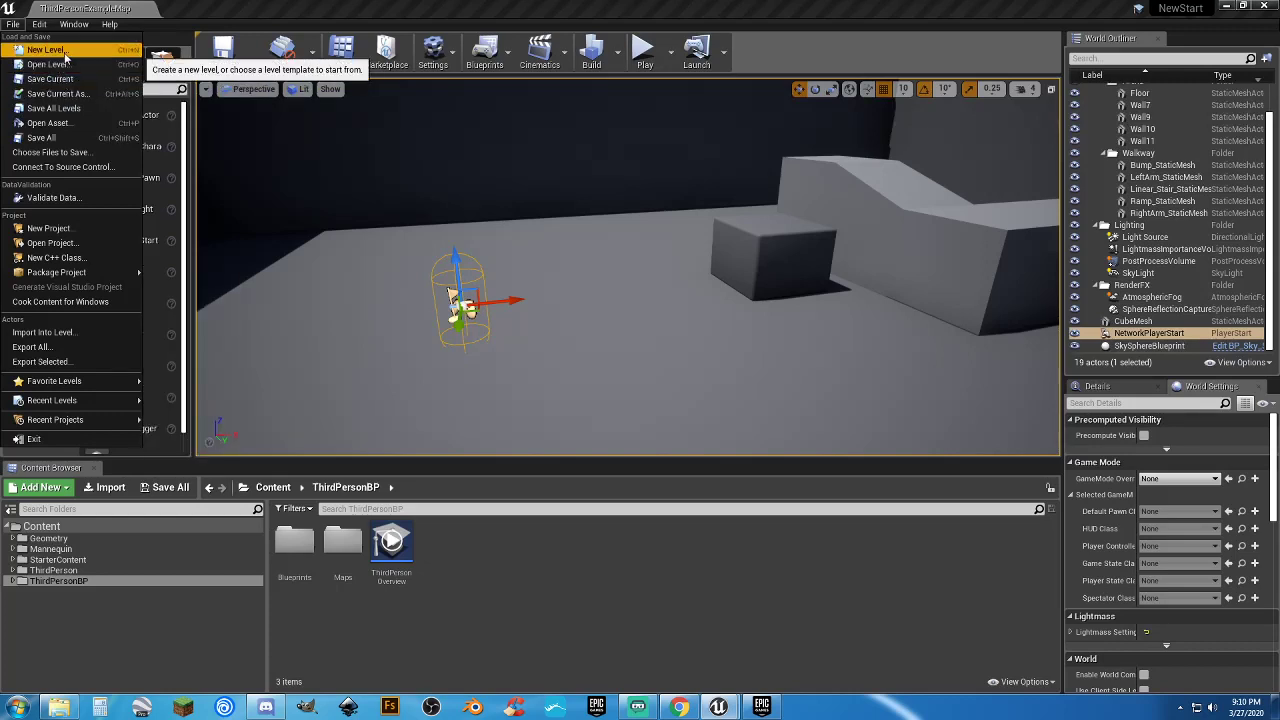
left_click(46, 50)
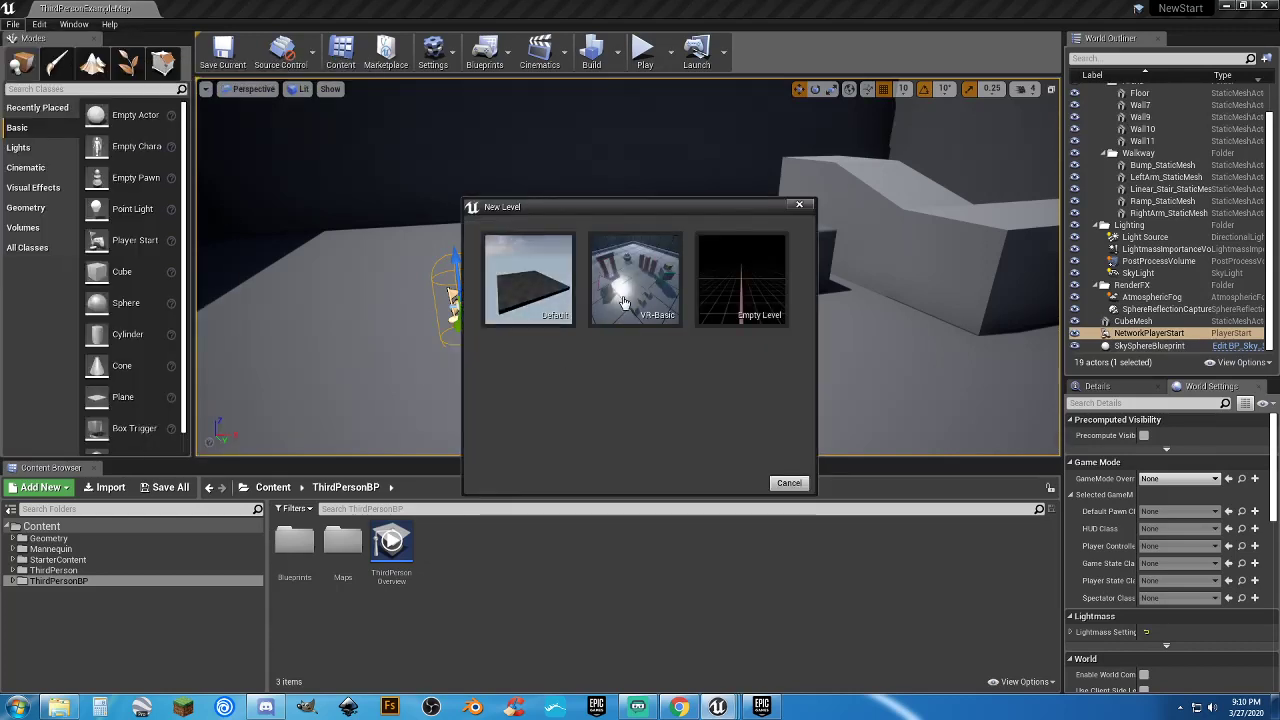
left_click(544, 305)
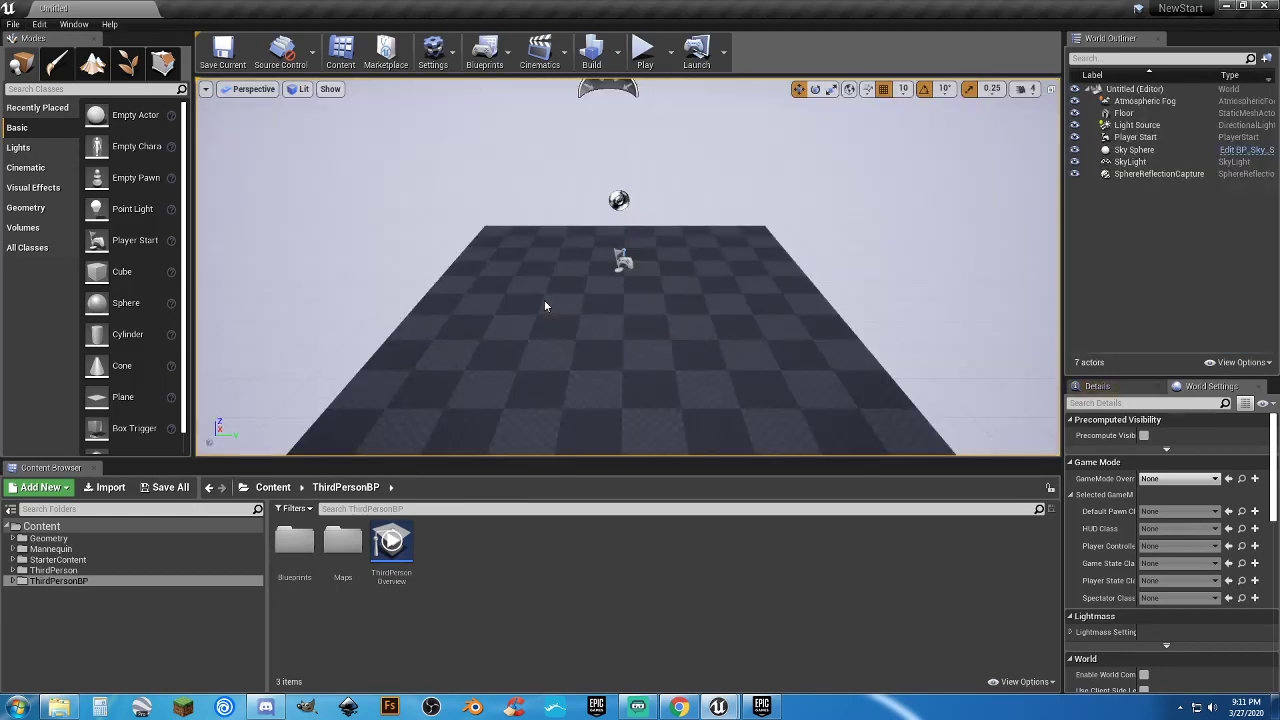
Delete the SphereReflectionCapture above the checkered floor from the new level
right_click_drag(638, 324, 621, 297)
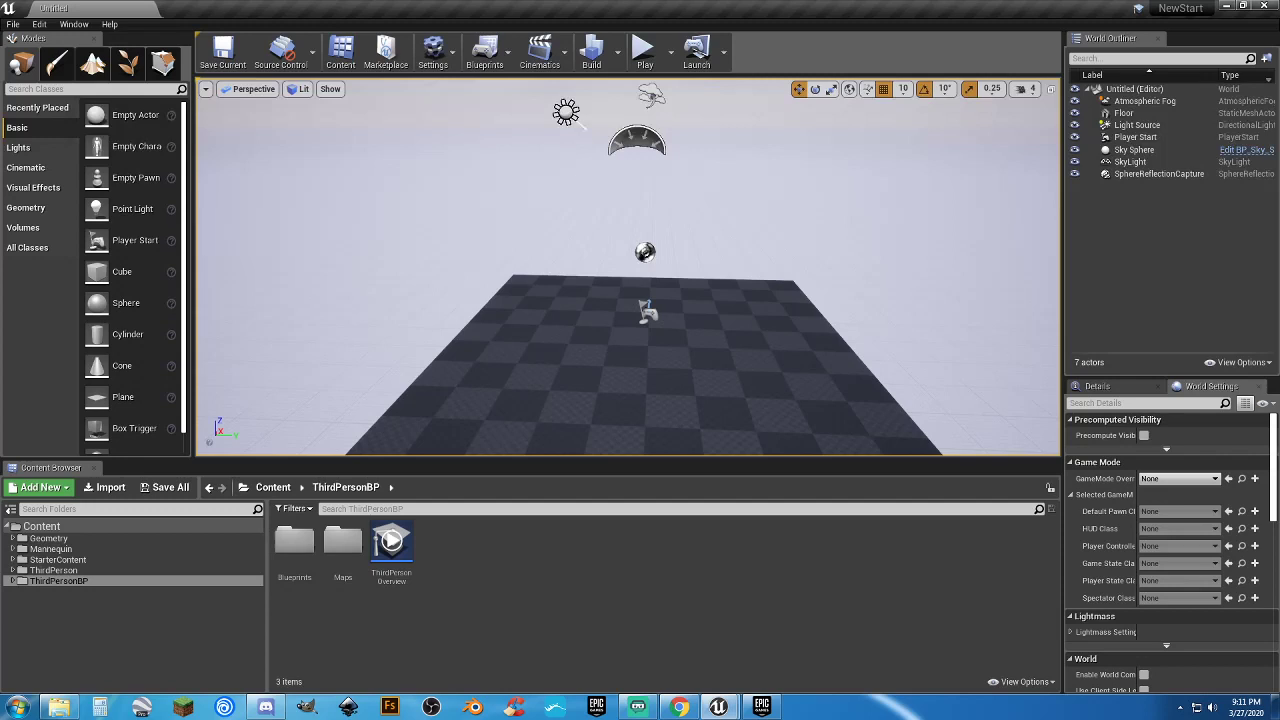
left_click(645, 252)
mouse_move(740, 243)
right_mouse_down()
mouse_move(725, 200)
mouse_move(739, 243)
right_mouse_up()
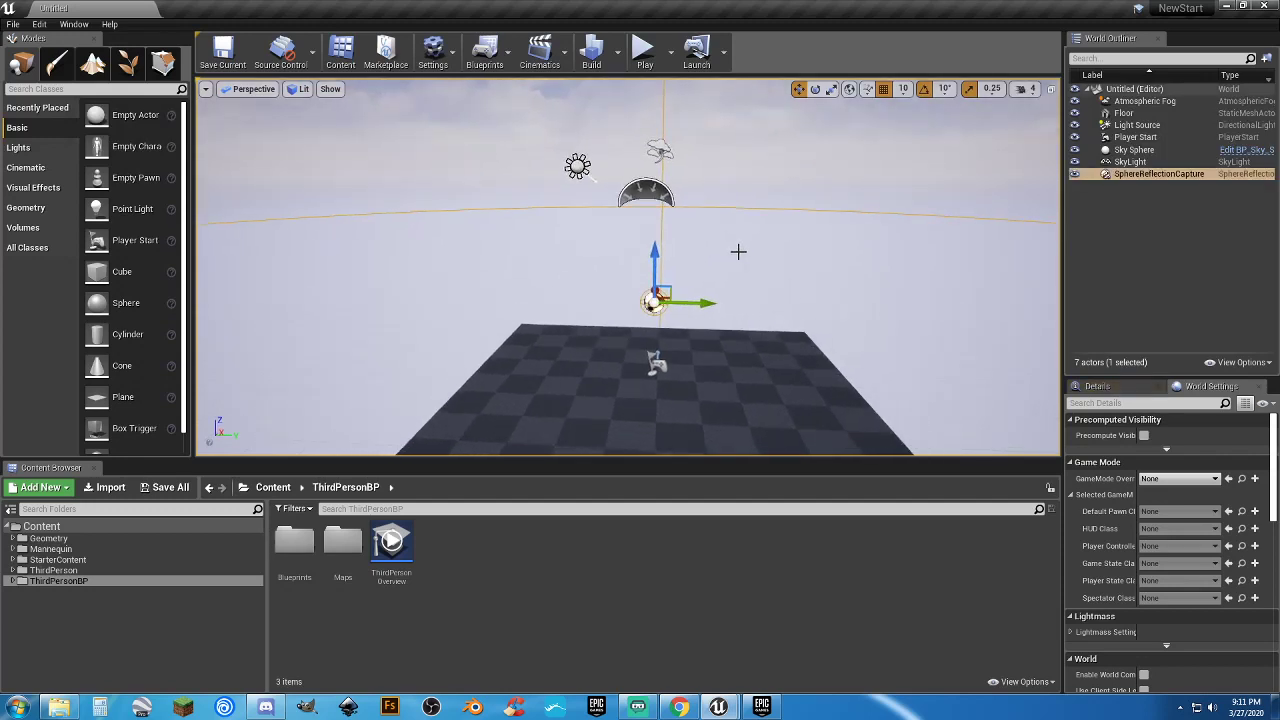
key("Delete")
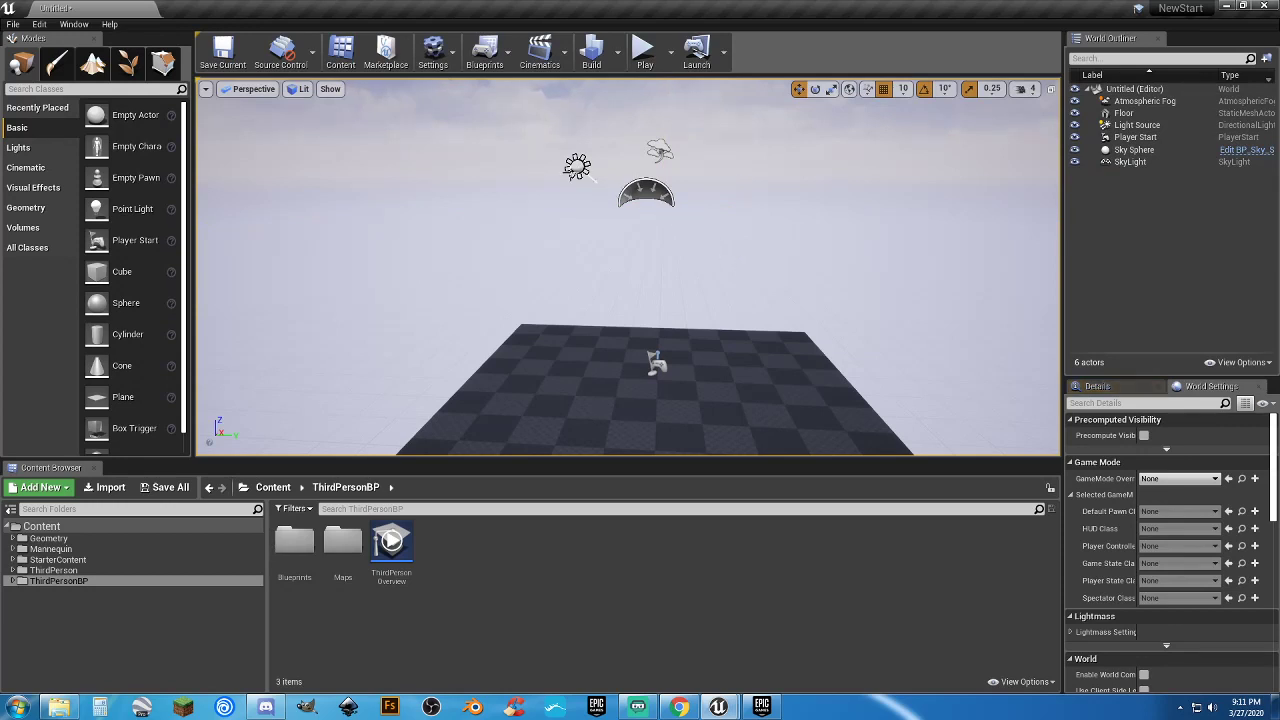
Lower the Light Source, SkyLight and Atmospheric Fog together beneath the checkered floor, and clear the selection
left_click(579, 166)
left_click(647, 191, "ctrl")
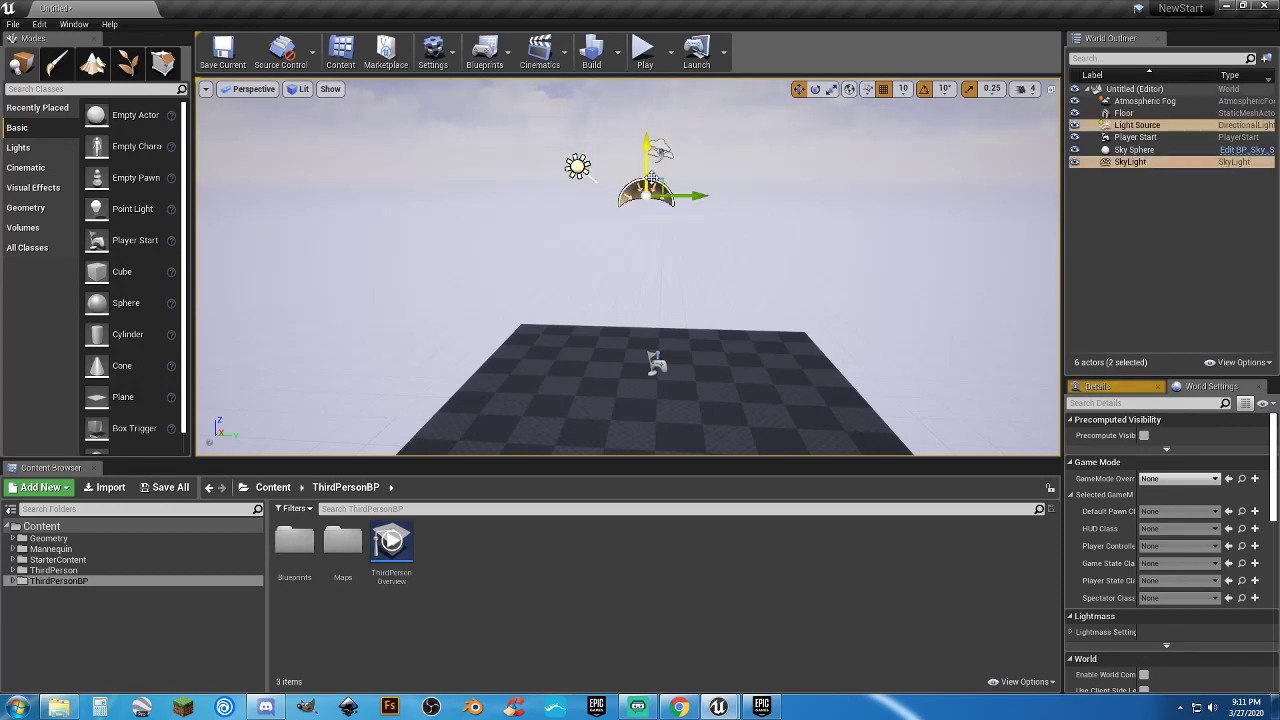
left_click(659, 149, "ctrl")
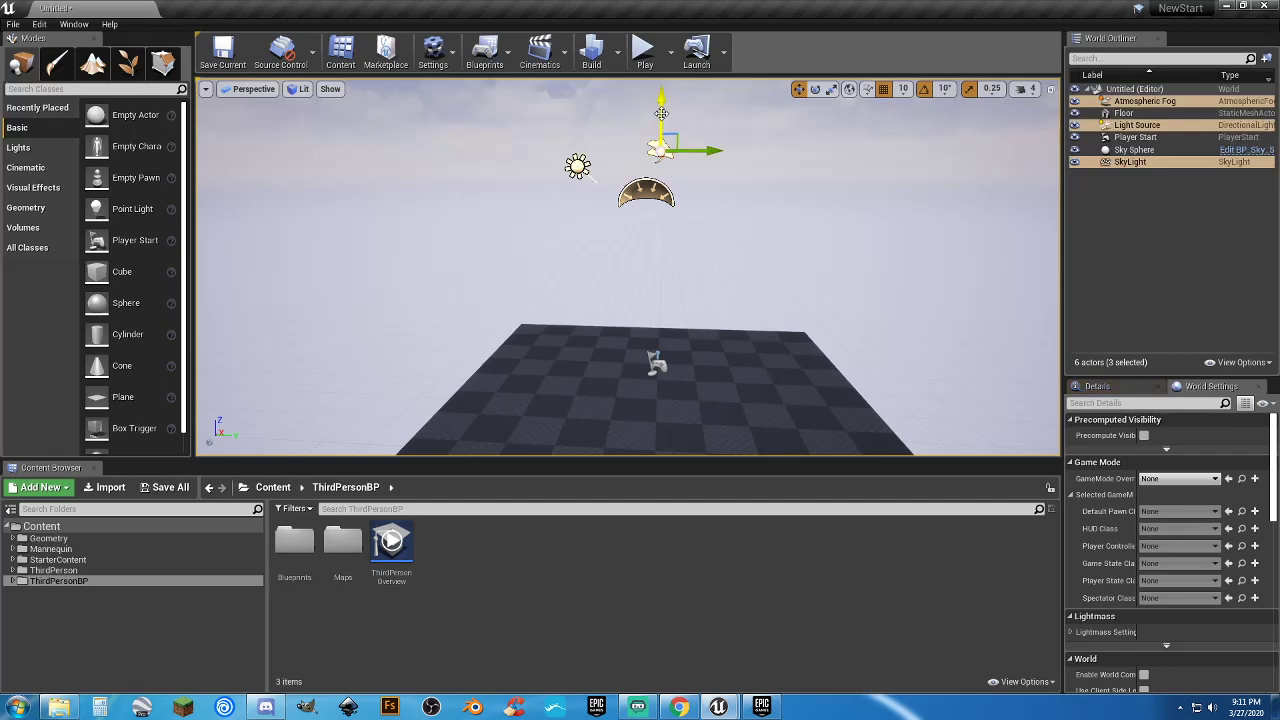
left_click_drag(660, 102, 647, 427)
key("d")
mouse_move(723, 385)
right_mouse_down()
mouse_move(640, 425)
mouse_move(540, 435)
mouse_move(723, 385)
right_mouse_up()
key("a")
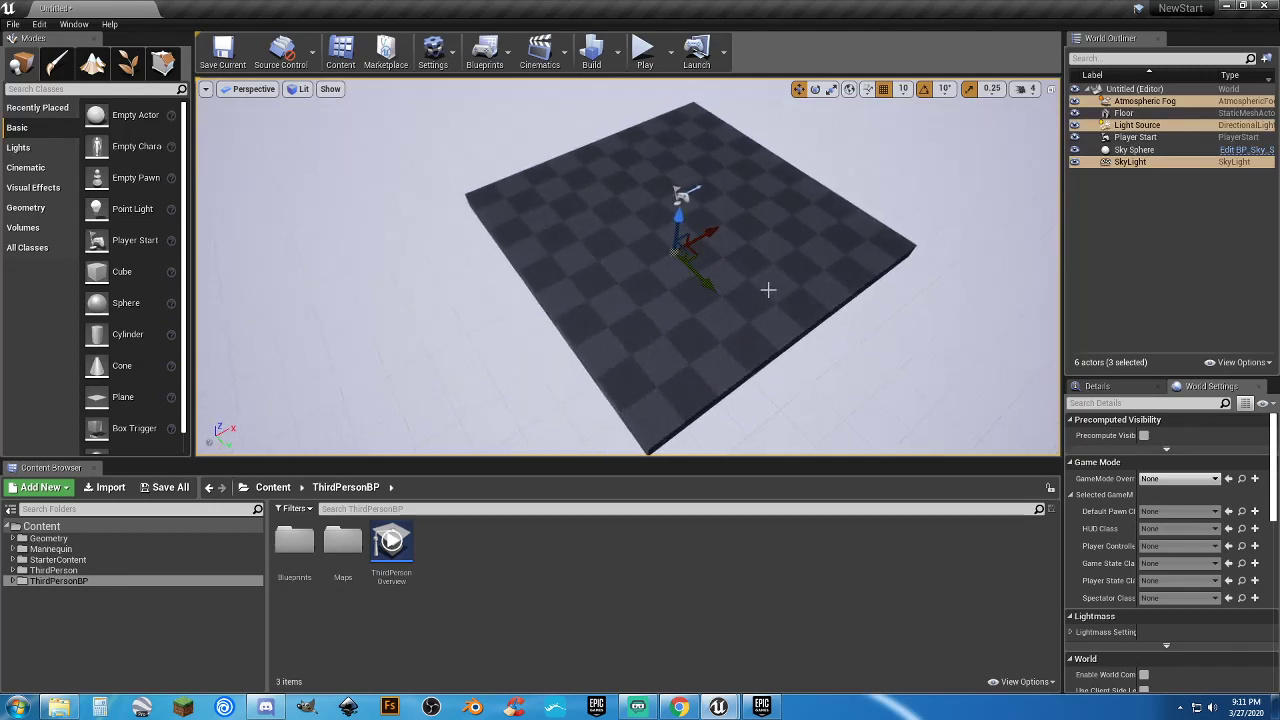
left_click(1165, 236)
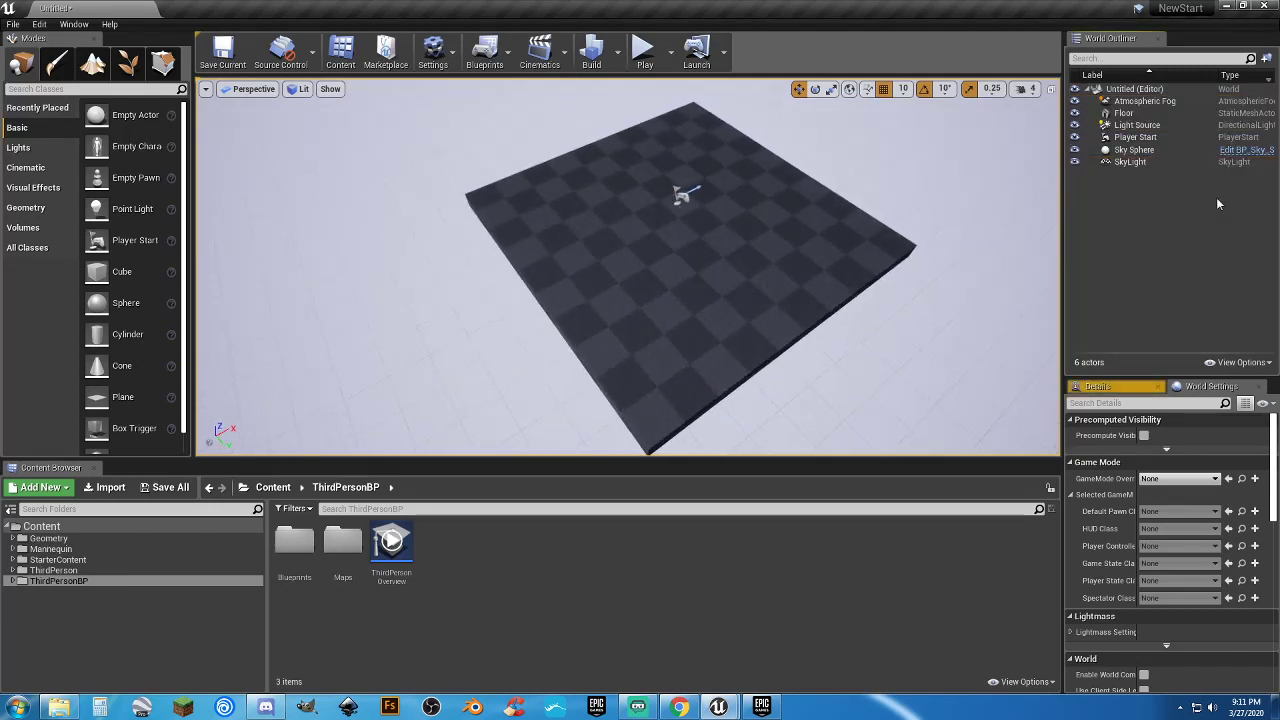
Delete the checkered Floor mesh from the new level
left_click(738, 255)
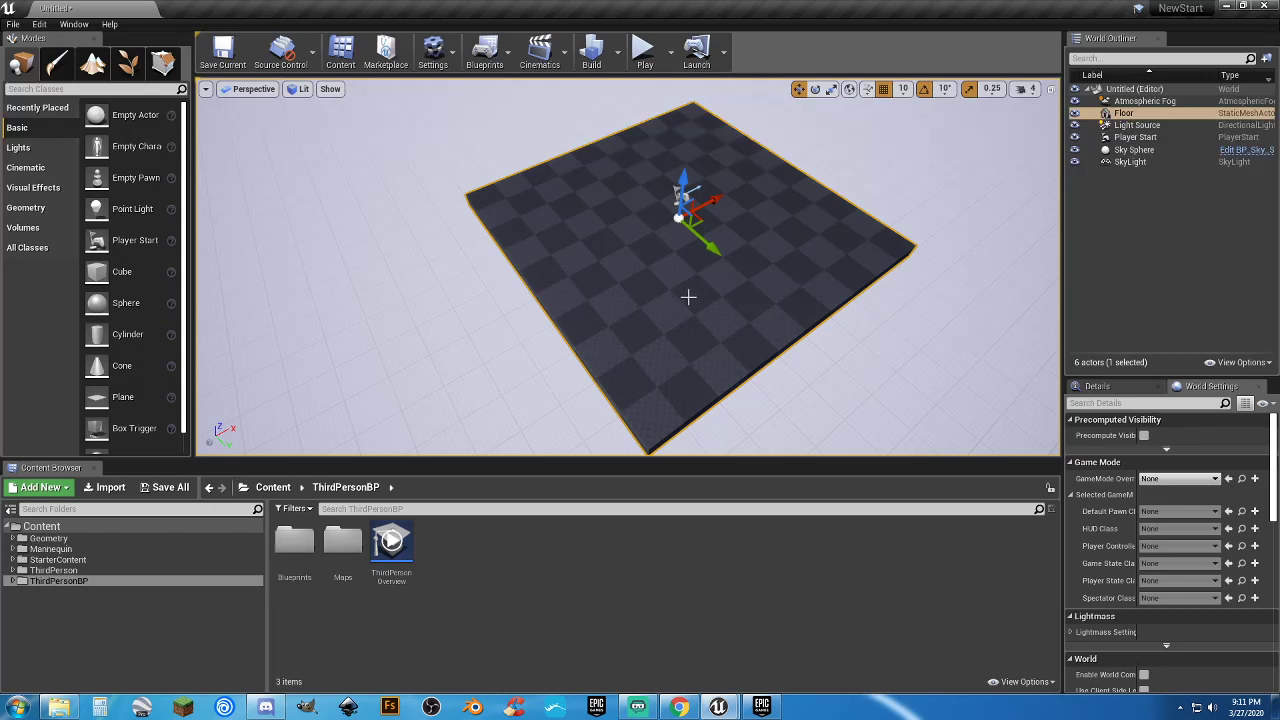
mouse_move(686, 283)
right_mouse_down()
mouse_move(680, 255)
mouse_move(691, 305)
right_mouse_up()
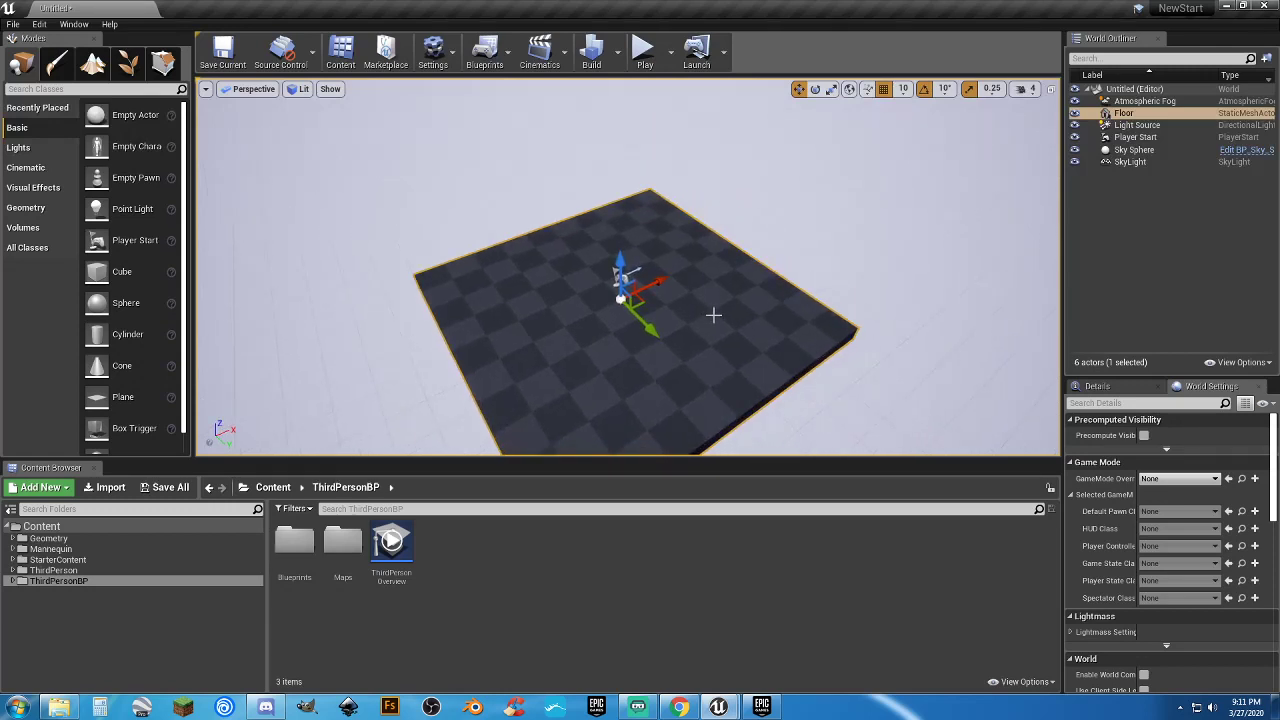
key("Delete")
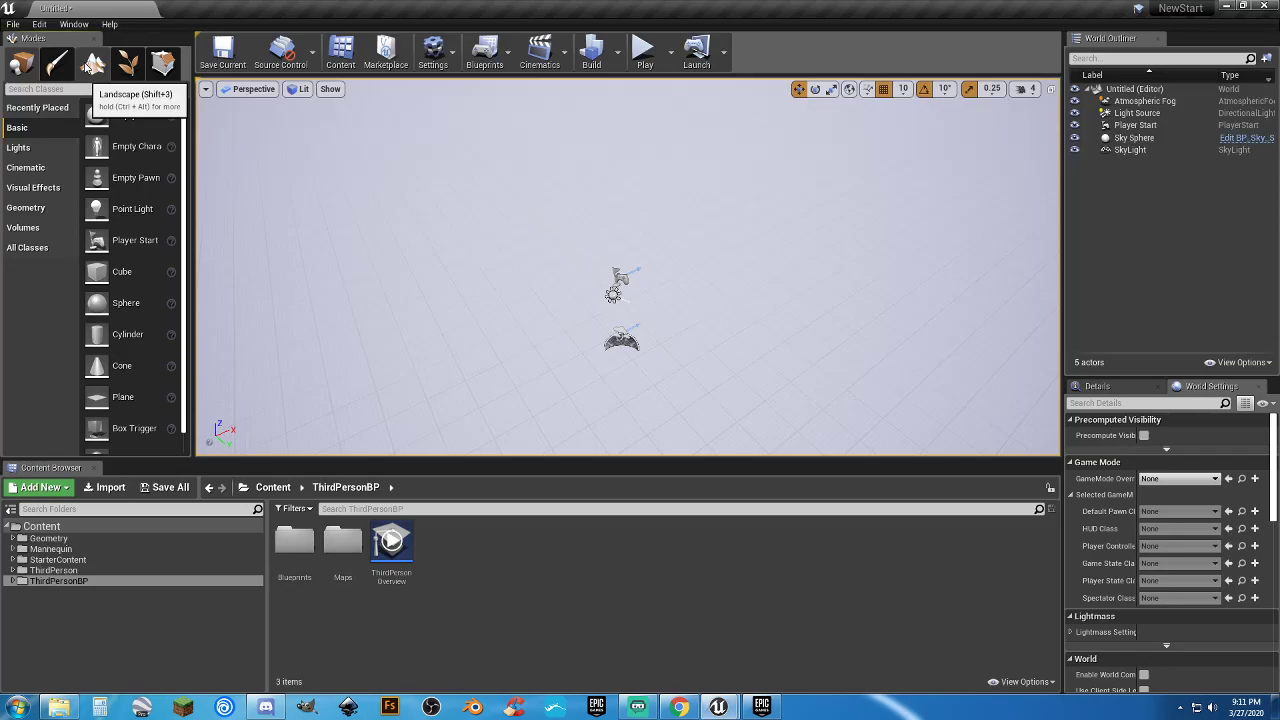
Start a new landscape and set its Z location to 0
left_click(90, 66)
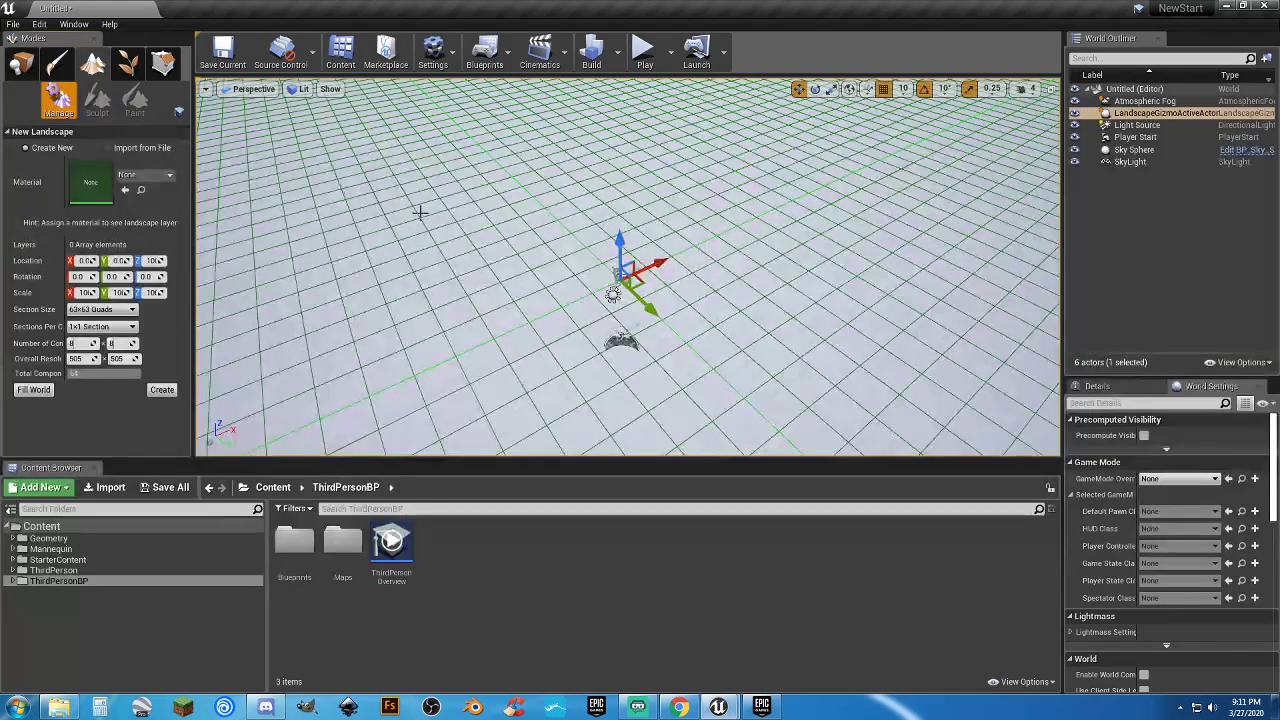
mouse_move(420, 211)
right_mouse_down()
mouse_move(460, 125)
mouse_move(460, 205)
mouse_move(460, 85)
mouse_move(460, 115)
mouse_move(420, 165)
mouse_move(420, 225)
mouse_move(420, 200)
right_mouse_up()
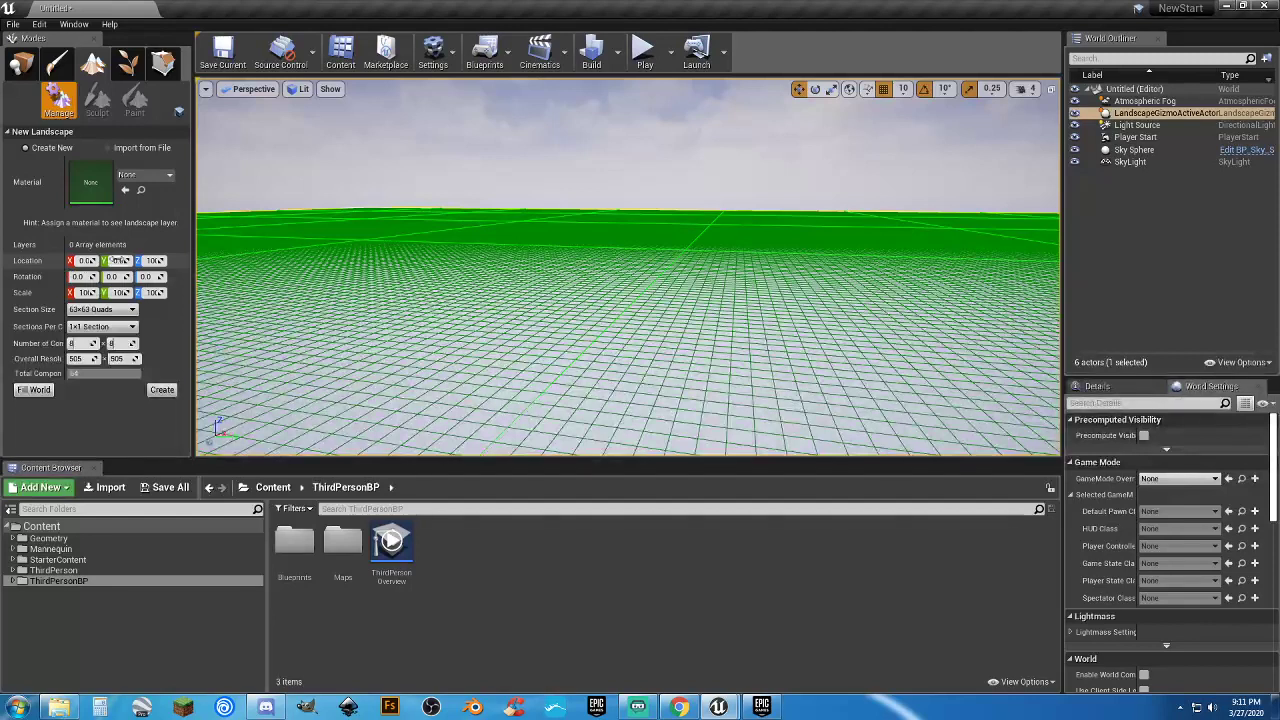
left_click(152, 260)
left_click(152, 260)
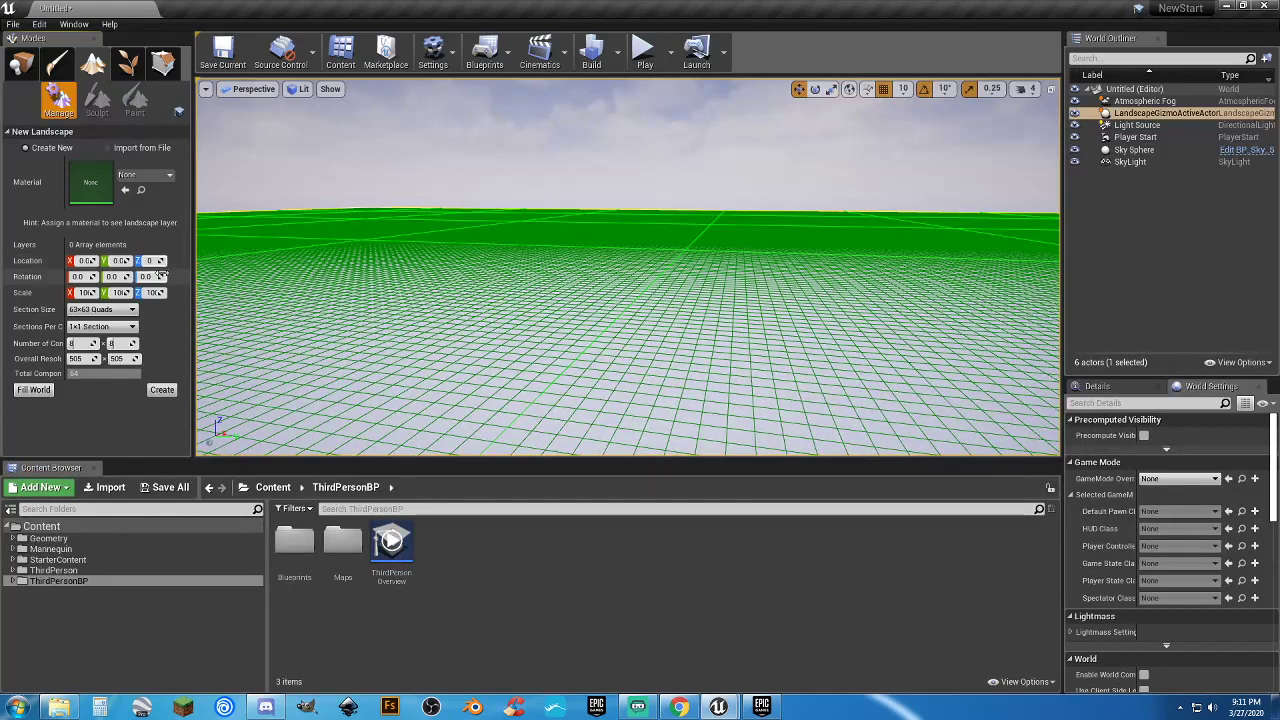
Set the new landscape's number of components to 1 × 1
left_click(72, 343)
mouse_move(66, 343)
left_mouse_down()
mouse_move(98, 340)
mouse_move(57, 341)
left_mouse_up()
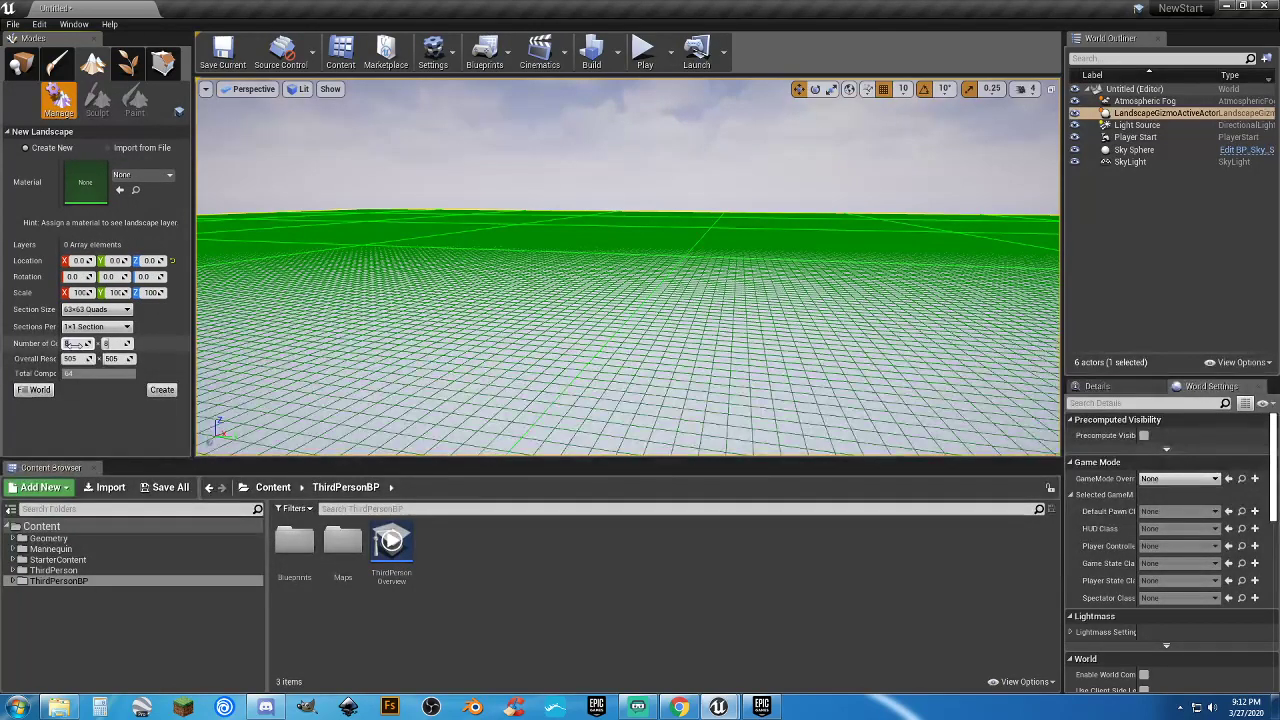
type("1")
key("Tab")
type("1")
key("Tab")
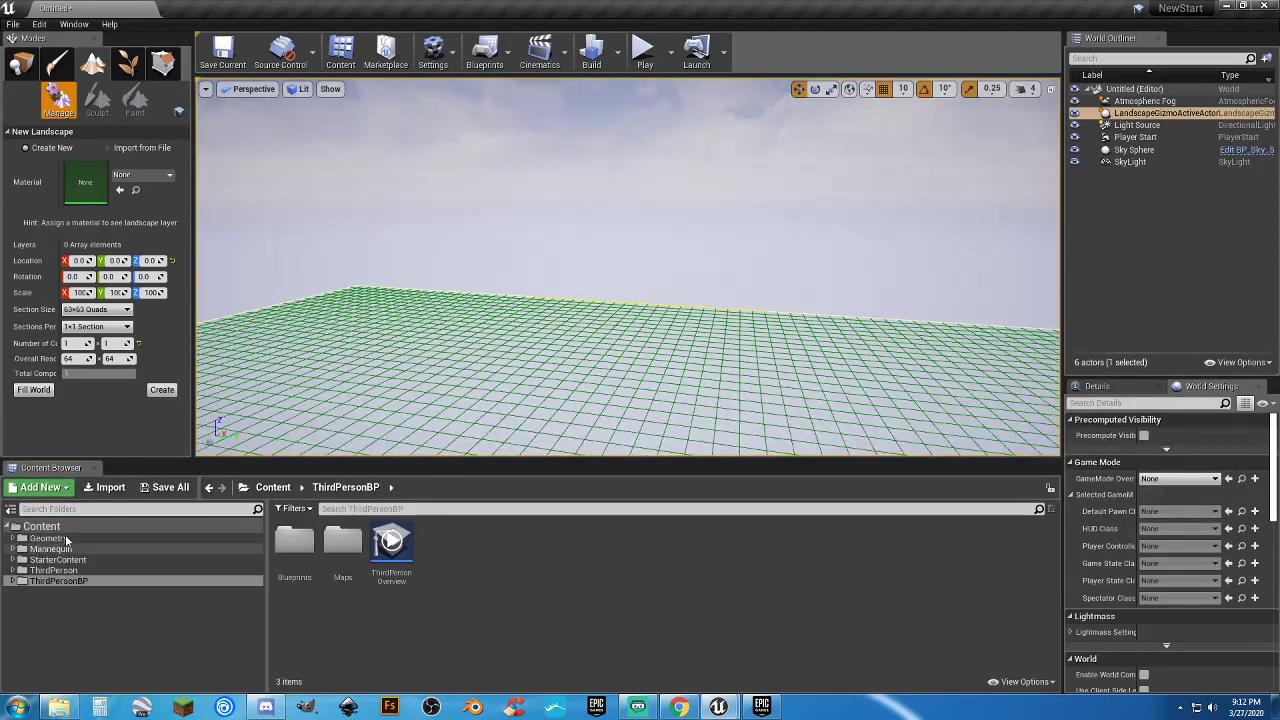
Create the landscape from the current settings and return to actor placement mode
right_click_drag(569, 346, 452, 425)
right_click_drag(574, 455, 575, 462)
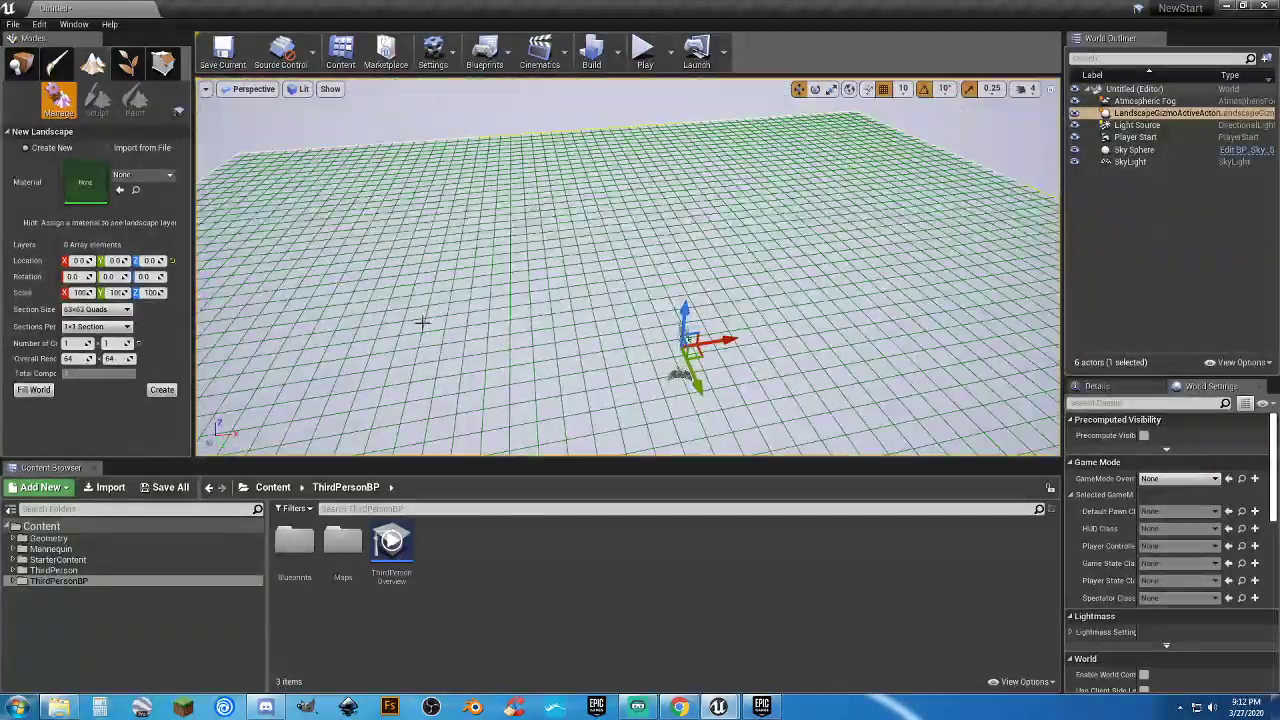
left_click(161, 390)
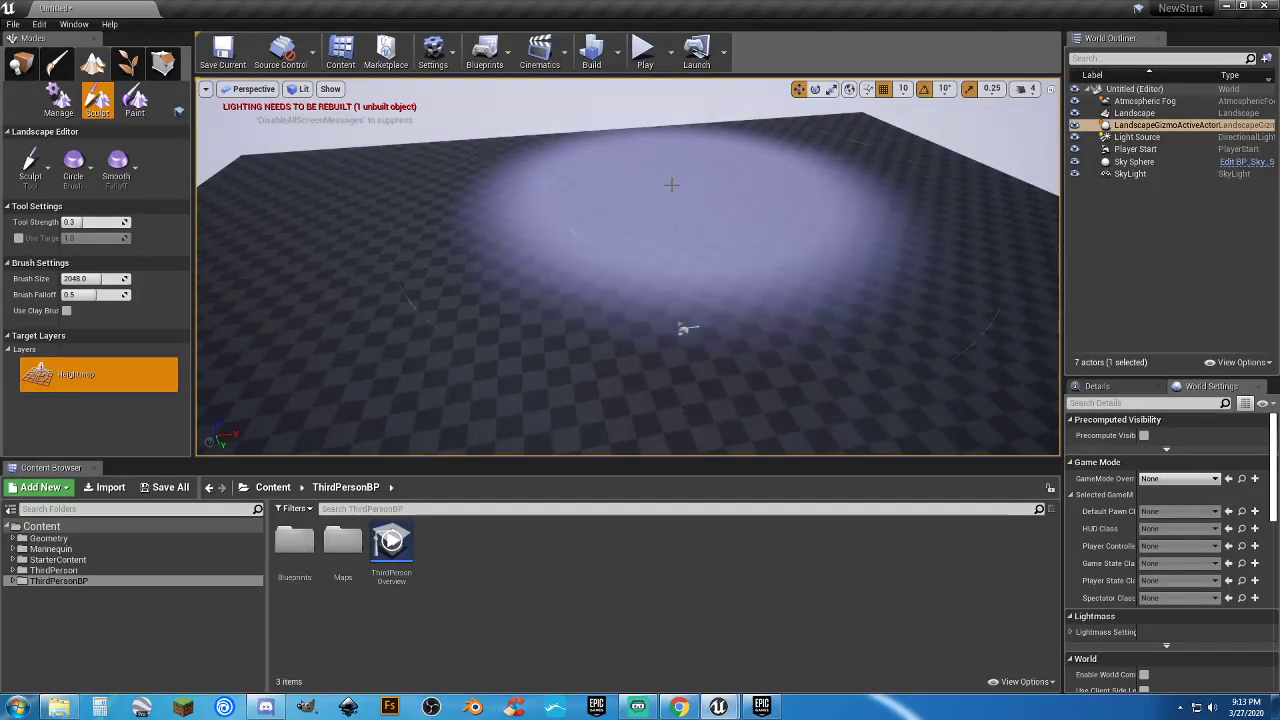
left_click(20, 66)
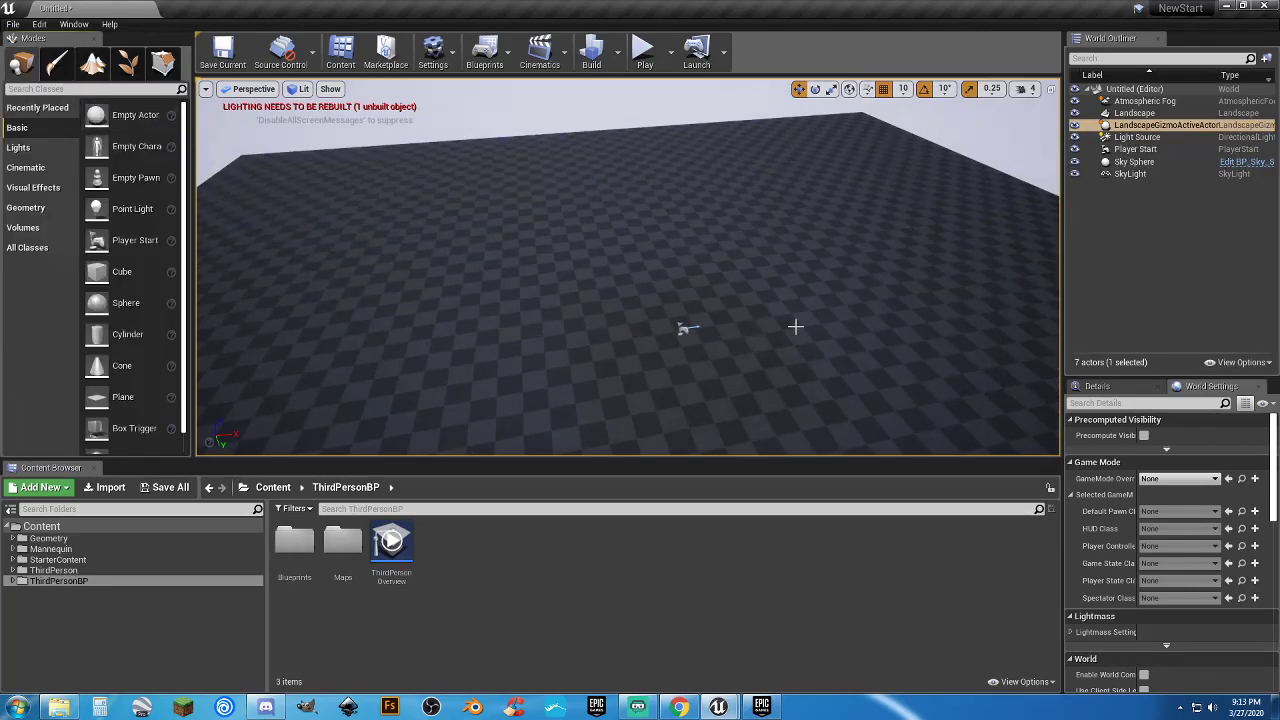
Move the Player Start along the X axis toward the landscape's edge, to an X location of about -2500
right_click_drag(796, 327, 698, 335)
right_click_drag(780, 307, 718, 264)
left_click(719, 265)
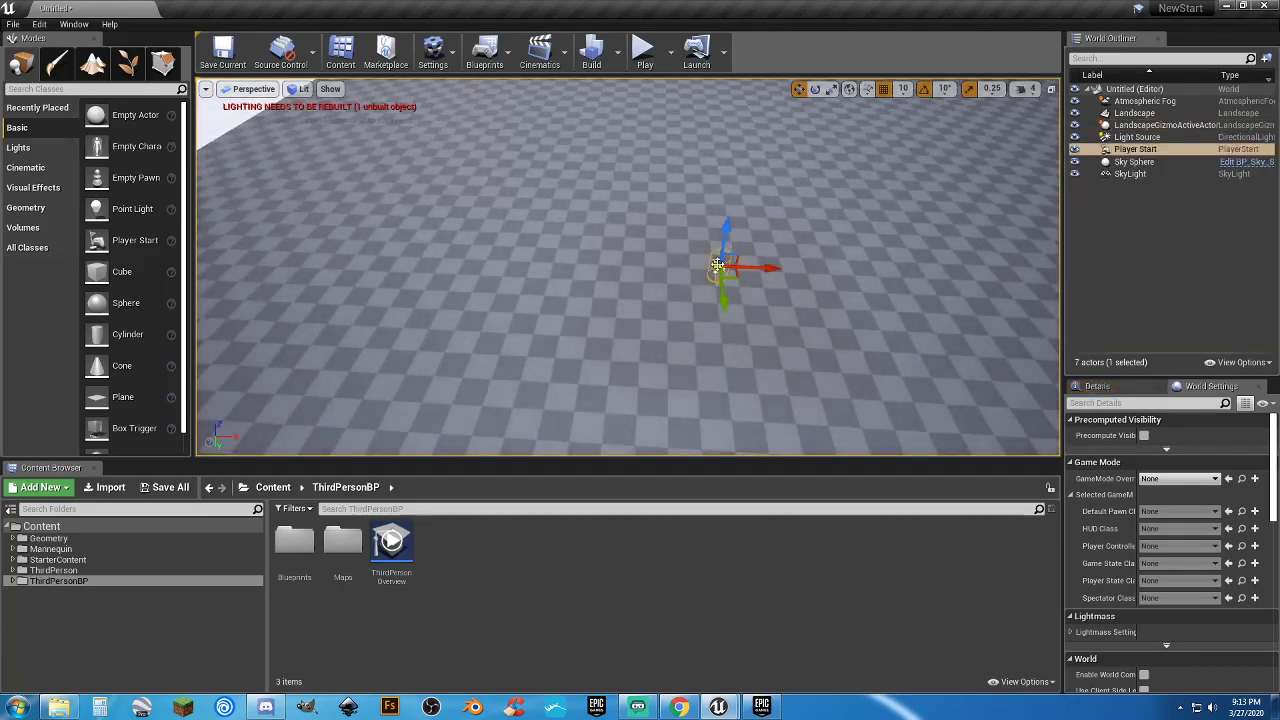
left_click_drag(765, 268, 390, 218)
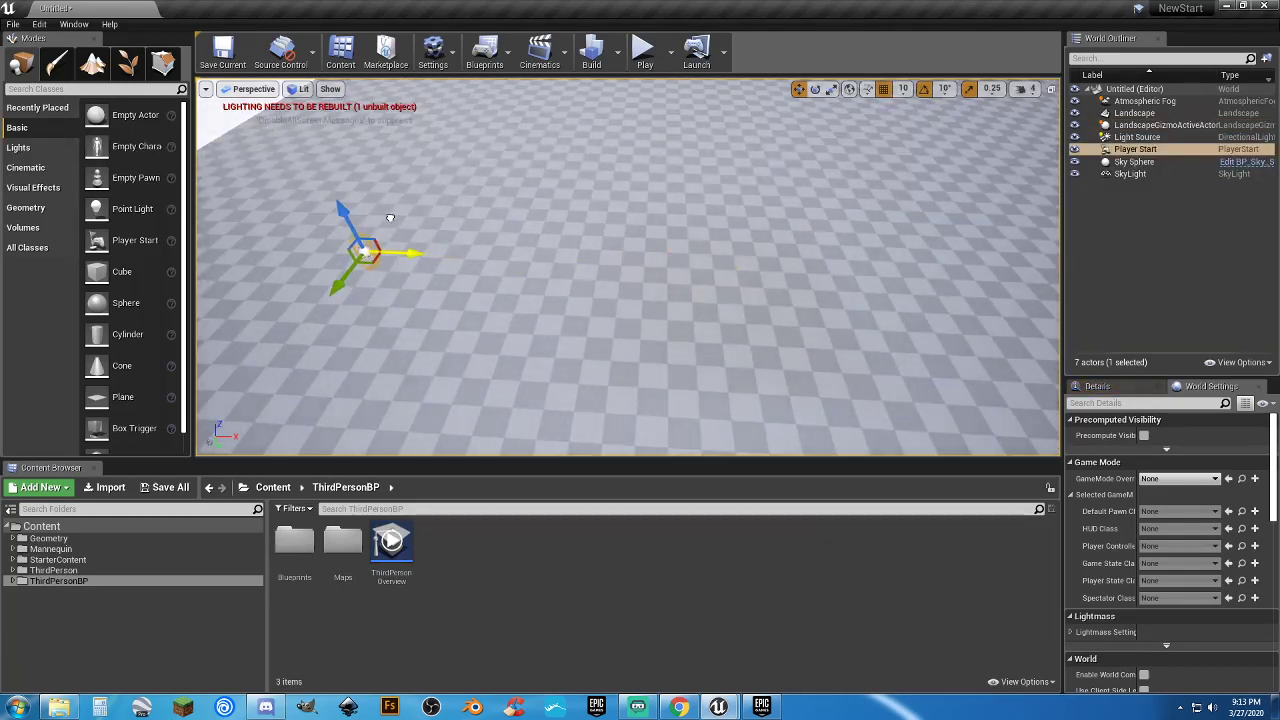
left_click(1094, 386)
key("f")
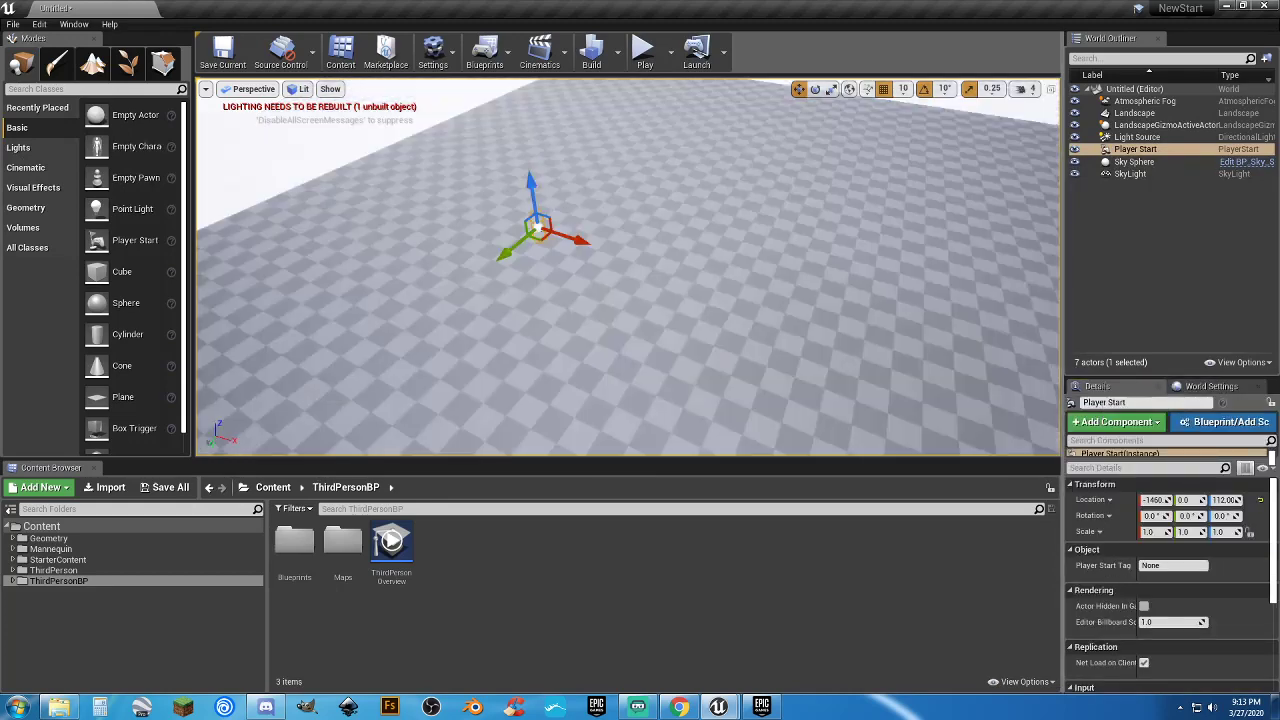
right_click_drag(640, 270, 764, 256)
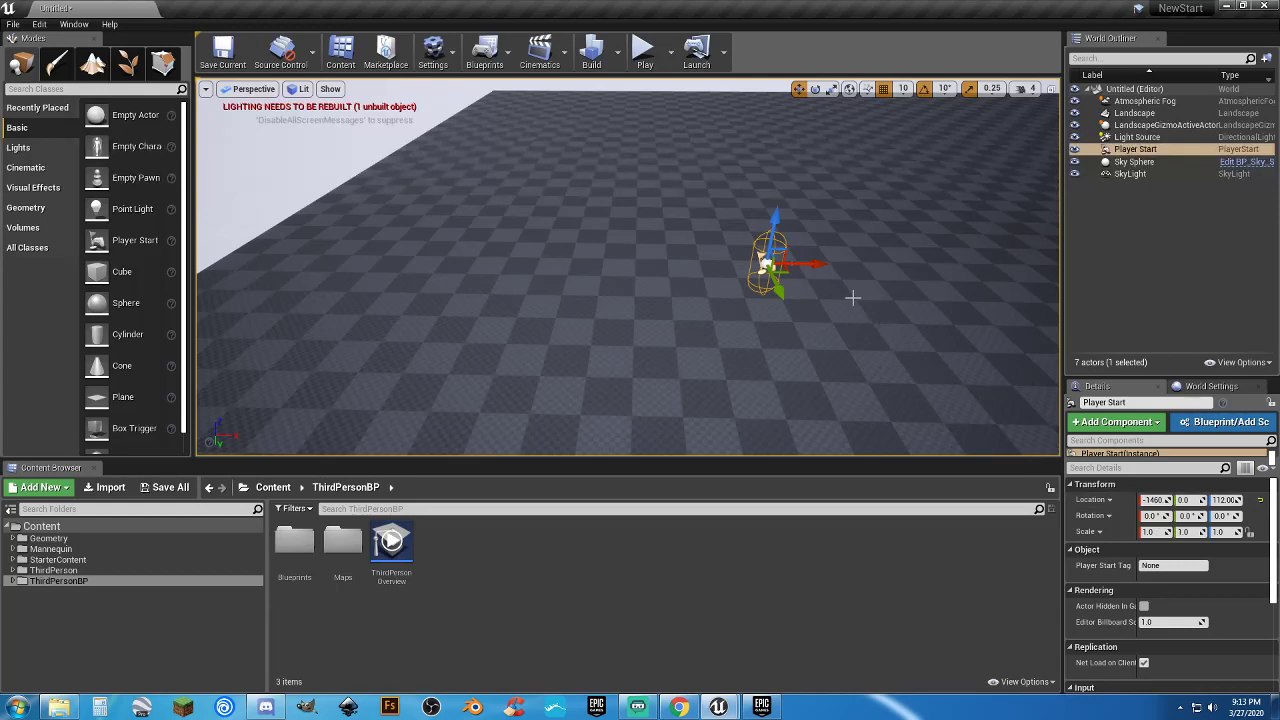
left_click_drag(820, 268, 413, 232)
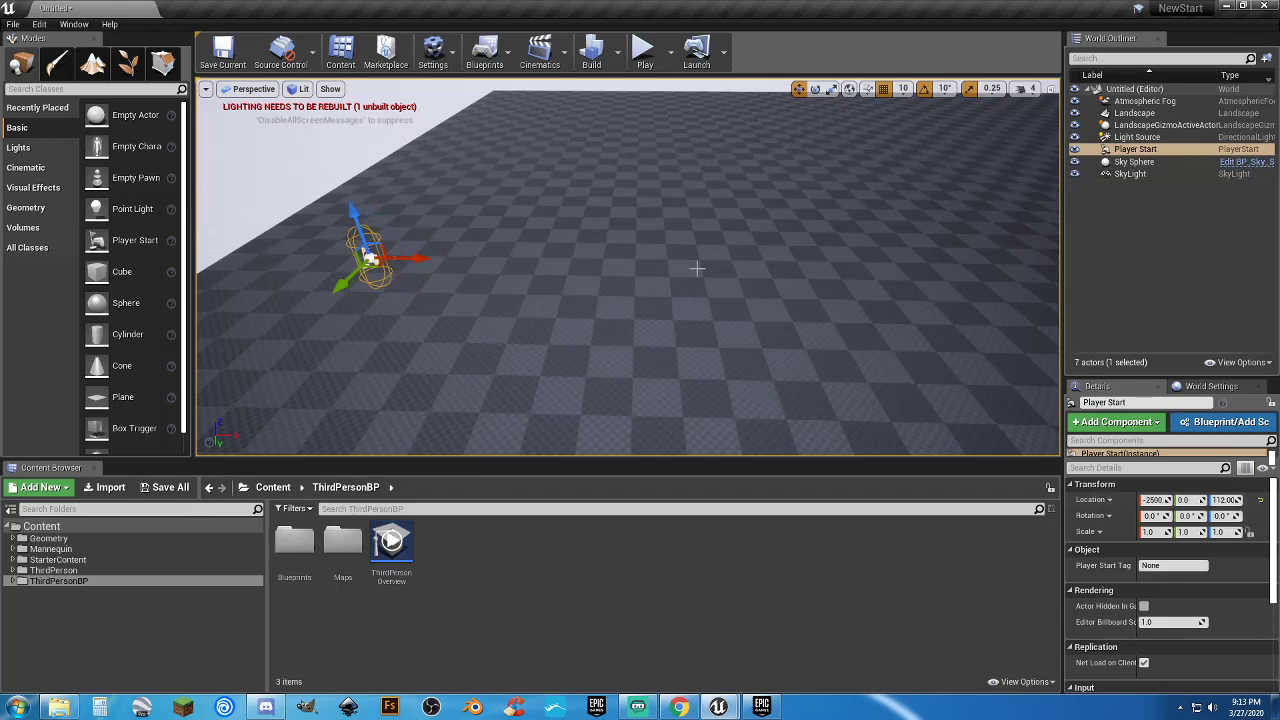
Play-test the level by running the third-person character across the landscape, and end the session
left_click(644, 52)
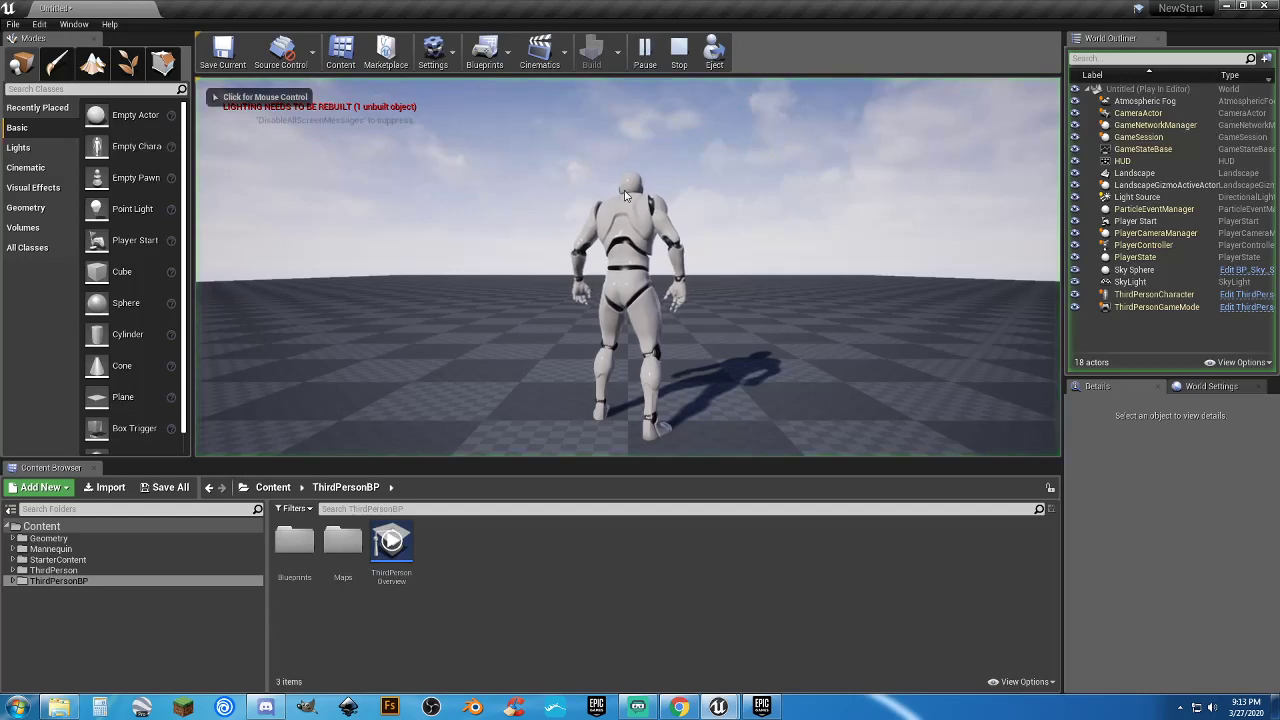
left_click(711, 254)
key("w")
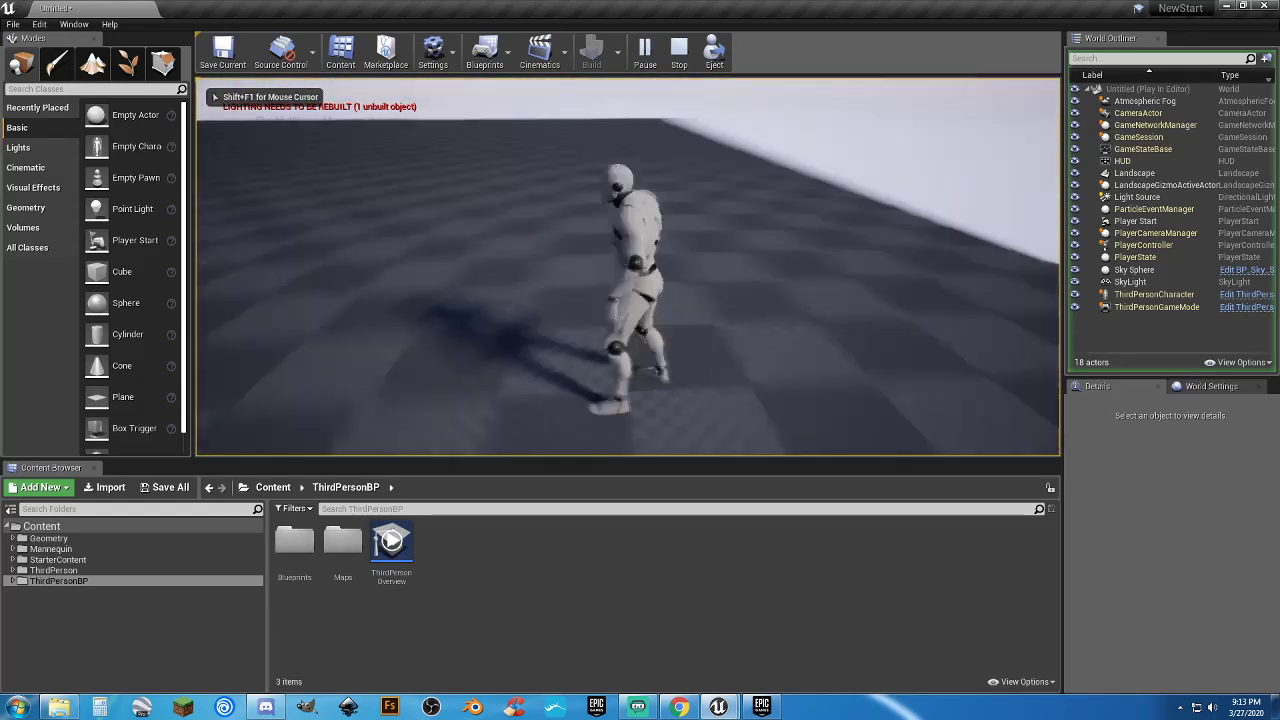
key("Escape")
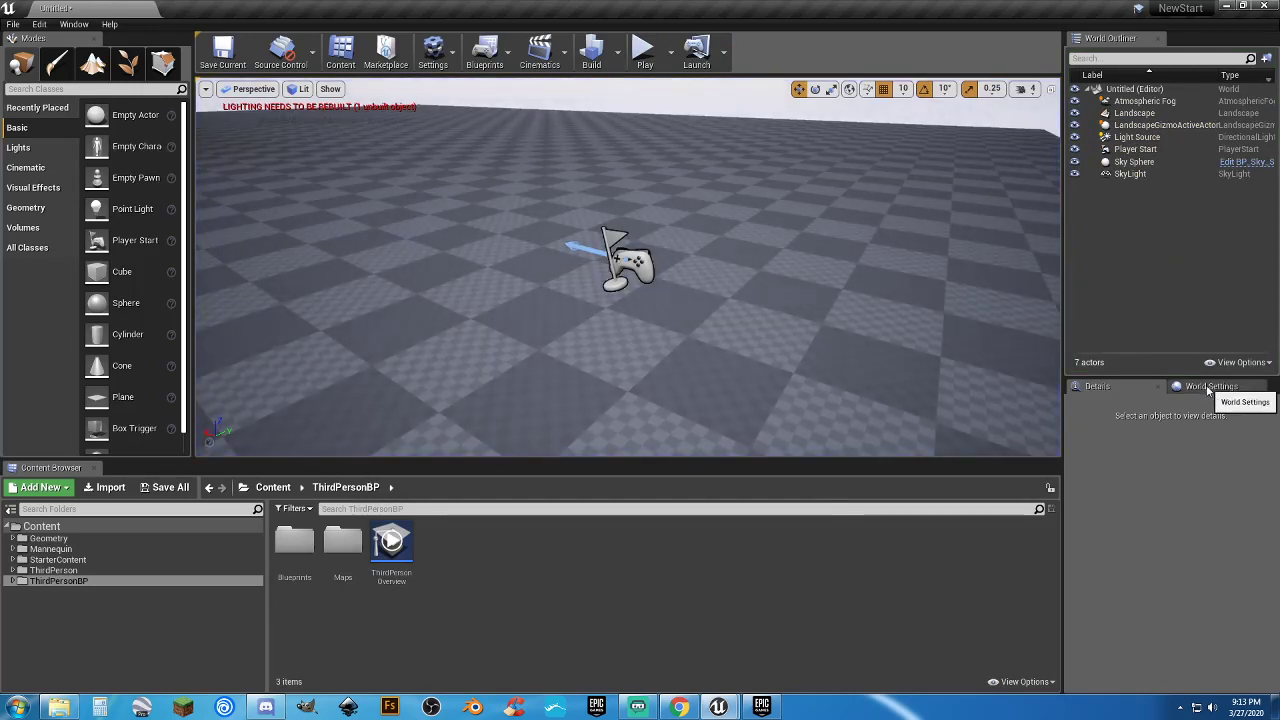
Set the level's GameMode Override to ThirdPersonGameMode in the world settings
left_click(1208, 388)
left_click(1168, 479)
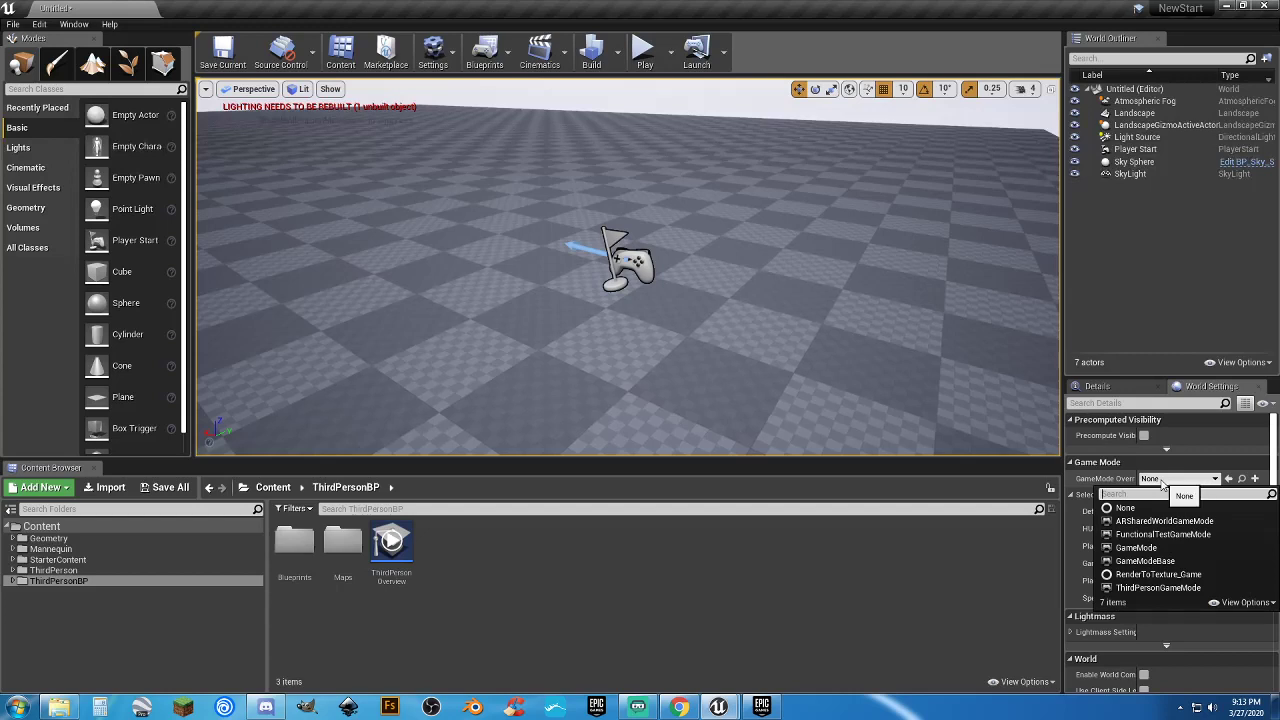
left_click(1152, 587)
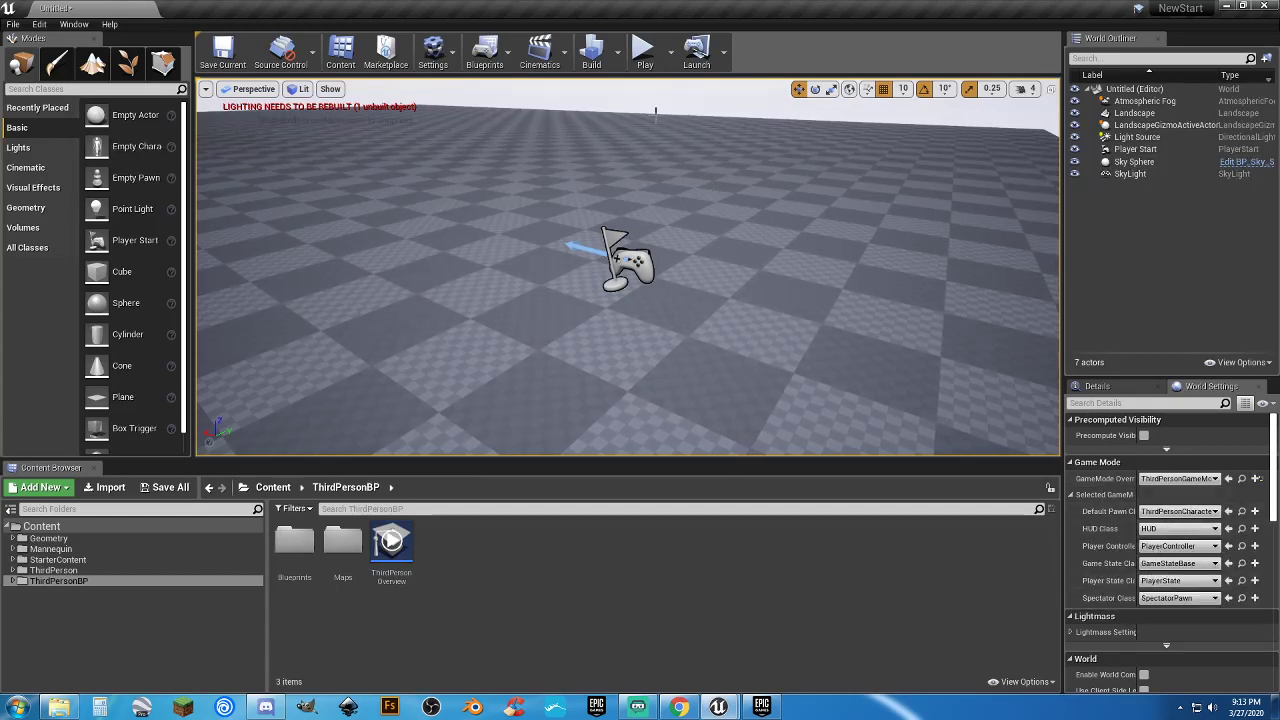
Create a folder named Maps directly under Content and open it
left_click(165, 487)
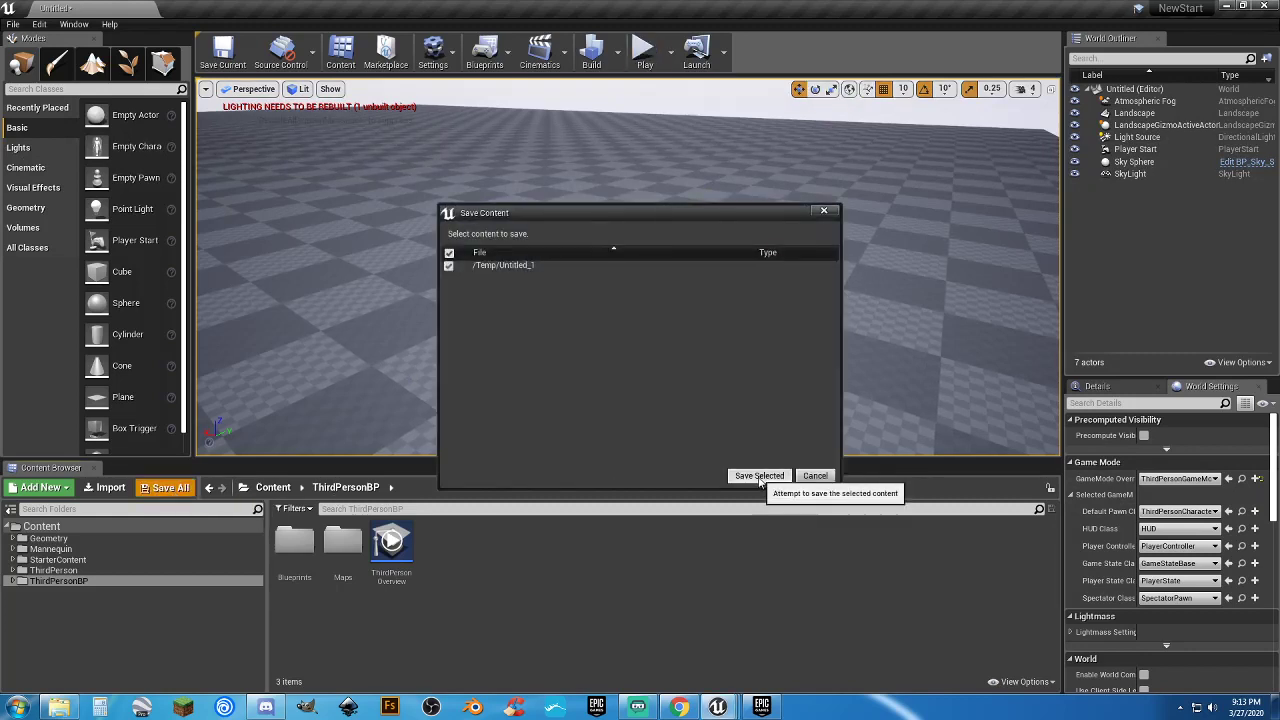
left_click(815, 476)
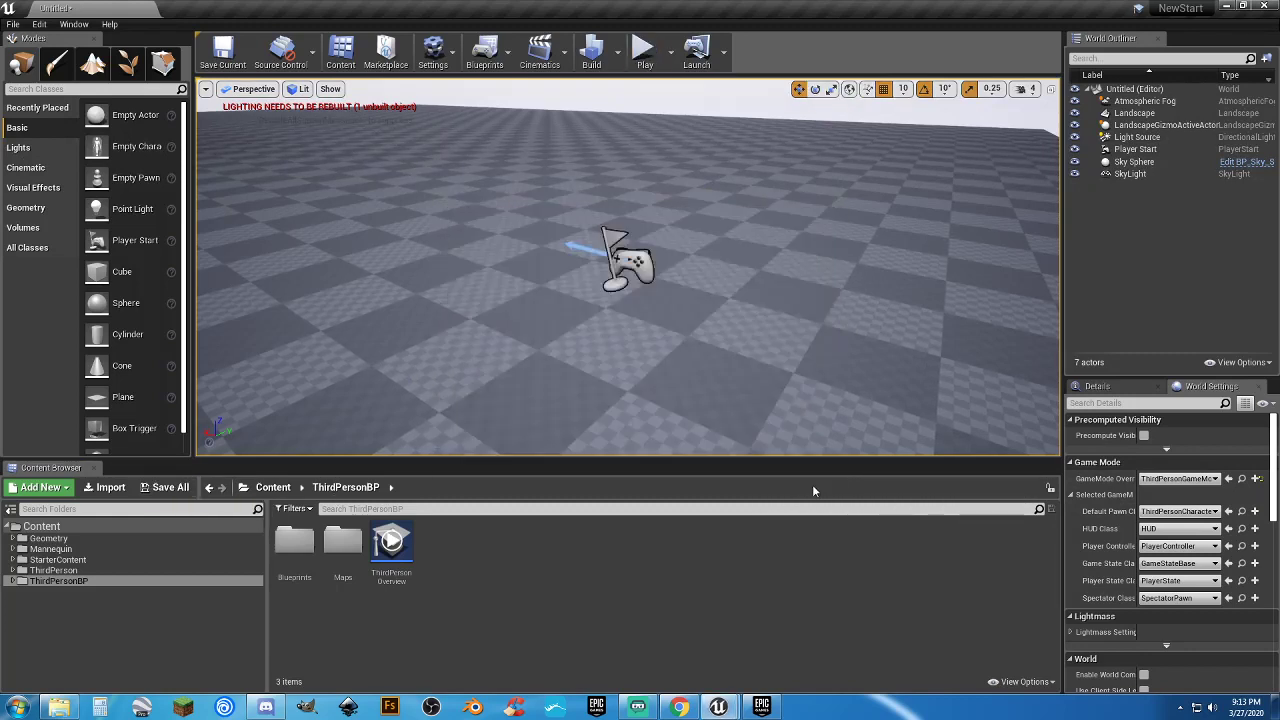
left_click(41, 526)
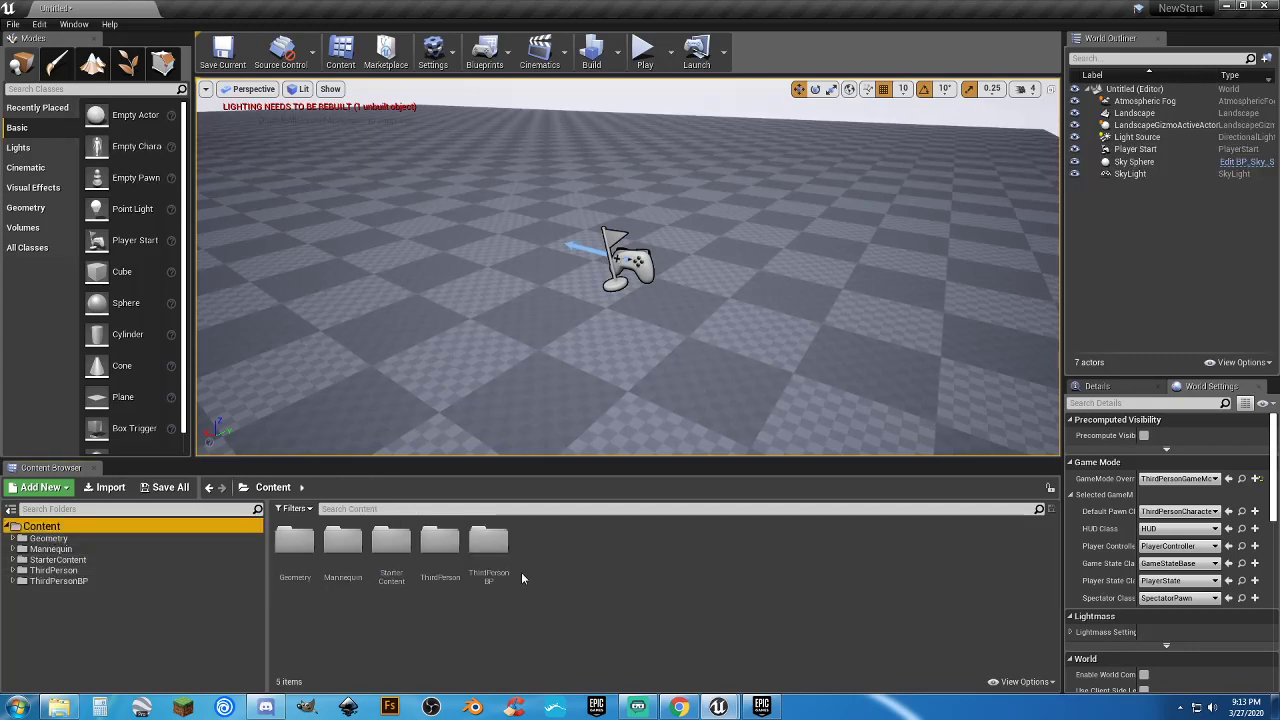
right_click(608, 545)
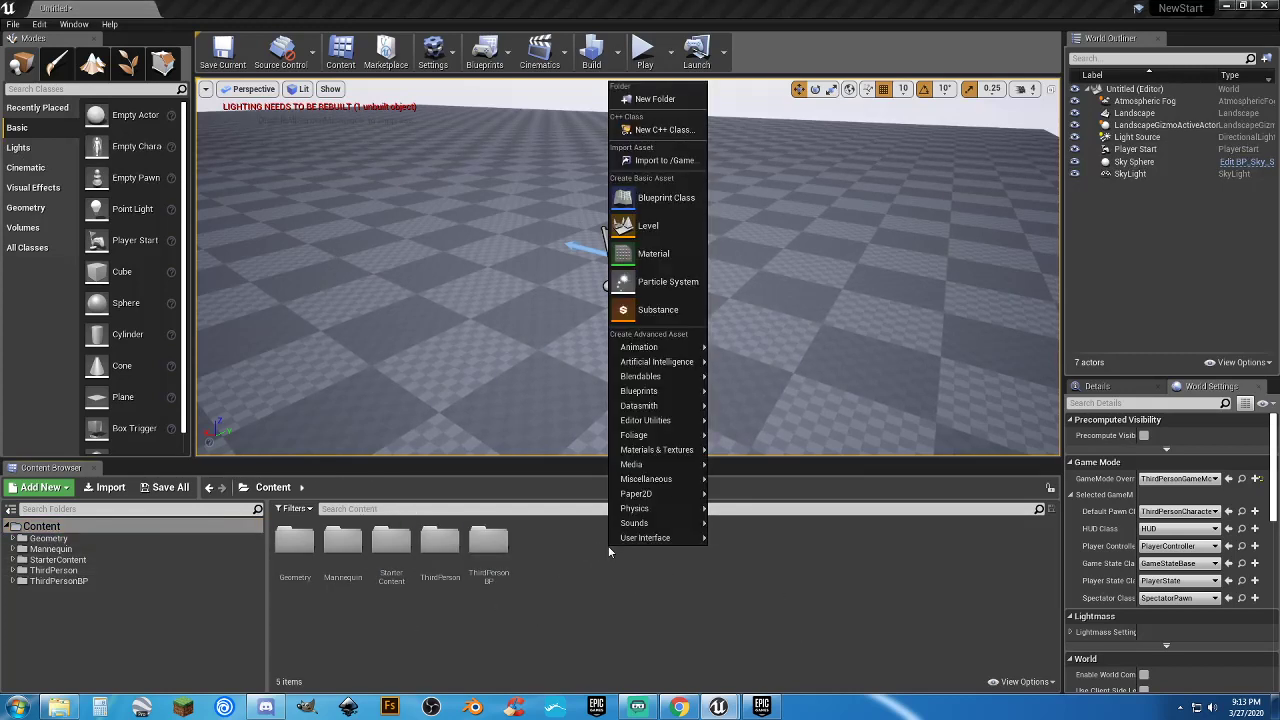
left_click(658, 99)
type("Map")
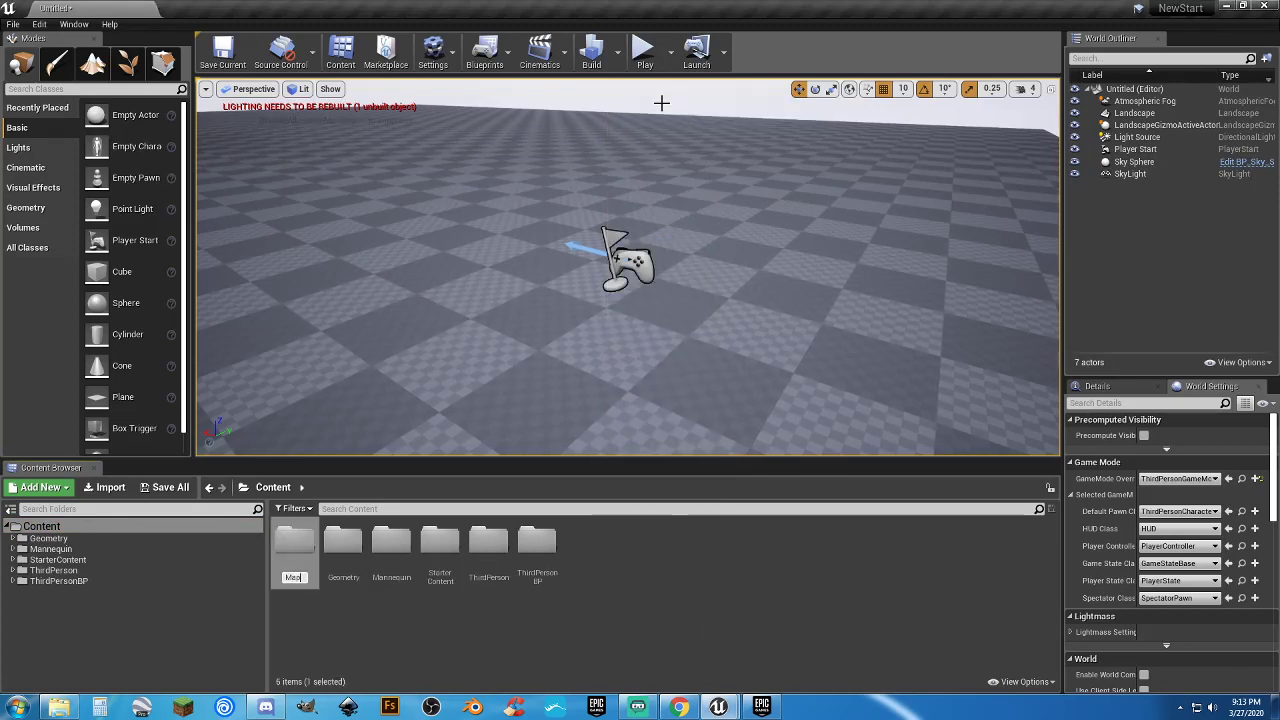
type("s")
key("Return")
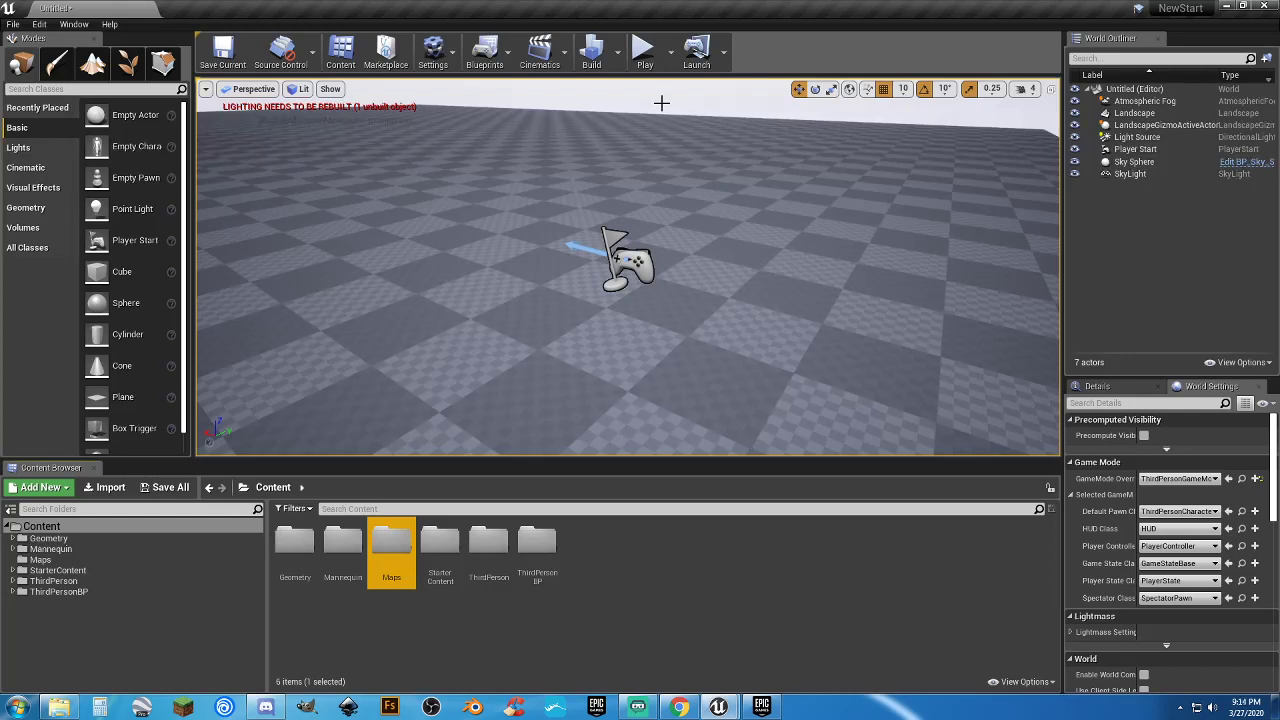
key("Return")
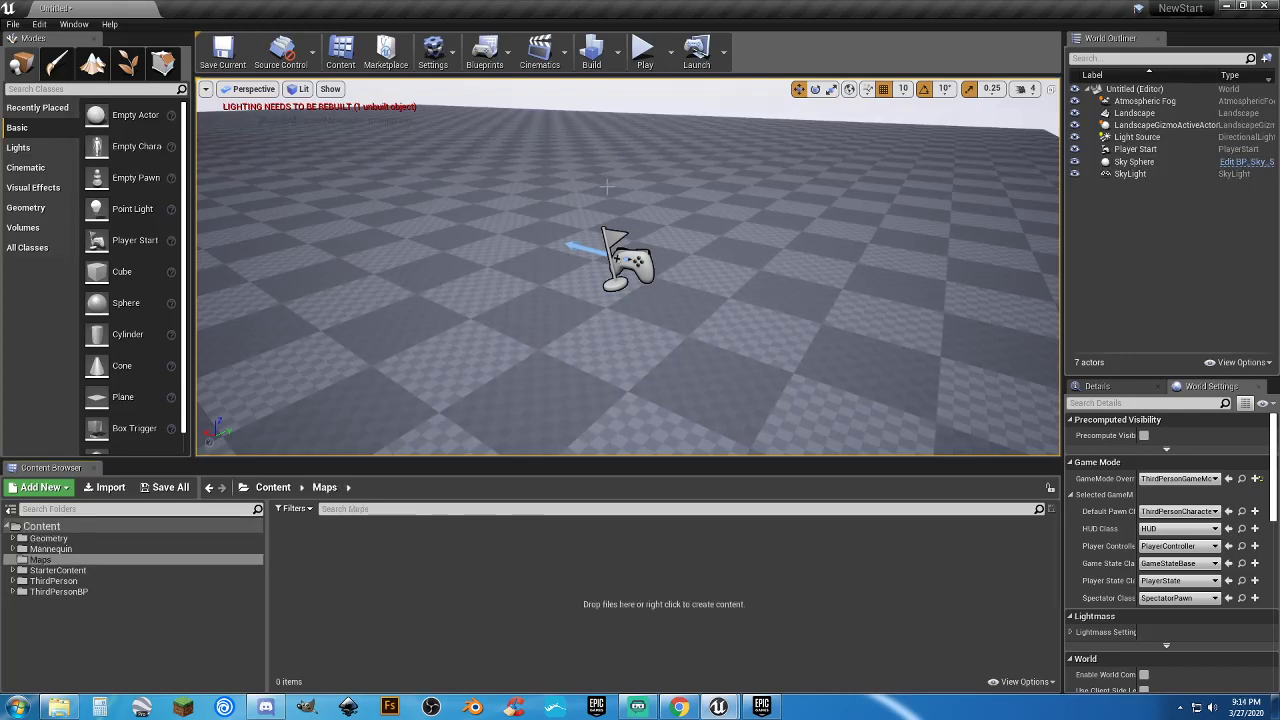
Save the untitled level as MainMap in the Content/Maps folder
left_click(165, 487)
left_click(756, 475)
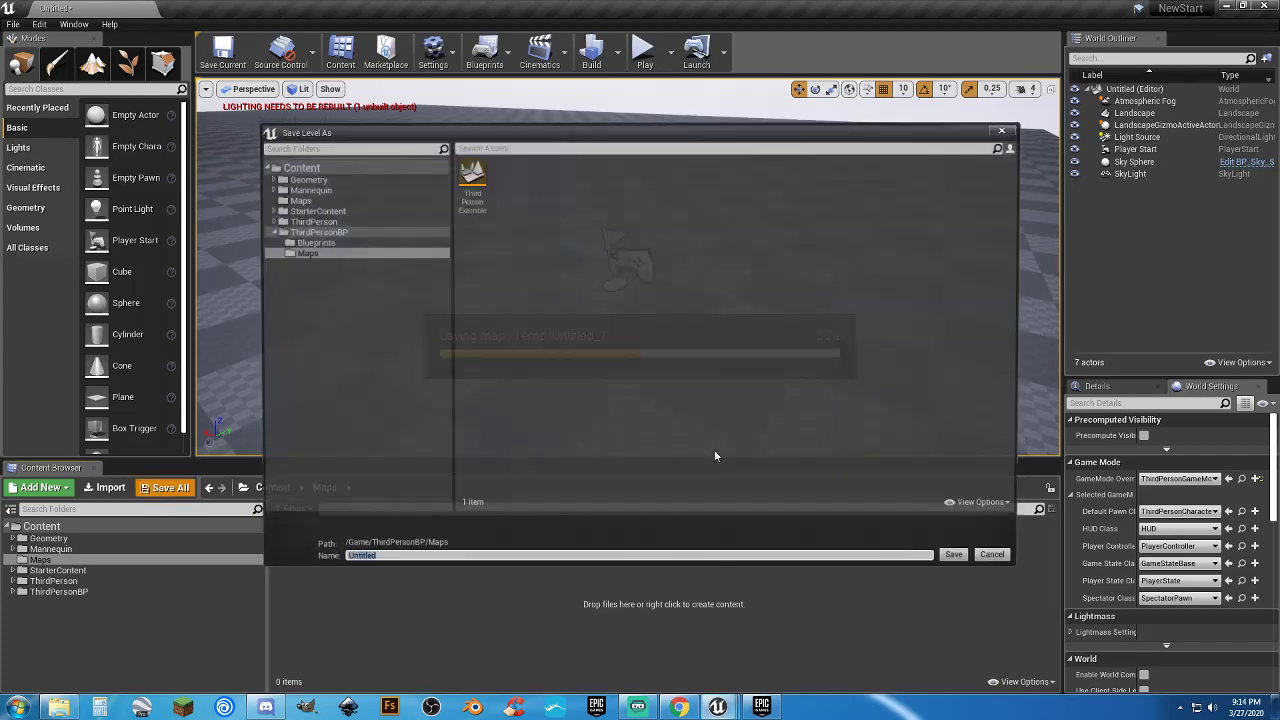
left_click(296, 199)
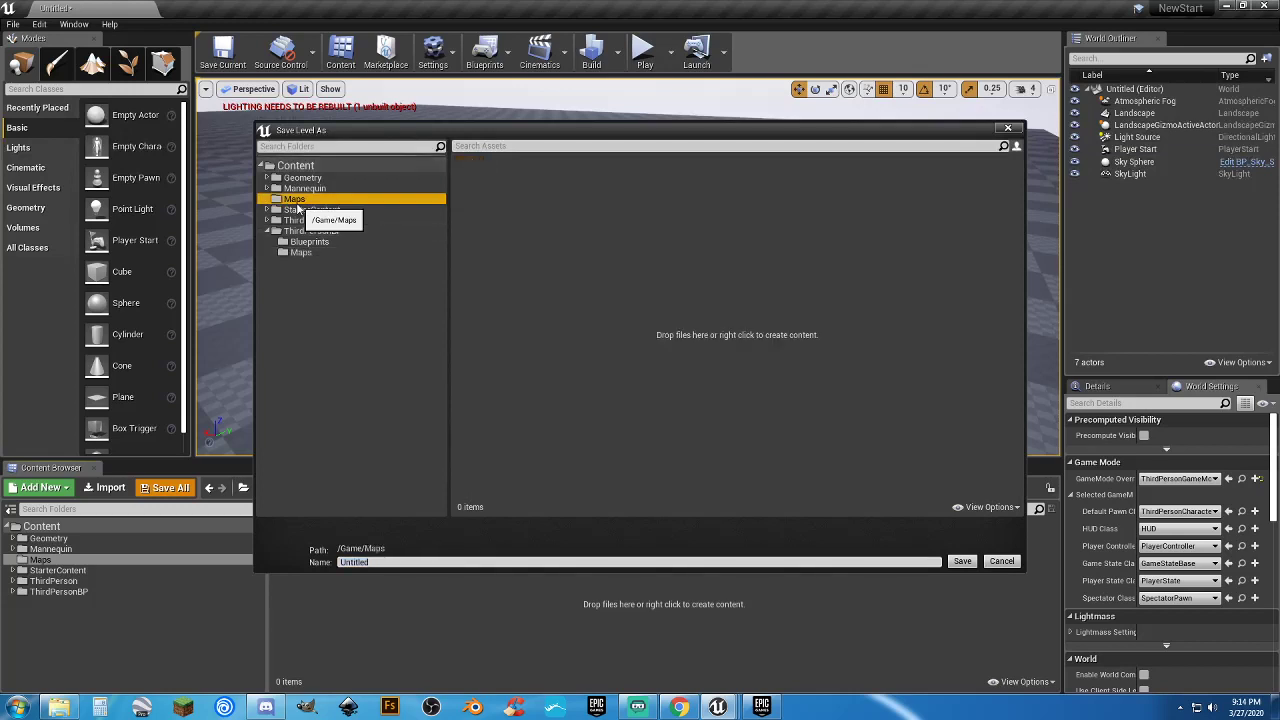
left_click(384, 562)
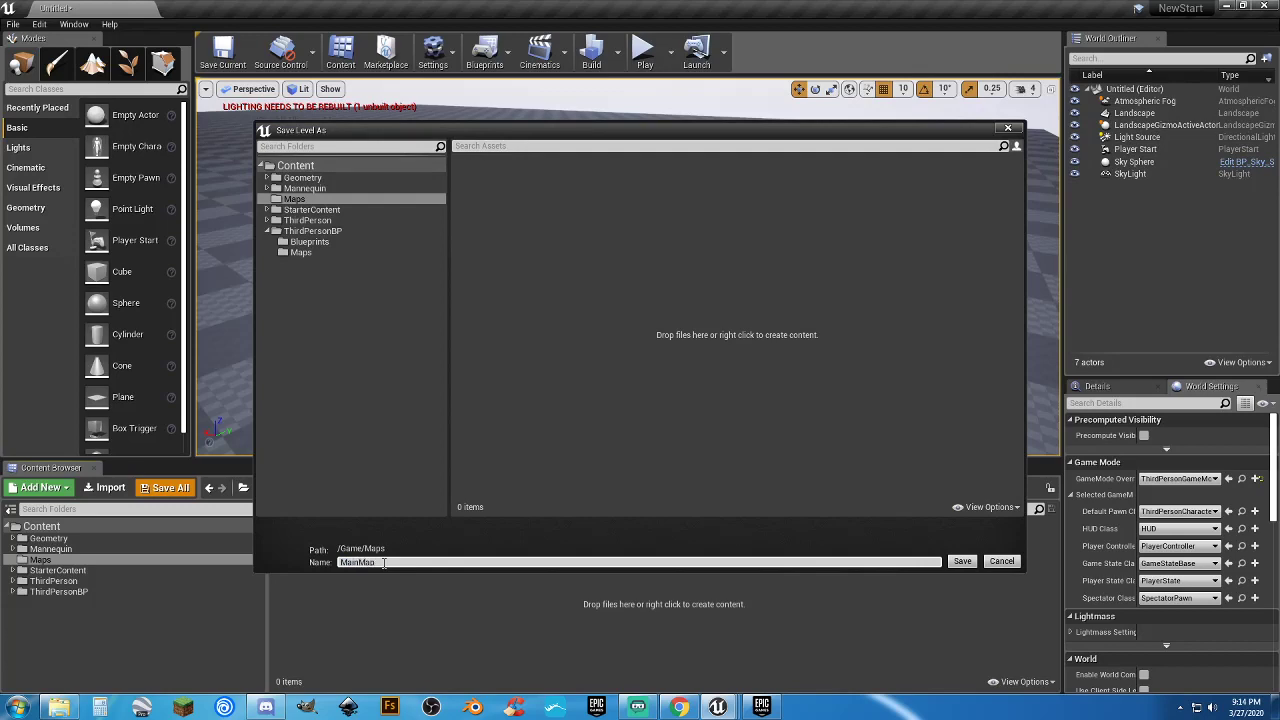
type("MainMap")
key("Return")
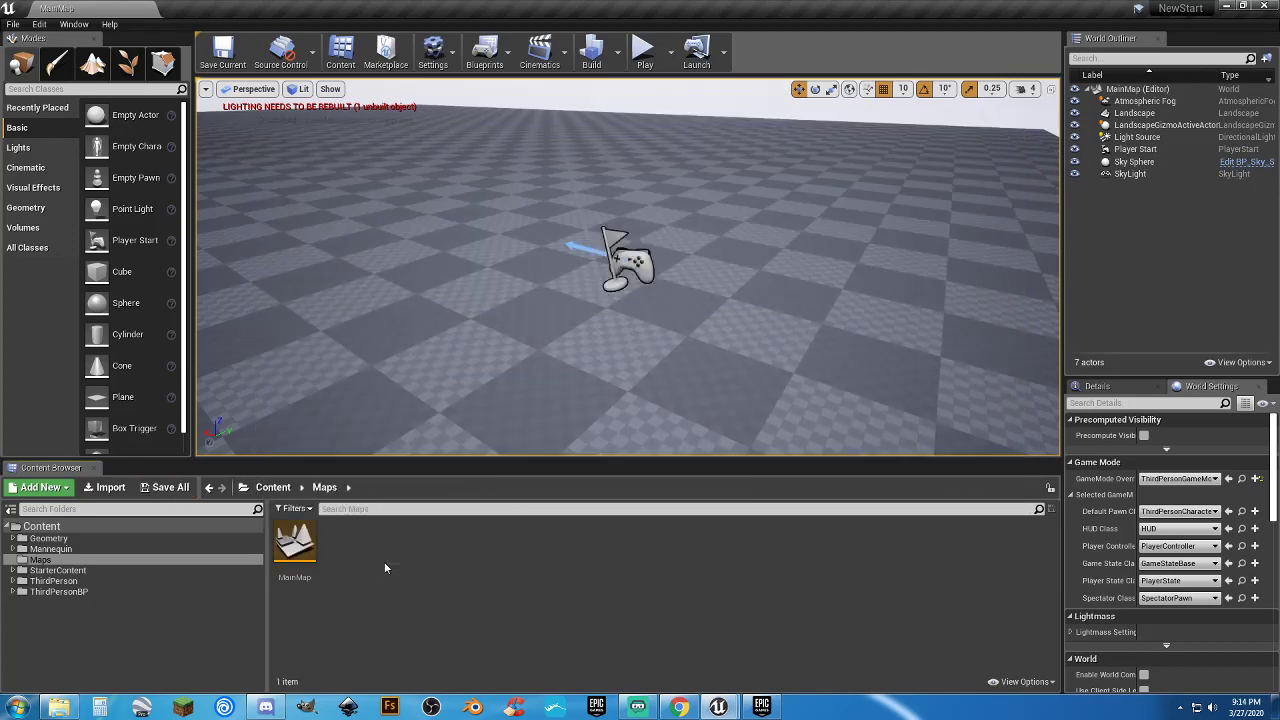
Save the remaining MainMap_BuiltData asset in the Maps folder
left_click(174, 490)
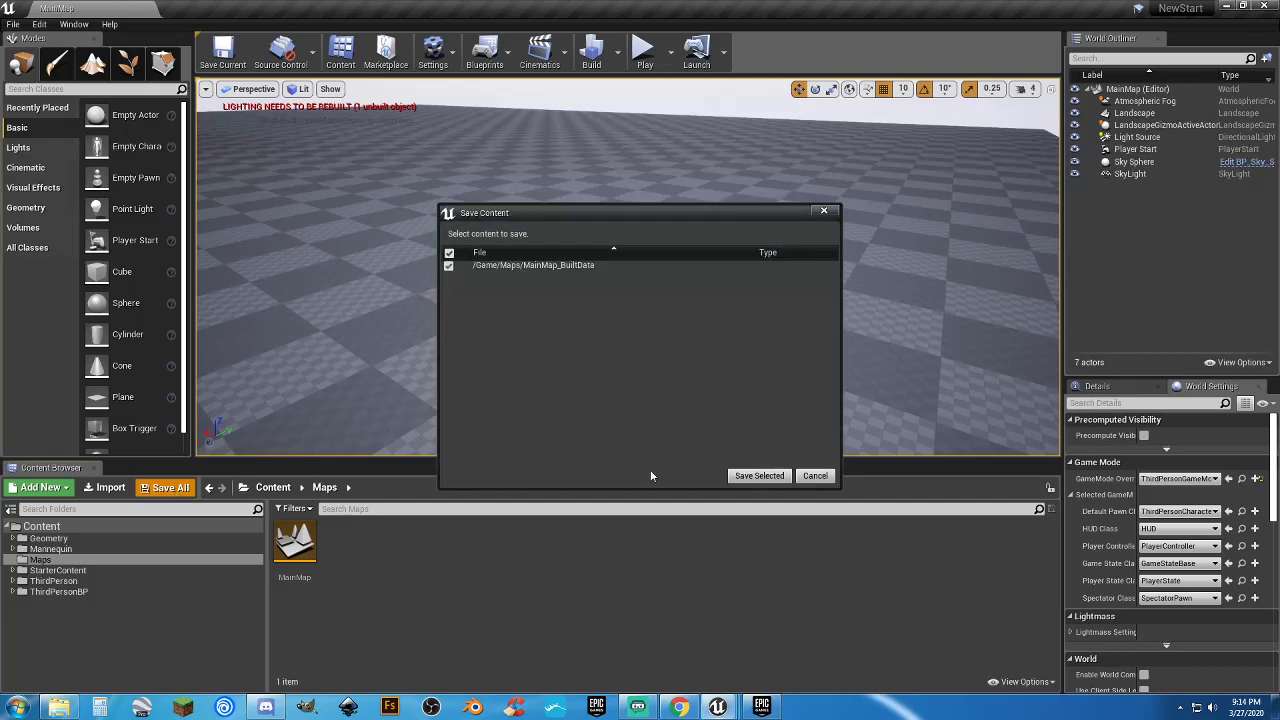
left_click(759, 476)
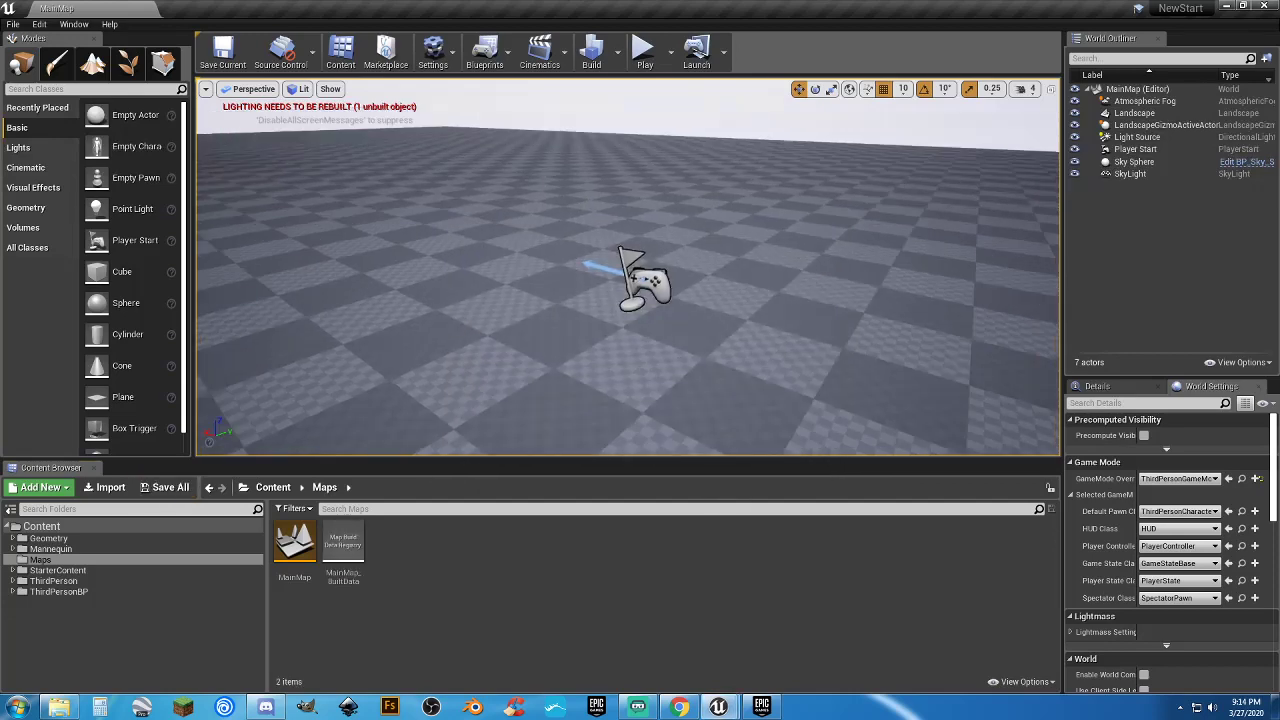
right_click_drag(566, 177, 502, 167)
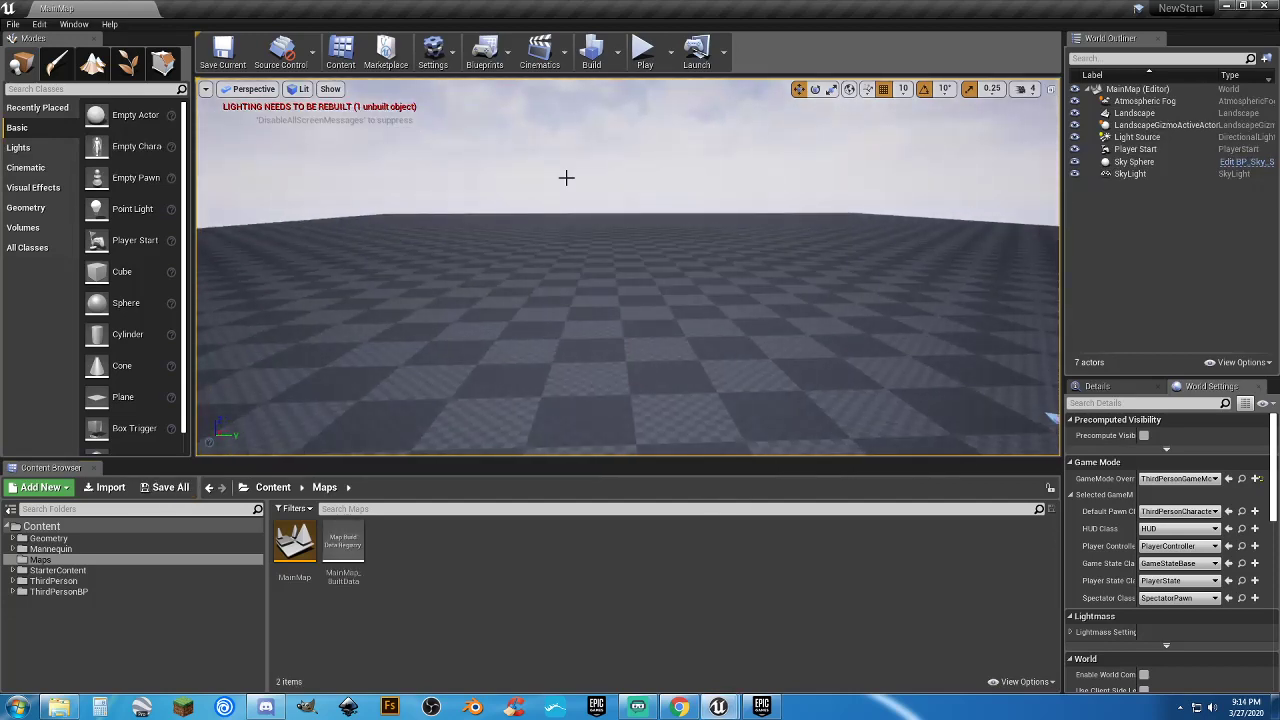
Build only the lighting for MainMap and save all modified content
left_click(619, 55)
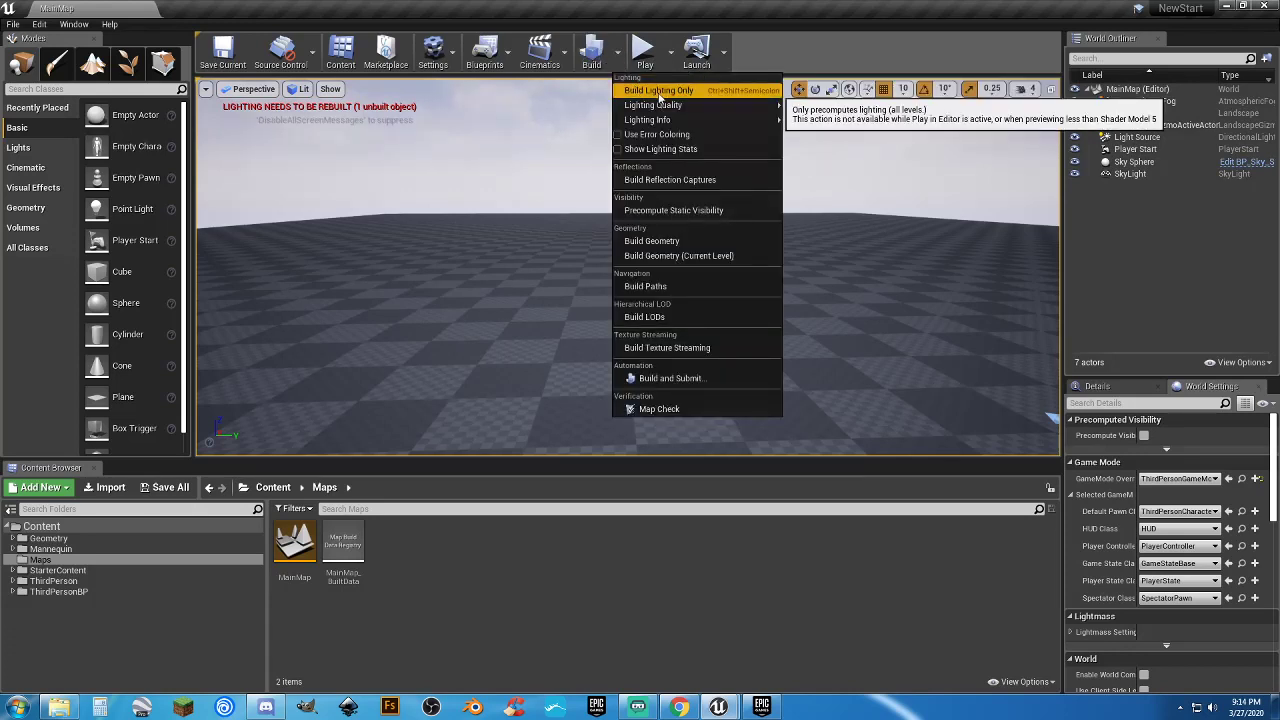
left_click(659, 92)
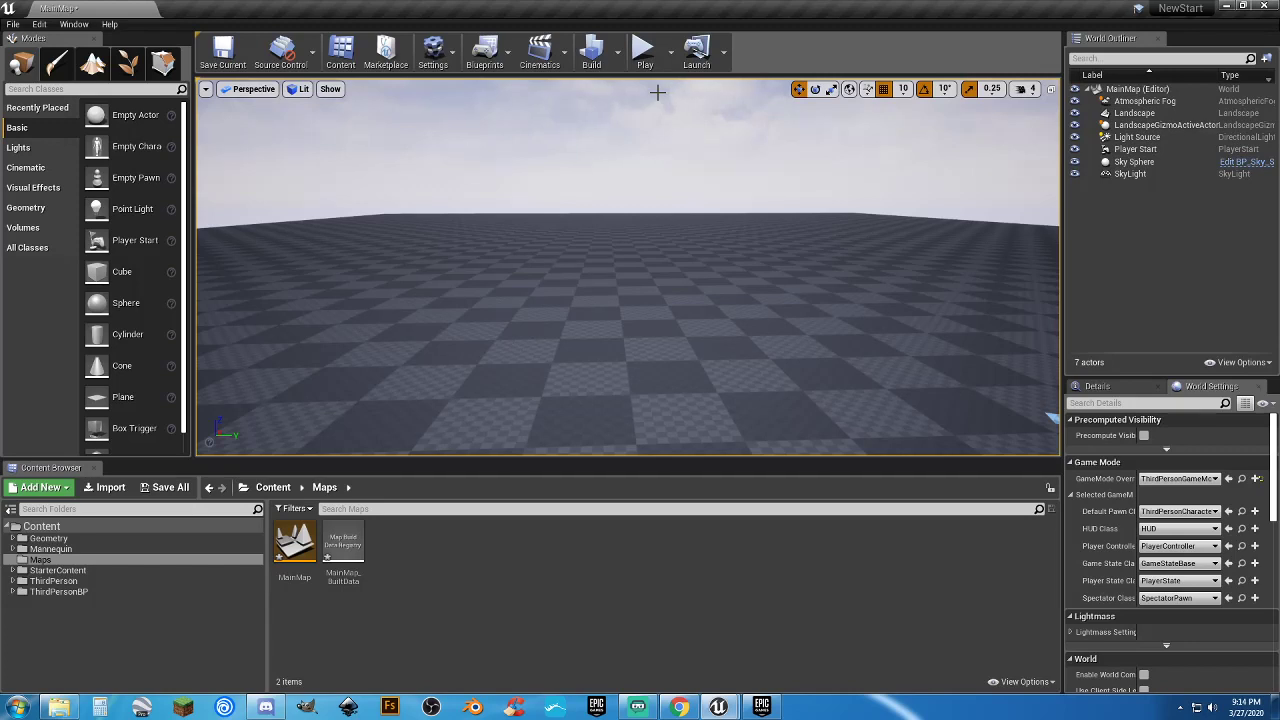
left_click(168, 487)
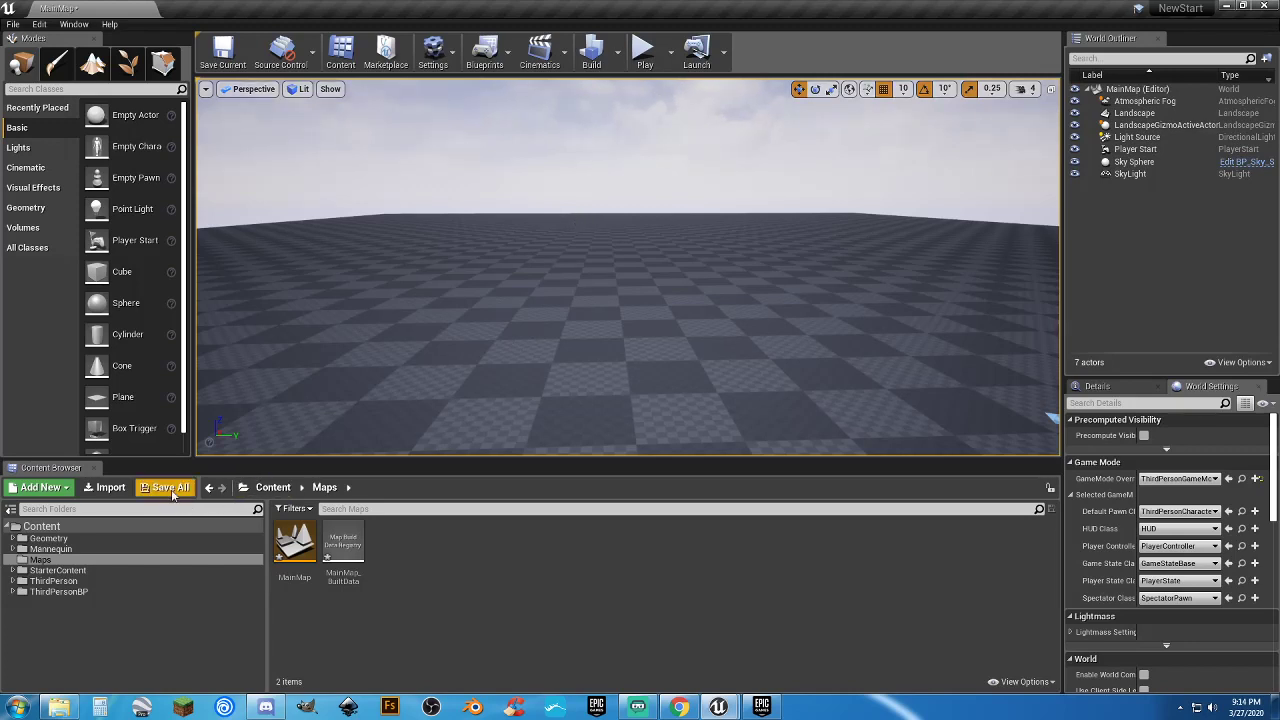
left_click(760, 476)
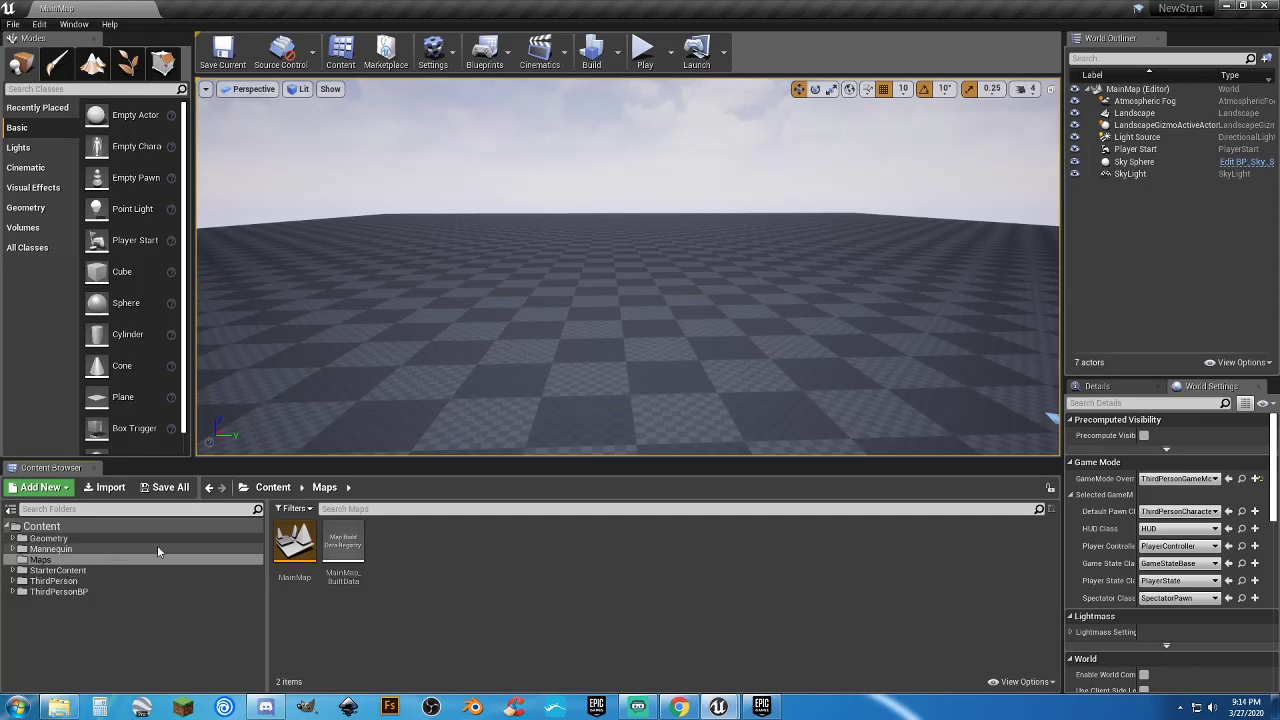
Play-test MainMap in the editor by running the third-person character across the landscape, then end the session
left_click(652, 48)
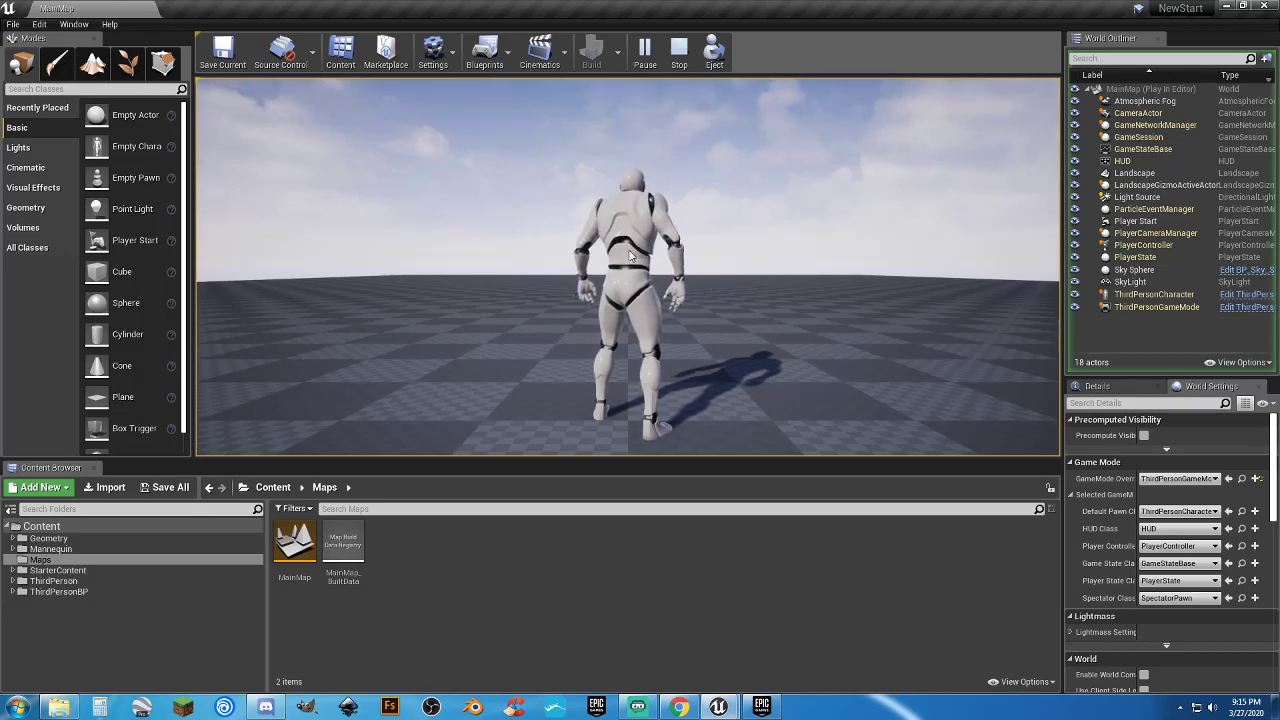
left_click(634, 257)
key("w")
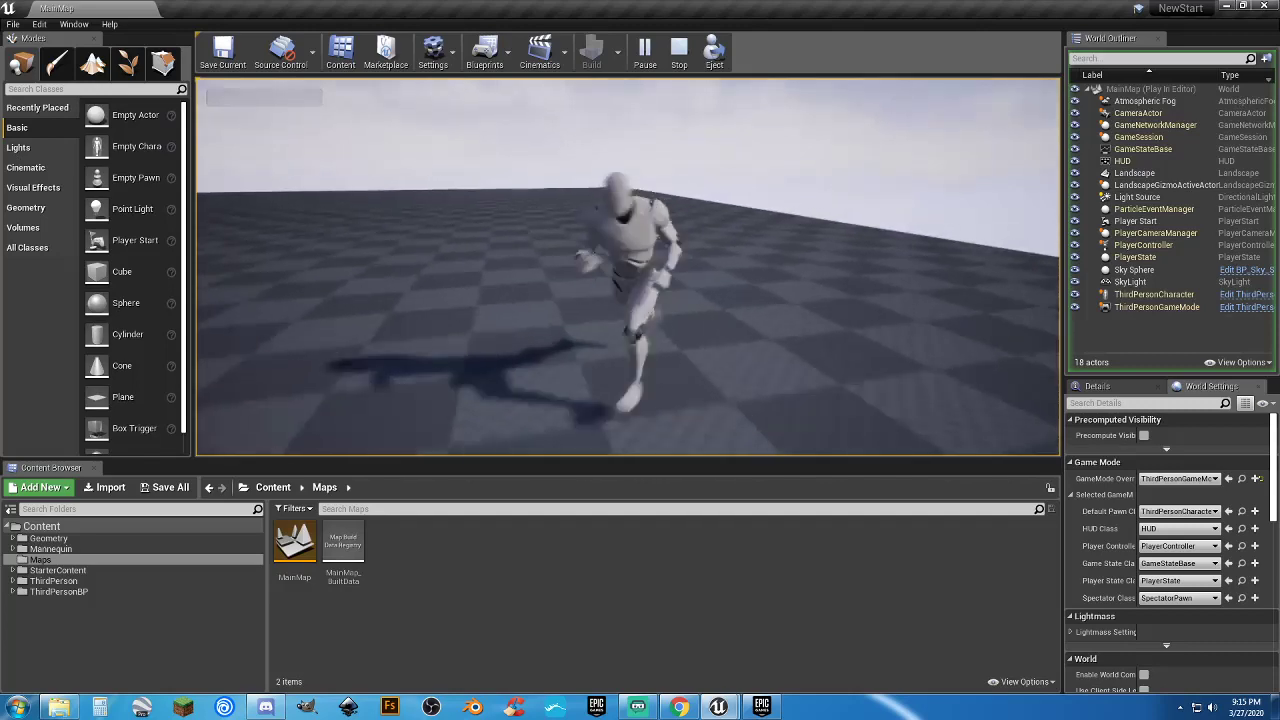
key("Escape")
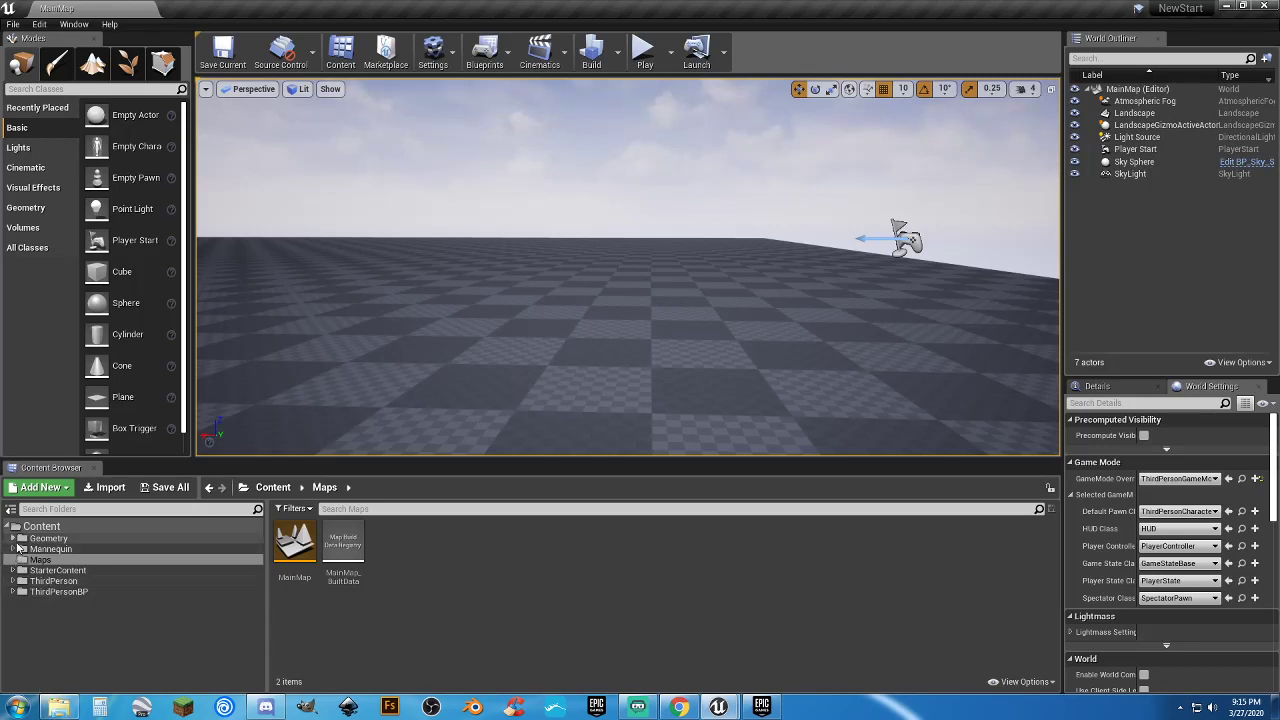
Create a folder named Characters directly under Content and open it
left_click(45, 528)
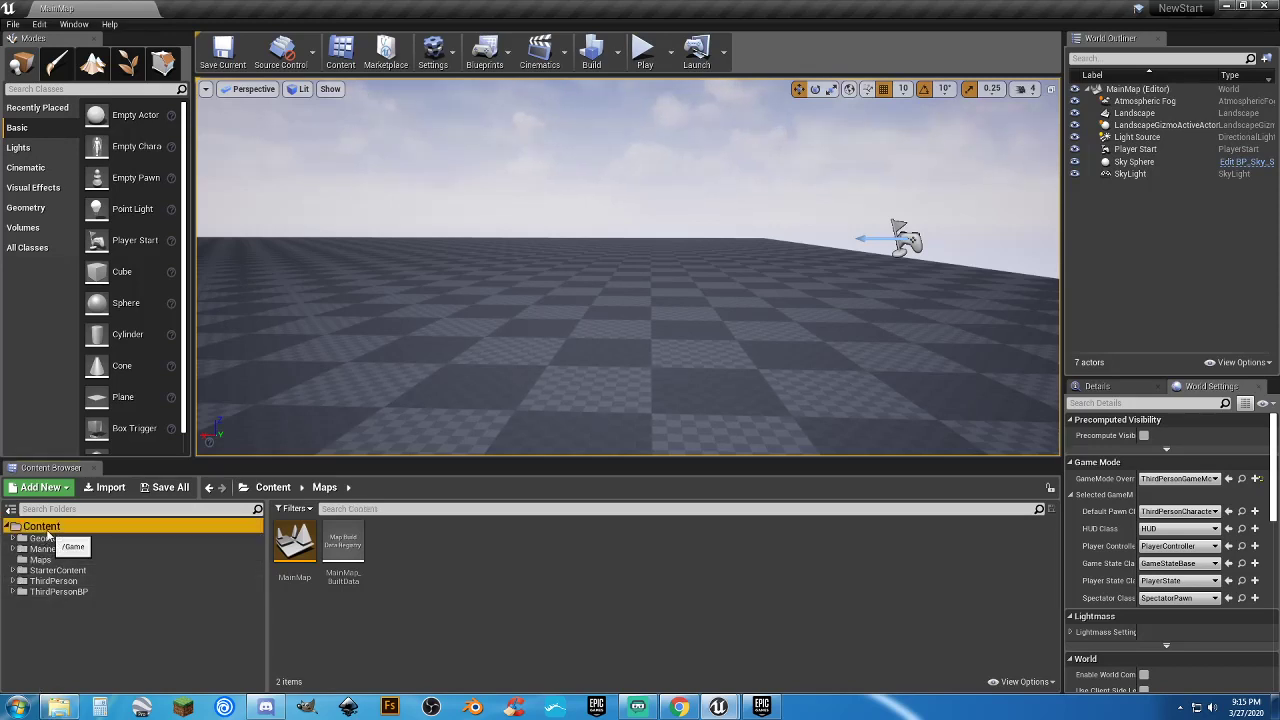
left_click(608, 547)
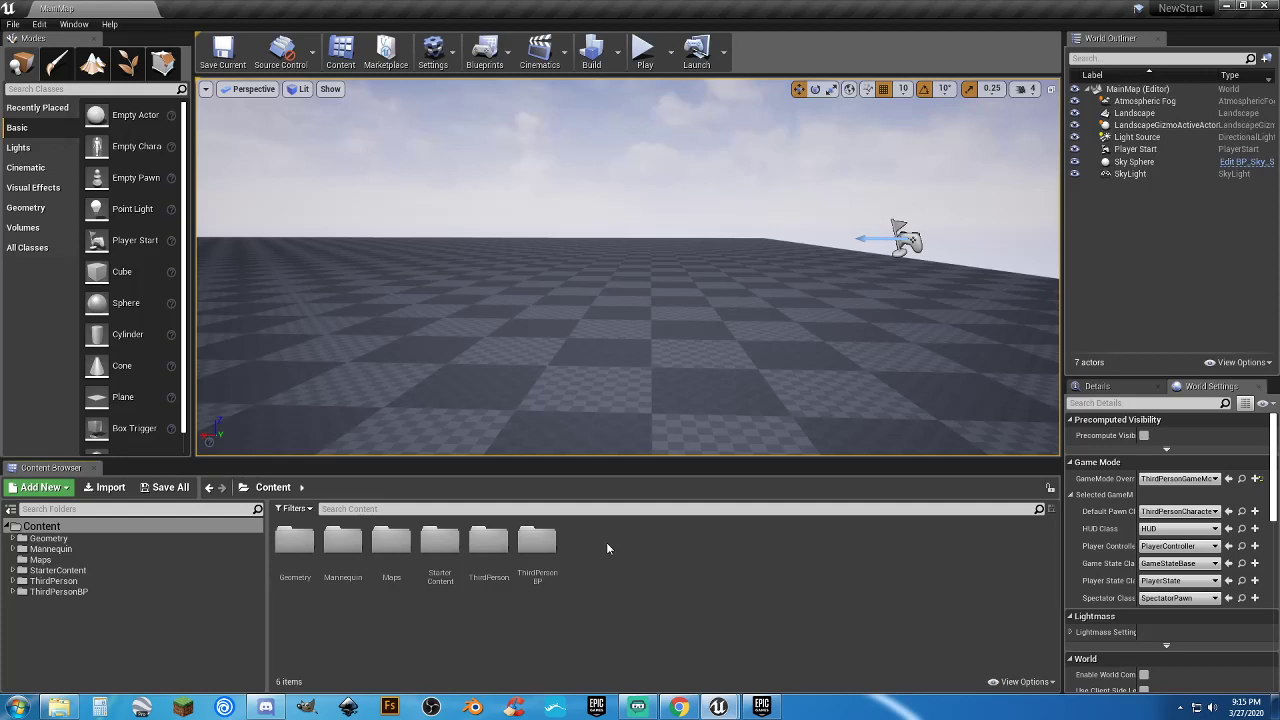
right_click(607, 544)
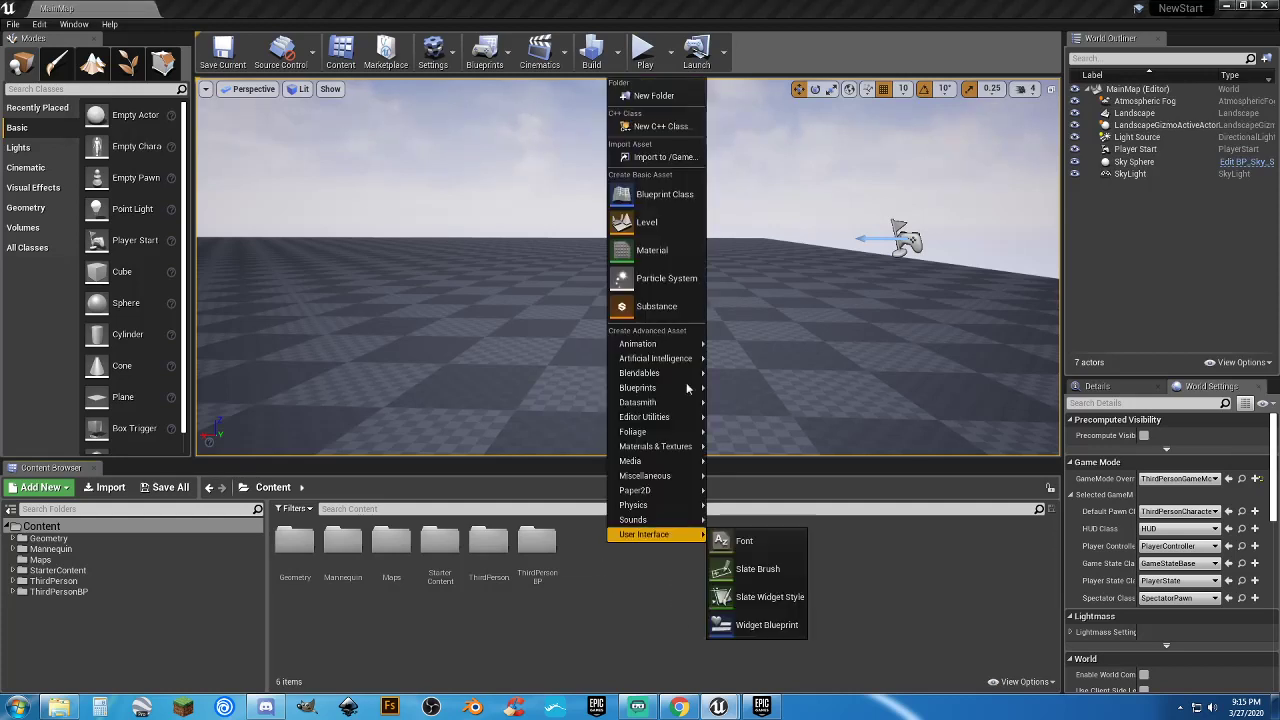
left_click(653, 95)
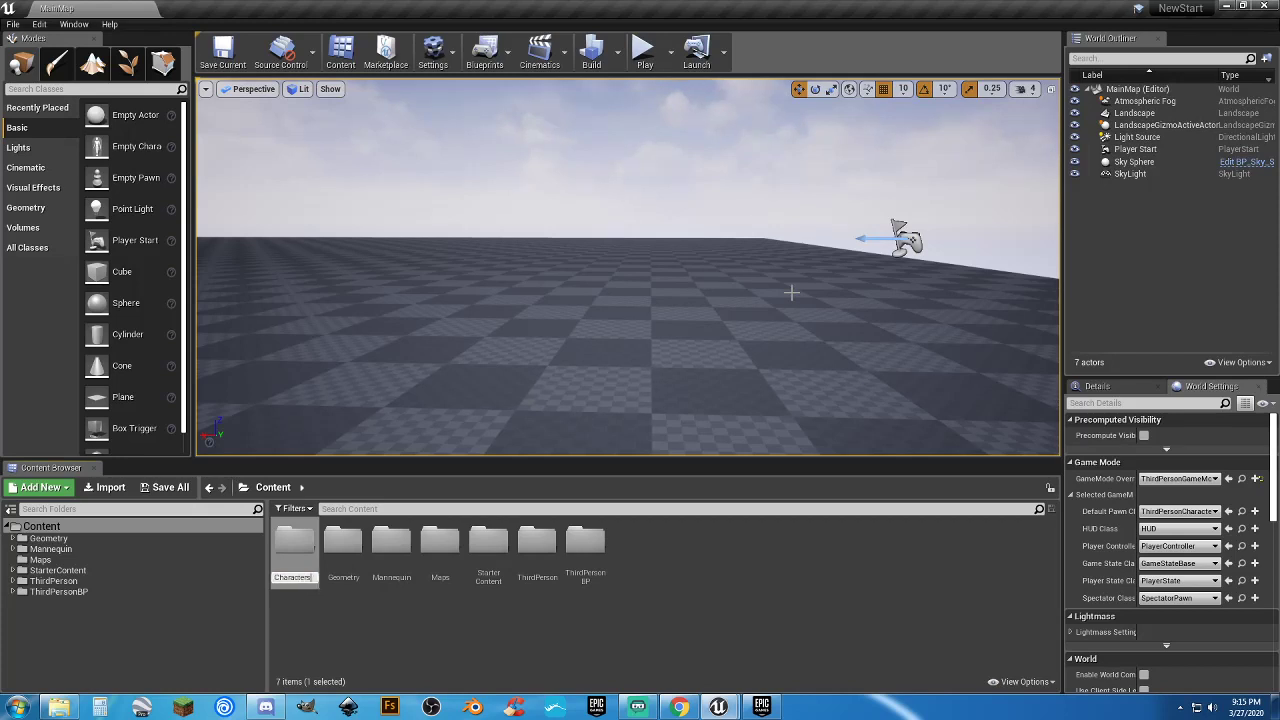
key("Return")
key("Return")
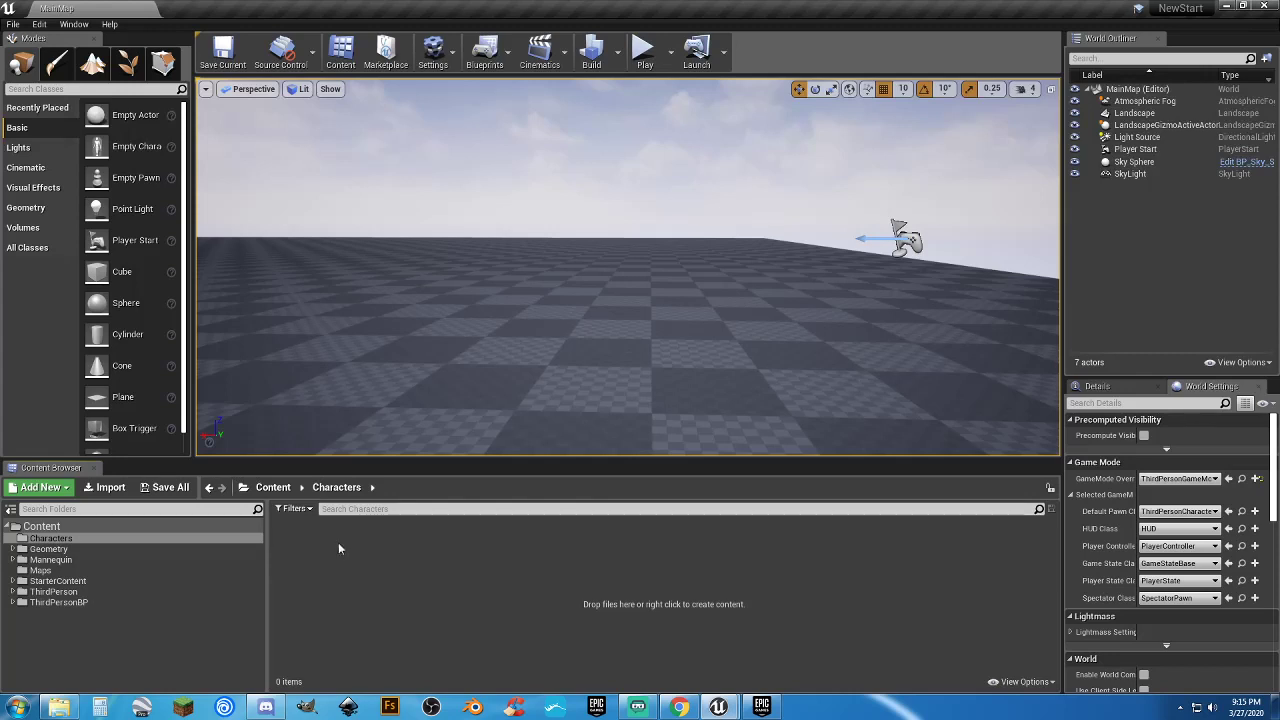
Create a Blueprints folder inside the Characters folder and open it
right_click(301, 536)
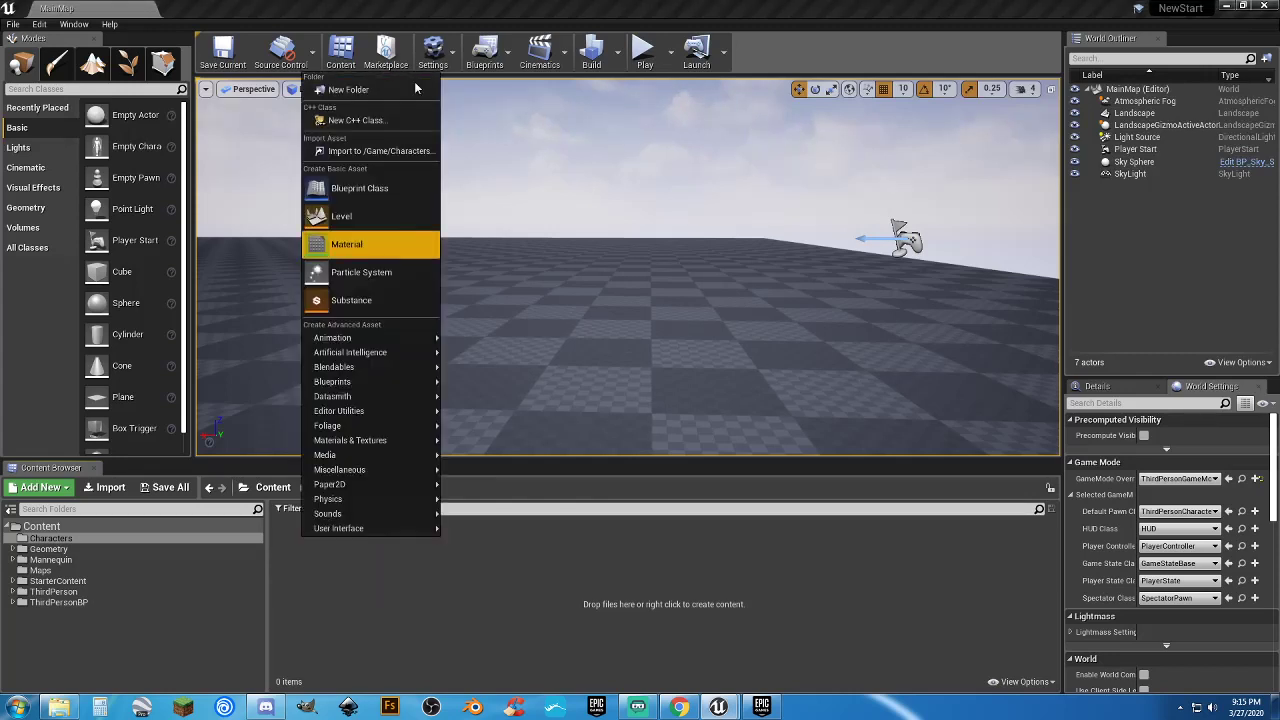
left_click(365, 90)
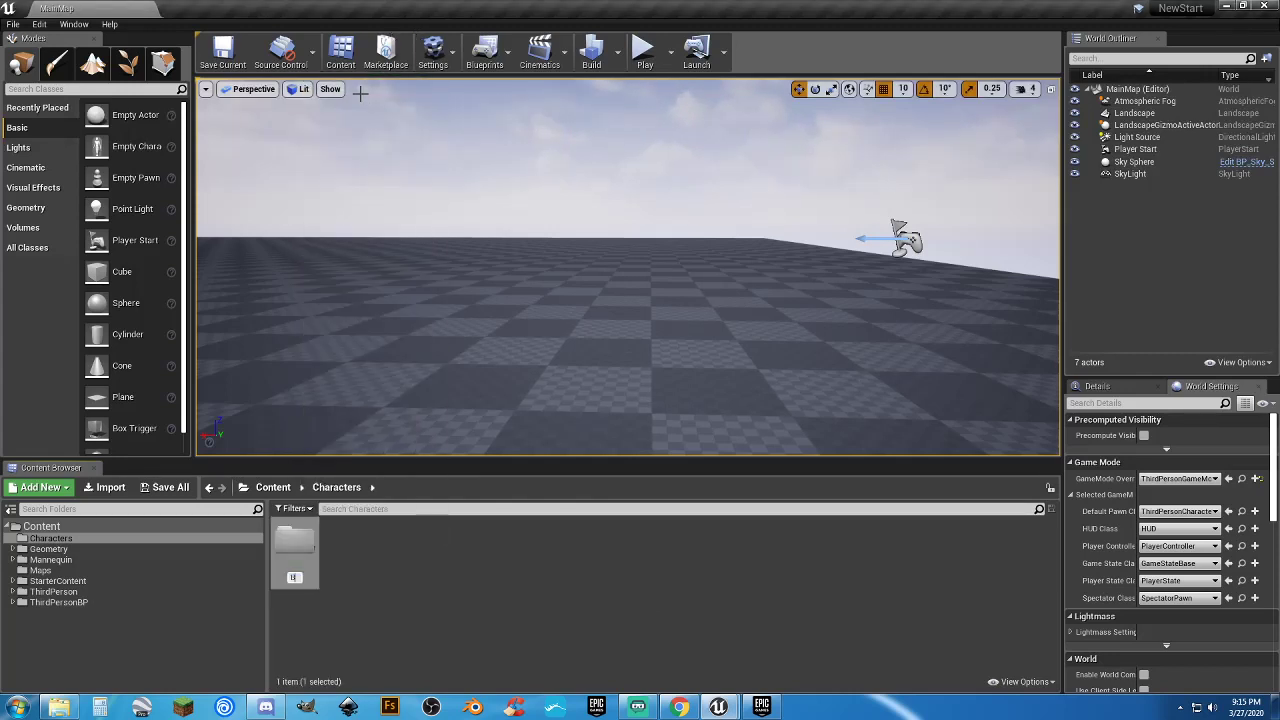
type("Blueprints")
key("Return")
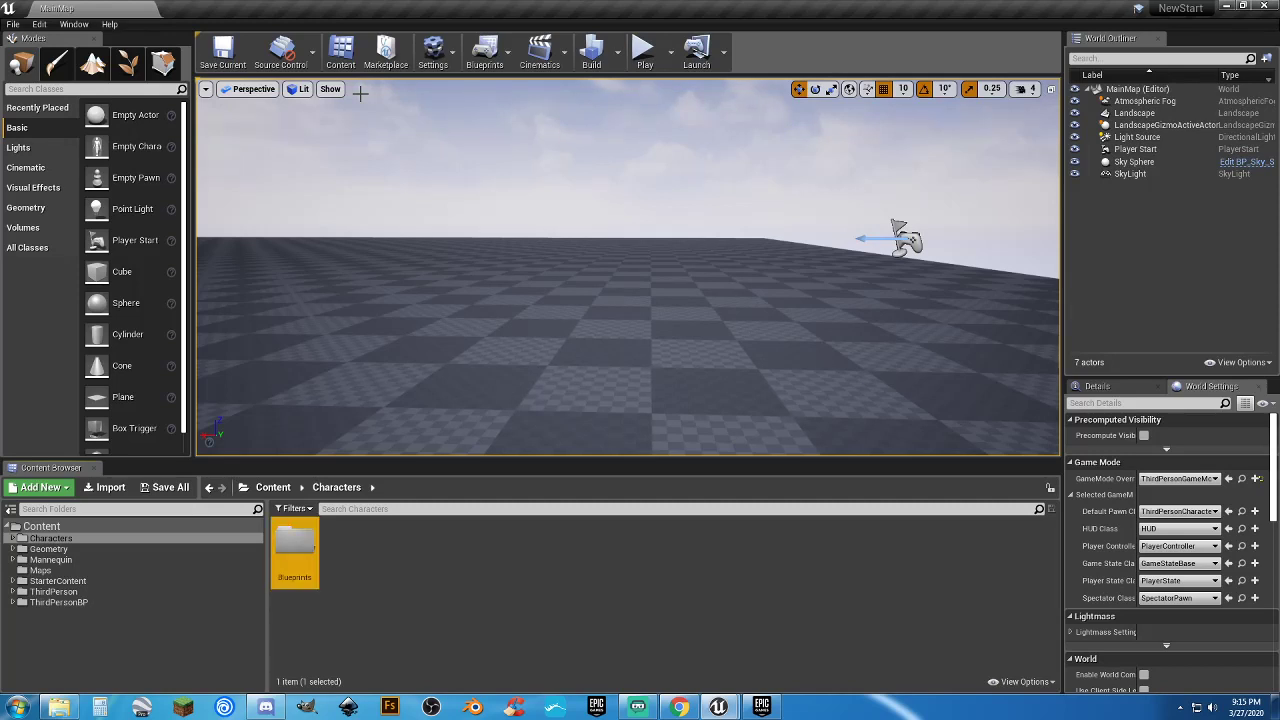
left_click(400, 628)
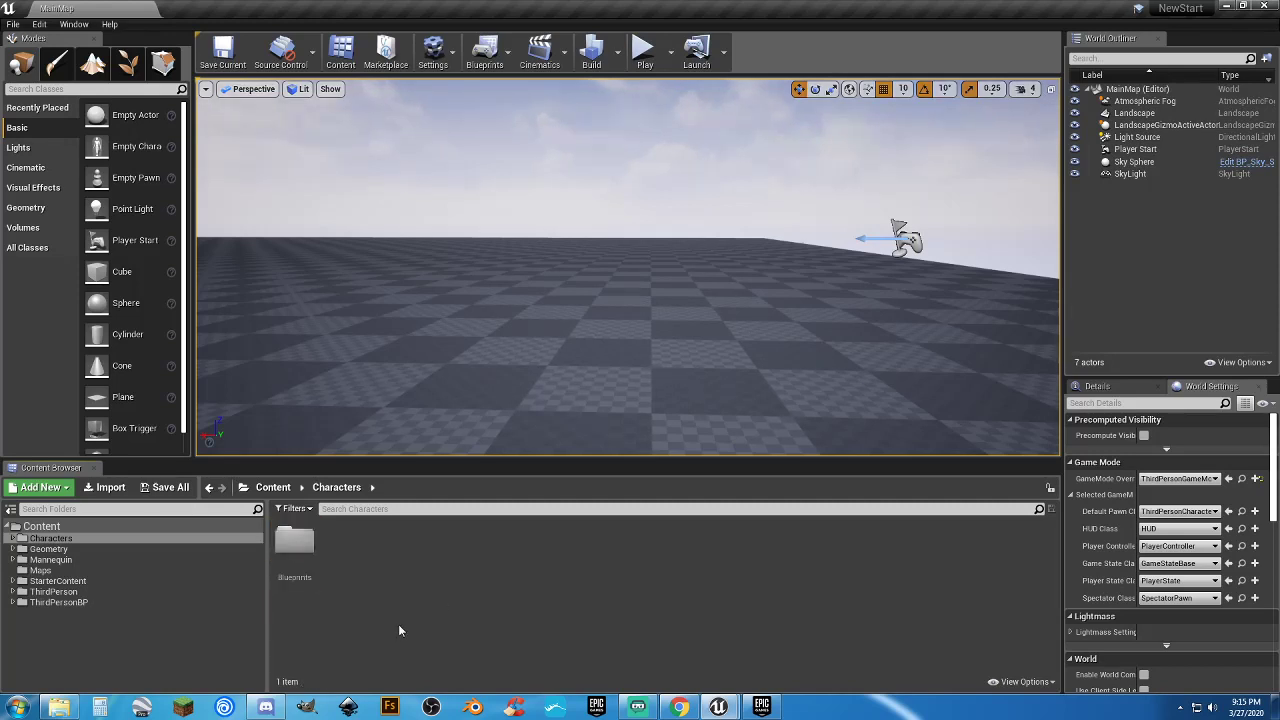
double_click(290, 543)
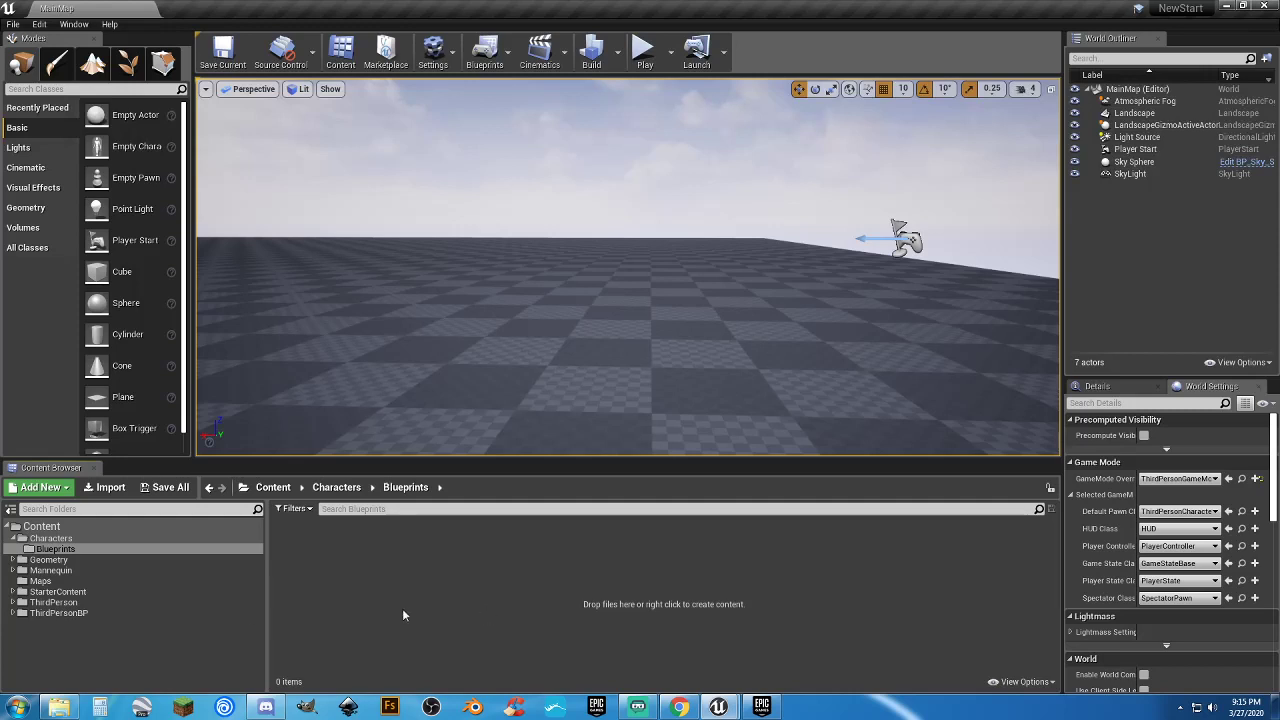
Copy the ThirdPersonCharacter blueprint from ThirdPersonBP/Blueprints into the Characters/Blueprints folder
left_click(40, 613)
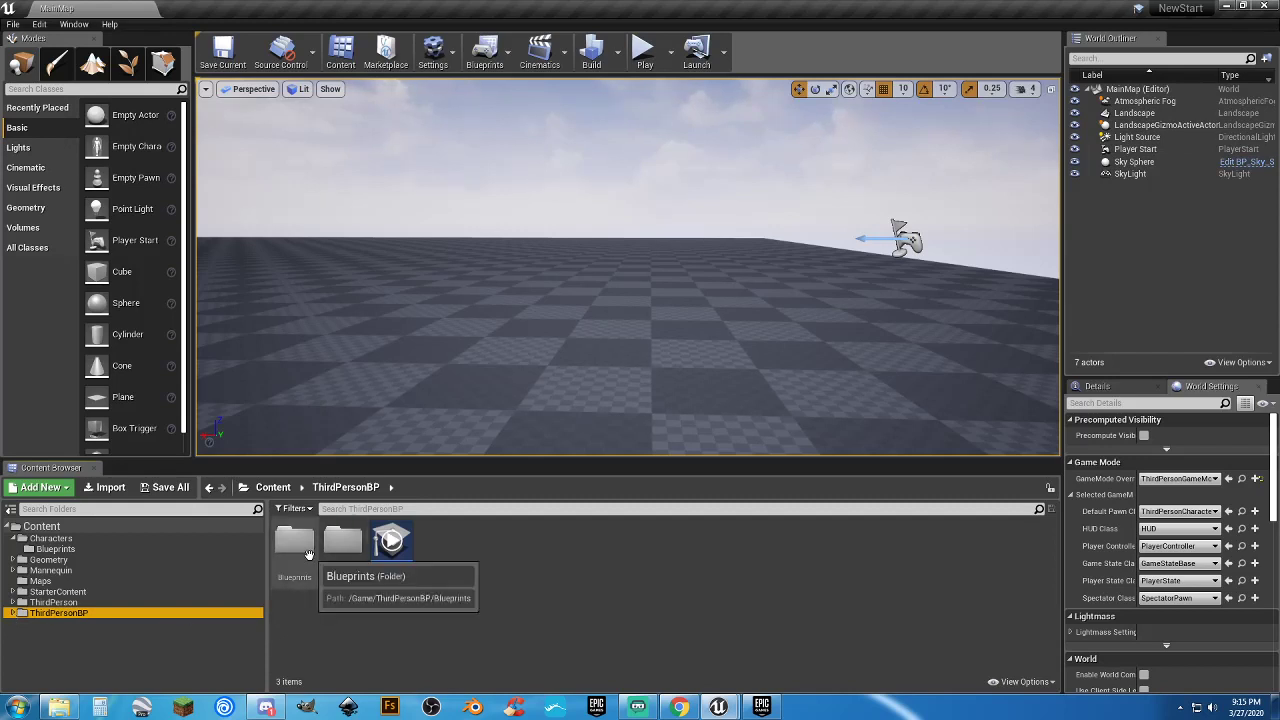
double_click(294, 580)
left_click(296, 578)
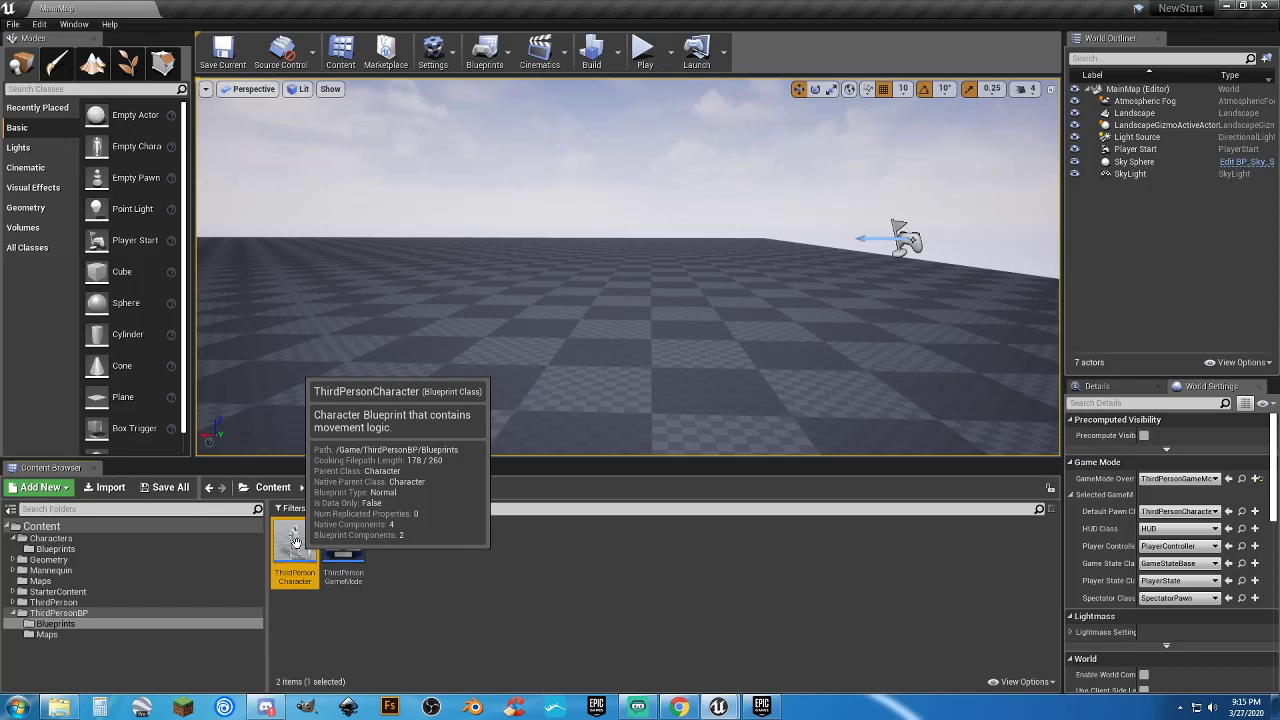
left_click_drag(295, 541, 67, 538)
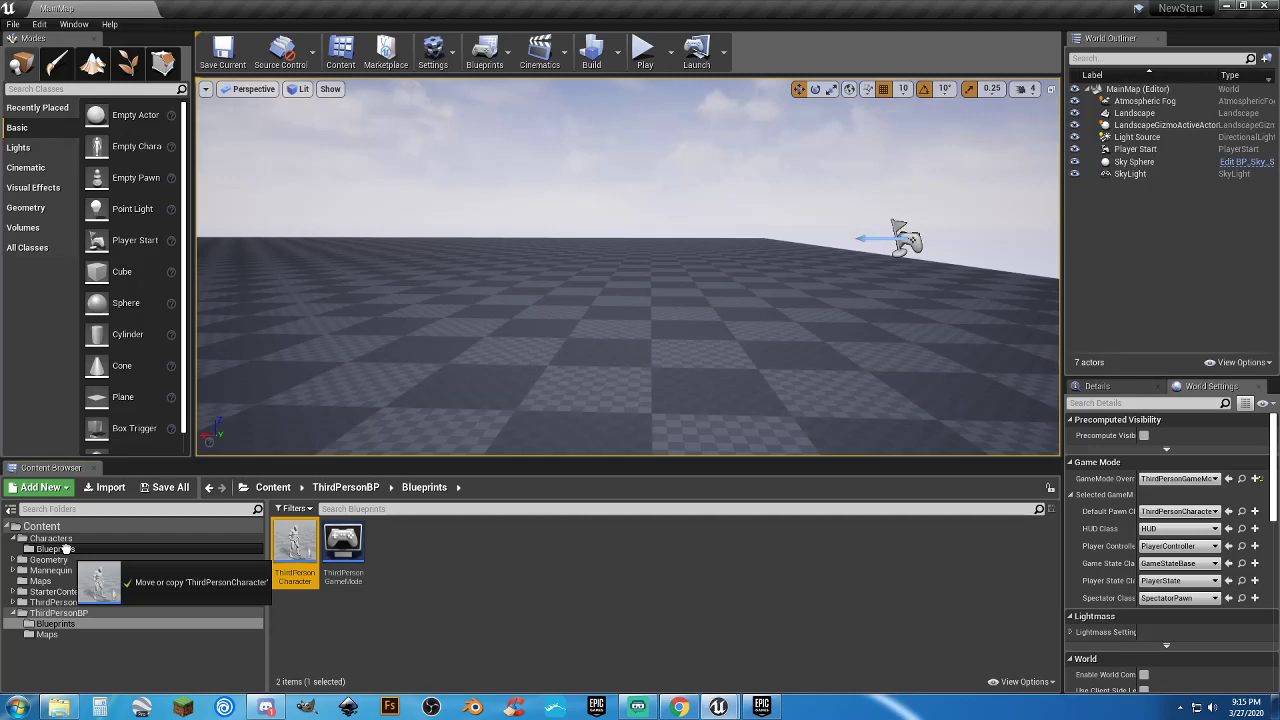
left_click_drag(65, 549, 66, 550)
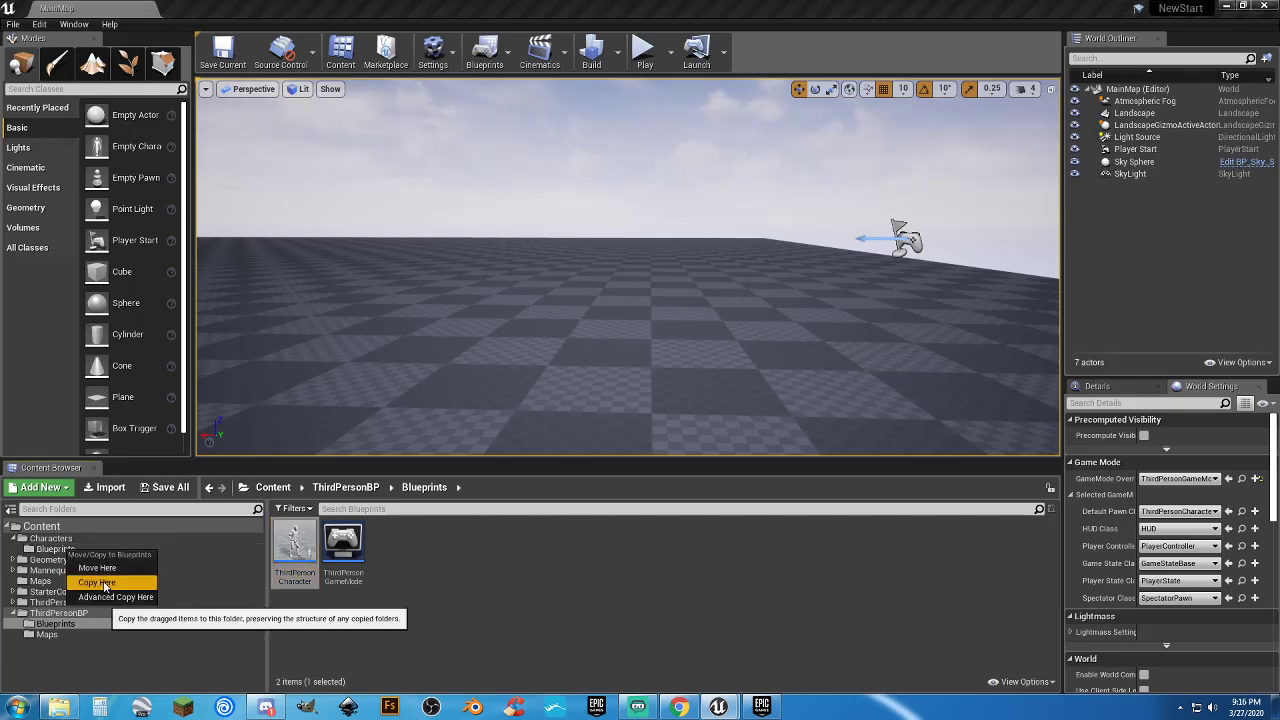
left_click(103, 581)
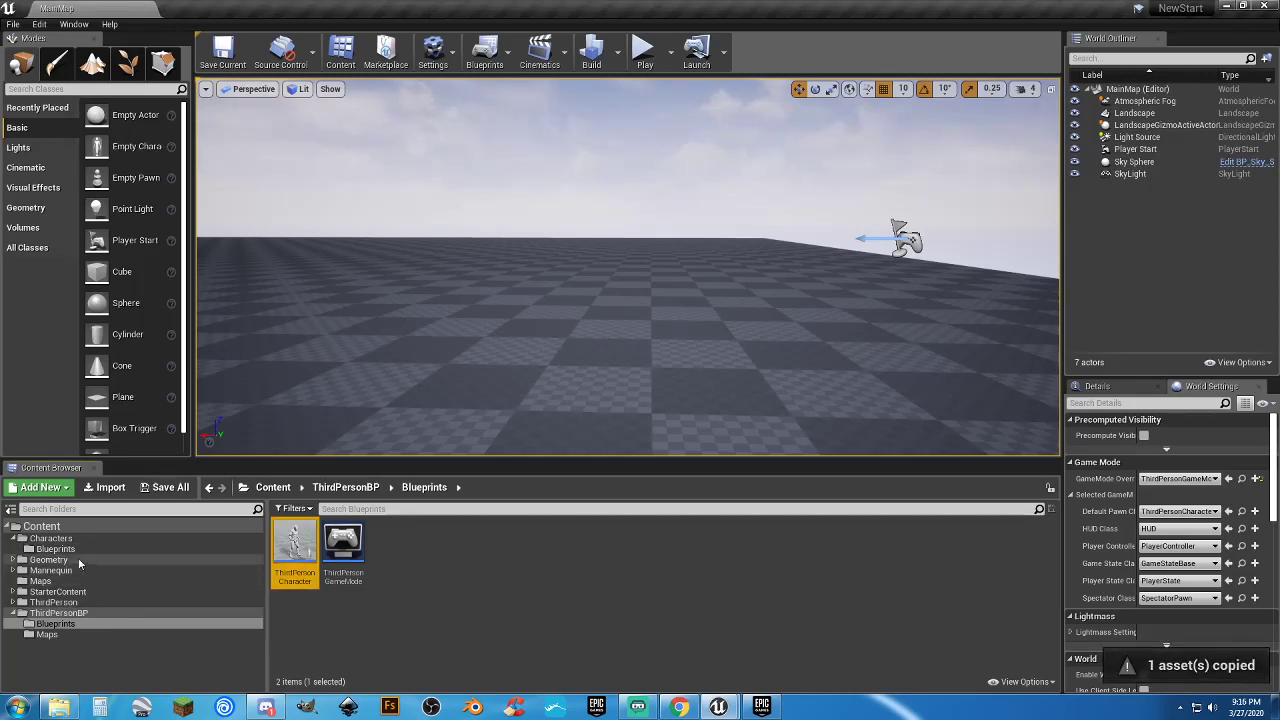
Rename the copied character blueprint in Characters/Blueprints to Player_Base, and open it briefly to view its event graph
left_click(78, 551)
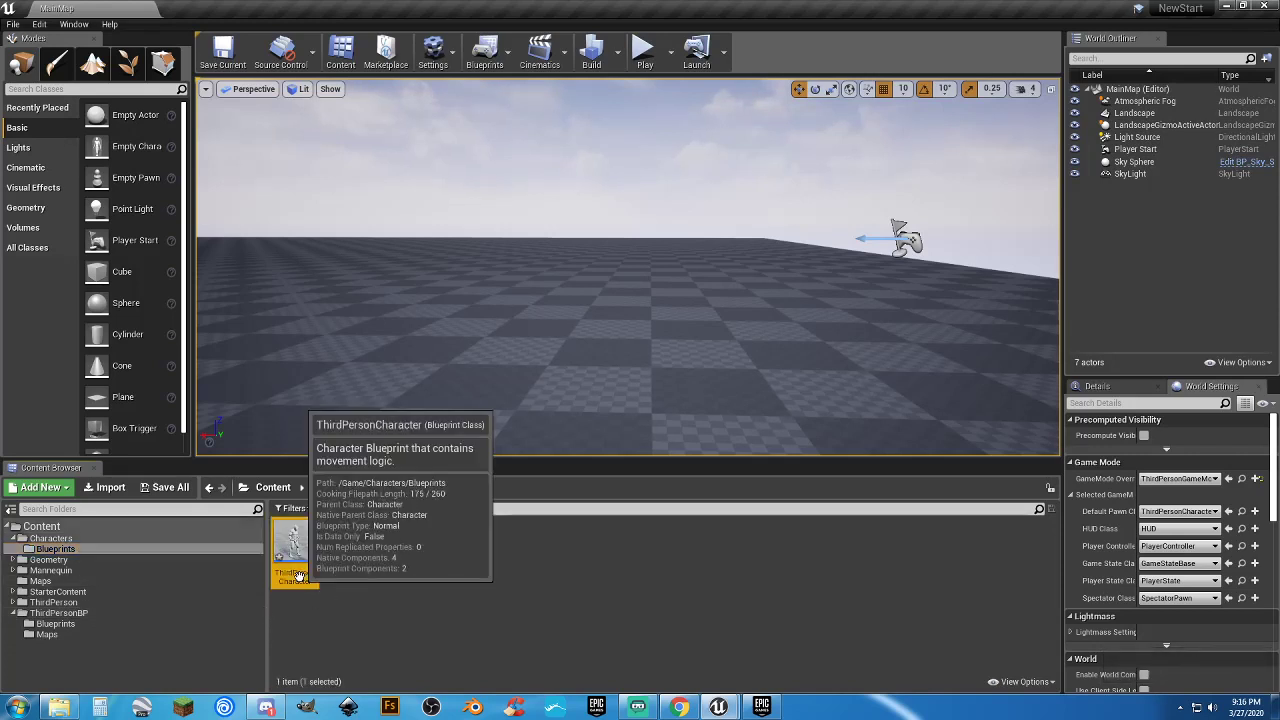
key("F2")
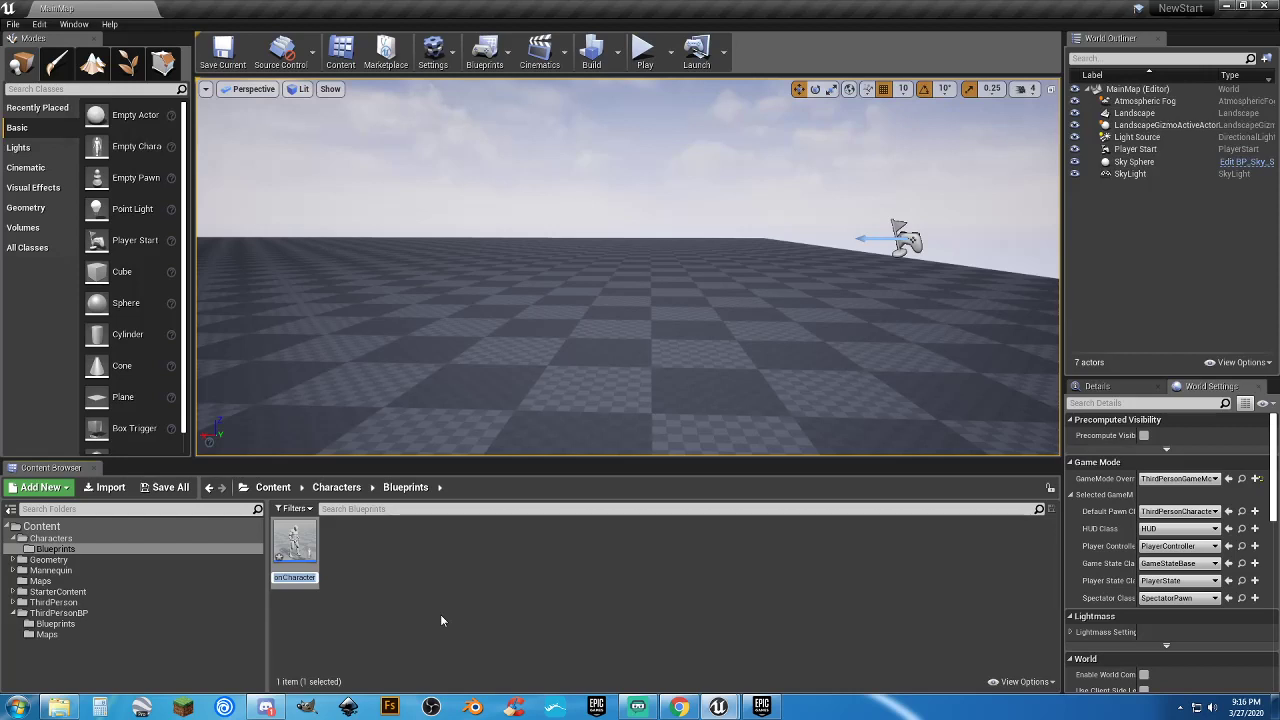
type("Player_")
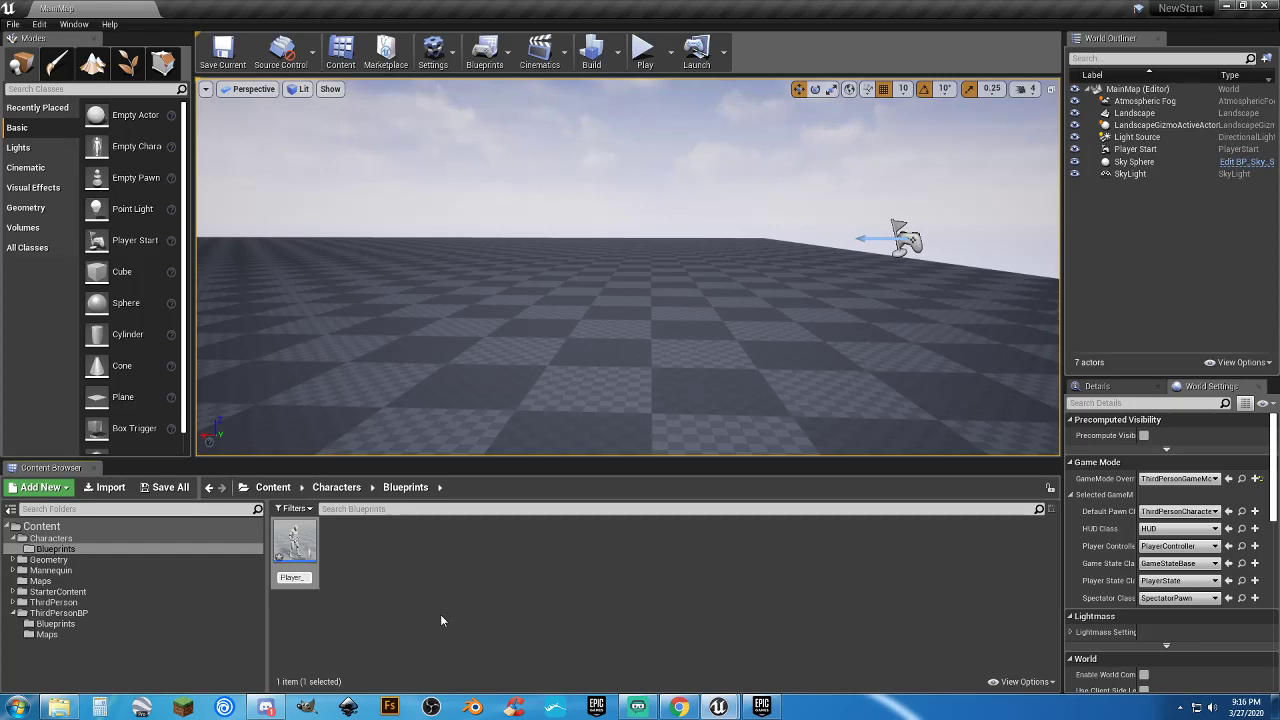
type("Base")
key("Return")
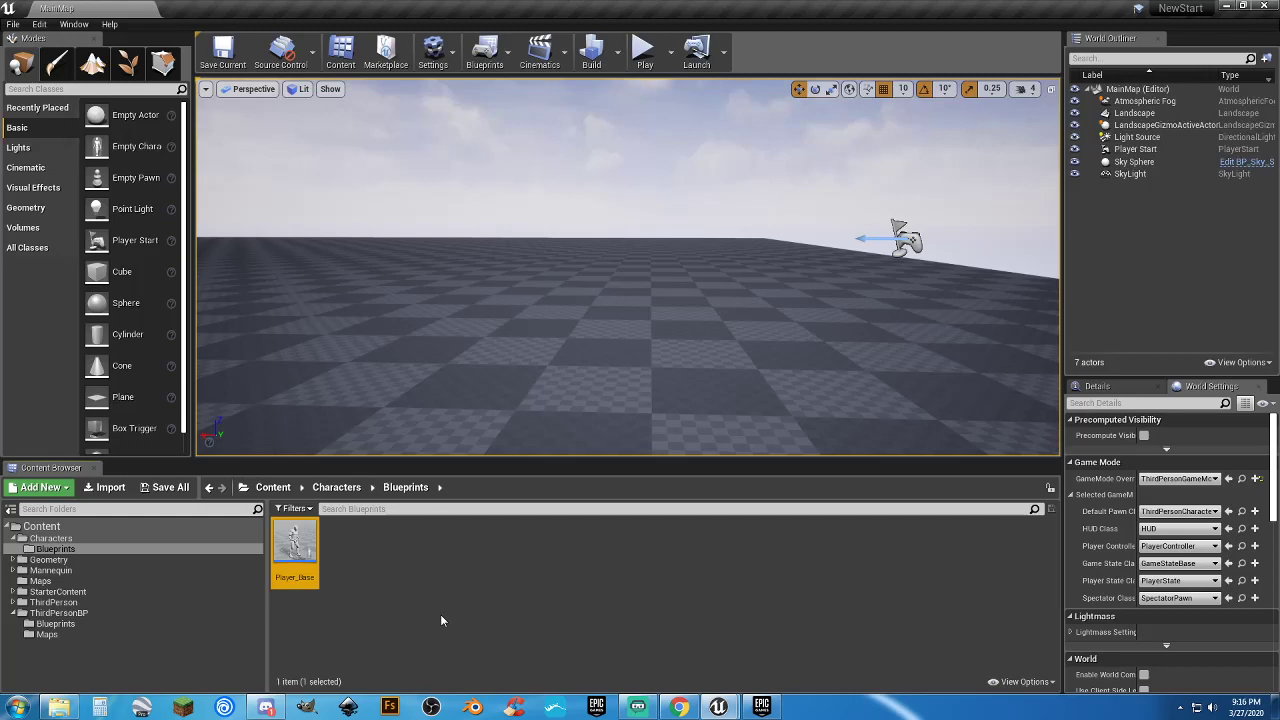
key("Return")
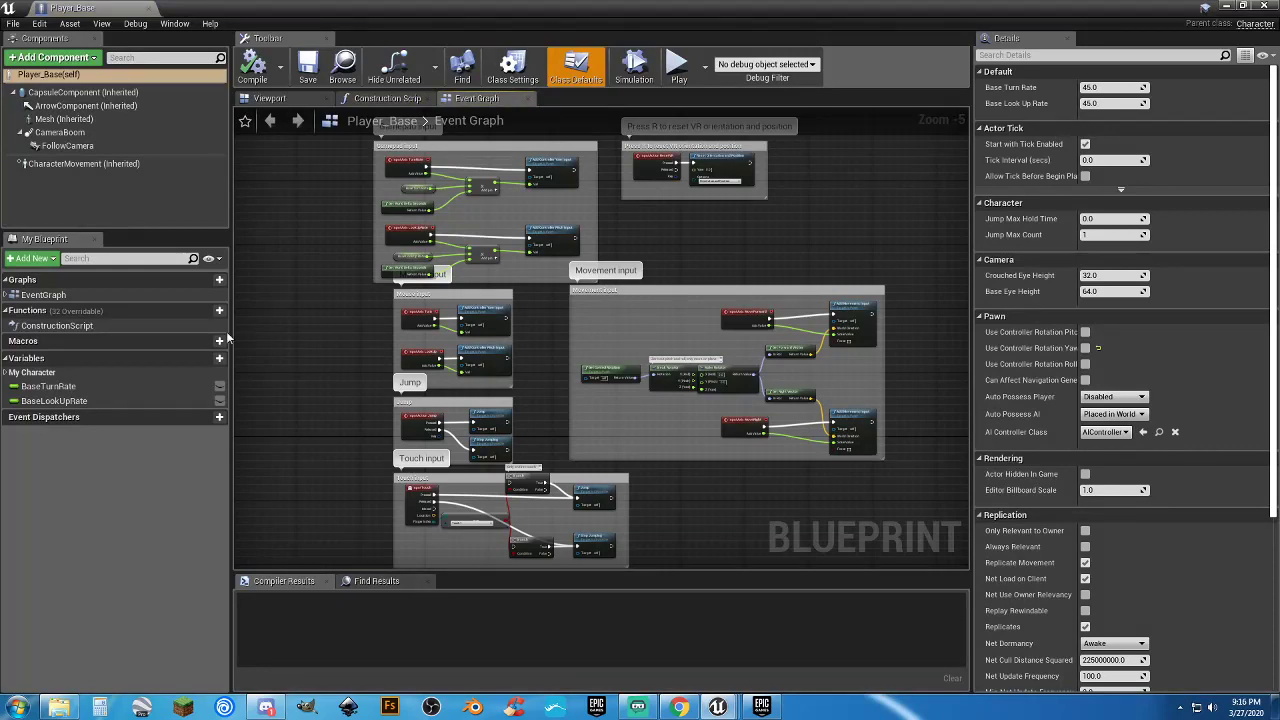
left_click(150, 10)
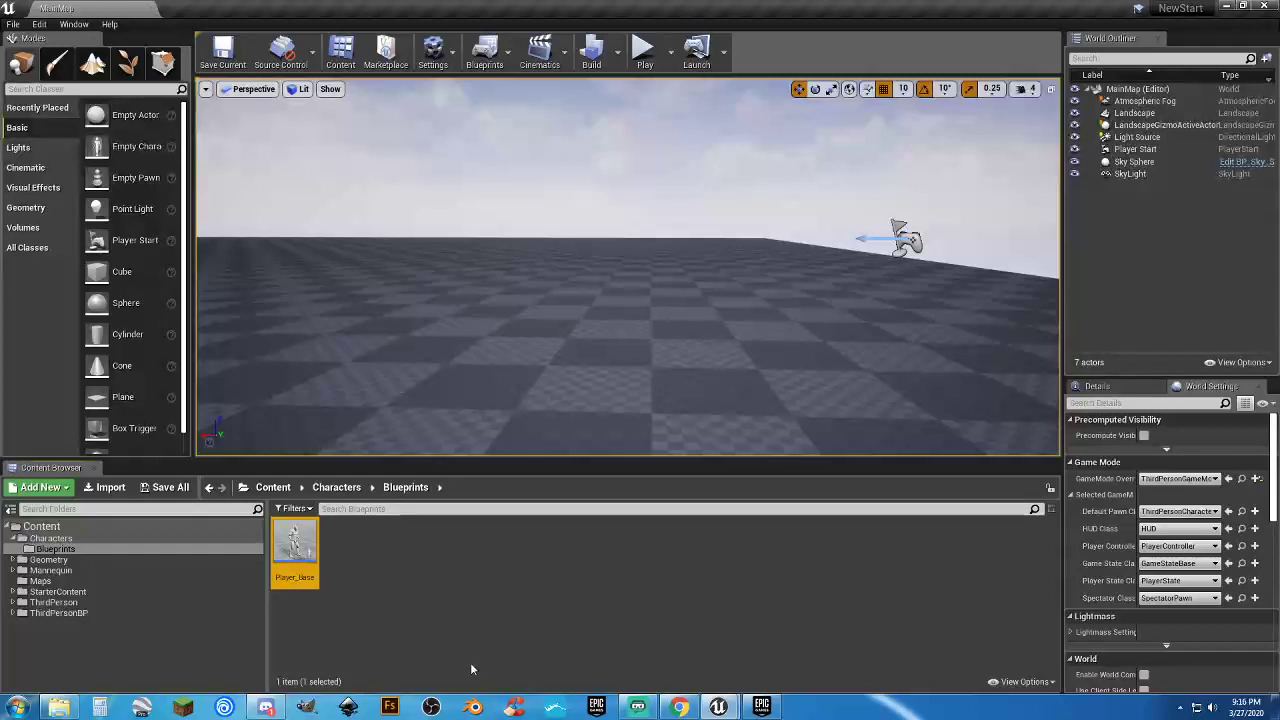
Set the Asset Editor Open Location to Main Window in the editor's Appearance preferences
left_click(39, 24)
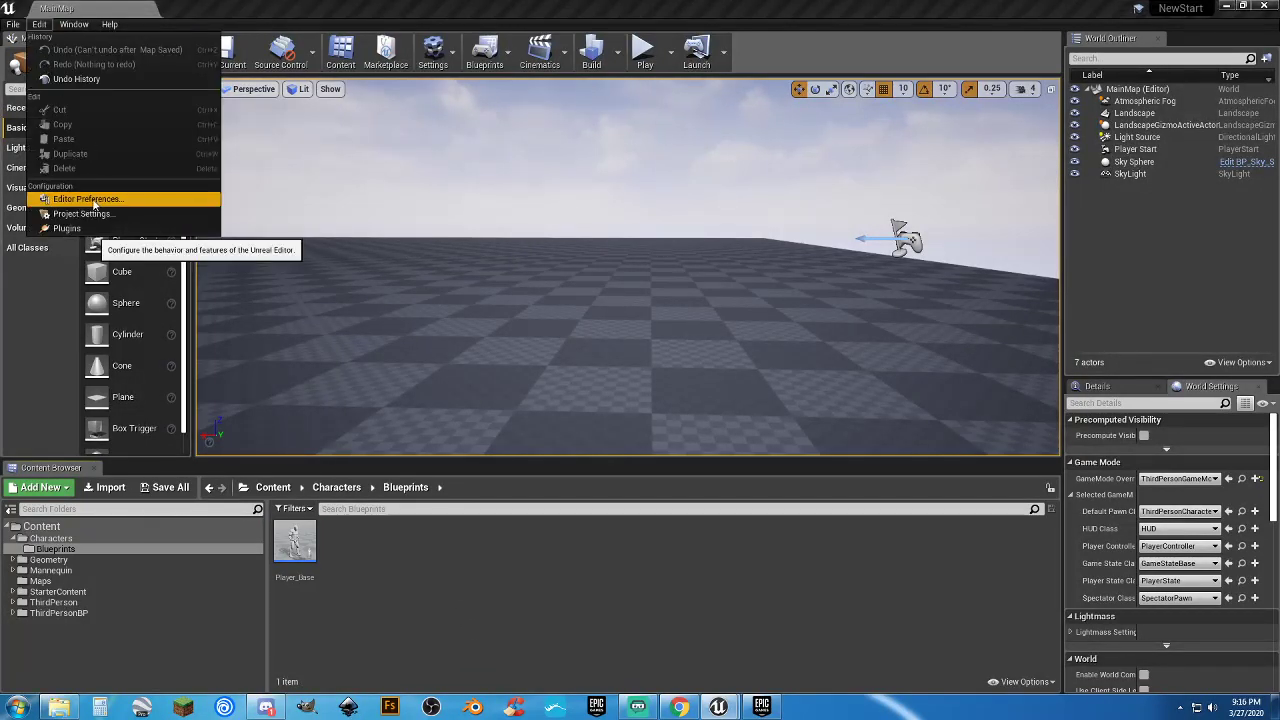
left_click(90, 199)
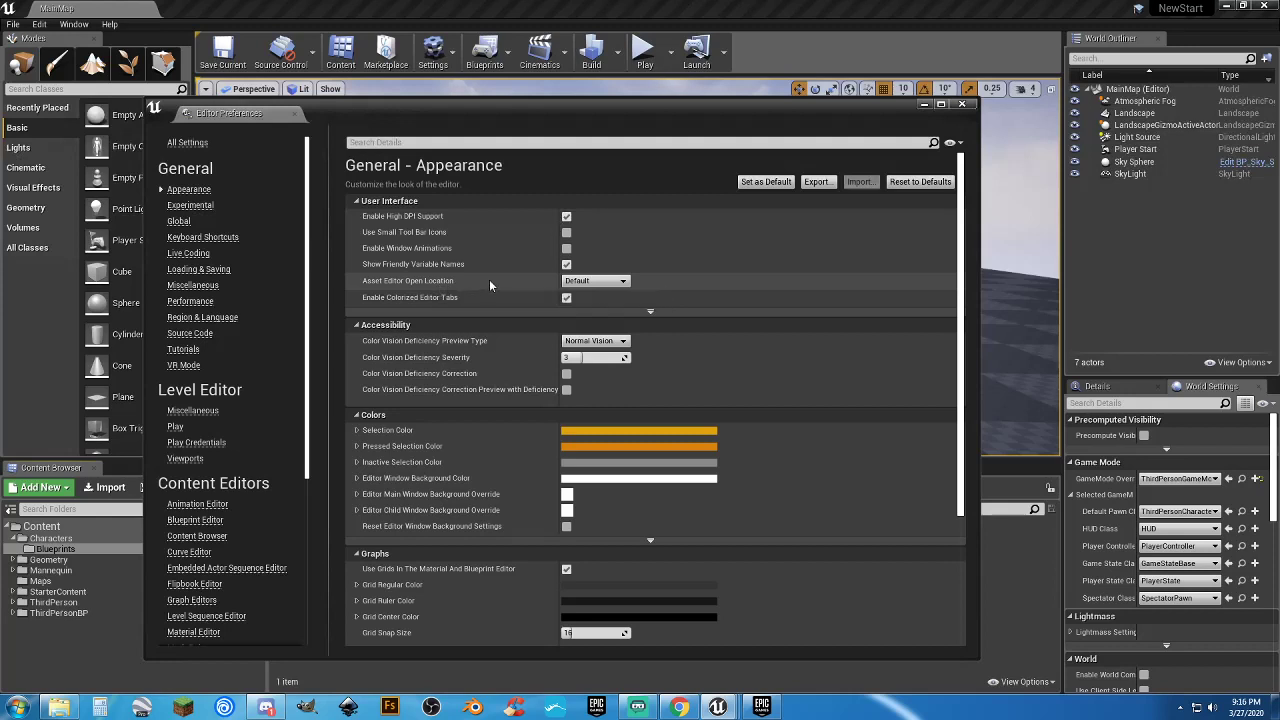
left_click(590, 281)
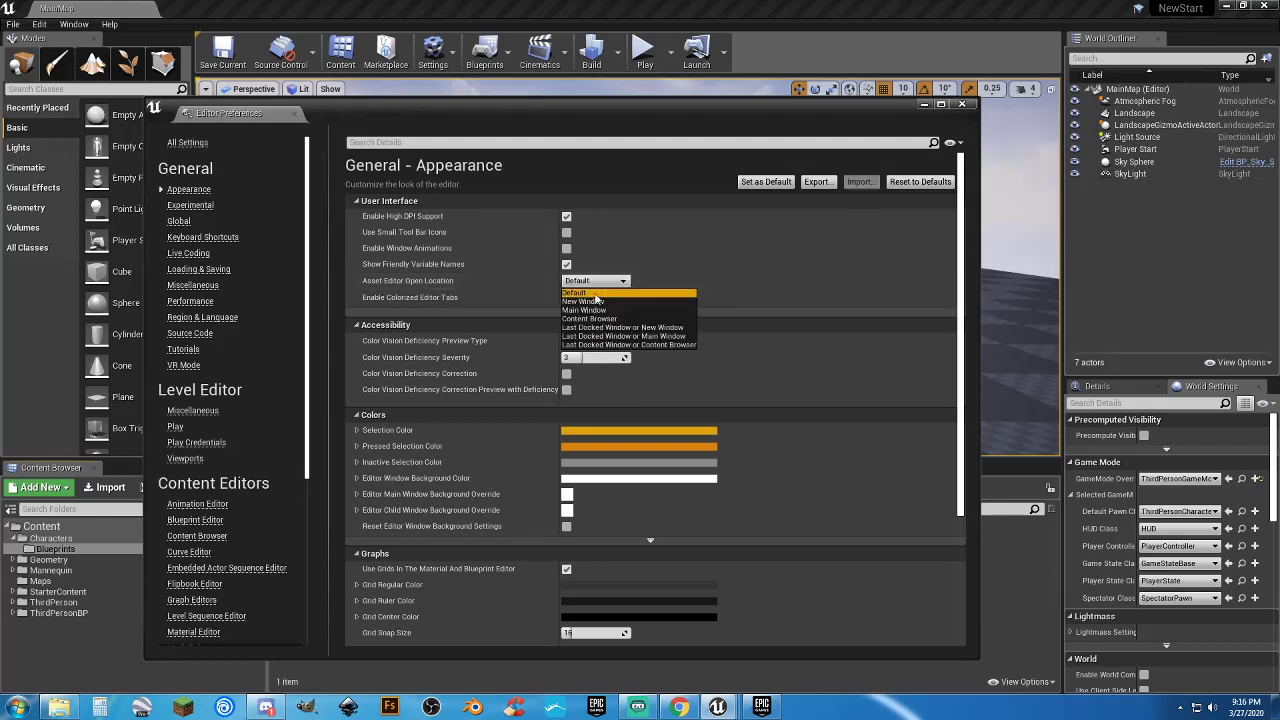
left_click(591, 310)
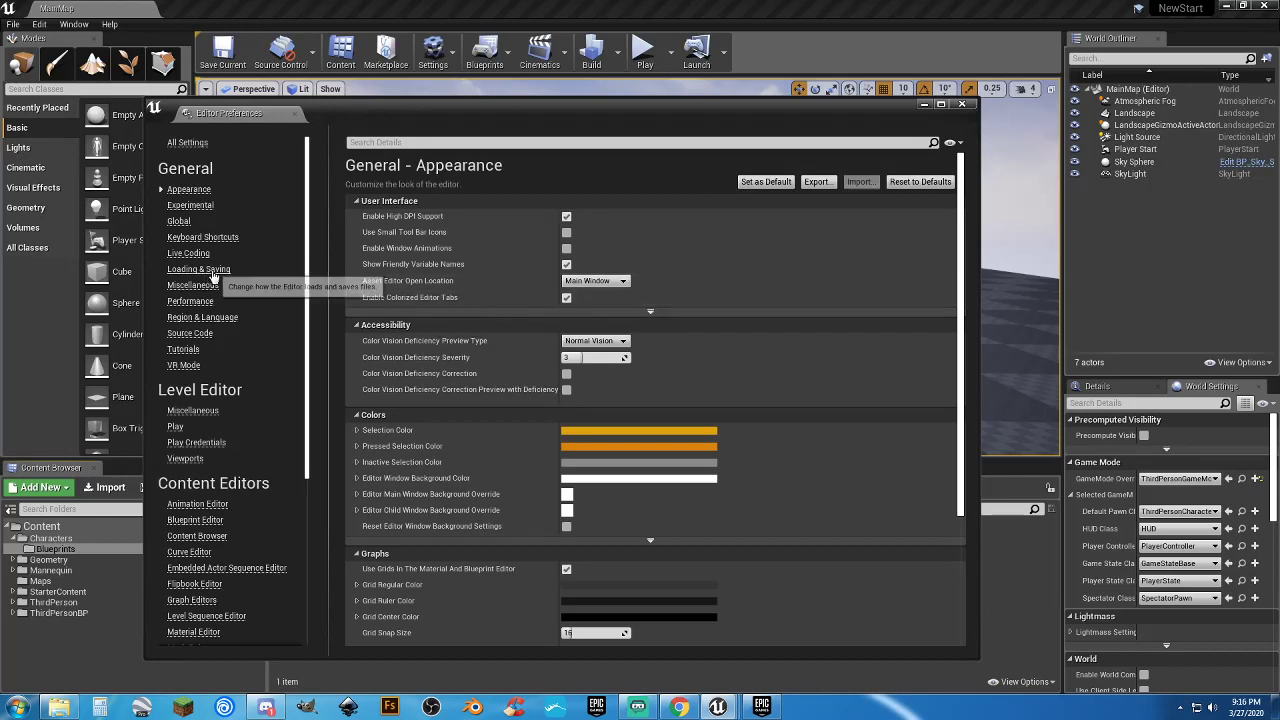
Disable AutoSave in the Loading & Saving preferences and close the Editor Preferences
left_click(200, 270)
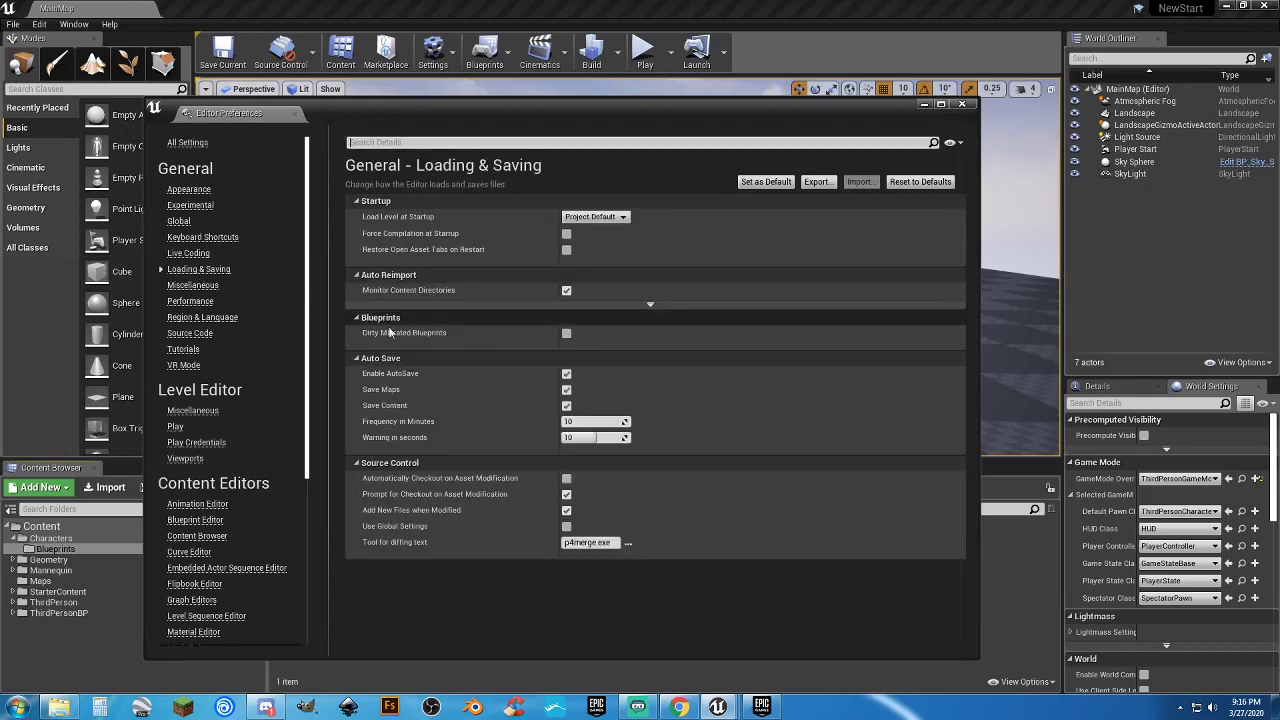
left_click(566, 376)
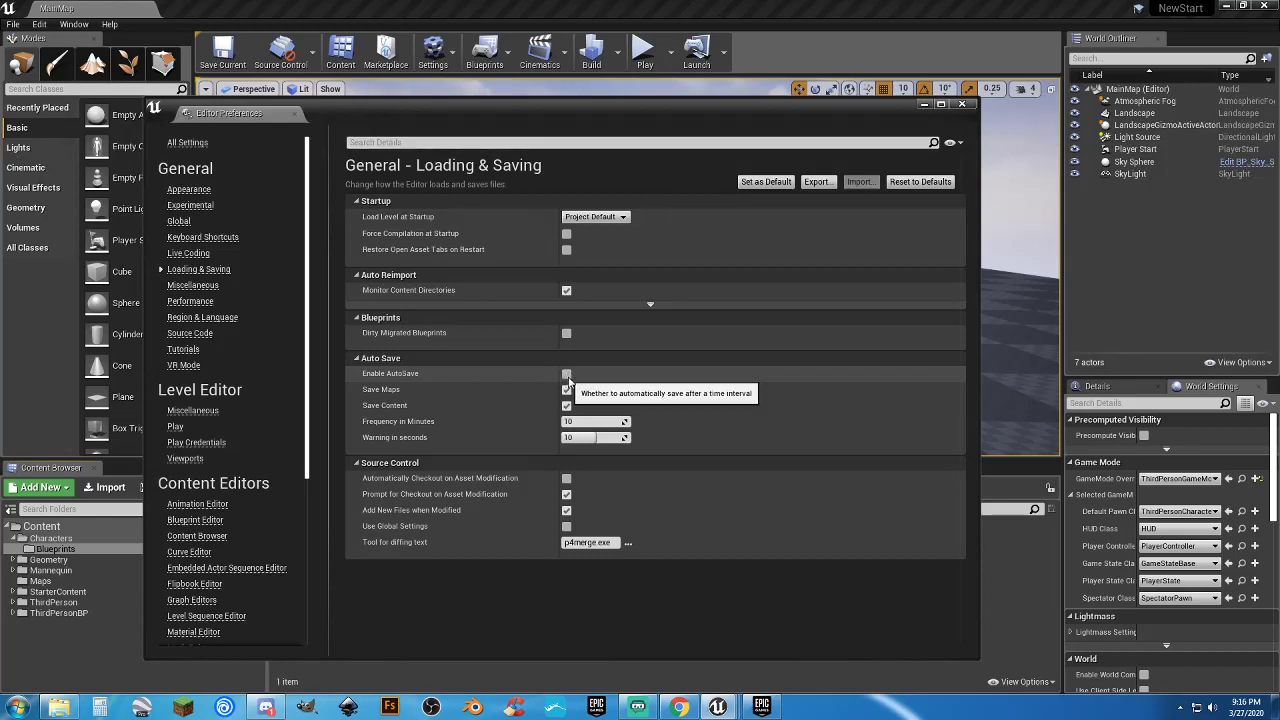
left_click(961, 104)
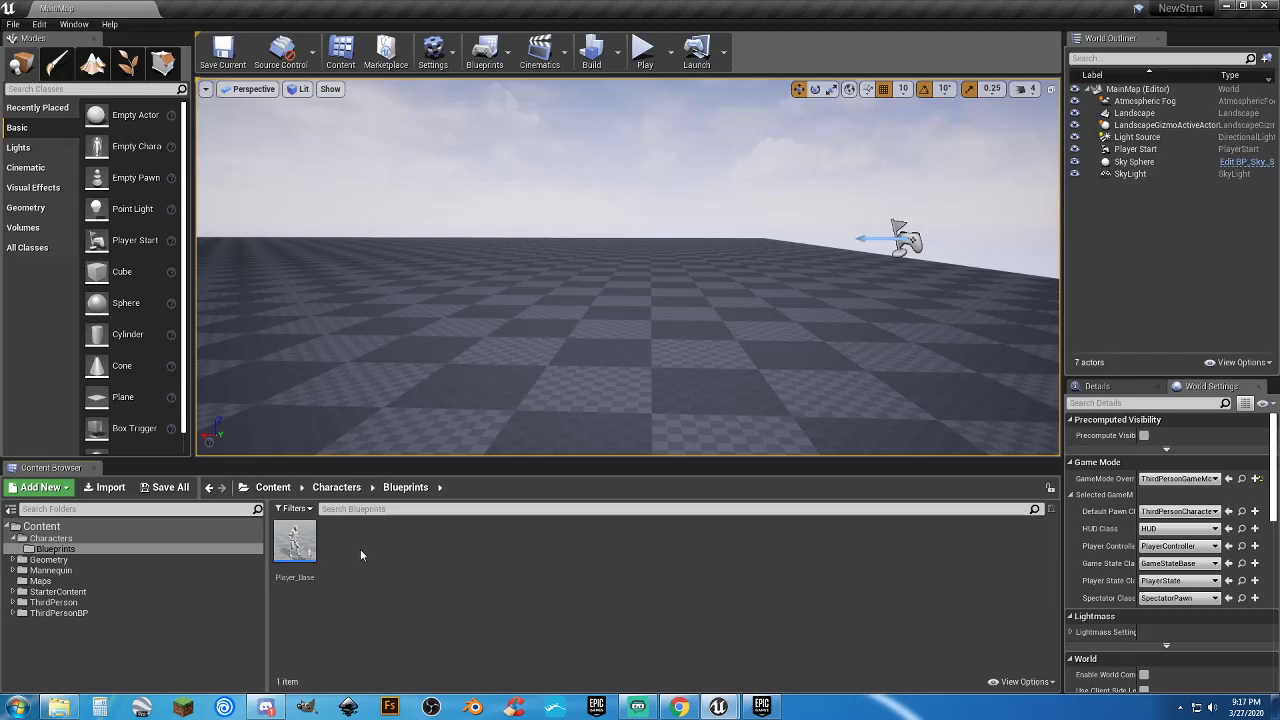
Open the Player_Base blueprint from Characters/Blueprints at an empty area of its event graph
double_click(295, 545)
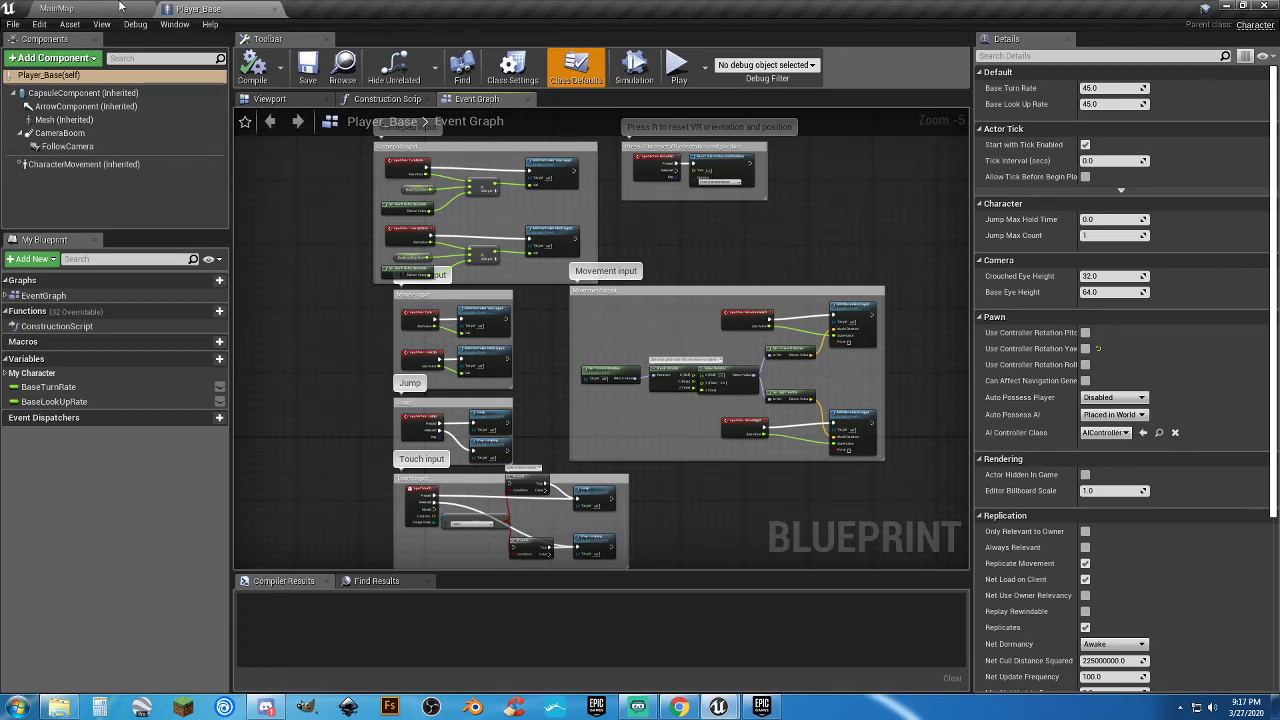
left_click(119, 5)
left_click(205, 11)
left_click(119, 10)
left_click(205, 10)
right_click_drag(293, 297, 238, 290)
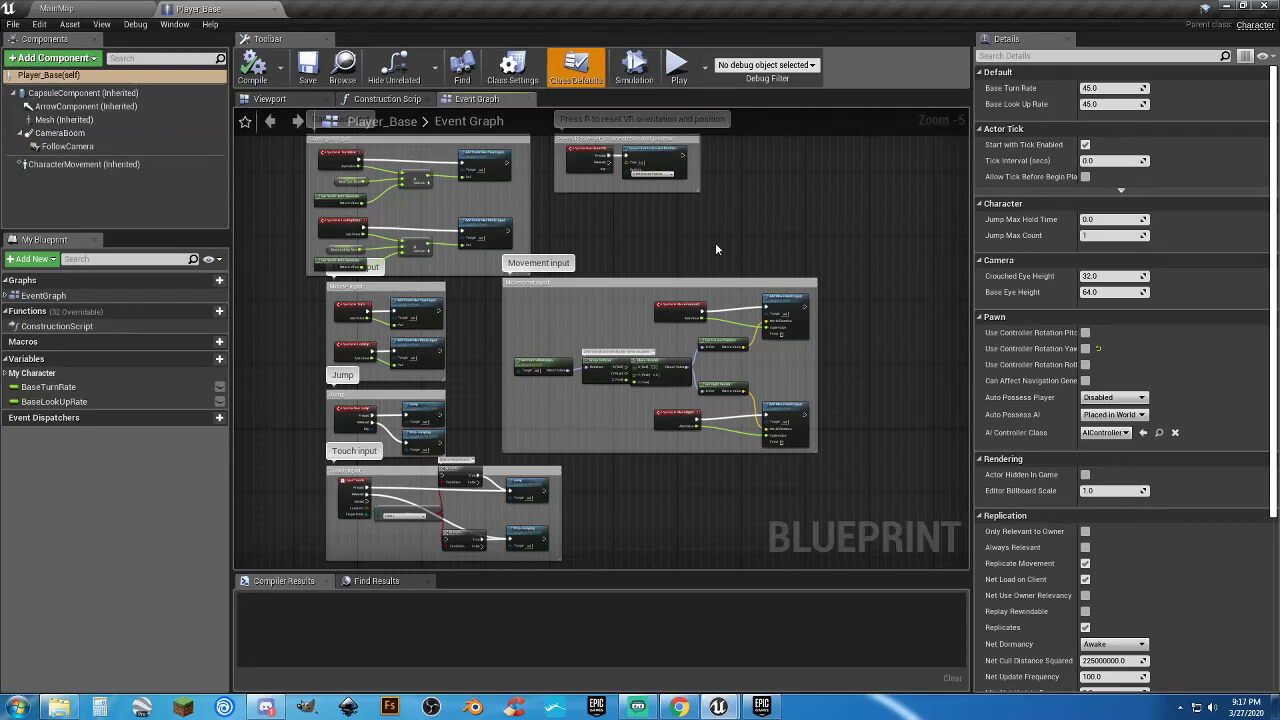
right_click_drag(716, 243, 444, 266)
right_click_drag(663, 260, 474, 266)
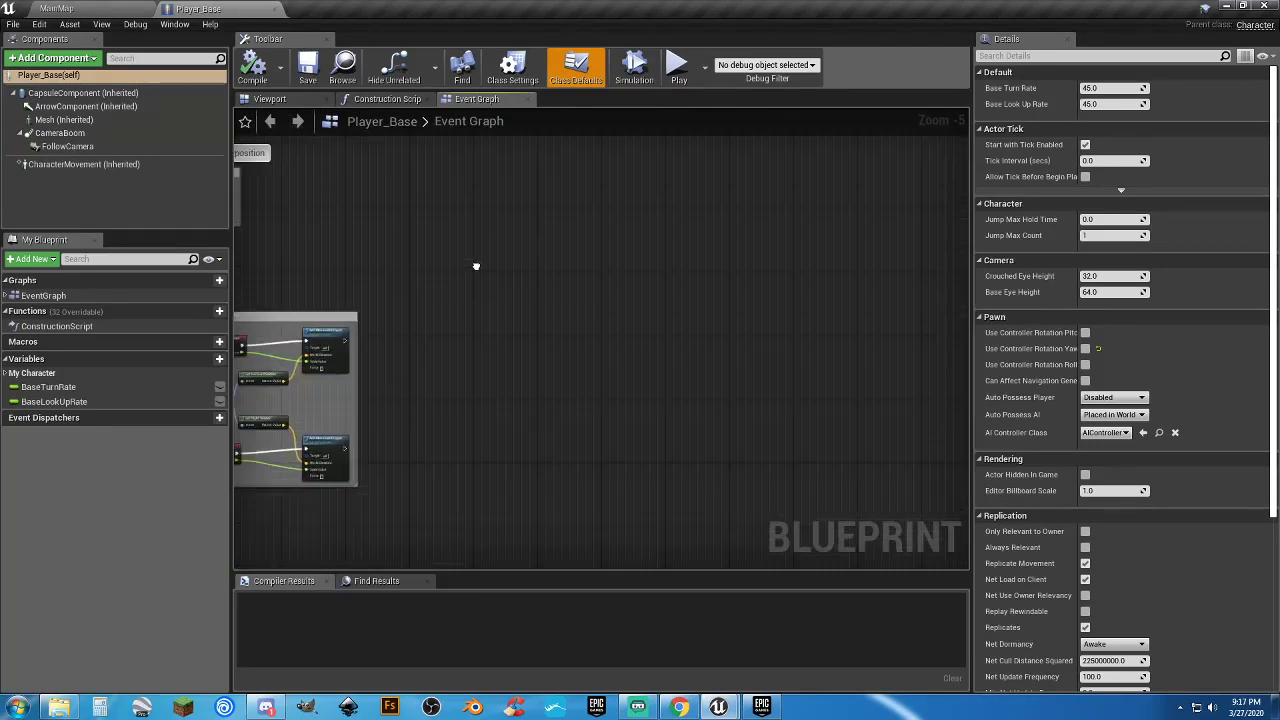
scroll(474, 266, "up", 5)
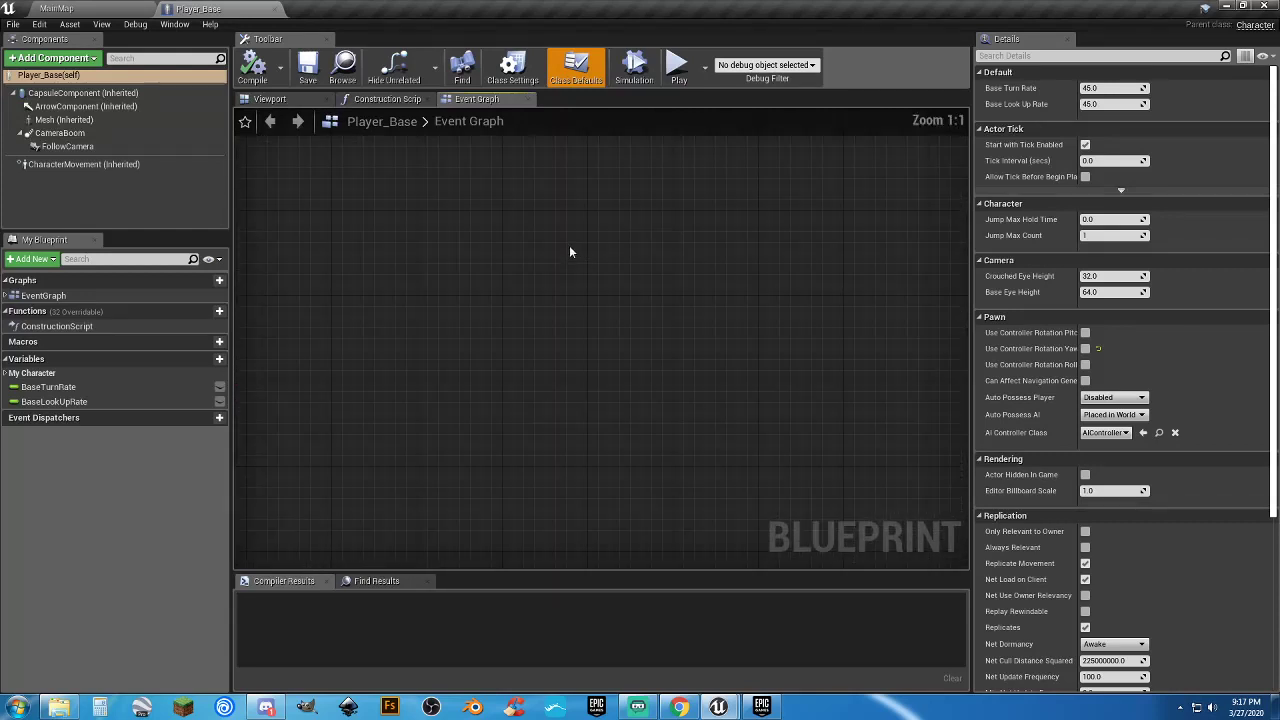
right_click(435, 240)
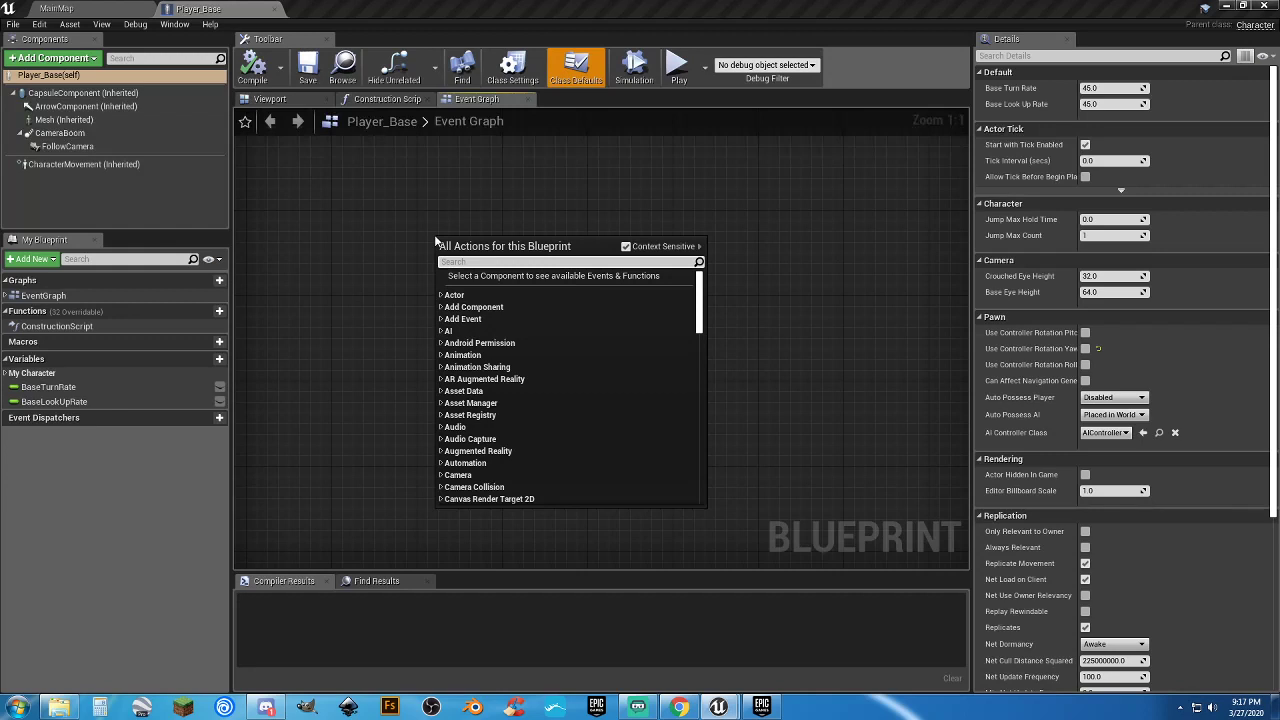
type("eventbe")
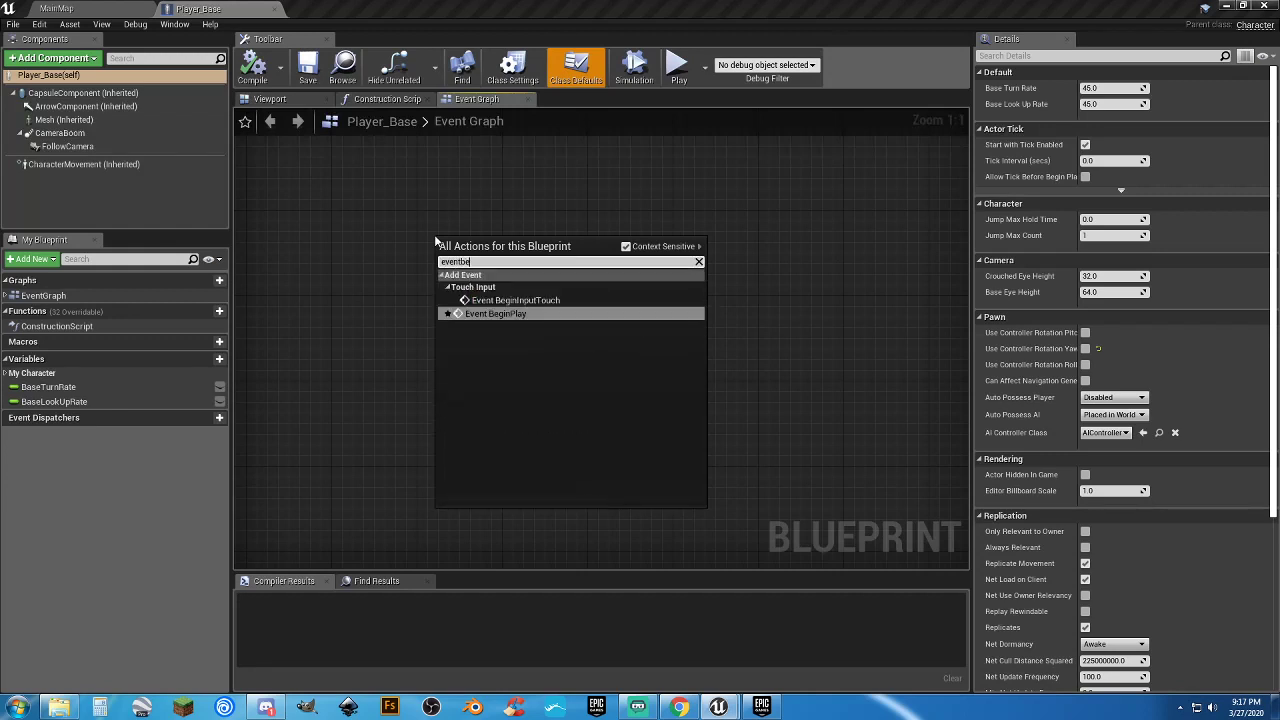
left_click(418, 228)
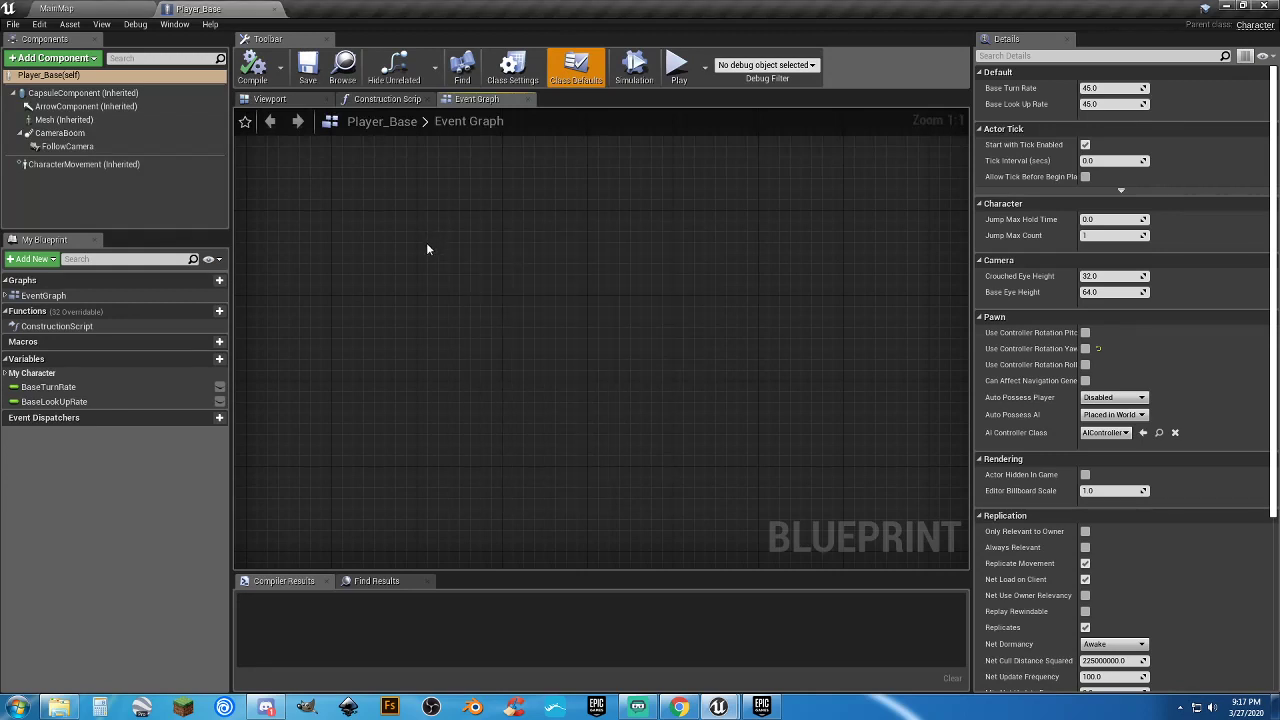
Add an Event BeginPlay node to an empty area of Player_Base's event graph, then compile and save the blueprint
right_click(426, 244)
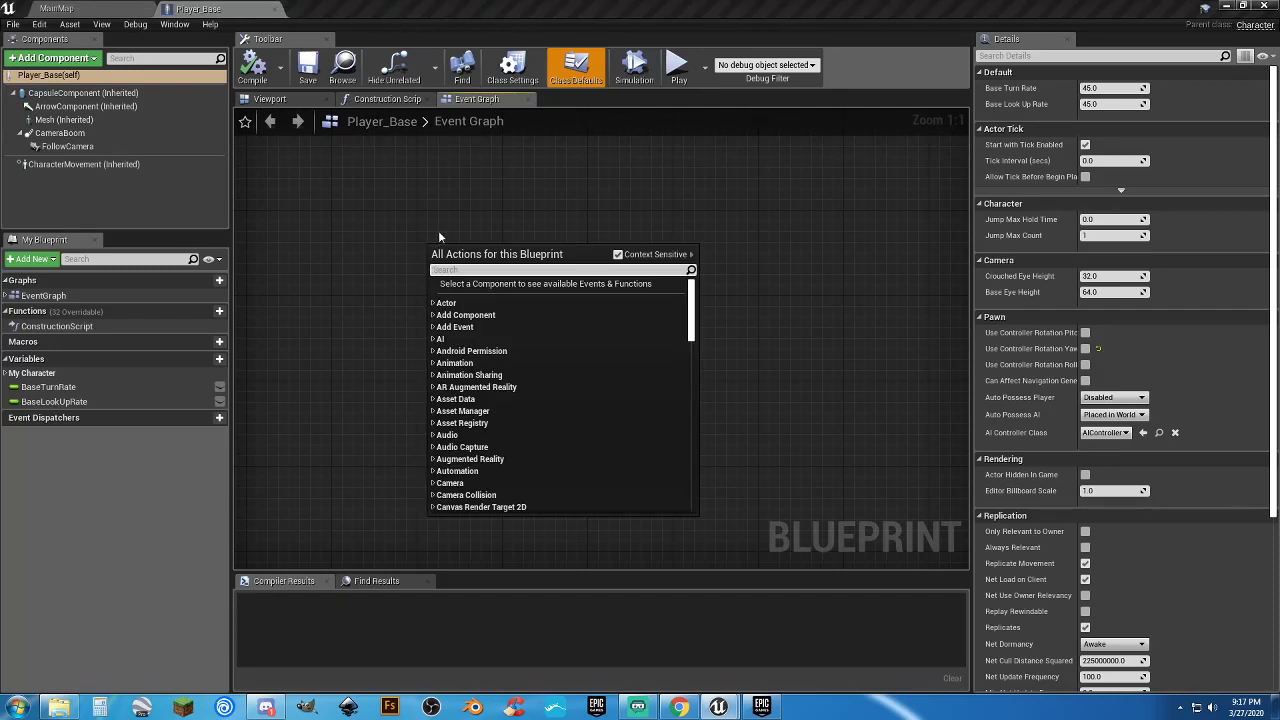
type("eventbe")
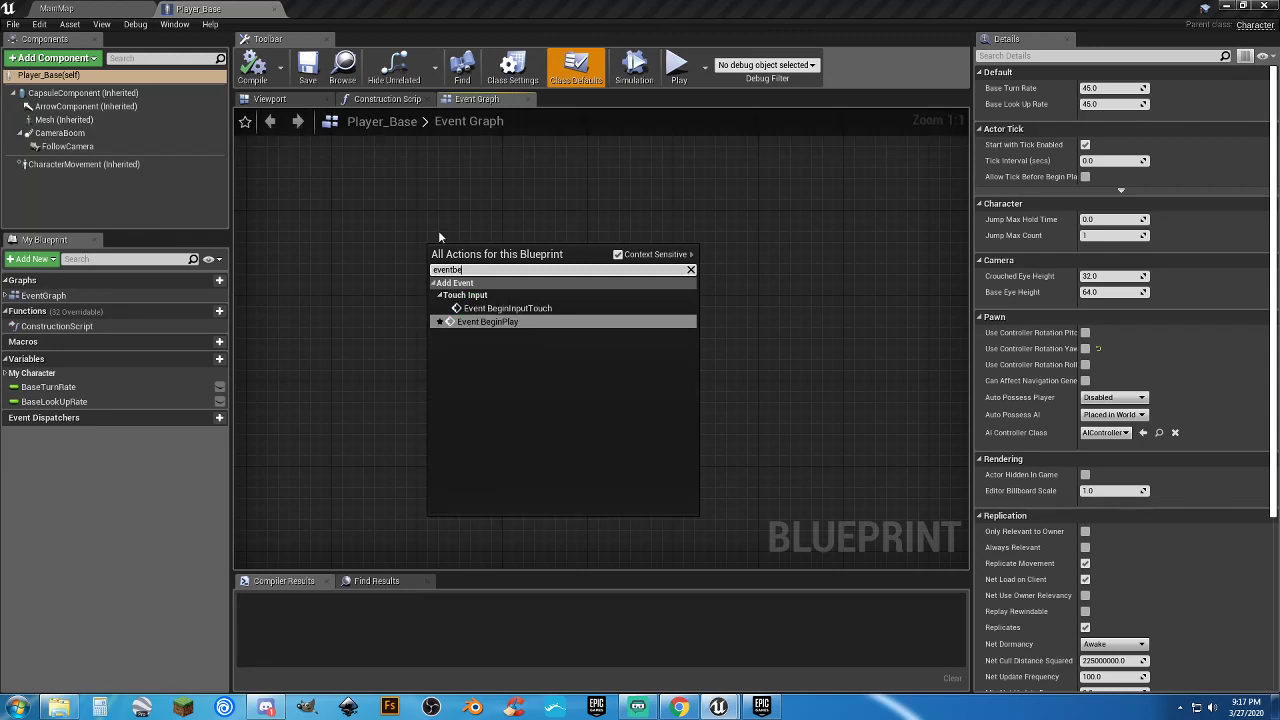
left_click(473, 321)
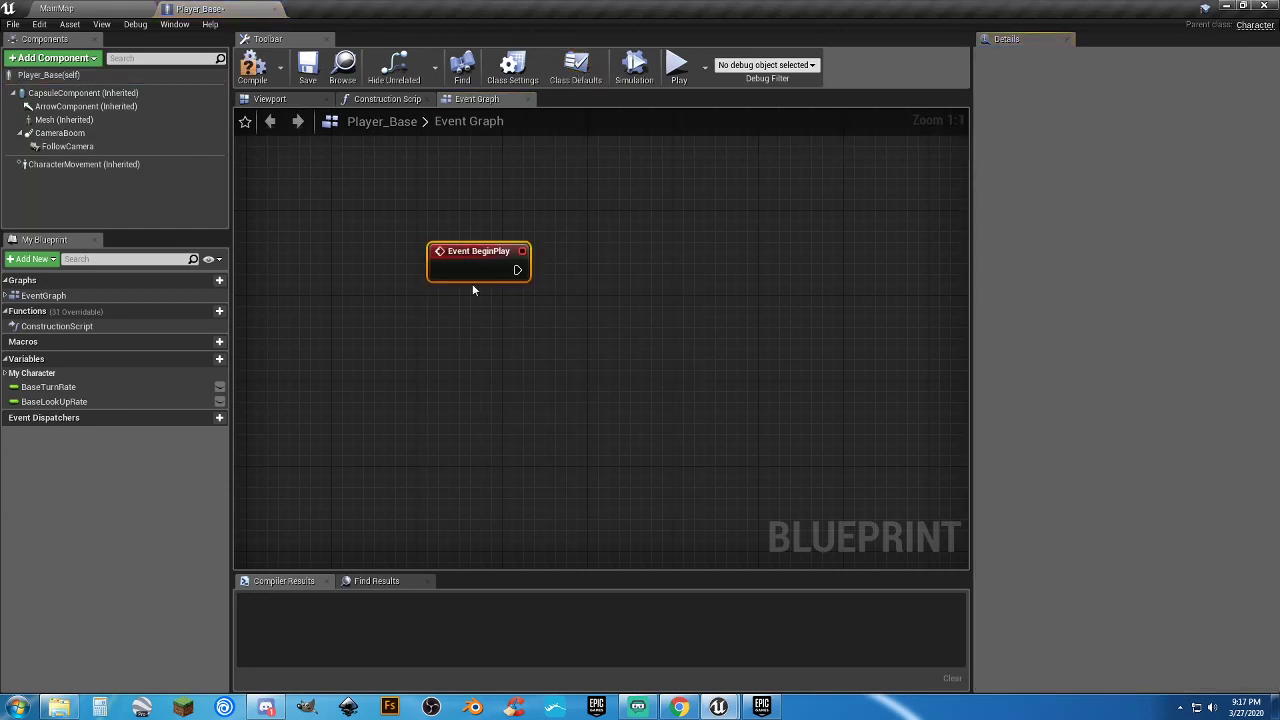
left_click_drag(467, 250, 455, 218)
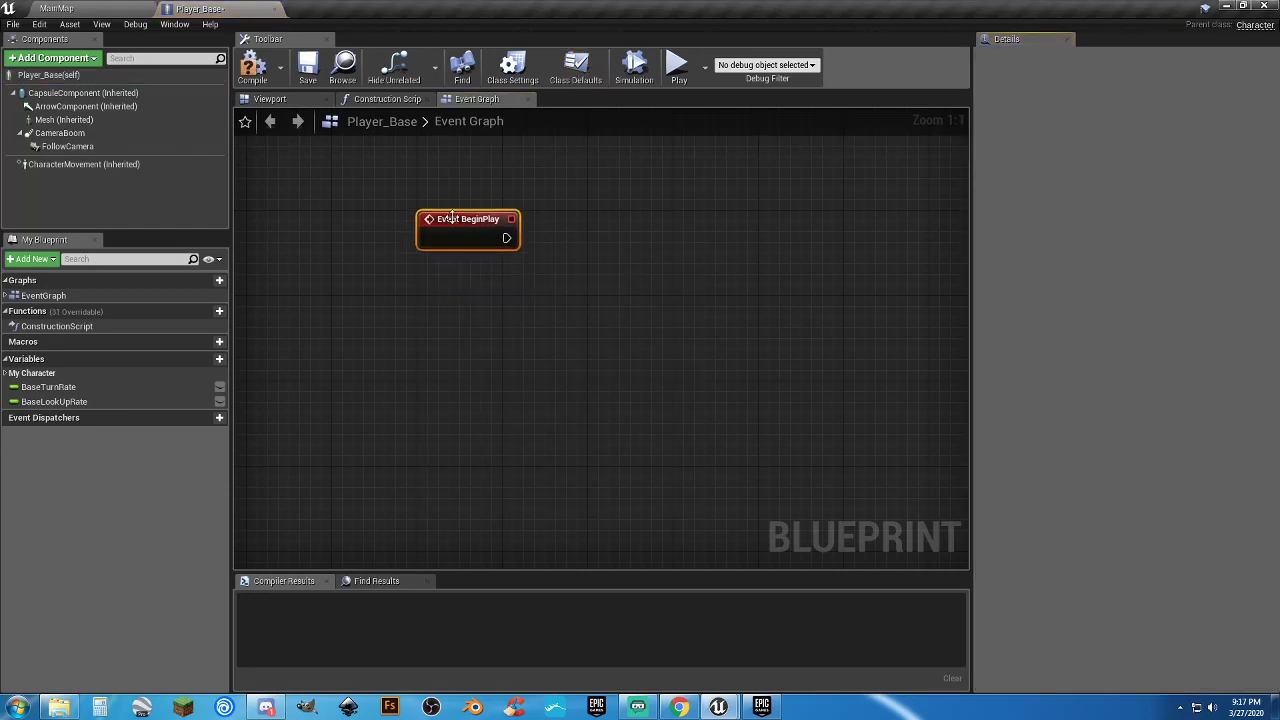
left_click(253, 72)
left_click(302, 68)
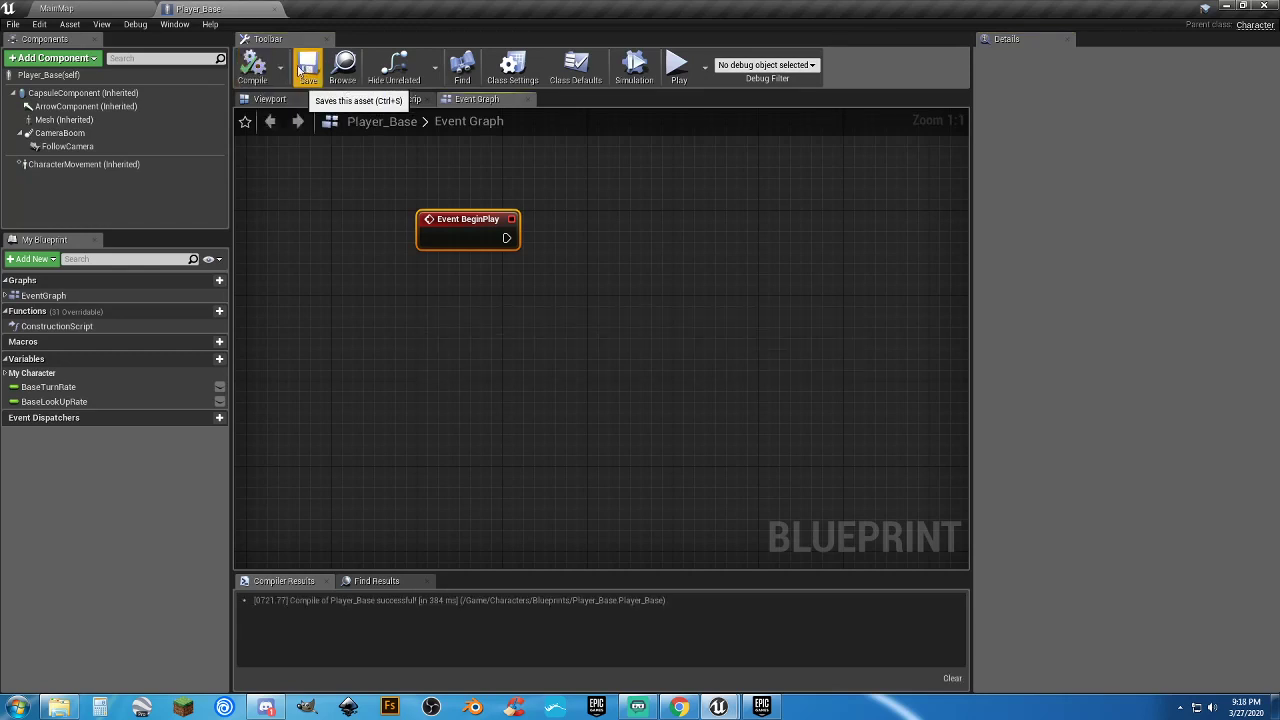
Add a Set Input Mode Game Only node executed from Event BeginPlay and align it in line with the event
right_click_drag(451, 311, 376, 296)
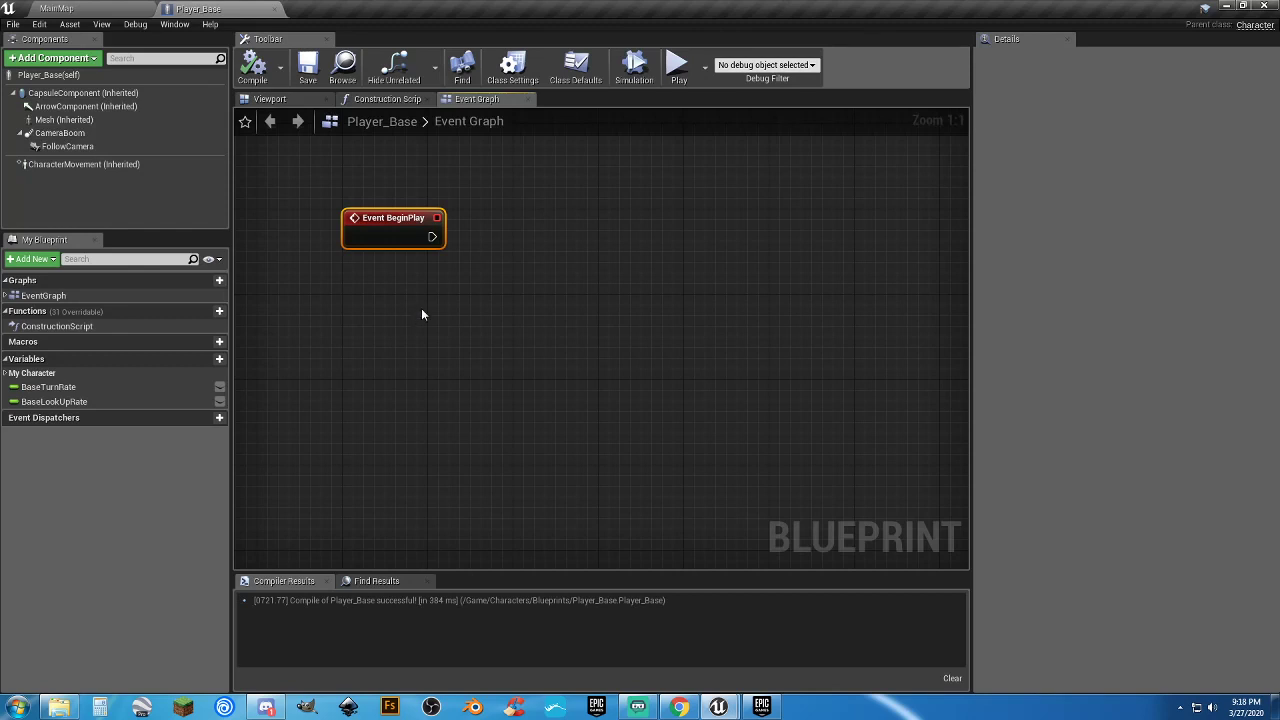
left_click_drag(432, 236, 808, 244)
left_click(487, 290)
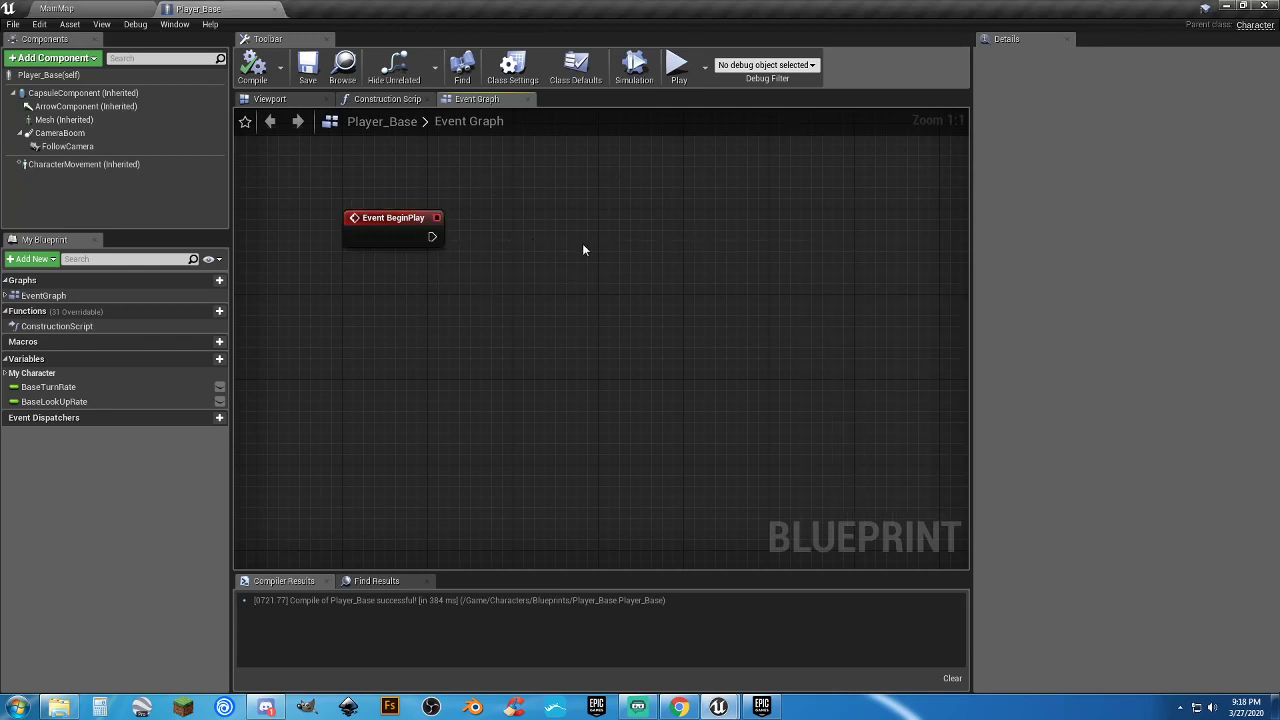
right_click_drag(580, 244, 538, 236)
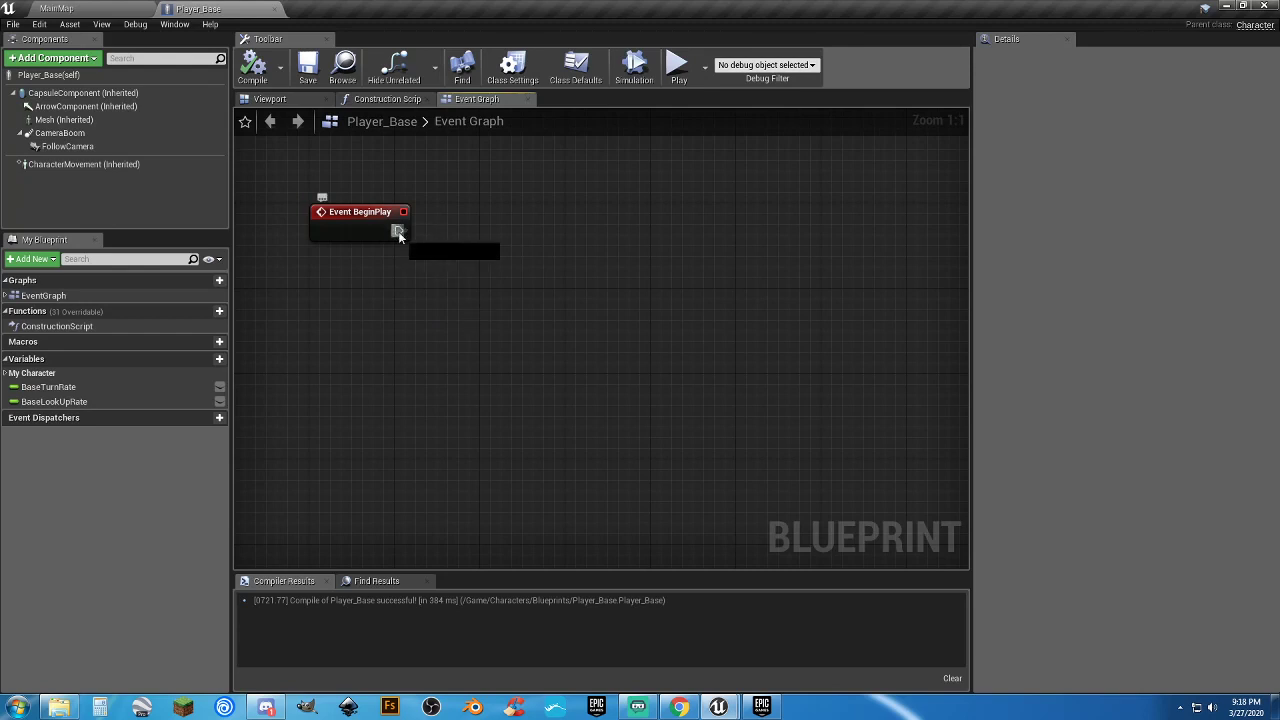
left_click_drag(398, 232, 525, 235)
left_click(398, 268)
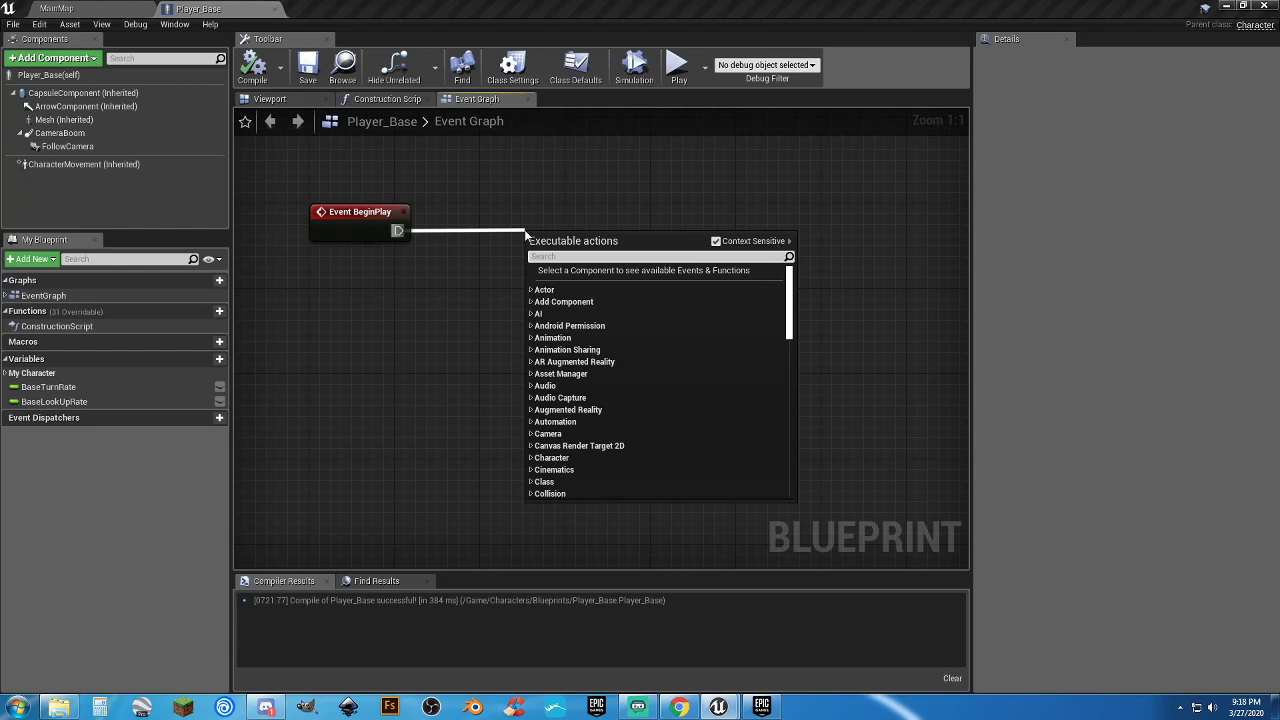
type("setinpu")
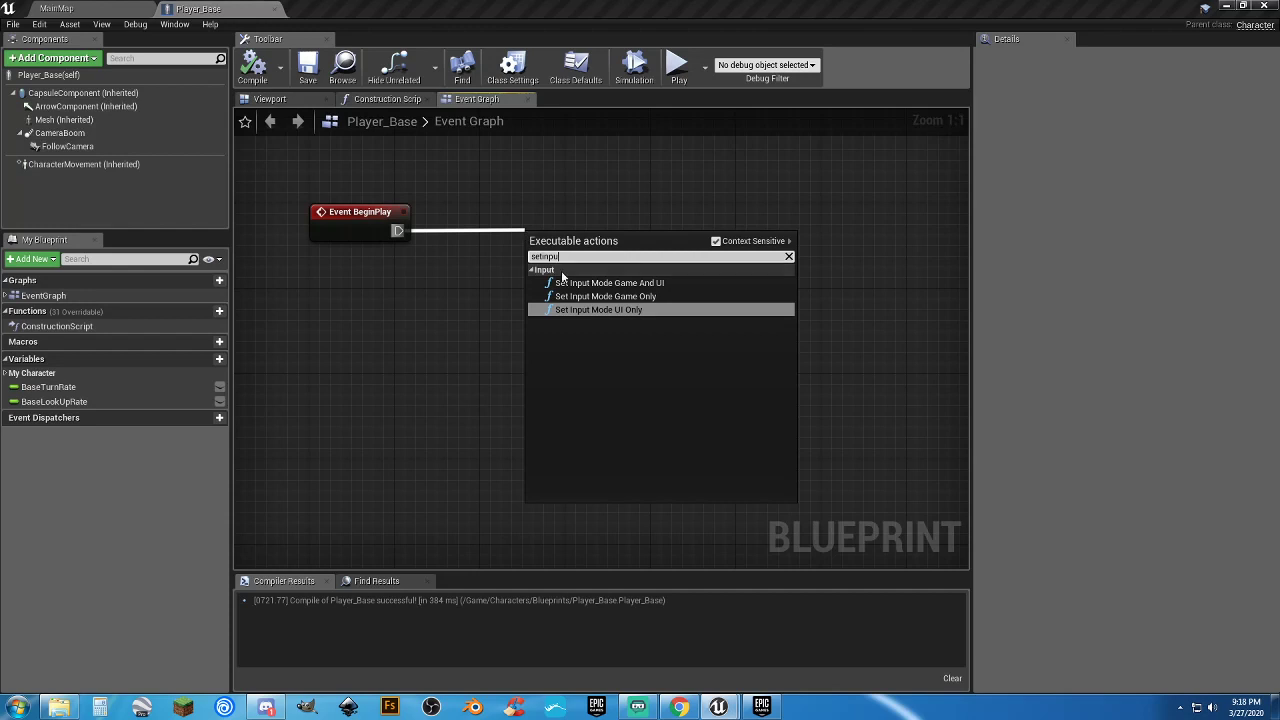
left_click(646, 297)
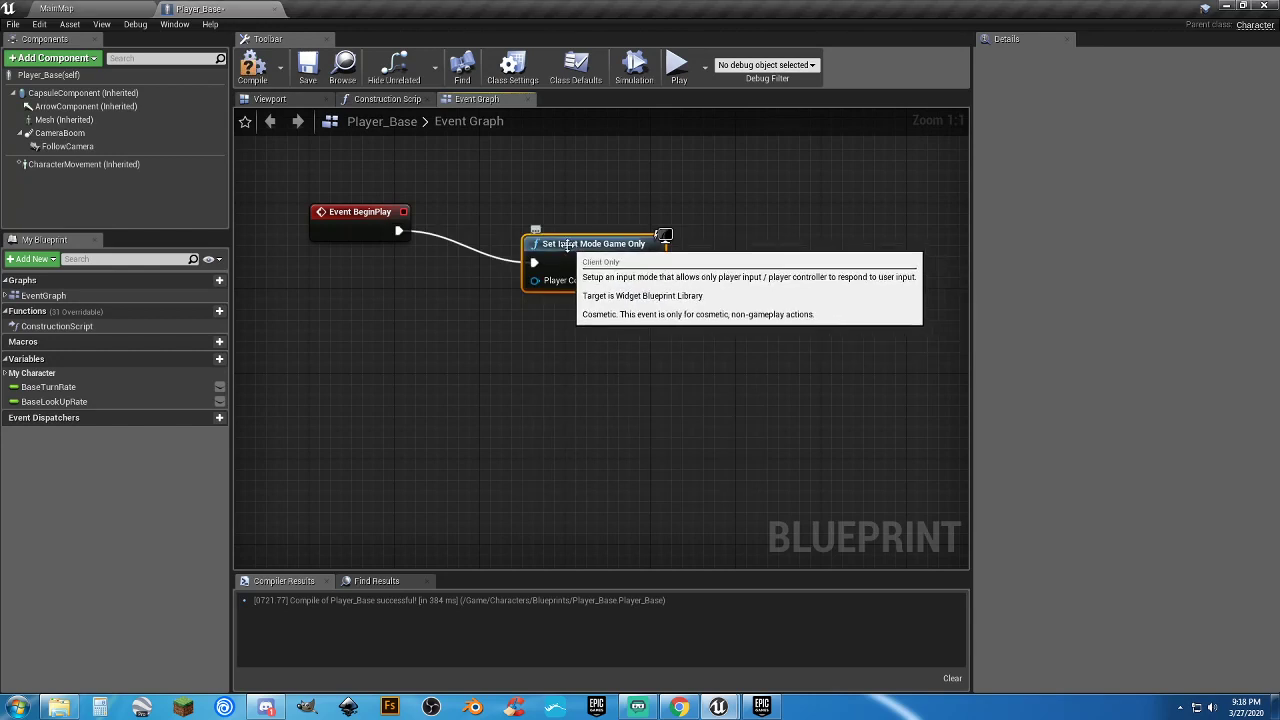
left_click_drag(540, 226, 615, 215)
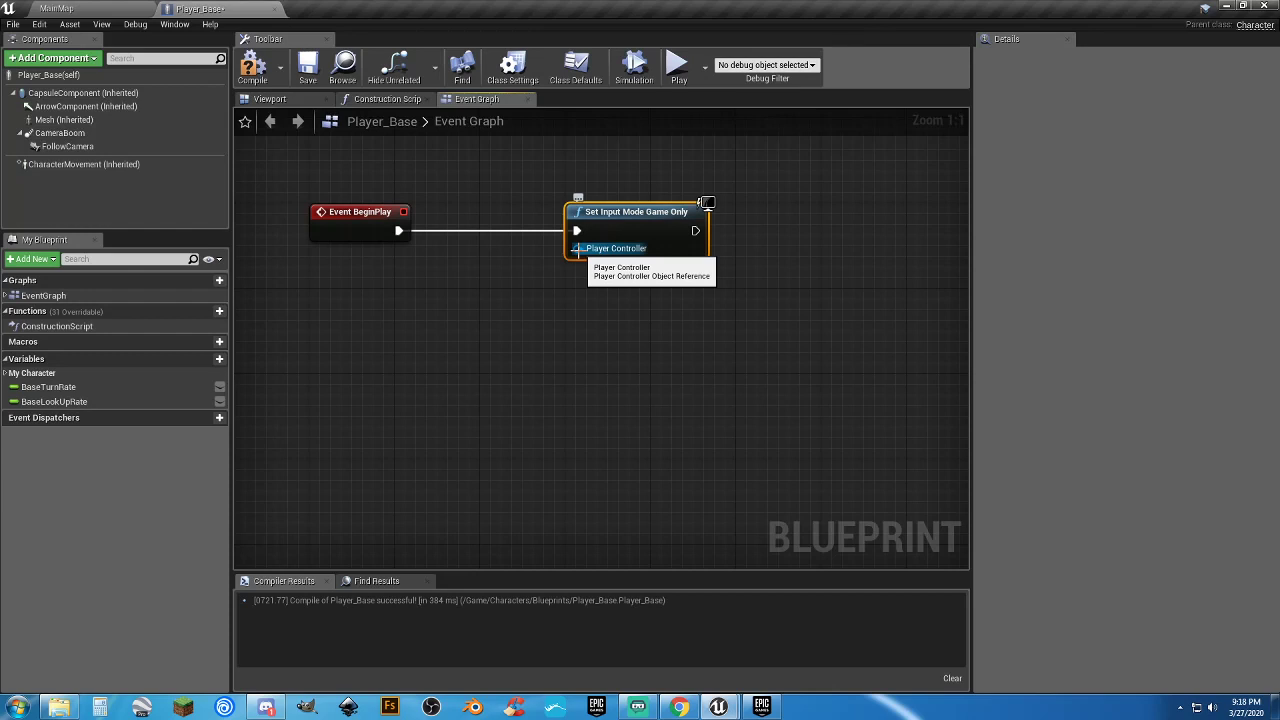
Feed the Player Controller input of Set Input Mode Game Only from a new Get Player Controller node and arrange the nodes compactly
left_click_drag(578, 248, 426, 293)
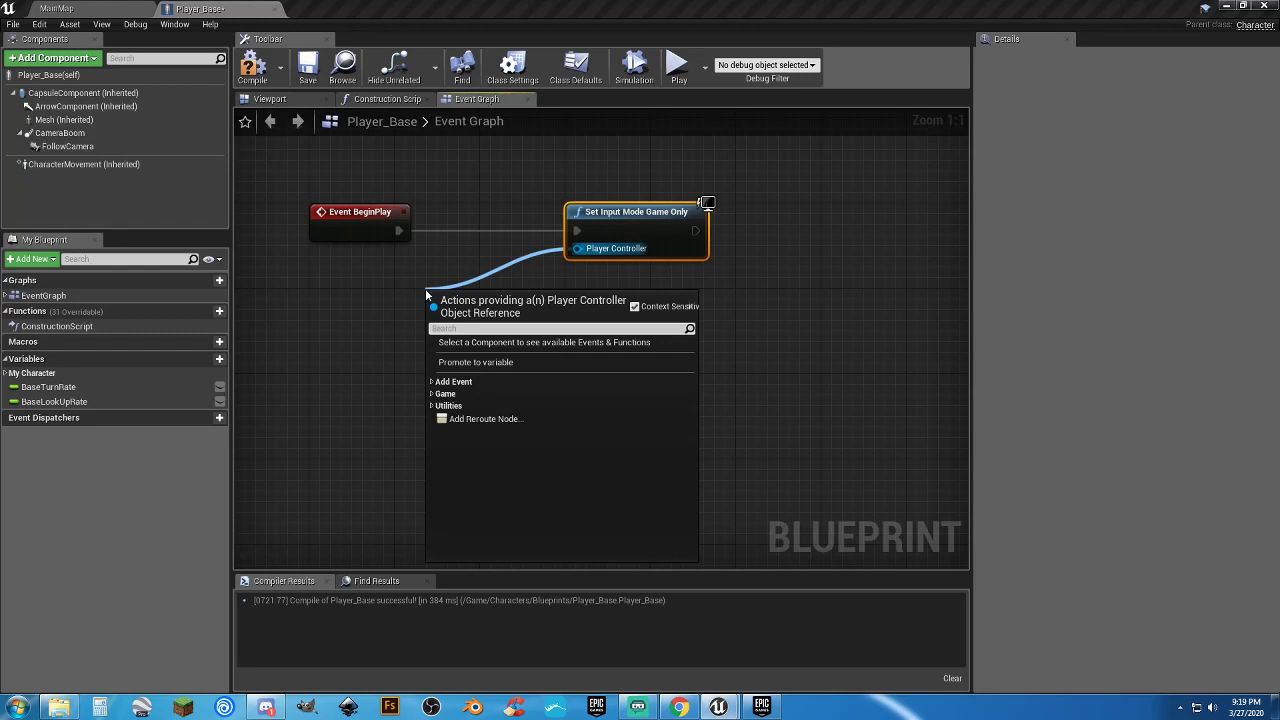
type("getp")
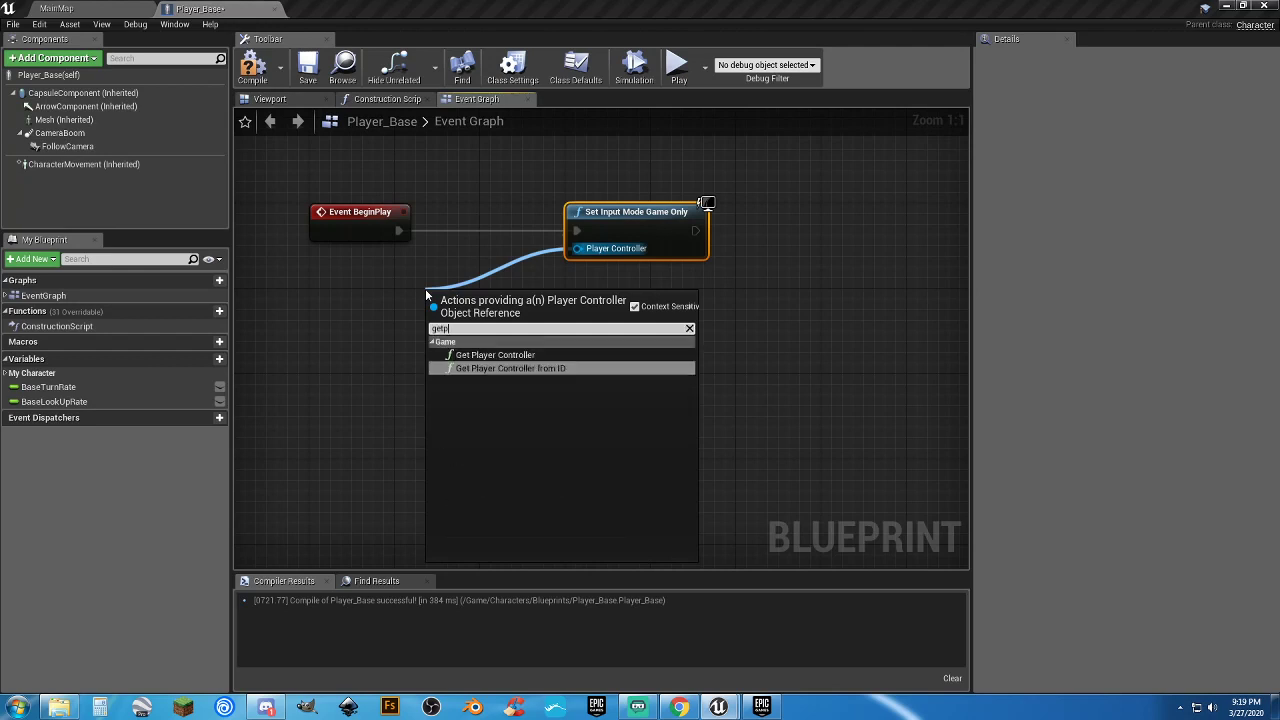
type("layercontroller")
key("Up")
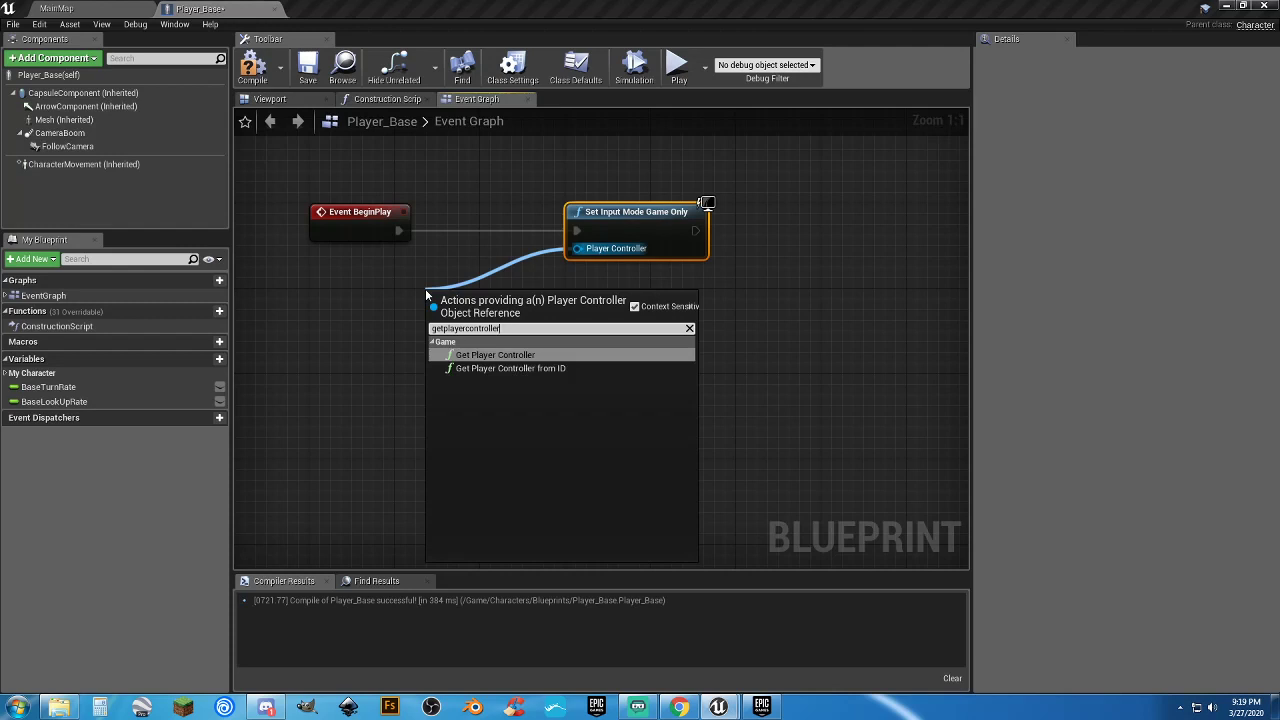
key("Return")
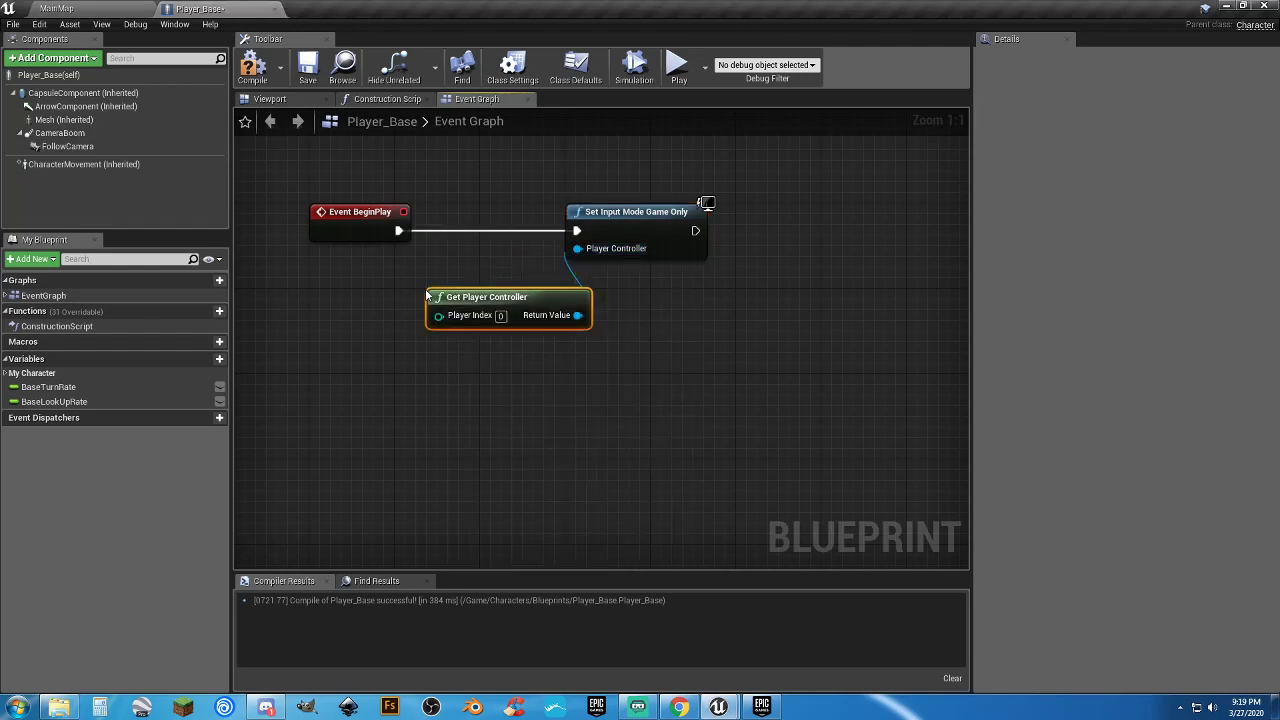
left_click_drag(474, 297, 362, 262)
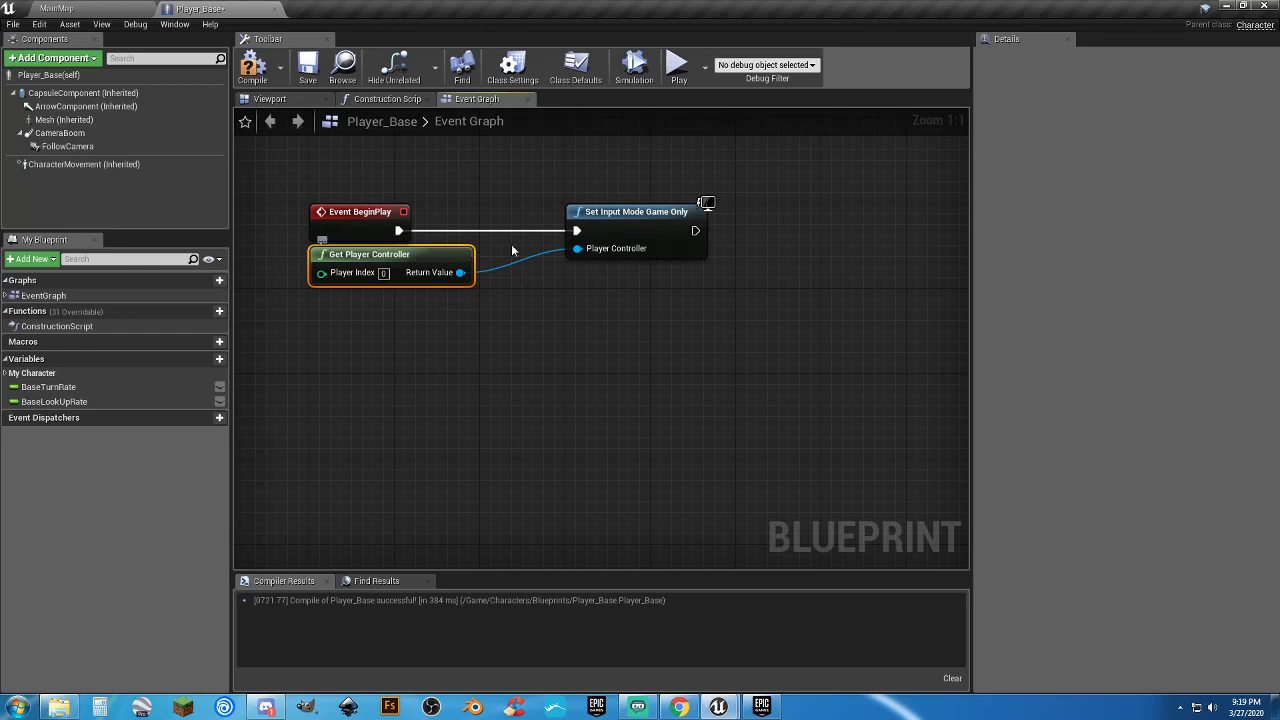
left_click_drag(614, 218, 546, 217)
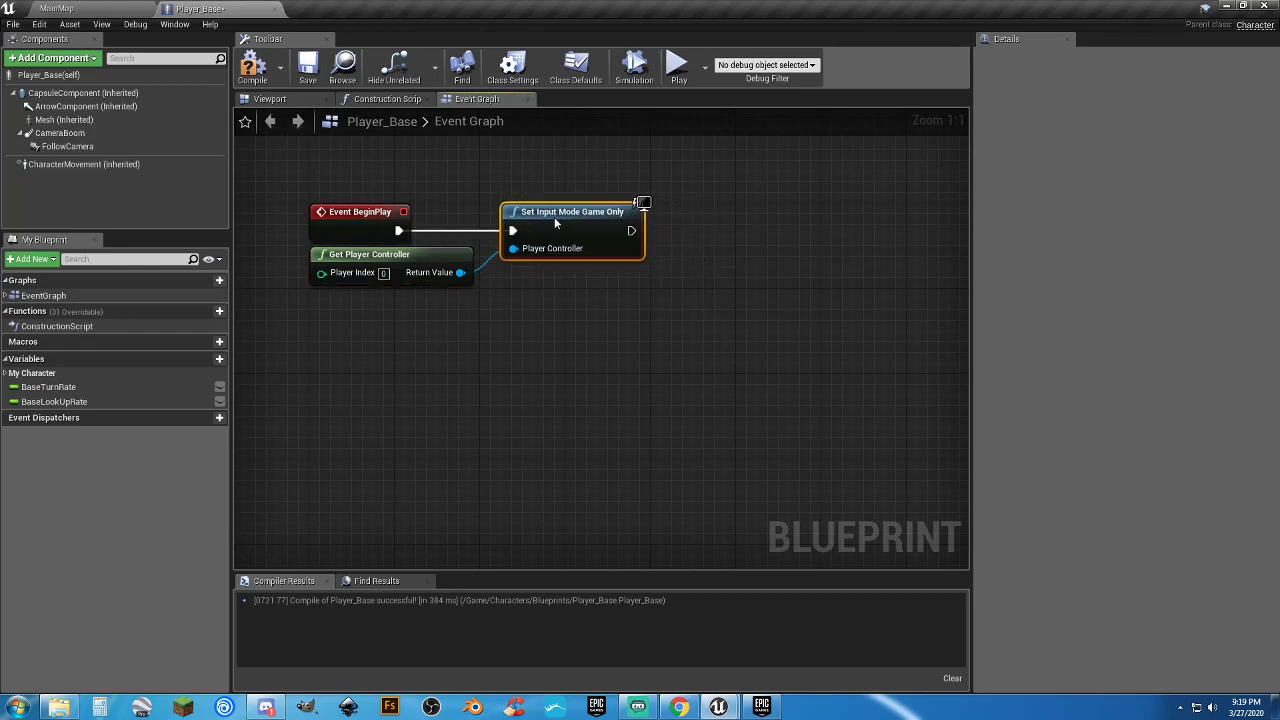
left_click(547, 314)
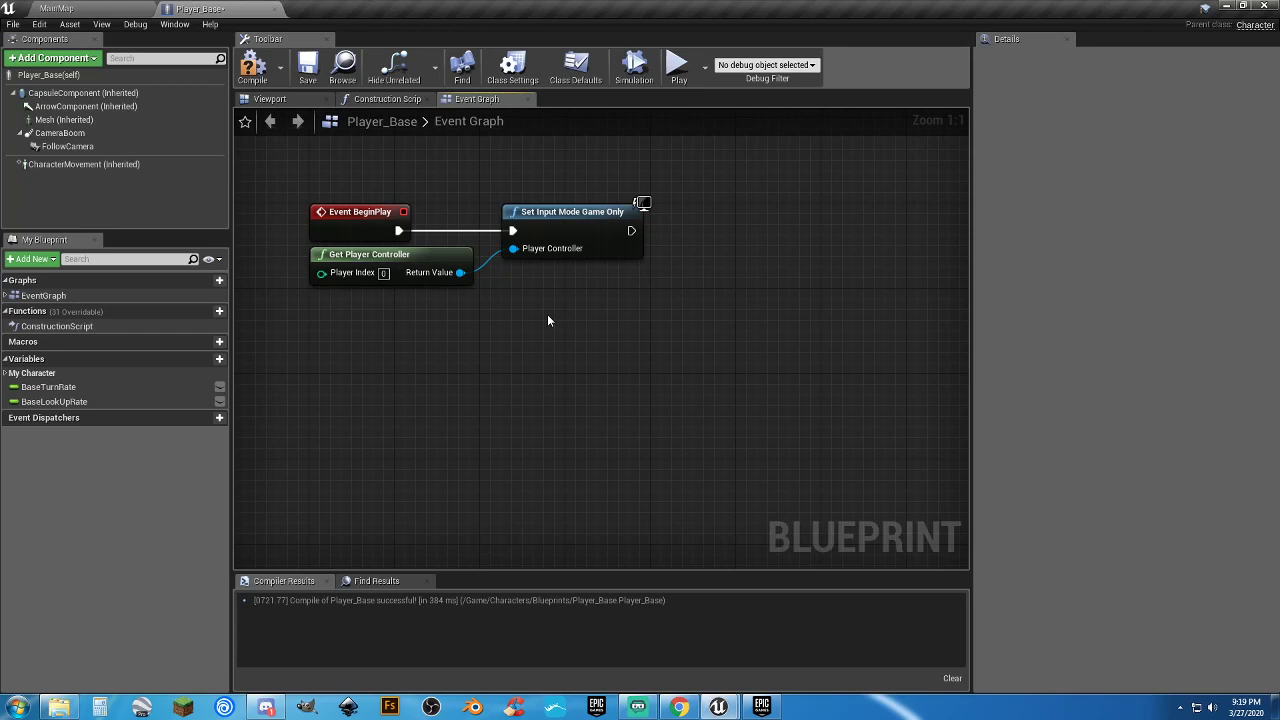
Compile and save the Player_Base blueprint with the input mode nodes
right_click_drag(565, 315, 552, 308)
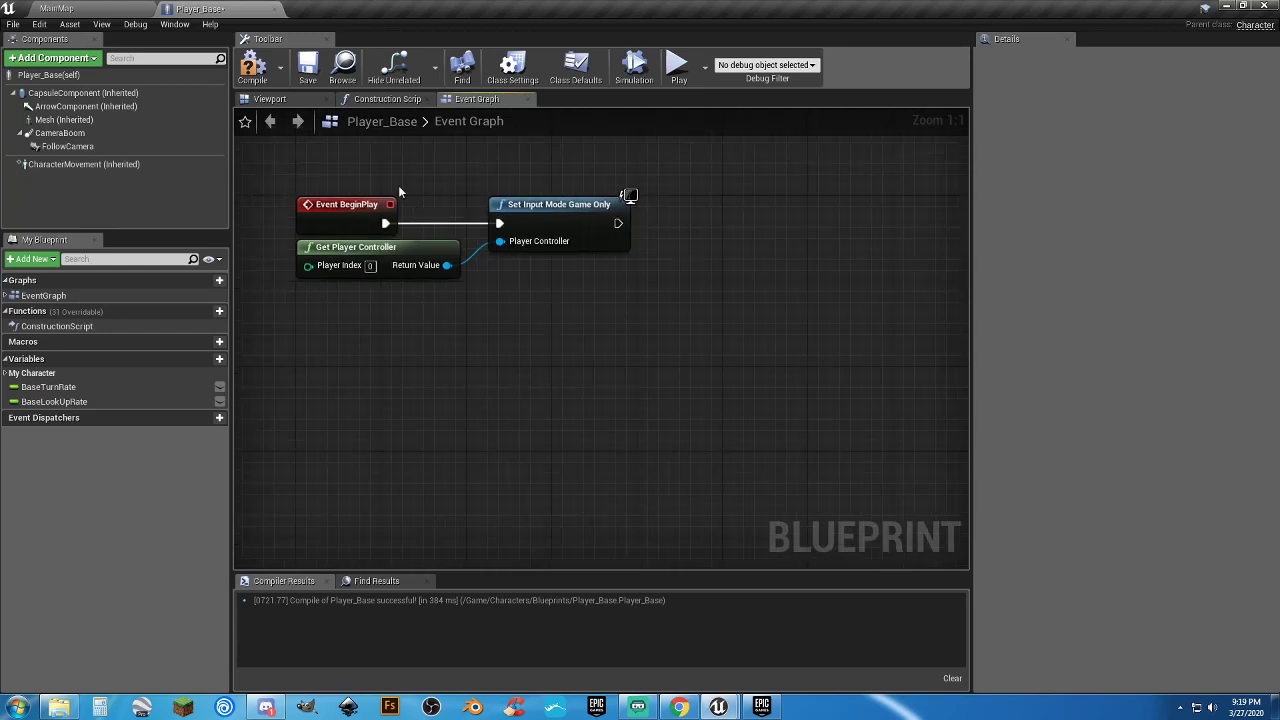
left_click(252, 66)
left_click(307, 67)
left_click_drag(563, 307, 442, 205)
left_click(562, 312)
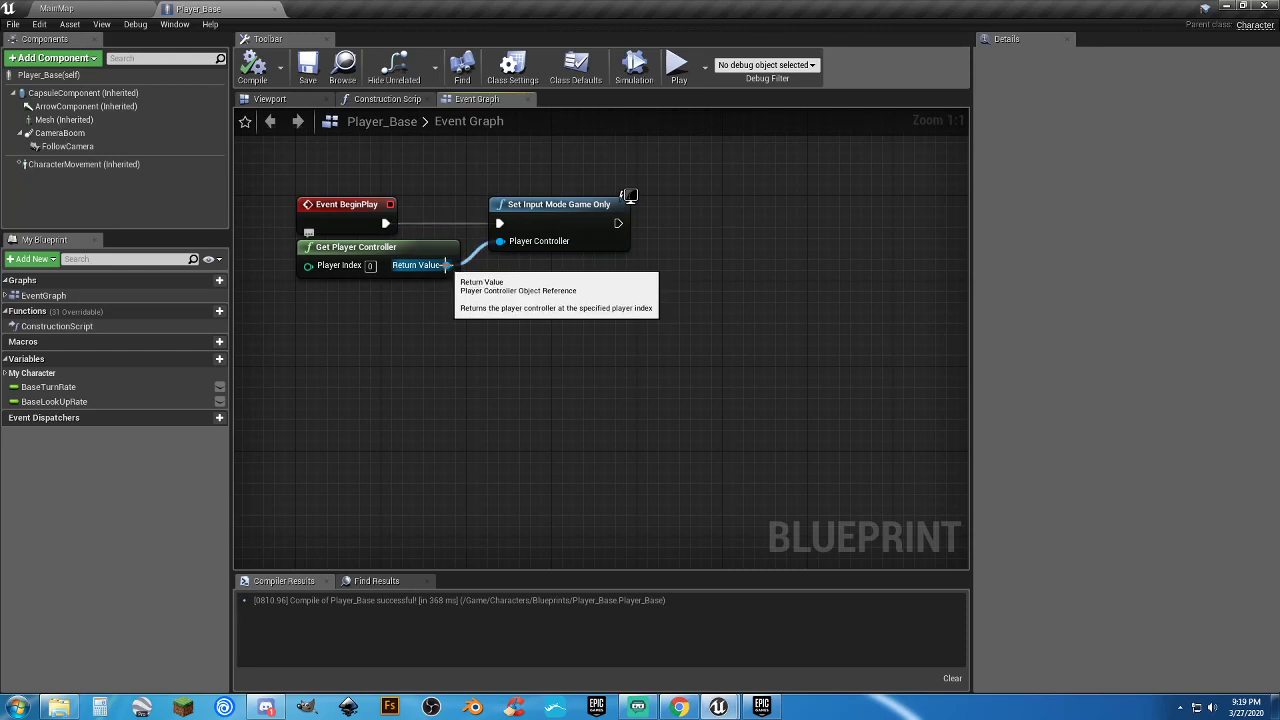
Add a Set Show Mouse Cursor node targeting Get Player Controller's return value, execute it after Set Input Mode Game Only and align it
left_click_drag(447, 265, 718, 297)
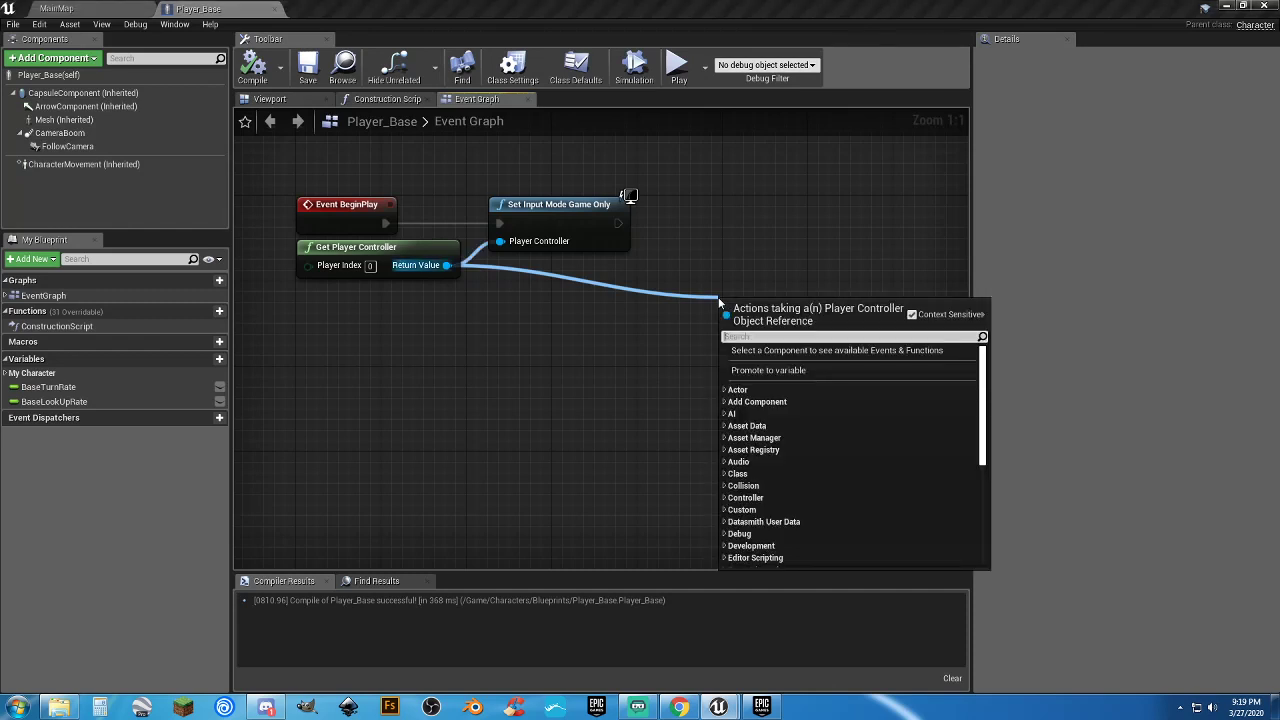
type("setshowmouse")
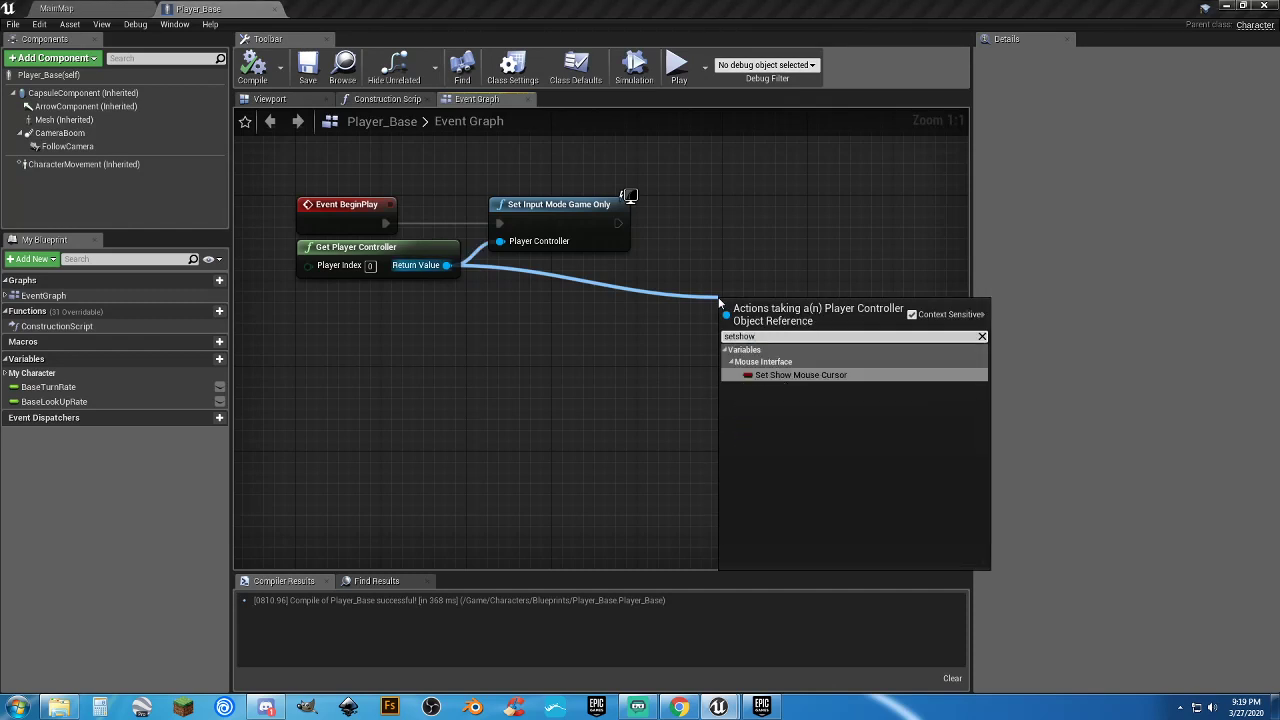
key("Return")
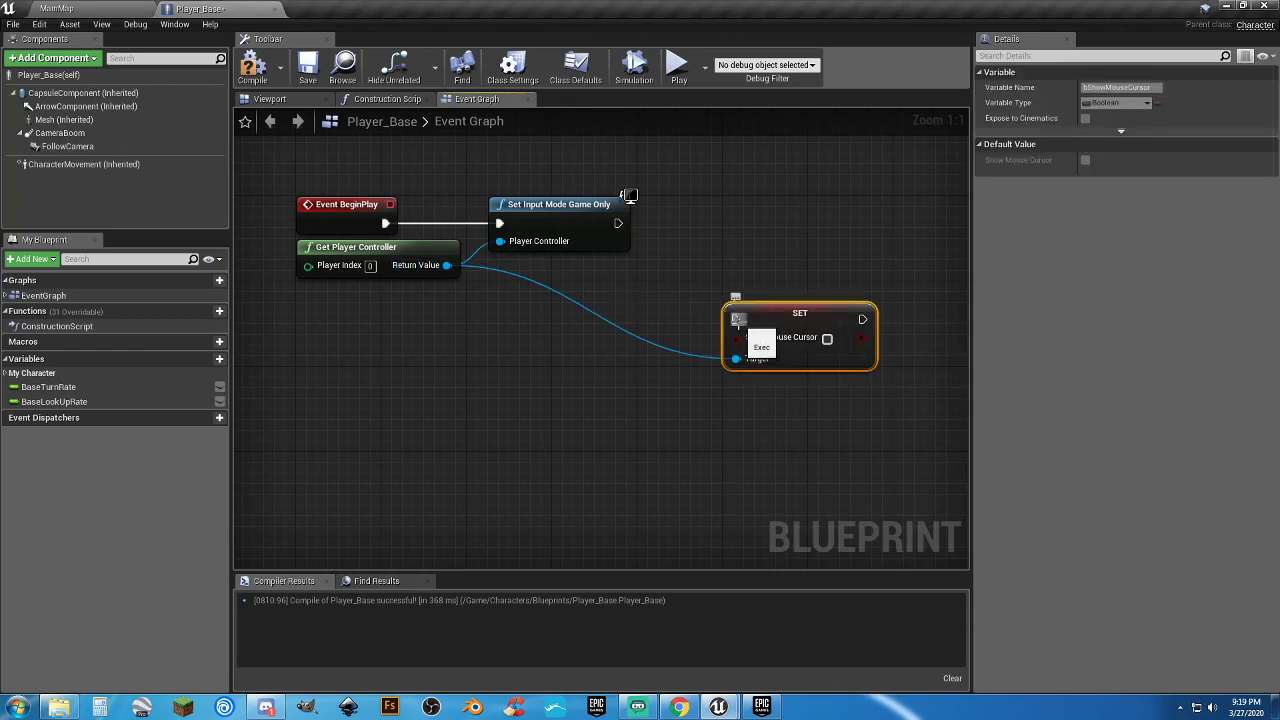
left_click_drag(735, 319, 618, 223)
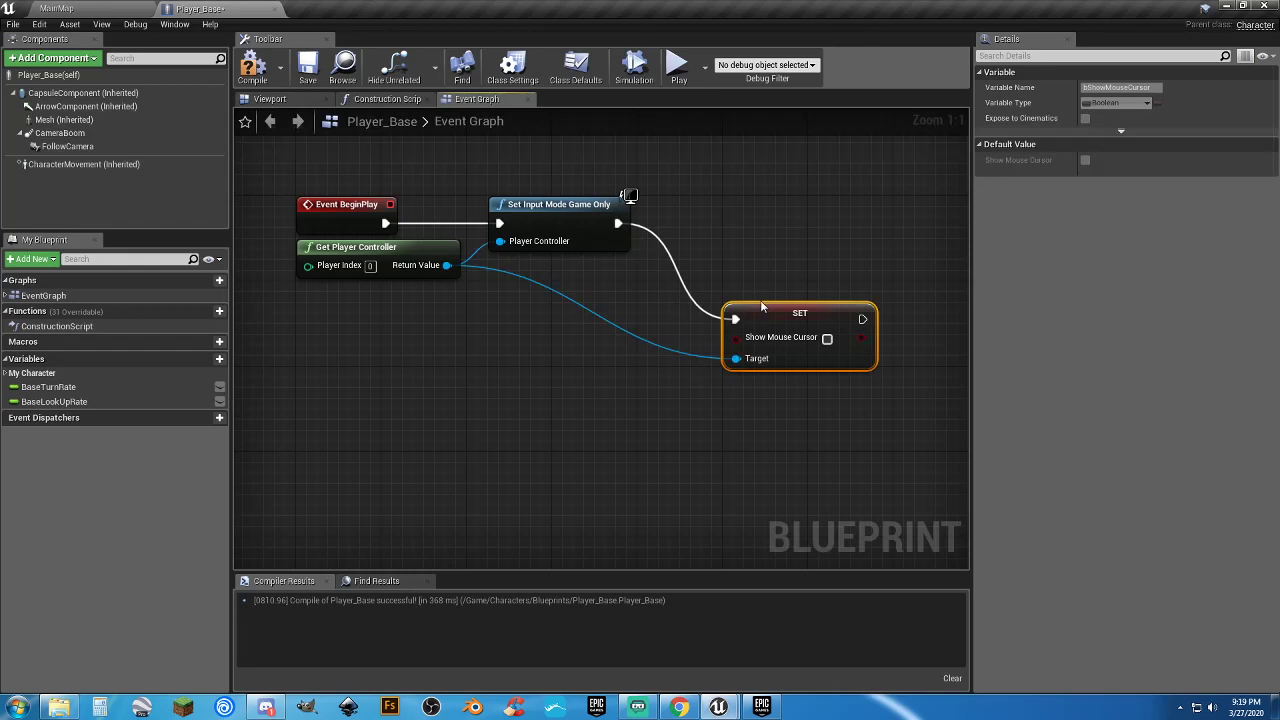
left_click_drag(757, 313, 695, 216)
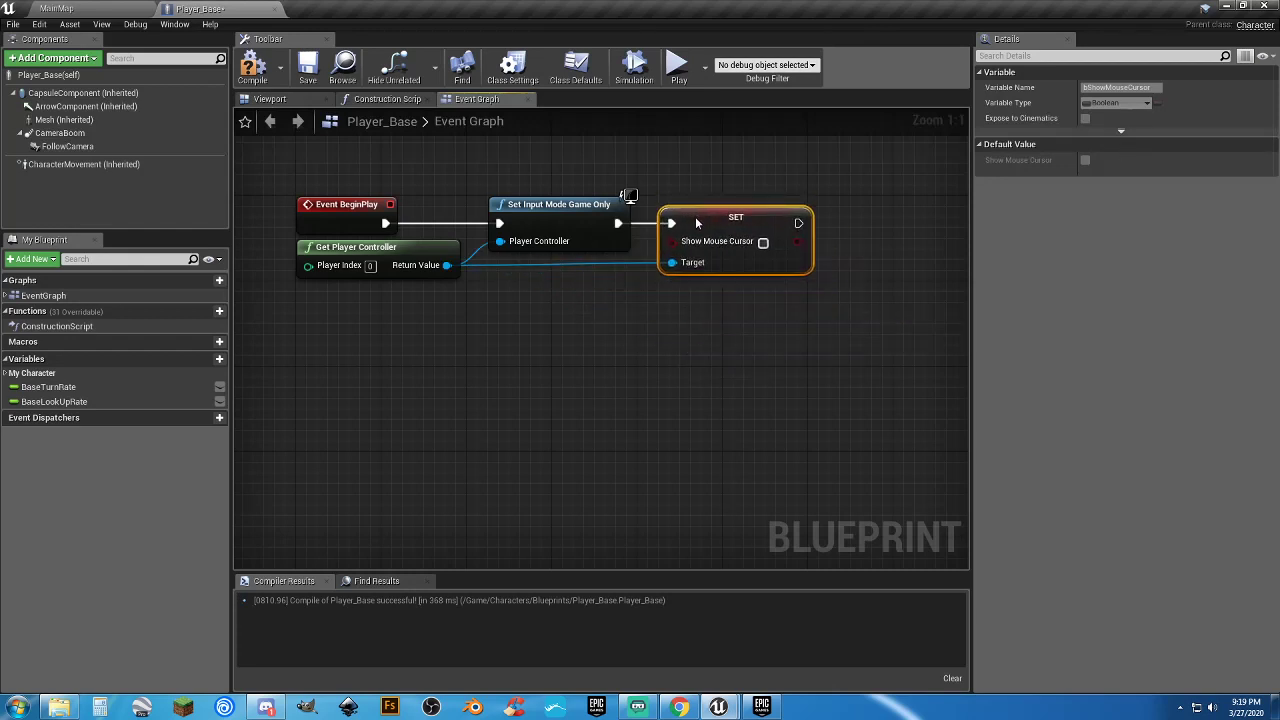
left_click(494, 342)
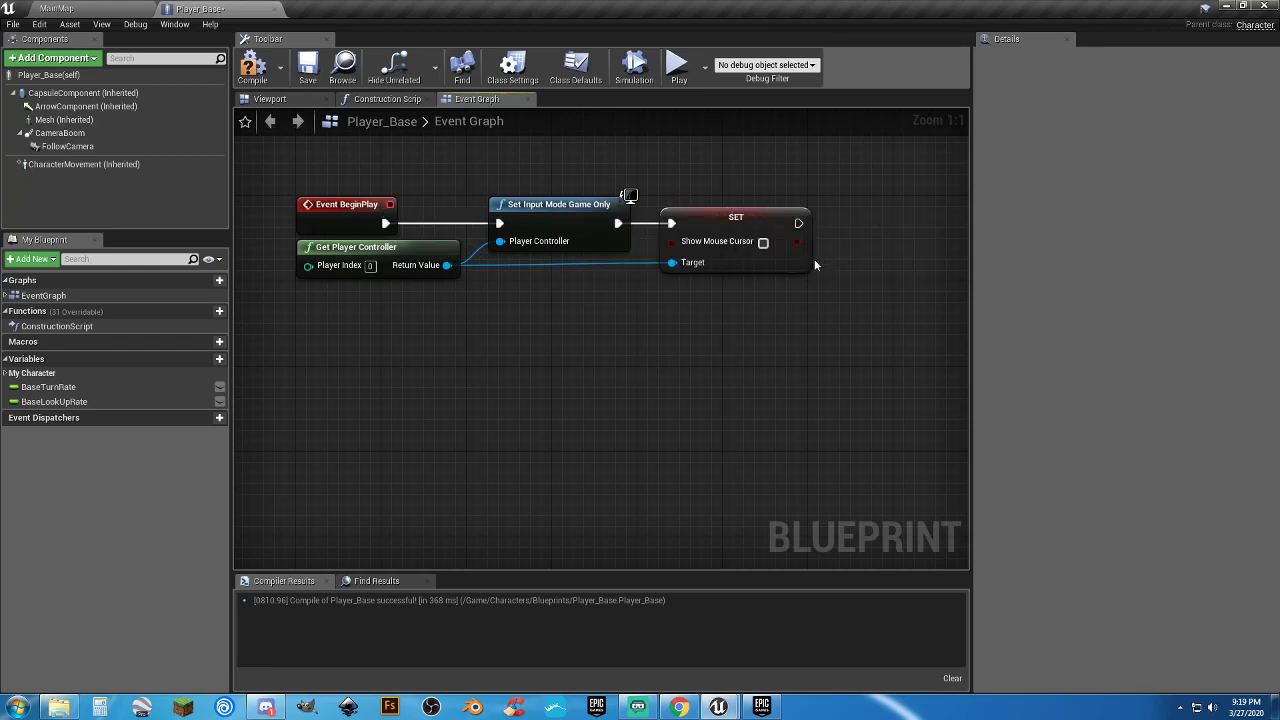
right_click_drag(779, 309, 737, 296)
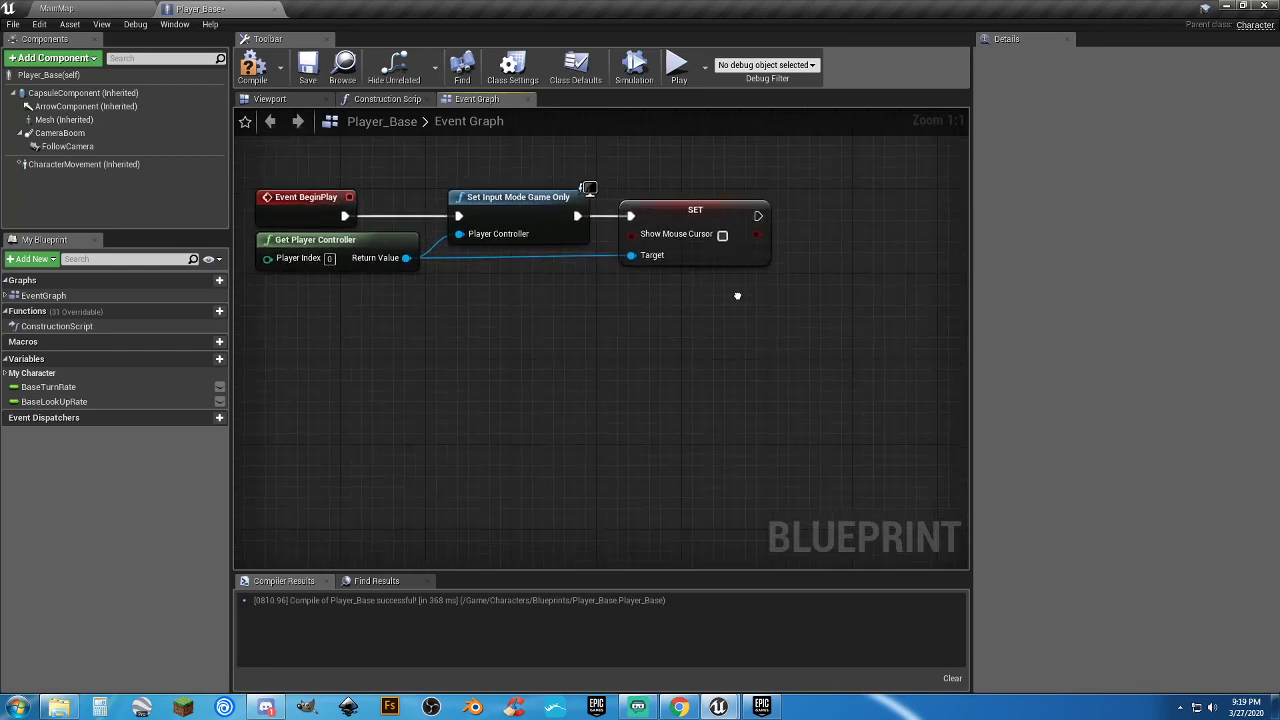
Compile and save Player_Base with the Show Mouse Cursor node, and briefly play-test MainMap in the level editor viewport
left_click(252, 68)
left_click(307, 68)
left_click(125, 7)
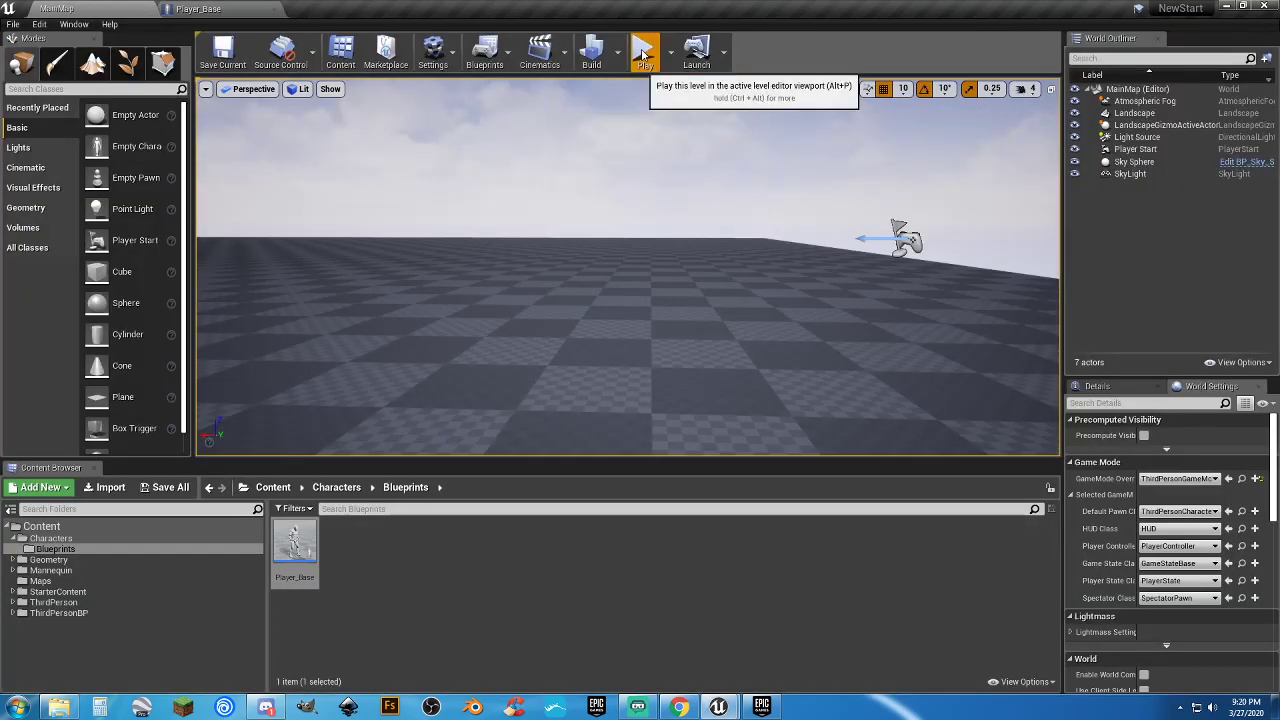
left_click(643, 50)
left_click(705, 263)
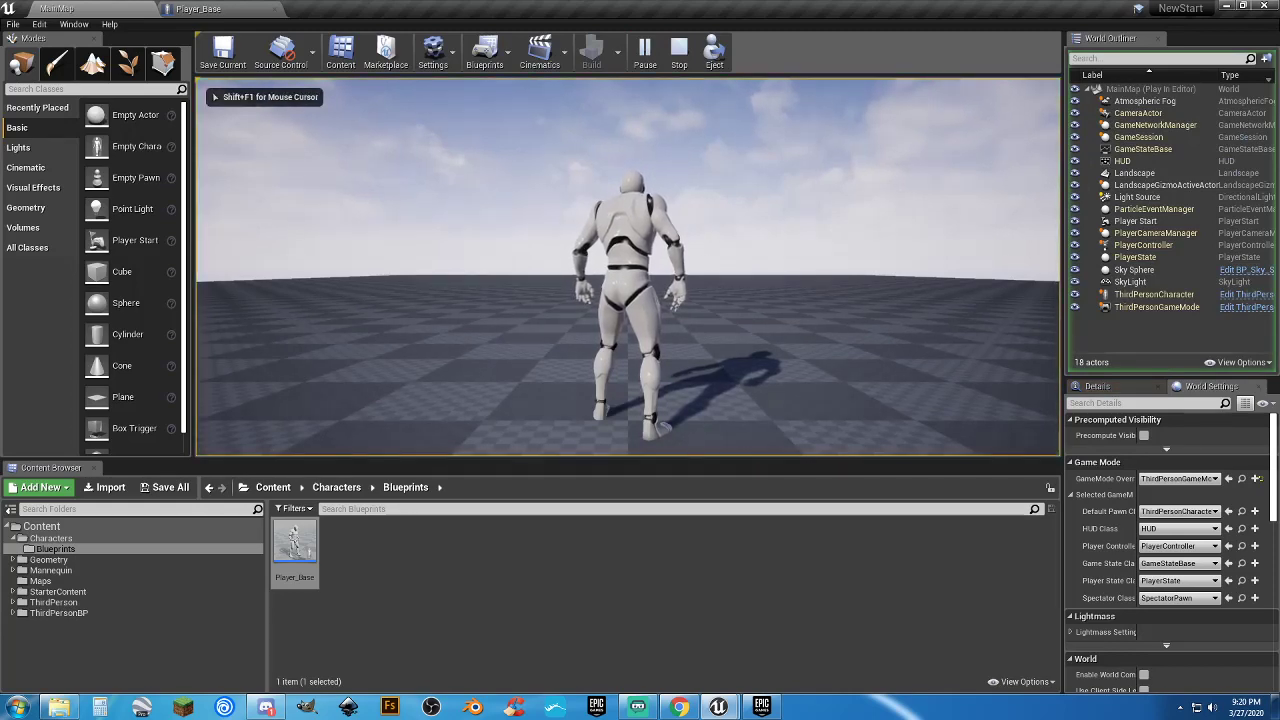
key("Escape")
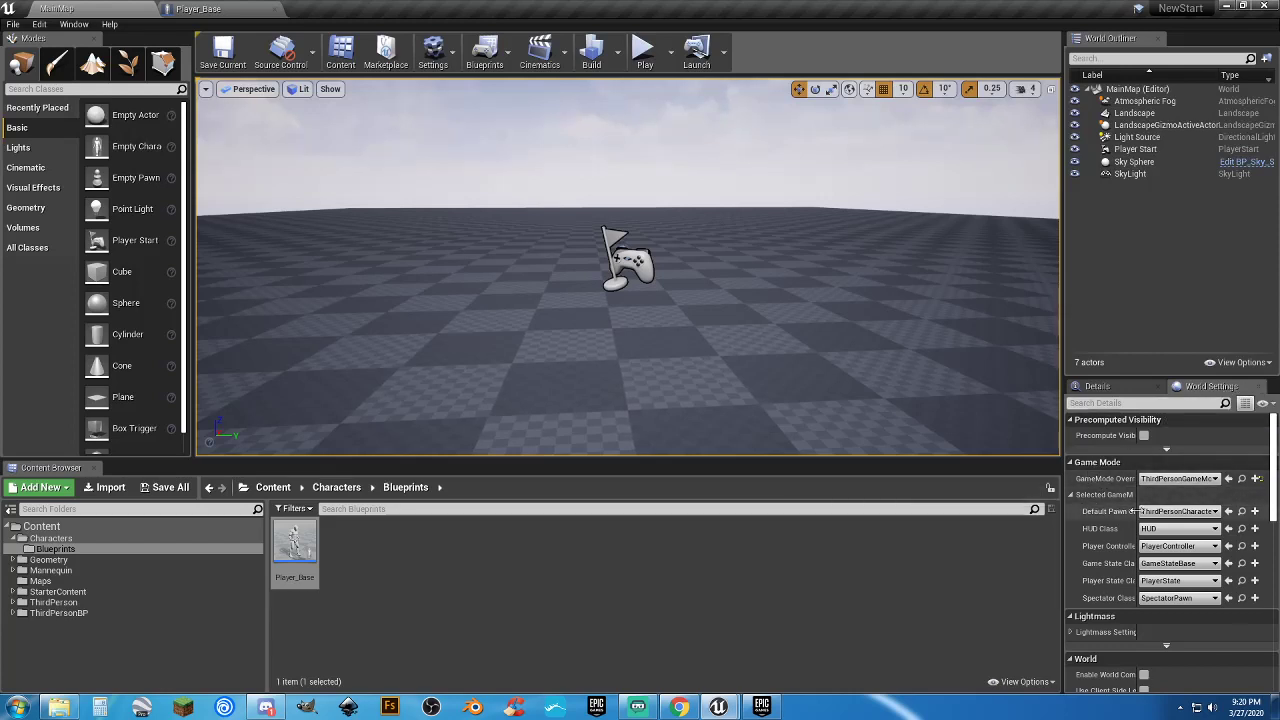
Set the game mode's Default Pawn Class to Player_Base in MainMap's World Settings
left_click(1165, 513)
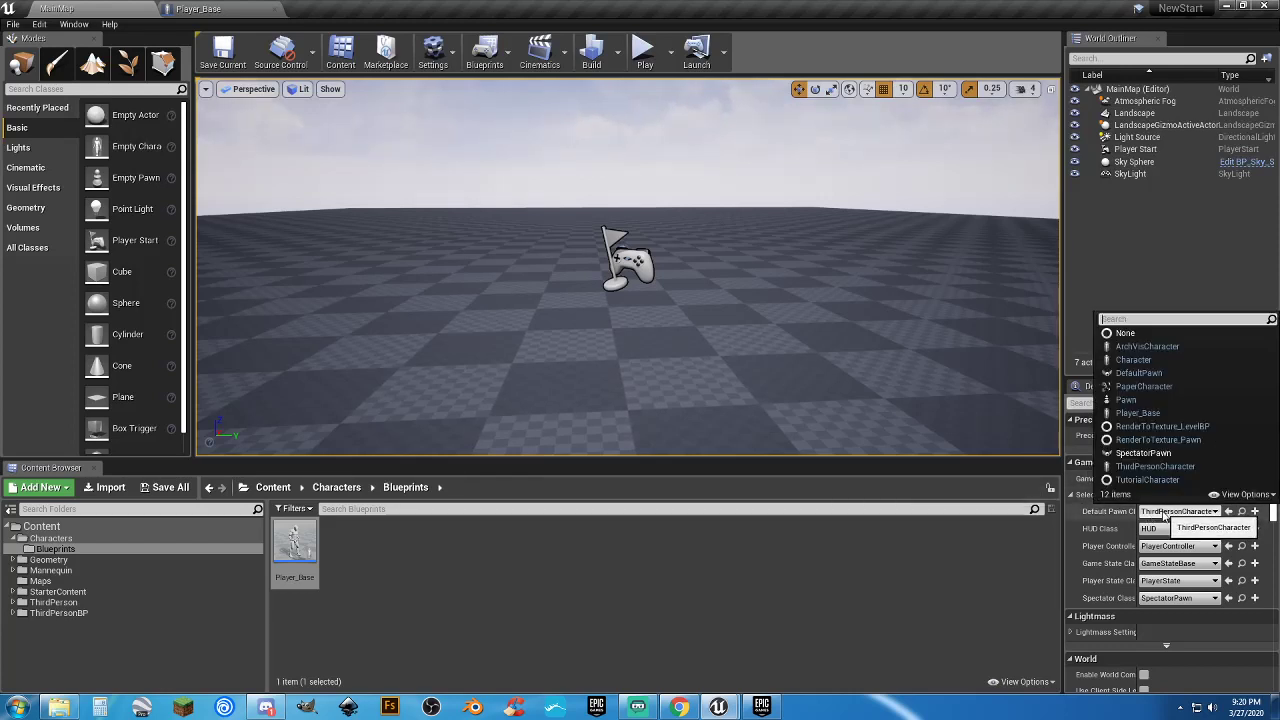
left_click(1137, 413)
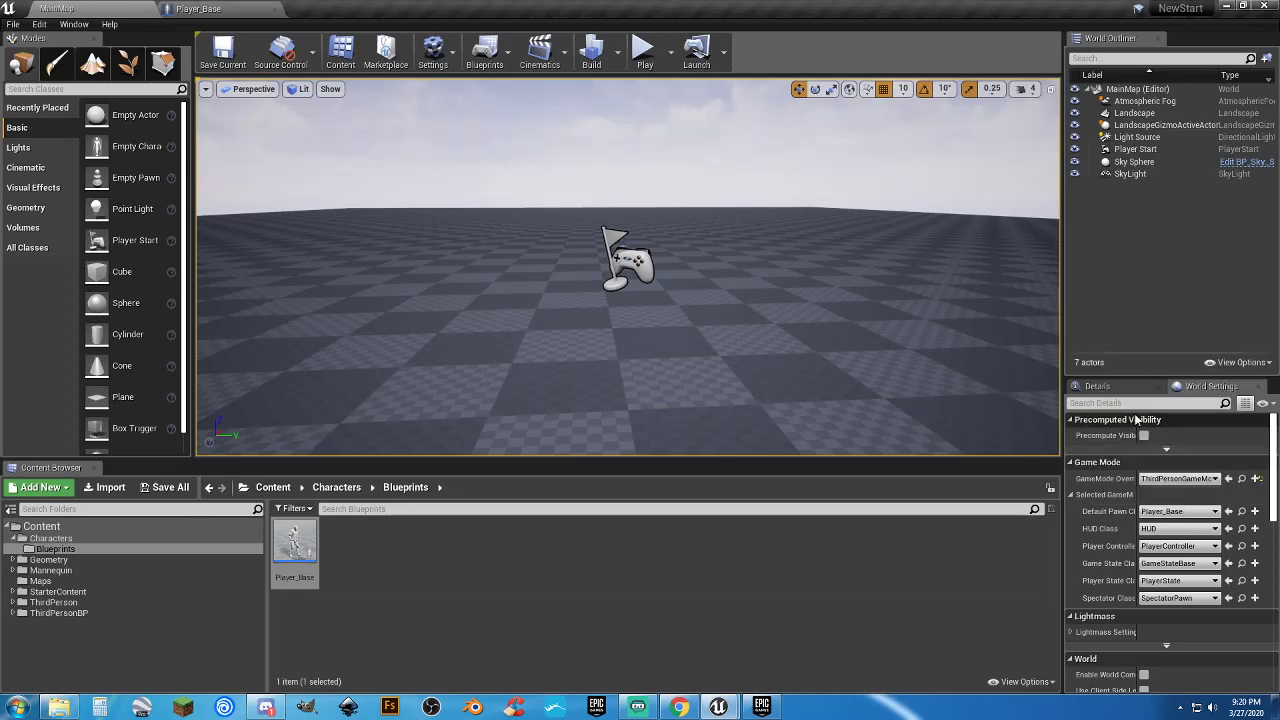
Play-test MainMap with the Player_Base pawn, checking running in all directions and jumping, and stop the session
left_click(644, 50)
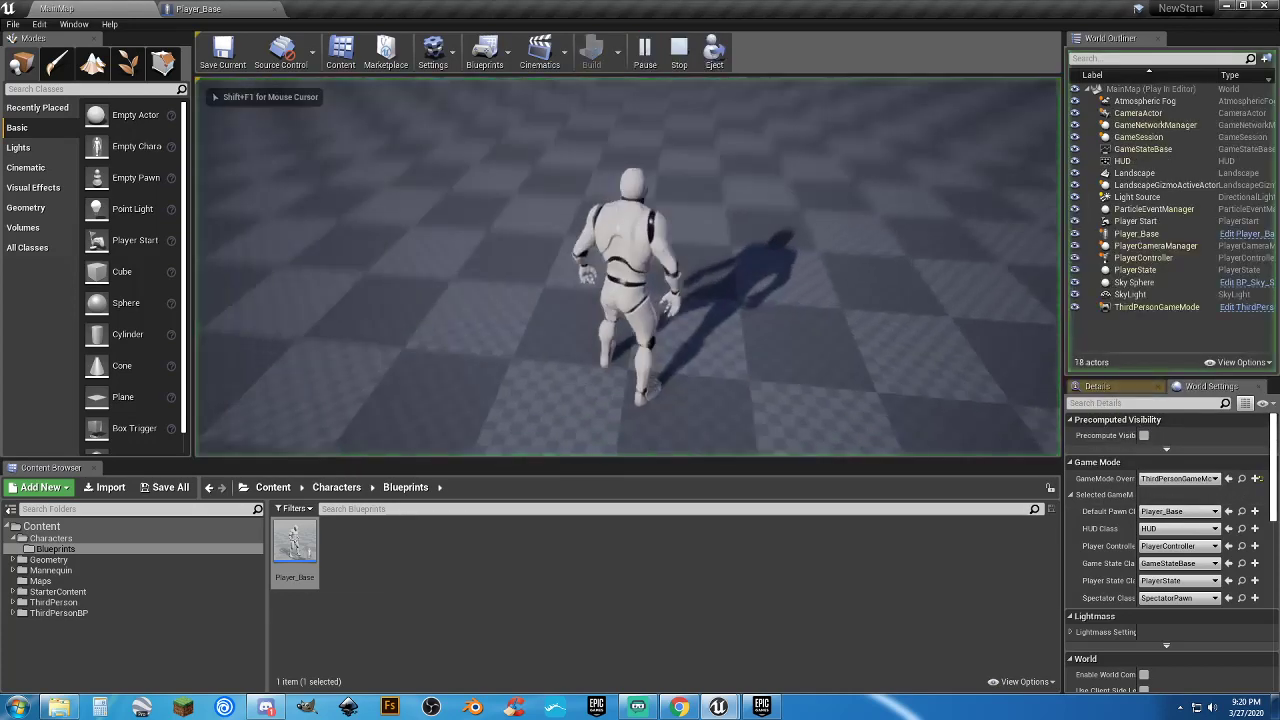
key("w")
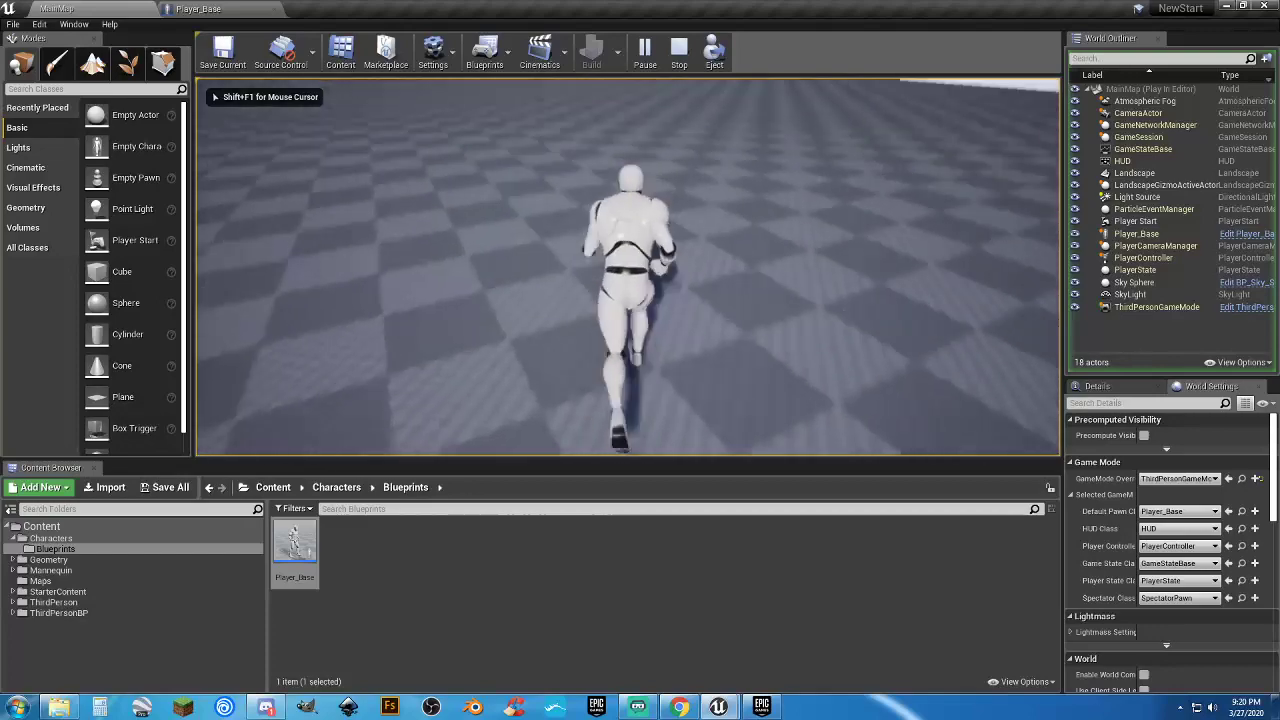
key("d")
key("s")
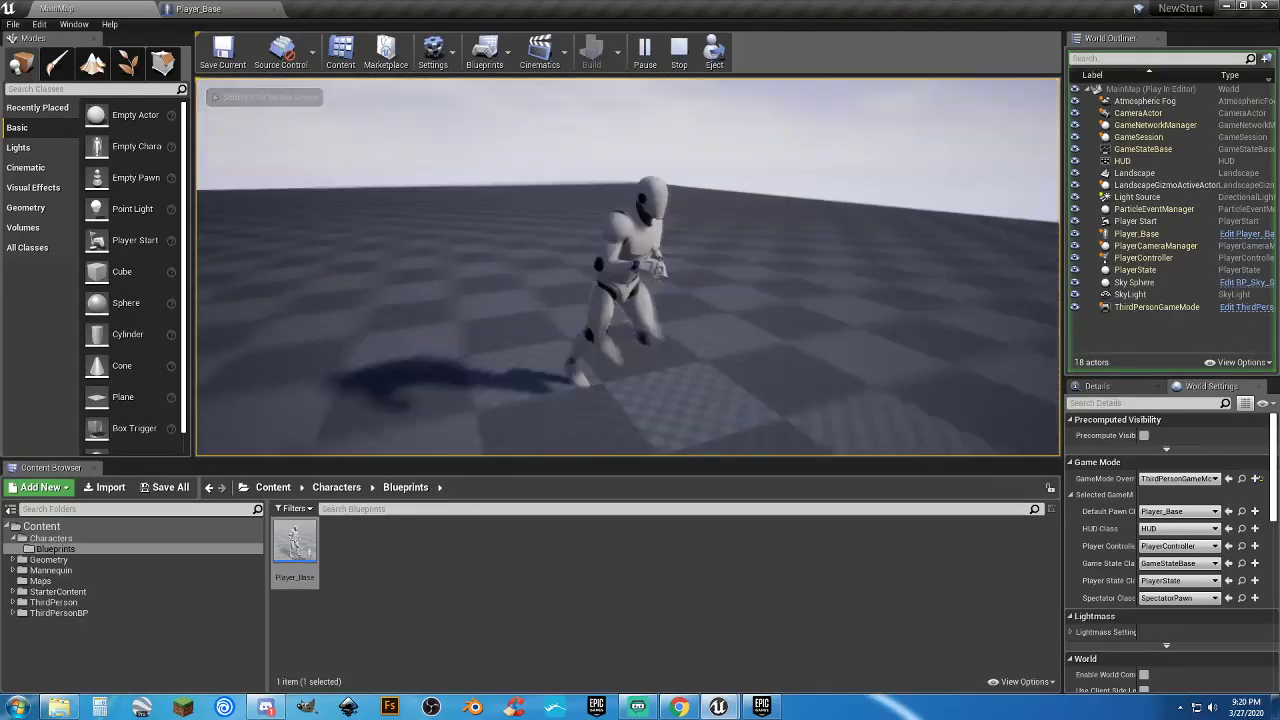
key("w")
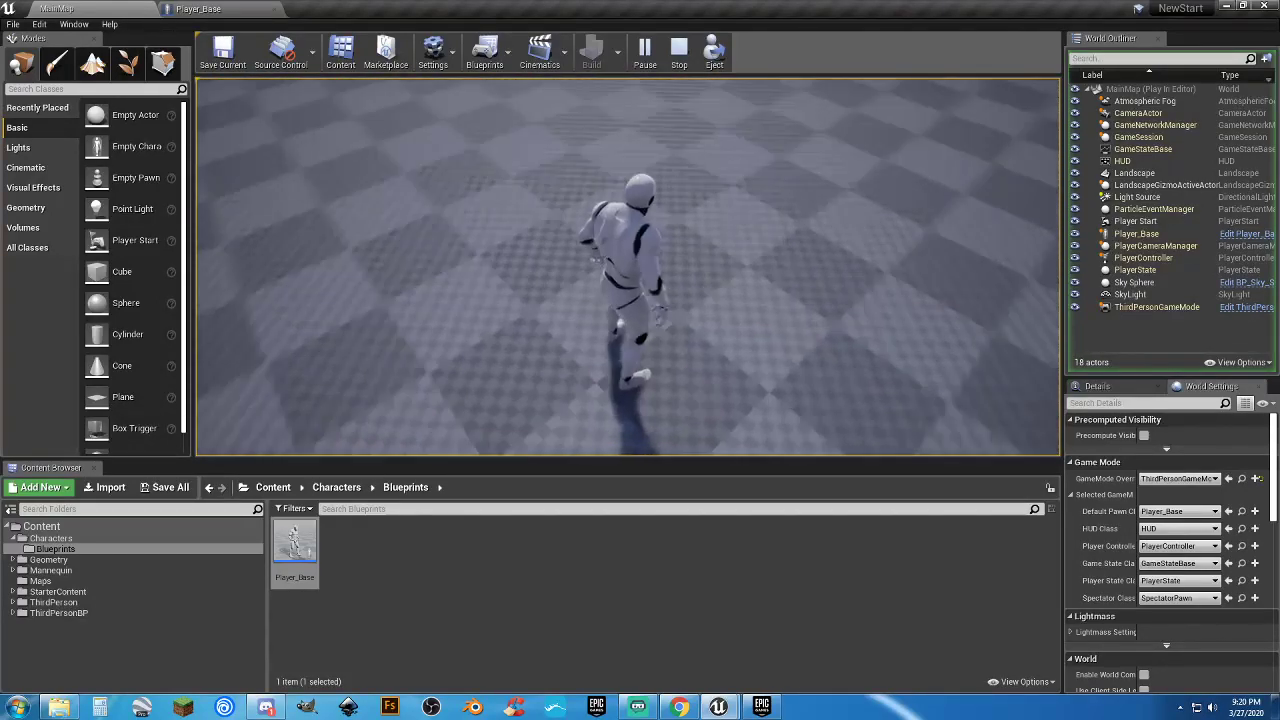
key("a")
key("s")
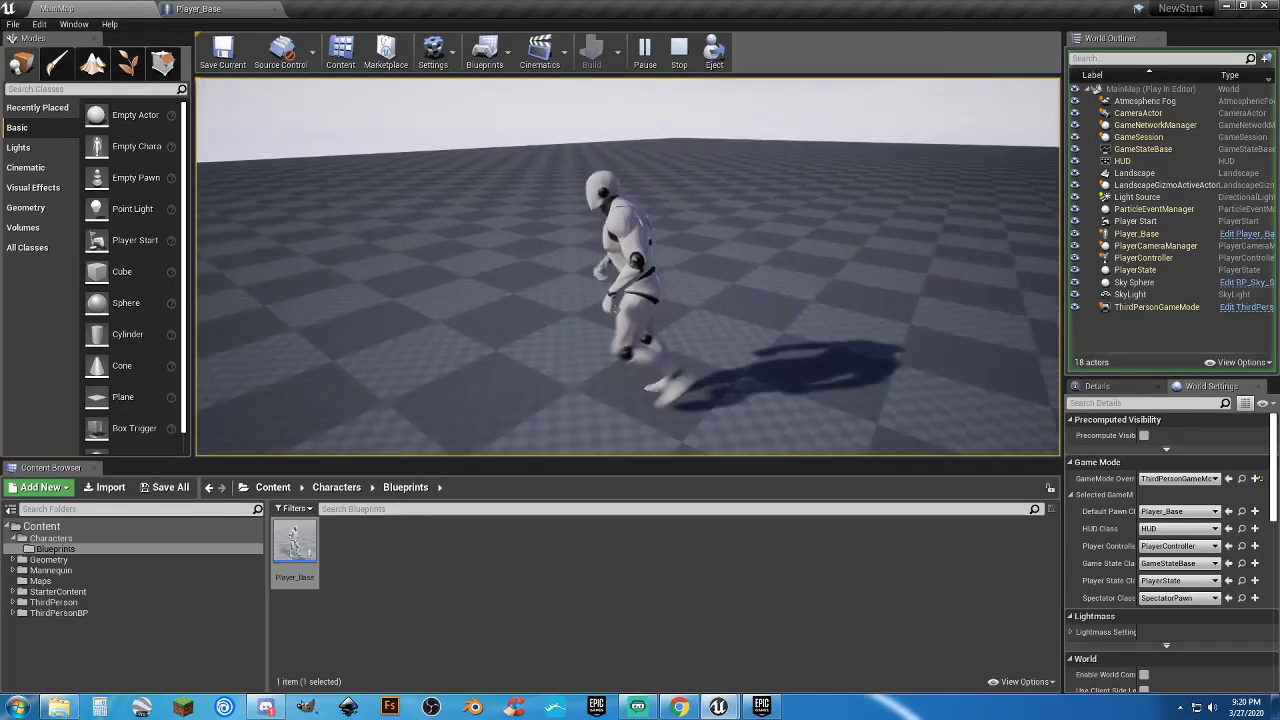
key("w")
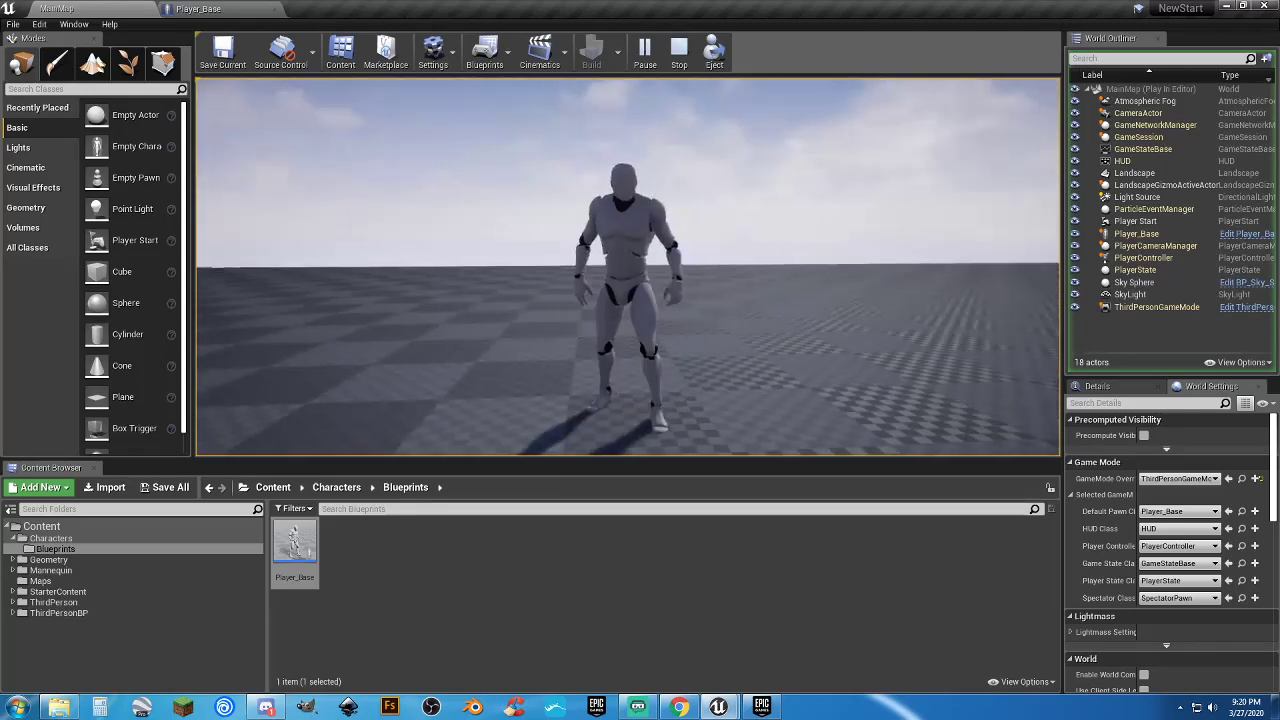
key("w")
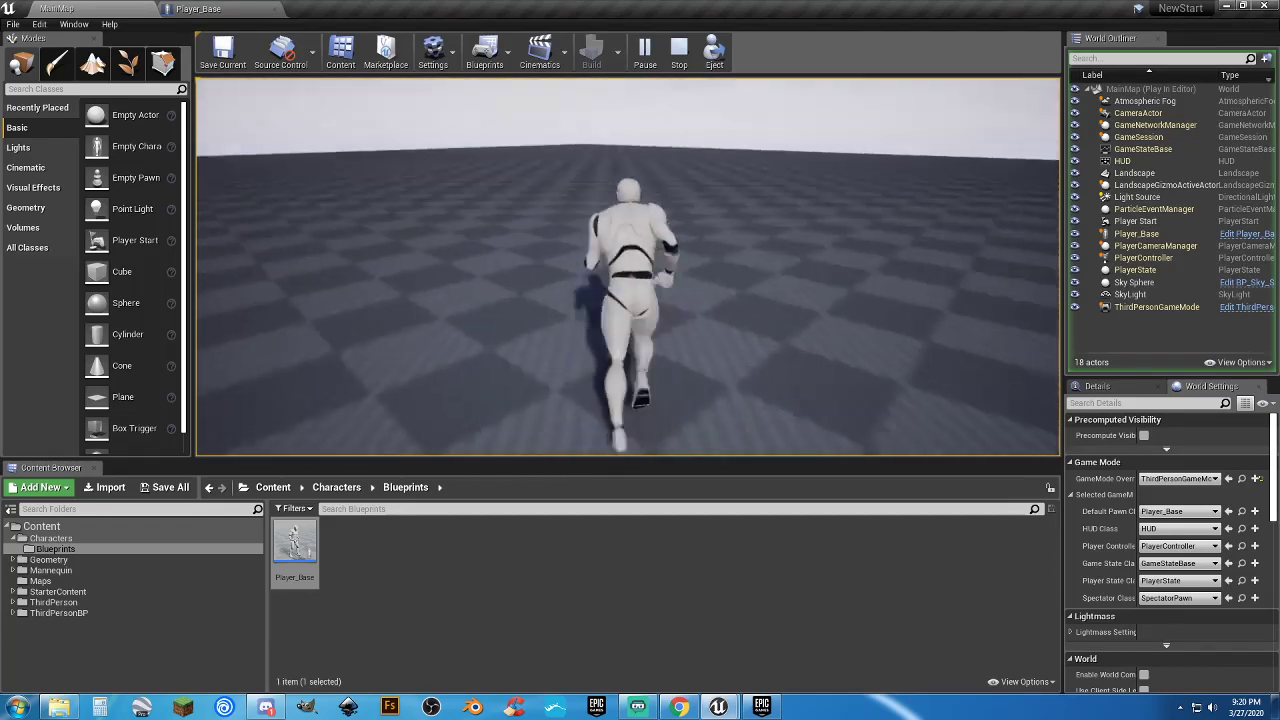
key("d")
key("s")
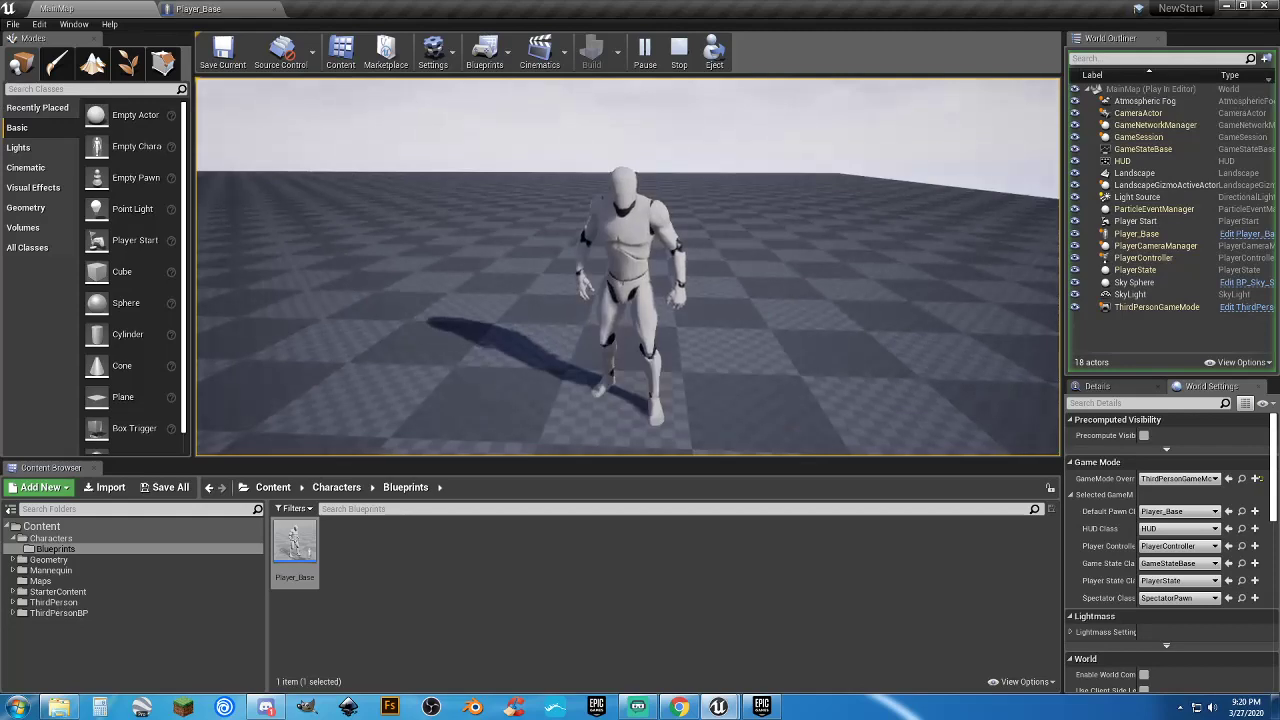
key("space")
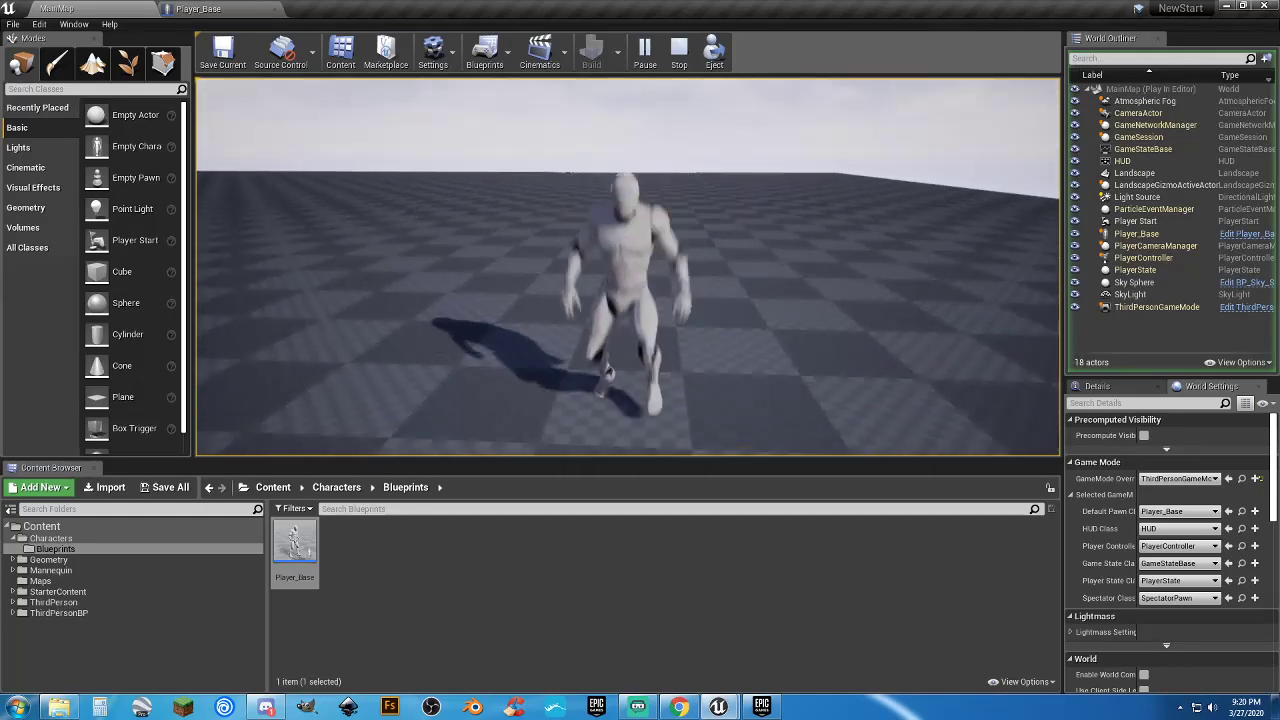
key("space")
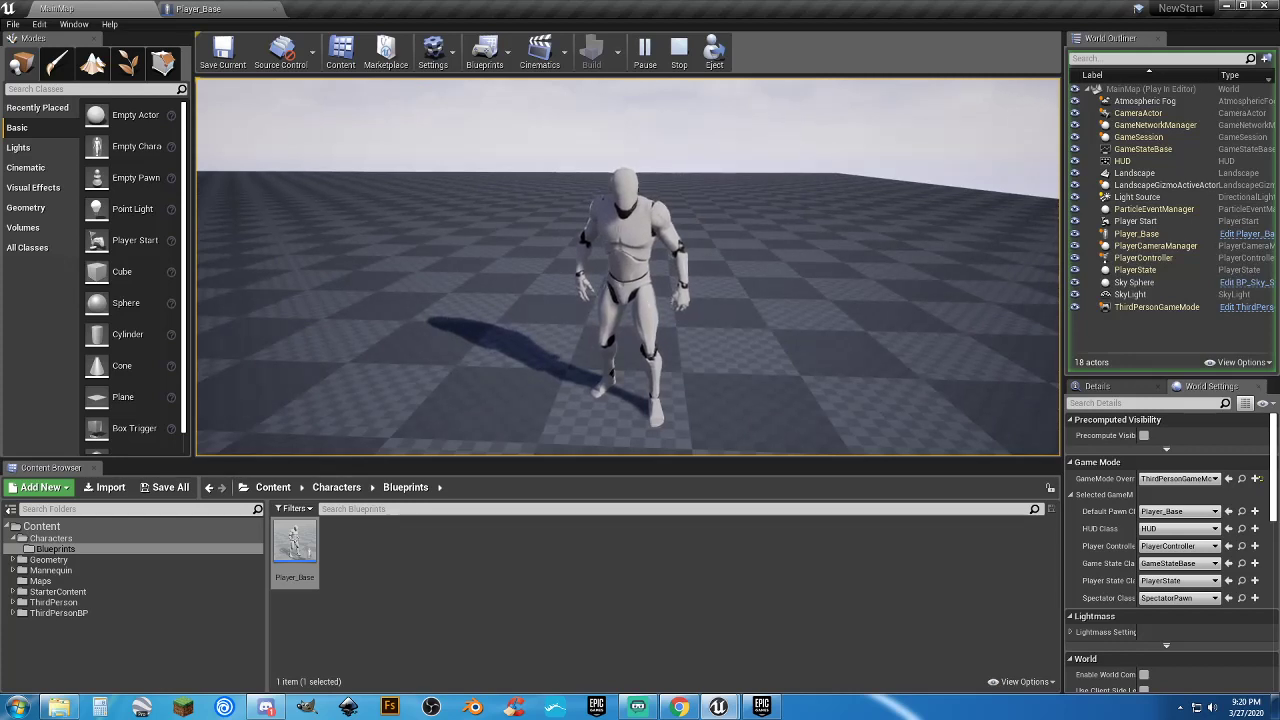
key("Escape")
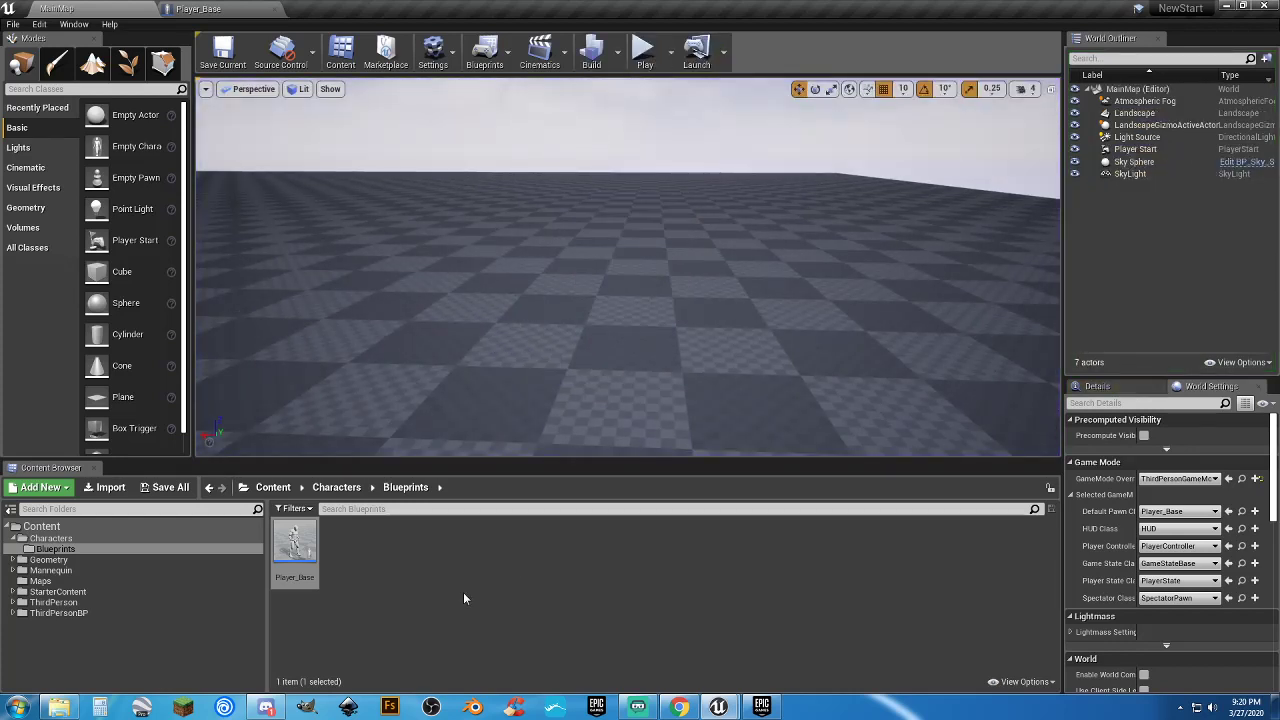
Create a folder named Animations inside the Characters content folder and open it
left_click(55, 526)
left_click(50, 539)
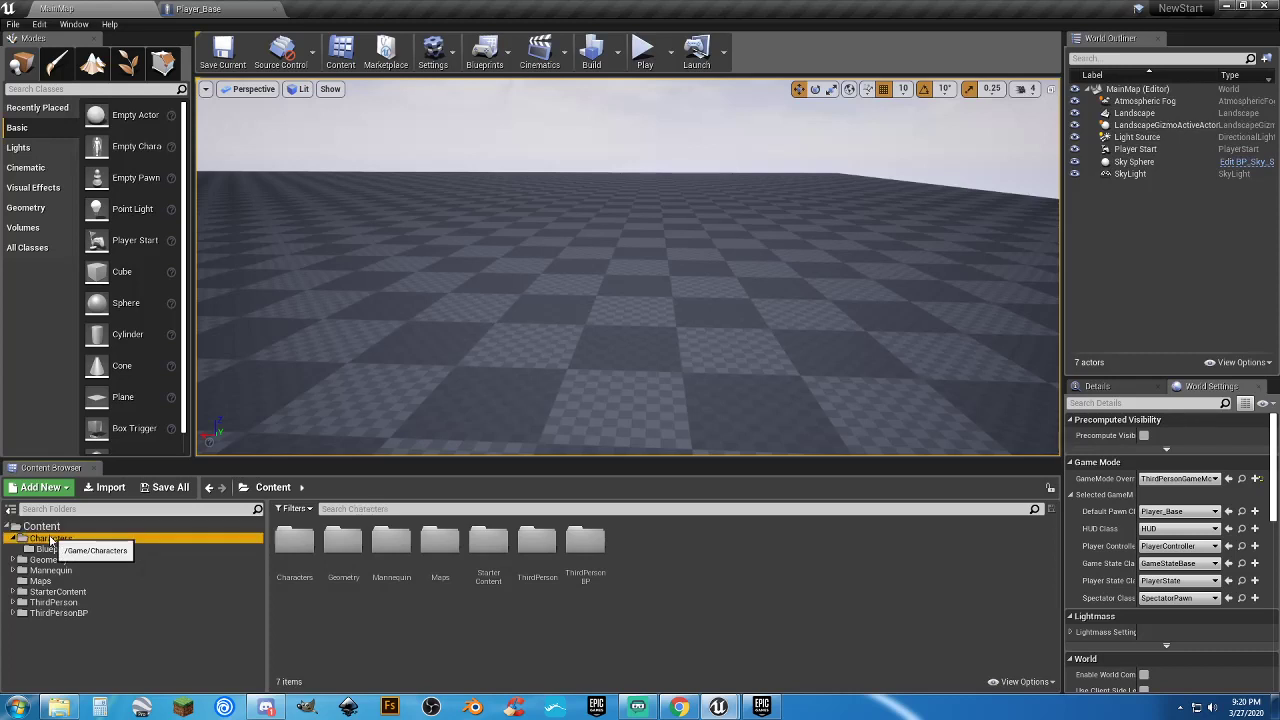
left_click(68, 549)
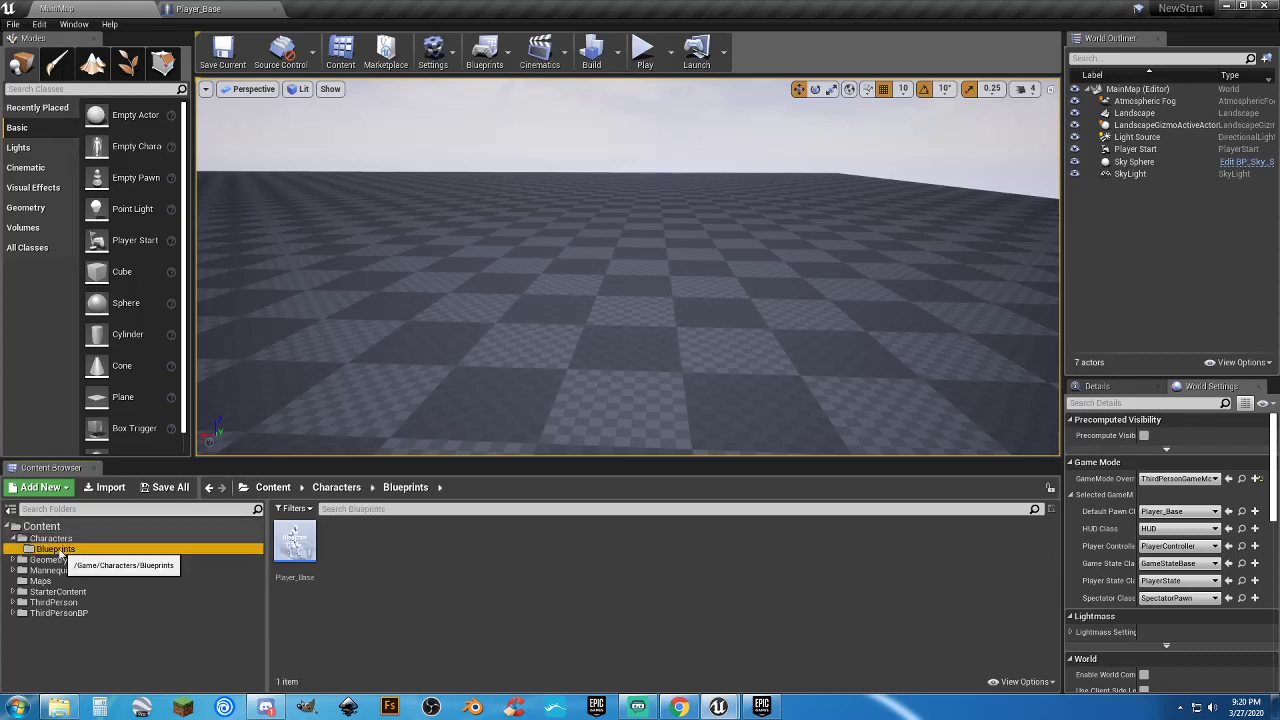
left_click(70, 539)
right_click(378, 551)
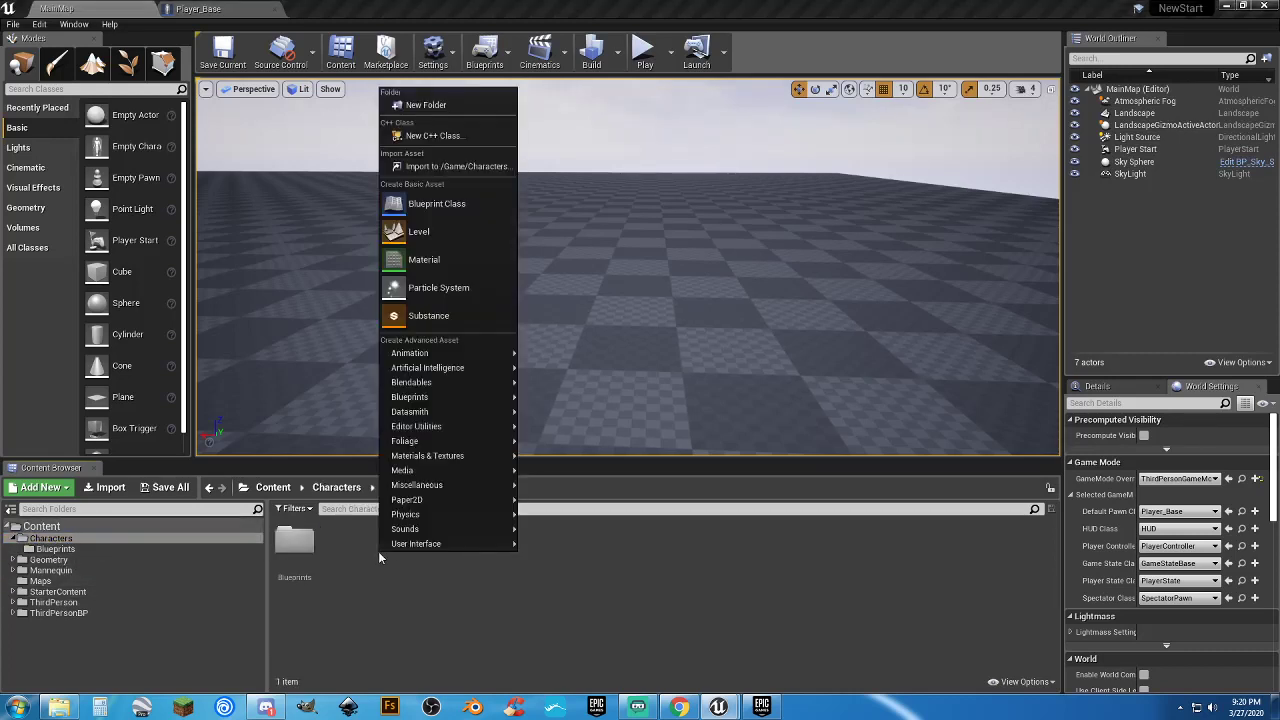
left_click(450, 106)
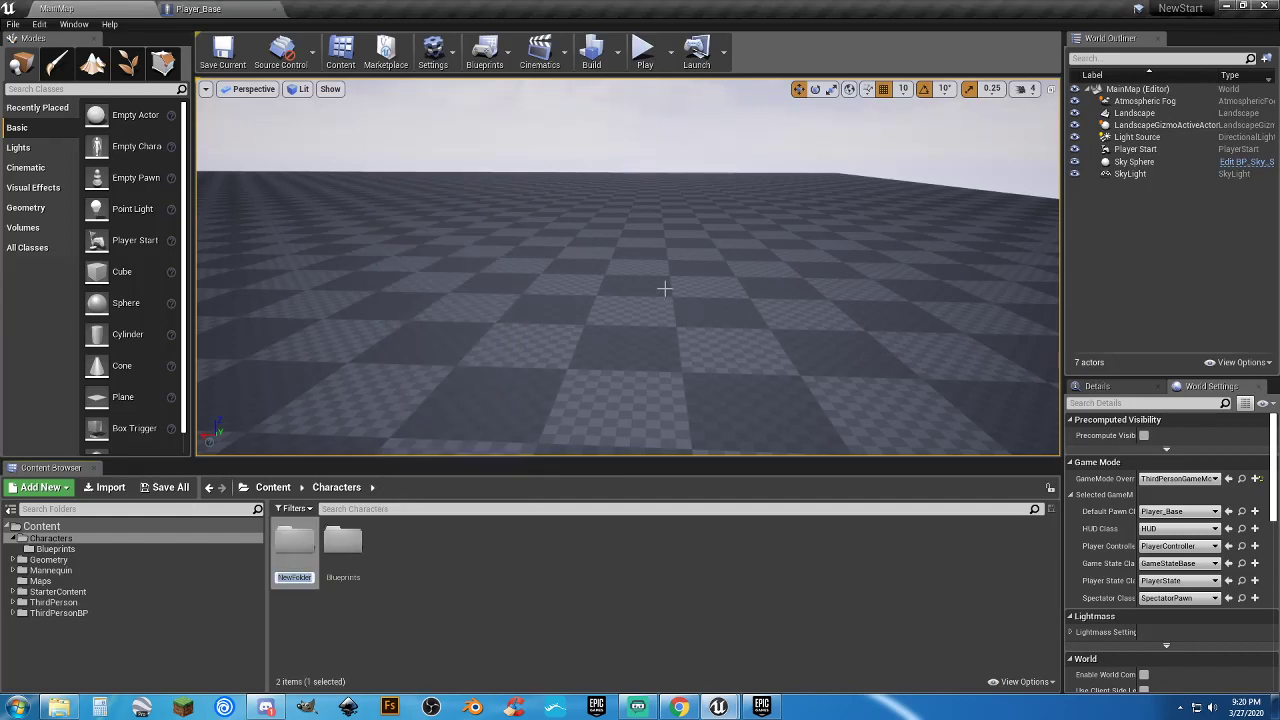
type("Animations")
key("Return")
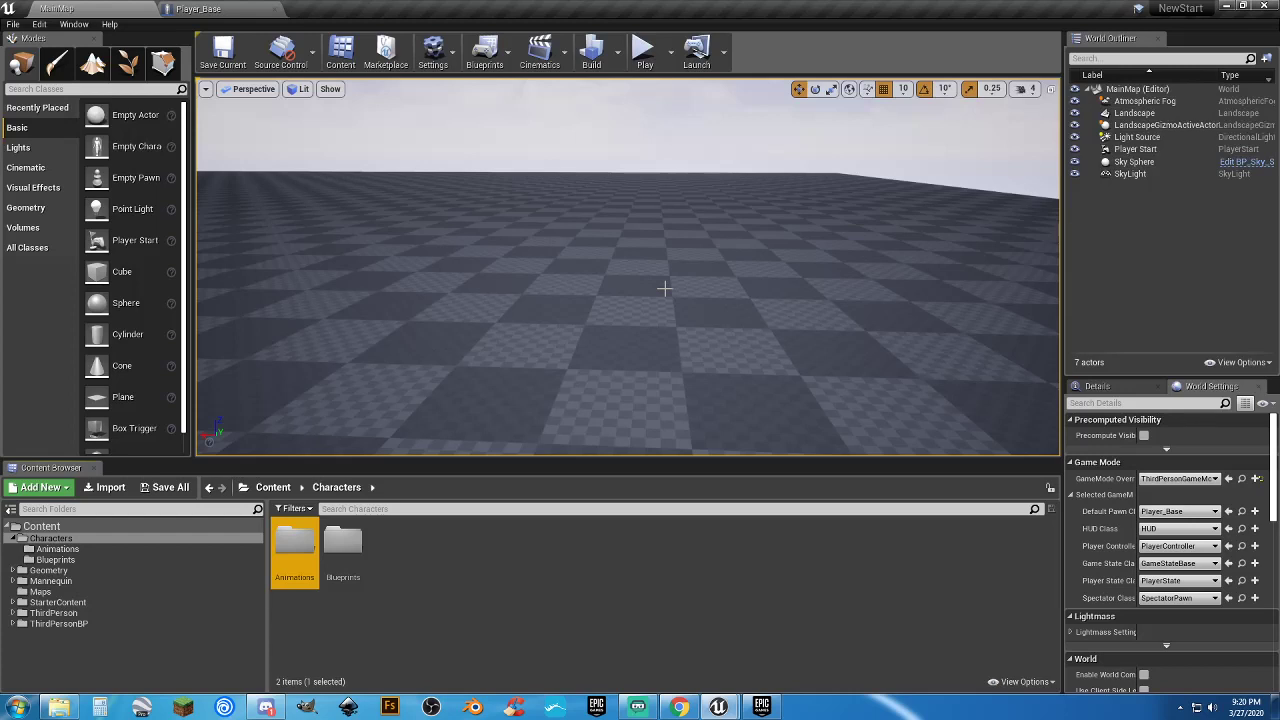
key("Return")
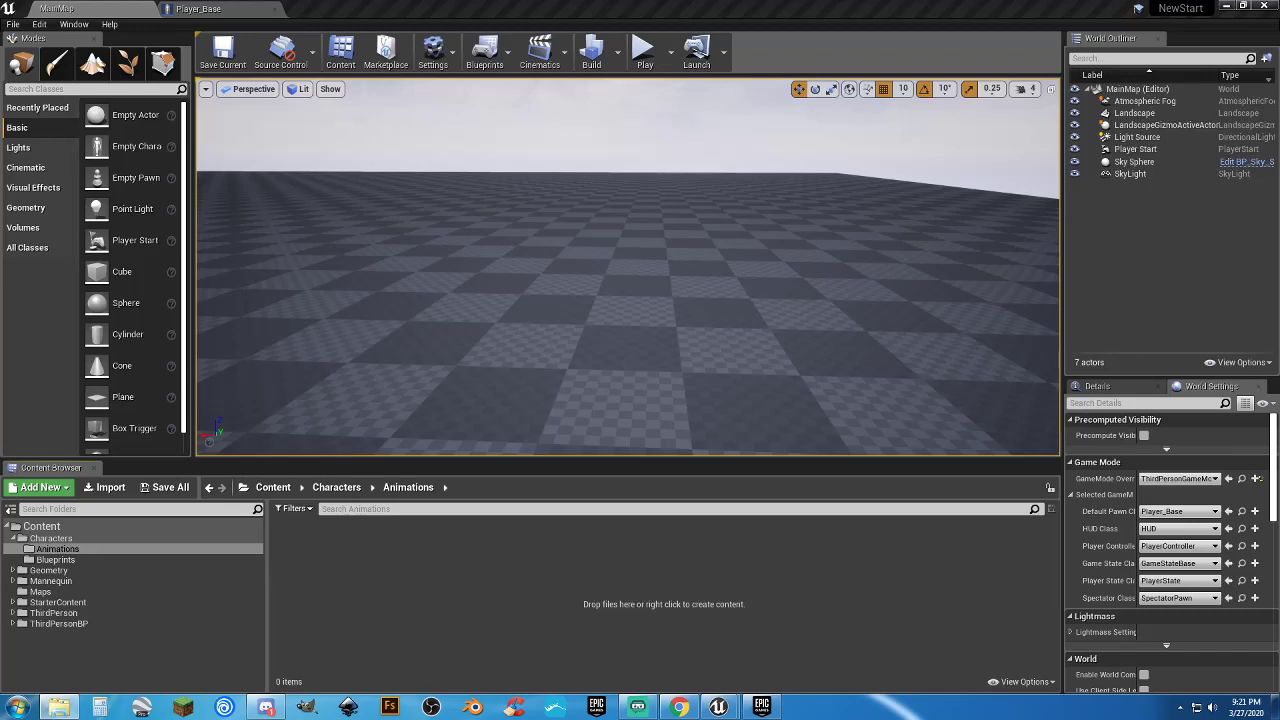
Bring sit_to_stand.FBX, Sitting_Idle.FBX and Stand_To_Sit.FBX from the file explorer's Animations folder into the project's Characters/Animations folder
left_click_drag(0, 45, 529, 80)
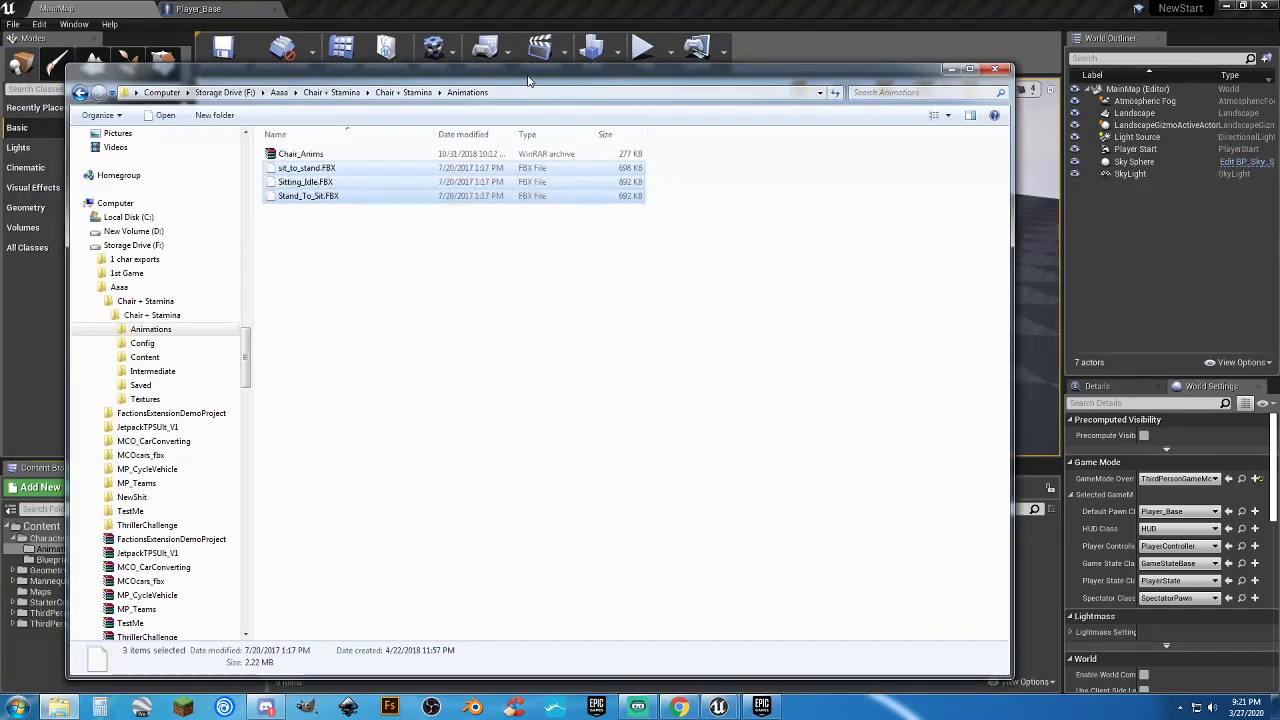
left_click(284, 287)
left_click(313, 169)
left_click(314, 197, "shift")
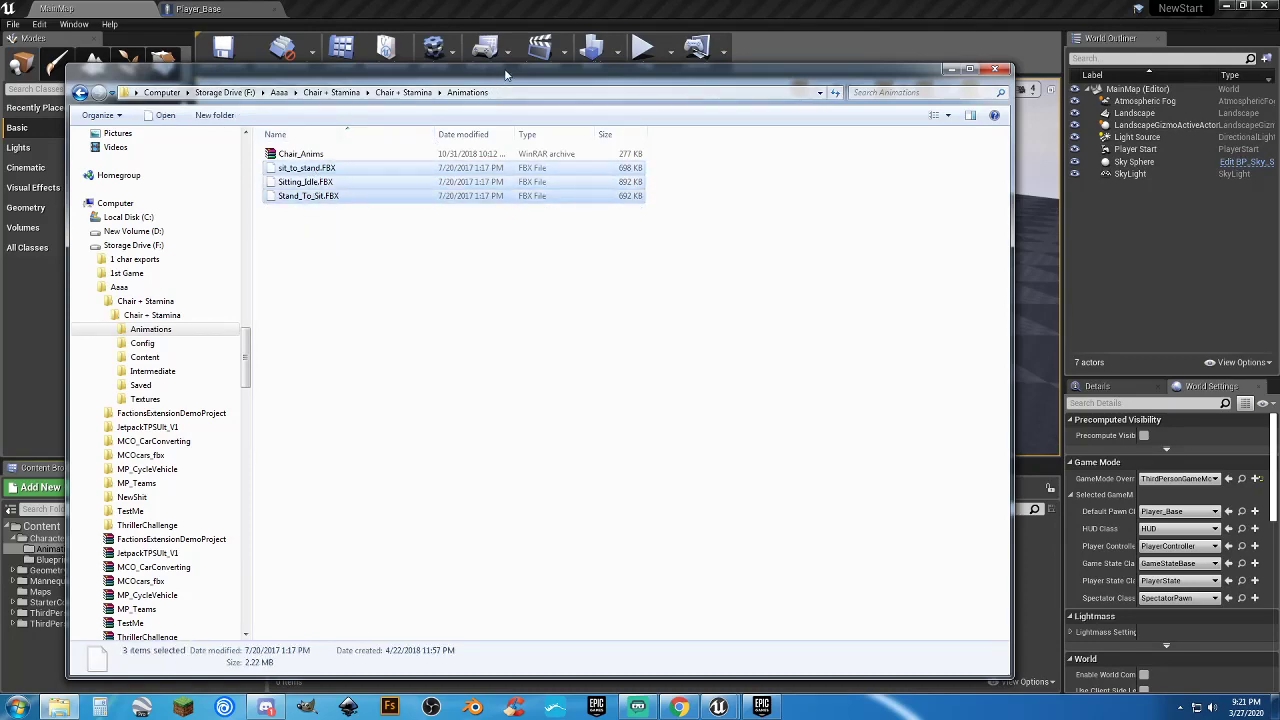
left_click_drag(505, 74, 460, 51)
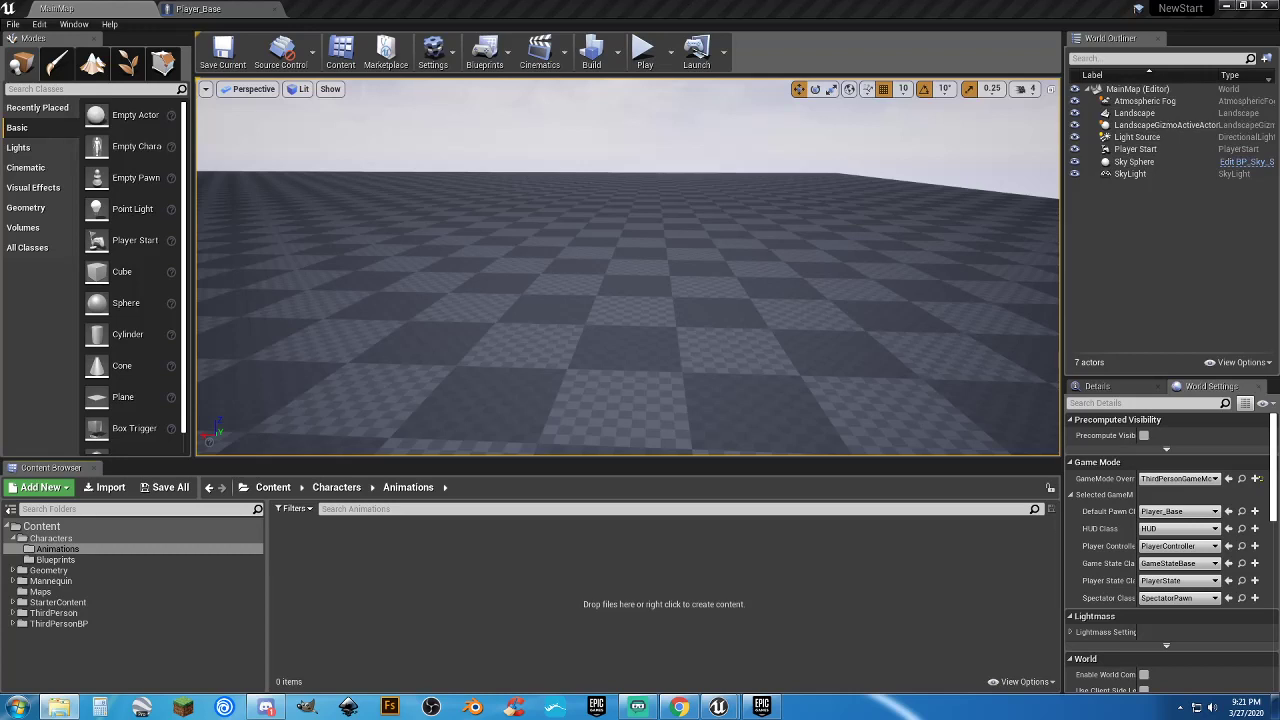
left_click_drag(485, 567, 485, 567)
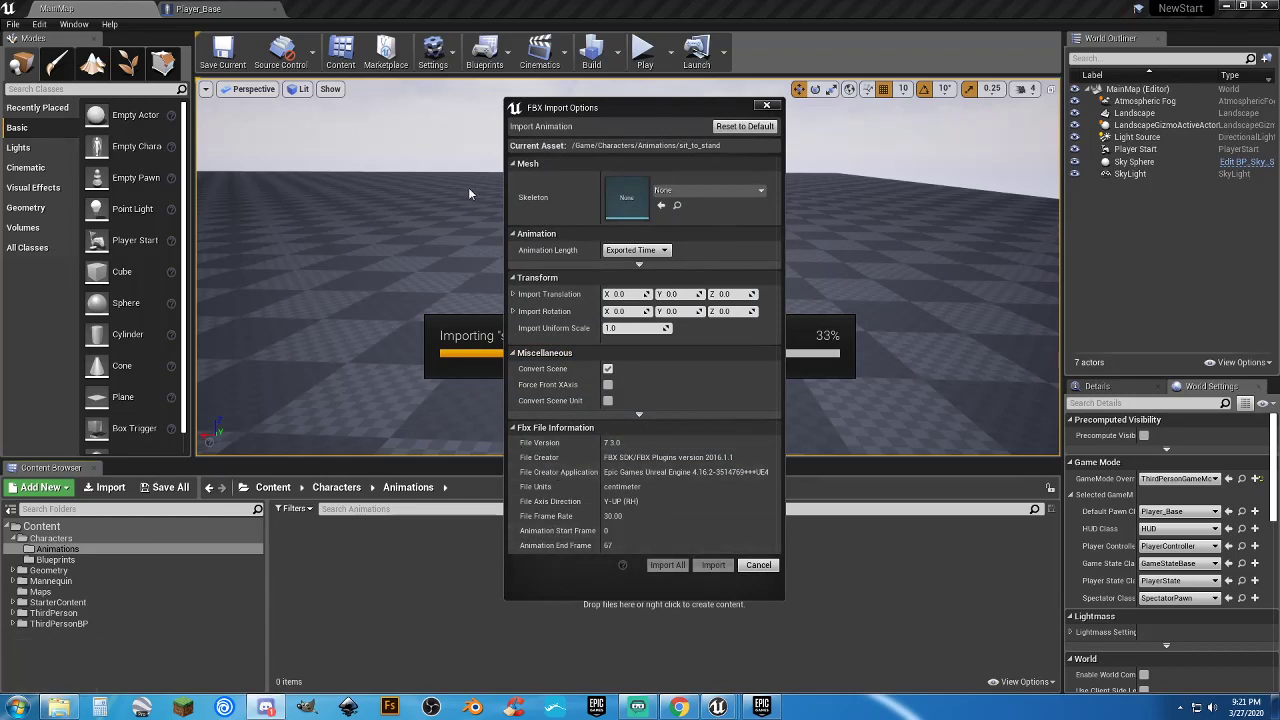
Assign UE4_Mannequin_Skeleton as the skeleton in the FBX import options and import all the animations
left_click(700, 192)
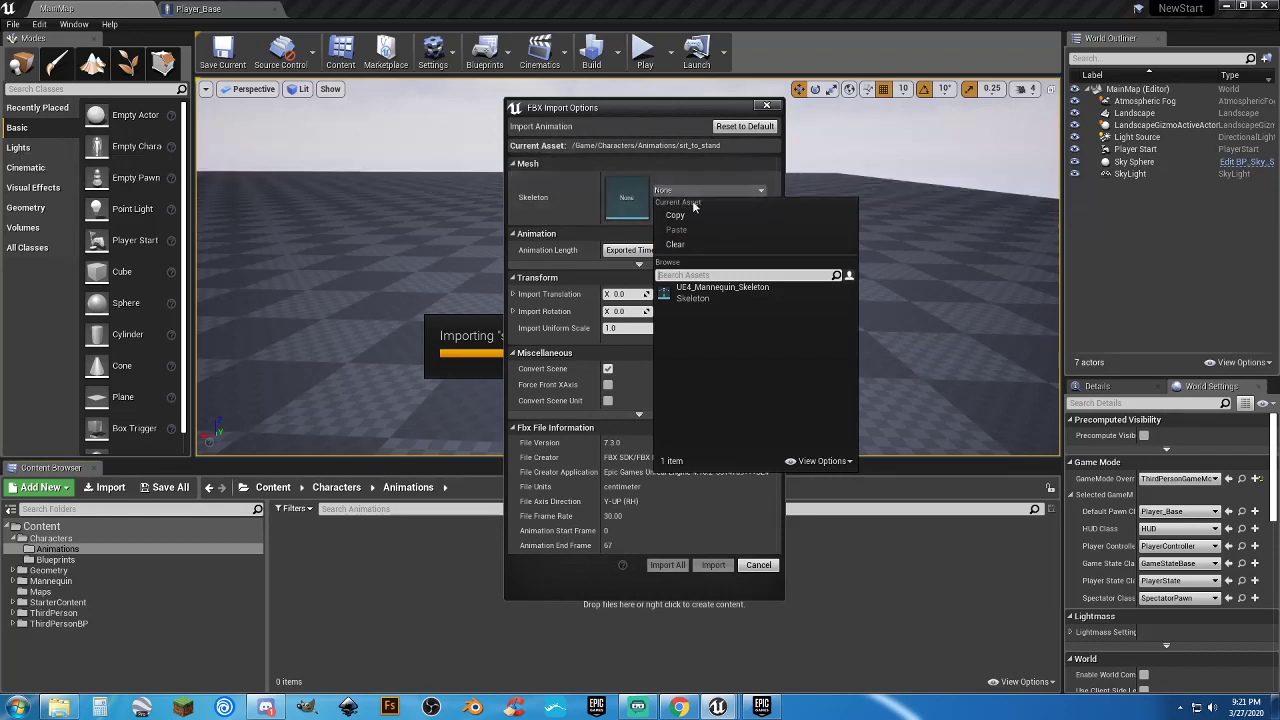
left_click(697, 292)
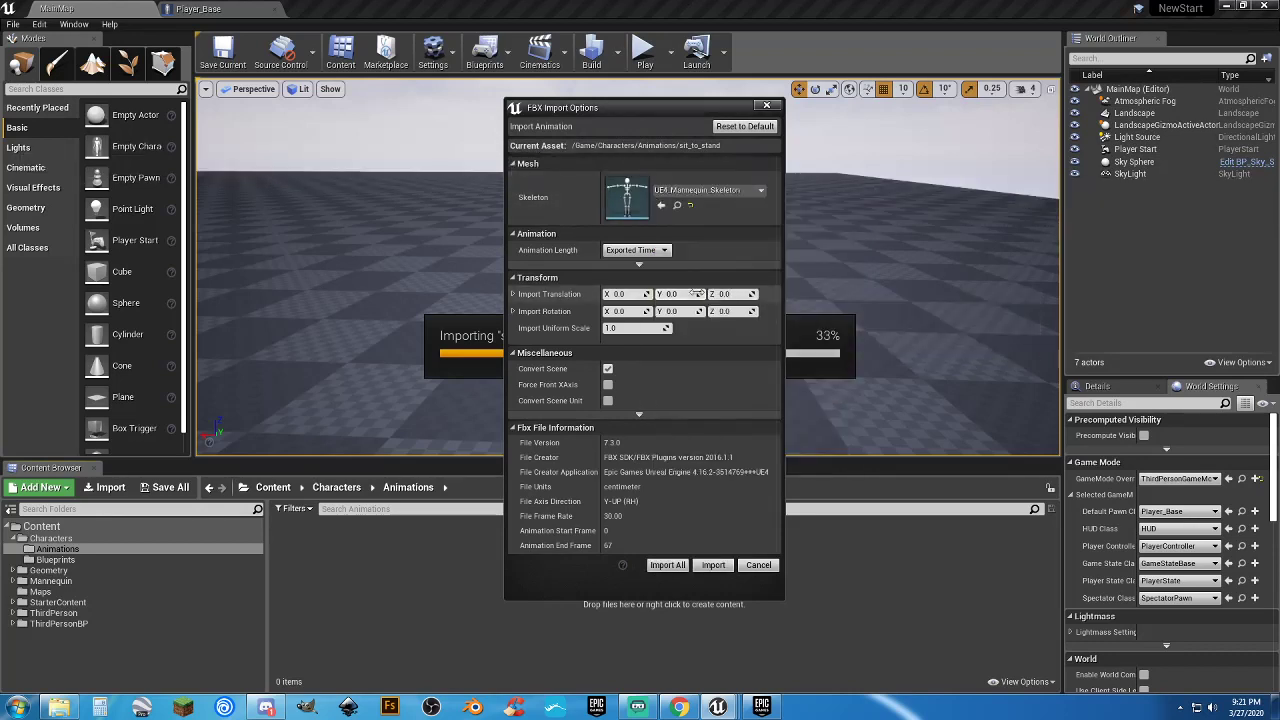
left_click(668, 566)
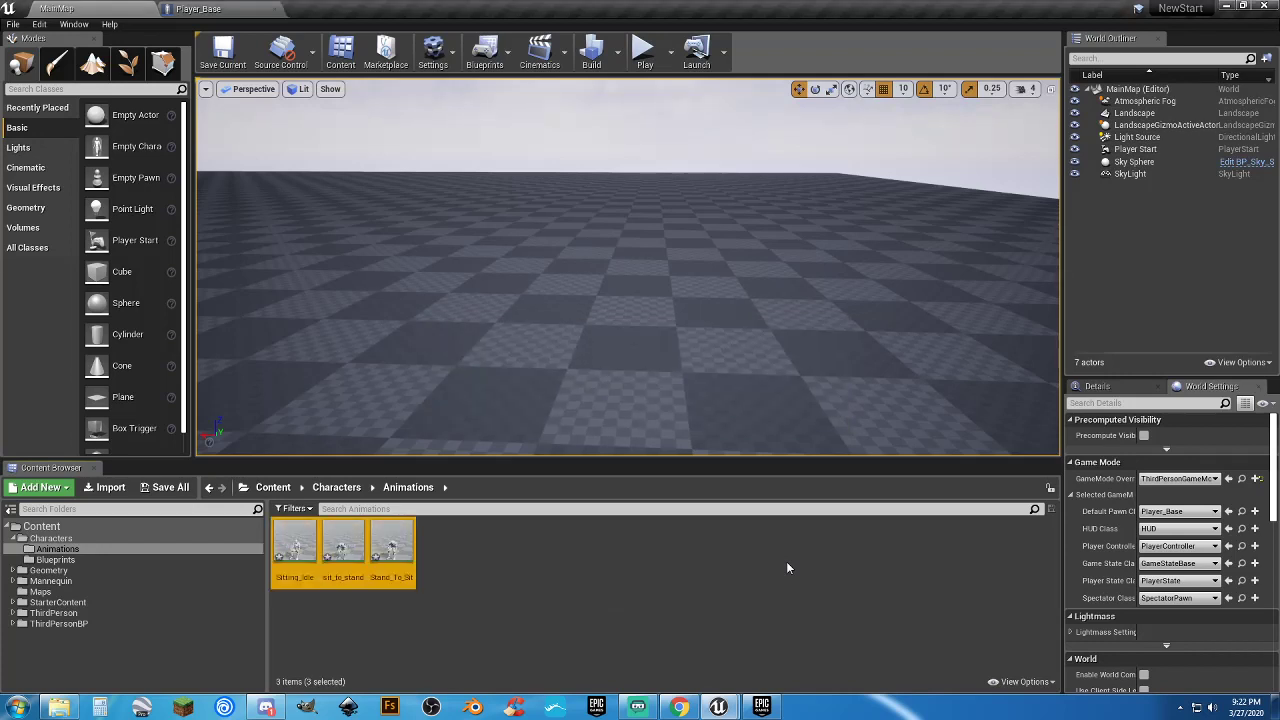
Save all modified content, including the three imported animations and ThirdPersonGameMode, and clear the asset selection
left_click(166, 487)
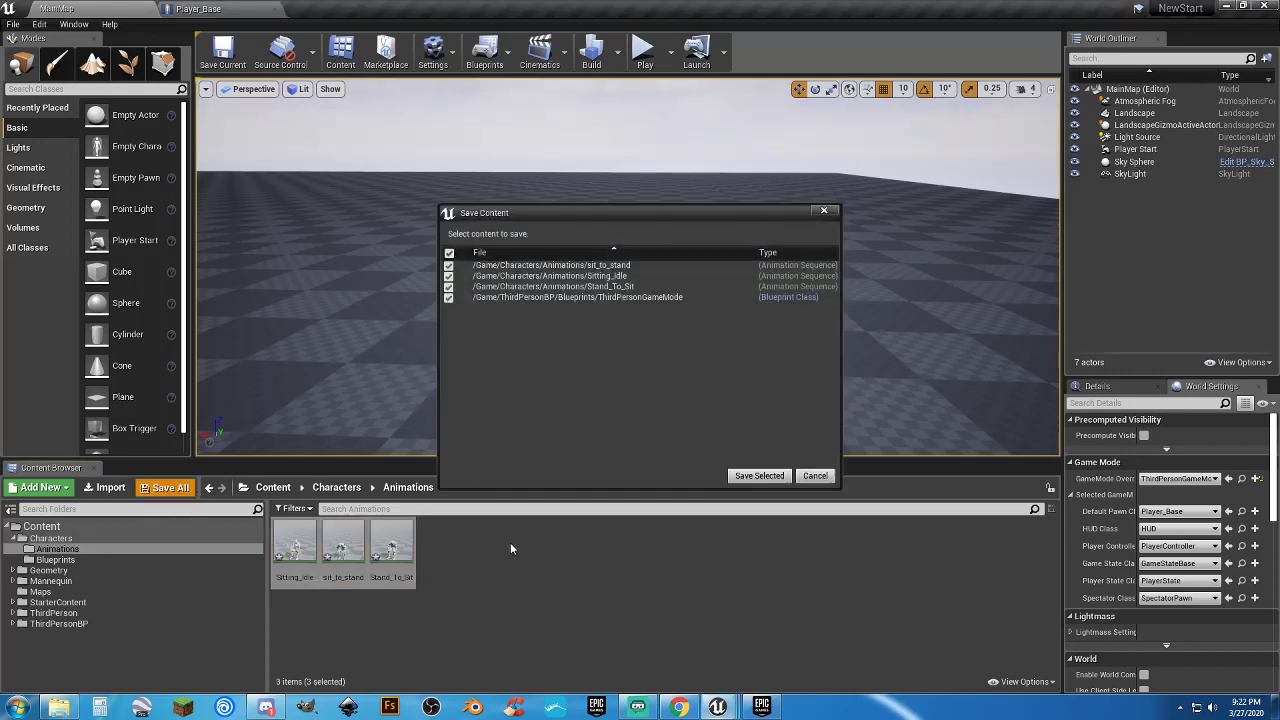
left_click(759, 477)
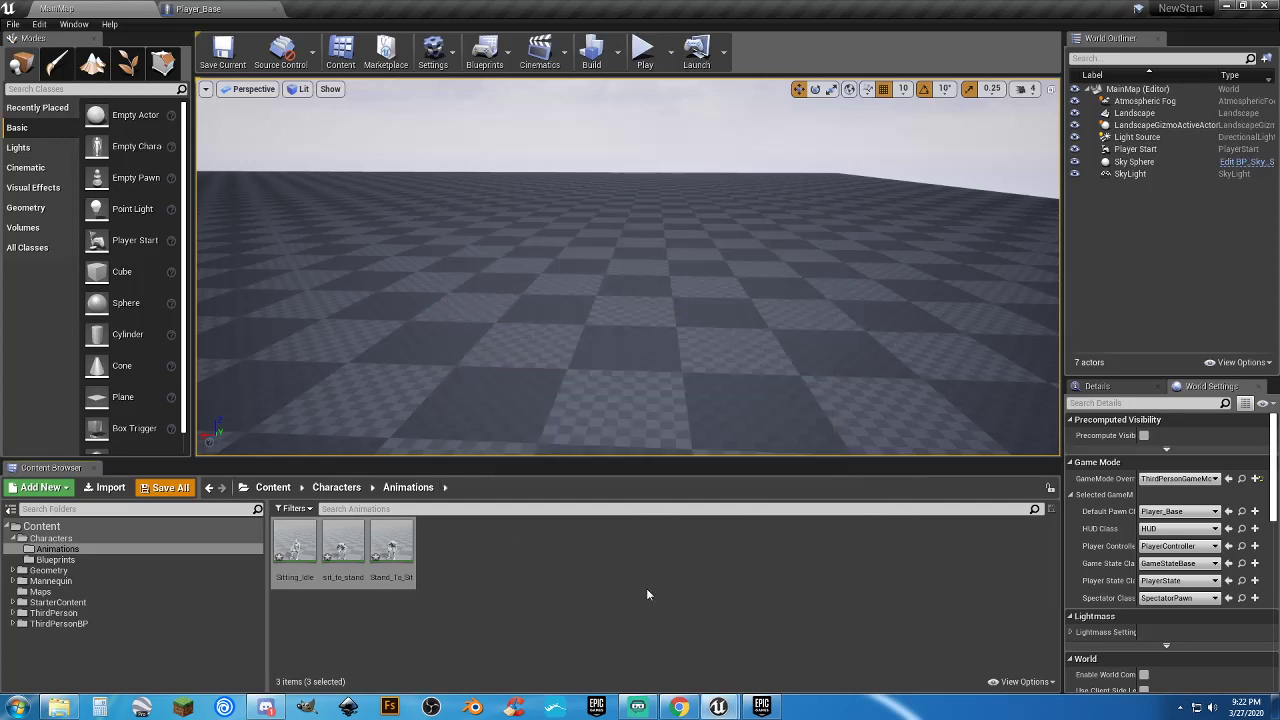
left_click(503, 593)
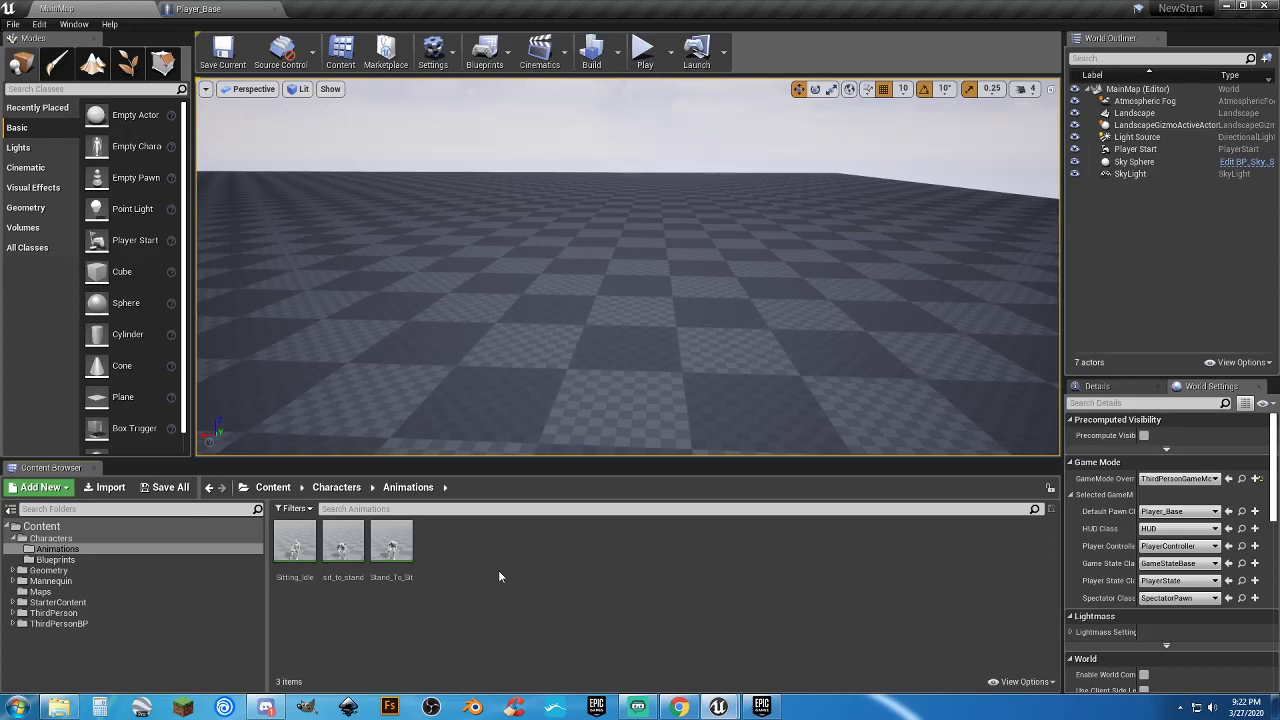
Open the Props folder of StarterContent and select the SM_Chair static mesh
left_click(13, 602)
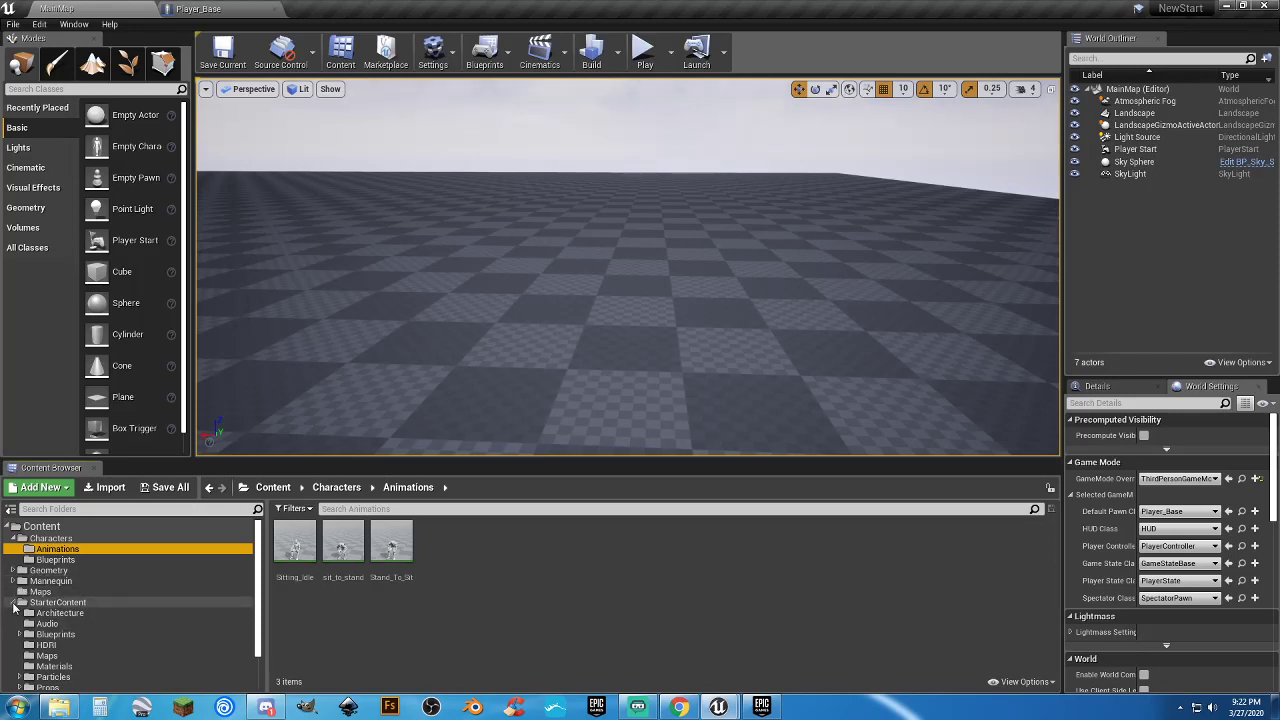
scroll(80, 632, "down", 1)
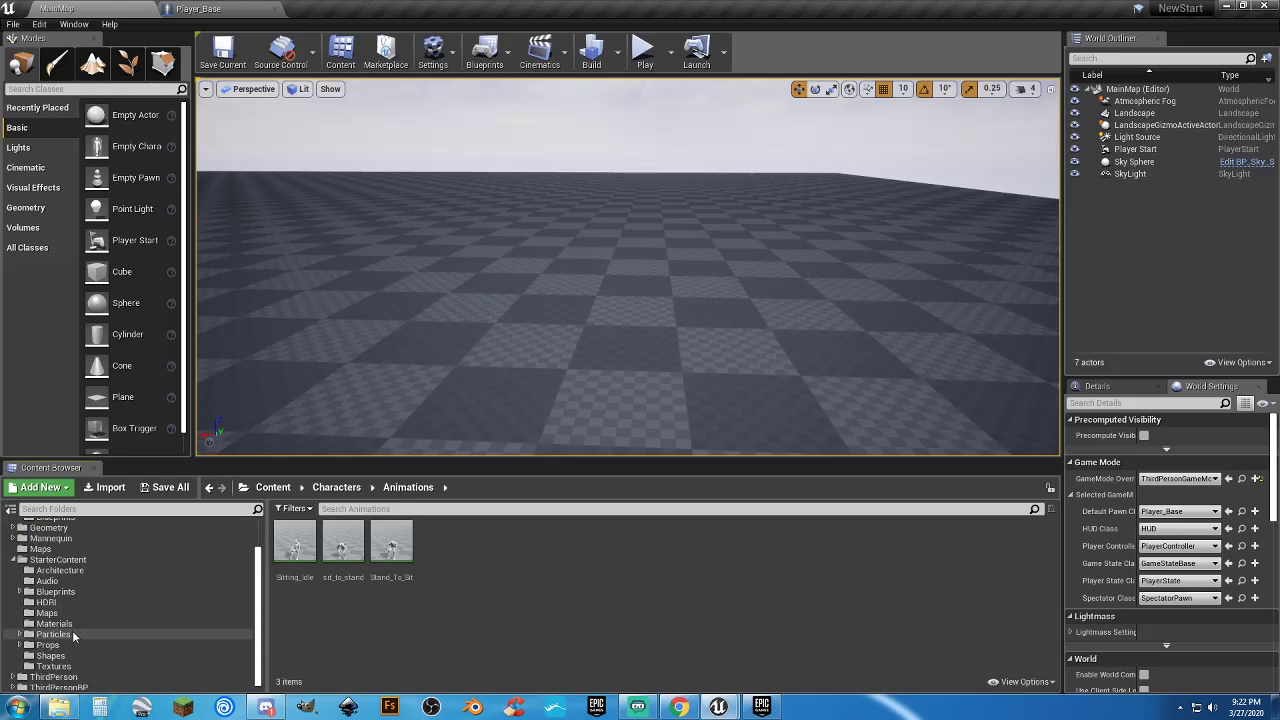
left_click(60, 644)
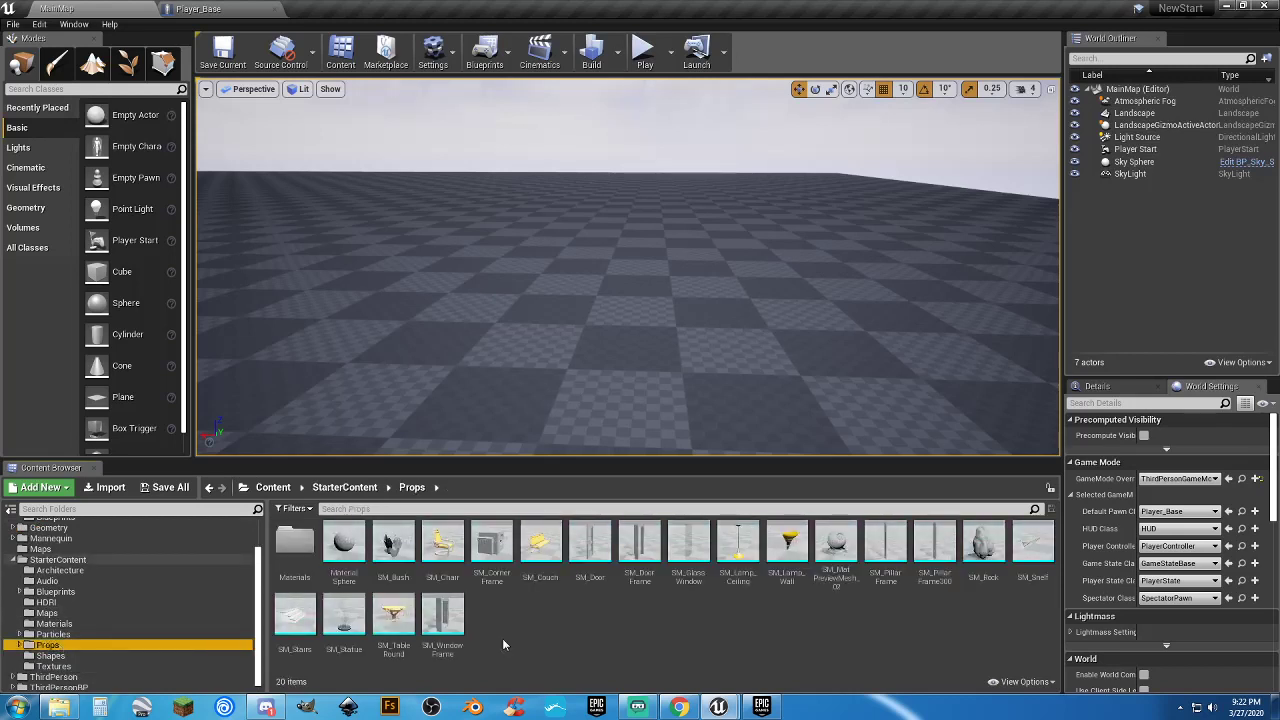
left_click(443, 550)
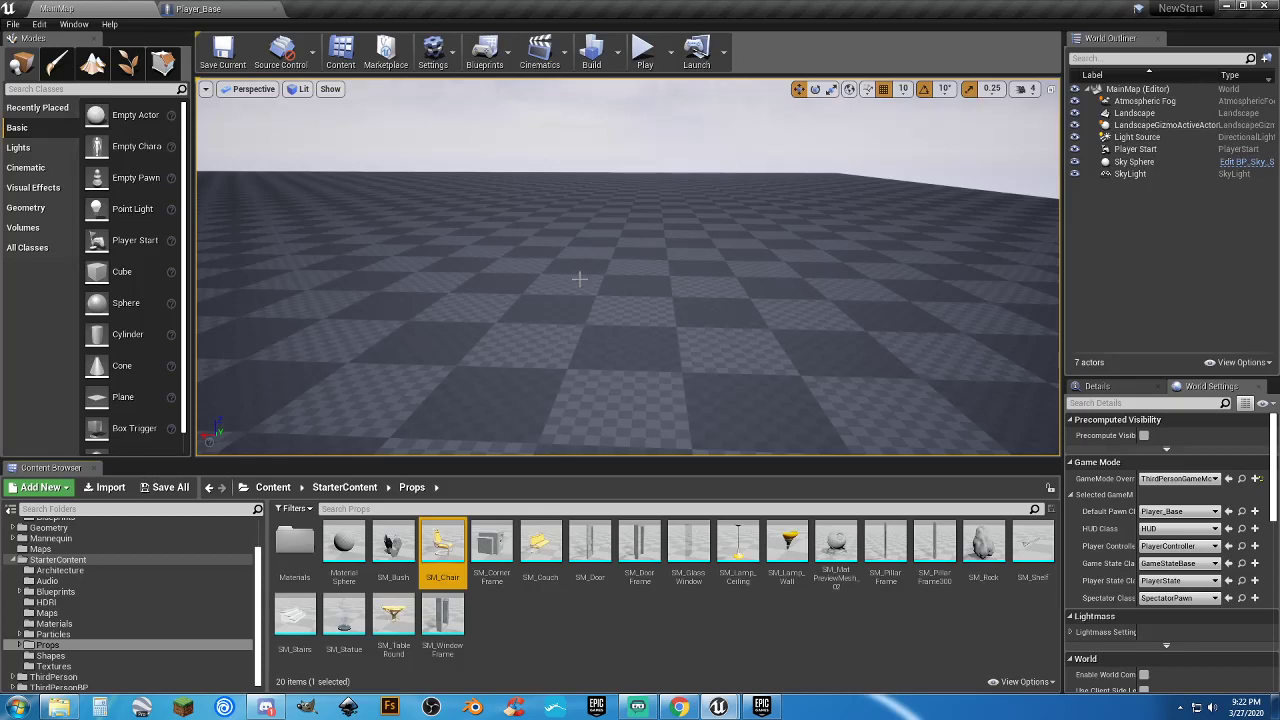
Place SM_Chair on the open floor of the level at about X -1870, Y 140, Z 0
mouse_move(647, 264)
right_mouse_down()
mouse_move(662, 248)
mouse_move(652, 258)
right_mouse_up()
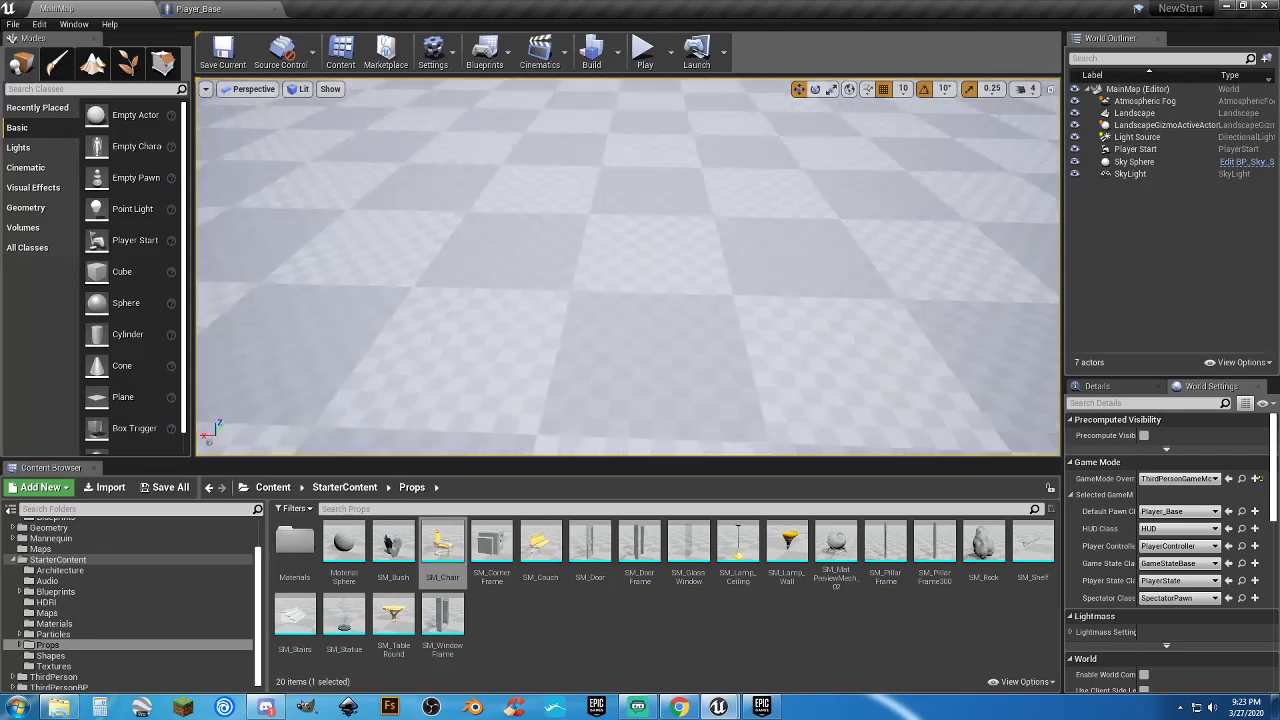
right_click_drag(563, 179, 589, 246)
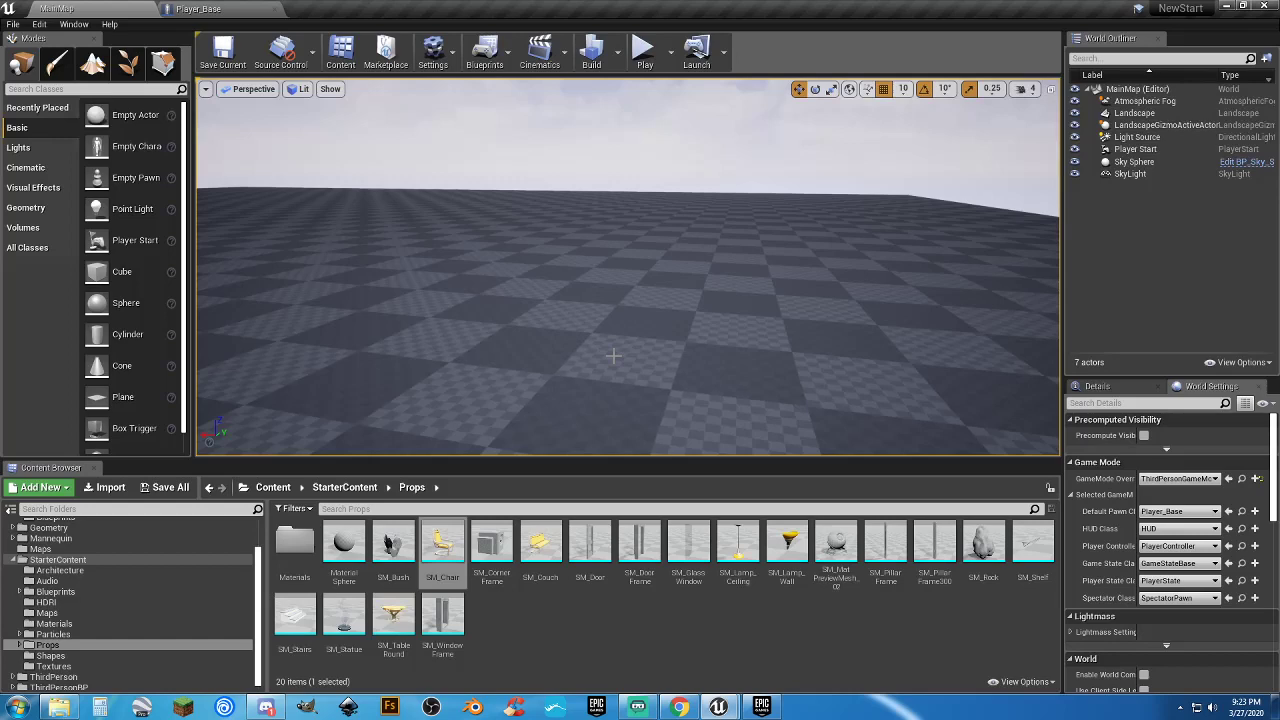
mouse_move(640, 335)
right_mouse_down()
mouse_move(637, 176)
mouse_move(633, 325)
right_mouse_up()
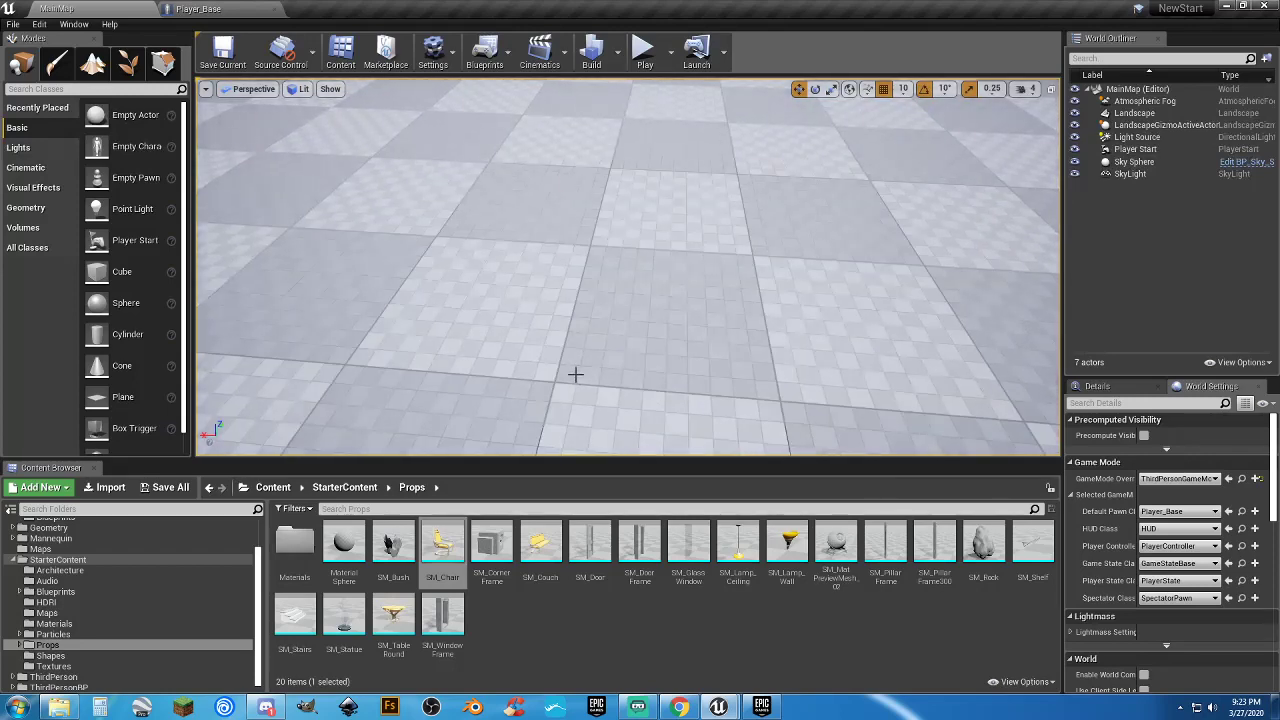
key("w")
mouse_move(630, 345)
right_mouse_down()
mouse_move(658, 345)
mouse_move(631, 346)
right_mouse_up()
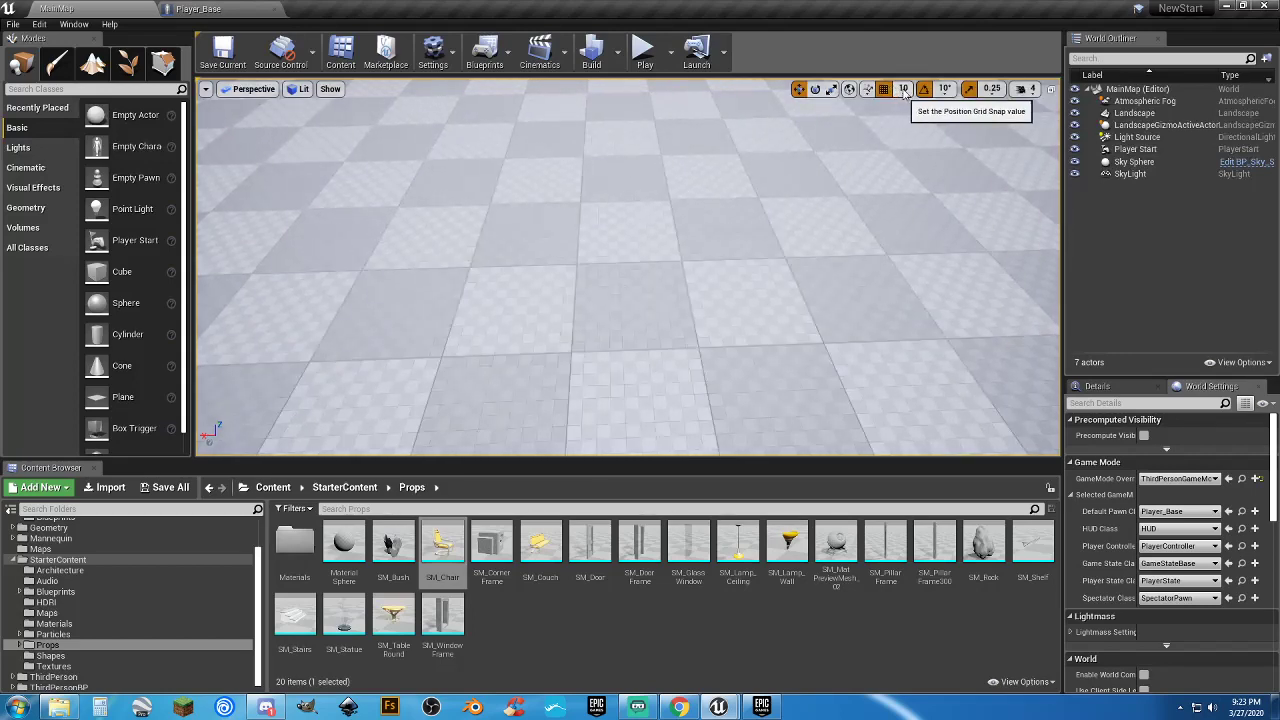
right_click_drag(811, 189, 777, 214)
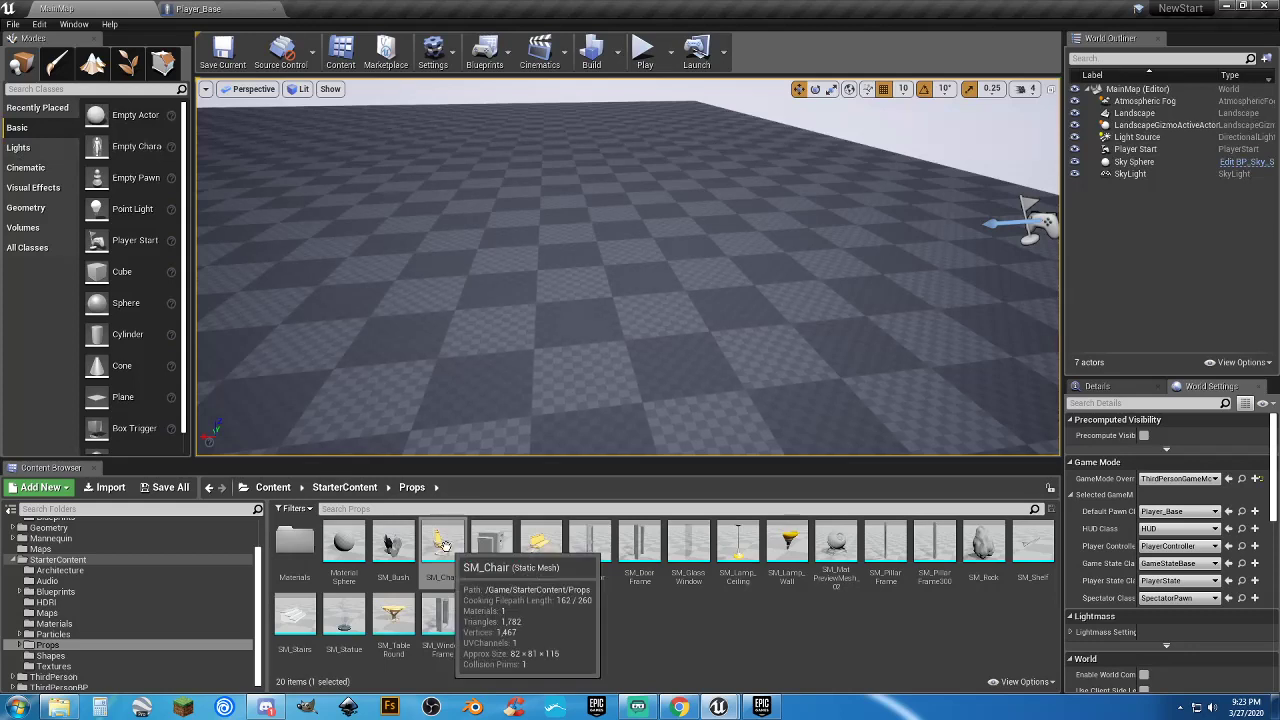
left_click_drag(443, 543, 512, 290)
right_click_drag(609, 317, 655, 197)
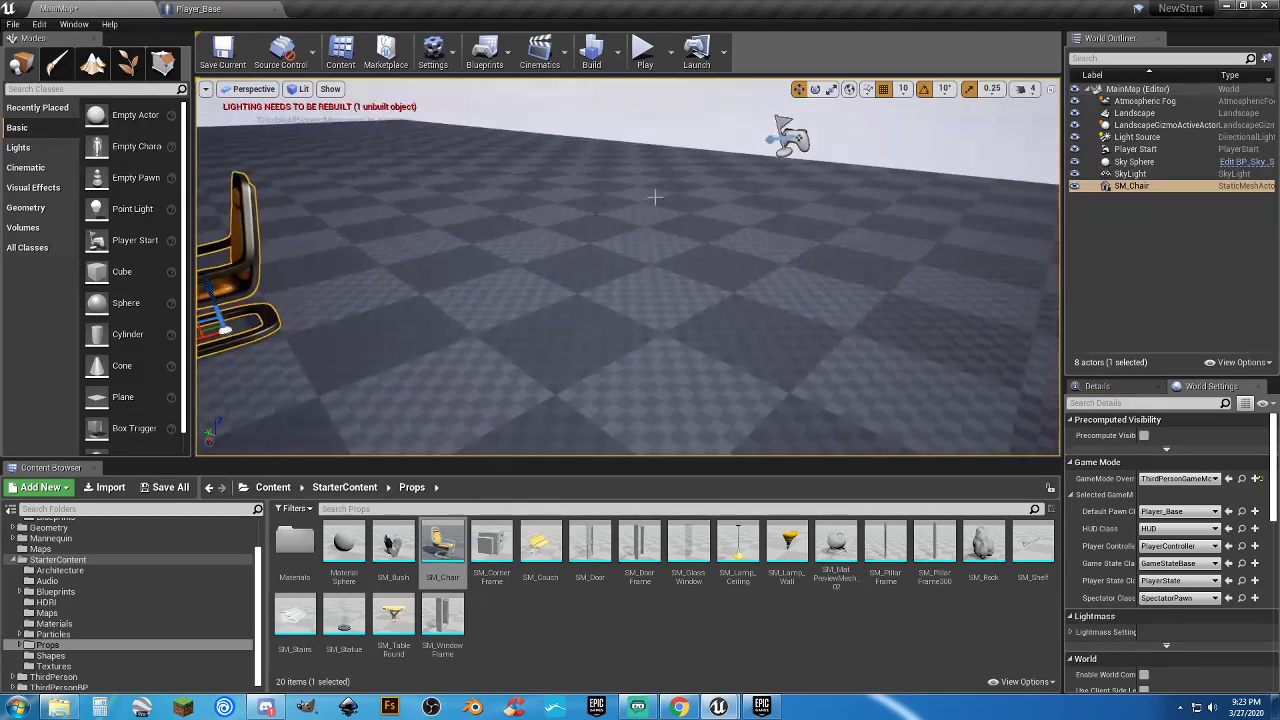
right_click_drag(198, 347, 198, 347)
right_click_drag(706, 226, 706, 226)
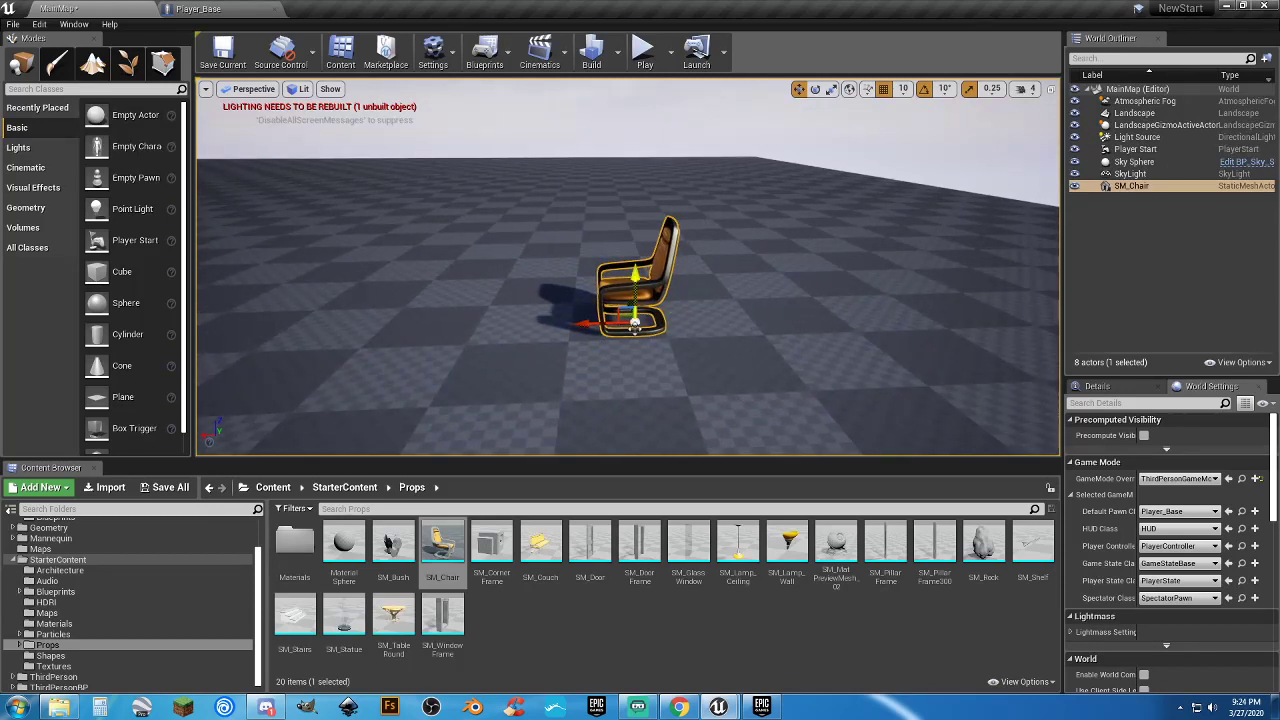
Show the chair's details and move it along the floor to X -1800, Y 0
left_click(1088, 388)
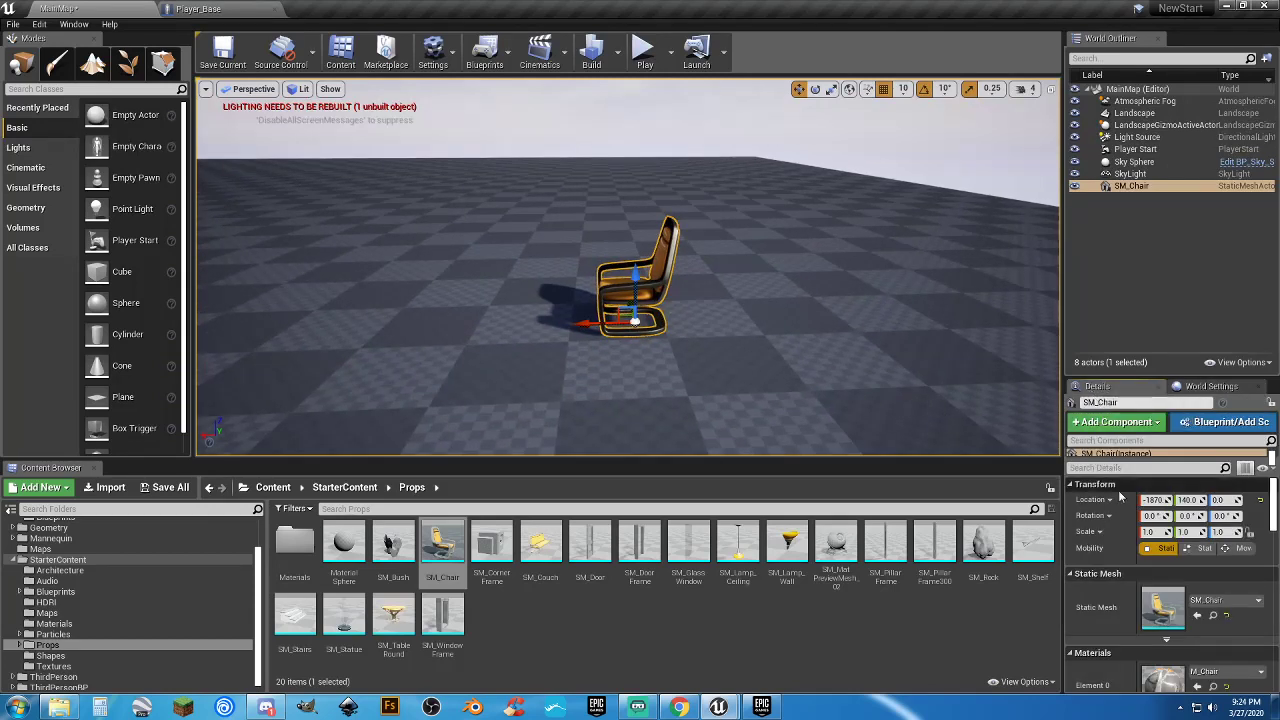
right_click_drag(557, 337, 557, 337)
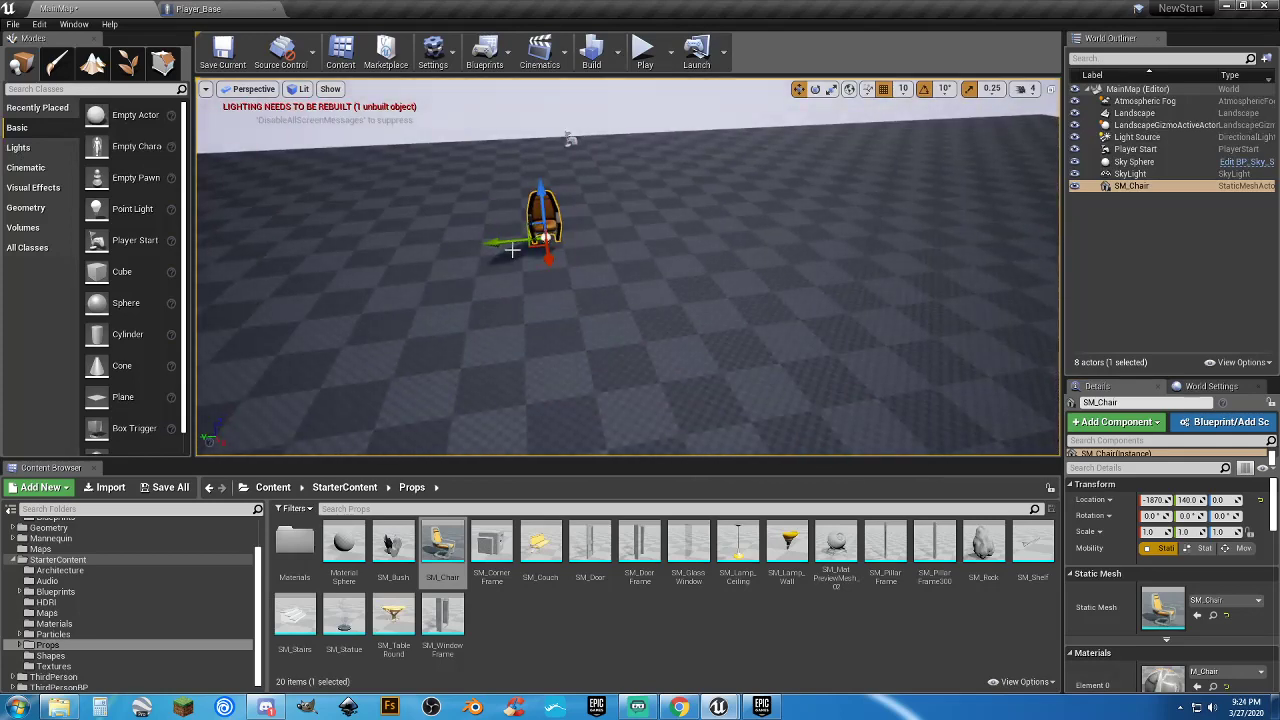
left_click_drag(481, 243, 546, 245)
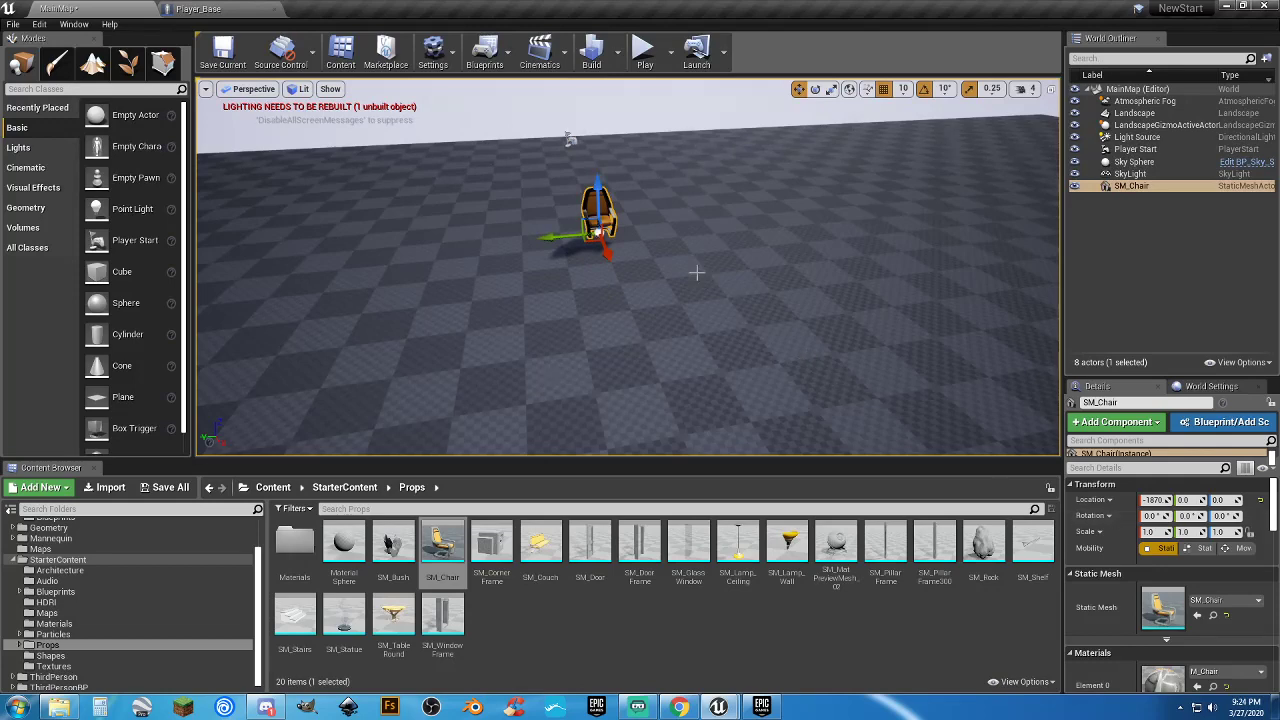
right_click_drag(697, 273, 825, 310)
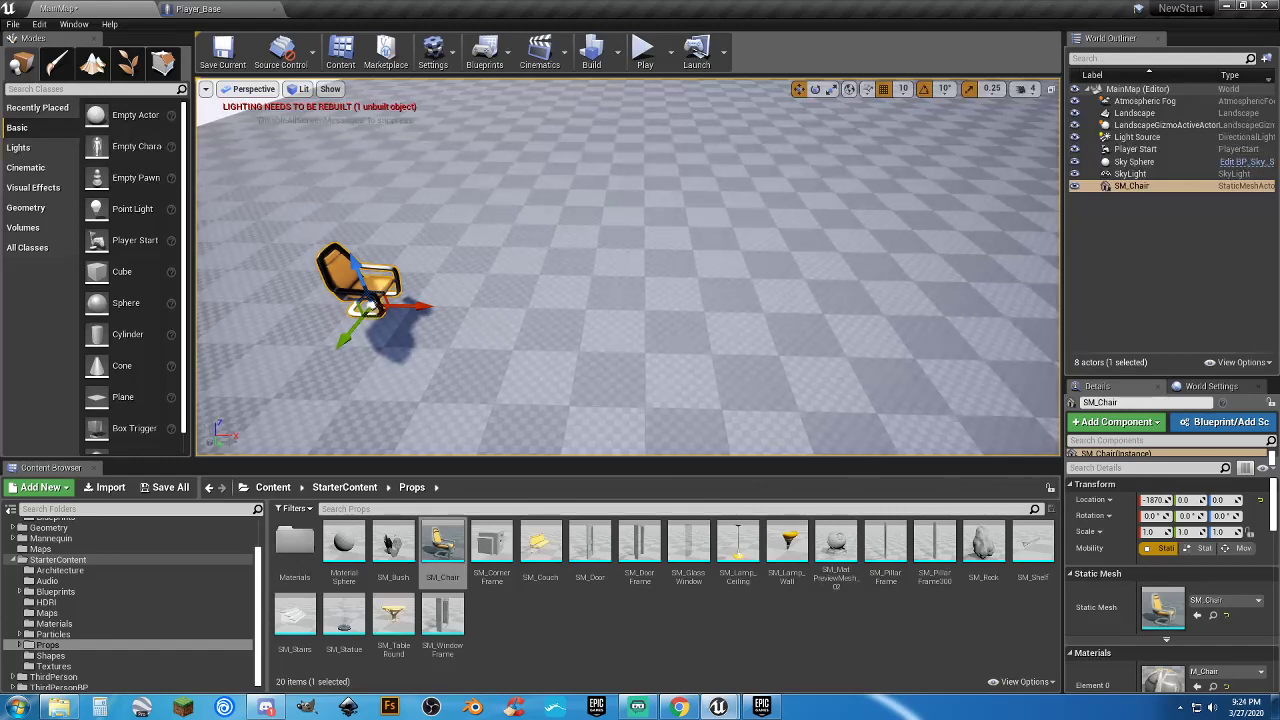
left_click_drag(429, 305, 468, 307)
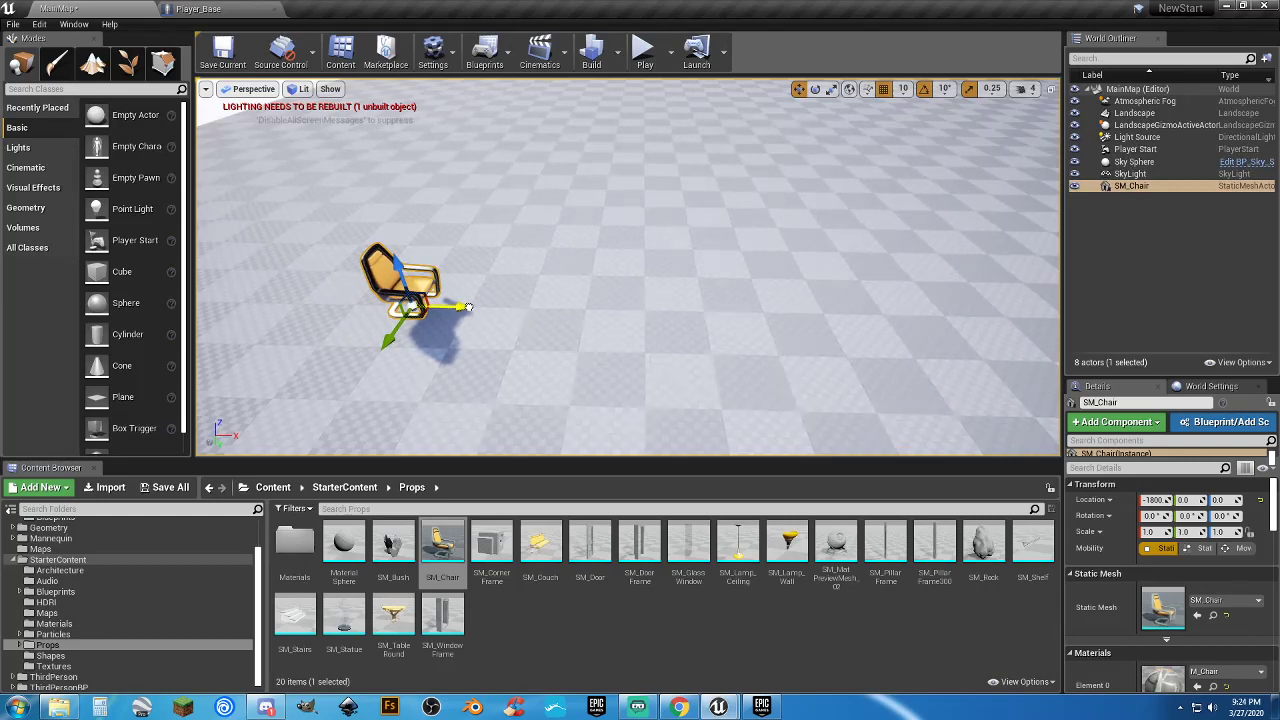
Rotate the chair to -180° about the vertical axis so that it faces the Player Start
right_click_drag(470, 307, 376, 261)
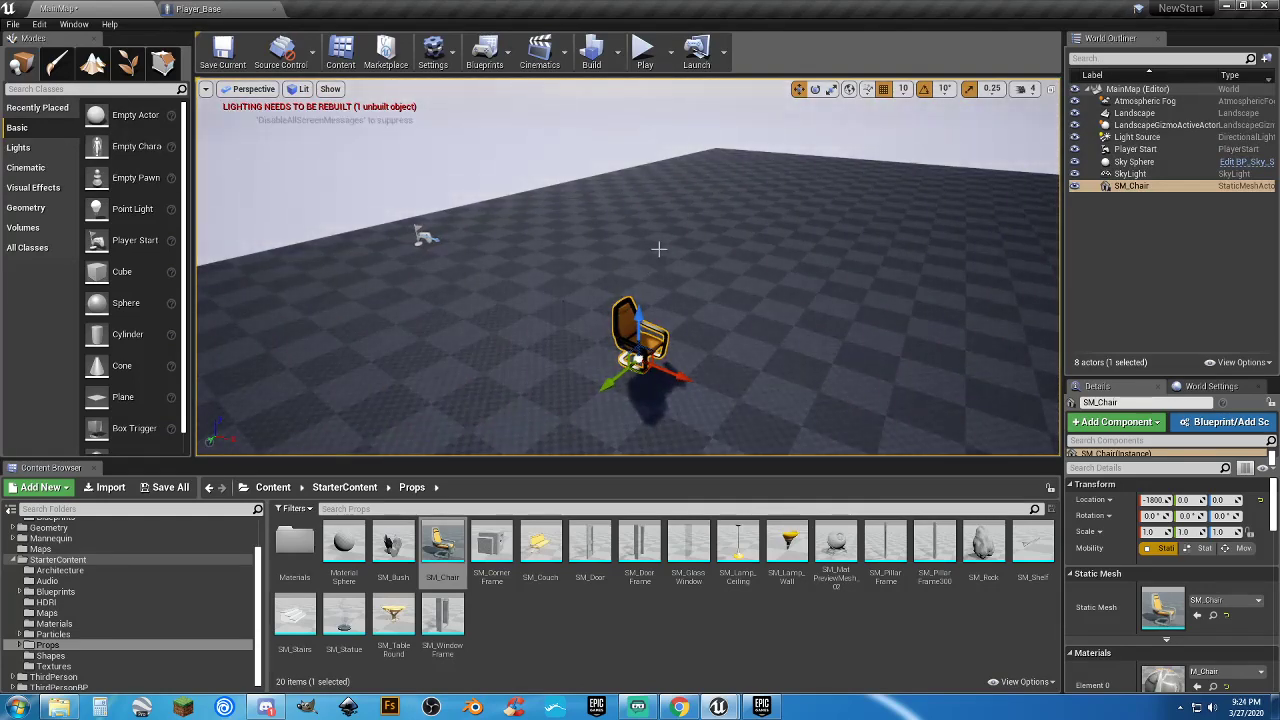
left_click(815, 89)
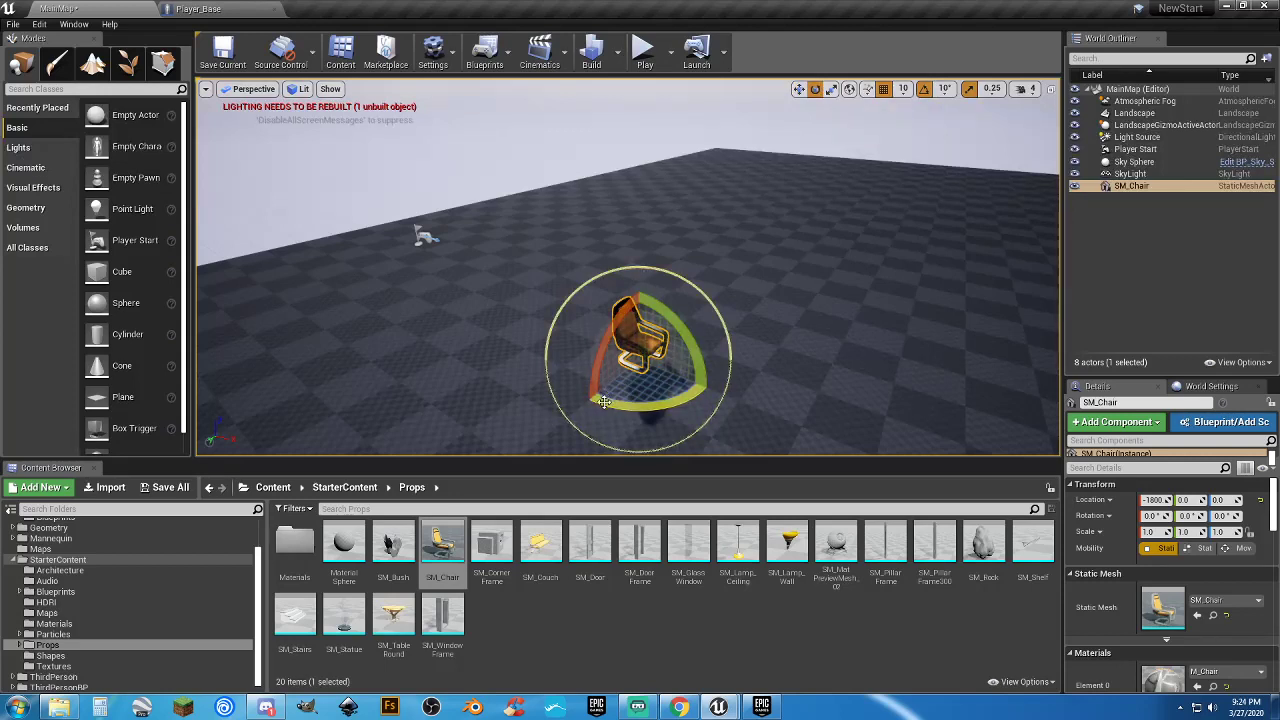
left_click_drag(604, 402, 778, 418)
left_click_drag(510, 420, 490, 420)
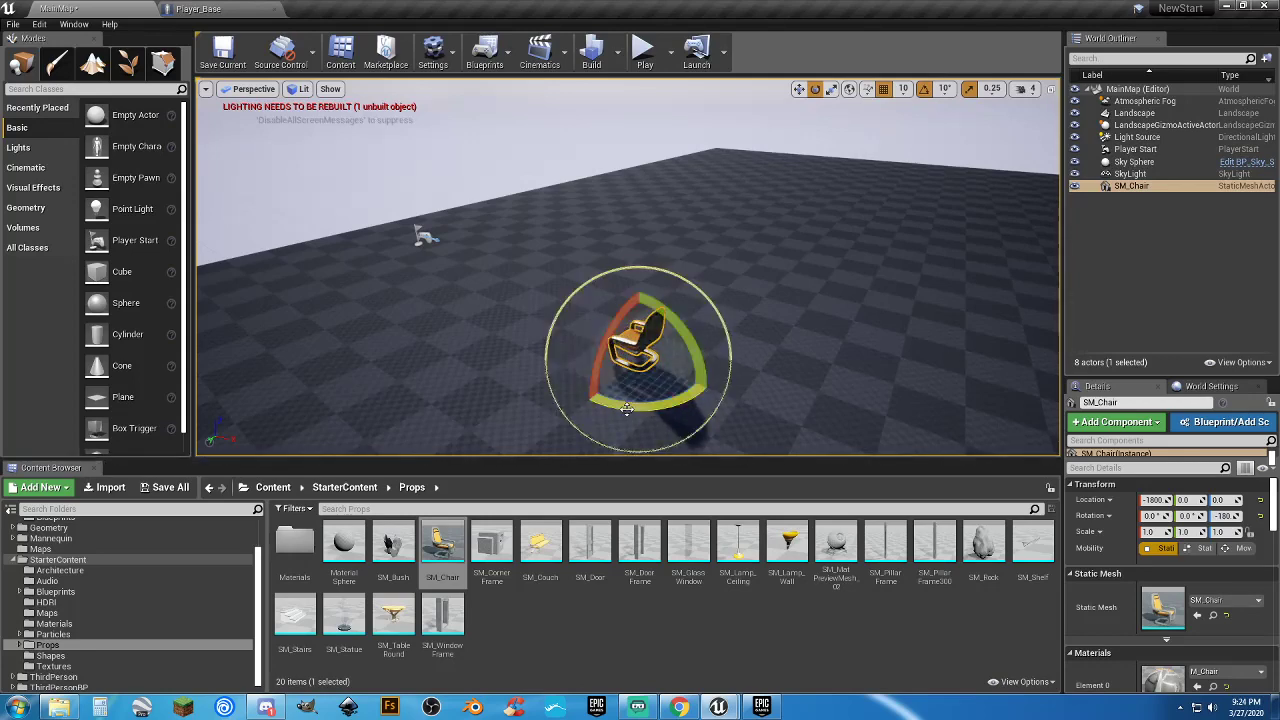
Play the level, walk and jump the character against the chair to check its collision, and stop playing
left_click(645, 55)
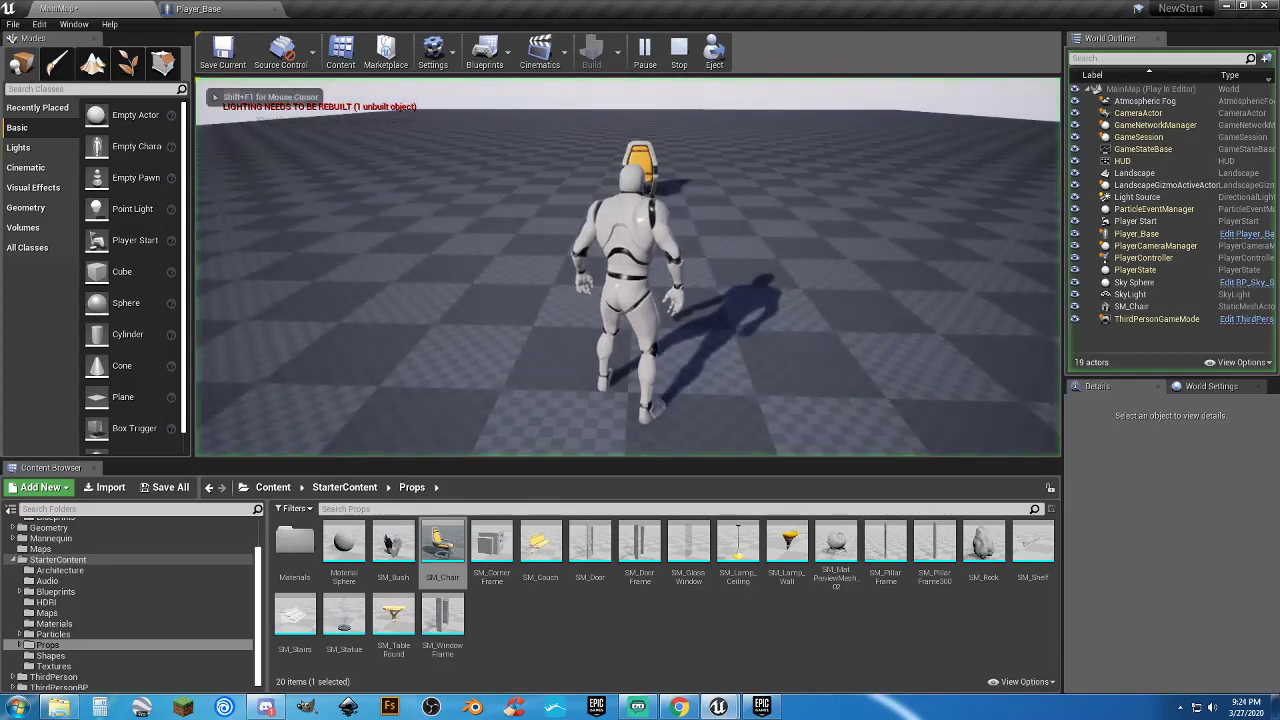
key("w")
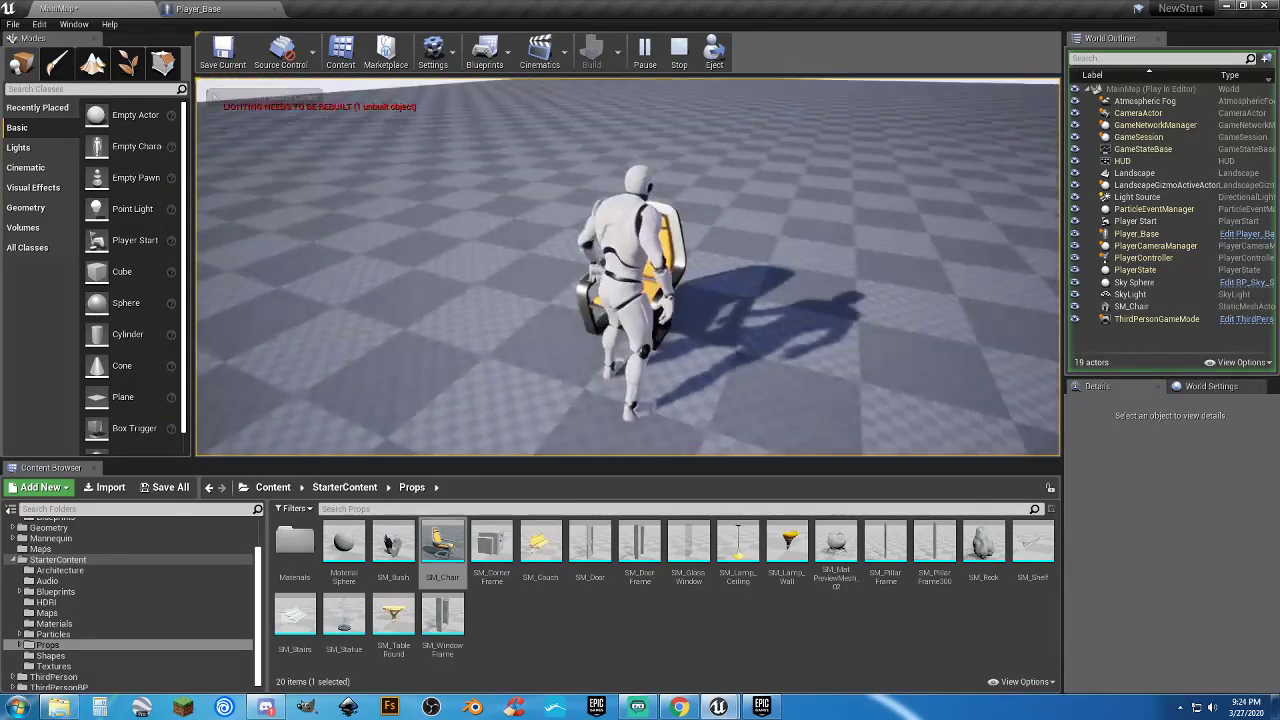
key("w")
key("space")
key("w")
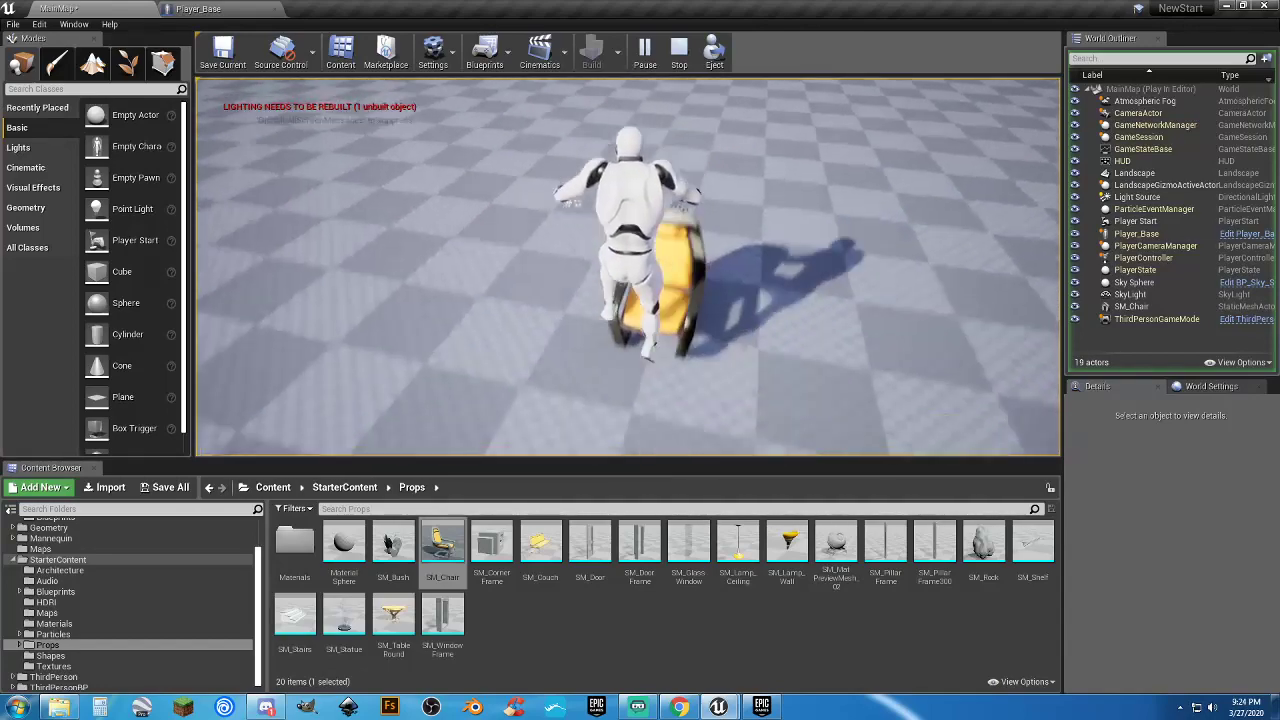
key("w")
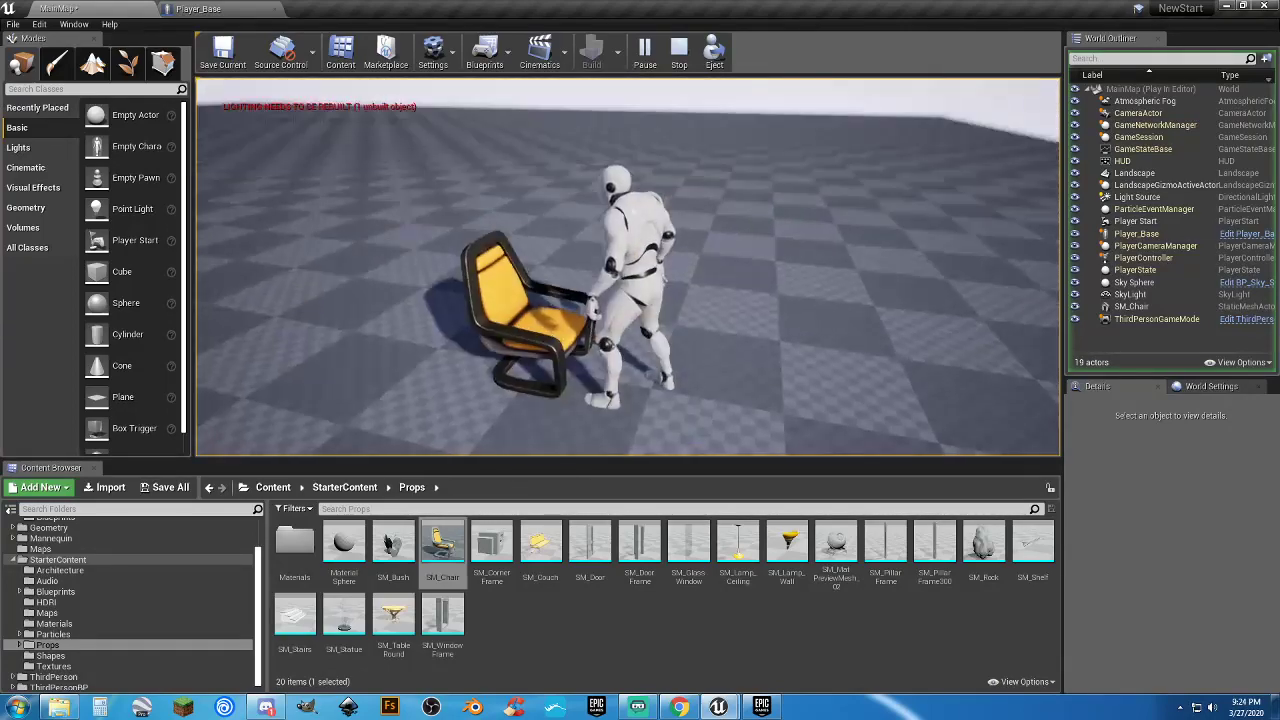
key("s")
key("Escape")
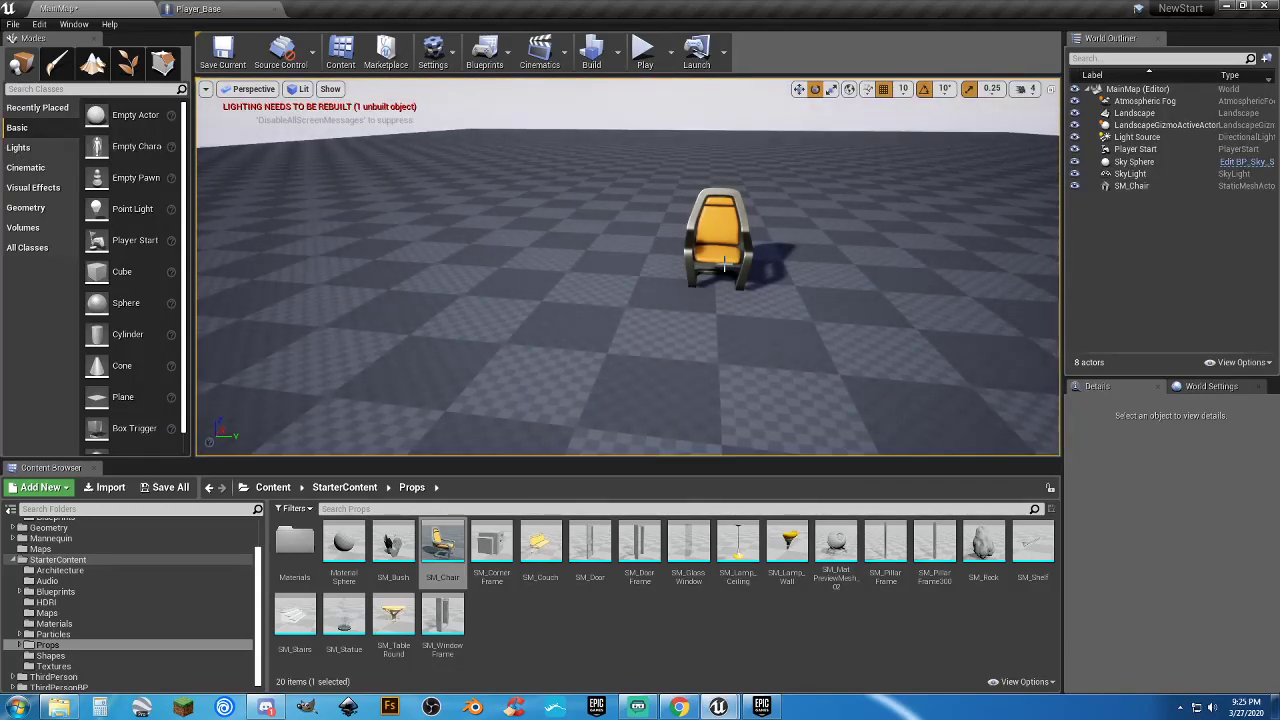
Place the SM_Couch mesh on the floor beside the chair, at about X -1820, Y 240
key("s")
right_click_drag(671, 398, 687, 373)
key("d")
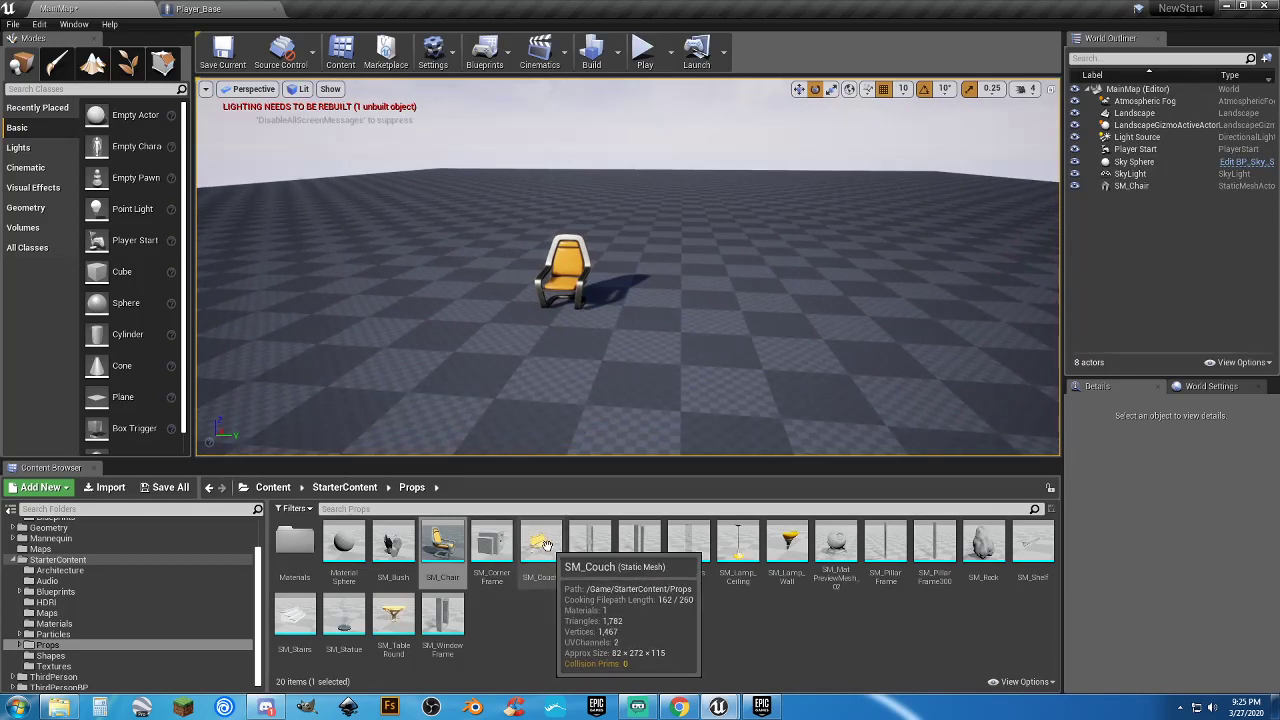
left_click_drag(541, 546, 717, 354)
key("d")
right_click_drag(717, 354, 540, 365)
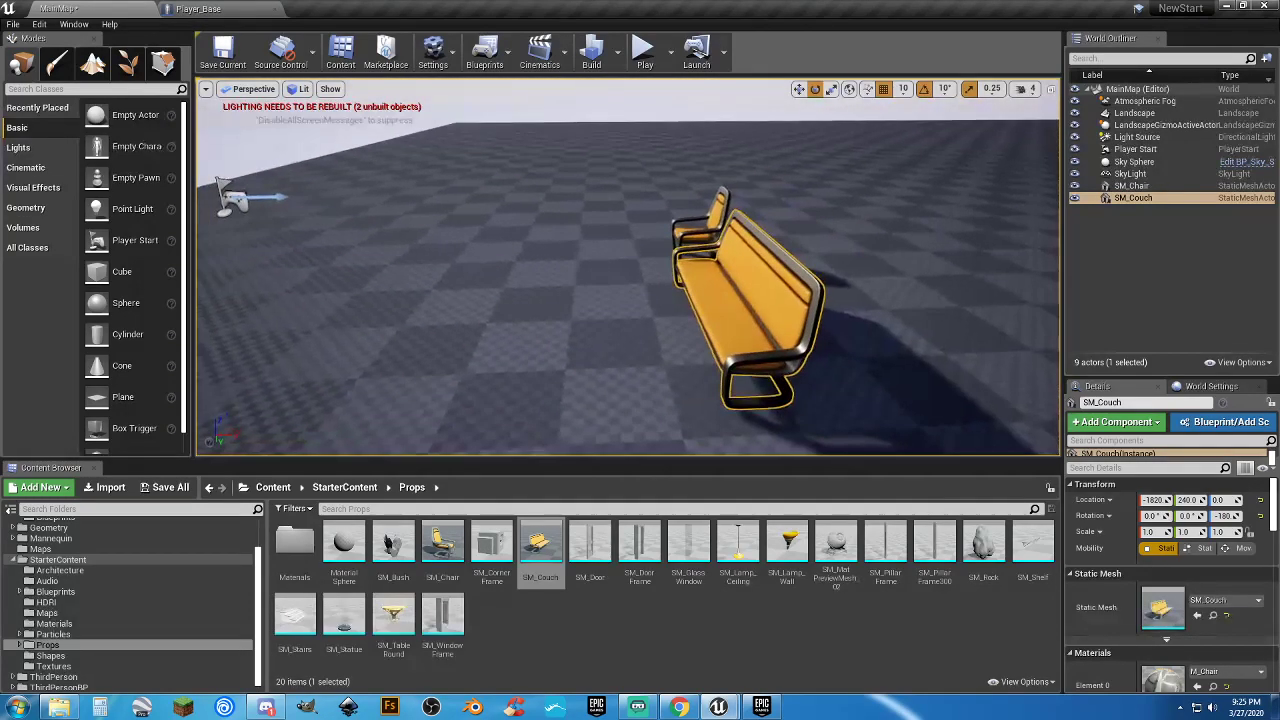
Line the couch up with the chair by moving it to X -1800, Y 250, and clear the asset selection
left_click(799, 89)
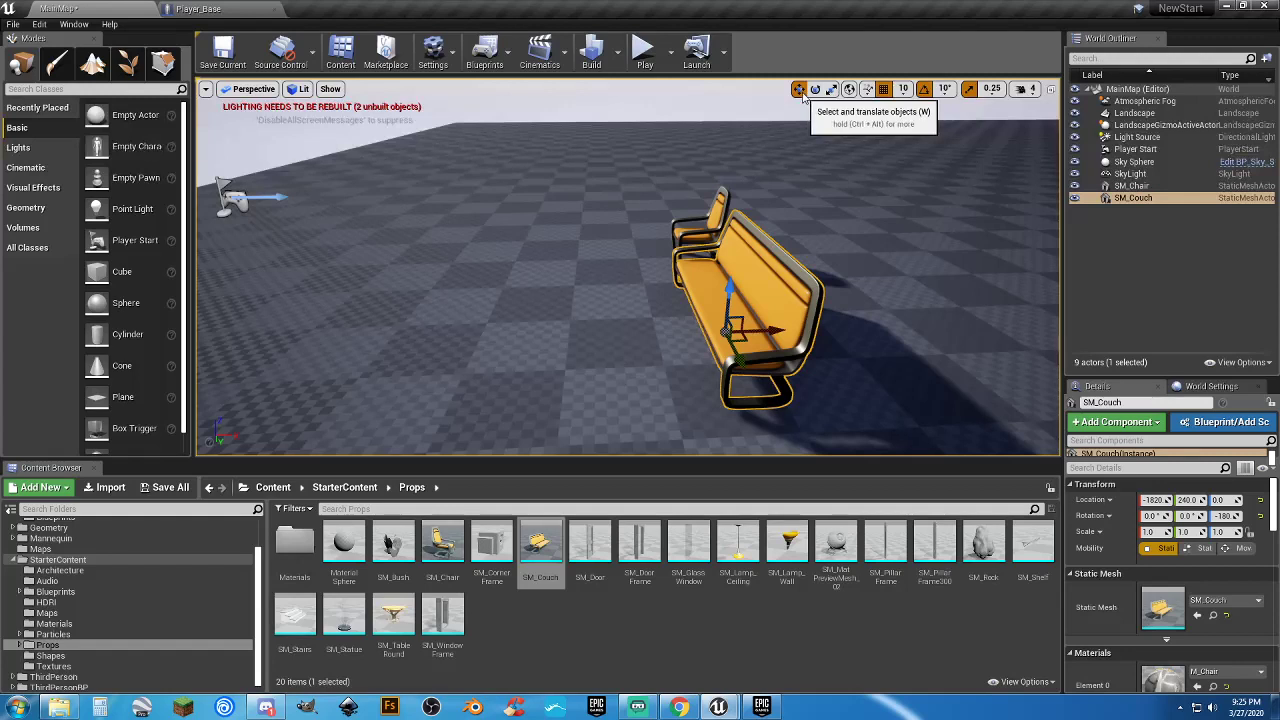
left_click_drag(775, 328, 787, 328)
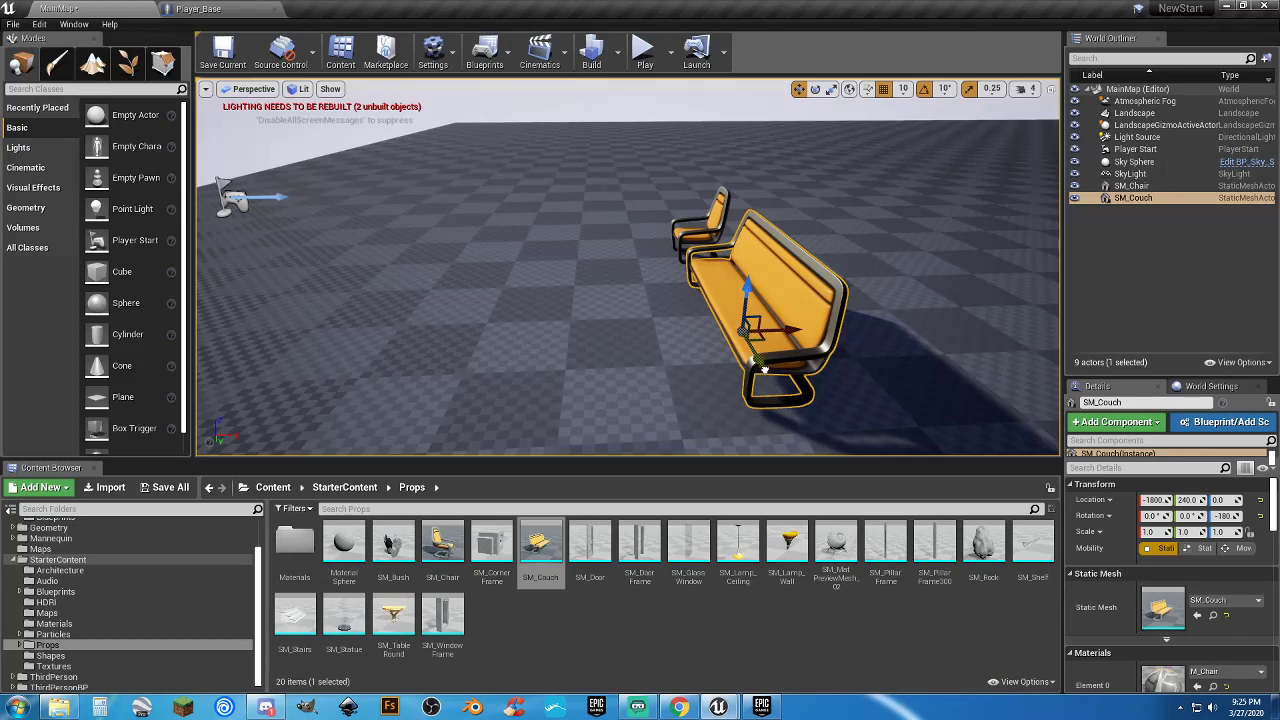
left_click_drag(764, 369, 767, 373)
key("a")
right_click_drag(655, 325, 603, 347)
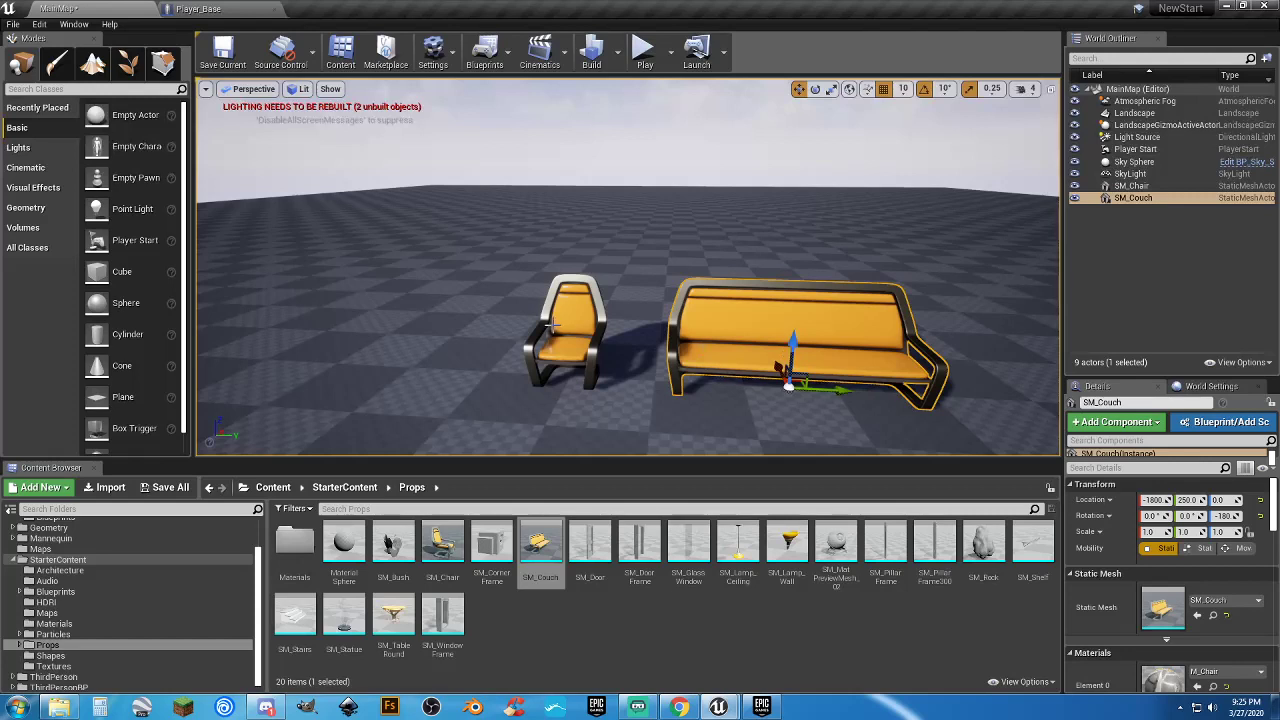
left_click(734, 630)
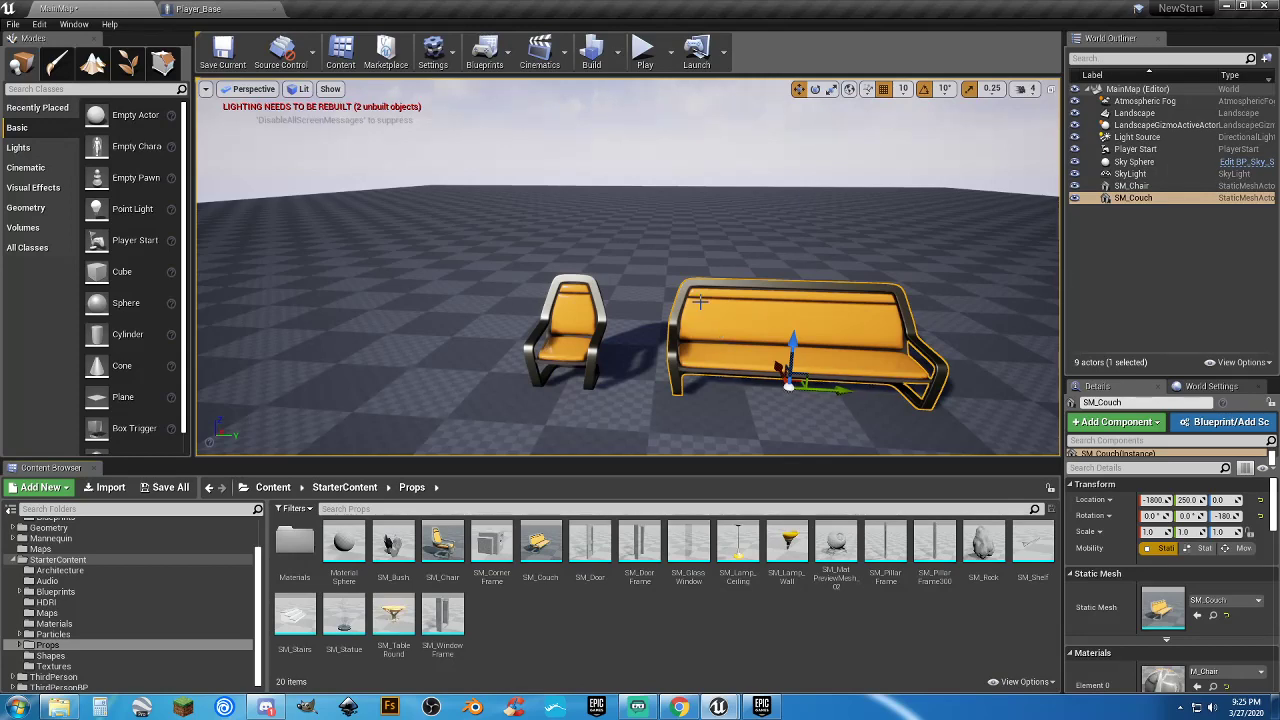
Play the level, walk the character against the chair and the couch to check their collision, and stop playing
left_click(643, 50)
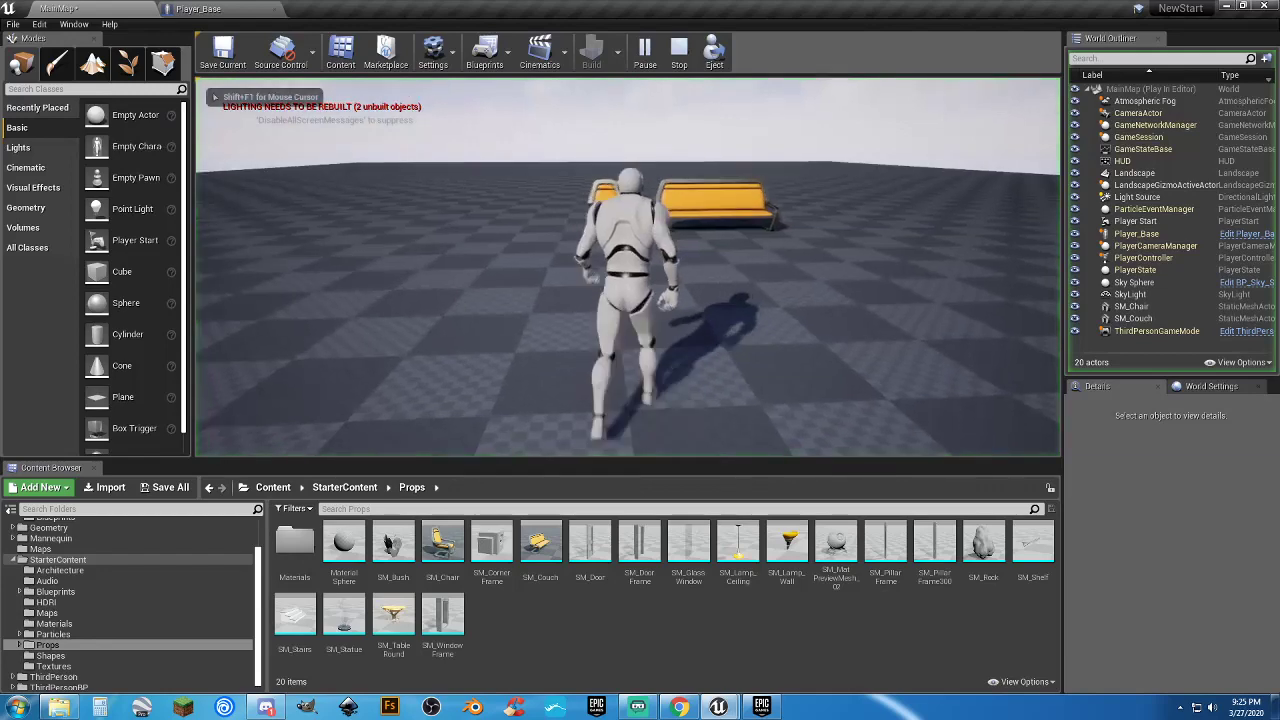
key("w")
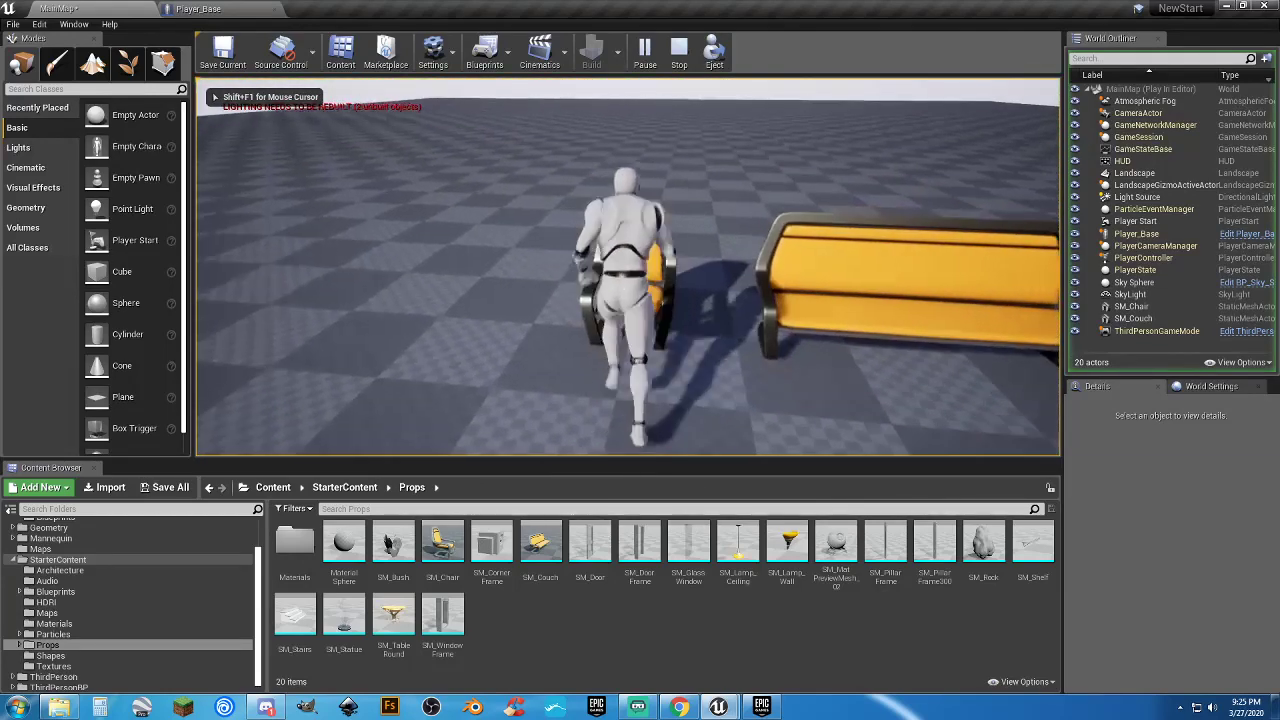
key("w")
key("w")
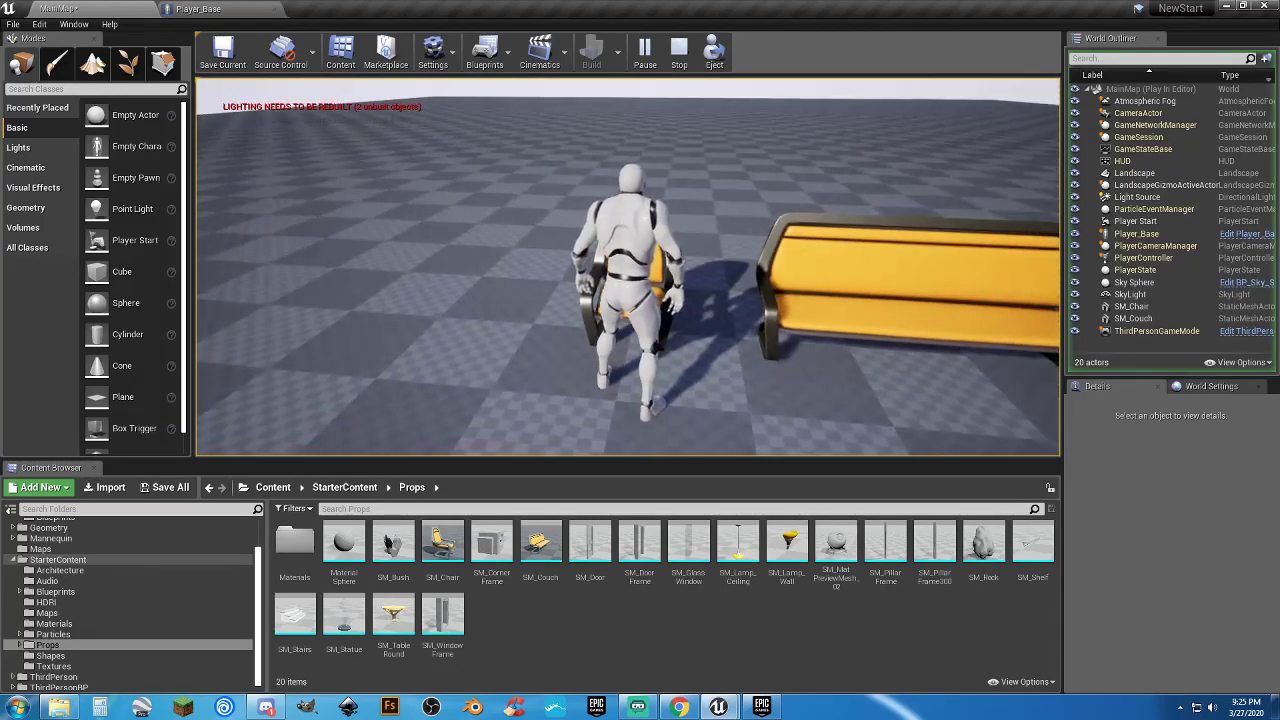
key("d")
key("s")
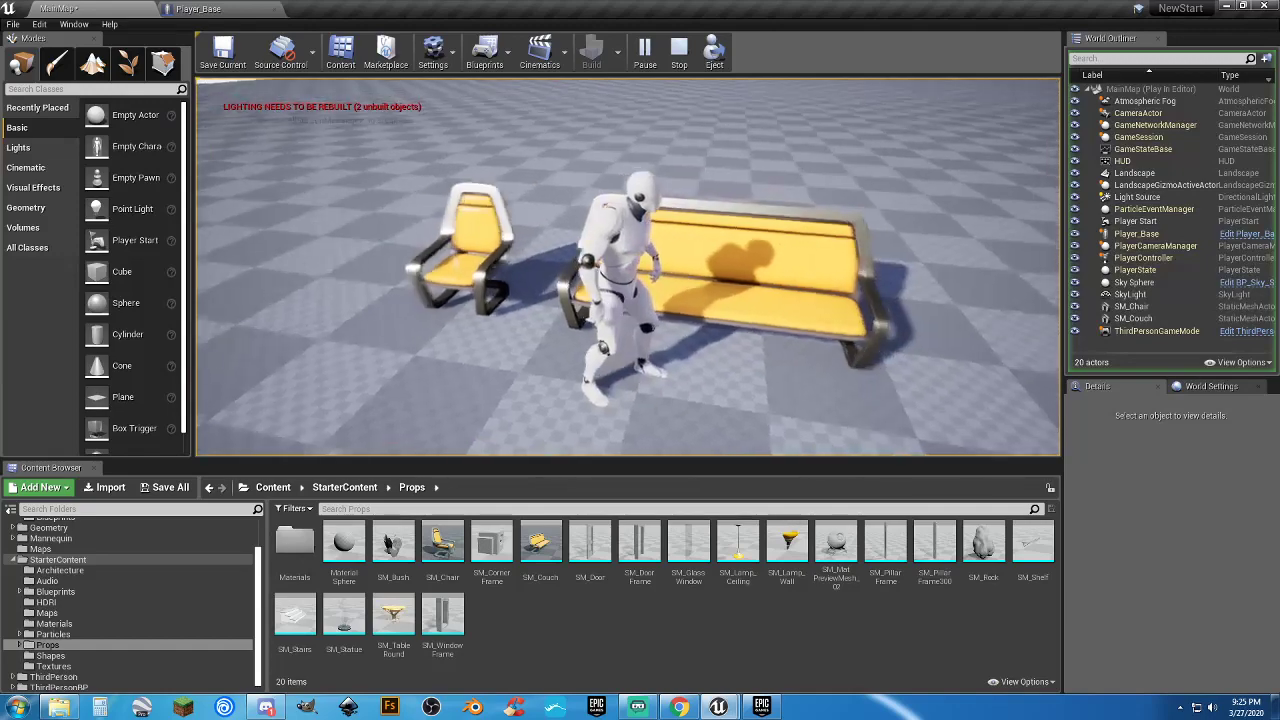
key("w")
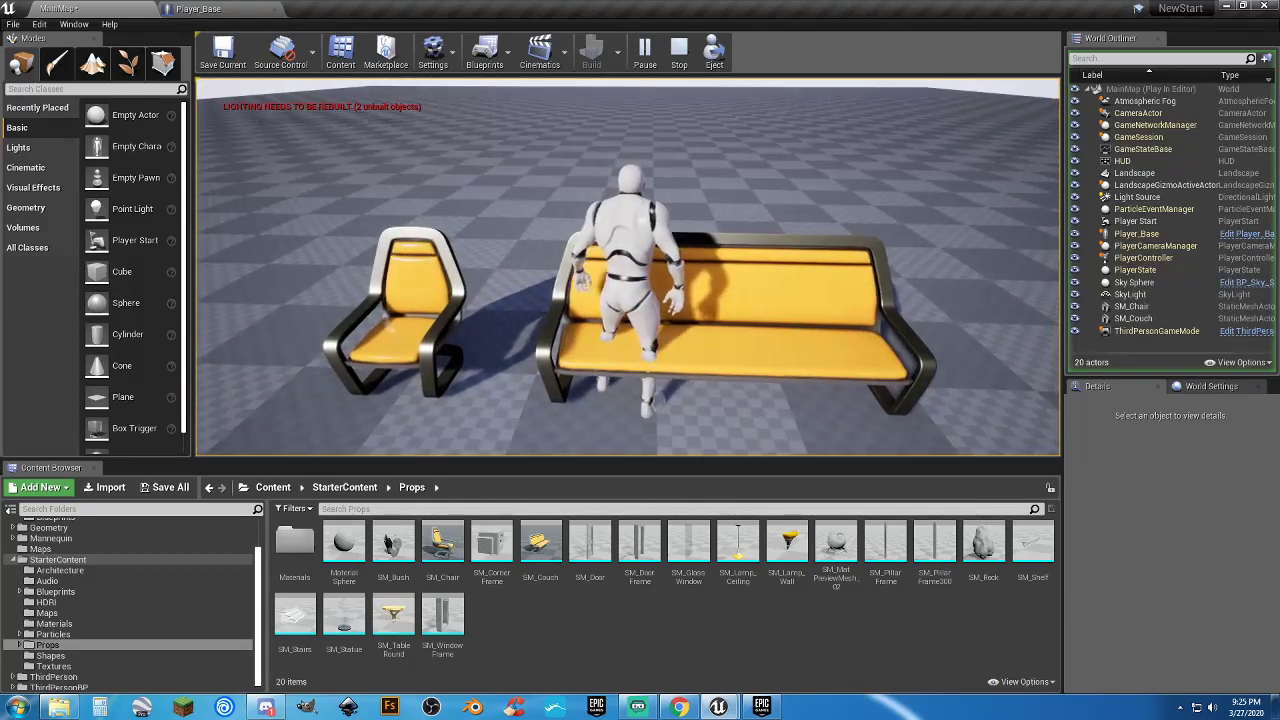
key("s")
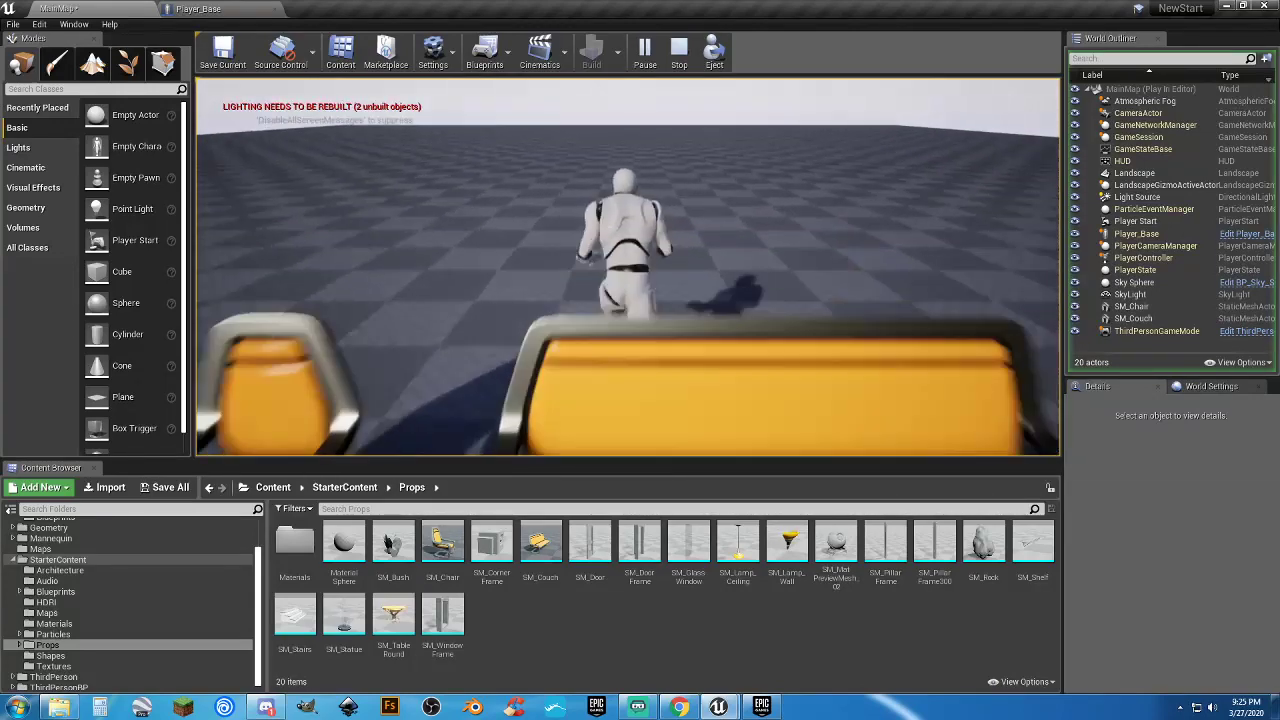
key("w")
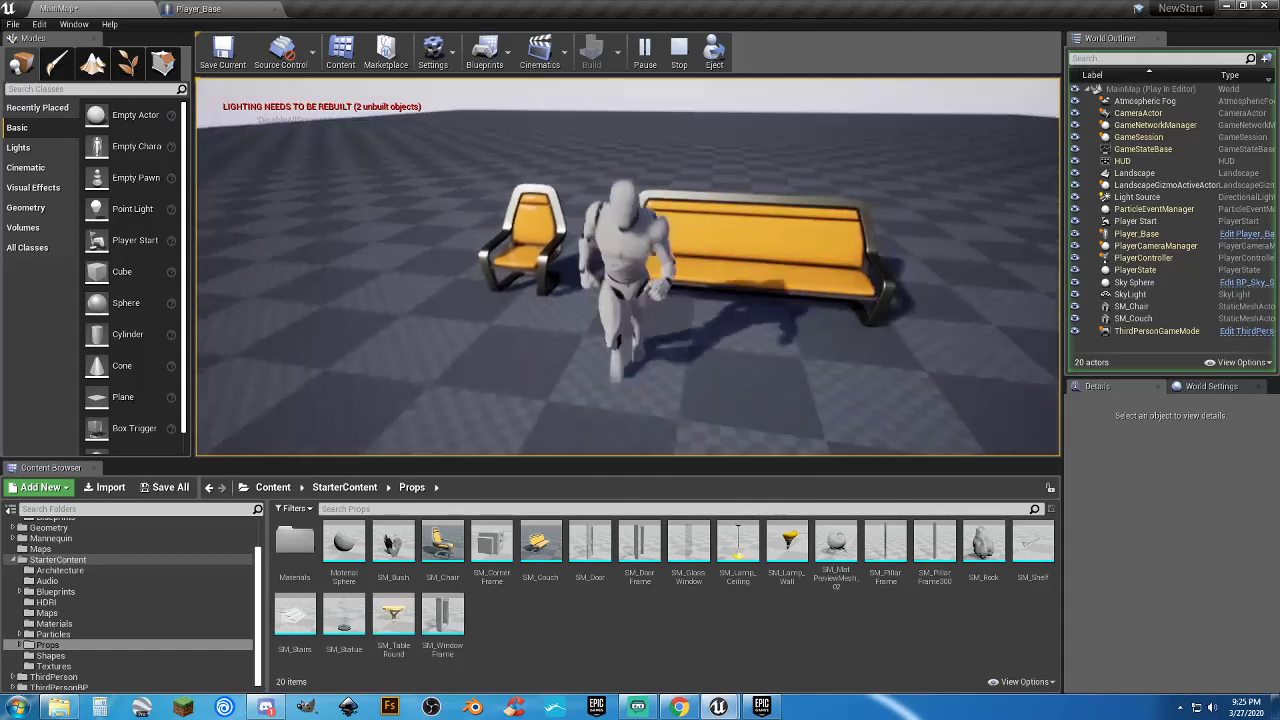
key("Escape")
Set the couch's collision preset to BlockAllDynamic
left_click(763, 274)
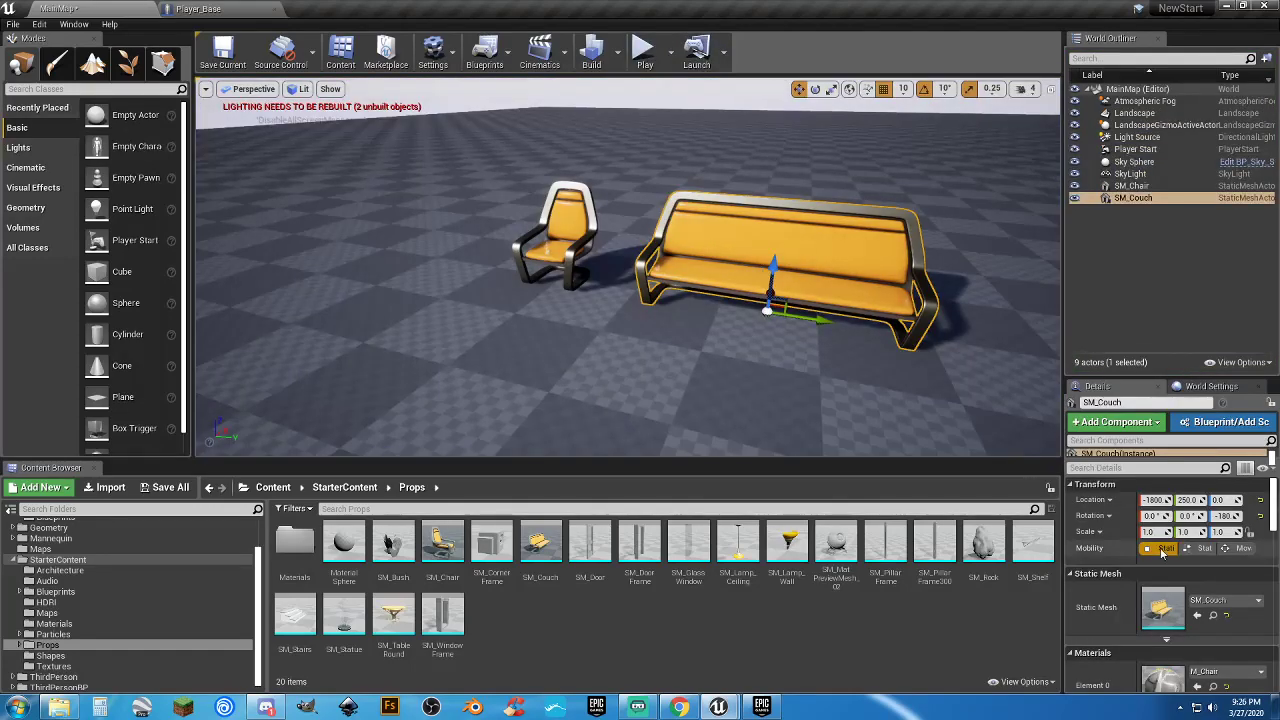
scroll(1106, 551, "down", 10)
scroll(1106, 551, "down", 4)
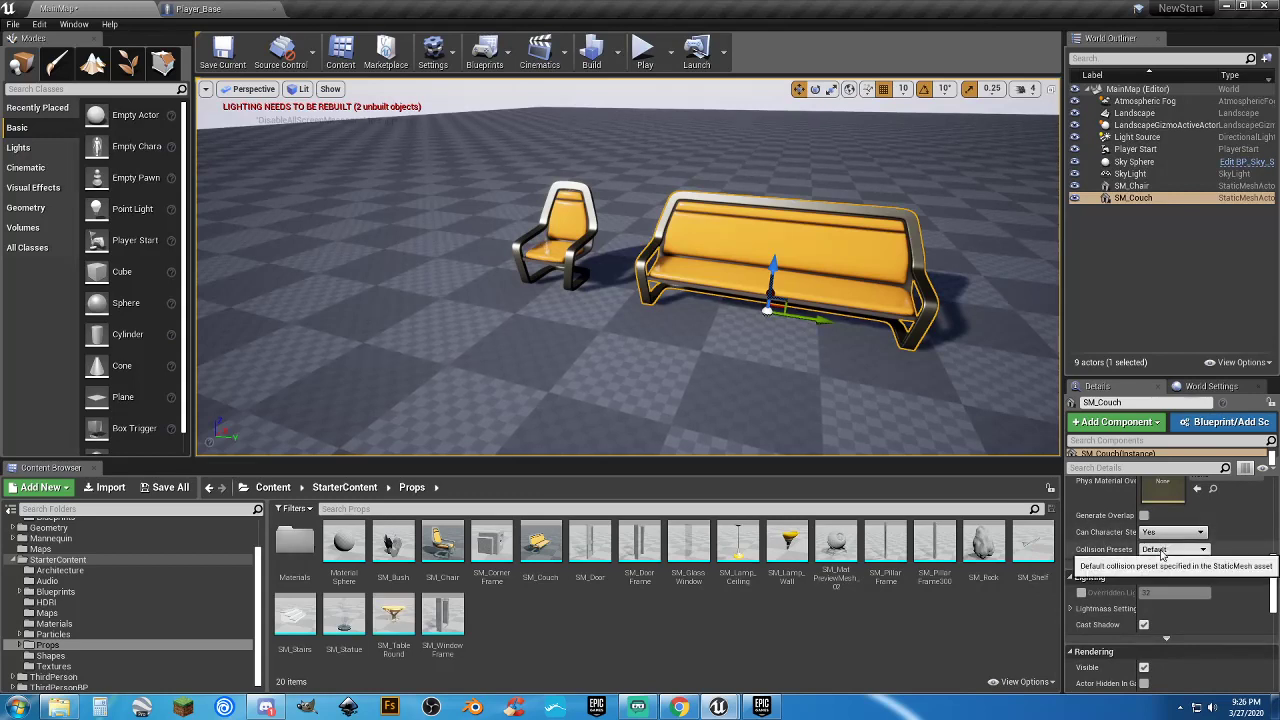
left_click(1165, 549)
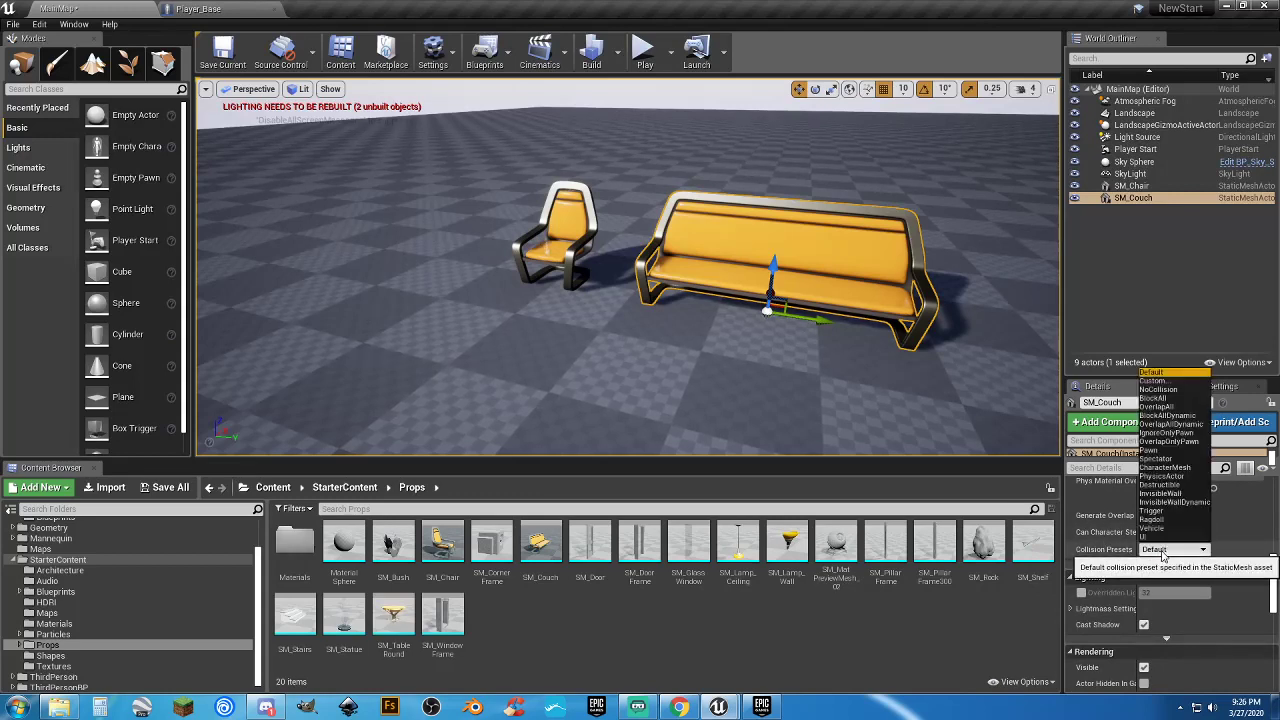
left_click(1160, 407)
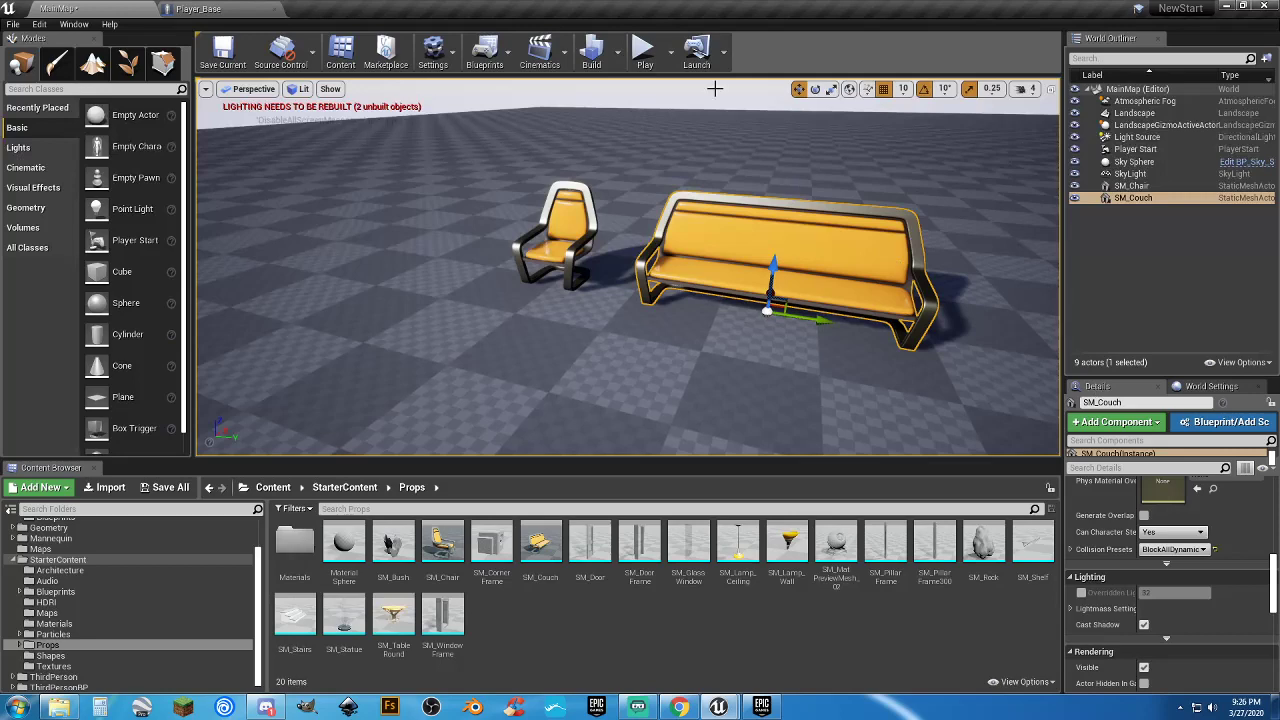
Play the level again, run the character back and forth against the couch to test its new collision preset, and stop playing
left_click(644, 52)
key("w")
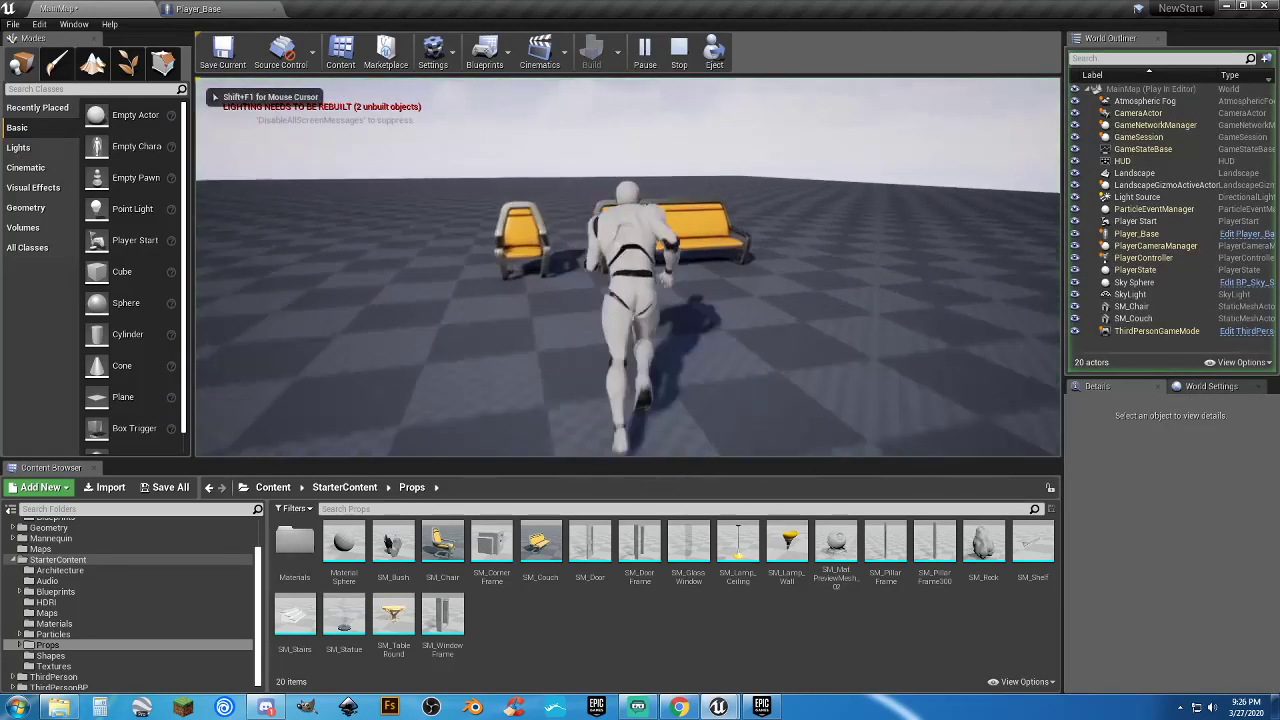
key("s")
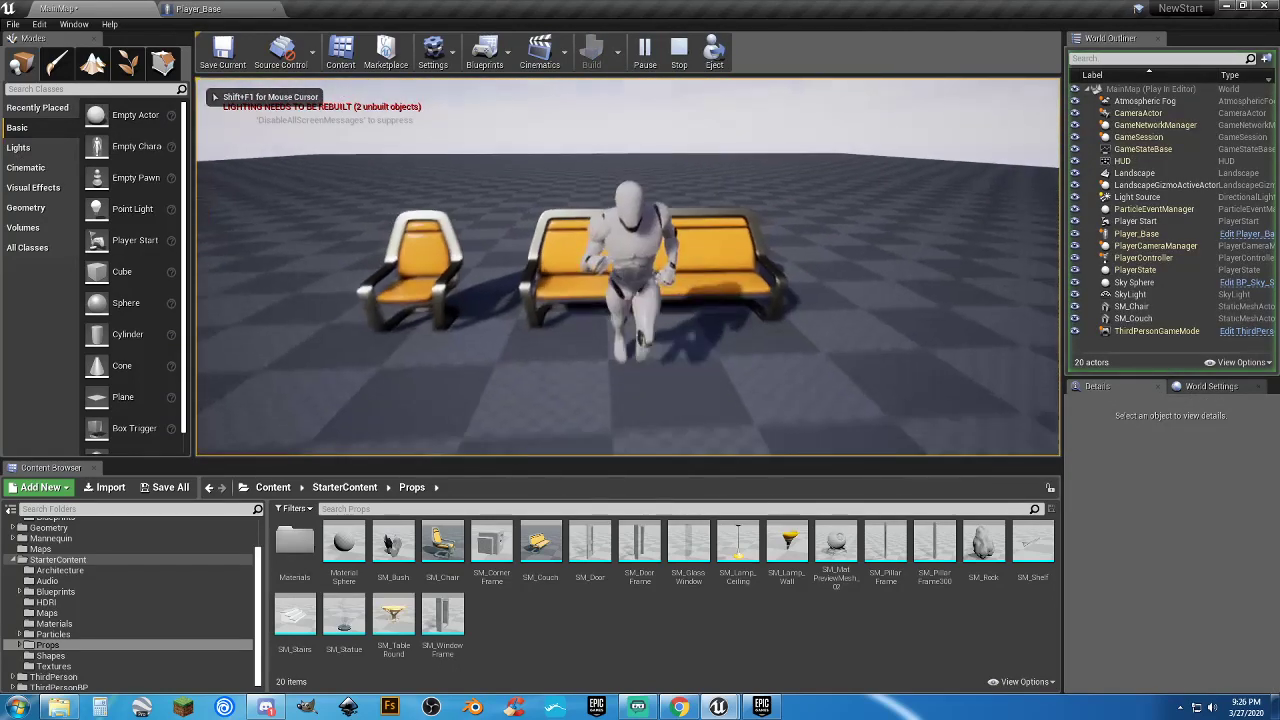
key("w")
key("s")
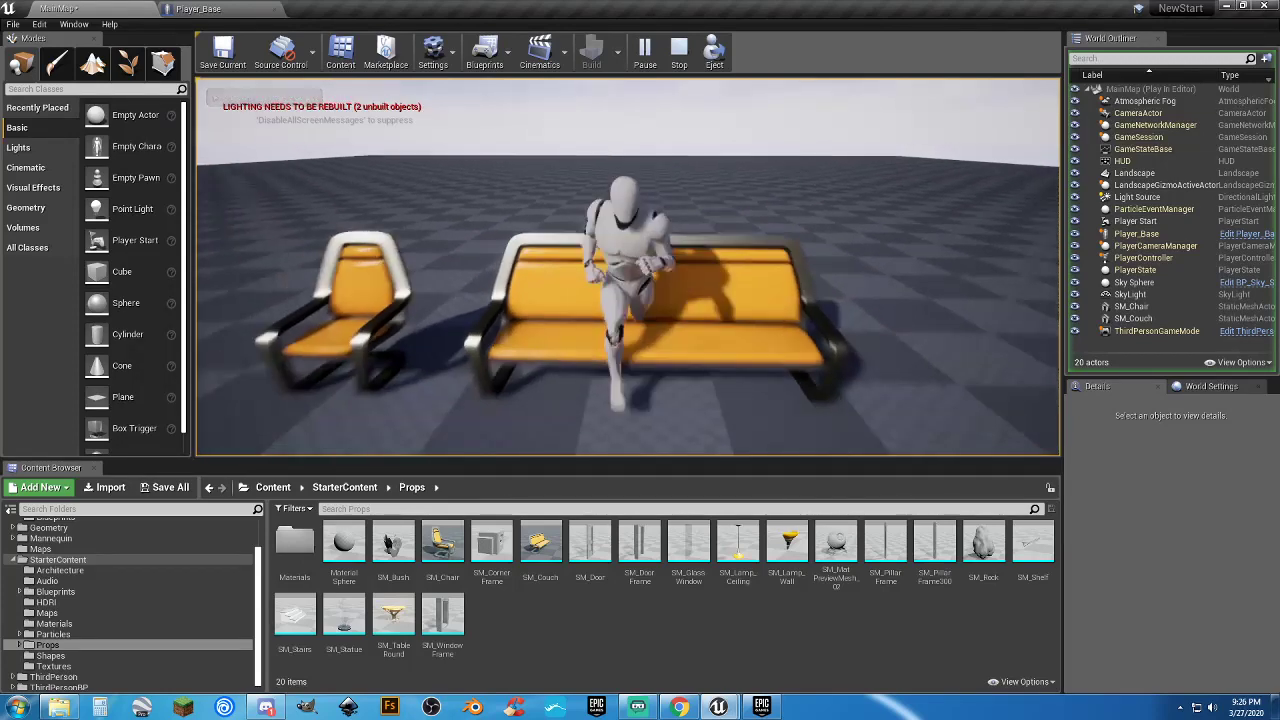
key("w")
key("s")
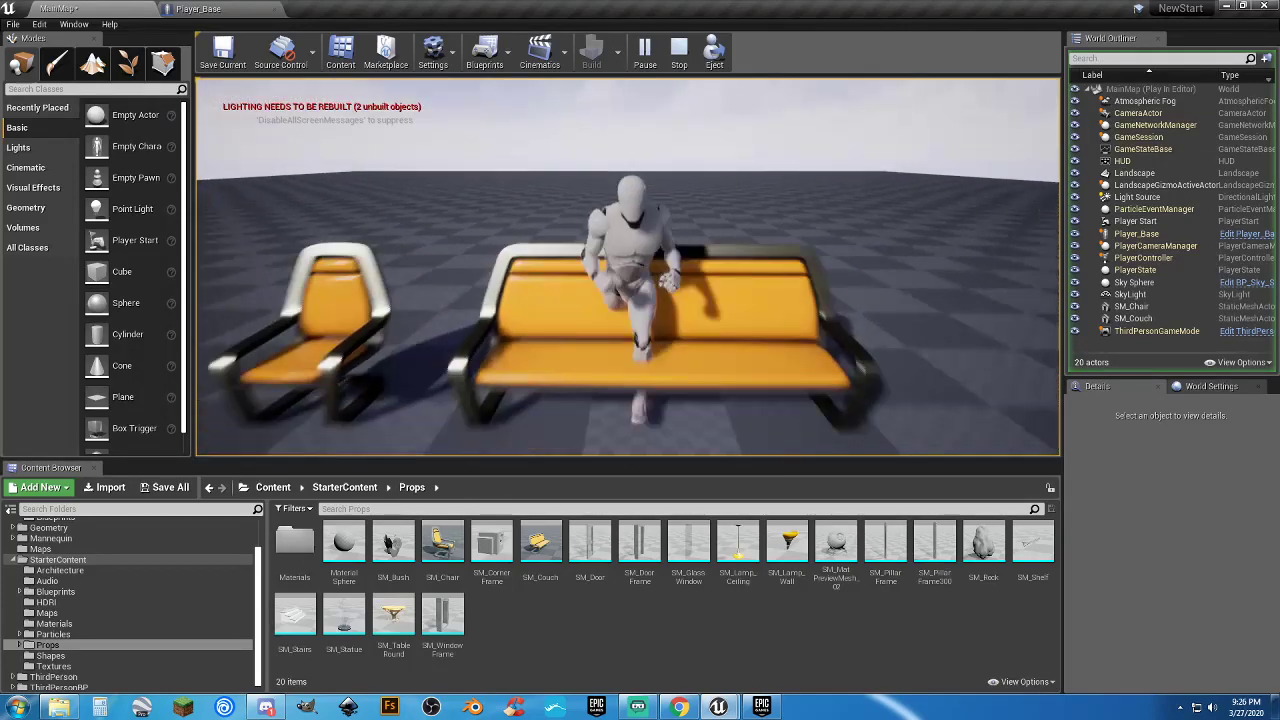
key("Escape")
Delete the couch from the level
left_click(725, 213)
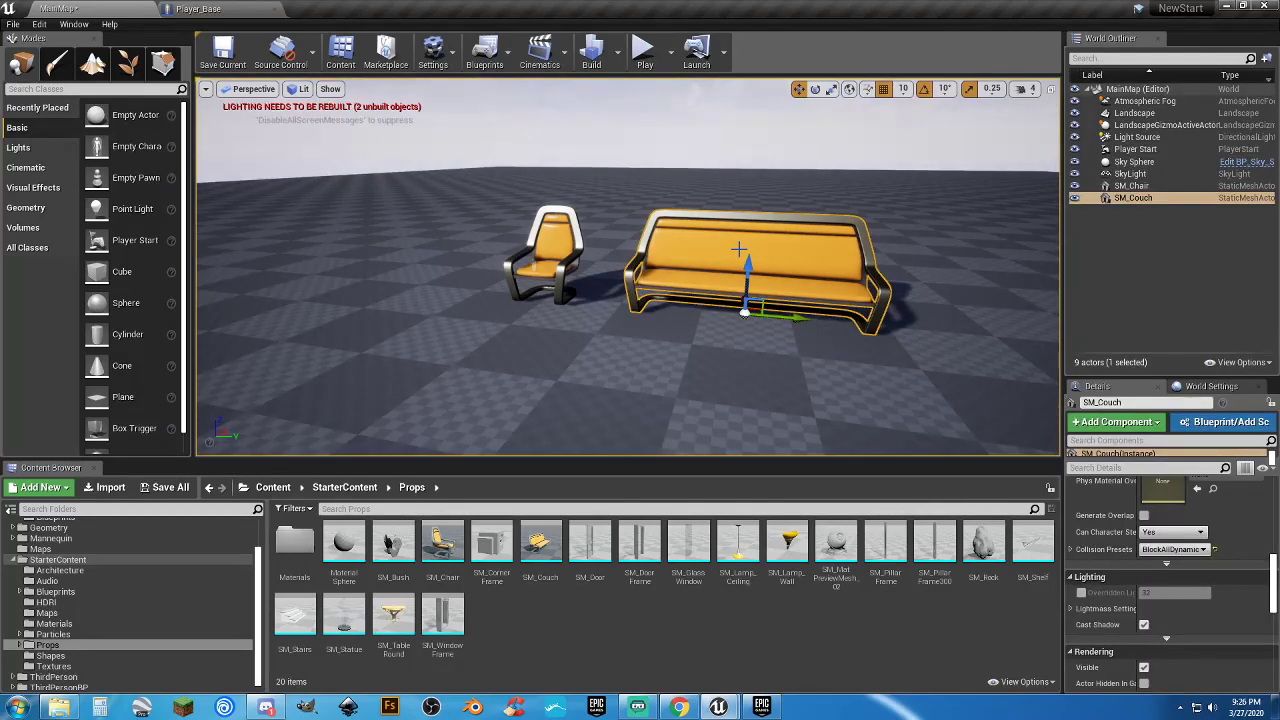
key("Delete")
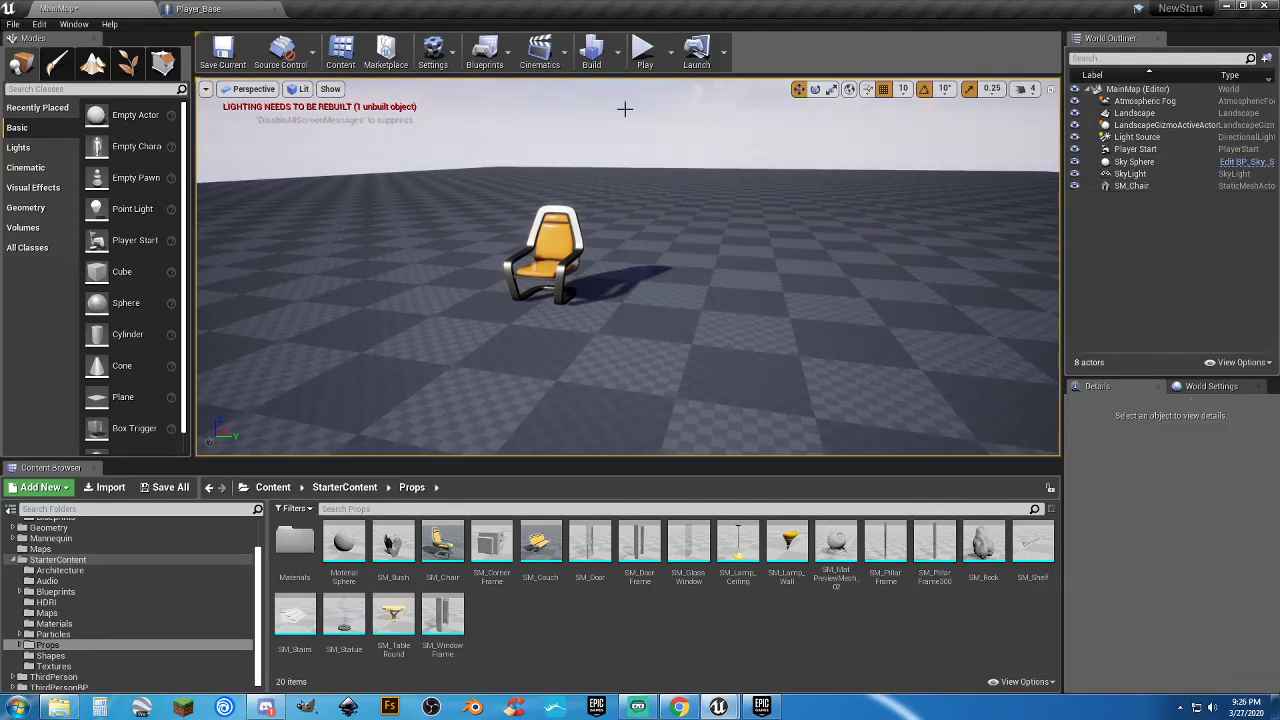
Build the level, including its lighting, and close the message log
left_click(591, 50)
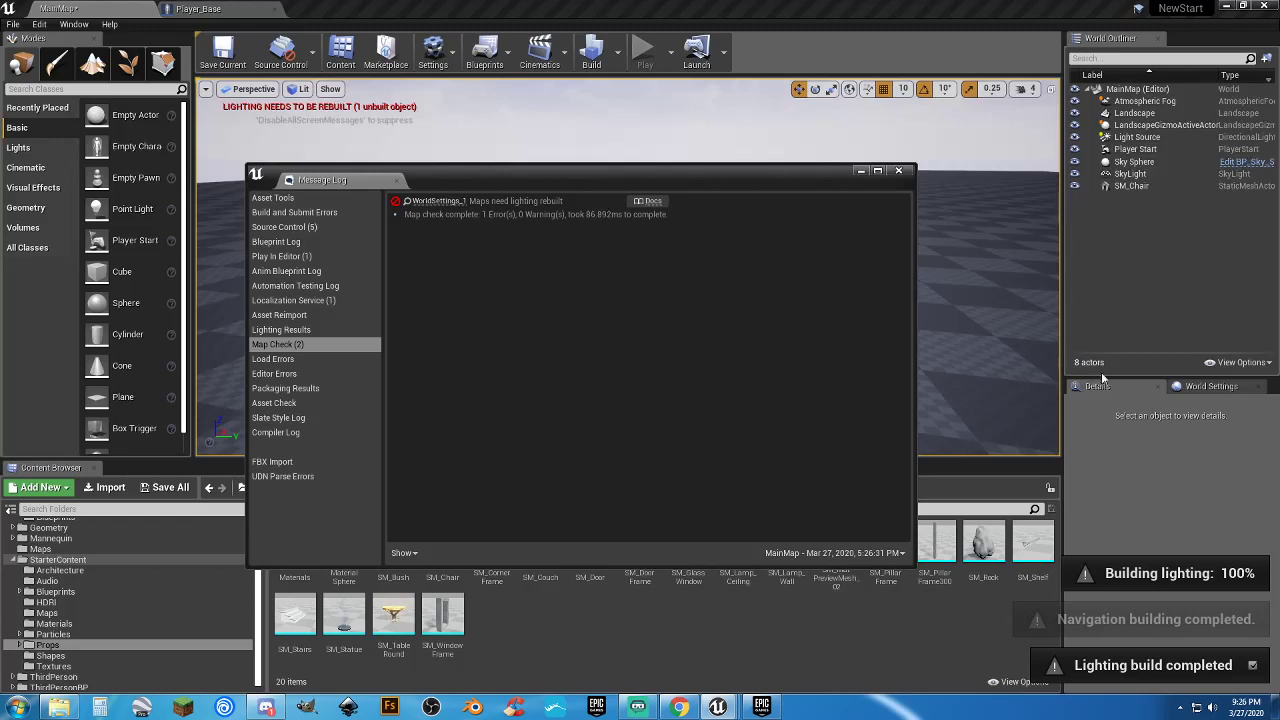
left_click(899, 172)
key("w")
mouse_move(623, 267)
right_mouse_down()
mouse_move(610, 265)
mouse_move(590, 330)
mouse_move(630, 258)
right_mouse_up()
key("s")
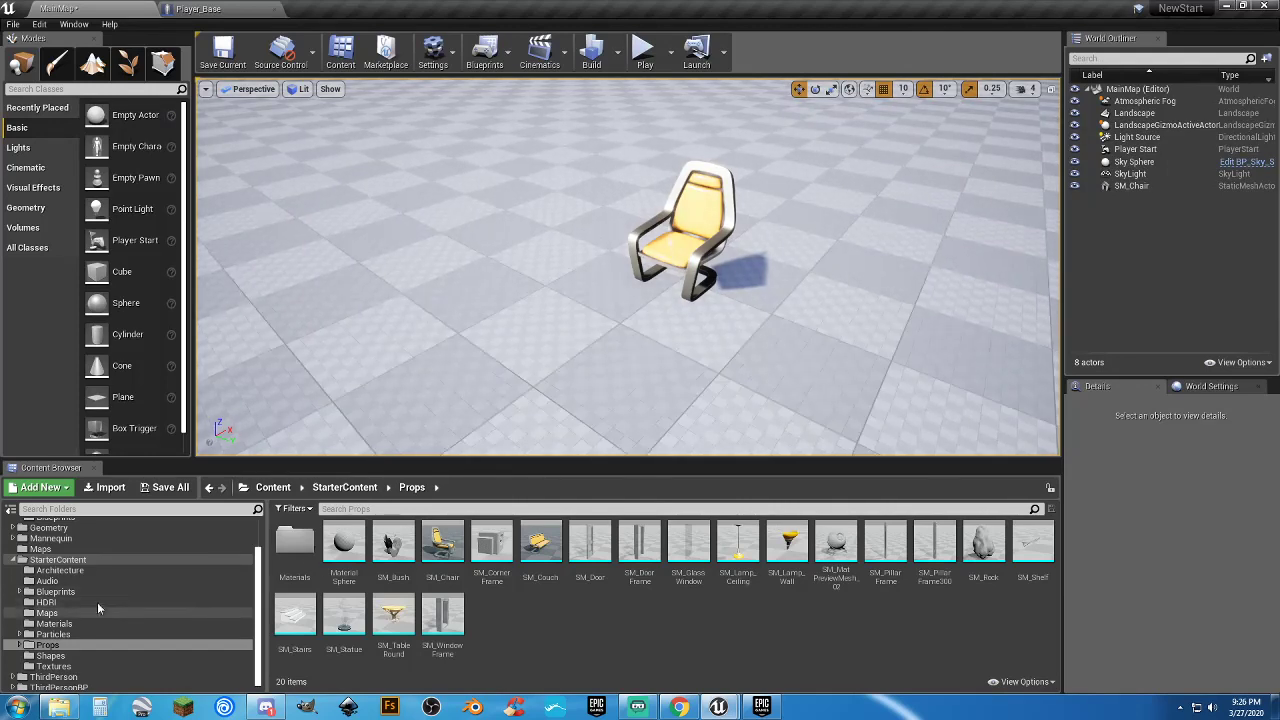
Create a folder named Assets in the root Content folder and open it
scroll(90, 592, "up", 2)
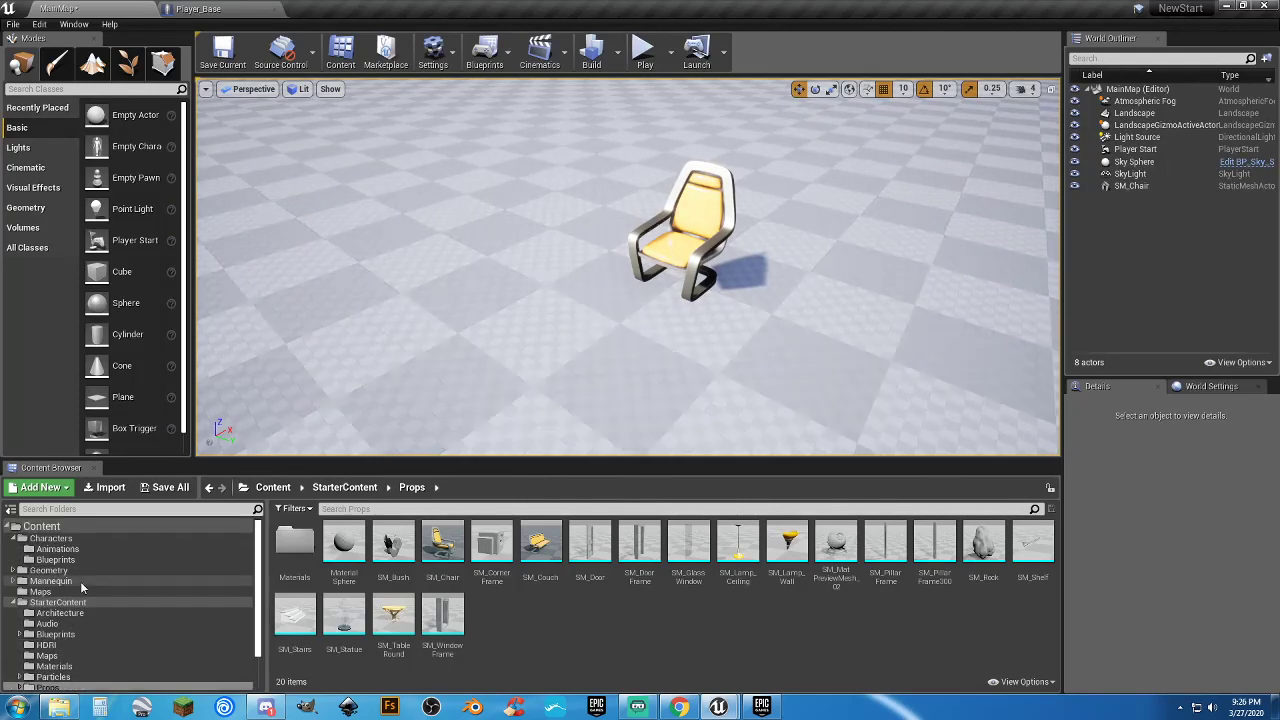
left_click(42, 526)
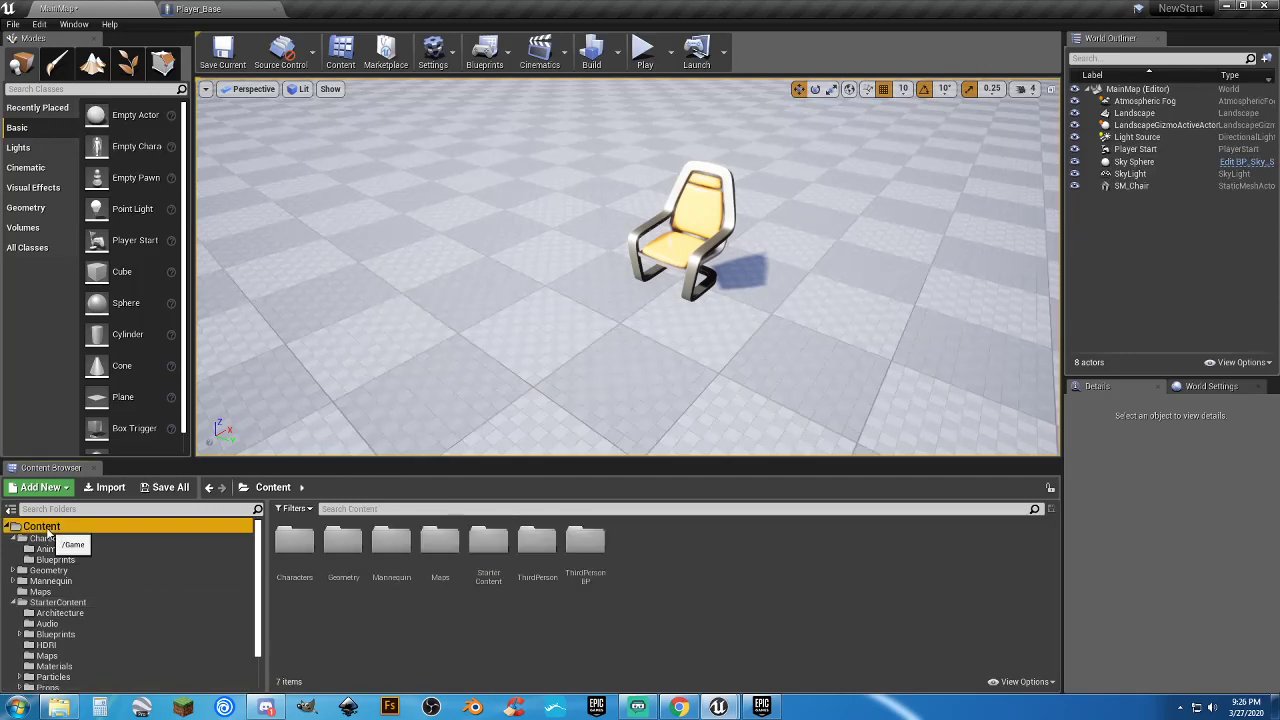
right_click(641, 537)
left_click(689, 91)
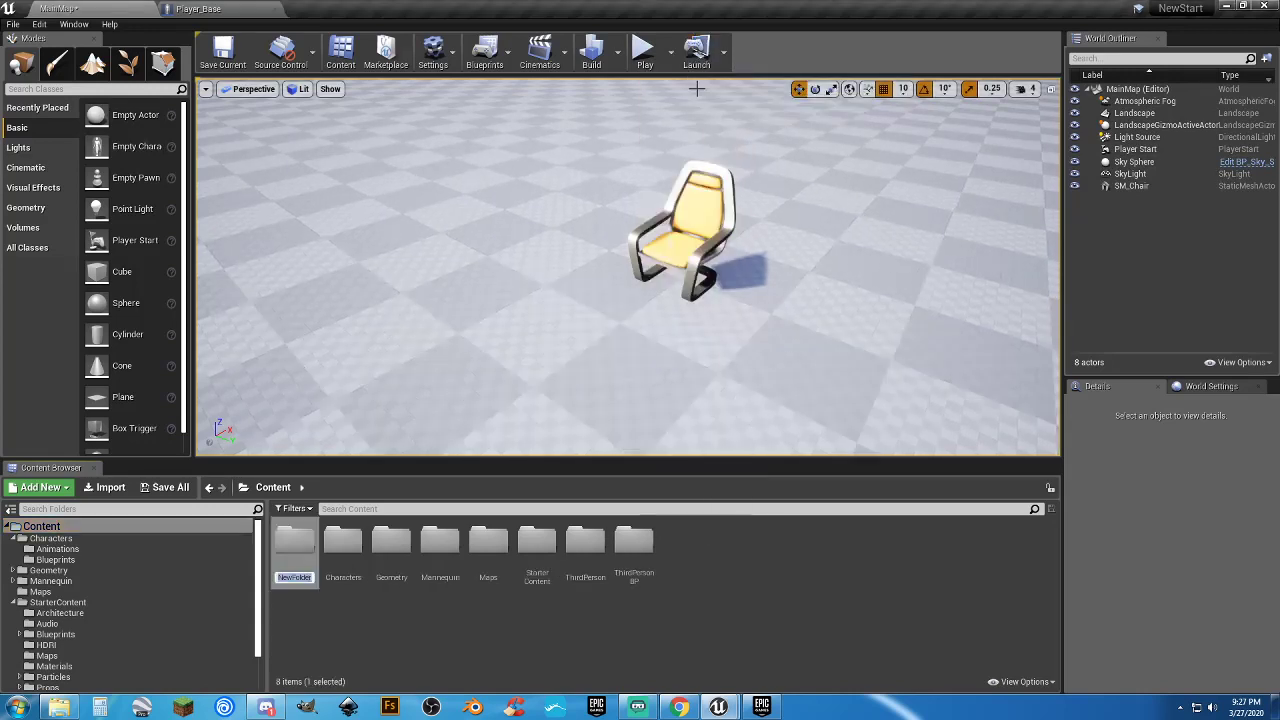
type("Assets")
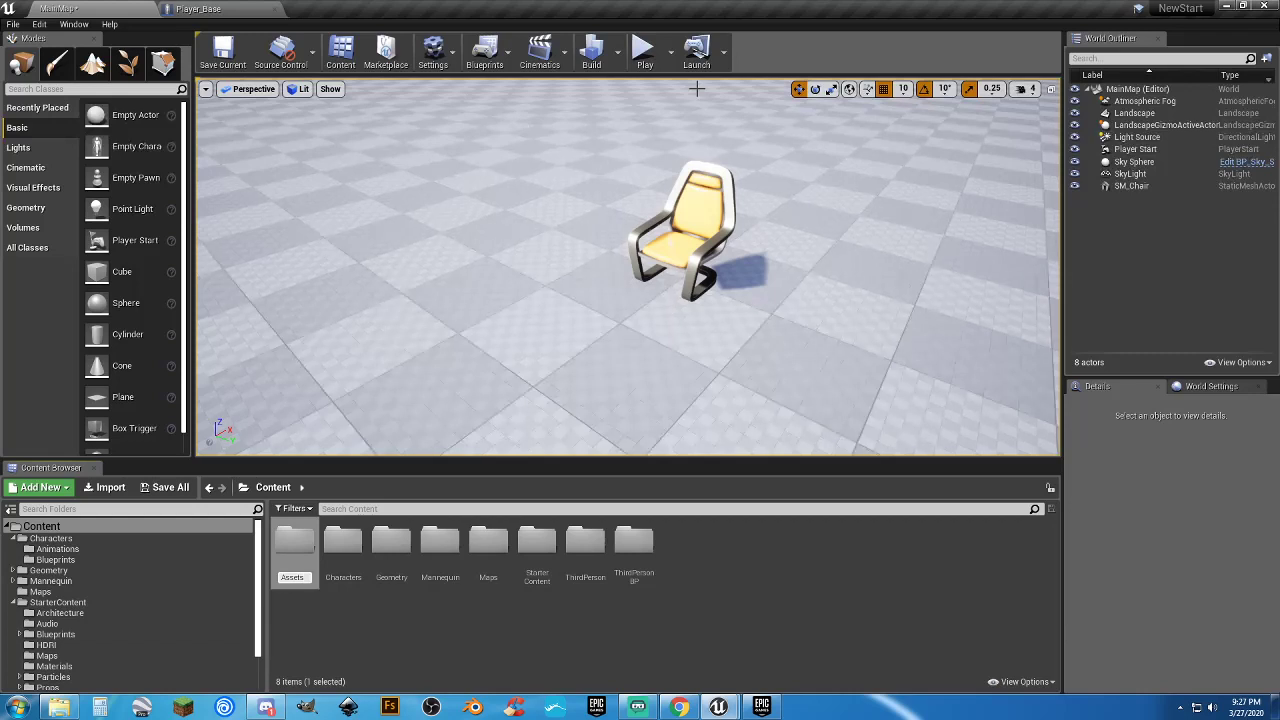
key("Return")
key("Return")
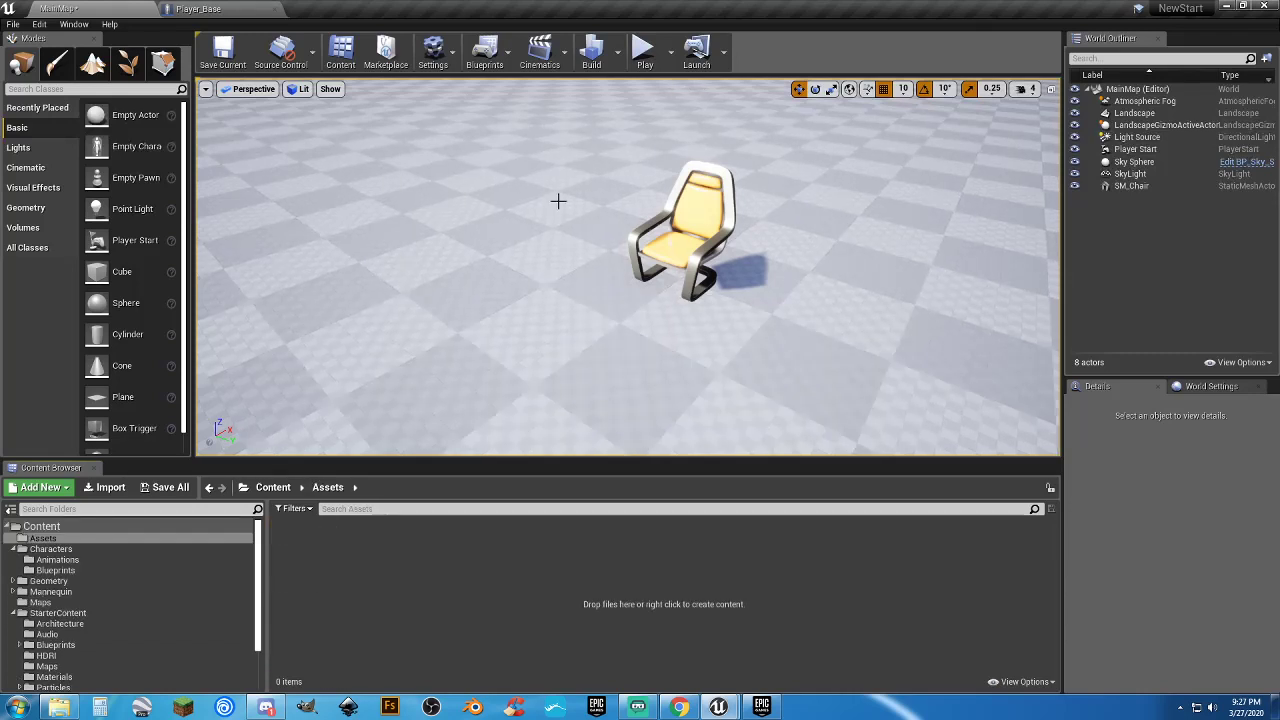
Create a folder named Blueprints inside the Assets folder and open it
right_click(317, 548)
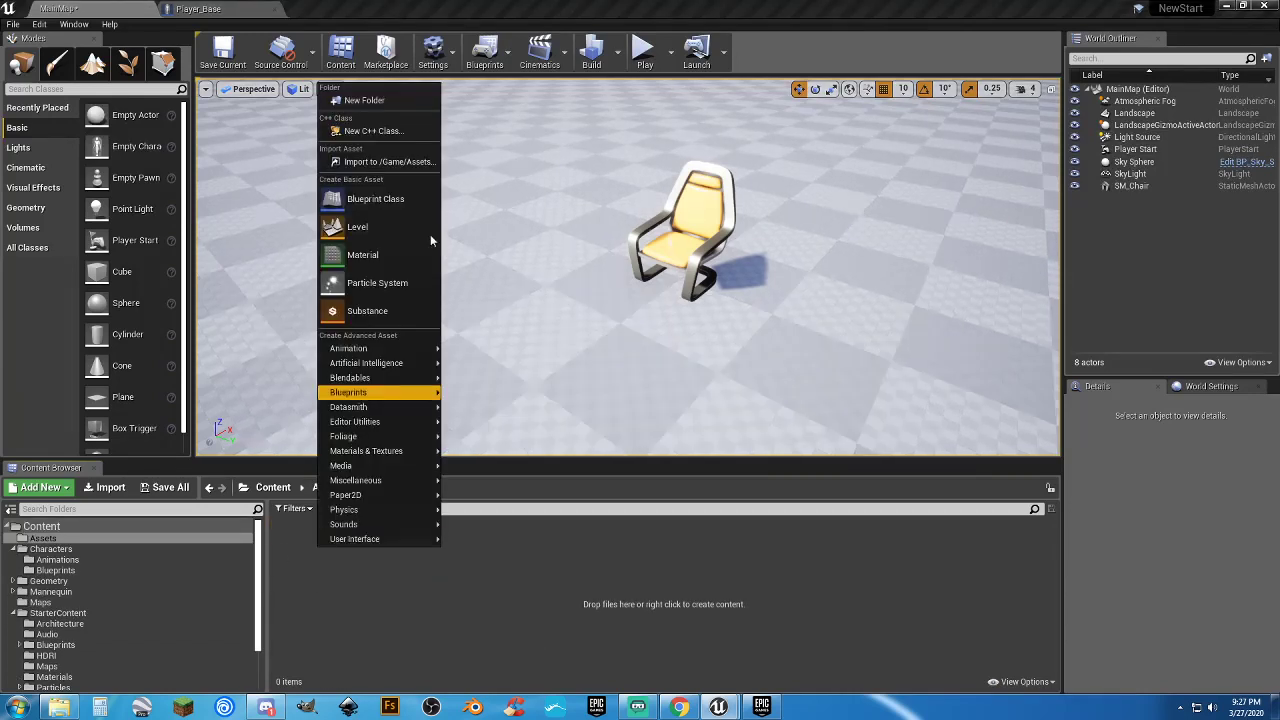
left_click(389, 101)
type("Blue")
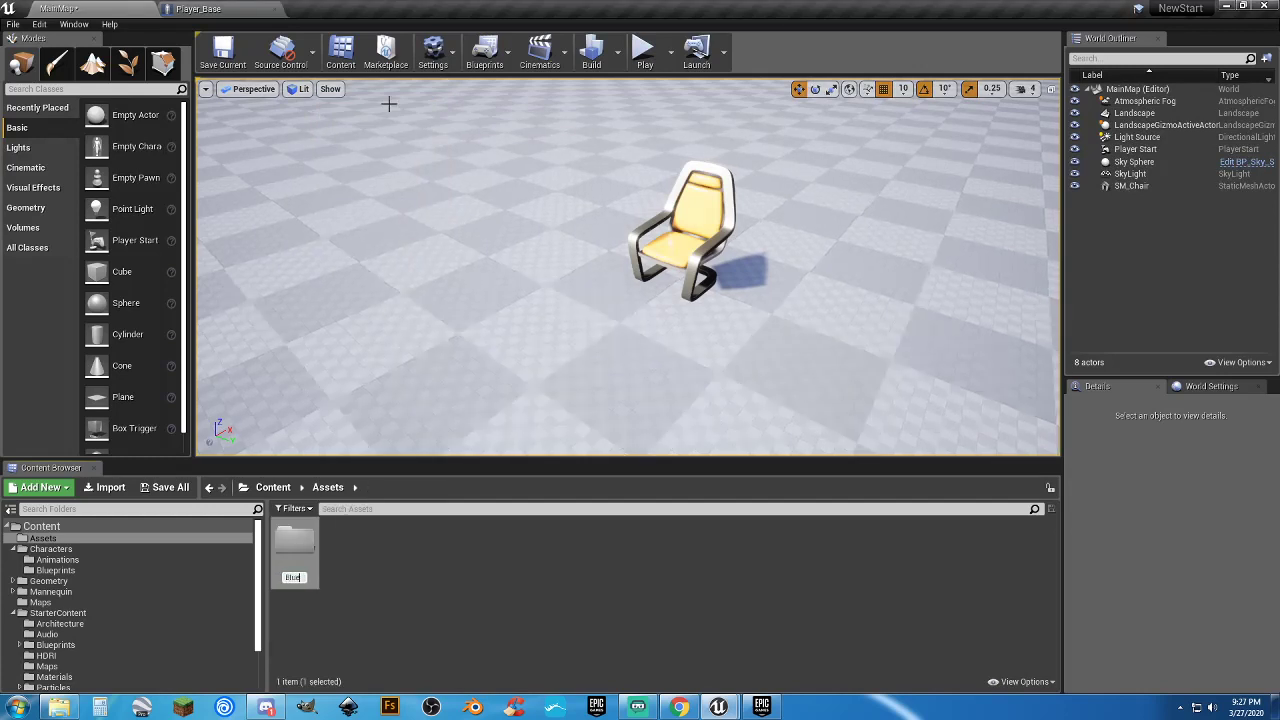
type("prints")
key("Return")
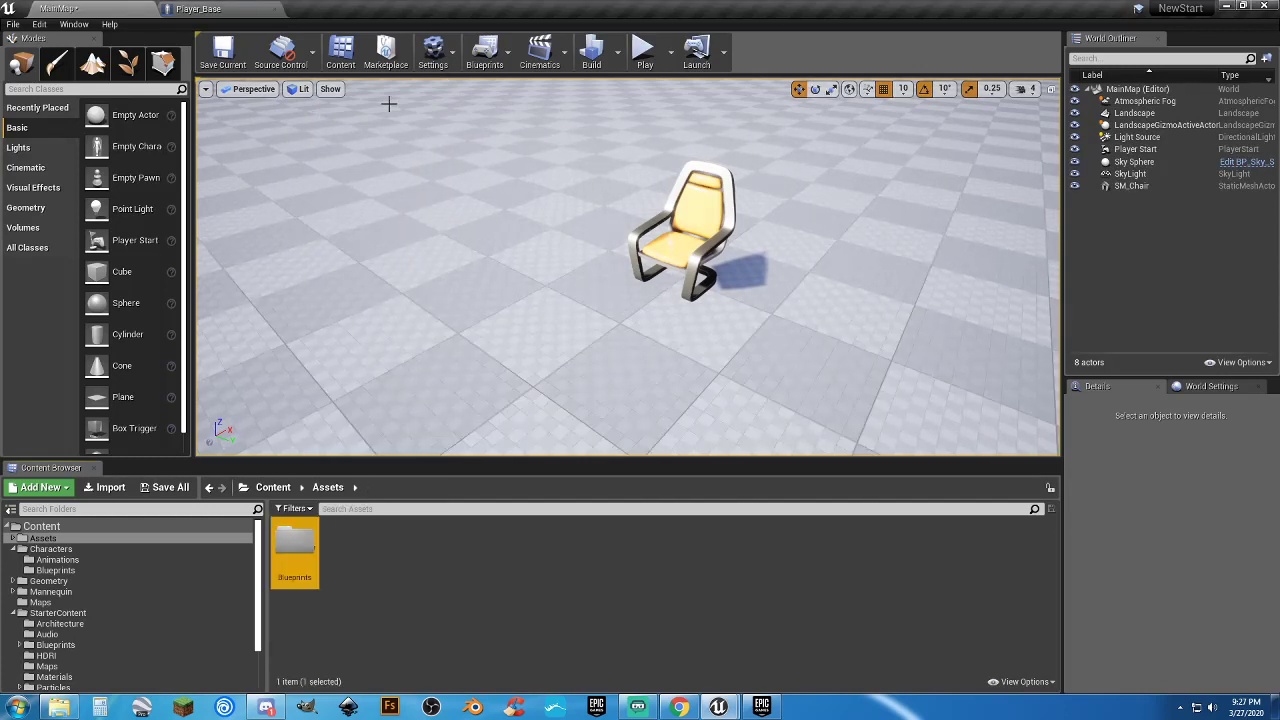
key("Return")
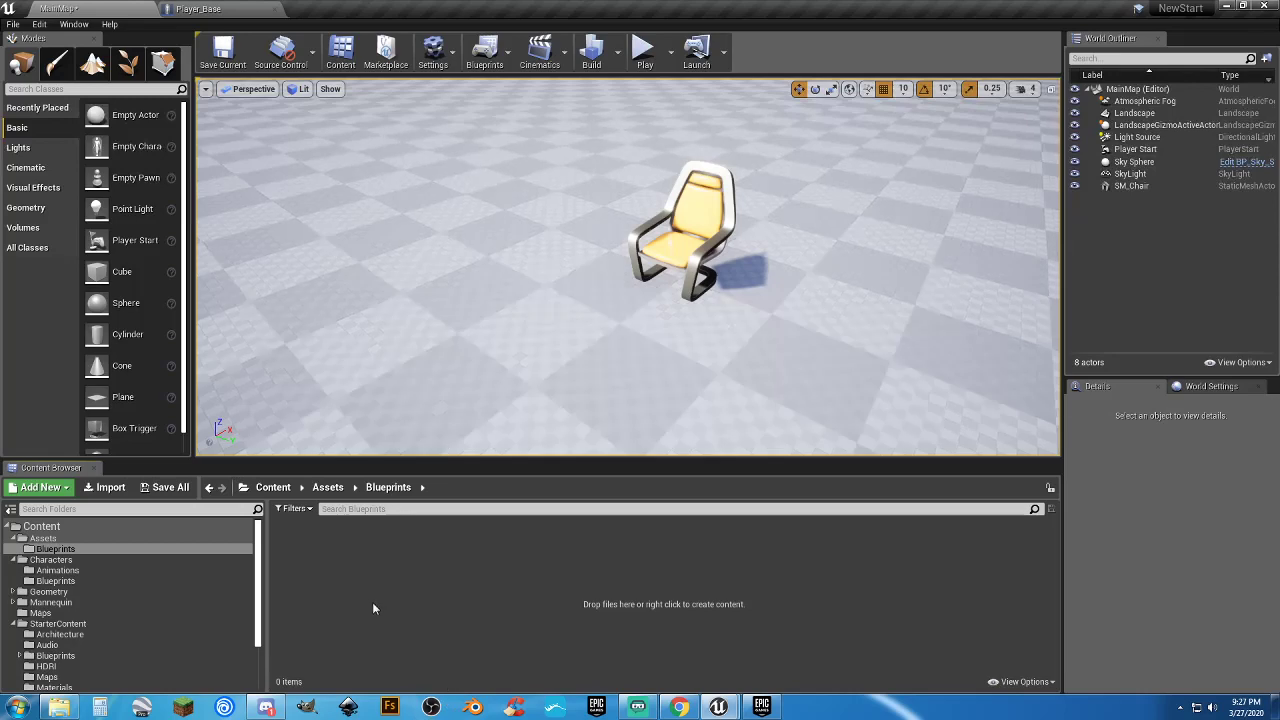
Create an Actor blueprint class named Sit_Spot_BP in the Assets Blueprints folder
right_click(325, 553)
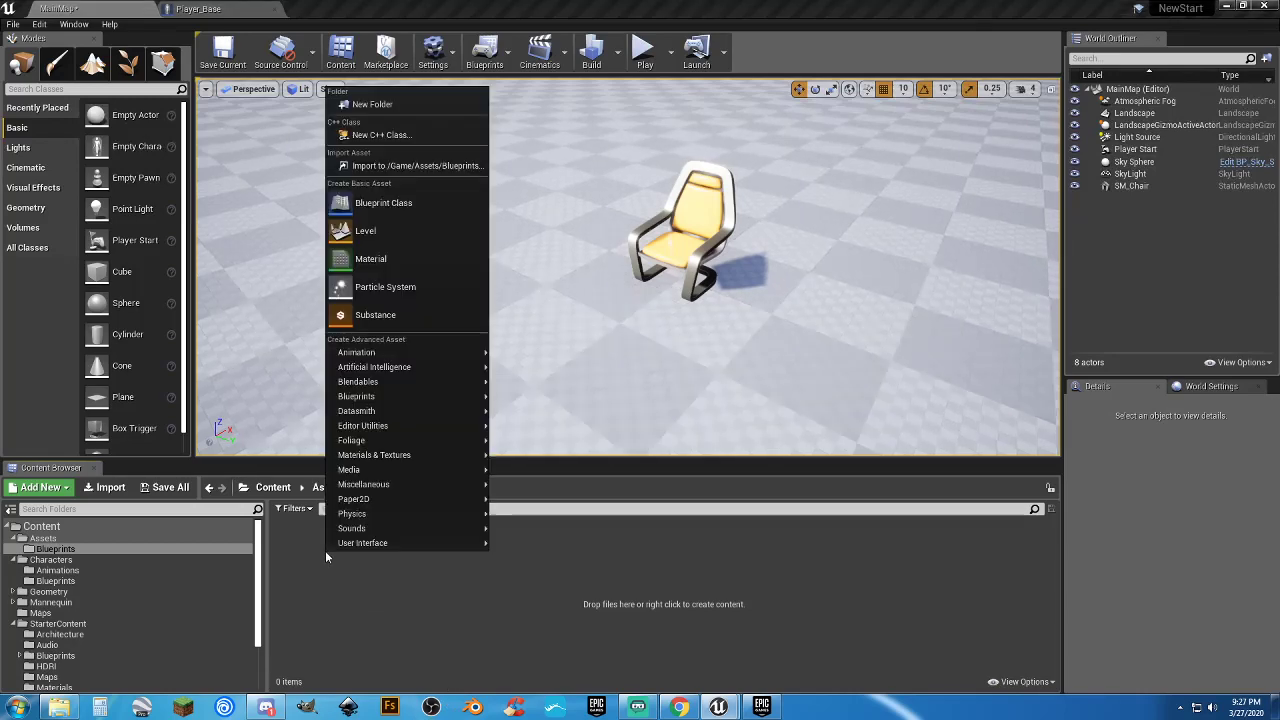
left_click(423, 205)
left_click(513, 240)
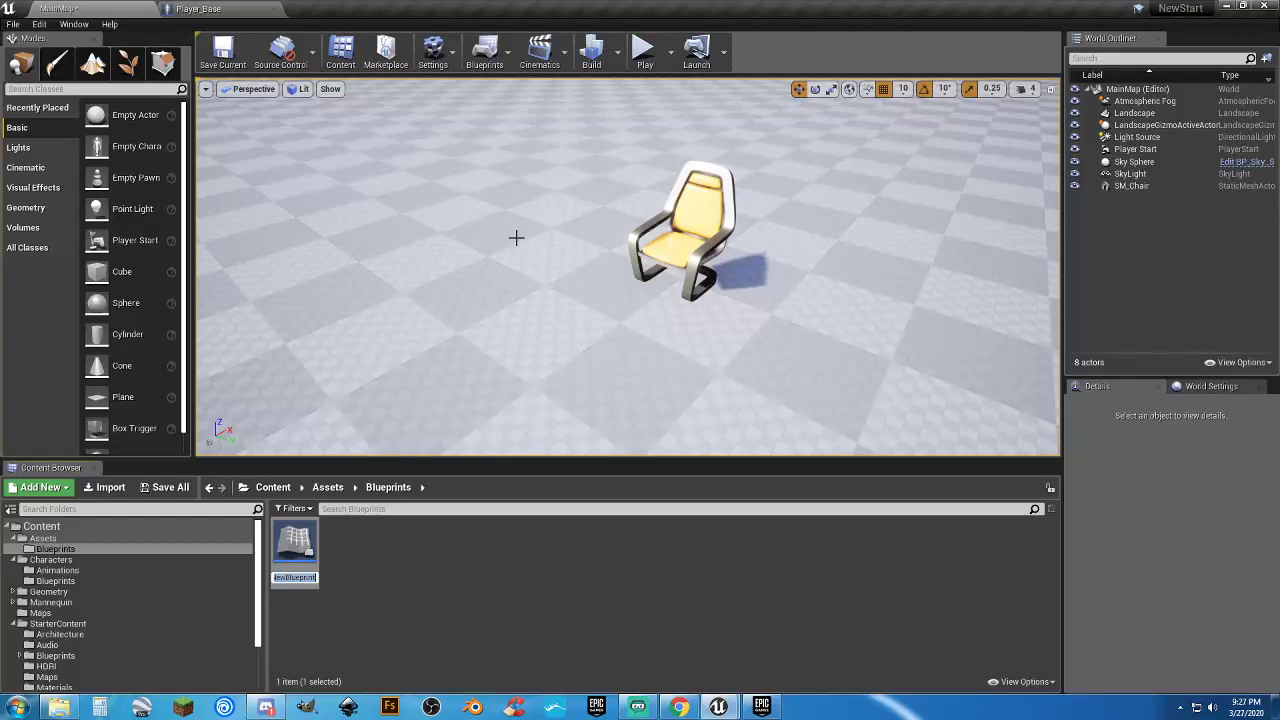
type("Sit")
key("Return")
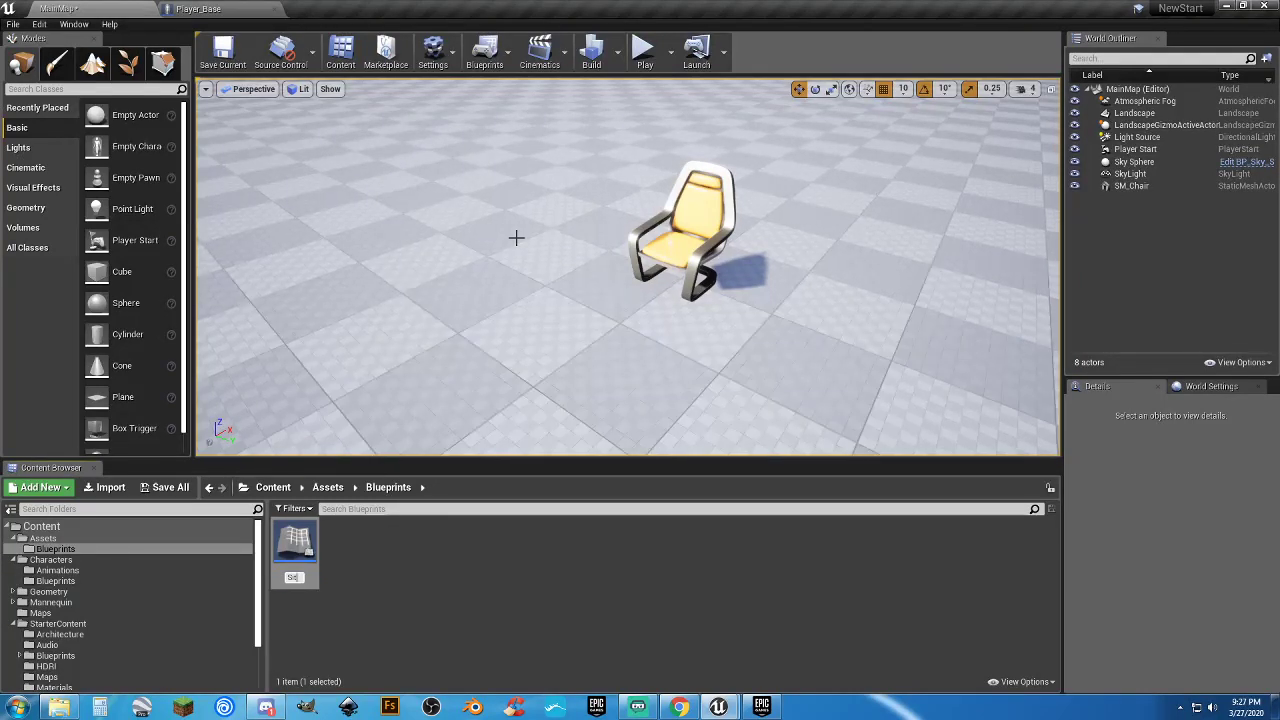
type("_Spot_")
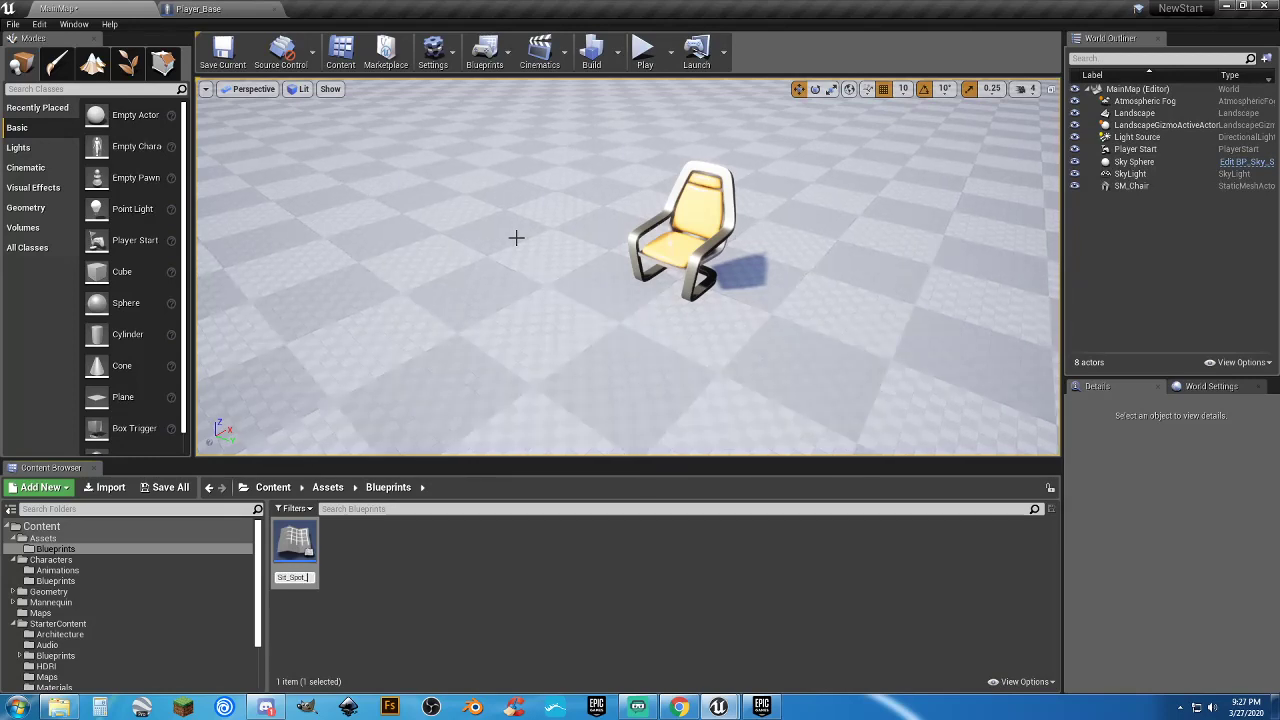
type("BP")
key("Return")
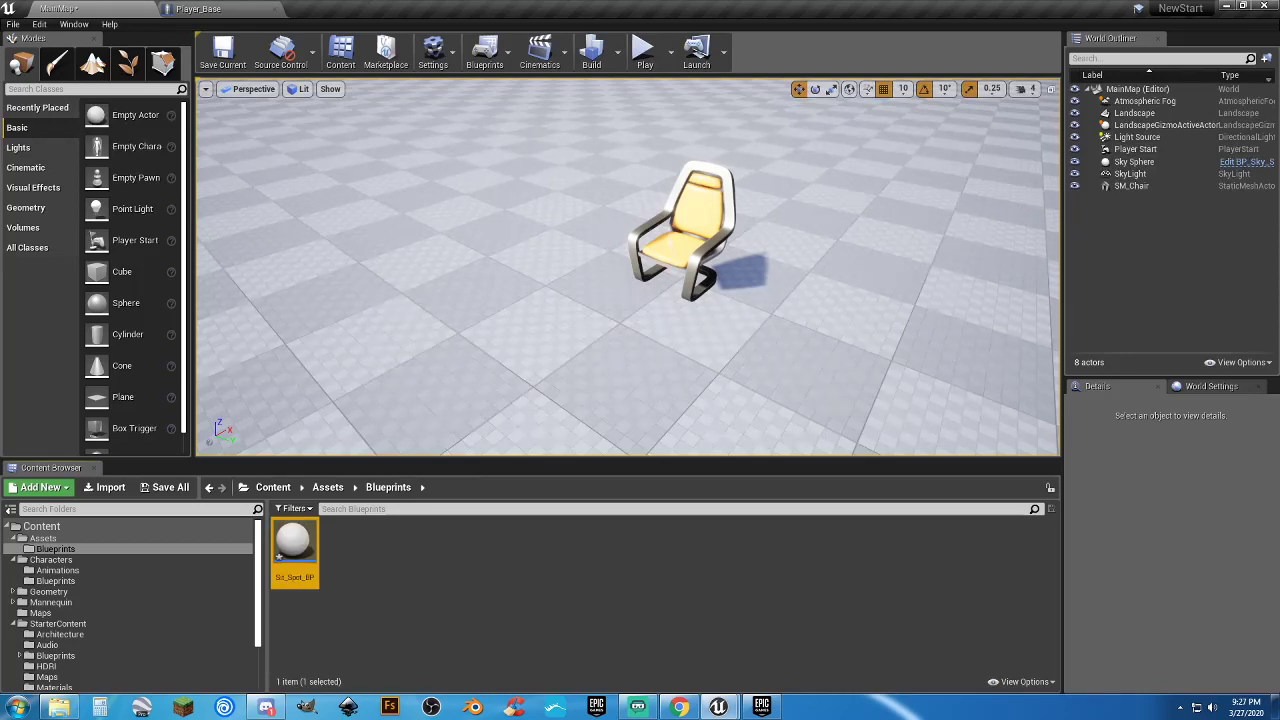
Open the Sit_Spot_BP blueprint for editing
left_click(567, 560)
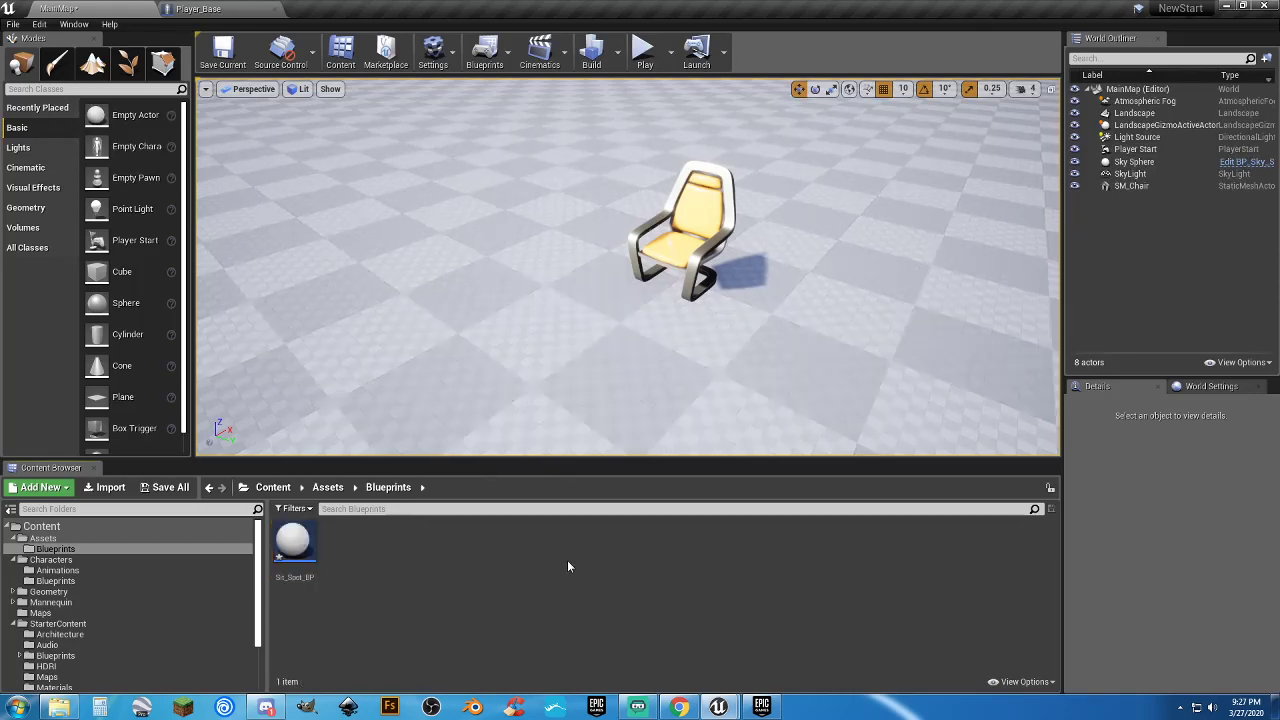
mouse_move(259, 711)
double_click(308, 544)
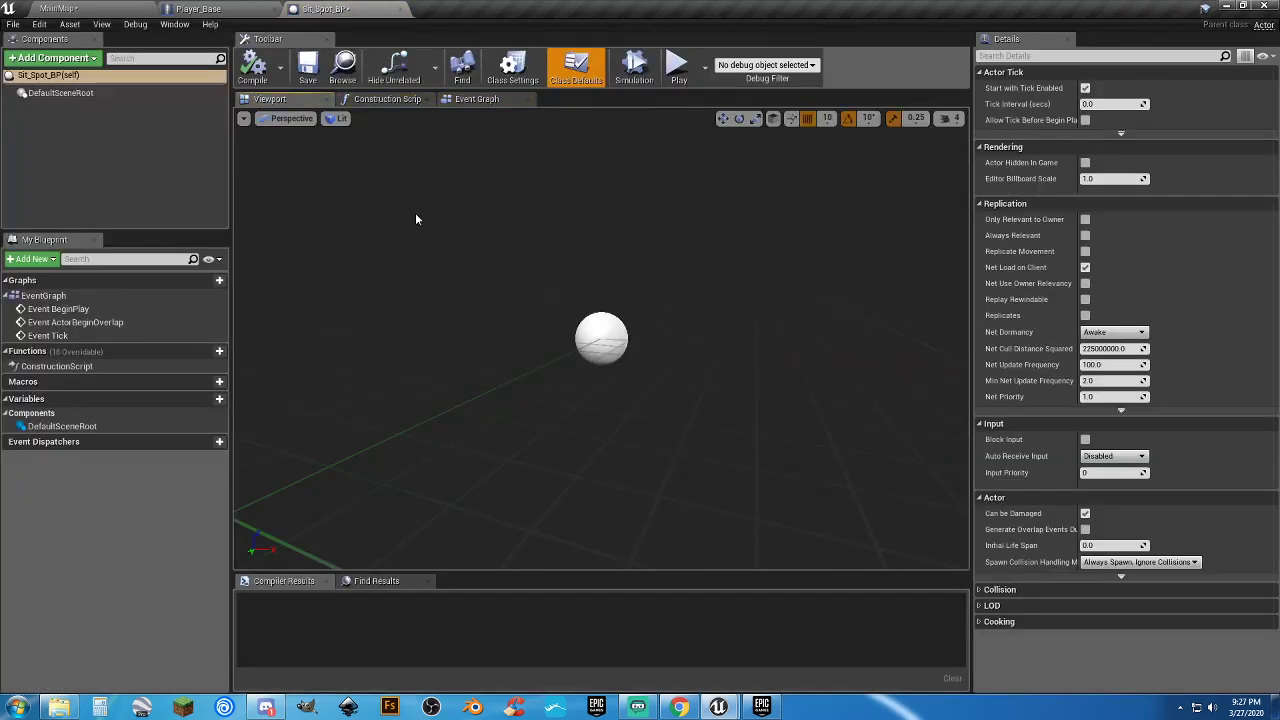
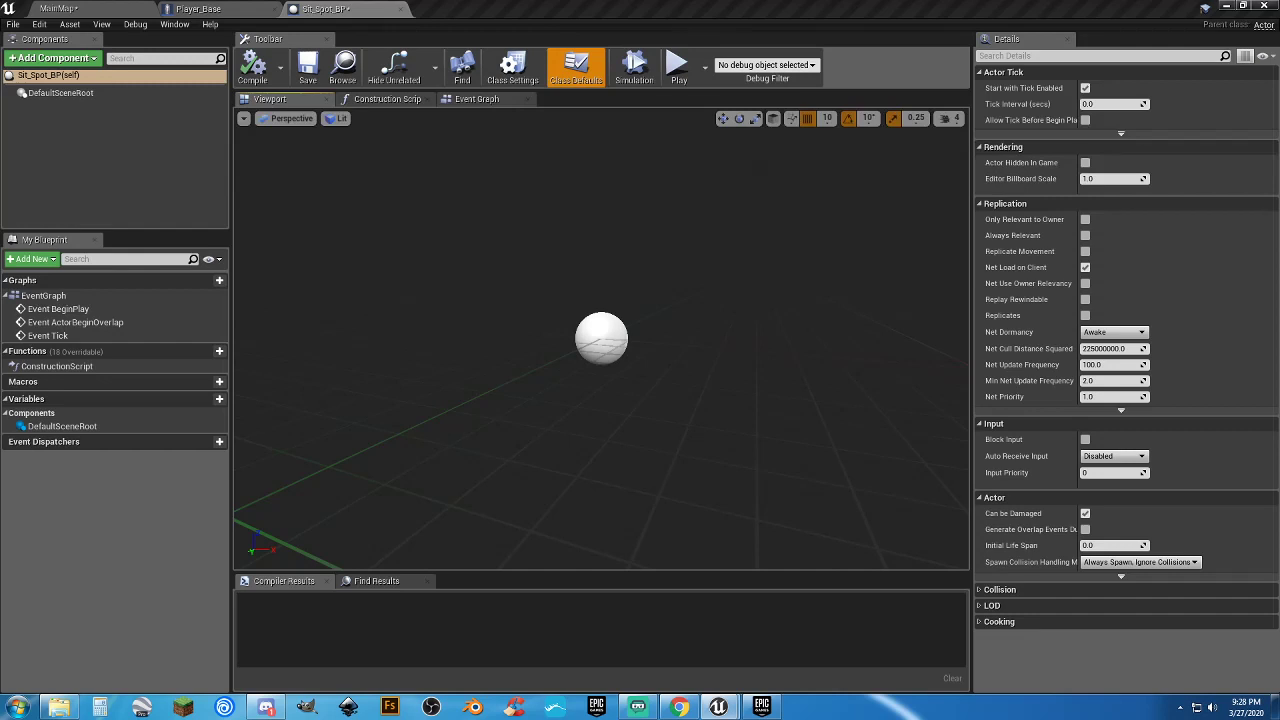
Add a Box Collision component named Entry Point to the Sit_Spot_BP blueprint
left_click(43, 63)
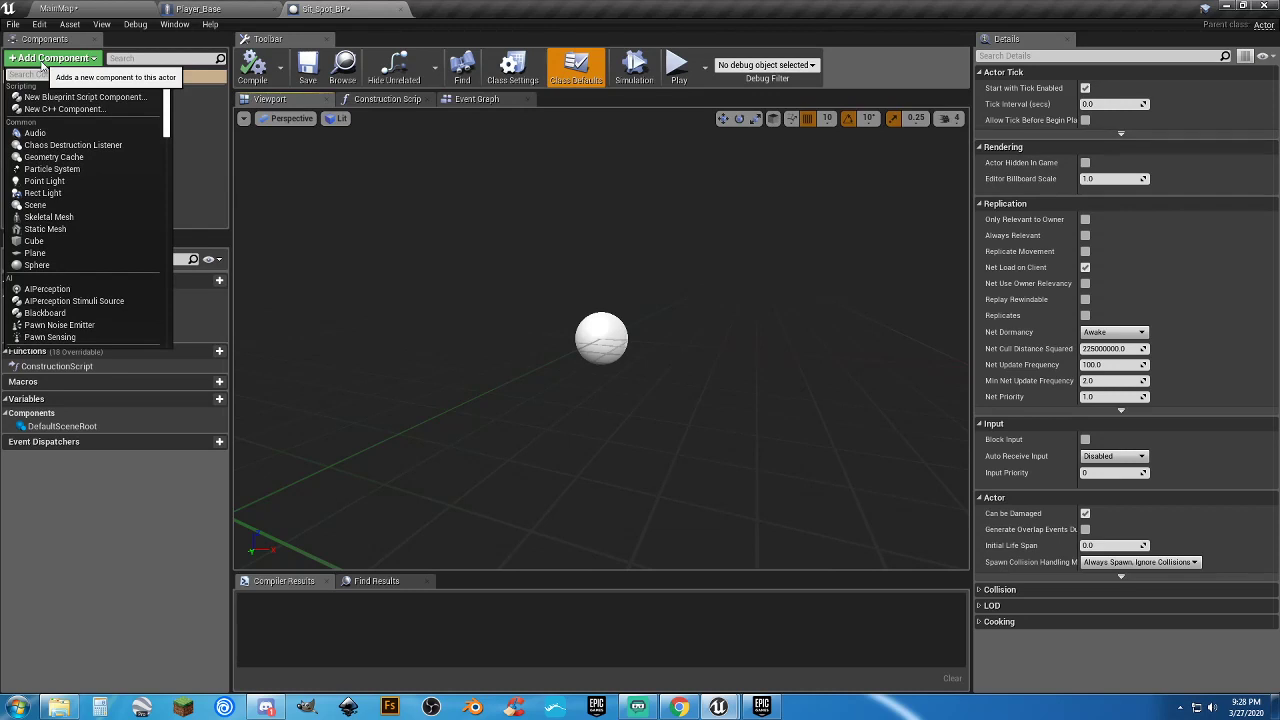
type("box")
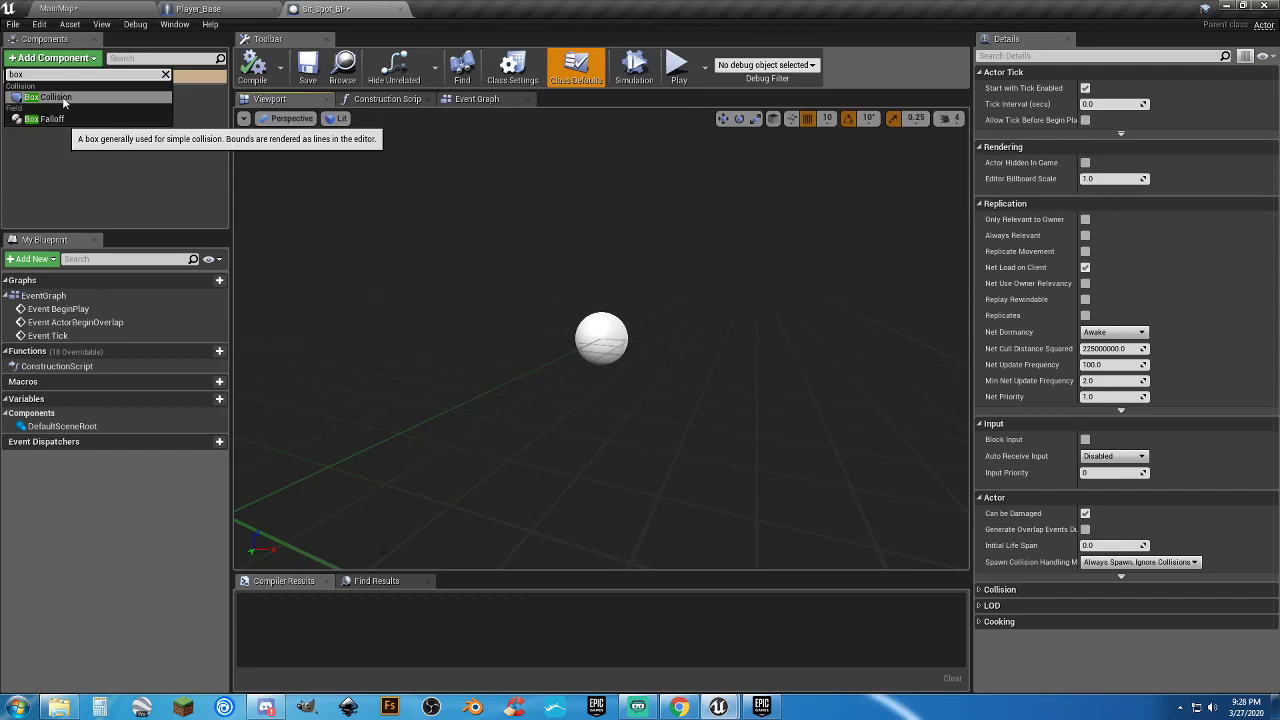
left_click(62, 99)
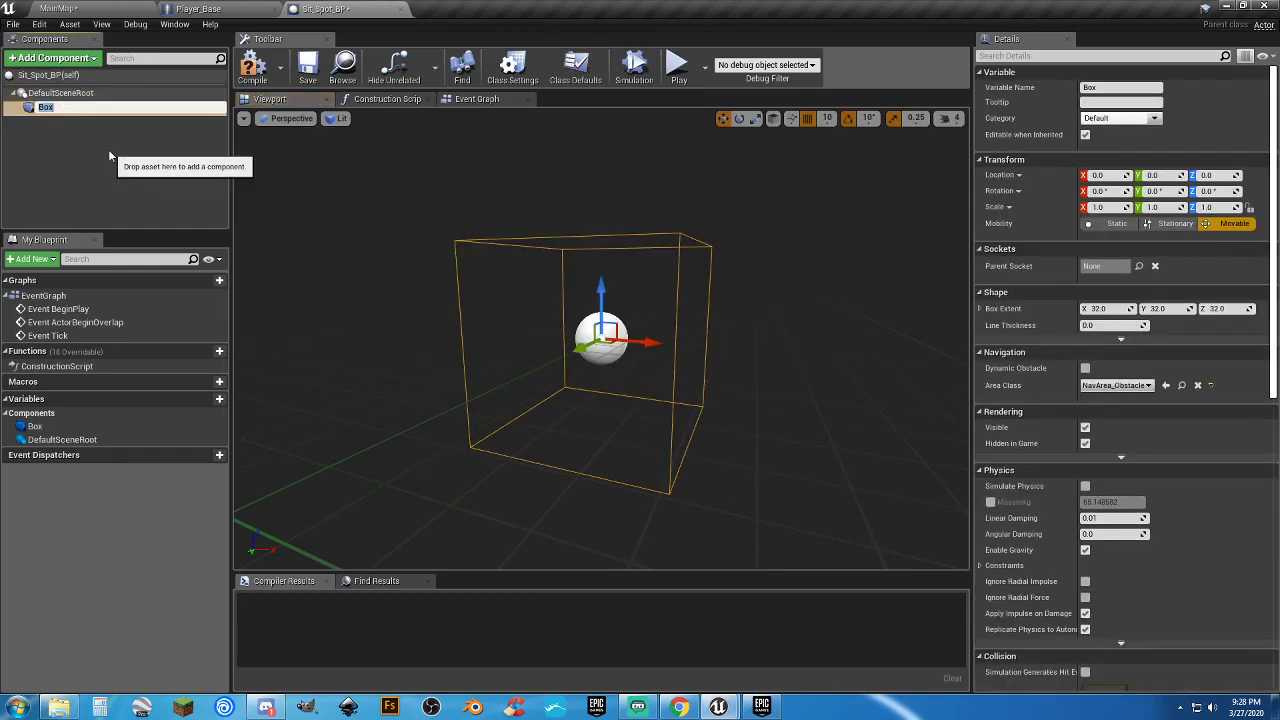
type("Entry Point")
key("Return")
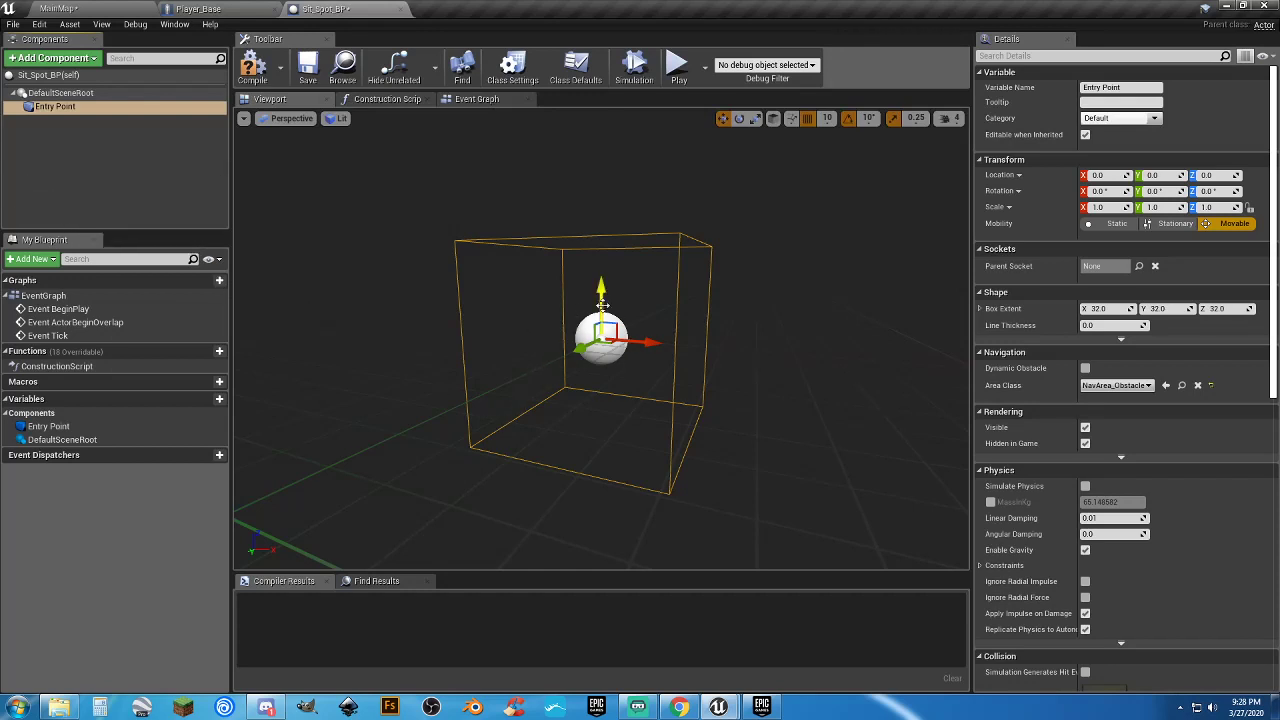
Set the Entry Point component's Z location to 30, and compile and save the blueprint
right_click_drag(537, 361, 472, 382)
key("d")
right_click_drag(570, 325, 762, 341)
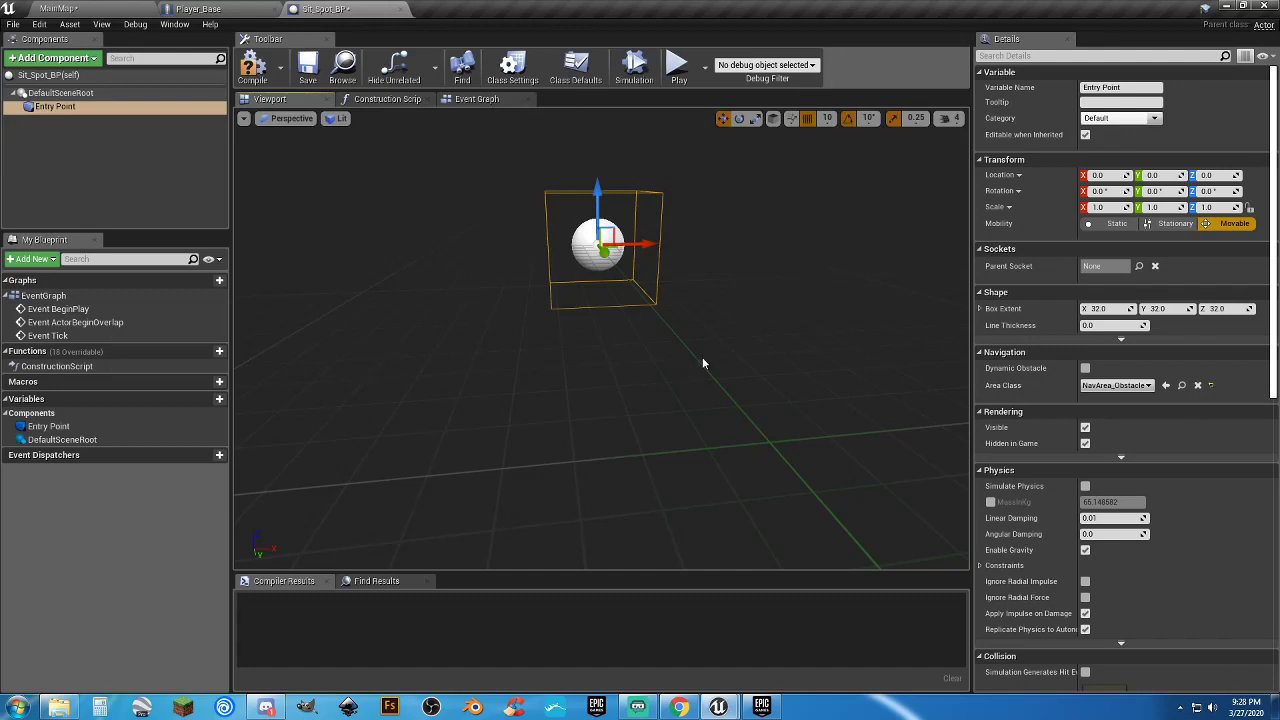
mouse_move(683, 357)
right_mouse_down()
mouse_move(700, 360)
mouse_move(680, 358)
mouse_move(680, 335)
mouse_move(700, 318)
mouse_move(678, 336)
right_mouse_up()
key("w")
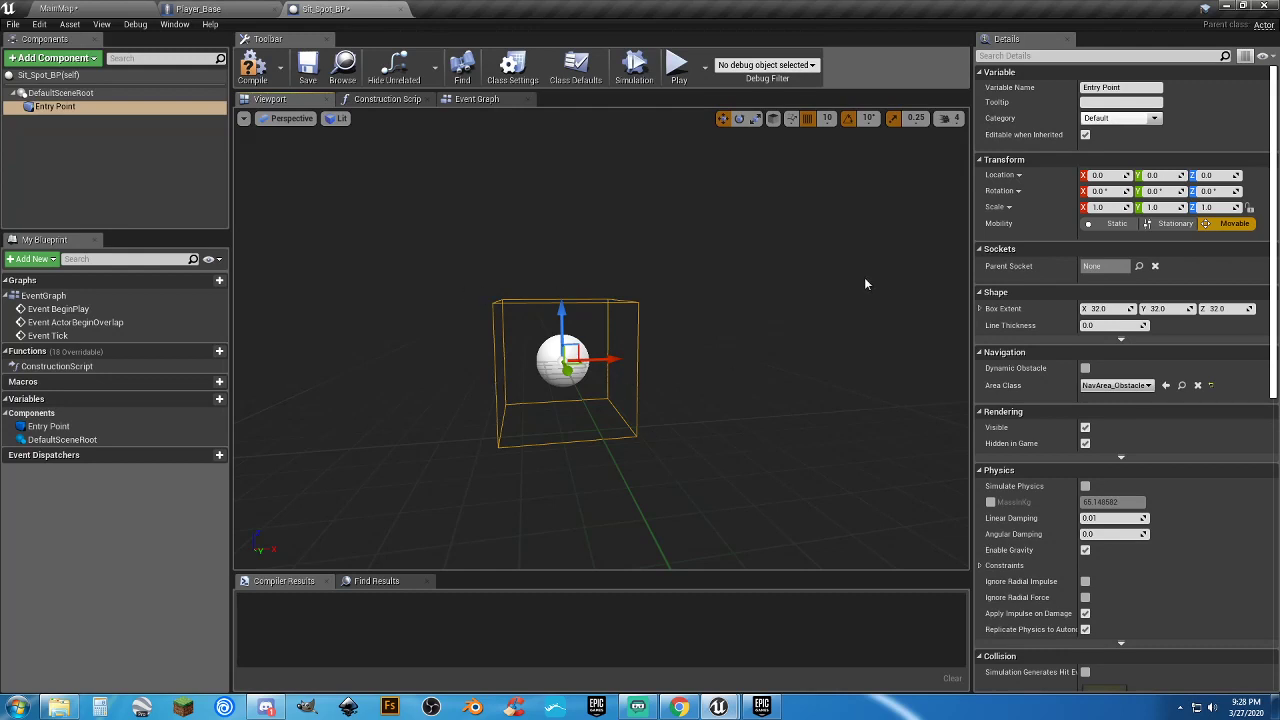
left_click(1208, 175)
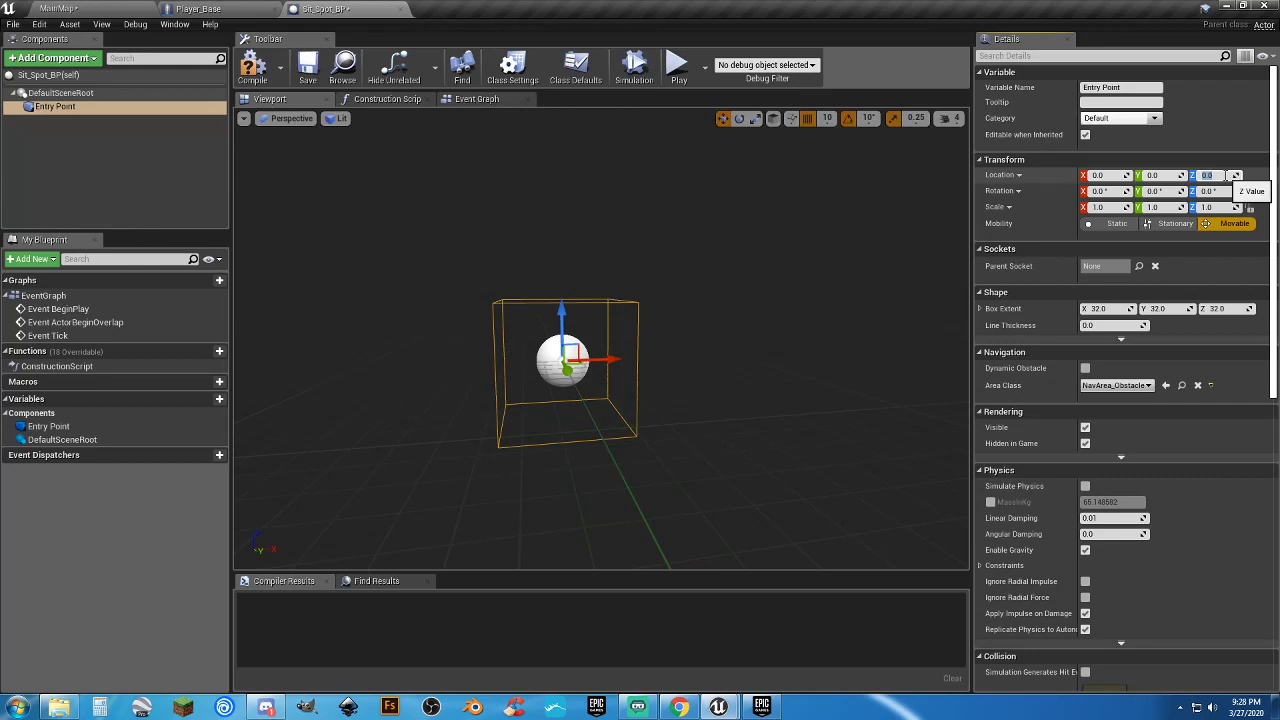
type("30")
key("Return")
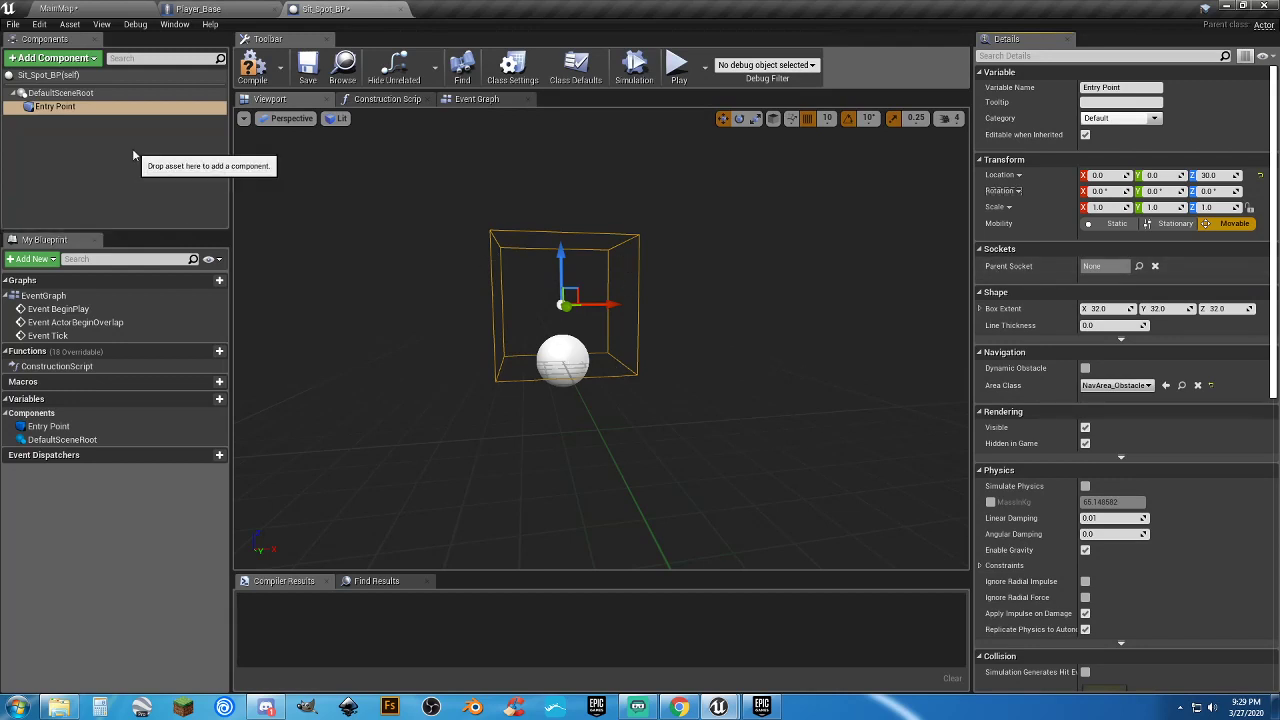
left_click(252, 66)
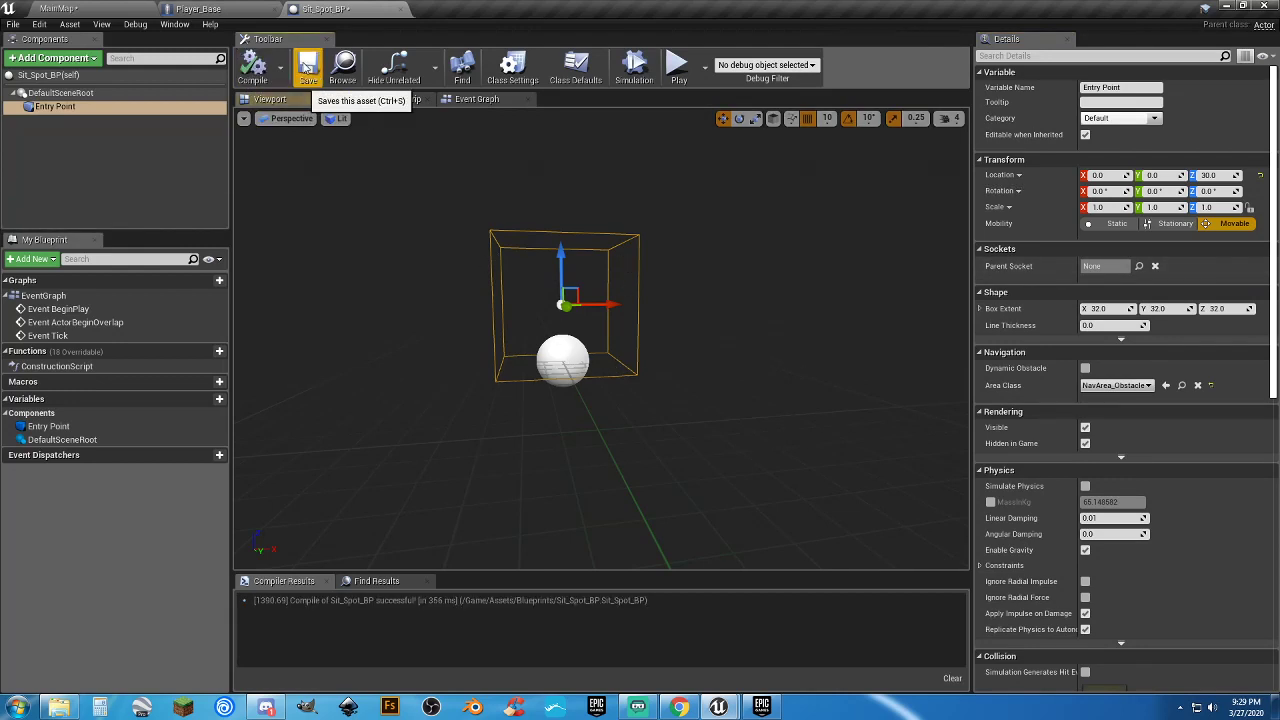
left_click(41, 159)
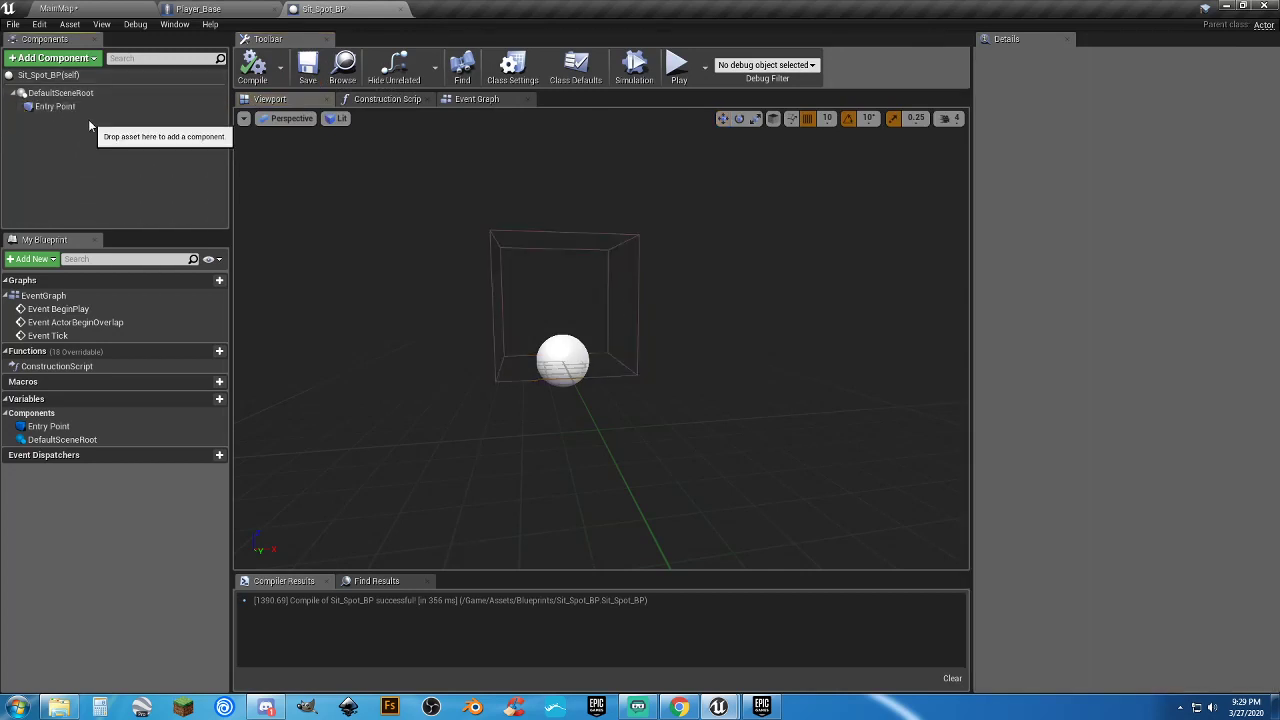
Add an Arrow component under the DefaultSceneRoot and keep its default name
left_click(69, 66)
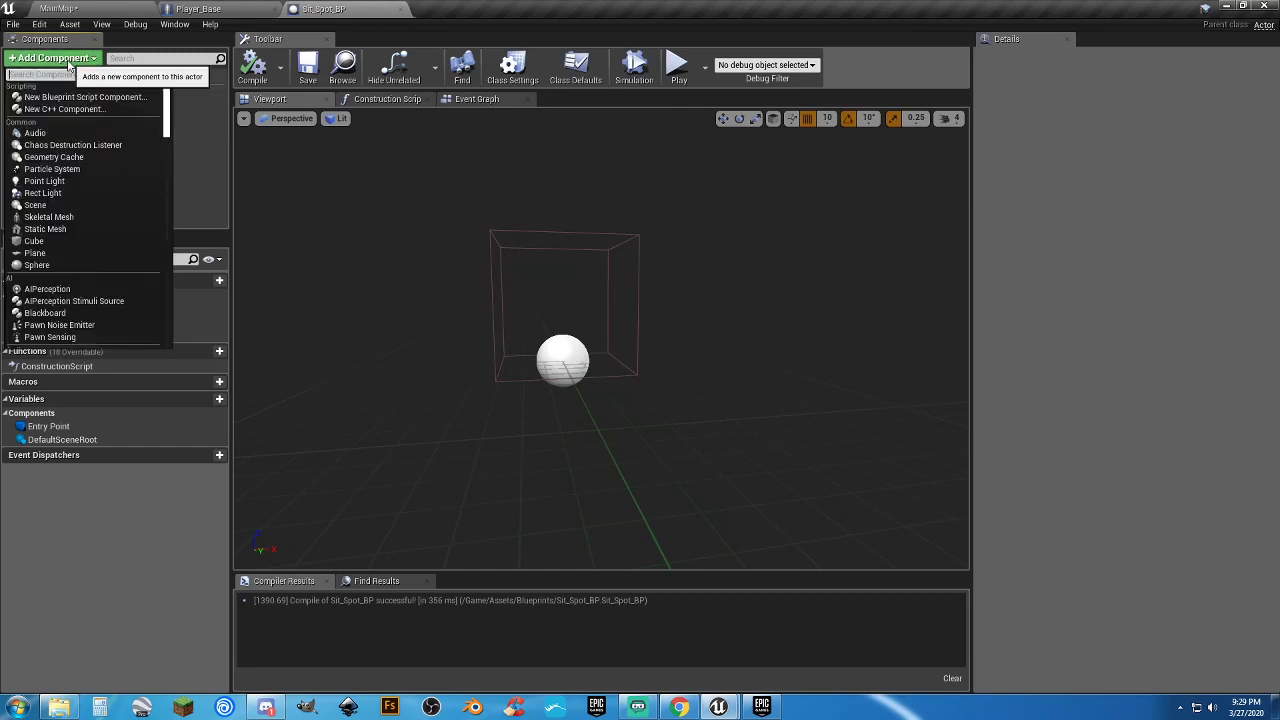
type("arrow")
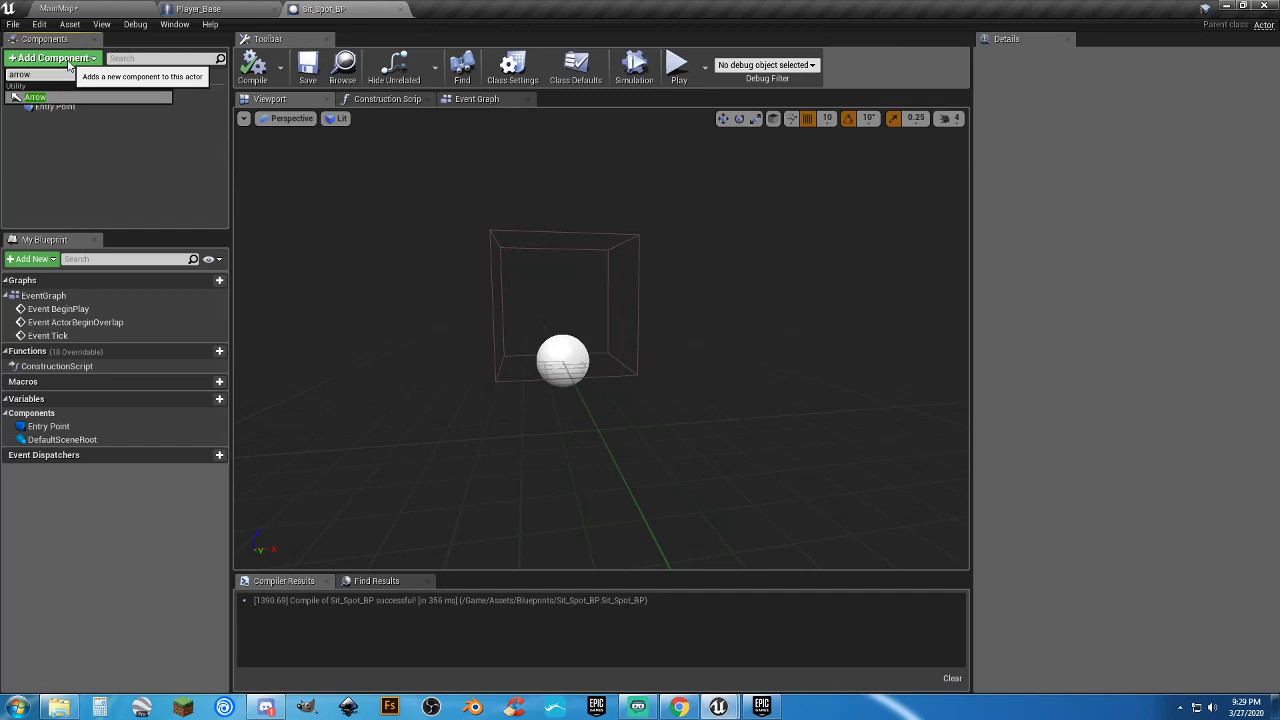
key("Return")
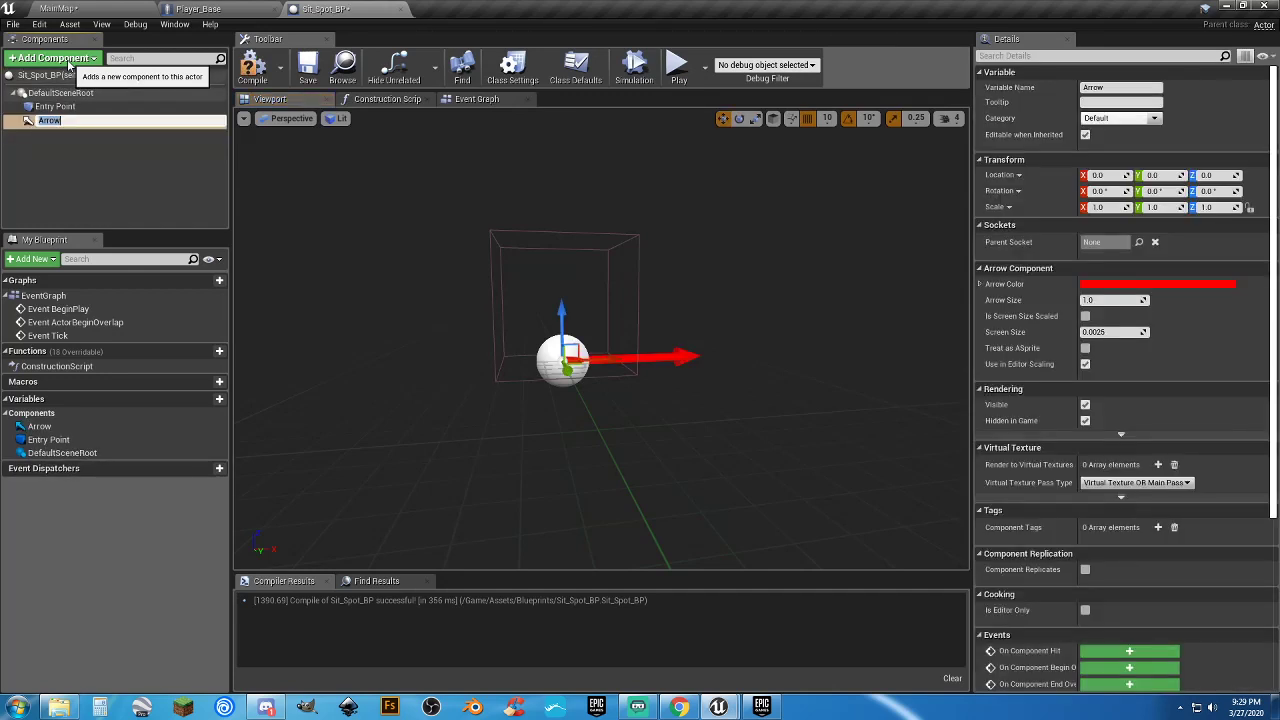
left_click(85, 159)
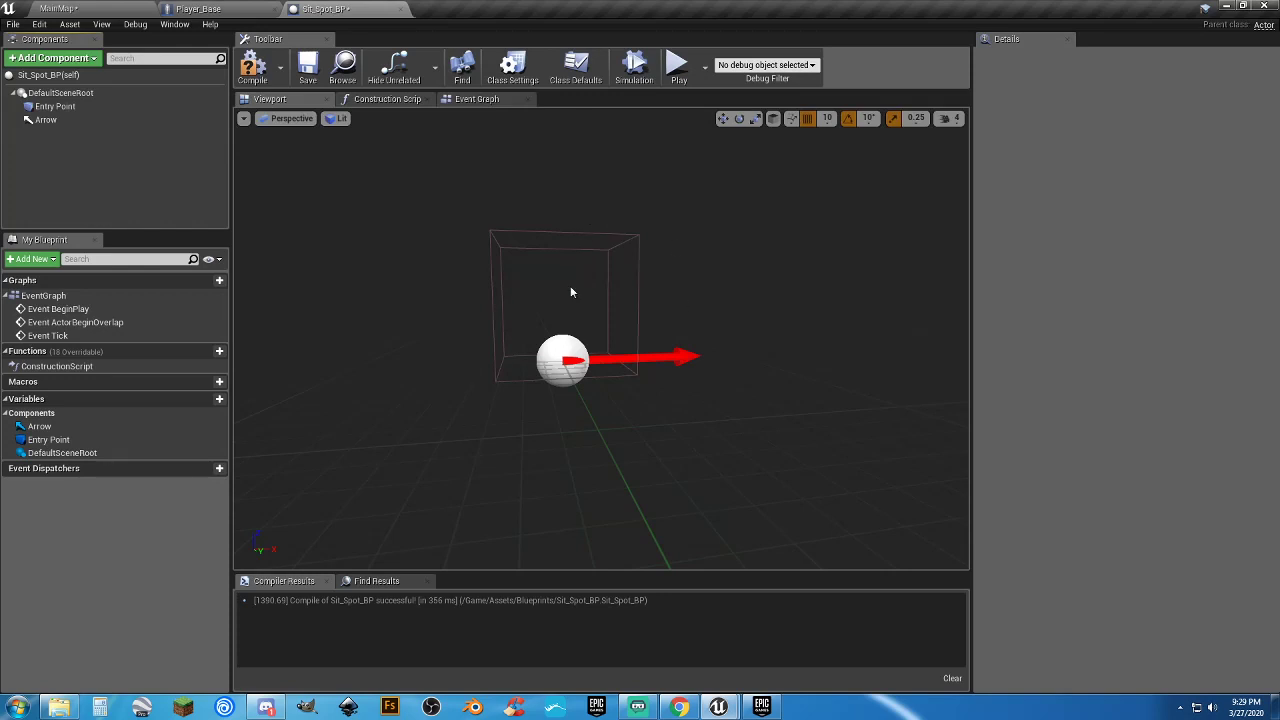
Move the Arrow component up to Z 60 and back to X -30, at the upper edge of the Entry Point box
left_click(77, 121)
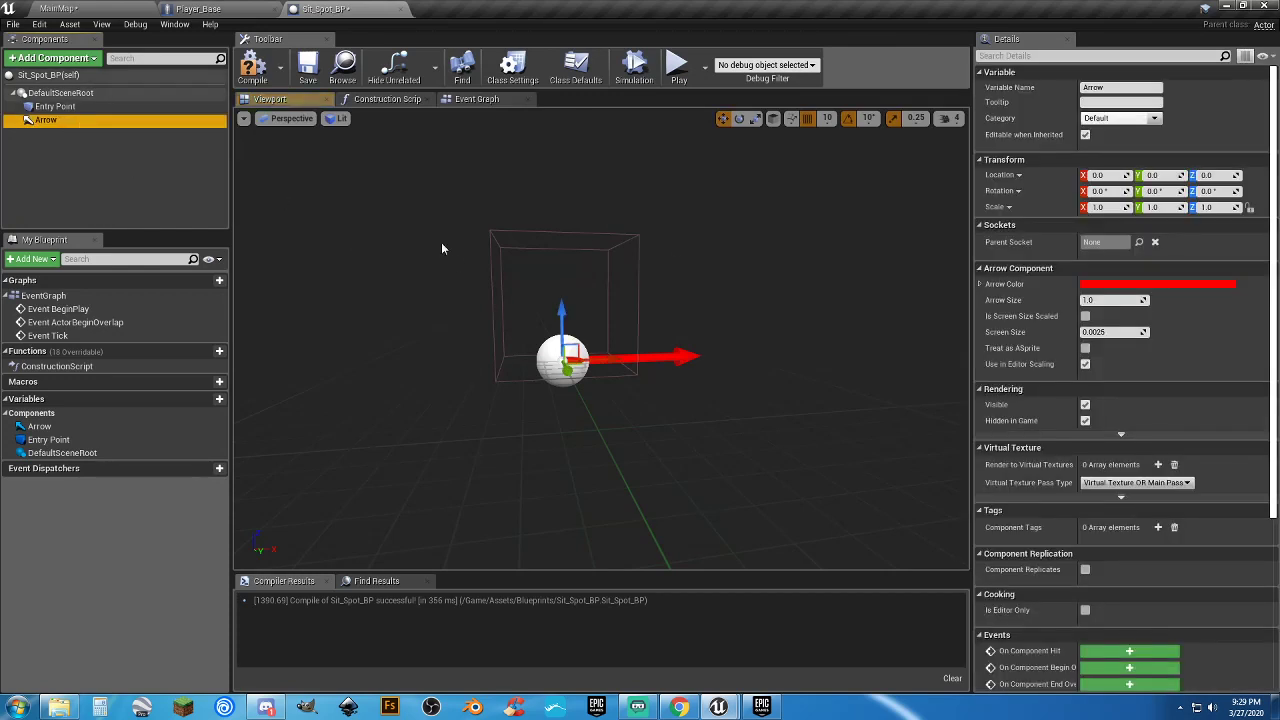
left_click_drag(565, 309, 572, 189)
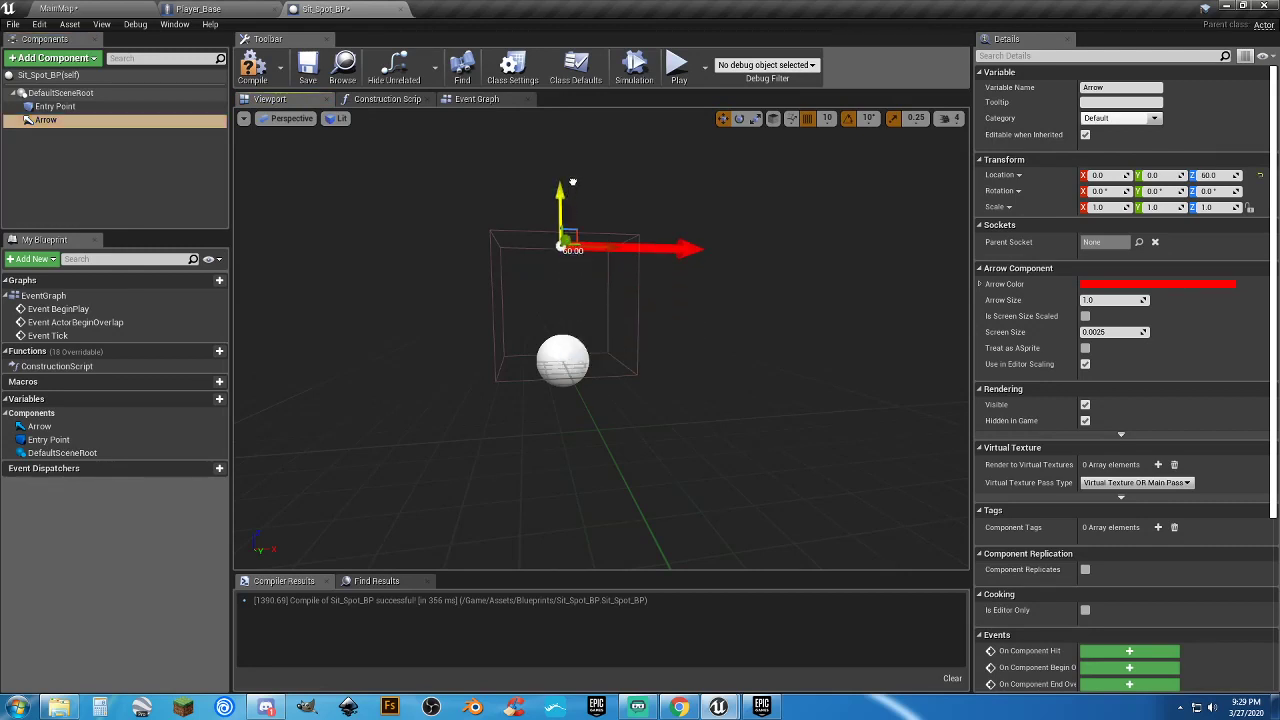
mouse_move(573, 290)
right_mouse_down()
mouse_move(600, 225)
mouse_move(590, 300)
mouse_move(573, 310)
mouse_move(568, 285)
right_mouse_up()
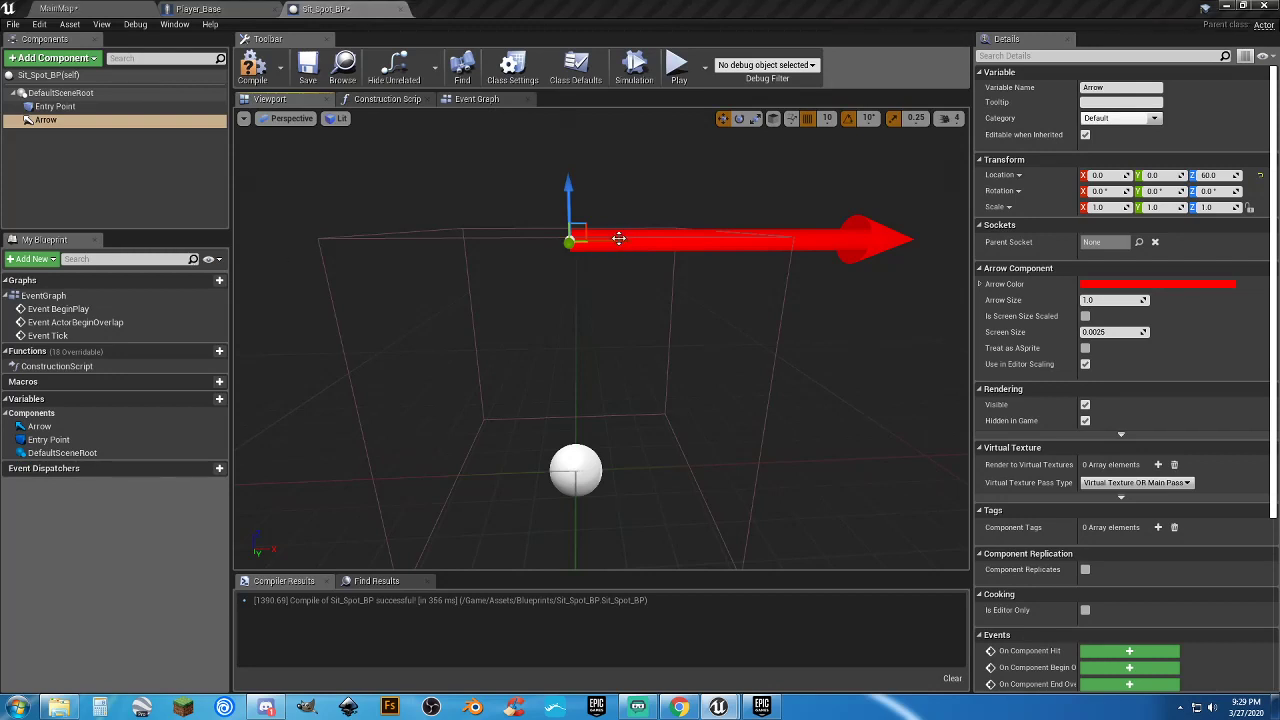
left_click_drag(619, 238, 495, 238)
scroll(495, 238, "down", 5)
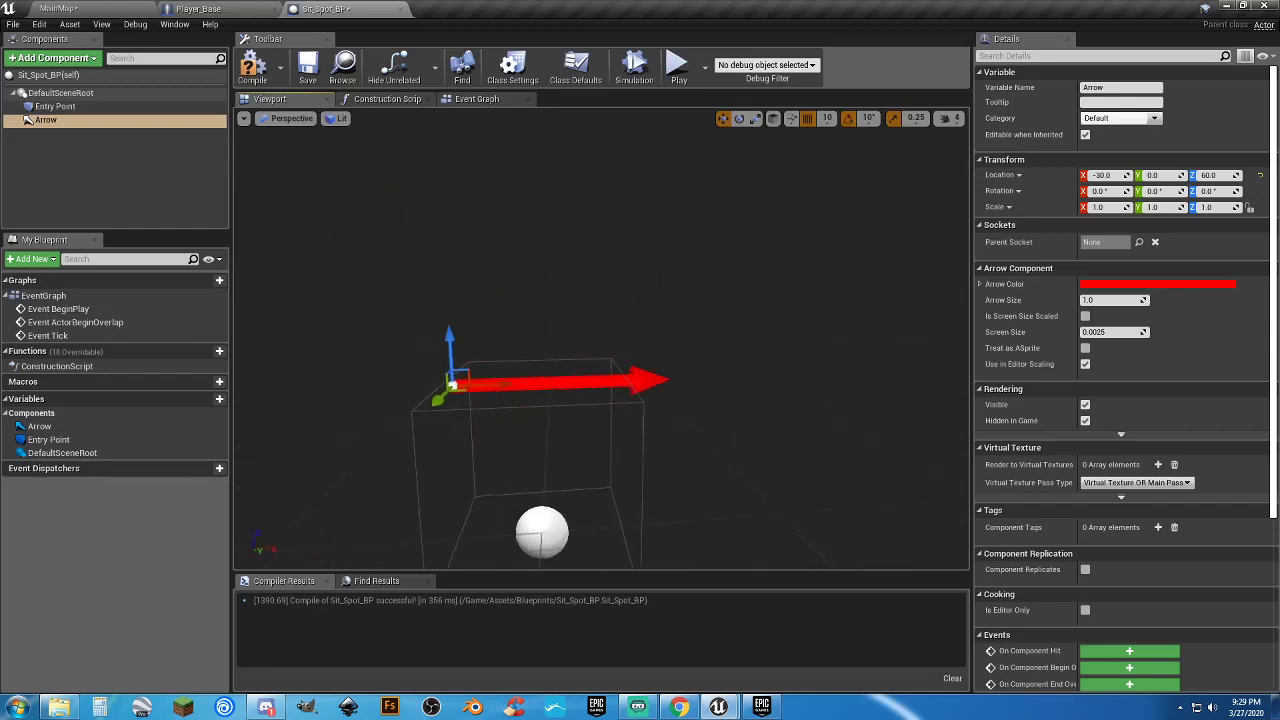
right_click_drag(495, 238, 495, 290)
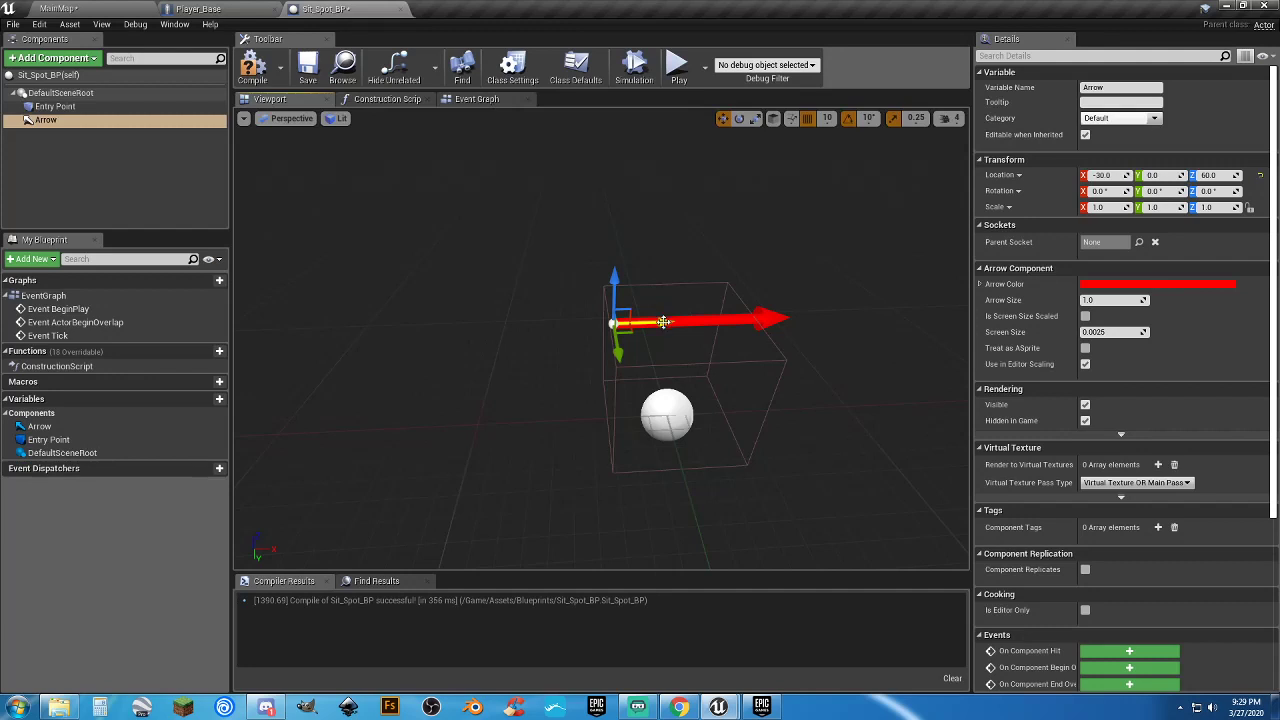
right_click_drag(660, 345, 772, 345)
key("s")
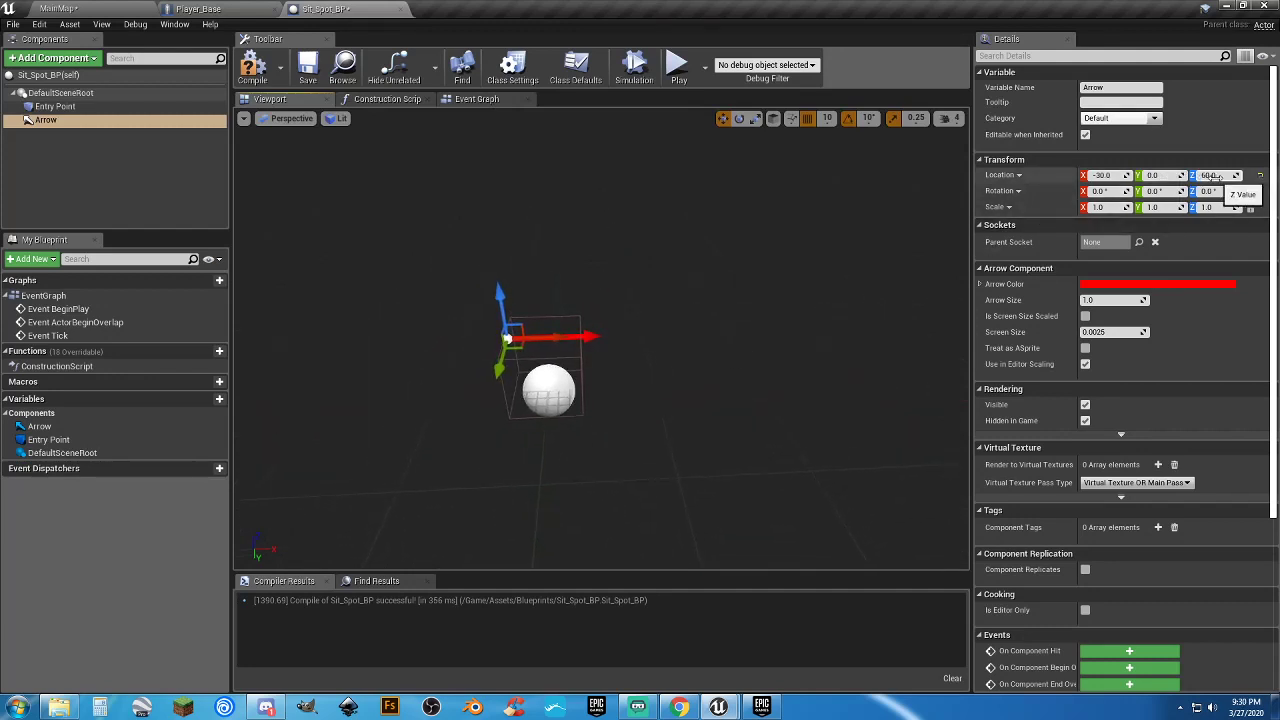
Deselect the Arrow component, and compile and save the Sit_Spot_BP blueprint
left_click(102, 172)
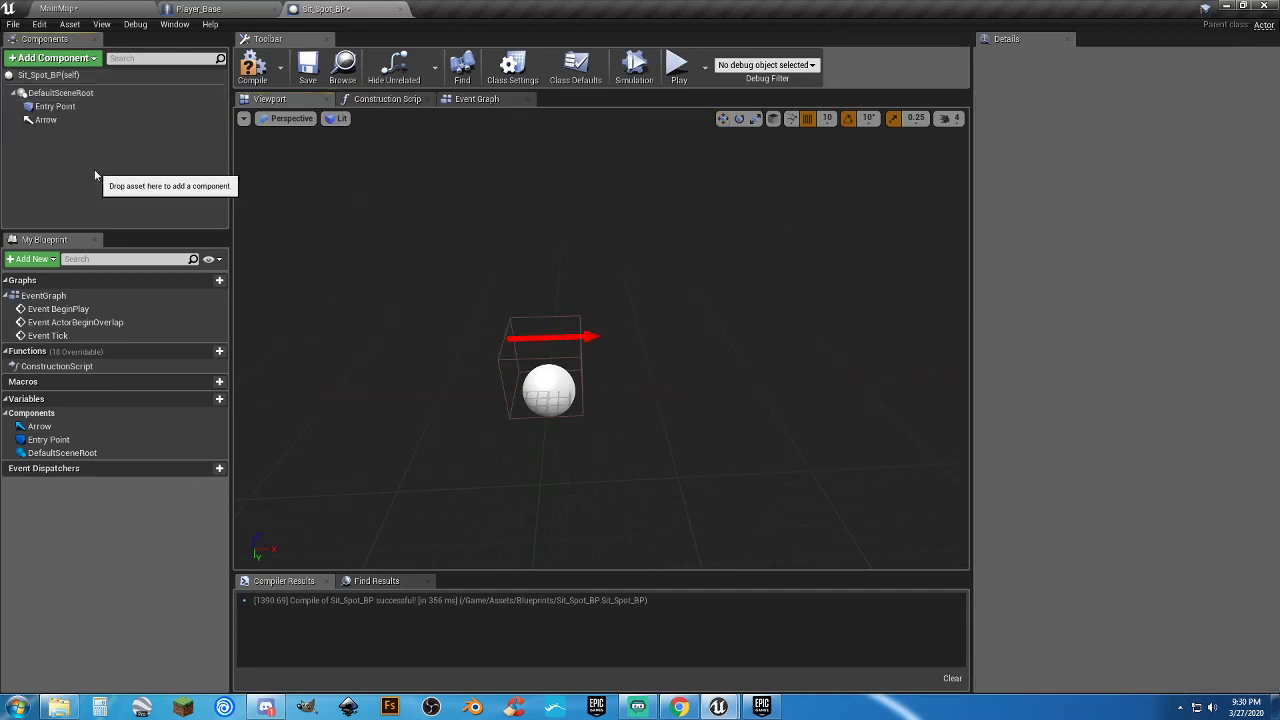
left_click(253, 68)
left_click(305, 68)
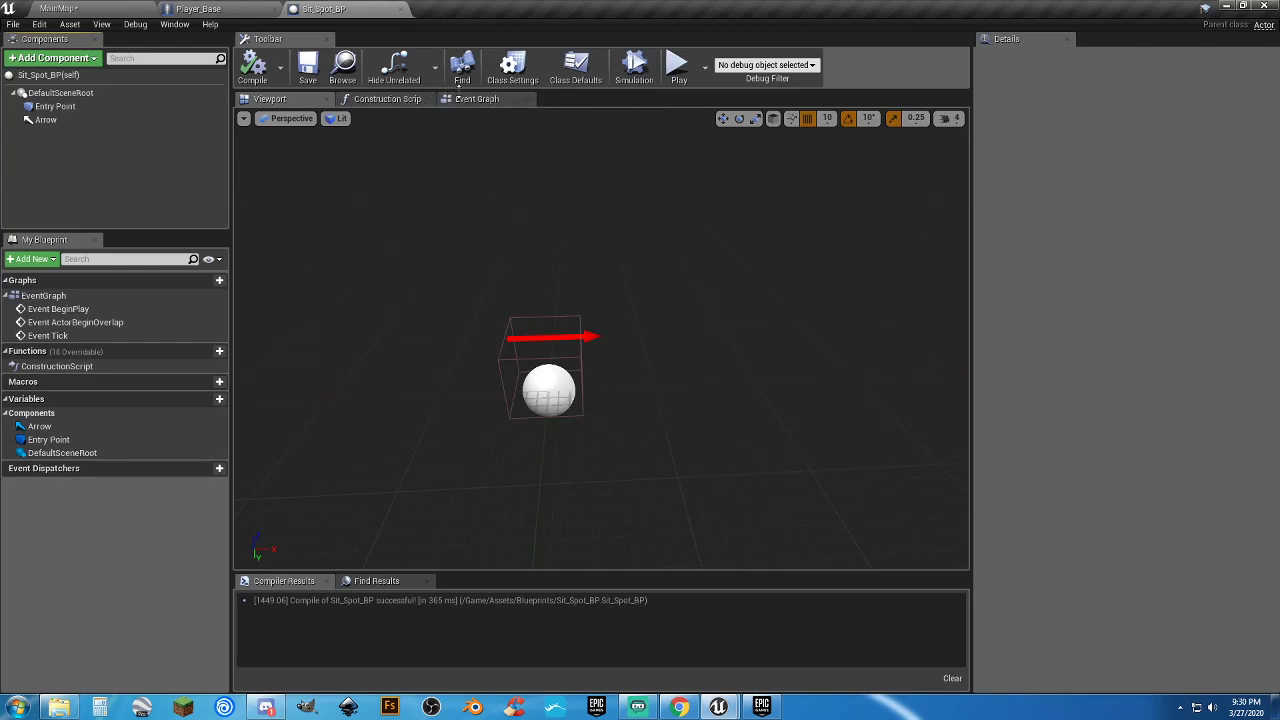
Delete the three default event nodes from the Event Graph and compile the blueprint
left_click(470, 103)
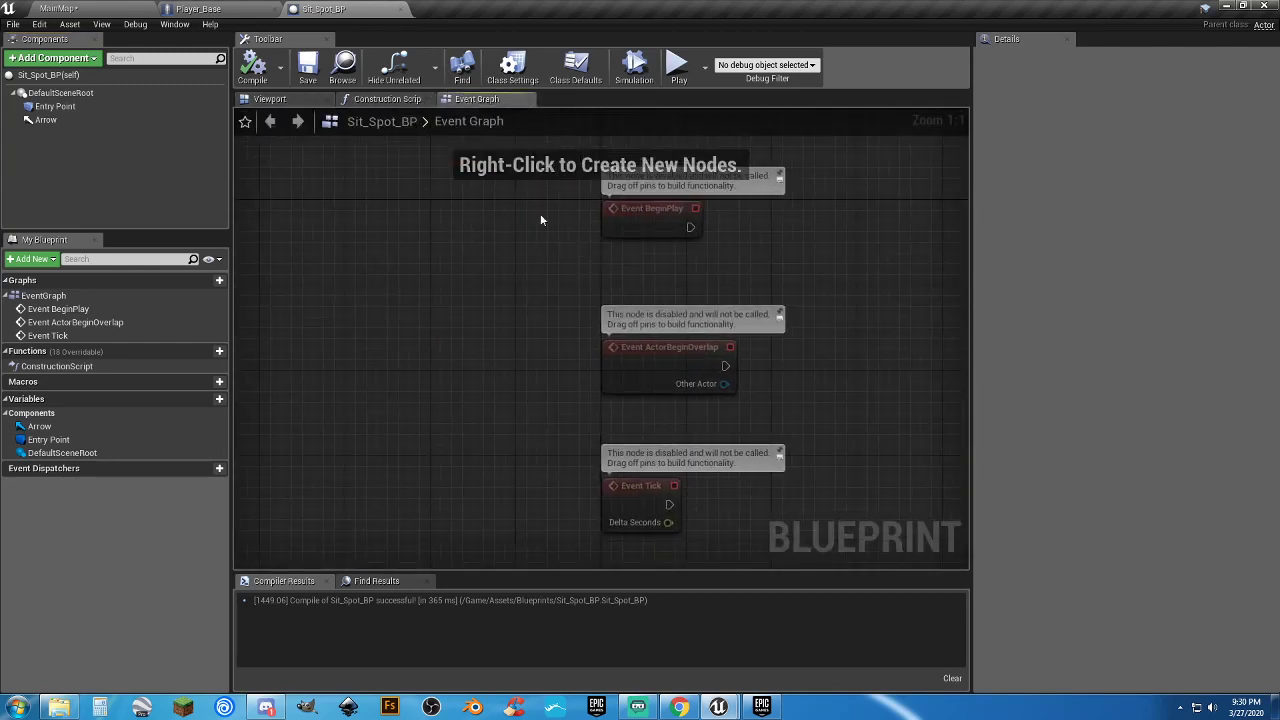
left_click_drag(535, 200, 768, 490)
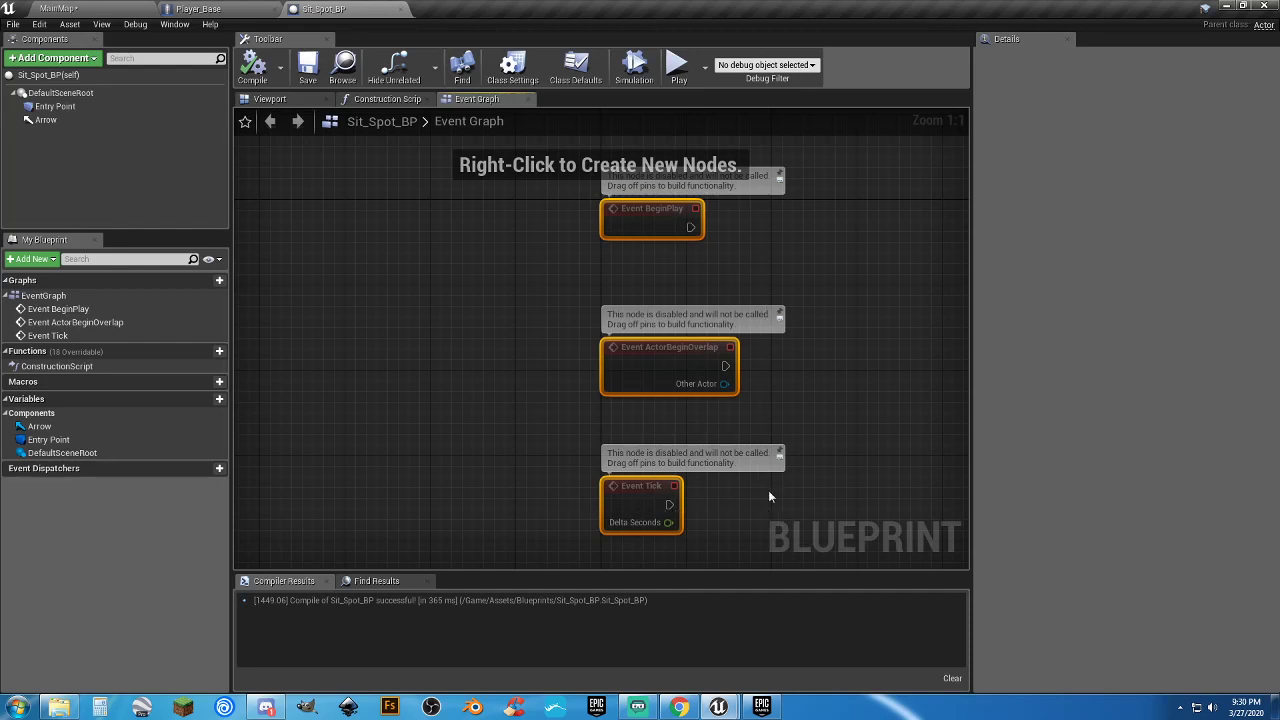
key("Delete")
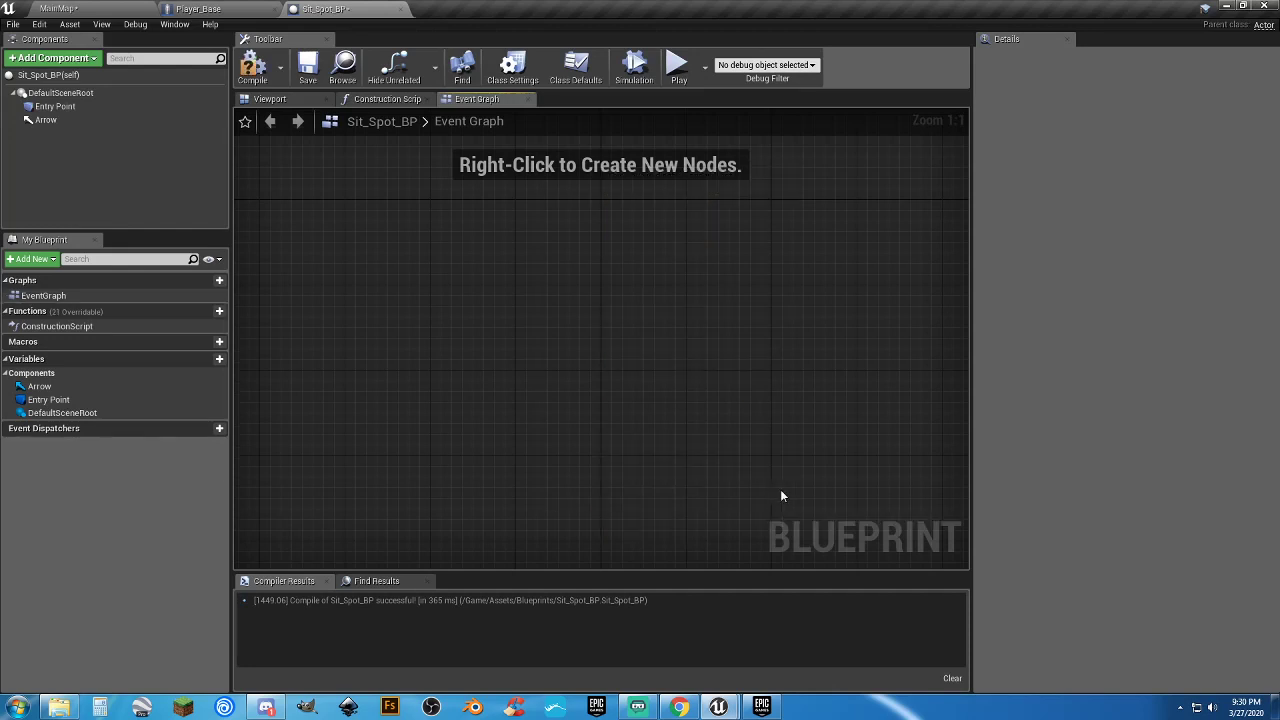
left_click(262, 72)
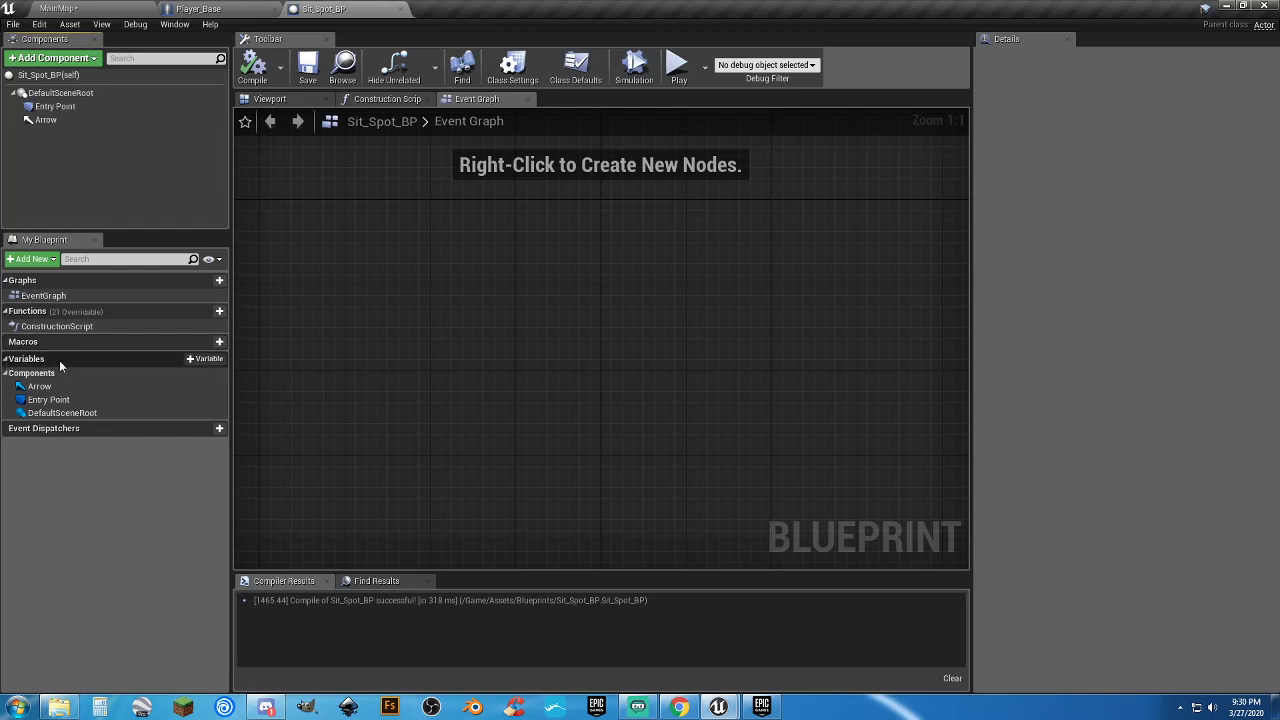
Create a Boolean variable named Is Available in the blueprint
left_click(207, 362)
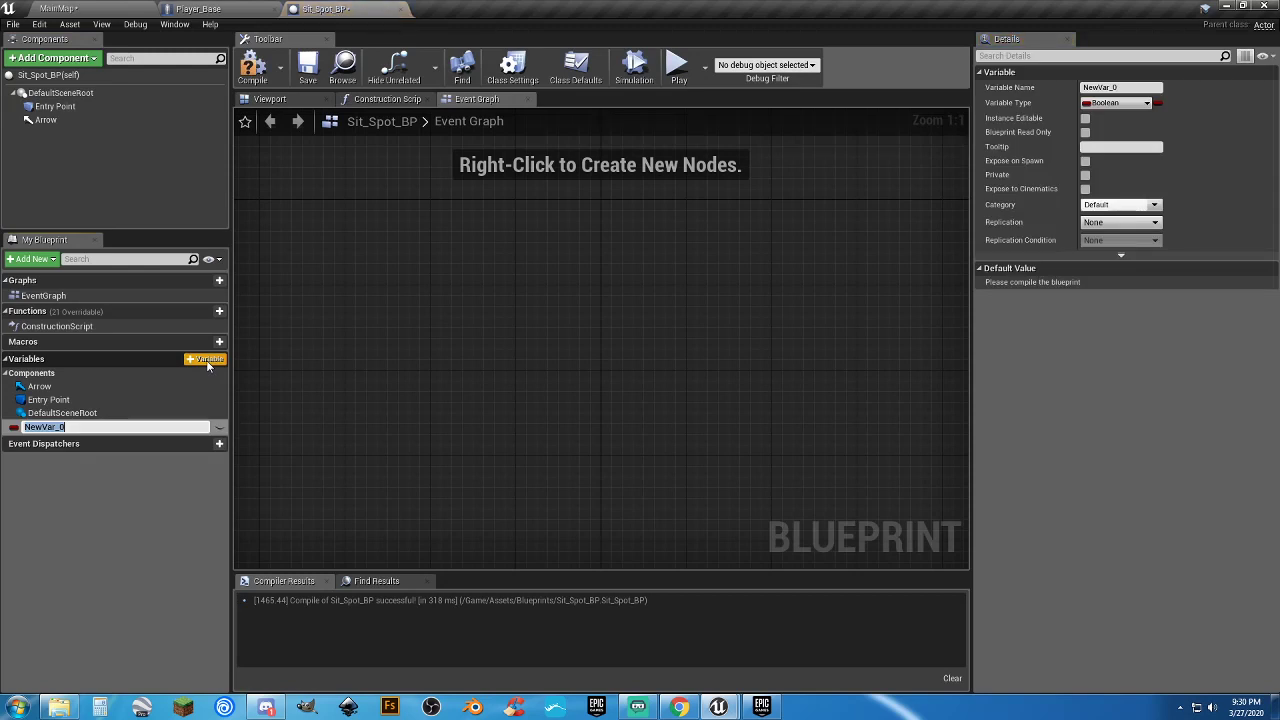
type("Is Available")
key("Return")
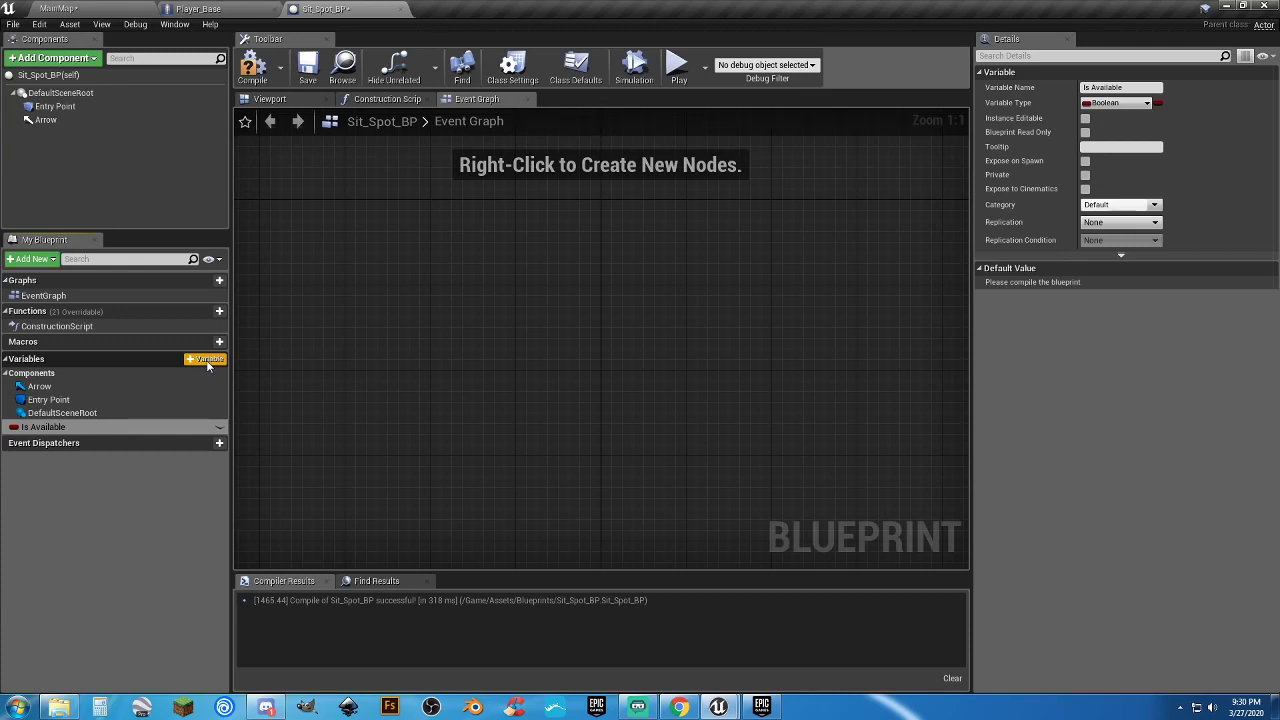
Create a variable named Chair Transform and set its type to Transform
left_click(205, 360)
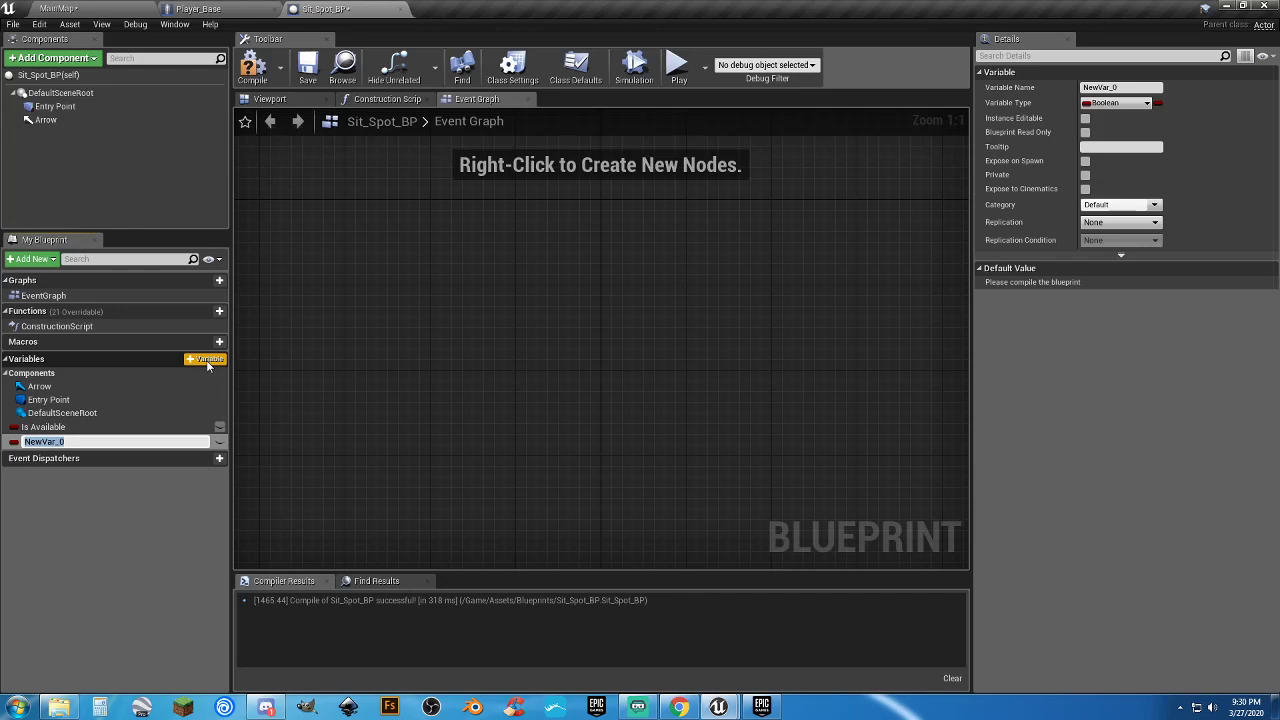
type("Chair Transform")
key("Return")
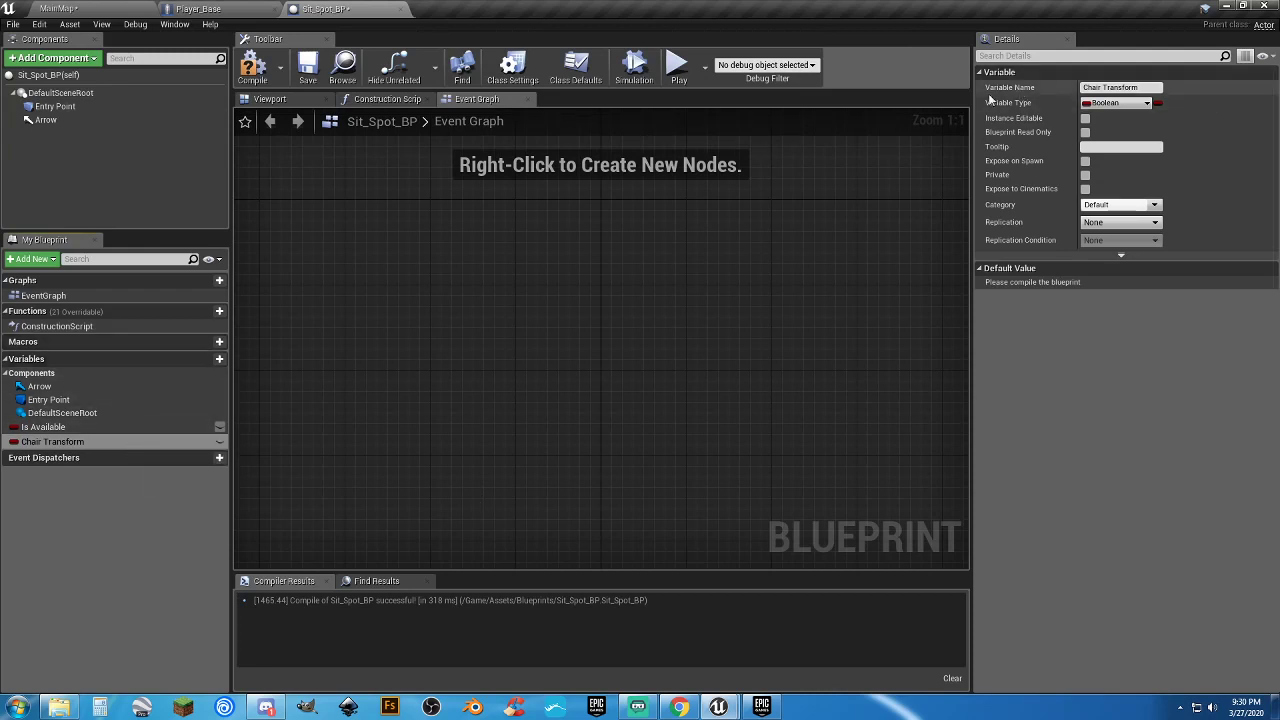
left_click(1122, 104)
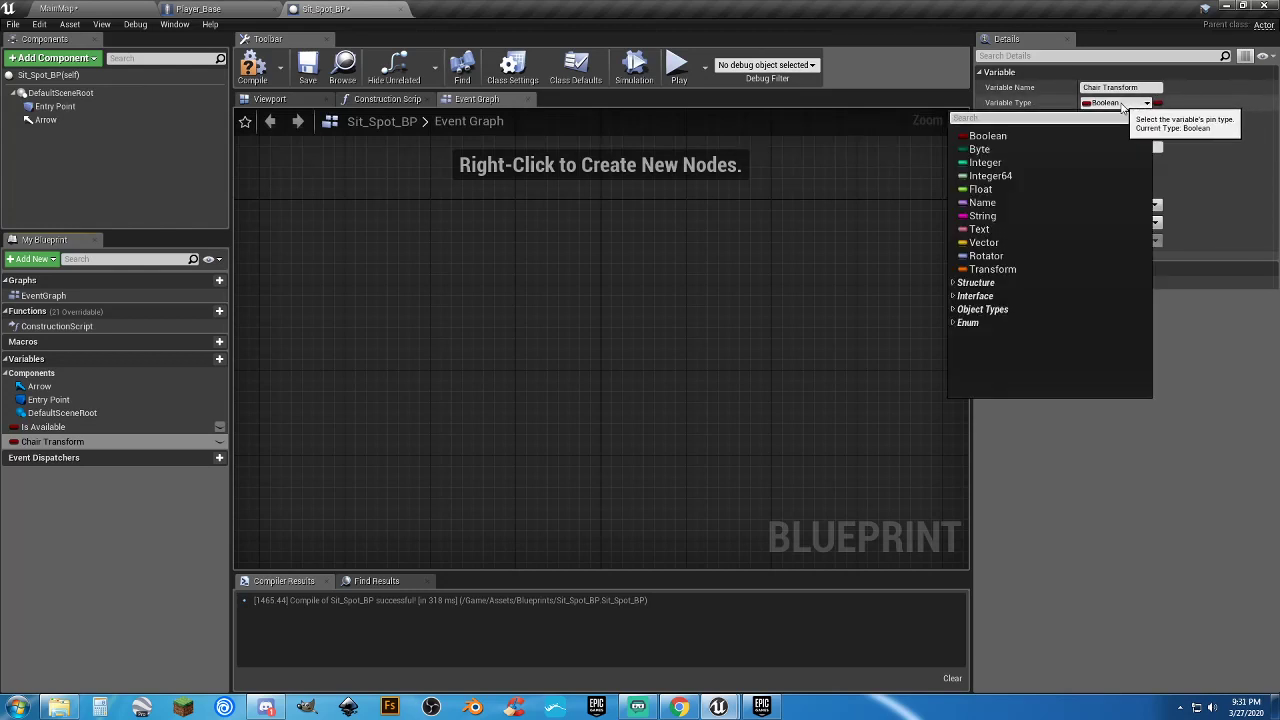
left_click(993, 269)
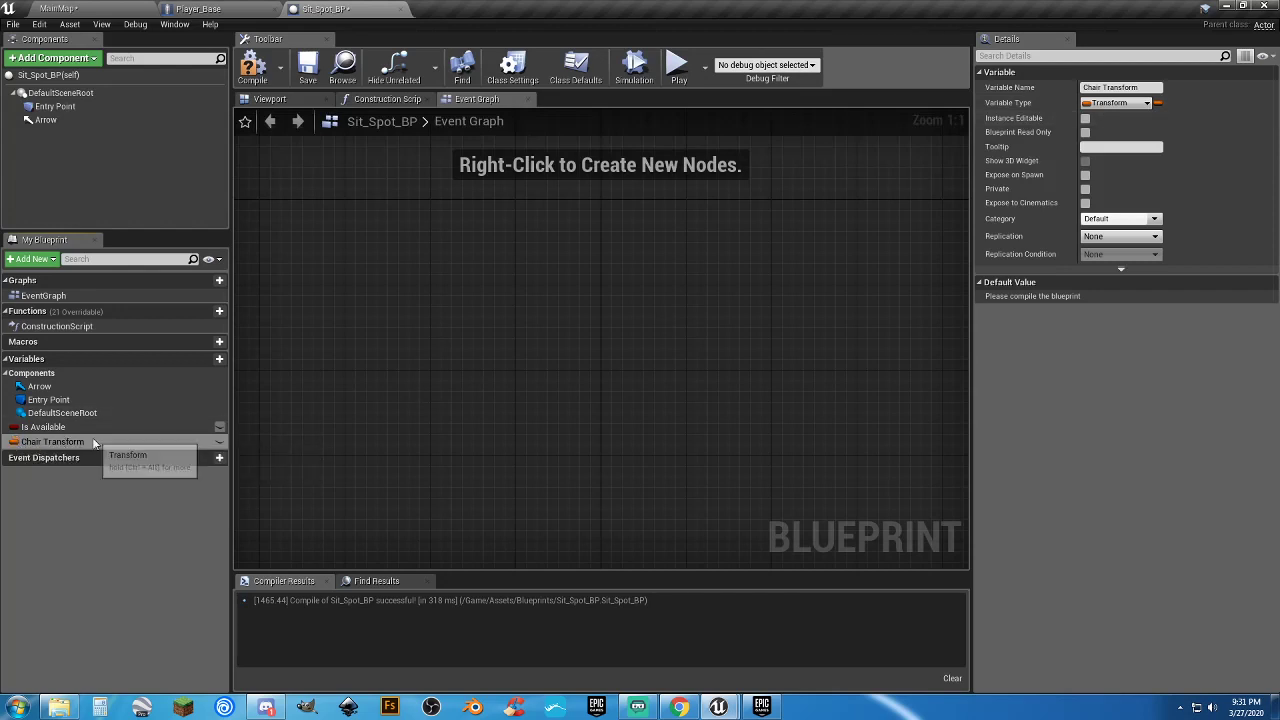
Compile the blueprint and expand the default value of the Chair Transform variable
left_click(258, 72)
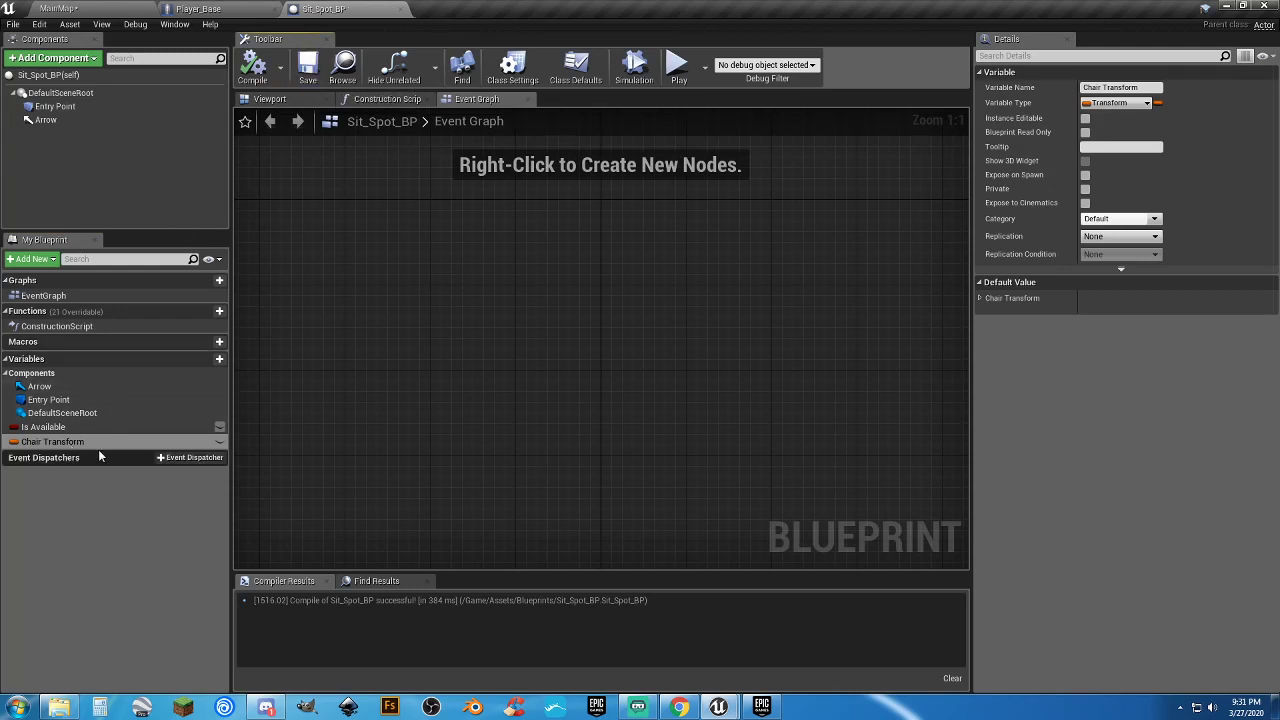
left_click(980, 299)
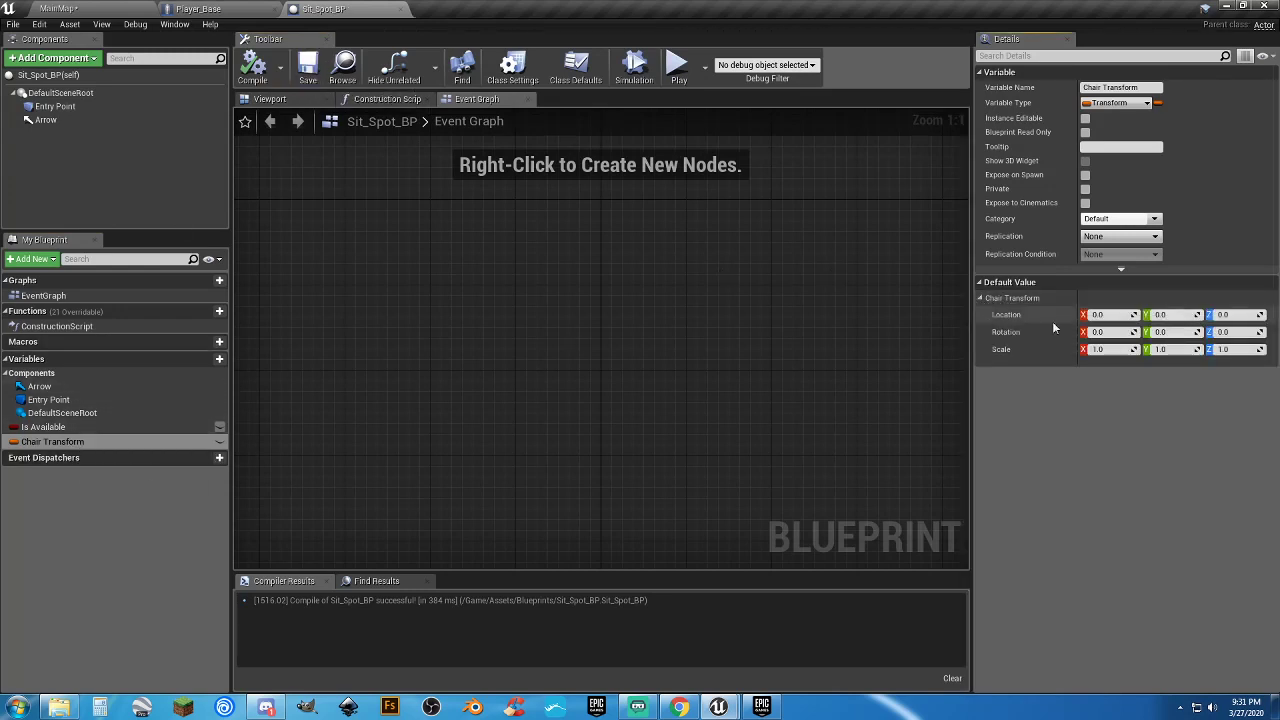
Collapse the Chair Transform default value and inspect the details of the Is Available variable
left_click(980, 298)
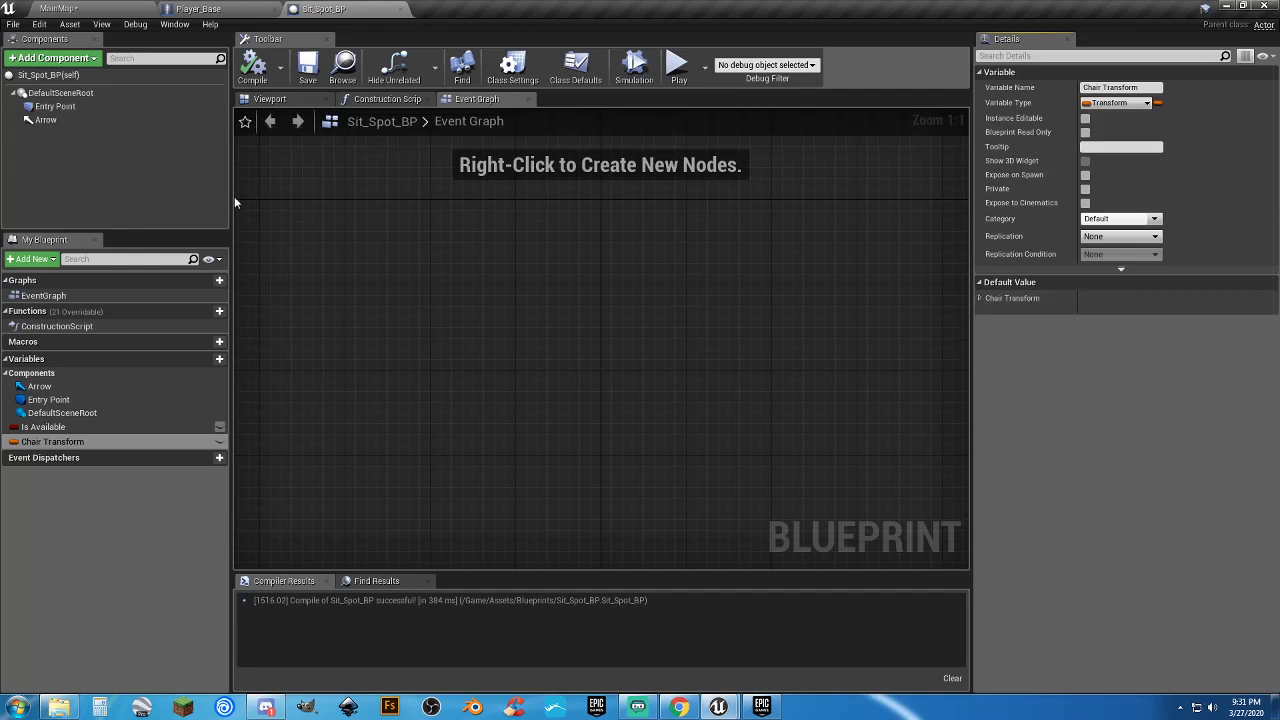
left_click(100, 429)
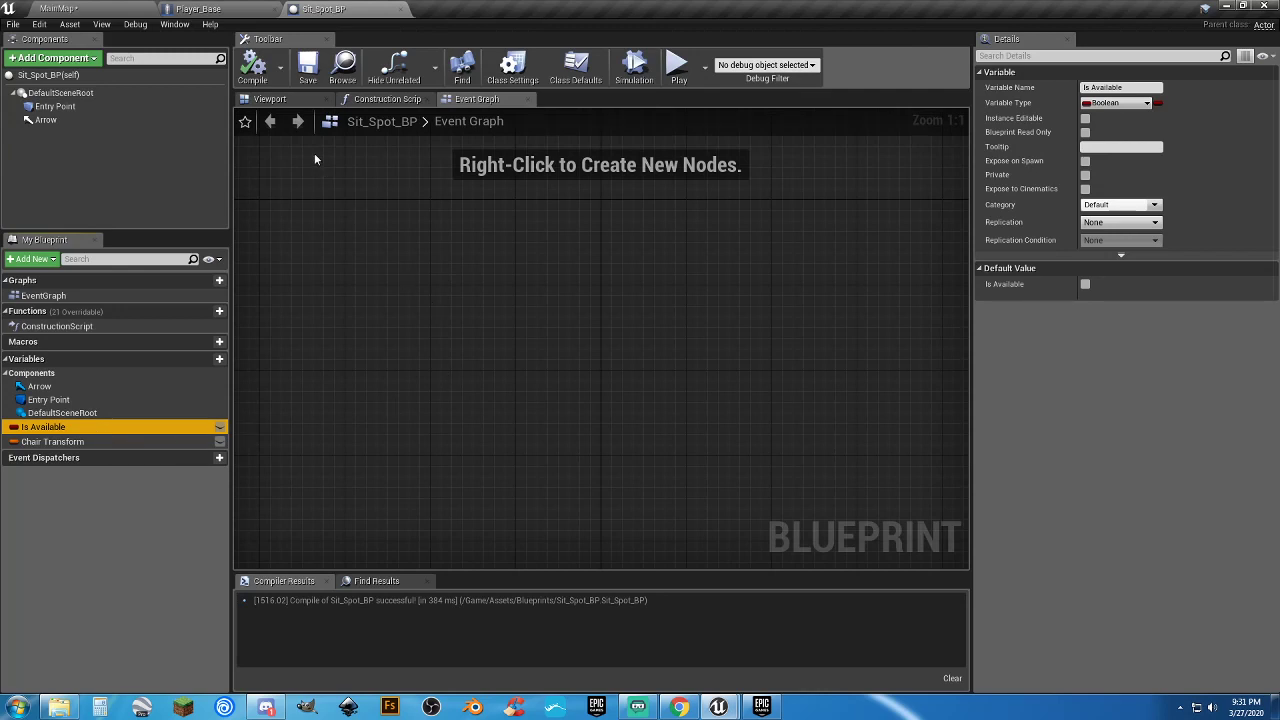
left_click(451, 335)
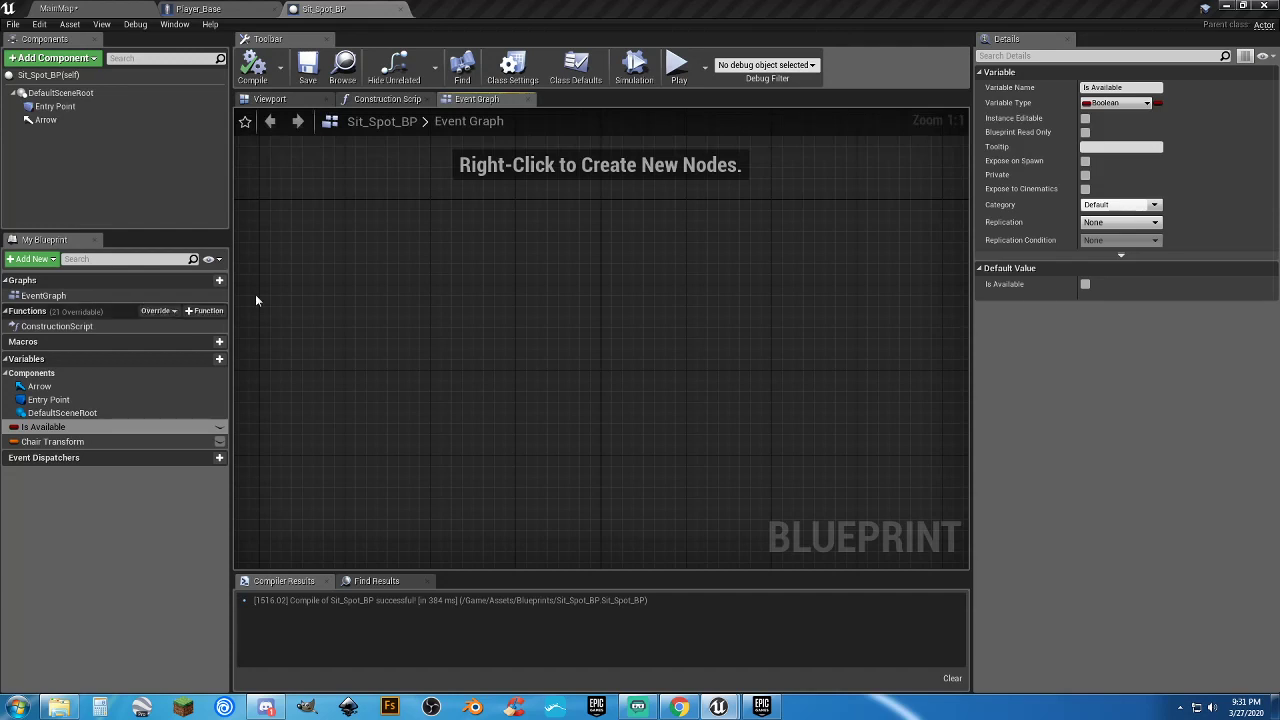
Add an Event BeginPlay node to the empty Event Graph and compile the blueprint
right_click(440, 300)
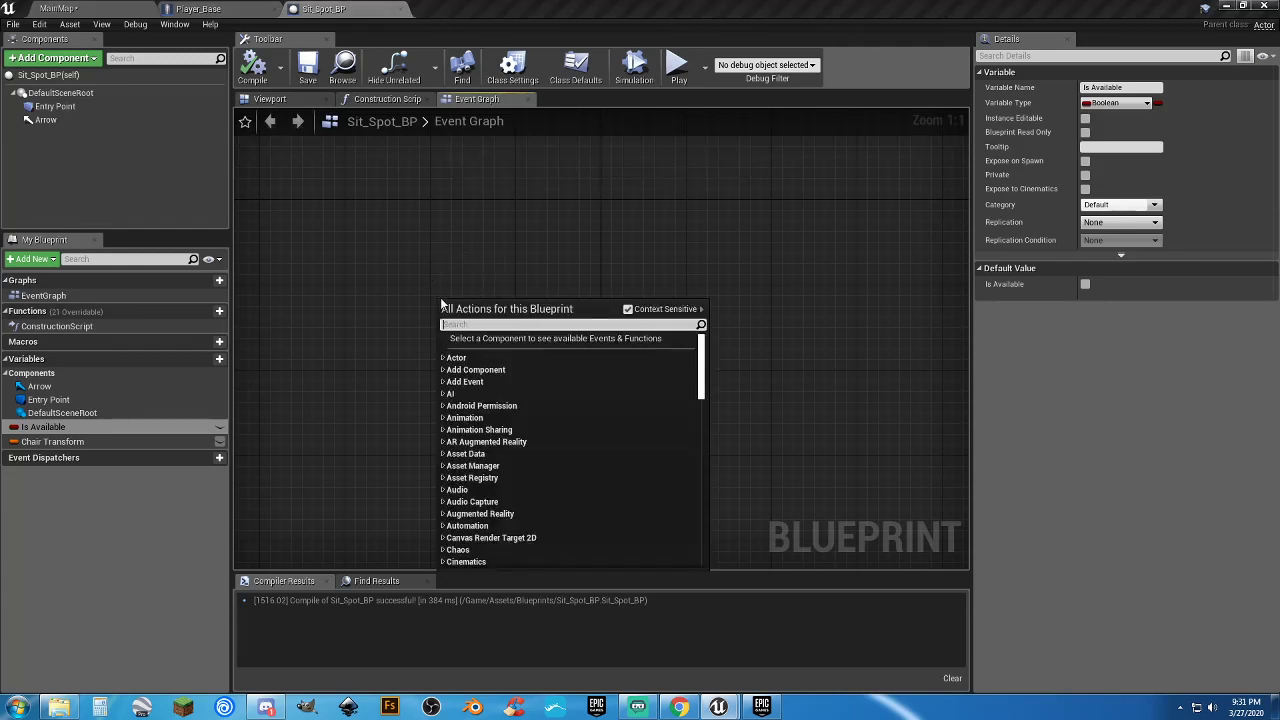
type("eventbe")
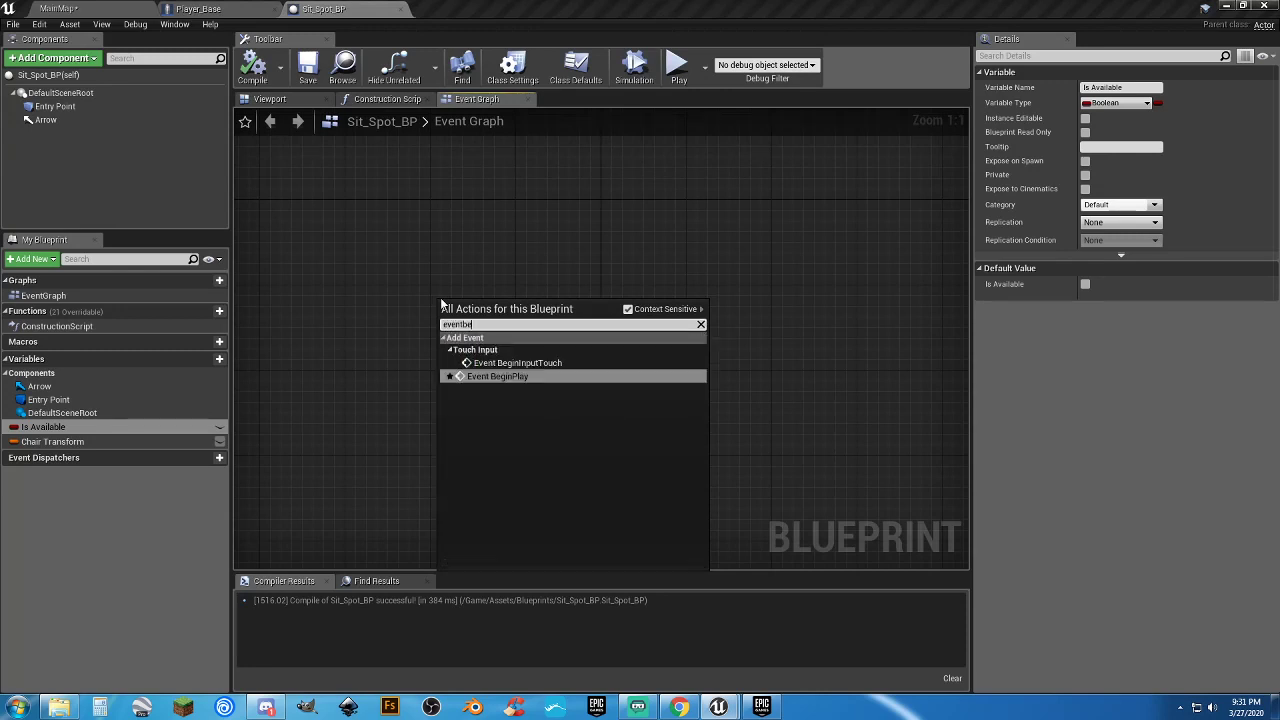
key("Return")
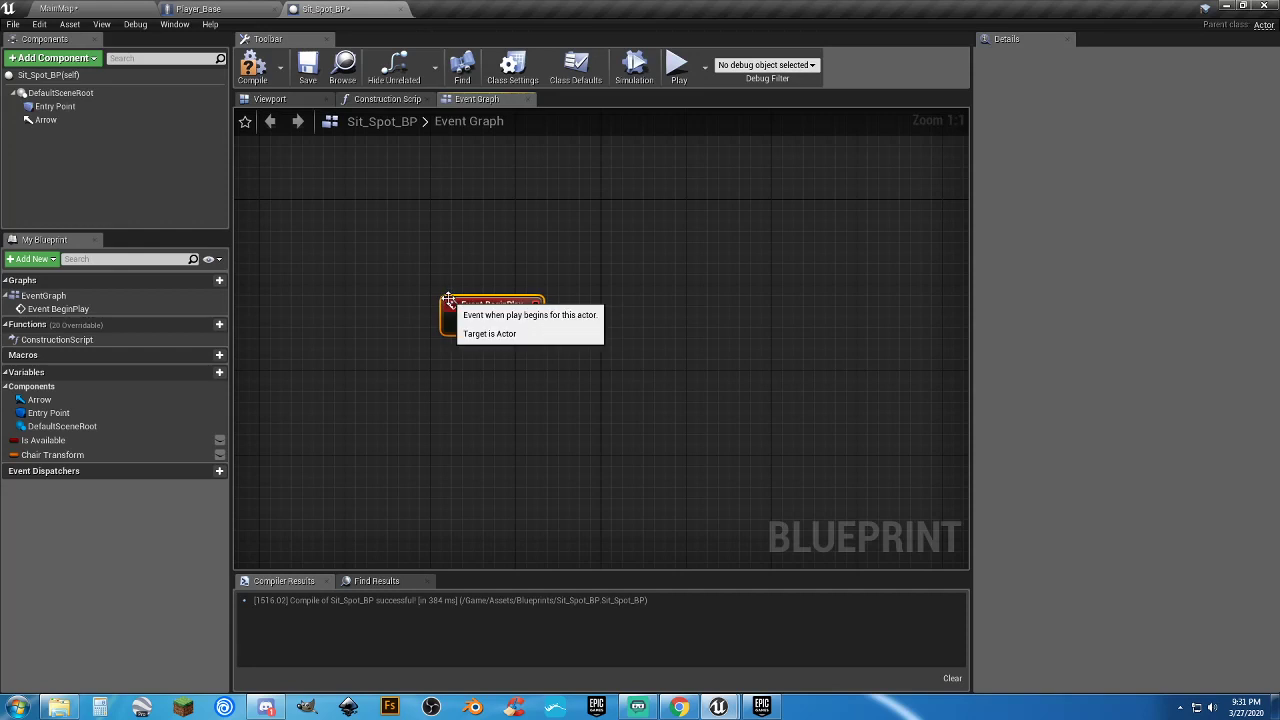
left_click_drag(455, 310, 445, 300)
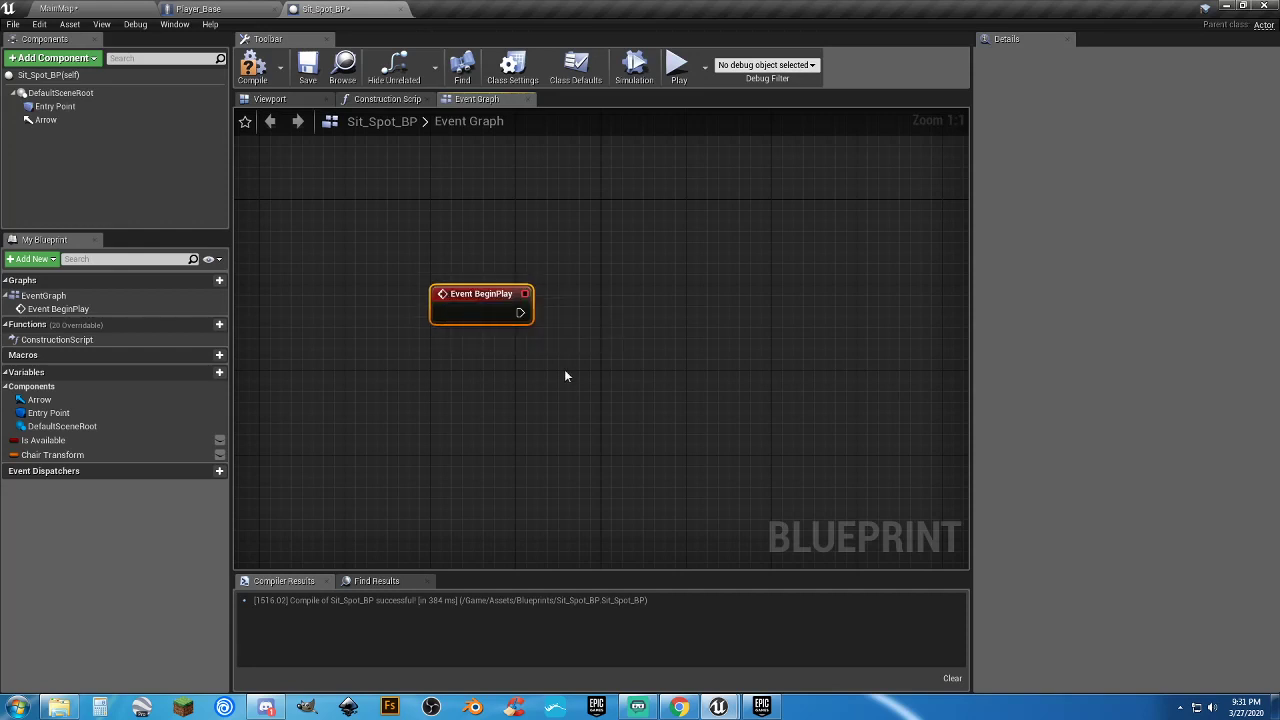
right_click_drag(565, 376, 475, 306)
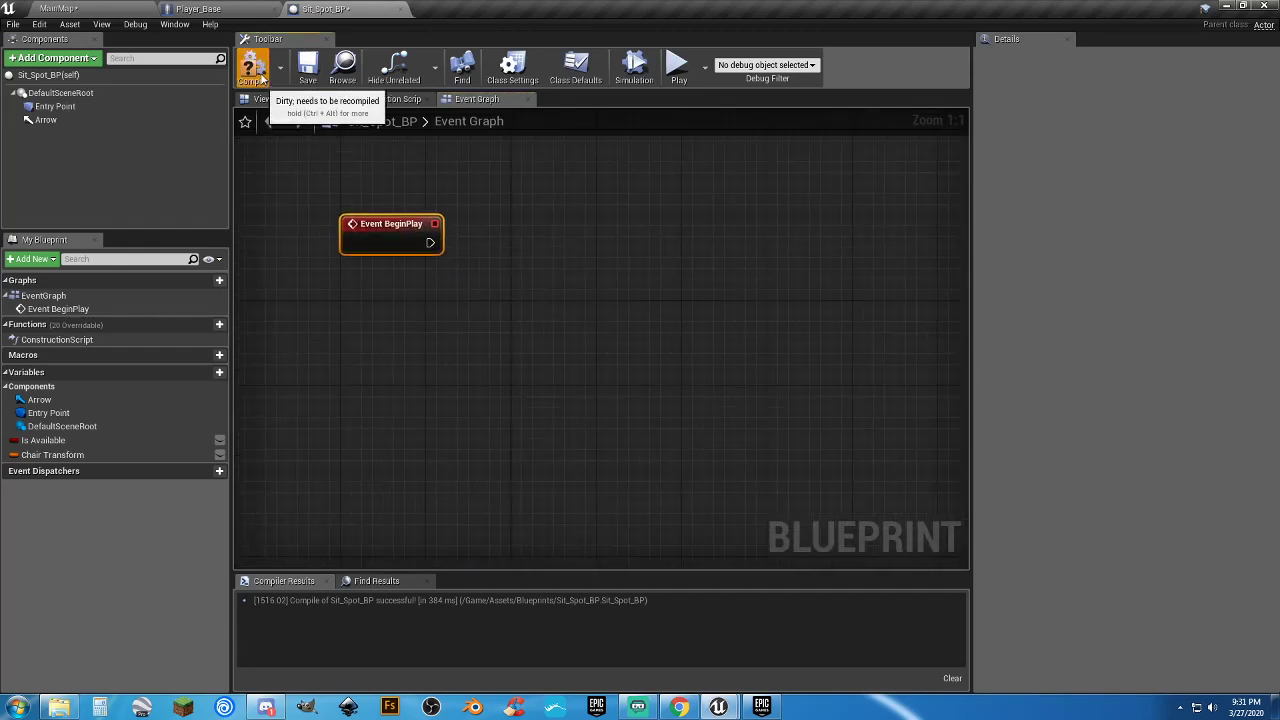
left_click(253, 68)
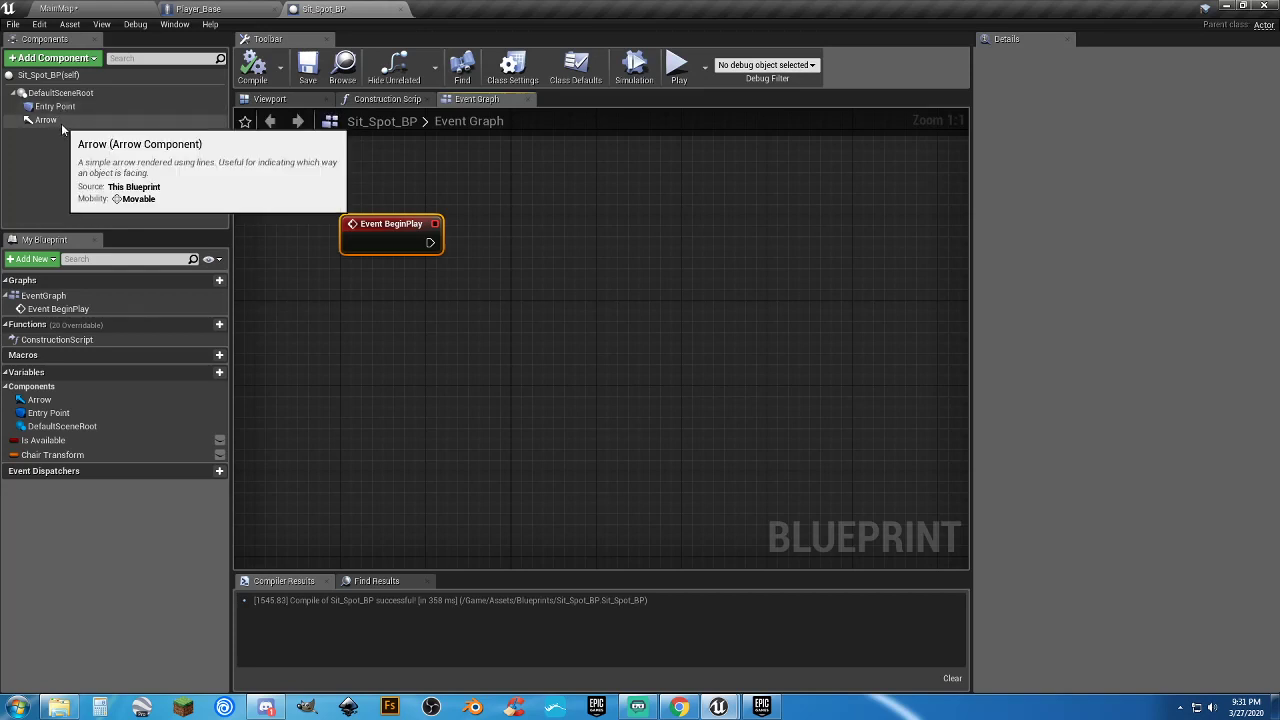
Place an Arrow component reference just below Event BeginPlay and add a Set Chair Transform node to the right of both
left_click_drag(60, 121, 356, 272)
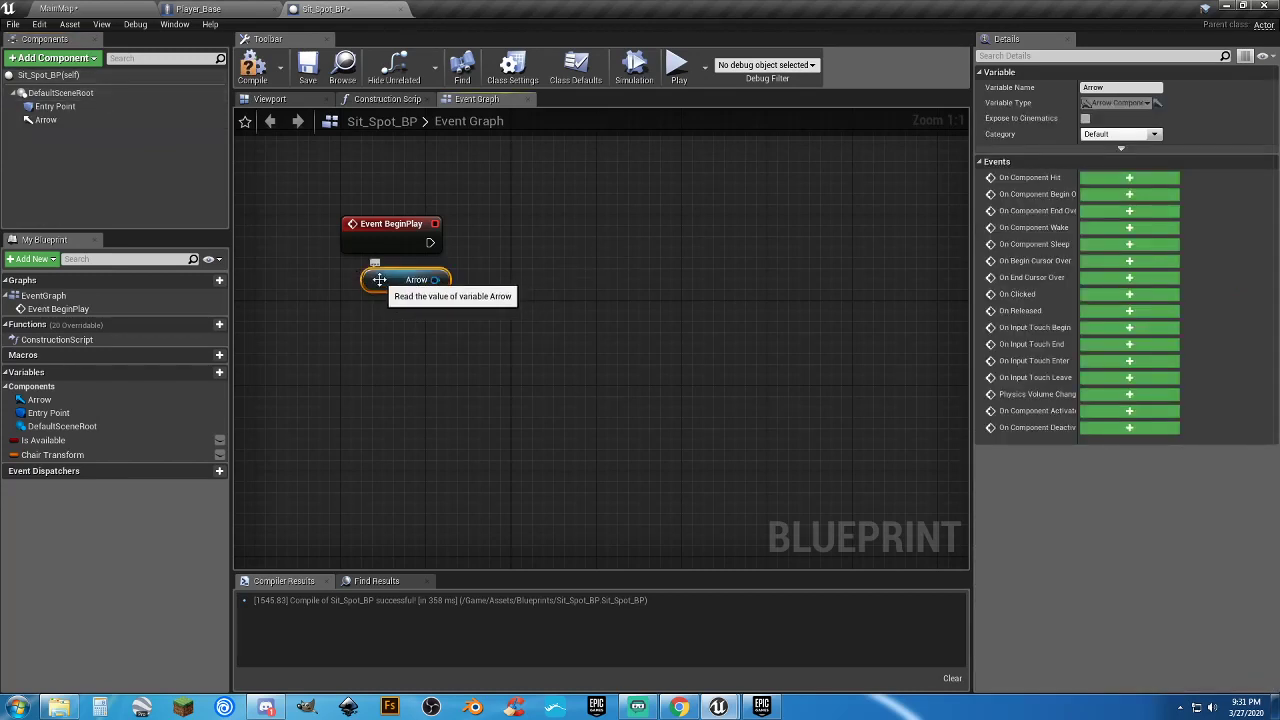
left_click_drag(377, 281, 355, 284)
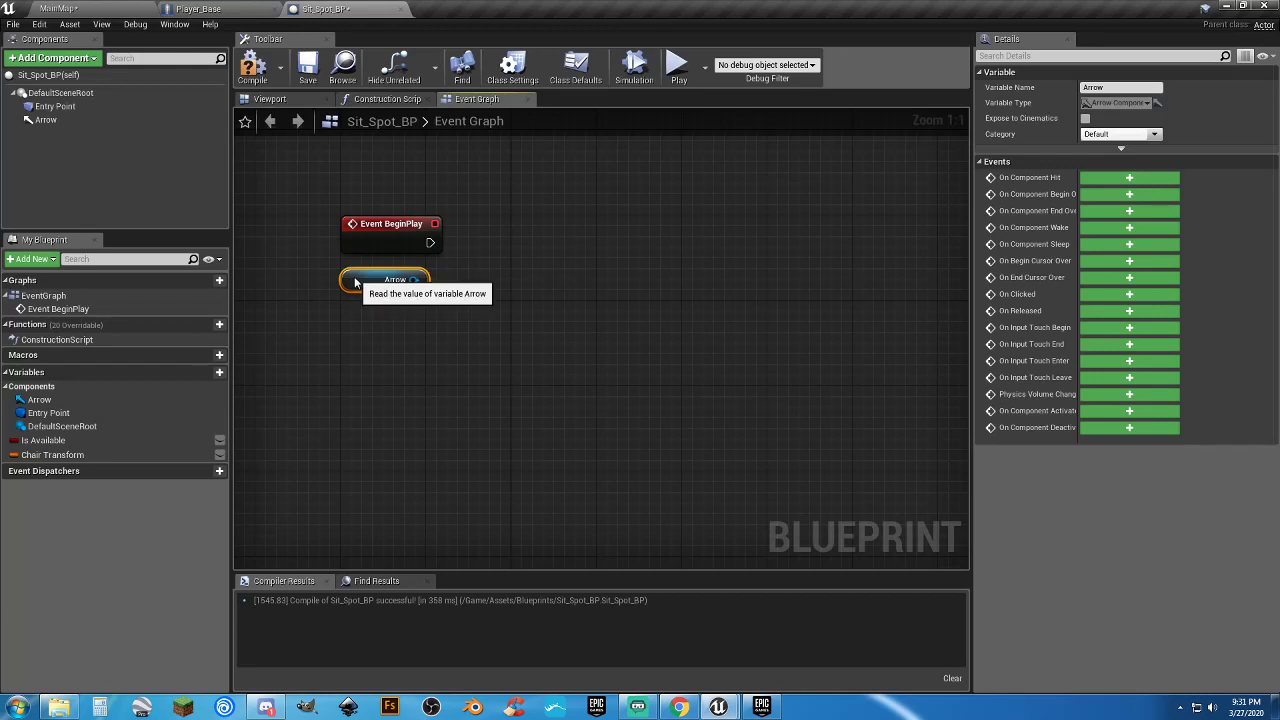
left_click(518, 280)
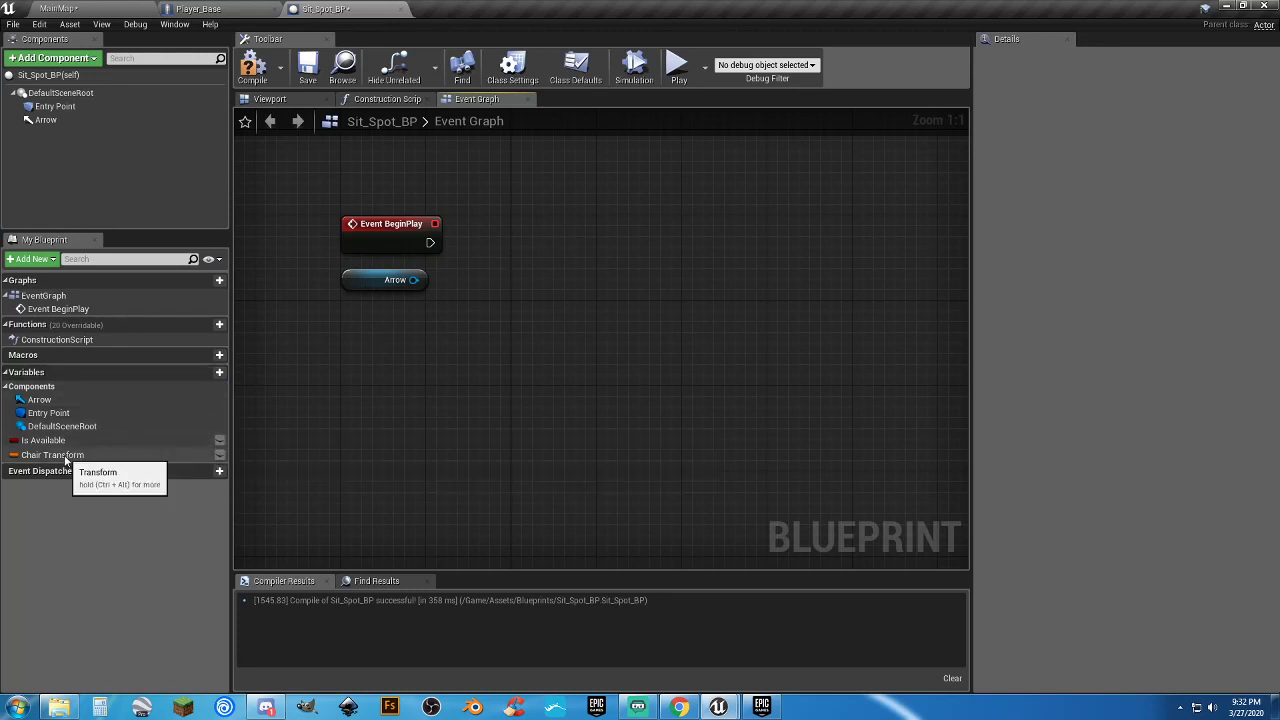
left_click_drag(66, 460, 608, 238)
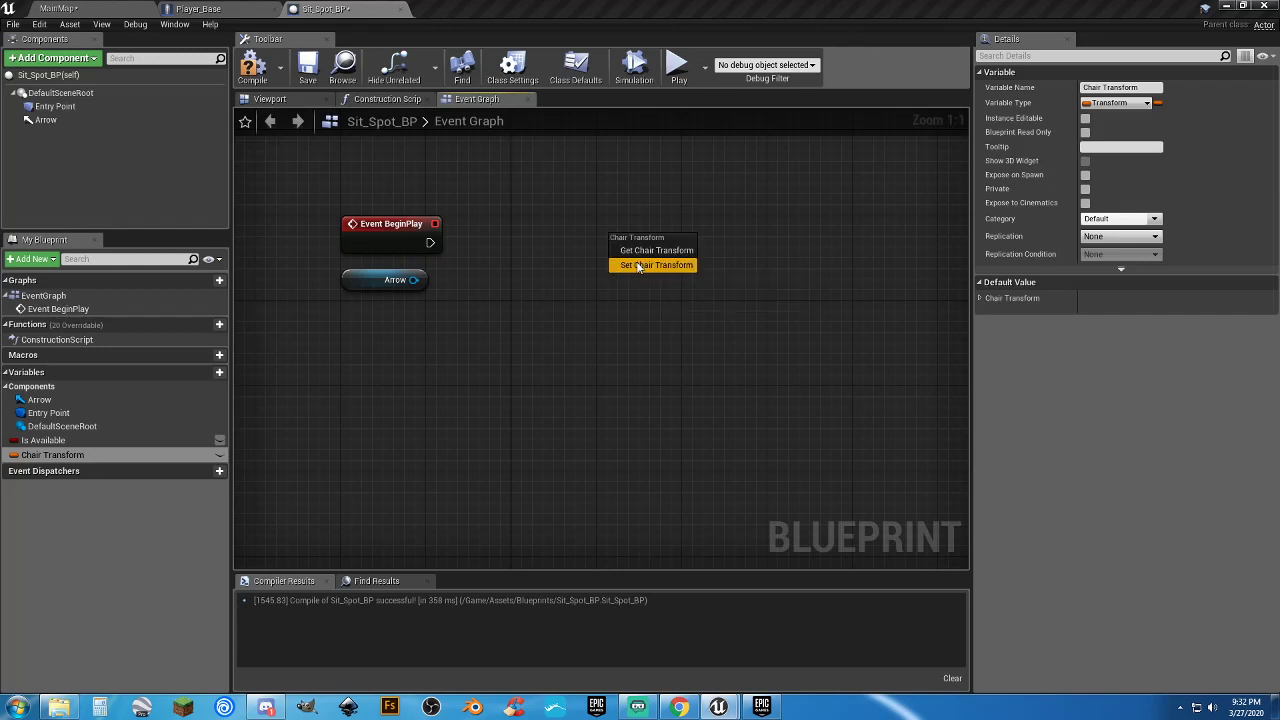
left_click(638, 266)
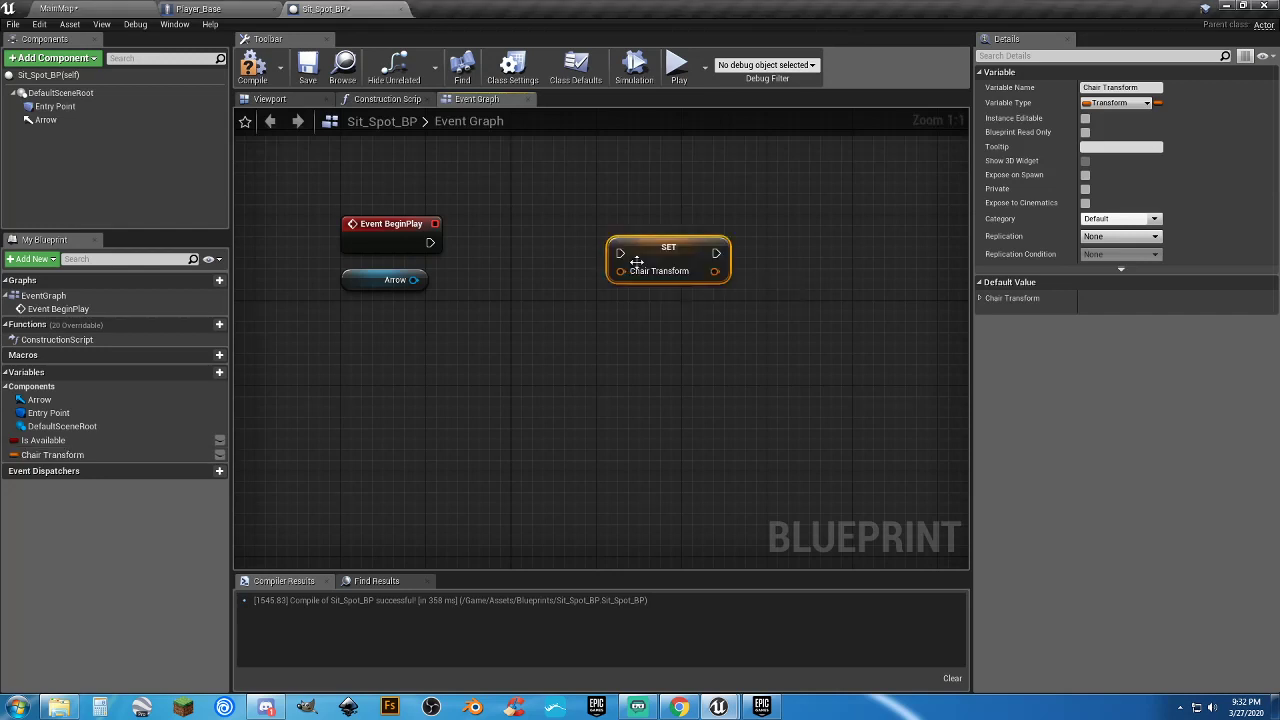
Connect Event BeginPlay's execution output to the Set Chair Transform node and align that node with it, leaving space between them
left_click_drag(644, 254, 633, 232)
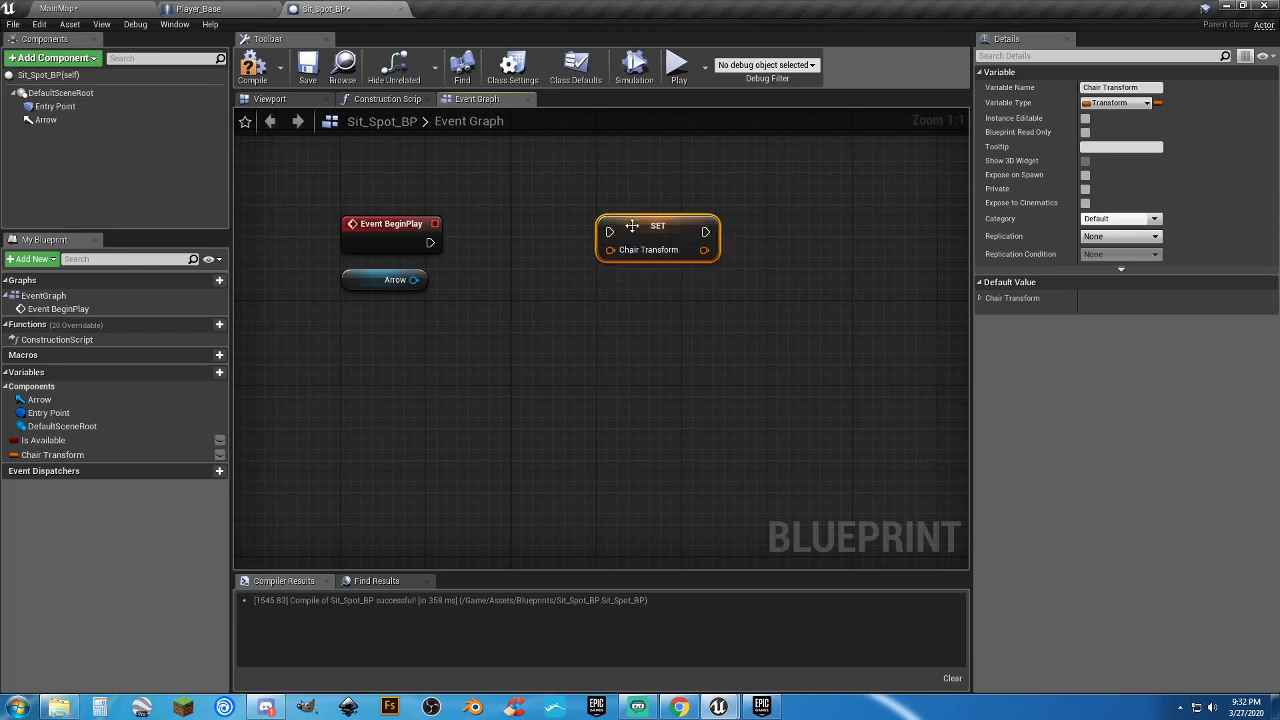
left_click_drag(430, 242, 608, 233)
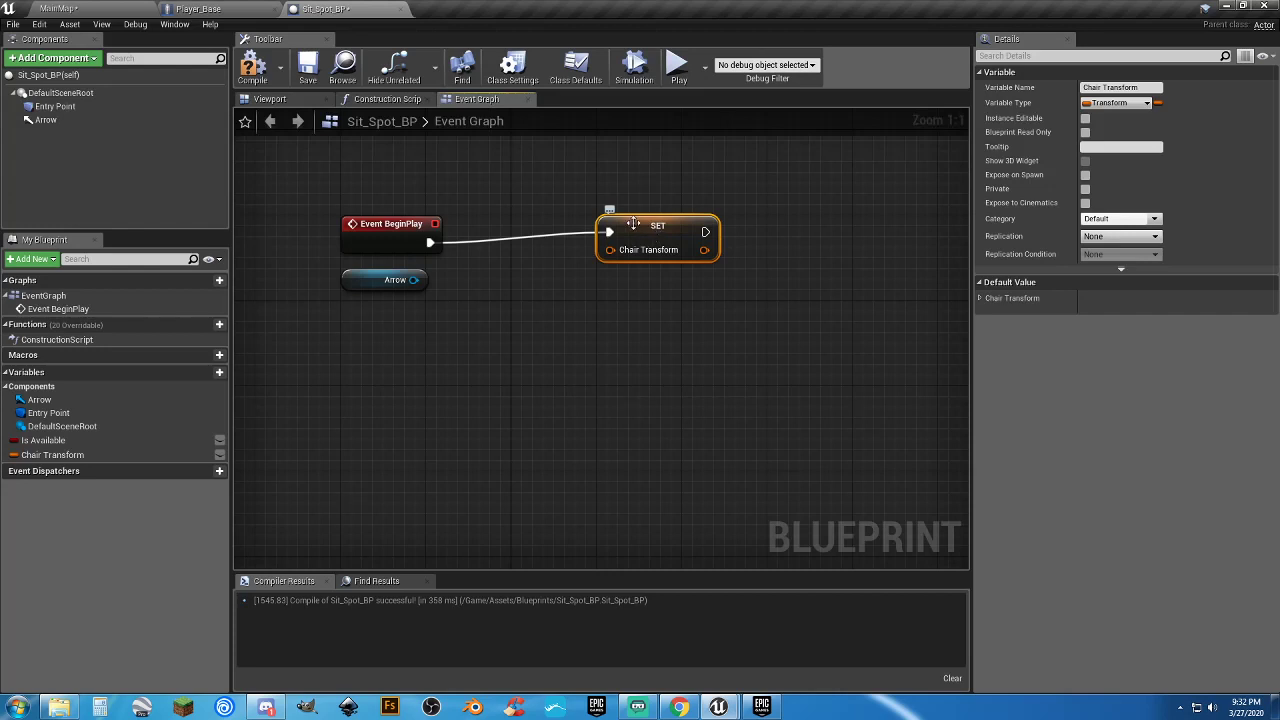
left_click_drag(654, 235, 654, 245)
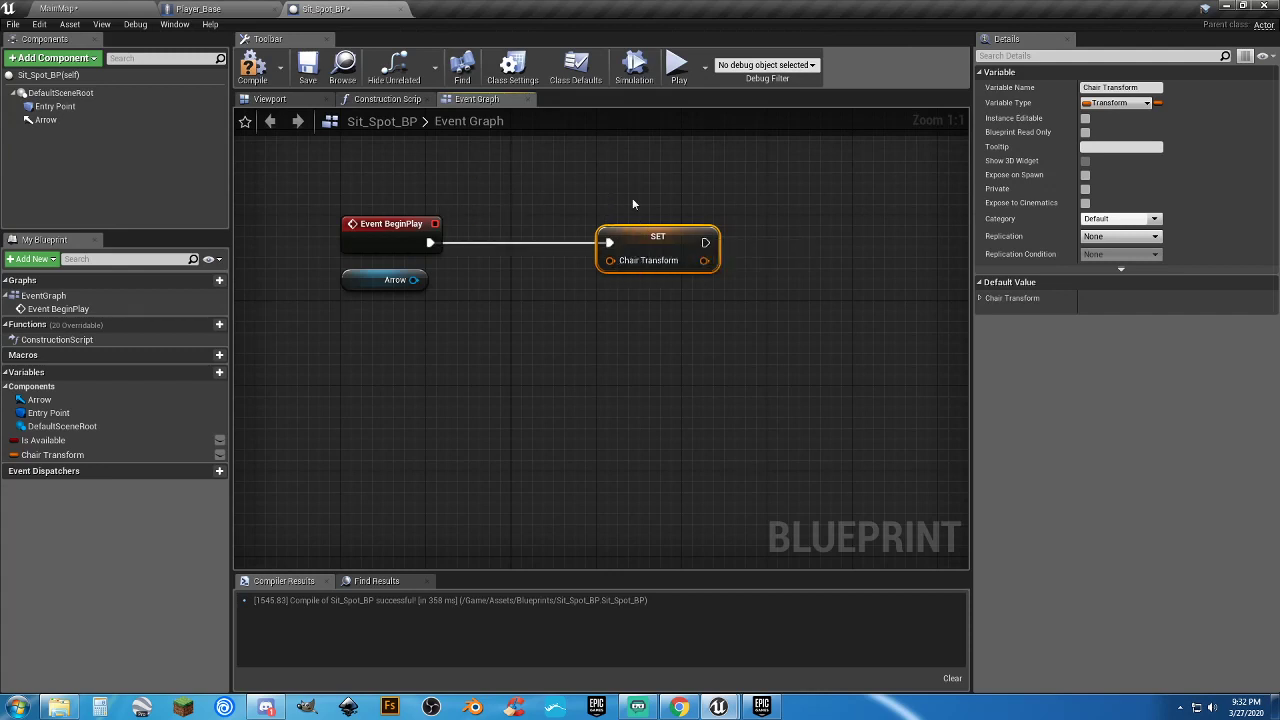
left_click_drag(630, 240, 708, 235)
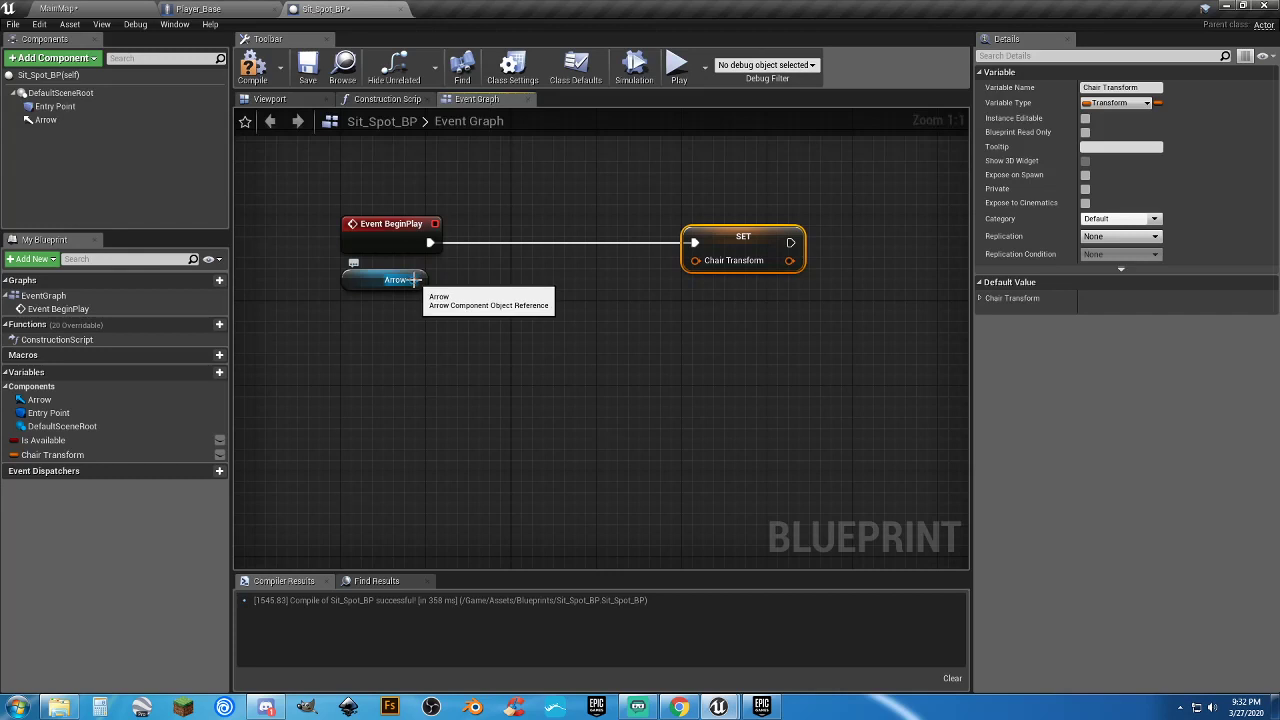
Add a GetWorldTransform node from the Arrow reference and place it between Arrow and the Set Chair Transform node
left_click_drag(413, 280, 477, 308)
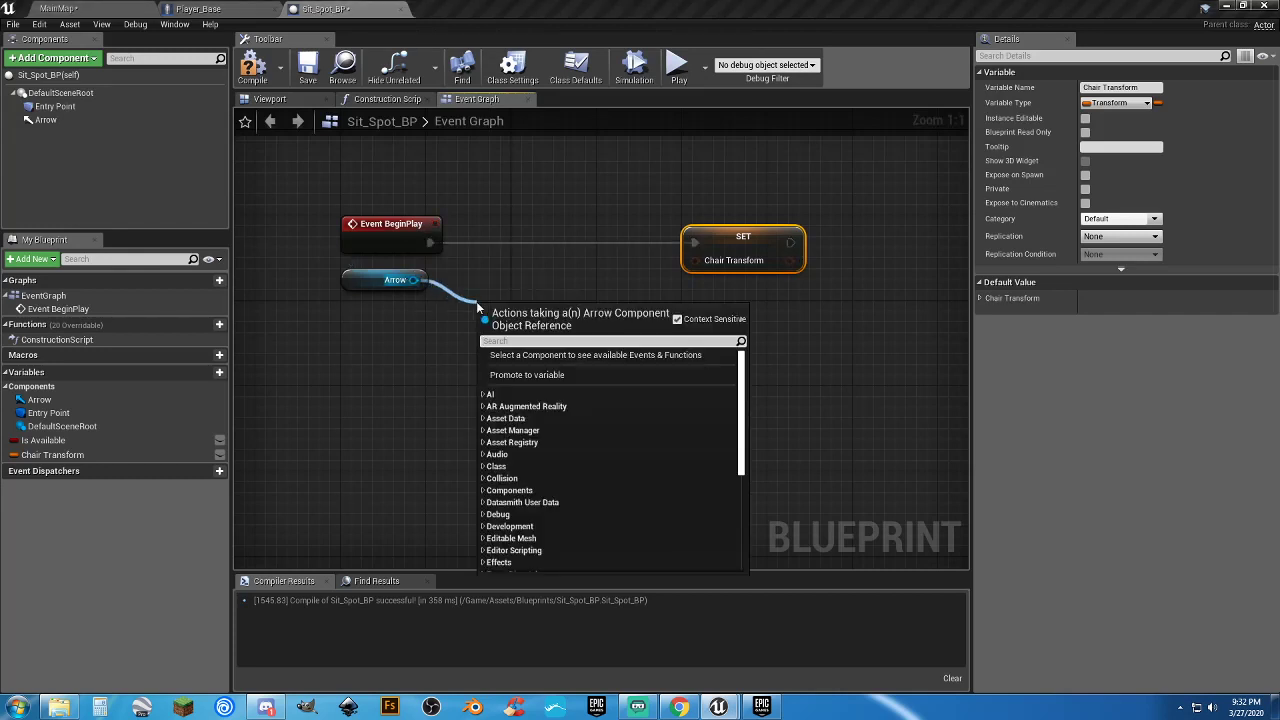
type("get")
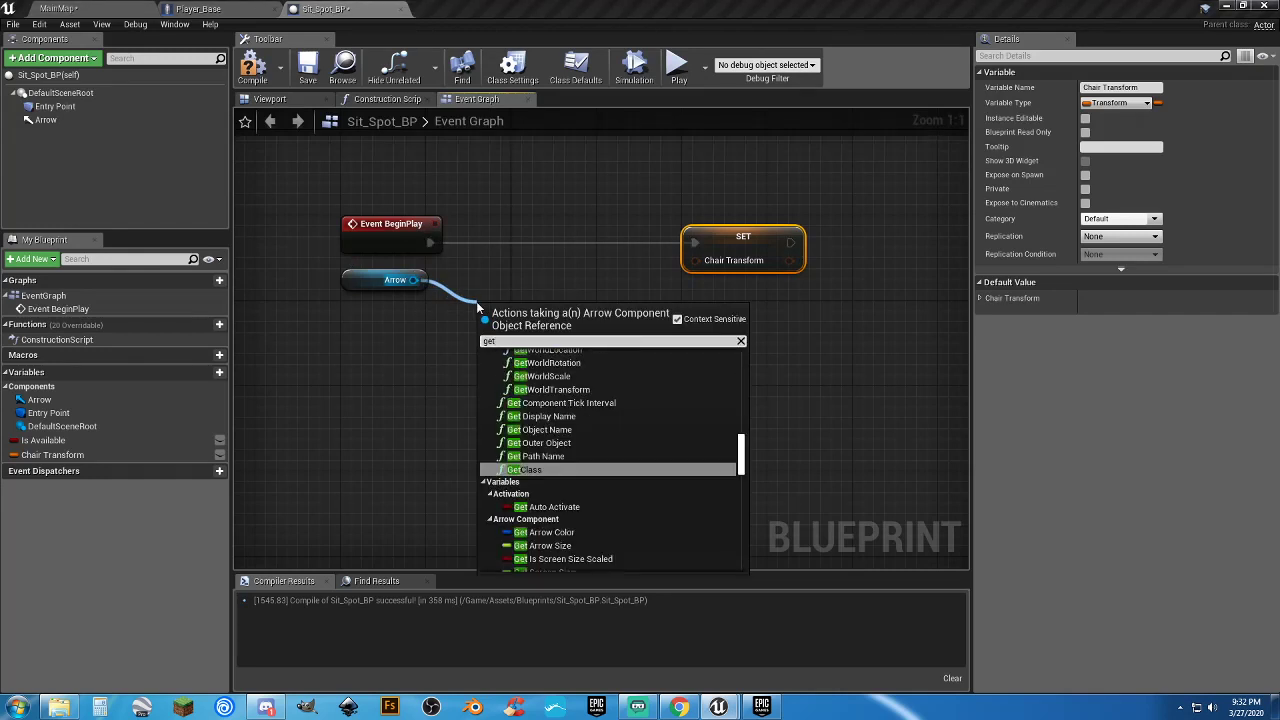
type("worldtran")
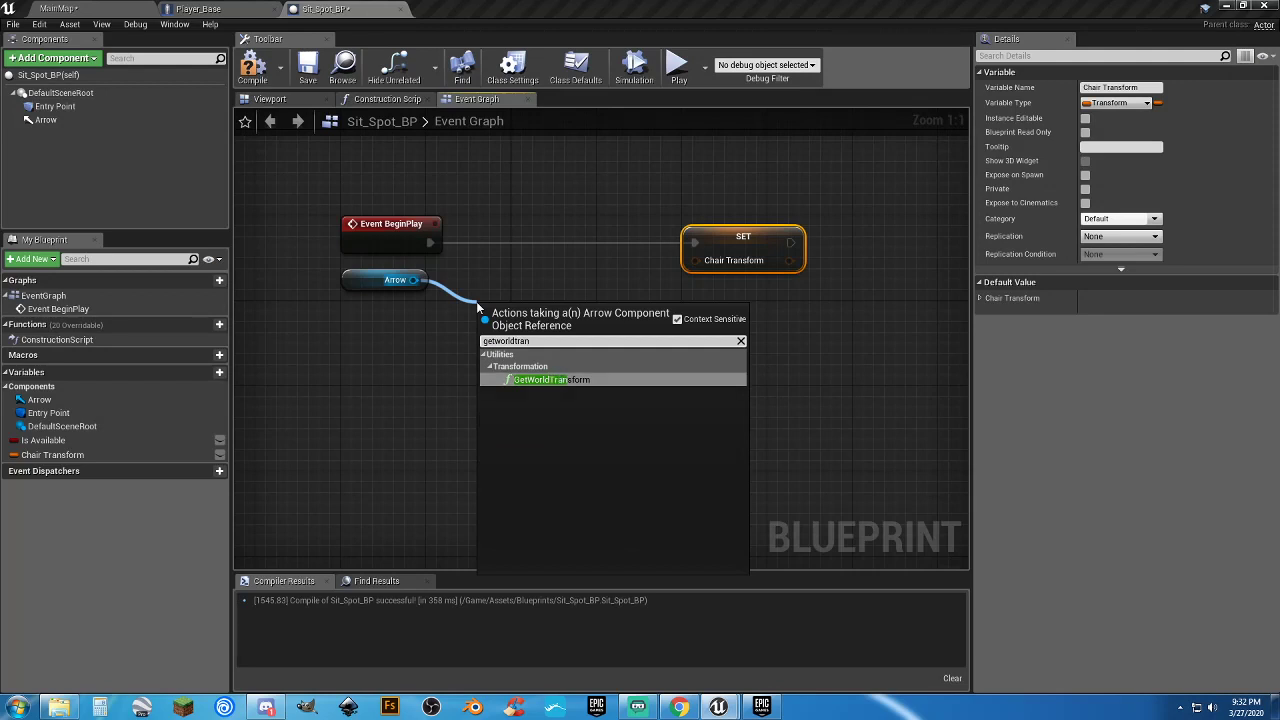
key("Return")
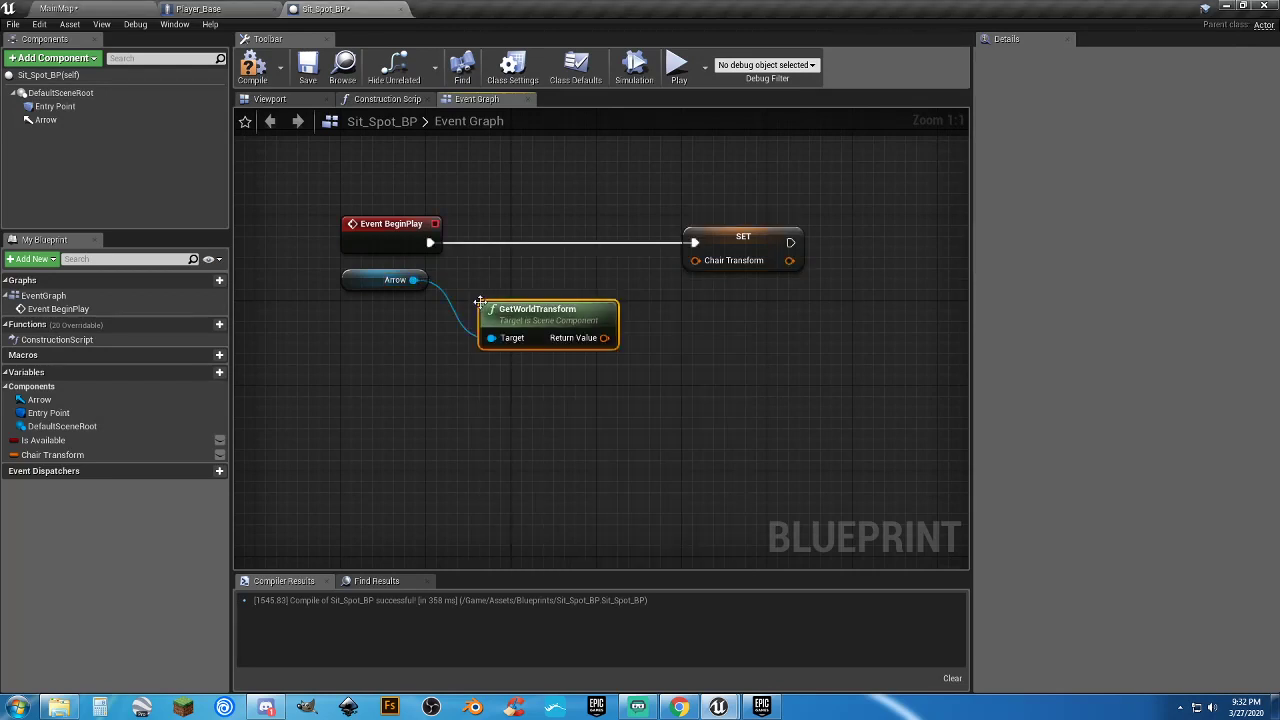
left_click_drag(478, 306, 508, 278)
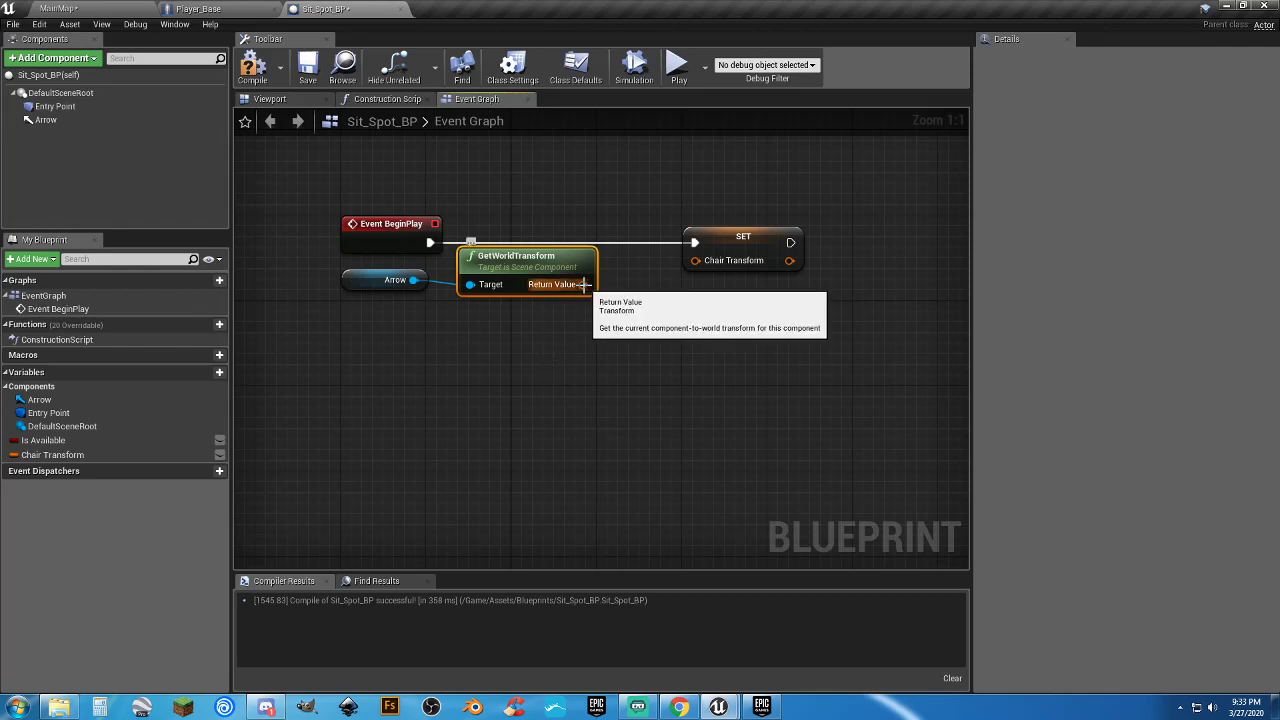
Connect GetWorldTransform's Return Value to the Chair Transform input and center the GetWorldTransform node in the gap
left_click_drag(582, 284, 694, 260)
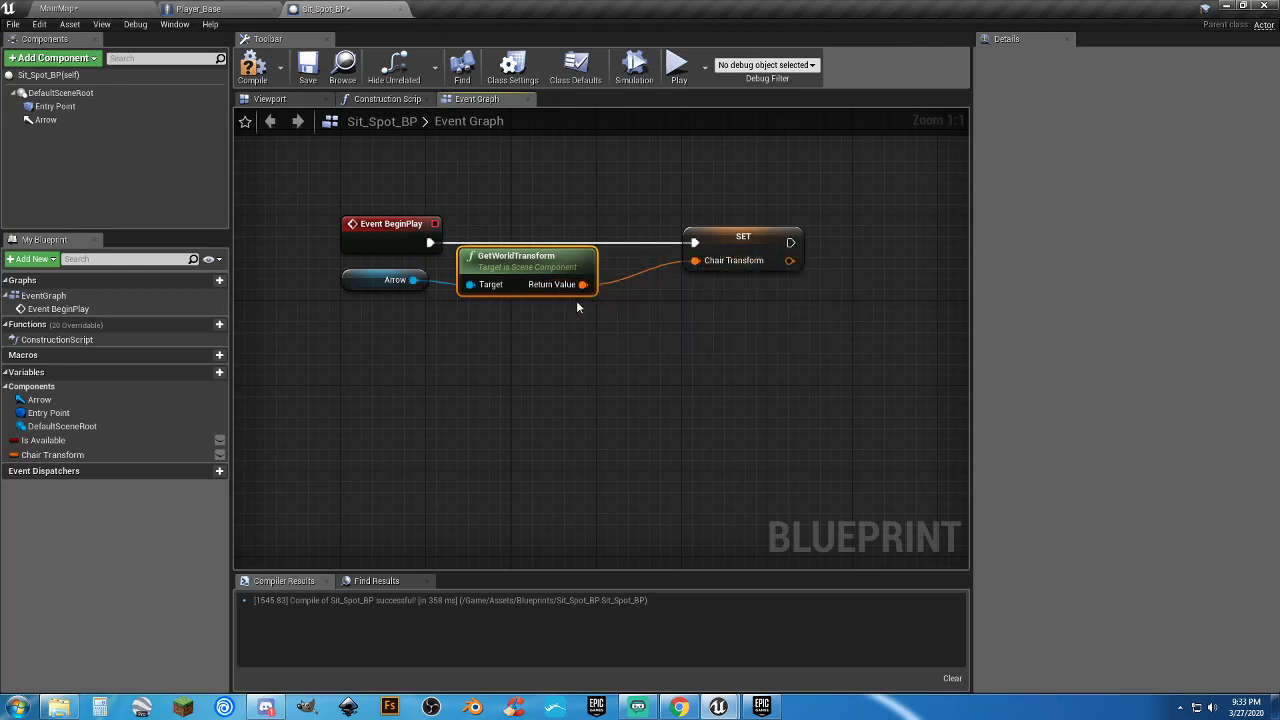
left_click_drag(548, 267, 569, 267)
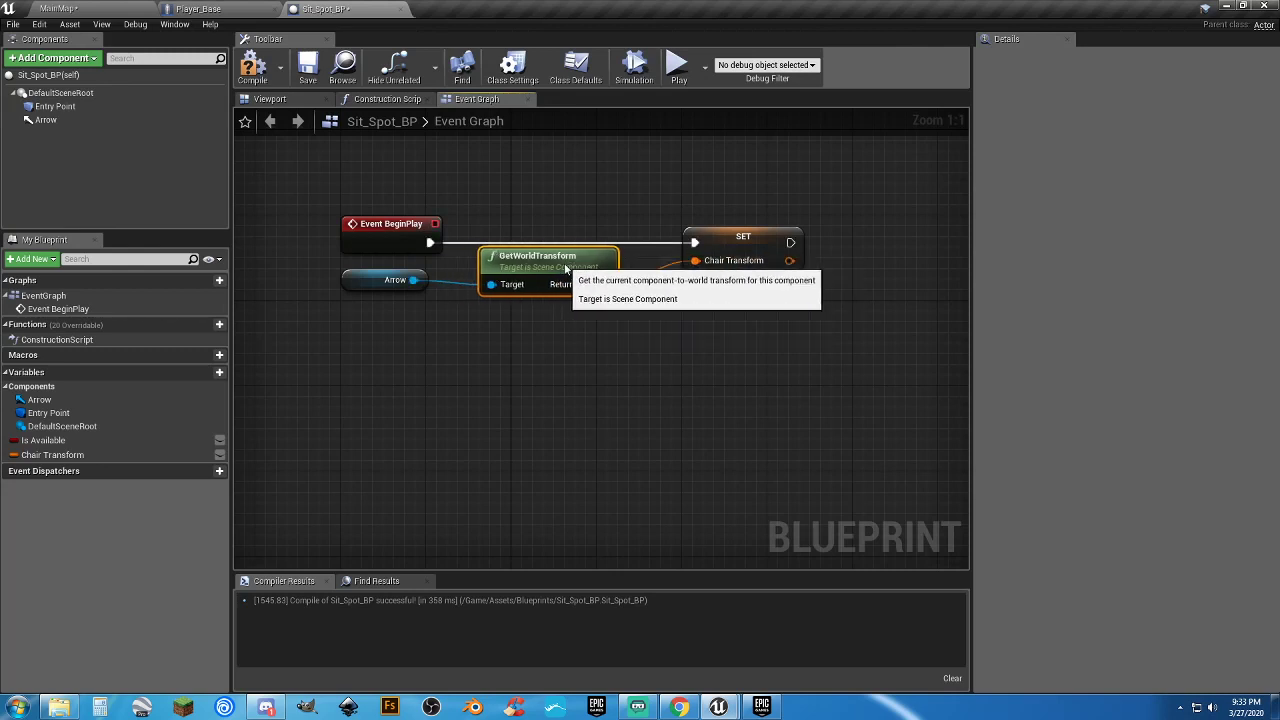
left_click(478, 350)
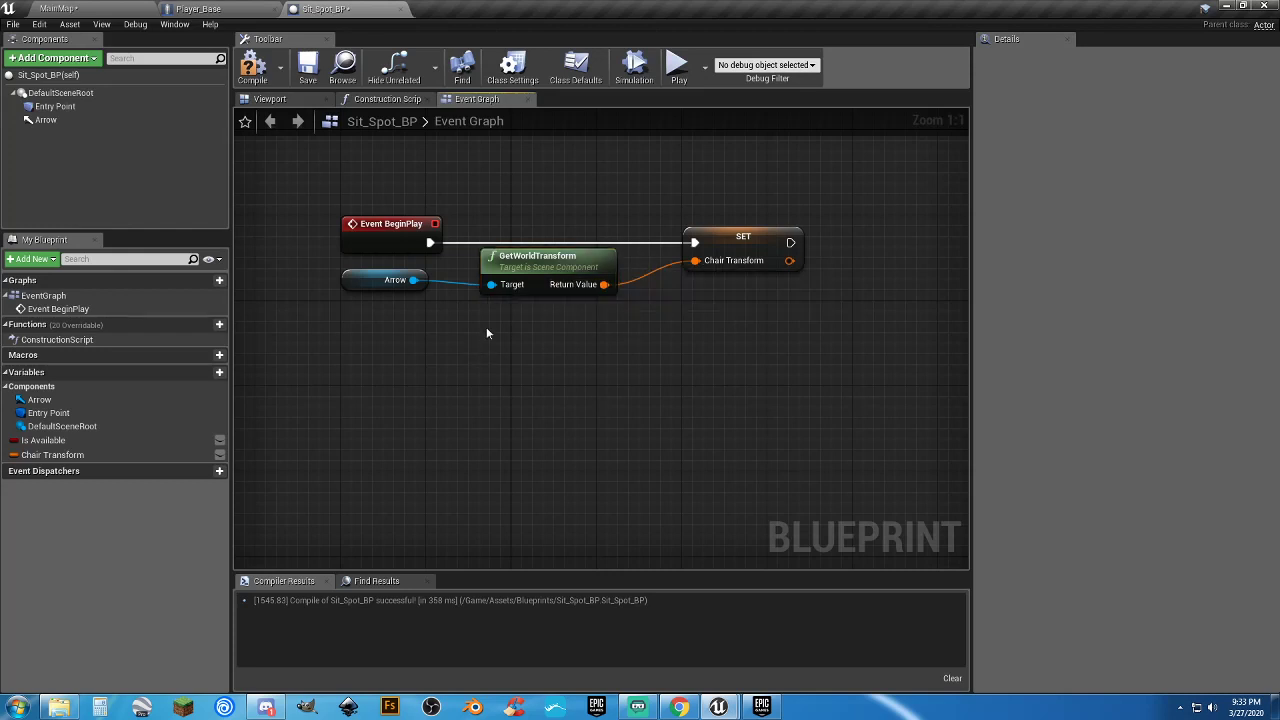
left_click(365, 285)
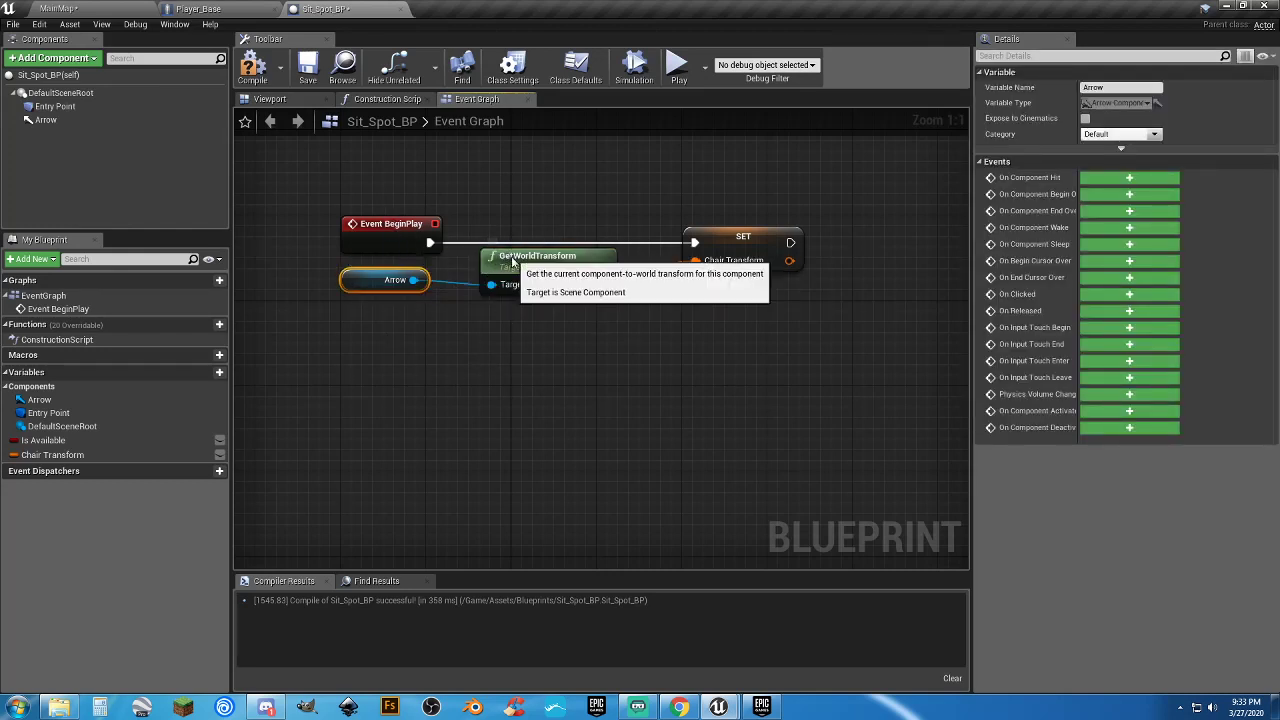
left_click(540, 266)
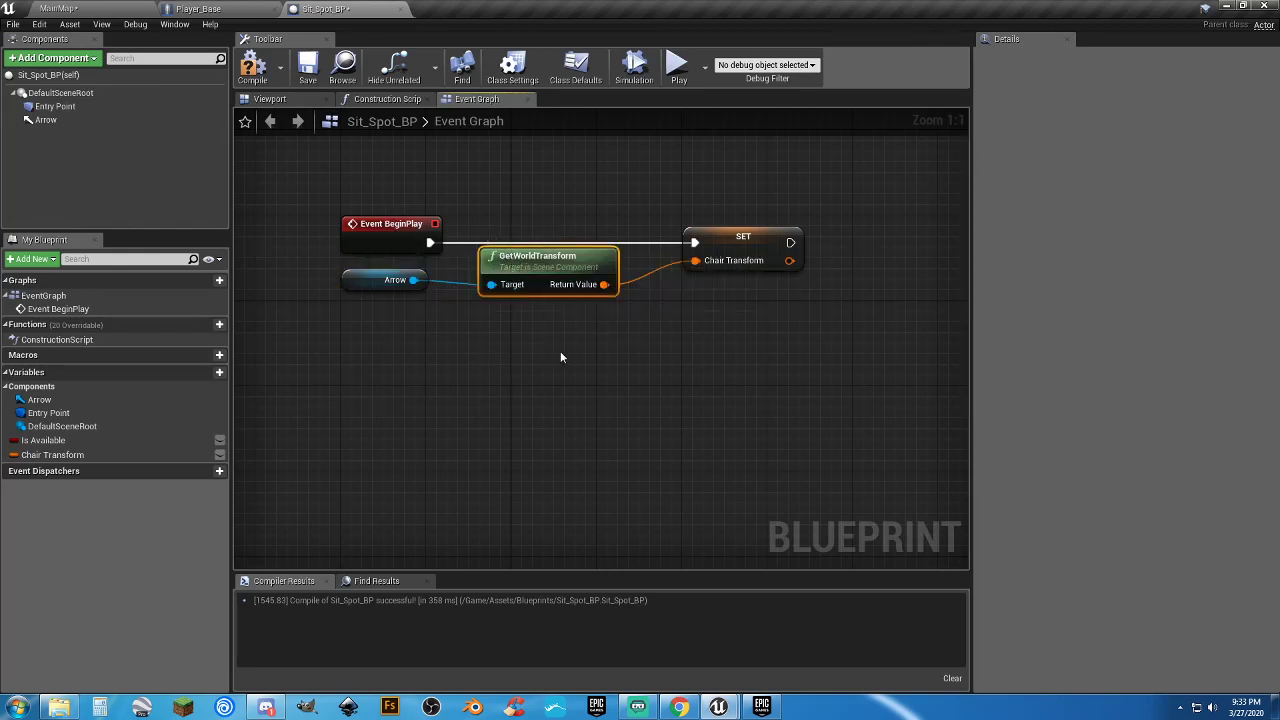
left_click(735, 250)
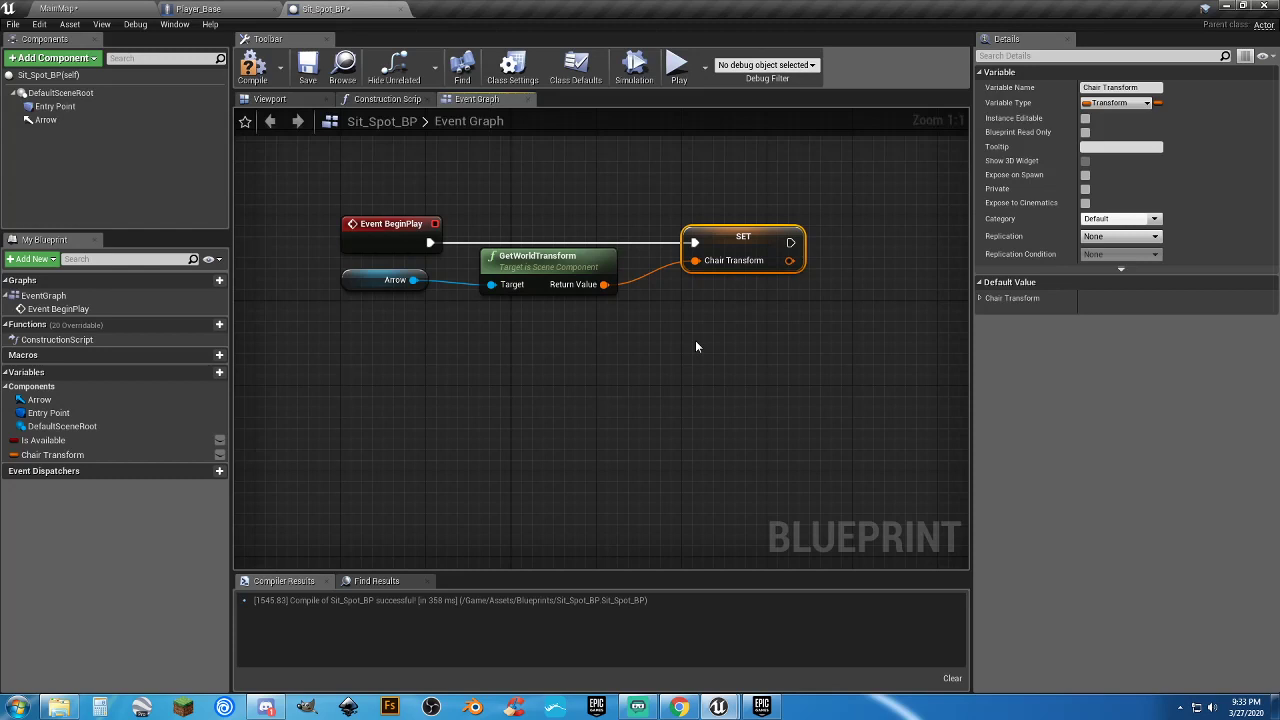
Compile and save the Sit_Spot_BP blueprint
left_click(697, 347)
left_click(253, 67)
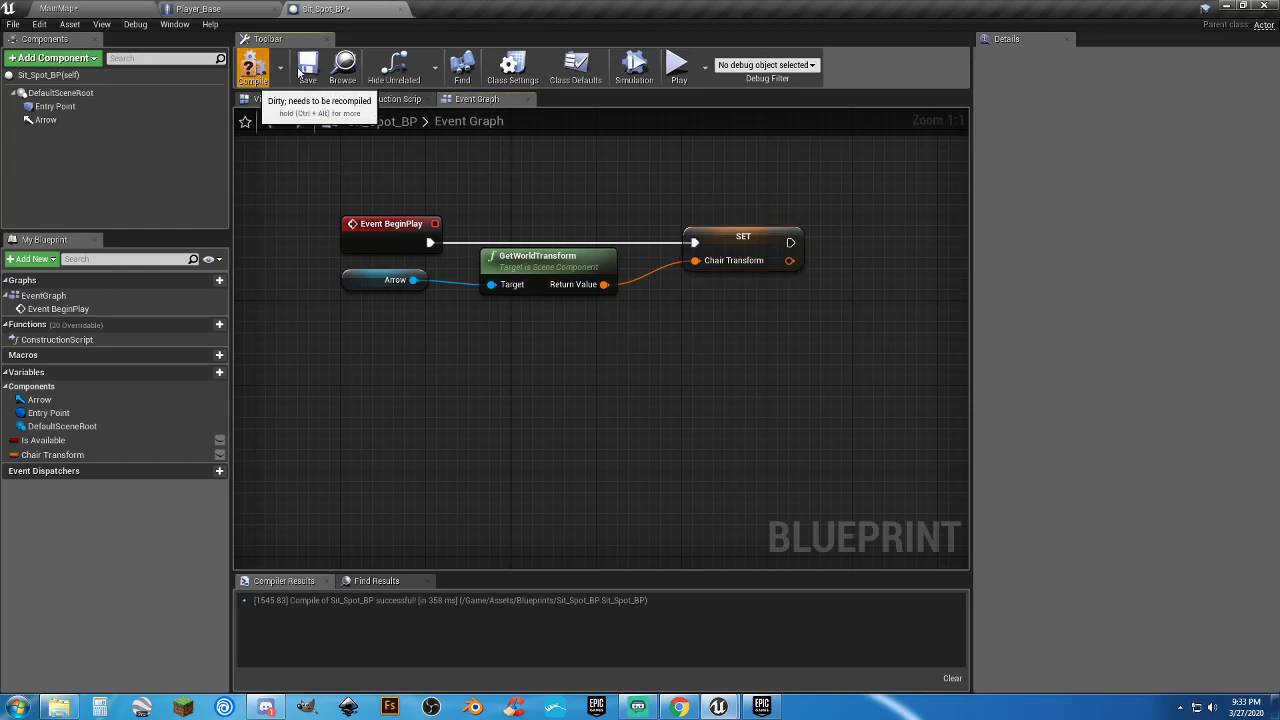
left_click(307, 67)
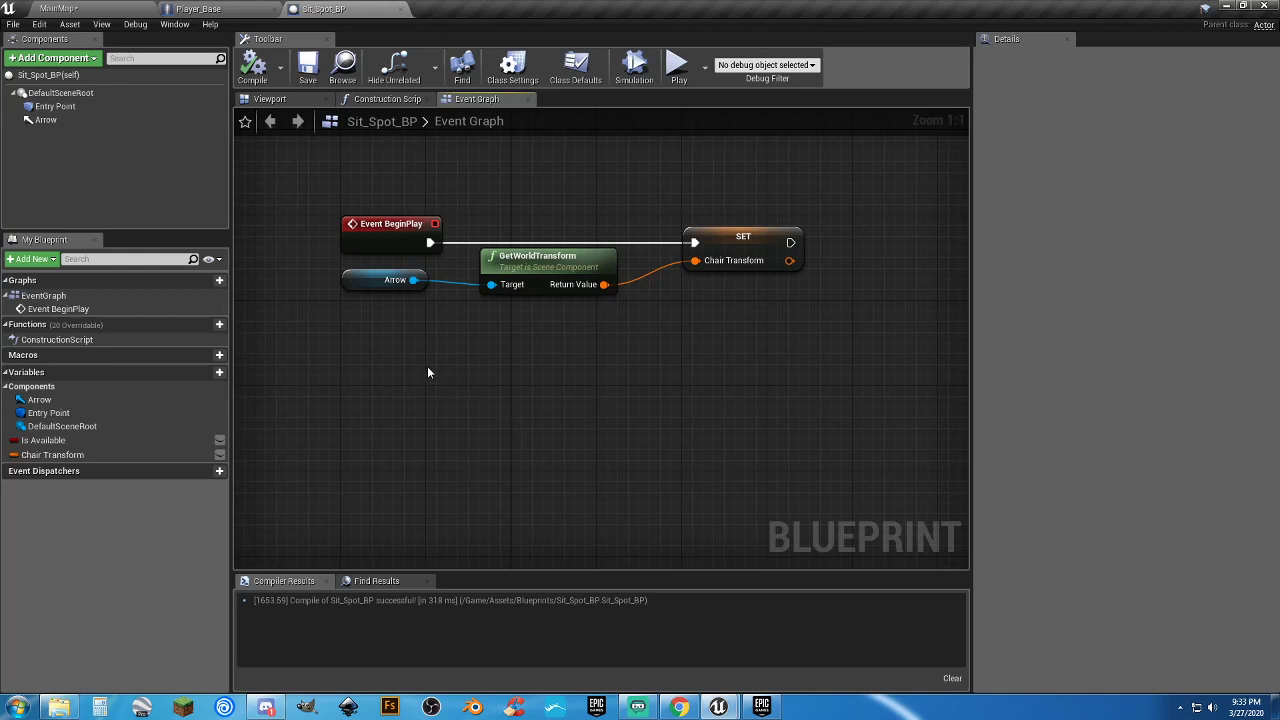
Add an OnComponentBeginOverlap event for the Entry Point component and position it below the BeginPlay nodes
right_click(70, 111)
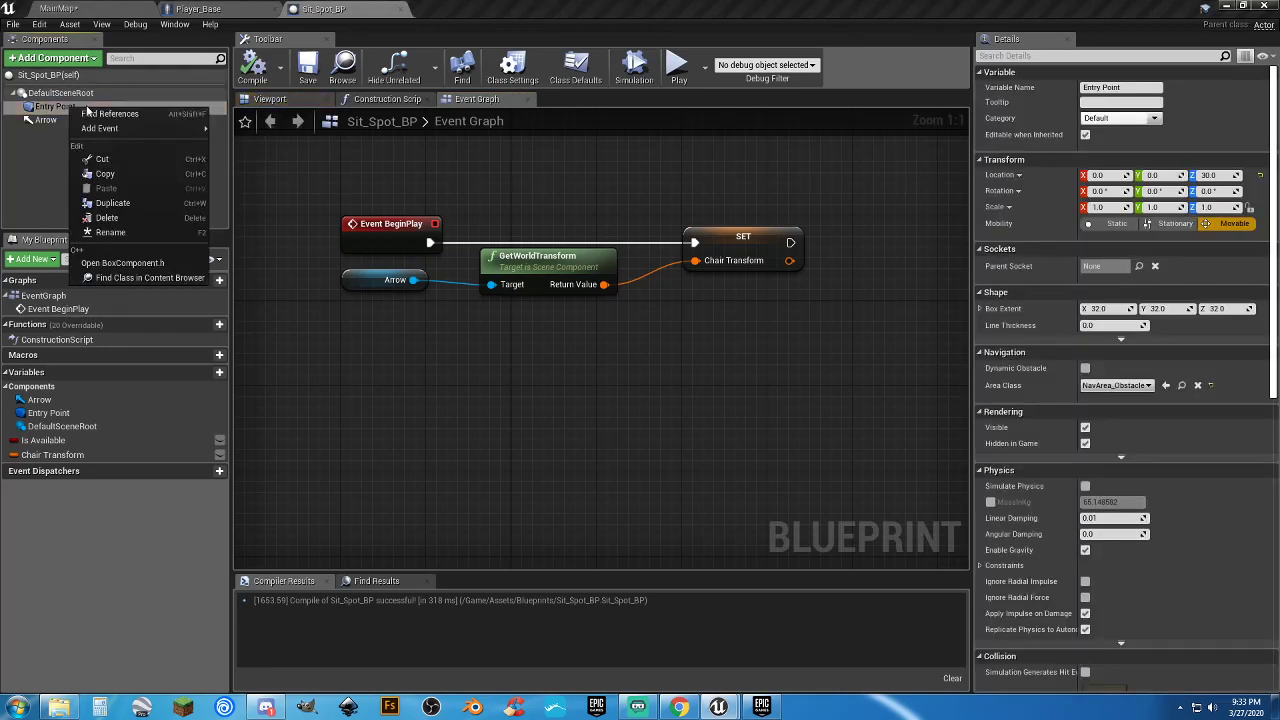
mouse_move(140, 128)
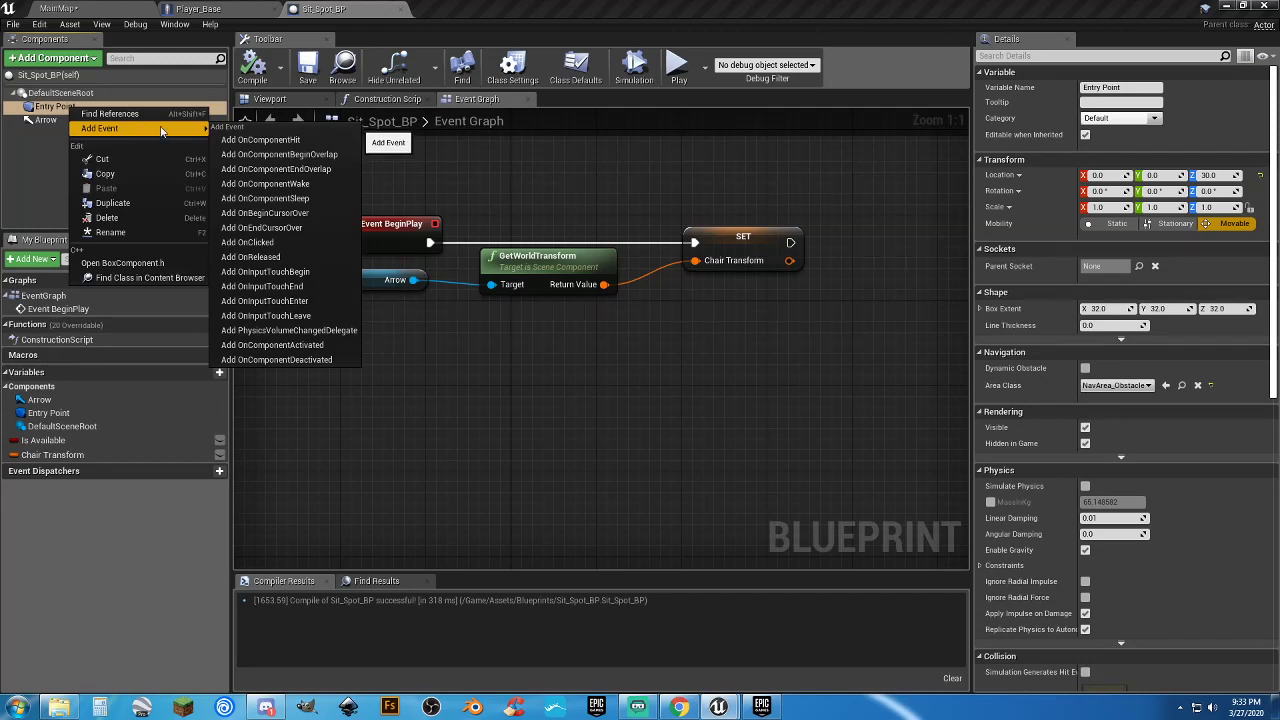
left_click(326, 154)
right_click_drag(637, 239, 583, 386)
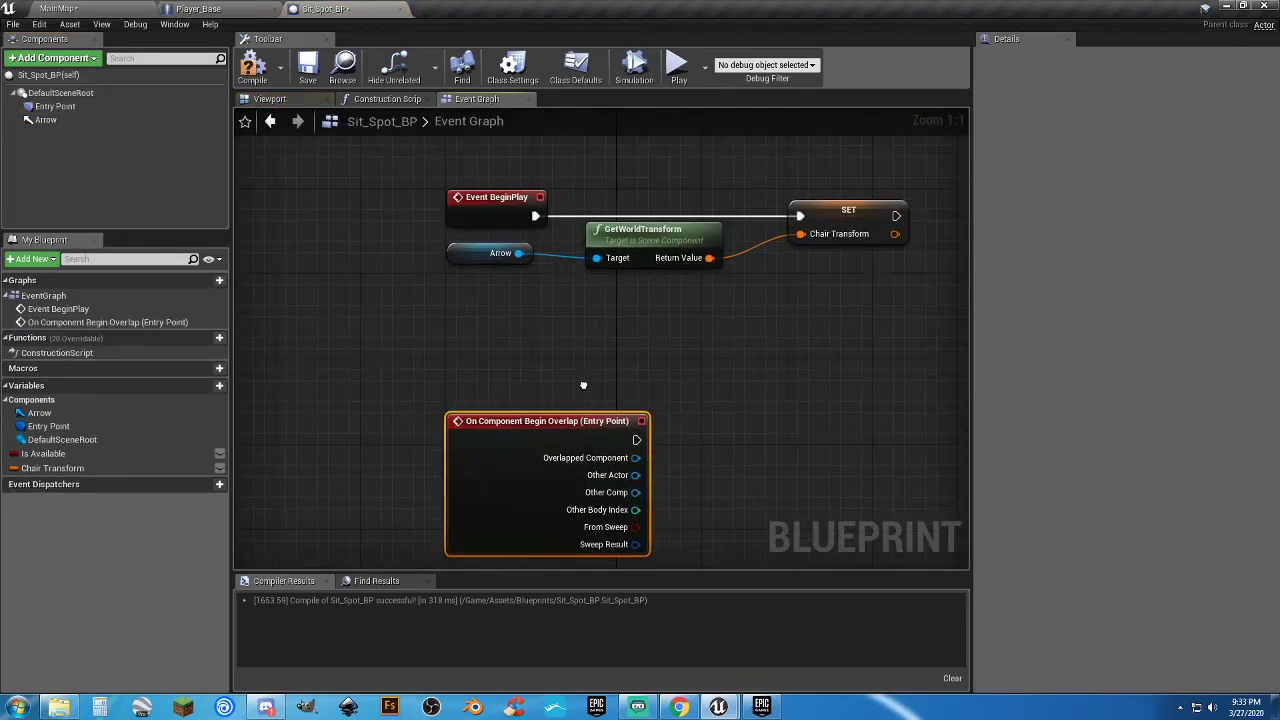
left_click_drag(529, 420, 531, 368)
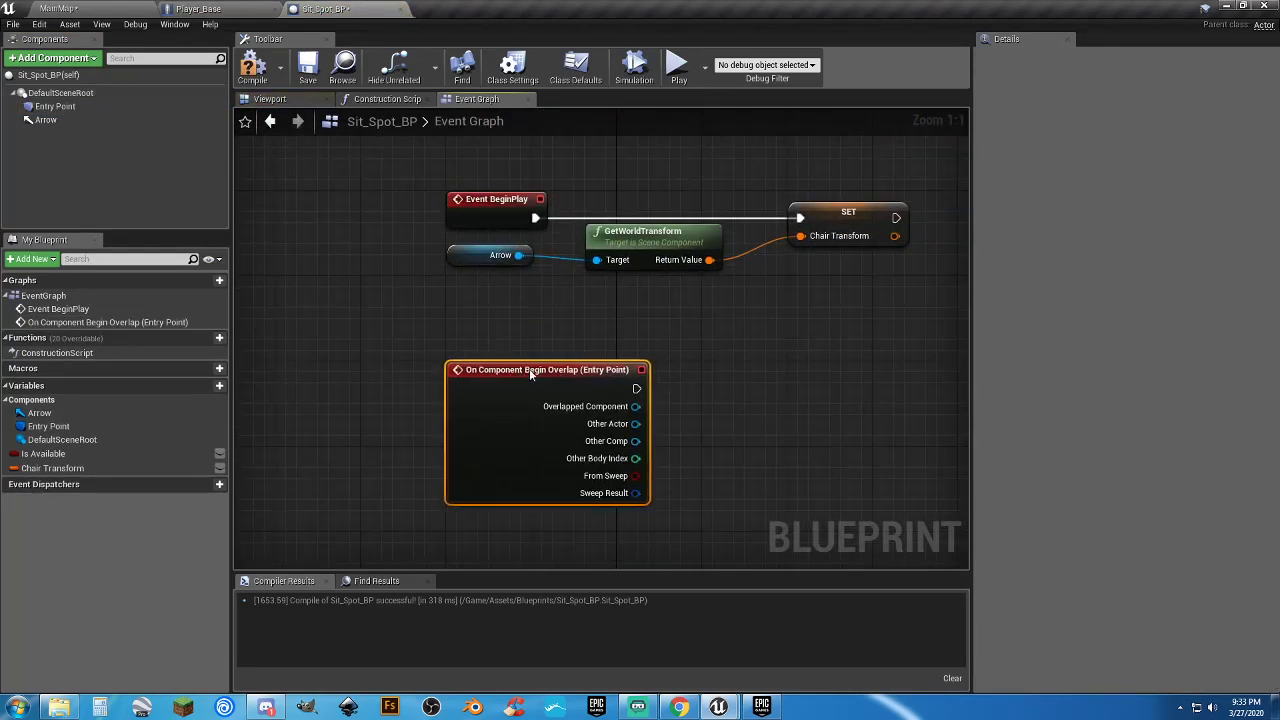
left_click(766, 348)
Add a Cast To Player_Base node from the Begin Overlap event's Other Actor output and align it beside the event
right_click_drag(766, 348, 672, 306)
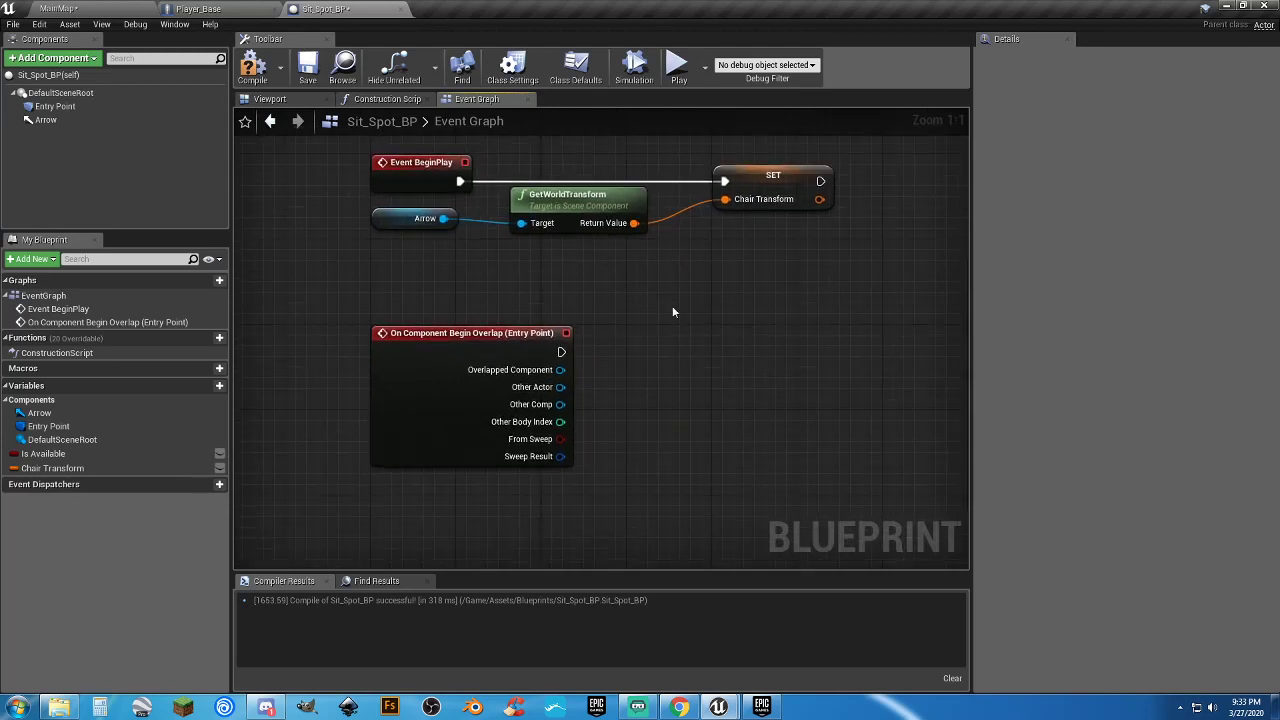
left_click_drag(560, 387, 661, 386)
type("cas")
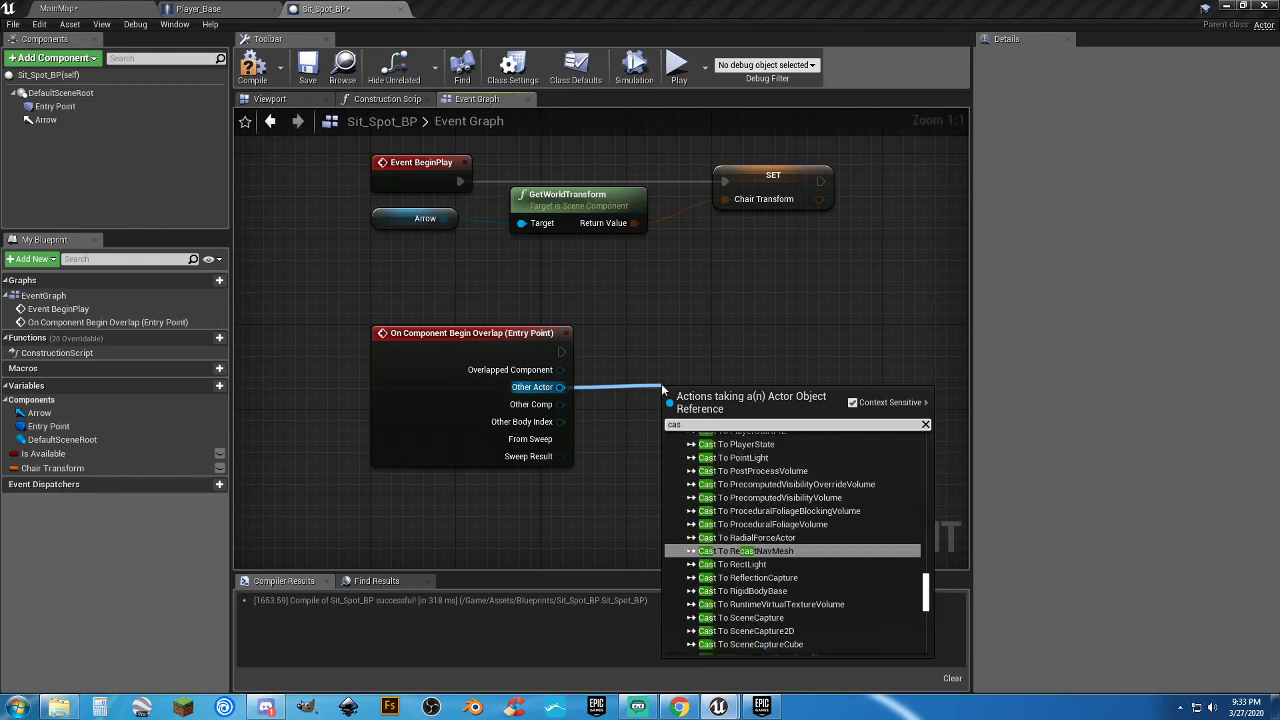
type("ttoplayer")
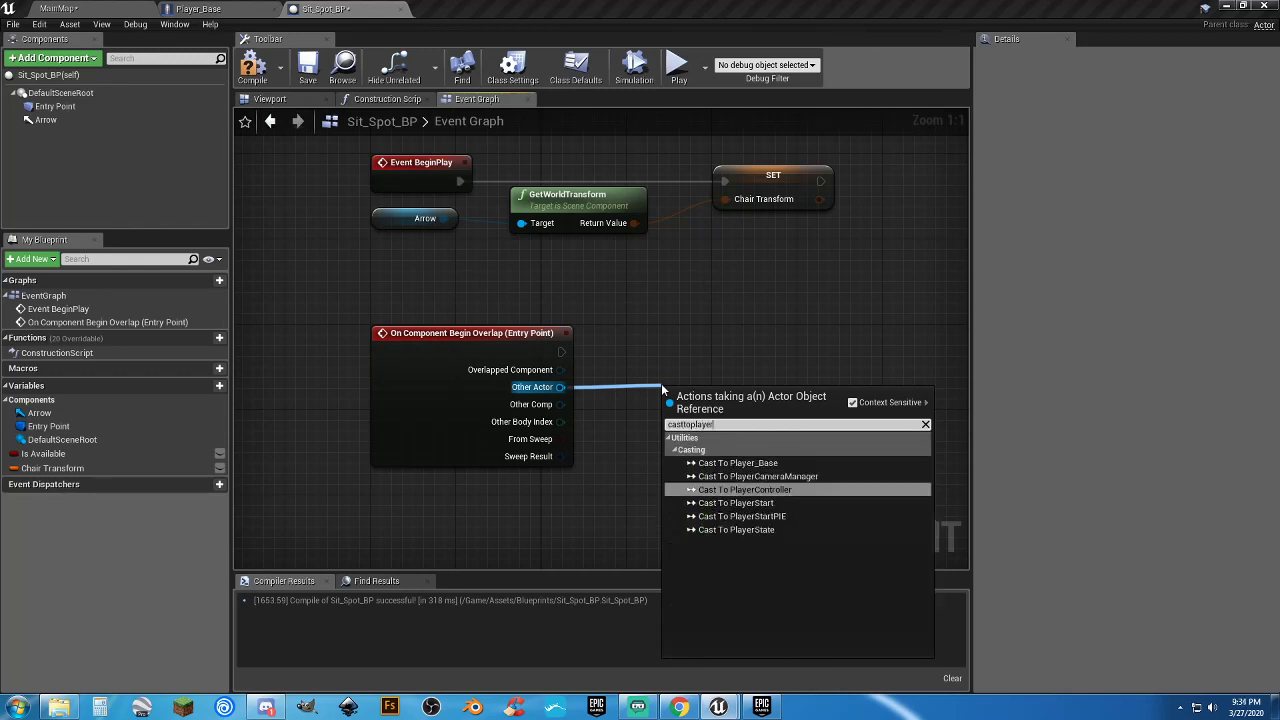
type("_base")
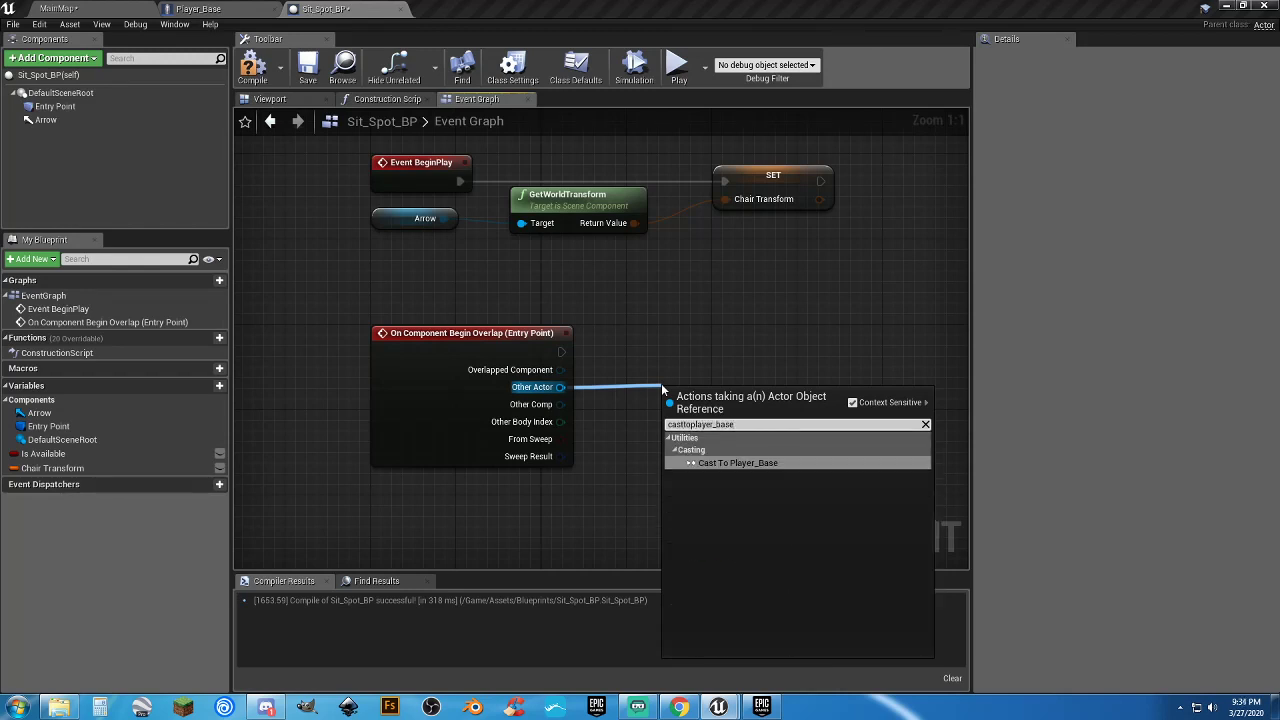
key("Return")
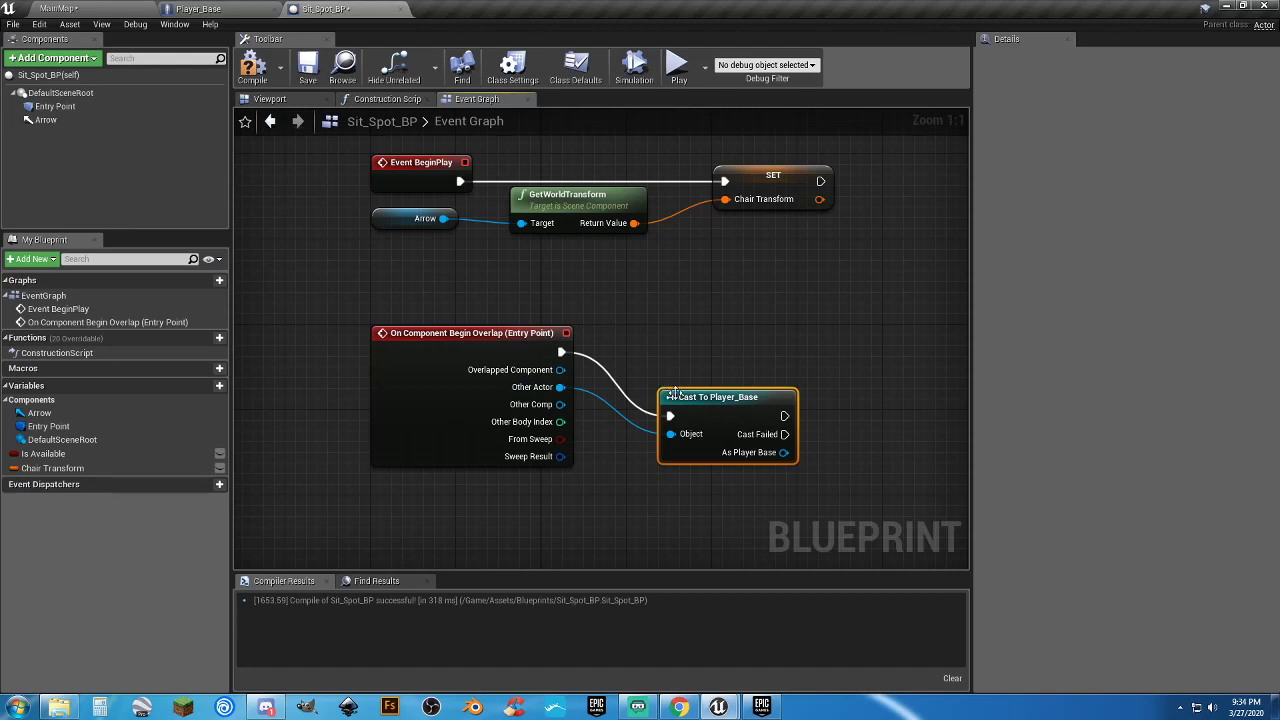
left_click_drag(663, 390, 656, 335)
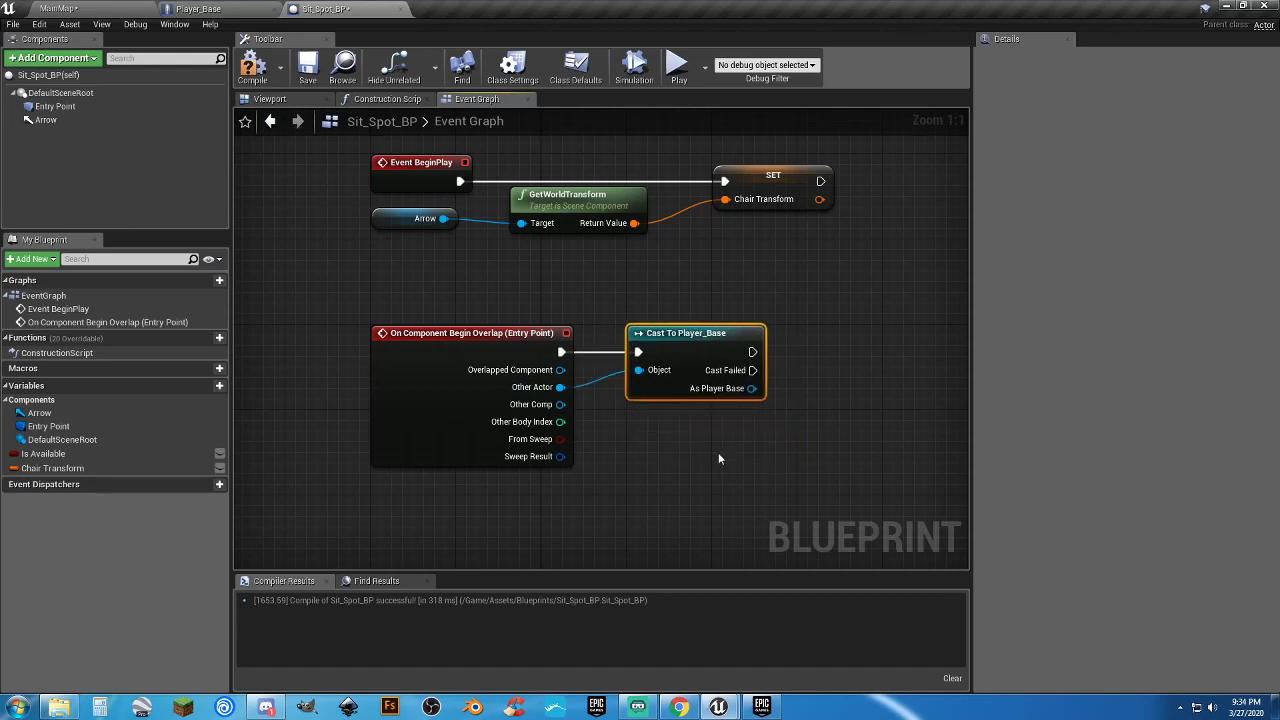
Compile and save the blueprint with the new overlap event and cast
right_click_drag(718, 452, 633, 453)
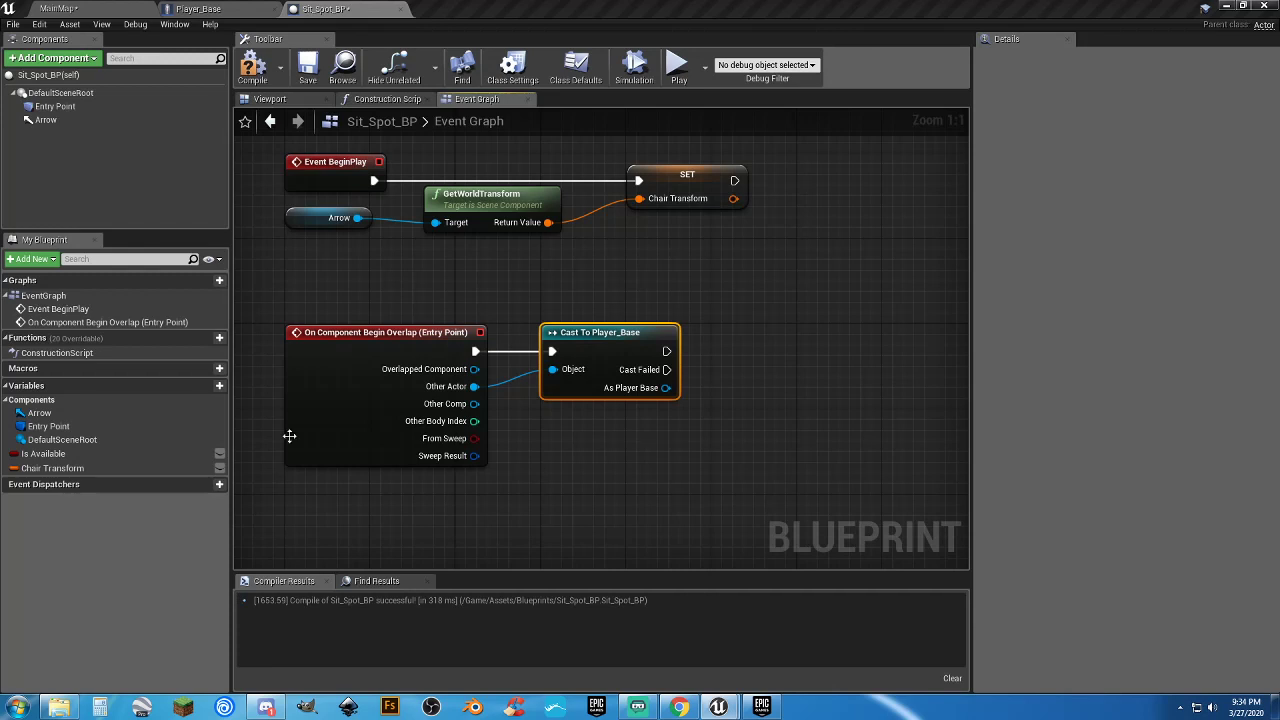
left_click(667, 321)
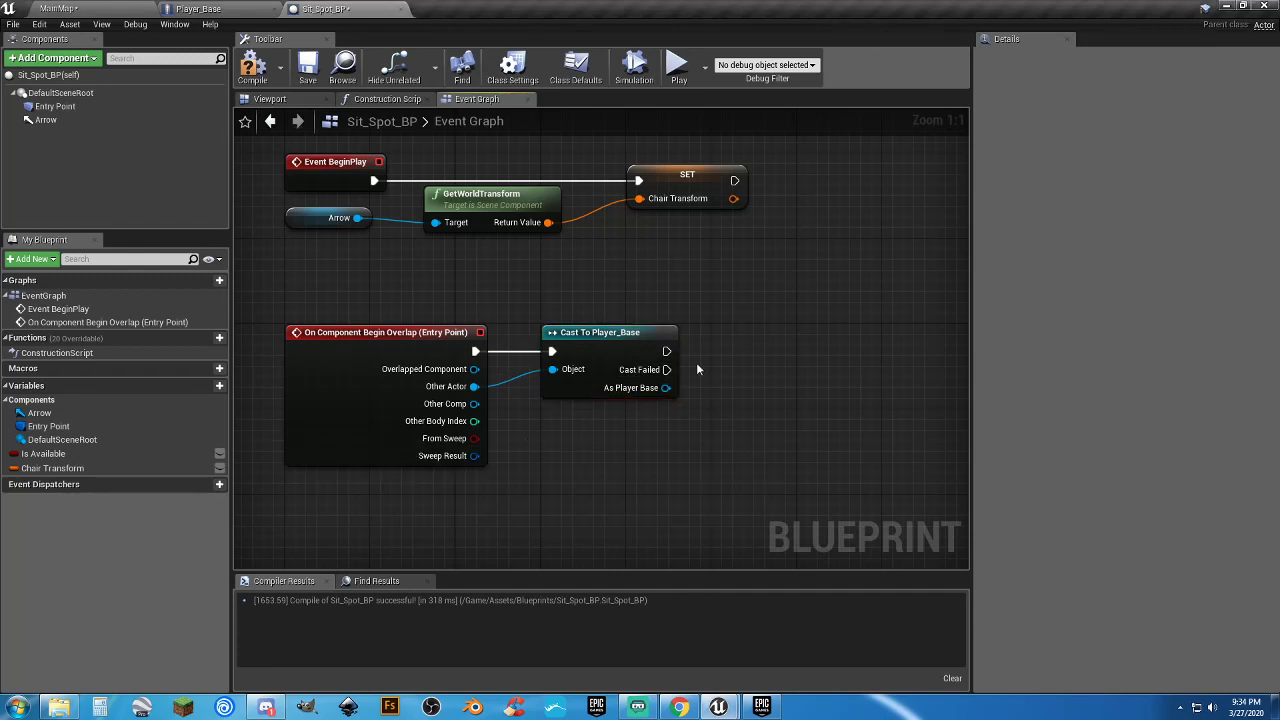
left_click(253, 68)
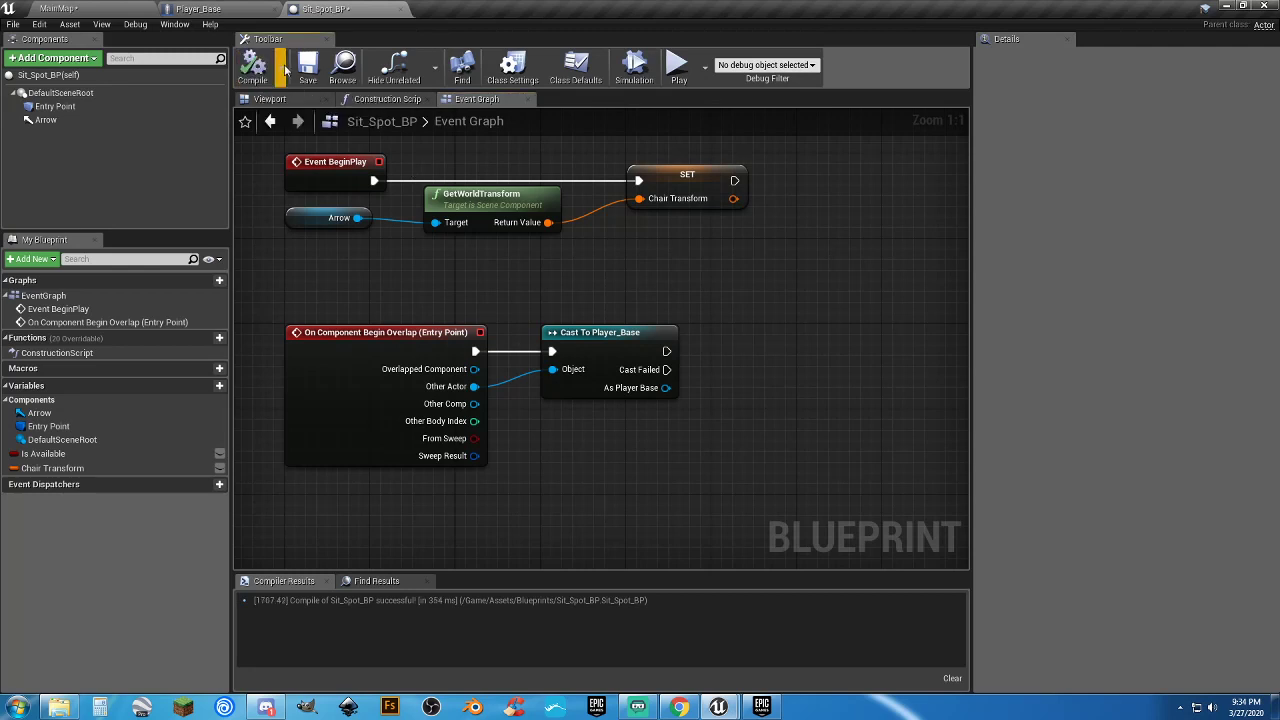
Add an OnComponentEndOverlap event for the Entry Point component
right_click(90, 109)
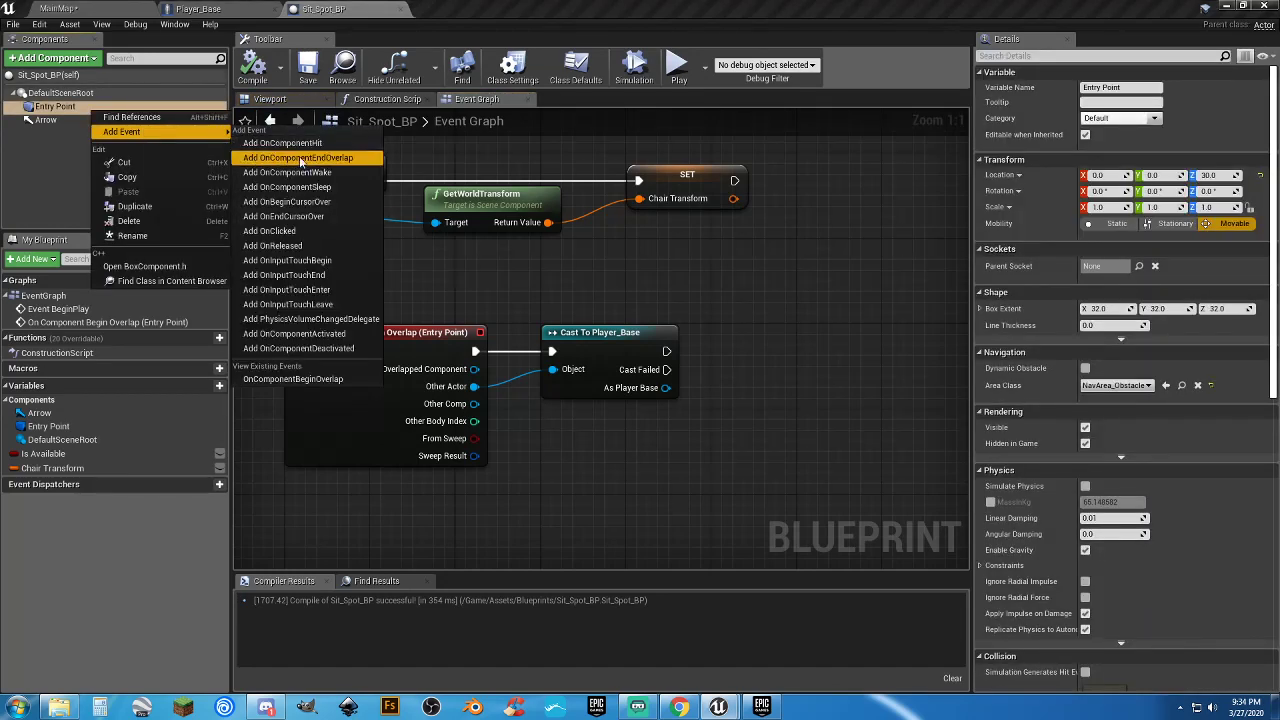
left_click(320, 160)
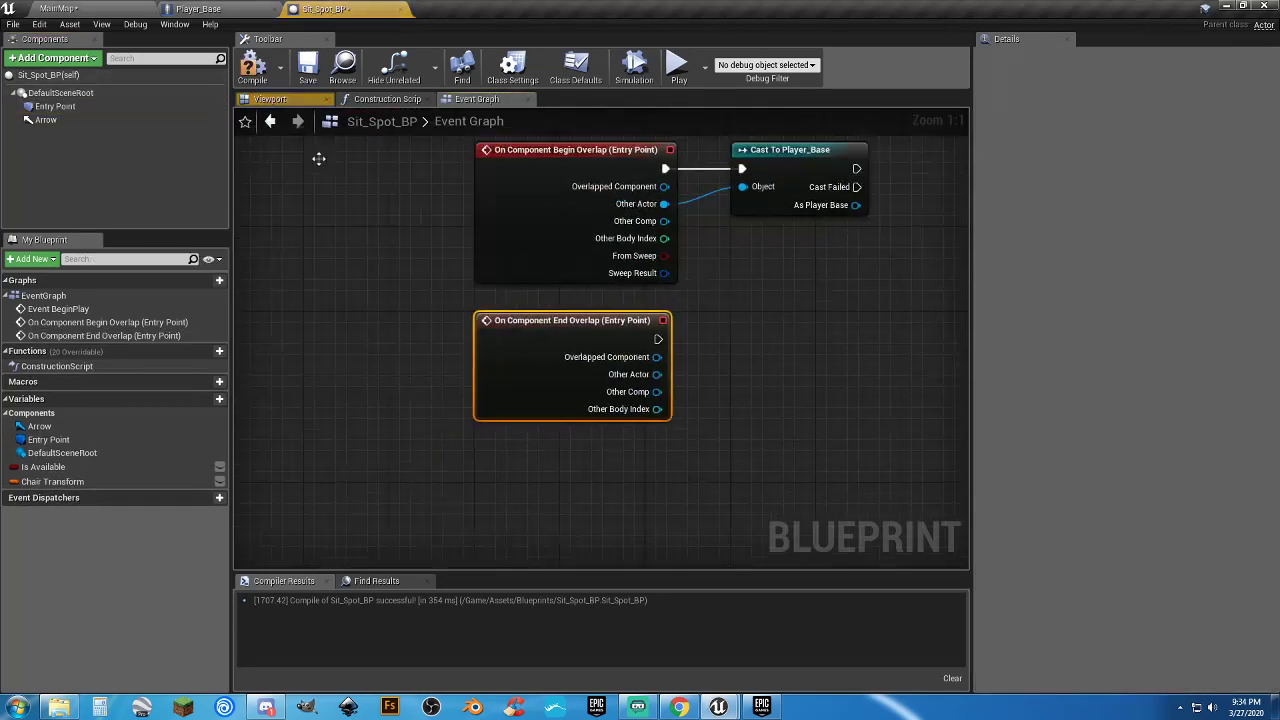
right_click_drag(771, 334, 642, 357)
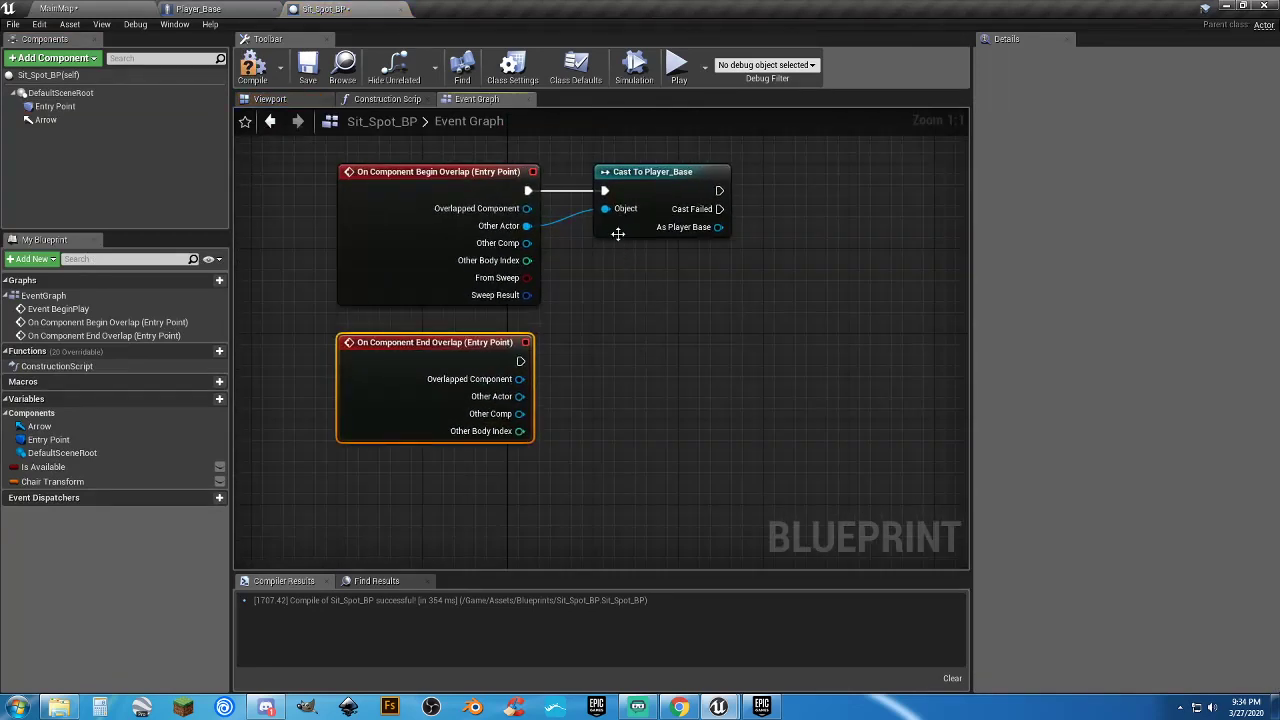
Duplicate the Cast To Player_Base node, wire the End Overlap event's execution and Other Actor outputs into it, and compile and save
left_click(640, 180)
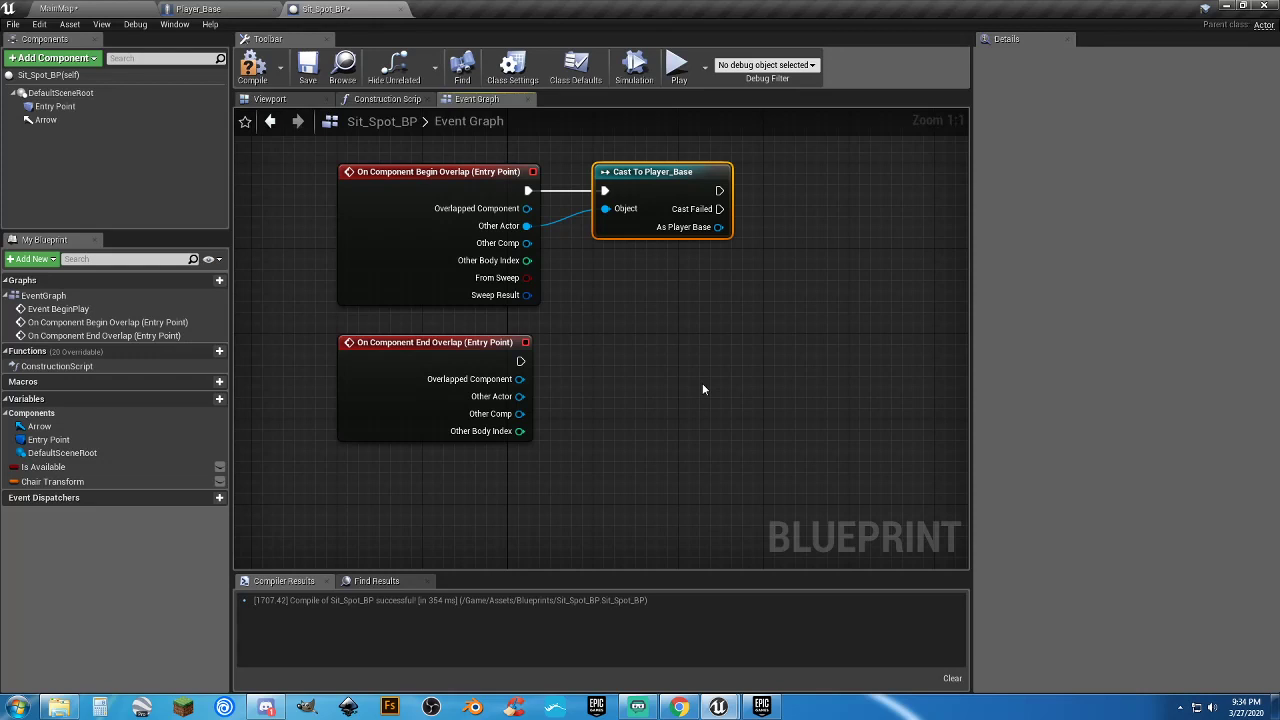
key("ctrl+v")
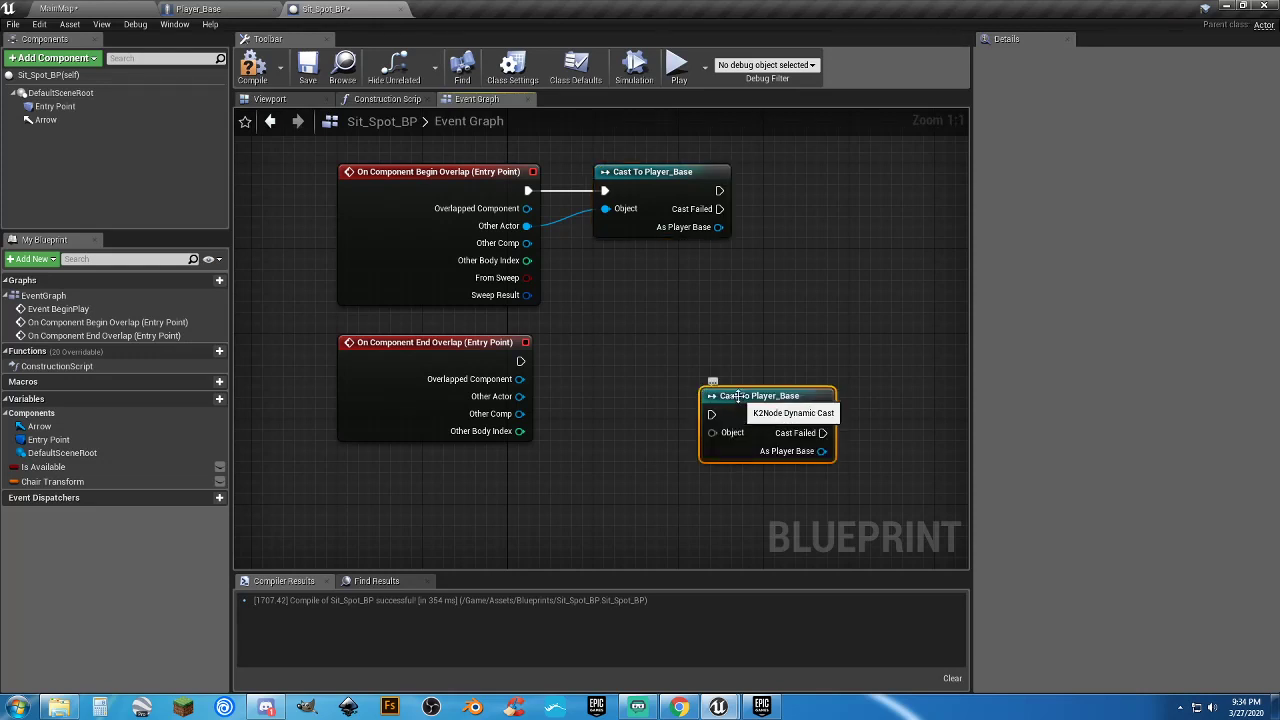
left_click_drag(742, 400, 634, 347)
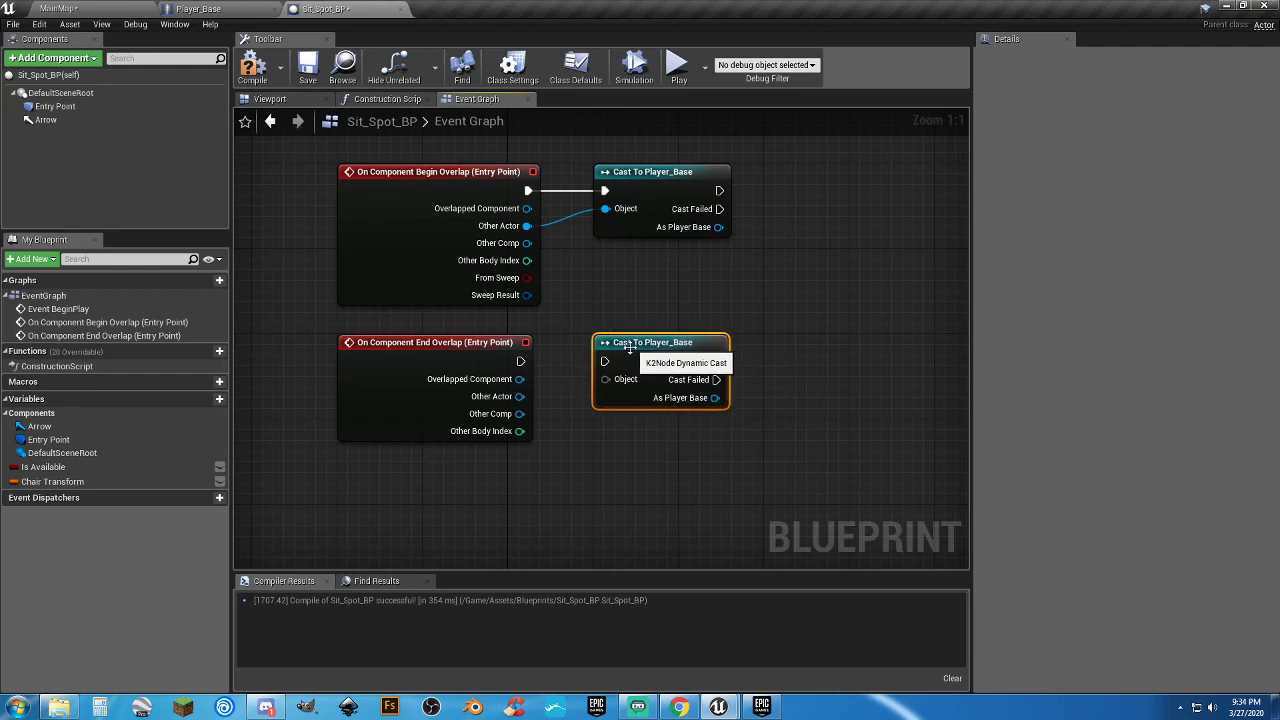
left_click_drag(520, 361, 604, 361)
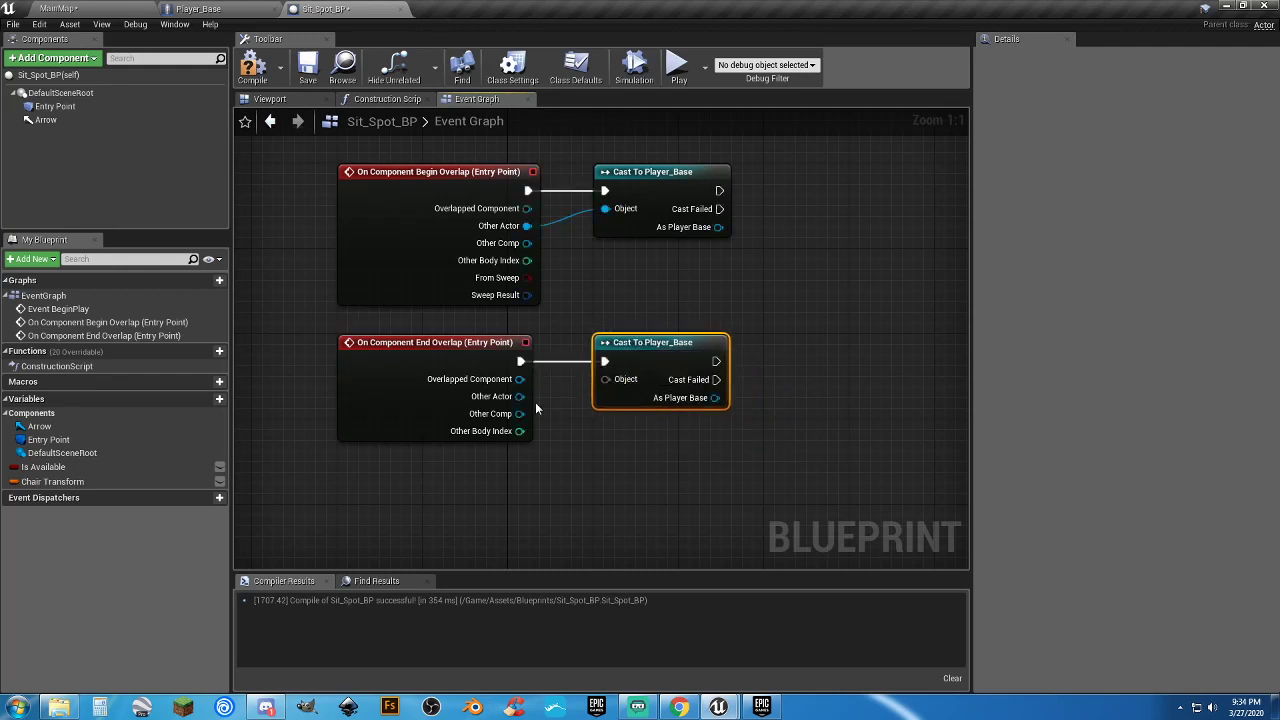
left_click_drag(519, 396, 606, 381)
left_click(252, 68)
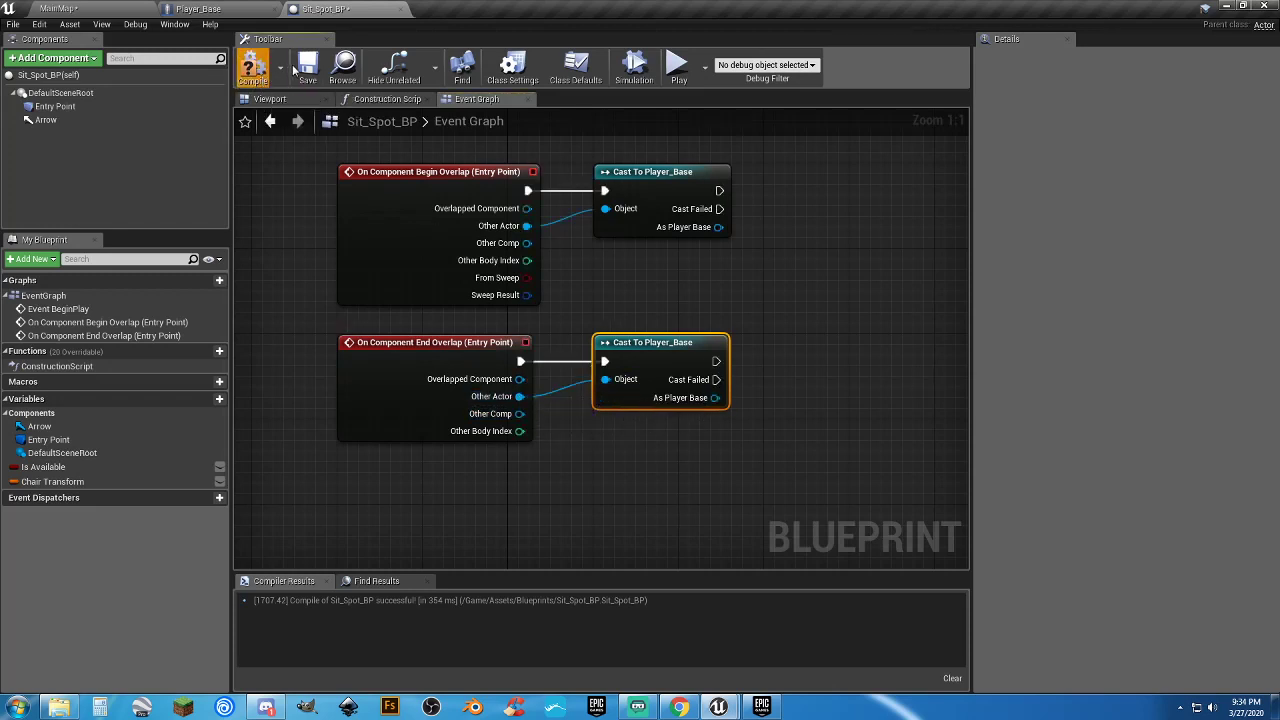
left_click(307, 68)
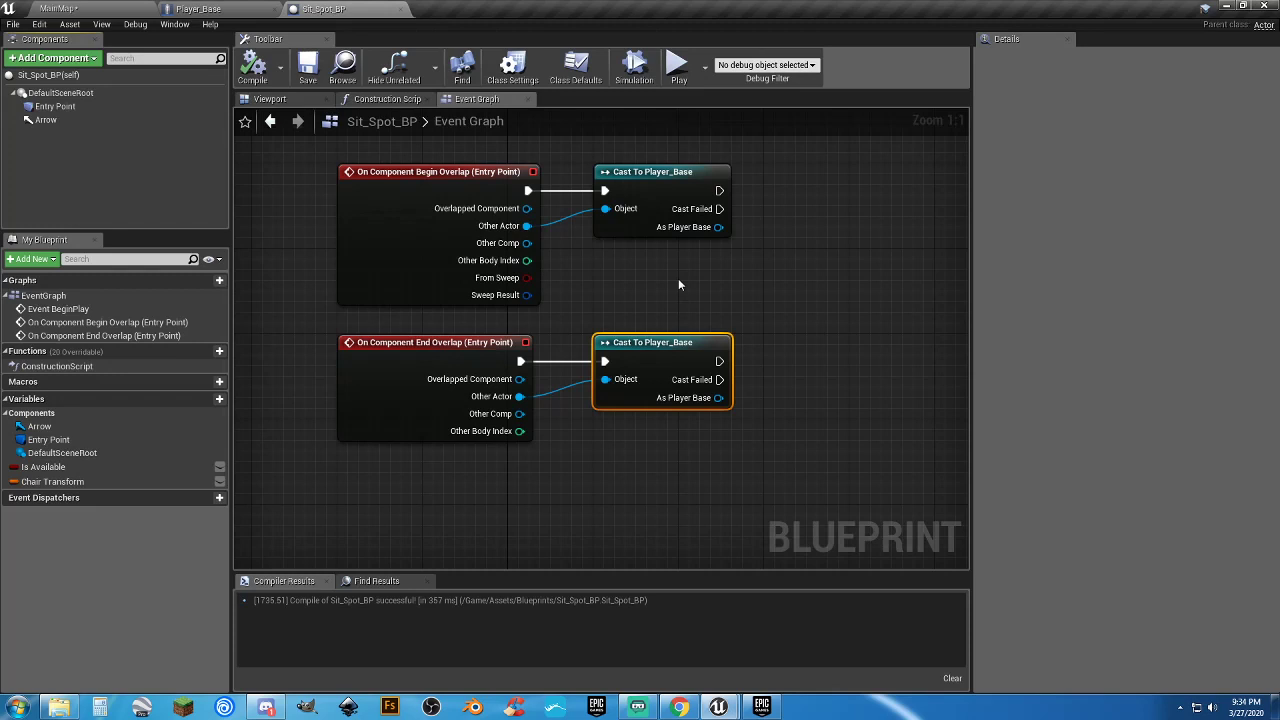
In the Player_Base event graph, add a keyboard E input event and place it below the BeginPlay nodes
left_click(216, 12)
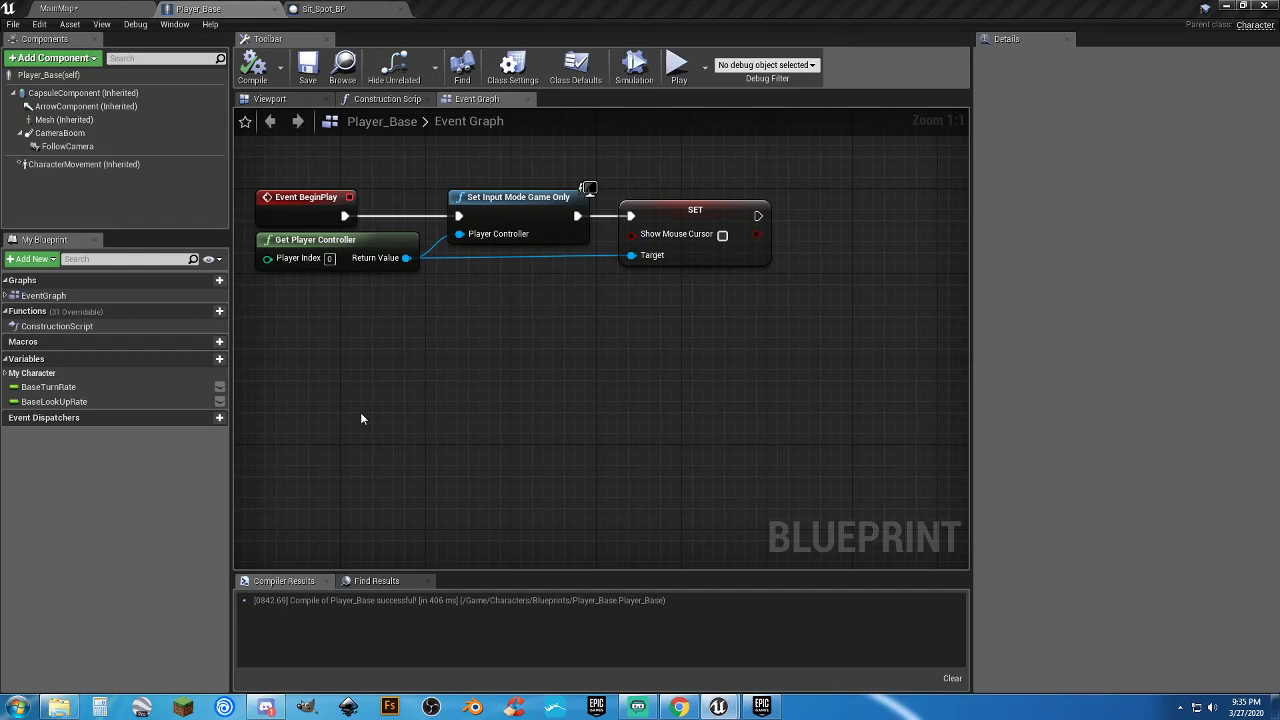
right_click(286, 391)
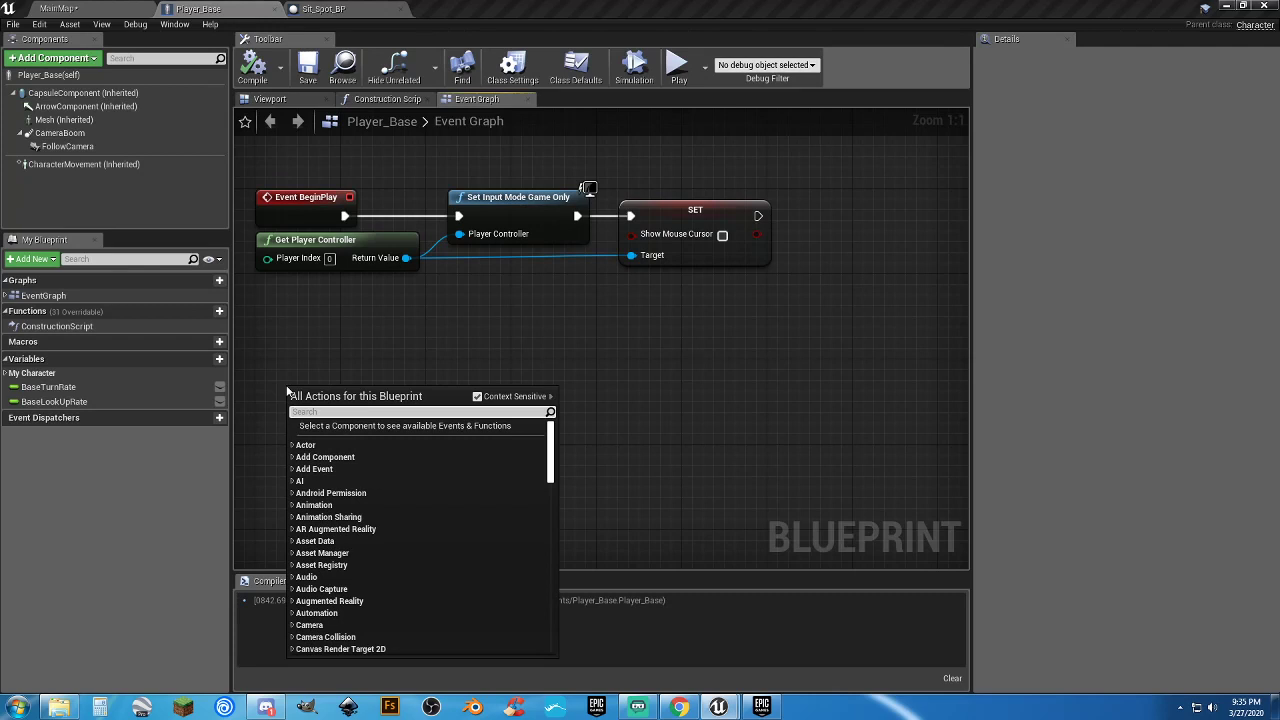
type("keyboard")
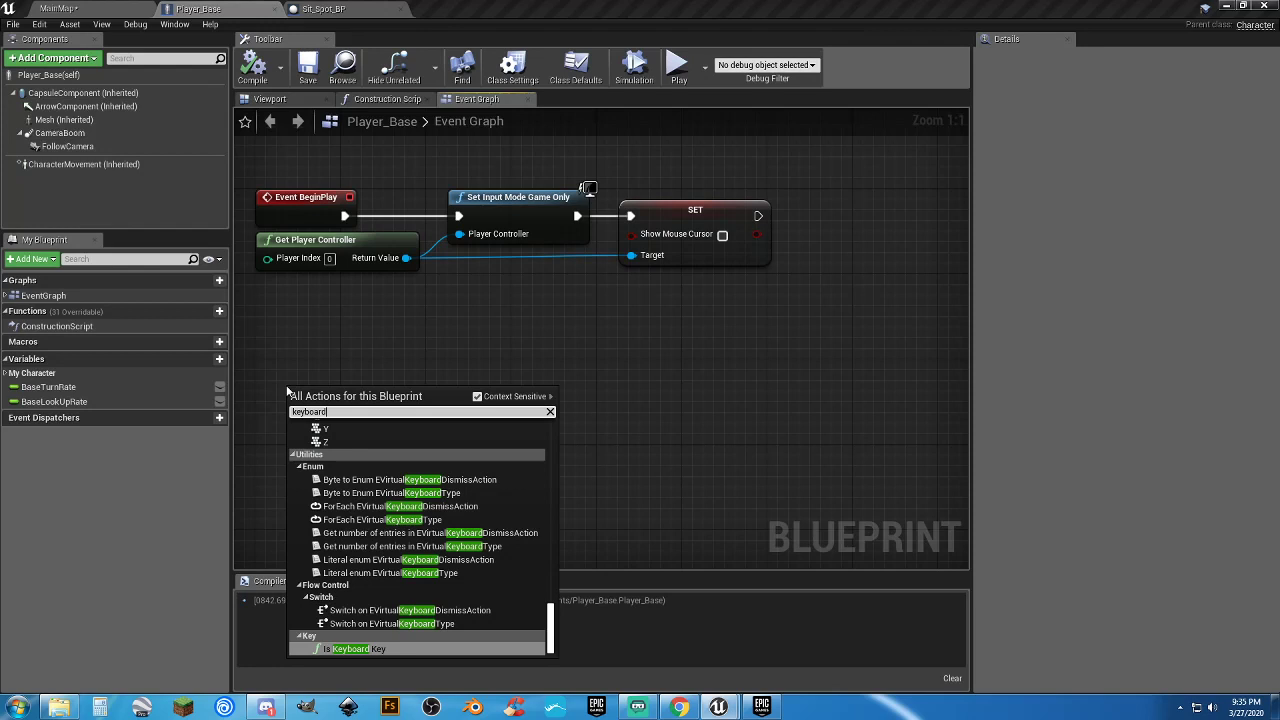
type("e")
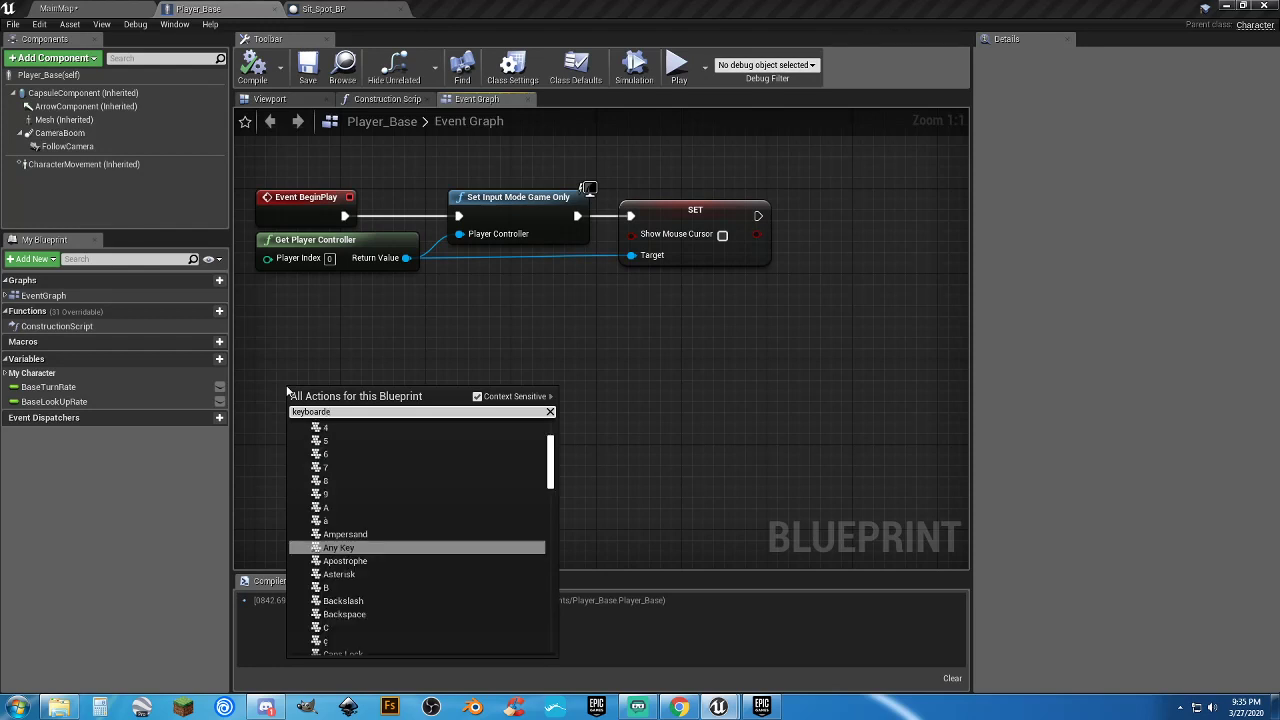
key("BackSpace")
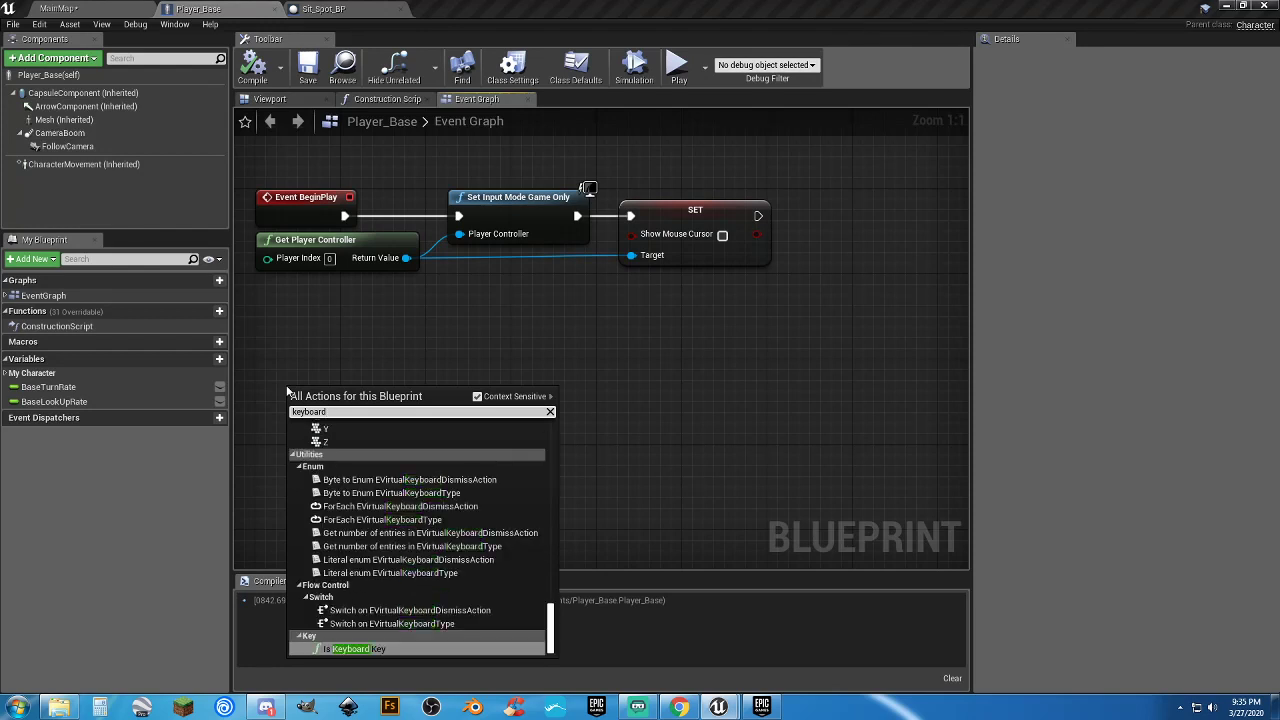
type("e")
key("Up")
key("Up")
key("Up")
key("Up")
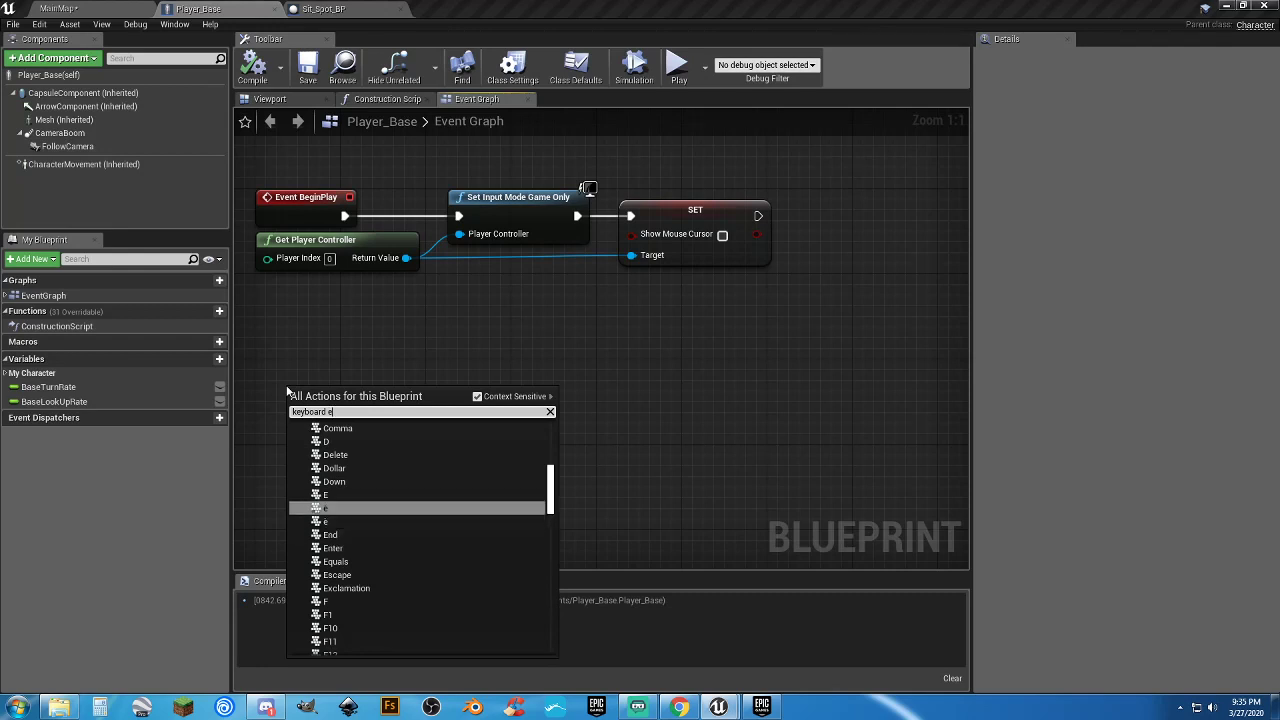
key("Return")
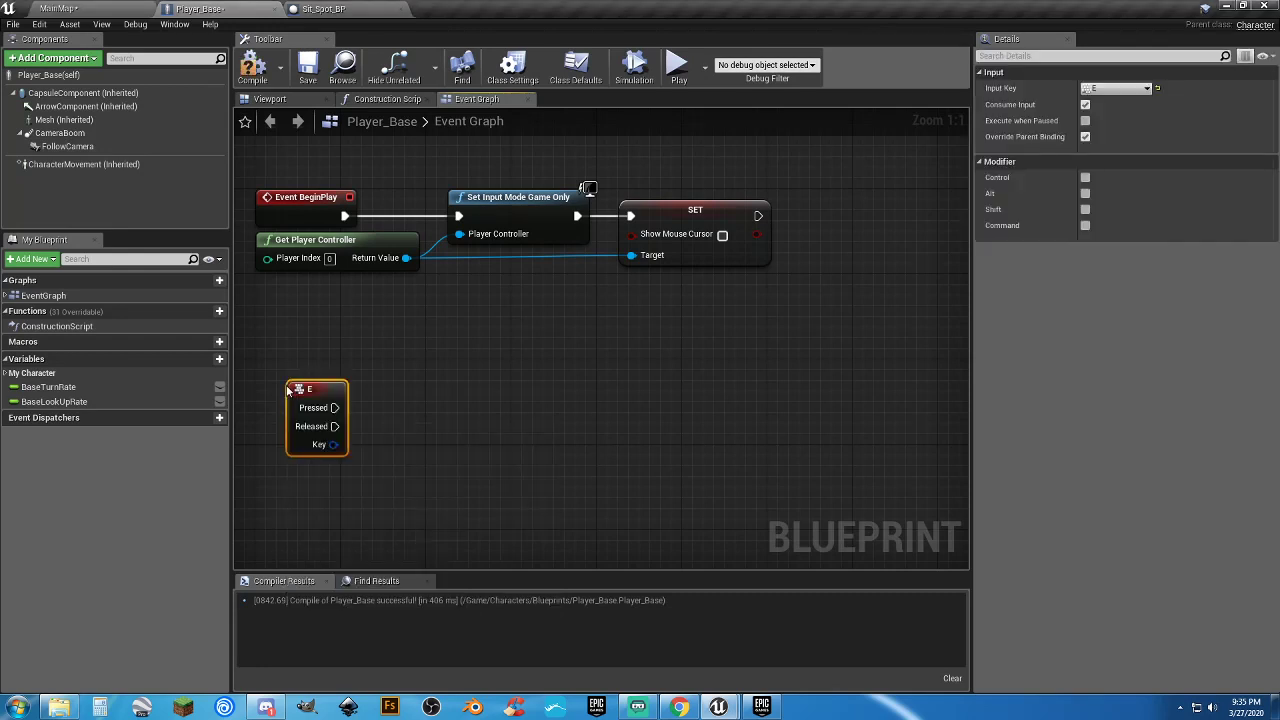
left_click_drag(288, 390, 268, 370)
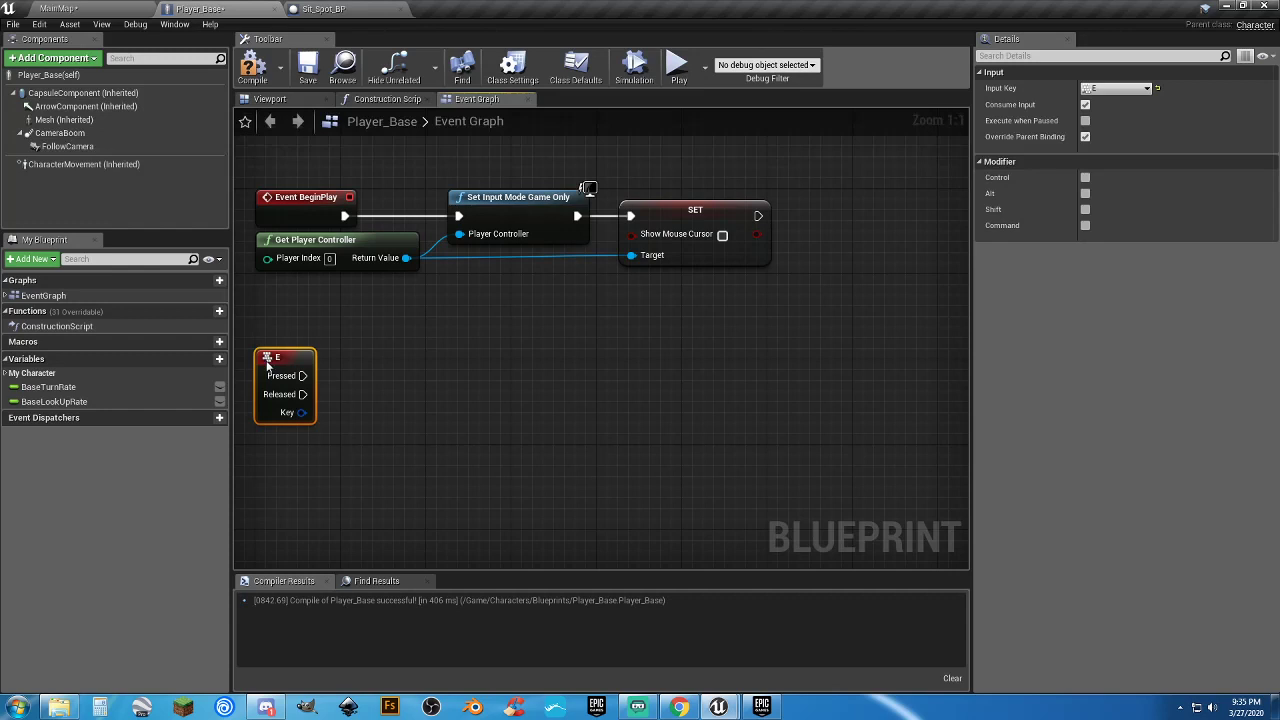
Compile and save the Player_Base blueprint with the new E key event
right_click_drag(360, 365, 428, 358)
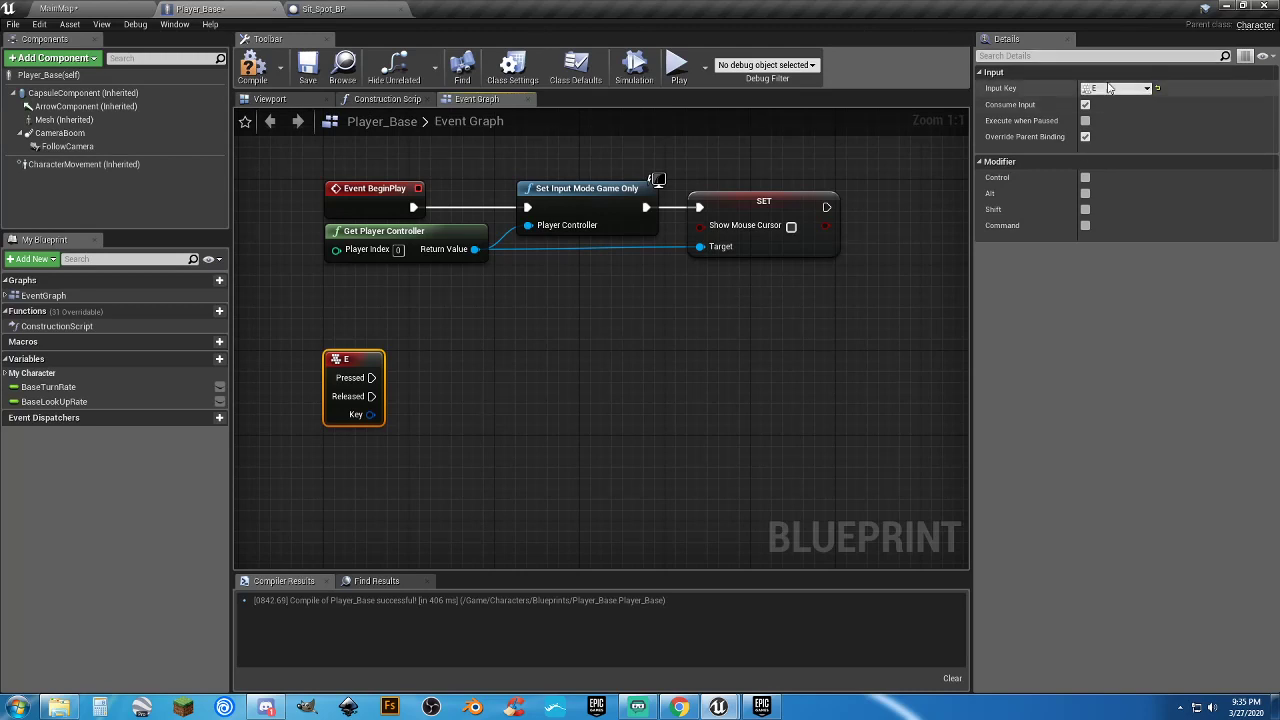
left_click(252, 68)
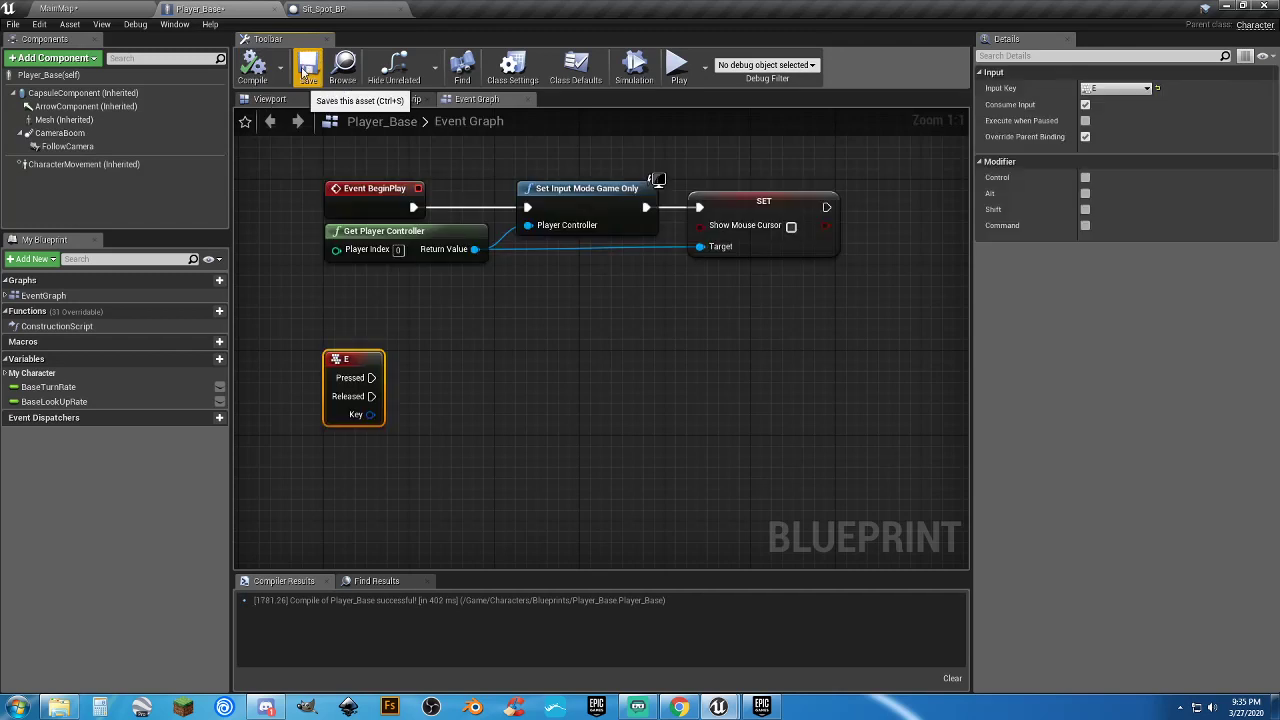
left_click(306, 70)
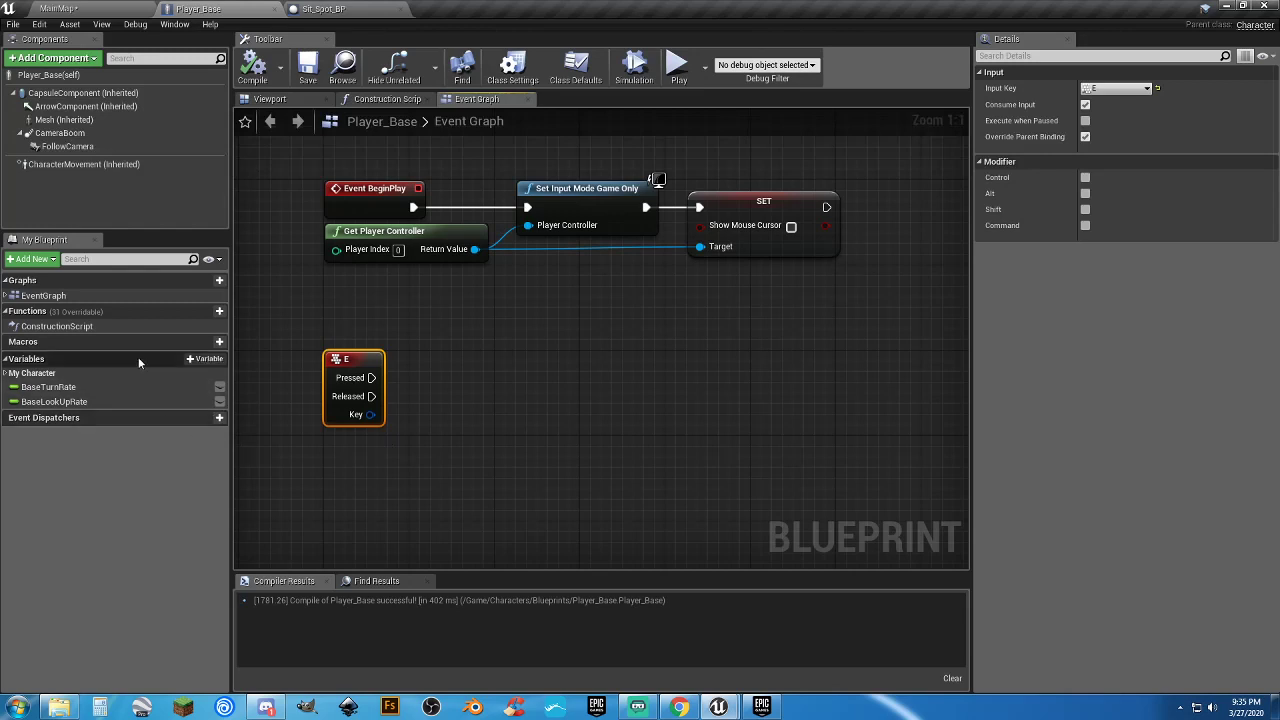
Create two Boolean variables in Player_Base named "At Chair?" and "Sitting?"
left_click(207, 363)
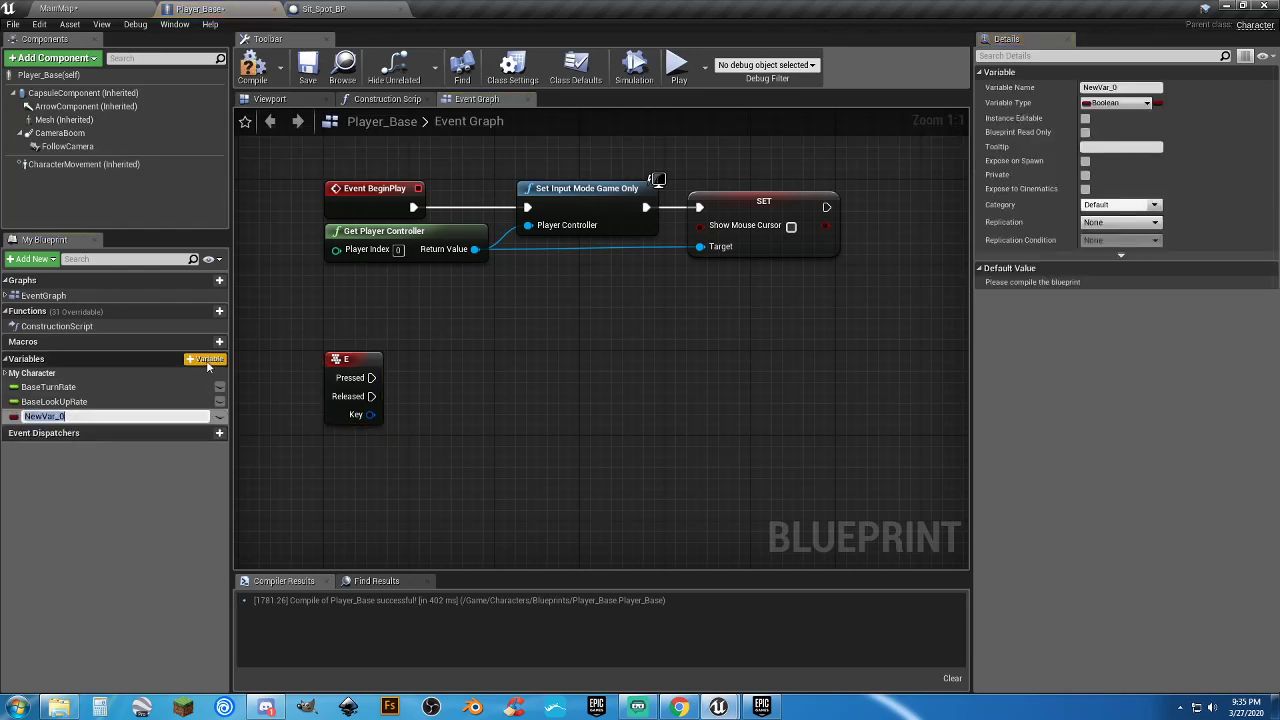
type("At Chair?")
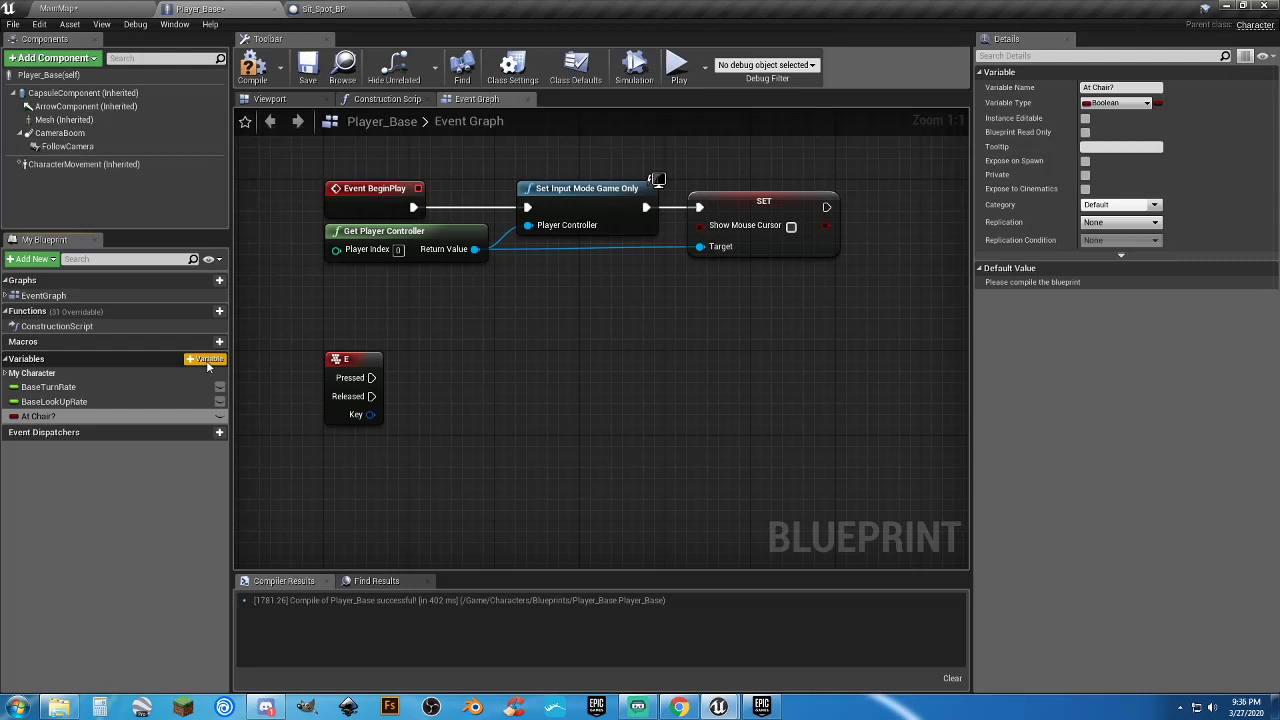
left_click(205, 359)
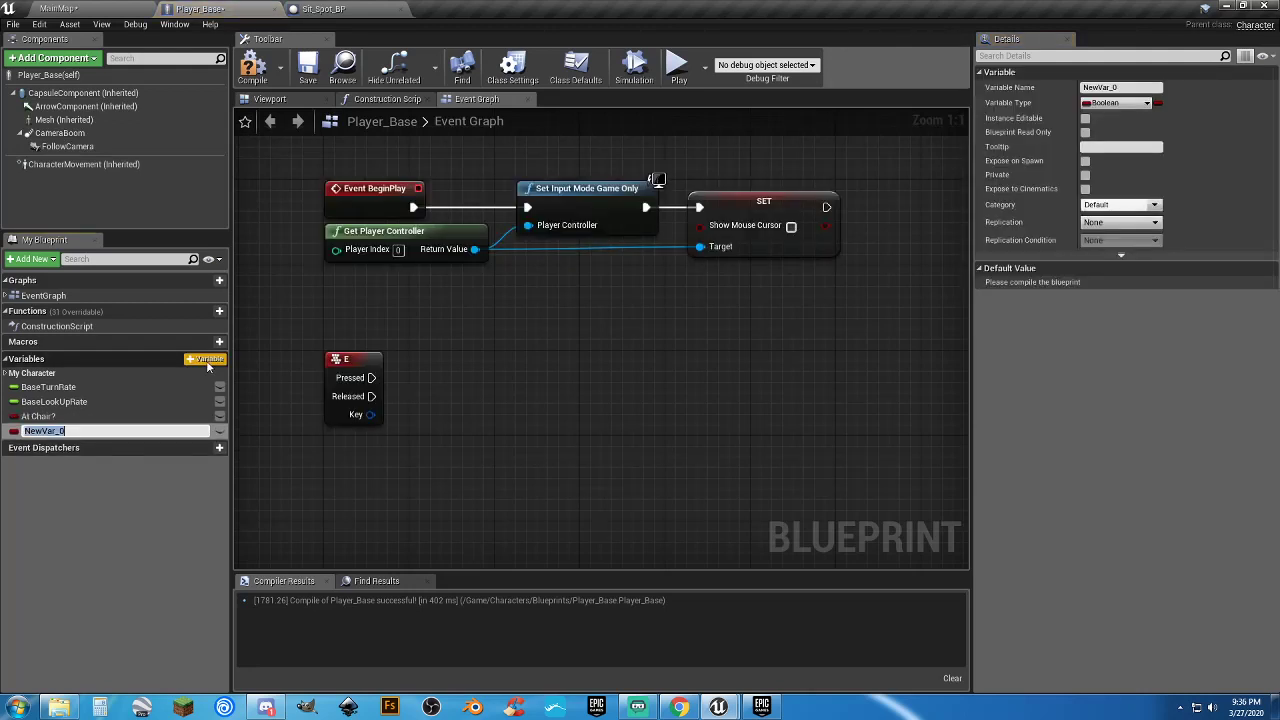
type("Sitting")
type("?")
key("Return")
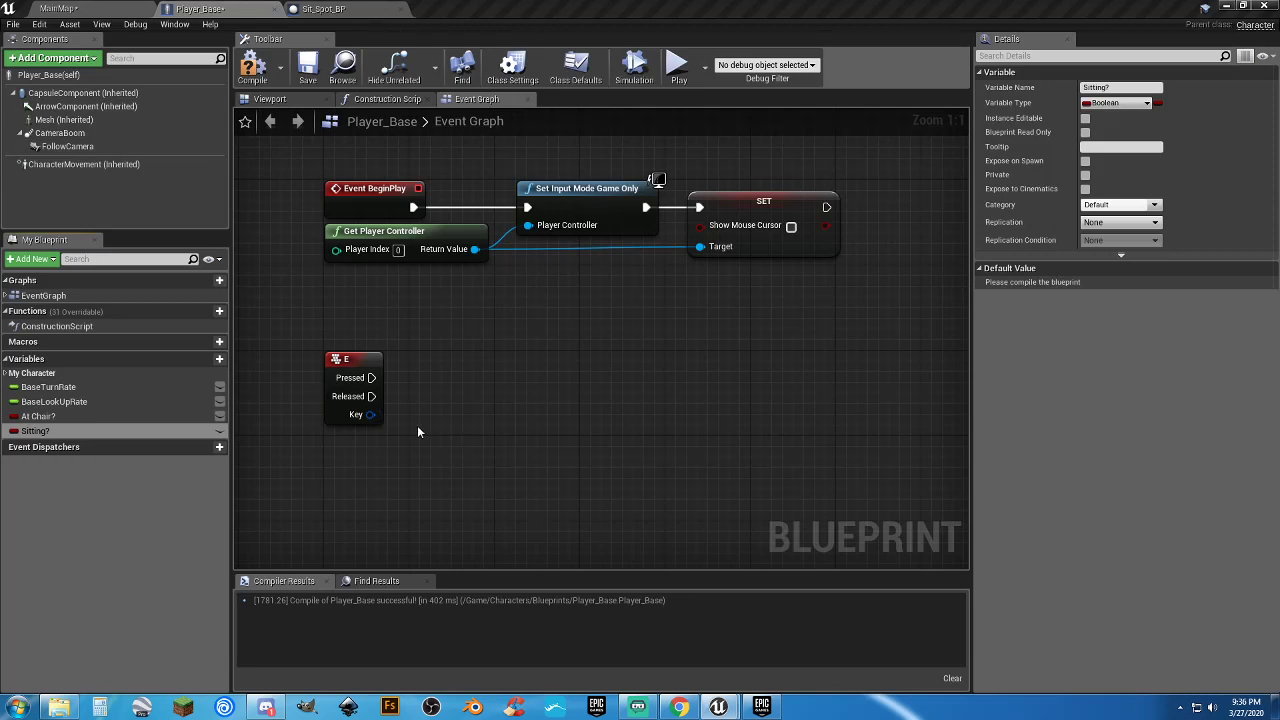
Create a Player_Base variable named "Chair Transform" of type Transform, and compile and save the blueprint
left_click(205, 360)
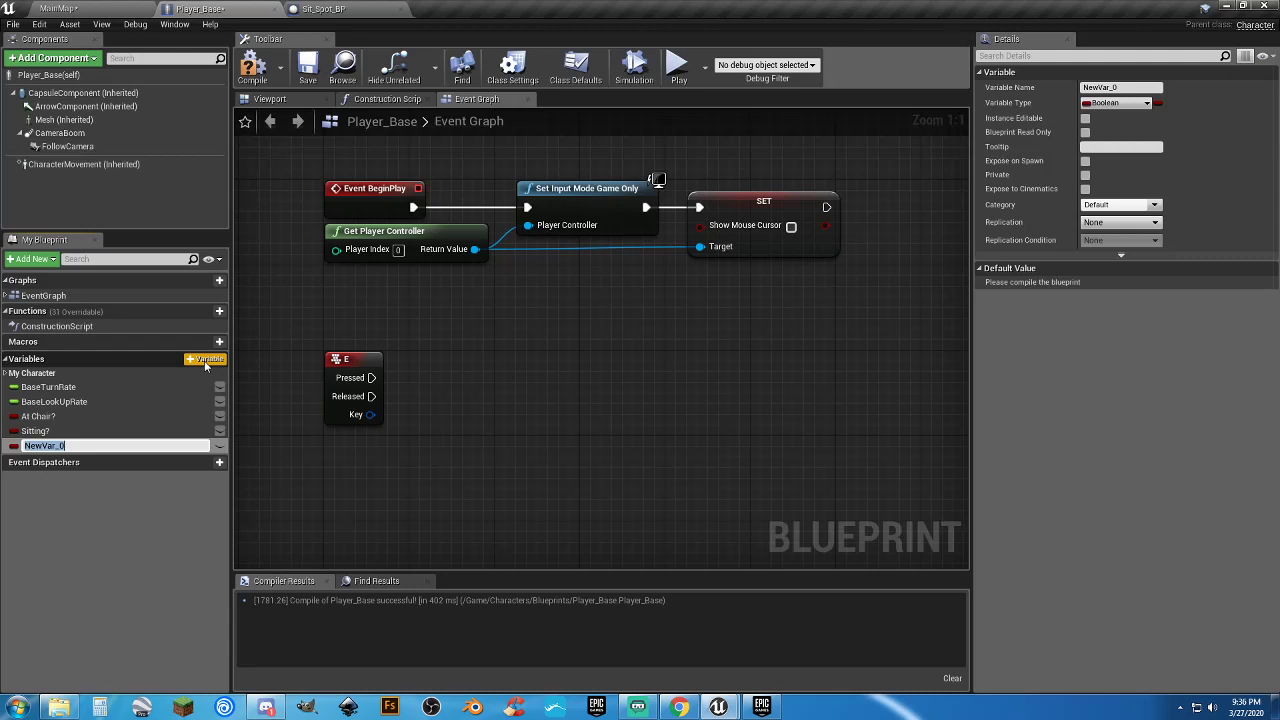
type("Chair Transform")
key("Return")
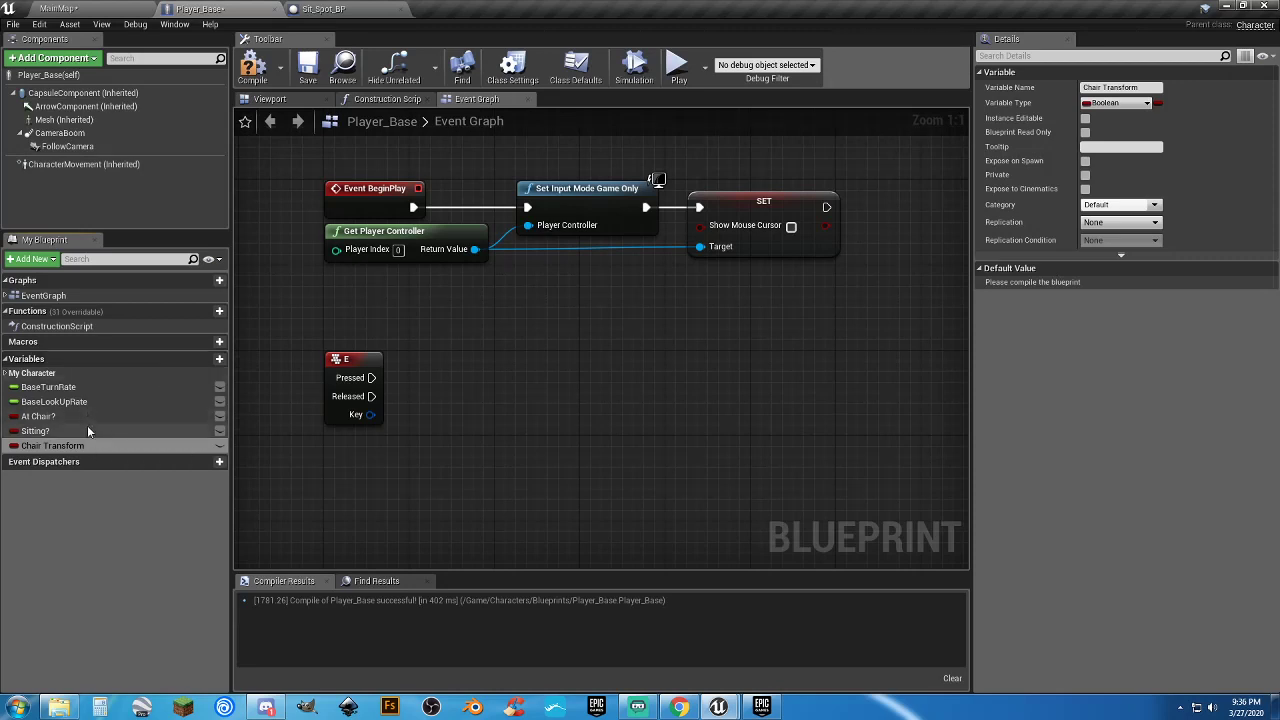
left_click(1115, 103)
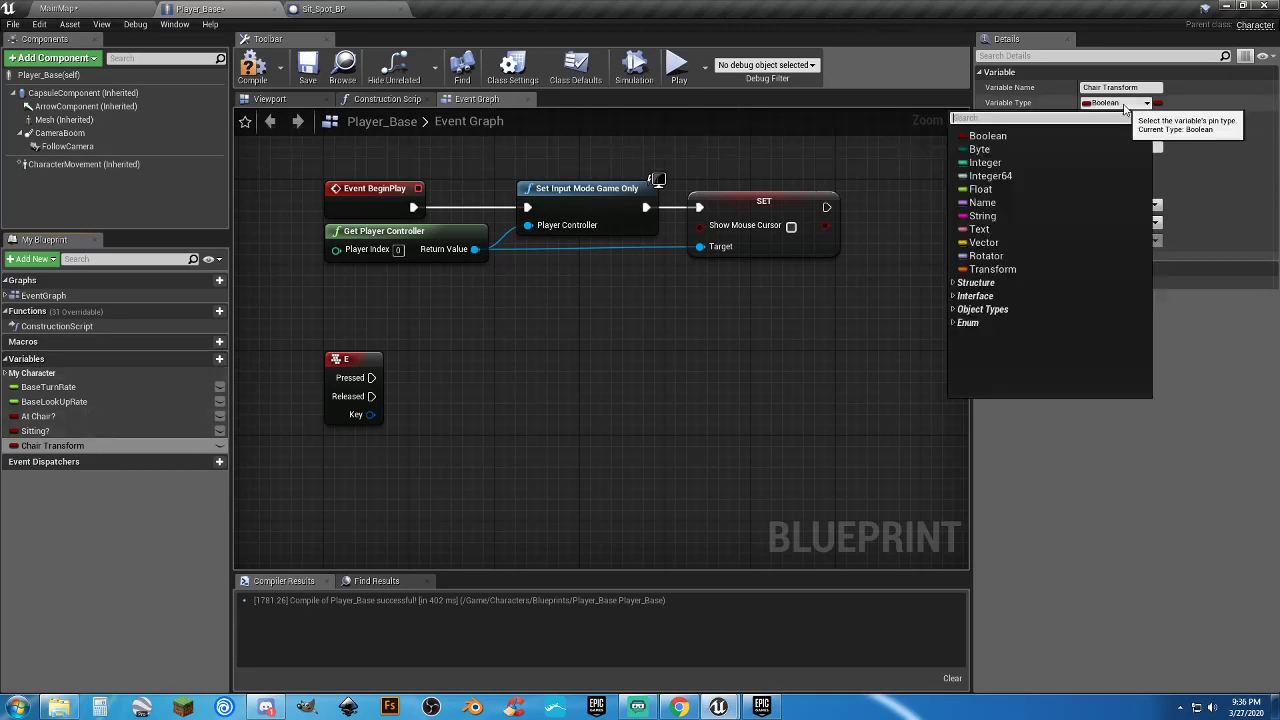
left_click(1045, 269)
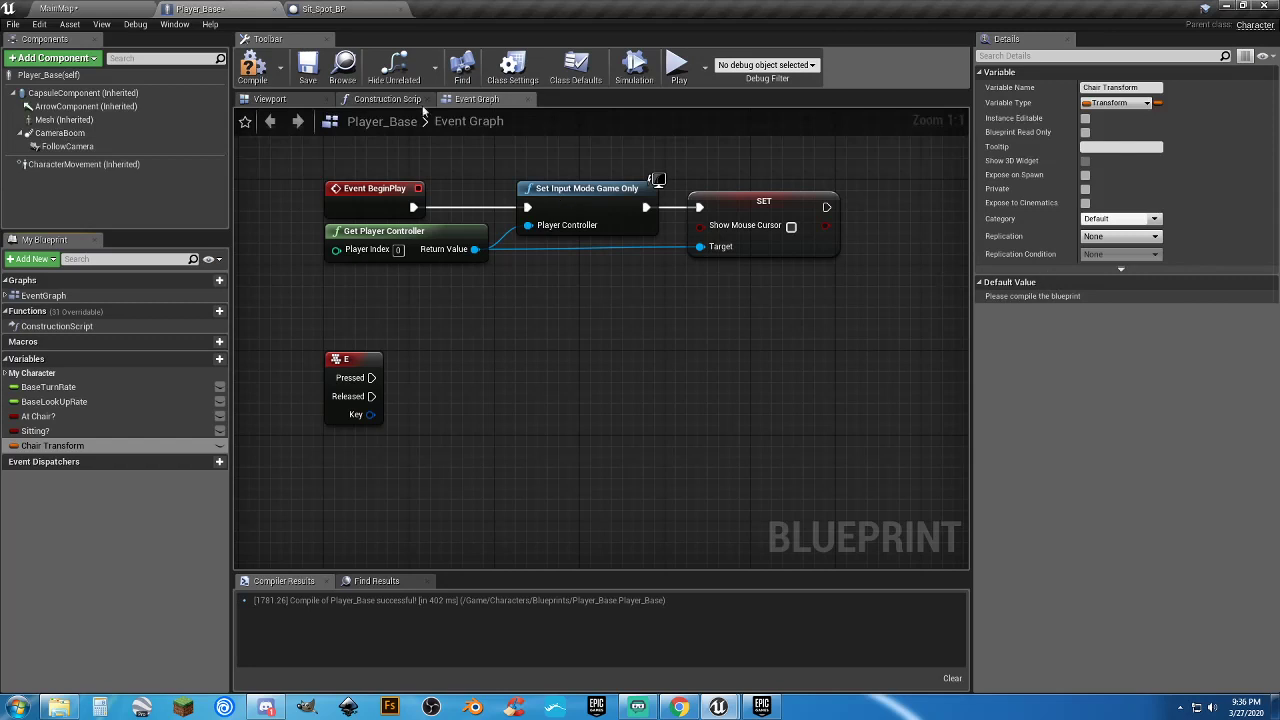
left_click(253, 70)
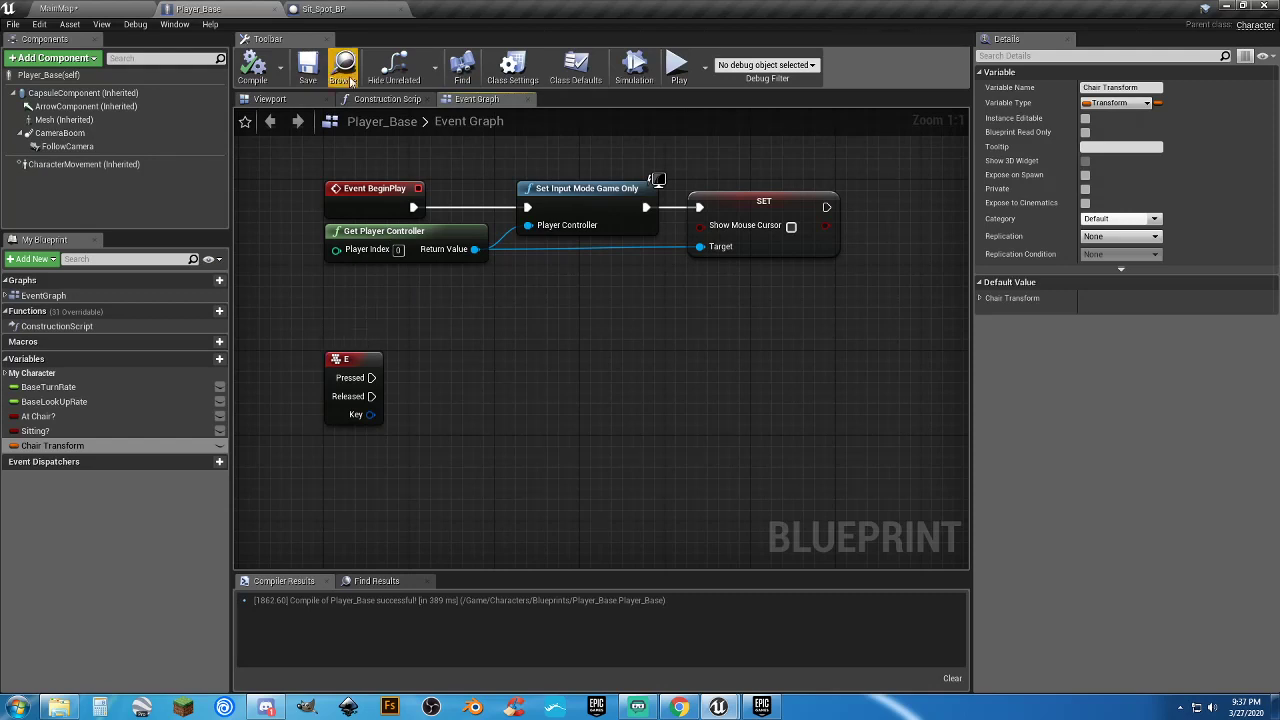
In the Sit_Spot_BP event graph, add a Branch node to the right of the Begin Overlap event's cast node
left_click(352, 10)
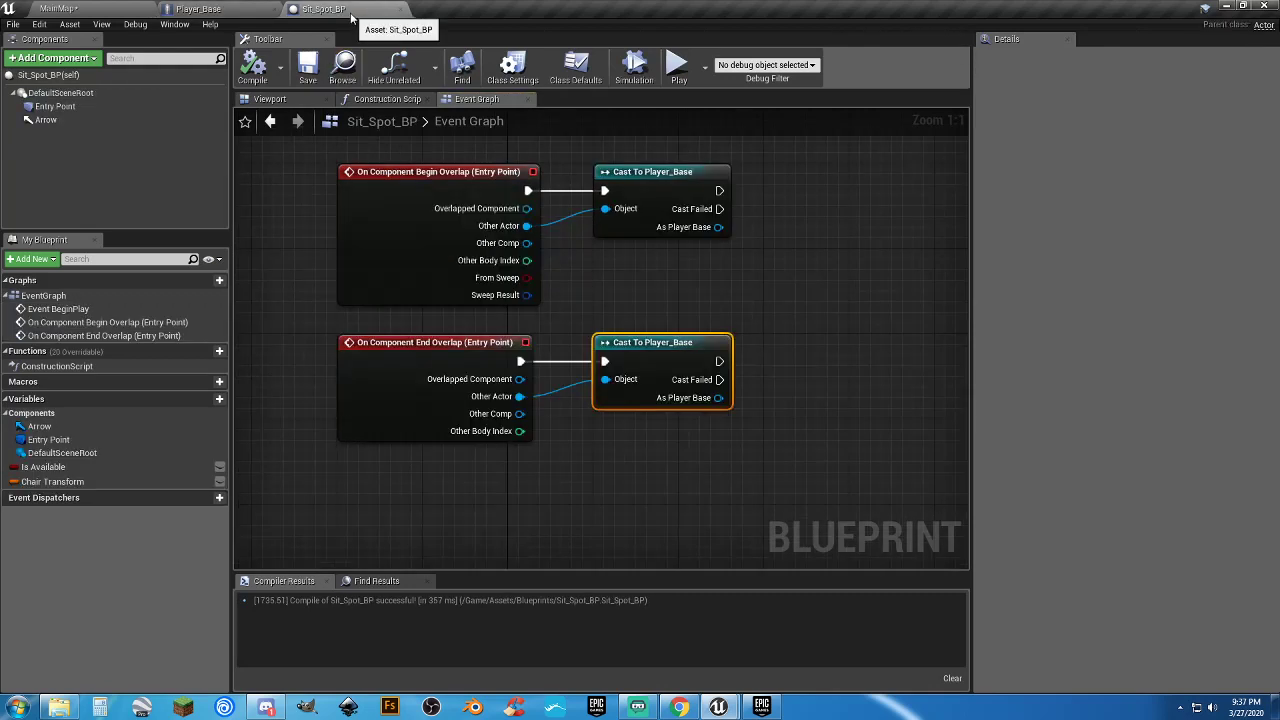
left_click(747, 294)
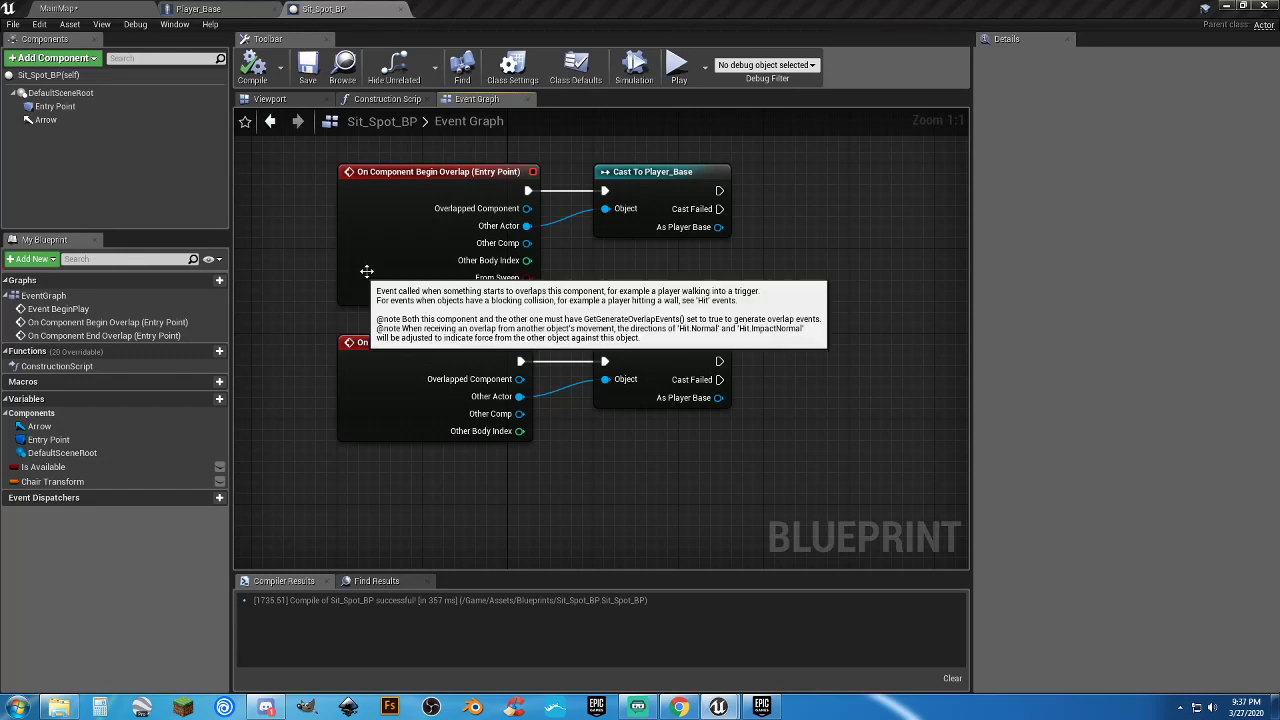
right_click_drag(771, 290, 708, 316)
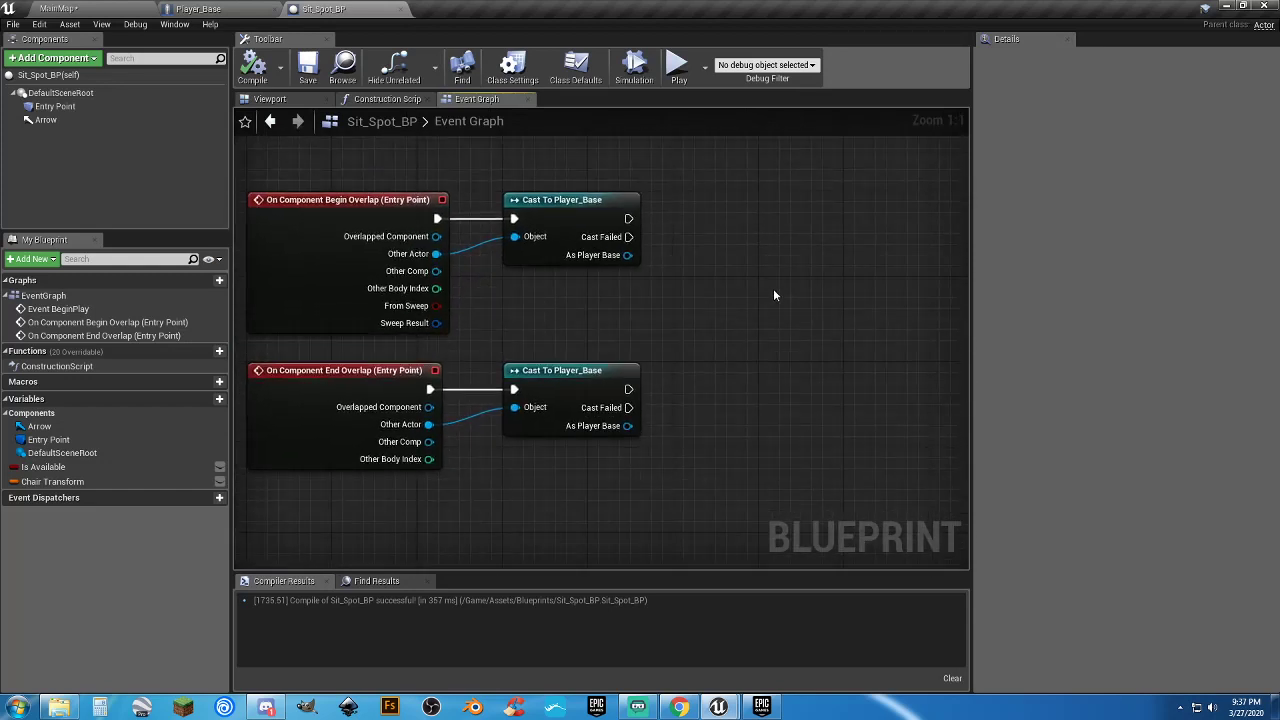
left_click(763, 221)
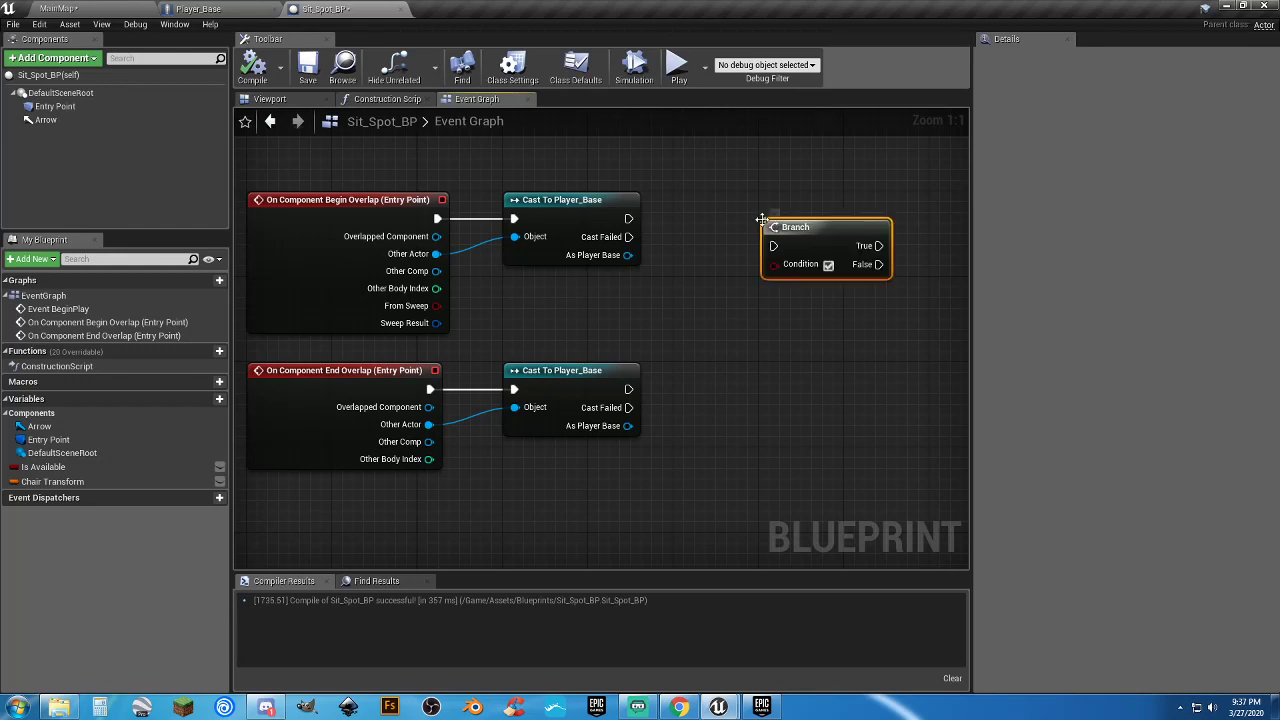
left_click_drag(778, 234, 722, 217)
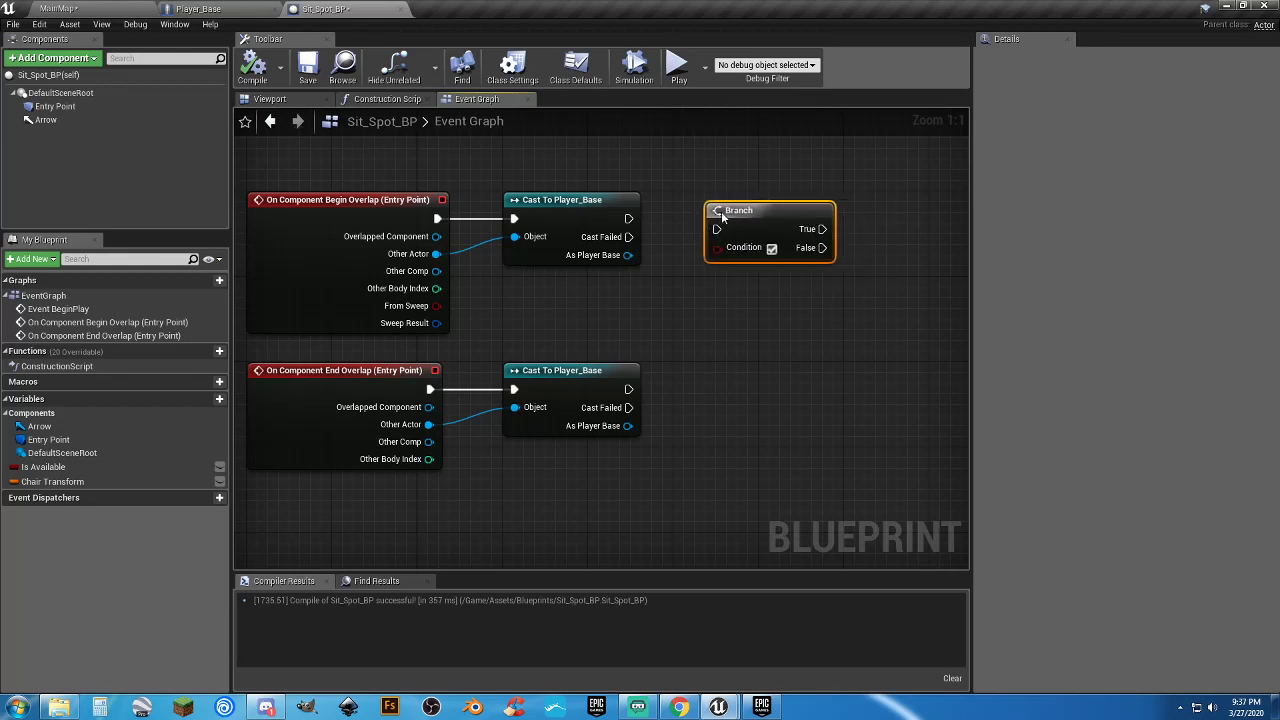
right_click(760, 306)
type("br")
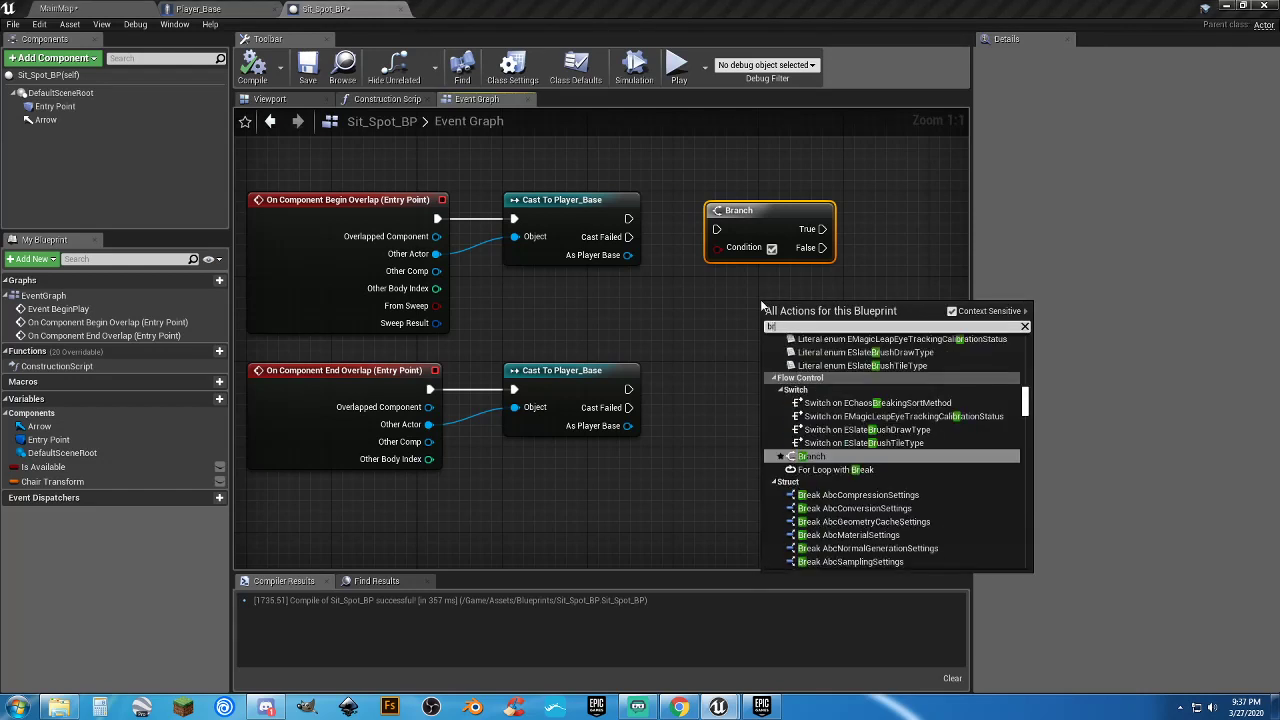
type("anch")
left_click(703, 318)
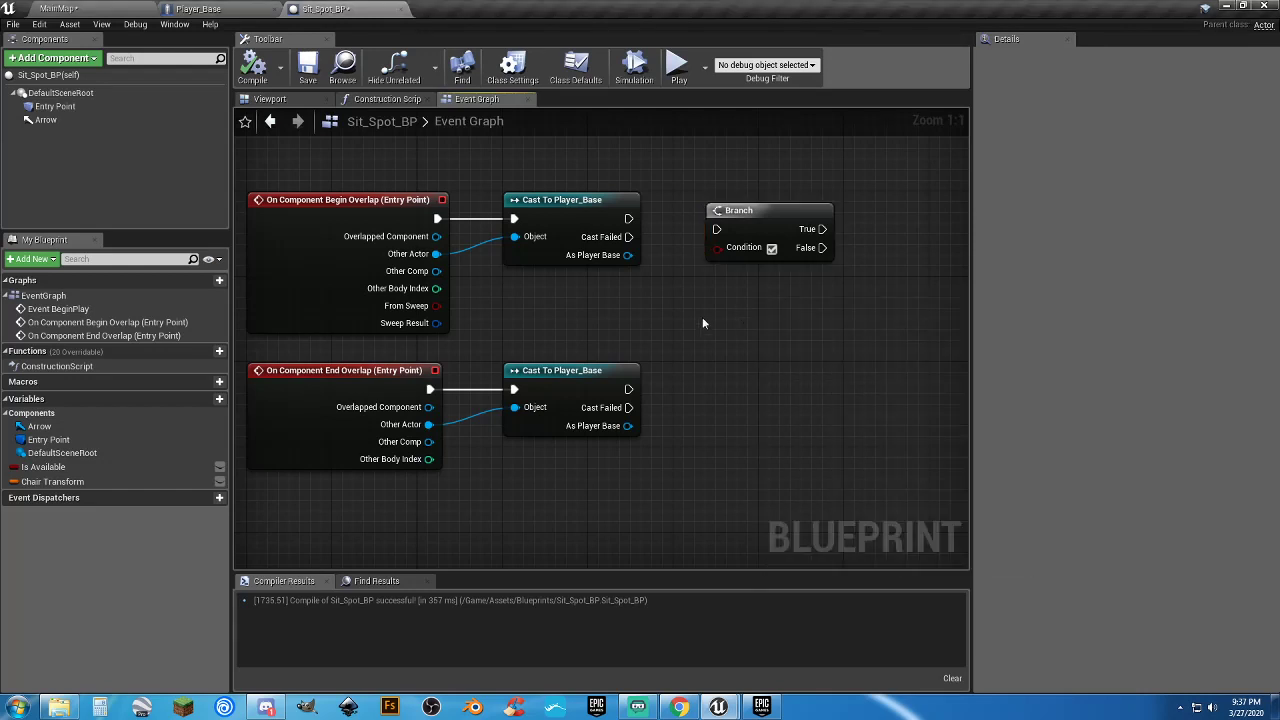
Connect the Begin Overlap cast's success execution output to the Branch node and align the Branch level with the cast
left_click_drag(716, 228, 628, 219)
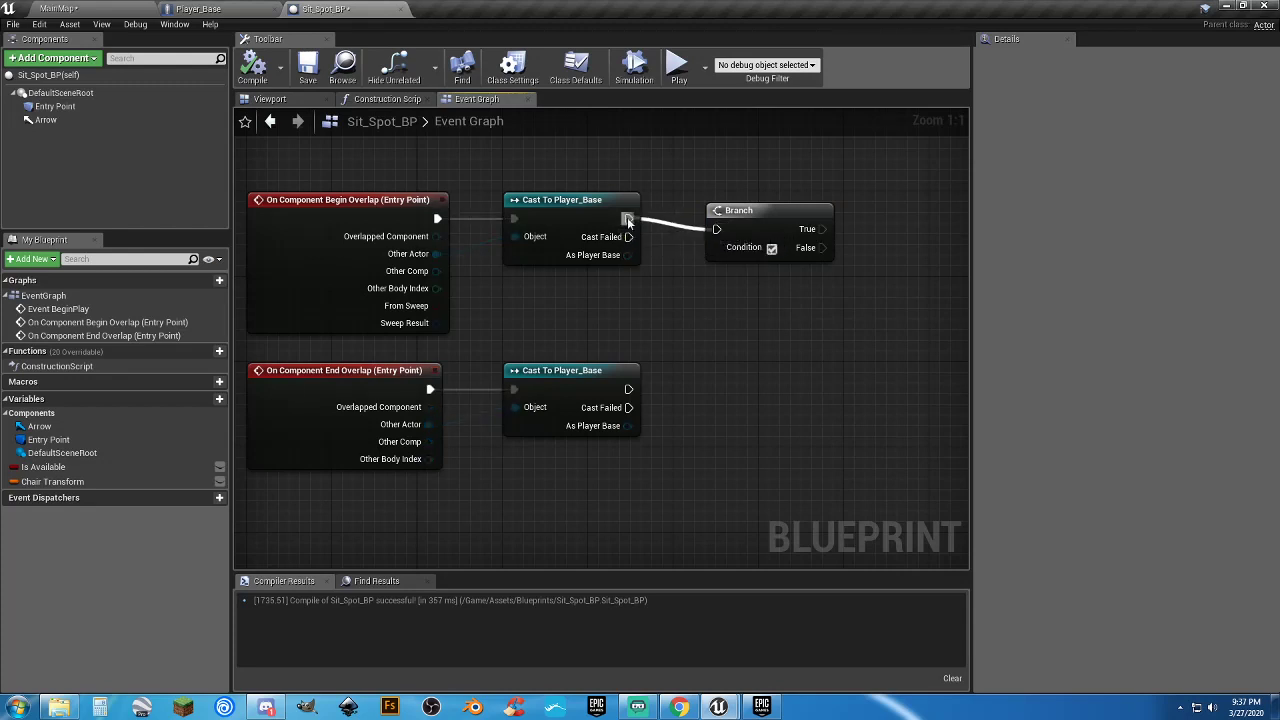
left_click(730, 211)
left_click_drag(727, 210, 727, 199)
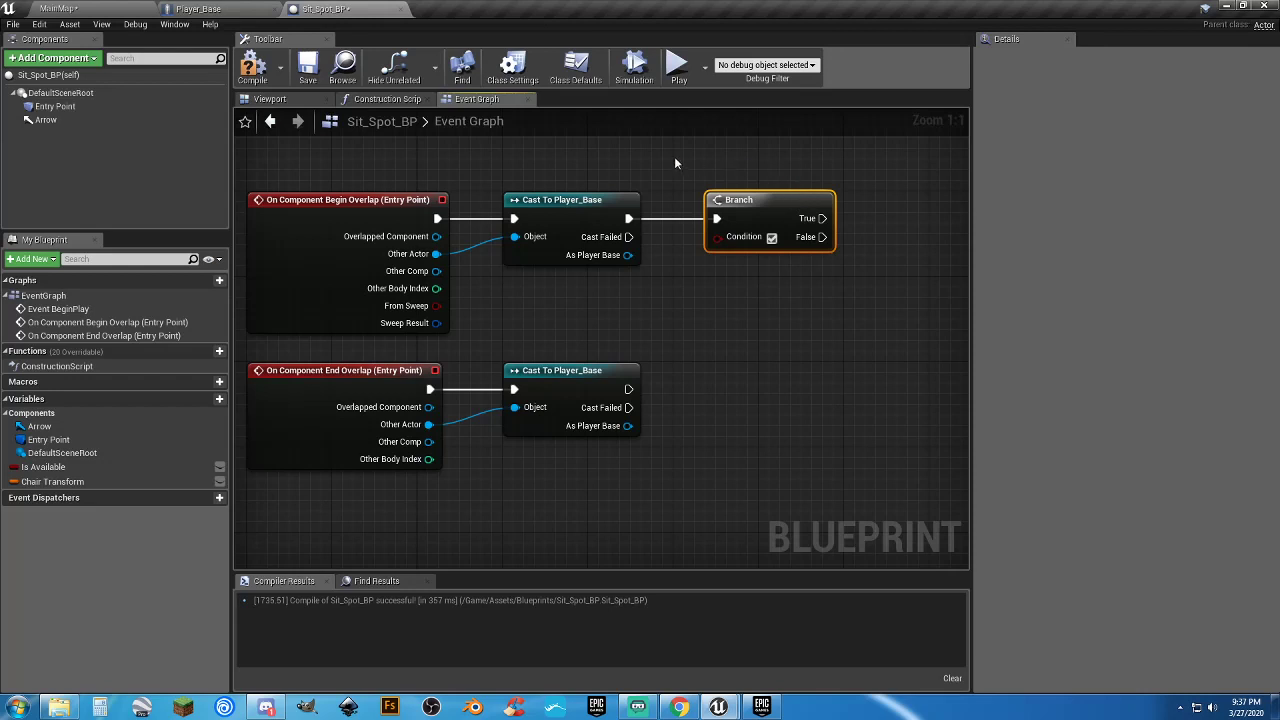
Place a getter for Is Available below the Begin Overlap cast and feed it into the Branch's Condition
left_click_drag(672, 158, 855, 339)
left_click_drag(54, 470, 621, 288)
left_click(735, 200)
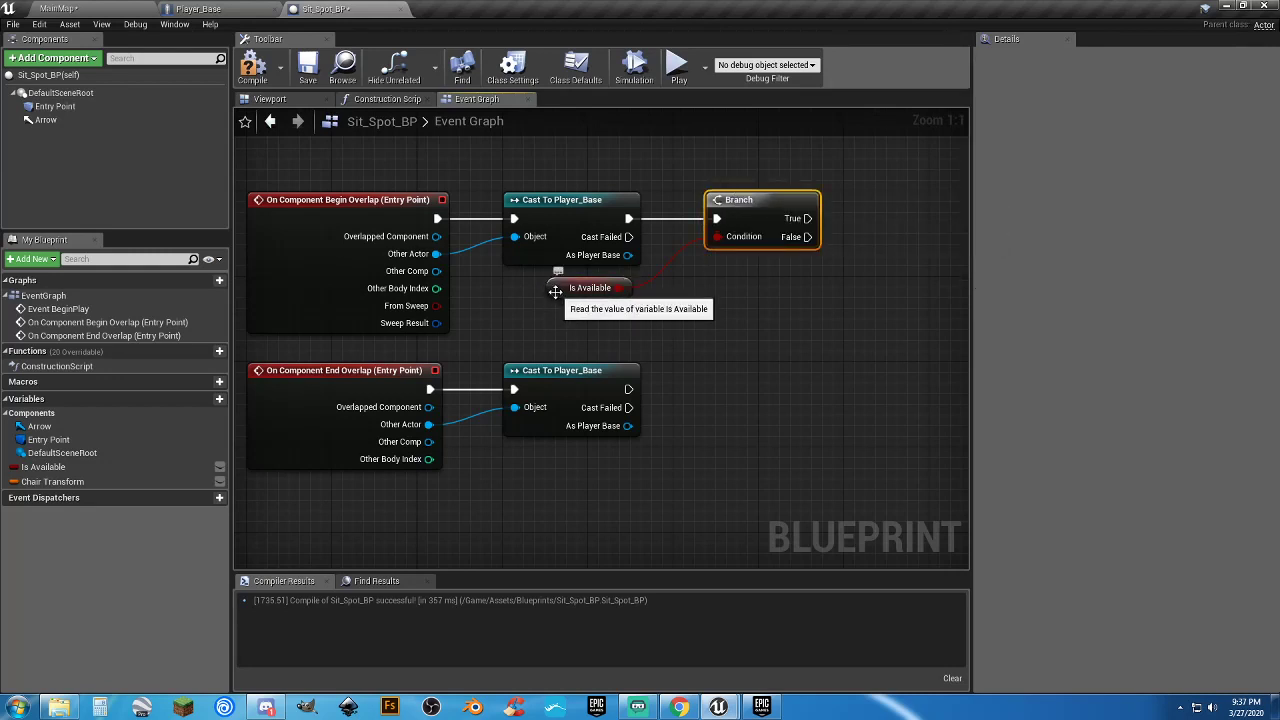
left_click(552, 289)
right_click_drag(694, 319, 582, 328)
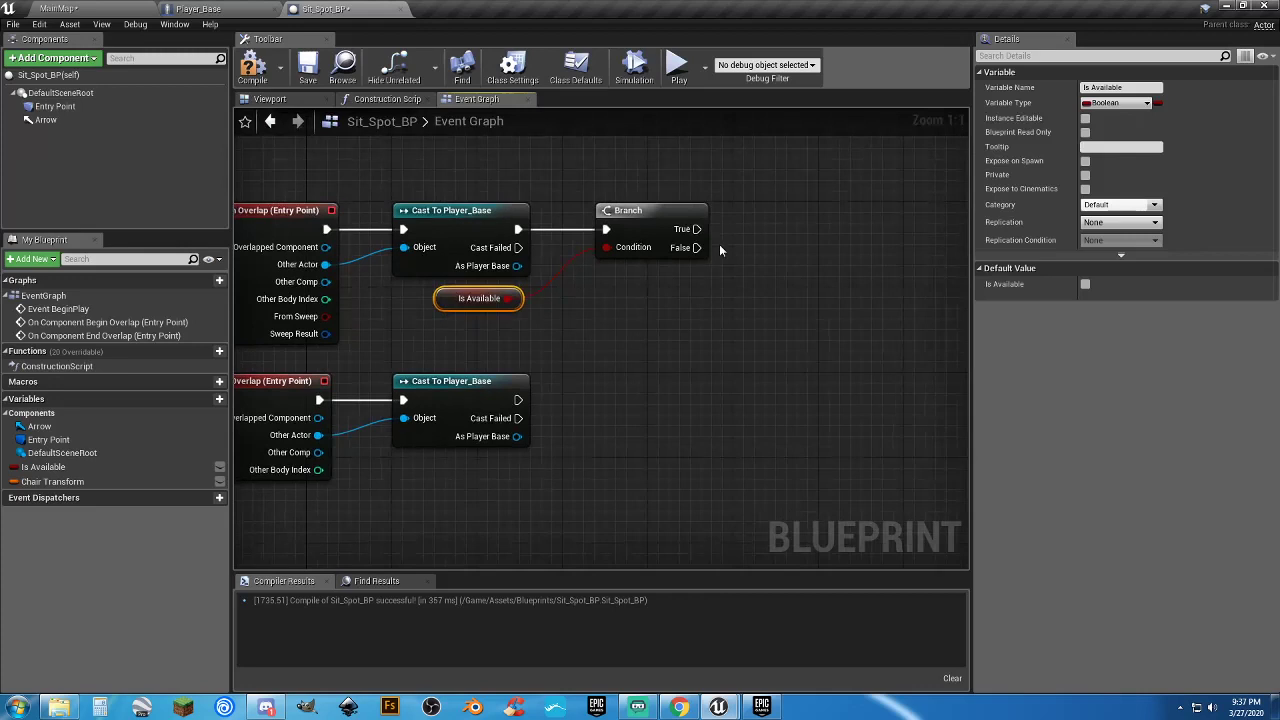
left_click_drag(697, 229, 786, 357)
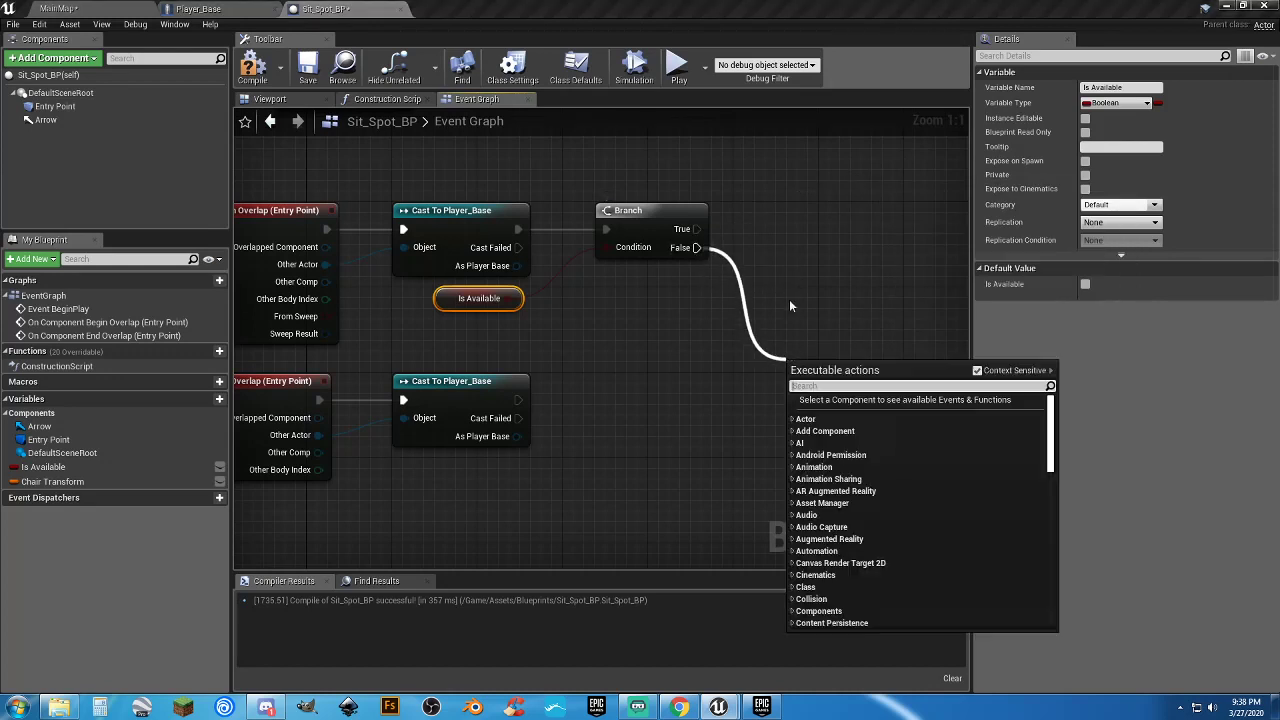
left_click(789, 299)
Add a Set At Chair? node from the Begin Overlap cast's As Player Base output and connect it to the Branch's True output
right_click_drag(794, 251, 704, 291)
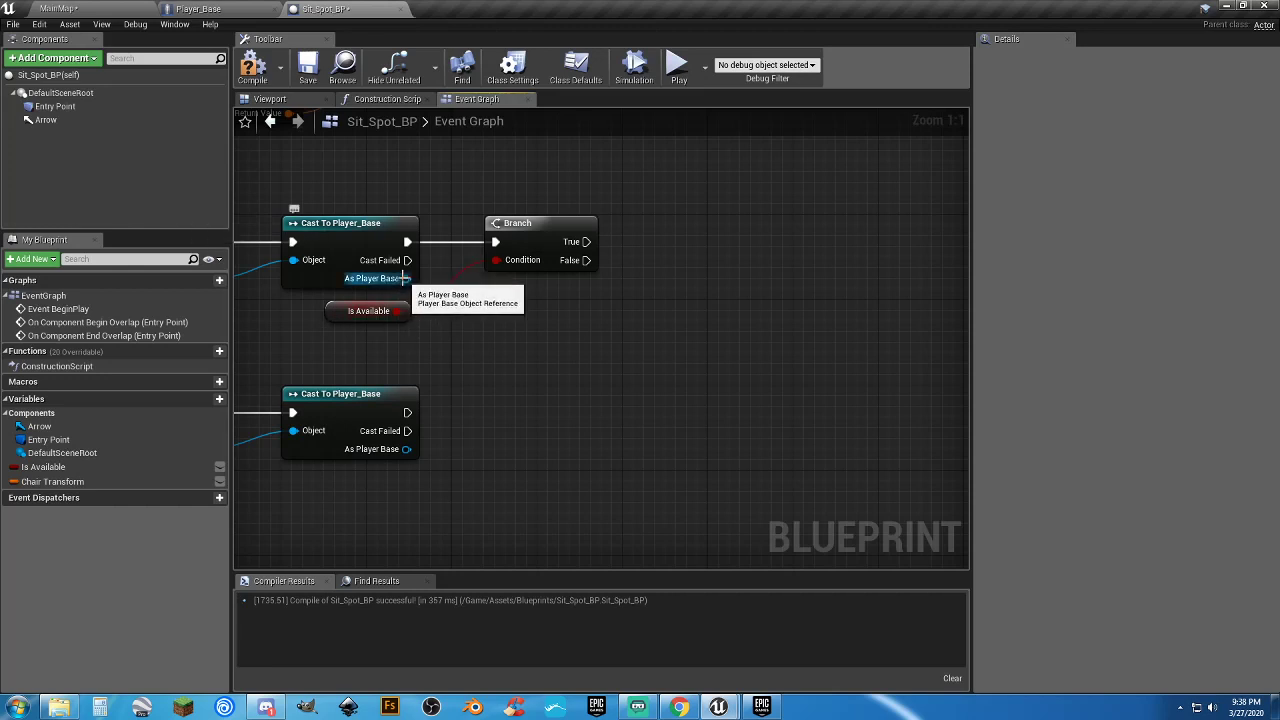
left_click_drag(405, 279, 514, 318)
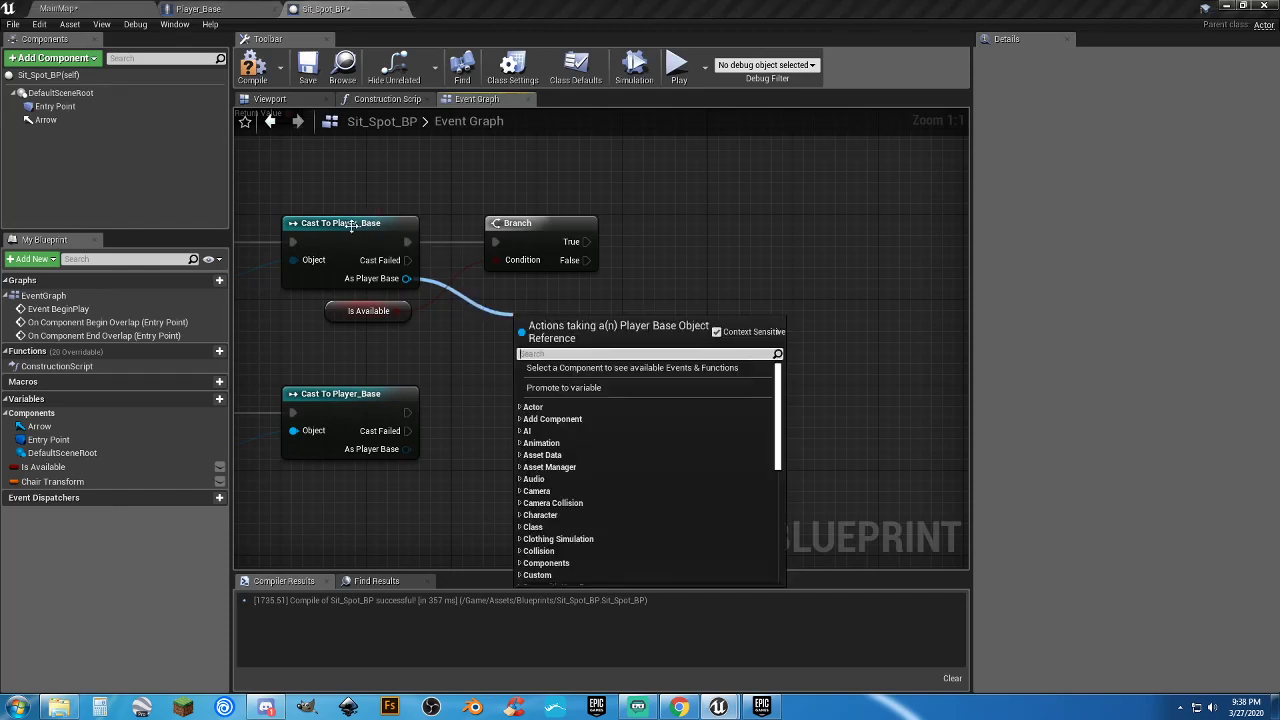
left_click_drag(406, 278, 538, 308)
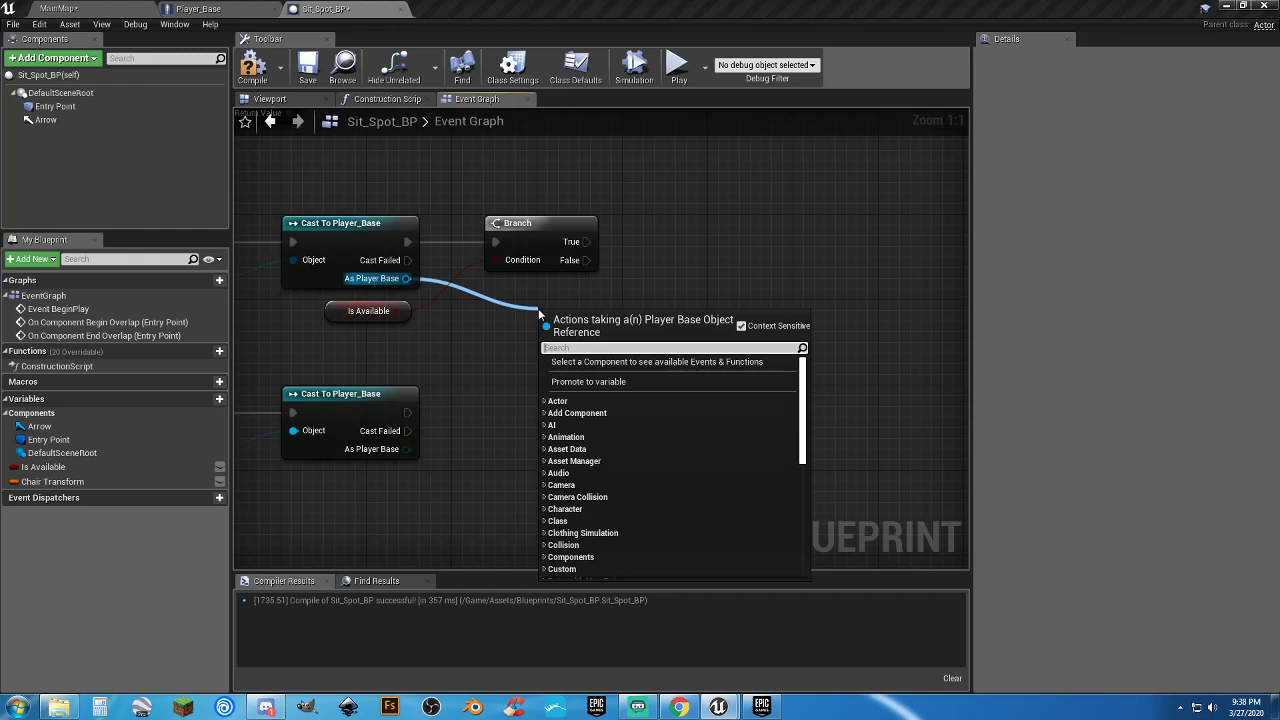
type("setatcha")
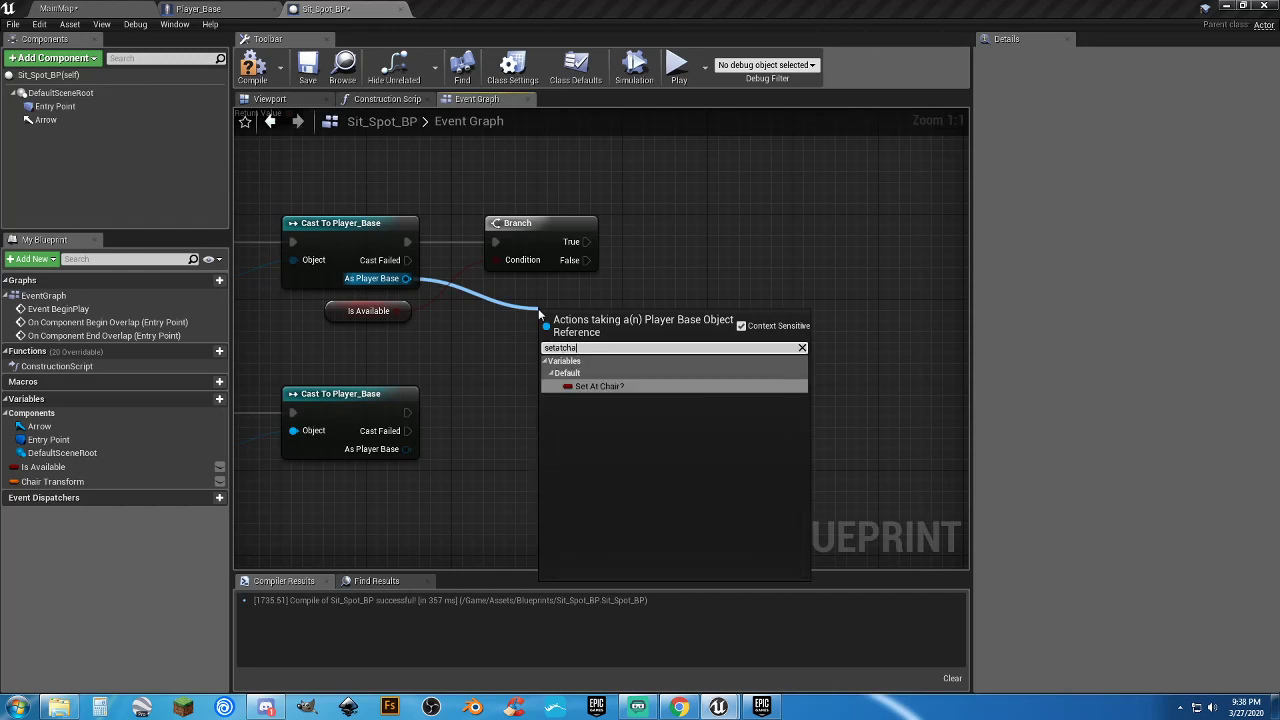
key("Return")
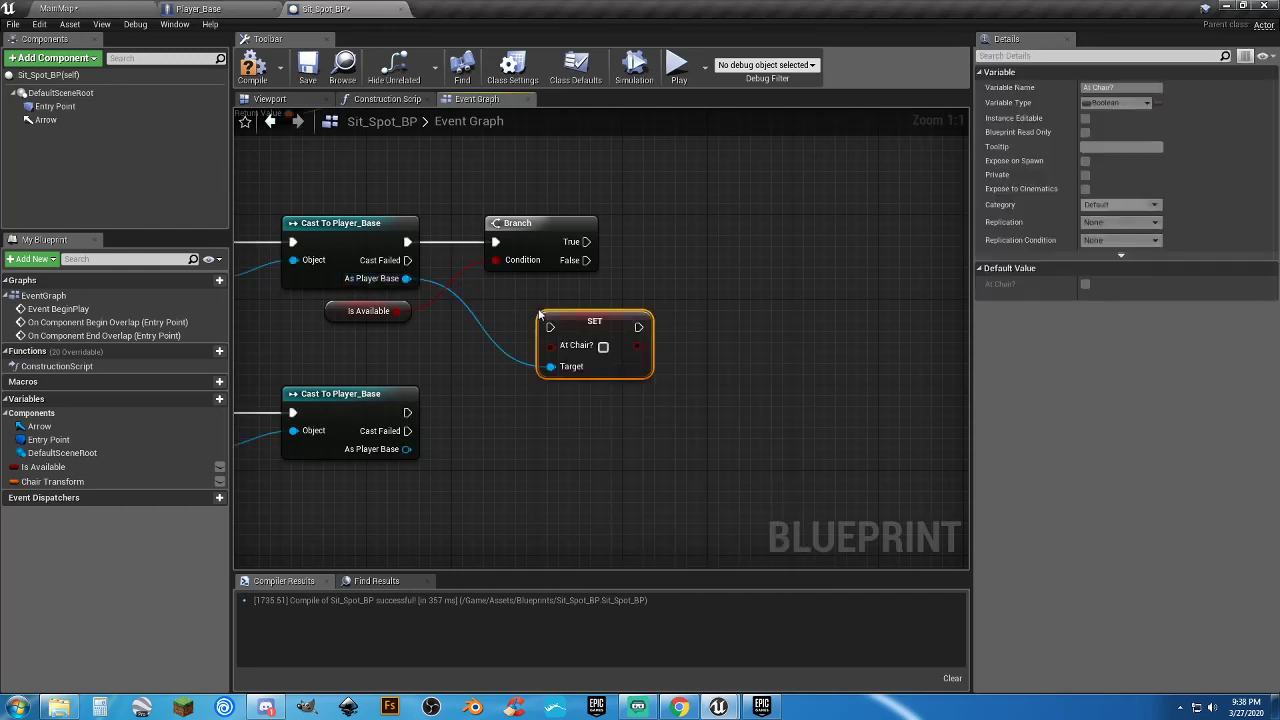
left_click_drag(550, 327, 588, 242)
left_click_drag(570, 331, 651, 239)
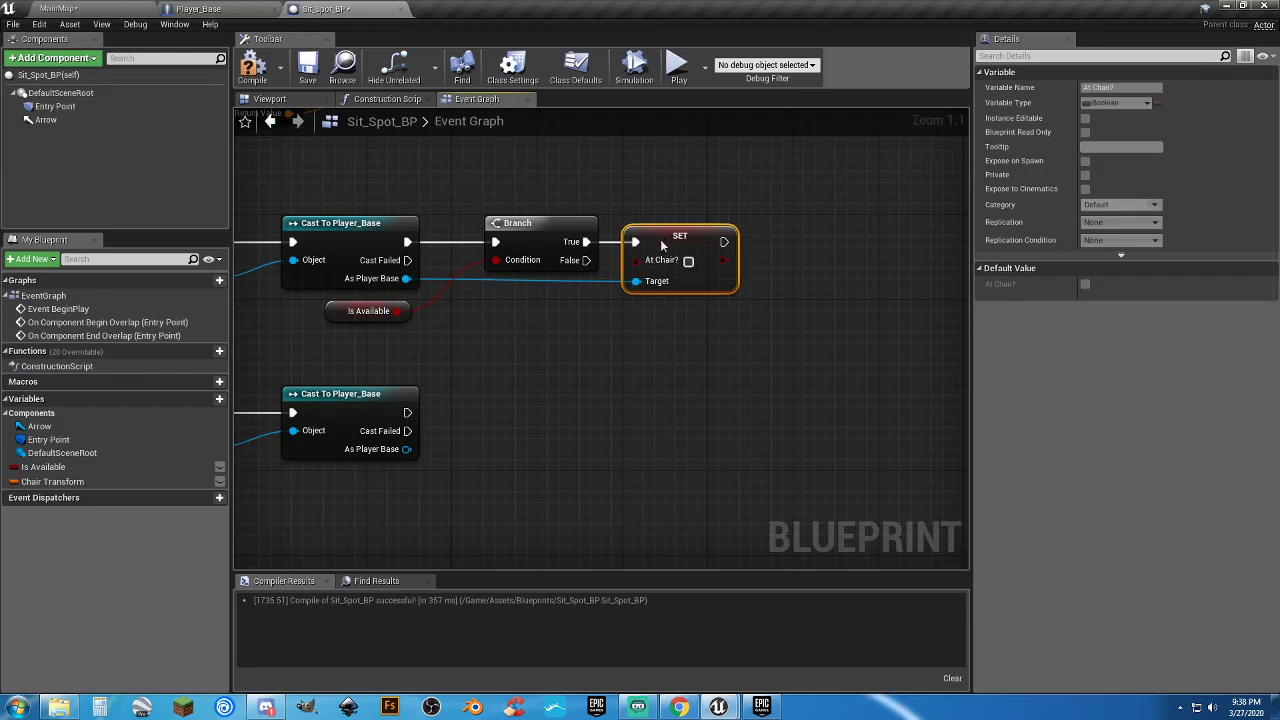
Enable At Chair? on the Begin Overlap chain's Set node, and compile and save Sit_Spot_BP
left_click(688, 261)
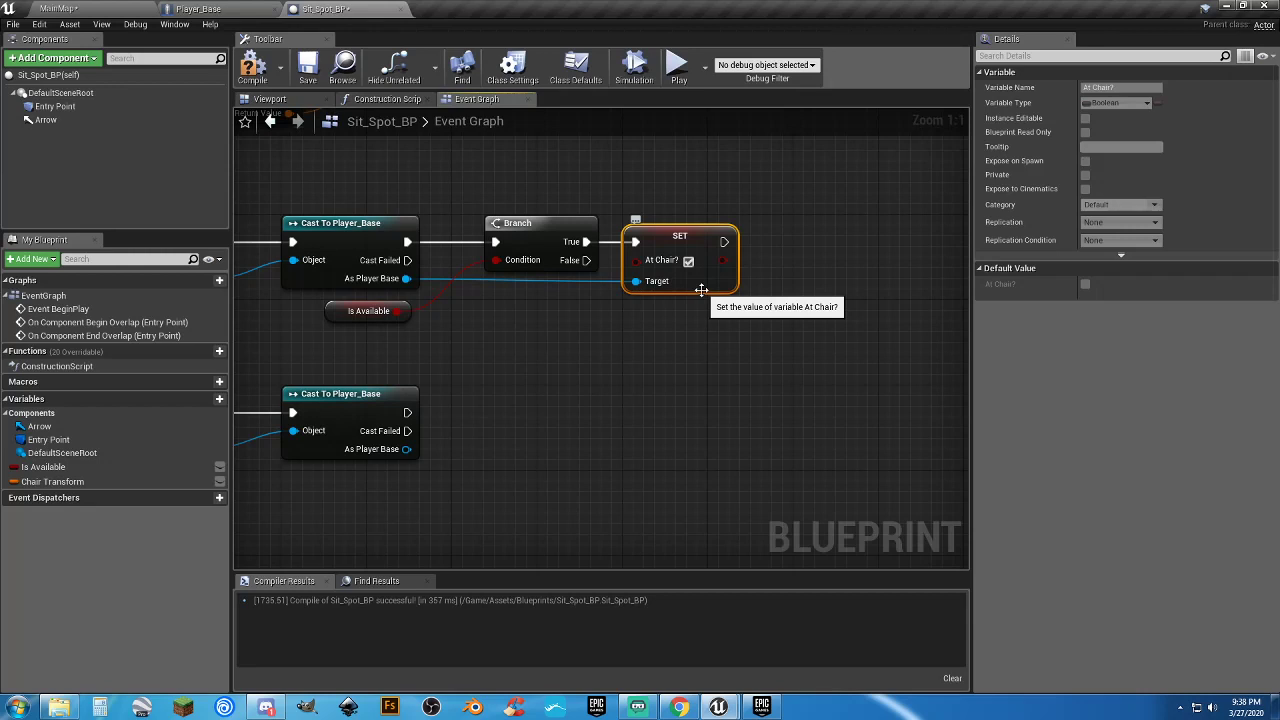
left_click(252, 67)
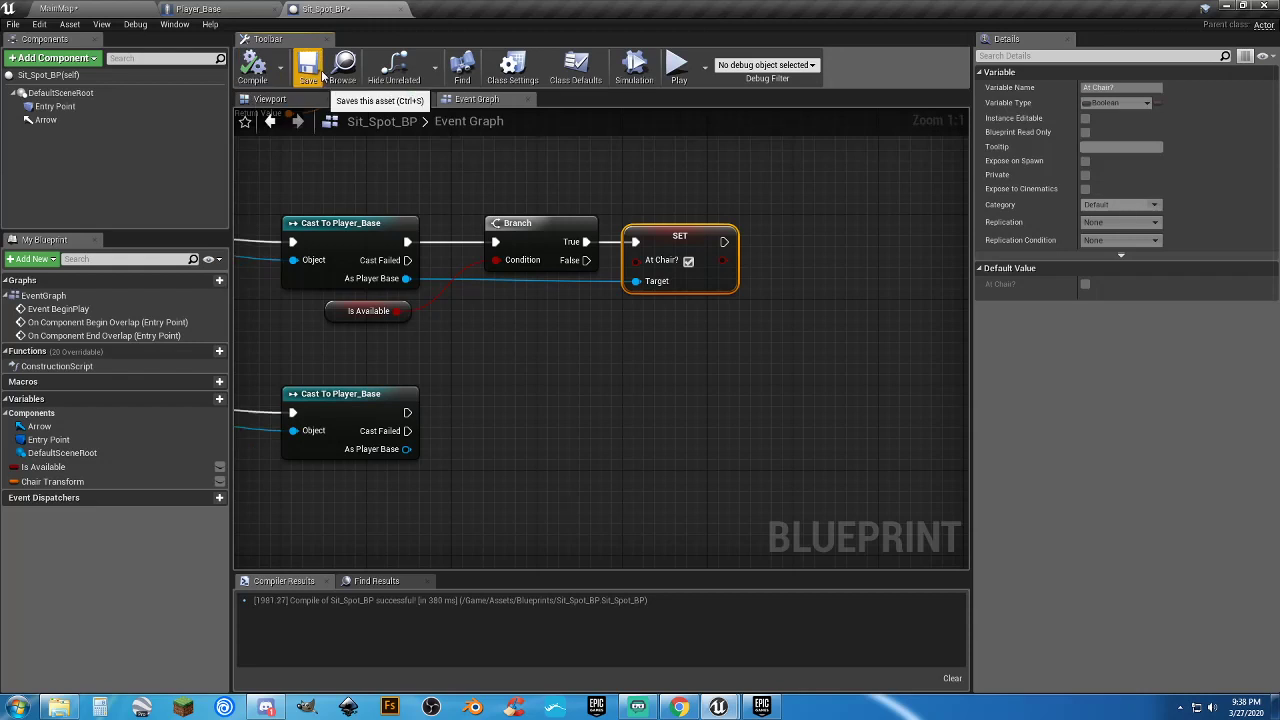
left_click(318, 72)
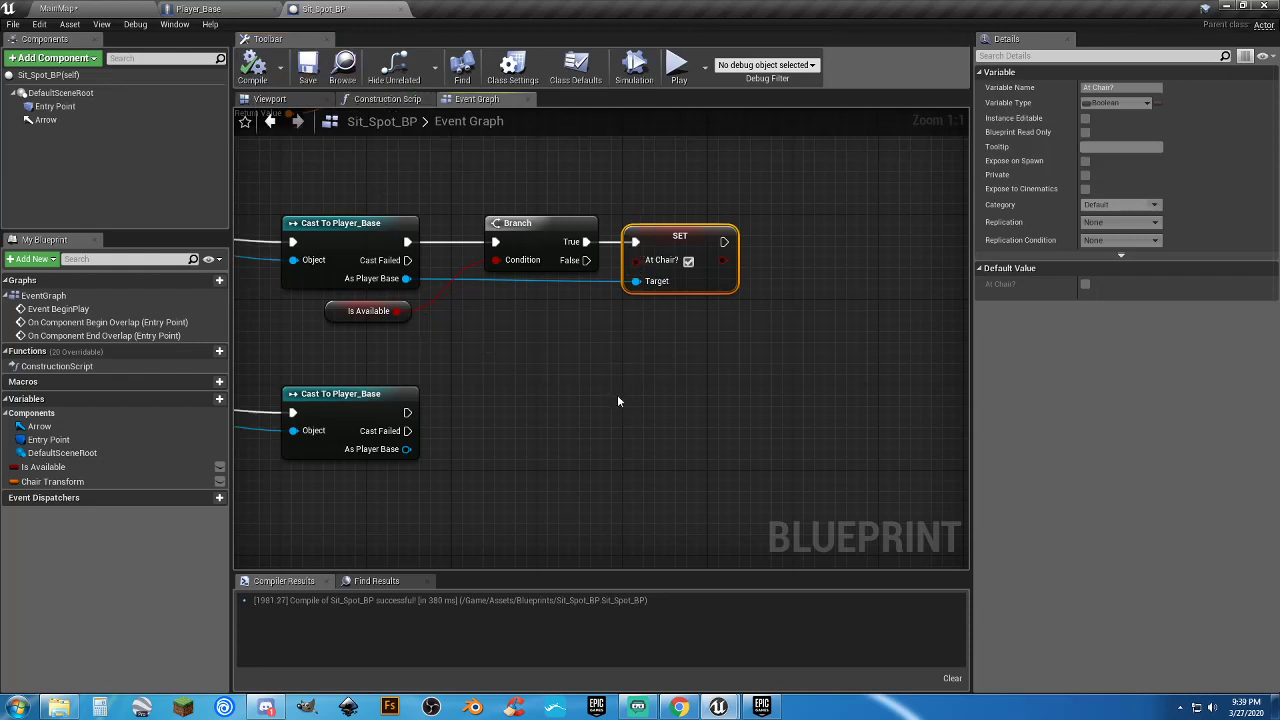
Duplicate the Set At Chair? node with At Chair? unchecked and connect it directly after the End Overlap event's cast
key("ctrl+c")
key("ctrl+v")
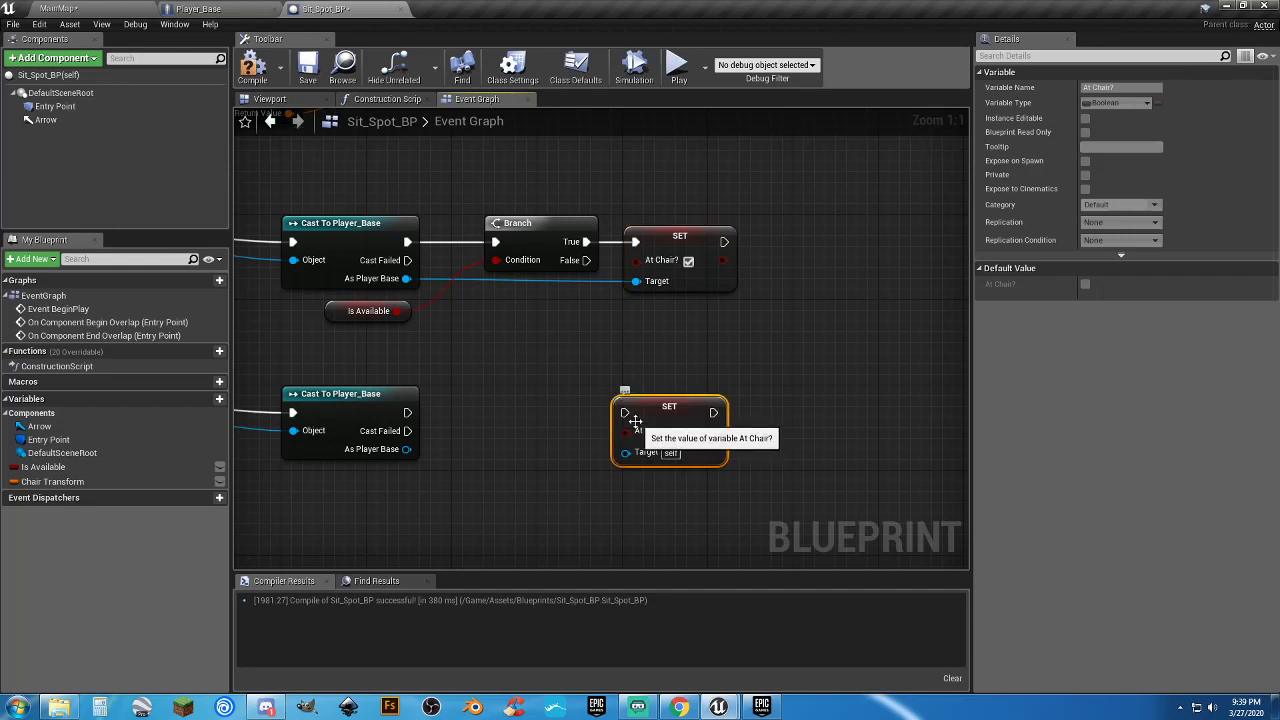
left_click_drag(625, 413, 407, 413)
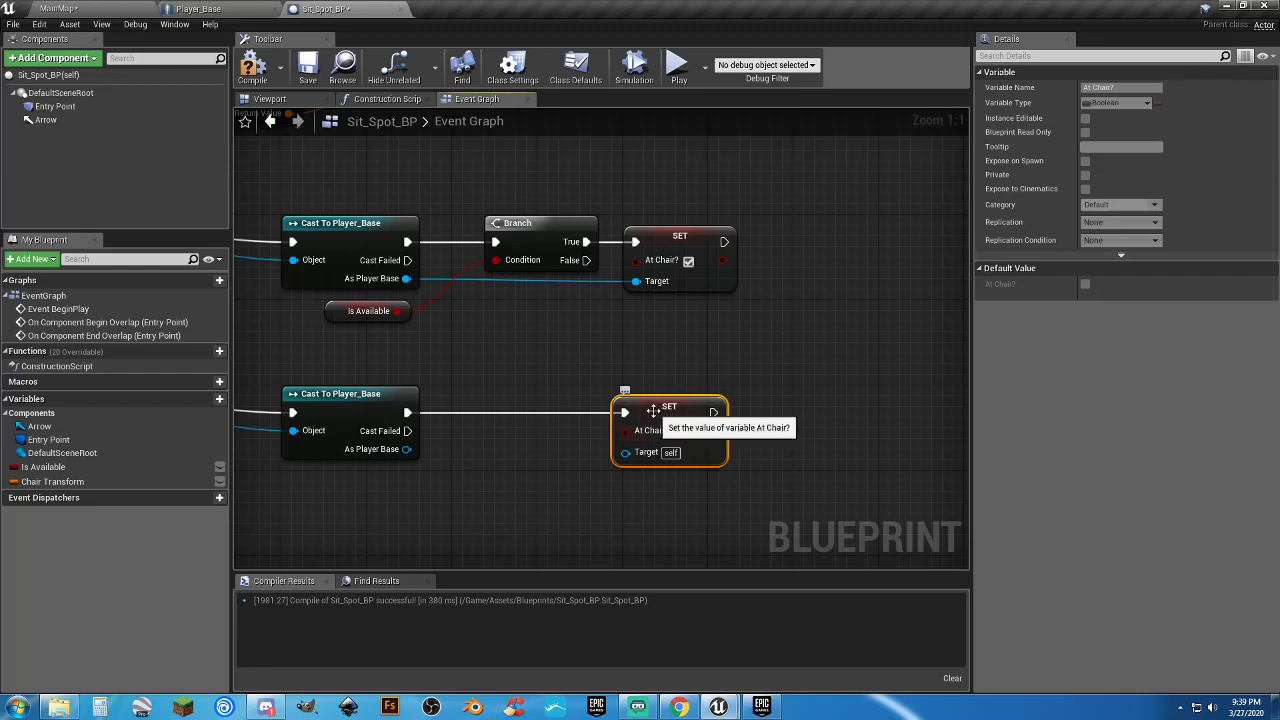
left_click_drag(652, 411, 492, 411)
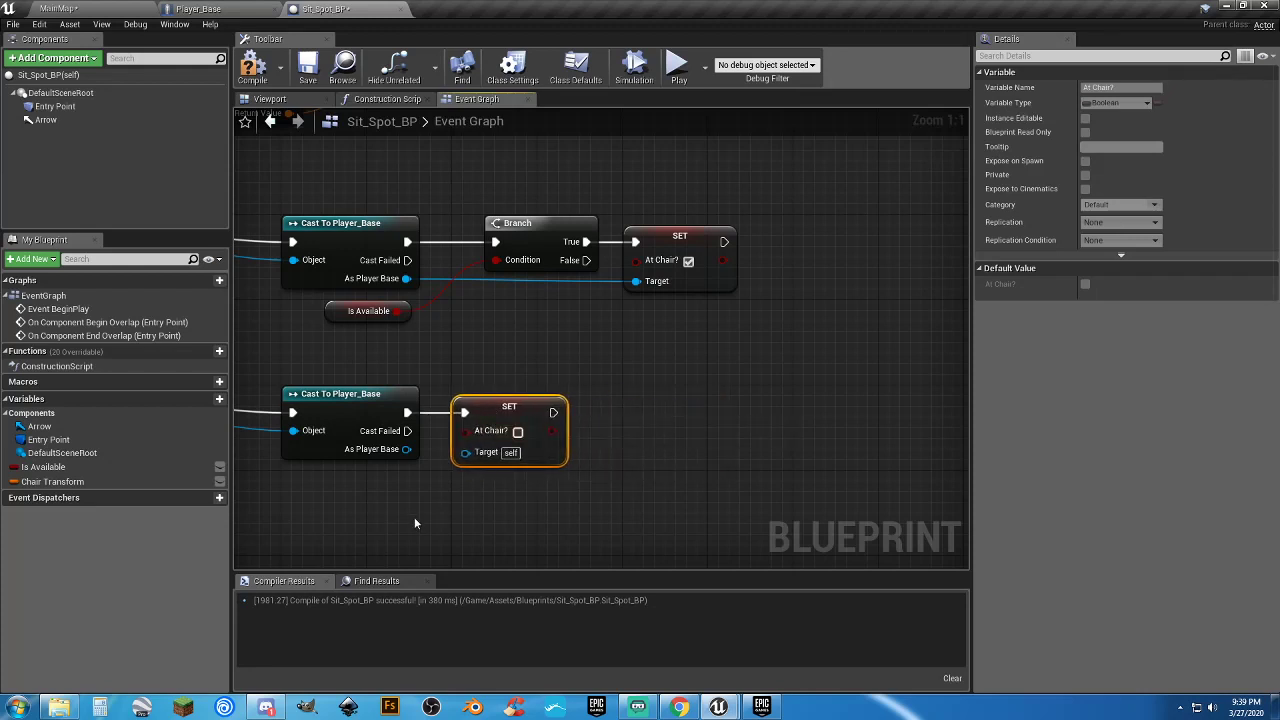
Review the Begin Overlap and End Overlap node chains from their events to their Set At Chair? nodes
right_click_drag(414, 517, 734, 455)
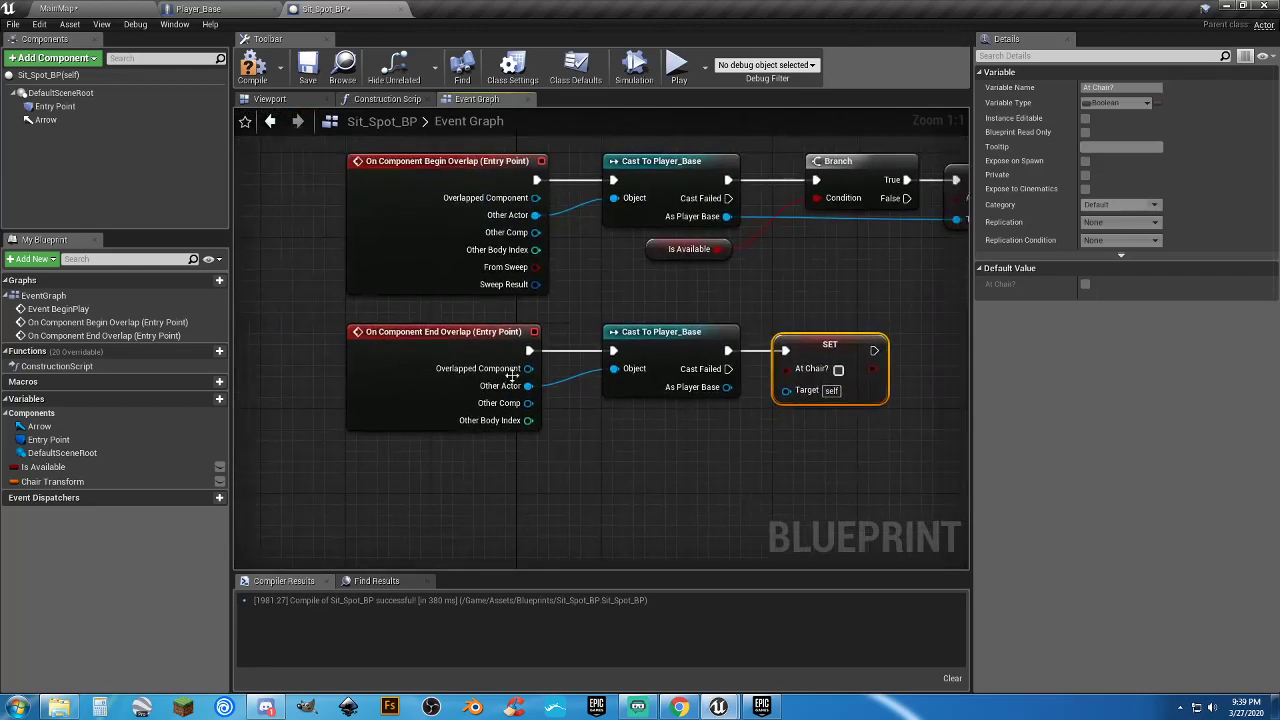
left_click(411, 346)
left_click(428, 163)
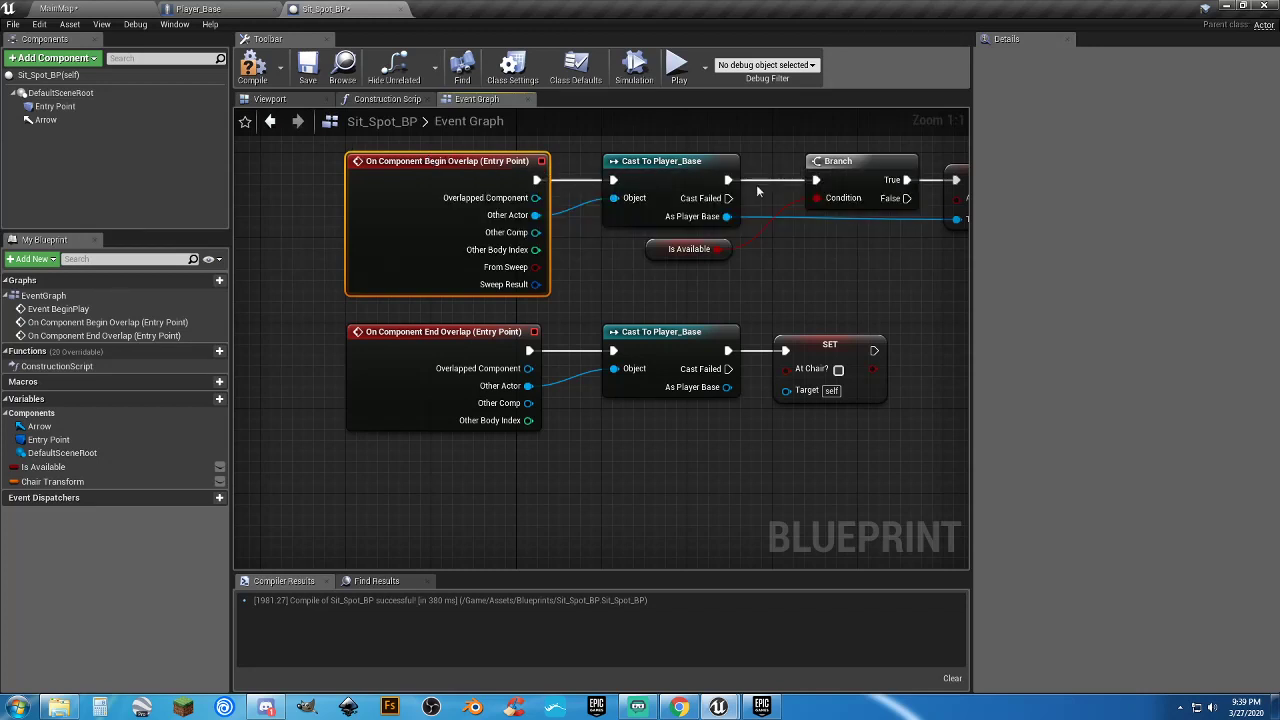
left_click(495, 331)
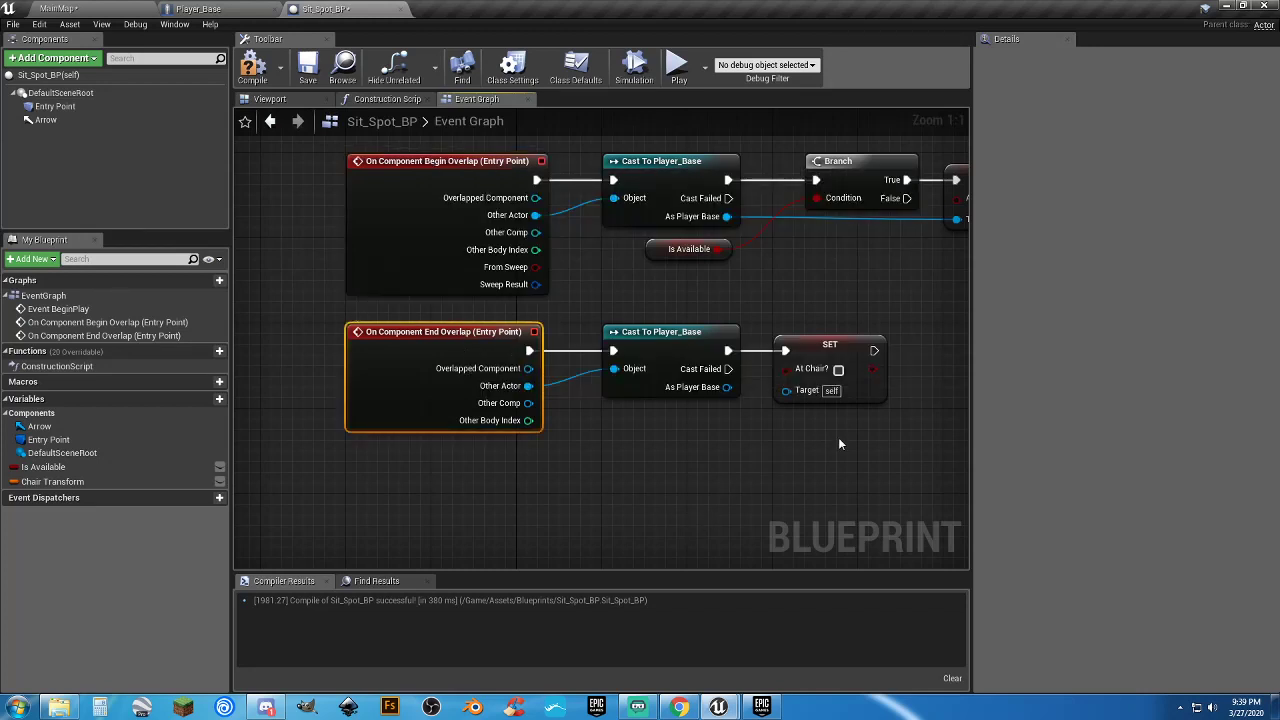
right_click_drag(840, 441, 547, 488)
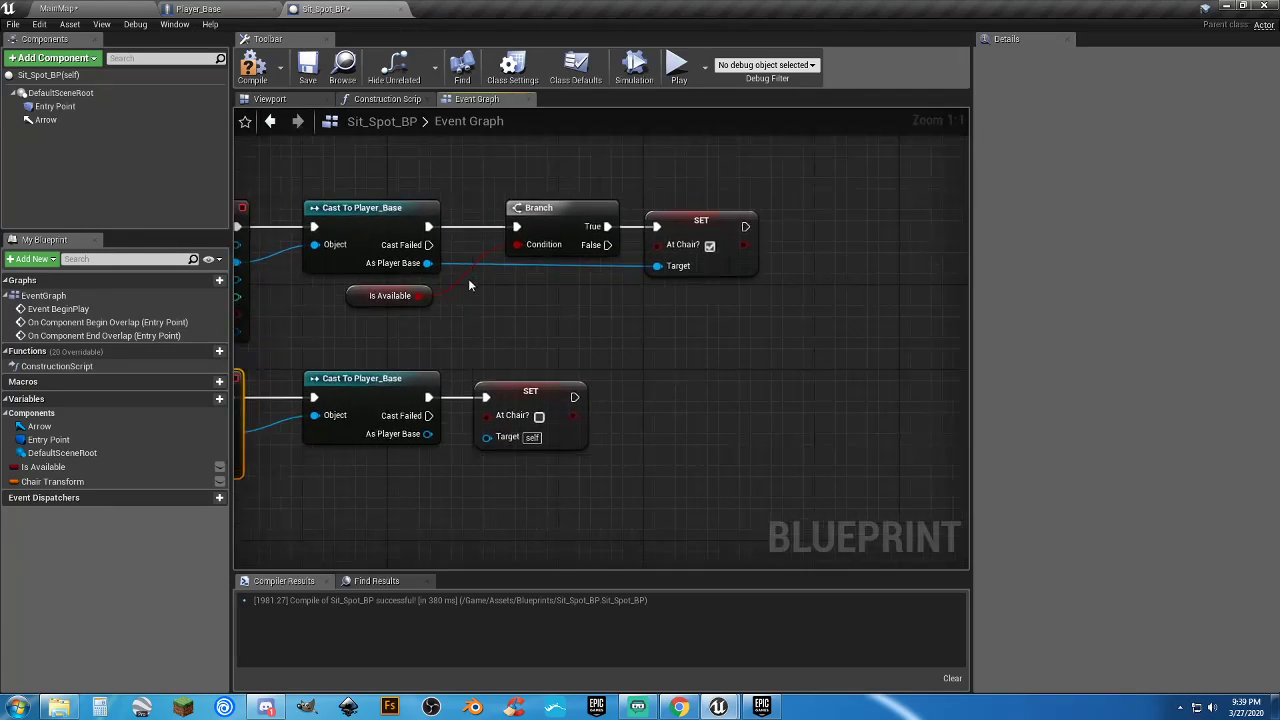
right_click_drag(678, 327, 562, 335)
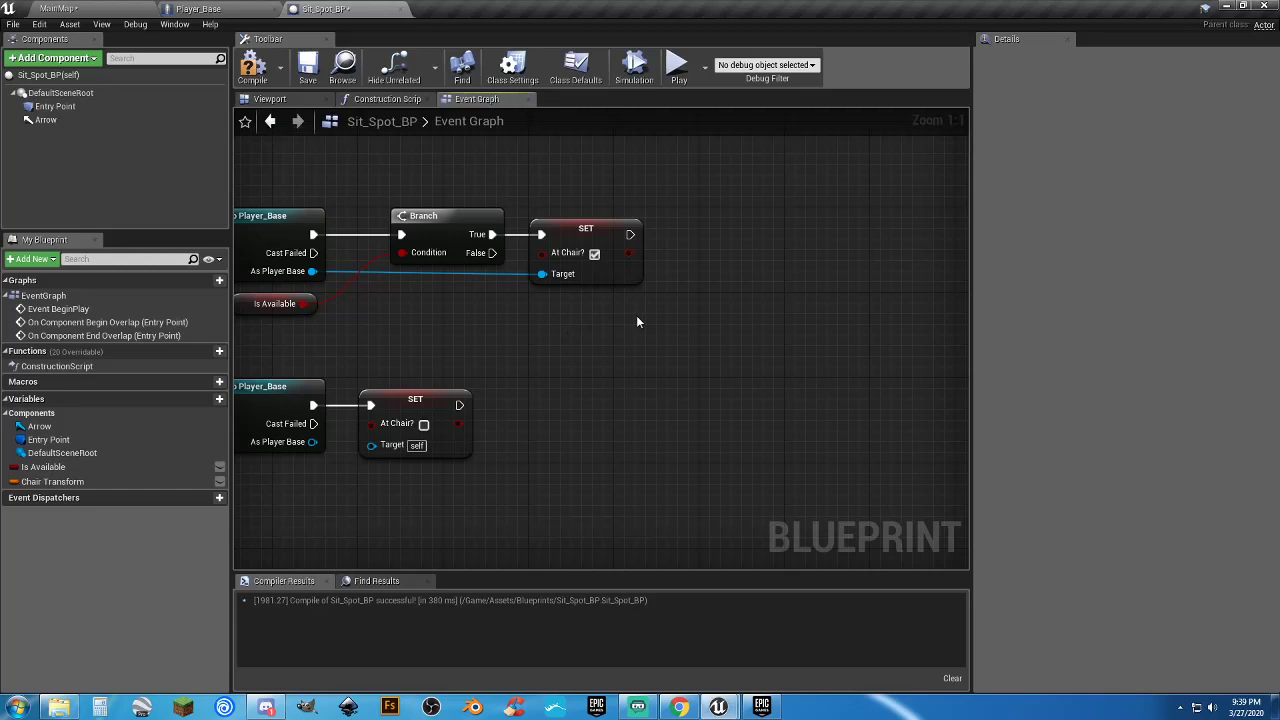
left_click_drag(636, 312, 547, 204)
left_click(538, 322)
right_click_drag(538, 329, 593, 328)
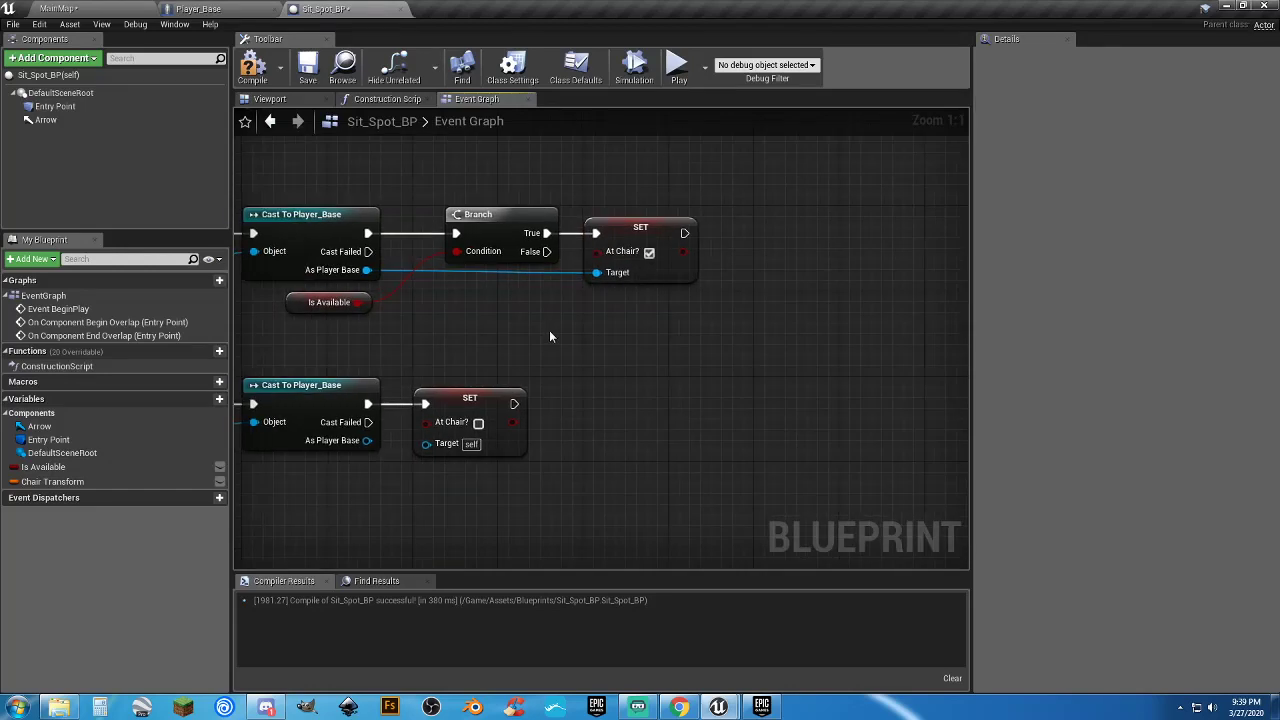
Connect the End Overlap cast's As Player Base output to the Set At Chair? node's Target and compile the blueprint
left_click(252, 66)
right_click_drag(397, 497, 446, 482)
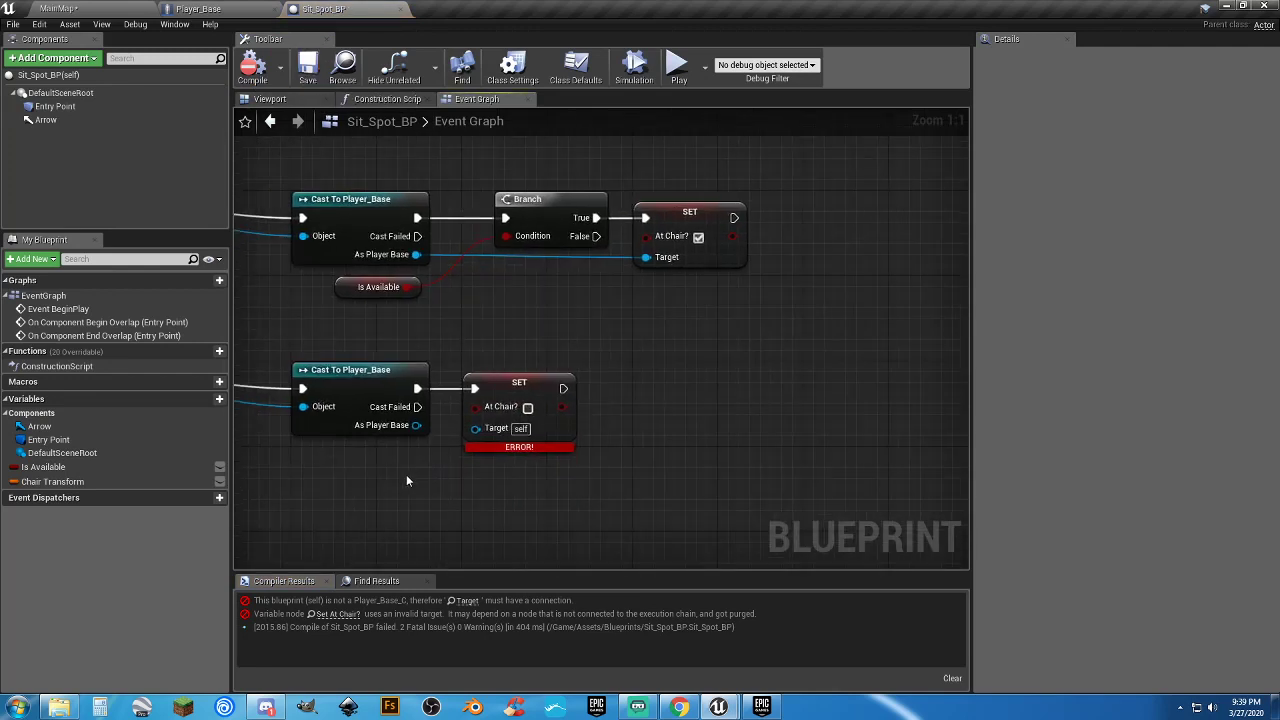
left_click_drag(416, 426, 476, 430)
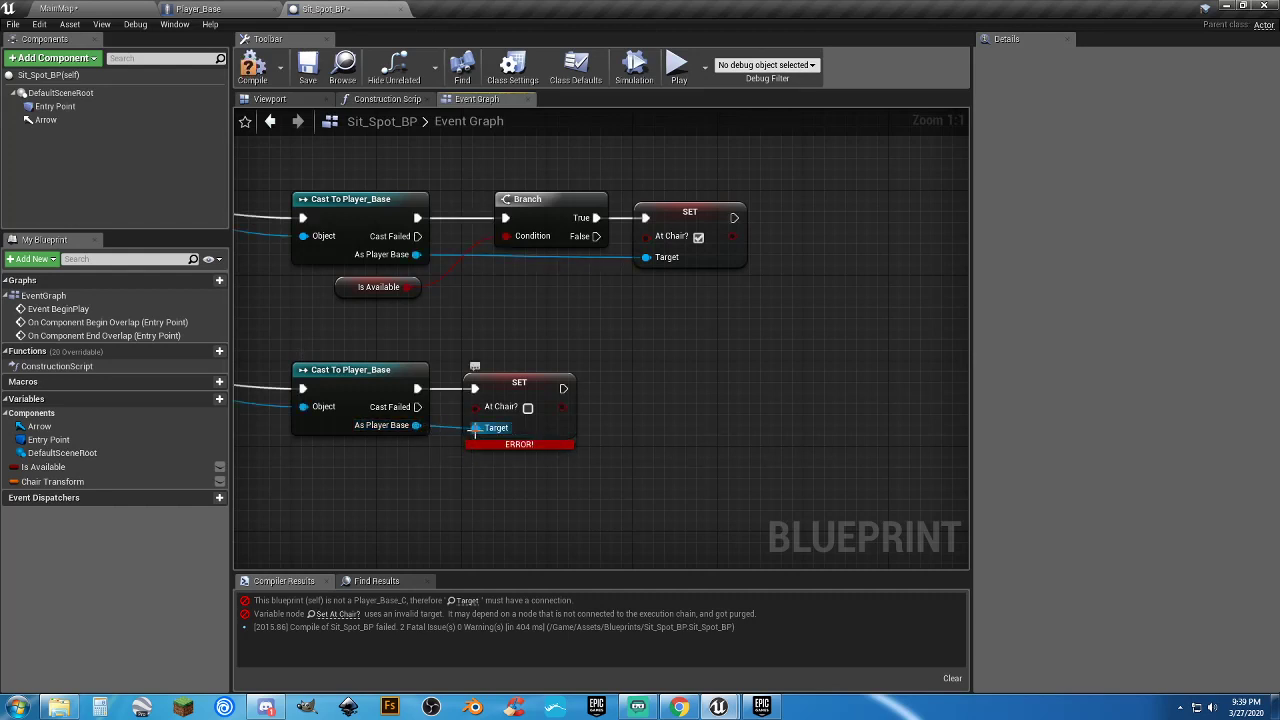
left_click(253, 67)
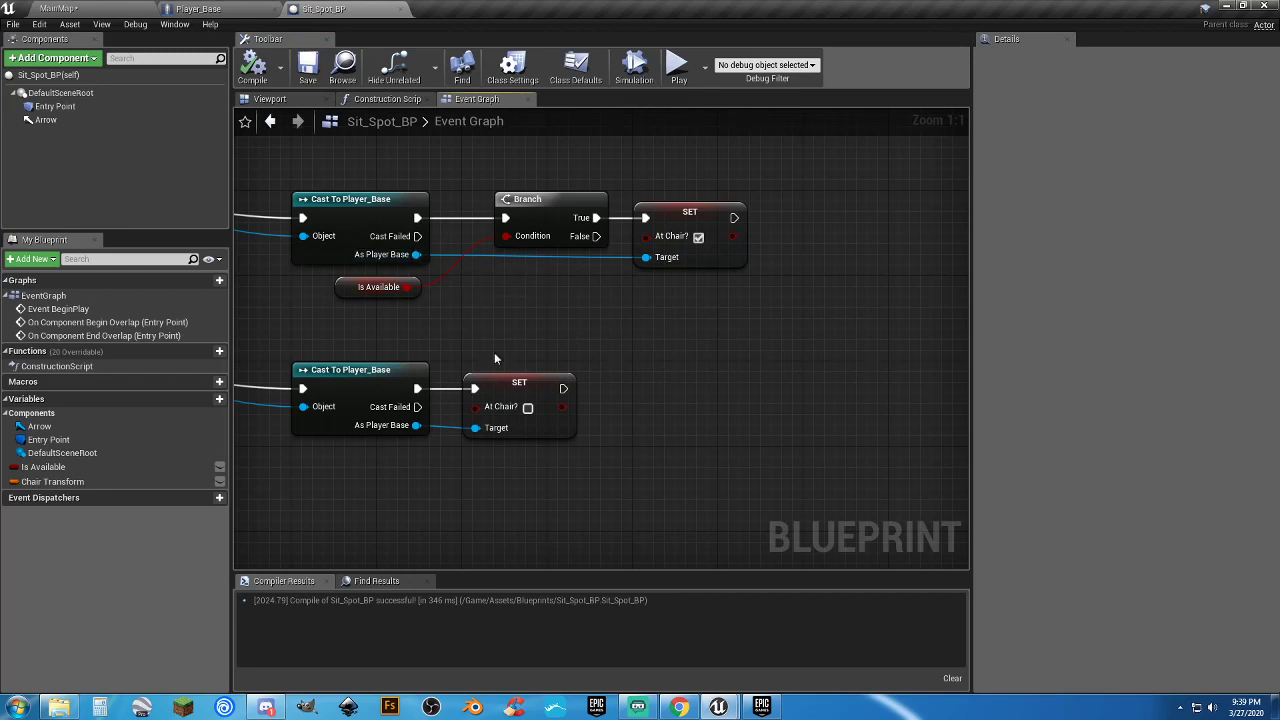
left_click_drag(586, 455, 463, 321)
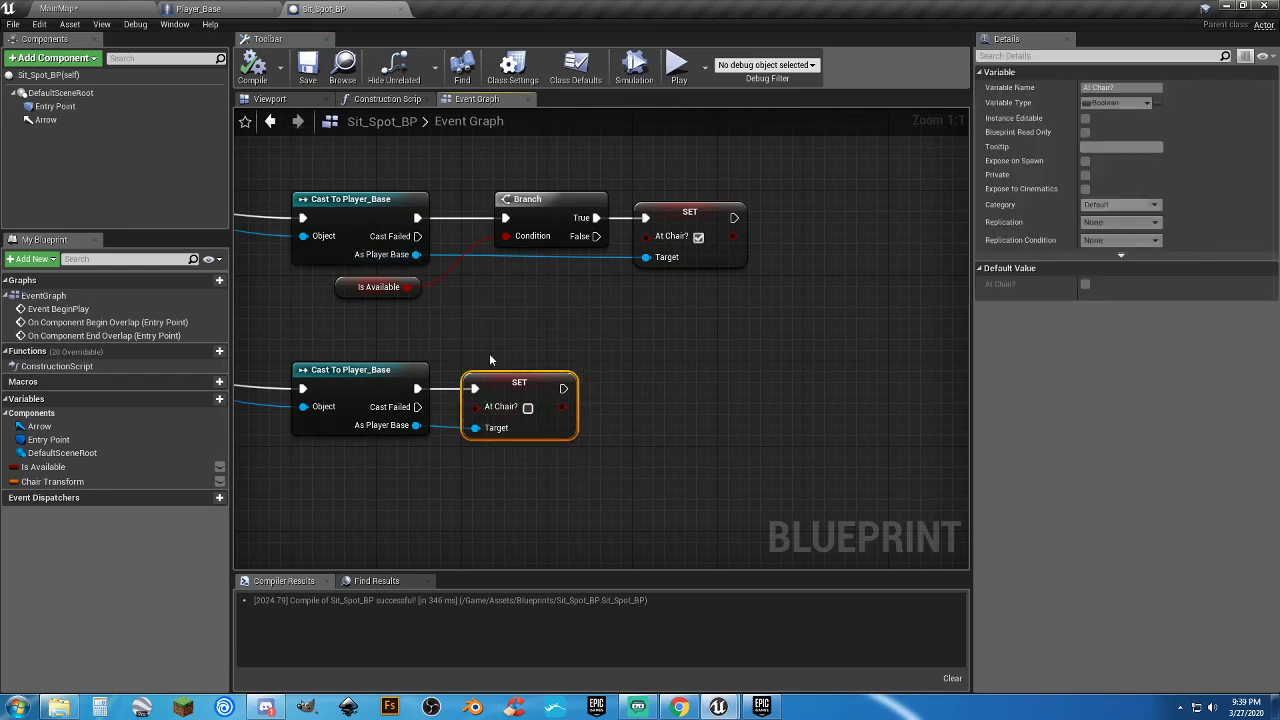
left_click(467, 460)
left_click(375, 376)
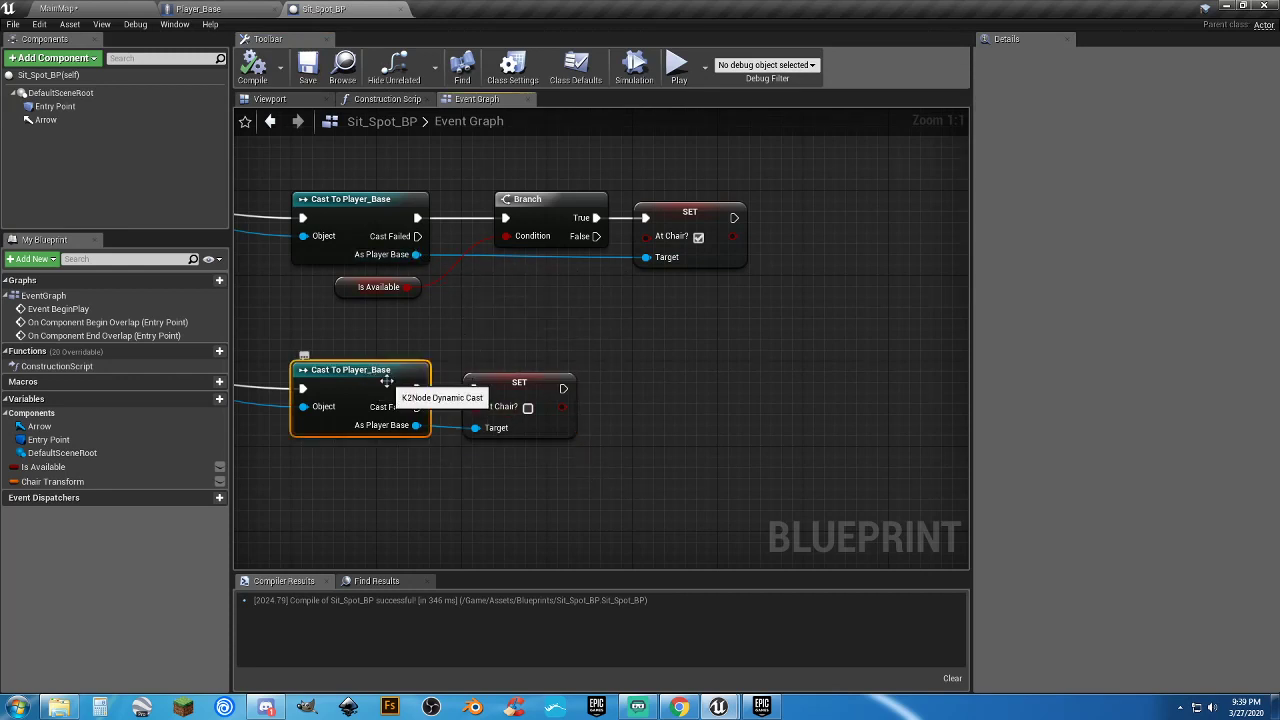
left_click(612, 357)
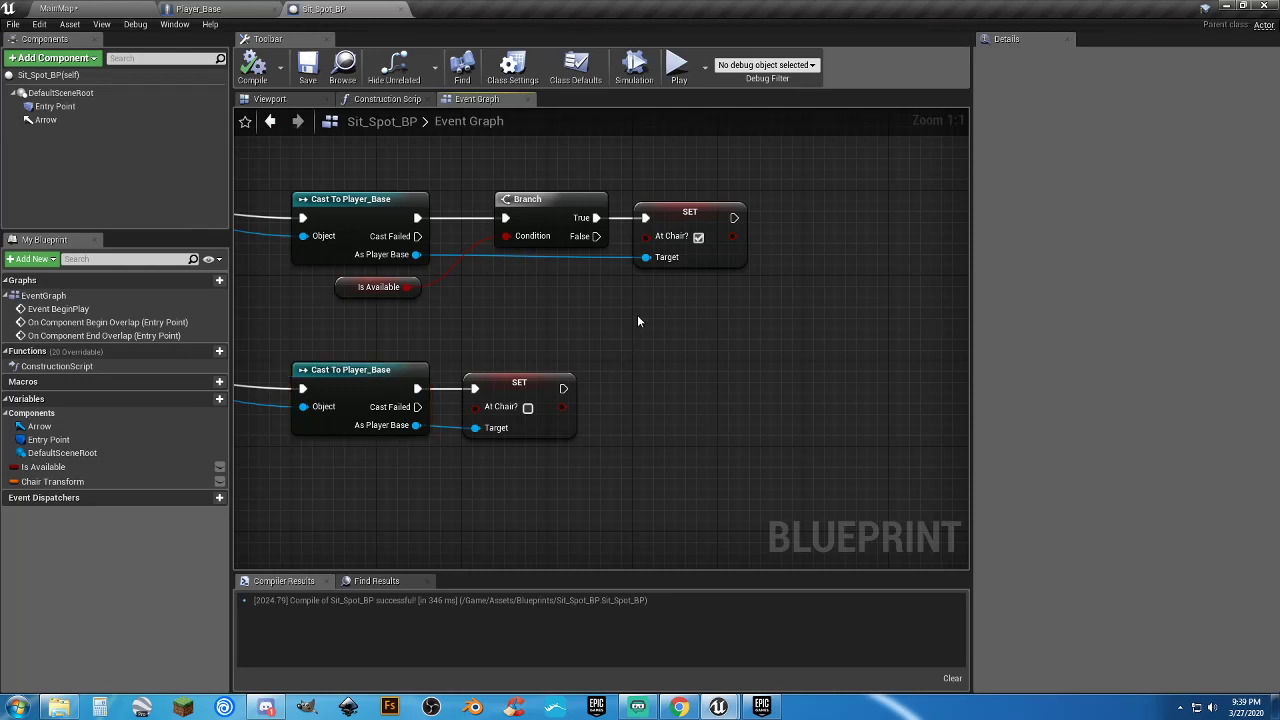
Add a Set Is Available node, unchecked, and connect it after the Begin Overlap chain's Set At Chair? node, aligned with it
right_click_drag(638, 321, 500, 340)
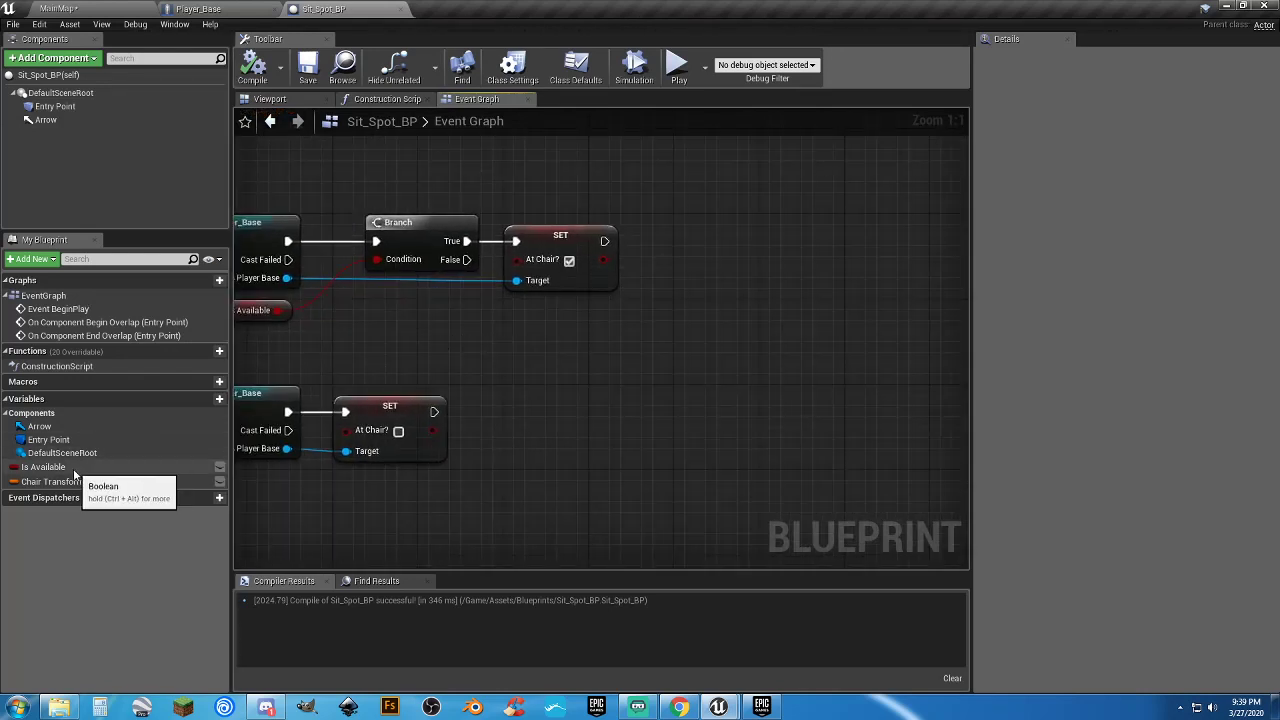
left_click_drag(60, 467, 694, 244)
left_click(712, 277)
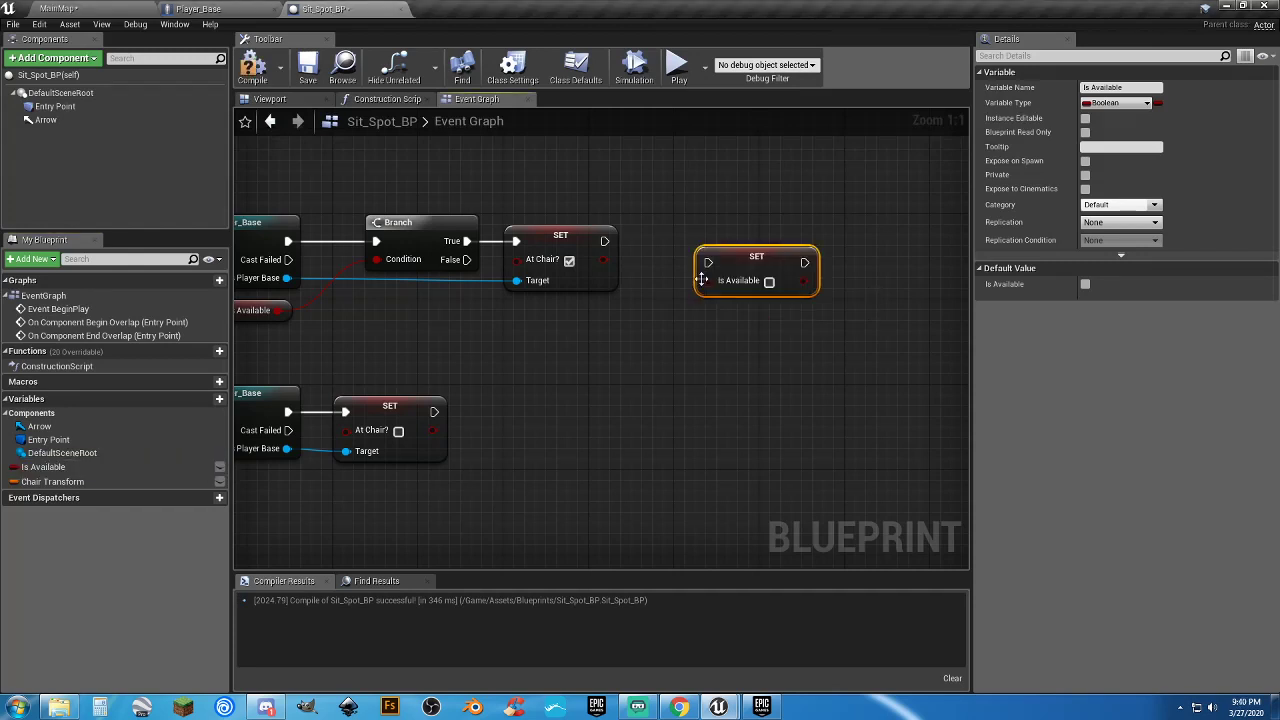
left_click_drag(707, 262, 606, 246)
left_click_drag(732, 250, 684, 234)
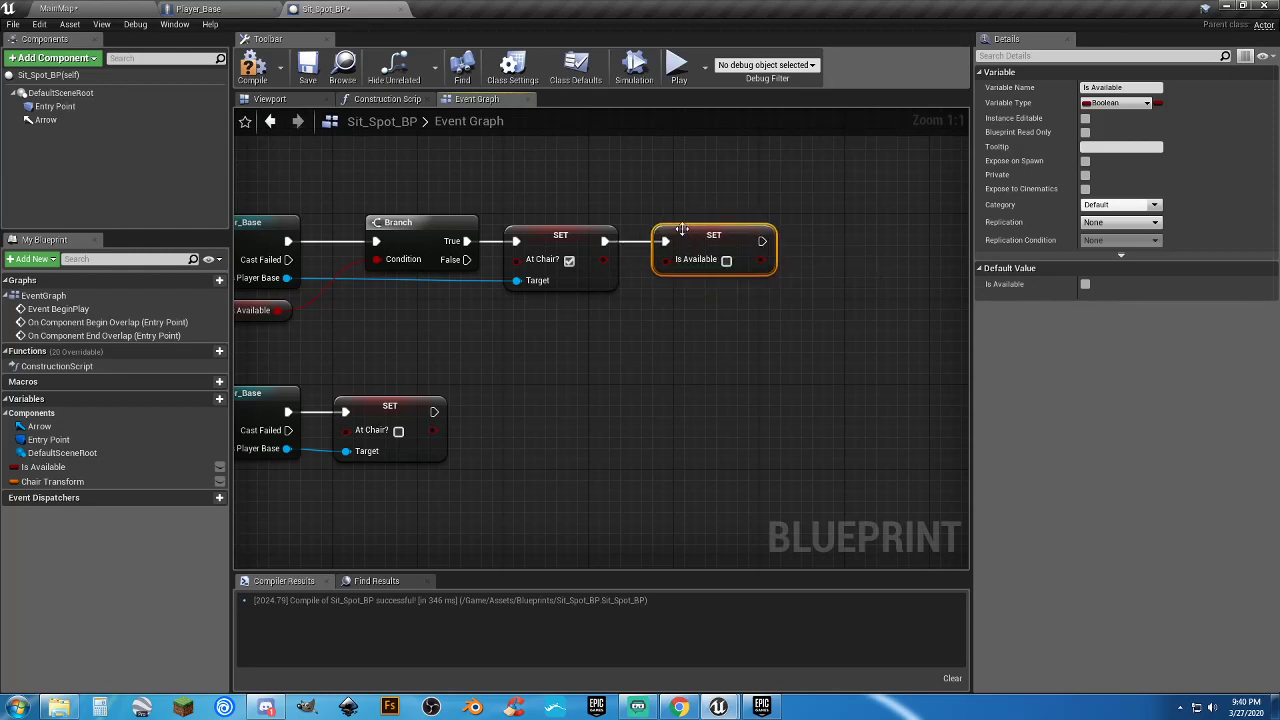
Duplicate the Set Is Available node and connect it after the End Overlap chain's Set At Chair? node, aligned with it
key("ctrl+c")
key("ctrl+v")
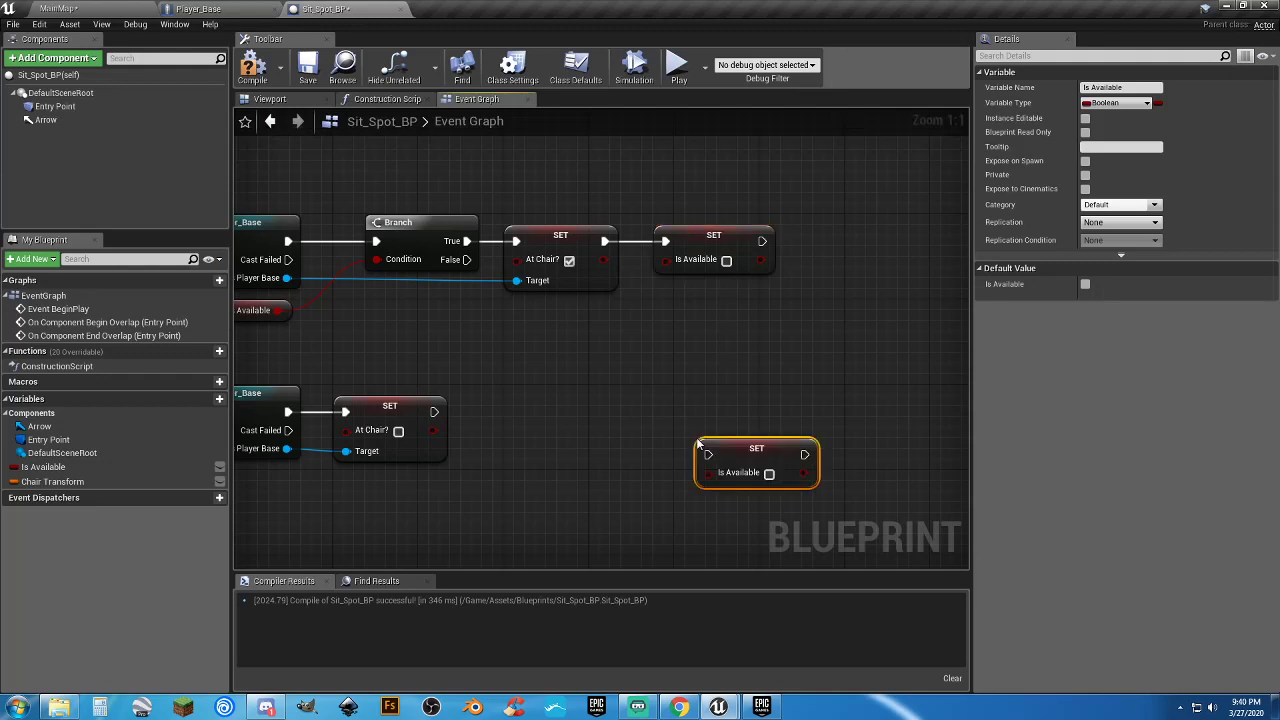
left_click_drag(708, 455, 434, 413)
left_click_drag(731, 444, 516, 398)
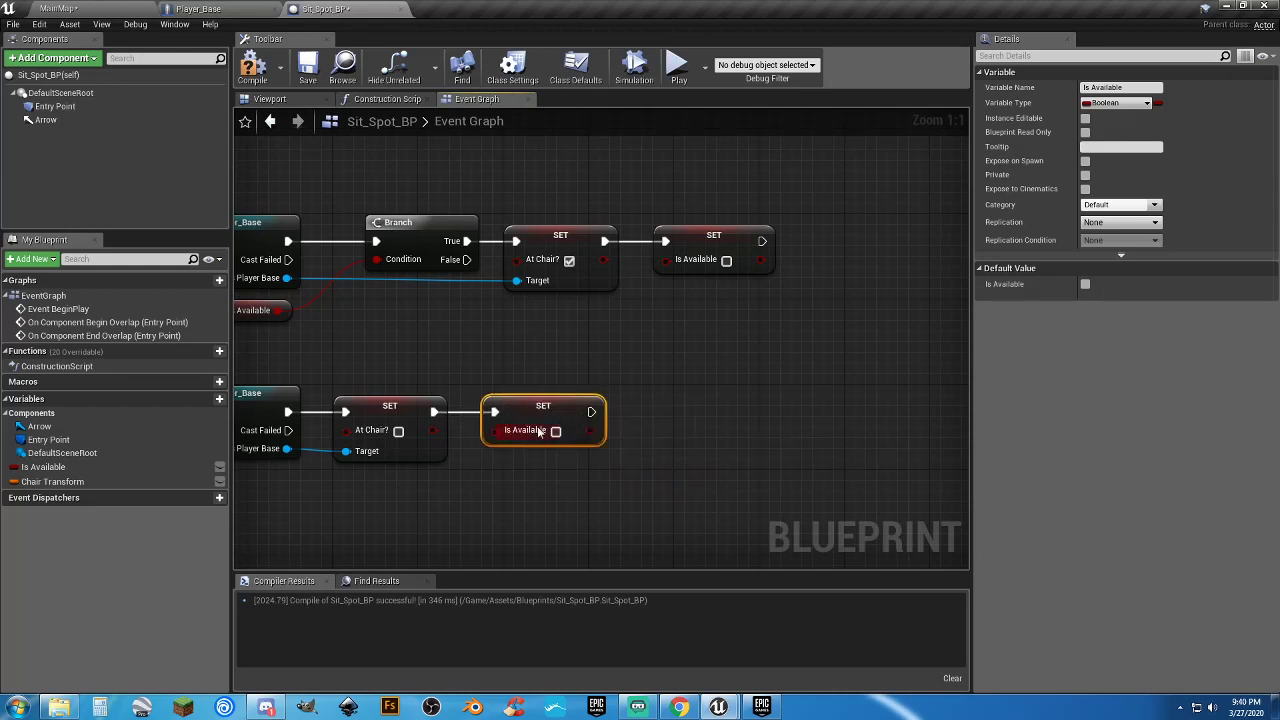
left_click(629, 412)
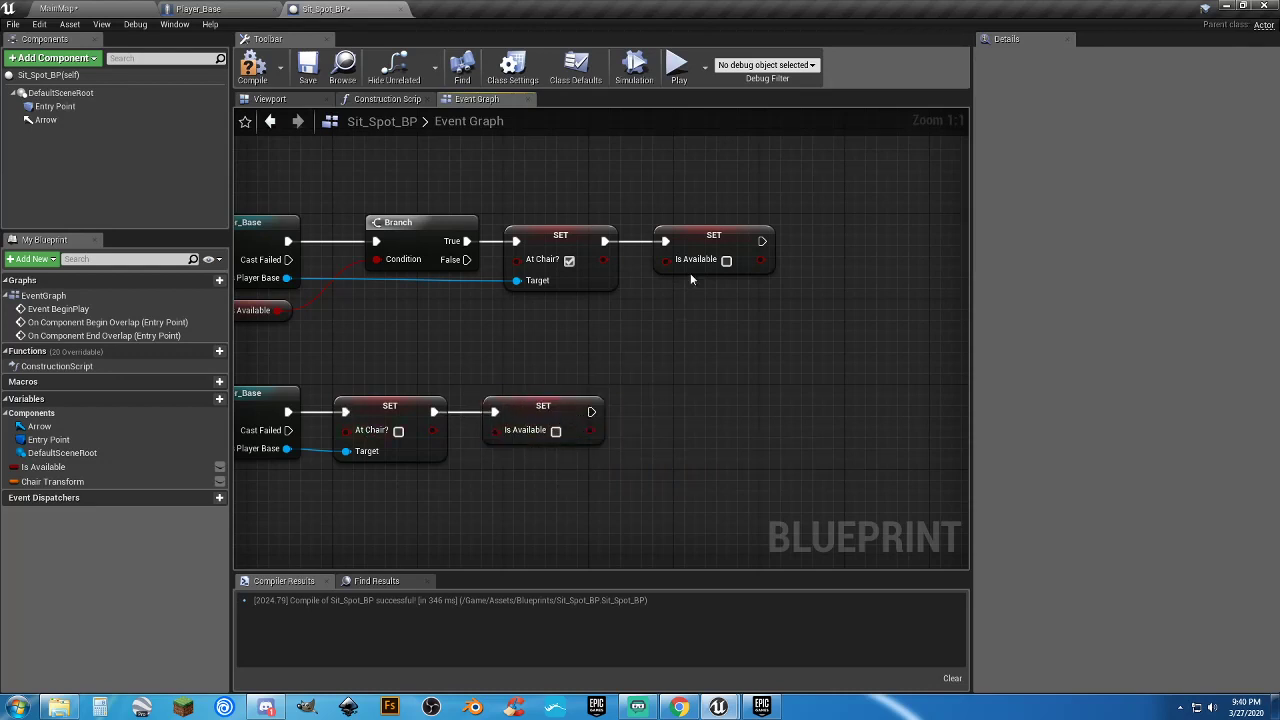
Try enabling Is Available on the Begin Overlap chain's Set node
left_click(726, 260)
left_click_drag(728, 324, 776, 215)
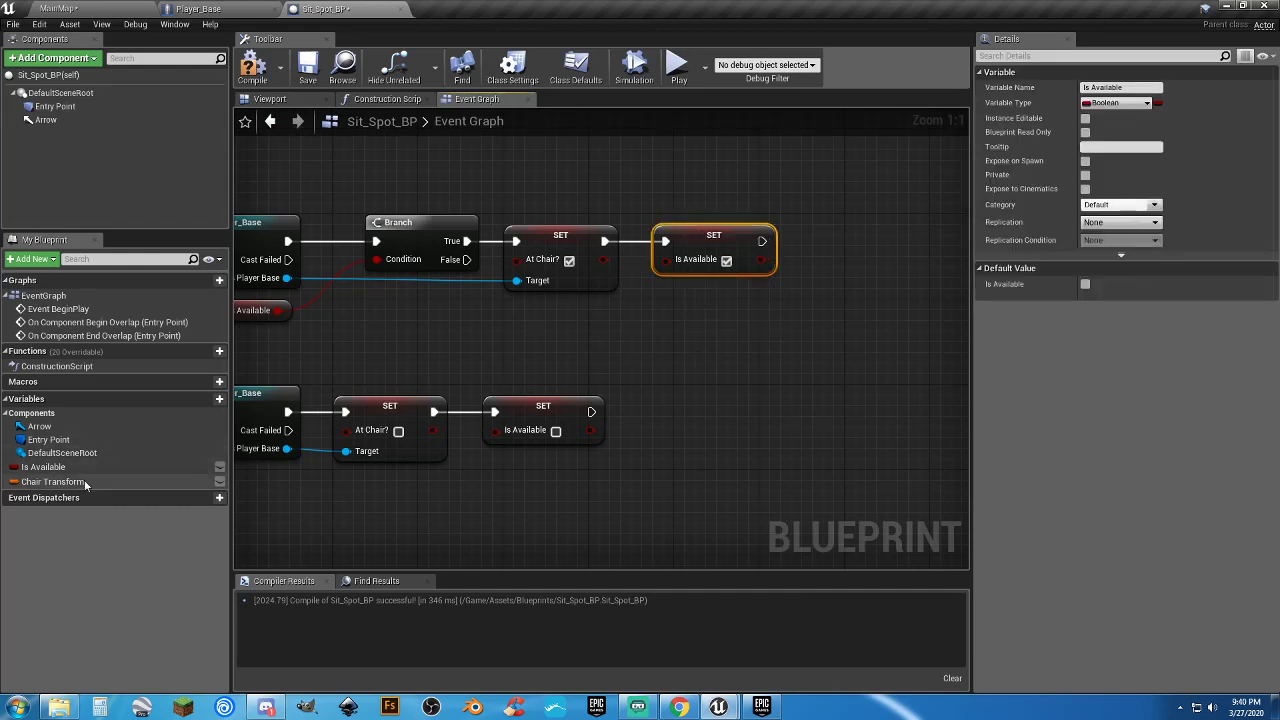
left_click(530, 373)
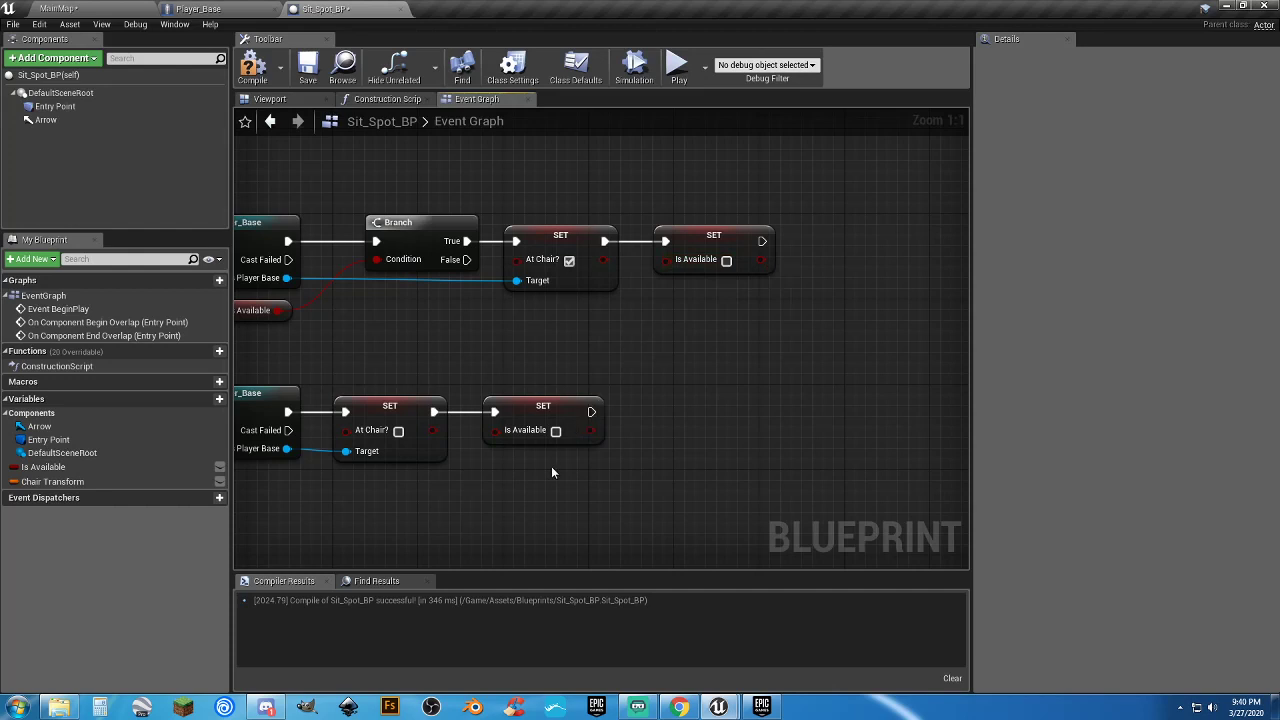
Enable Is Available on the End Overlap chain's Set node, then compile and save the blueprint
left_click(556, 431)
left_click(551, 257)
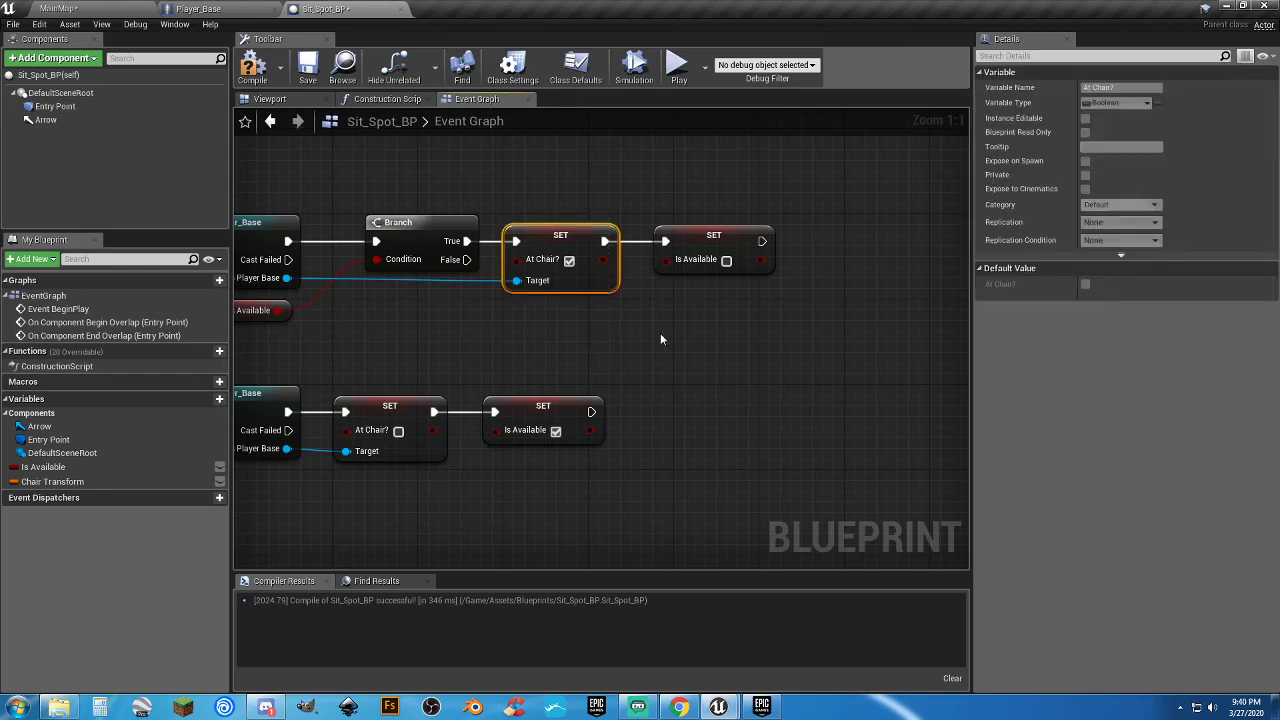
left_click(713, 245)
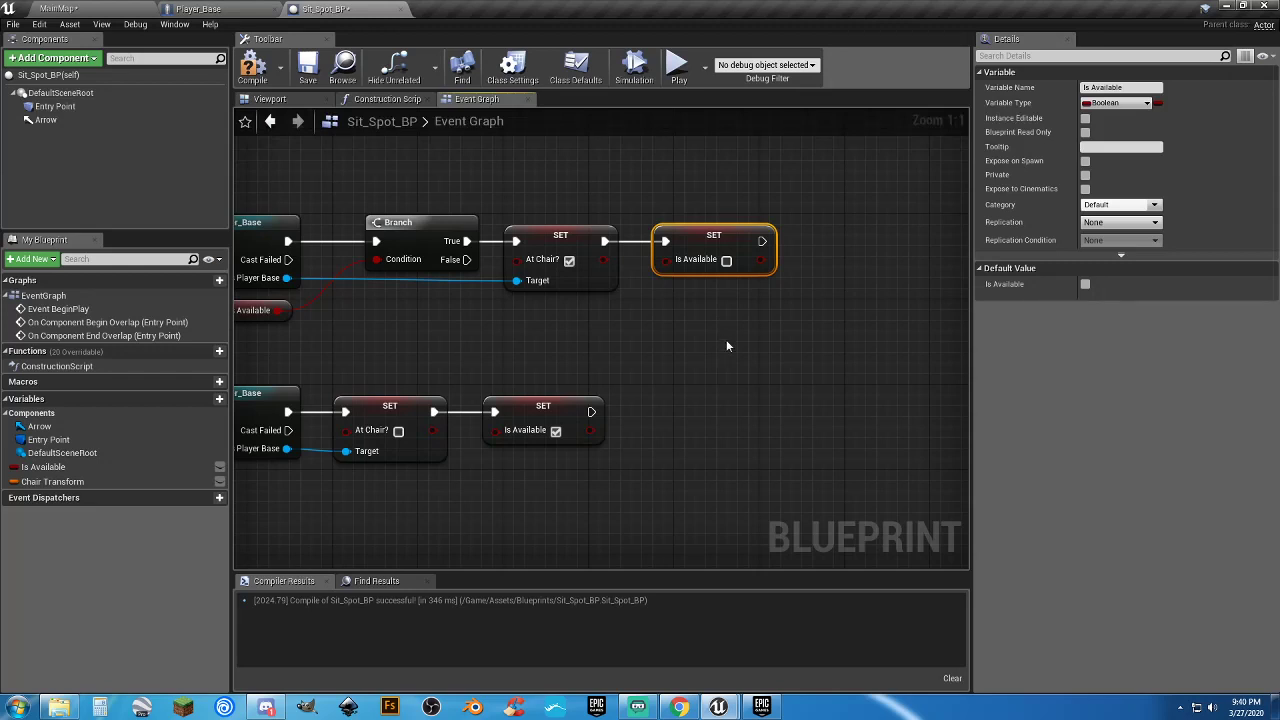
right_click_drag(726, 339, 664, 361)
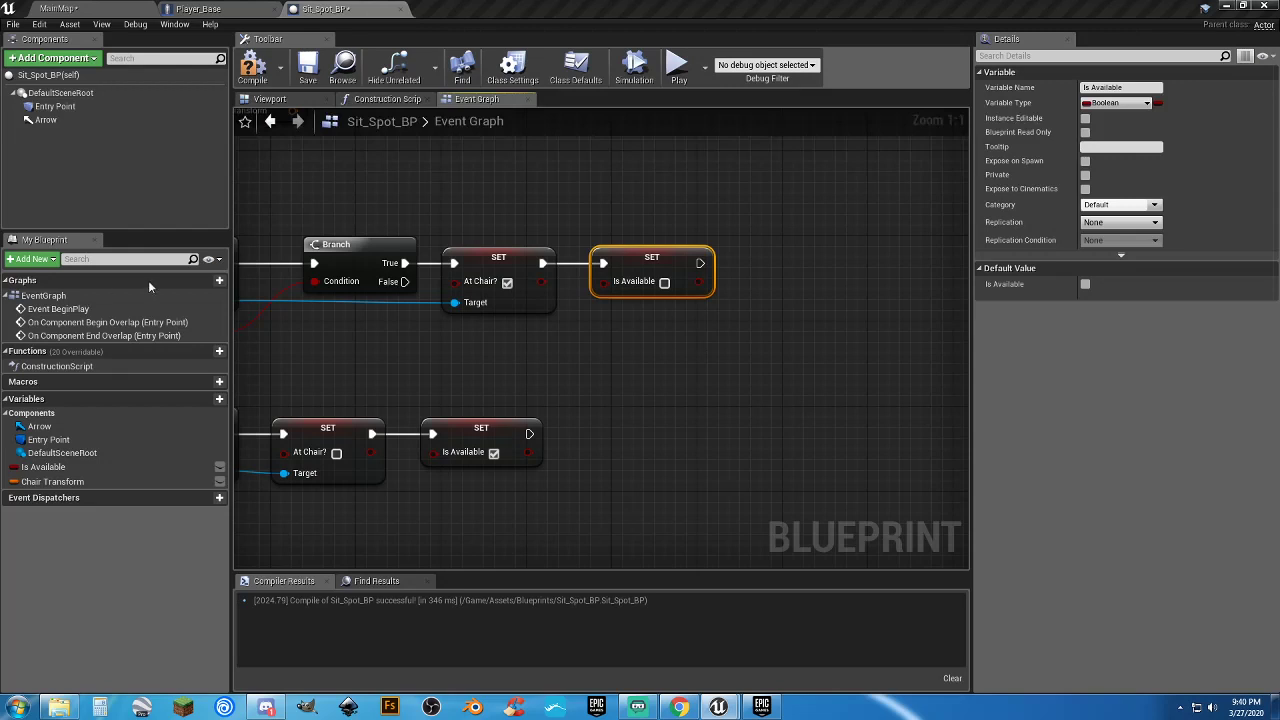
right_click_drag(308, 333, 459, 328)
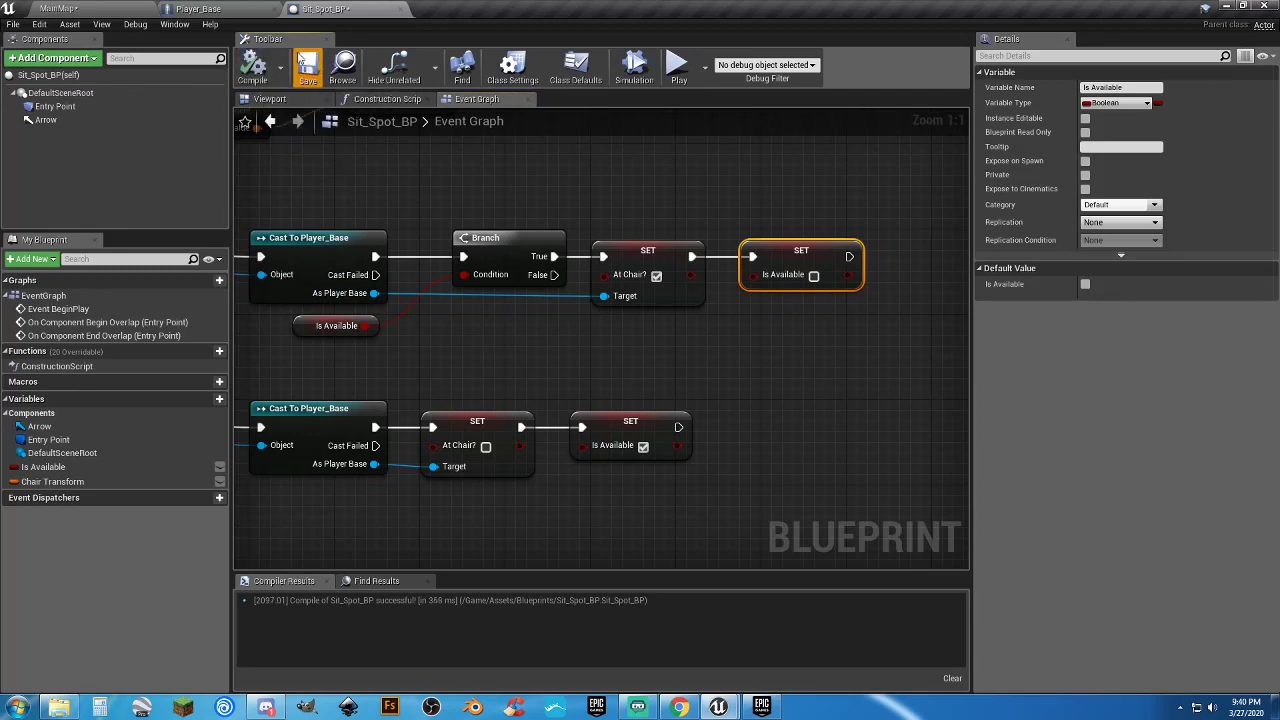
Add a Set Chair Transform node from the Begin Overlap cast's As Player Base output
left_click(219, 8)
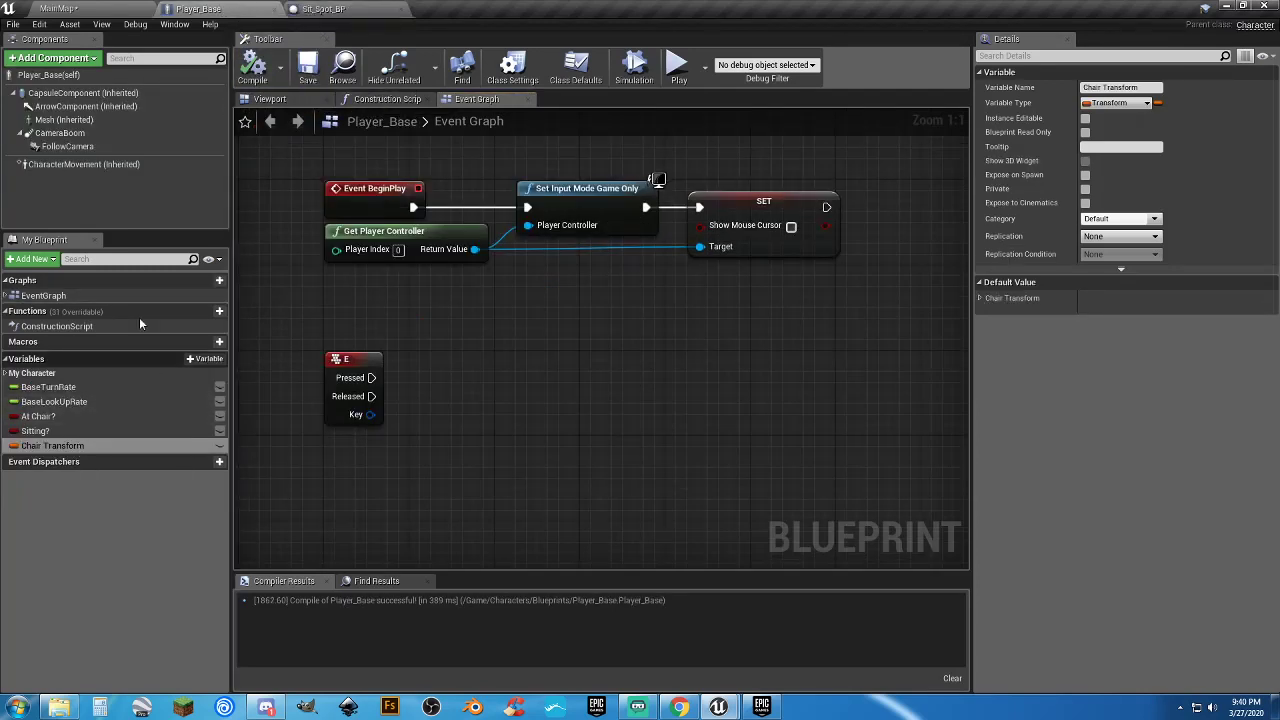
left_click(330, 9)
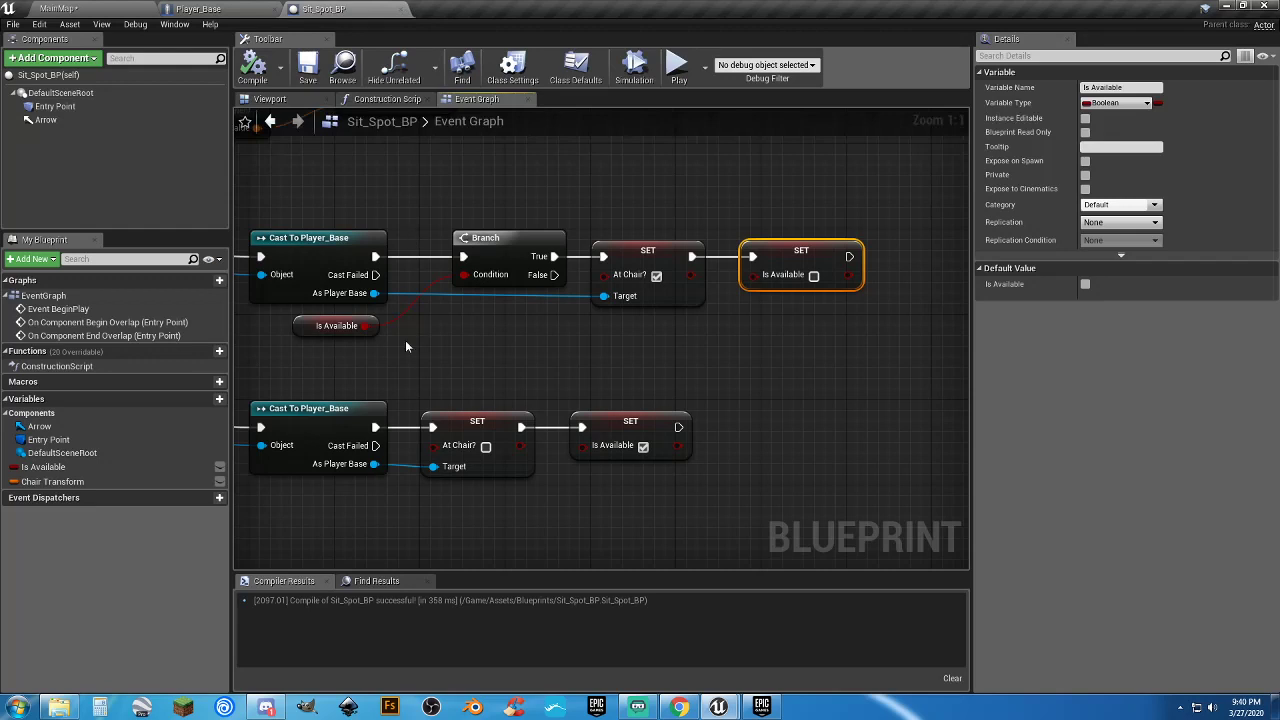
left_click_drag(374, 293, 790, 354)
type("setchair")
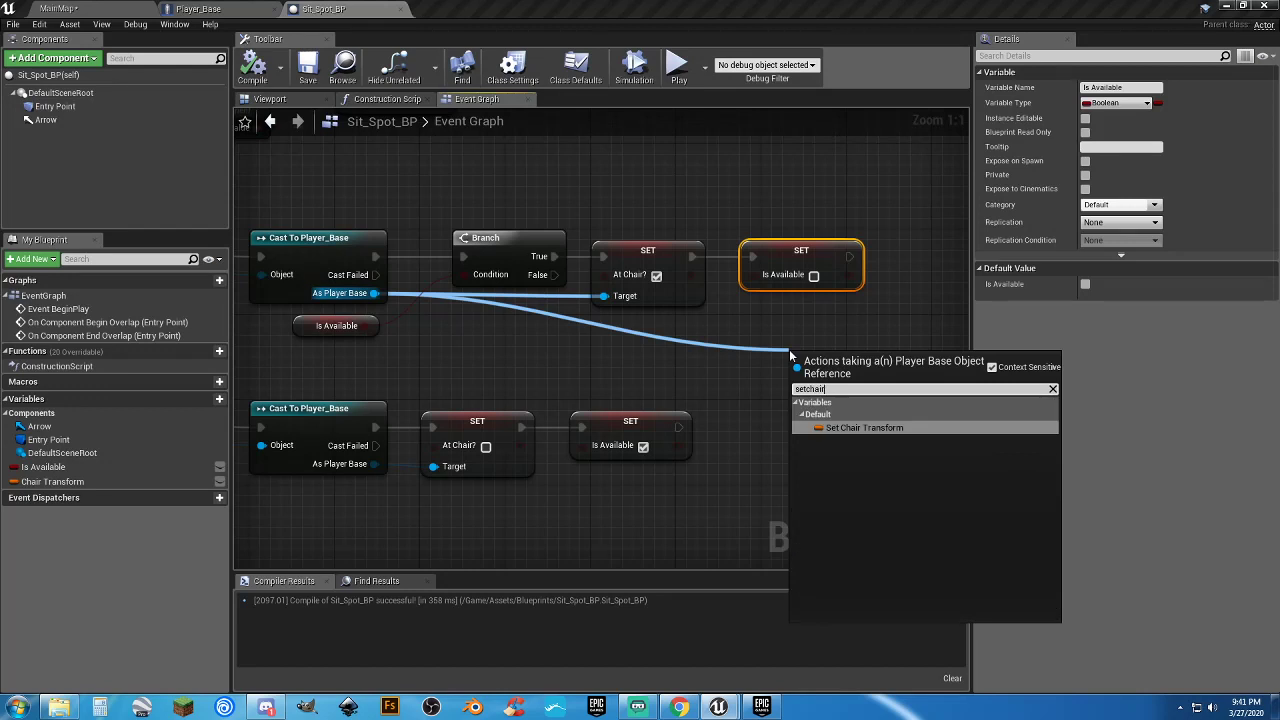
left_click(868, 427)
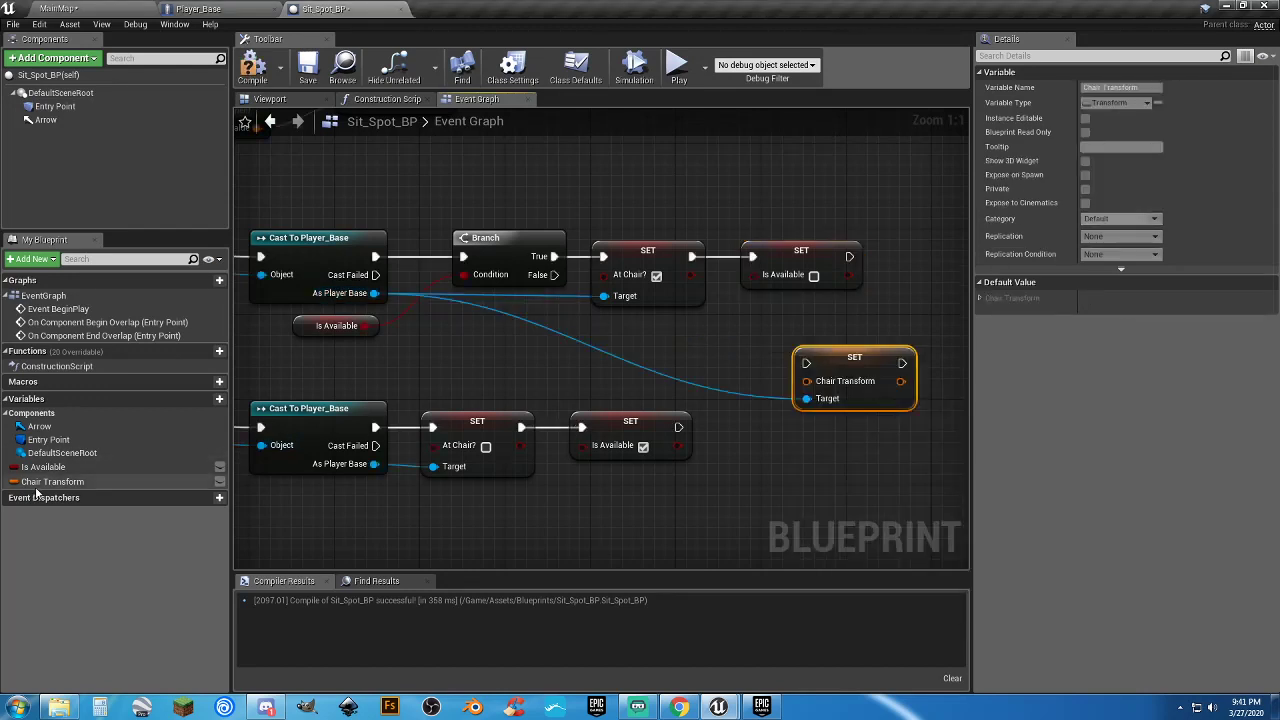
Connect the Set Chair Transform node after the Begin Overlap chain's Set Is Available node, aligned with it
right_click_drag(743, 346, 535, 382)
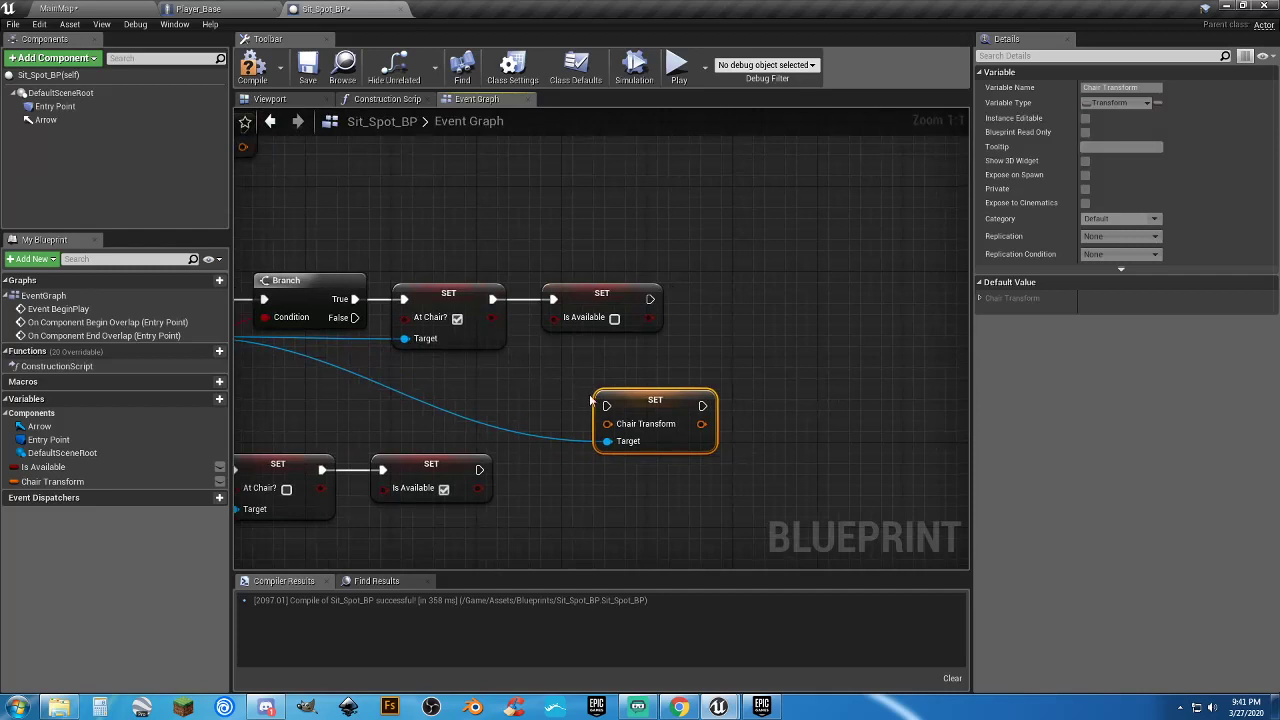
left_click_drag(606, 405, 650, 298)
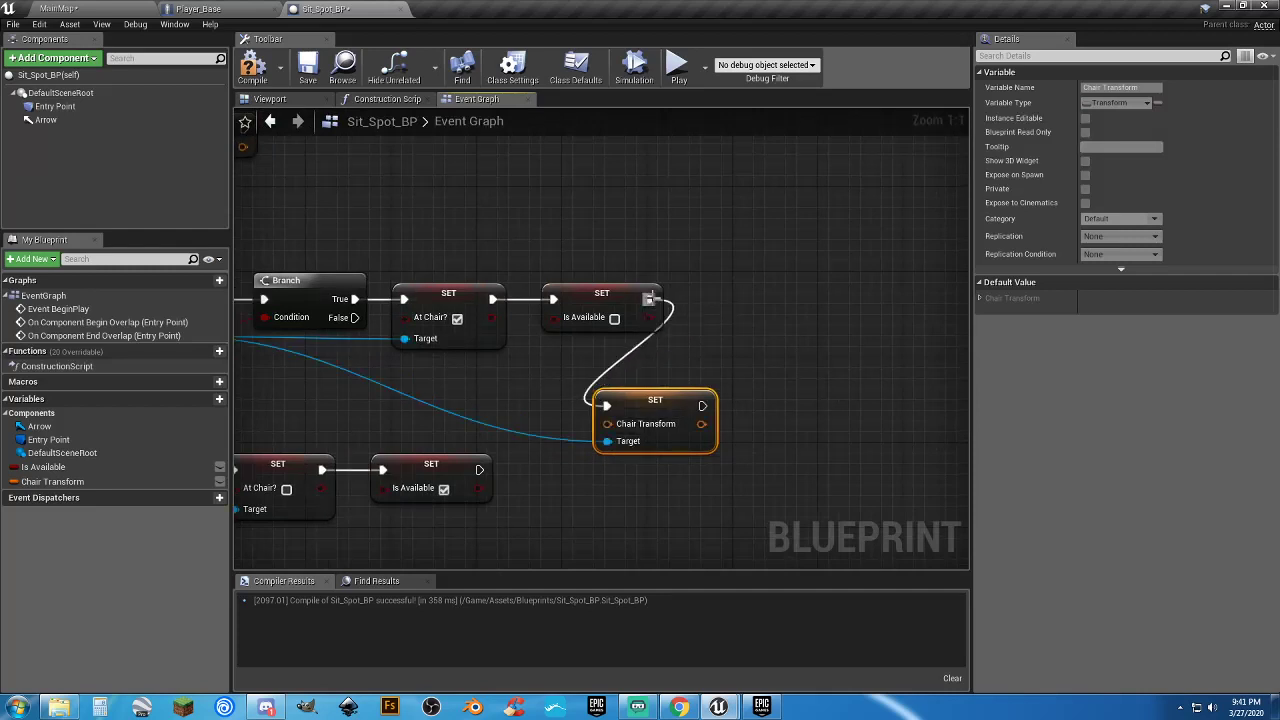
left_click_drag(618, 408, 724, 300)
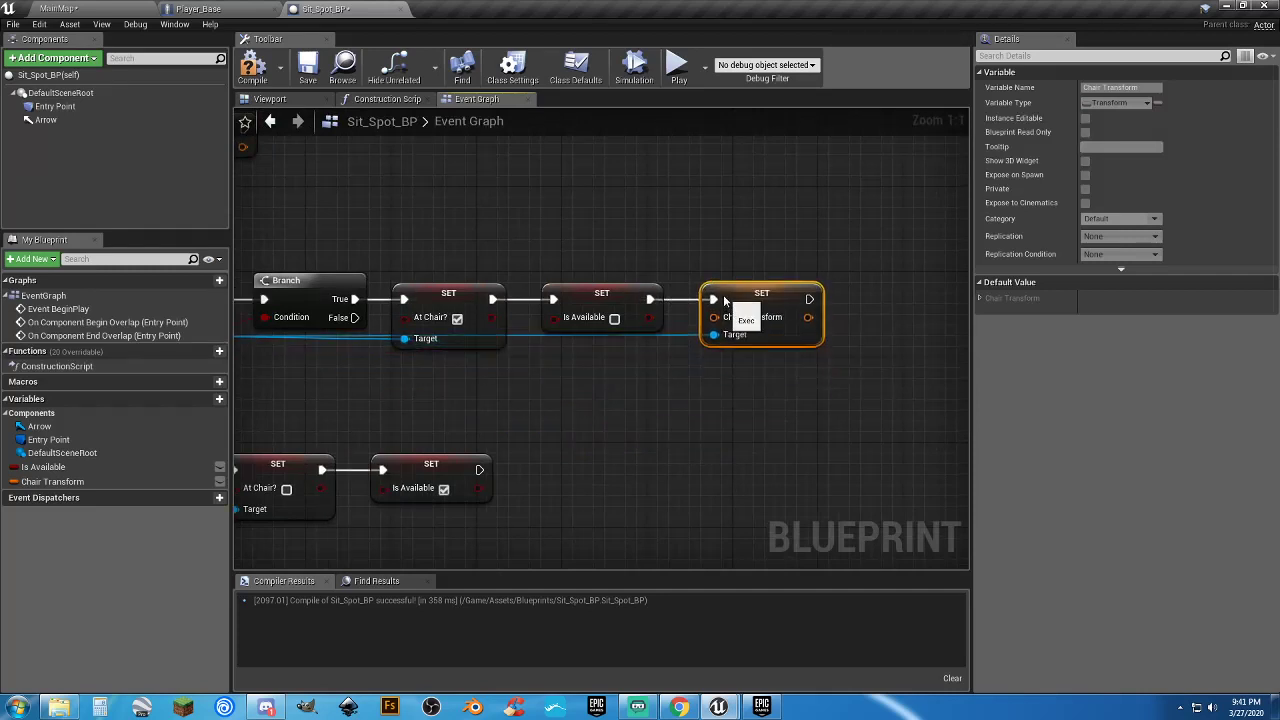
left_click(657, 408)
Add a getter for the spot's own Chair Transform variable and connect it to the Player_Base Set Chair Transform node's value input
right_click_drag(563, 399, 755, 459)
right_click_drag(480, 258, 564, 264)
left_click(489, 188)
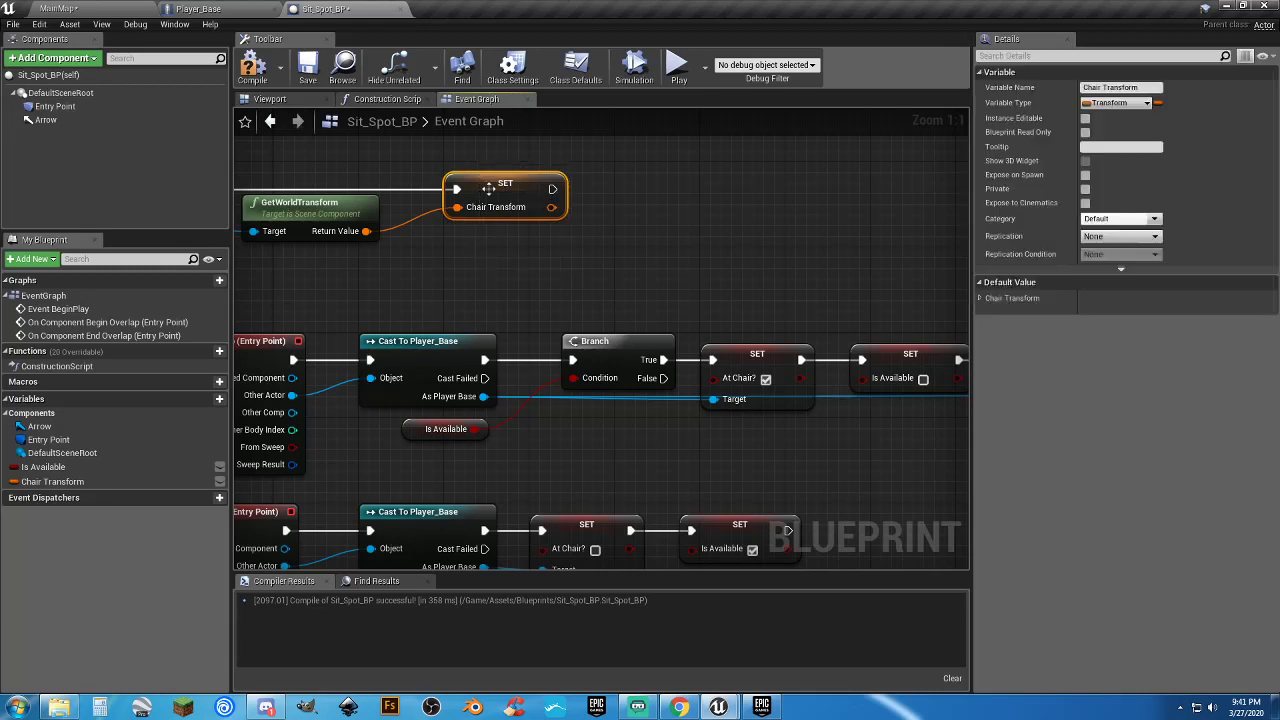
left_click(718, 295)
right_click_drag(718, 295, 431, 256)
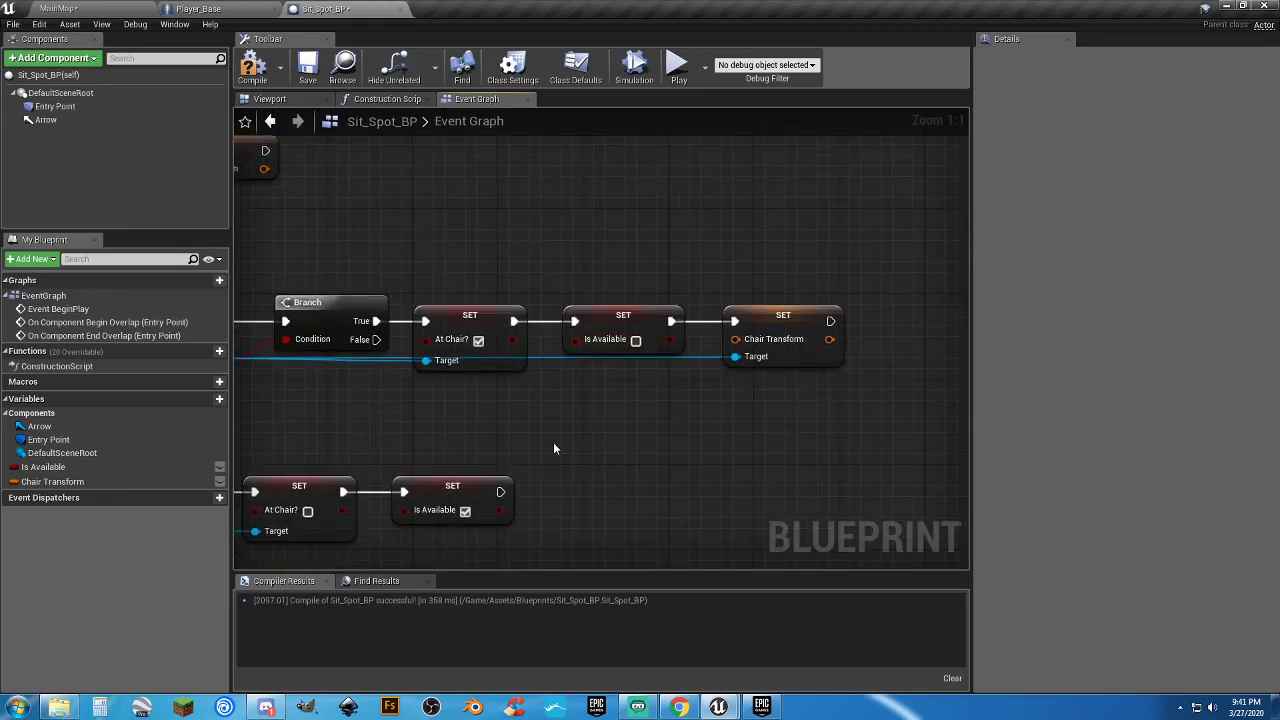
left_click_drag(60, 481, 599, 388)
left_click(632, 400)
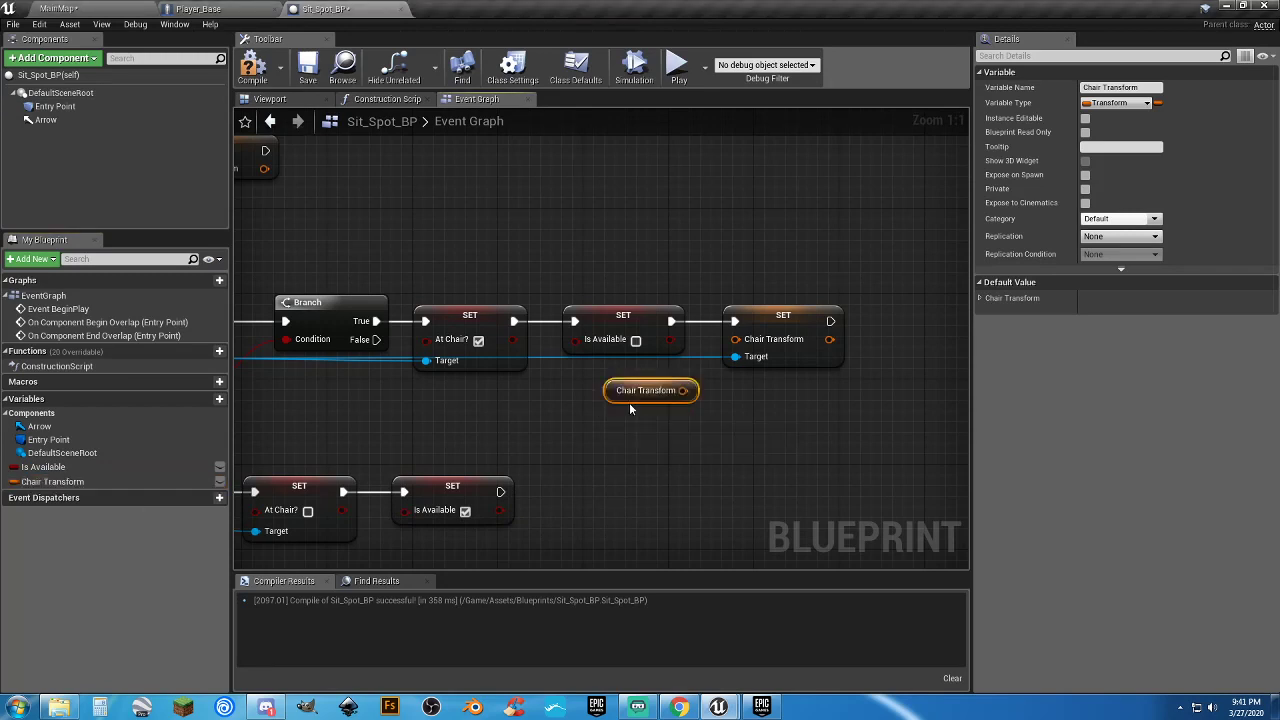
left_click_drag(683, 390, 736, 339)
left_click_drag(610, 391, 589, 392)
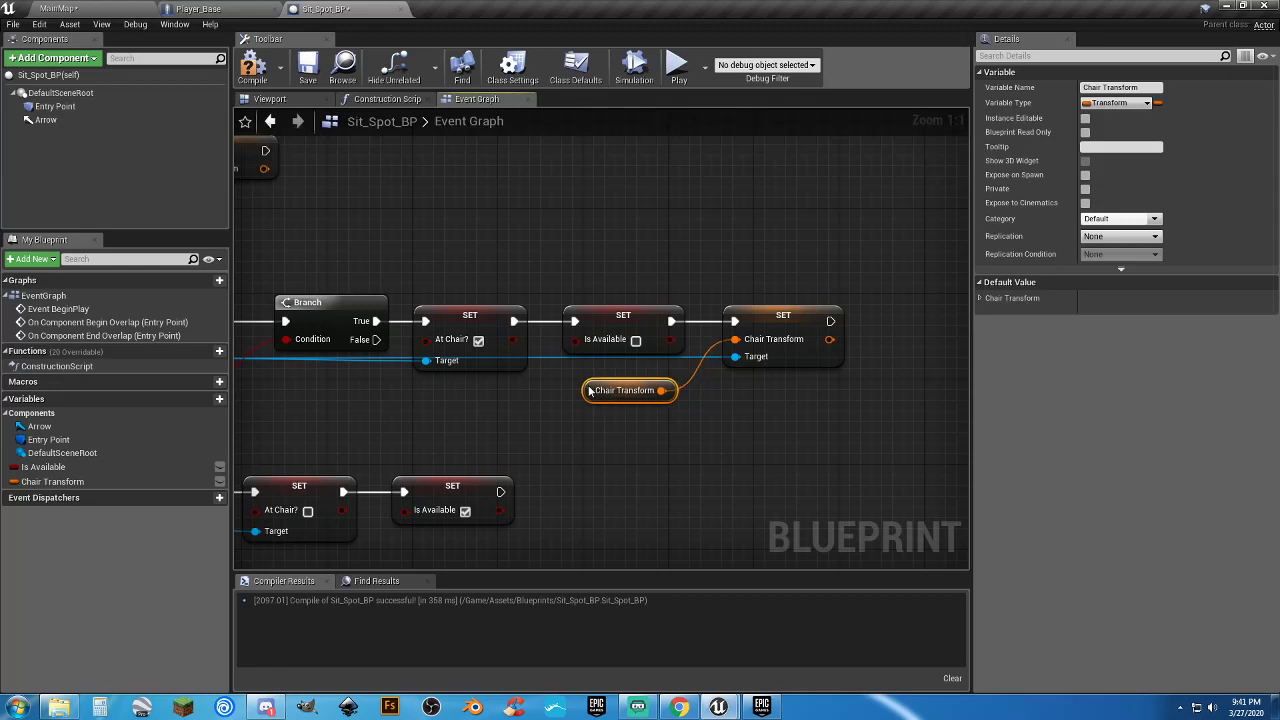
left_click(769, 313)
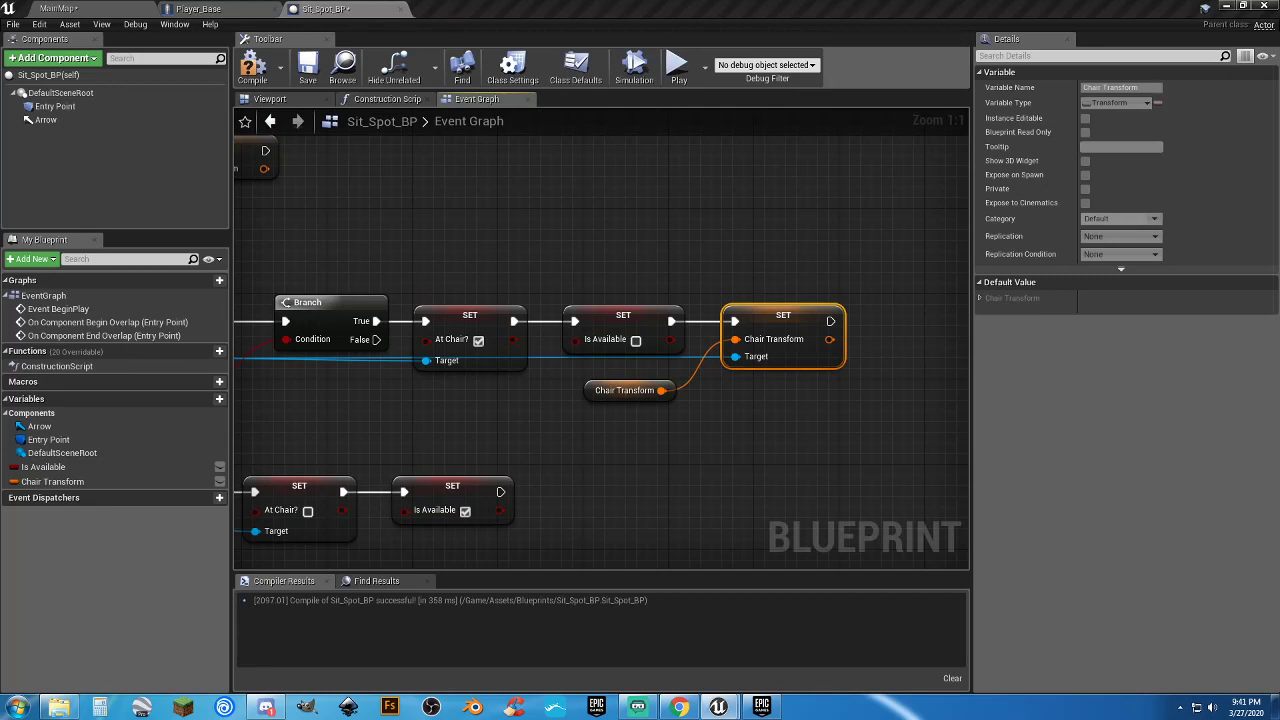
left_click(788, 418)
Add an Entry Point reference and create a Set Collision Enabled node that targets it
right_click_drag(803, 414, 630, 421)
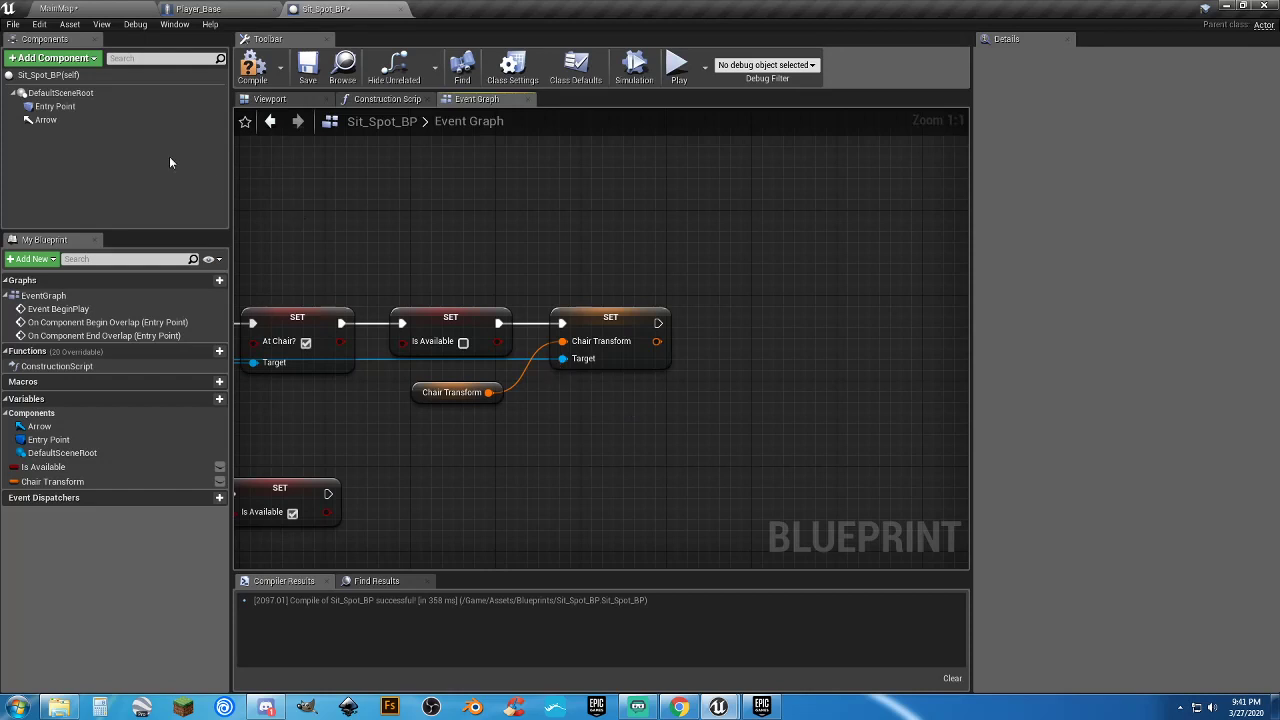
left_click_drag(85, 110, 586, 388)
right_click_drag(692, 415, 646, 417)
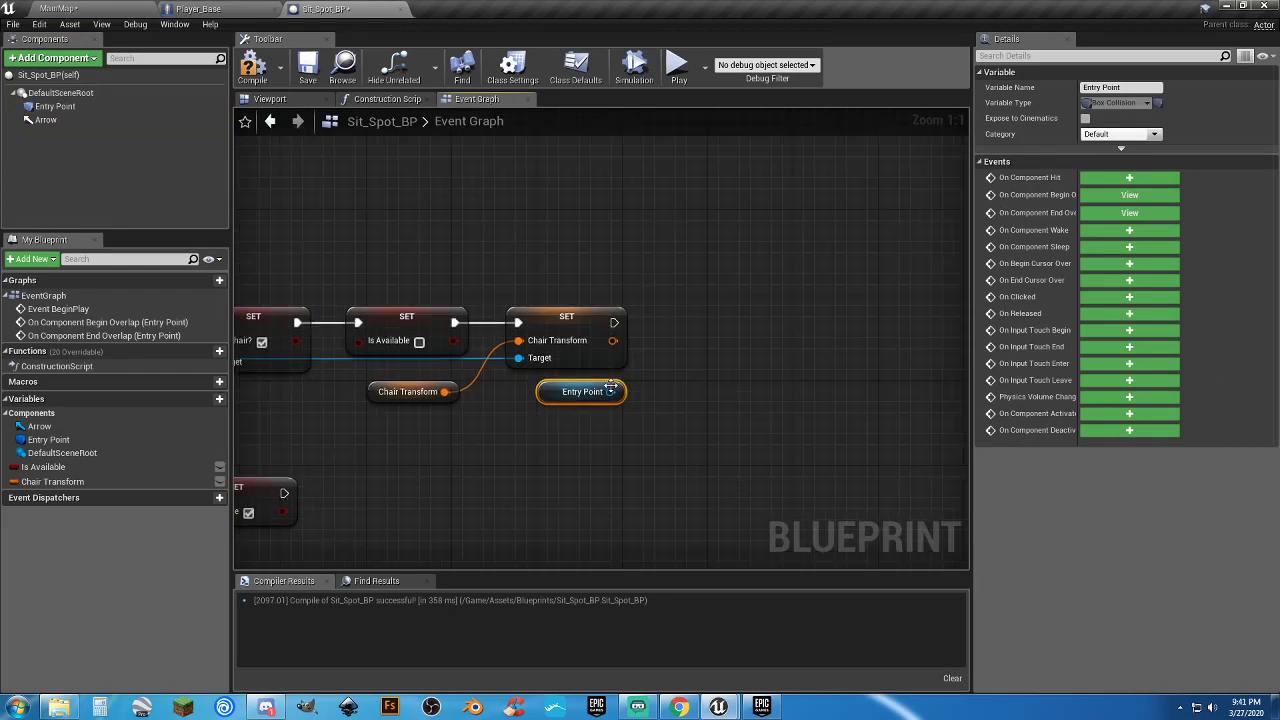
left_click_drag(610, 391, 690, 364)
type("setcol")
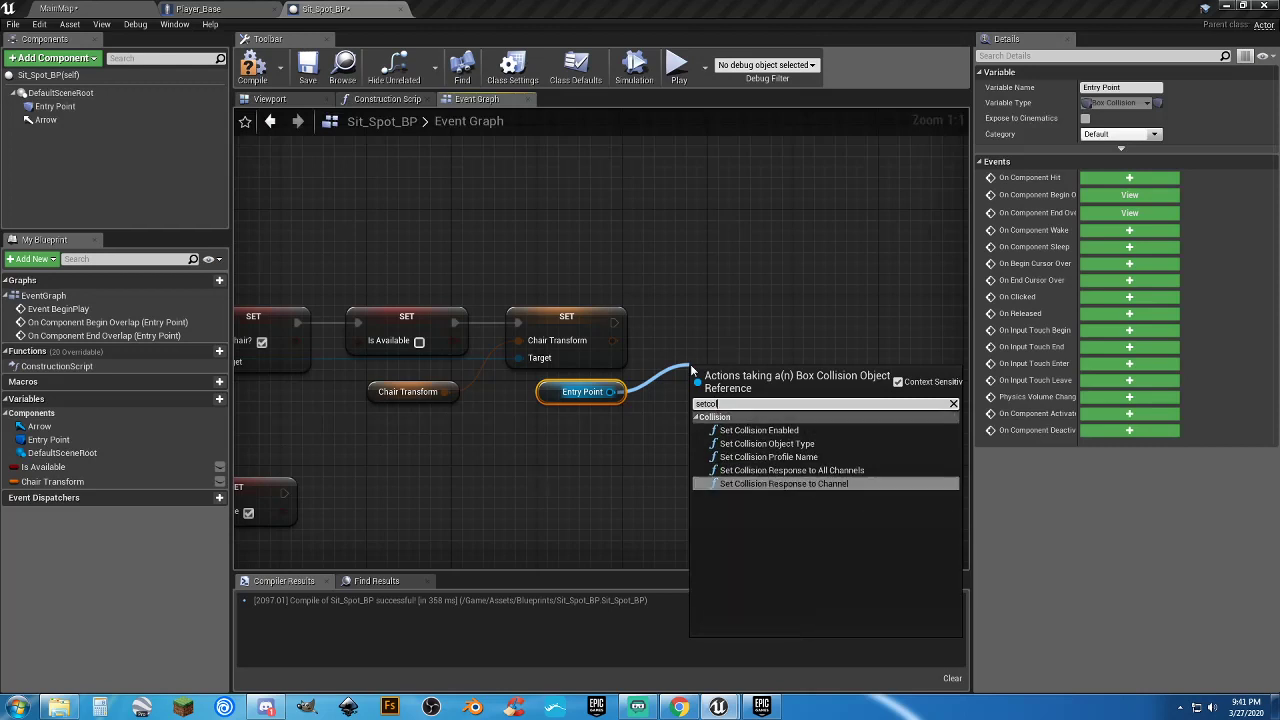
left_click(752, 431)
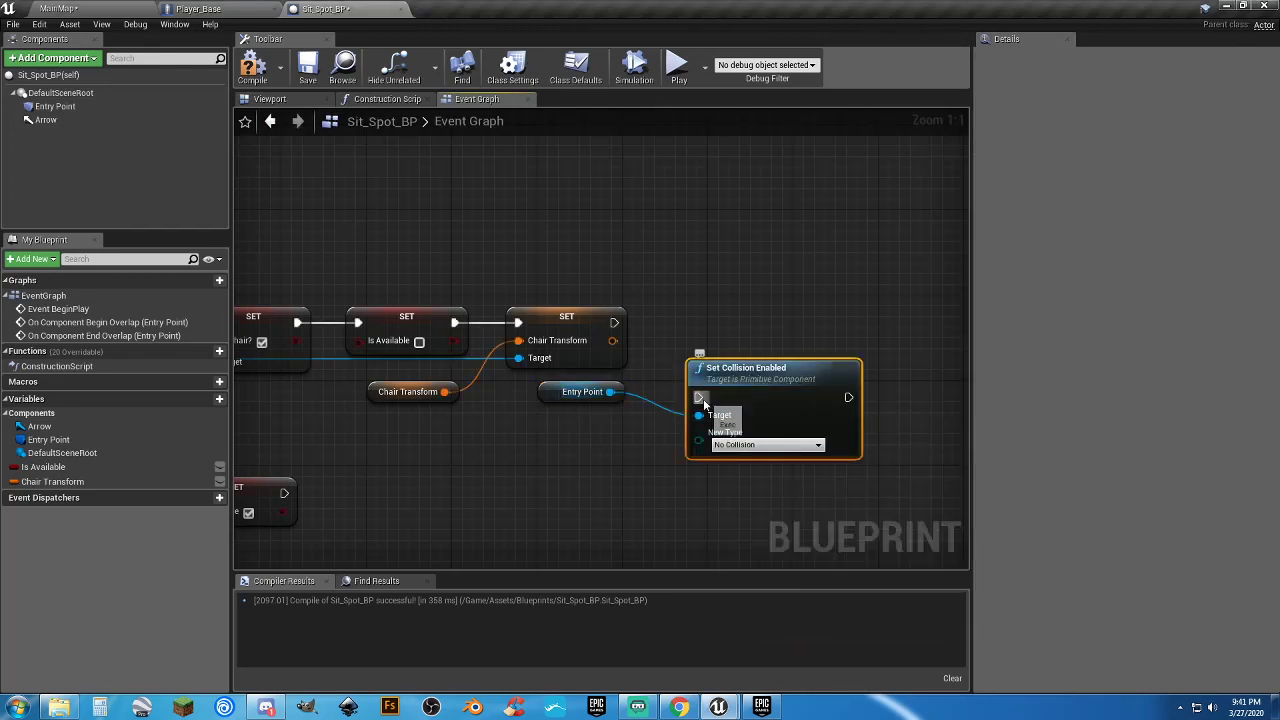
Connect the Set Collision Enabled node after the Set Chair Transform node, aligned with it, and compile the blueprint
left_click_drag(683, 380, 615, 325)
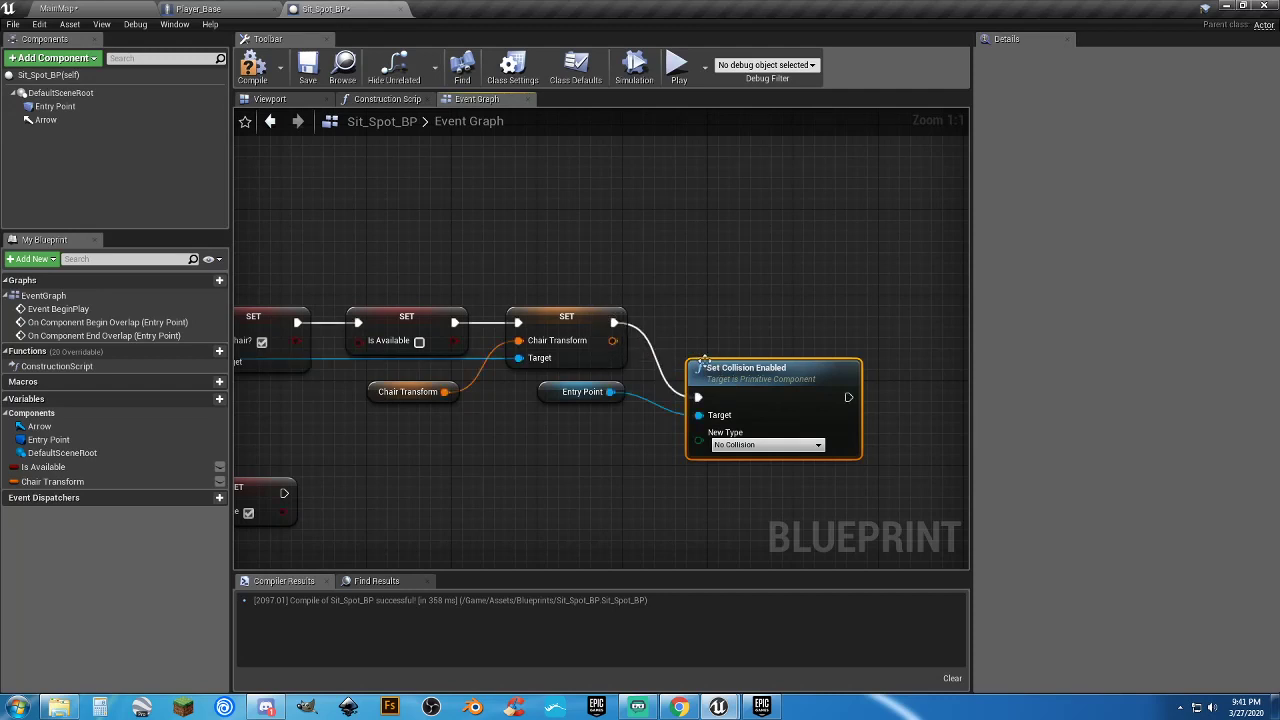
left_click_drag(704, 376, 683, 301)
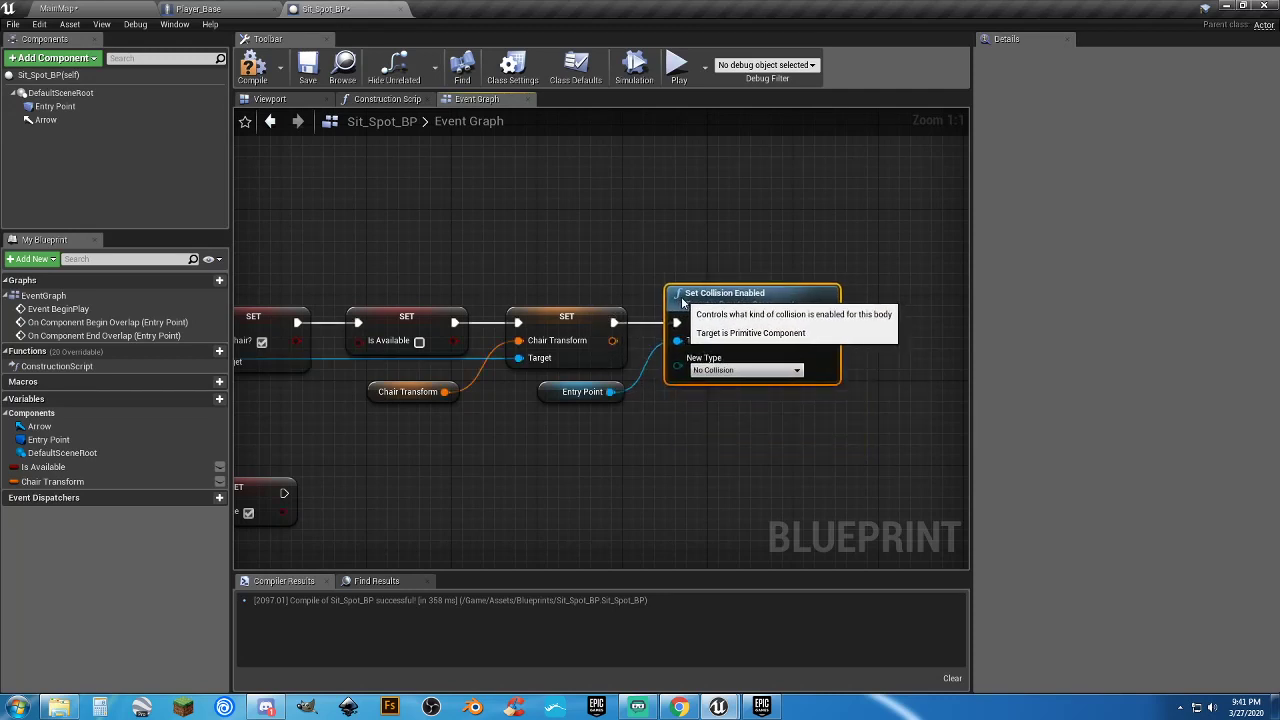
left_click(689, 411)
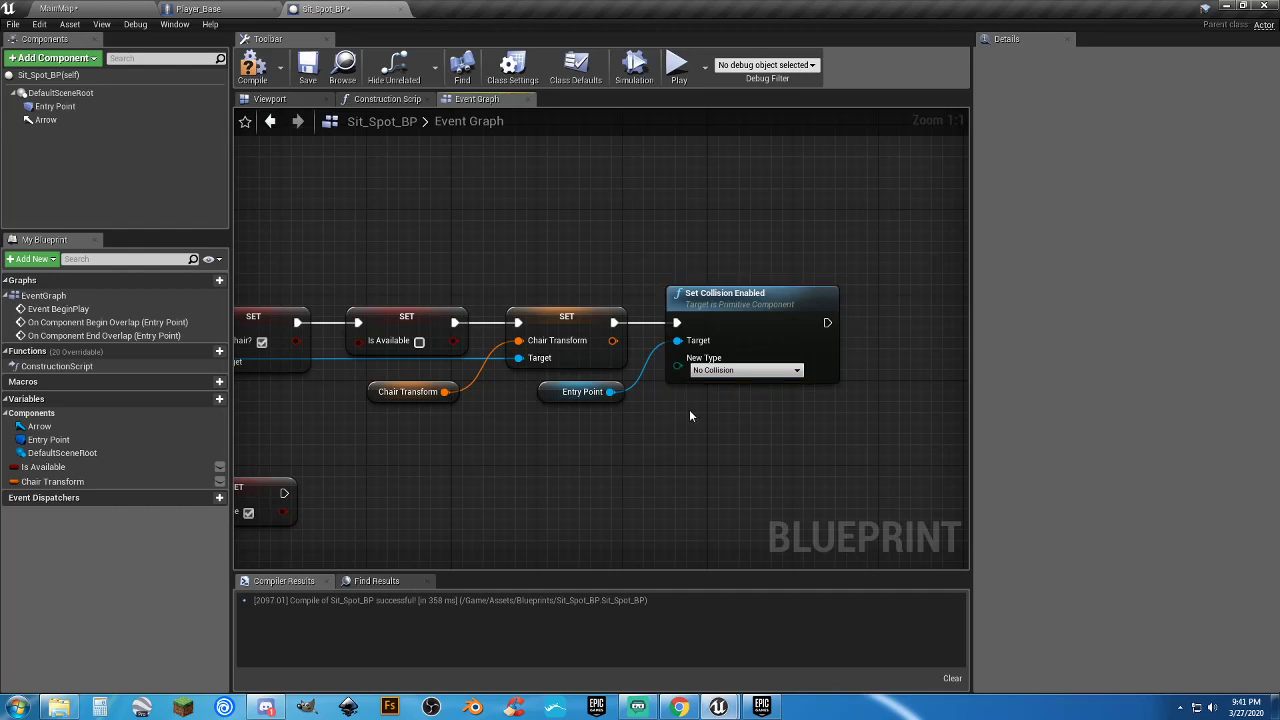
left_click(252, 66)
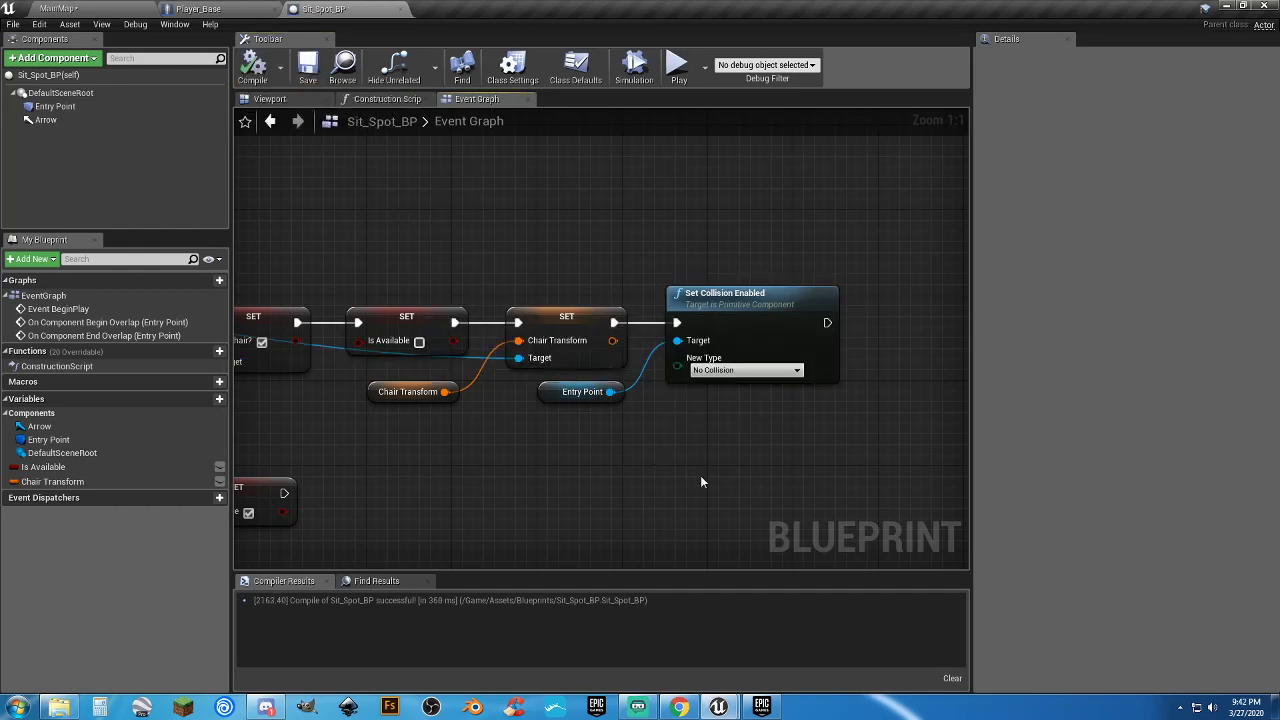
left_click_drag(796, 468, 555, 300)
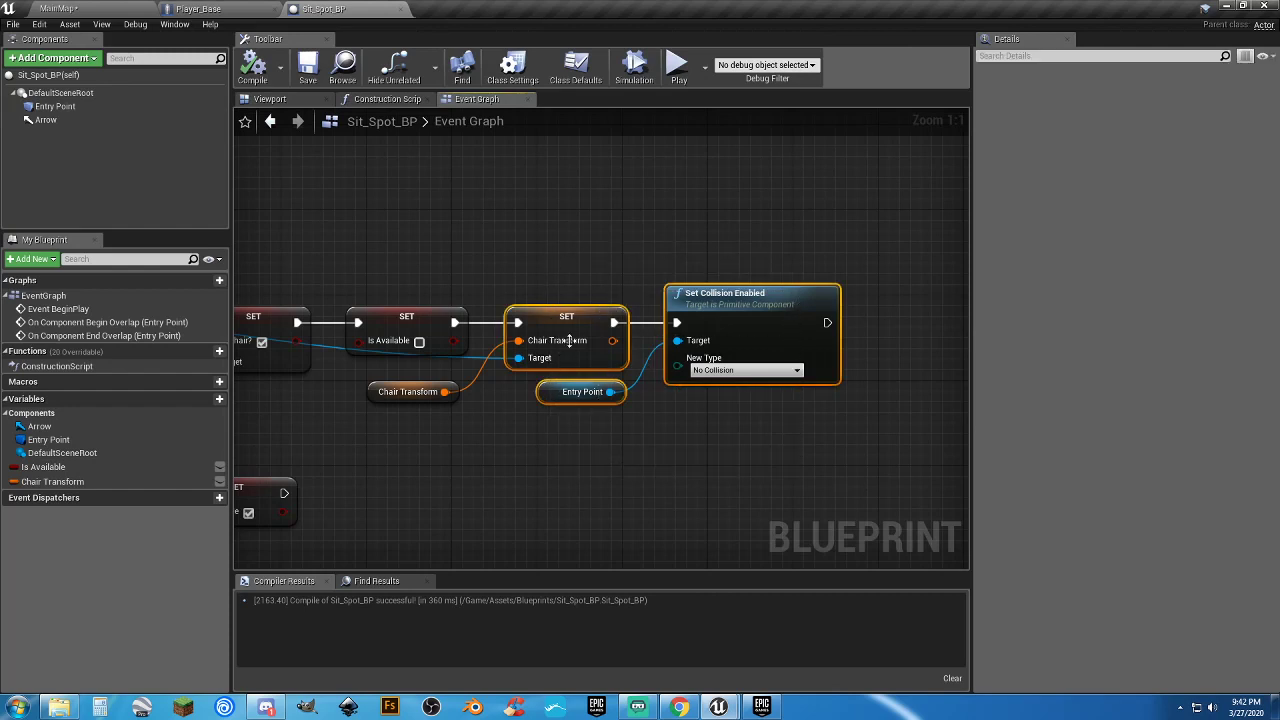
left_click(633, 458)
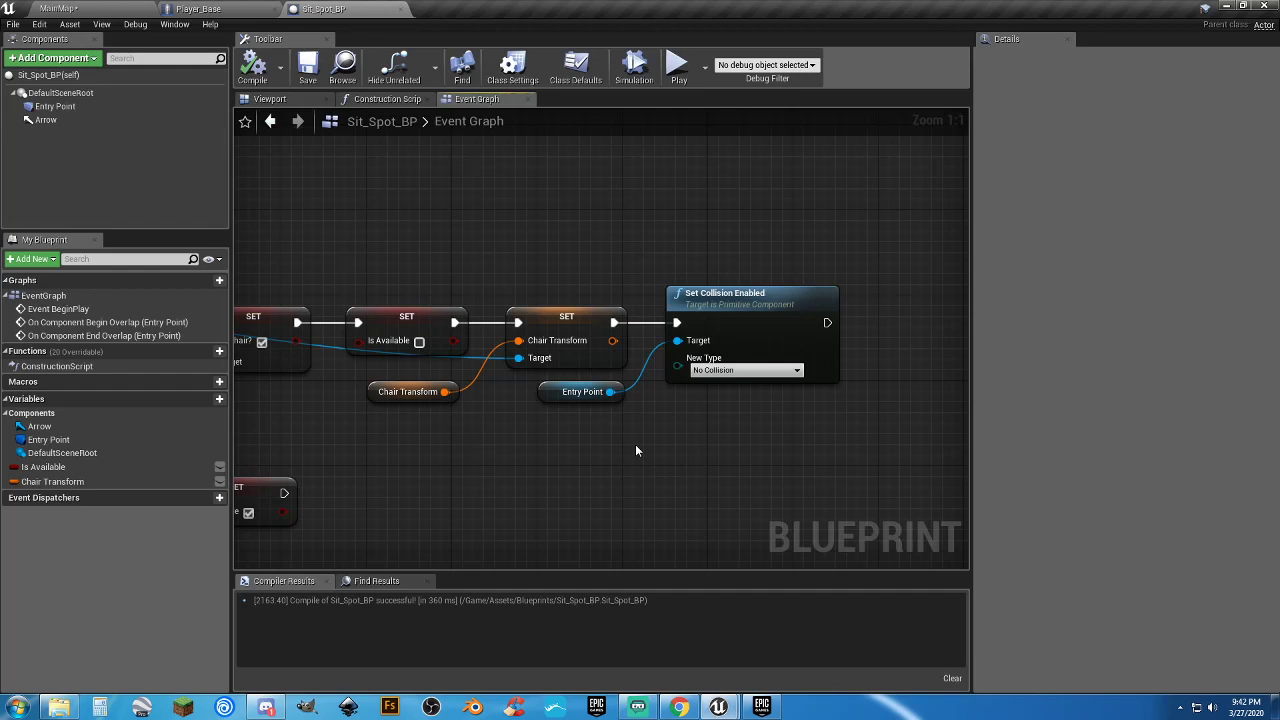
right_click_drag(612, 438, 676, 371)
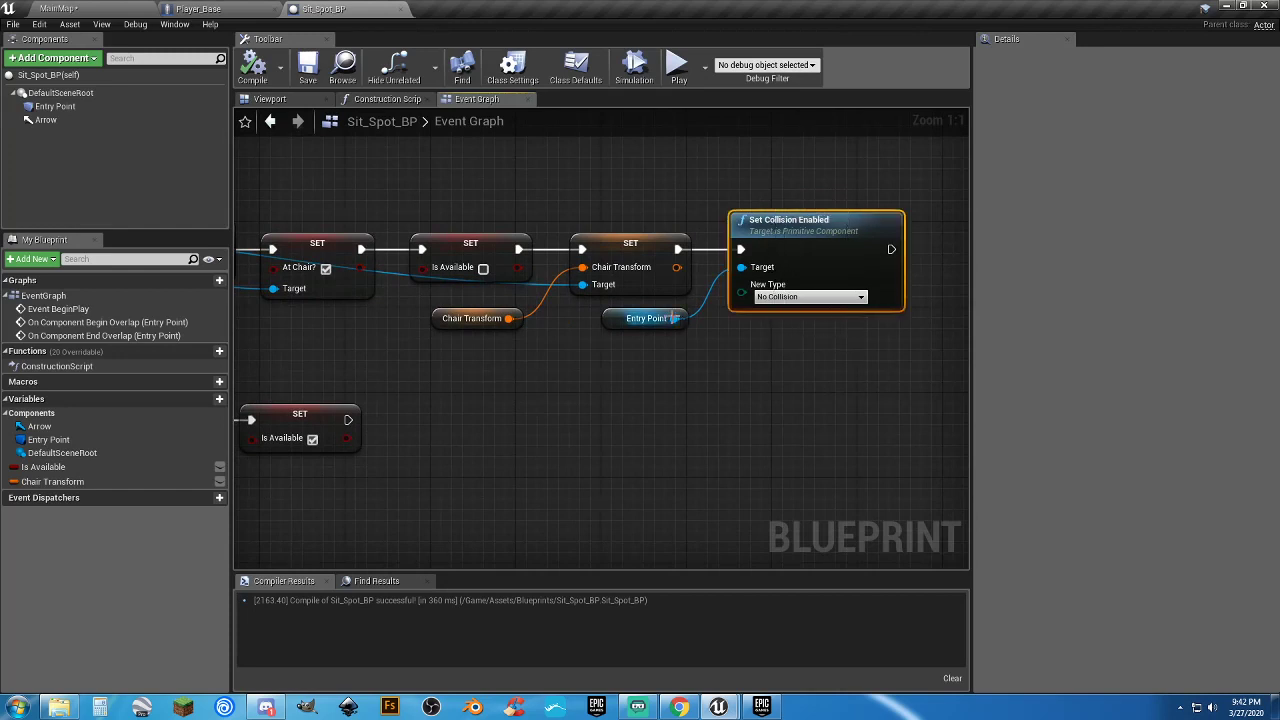
left_click(645, 318)
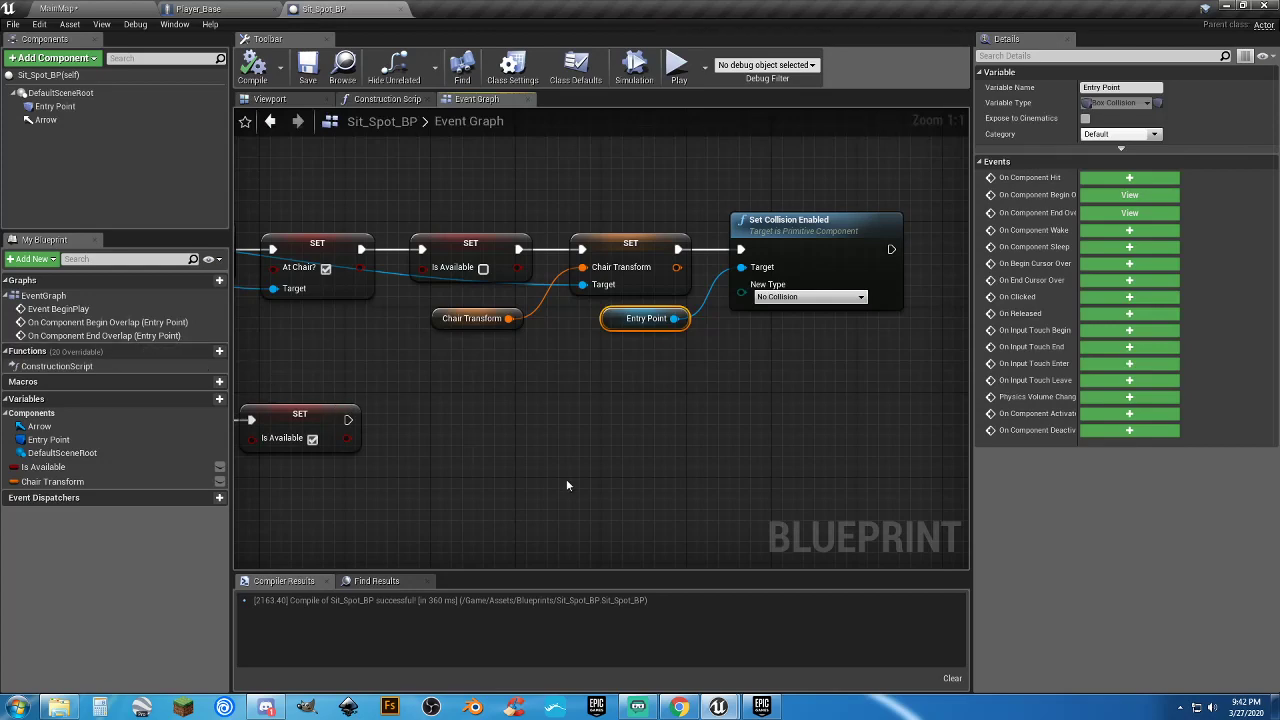
Add a Set Collision Enabled node targeting a new Entry Point reference and connect it after the End Overlap chain's Set Is Available node, aligned
right_click_drag(525, 481, 589, 423)
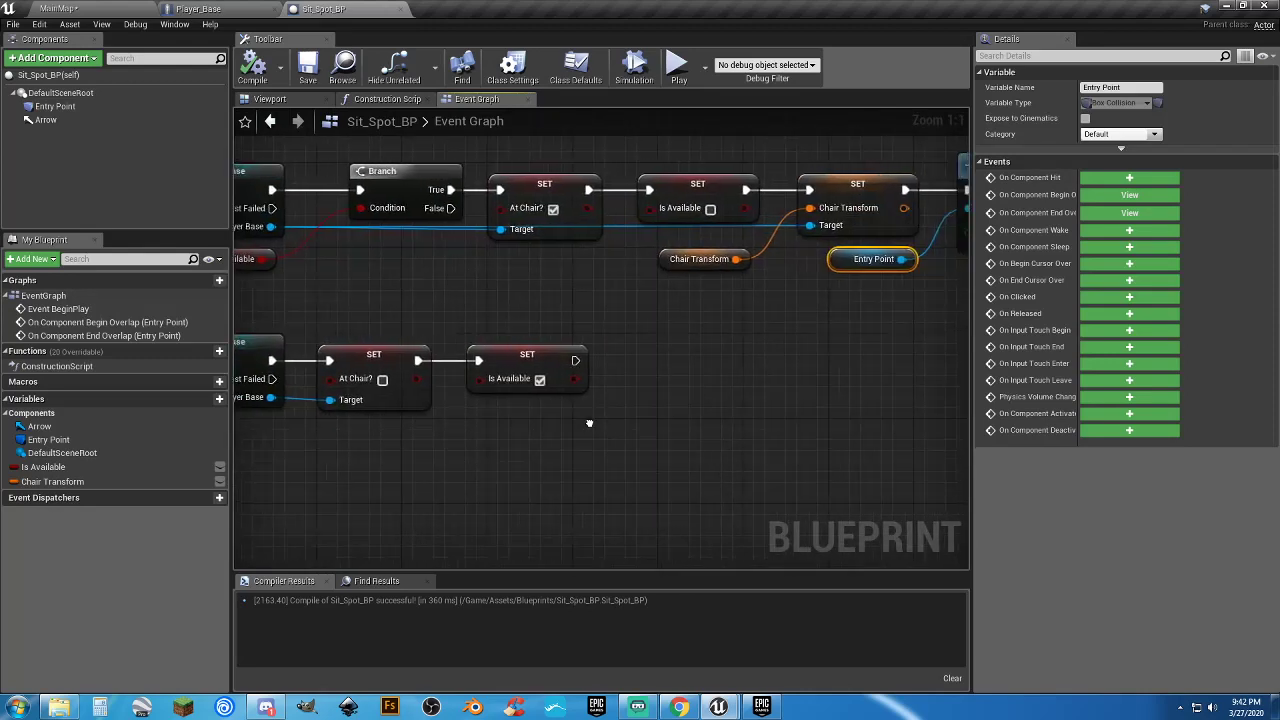
right_click_drag(787, 368, 628, 372)
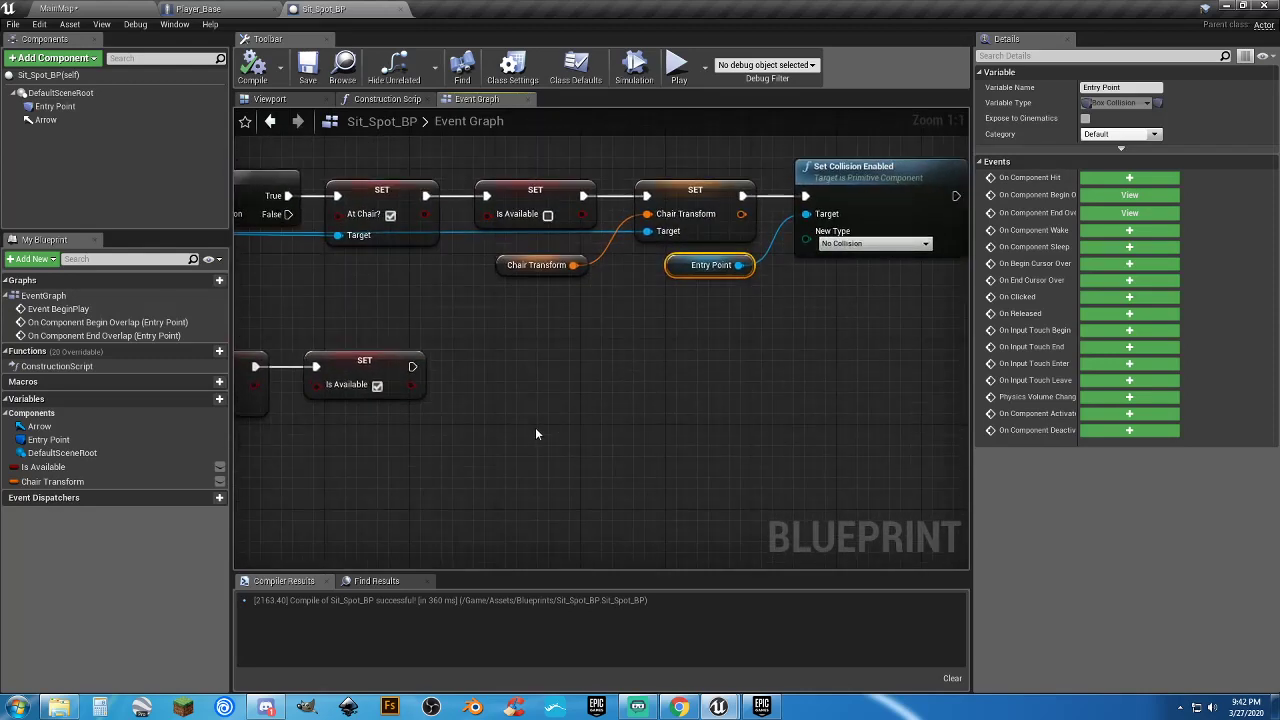
right_click_drag(535, 434, 585, 434)
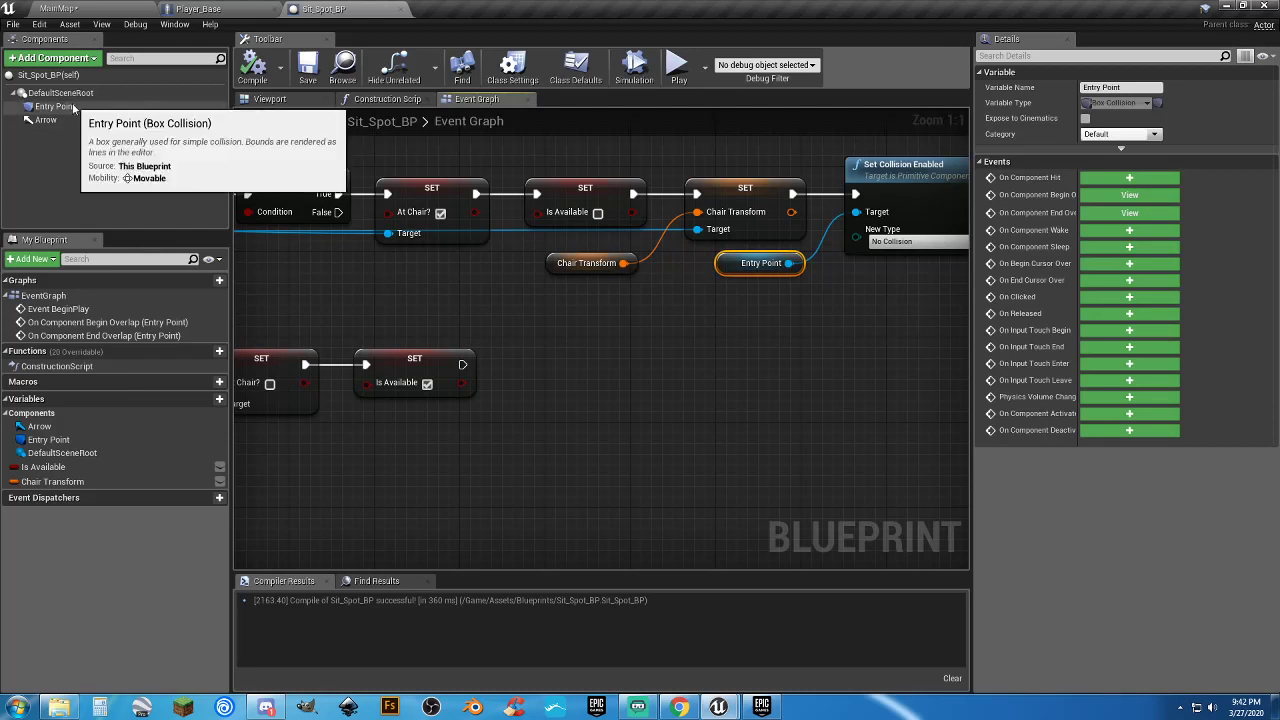
left_click_drag(55, 106, 405, 420)
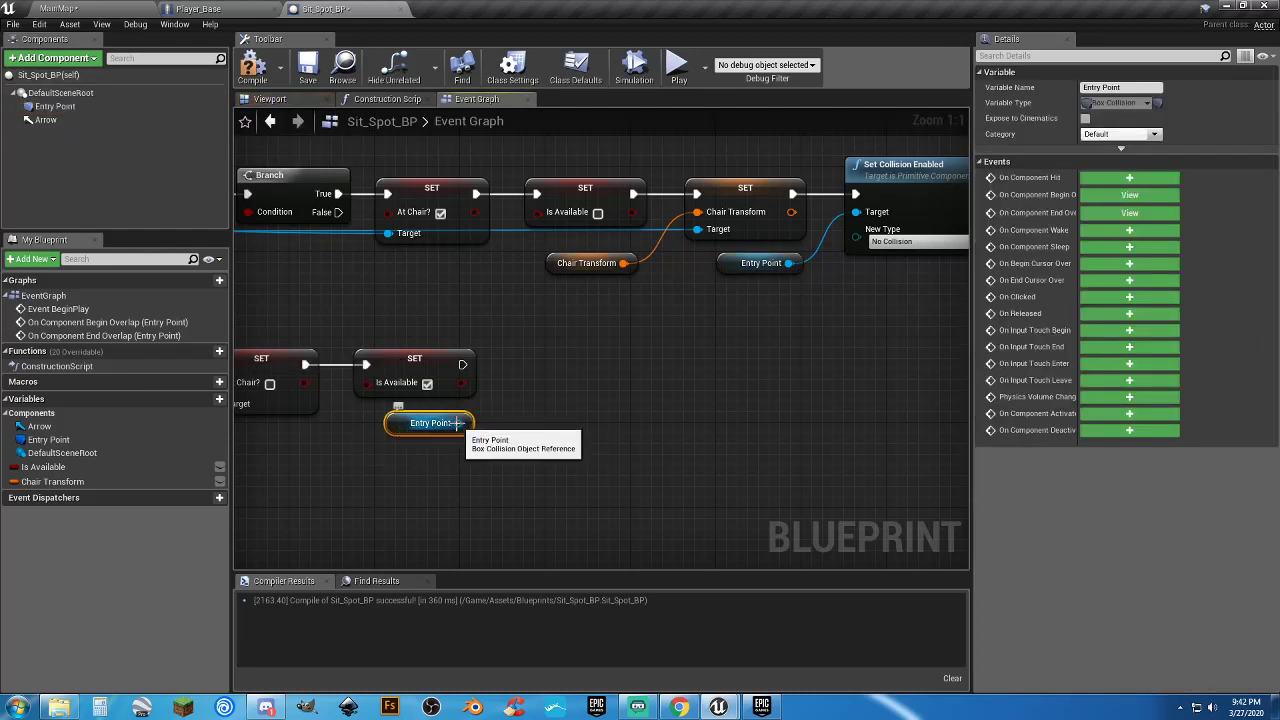
left_click_drag(459, 423, 554, 425)
type("setcol")
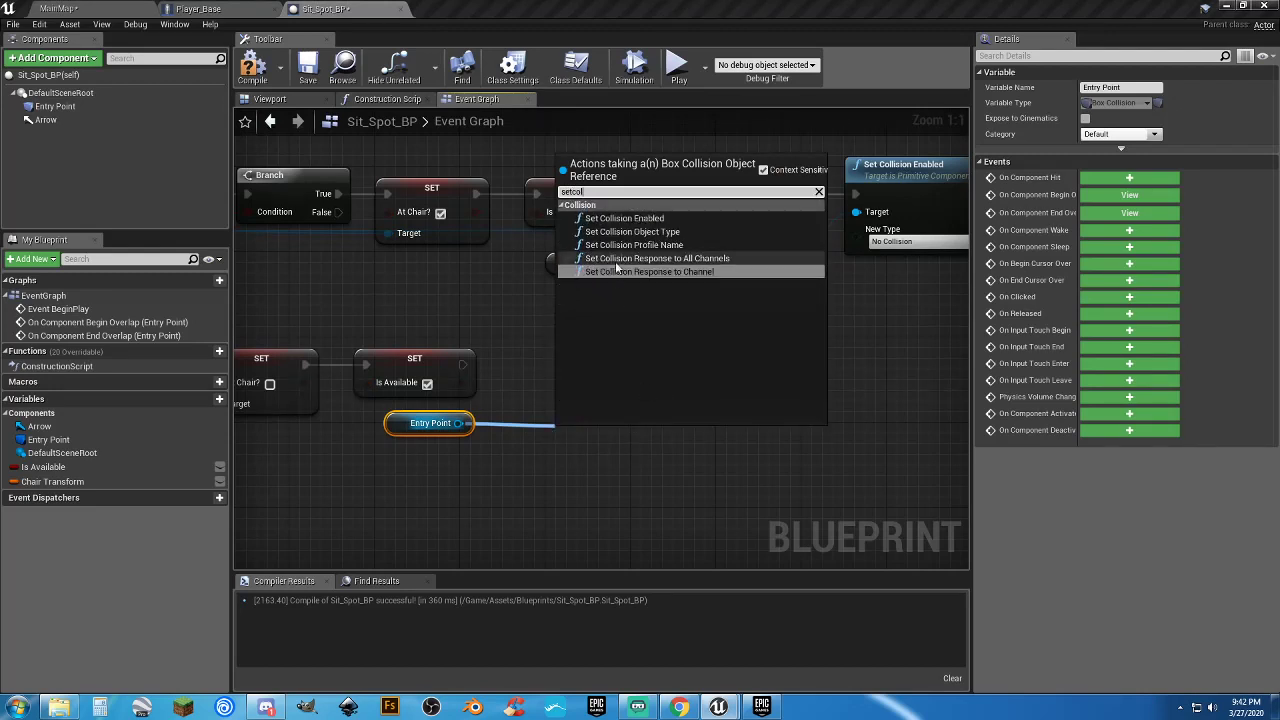
left_click(640, 218)
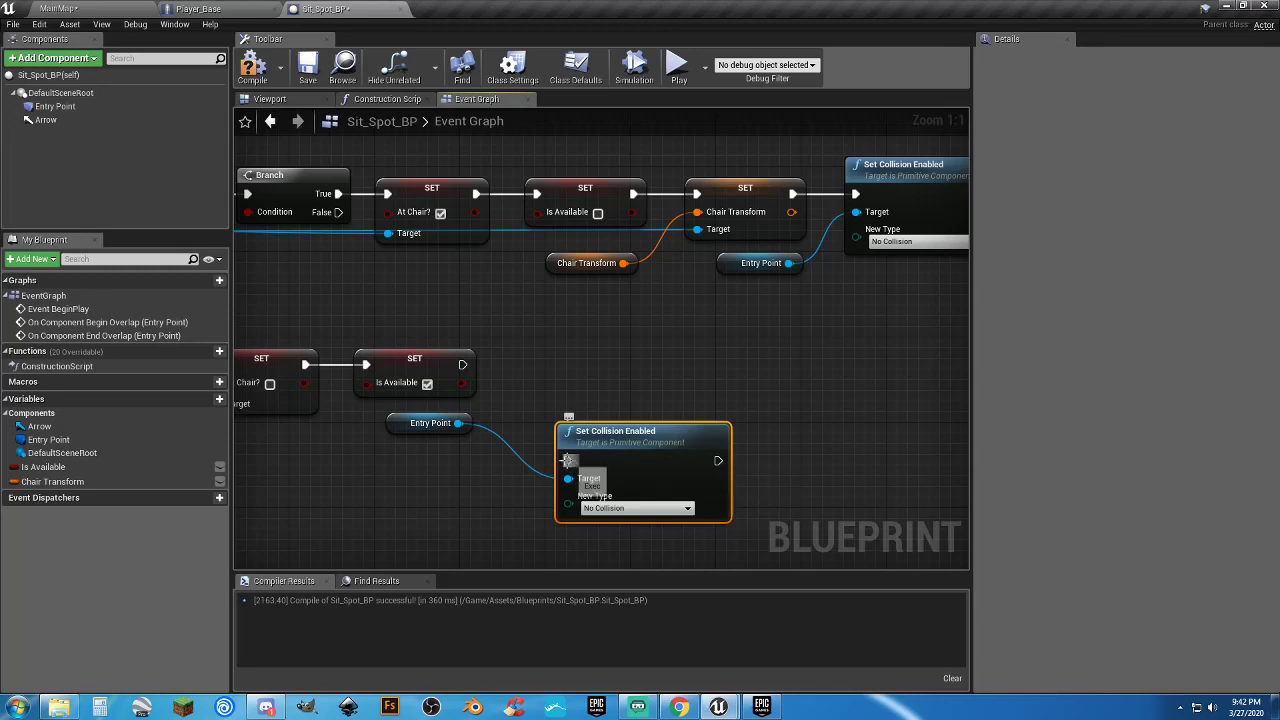
left_click_drag(567, 460, 462, 364)
left_click_drag(572, 433, 529, 336)
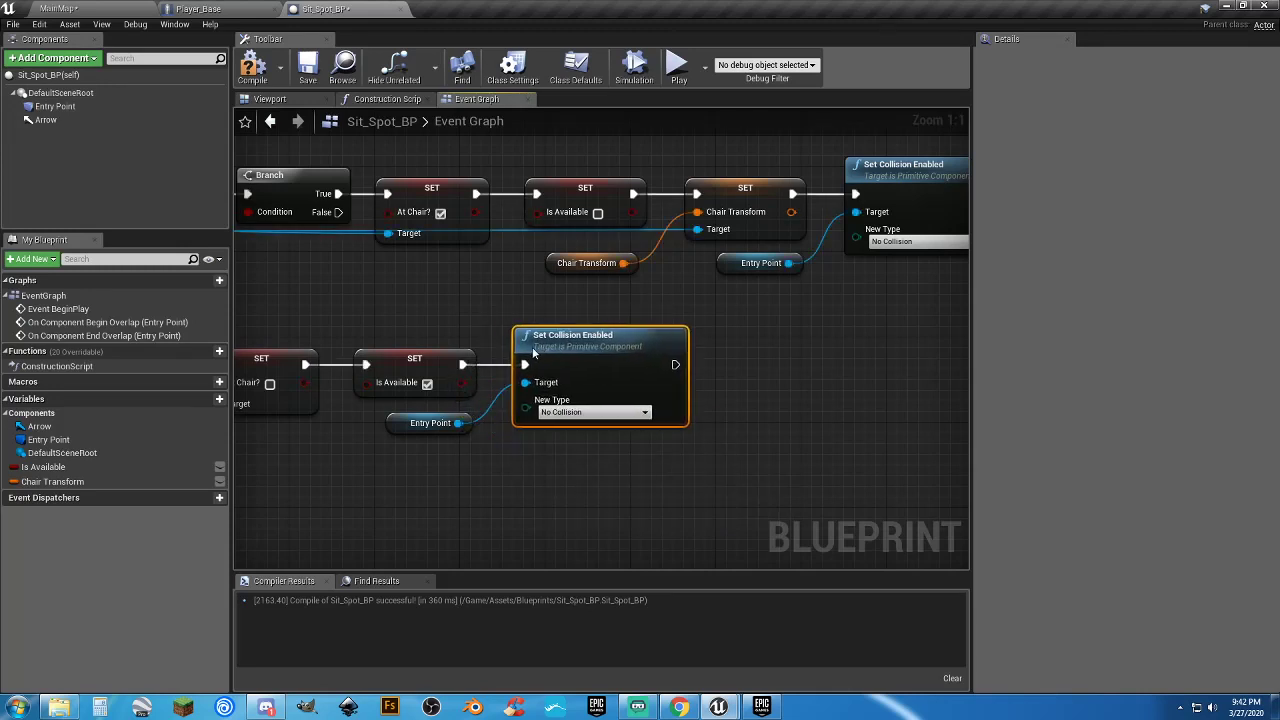
Set the End Overlap chain's Set Collision Enabled type to Collision Enabled (Query and Physics), and compile and save the blueprint
left_click(588, 413)
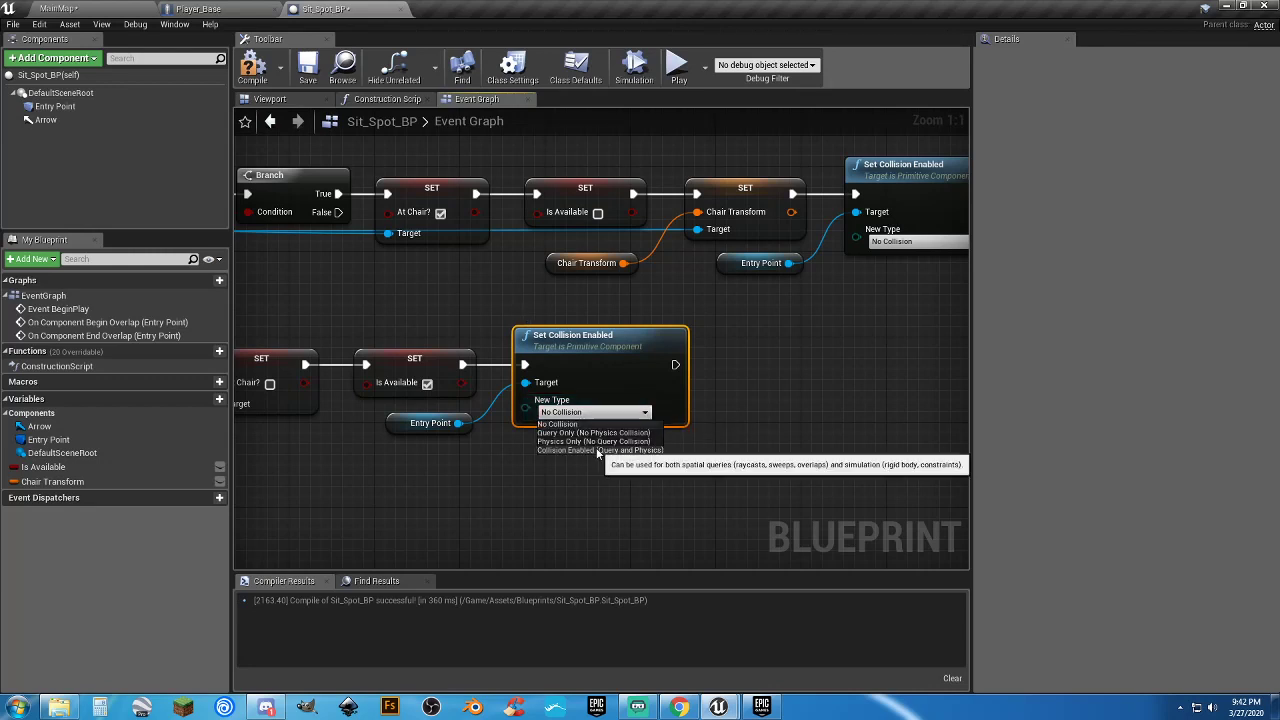
left_click(598, 450)
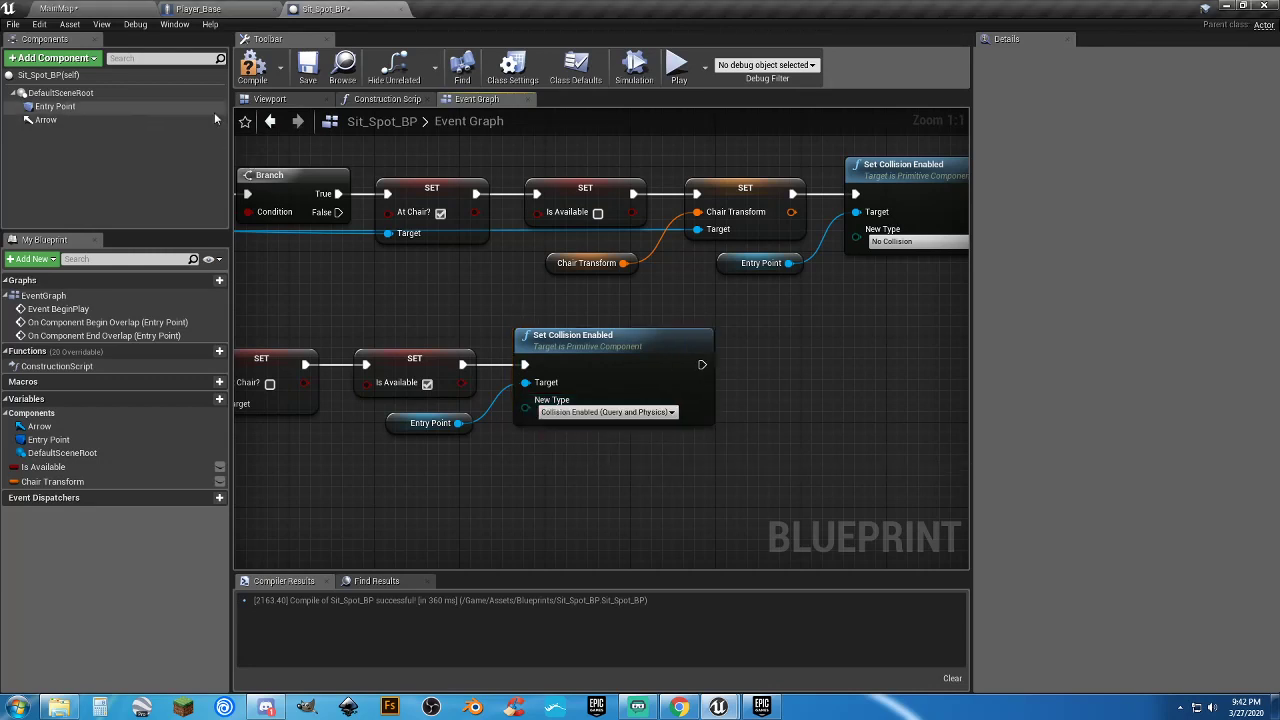
left_click(253, 68)
left_click(307, 68)
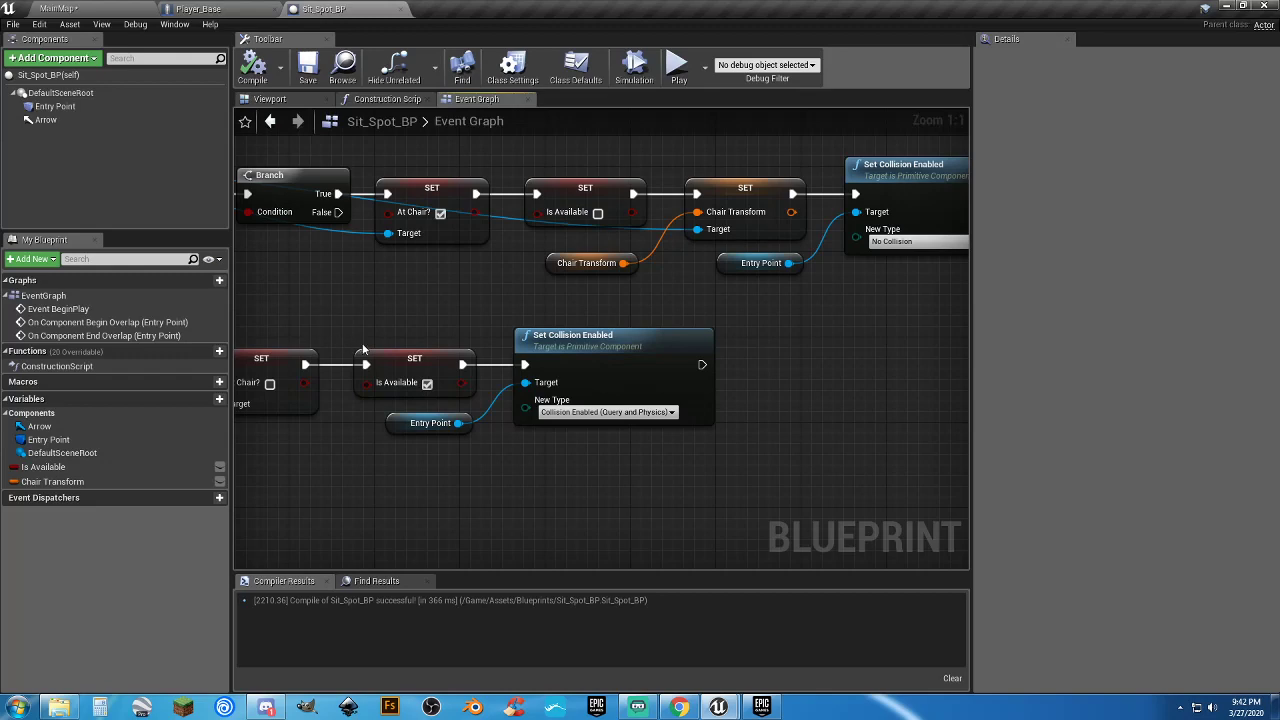
Detach the As Player Base wire from the Target input of the Begin Overlap chain's Set Chair Transform node
right_click_drag(373, 319, 783, 351)
right_click_drag(698, 343, 760, 296)
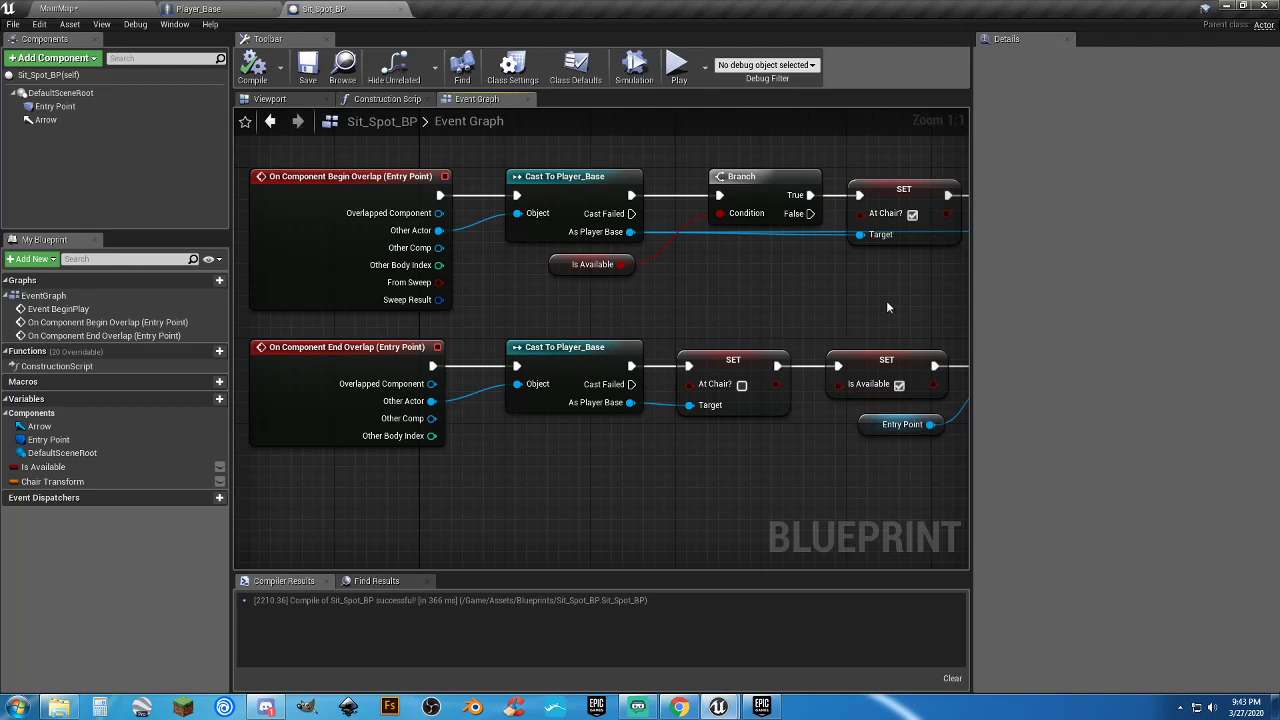
right_click_drag(886, 300, 609, 287)
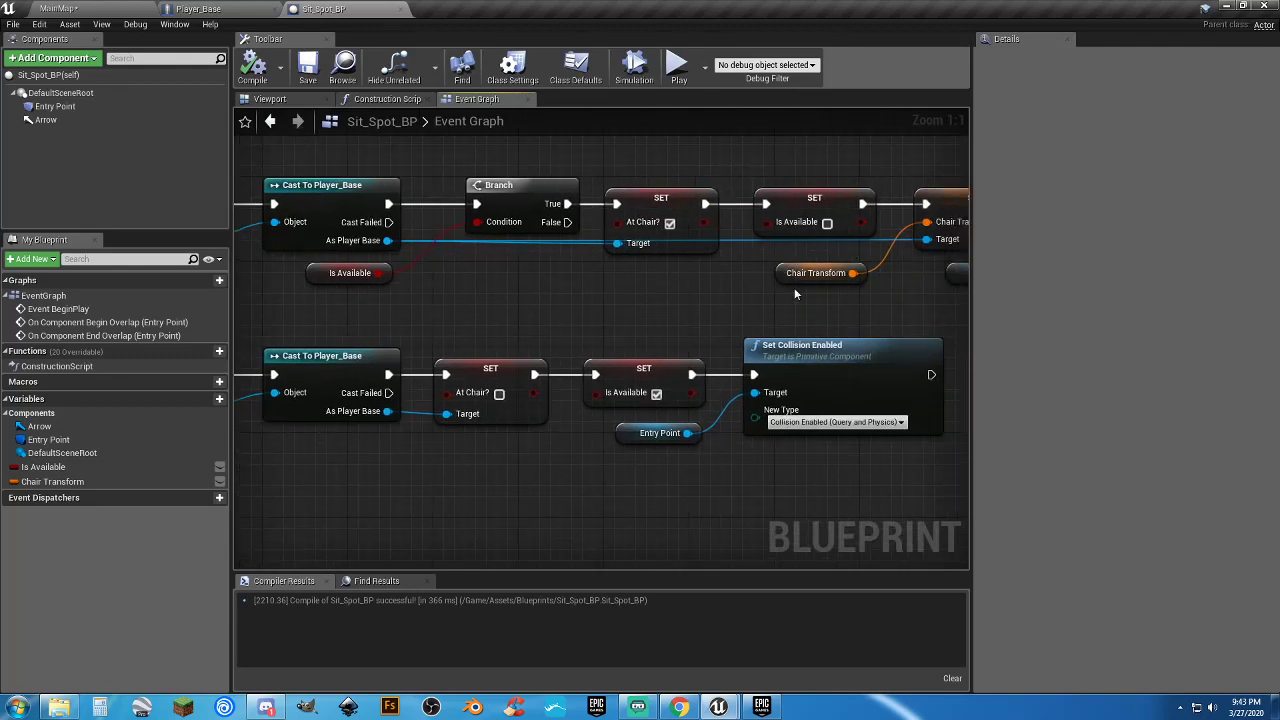
right_click_drag(730, 290, 738, 320)
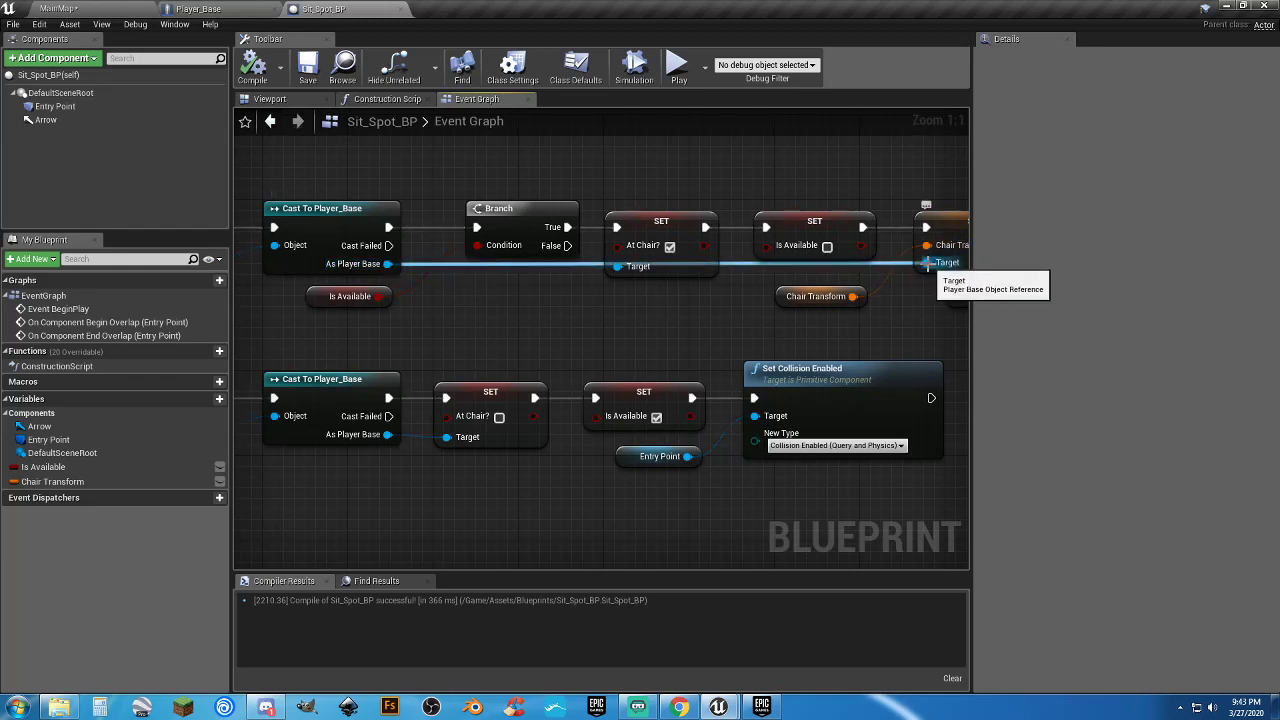
mouse_move(928, 263)
left_mouse_down("ctrl")
mouse_move(968, 290)
mouse_move(921, 282)
left_mouse_up("ctrl")
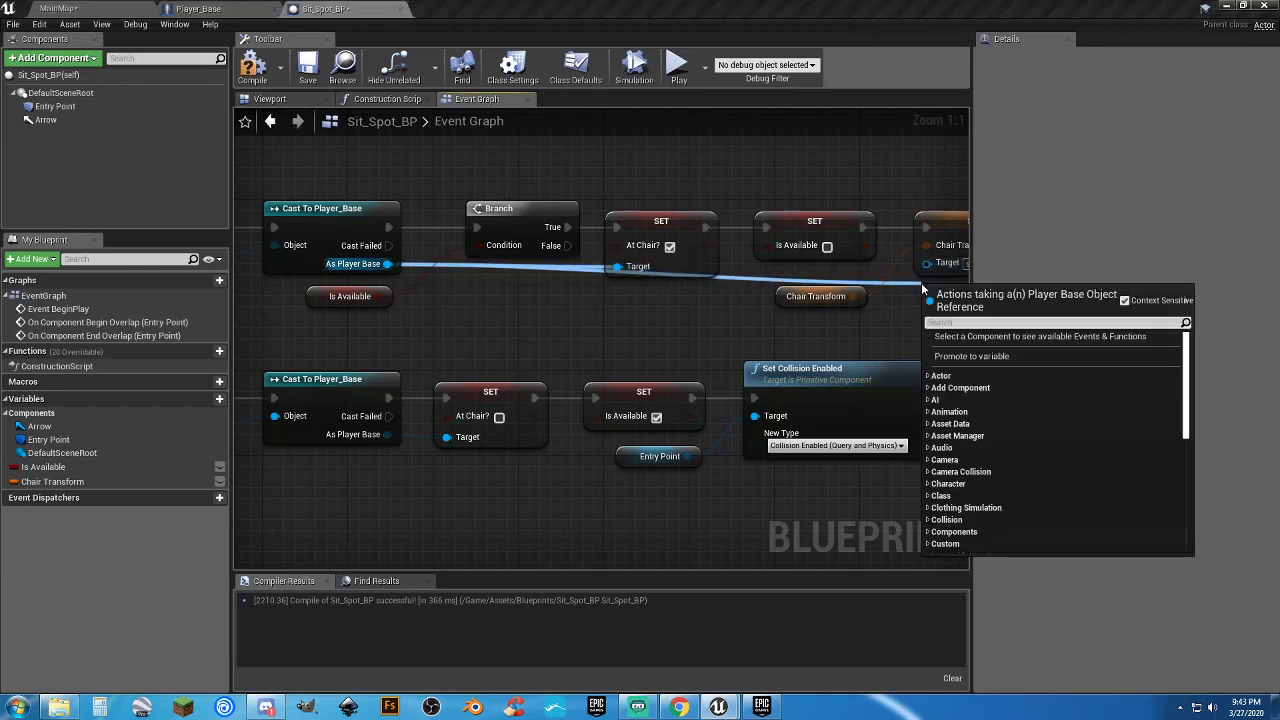
left_click(902, 314)
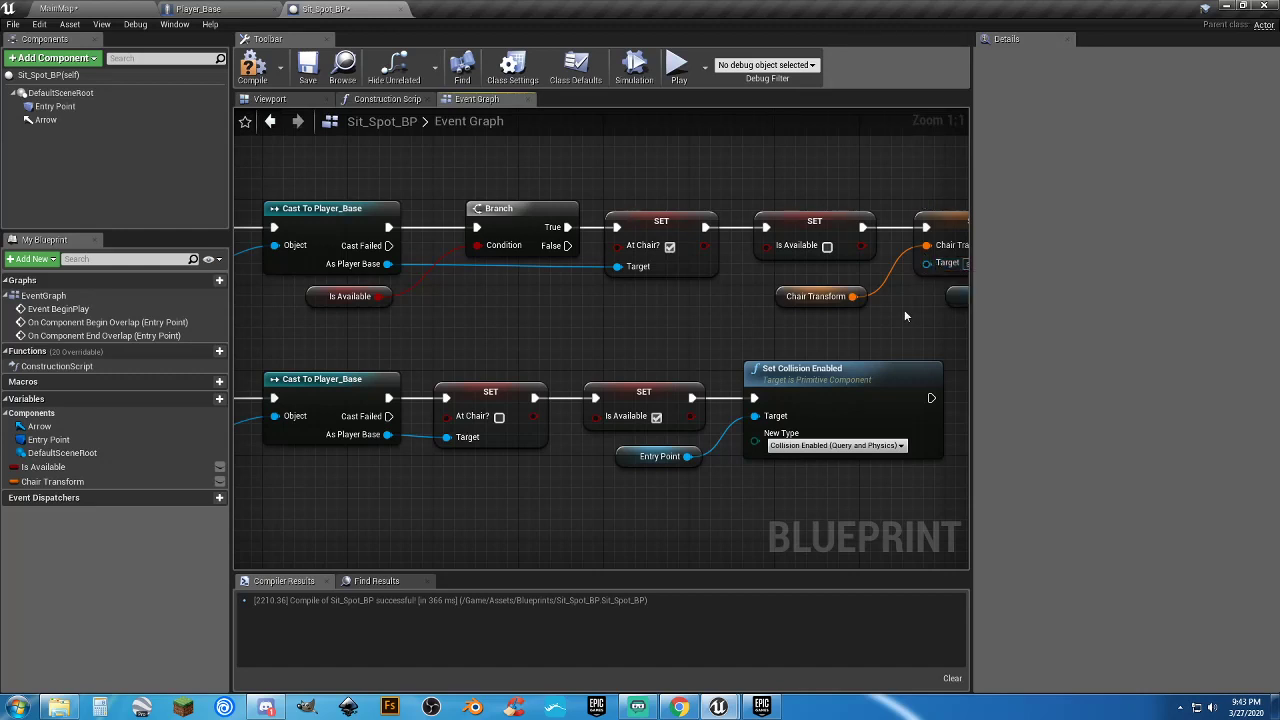
Add a reroute node fed by the Begin Overlap cast's As Player Base output, placed below the Branch node
right_click_drag(912, 346, 838, 341)
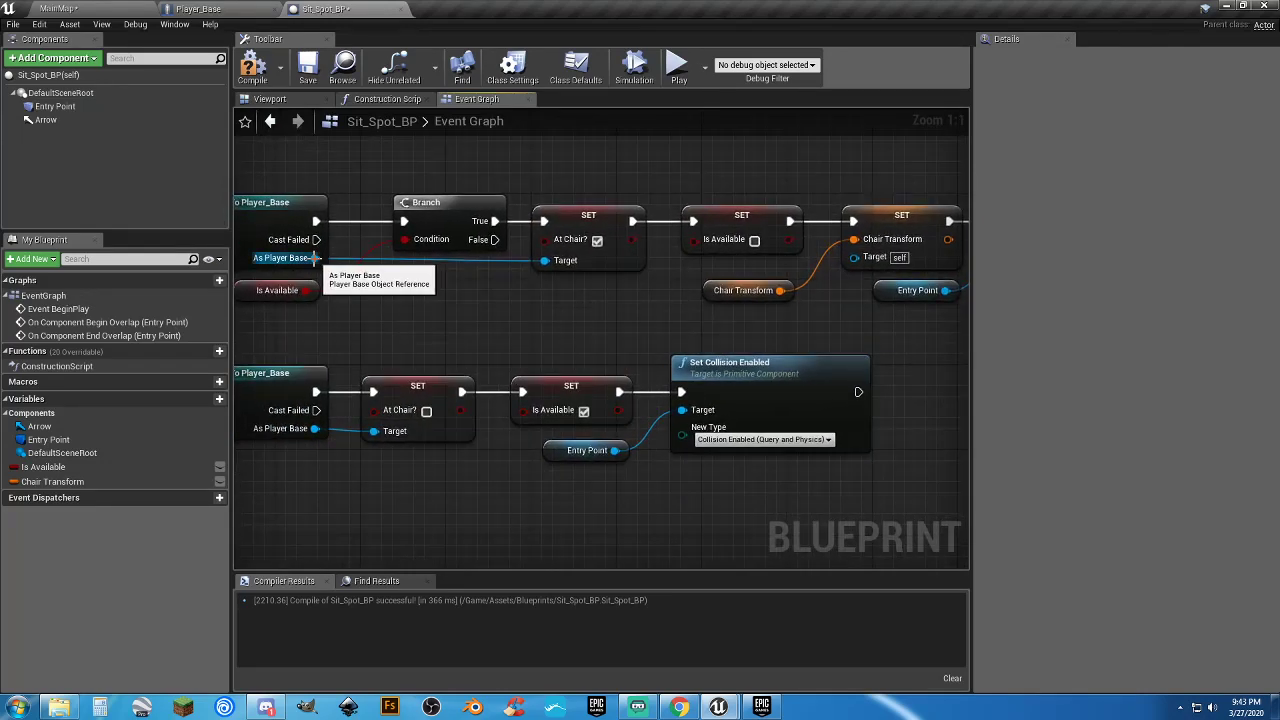
left_click_drag(314, 258, 392, 323)
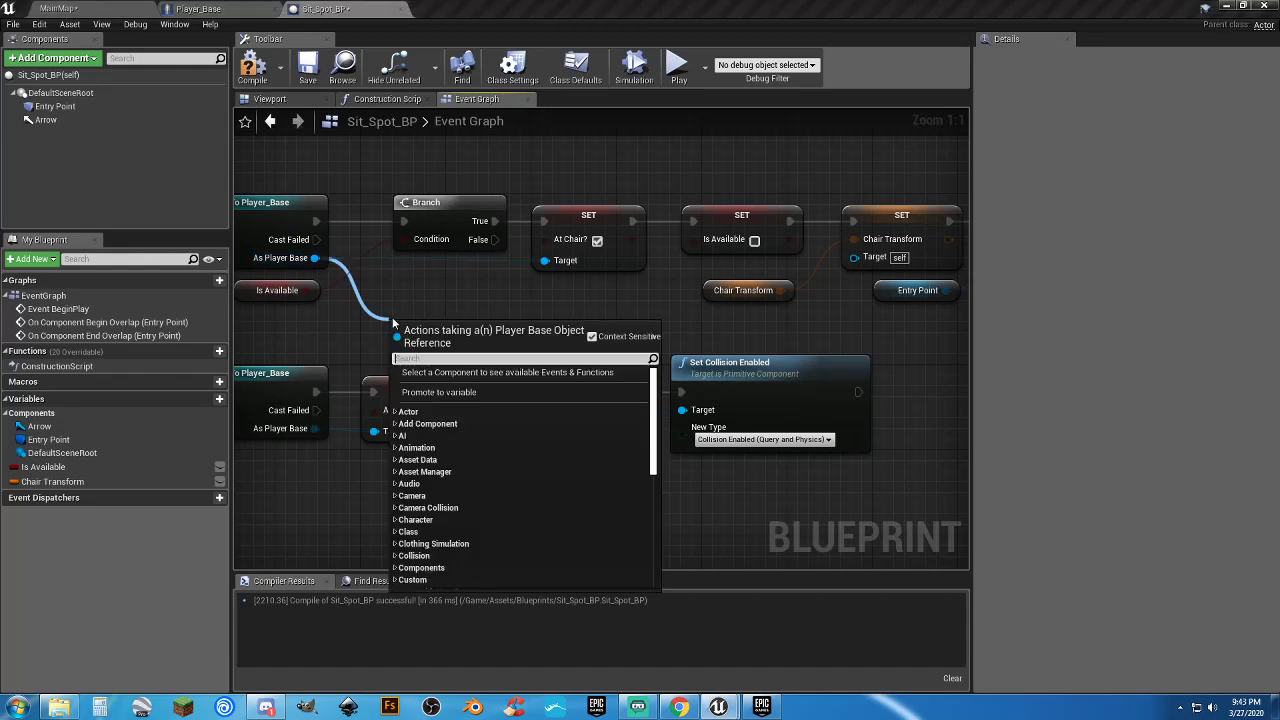
type("node")
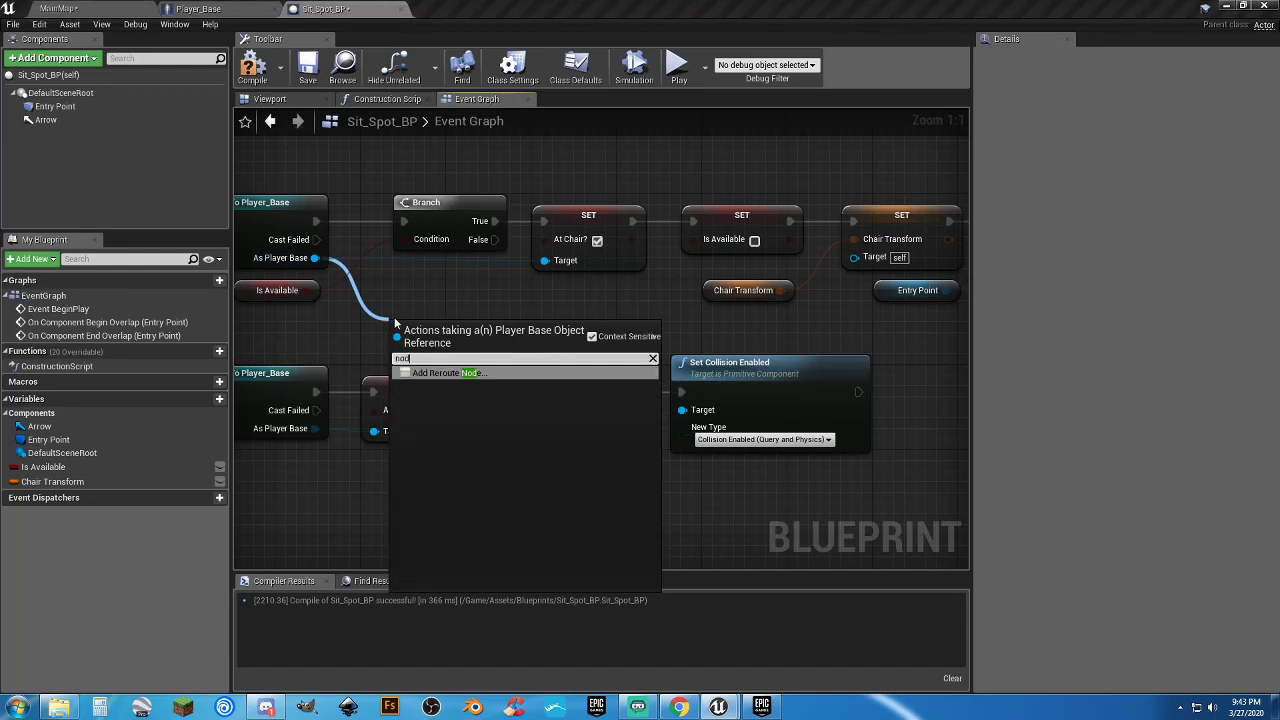
left_click(447, 373)
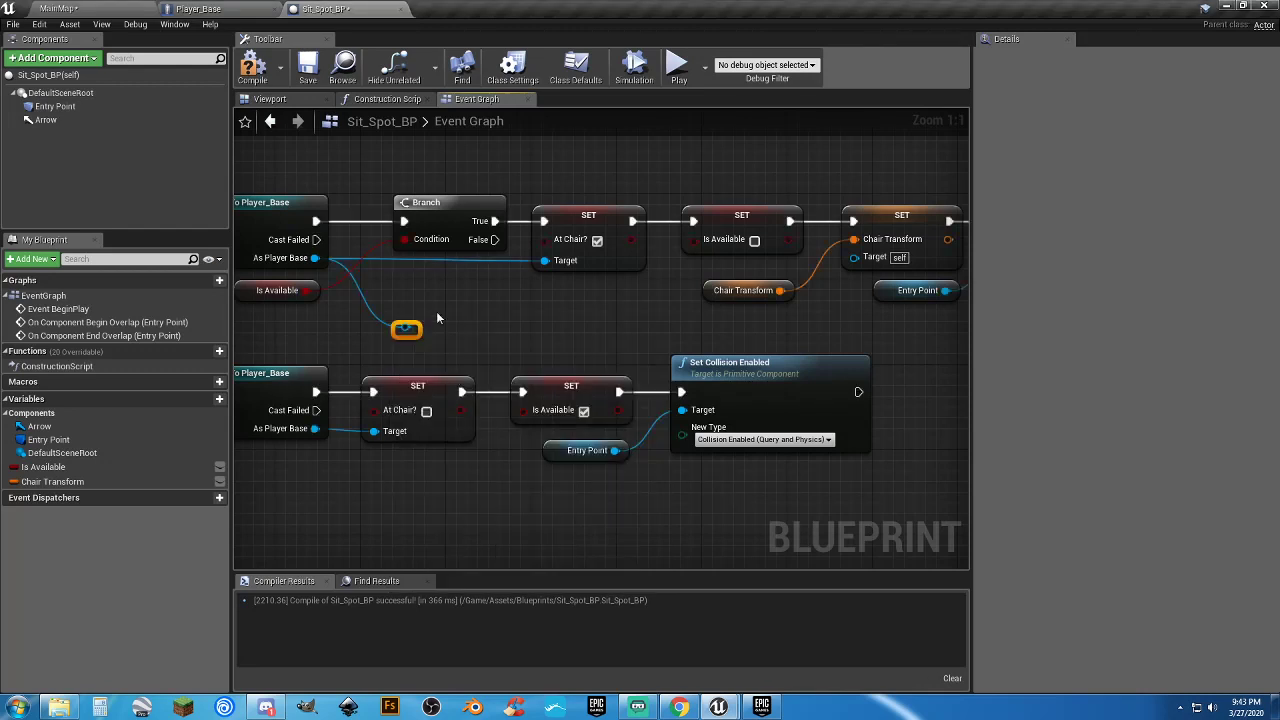
Extend the Player Base wire with a second reroute node, level with the first and below the Chair Transform getter
right_click_drag(500, 330, 461, 325)
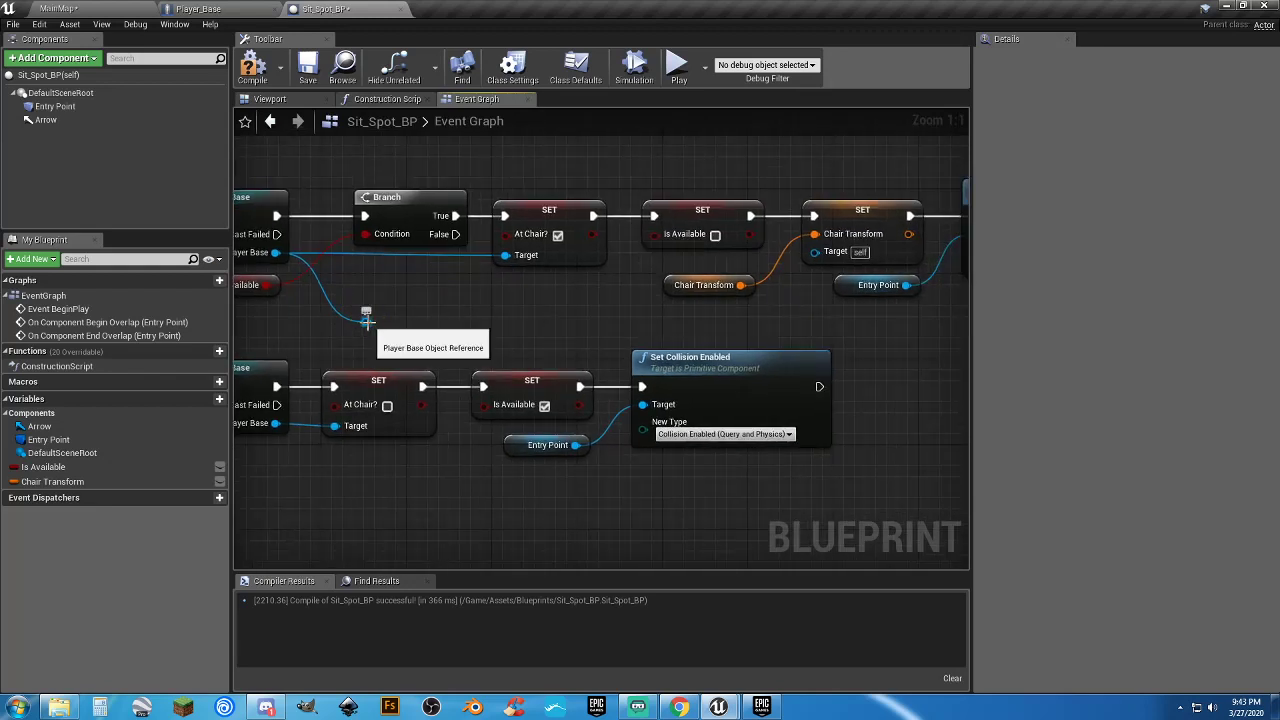
left_click_drag(368, 321, 752, 323)
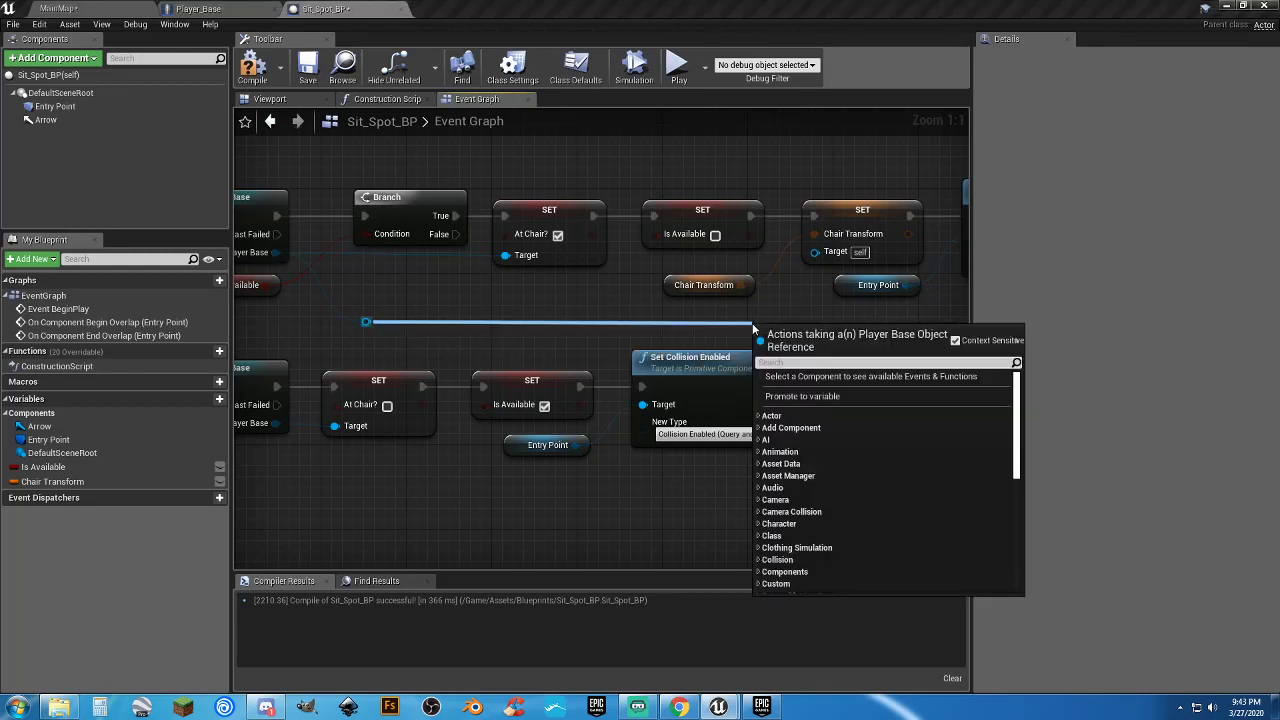
type("node")
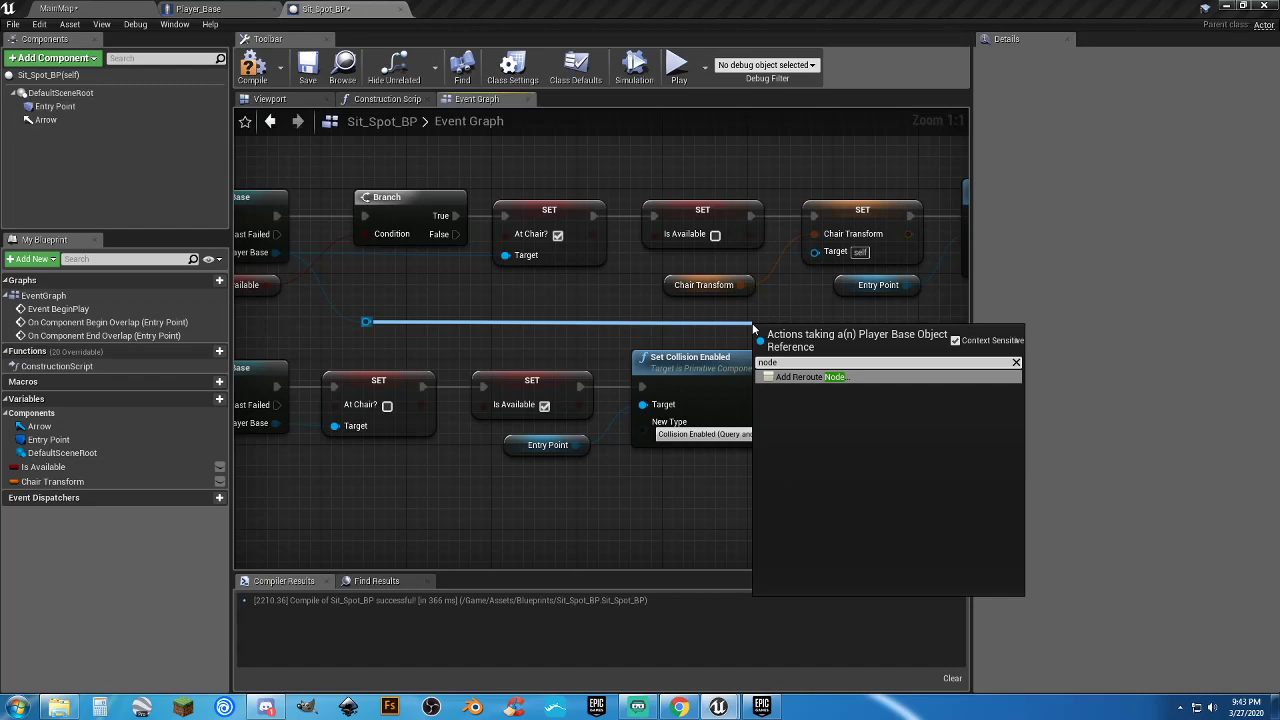
key("Return")
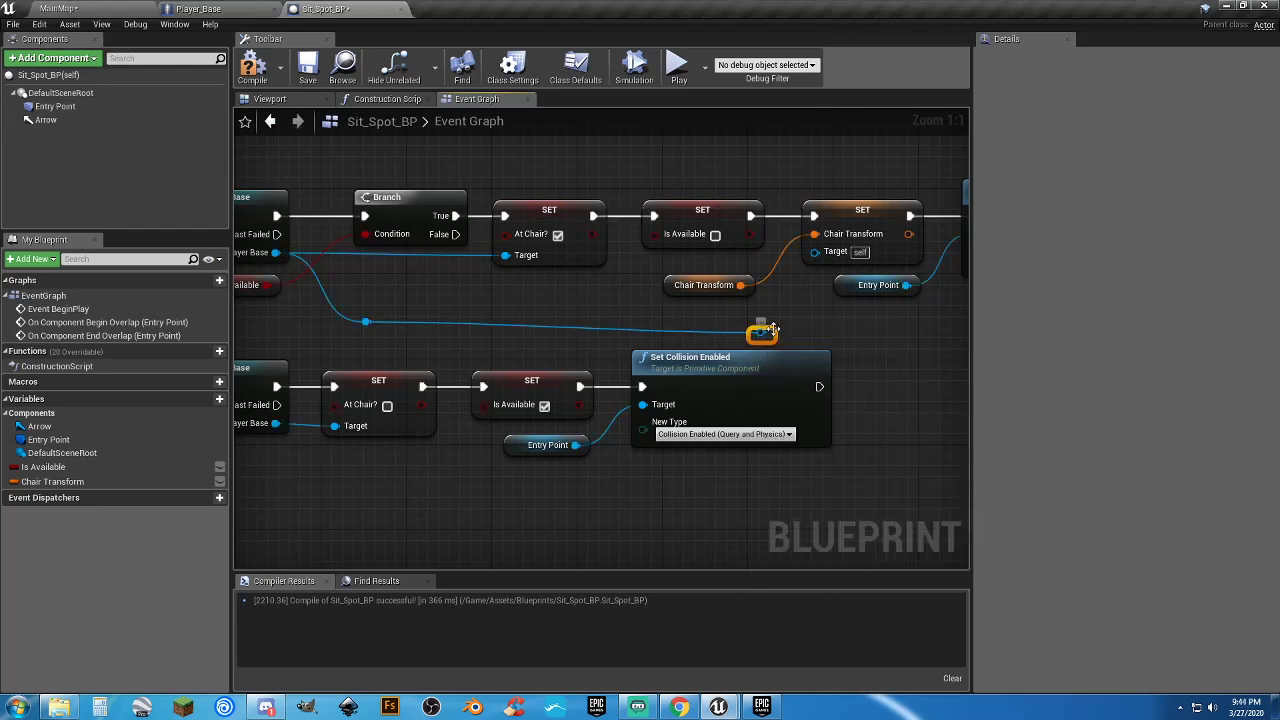
left_click_drag(770, 337, 750, 328)
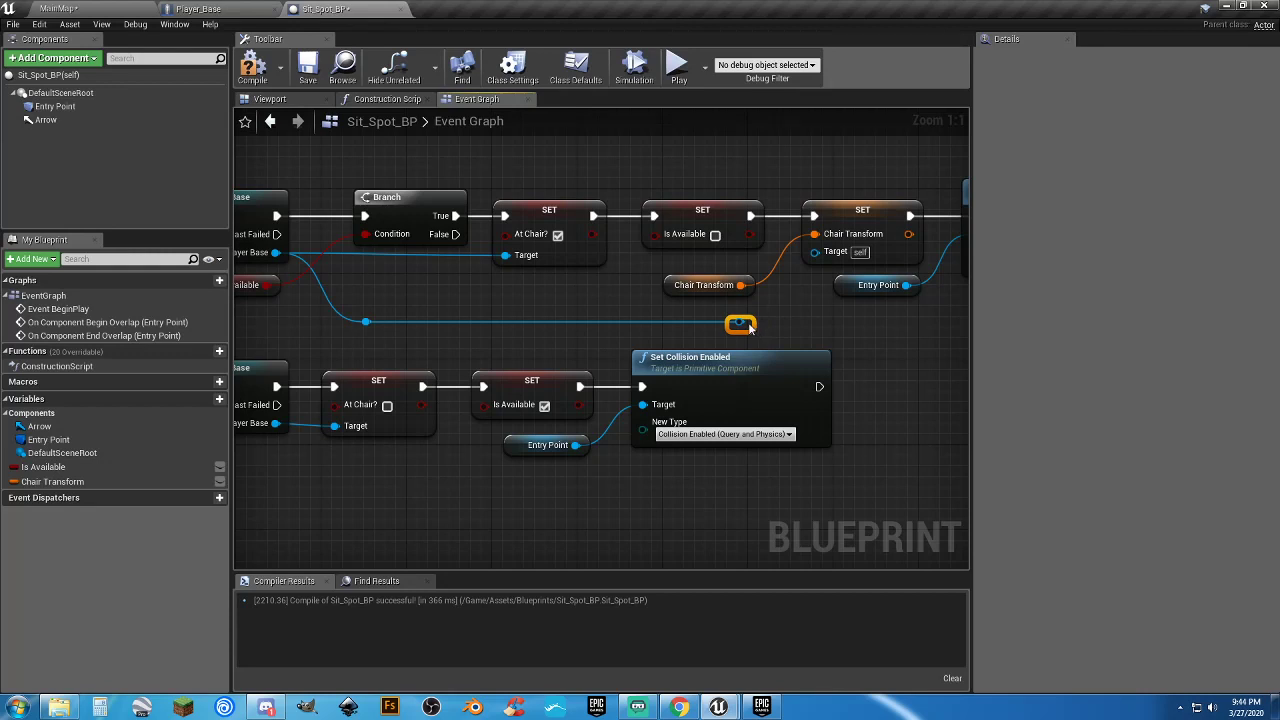
left_click(791, 328)
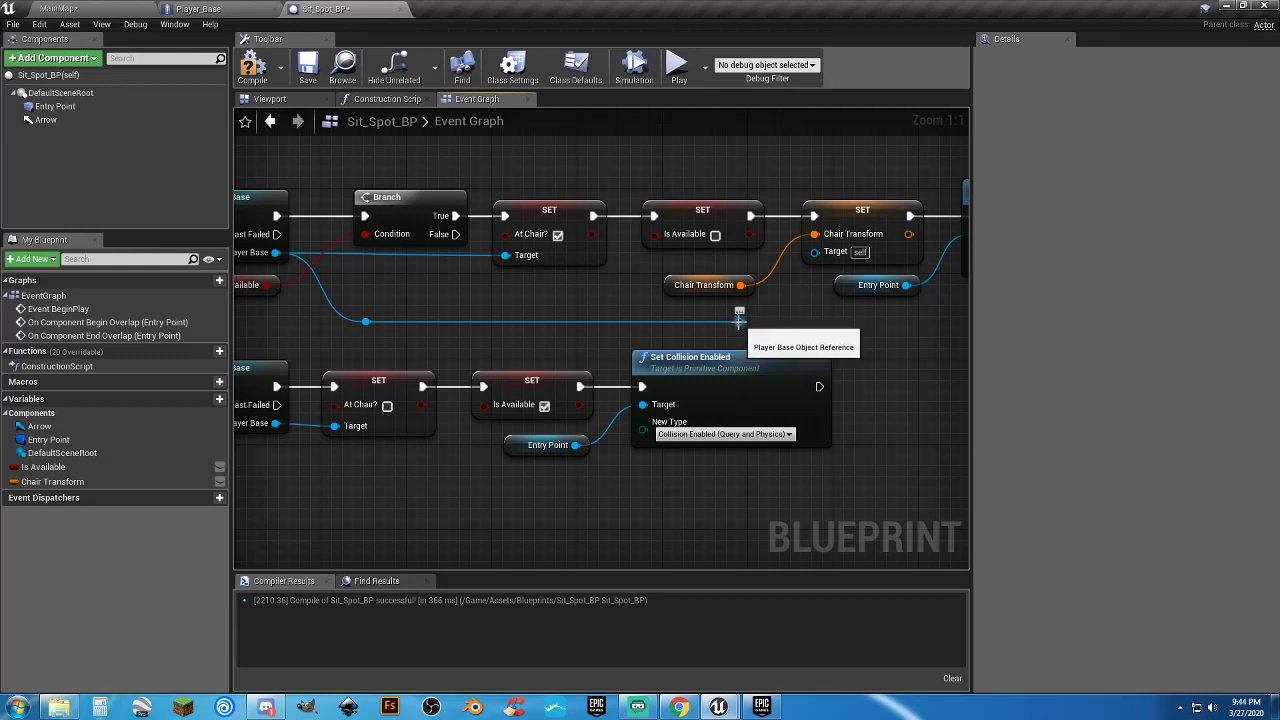
Connect the second reroute node to the Set Chair Transform node's Target input and compile the blueprint
left_click_drag(739, 320, 815, 253)
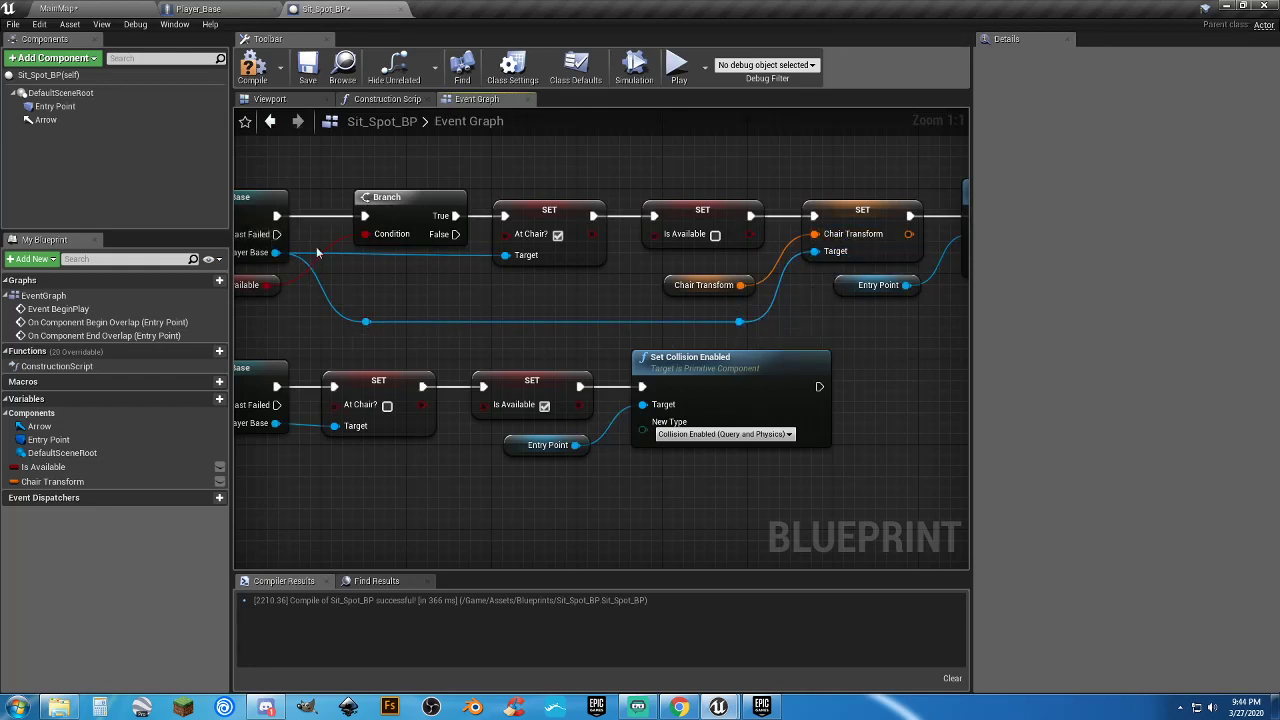
right_click_drag(421, 339, 543, 340)
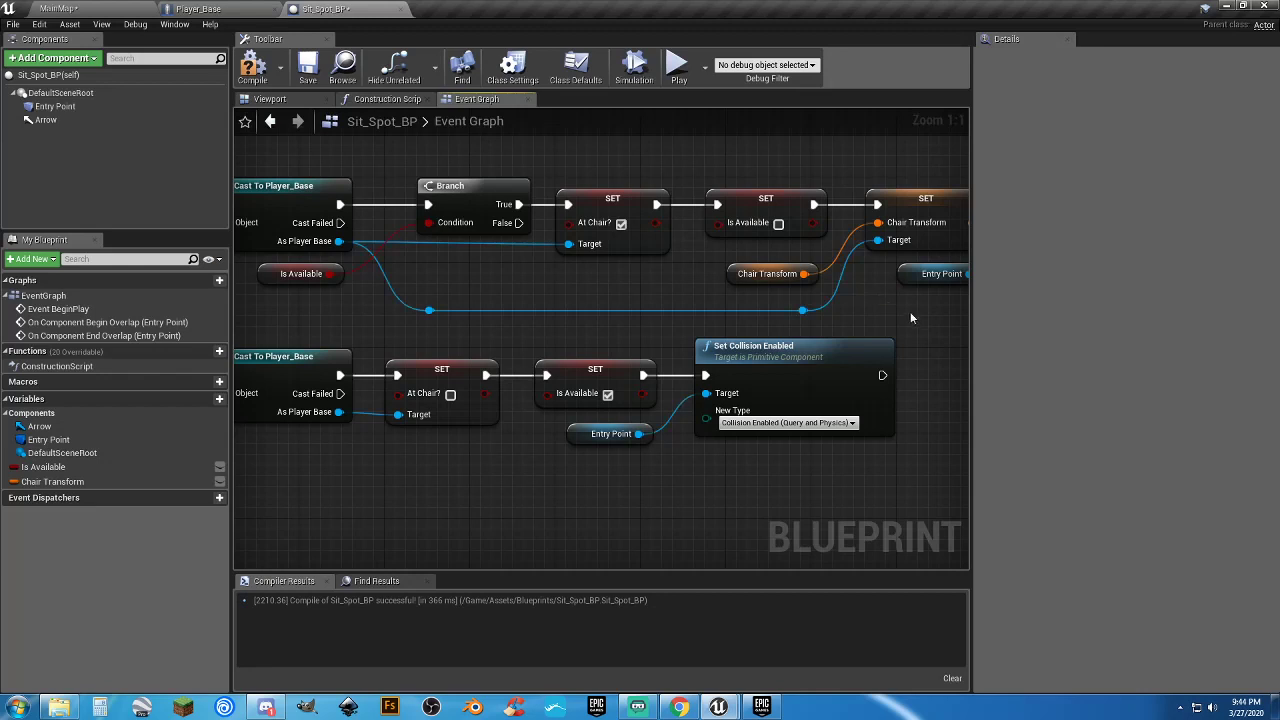
right_click_drag(920, 321, 537, 323)
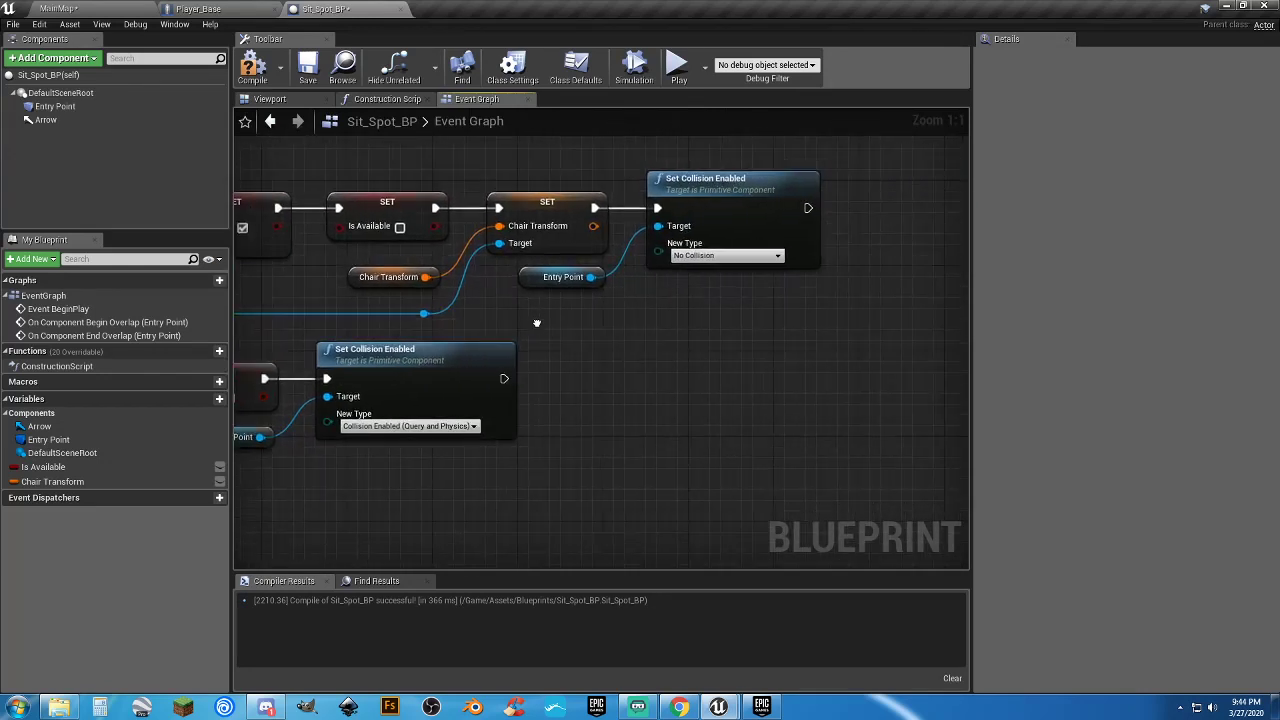
left_click(254, 66)
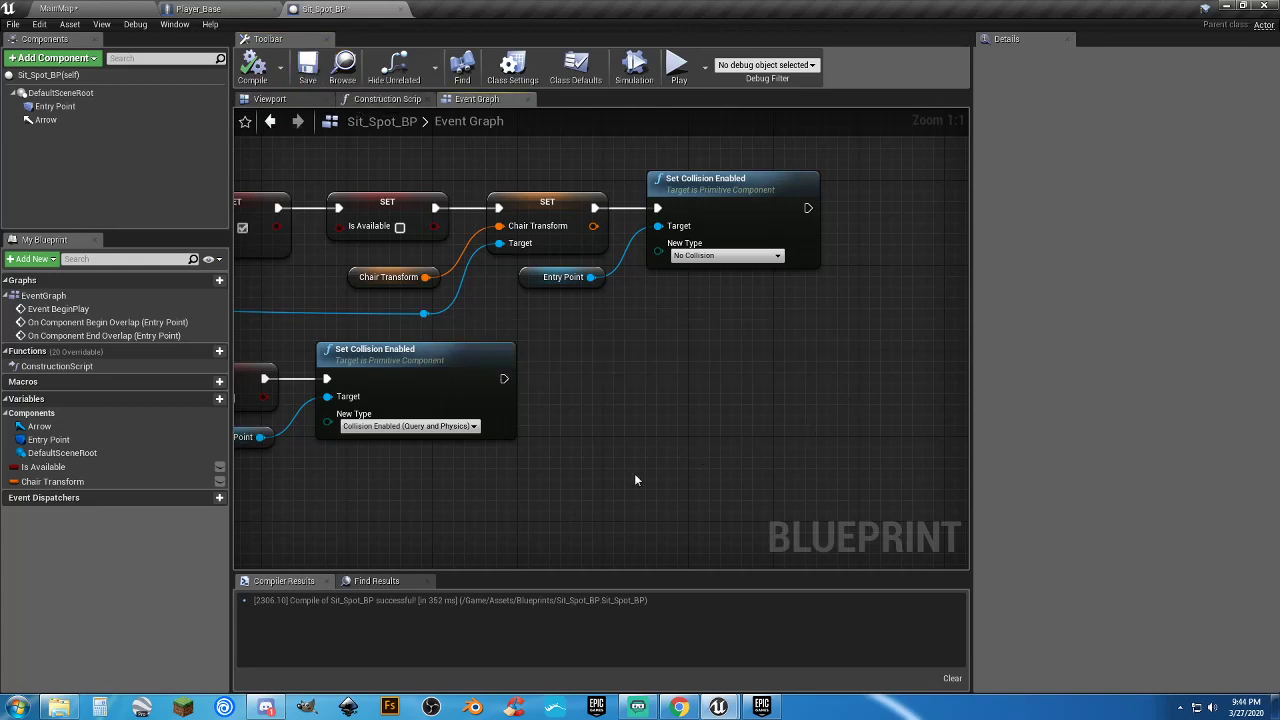
right_click_drag(426, 479, 1030, 451)
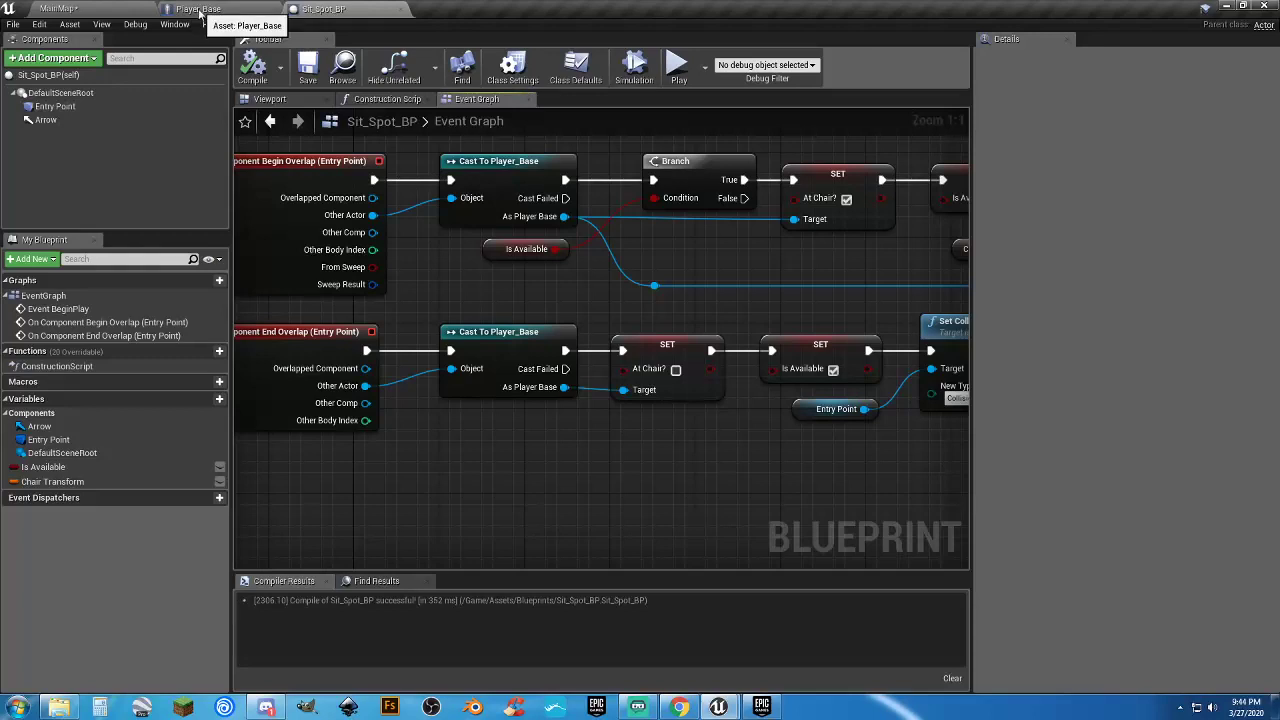
Play-test MainMap by running the character up to and around the chair, and end the play session
left_click(203, 9)
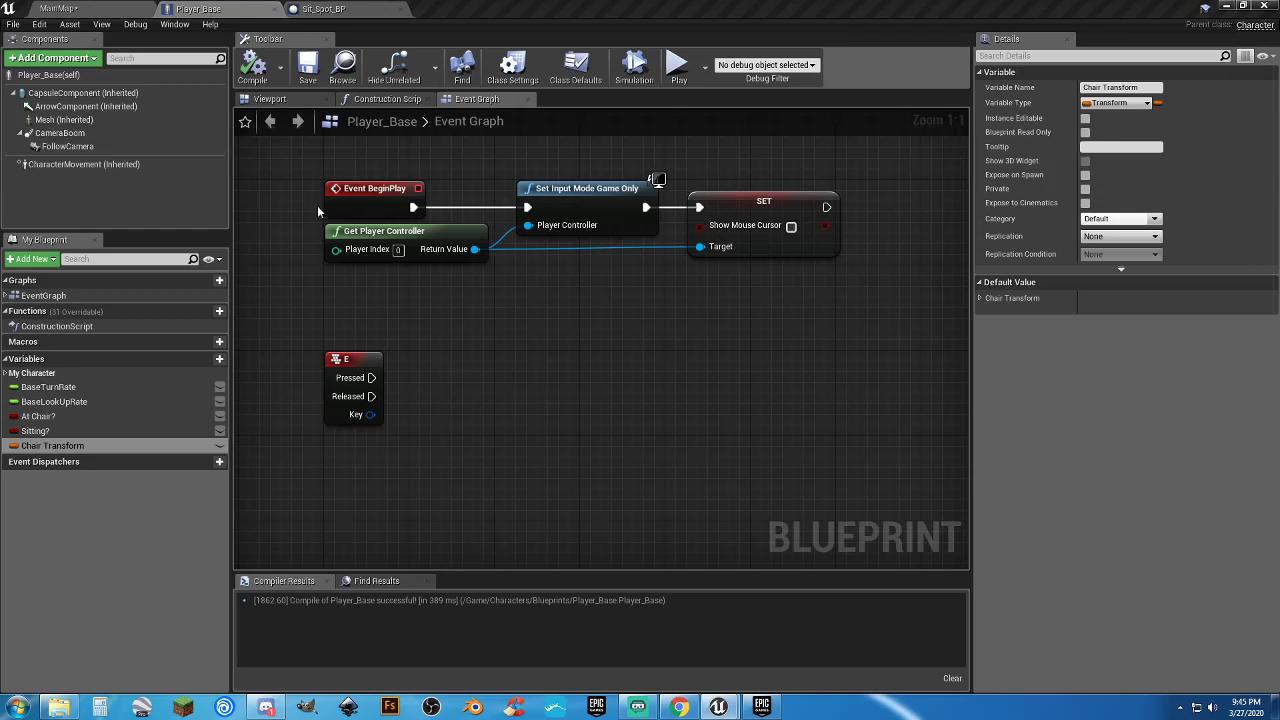
left_click(93, 9)
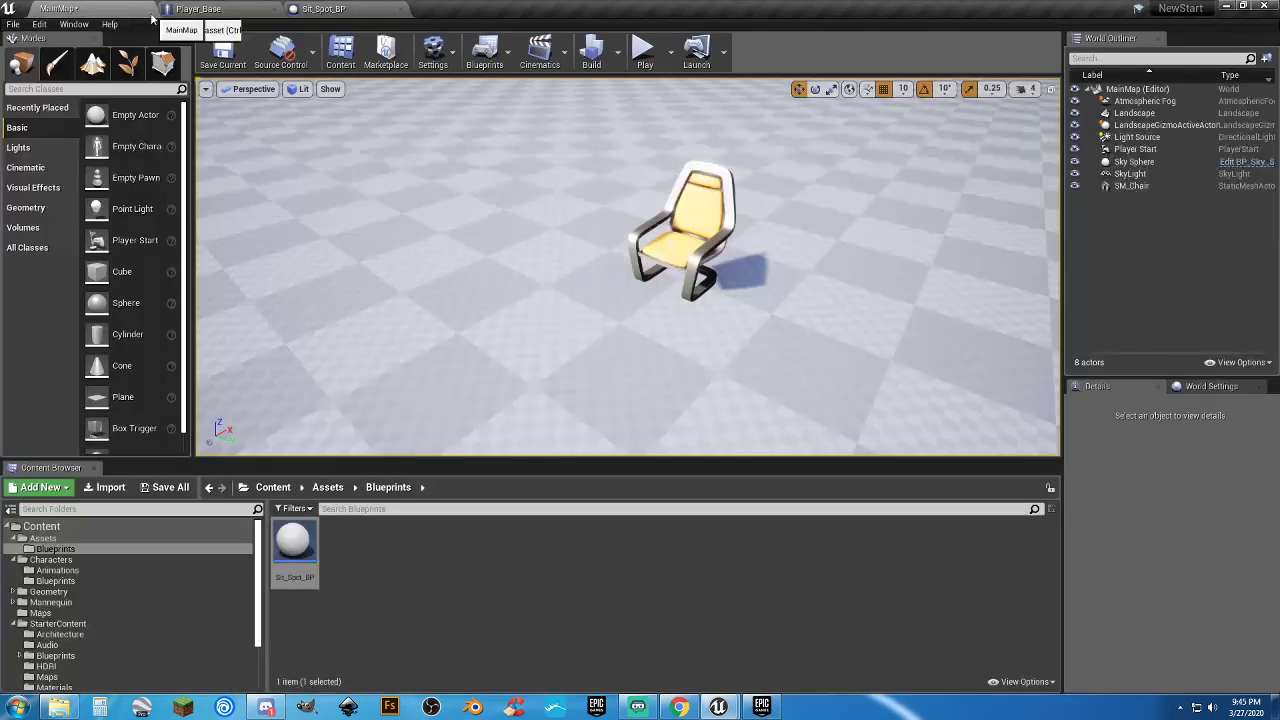
left_click(645, 55)
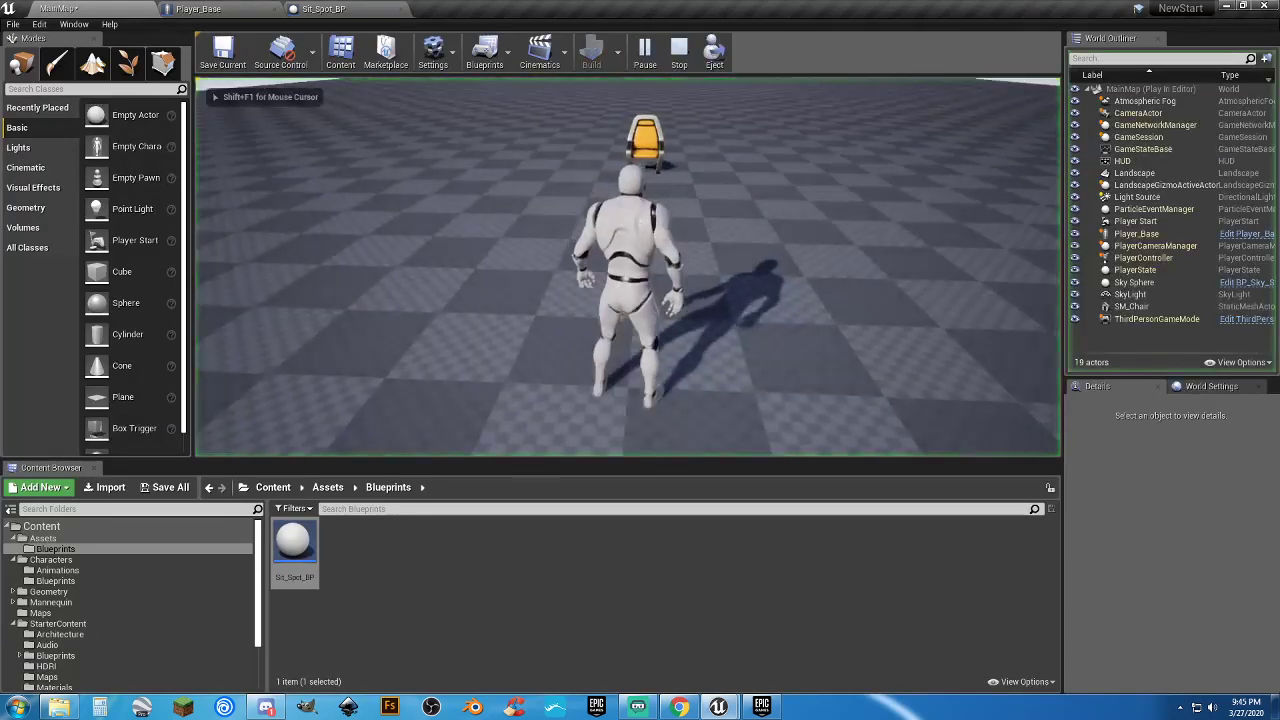
key("w")
key("s")
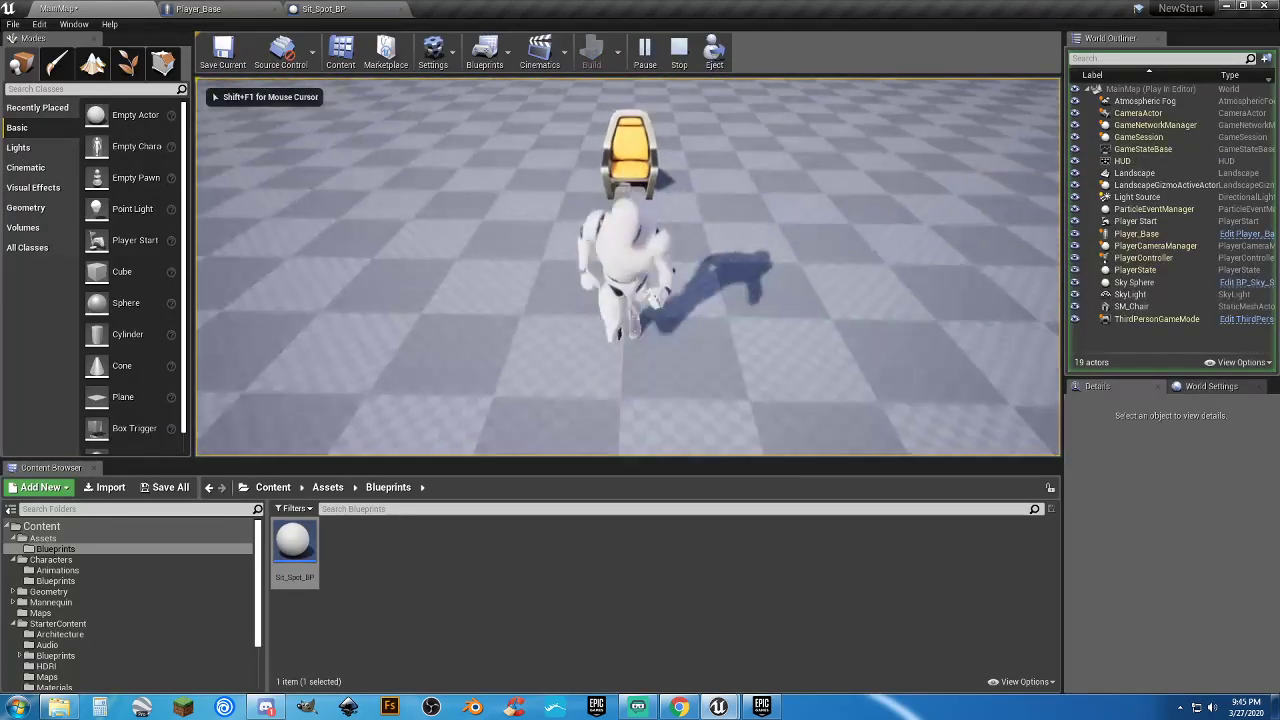
key("w")
key("s")
key("w")
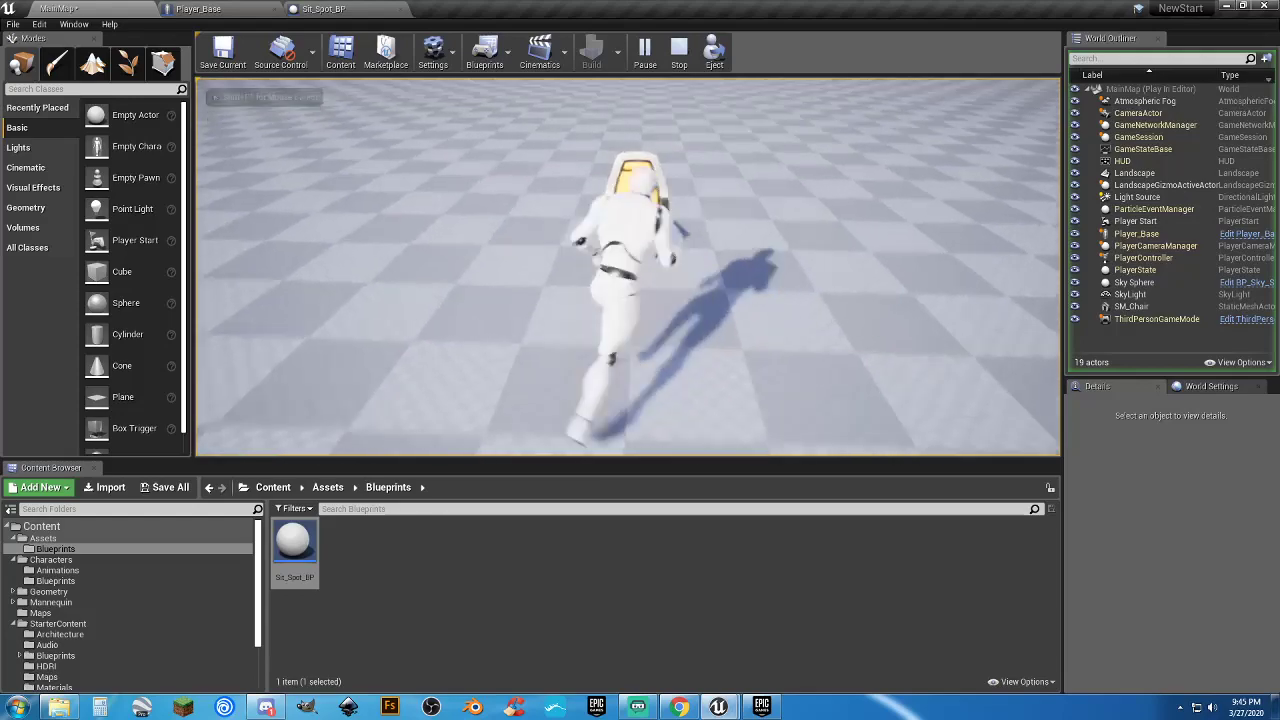
key("w")
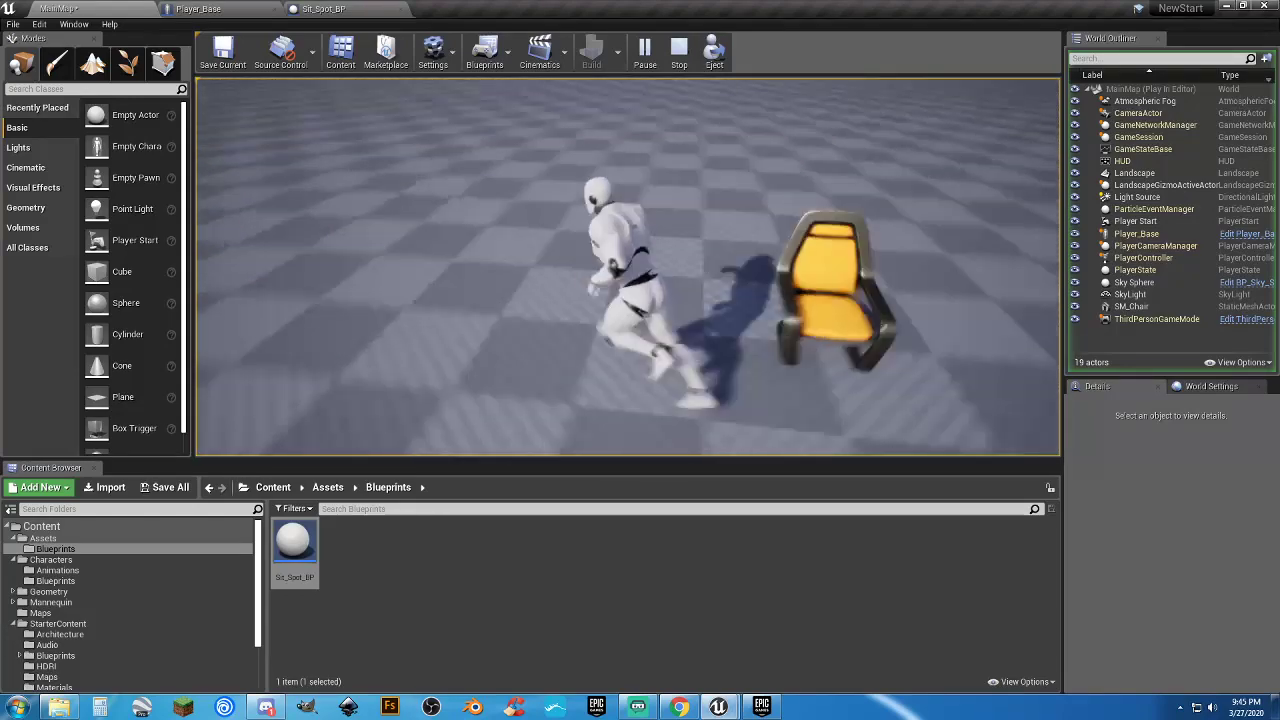
key("w")
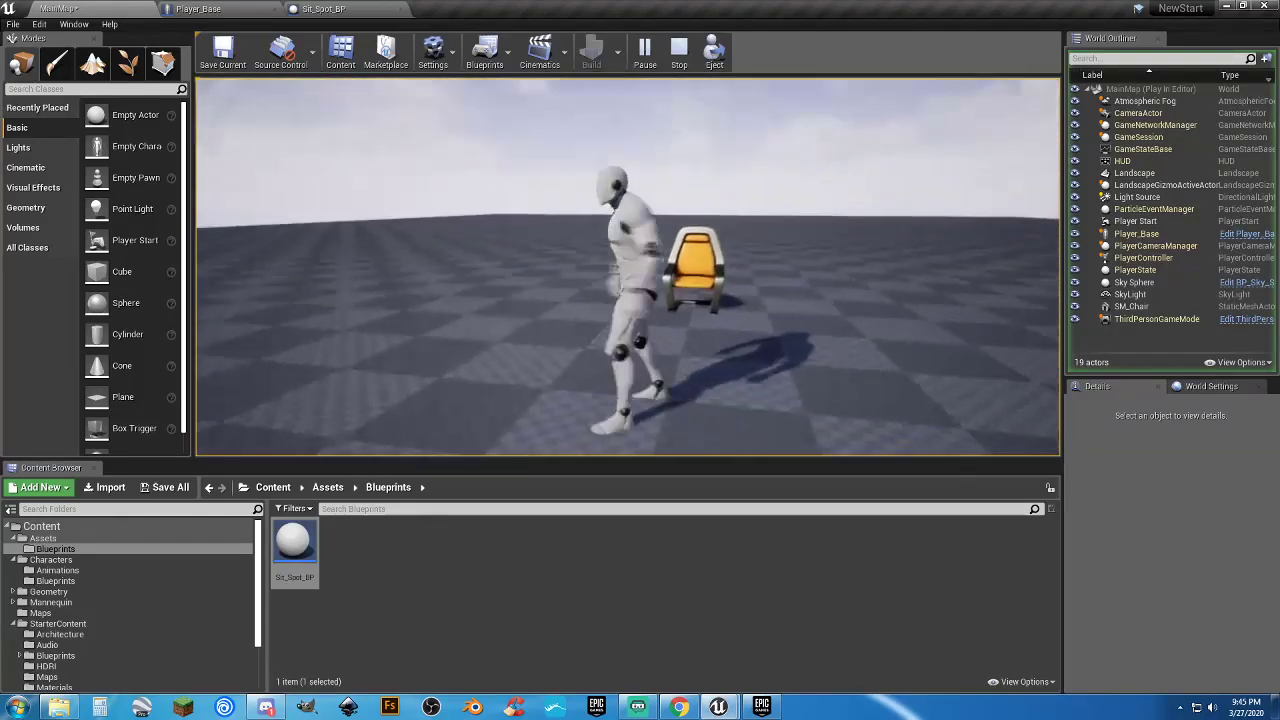
key("Escape")
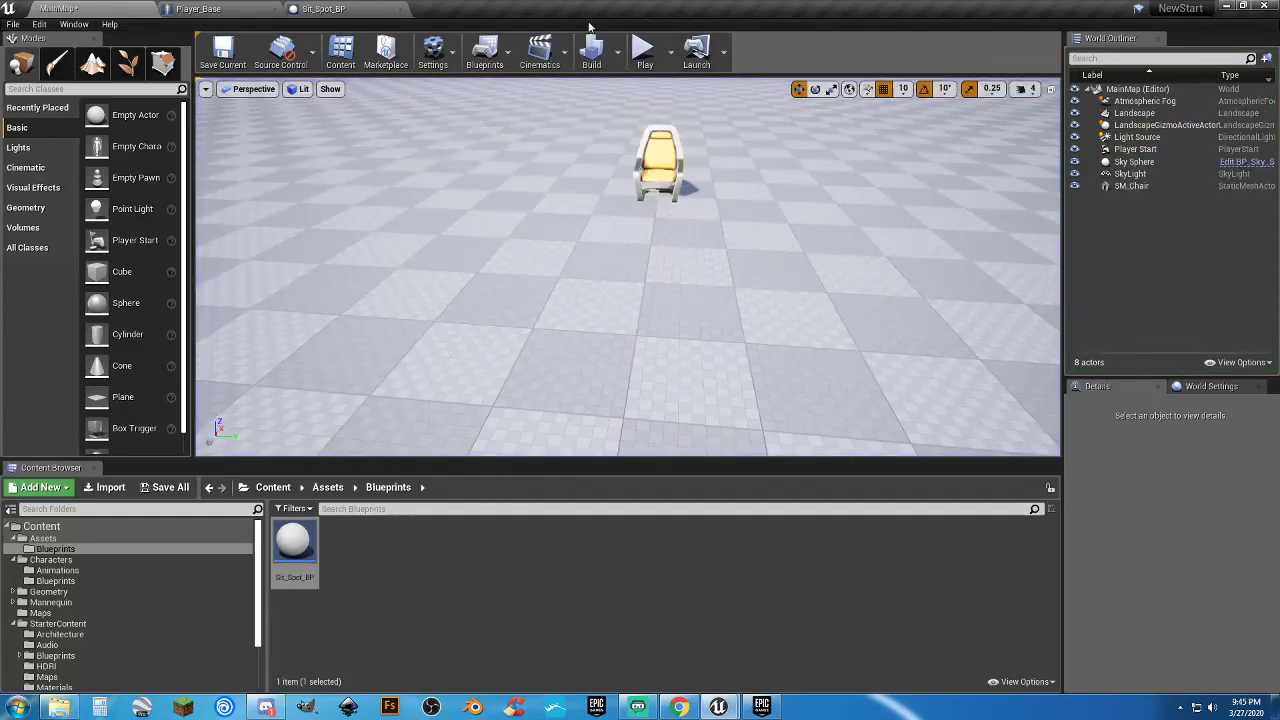
Add a Branch node to Player_Base's event graph, placed beside the E key event and aligned with it
left_click(212, 10)
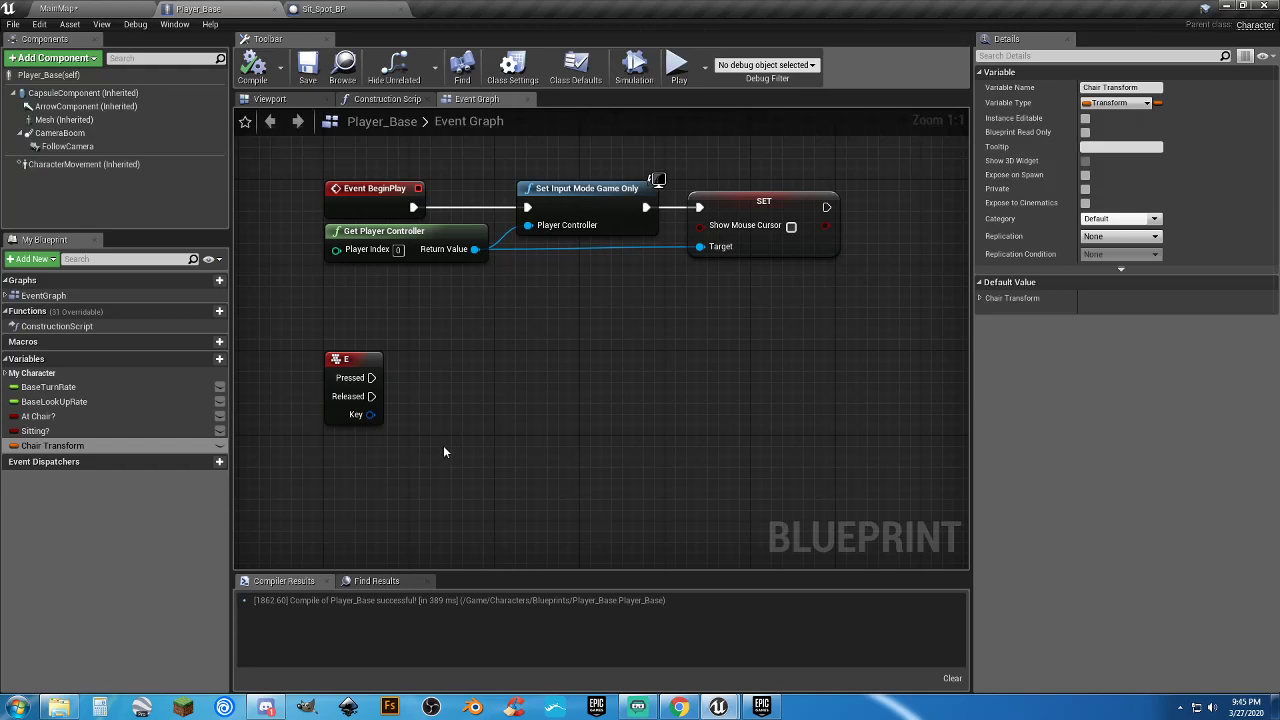
right_click_drag(445, 452, 431, 414)
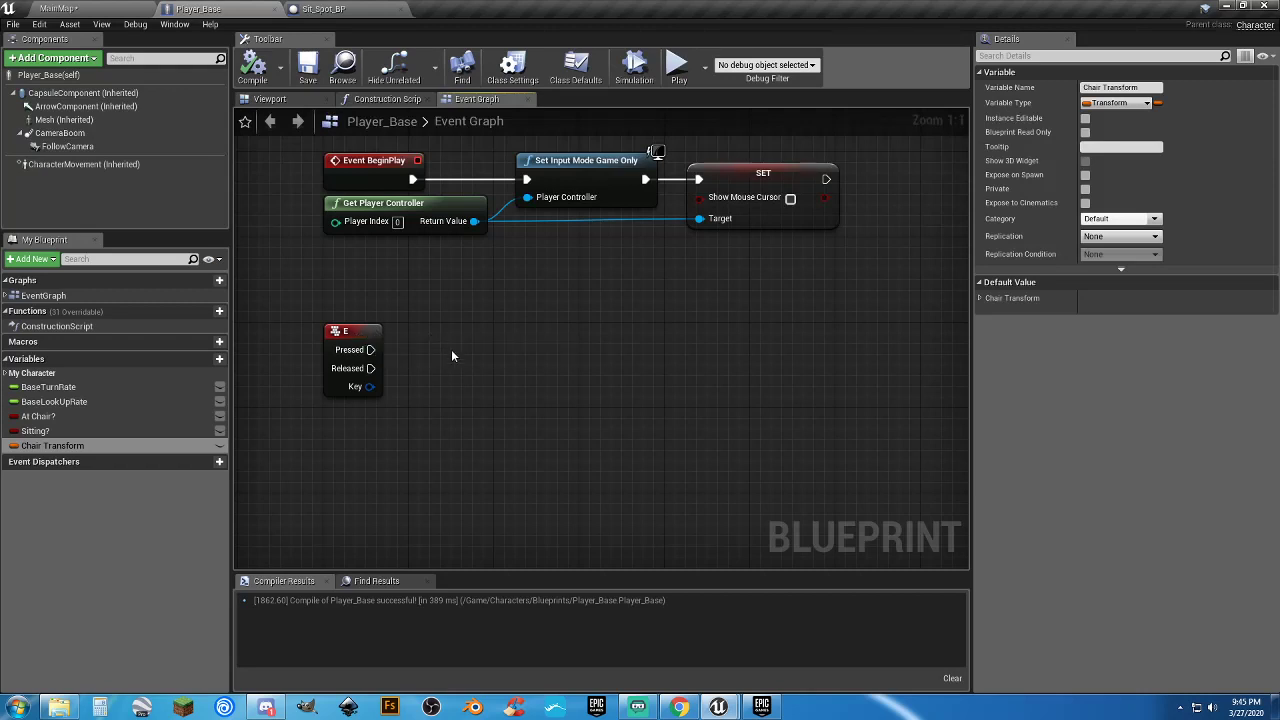
left_click(451, 349)
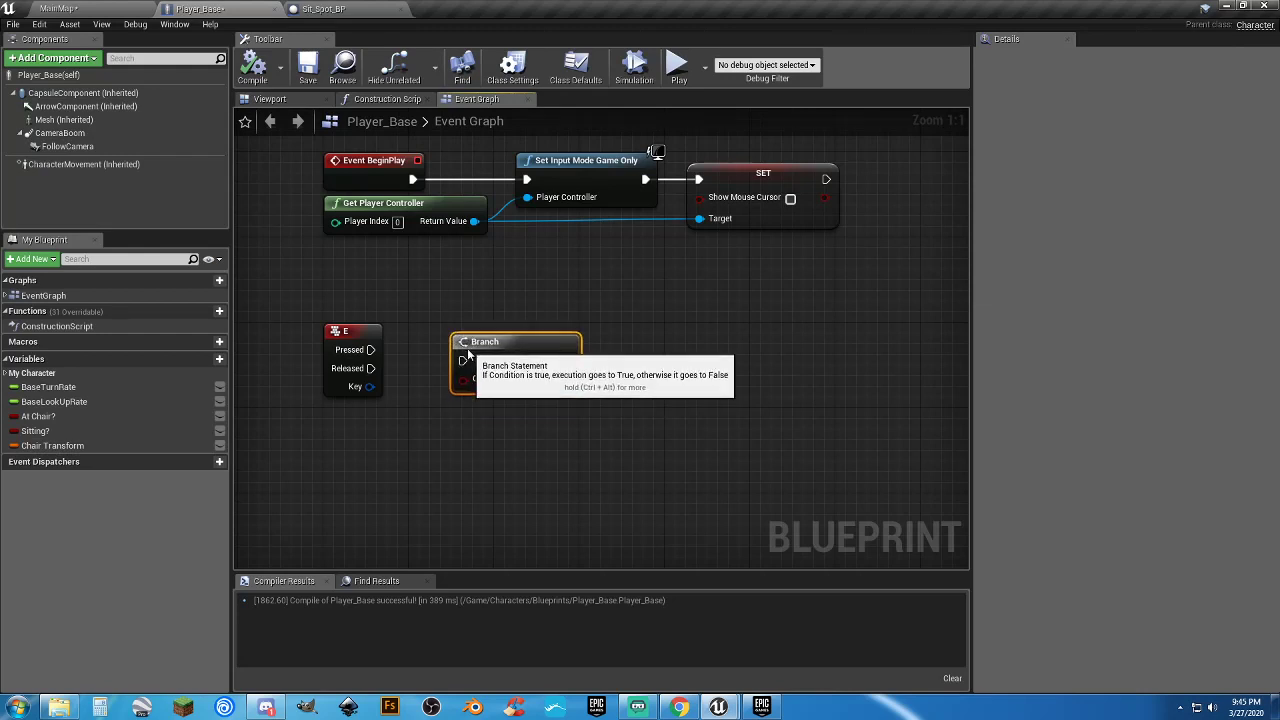
left_click_drag(467, 348, 467, 335)
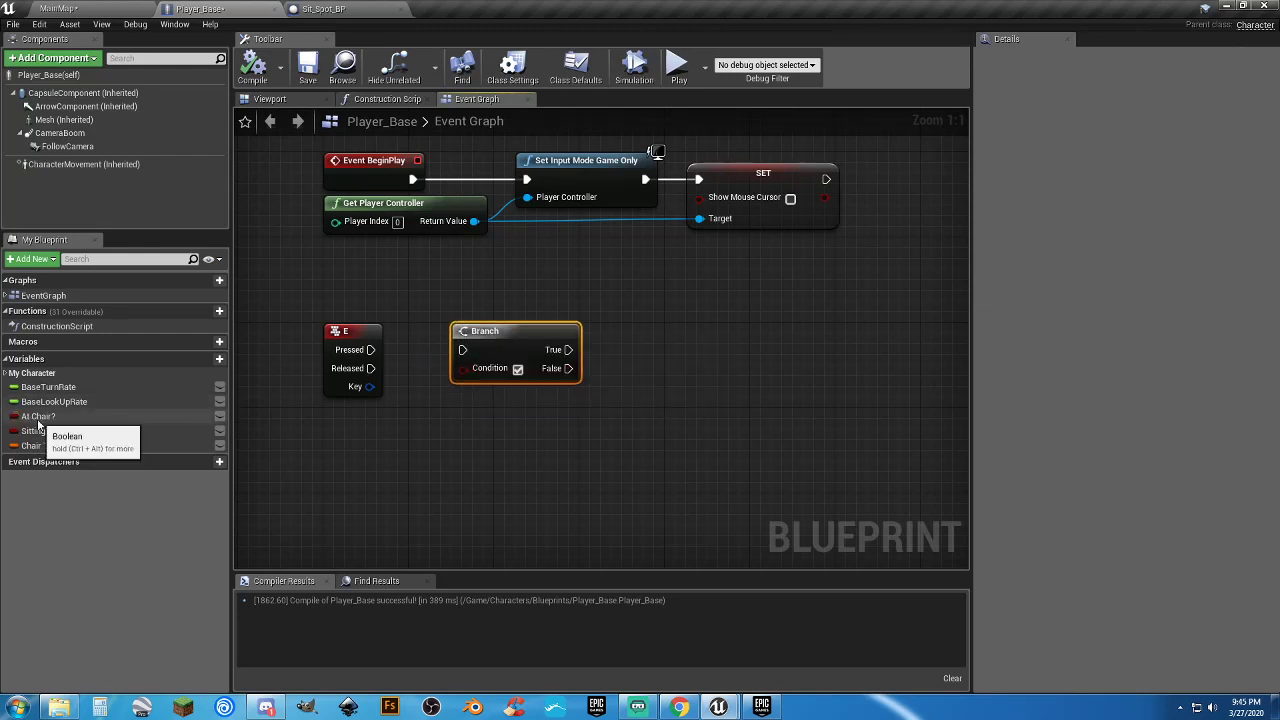
Add an At Chair? getter as the Branch node's Condition and connect the E event's Pressed output to the Branch input
left_click_drag(38, 420, 374, 432)
left_click_drag(454, 390, 399, 433)
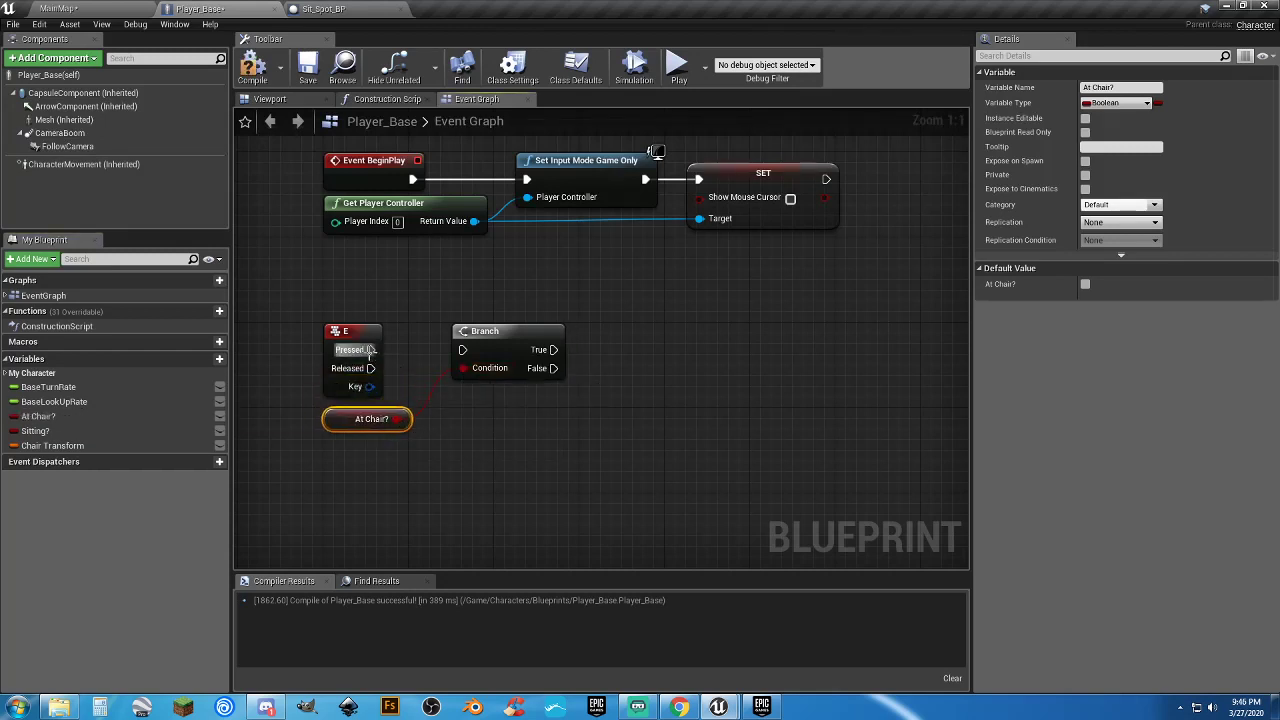
left_click_drag(370, 350, 462, 350)
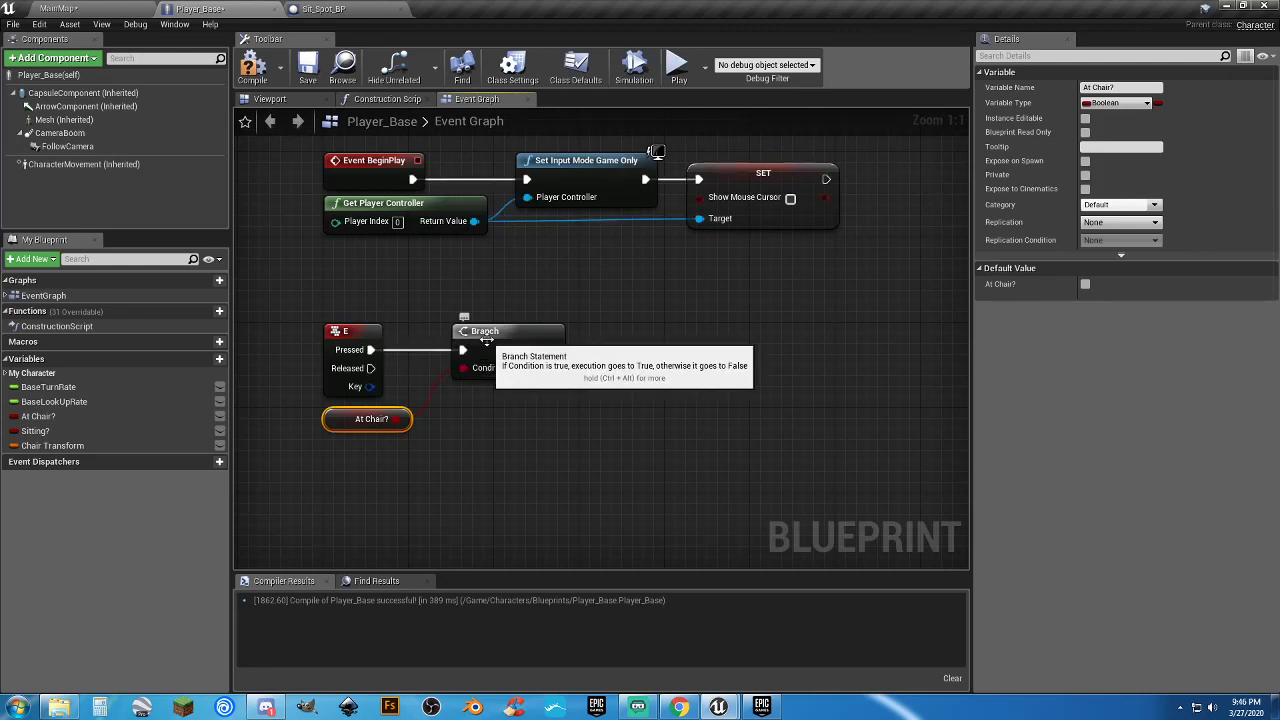
left_click(448, 462)
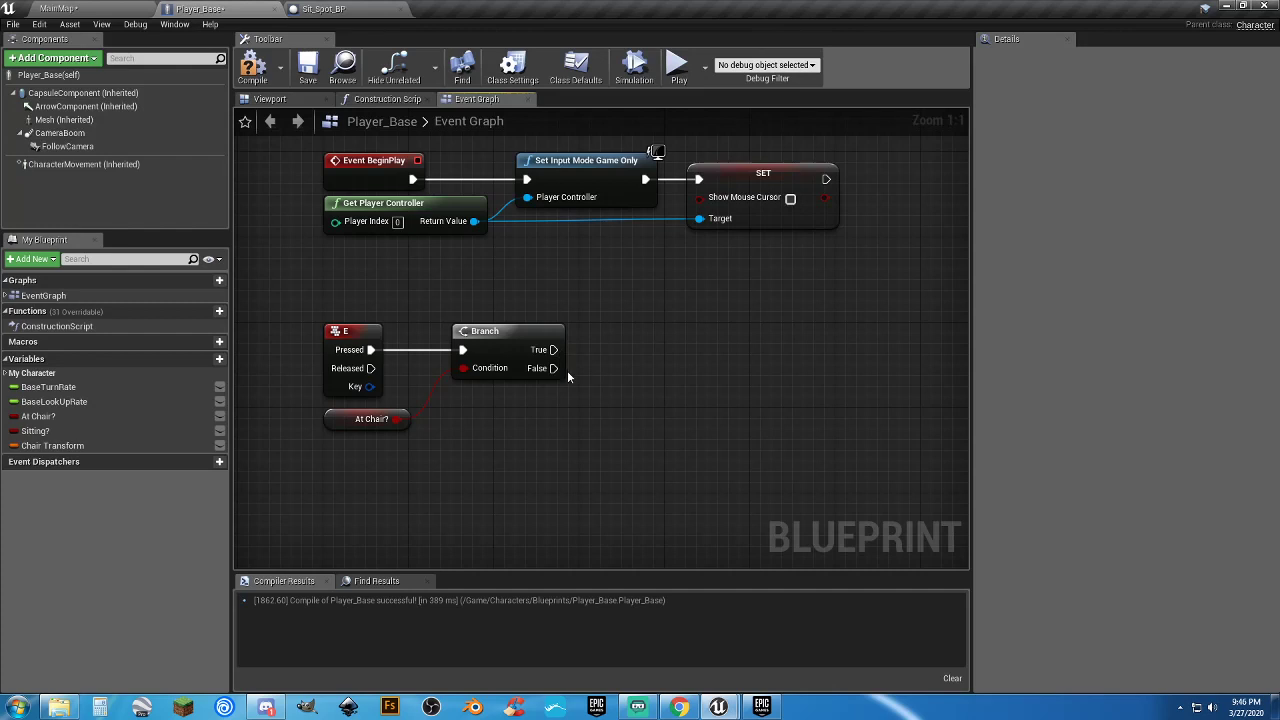
Add a Flip Flop node on the Branch's True output and align it level with the Branch
left_click_drag(556, 369, 618, 476)
left_click(493, 474)
left_click_drag(553, 350, 620, 353)
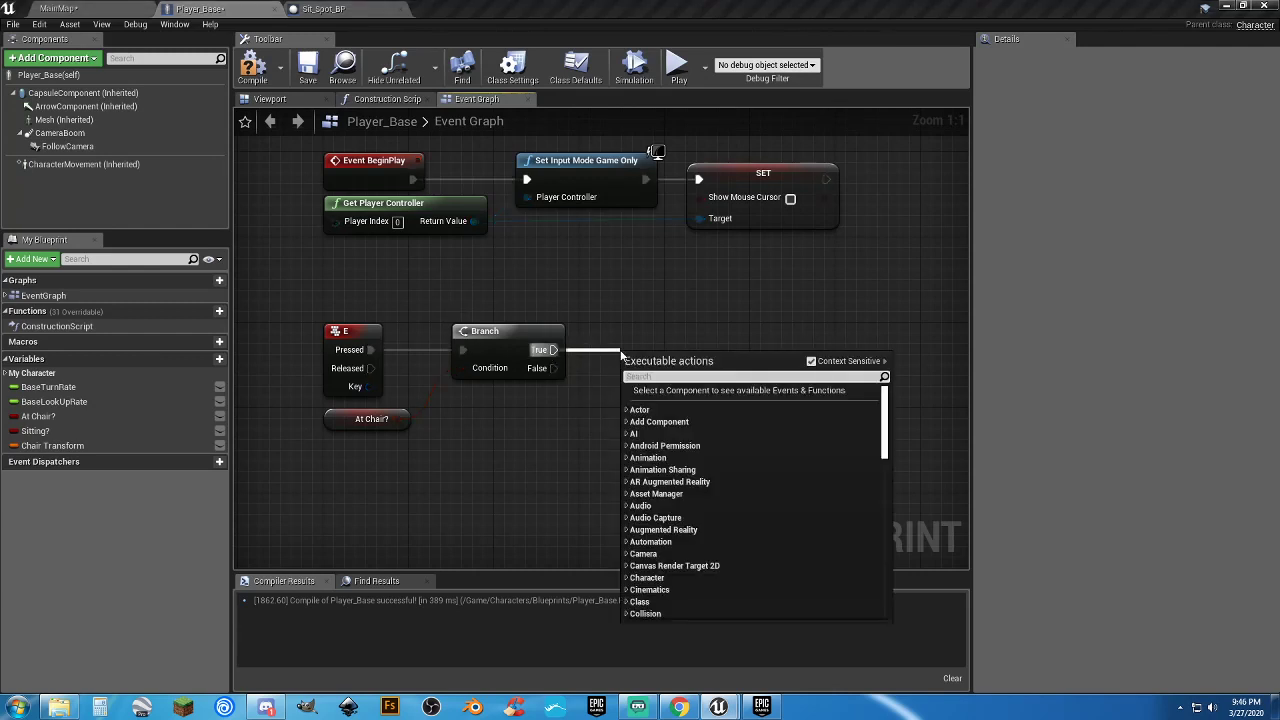
type("flipflo")
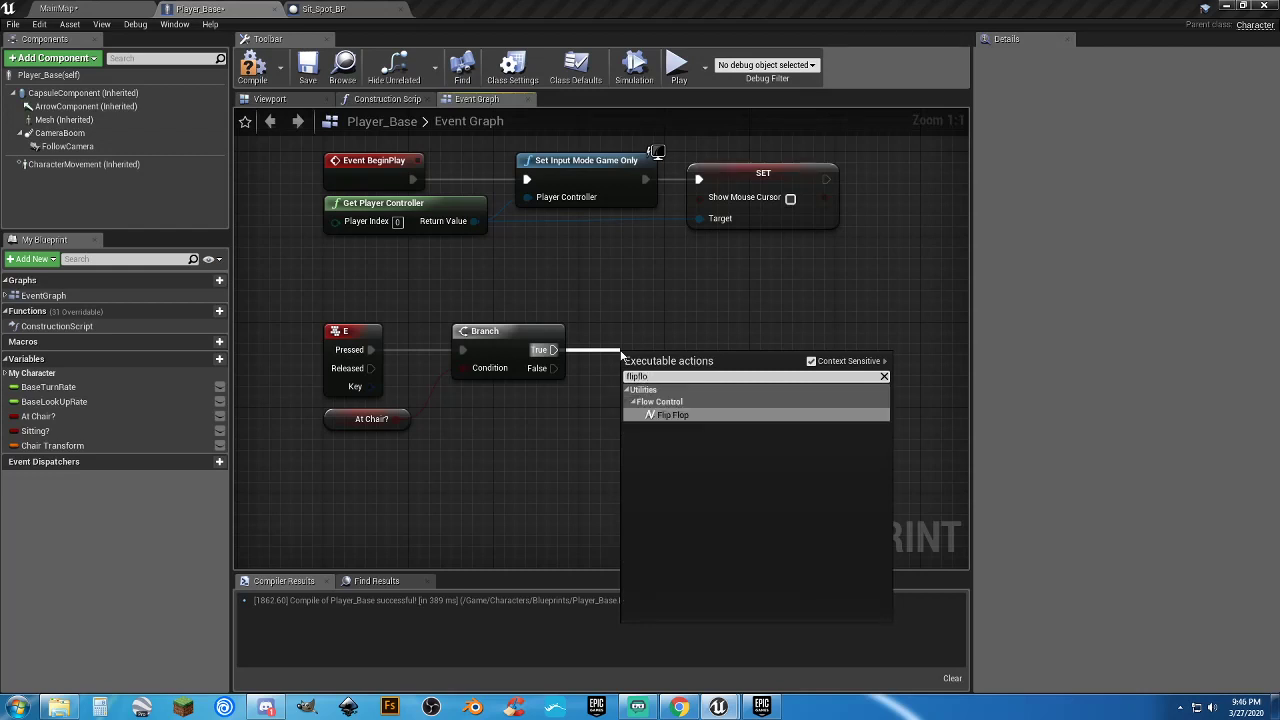
key("Return")
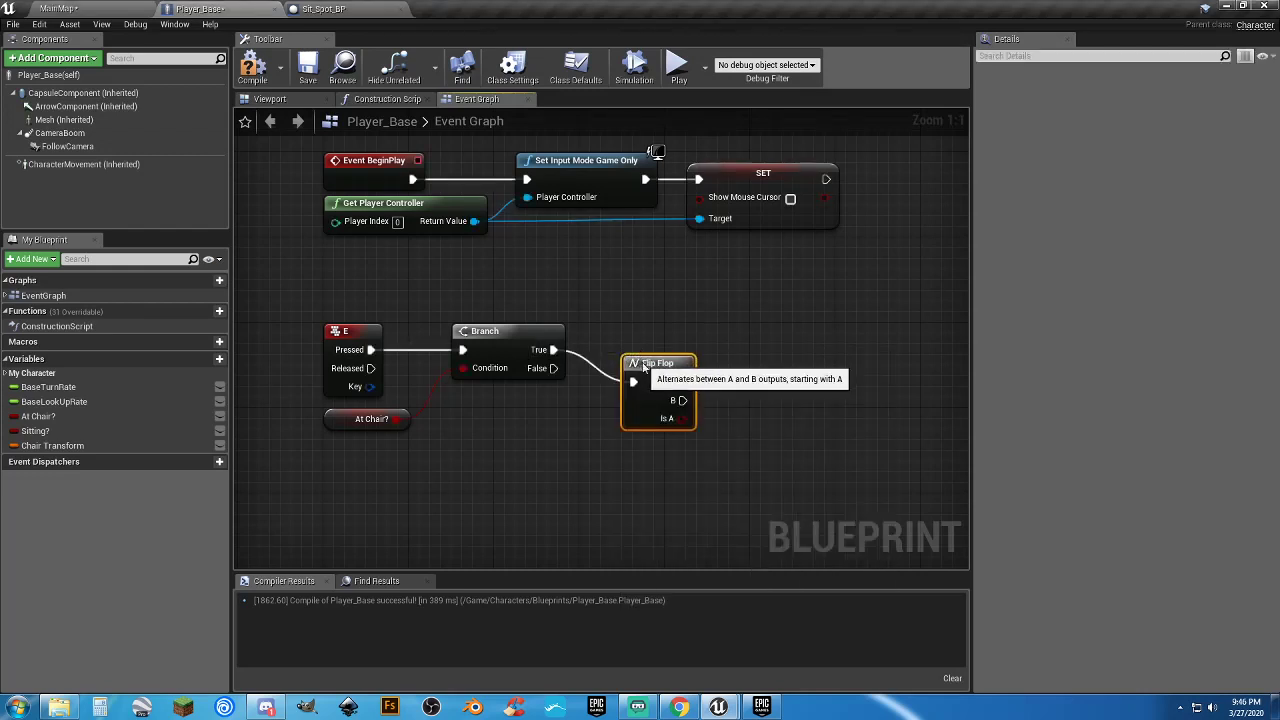
left_click_drag(642, 364, 619, 335)
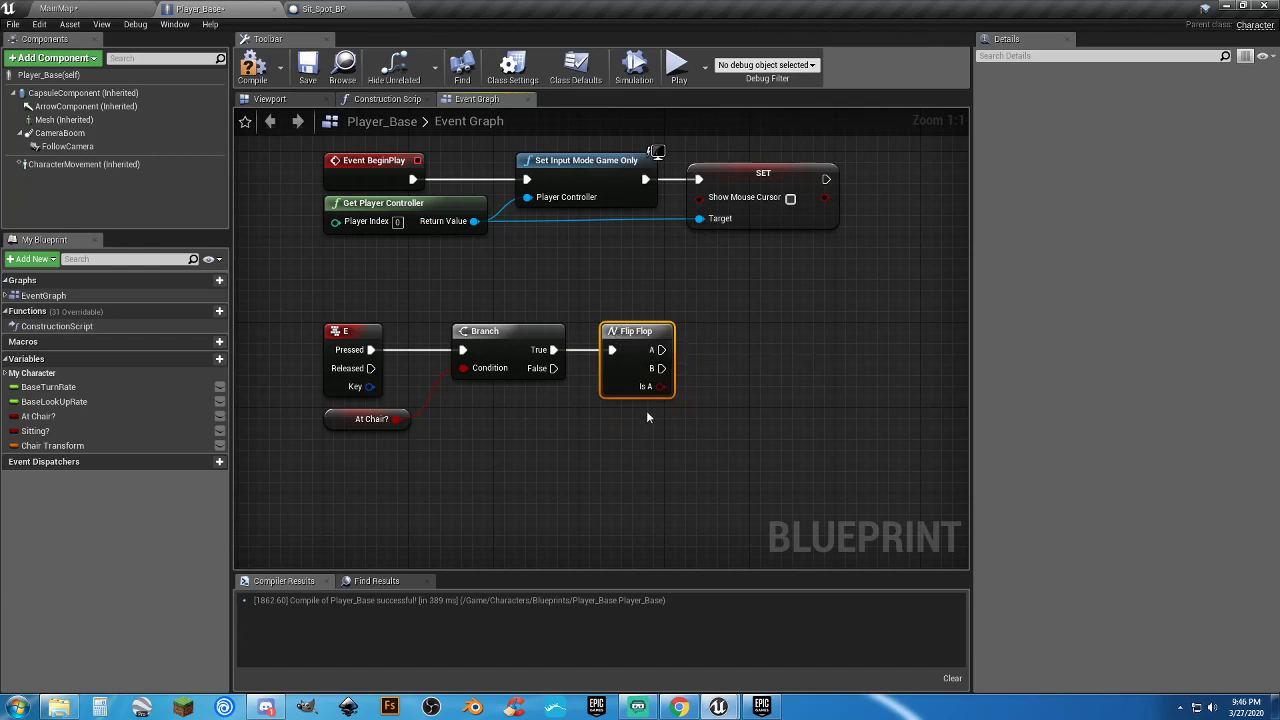
right_click_drag(656, 432, 606, 388)
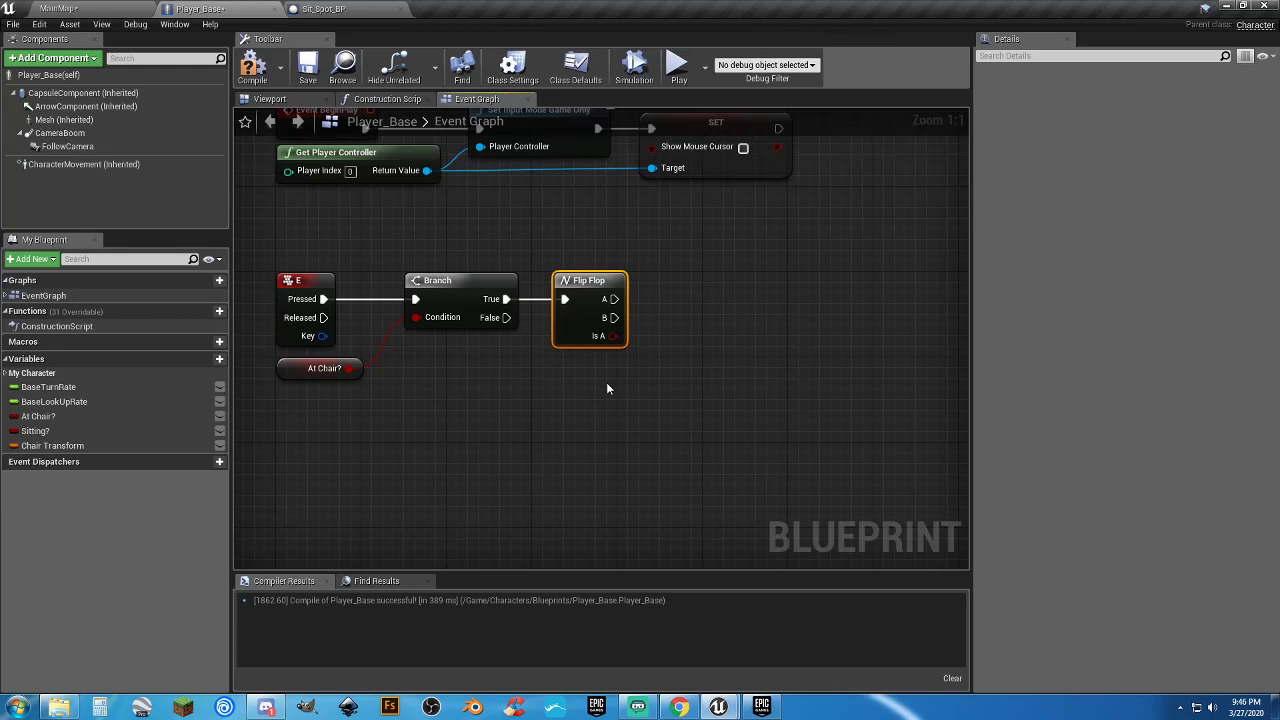
left_click(606, 388)
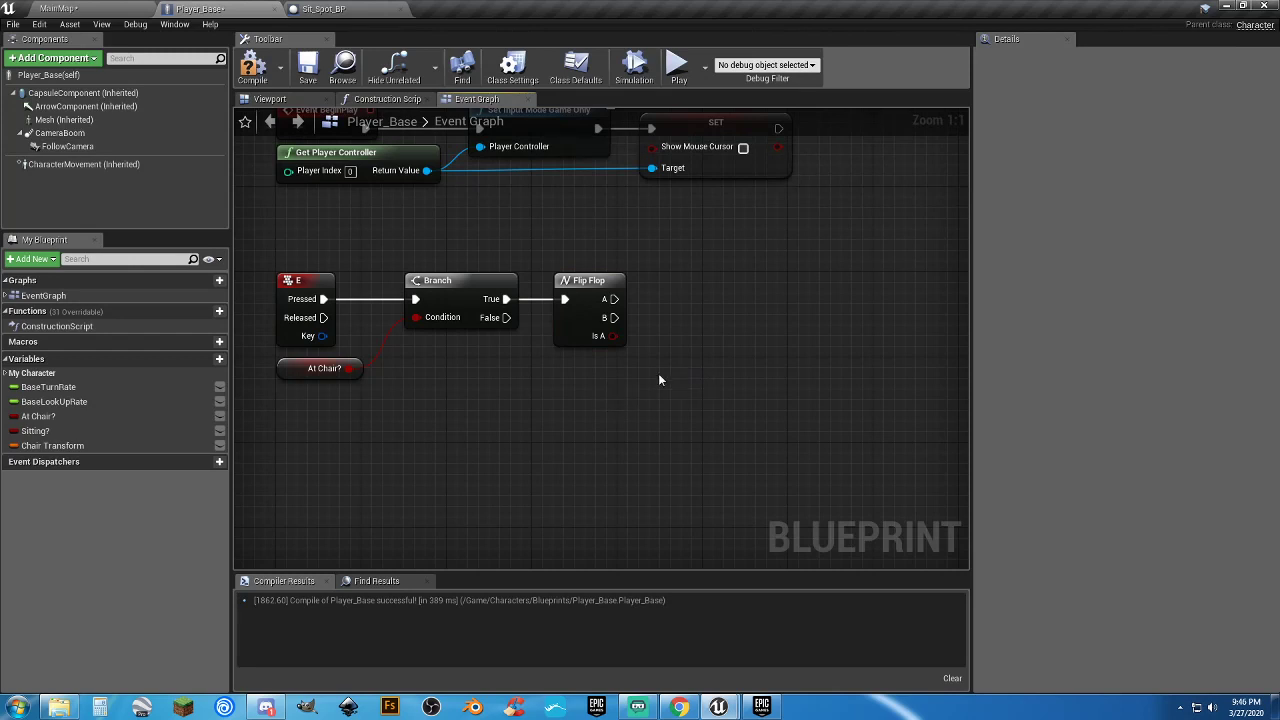
left_click(595, 290)
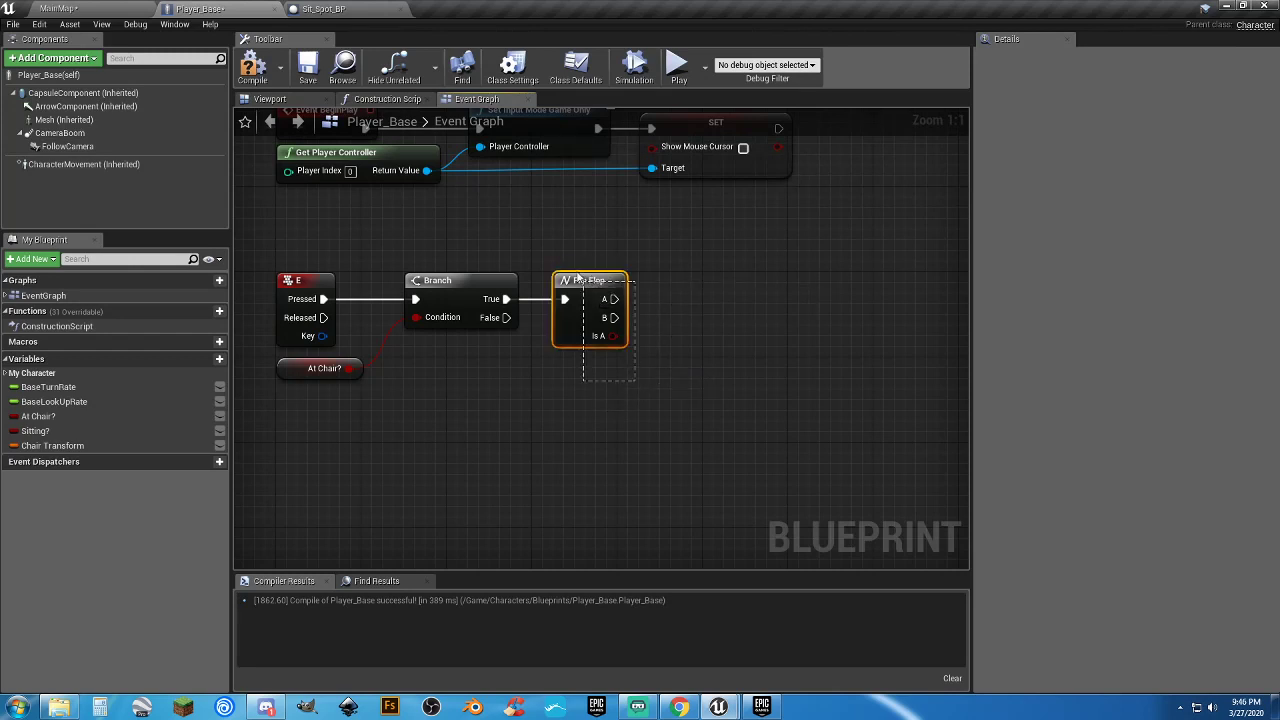
left_click(527, 347)
left_click(305, 284)
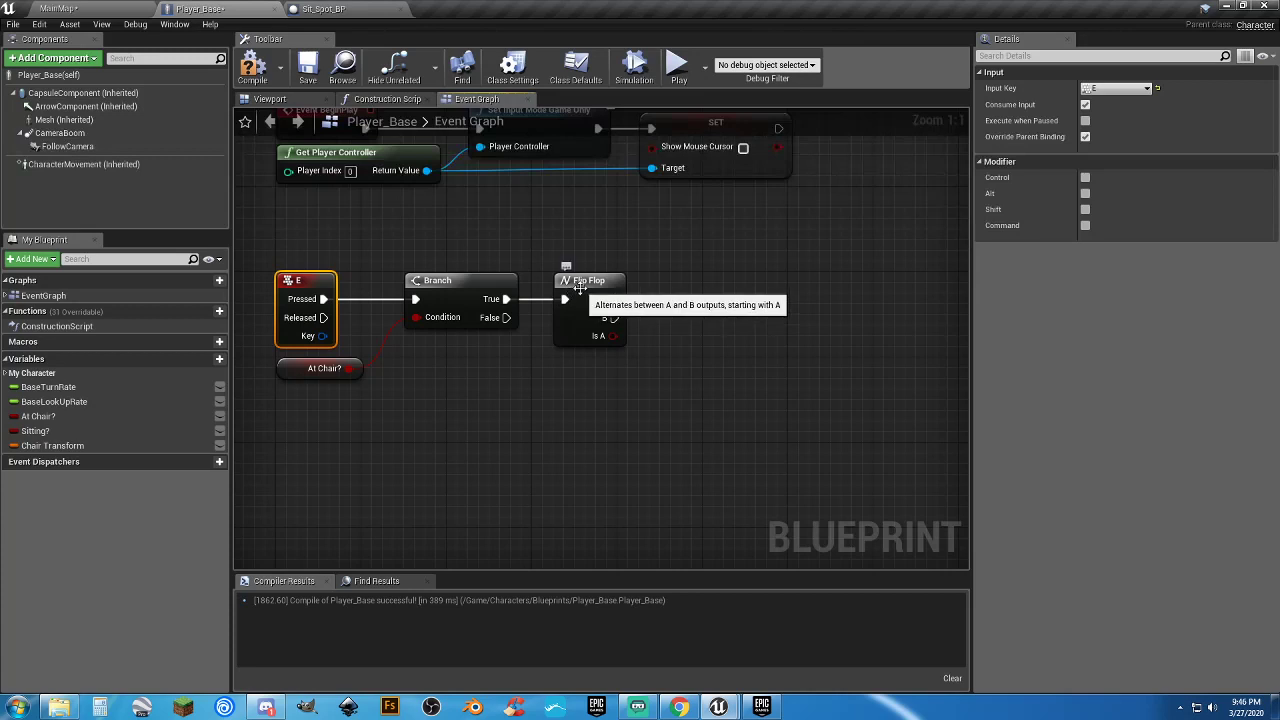
left_click(588, 300)
left_click_drag(613, 299, 775, 324)
left_click(613, 387)
left_click(589, 444)
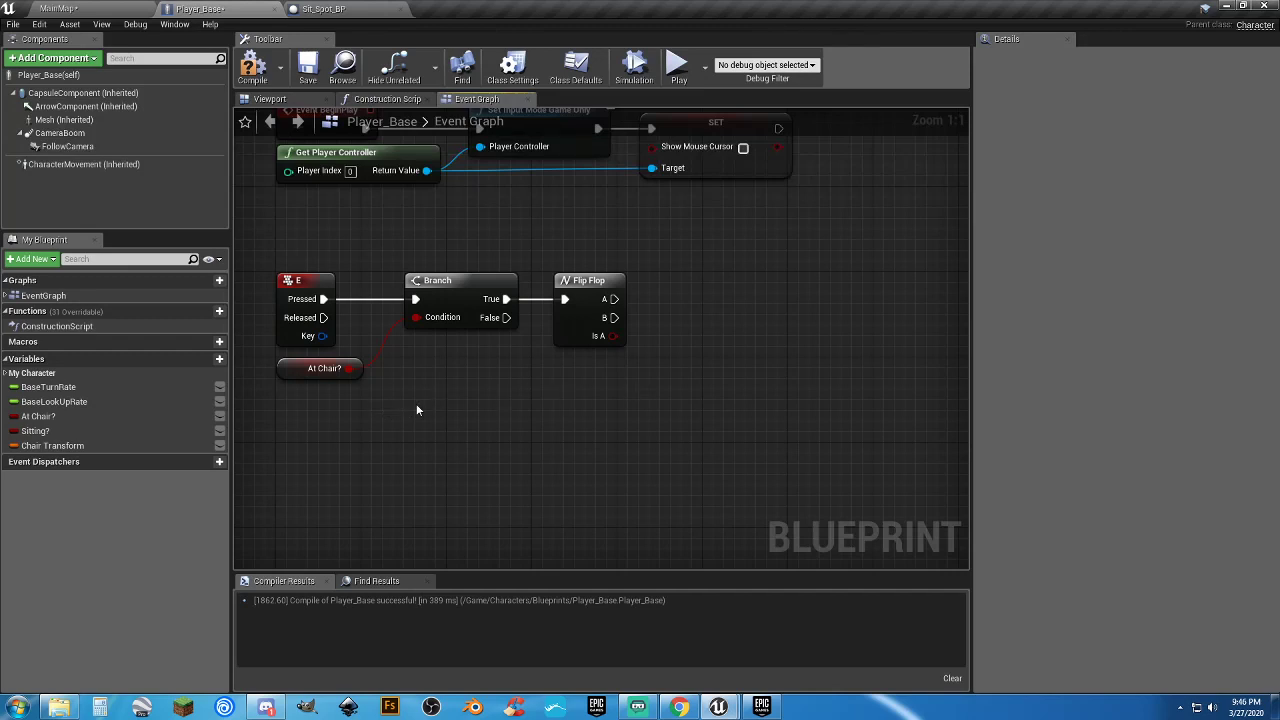
Add a Set Sitting? node with Sitting? checked, connect it to the Flip Flop's A output and align it with that pin
left_click_drag(67, 438, 727, 470)
left_click_drag(698, 308, 681, 298)
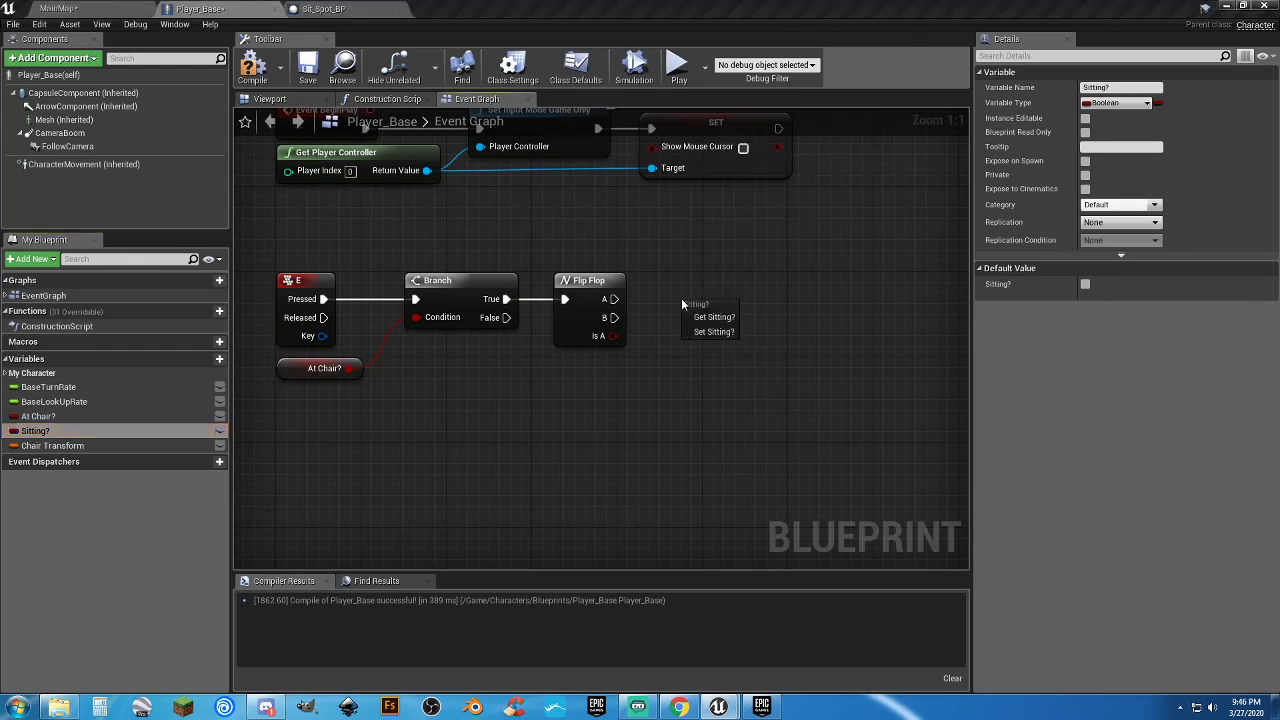
left_click(700, 331)
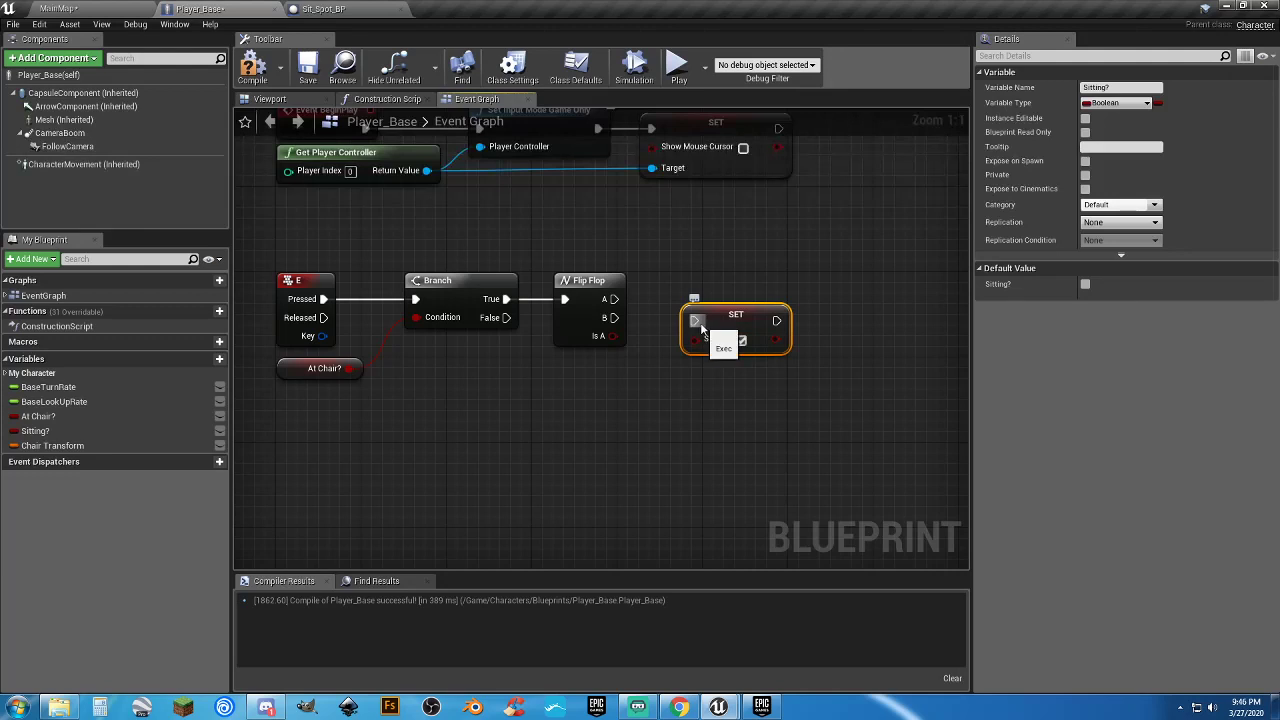
left_click_drag(697, 322, 614, 299)
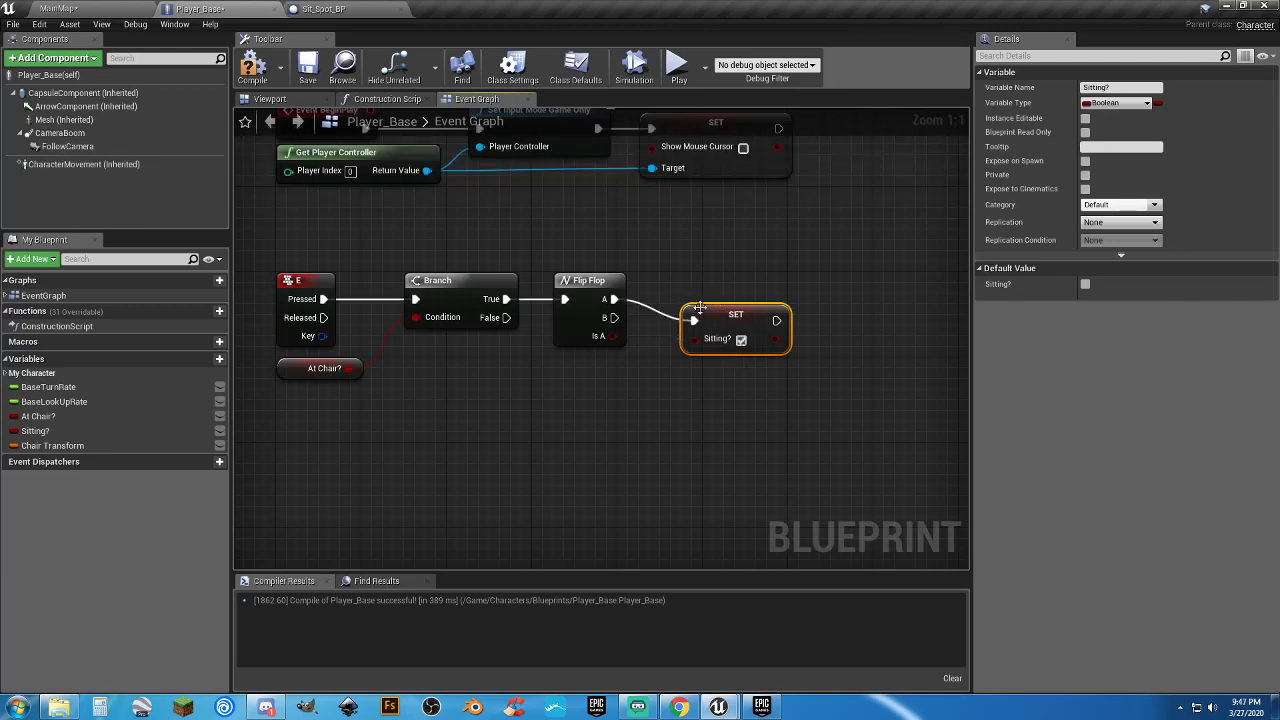
left_click_drag(701, 307, 715, 297)
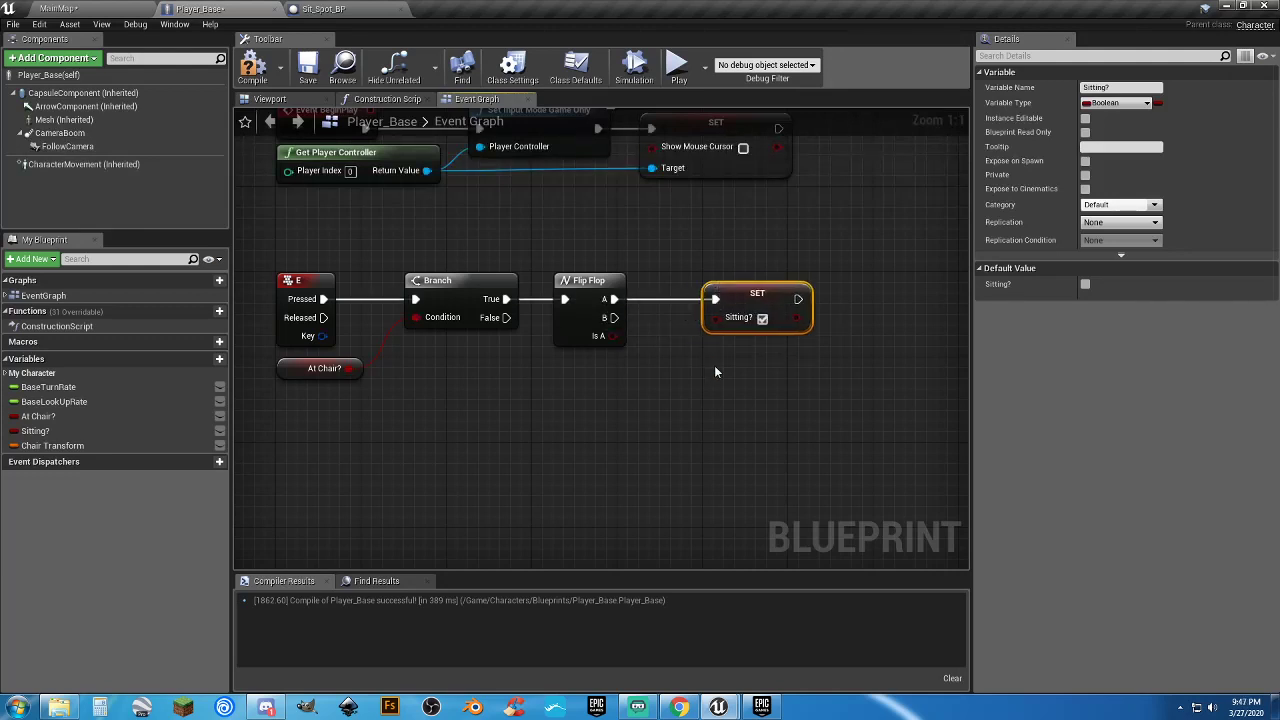
left_click(715, 372)
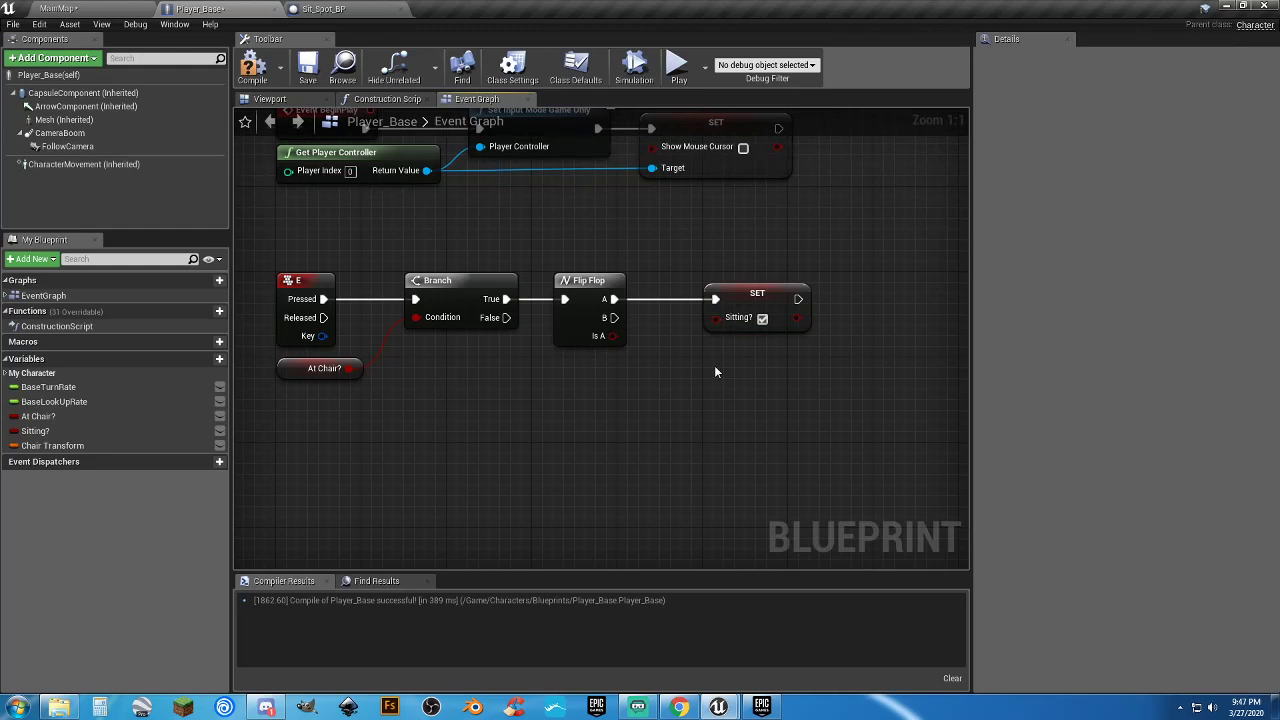
Compile and save the Player_Base blueprint
right_click_drag(711, 365, 715, 354)
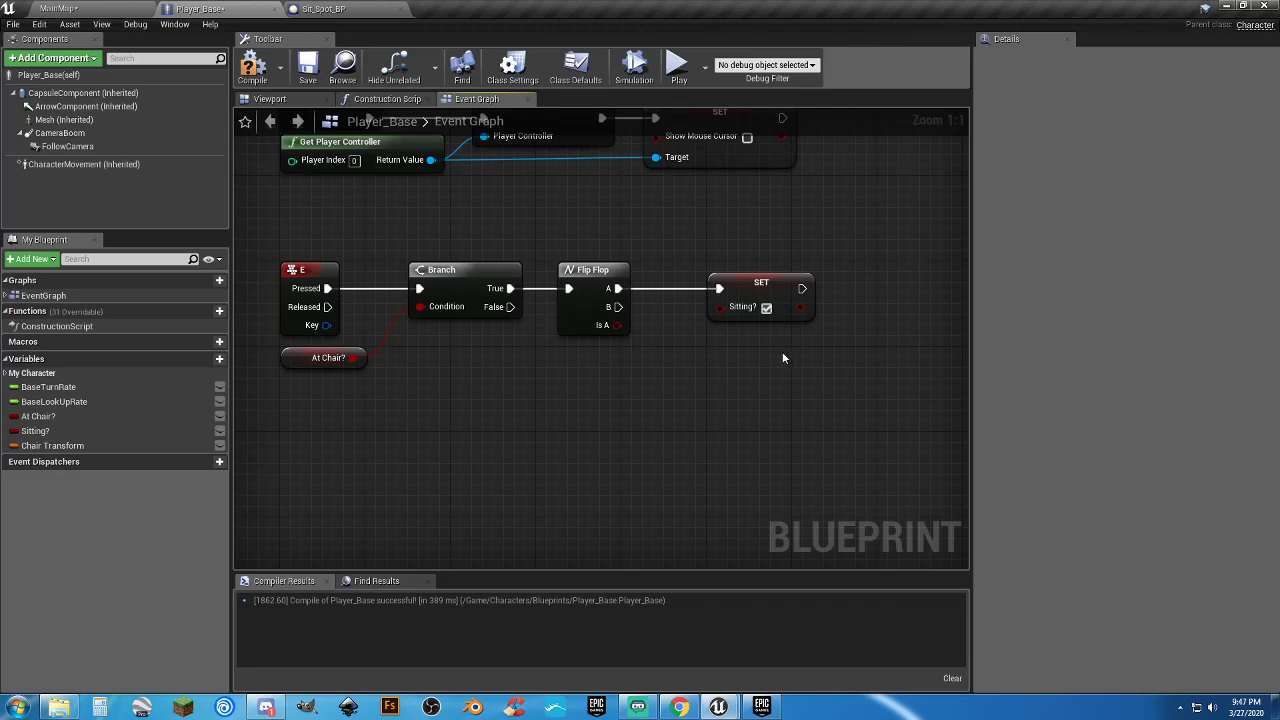
left_click(280, 70)
left_click(307, 66)
Return to MainMap and open ThirdPerson_AnimBP from the Mannequin/Animations content folder
left_click(84, 8)
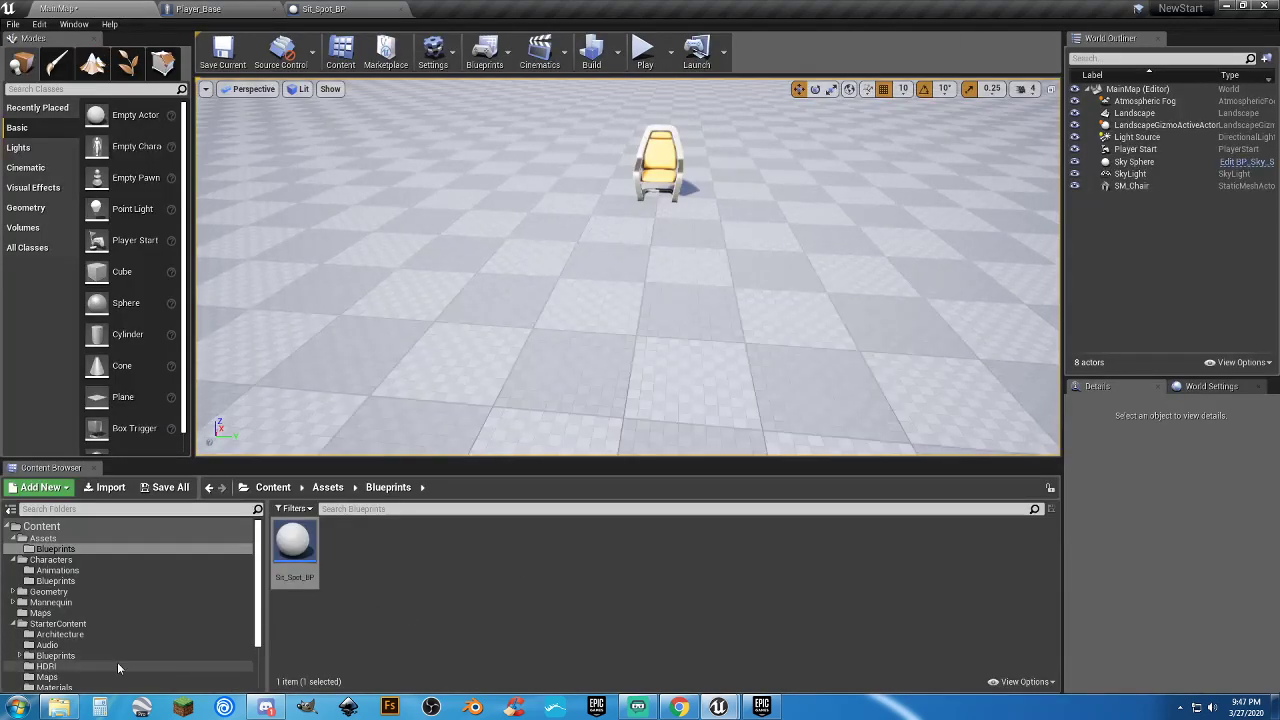
left_click(14, 604)
left_click(57, 612)
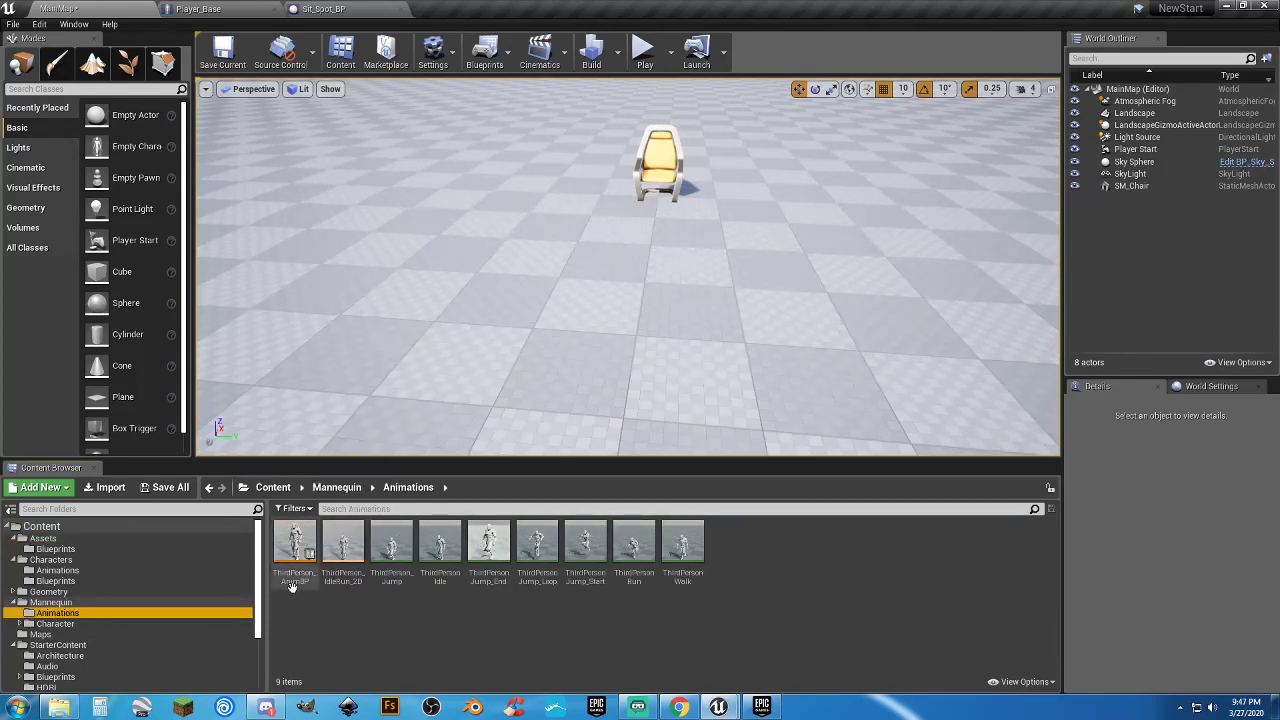
double_click(295, 545)
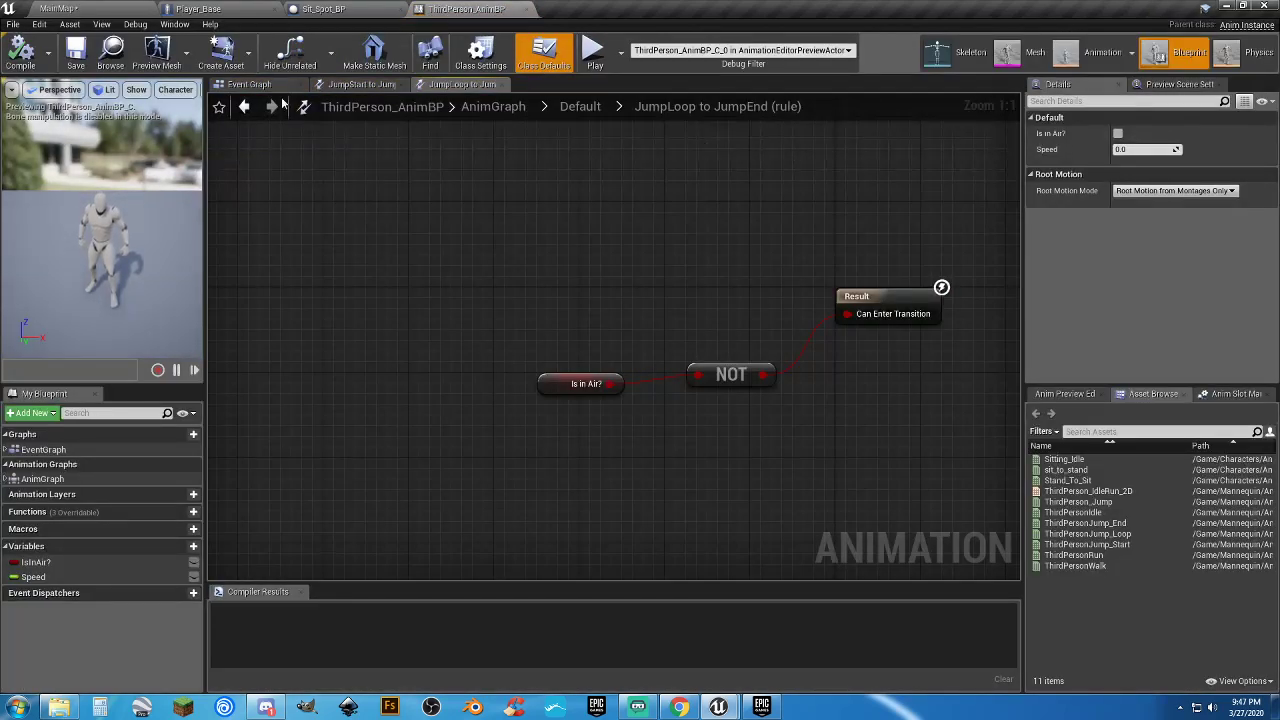
Close the JumpLoop to JumpEnd rule graph and go up through the Default state machine to the AnimGraph
left_click(502, 85)
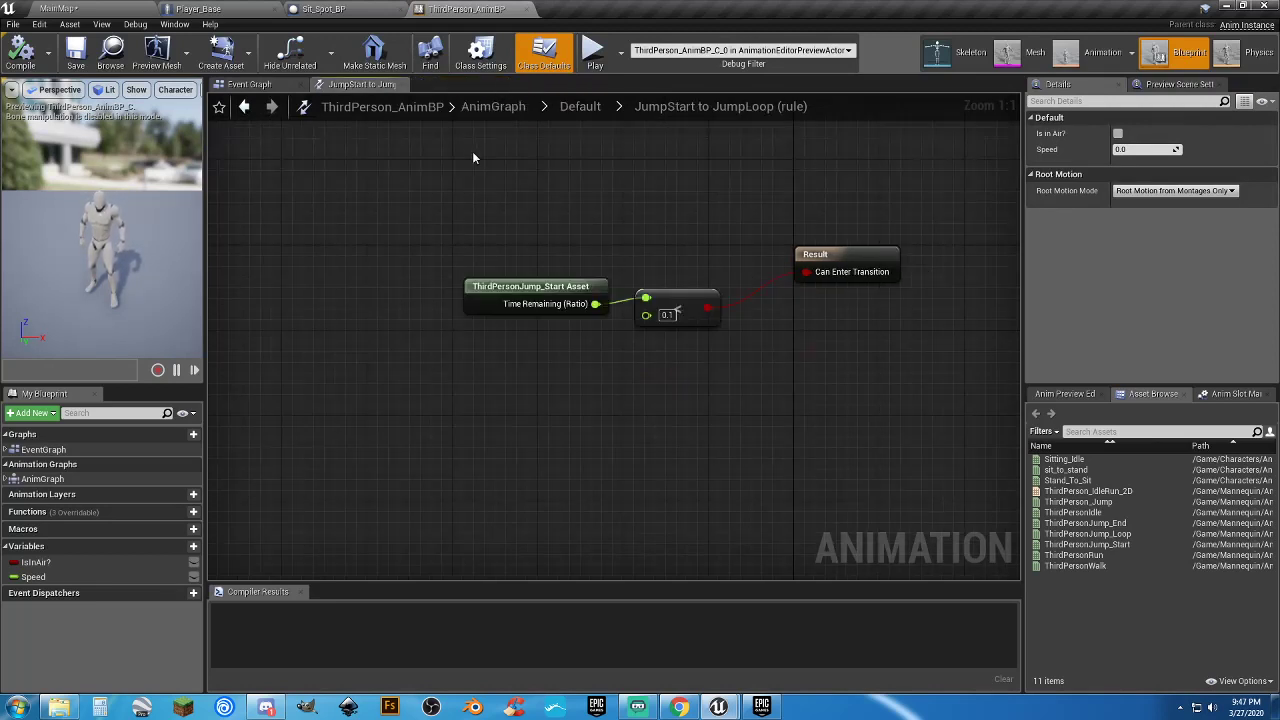
left_click(575, 111)
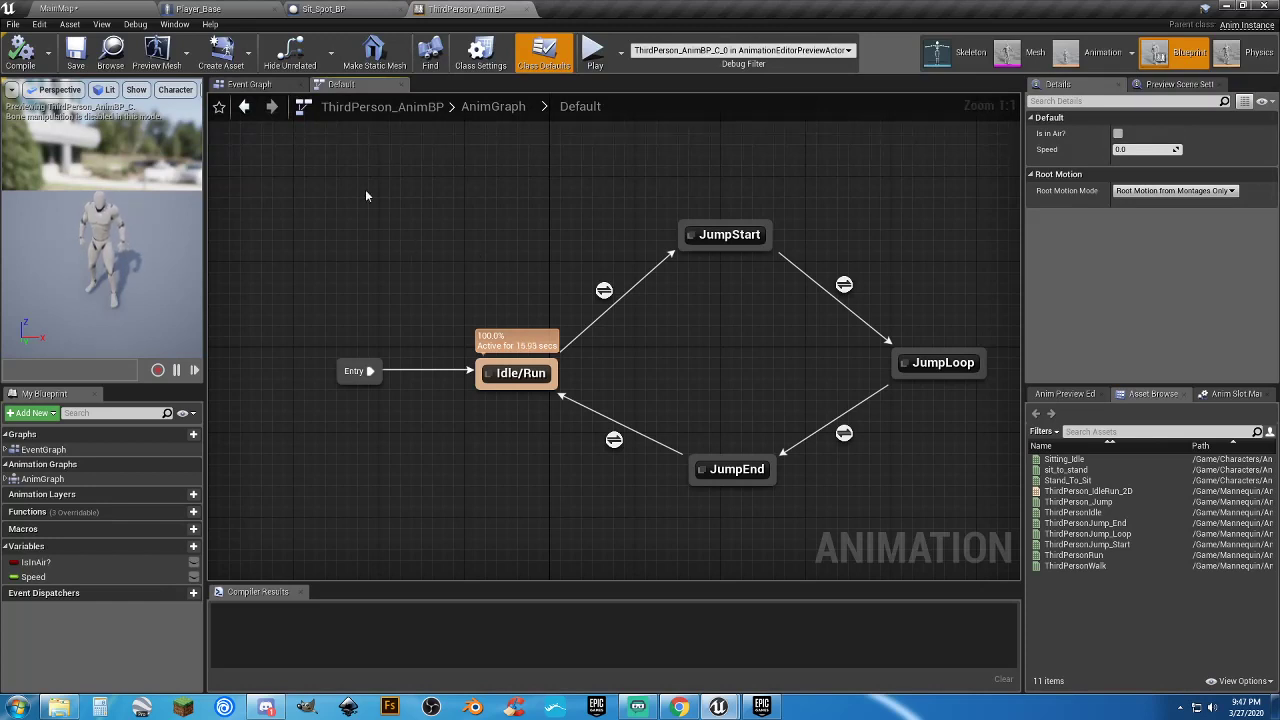
left_click(493, 109)
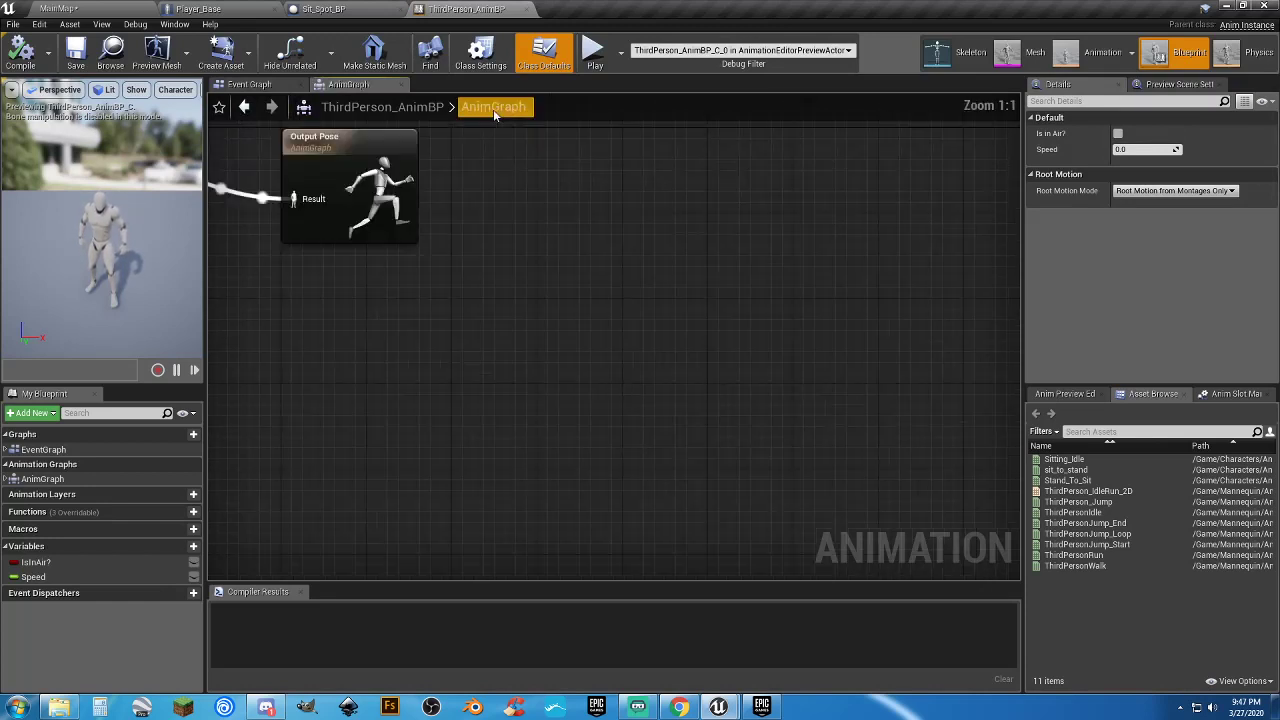
Move the Default state machine away from Output Pose and insert a Slot 'DefaultSlot' node connected between them
left_click_drag(515, 348, 407, 350)
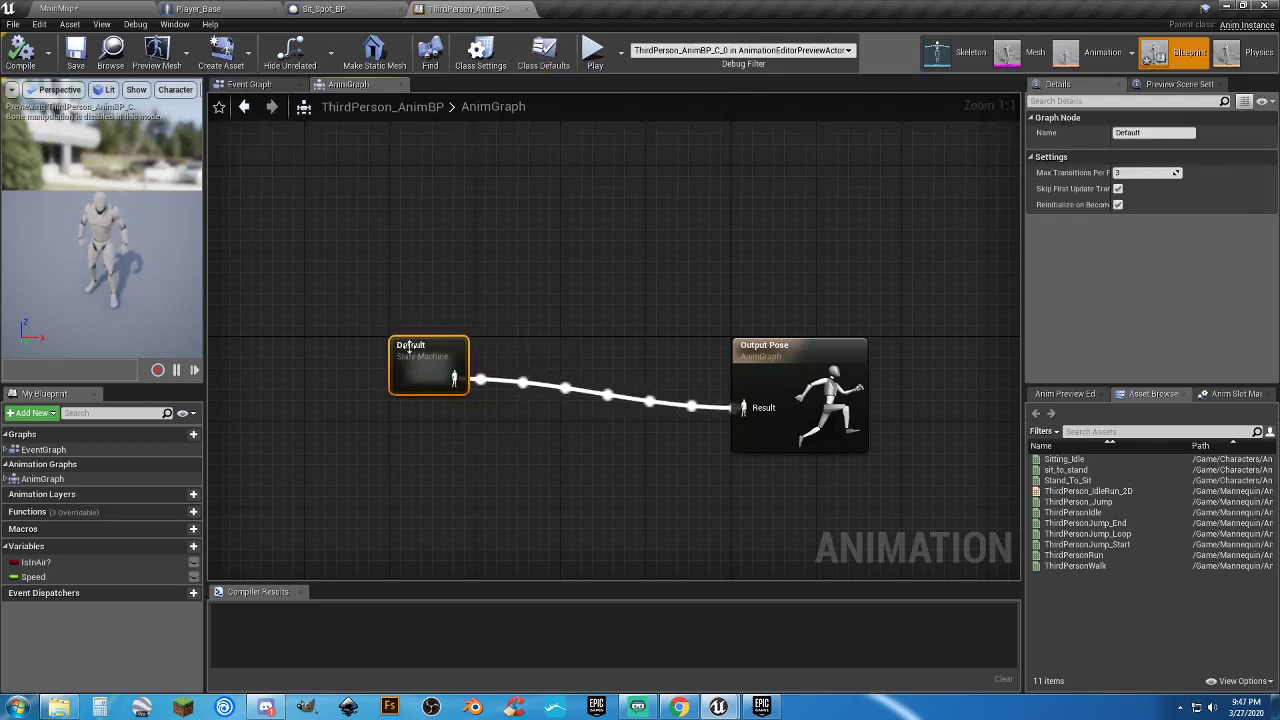
left_click(752, 350)
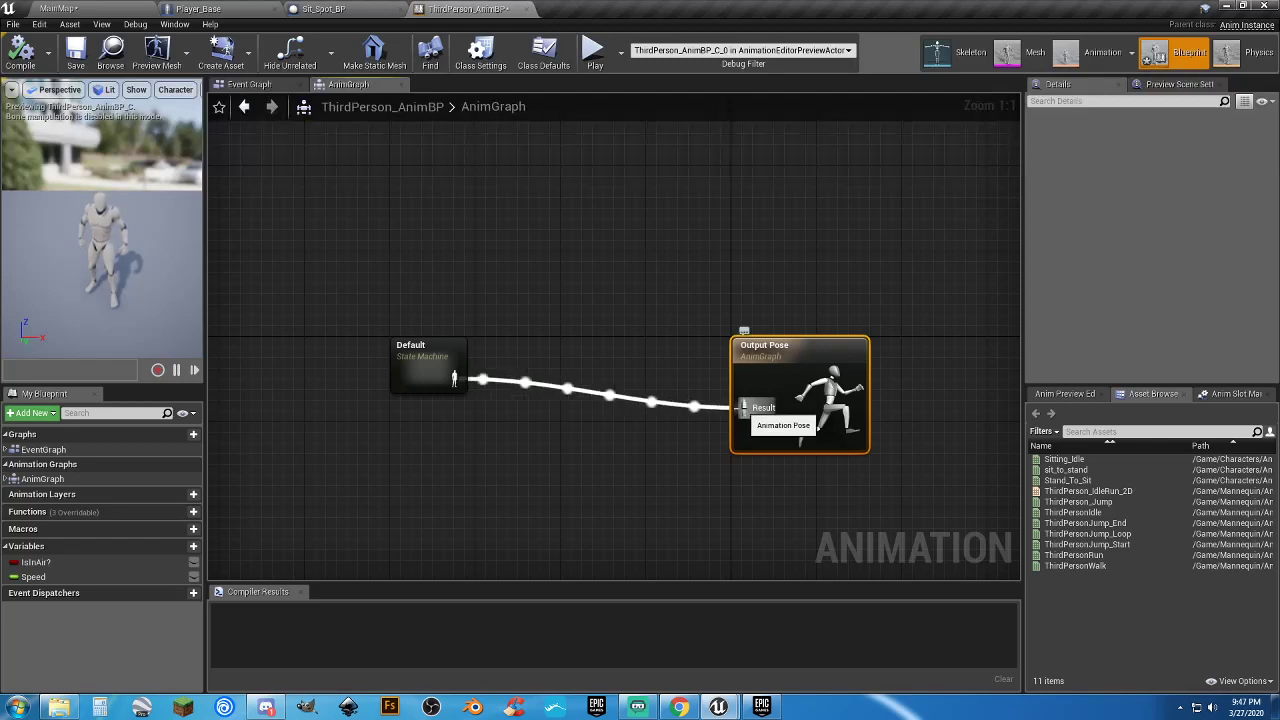
left_click_drag(743, 408, 601, 351)
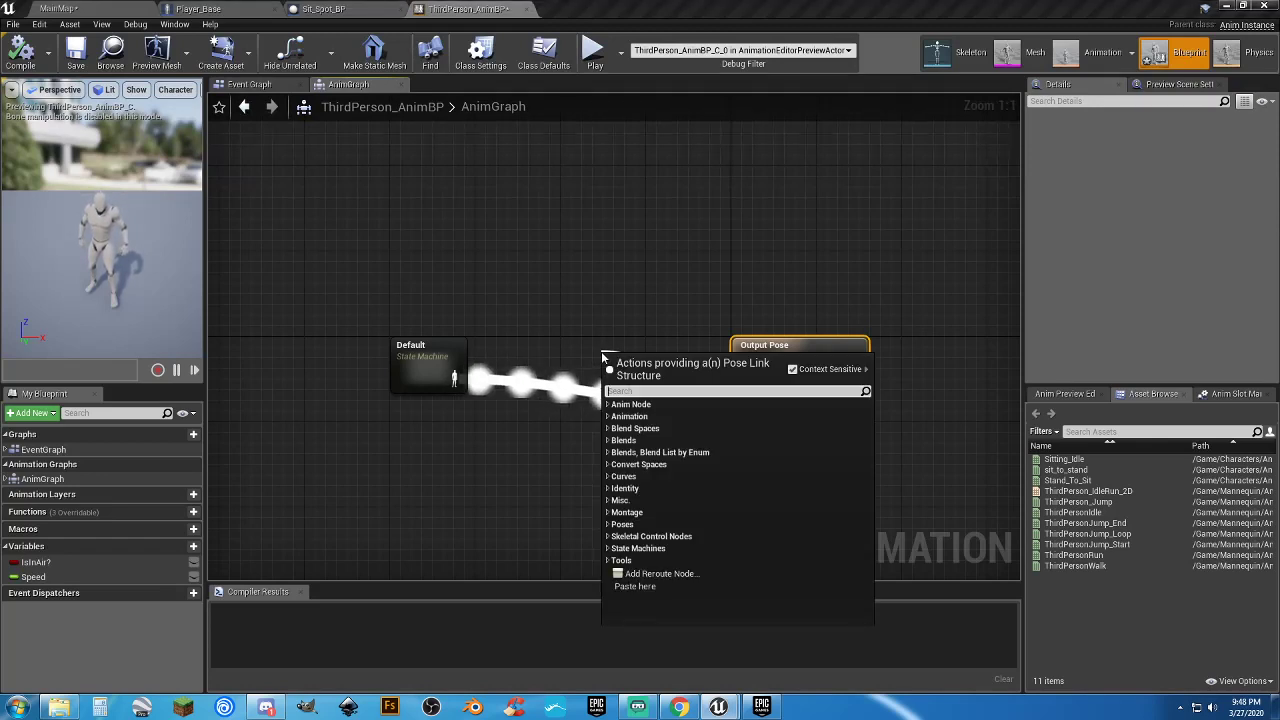
type("slot")
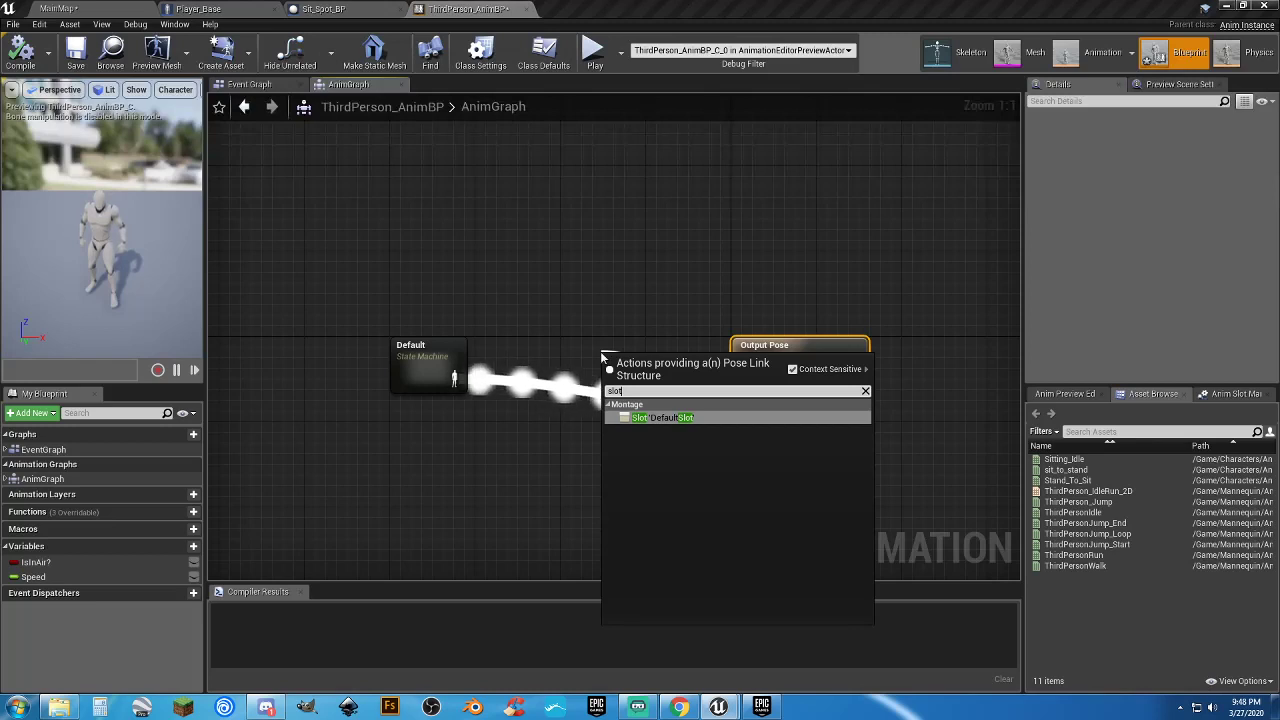
key("Return")
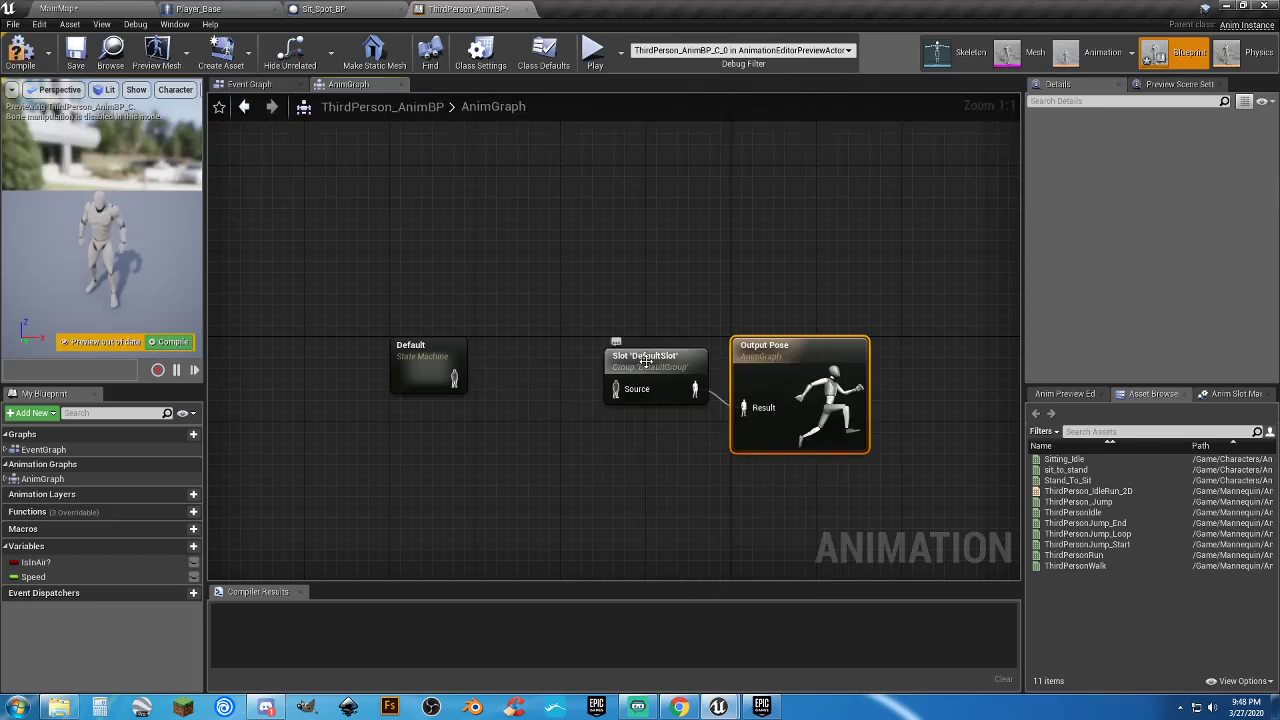
left_click_drag(645, 362, 418, 350)
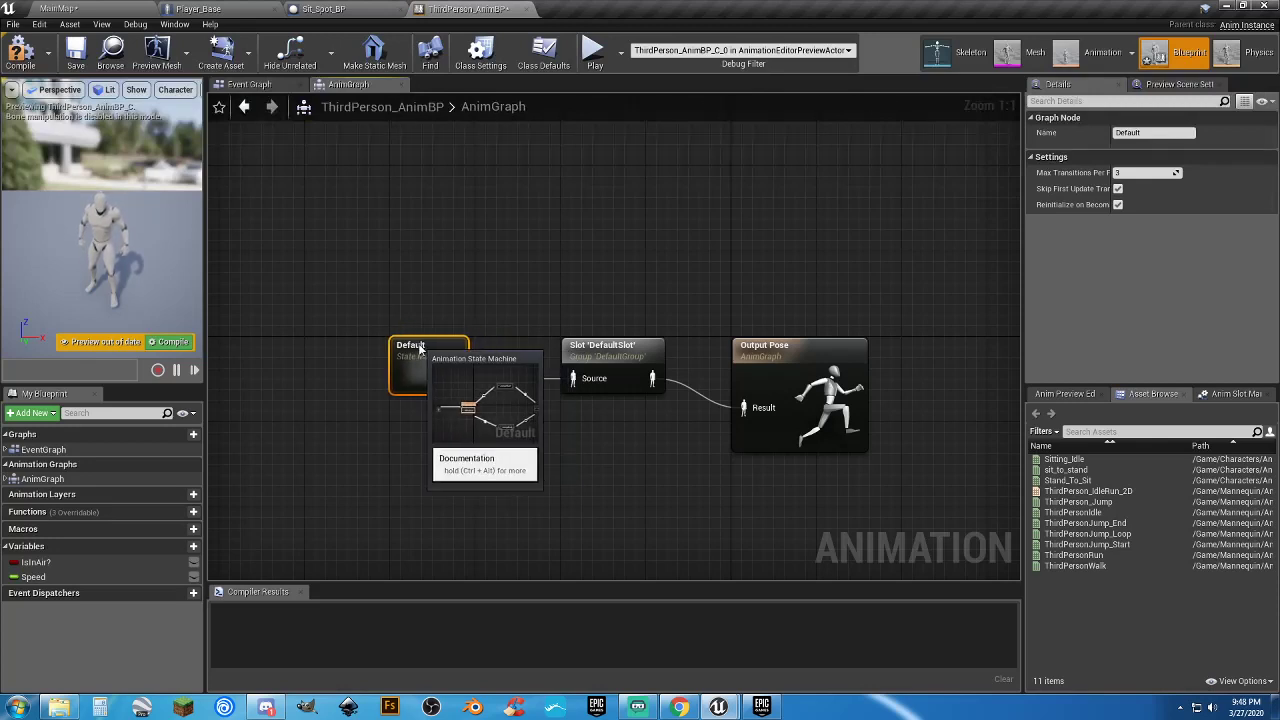
Select the DefaultSlot node, and compile and save ThirdPerson_AnimBP
left_click(566, 420)
left_click(582, 345)
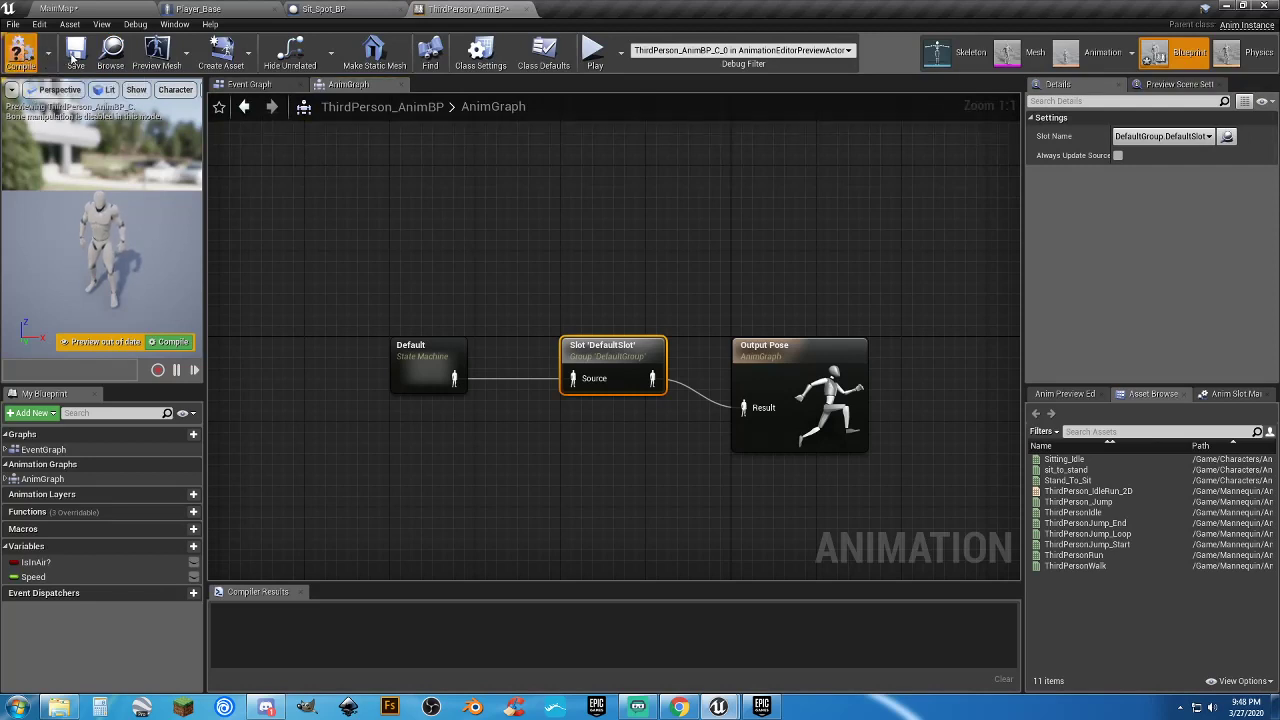
left_click(20, 52)
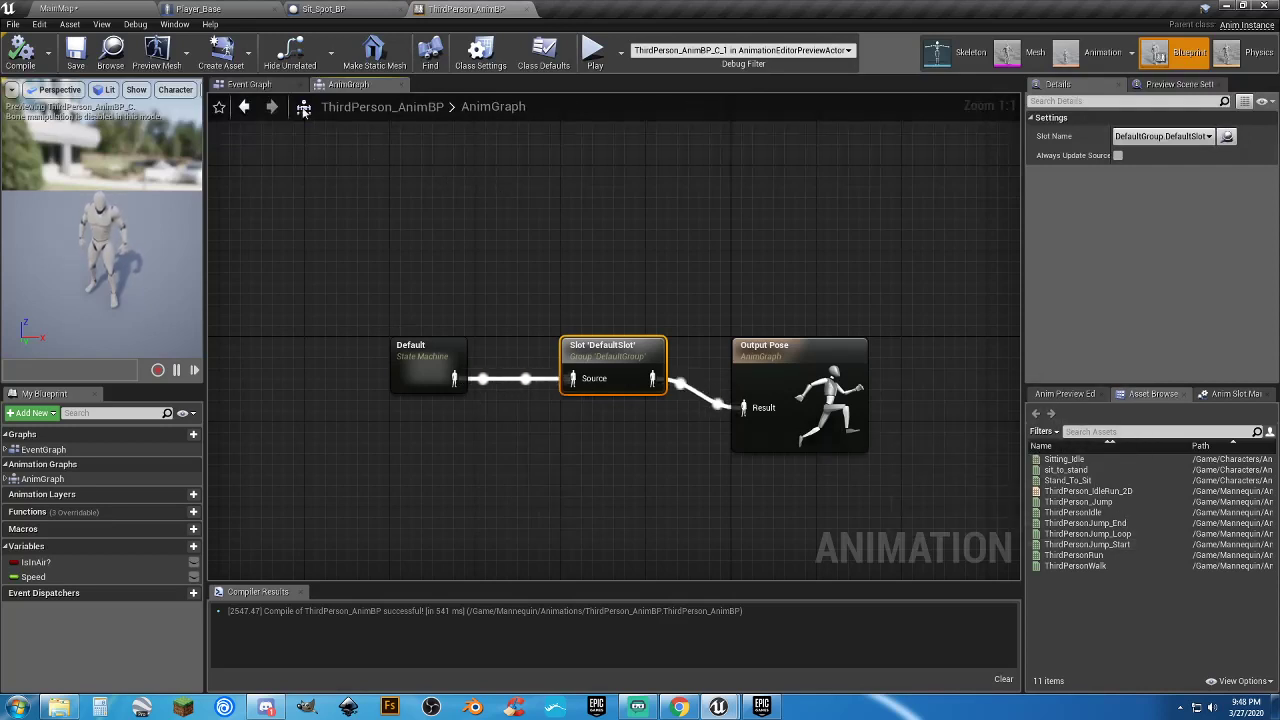
Open ThirdPerson_AnimBP's Event Graph and select the comment box for checking whether PawnOwner is valid
left_click(254, 85)
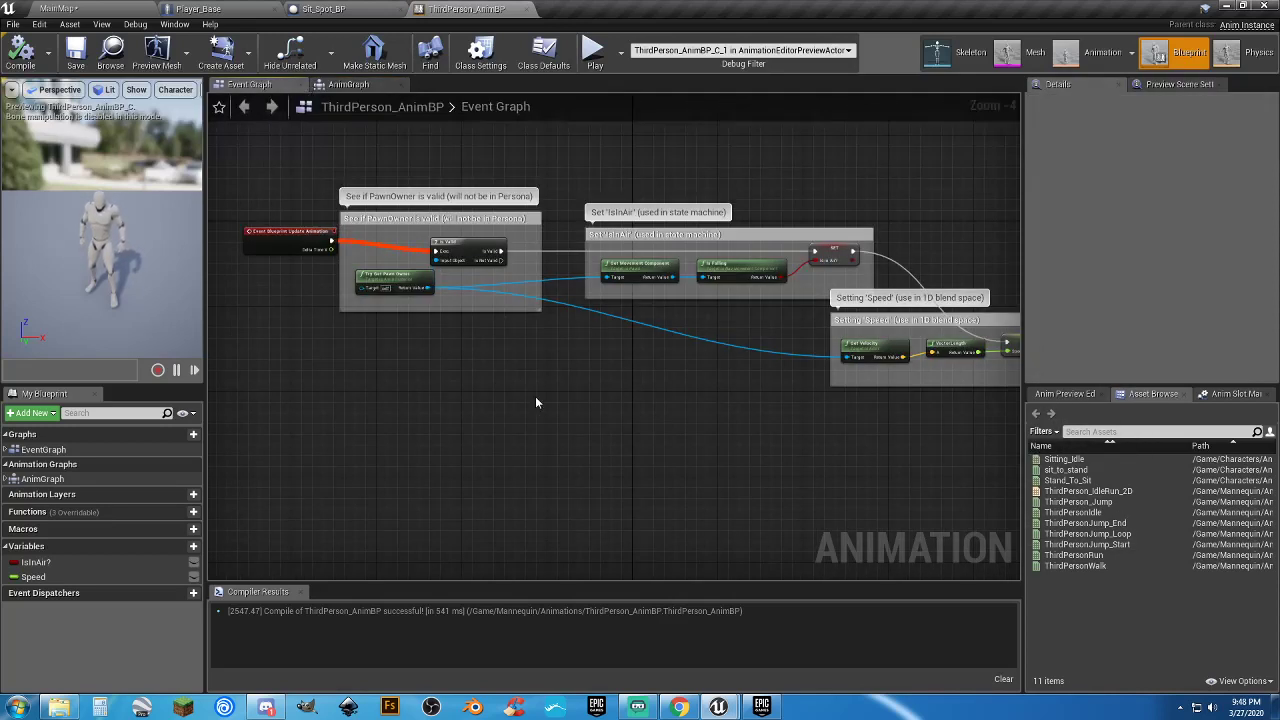
right_click_drag(634, 422, 665, 424)
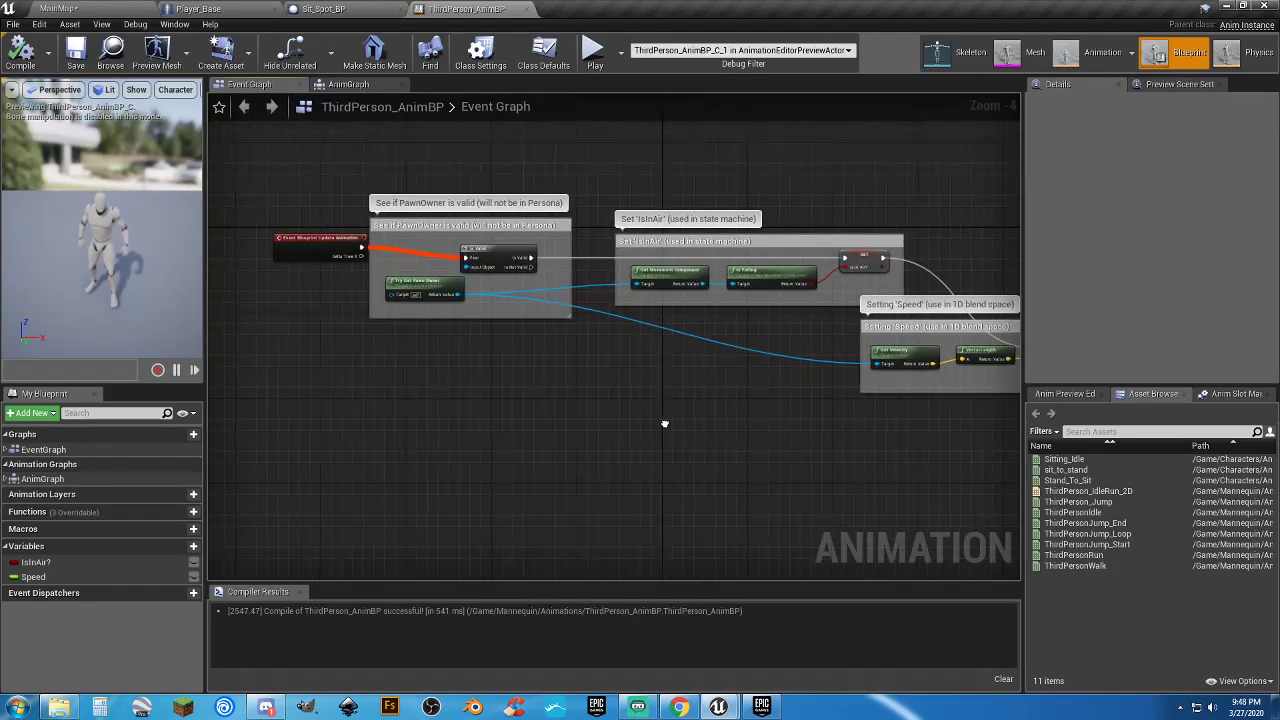
left_click(432, 229)
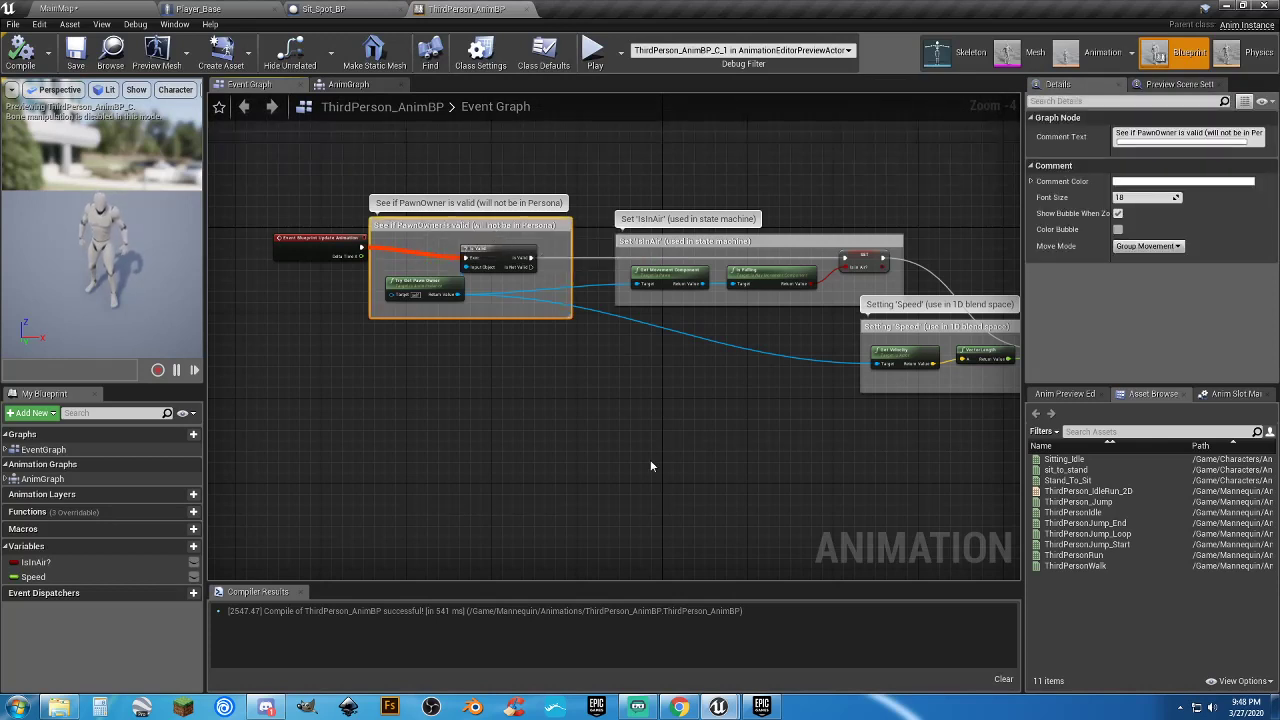
Delete the comment boxes around the PawnOwner check, the IsInAir nodes and the Speed nodes, keeping the nodes themselves
key("Delete")
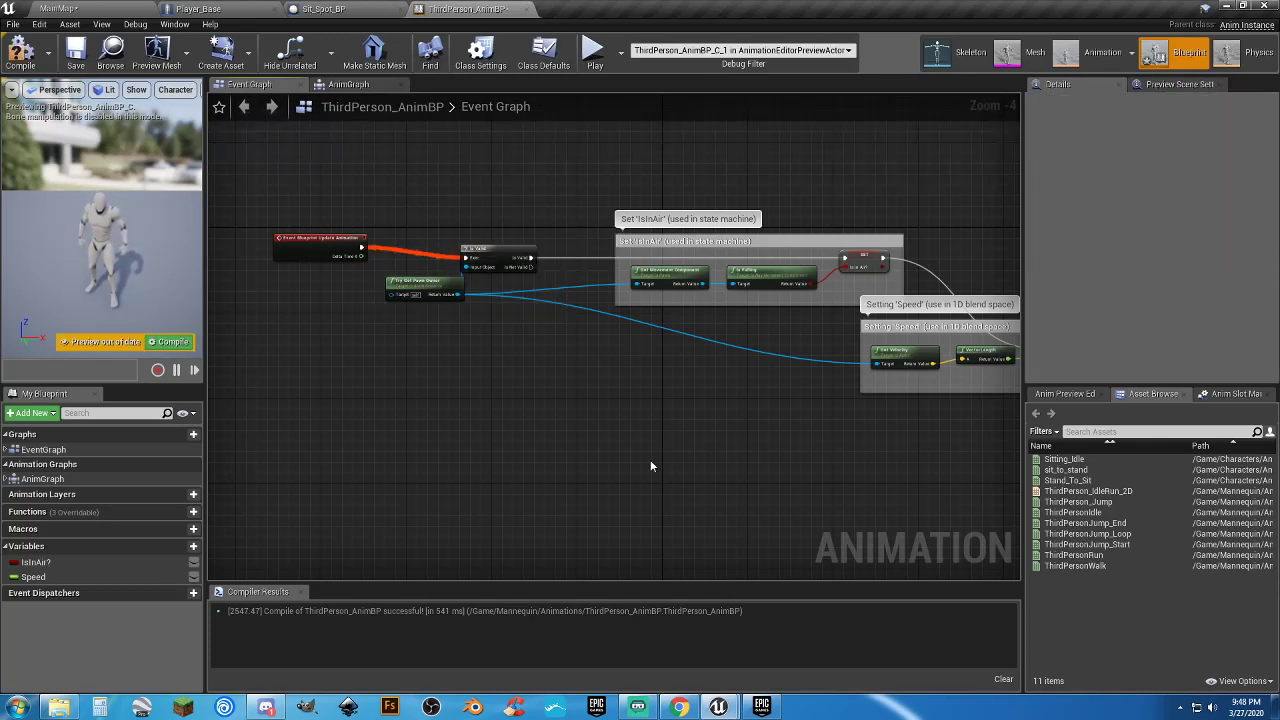
left_click(783, 246)
key("Delete")
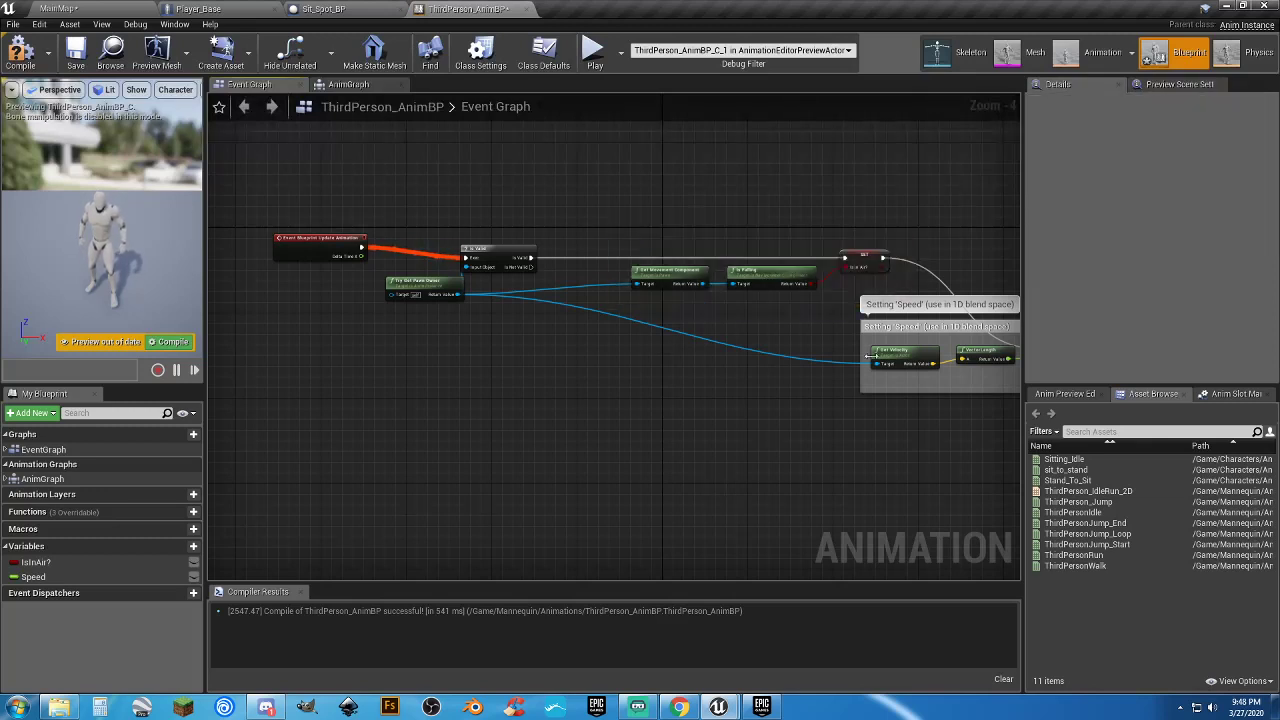
left_click(872, 330)
key("Delete")
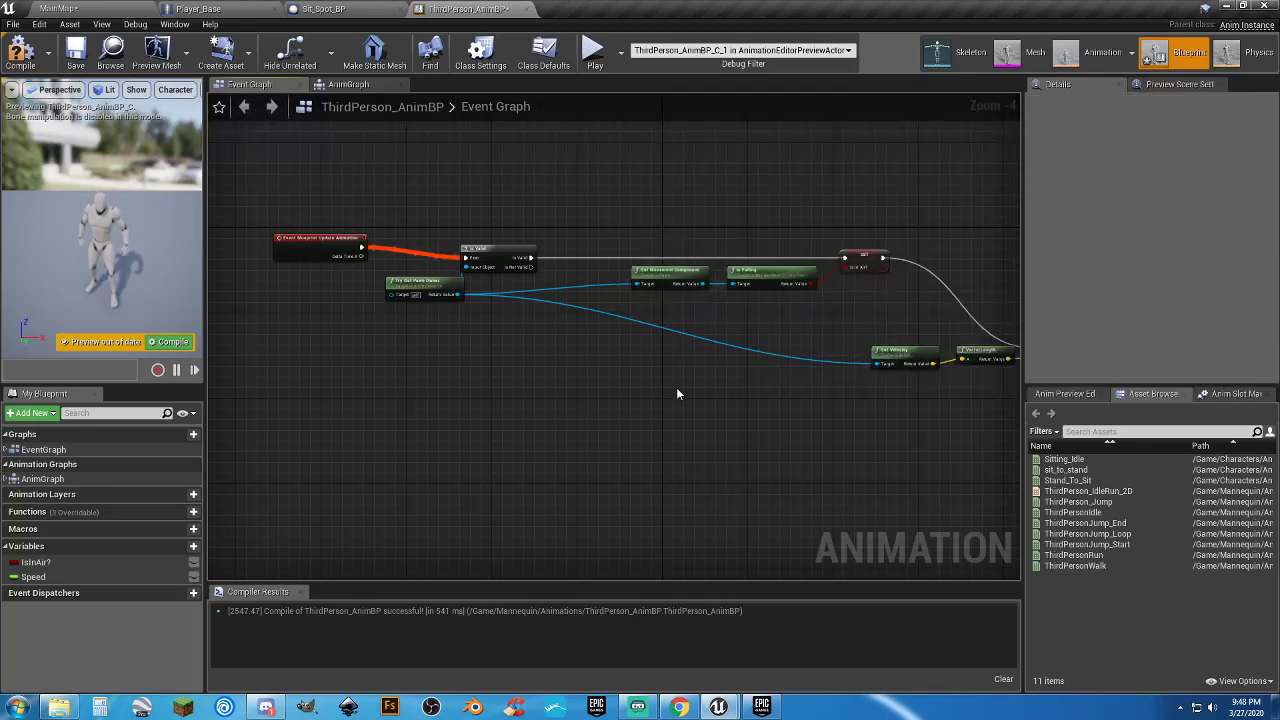
Place Try Get Pawn Owner under Event Blueprint Update Animation and line Is Valid up directly after the event
right_click_drag(676, 394, 913, 461)
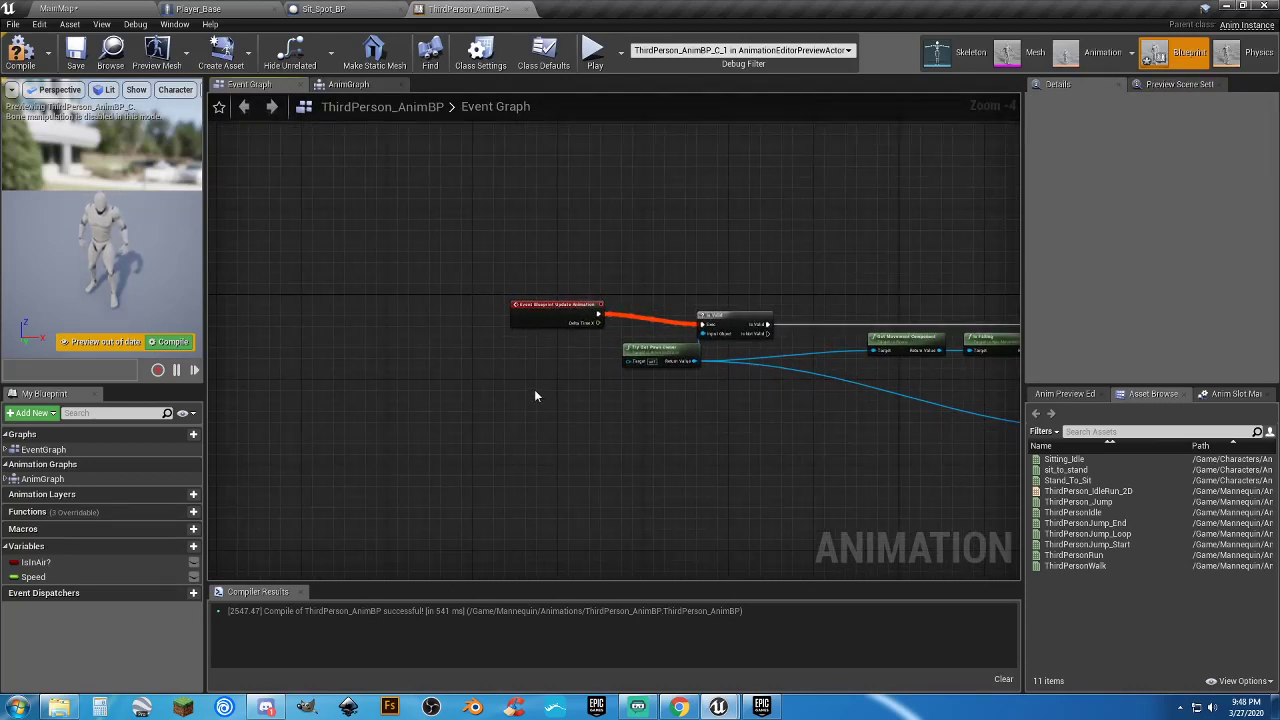
scroll(560, 405, "up", 5)
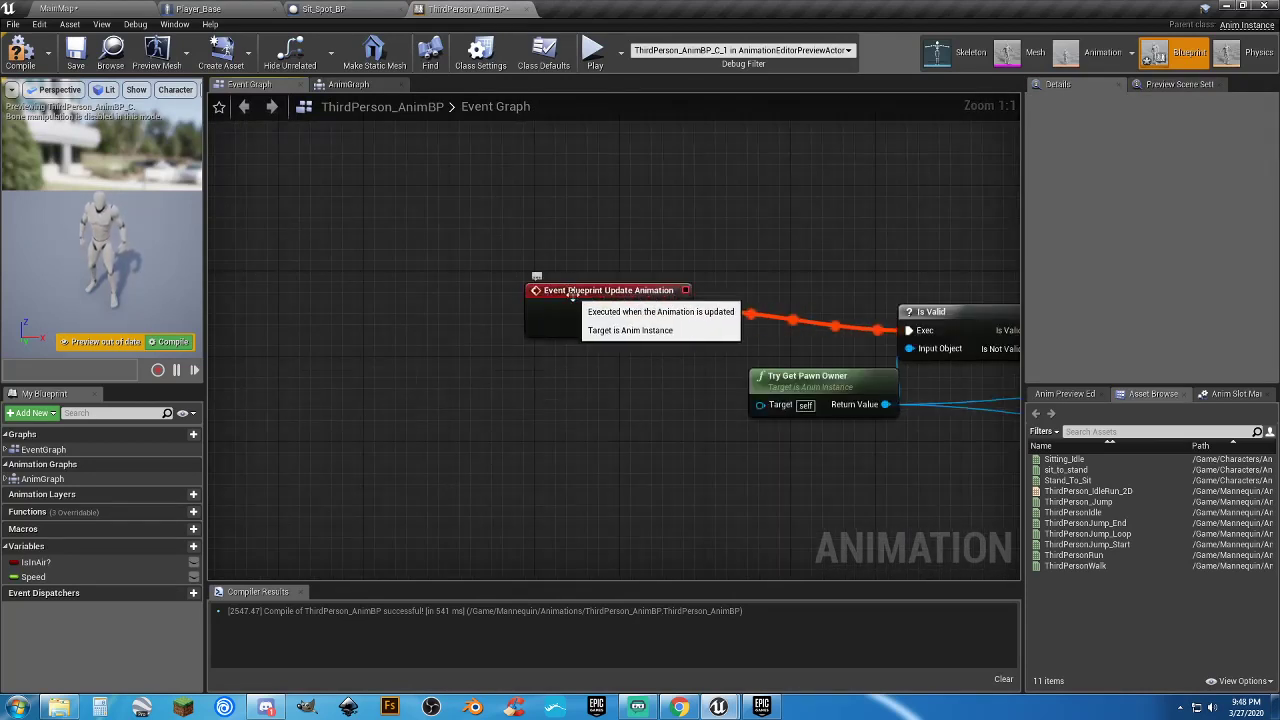
left_click_drag(573, 295, 413, 290)
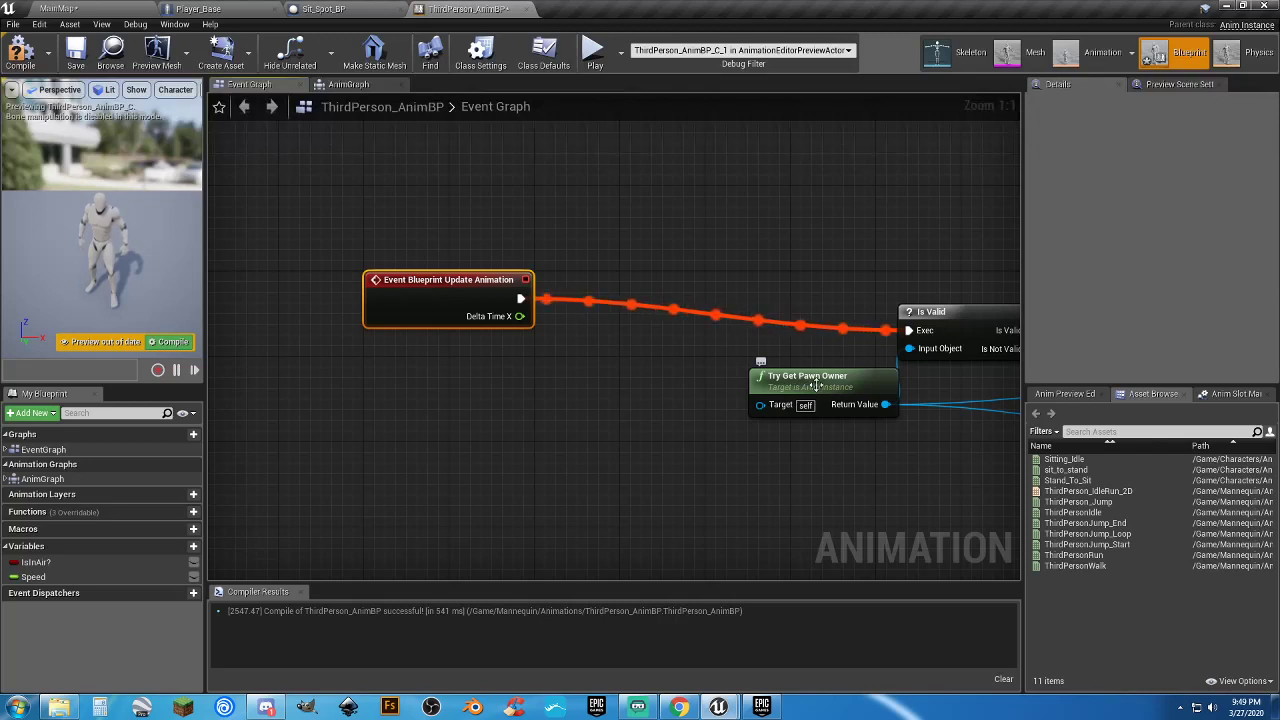
left_click_drag(818, 390, 436, 375)
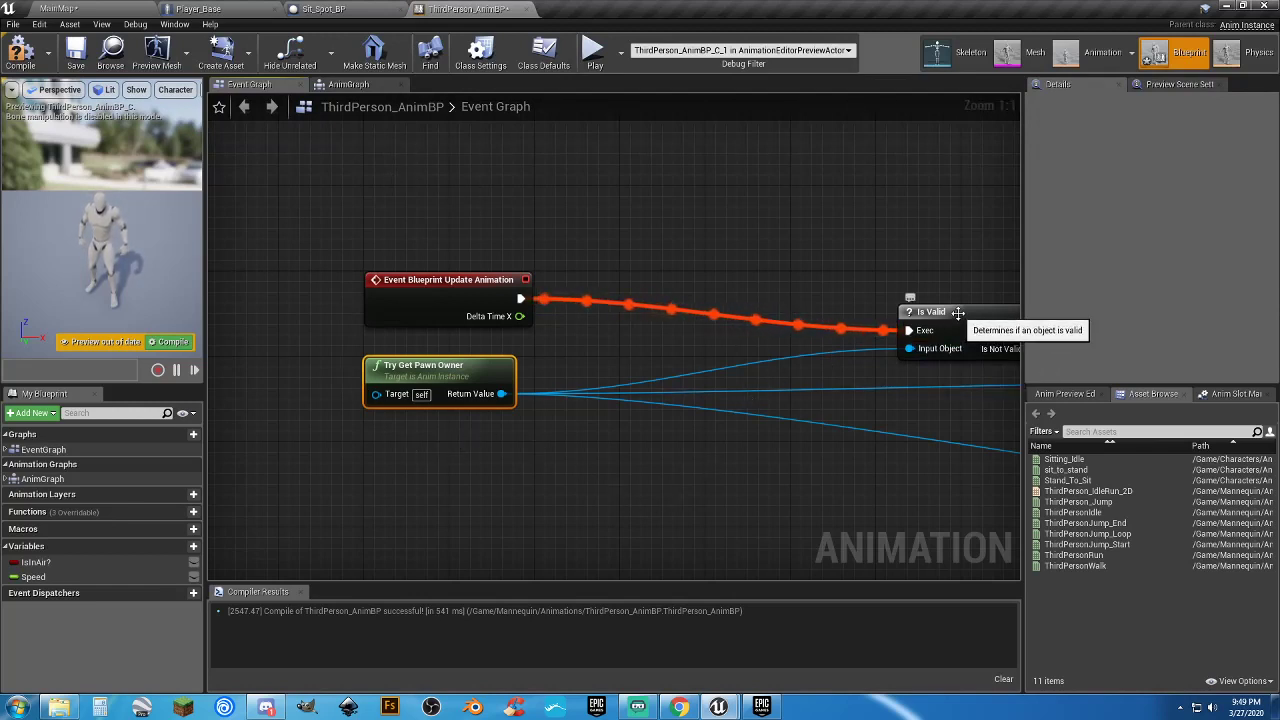
left_click_drag(938, 317, 706, 297)
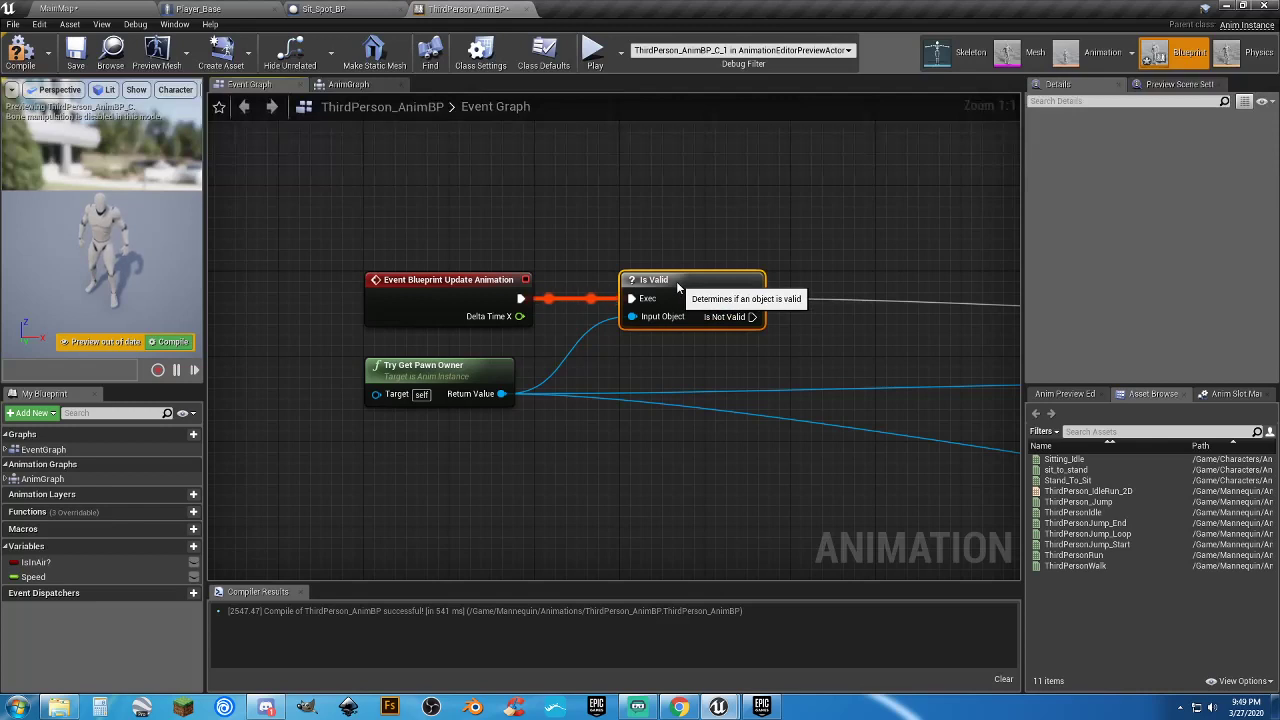
right_click_drag(746, 371, 687, 337)
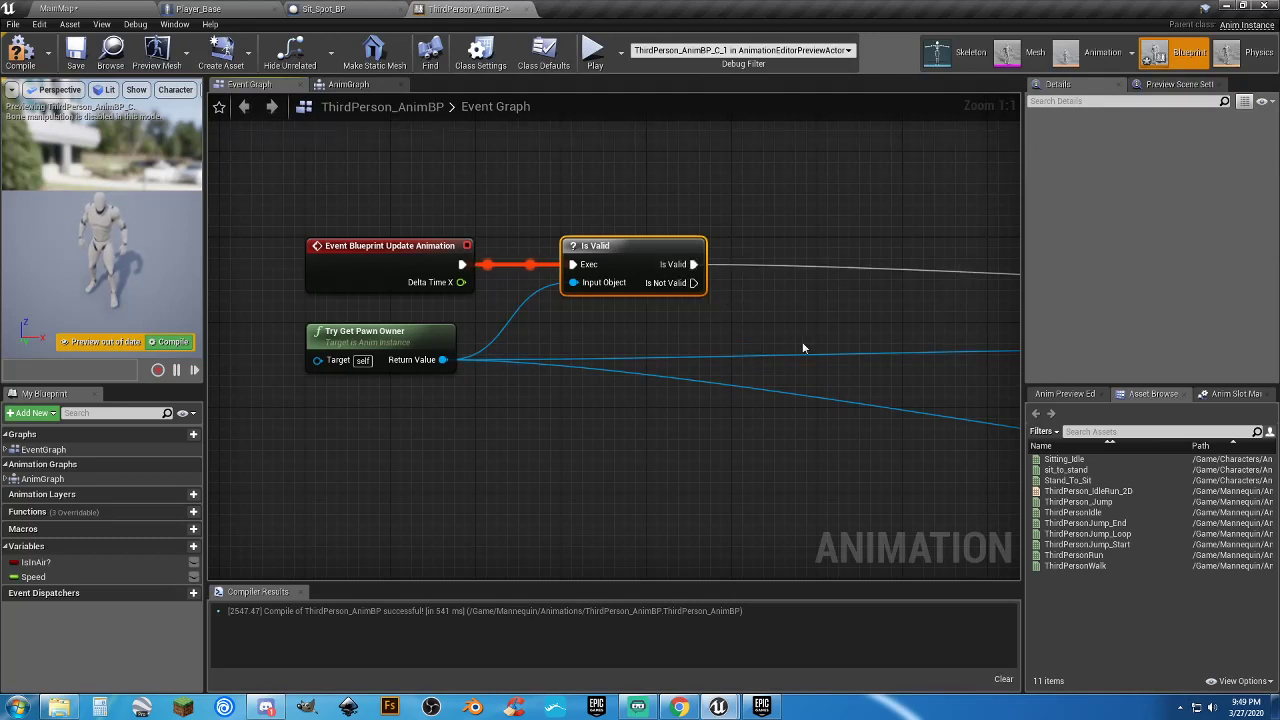
Move Get Movement Component under Is Valid, level with Try Get Pawn Owner, and place Is Falling close beside it
right_click_drag(771, 437, 642, 403)
right_click_drag(906, 368, 566, 363)
right_click_drag(826, 368, 743, 368)
left_click_drag(752, 341, 327, 311)
right_click_drag(318, 265, 832, 265)
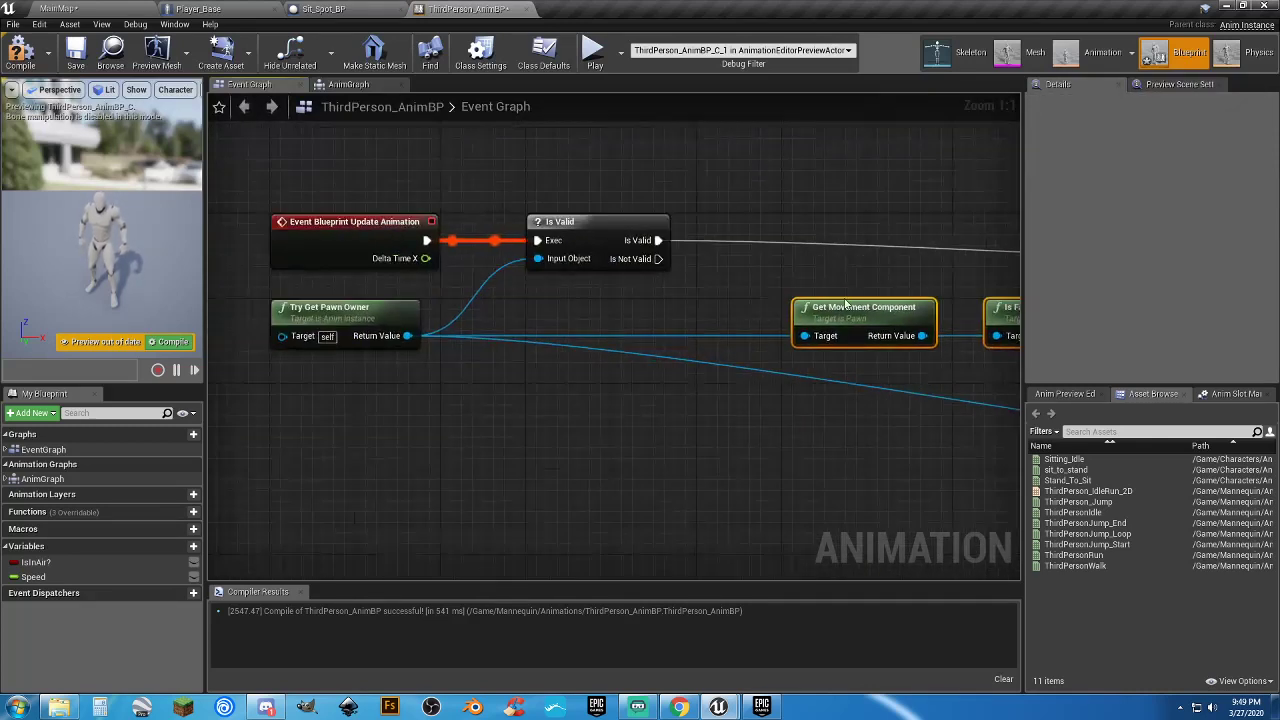
left_click_drag(835, 316, 571, 315)
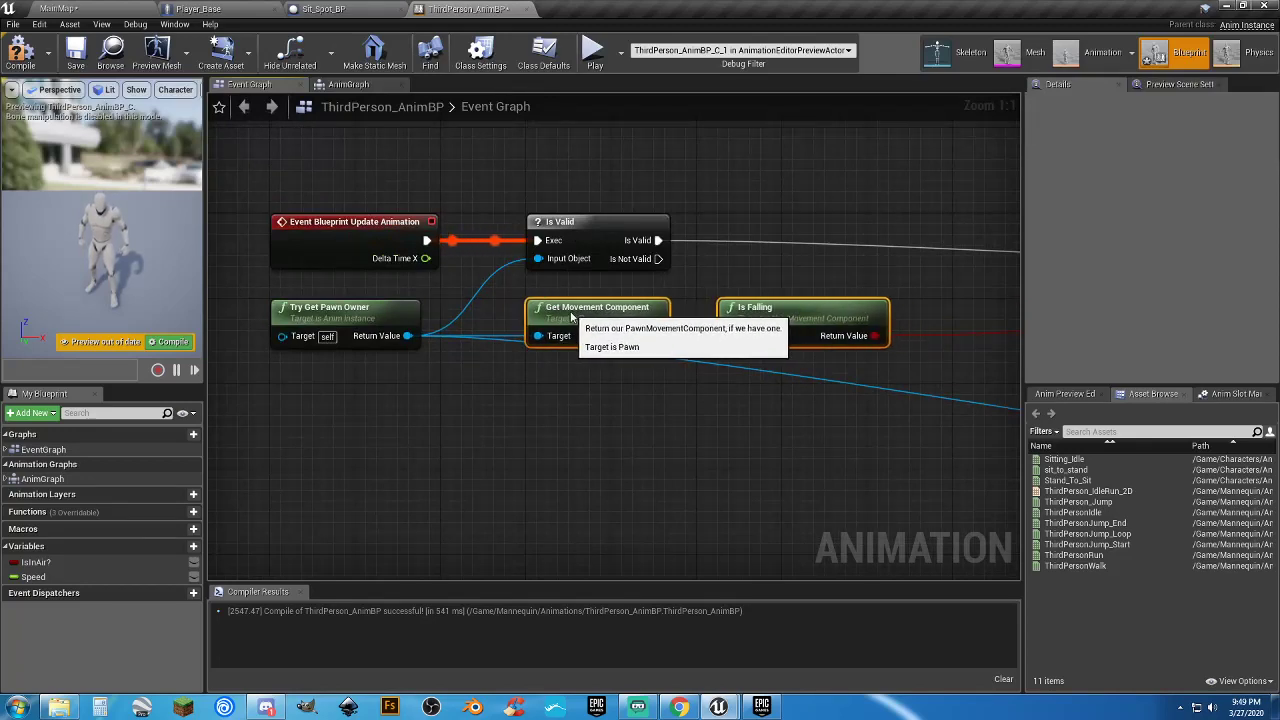
left_click(656, 411)
left_click_drag(836, 317, 816, 327)
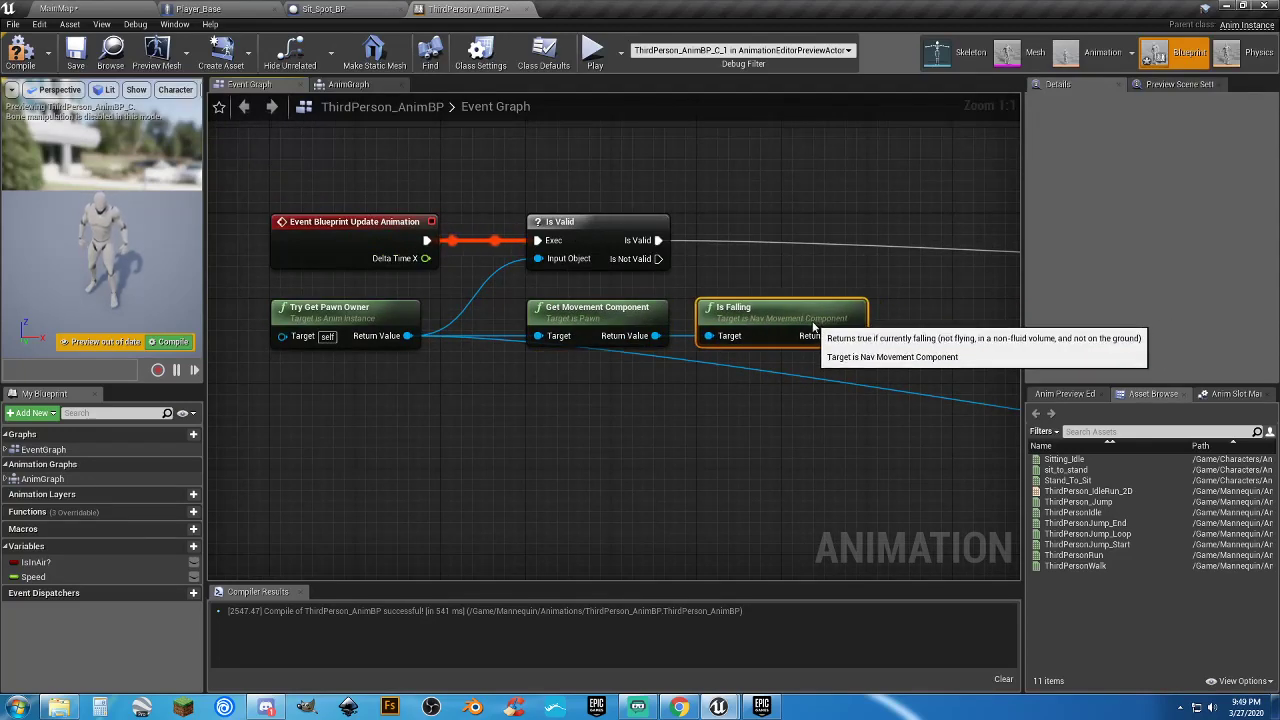
left_click(811, 406)
Align SET Is in Air? with Is Valid, and move Get Velocity, VectorLength and SET Speed into a row beneath Get Movement Component
right_click_drag(895, 432, 124, 416)
left_click_drag(830, 270, 281, 235)
right_click_drag(796, 402, 503, 343)
left_click_drag(948, 480, 583, 312)
right_click_drag(543, 301, 811, 310)
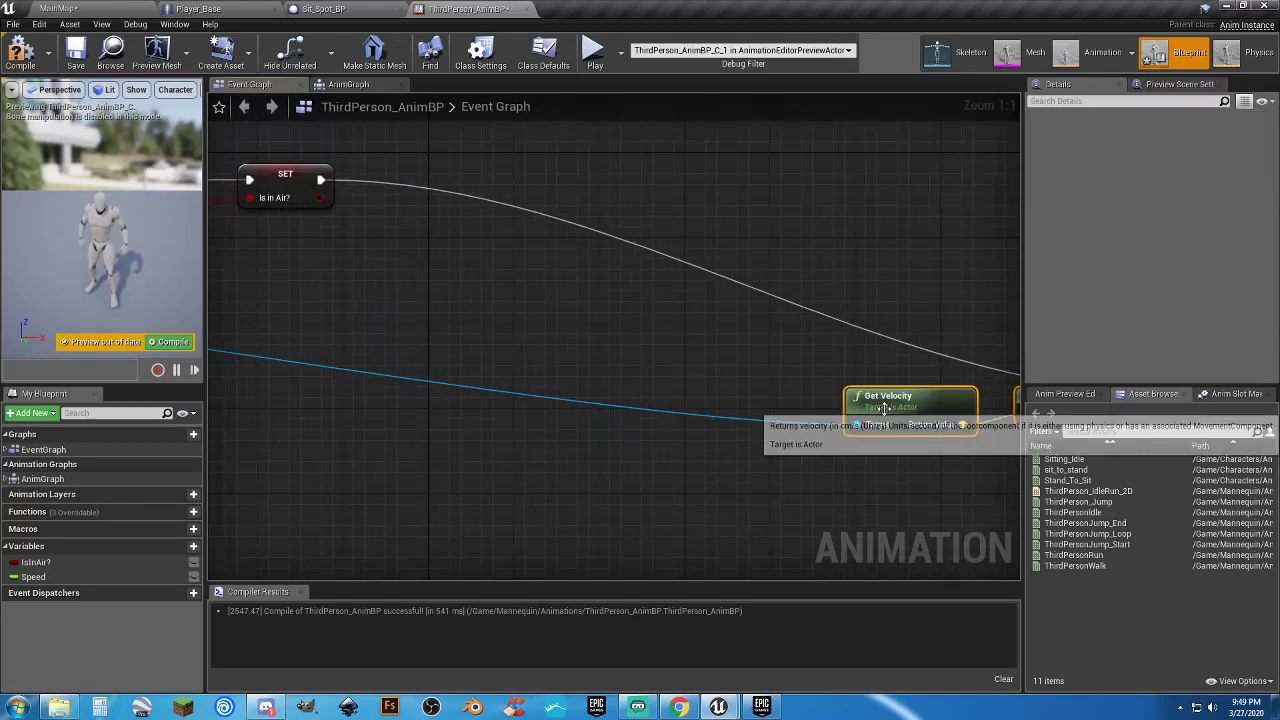
left_click_drag(876, 406, 260, 322)
right_click_drag(320, 275, 865, 325)
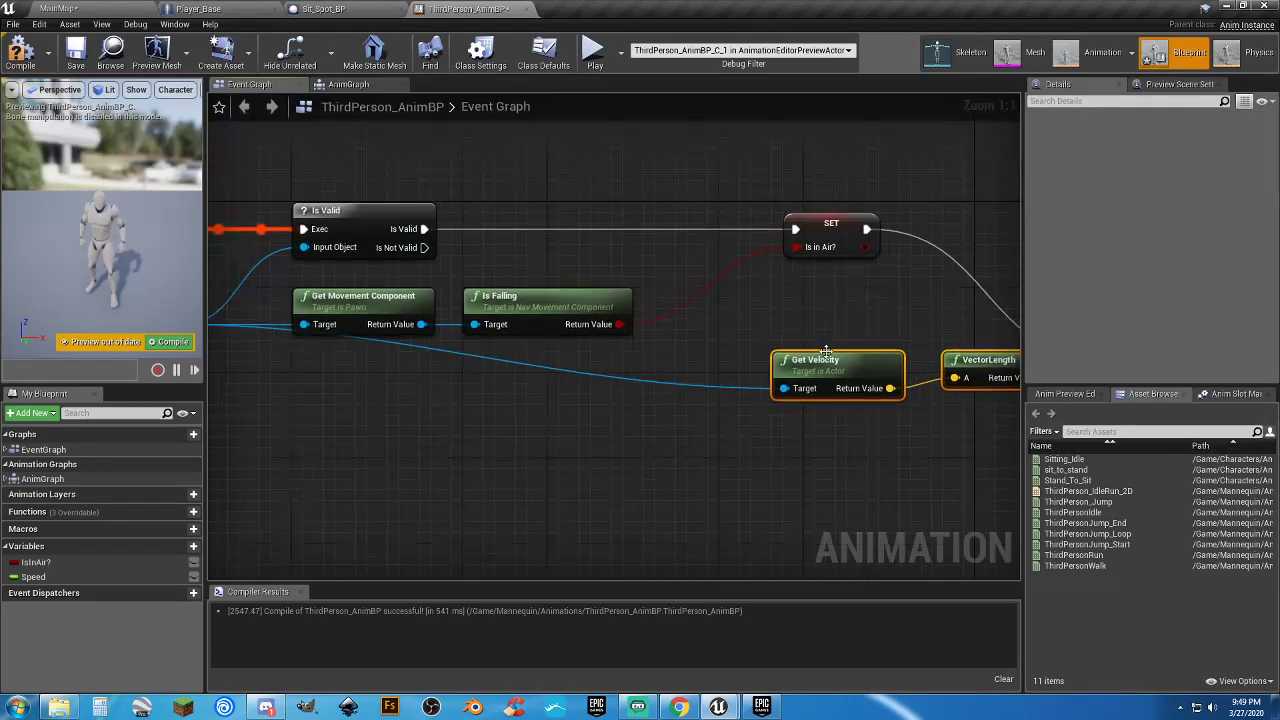
left_click_drag(821, 365, 333, 384)
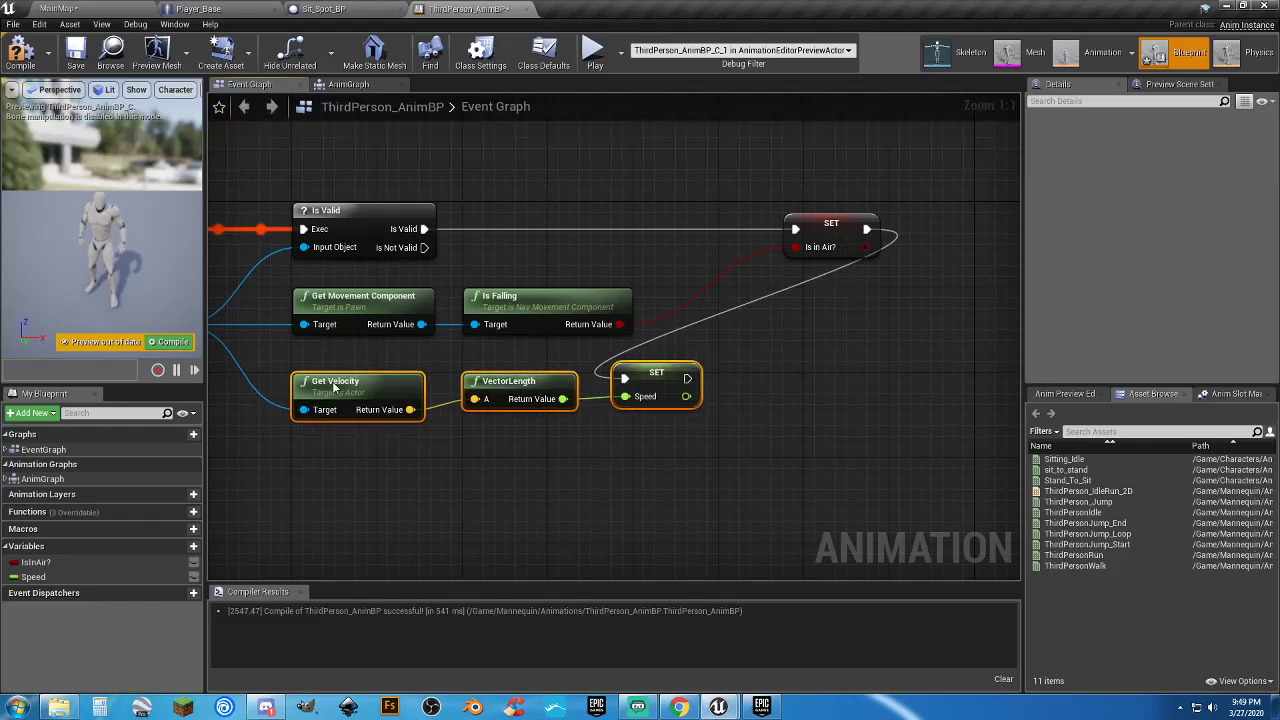
left_click(468, 449)
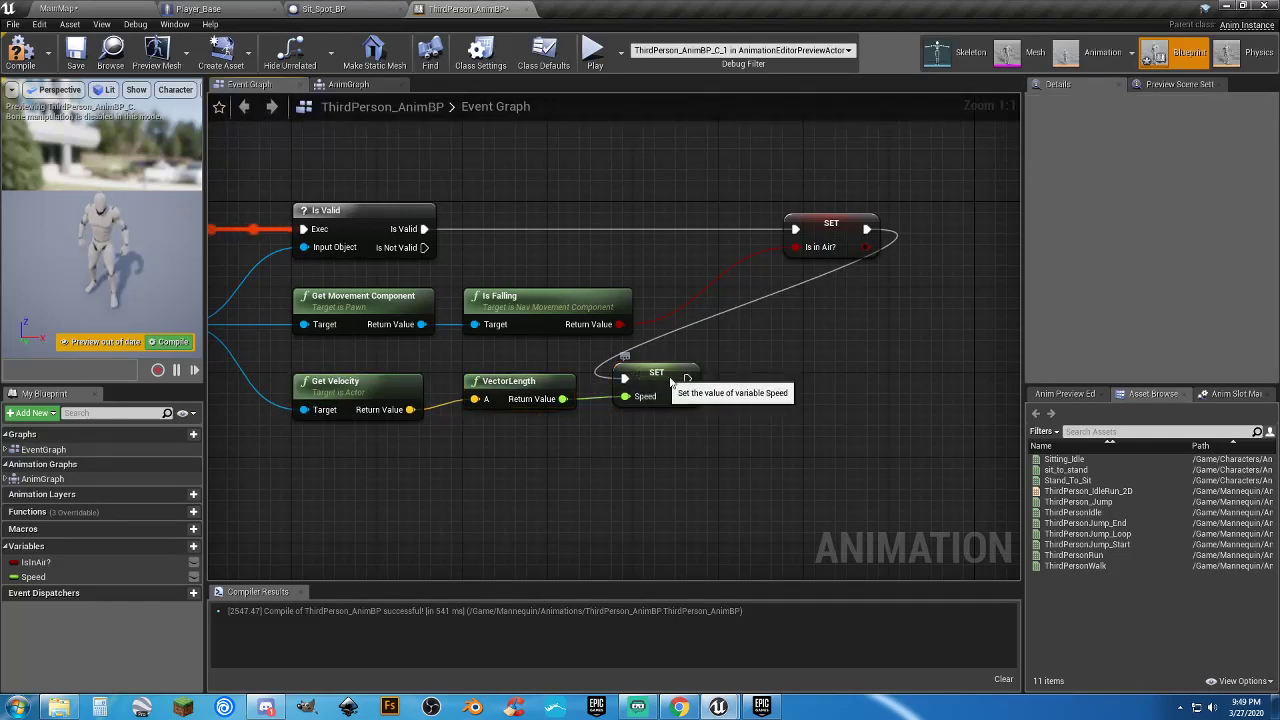
Place SET Speed after SET Is in Air? on the Is Valid execution line and tighten the spacing of both nodes
left_click_drag(643, 374, 941, 224)
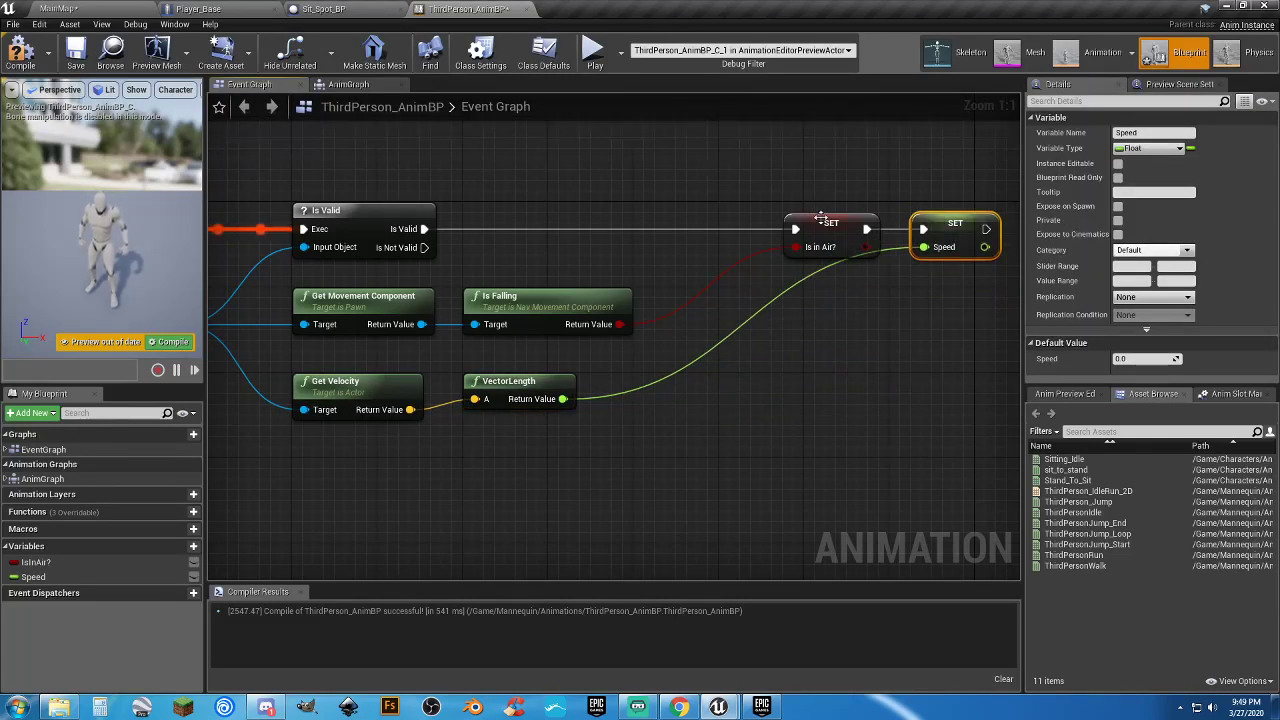
left_click_drag(818, 226, 708, 230)
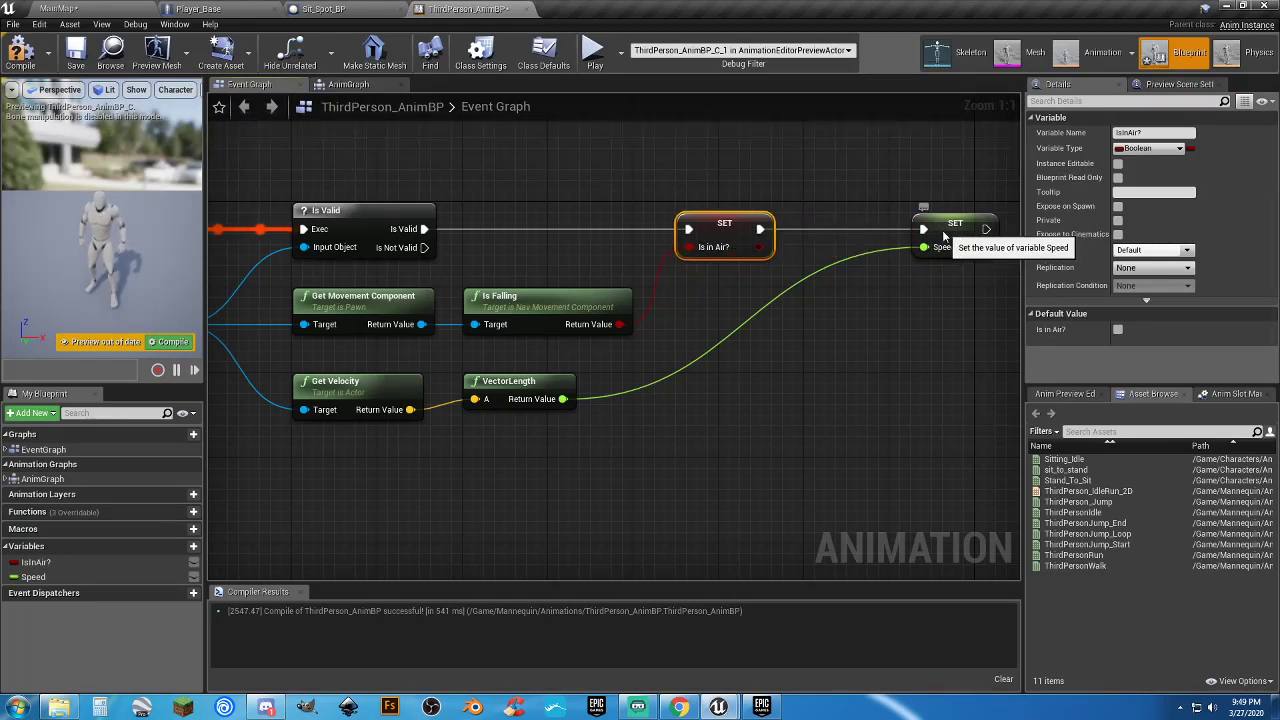
left_click_drag(950, 240, 863, 240)
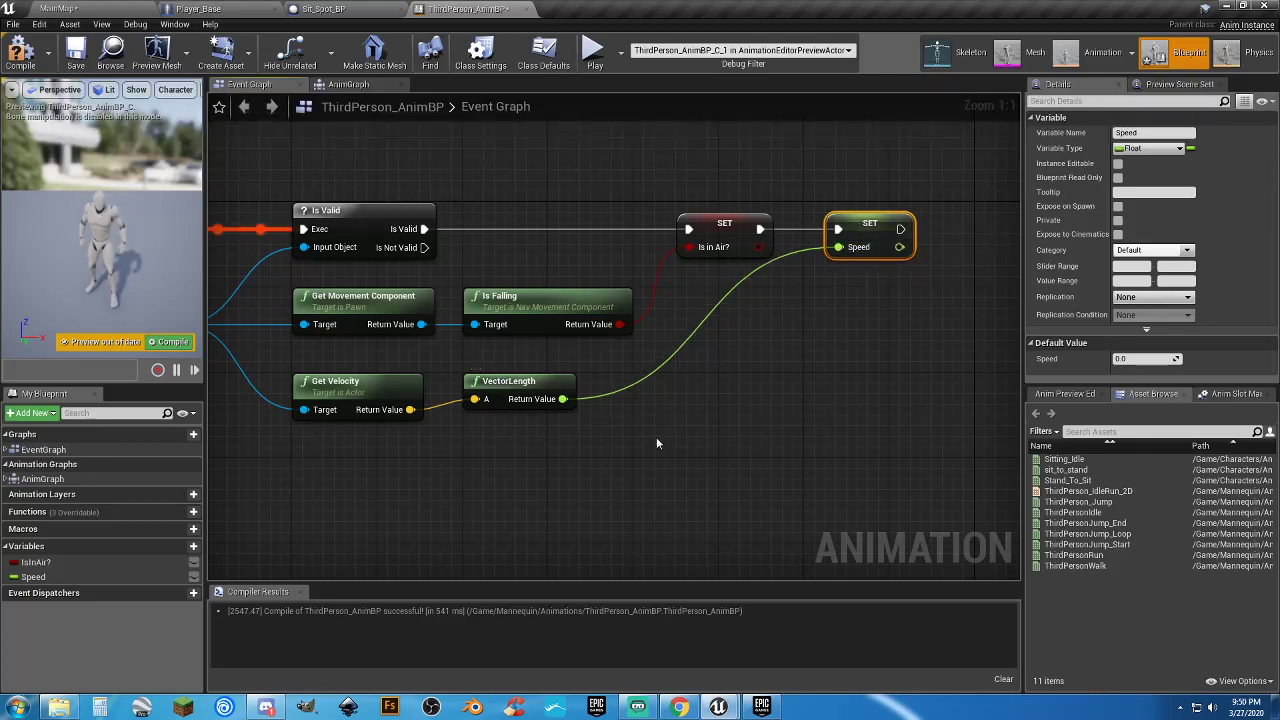
right_click_drag(688, 412, 822, 380)
scroll(646, 453, "down", 5)
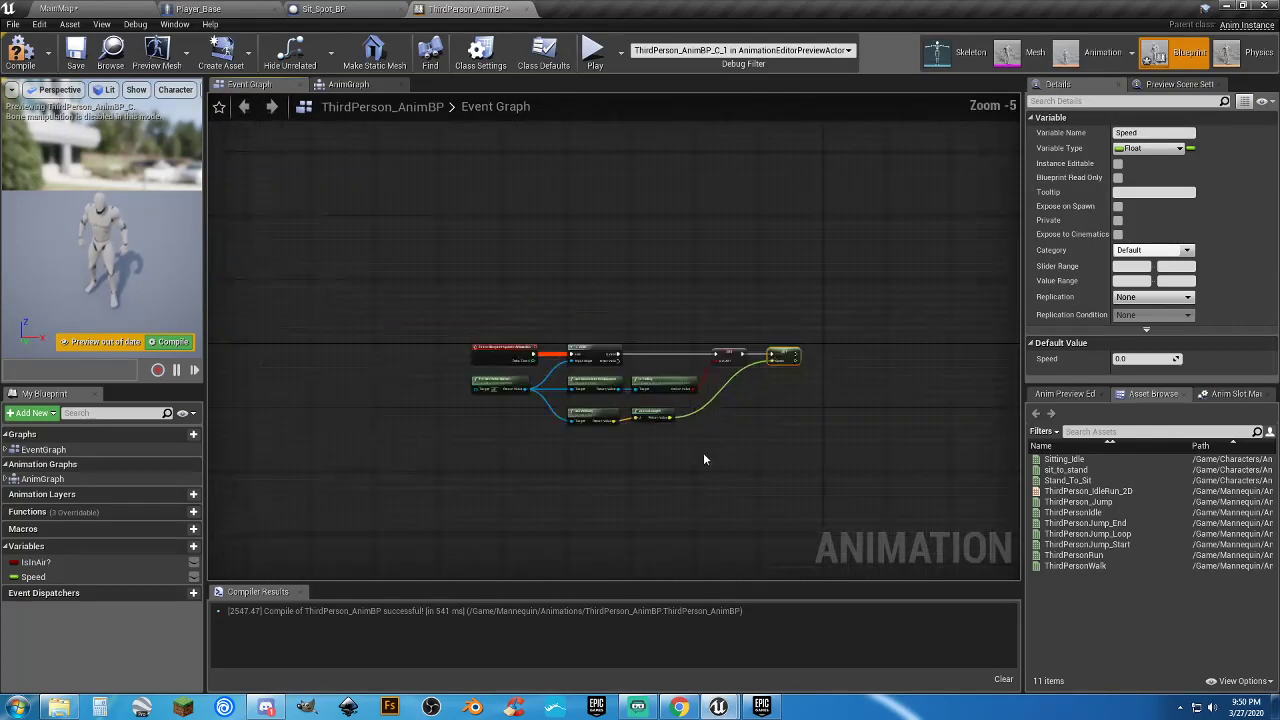
scroll(742, 446, "up", 5)
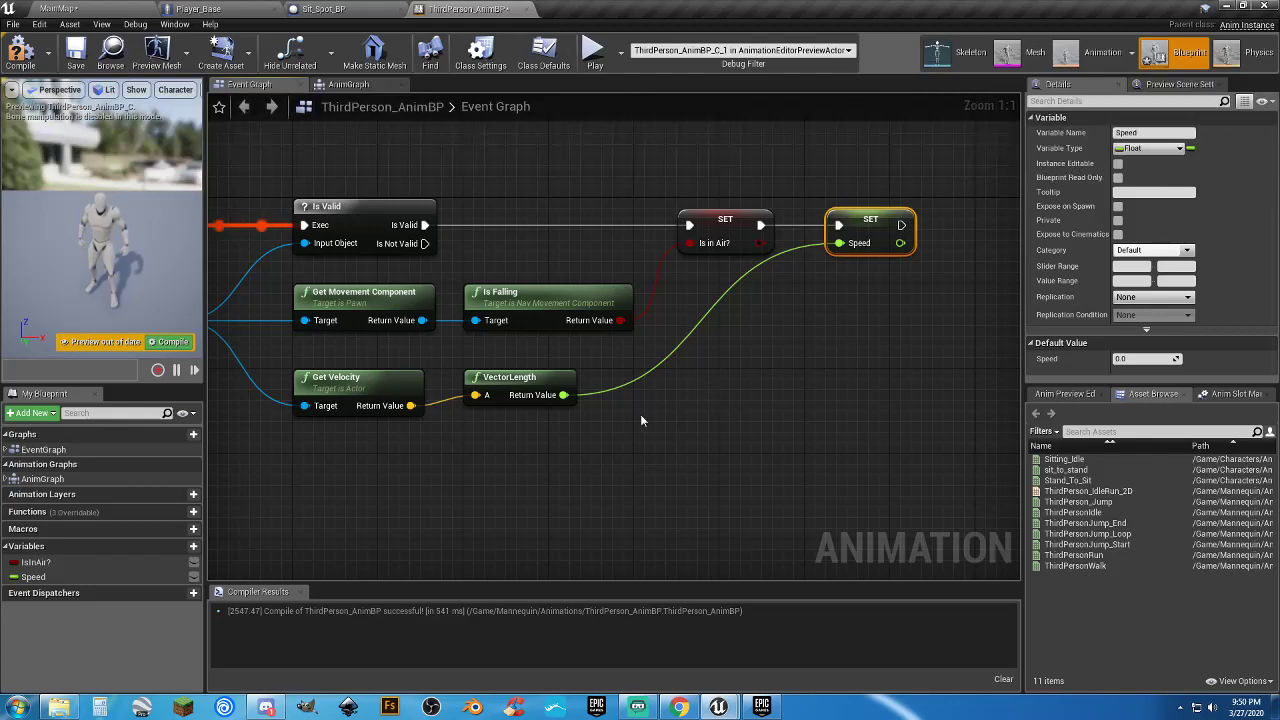
right_click_drag(640, 414, 834, 341)
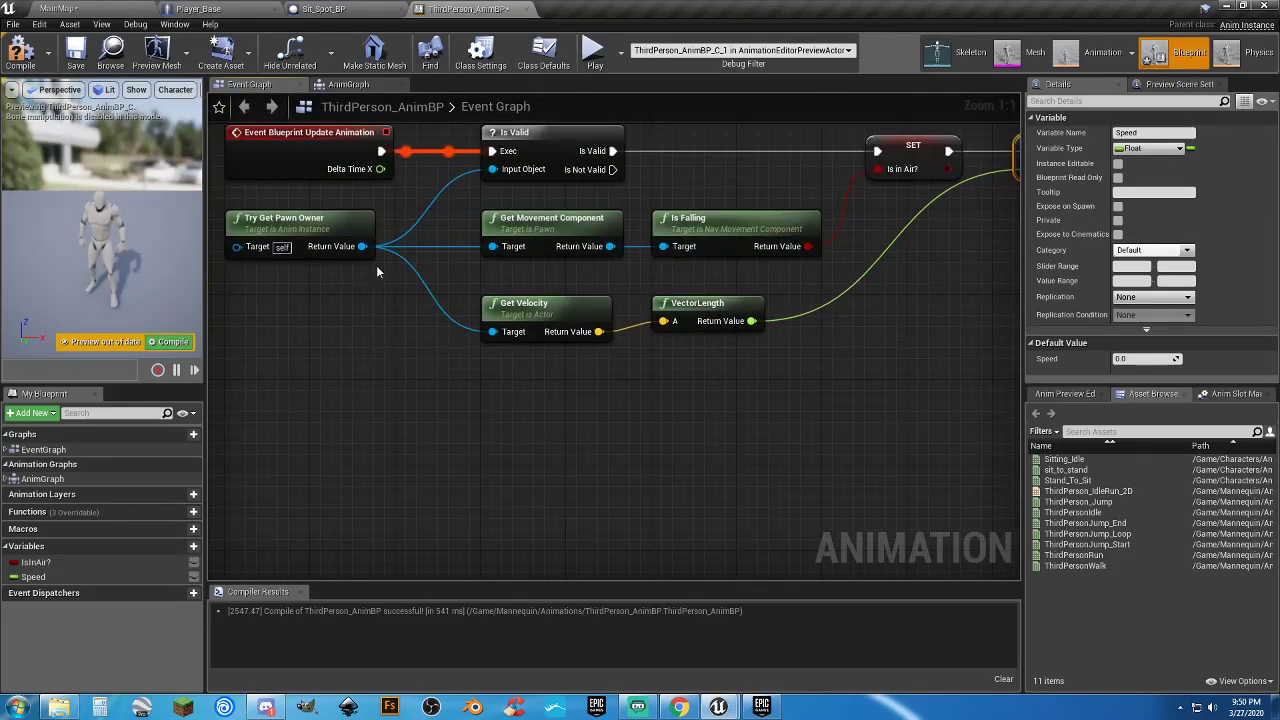
left_click_drag(362, 246, 565, 438)
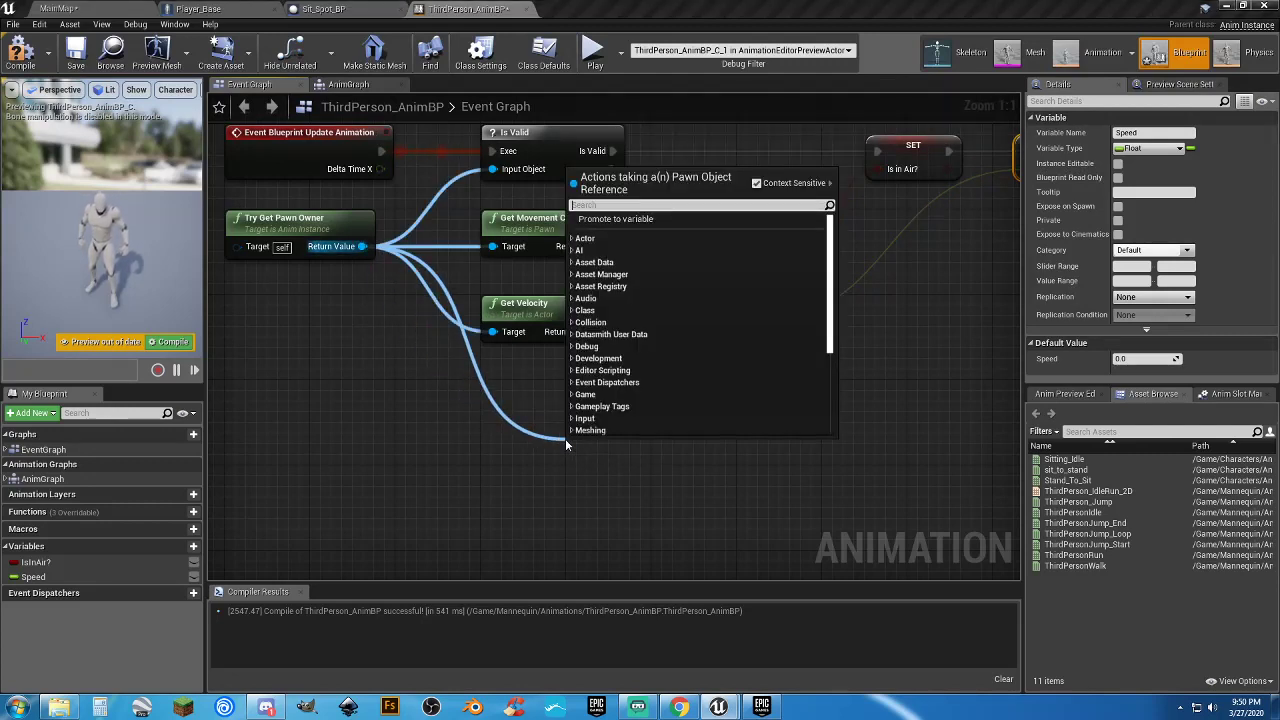
type("seque")
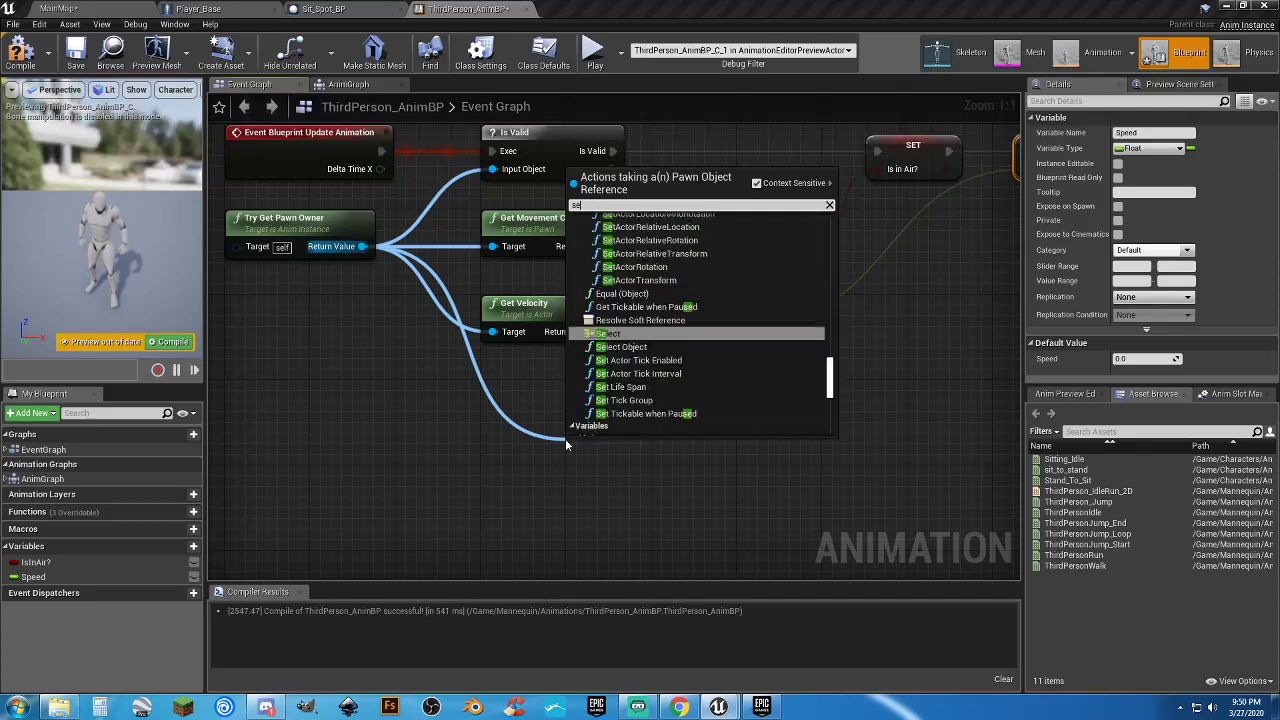
key("BackSpace")
key("BackSpace")
key("BackSpace")
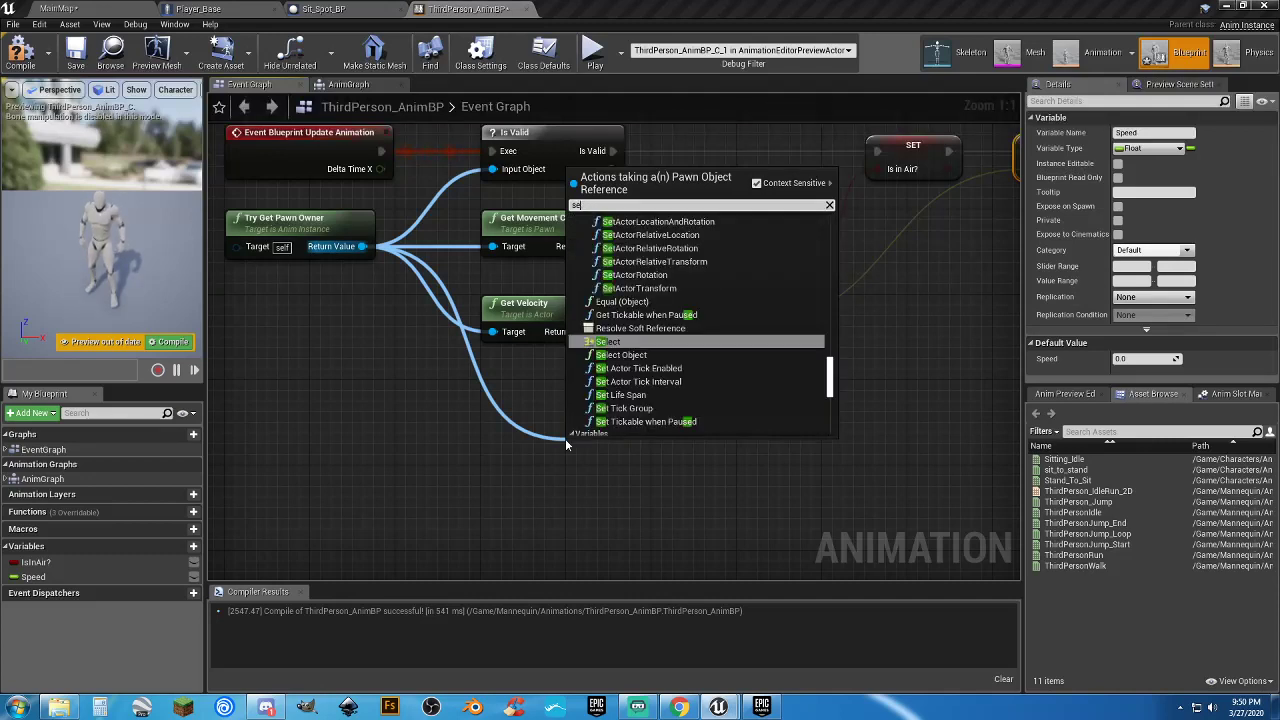
type("q")
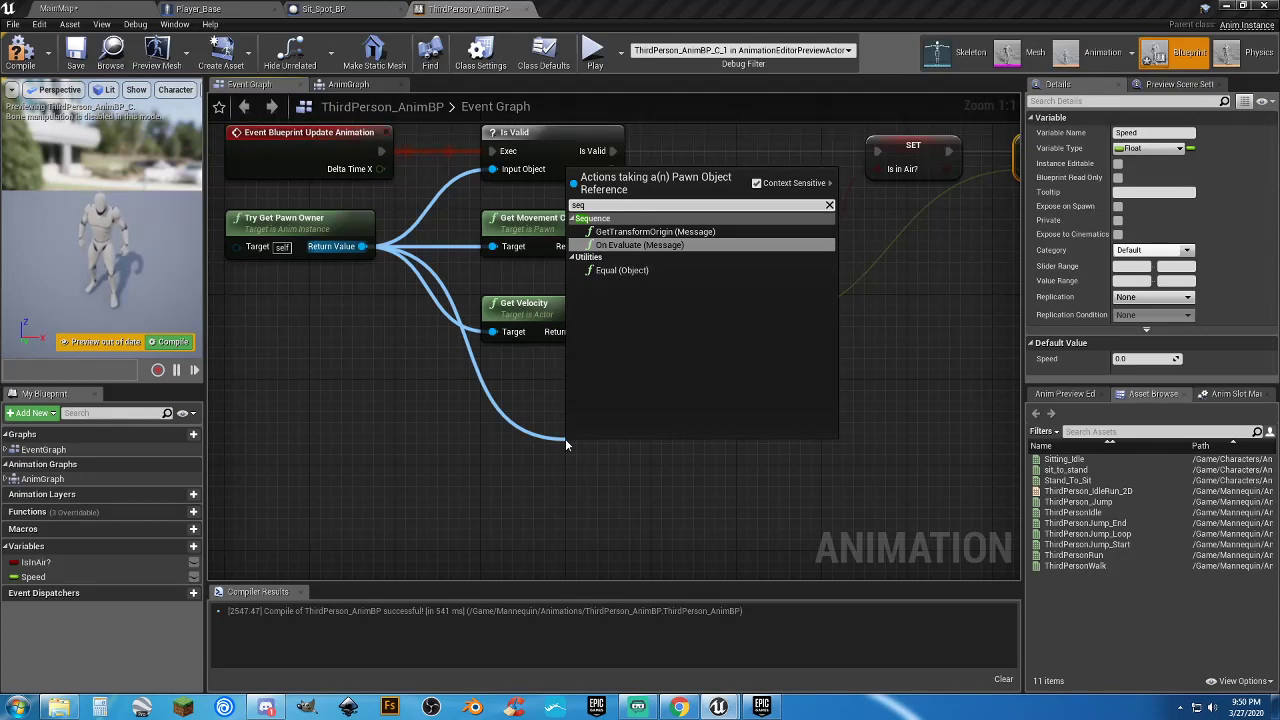
key("BackSpace")
type("qu")
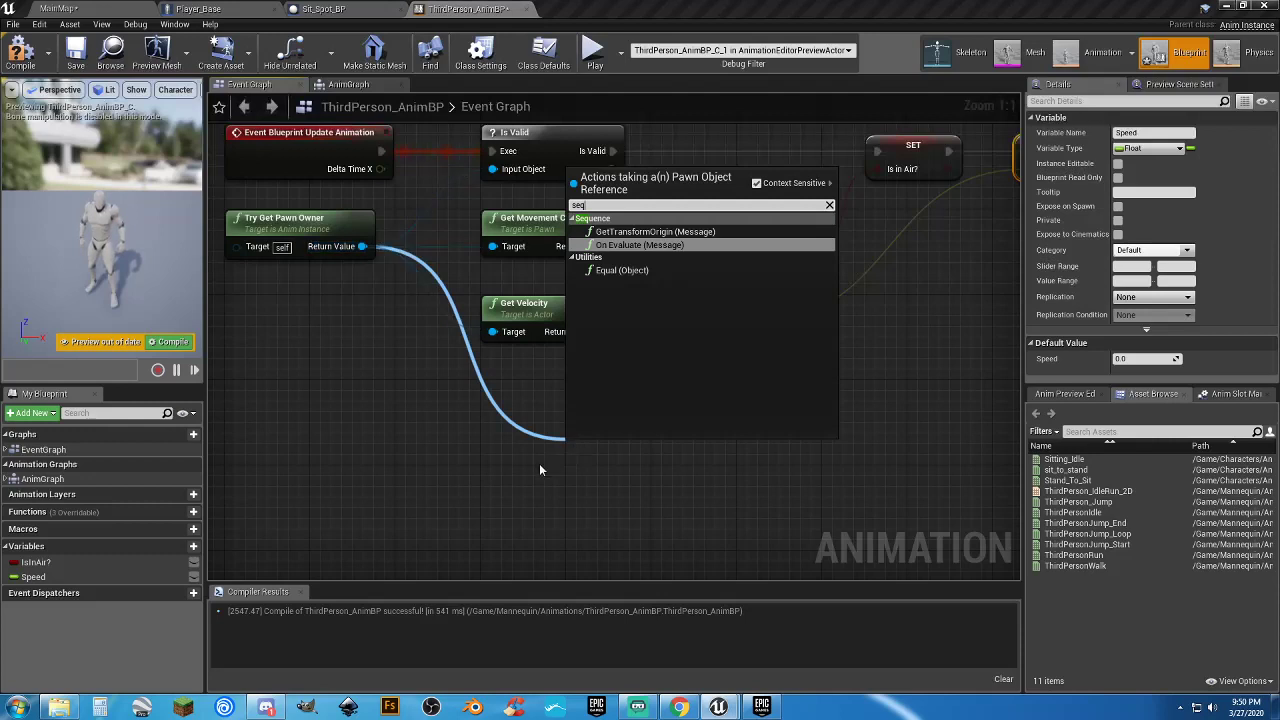
left_click(537, 455)
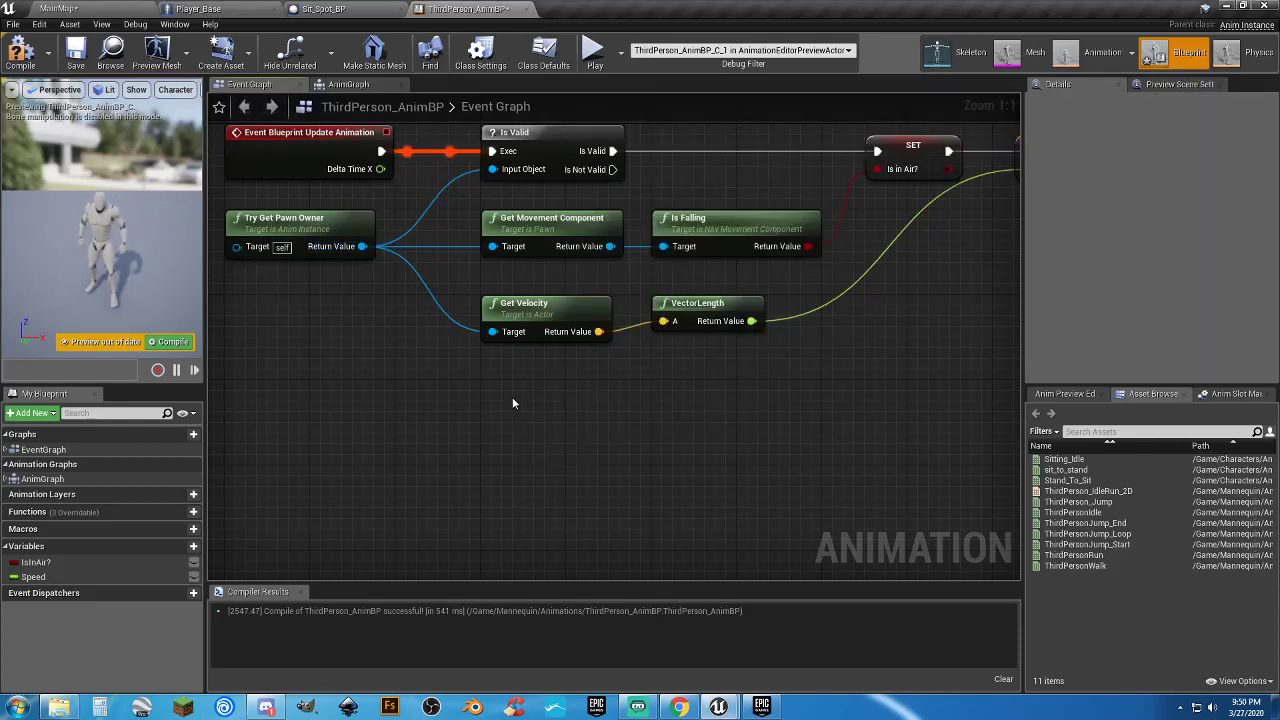
Add a Sequence node, place it right after SET Speed and connect SET Speed's execution output to it
right_click(543, 414)
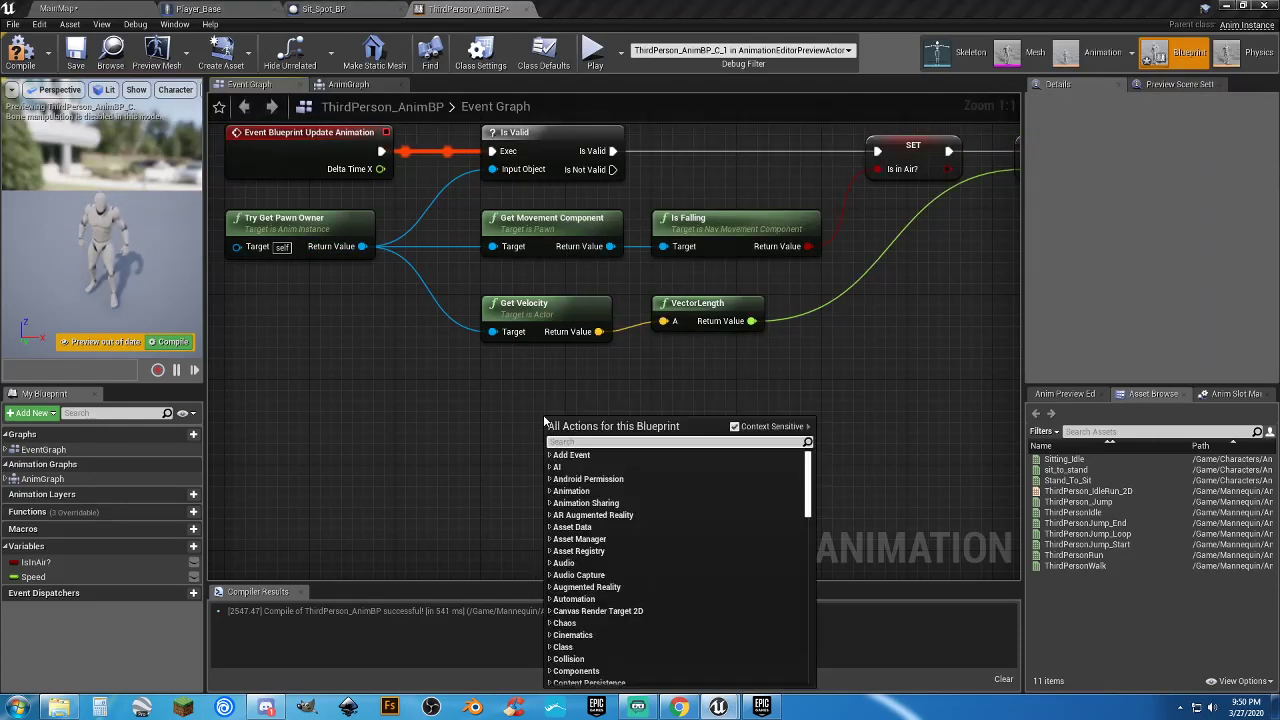
type("sequen")
key("Return")
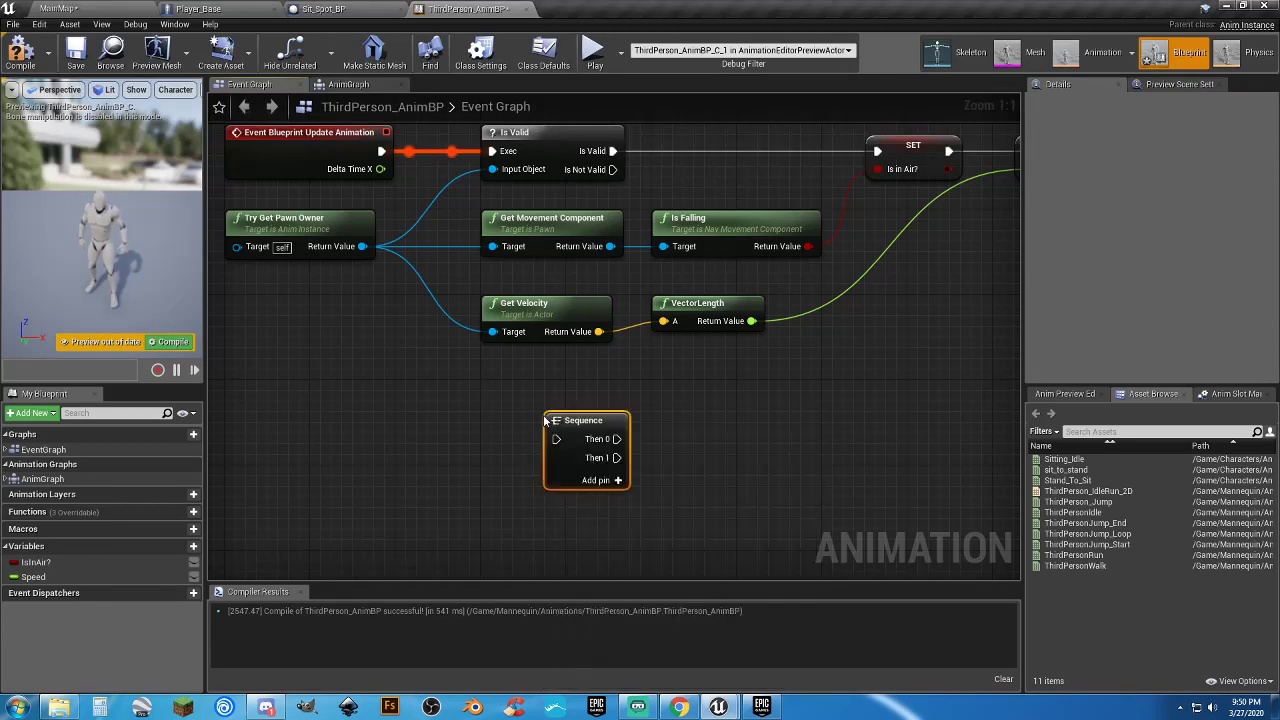
right_click_drag(728, 425, 500, 460)
left_click_drag(393, 472, 861, 186)
right_click_drag(937, 274, 802, 293)
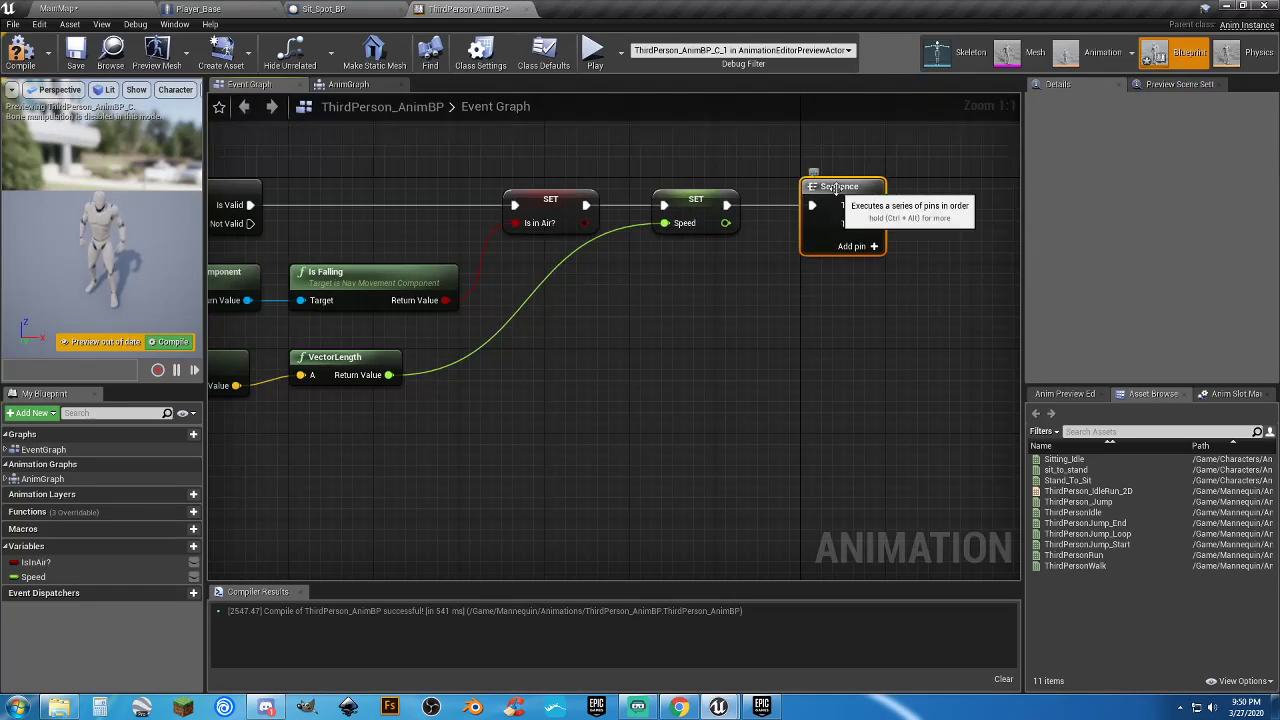
left_click_drag(835, 188, 804, 190)
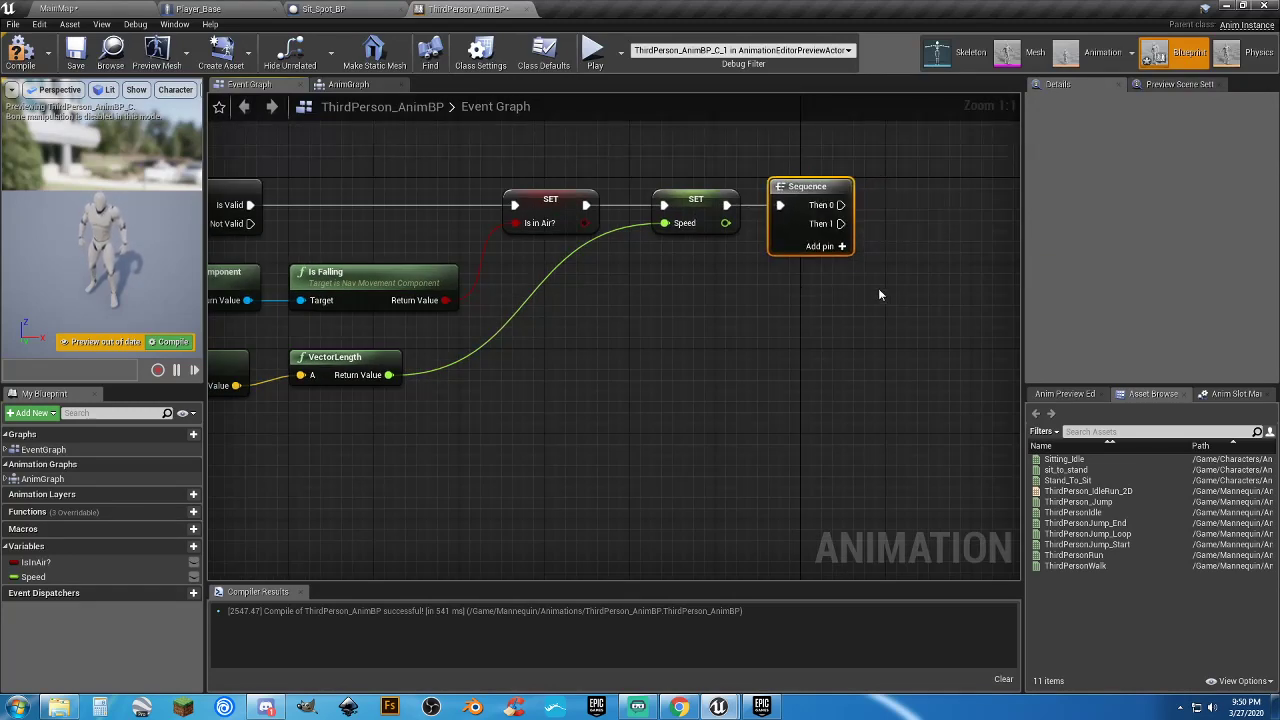
right_click_drag(878, 288, 785, 304)
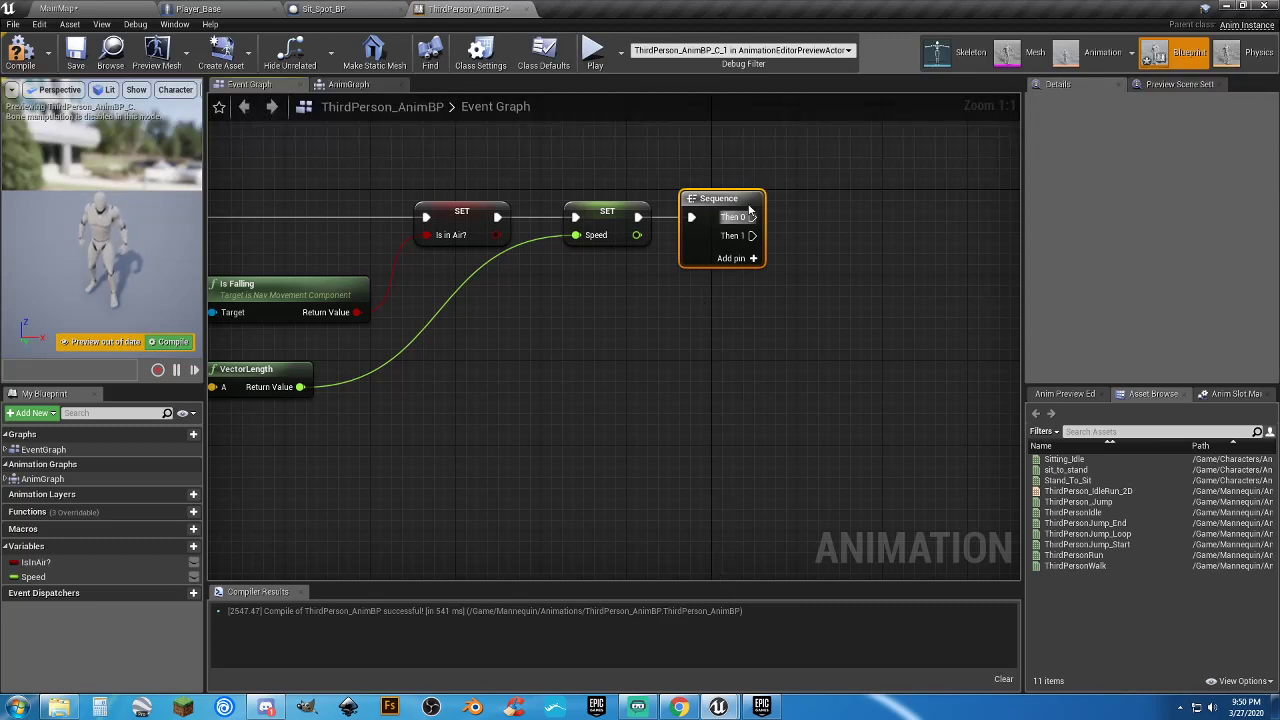
left_click_drag(700, 147, 803, 330)
left_click(797, 243)
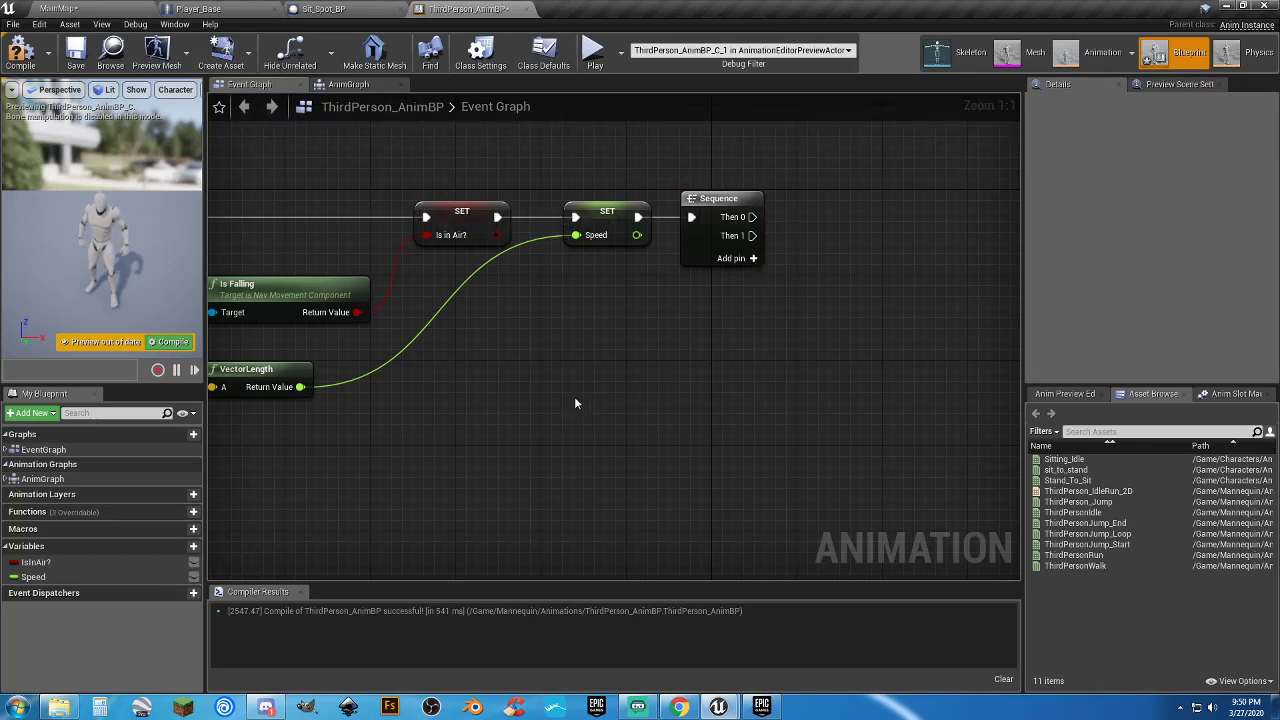
right_click_drag(575, 403, 937, 375)
right_click_drag(418, 456, 478, 449)
right_click_drag(343, 343, 388, 339)
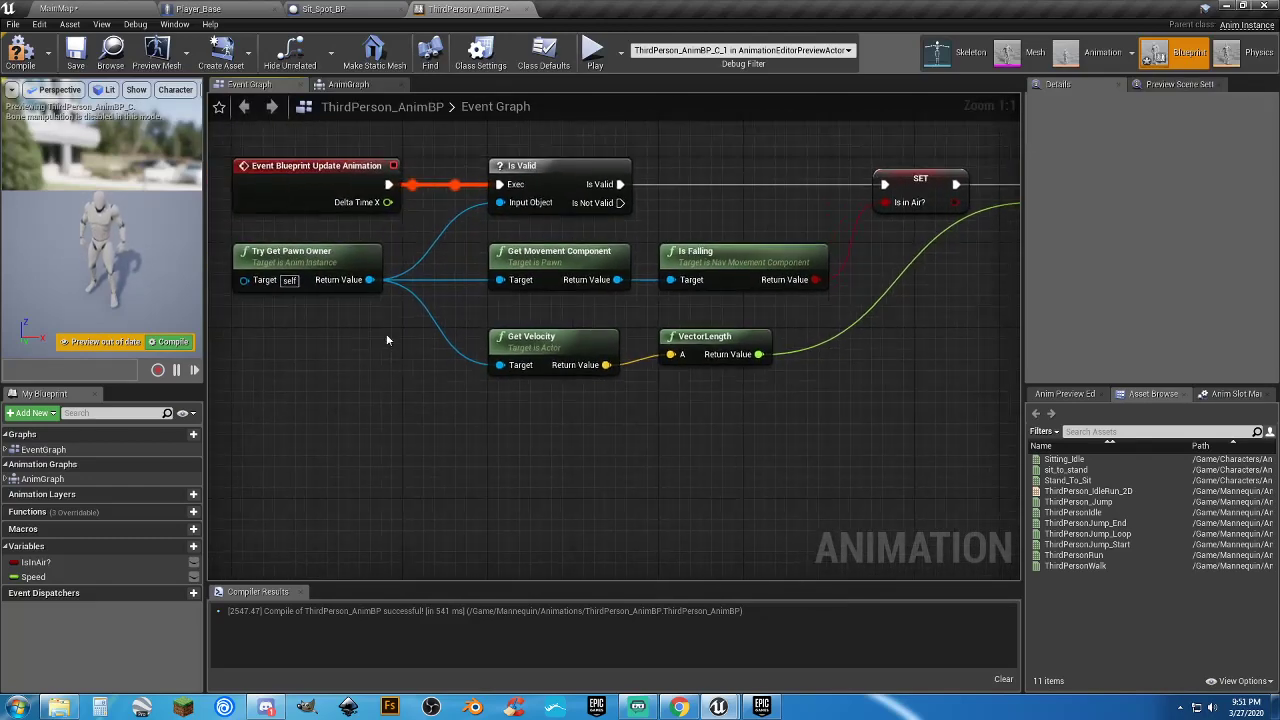
Add a Cast To Player_Base from Try Get Pawn Owner's return value, place it after the Sequence and connect Then 0 to it
left_click_drag(369, 279, 665, 461)
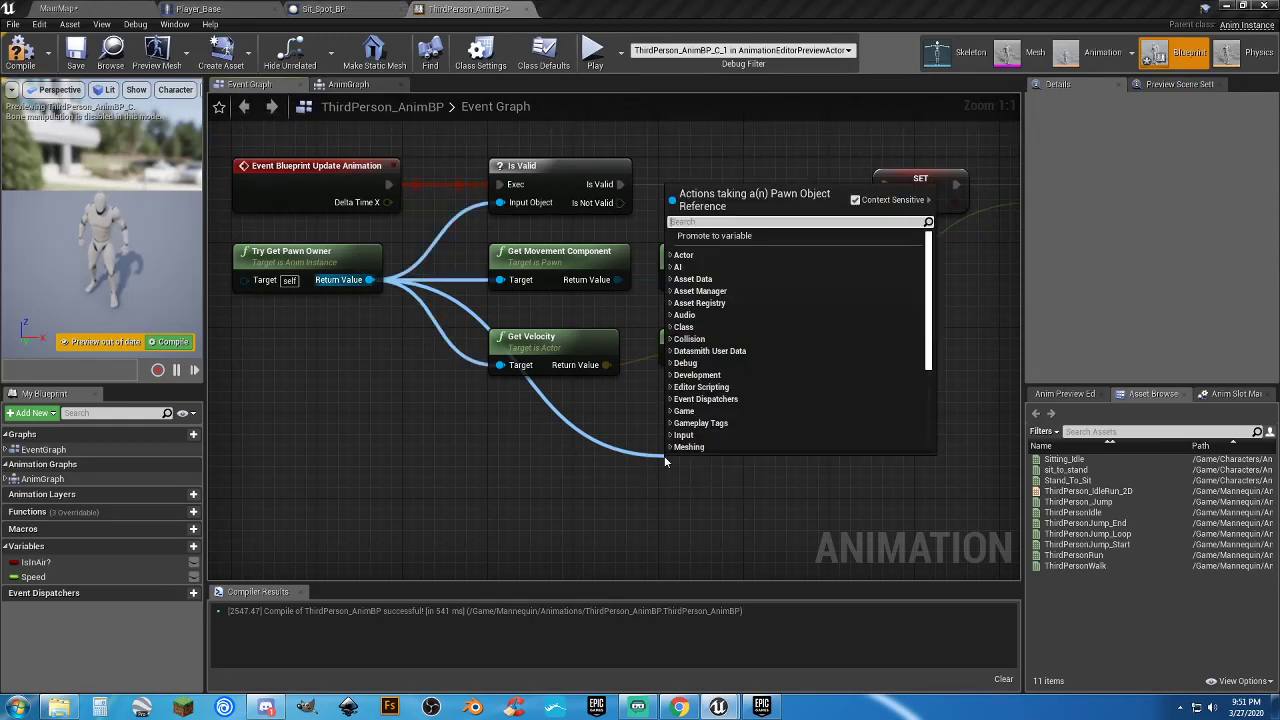
type("player_")
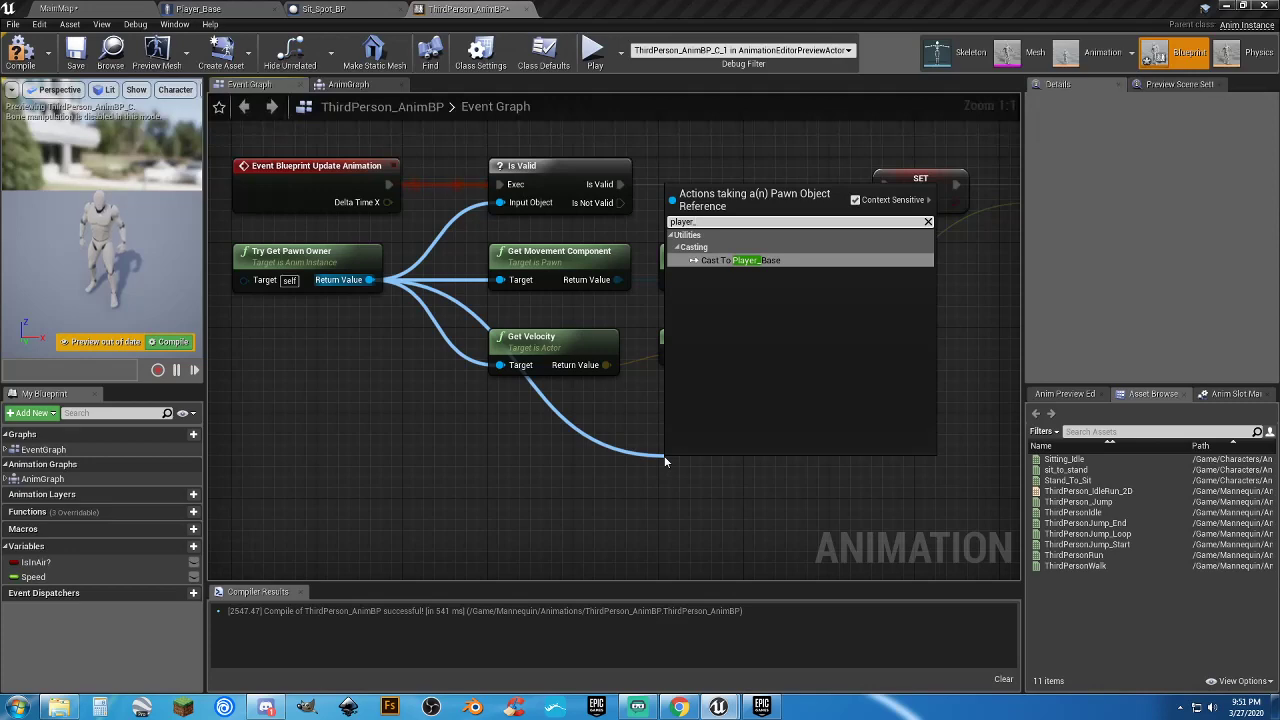
key("Return")
right_click_drag(884, 417, 633, 398)
left_click_drag(484, 437, 683, 205)
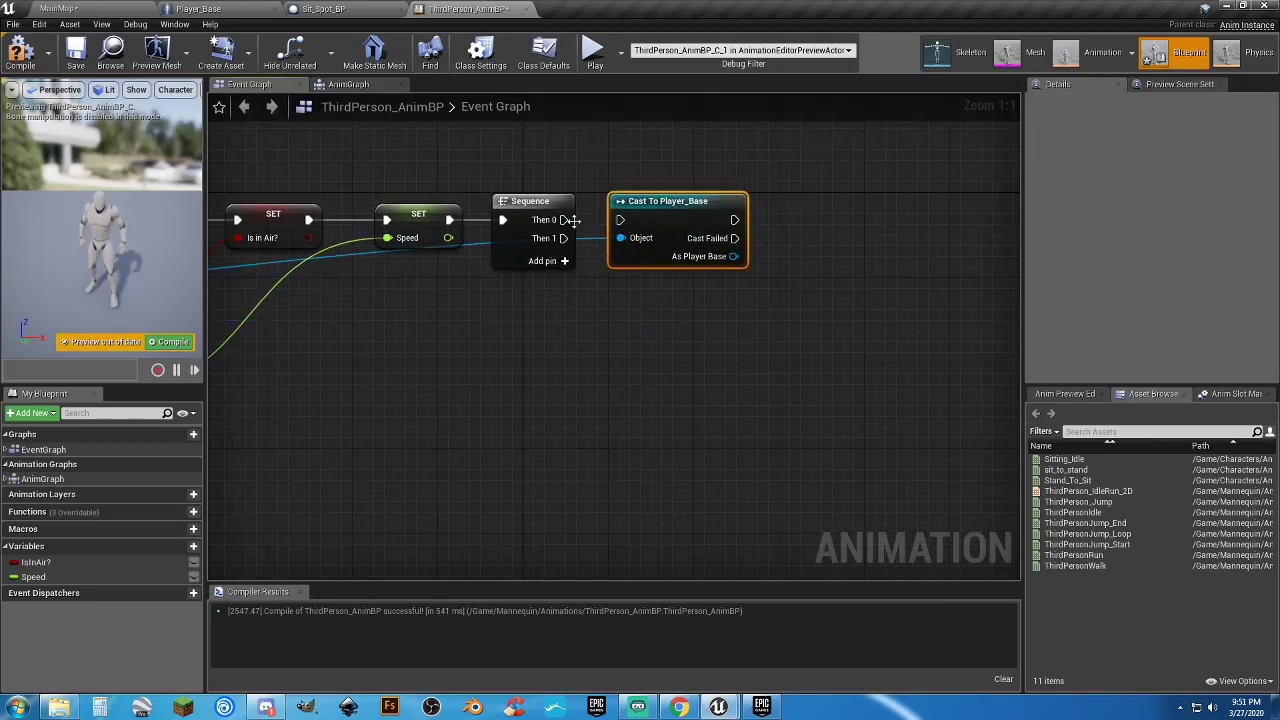
left_click_drag(565, 220, 621, 221)
left_click_drag(735, 220, 906, 224)
left_click(836, 295)
Duplicate the Sequence node, place the copy right after Cast To Player_Base and connect Cast Failed to its execution input
right_click_drag(811, 305, 660, 308)
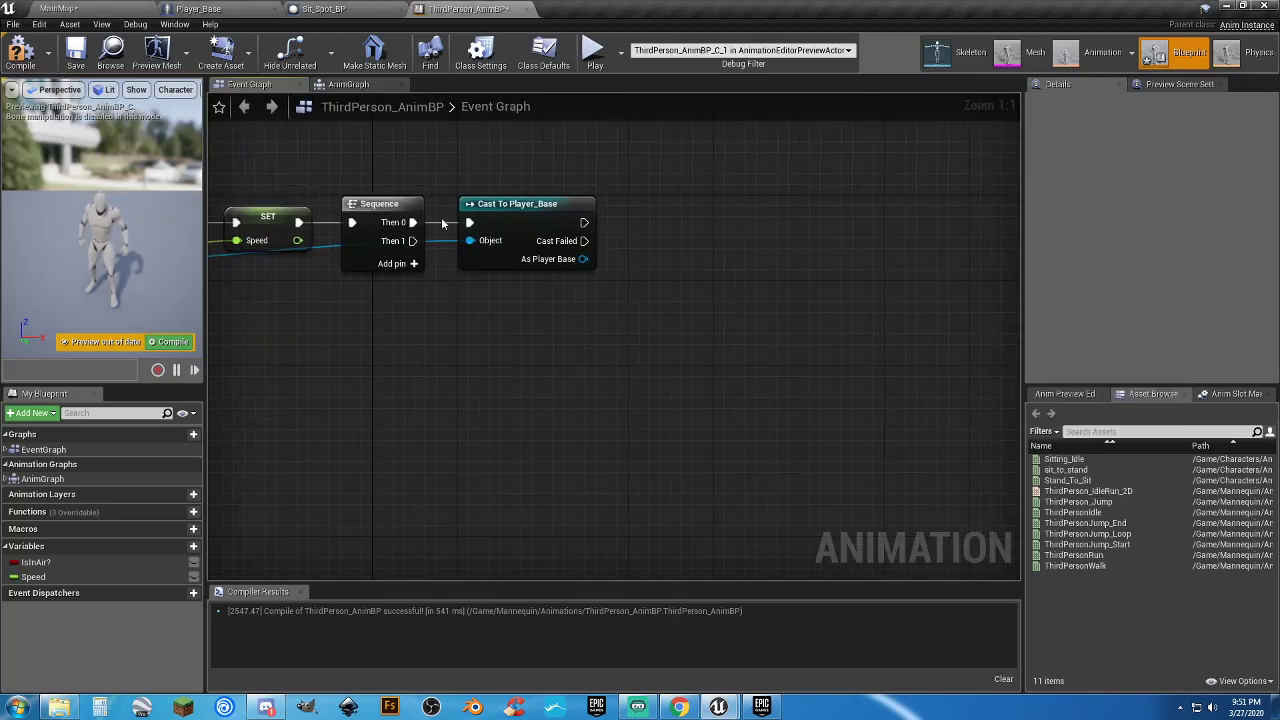
left_click(378, 207)
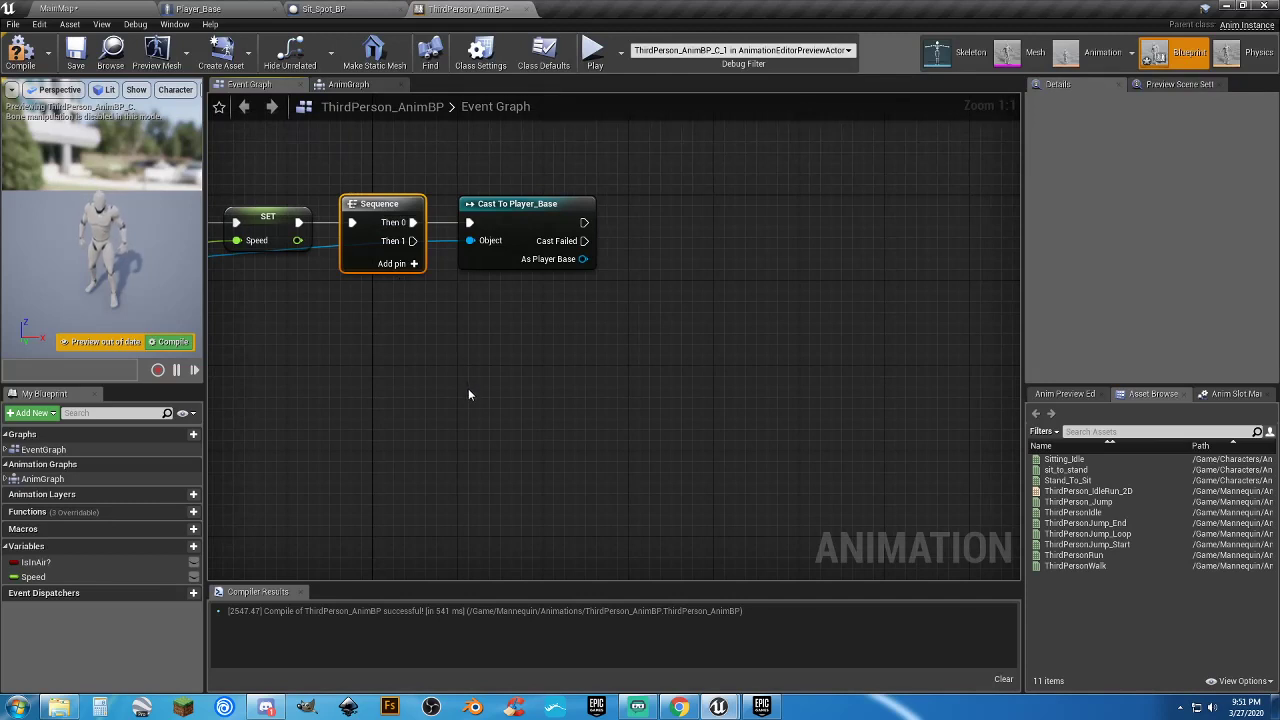
key("ctrl+v")
left_click_drag(506, 392, 670, 229)
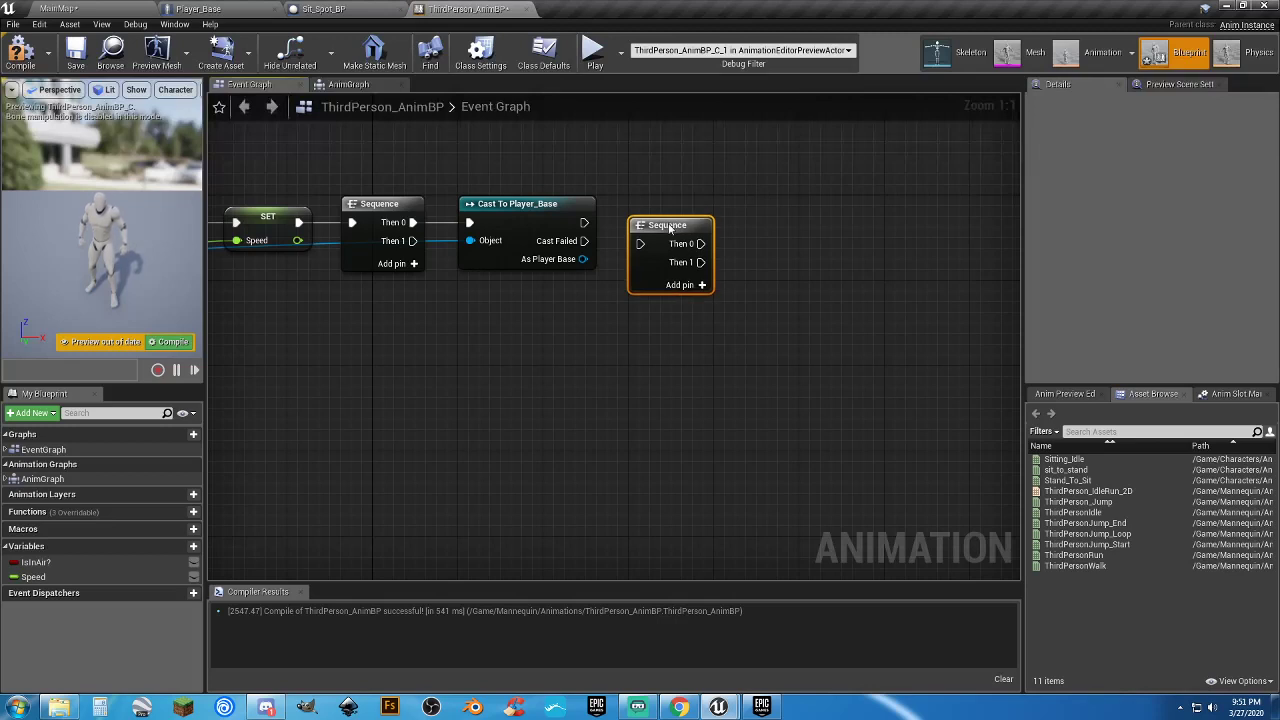
left_click_drag(584, 241, 655, 225)
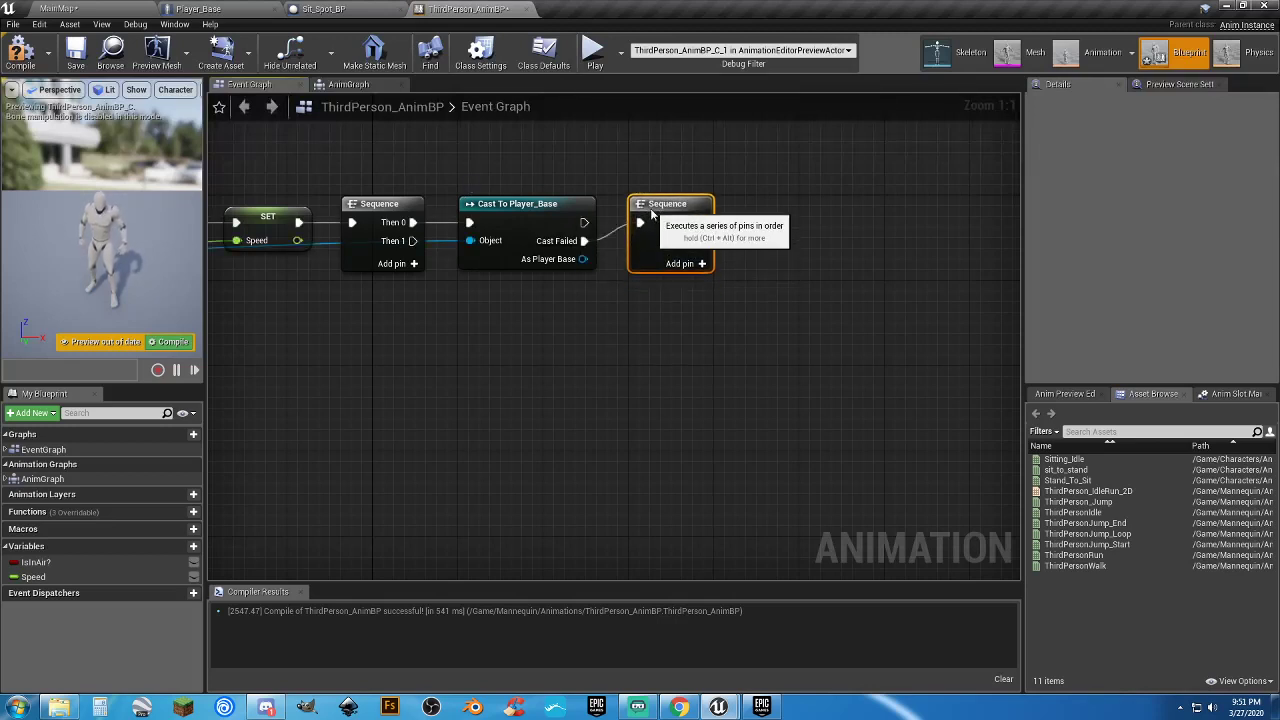
left_click(631, 316)
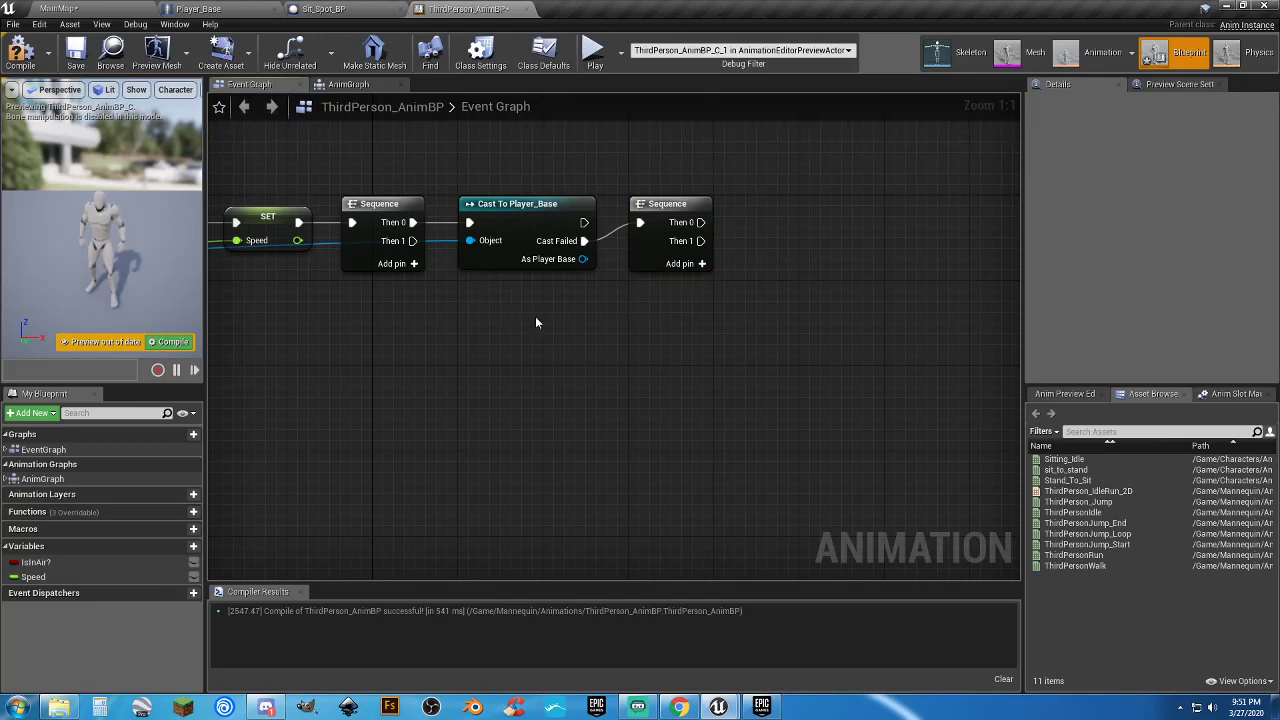
right_click_drag(452, 308, 464, 286)
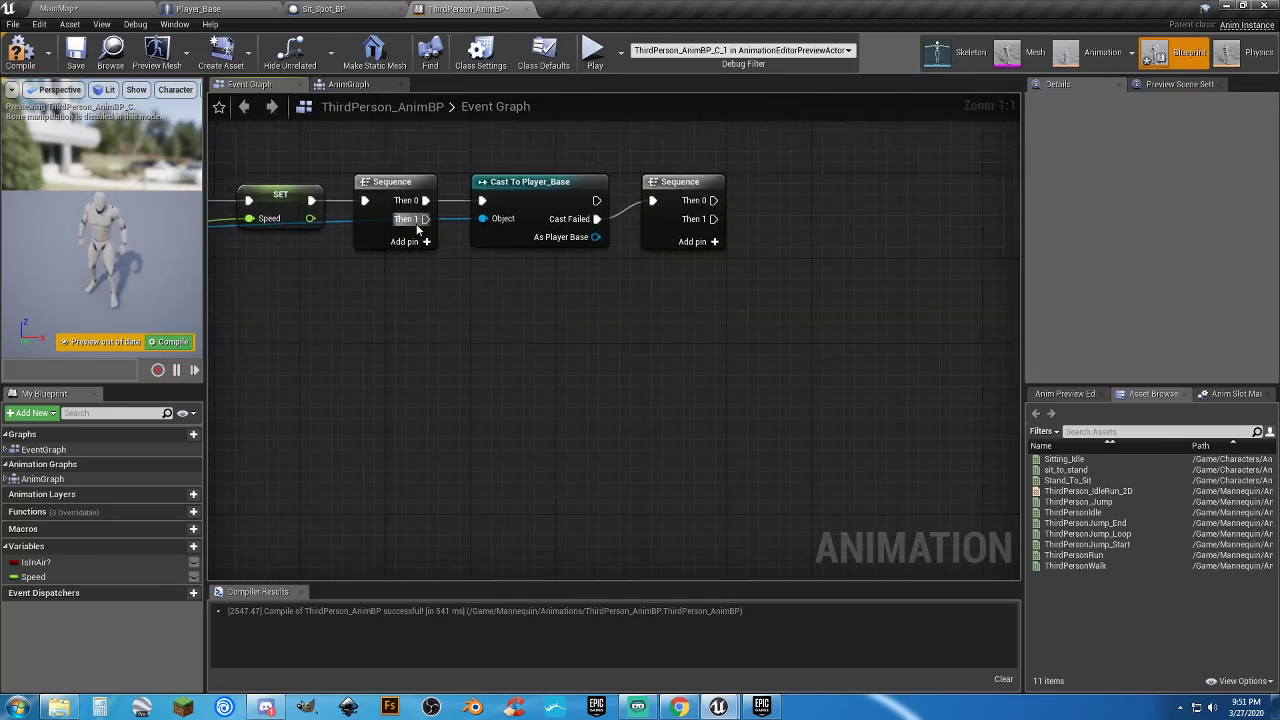
left_click_drag(425, 218, 521, 404)
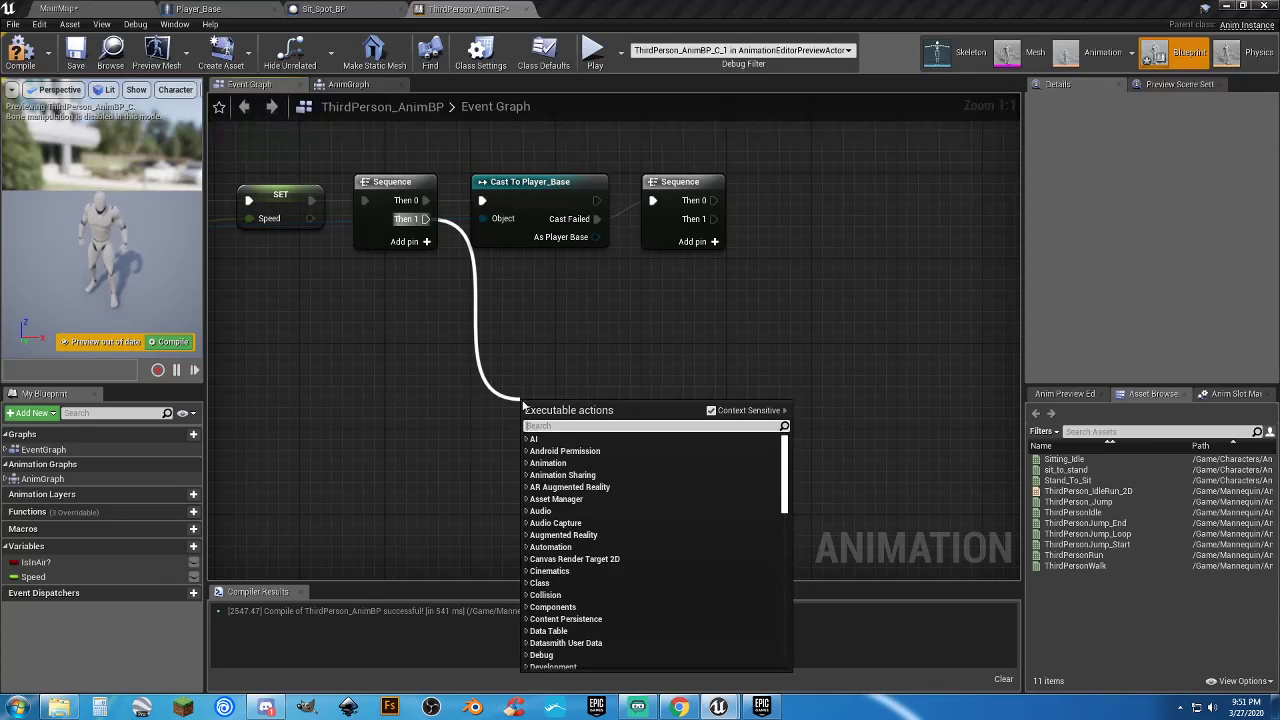
left_click(574, 334)
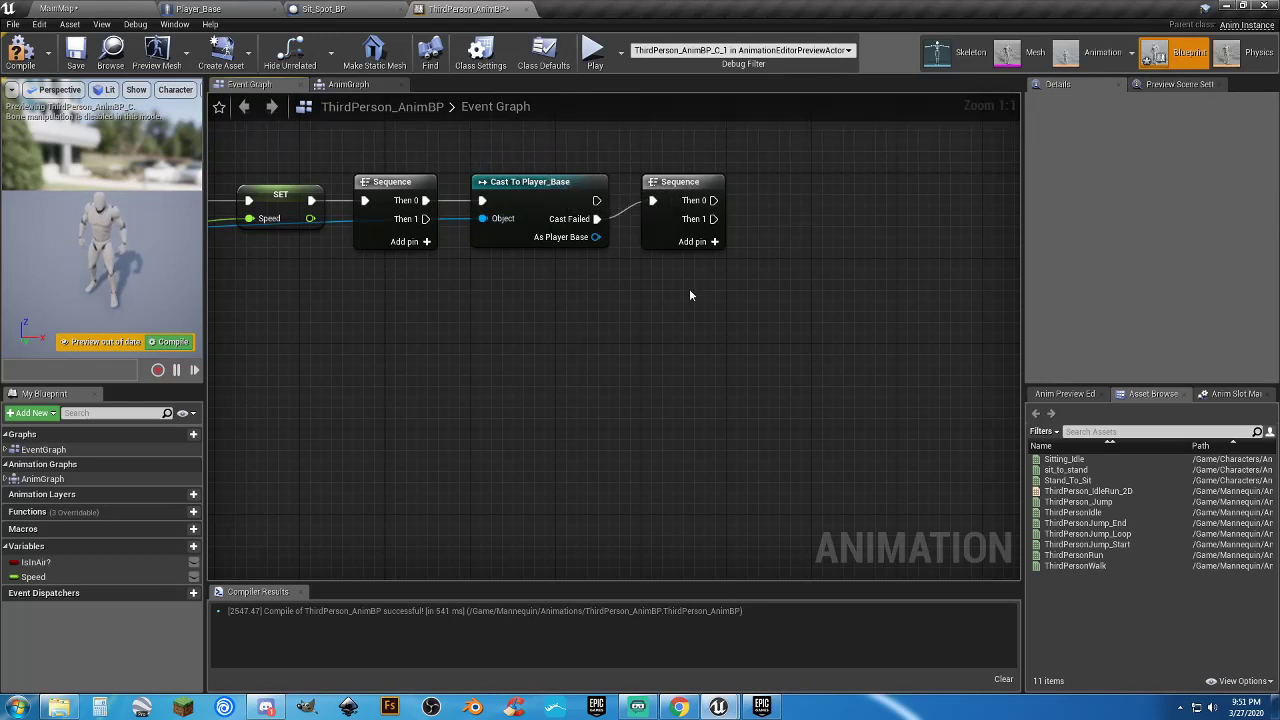
Compile and save the animation blueprint with the new cast and Sequence nodes
right_click_drag(689, 288, 555, 366)
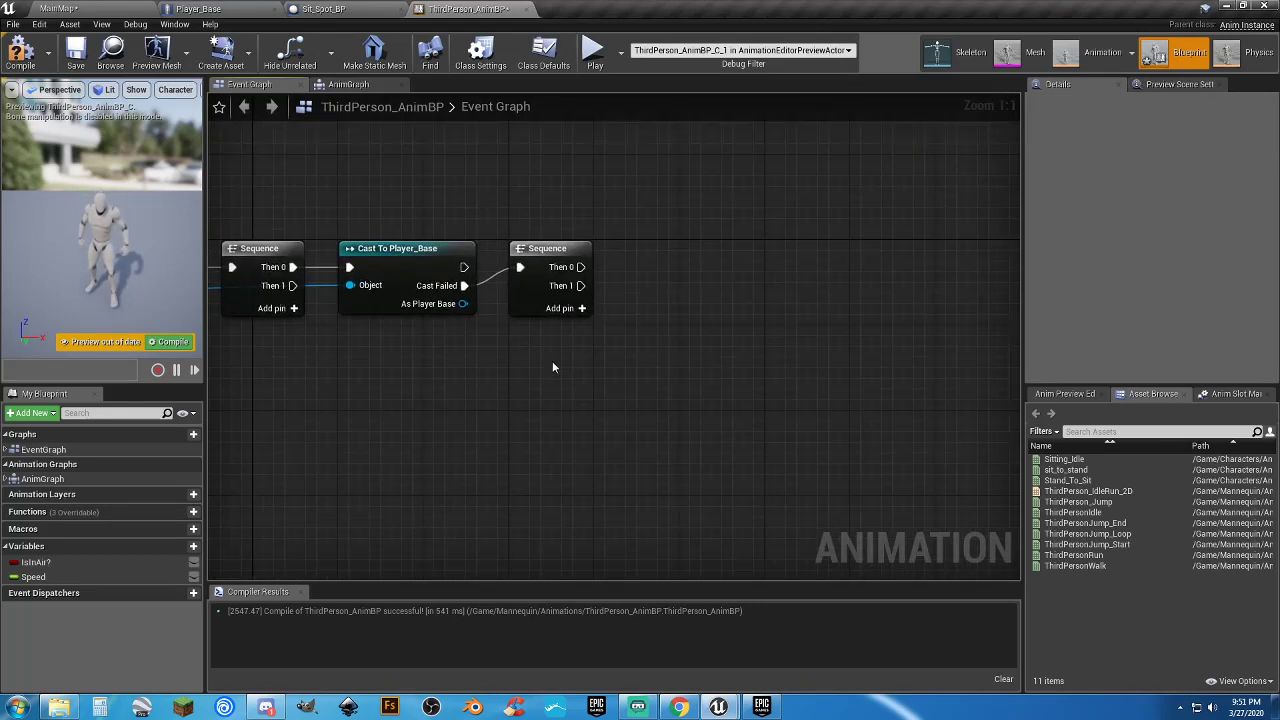
left_click(22, 50)
left_click(74, 52)
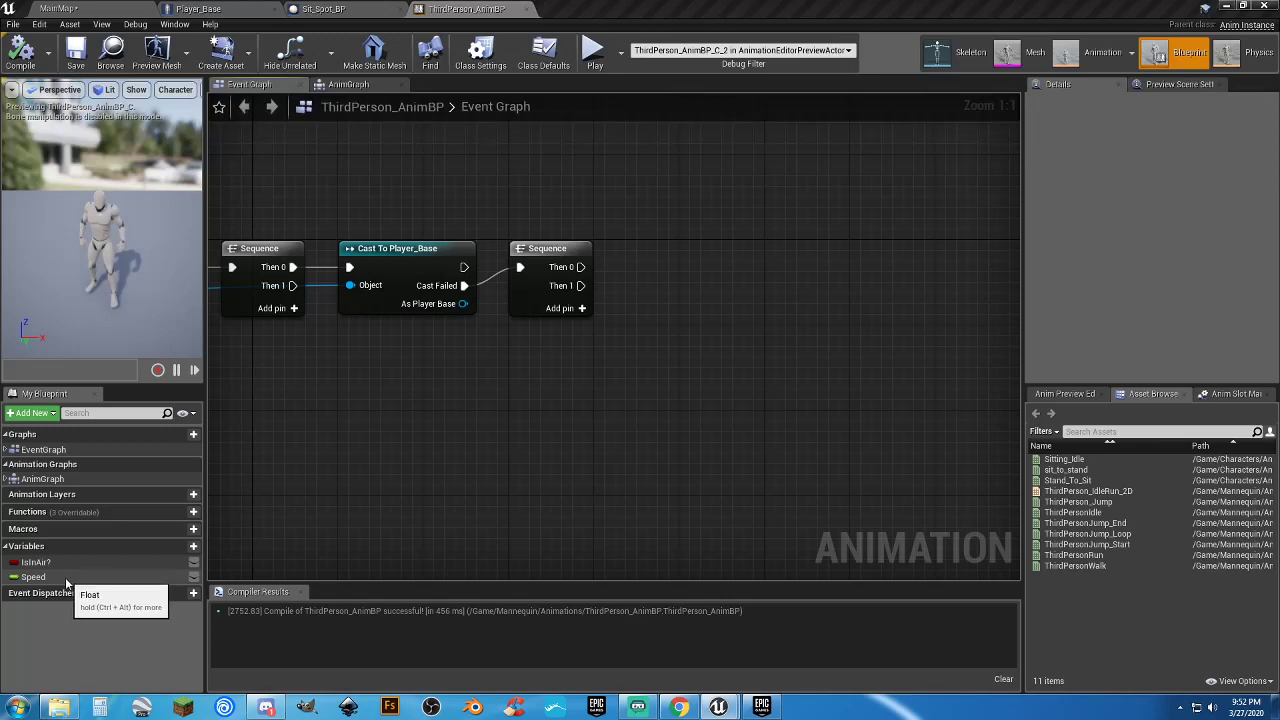
Add a Boolean variable named Sitting In Chair, and compile and save the blueprint
left_click(176, 548)
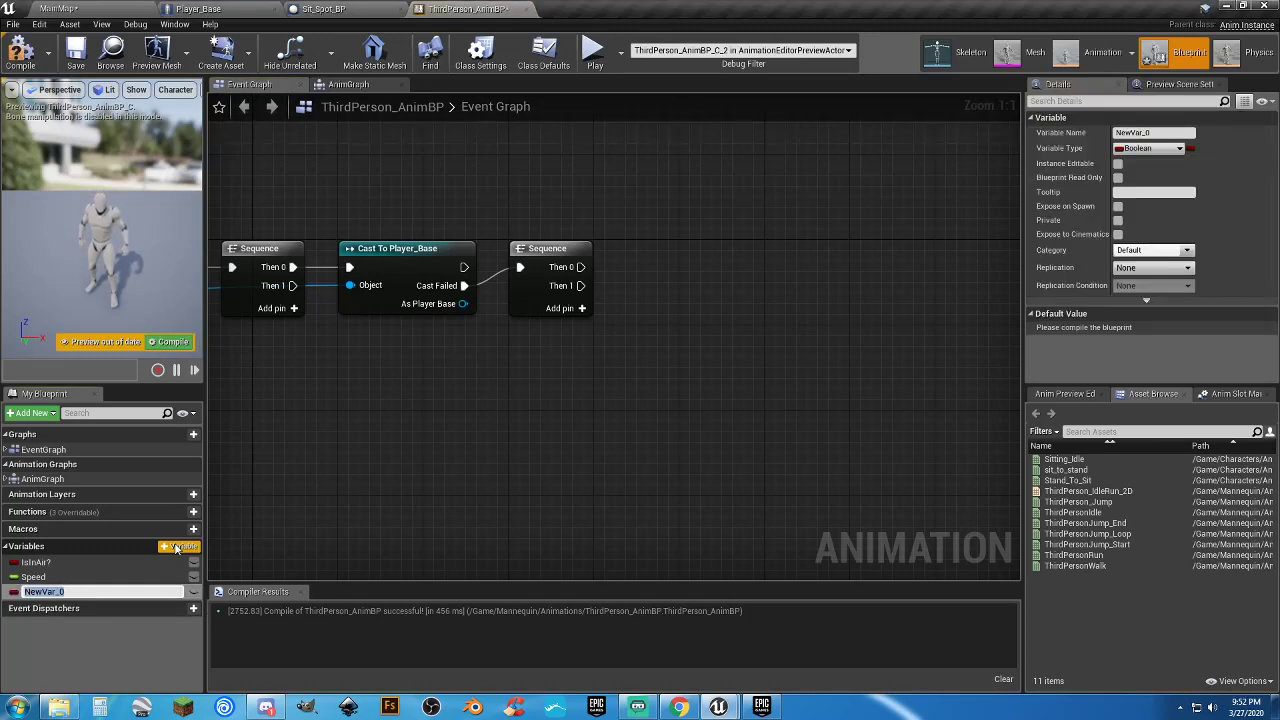
type("Sitting In Chair")
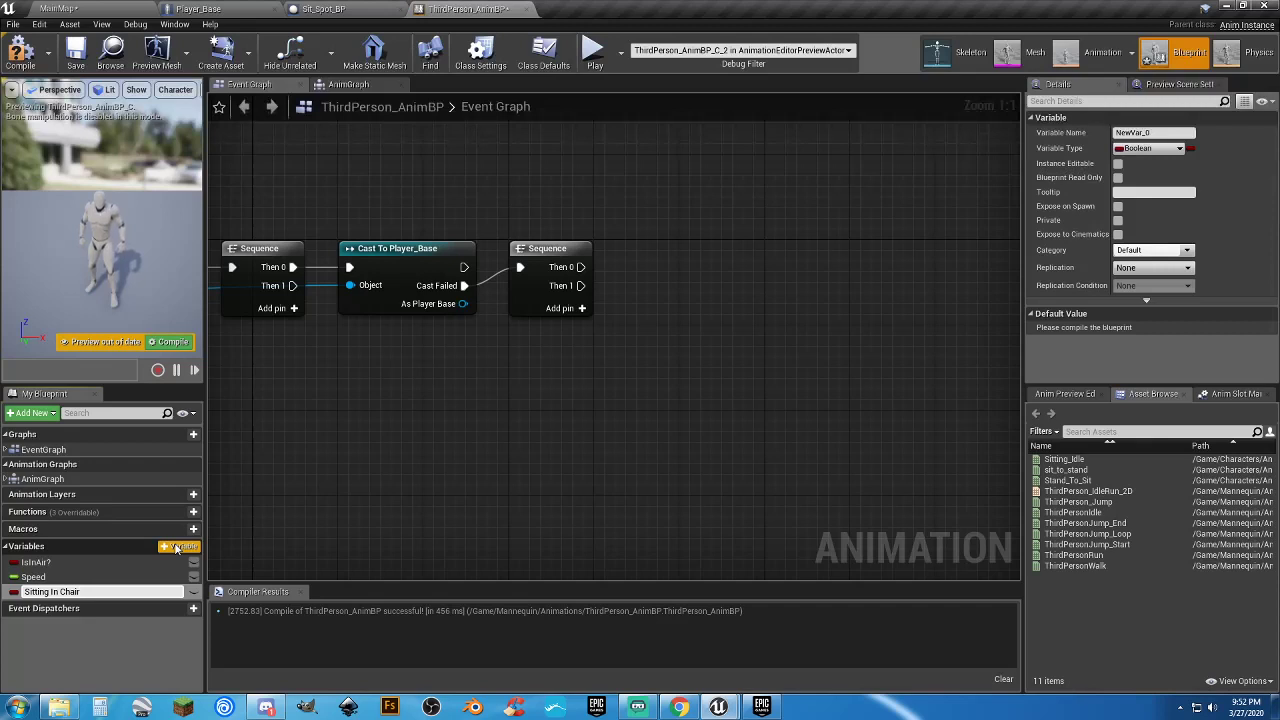
key("Return")
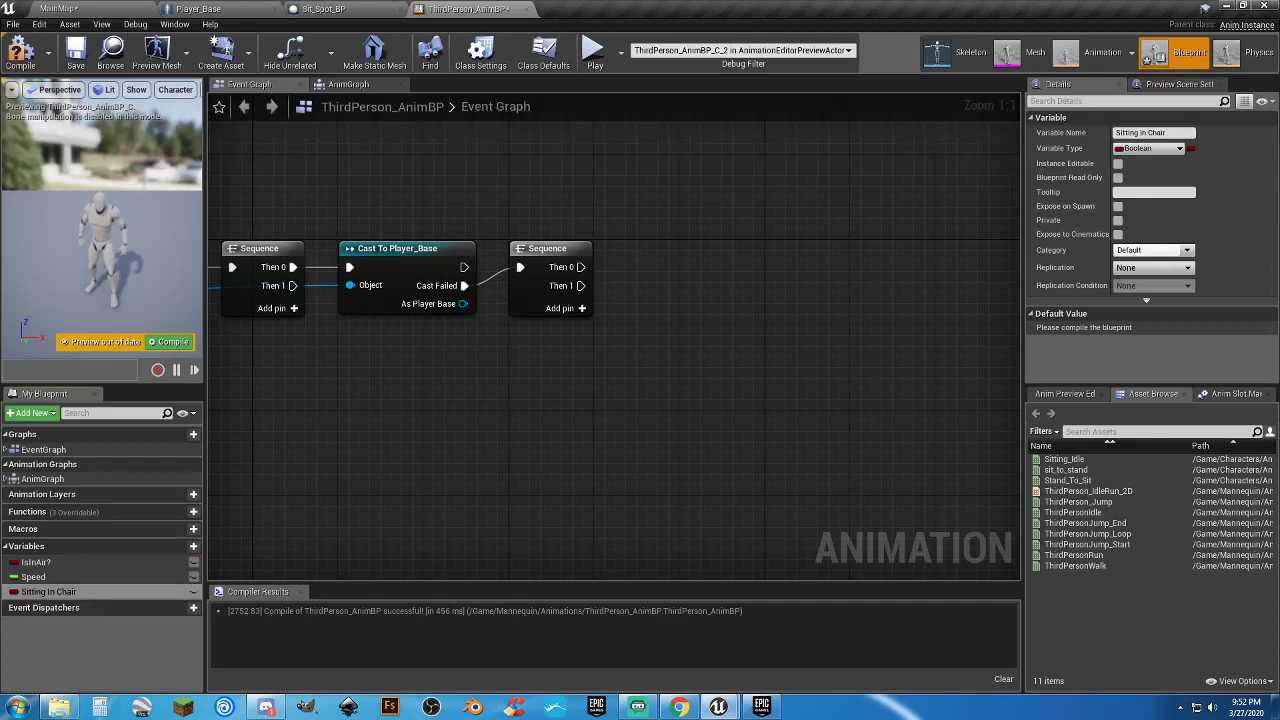
left_click(20, 50)
left_click(80, 67)
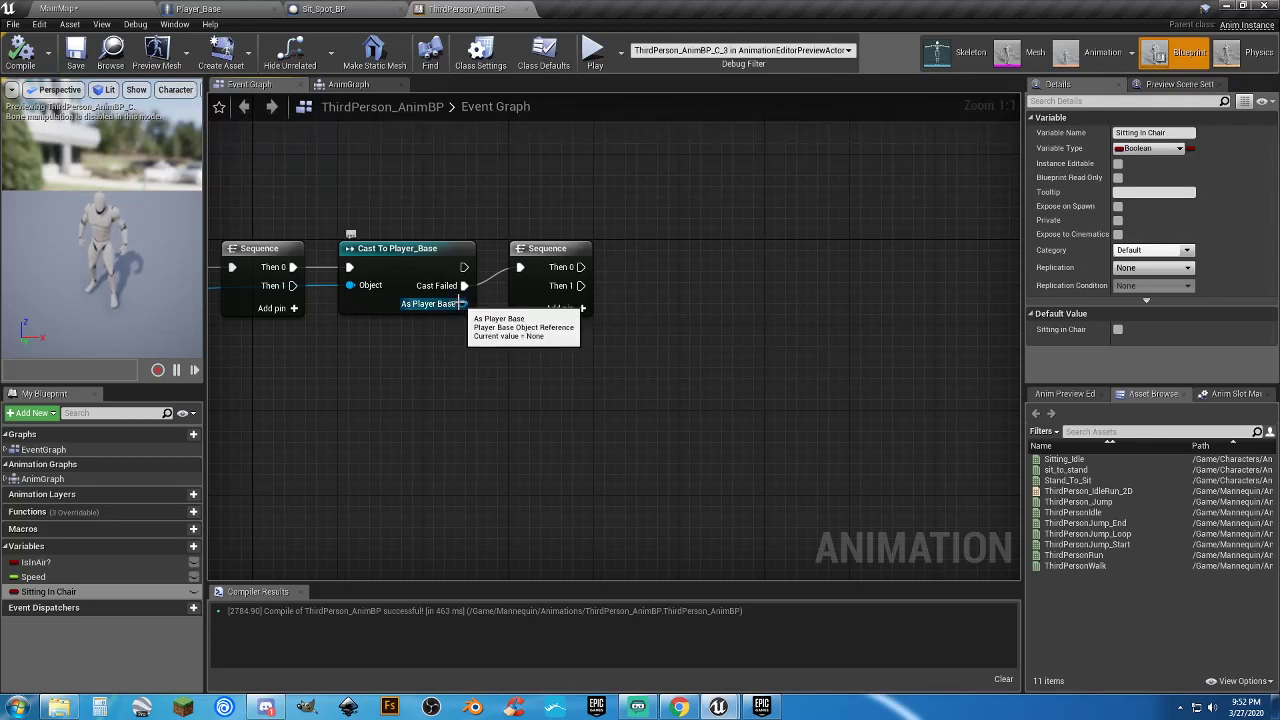
Get Sitting? from the cast's As Player Base output and place the getter just below the second Sequence
left_click_drag(463, 304, 535, 363)
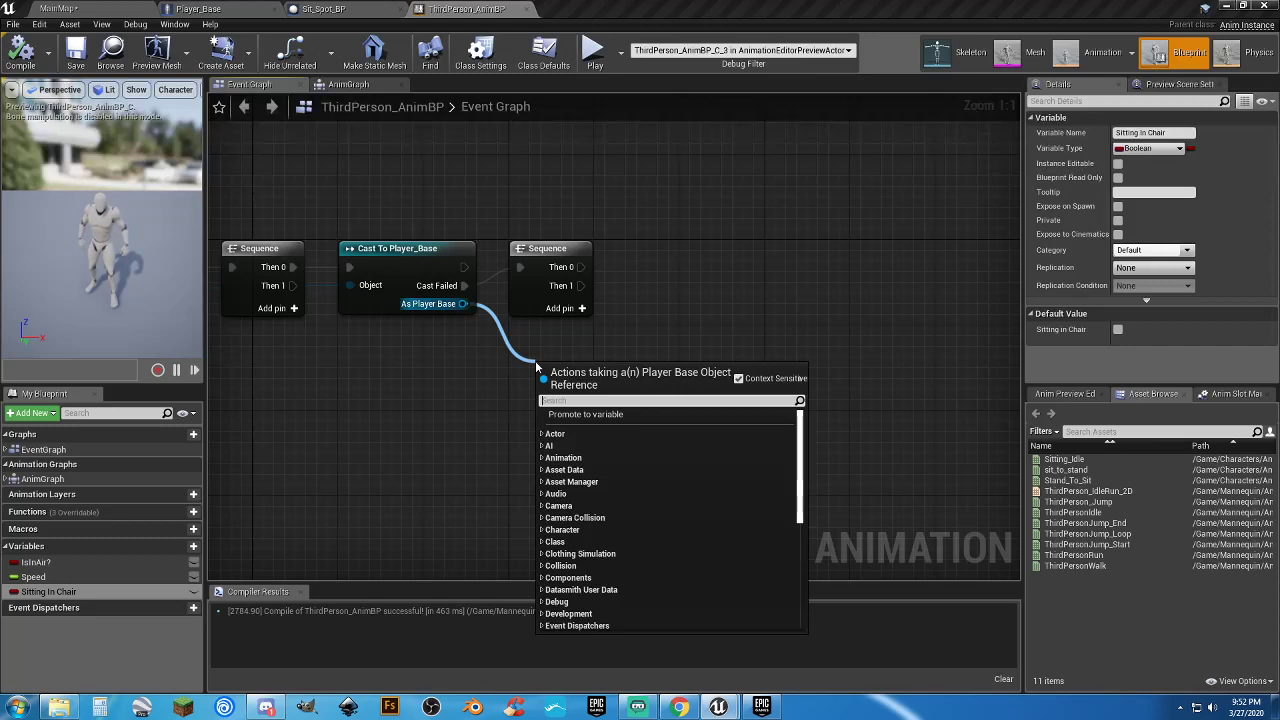
type("sitt")
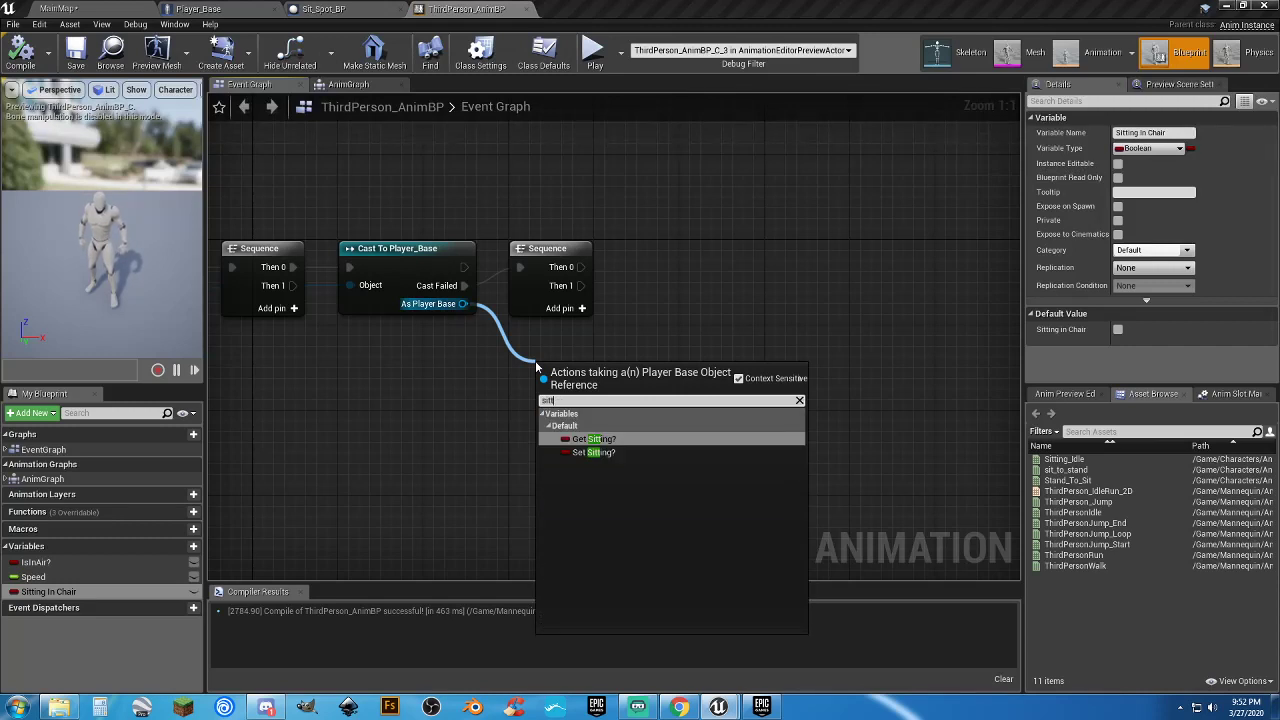
key("Return")
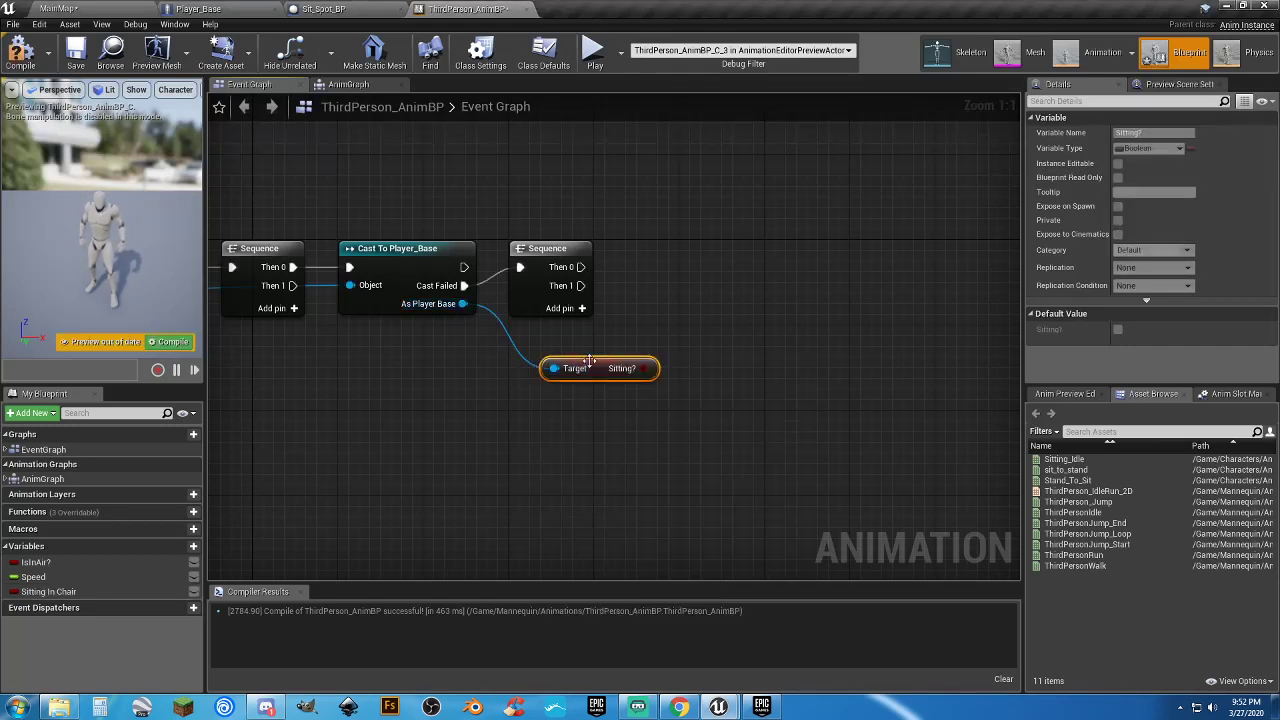
left_click_drag(590, 362, 565, 338)
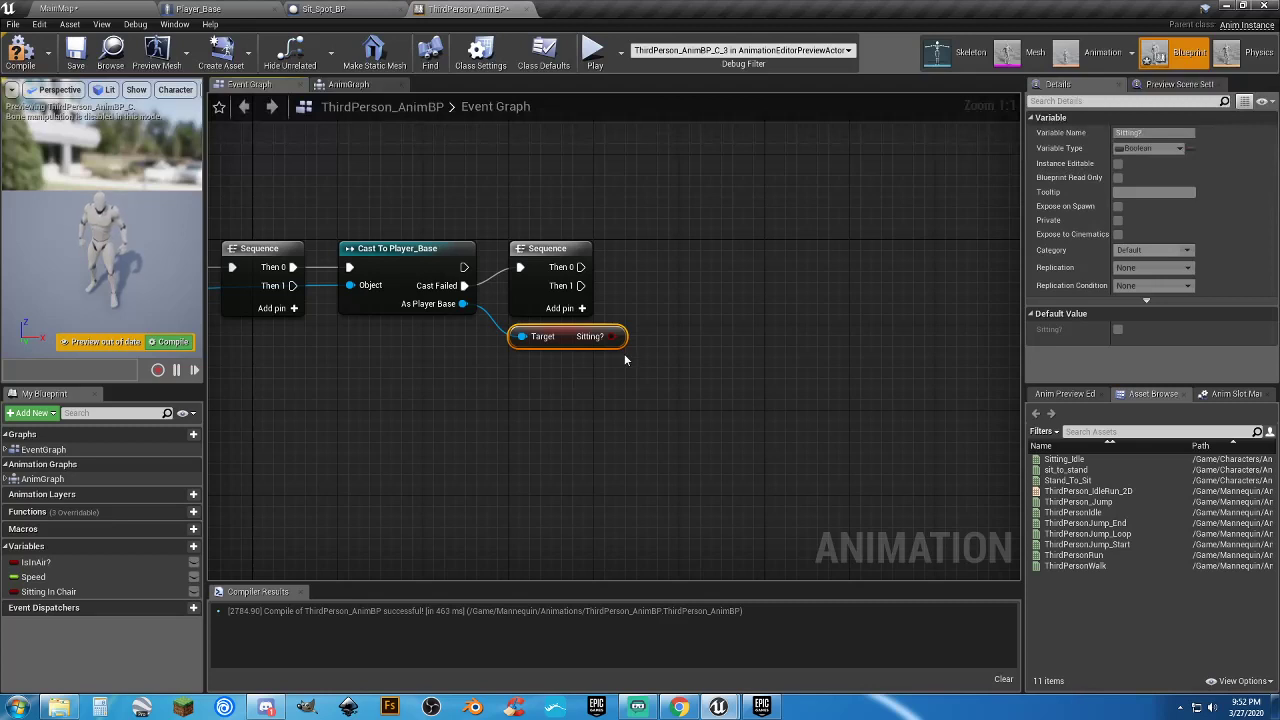
Add a Branch level with the second Sequence, run it from Then 0 and use Sitting? as its condition
left_click(690, 260)
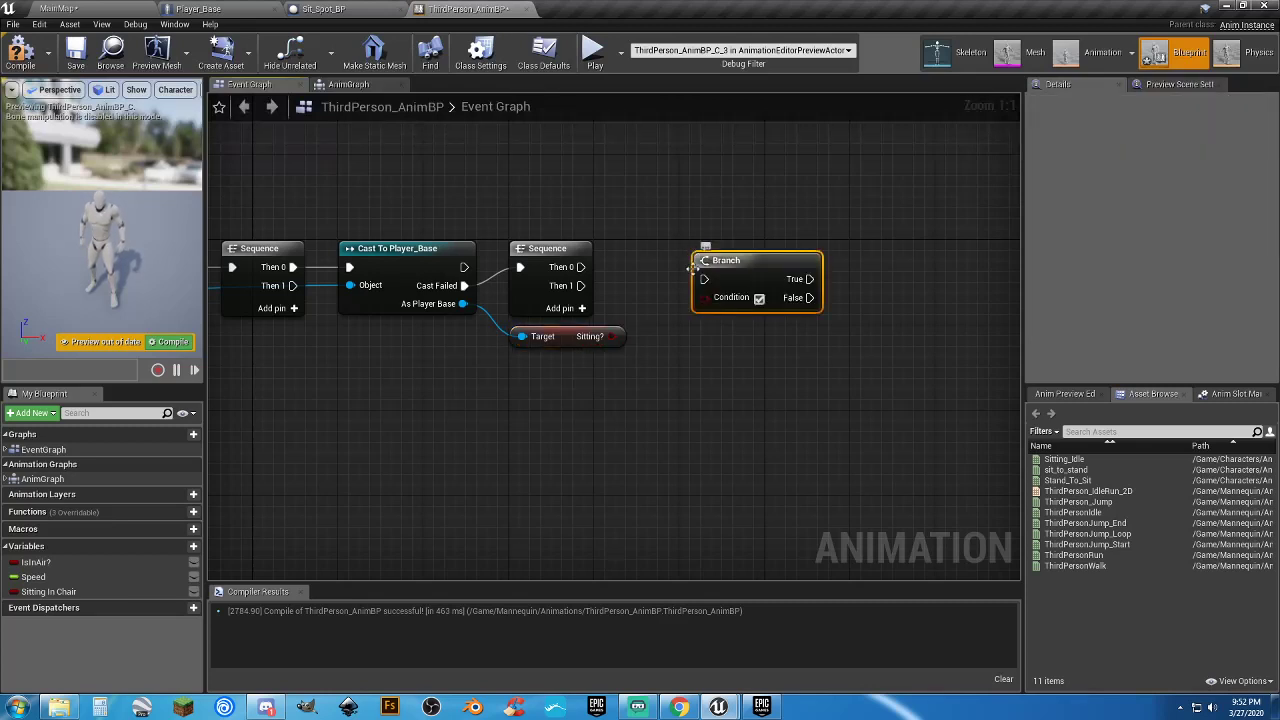
left_click_drag(611, 336, 580, 267)
left_click_drag(733, 257, 720, 245)
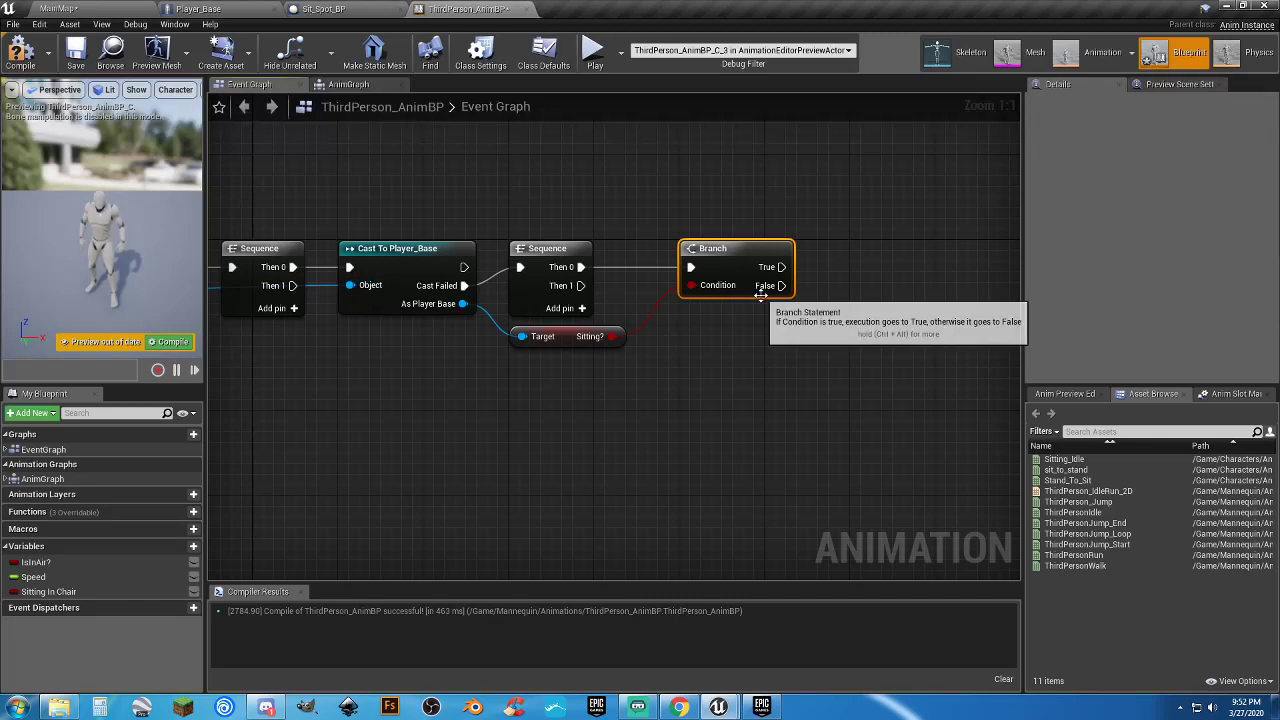
right_click_drag(817, 337, 642, 339)
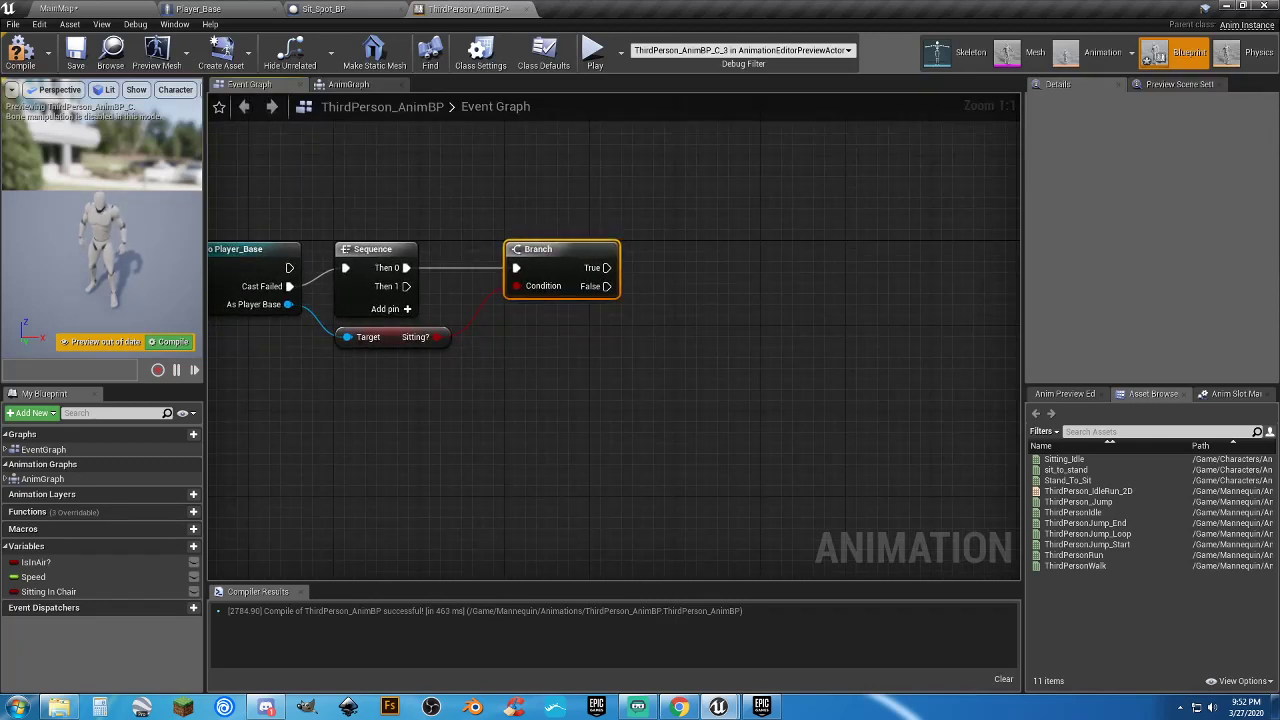
left_click(622, 405)
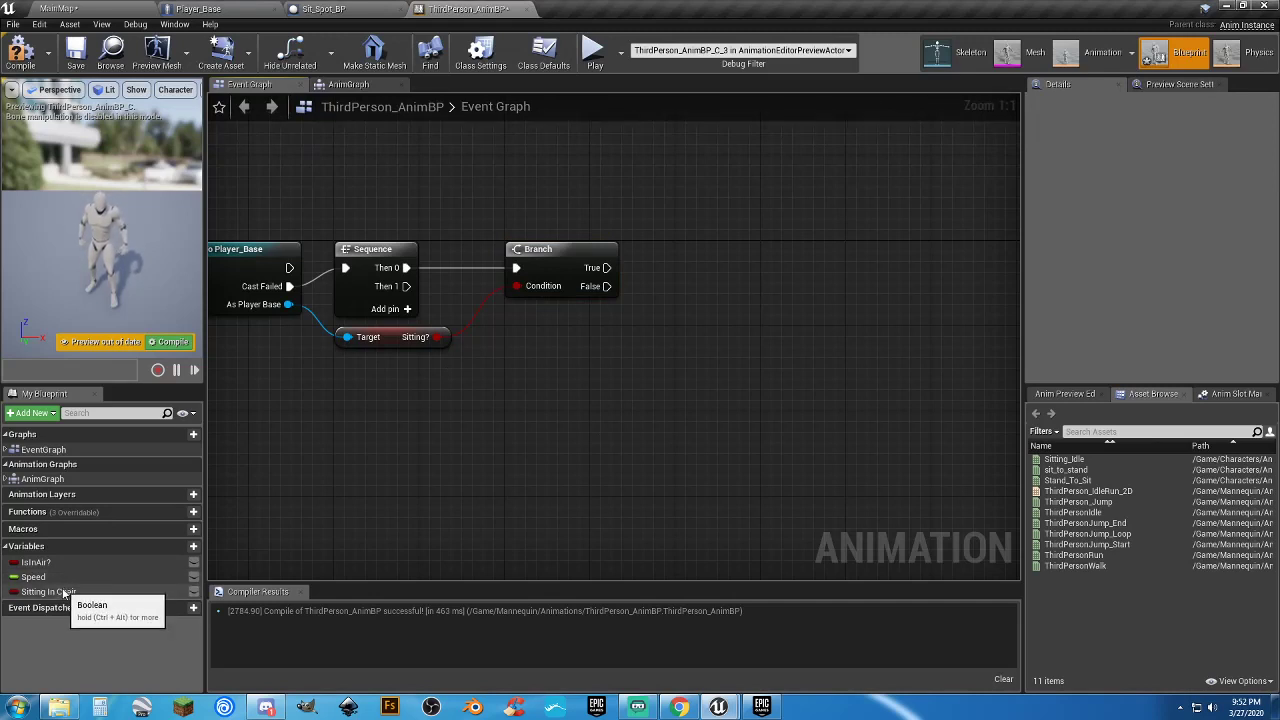
Add two SET Sitting in Chair nodes, wired to the Branch's True and False outputs and stacked one above the other
left_click_drag(63, 592, 706, 263, "alt")
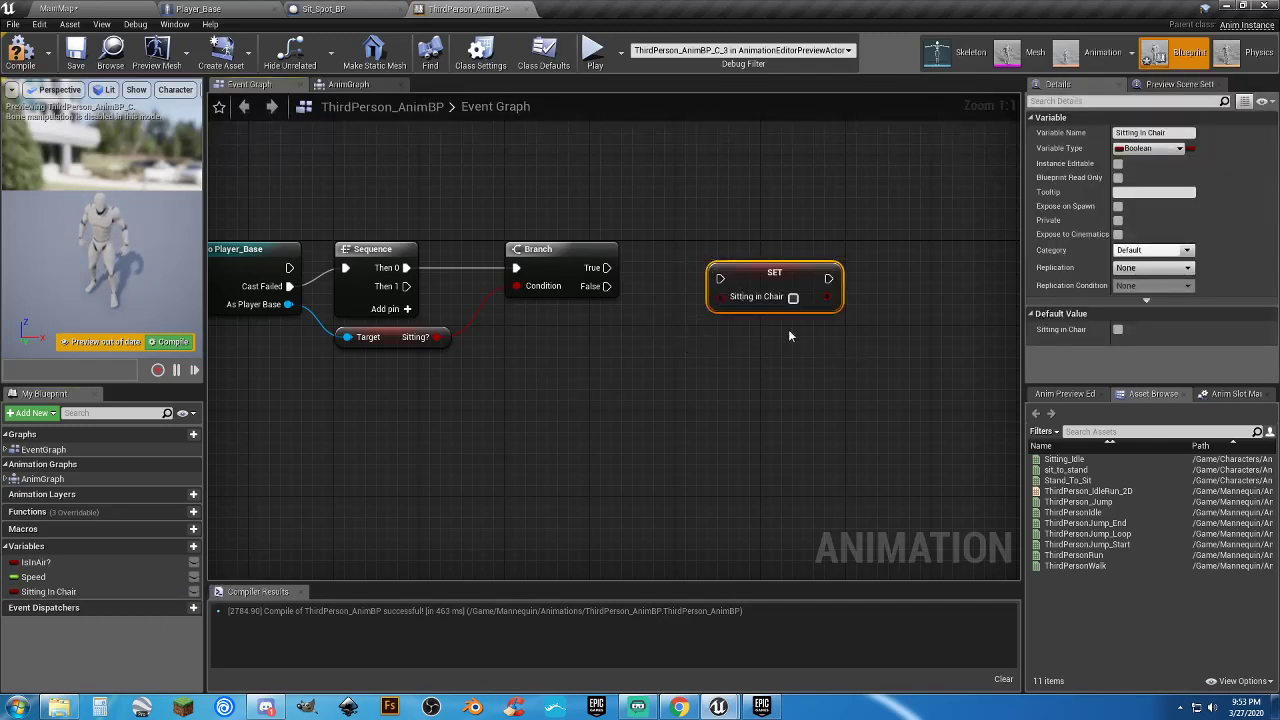
left_click_drag(747, 279, 722, 262)
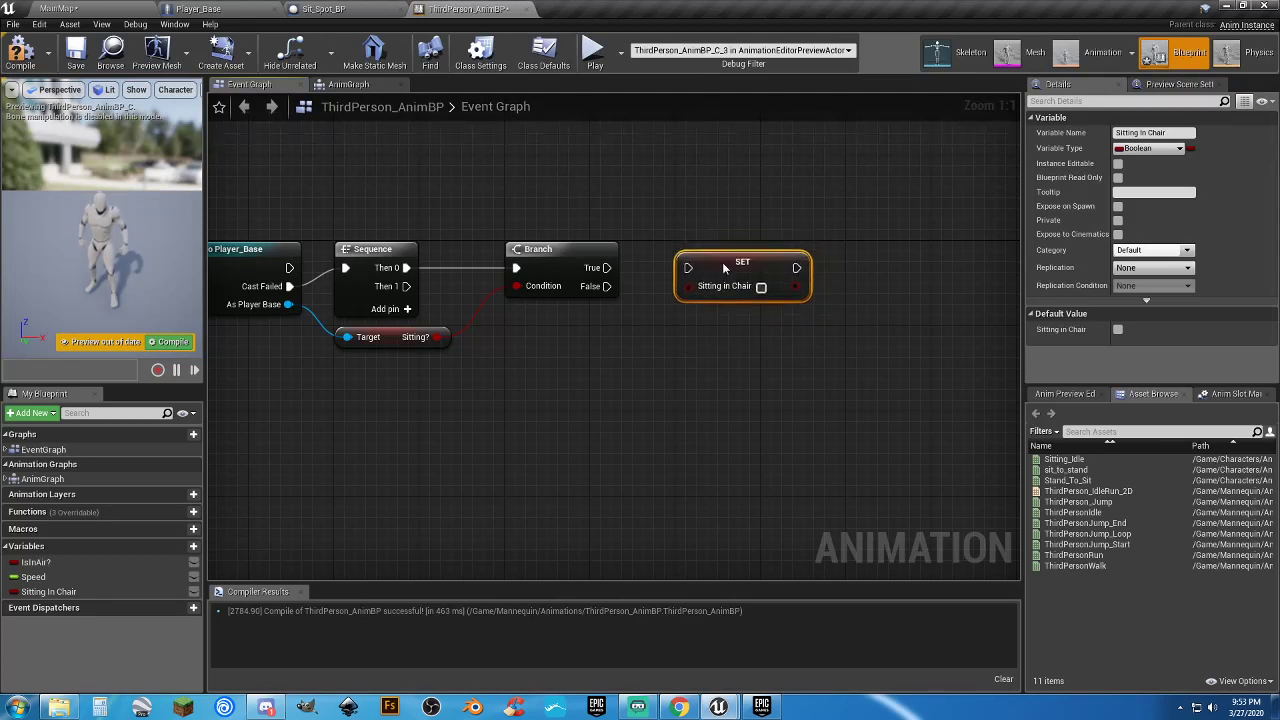
key("ctrl+c")
key("ctrl+v")
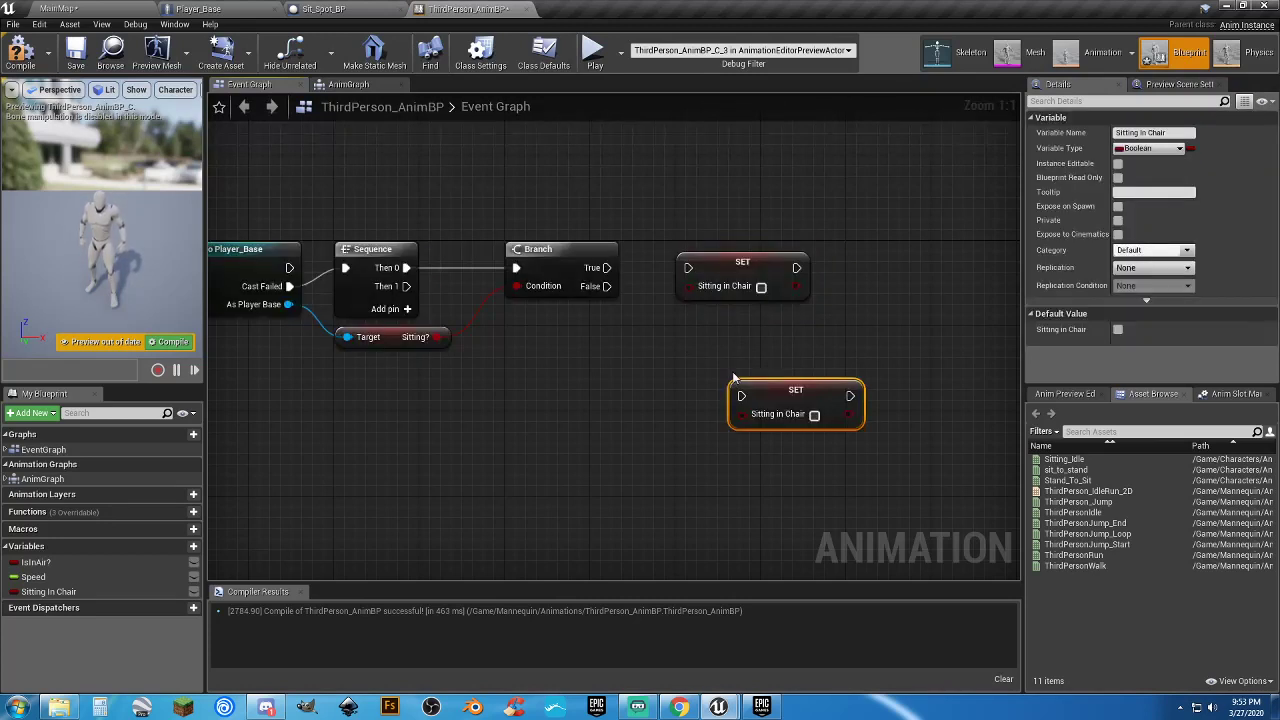
left_click_drag(744, 400, 689, 268)
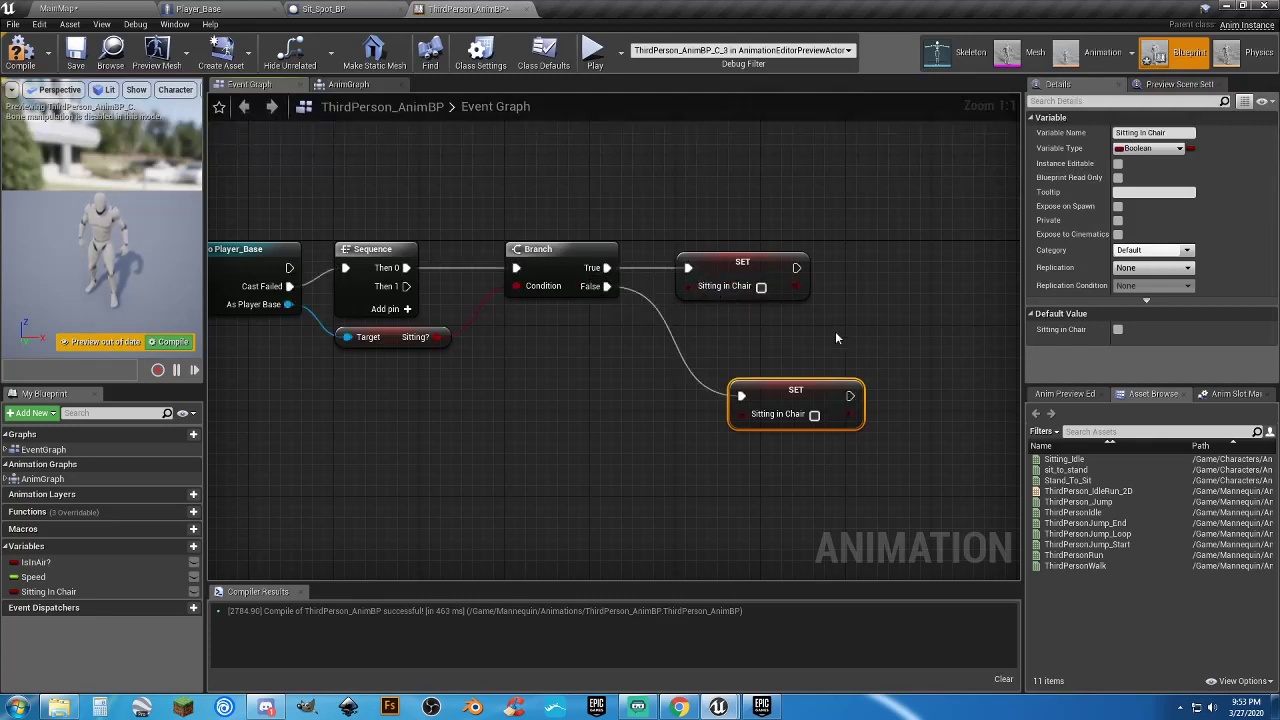
left_click(730, 262)
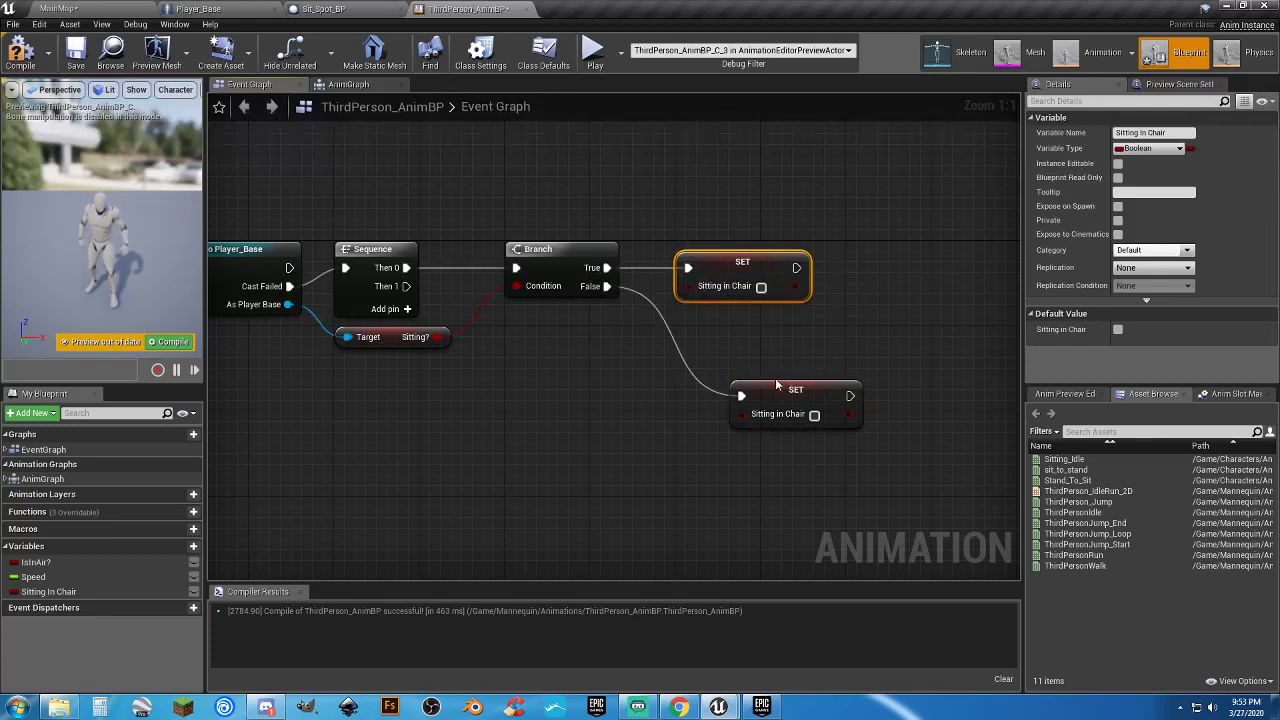
left_click_drag(781, 396, 728, 343)
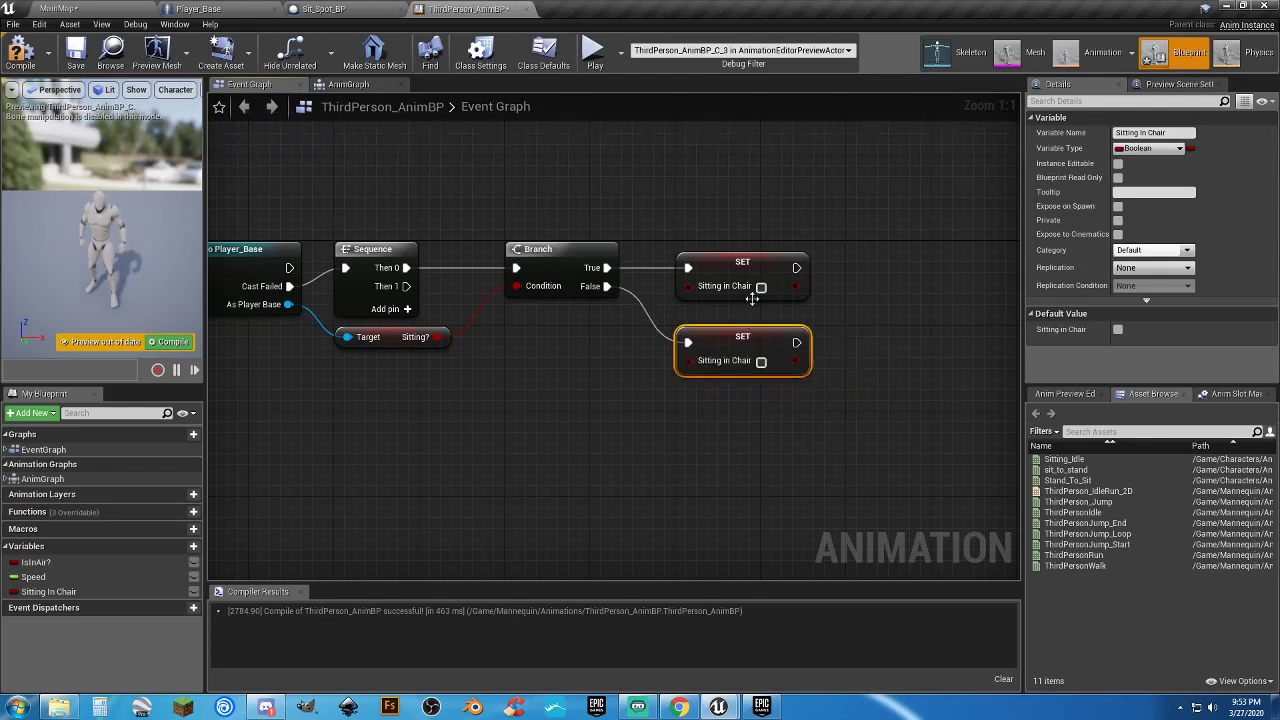
Enable Sitting in Chair on the SET node of the True branch, and compile and save the blueprint
left_click(688, 244)
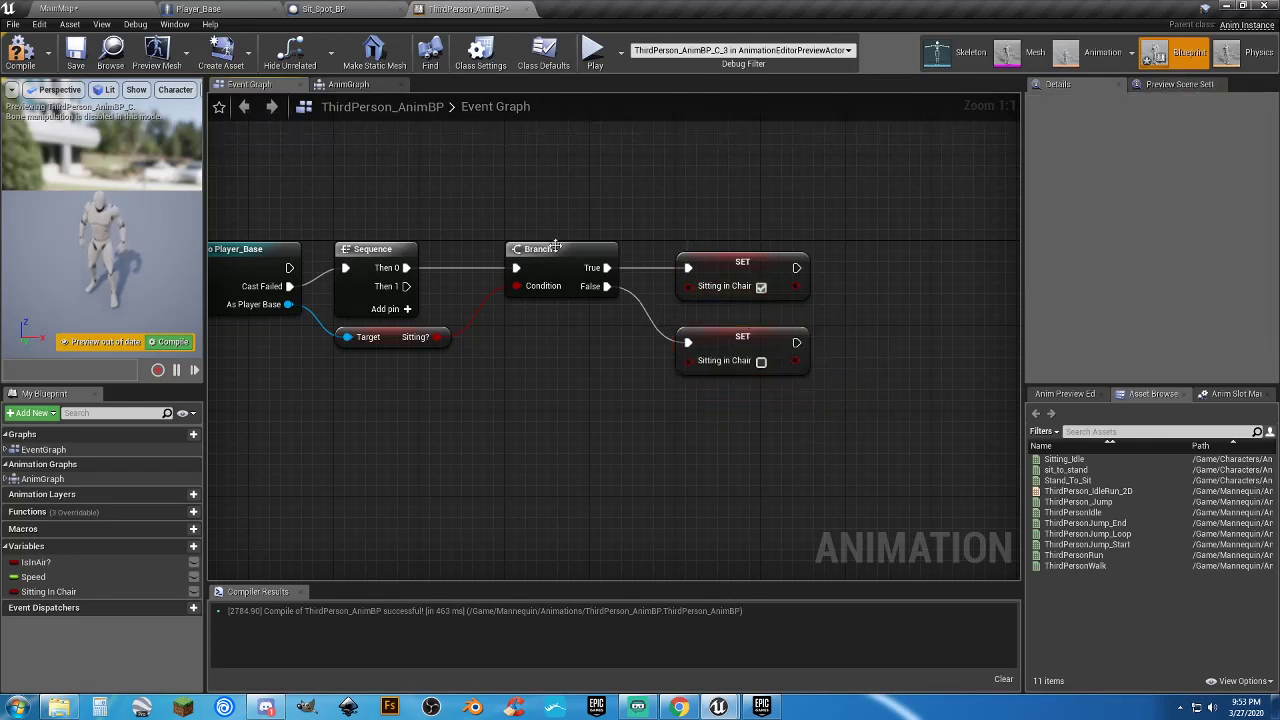
left_click(761, 287)
left_click(20, 52)
left_click(75, 50)
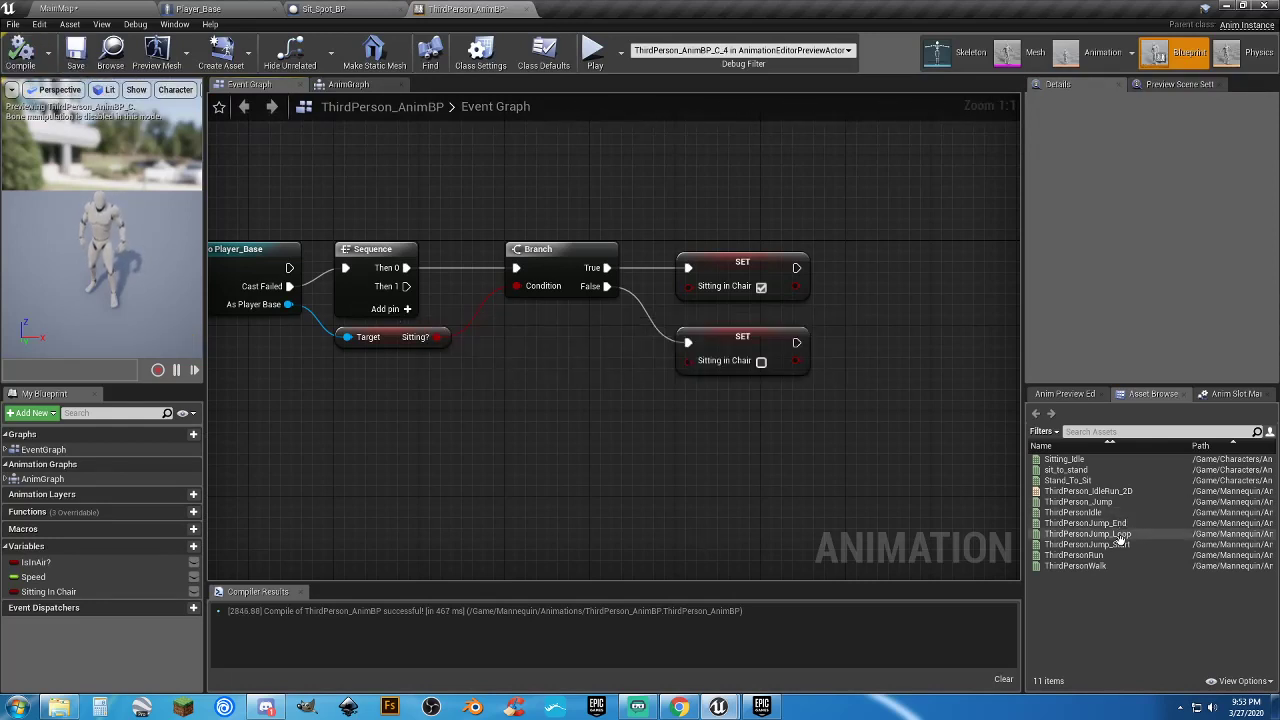
Open the Default state machine of the AnimGraph so its states and transitions can be edited
mouse_move(1117, 533)
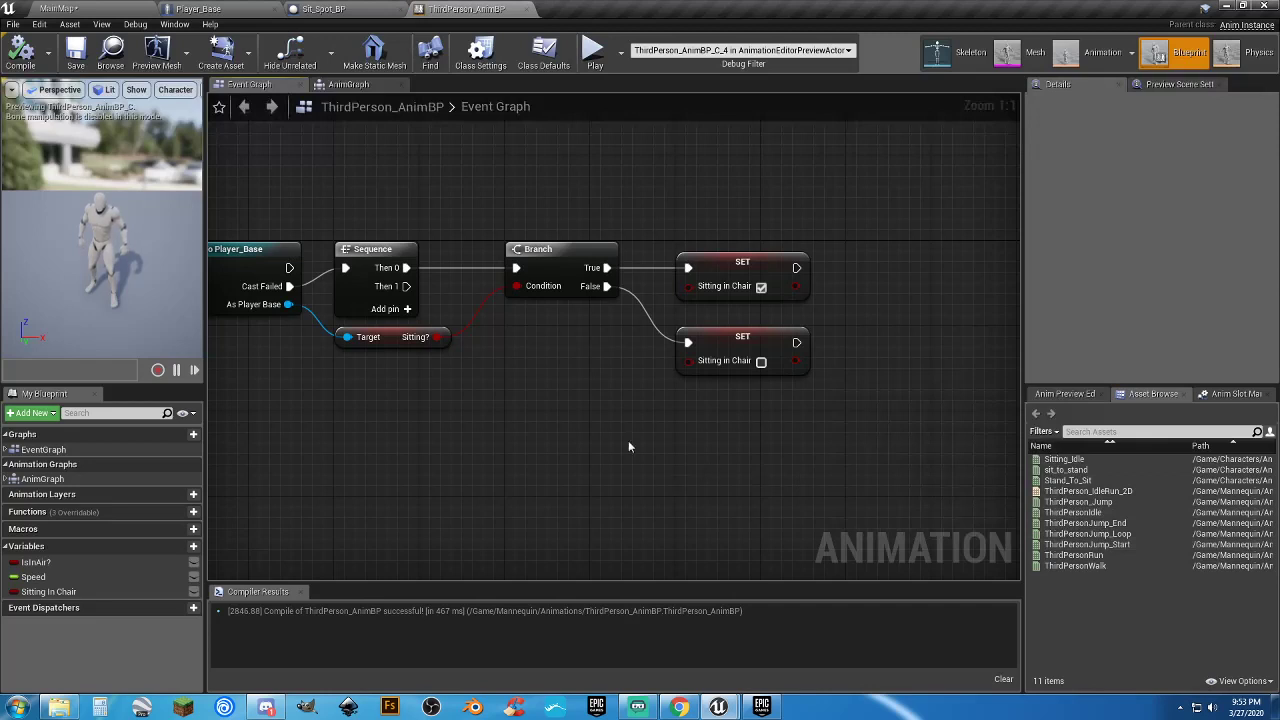
left_click(348, 85)
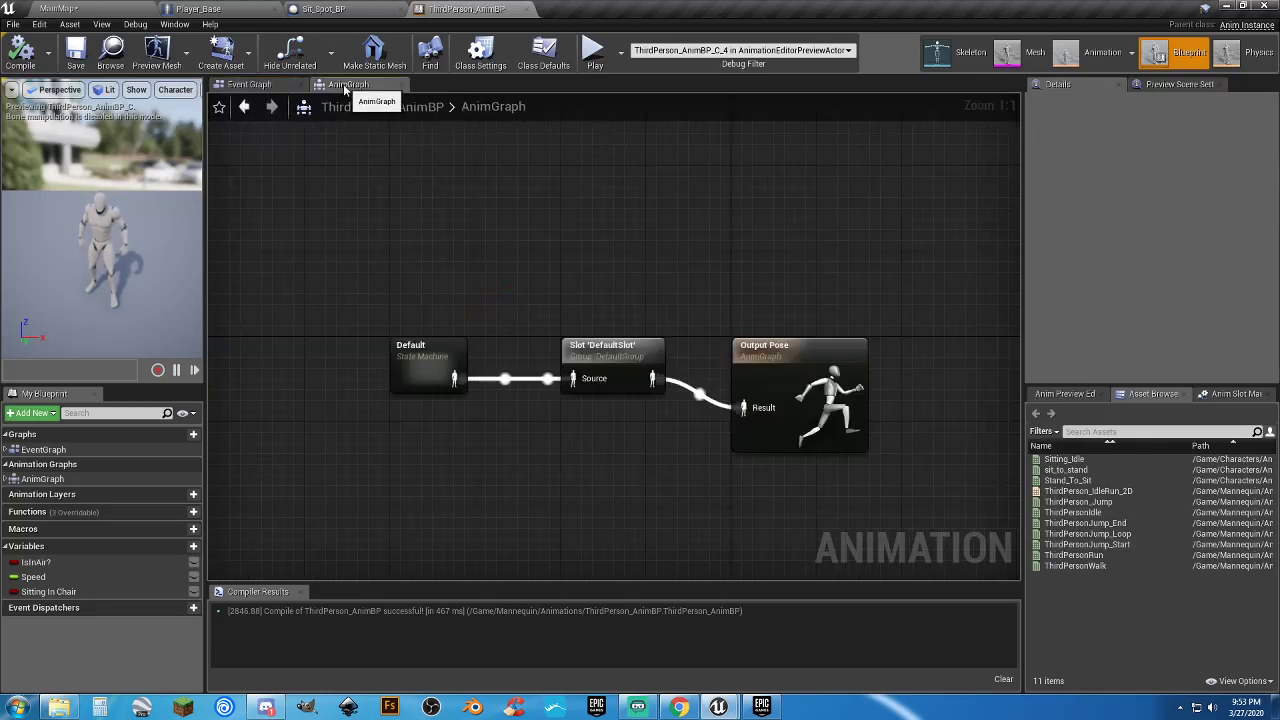
double_click(427, 377)
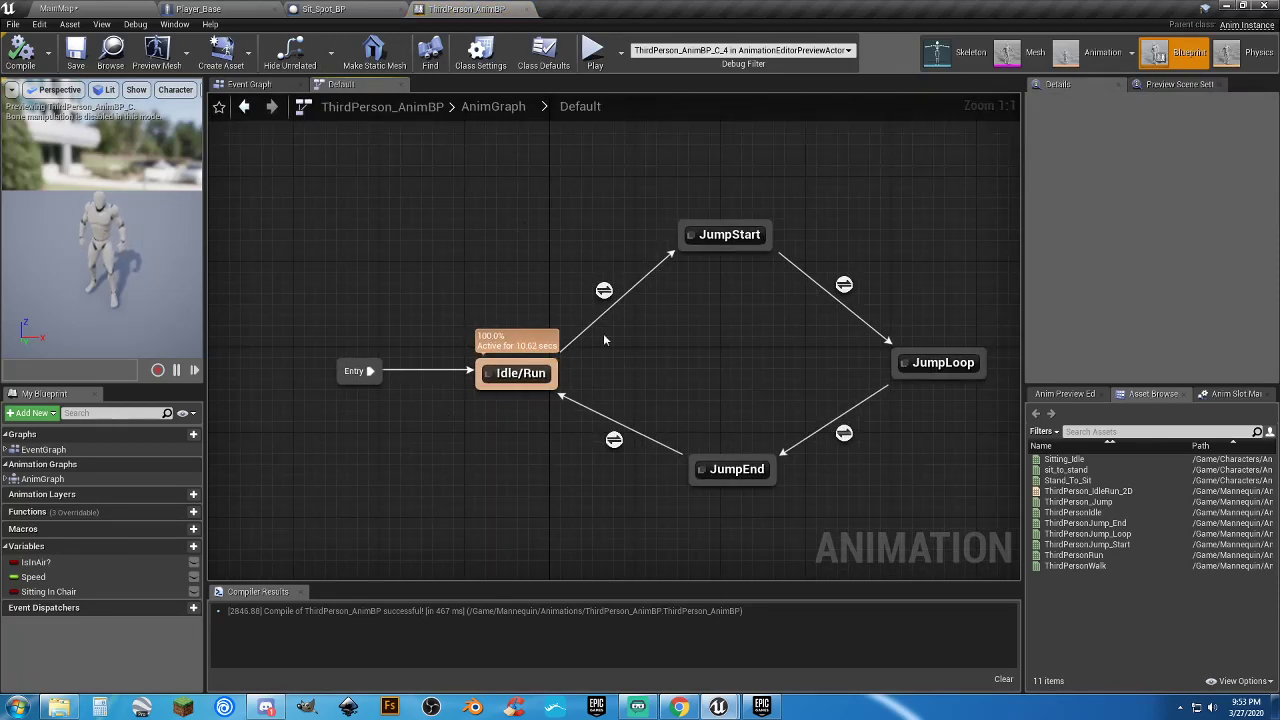
right_click_drag(466, 481, 462, 451)
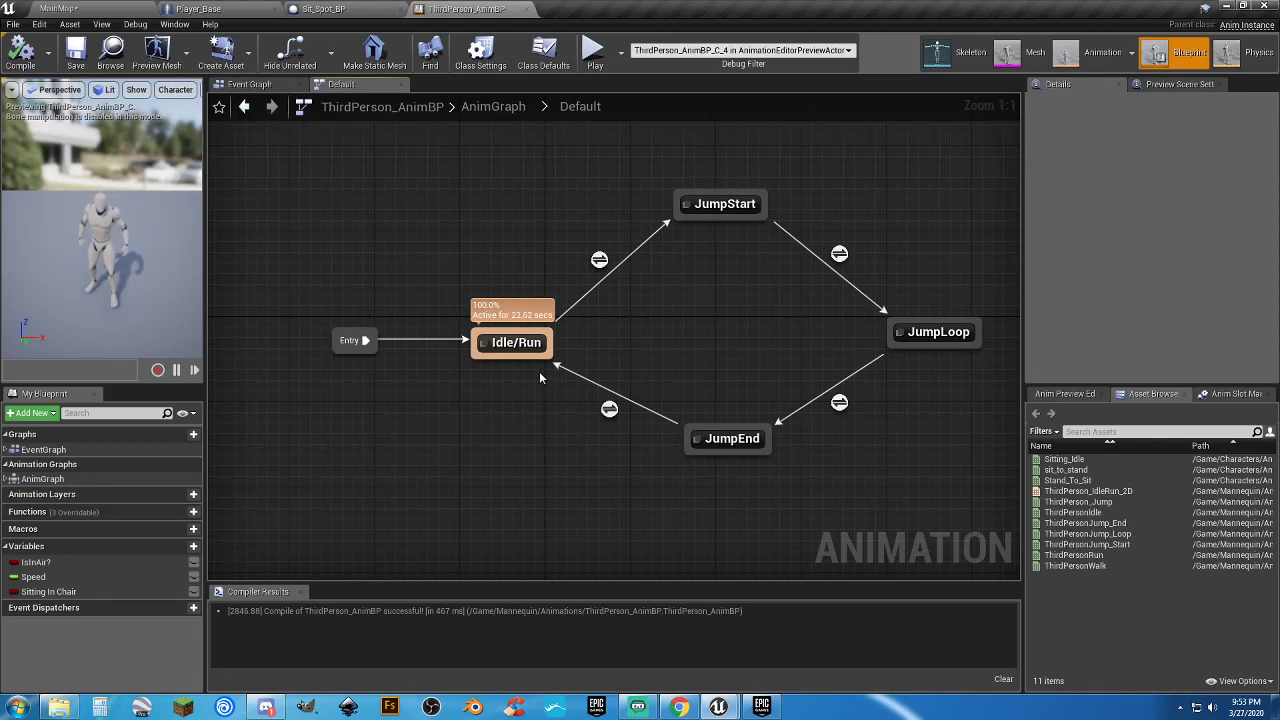
right_click_drag(521, 425, 504, 403)
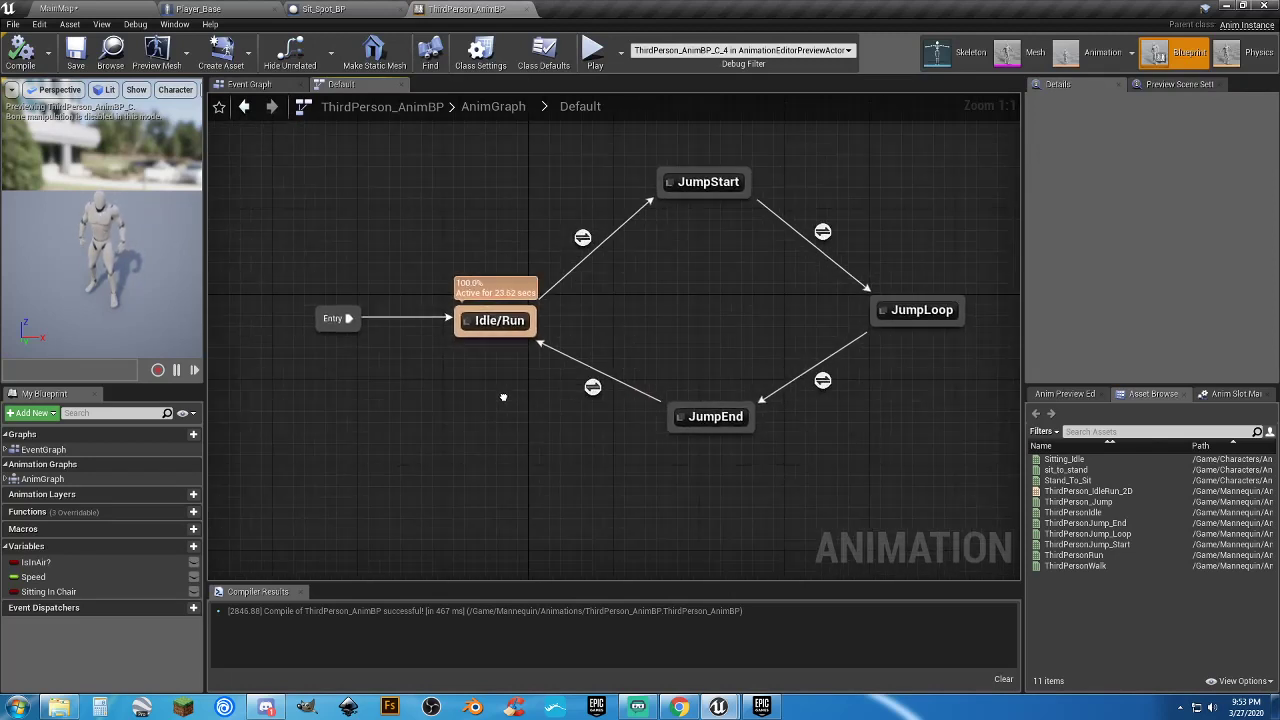
Examine how the Speed variable and the ThirdPerson_IdleRun_2D player feed the Idle/Run state's pose, and return to the Default state machine
double_click(490, 318)
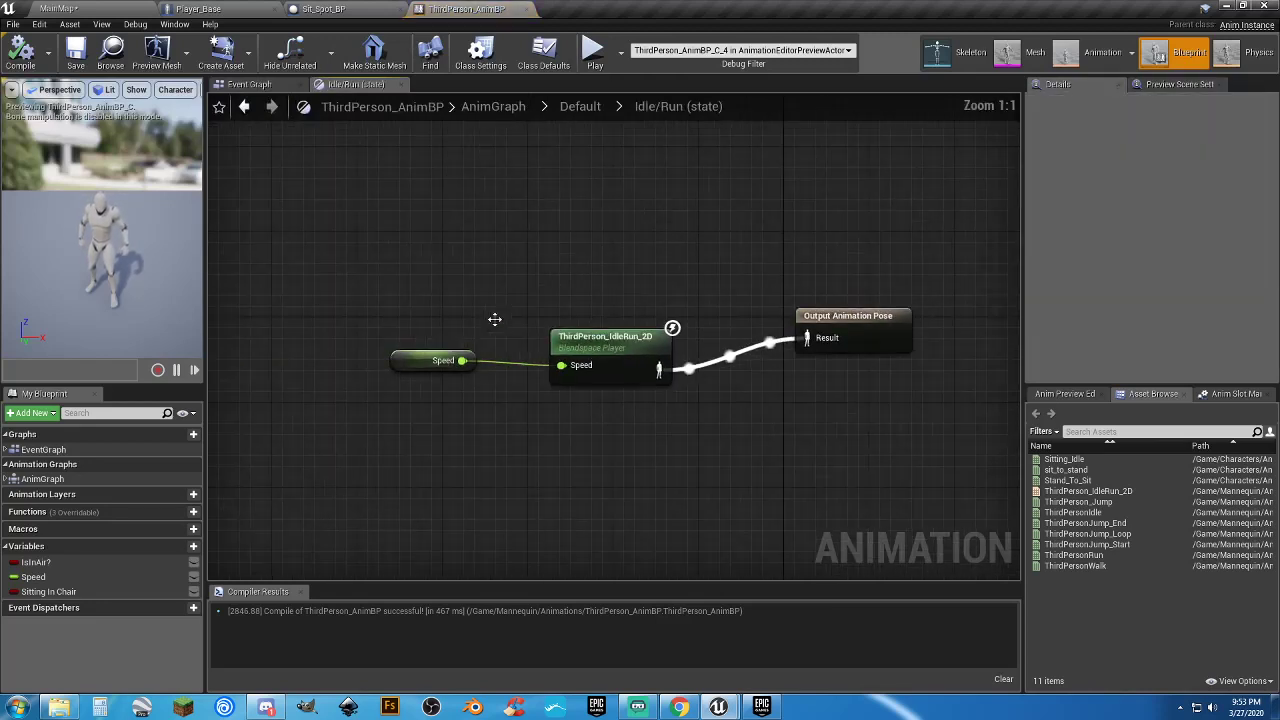
left_click(422, 366)
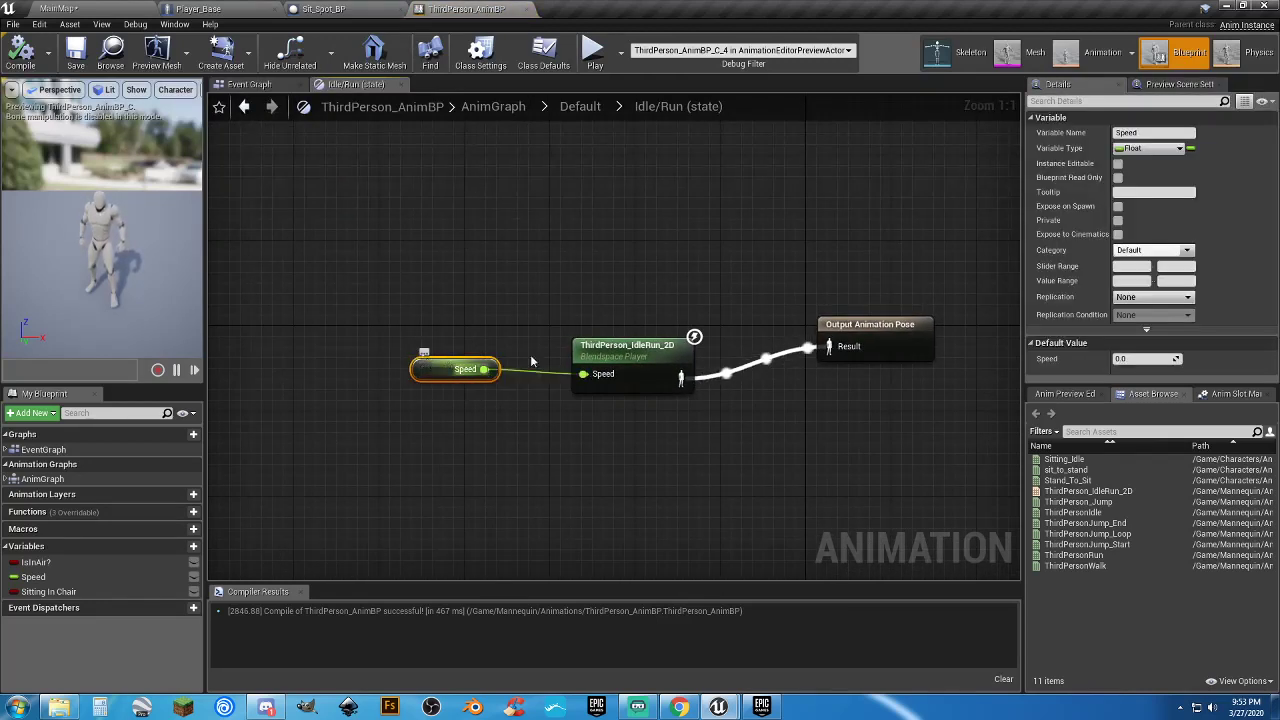
left_click(603, 355)
left_click_drag(437, 280, 402, 286)
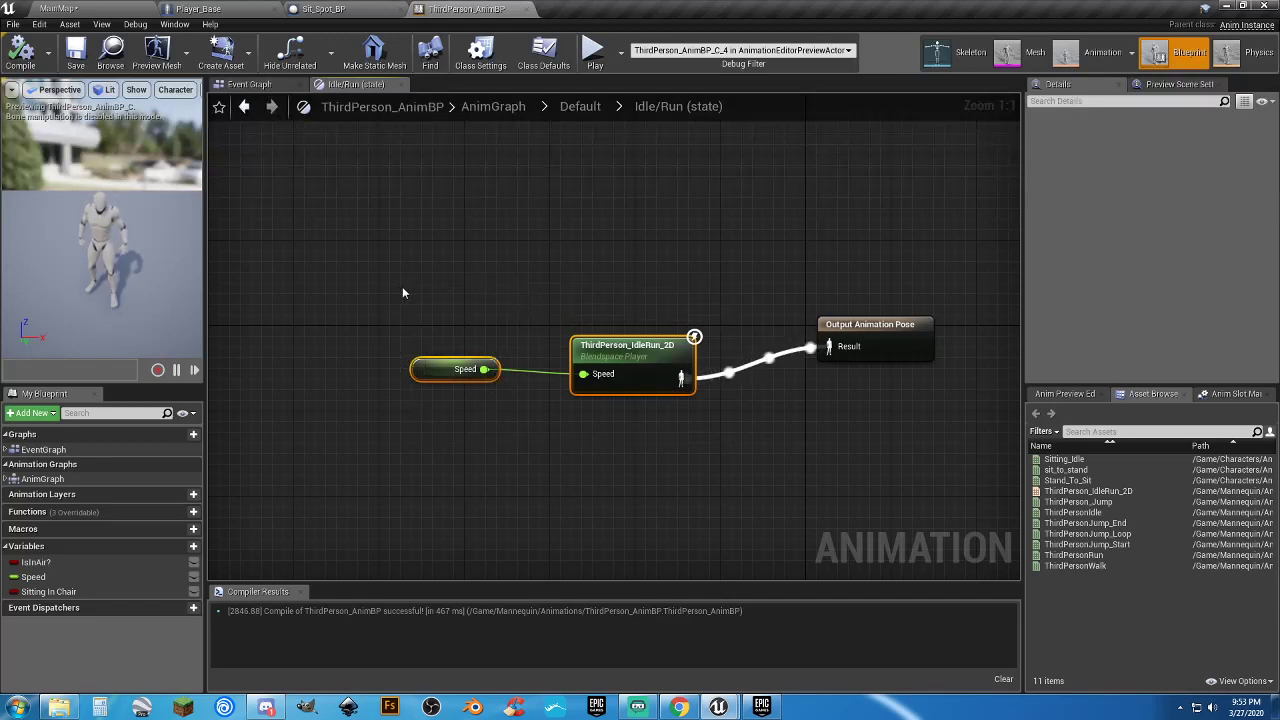
left_click(579, 107)
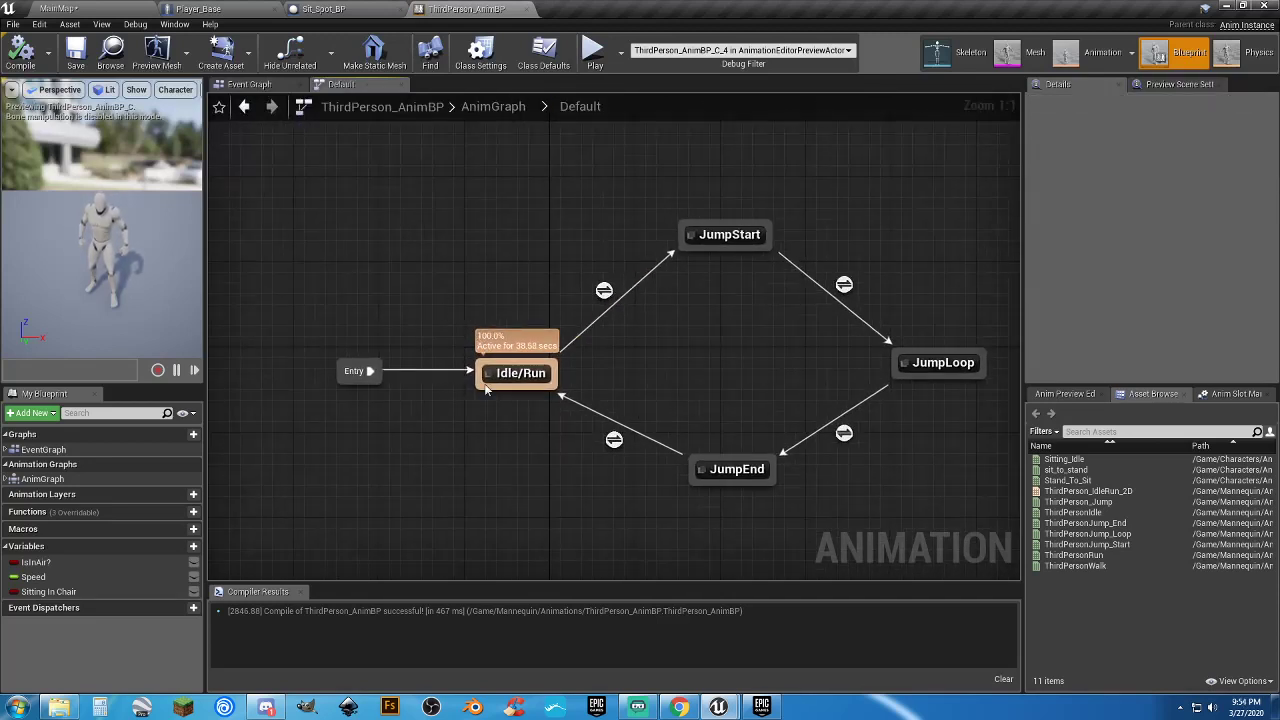
Add a state named Sit Down with a transition from Idle/Run, and place it directly below Idle/Run
right_click_drag(518, 453, 525, 380)
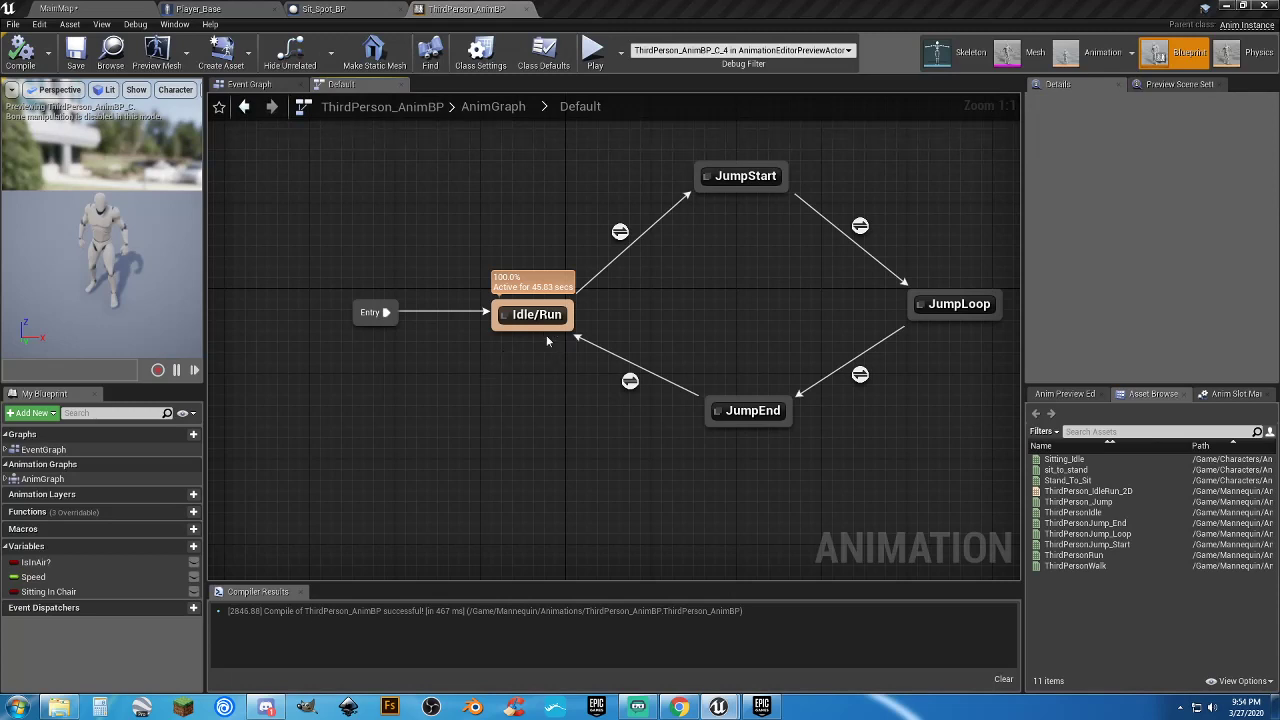
left_click_drag(546, 338, 547, 471)
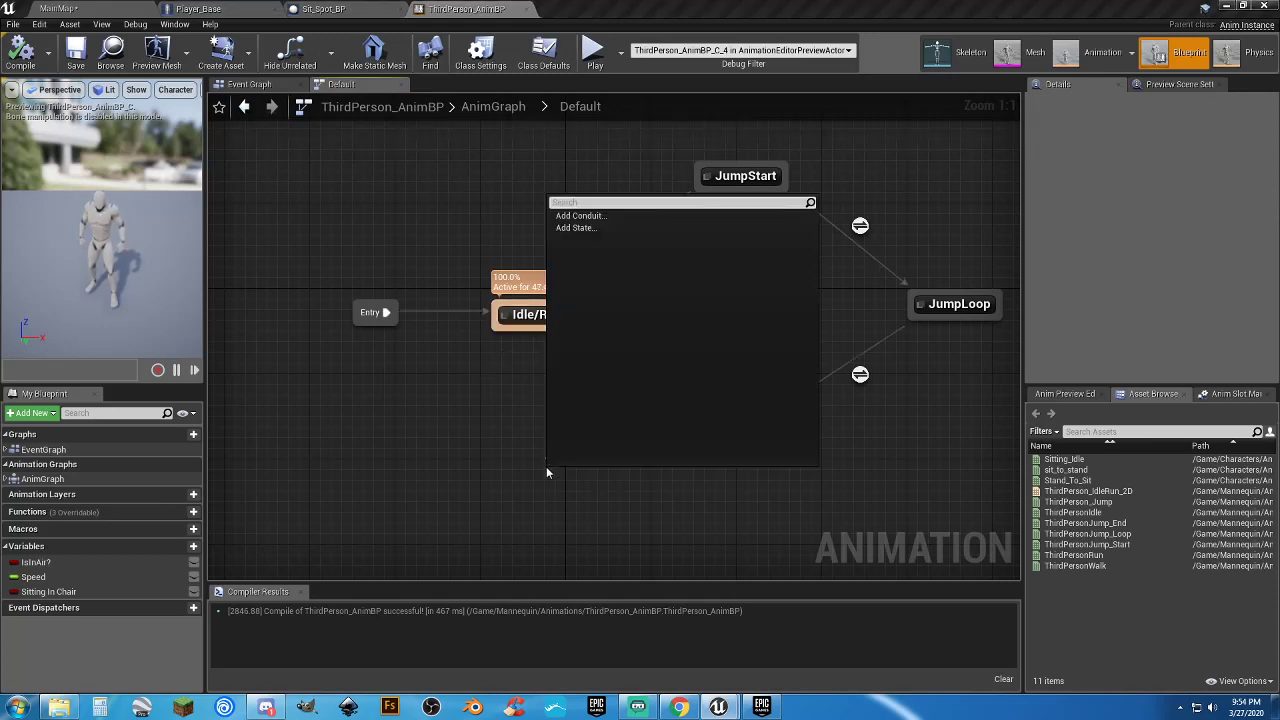
left_click(584, 228)
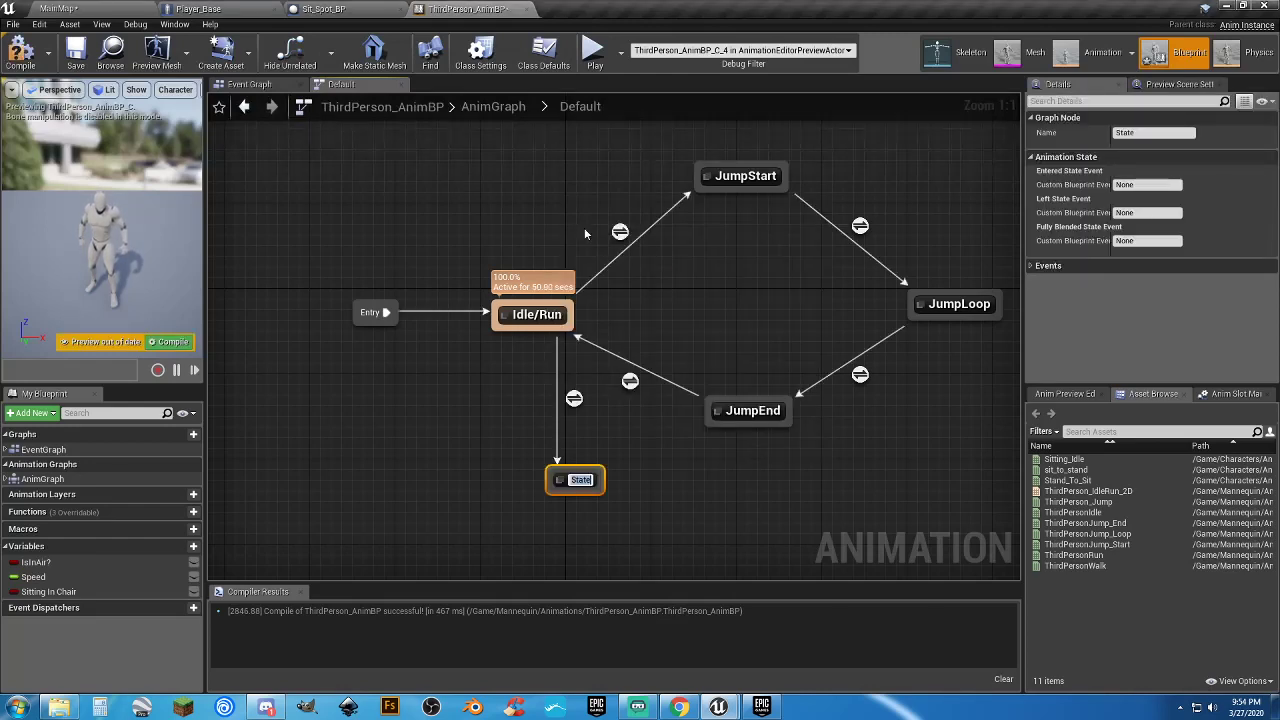
type("Sit Down")
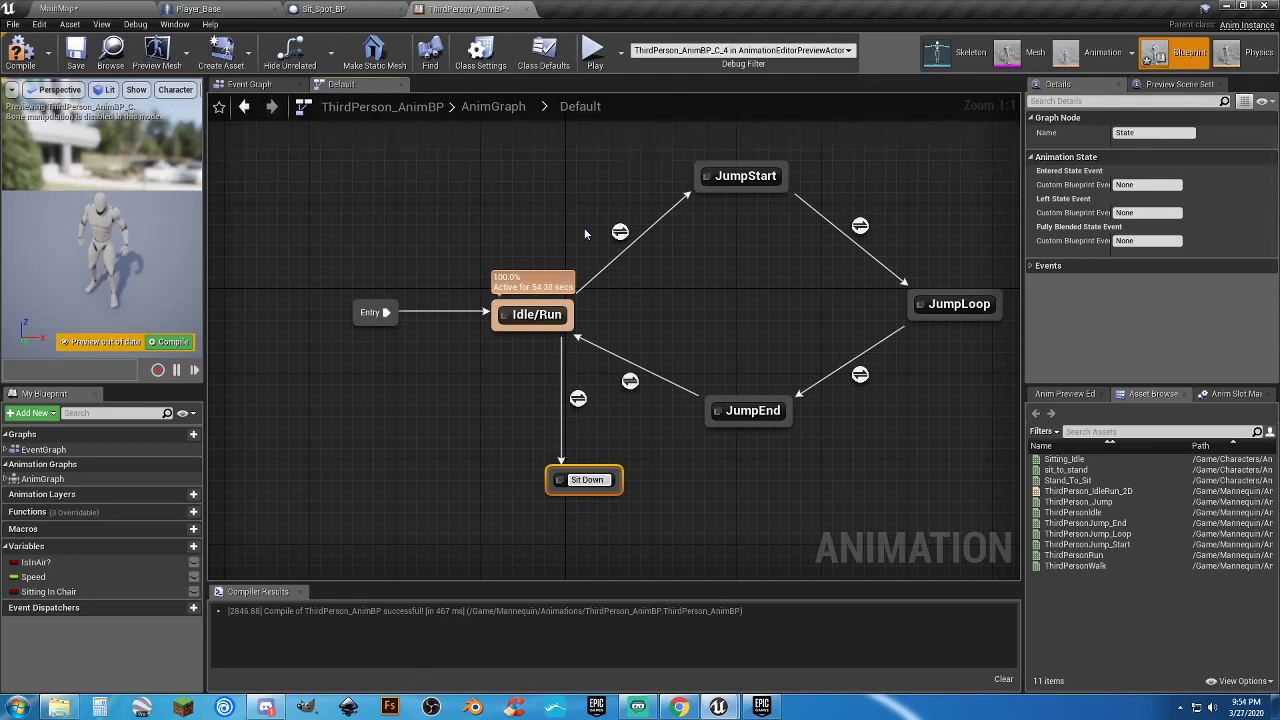
key("Return")
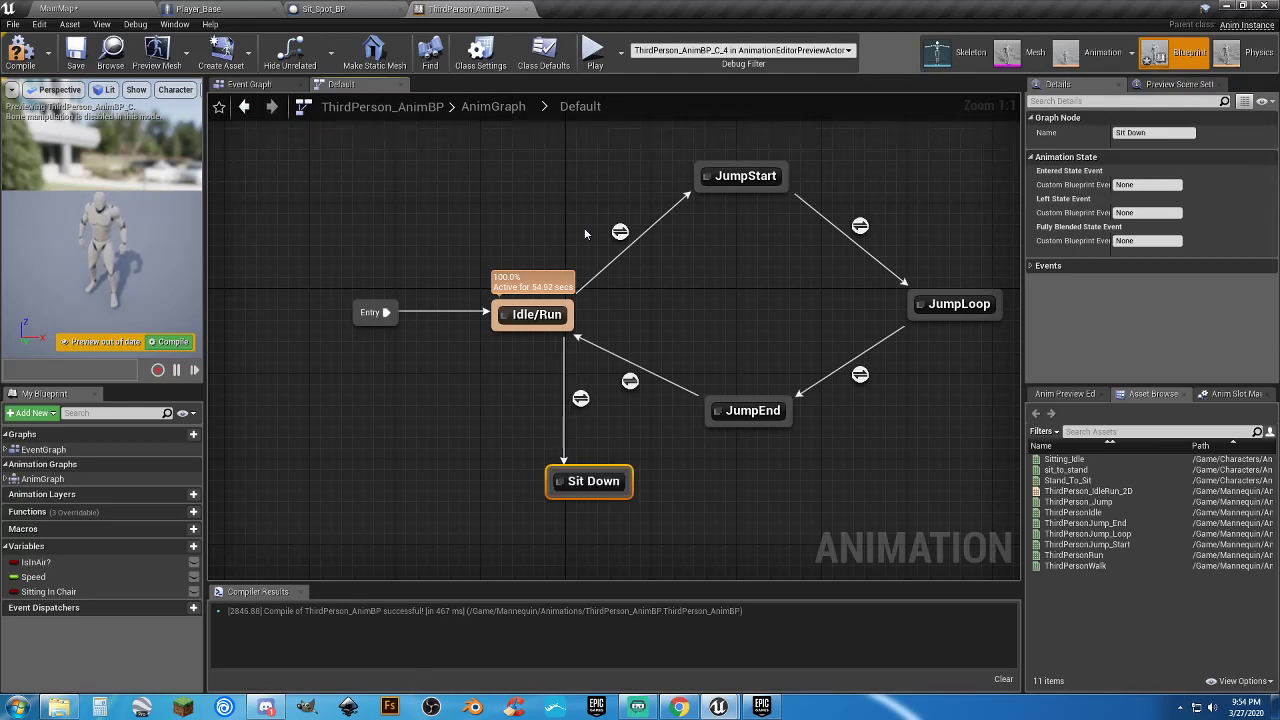
left_click_drag(585, 481, 519, 474)
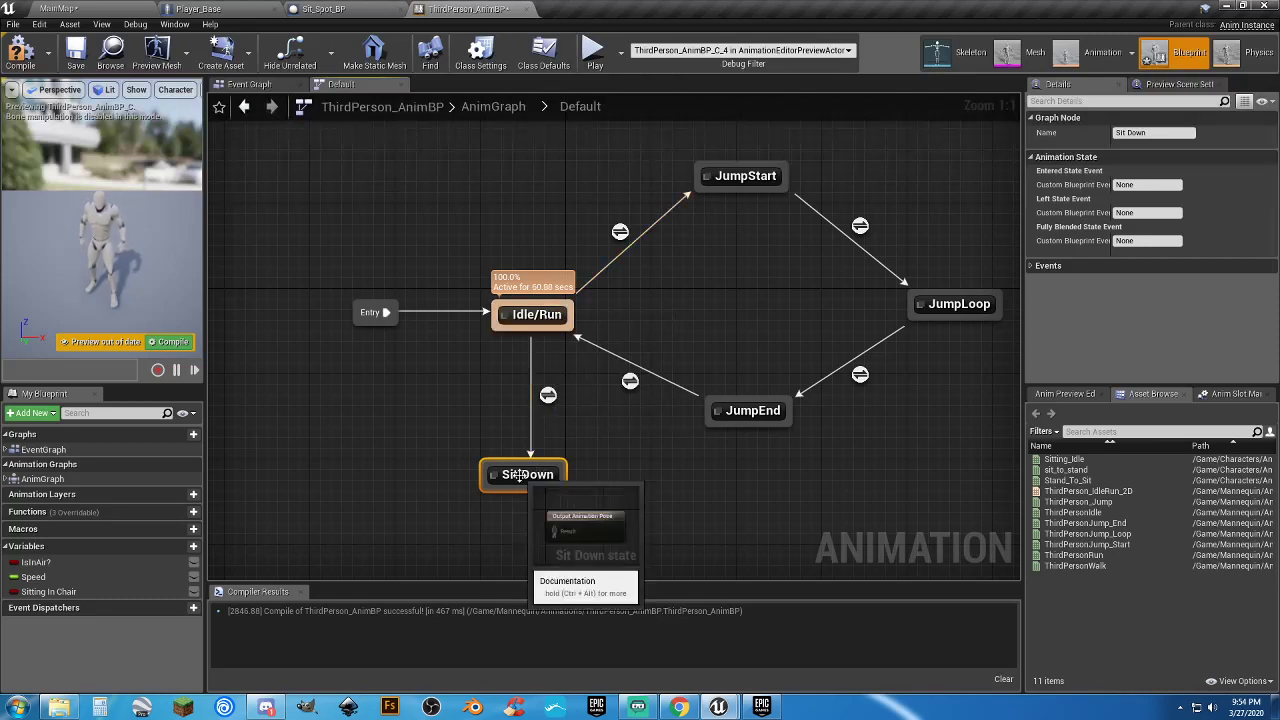
Inside the Sit Down state, add the Stand_To_Sit animation, connect it to the Output Animation Pose and align the two nodes
double_click(520, 475)
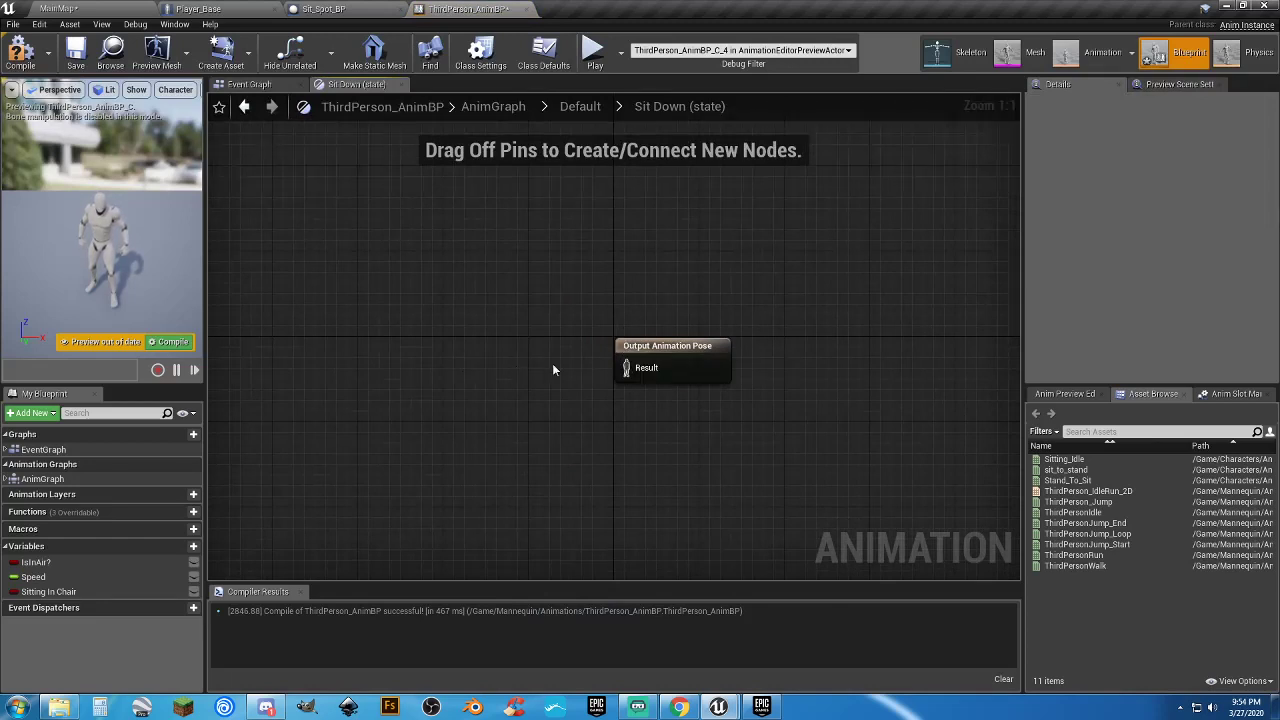
left_click_drag(604, 302, 776, 420)
left_click(681, 448)
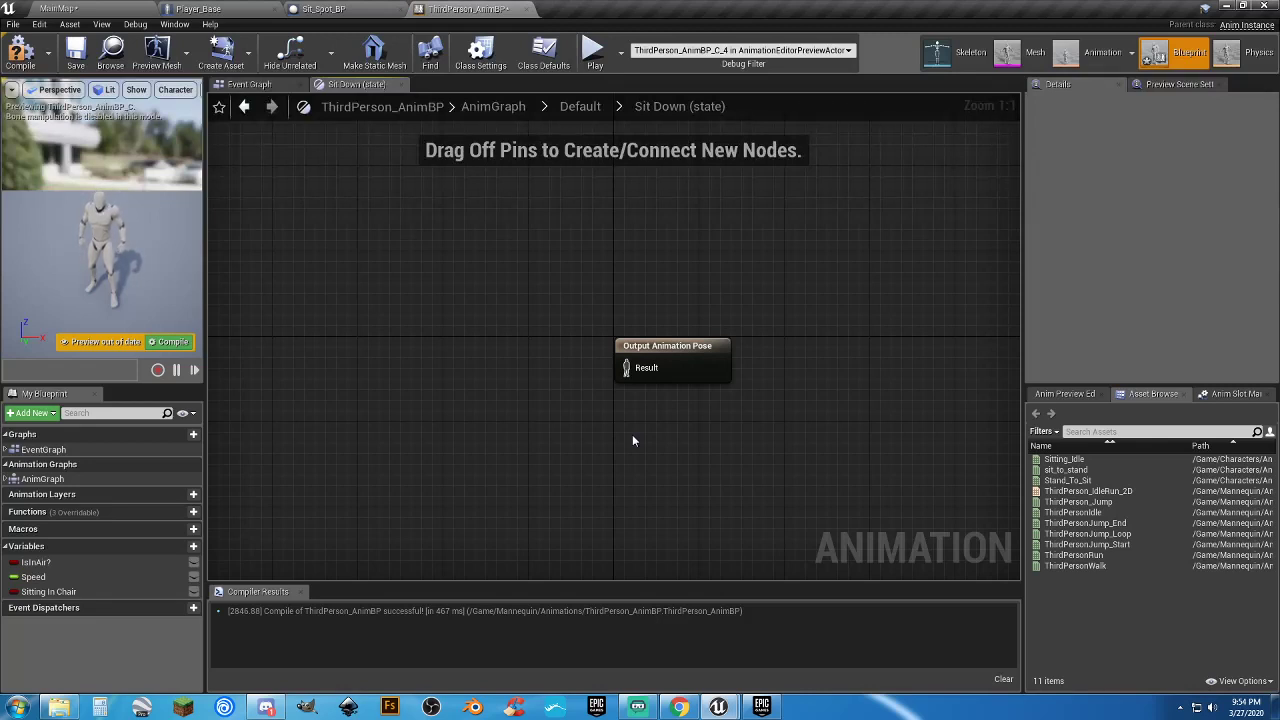
left_click(1086, 482)
left_click_drag(1086, 482, 465, 362)
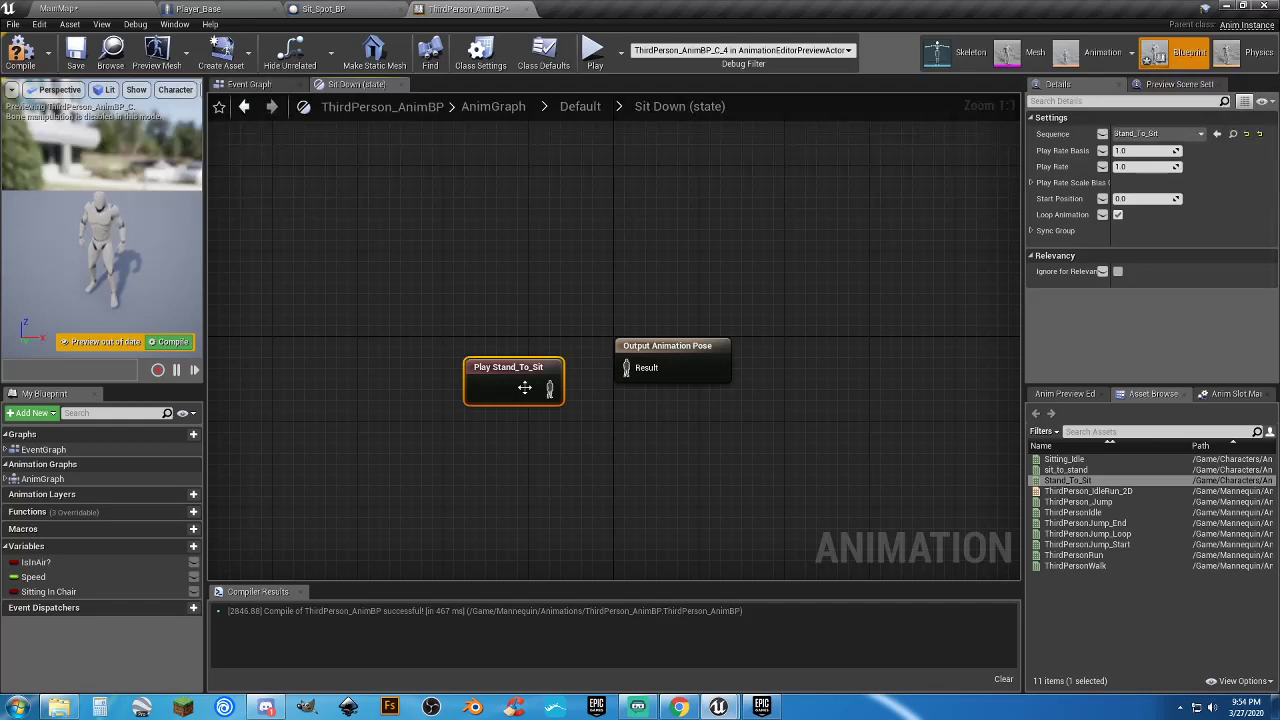
left_click_drag(549, 389, 628, 370)
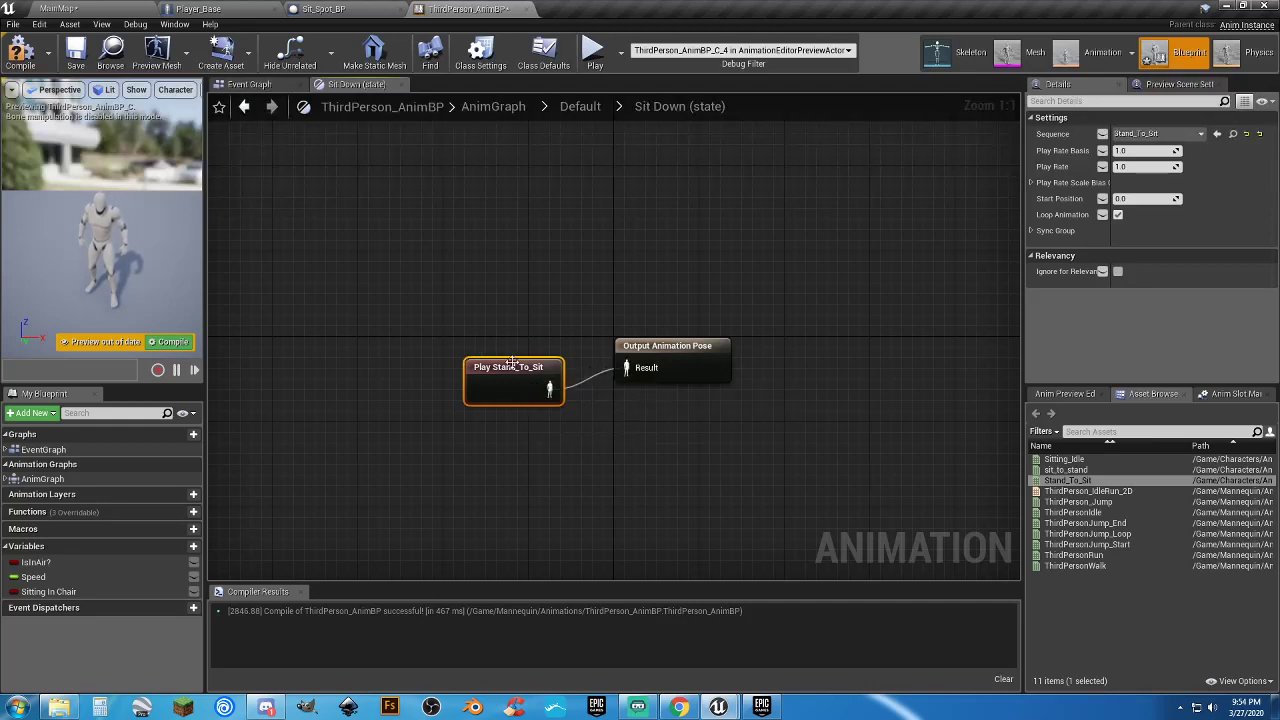
left_click_drag(508, 366, 487, 345)
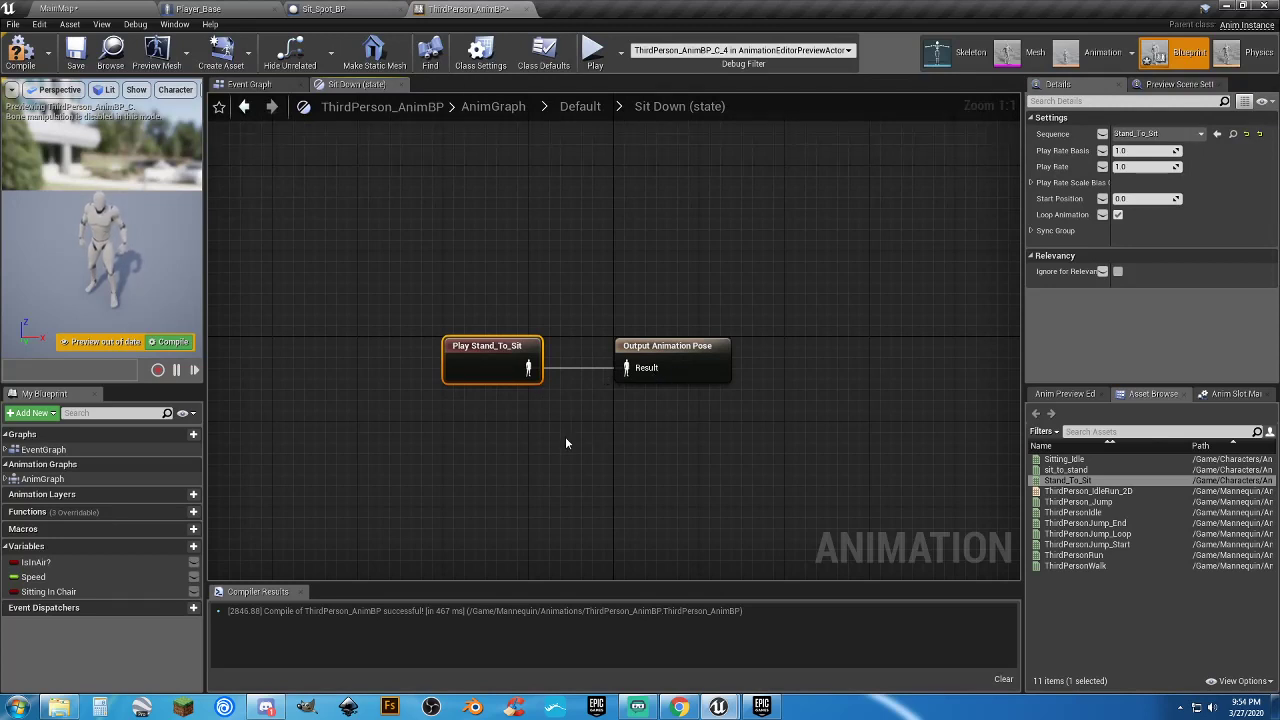
Use Sitting in Chair as the Can Enter Transition condition of the Idle/Run to Sit Down rule, and compile and save the blueprint
left_click(580, 107)
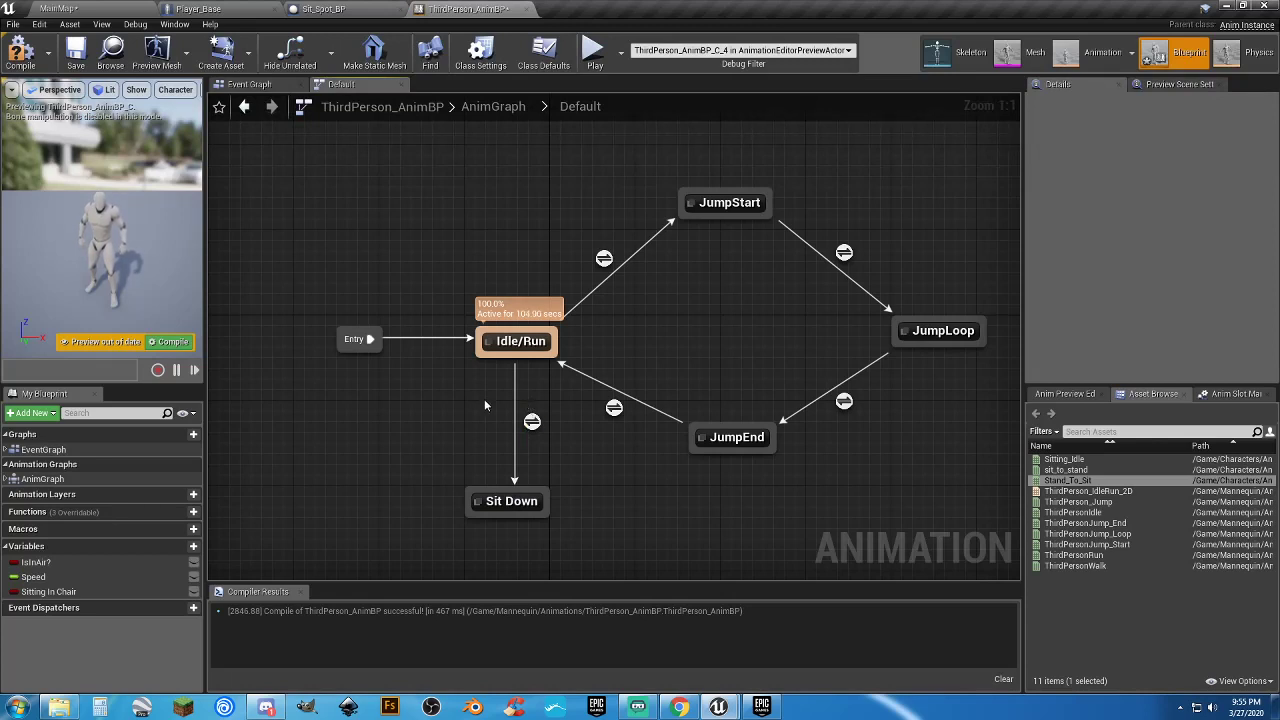
left_click(531, 420)
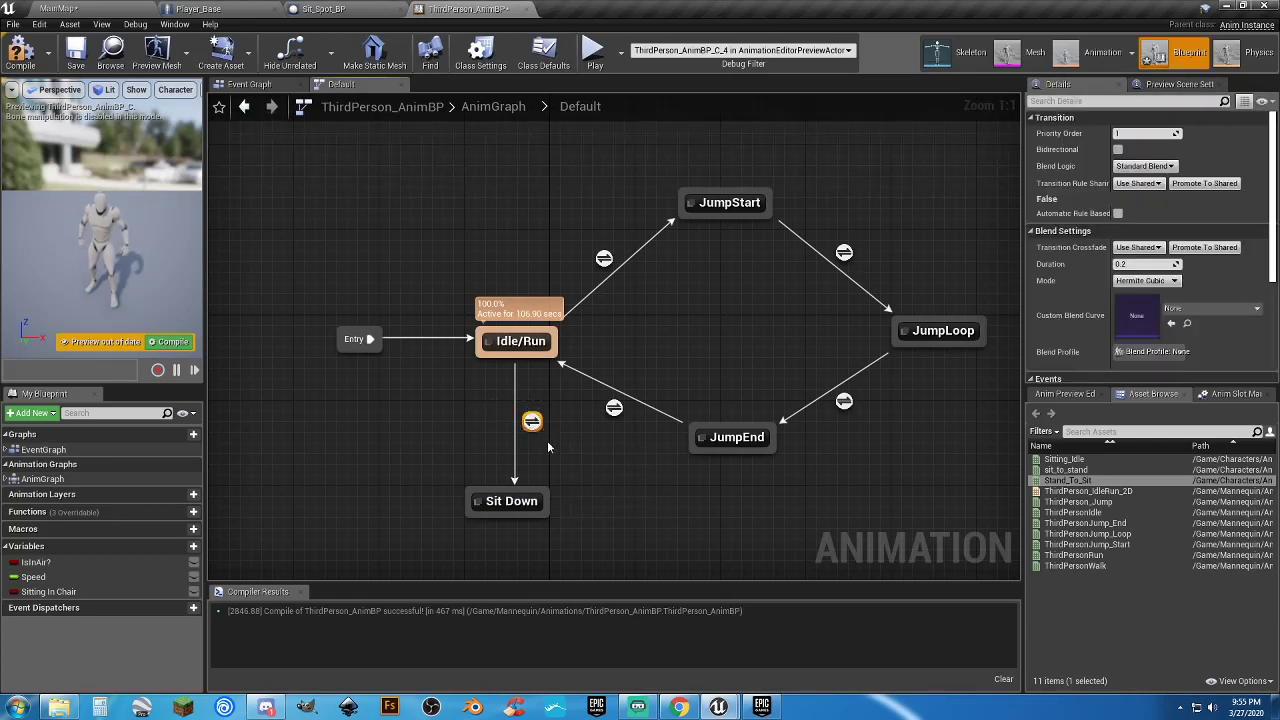
left_click(547, 447)
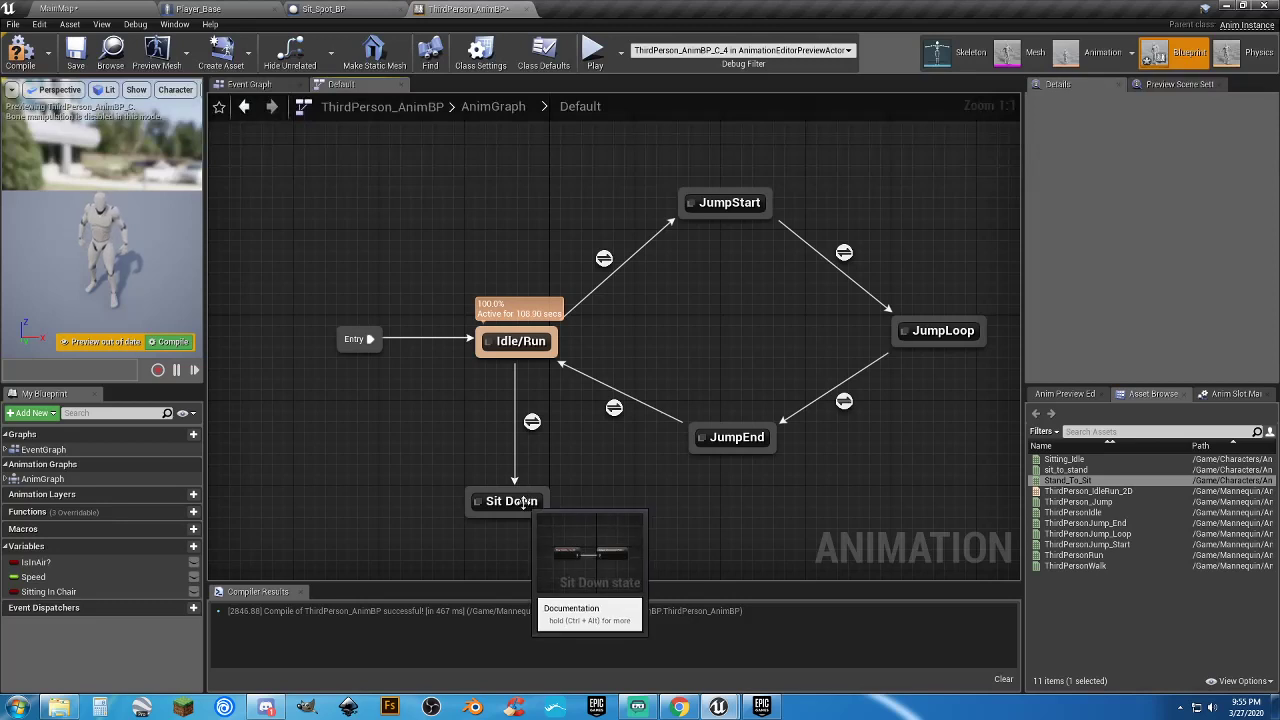
double_click(531, 421)
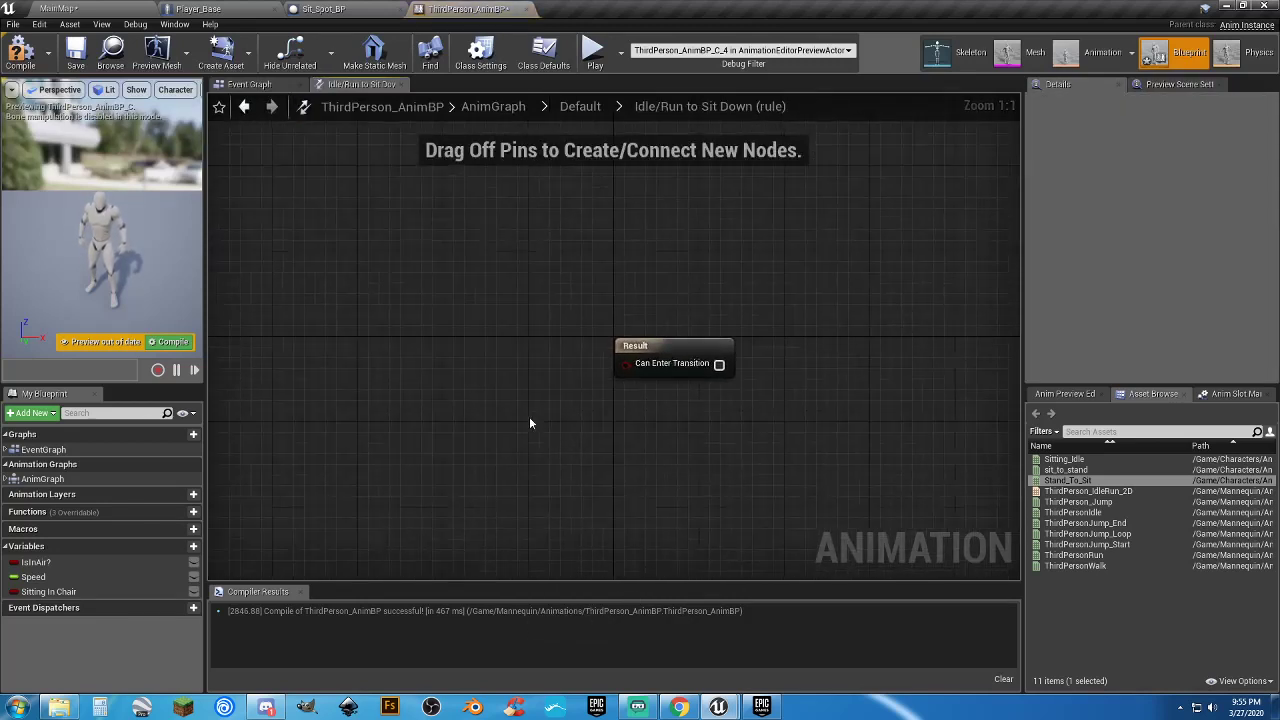
left_click(68, 593)
left_click_drag(68, 593, 622, 366)
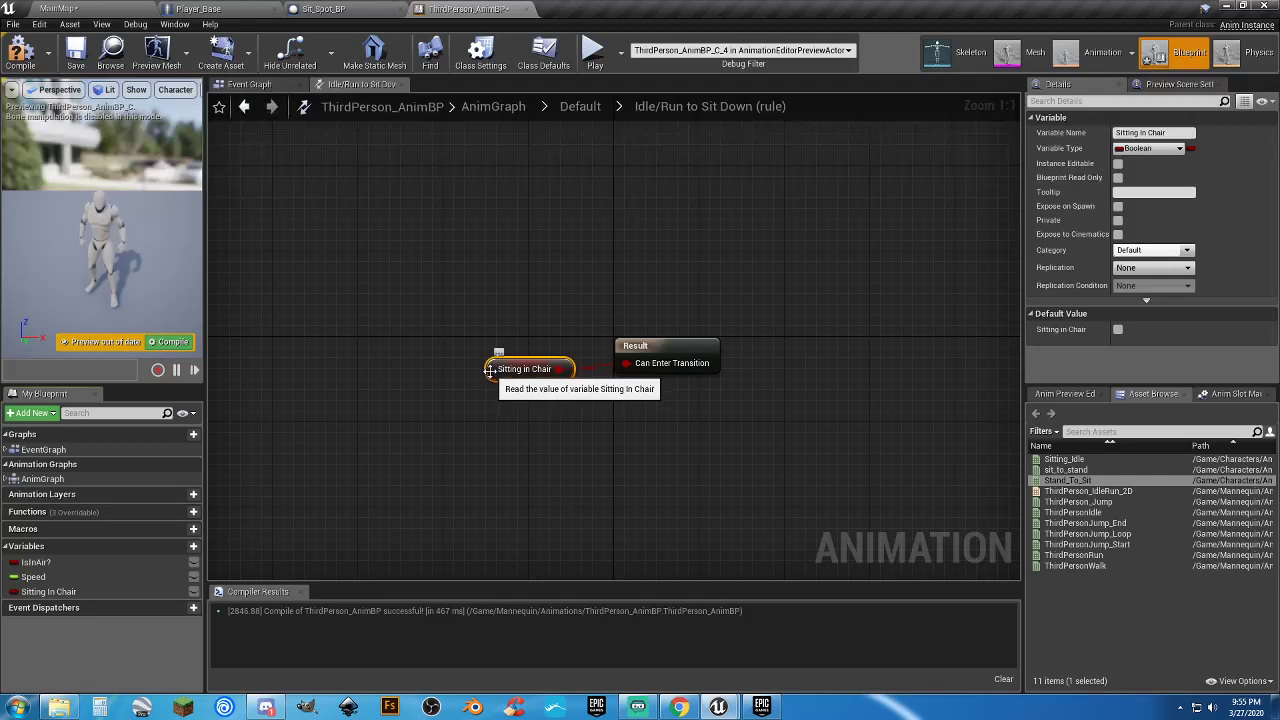
left_click_drag(500, 377, 452, 355)
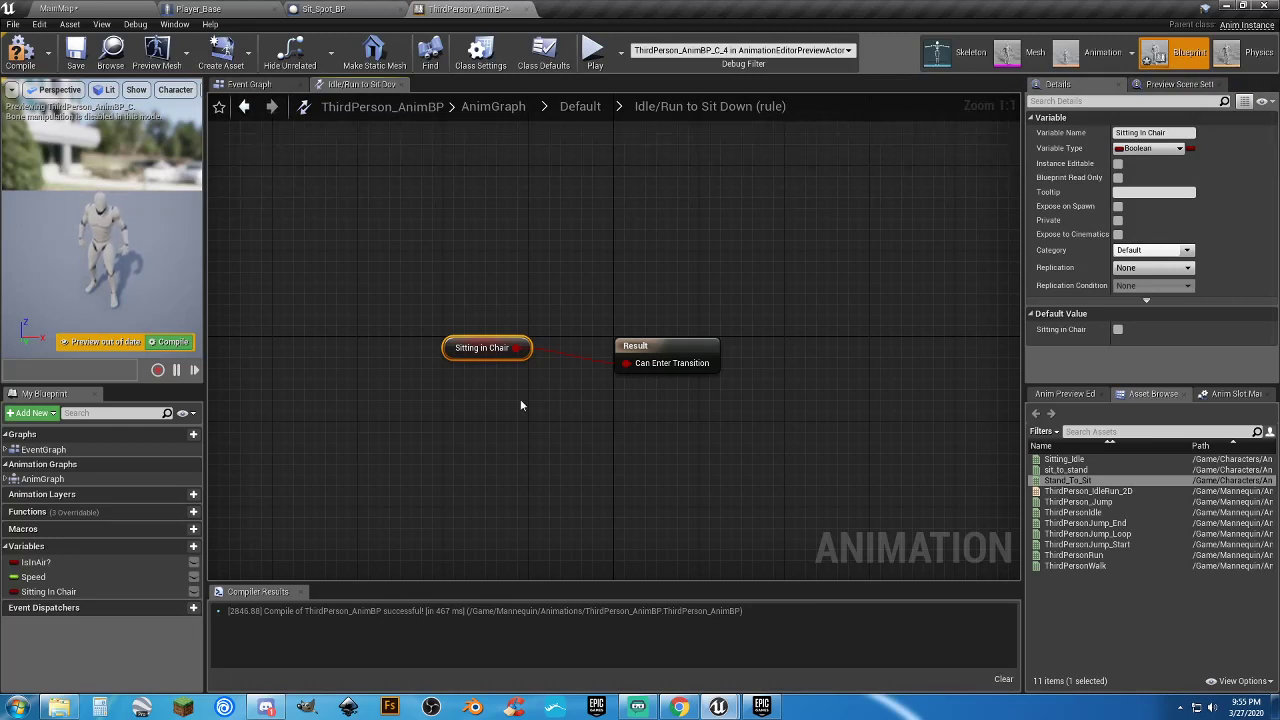
left_click_drag(417, 289, 545, 379)
left_click(18, 55)
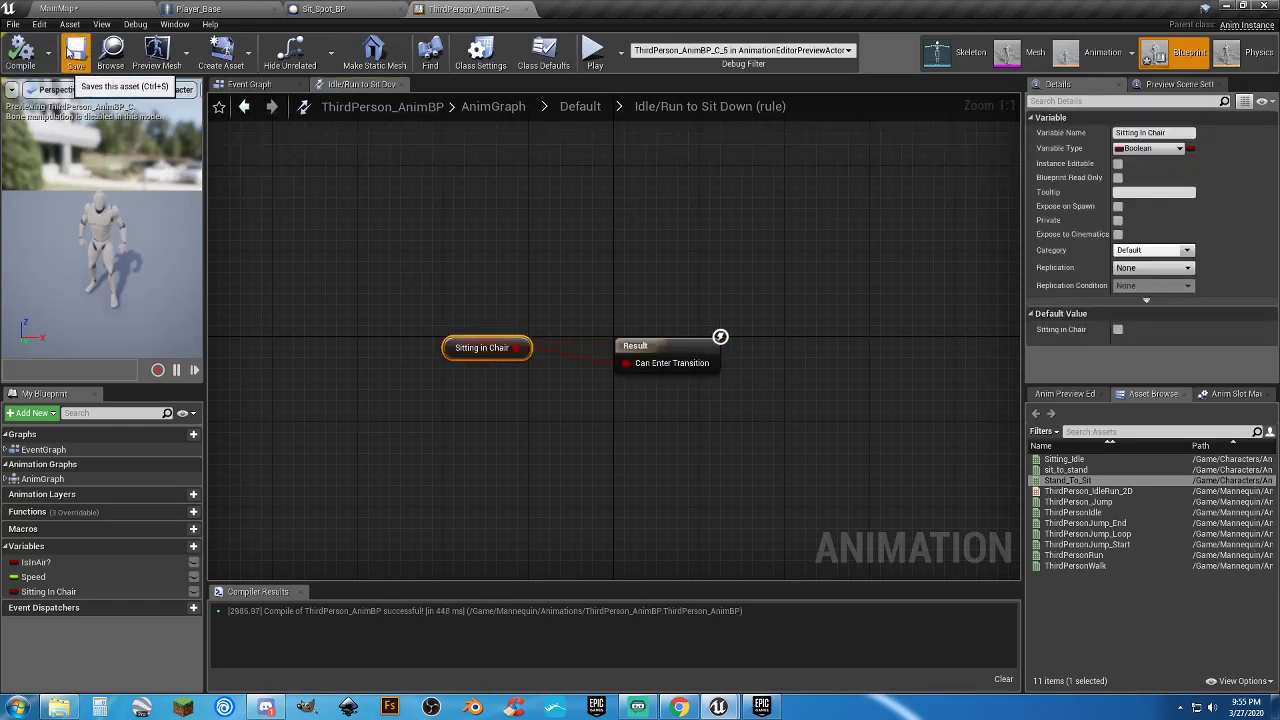
left_click(580, 106)
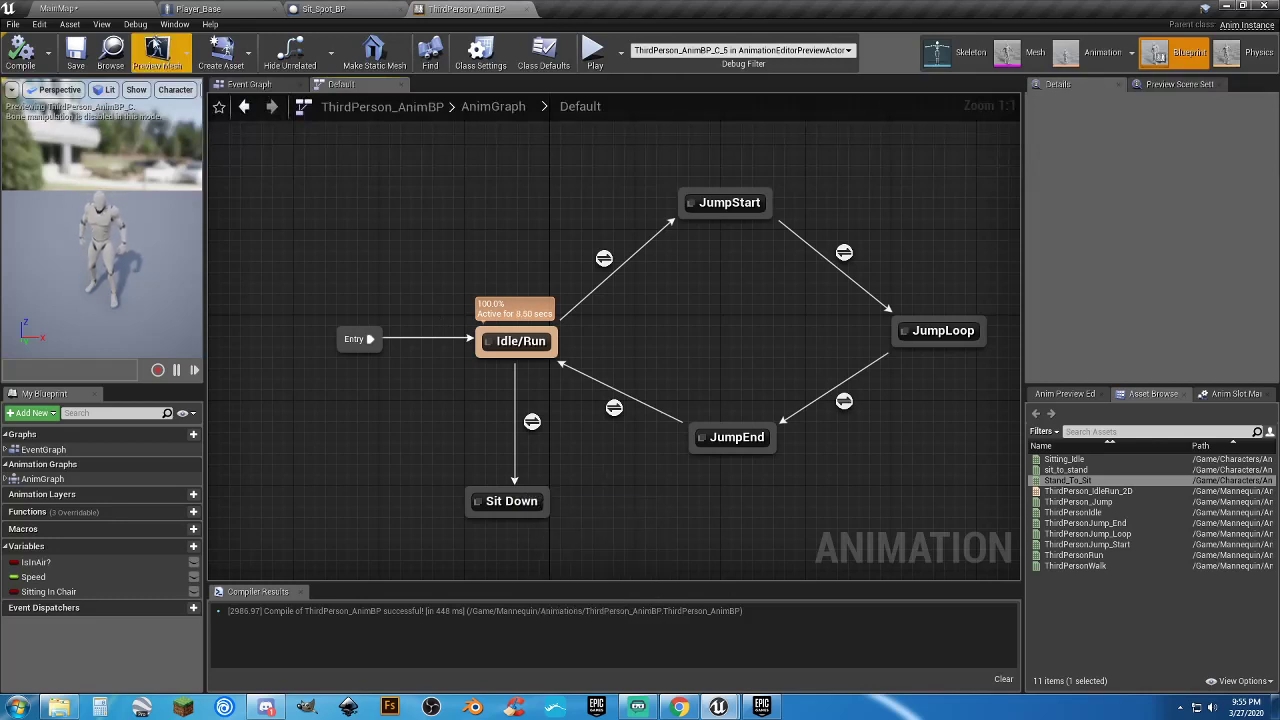
Play-test MainMap by moving the character around and up to the chair, and switch back to the Player_Base event graph
left_click(60, 8)
left_click(645, 50)
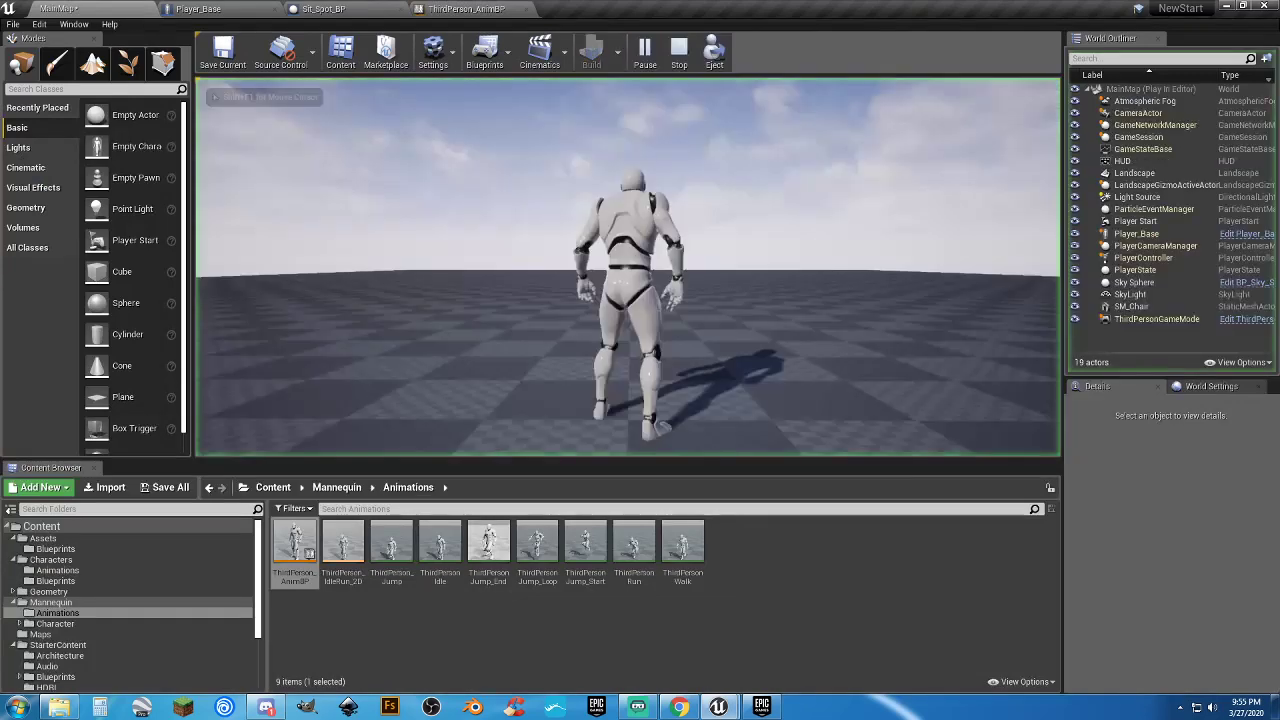
key("w")
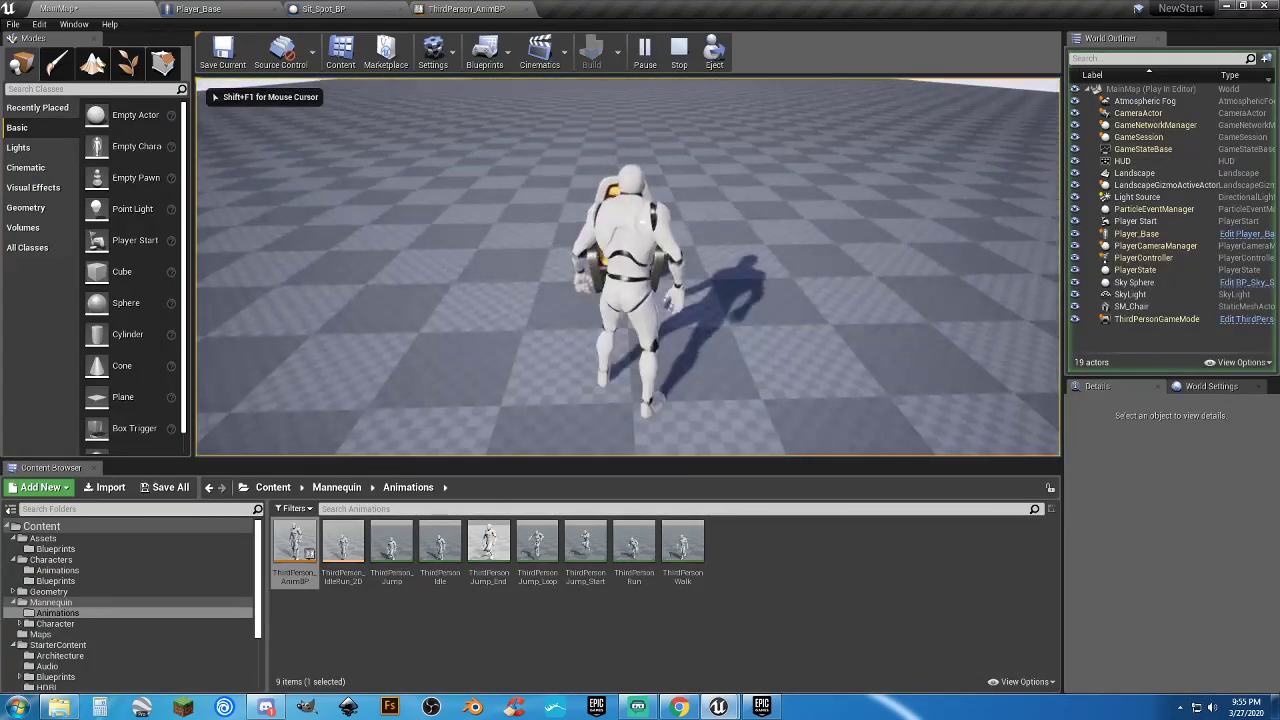
key("d")
key("s")
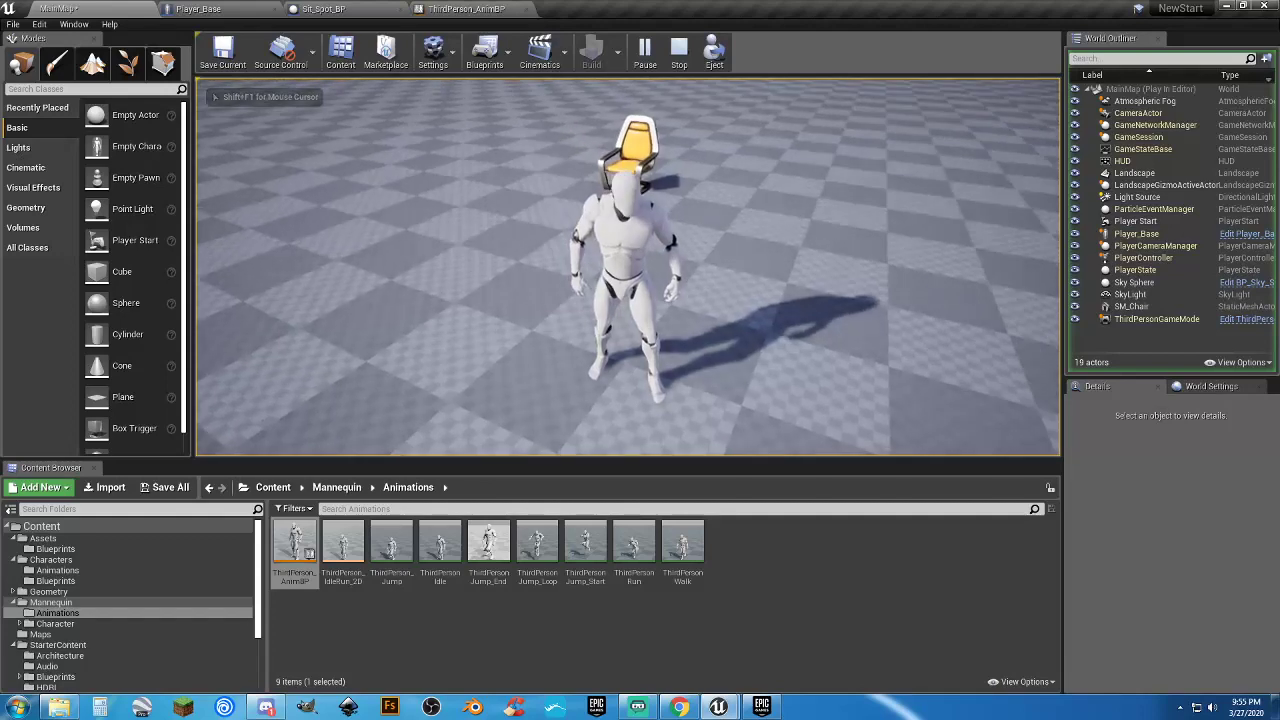
key("w")
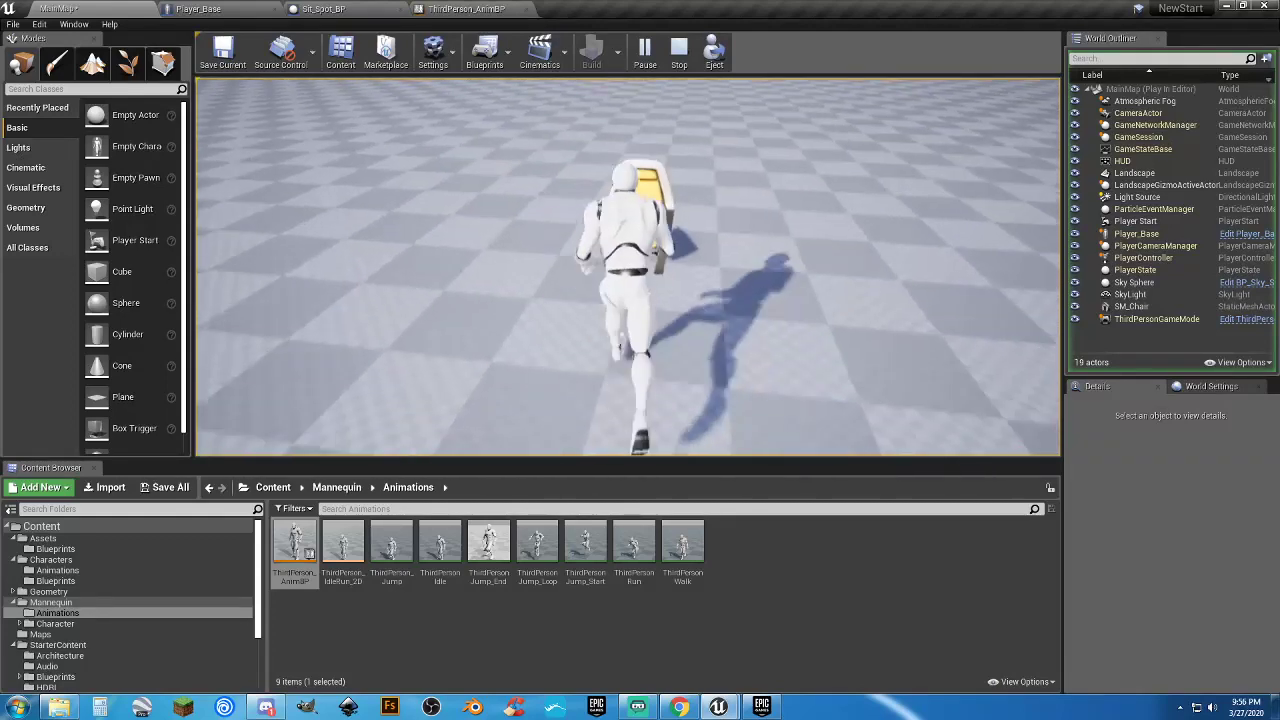
key("w")
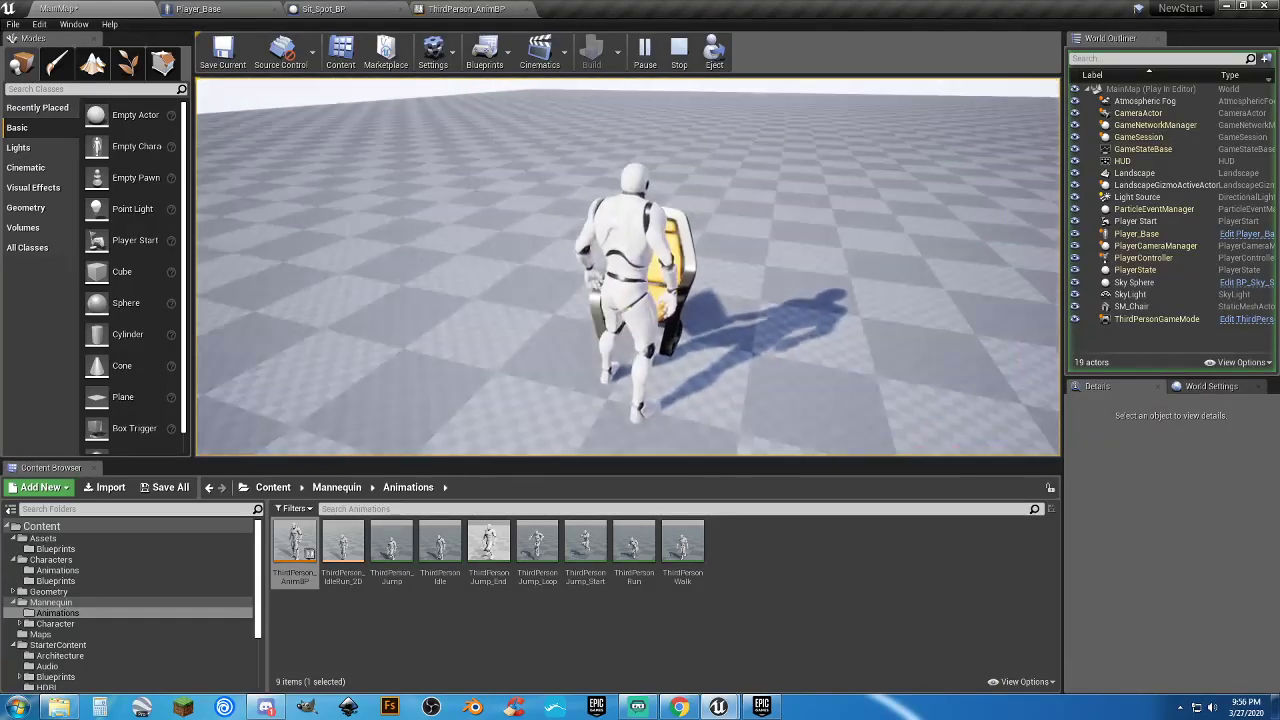
key("w")
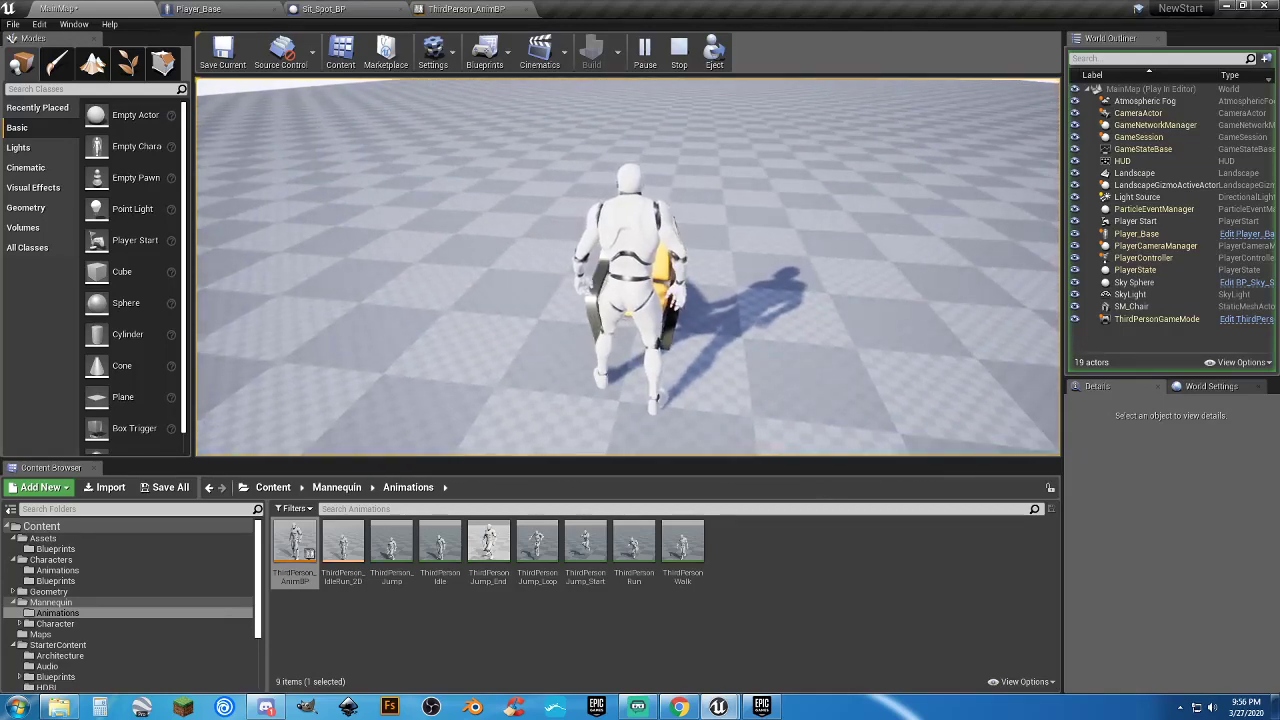
key("Escape")
left_click(199, 9)
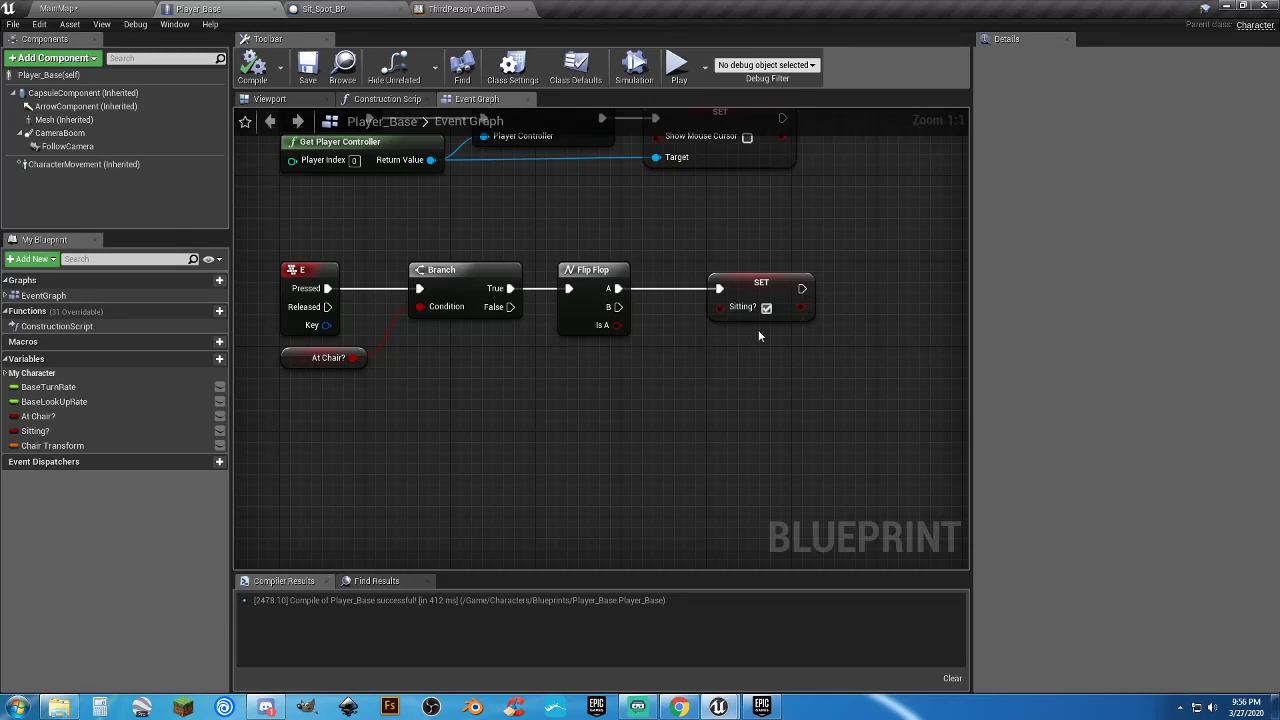
Review the sitting logic across ThirdPerson_AnimBP's event graph, AnimGraph and Default state machine, and the E key nodes in Player_Base
left_click(463, 12)
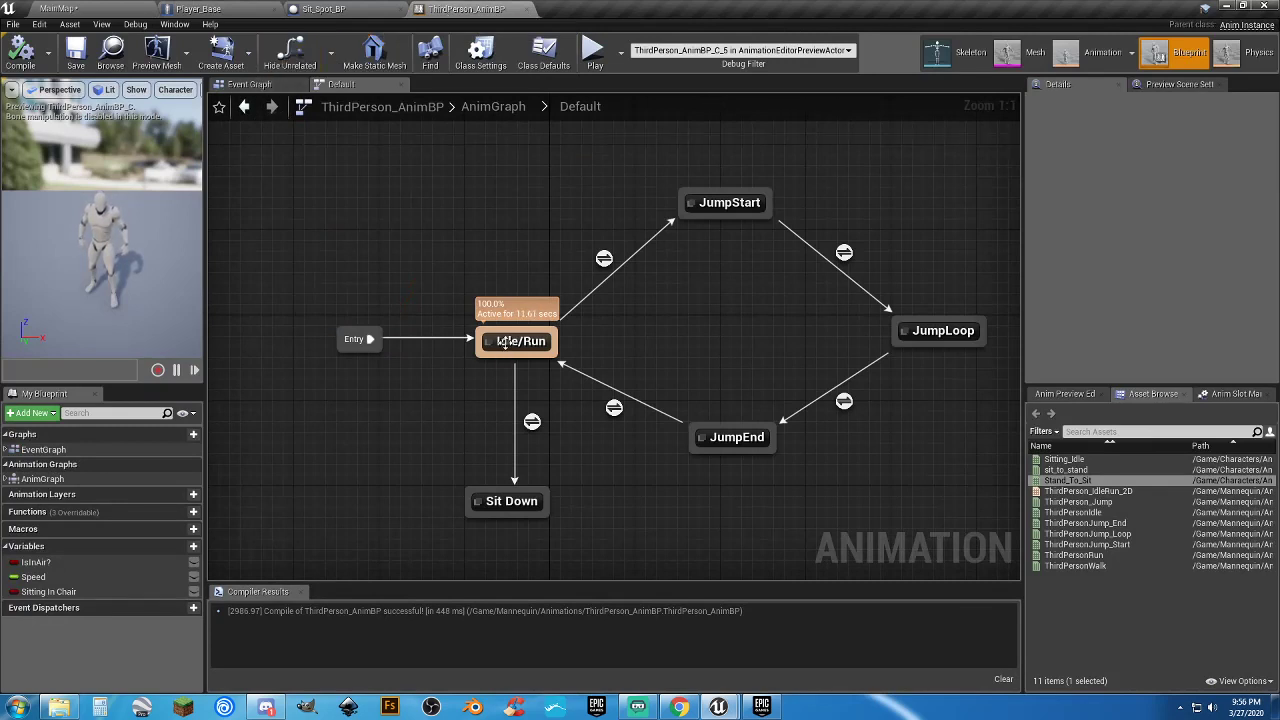
left_click(262, 85)
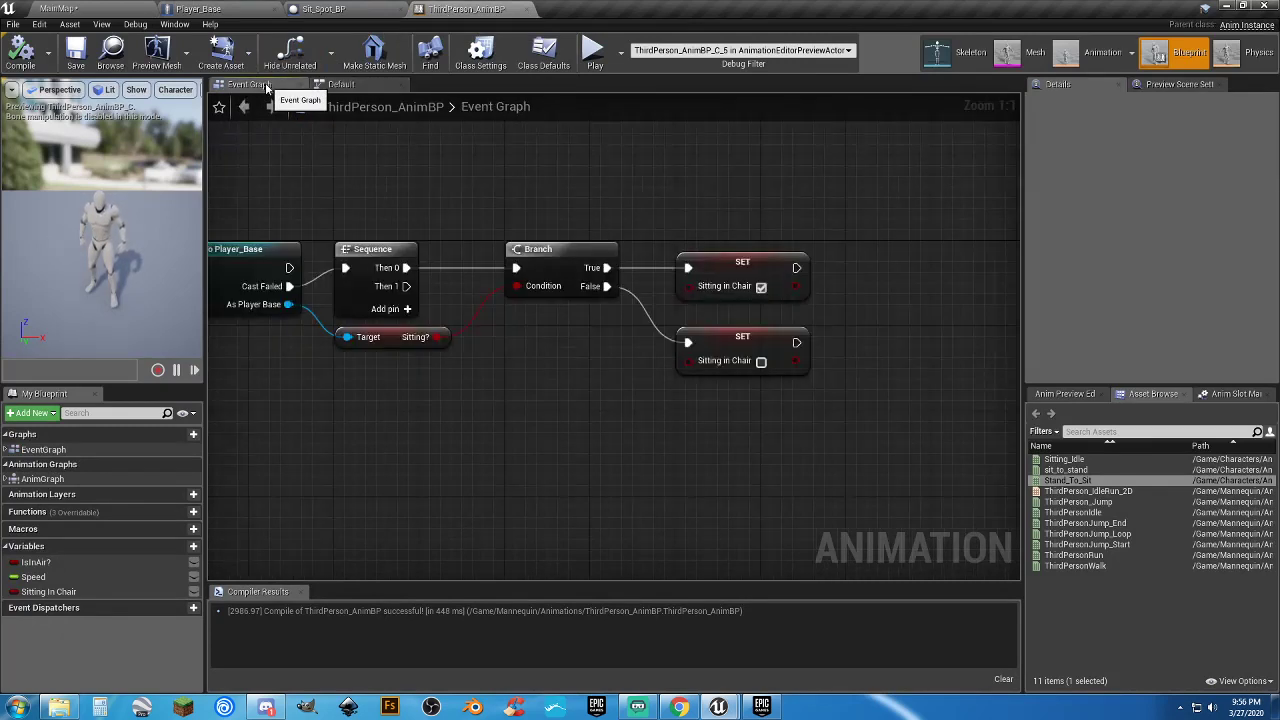
left_click(340, 85)
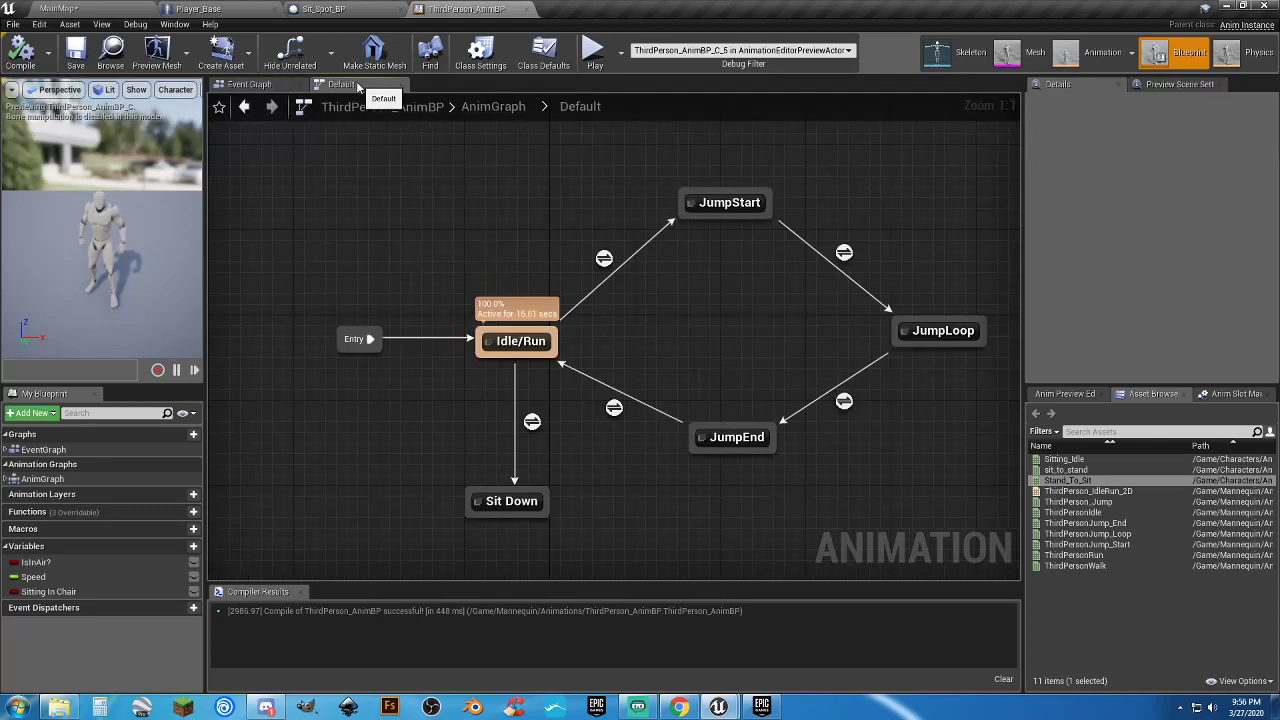
right_click_drag(498, 248, 496, 213)
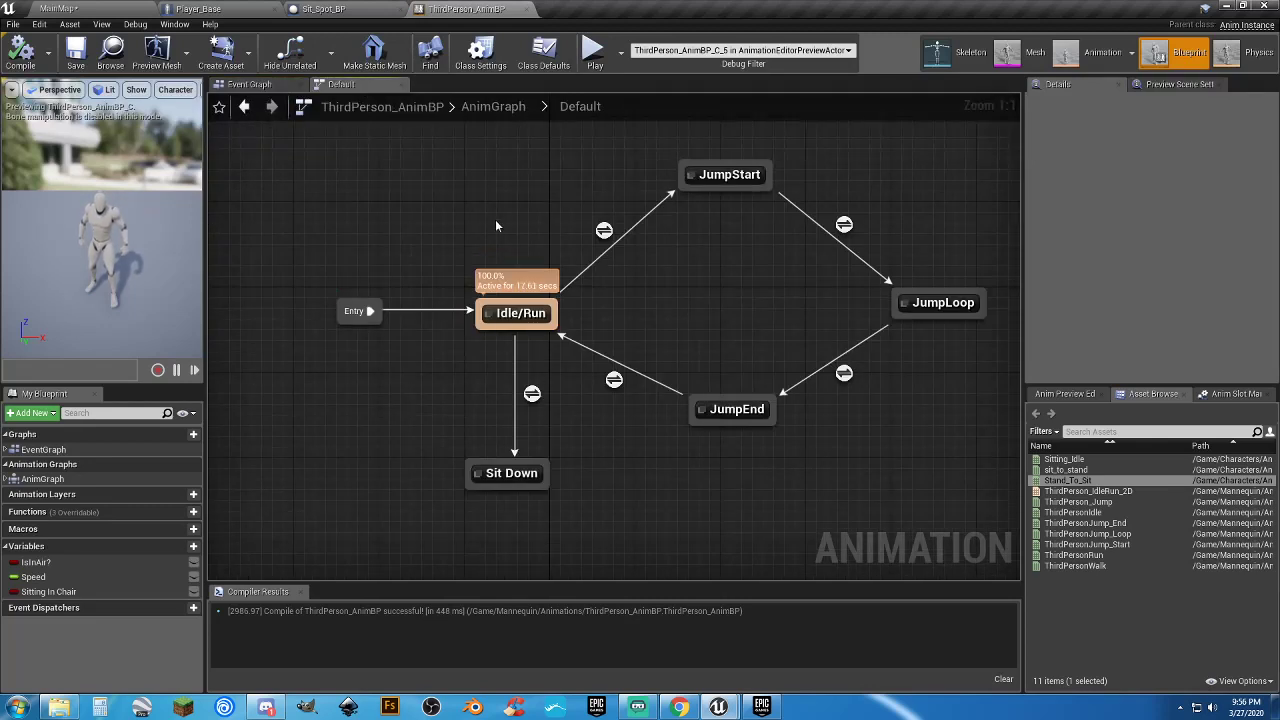
left_click(226, 11)
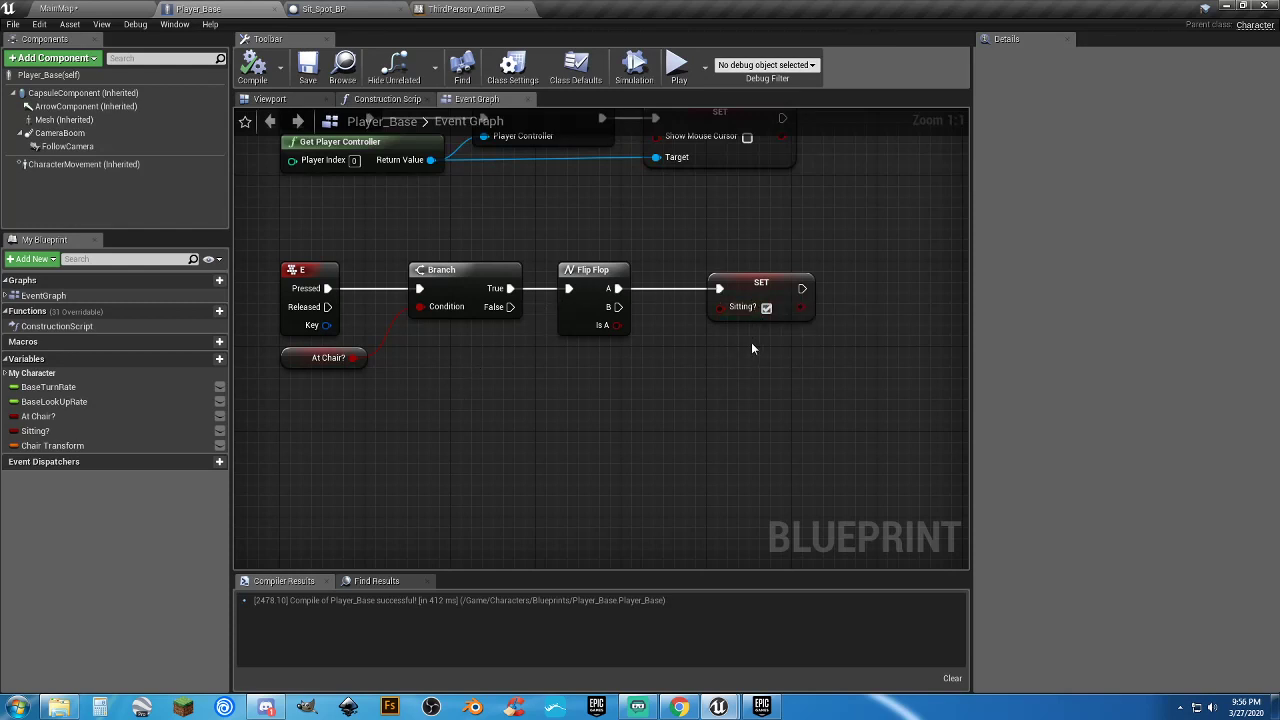
left_click(466, 9)
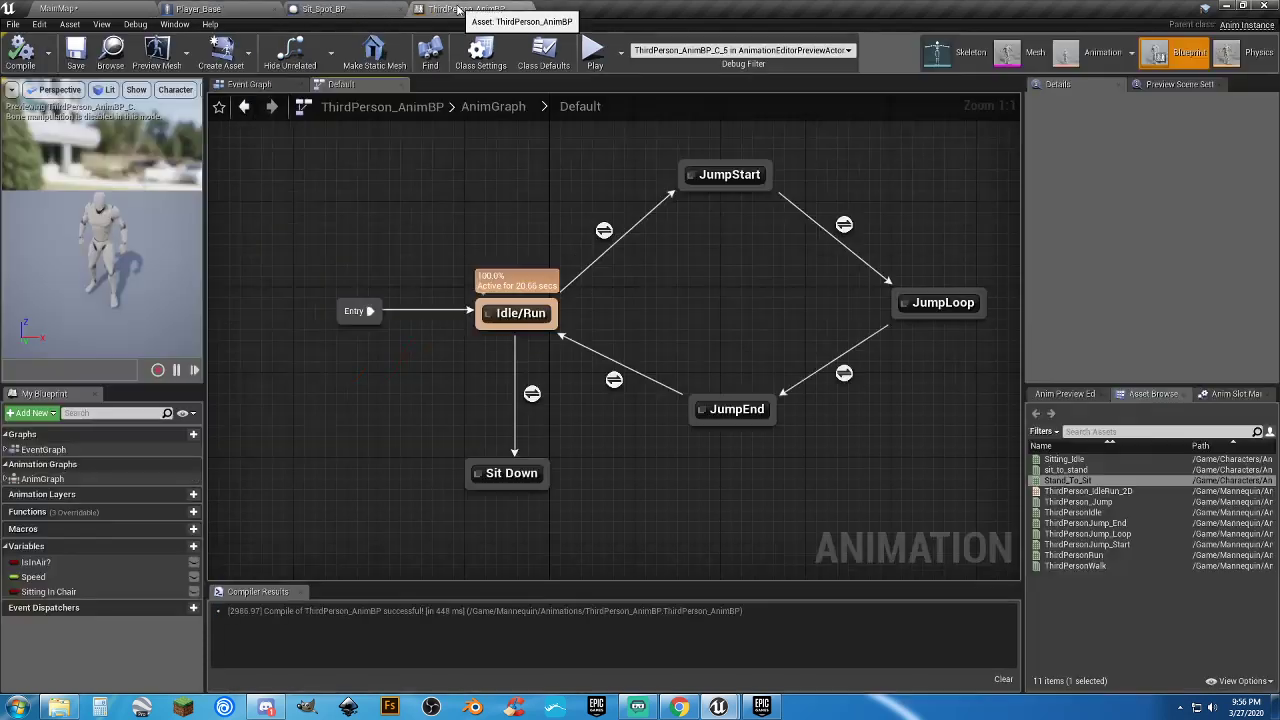
left_click(493, 106)
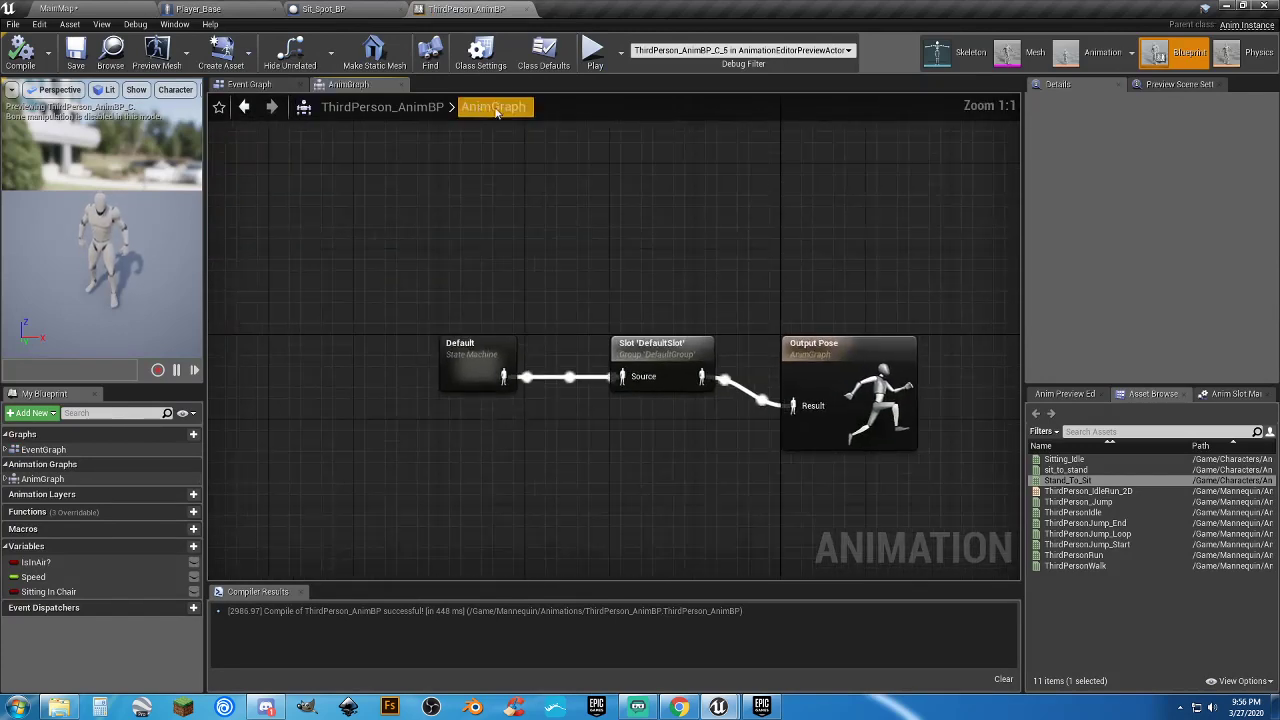
double_click(512, 356)
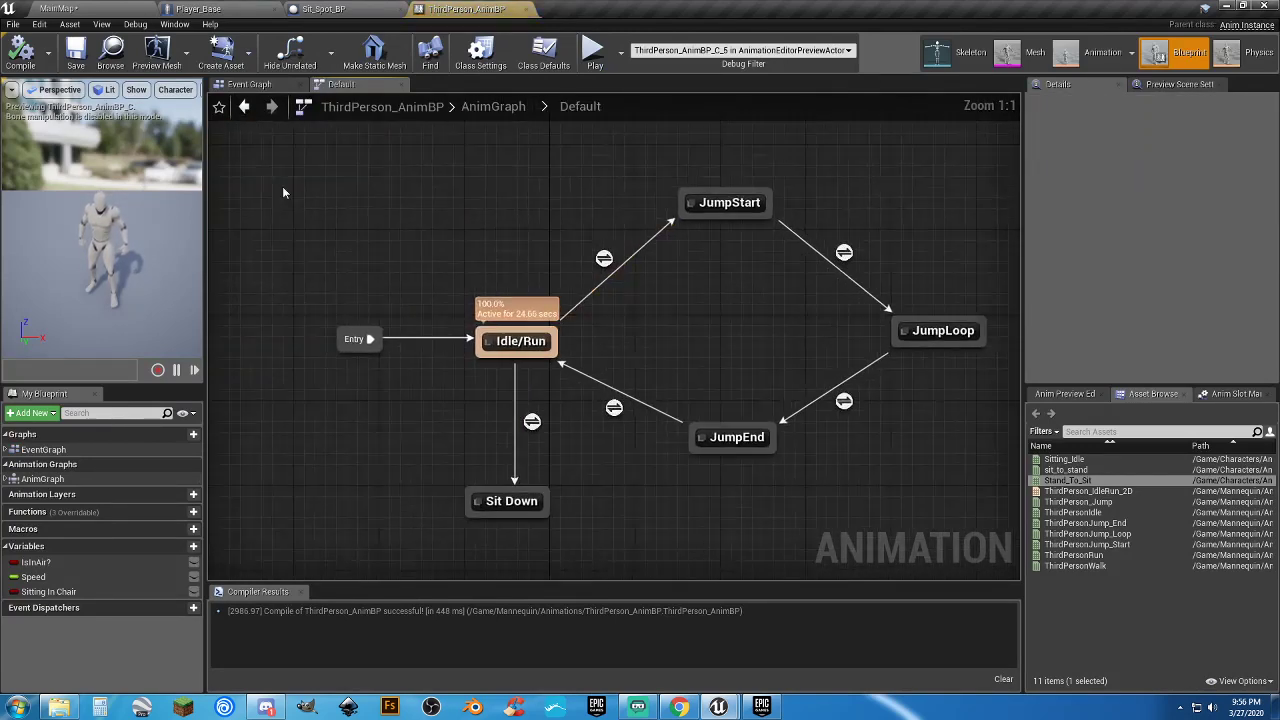
In the Event Graph, move the second Sequence's execution link from Cast Failed to the Cast To Player_Base success output, and compile and save
left_click(253, 86)
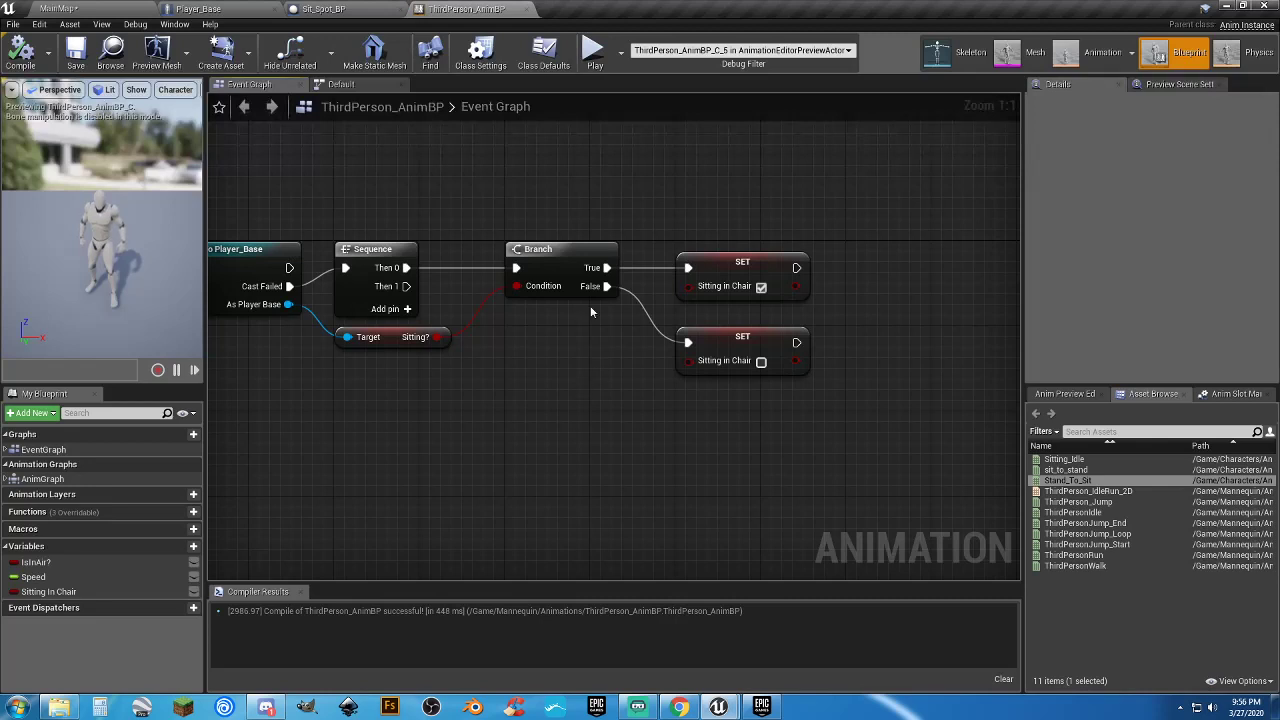
left_click_drag(502, 196, 825, 388)
left_click(660, 414)
right_click_drag(492, 401, 666, 406)
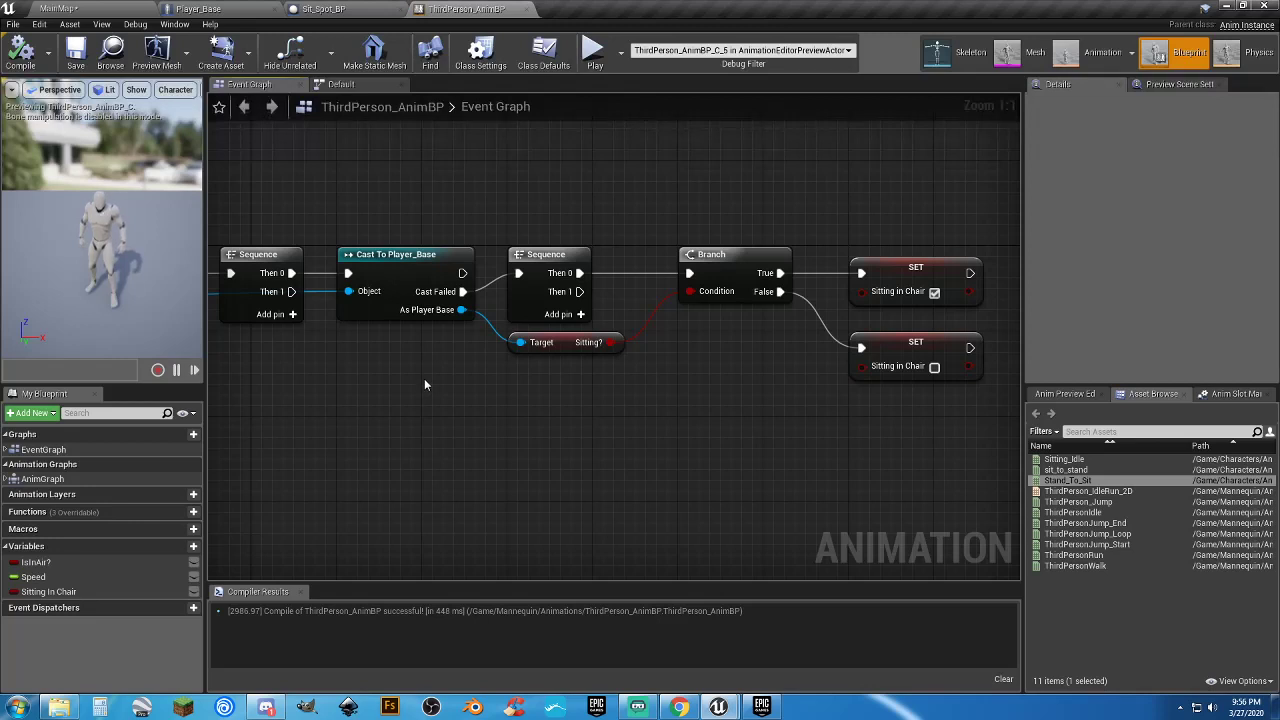
left_click_drag(463, 291, 462, 272, "ctrl")
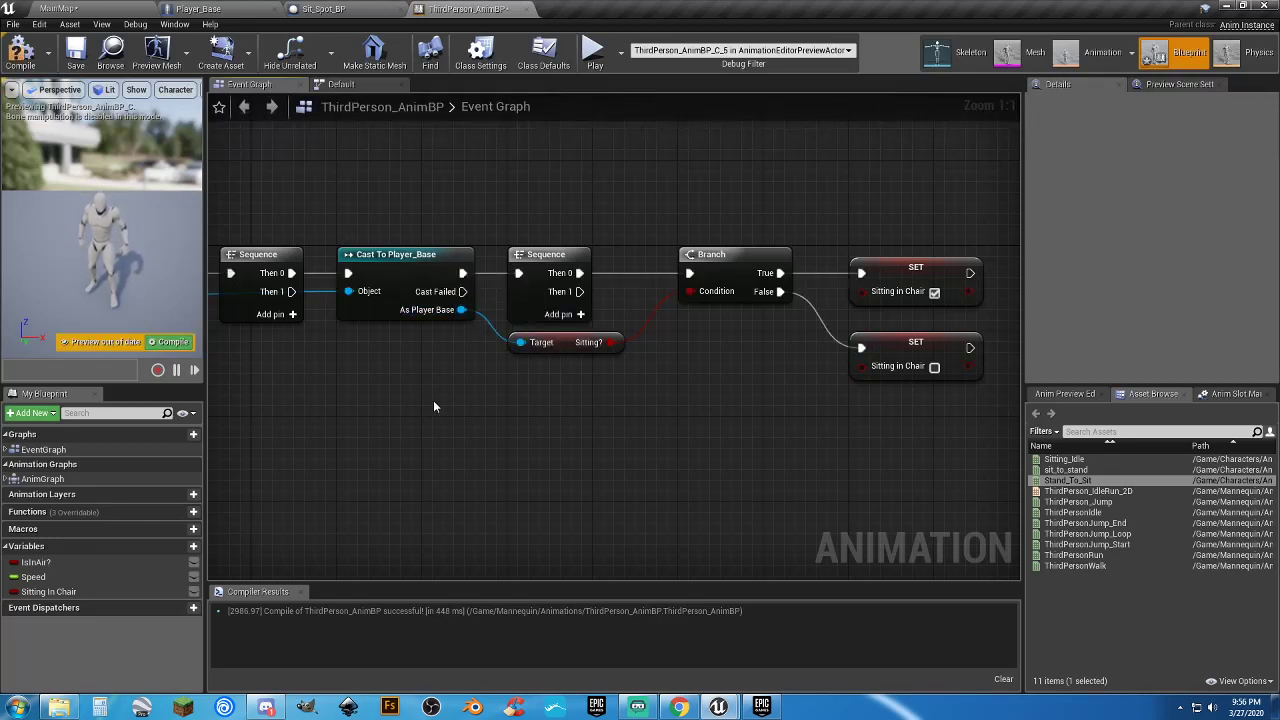
left_click(20, 52)
left_click(76, 52)
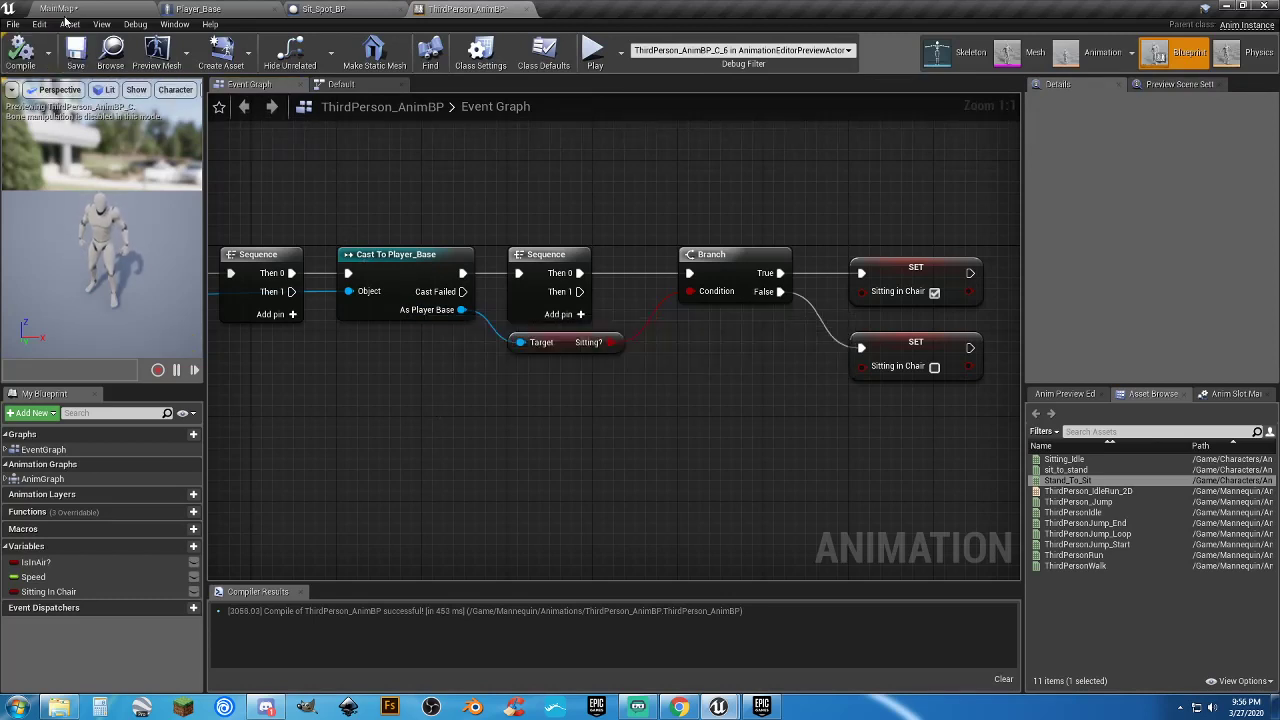
Play-test the MainMap level by running the character to the chair and triggering the sit action, and stop the session
left_click(62, 8)
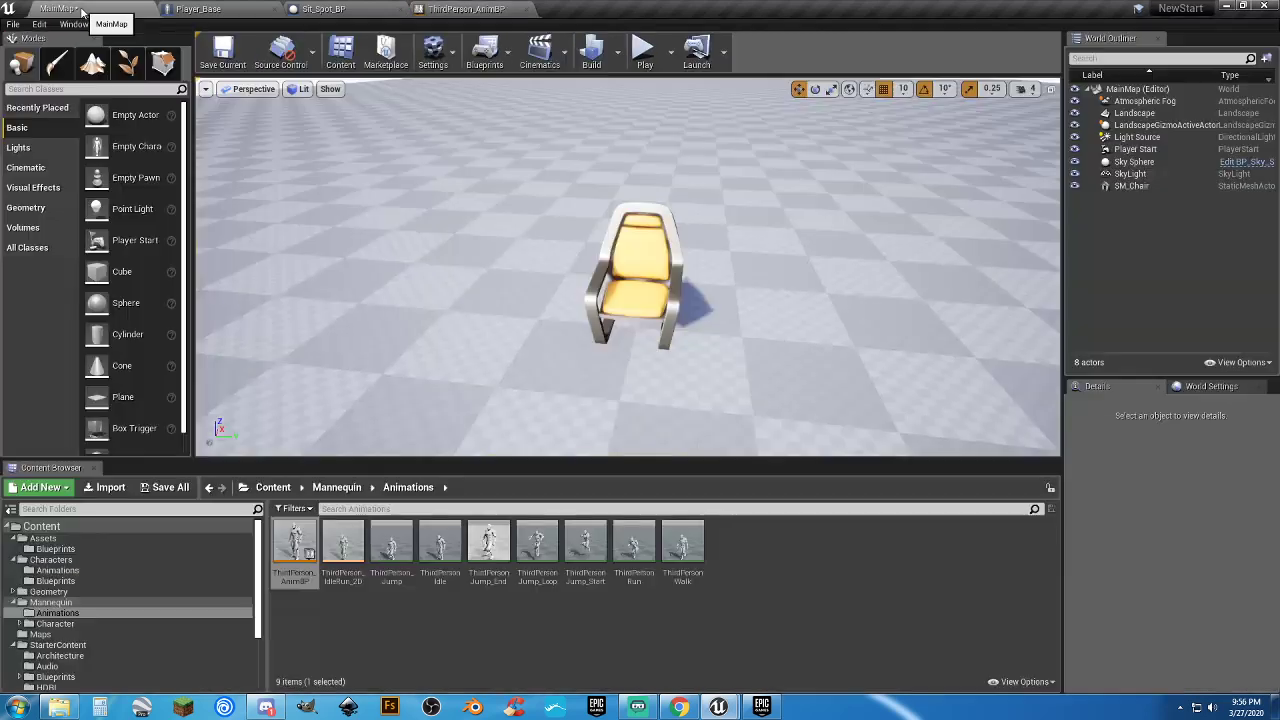
left_click(644, 50)
key("w")
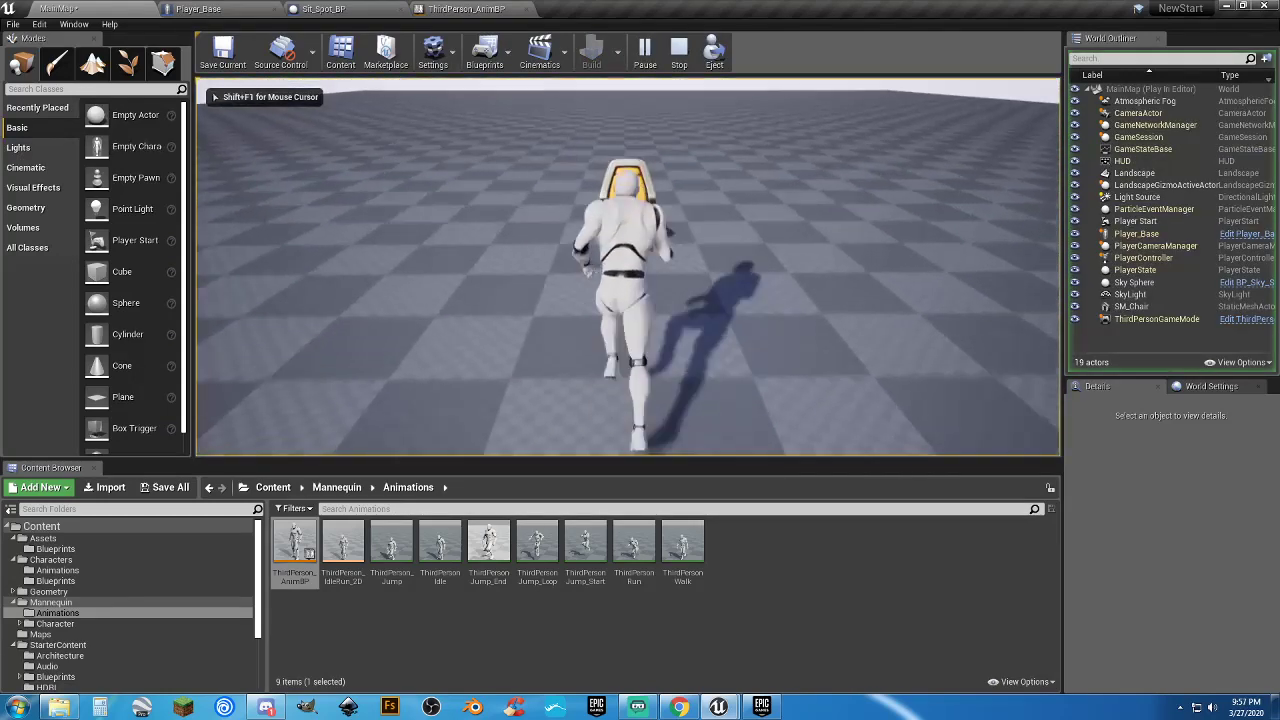
key("e")
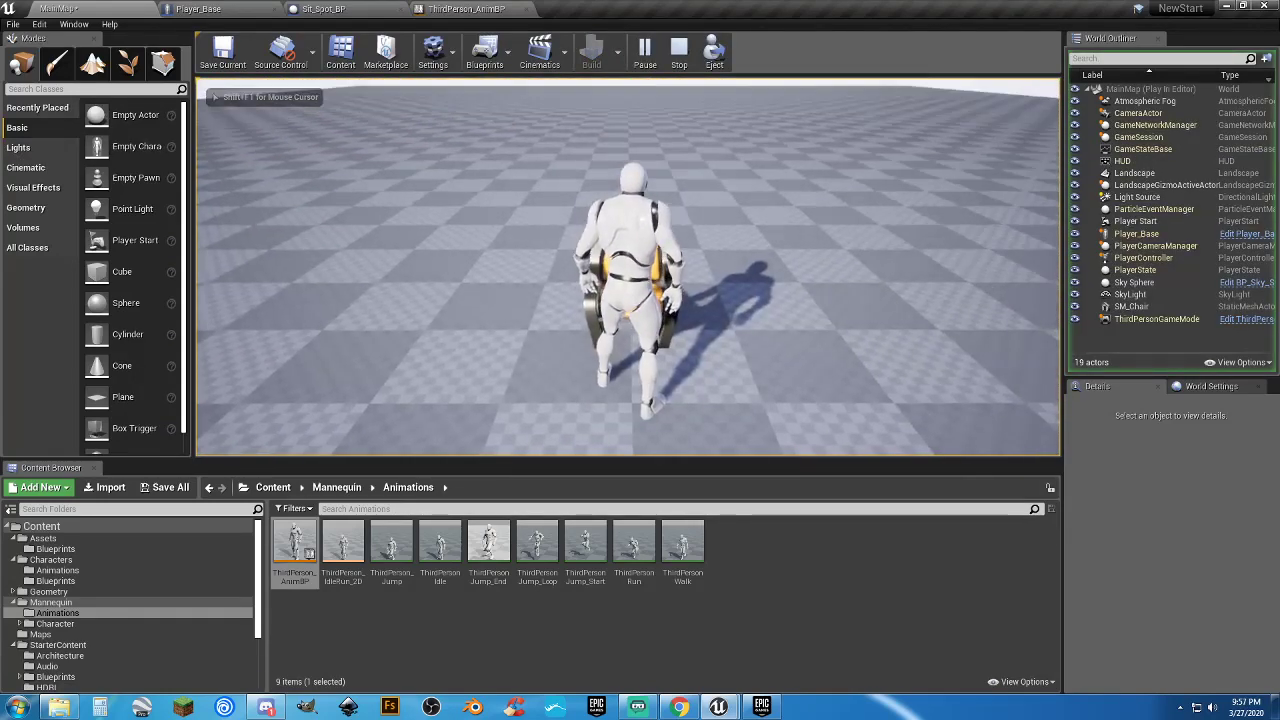
key("d")
key("s")
key("e")
key("w")
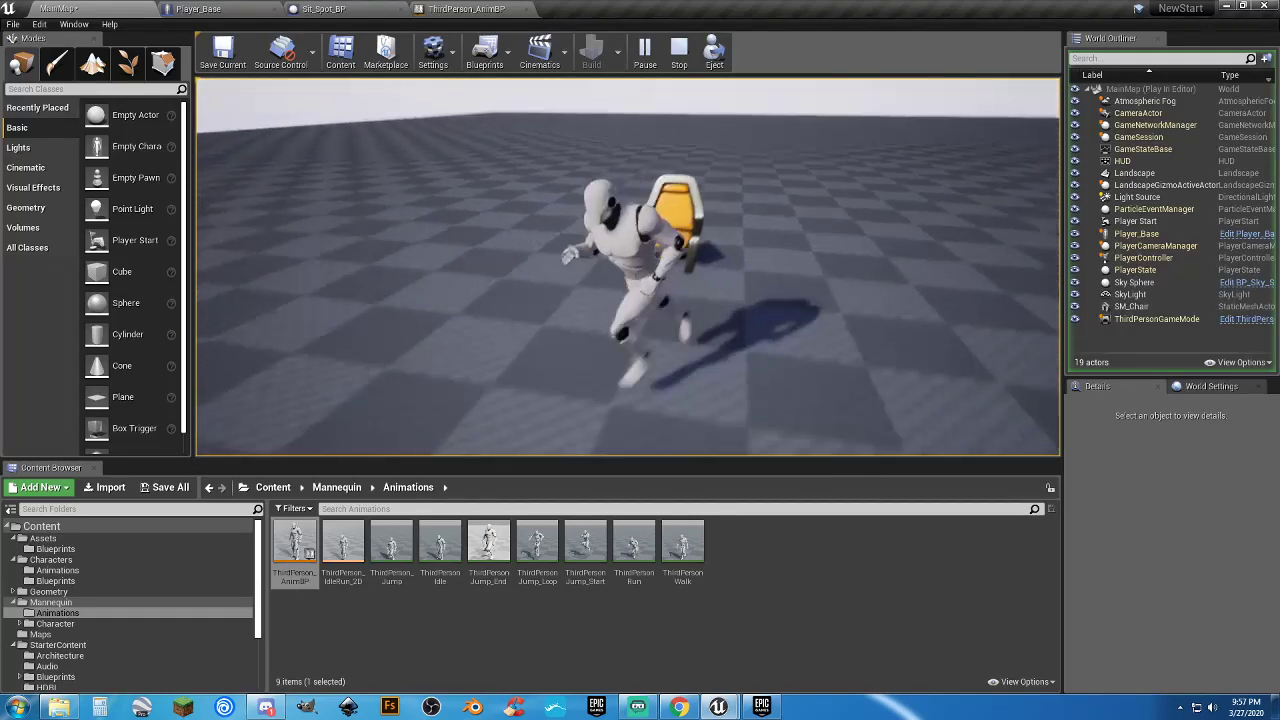
key("Escape")
In the Default state machine of ThirdPerson_AnimBP, add a state named Sitting with a transition from Sit Down, aligned beside it
left_click(462, 9)
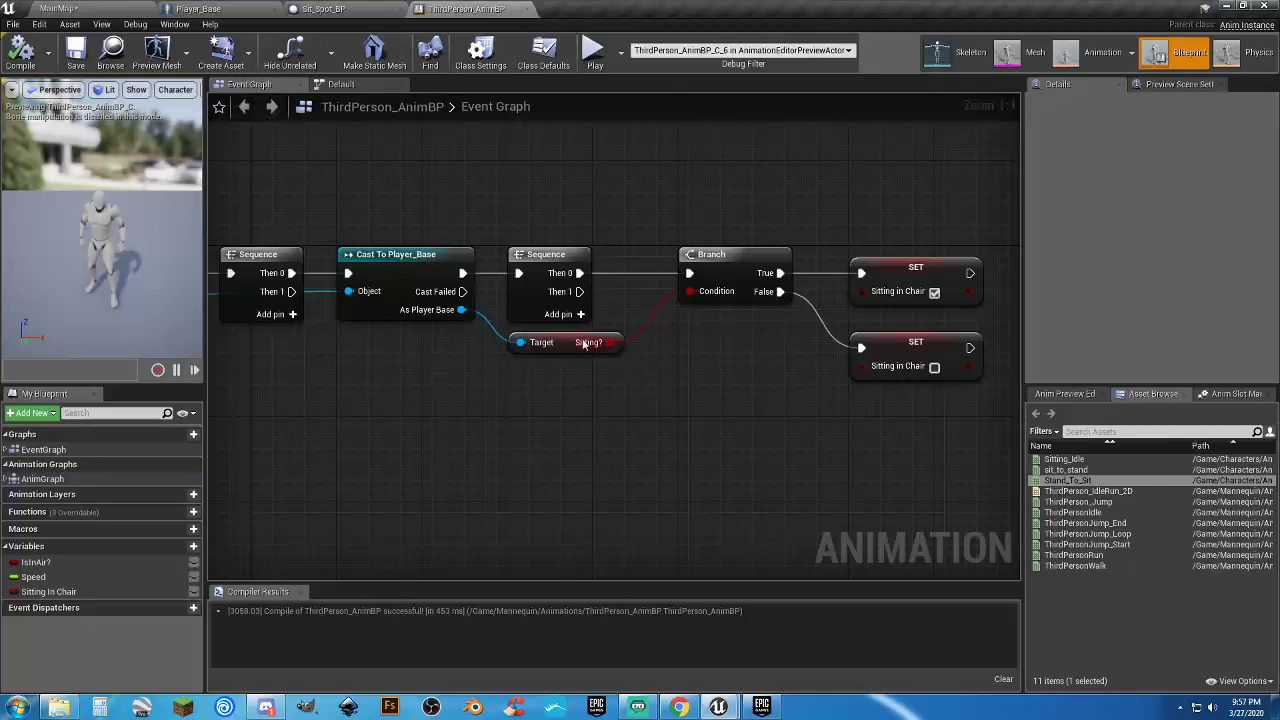
left_click(349, 86)
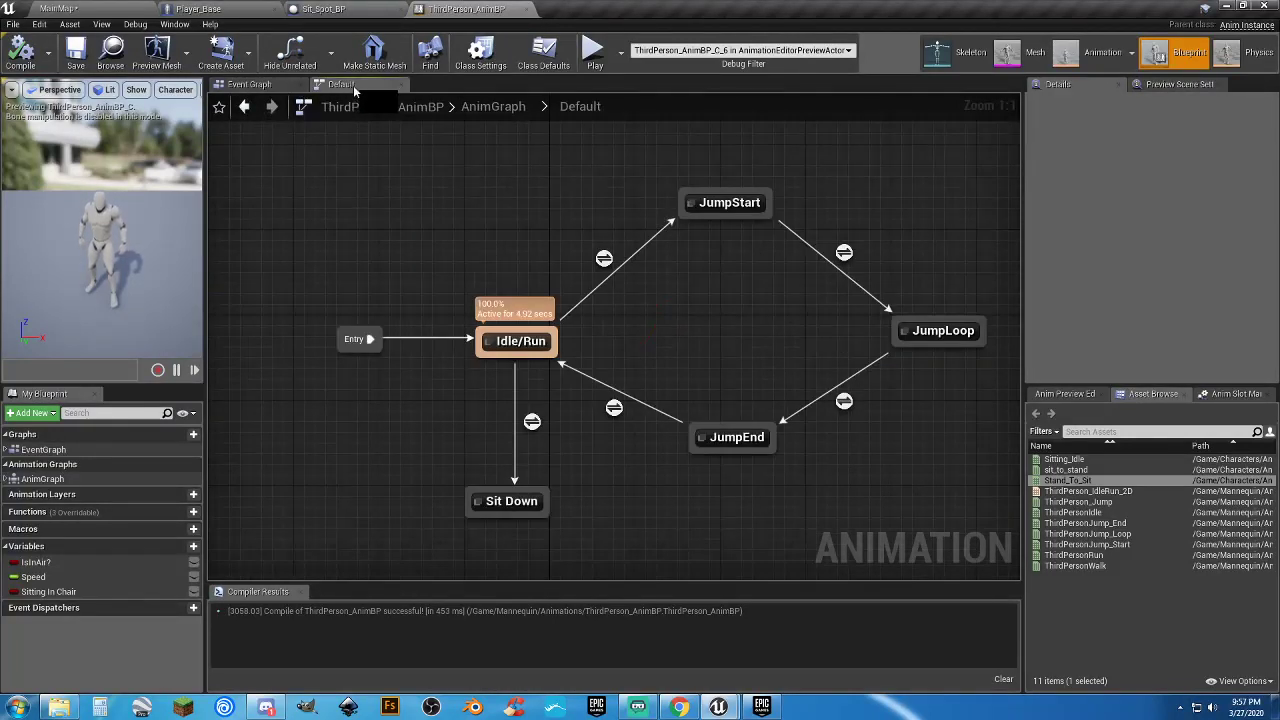
left_click(518, 341)
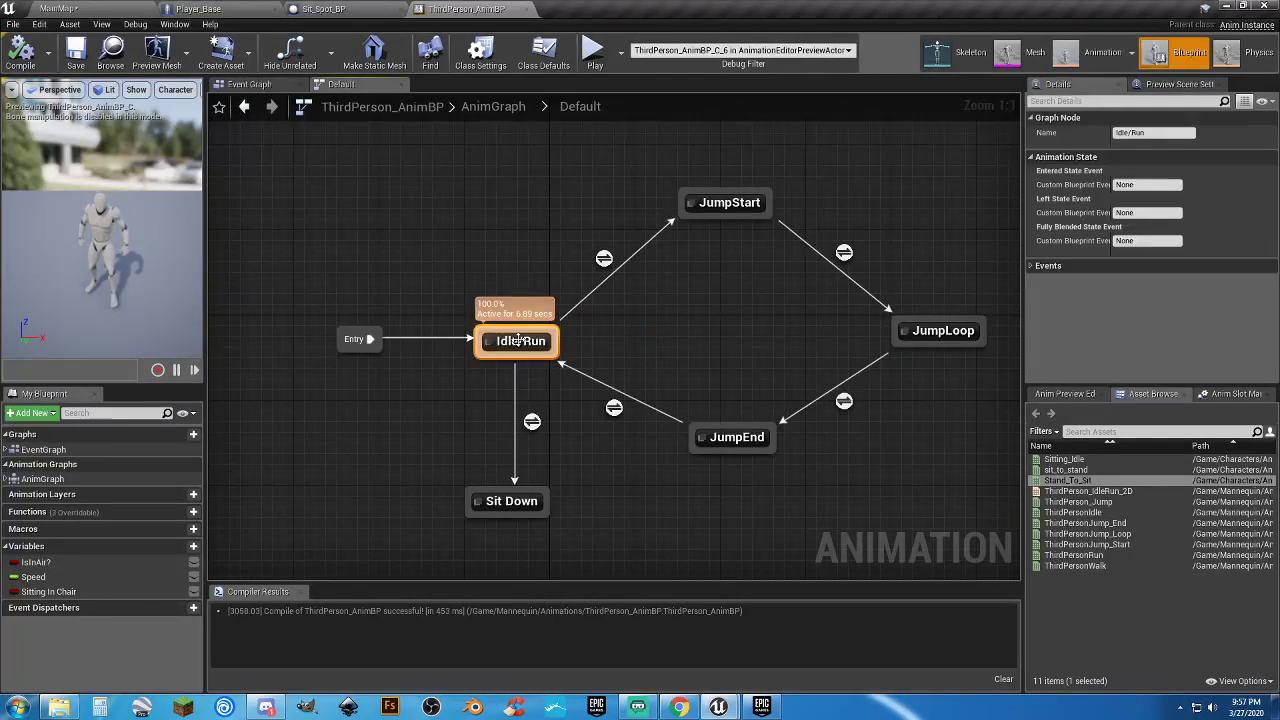
left_click(532, 420)
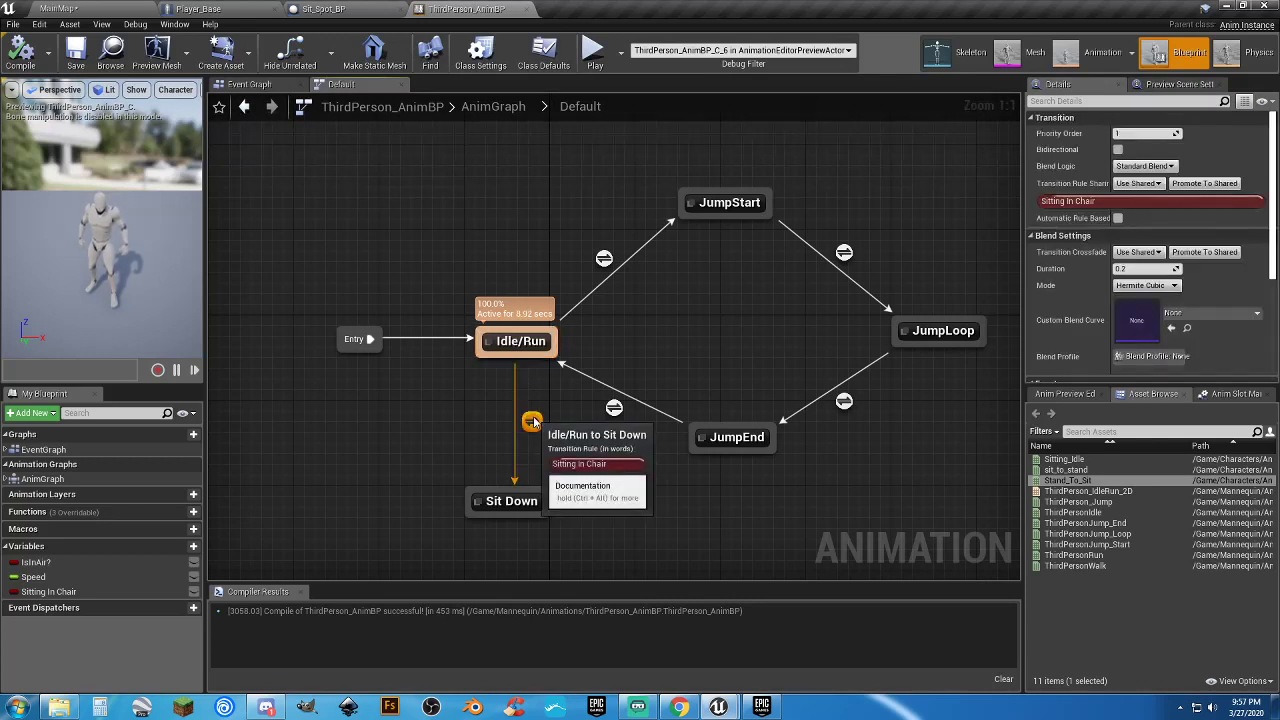
left_click(514, 502)
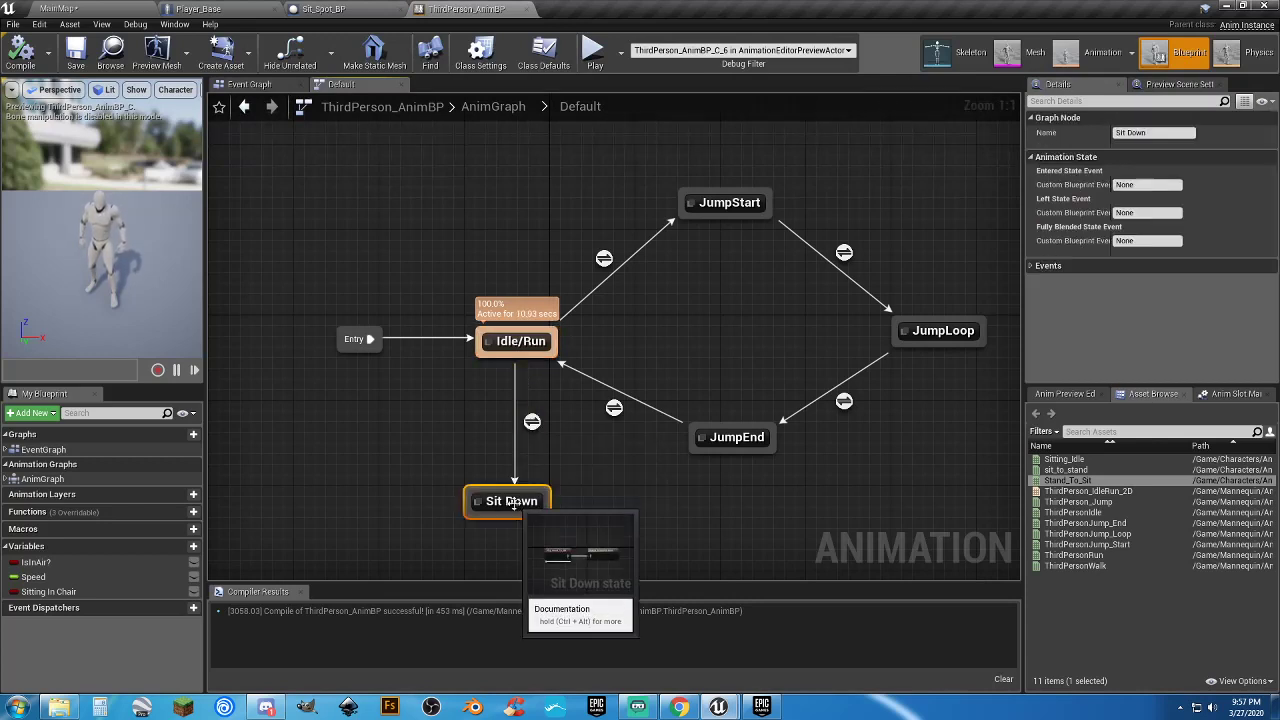
right_click_drag(466, 457, 529, 380)
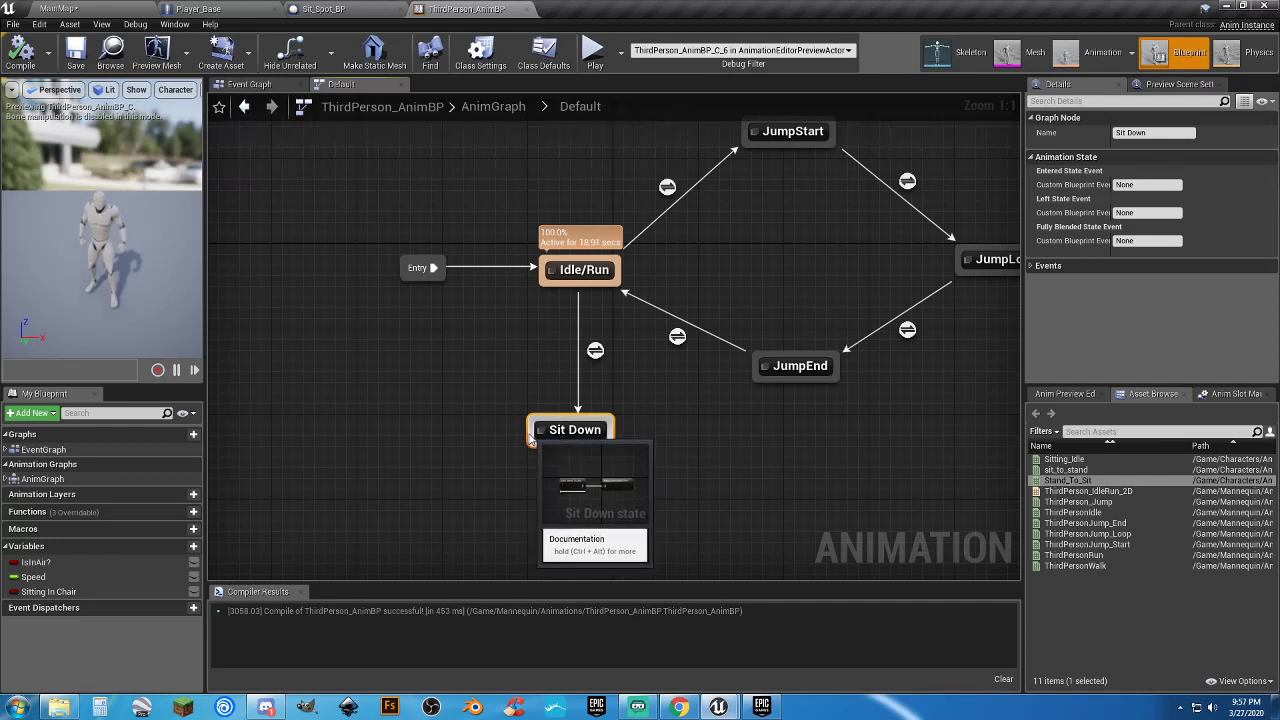
left_click_drag(530, 440, 400, 436)
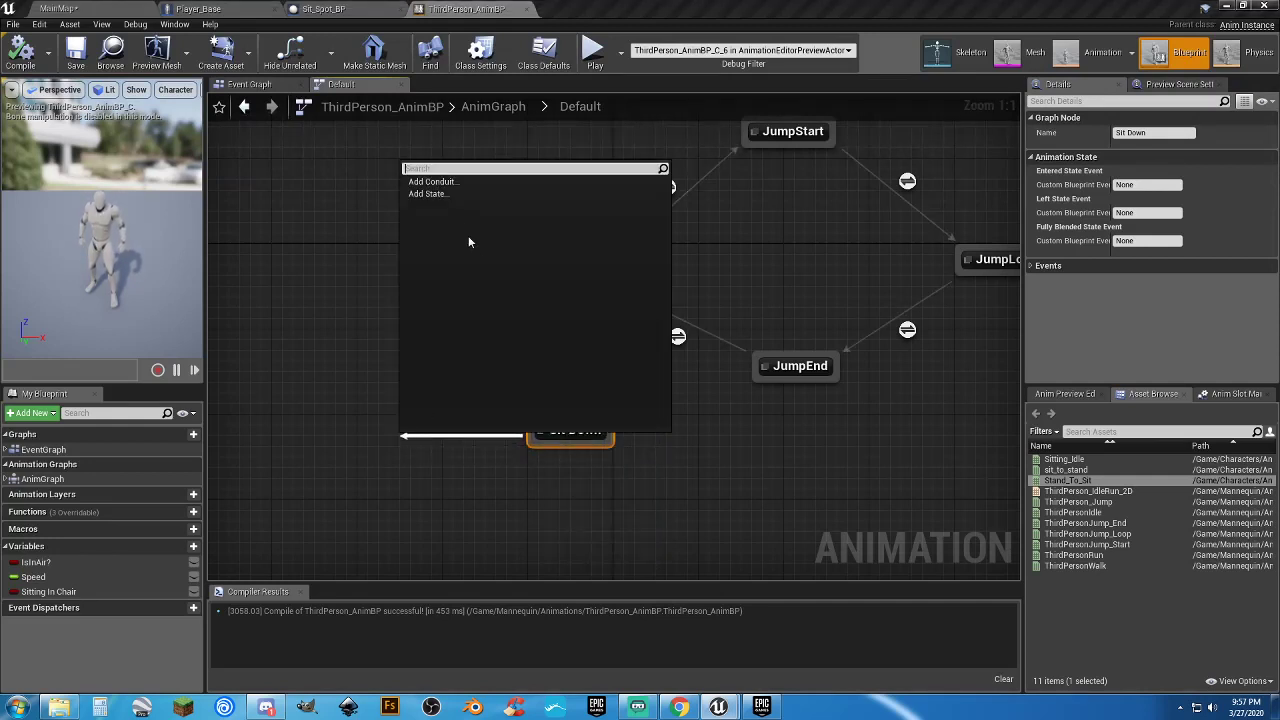
left_click(447, 194)
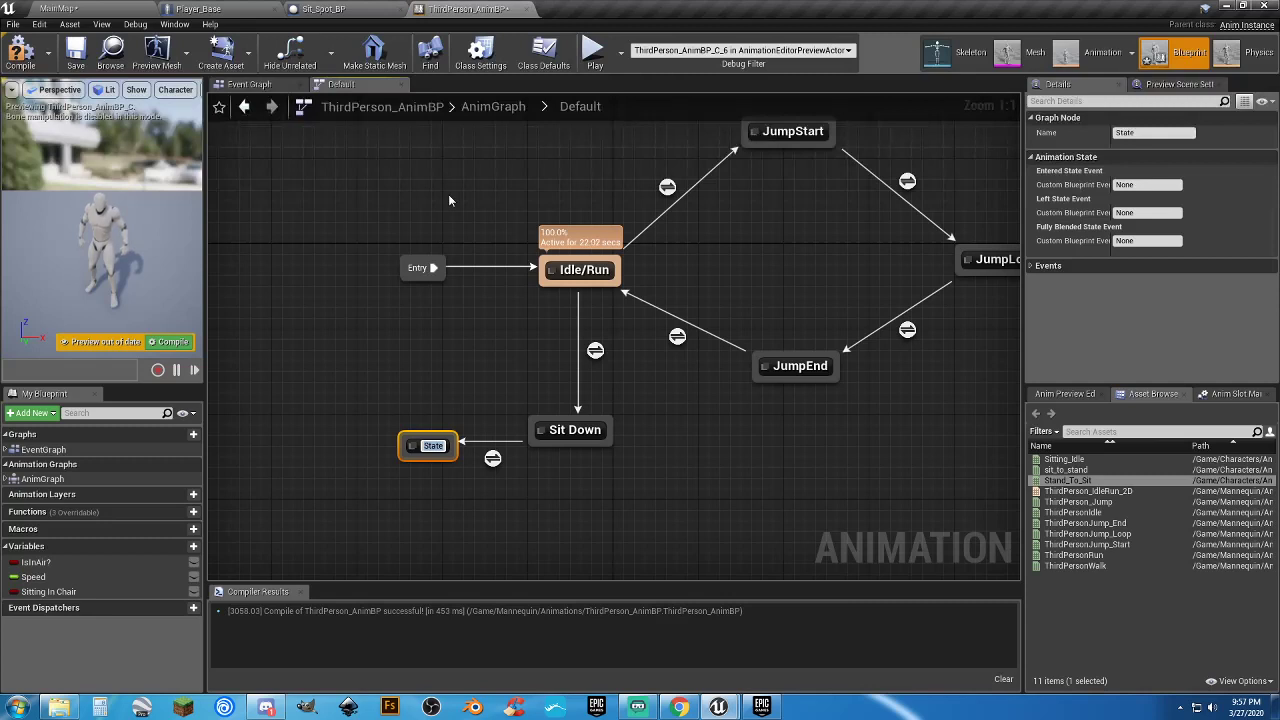
type("Sitting")
key("Return")
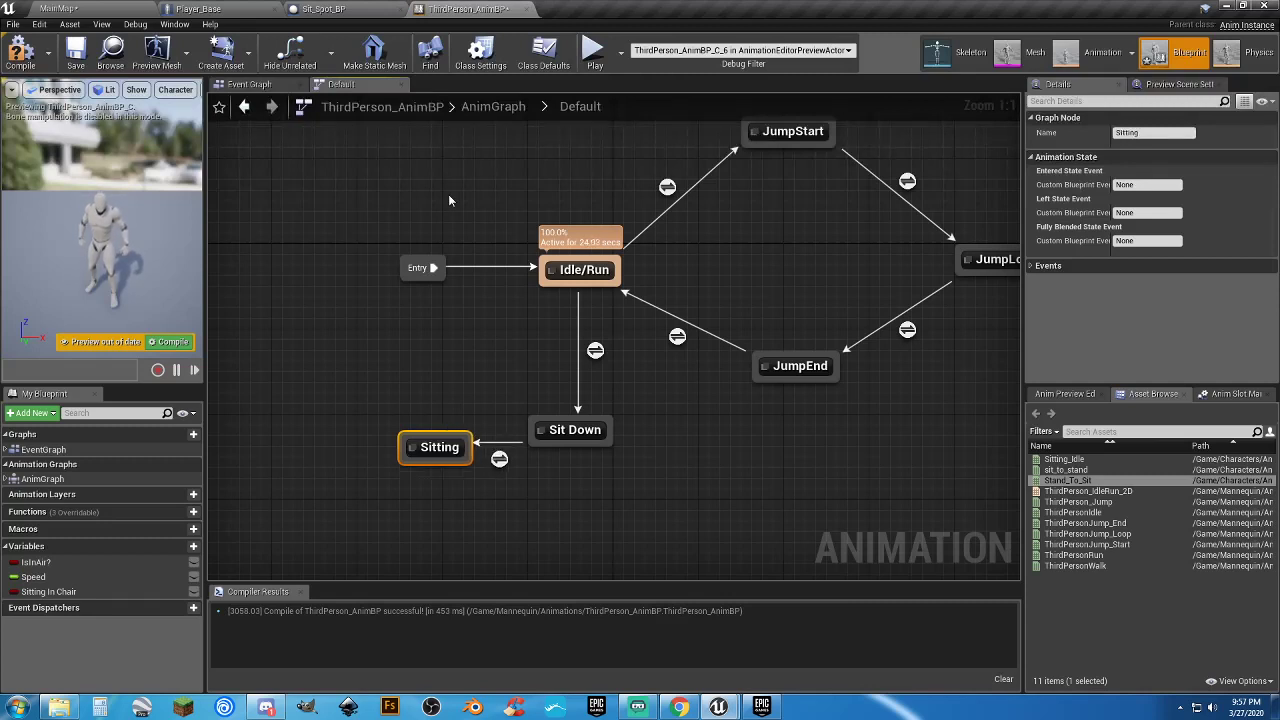
left_click_drag(435, 450, 393, 433)
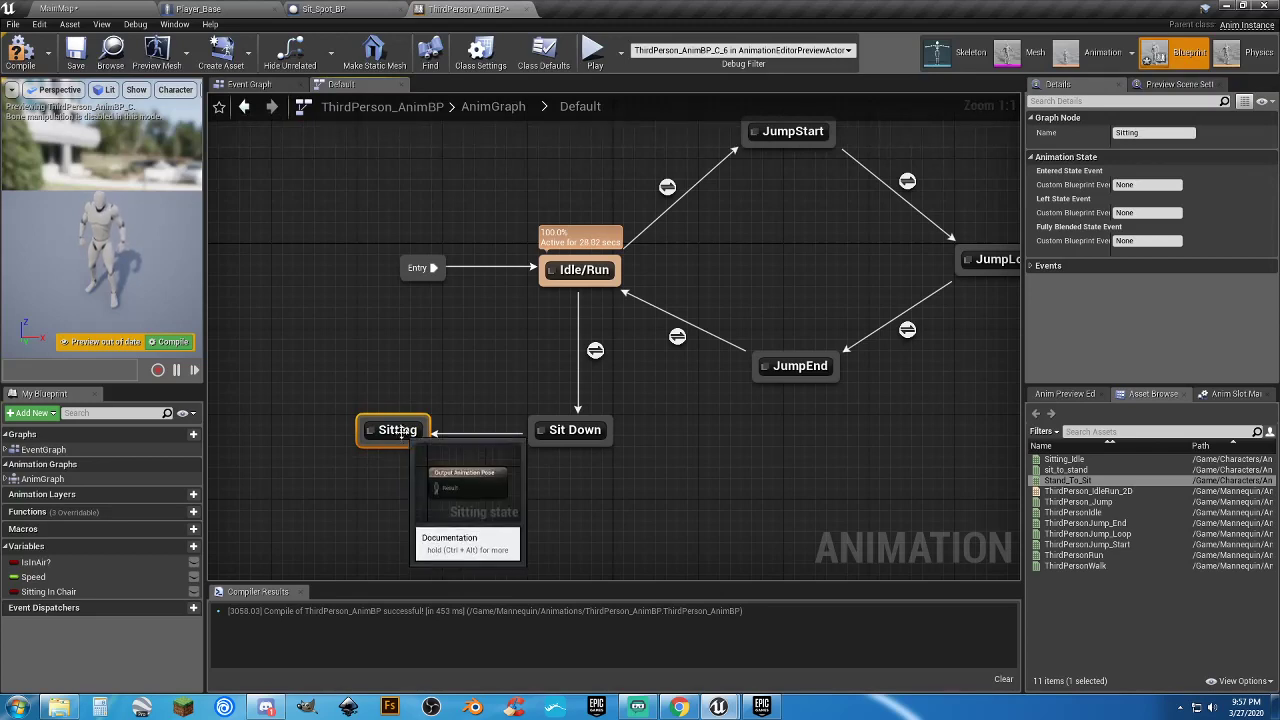
Inside the Sitting state, place the Sitting_Idle animation and connect it to the Output Animation Pose result
double_click(400, 431)
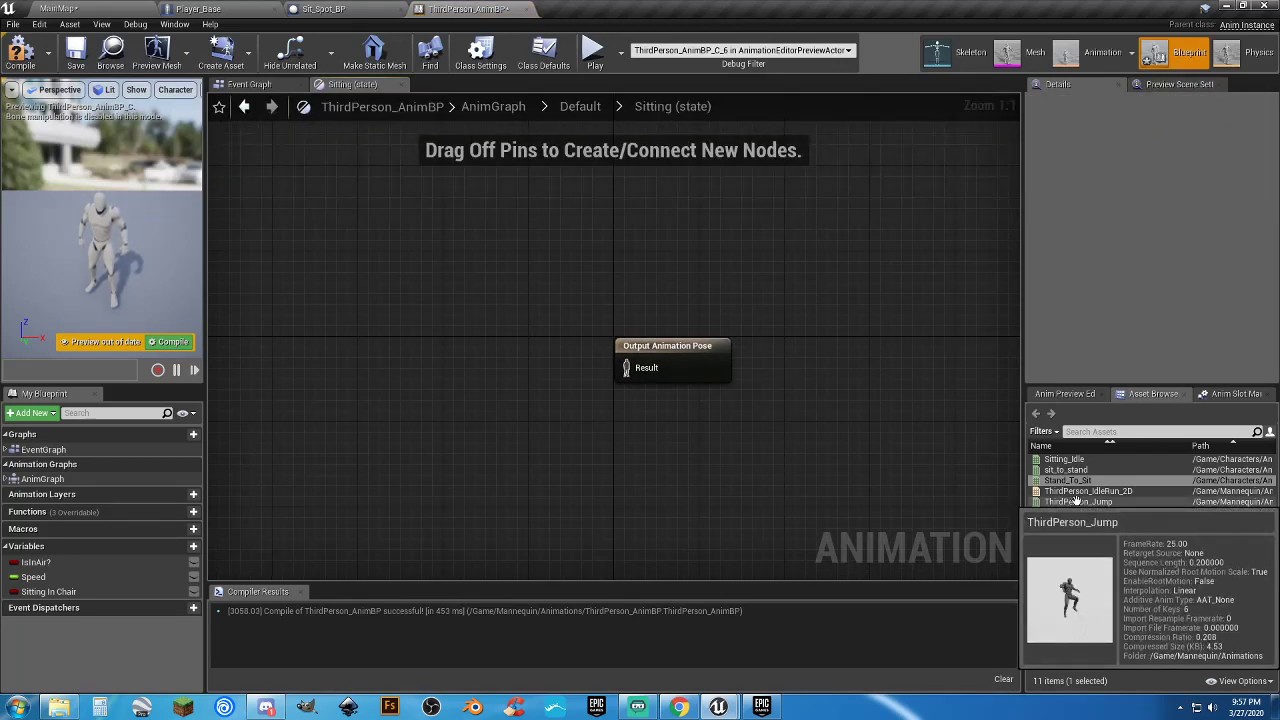
left_click_drag(1063, 459, 463, 356)
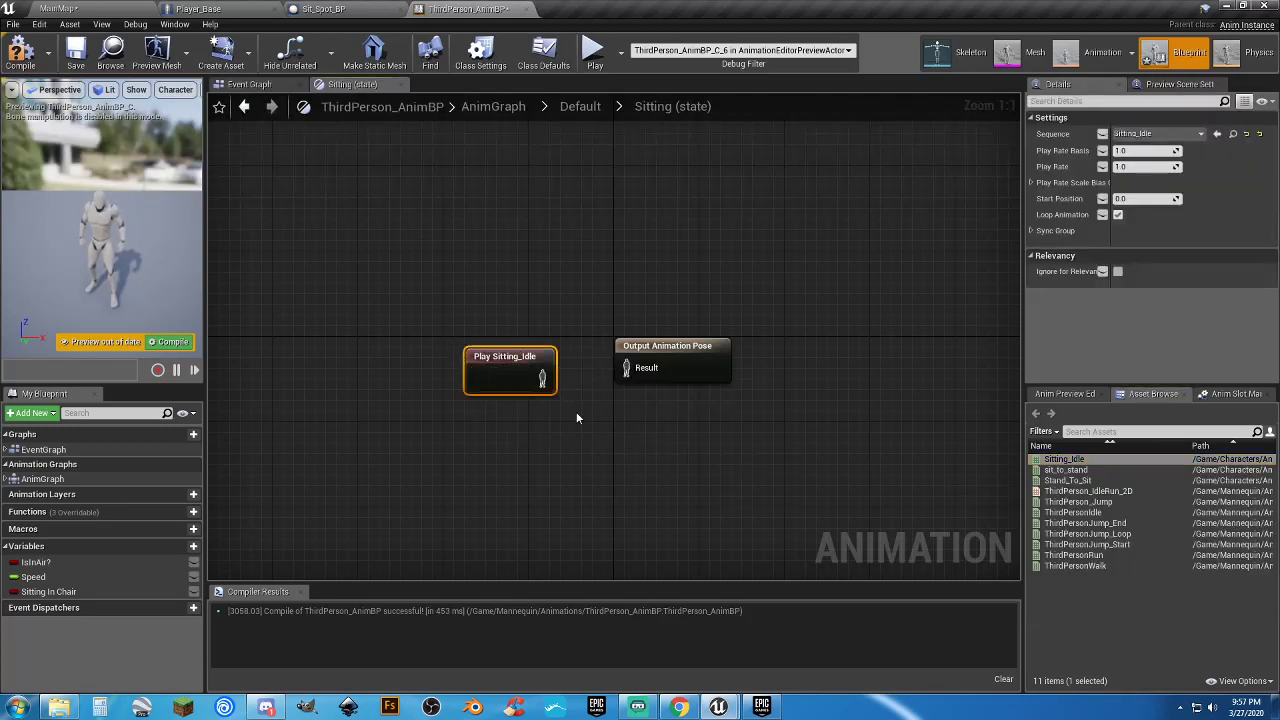
left_click_drag(543, 378, 624, 370)
left_click_drag(508, 357, 500, 346)
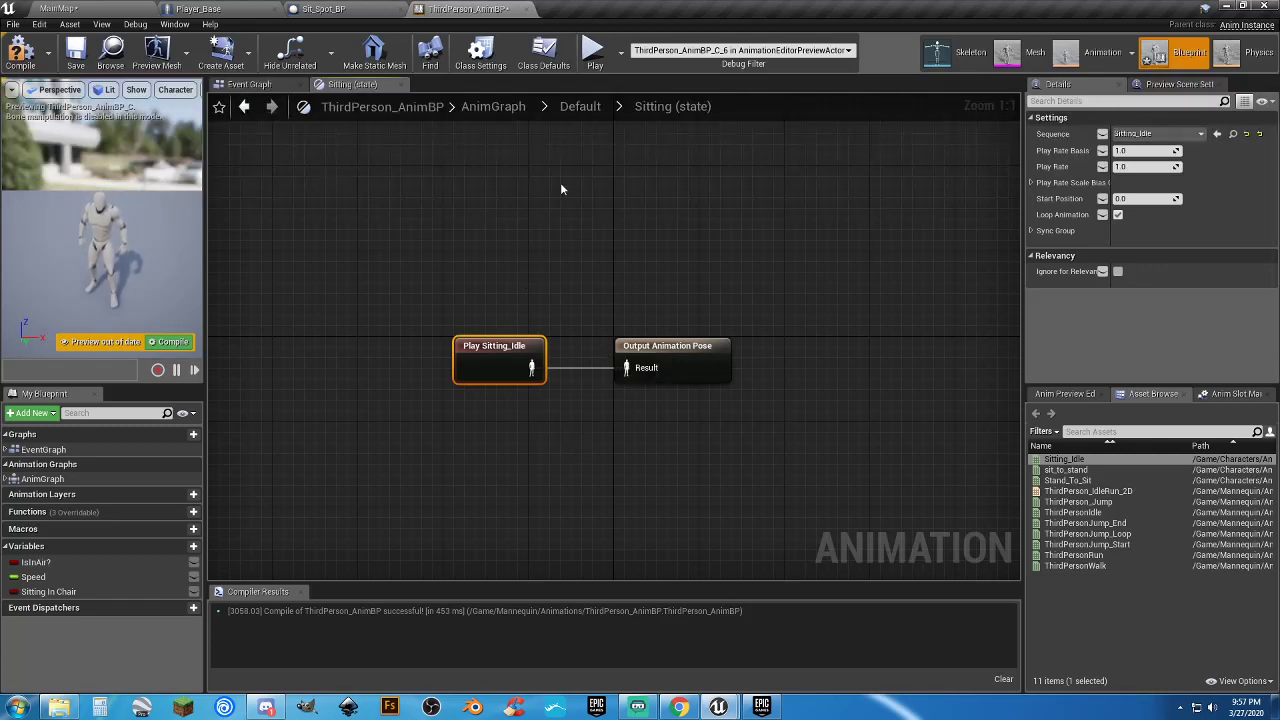
In the Sit Down to Sitting transition rule, add a Time Remaining (ratio) node for Stand_To_Sit, aligned with the Result node
left_click(579, 110)
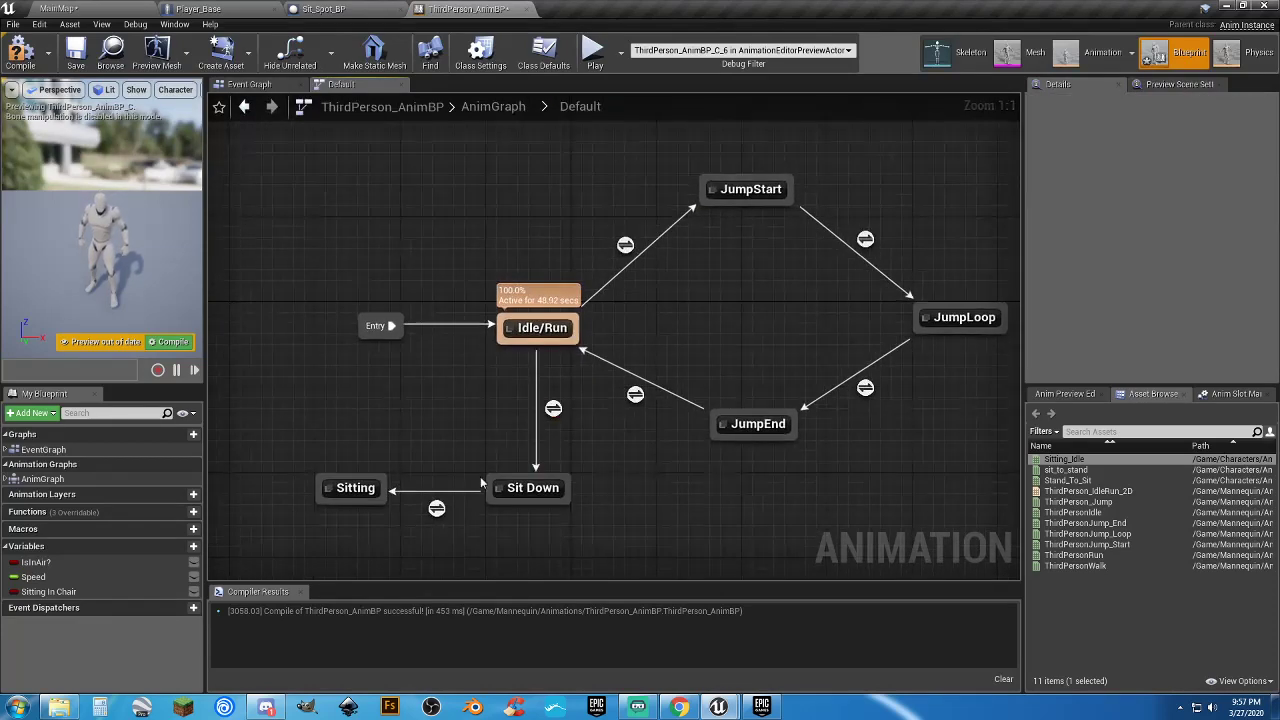
double_click(438, 510)
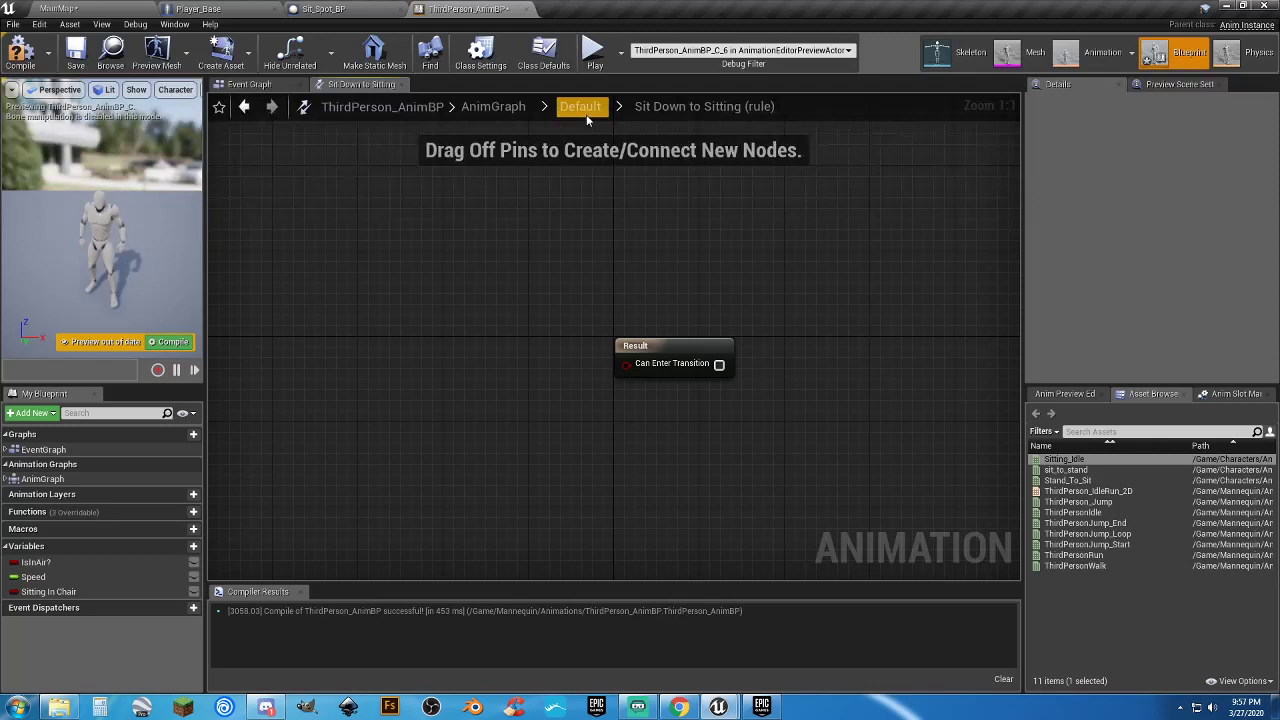
right_click_drag(397, 424, 445, 431)
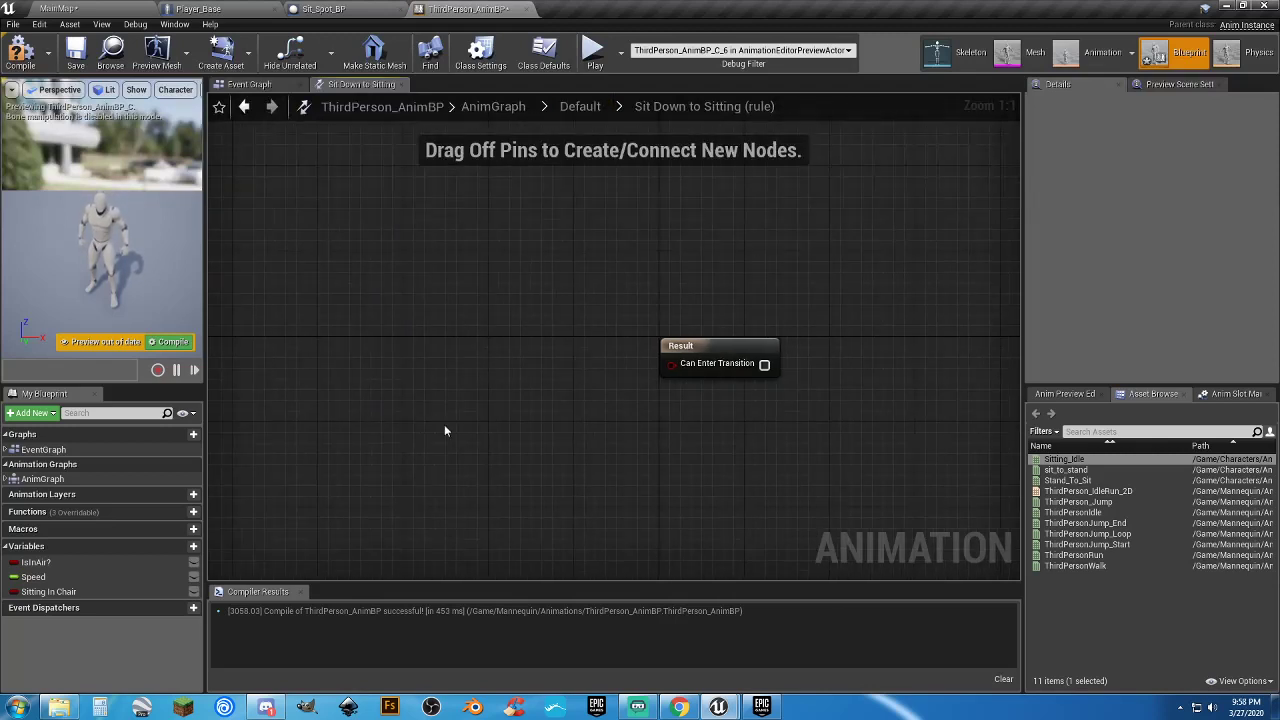
right_click(325, 351)
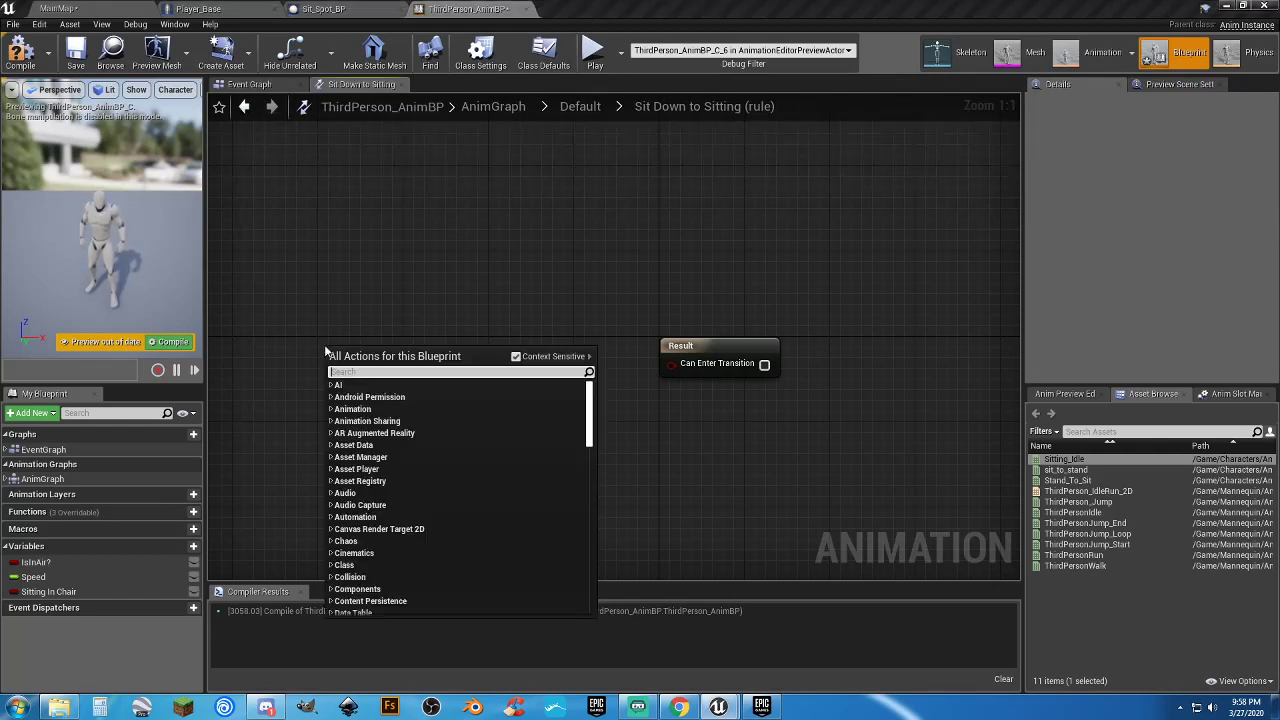
type("timeremain")
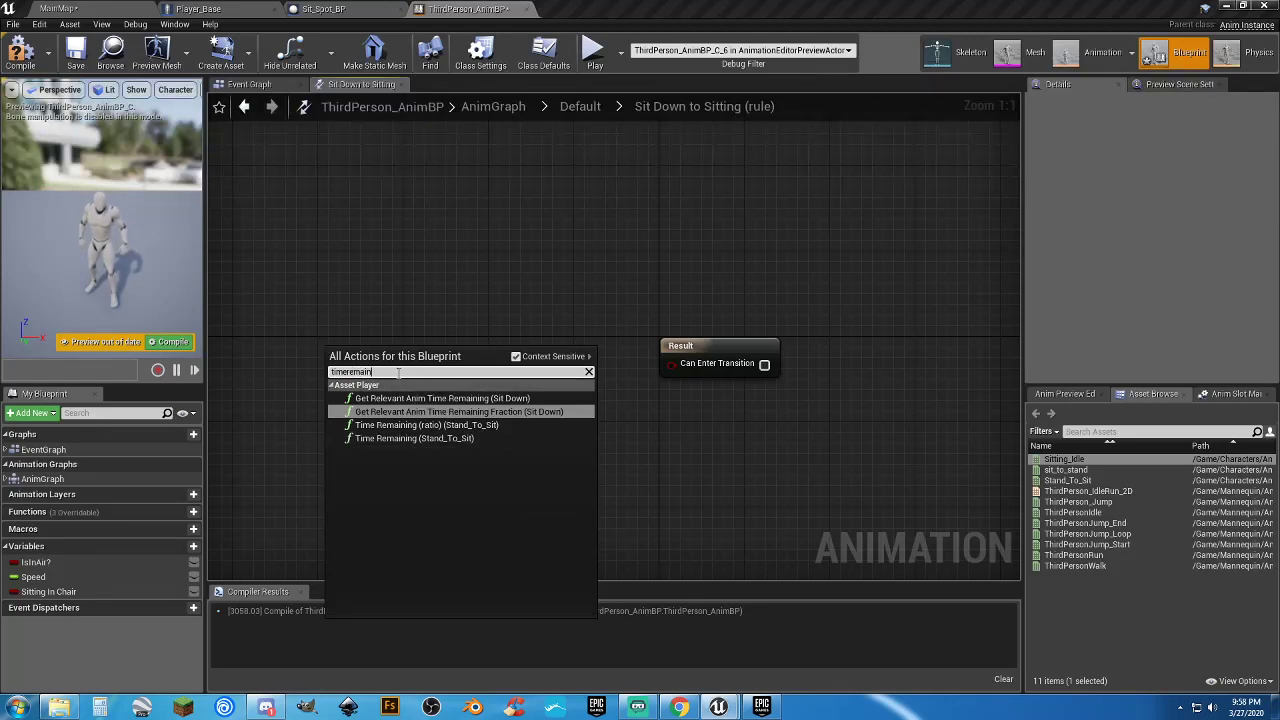
left_click(474, 428)
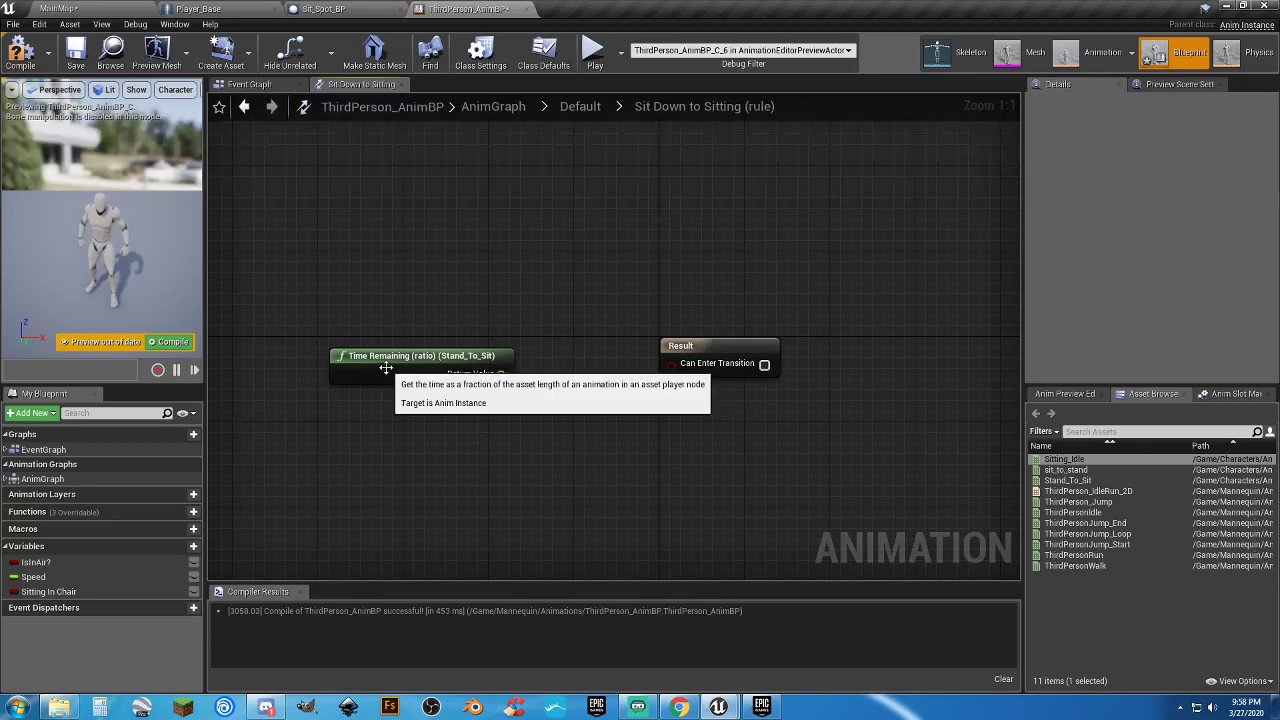
left_click(436, 350)
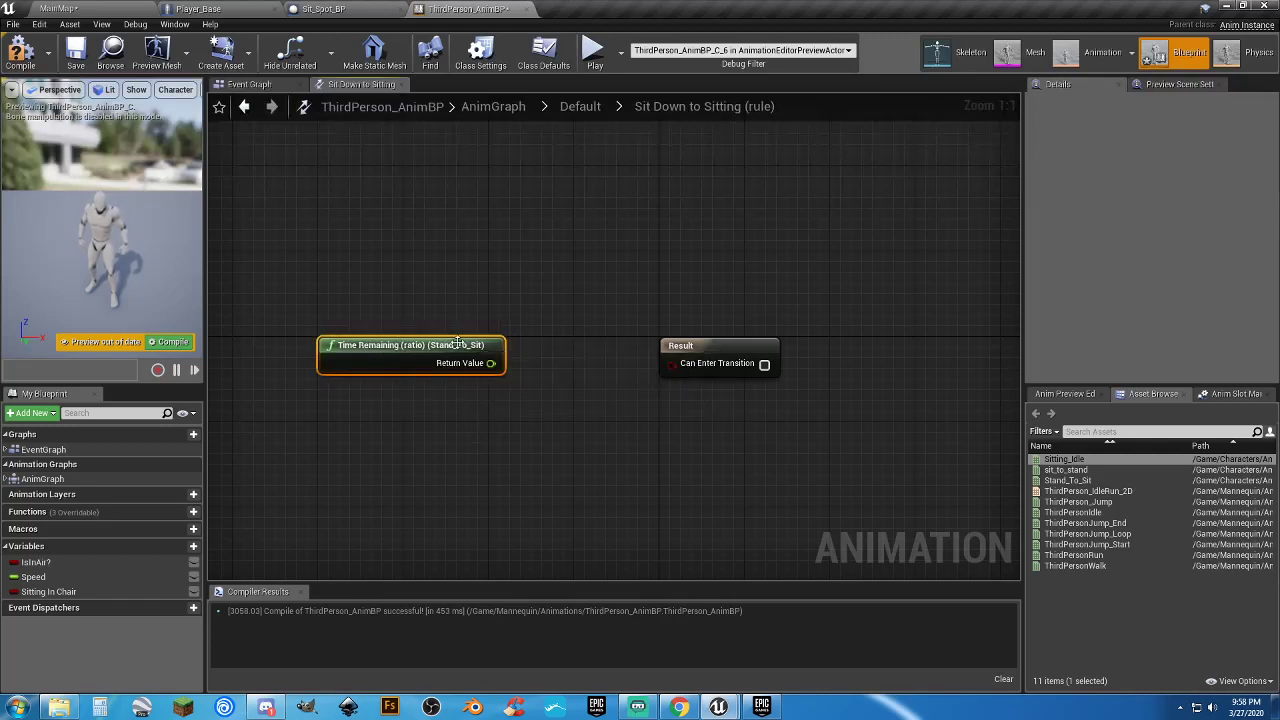
left_click_drag(320, 300, 522, 413)
Compare the remaining-time ratio using a float < float node with a threshold of 0.1, and feed it into Can Enter Transition
left_click_drag(414, 278, 540, 388)
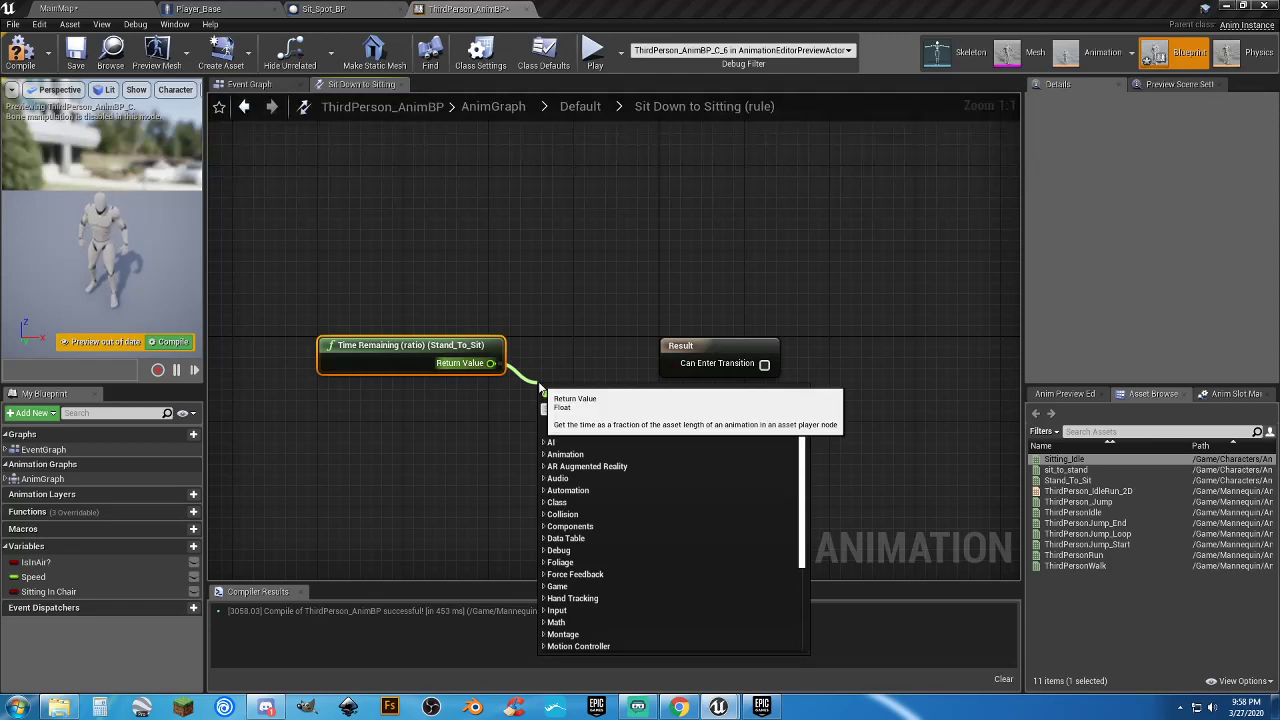
type("float")
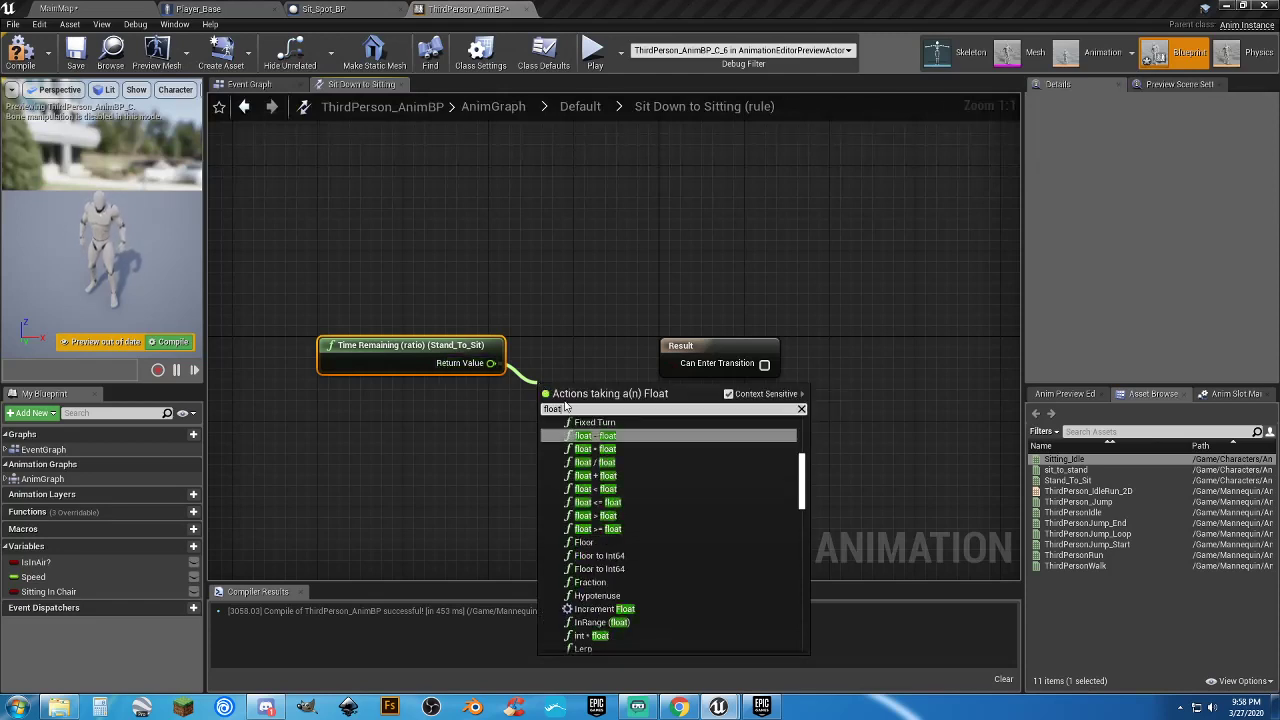
left_click(610, 490)
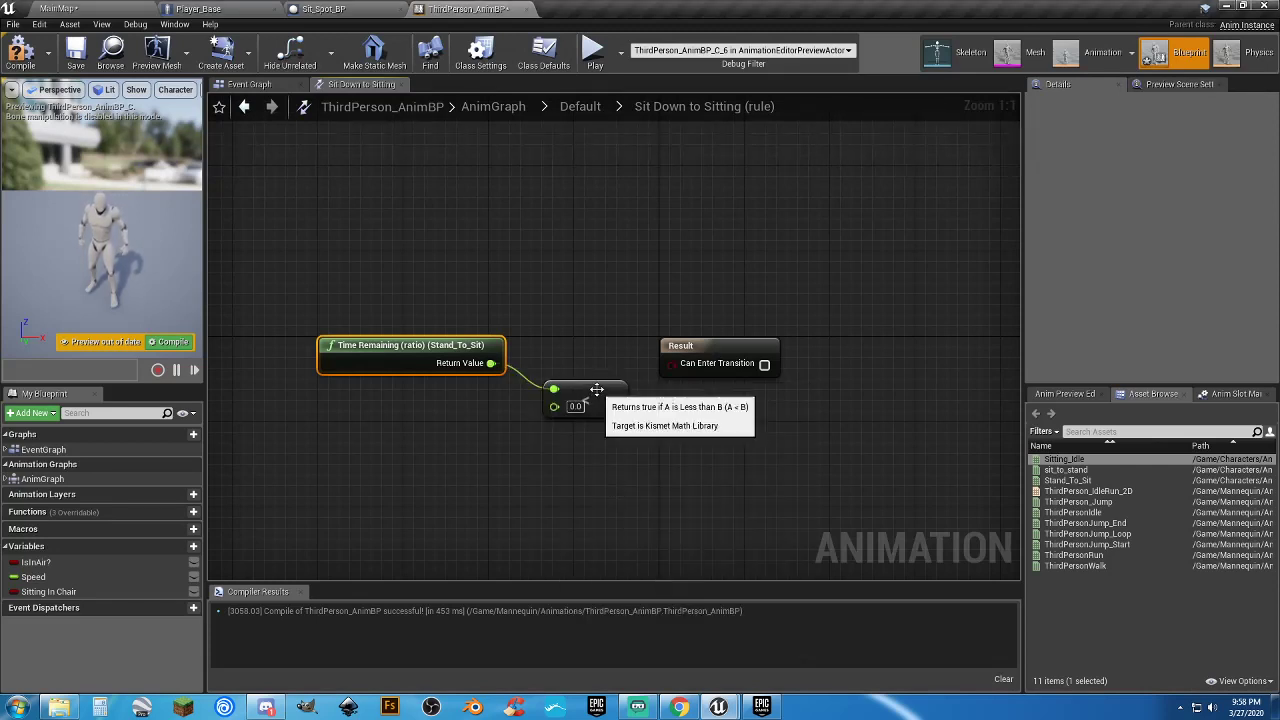
left_click_drag(616, 399, 679, 366)
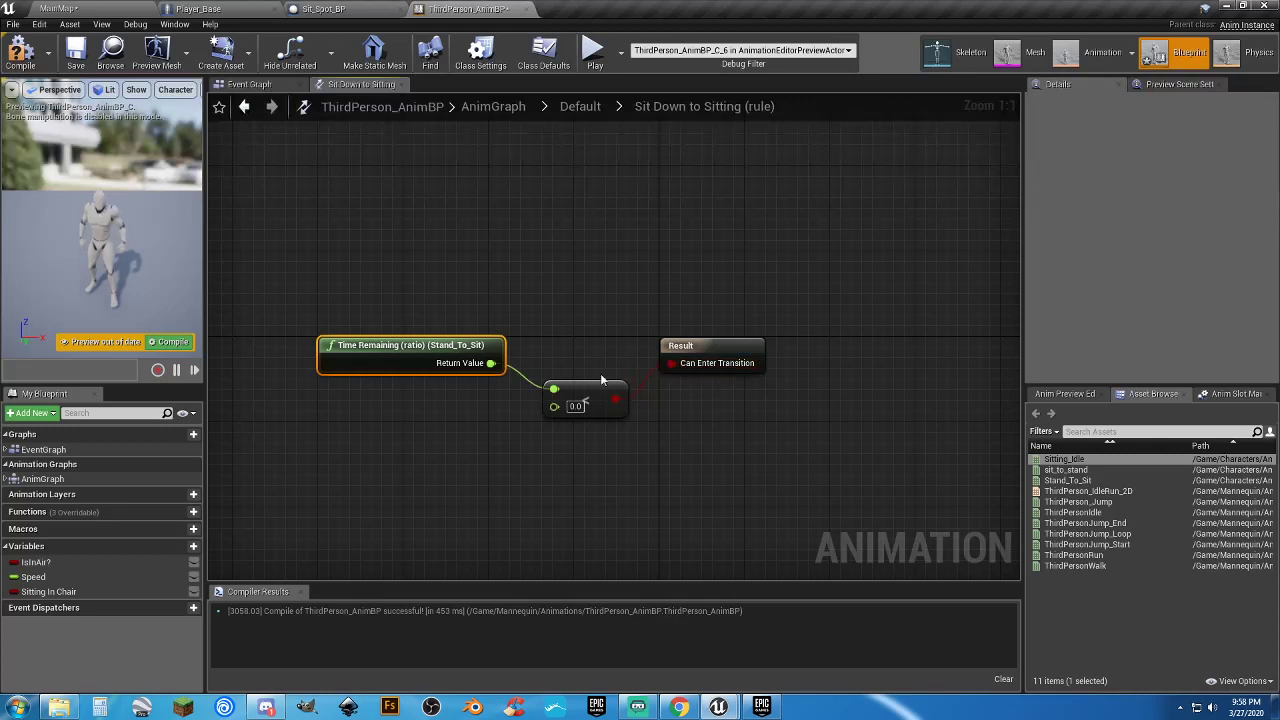
left_click(585, 376)
left_click_drag(585, 376, 586, 366)
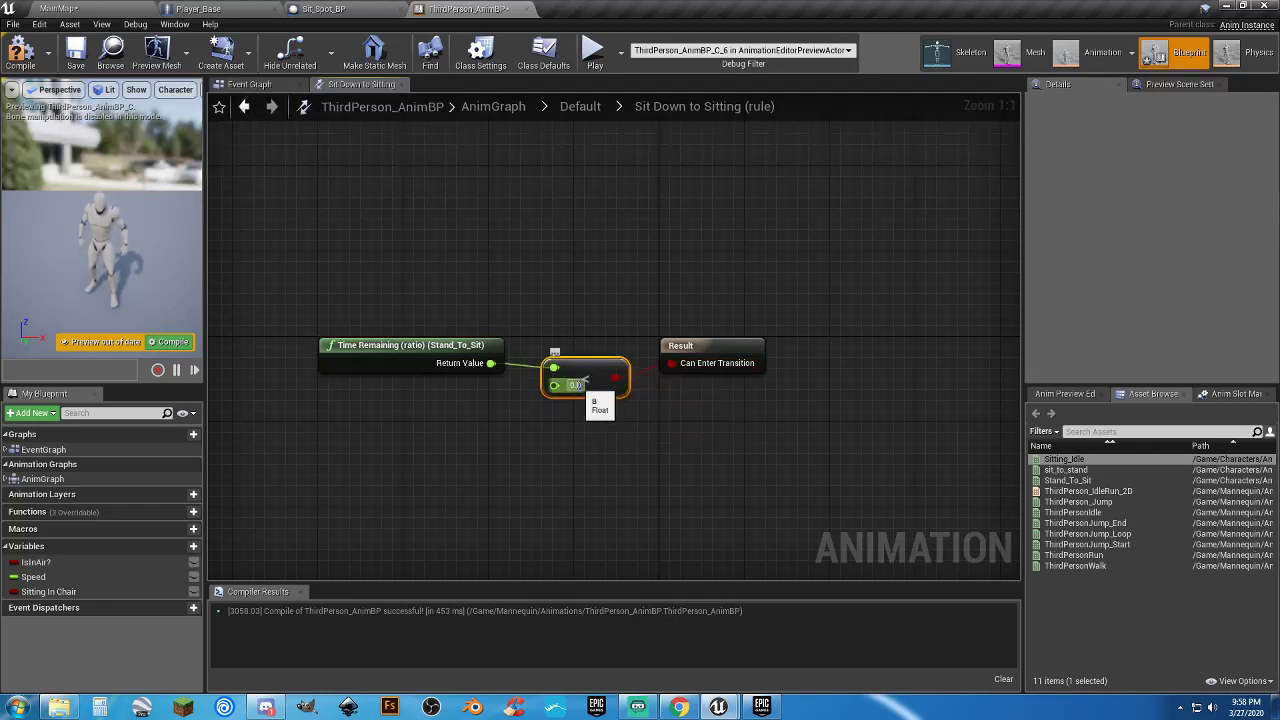
type("0.1")
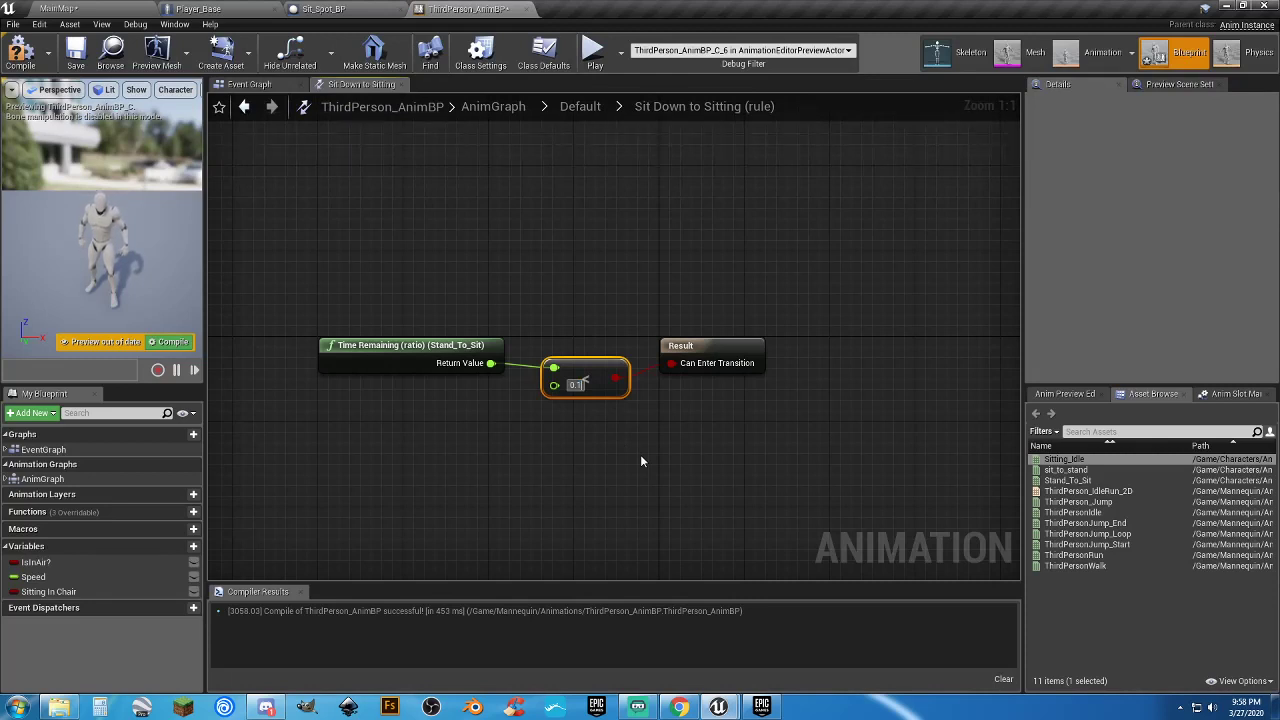
left_click(641, 461)
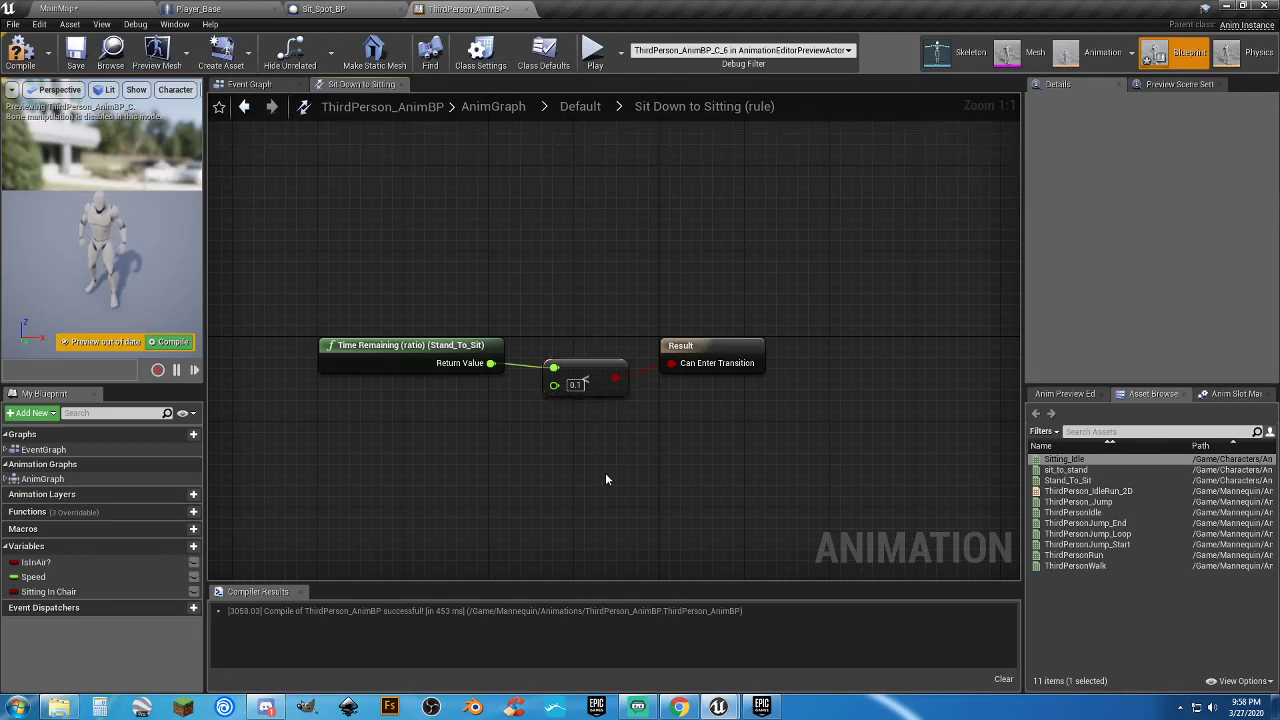
Return to the Default state machine, then compile and save the animation blueprint
left_click(575, 106)
left_click(370, 496)
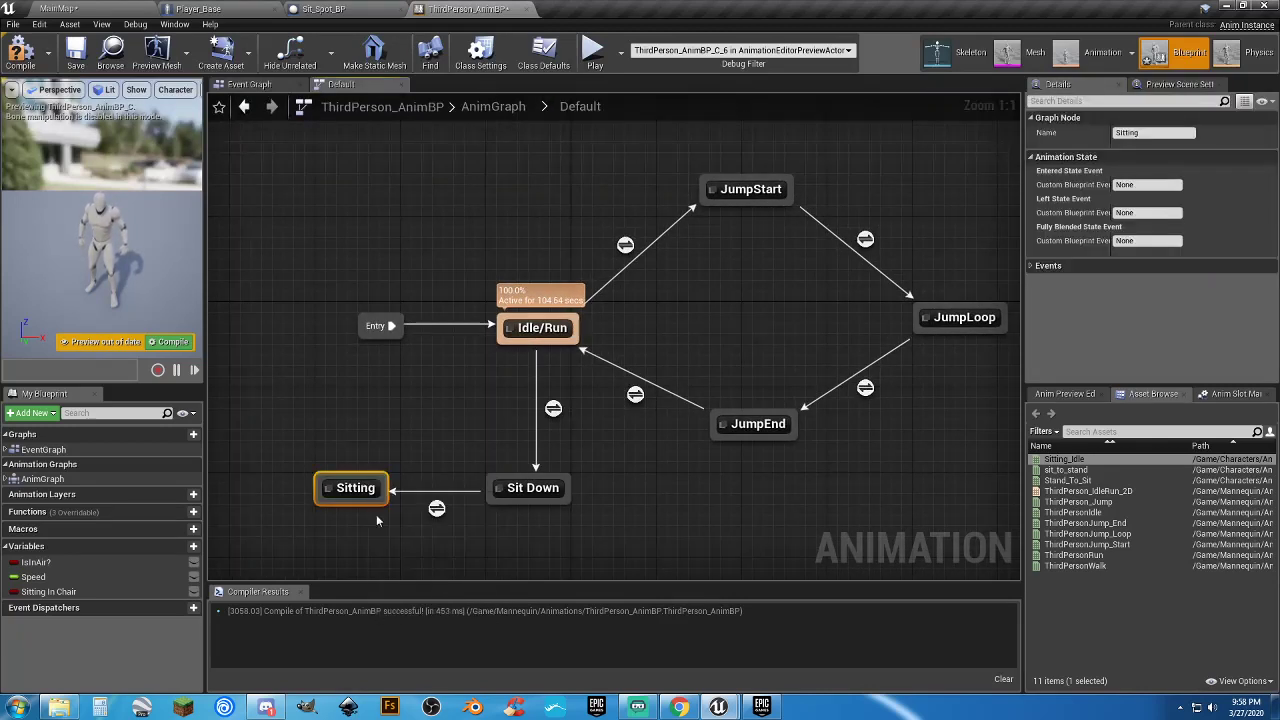
left_click(405, 407)
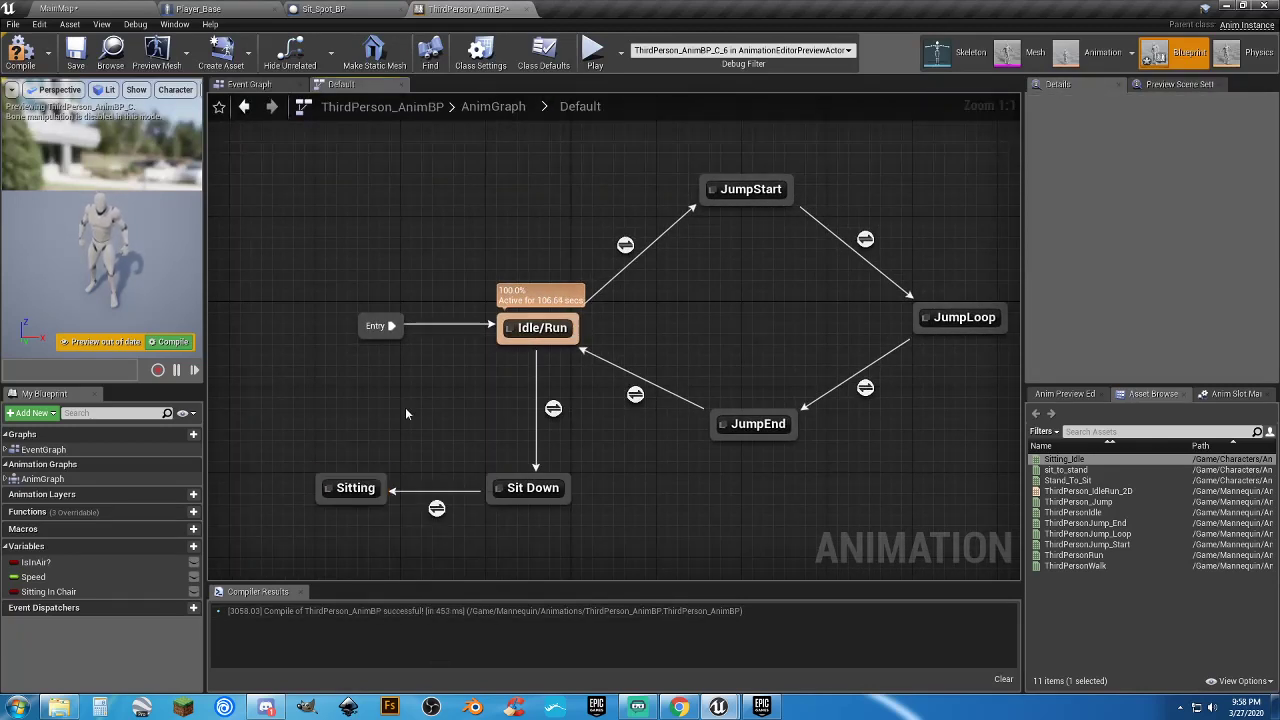
left_click(28, 55)
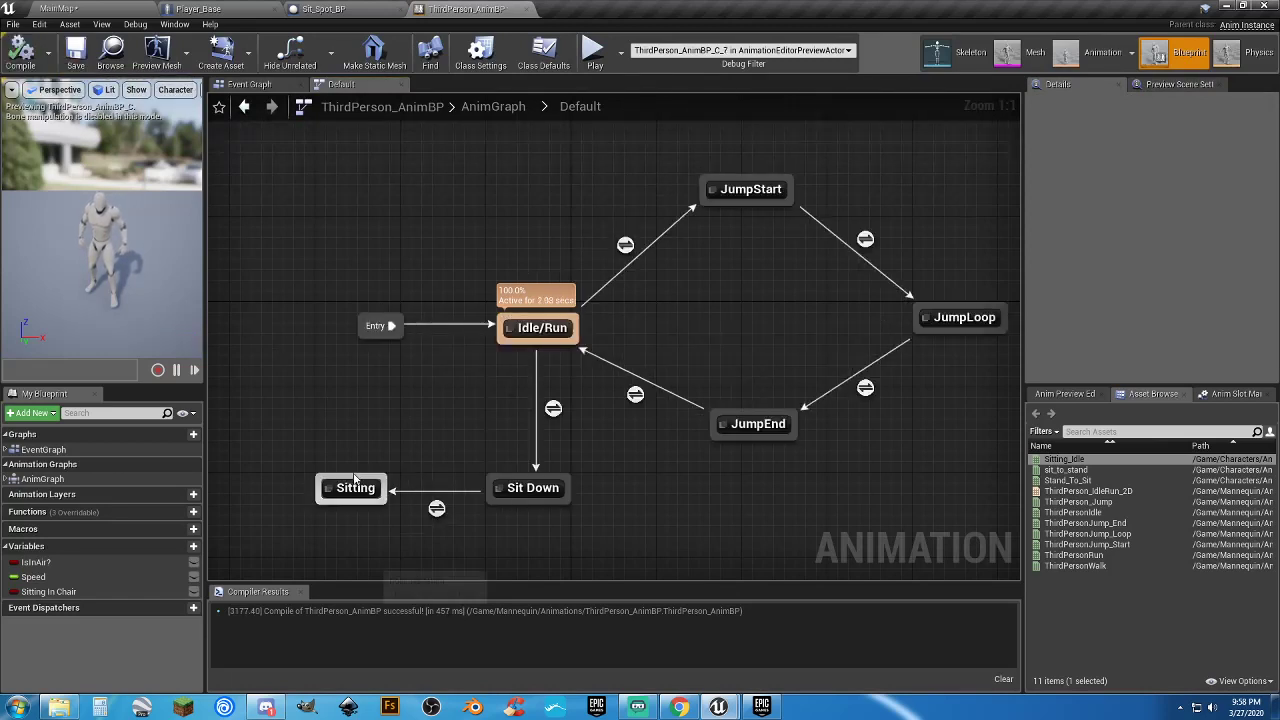
Add a state named Stand Up with a transition from Sitting, and align it directly above the Sitting state
left_click_drag(352, 482, 360, 416)
left_click(388, 449)
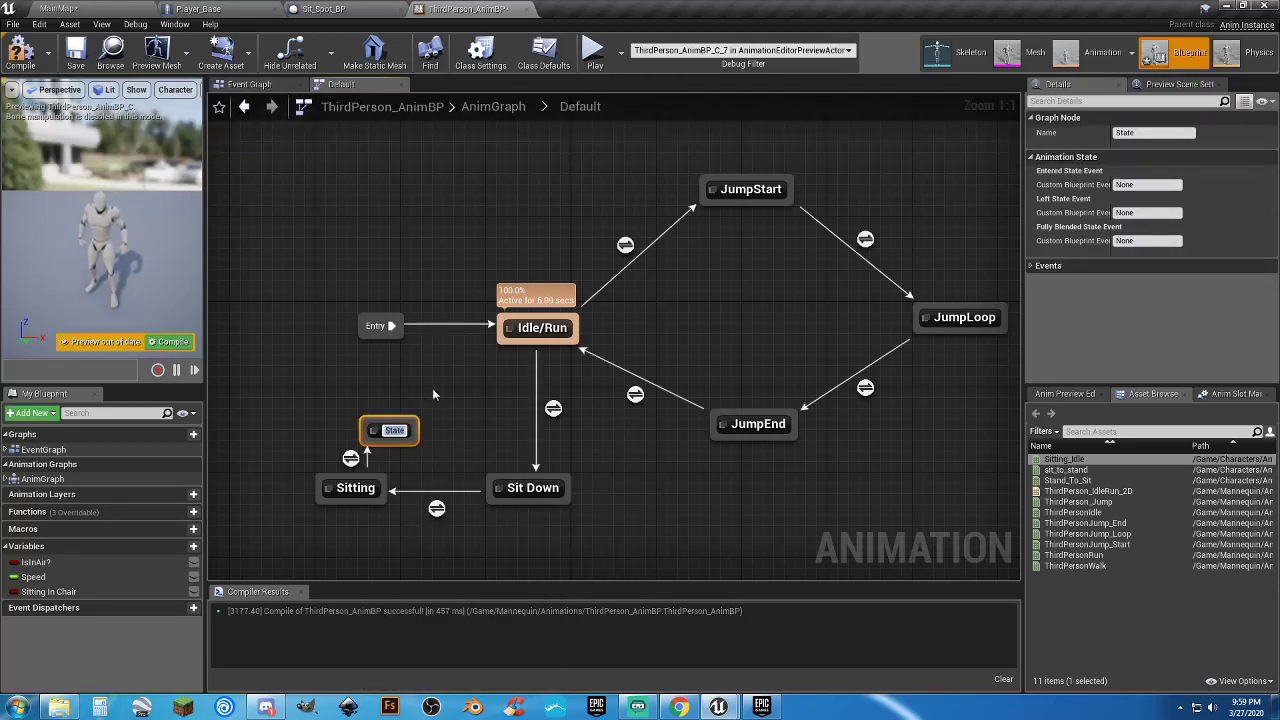
type("Stand Up")
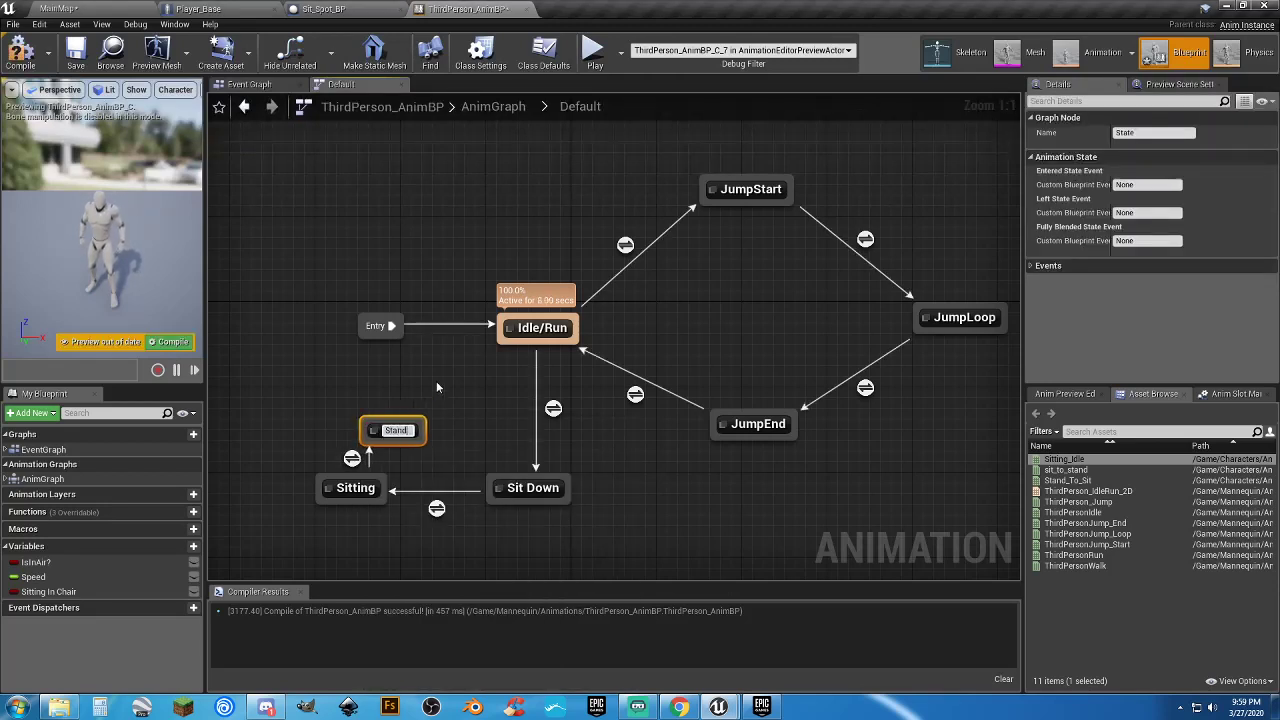
key("Return")
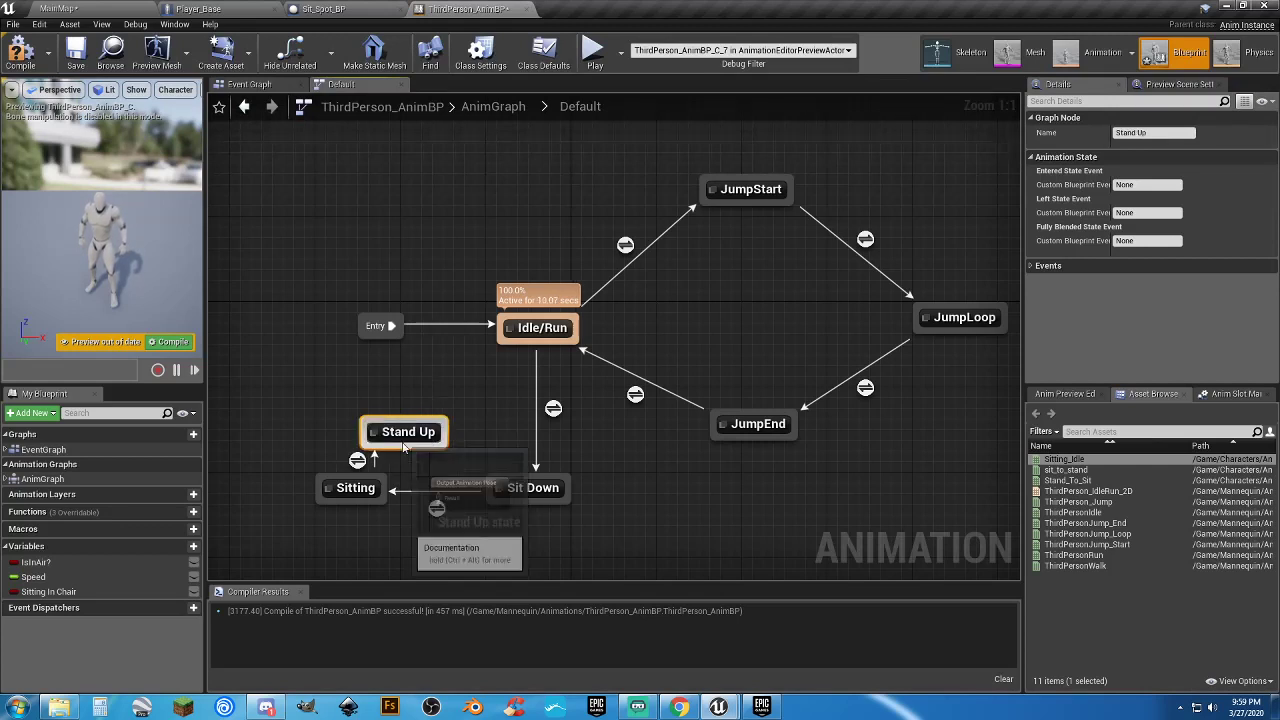
left_click_drag(406, 443, 381, 421)
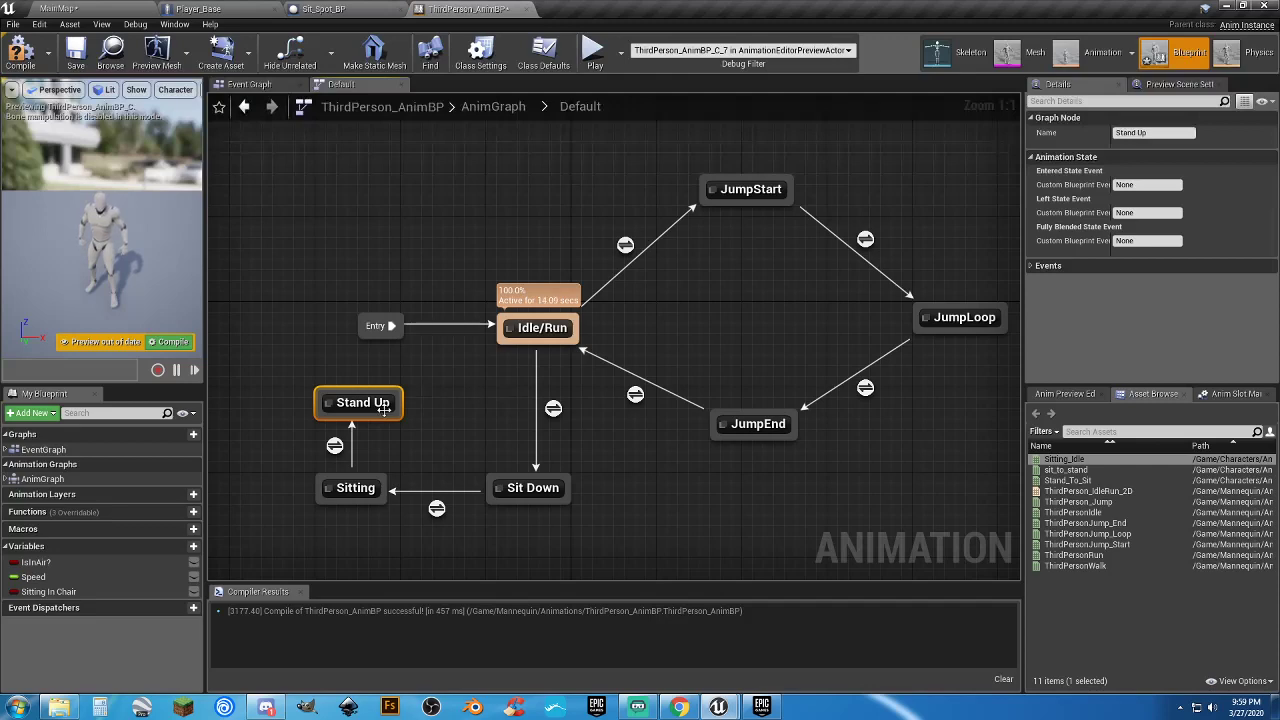
Inside the Stand Up state, place the sit_to_stand animation, connect it to the Output Animation Pose result, and line the nodes up
double_click(372, 402)
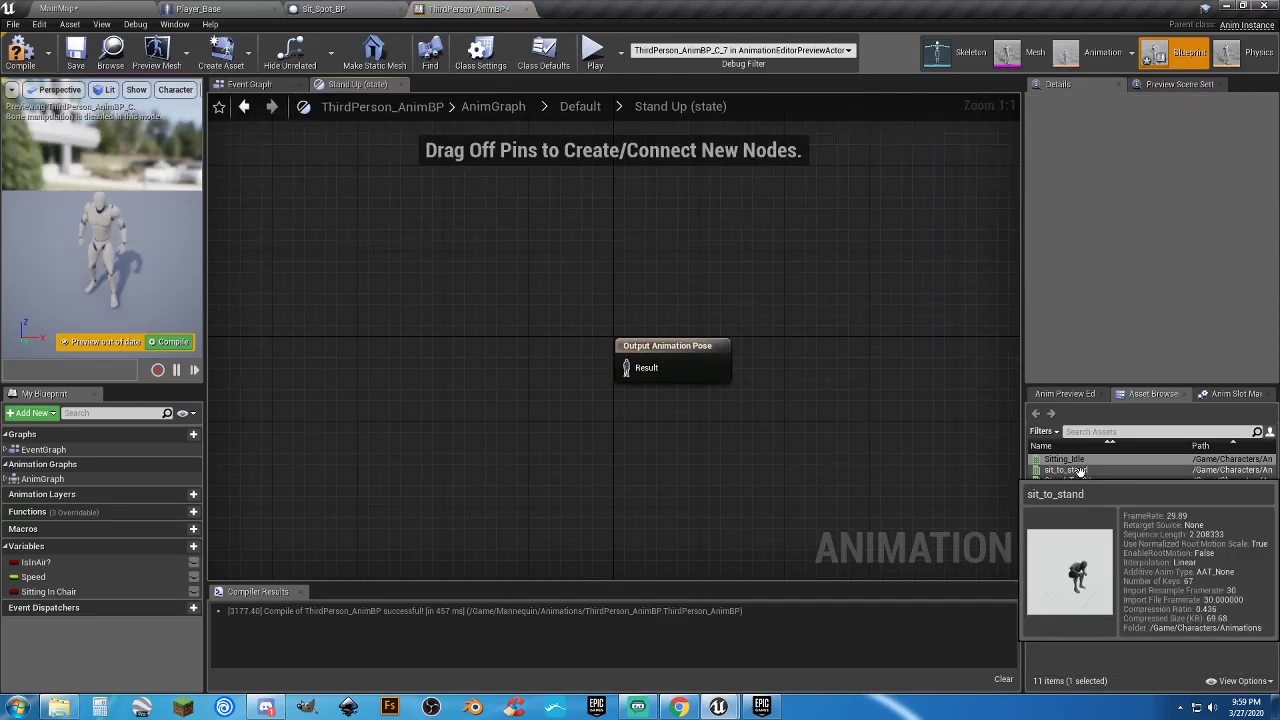
left_click_drag(1078, 470, 456, 351)
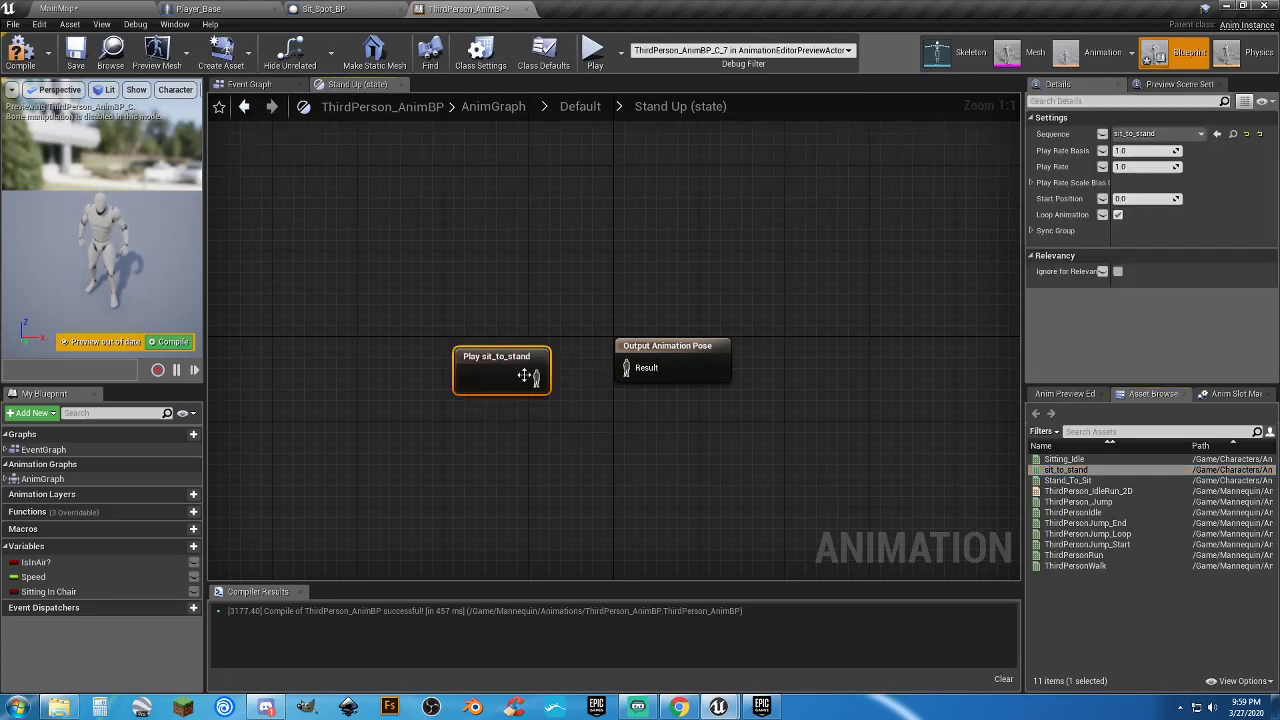
left_click_drag(534, 377, 626, 368)
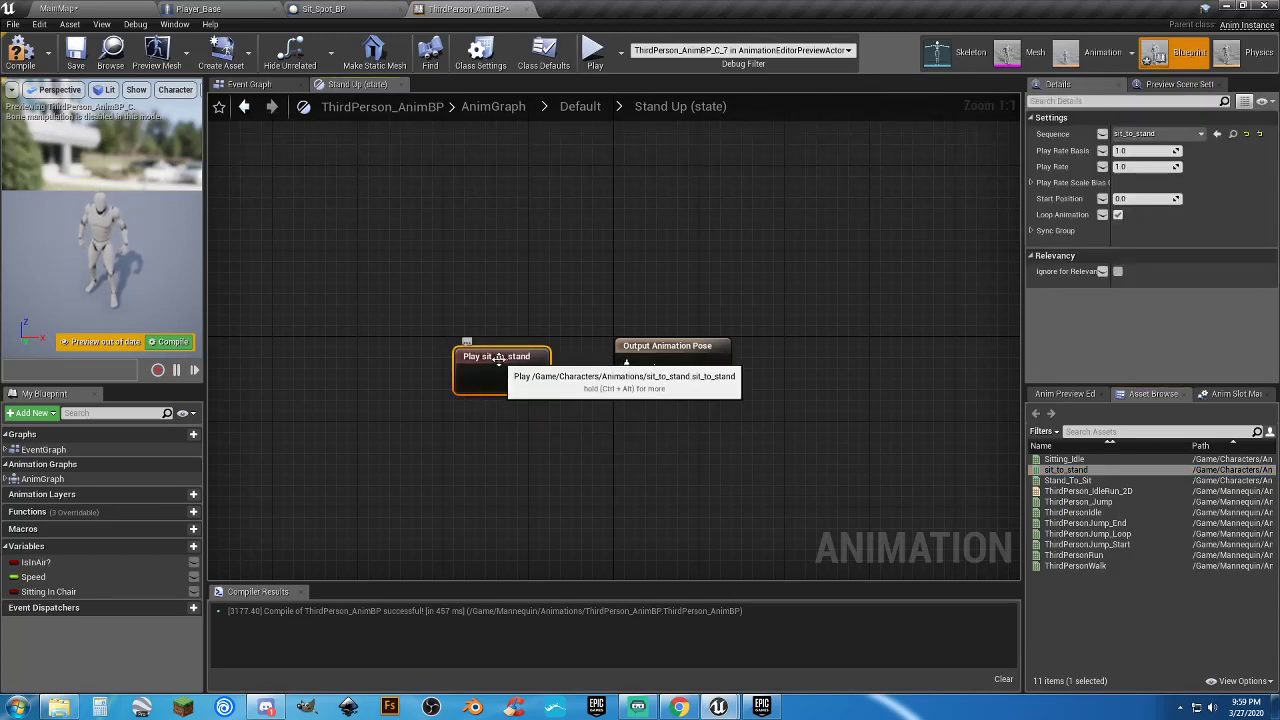
left_click_drag(496, 359, 485, 349)
In the Sitting to Stand Up transition rule, pass the Sitting In Chair variable through a NOT Boolean node into Can Enter Transition
left_click(578, 106)
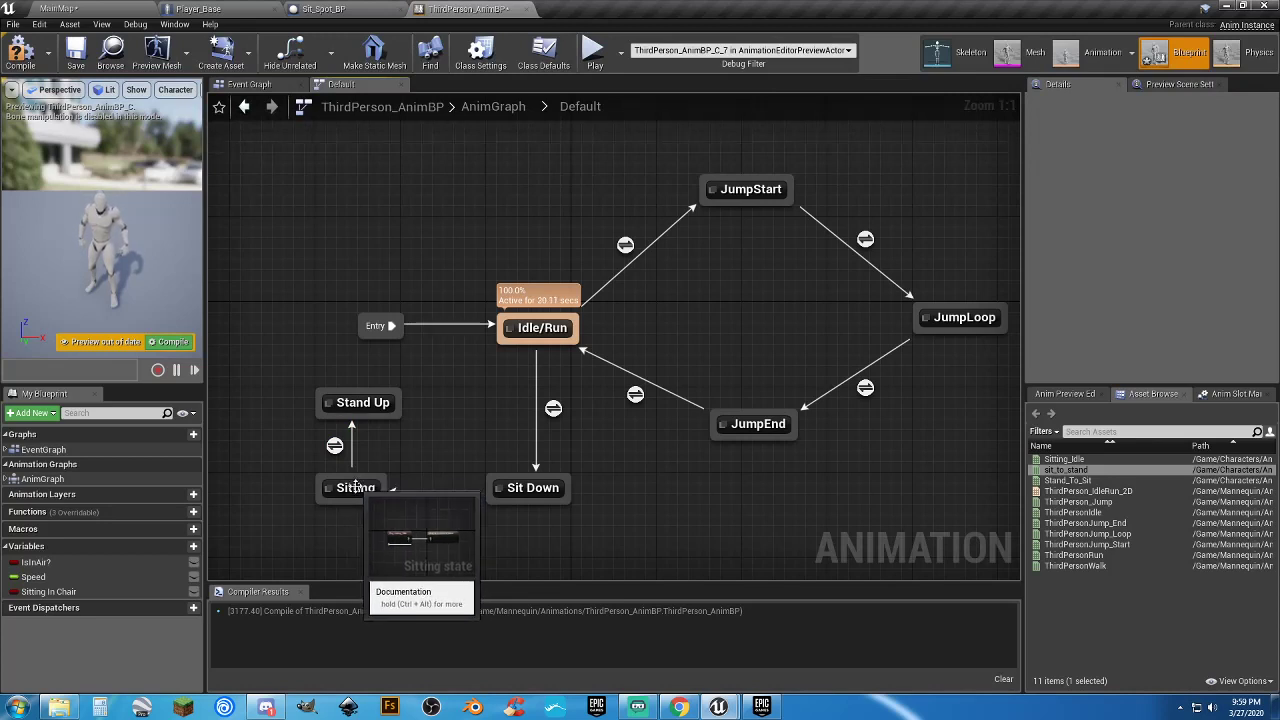
double_click(335, 446)
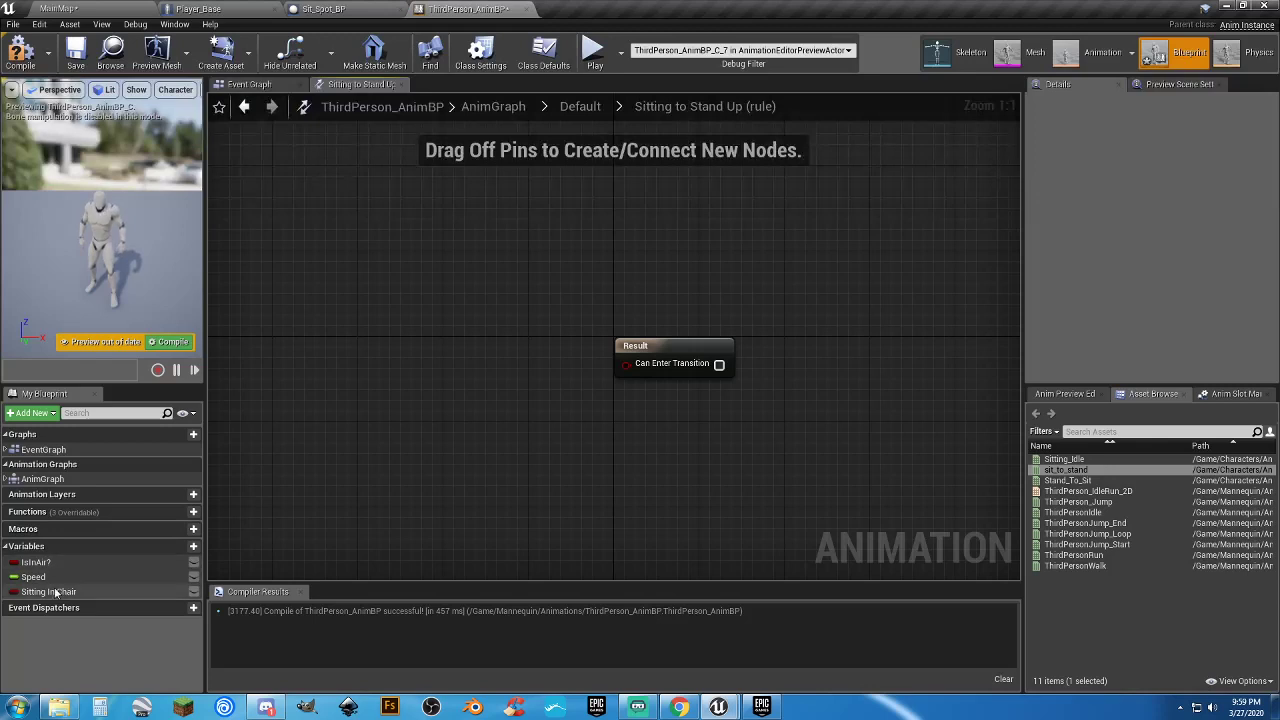
left_click_drag(125, 592, 503, 357)
left_click(410, 363)
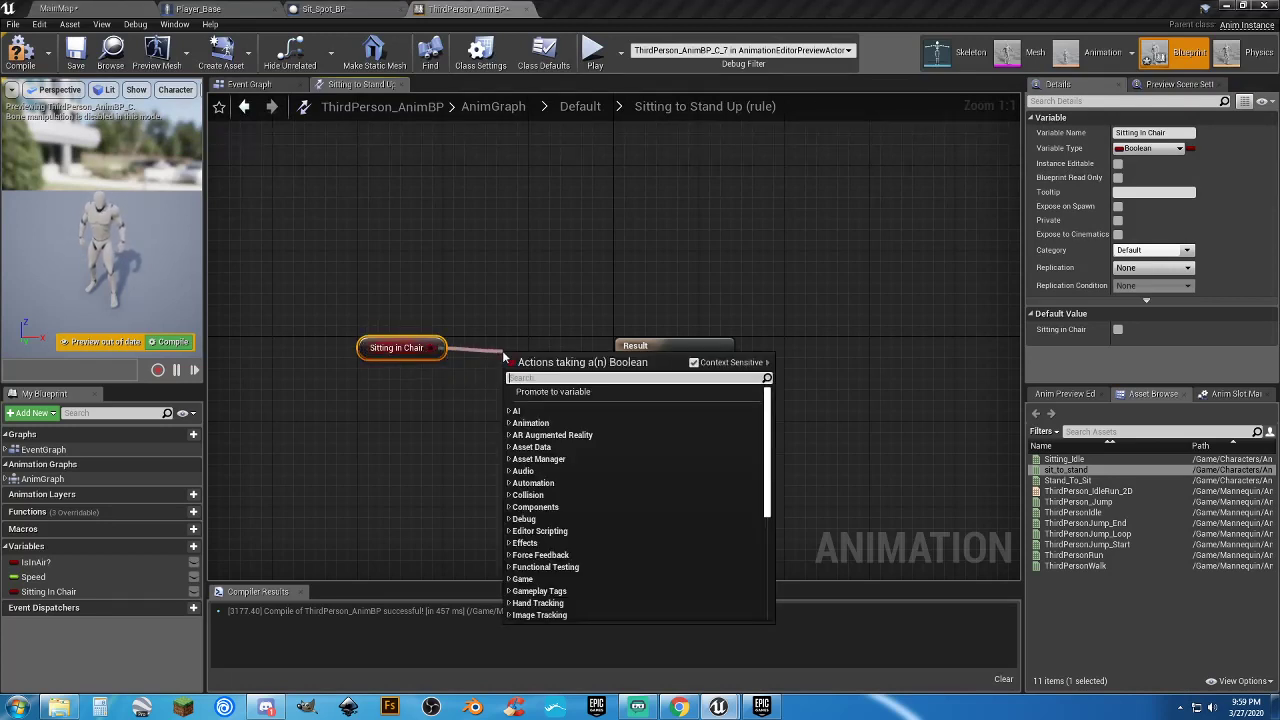
type("notb")
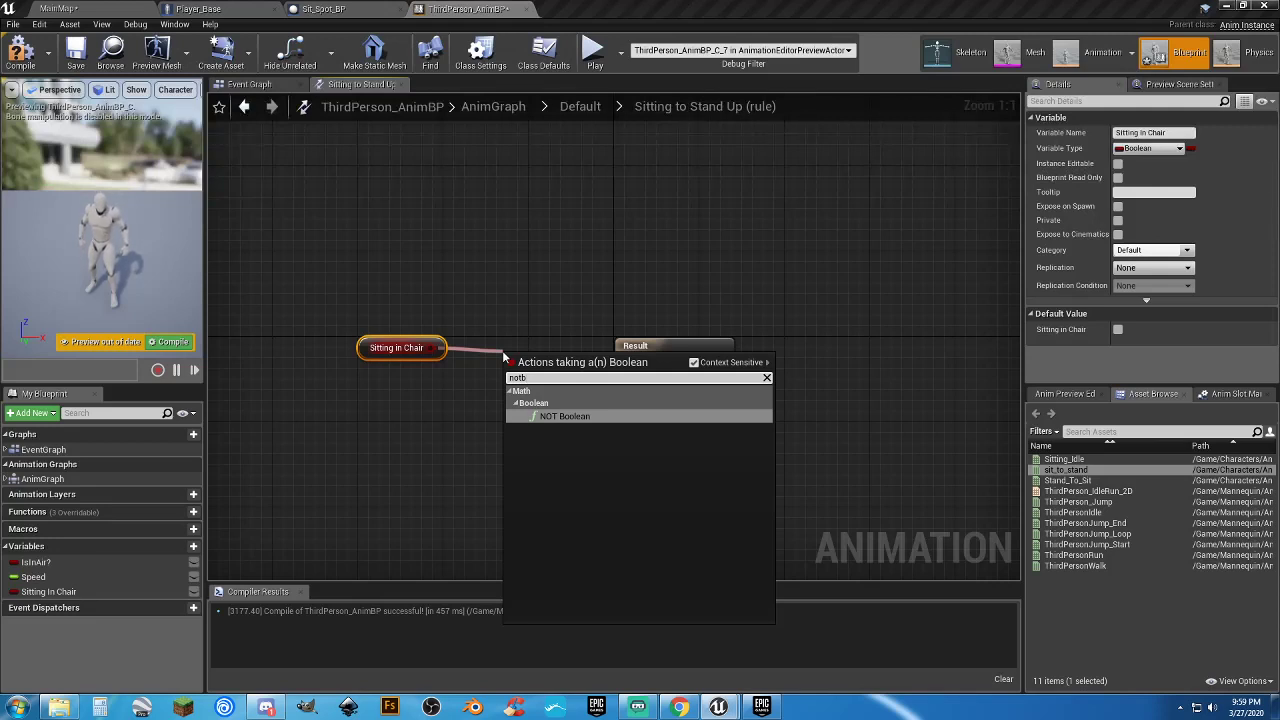
key("Return")
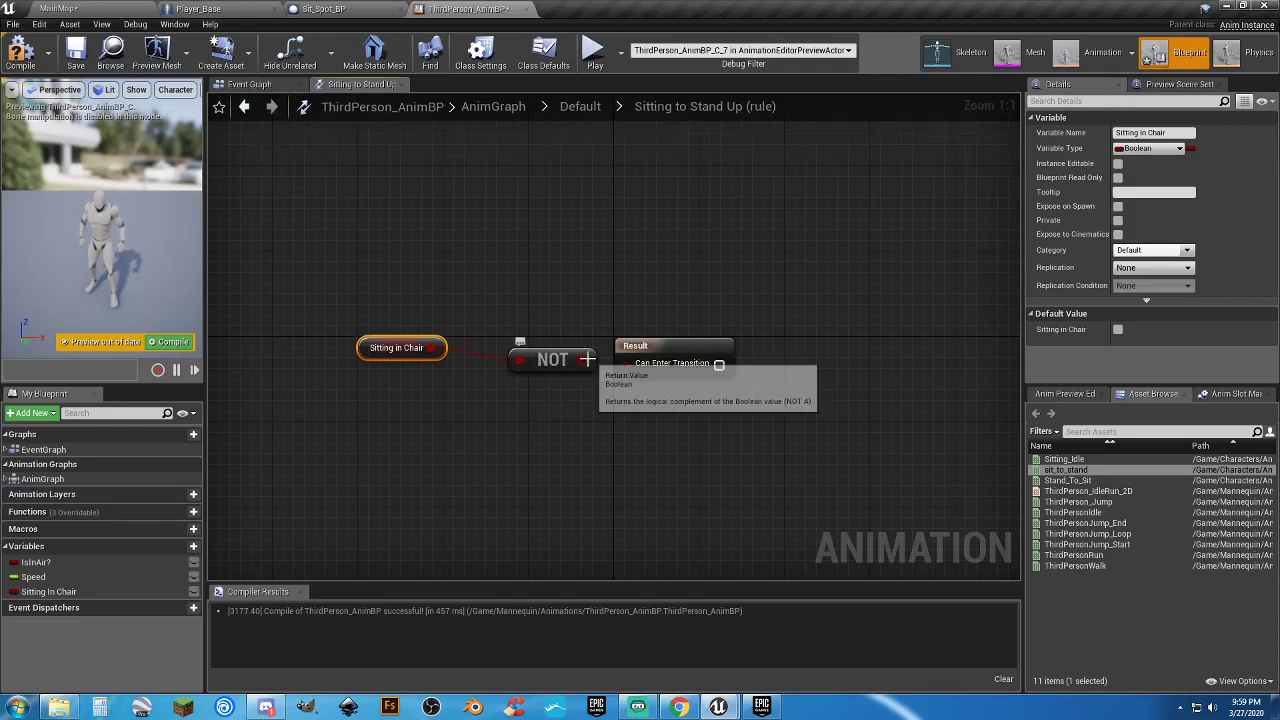
left_click_drag(585, 359, 530, 348)
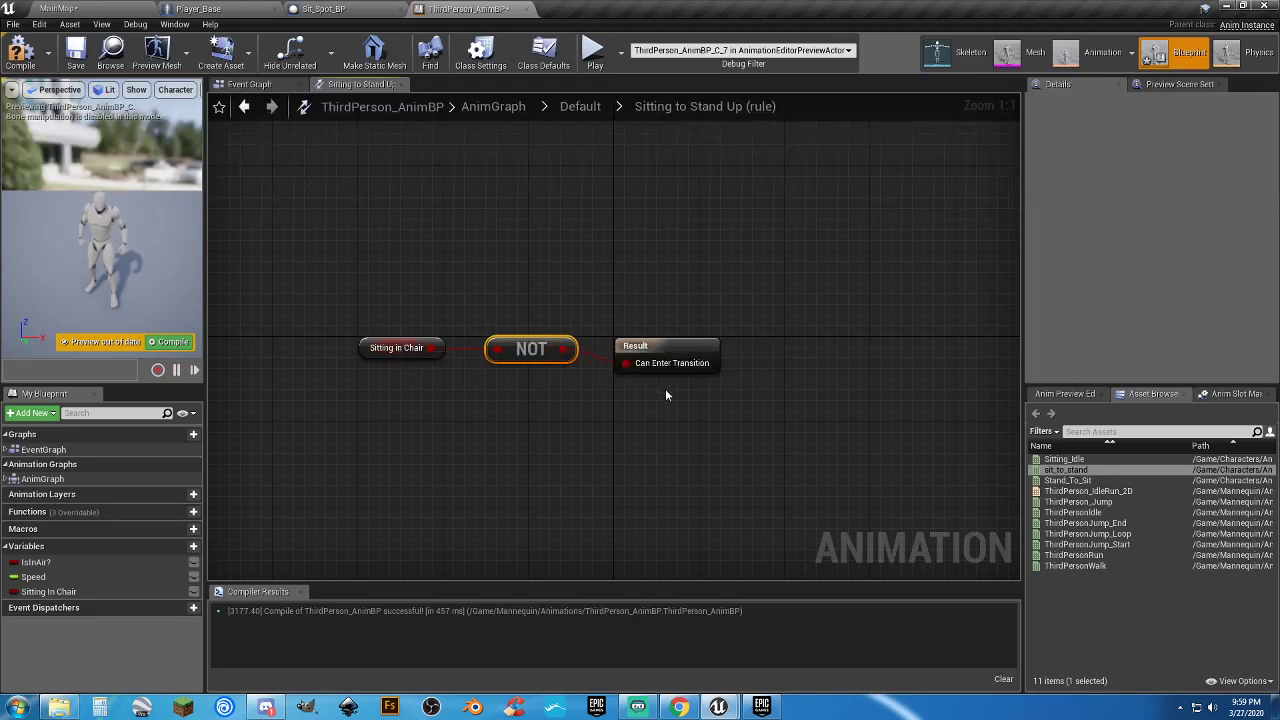
Add a transition from Stand Up to Idle/Run and place a Time Remaining (ratio) node for sit_to_stand in its rule
left_click(580, 106)
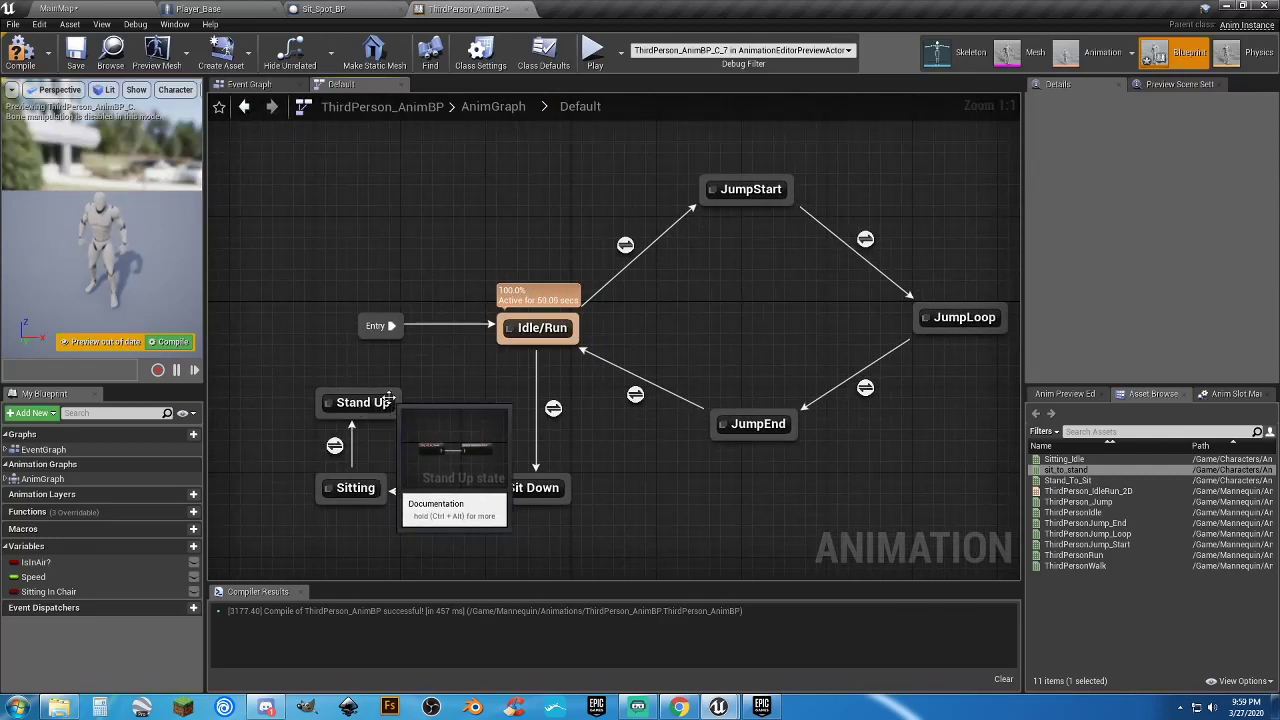
left_click_drag(397, 398, 518, 346)
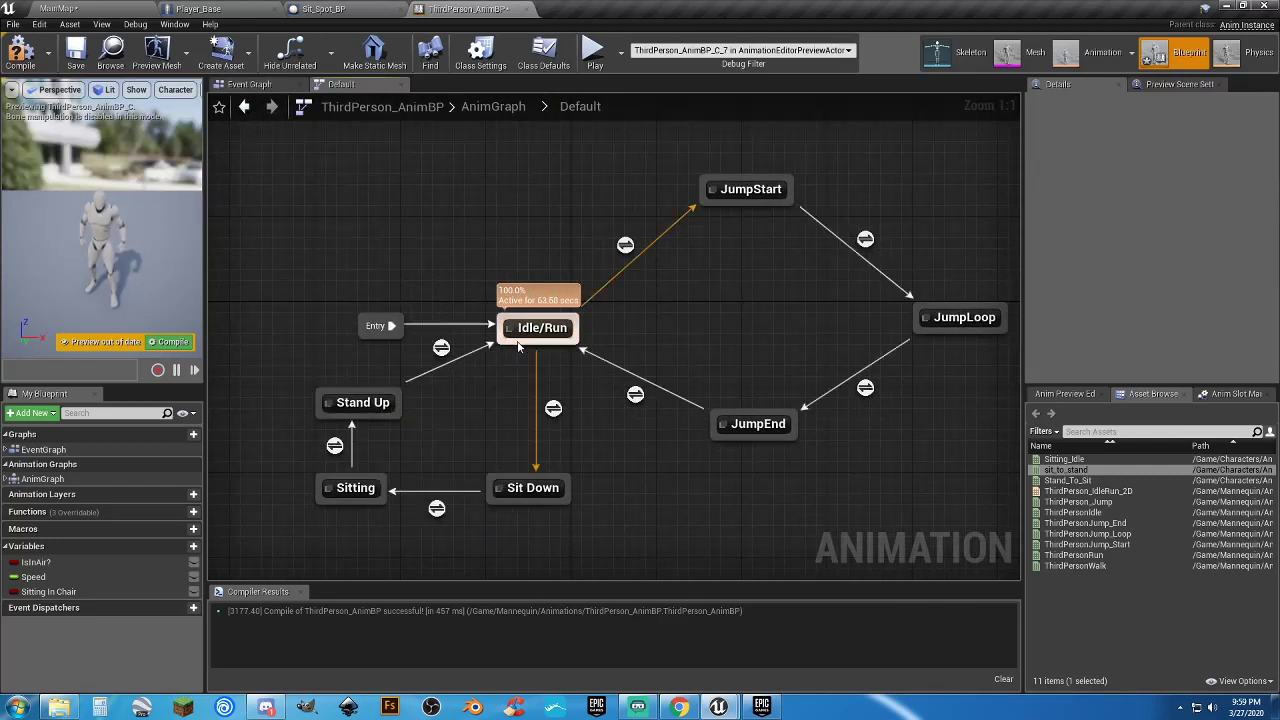
double_click(440, 347)
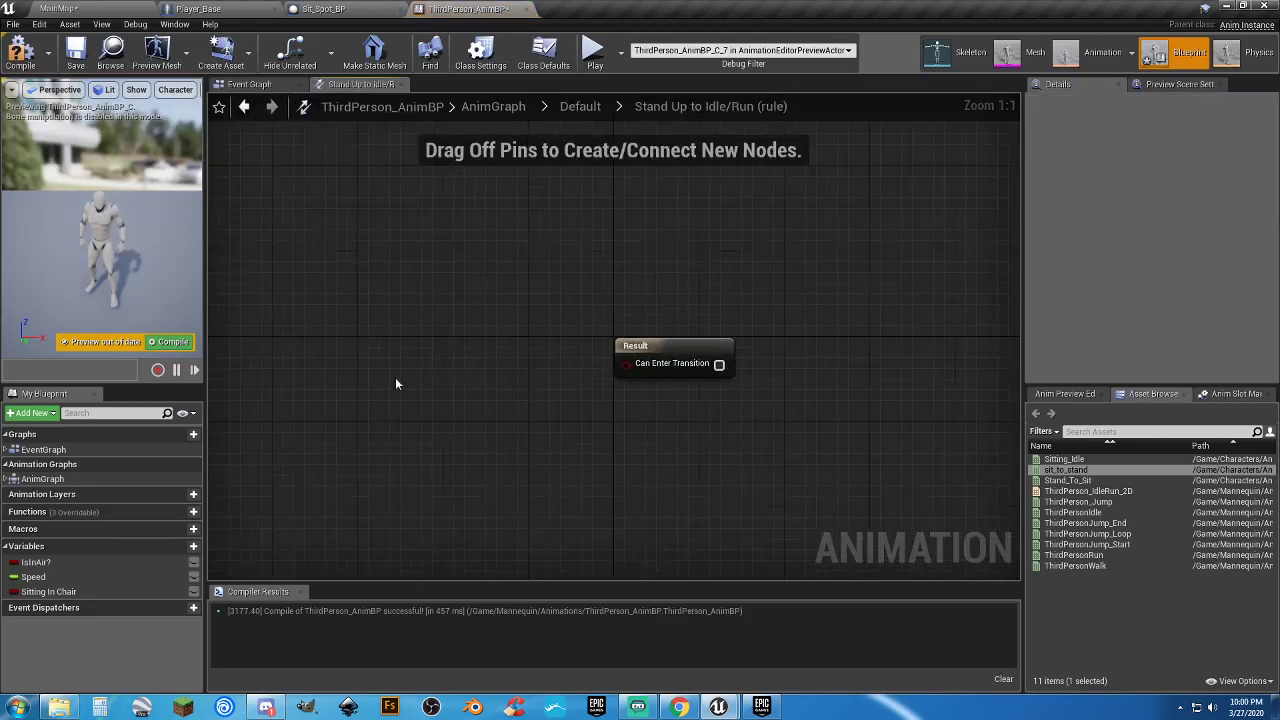
right_click(314, 352)
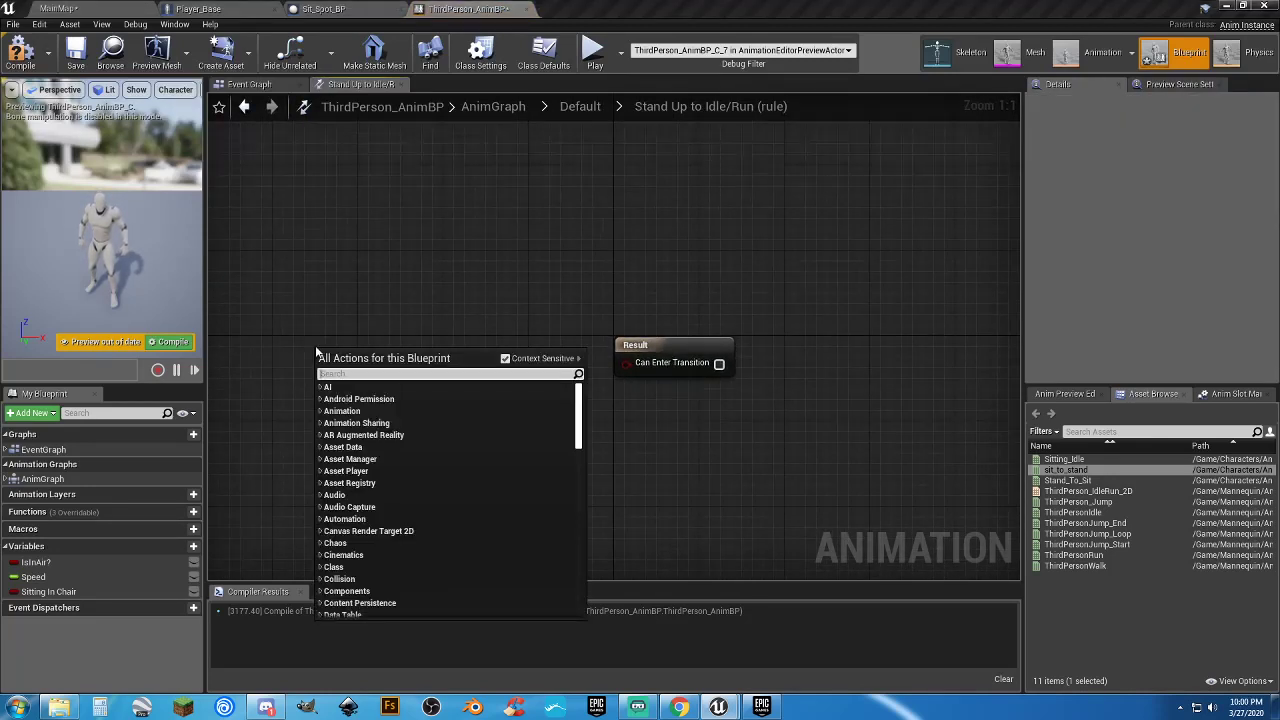
type("timeremain")
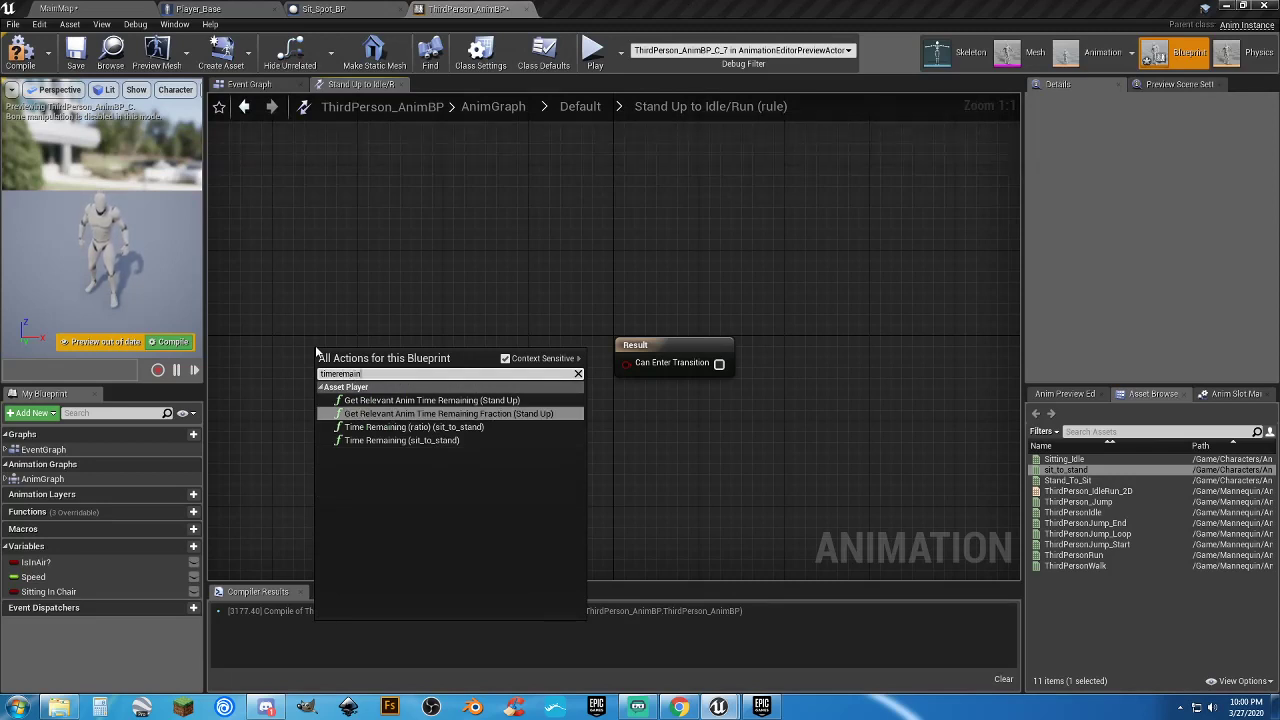
left_click(398, 428)
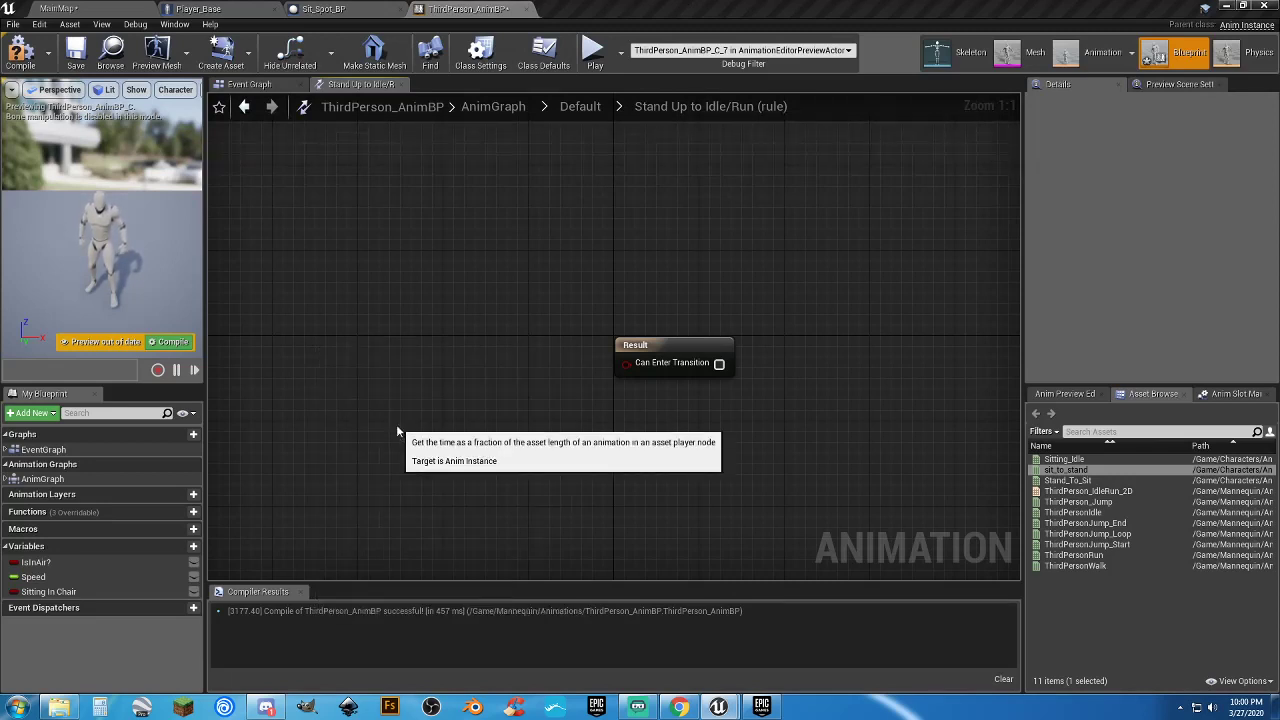
left_click_drag(383, 350, 362, 339)
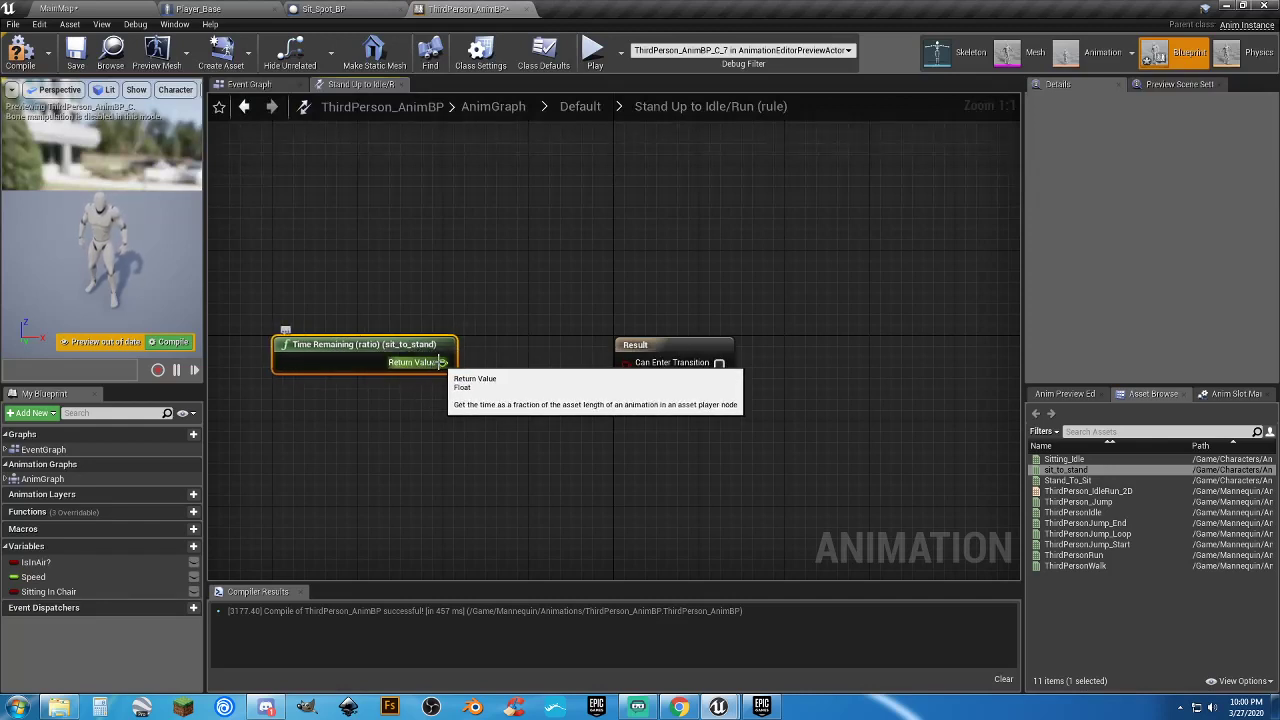
Check the sit_to_stand remaining ratio with a float < float node set to 0.1, and connect it to Can Enter Transition
left_click_drag(441, 363, 492, 378)
type("float")
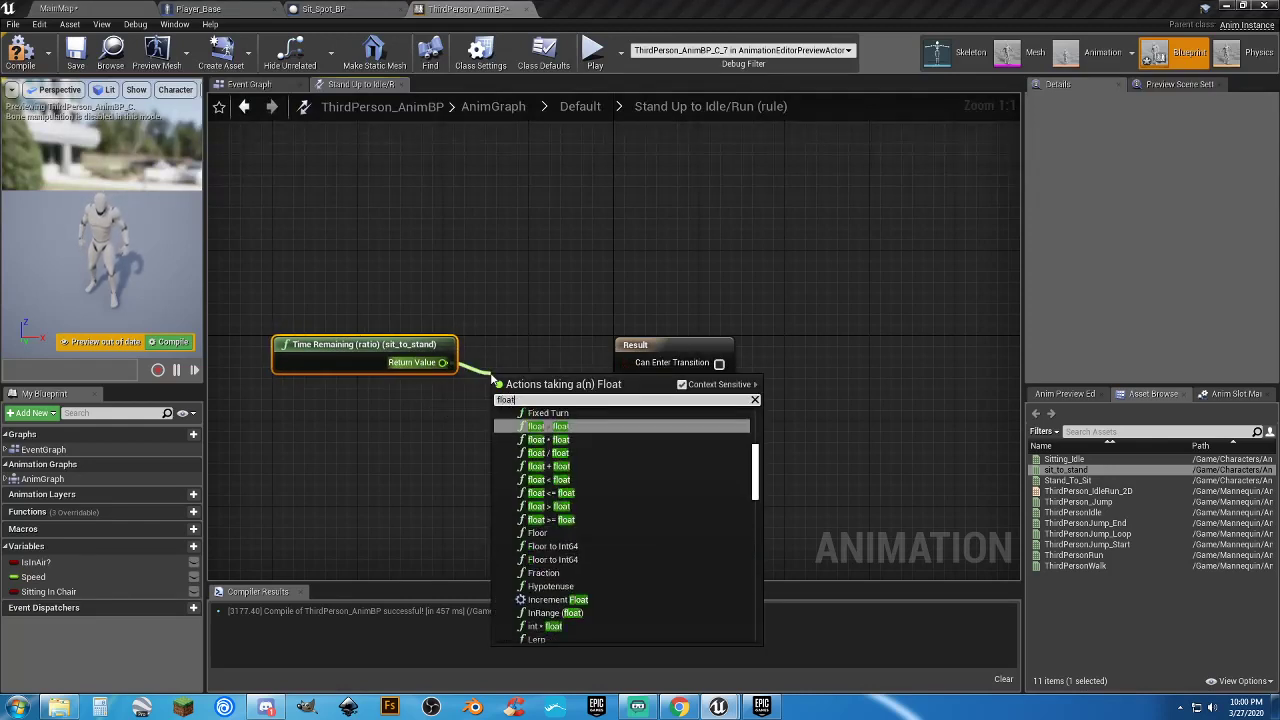
left_click(550, 480)
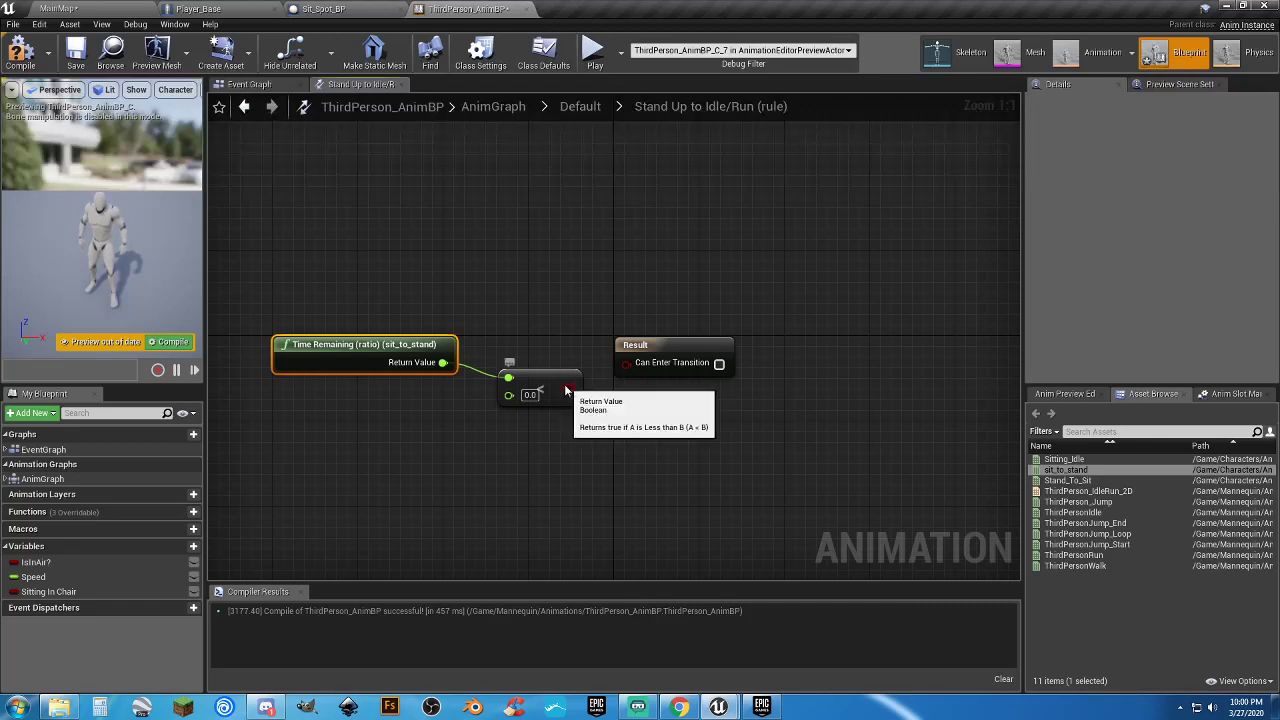
left_click_drag(570, 388, 627, 363)
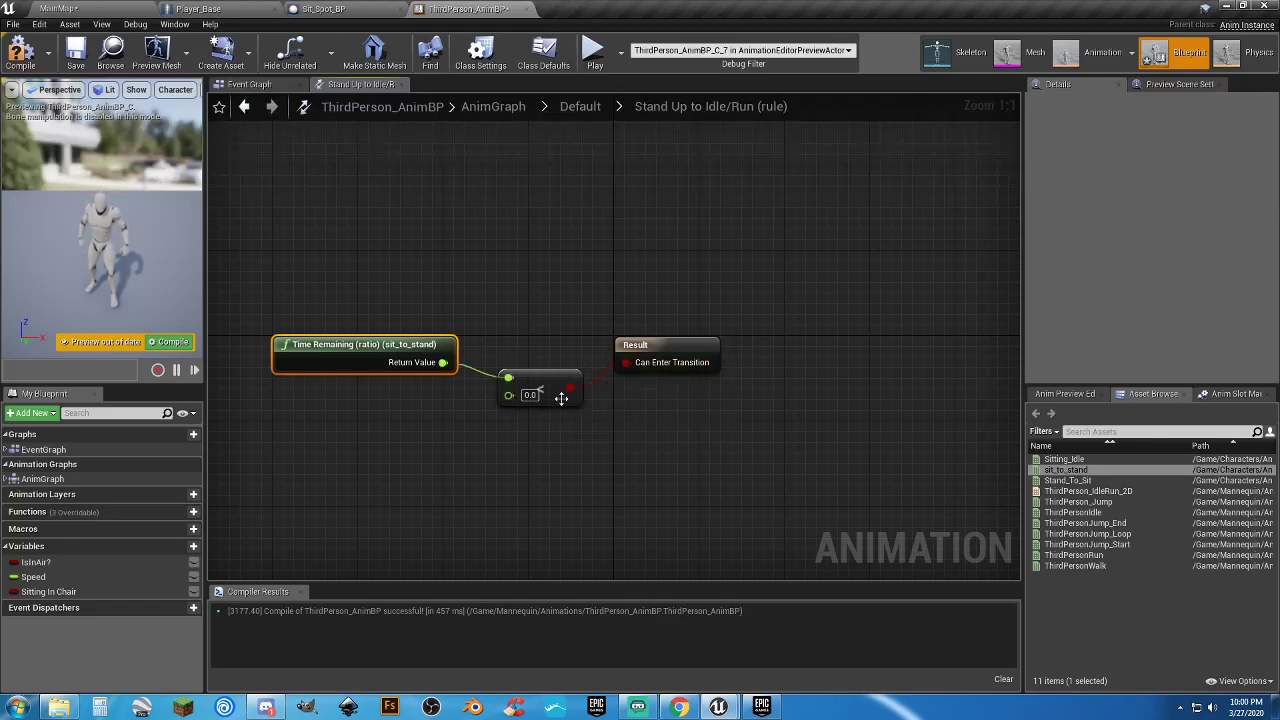
left_click(533, 395)
type("0.1")
left_click(595, 471)
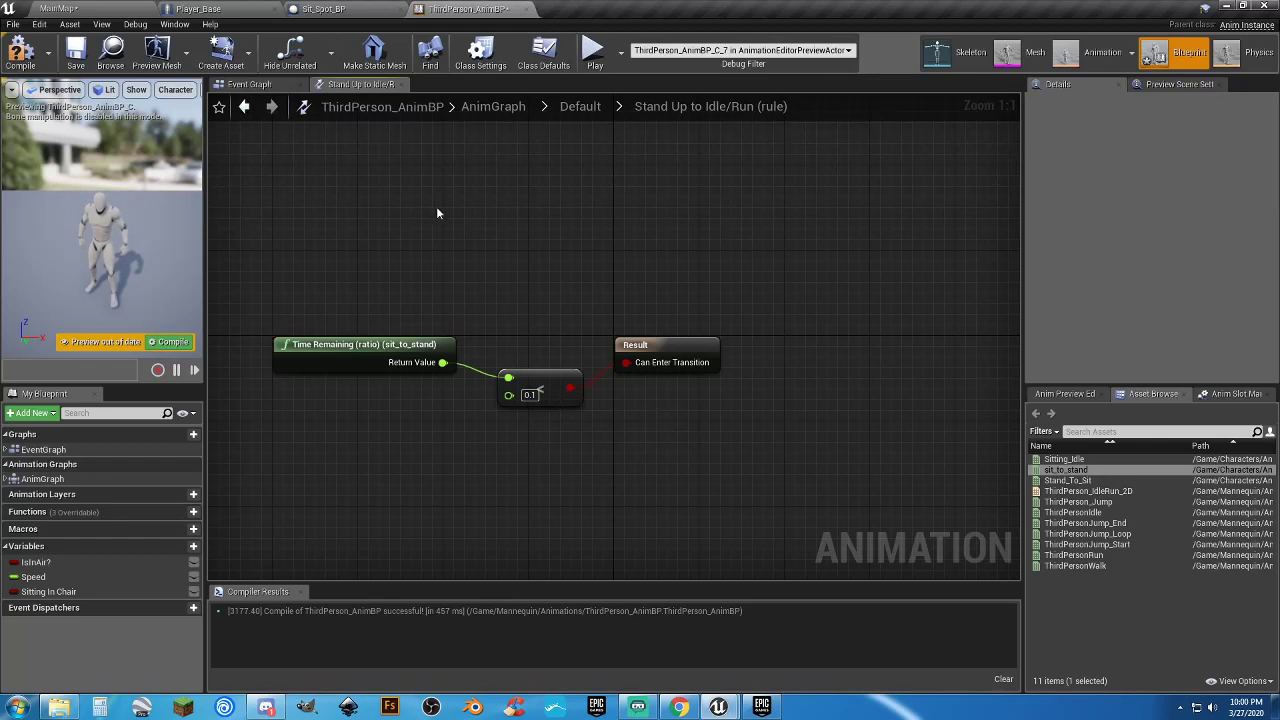
Compile and save ThirdPerson_AnimBP with the finished stand-up transitions, and go back to the Default state machine
left_click(20, 52)
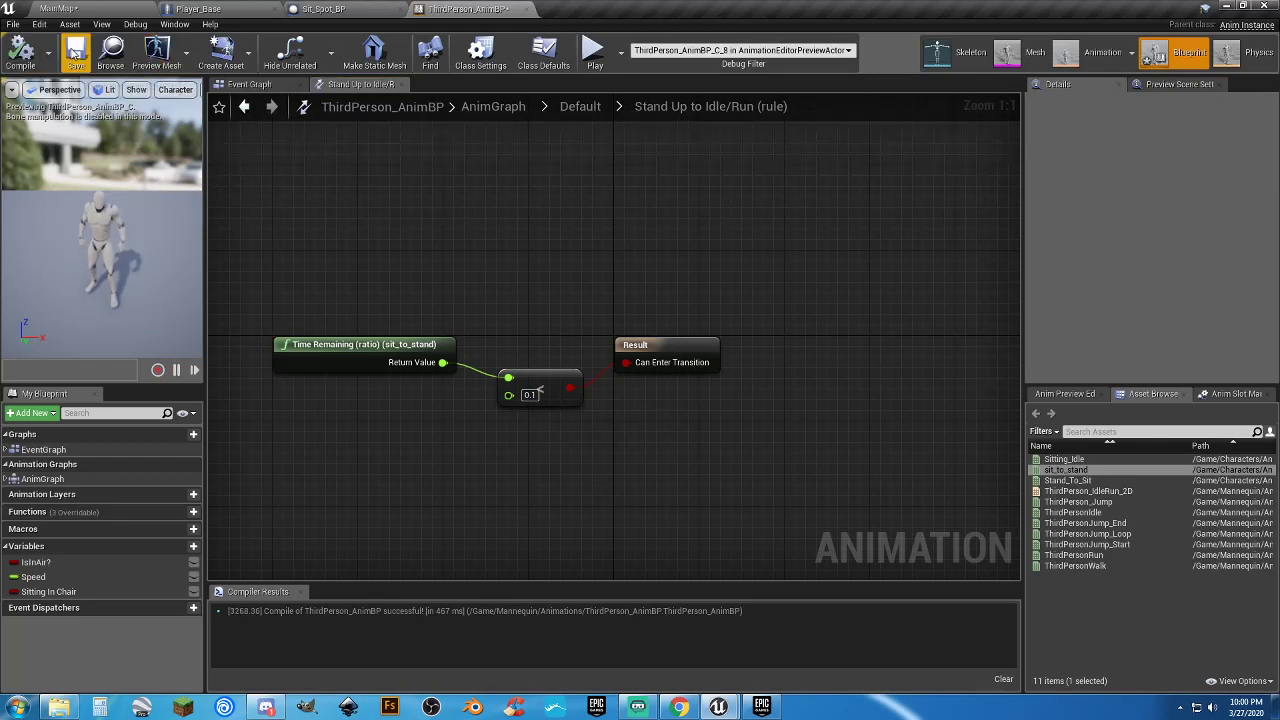
left_click(580, 106)
left_click_drag(536, 532, 310, 372)
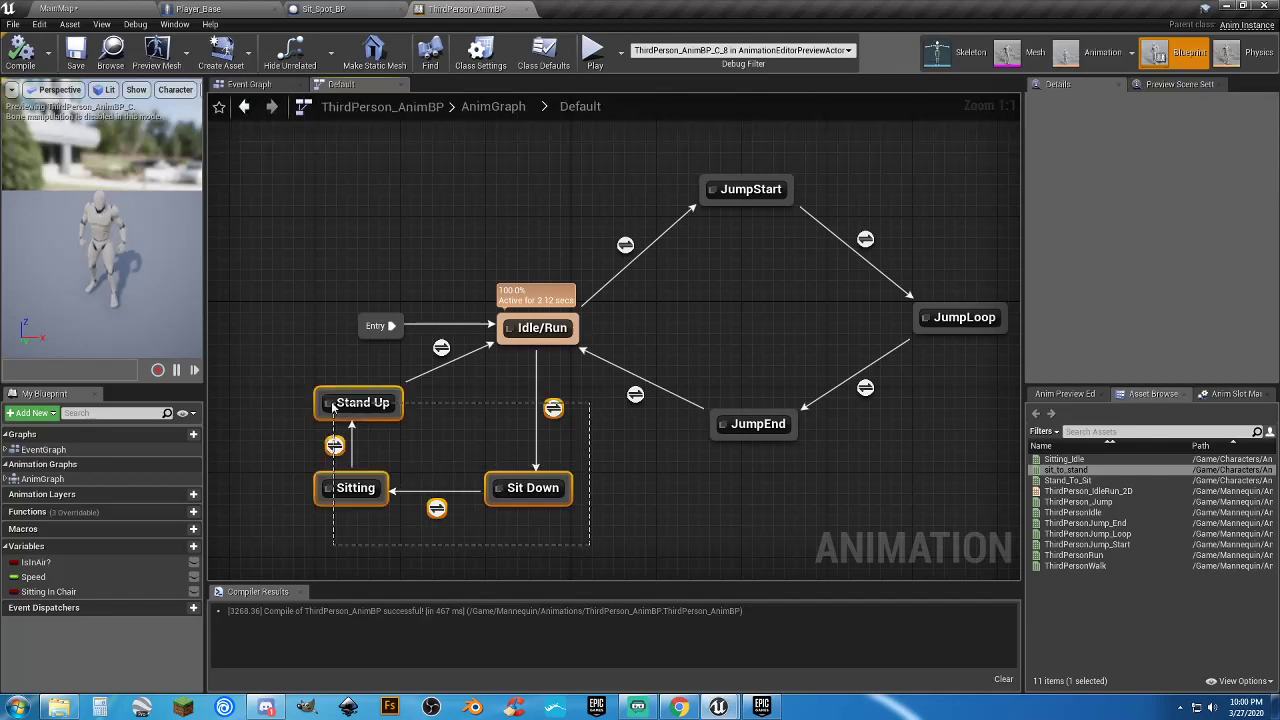
left_click(670, 526)
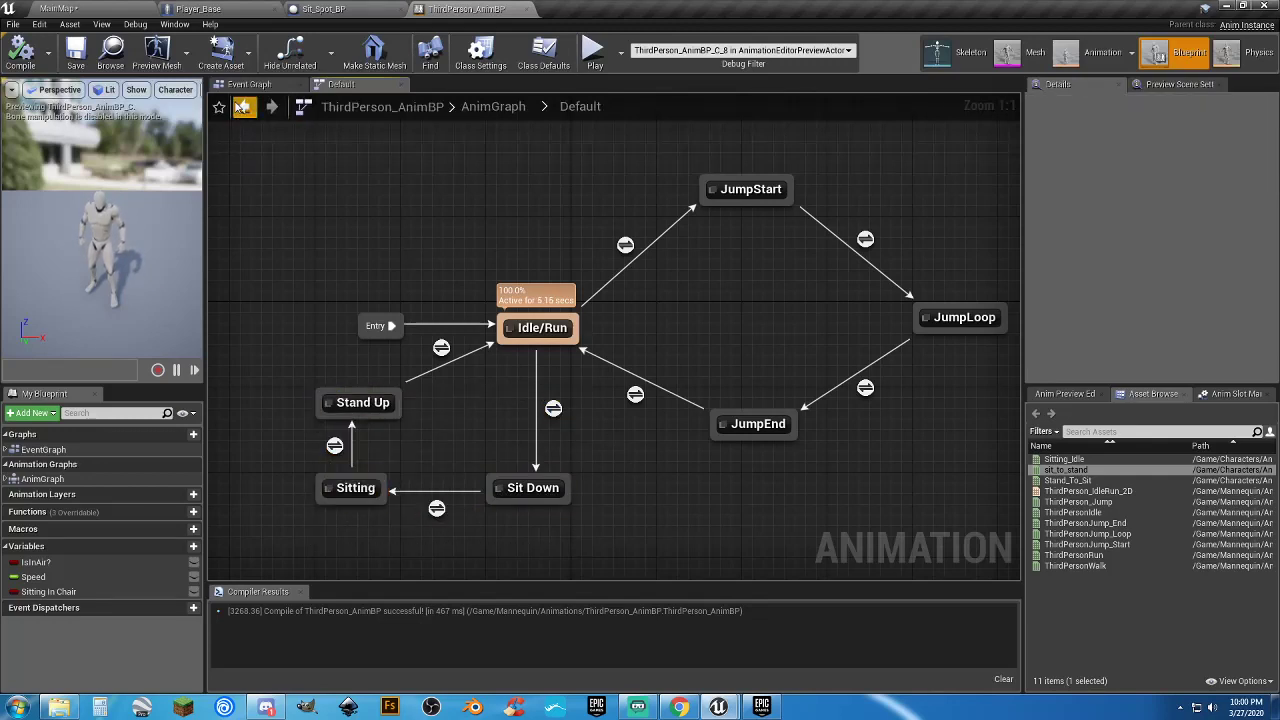
Examine the Entry Point begin and end overlap node chains in the event graph of Sit_Spot_BP
left_click(333, 9)
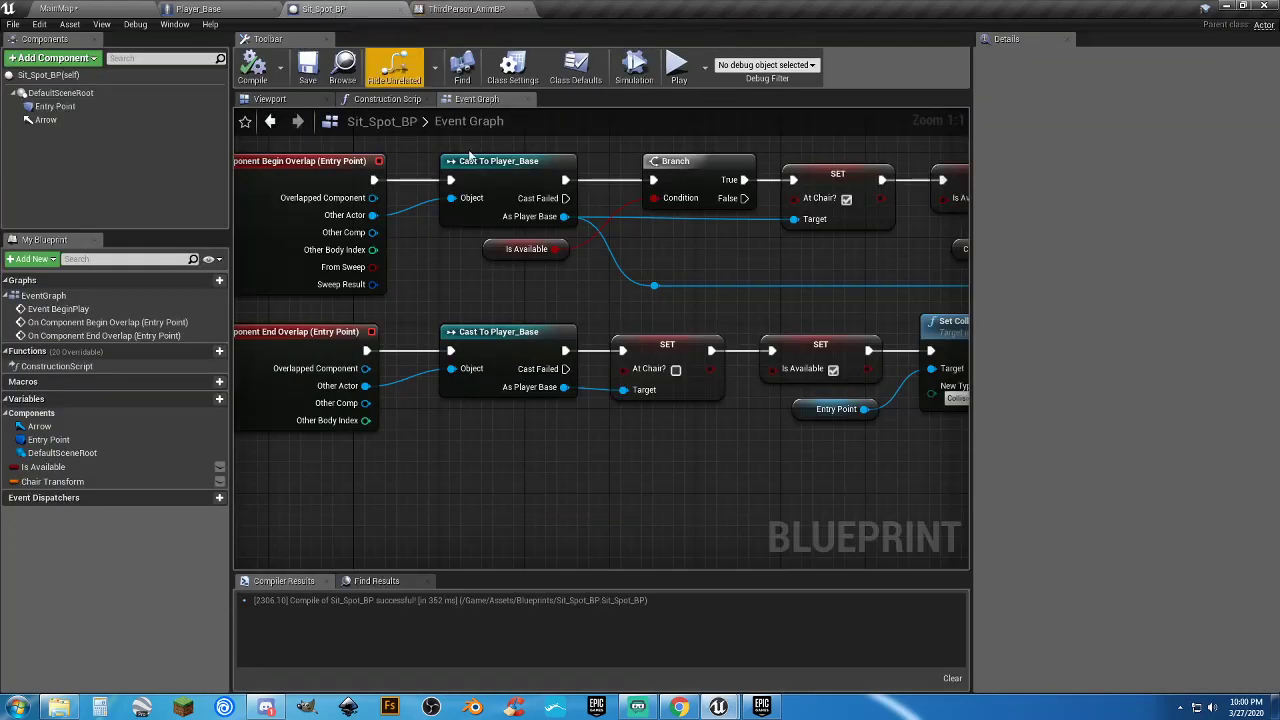
right_click_drag(626, 489, 371, 455)
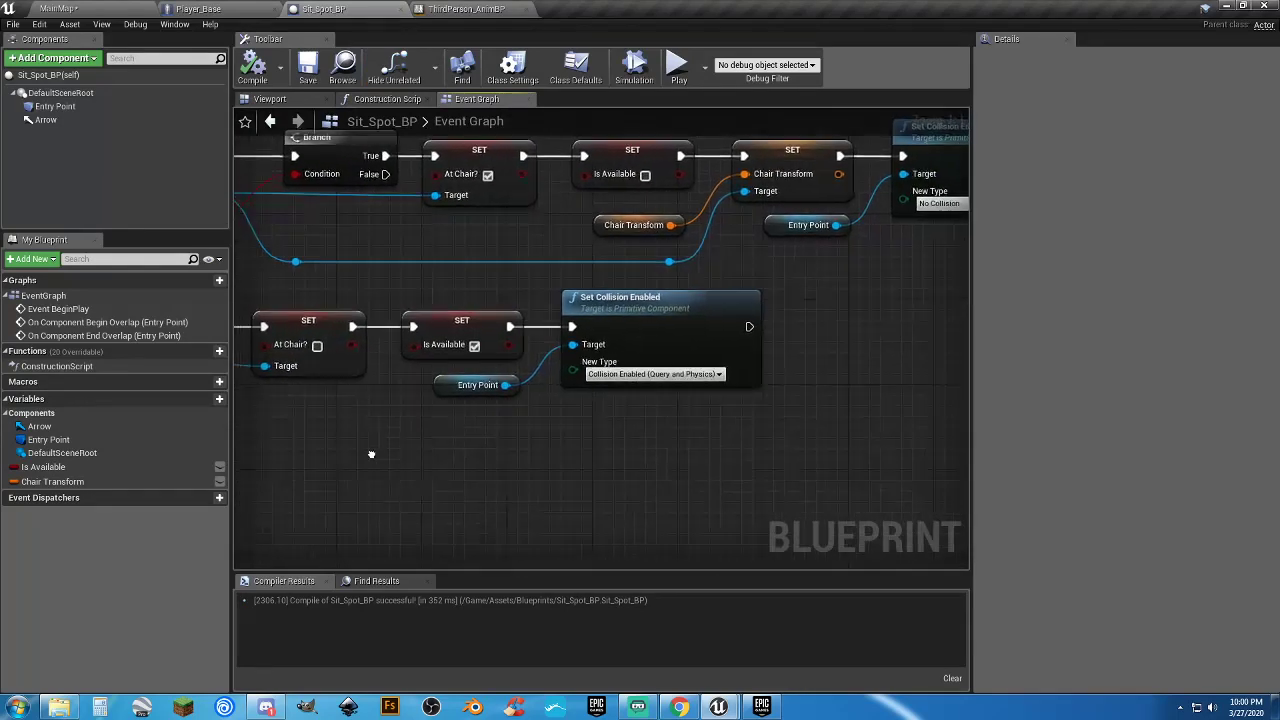
scroll(643, 462, "down", 2)
right_click_drag(634, 466, 865, 489)
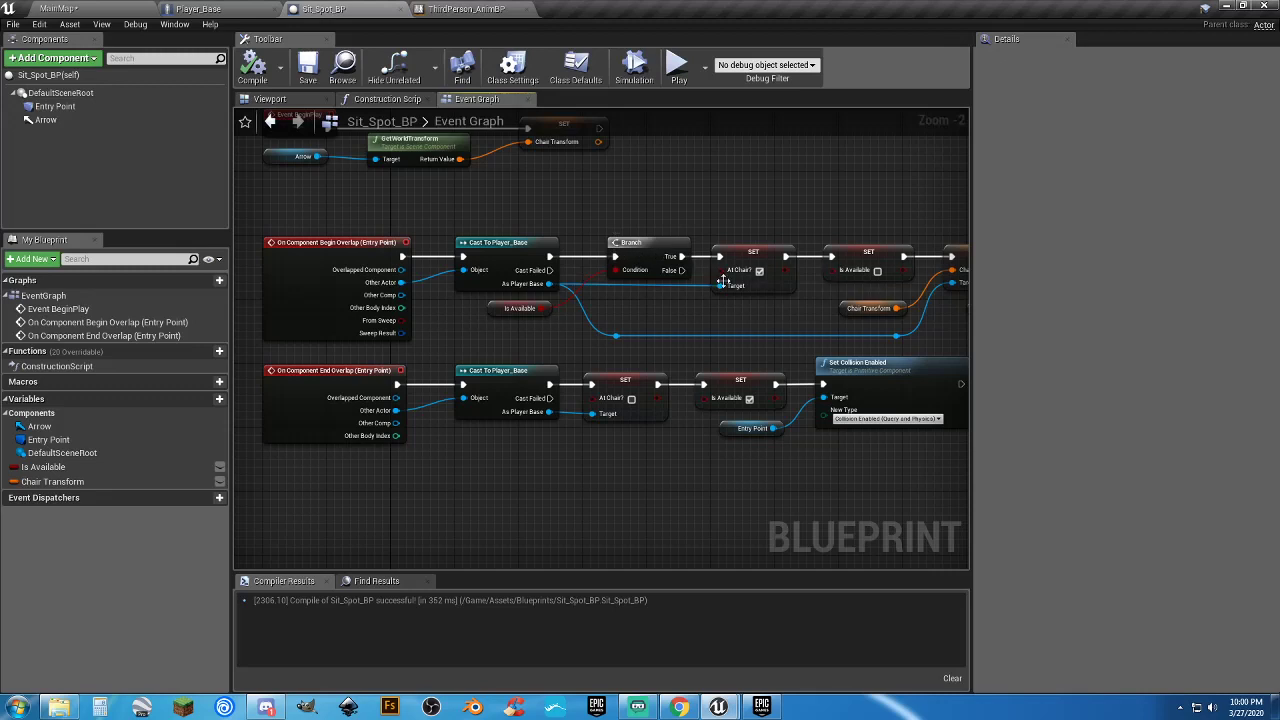
right_click_drag(725, 318, 559, 326)
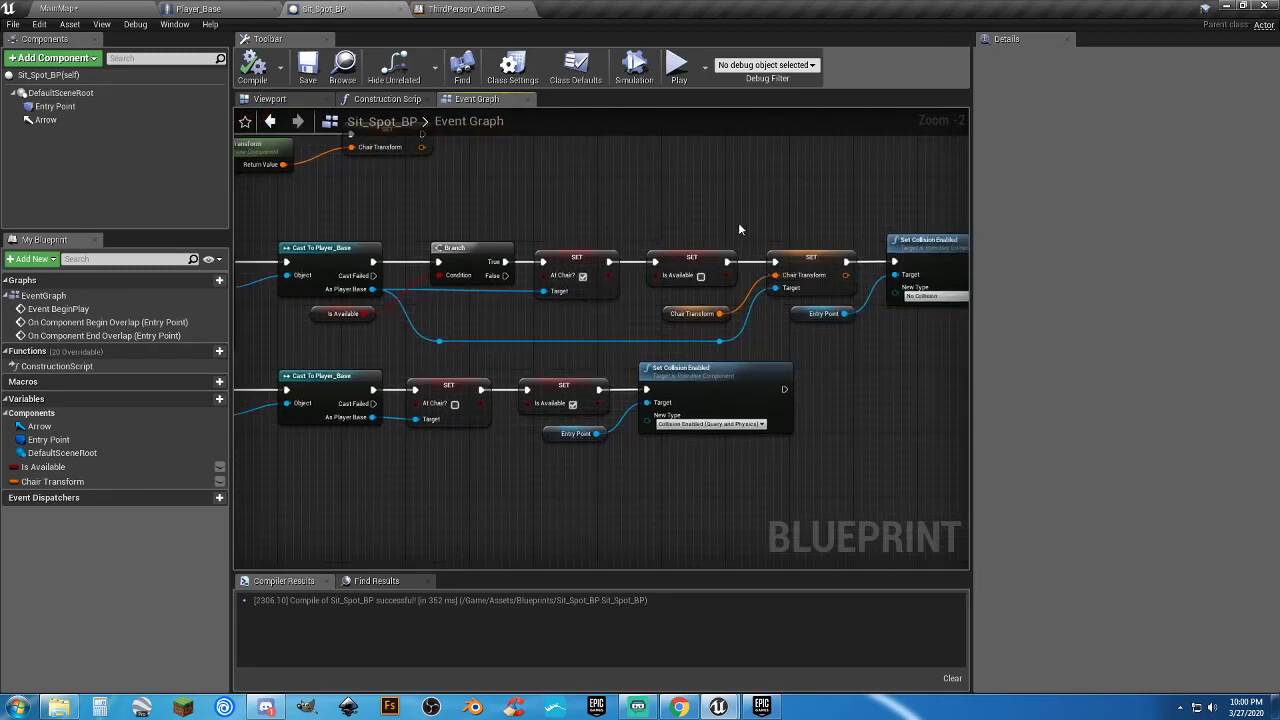
right_click_drag(776, 209, 617, 203)
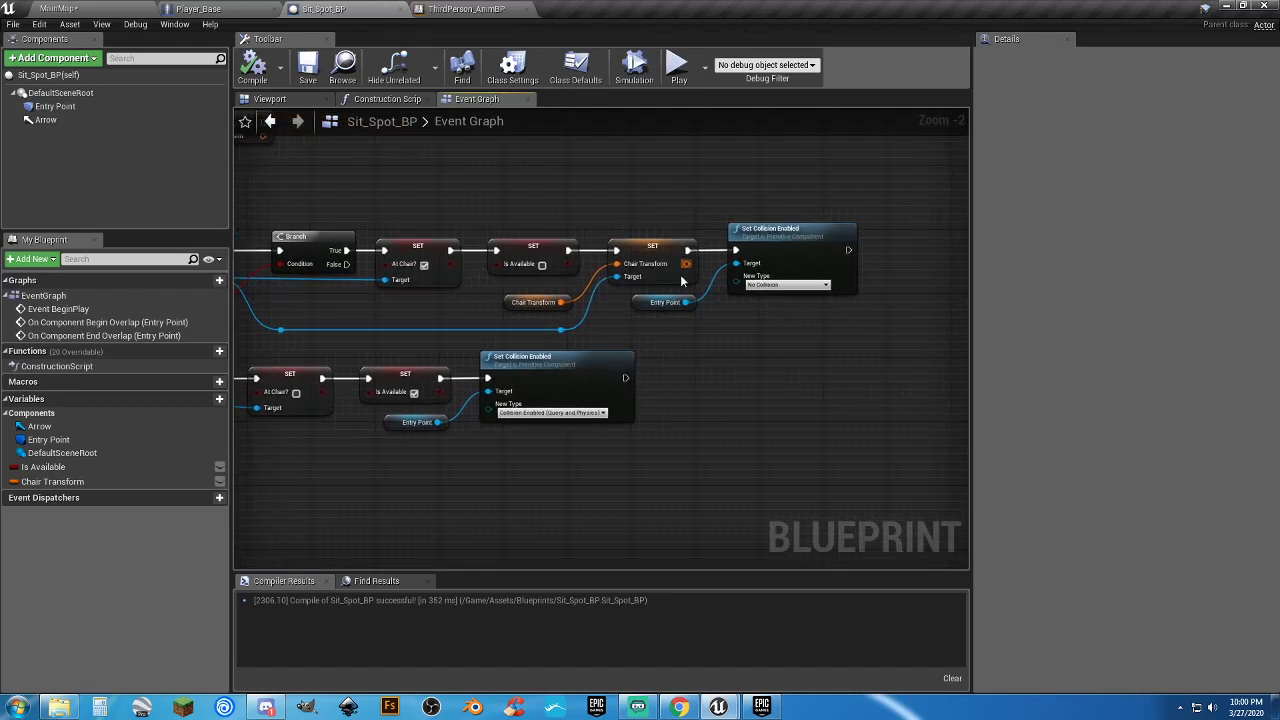
Play-test MainMap by walking the character up to the chair and around it, and end the session
right_click_drag(678, 394, 776, 366)
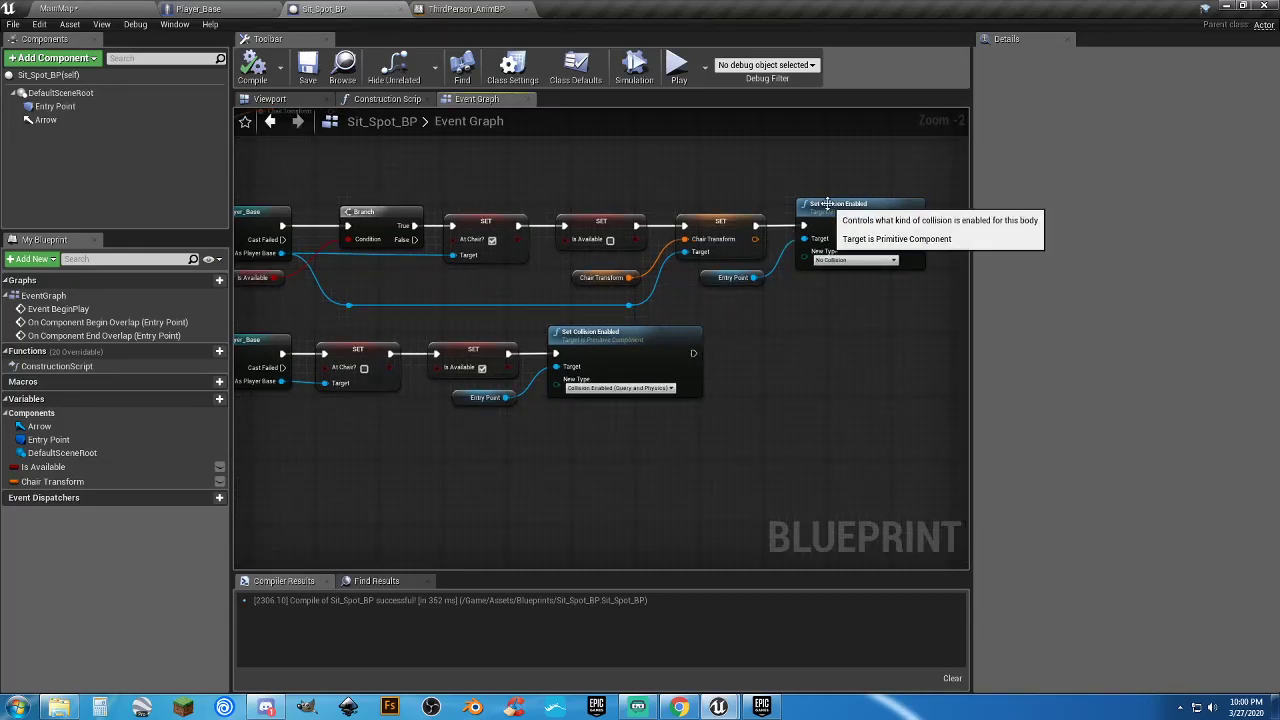
left_click(119, 10)
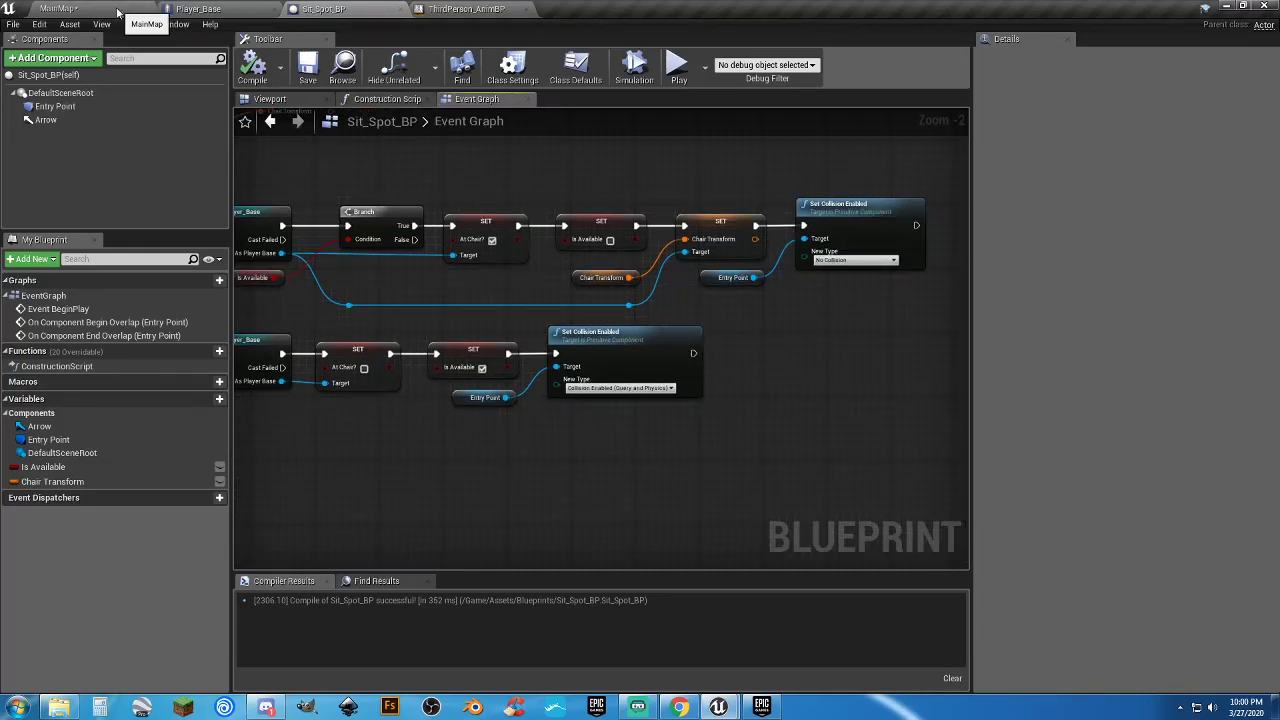
left_click(640, 50)
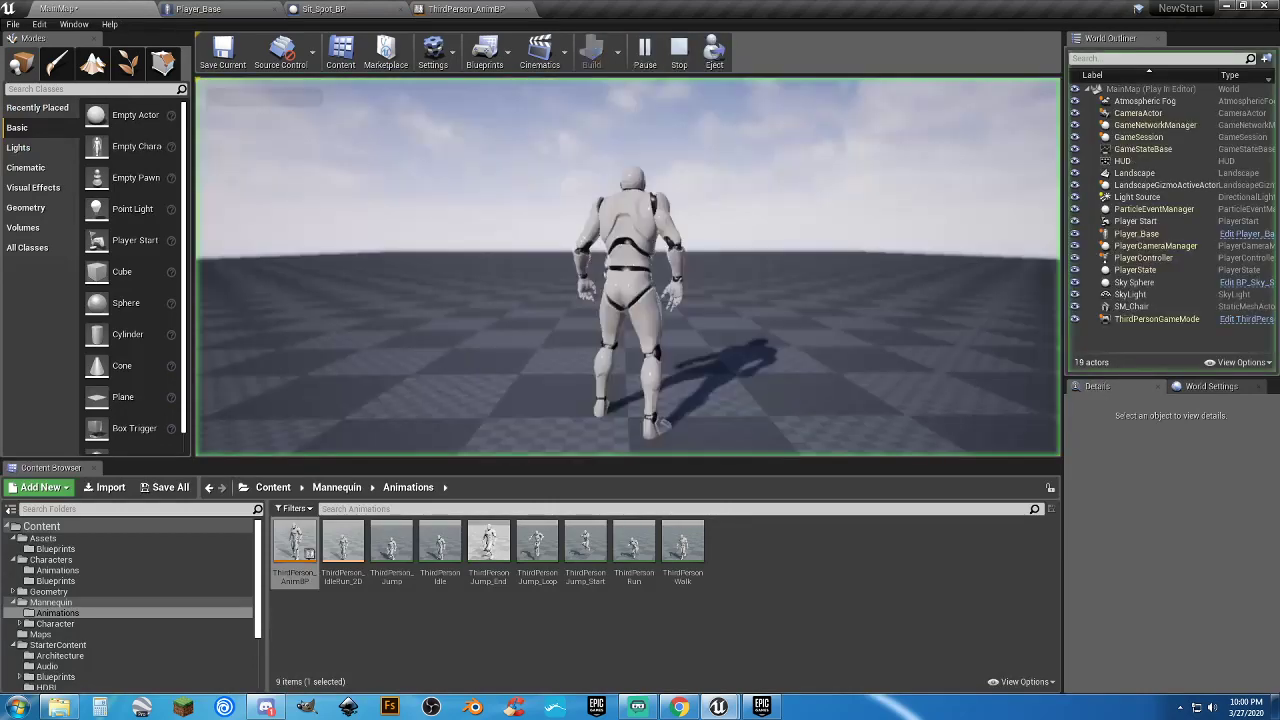
key("w")
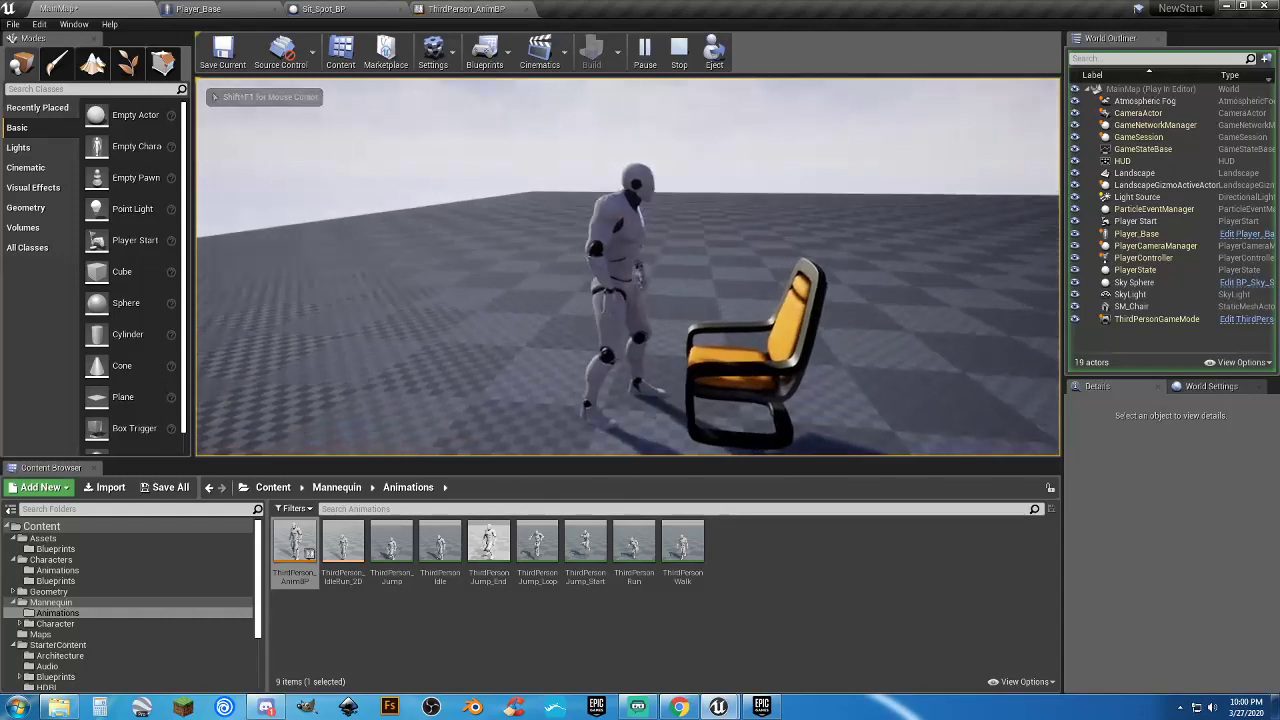
key("a")
key("Escape")
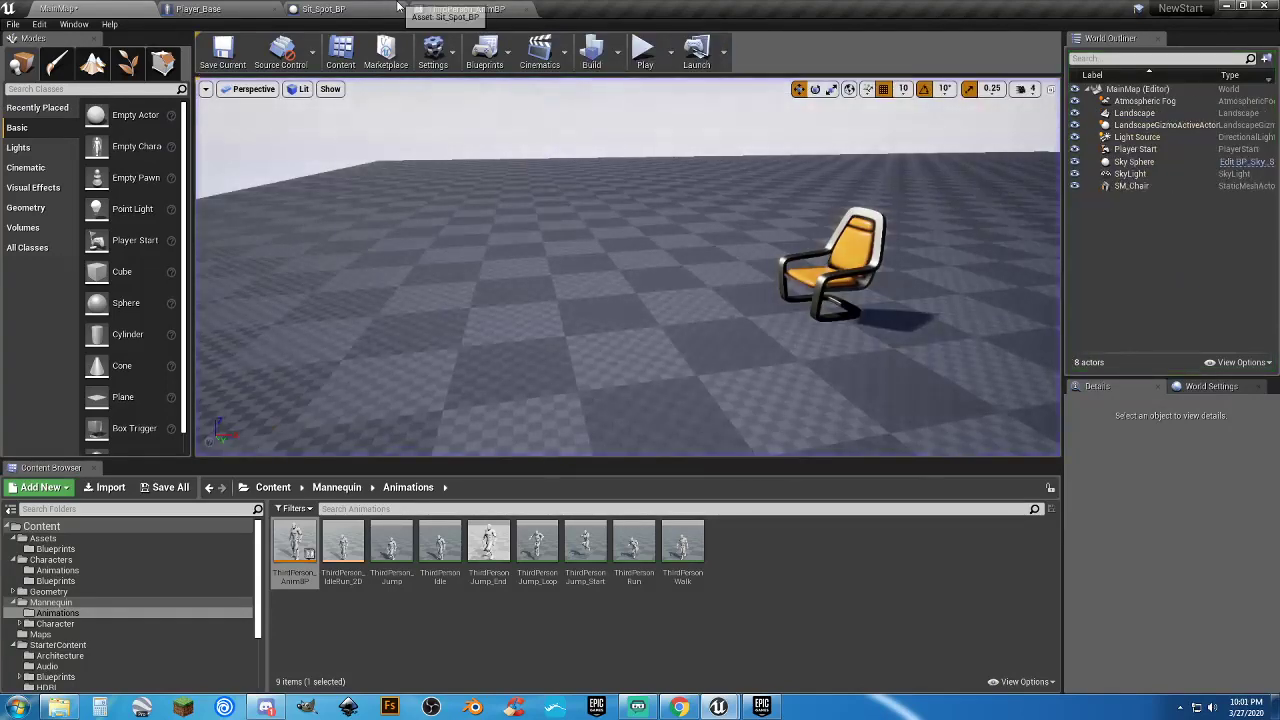
Delete both Set Collision Enabled nodes and their Entry Point references from the Sit_Spot_BP event graph, and compile the blueprint
left_click(330, 9)
left_click(711, 279)
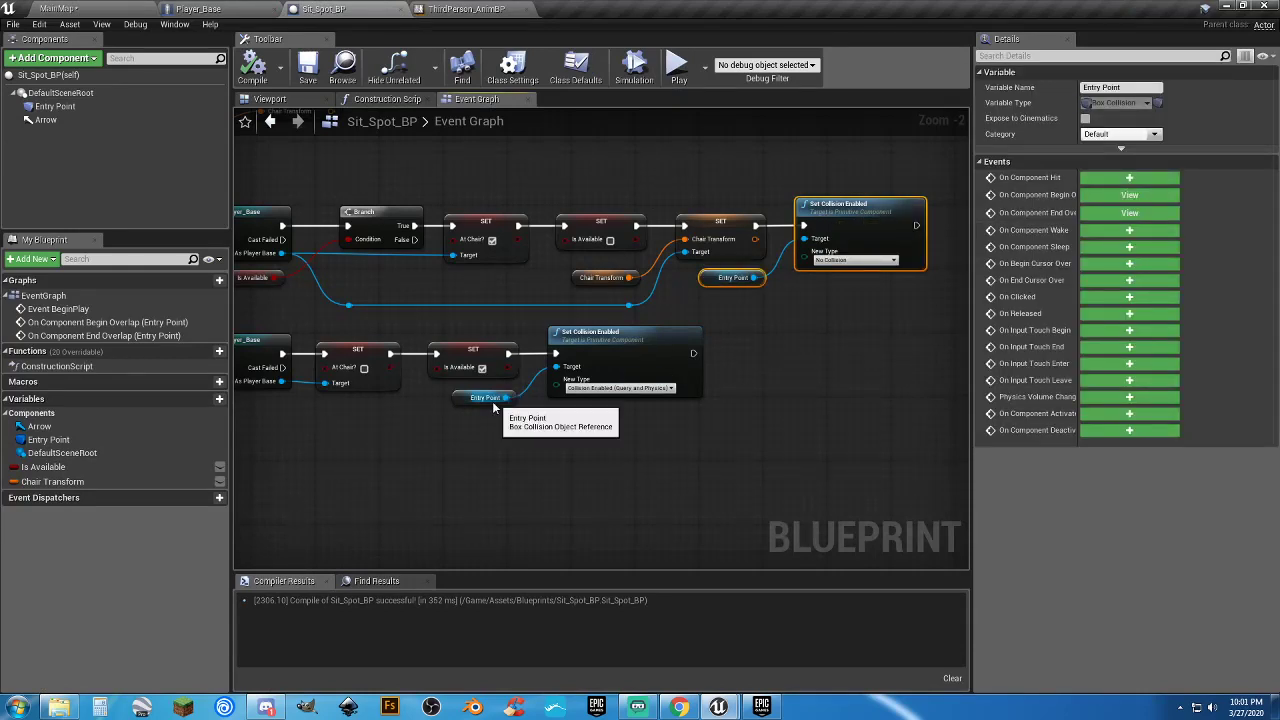
left_click(462, 396, "ctrl")
left_click(595, 342, "ctrl")
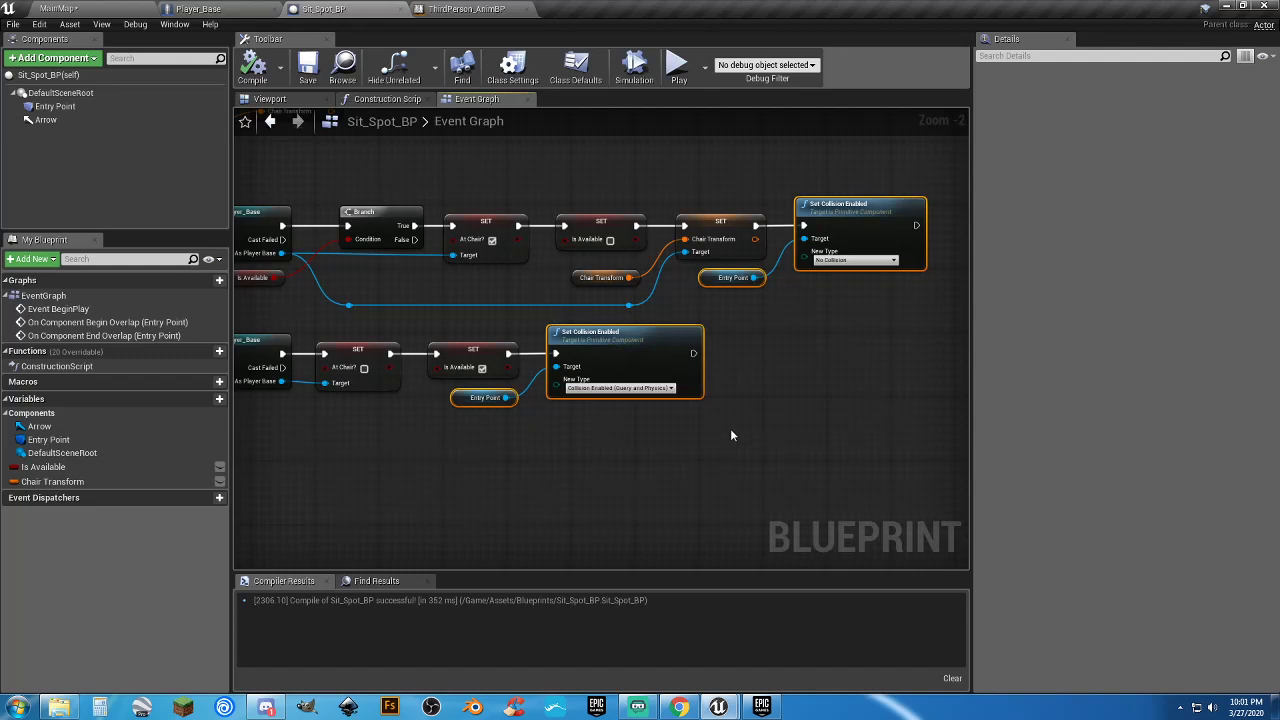
key("Delete")
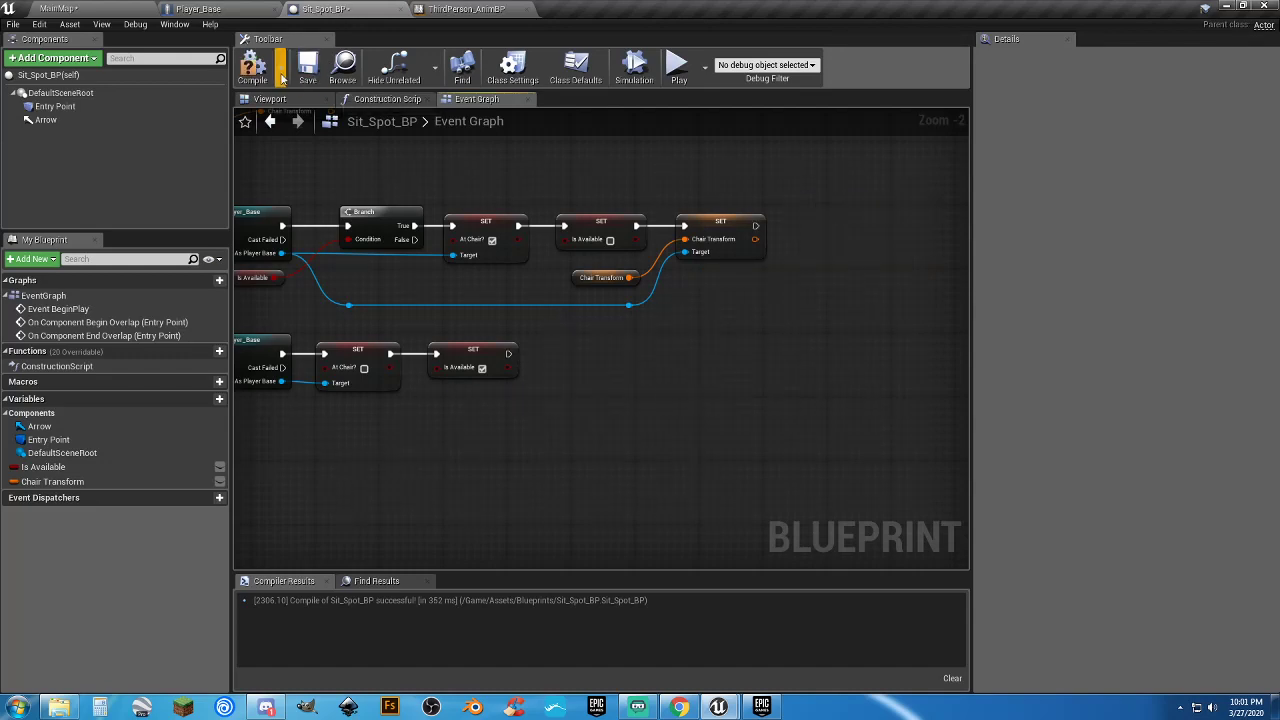
left_click(253, 55)
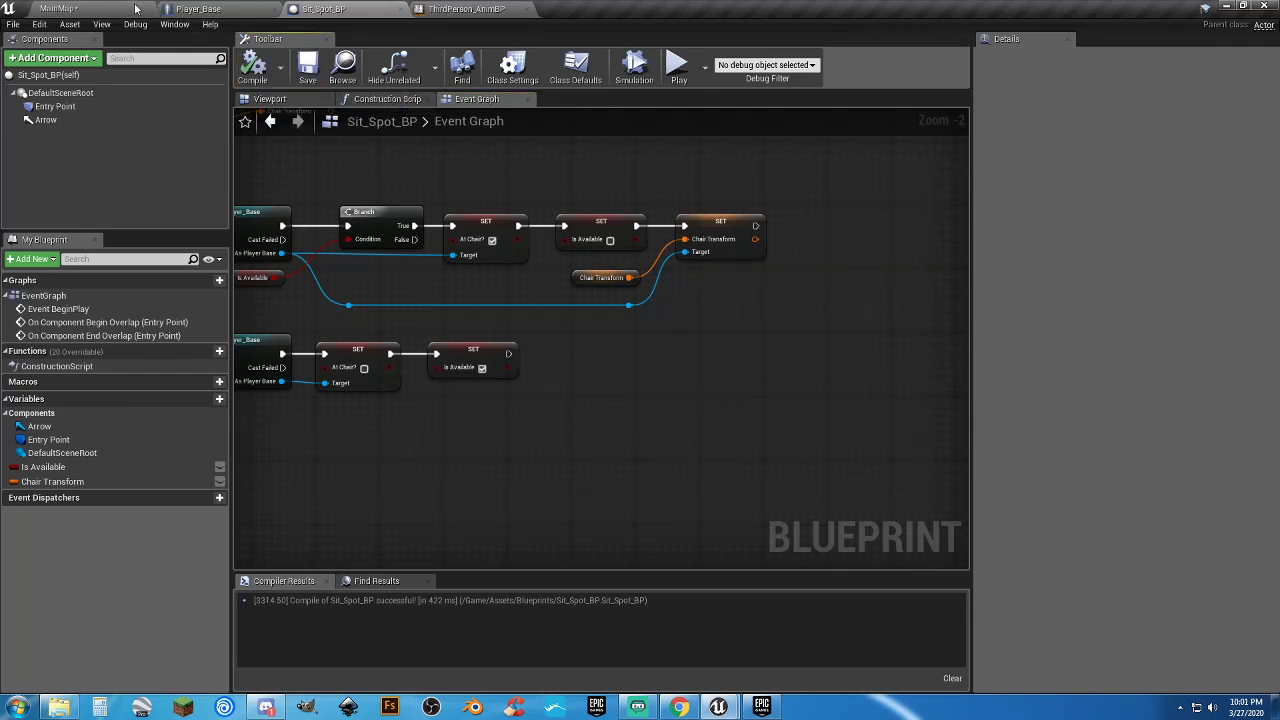
Play-test MainMap again with the collision nodes removed, moving the character toward and away from the chair, and stop playing
left_click(59, 8)
left_click(723, 142)
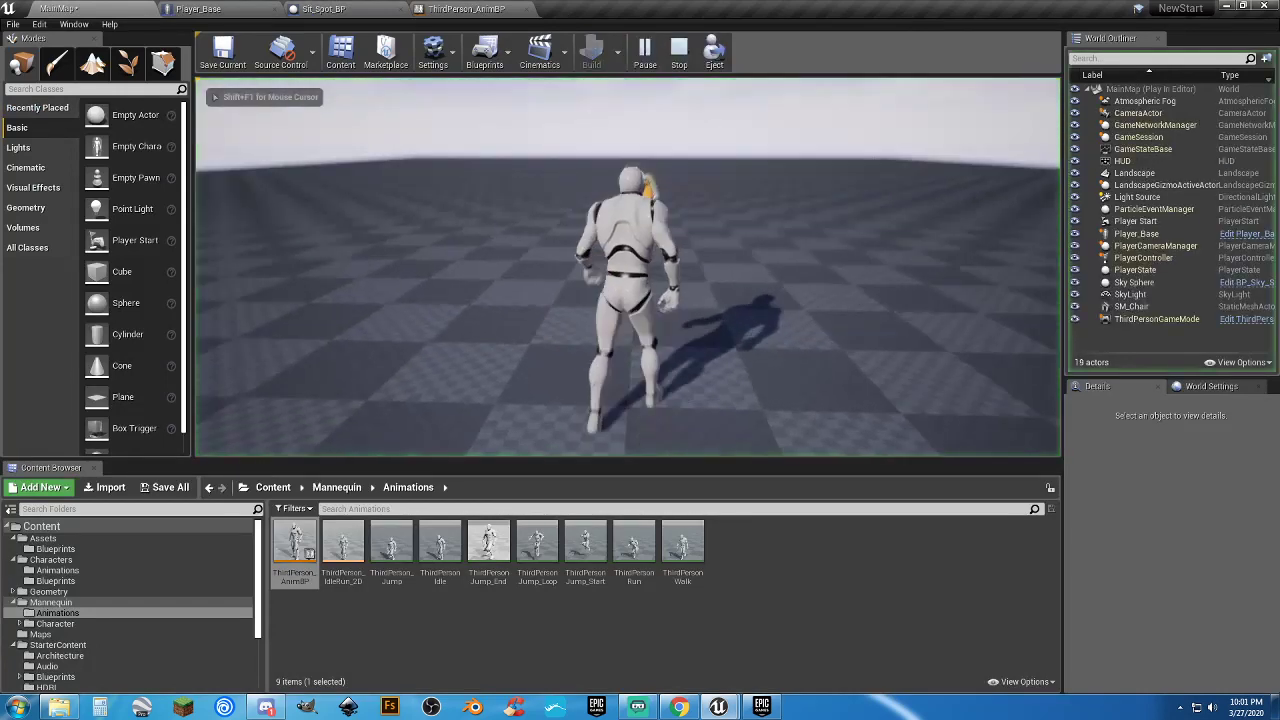
key("w")
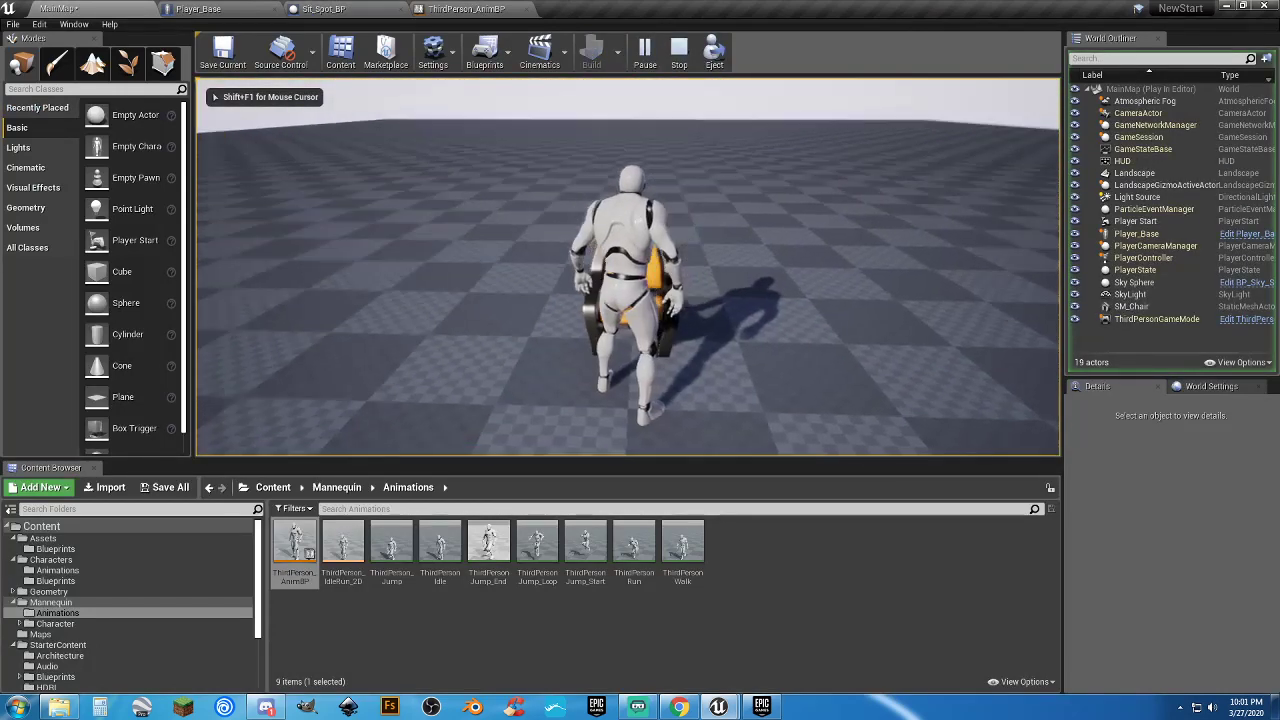
key("s")
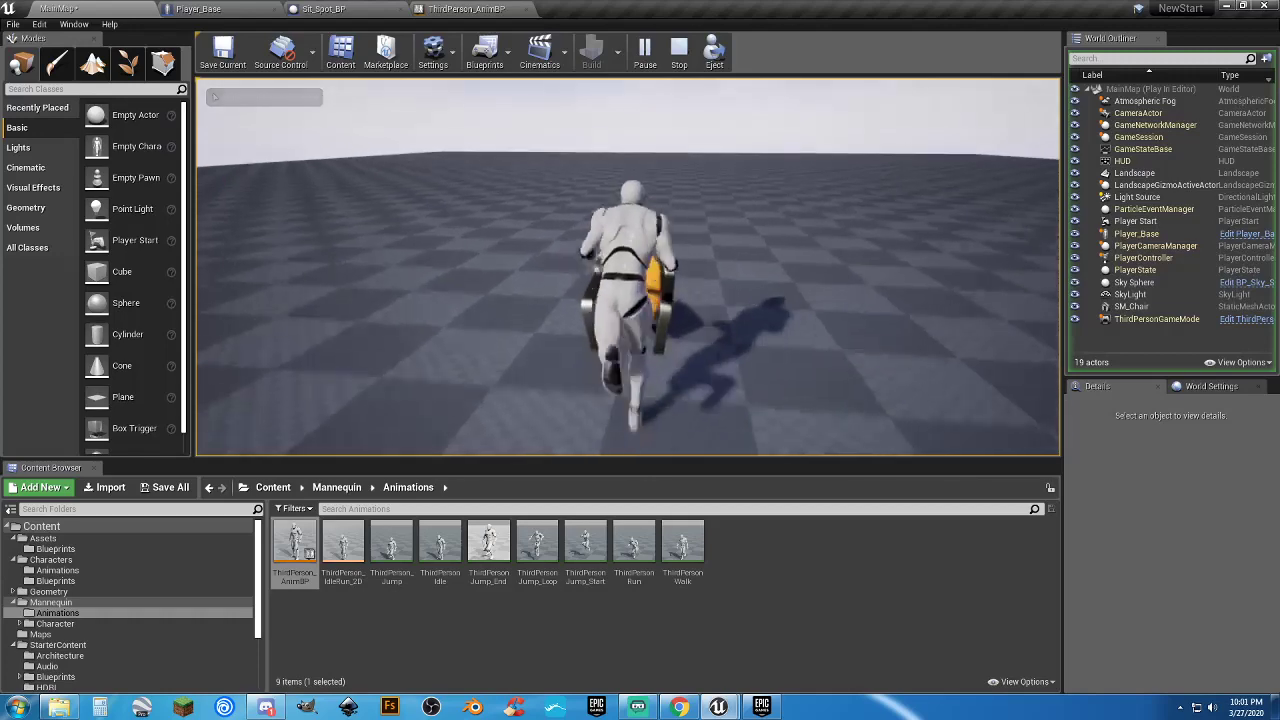
key("Escape")
In the Player_Base event graph, duplicate the SET Sitting? node with Sitting? unchecked and connect it to Flip Flop's B output
left_click(210, 9)
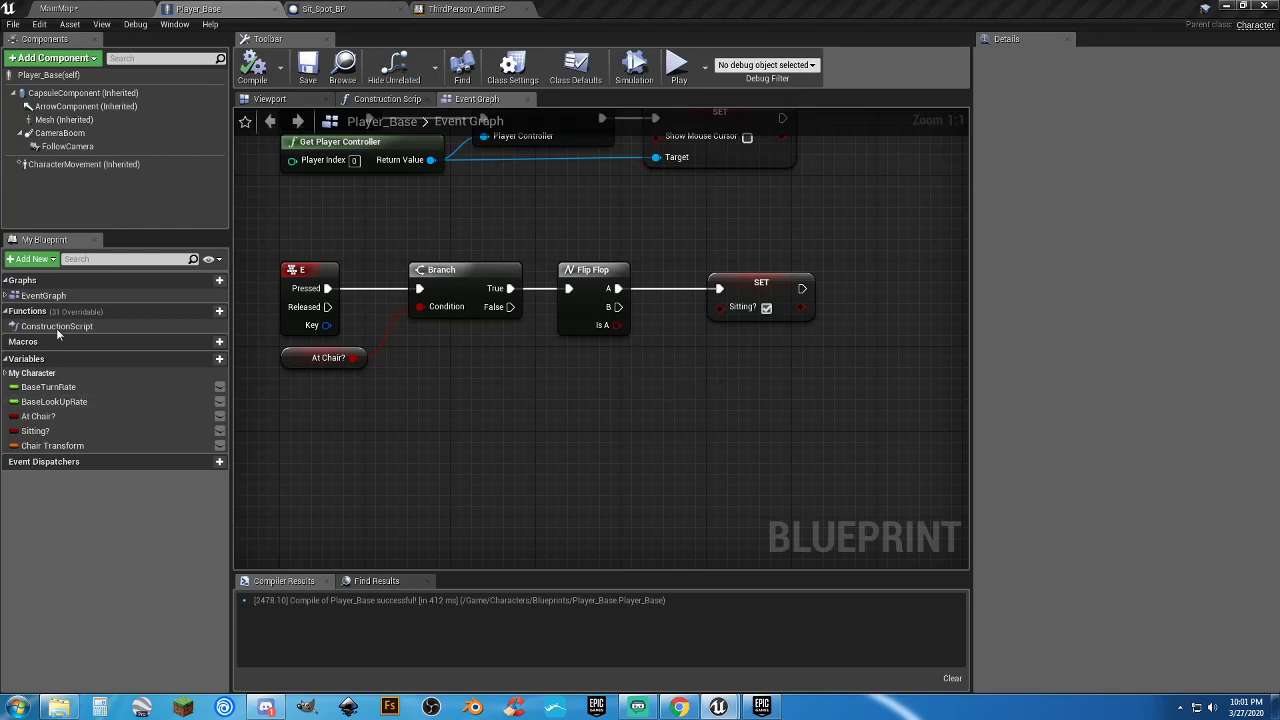
left_click(300, 284)
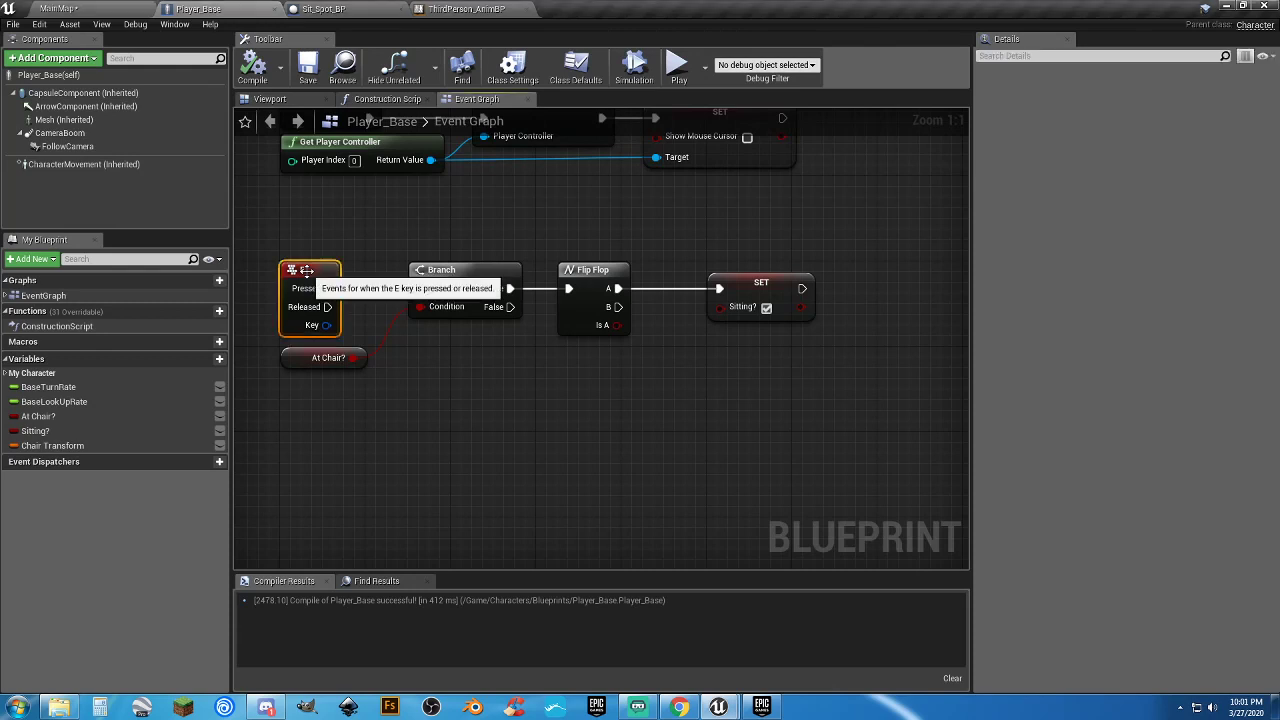
left_click(472, 408)
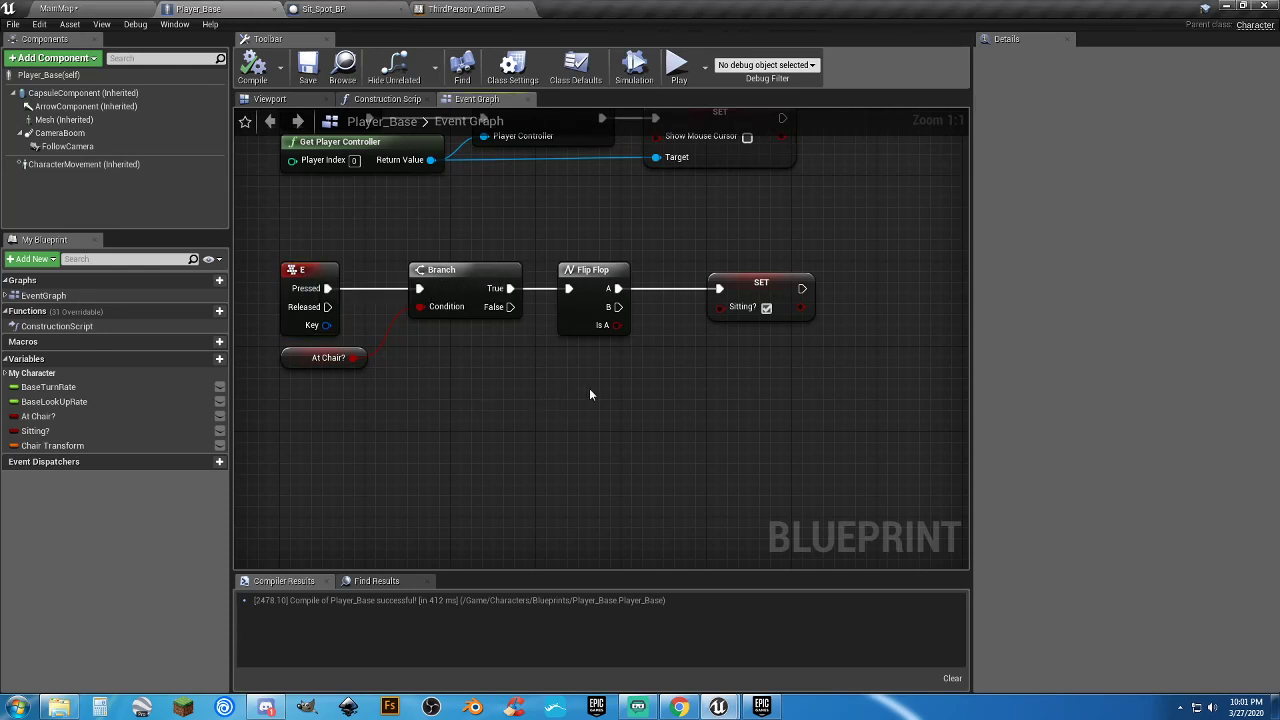
right_click_drag(627, 382, 583, 385)
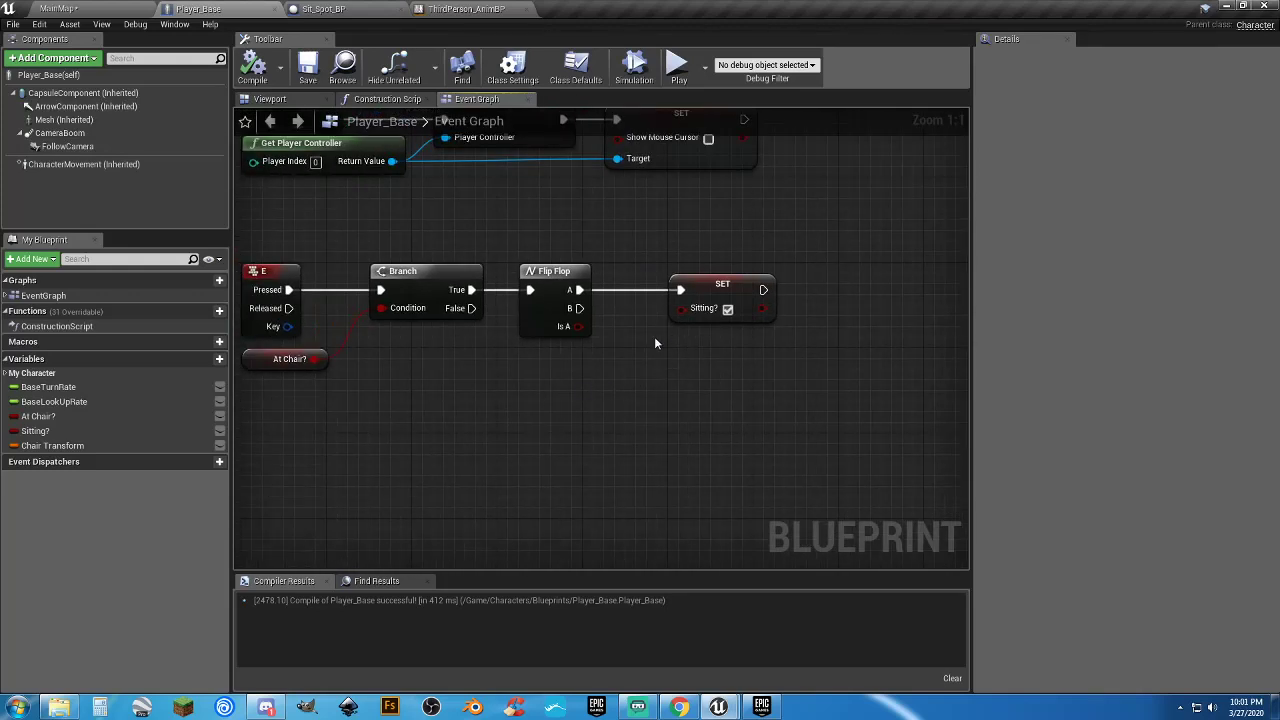
left_click(702, 298)
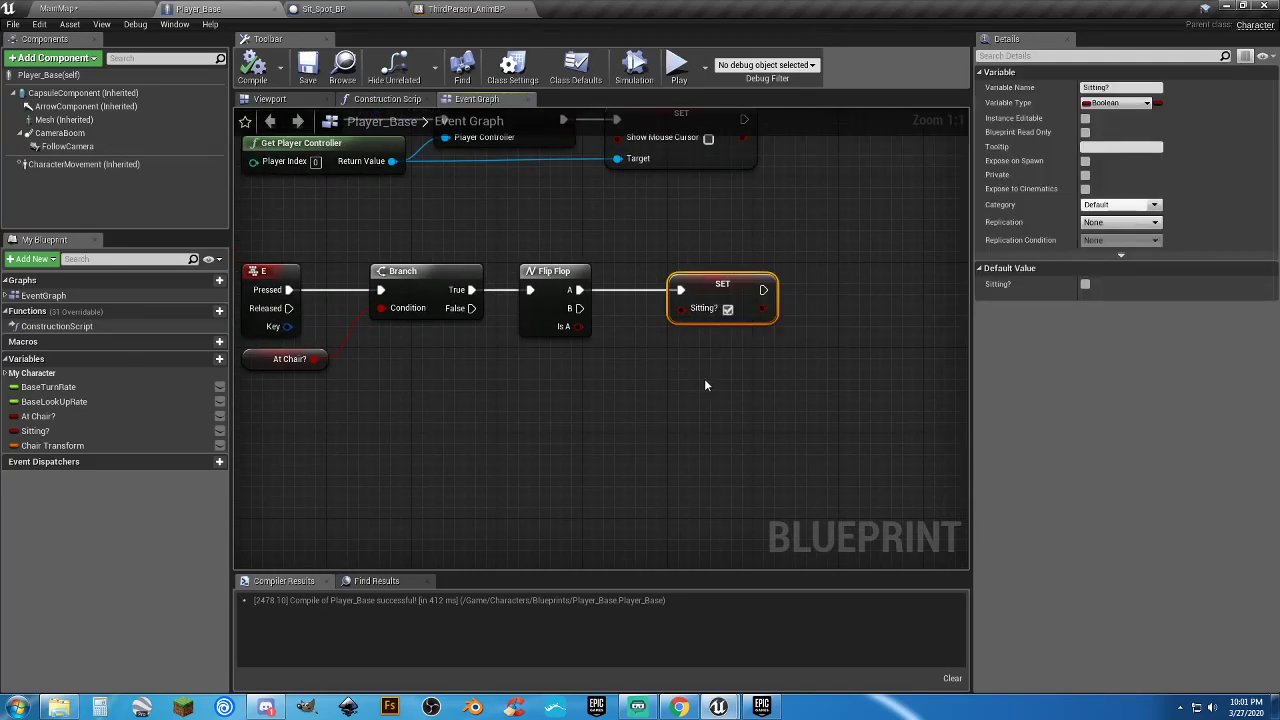
key("ctrl+c")
key("ctrl+v")
left_click_drag(579, 308, 704, 449)
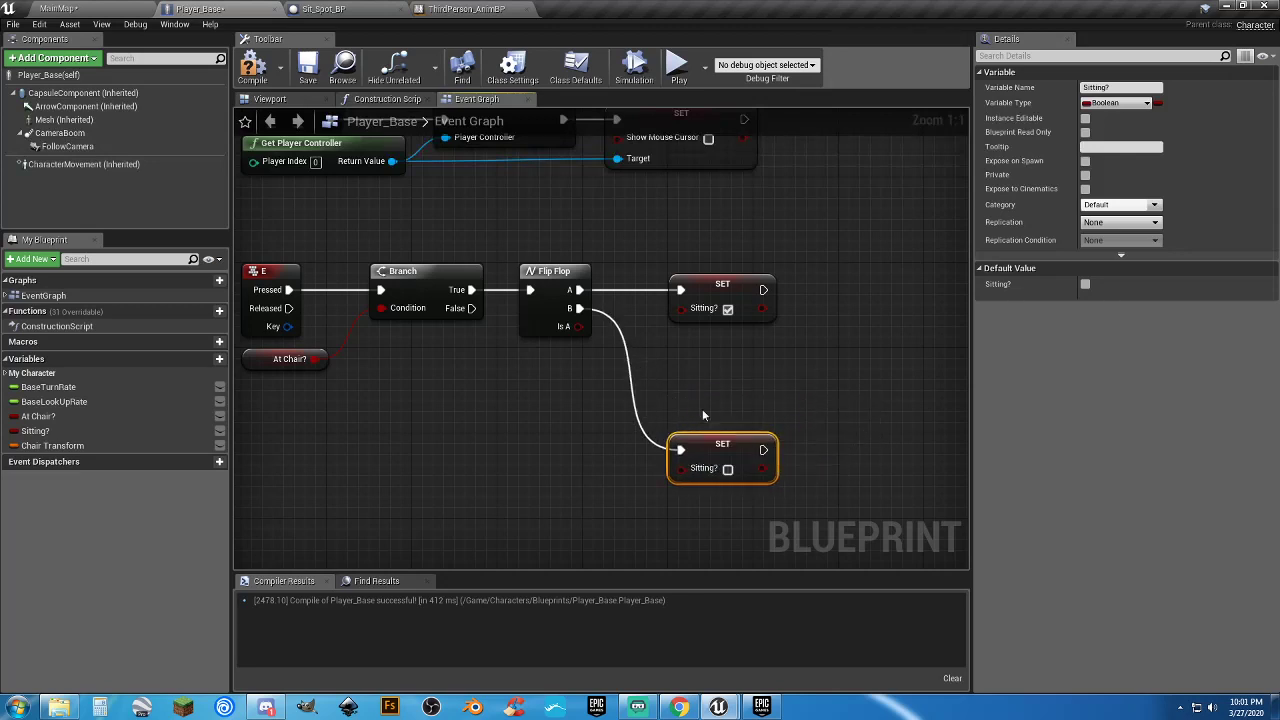
Compile and save Player_Base with the second SET Sitting? branch
left_click(438, 200)
left_click(253, 68)
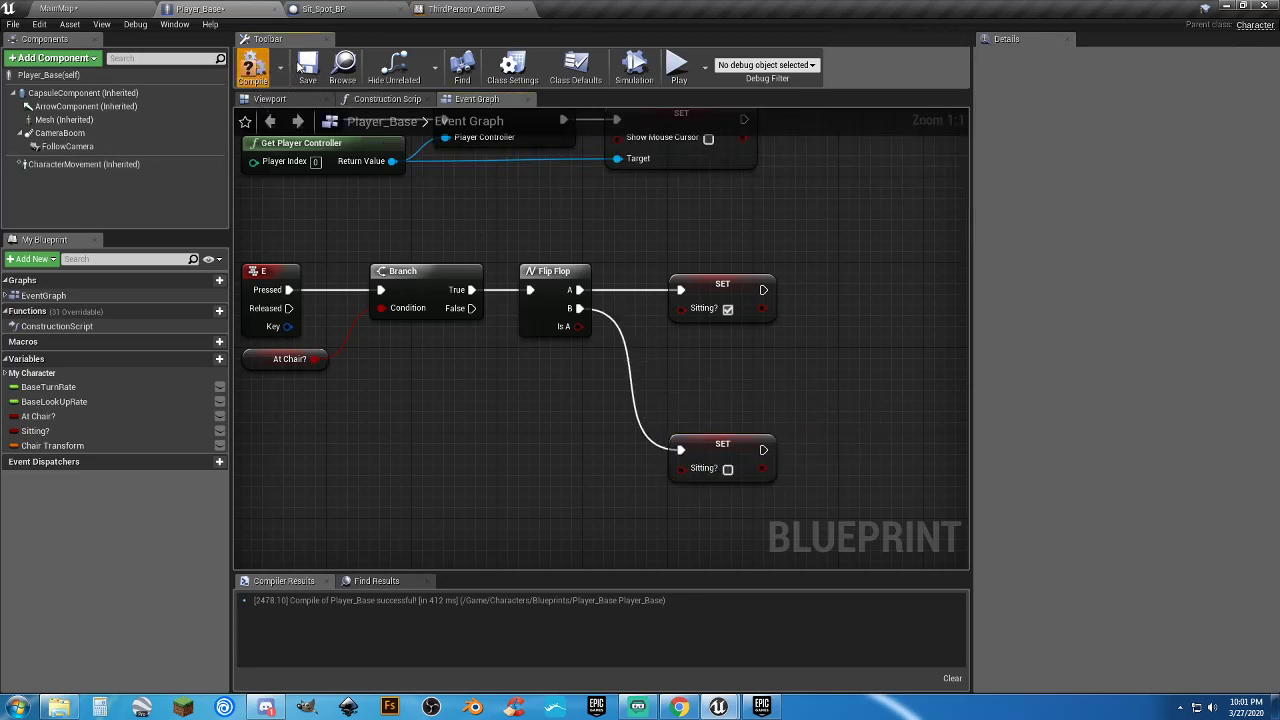
left_click(308, 68)
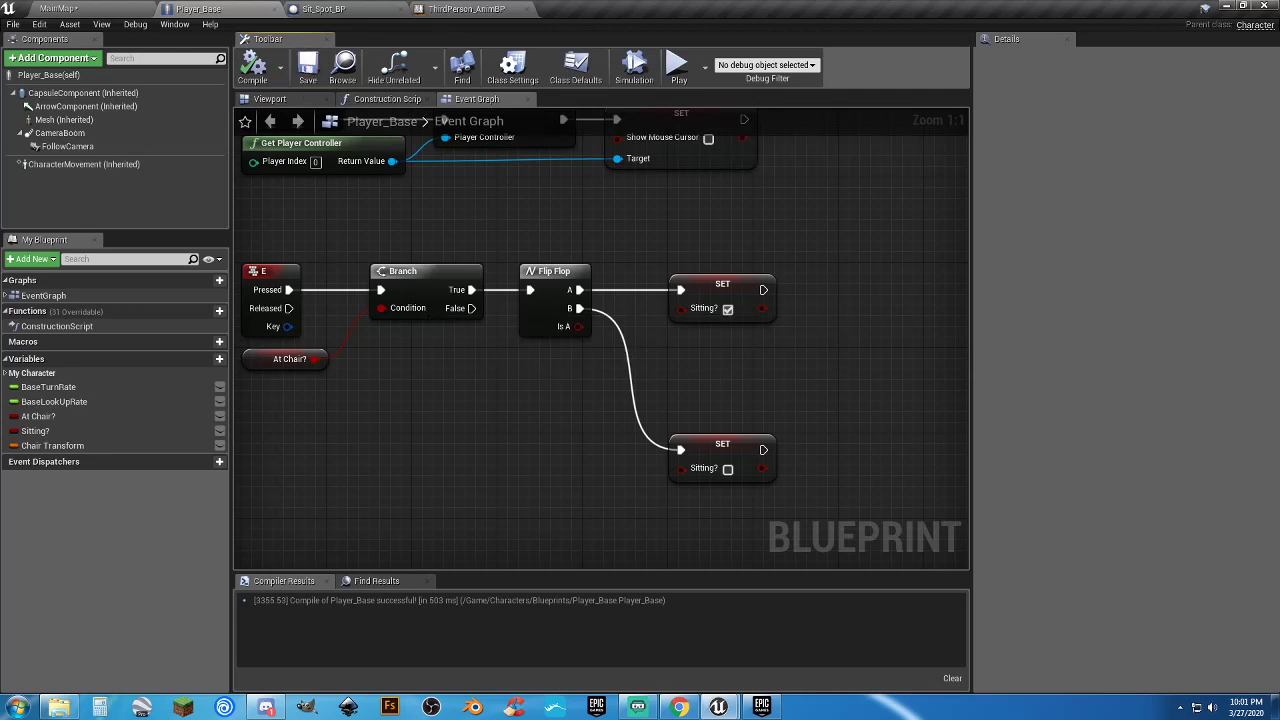
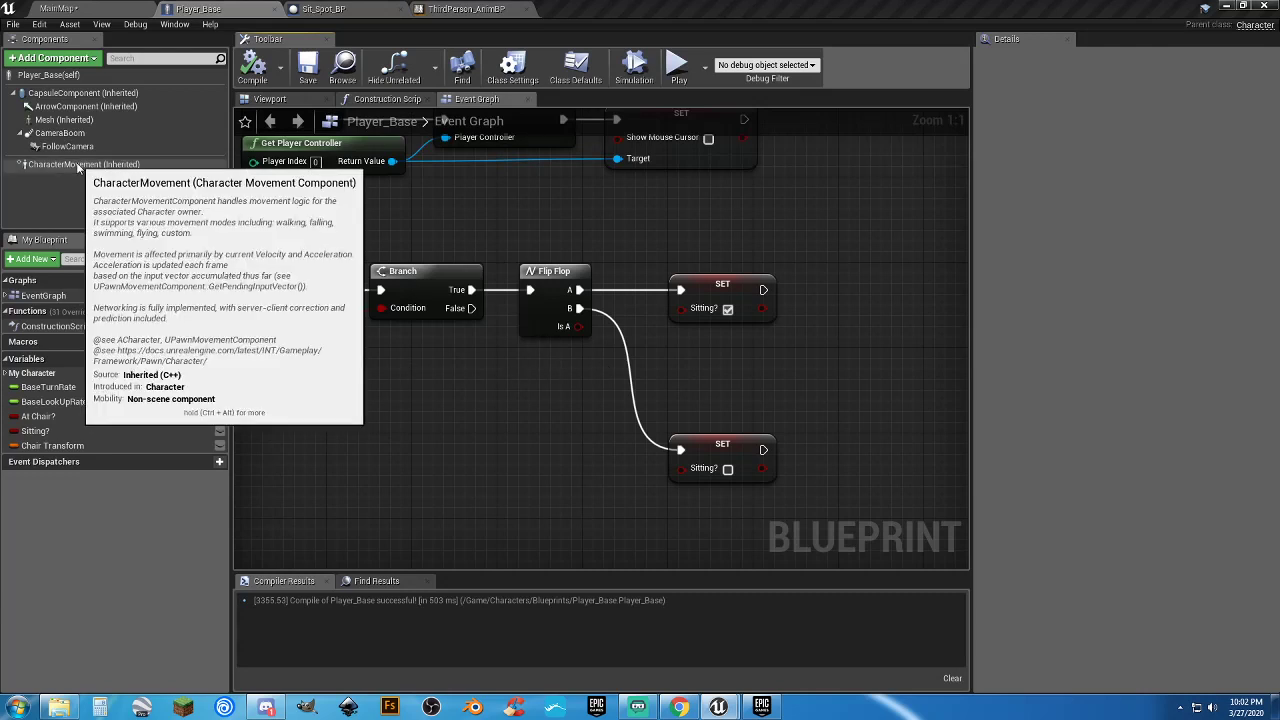
Place a Character Movement reference and add a Set Movement Mode node from it, executed after the checked SET Sitting? node
left_click_drag(84, 164, 679, 343)
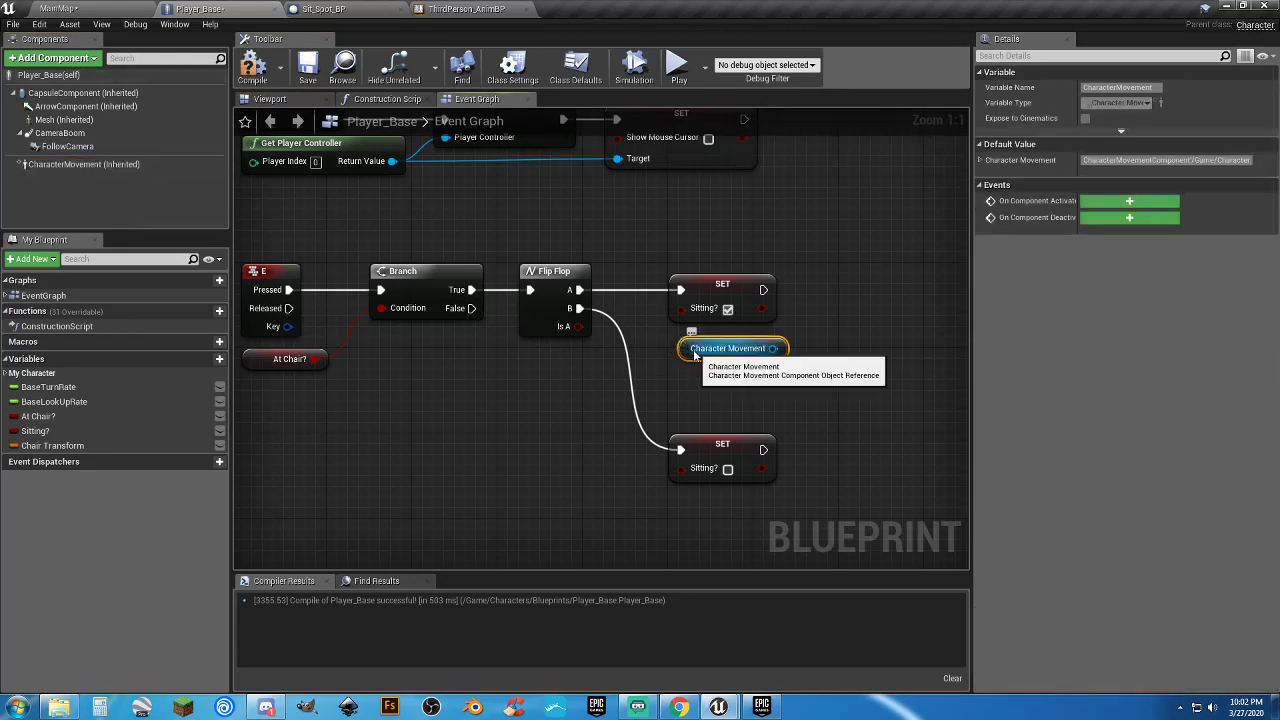
left_click_drag(683, 351, 677, 365)
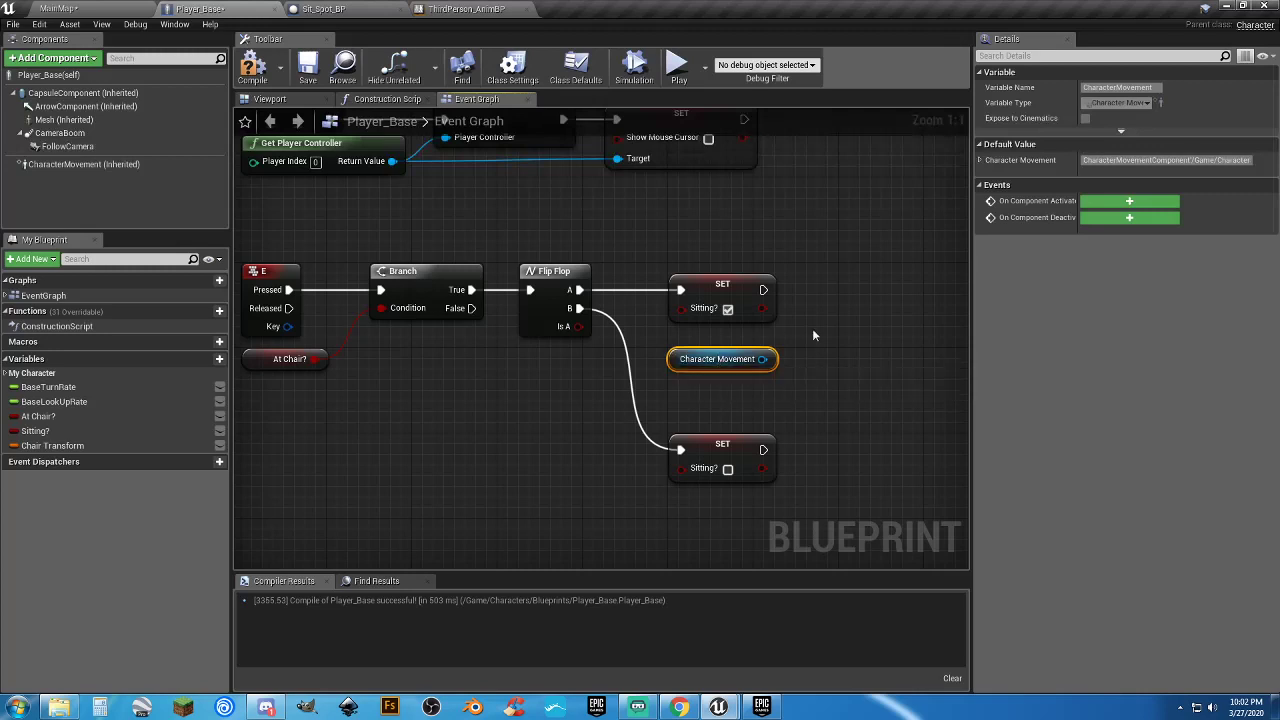
right_click_drag(812, 328, 676, 318)
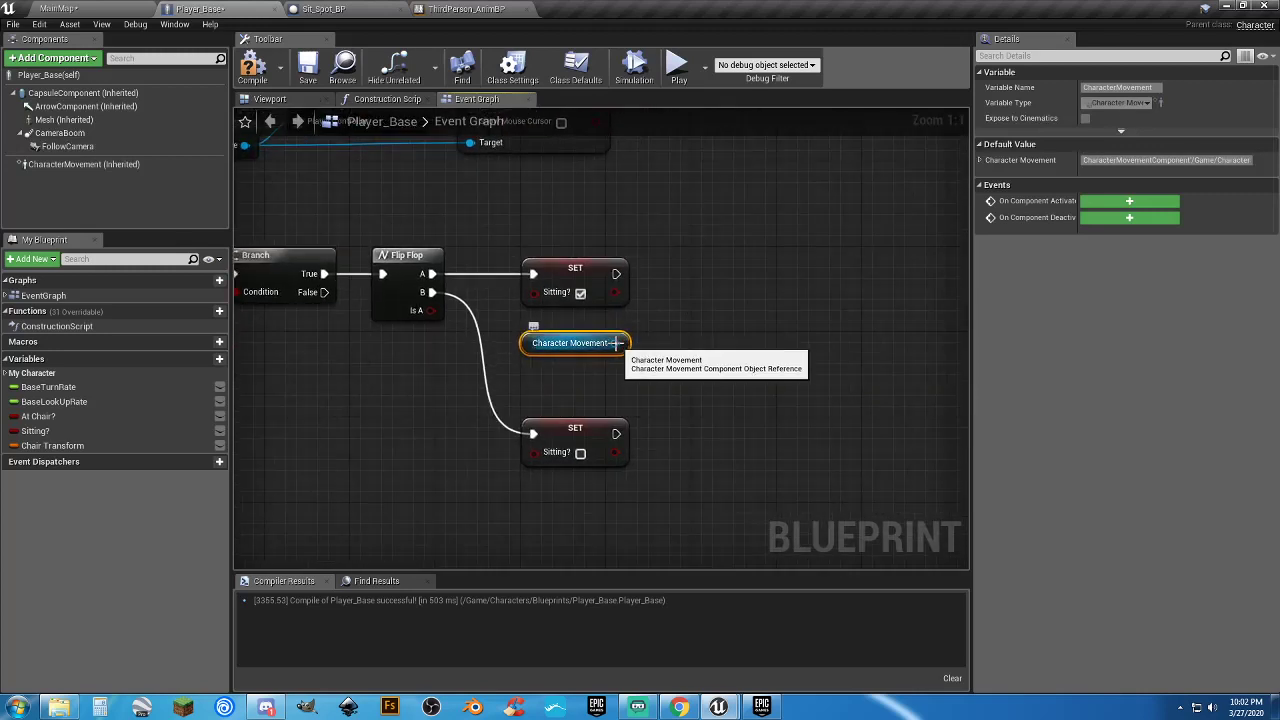
left_click_drag(616, 343, 769, 305)
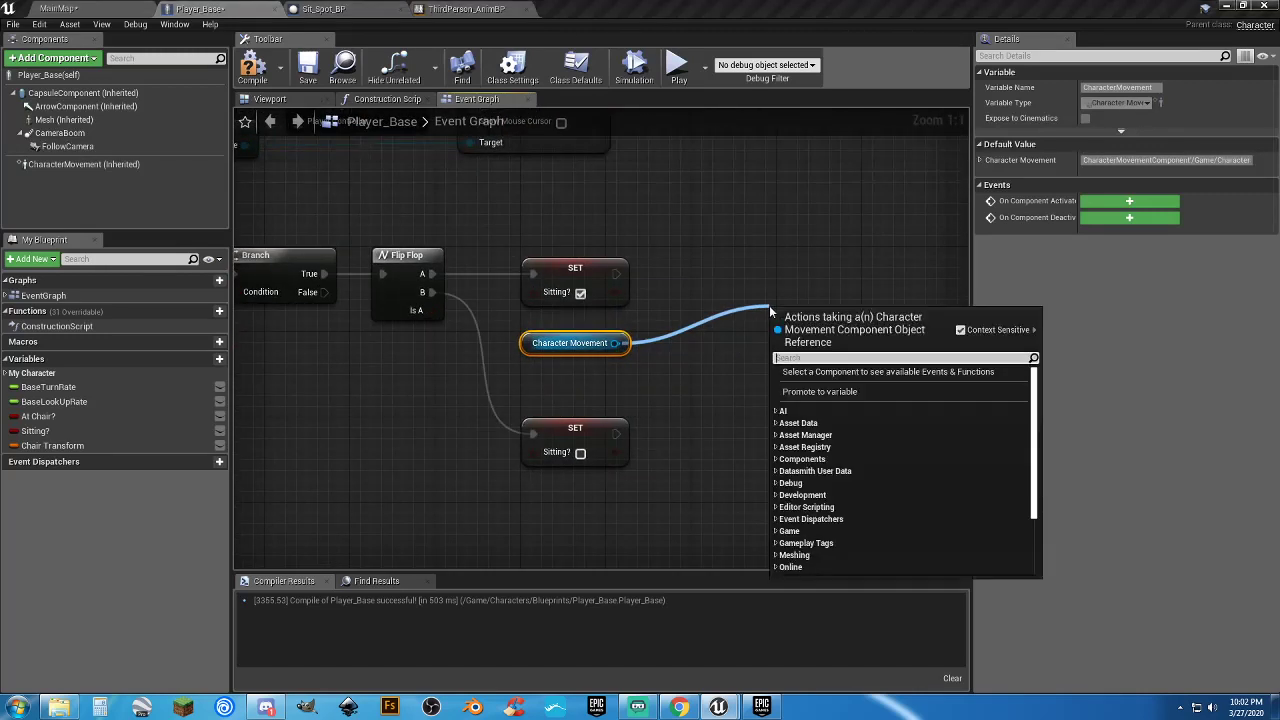
type("setmo")
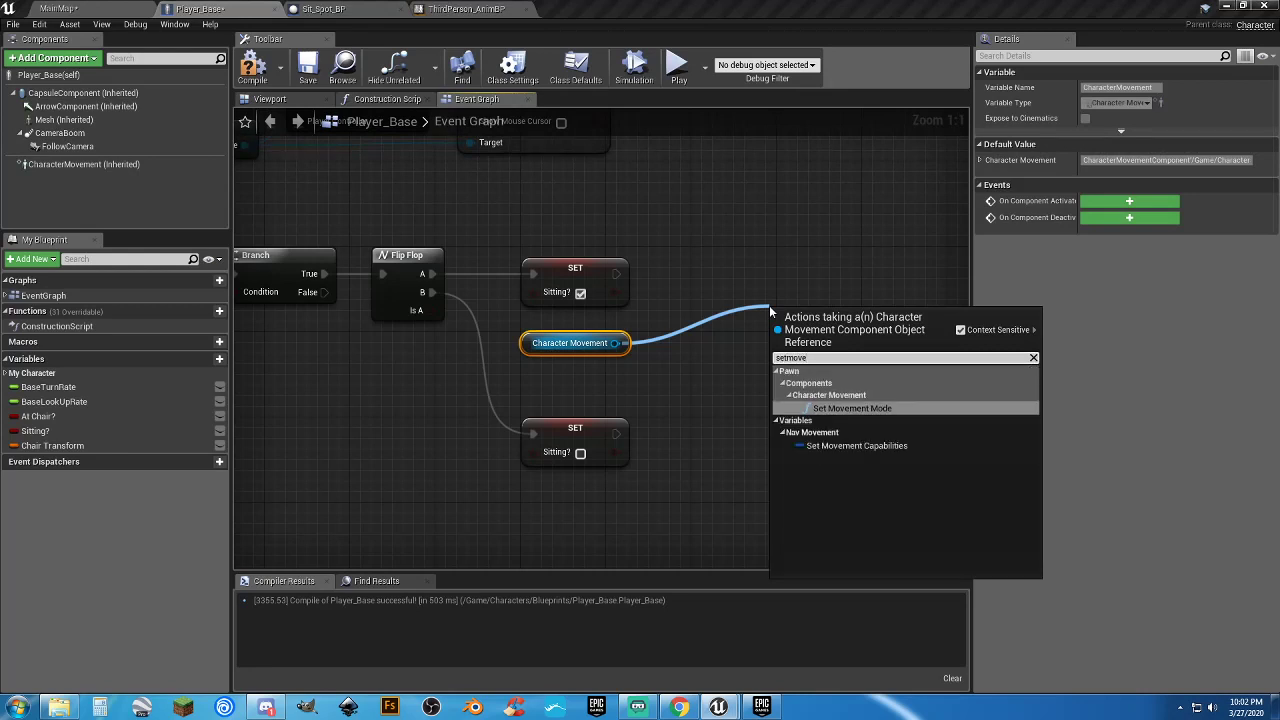
type("ve")
key("Return")
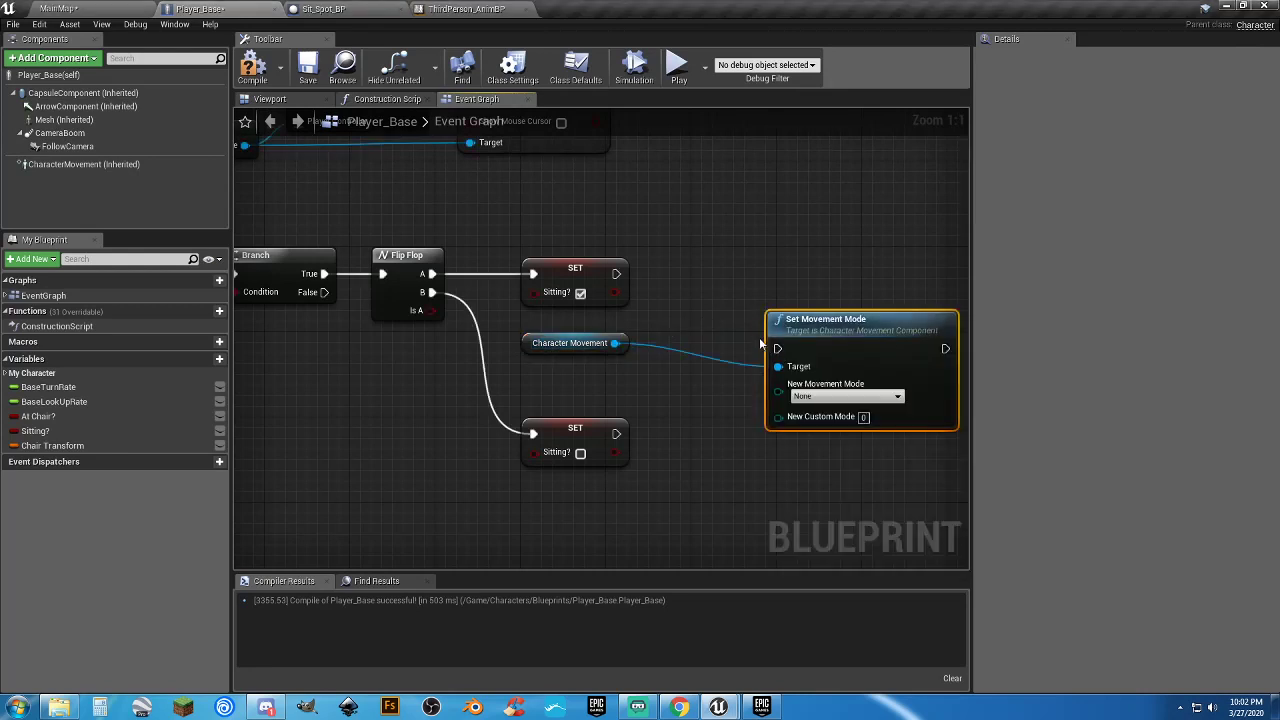
left_click_drag(777, 348, 617, 280)
left_click_drag(809, 332, 734, 257)
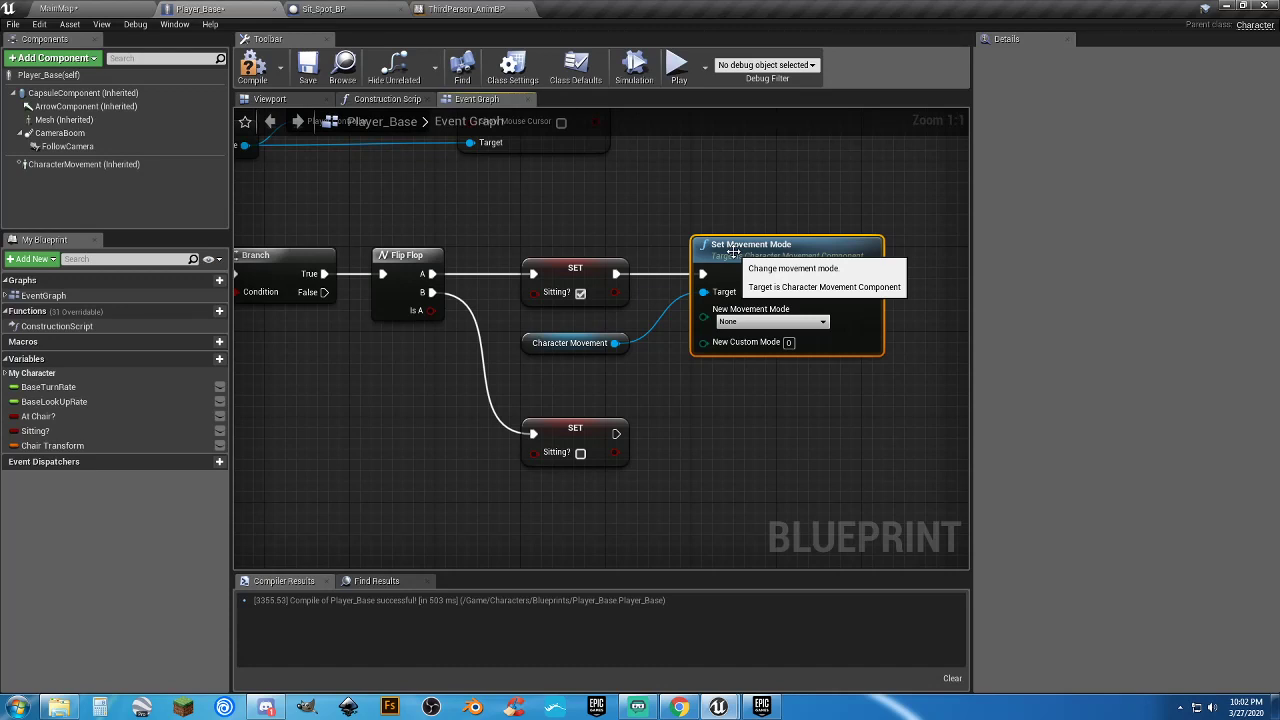
Duplicate the Set Movement Mode node and place the copy below the original, beside the unchecked SET Sitting? branch
key("ctrl+w")
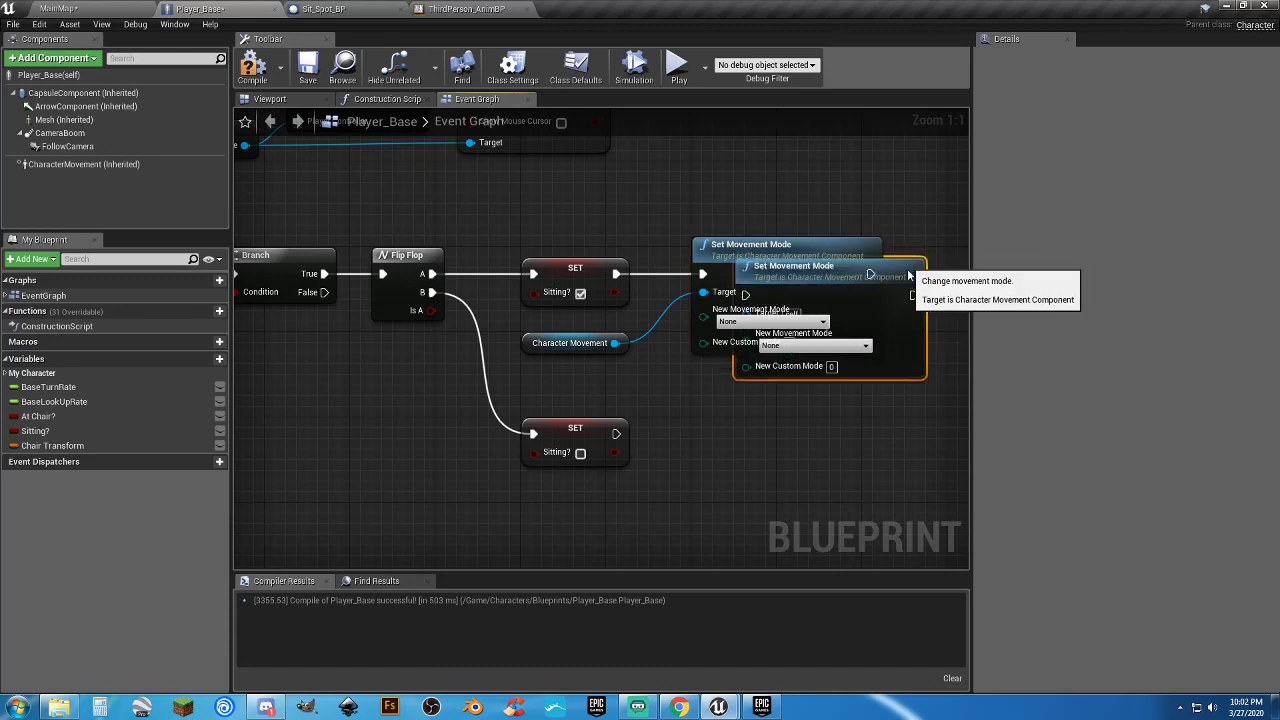
left_click_drag(910, 256, 855, 414)
left_click_drag(899, 434, 920, 434)
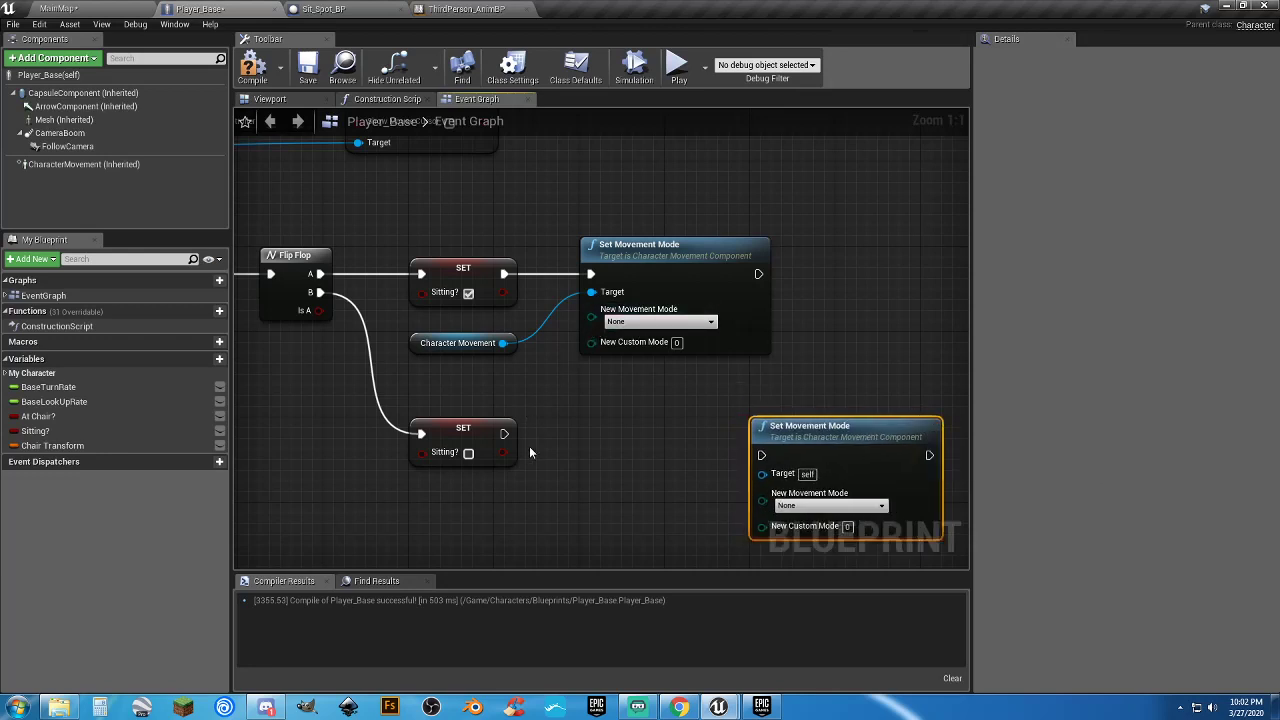
Add a Delay node after the unchecked SET Sitting? node and align it with that node
left_click_drag(504, 433, 563, 430)
type("delay")
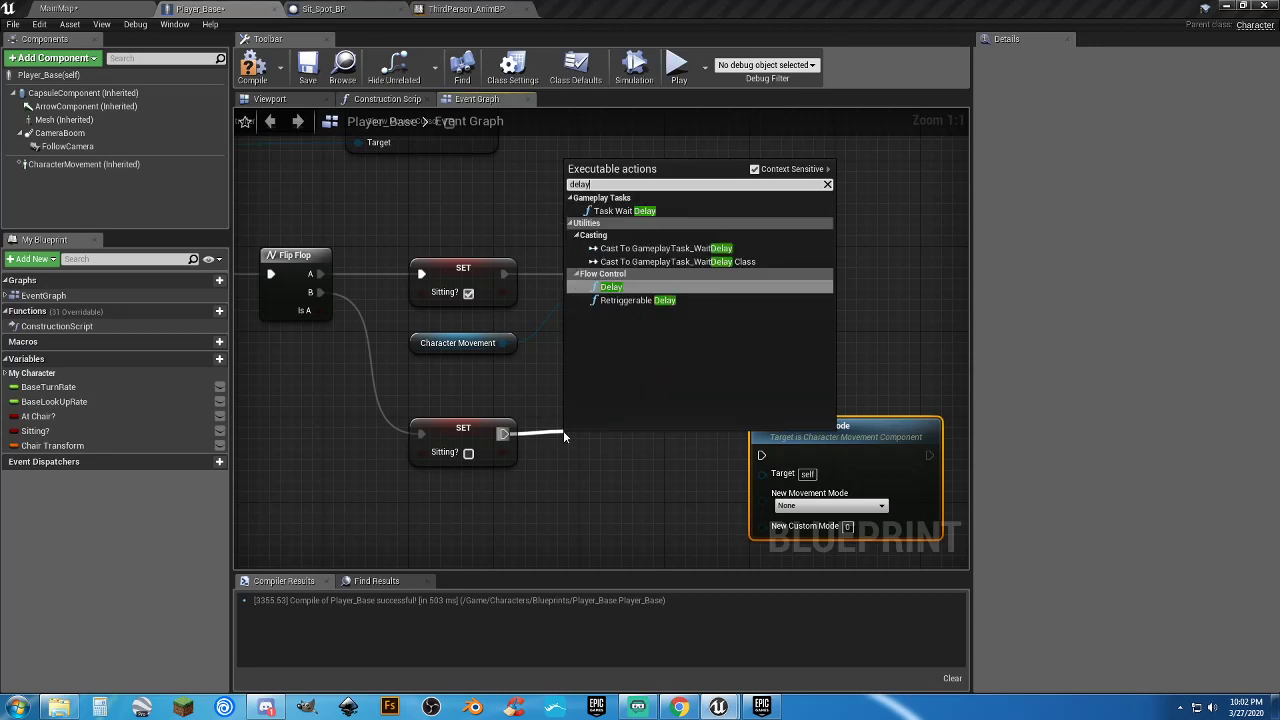
key("Return")
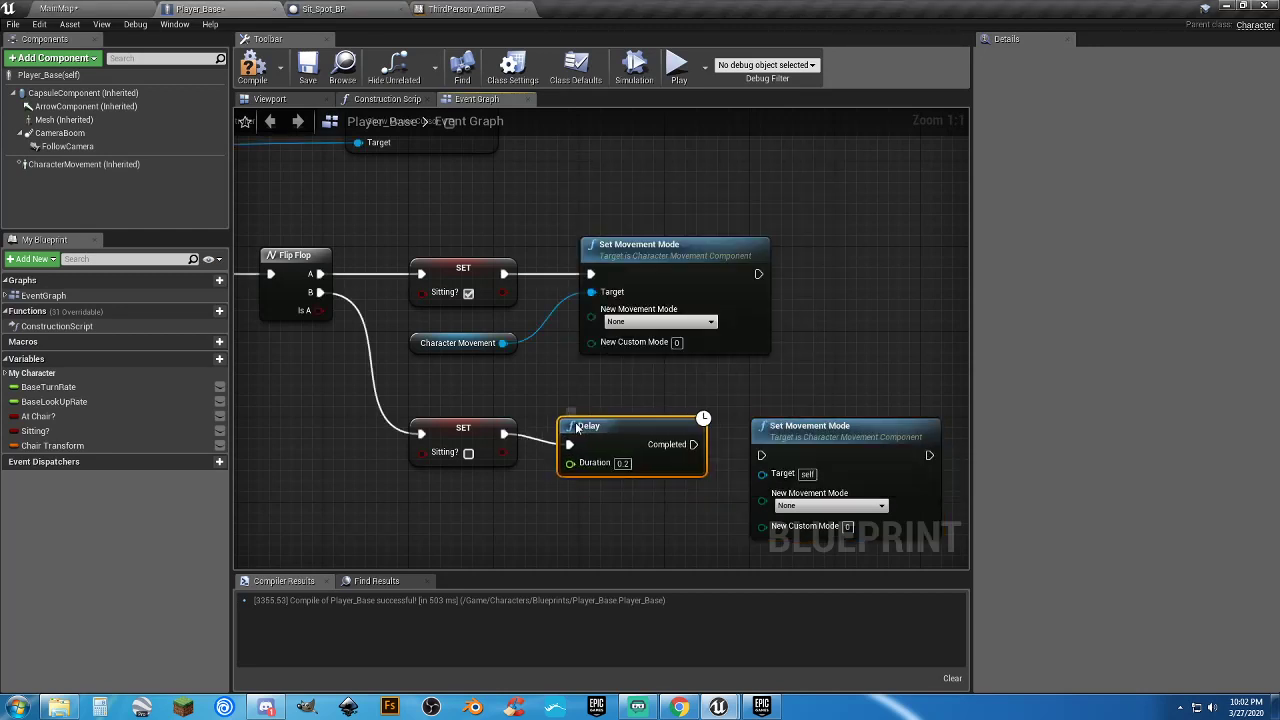
left_click_drag(577, 428, 564, 419)
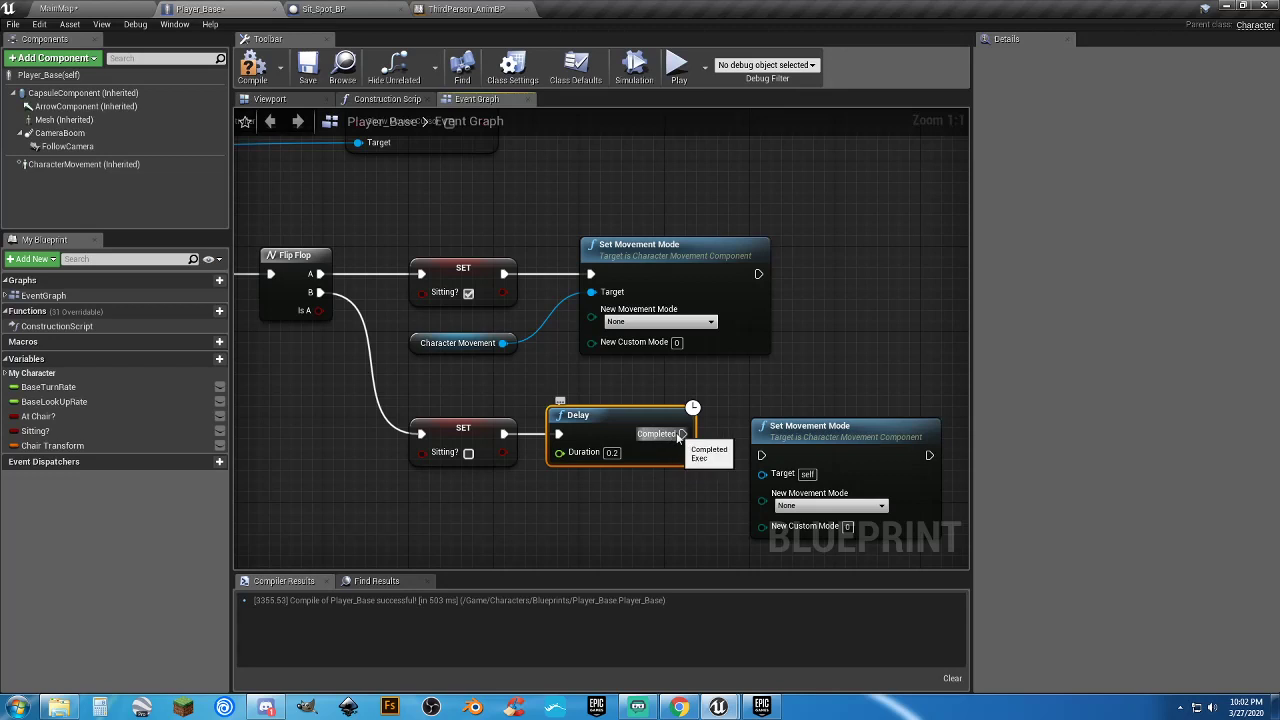
Connect the Delay's Completed output to the duplicated Set Movement Mode node and set its New Movement Mode to Walking
left_click_drag(680, 436, 752, 406)
left_click(783, 483)
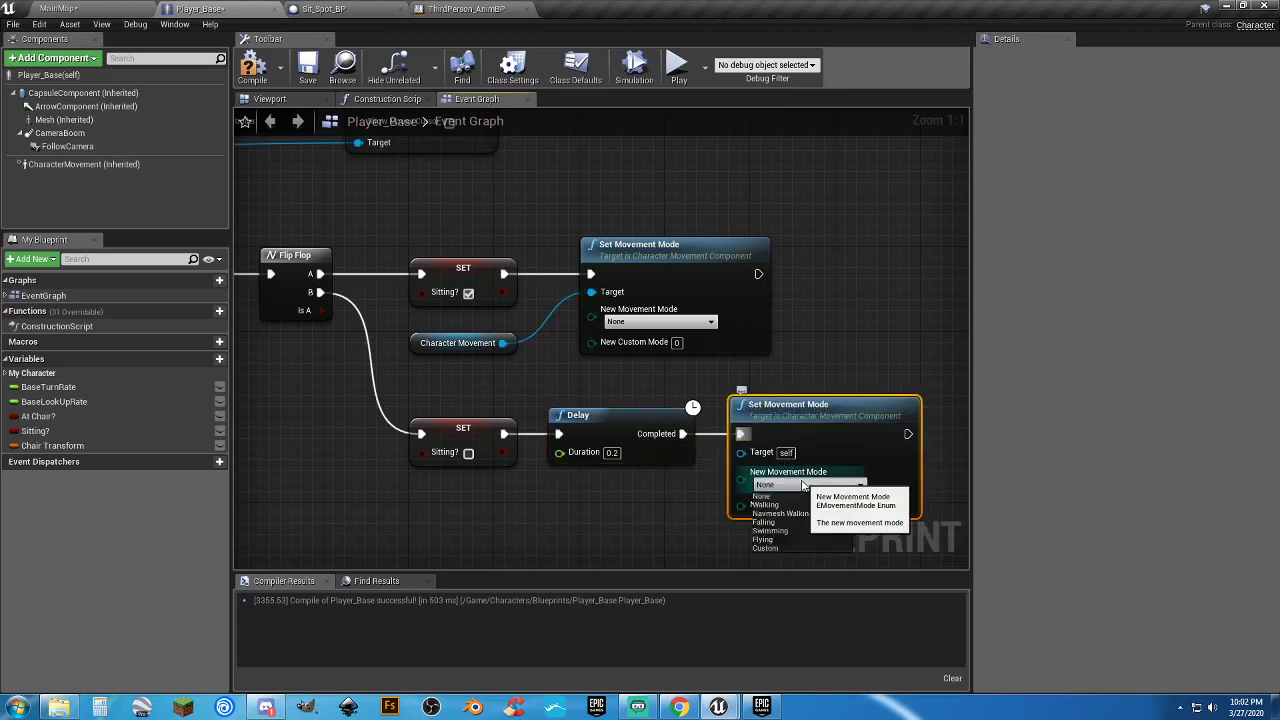
left_click(778, 506)
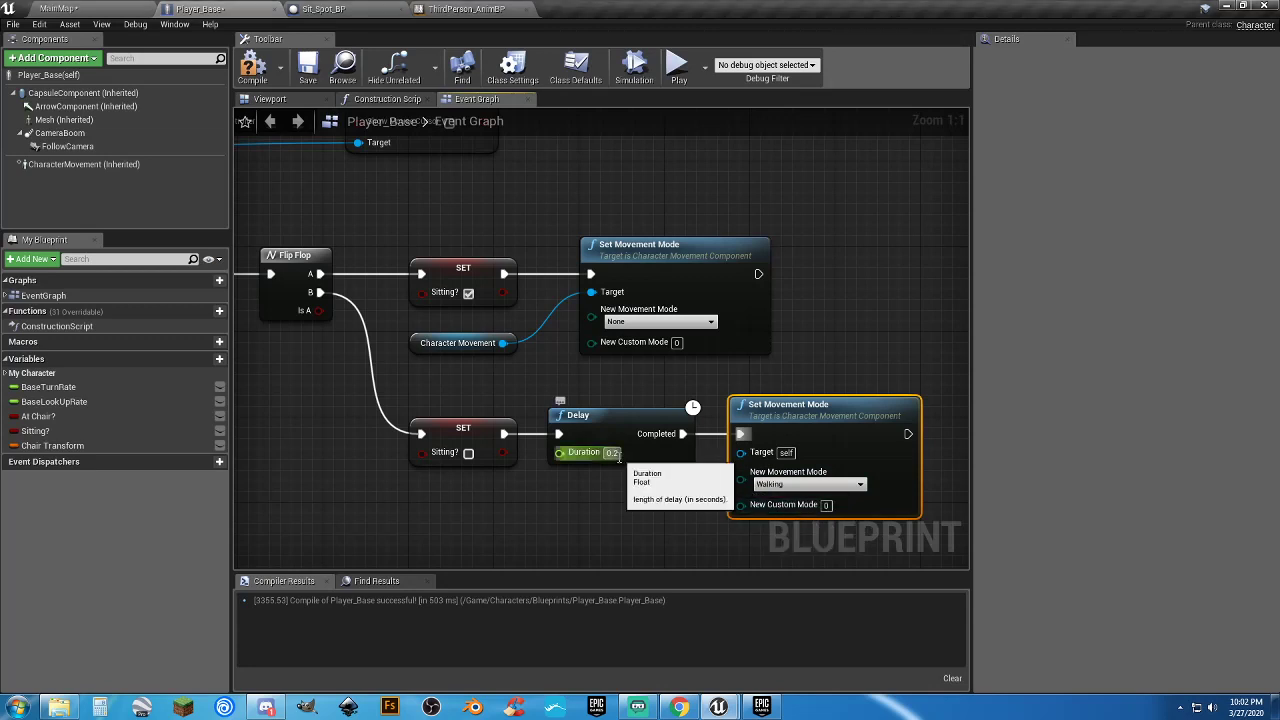
Set the Duration of the Delay node after the unchecked SET Sitting? node to 2.3 seconds
left_click(611, 452)
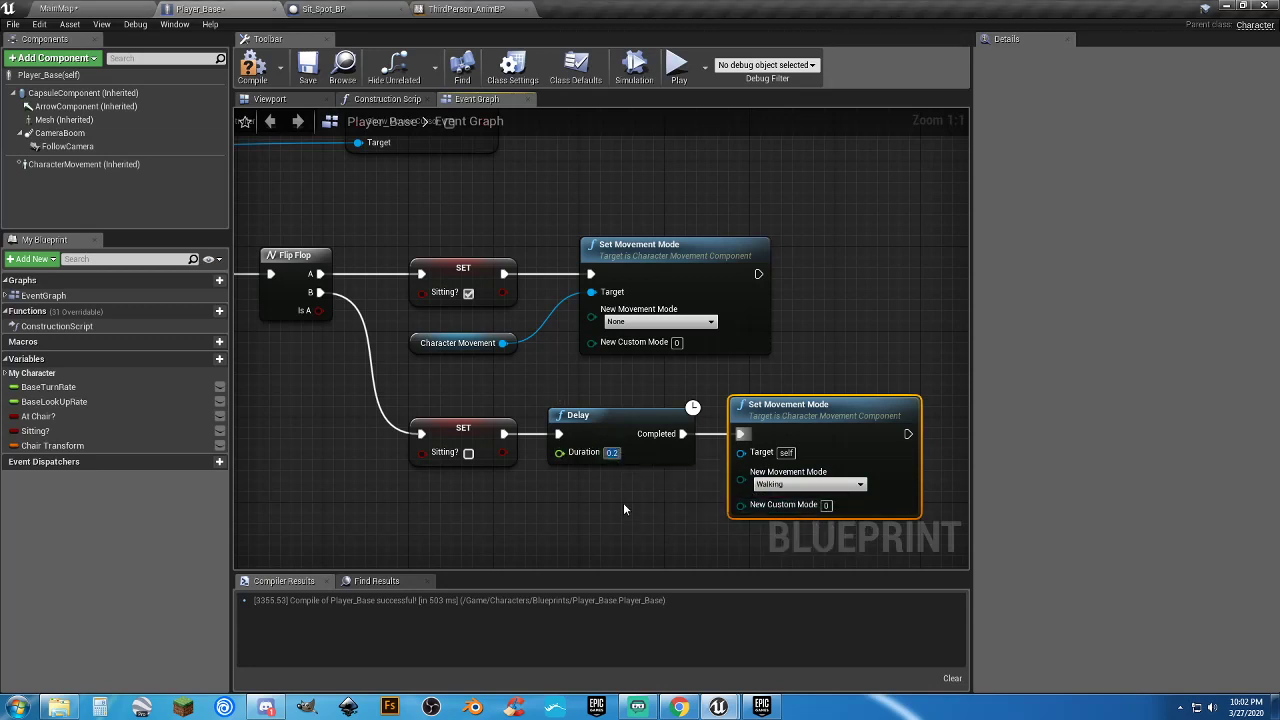
type("2.3")
key("Return")
left_click(623, 505)
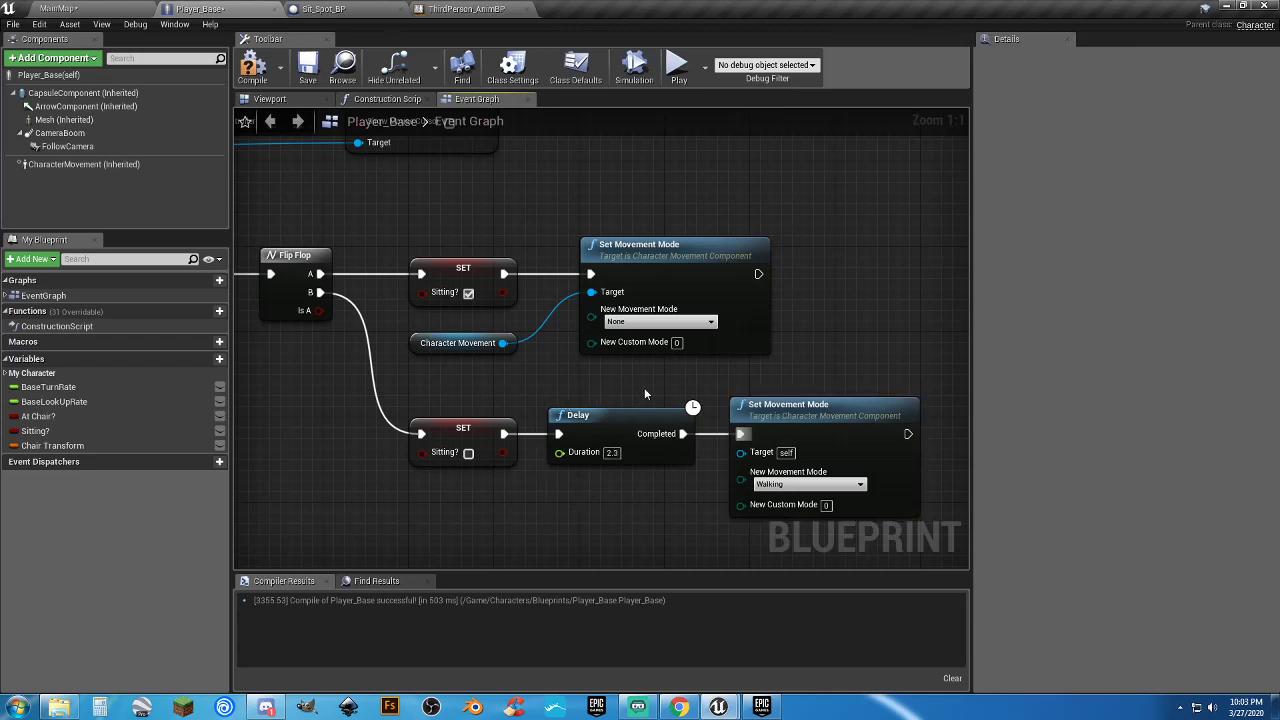
Connect the Character Movement reference to the Target of the Walking Set Movement Mode node and compile Player_Base
right_click_drag(788, 358, 738, 356)
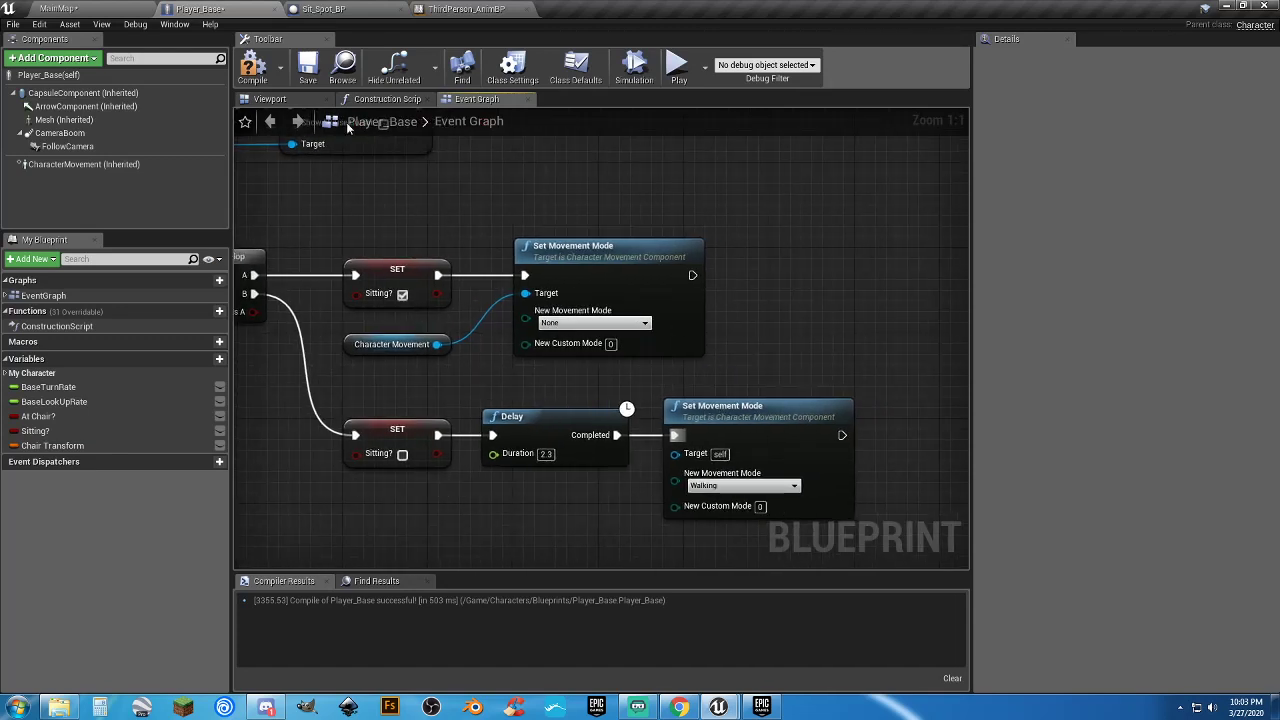
left_click(253, 68)
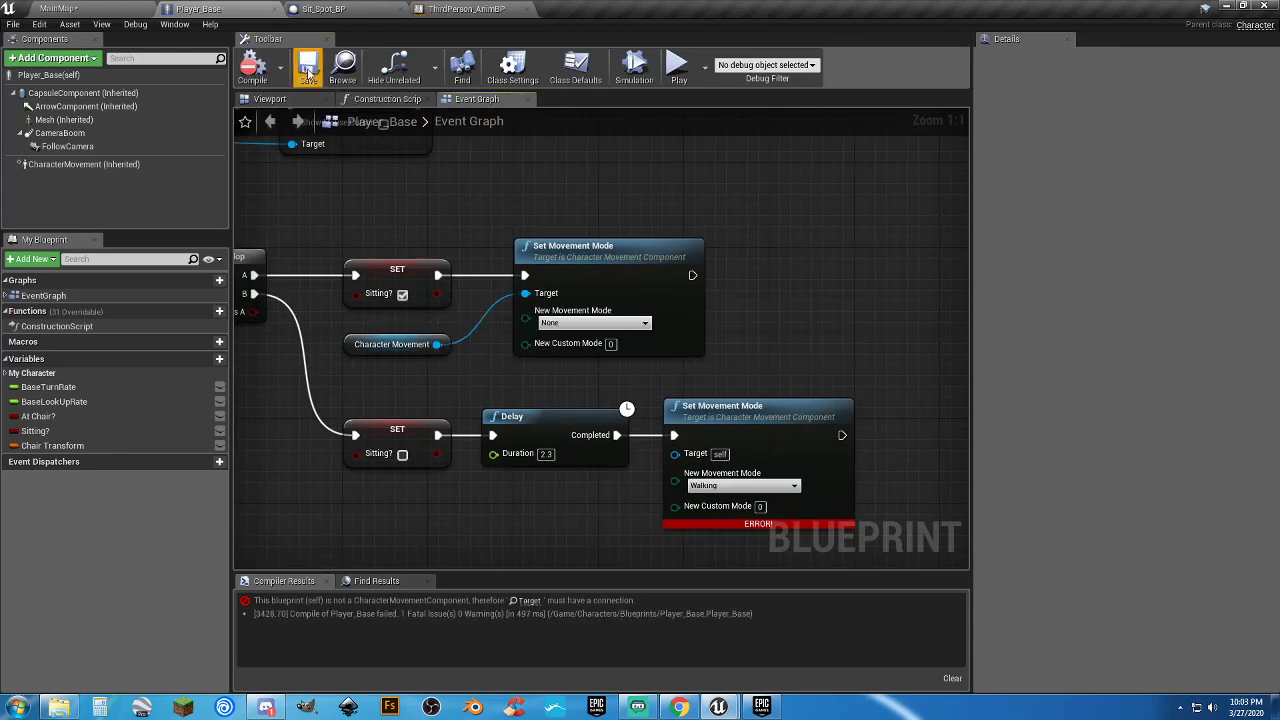
left_click_drag(440, 345, 676, 453)
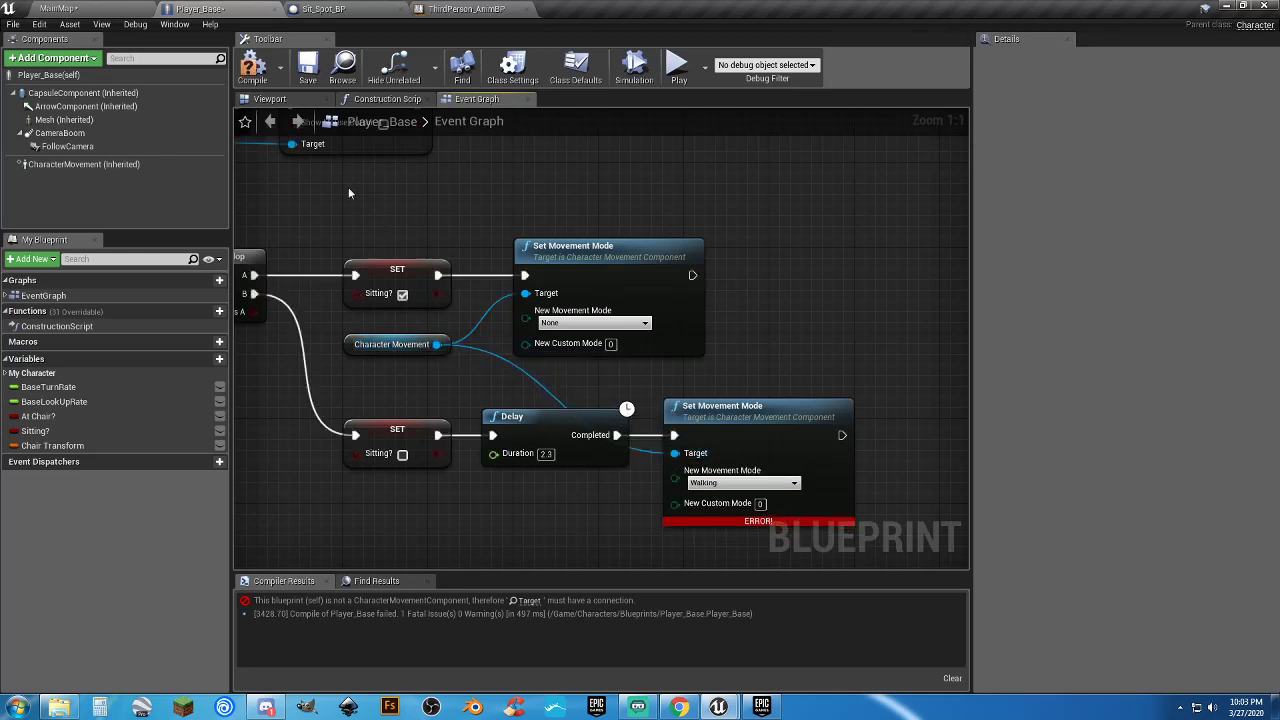
left_click(253, 68)
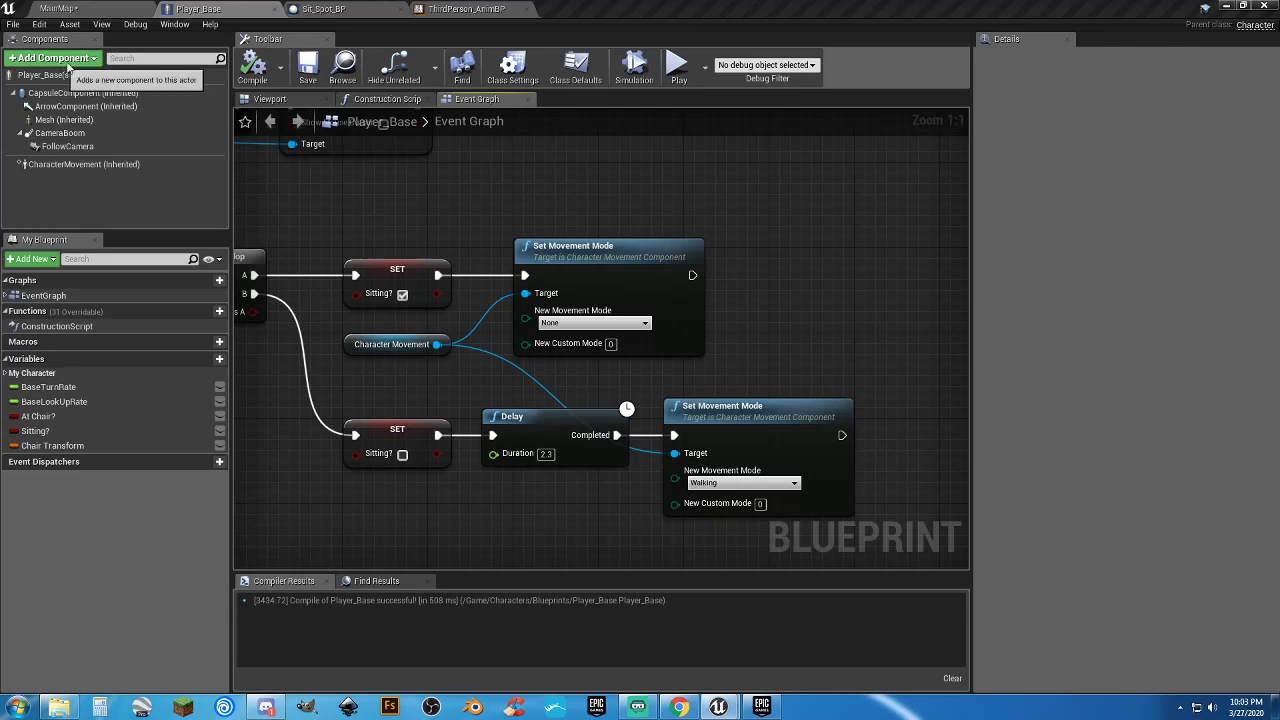
right_click_drag(296, 205, 557, 207)
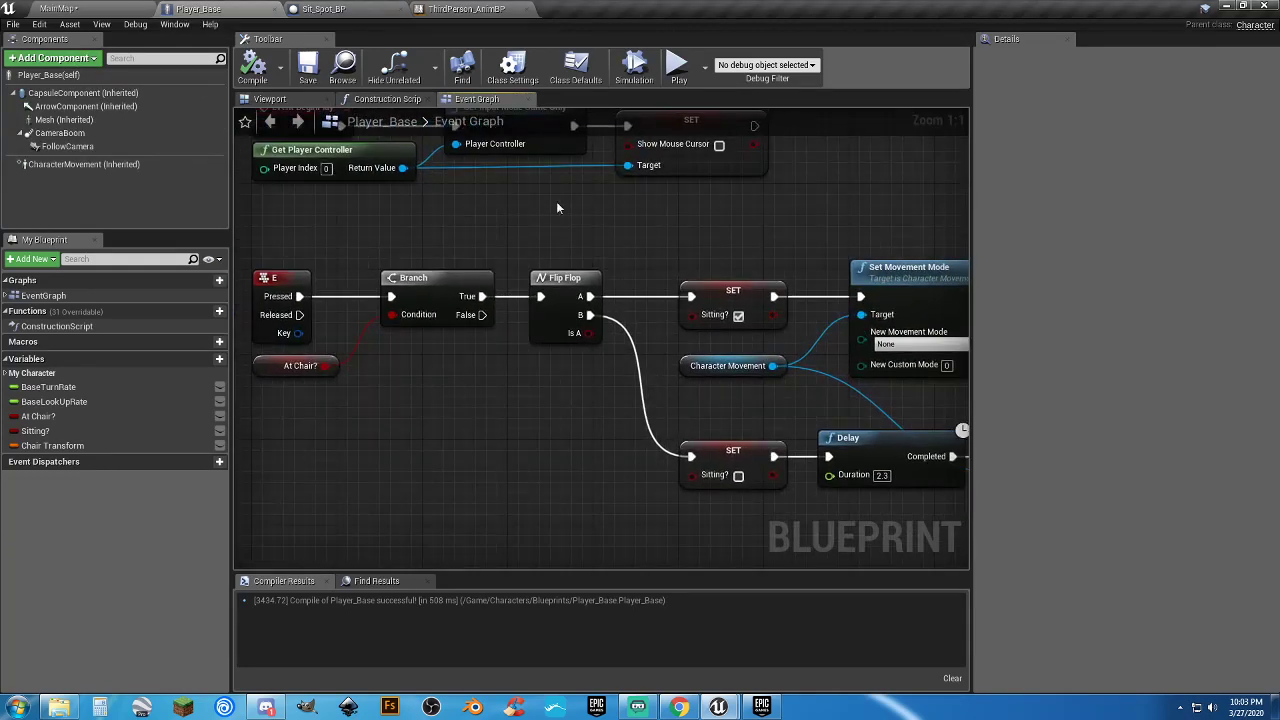
Play MainMap, run the character up to and around the chair, and stop the play session
left_click(96, 9)
left_click(644, 52)
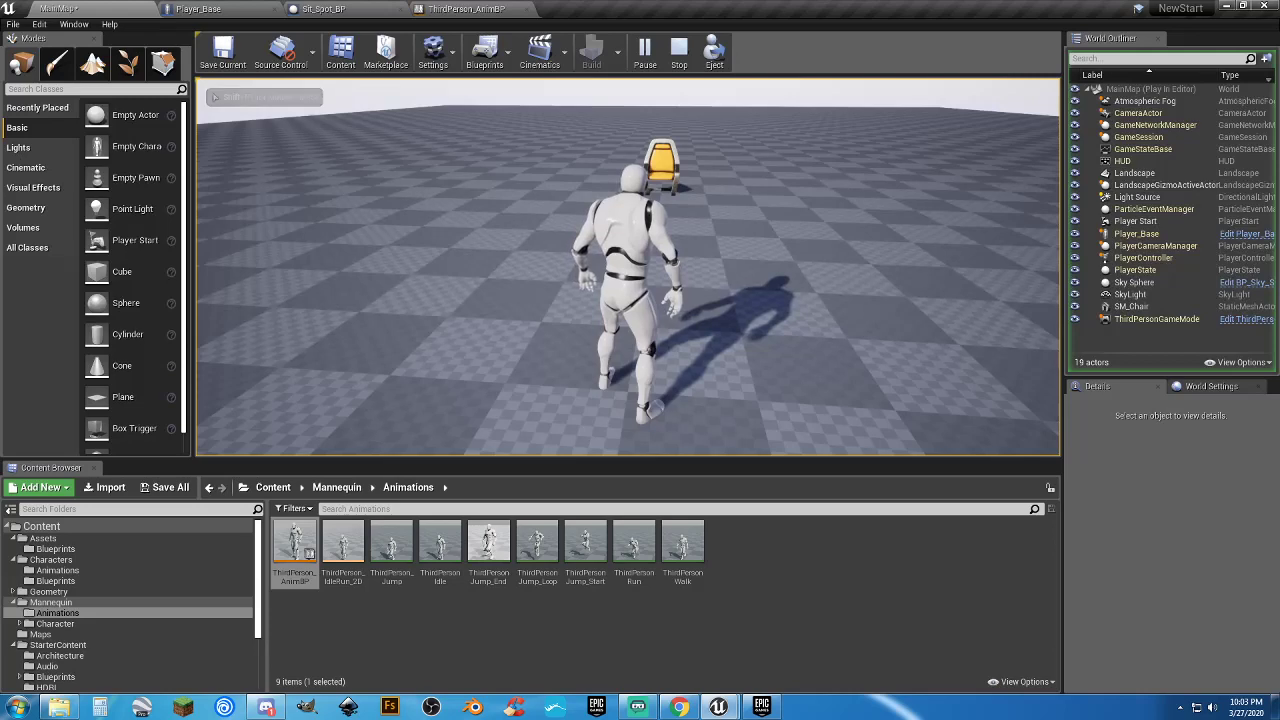
key("w")
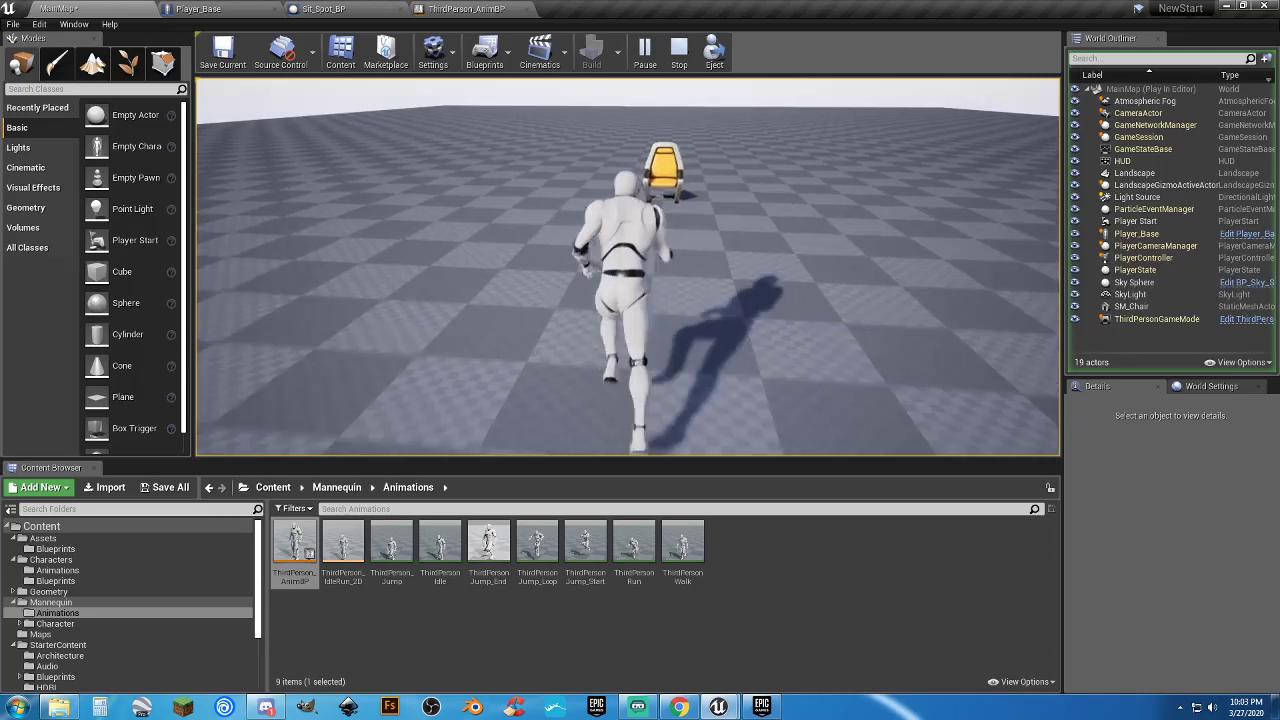
key("w")
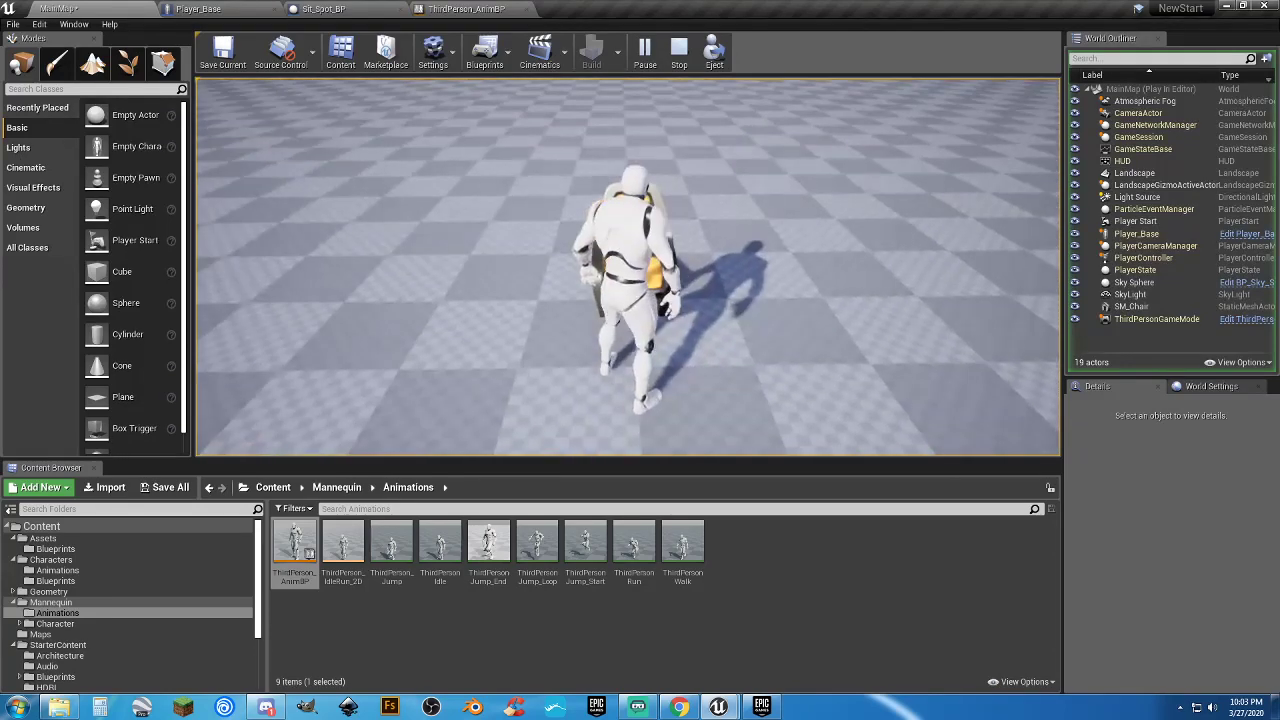
key("a")
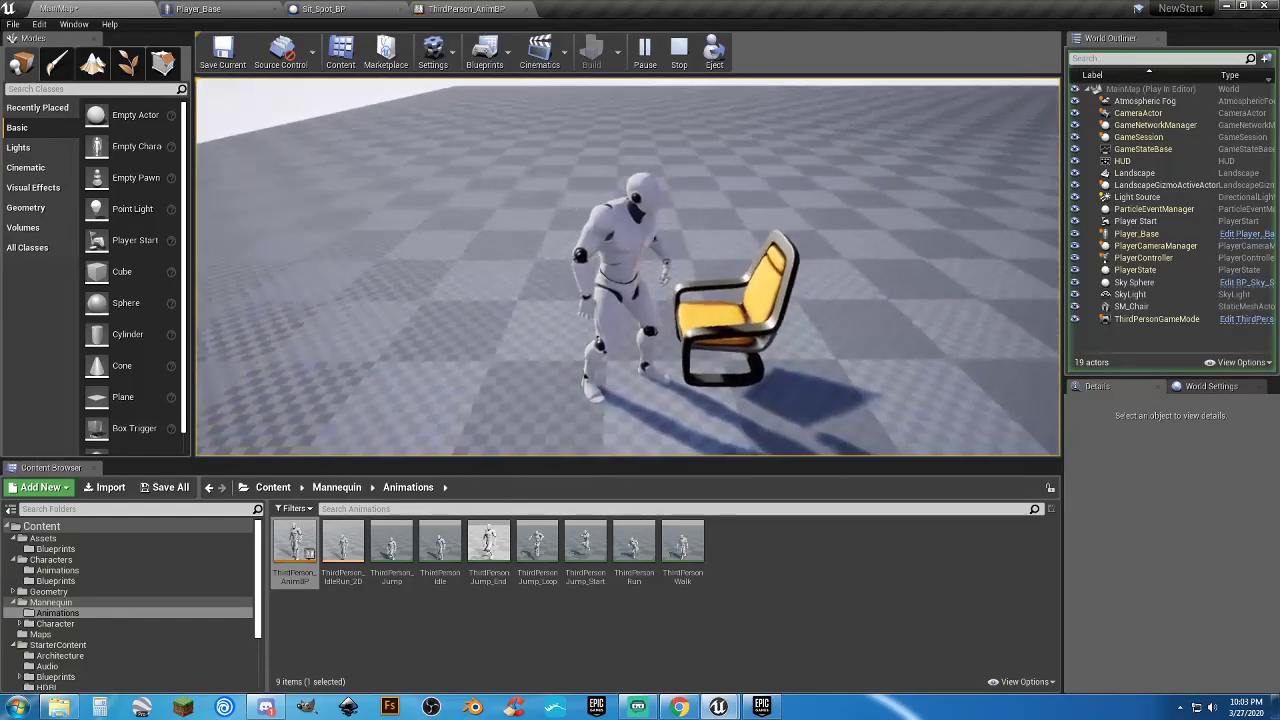
key("Escape")
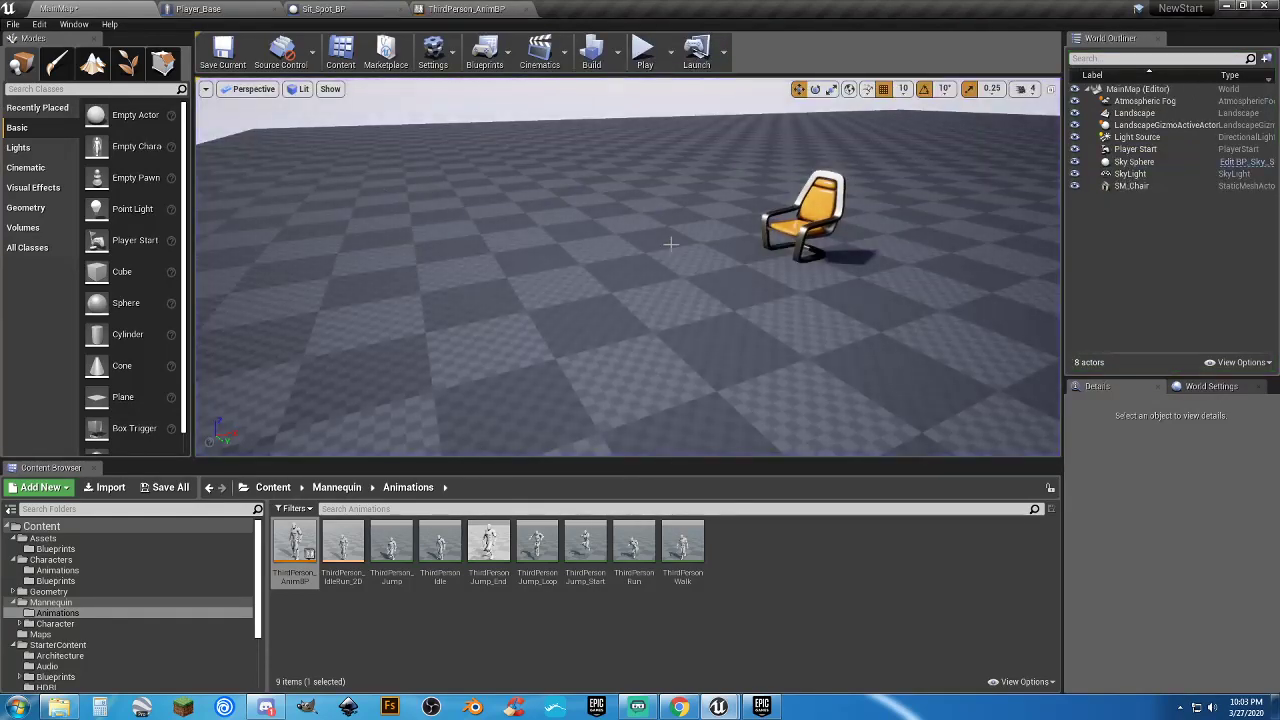
Place Sit_Spot_BP from the Assets Blueprints folder into the level and move it directly in front of the chair
left_click(88, 548)
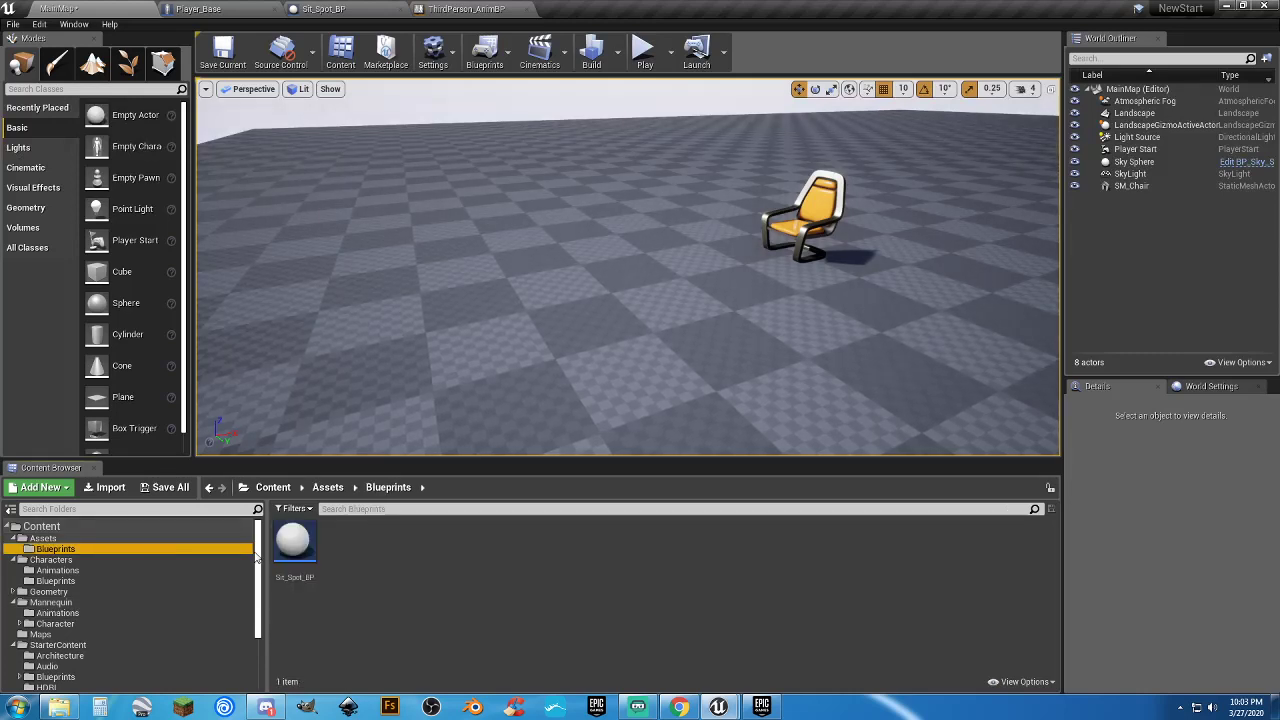
left_click_drag(294, 545, 721, 288)
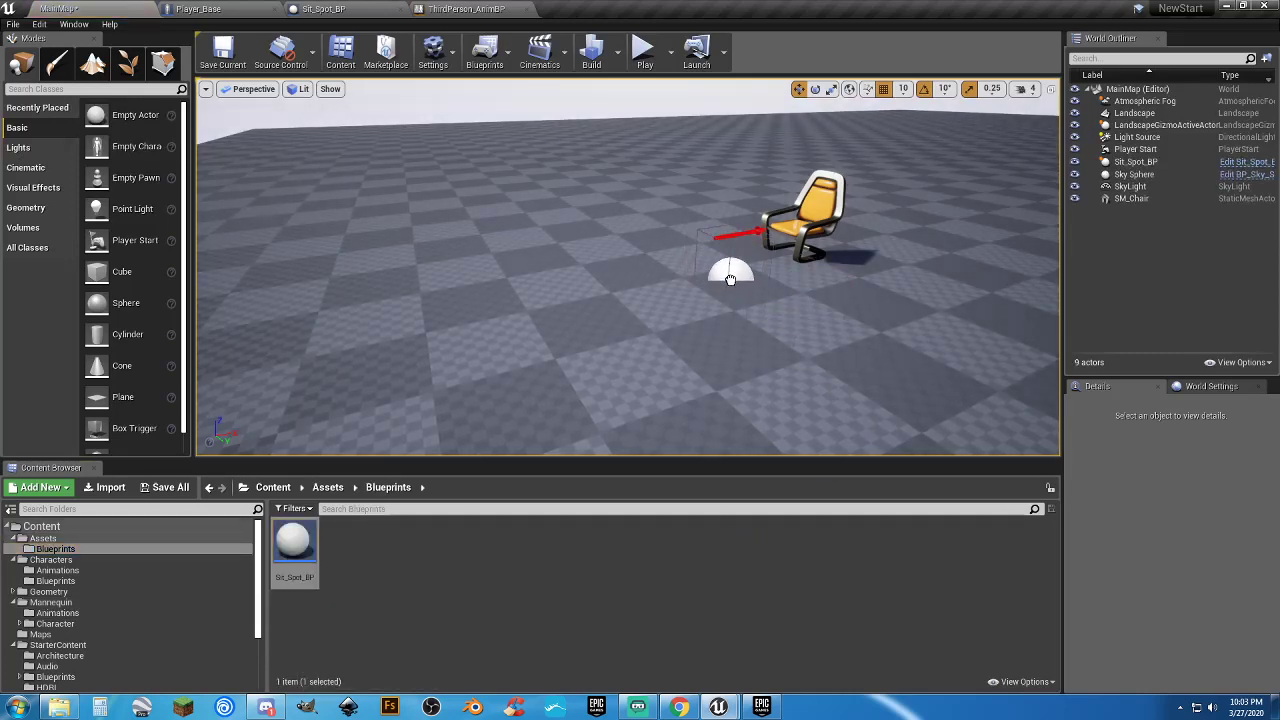
left_click(731, 276)
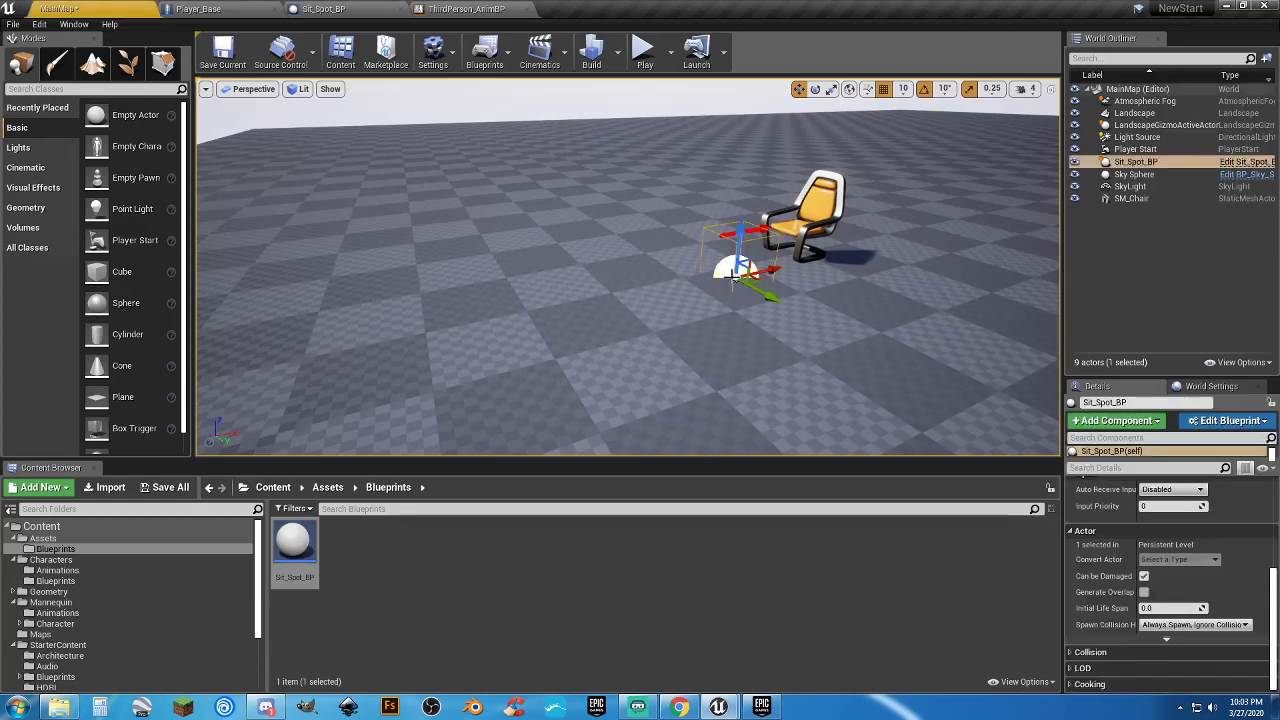
key("f")
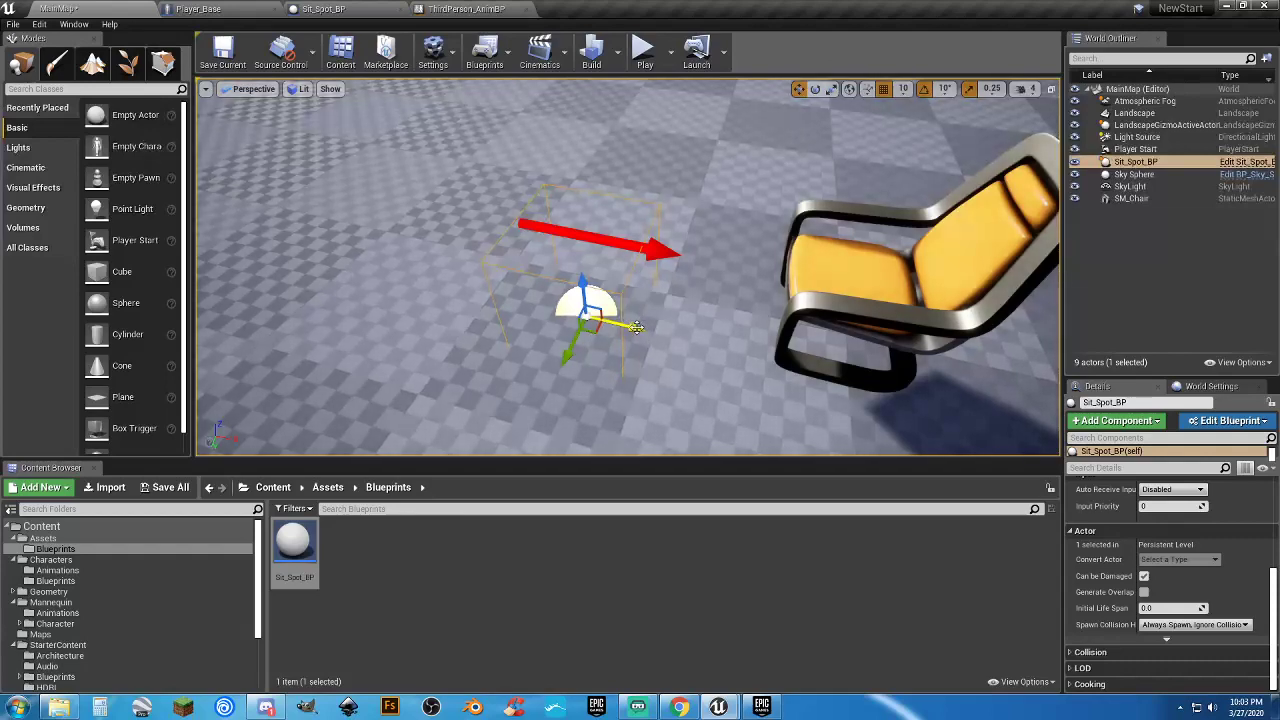
left_click_drag(640, 327, 760, 358)
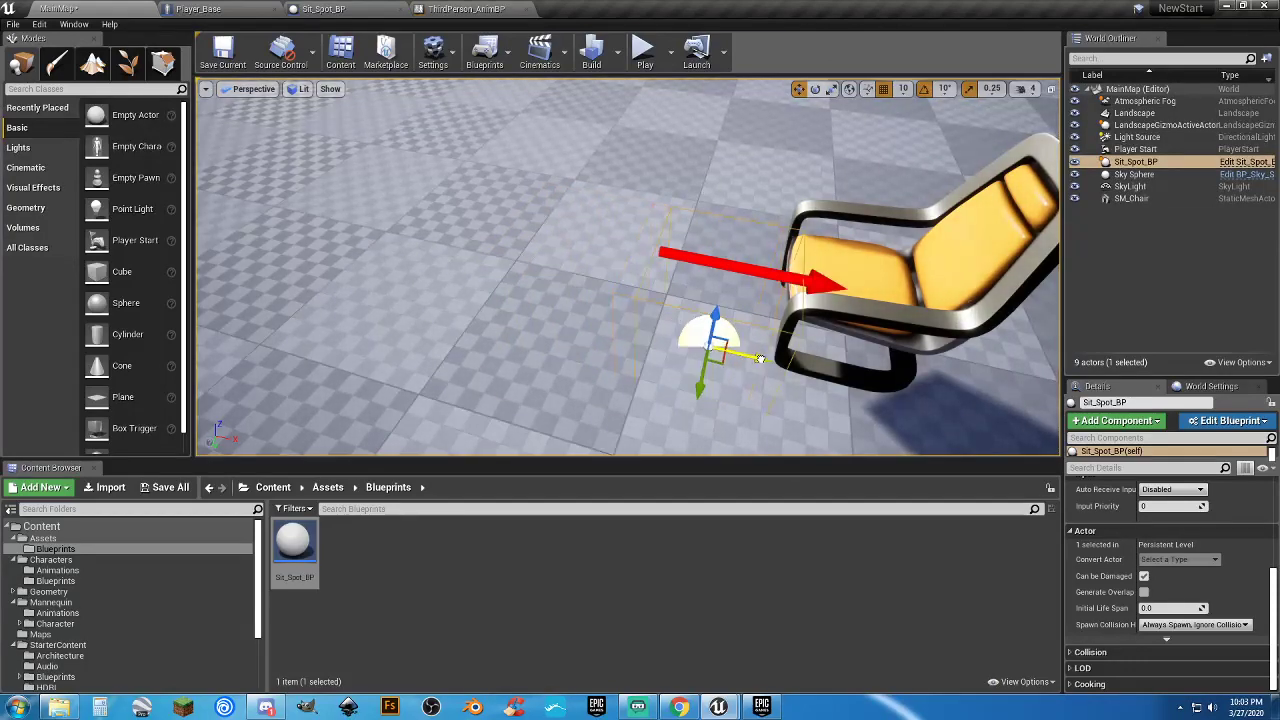
right_click_drag(722, 388, 634, 352)
left_click_drag(620, 322, 587, 320)
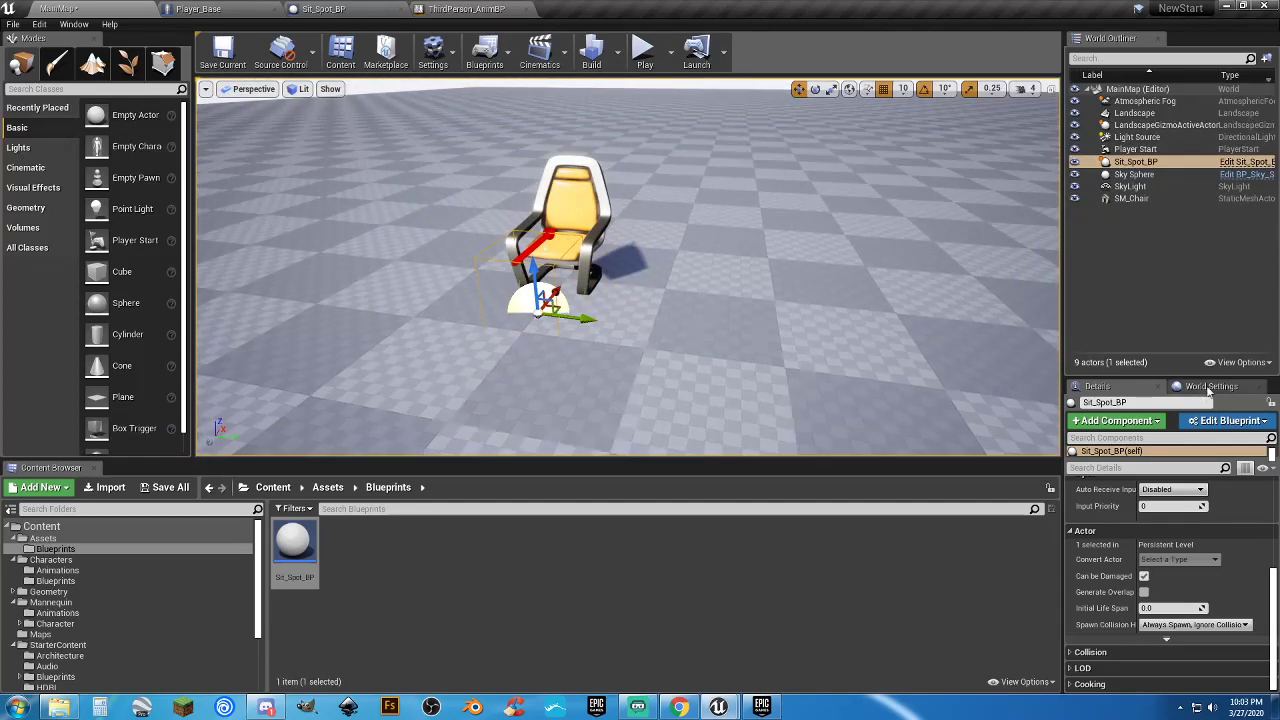
Rotate Sit_Spot_BP 180 degrees about the vertical axis so its arrow points away from the chair, and restore the move gizmo
scroll(1157, 492, "up", 4)
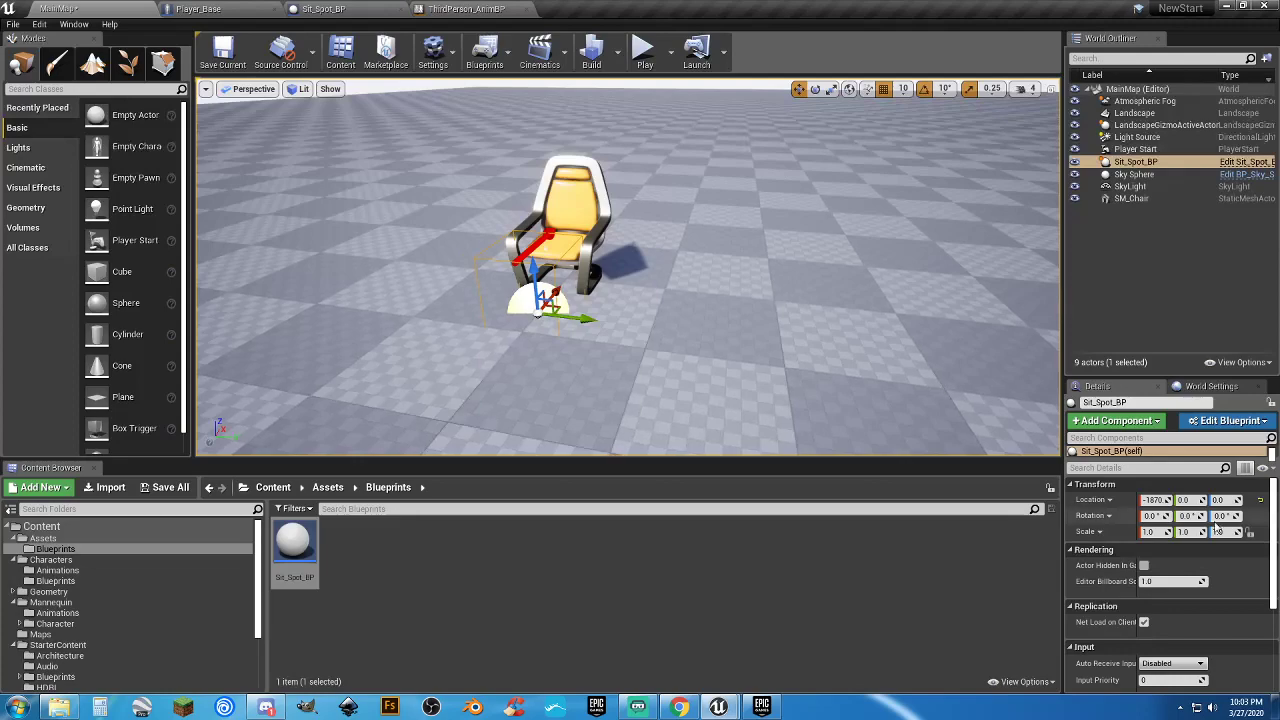
right_click_drag(628, 343, 536, 404)
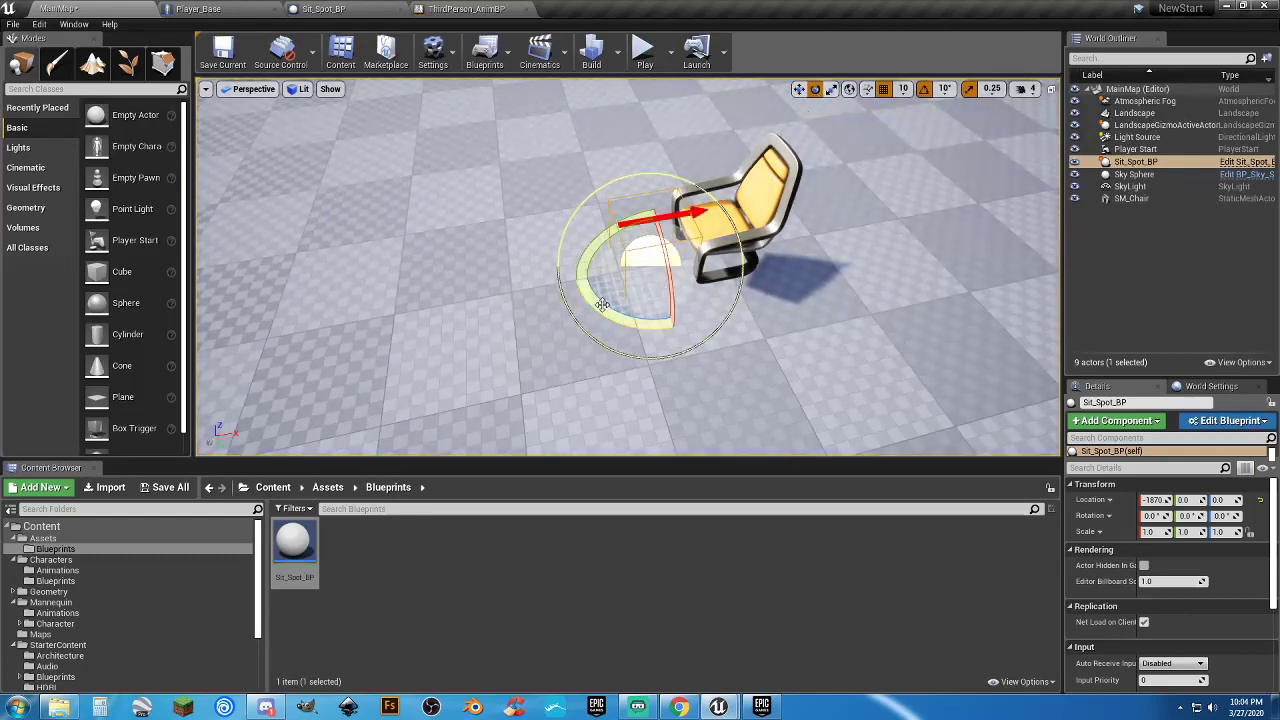
left_click_drag(601, 312, 575, 318)
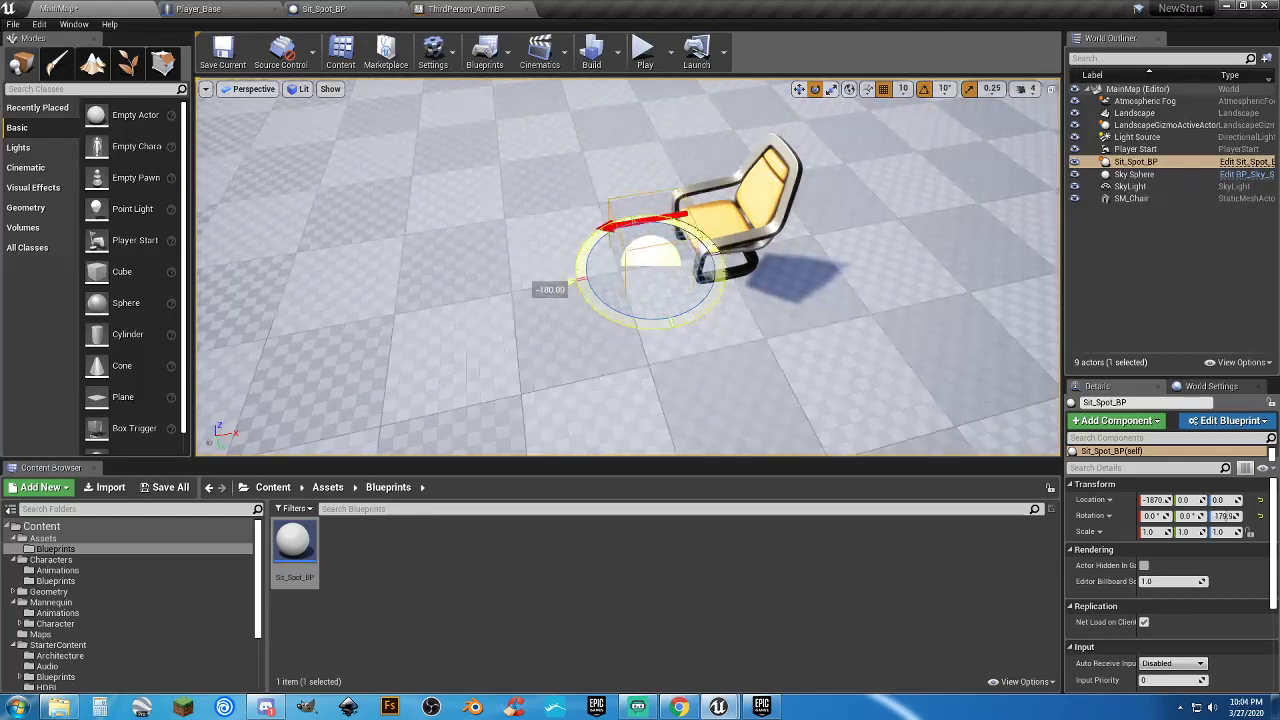
key("d")
right_click_drag(741, 310, 658, 262)
key("w")
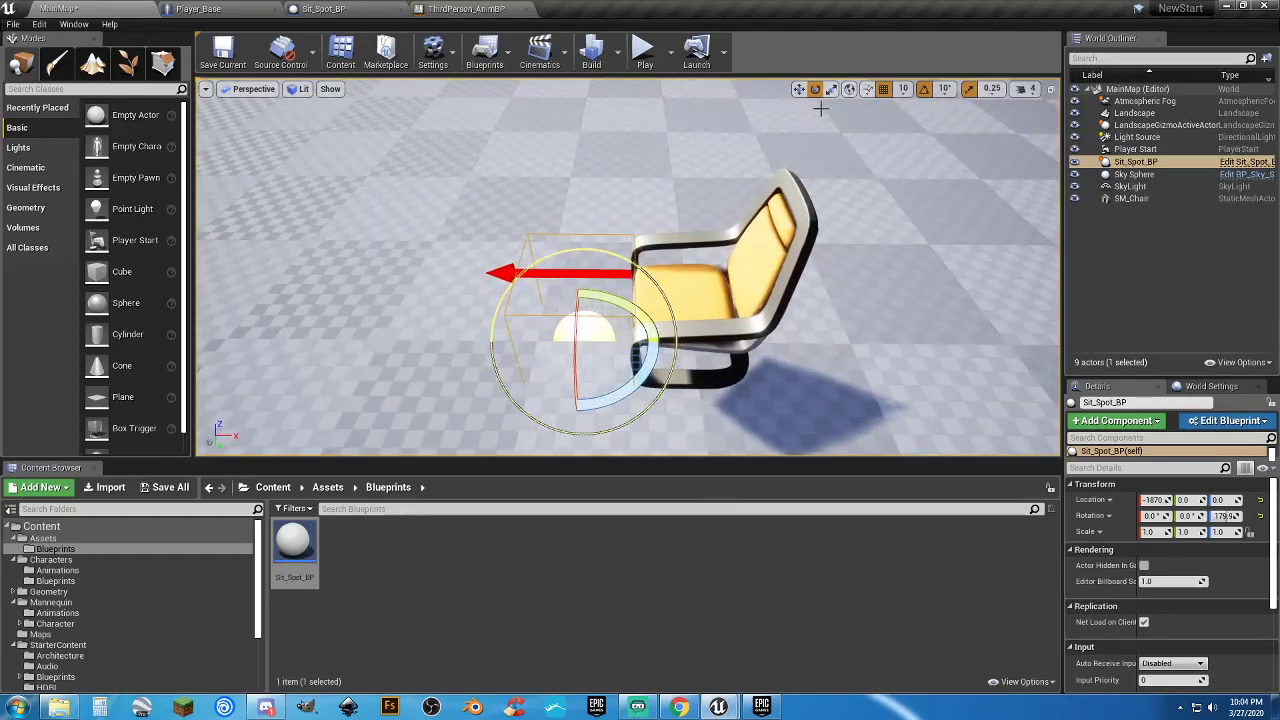
left_click(799, 90)
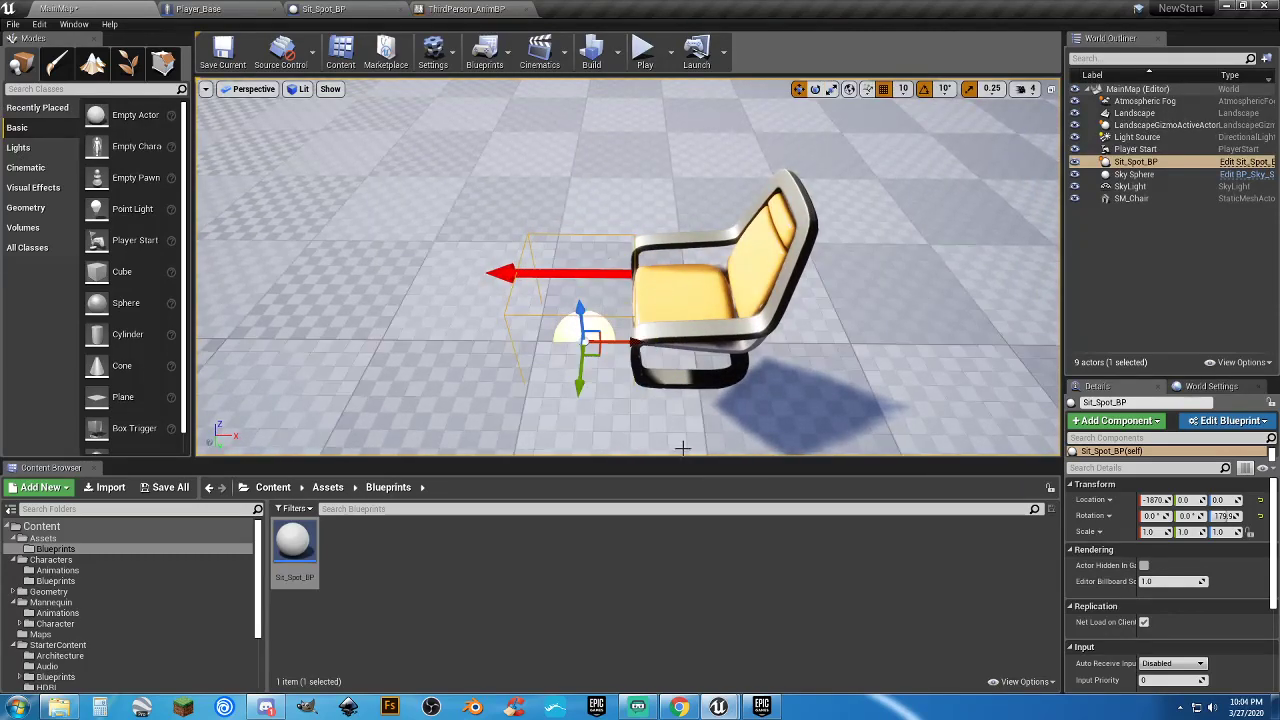
Play the level, walk the character to the front of the chair, and test sitting down and standing up
left_click(644, 50)
key("s")
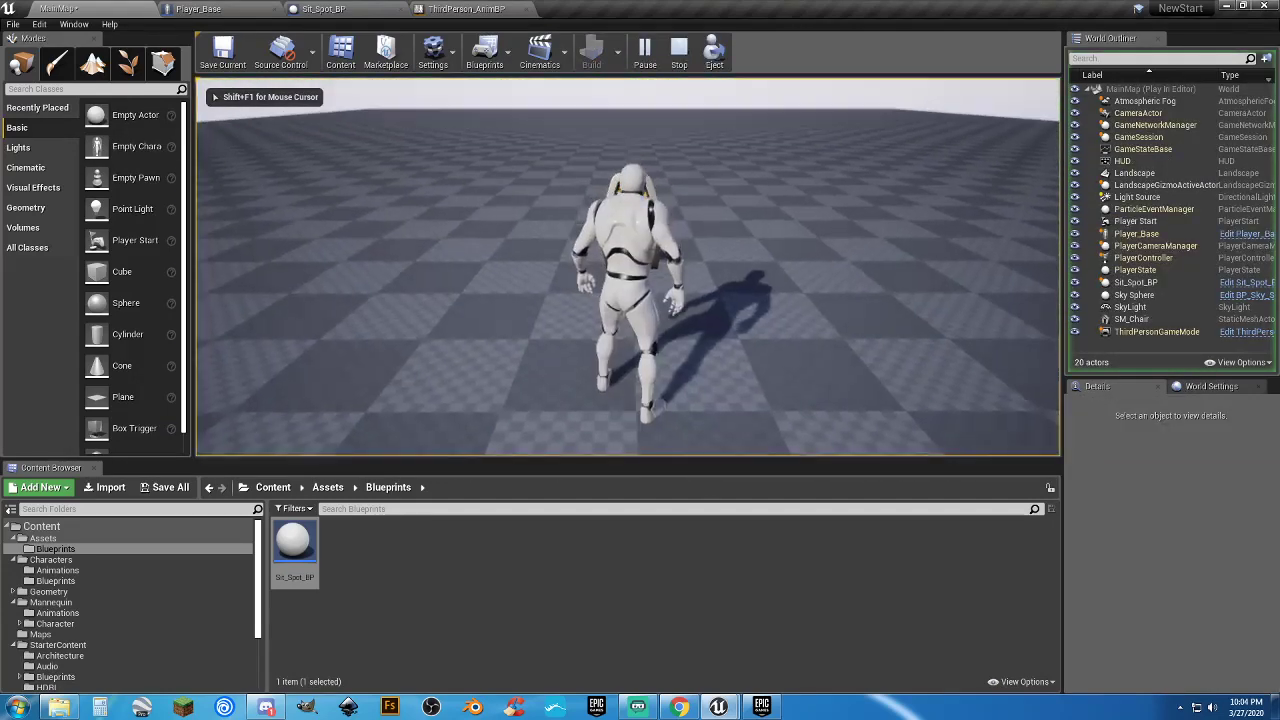
key("w")
key("w")
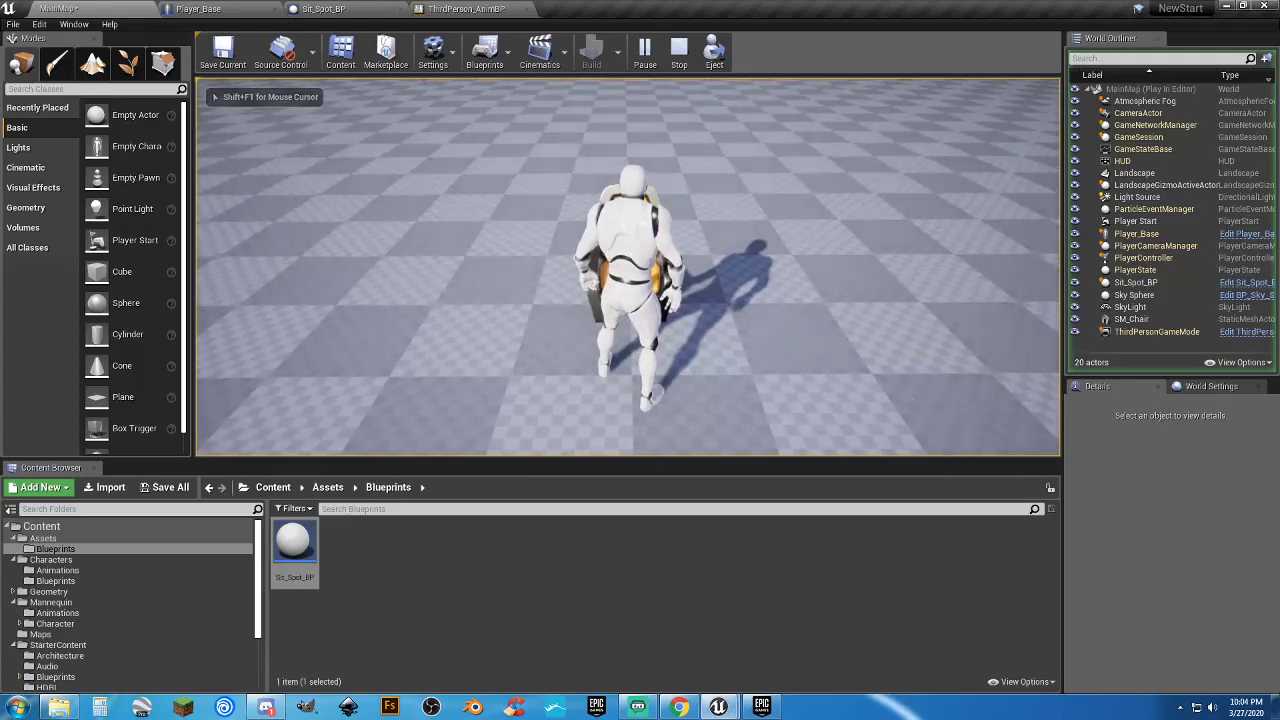
key("d")
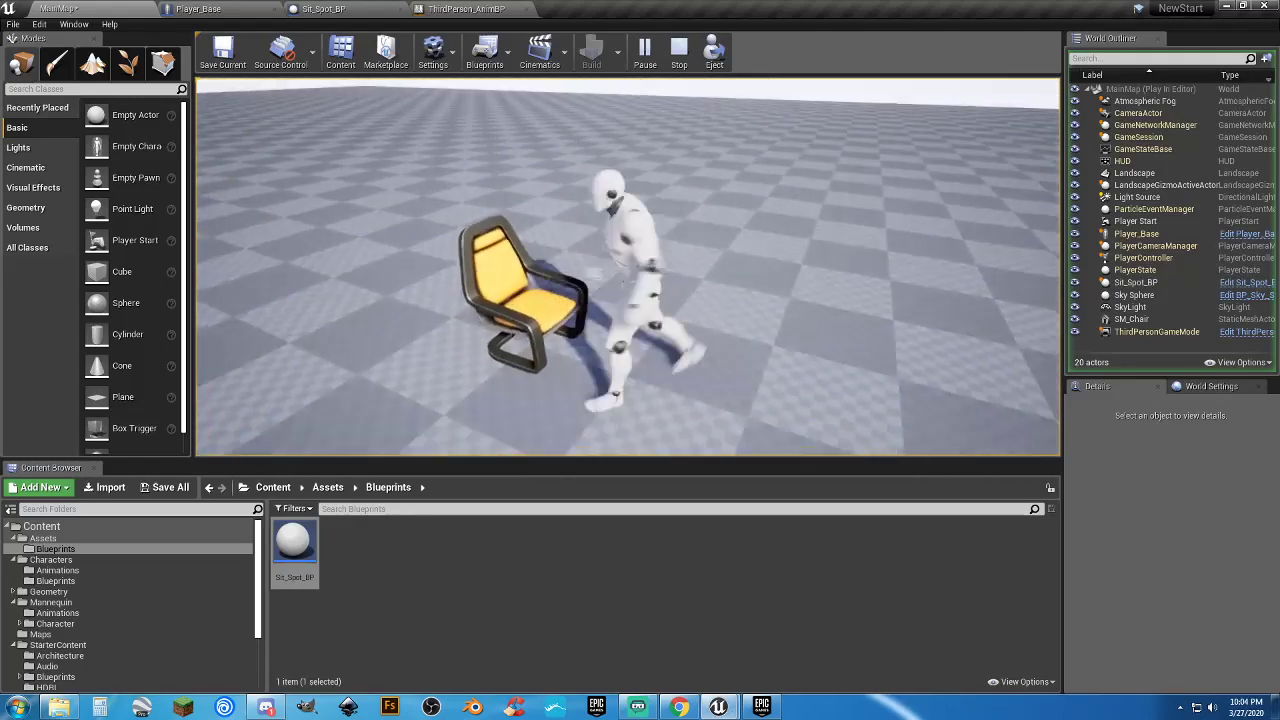
key("s")
key("w")
key("w")
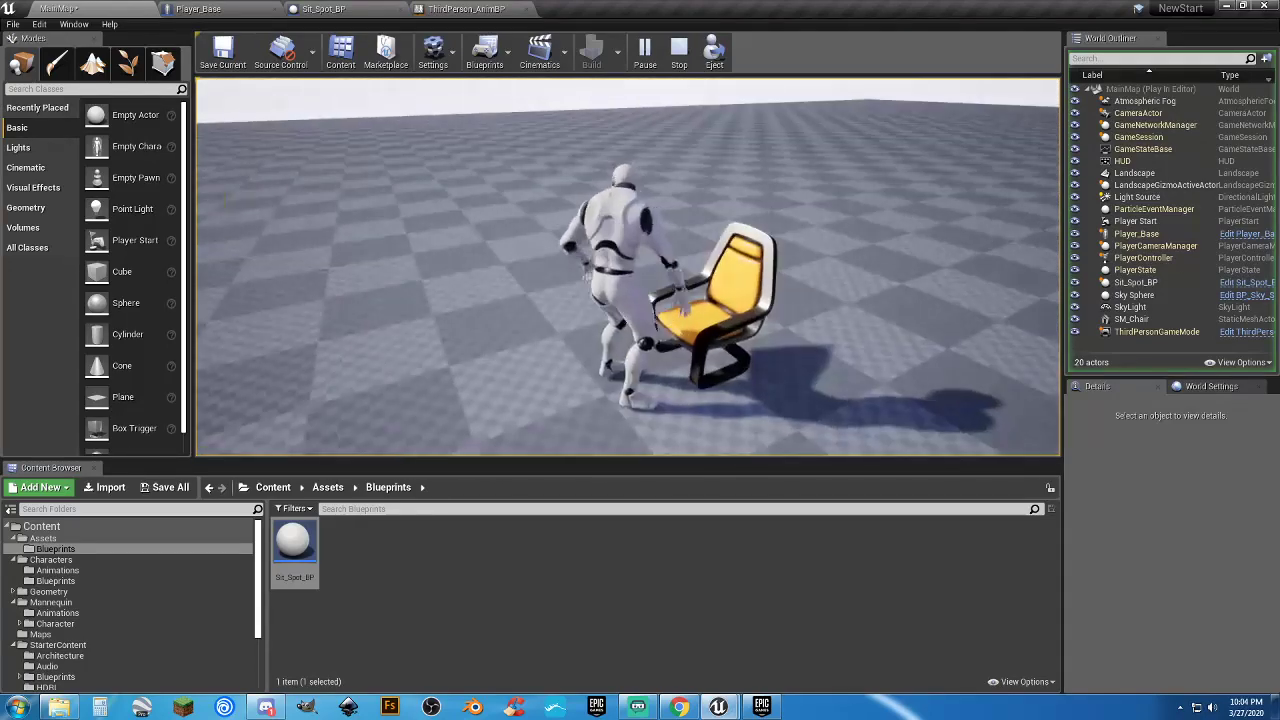
key("e")
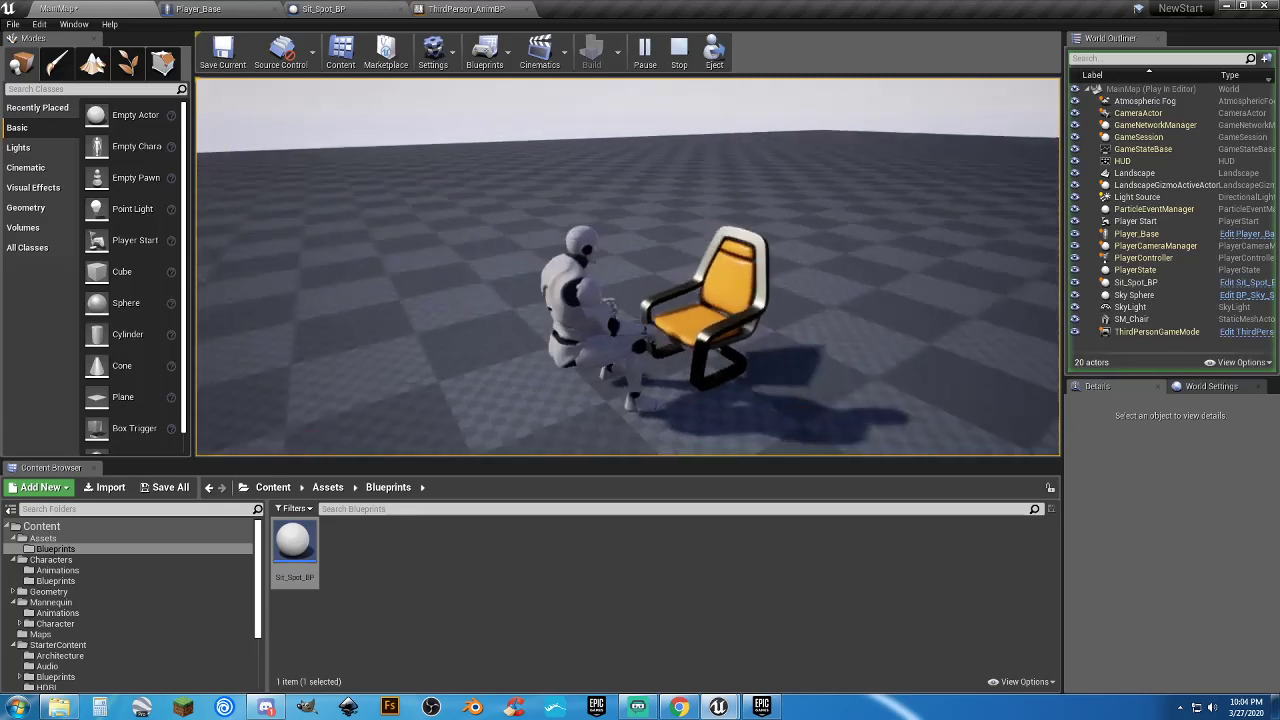
key("e")
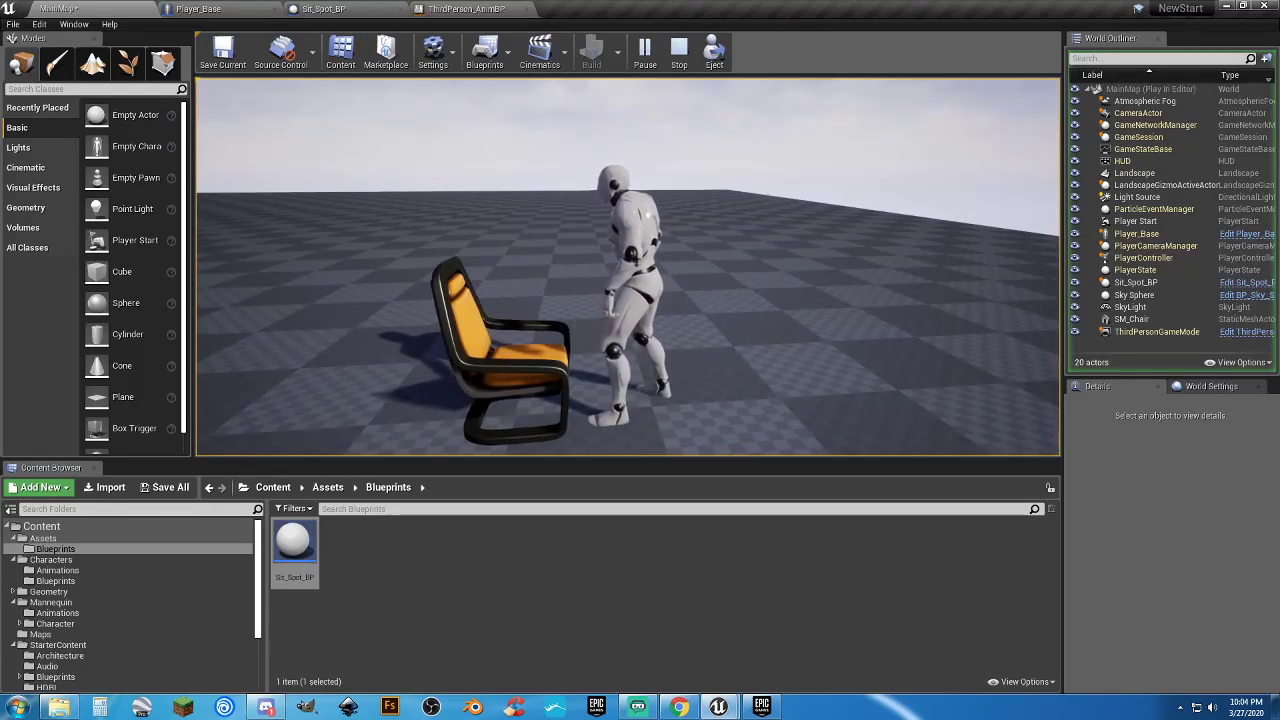
Walk the character away from the chair and back, trigger sitting again, and stop the play session
key("s")
key("a")
key("w")
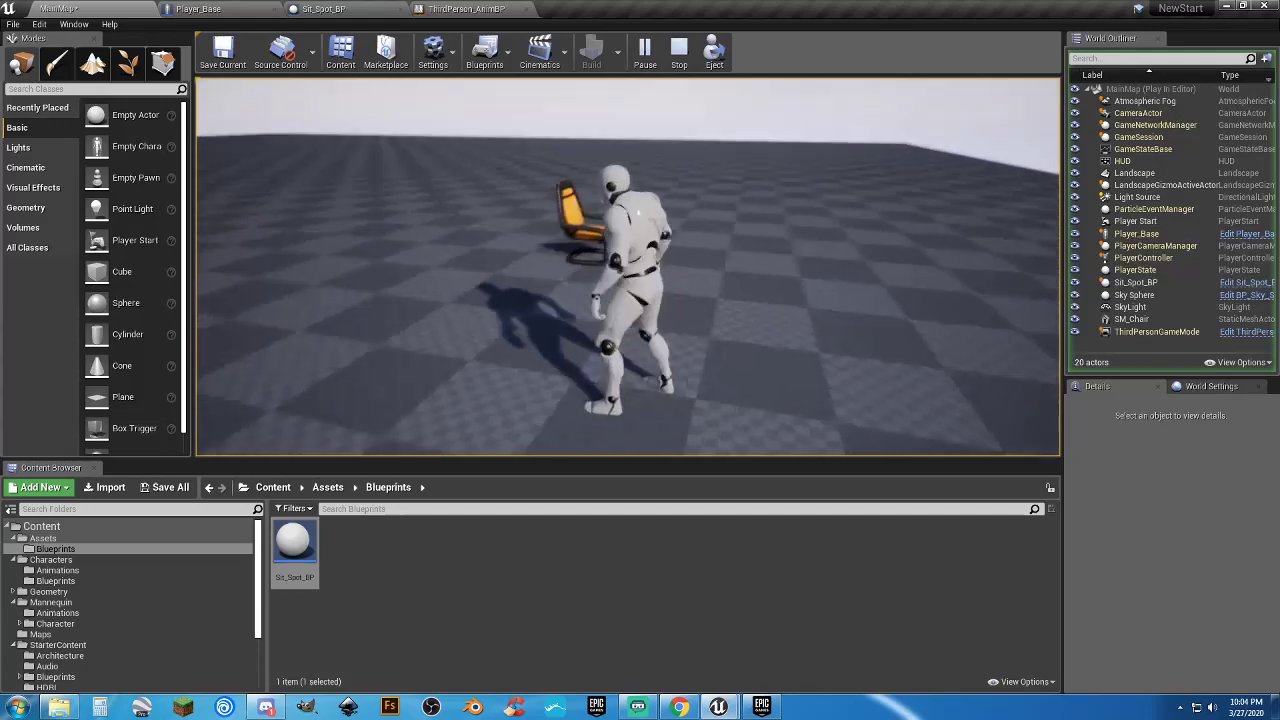
key("w")
key("e")
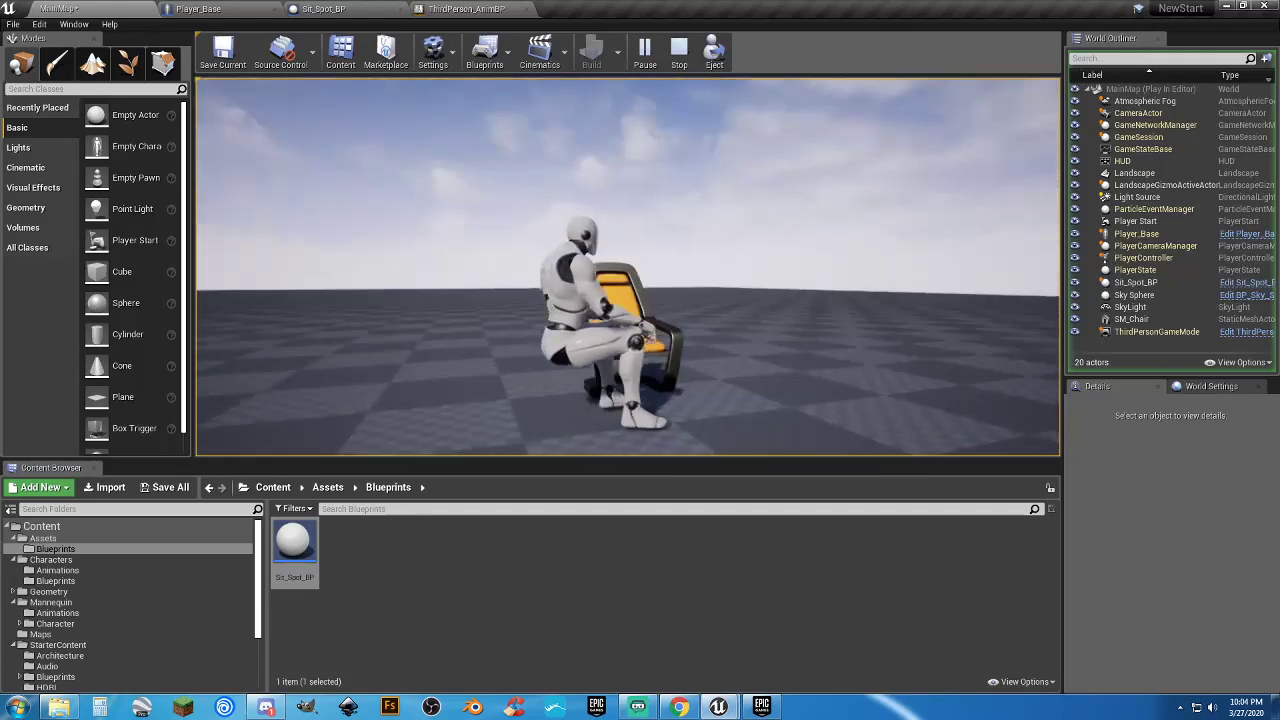
key("Escape")
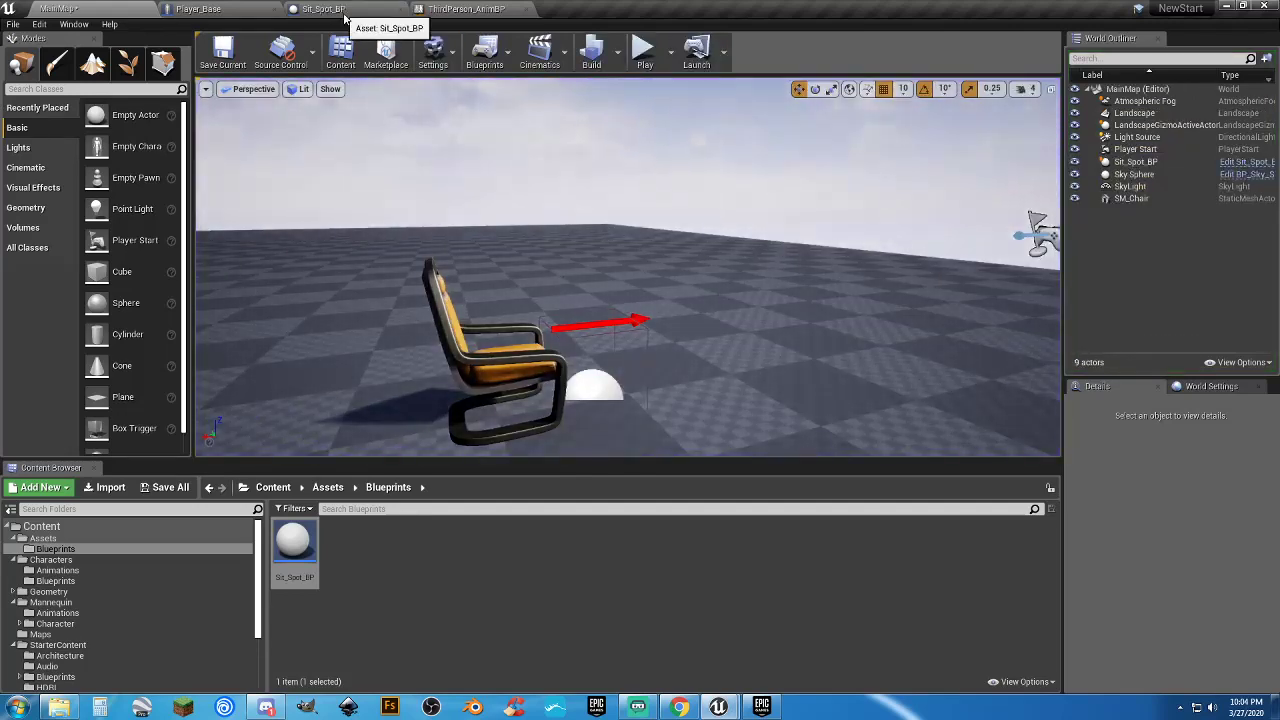
Place a Get node for the Chair Transform variable in Player_Base's Event Graph, between the two Set Movement Mode nodes
left_click(240, 9)
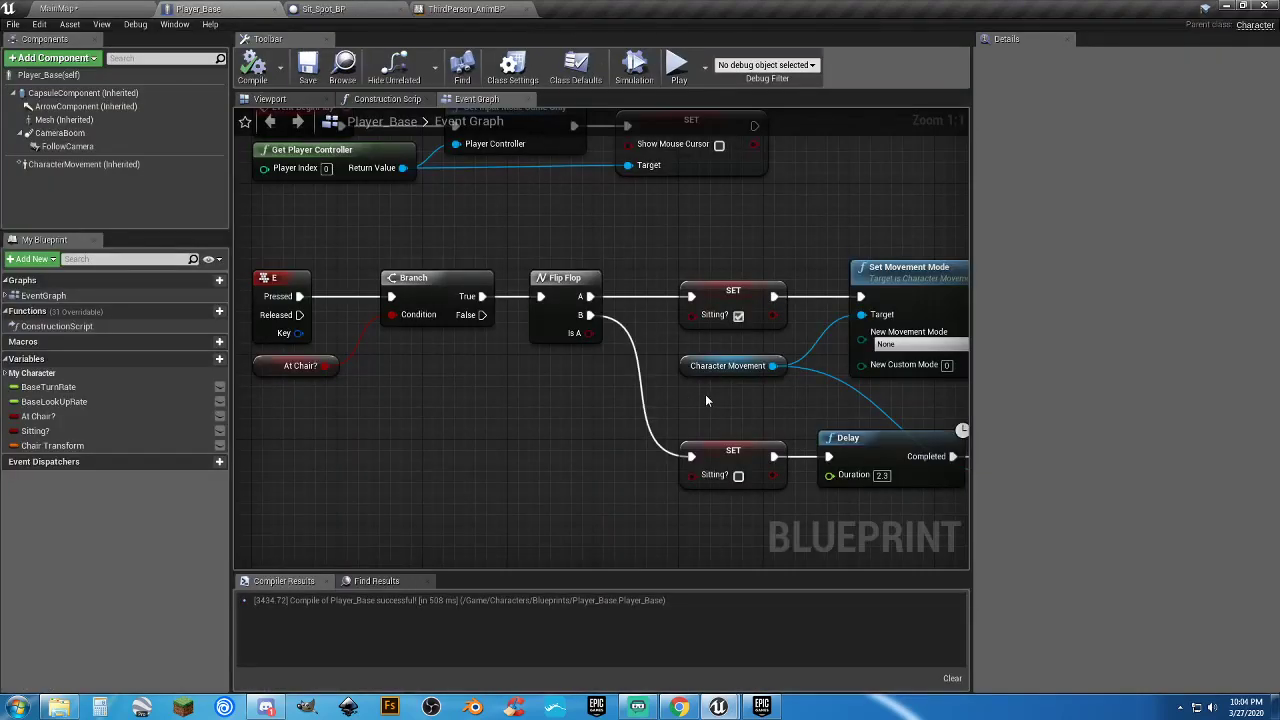
right_click_drag(705, 400, 409, 368)
right_click_drag(778, 258, 736, 255)
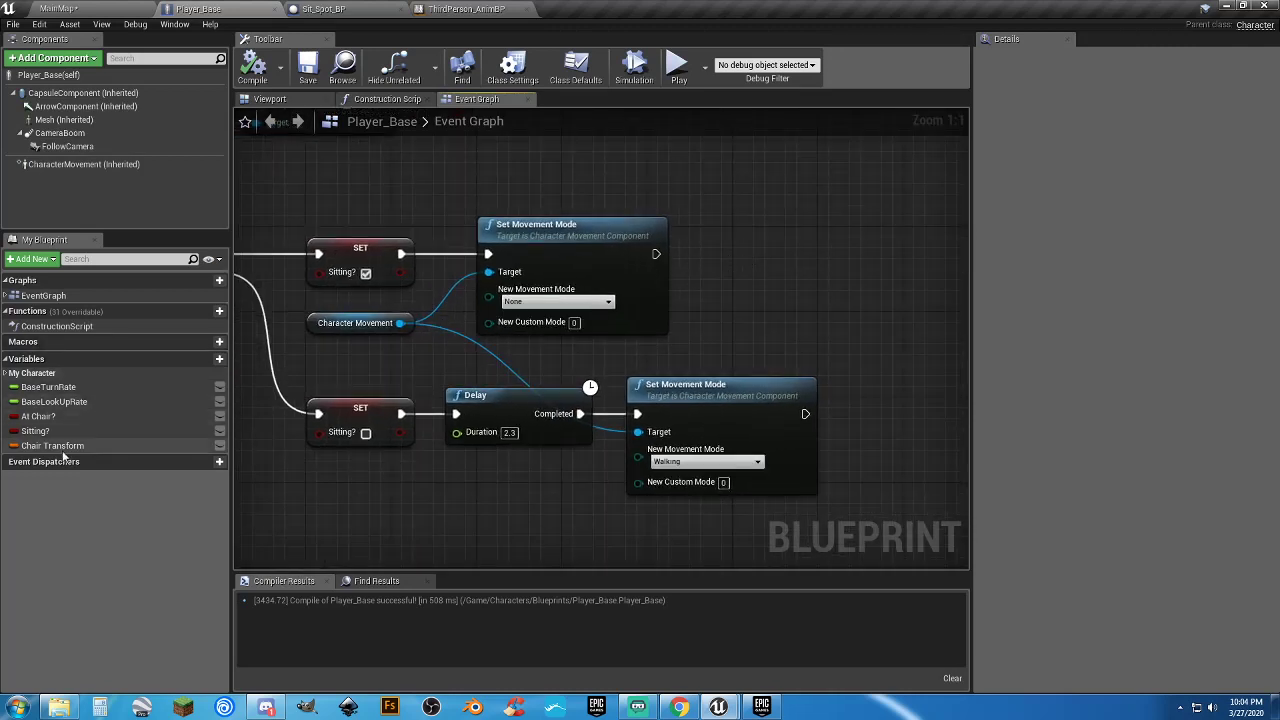
left_click_drag(66, 447, 585, 363)
left_click(603, 367)
right_click_drag(714, 290, 648, 283)
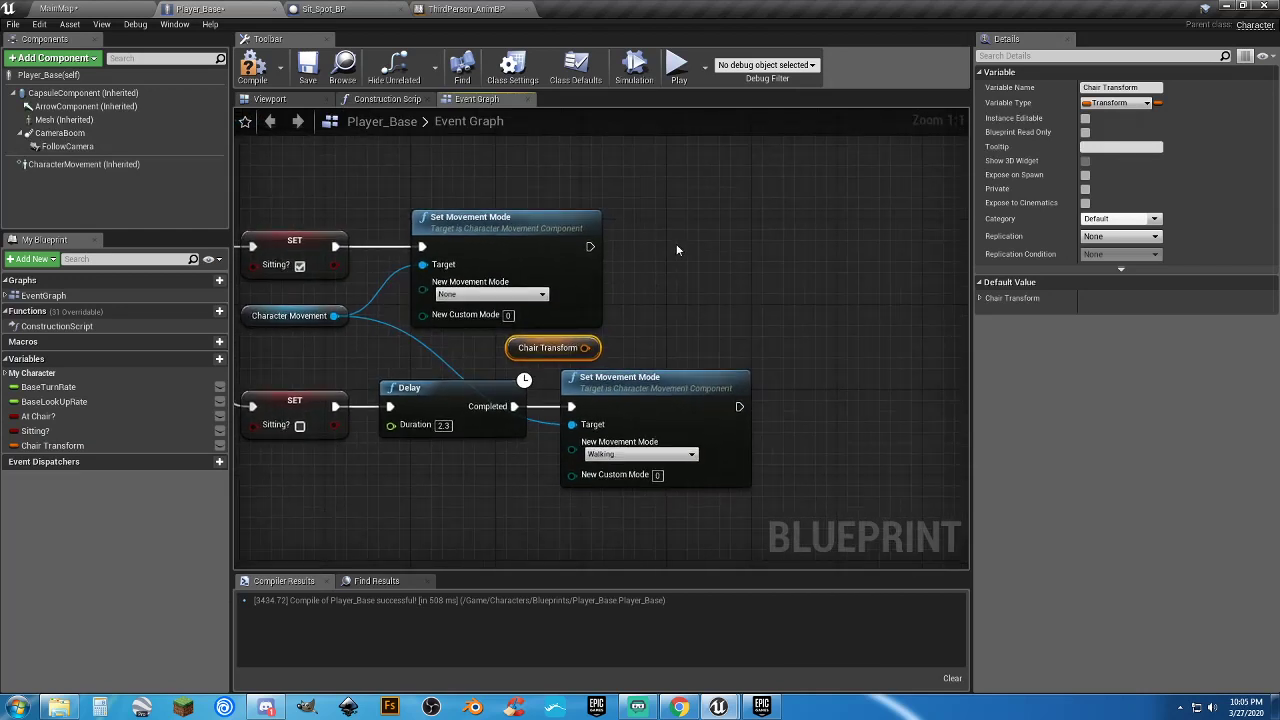
Add a SetActorLocationAndRotation node and connect its execution input to the Set Movement Mode node that is set to None
right_click(690, 251)
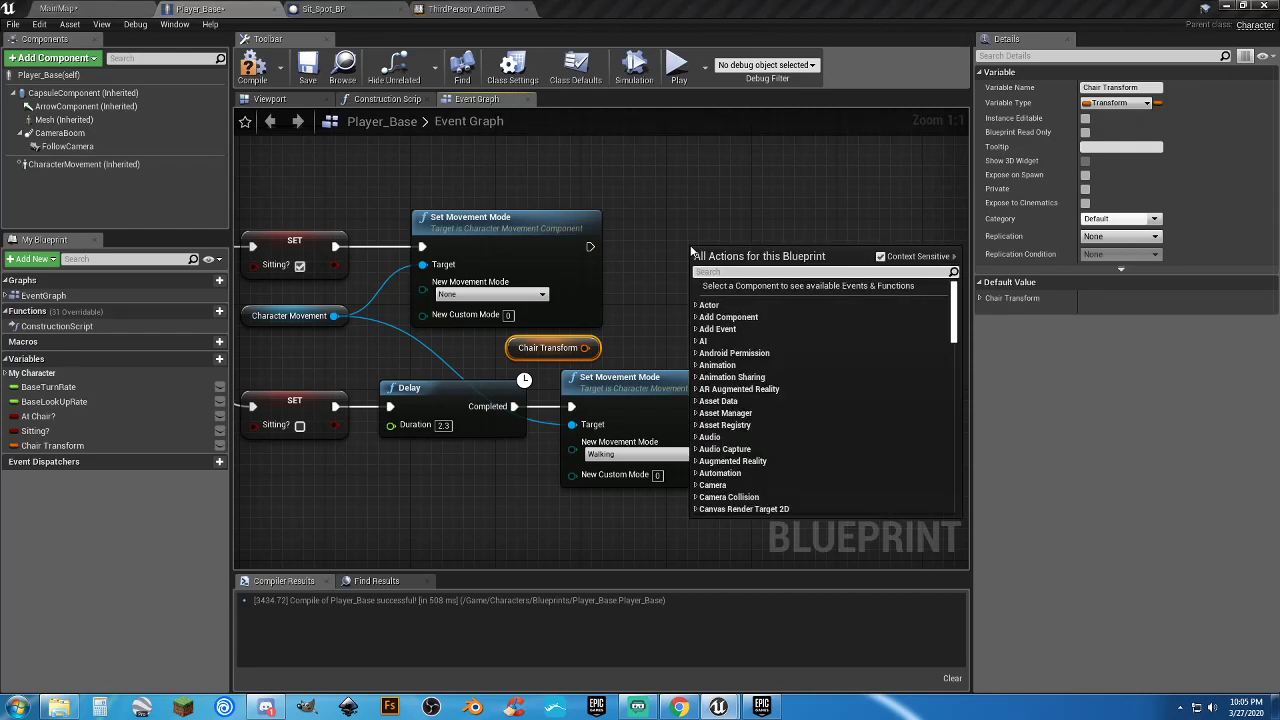
type("setactorloca")
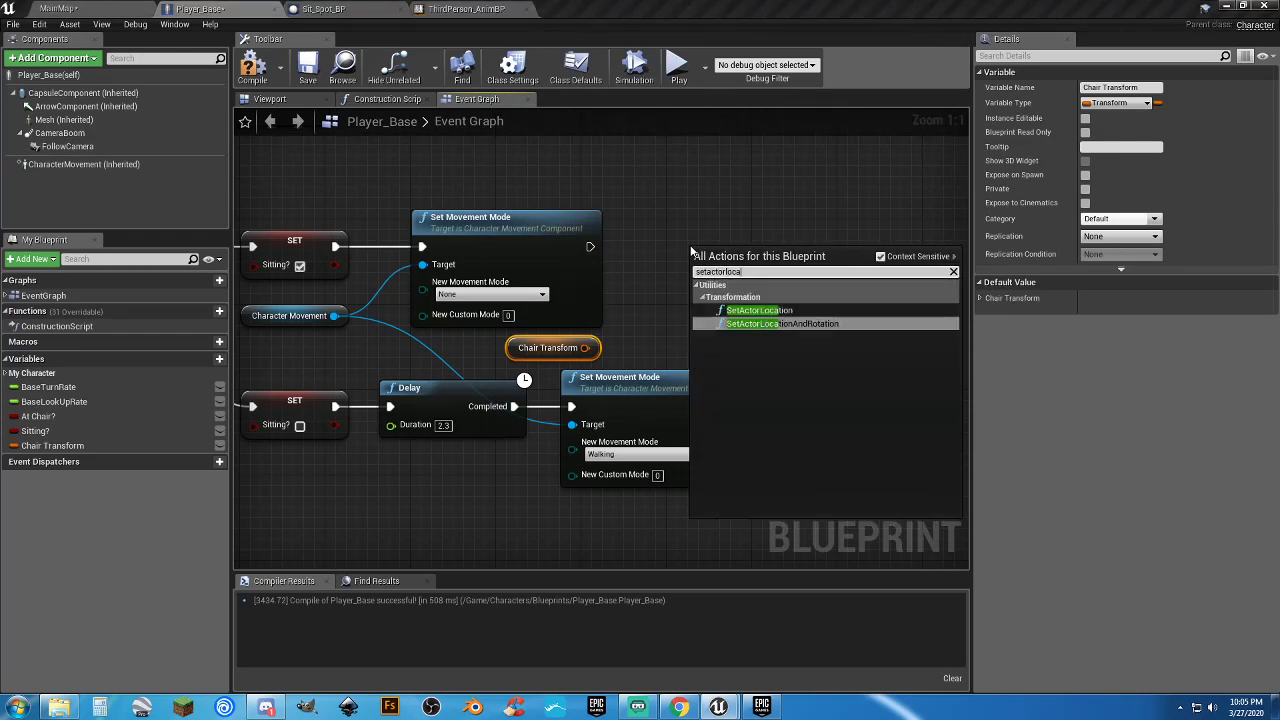
key("Return")
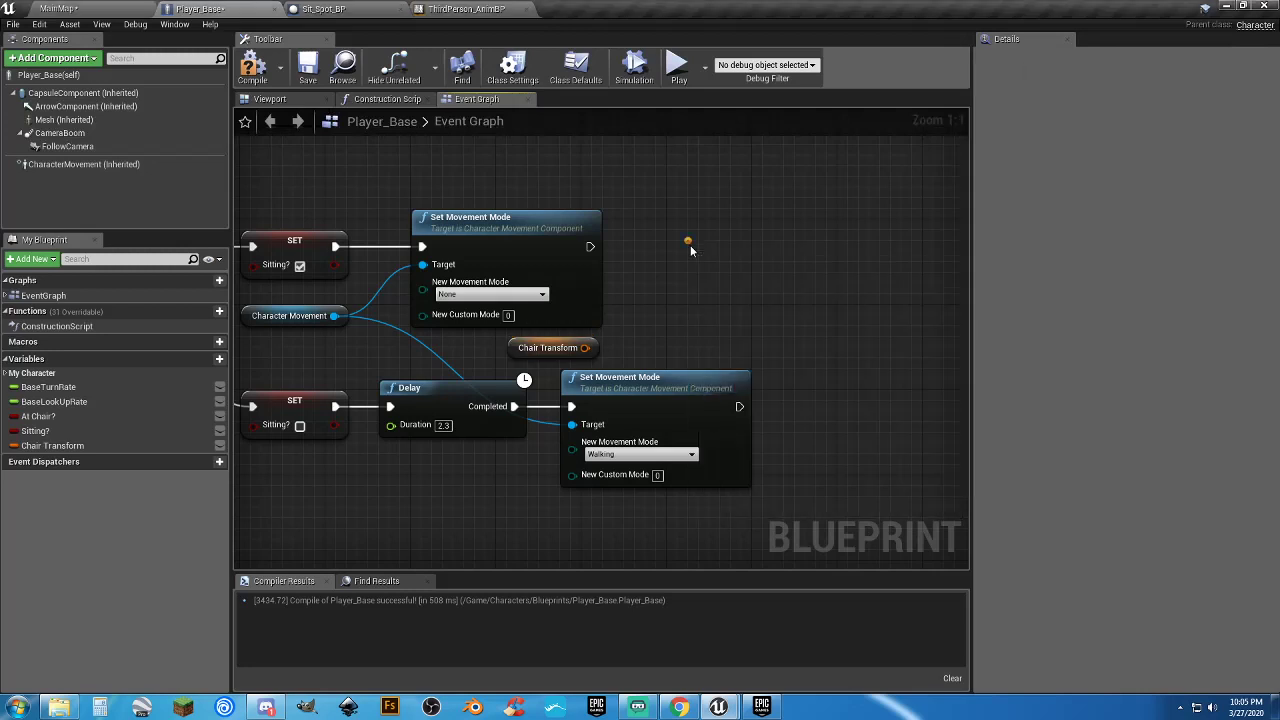
left_click_drag(735, 248, 797, 218)
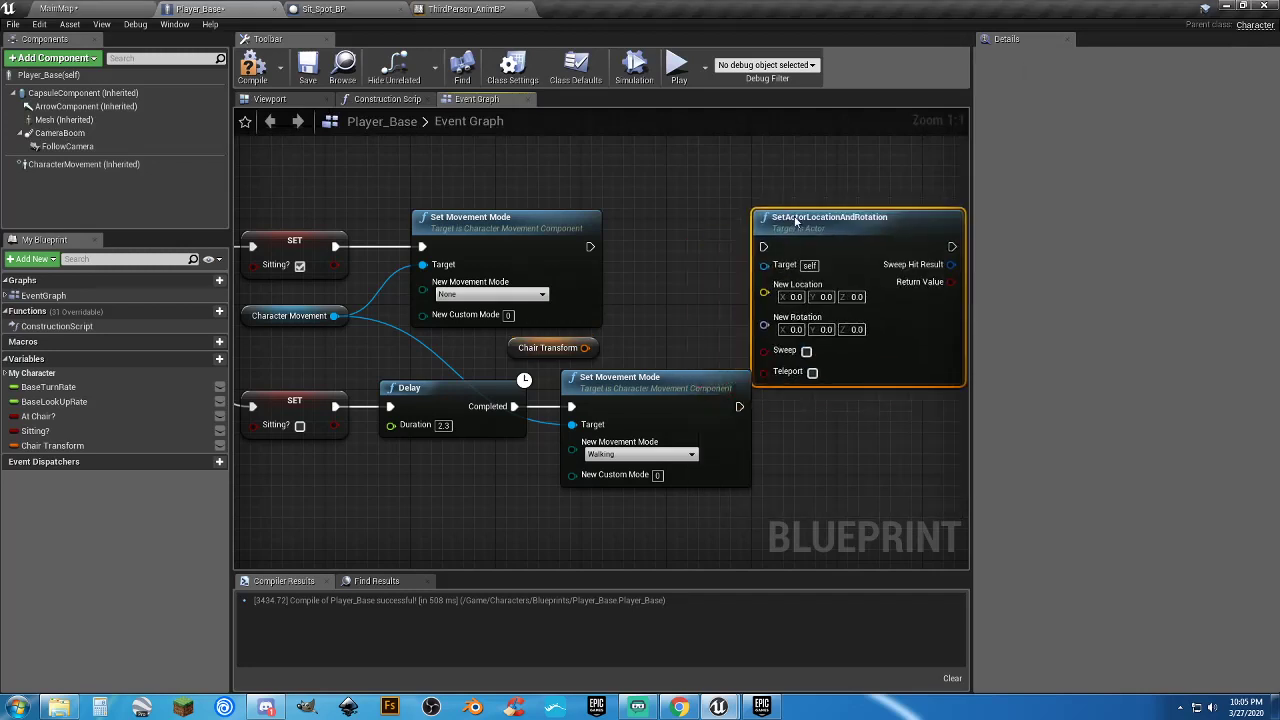
left_click_drag(592, 248, 673, 251)
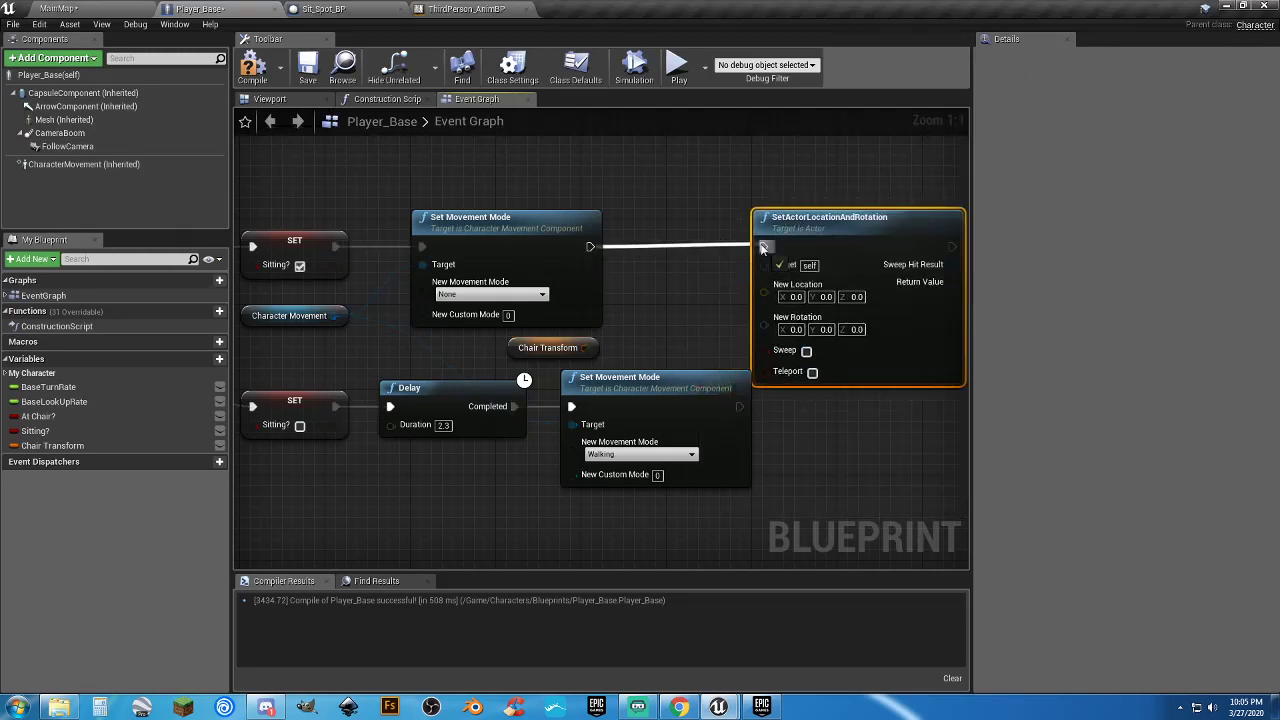
left_click_drag(763, 249, 763, 248)
Move the stand-up branch's Sitting? SET, Delay and Walking Set Movement Mode nodes farther down to free space above them
right_click_drag(686, 312, 784, 240)
left_click_drag(741, 457, 452, 411)
left_click(680, 348)
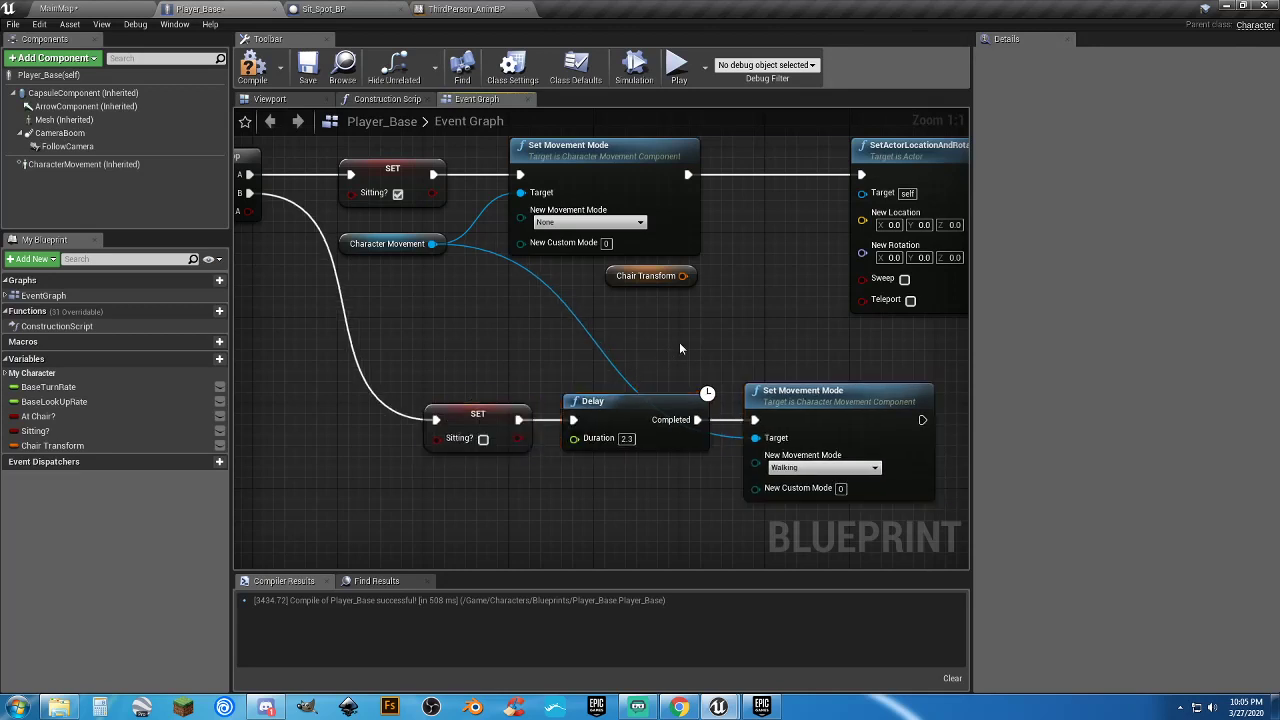
Make room before SetActorLocationAndRotation and add a Break Transform node fed by Chair Transform in the gap
right_click_drag(680, 348, 516, 398)
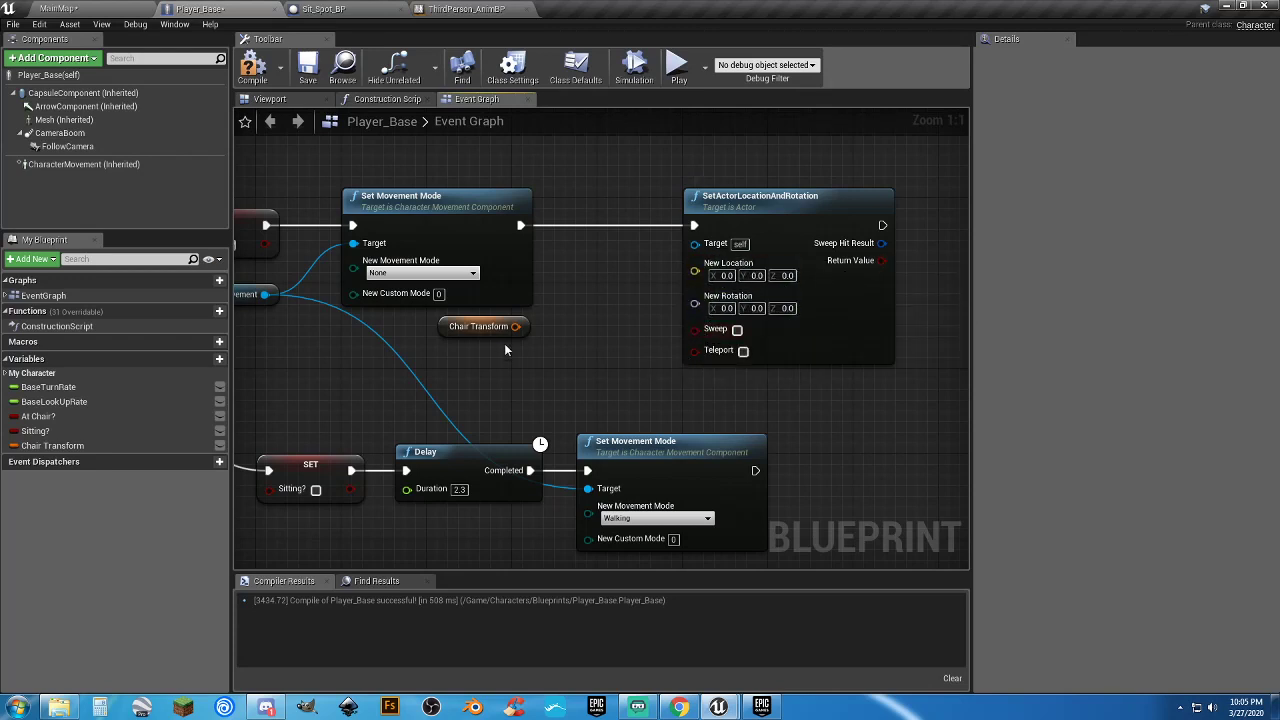
left_click_drag(445, 330, 435, 331)
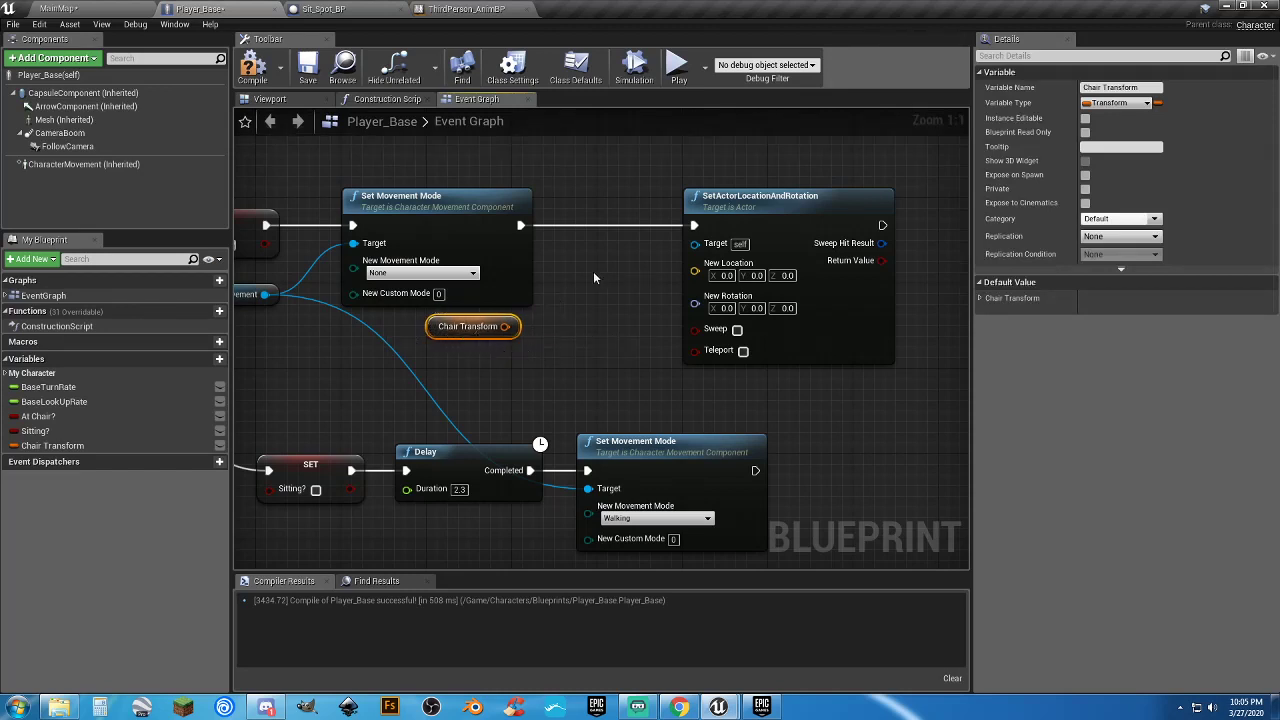
right_click_drag(592, 274, 563, 259)
left_click_drag(686, 191, 769, 191)
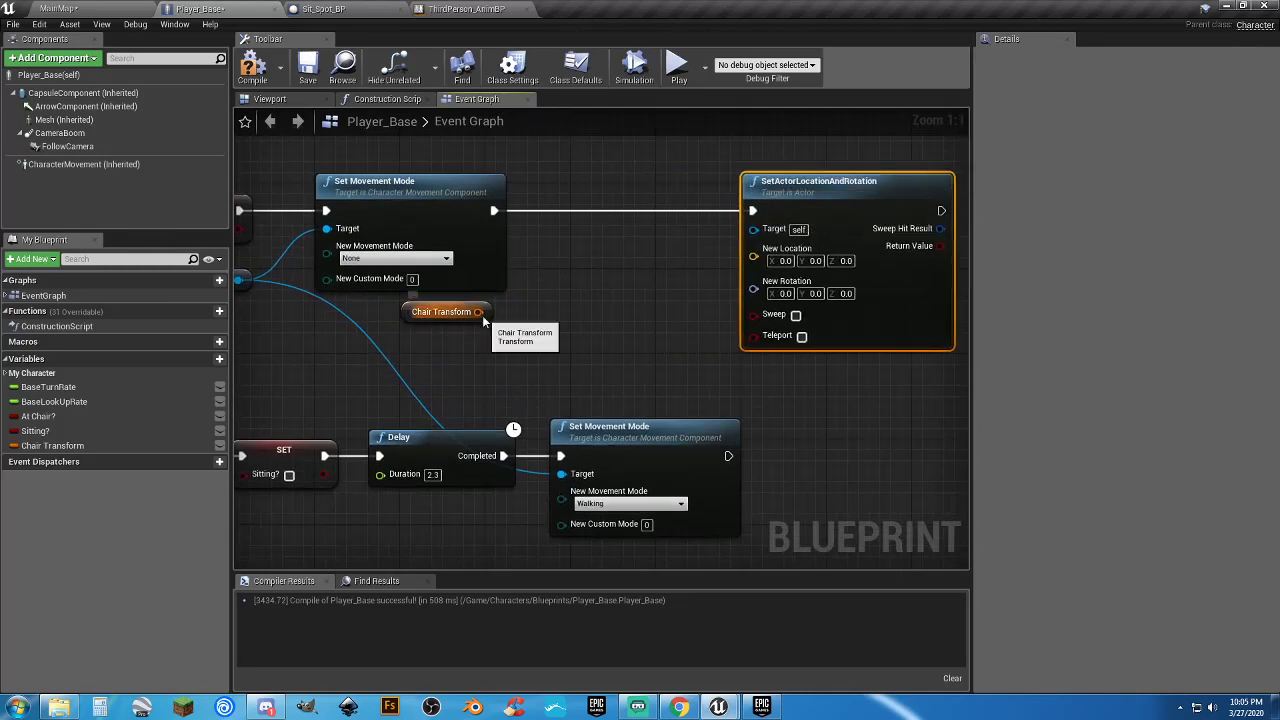
left_click_drag(478, 311, 560, 295)
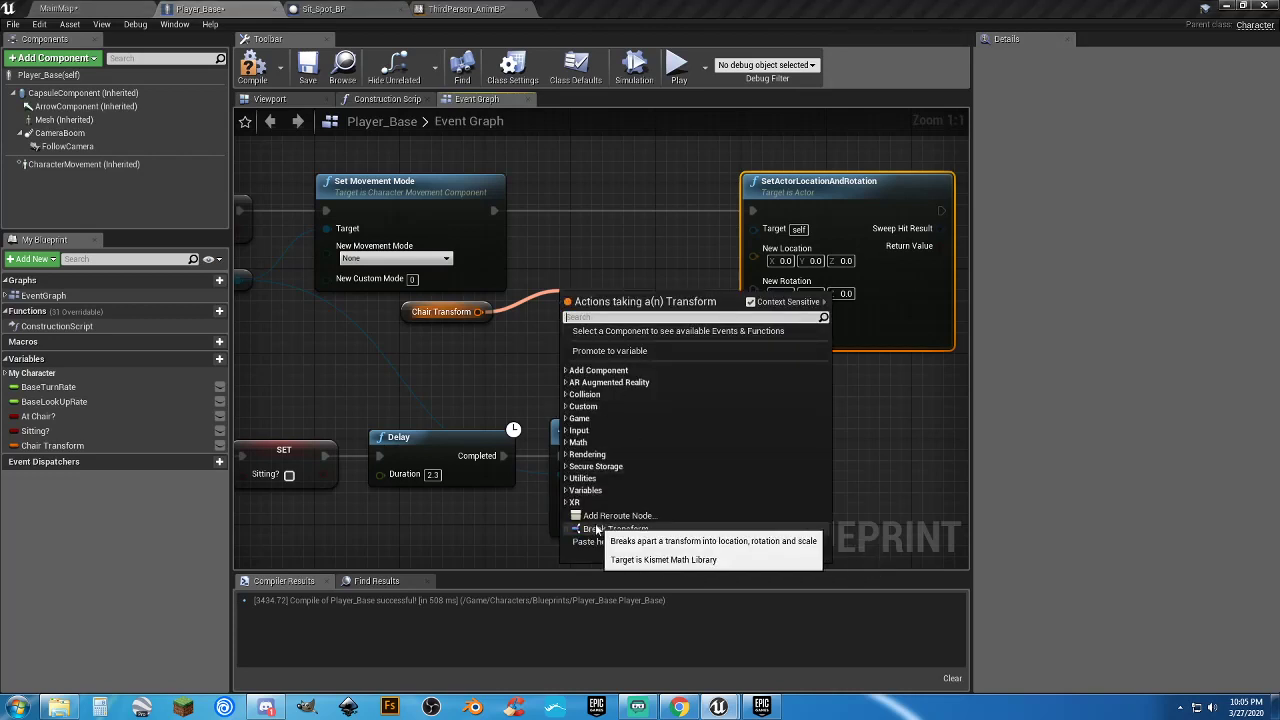
left_click(633, 530)
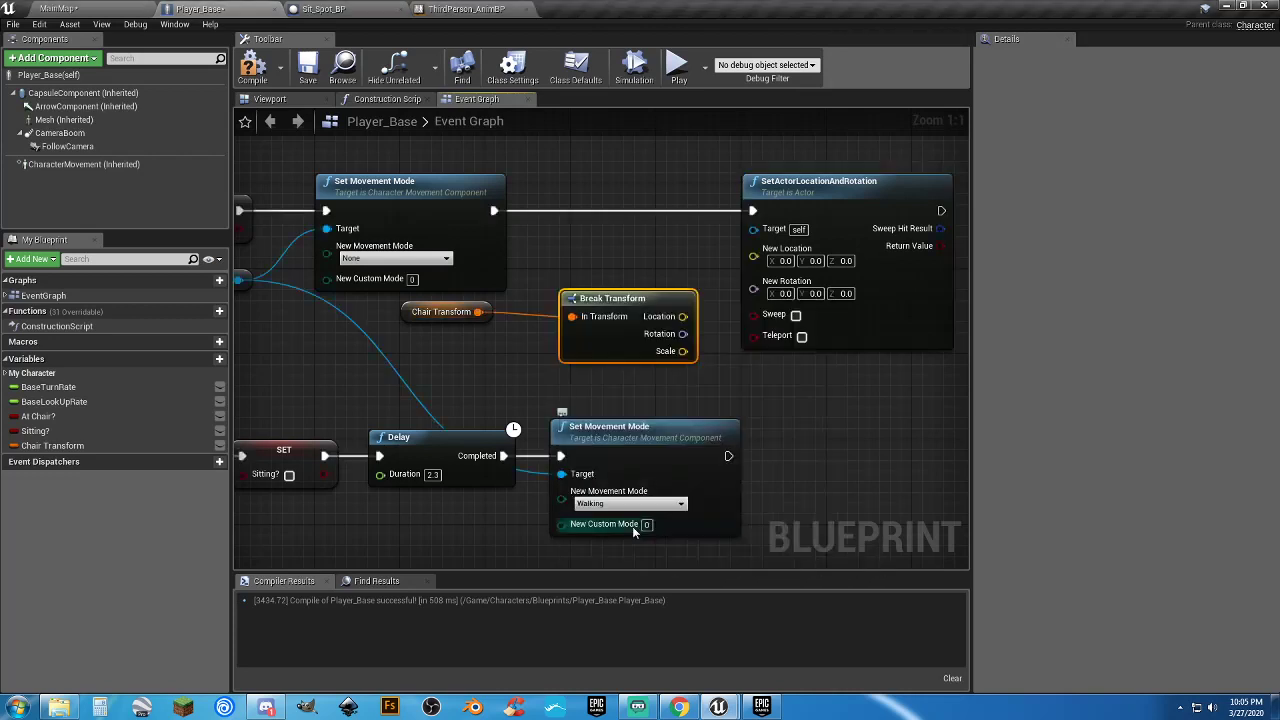
left_click_drag(600, 298, 600, 287)
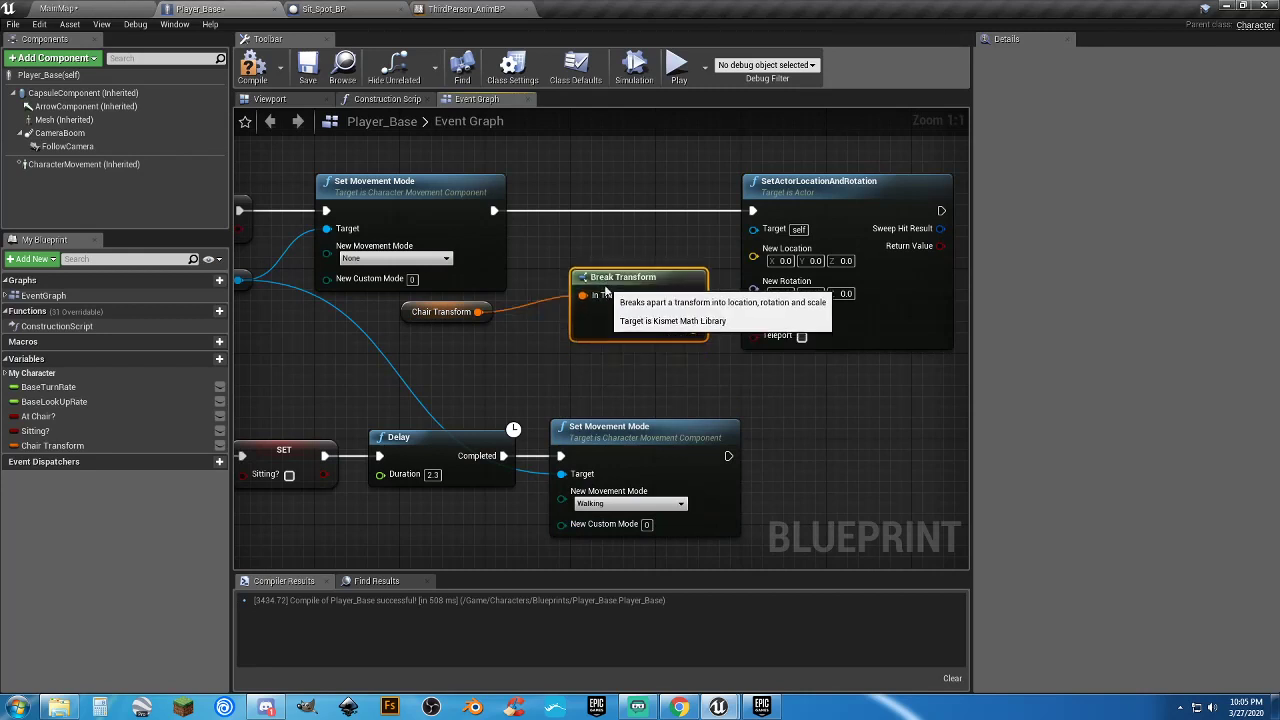
Connect Break Transform's Location and Rotation to New Location and New Rotation of SetActorLocationAndRotation, and enable Teleport
right_click_drag(612, 365, 517, 371)
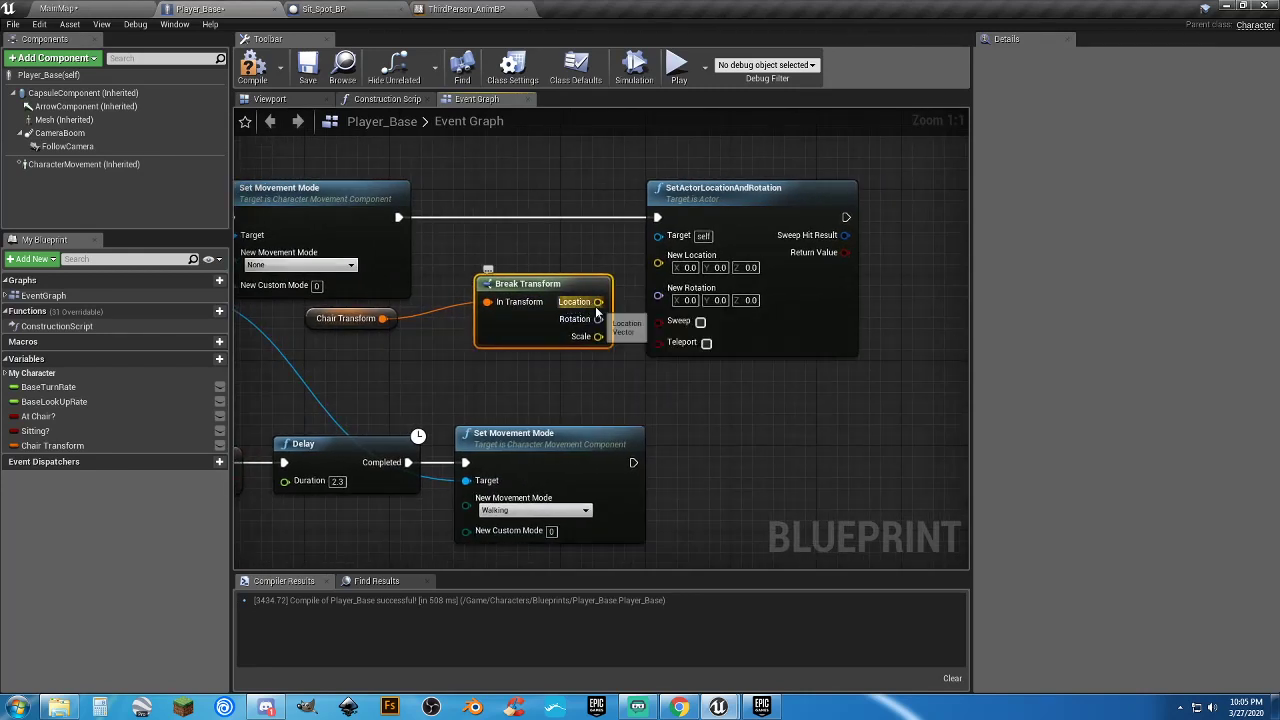
left_click_drag(598, 301, 658, 256)
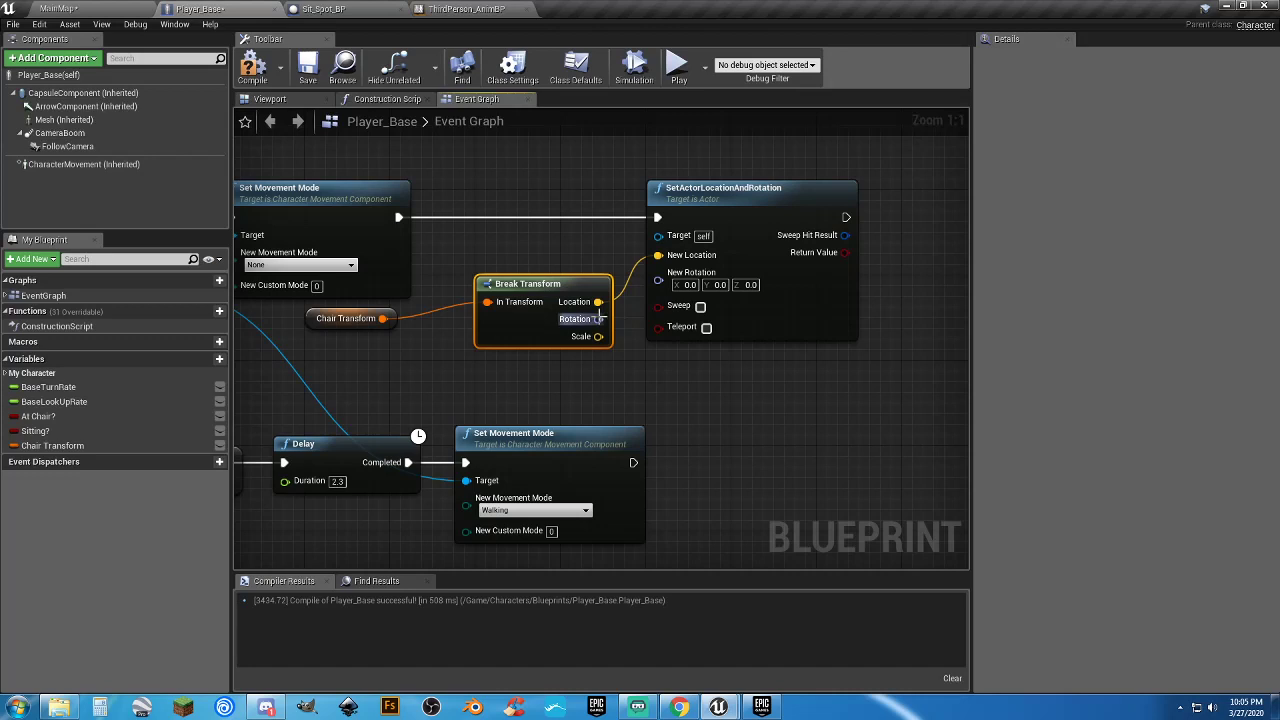
left_click_drag(598, 318, 661, 282)
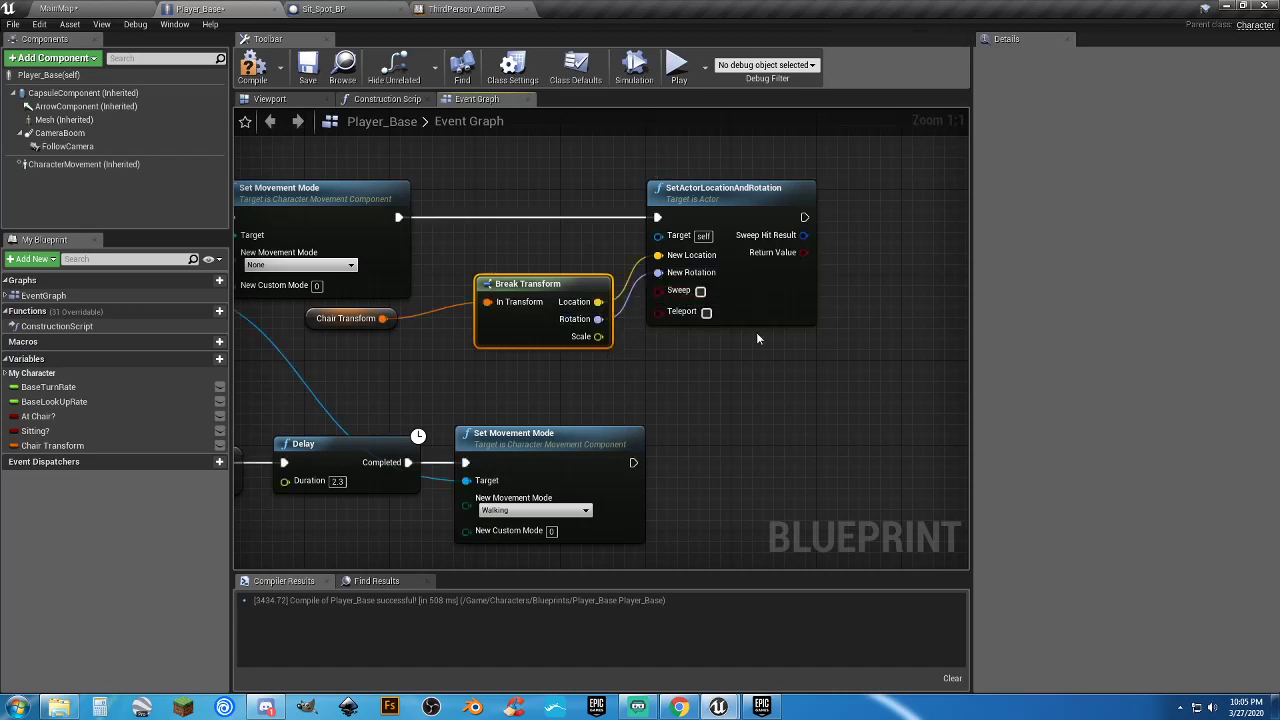
left_click(706, 313)
left_click(534, 235)
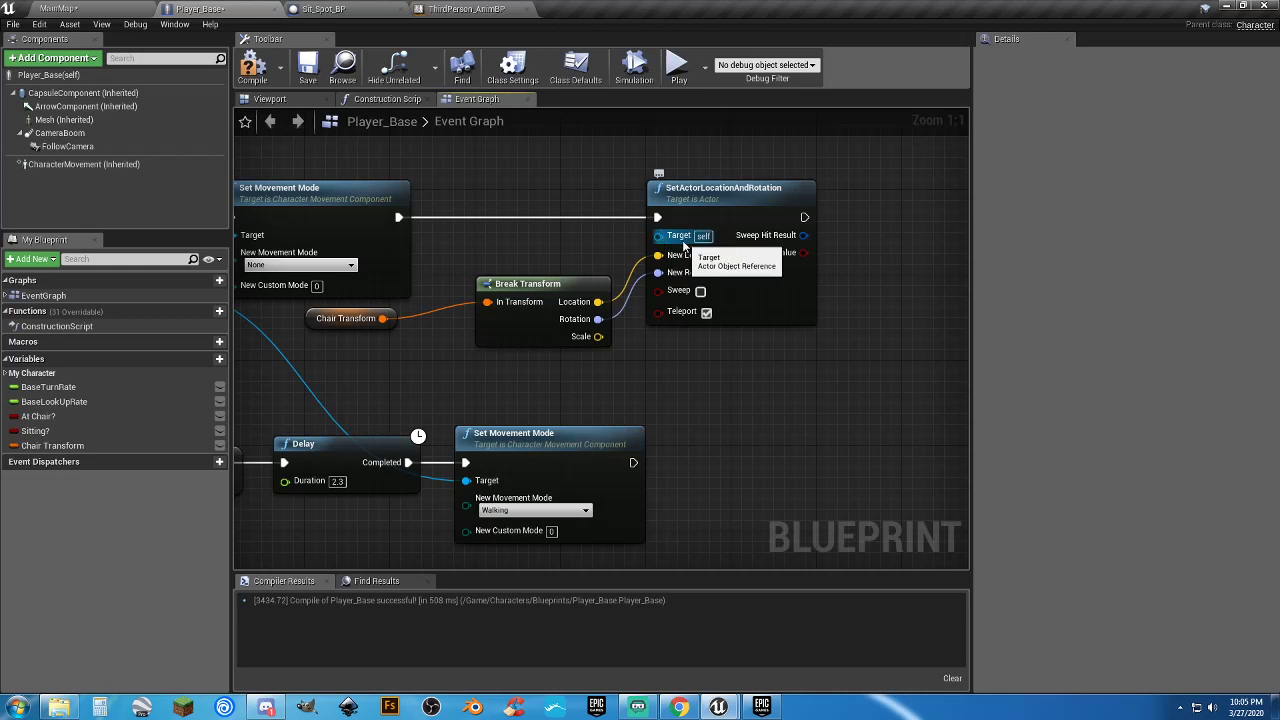
Feed a Self reference into the Target of SetActorLocationAndRotation, placed above Break Transform, and compile and save Player_Base
left_click_drag(657, 235, 572, 248)
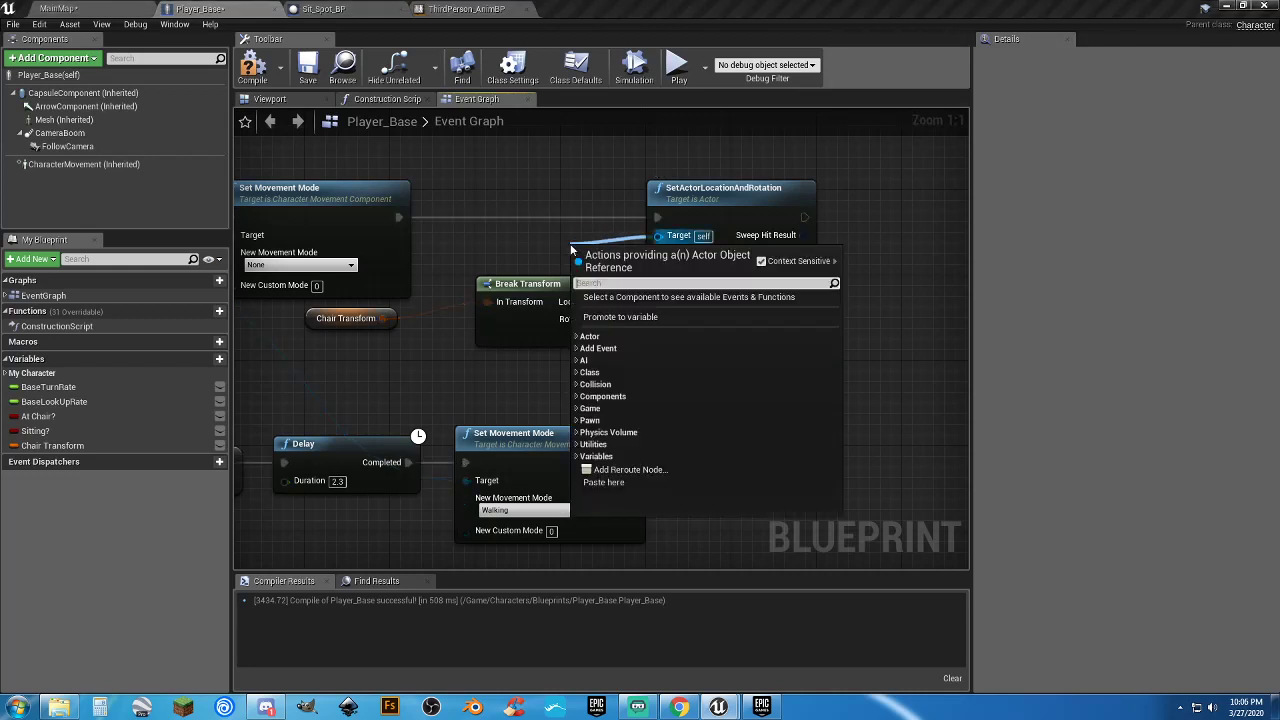
type("self")
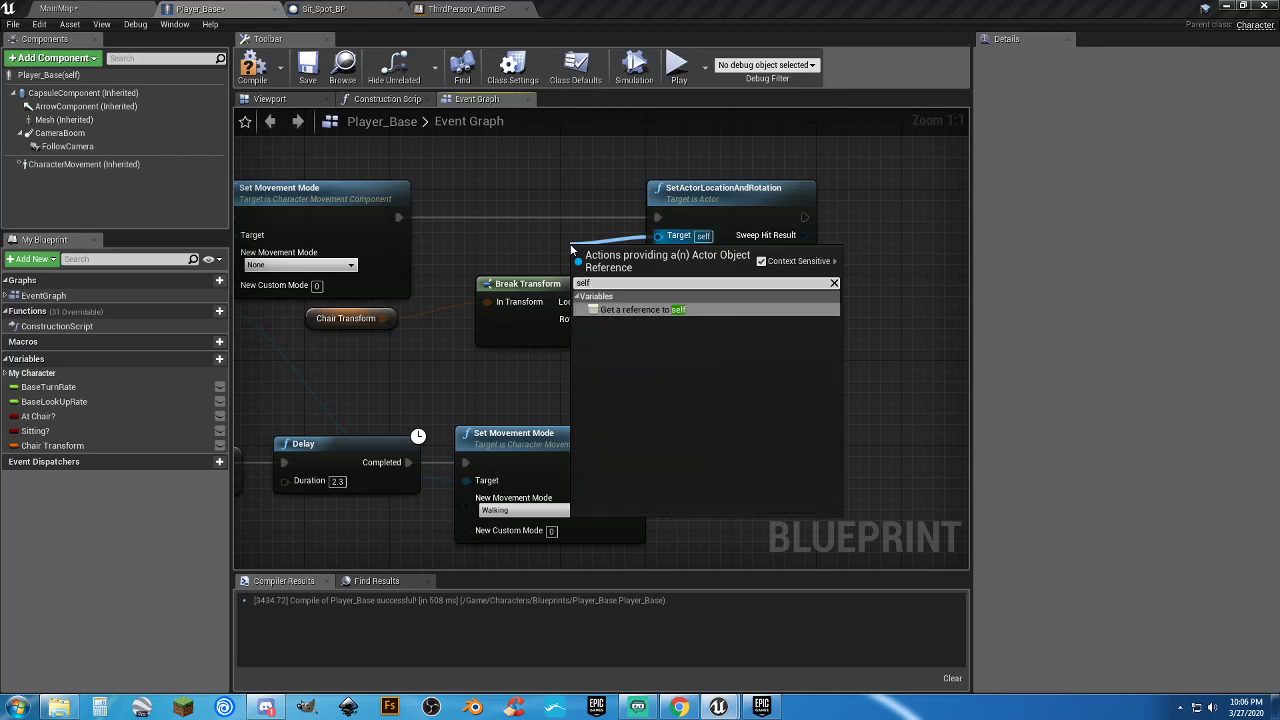
key("Return")
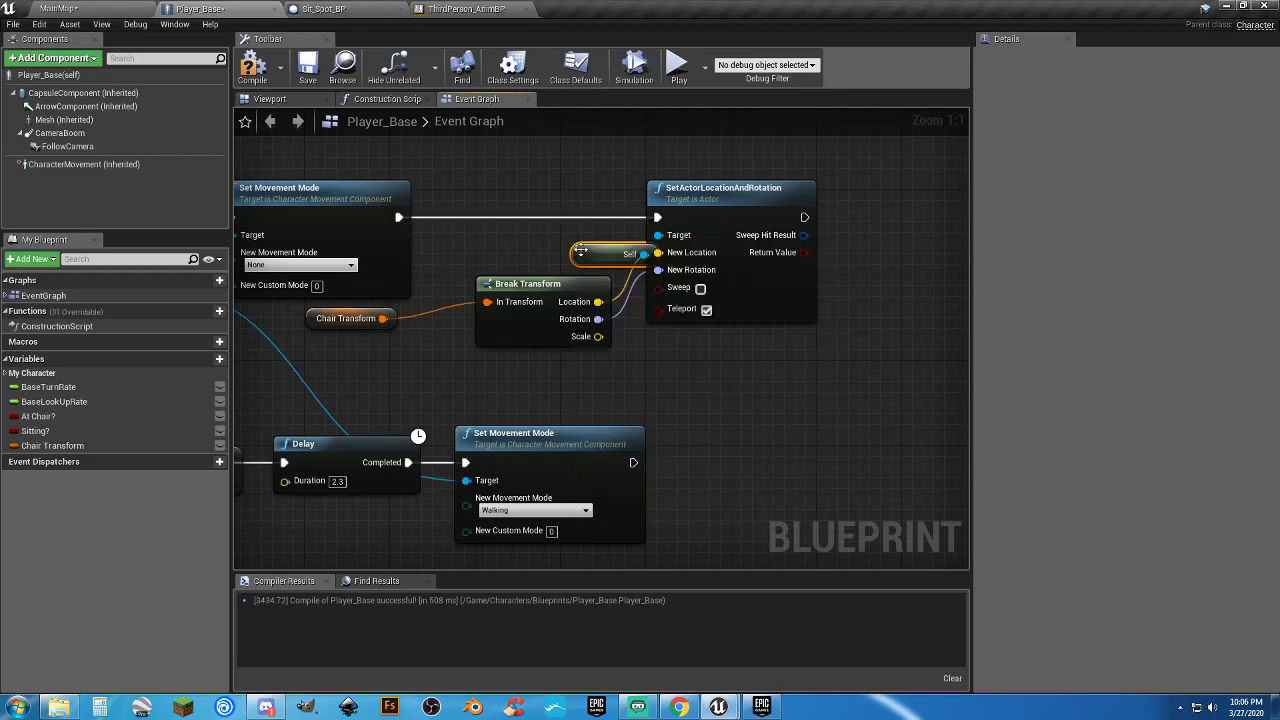
left_click_drag(580, 249, 516, 241)
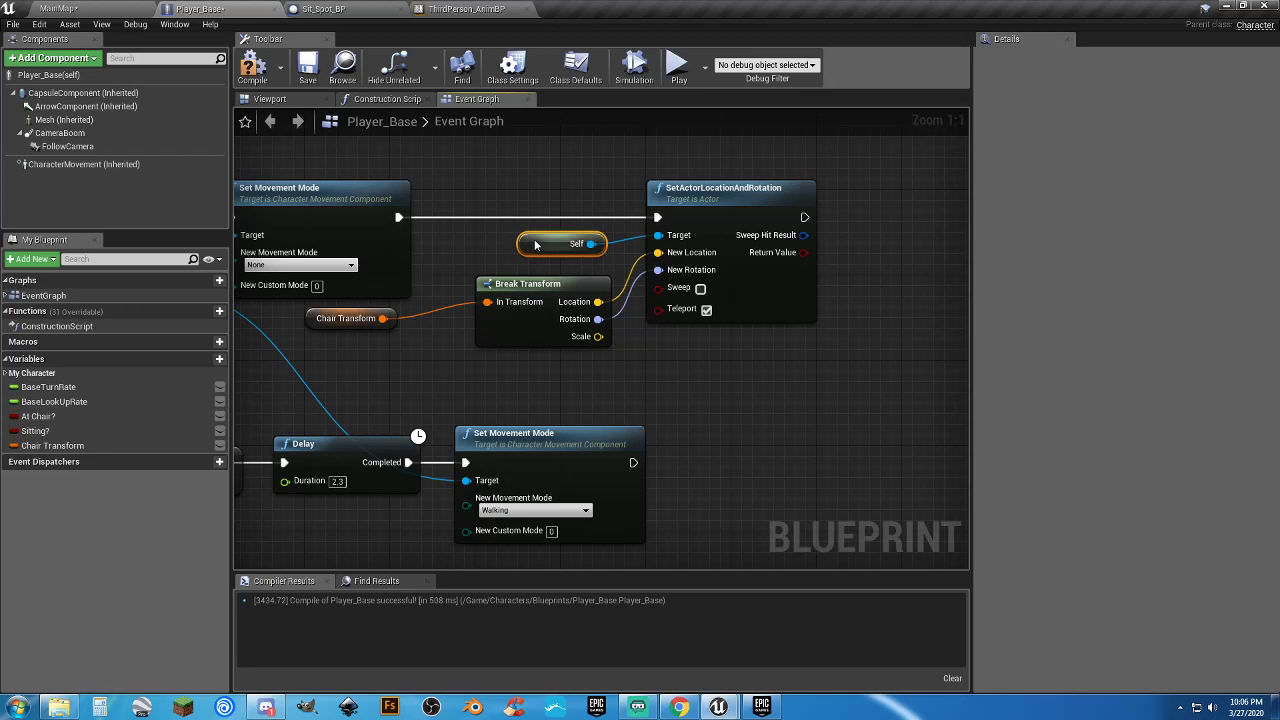
left_click(251, 70)
left_click(307, 68)
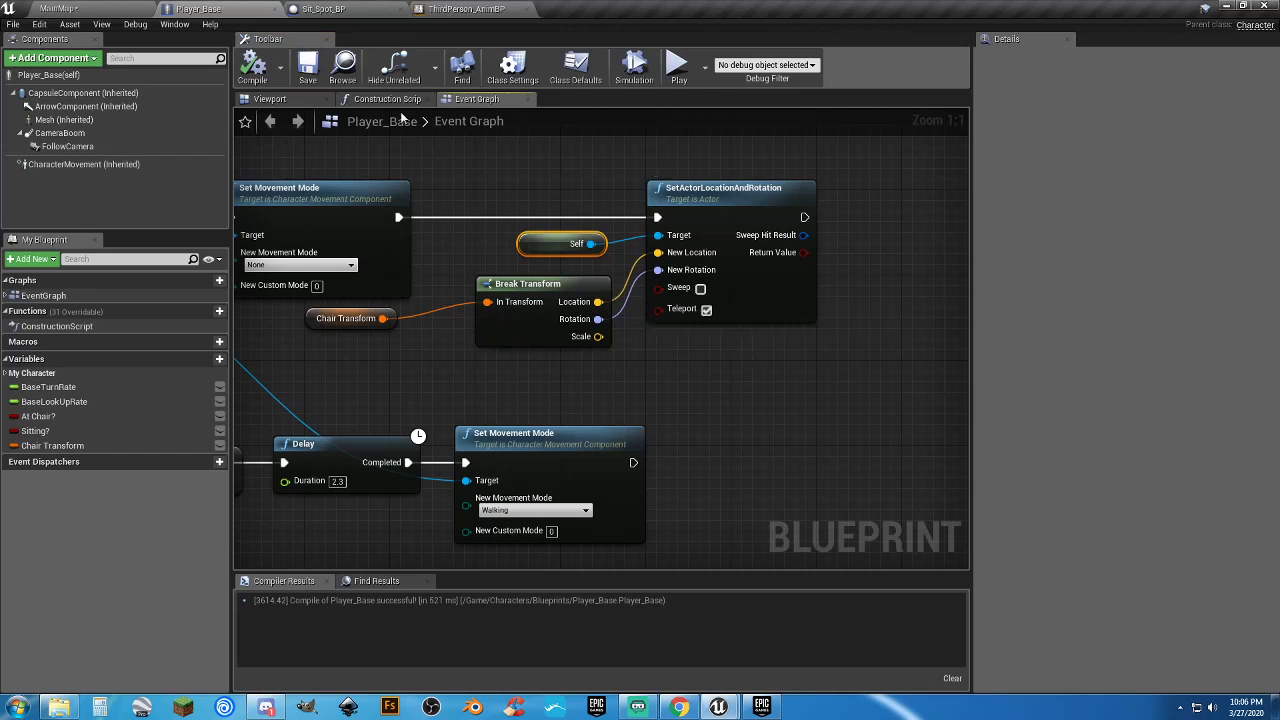
Play MainMap, walk the character to the chair, test sitting down and standing up, and stop the play session
left_click(134, 7)
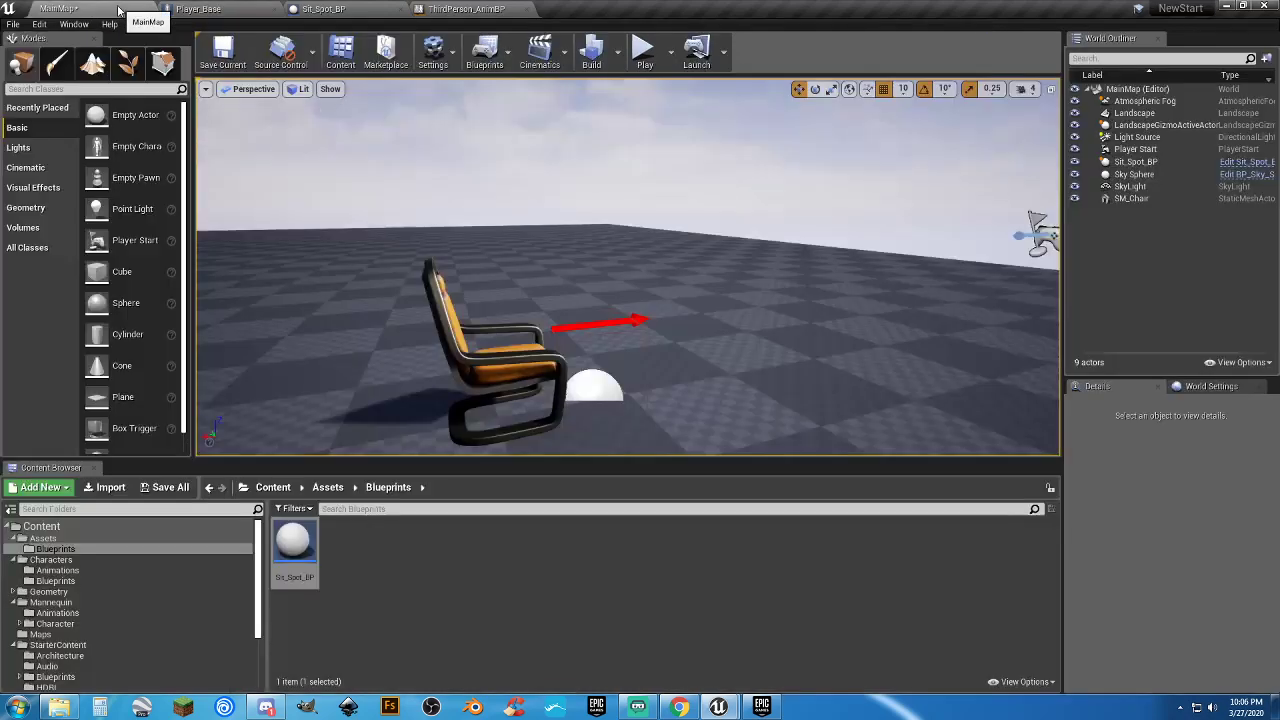
left_click(643, 52)
left_click(661, 421)
key("w")
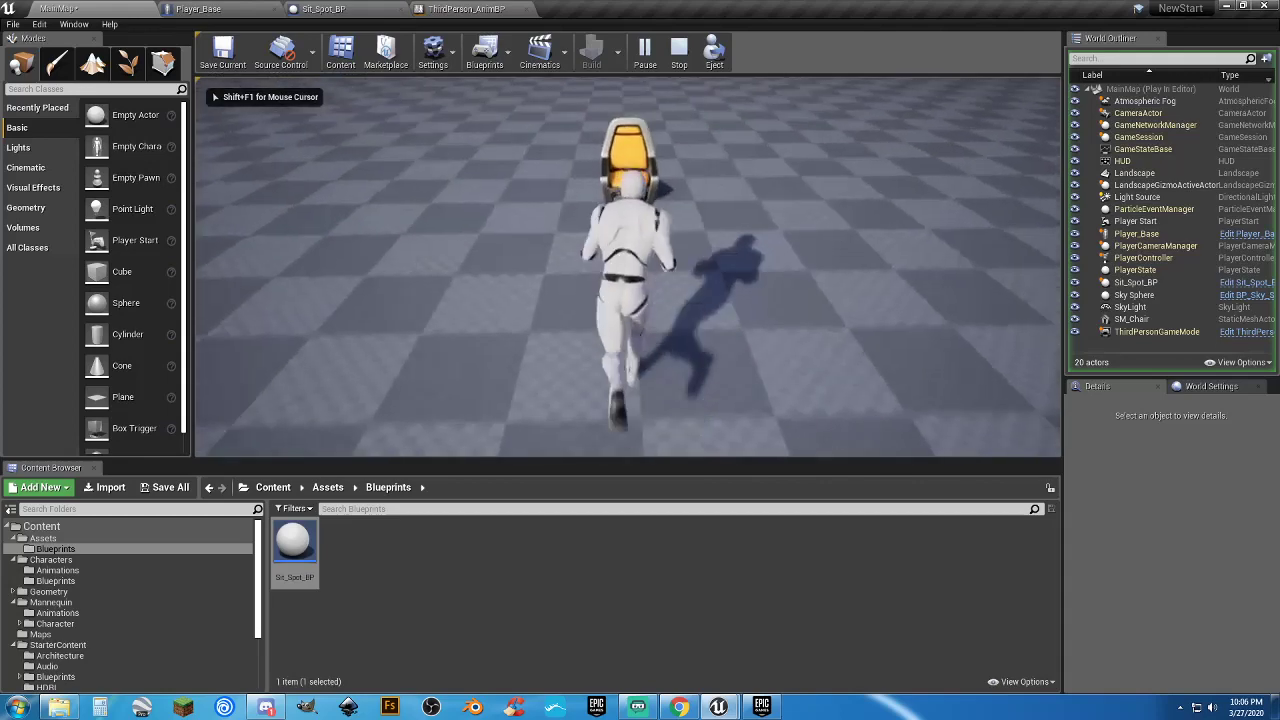
key("w")
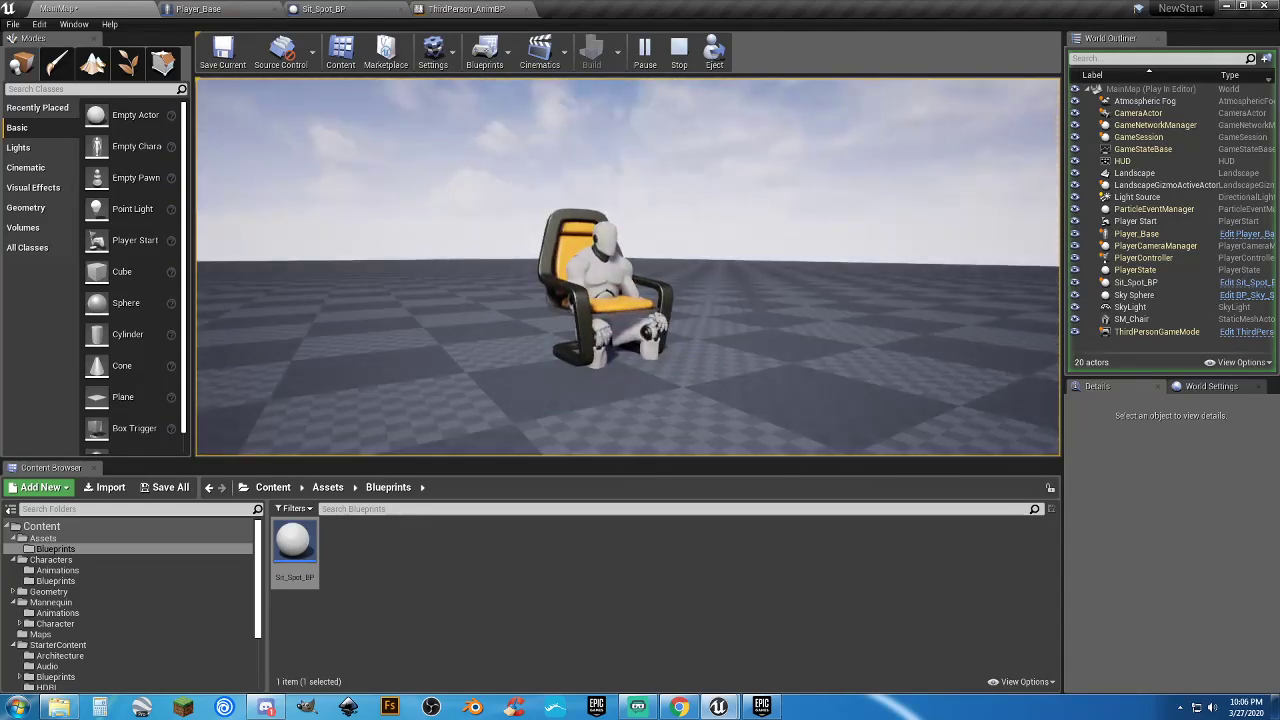
key("e")
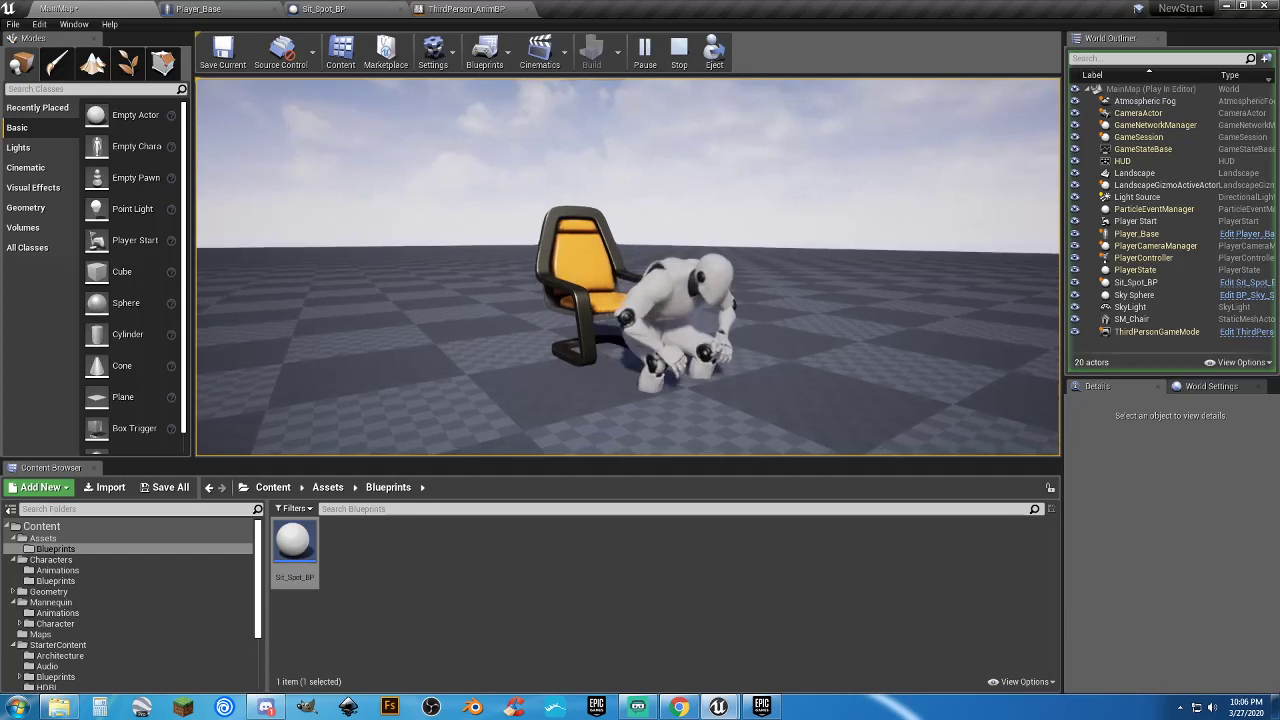
key("e")
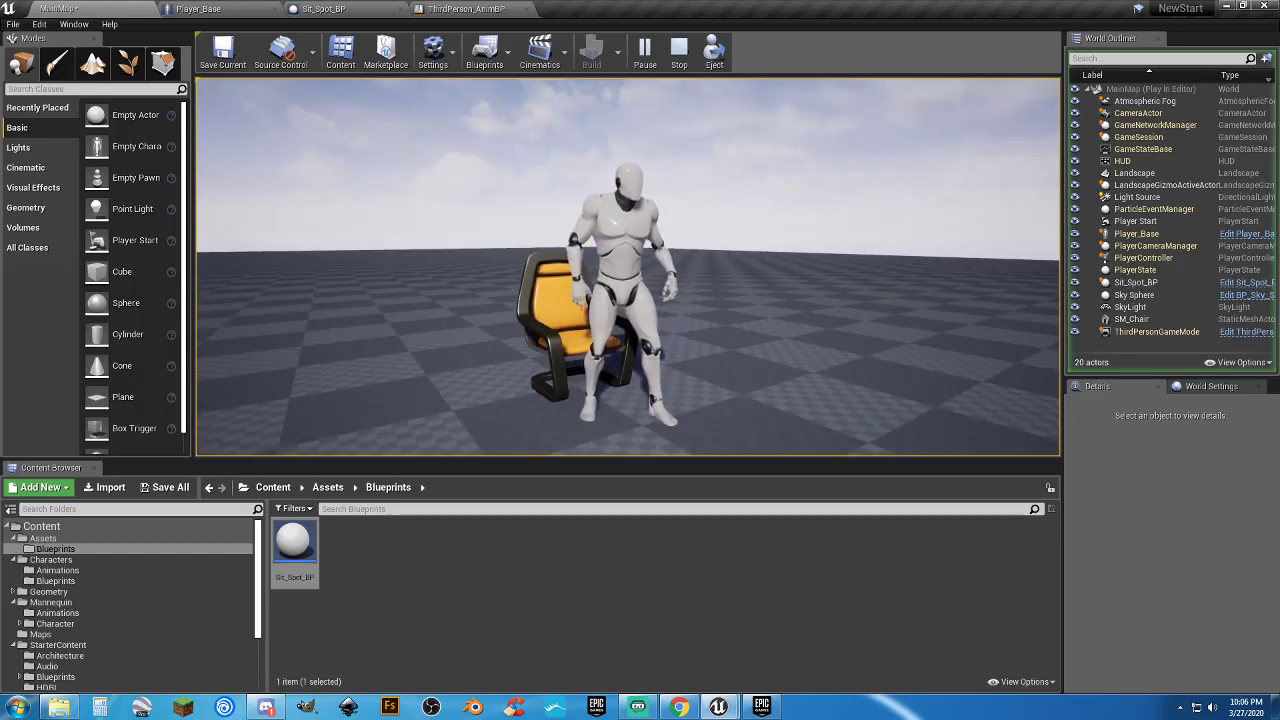
key("Escape")
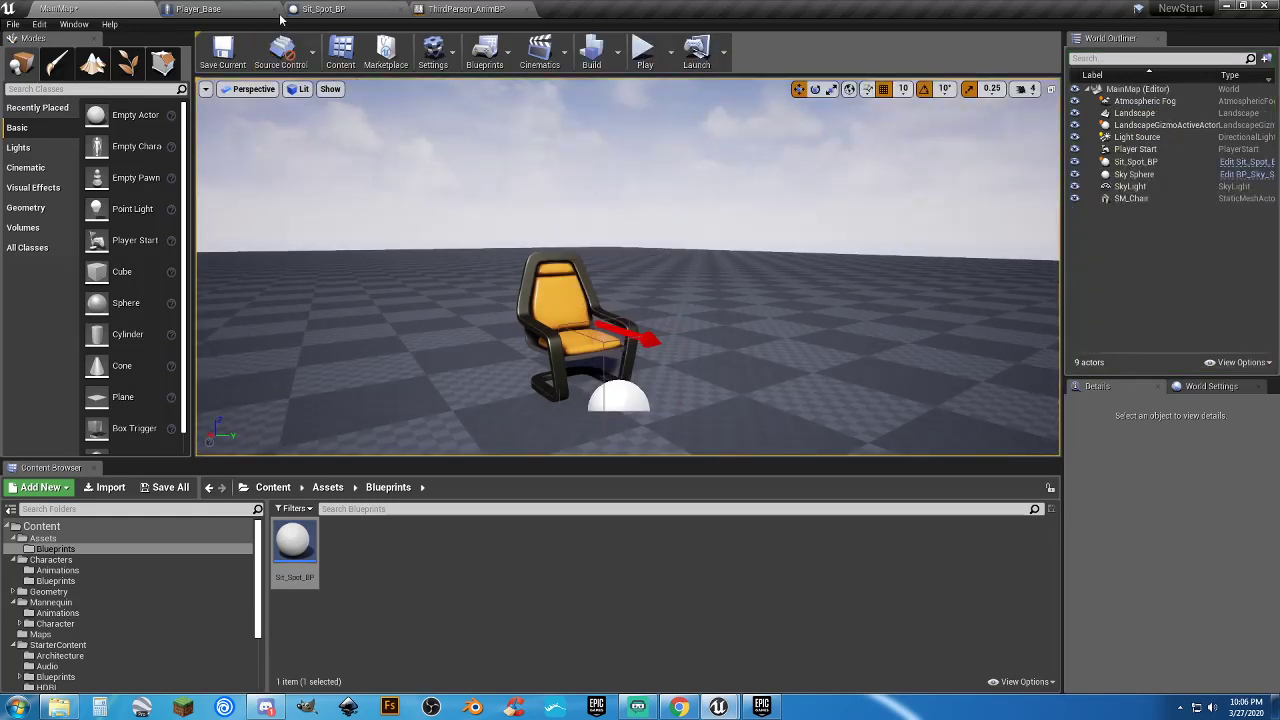
In Sit_Spot_BP, raise the Arrow component to a Z location of 90, and compile and save the blueprint
left_click(335, 12)
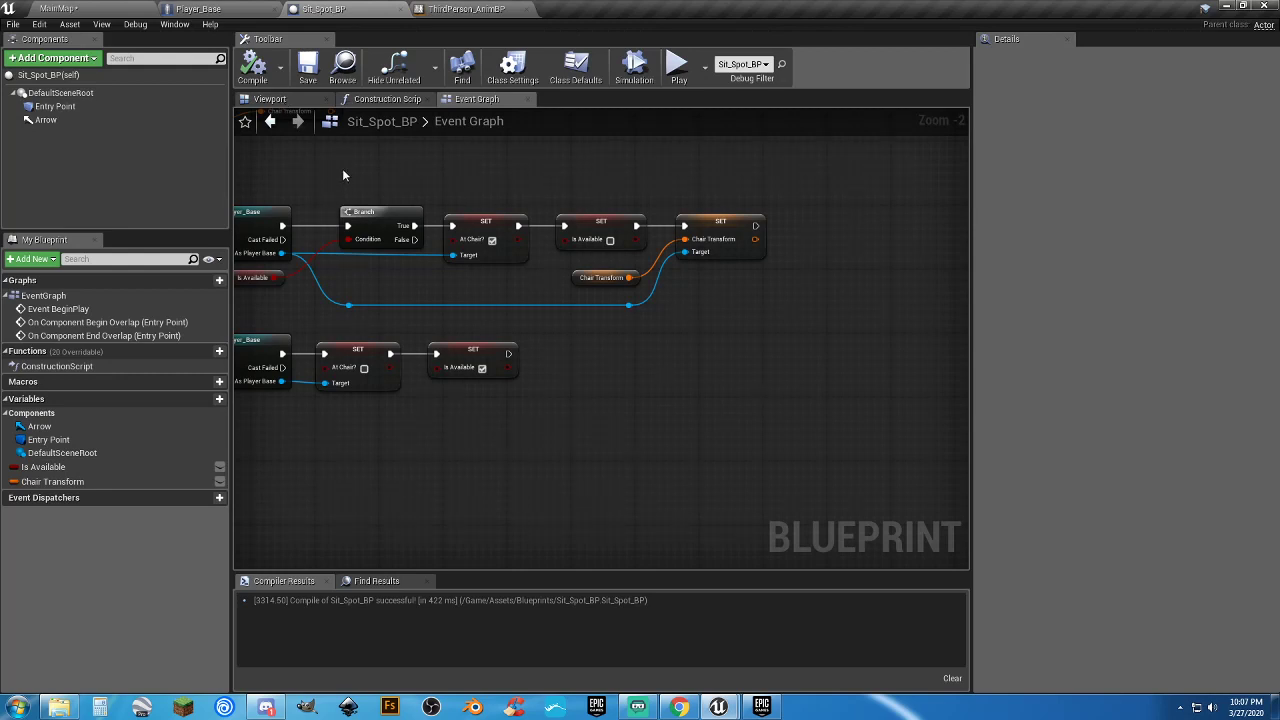
left_click(45, 120)
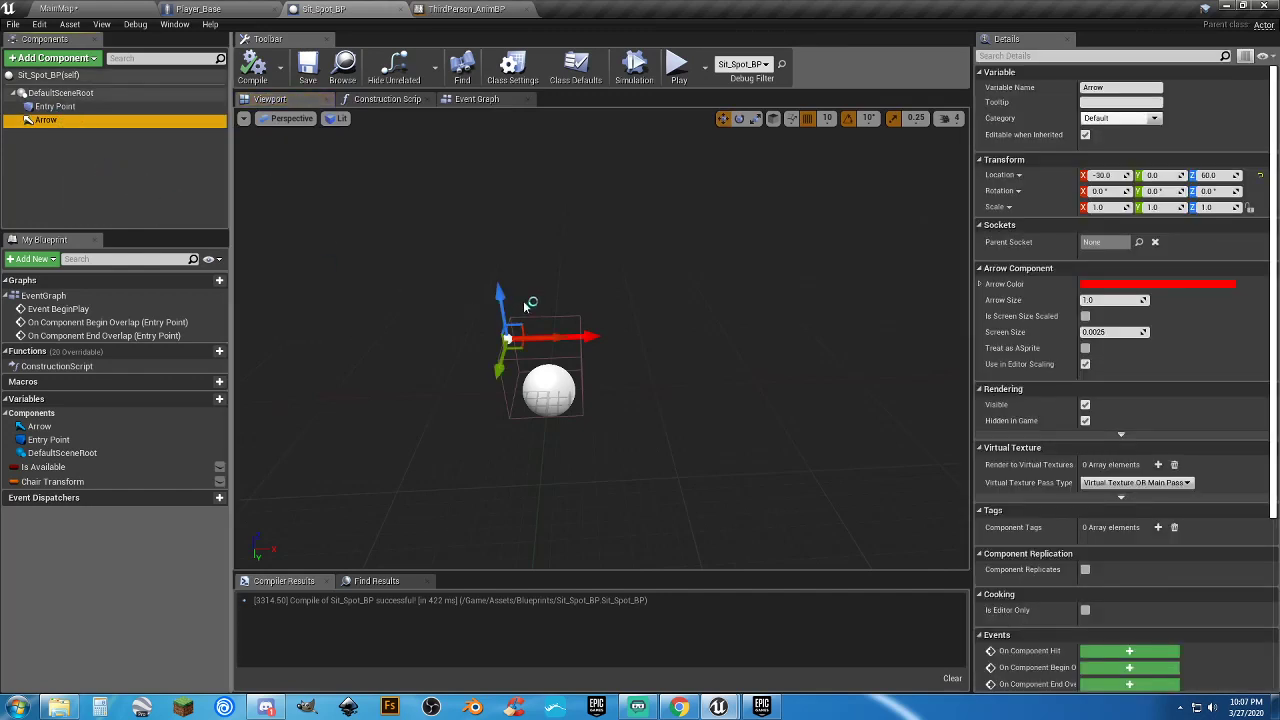
mouse_move(593, 297)
right_mouse_down()
mouse_move(585, 385)
mouse_move(591, 291)
right_mouse_up()
key("w")
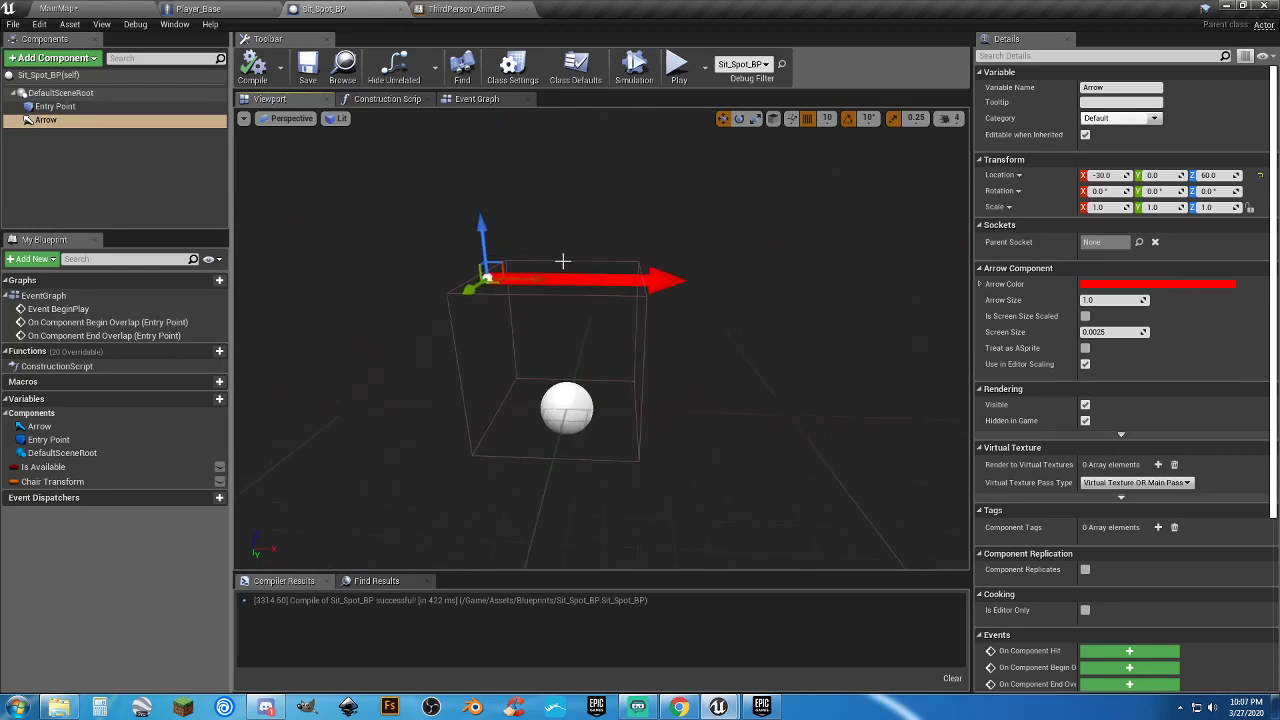
left_click_drag(480, 229, 488, 153)
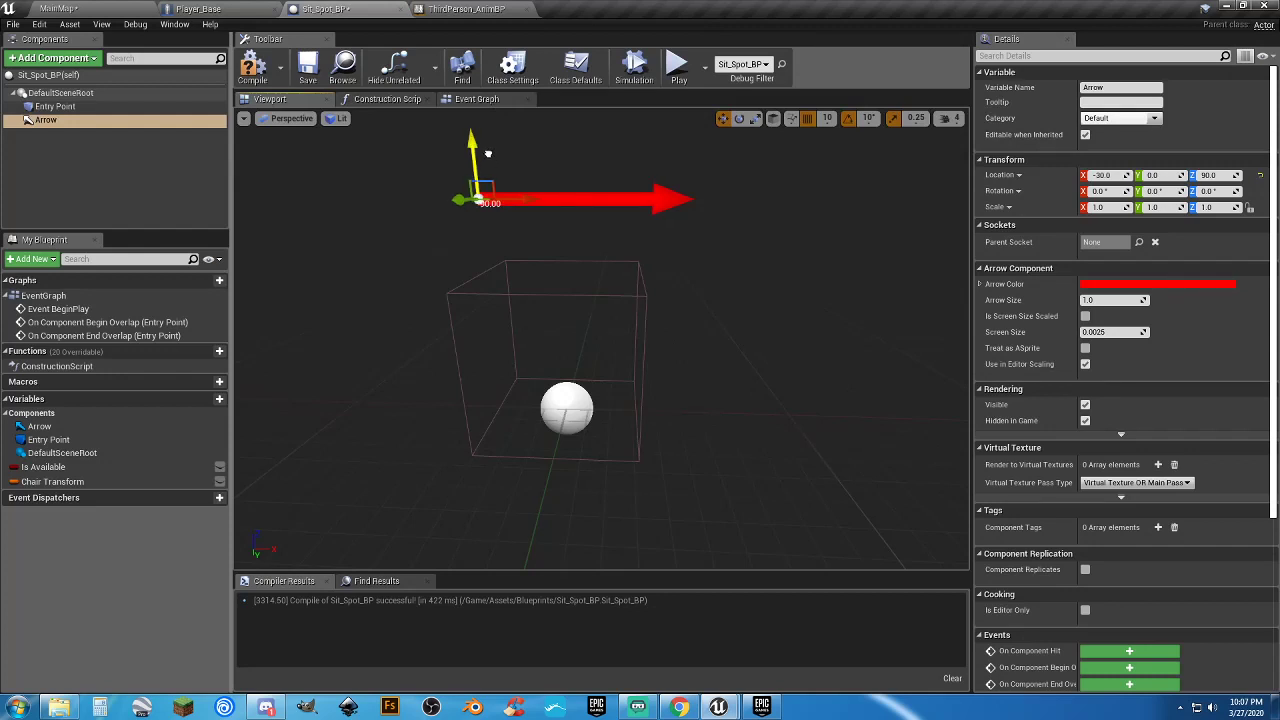
left_click(252, 70)
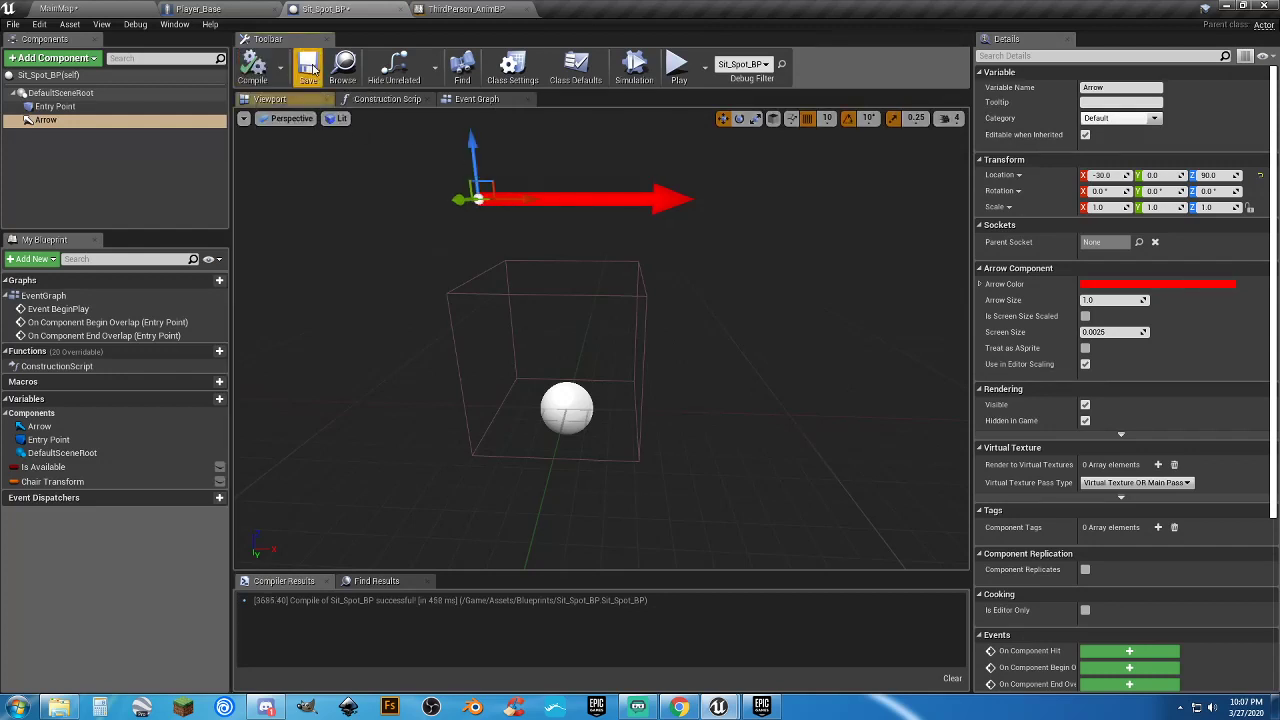
Play MainMap, walk the character to the chair, check the seated pose from the side, and stop the play session
left_click(136, 8)
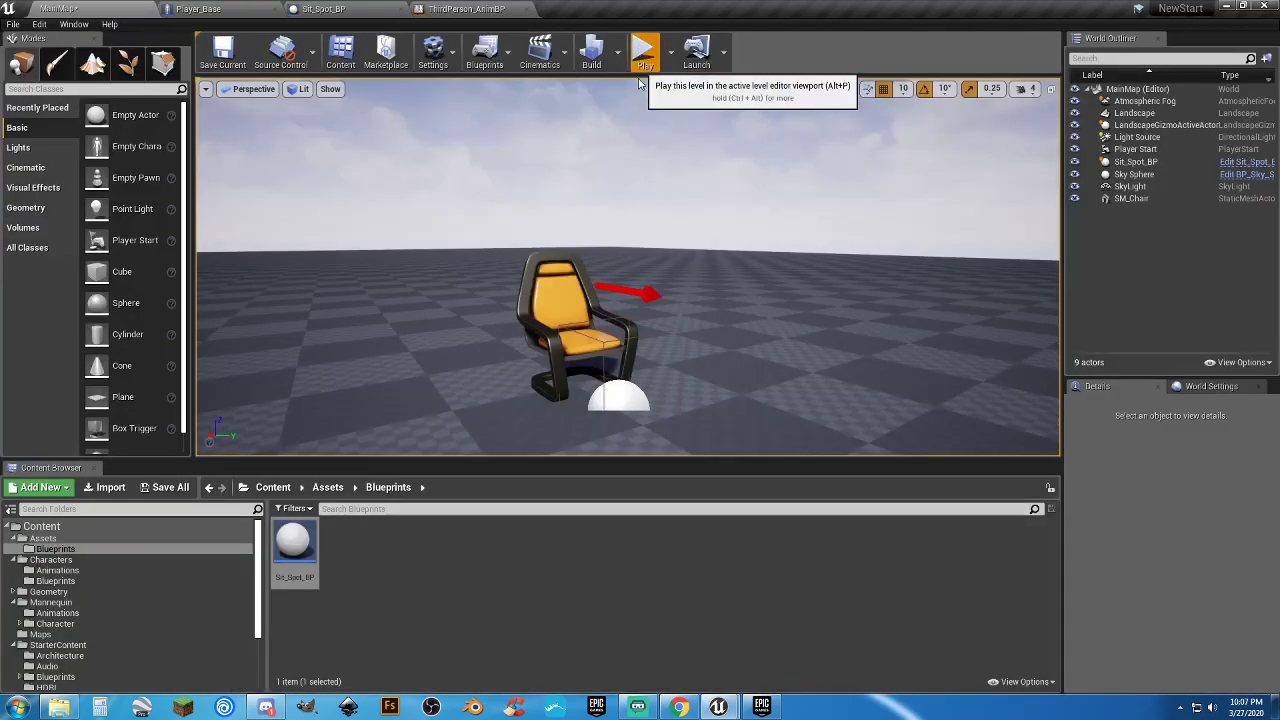
left_click(642, 48)
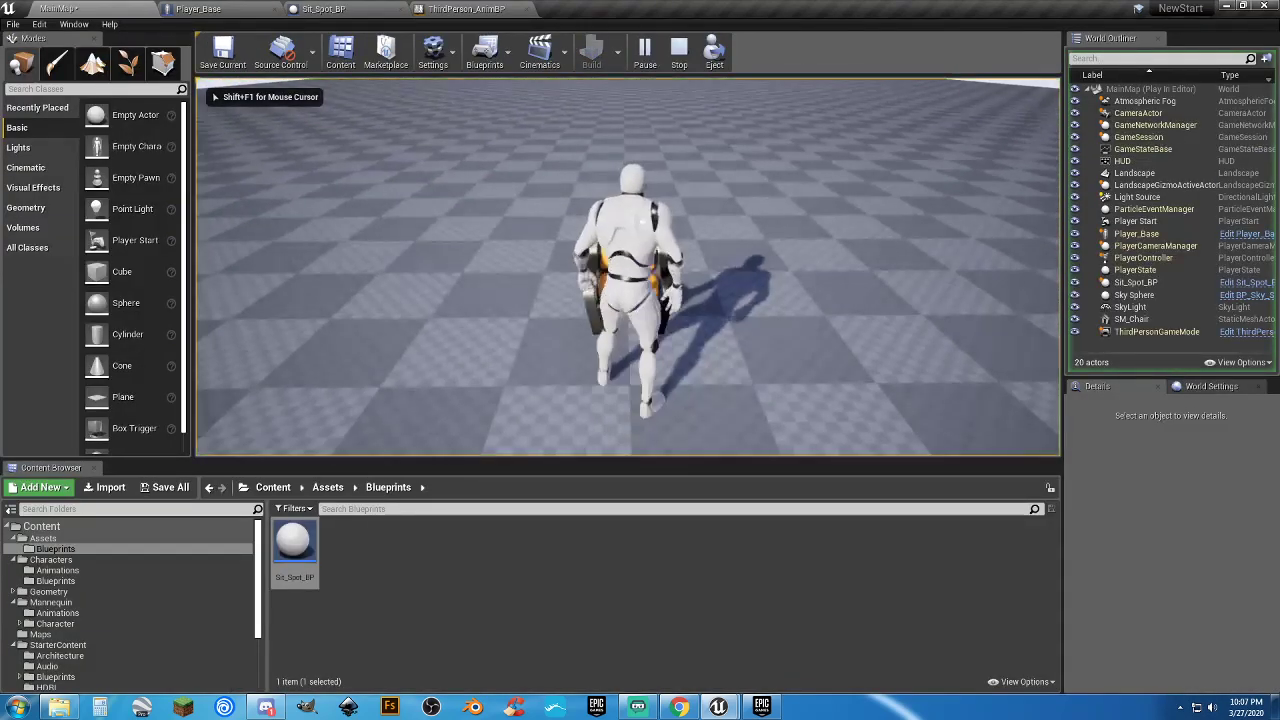
key("d")
key("s")
key("w")
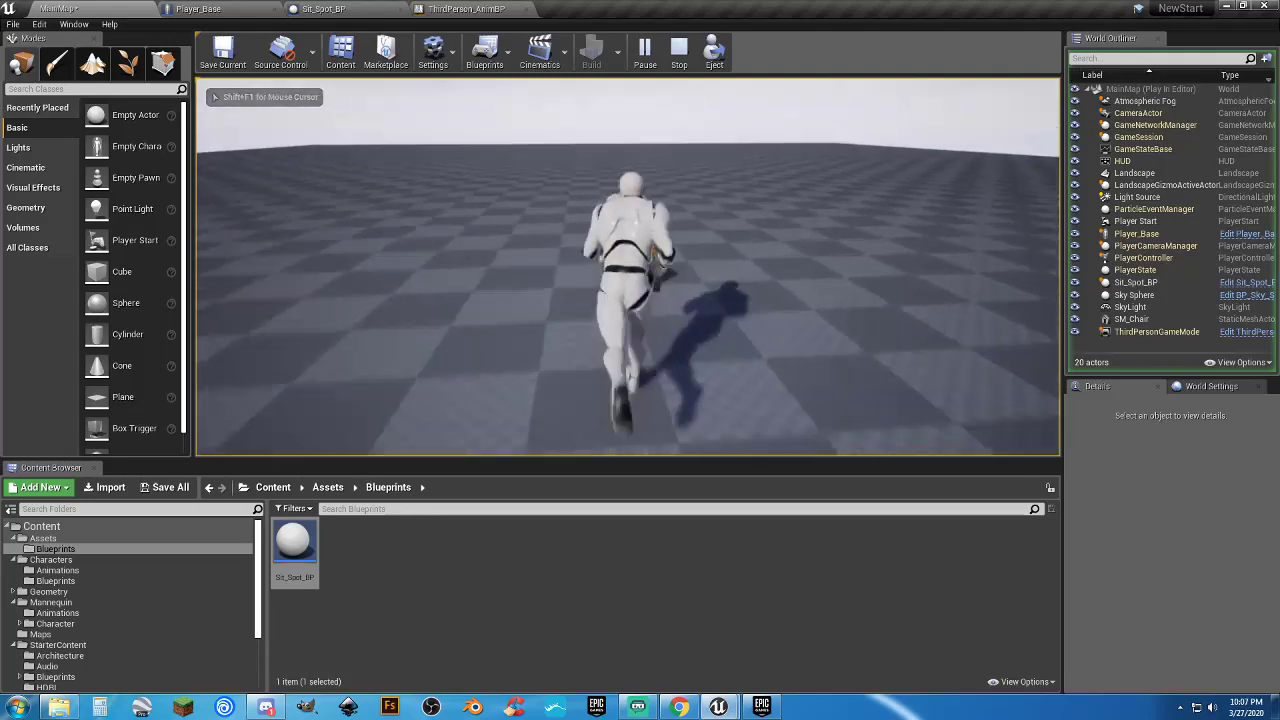
key("e")
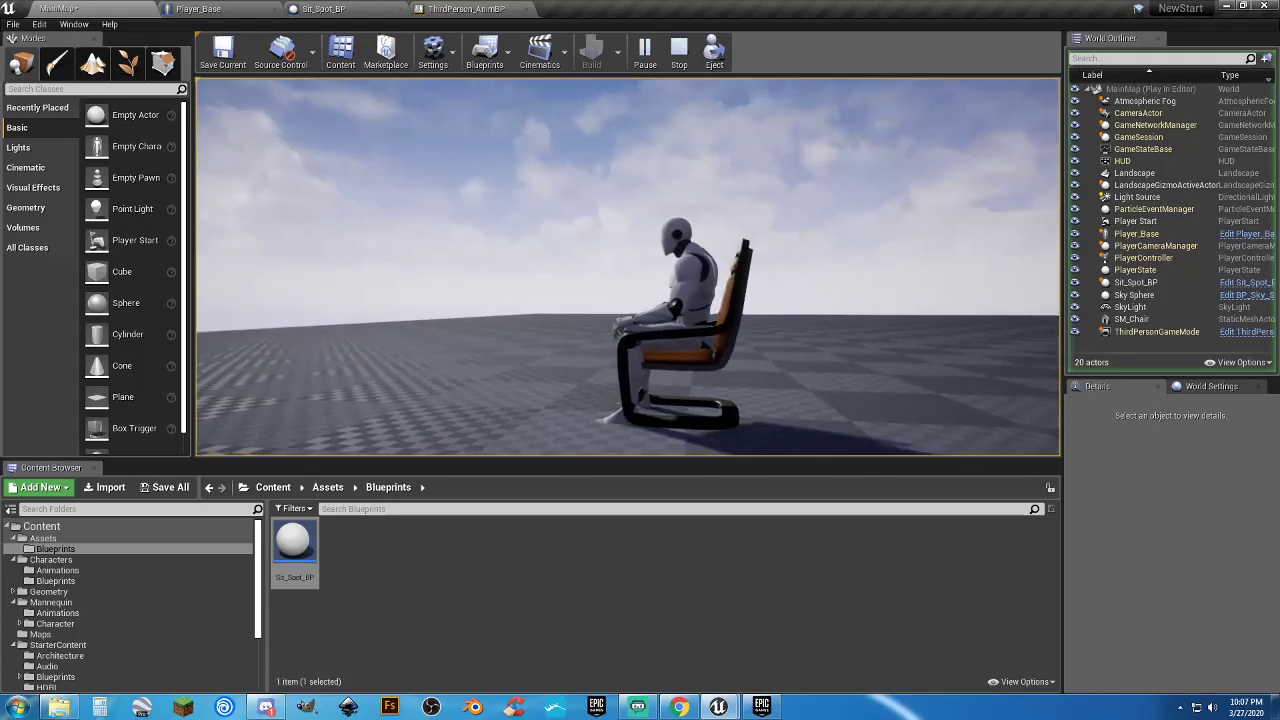
key("Escape")
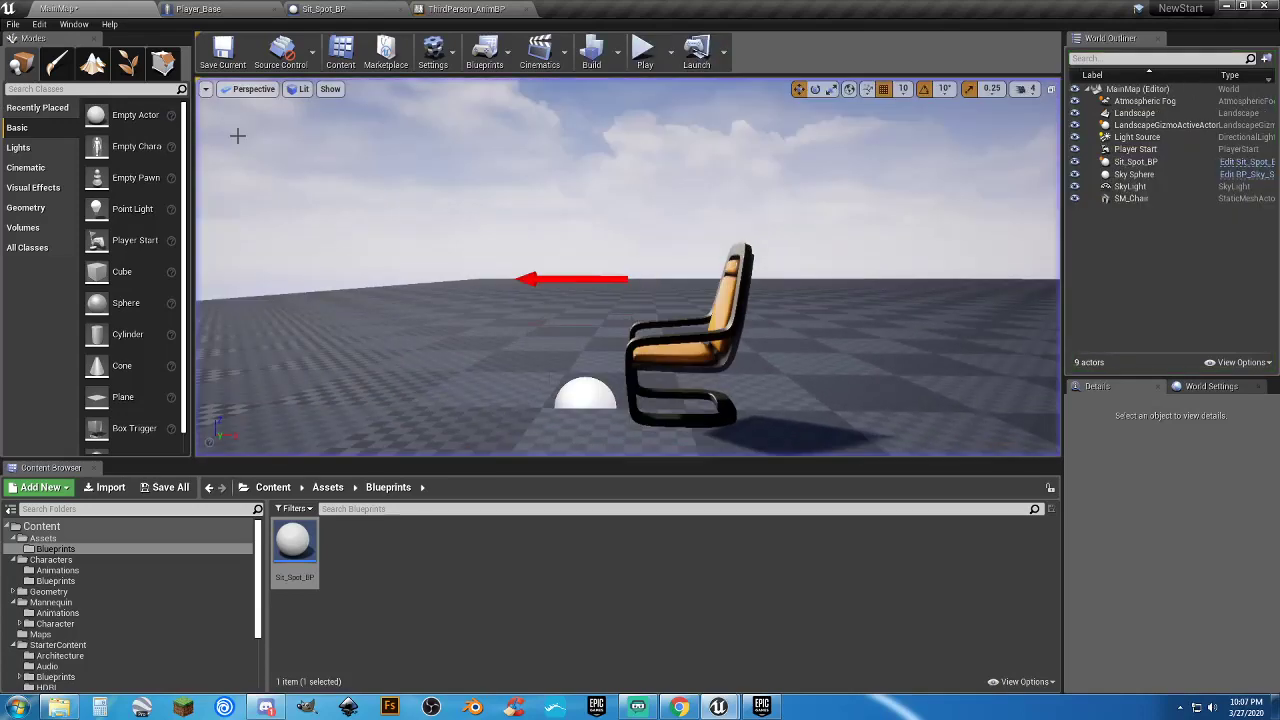
In Sit_Spot_BP, move the Arrow component to X location -20 and Z location 100, and compile and save the blueprint
left_click(337, 9)
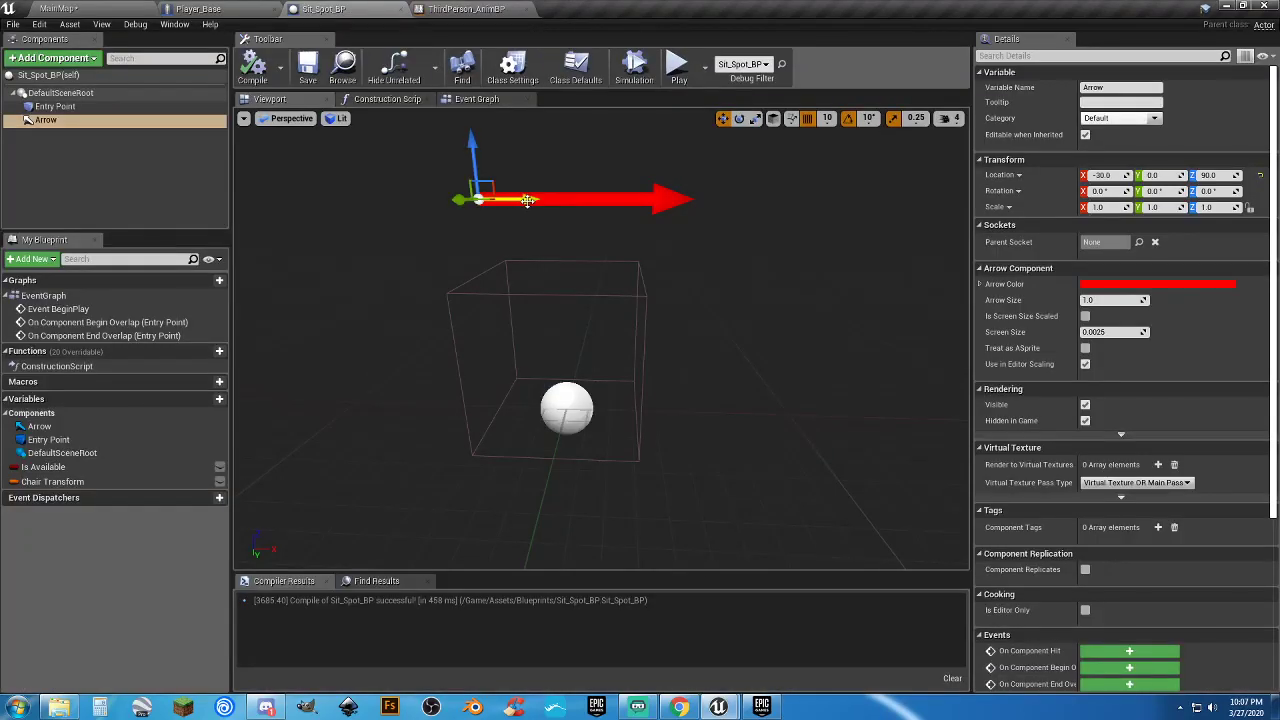
left_click_drag(527, 200, 543, 199)
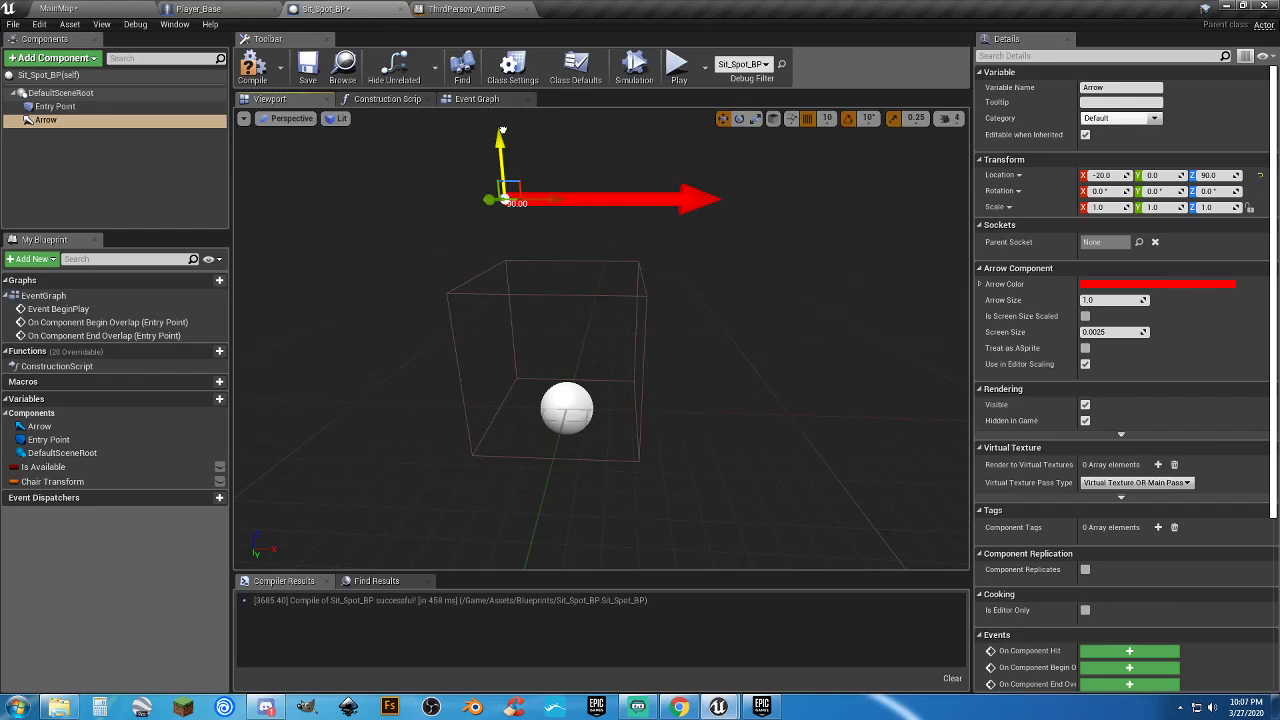
left_click_drag(502, 130, 500, 100)
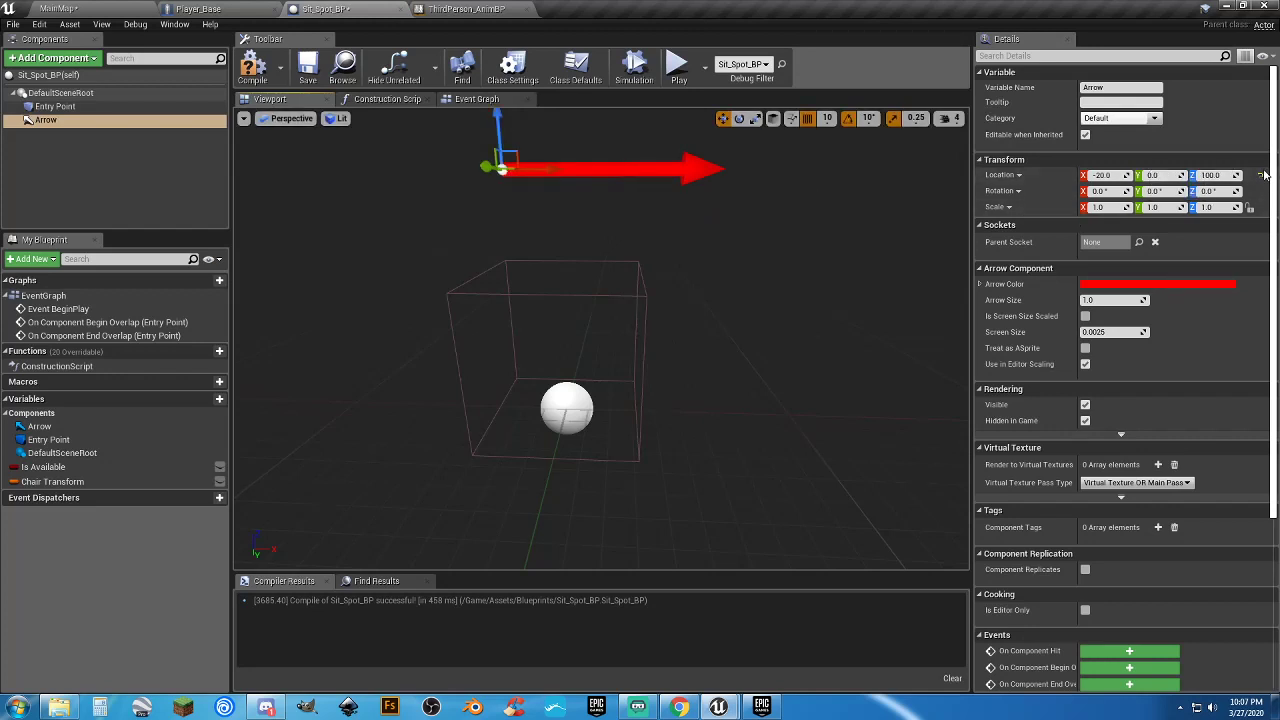
left_click(253, 67)
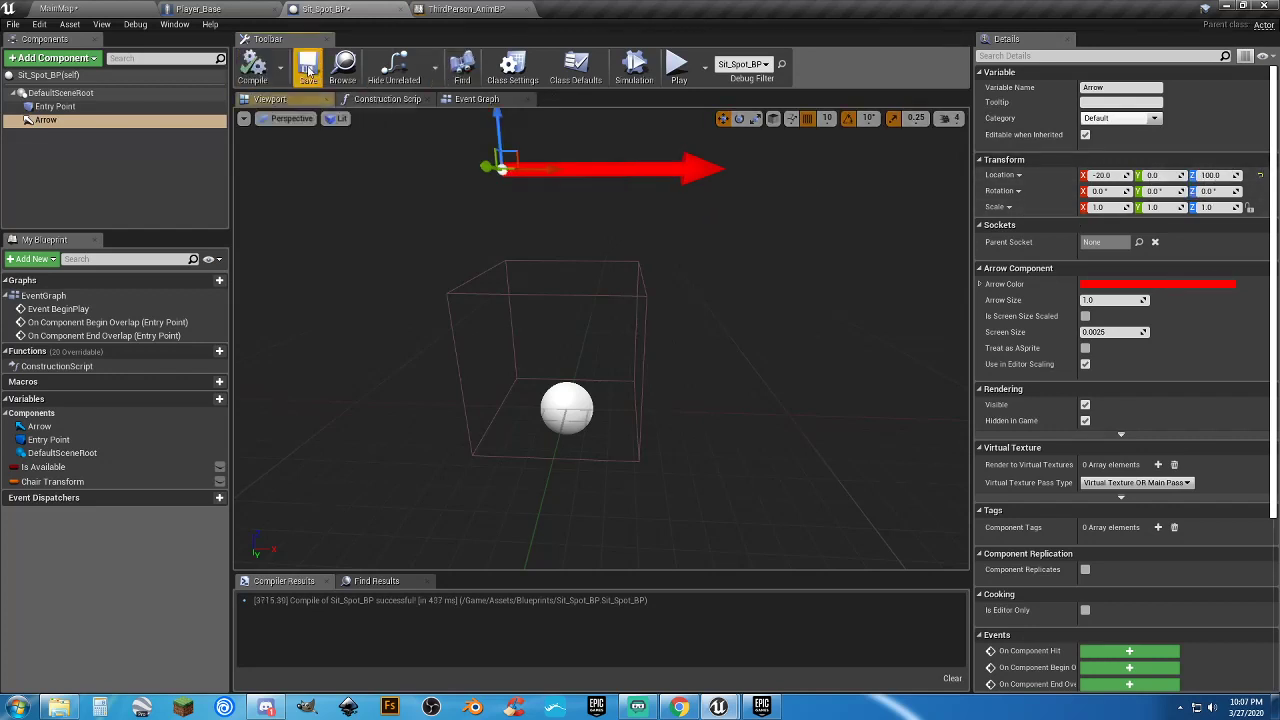
Play MainMap, seat the character in the chair to check its position and height, and stop the play session
left_click(104, 8)
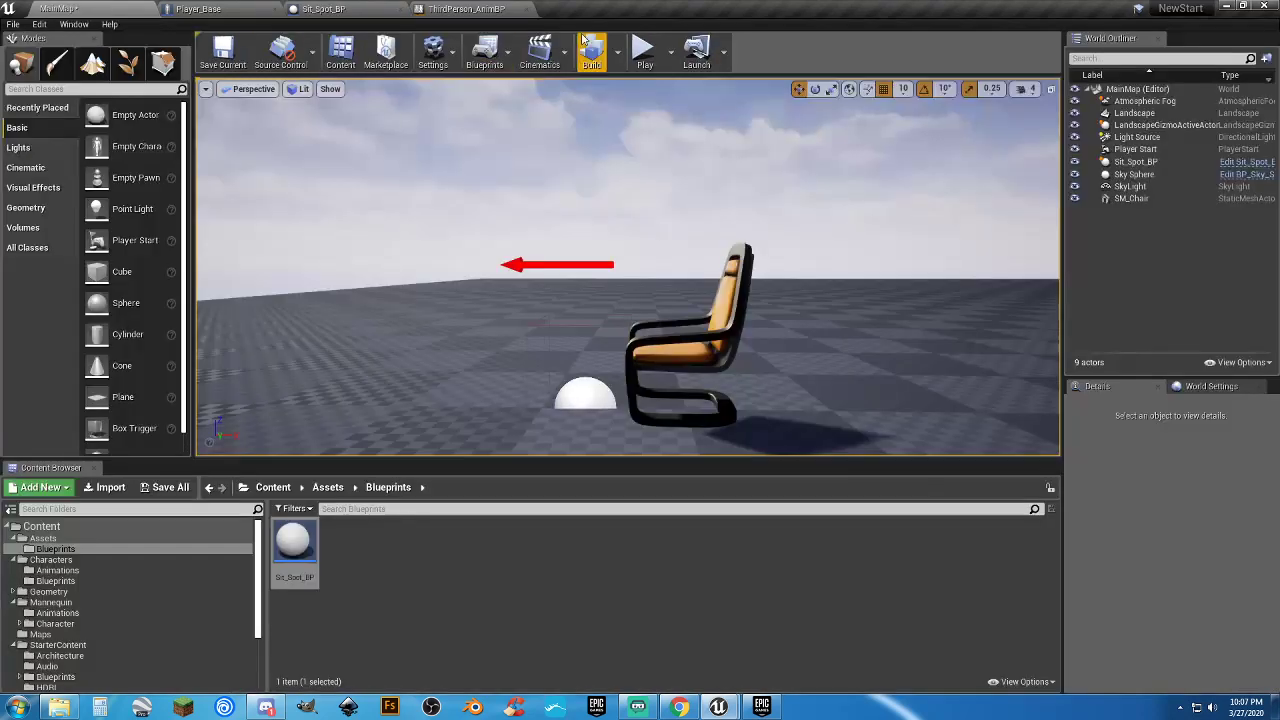
left_click(644, 50)
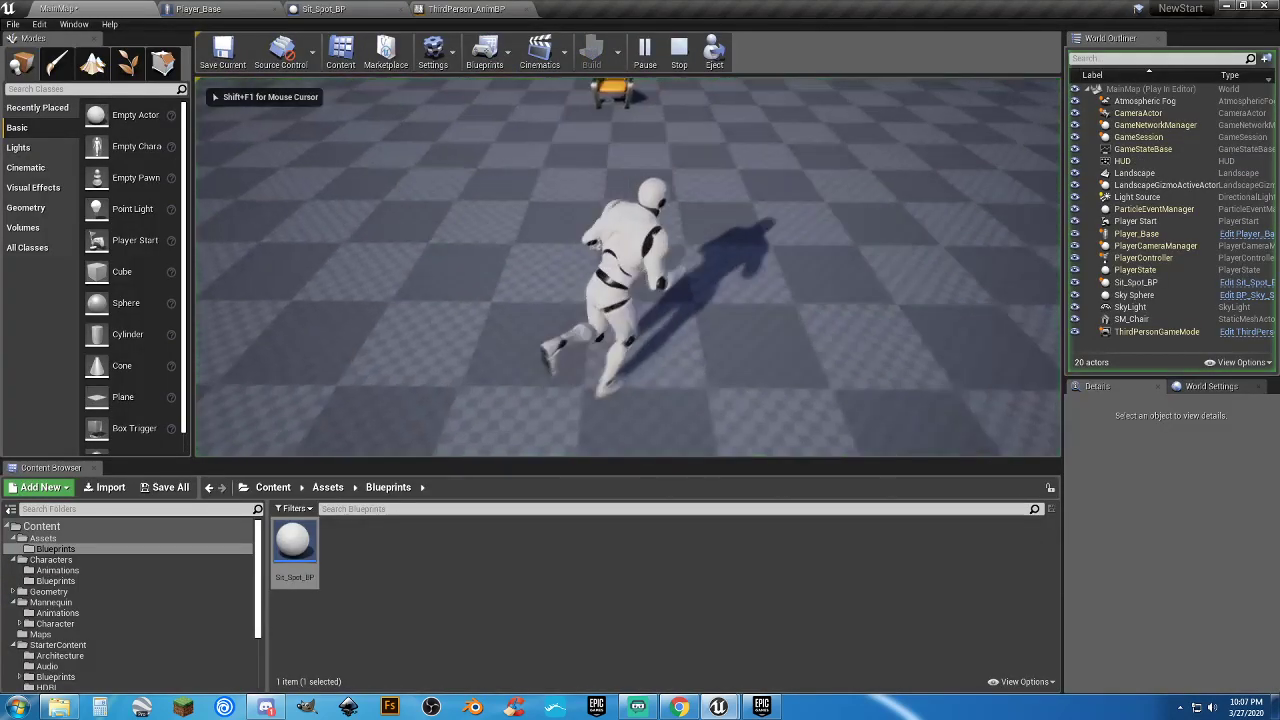
key("w")
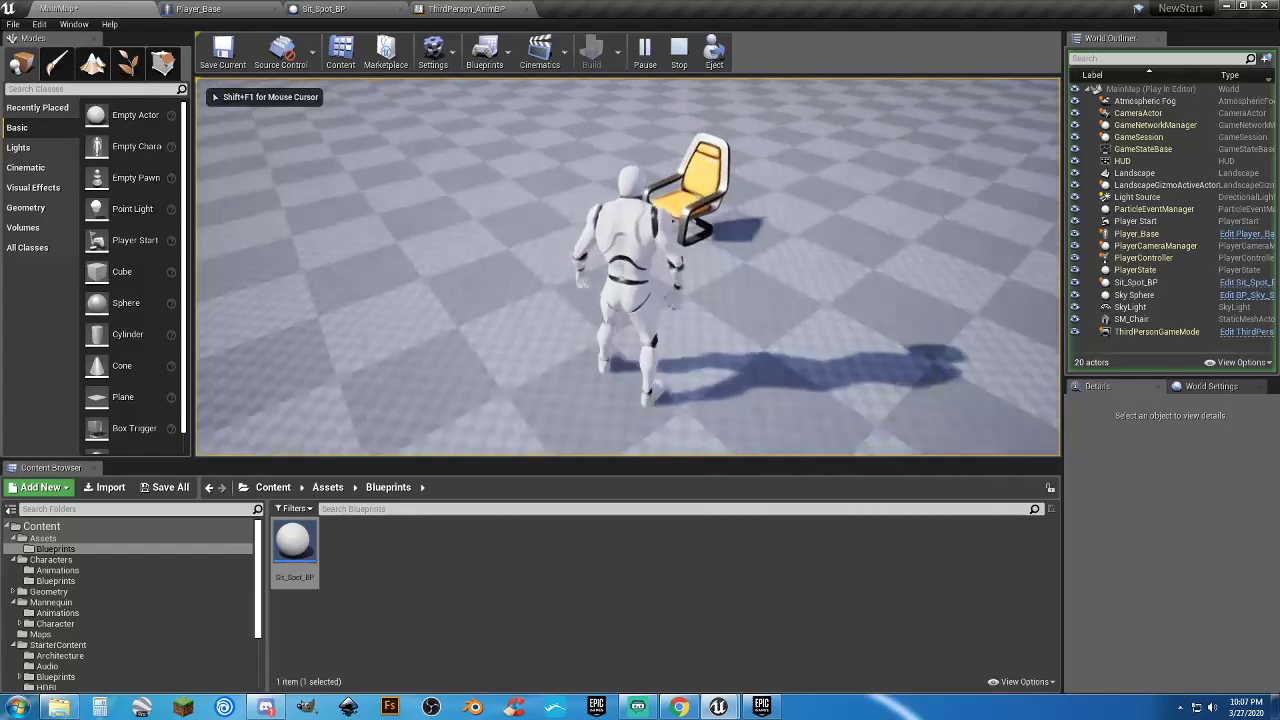
key("w")
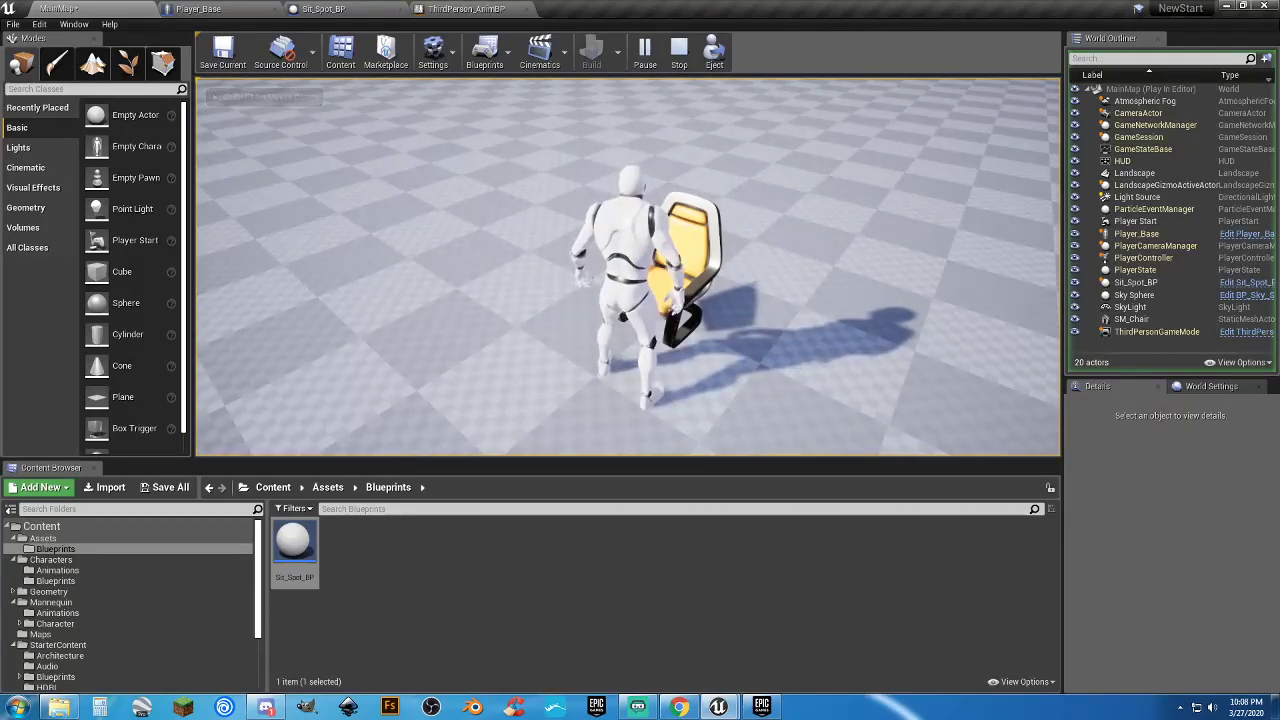
key("w")
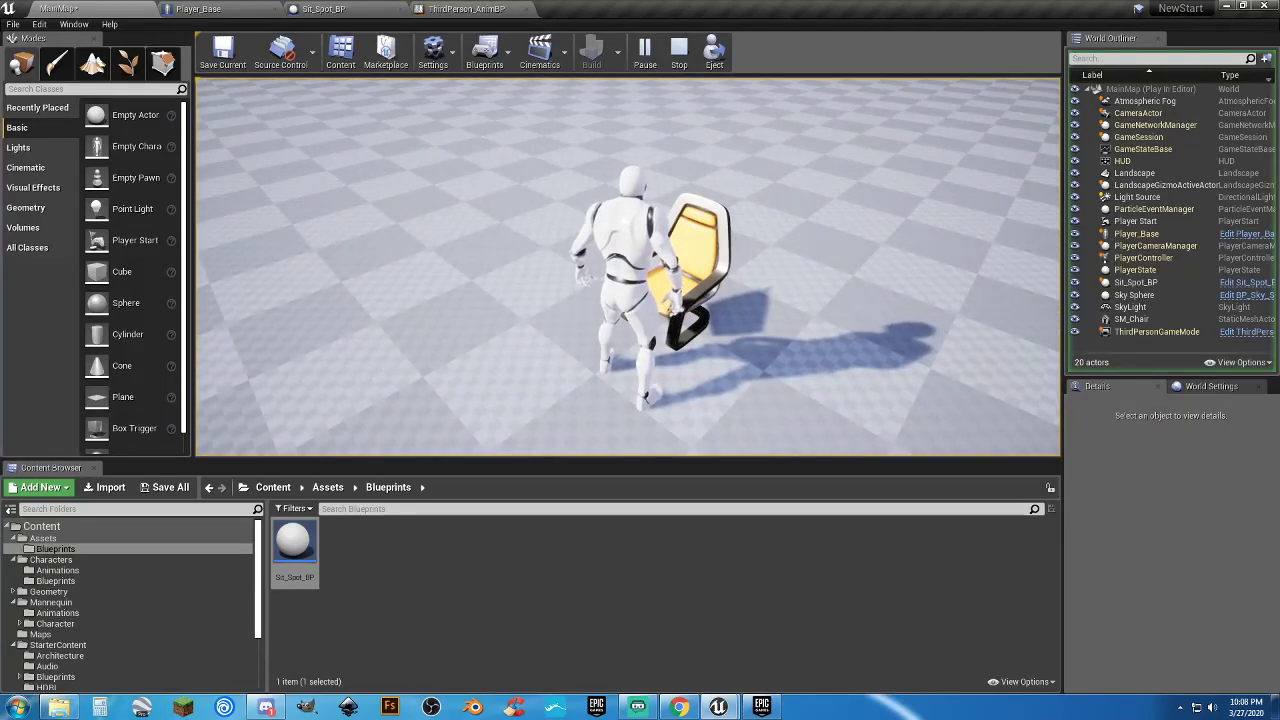
key("s")
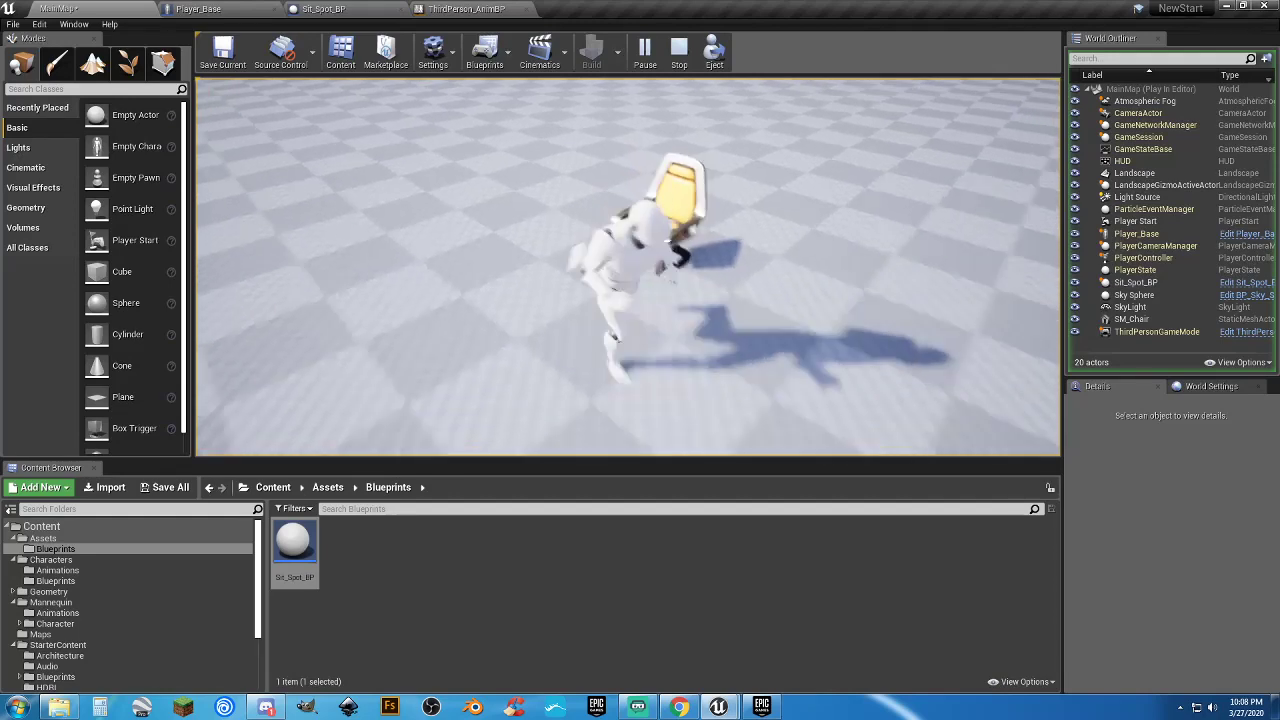
key("w")
key("s")
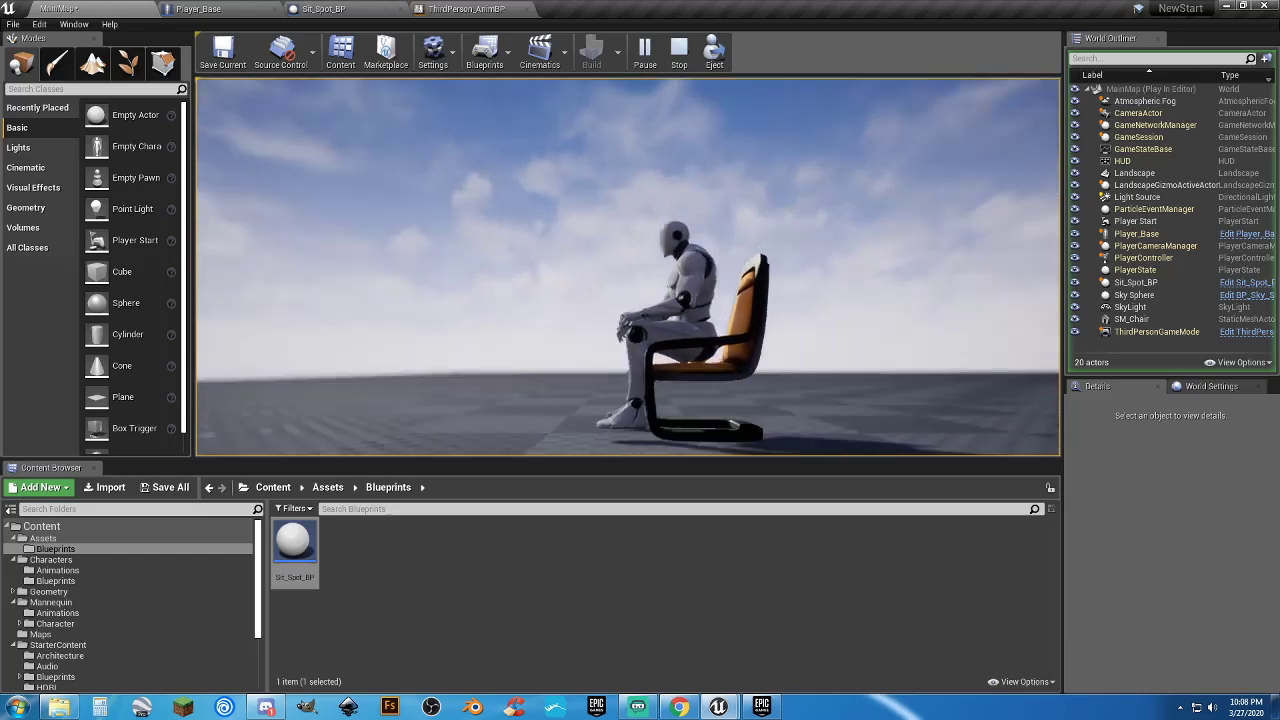
key("Escape")
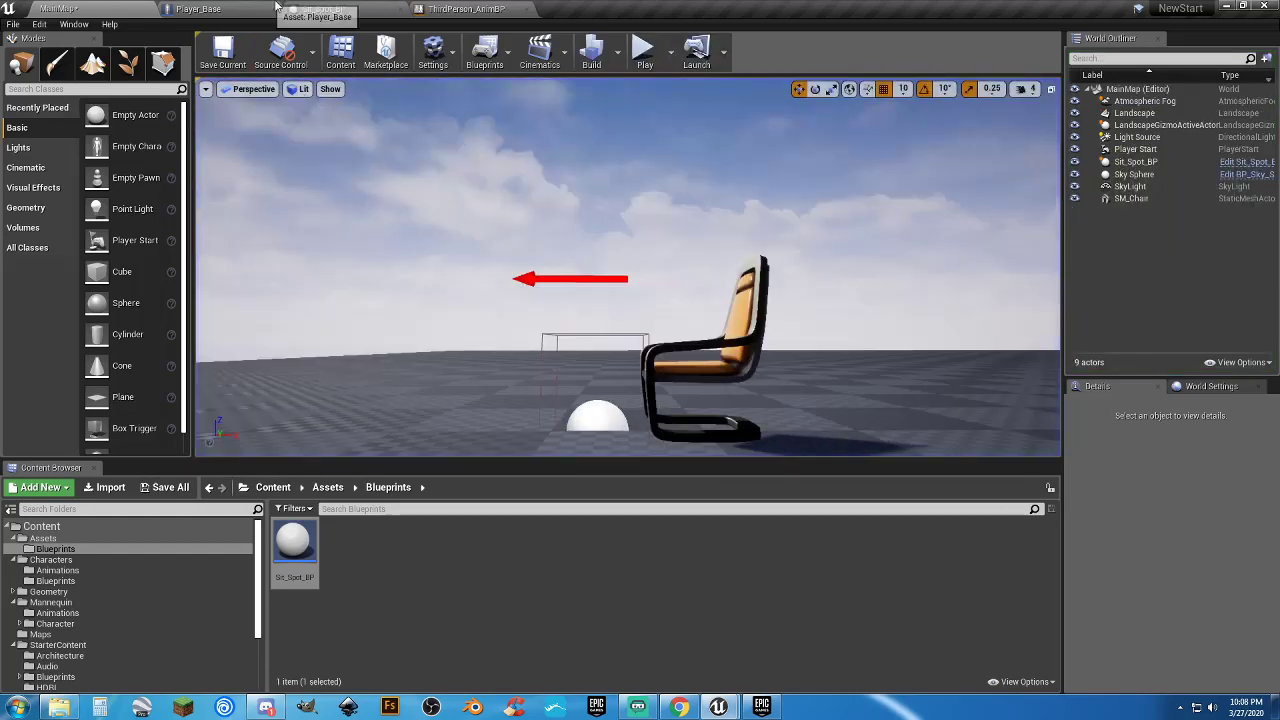
Set the Arrow's Z location to 90 in Sit_Spot_BP, compile and save it, and play-test sitting in the chair in MainMap
left_click(338, 10)
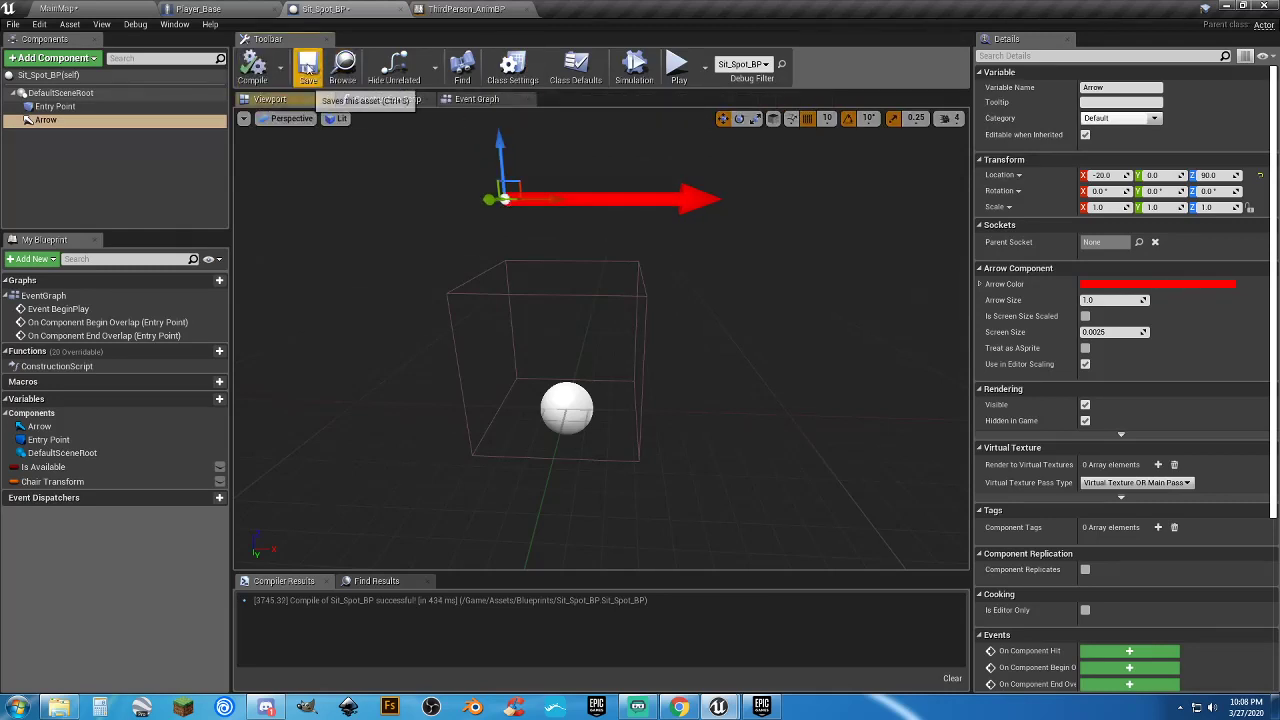
left_click(60, 9)
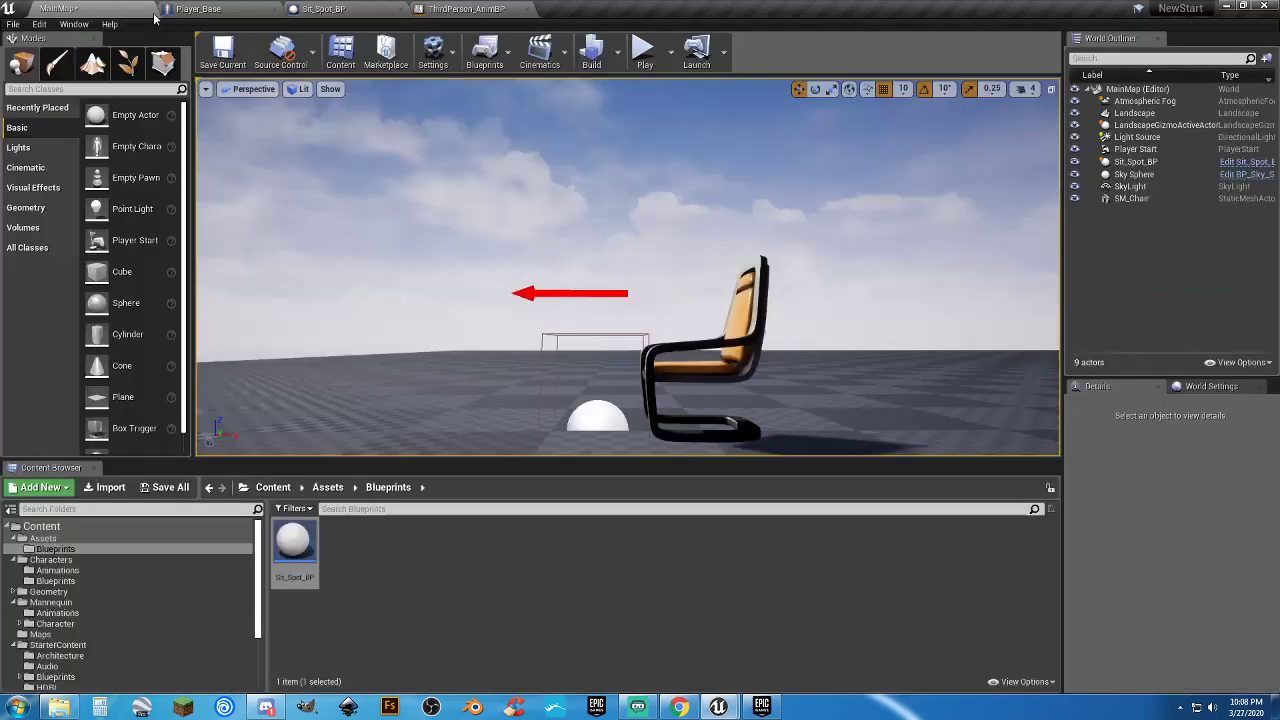
left_click(644, 52)
key("w")
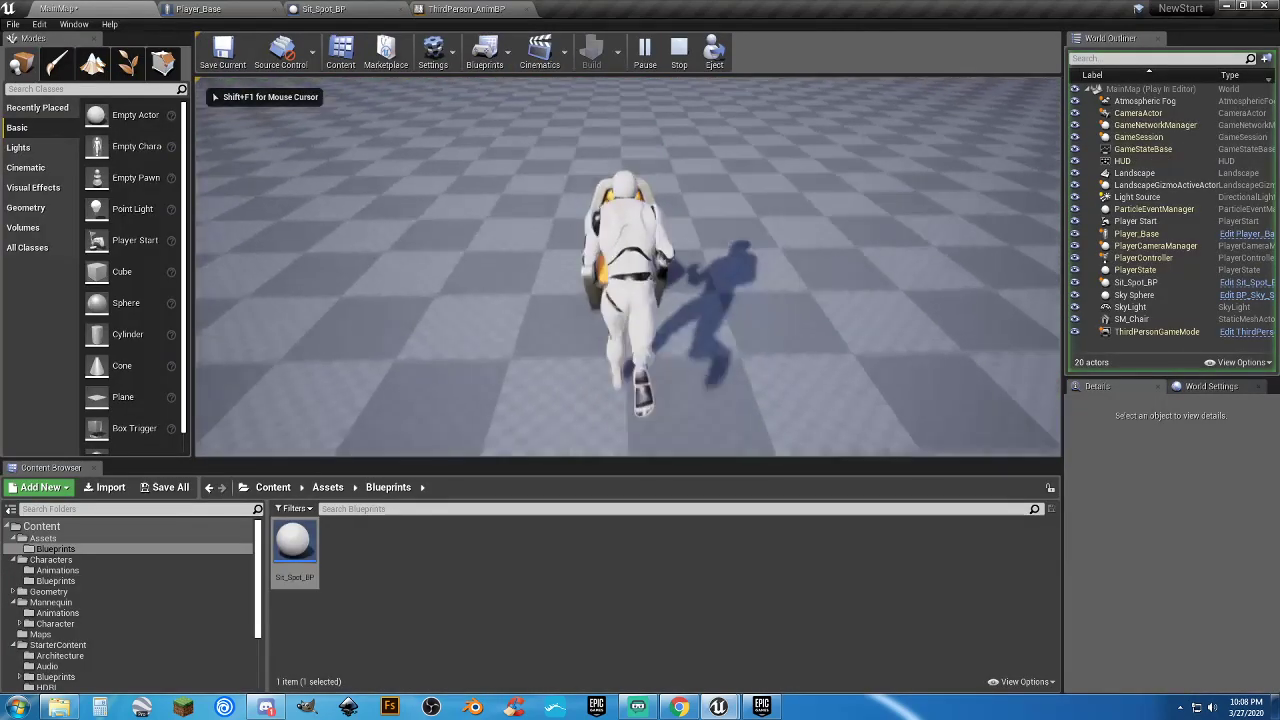
key("s")
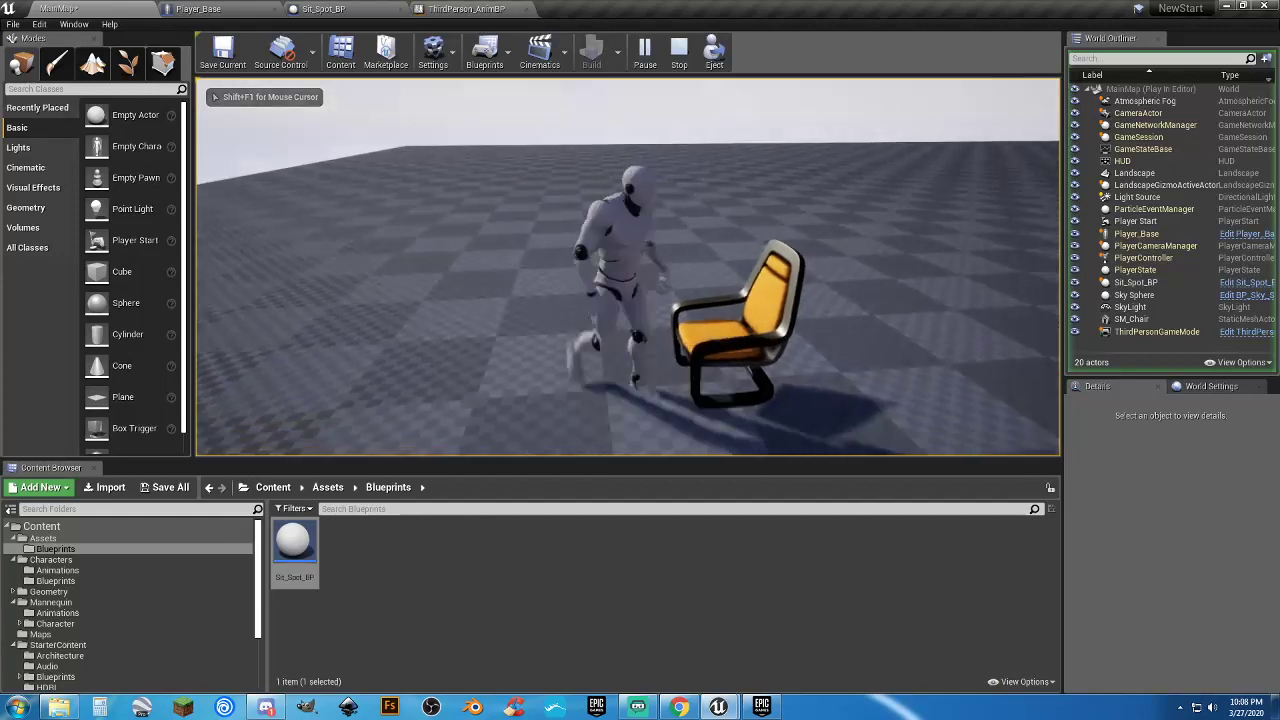
key("d")
key("w")
key("e")
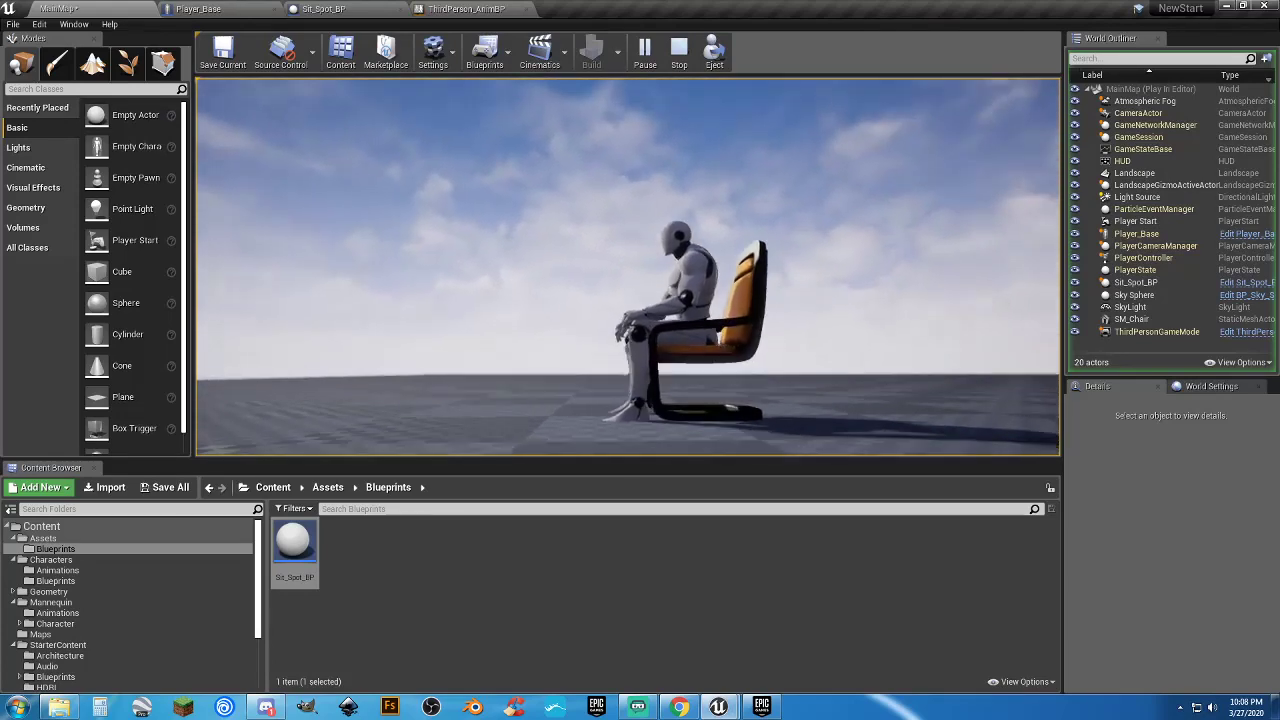
key("Escape")
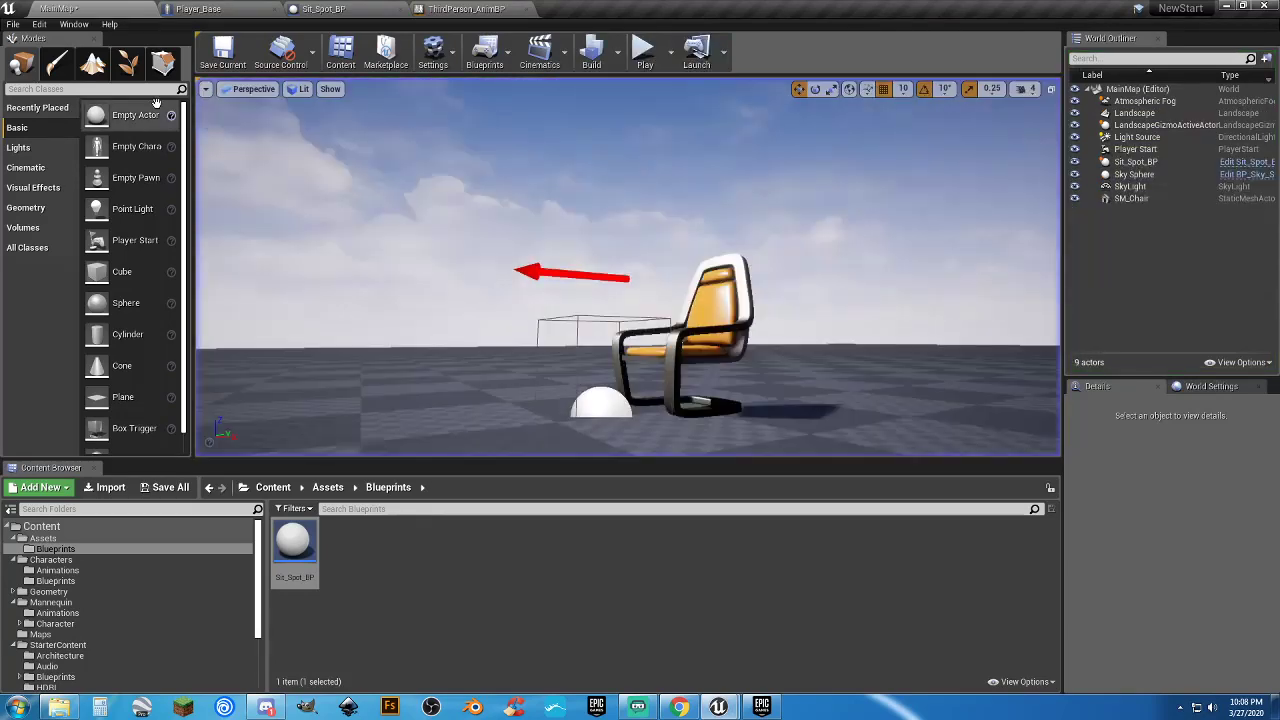
In Sit_Spot_BP, set the Arrow component's Z location to 95, and compile and save the blueprint
left_click(350, 12)
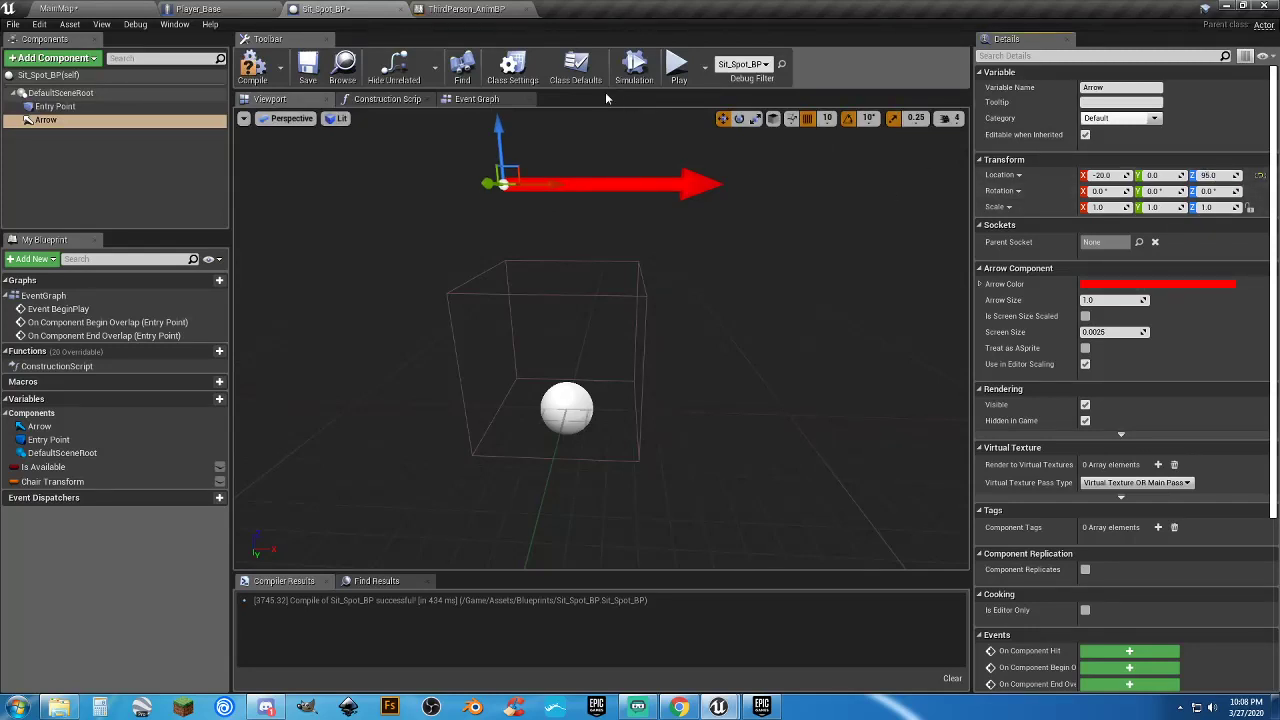
left_click(254, 68)
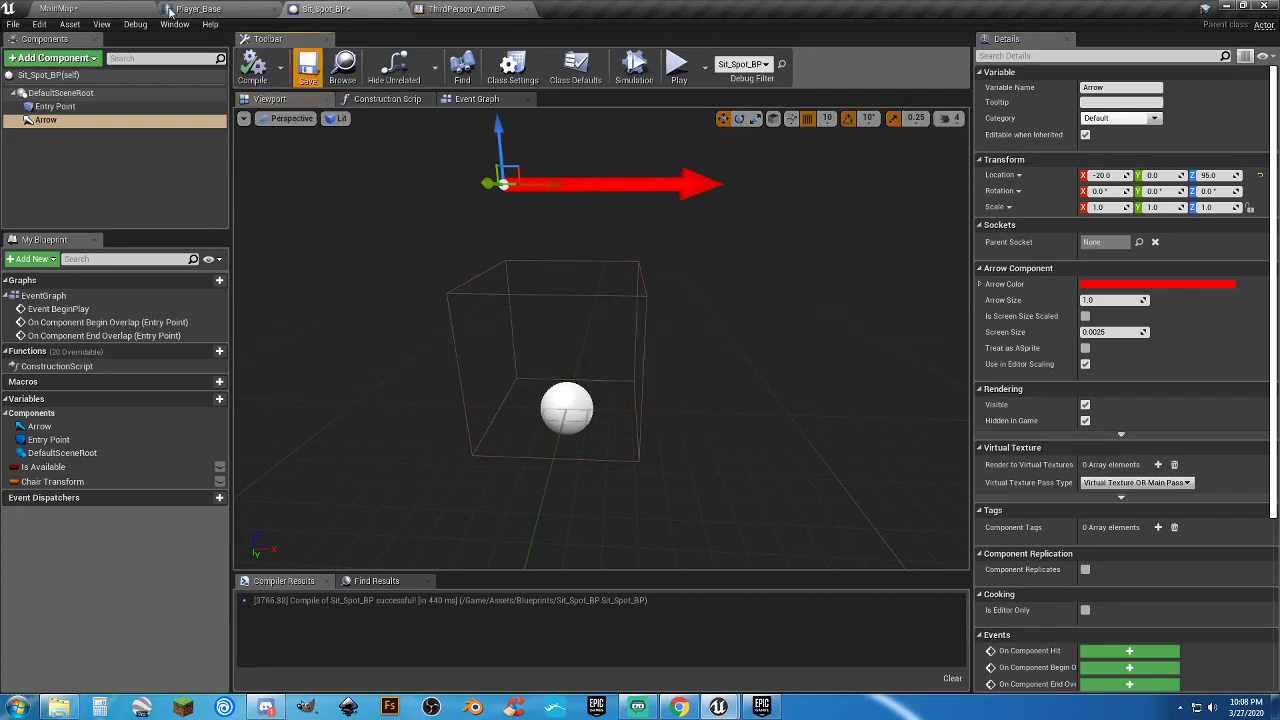
Play MainMap, test the character sitting down and standing up at the chair, and stop the play session
left_click(132, 10)
left_click(644, 48)
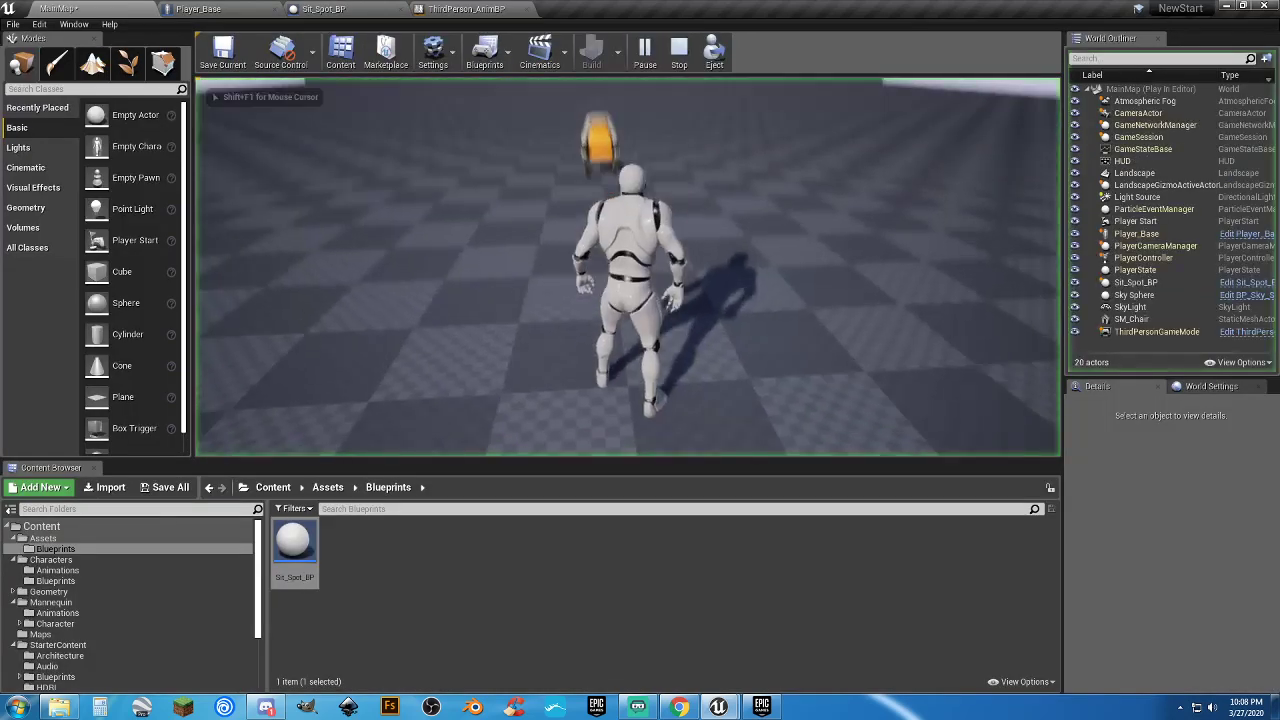
key("w")
key("s")
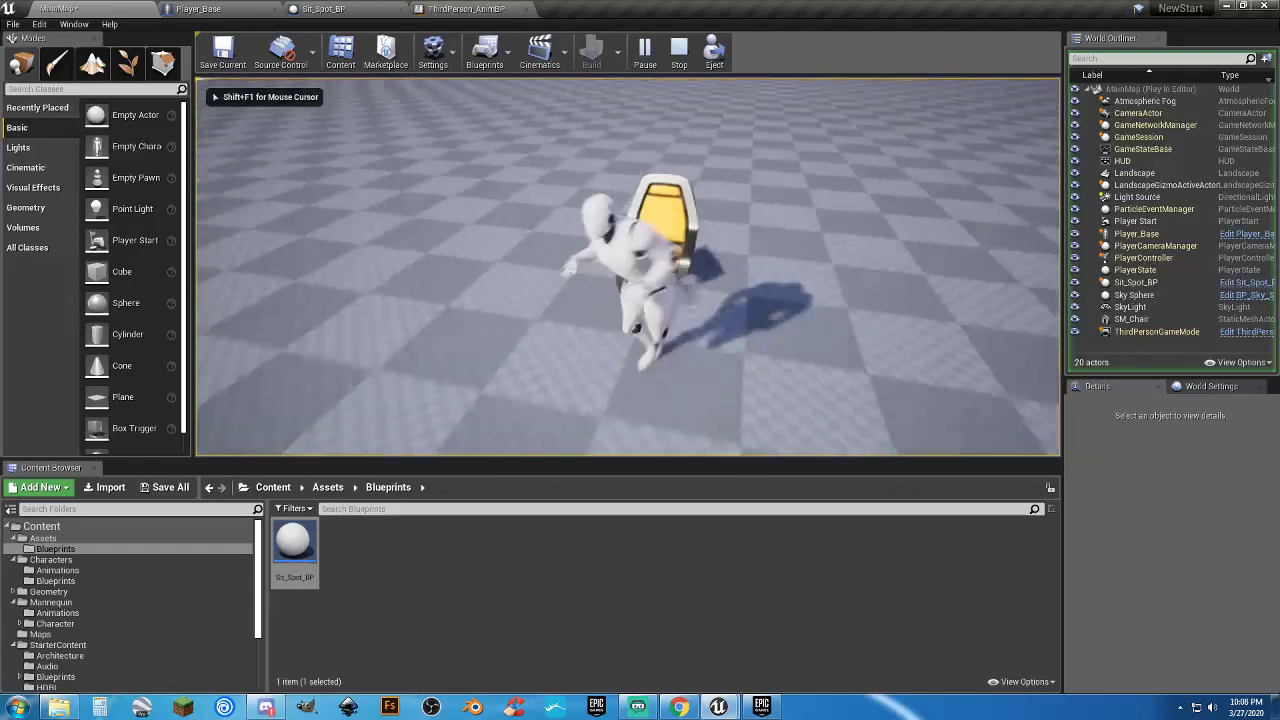
key("e")
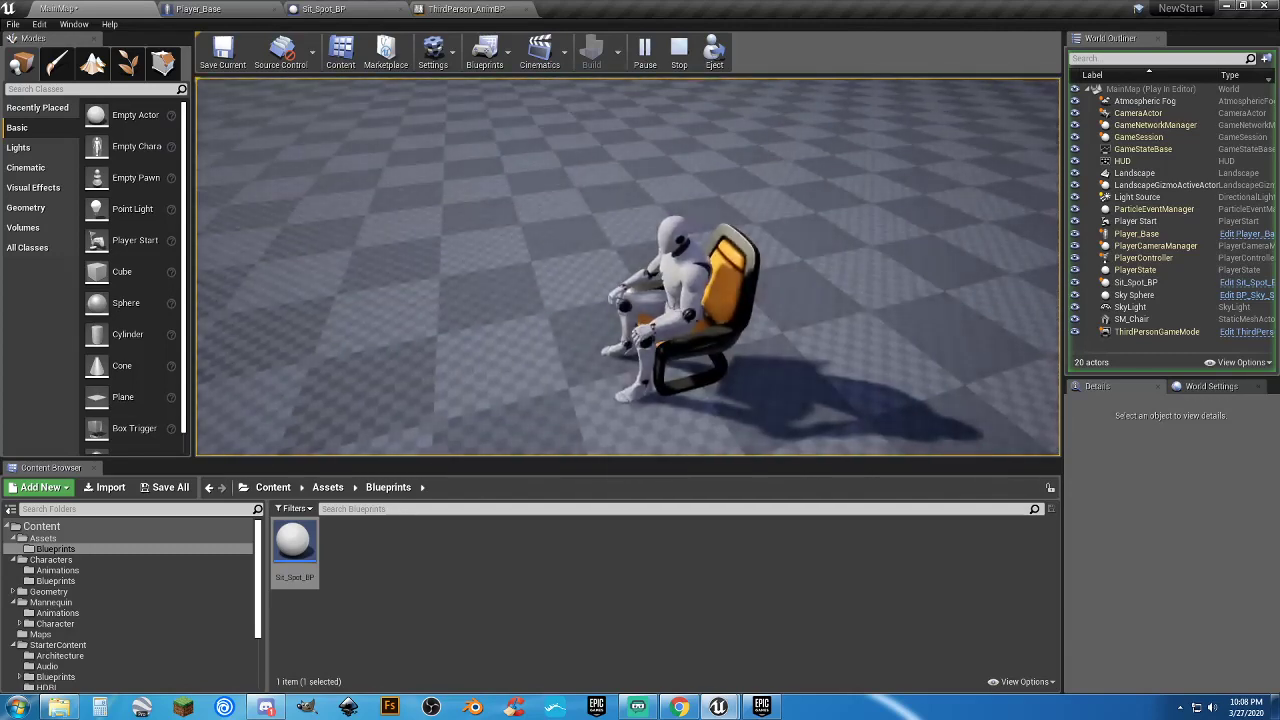
key("e")
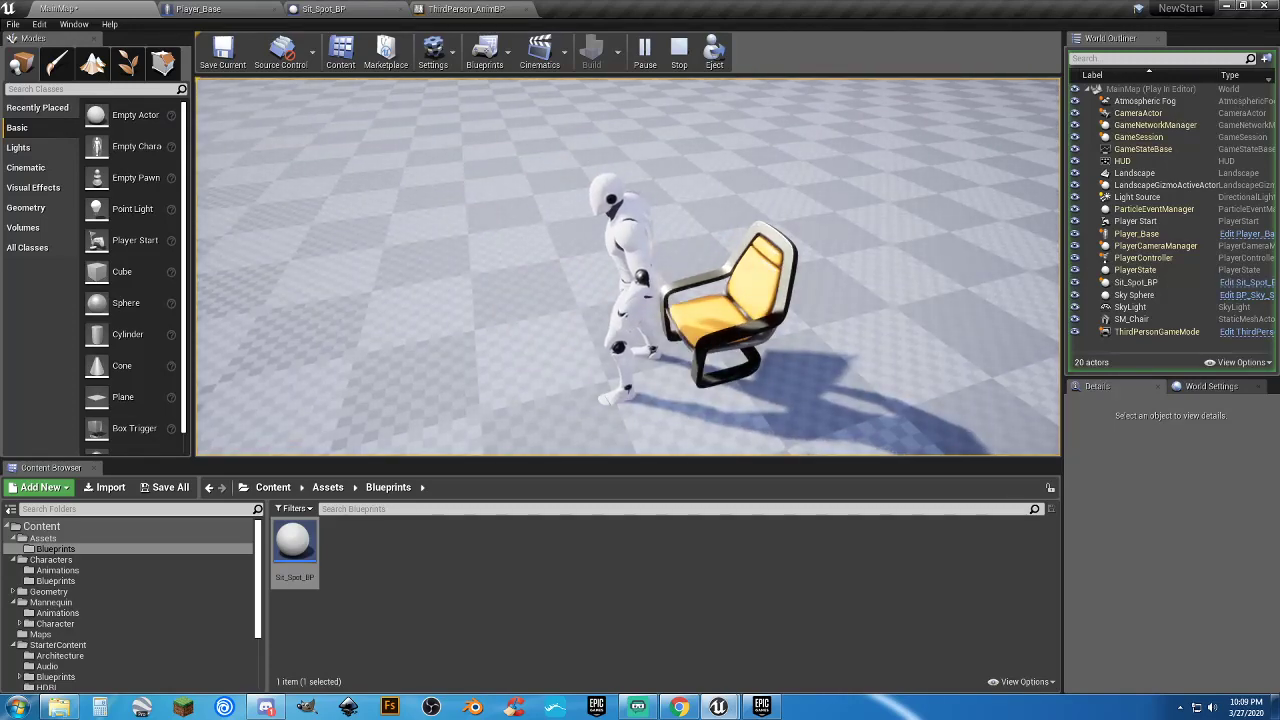
key("Escape")
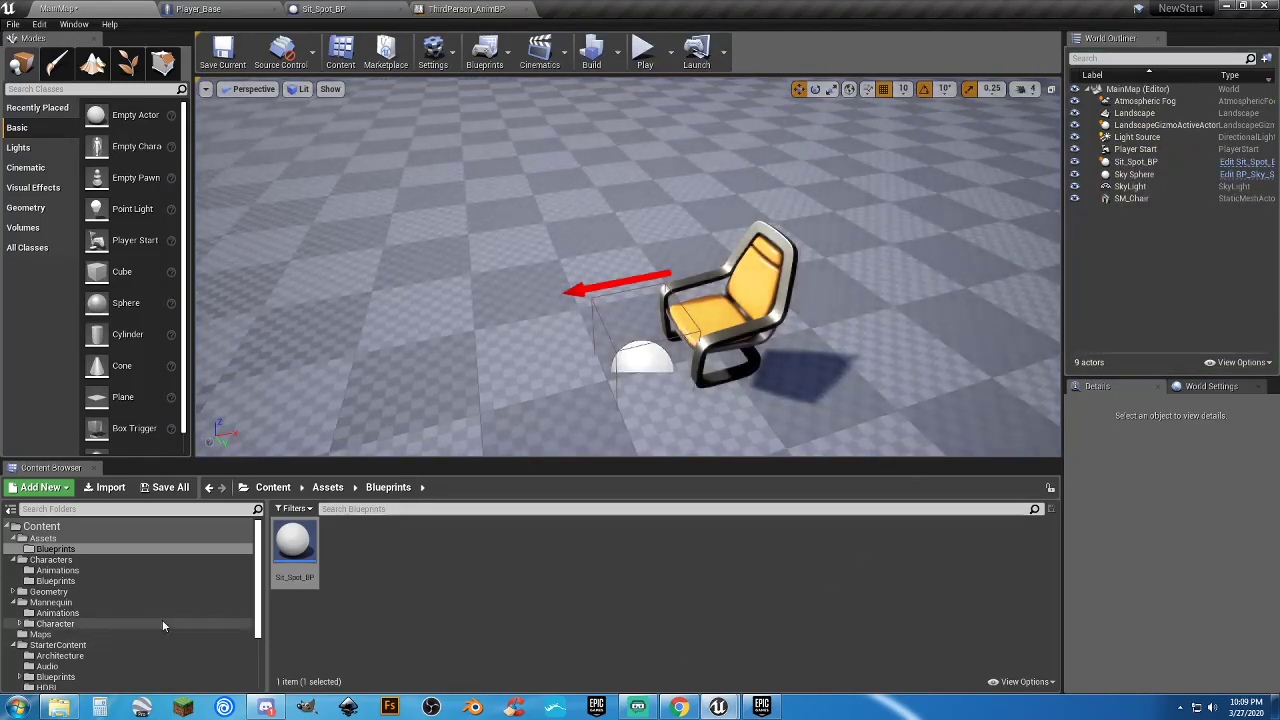
Open the sit_to_stand animation from the Characters Animations folder and view the mannequin from the side
left_click(76, 569)
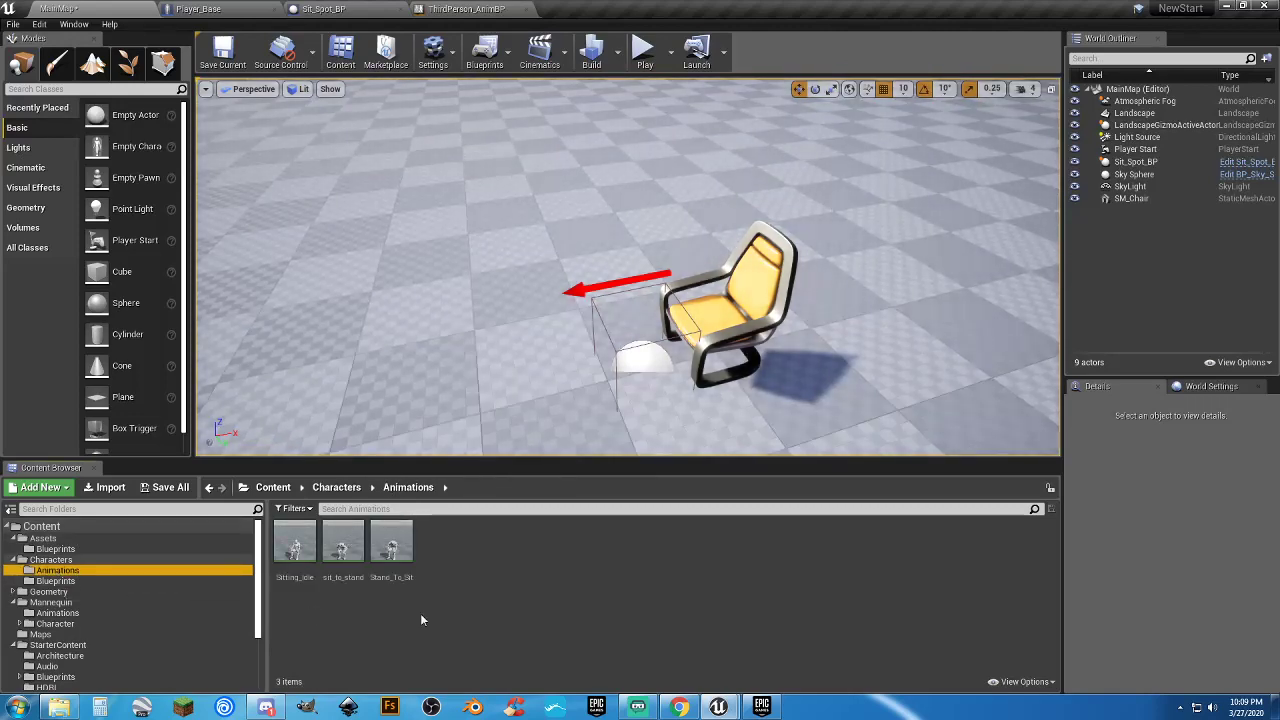
double_click(343, 560)
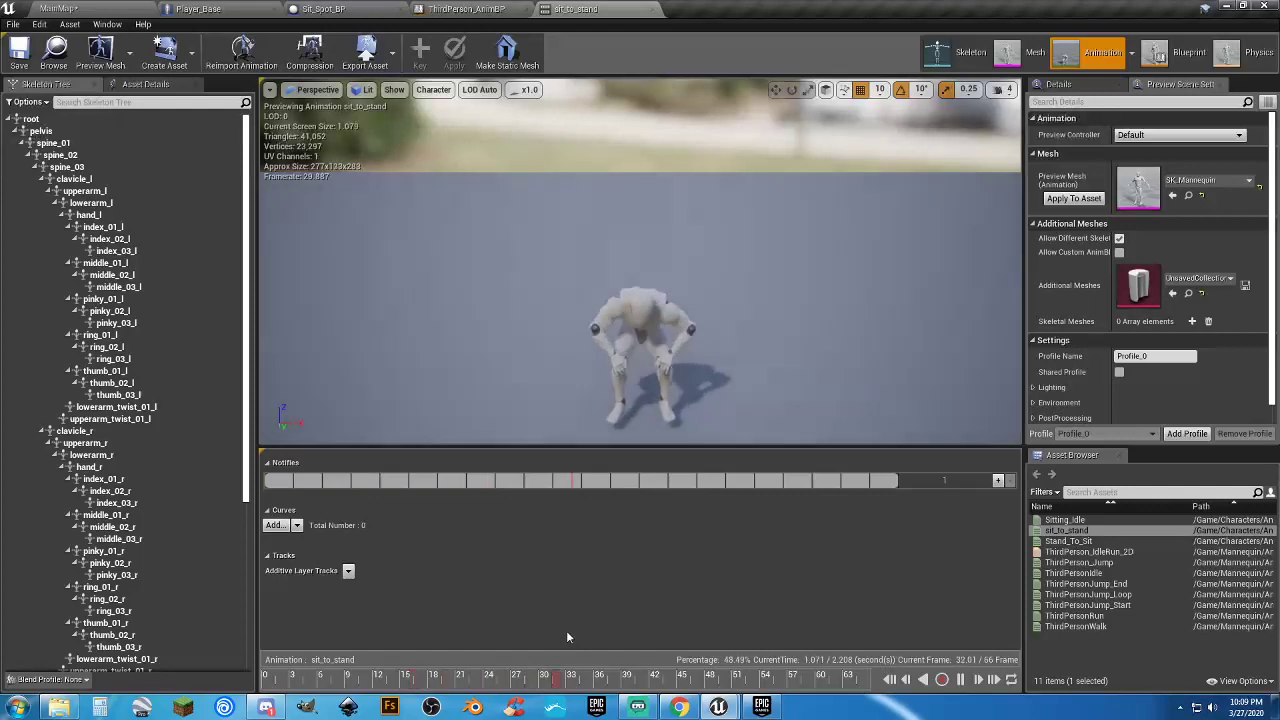
right_click_drag(704, 368, 676, 424)
right_click_drag(661, 370, 664, 336)
key("s")
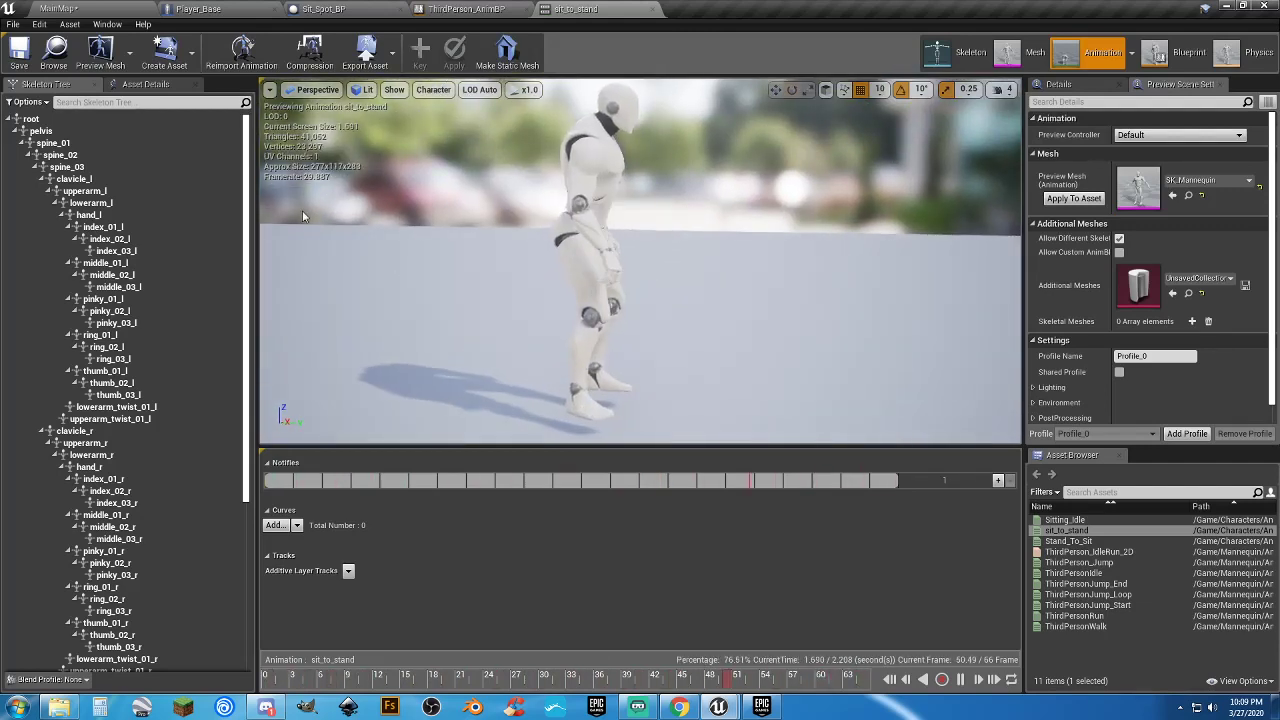
At frame 0 of the sit_to_stand animation, move the root bone backward along the Y axis
left_click(80, 122)
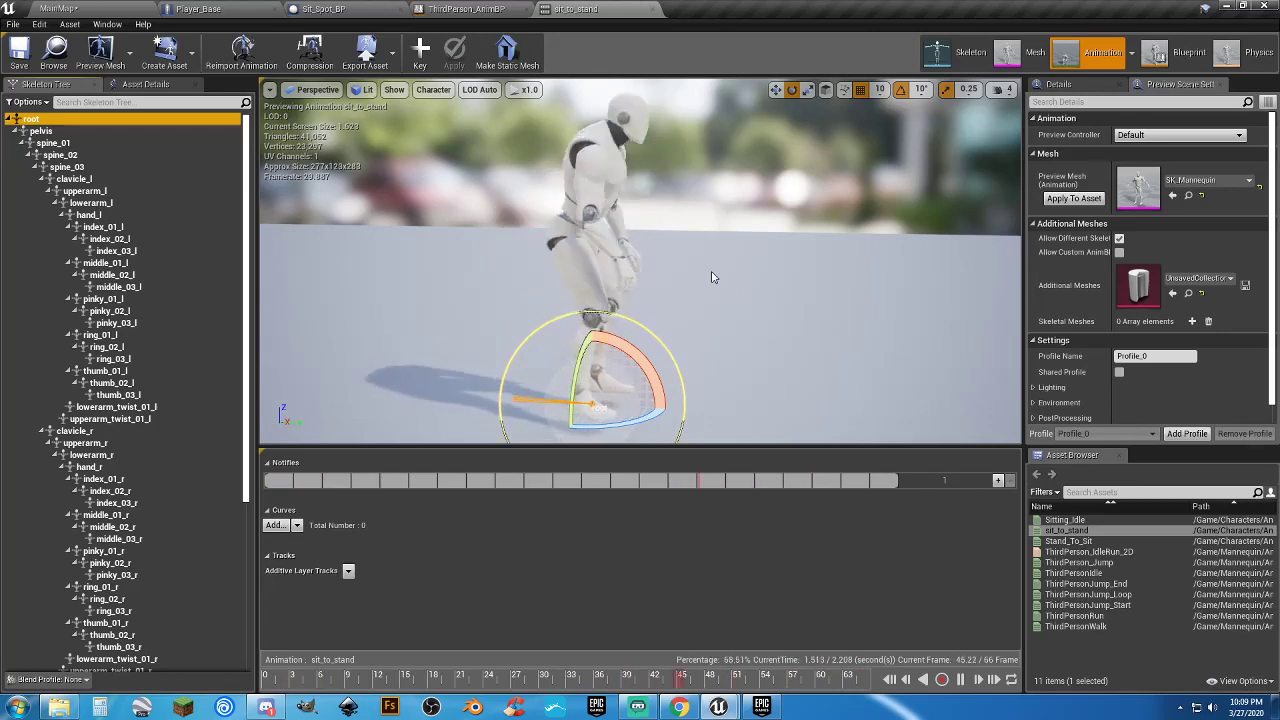
left_click(775, 91)
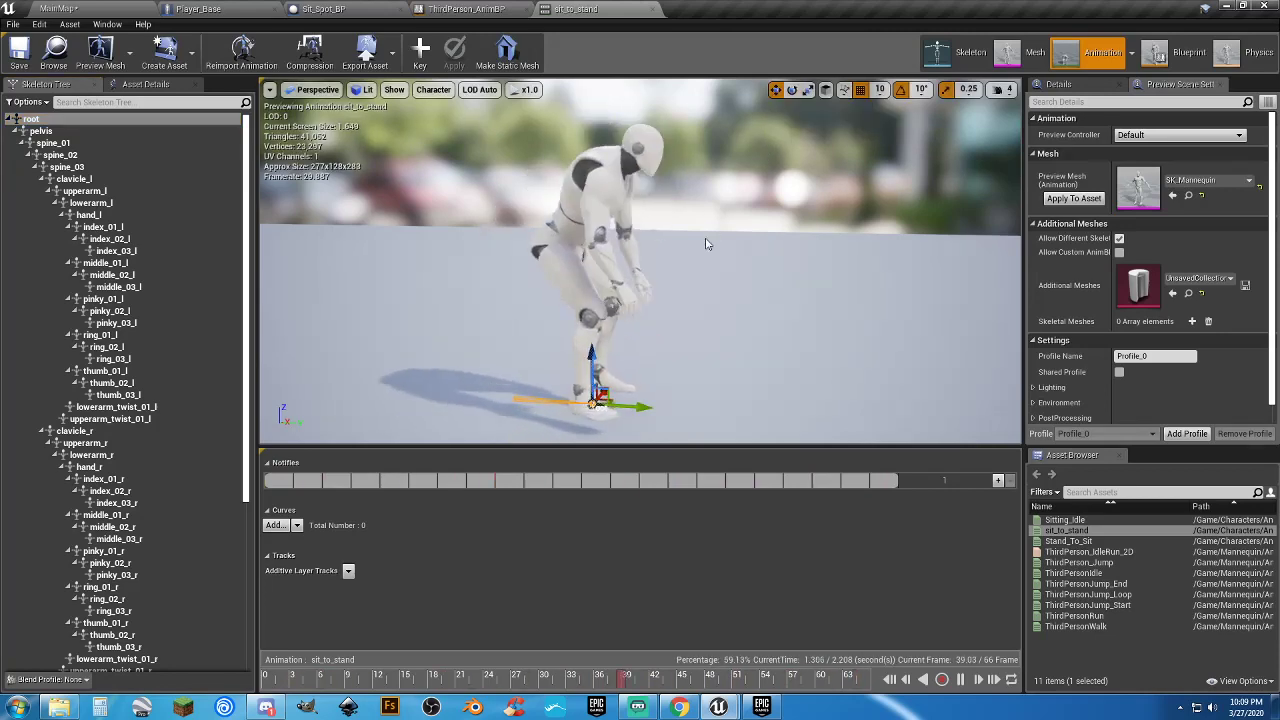
mouse_move(640, 260)
right_mouse_down()
mouse_move(625, 310)
mouse_move(640, 318)
mouse_move(635, 248)
right_mouse_up()
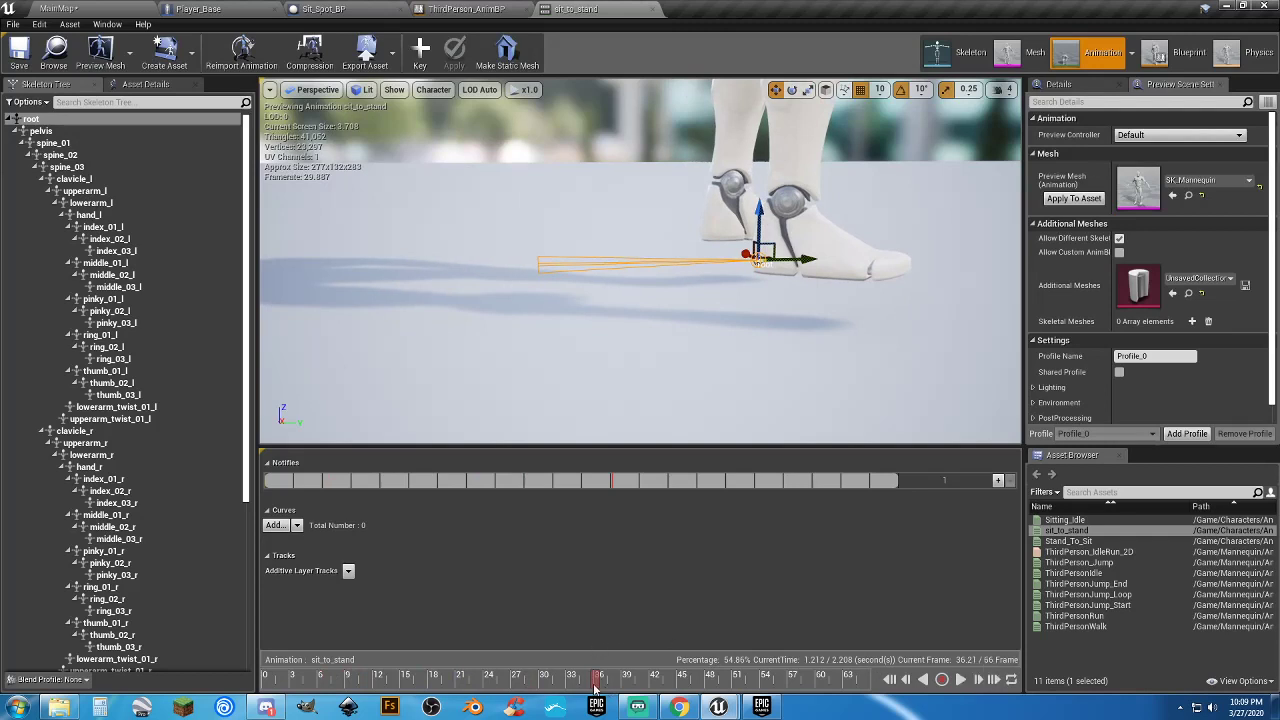
left_click_drag(595, 684, 287, 682)
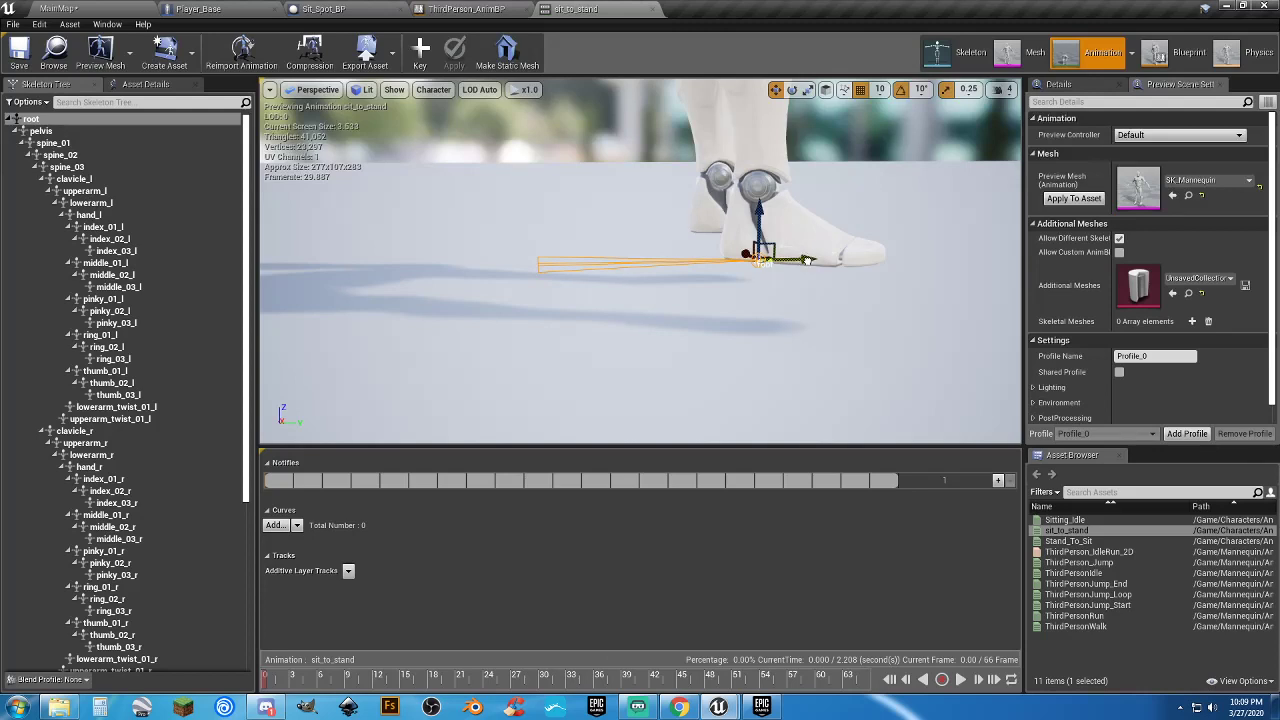
left_click_drag(808, 260, 611, 262)
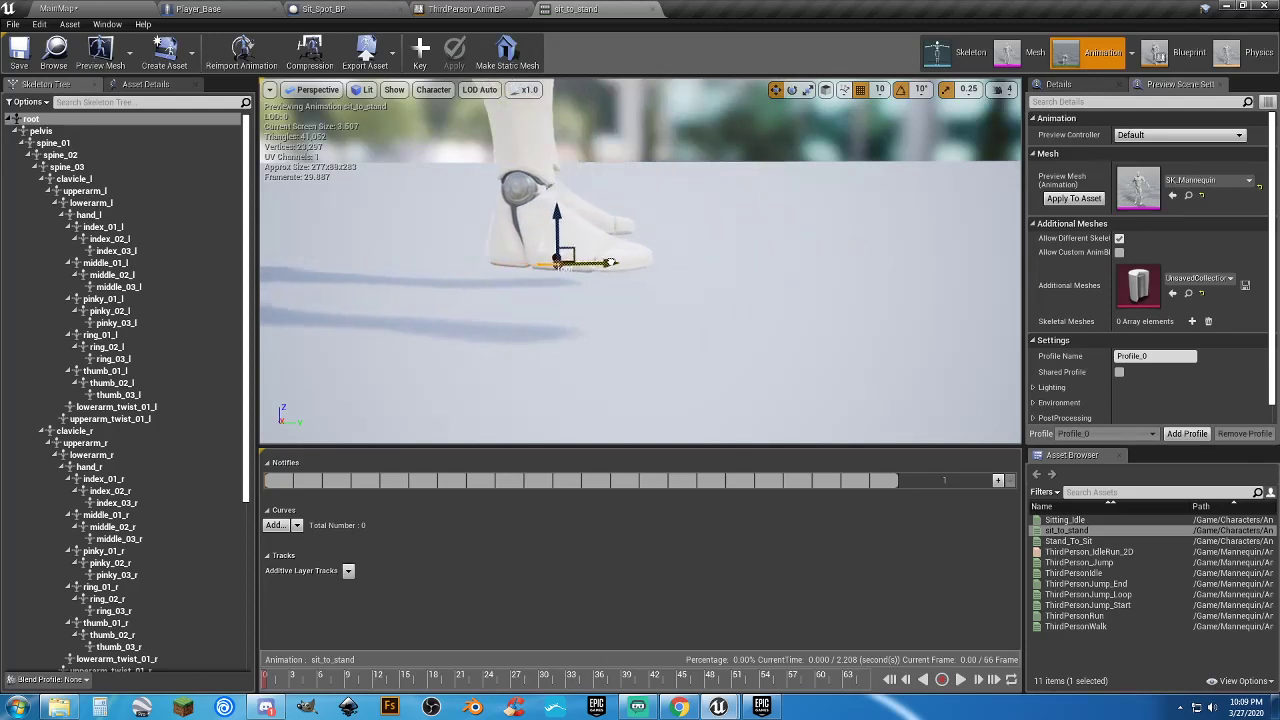
right_click_drag(710, 260, 730, 260)
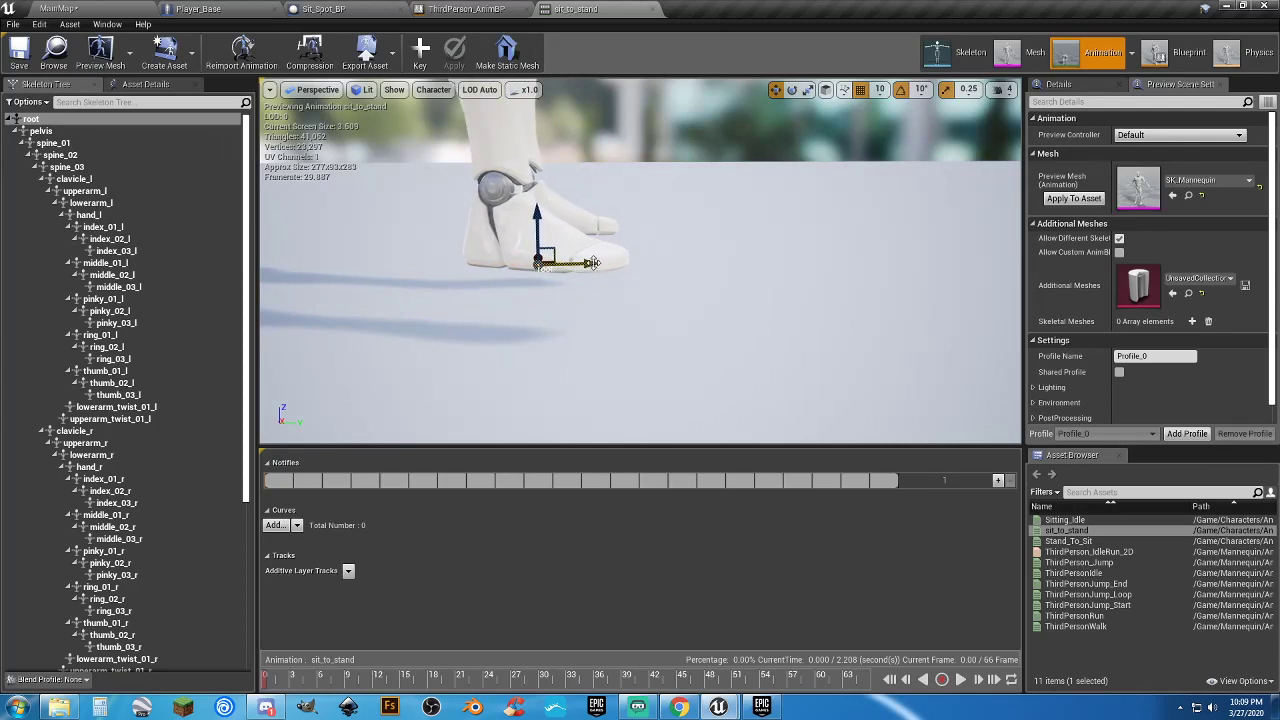
Key the root bone's new position, apply it to the raw animation data, and play the animation preview
left_click(420, 58)
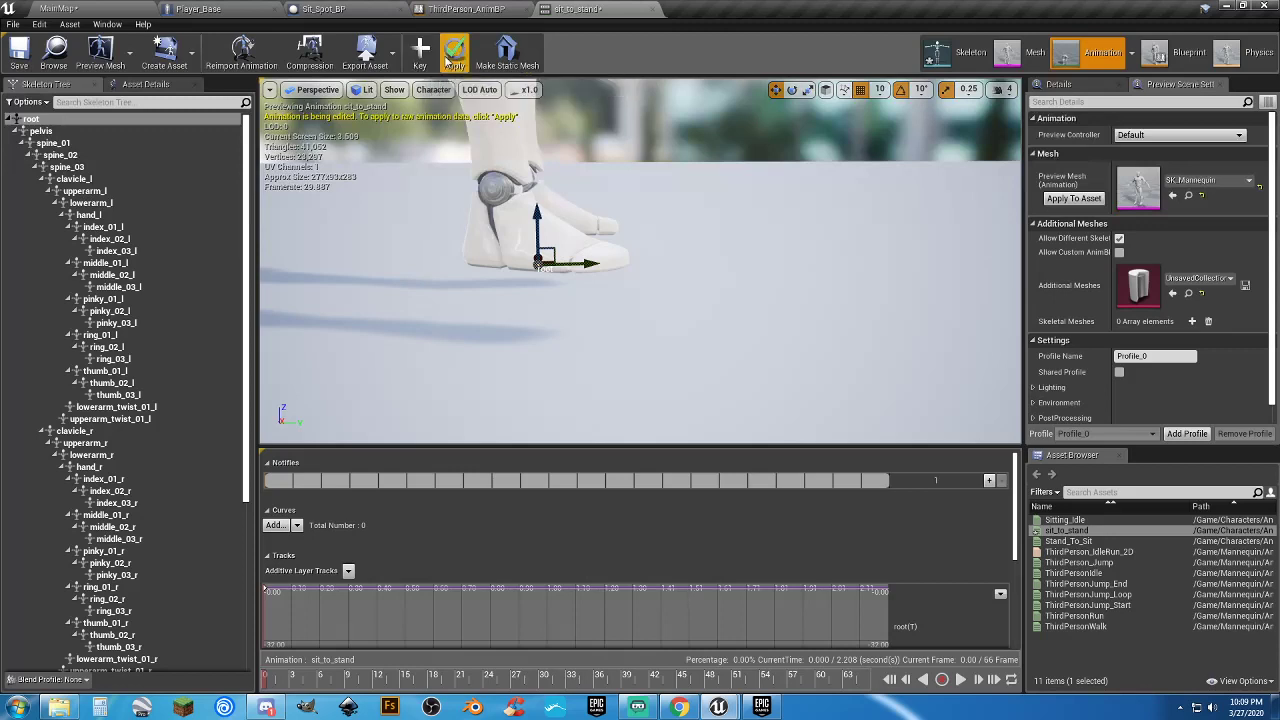
left_click(455, 58)
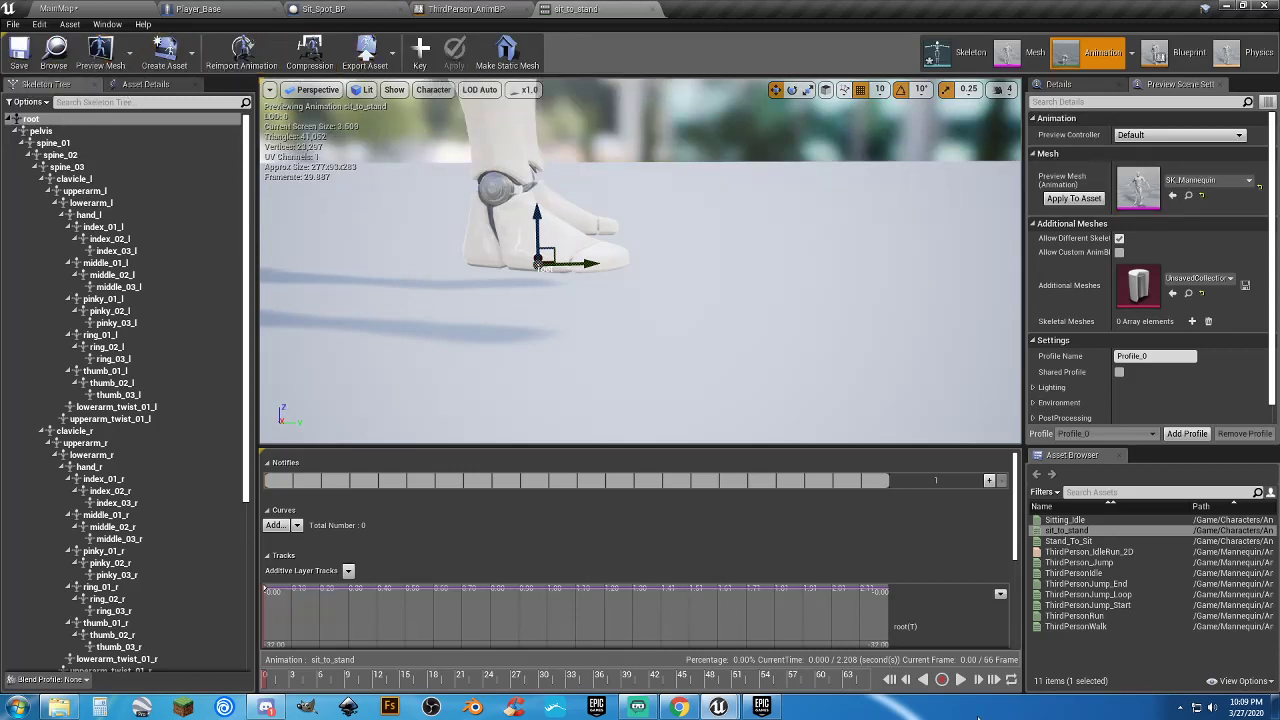
left_click(960, 680)
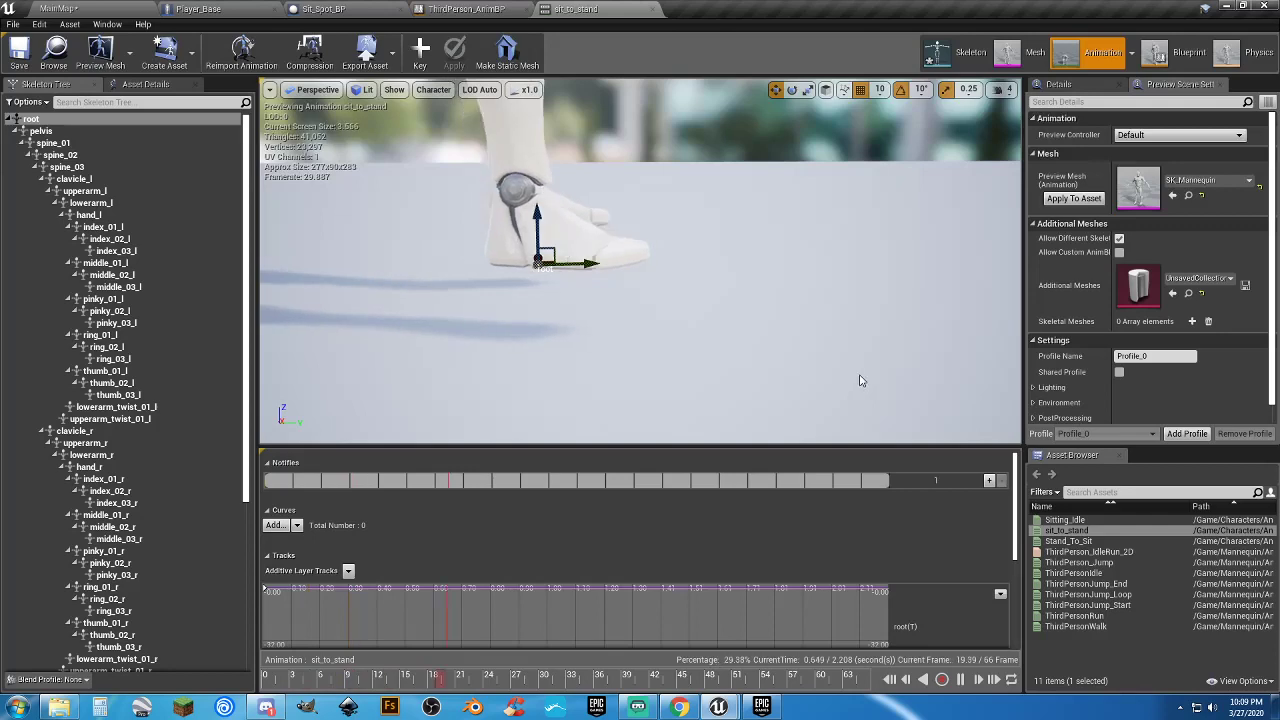
Close the sit_to_stand, ThirdPerson_AnimBP, Sit_Spot_BP and Player_Base editors, and save all modified content including MainMap
left_click(505, 12)
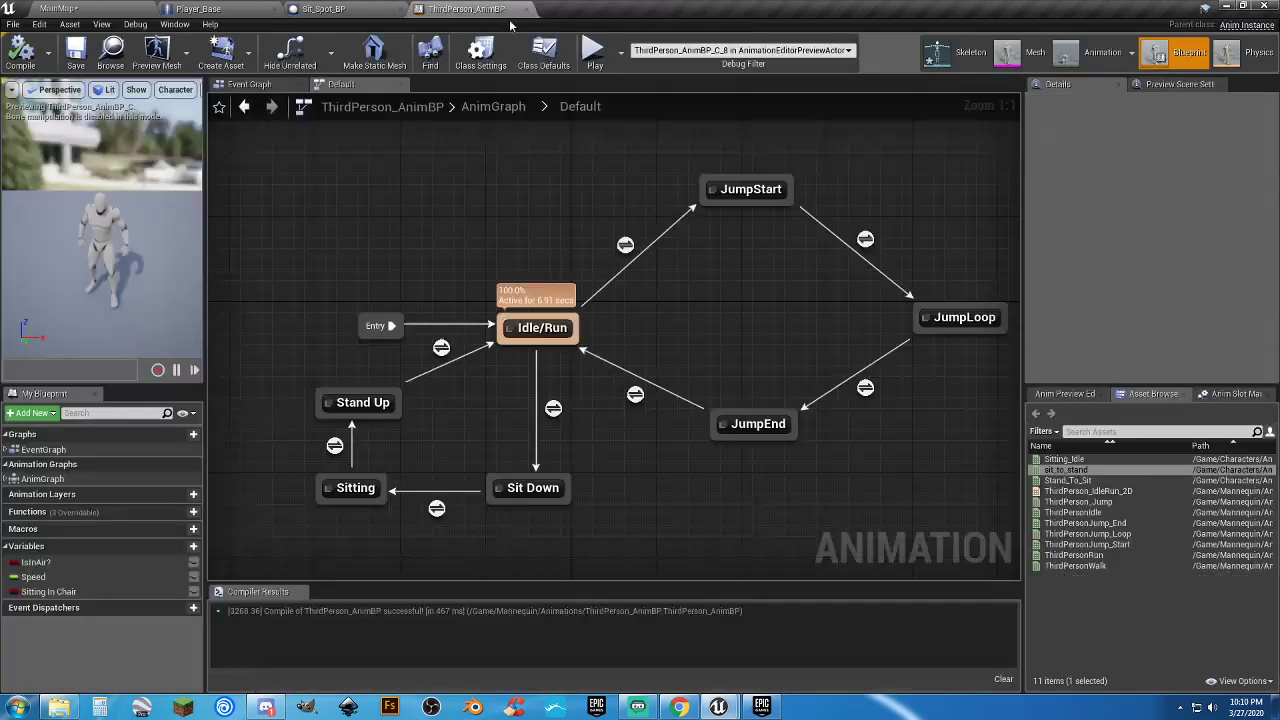
left_click(525, 10)
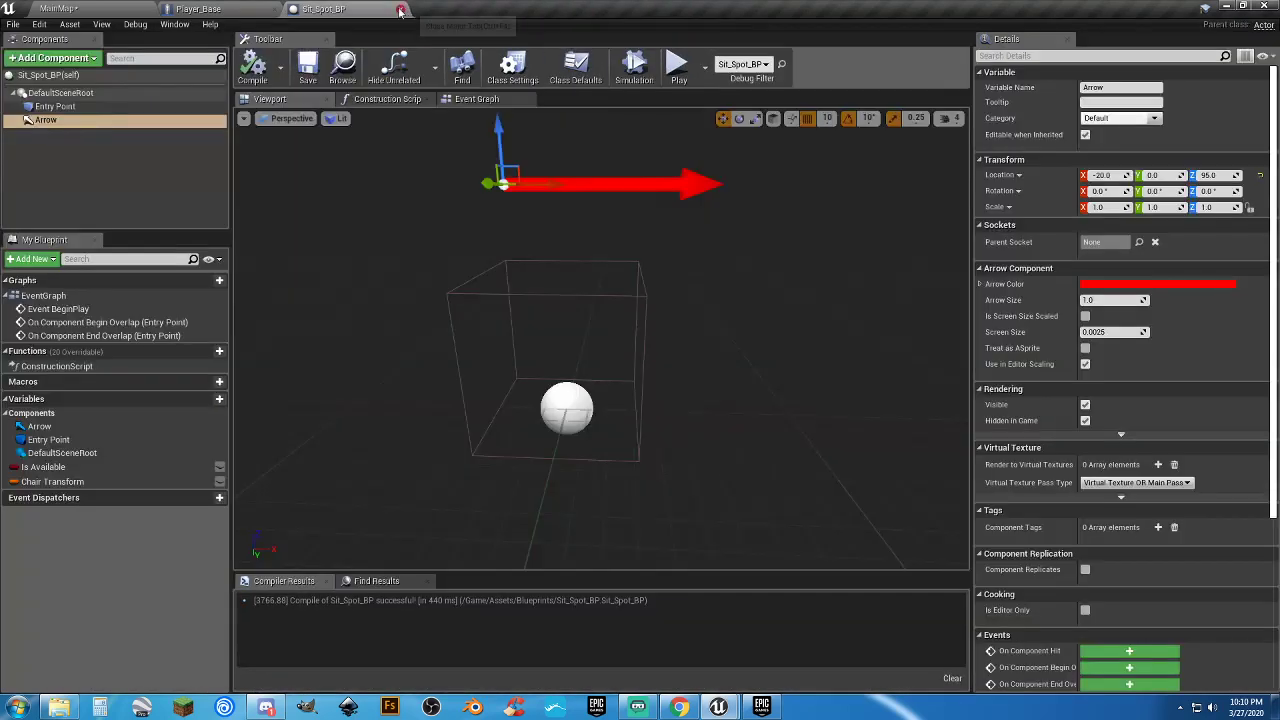
left_click(400, 10)
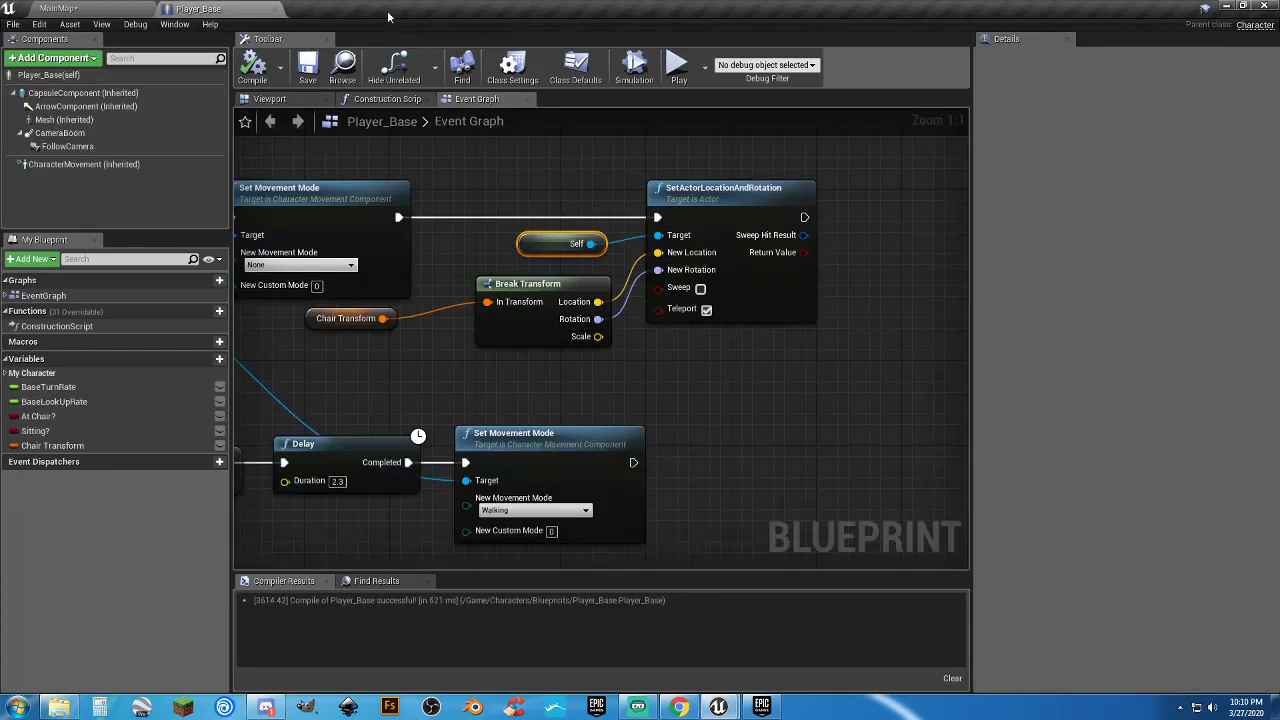
left_click(274, 10)
left_click(166, 489)
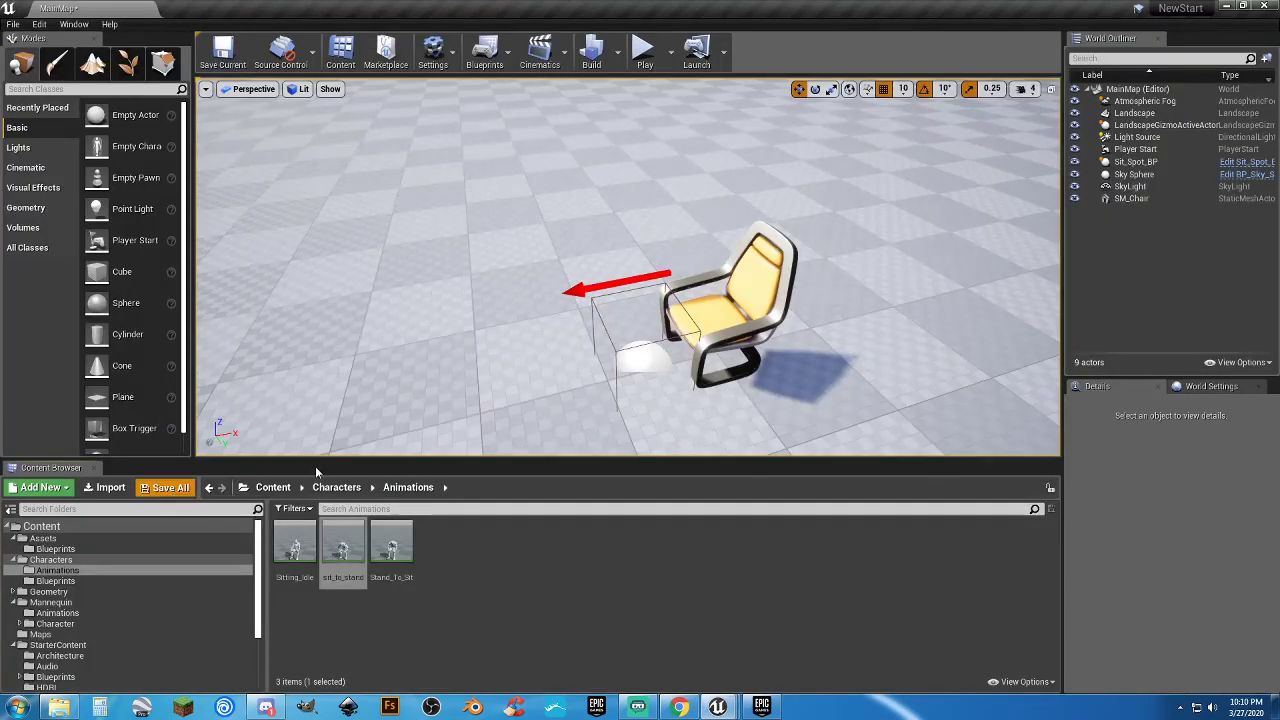
left_click(757, 476)
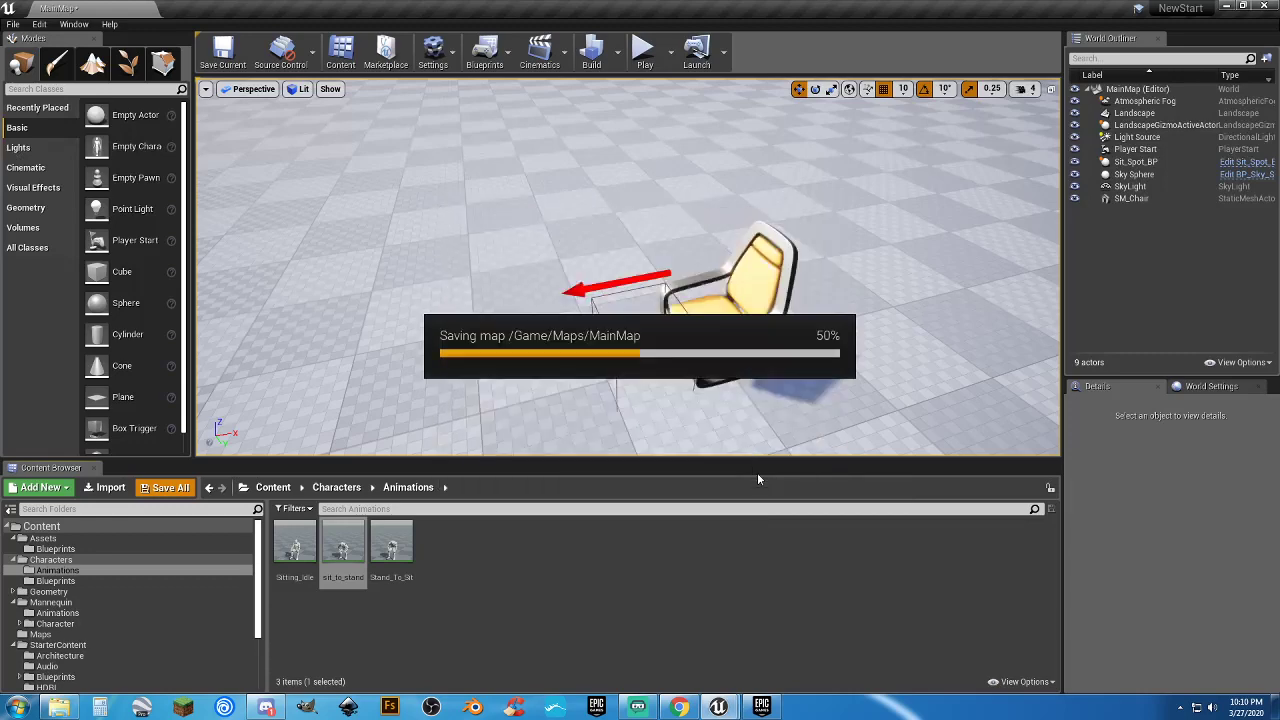
Play MainMap, run to the chair, test sitting down and standing up with the adjusted animation, and stop the session
left_click(644, 60)
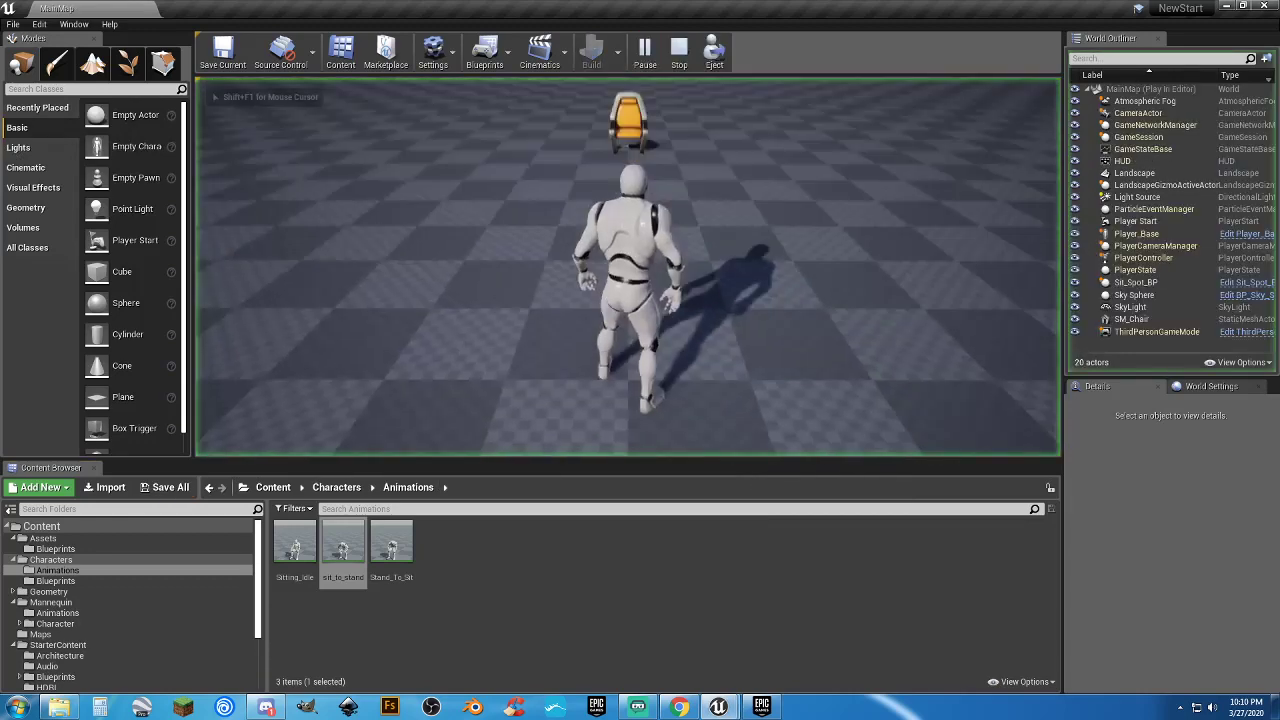
key("w")
key("s")
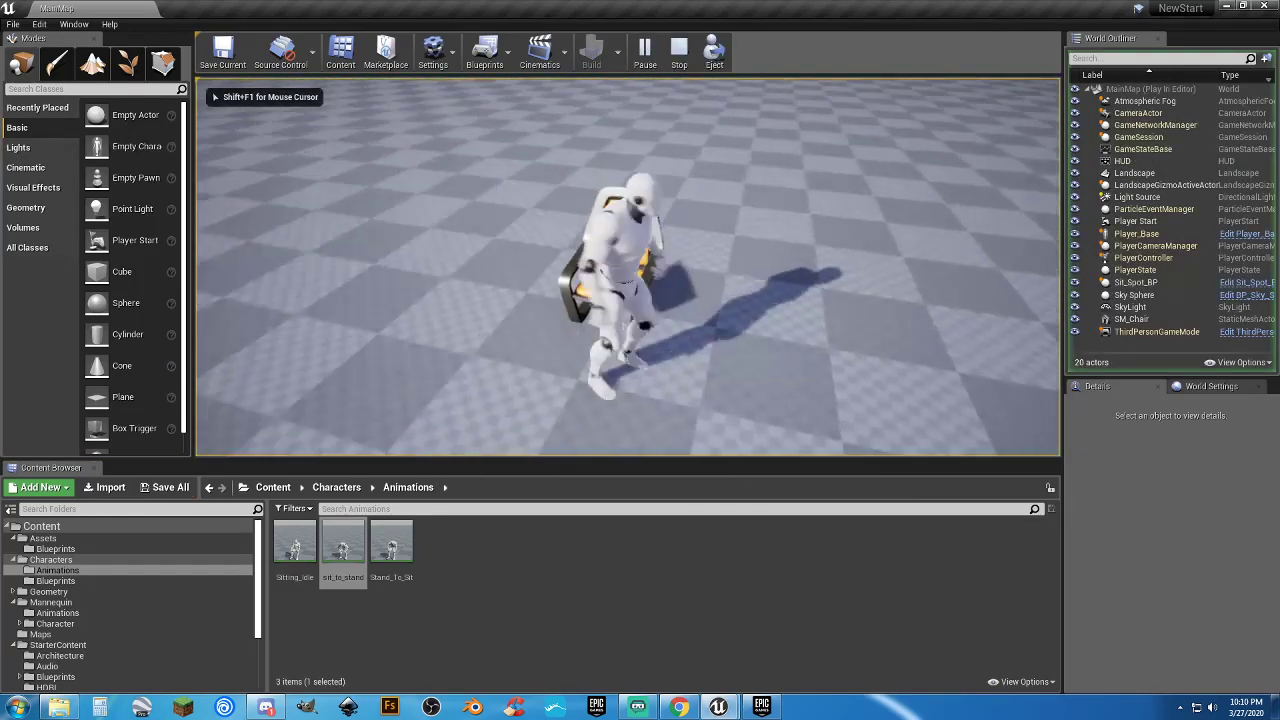
key("w")
key("e")
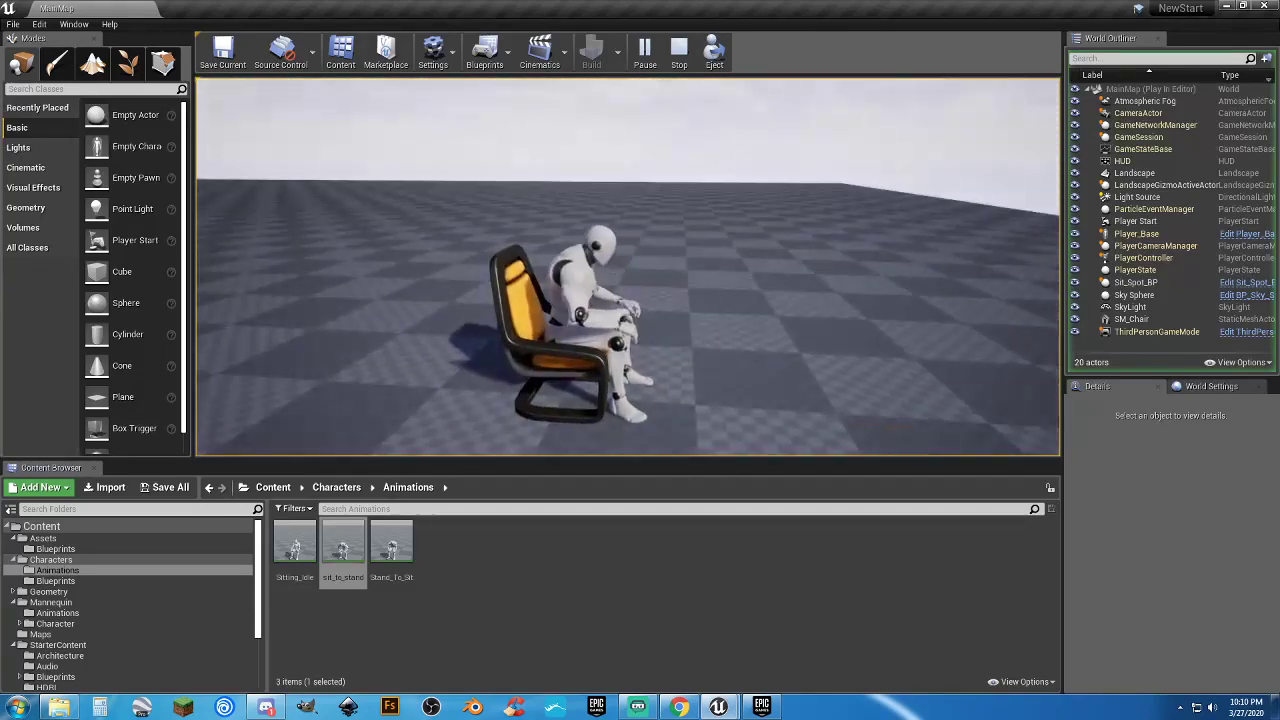
key("e")
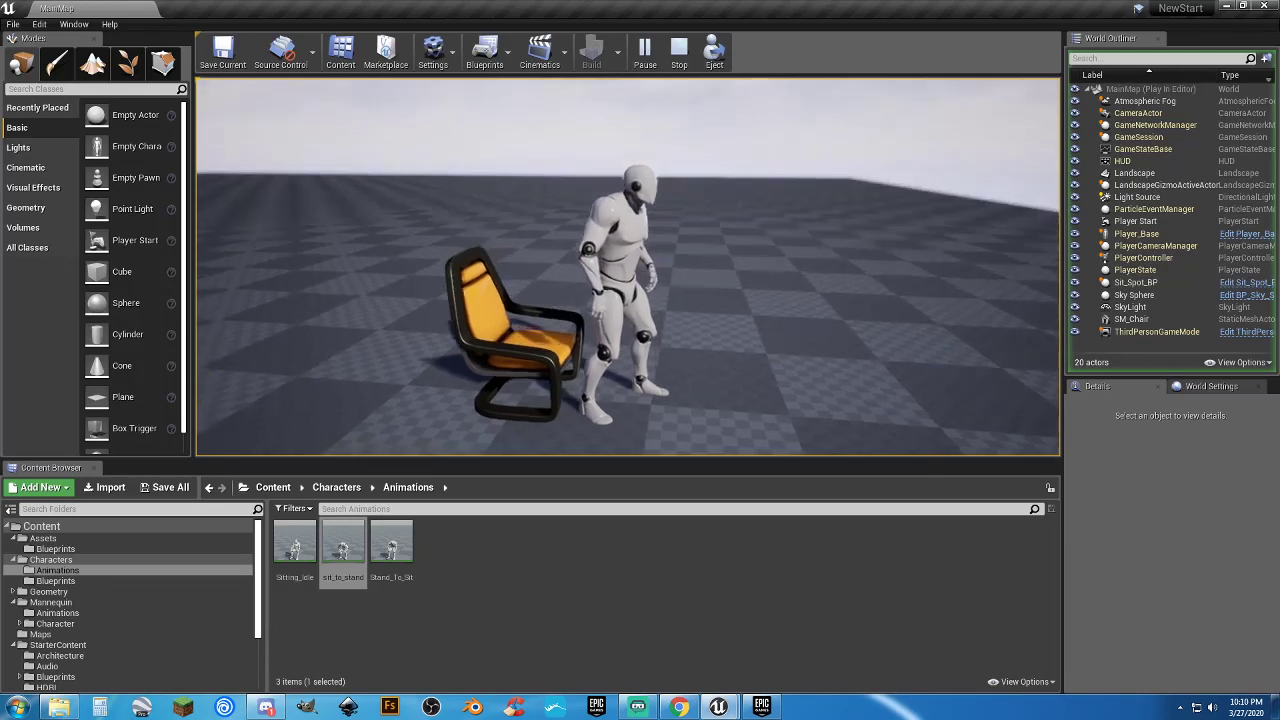
key("Escape")
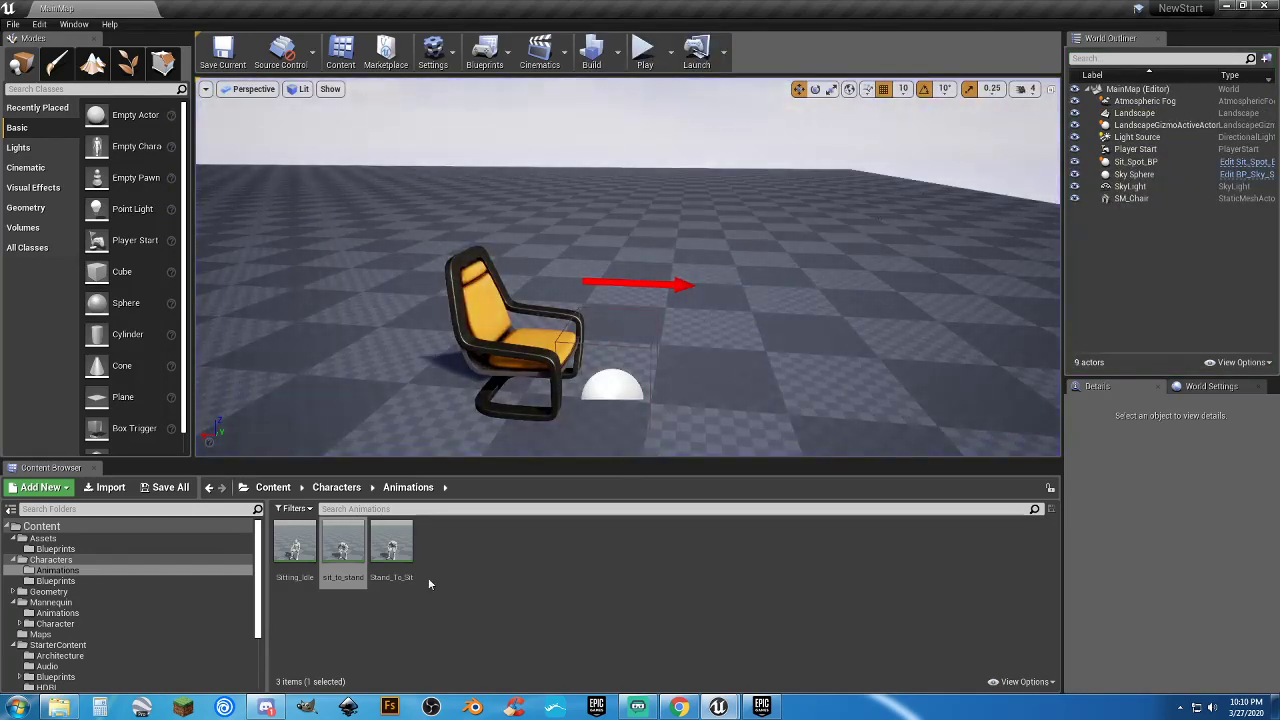
Open the Player_Base blueprint from the Characters Blueprints folder and display the character in its viewport
left_click(66, 624)
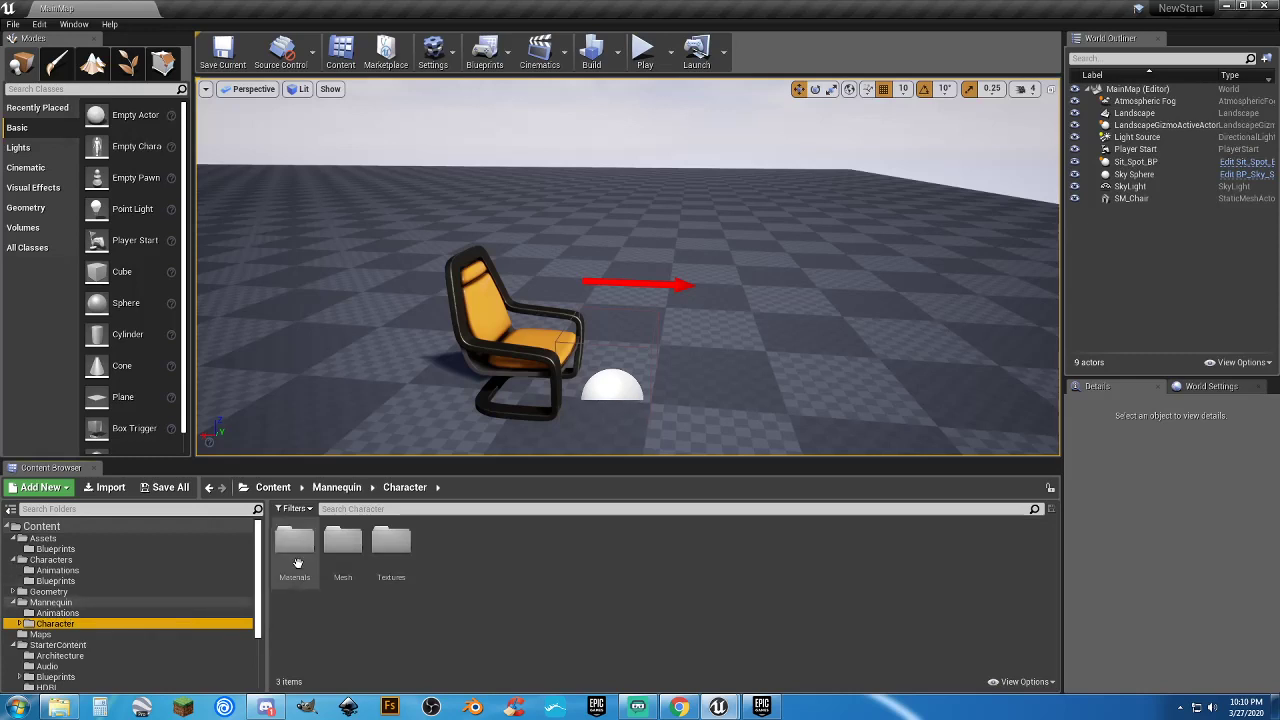
double_click(341, 582)
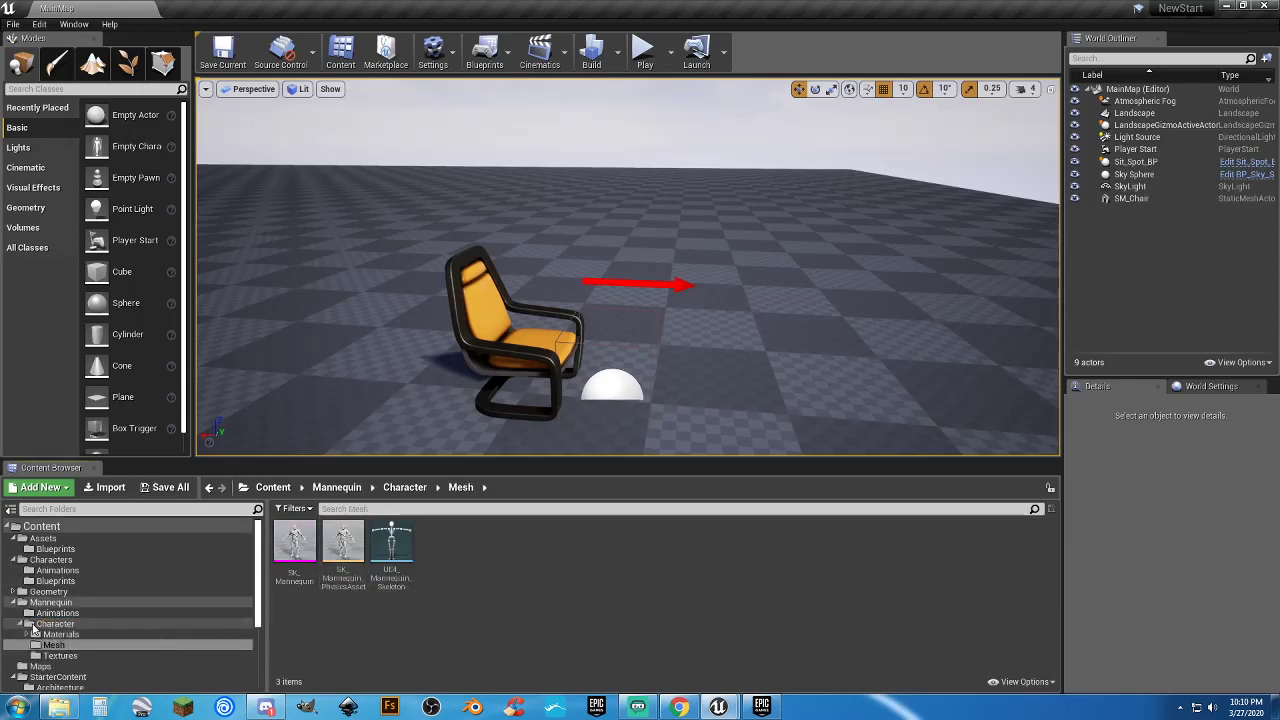
left_click(14, 603)
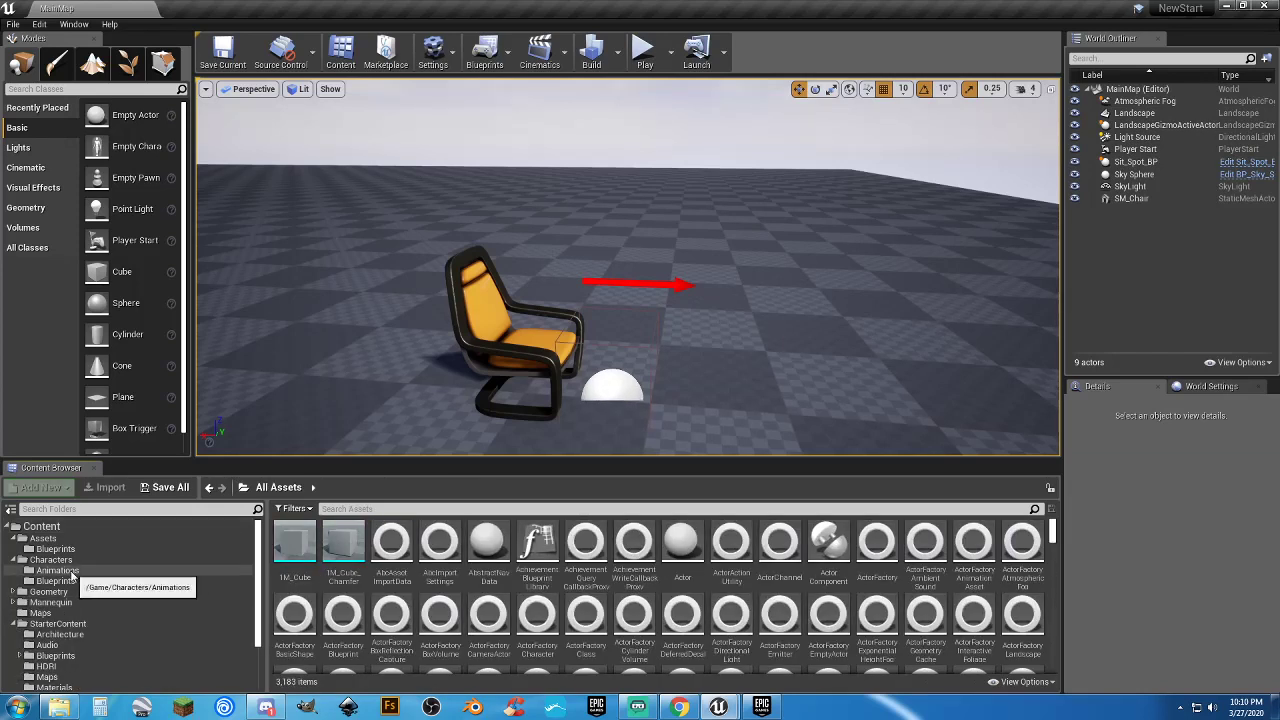
left_click(56, 581)
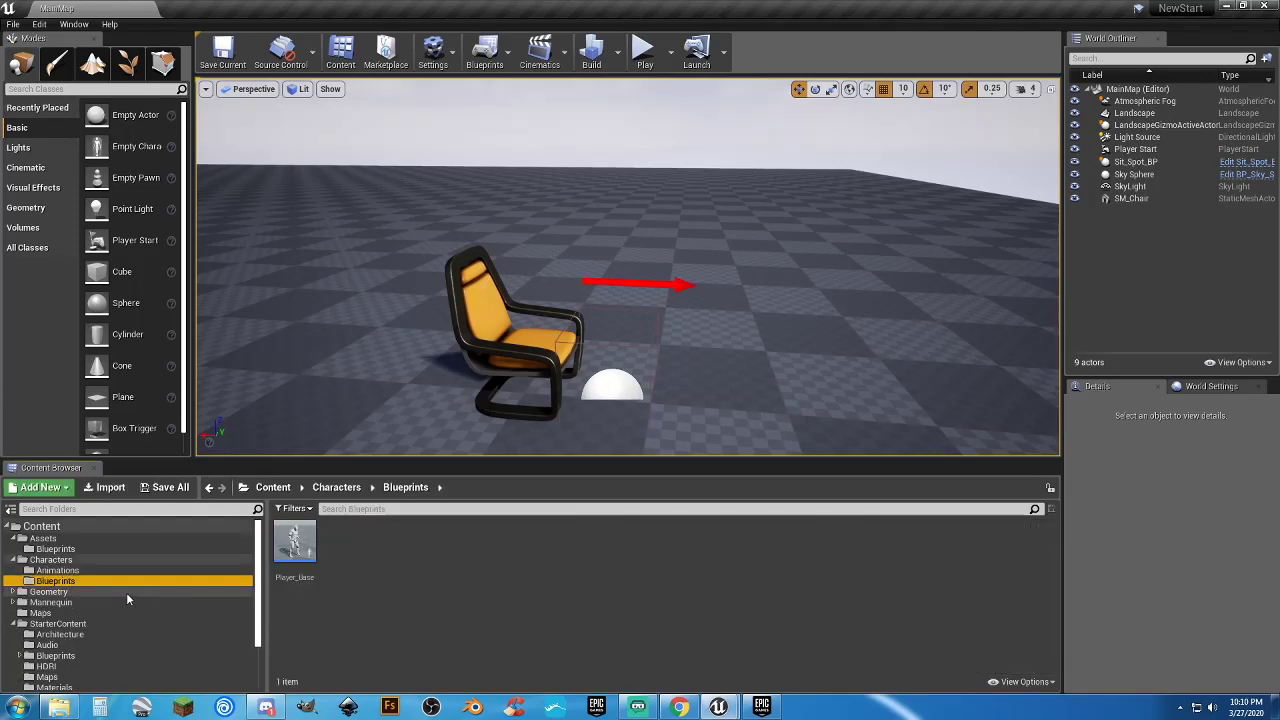
double_click(295, 548)
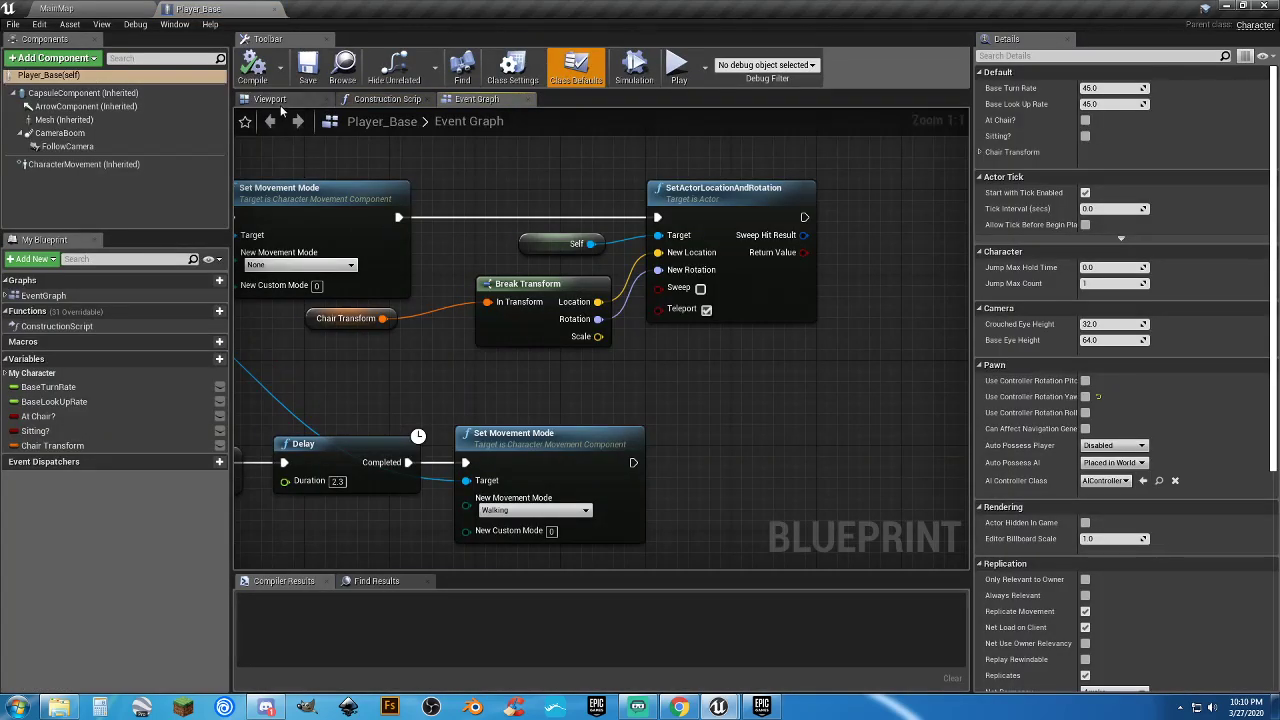
left_click(276, 100)
Set the CapsuleComponent's Capsule Radius to 36 in Player_Base, and compile and save the blueprint
left_click(57, 94)
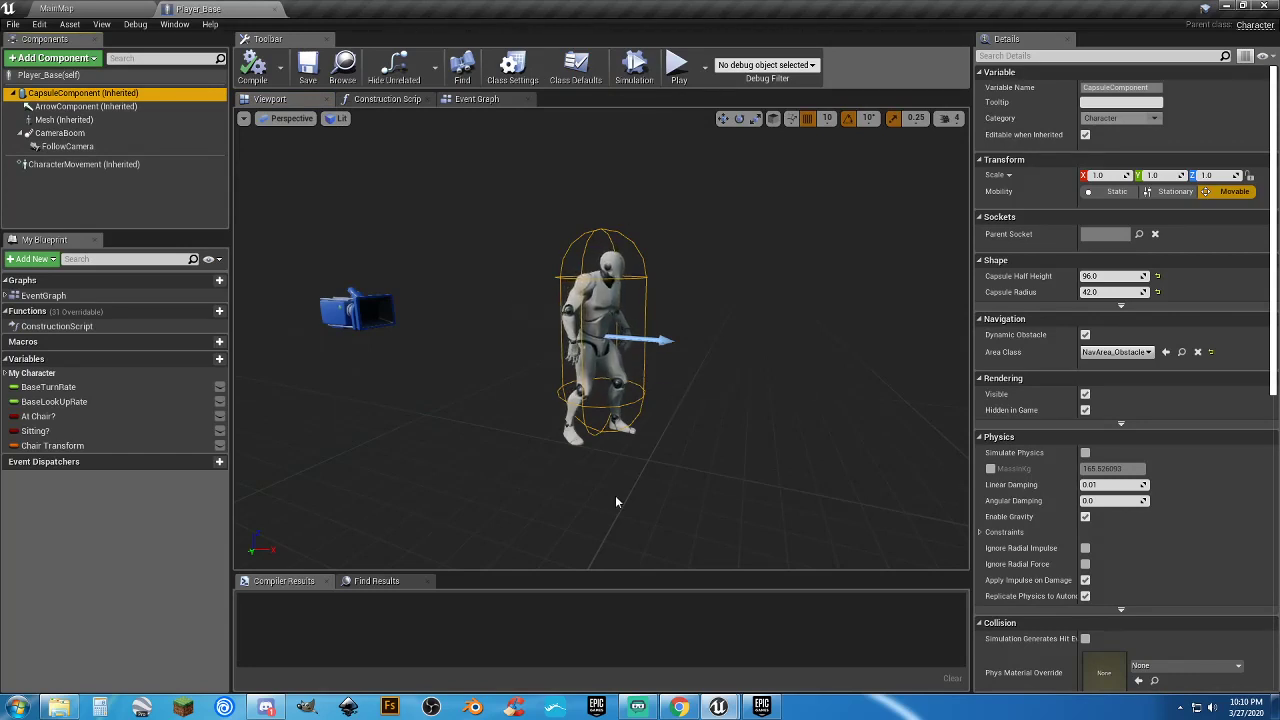
left_click_drag(714, 368, 630, 370)
key("w")
mouse_move(703, 371)
right_mouse_down()
mouse_move(715, 365)
mouse_move(703, 371)
right_mouse_up()
key("s")
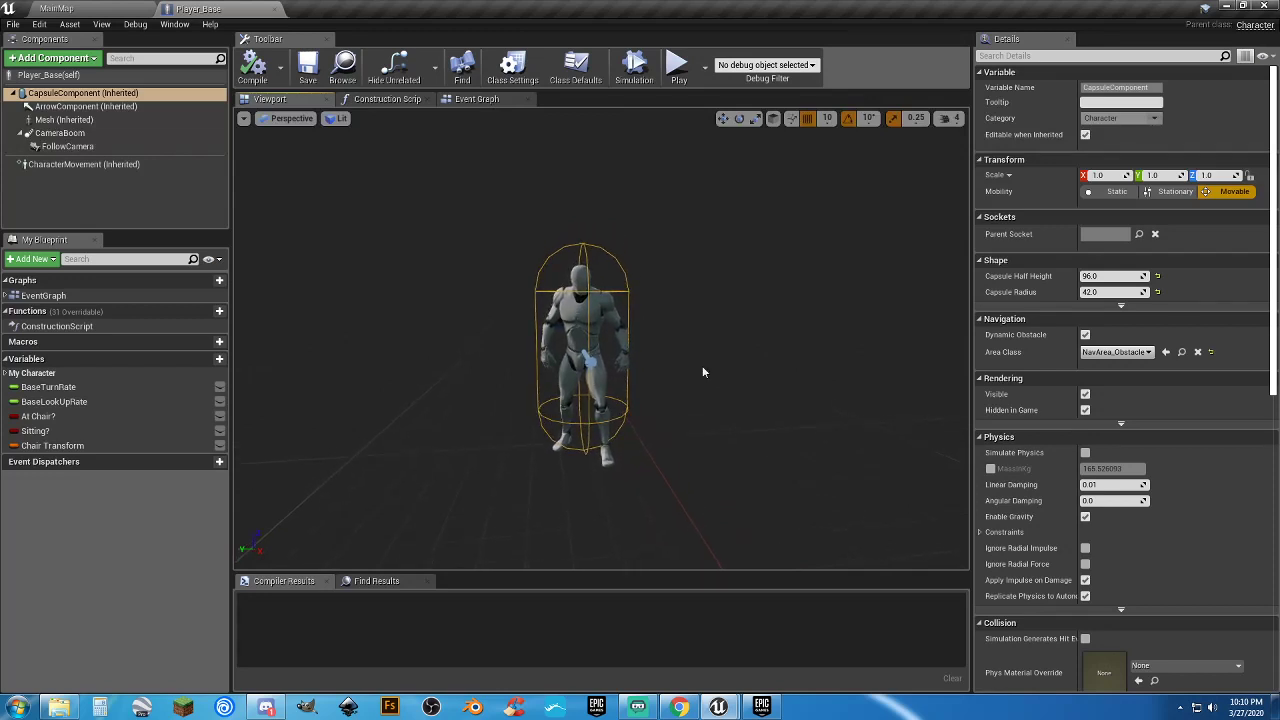
key("a")
right_click_drag(703, 371, 845, 365)
key("w")
right_click_drag(750, 383, 754, 385)
key("w")
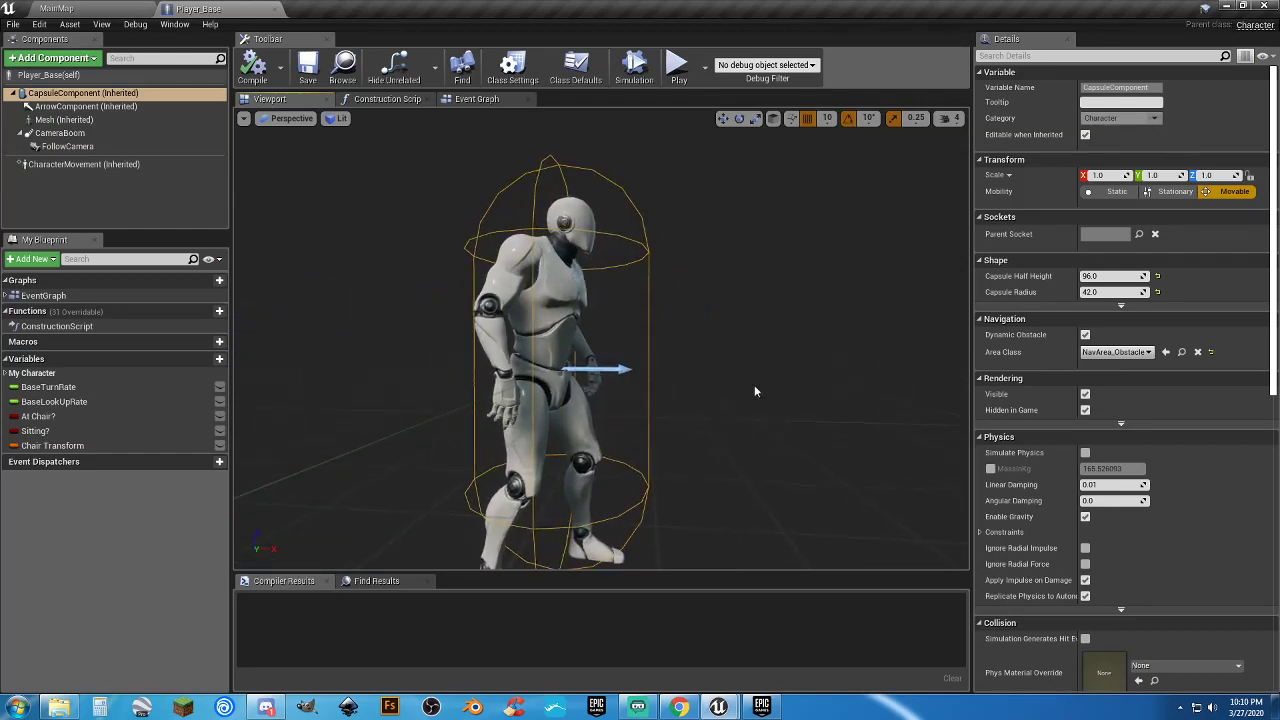
left_click(1107, 292)
type("36")
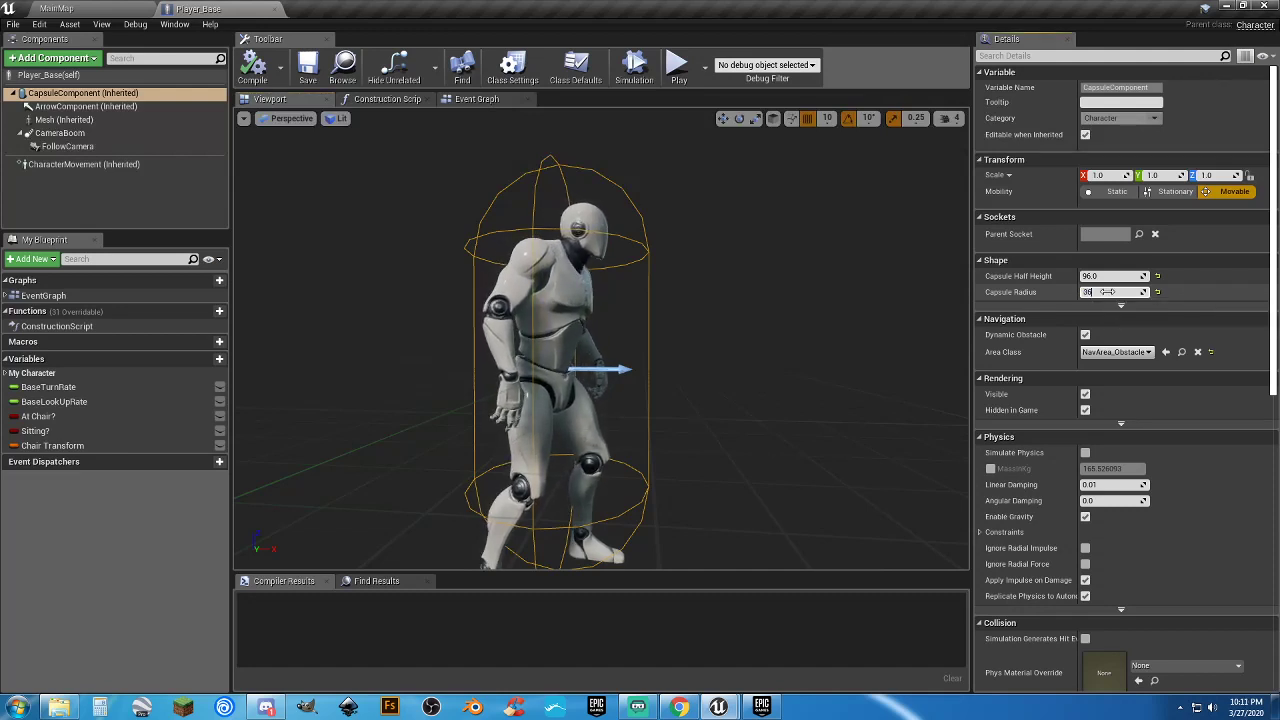
right_click_drag(834, 321, 620, 322)
key("d")
left_click_drag(750, 327, 801, 316)
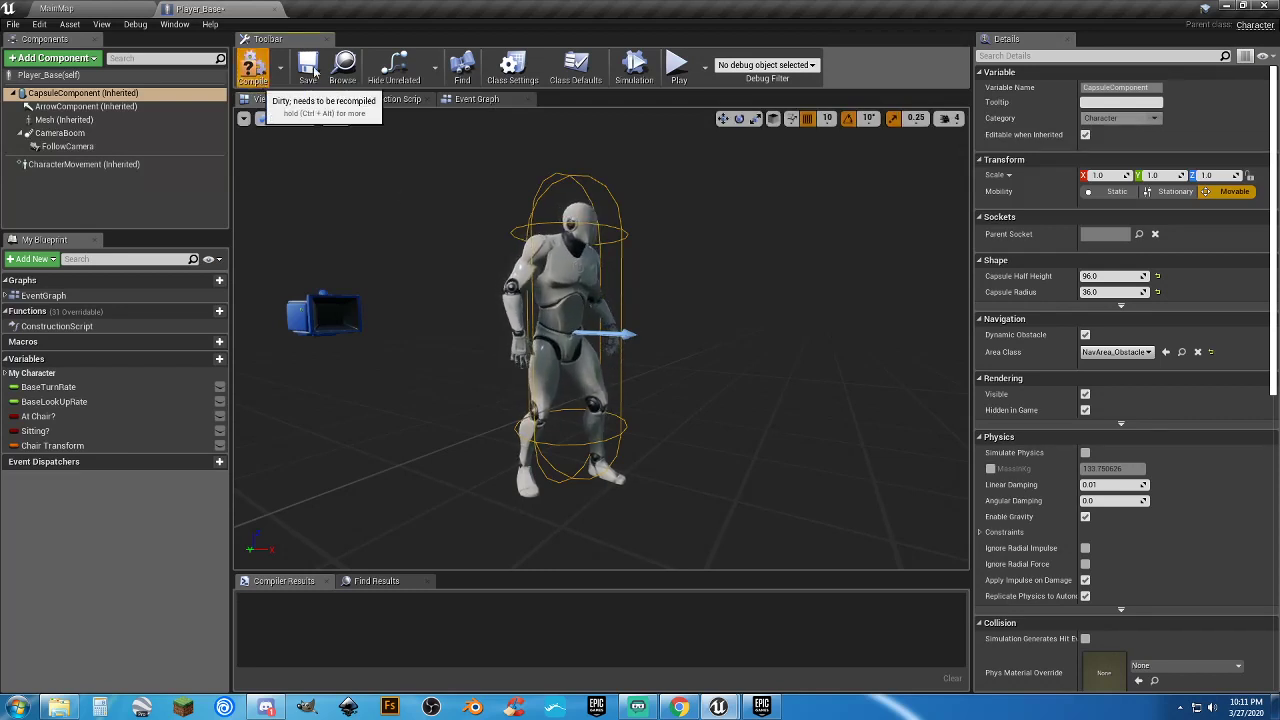
left_click(253, 65)
Play-test sitting and standing at the chair in MainMap with the narrower capsule, stop the session, and return to Player_Base
left_click(124, 12)
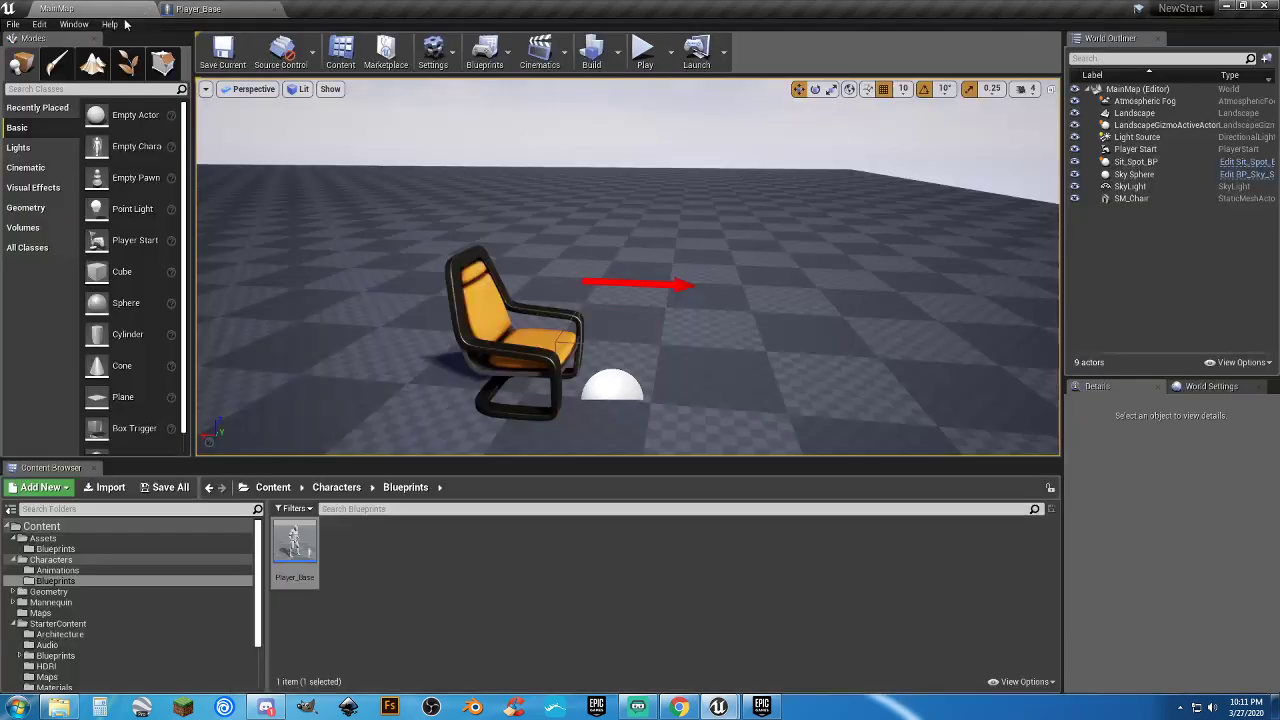
left_click(645, 52)
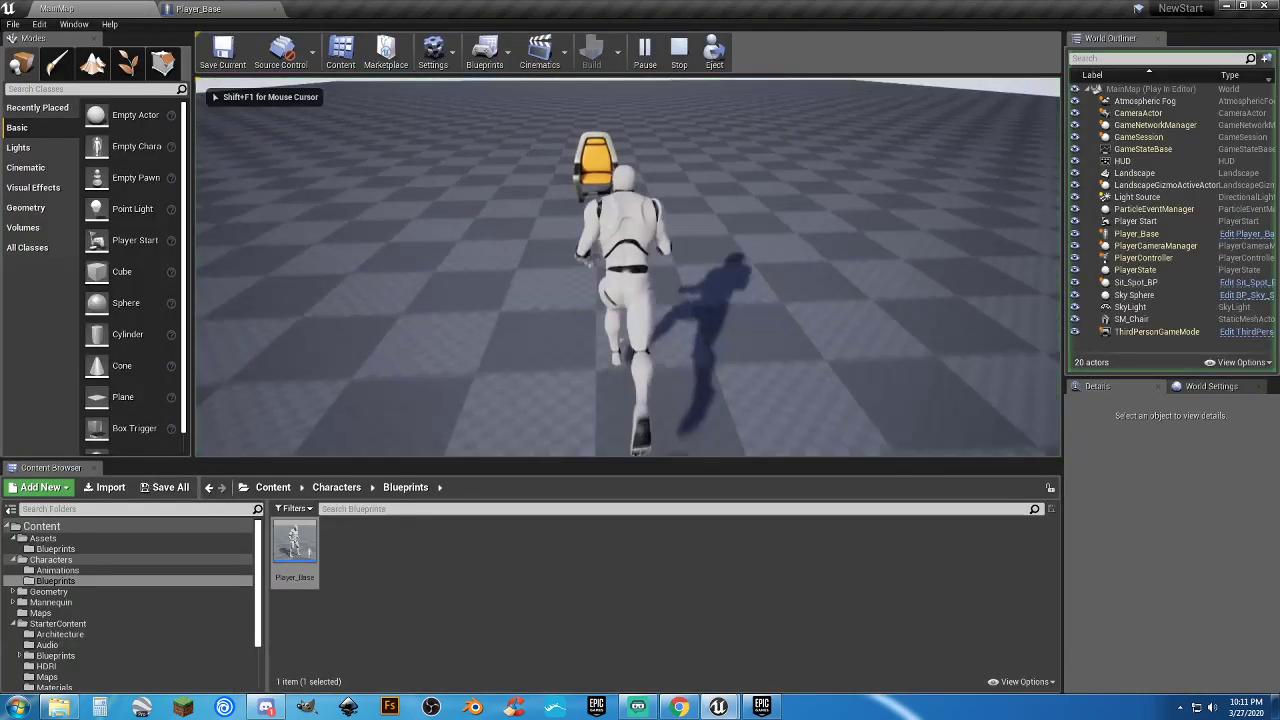
key("w")
key("d")
key("s")
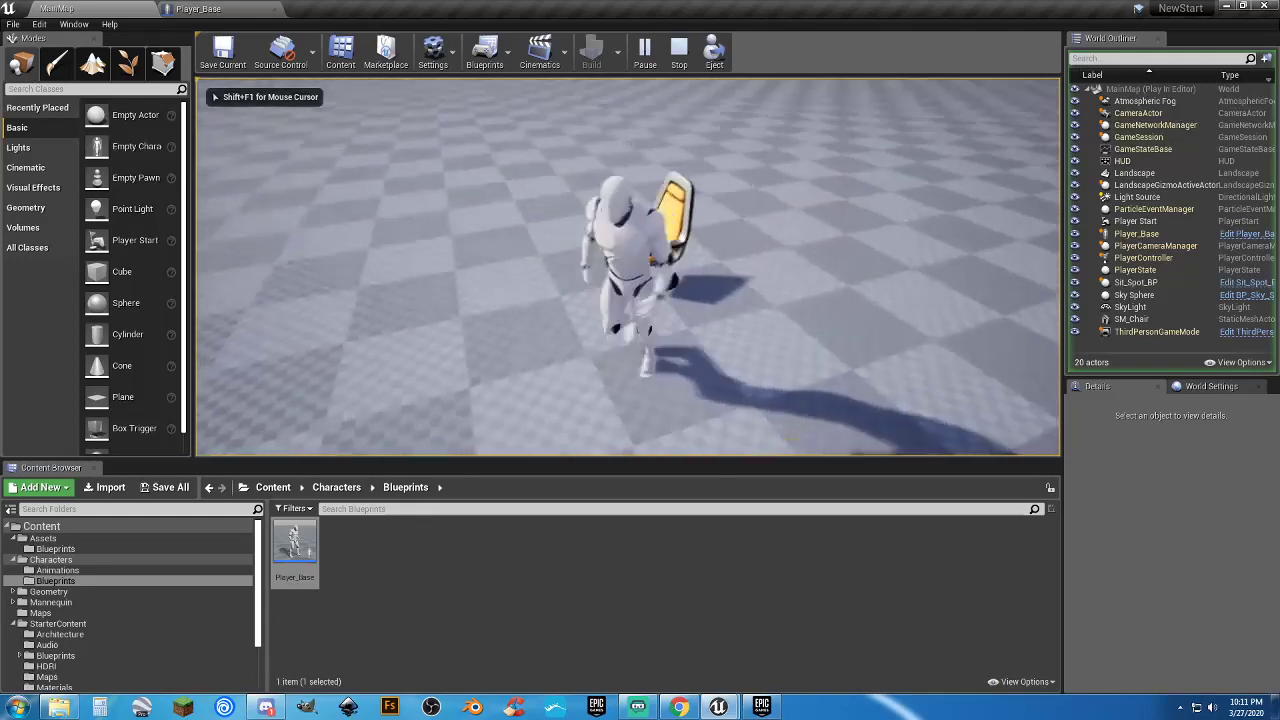
key("e")
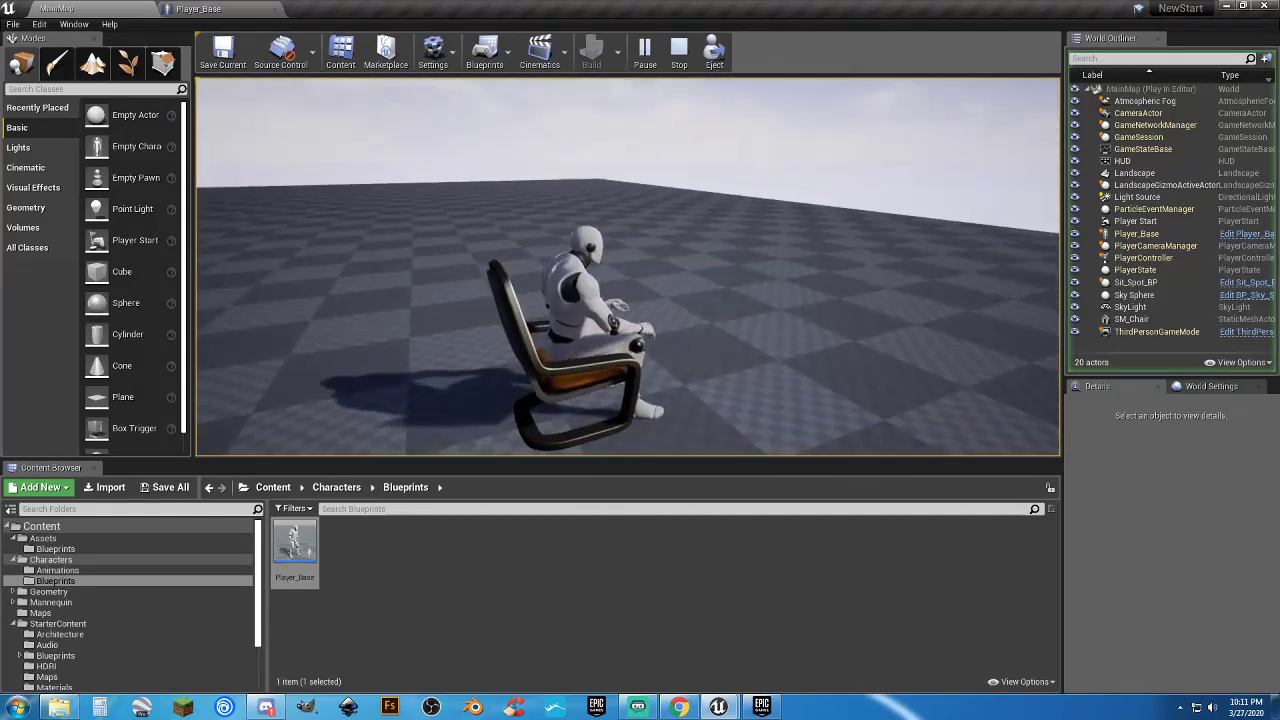
key("e")
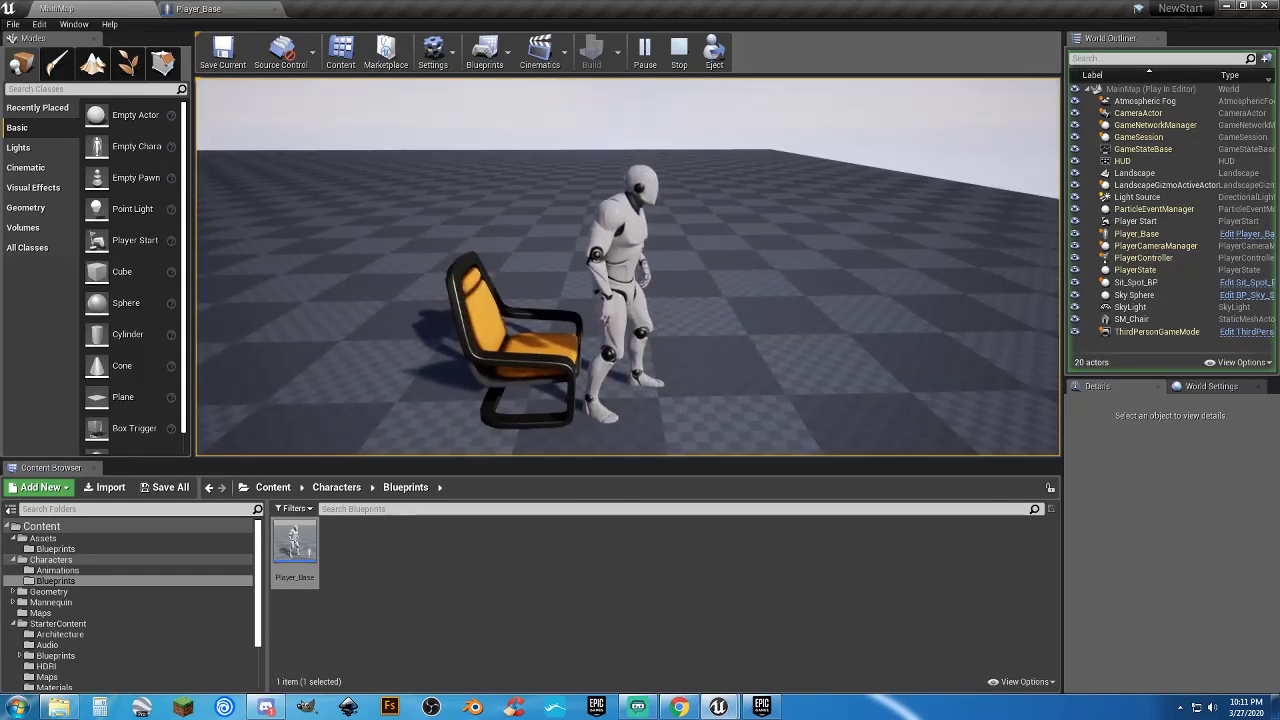
key("Escape")
left_click(210, 10)
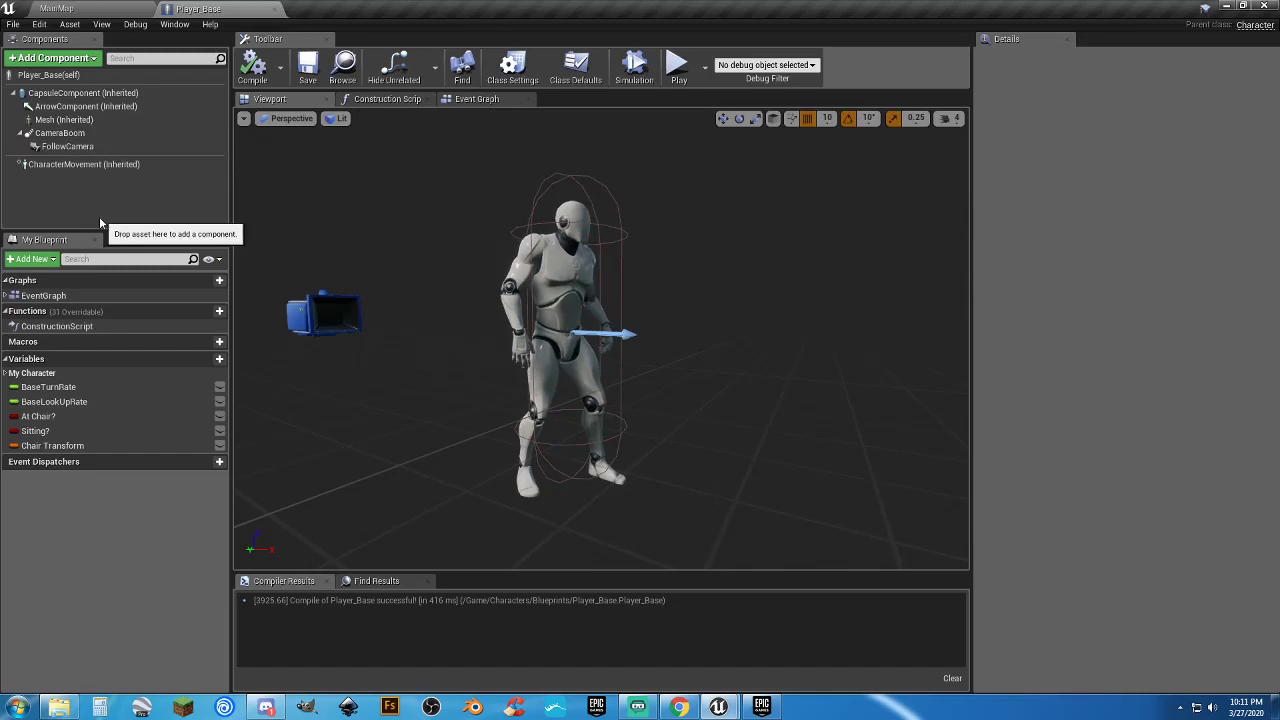
Turn off Hidden in Game for Player_Base's CapsuleComponent, then compile and save the blueprint
left_click(80, 93)
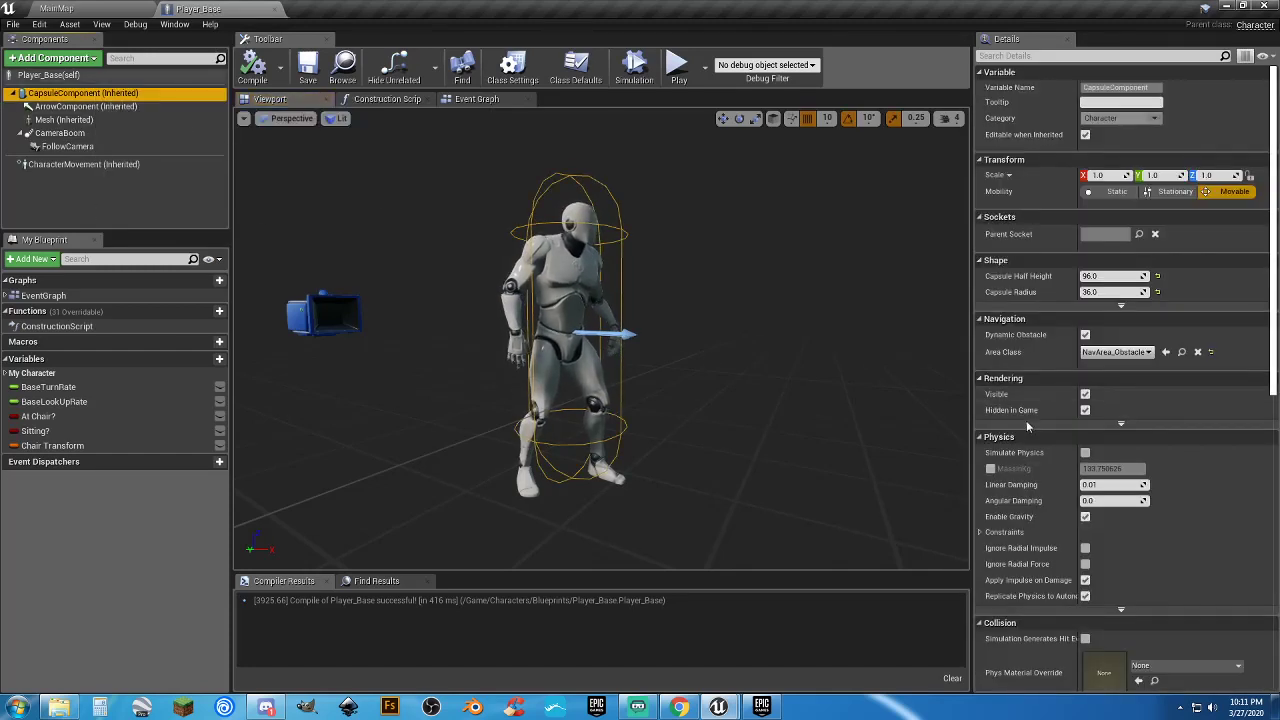
left_click(1085, 411)
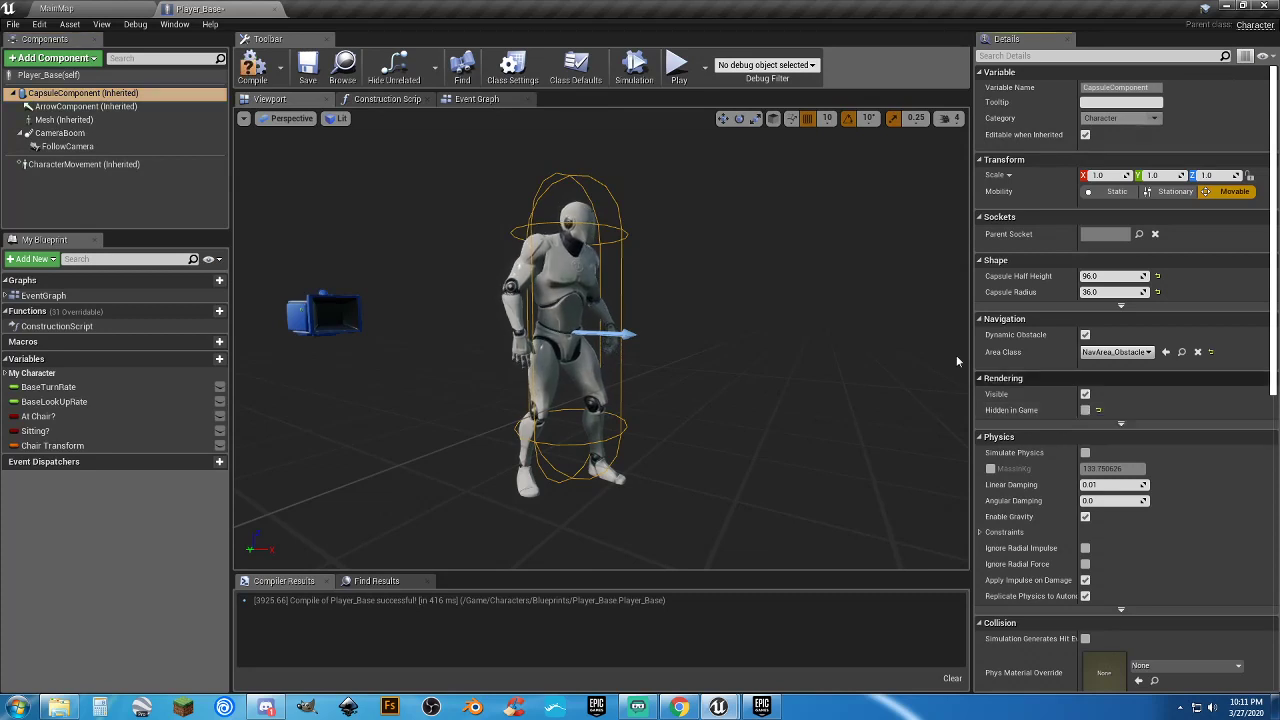
left_click(267, 73)
left_click(306, 68)
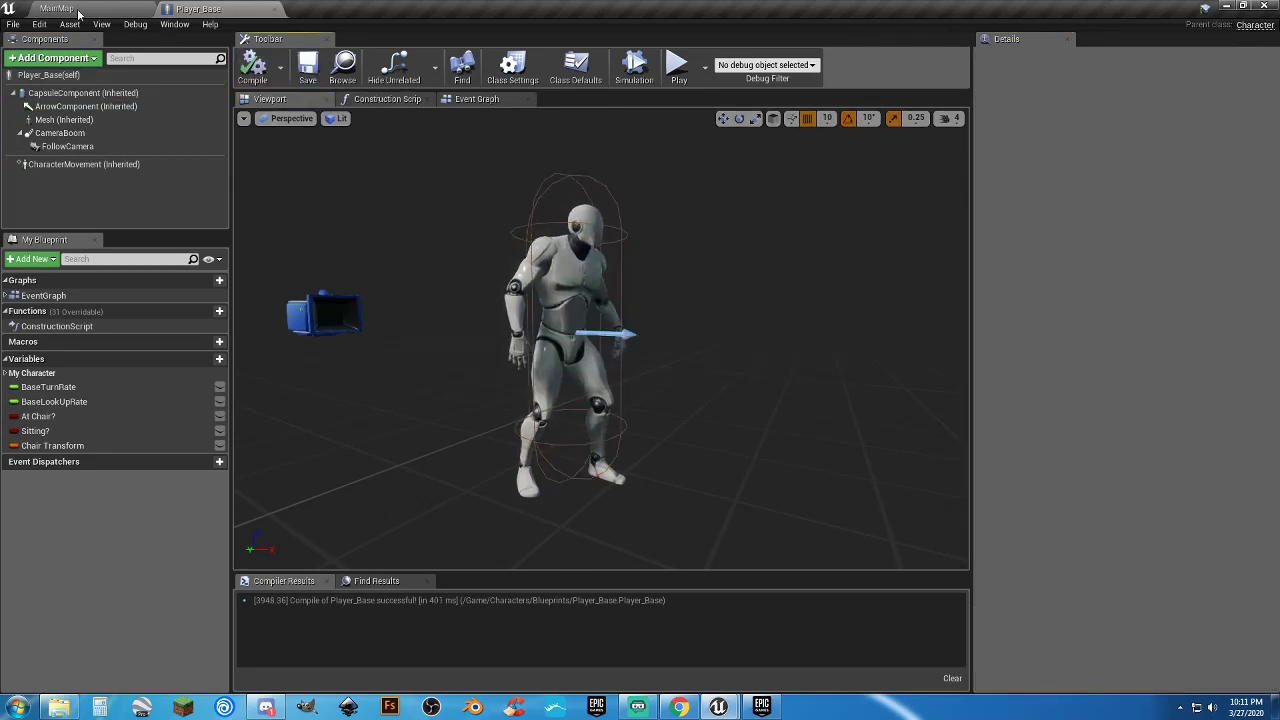
Play-test MainMap with the capsule shown in game, sit down and stand up at the chair, and stop the session
left_click(76, 9)
left_click(643, 47)
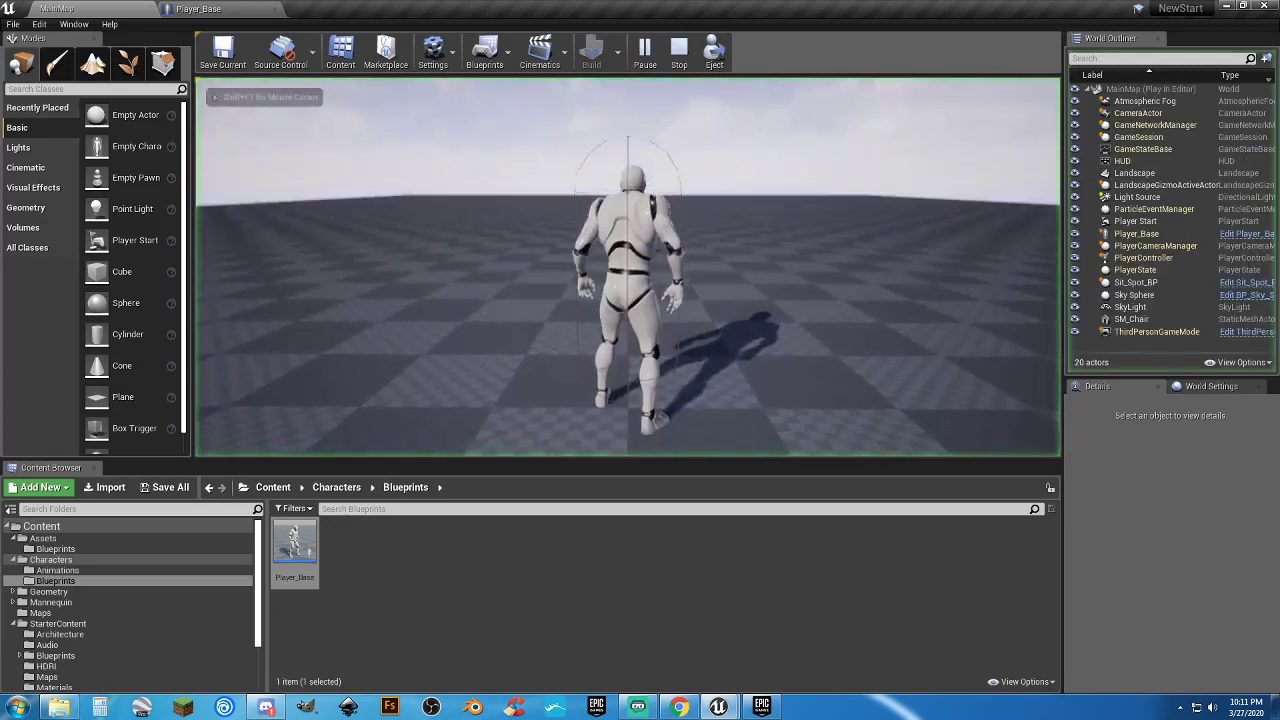
key("w")
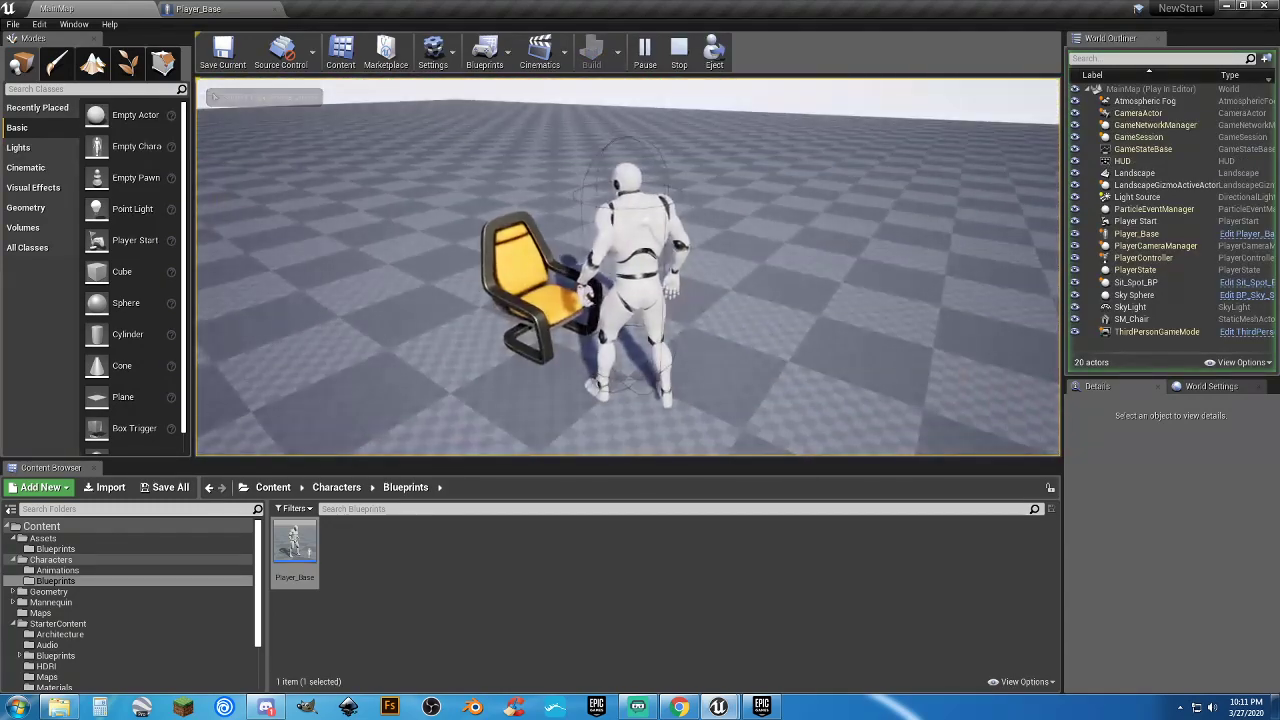
key("s")
key("a")
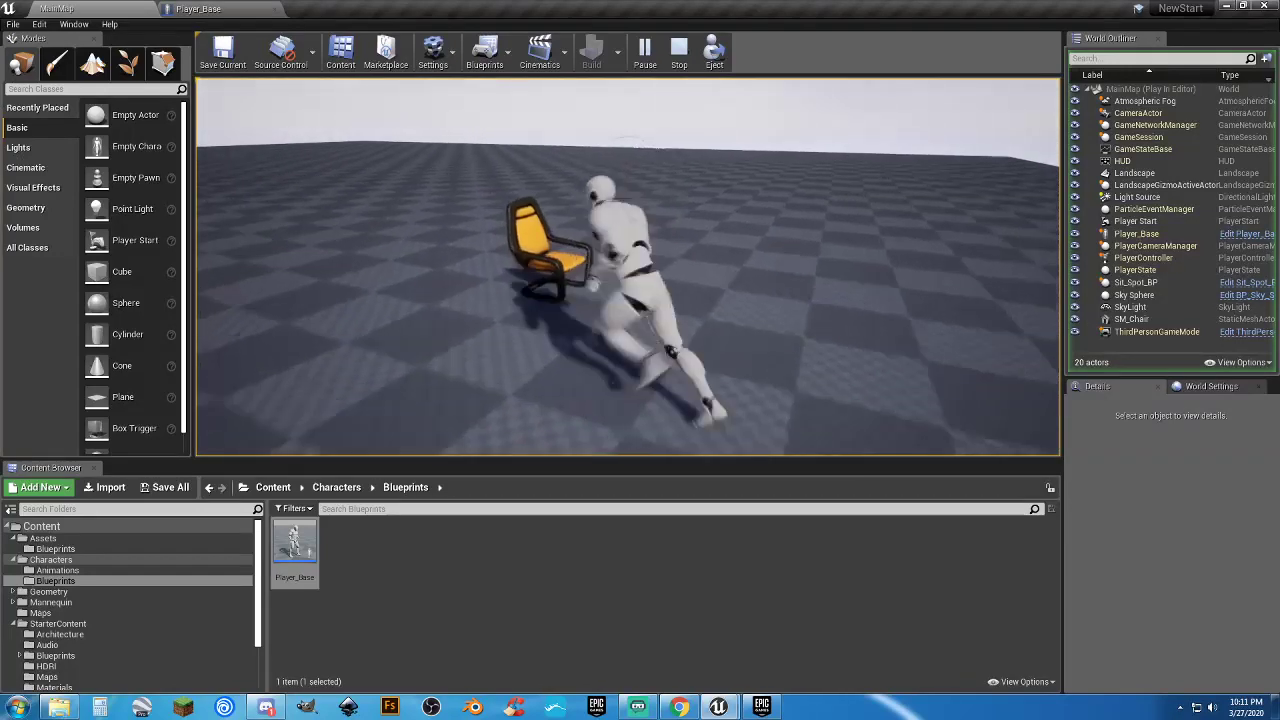
key("e")
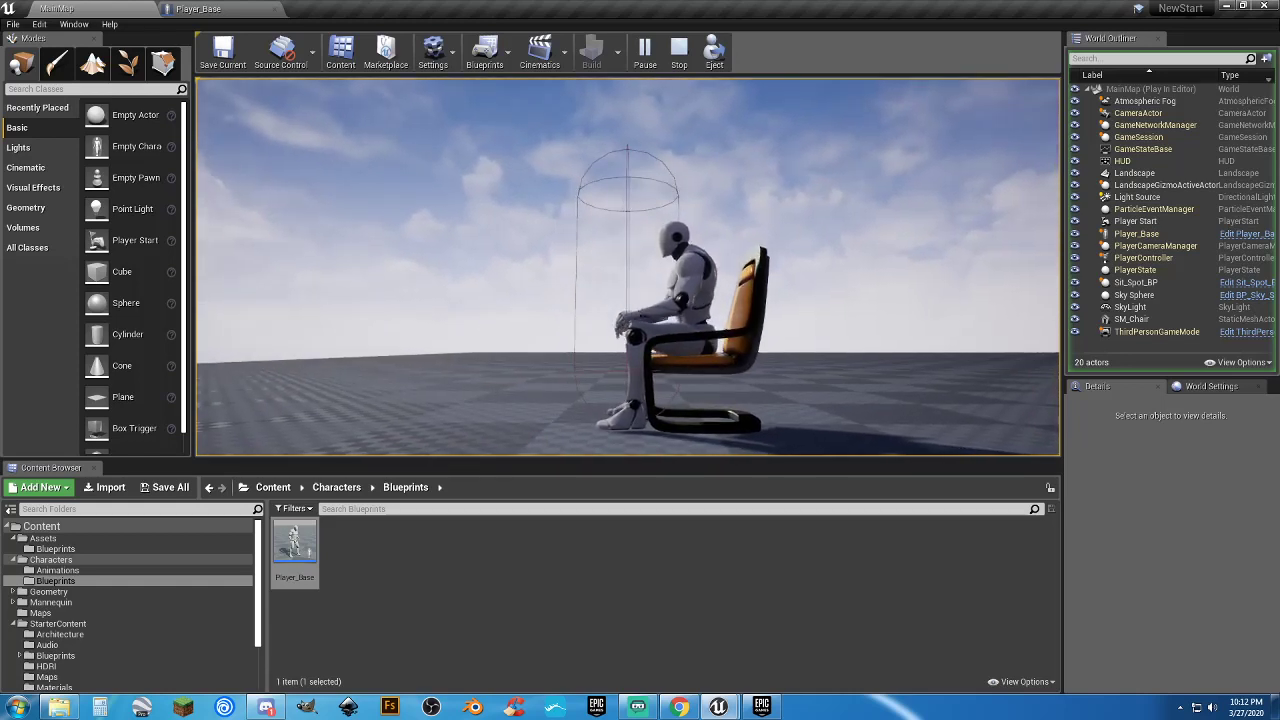
key("e")
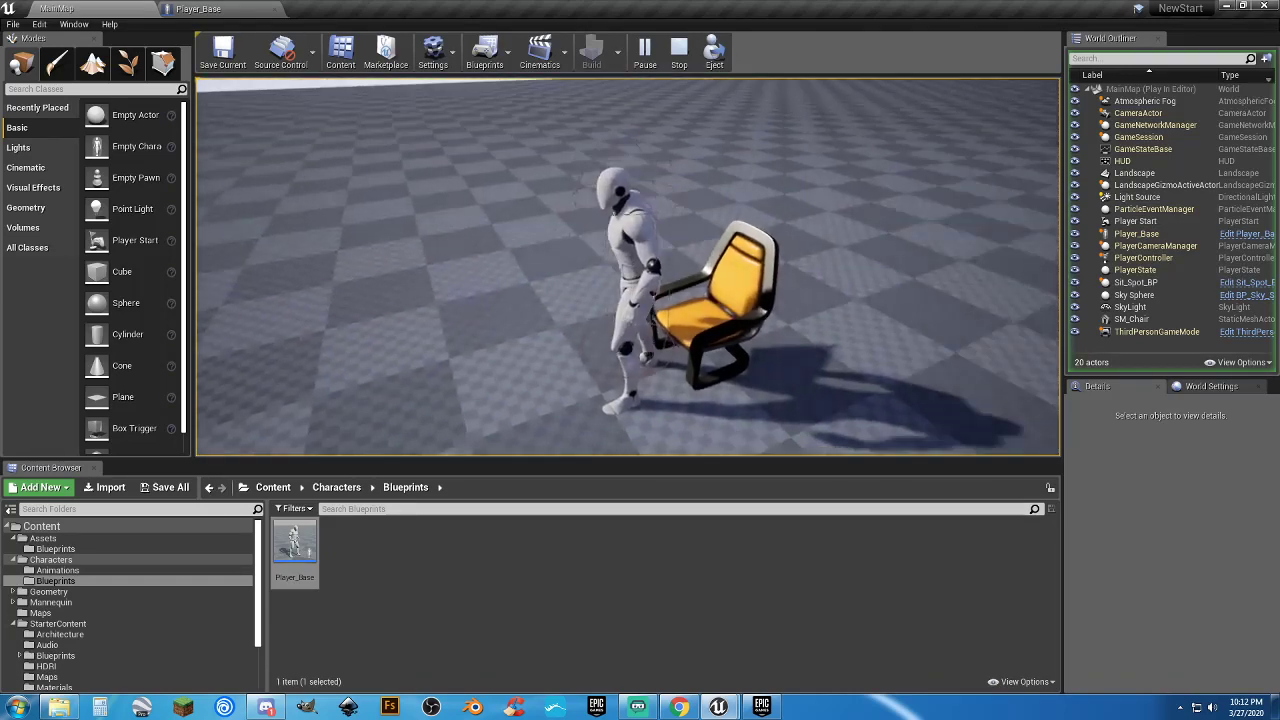
key("Escape")
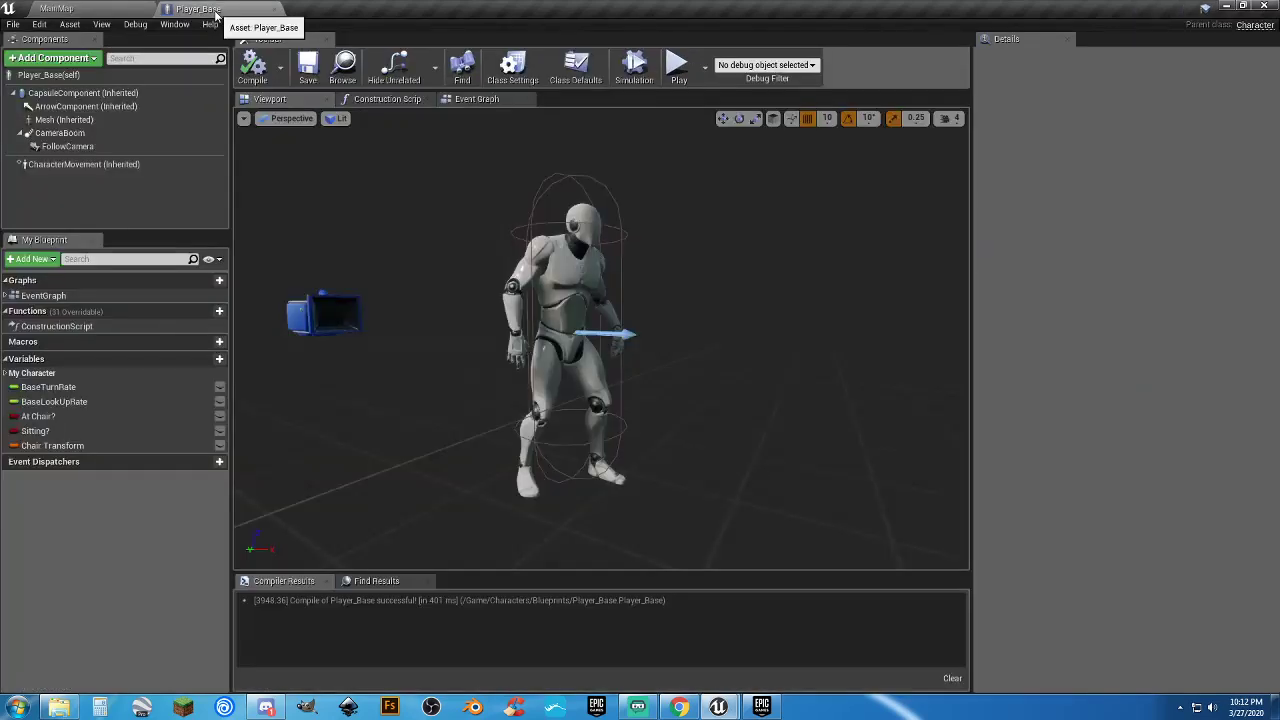
Turn Hidden in Game back on for Player_Base's CapsuleComponent, compile and save, and close the blueprint
left_click(198, 8)
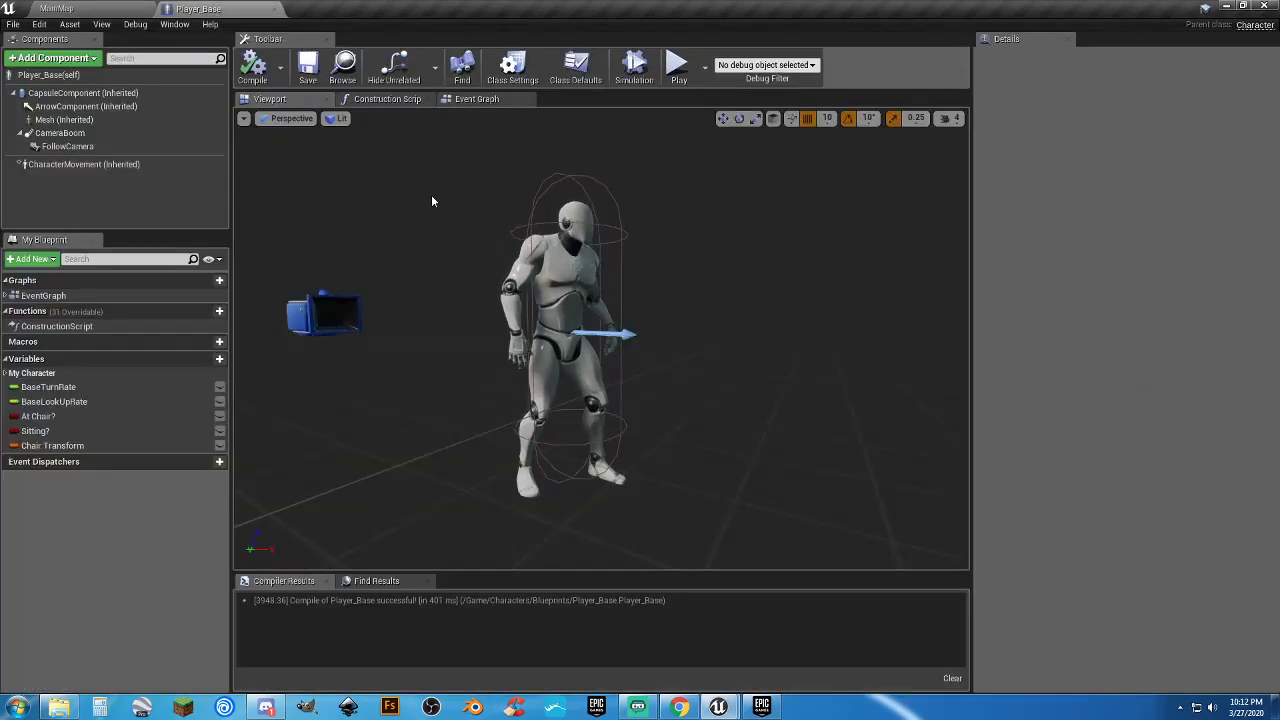
left_click(80, 93)
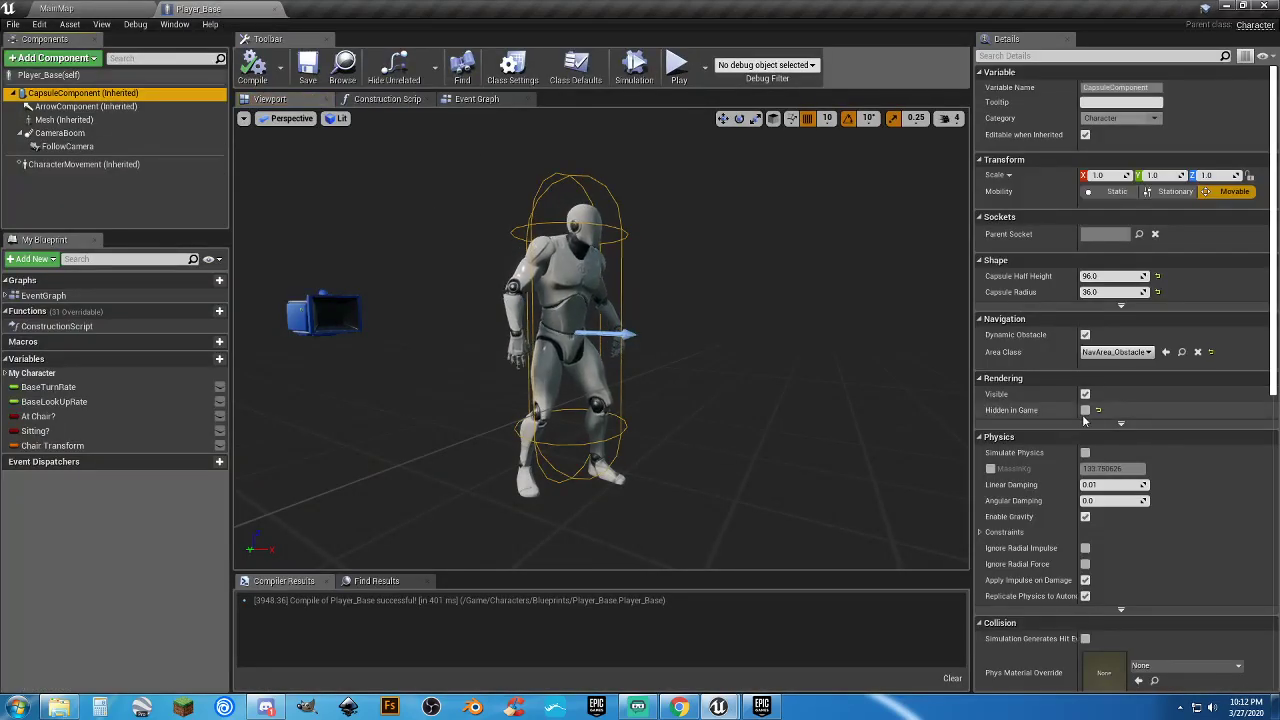
left_click(1085, 410)
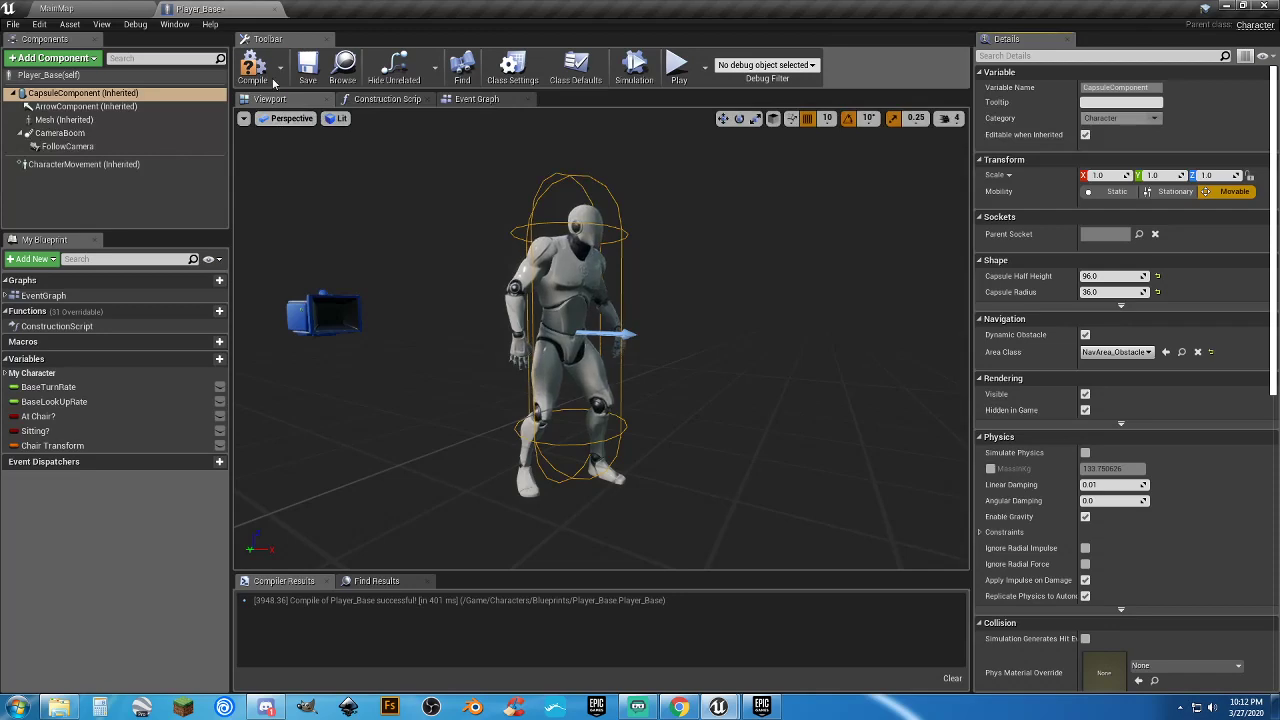
left_click(310, 72)
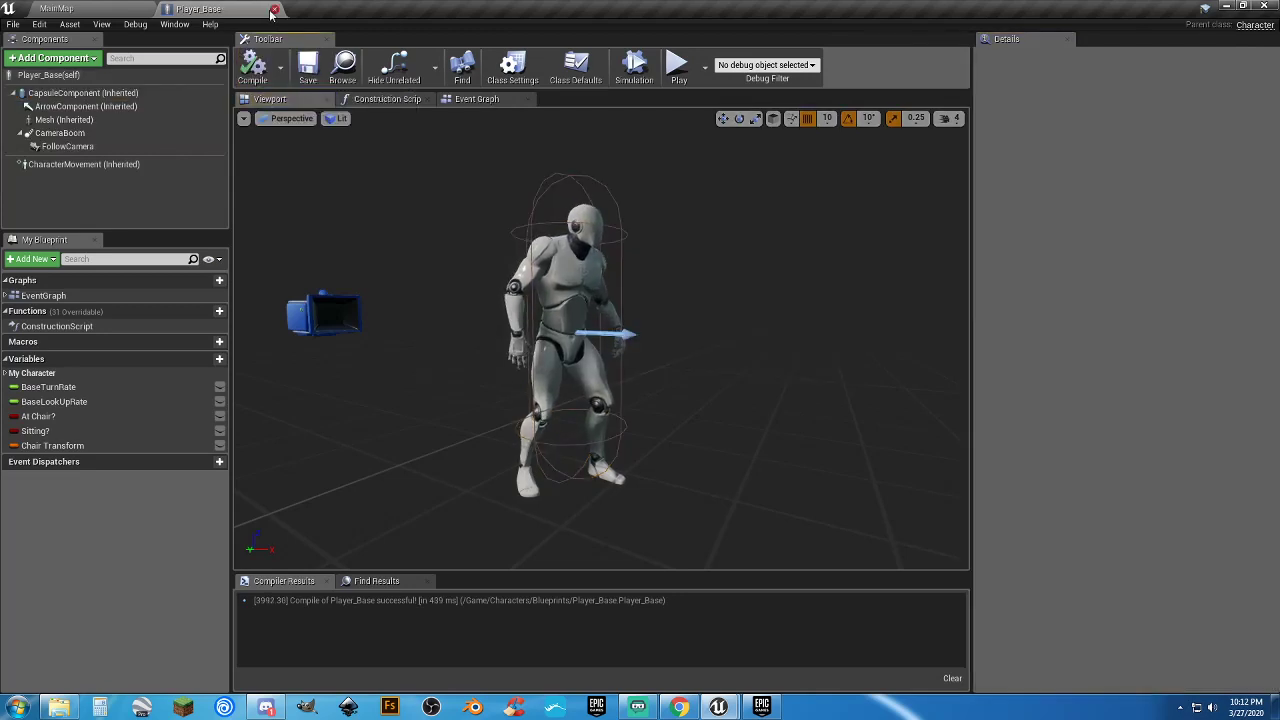
left_click(274, 10)
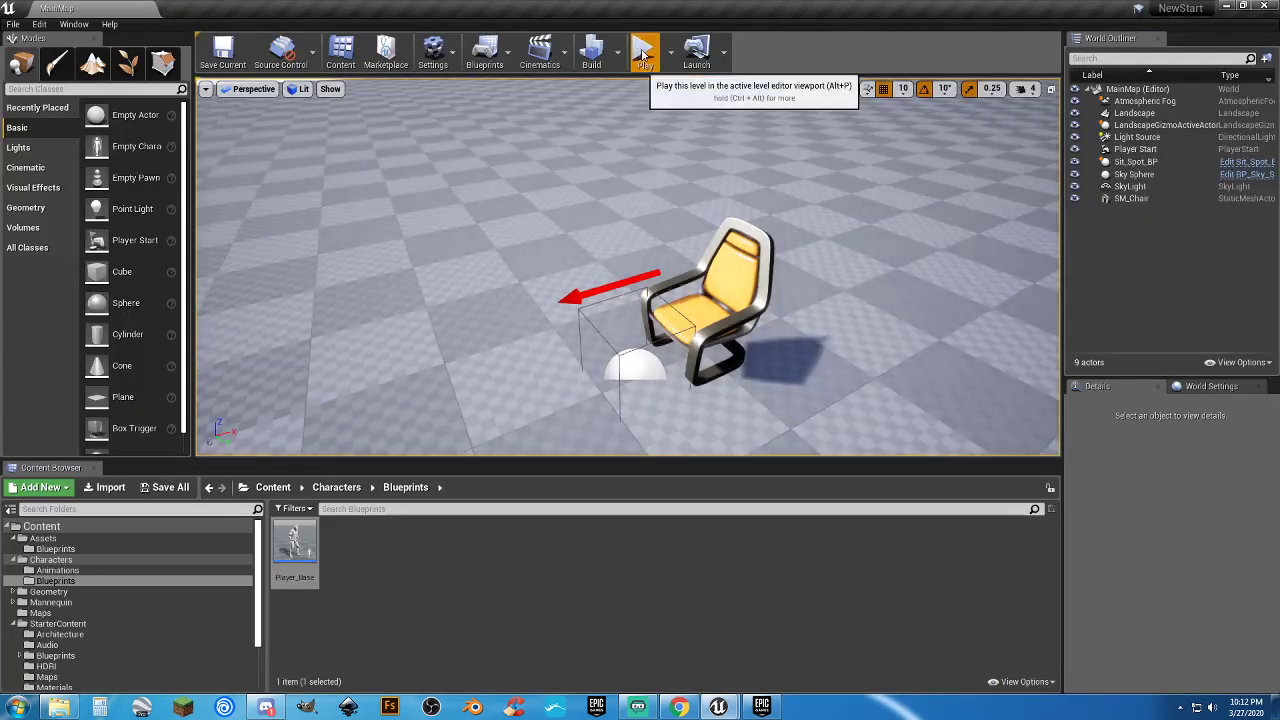
Play MainMap with the capsule hidden, run the character around the chair, and stop the session
left_click(643, 55)
key("w")
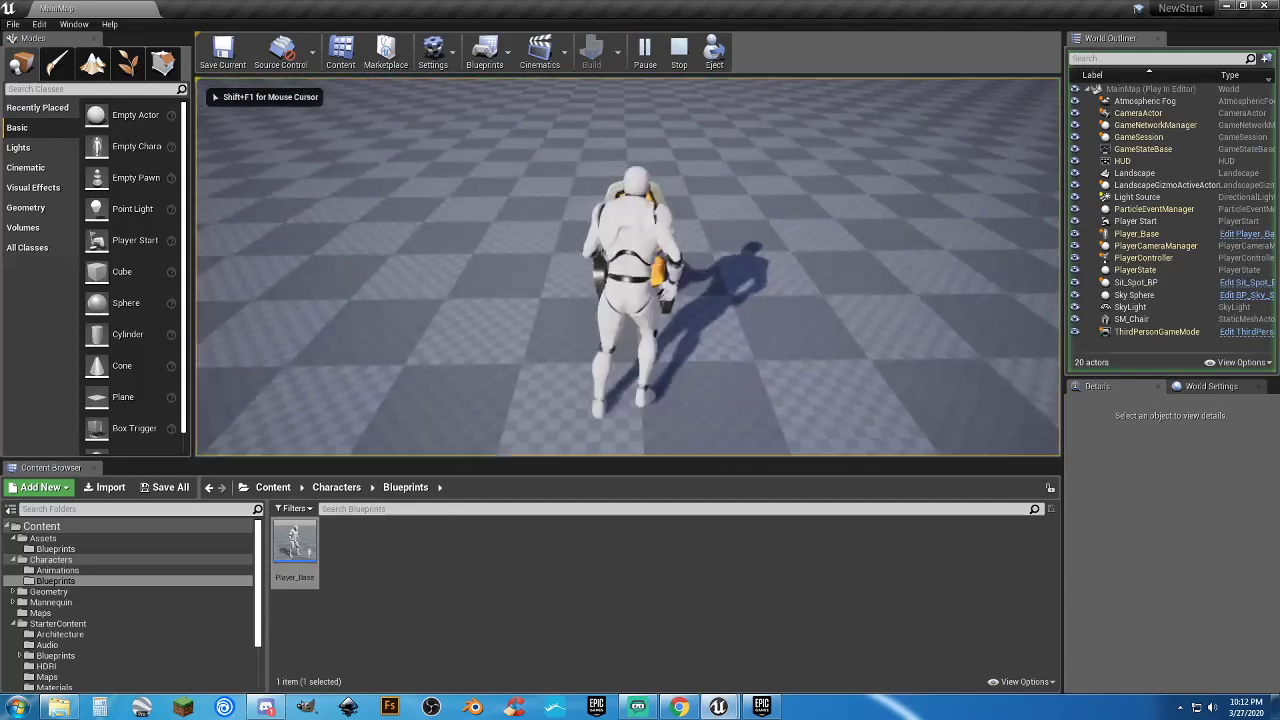
key("w")
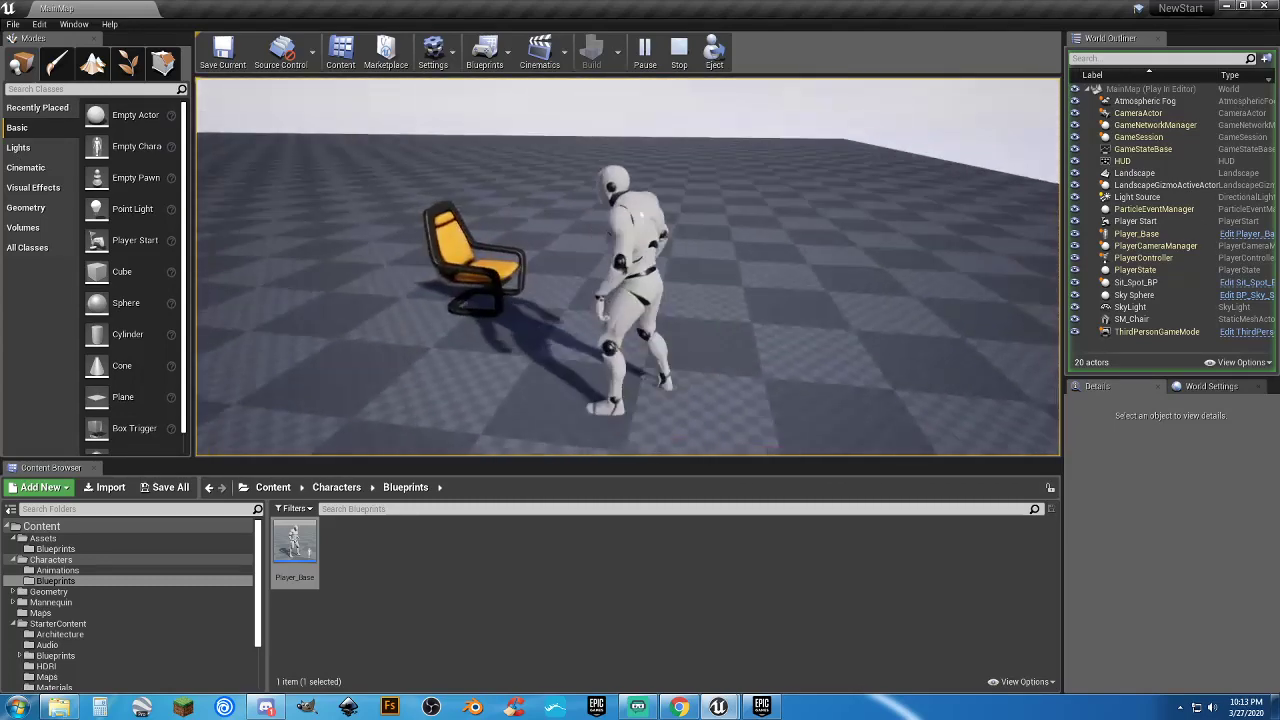
key("Escape")
Place a basic Cube in the level beside SM_Chair, with its Y location at 150
right_click_drag(750, 186, 520, 260)
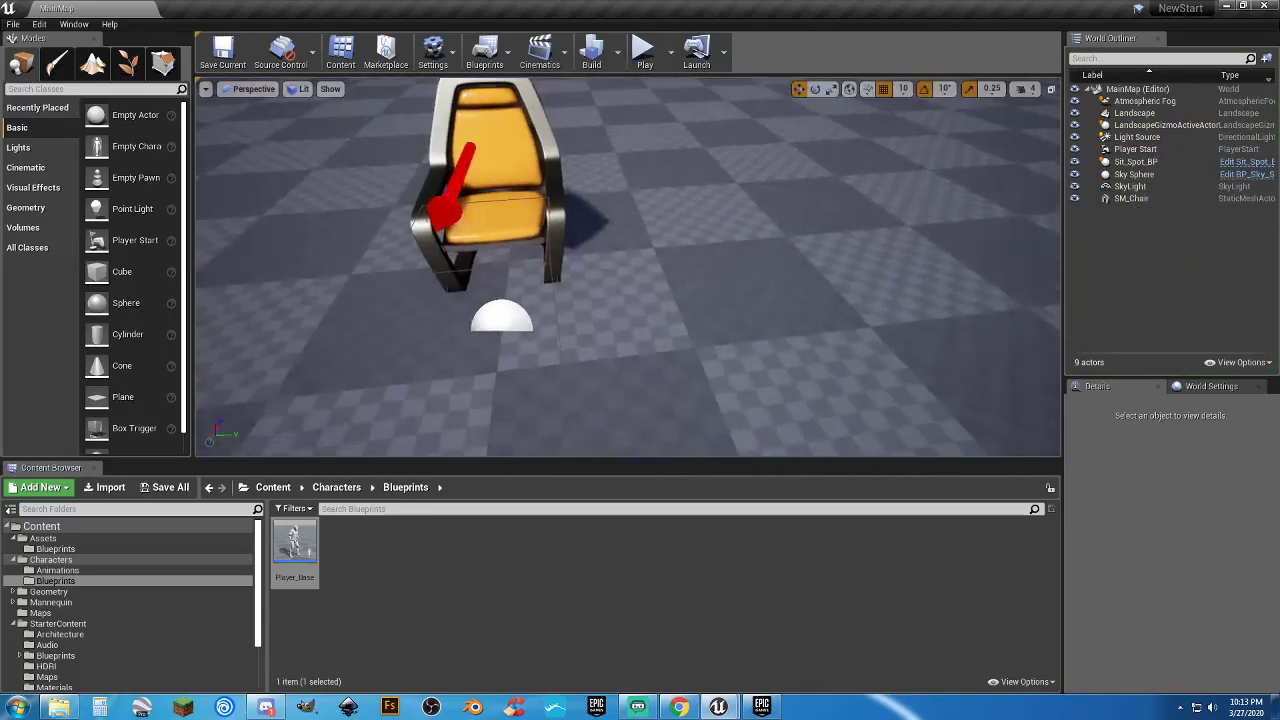
left_click(544, 140)
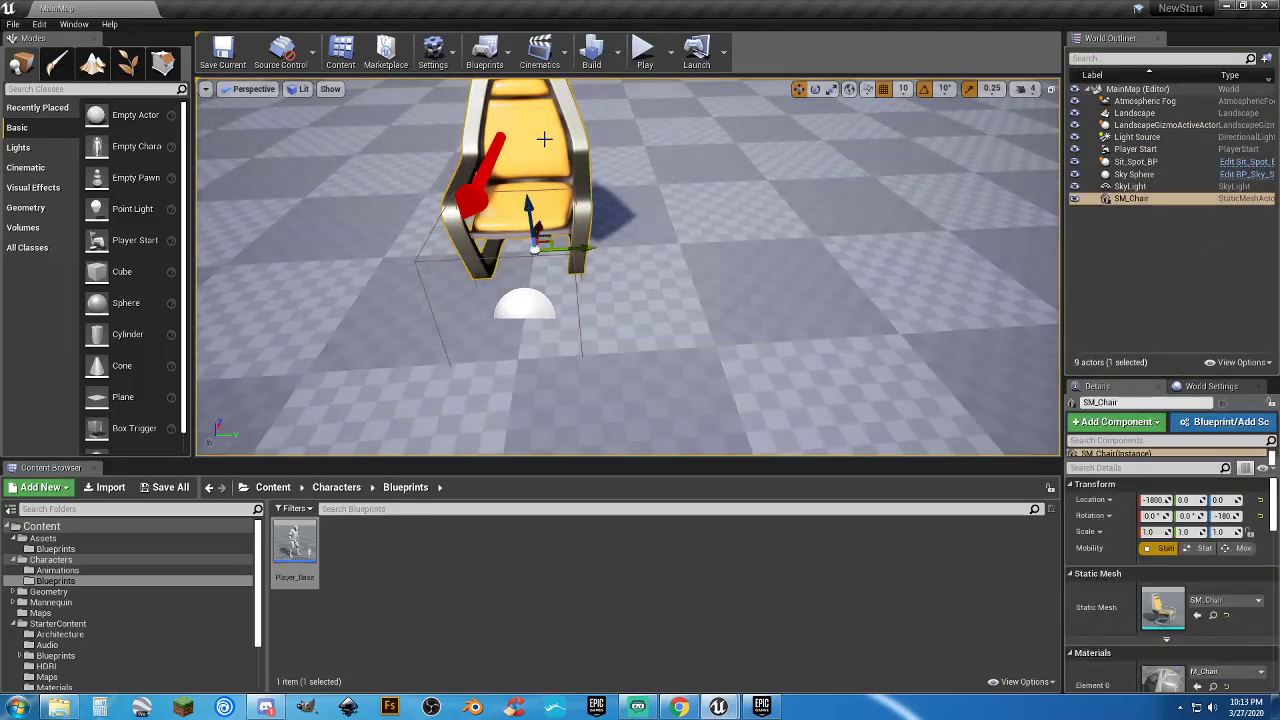
key("f")
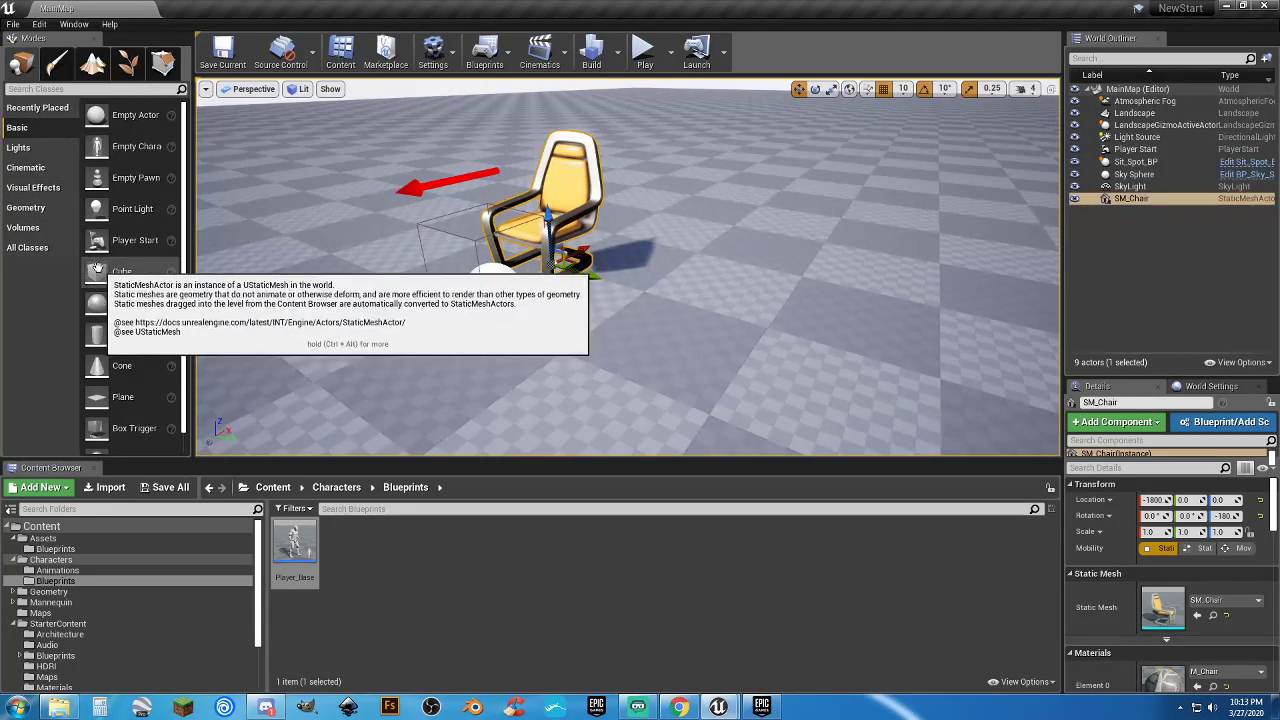
left_click_drag(121, 271, 672, 290)
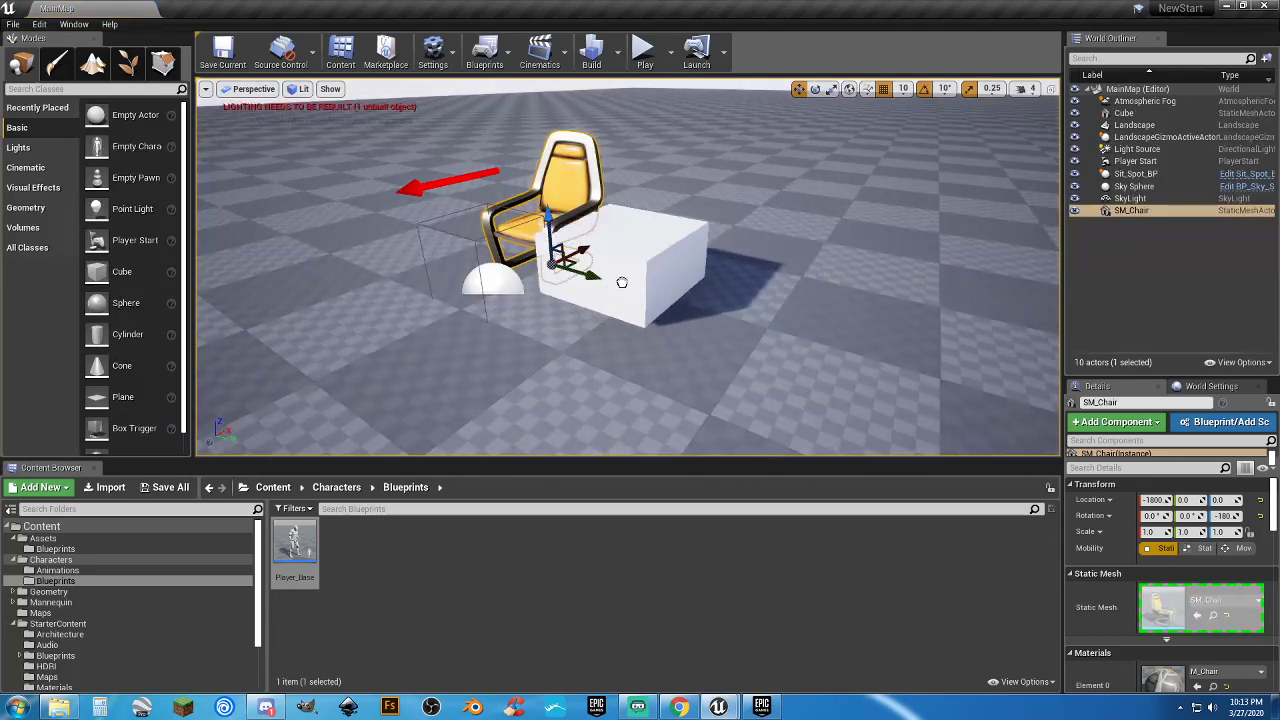
left_click_drag(597, 277, 707, 307)
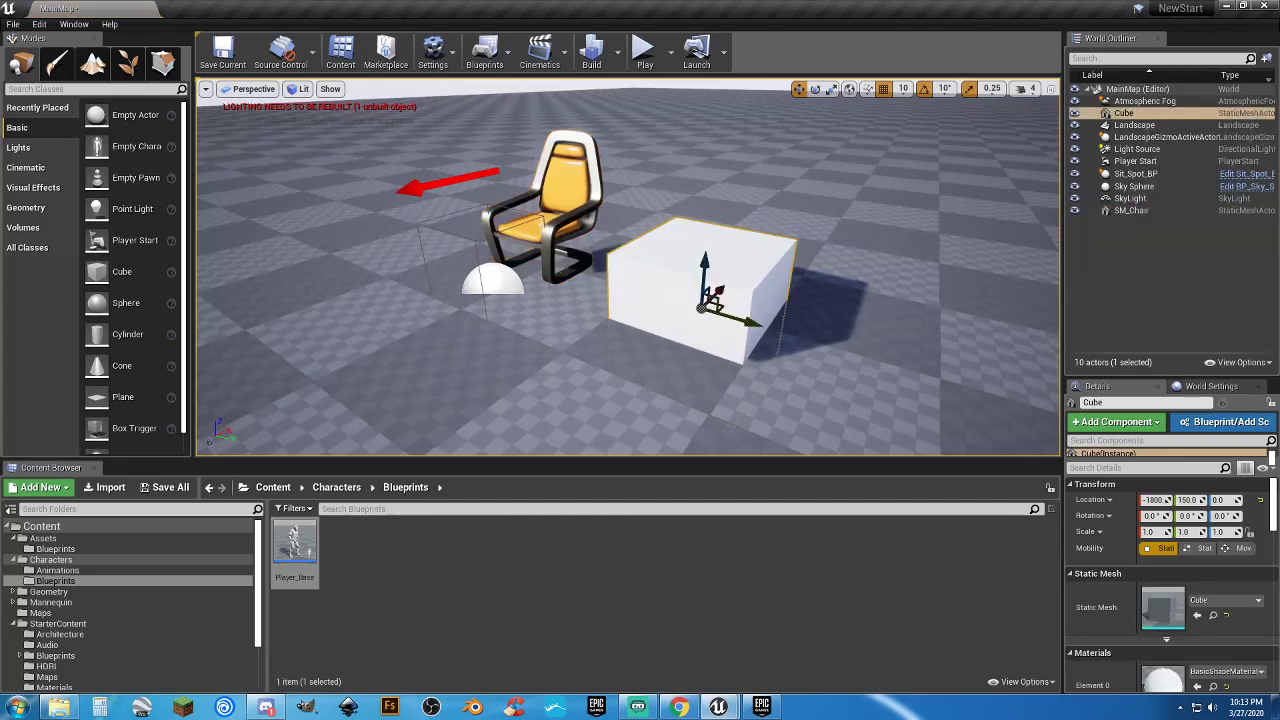
Duplicate the chair's Sit_Spot_BP and move the copy to Y 150, in front of the cube
key("d")
right_click_drag(707, 307, 640, 292)
right_click_drag(717, 339, 714, 339)
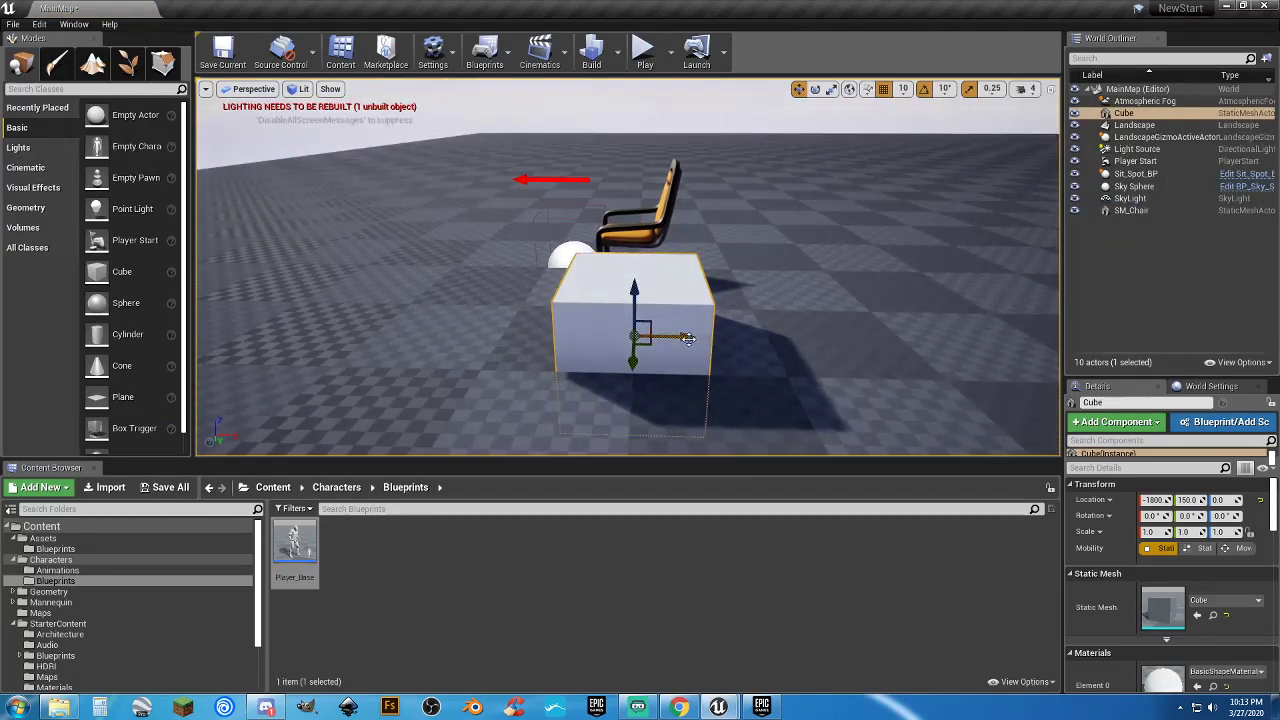
key("a")
right_click_drag(477, 295, 700, 288)
right_click_drag(600, 340, 640, 346)
left_click(470, 322)
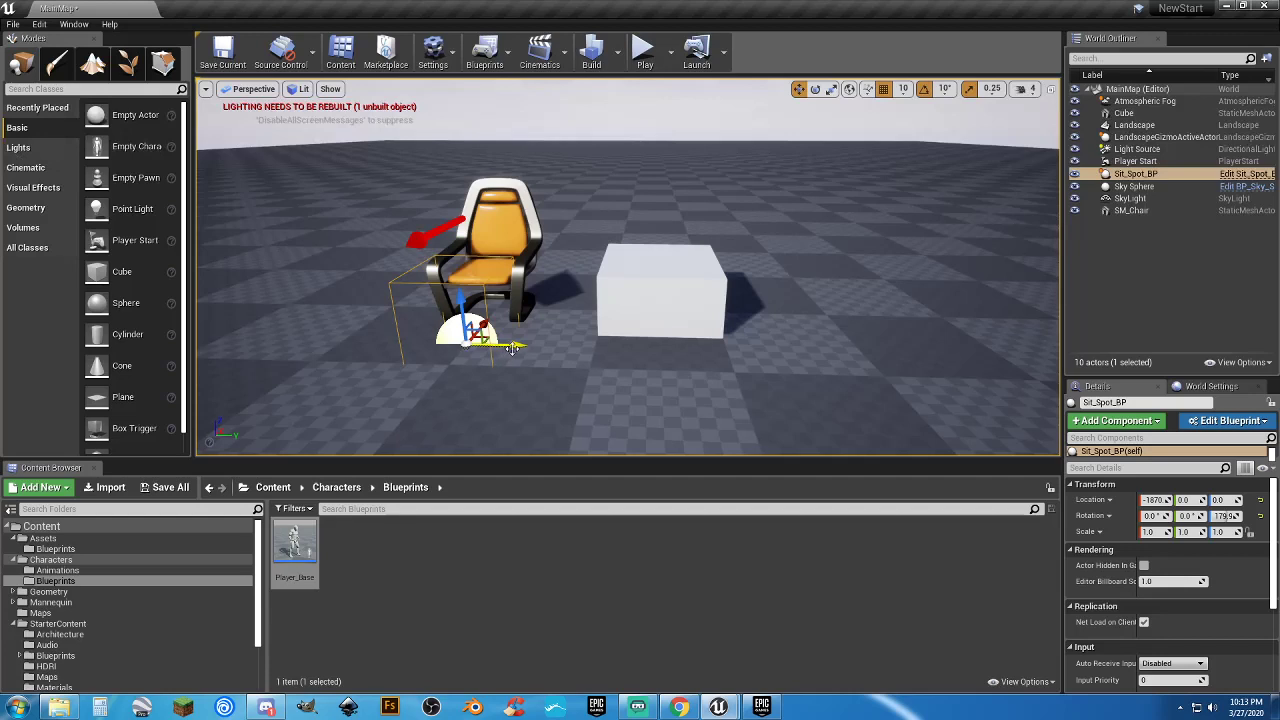
key("ctrl+w")
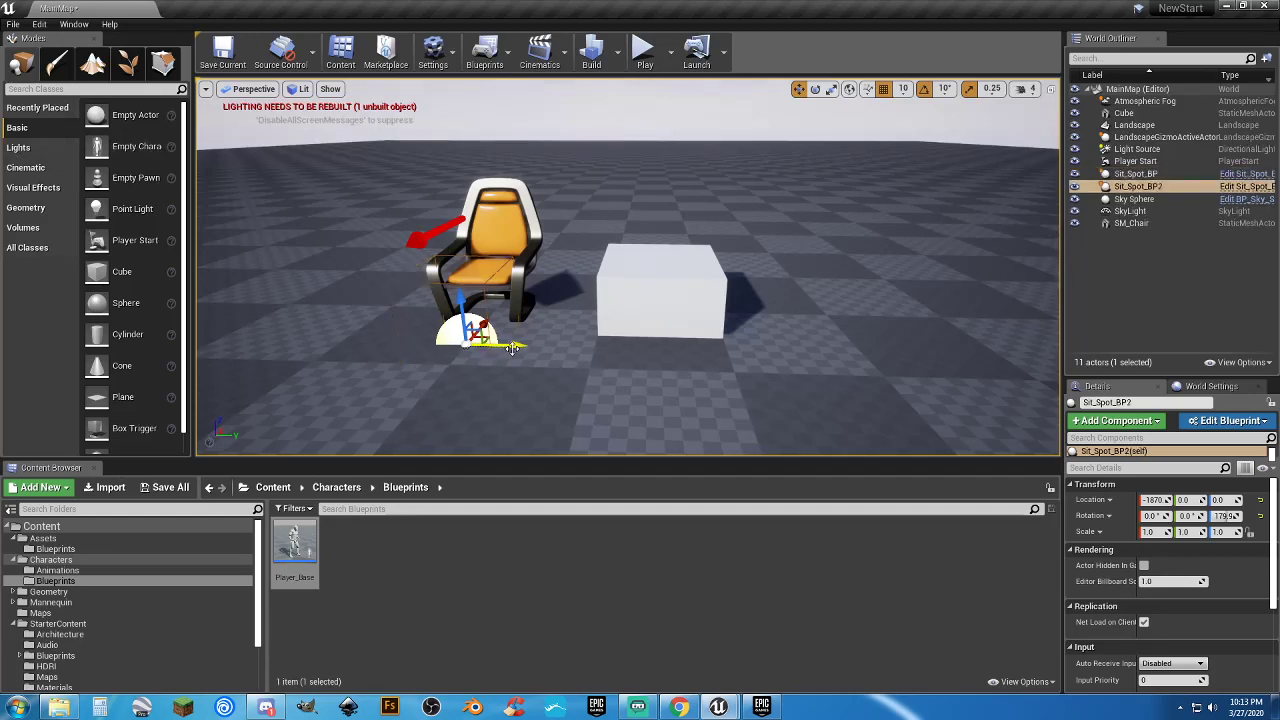
left_click_drag(508, 345, 706, 353)
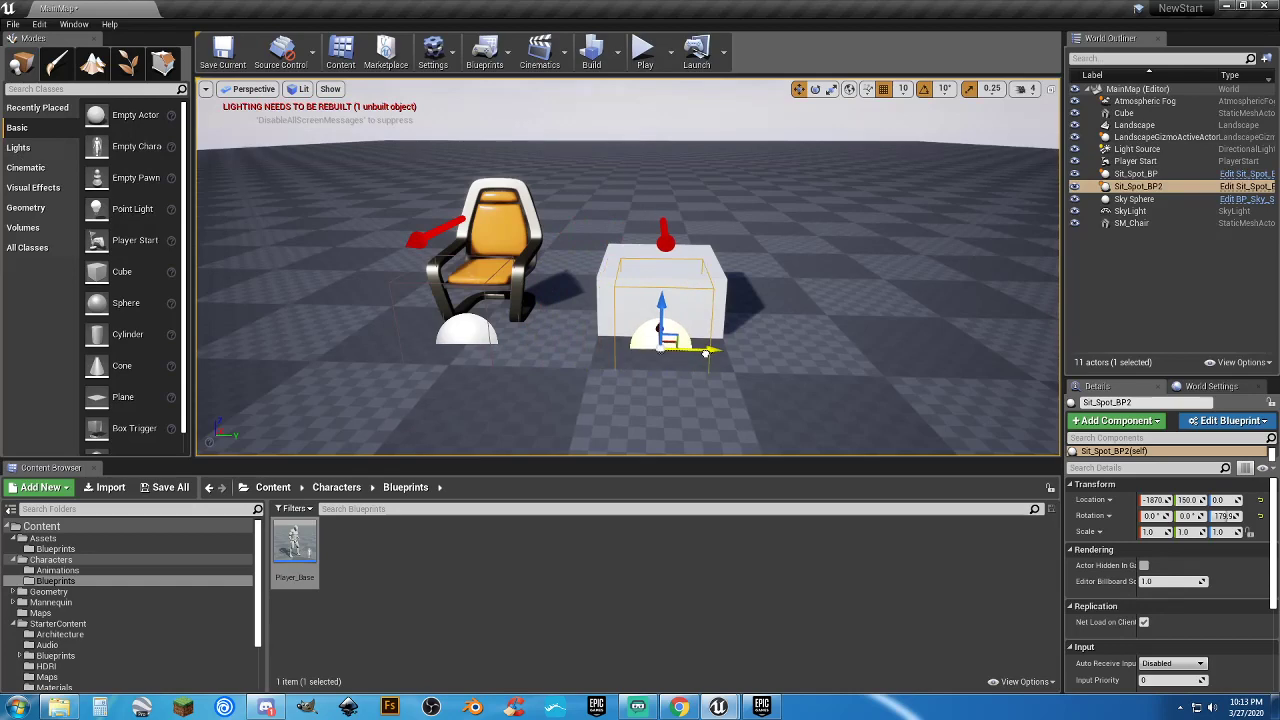
Move the cube slightly back from its sit spot to X -1790
right_click_drag(772, 330, 490, 304)
key("d")
left_click(690, 322)
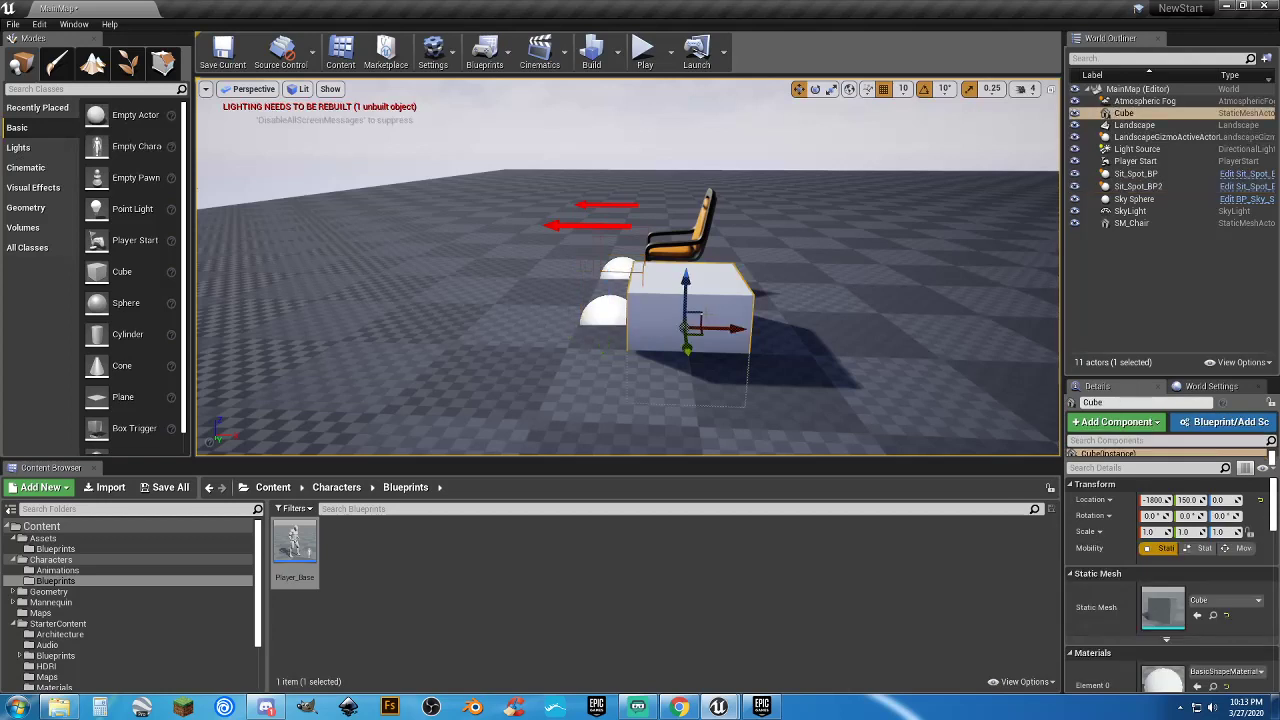
left_click_drag(742, 329, 744, 329)
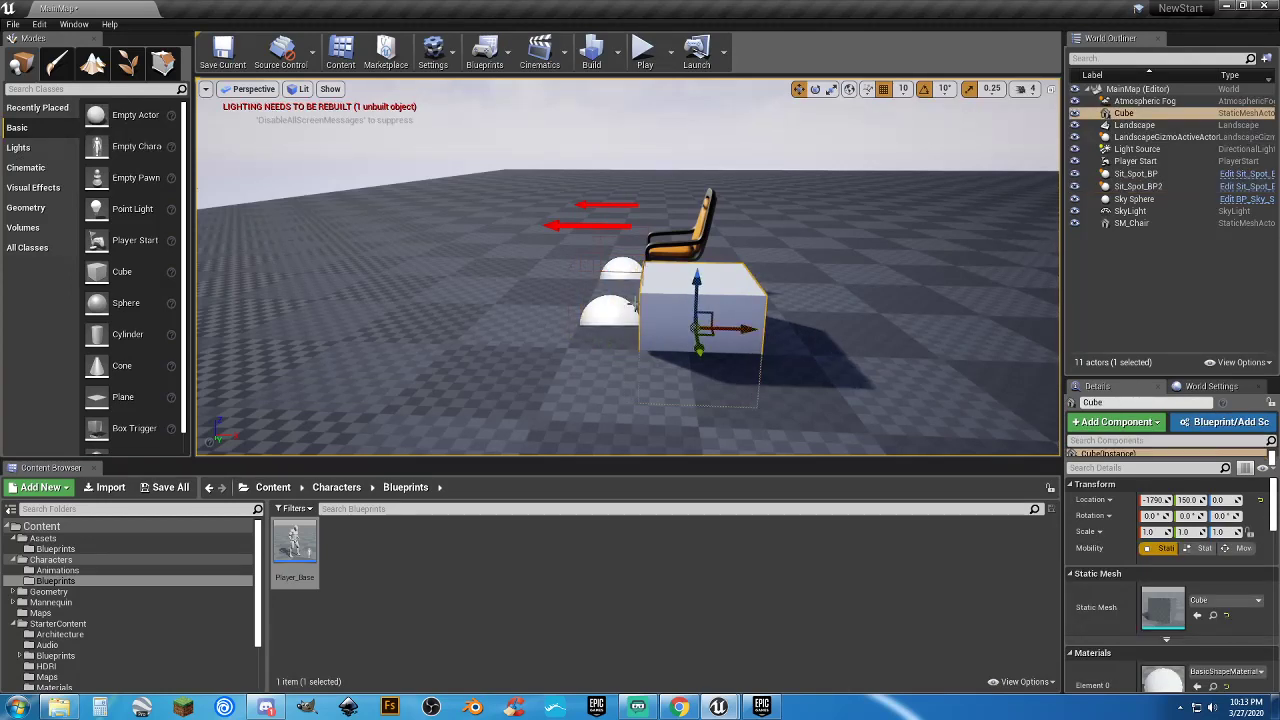
Play MainMap, run to the cube's sit spot, and repeatedly test sitting on the cube and standing up
left_click(643, 50)
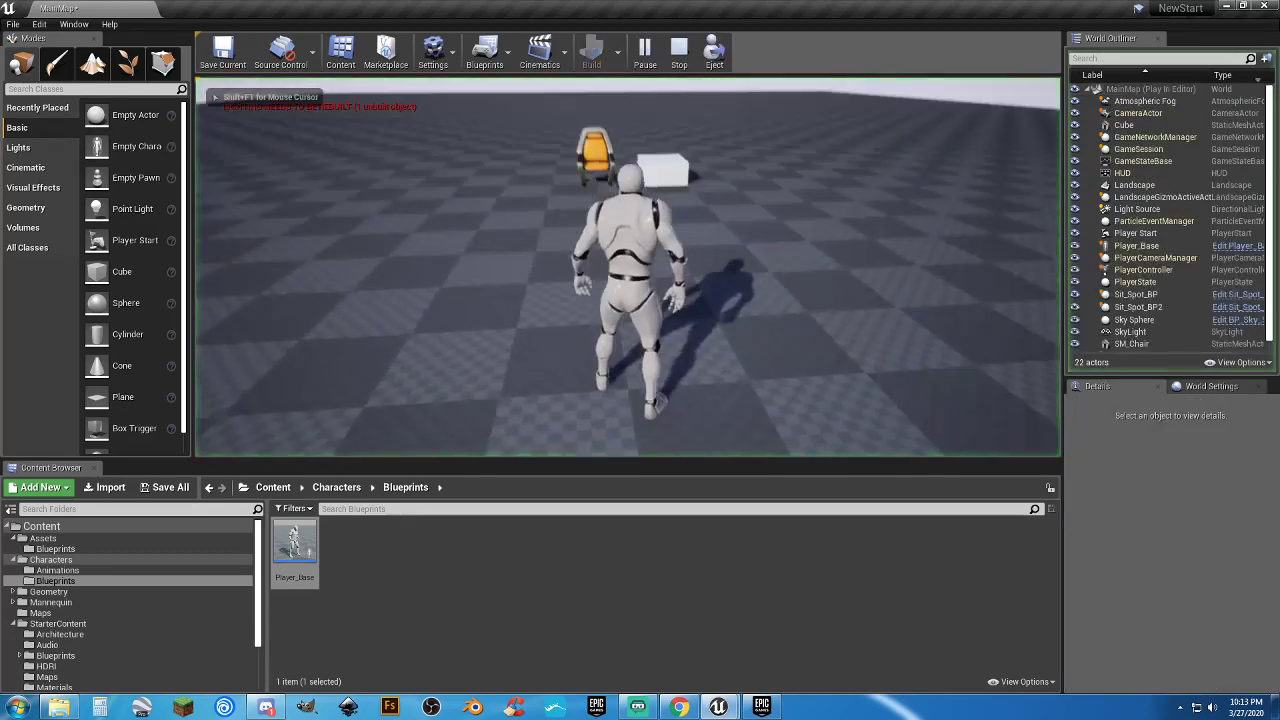
key("w")
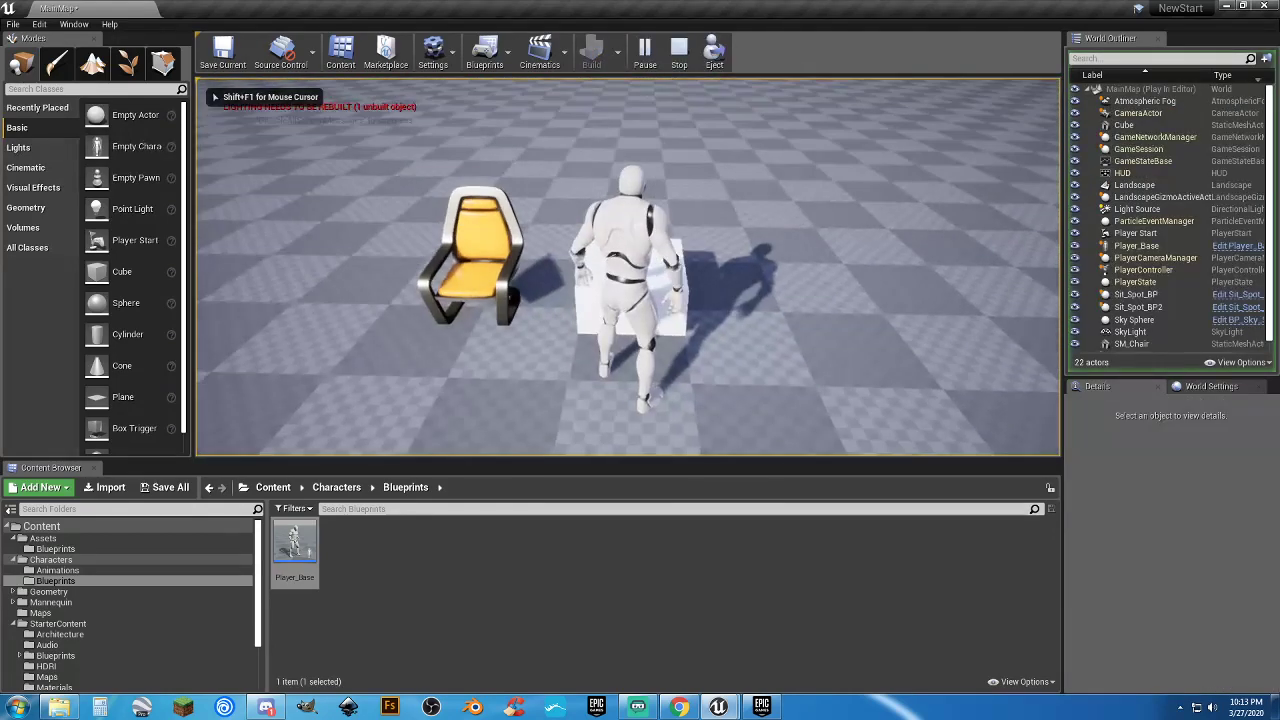
key("a")
key("s")
key("w")
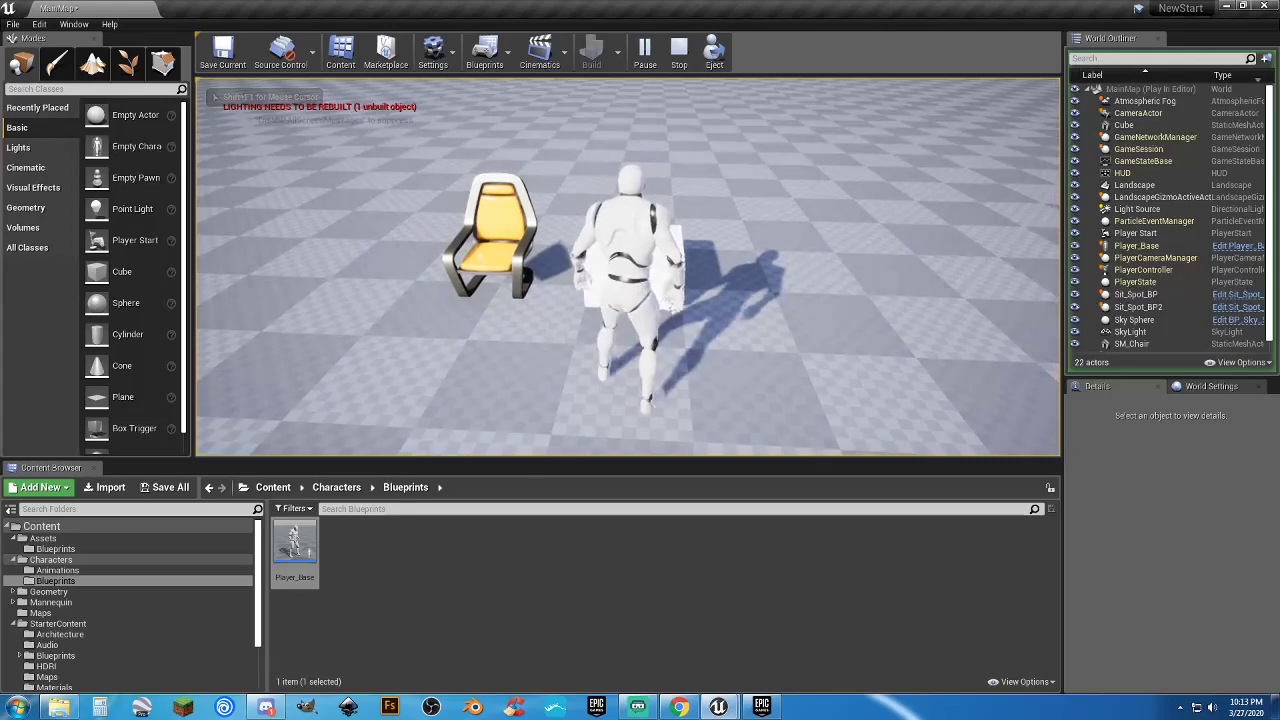
key("e")
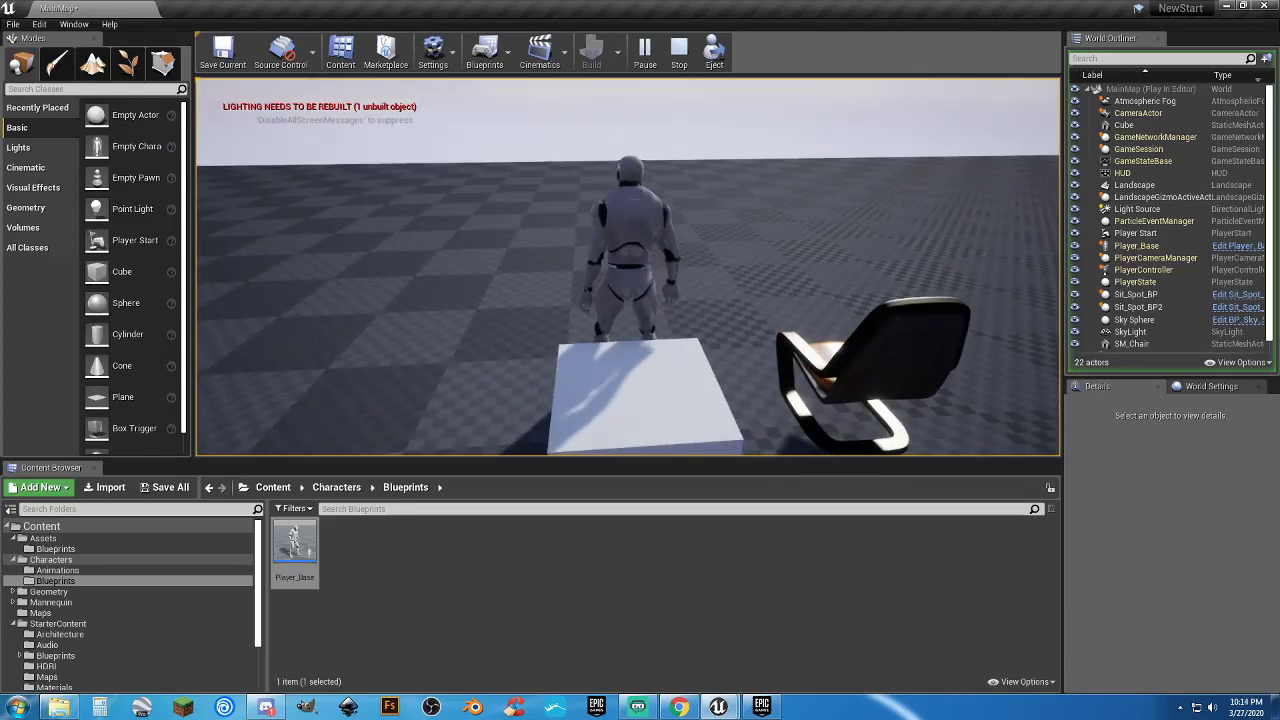
key("w")
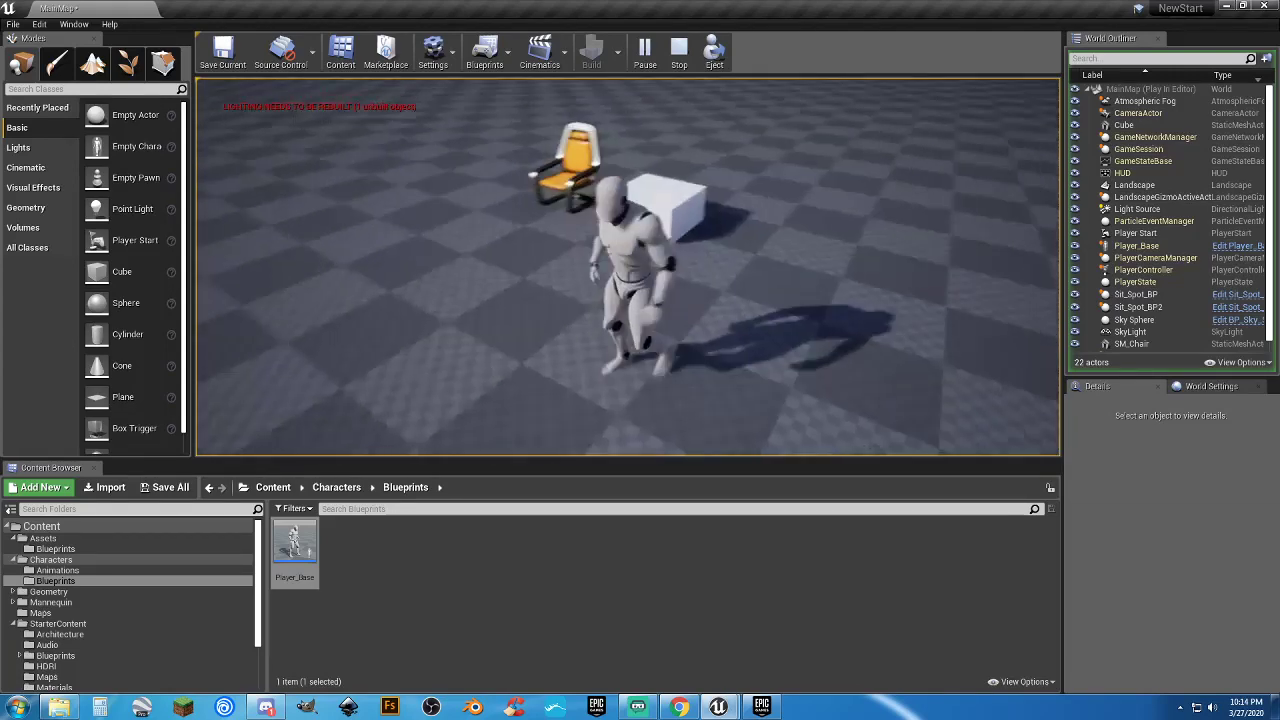
key("e")
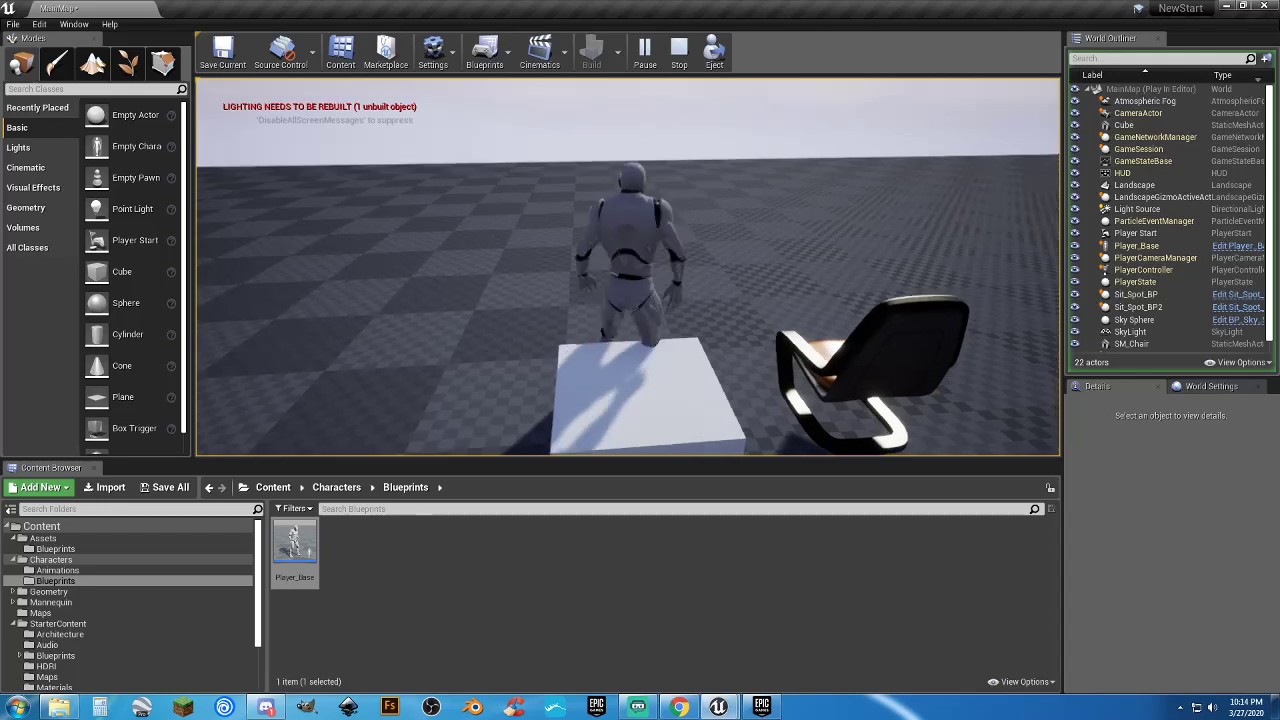
key("w")
key("e")
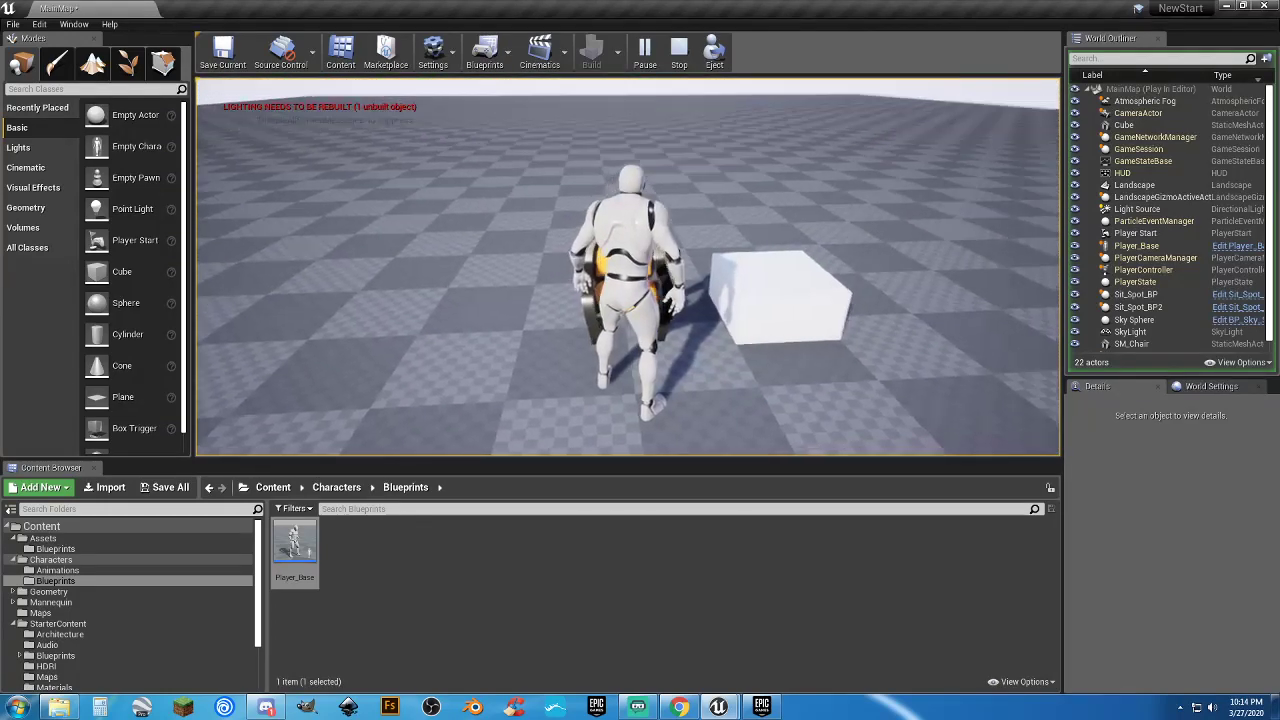
Line the character up with the orange chair in the running session and sit down on it
key("d")
key("a")
key("e")
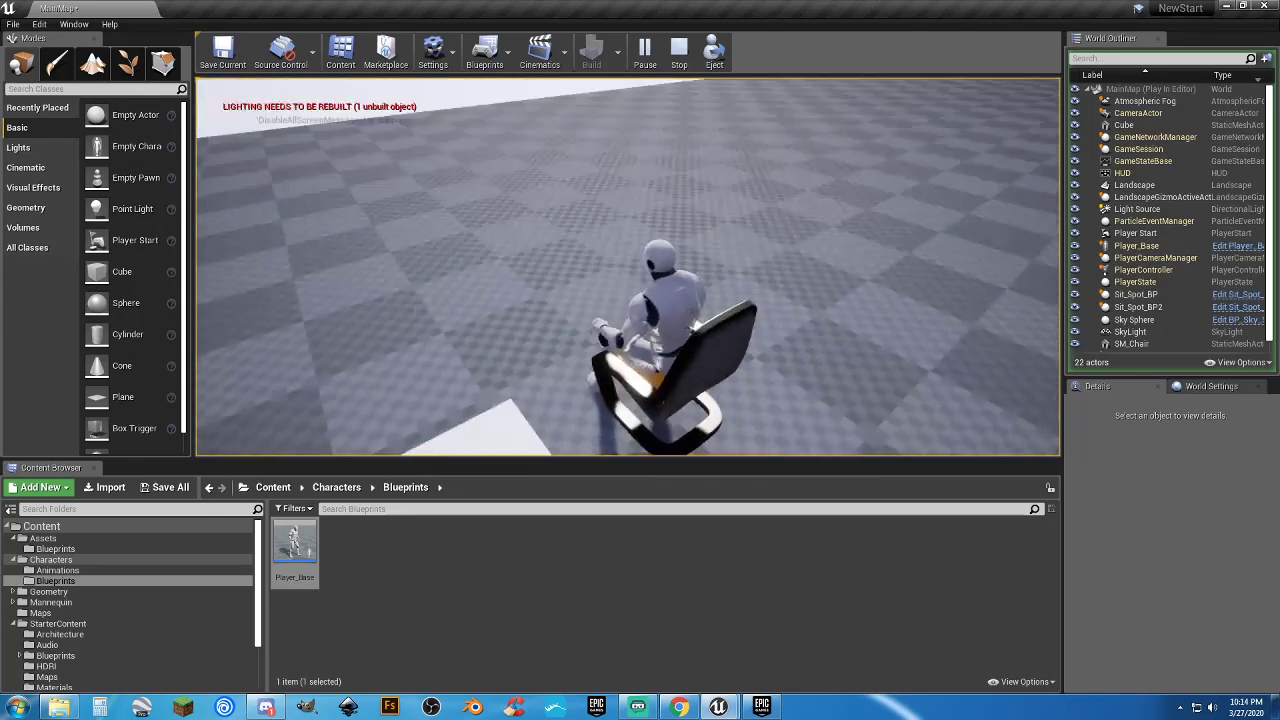
Stand the character up from the orange chair, run clear of it and end the play session
key("e")
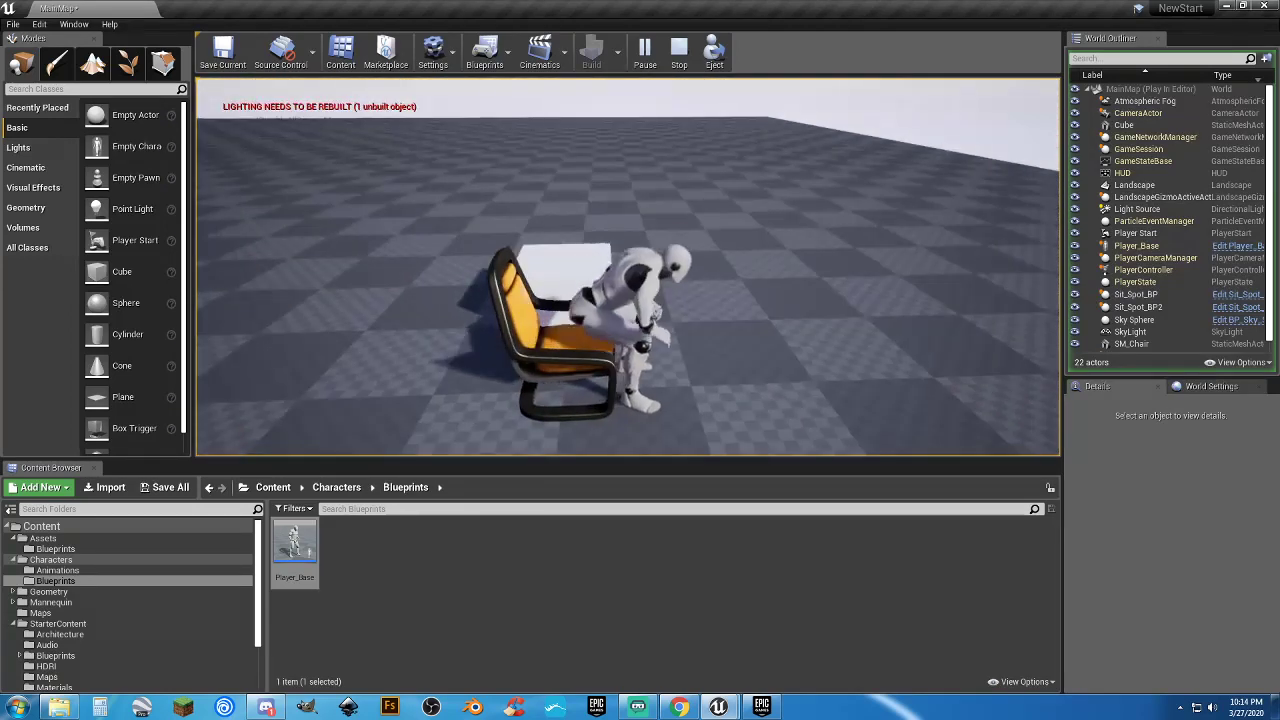
key("d")
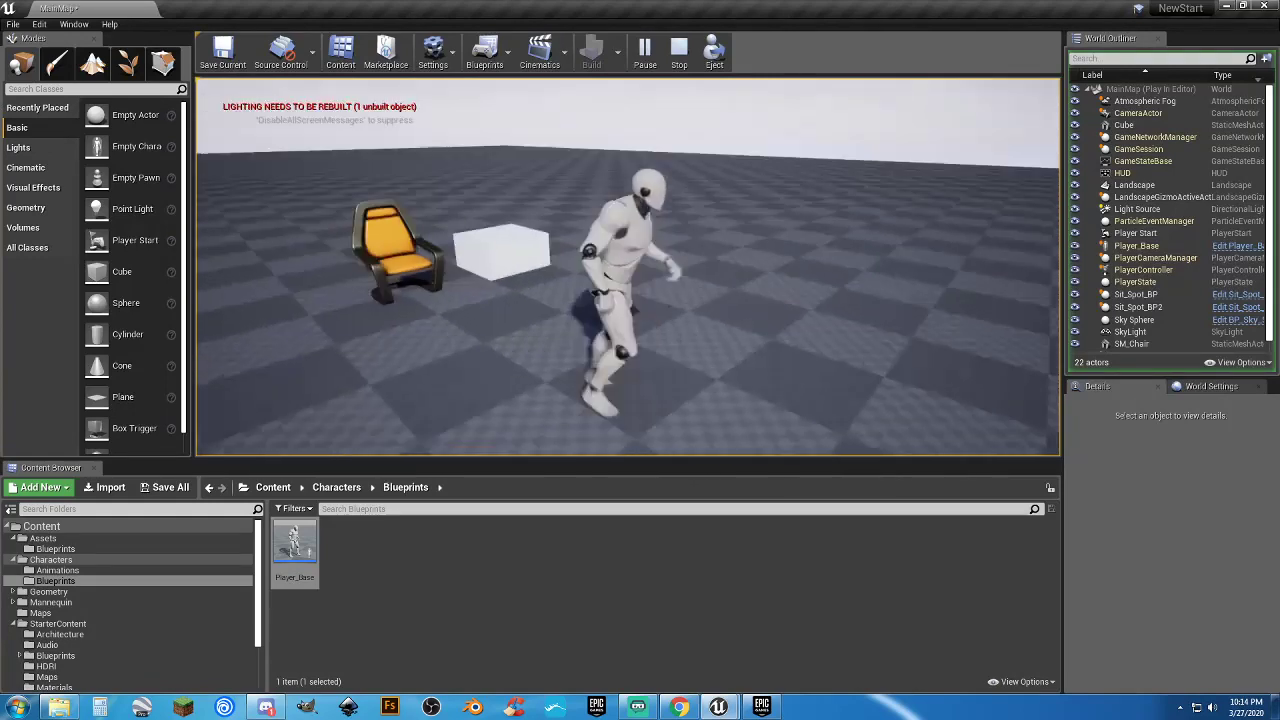
key("Escape")
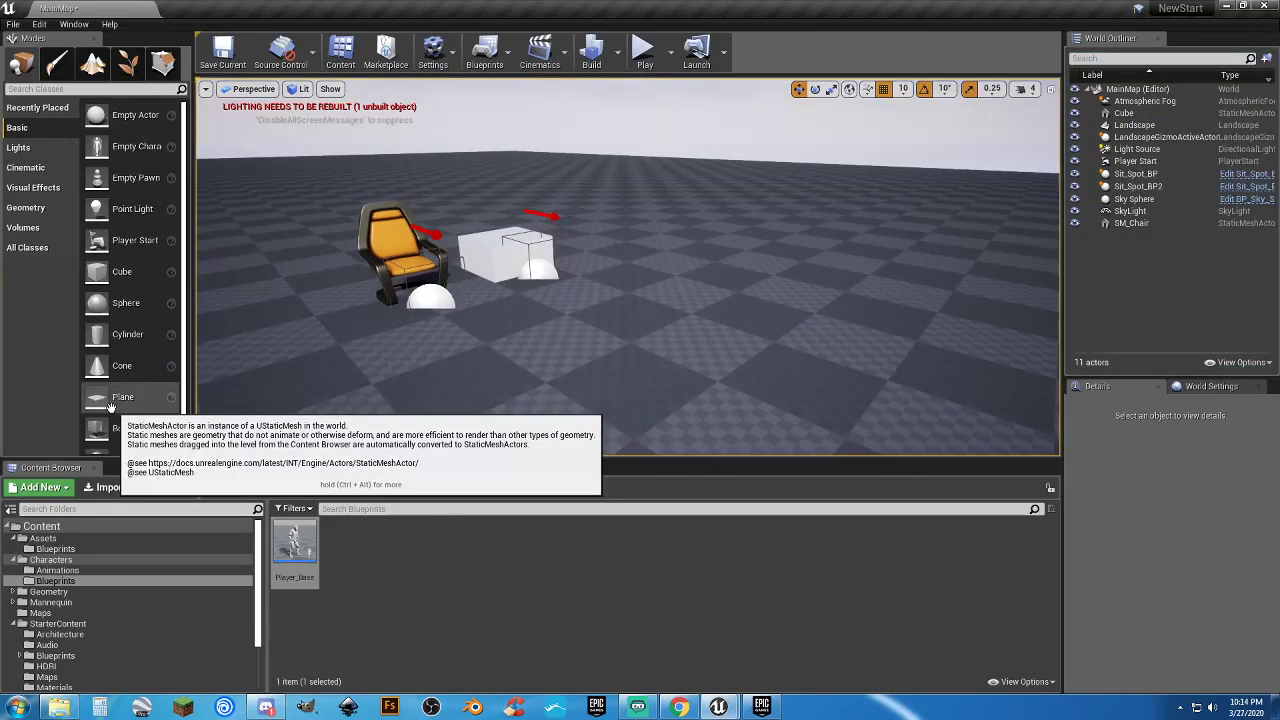
Save all unsaved content, keeping the MainMap level selected for saving
left_click(163, 487)
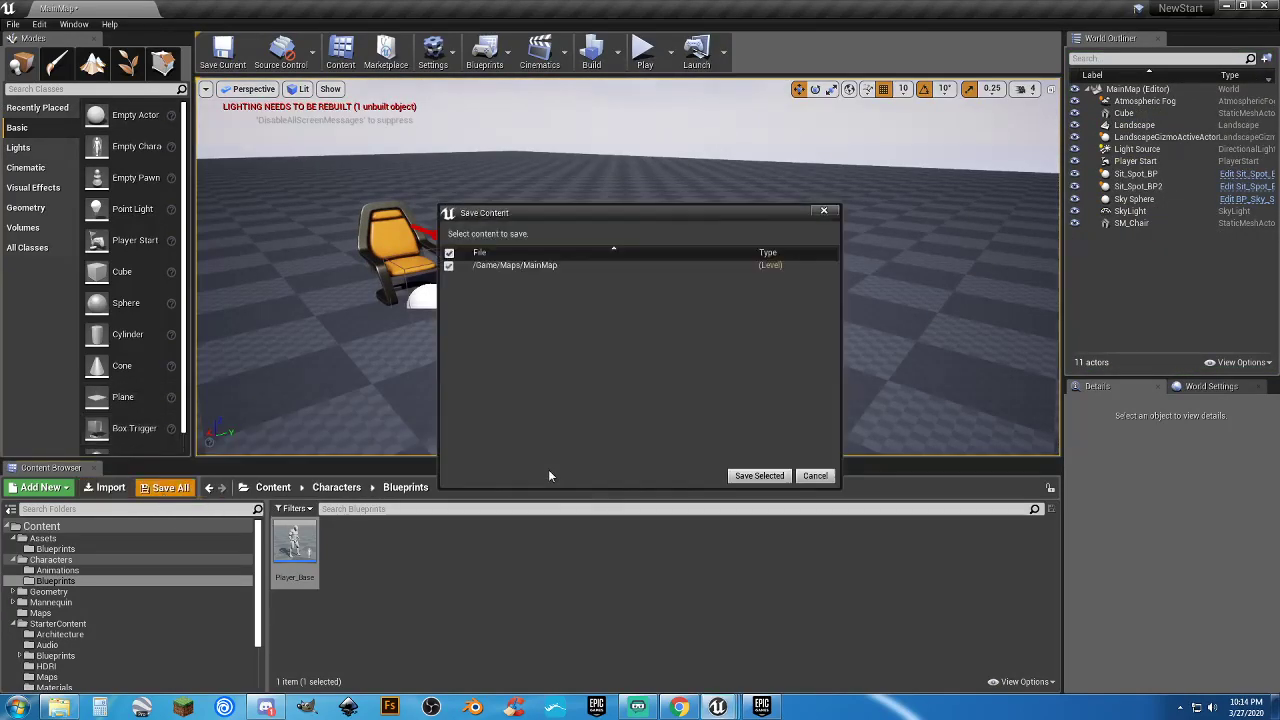
left_click(740, 476)
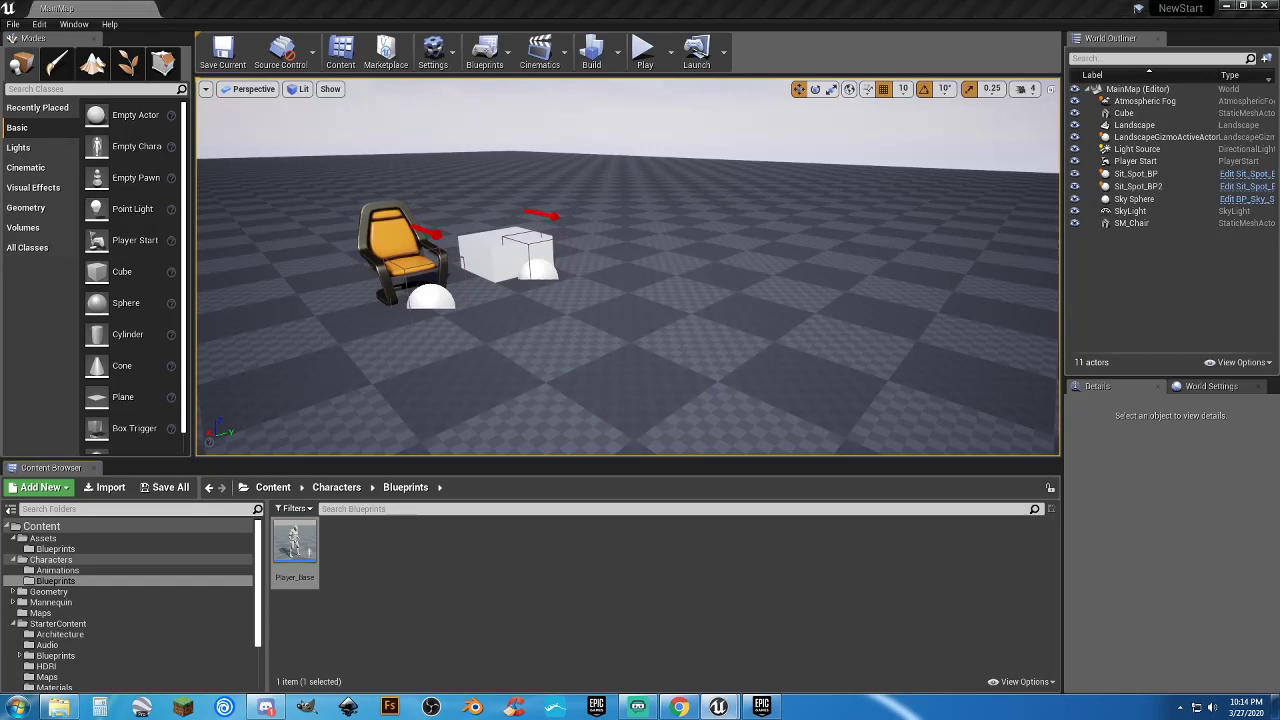
left_click(421, 589)
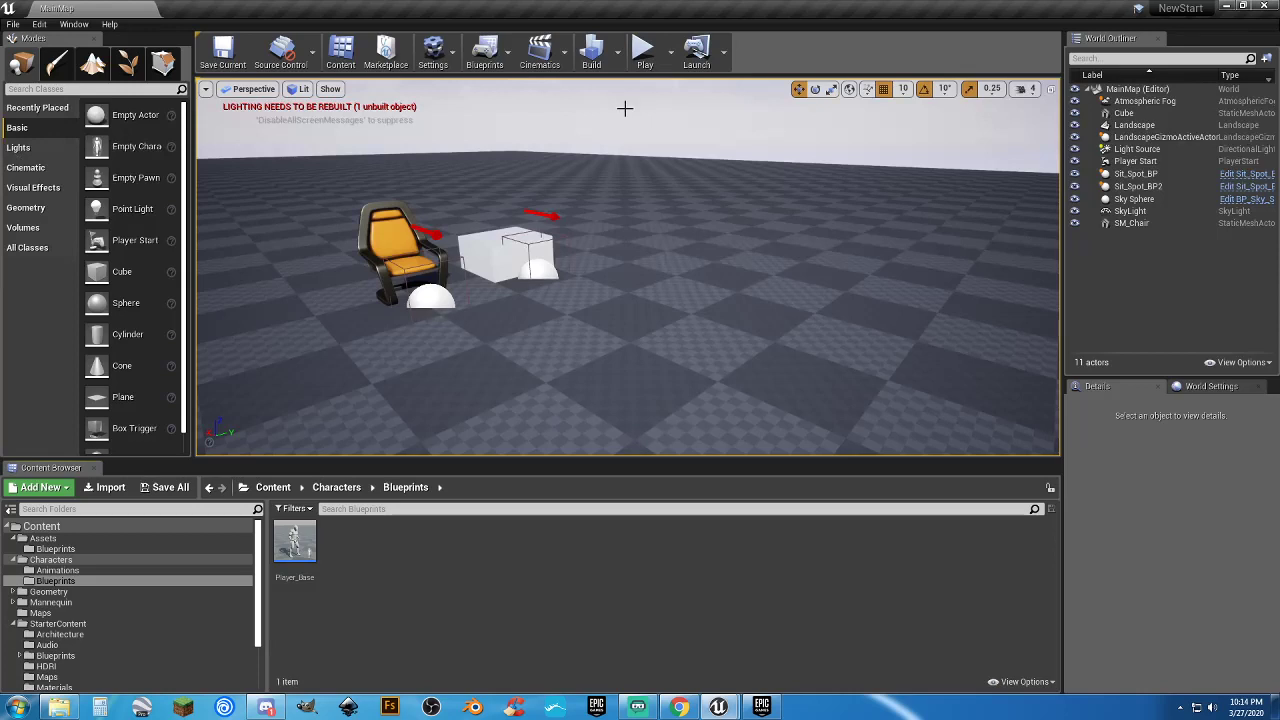
Set the number of players to 2 and play the level in a new editor window
right_click_drag(691, 182, 560, 188)
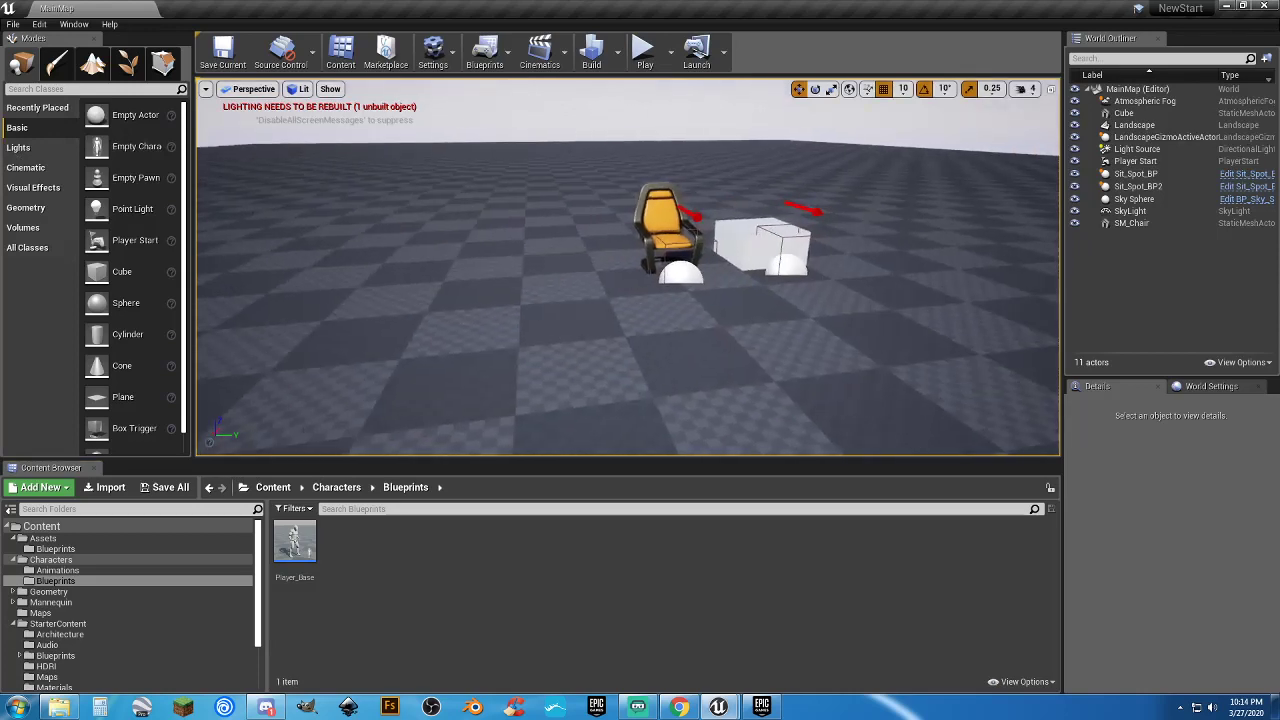
left_click(671, 62)
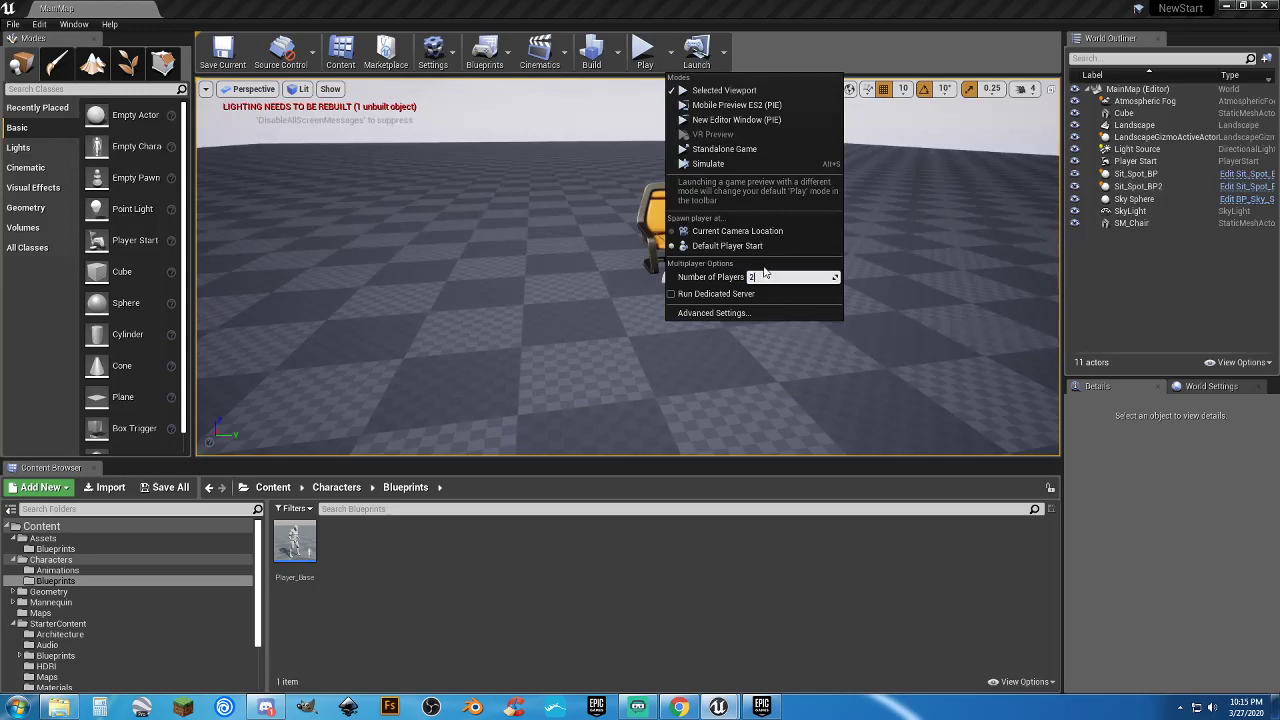
left_click(760, 120)
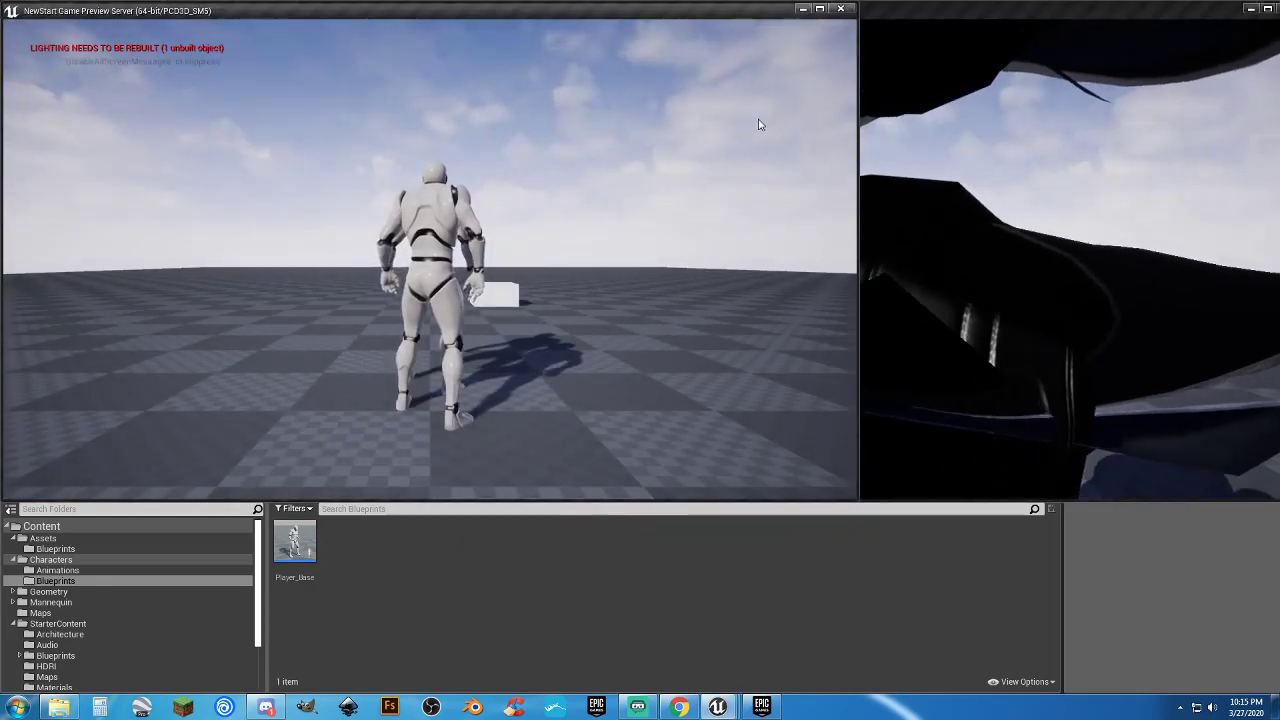
Resize and arrange the server and client preview windows side by side without overlap
mouse_move(388, 12)
left_mouse_down()
mouse_move(439, 80)
mouse_move(415, 92)
mouse_move(391, 12)
mouse_move(0, 48)
mouse_move(266, 11)
mouse_move(411, 13)
mouse_move(394, 14)
left_mouse_up()
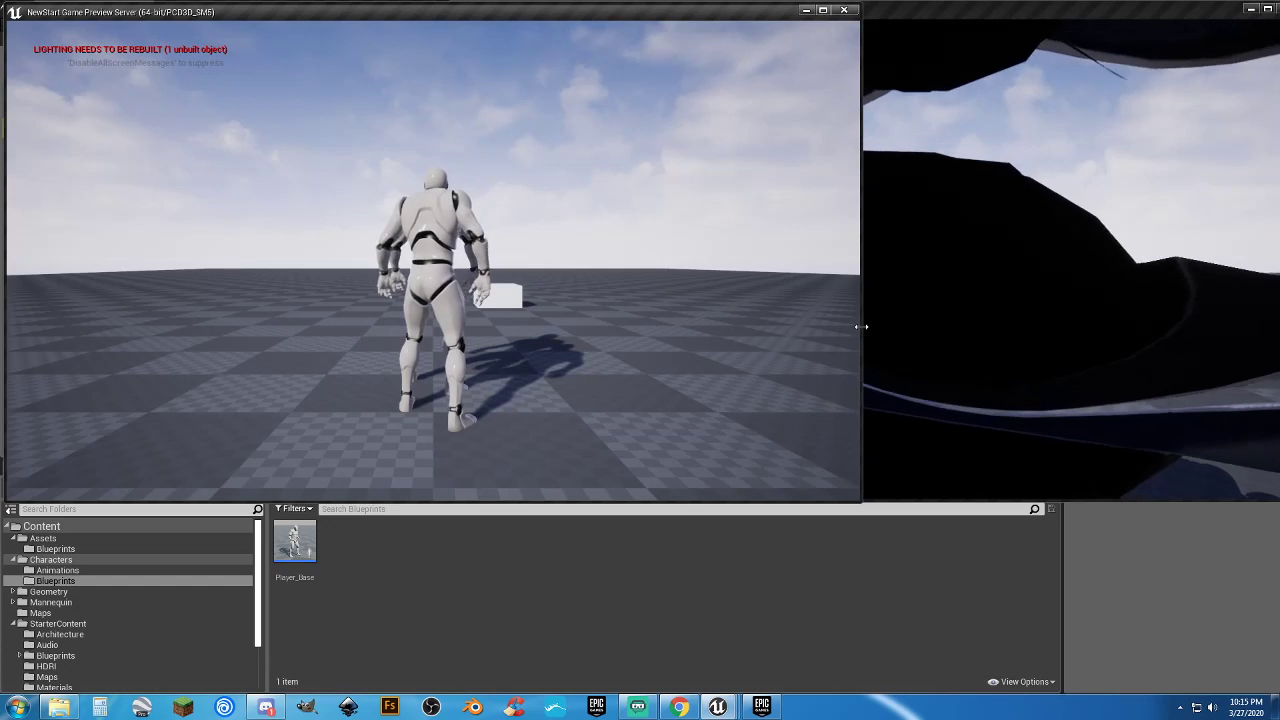
left_click_drag(860, 326, 626, 326)
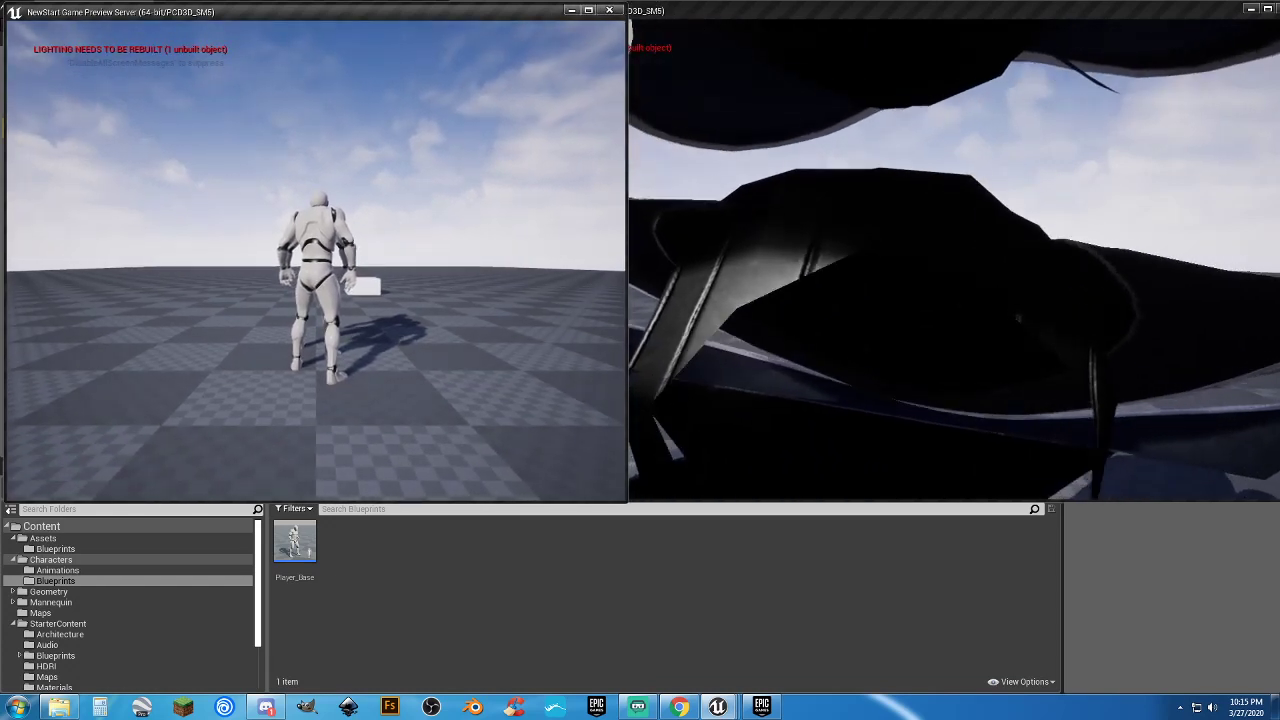
left_click_drag(1112, 13, 1084, 16)
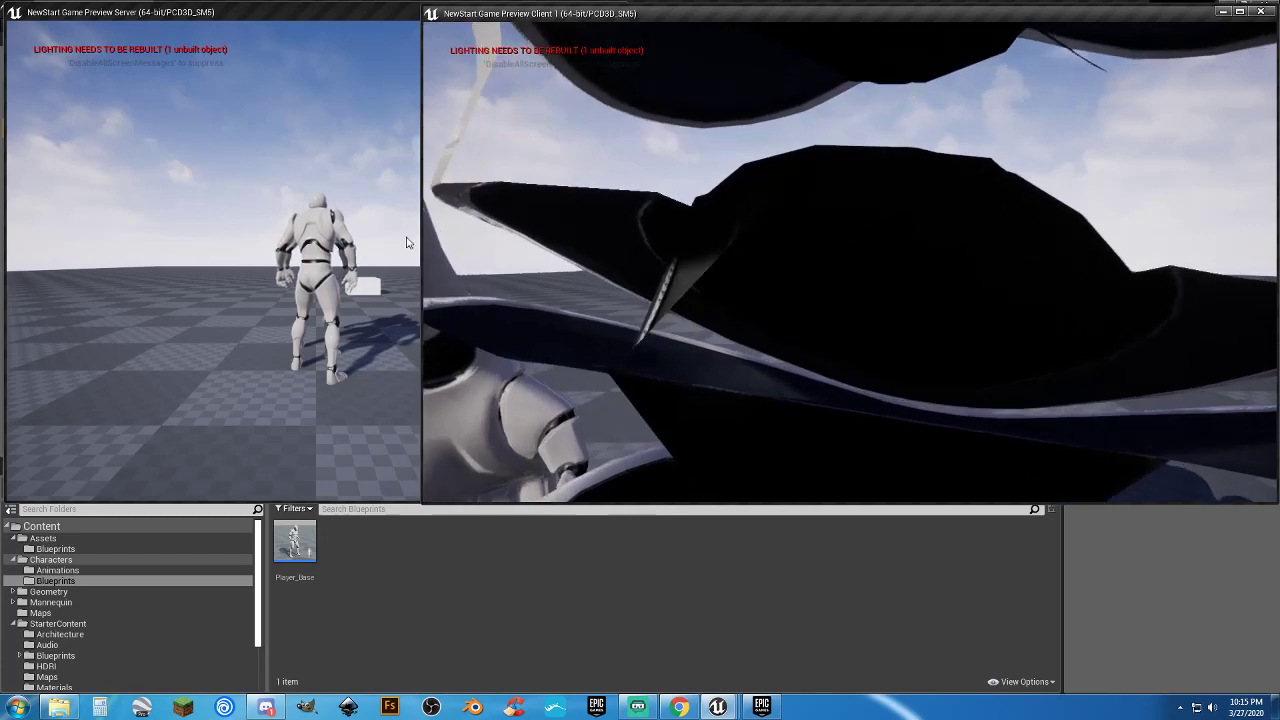
left_click_drag(422, 220, 630, 209)
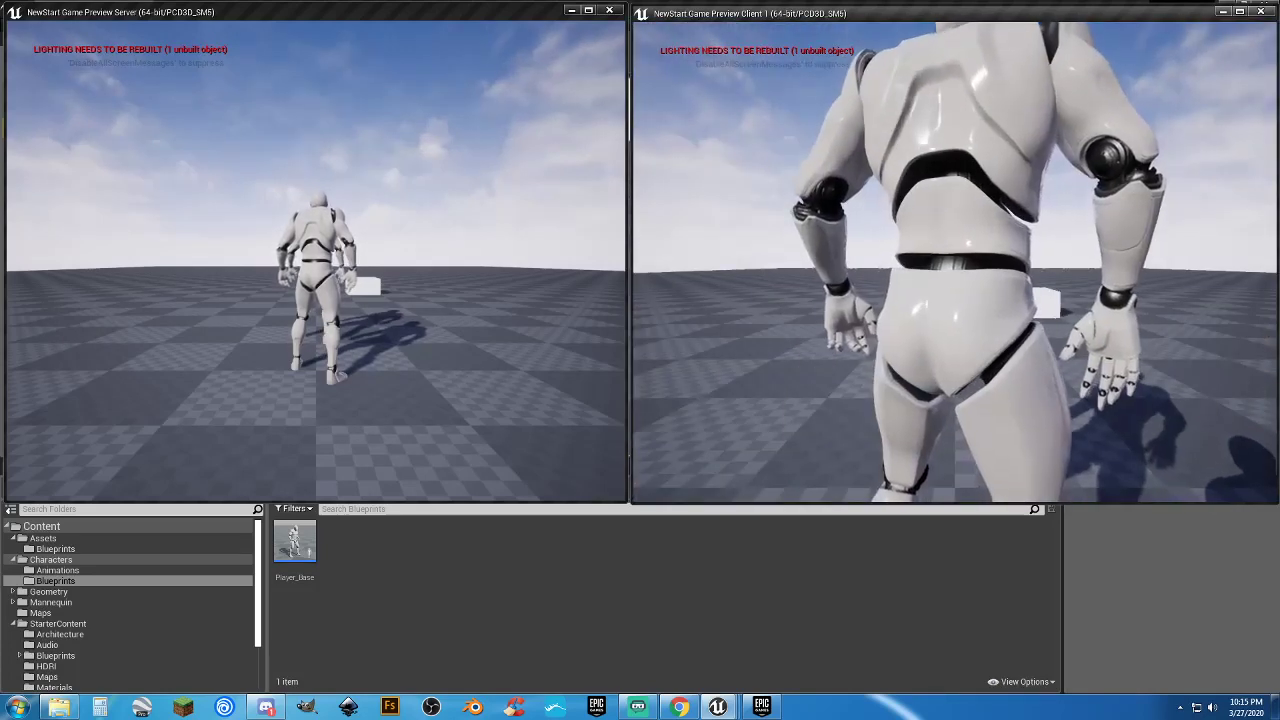
Run the client's character out in front of the server's character and test jumping
key("d")
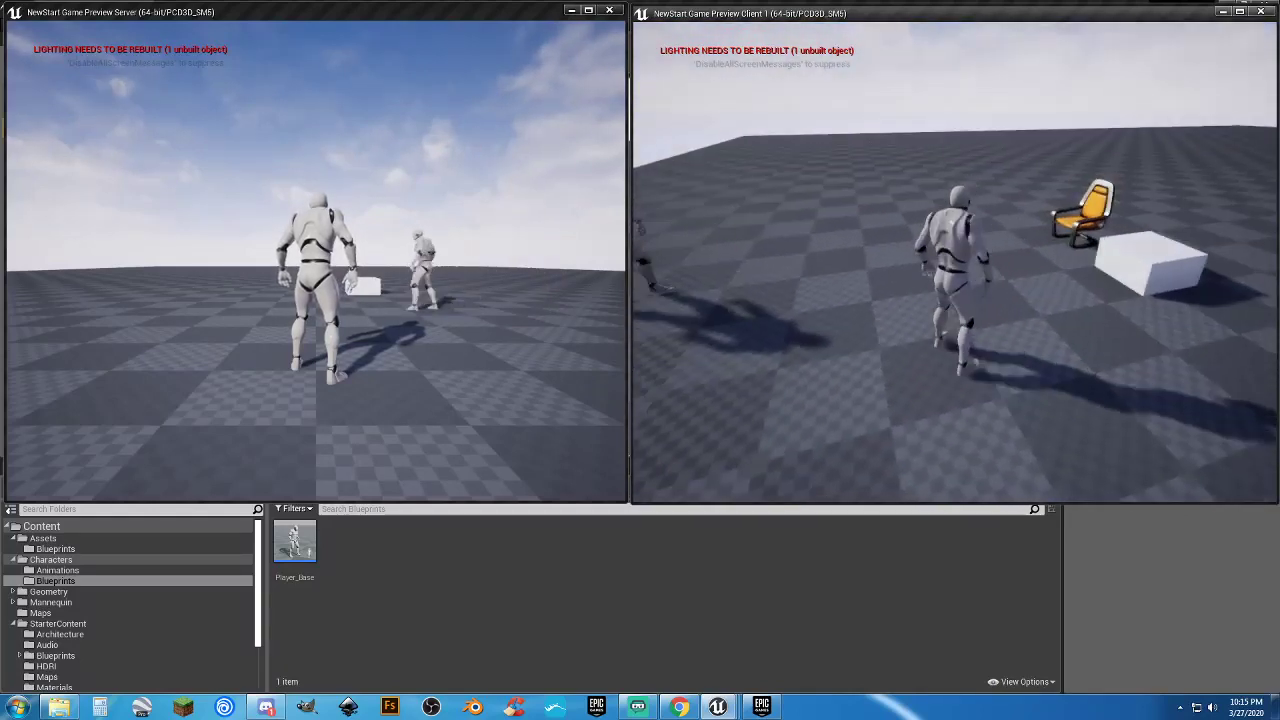
key("space")
key("space")
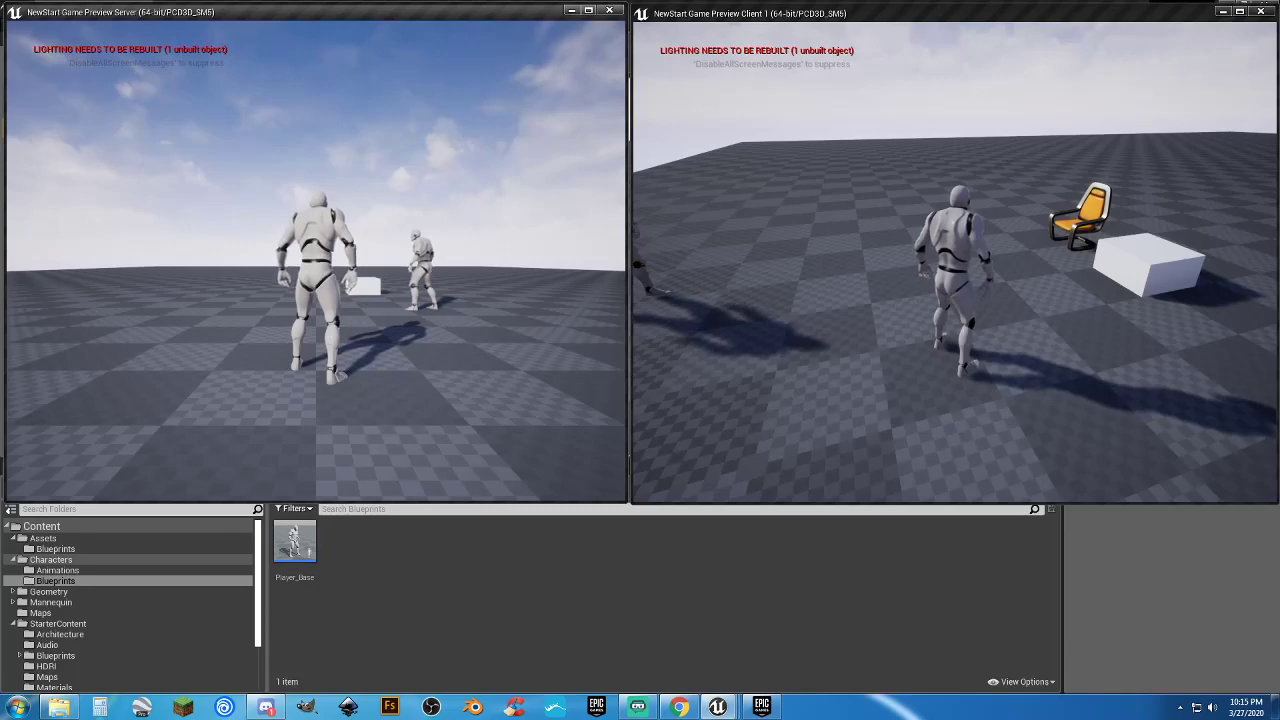
key("space")
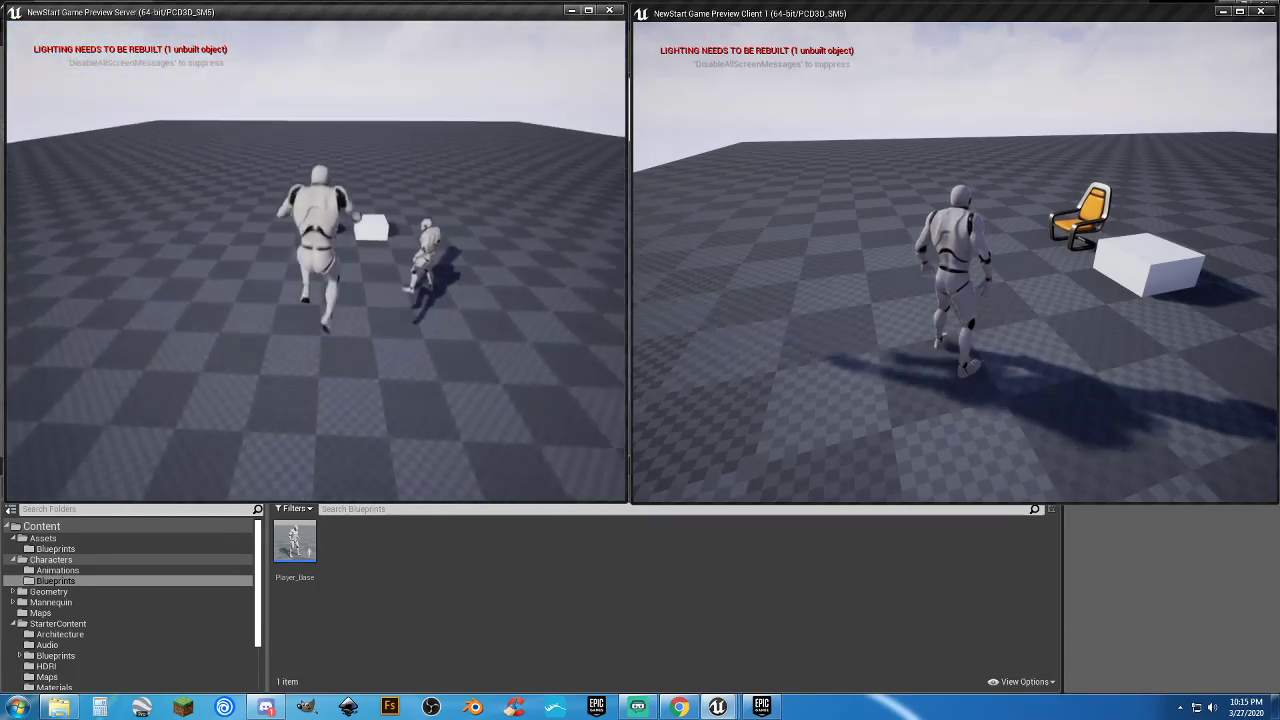
Run the server's character to the orange chair and test sitting on it while watching the client's view
key("w")
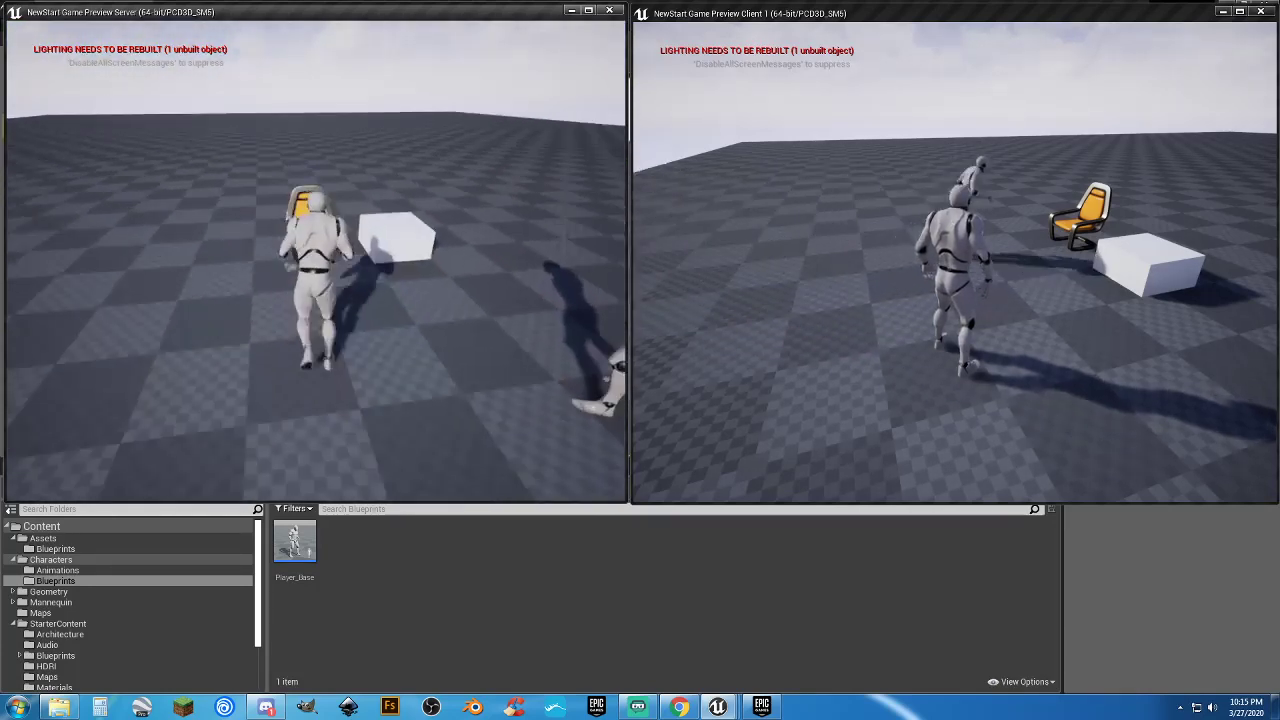
key("d")
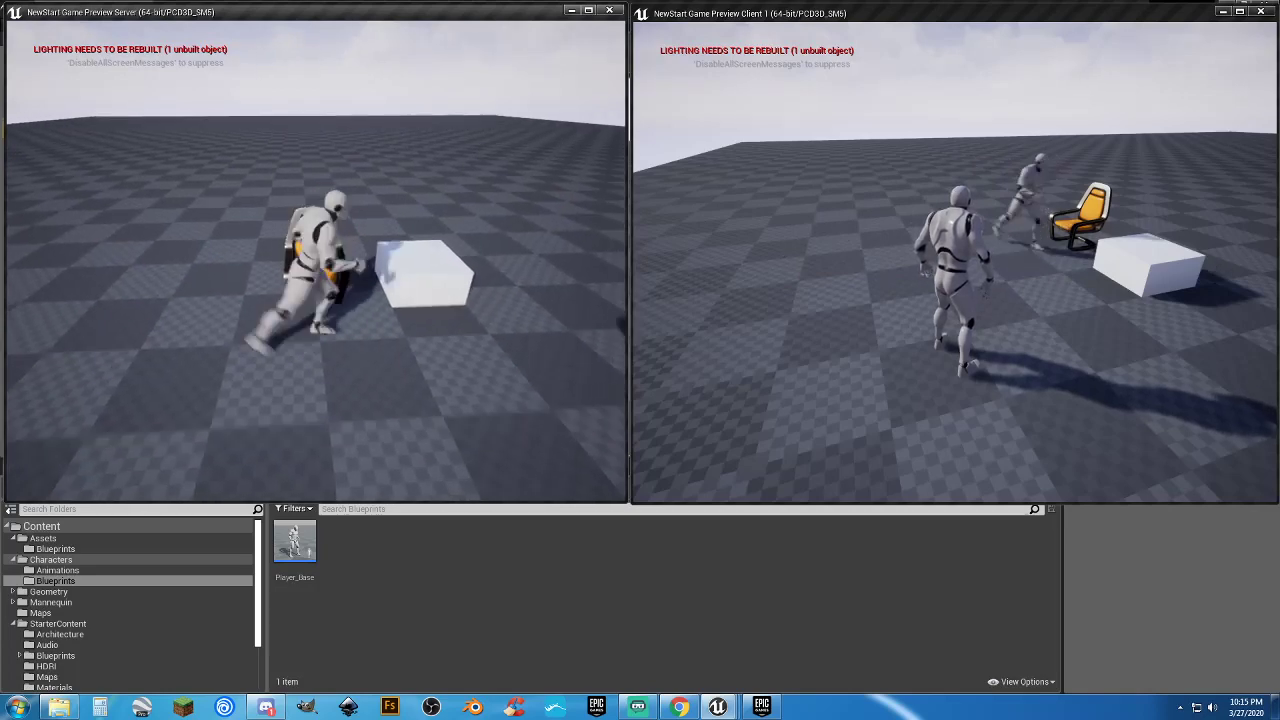
key("s")
key("w")
key("e")
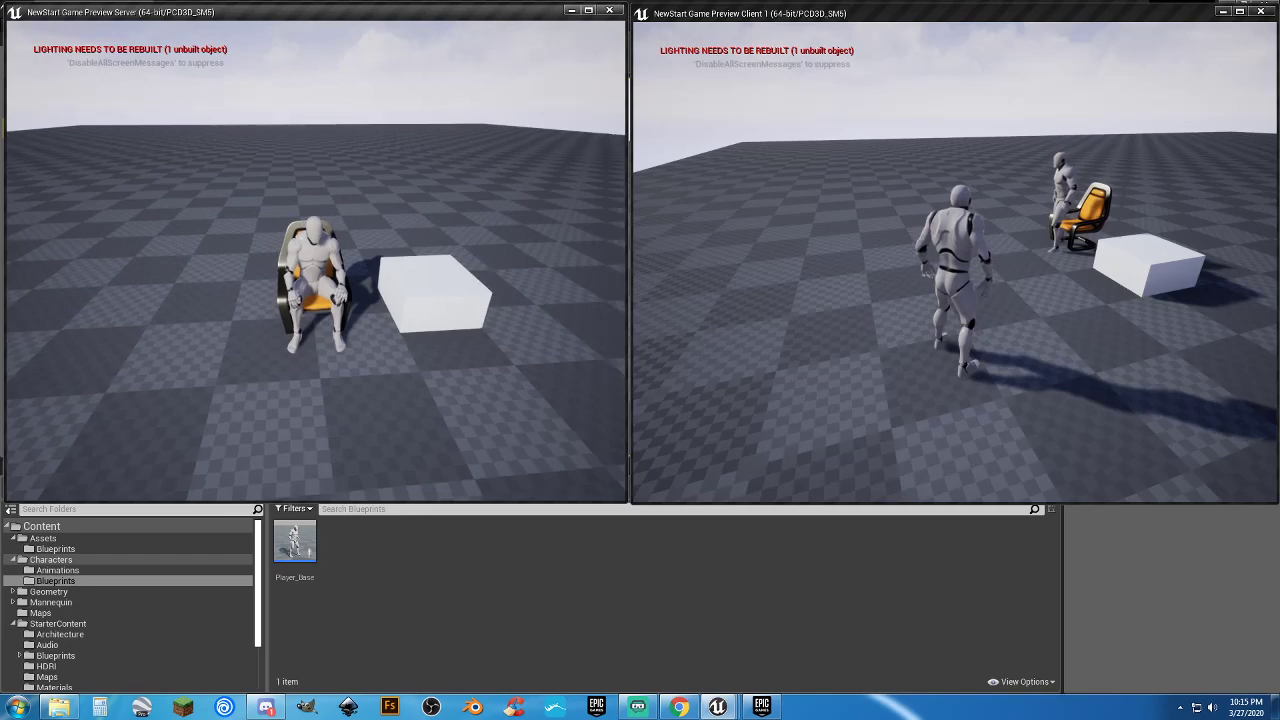
key("e")
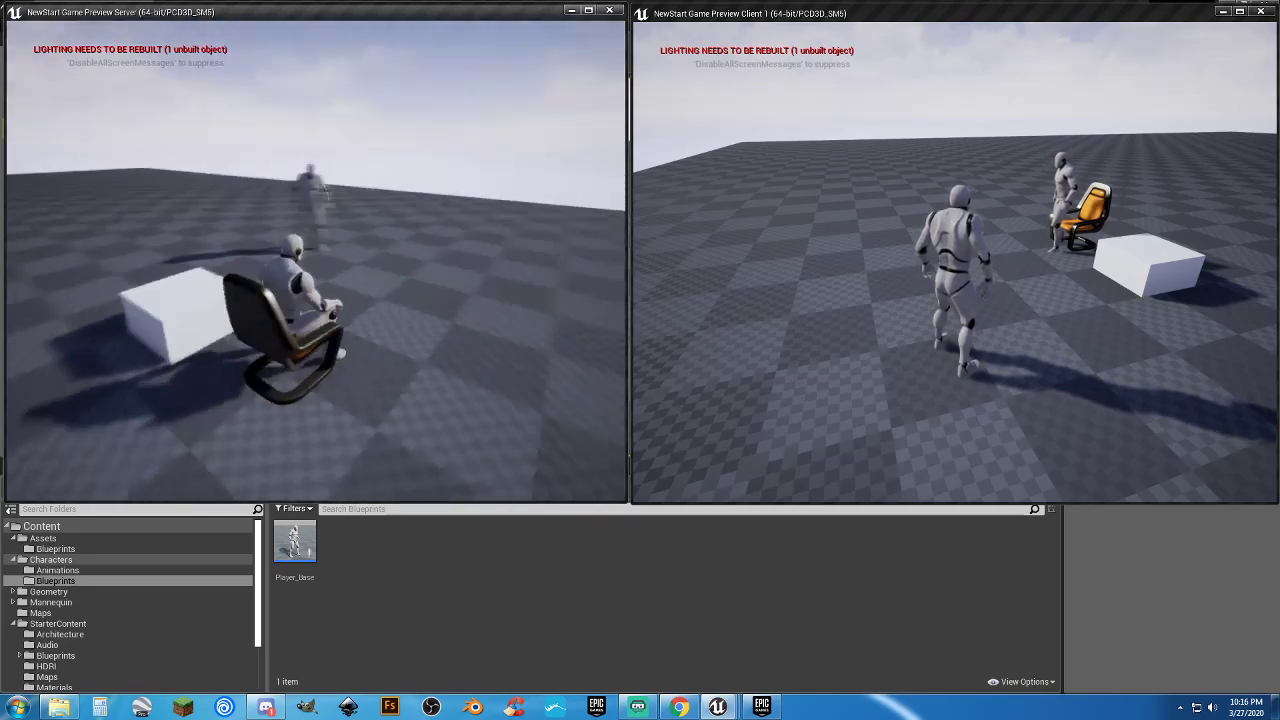
key("e")
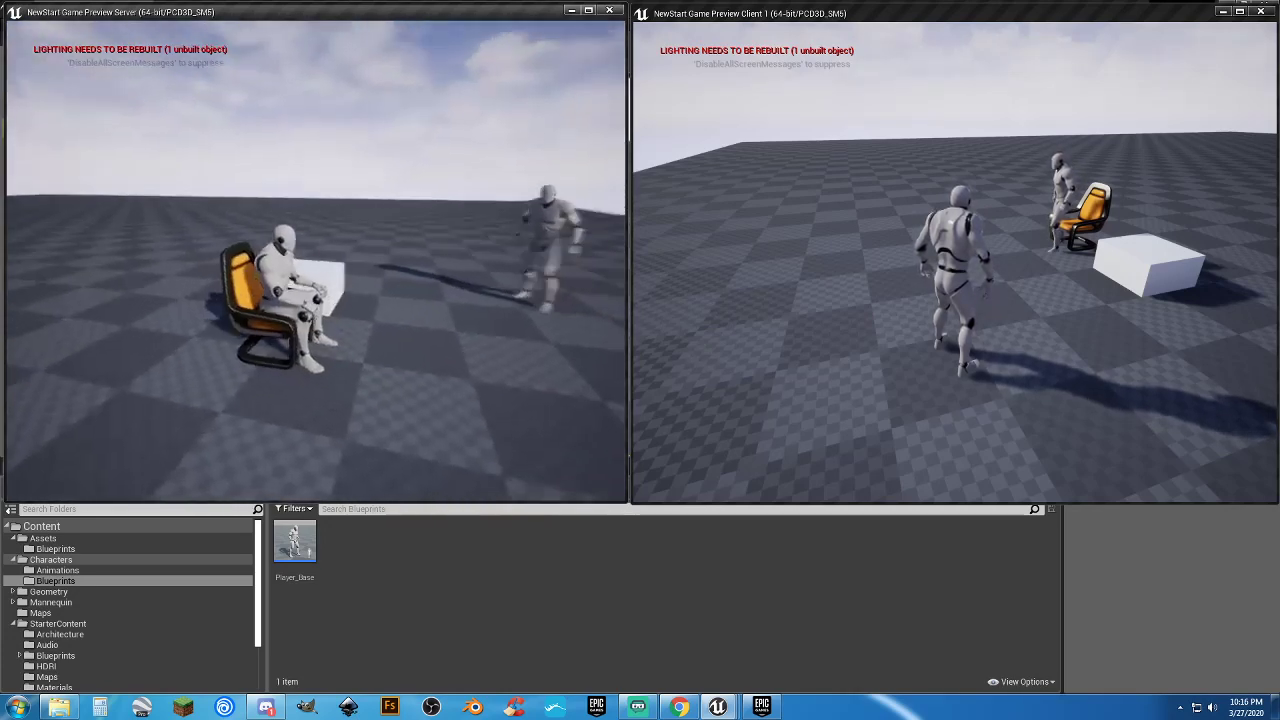
Switch control to the client's character, run it past the chair to the cube and sit it down there
key("alt+Tab")
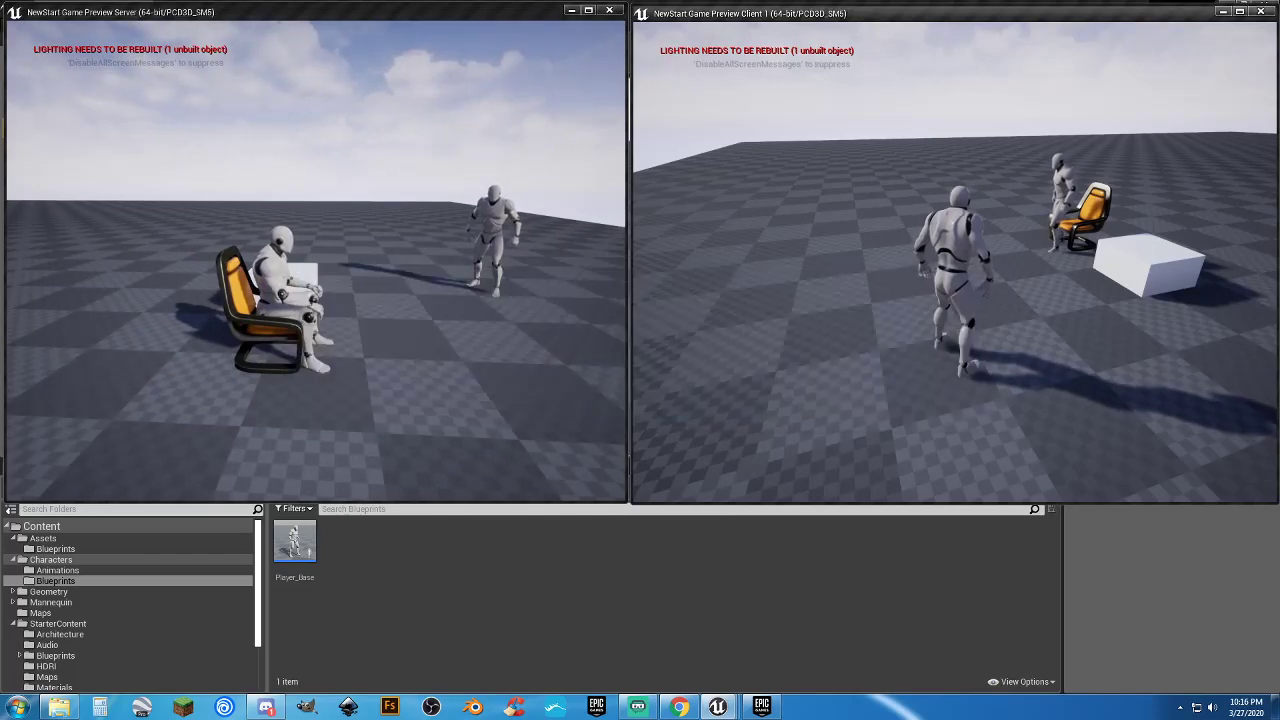
key("w")
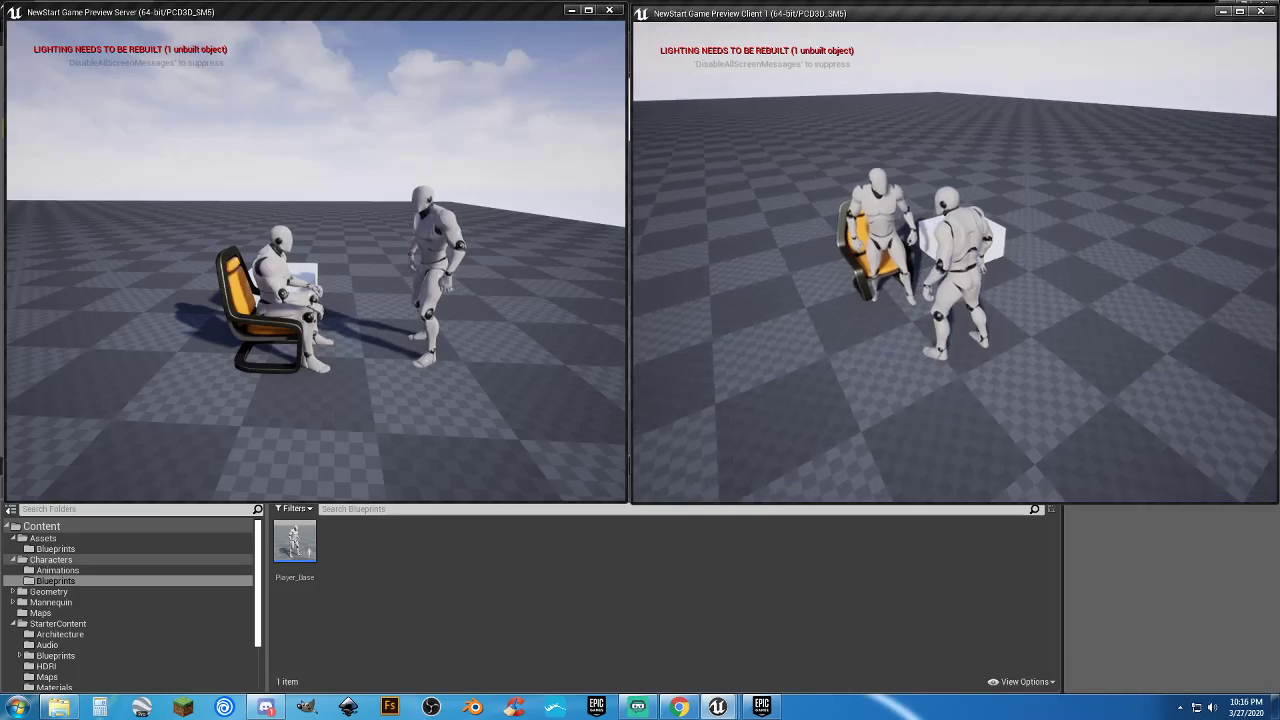
key("s")
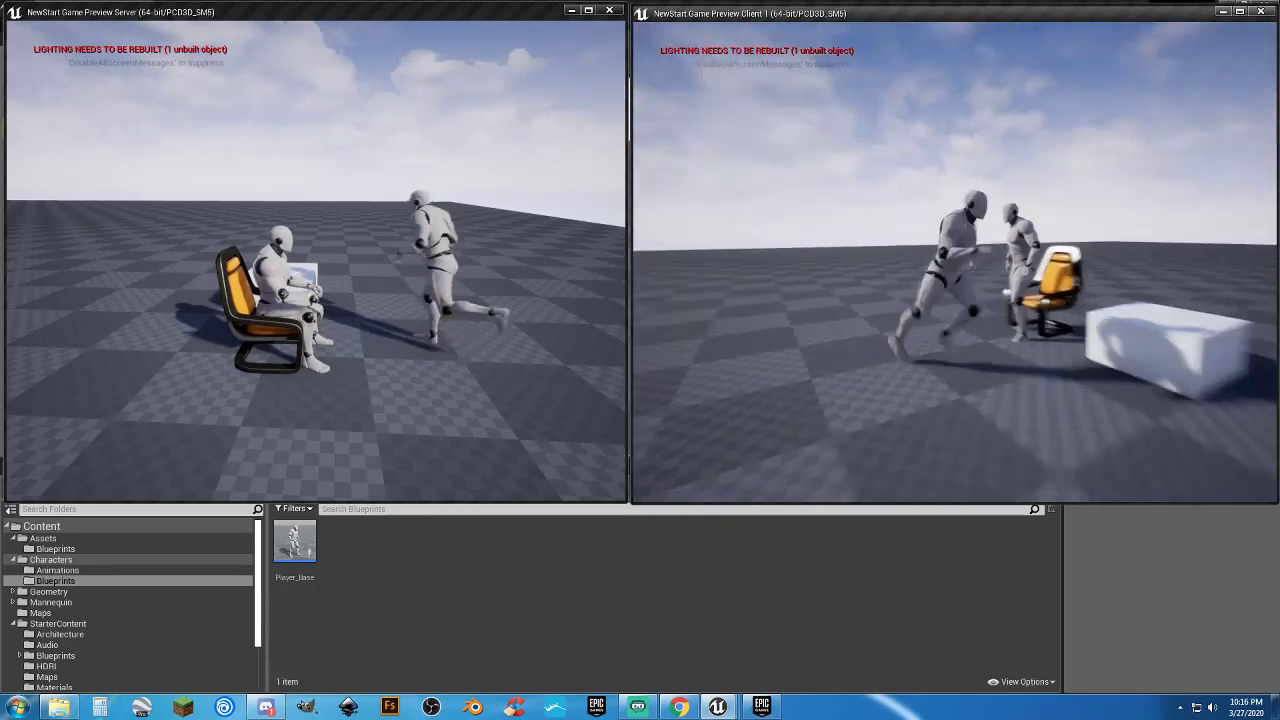
key("w")
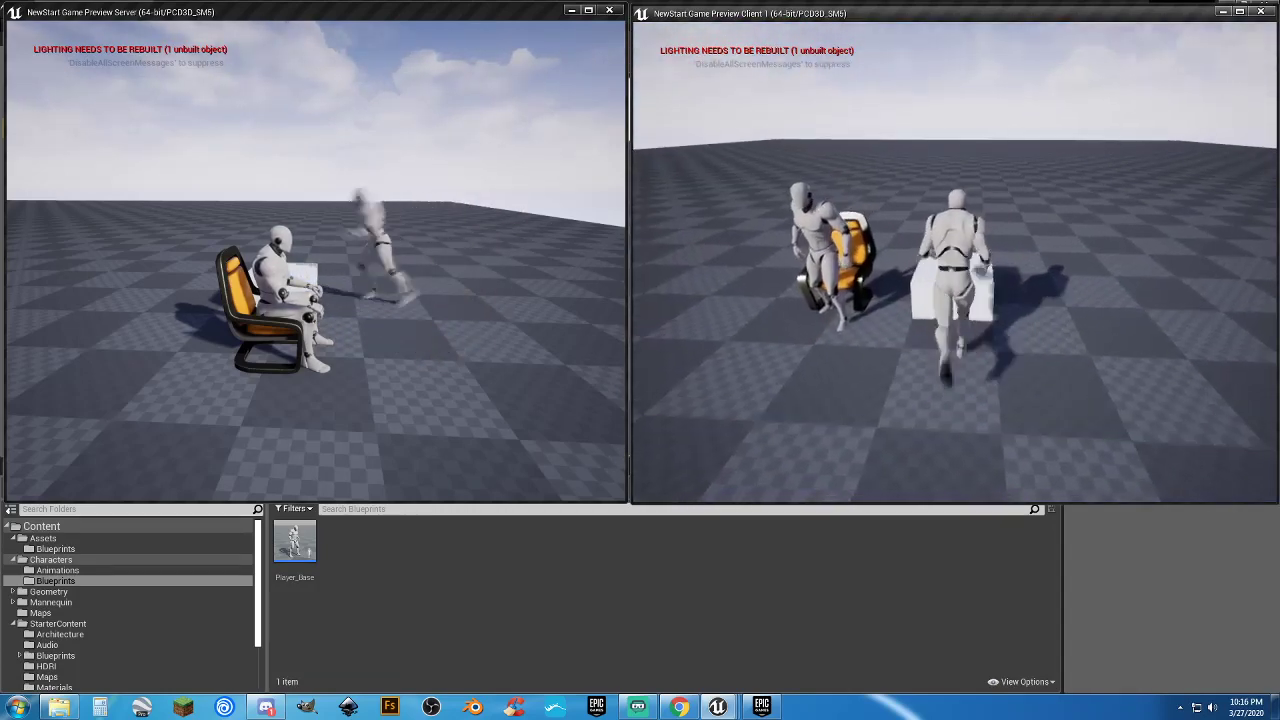
key("a")
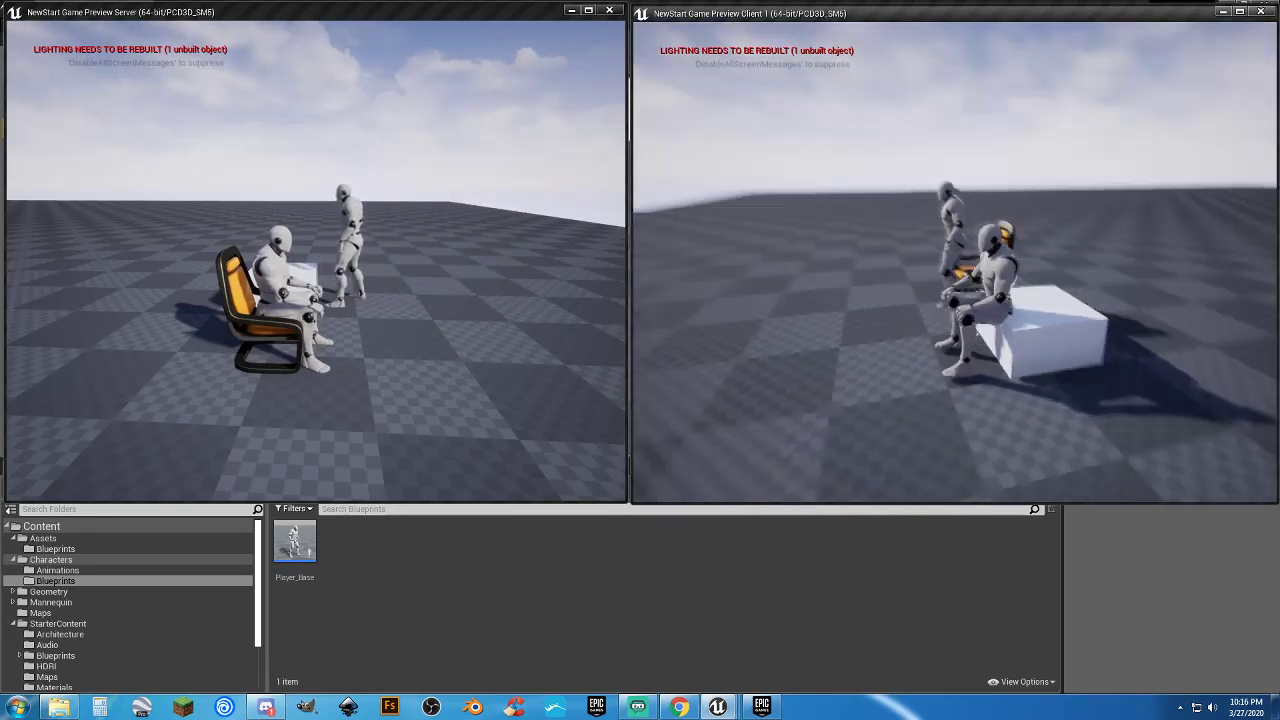
Move the client's character around in its sitting pose near the chair and cube, comparing both windows, and stand it up
key("a")
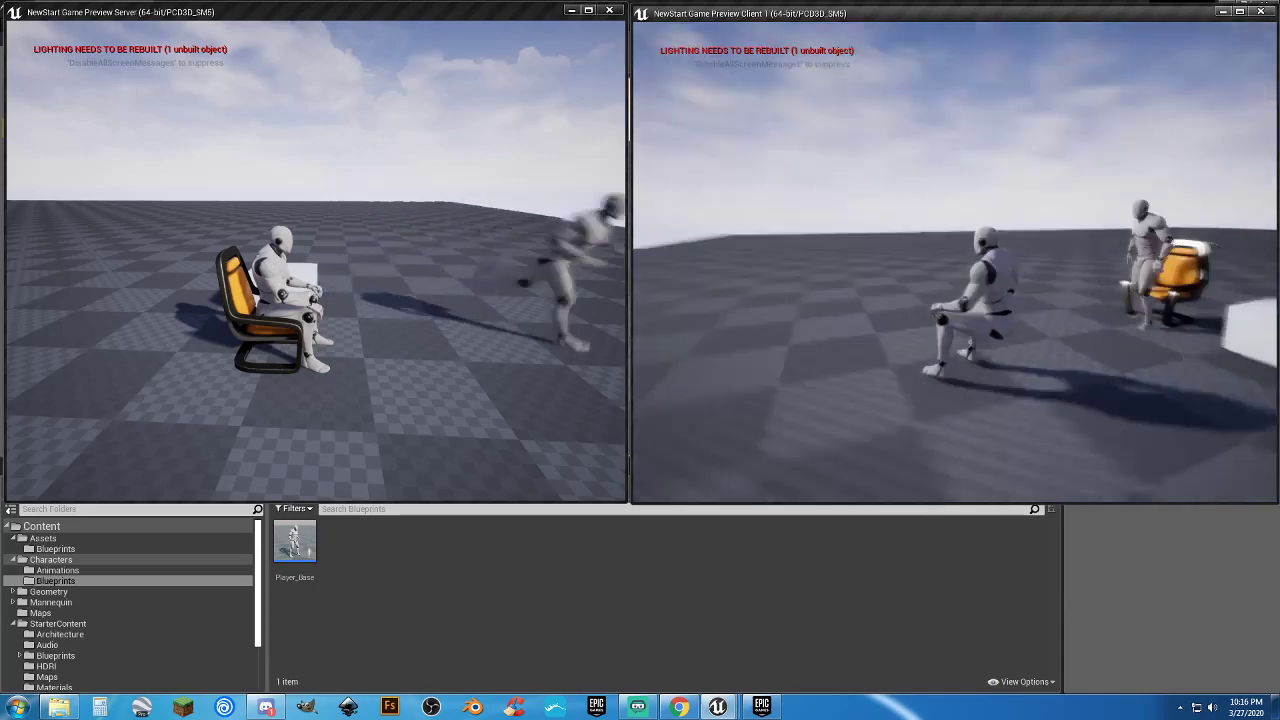
key("d")
key("w")
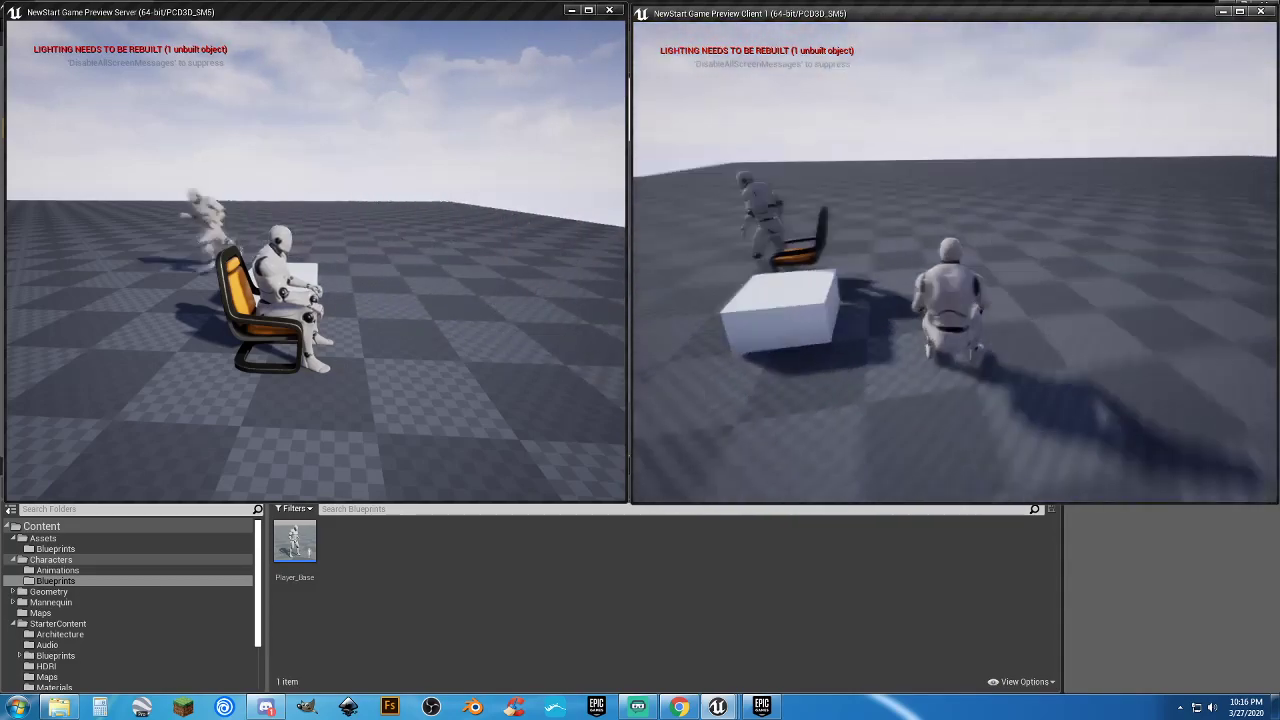
key("d")
key("w")
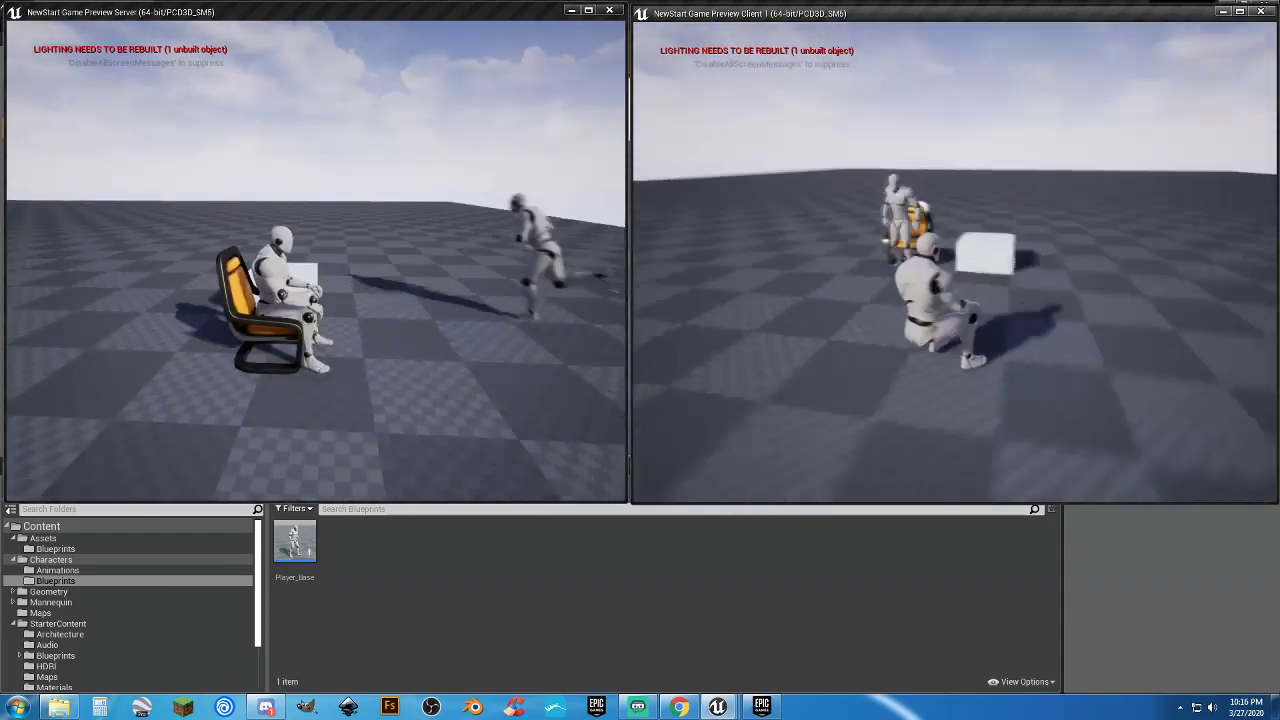
key("d")
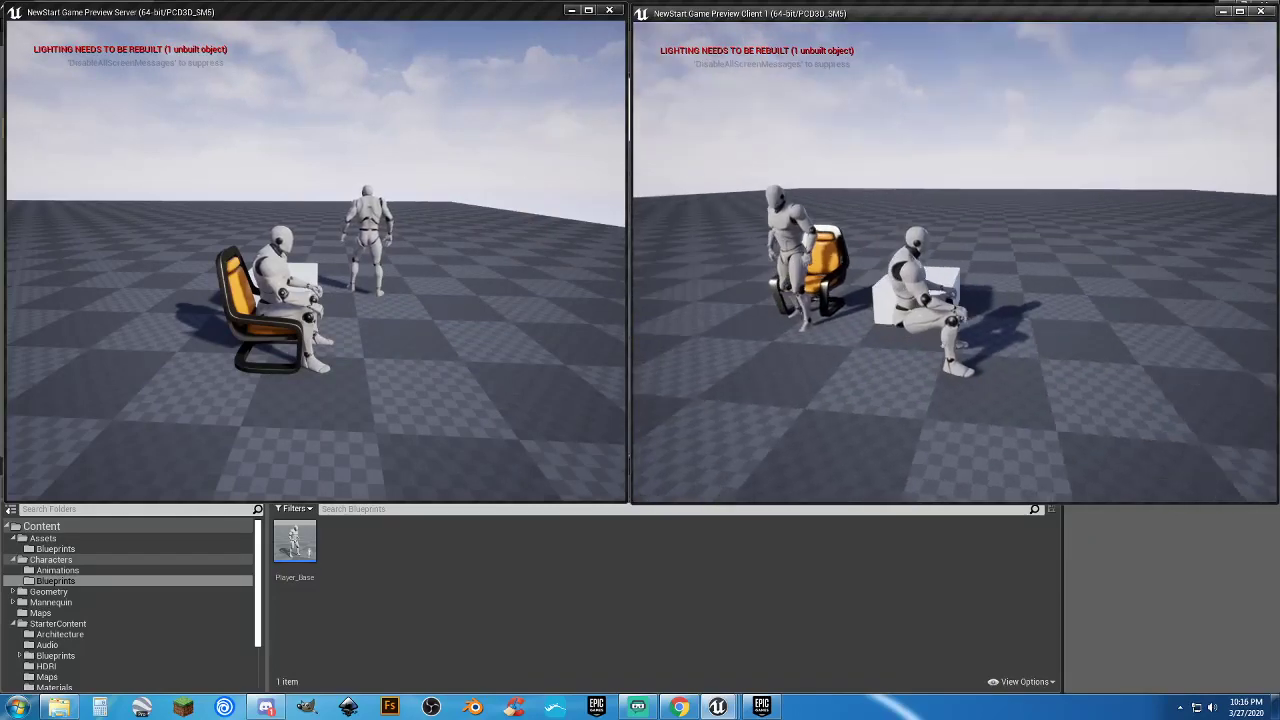
key("d")
key("w")
key("d")
key("w")
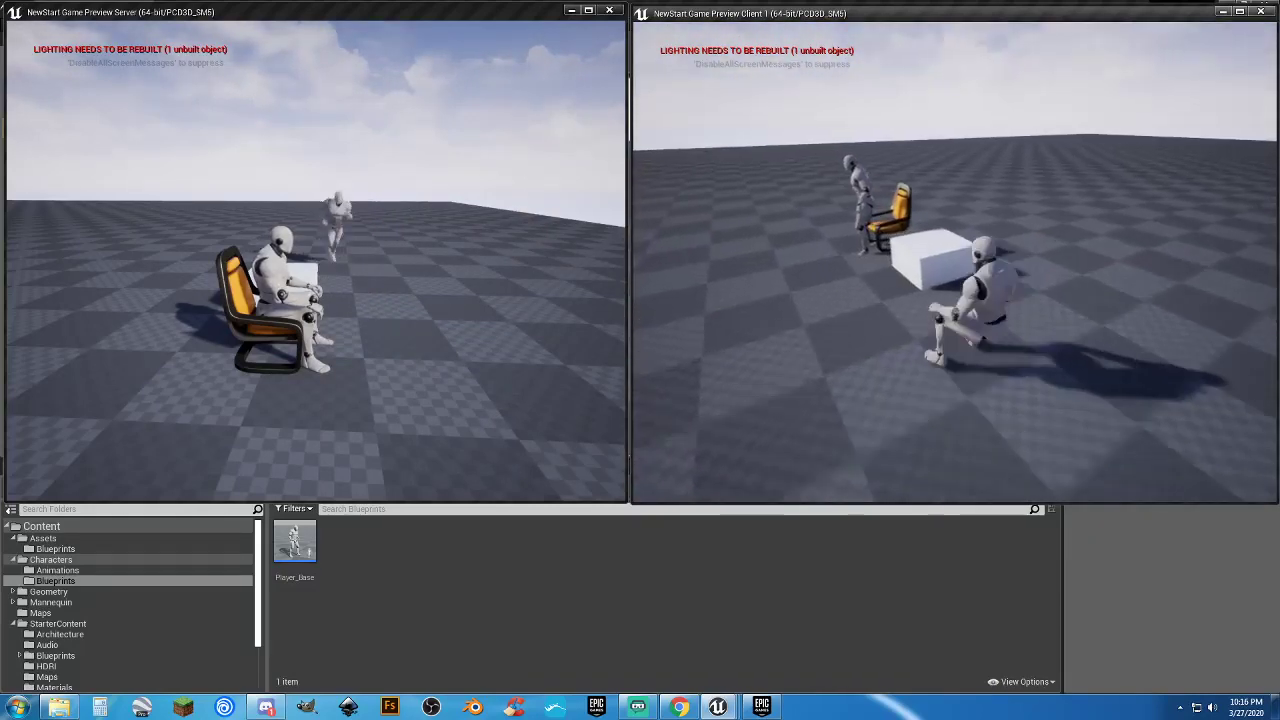
key("a")
key("e")
key("w")
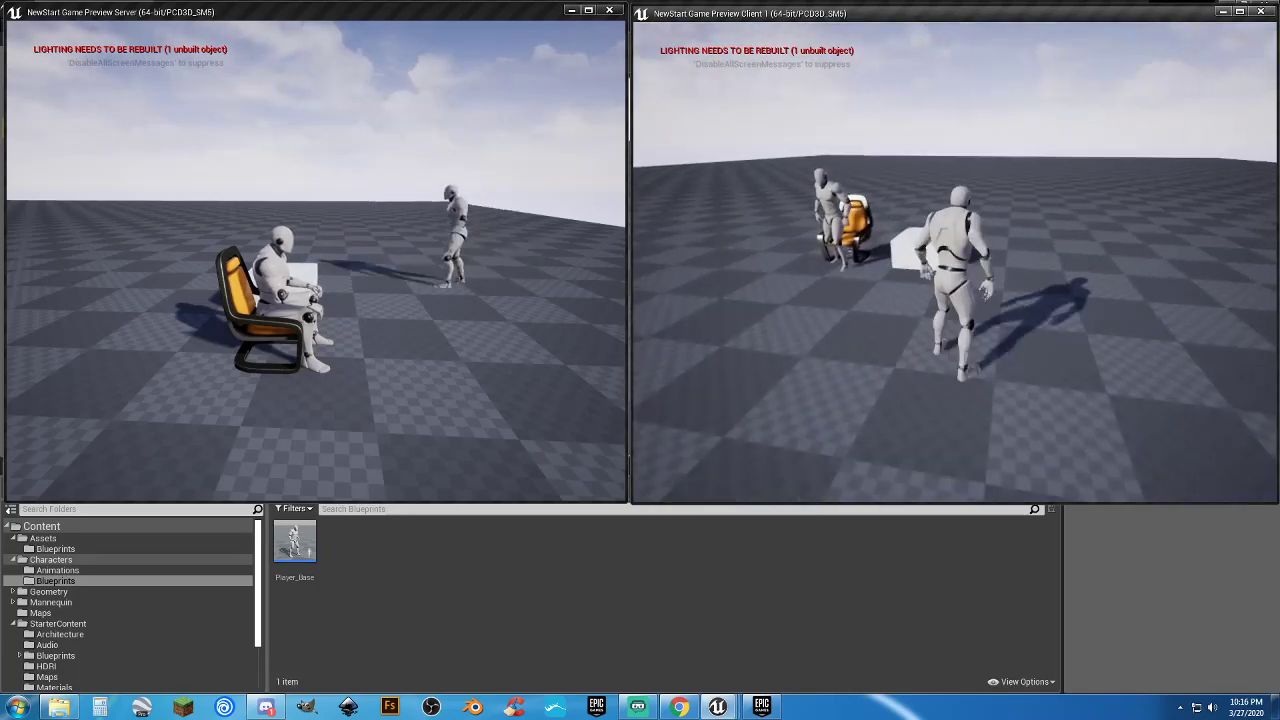
End the two-player session and open the Player_Base Event Graph at the Flip Flop sitting logic
key("Escape")
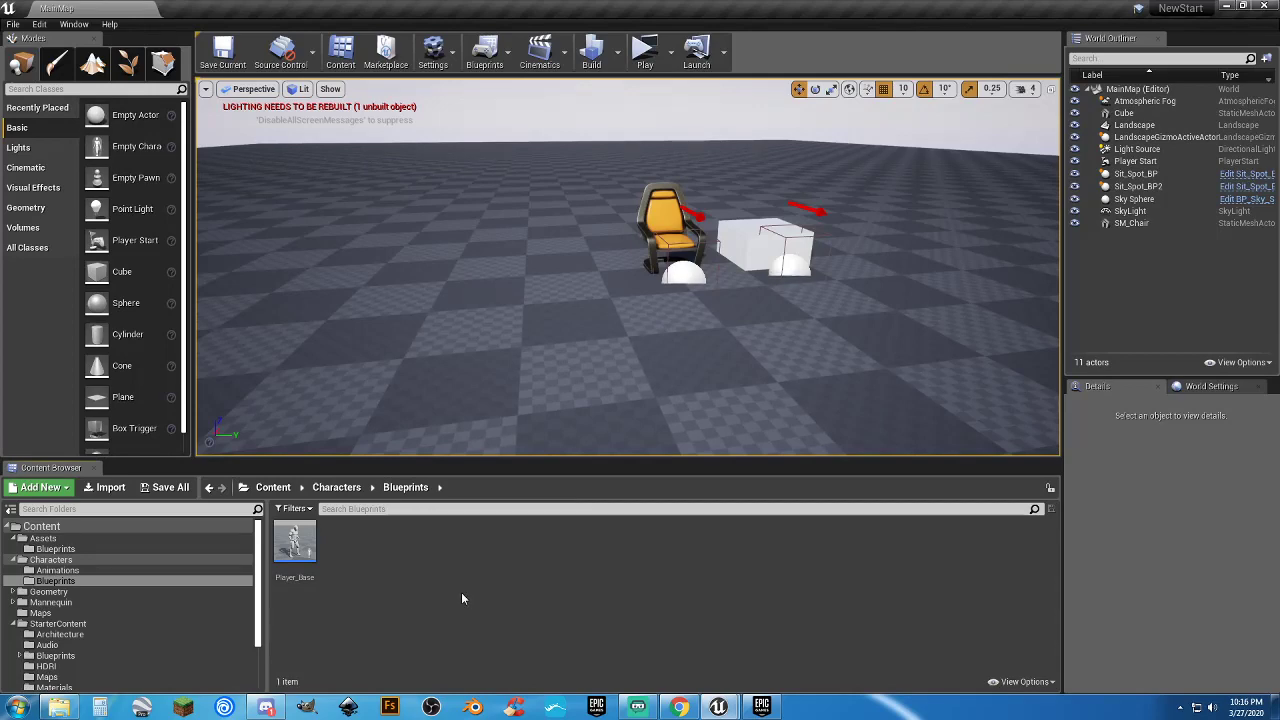
double_click(310, 562)
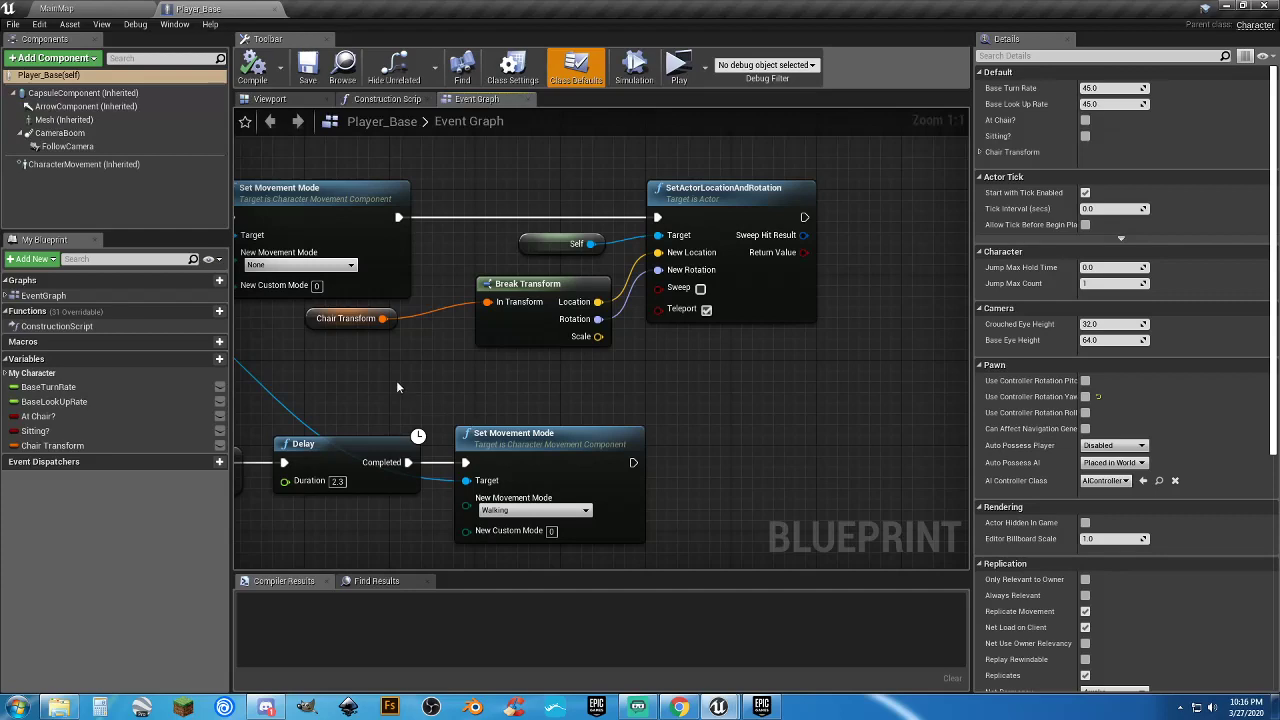
right_click_drag(397, 382, 731, 356)
scroll(525, 360, "down", 1)
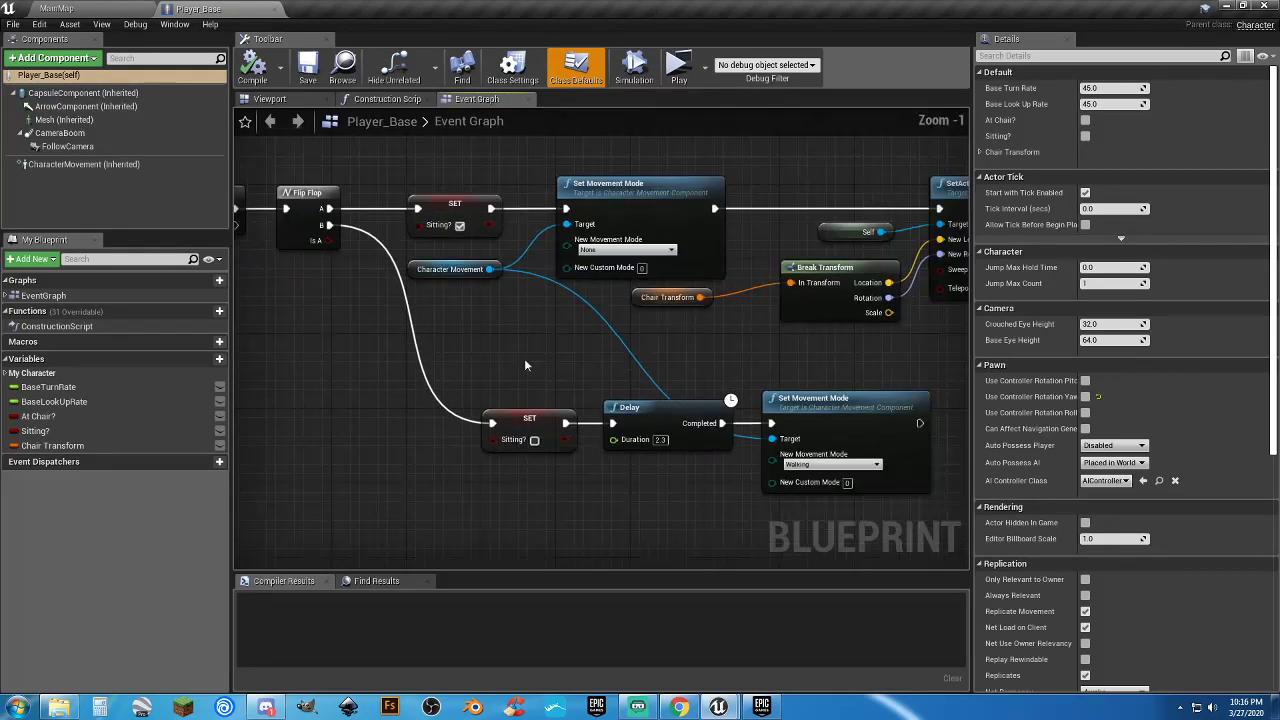
Set the replication of the At Chair? variable to Replicated and compile the Player_Base blueprint
scroll(524, 365, "down", 1)
right_click_drag(373, 372, 590, 404)
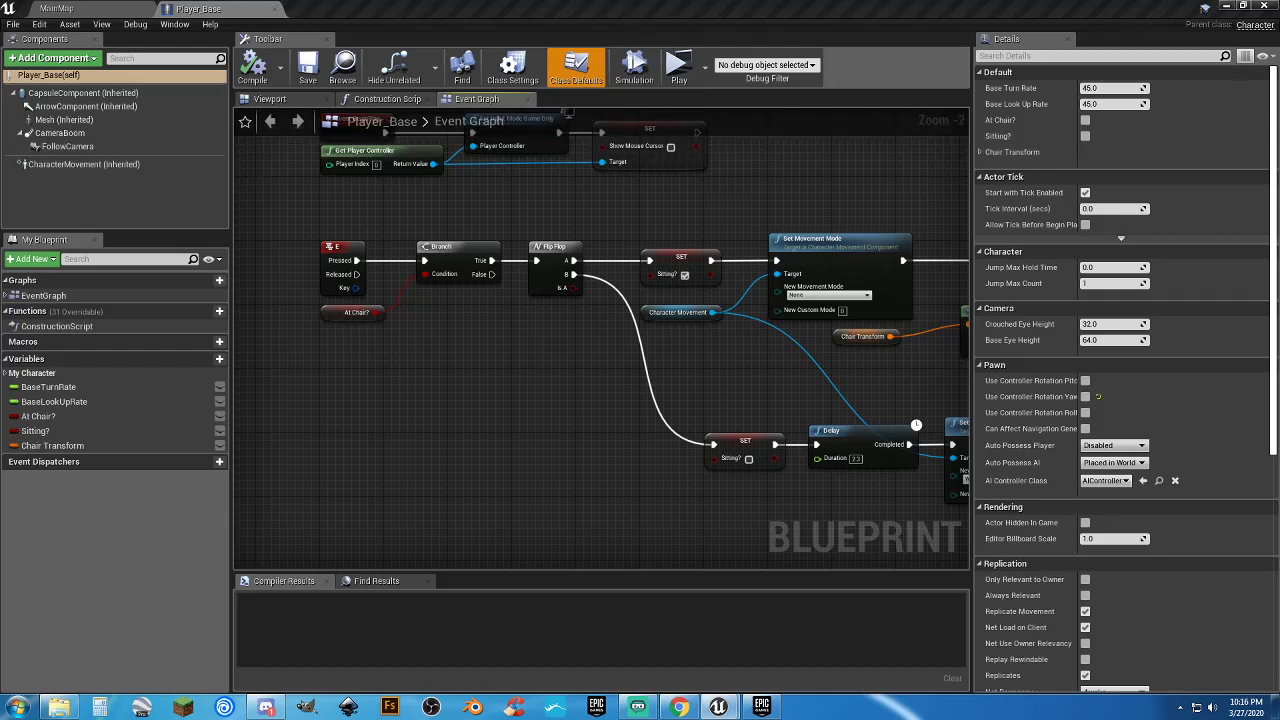
left_click(36, 417)
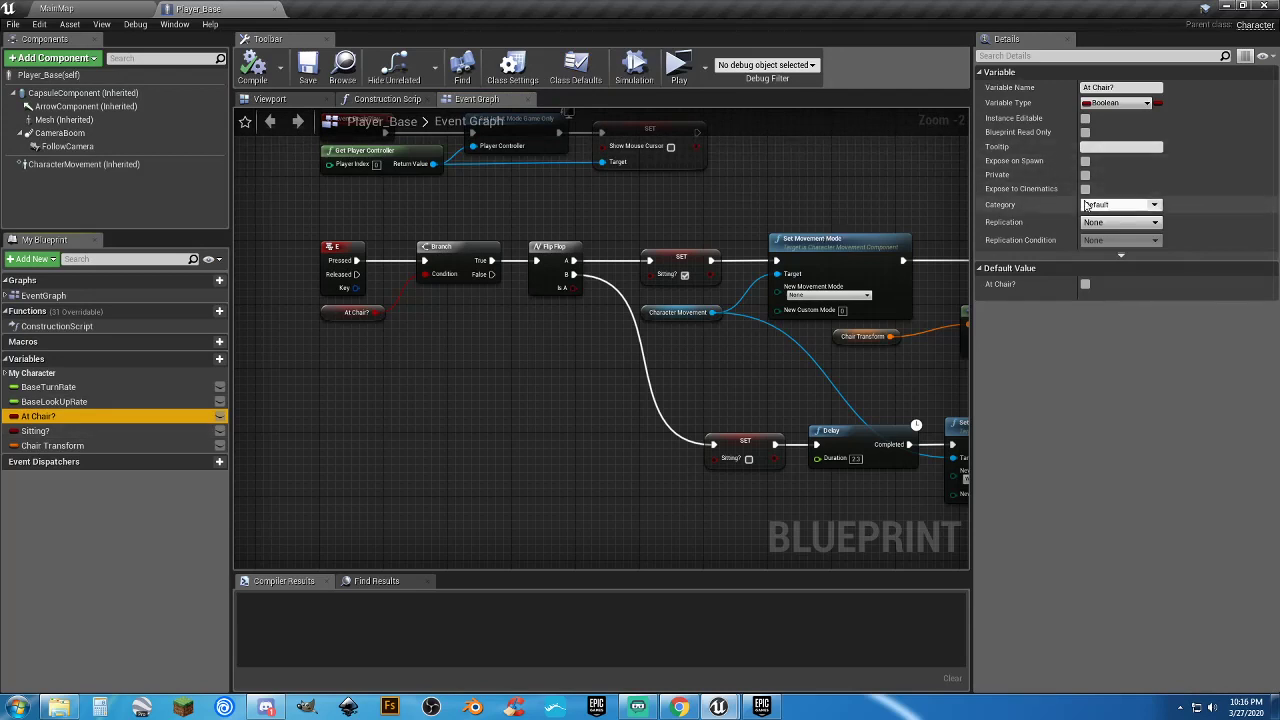
left_click(1134, 222)
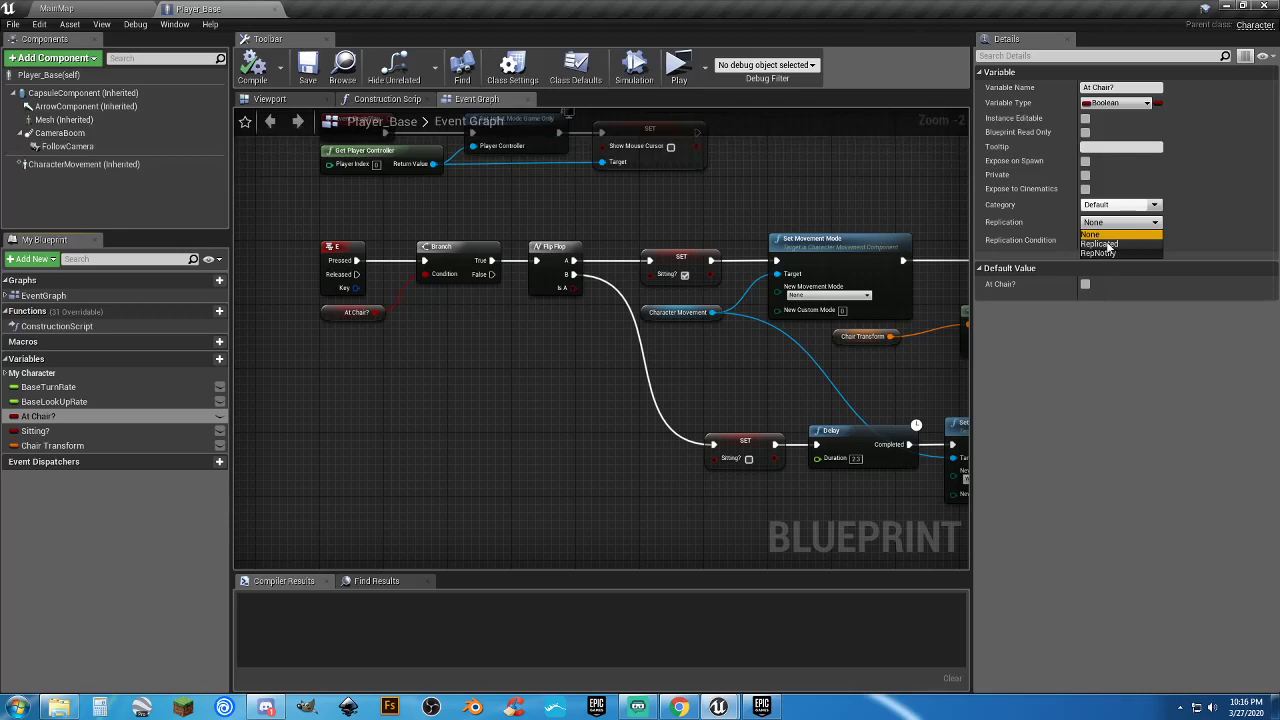
left_click(1099, 244)
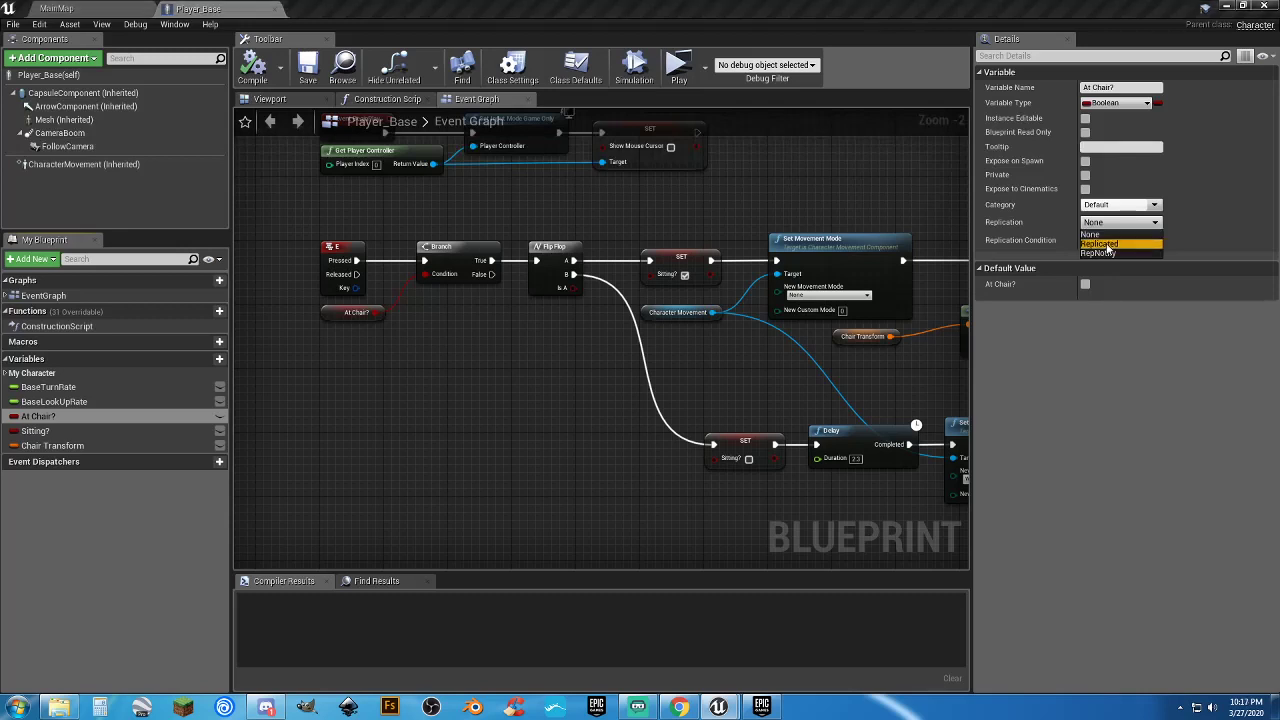
left_click(252, 66)
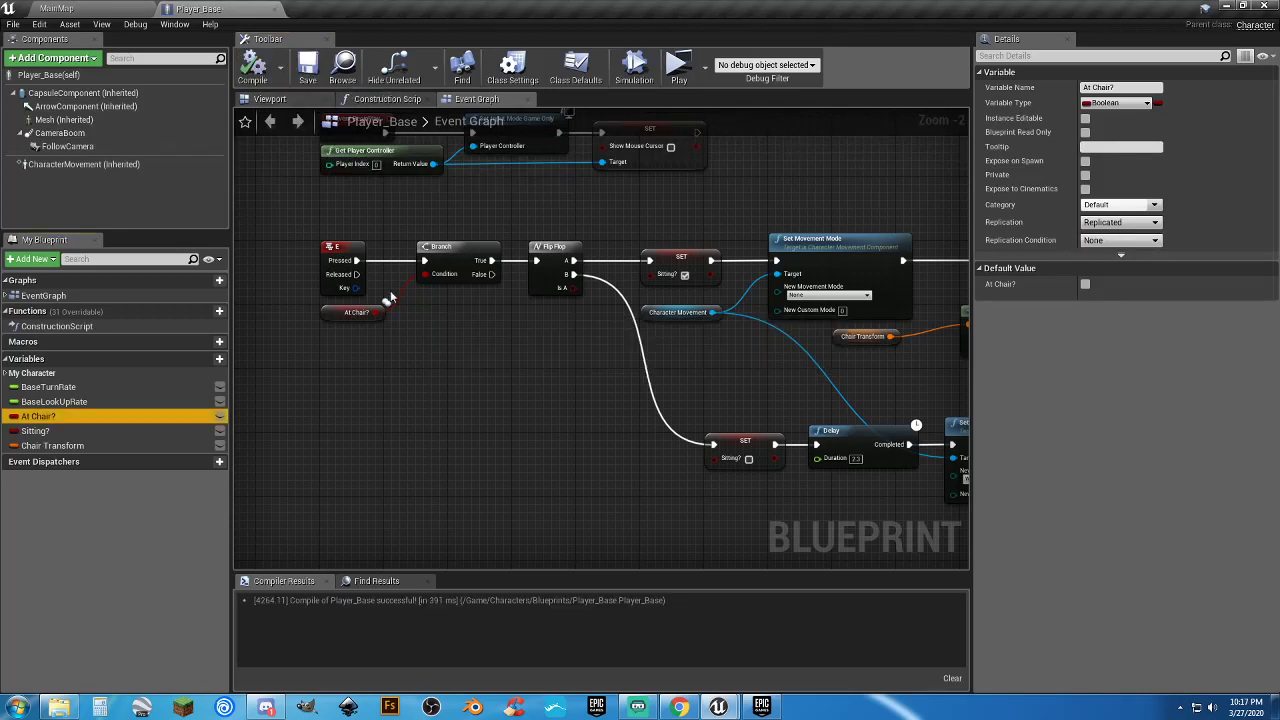
Set the replication of the Sitting? variable to Replicated, and compile and save the blueprint
right_click_drag(481, 392, 416, 393)
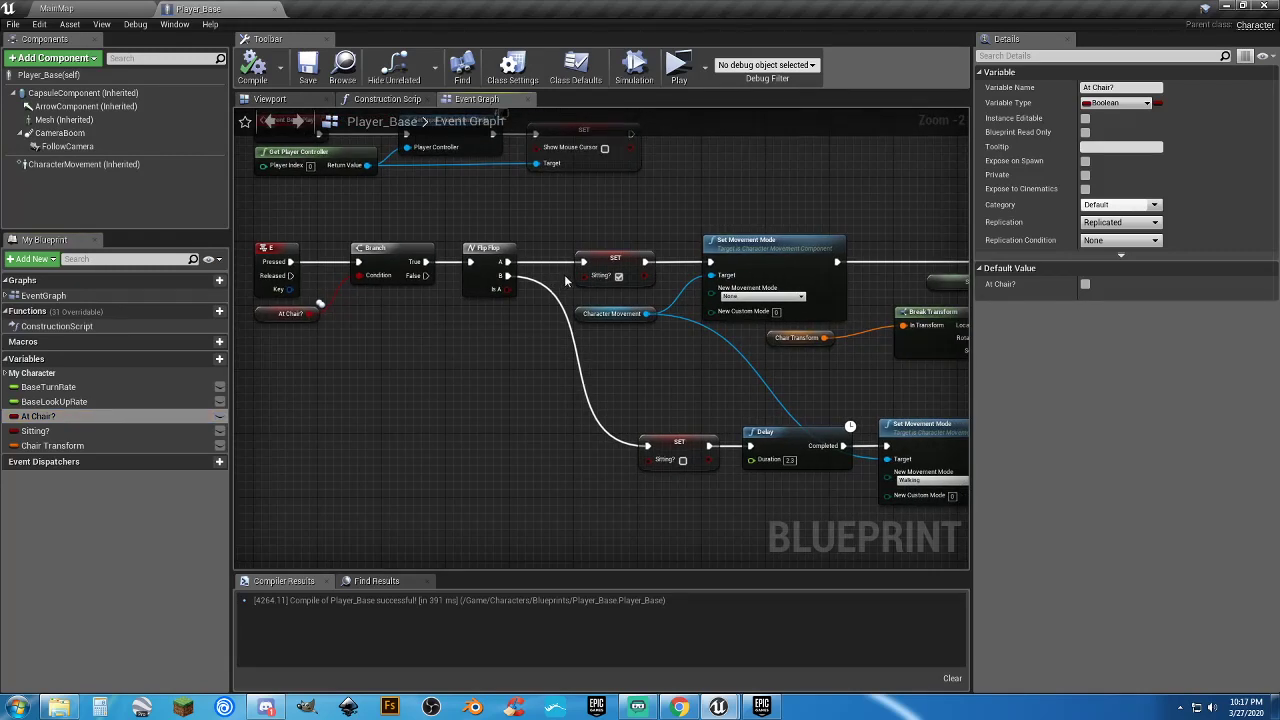
left_click(97, 432)
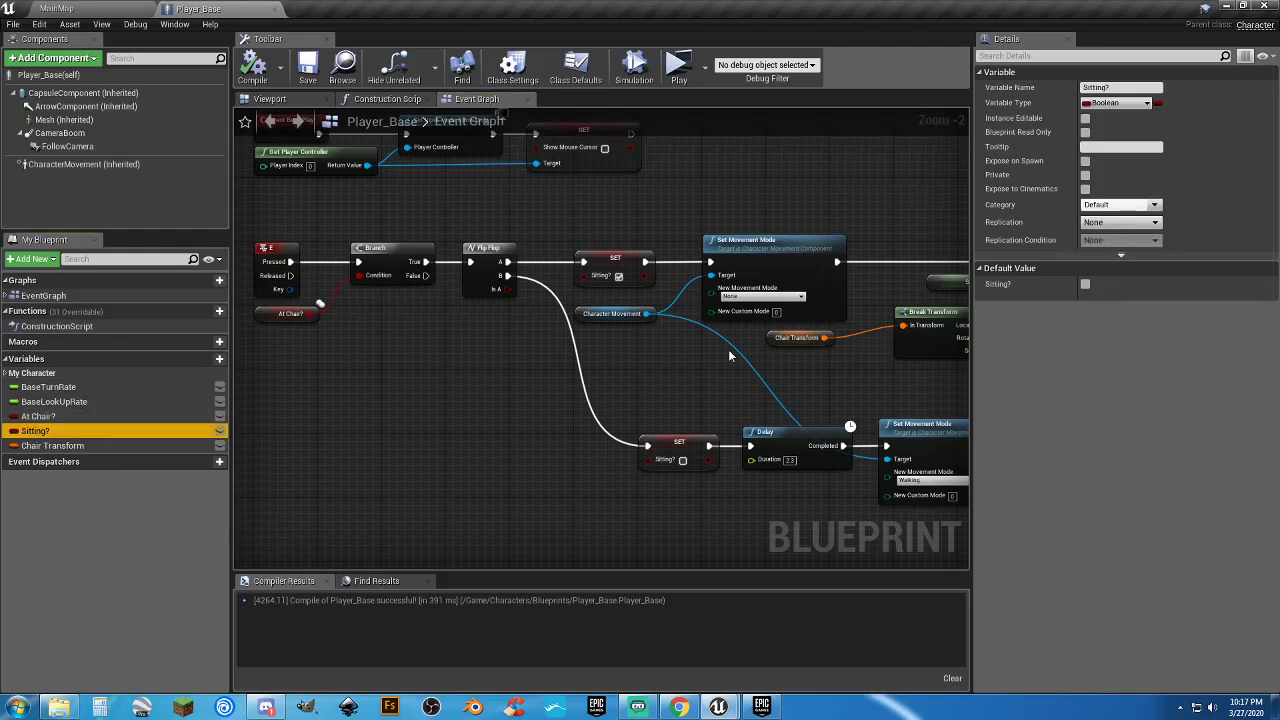
left_click(1110, 222)
left_click(1105, 248)
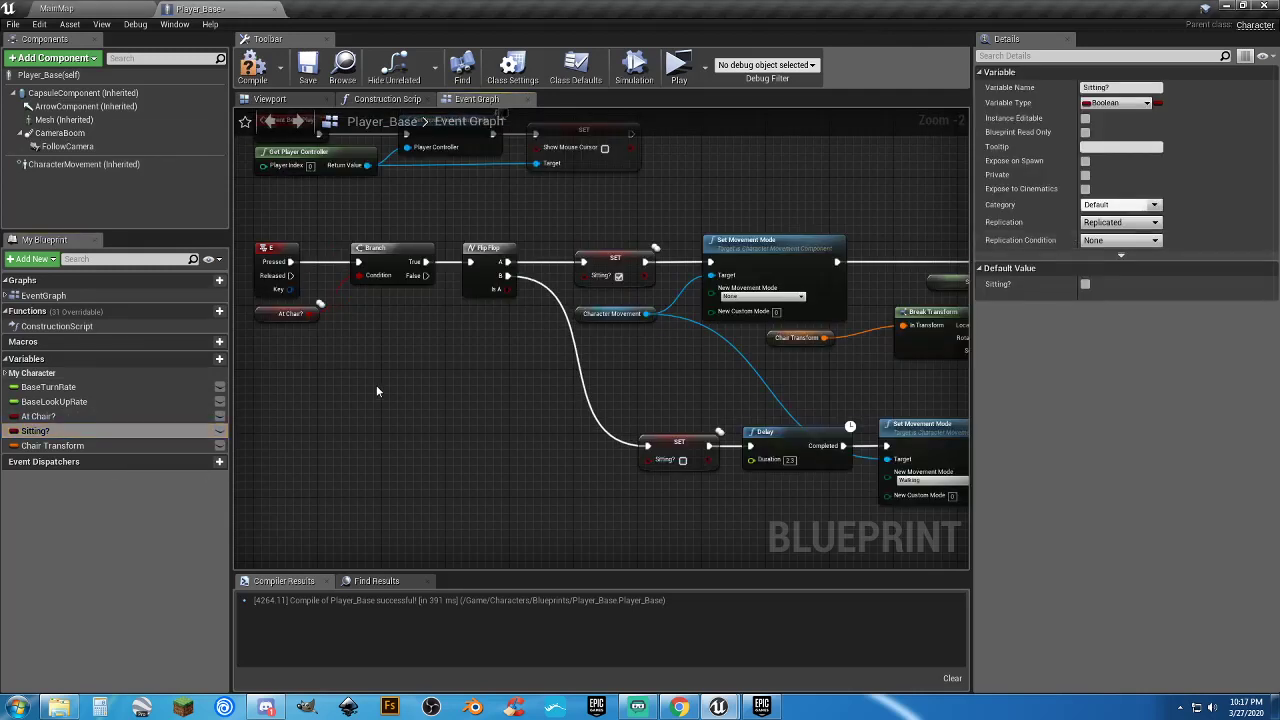
right_click_drag(377, 391, 397, 472)
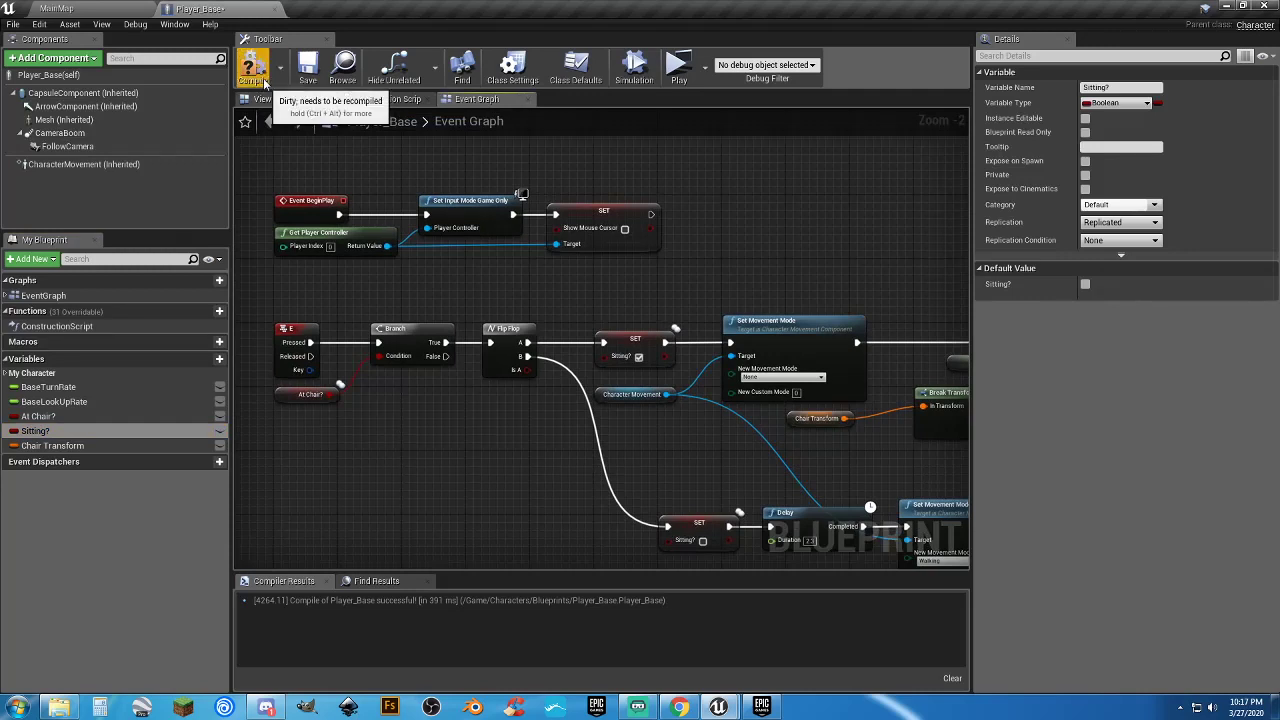
left_click(304, 75)
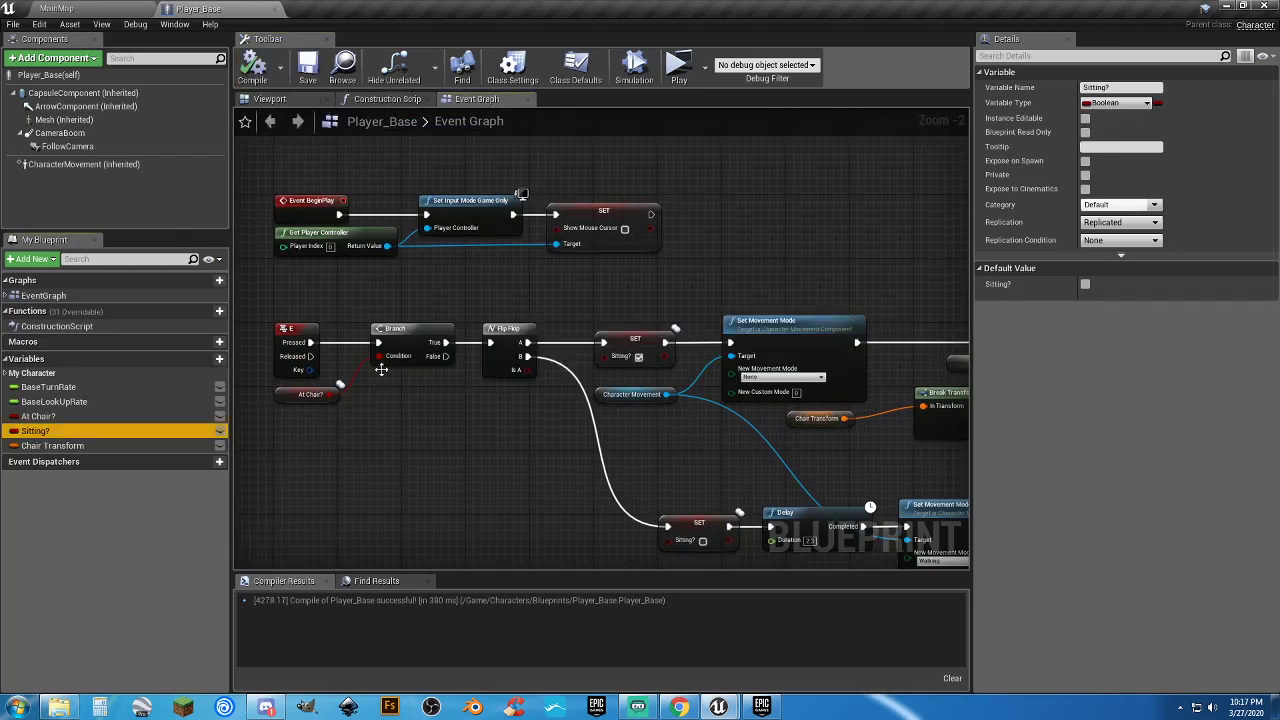
mouse_move(358, 436)
right_mouse_down()
mouse_move(395, 436)
mouse_move(340, 443)
right_mouse_up()
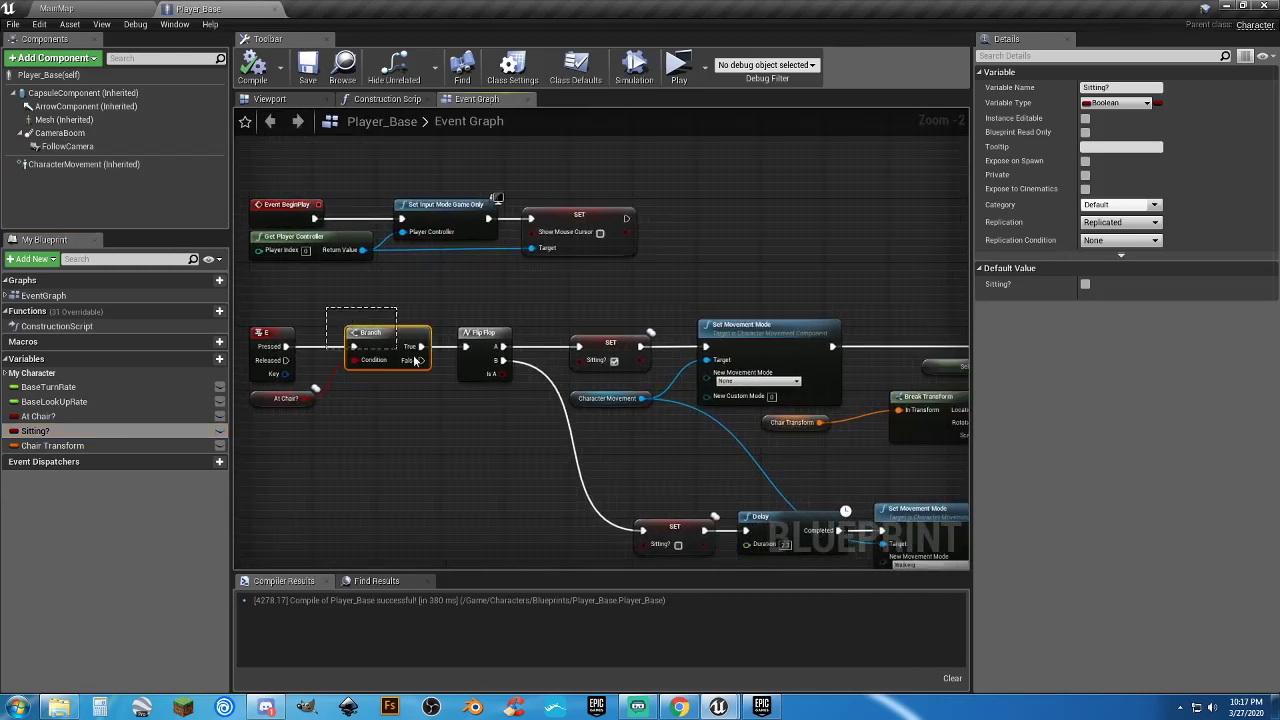
left_click_drag(735, 497, 787, 521)
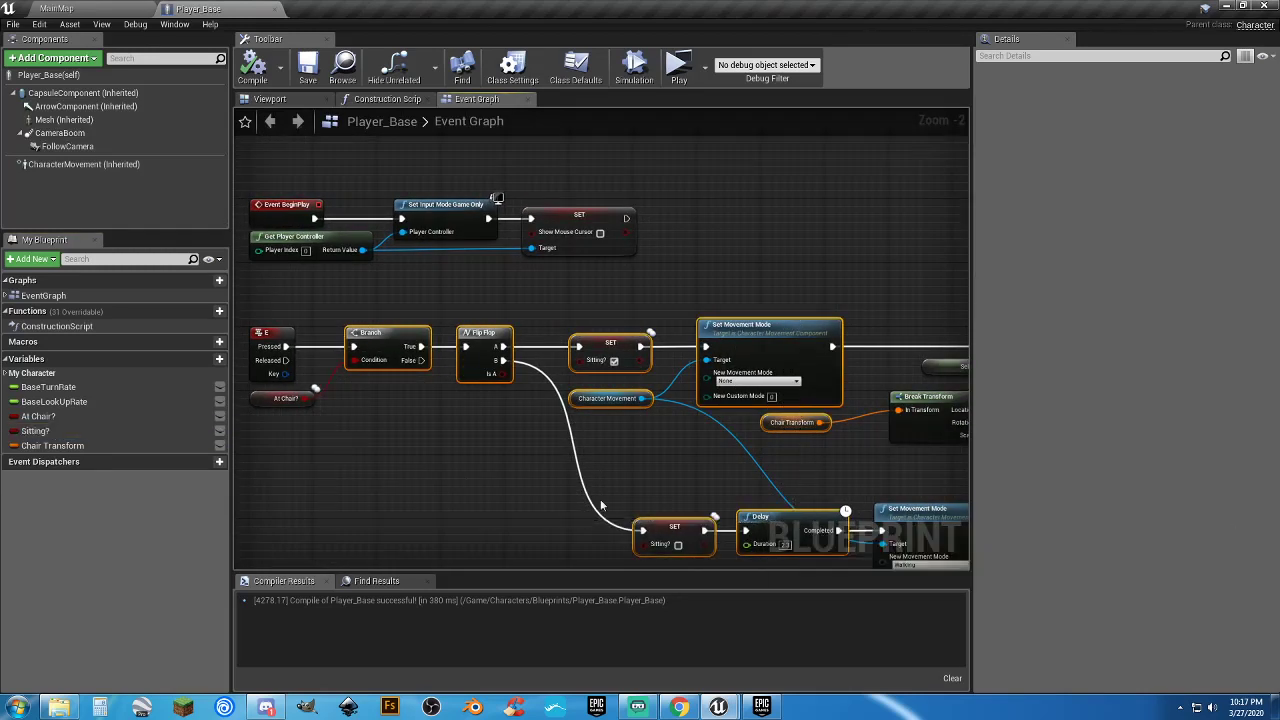
left_click(421, 466)
Add a custom event named Client Sit in Chair below the E key event and set its replication to Multicast
right_click_drag(421, 466, 510, 456)
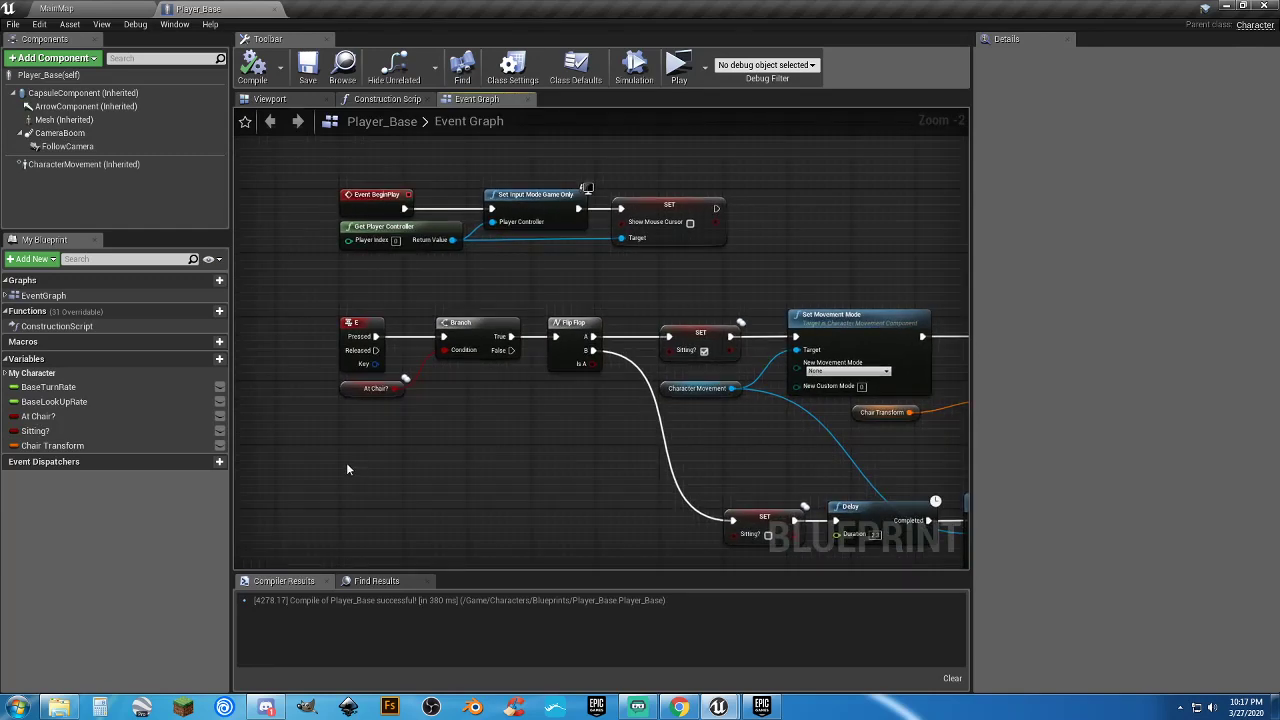
right_click(347, 464)
type("custom")
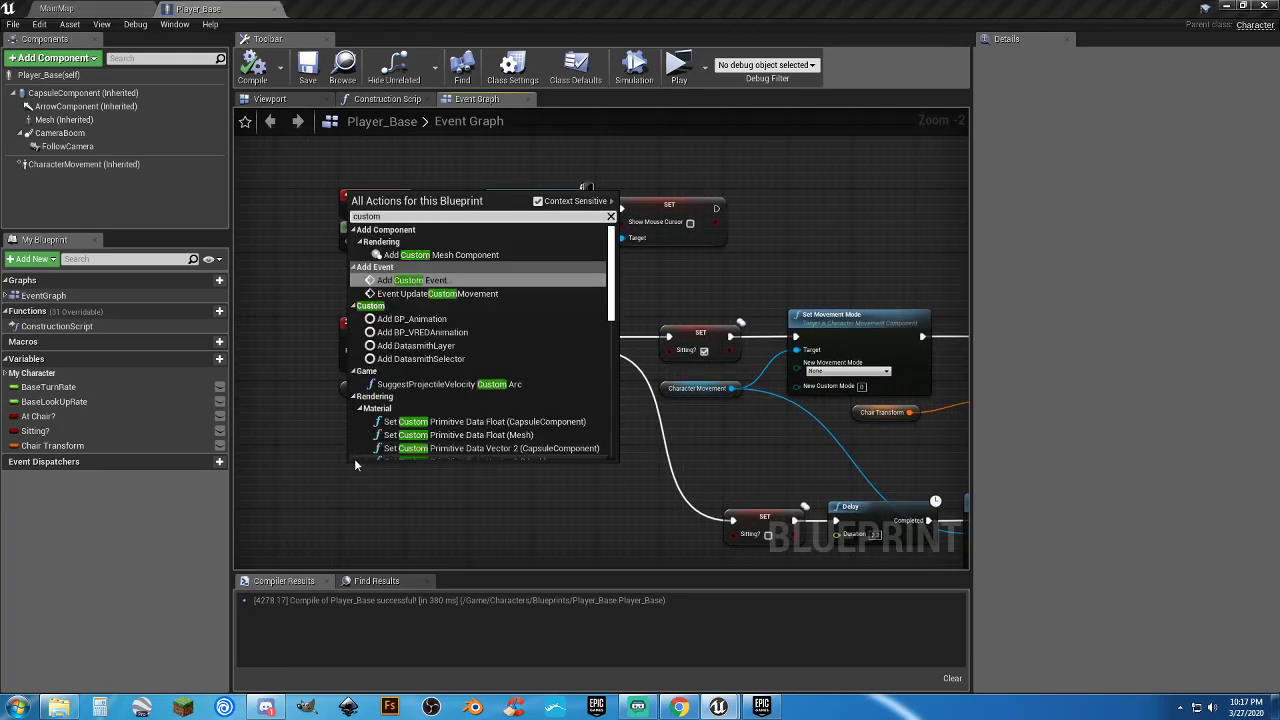
key("Return")
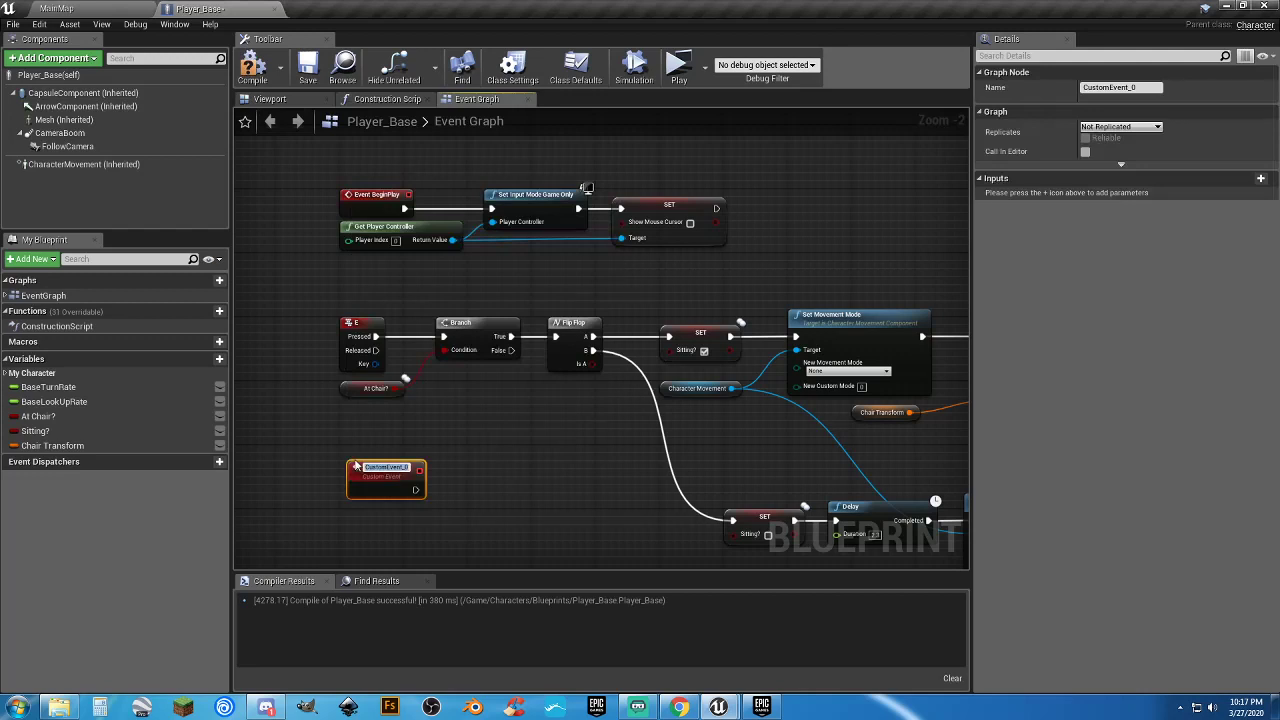
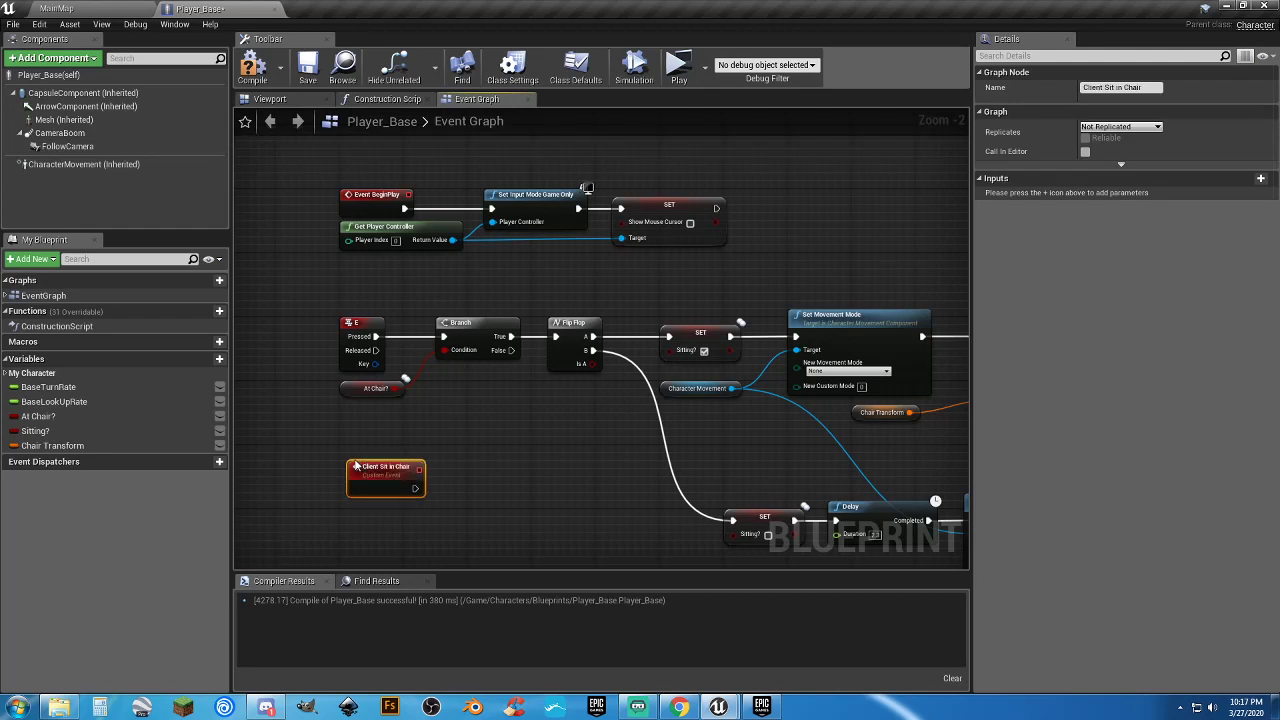
left_click_drag(357, 465, 349, 449)
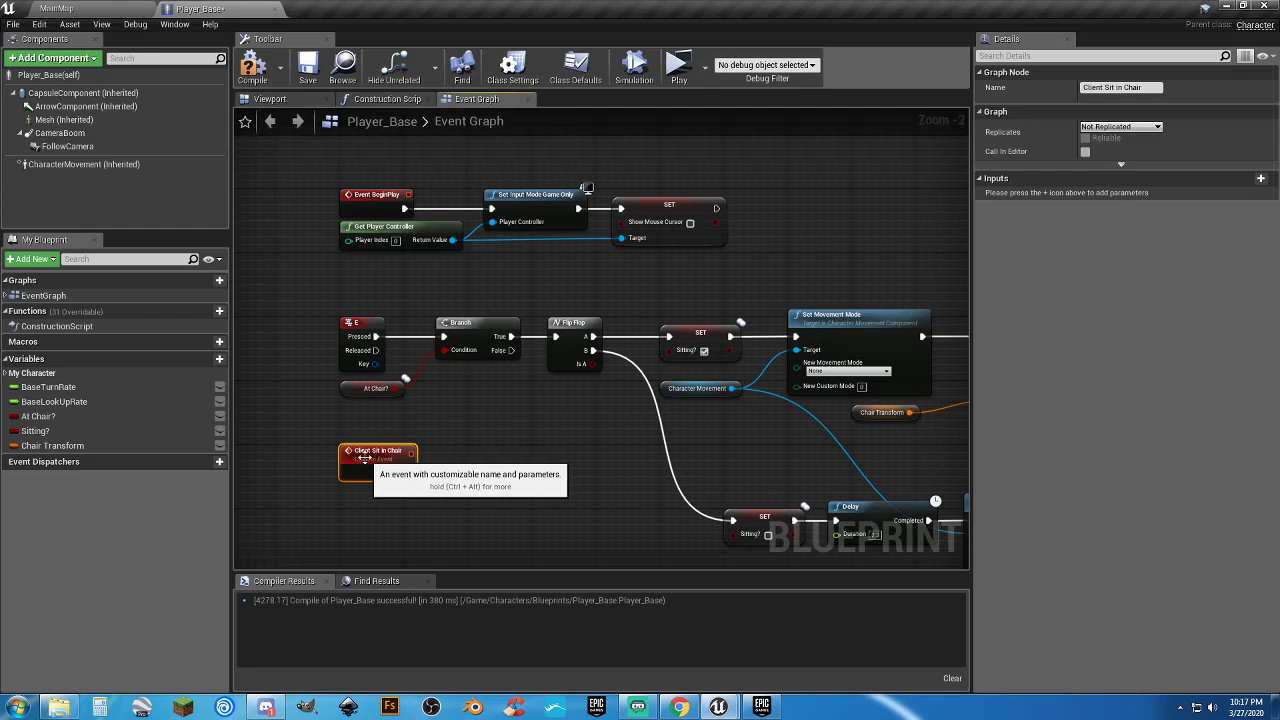
left_click(1115, 128)
left_click(1119, 158)
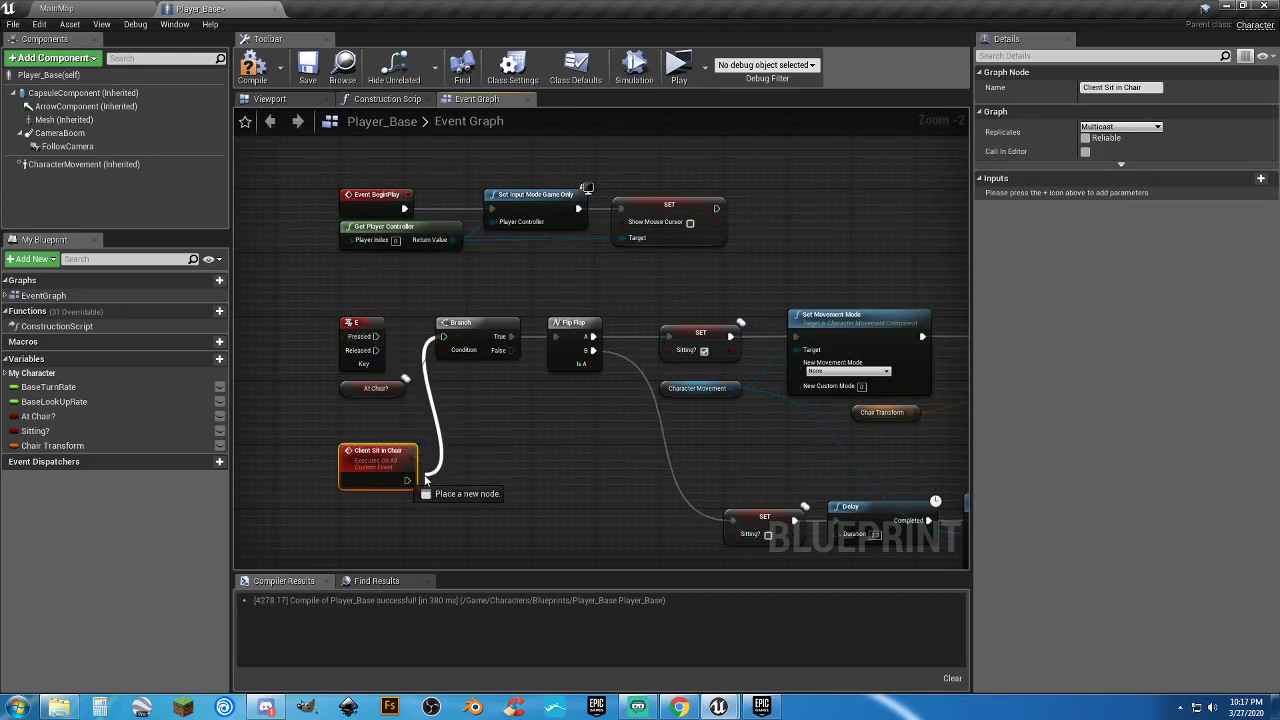
Feed the Branch node from Client Sit in Chair instead of E Pressed, and put the custom event in the E event's place
left_click_drag(407, 483, 407, 481)
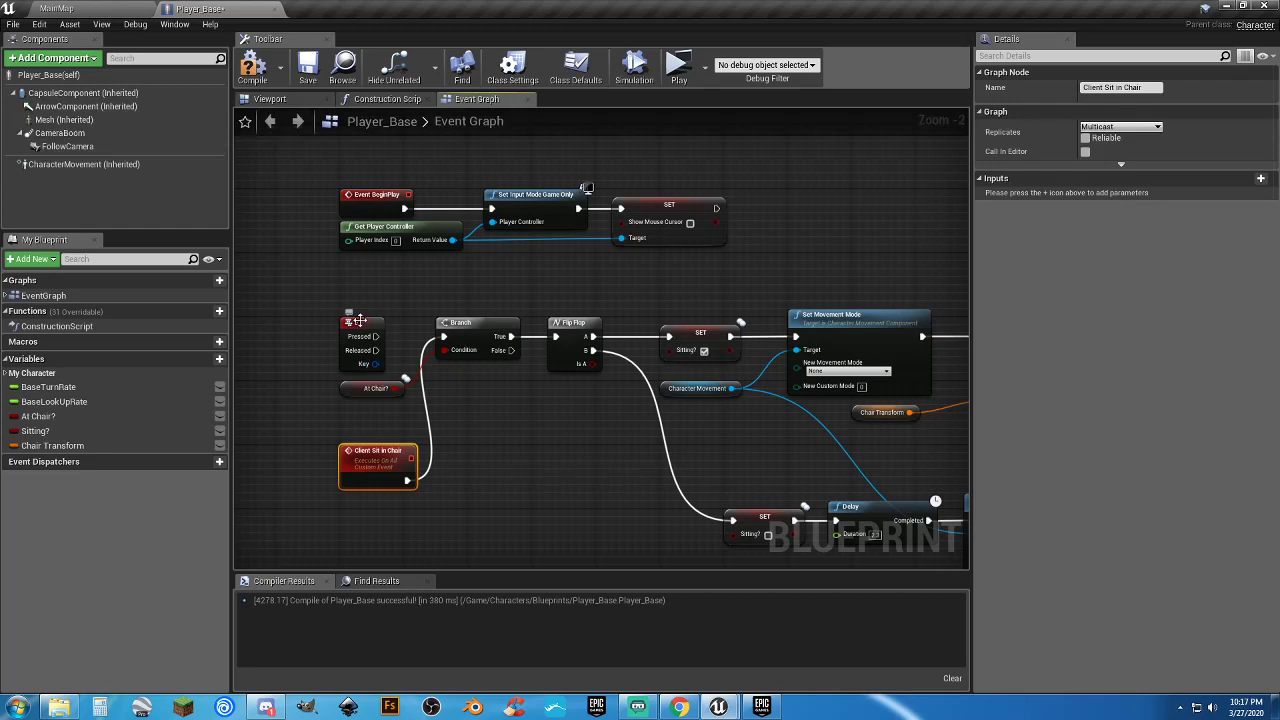
left_click_drag(357, 320, 278, 502)
left_click_drag(375, 464, 392, 328)
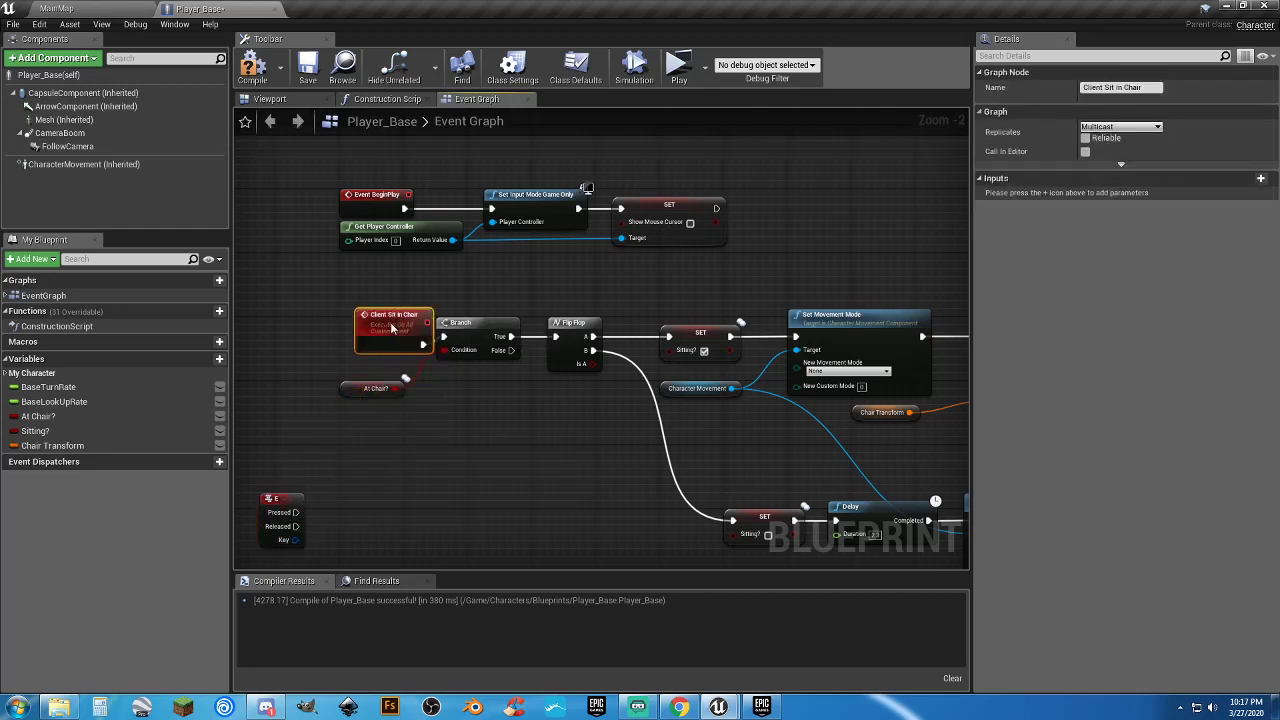
right_click_drag(403, 443, 388, 317)
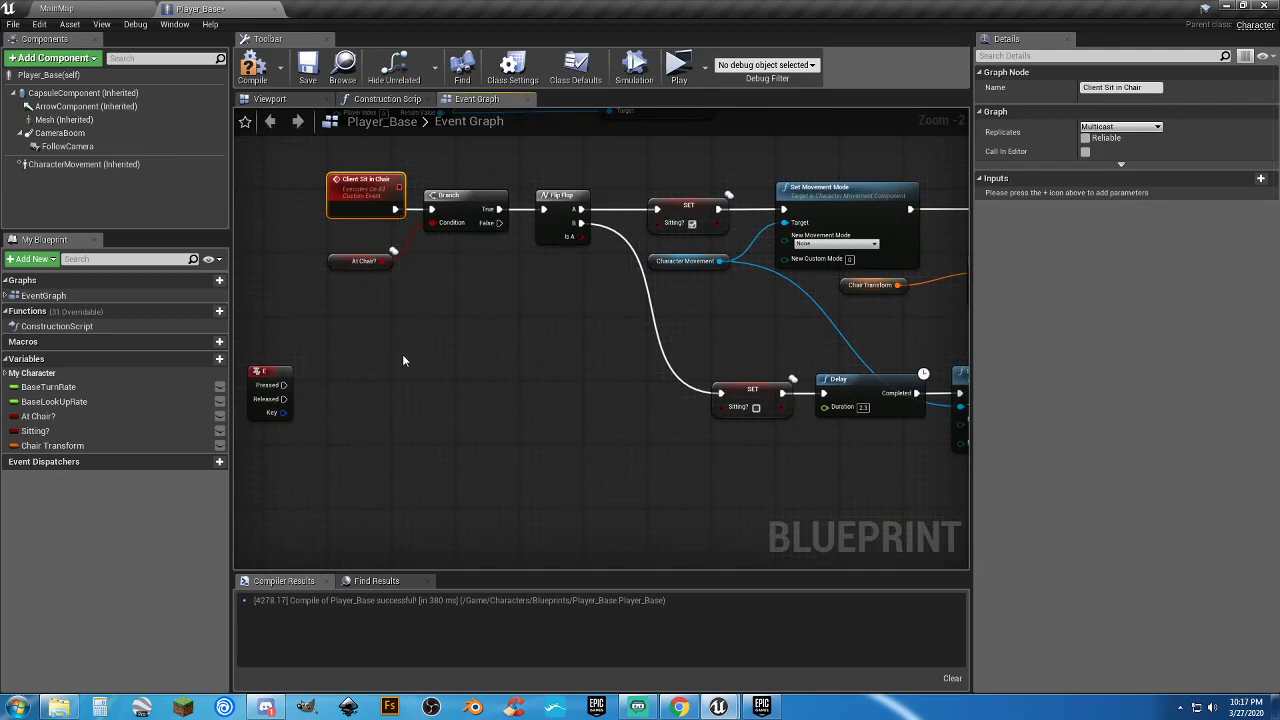
left_click(403, 360)
right_click_drag(422, 322, 426, 280)
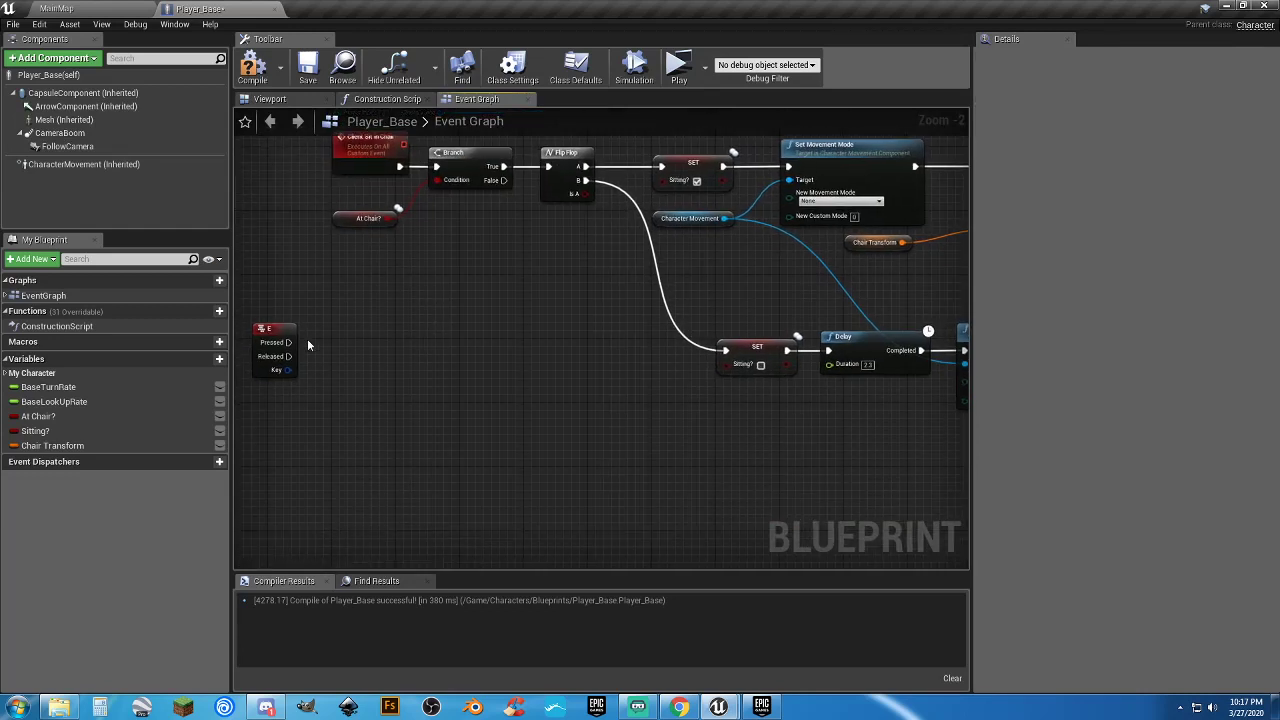
Place the E key event below the sitting logic and call Client Sit in Chair from its Pressed output
left_click_drag(276, 331, 354, 476)
right_click_drag(437, 438, 501, 354)
left_click(361, 192)
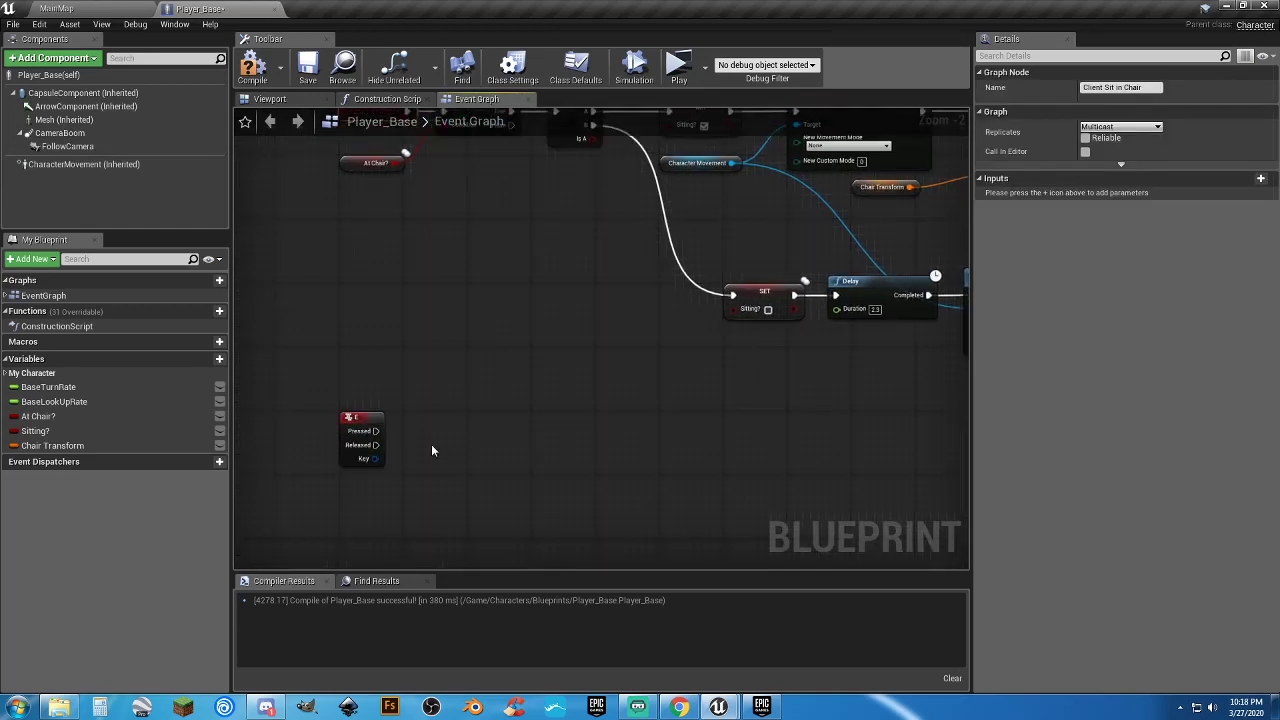
left_click_drag(375, 431, 451, 433)
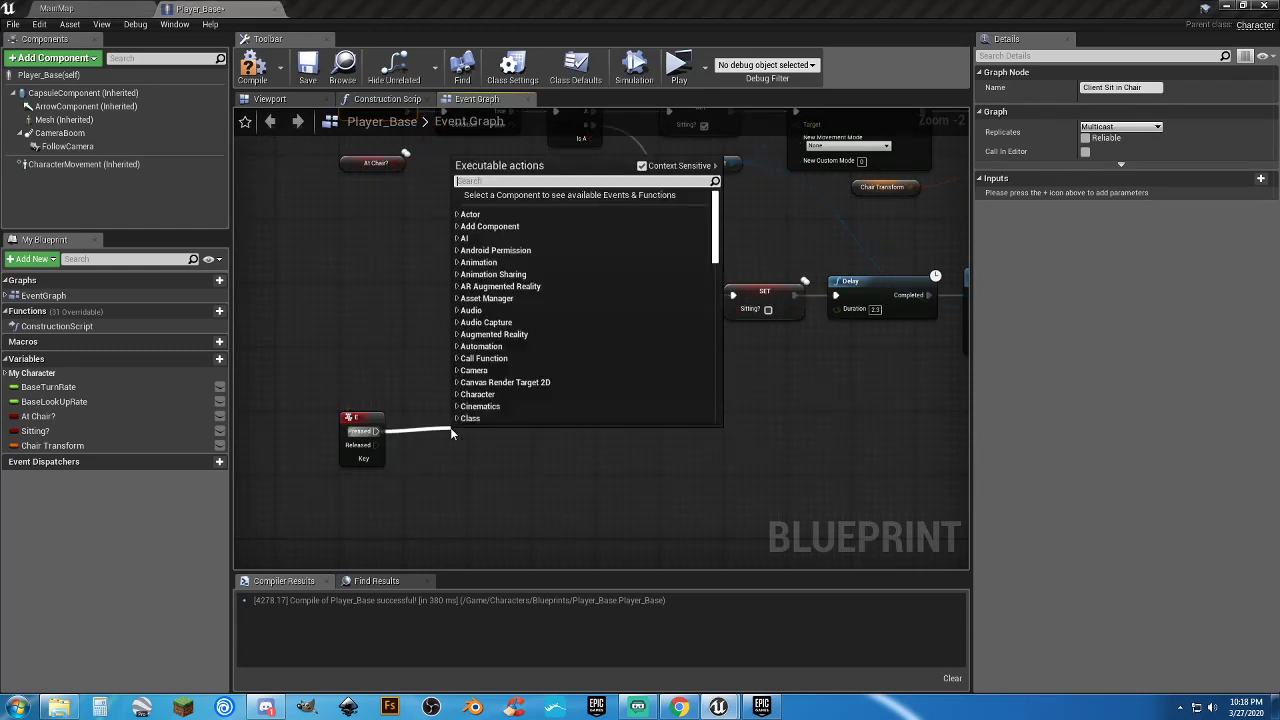
type("client")
key("Return")
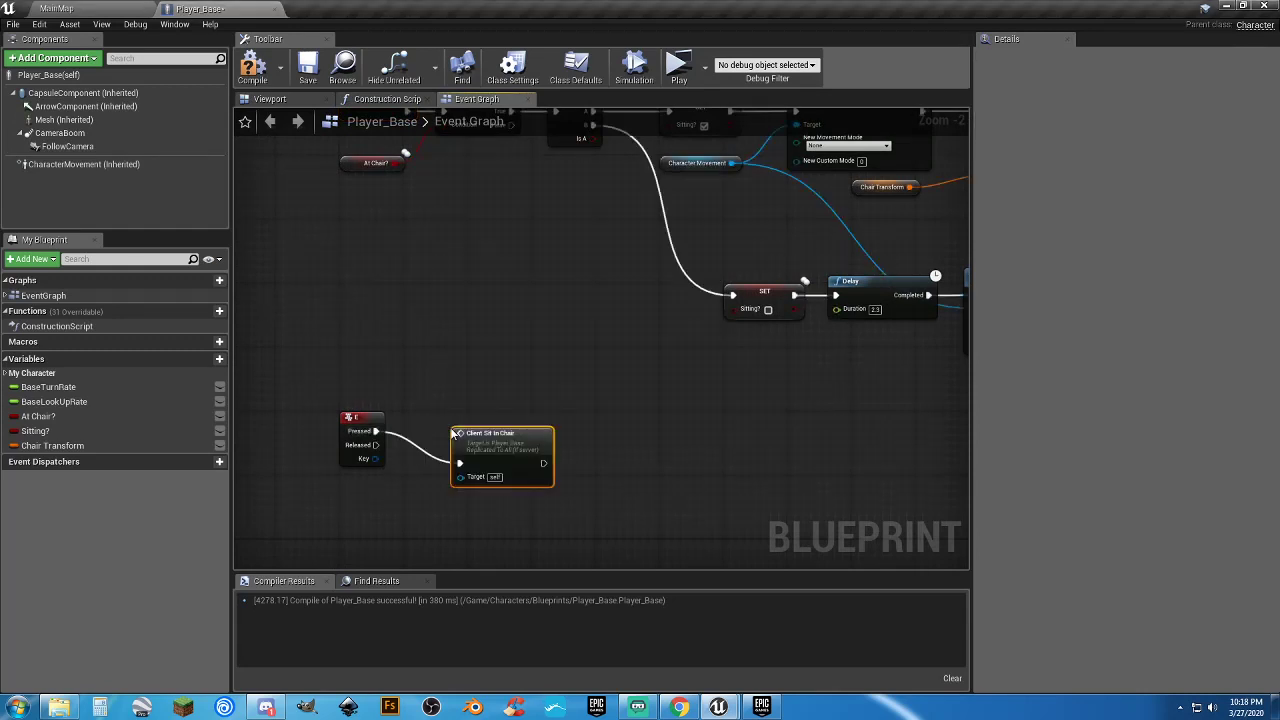
left_click_drag(451, 432, 423, 414)
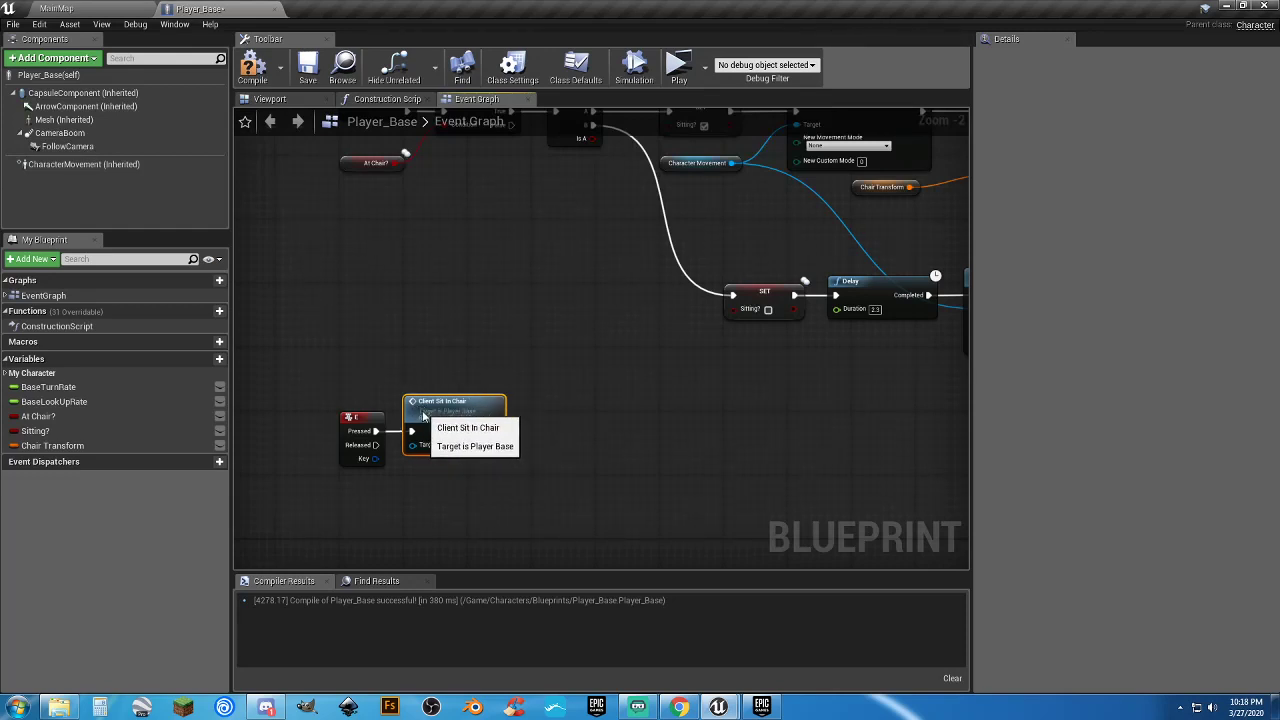
Compile and save Player_Base, and start the server and client game preview from MainMap
left_click(252, 68)
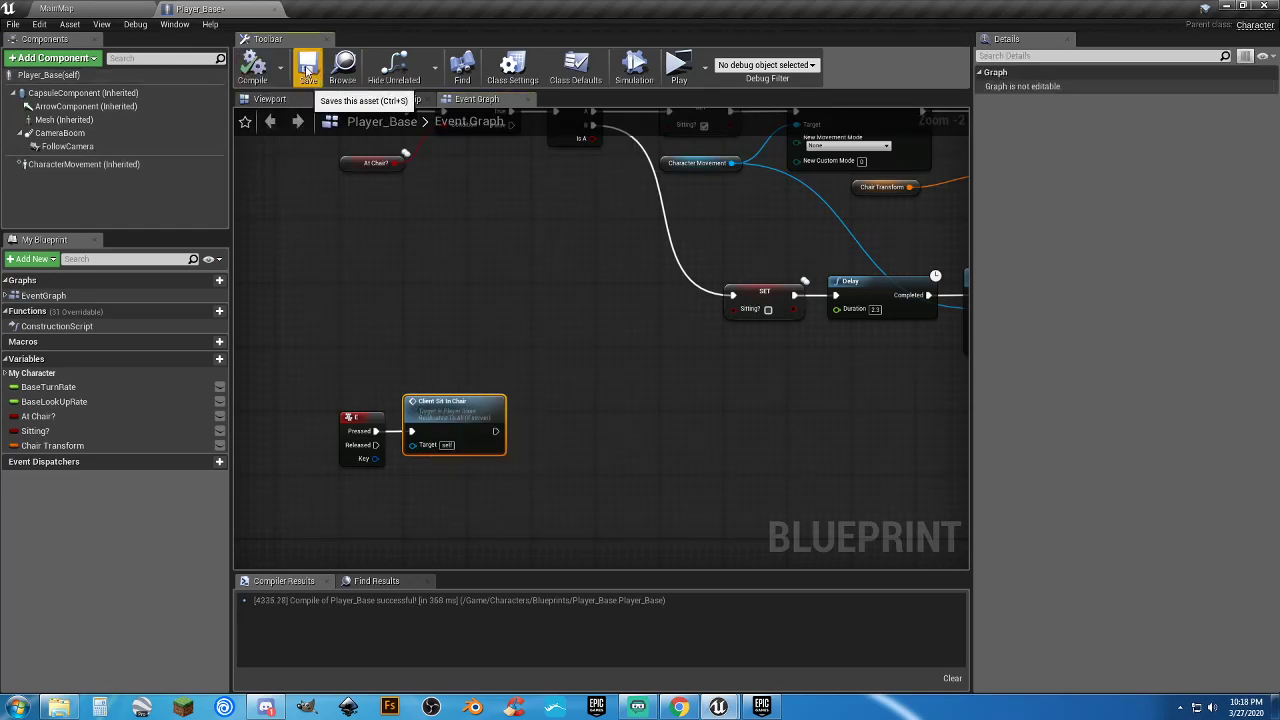
left_click(128, 8)
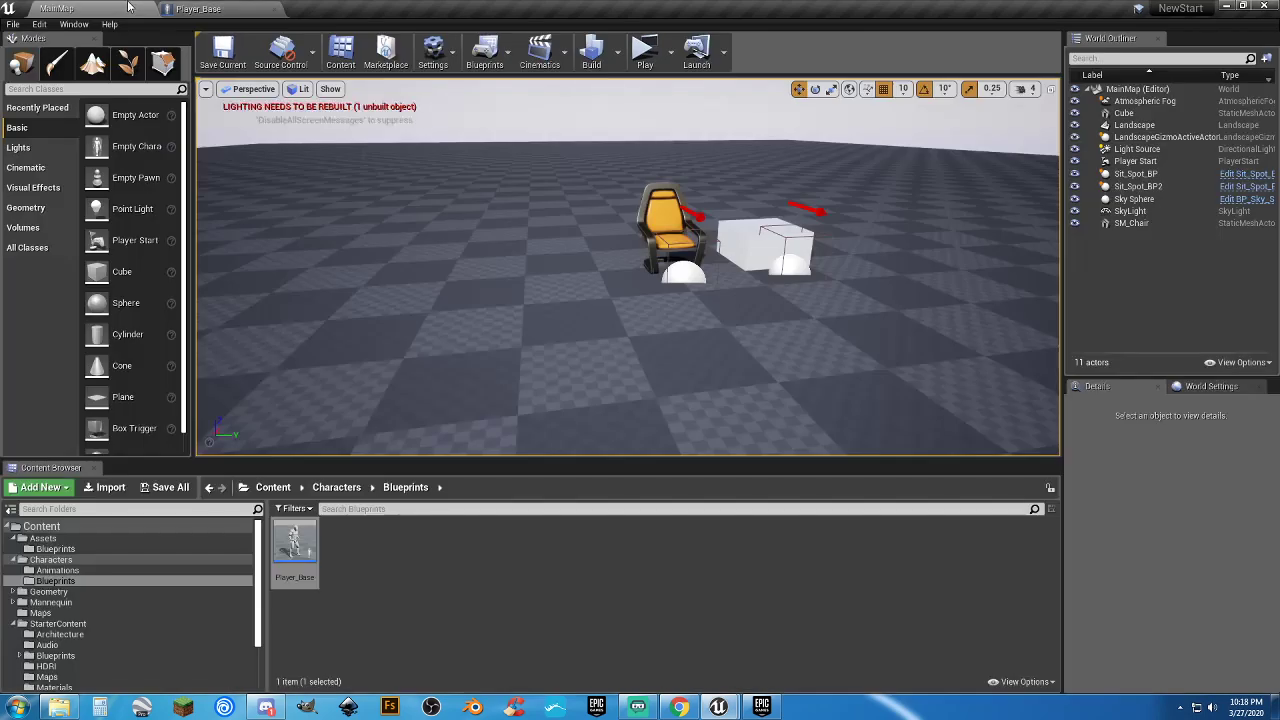
left_click(644, 50)
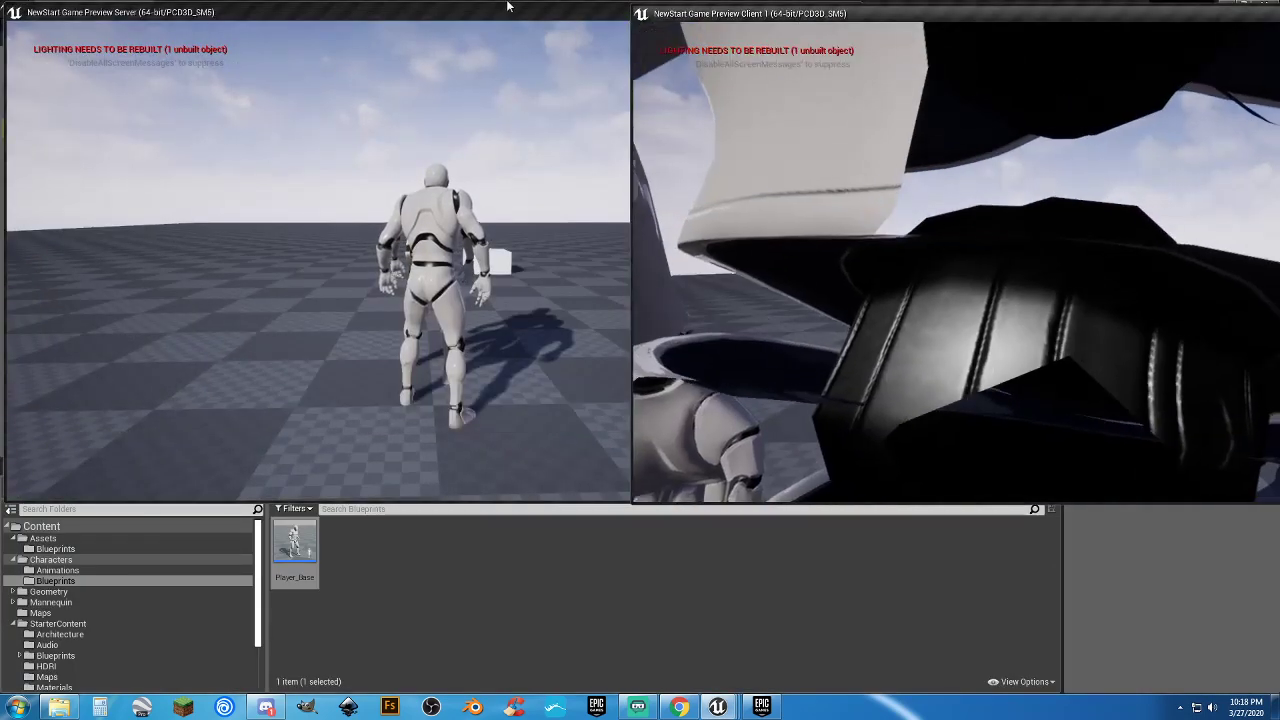
left_click_drag(509, 12, 0, 210)
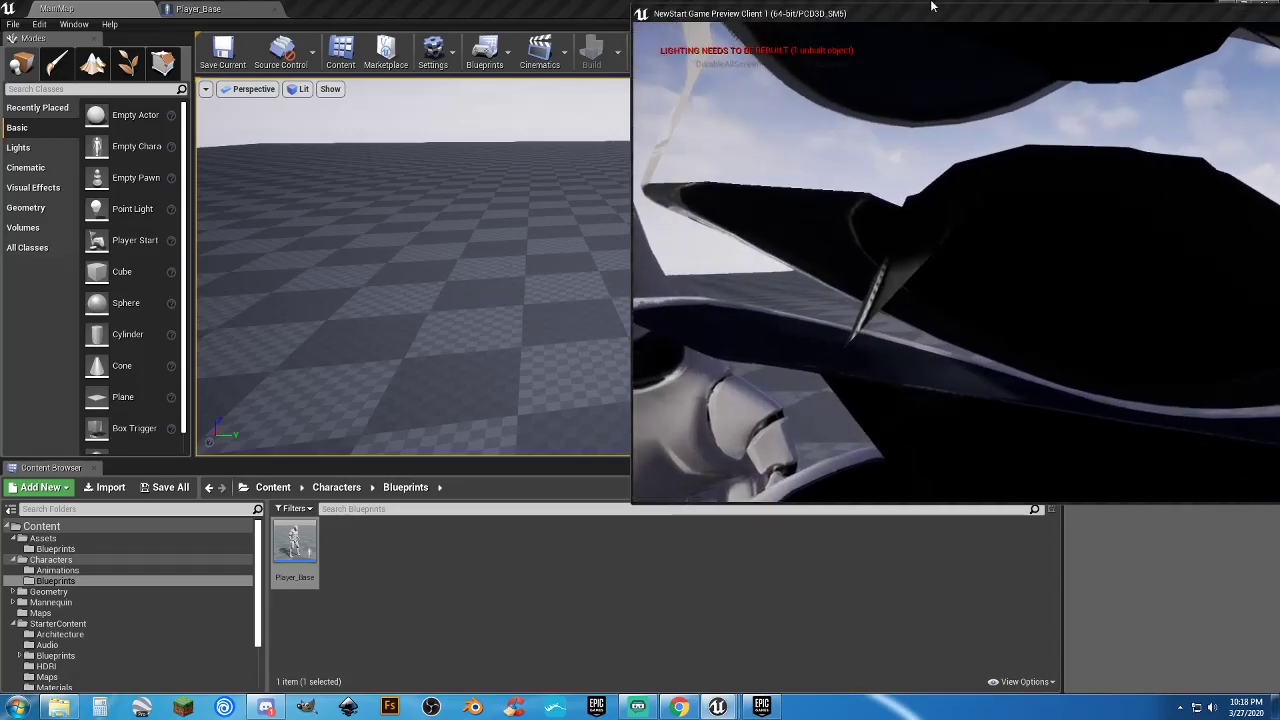
left_click_drag(979, 12, 486, 76)
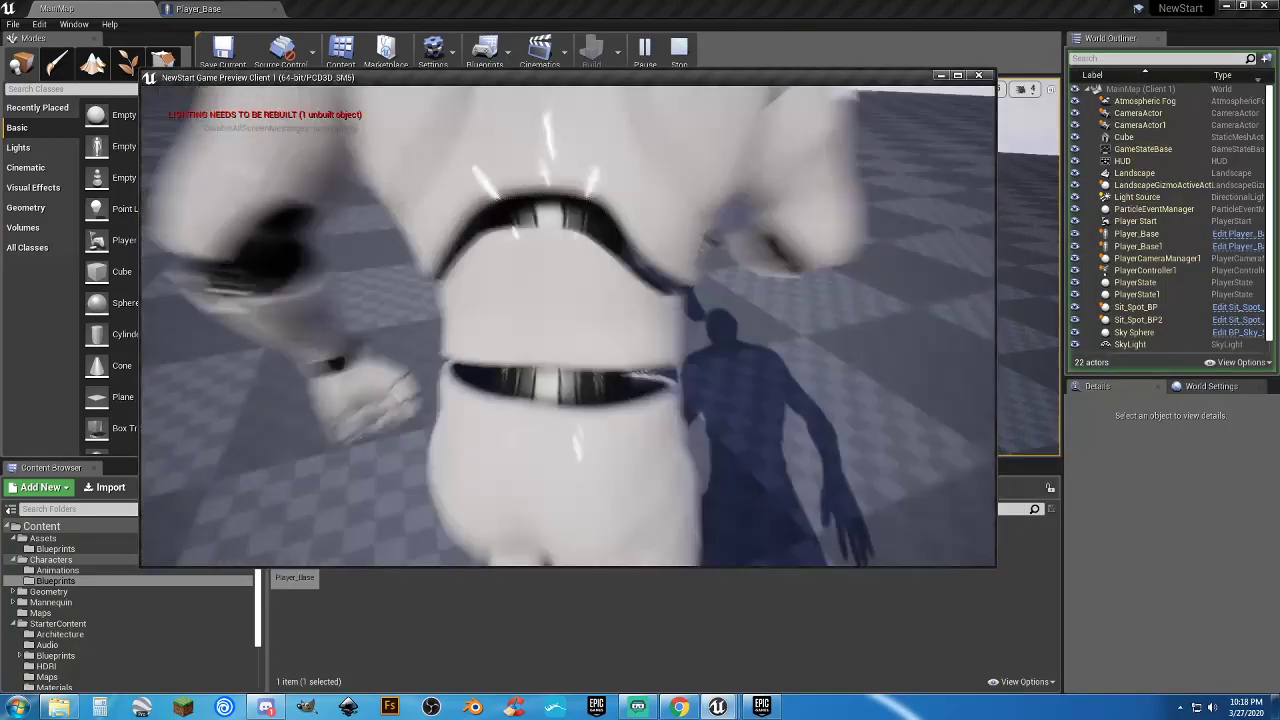
In the client preview, walk the character to the white cube and test the sit interaction there
key("w")
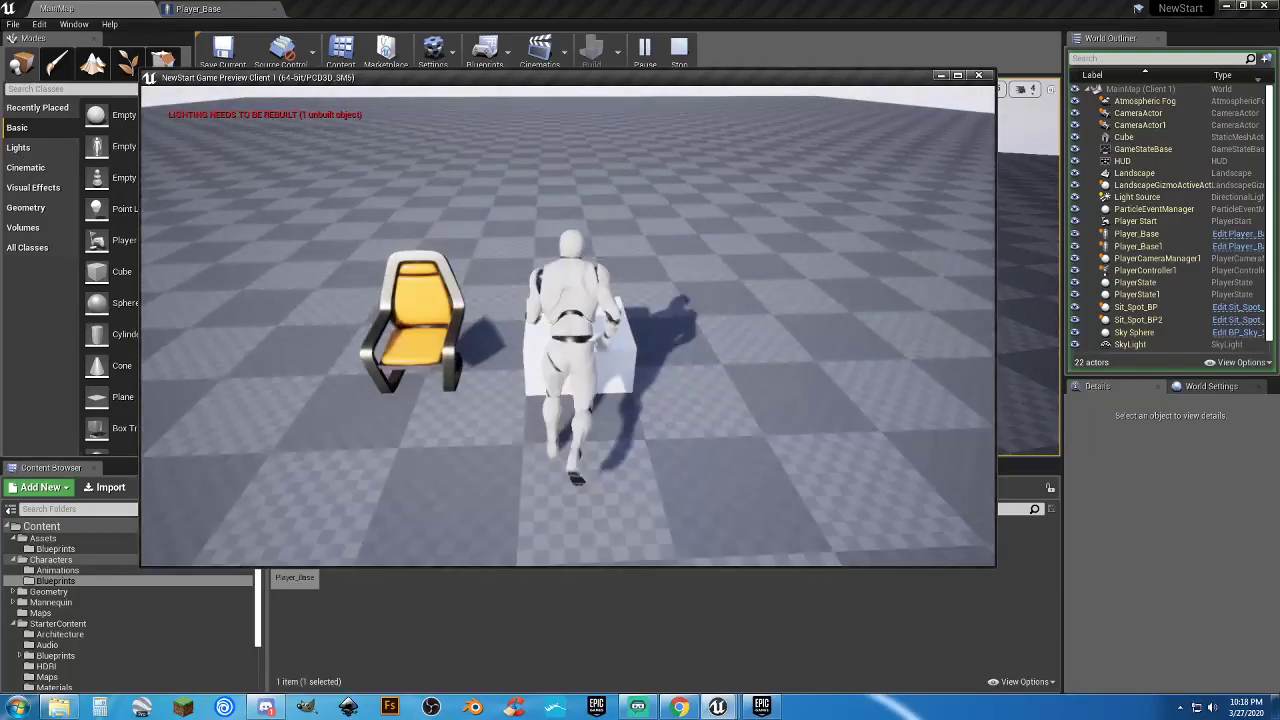
key("s")
key("a")
key("w")
key("d")
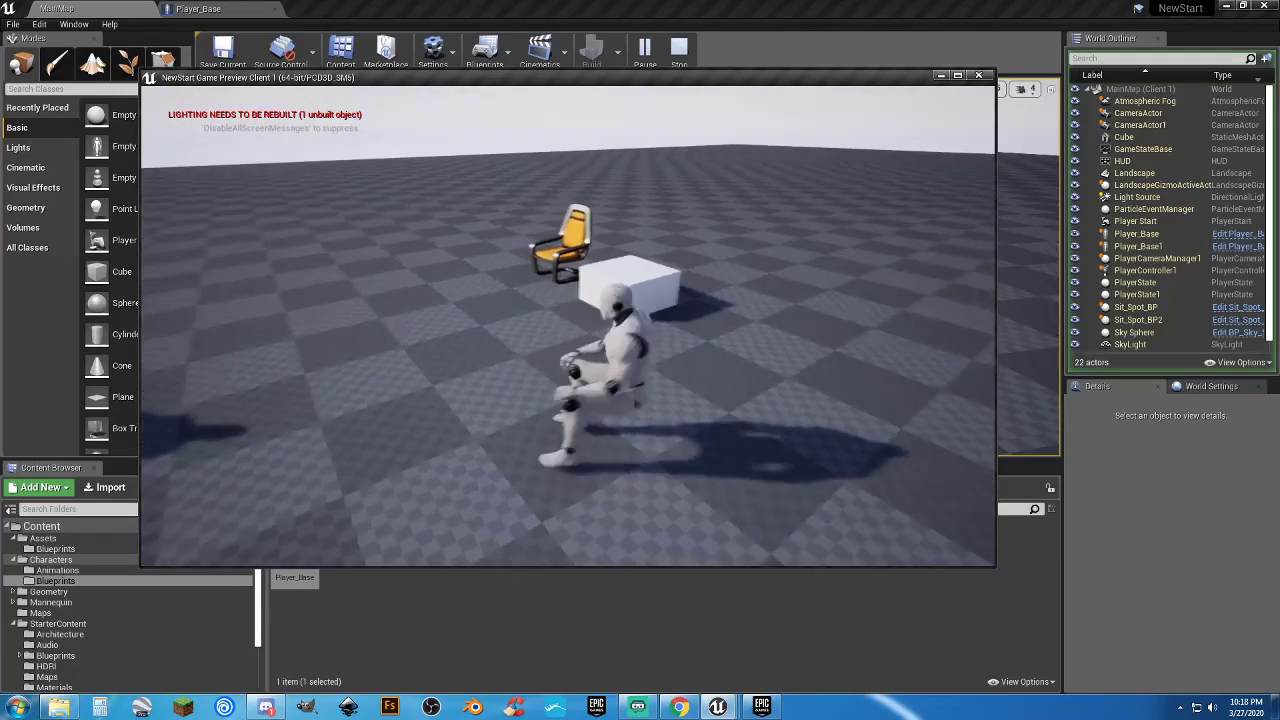
key("w")
key("e")
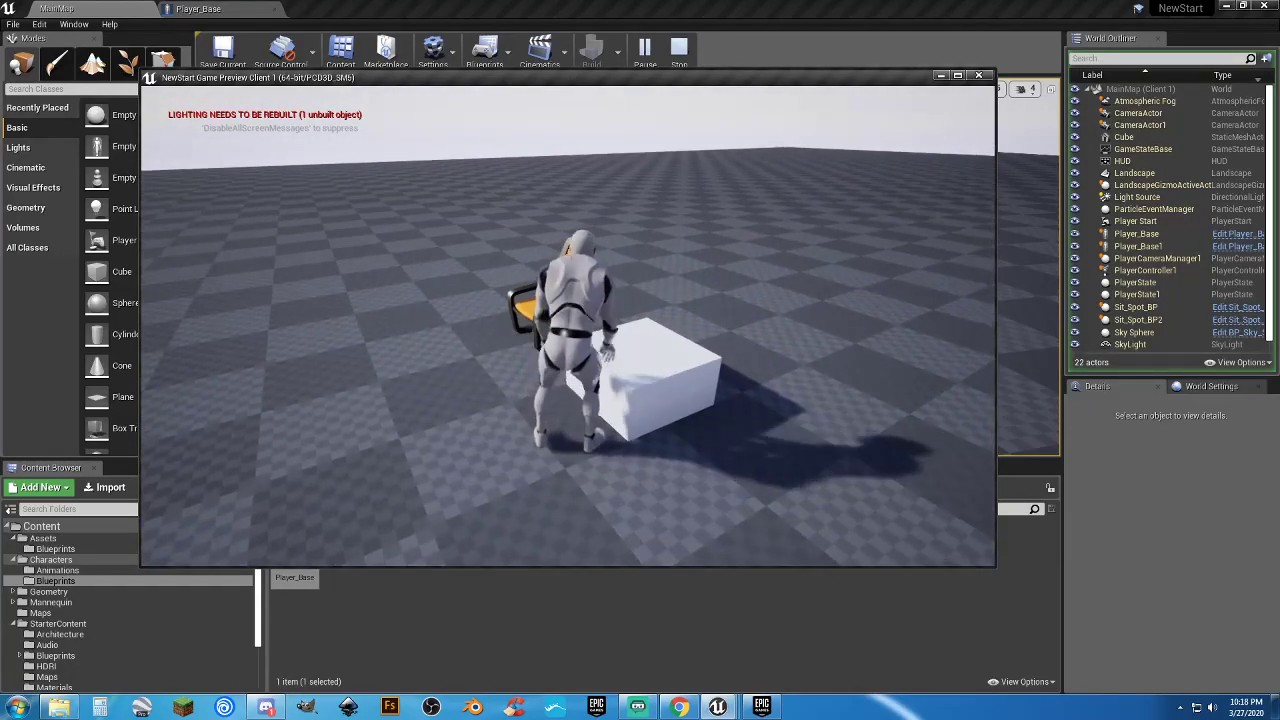
Walk the client character to the yellow chair, trigger sitting, and test whether it can move while seated
key("s")
key("w")
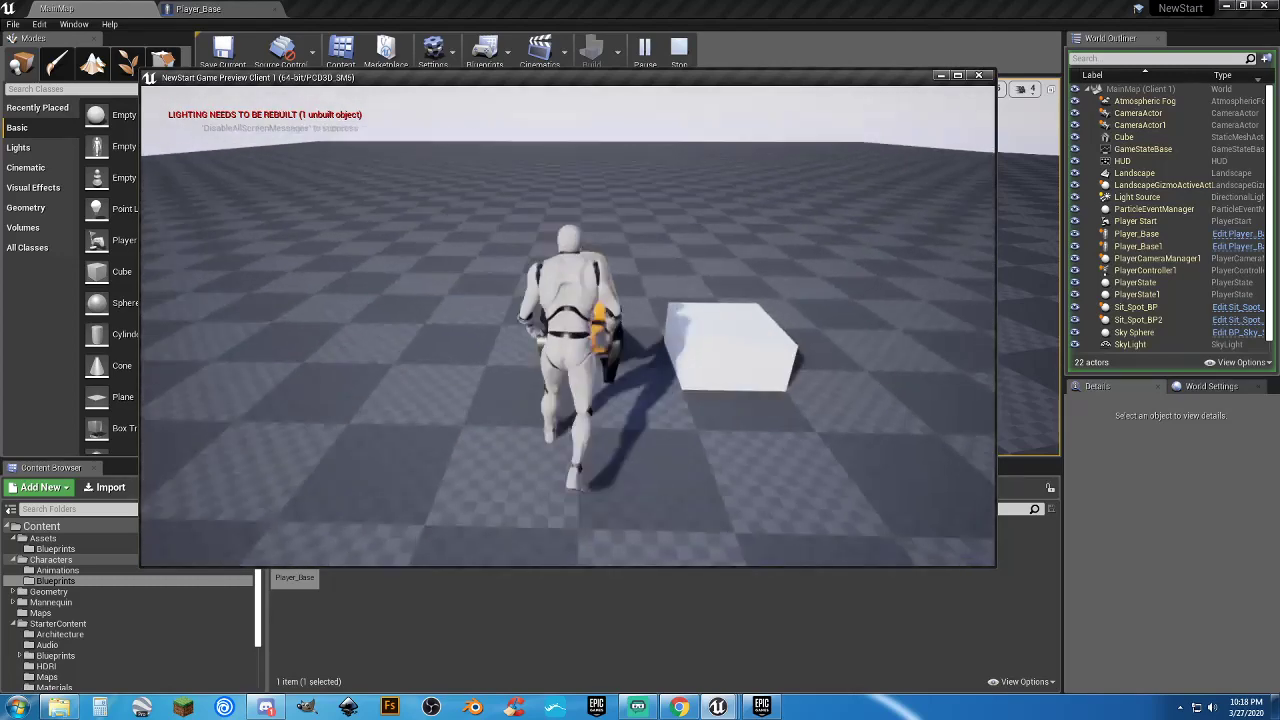
key("s")
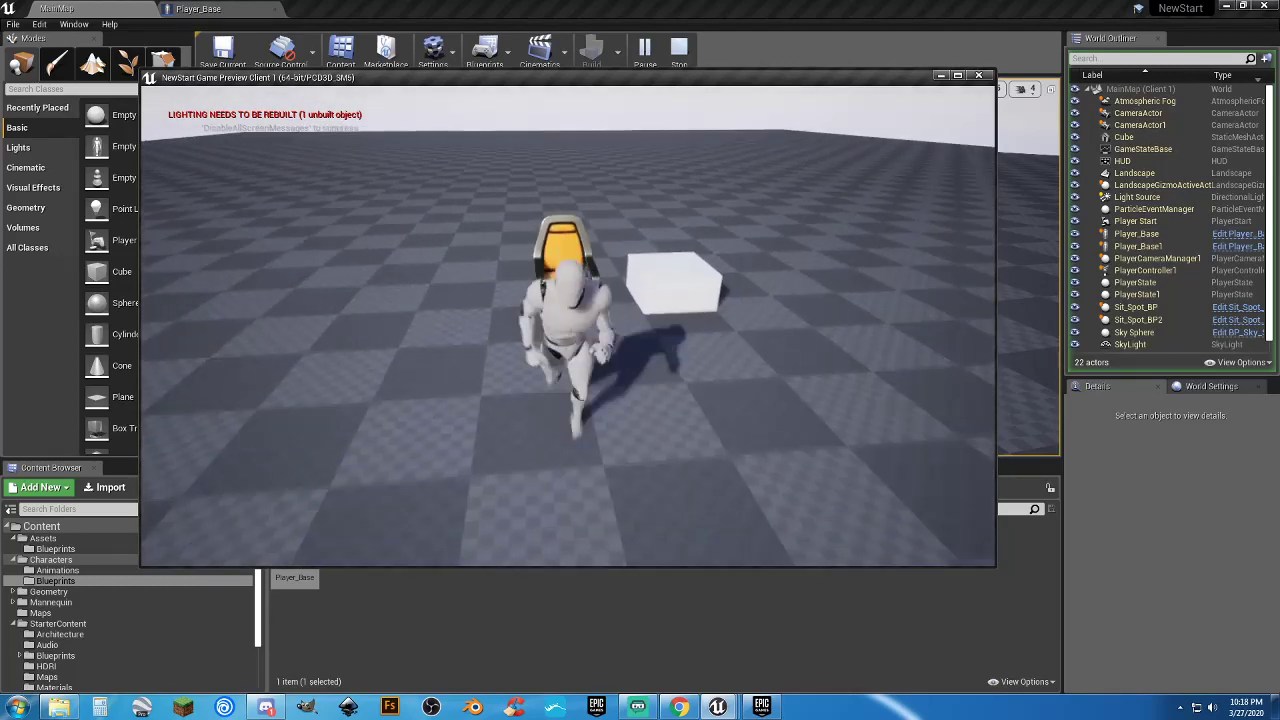
key("w")
key("e")
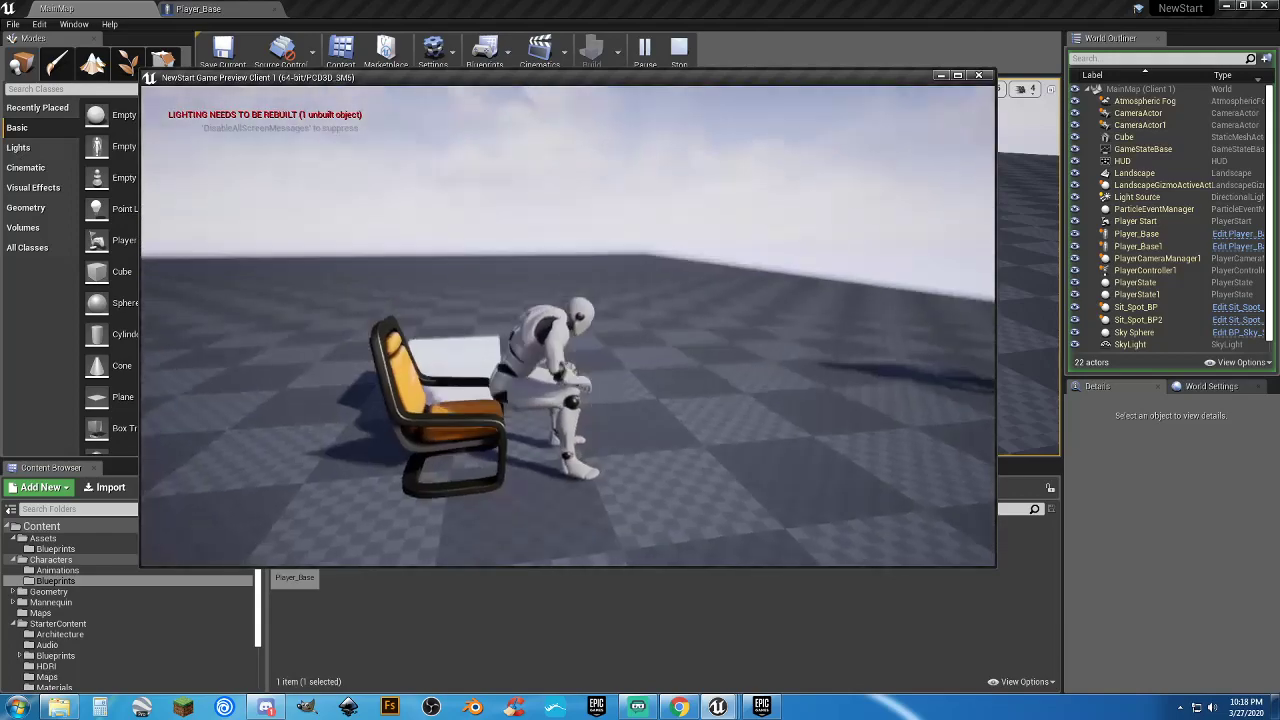
key("w")
key("w")
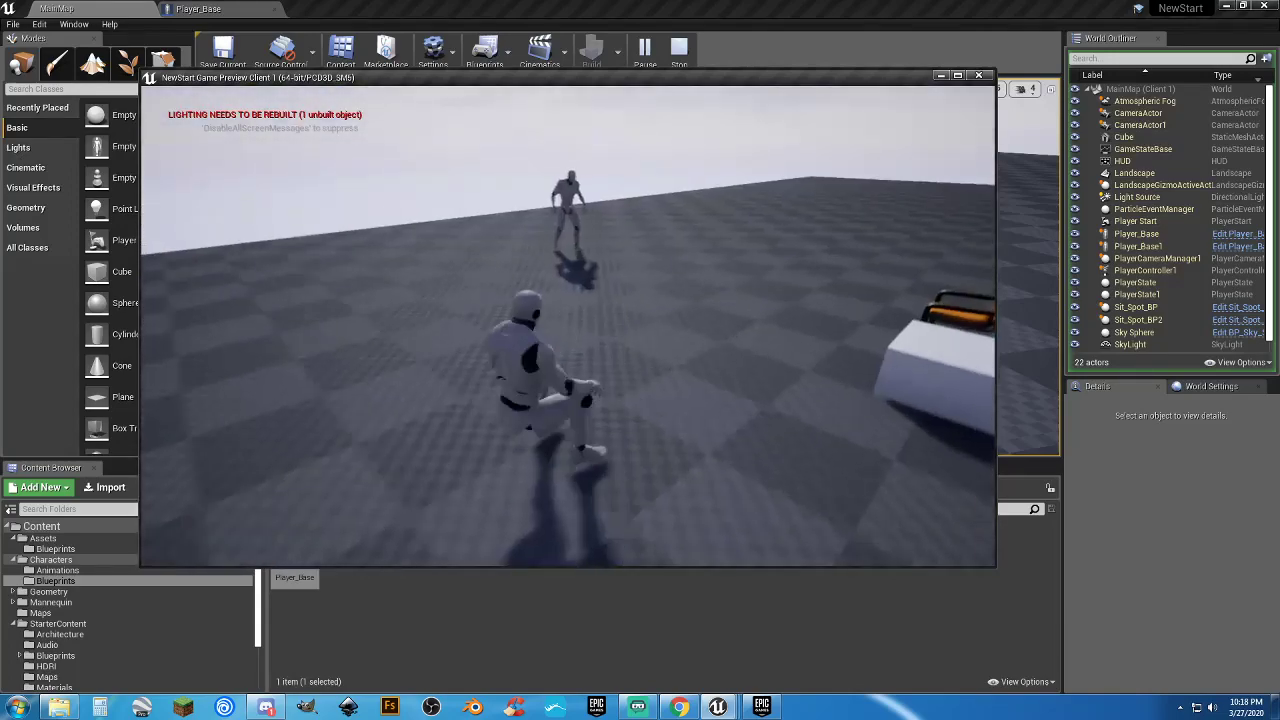
key("w")
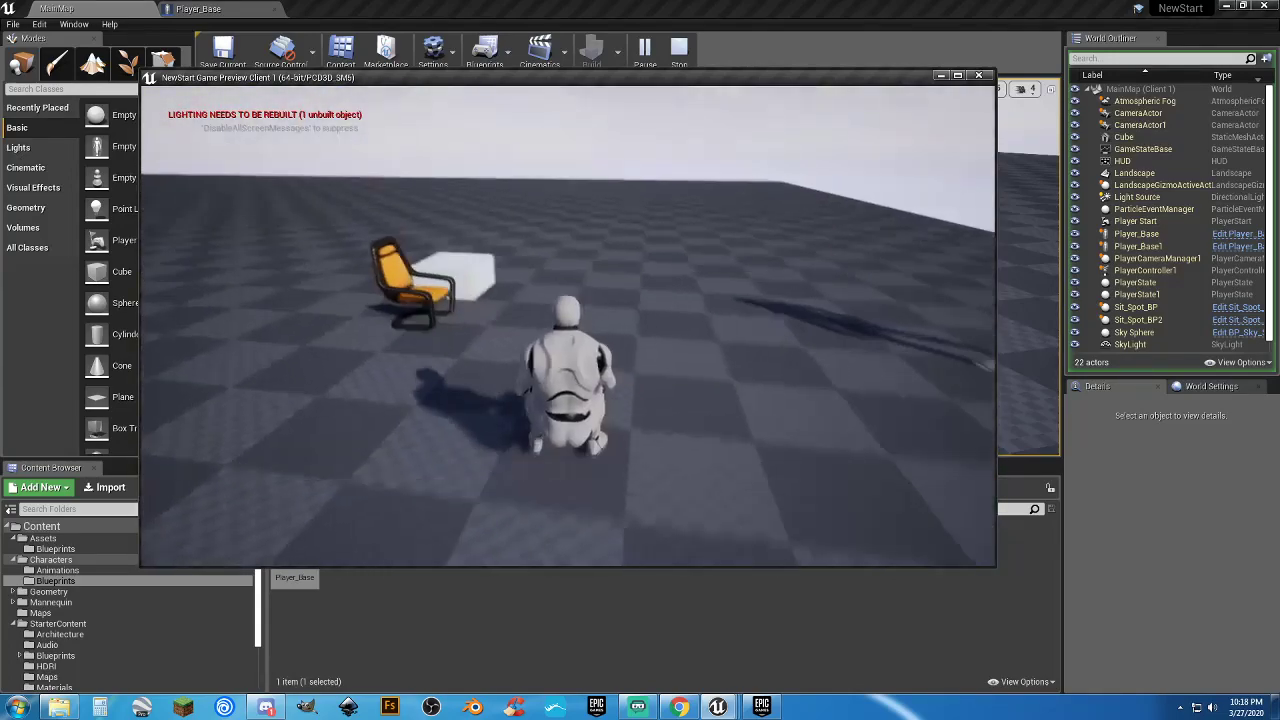
Switch to the server preview, walk its character to the yellow chair and trigger sitting
key("alt+Tab")
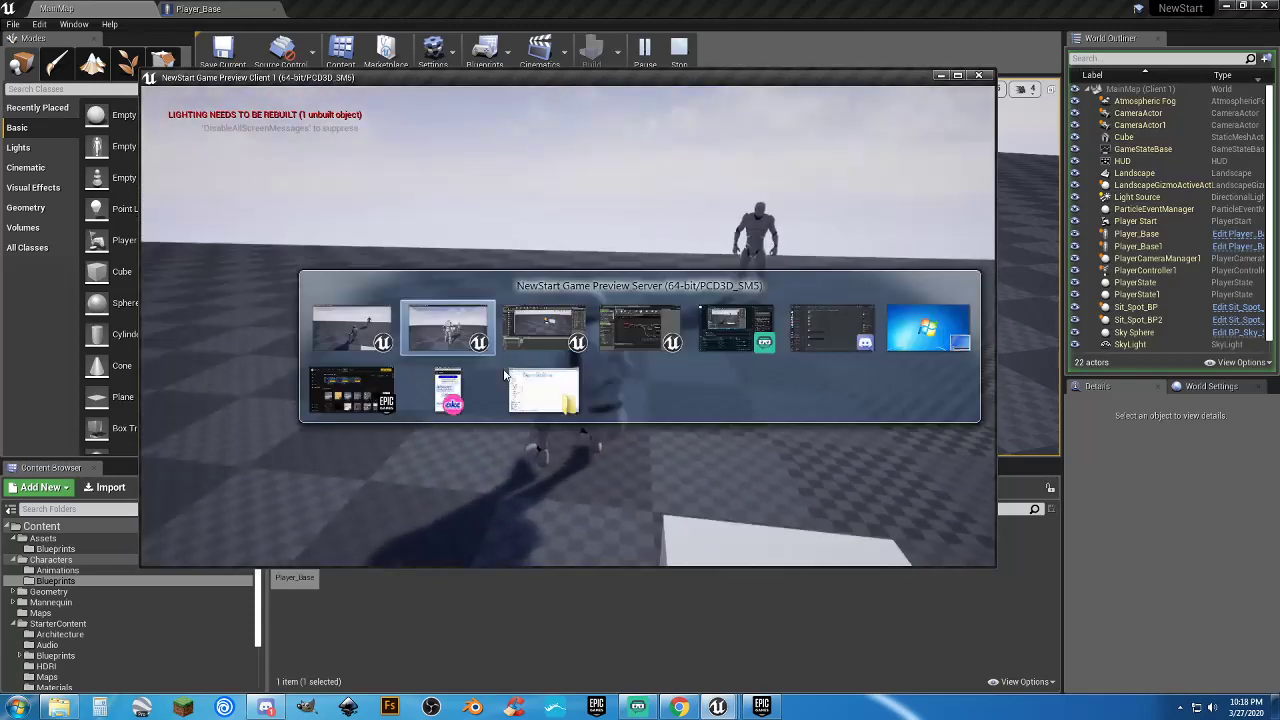
left_click_drag(294, 181, 604, 178)
left_click(568, 334)
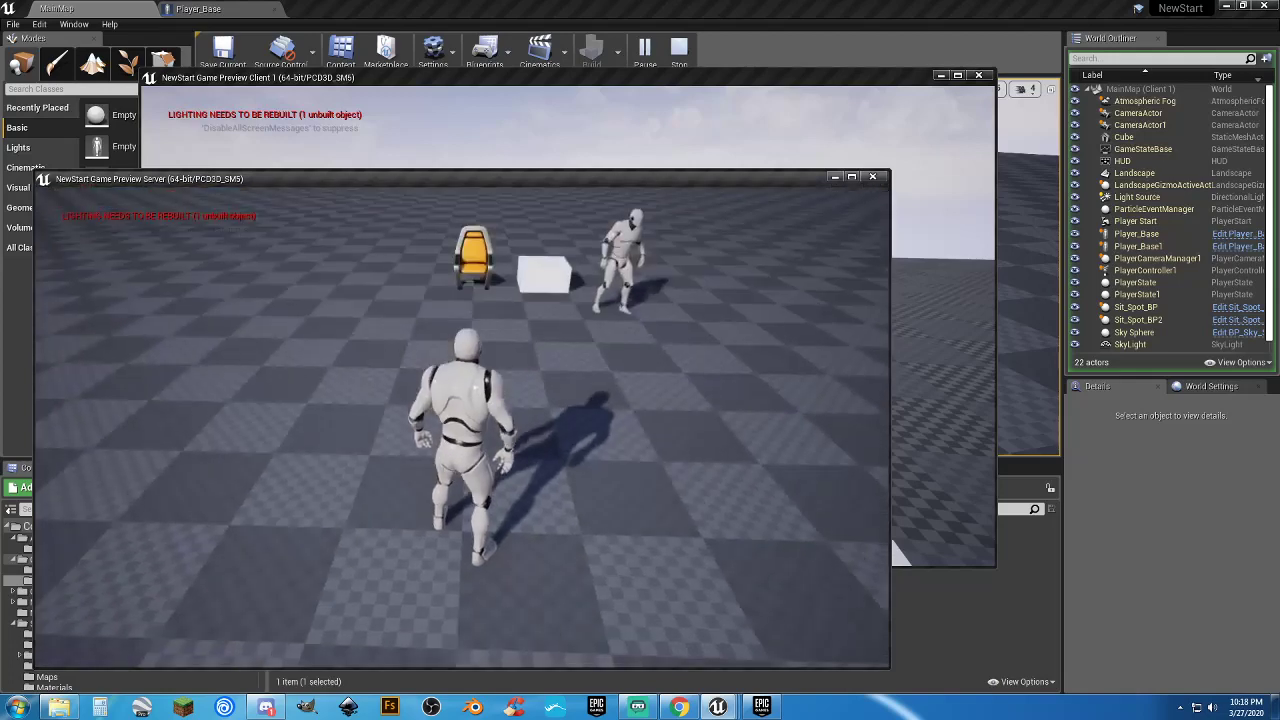
key("w")
key("e")
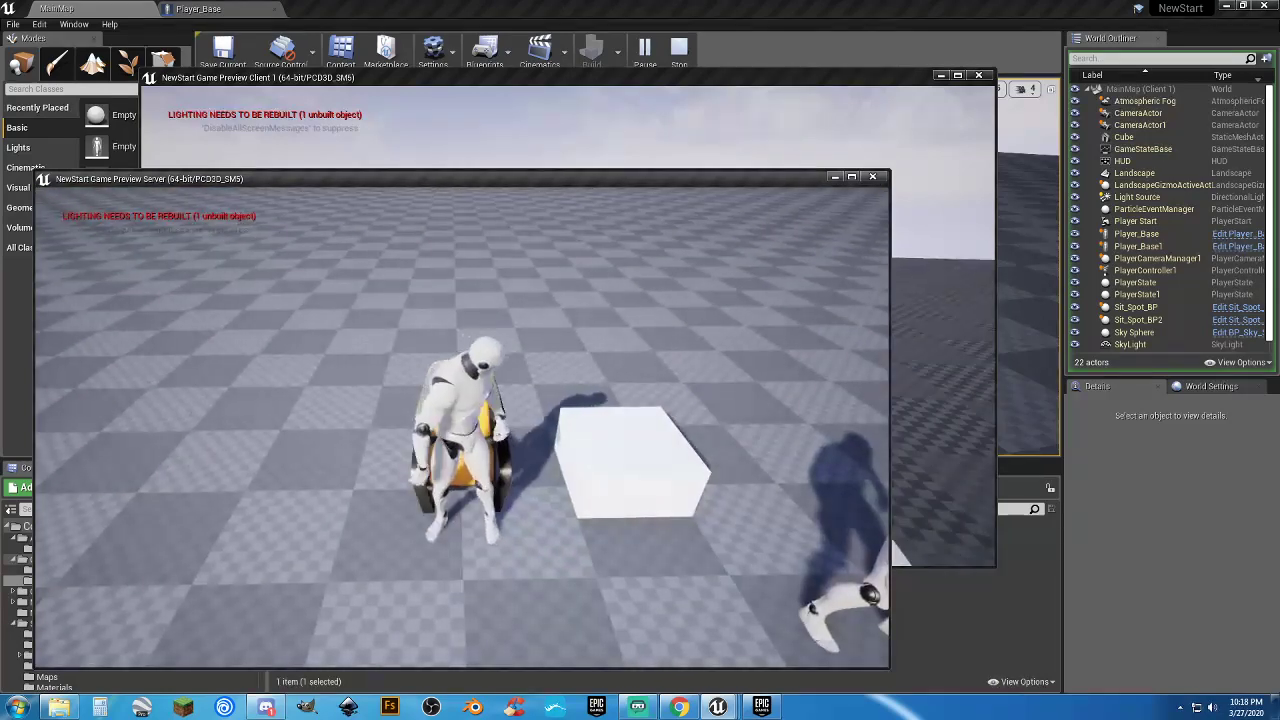
Return to the client preview and walk its character around the chair and cube to check the server character's replicated sitting
key("alt+Tab")
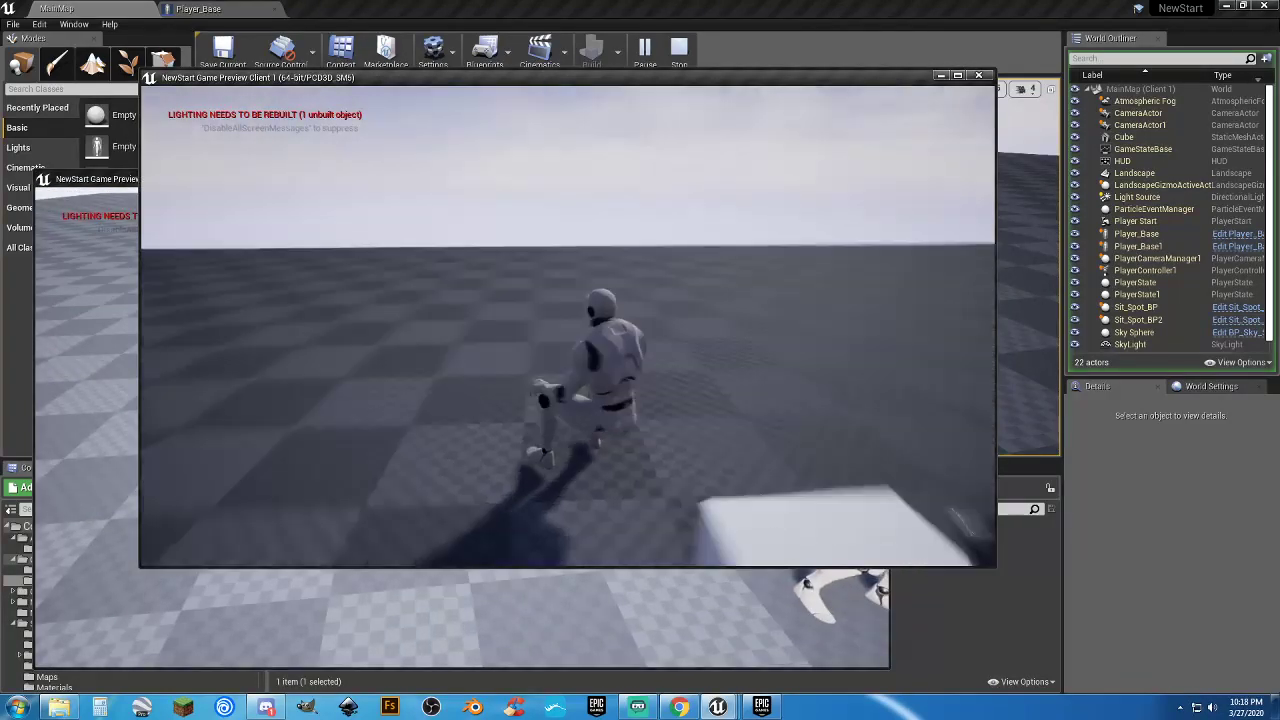
key("w")
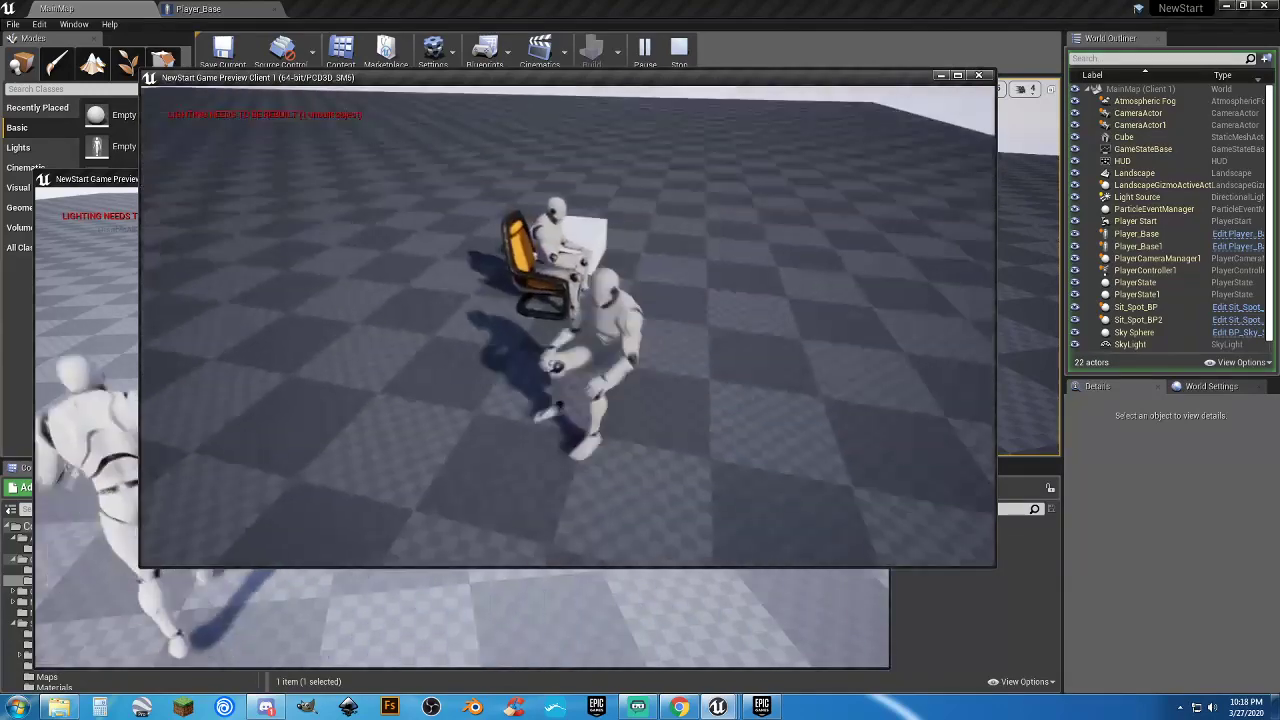
key("d")
key("w")
key("w")
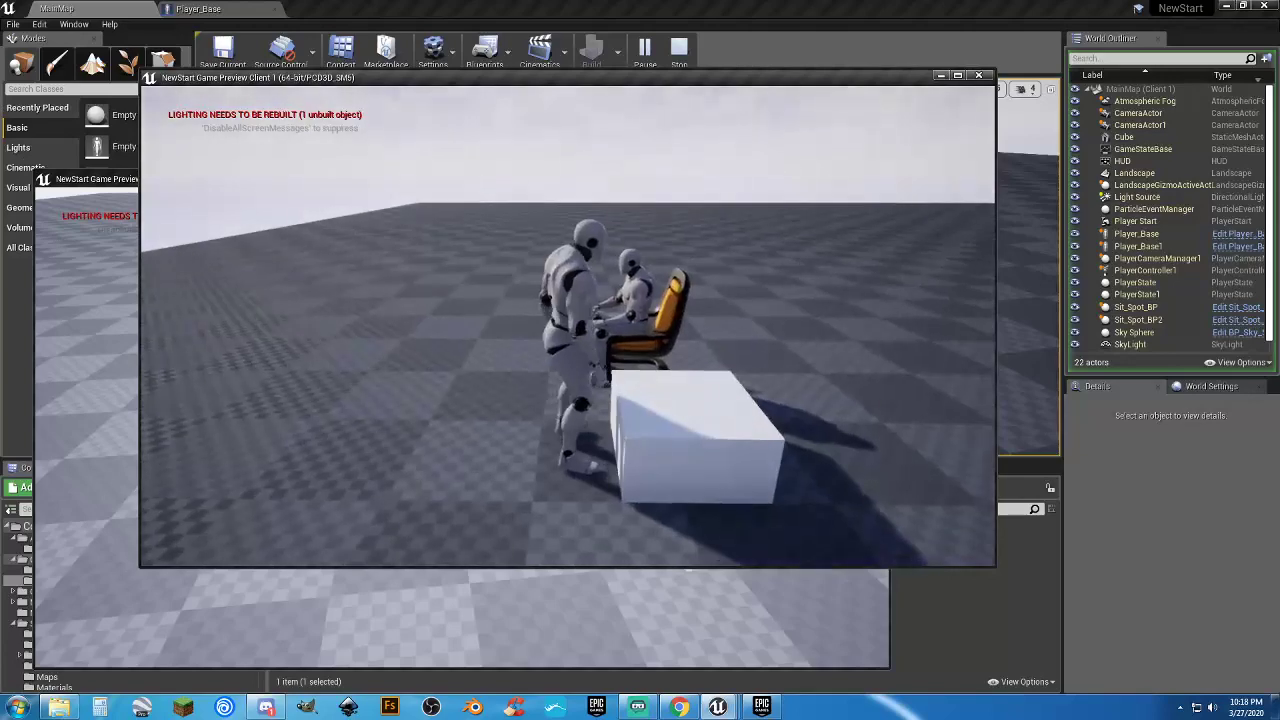
Walk the client character around the seated server character, compare the result in the server preview, and end the play session
key("a")
key("w")
key("a")
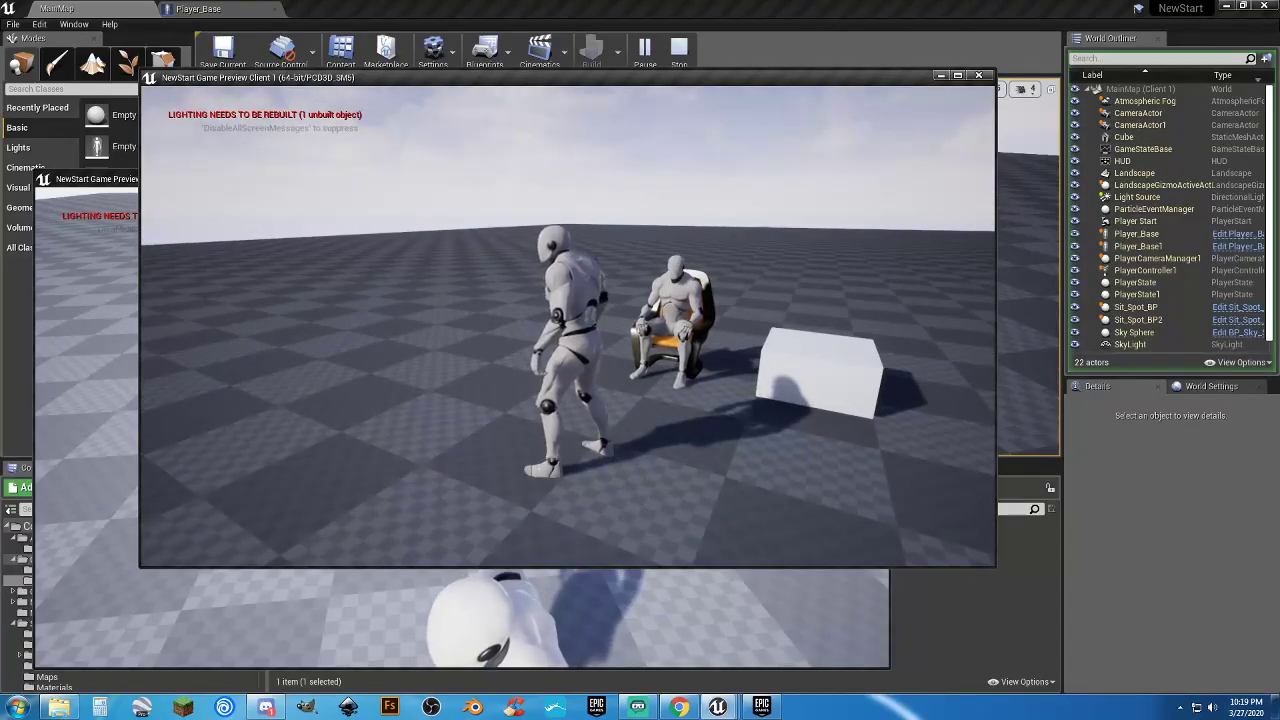
key("alt+Tab")
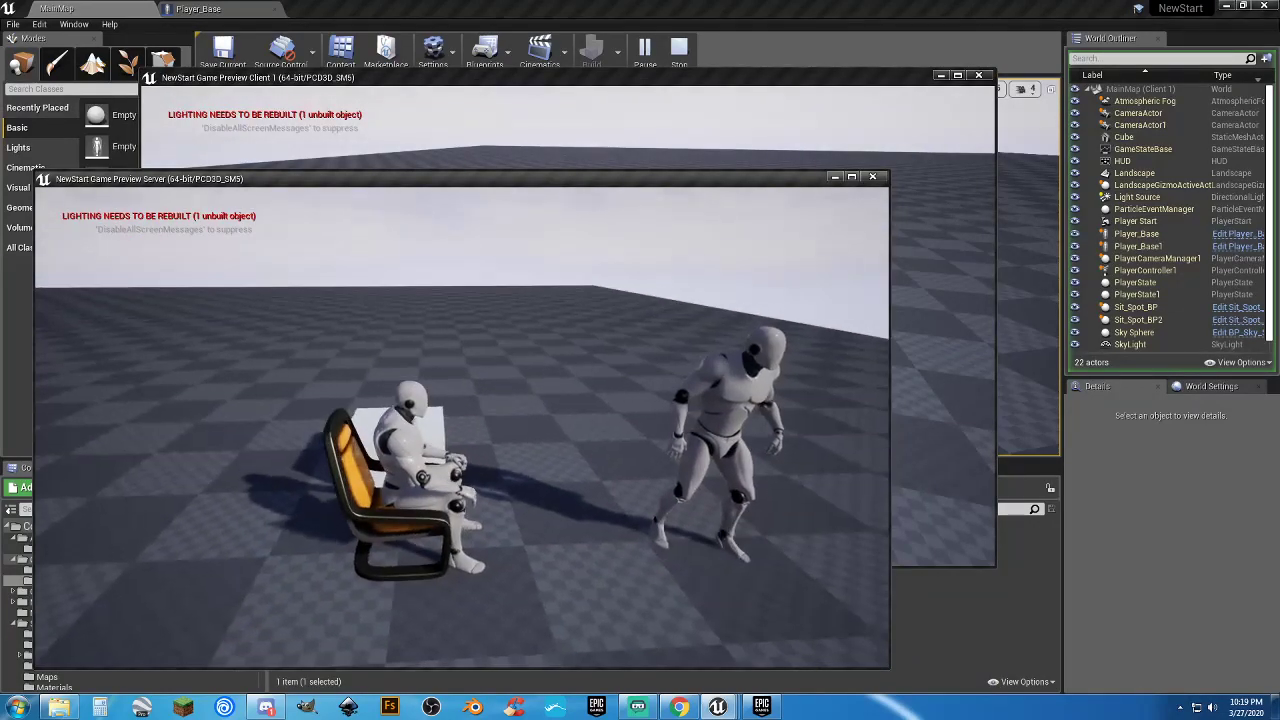
key("Escape")
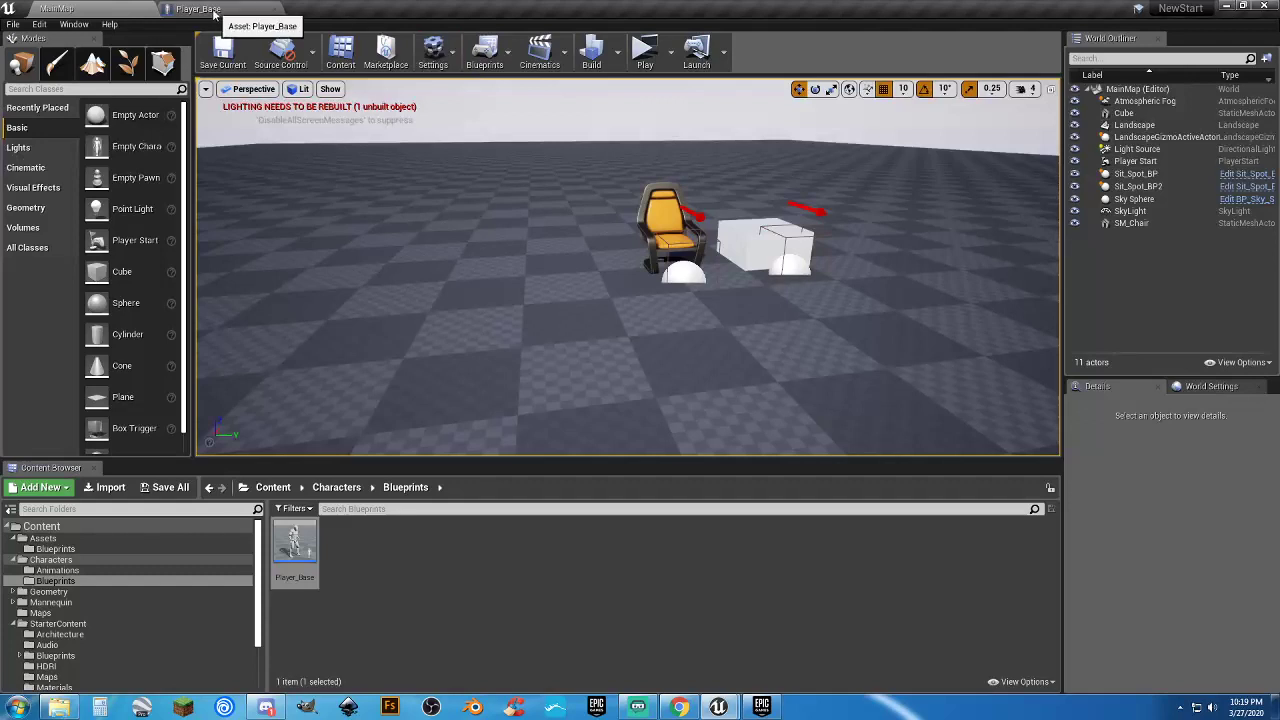
In the Player_Base event graph, move the Client Sit in Chair call away and disconnect it from the E key event
left_click(213, 12)
right_click_drag(596, 469, 565, 384)
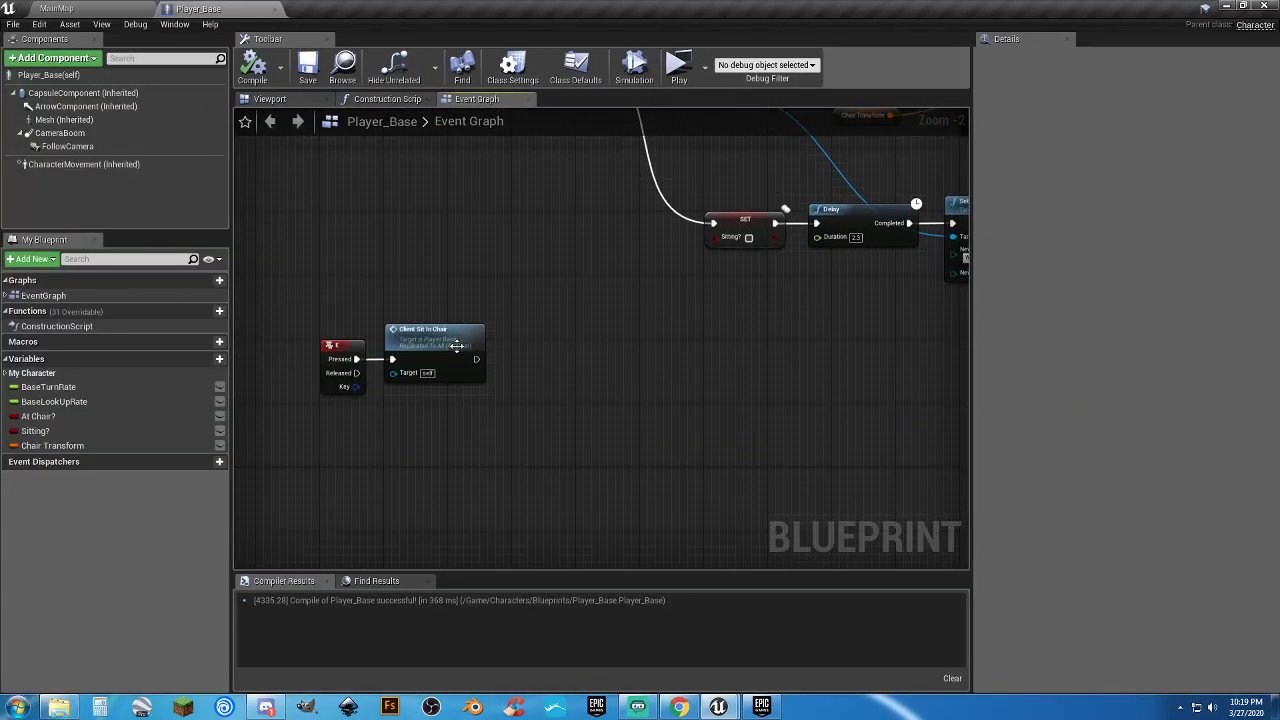
left_click_drag(435, 348, 692, 488)
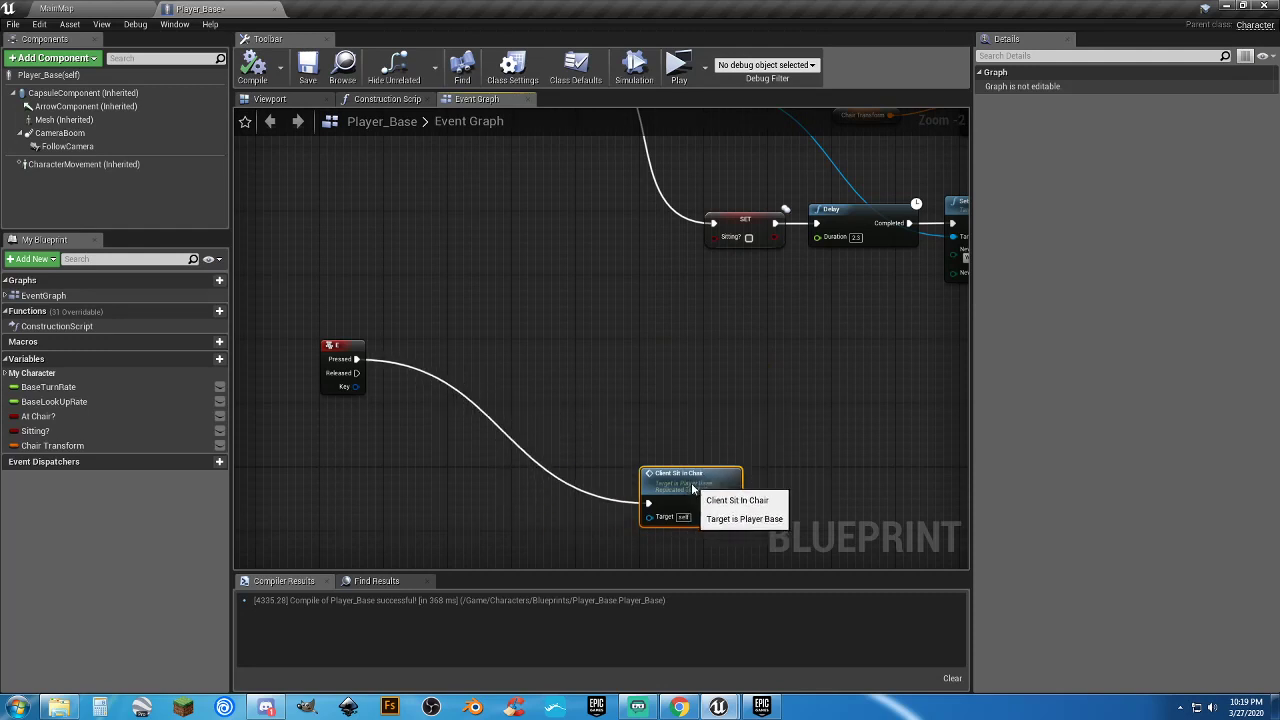
left_click_drag(359, 360, 432, 326, "ctrl")
left_click(430, 379)
right_click_drag(418, 409, 460, 338)
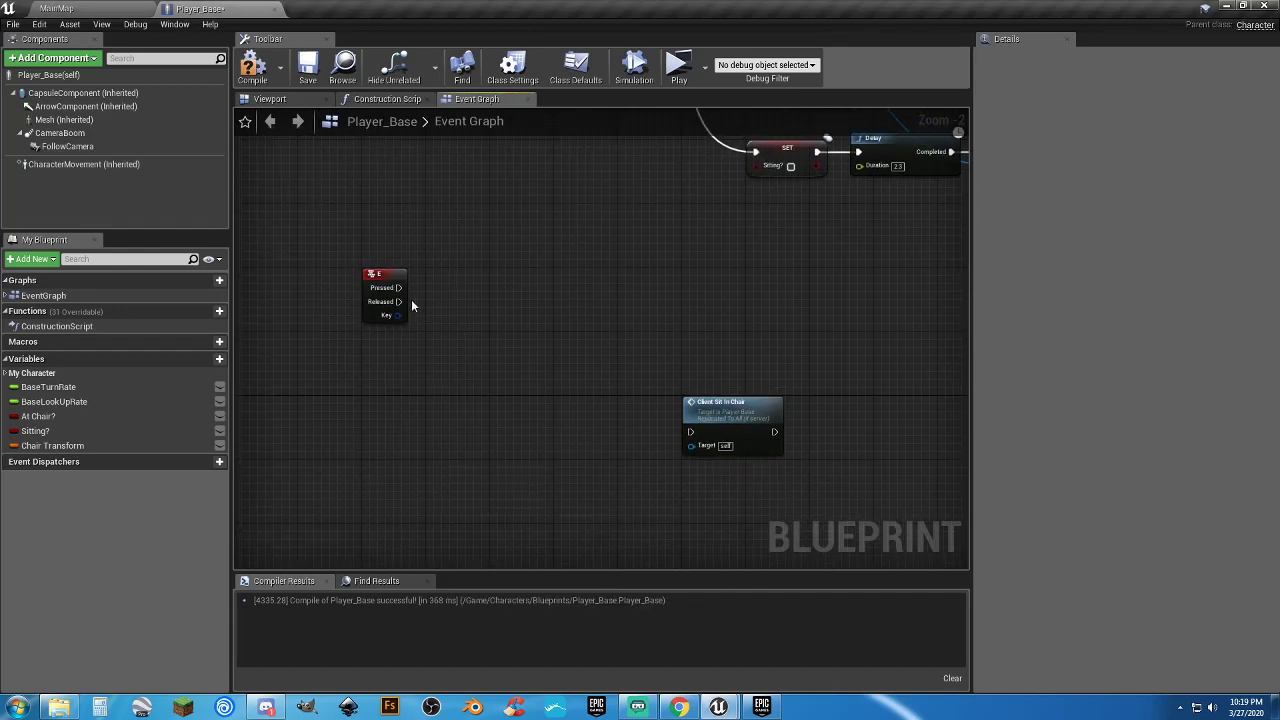
Add a custom event named "Server Sit in Chair" below the E key event
right_click(381, 407)
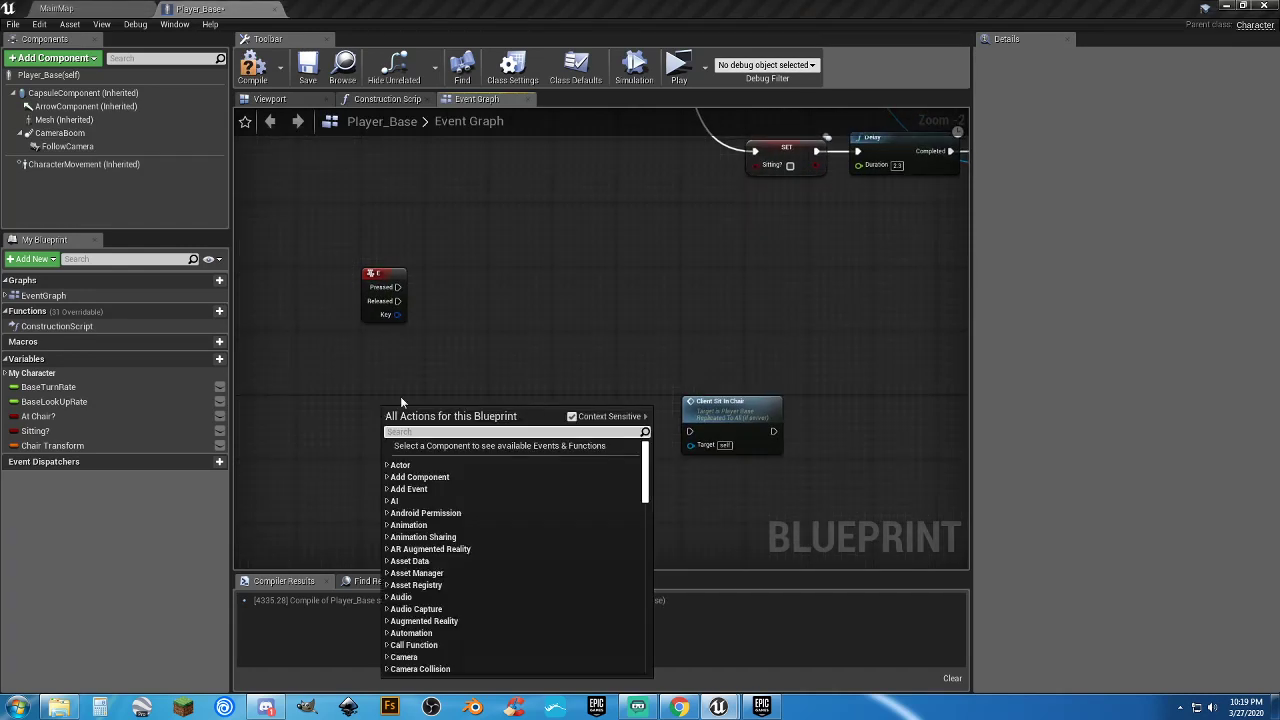
type("custom event")
key("Return")
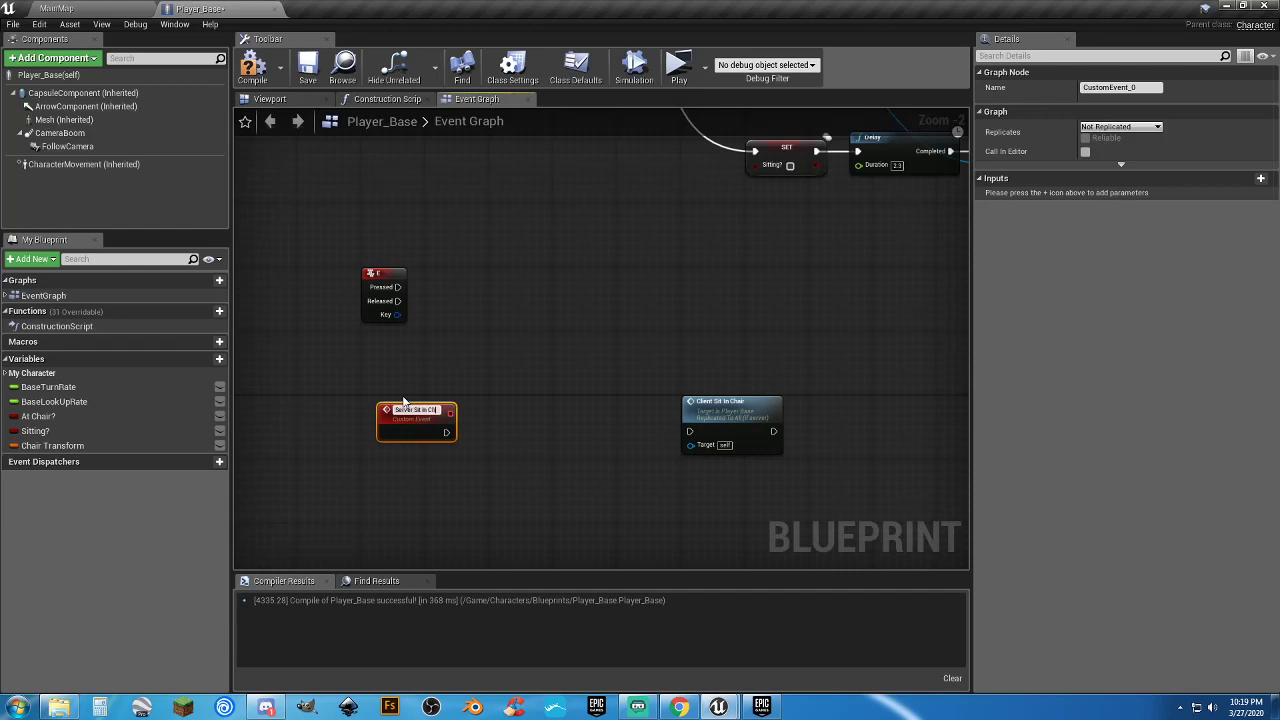
right_click_drag(415, 402, 513, 437)
Rearrange the nodes so Client Sit in Chair lines up beside the Server Sit in Chair event, with the E key event beneath
left_click_drag(418, 382, 577, 534)
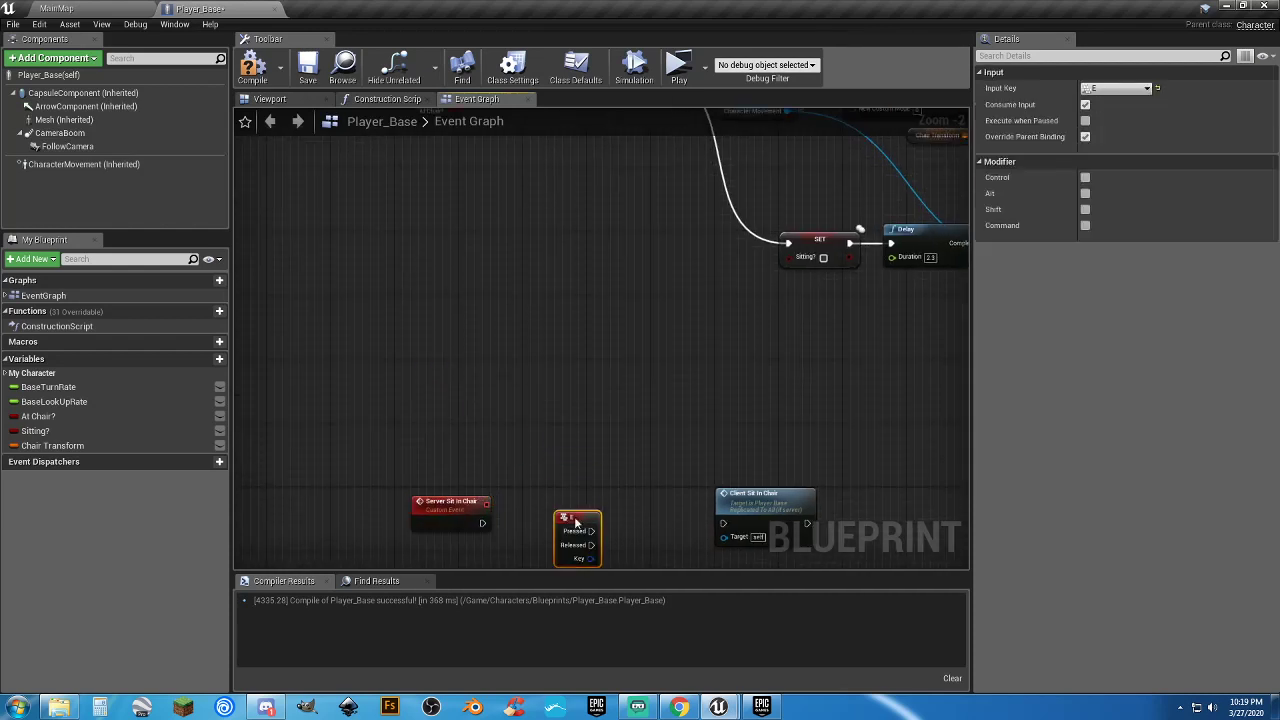
left_click_drag(448, 508, 464, 420)
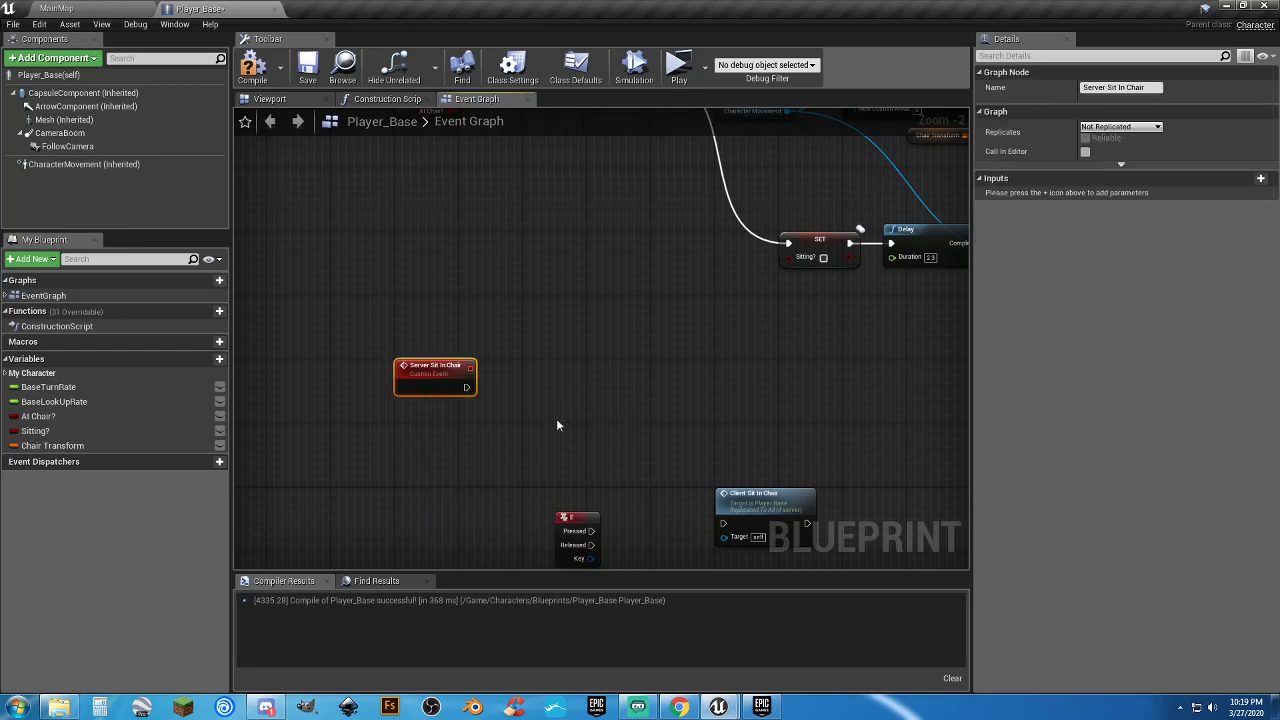
left_click_drag(737, 499, 741, 381)
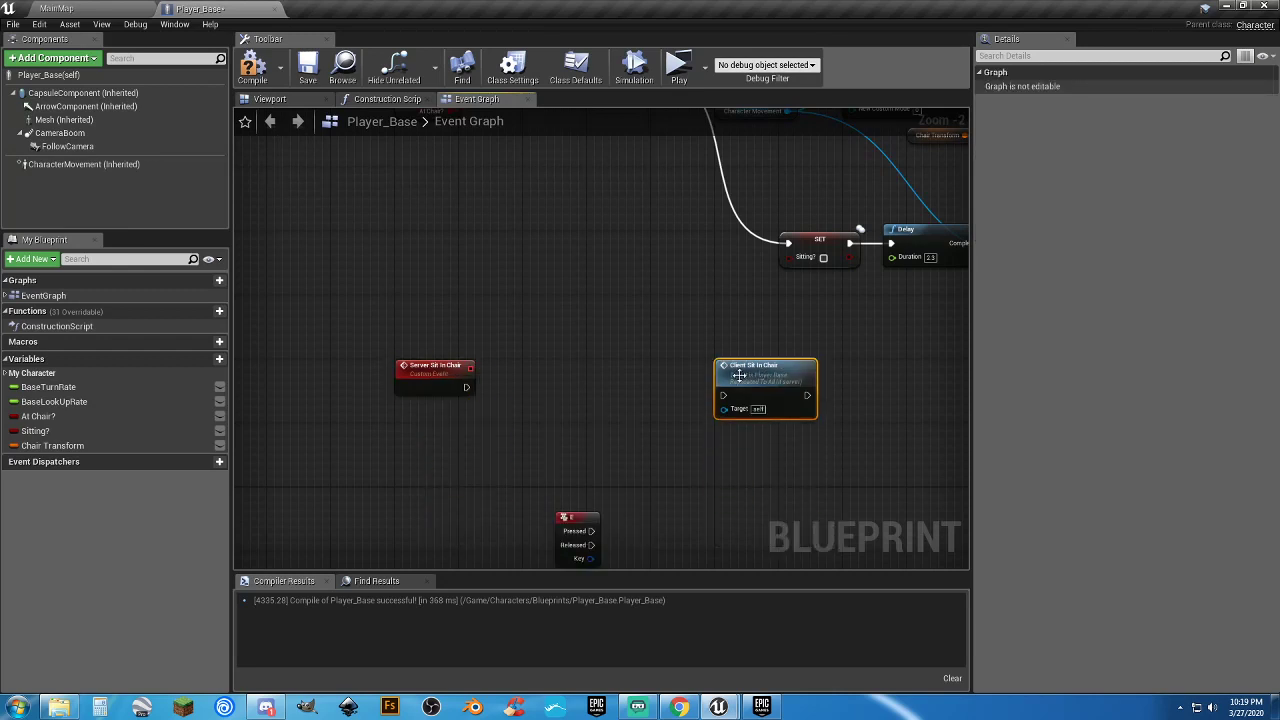
left_click_drag(580, 532, 420, 512)
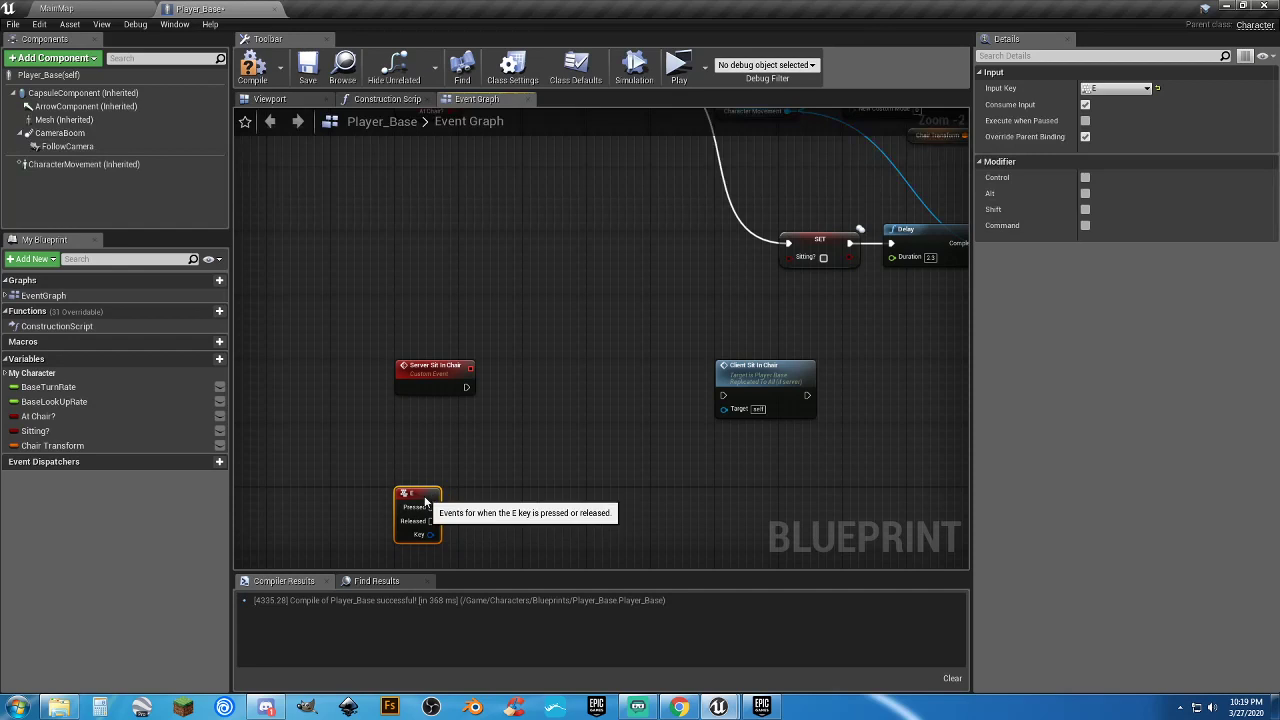
Set the Server Sit in Chair event's replication to Run on Server and make it Reliable
left_click(430, 376)
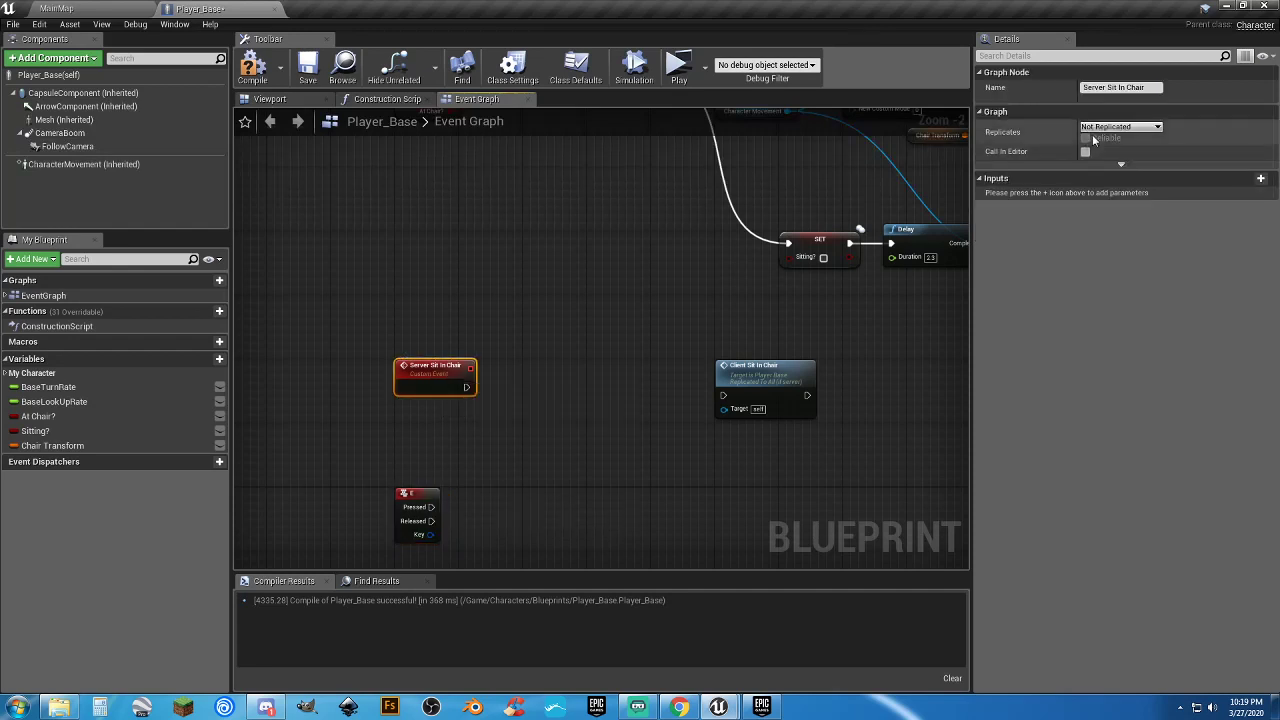
left_click(1108, 129)
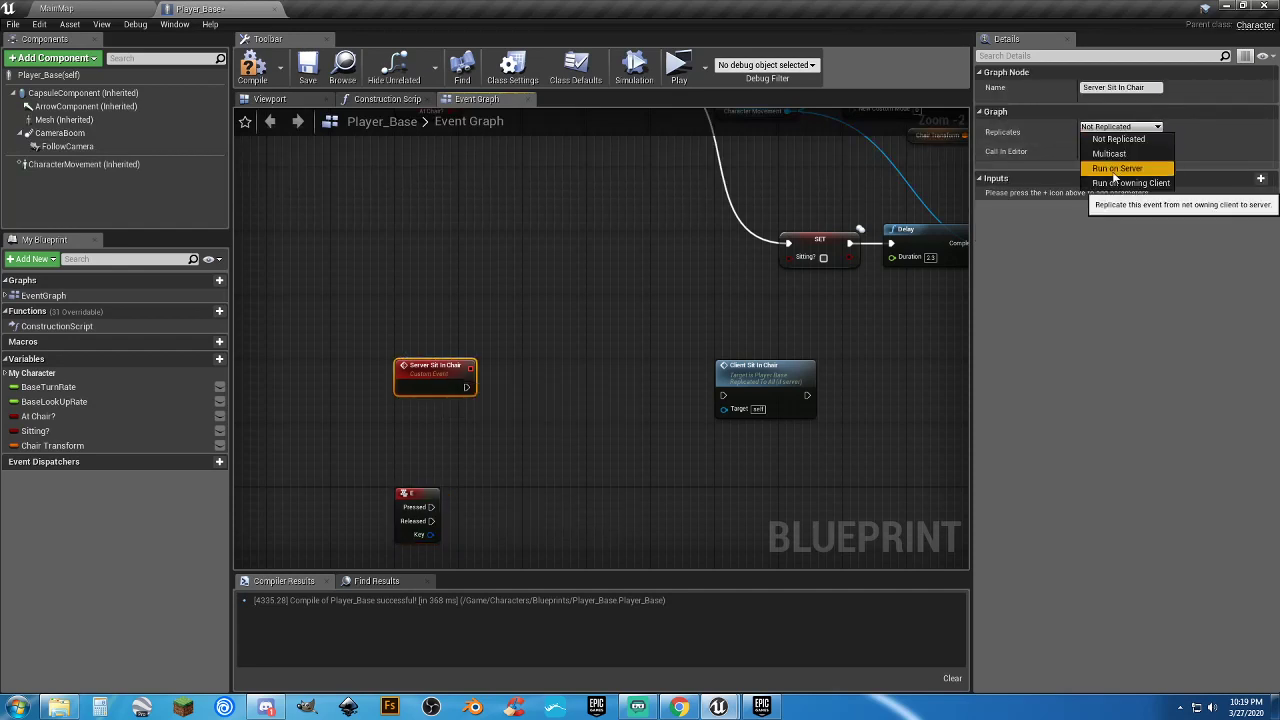
left_click(1115, 170)
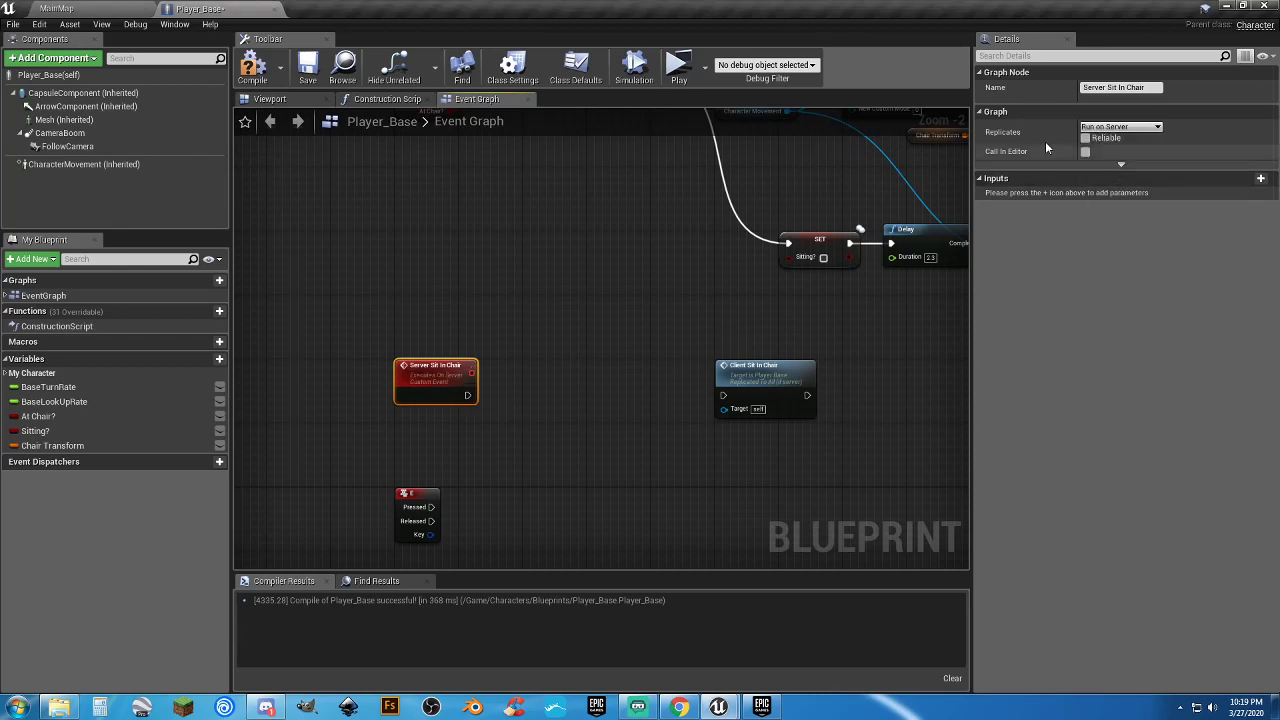
right_click_drag(618, 235, 584, 333)
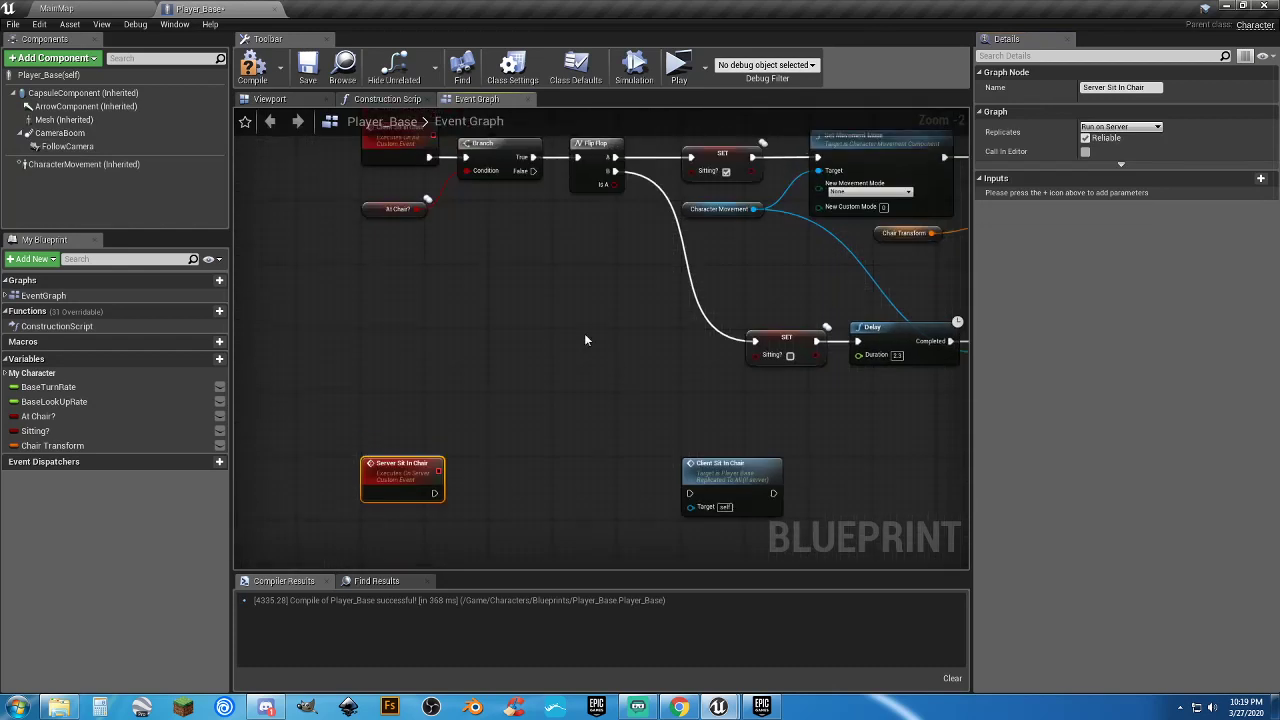
Make the multicast Client Sit in Chair event Reliable and compile the blueprint
left_click(400, 145)
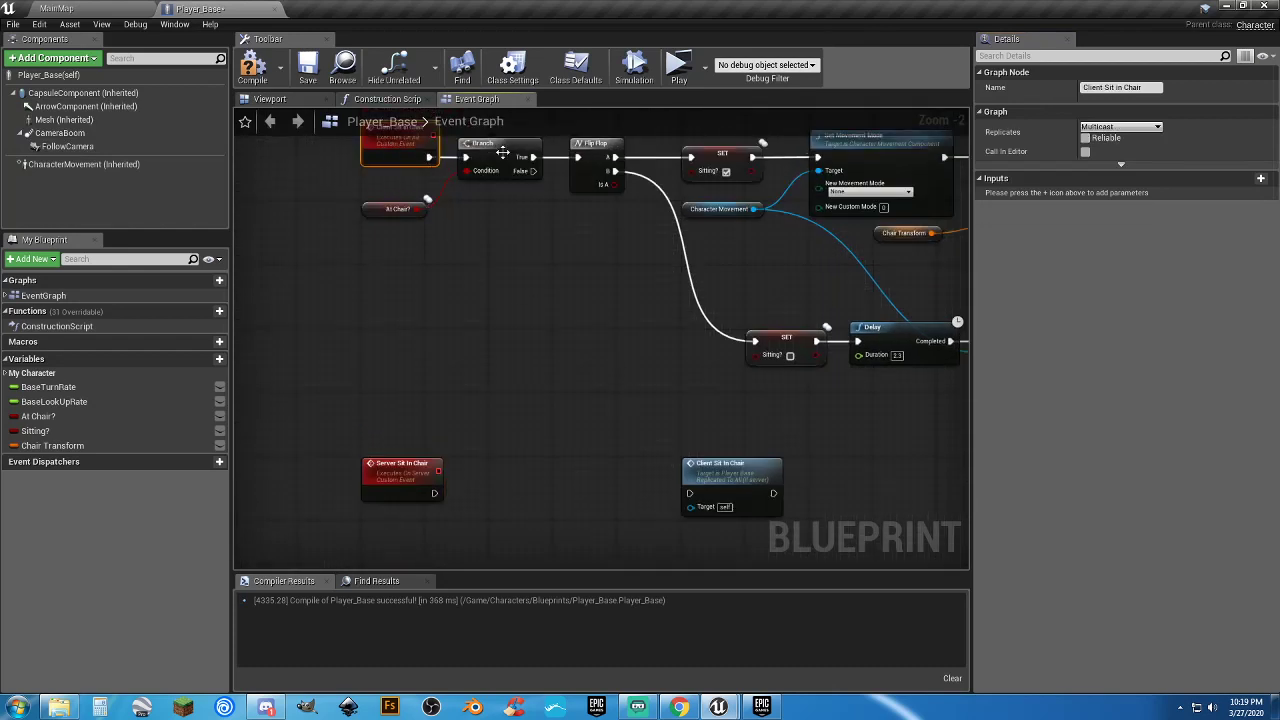
left_click(1086, 138)
left_click(253, 68)
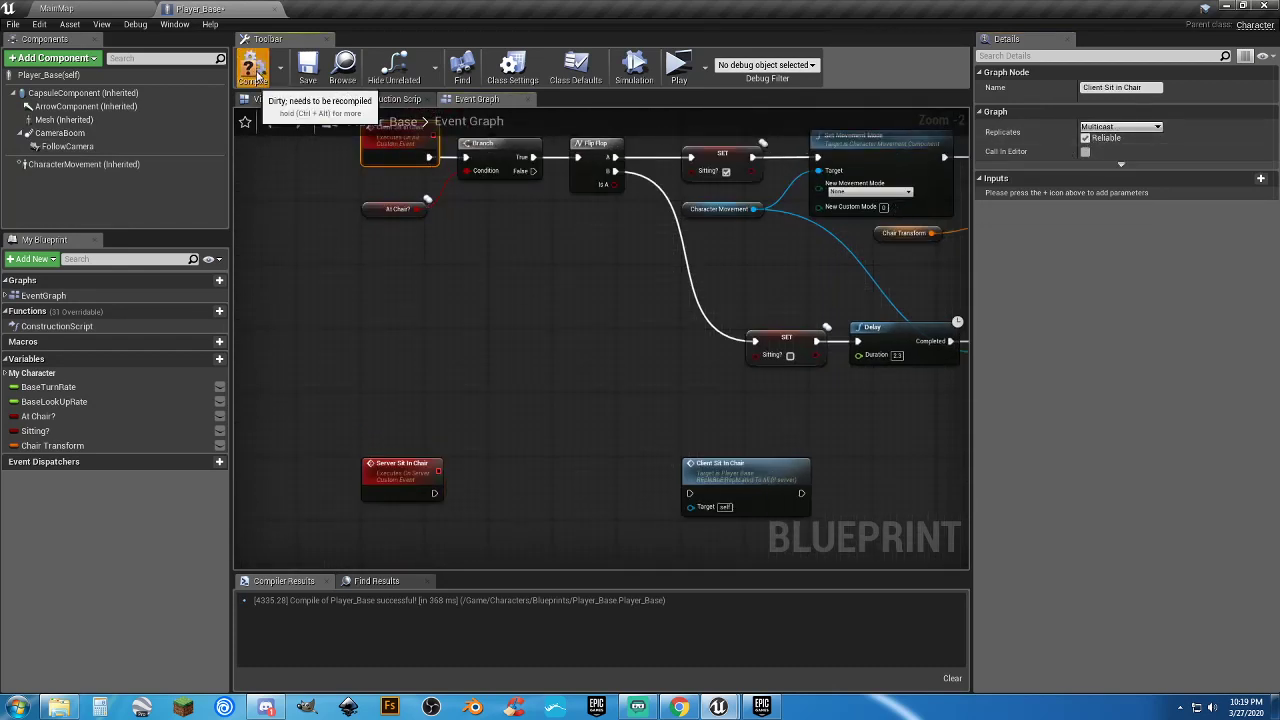
Connect the Server Sit in Chair event to the Client Sit in Chair call, place them closer together, and compile and save the blueprint
right_click_drag(492, 413, 538, 377)
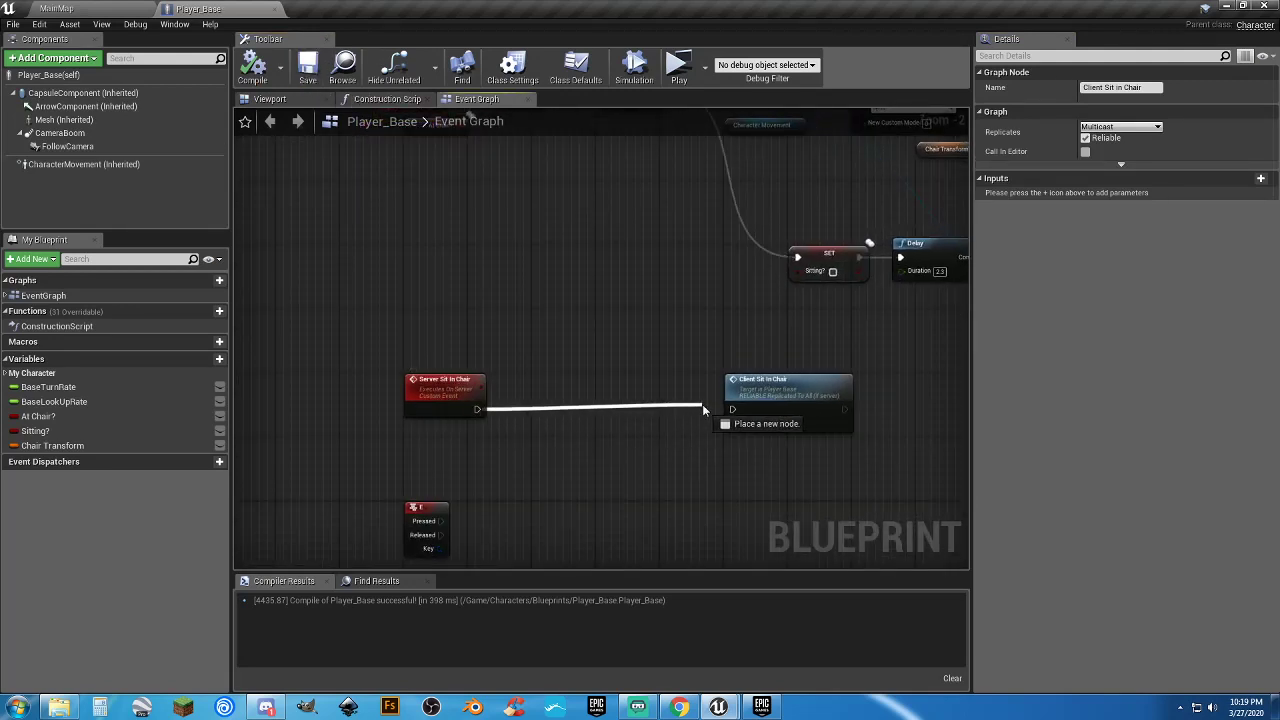
left_click_drag(734, 410, 624, 397)
left_click(574, 303)
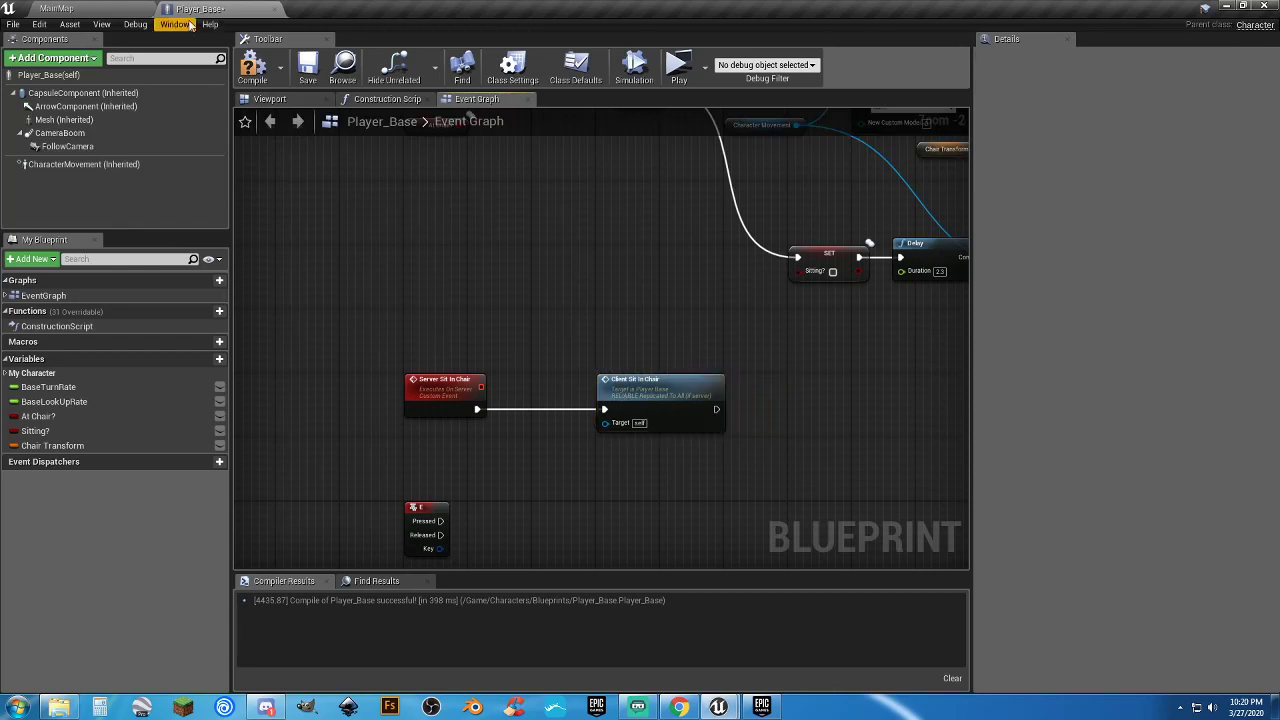
left_click(286, 67)
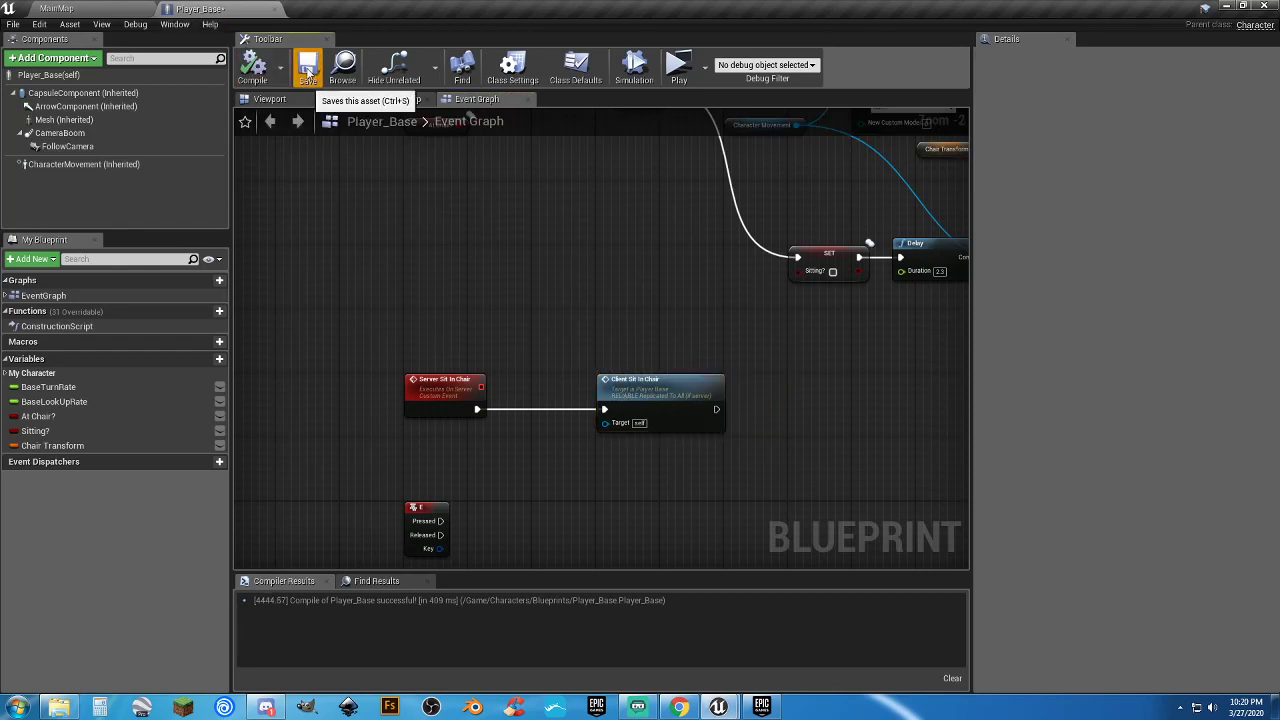
Launch the multiplayer preview from MainMap and test the sit interaction with the client character around the yellow chair and white cube
left_click(116, 10)
left_click(650, 58)
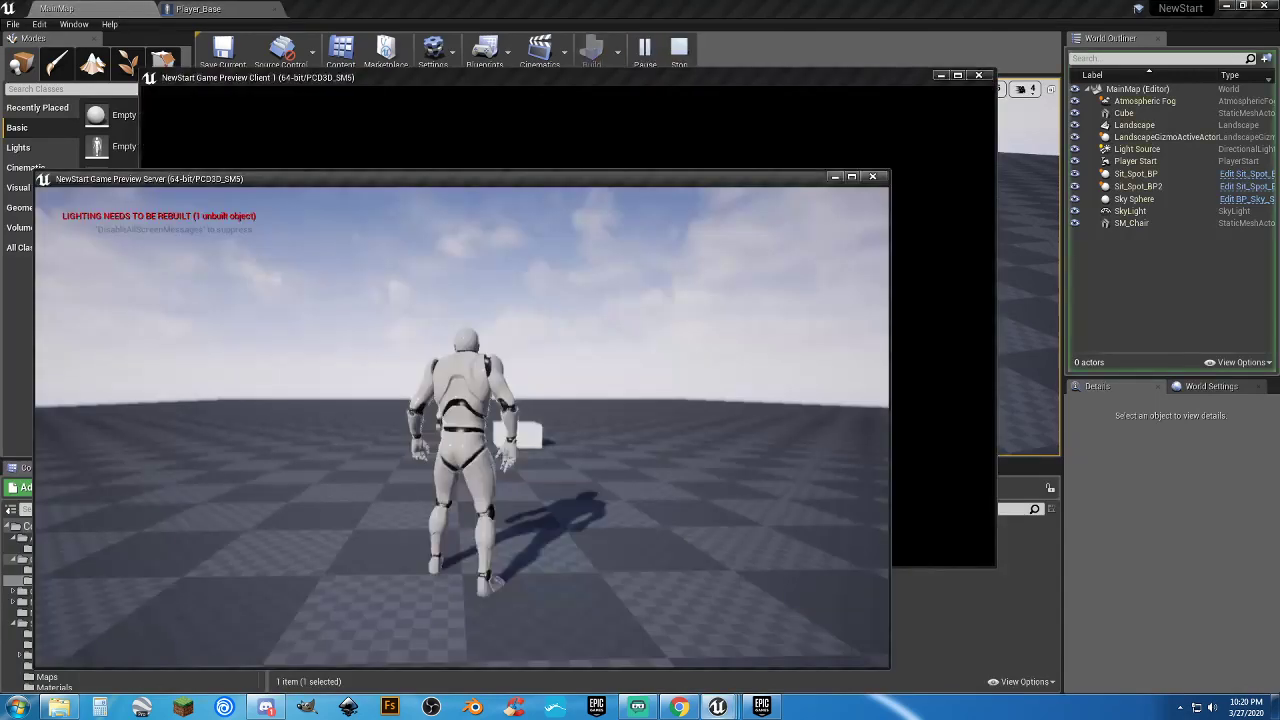
key("alt+Tab")
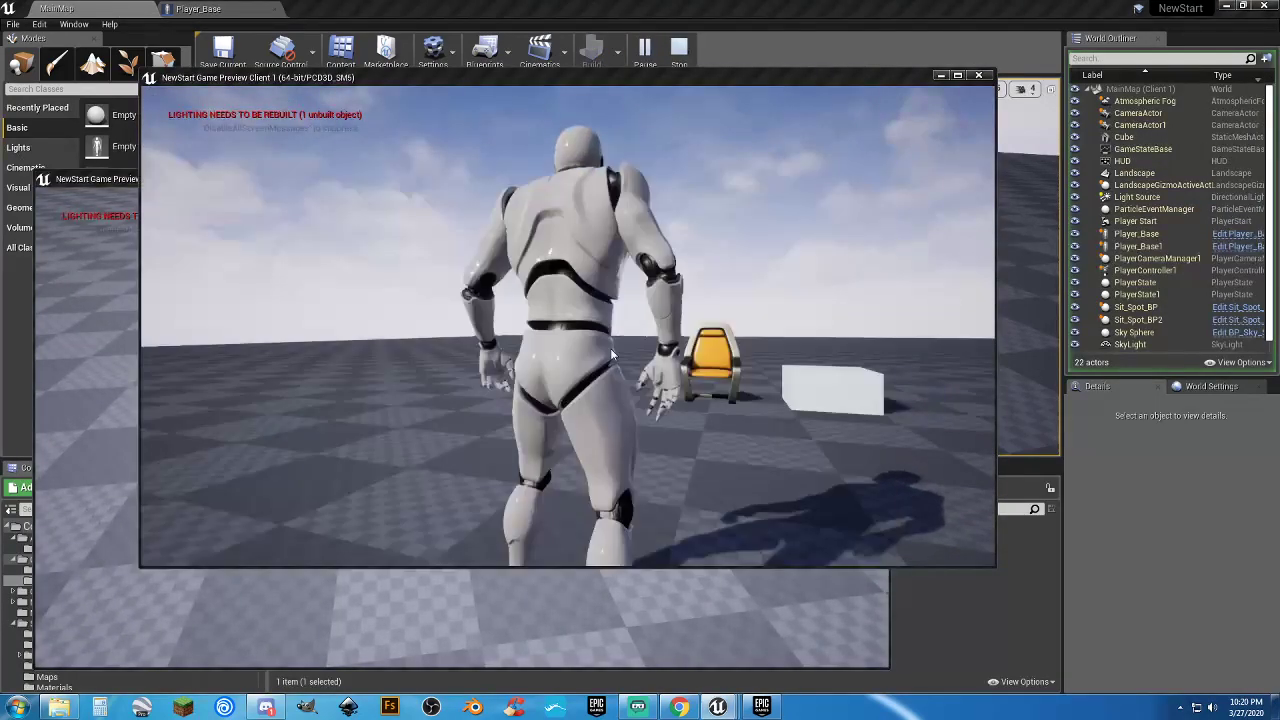
key("w")
key("e")
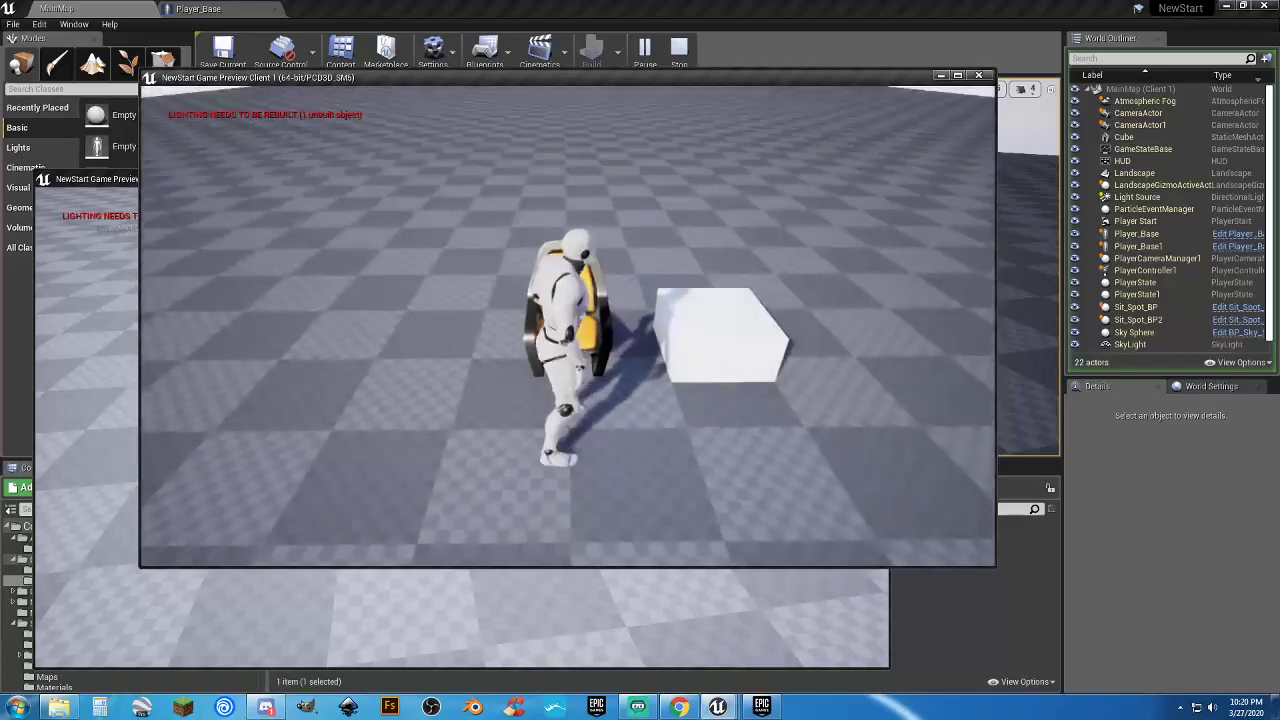
key("w")
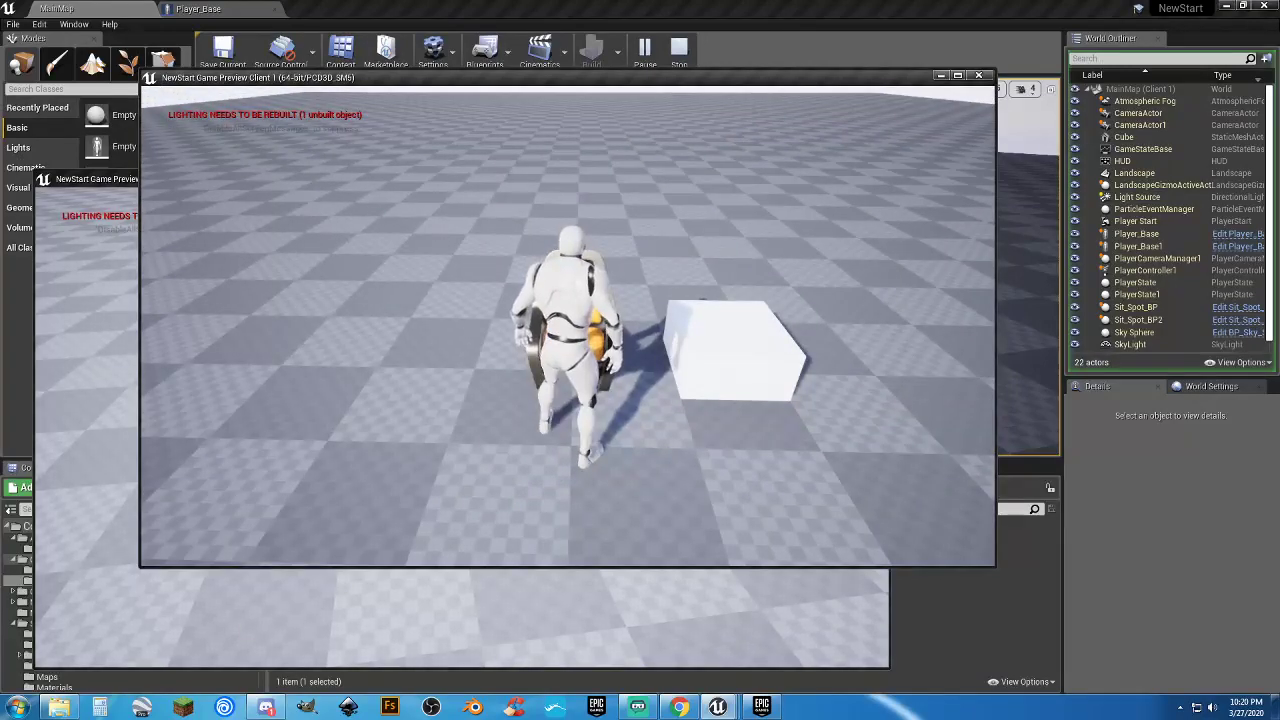
key("a")
key("s")
key("w")
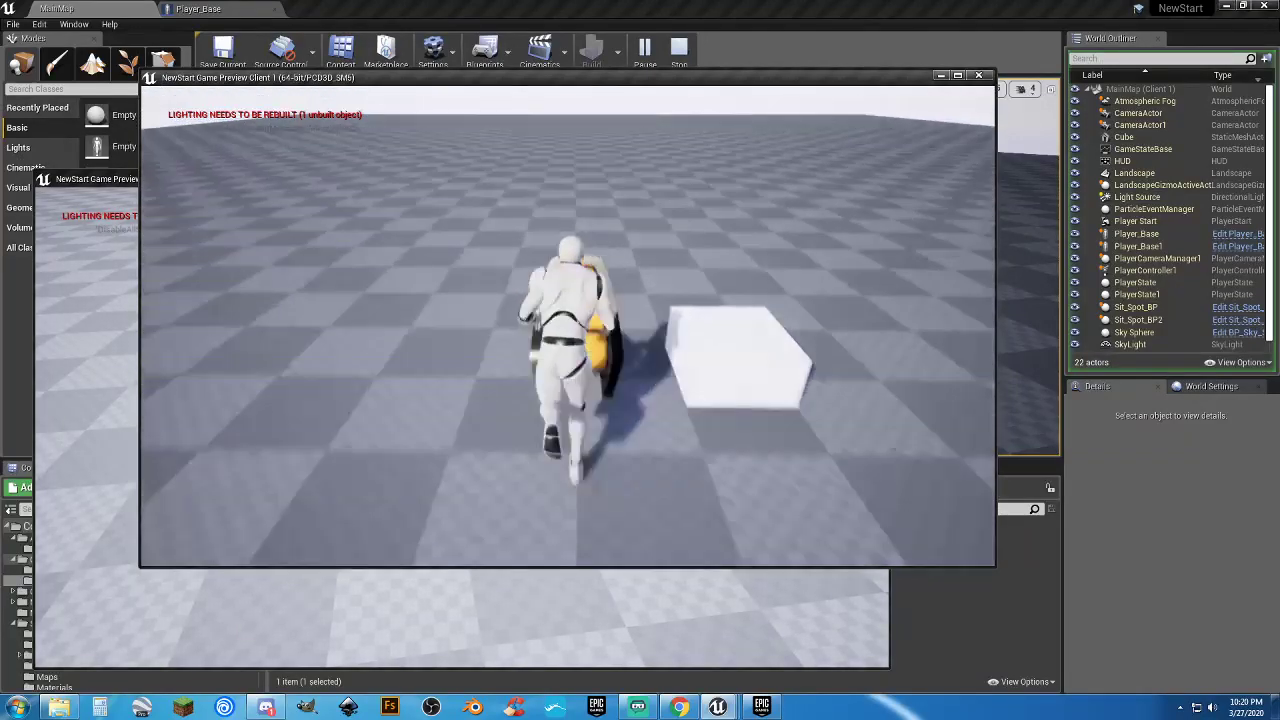
key("d")
key("w")
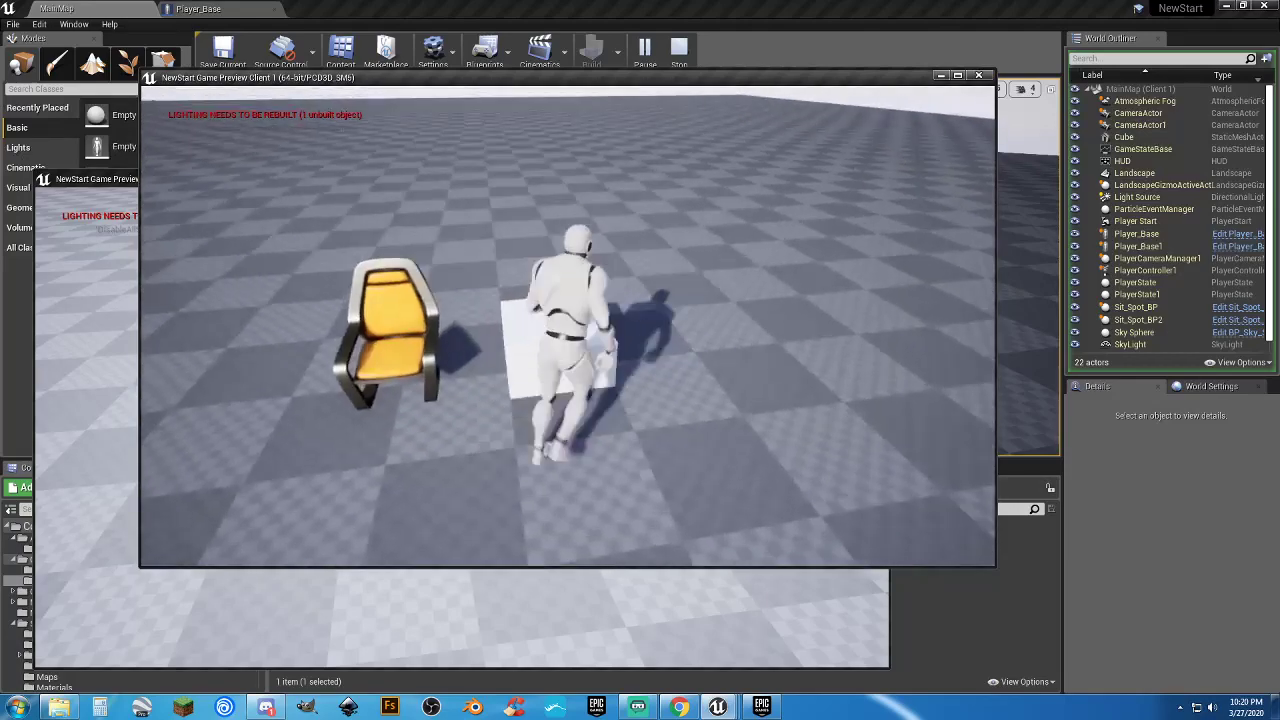
key("a")
Switch to the server preview, test its character at the yellow chair, and end the play session
key("alt+Tab")
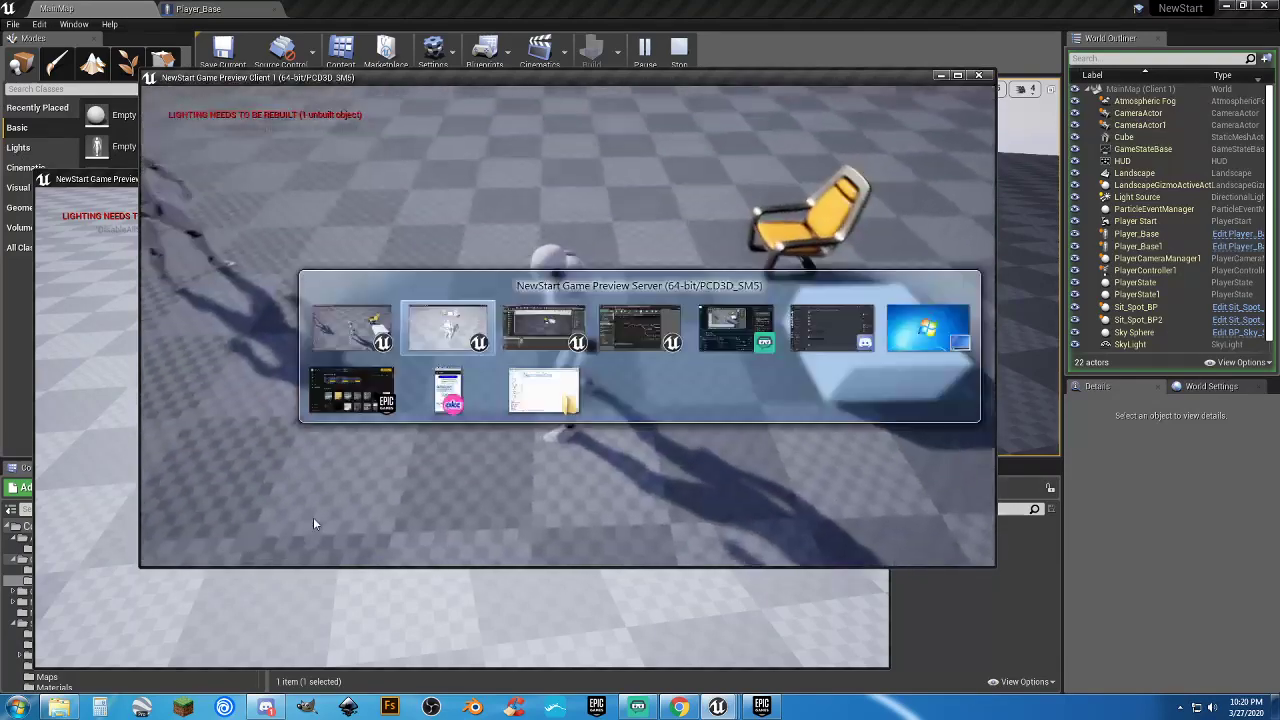
left_click(337, 506)
key("w")
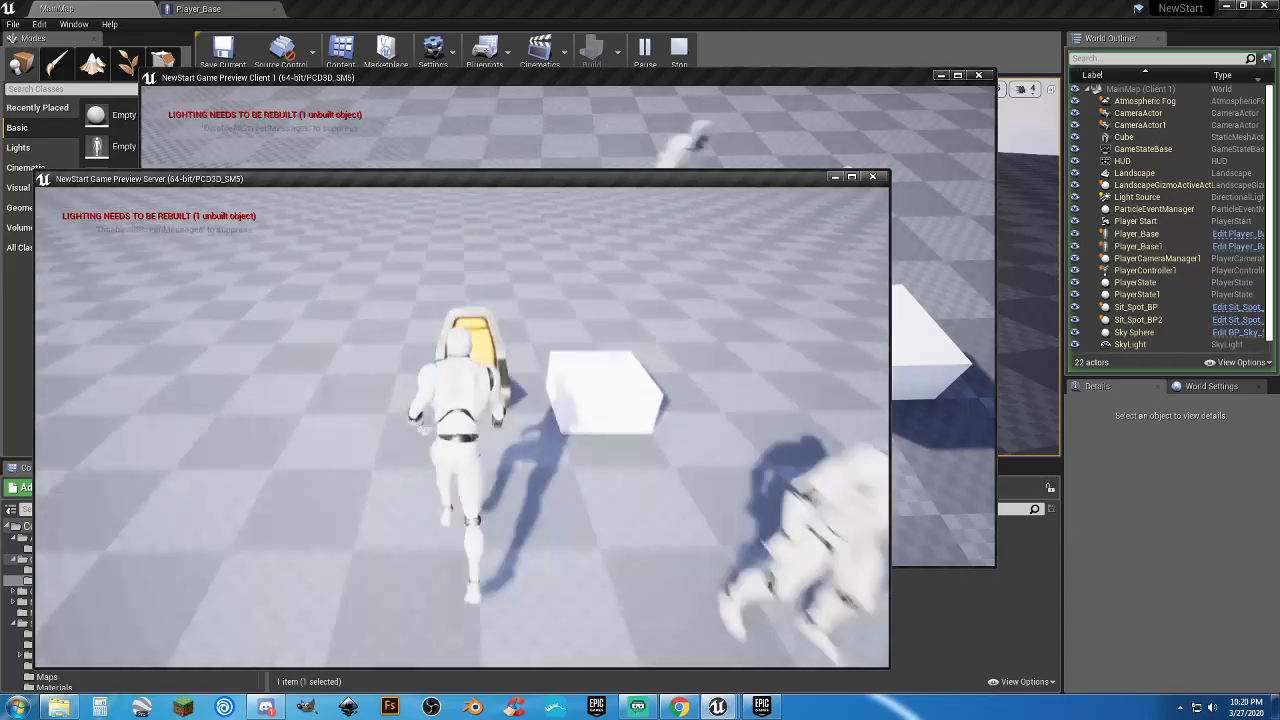
key("s")
key("w")
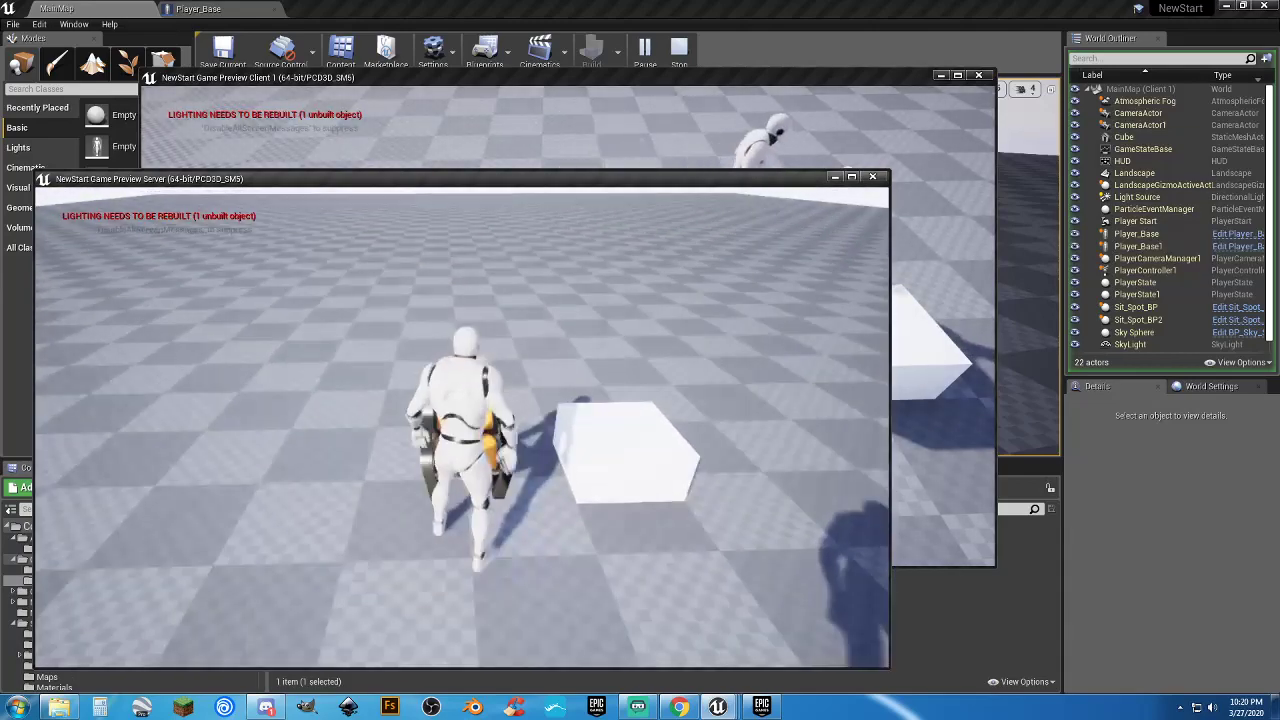
key("s")
key("w")
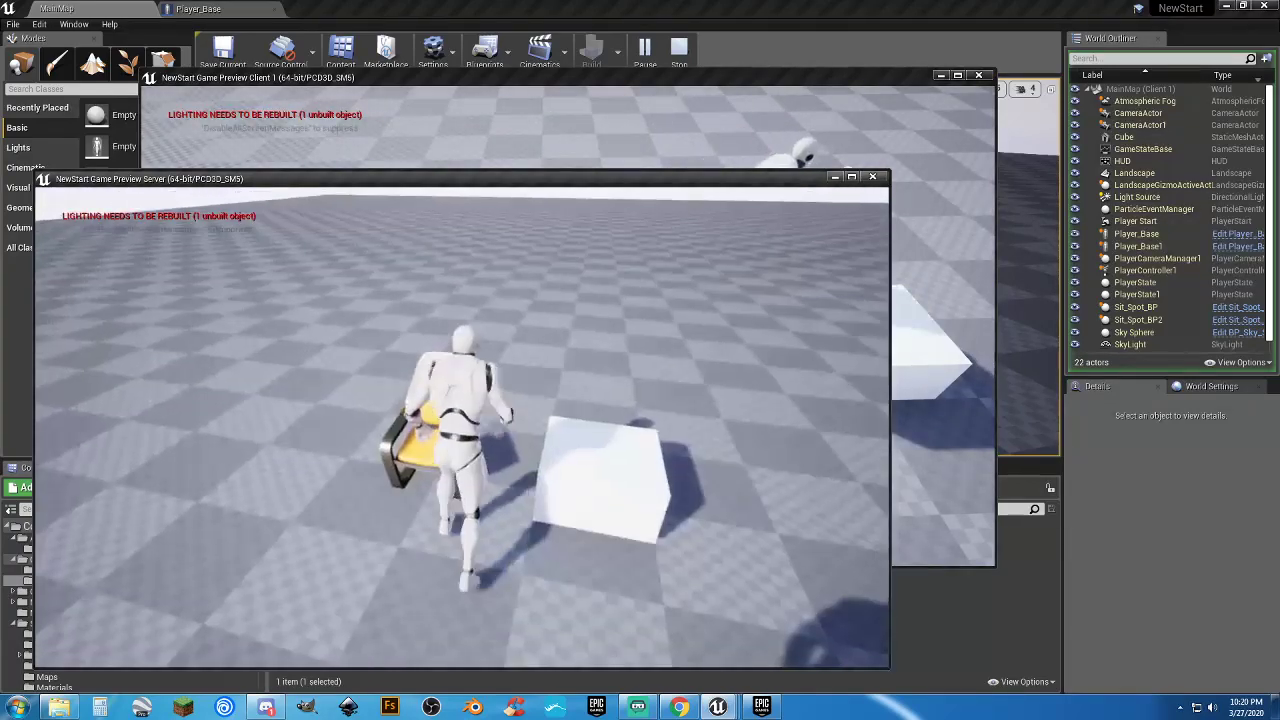
key("Escape")
In the Player_Base event graph, add a Server Sit in Chair call driven by the E key event's Pressed output
left_click(205, 8)
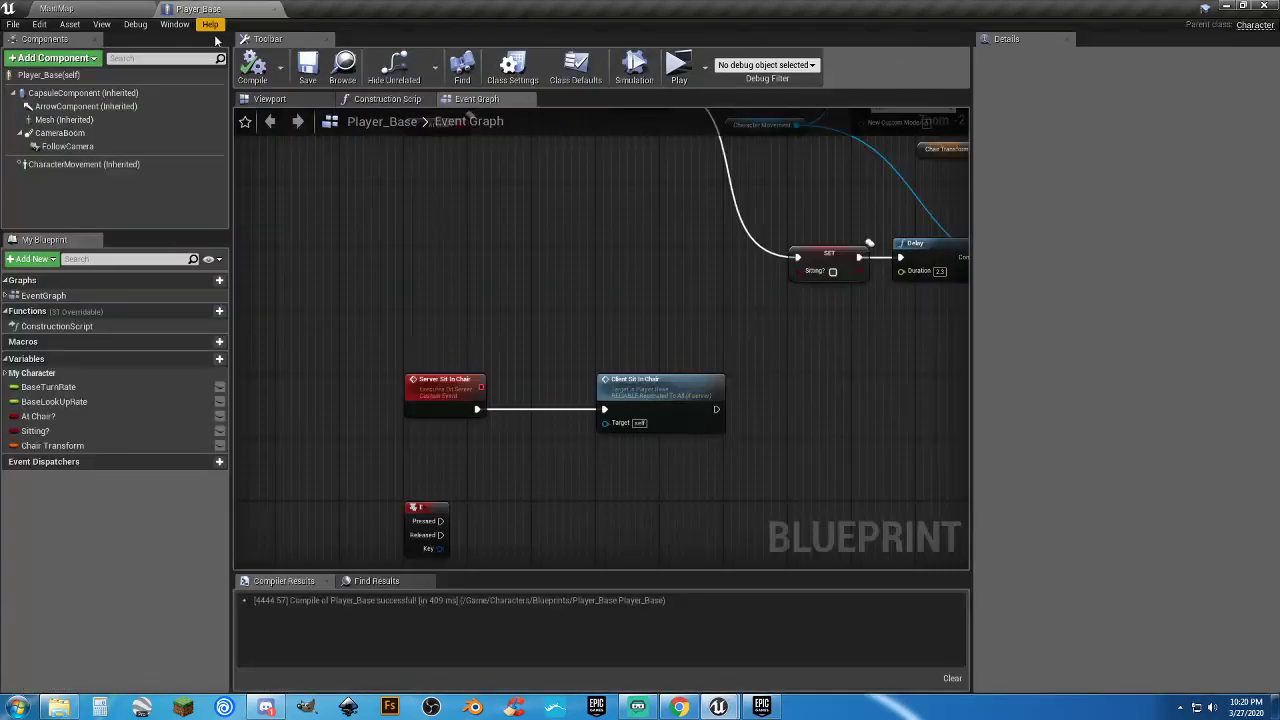
right_click_drag(440, 335, 447, 238)
left_click(425, 290)
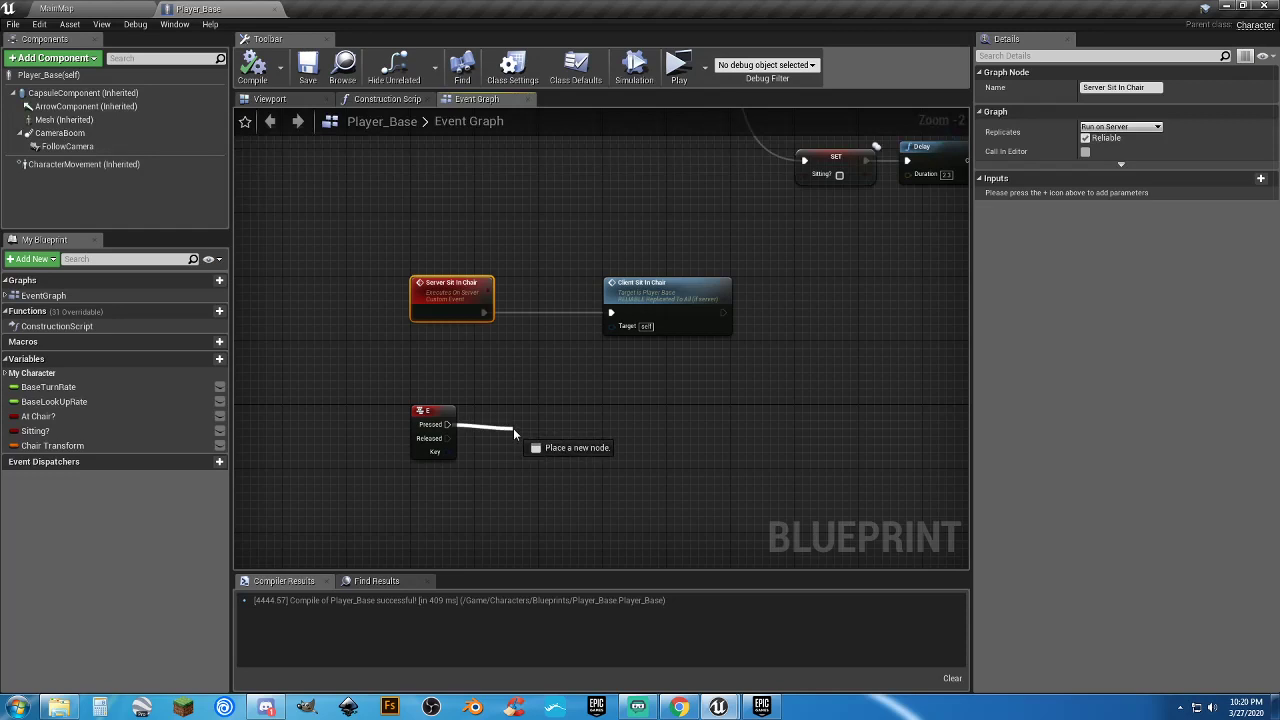
left_click_drag(513, 428, 515, 426)
type("serversit")
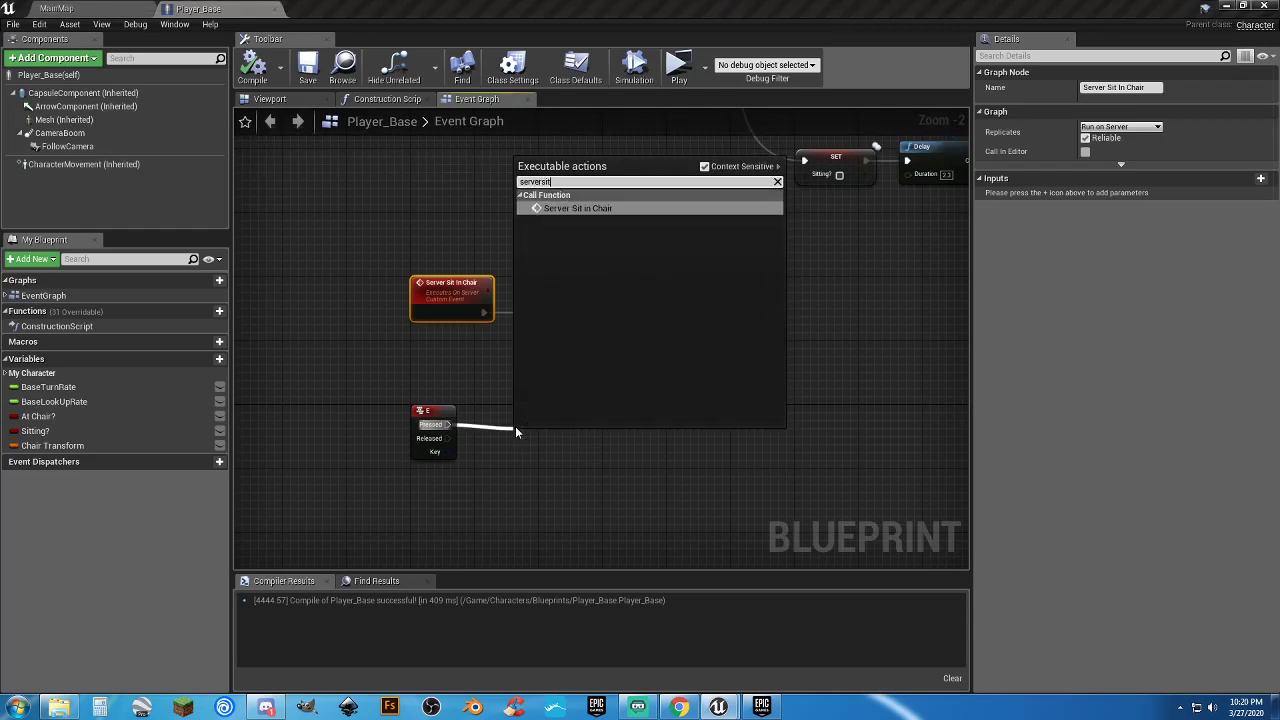
key("Return")
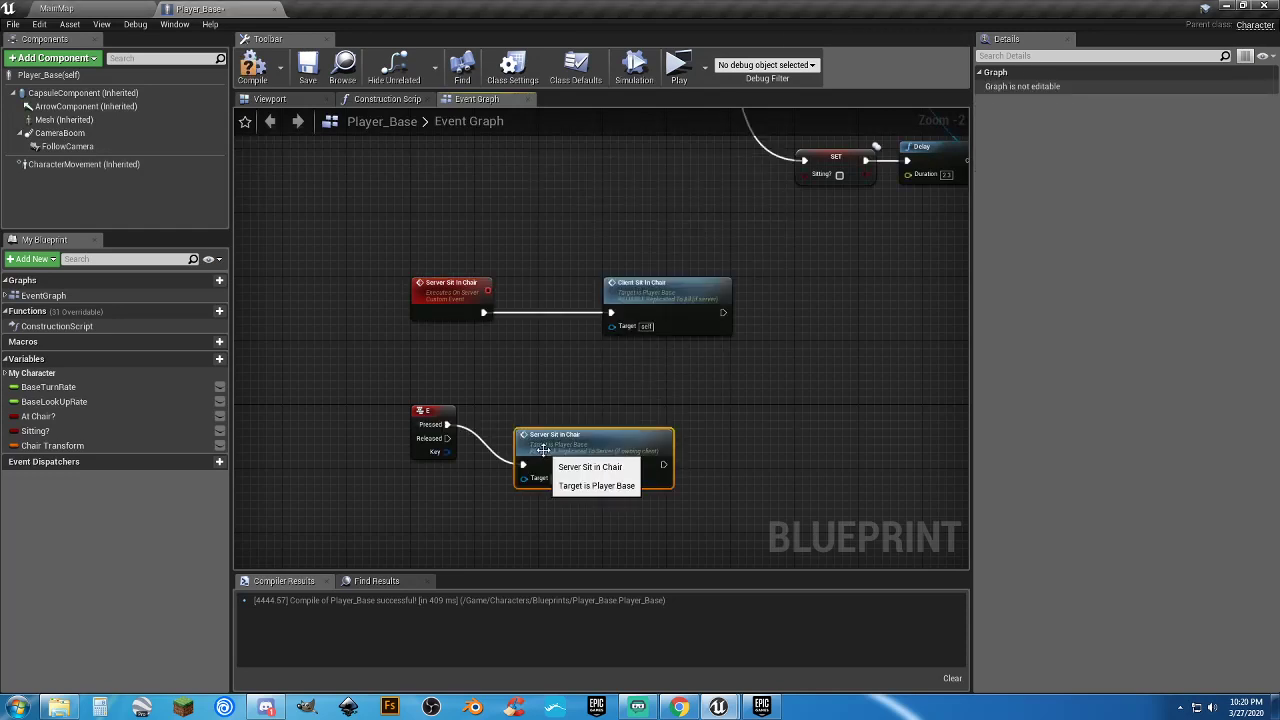
Place the Server Sit in Chair call beside the E key event, review the linked sit events, and compile and save the blueprint
left_click_drag(543, 450, 504, 410)
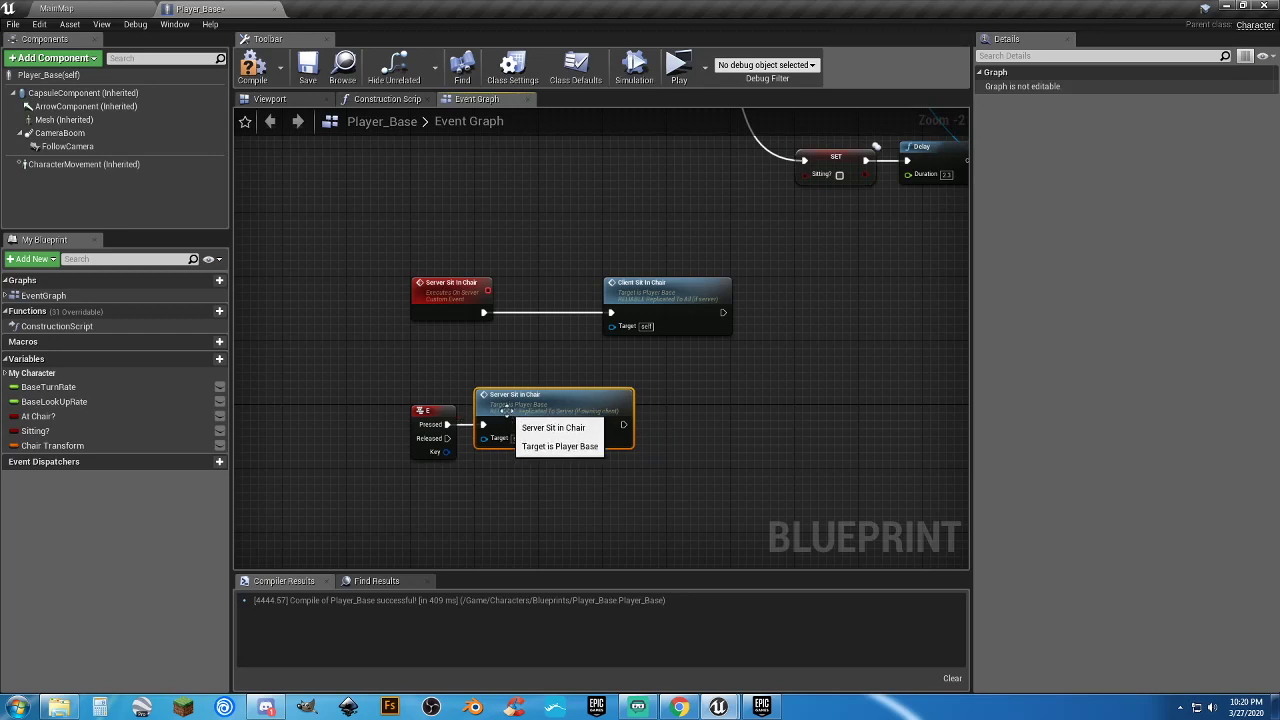
left_click(447, 286)
left_click(689, 296)
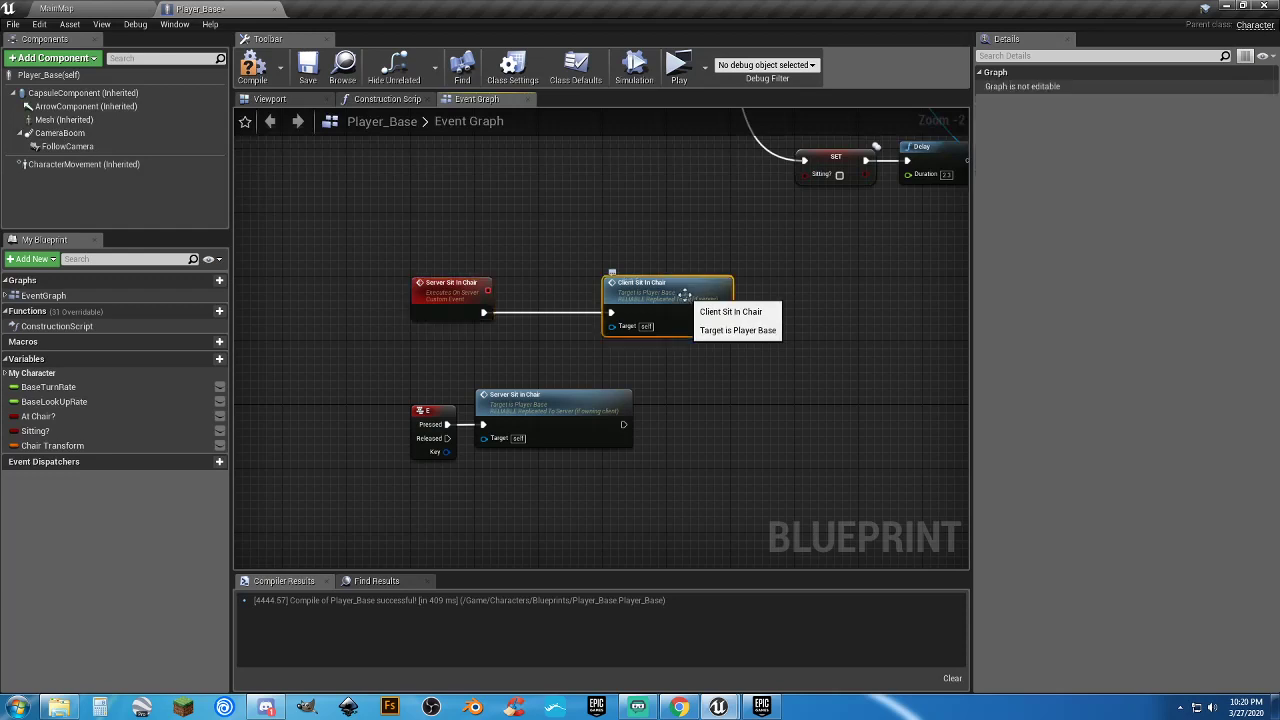
right_click_drag(689, 296, 631, 424)
left_click(425, 177)
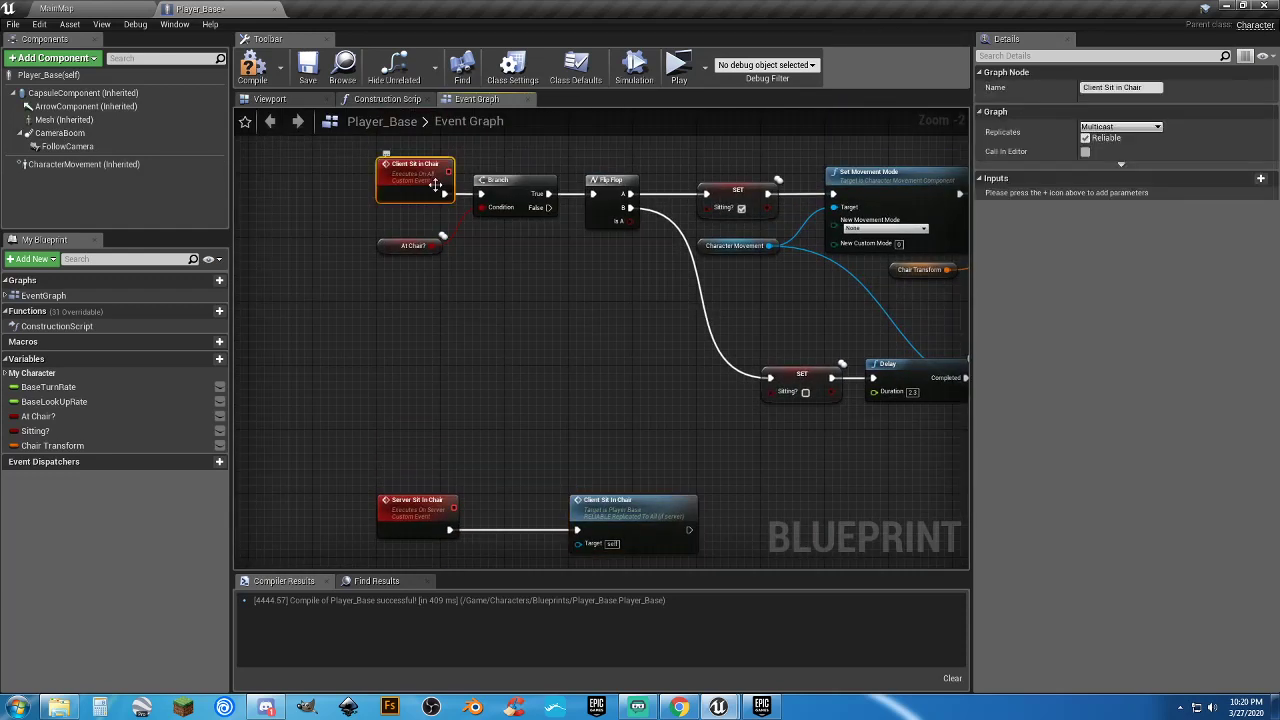
right_click_drag(600, 358, 563, 187)
left_click(254, 66)
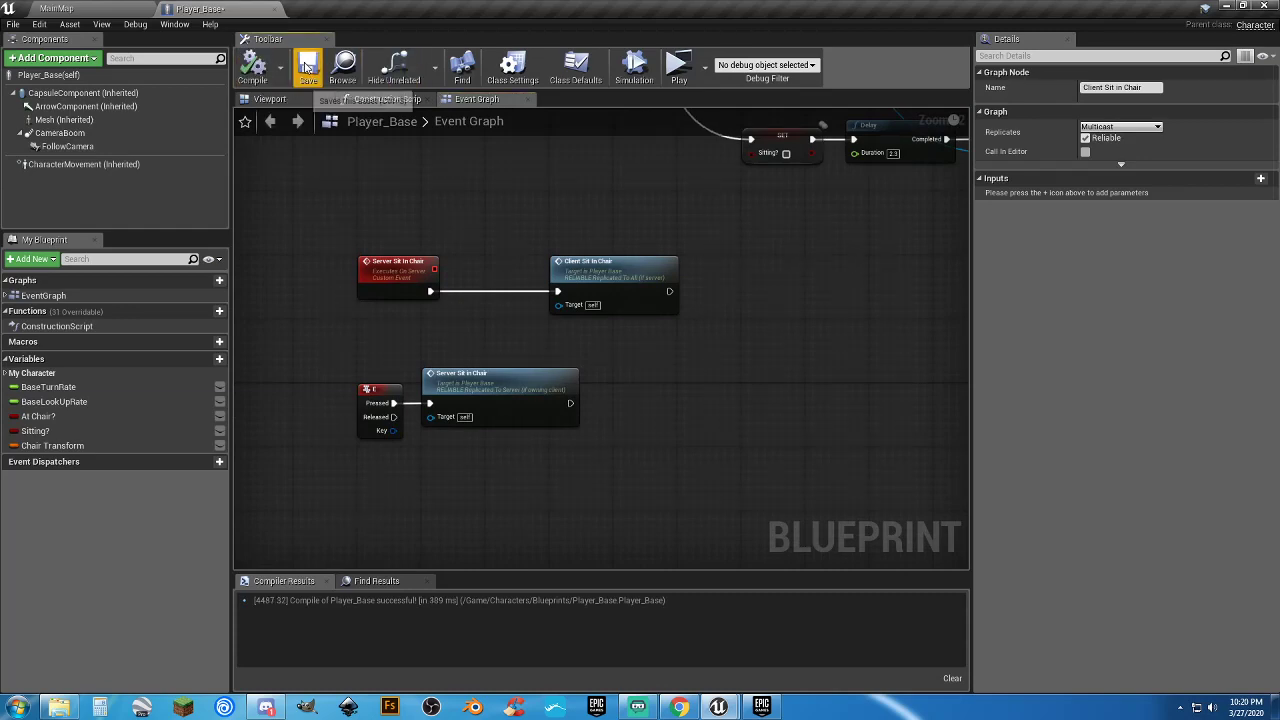
Launch the multiplayer preview from MainMap and seat the client character in the yellow chair
left_click(56, 8)
left_click(646, 52)
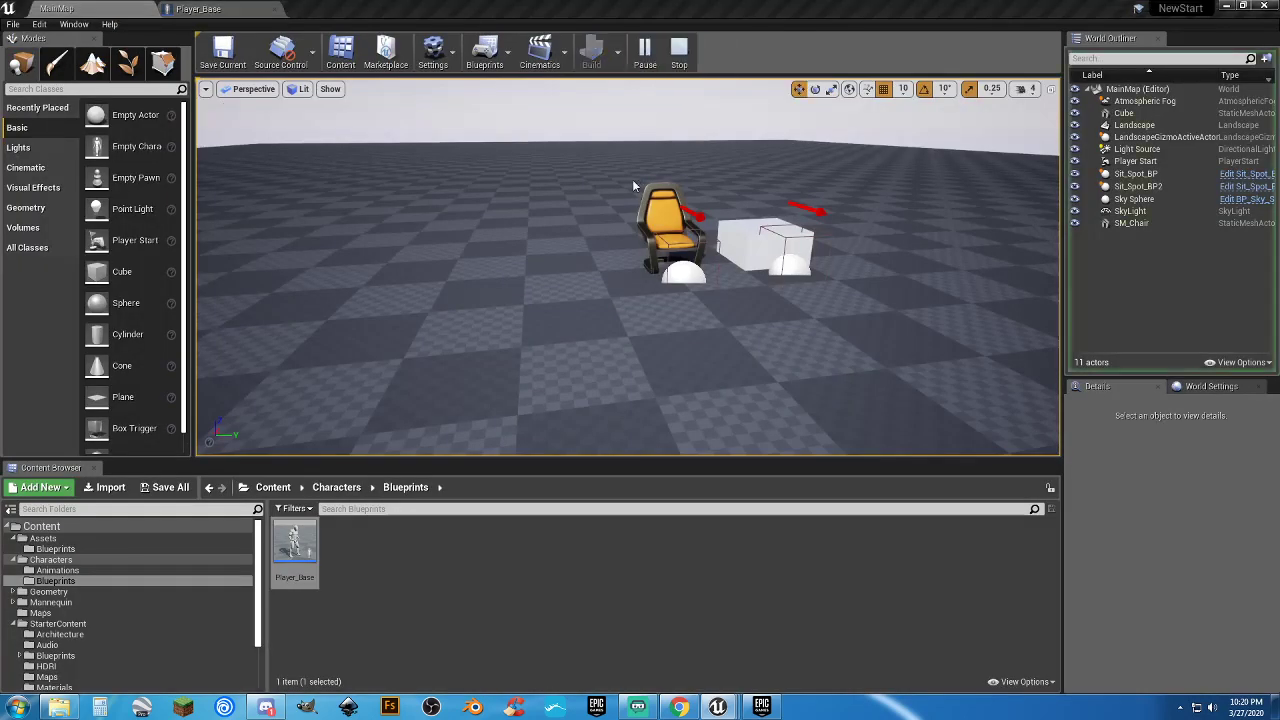
key("w")
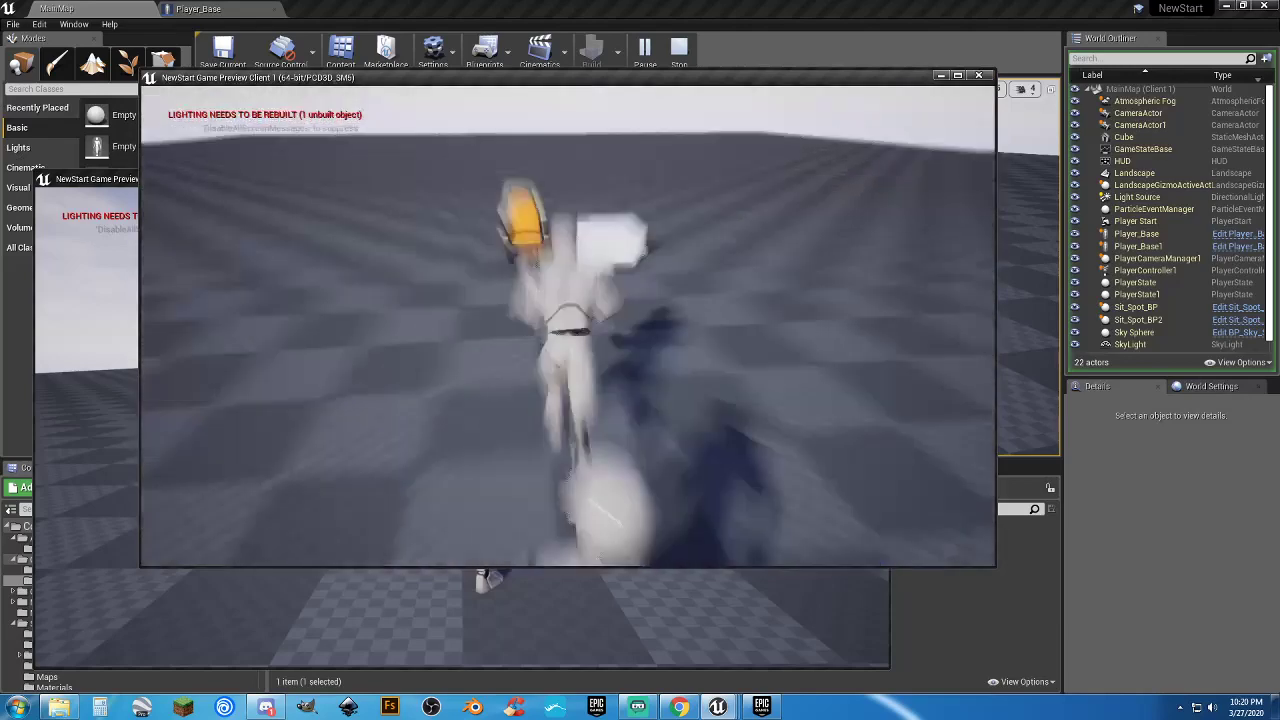
key("d")
key("s")
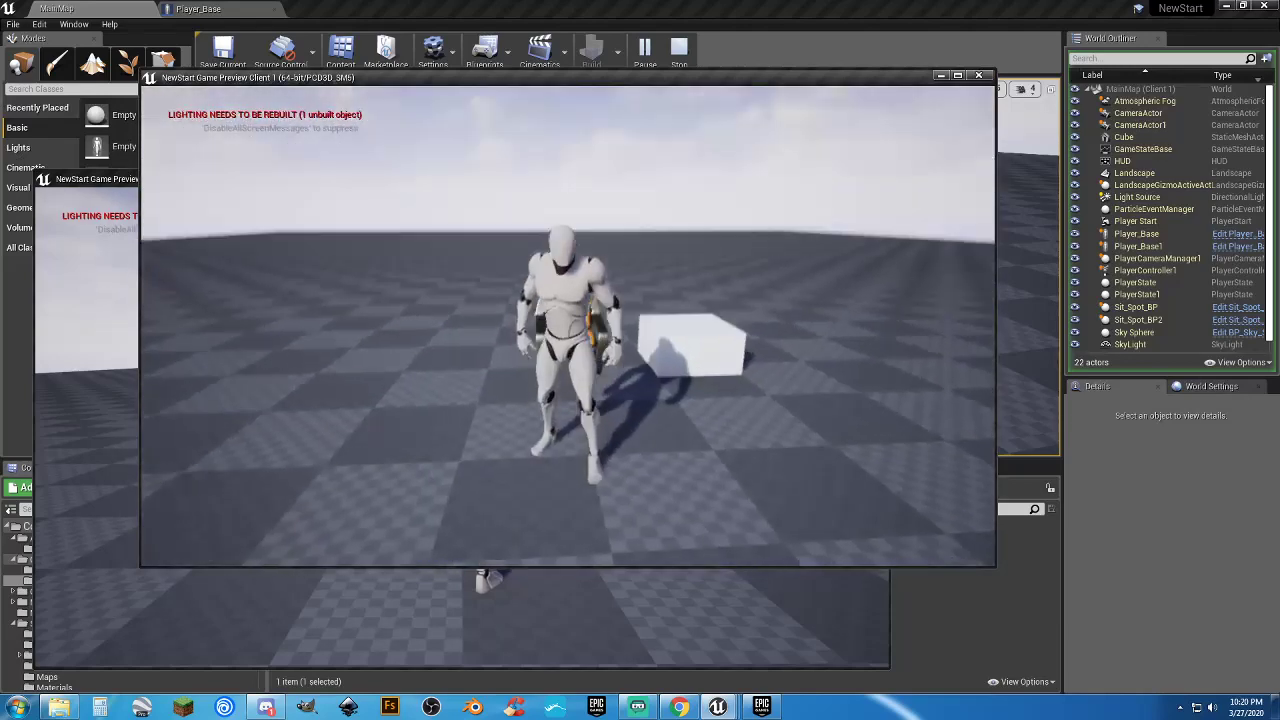
key("space")
key("w")
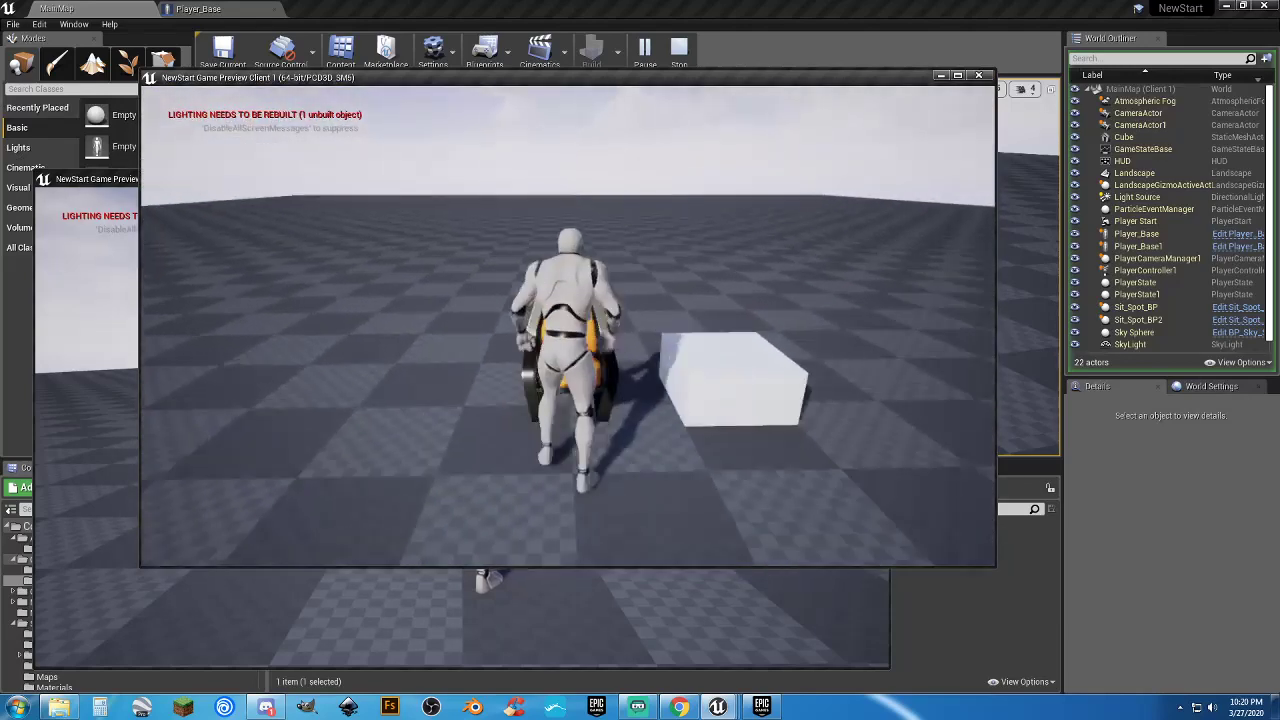
key("e")
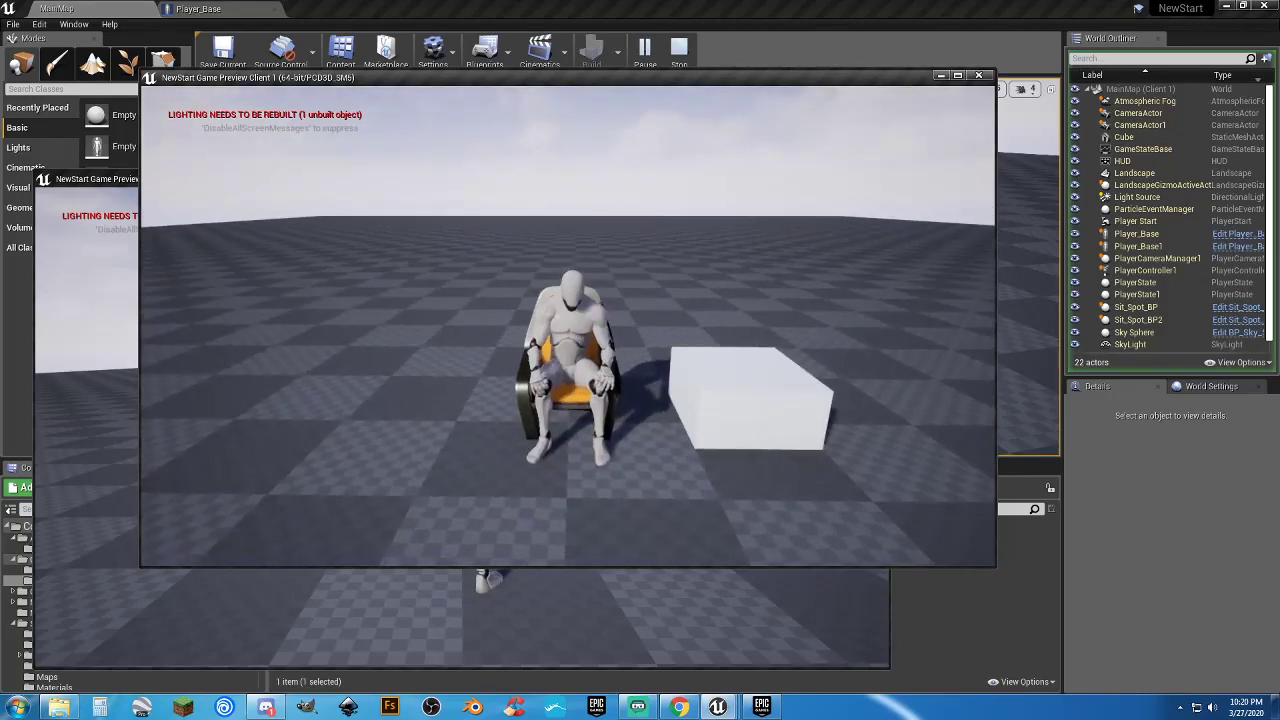
Check the seated client from the server preview and seat the server character on the white cube
key("alt+Tab")
left_click(653, 394)
key("w")
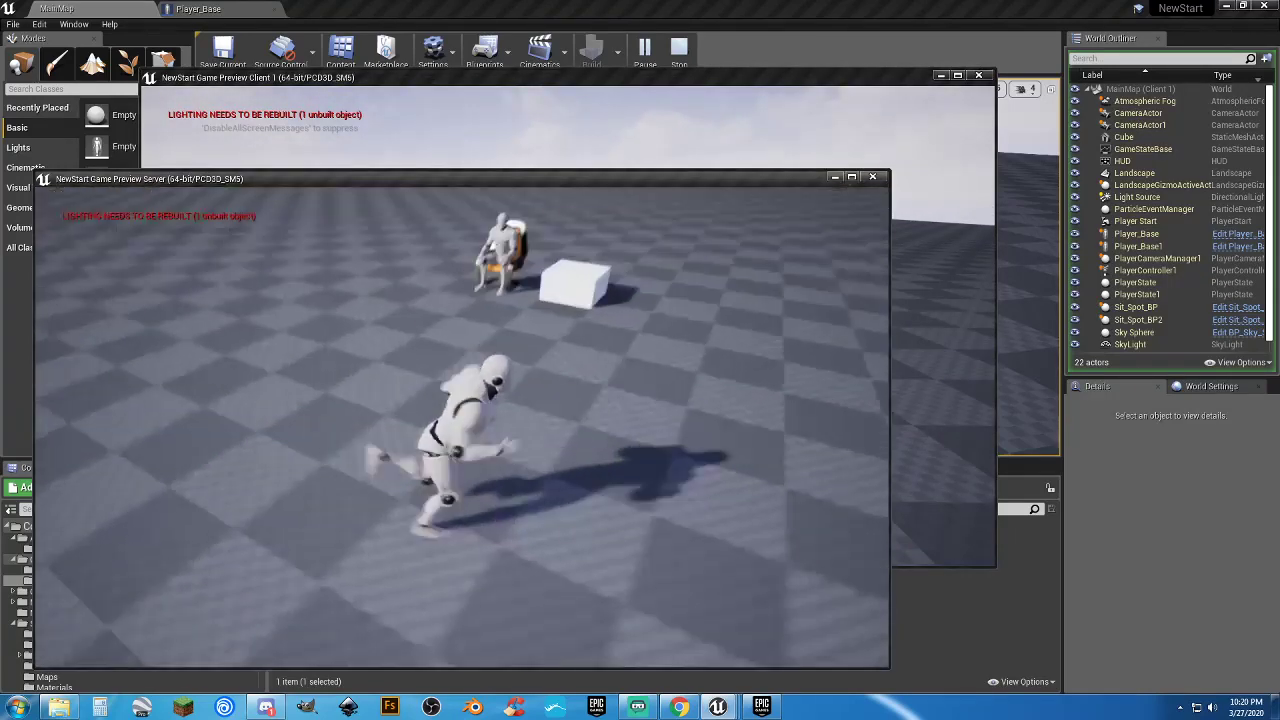
key("w")
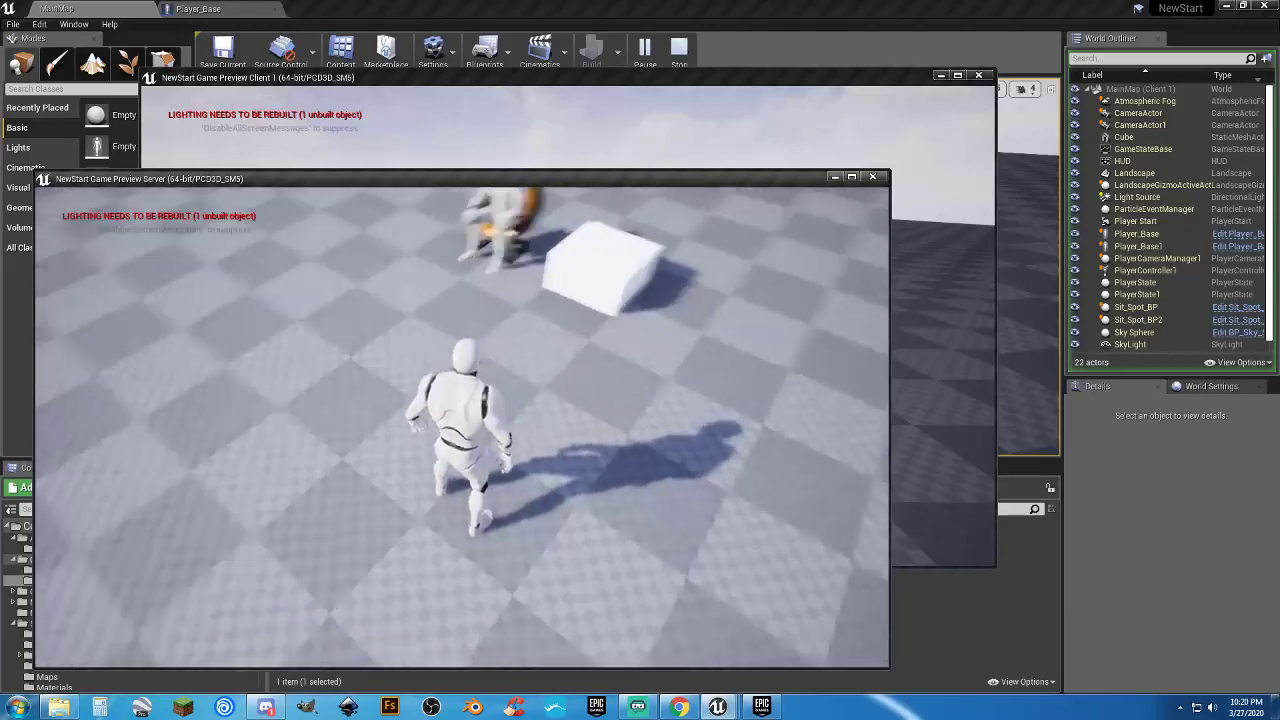
key("alt+Tab")
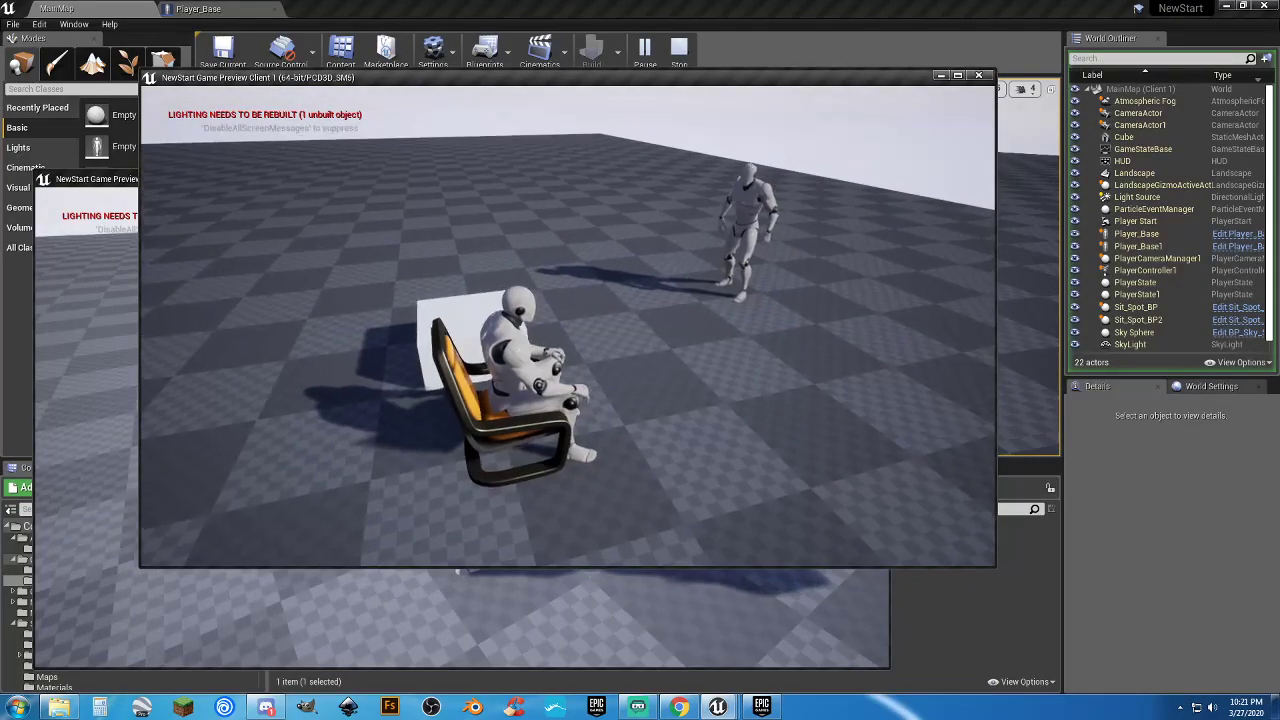
key("alt+Tab")
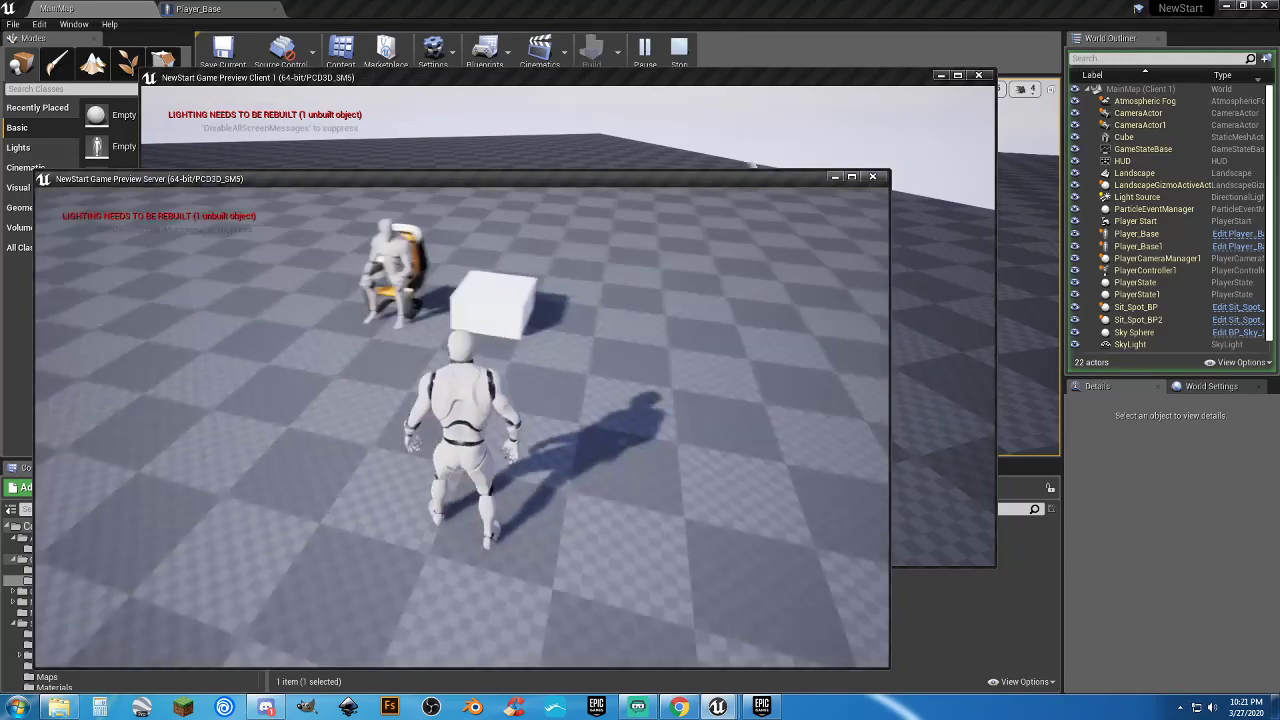
key("s")
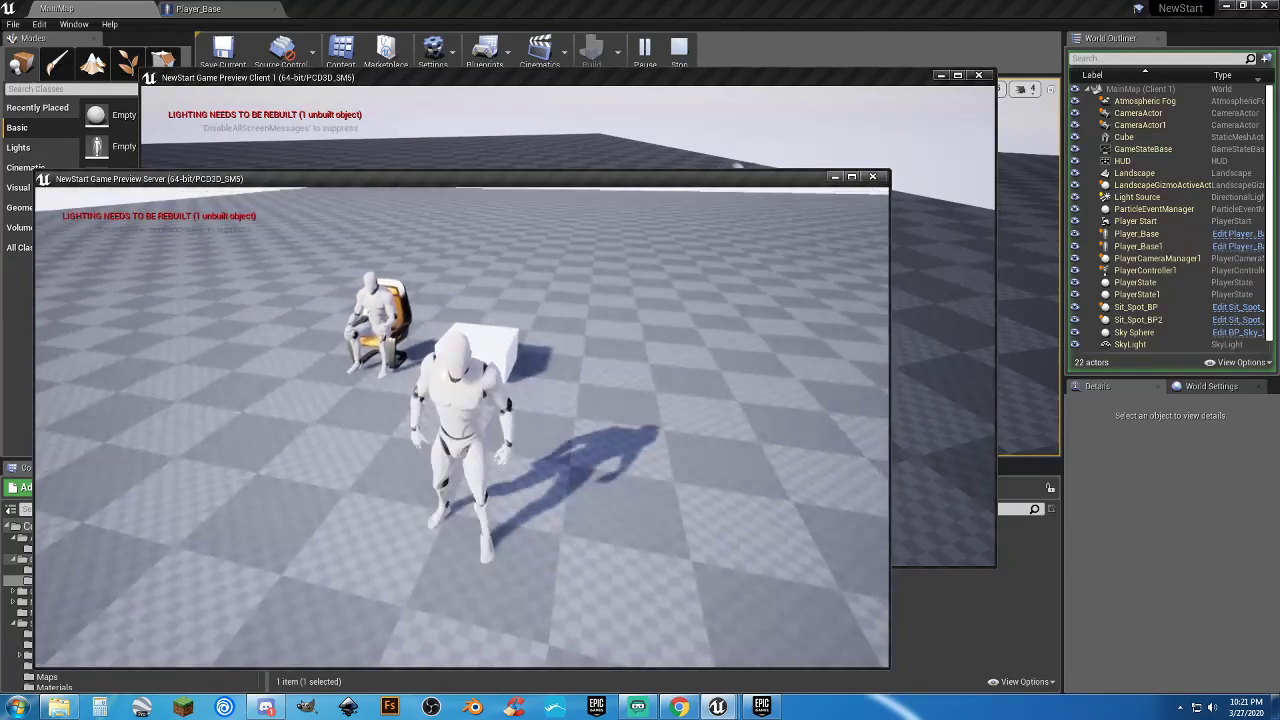
key("w")
key("e")
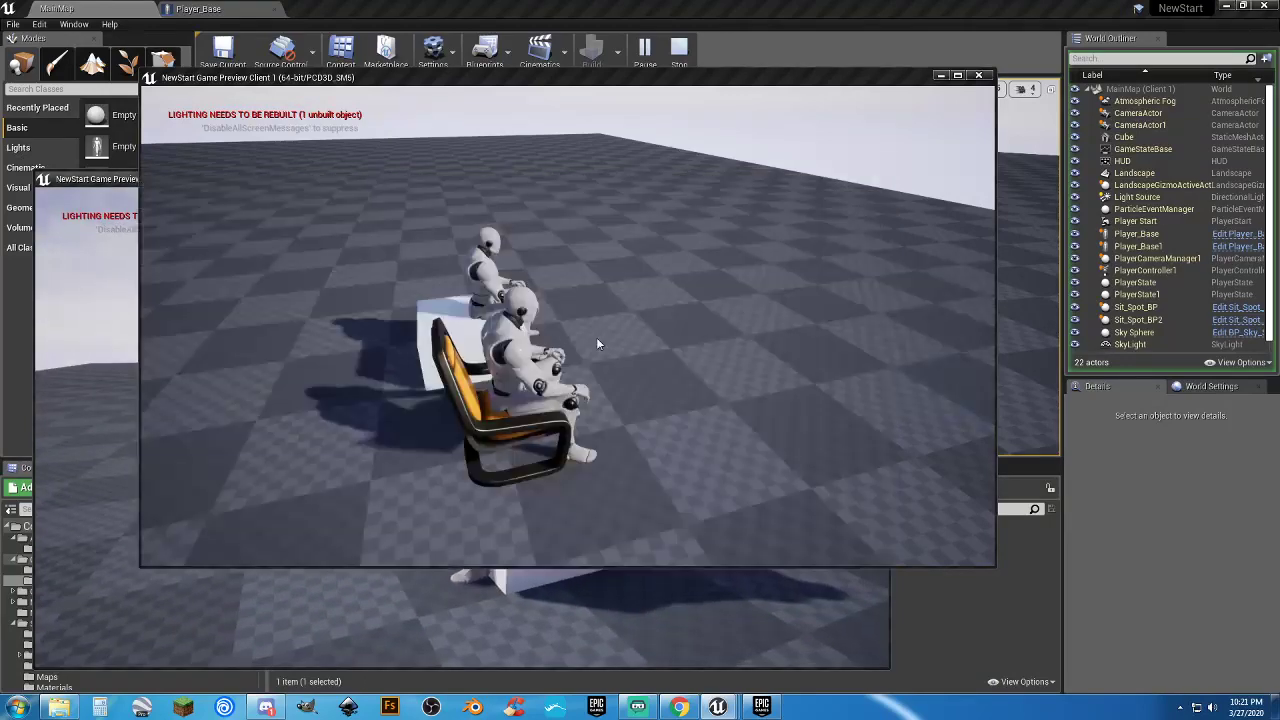
Compare both characters' sitting poses between the client and server previews, moving the server window aside to see the client view
key("alt+Tab")
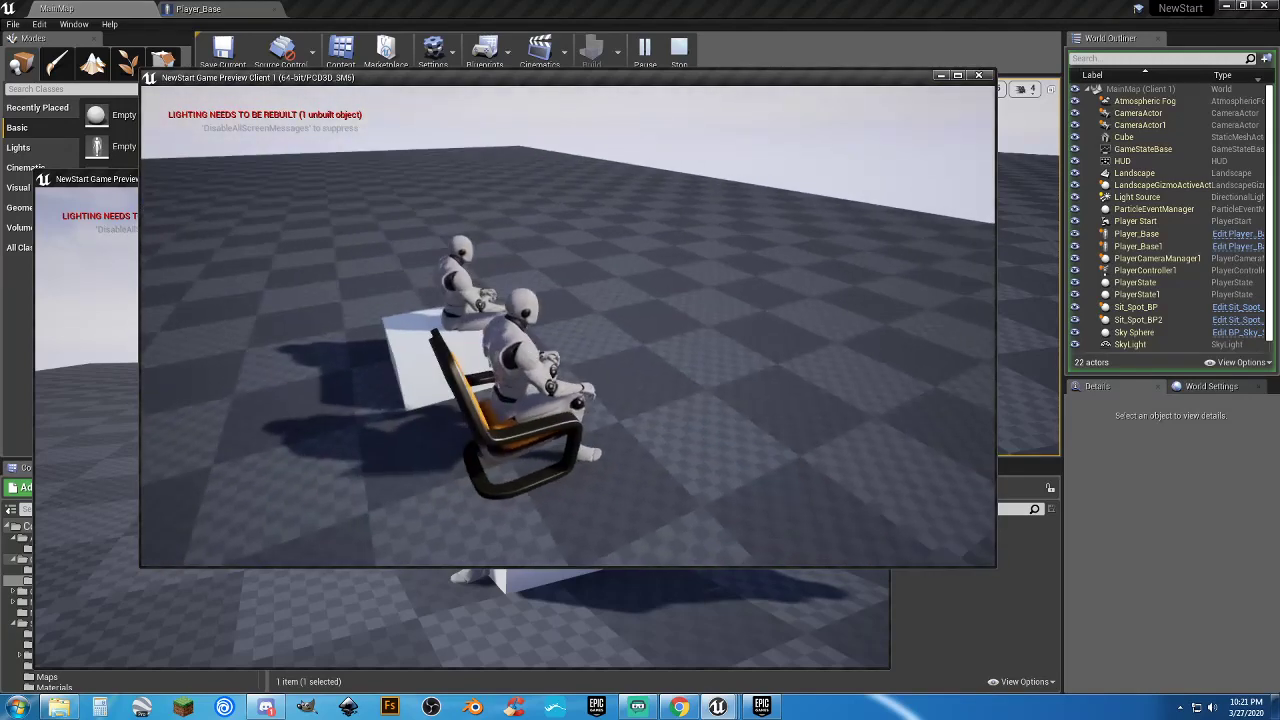
key("alt+Tab")
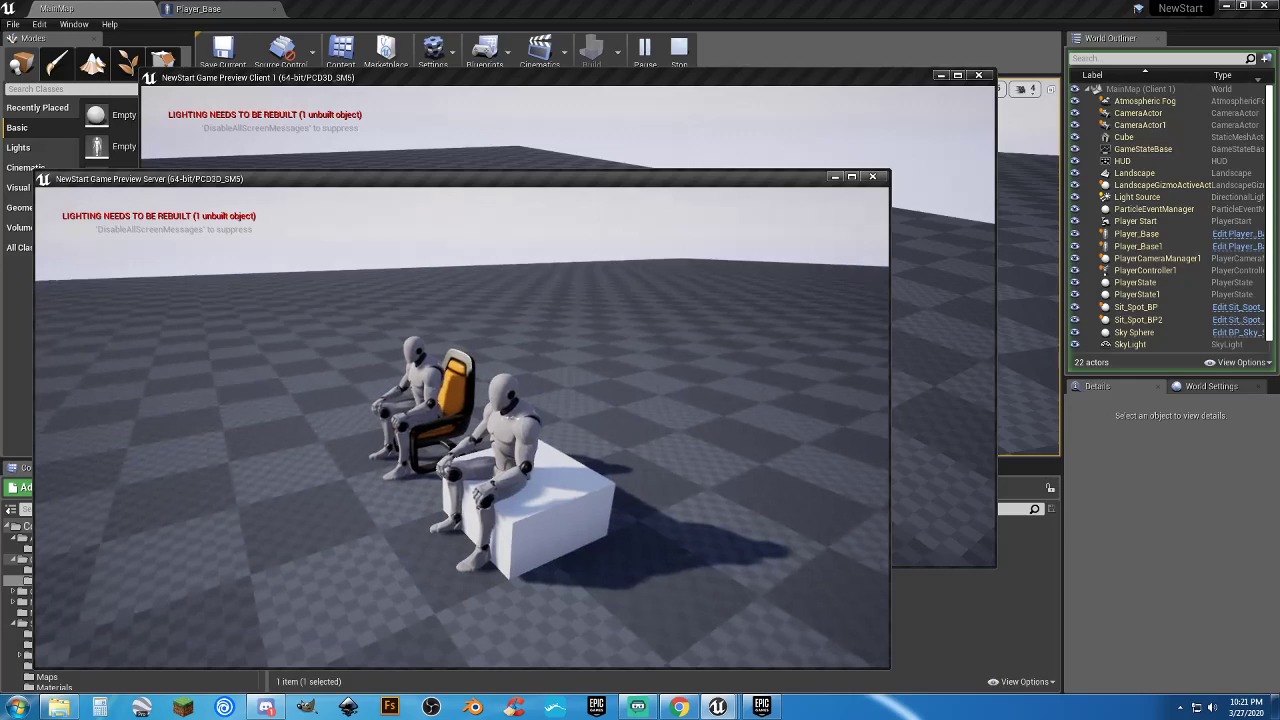
key("alt+Tab")
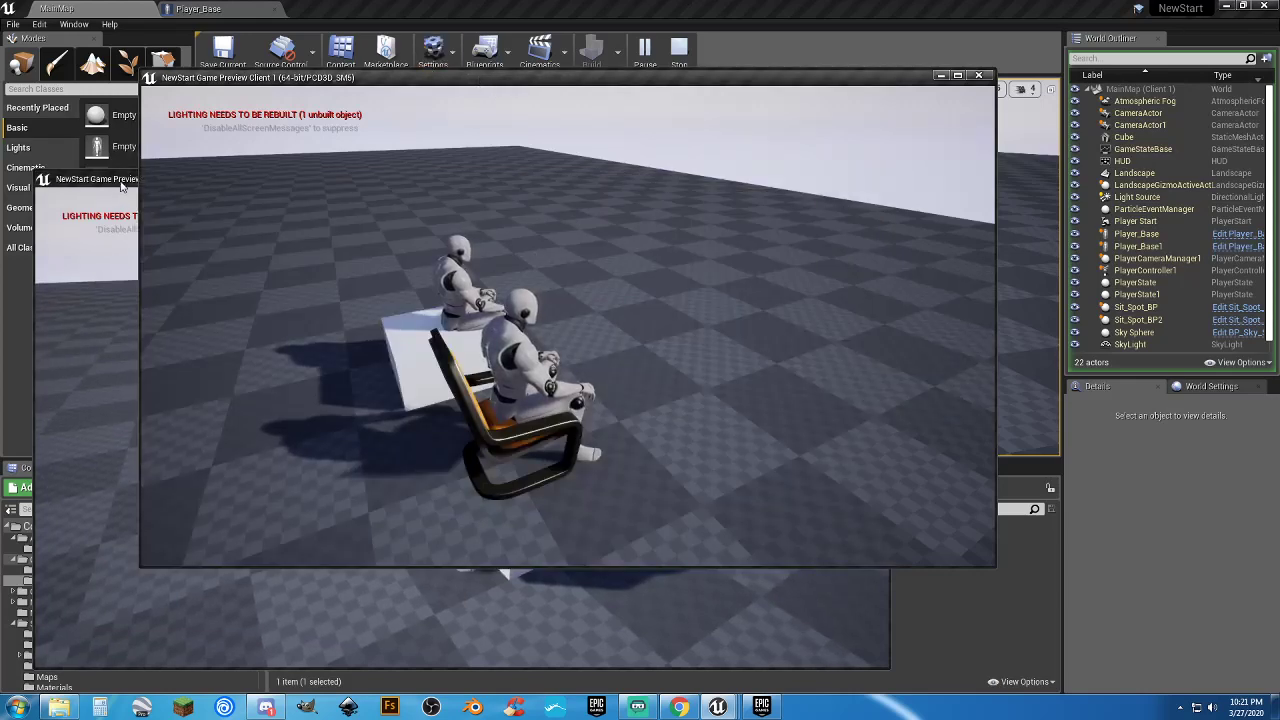
left_click_drag(121, 182, 0, 126)
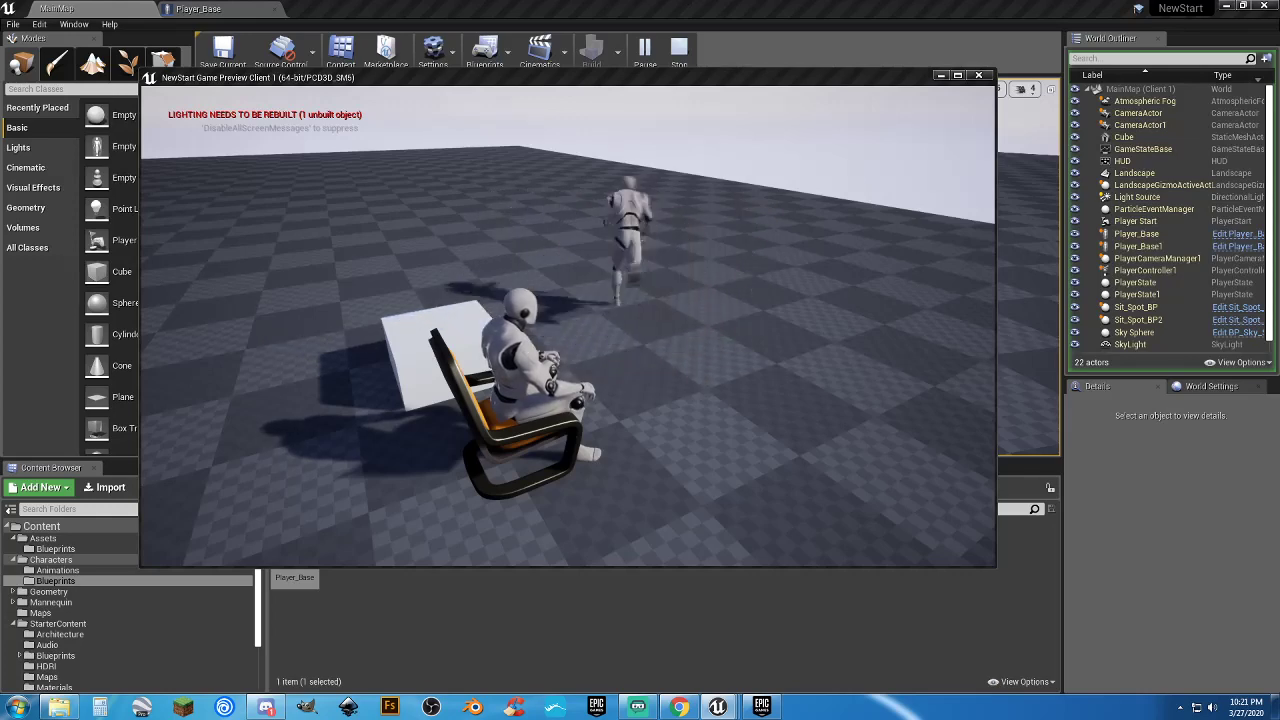
key("alt+Tab")
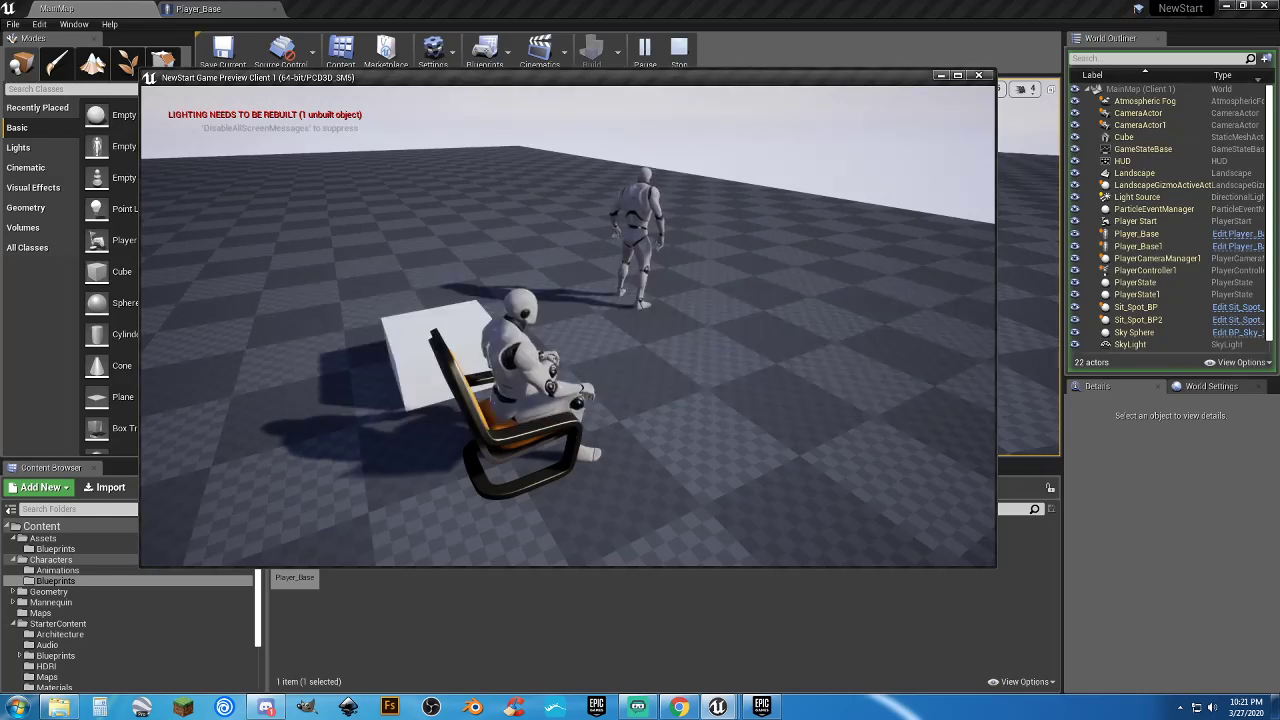
Stand the client character up, run it around the server character, reseat it in the yellow chair, and end the play session
key("e")
key("e")
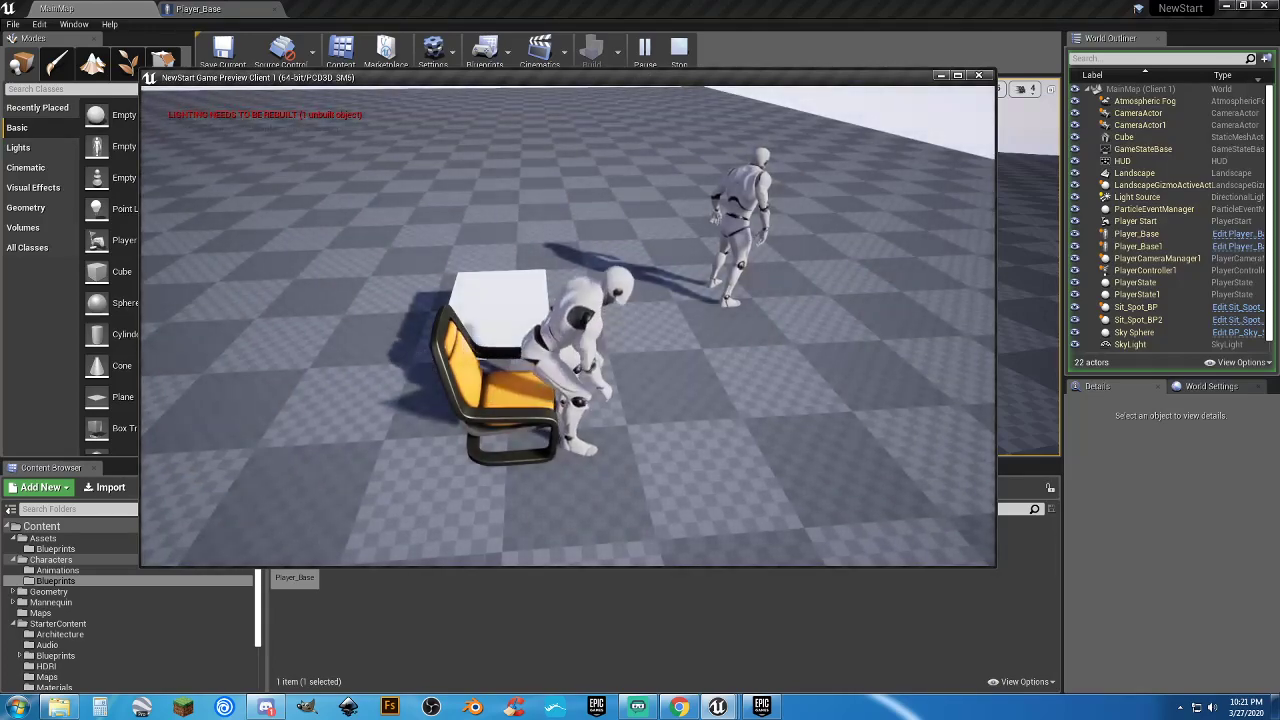
key("w")
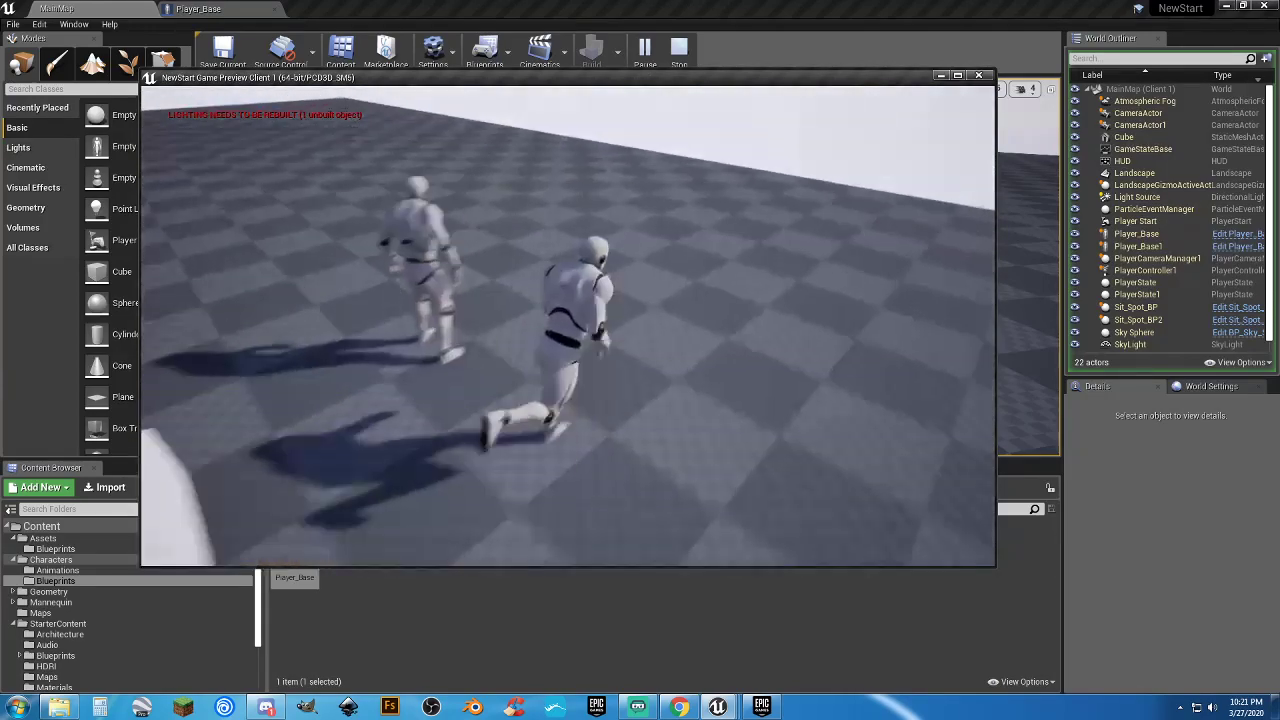
key("w")
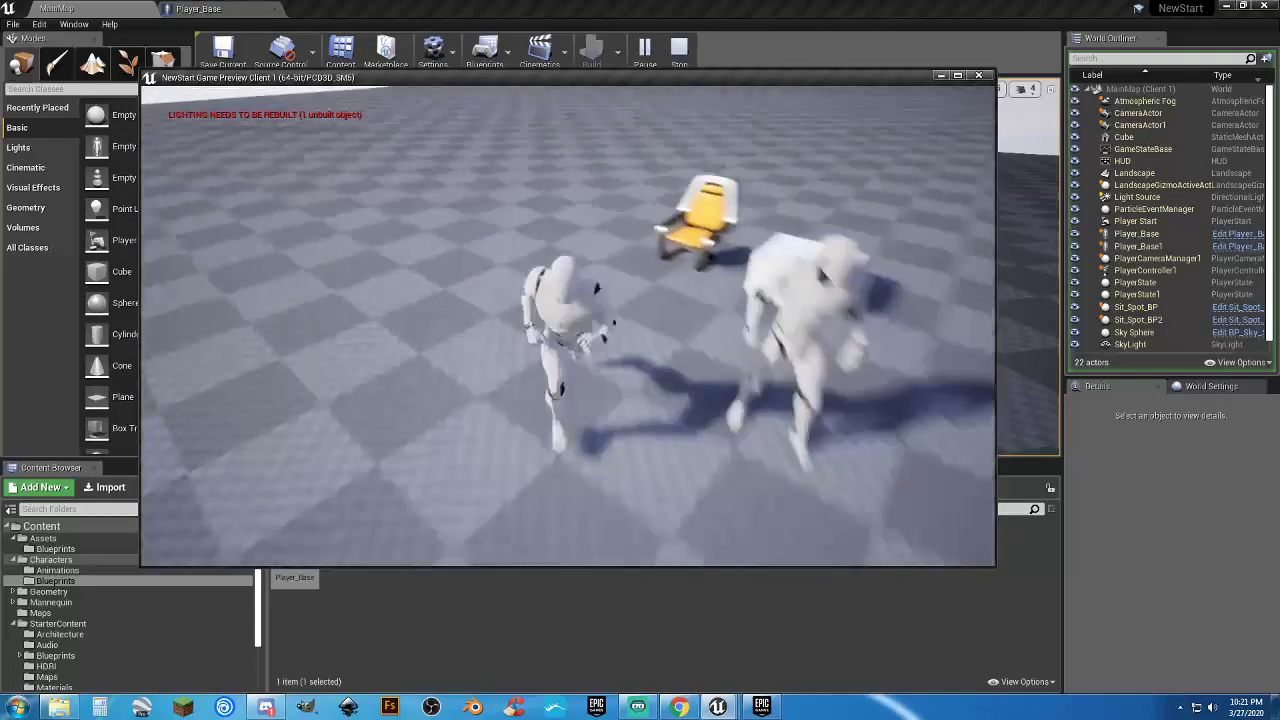
key("w")
key("s")
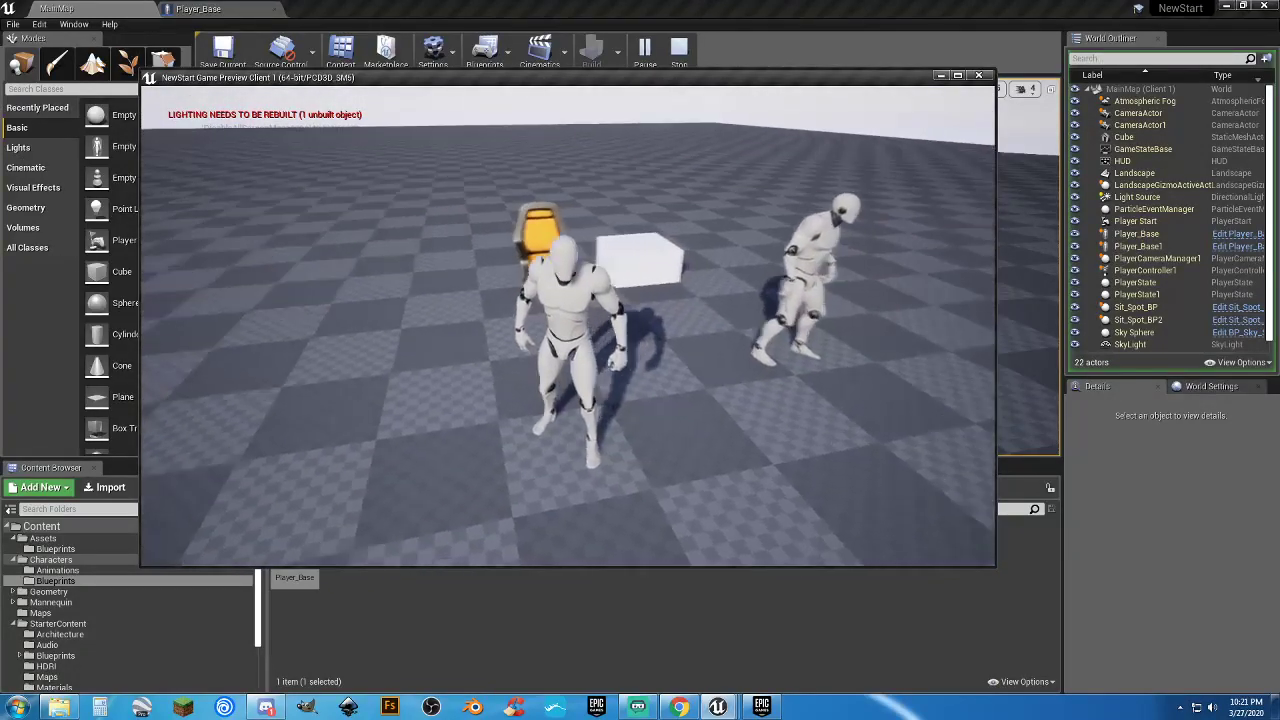
key("w")
key("e")
key("e")
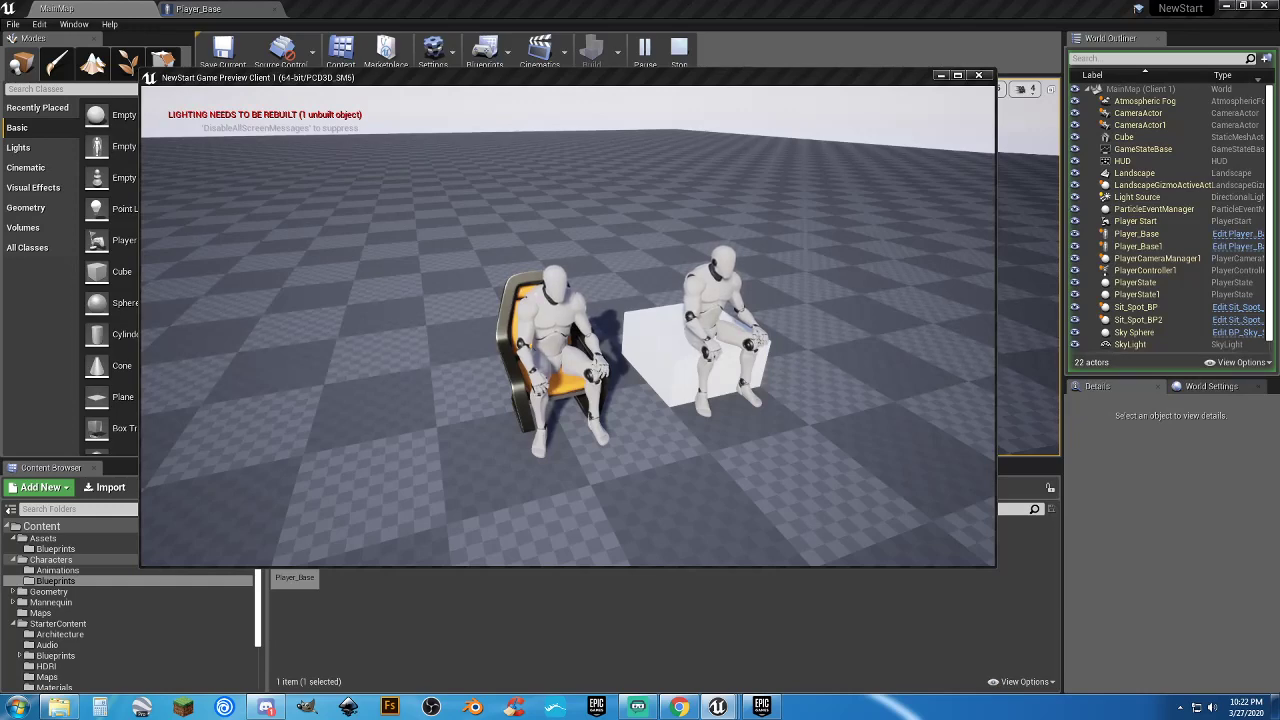
key("Escape")
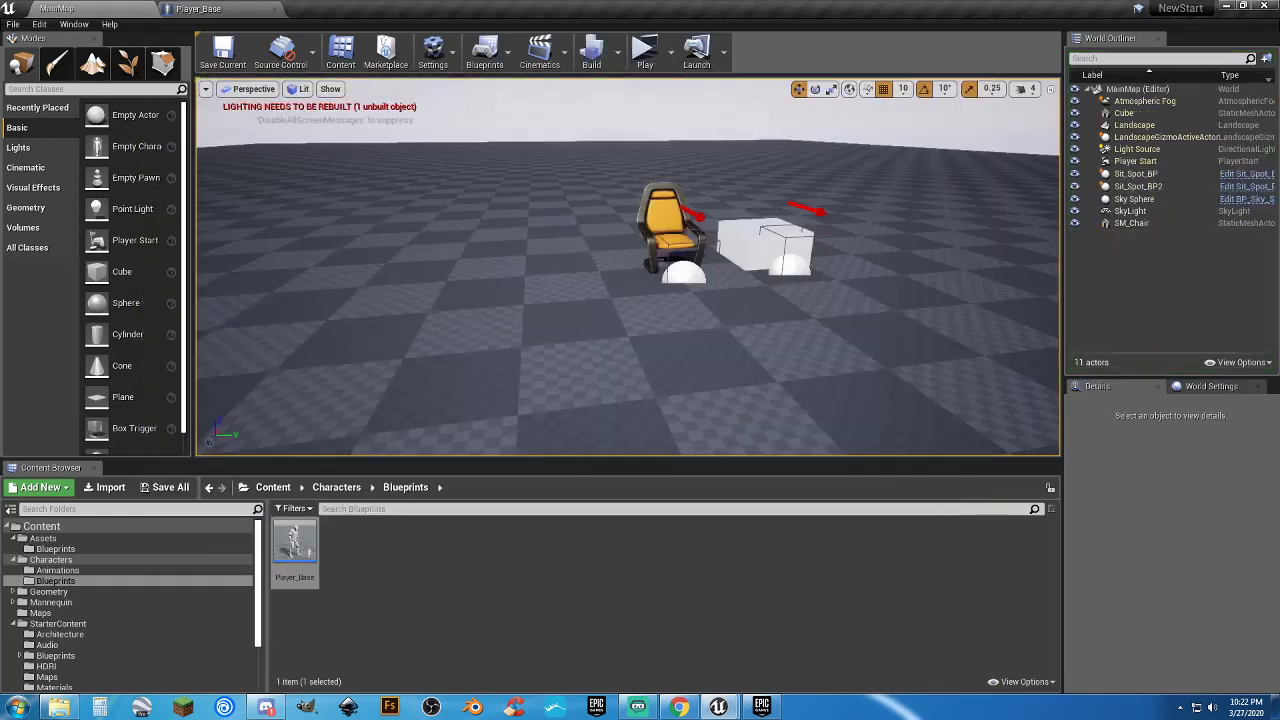
Build only the lighting for MainMap and close the Player_Base blueprint
left_click(620, 62)
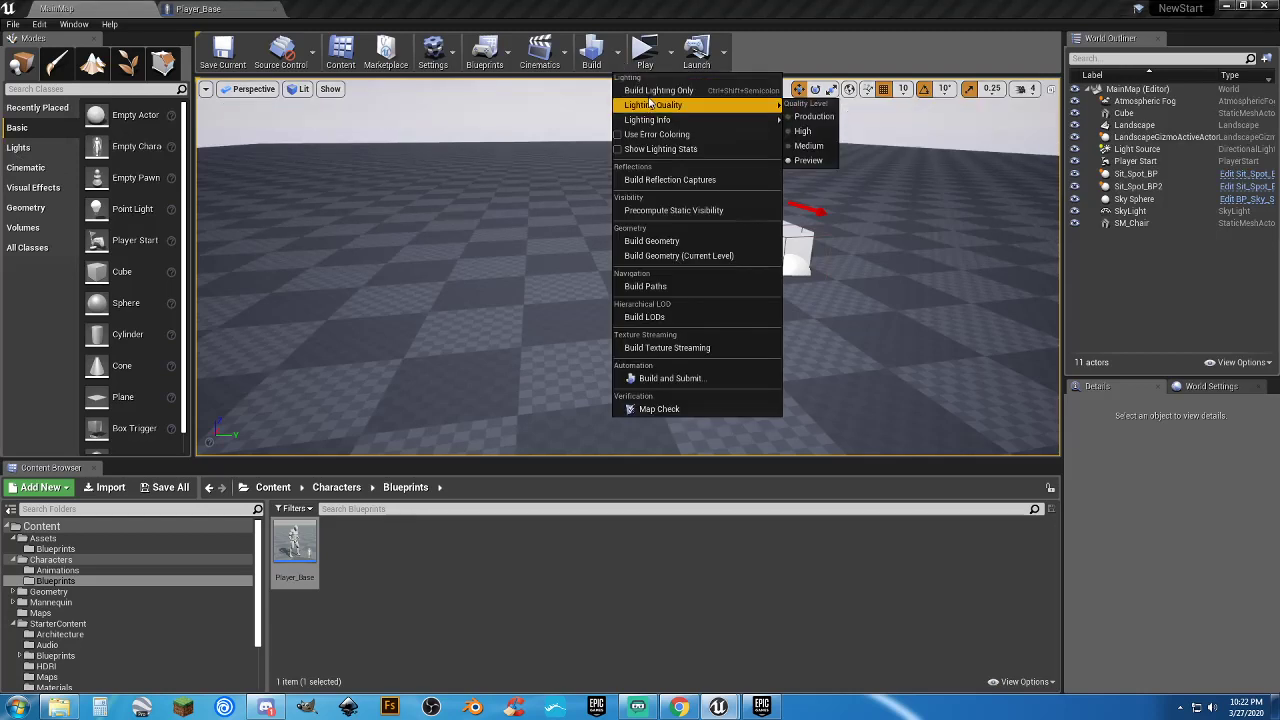
left_click(645, 91)
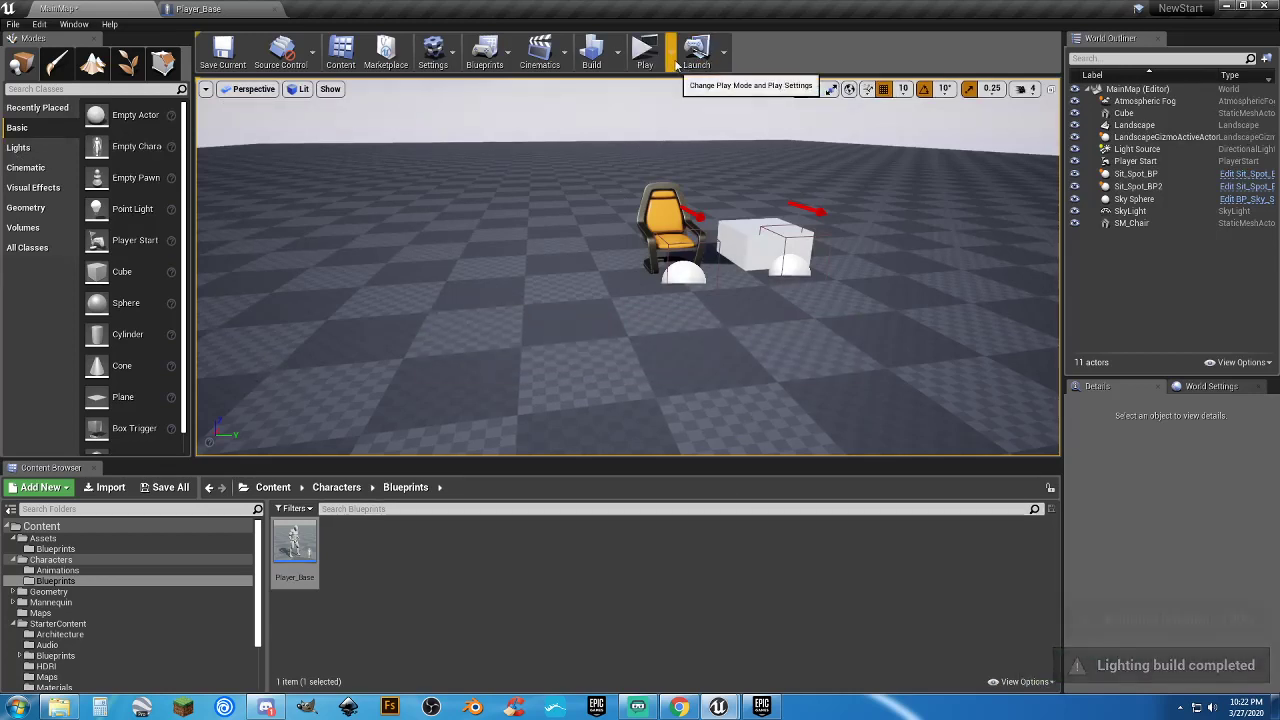
left_click(275, 10)
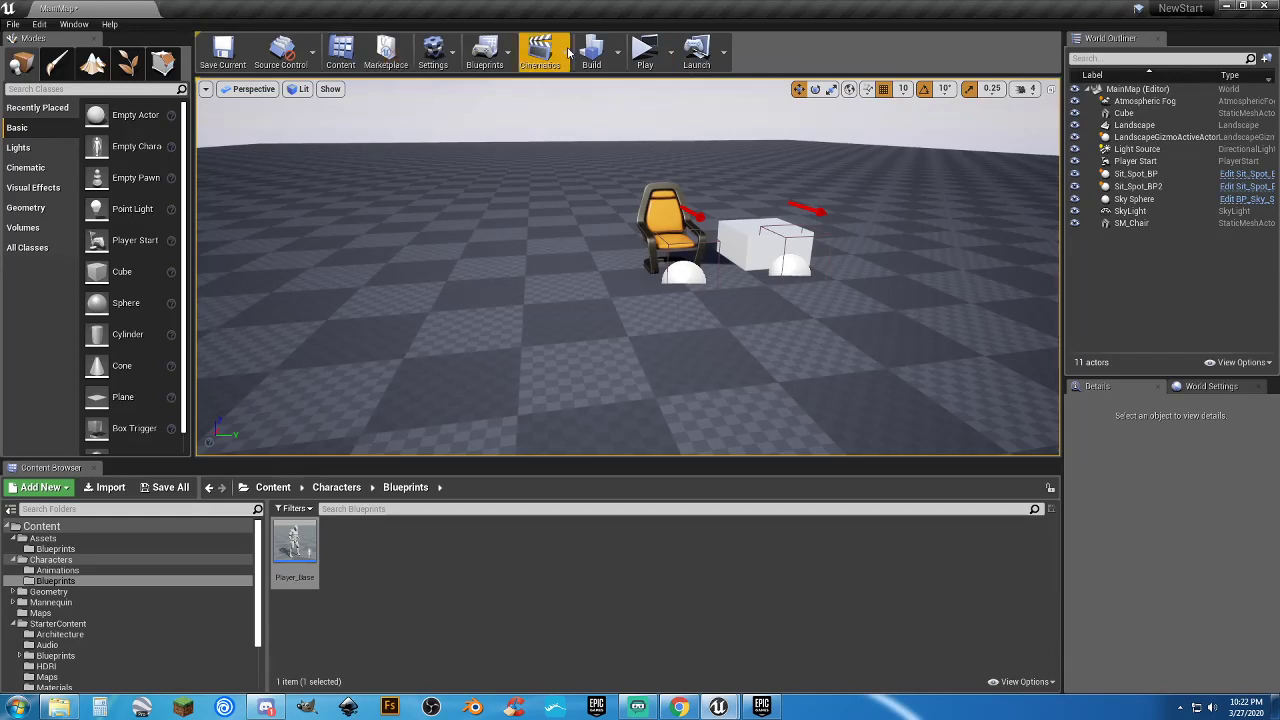
Set the number of players to 1 and start playing in the selected viewport
left_click(672, 56)
left_click_drag(775, 276, 752, 276)
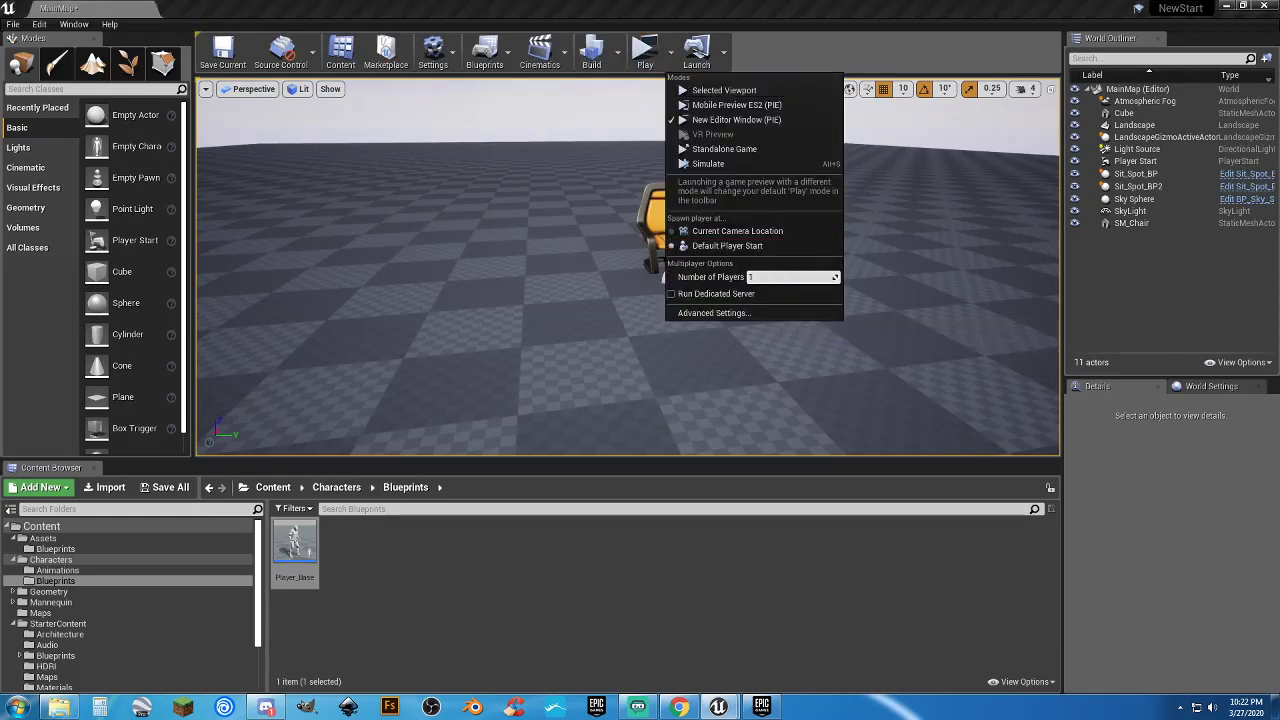
left_click(722, 90)
Test sitting down and standing up at the yellow chair with the single-player character
key("w")
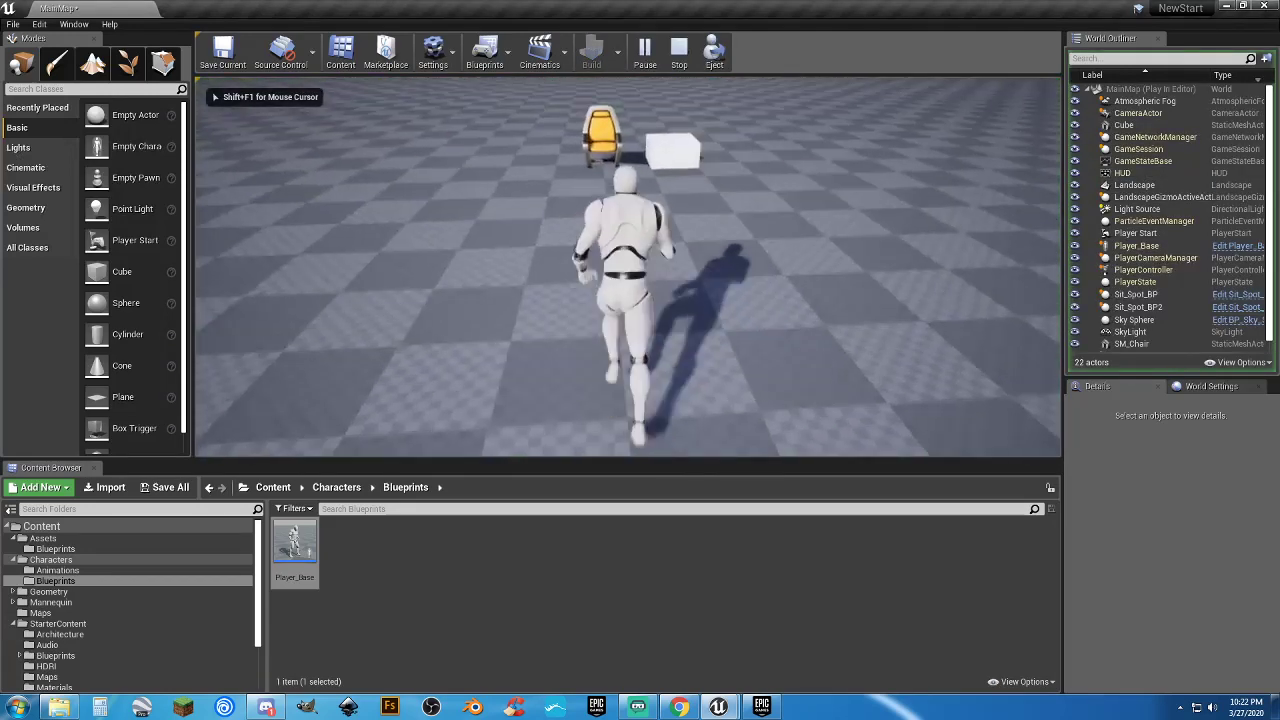
key("w")
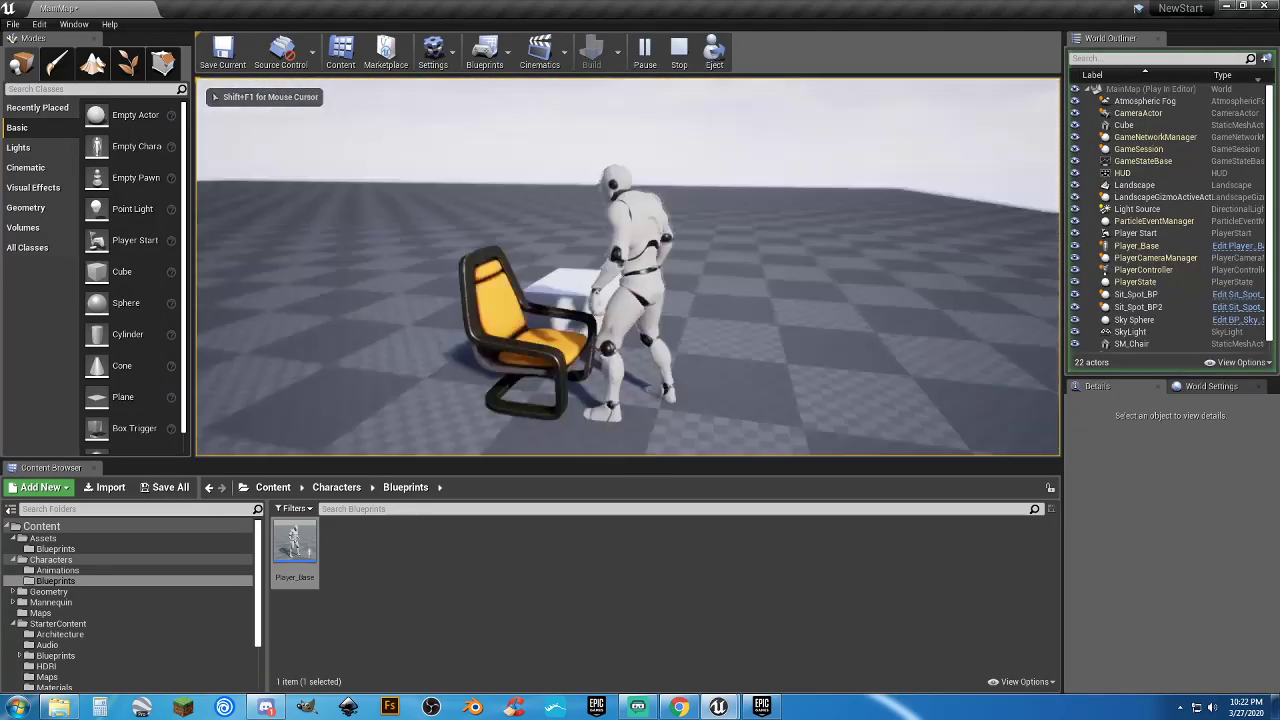
key("s")
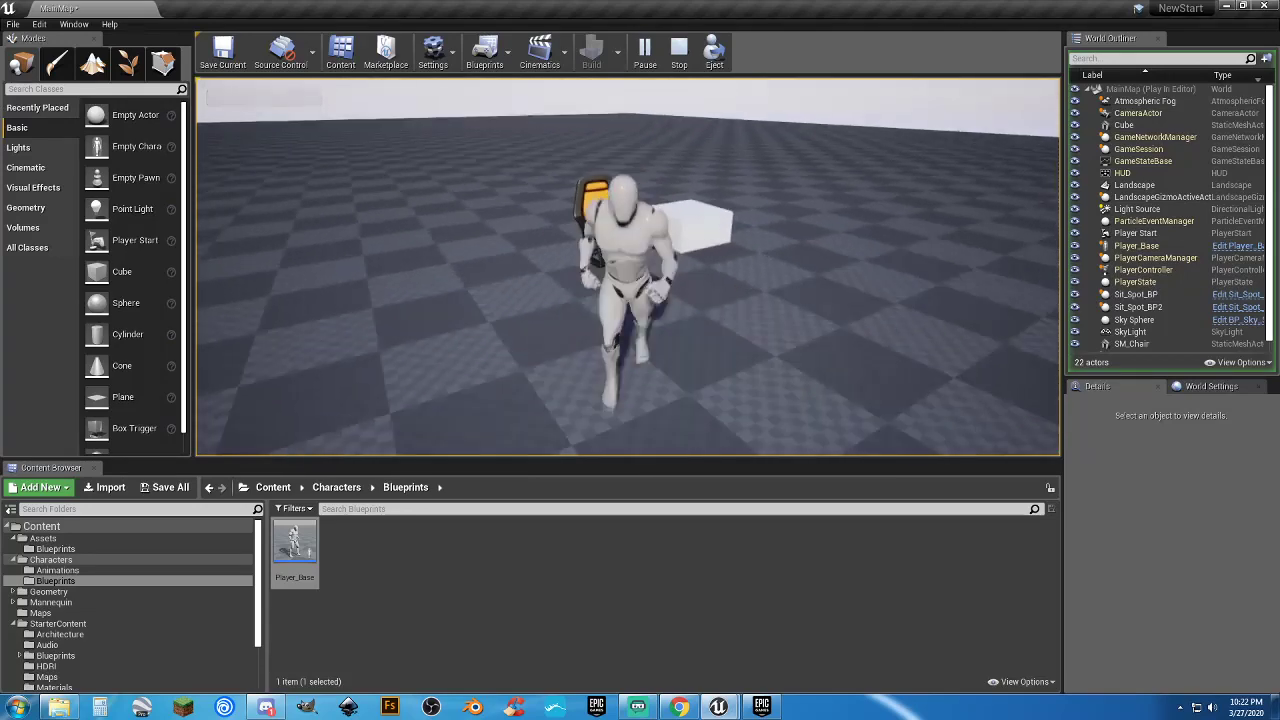
key("w")
key("e")
key("e")
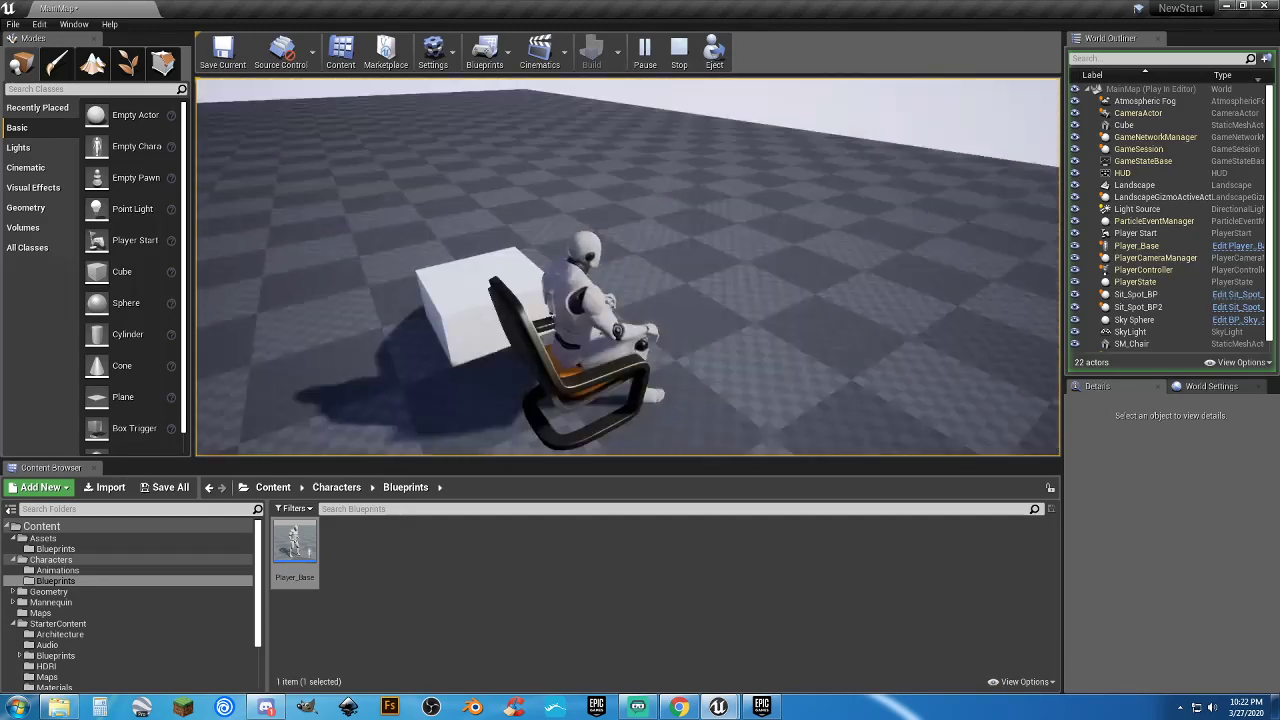
key("e")
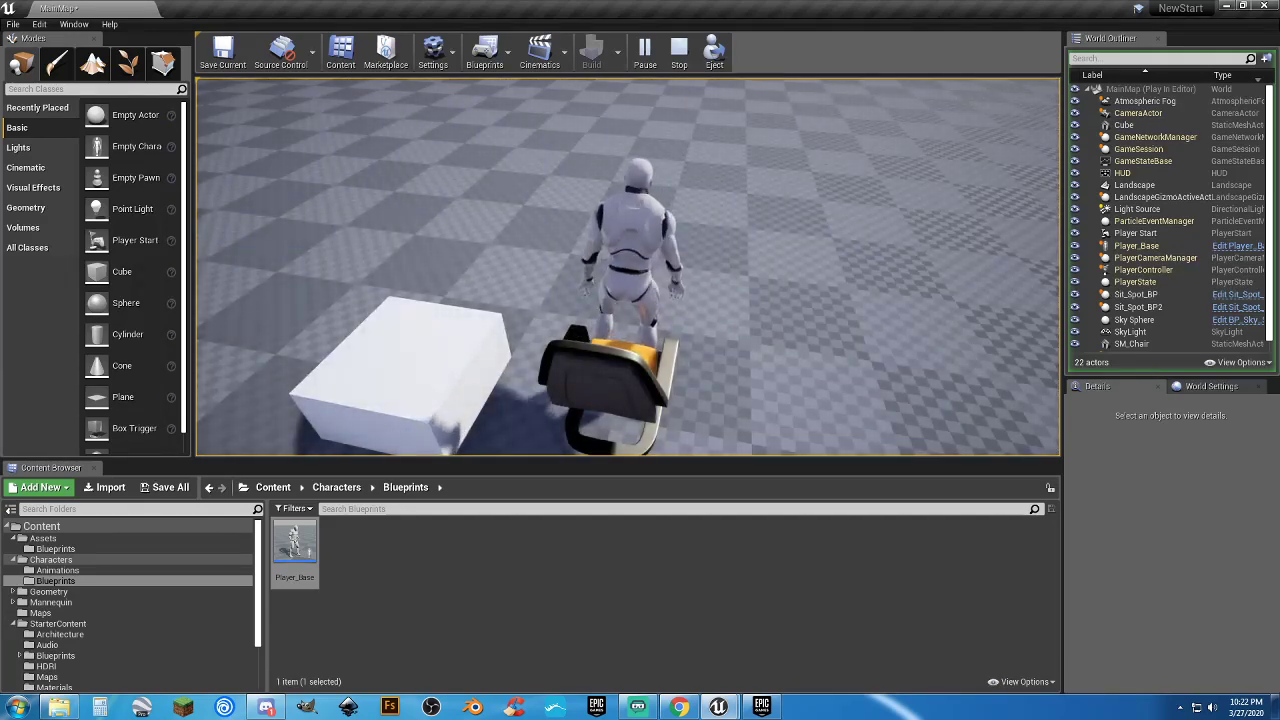
Run the character away from the yellow chair, end the play session, and reopen the Player_Base event graph
key("w")
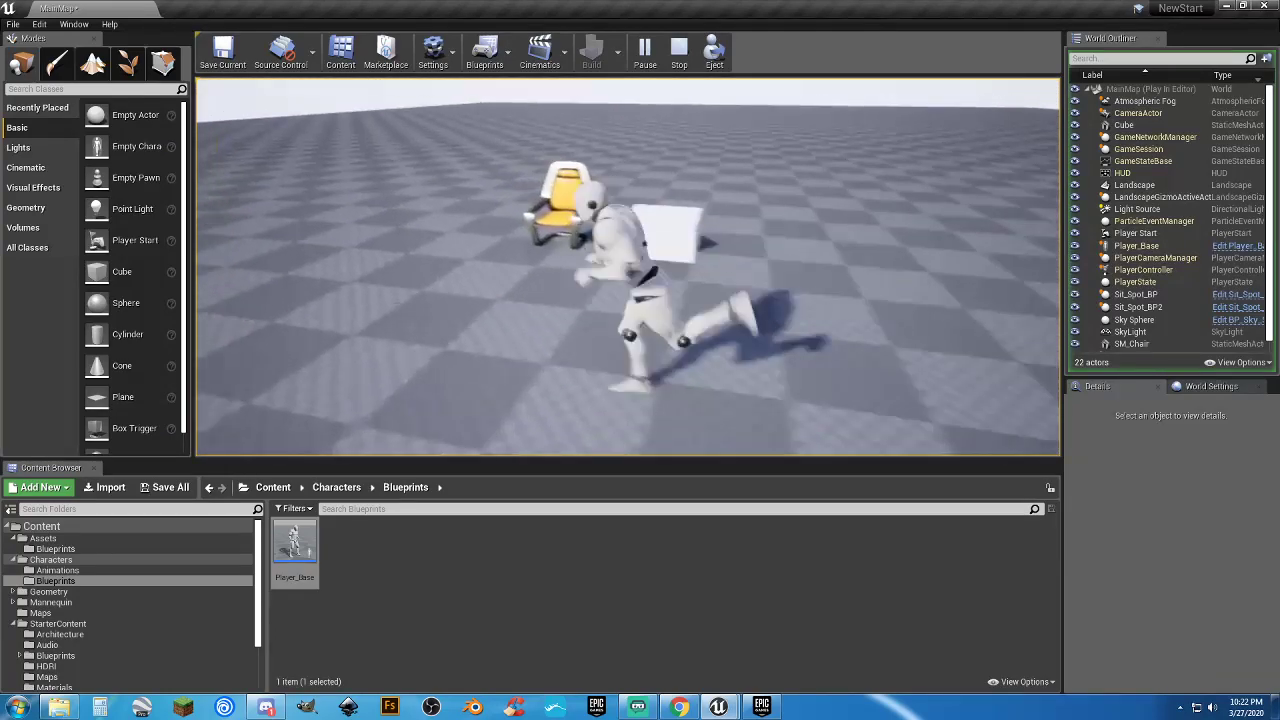
key("Escape")
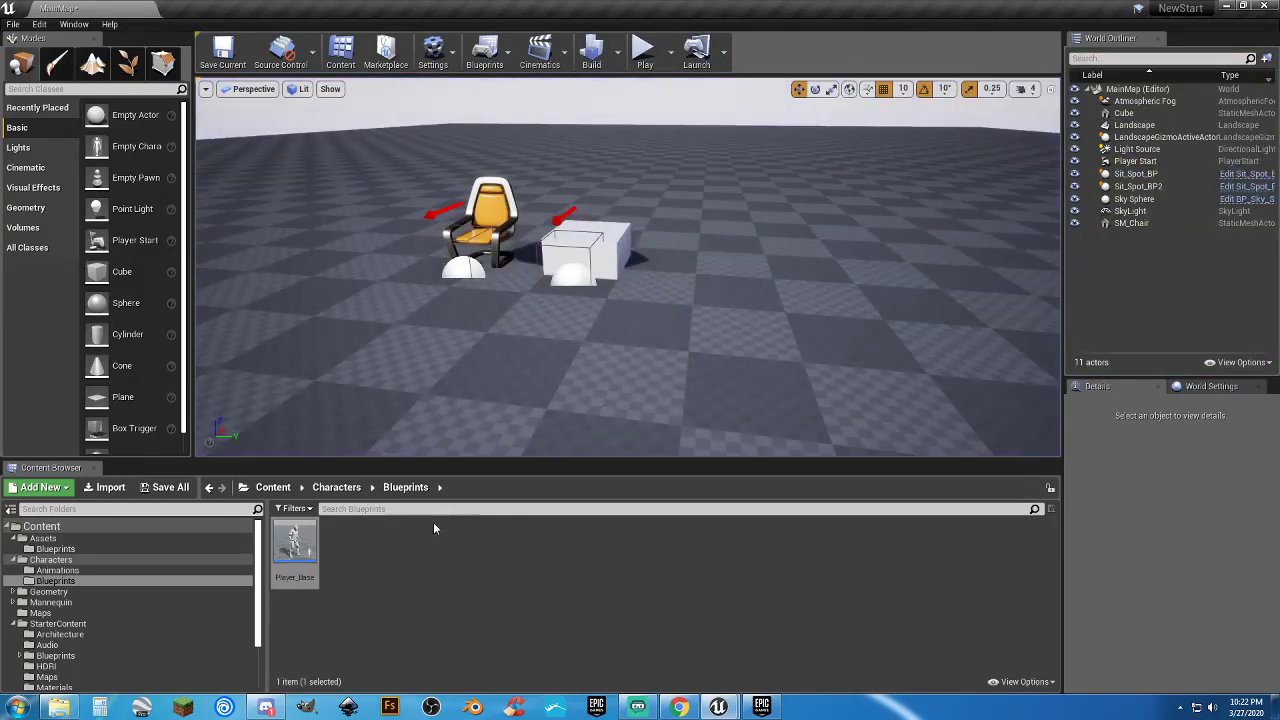
double_click(294, 545)
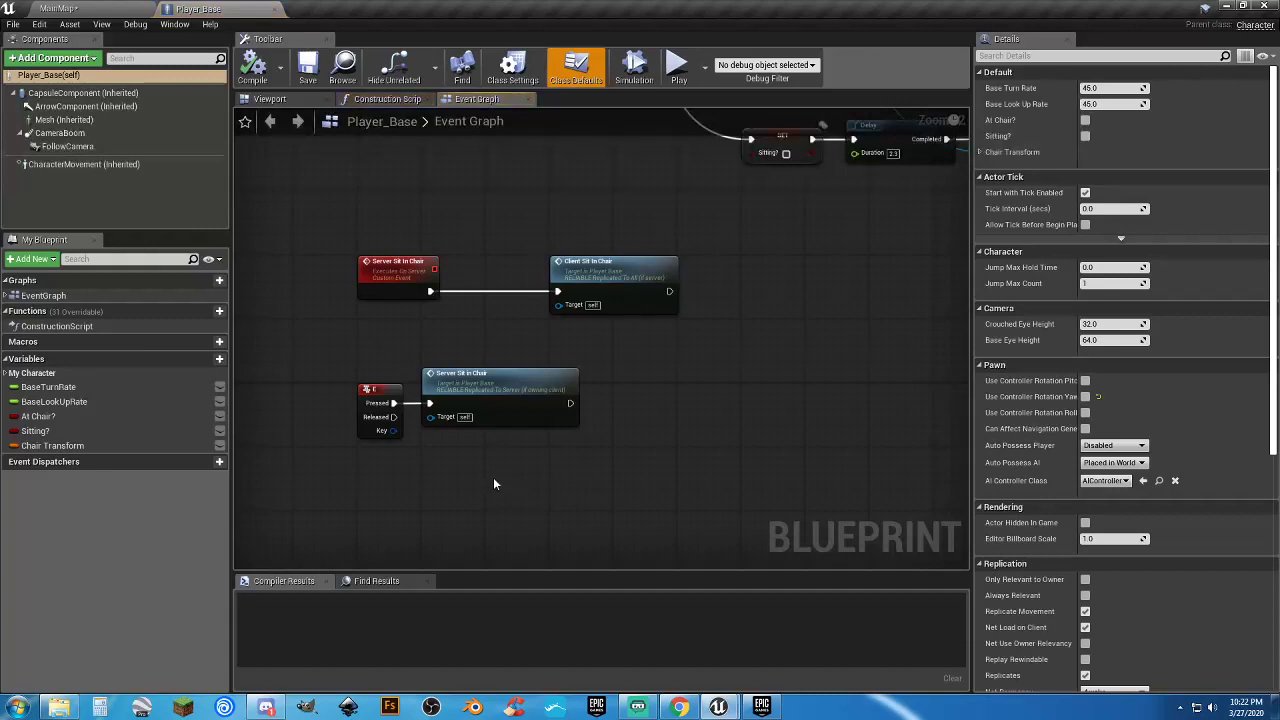
right_click_drag(502, 196, 500, 301)
scroll(500, 301, "down", 3)
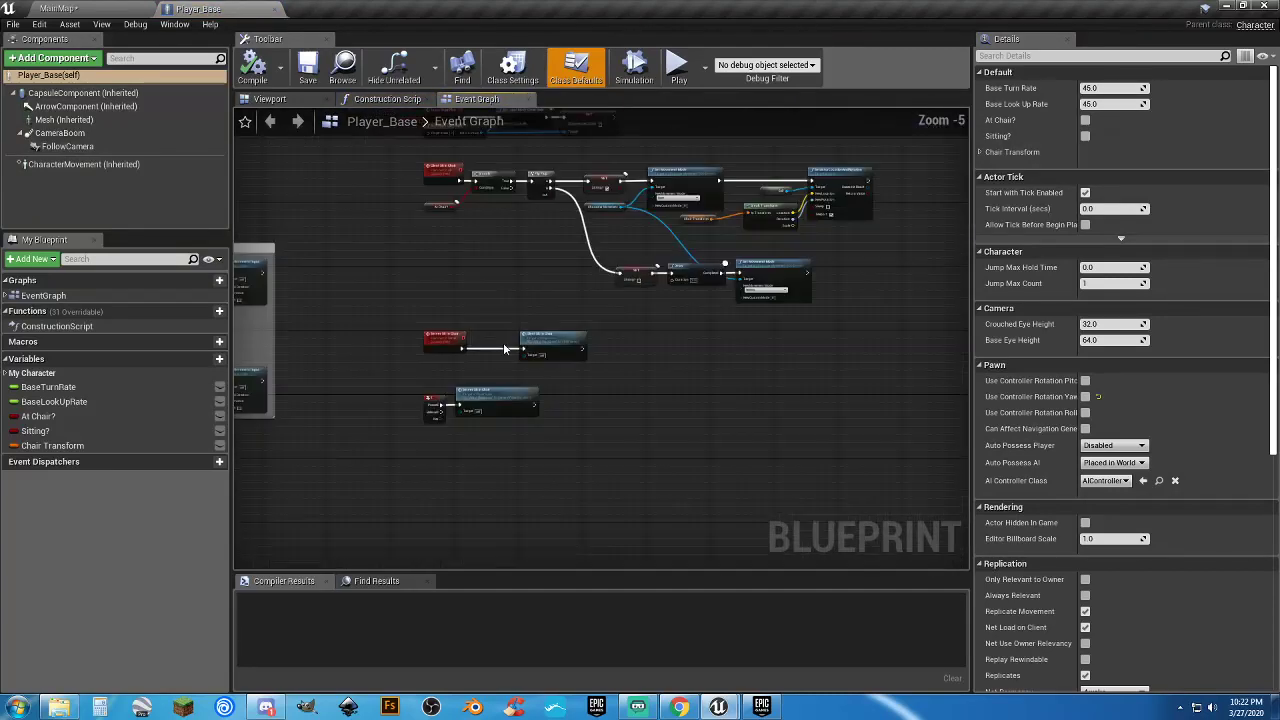
Move the Client Sit in Chair call closer to the Server Sit in Chair event and arrange the E key nodes beside them
left_click_drag(527, 346, 512, 346)
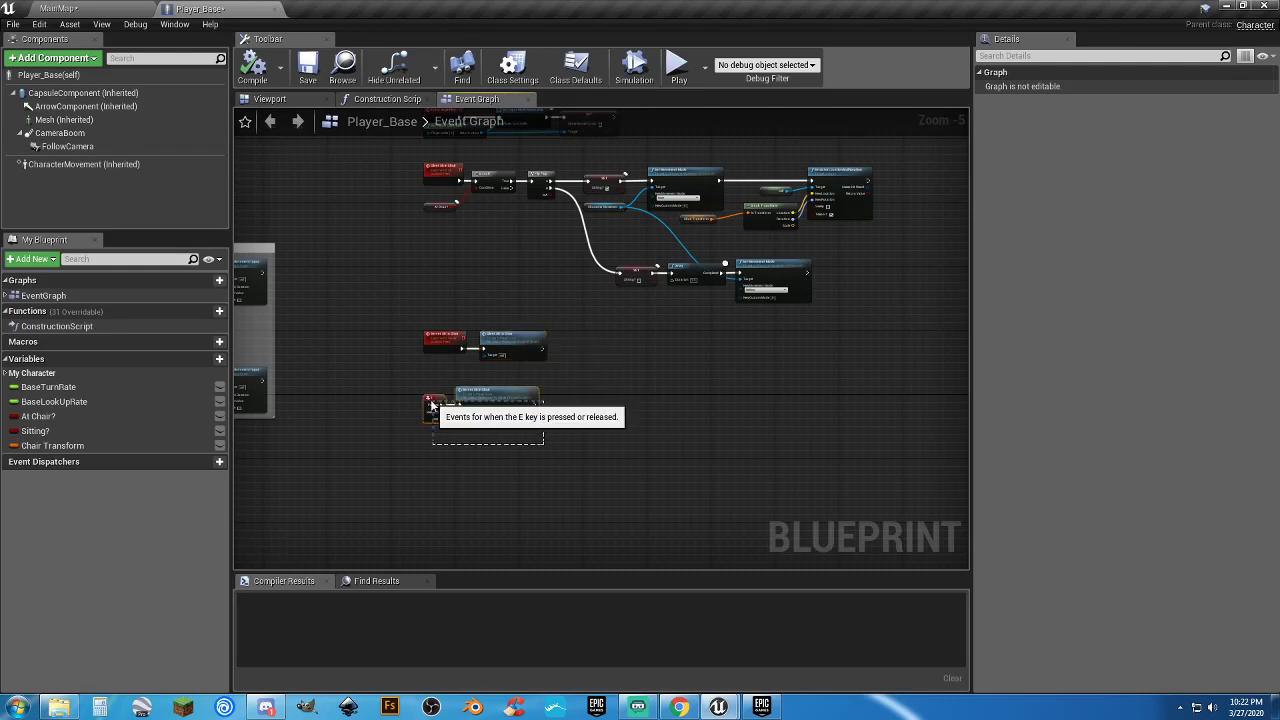
left_click_drag(490, 397, 647, 336)
left_click(489, 300)
right_click_drag(489, 300, 493, 414)
scroll(478, 365, "up", 4)
right_click_drag(486, 354, 489, 426)
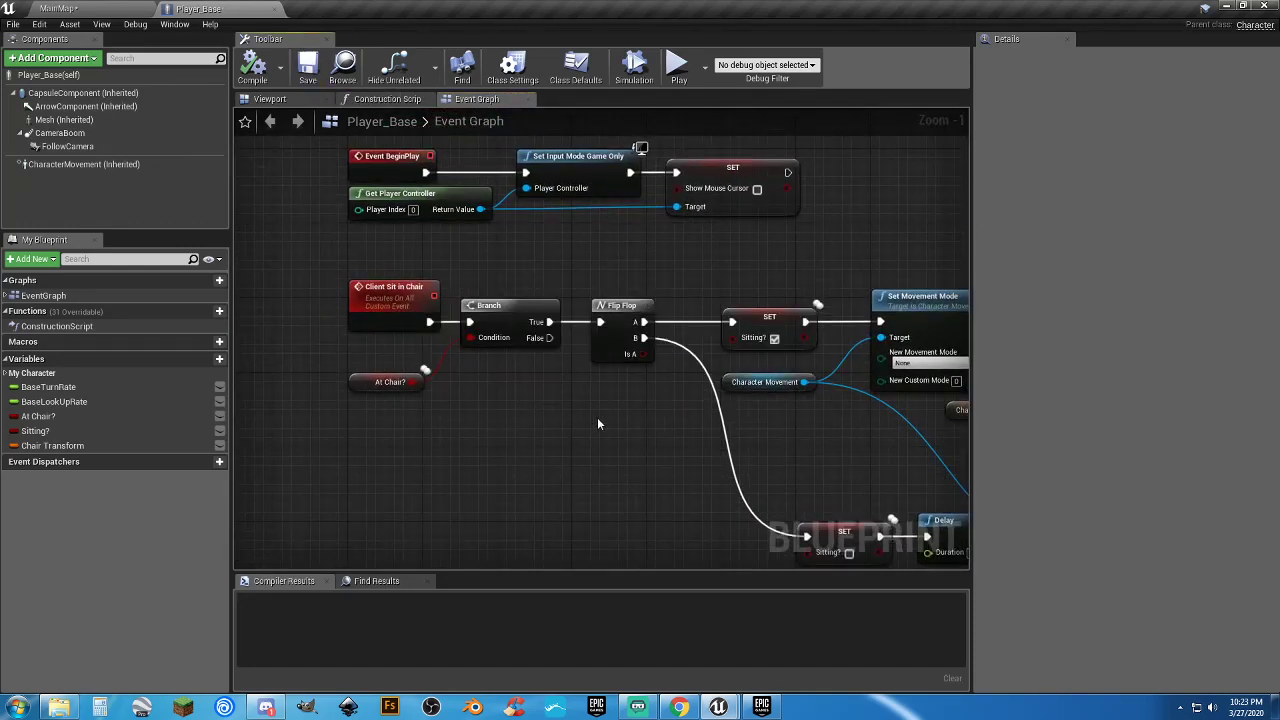
Review the Chair Transform variable's settings and the Client Sit in Chair logic, and close the Player_Base blueprint
right_click_drag(597, 424, 529, 491)
left_click(52, 445)
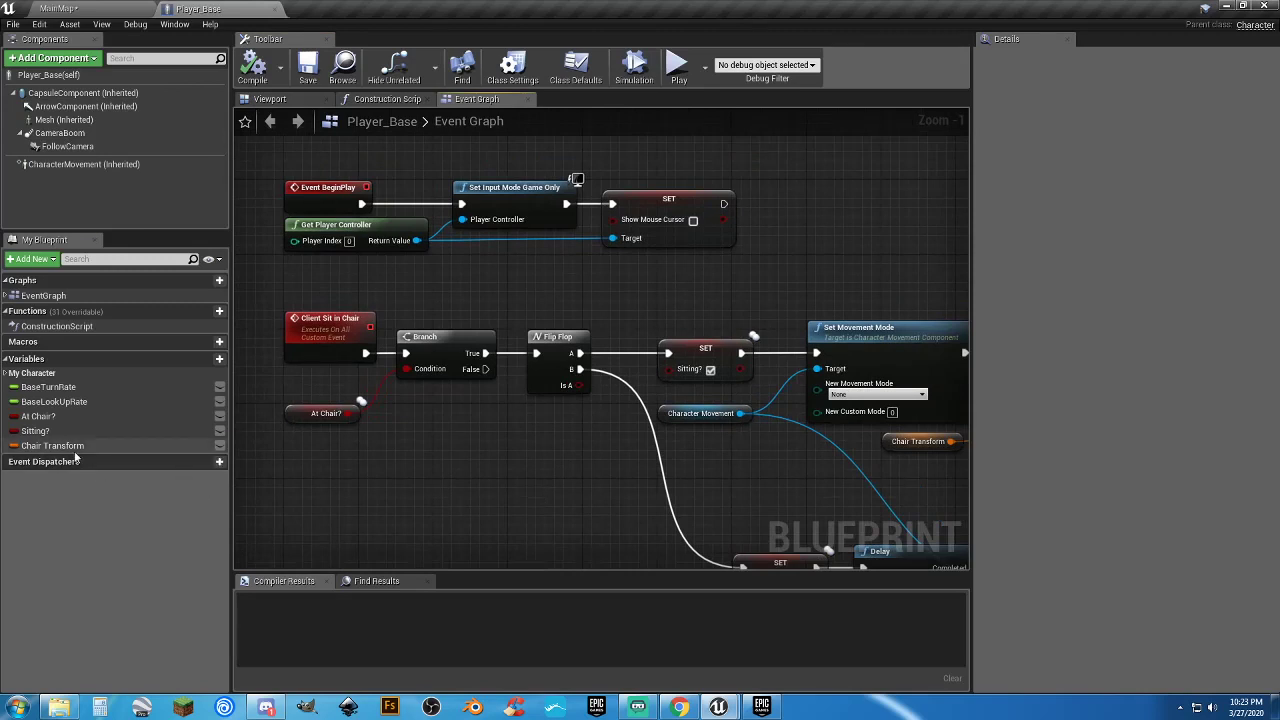
left_click(980, 298)
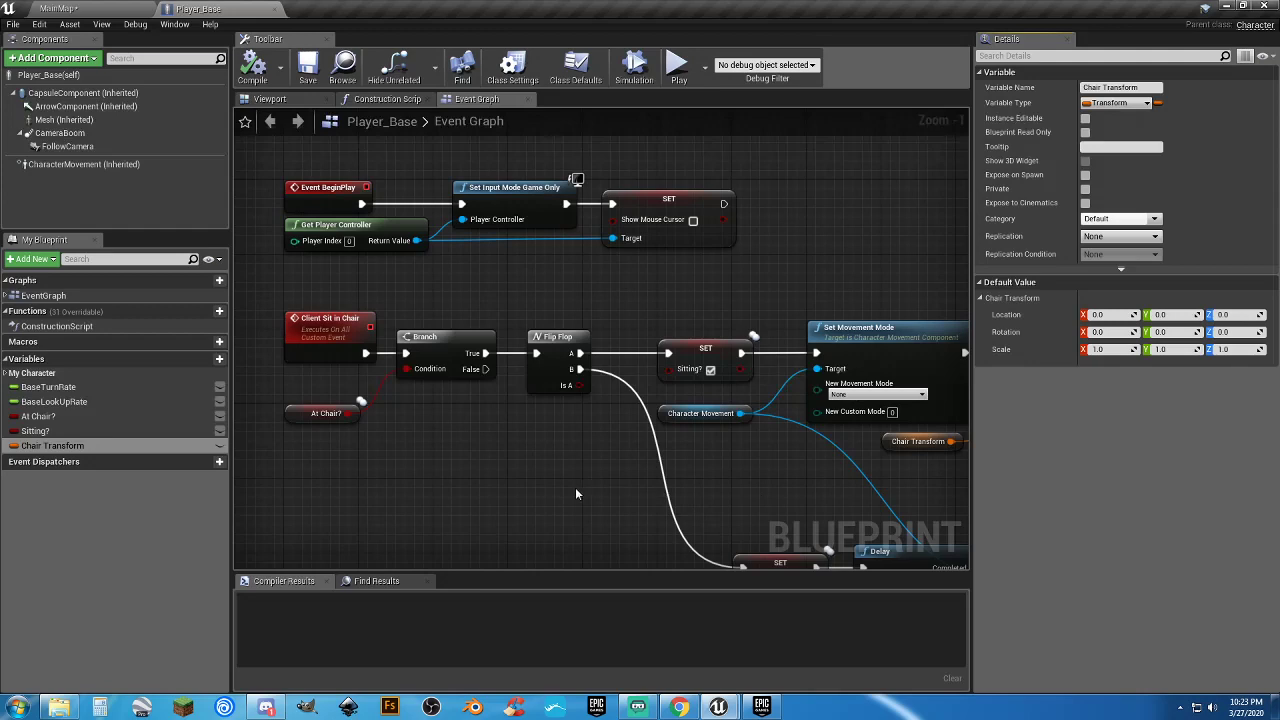
right_click_drag(575, 494, 507, 420)
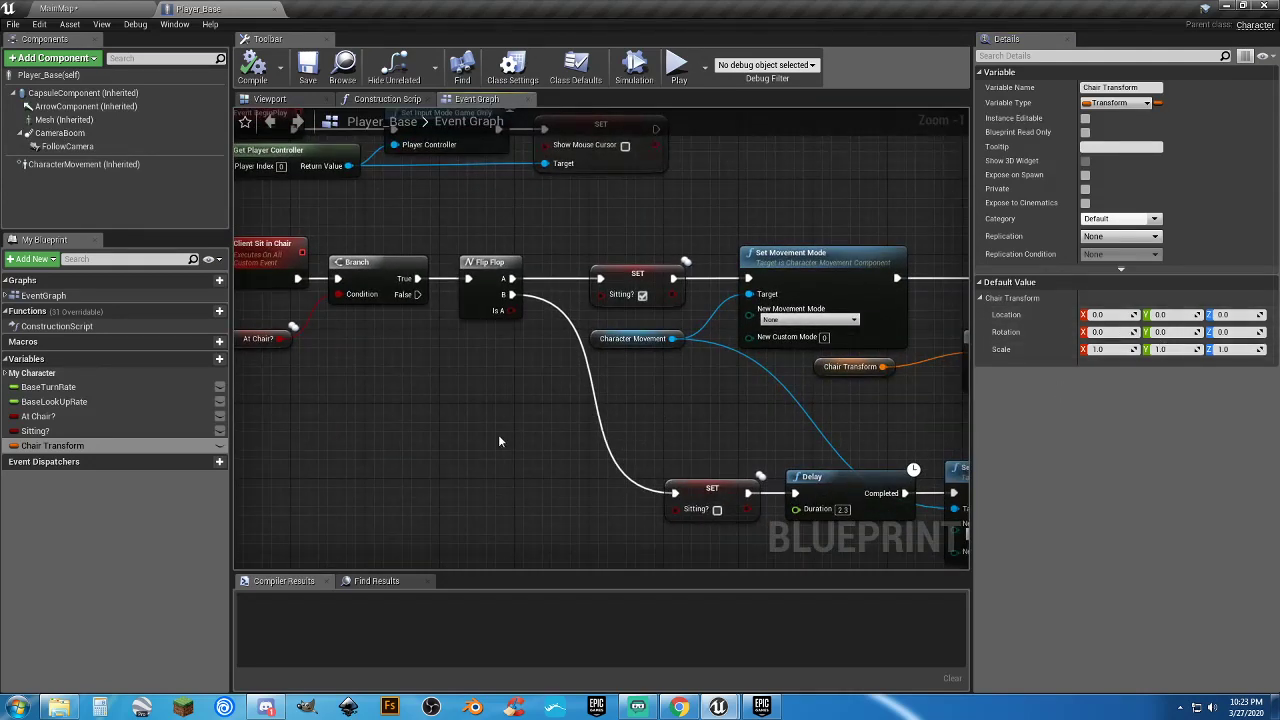
right_click_drag(498, 434, 618, 454)
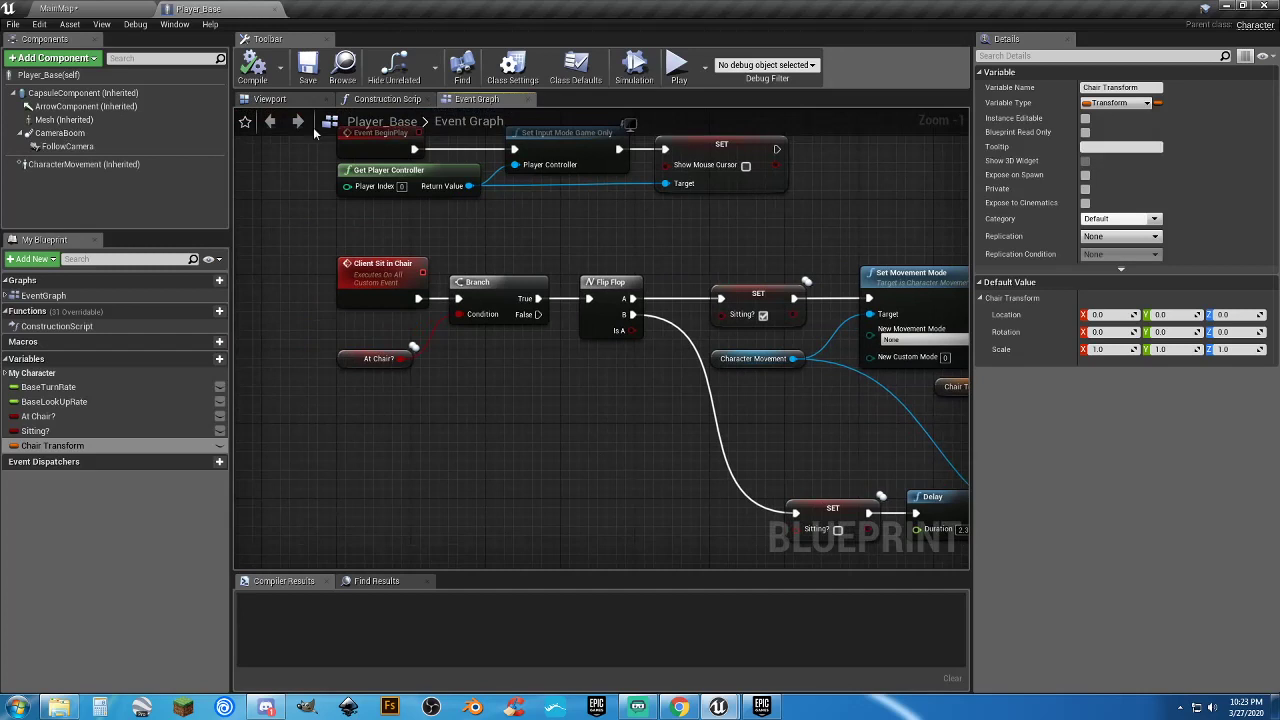
left_click(275, 10)
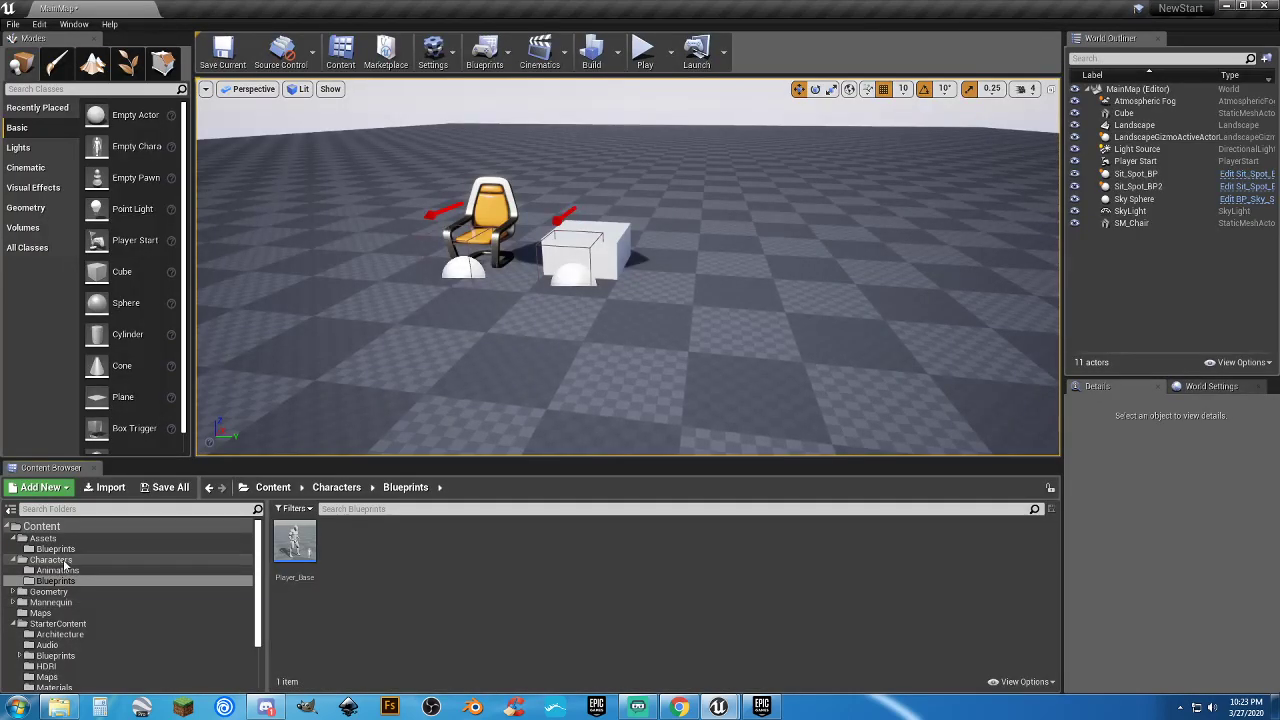
Open Sit_Spot_BP from Assets/Blueprints, review its overlap event logic, and return to the level
left_click(55, 549)
double_click(295, 548)
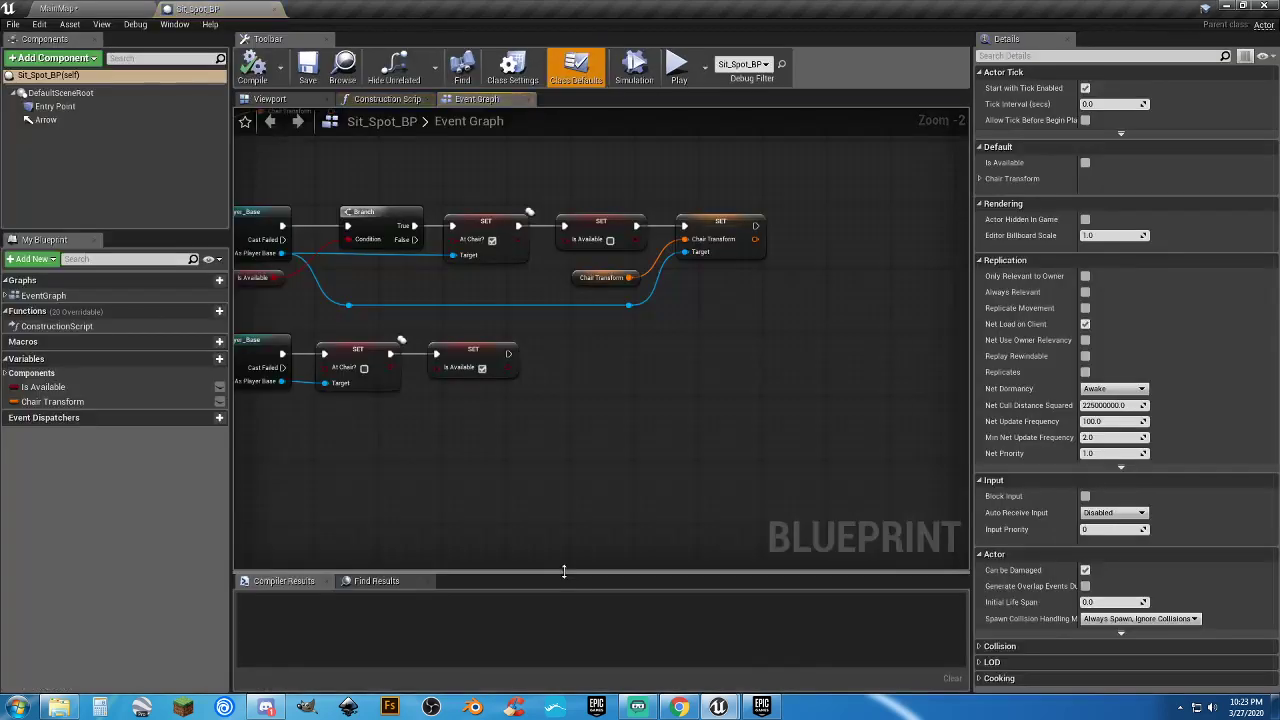
right_click_drag(472, 473, 717, 531)
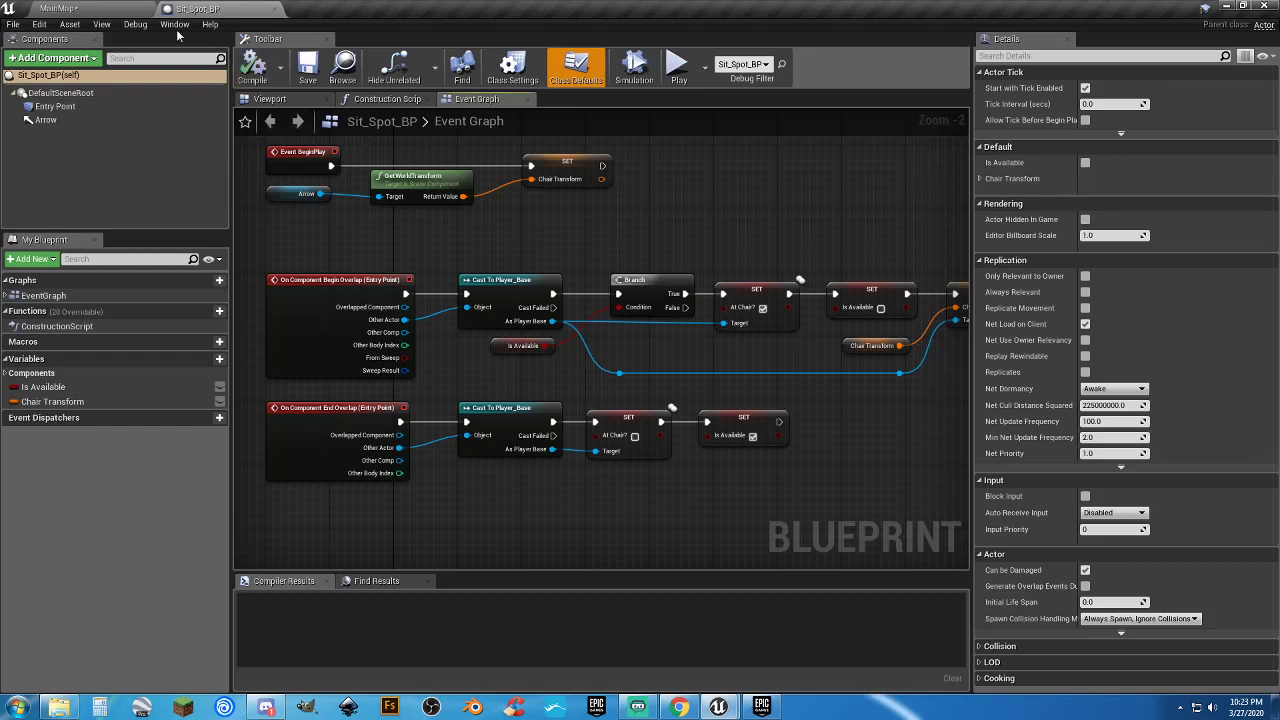
left_click(110, 8)
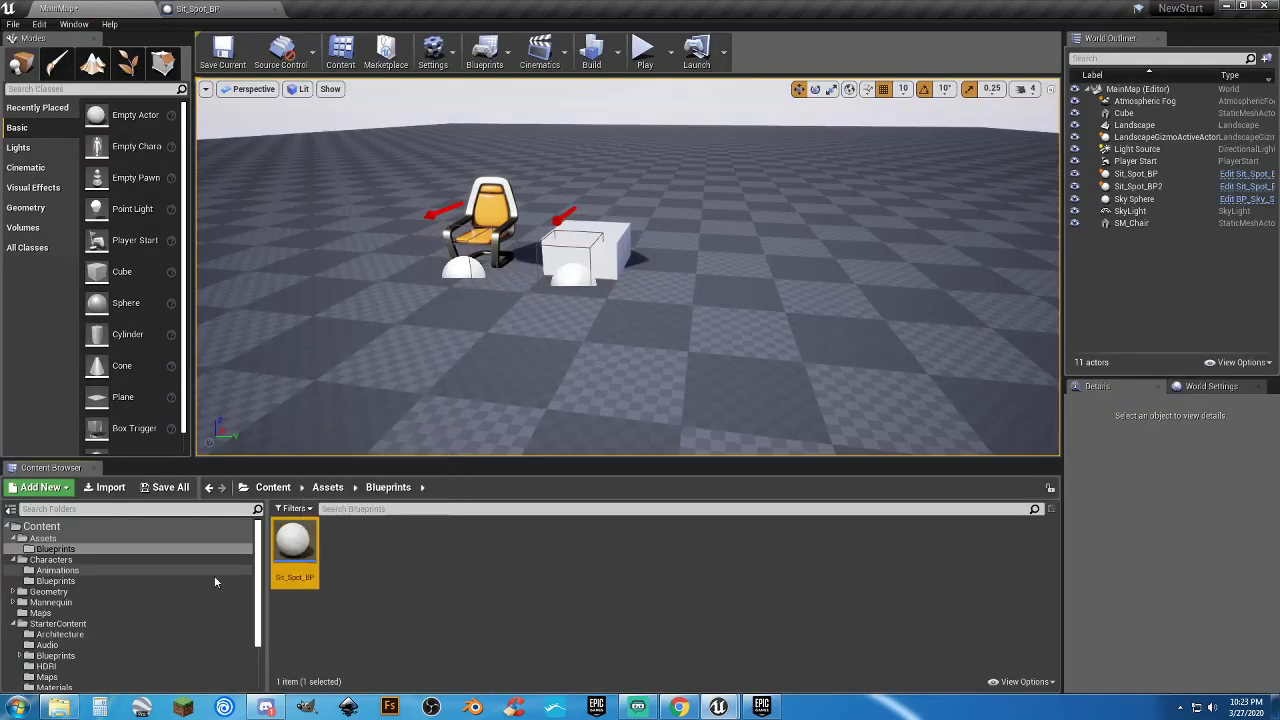
Check how Player_Base uses Chair Transform to place the seated character, and close the Player_Base and Sit_Spot_BP blueprints
left_click(114, 581)
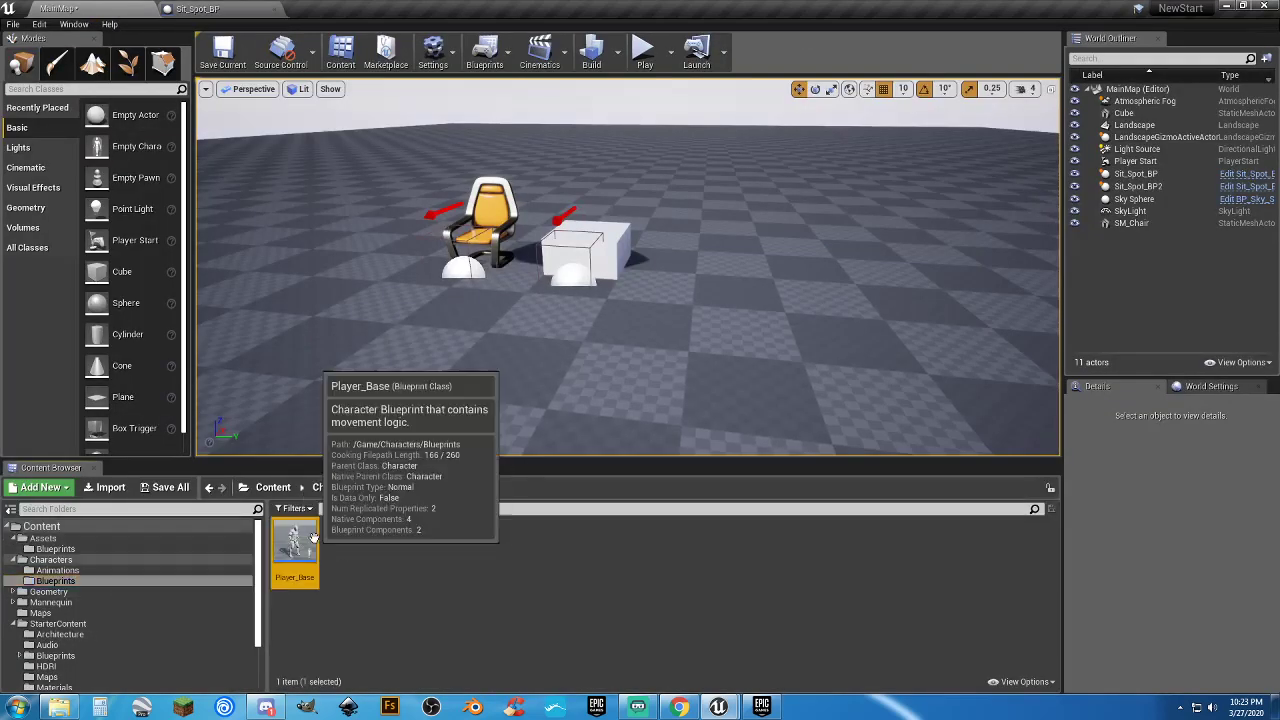
double_click(294, 550)
right_click_drag(613, 462, 420, 481)
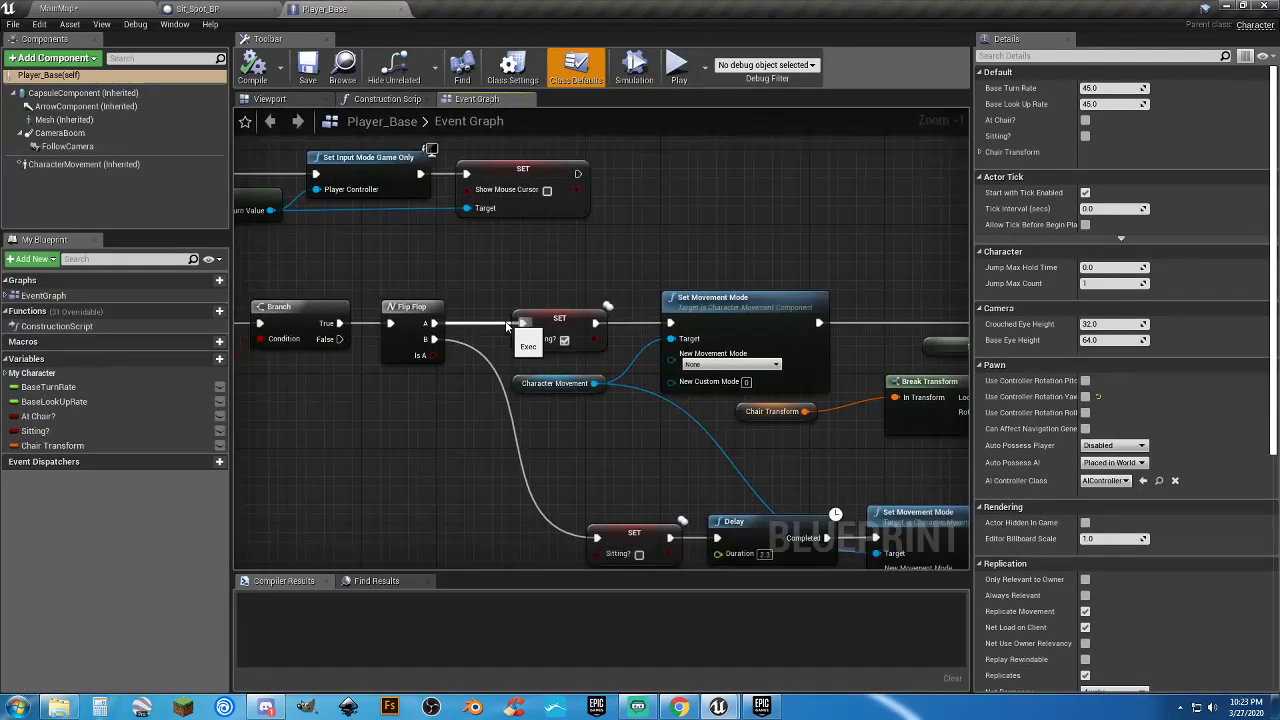
right_click_drag(725, 277, 631, 215)
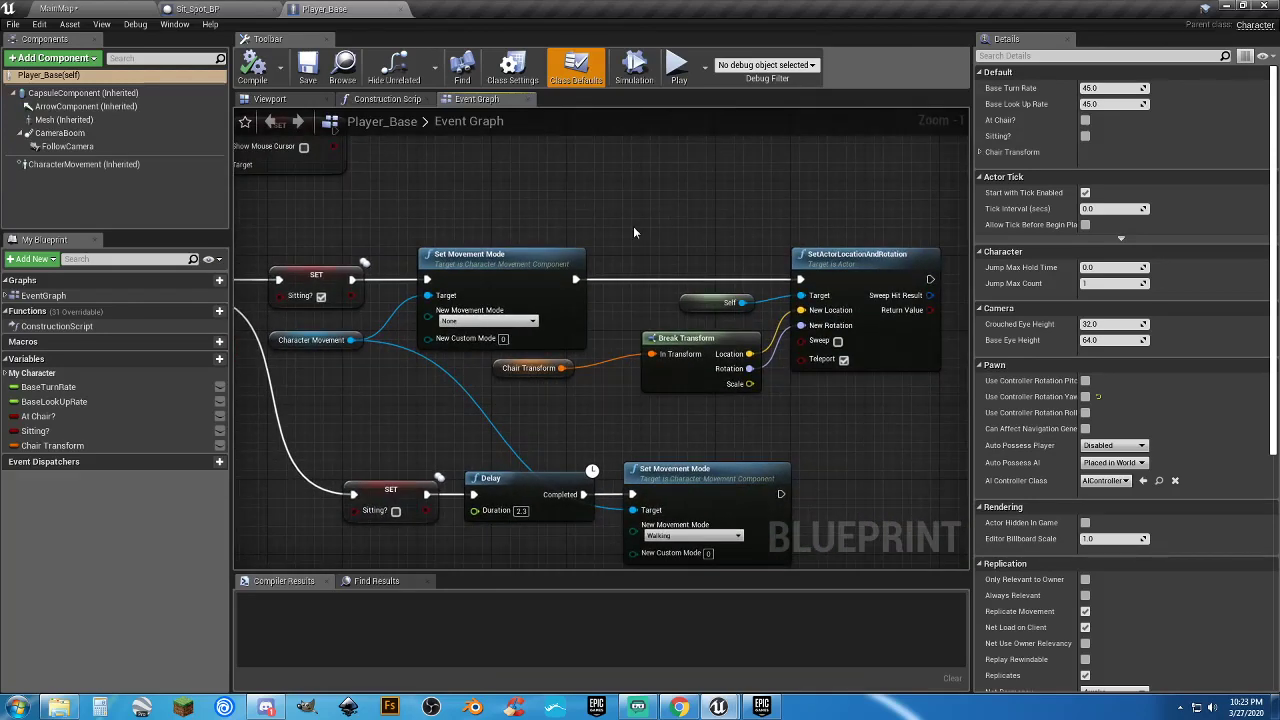
right_click_drag(516, 228, 436, 157)
left_click(262, 9)
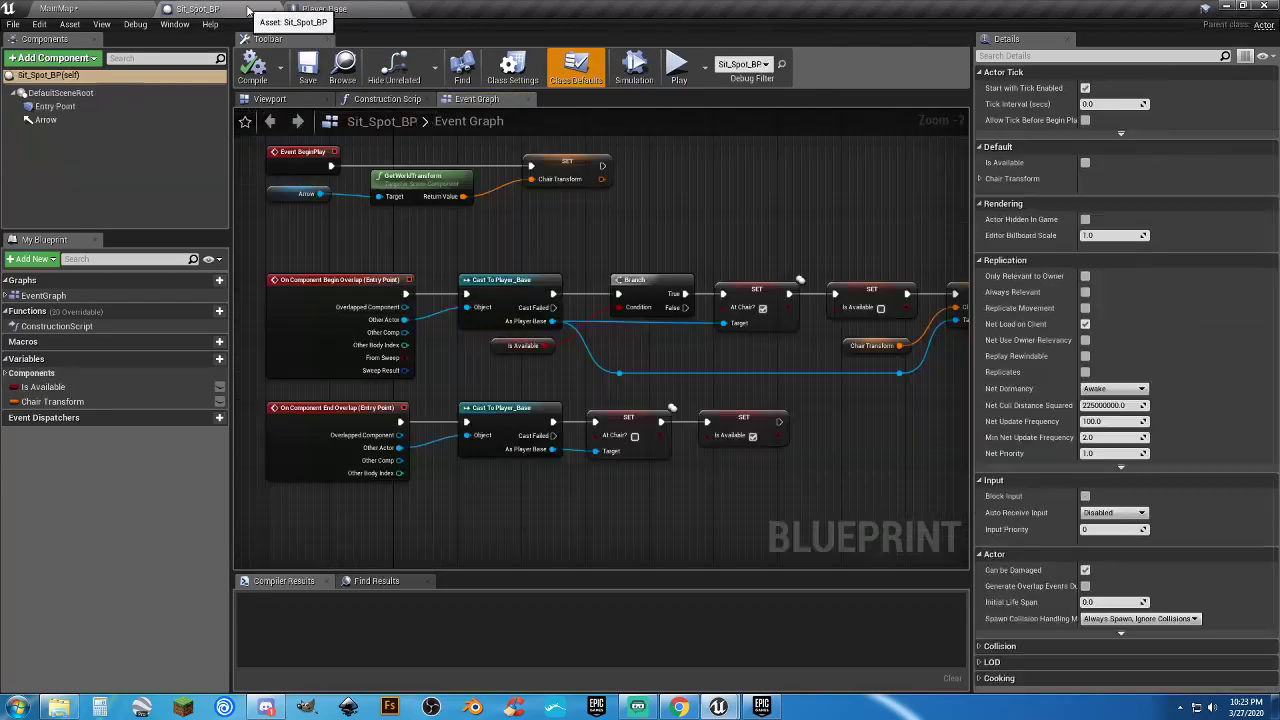
left_click(275, 9)
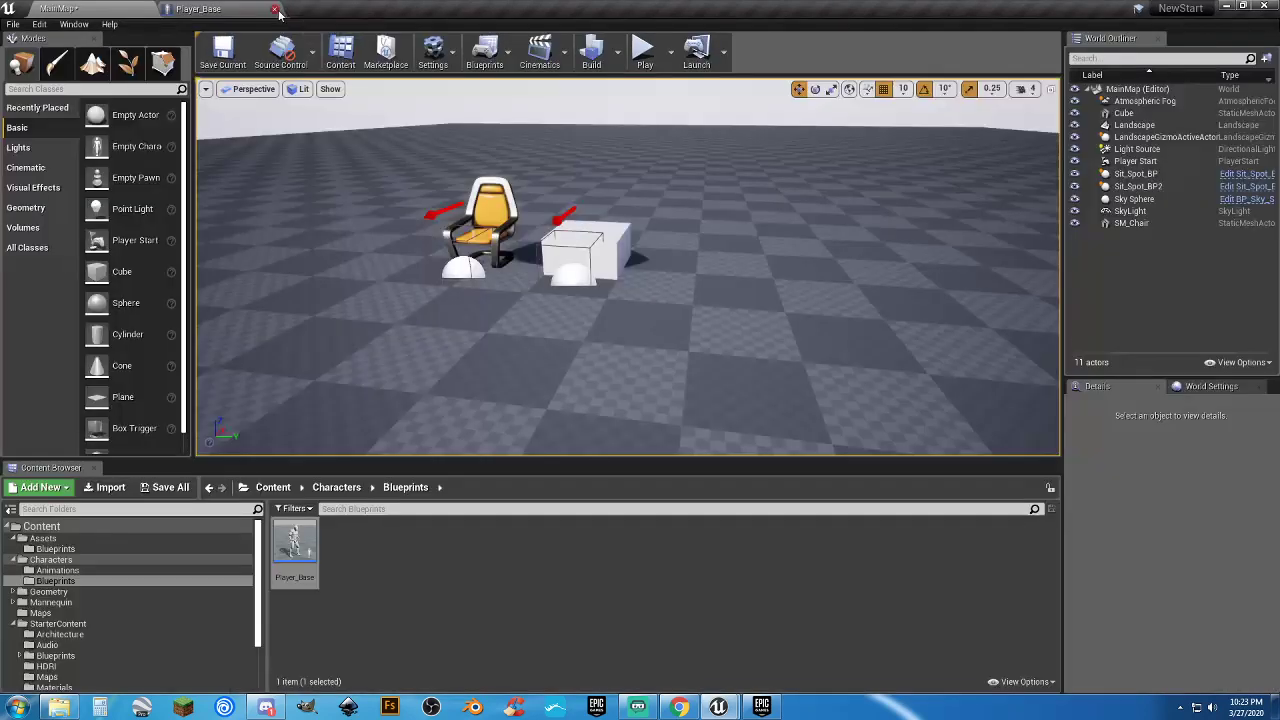
left_click(275, 9)
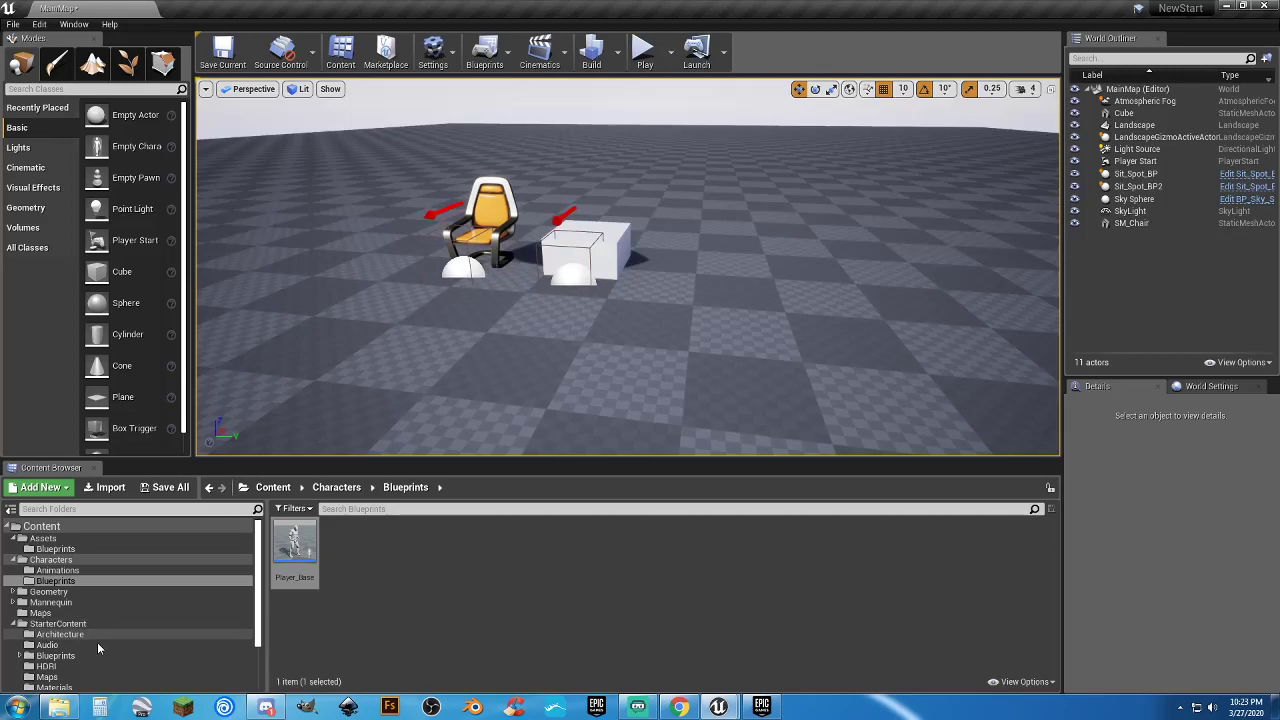
Place SM_Couch from the StarterContent Props folder beside the white cube and rotate it 180 degrees about Z
scroll(88, 656, "down", 2)
left_click(72, 664)
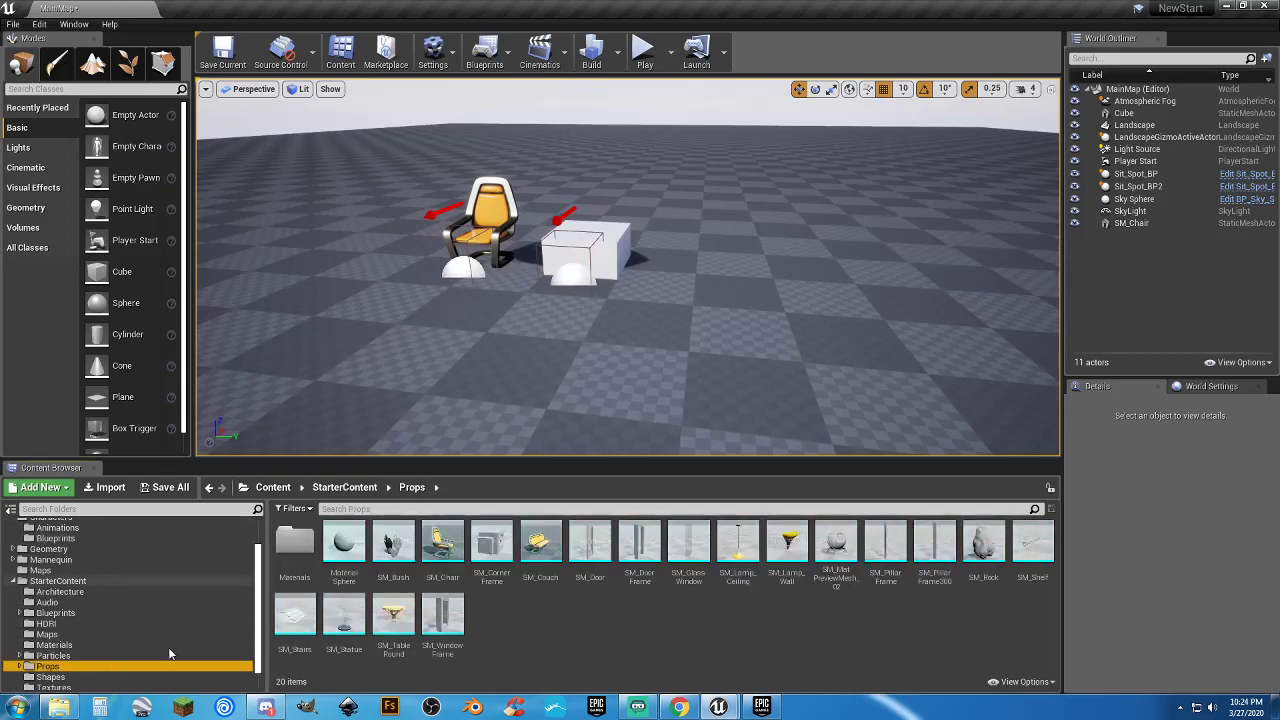
left_click_drag(540, 548, 760, 294)
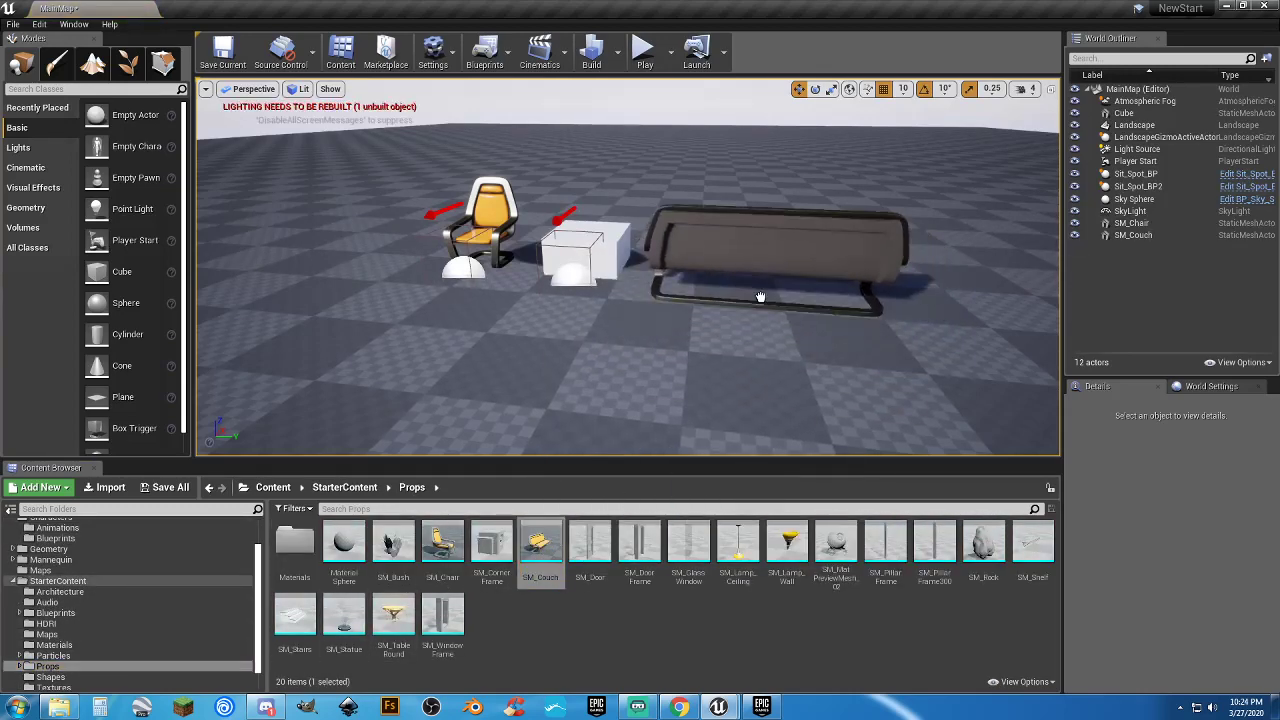
left_click(815, 89)
left_click_drag(711, 309, 882, 332)
left_click_drag(754, 268, 754, 270)
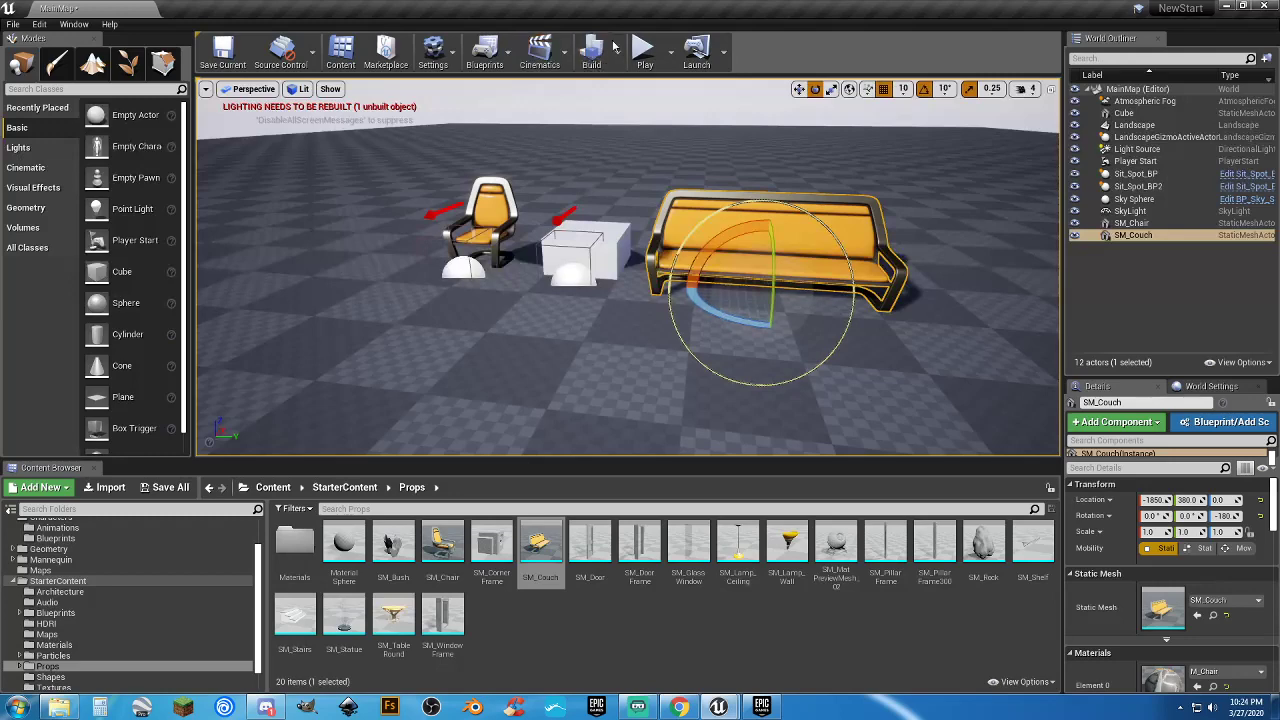
Move the couch backward along the X axis to an X location of -1800
key("d")
right_click_drag(790, 154, 790, 154)
left_click(798, 89)
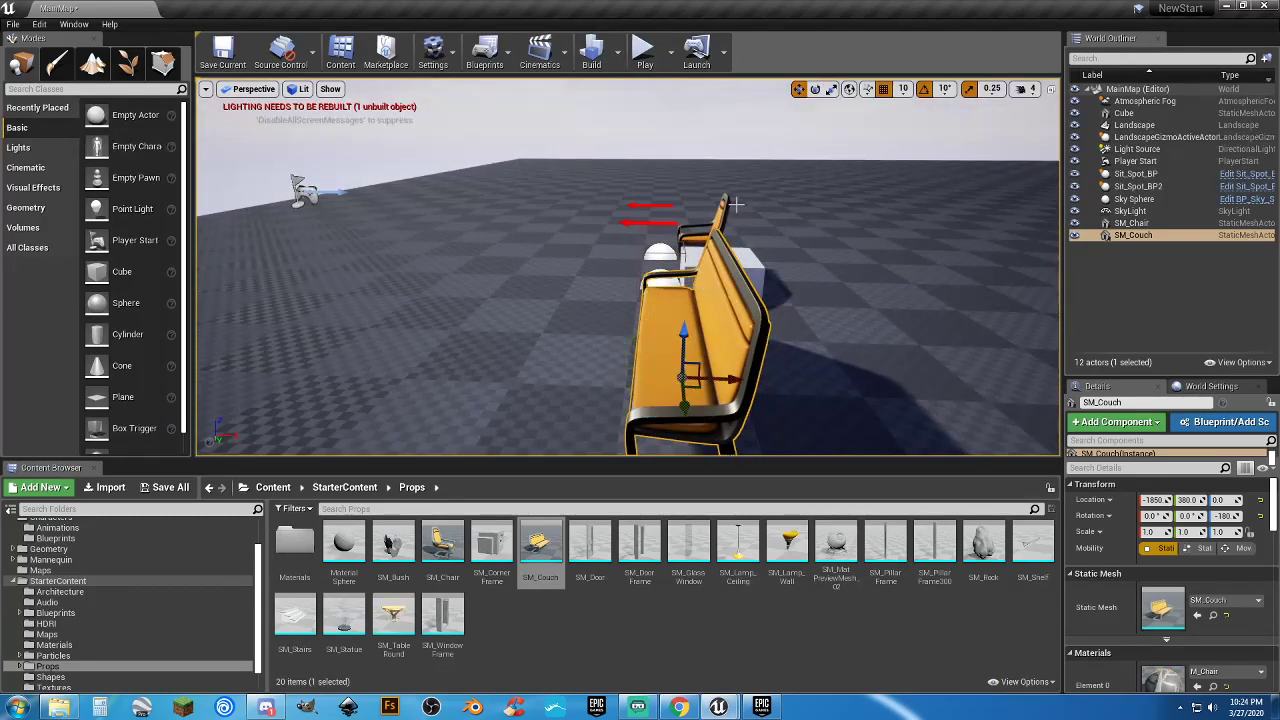
left_click_drag(758, 385, 789, 385)
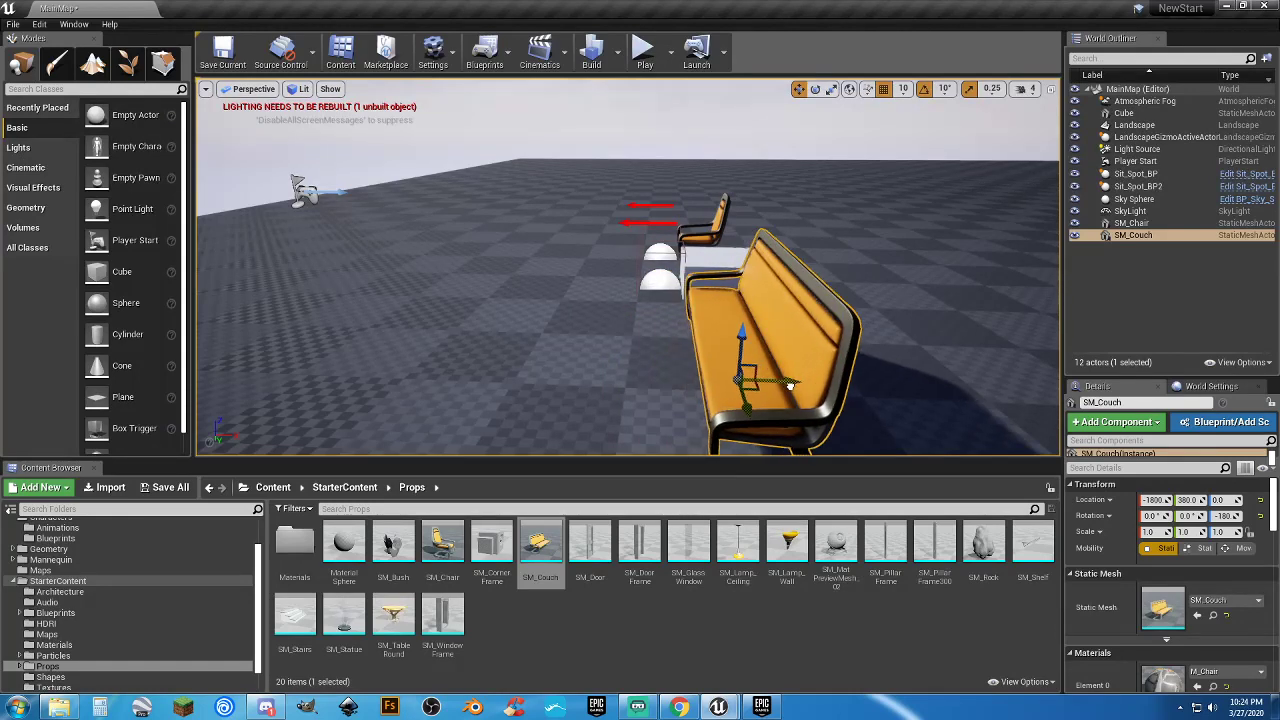
Play the level, run the character onto the couch to test its collision, and end the session
left_click(644, 60)
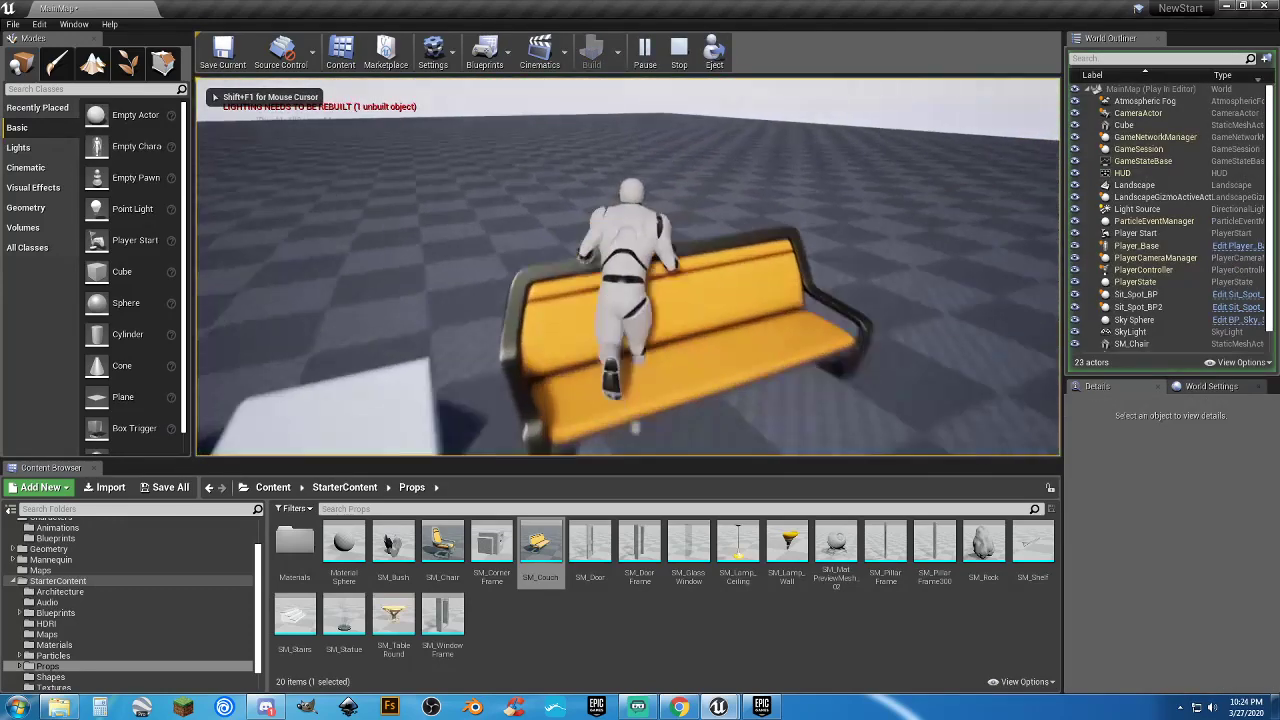
key("s")
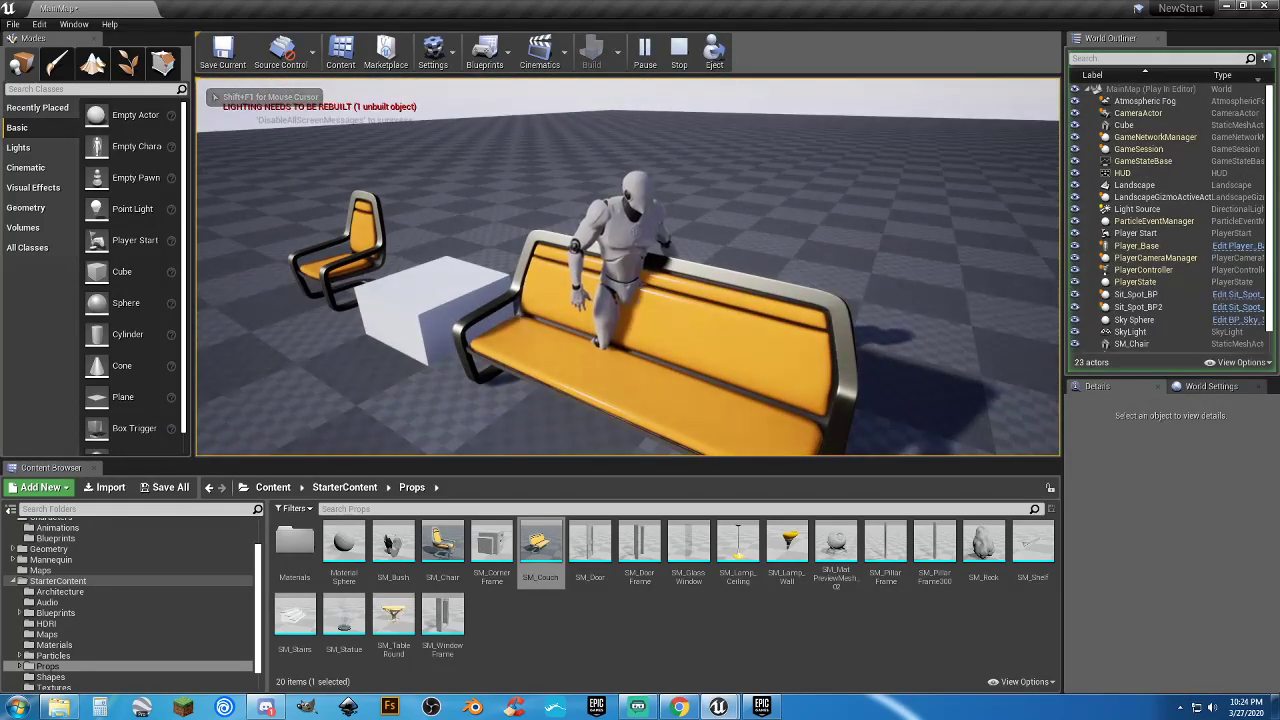
key("Escape")
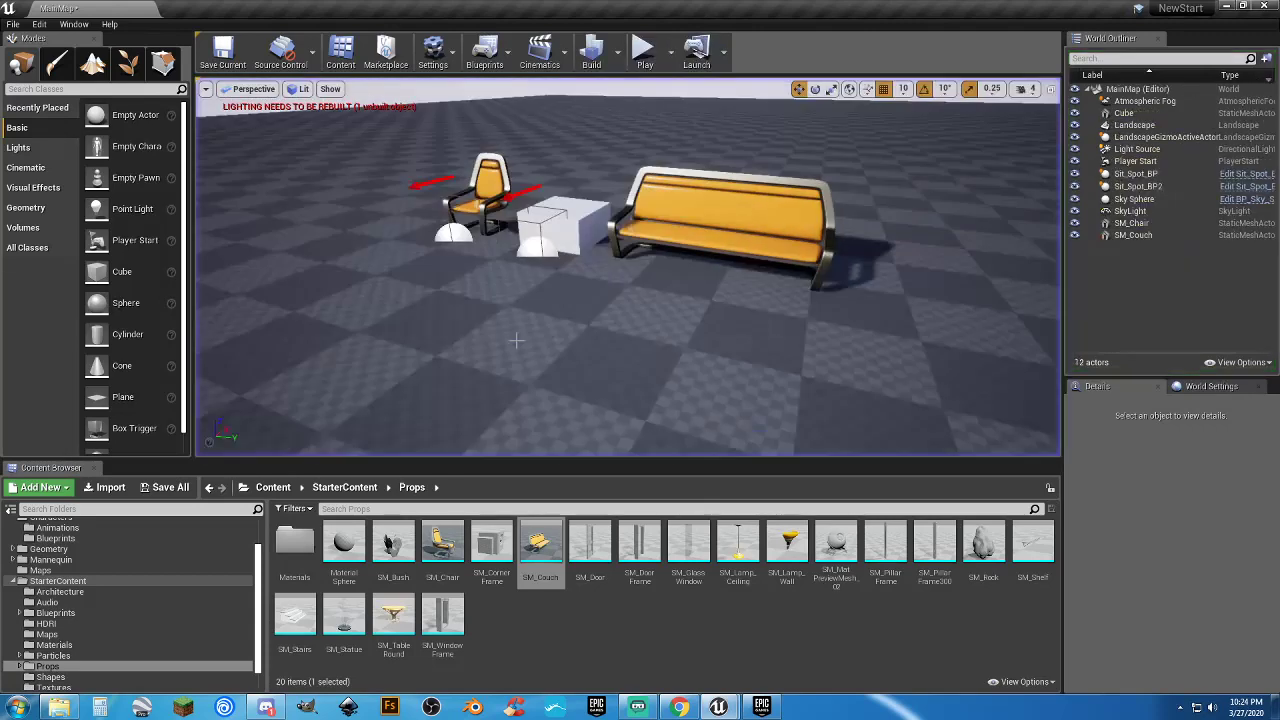
Open the SM_Couch static mesh, display its complex collision for inspection, and close the mesh editor
left_click(537, 545)
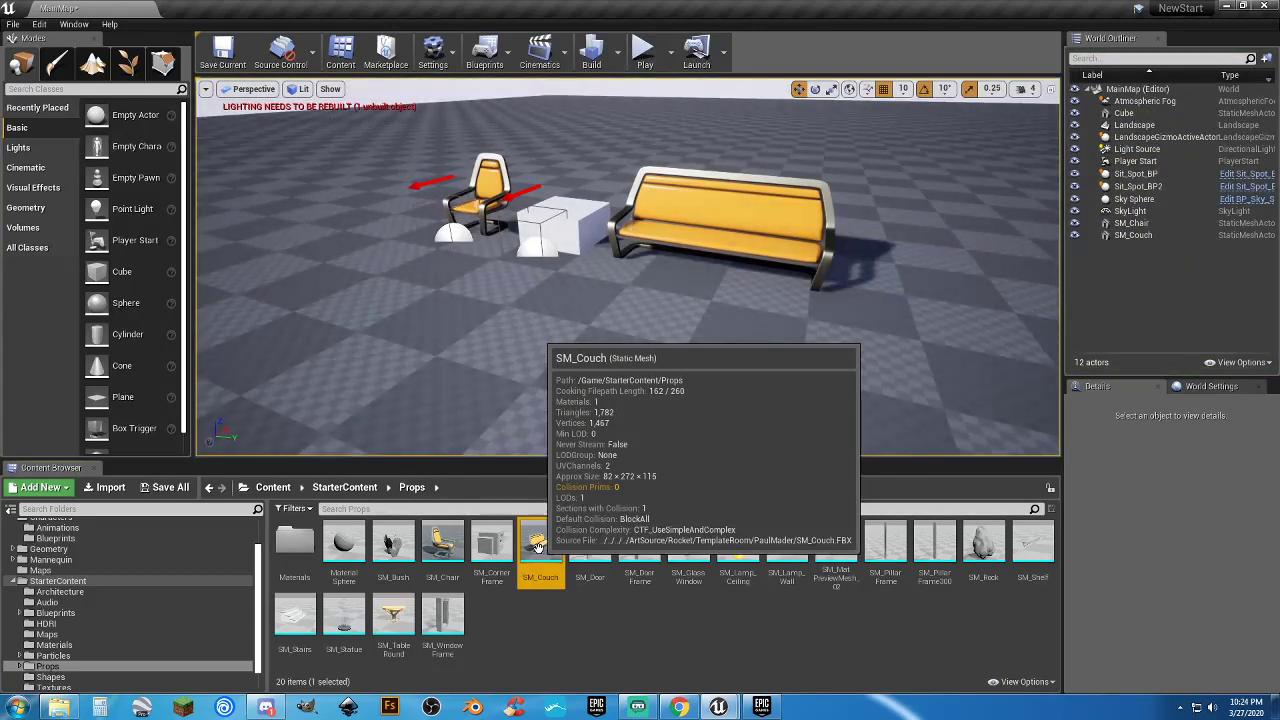
double_click(541, 546)
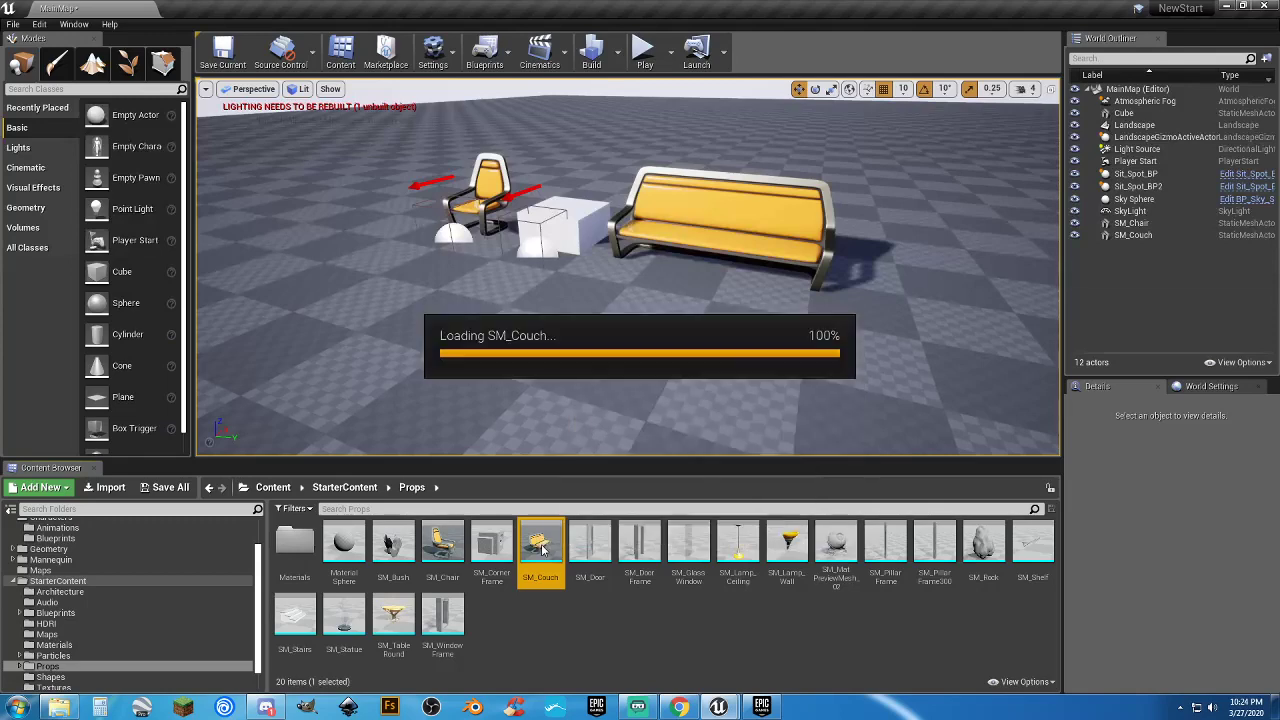
double_click(592, 253)
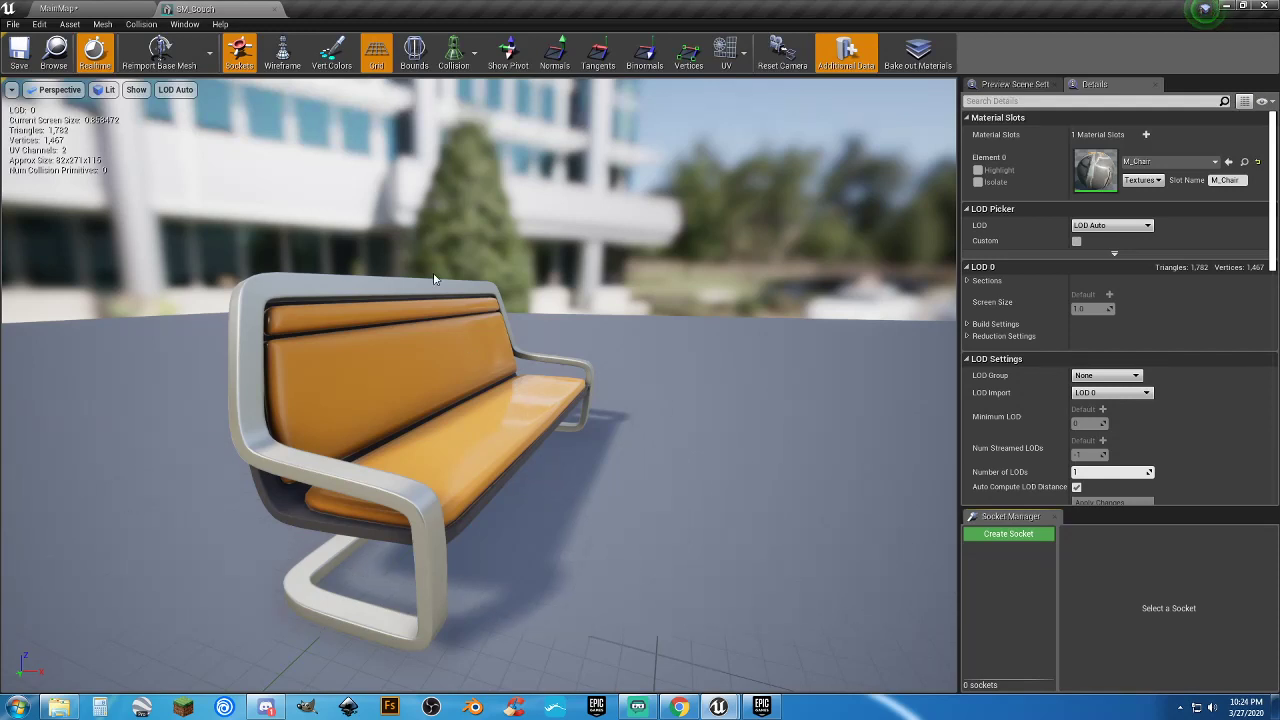
left_click(474, 52)
left_click(472, 110)
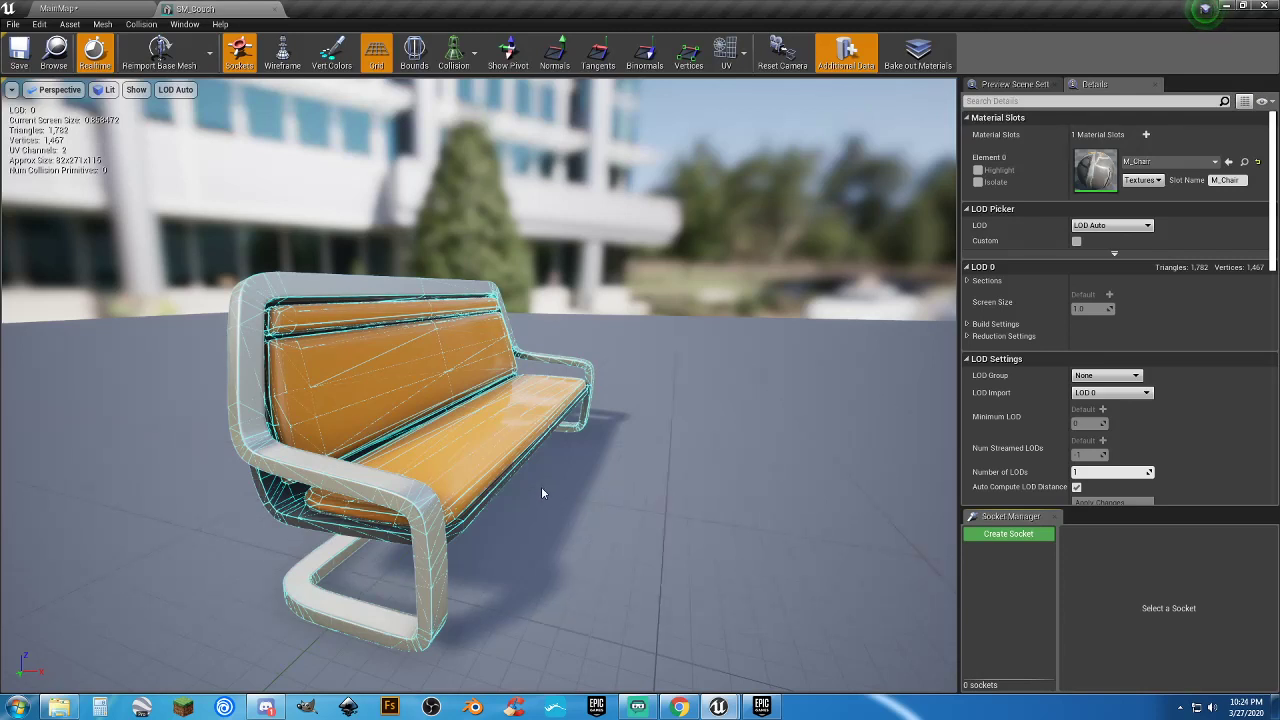
left_click(273, 9)
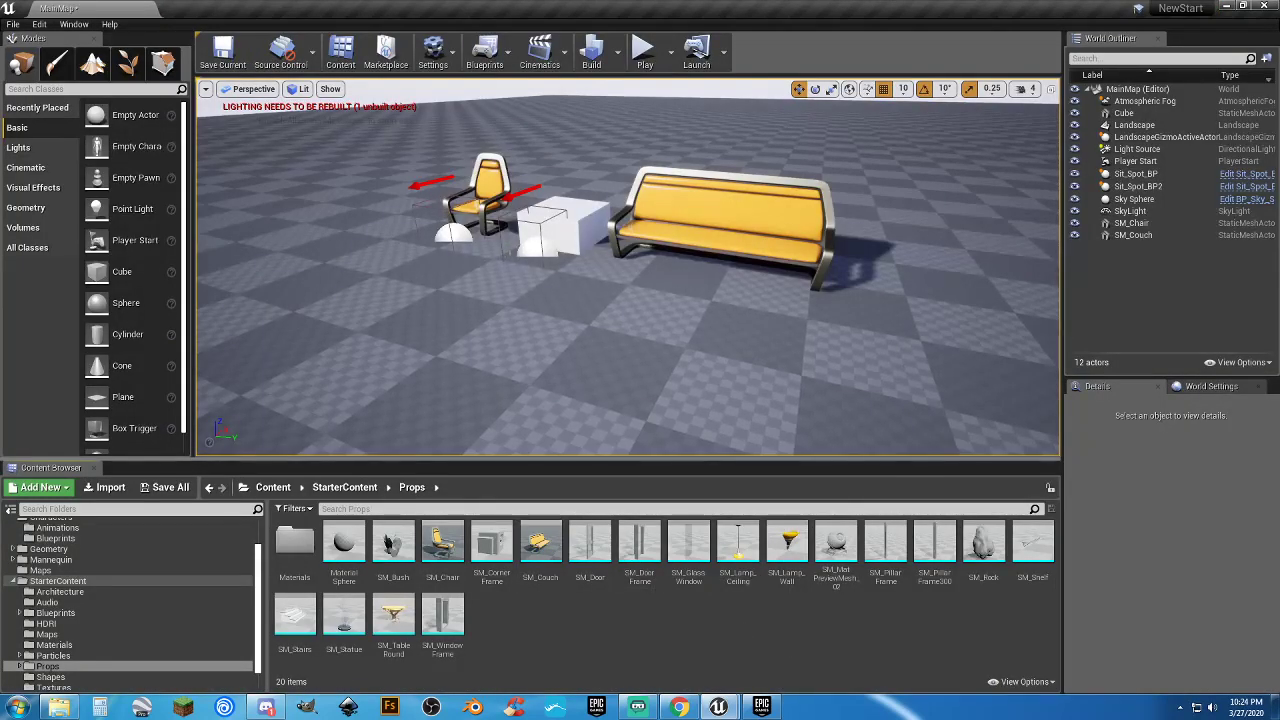
Duplicate the sit spot at the white cube along the Y axis to Y 300, in front of the couch
left_click(540, 250)
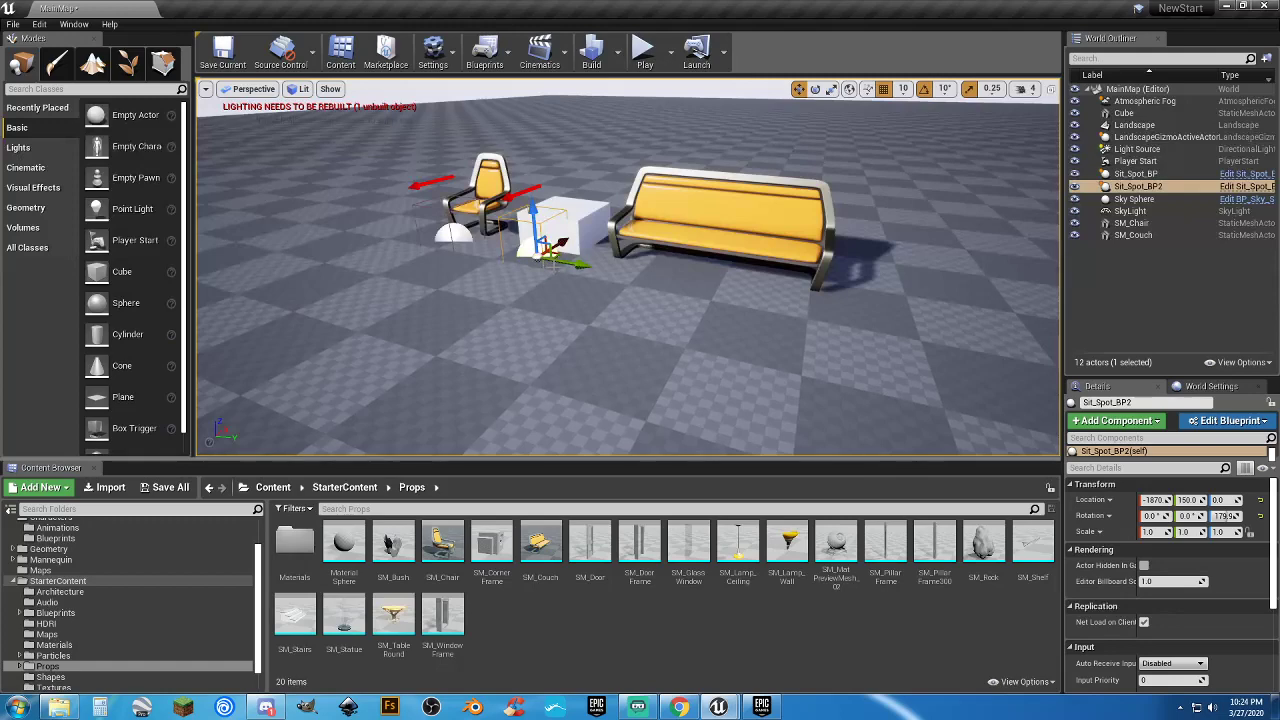
left_click_drag(576, 266, 684, 291, "alt")
key("w")
right_click_drag(684, 291, 750, 350)
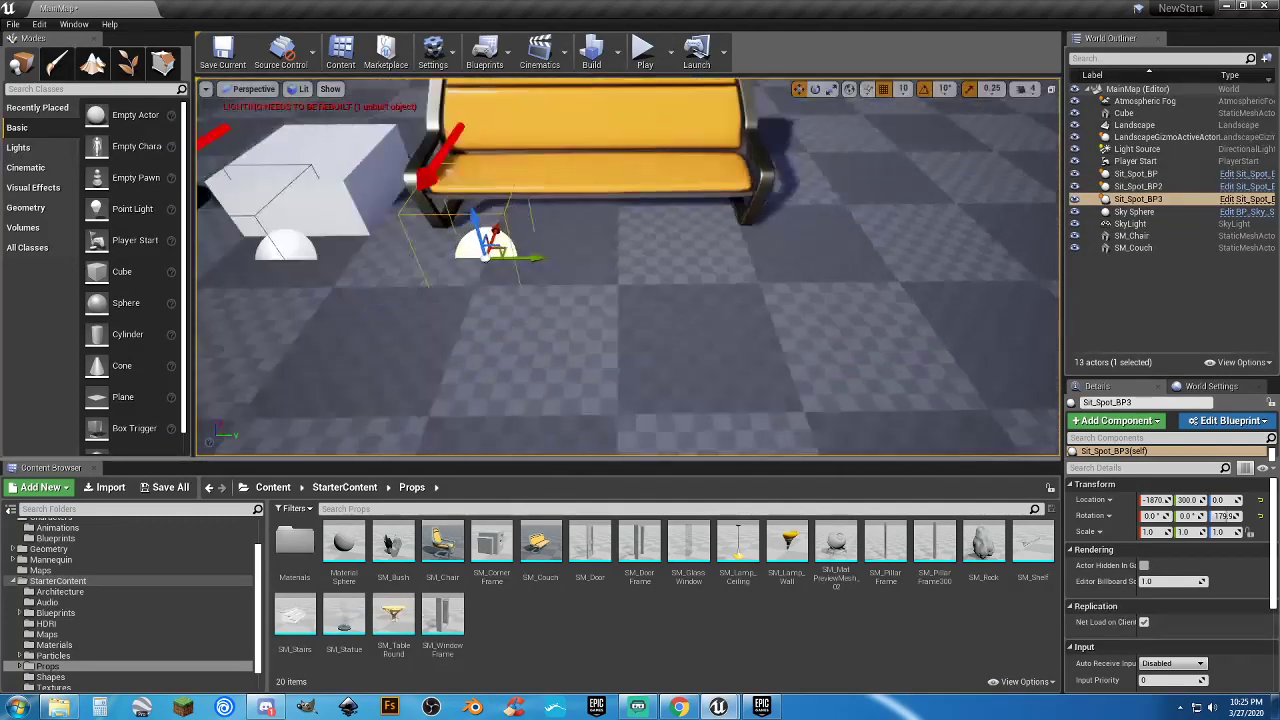
Set the couch's first sit spot to Y 310 and duplicate it along the Y axis to Y 430
key("s")
mouse_move(627, 348)
right_mouse_down()
mouse_move(627, 290)
mouse_move(640, 318)
mouse_move(627, 348)
right_mouse_up()
key("w")
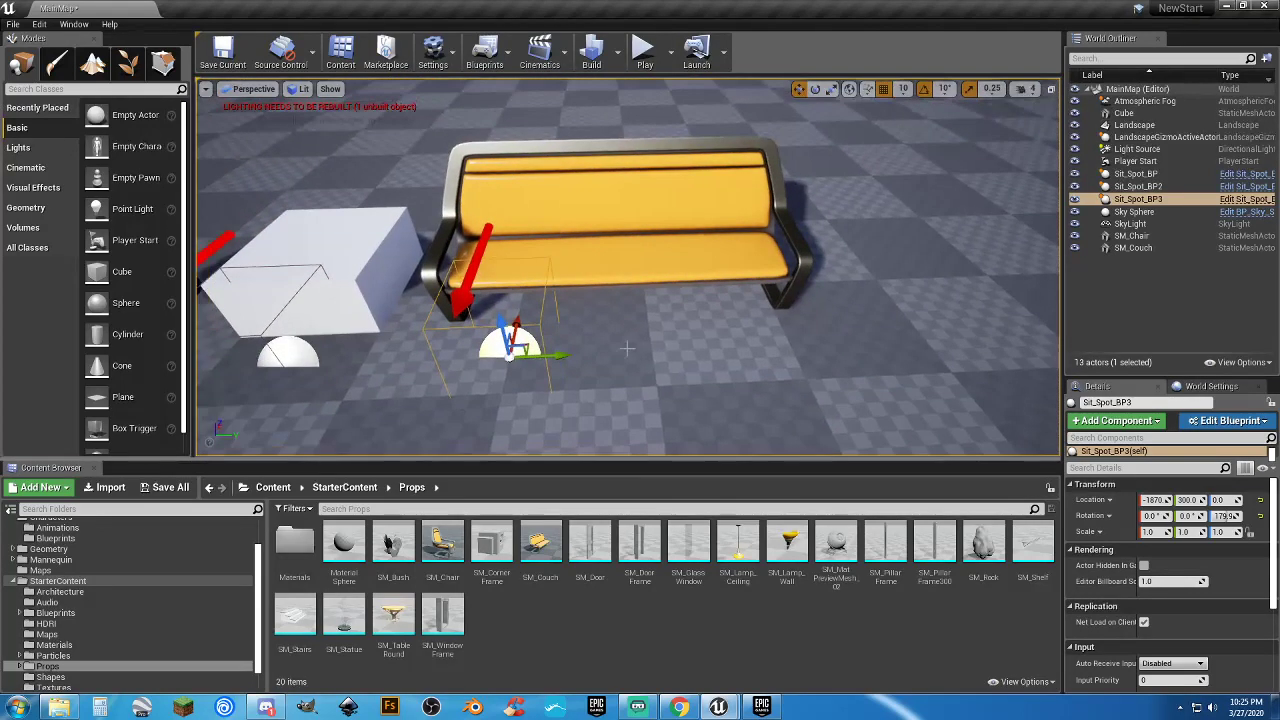
left_click_drag(566, 355, 741, 363)
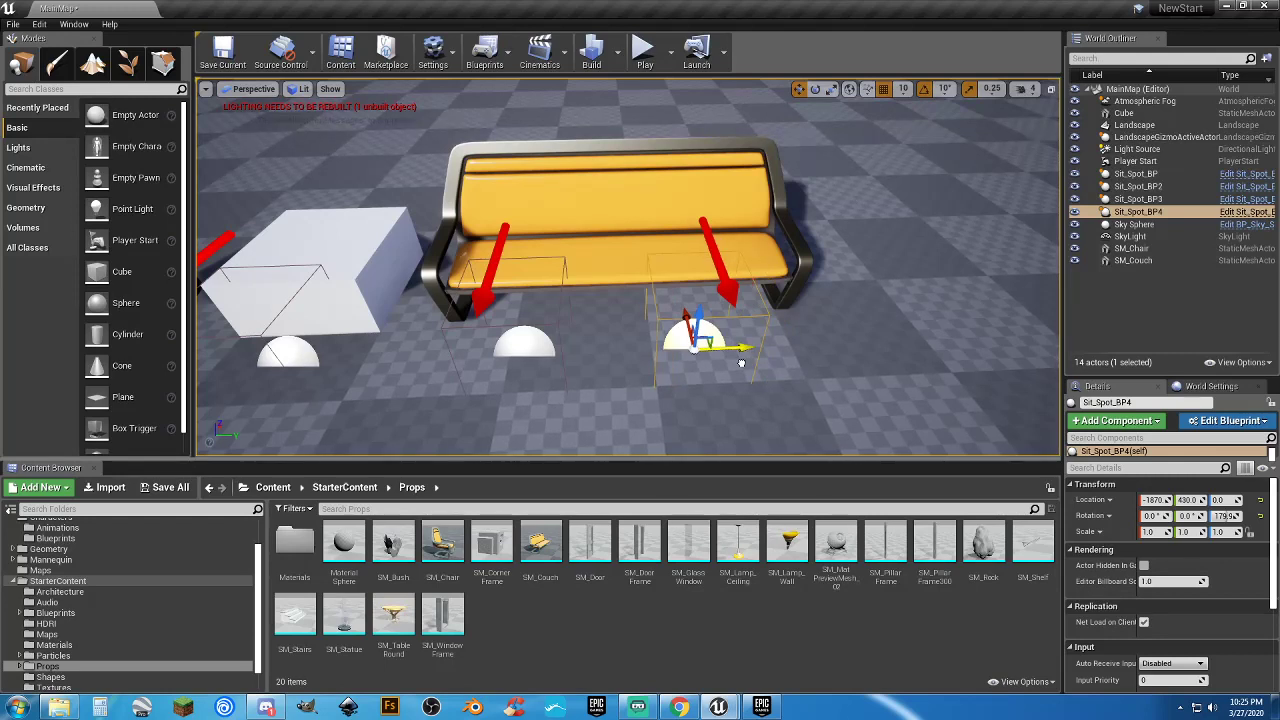
left_click(545, 346)
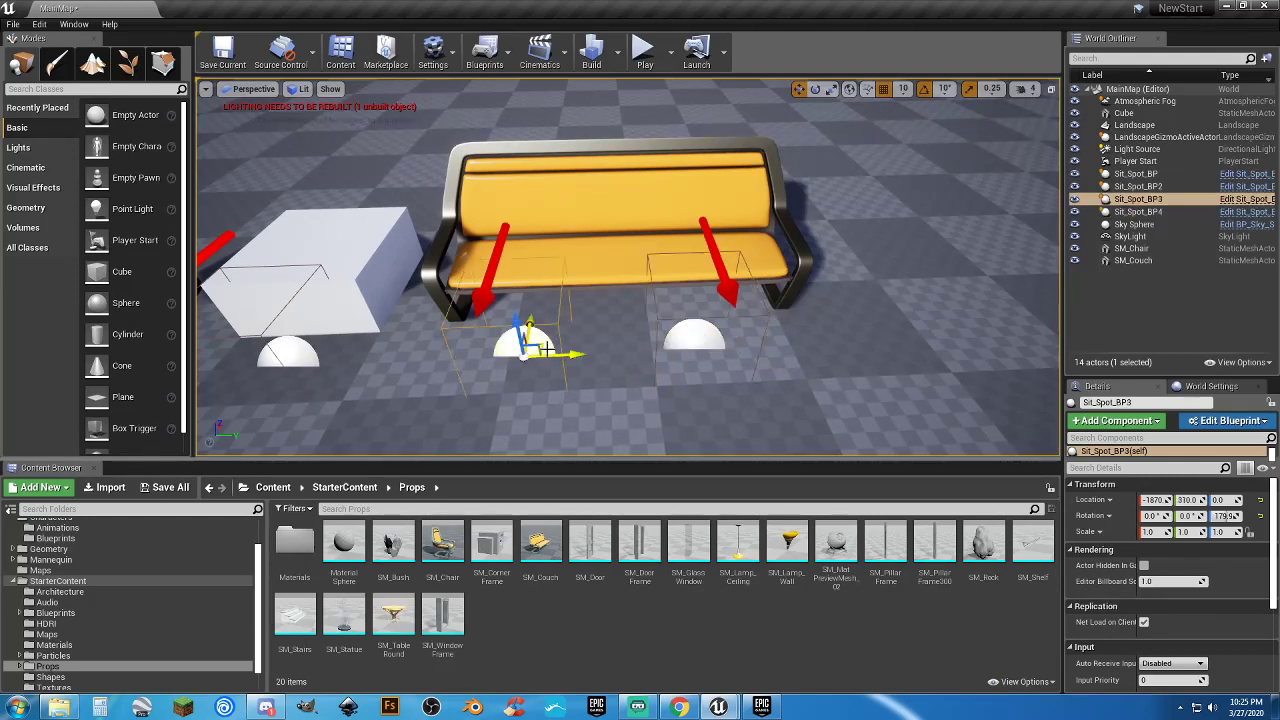
Play the level and test sitting down and standing up at both sit spots on the couch
left_click(644, 50)
key("w")
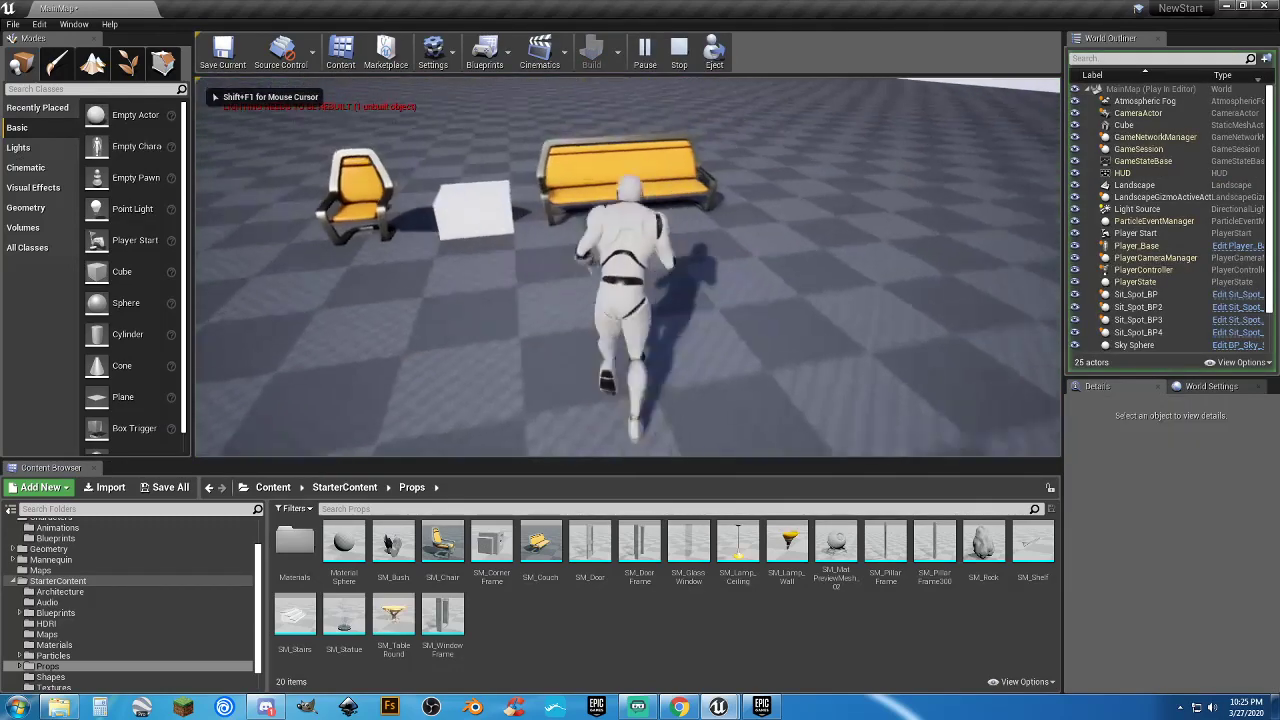
key("s")
key("w")
key("e")
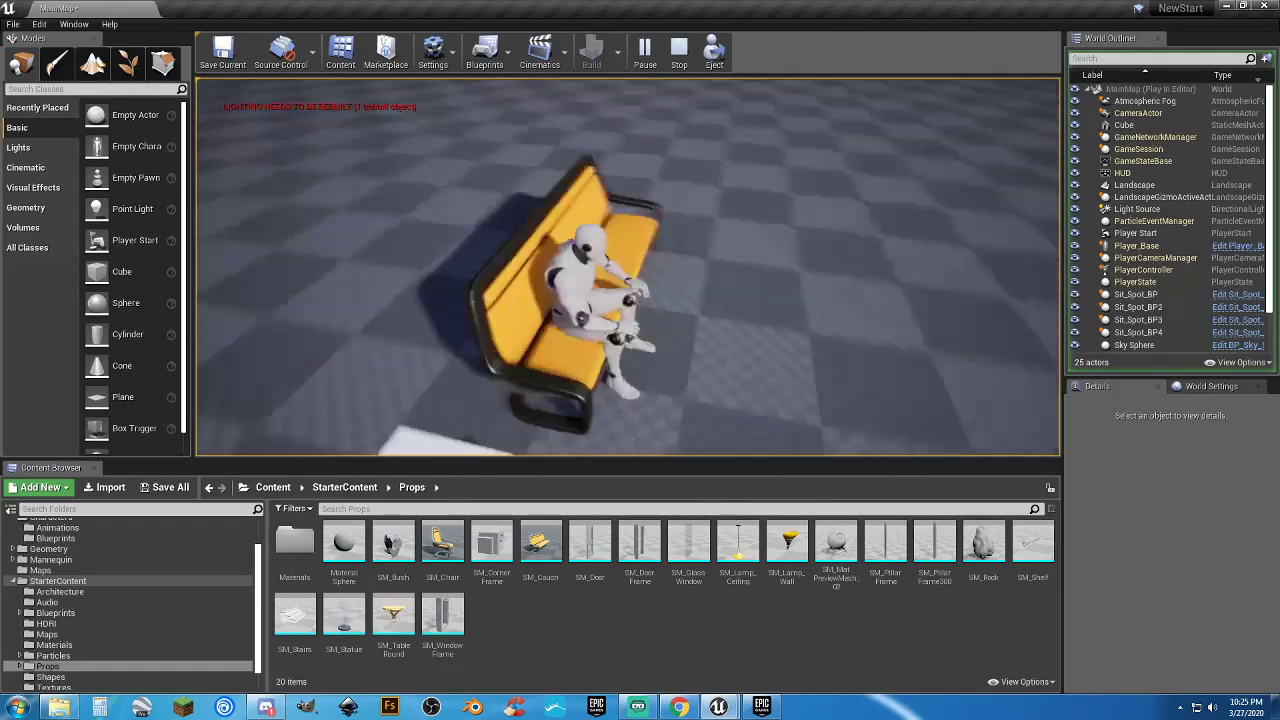
key("e")
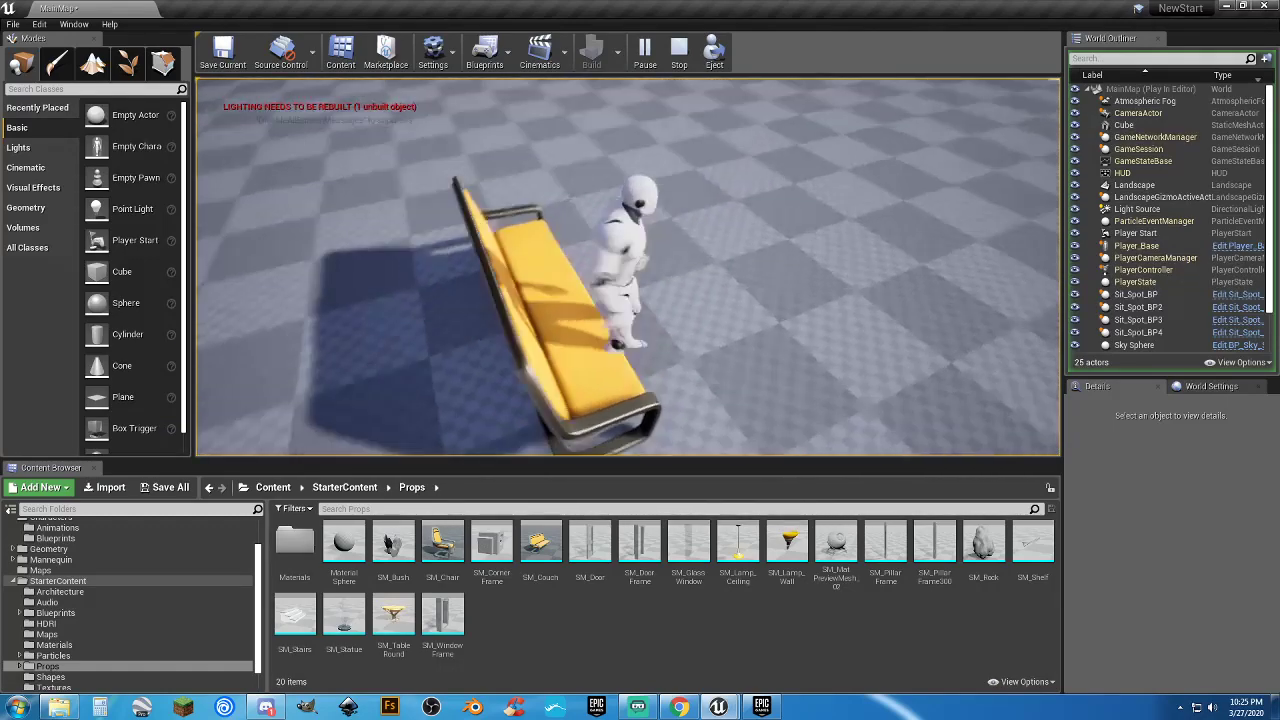
key("e")
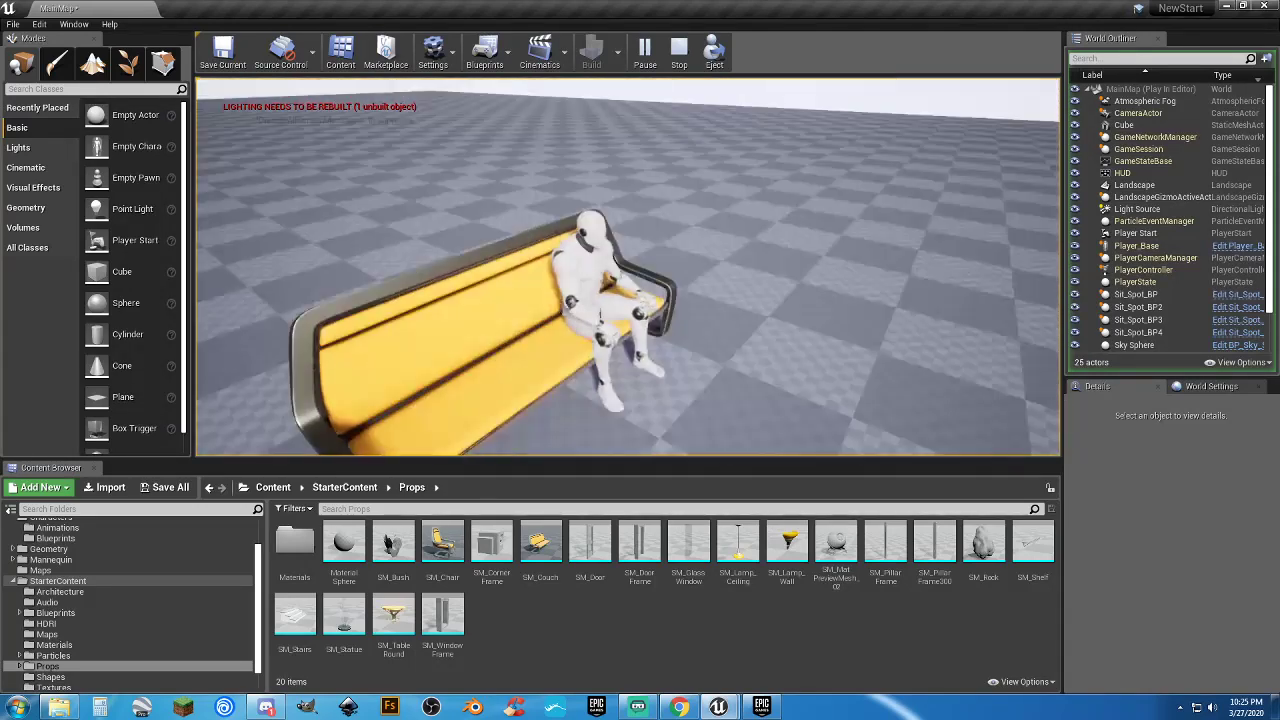
key("e")
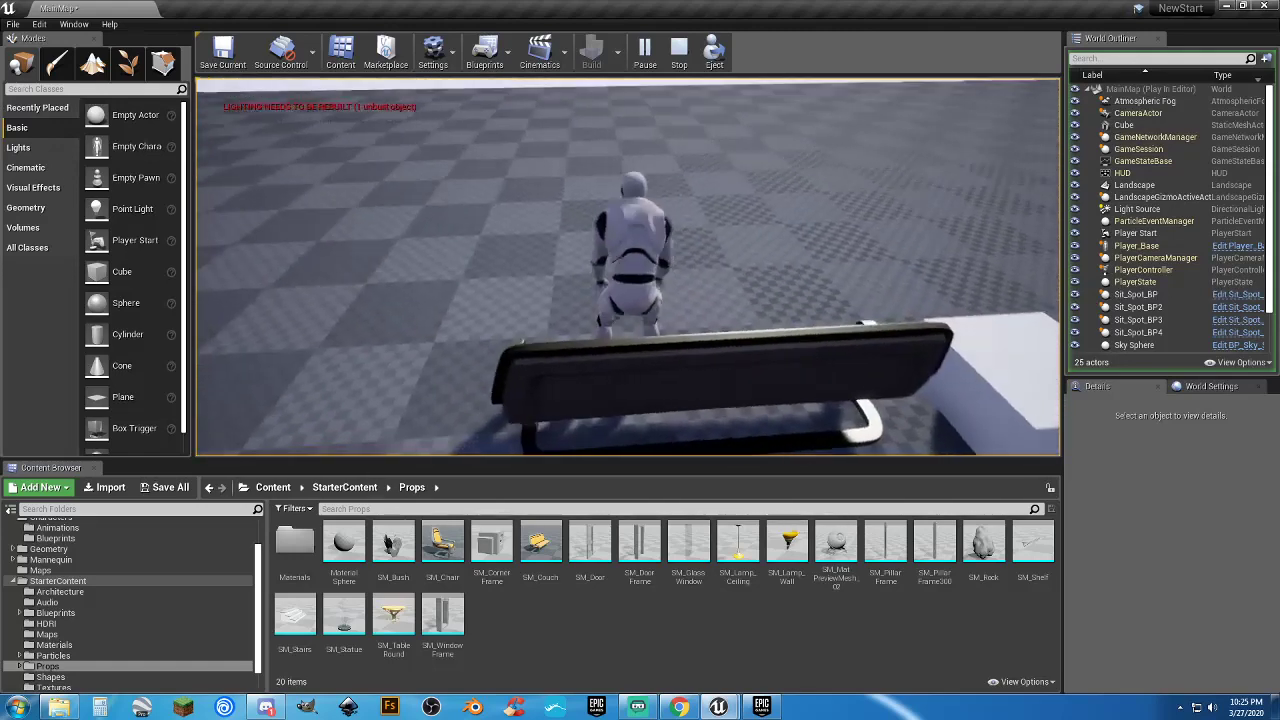
Run the character to the chair and the white cube, test sitting on them, and end the play session
key("w")
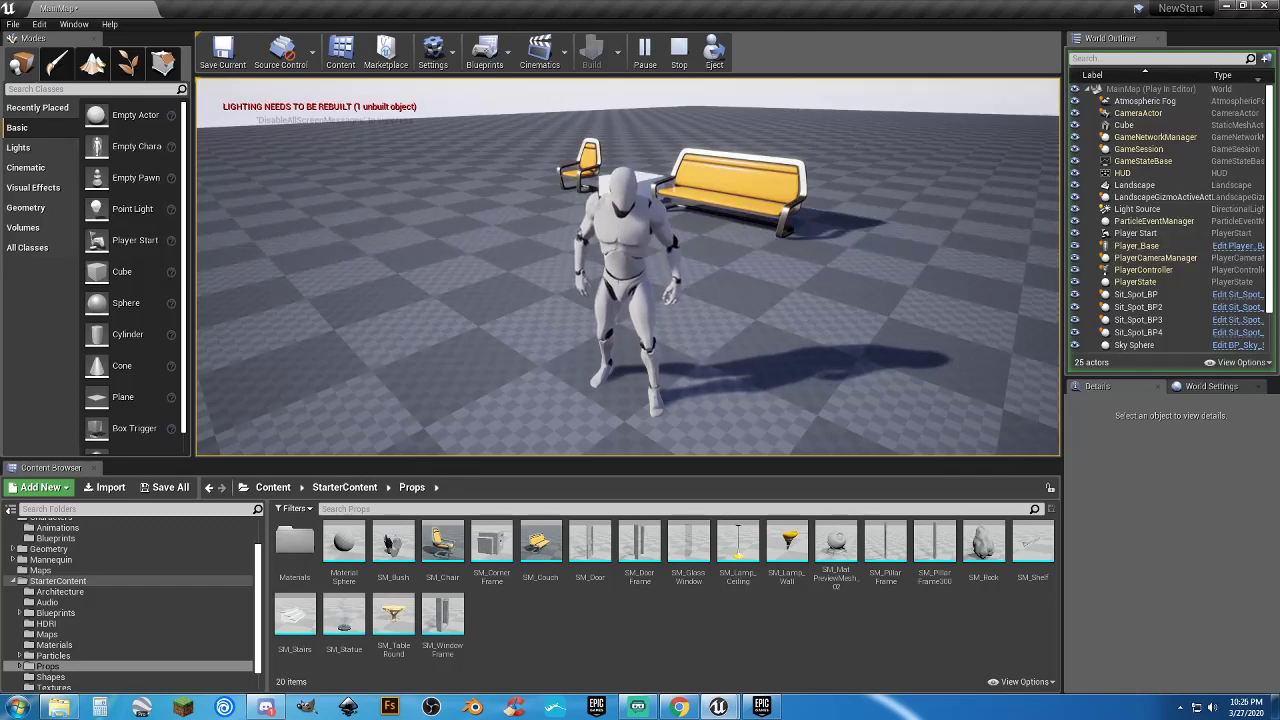
key("w")
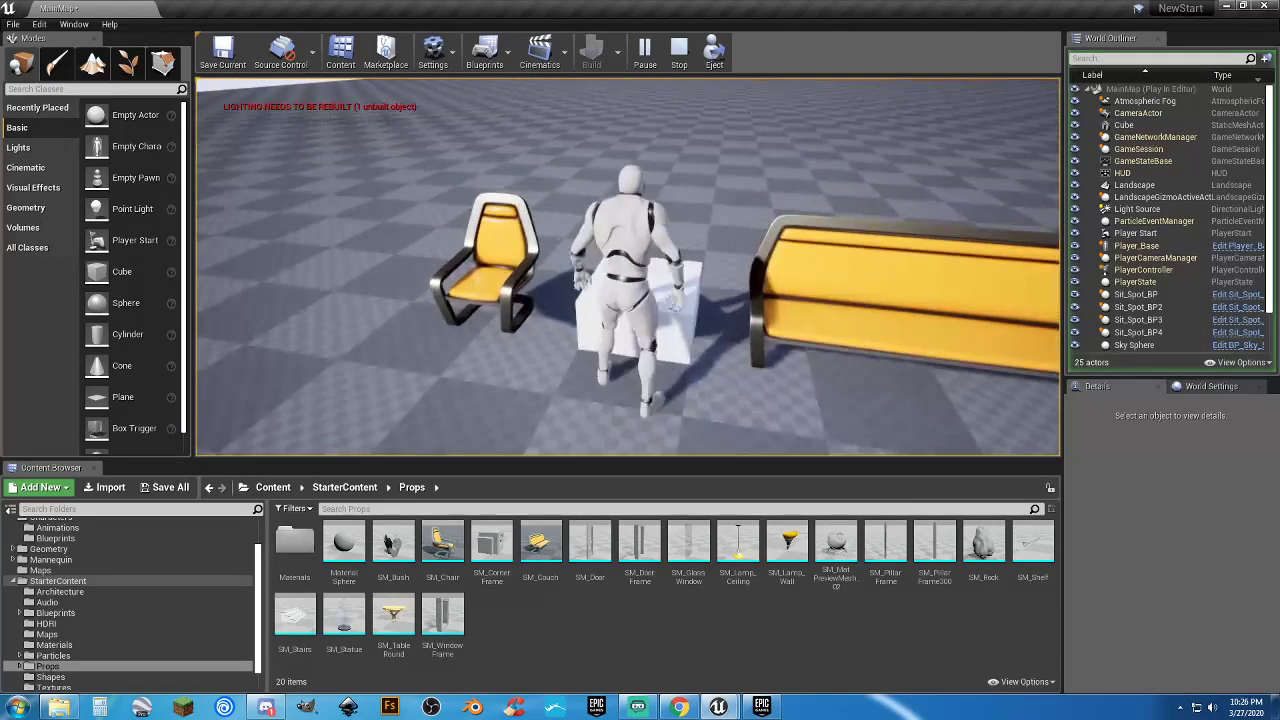
key("s")
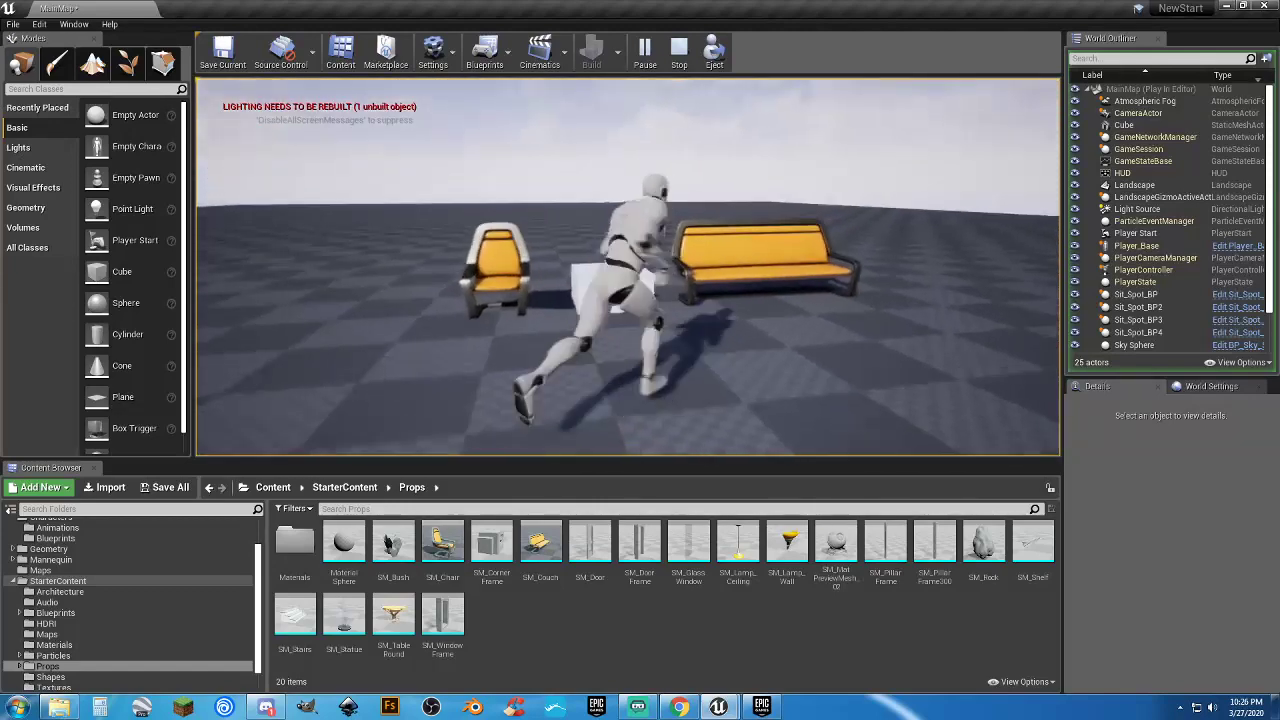
key("e")
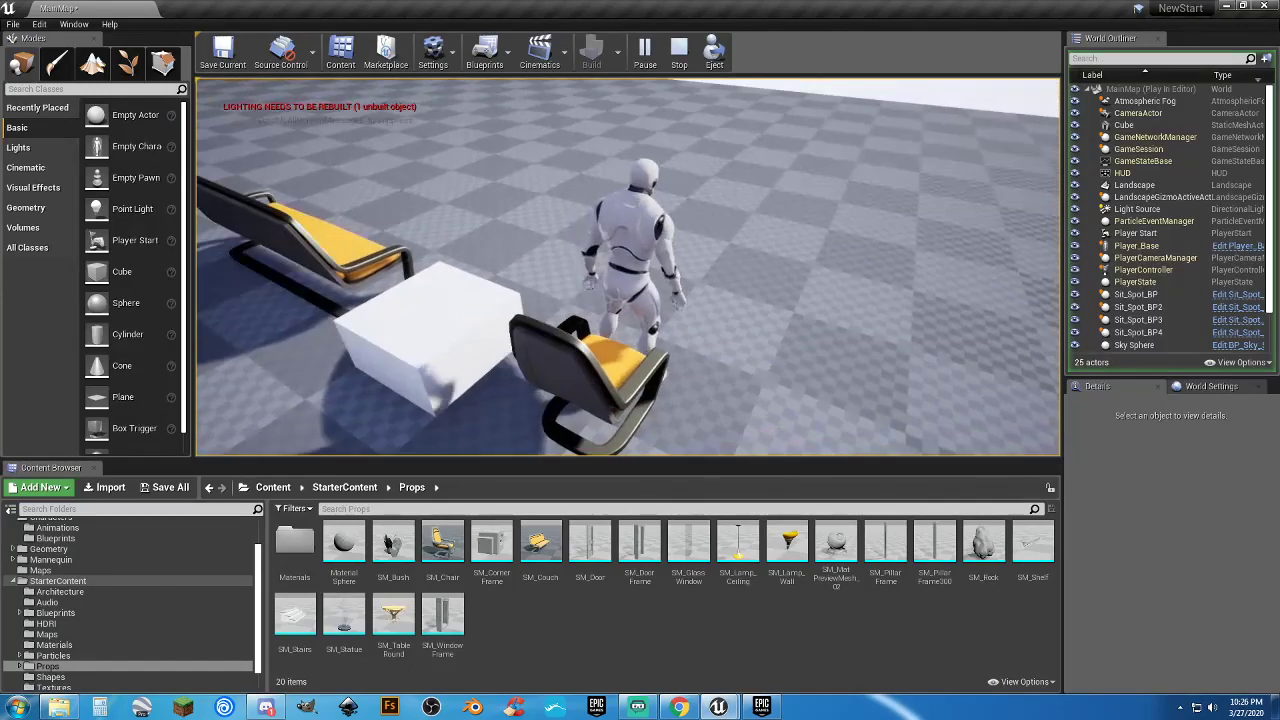
key("w")
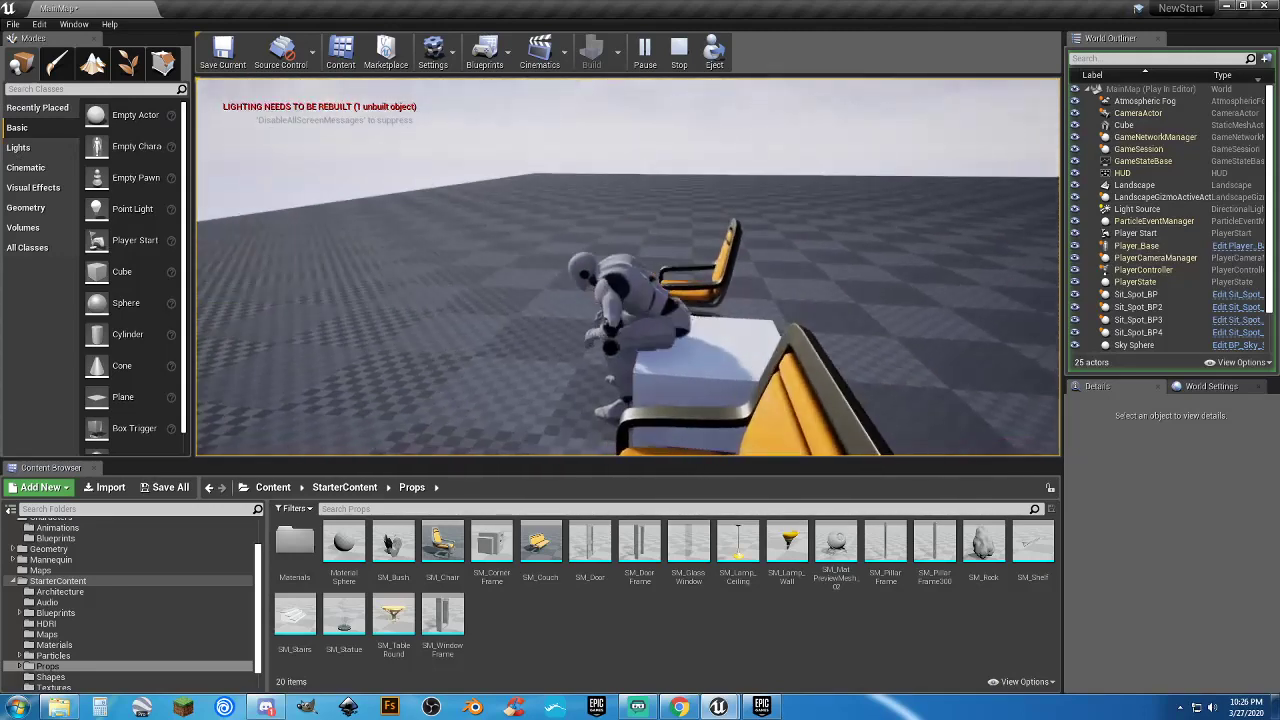
key("a")
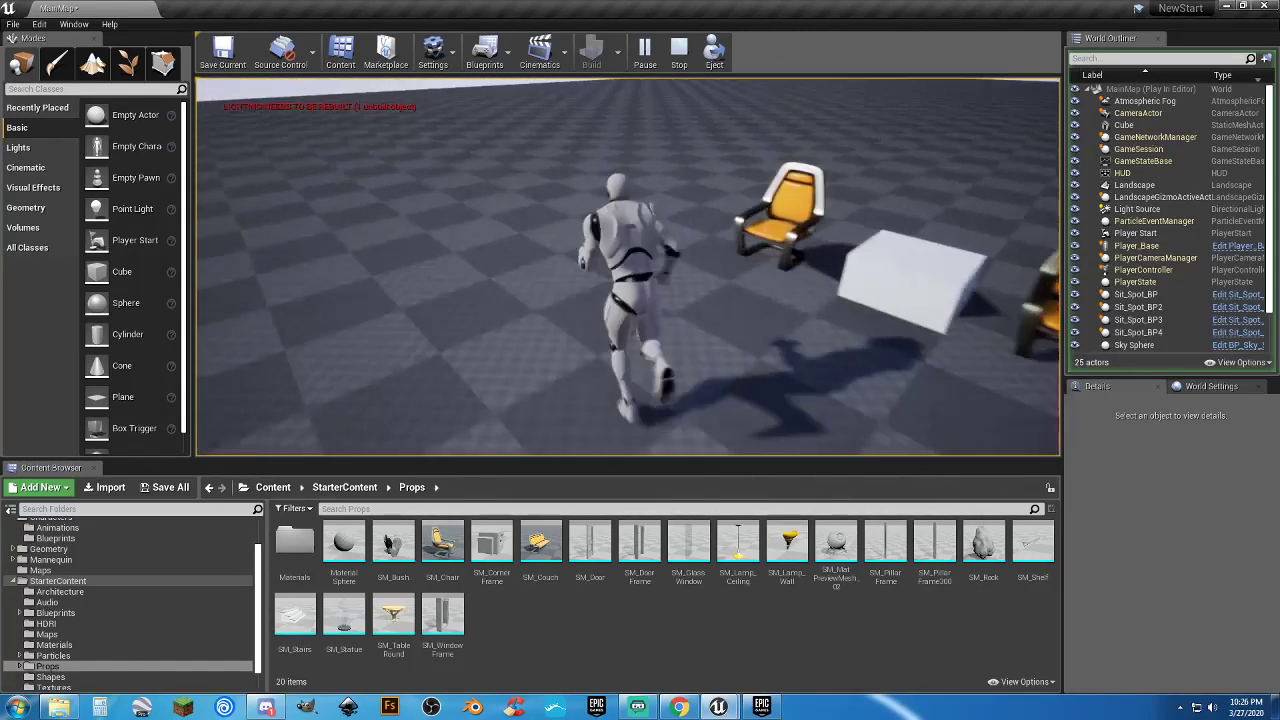
key("e")
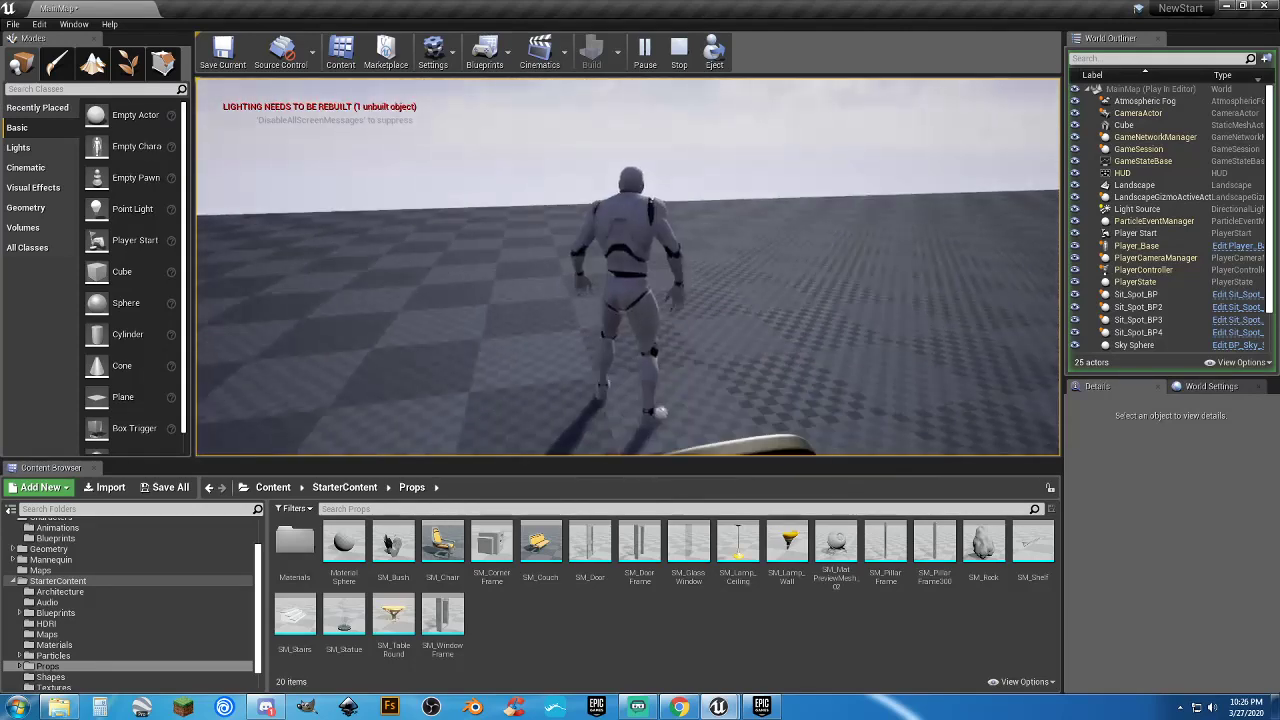
key("Escape")
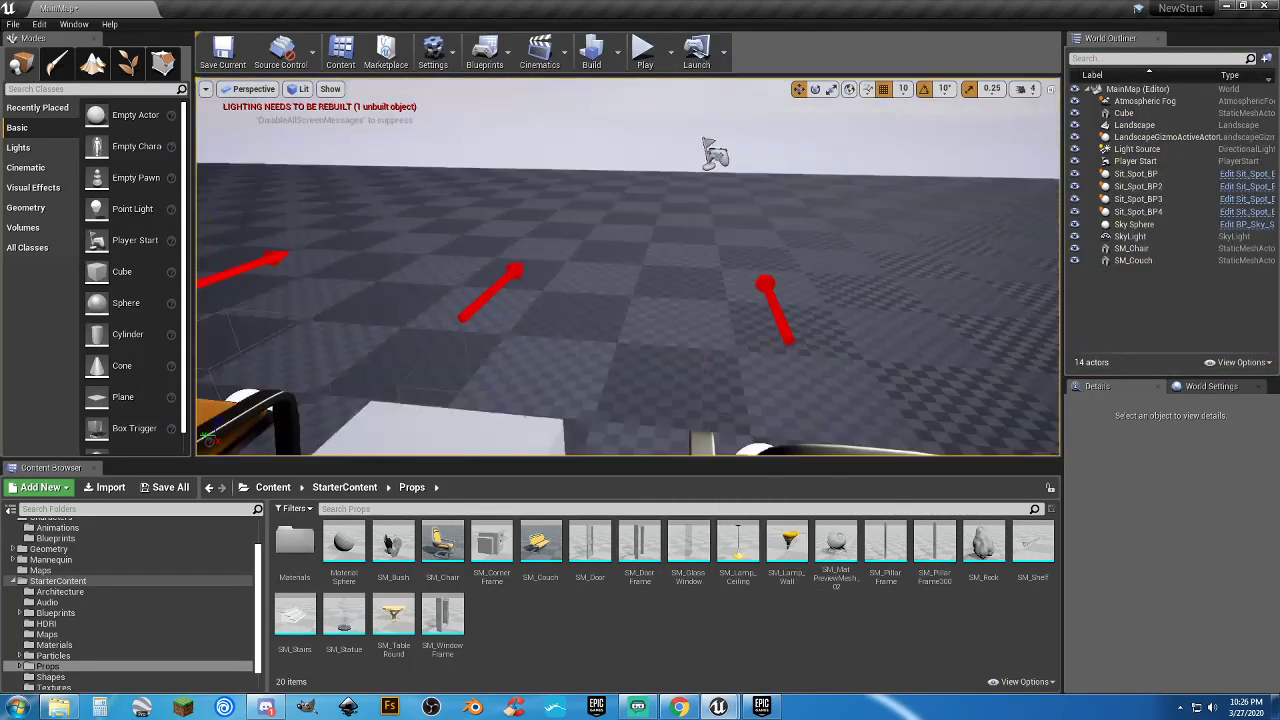
Create a folder named Map Stuff for the level's actors under MainMap
mouse_move(738, 219)
right_mouse_down()
mouse_move(690, 240)
mouse_move(738, 219)
right_mouse_up()
scroll(738, 219, "up", 4)
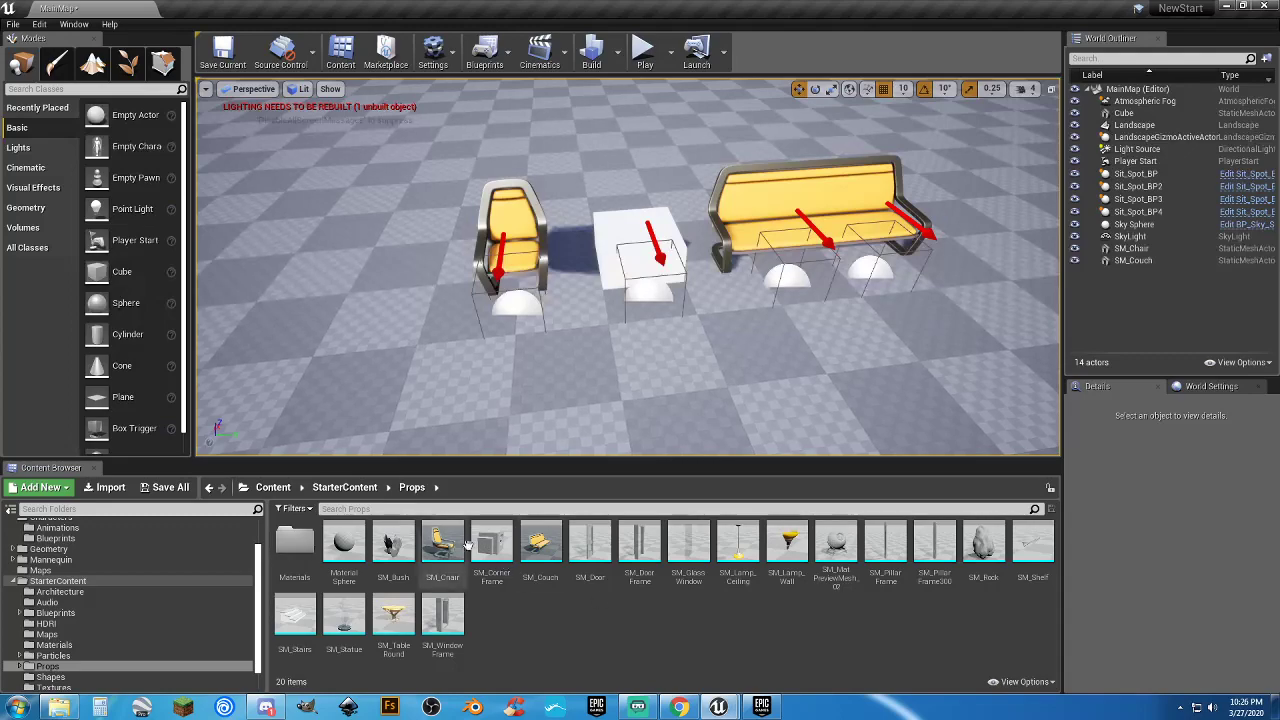
right_click_drag(860, 350, 850, 325)
key("s")
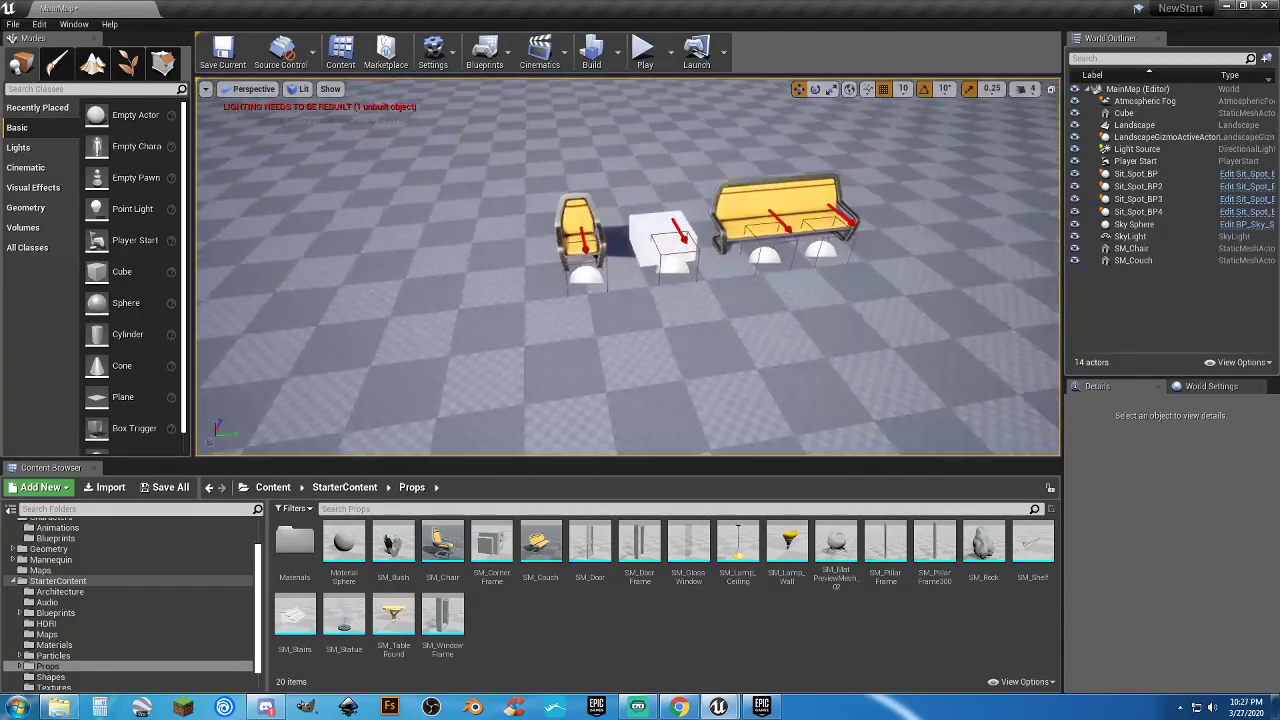
right_click_drag(620, 300, 620, 300)
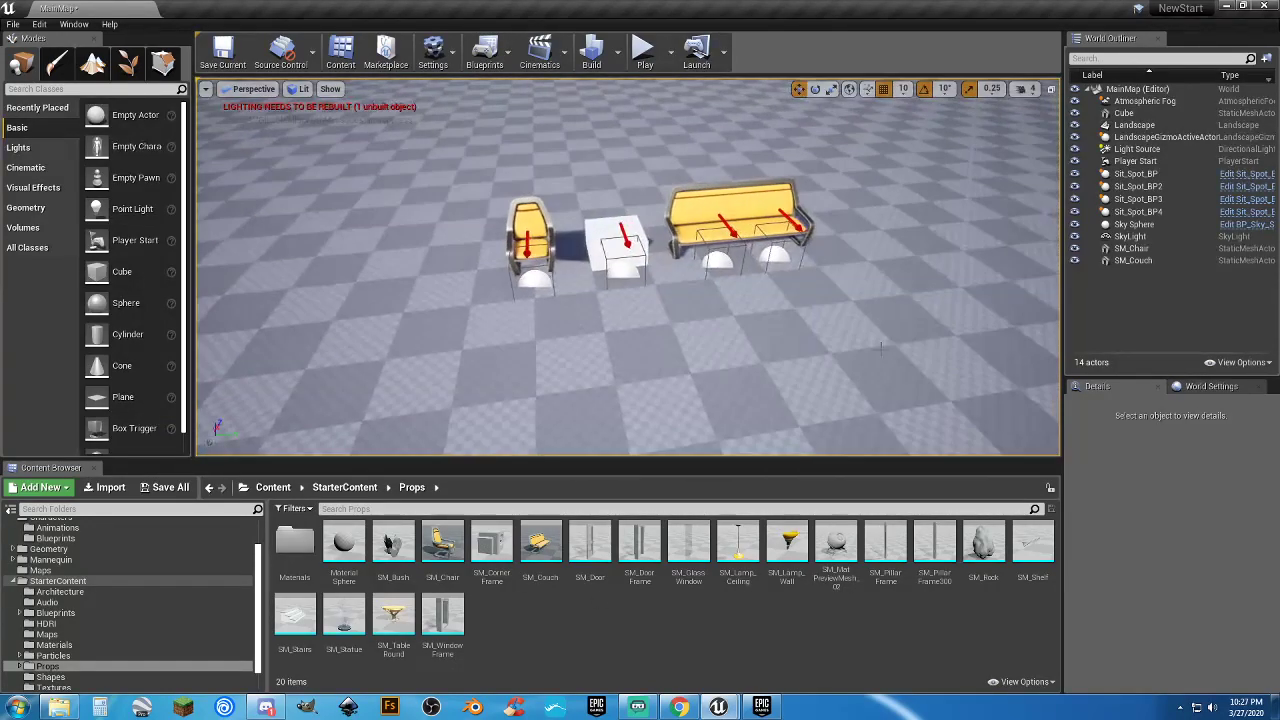
left_click(1133, 175)
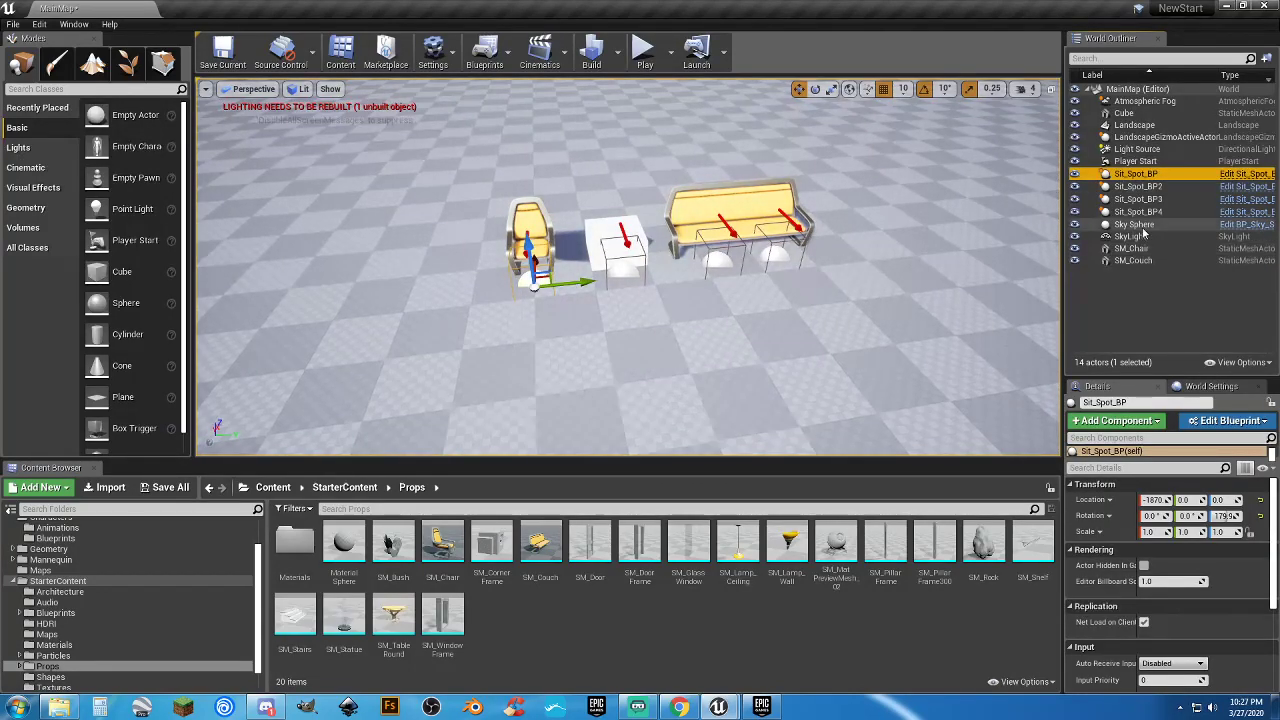
left_click(1149, 292)
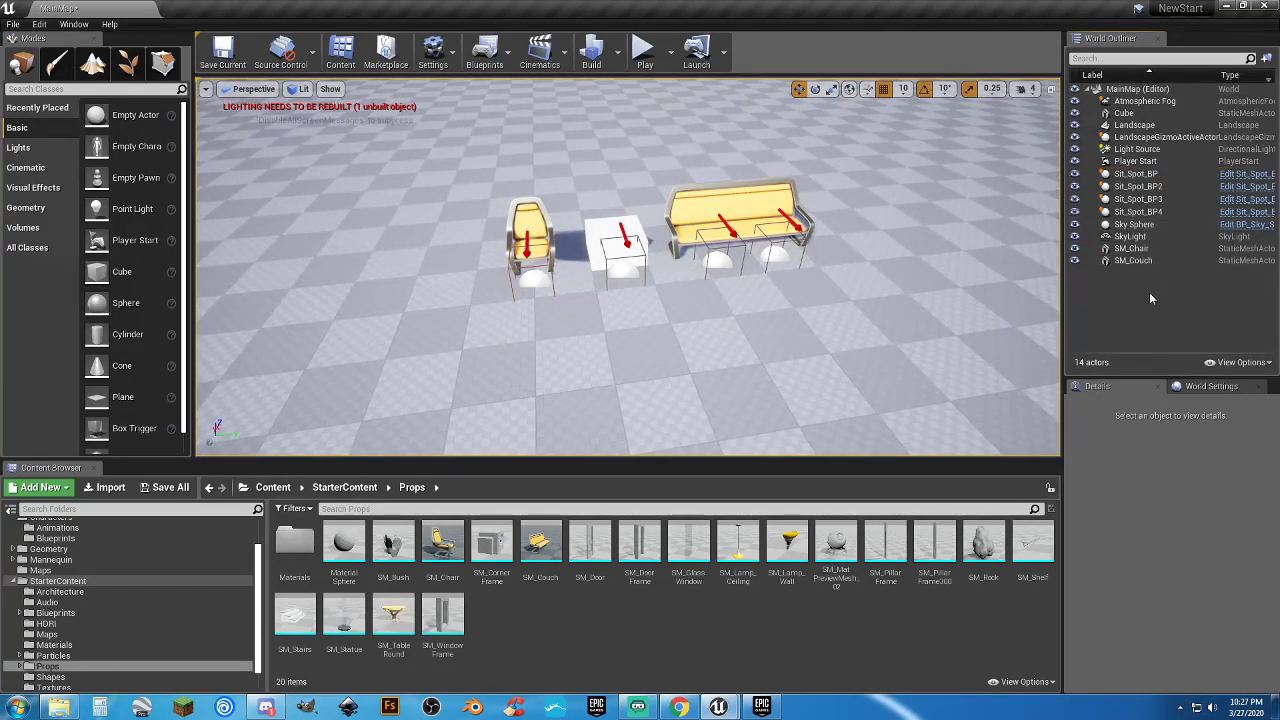
right_click(1137, 93)
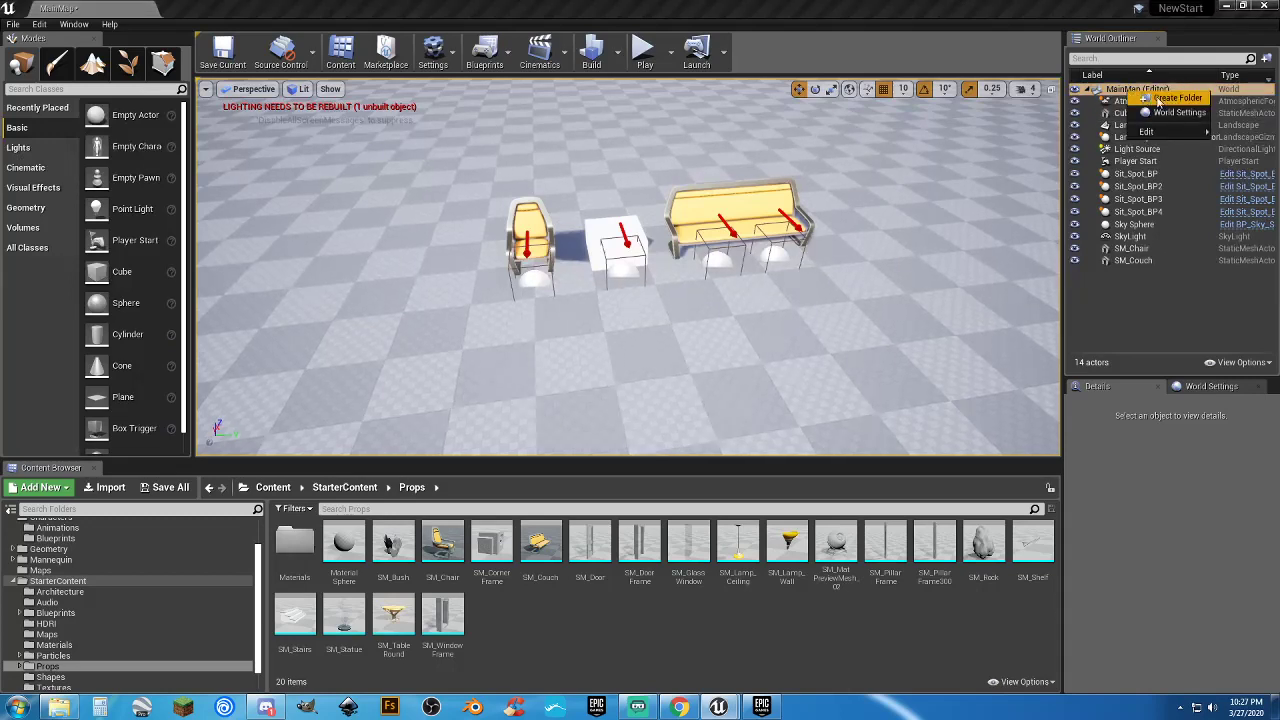
left_click(1163, 98)
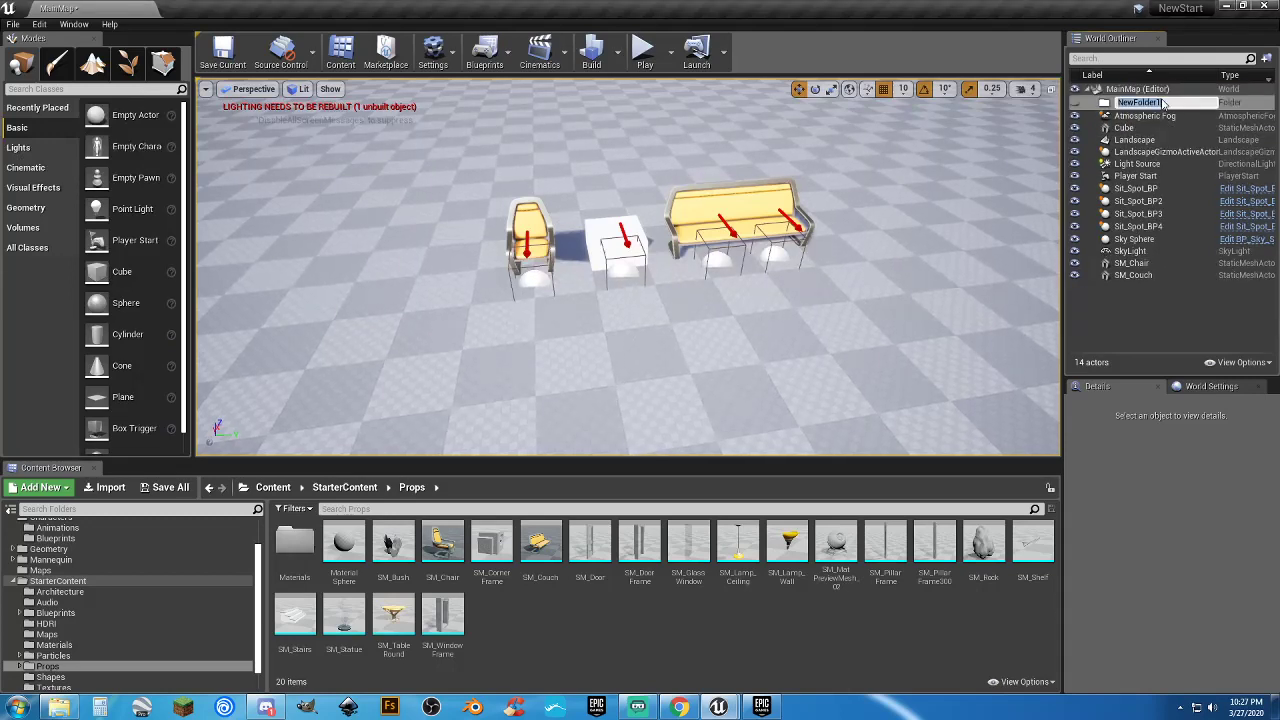
type("Map Stuff")
key("Return")
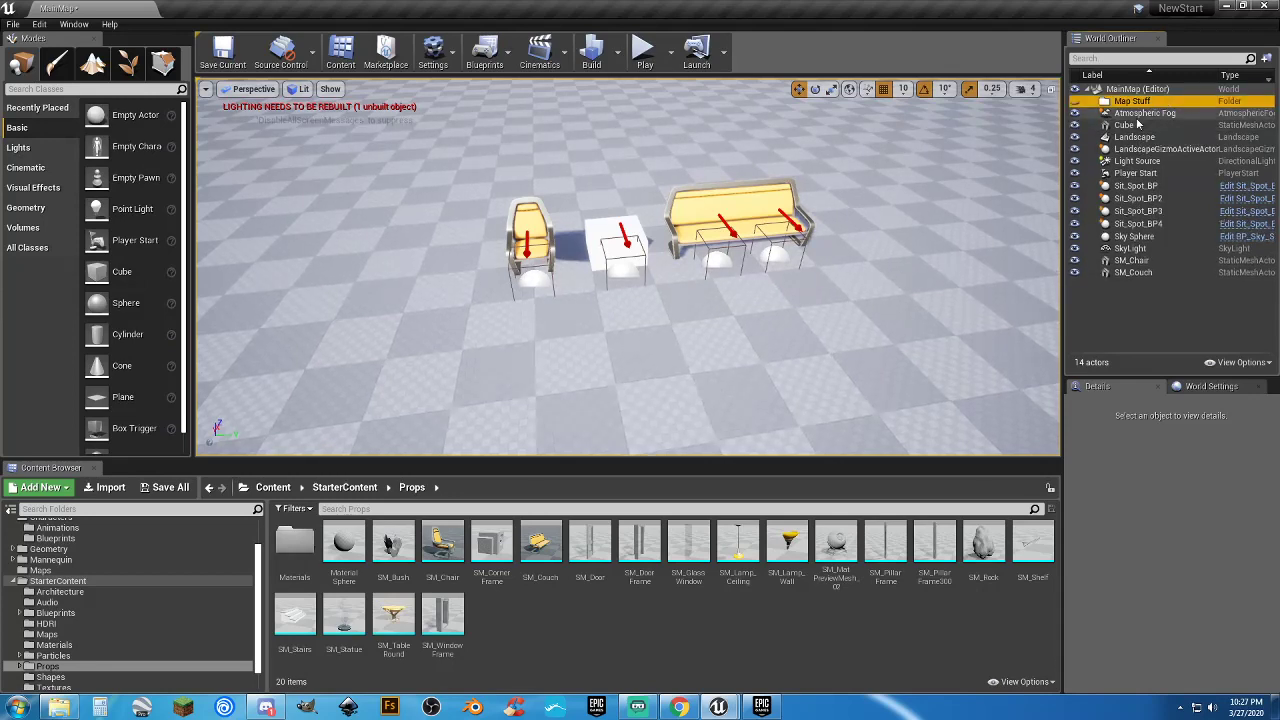
Delete the four sit spots, Sky Sphere, SM_Chair, SM_Couch and Cube from the level
left_click(1135, 173)
left_click(1137, 189)
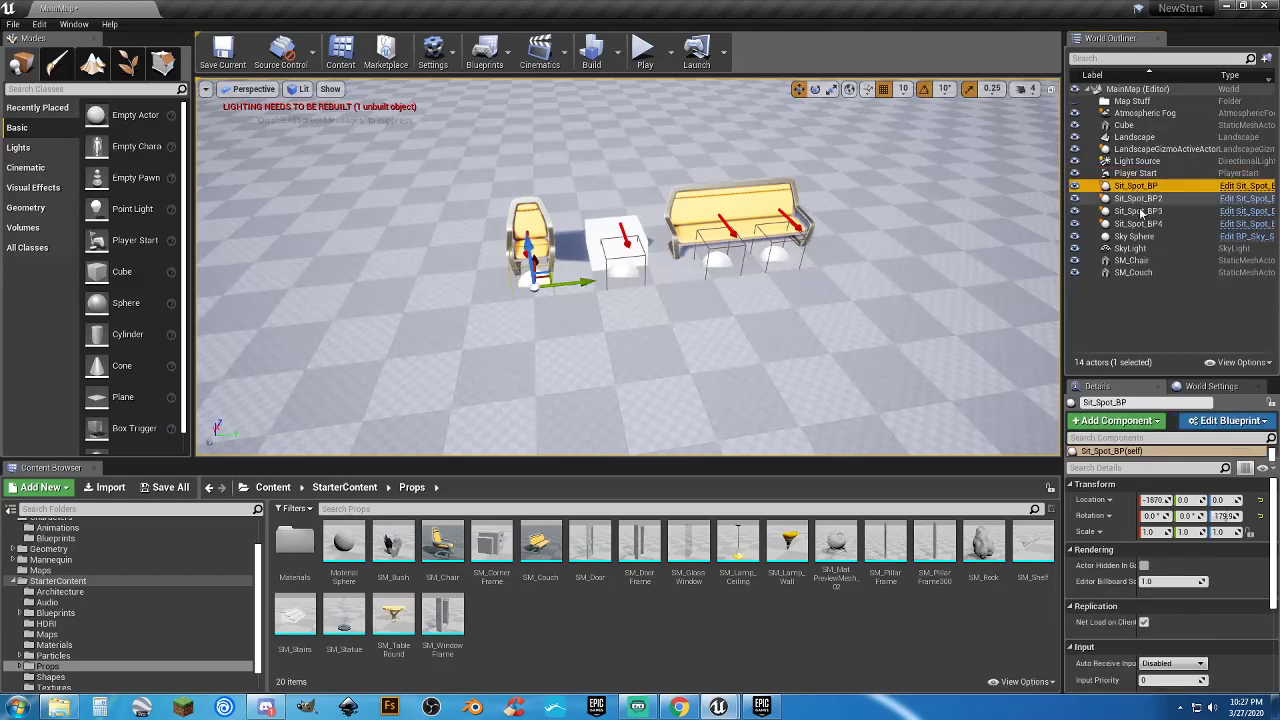
left_click(1135, 236, "shift")
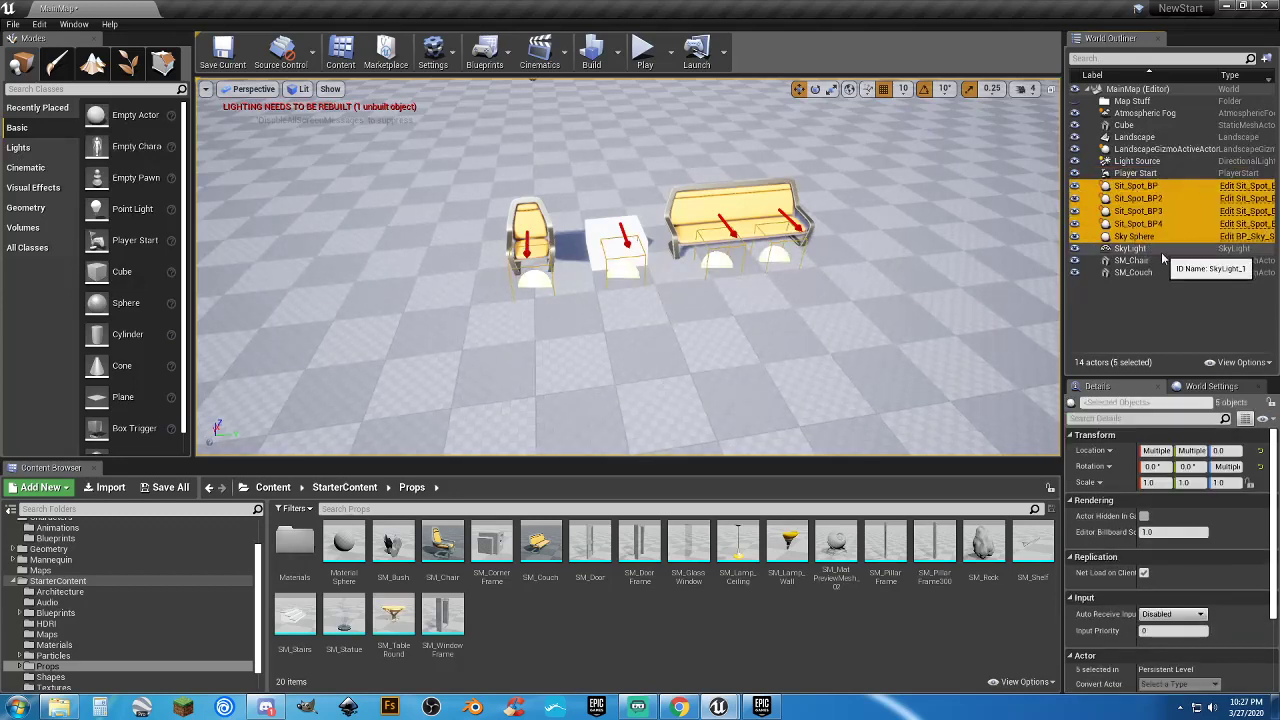
left_click(1132, 260, "ctrl")
left_click(1146, 273, "ctrl")
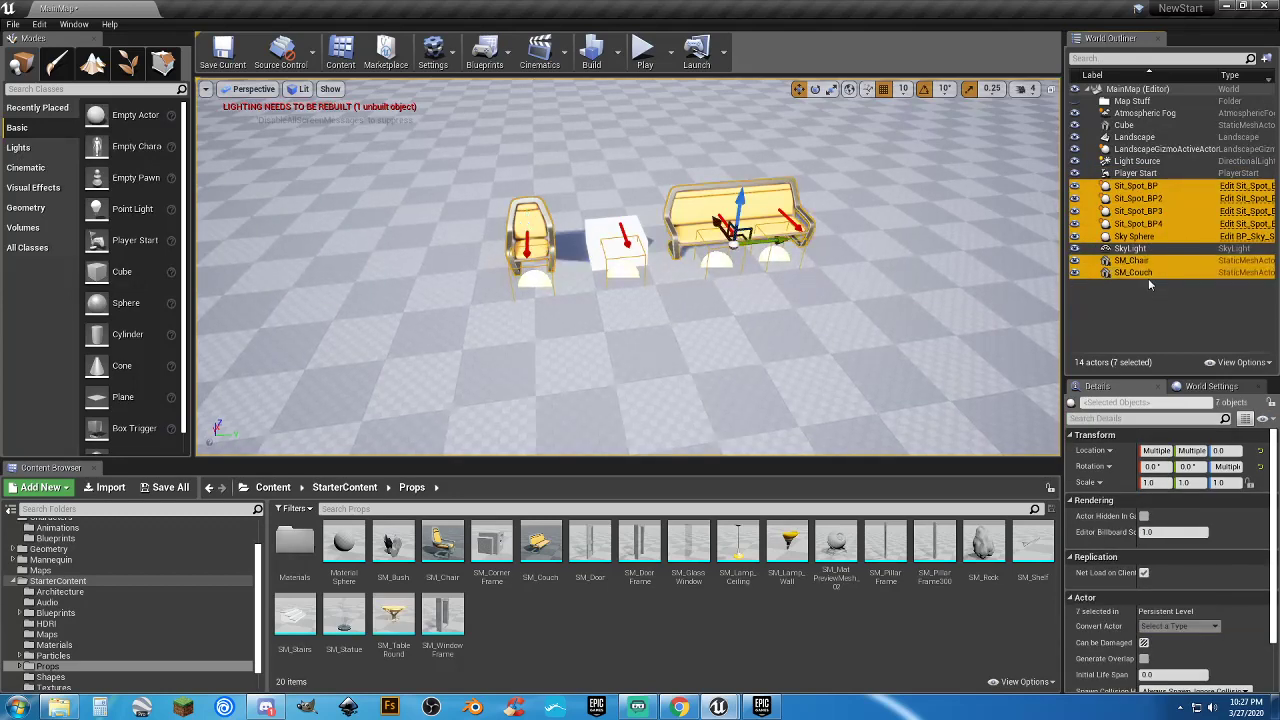
left_click(1124, 125, "ctrl")
key("Delete")
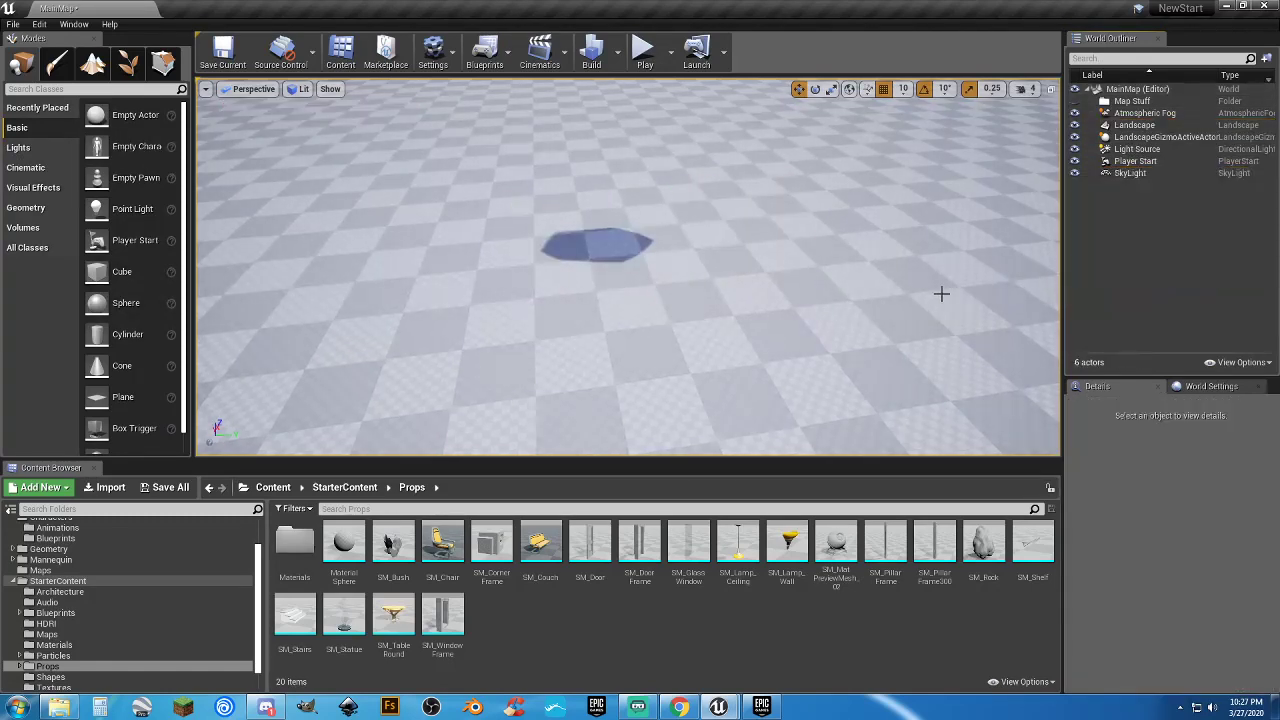
Move all remaining actors, from Atmospheric Fog to SkyLight, into the Map Stuff folder and collapse it
left_click(1142, 113)
left_click(1146, 174, "shift")
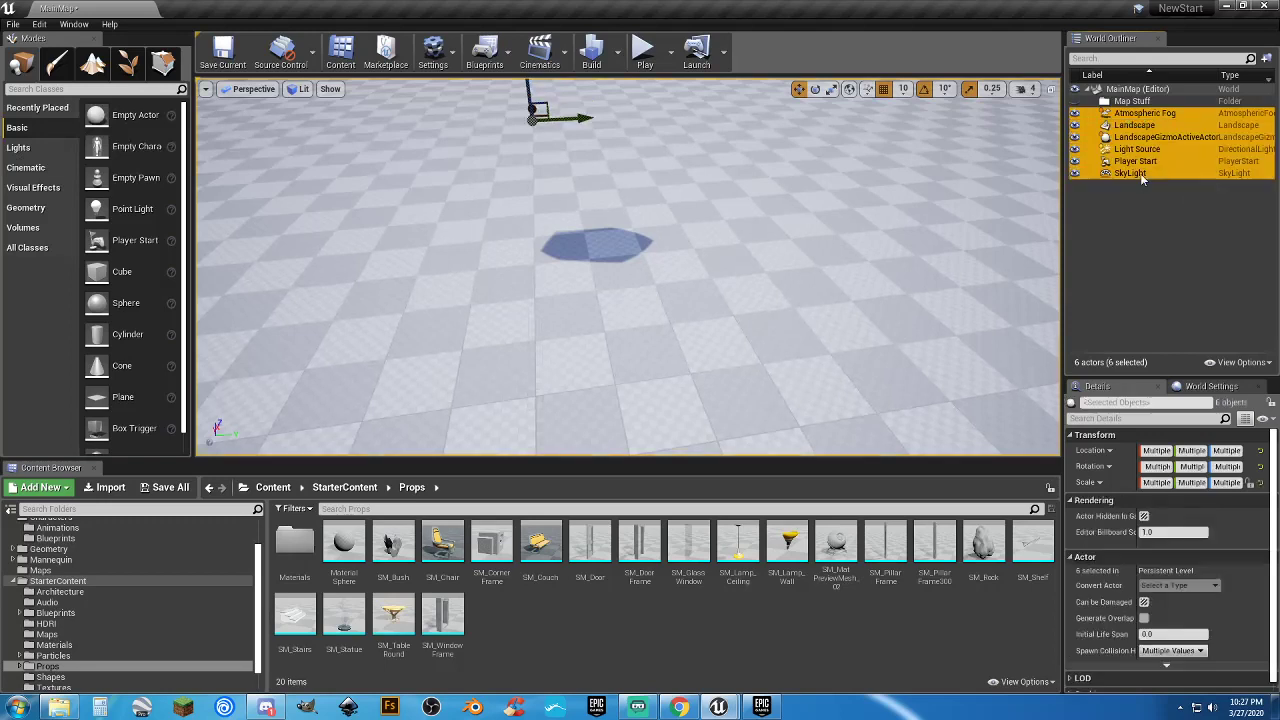
left_click_drag(1137, 124, 1136, 104)
left_click(1096, 101)
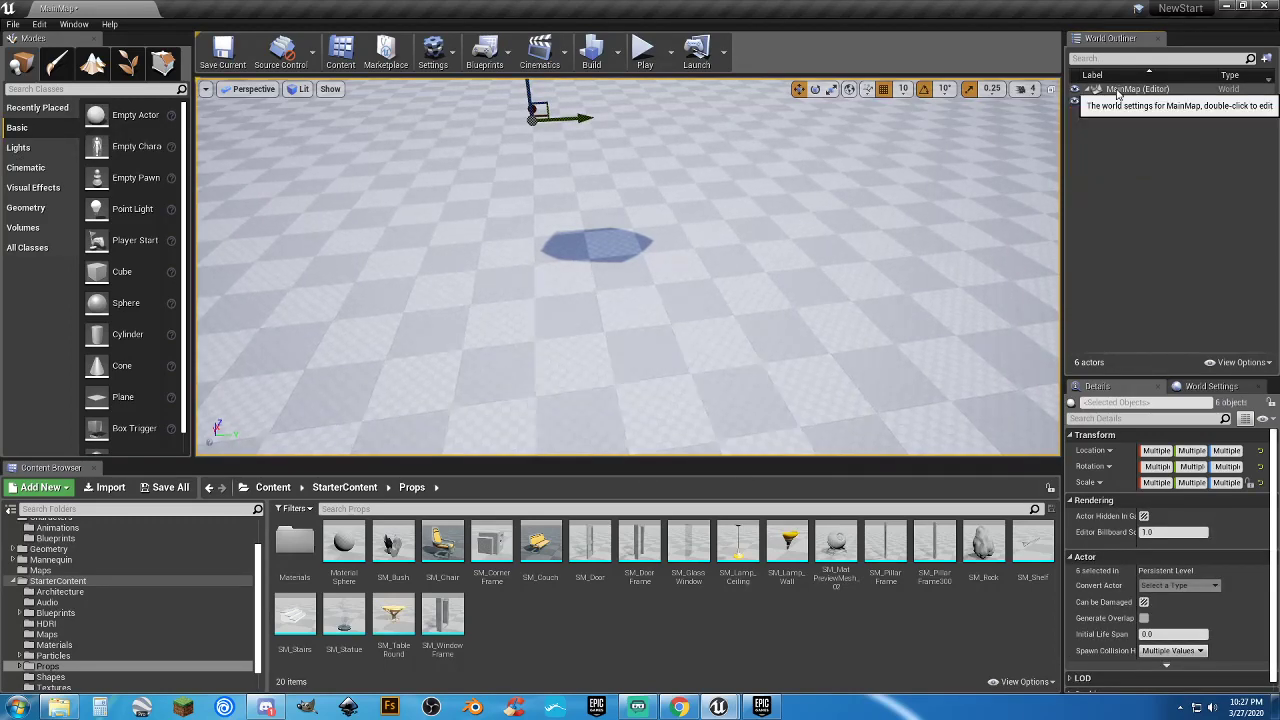
left_click(1112, 90)
Place the SM_Chair mesh in the level and set its X and Y location to 0
right_click_drag(966, 249, 522, 456)
left_click_drag(443, 545, 753, 302)
key("w")
mouse_move(761, 331)
right_mouse_down()
mouse_move(800, 345)
mouse_move(825, 400)
mouse_move(772, 342)
mouse_move(795, 345)
mouse_move(770, 340)
right_mouse_up()
key("s")
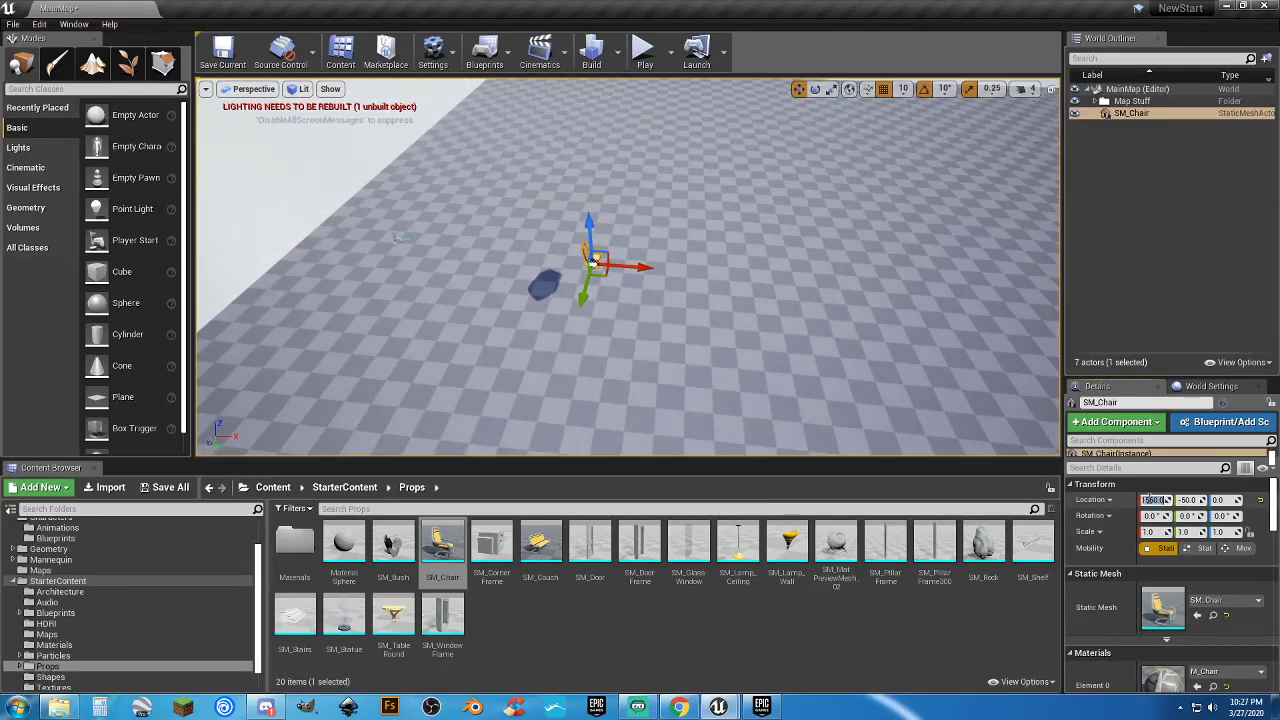
type("0")
key("Tab")
type("0")
key("Tab")
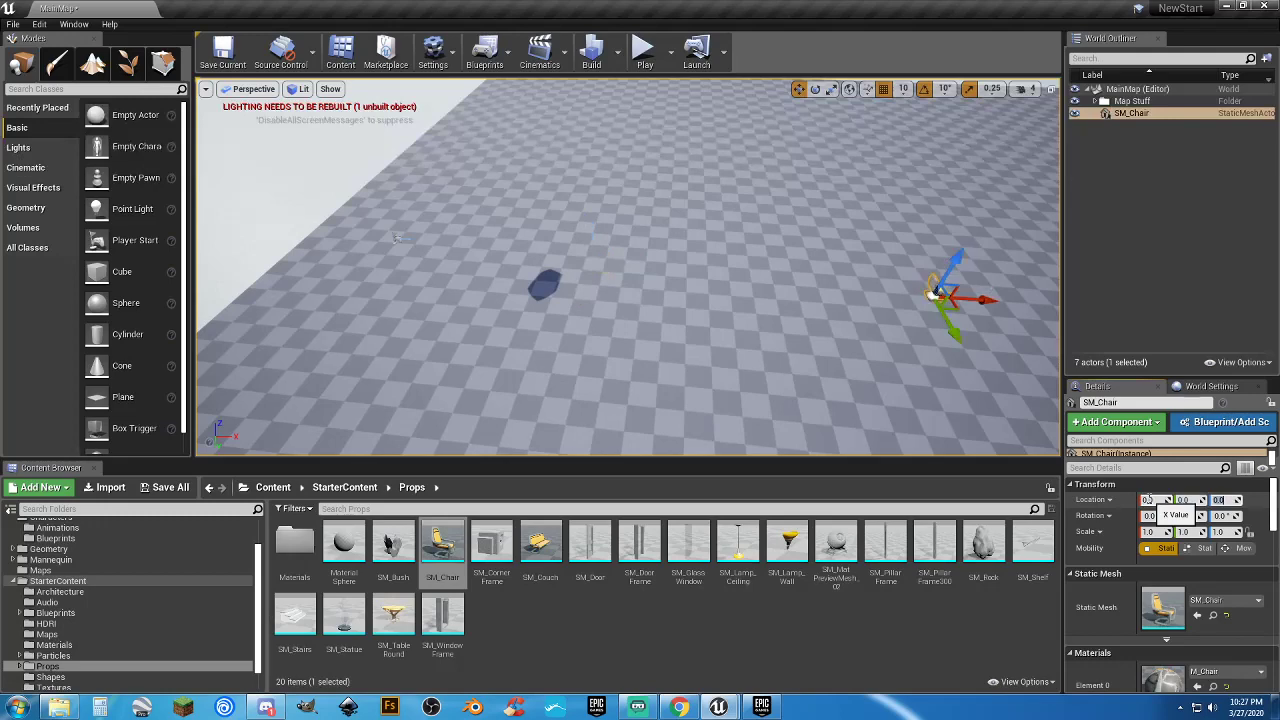
Move the chair backward along the X axis, away from the world origin
right_click_drag(850, 350, 882, 290)
key("w")
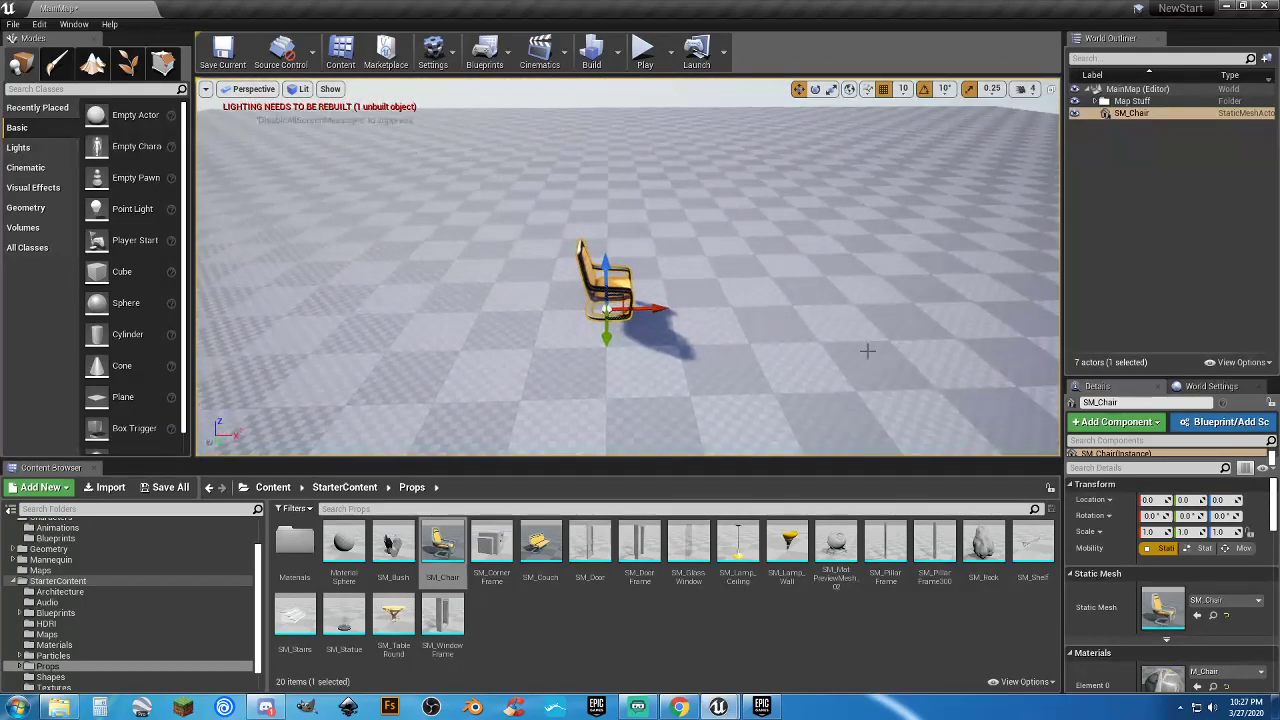
left_click_drag(659, 311, 563, 311)
Place the SM_TableRound mesh in front of the chair and set its X and Y location to 0
left_click_drag(413, 613, 612, 318)
left_click(1150, 500)
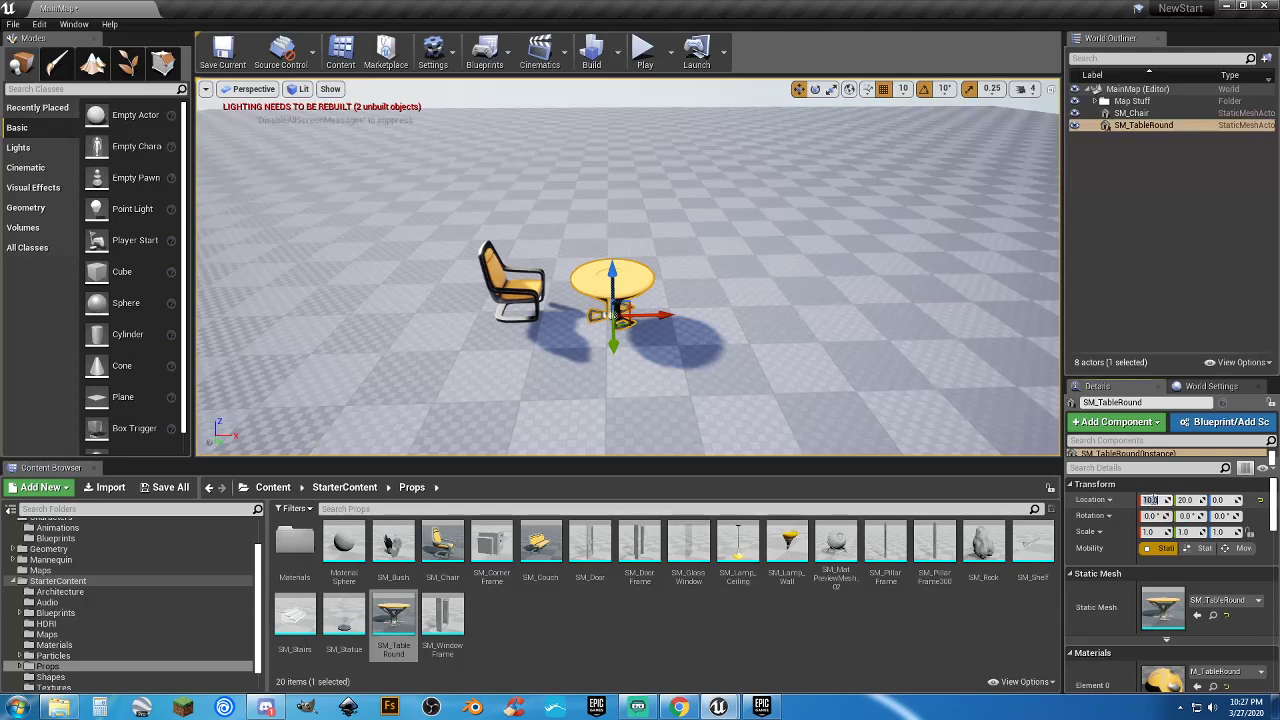
type("0")
key("Tab")
type("0")
key("Tab")
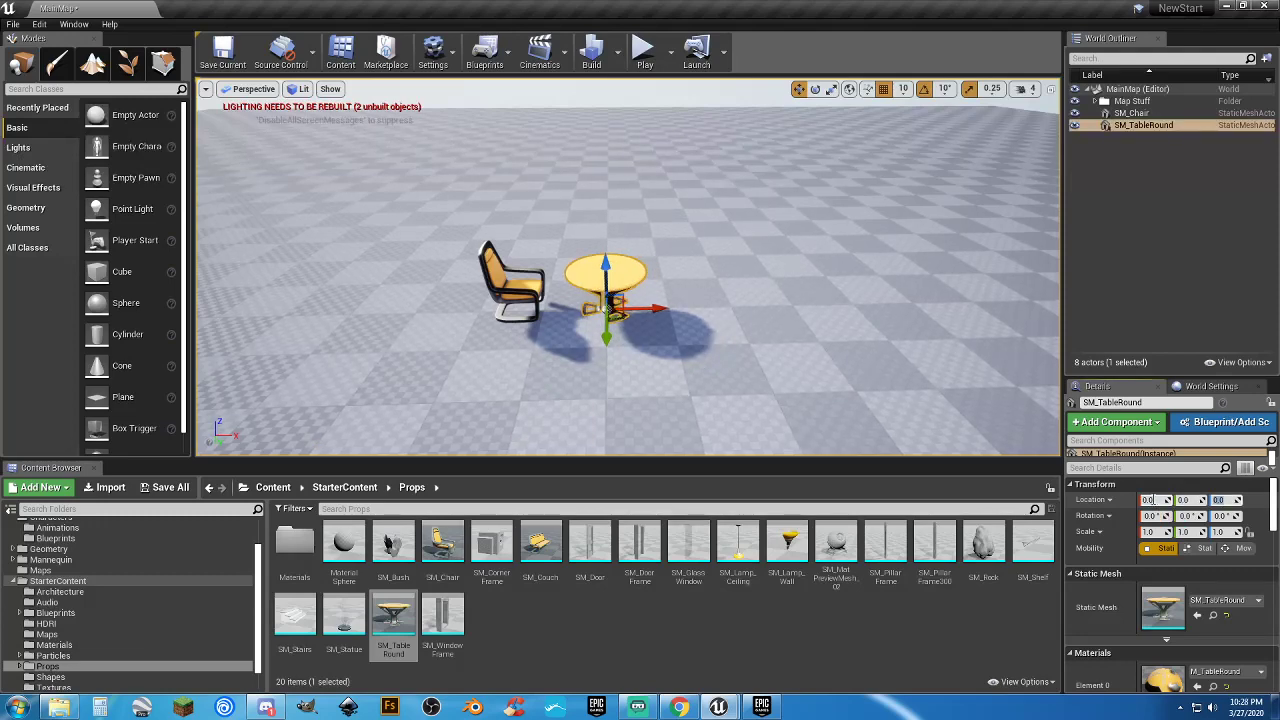
Move the chair along the X axis away from the table to X location -200
left_click(522, 293)
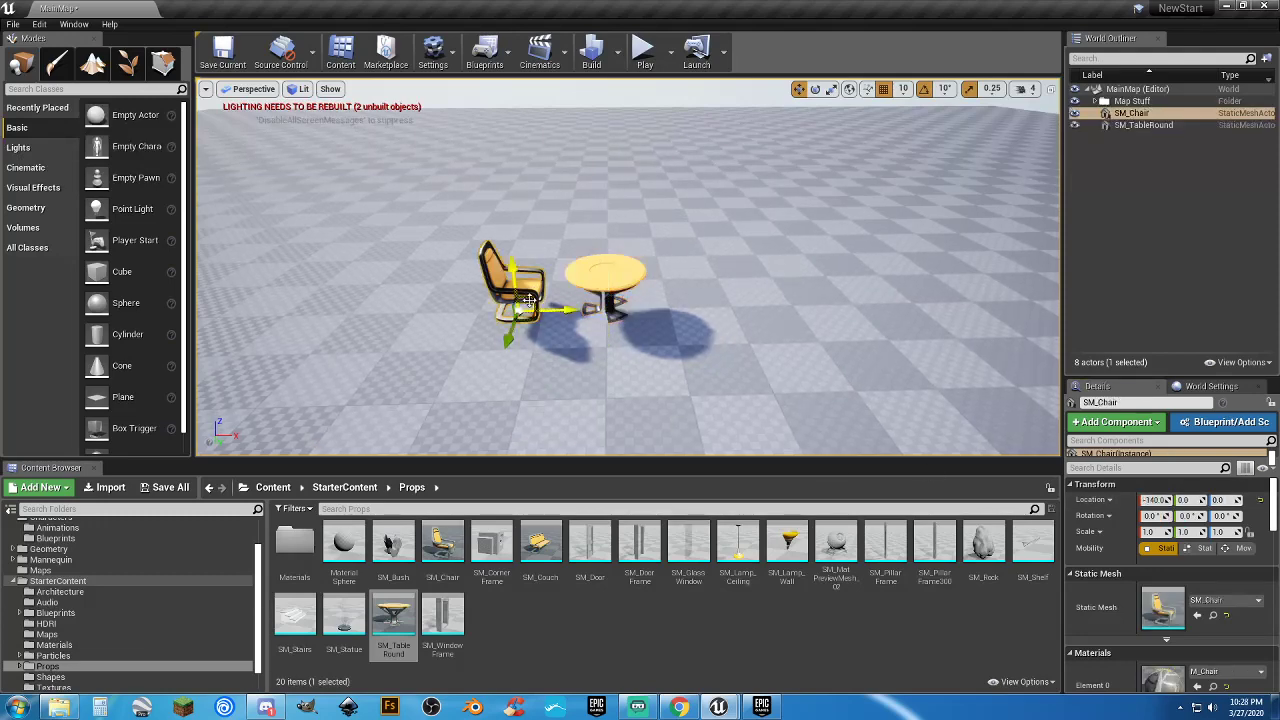
key("w")
right_click_drag(522, 293, 488, 345)
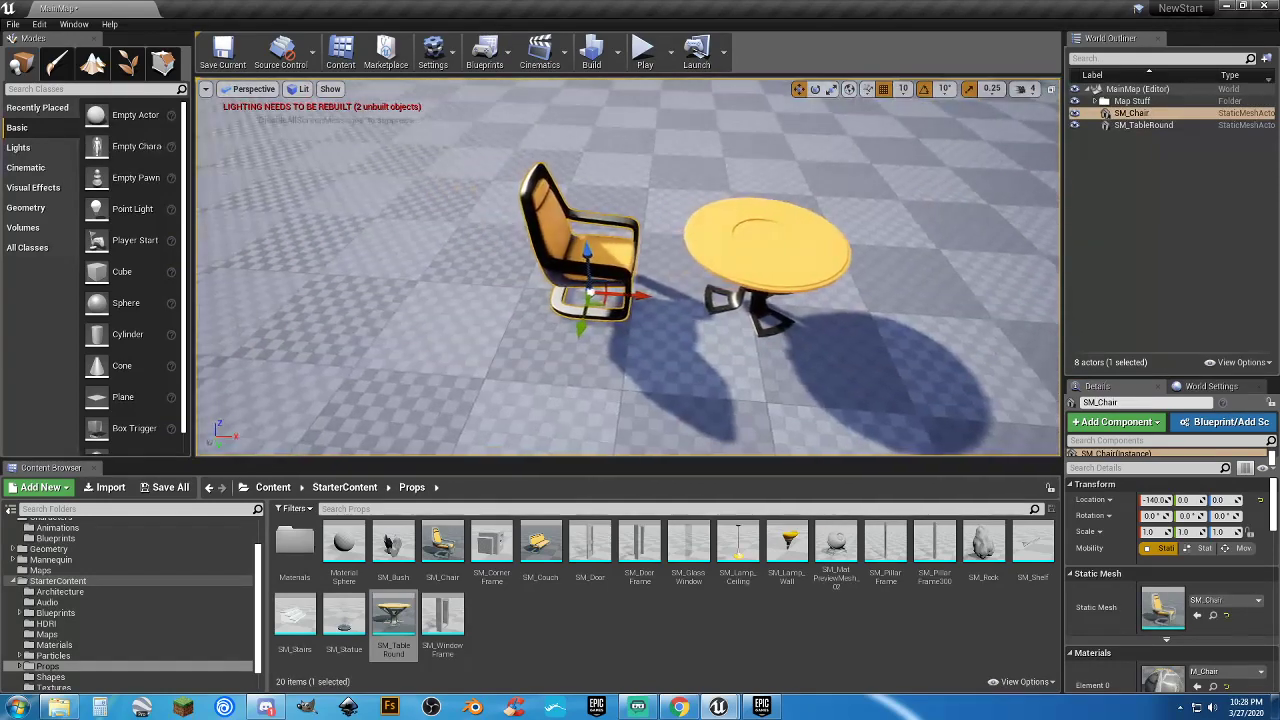
left_click_drag(648, 298, 688, 300)
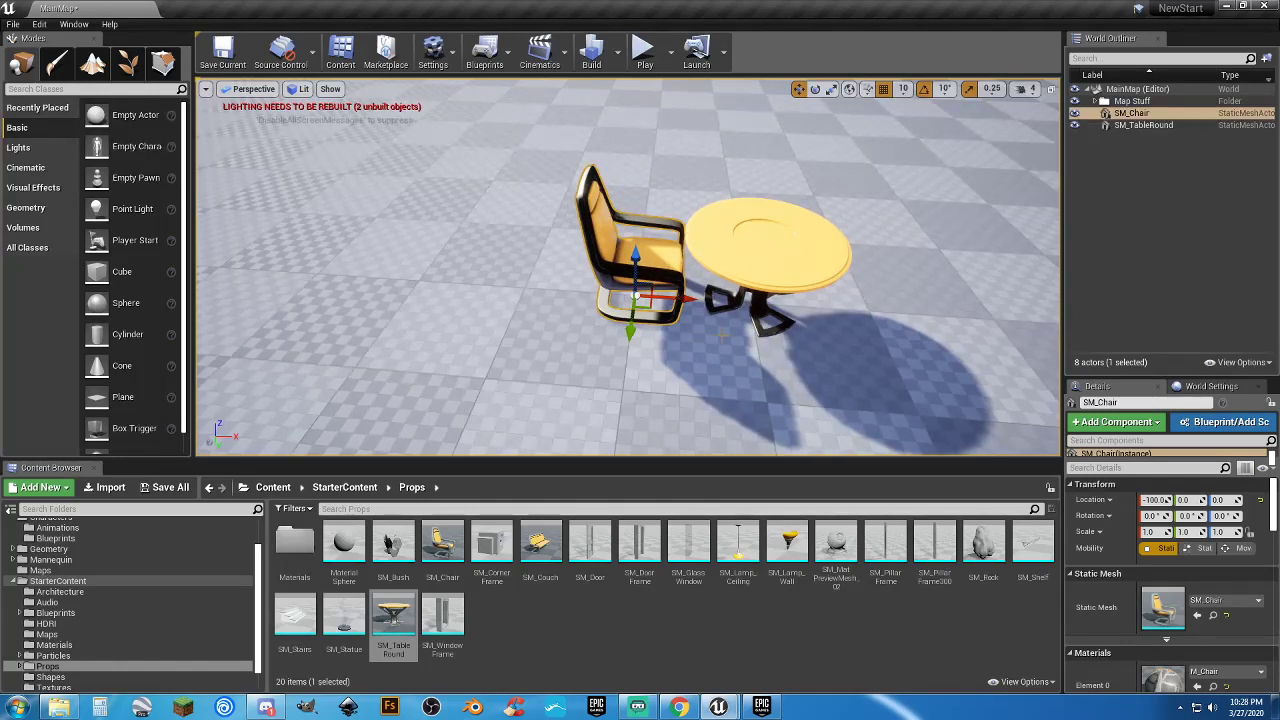
right_click_drag(712, 340, 711, 340)
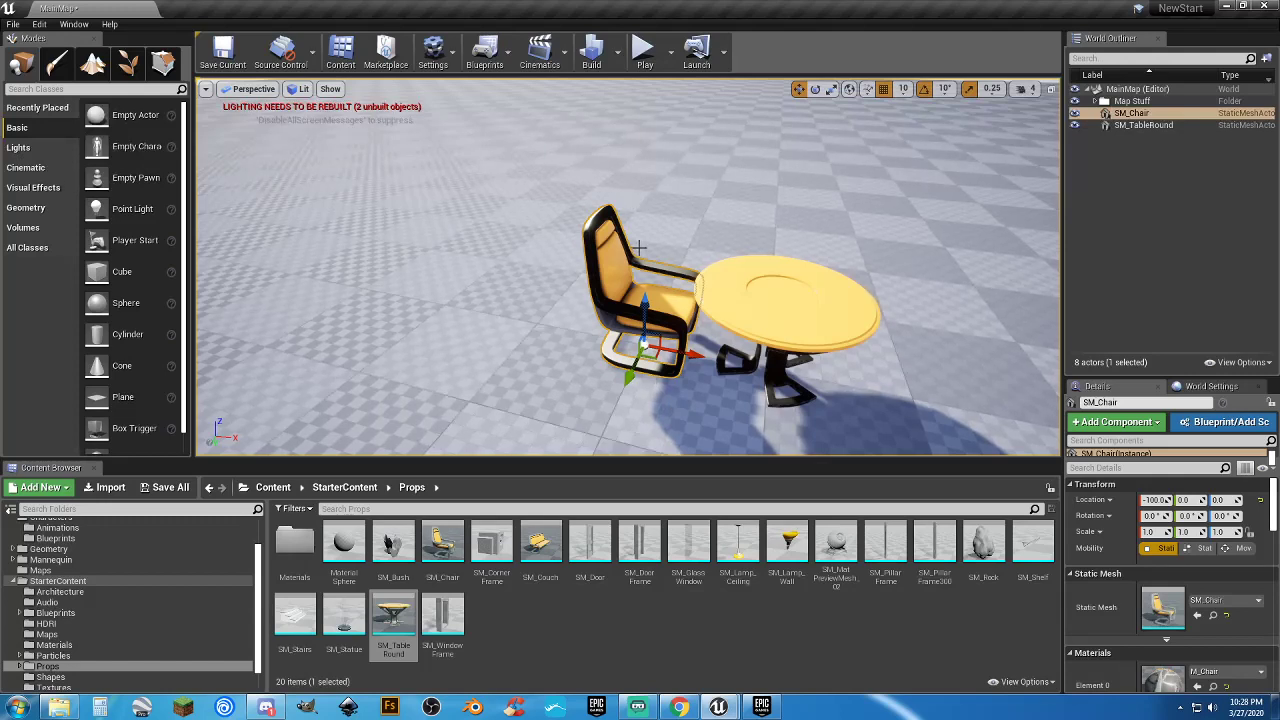
left_click_drag(694, 355, 581, 345)
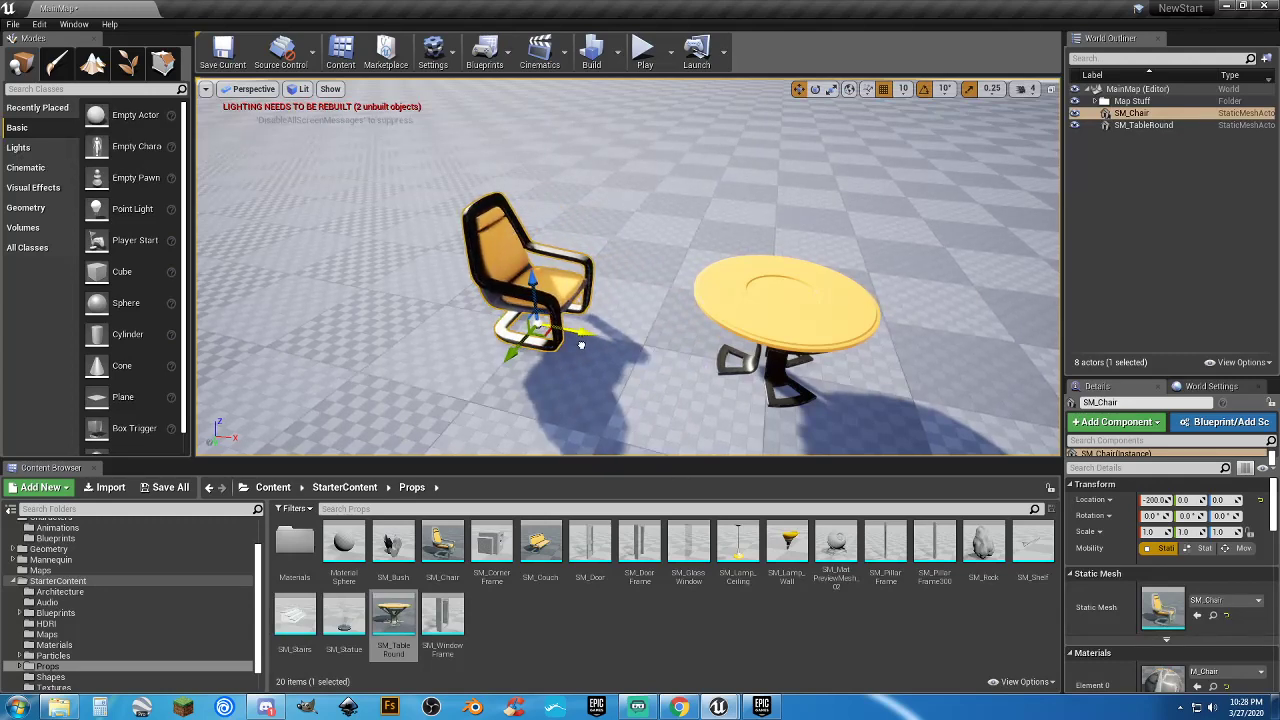
Duplicate the chair to the opposite side of the table at X 200 and rotate the copy 180° to face the table
key("s")
right_click_drag(625, 342, 625, 342)
key("w")
key("ctrl+c")
key("ctrl+v")
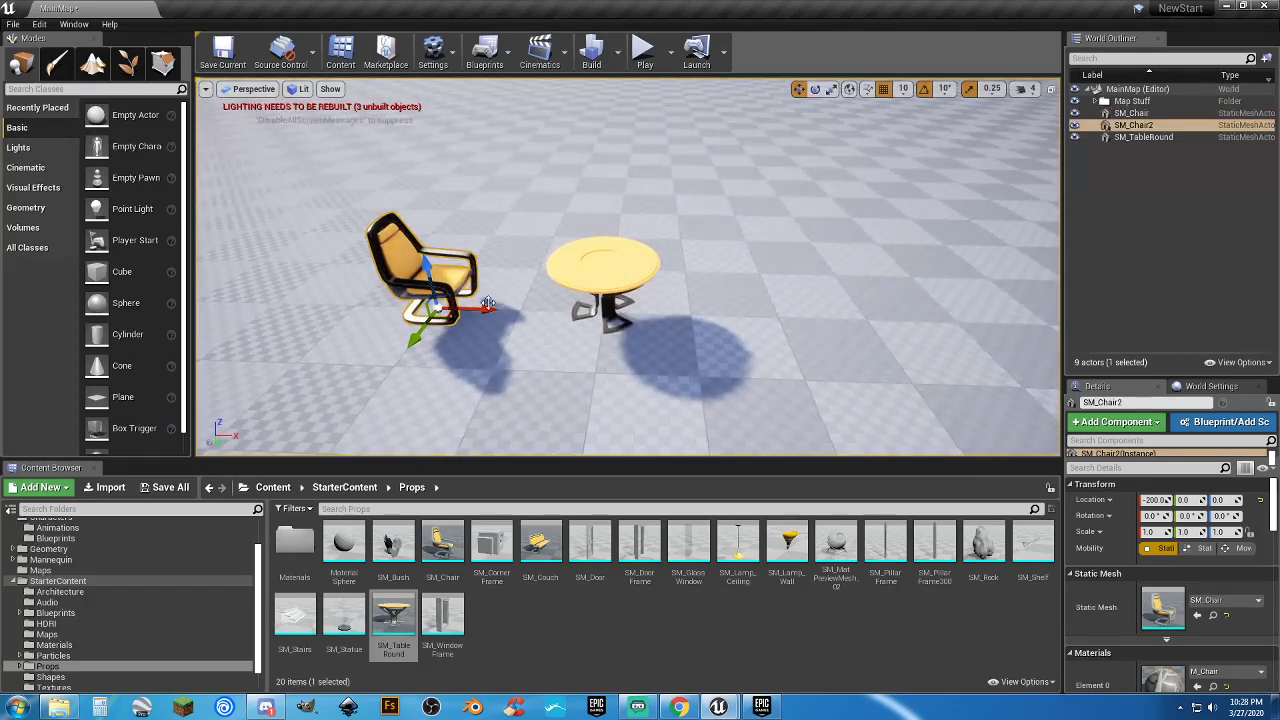
left_click_drag(487, 307, 830, 312)
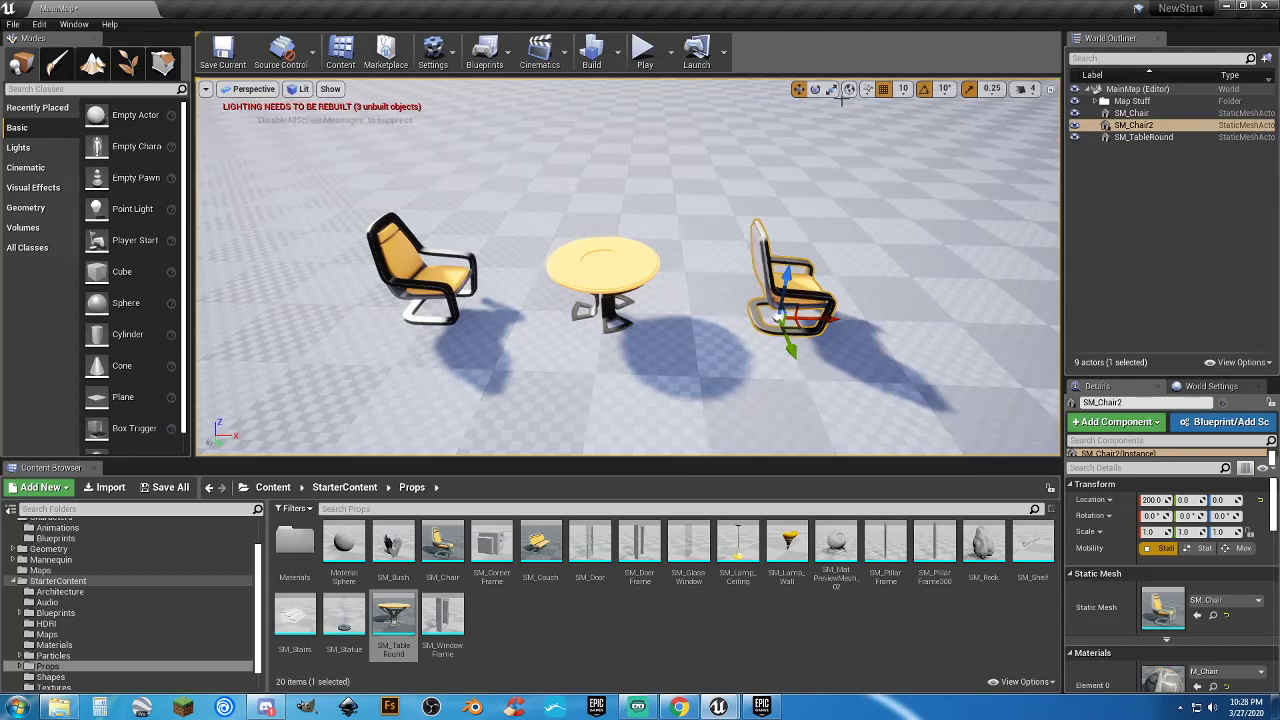
left_click(815, 89)
left_click_drag(732, 343, 875, 372)
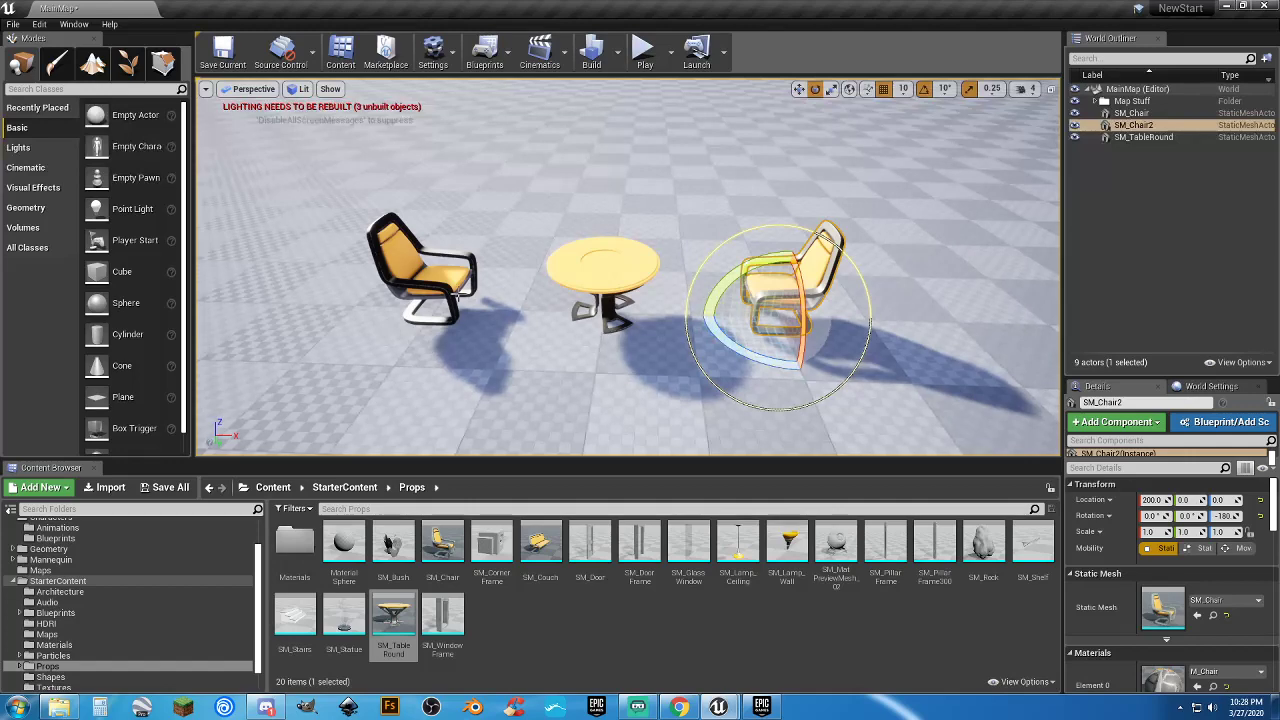
Duplicate both chairs together, rotate the copies 90°, and move them to the two free sides of the table
left_click(455, 289, "ctrl")
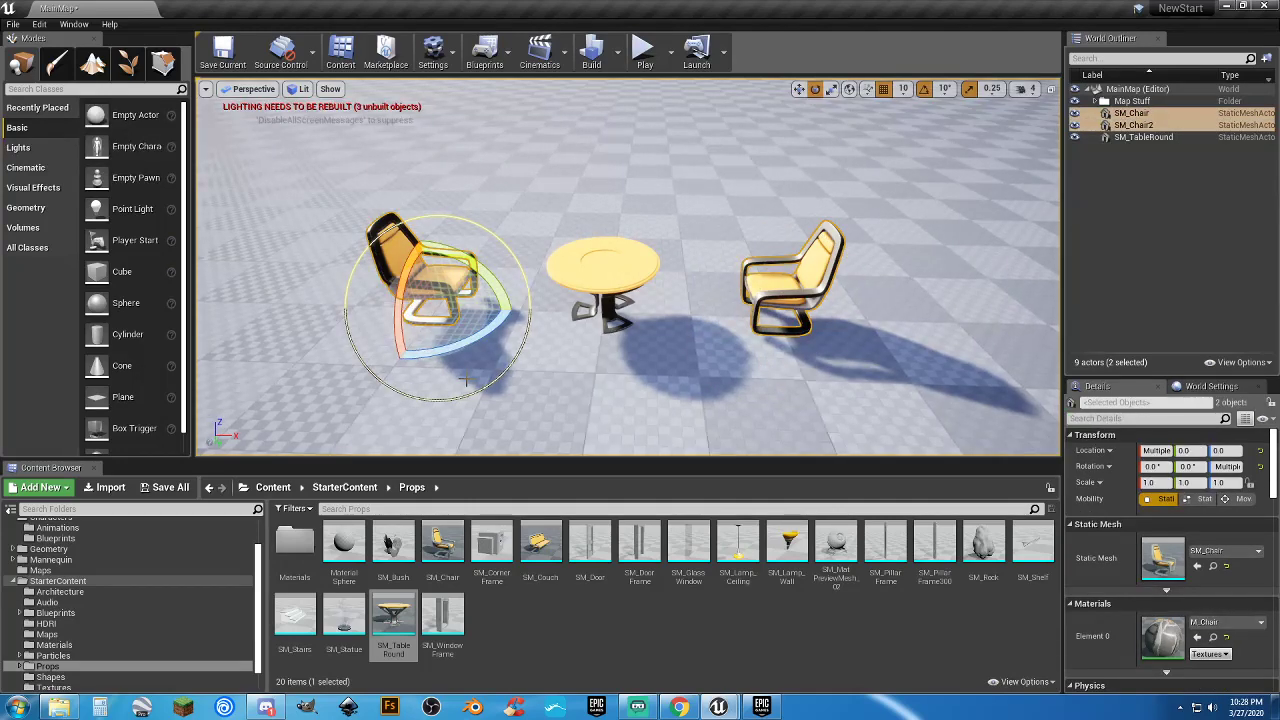
key("ctrl+w")
left_click_drag(722, 337, 706, 335)
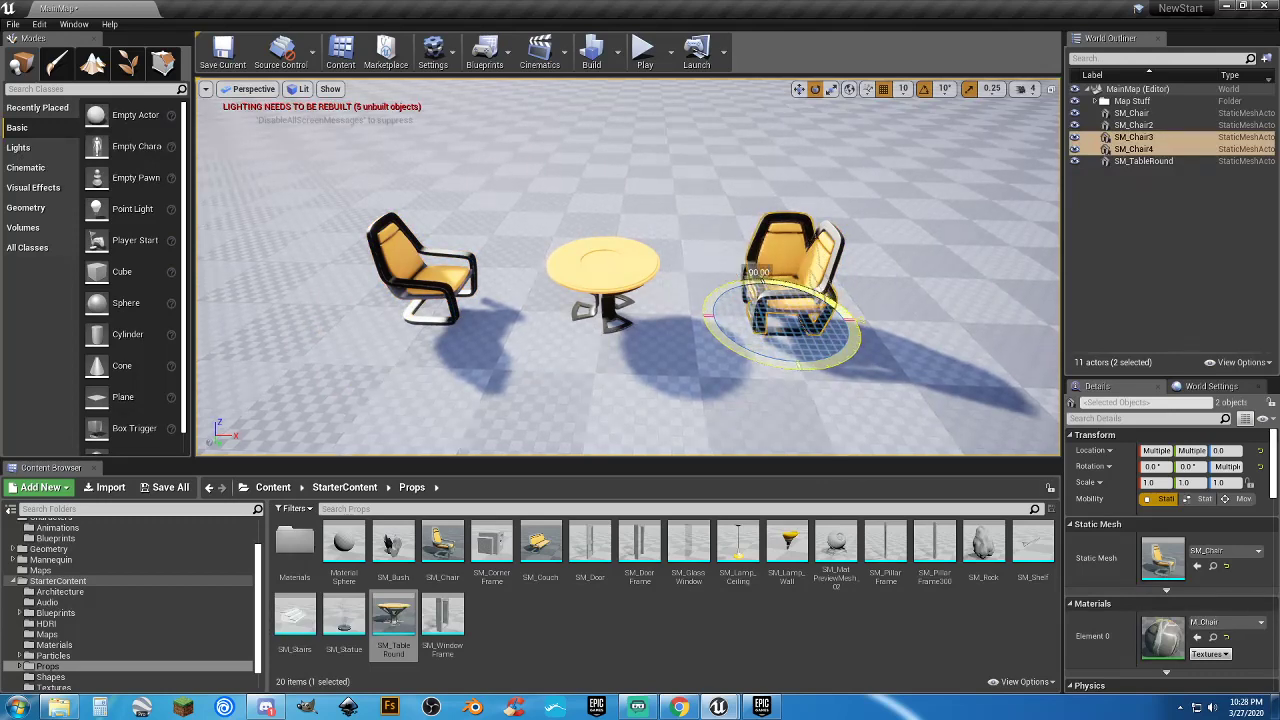
left_click(798, 89)
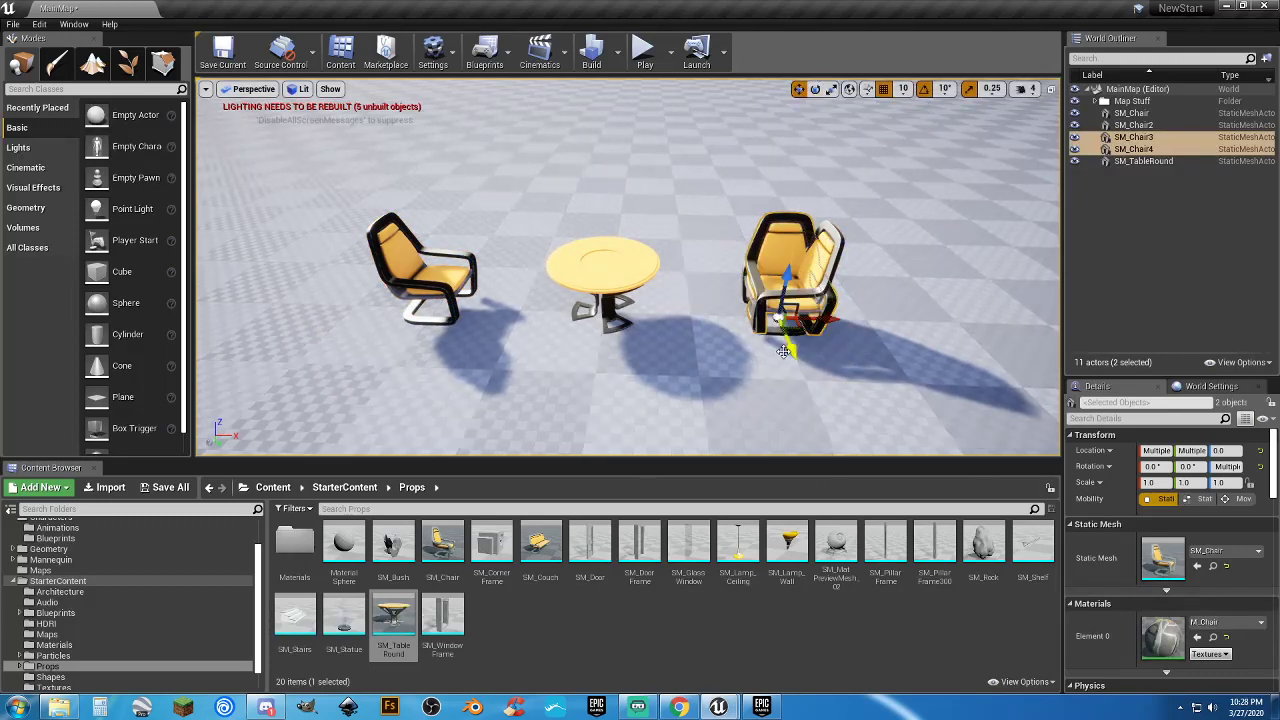
left_click_drag(762, 318, 664, 230)
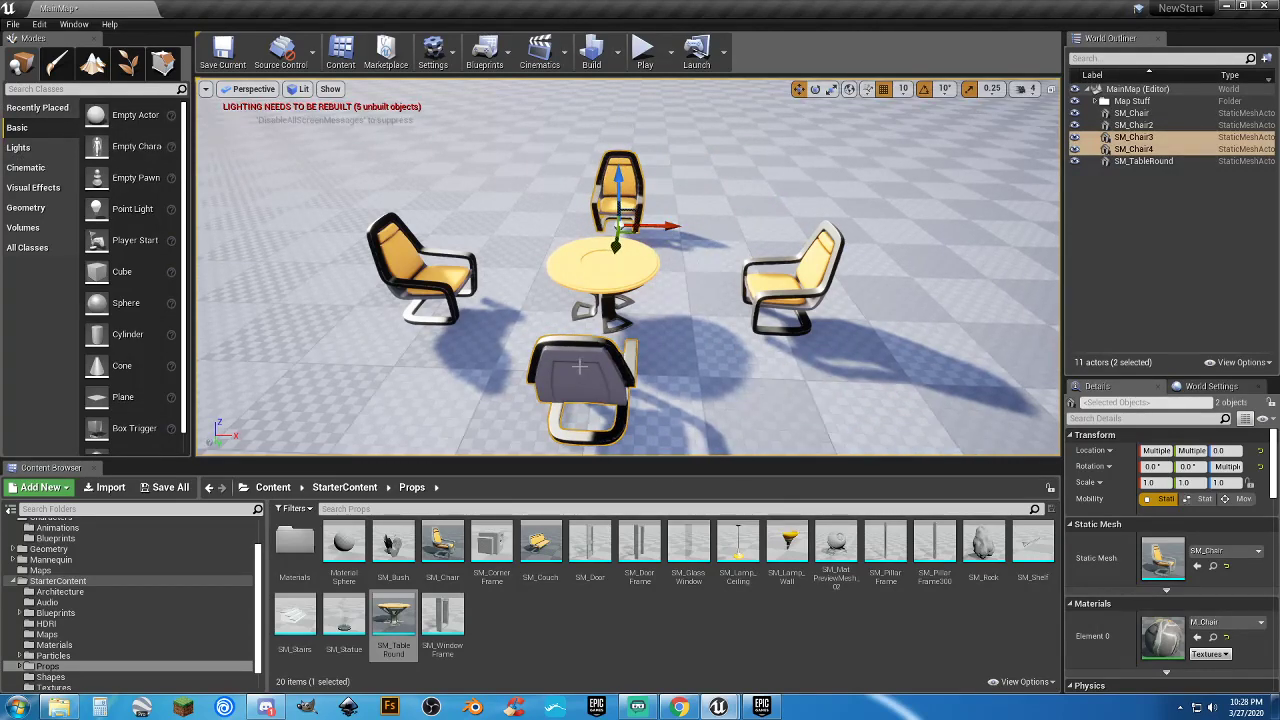
Set SM_Chair3's location to X 0 and Y 200
left_click(593, 373)
right_click_drag(686, 334, 520, 336)
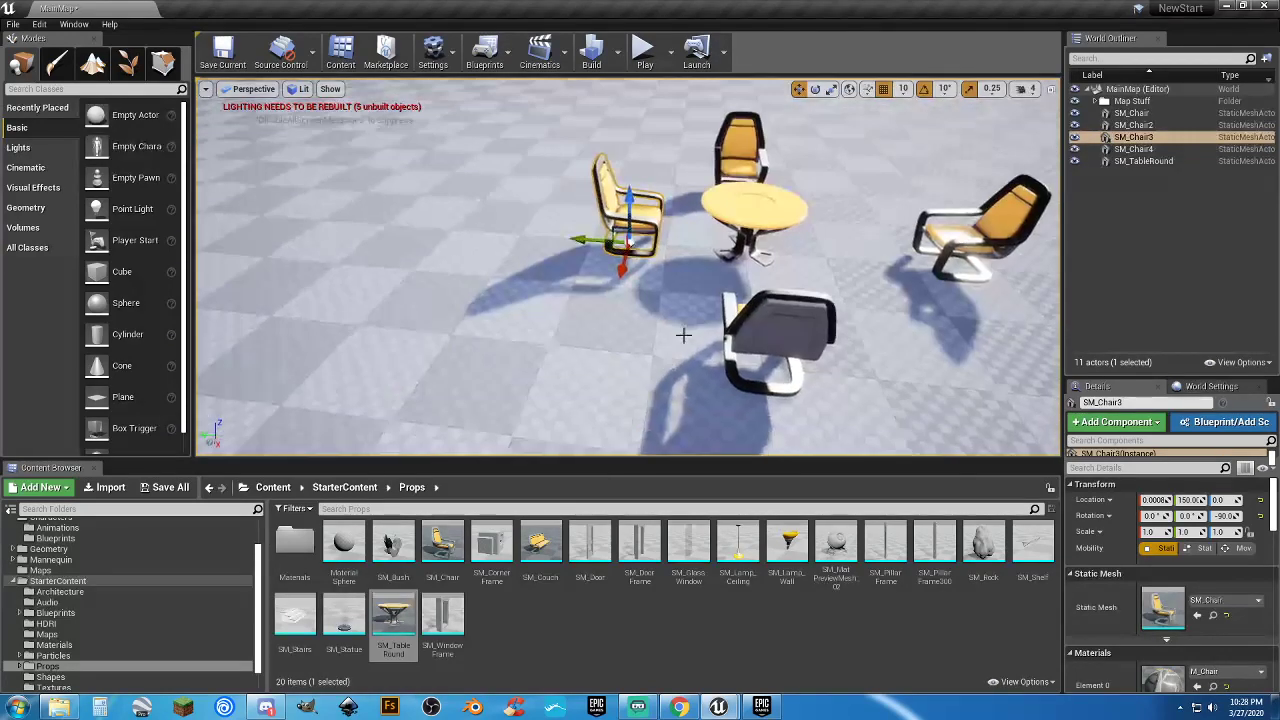
left_click(1153, 500)
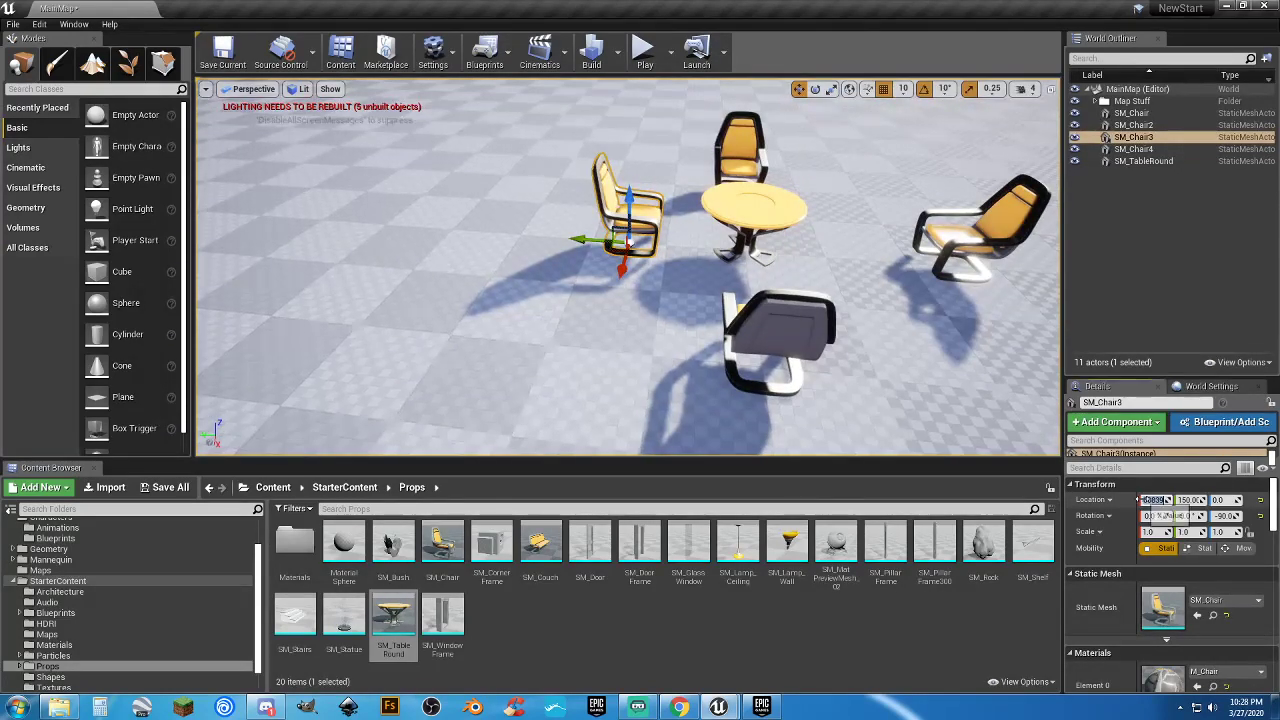
key("Tab")
type("200")
key("Tab")
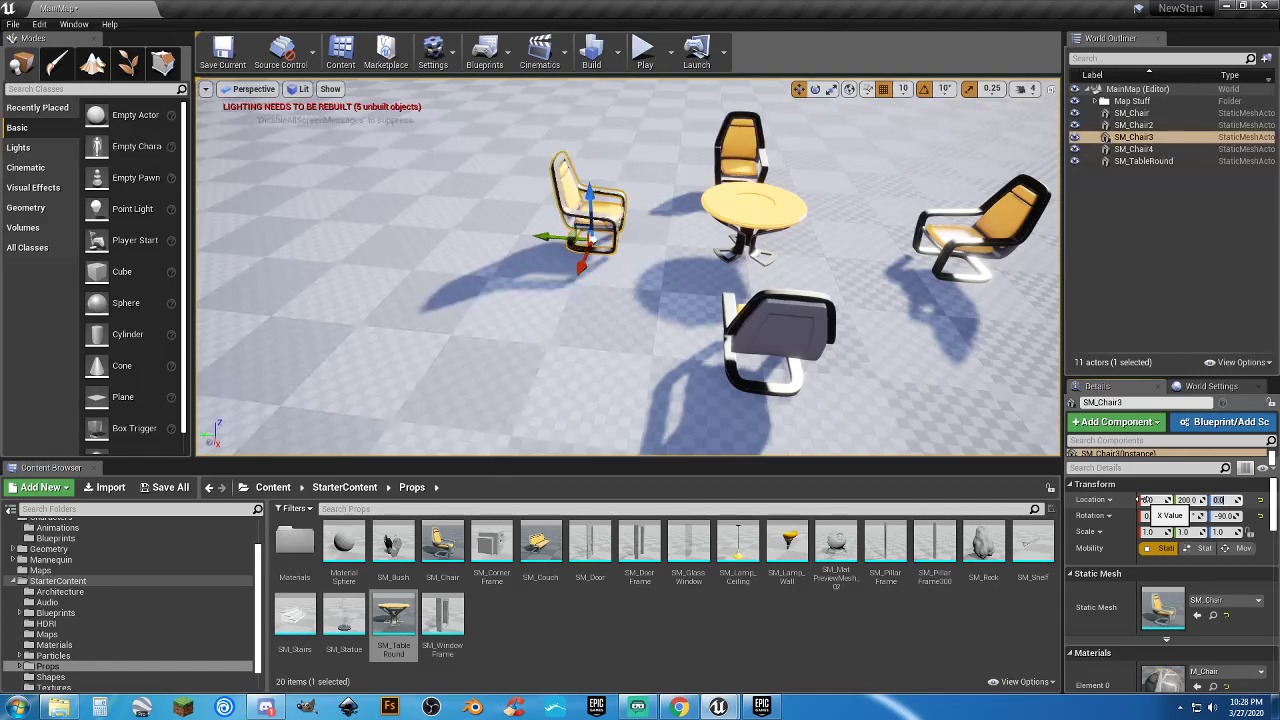
Reposition SM_Chair4 along the Y axis to Y location -190
left_click(985, 243)
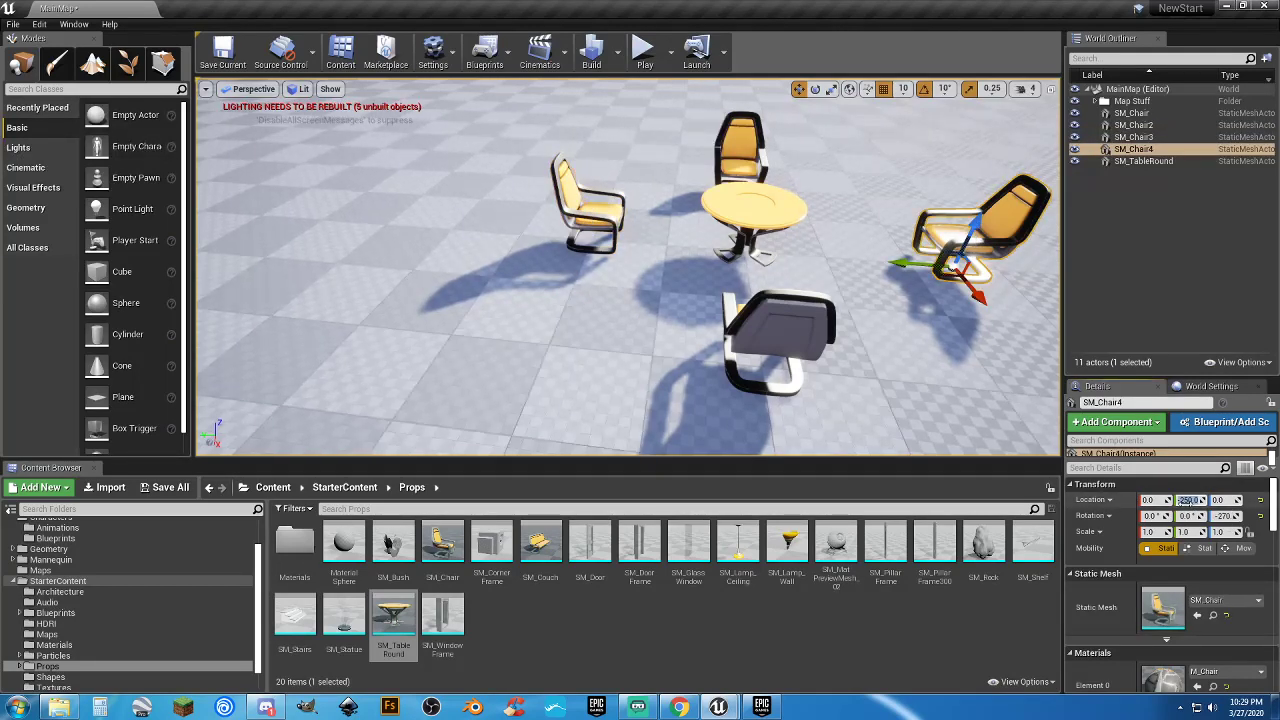
left_click(1187, 500)
type("-20")
key("Tab")
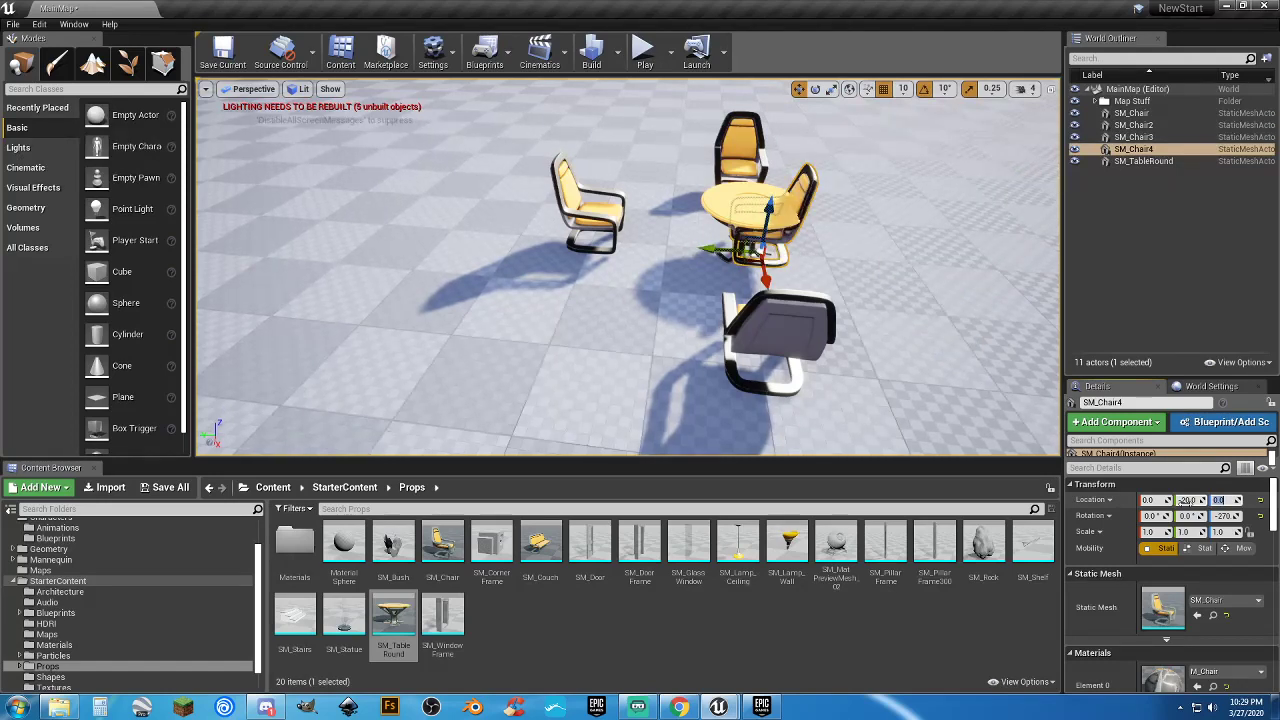
left_click_drag(710, 250, 846, 252)
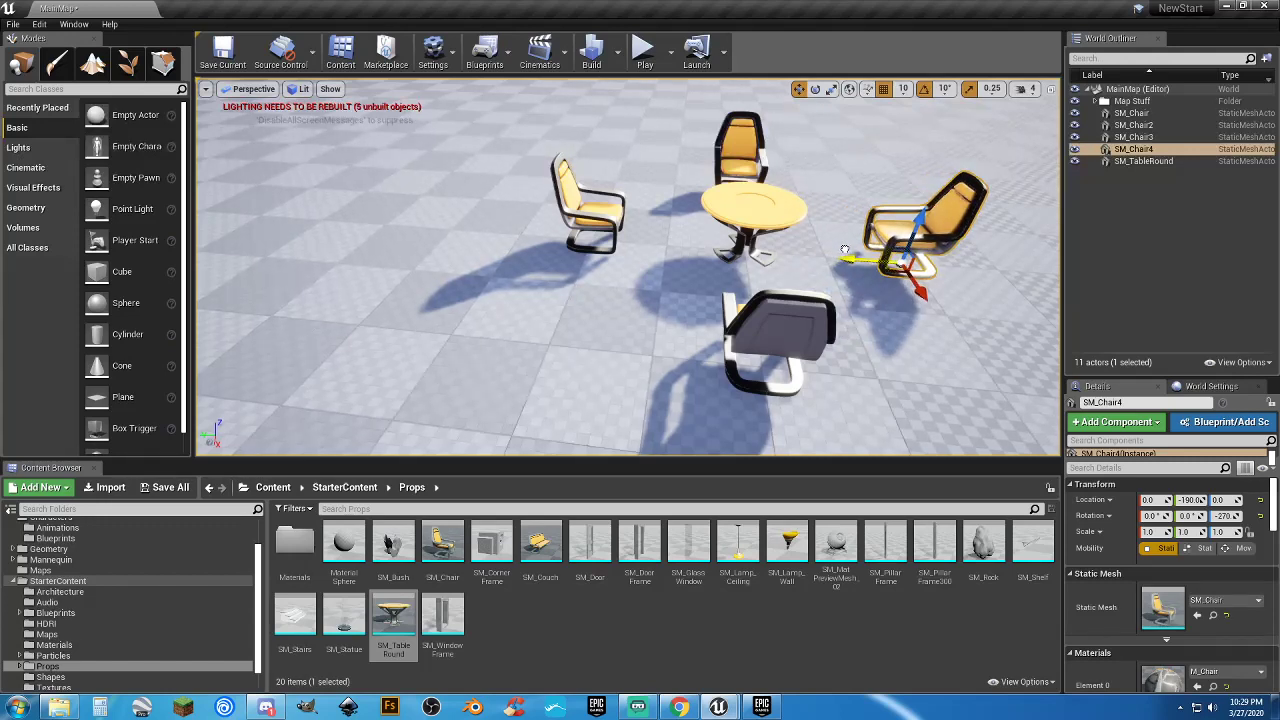
Place a Sit_Spot_BP from the Assets Blueprints folder in front of the first chair at X -130, Y 0
scroll(84, 568, "up", 2)
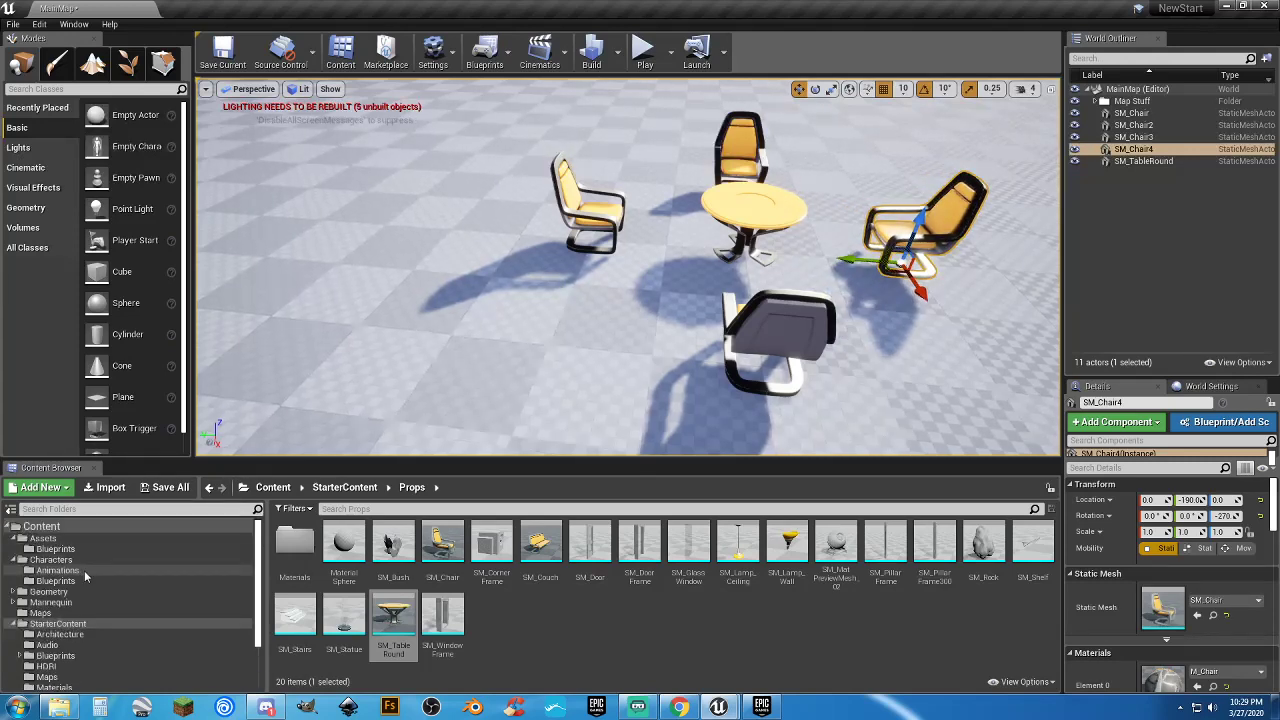
left_click(56, 549)
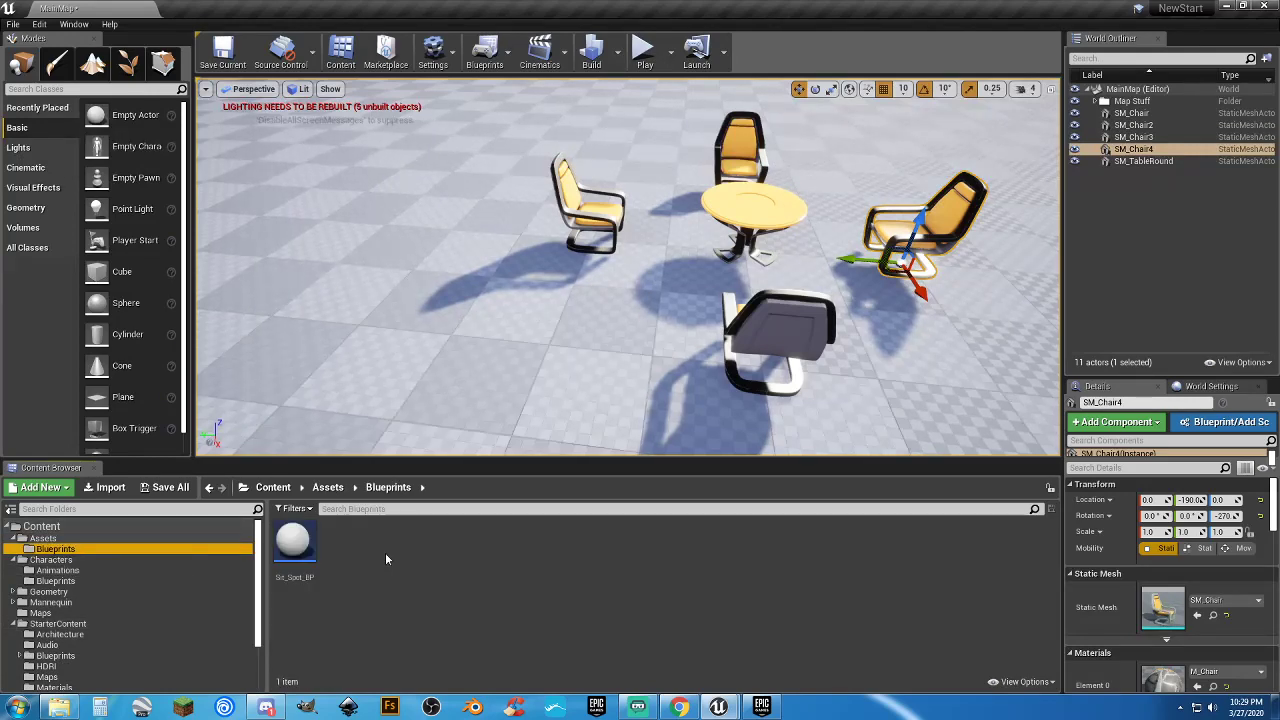
left_click_drag(294, 545, 676, 214)
key("f")
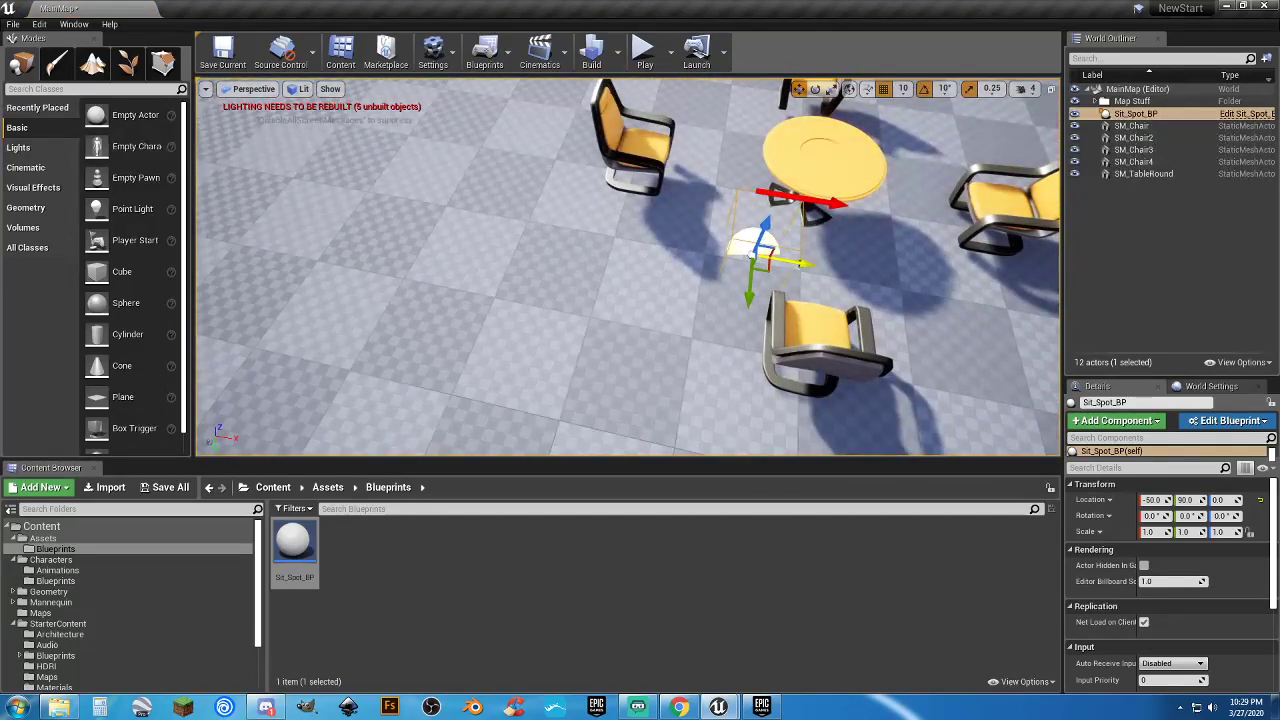
left_click_drag(806, 262, 729, 242)
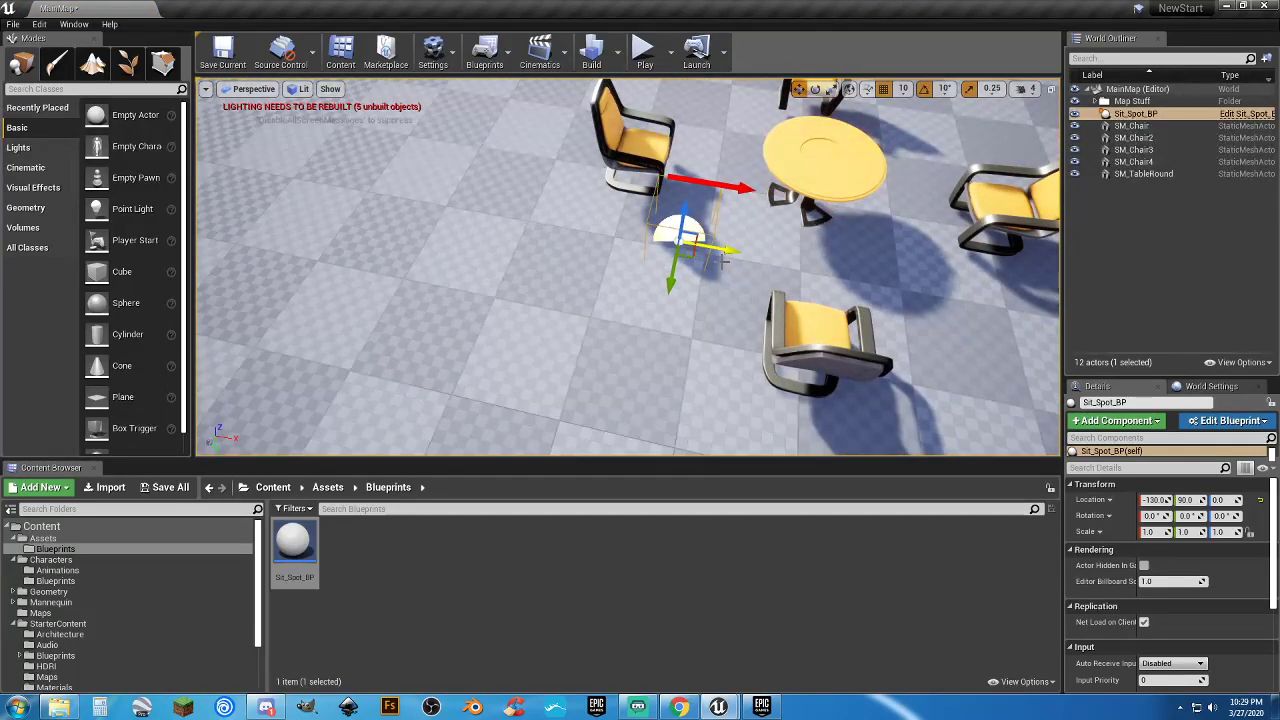
left_click_drag(676, 285, 694, 223)
right_click_drag(707, 250, 702, 251)
Duplicate the sit spot to the opposite chair at X 130 and rotate the copy 180° to face the table
key("ctrl+w")
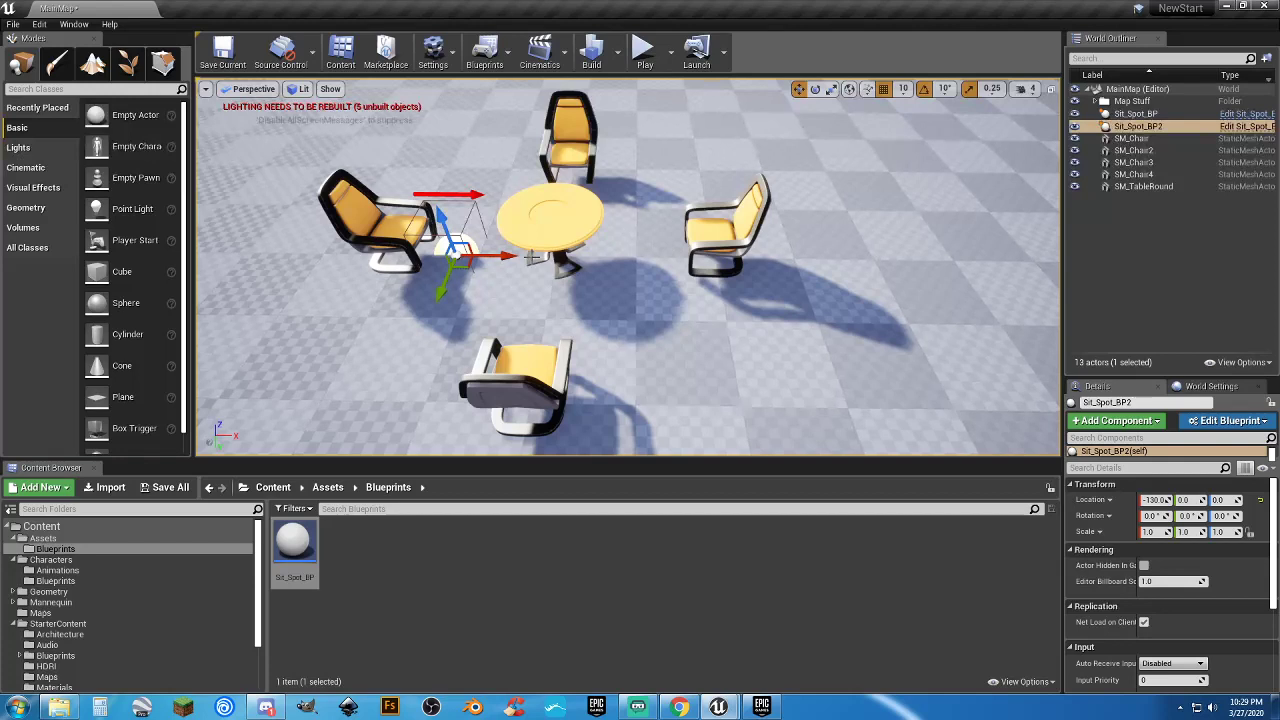
left_click_drag(510, 257, 701, 262)
left_click(815, 89)
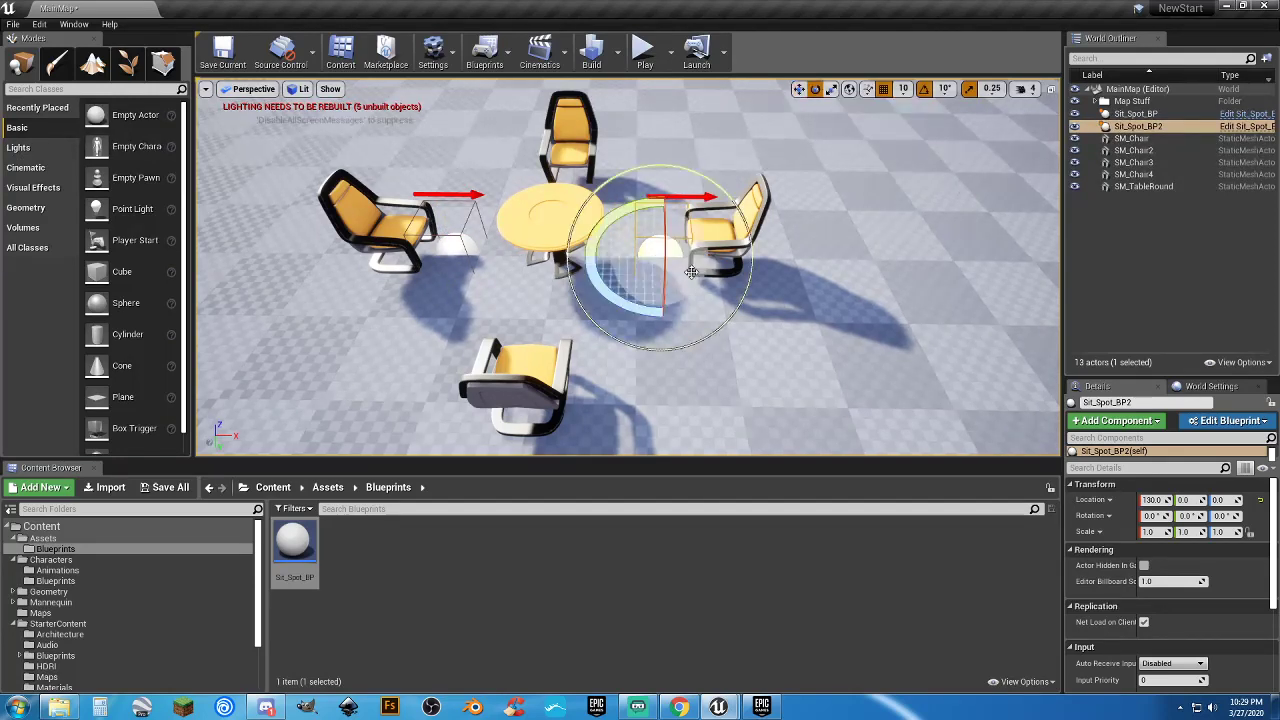
left_click_drag(609, 291, 562, 261)
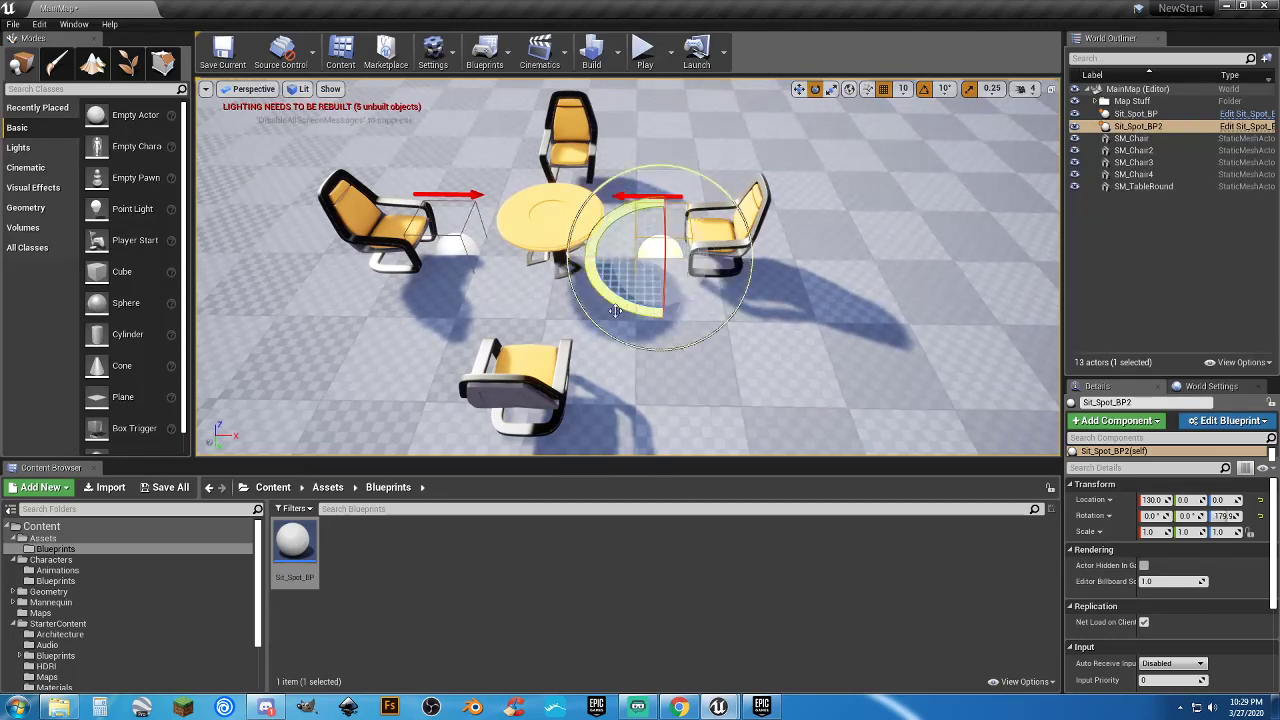
Place a third Sit_Spot_BP in front of SM_Chair4 at X 0, Y -120, rotated 90° toward the table
right_click_drag(629, 206, 468, 220)
left_click_drag(293, 545, 686, 312)
left_click(799, 90)
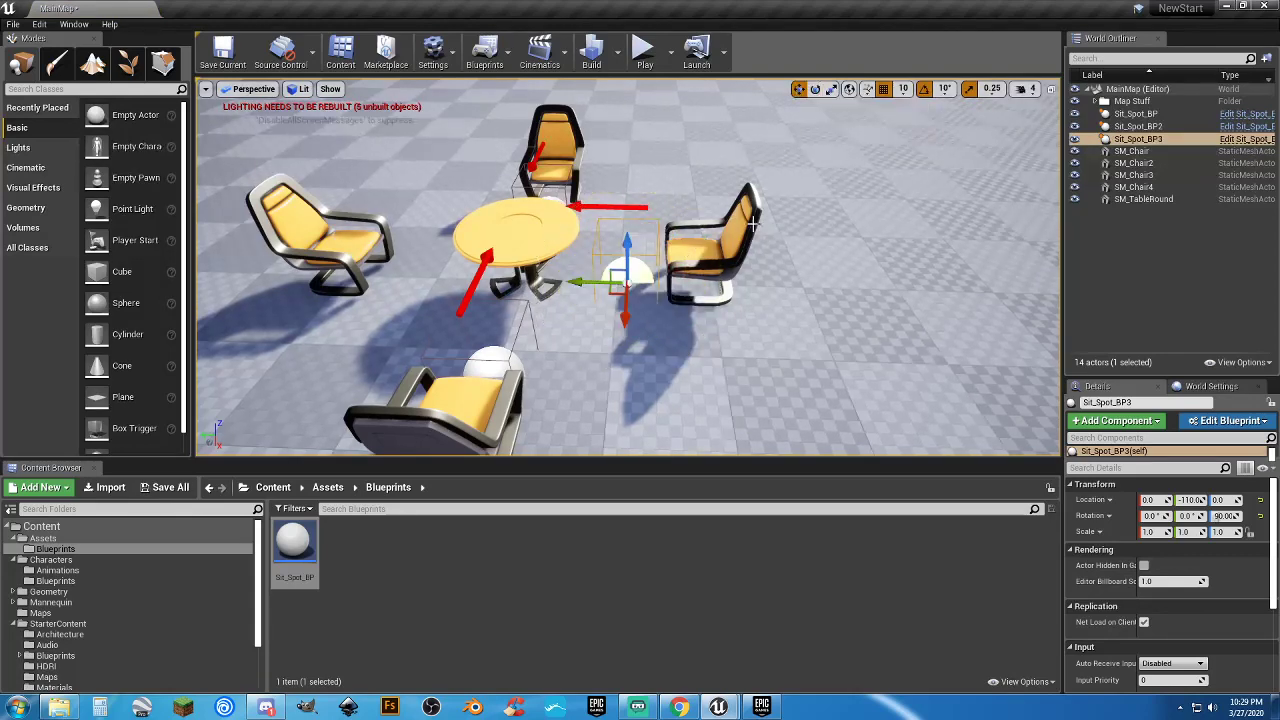
right_click_drag(770, 190, 390, 205)
right_click_drag(776, 300, 790, 334)
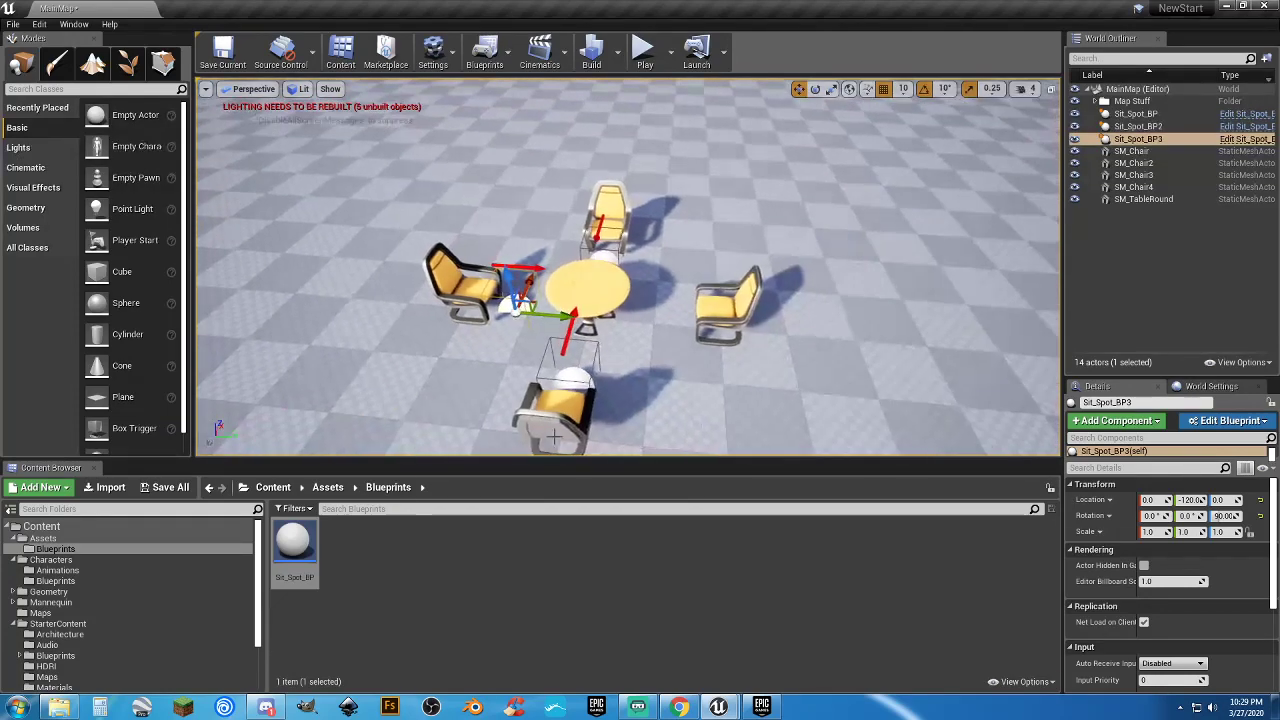
Place a fourth Sit_Spot_BP in front of SM_Chair3 at X 10, Y 130, rotated -90° toward the table
left_click_drag(298, 546, 654, 348)
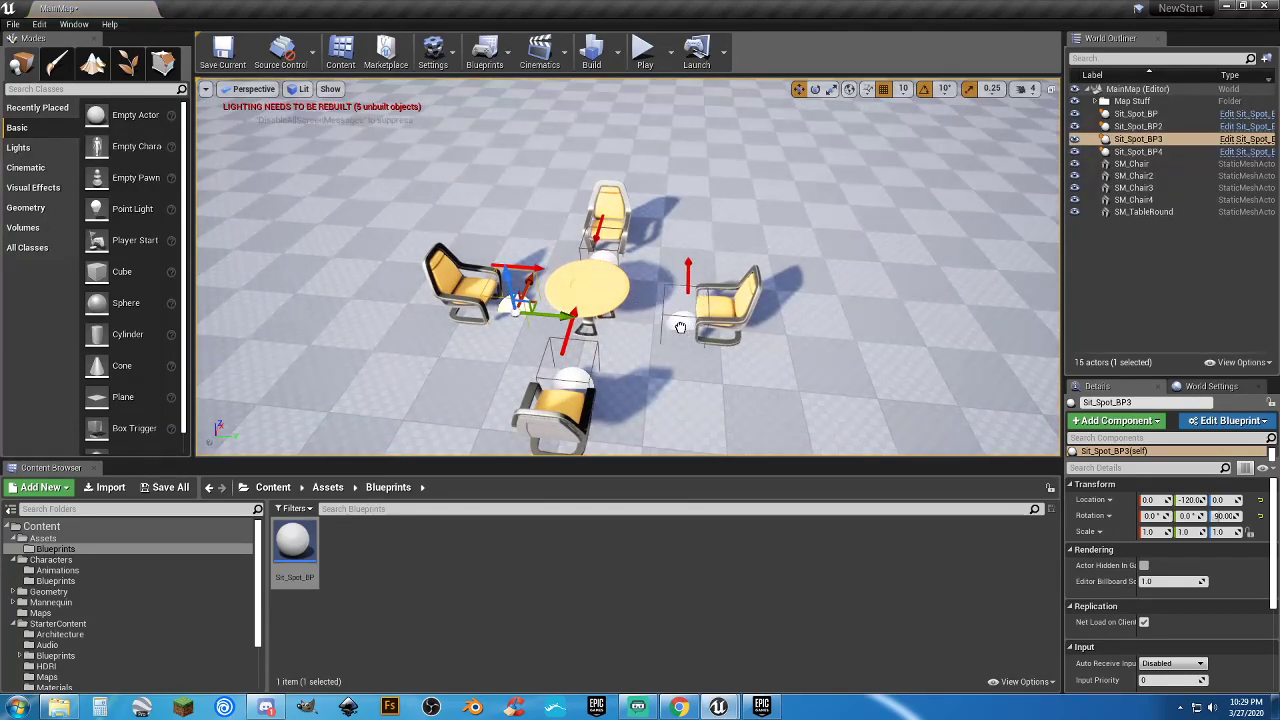
left_click(676, 321)
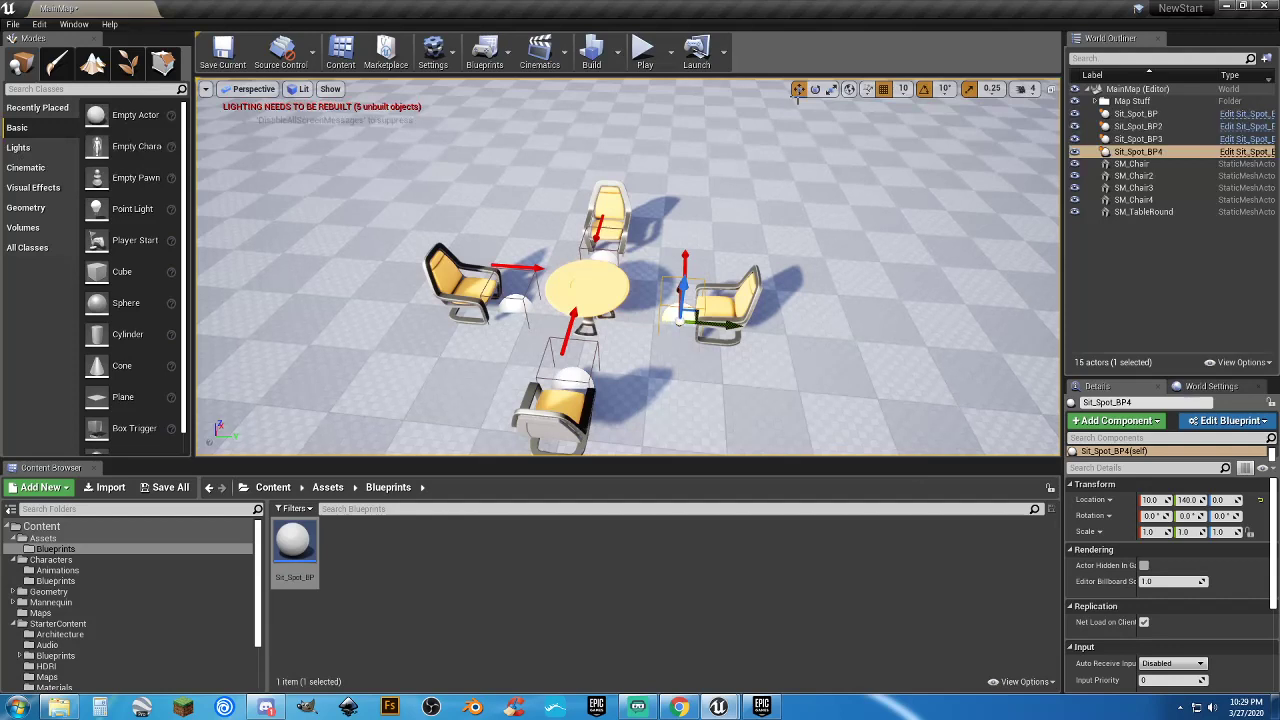
left_click(816, 90)
left_click_drag(628, 359, 692, 386)
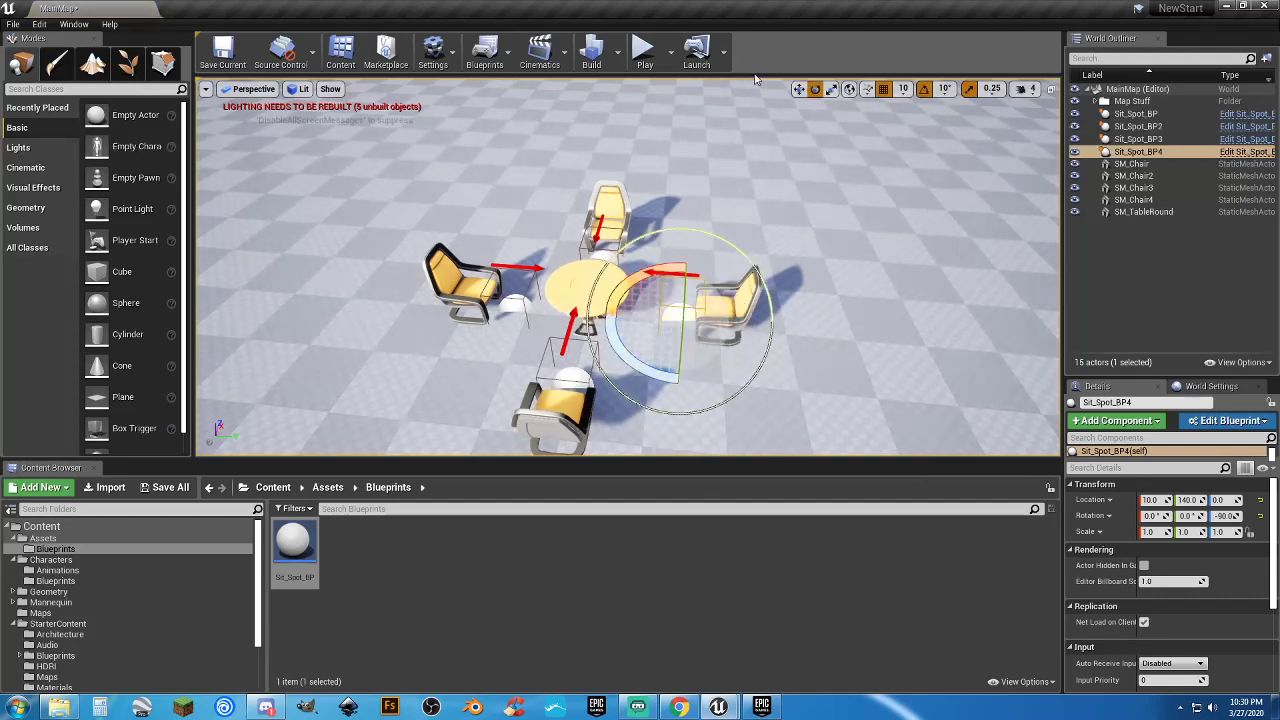
left_click(799, 89)
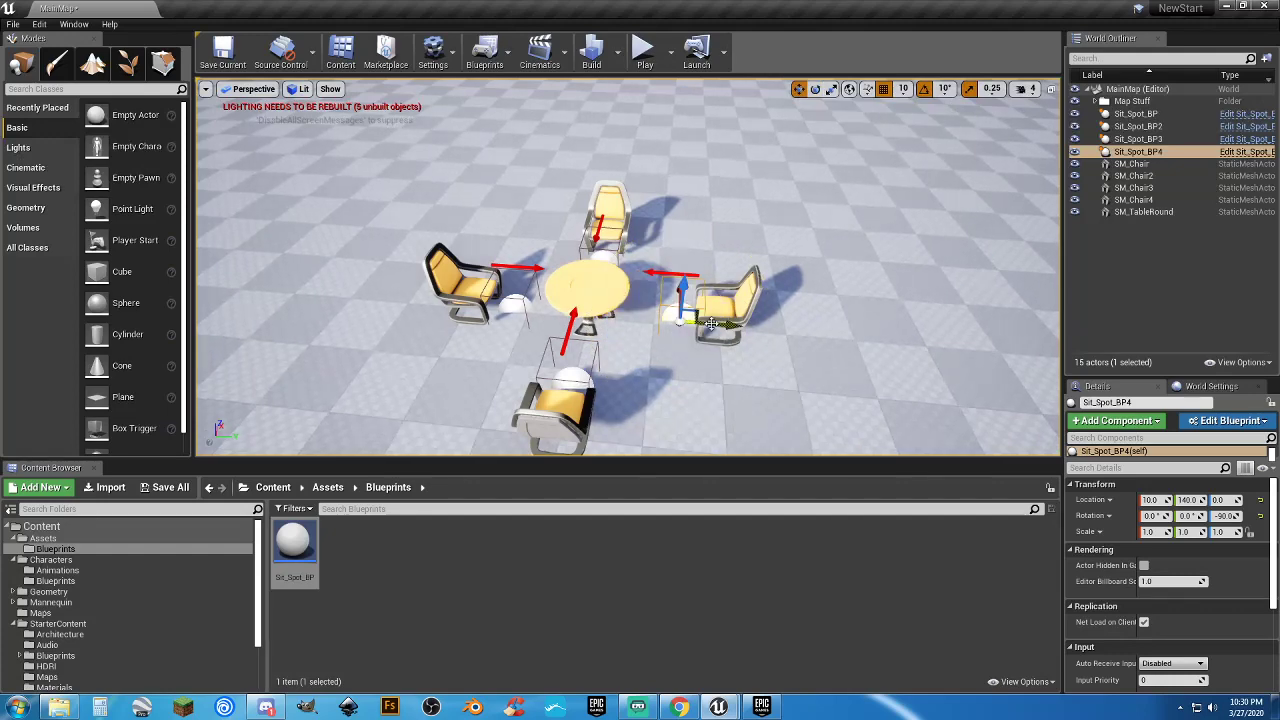
left_click_drag(710, 323, 702, 324)
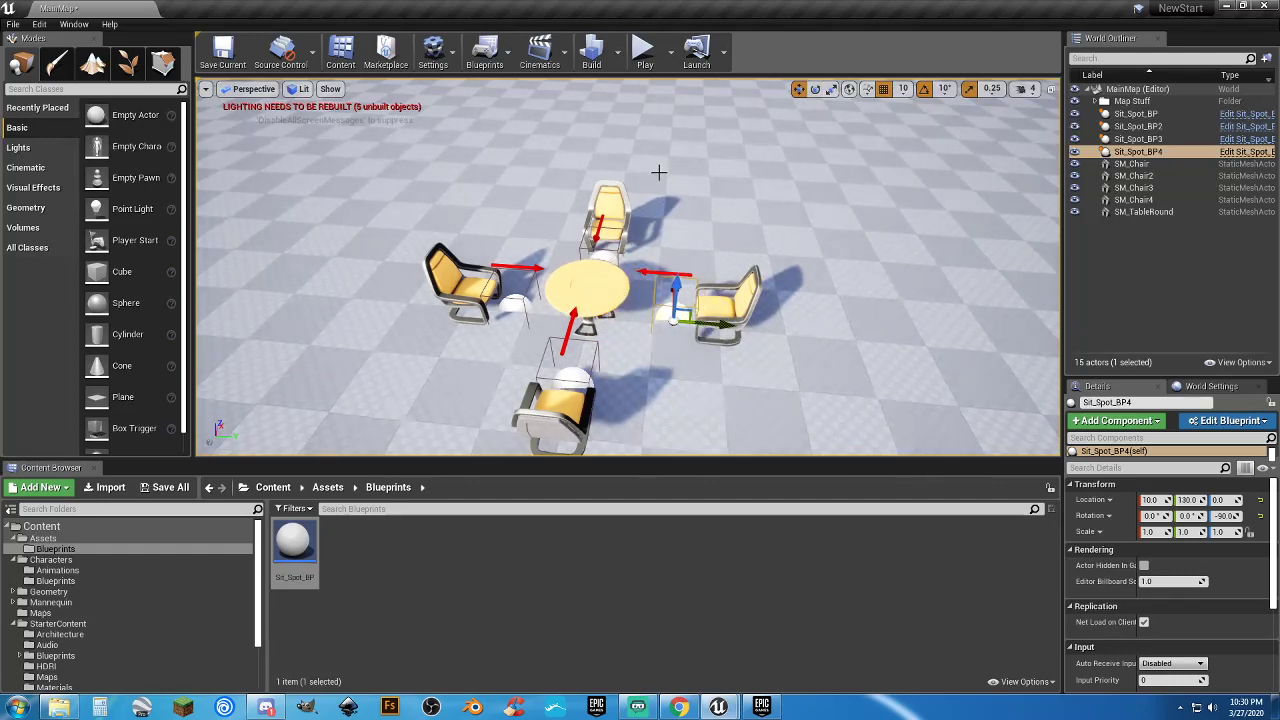
Place SM_Statue from the StarterContent Props folder on the round table, centred at X 0, Y 0
key("w")
right_click_drag(659, 173, 560, 110)
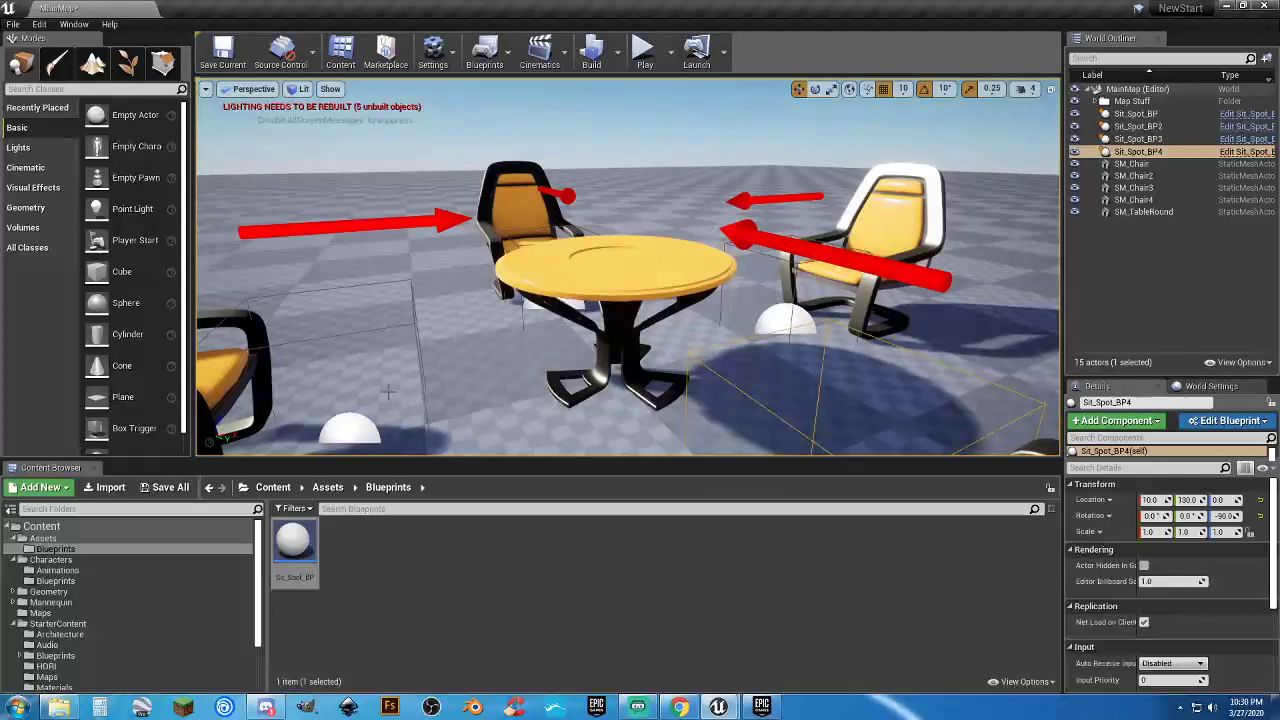
scroll(80, 630, "down", 3)
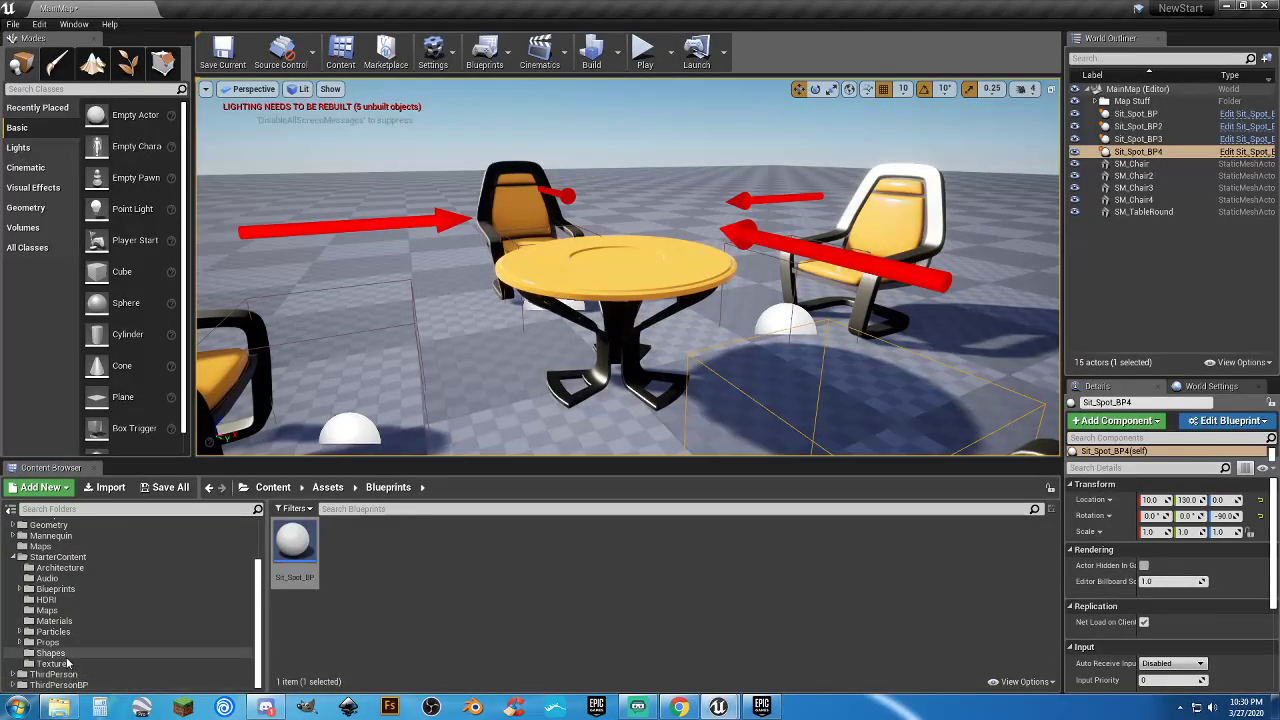
left_click(48, 642)
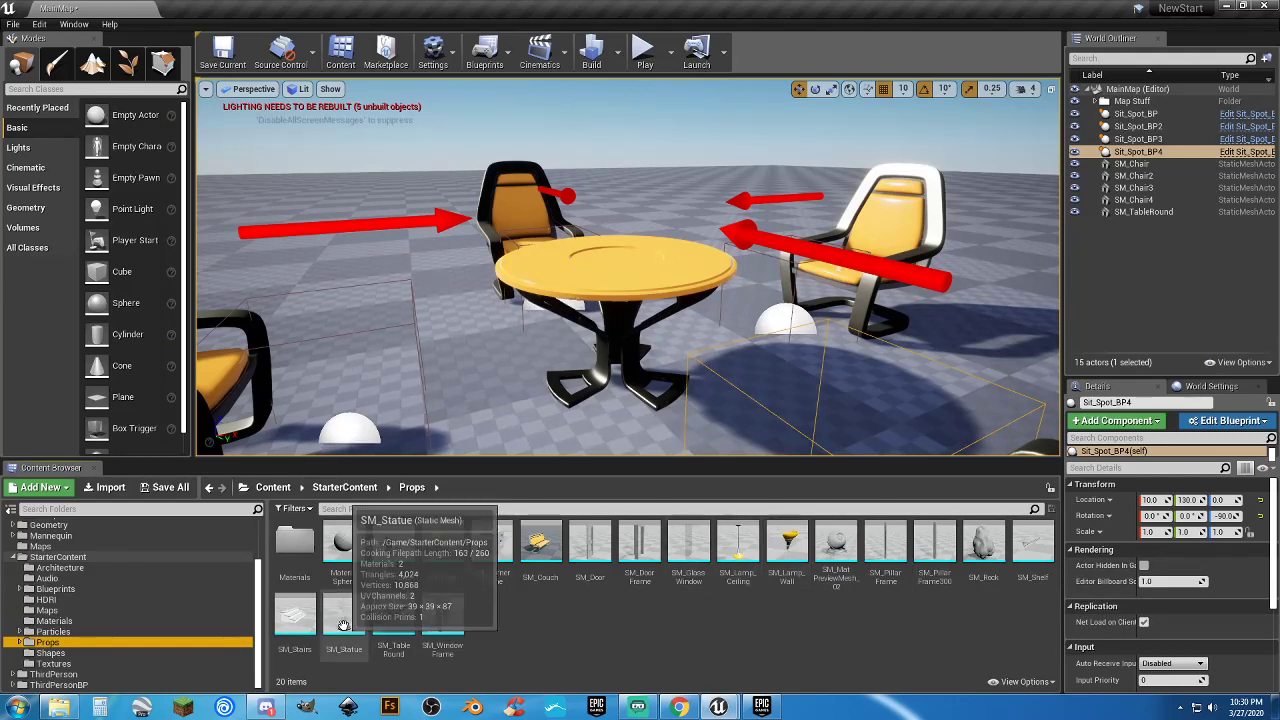
left_click_drag(344, 616, 616, 280)
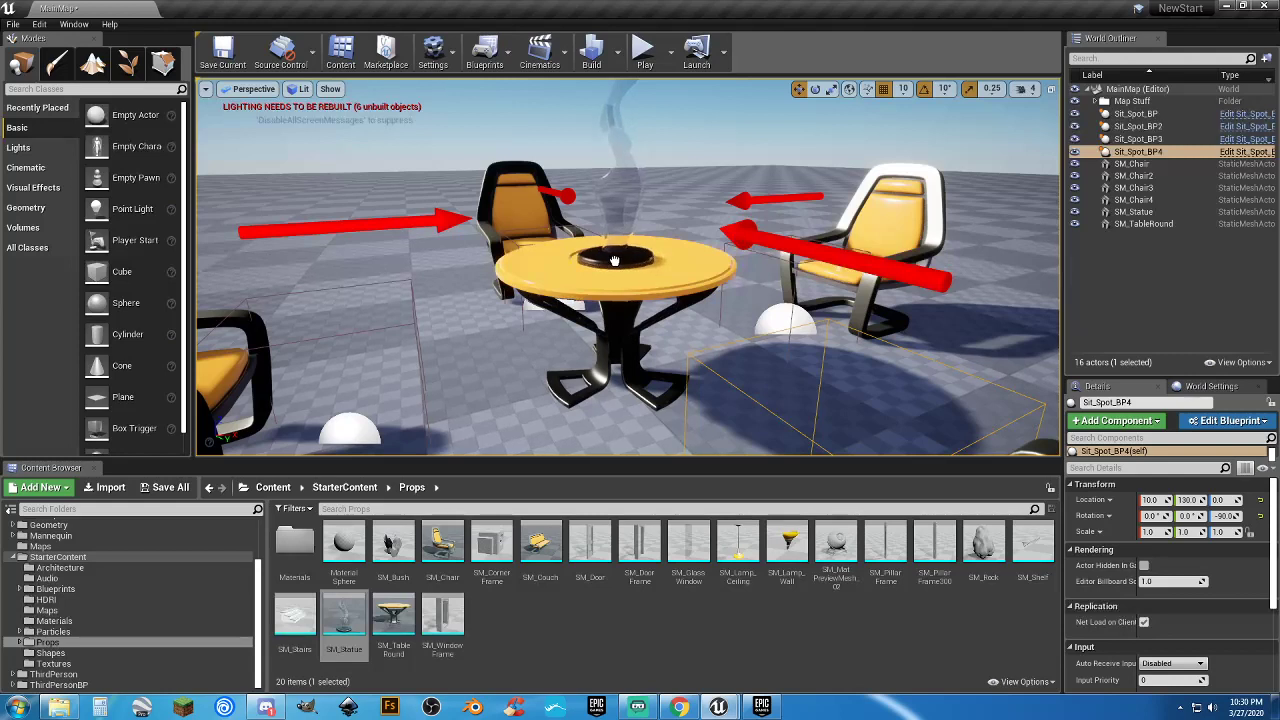
left_click(1153, 500)
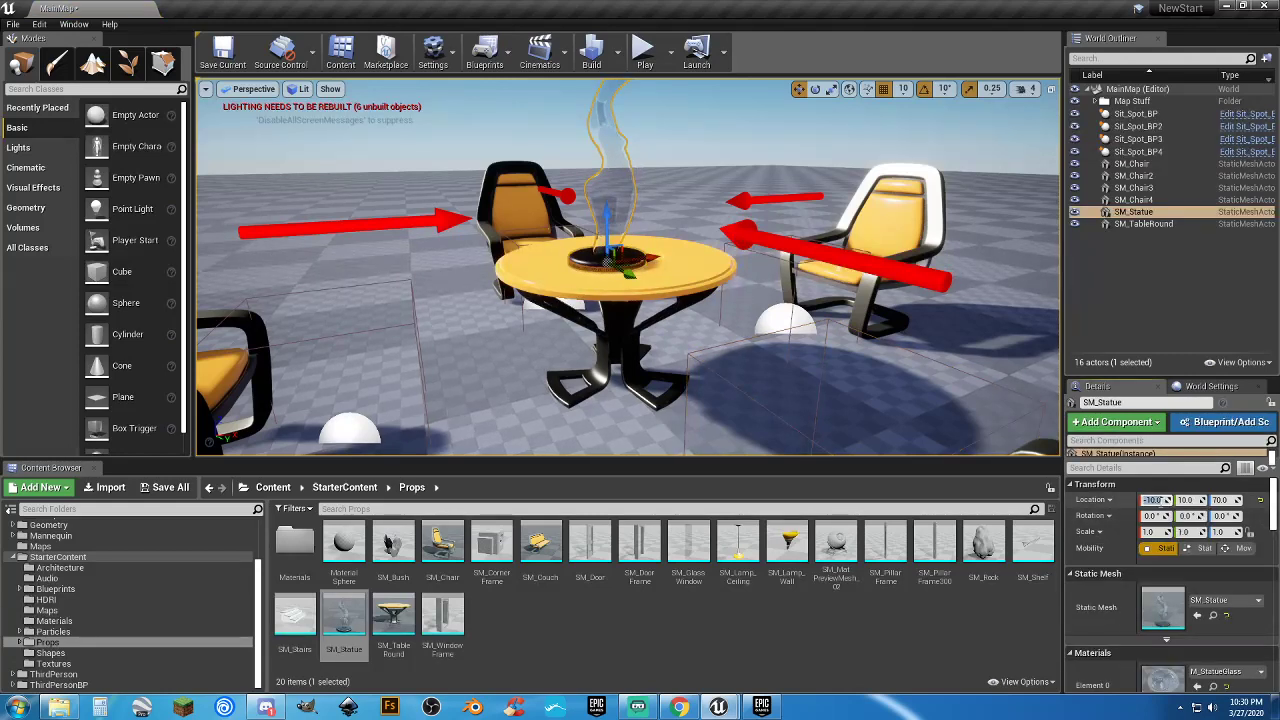
type("0")
key("Tab")
type("0")
key("Tab")
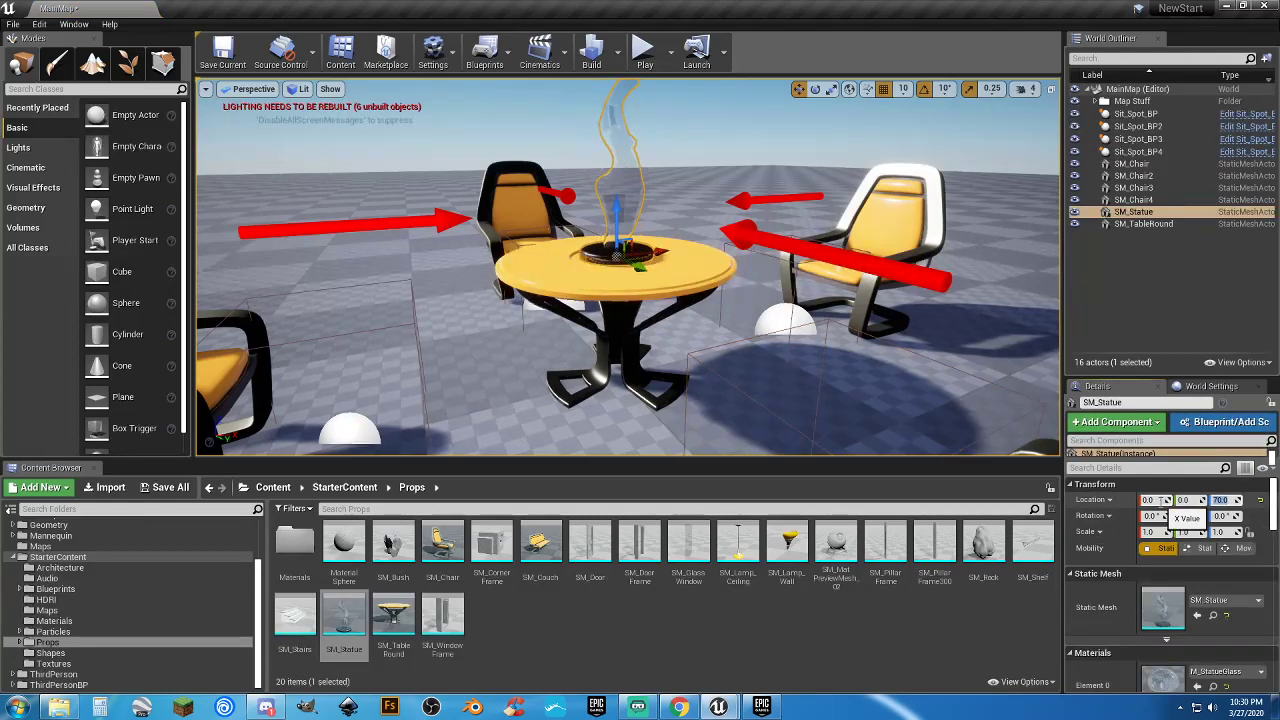
right_click_drag(605, 343, 608, 304)
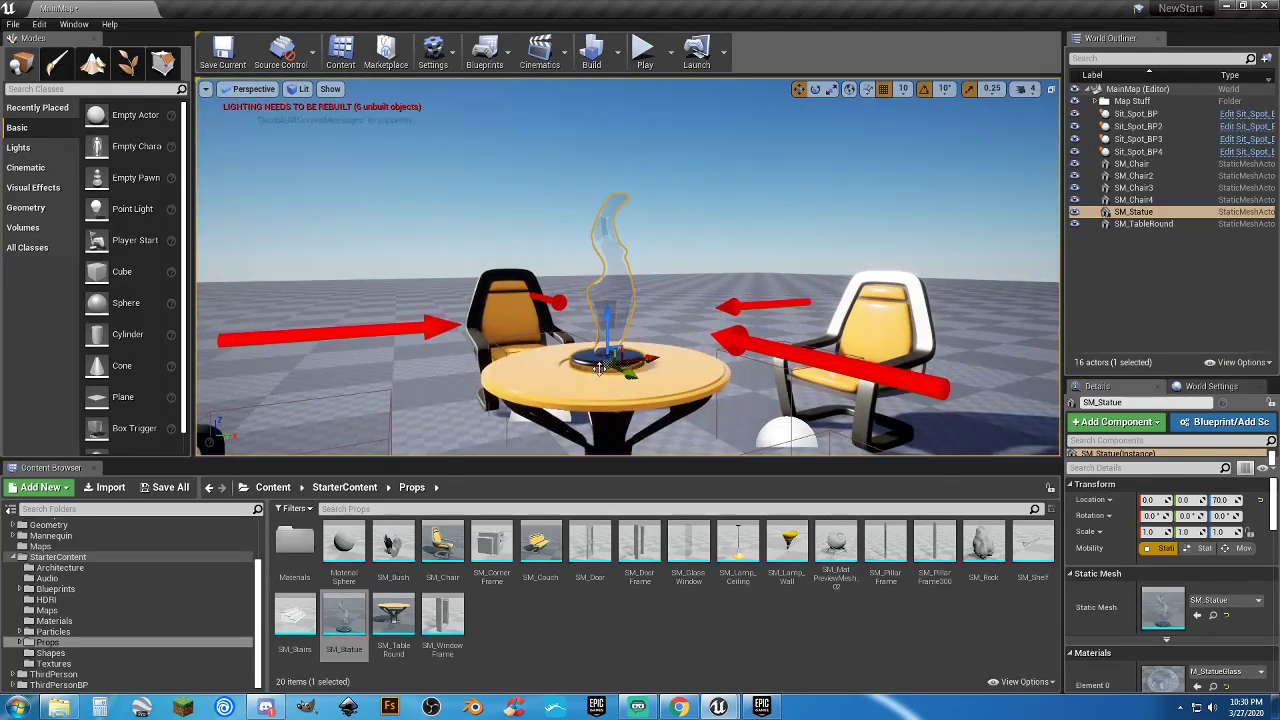
Place Blueprint_CeilingLight from the StarterContent Blueprints folder above the table and centre it at X 0, Y 0
right_click_drag(600, 369, 606, 430)
key("s")
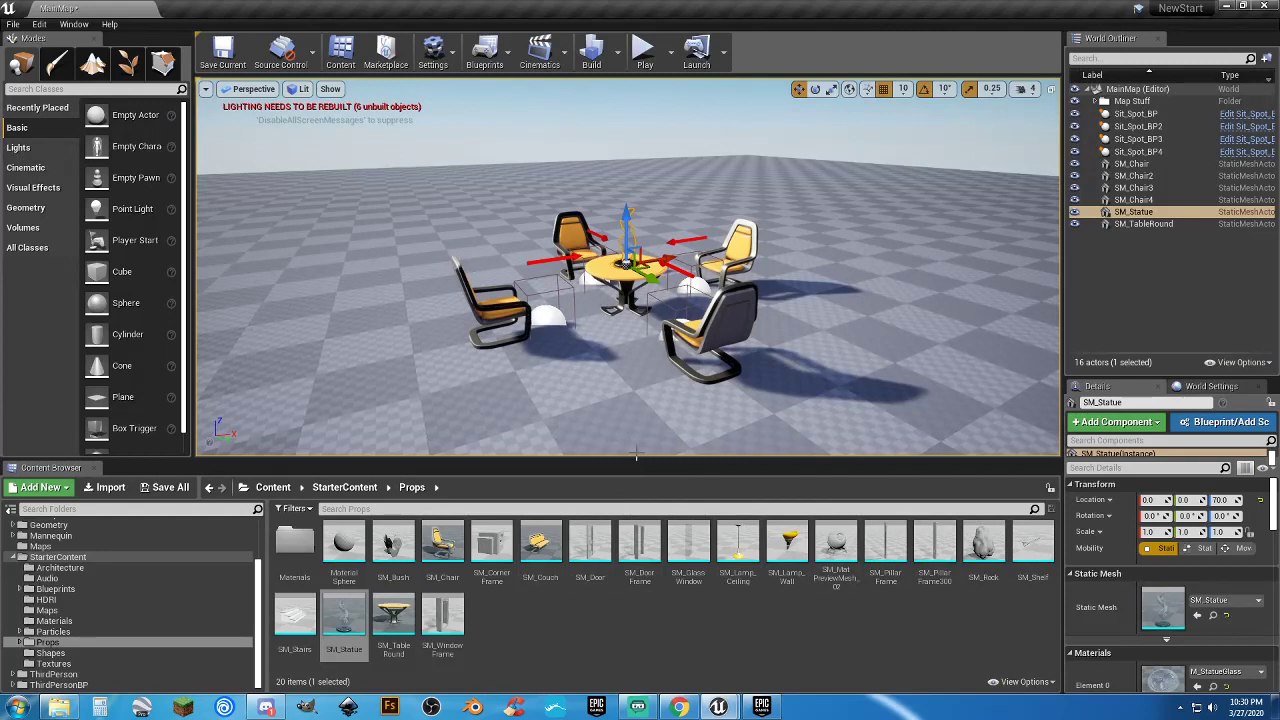
left_click(70, 568)
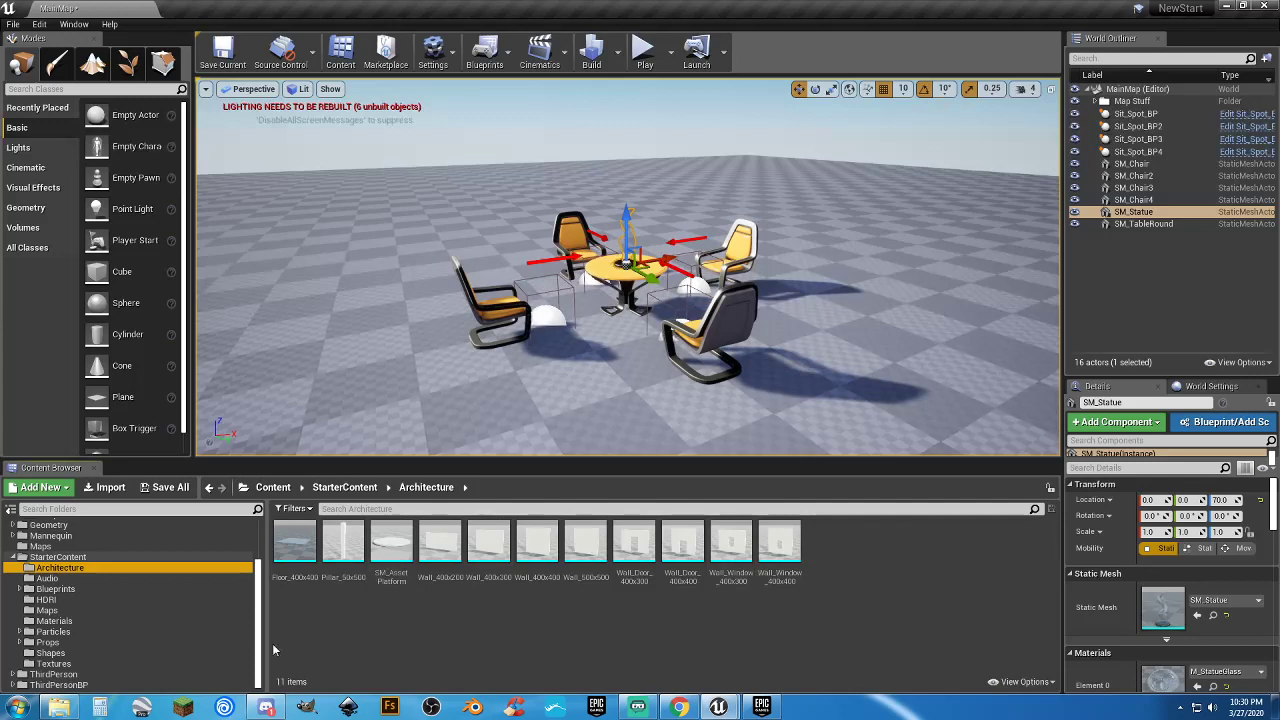
left_click(70, 591)
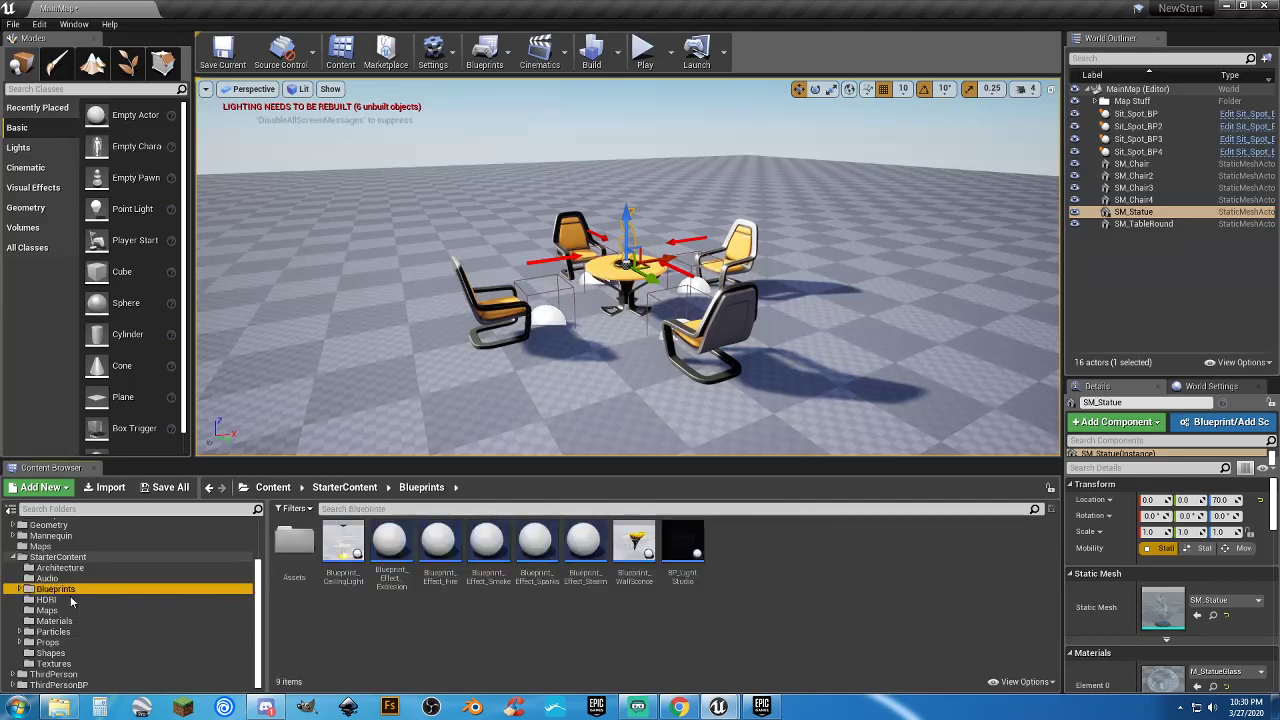
right_click_drag(500, 370, 502, 338)
key("w")
right_click_drag(567, 420, 565, 474)
key("s")
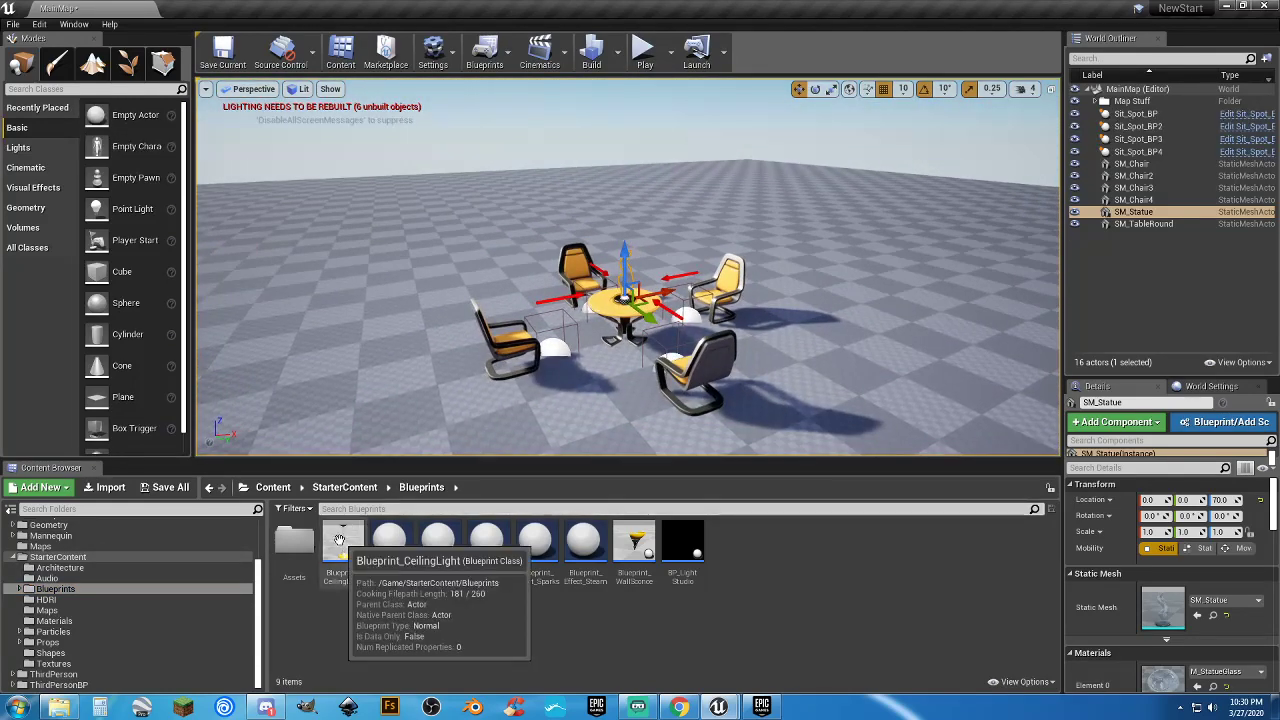
left_click_drag(343, 548, 598, 86)
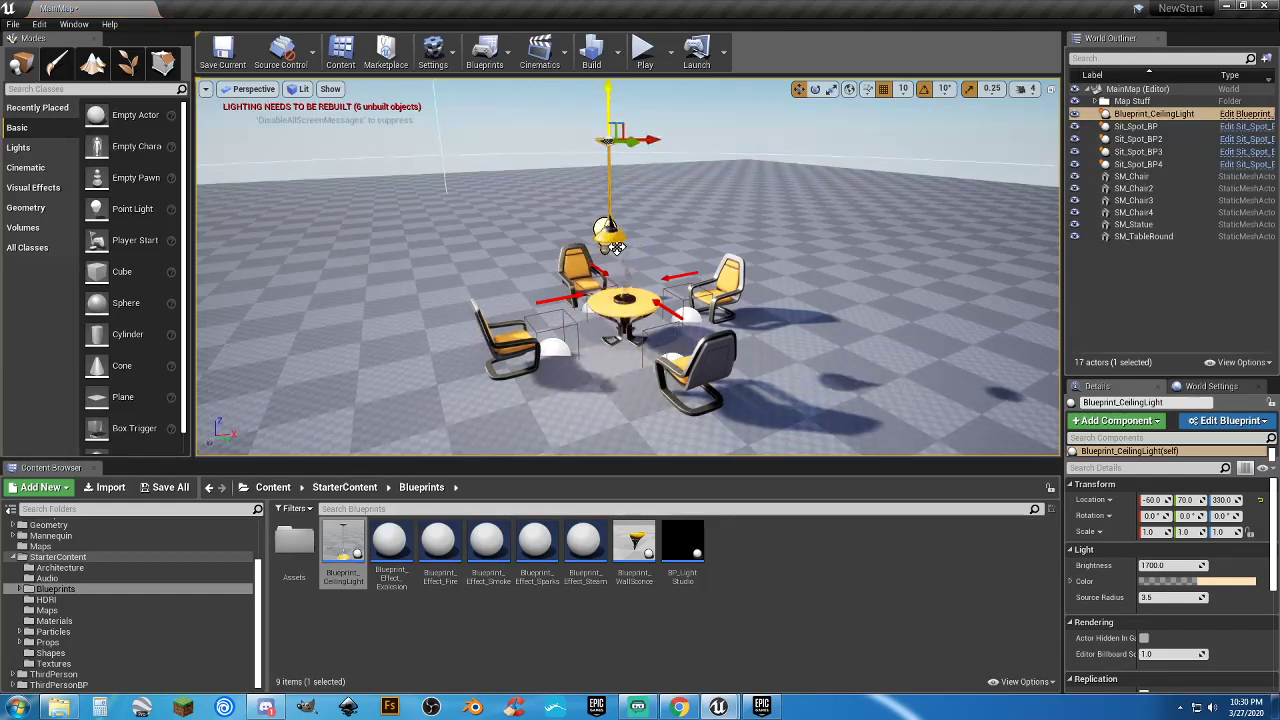
left_click(1153, 499)
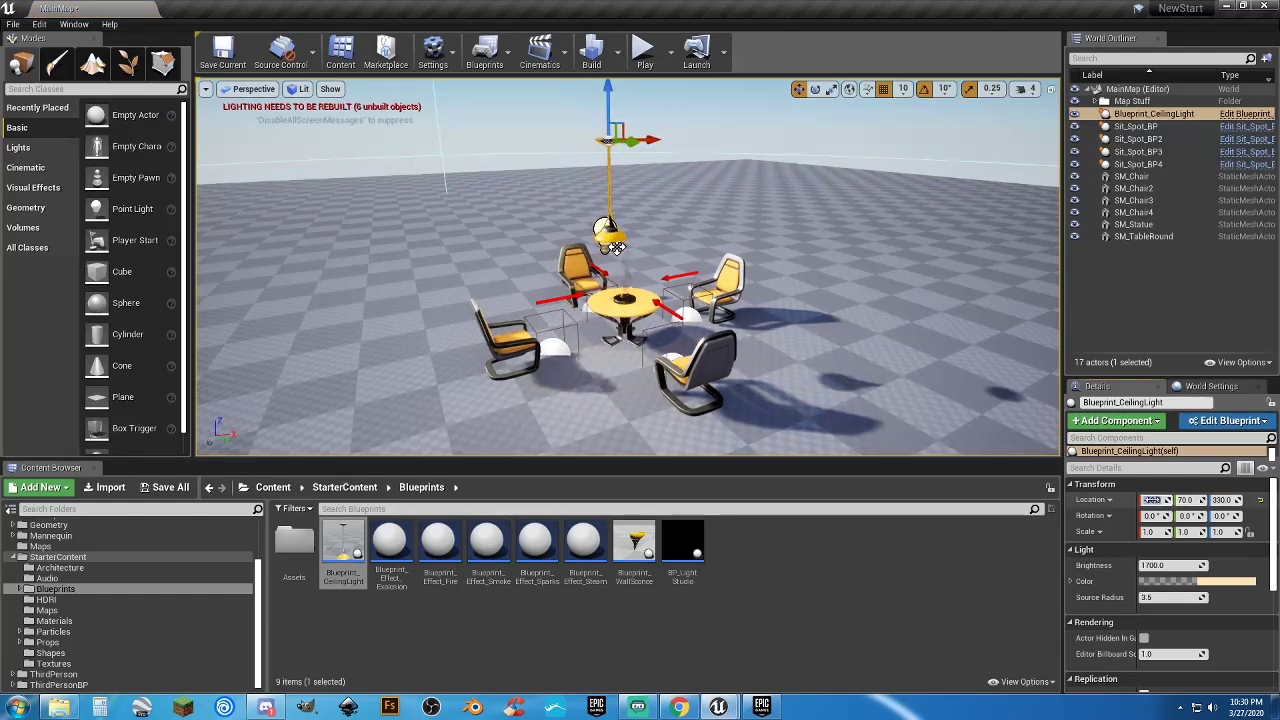
type("0")
key("Tab")
type("0")
key("Tab")
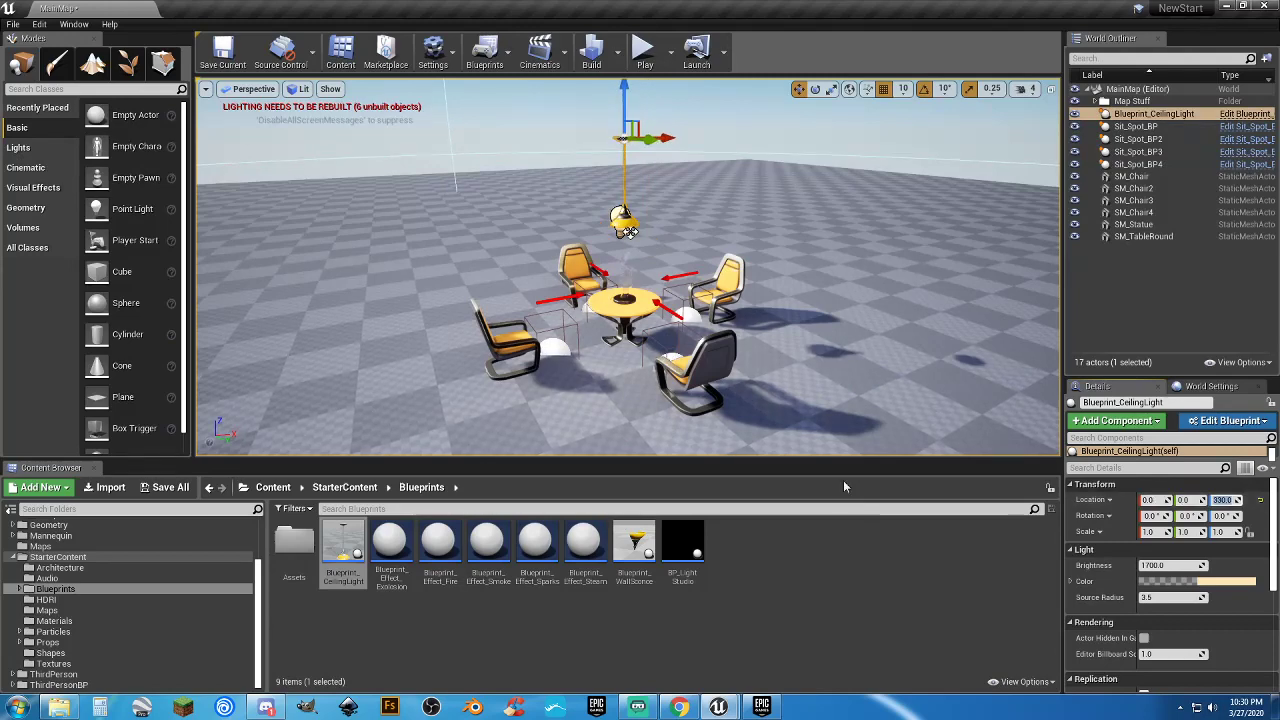
Raise the ceiling light above the table to Z 400
right_click_drag(635, 117, 635, 108)
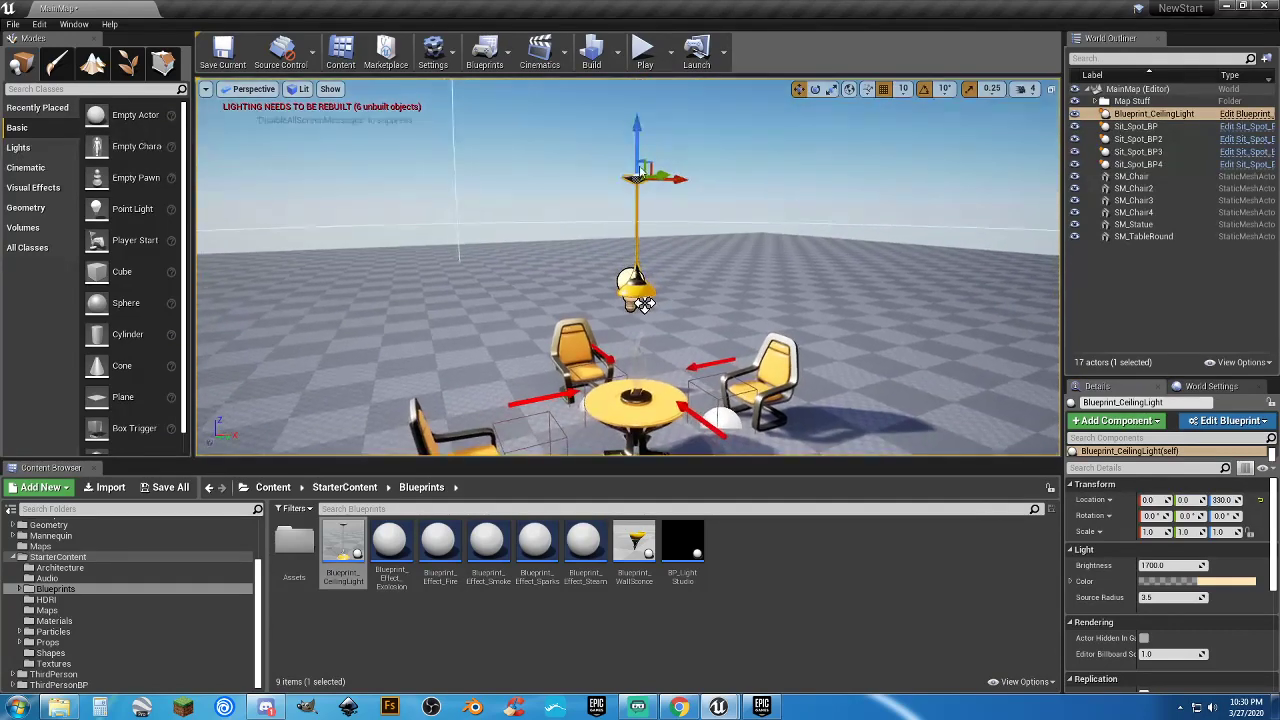
left_click_drag(636, 123, 628, 82)
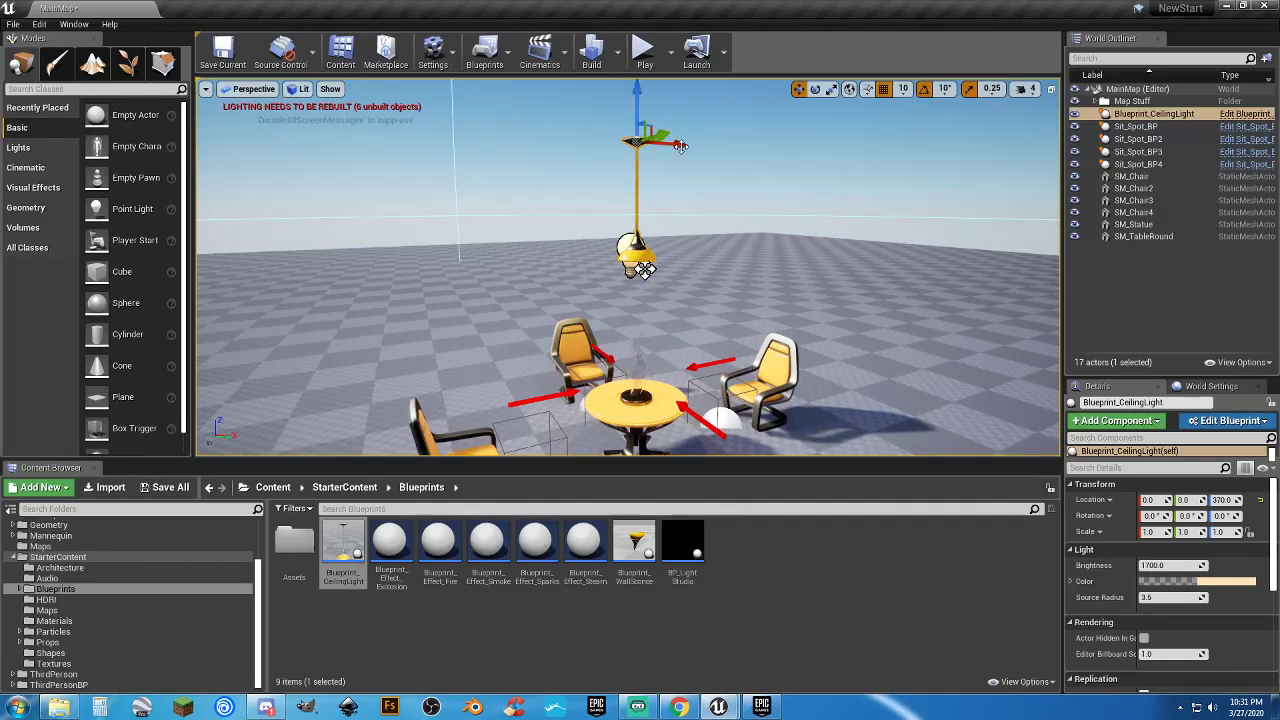
key("s")
right_click_drag(668, 158, 667, 164)
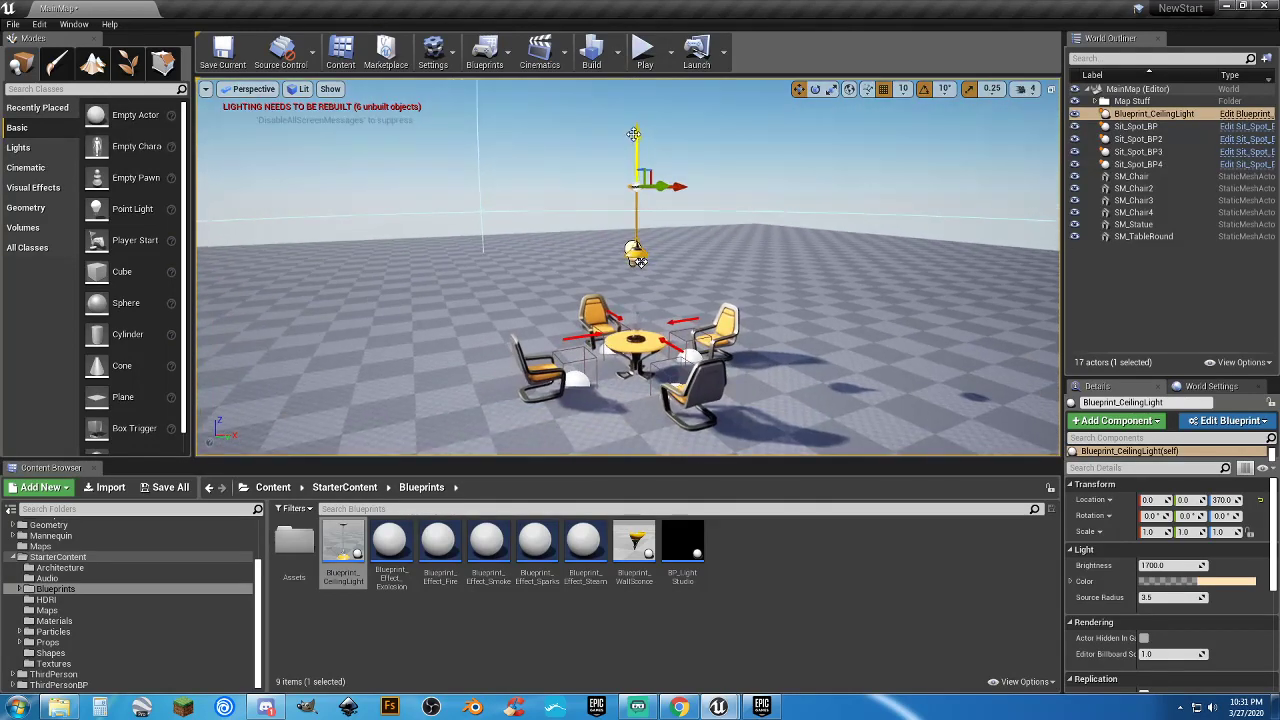
mouse_move(640, 137)
left_mouse_down()
mouse_move(640, 176)
mouse_move(642, 126)
left_mouse_up()
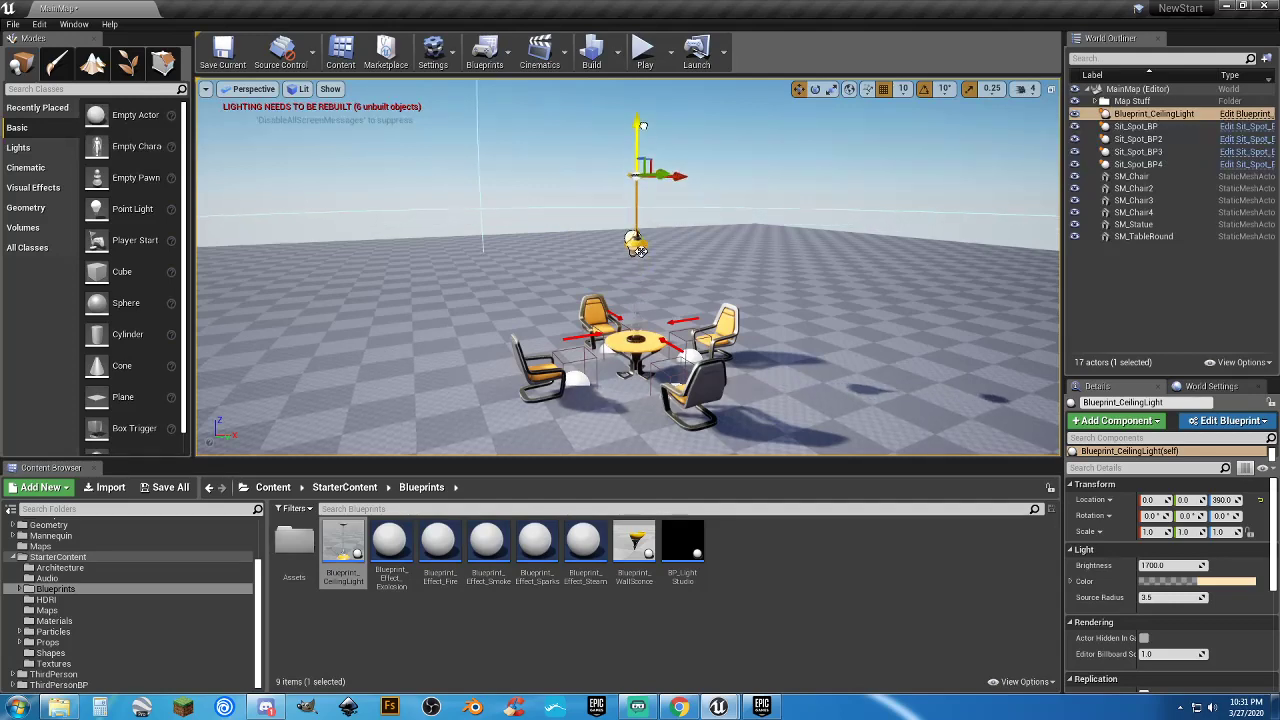
Play-test the level by running to the table's chairs, and set Sit_Spot_BP4's X location to 0
left_click(644, 50)
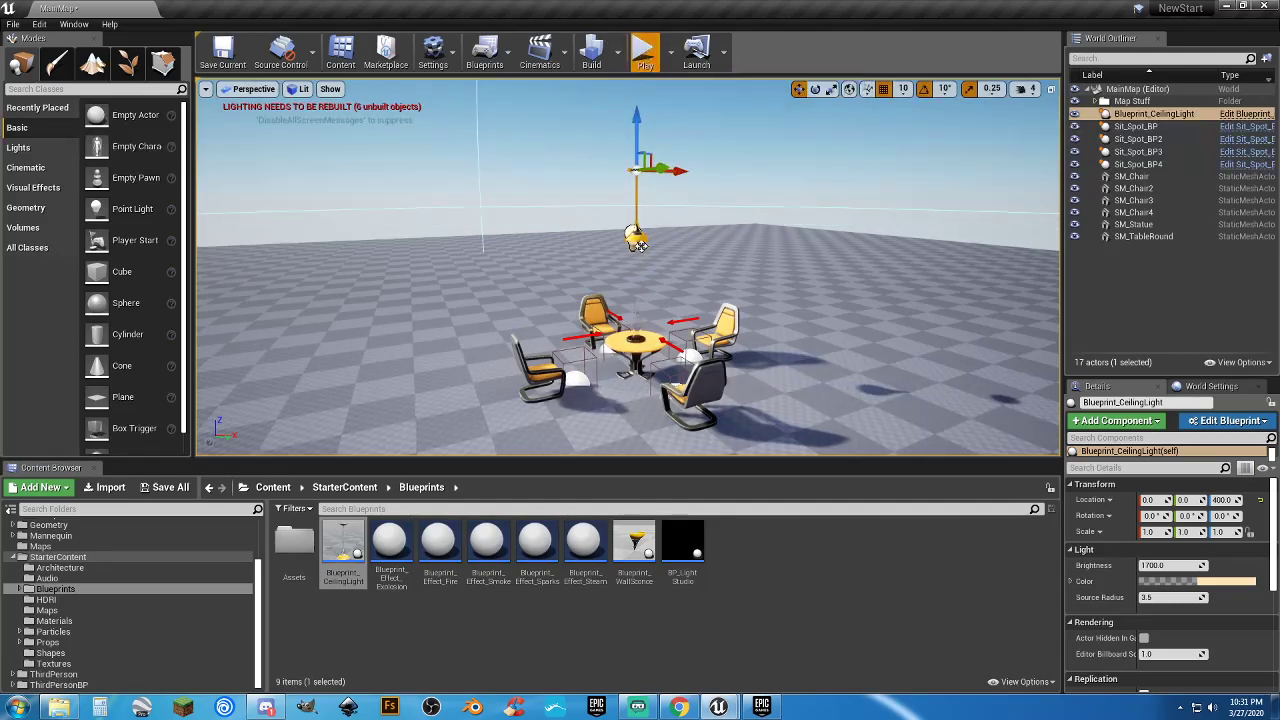
key("w")
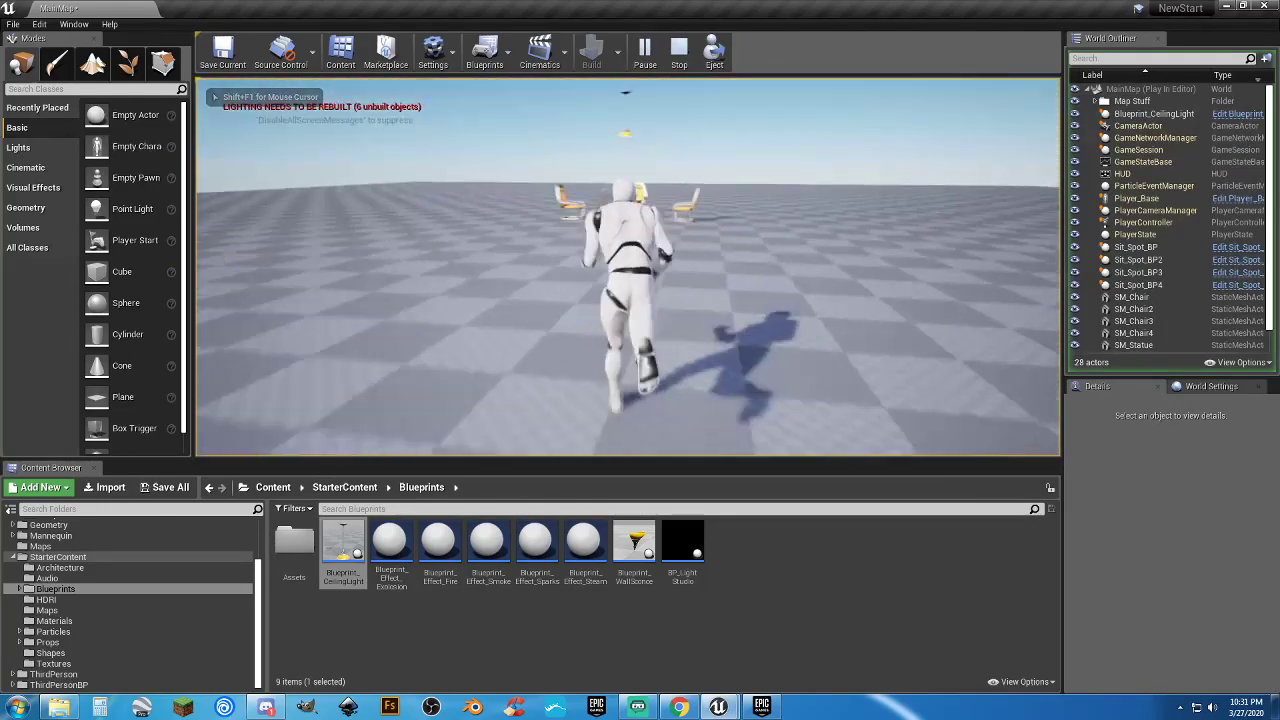
key("w")
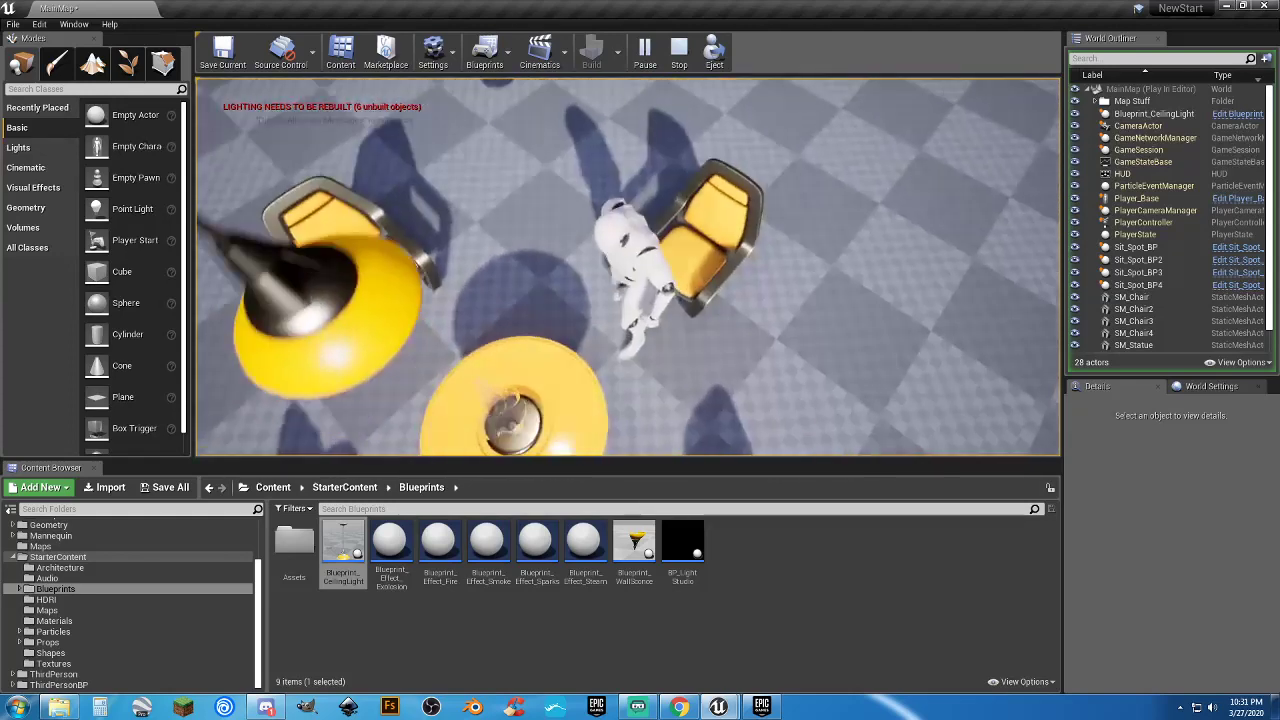
key("Escape")
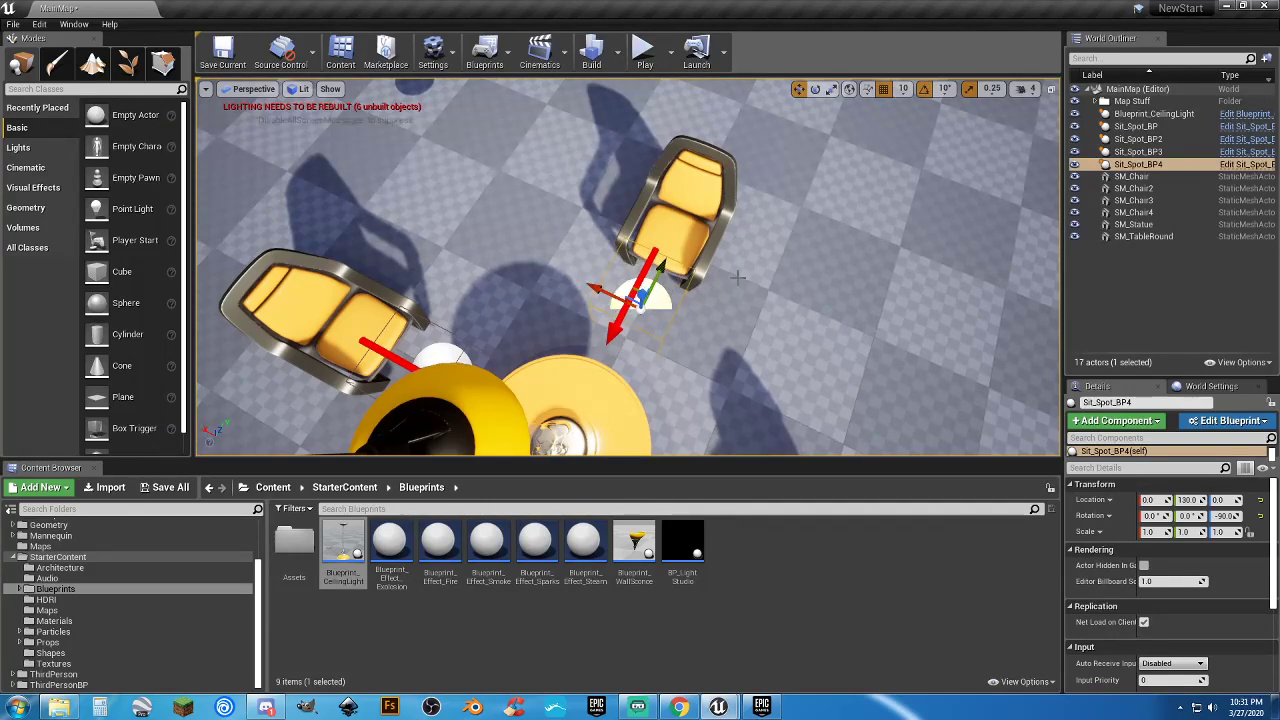
Check the transforms of Sit_Spot_BP3 and the chair behind it, SM_Chair4
right_click_drag(738, 278, 548, 340)
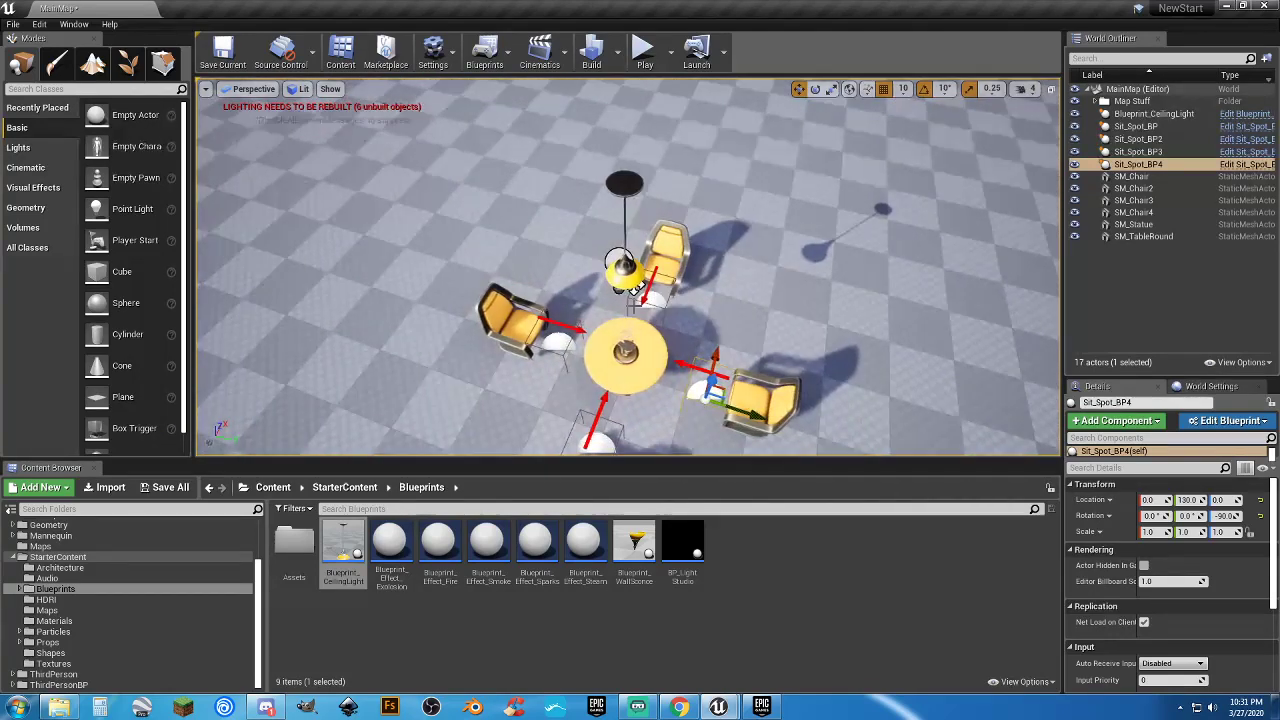
left_click(553, 339)
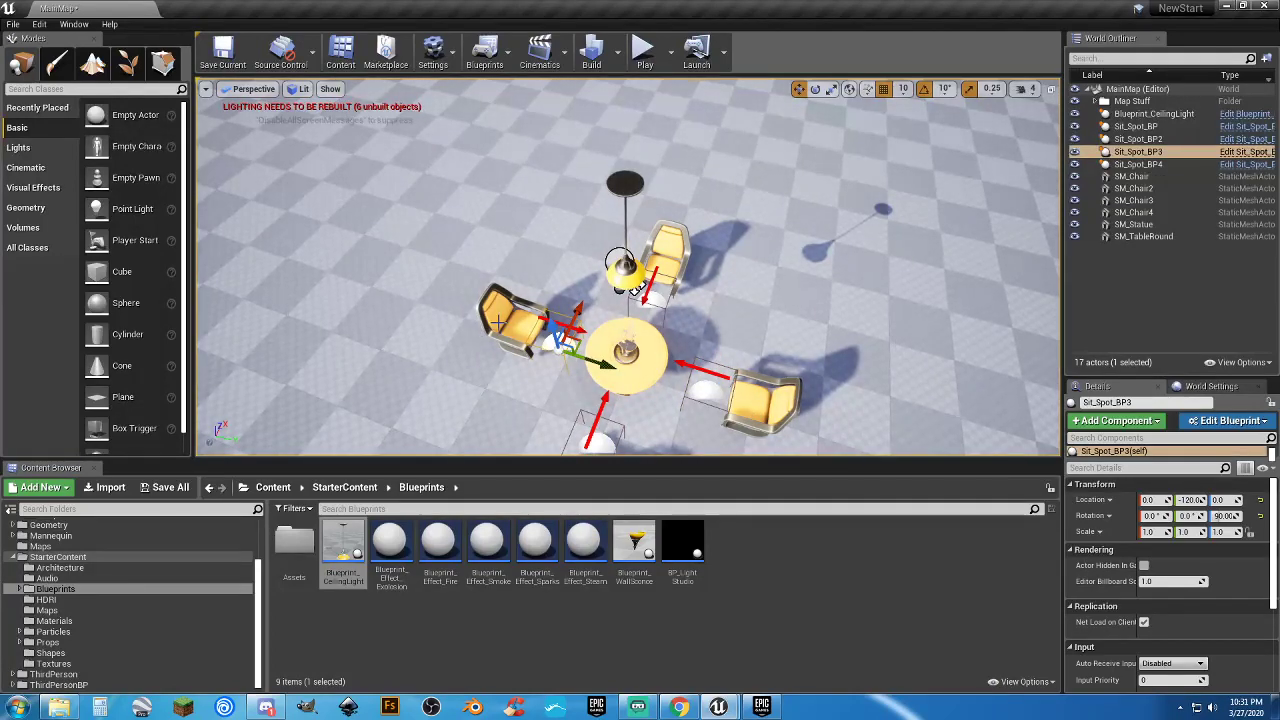
left_click(517, 330)
right_click_drag(747, 300, 672, 254)
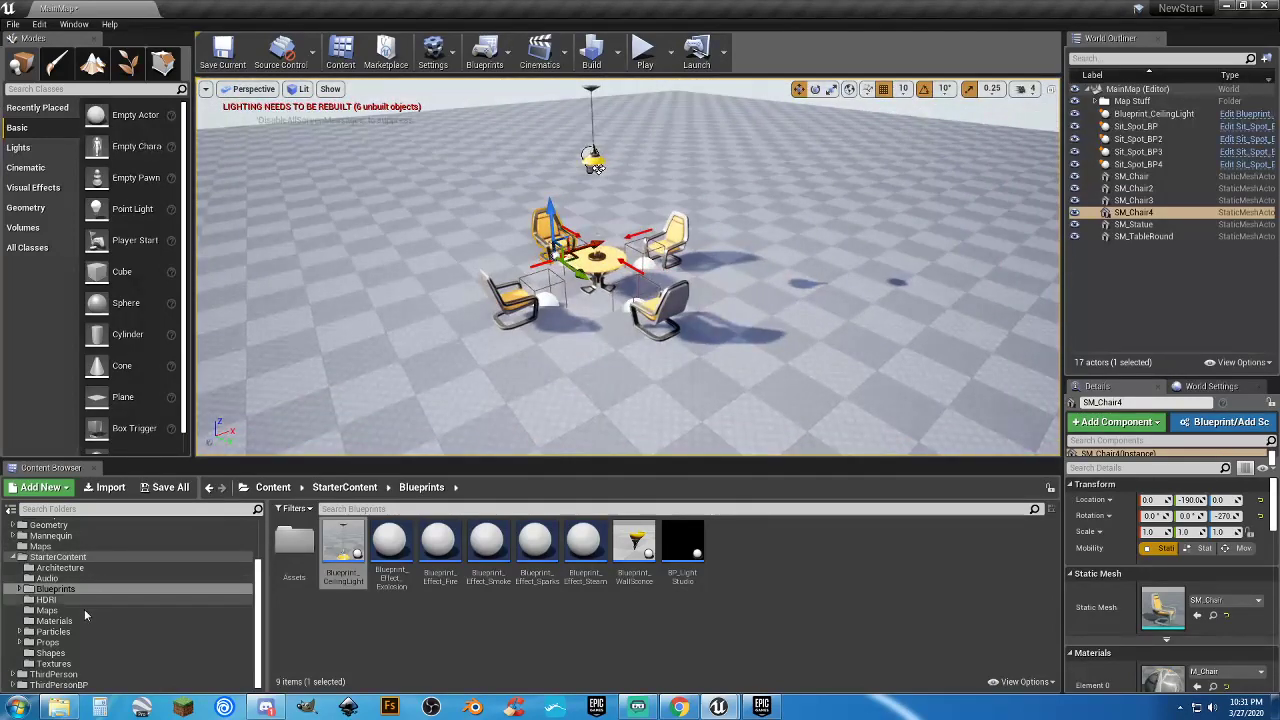
Place a Wall_400x400 from the StarterContent Architecture folder beside the table at X -200, Y 300
left_click(79, 570)
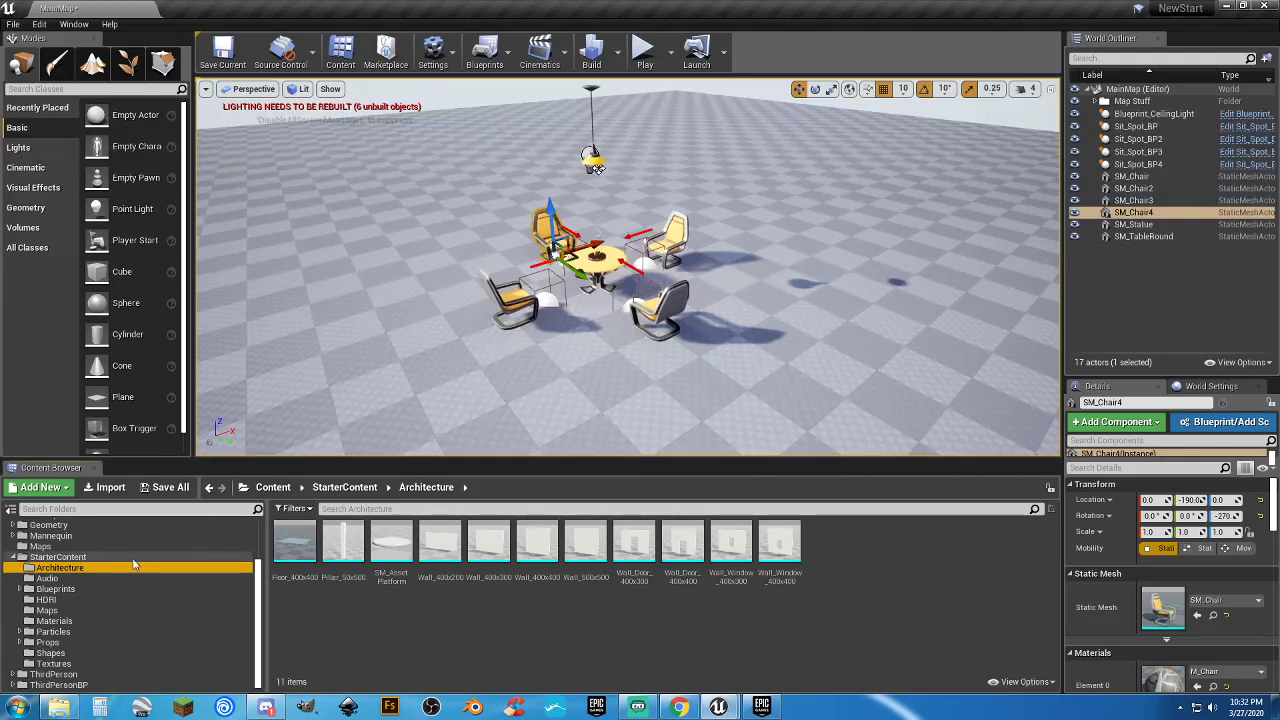
left_click_drag(294, 541, 255, 306)
key("Delete")
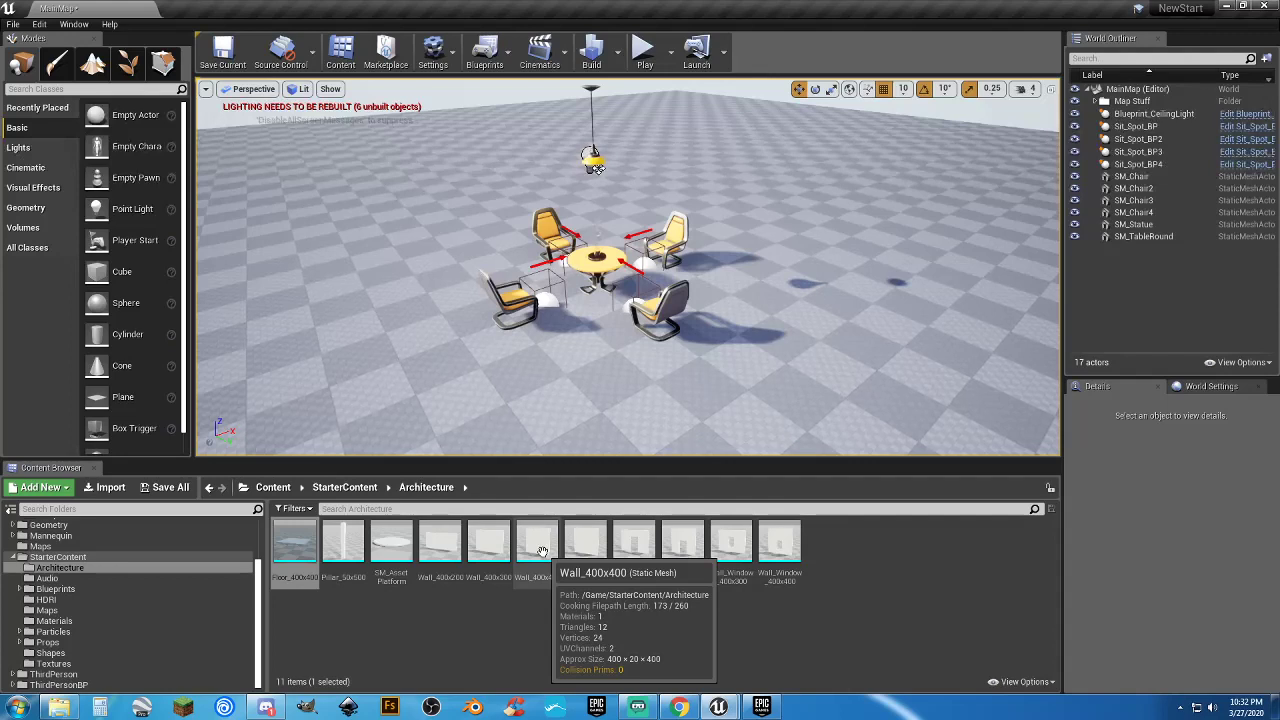
left_click_drag(541, 552, 601, 410)
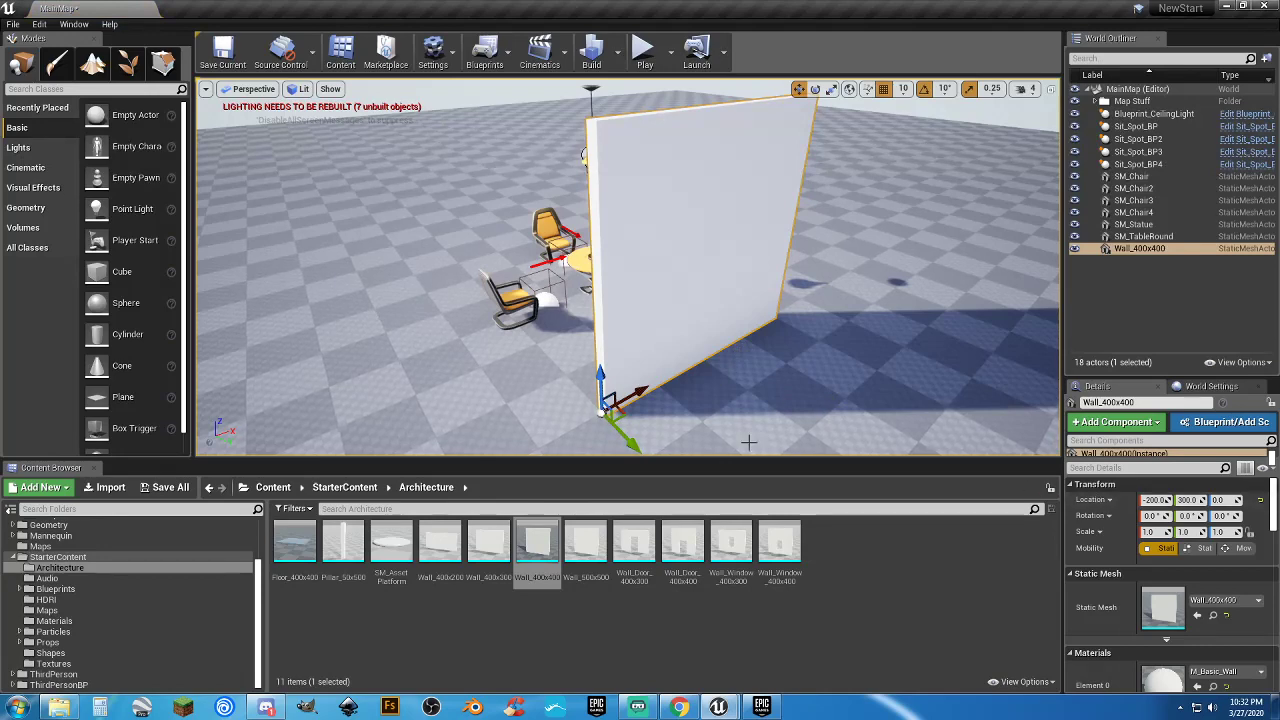
mouse_move(686, 393)
right_mouse_down()
mouse_move(712, 402)
mouse_move(686, 393)
mouse_move(692, 406)
right_mouse_up()
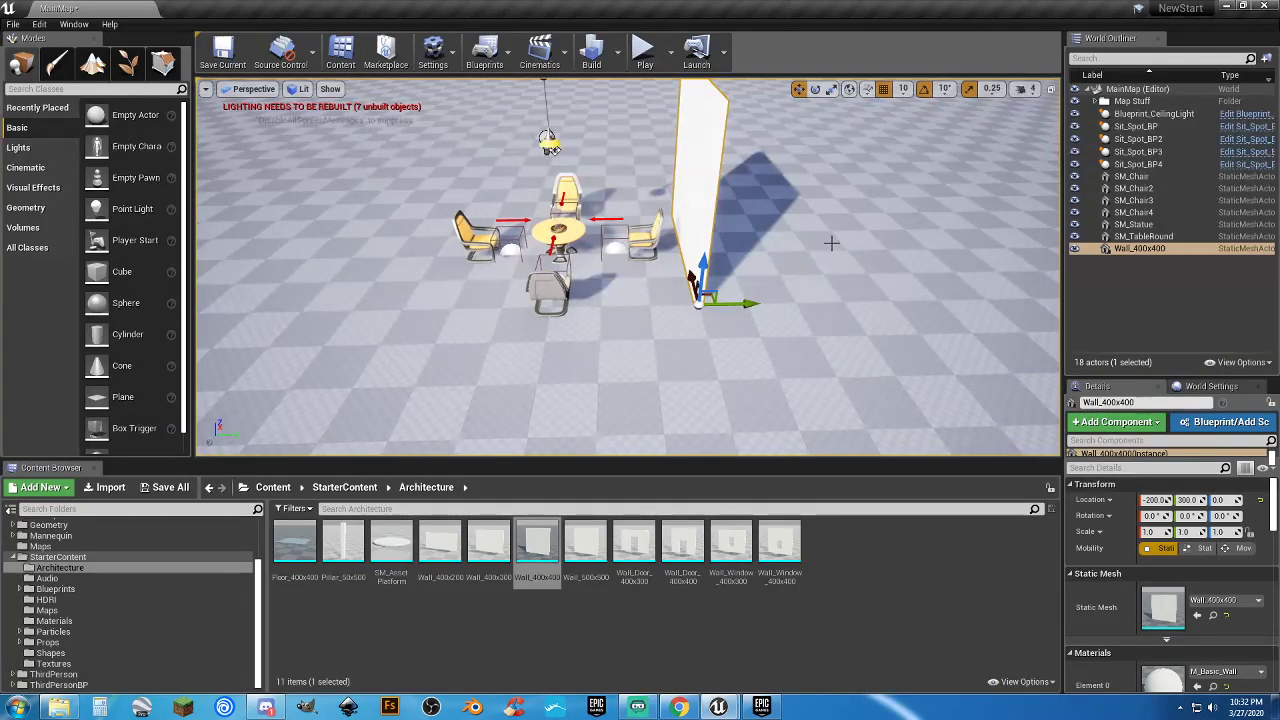
Duplicate the wall and move the copy along the X axis so both pieces join end to end
right_click_drag(797, 250, 700, 250)
left_click_drag(836, 167, 708, 397, "alt")
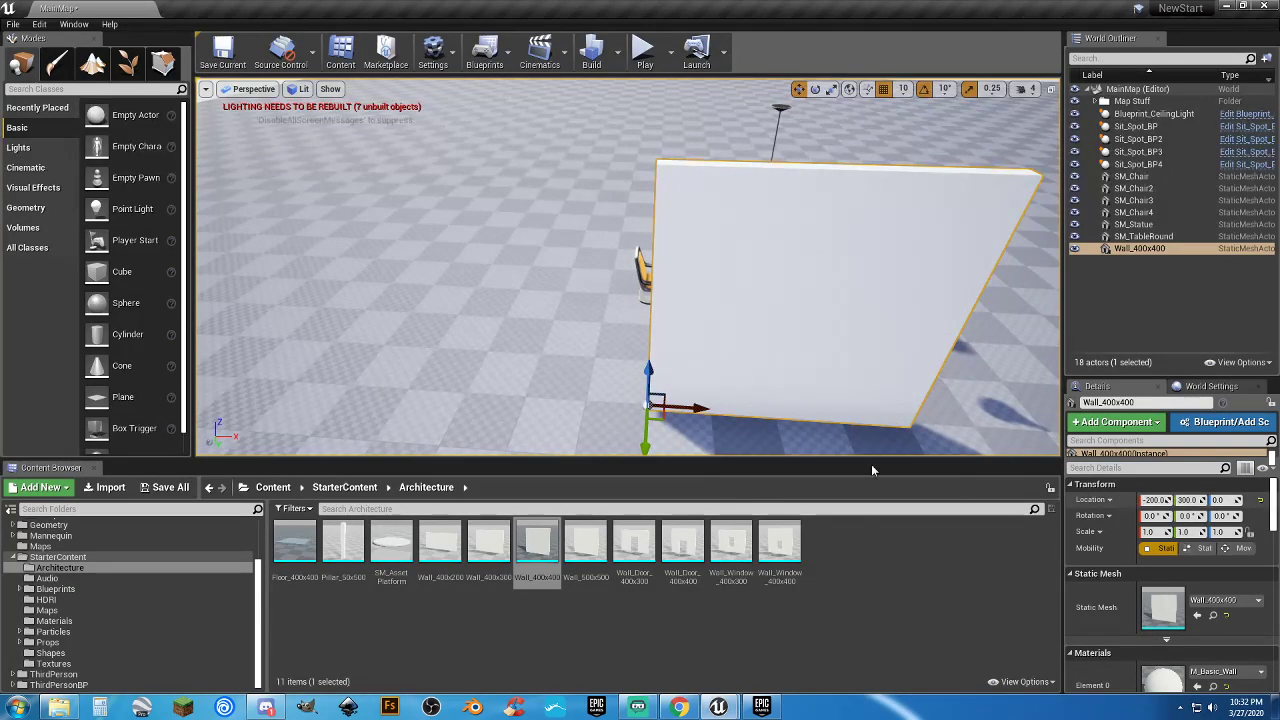
key("s")
right_click_drag(740, 420, 733, 433)
key("w")
key("a")
key("ctrl+w")
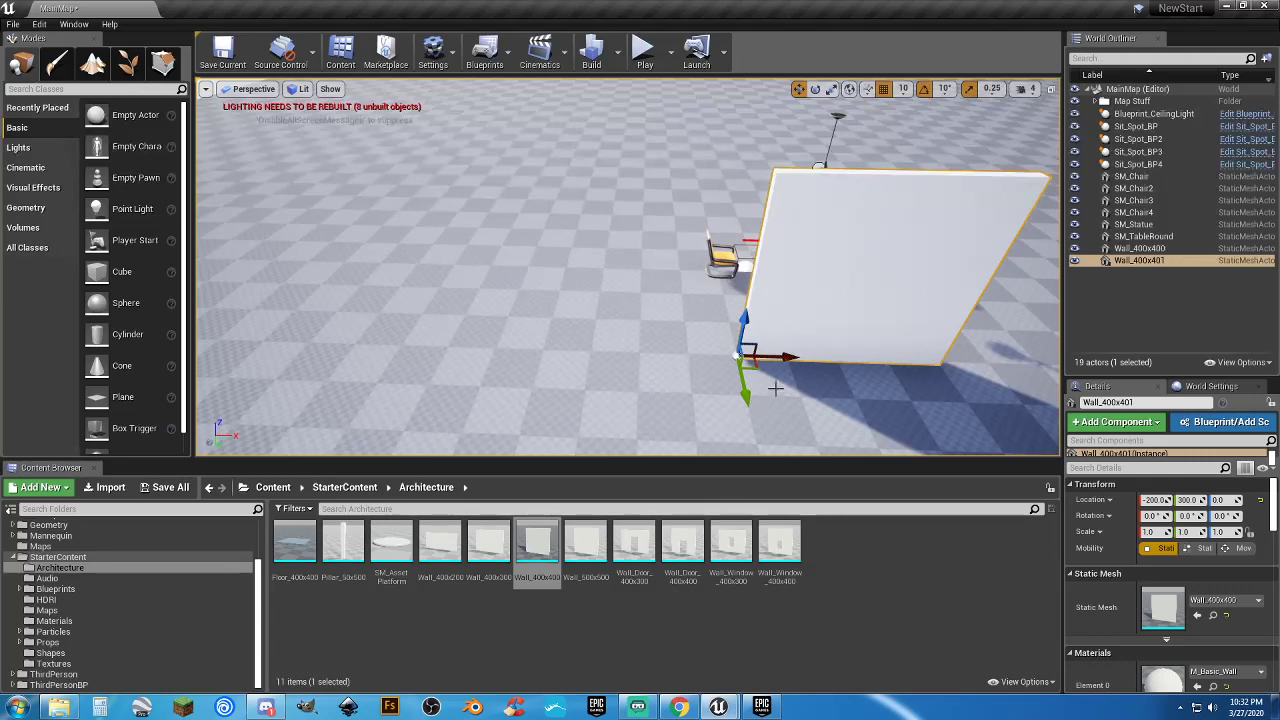
left_click_drag(789, 365, 591, 356)
Duplicate both wall pieces together and move the copies to the opposite side of the table at Y -300
key("a")
right_click_drag(665, 422, 710, 408)
key("d")
left_click(637, 241, "ctrl")
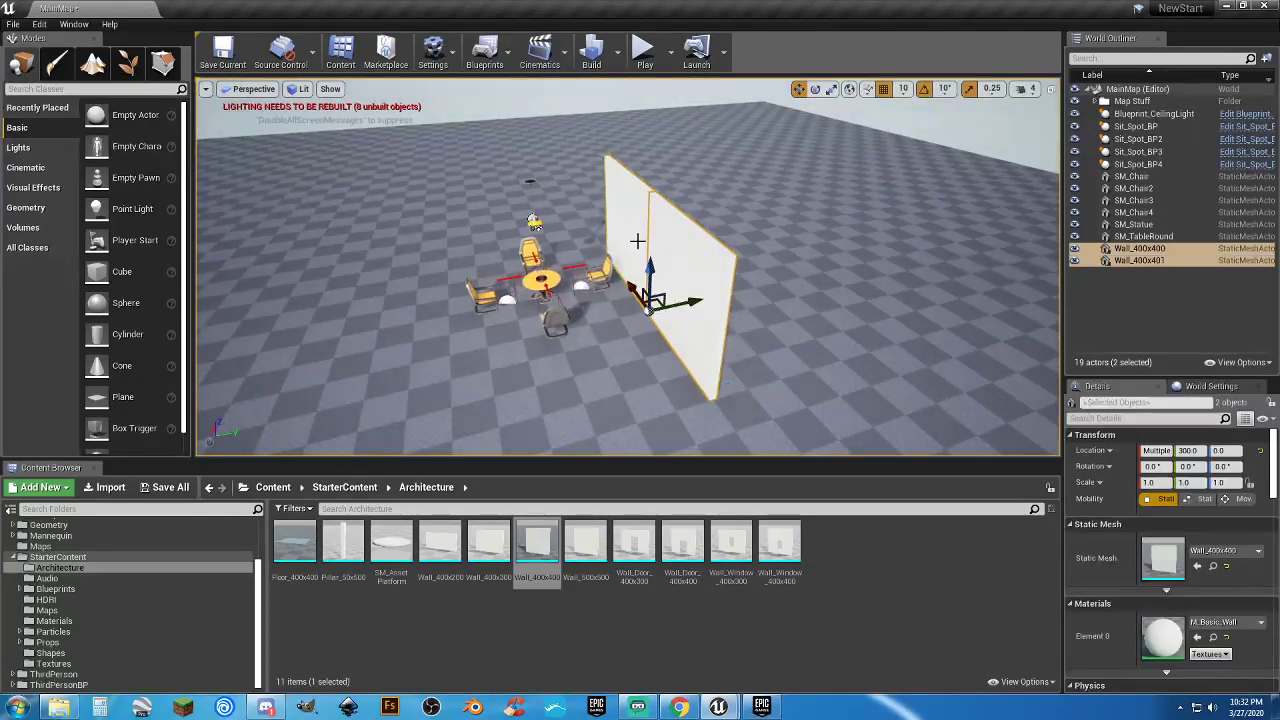
key("ctrl+v")
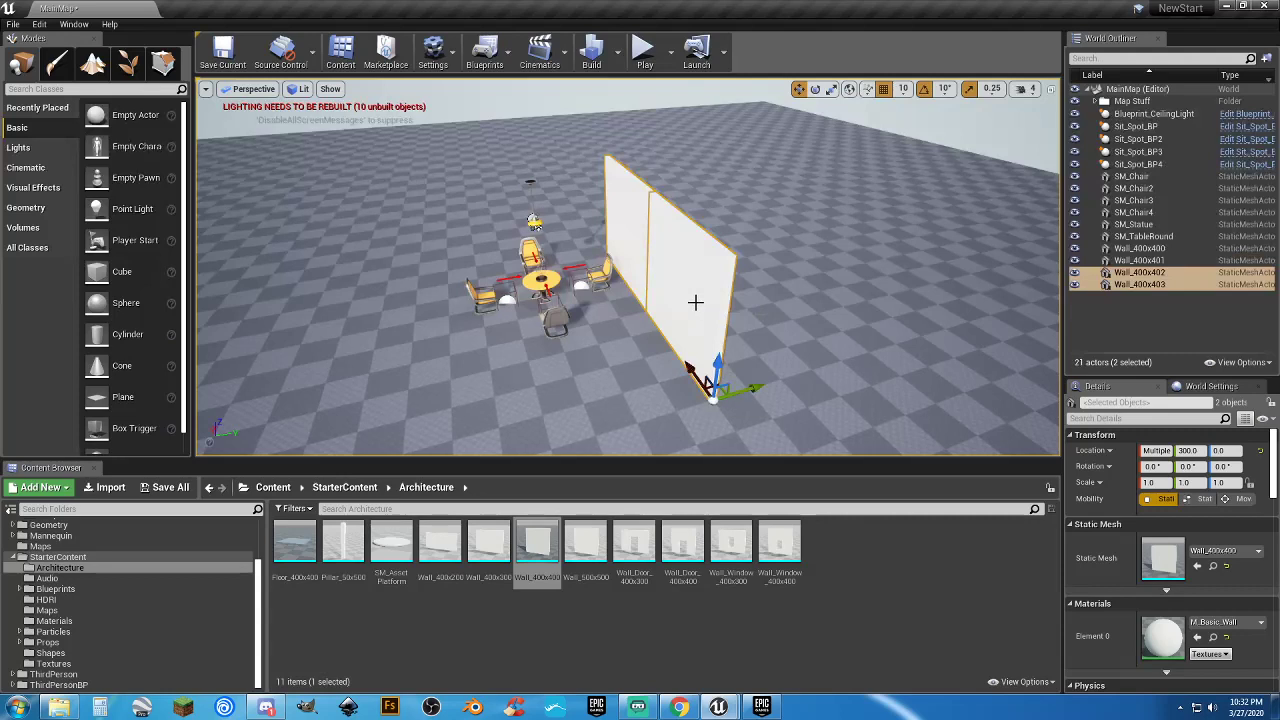
left_click_drag(738, 388, 488, 448)
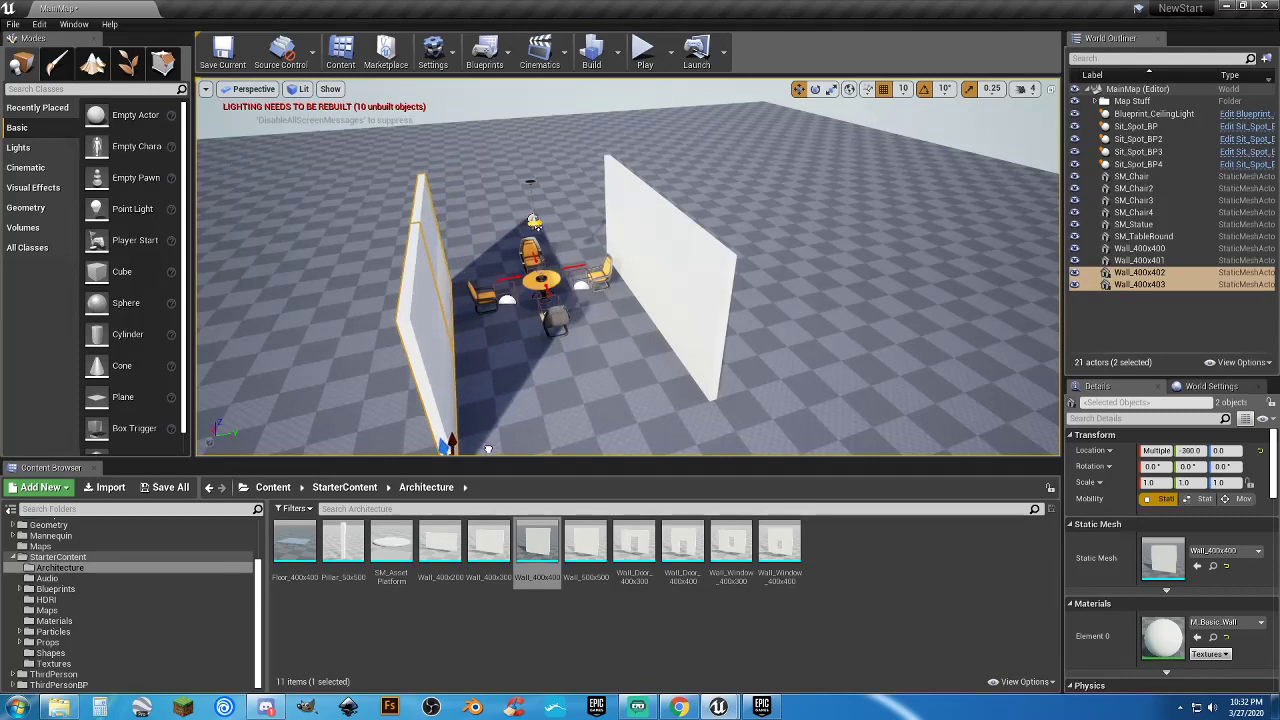
right_click_drag(556, 378, 690, 405)
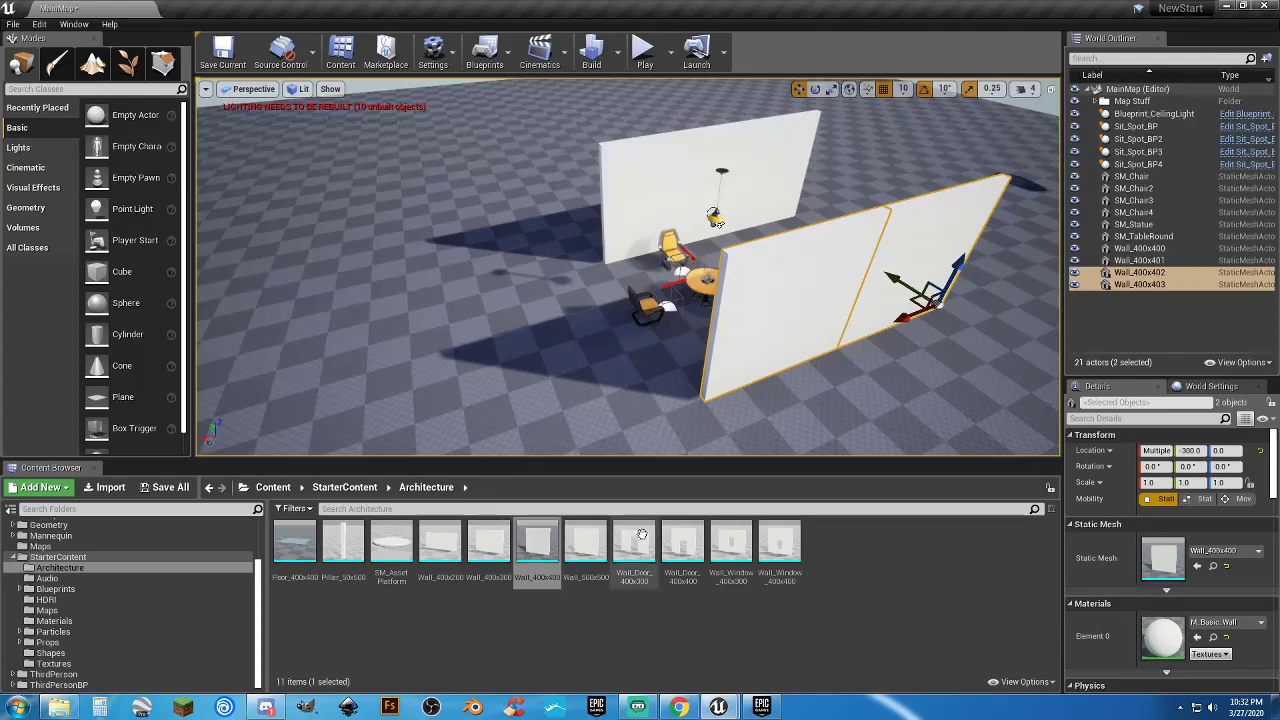
Place a Wall_Window_400x400 at the open end between the two side walls and rotate it -90° about Z
left_click_drag(779, 545, 608, 343)
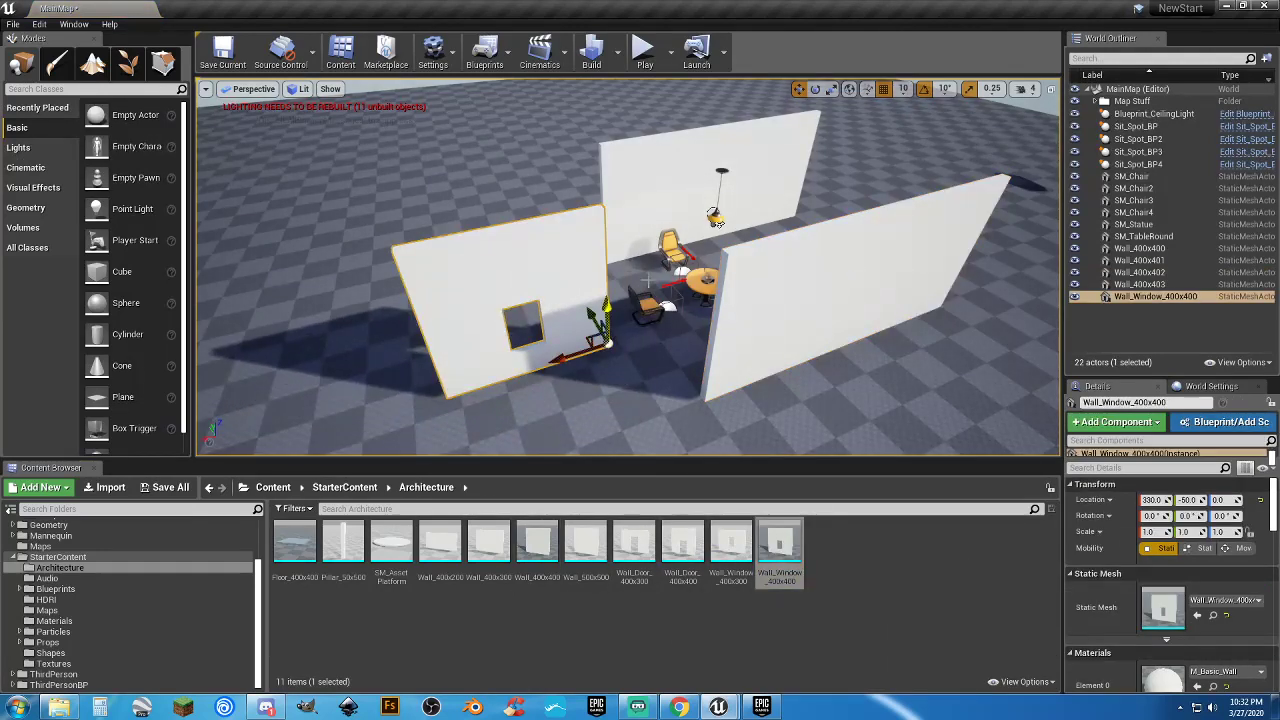
left_click(815, 88)
left_click_drag(556, 385, 530, 393)
right_click_drag(530, 393, 730, 432)
left_click(799, 88)
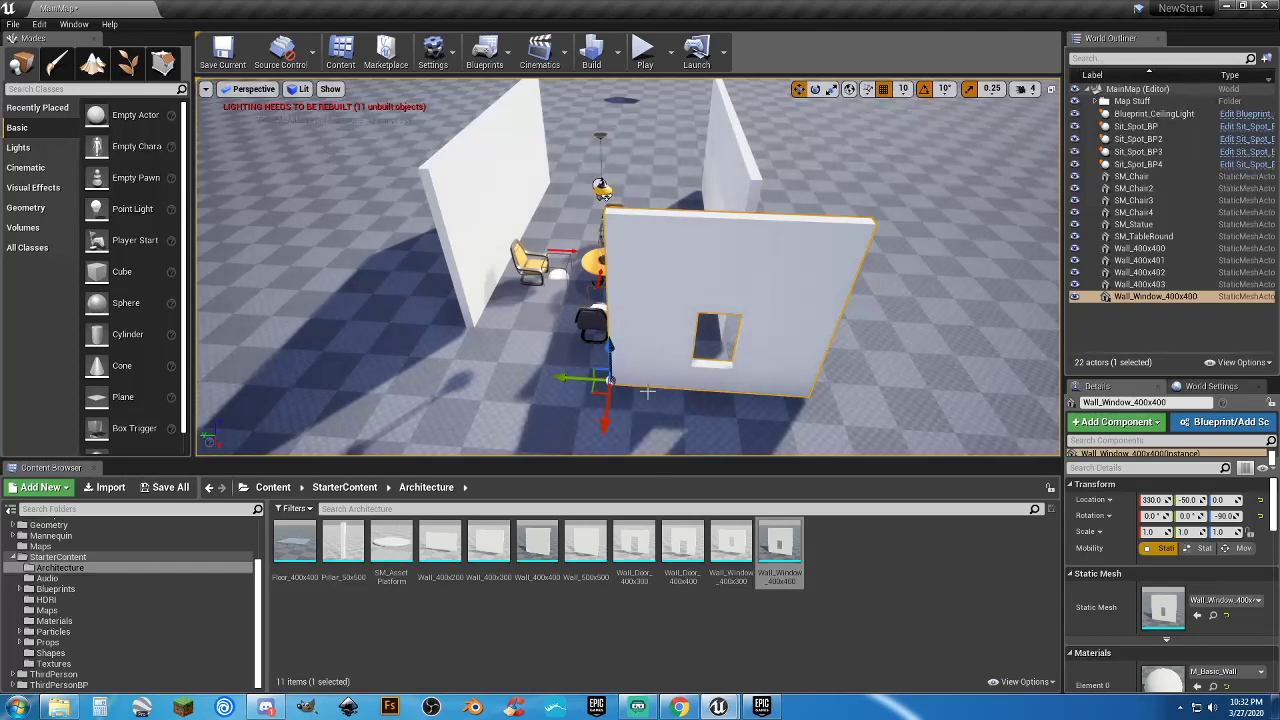
Move the window wall to X 300, Y 260, near the end of the side wall
left_click_drag(566, 385, 420, 369)
key("a")
right_click_drag(487, 340, 487, 340)
mouse_move(657, 338)
left_mouse_down()
mouse_move(602, 338)
mouse_move(641, 343)
left_mouse_up()
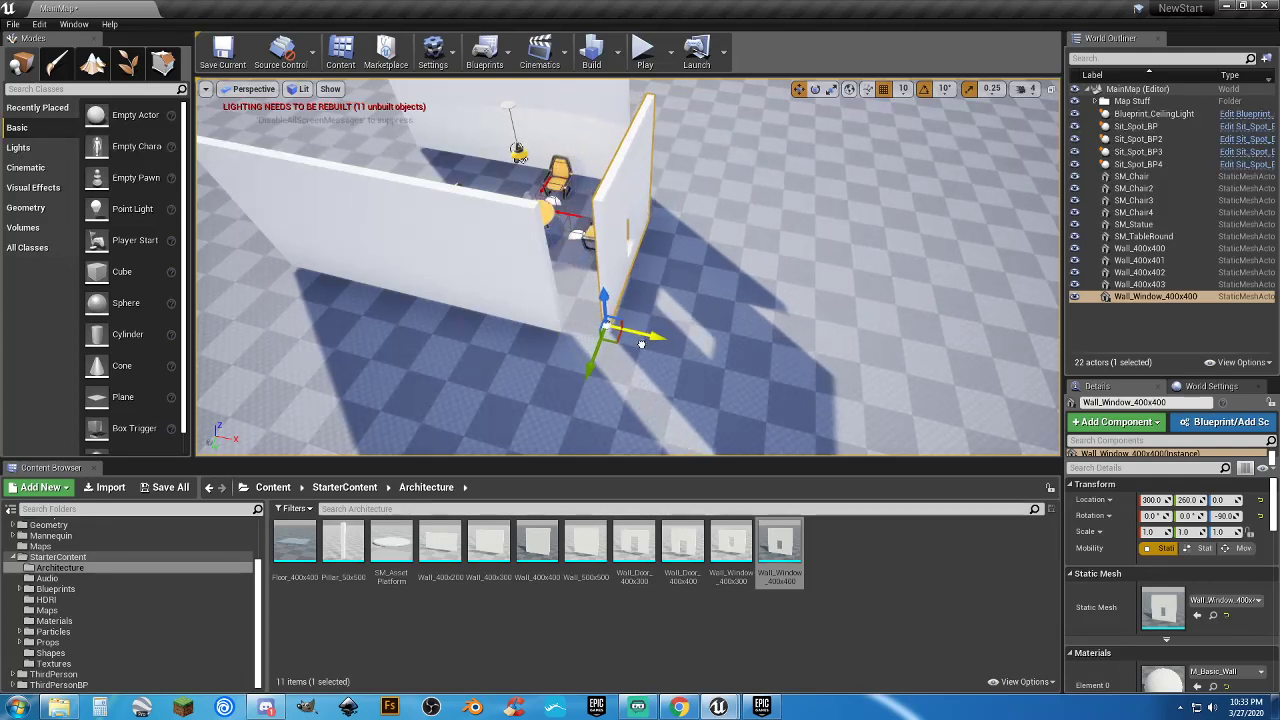
Select all four plain wall pieces and move them together along the X axis until they meet the window wall
right_click_drag(527, 348, 523, 331)
left_click(555, 333)
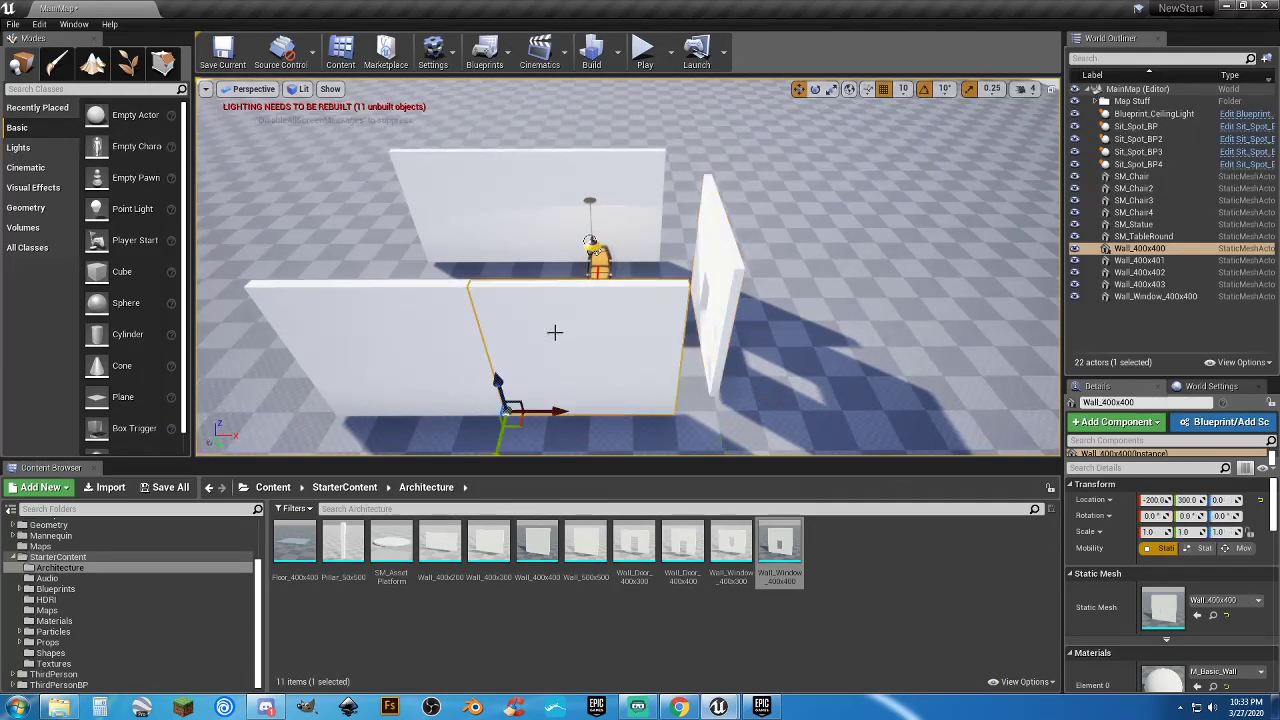
left_click(448, 350, "ctrl")
left_click(472, 212, "ctrl")
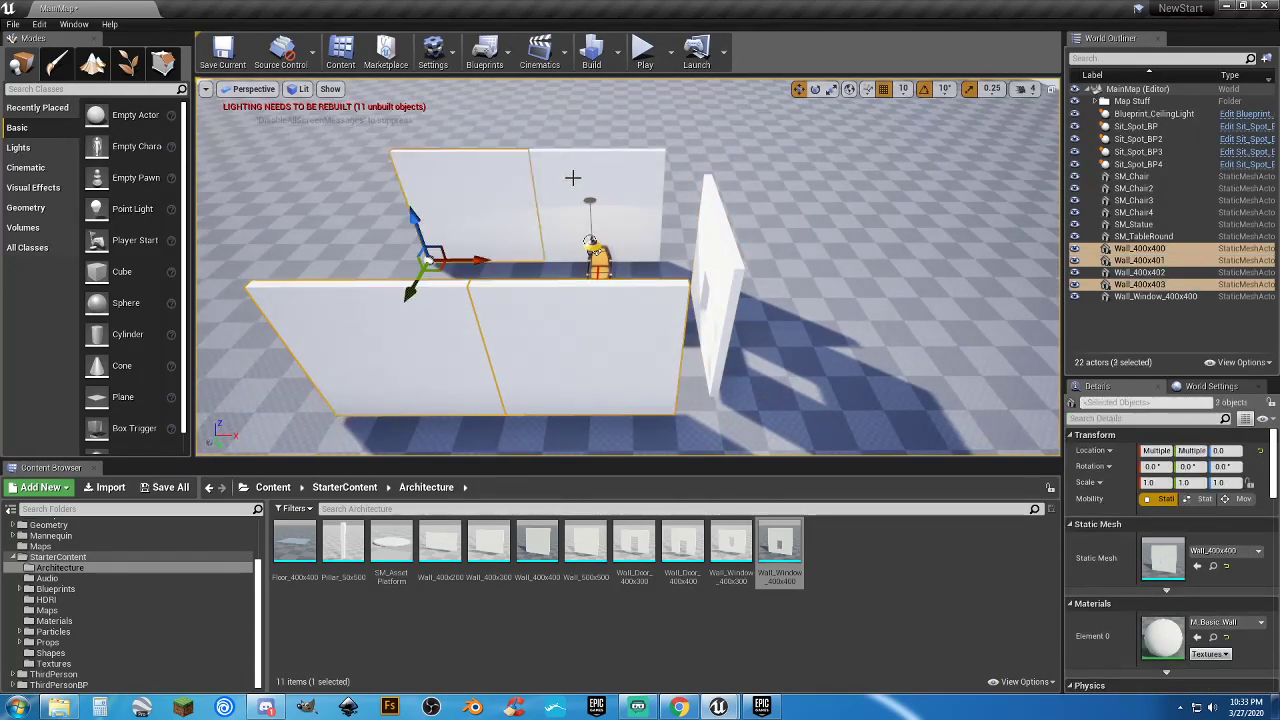
left_click(575, 181, "ctrl")
left_click_drag(586, 261, 613, 264)
right_click_drag(733, 218, 572, 225)
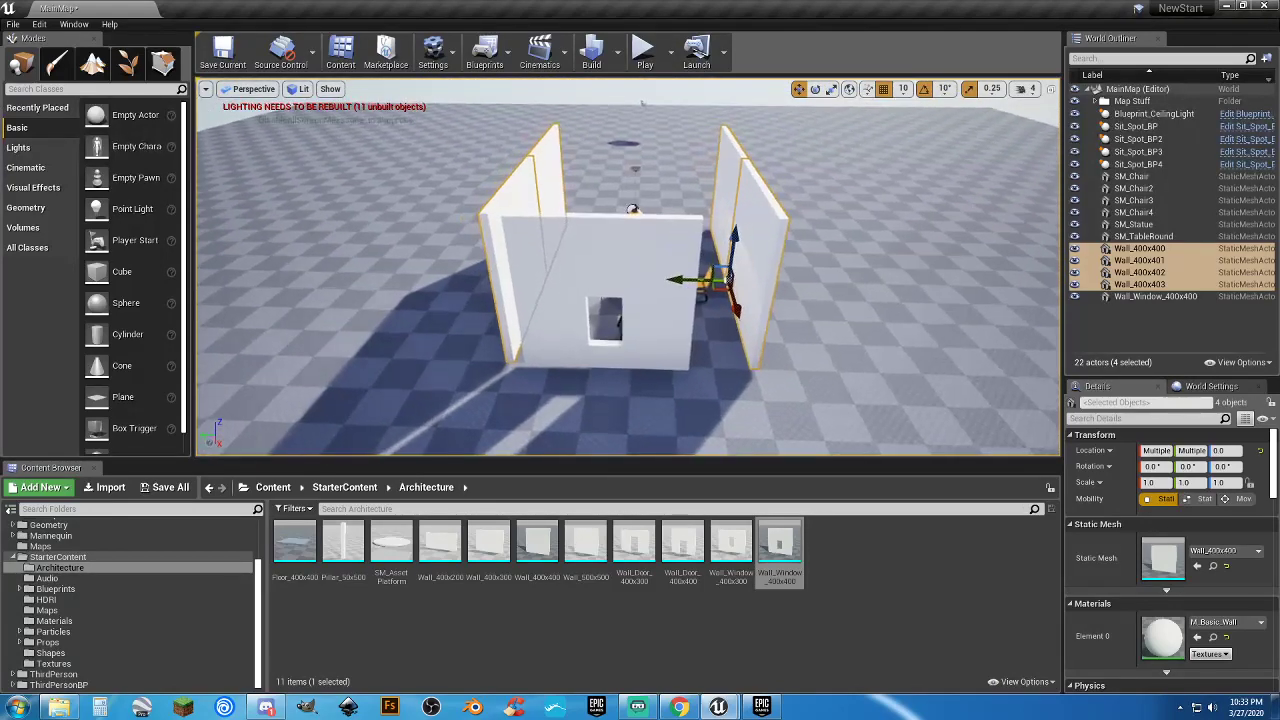
Shift the window wall to Y 200 and duplicate it on both sides, at Y -200 and Y 600
left_click(641, 283)
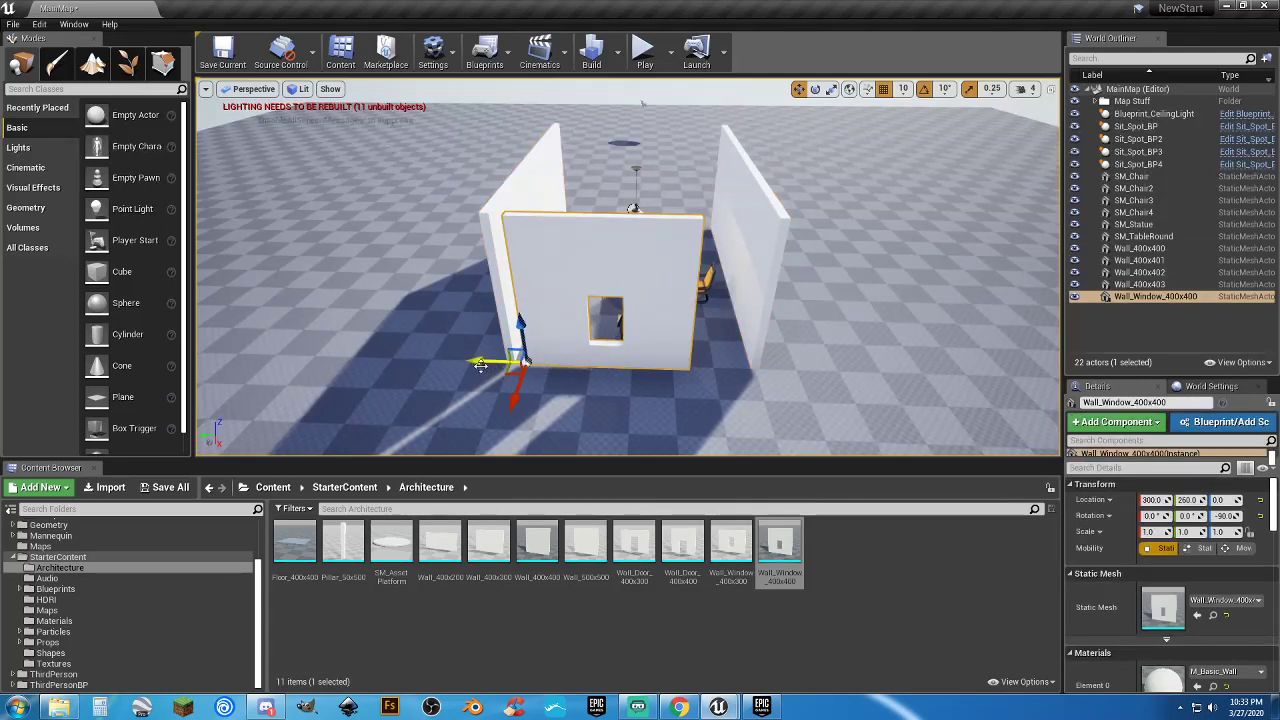
mouse_move(476, 362)
left_mouse_down()
mouse_move(487, 364)
mouse_move(457, 363)
mouse_move(498, 363)
left_mouse_up()
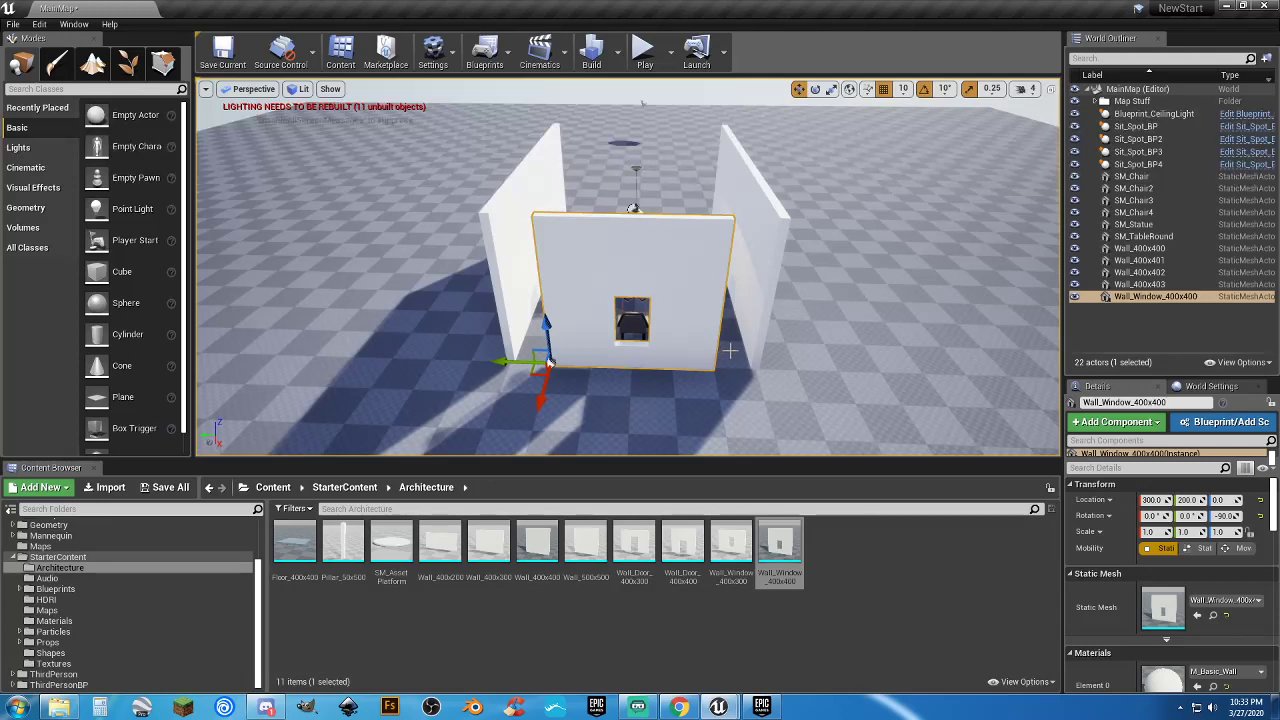
key("ctrl+w")
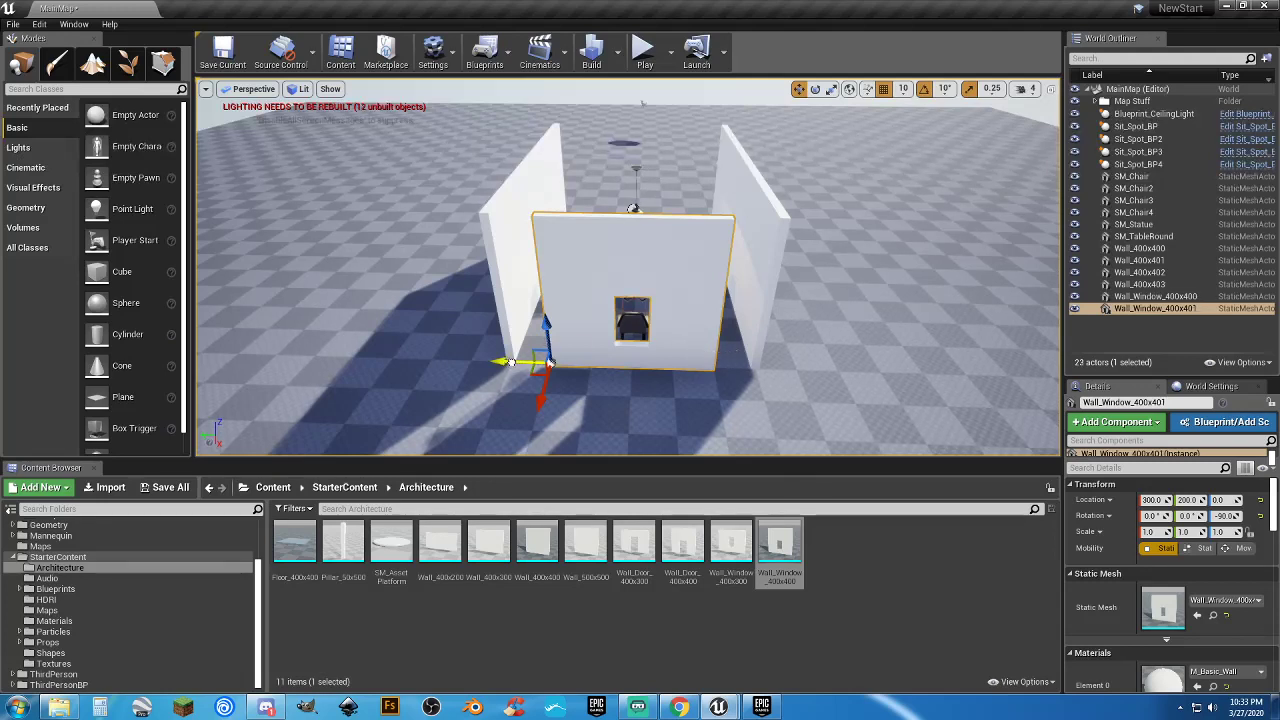
left_click_drag(510, 362, 668, 370)
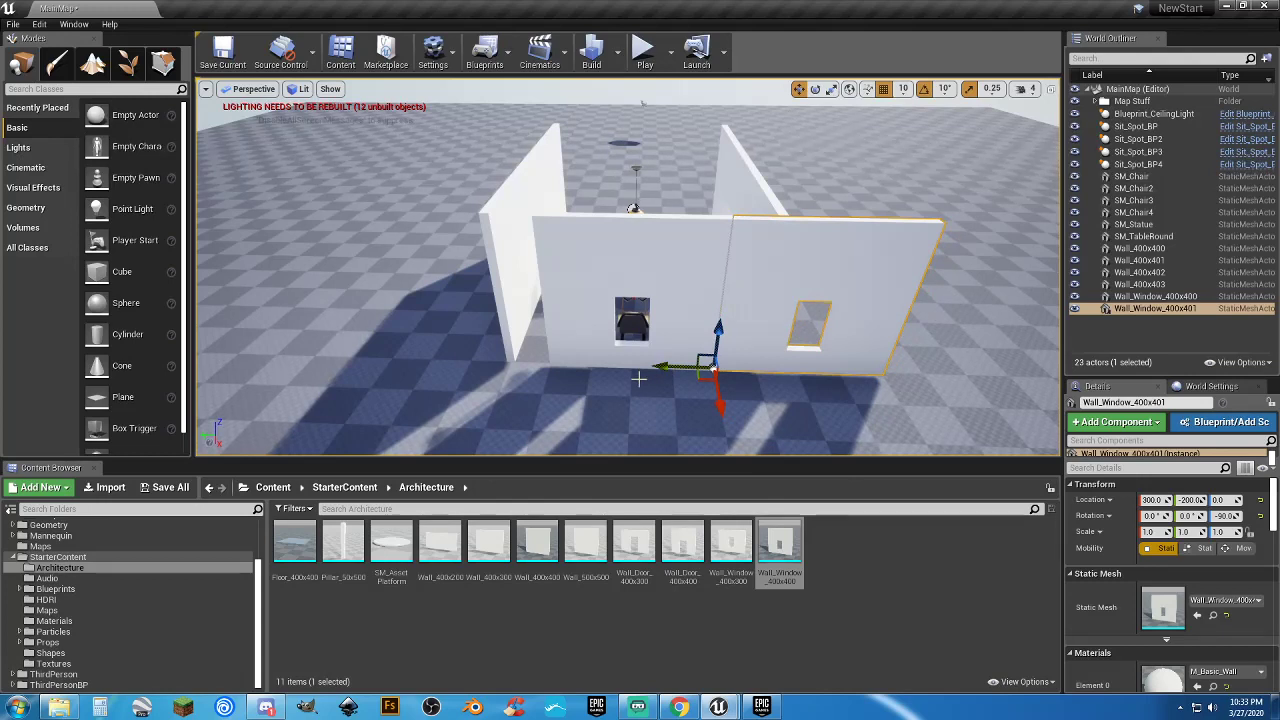
key("ctrl+v")
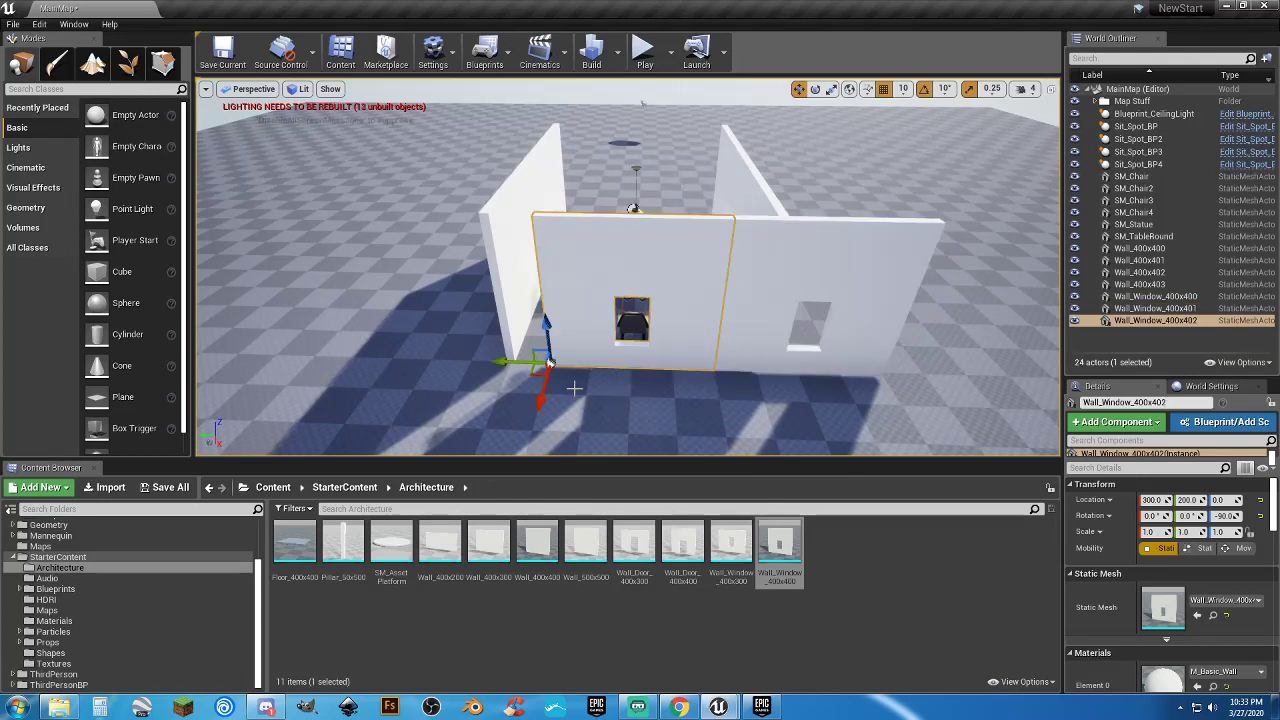
left_click_drag(513, 357, 365, 358)
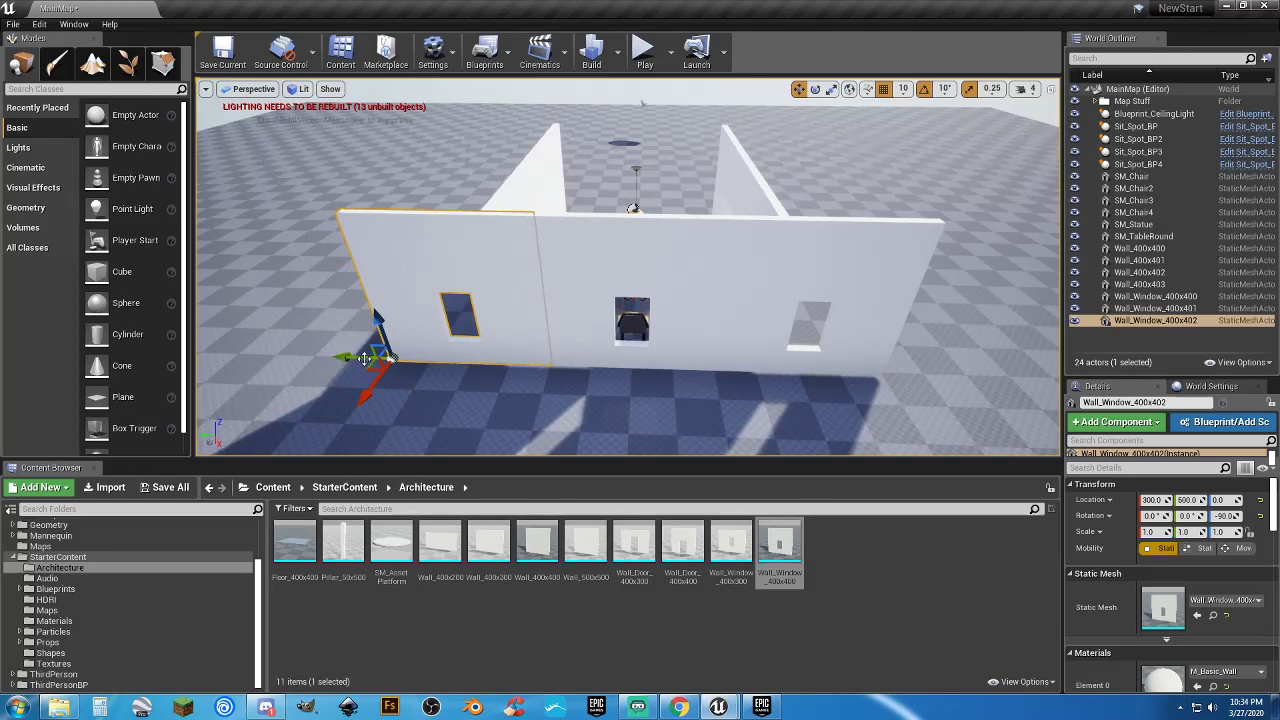
Move the two pairs of side walls outward to Y 600 and Y -600, flush with the window wall's ends
left_click(519, 176)
left_click(512, 223, "ctrl")
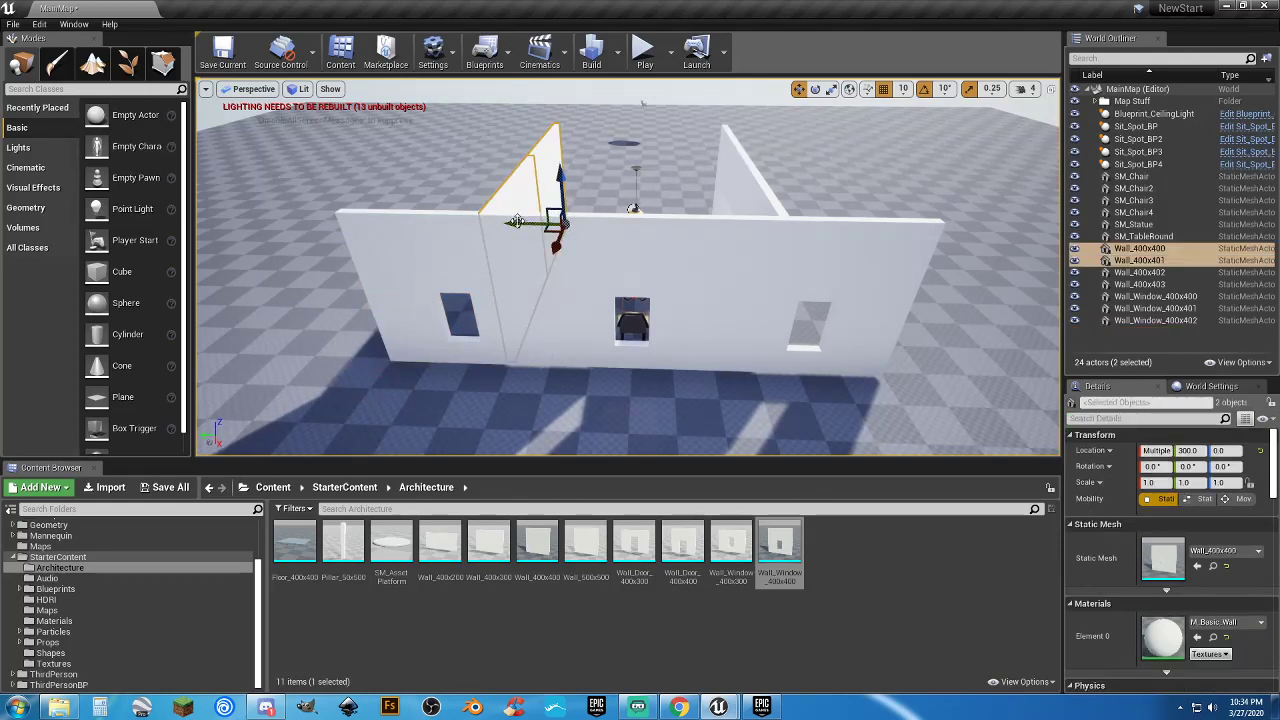
left_click_drag(514, 221, 449, 229)
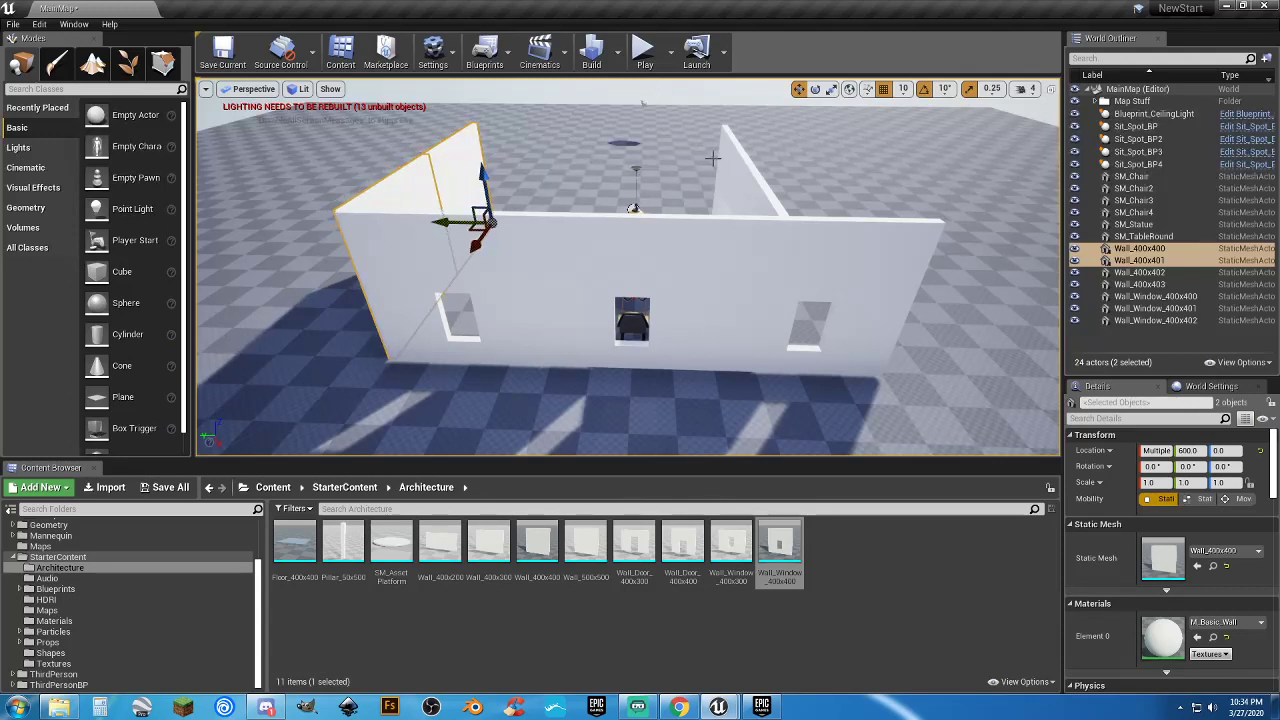
left_click(763, 192)
left_click(734, 216, "ctrl")
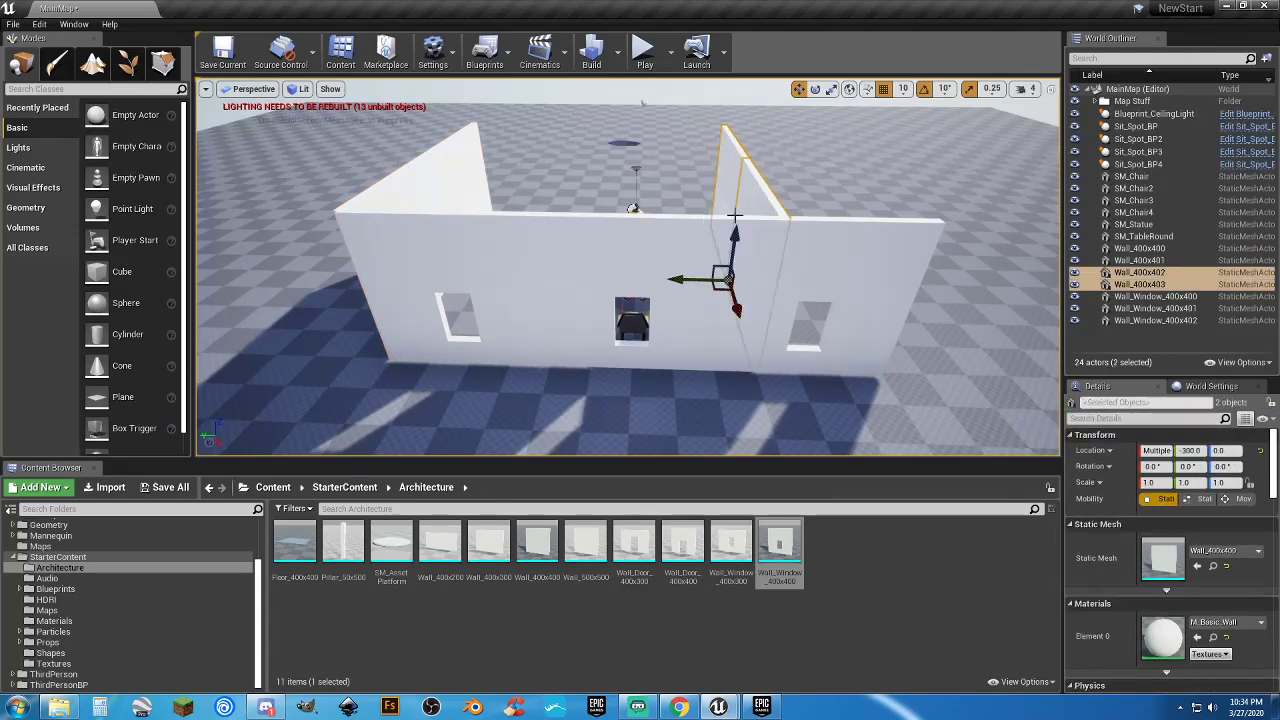
left_click_drag(684, 281, 779, 278)
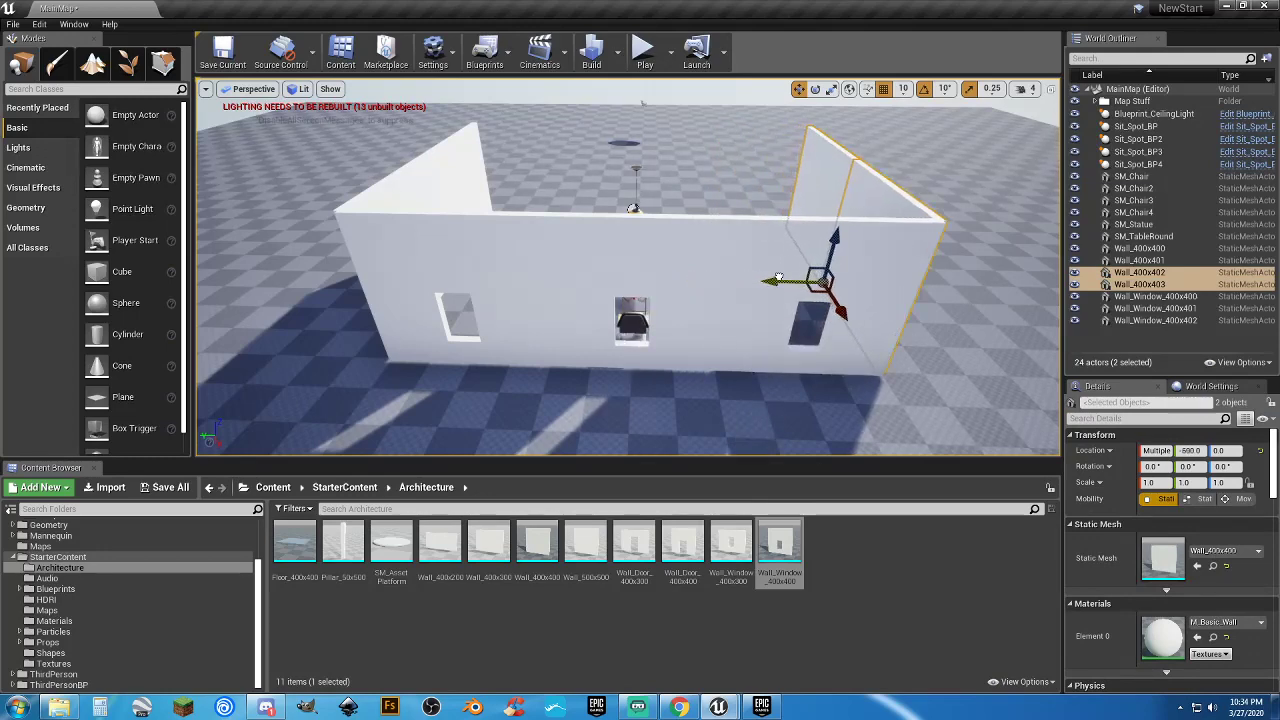
Place a Wall_Door_400x400 at the room's remaining open side and rotate it 90° about Z
right_click_drag(742, 249, 212, 285)
right_click_drag(488, 285, 486, 284)
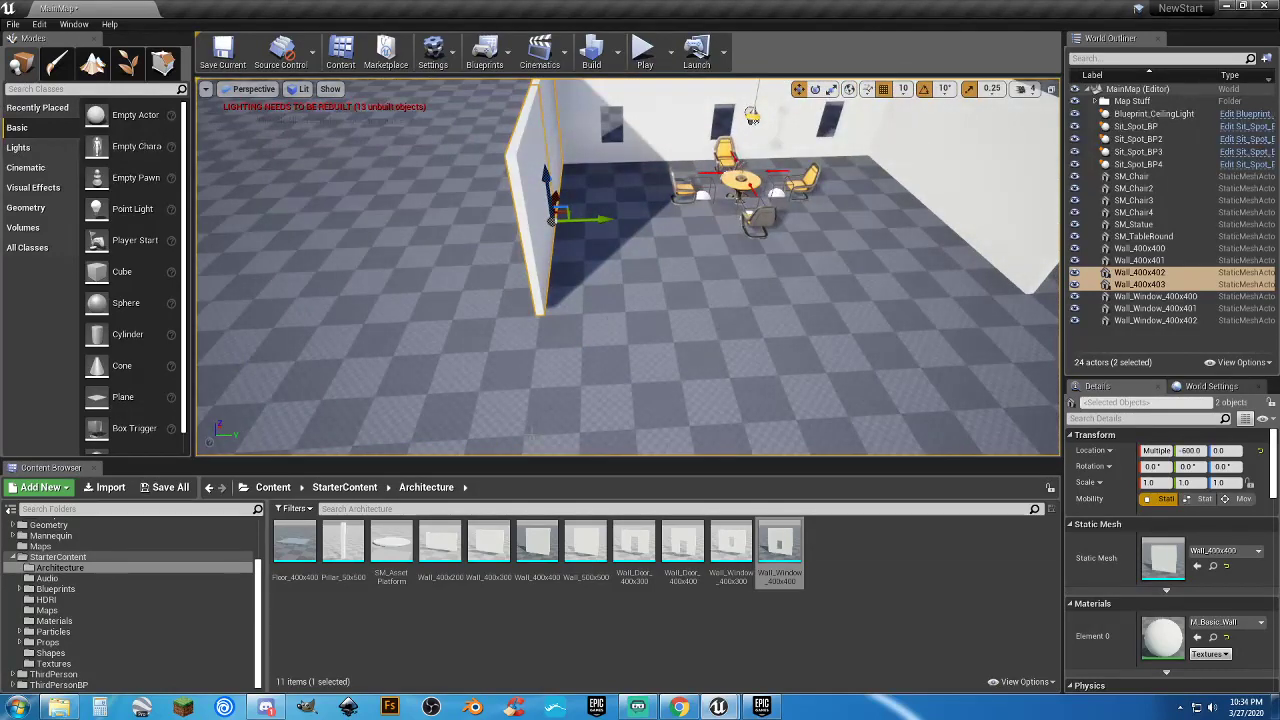
left_click_drag(686, 541, 609, 350)
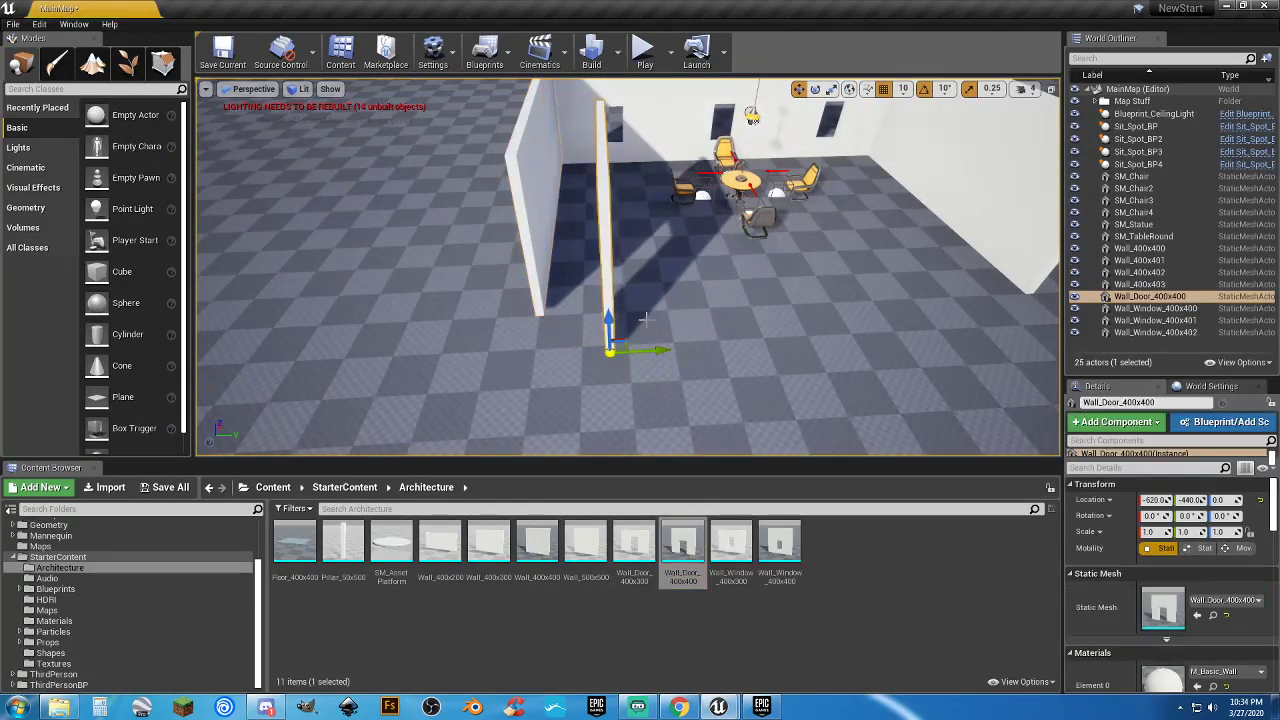
left_click(815, 90)
left_click_drag(662, 390, 628, 408)
left_click_drag(654, 308, 686, 350)
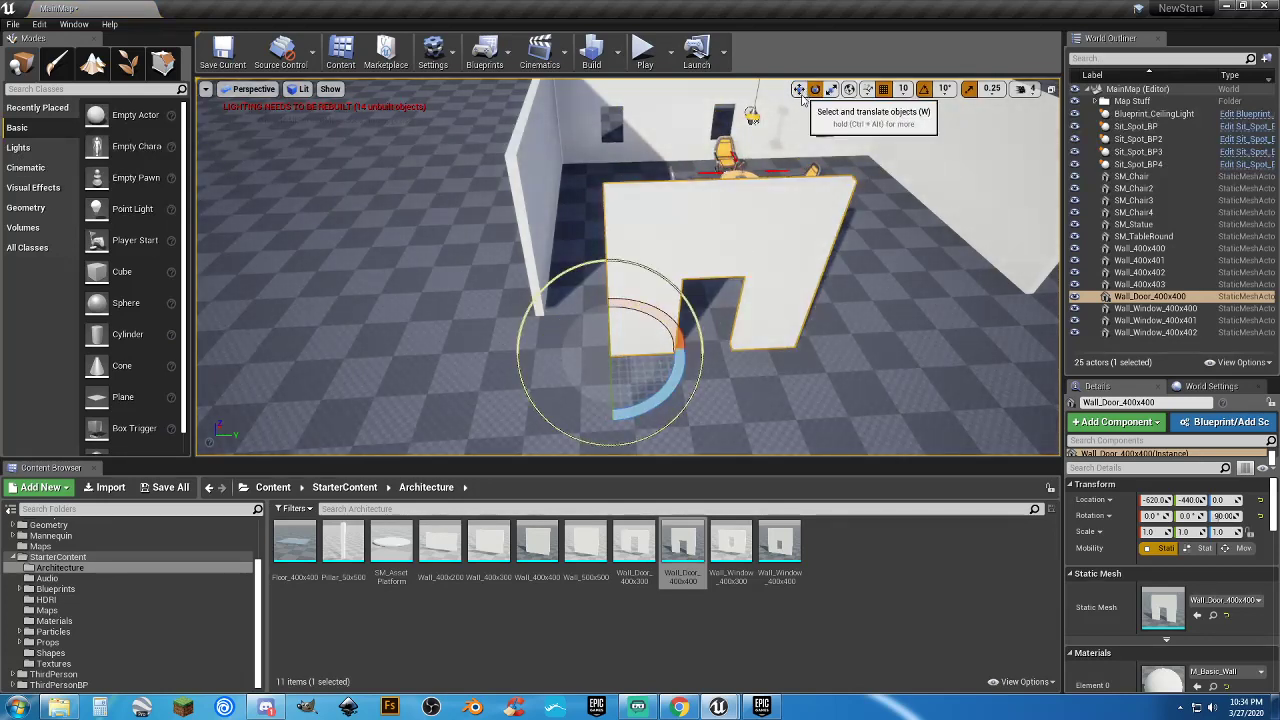
left_click(800, 90)
Move the door wall to X -500, Y -600 so it joins the end of the side wall
right_click_drag(657, 346, 657, 346)
left_click_drag(780, 343, 800, 343, "alt")
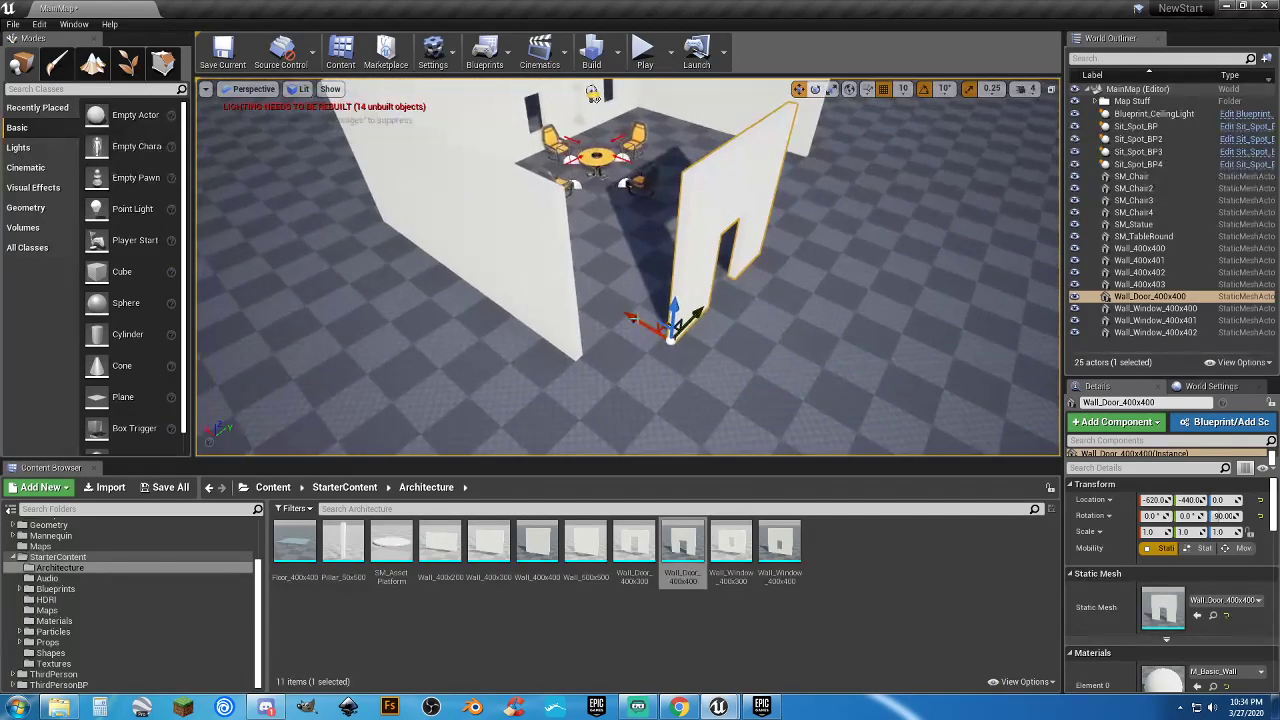
left_click_drag(637, 316, 610, 330)
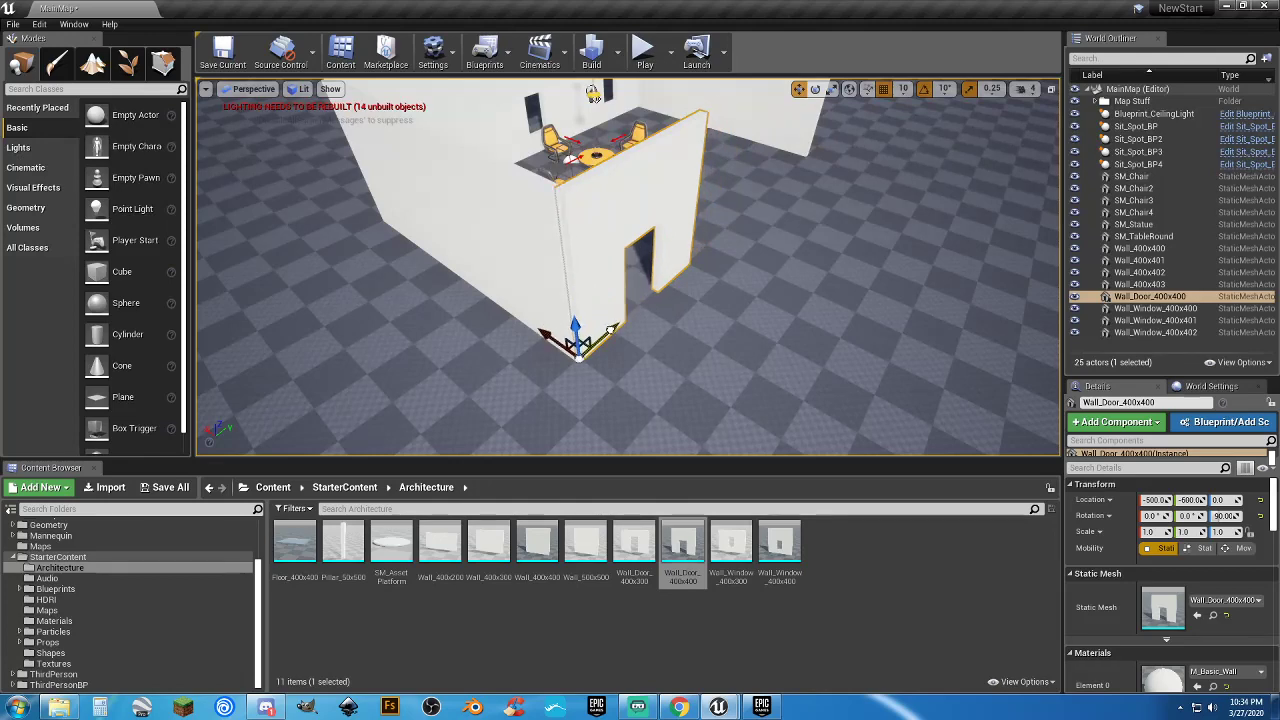
Duplicate the door wall twice along the Y axis, ending at Y 200, to close the room's open side
key("d")
right_click_drag(678, 297, 680, 295)
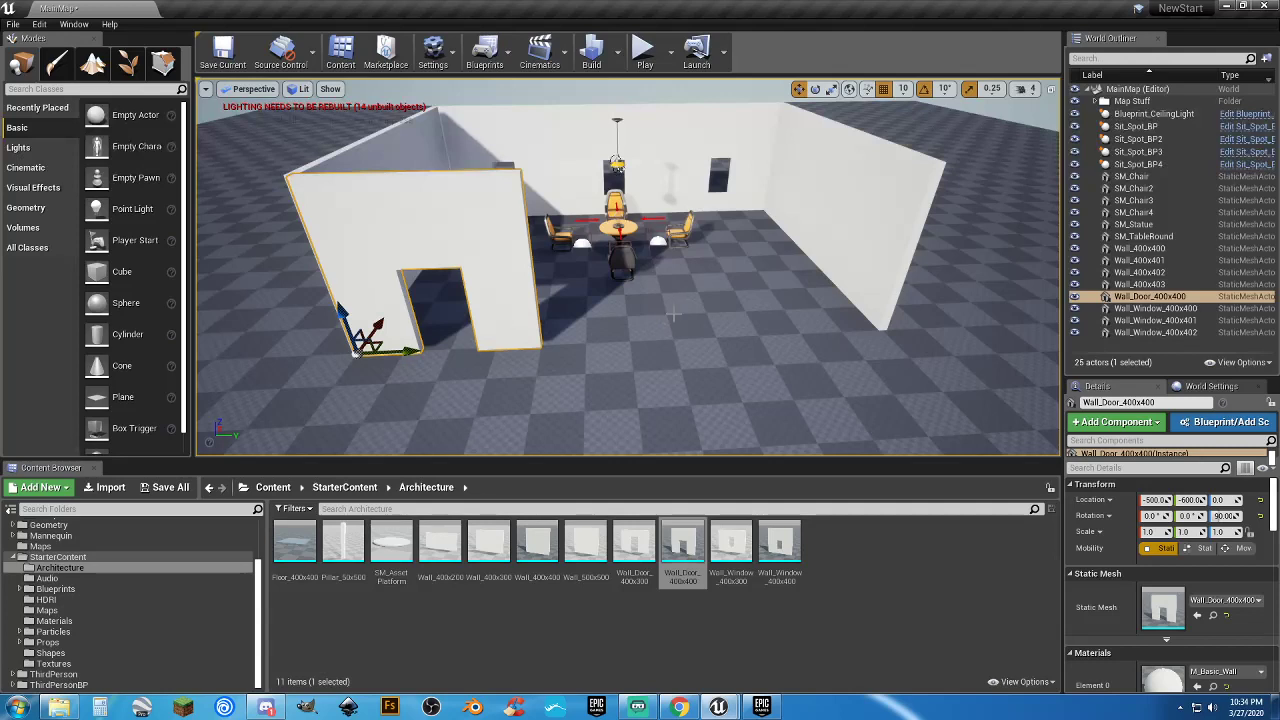
key("ctrl+w")
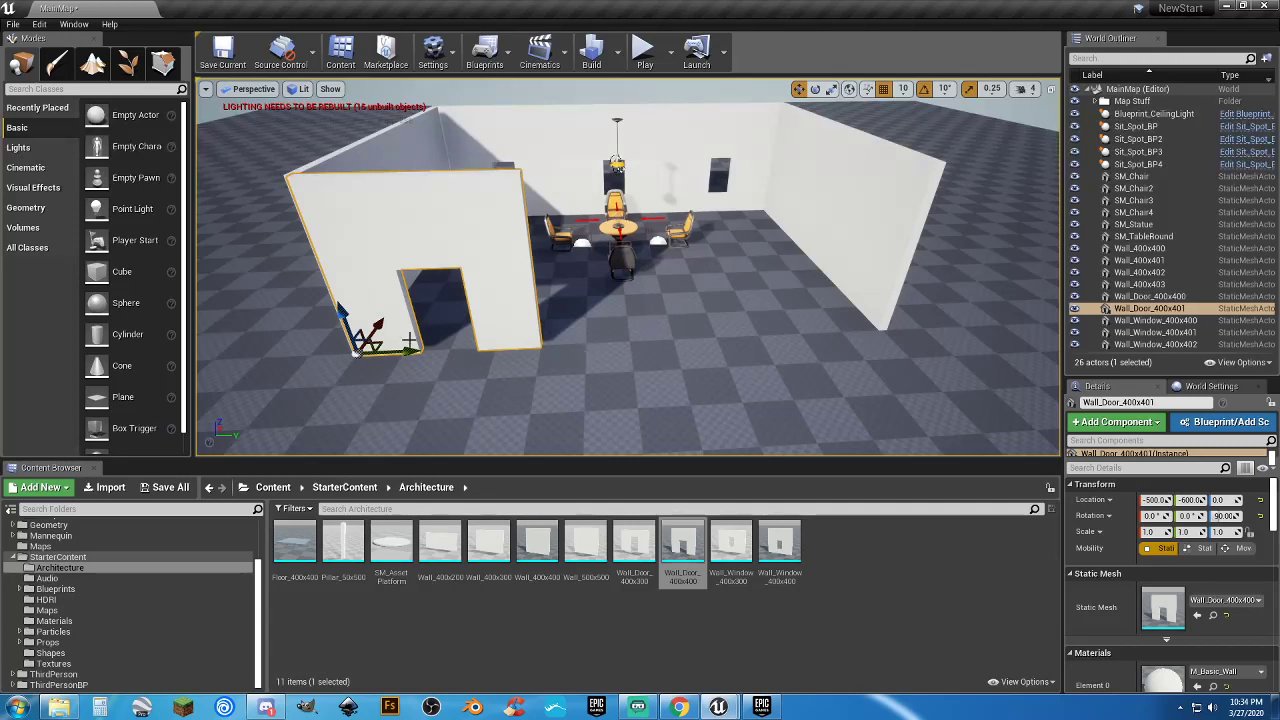
left_click_drag(410, 352, 593, 358)
key("ctrl+v")
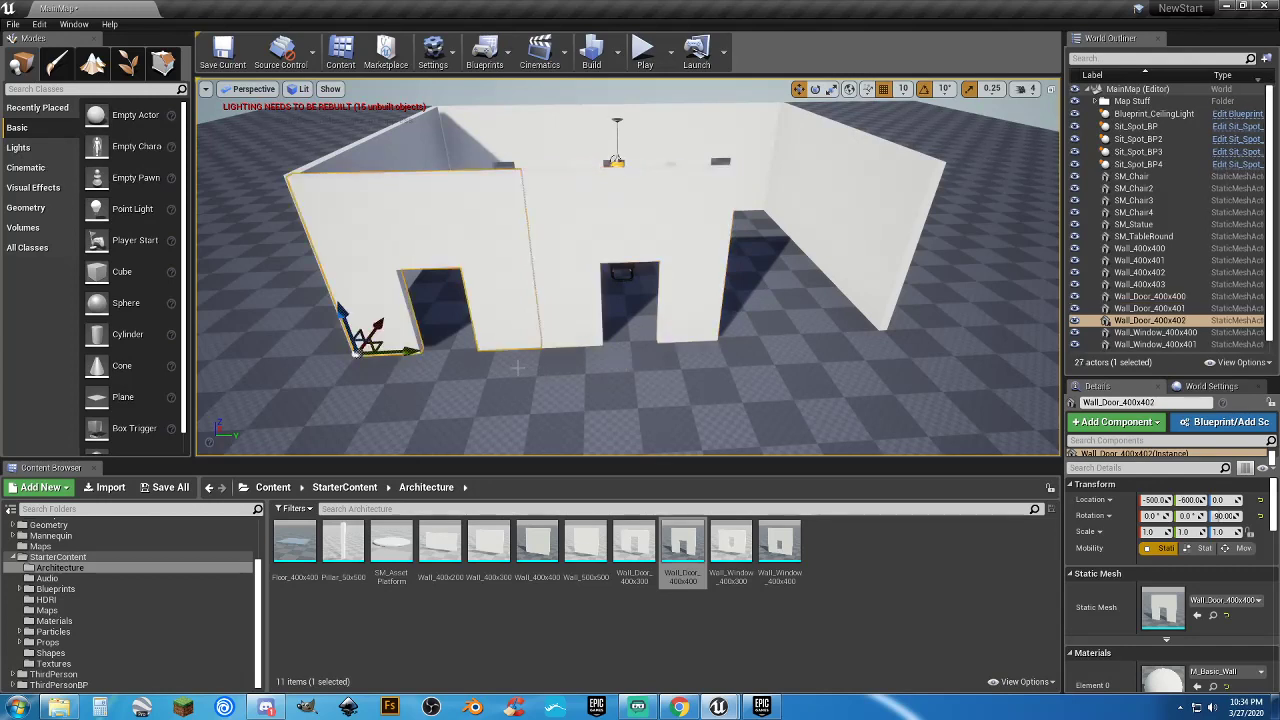
left_click_drag(408, 352, 768, 349)
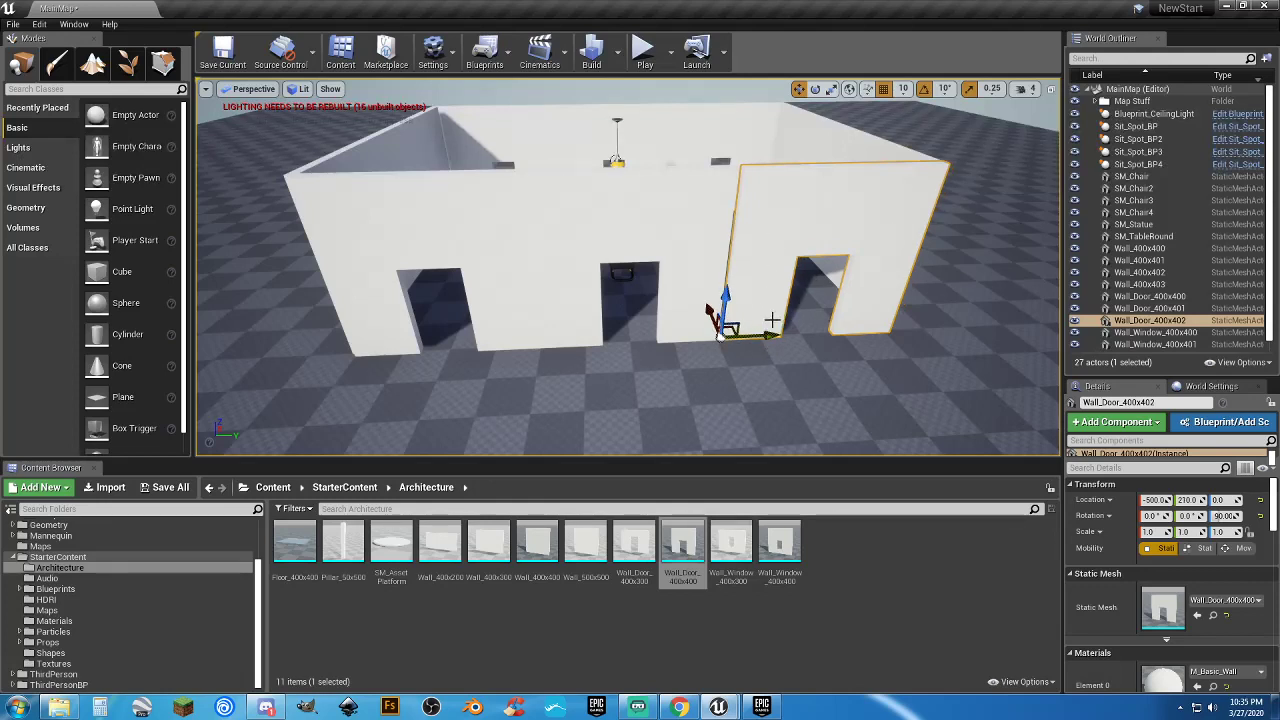
left_click_drag(769, 335, 764, 336)
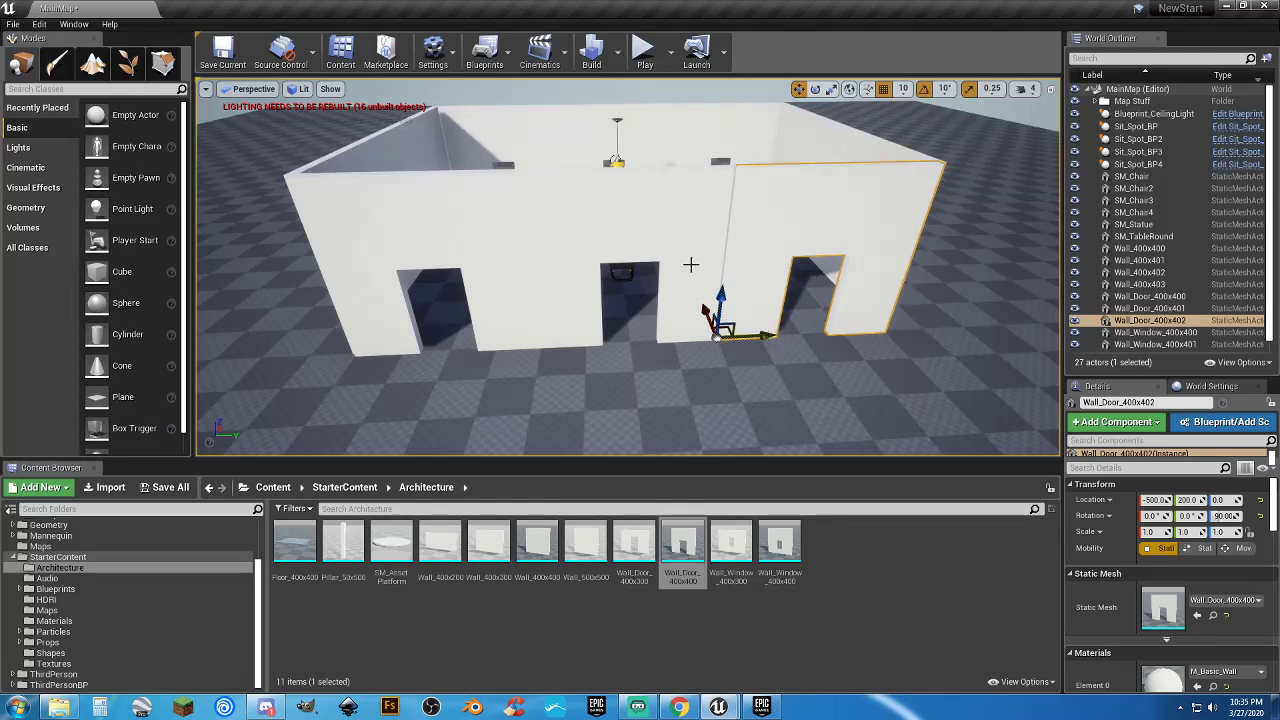
Replace the static mesh of the two duplicated door walls with the plain Wall_400x400
left_click(672, 239, "ctrl")
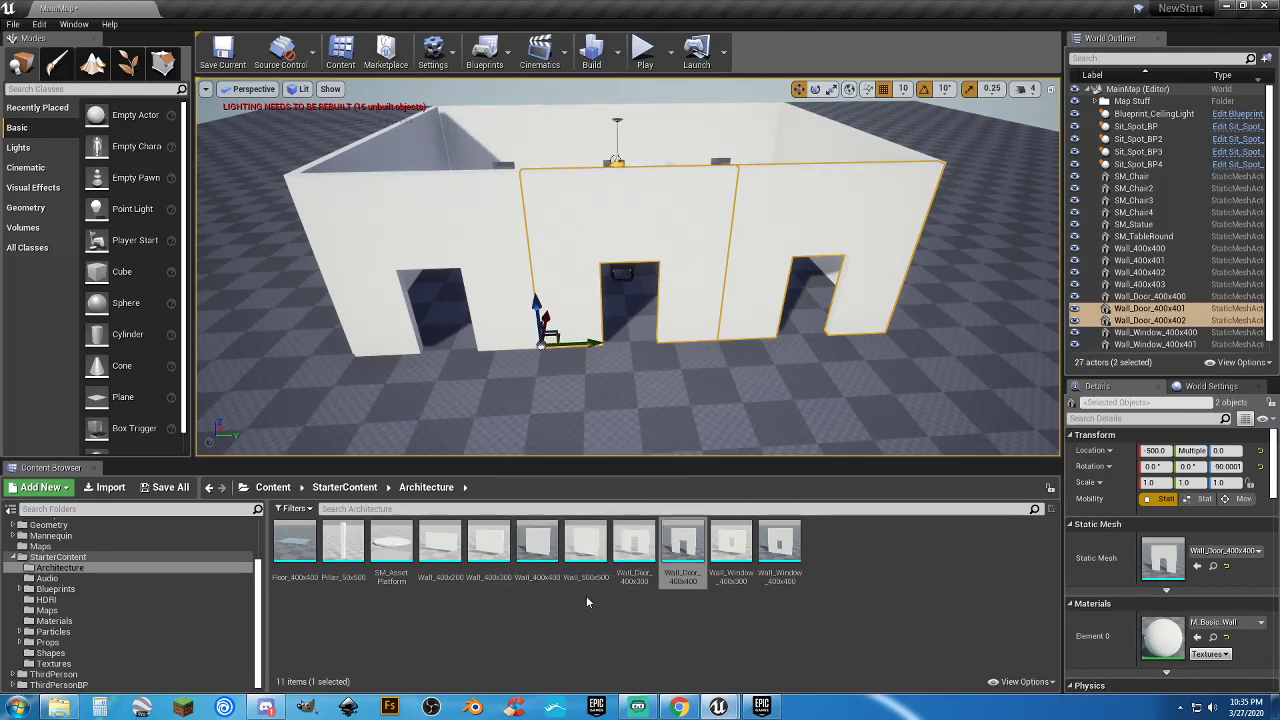
left_click(537, 545)
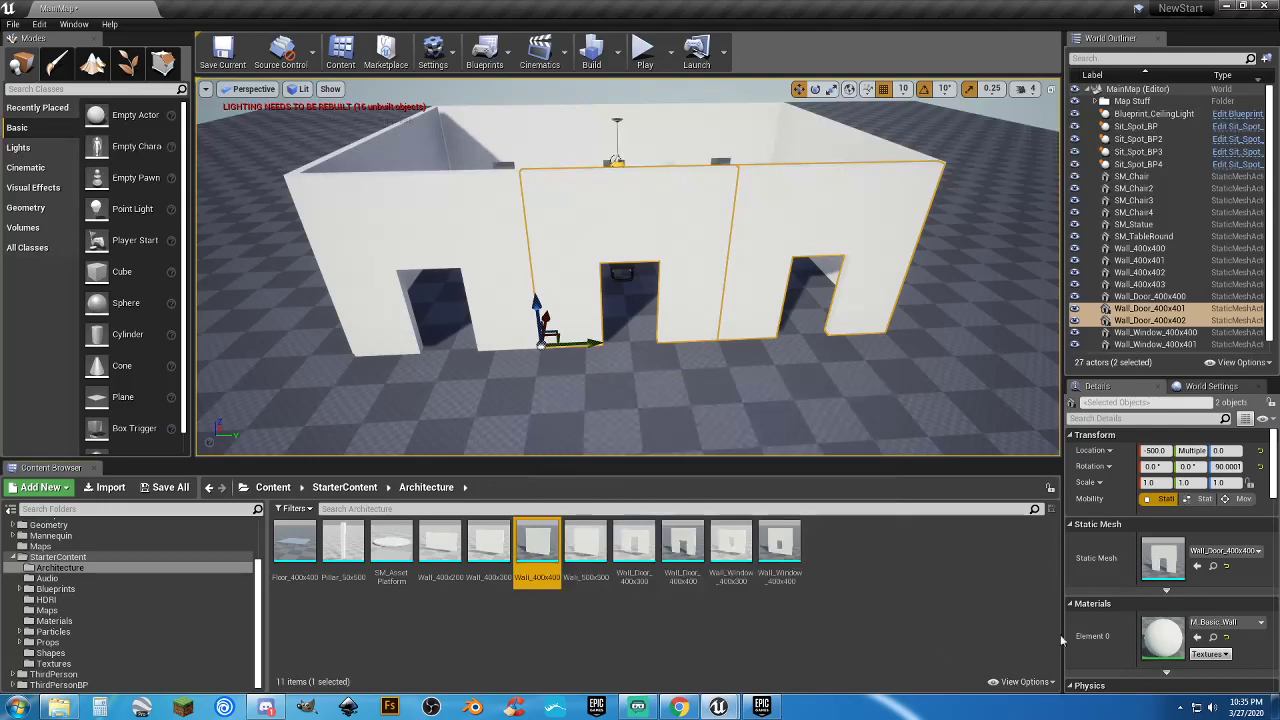
left_click(1198, 568)
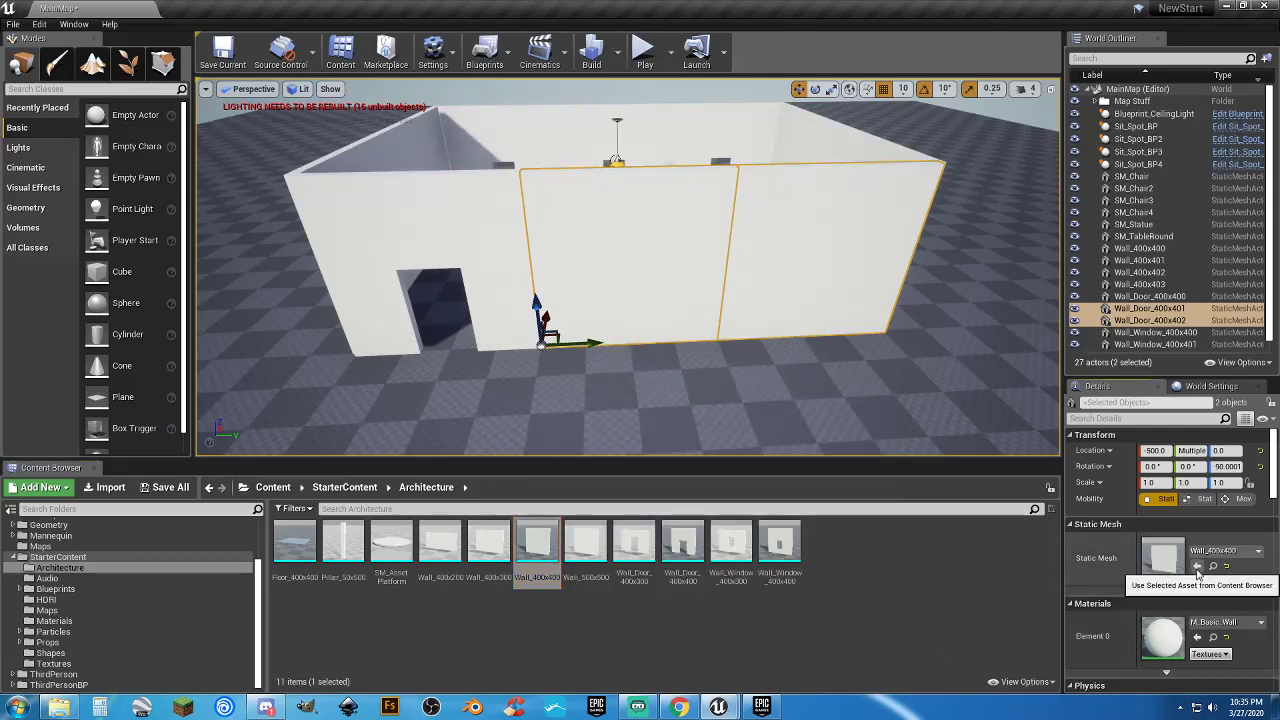
Select the four side wall pieces and swap their static mesh to Wall_Window_400x400
right_click_drag(966, 409, 740, 430)
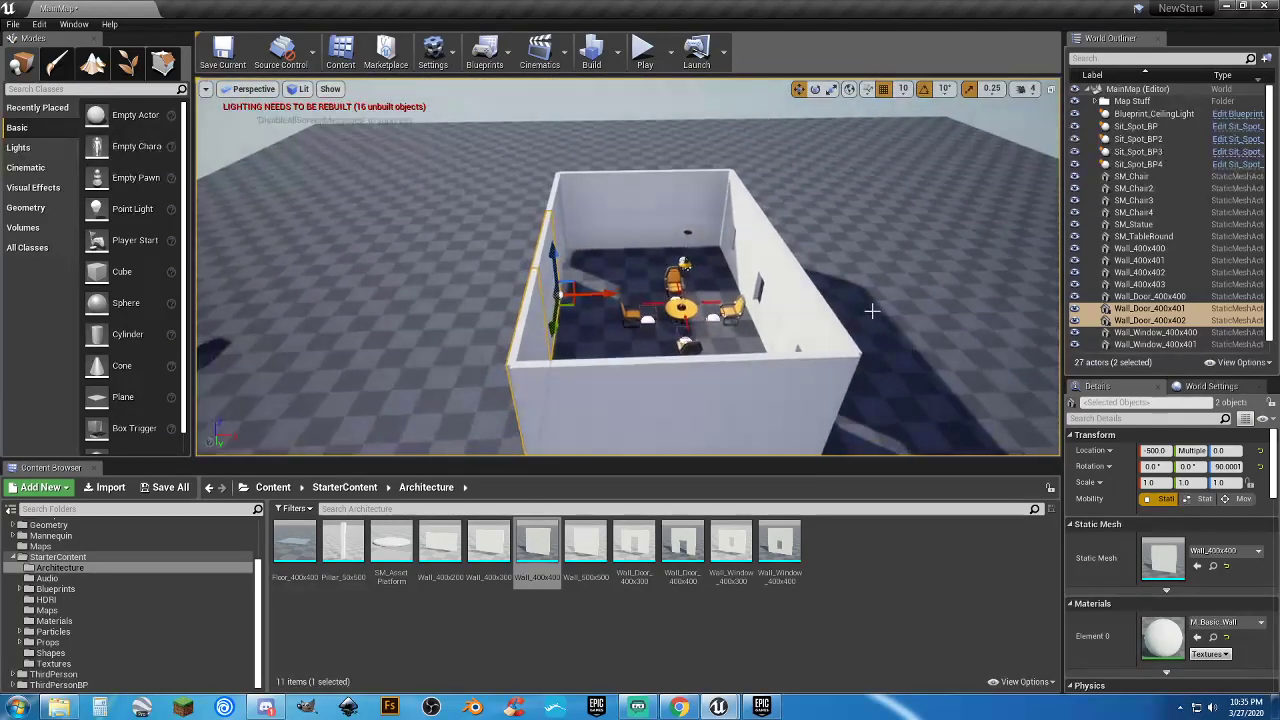
left_click(629, 203)
left_click(671, 200, "ctrl")
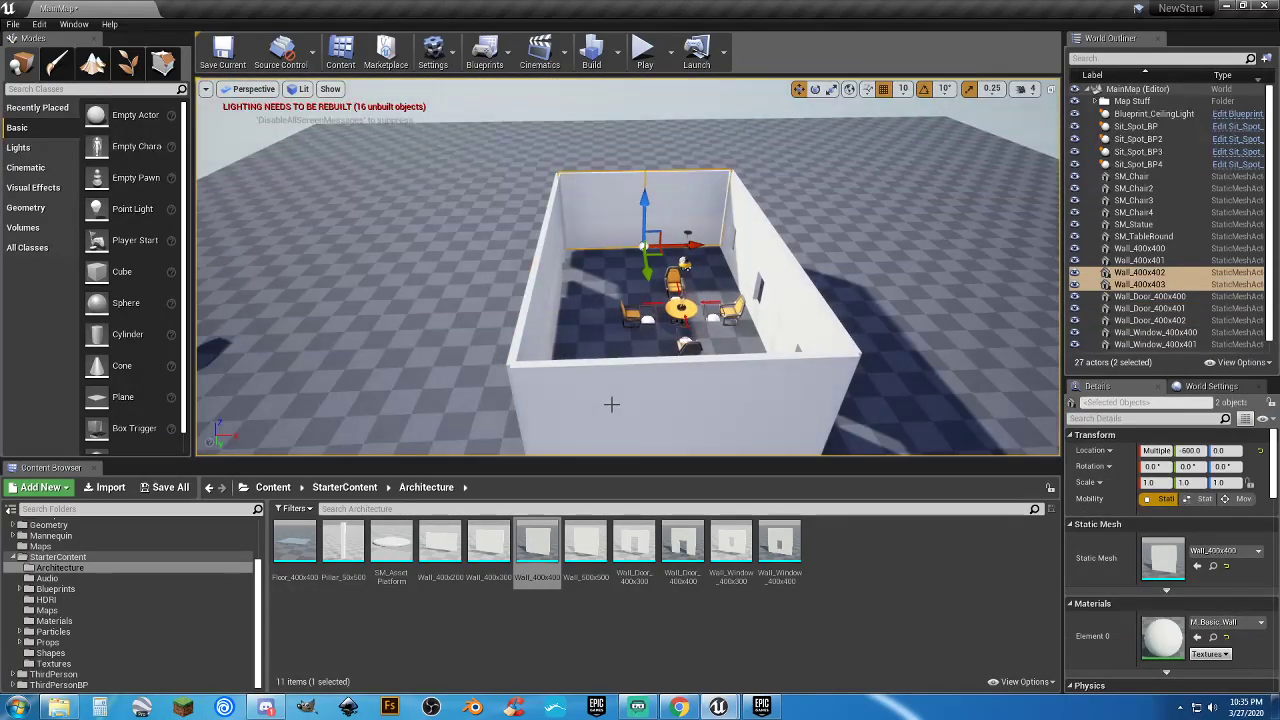
left_click(611, 403, "ctrl")
left_click(750, 400, "ctrl")
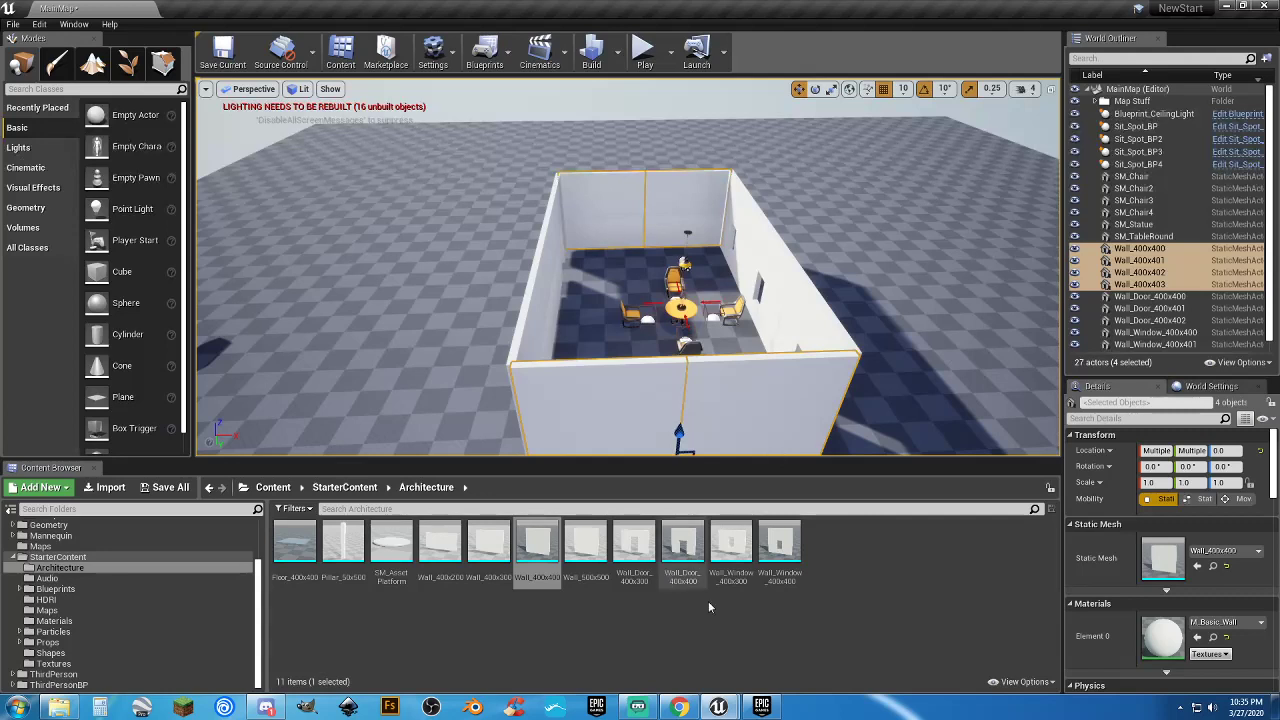
left_click(780, 548)
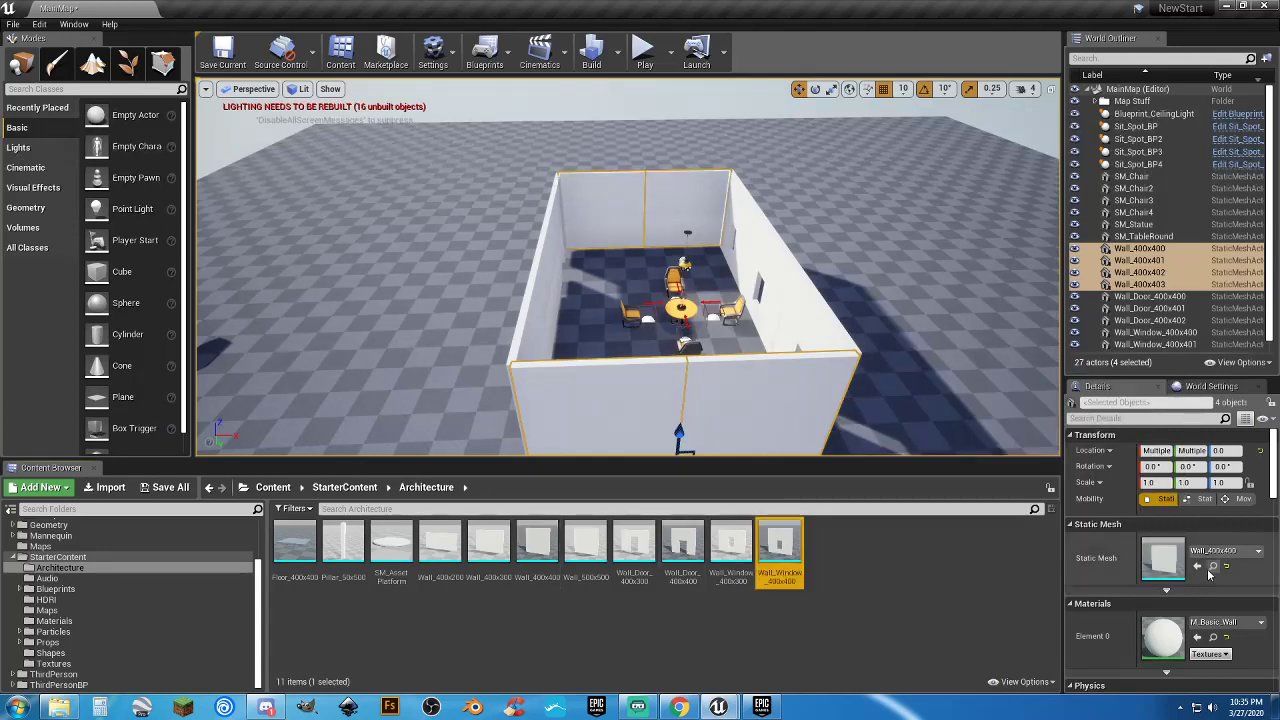
left_click(1197, 566)
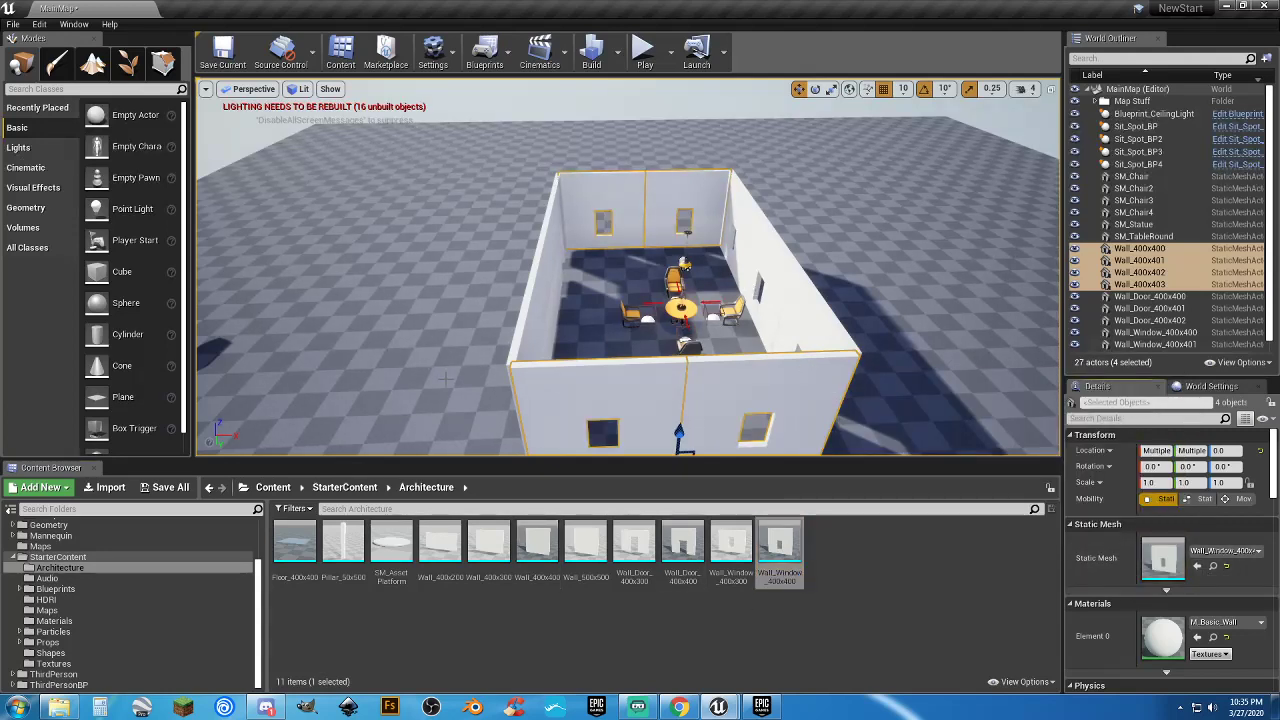
Add a Floor_400x400 piece from the Architecture folder and raise it to Z 420, level with the wall tops, as a roof panel
left_click_drag(296, 540, 410, 226)
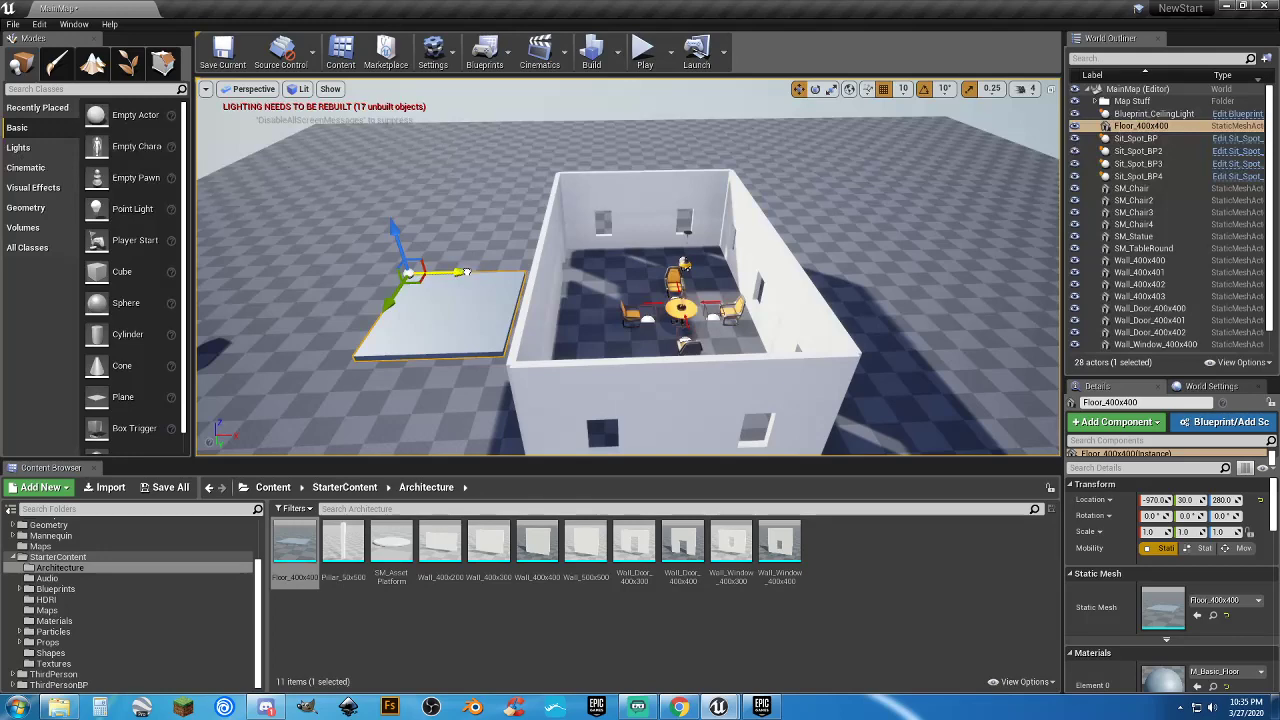
left_click_drag(466, 272, 556, 288)
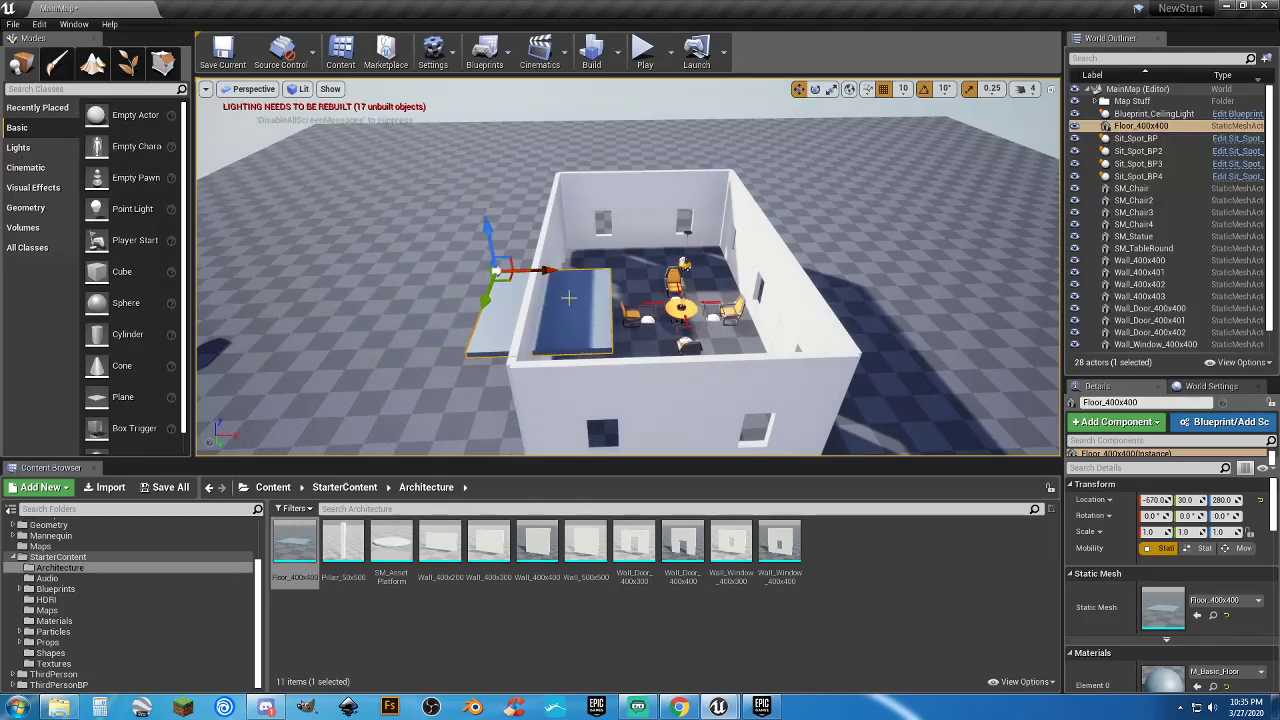
right_click_drag(568, 298, 624, 304)
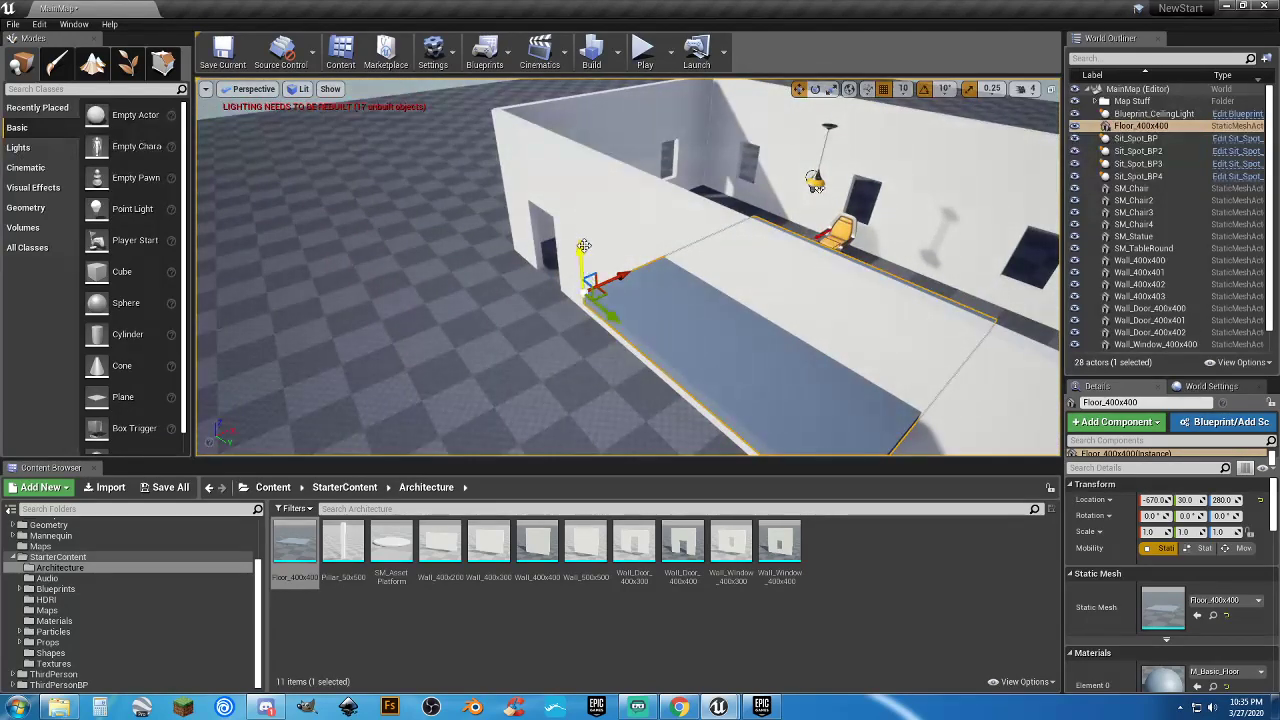
left_click_drag(584, 246, 602, 150)
right_click_drag(602, 150, 860, 125)
right_click_drag(600, 100, 550, 174)
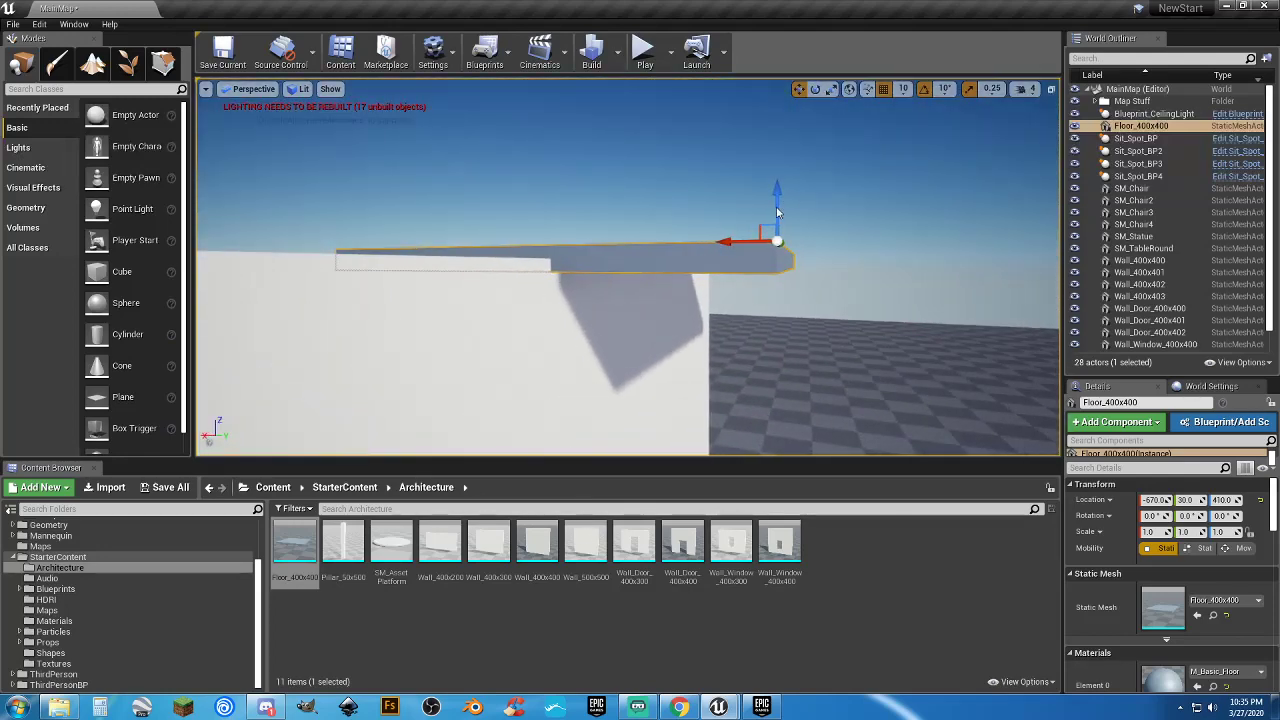
left_click_drag(778, 188, 778, 185)
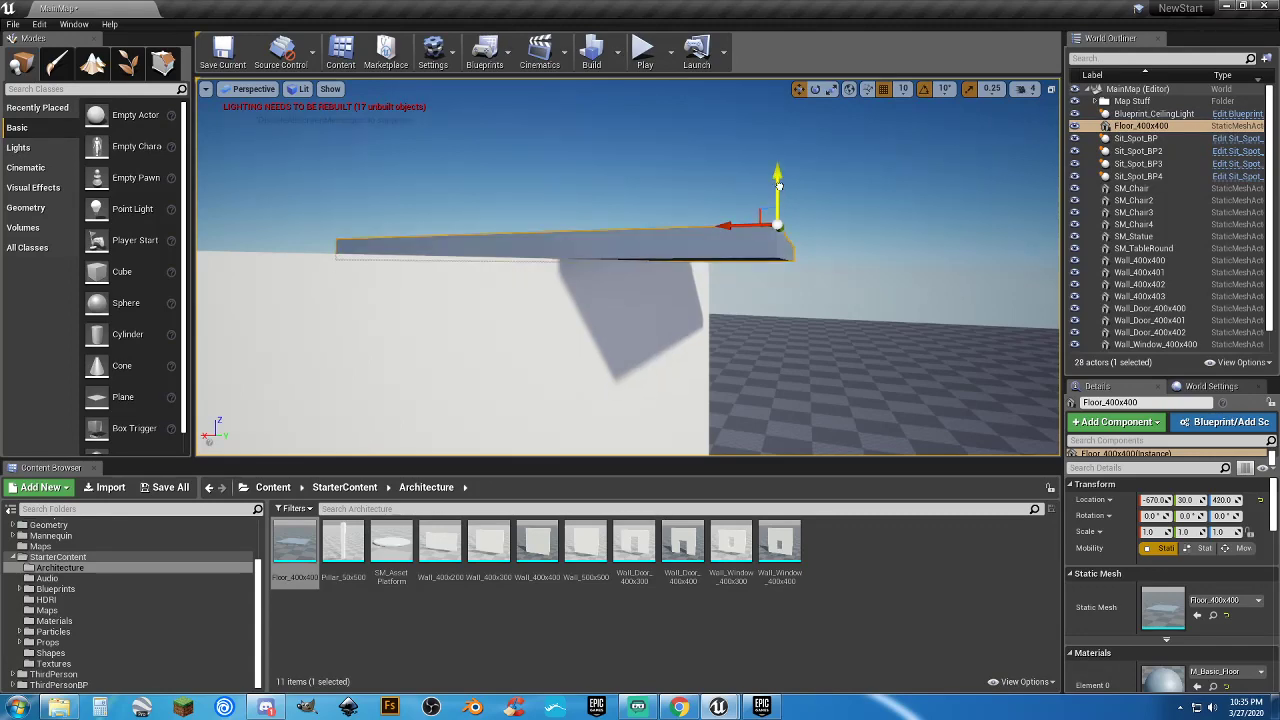
Align the roof panel with the room's corner at X -500, Y -600, and duplicate it along the X axis to X -100
right_click_drag(748, 293, 570, 335)
left_click_drag(804, 275, 381, 283)
right_click_drag(399, 286, 720, 291)
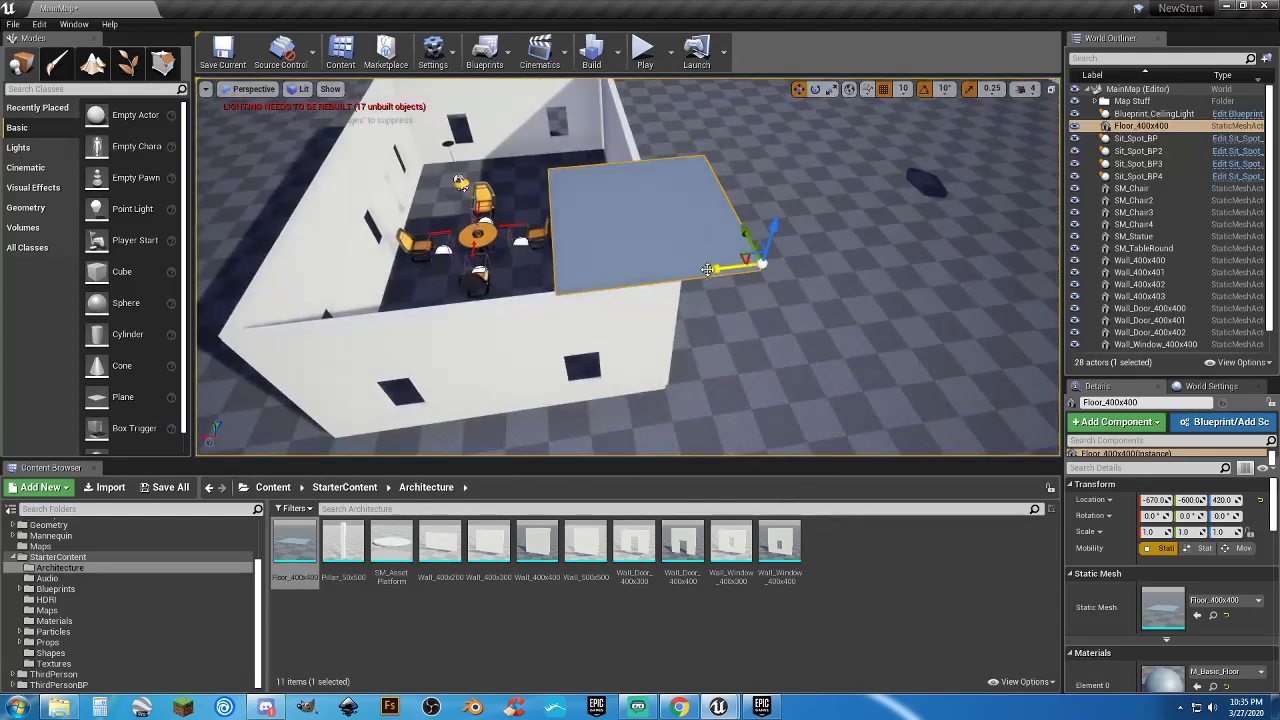
left_click_drag(707, 269, 613, 272)
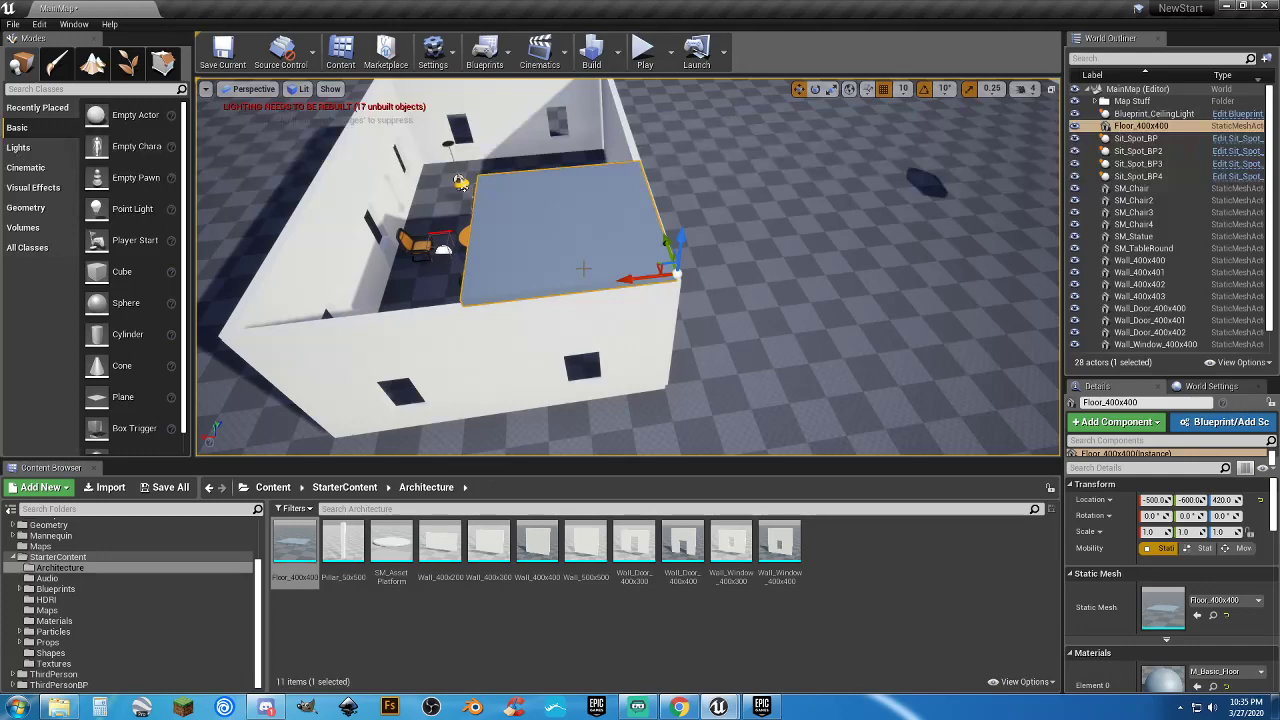
key("ctrl+w")
left_click_drag(630, 284, 406, 299)
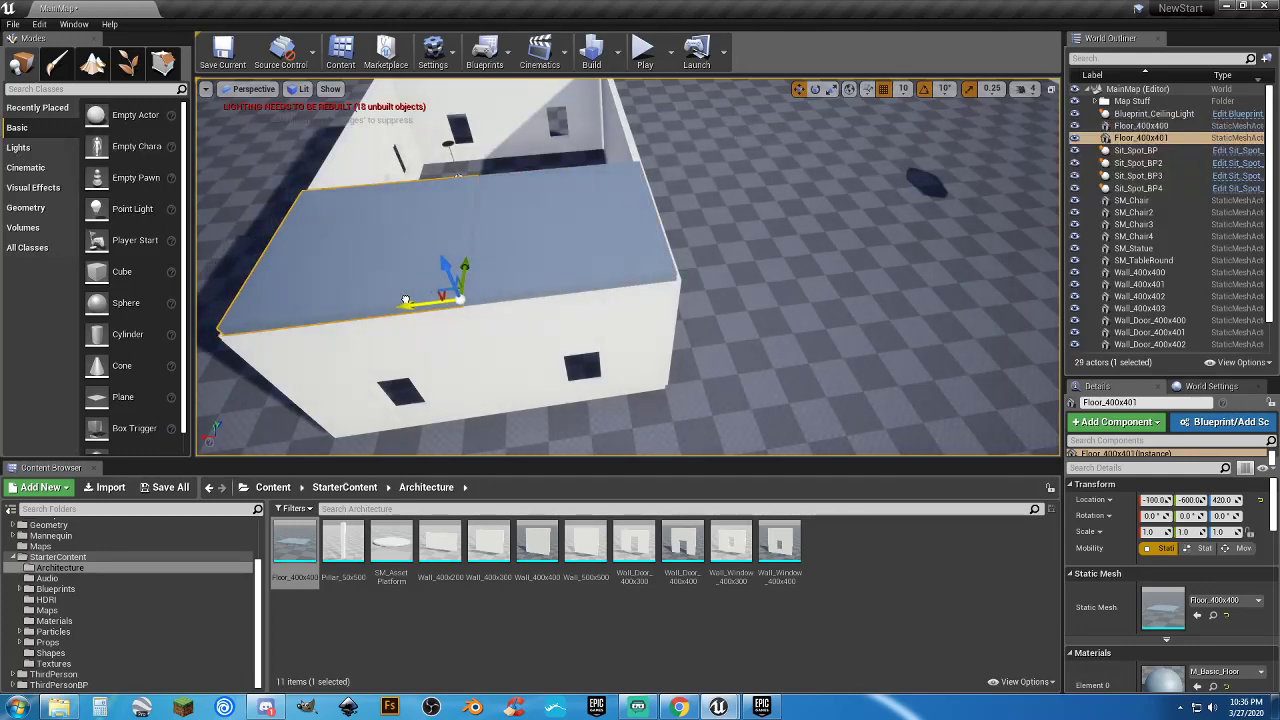
Duplicate the pair of roof panels twice along the Y axis, to Y -200 and Y 200, to cover the whole room
right_click_drag(406, 299, 225, 295)
key("d")
scroll(514, 277, "down", 3)
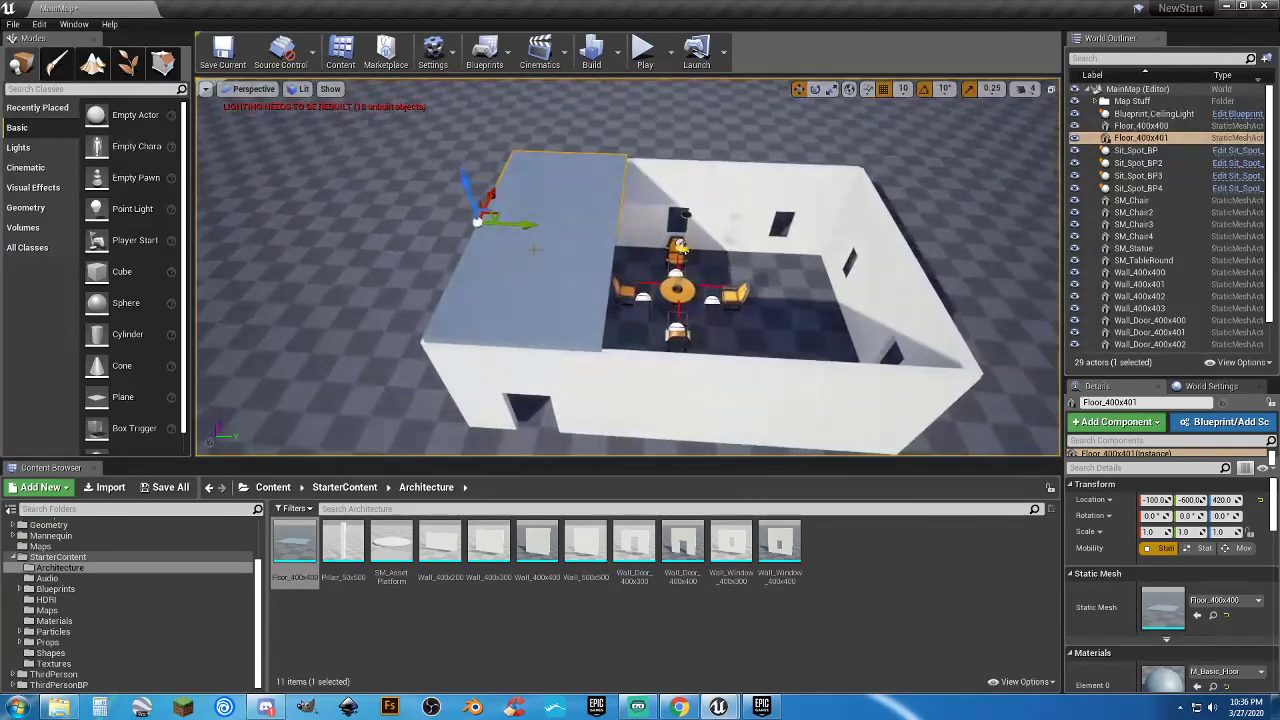
left_click(568, 245, "ctrl")
key("ctrl+w")
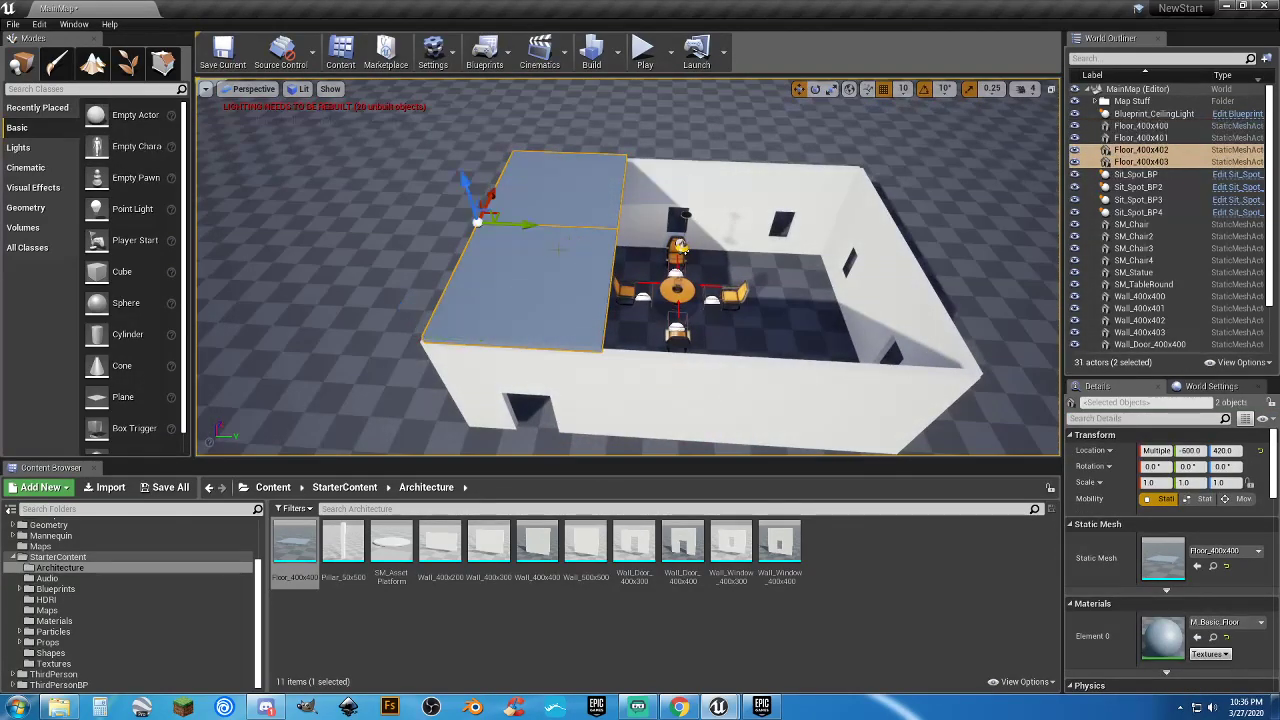
left_click_drag(528, 224, 670, 236)
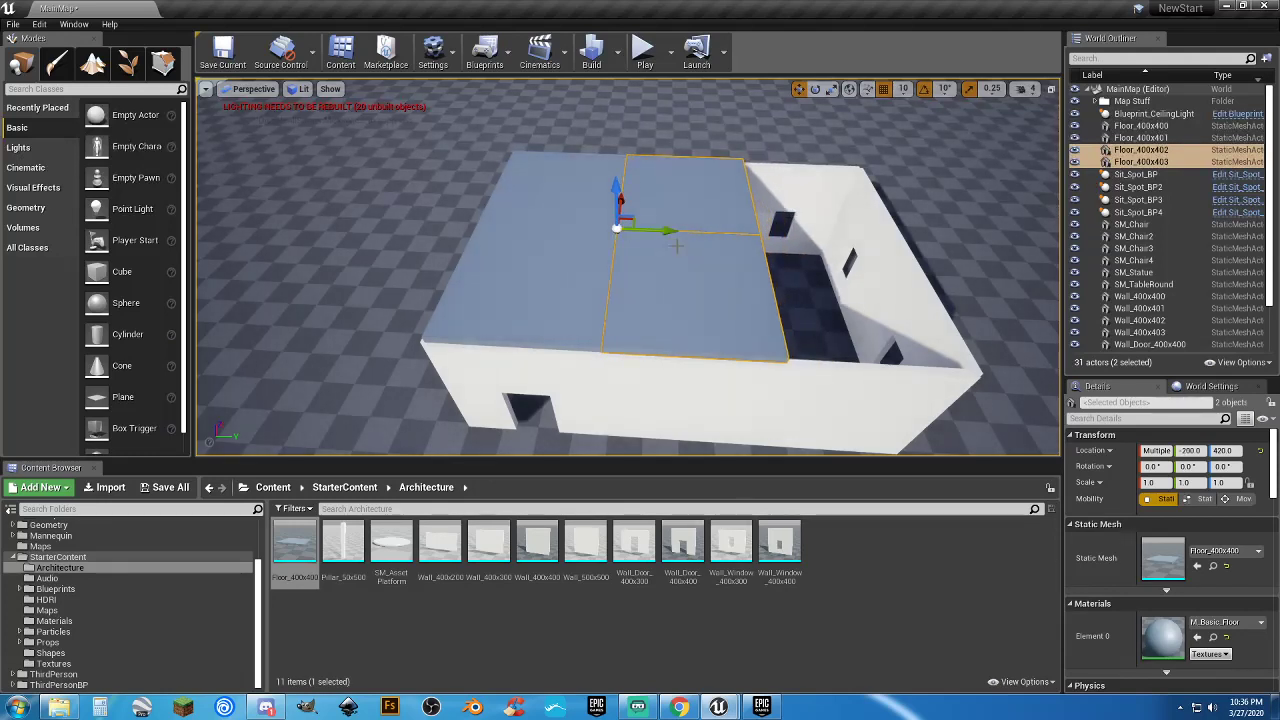
key("ctrl+w")
left_click_drag(525, 226, 815, 240)
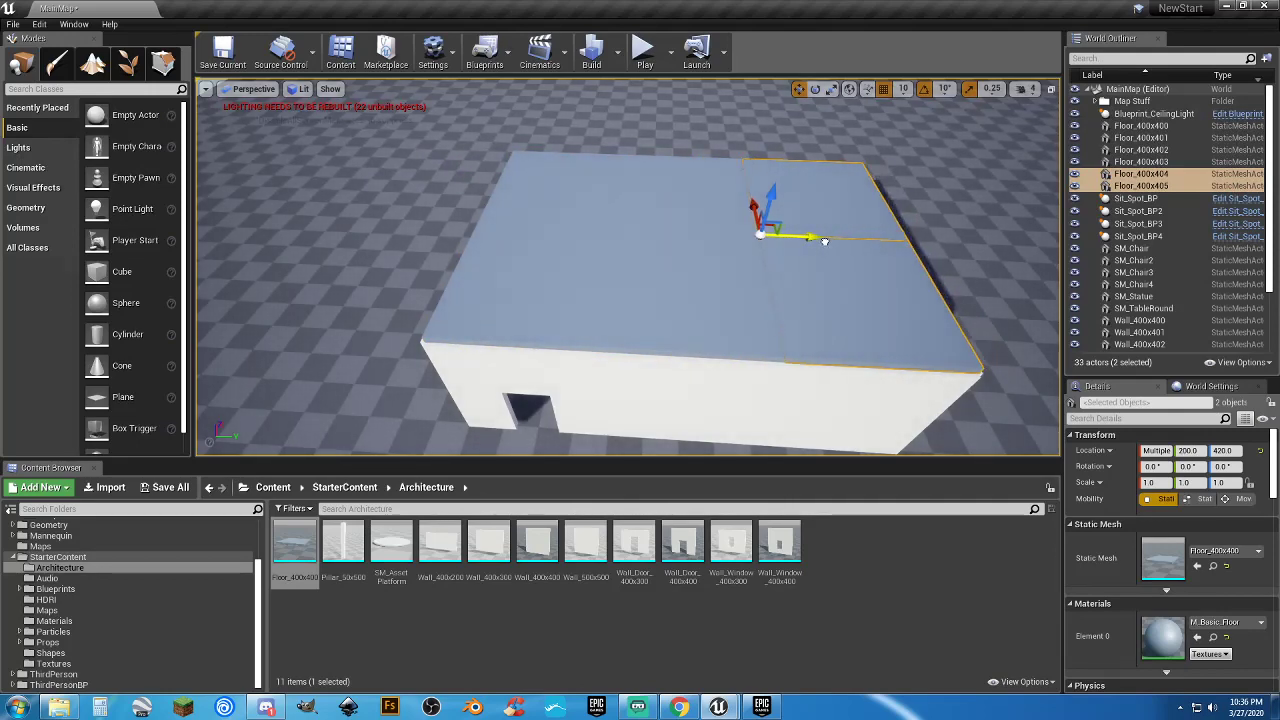
Play-test the level by running through the doorway into the roofed room and sitting on a chair, and end the session
left_click(645, 54)
key("w")
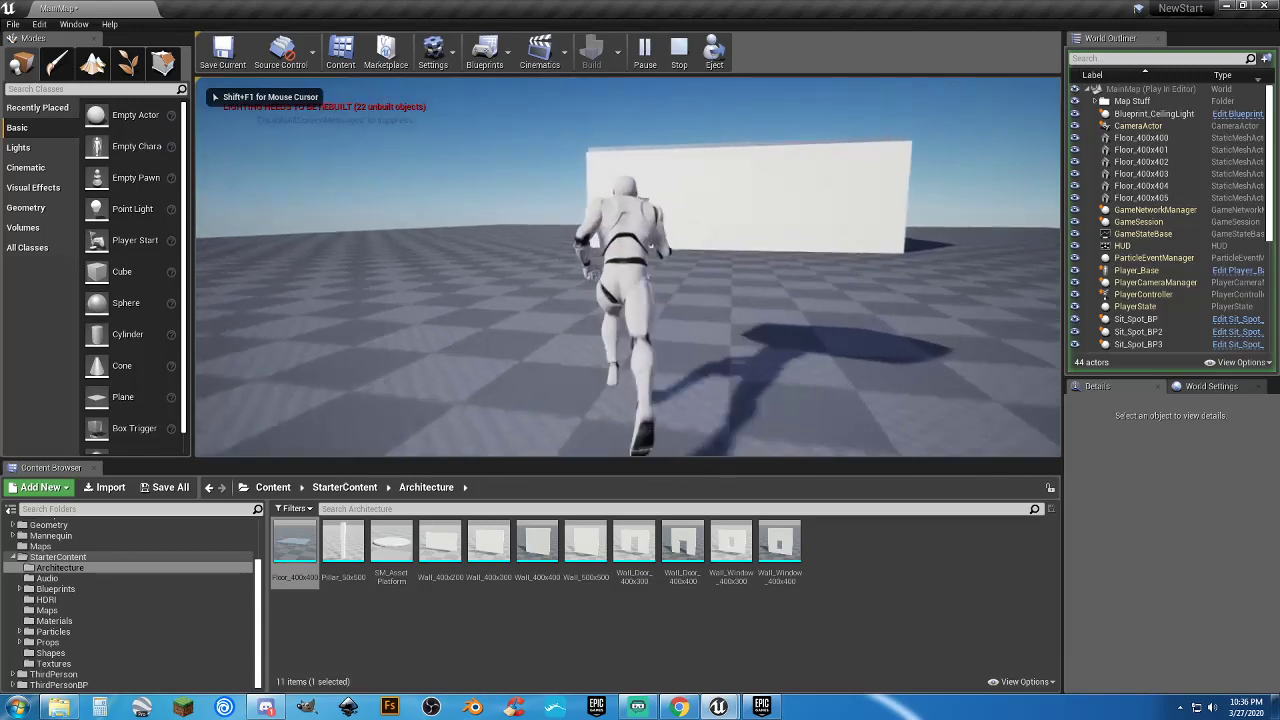
key("w")
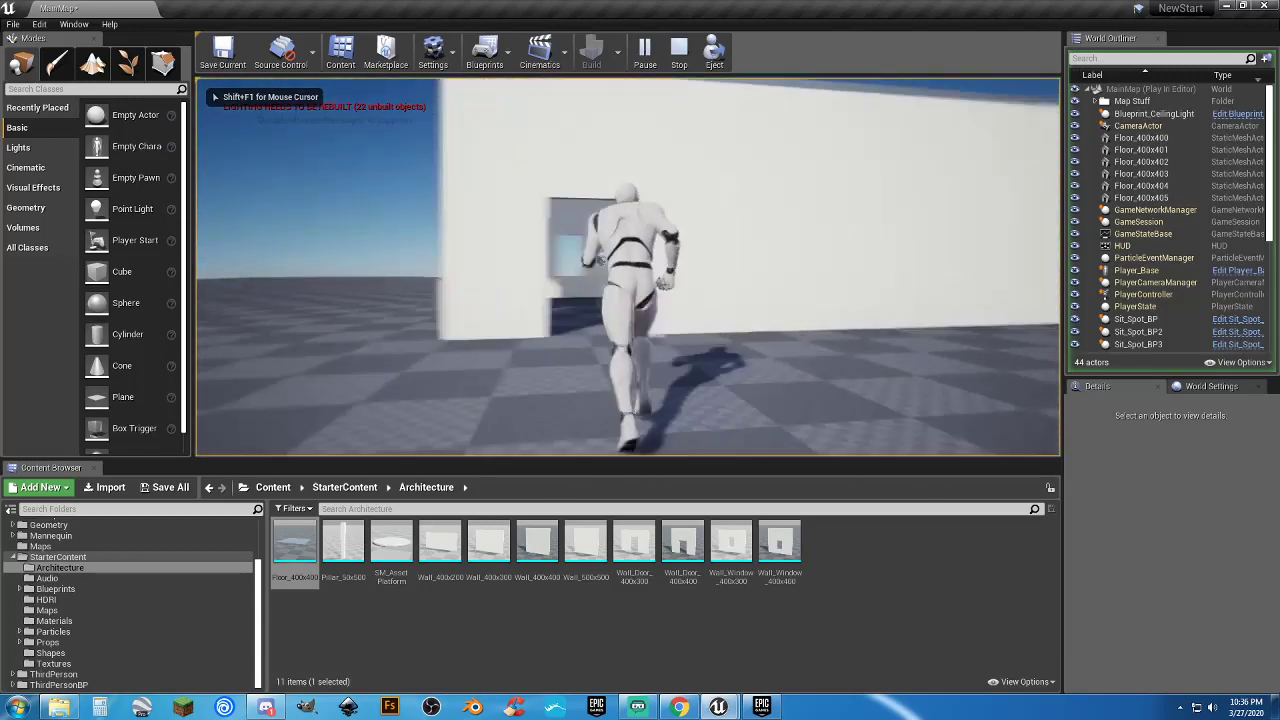
key("w")
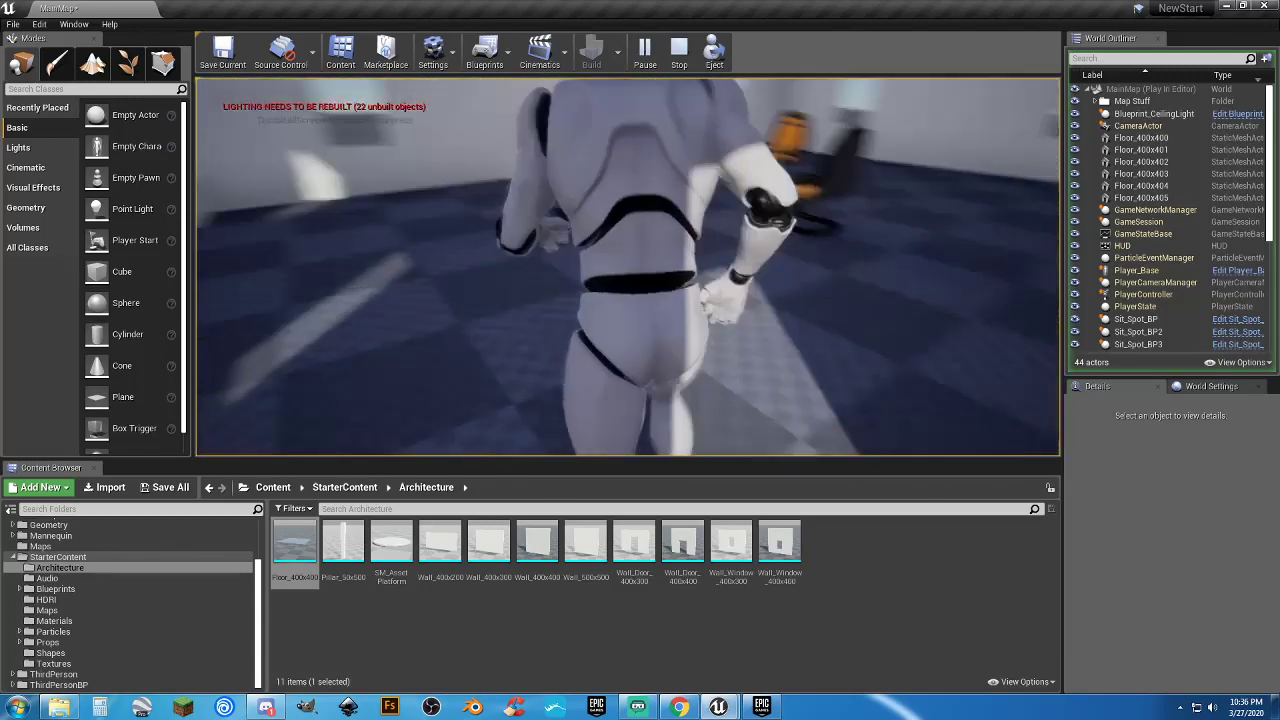
key("w")
key("s")
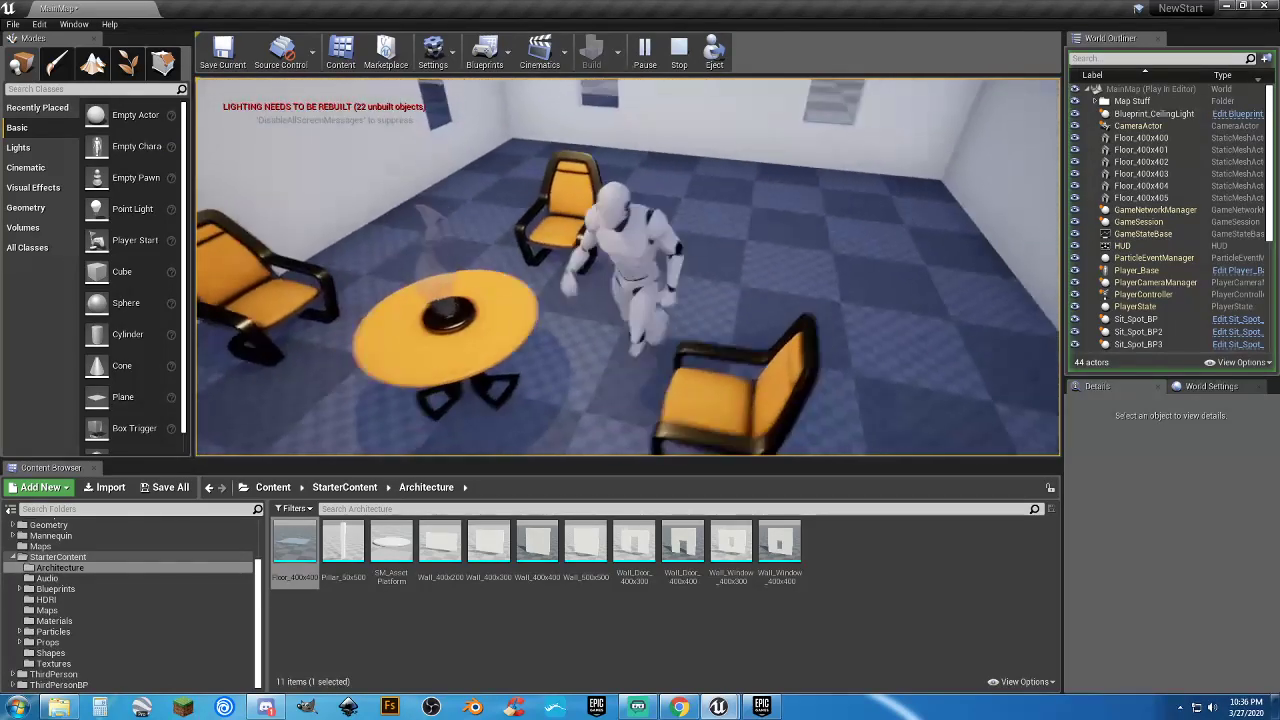
key("e")
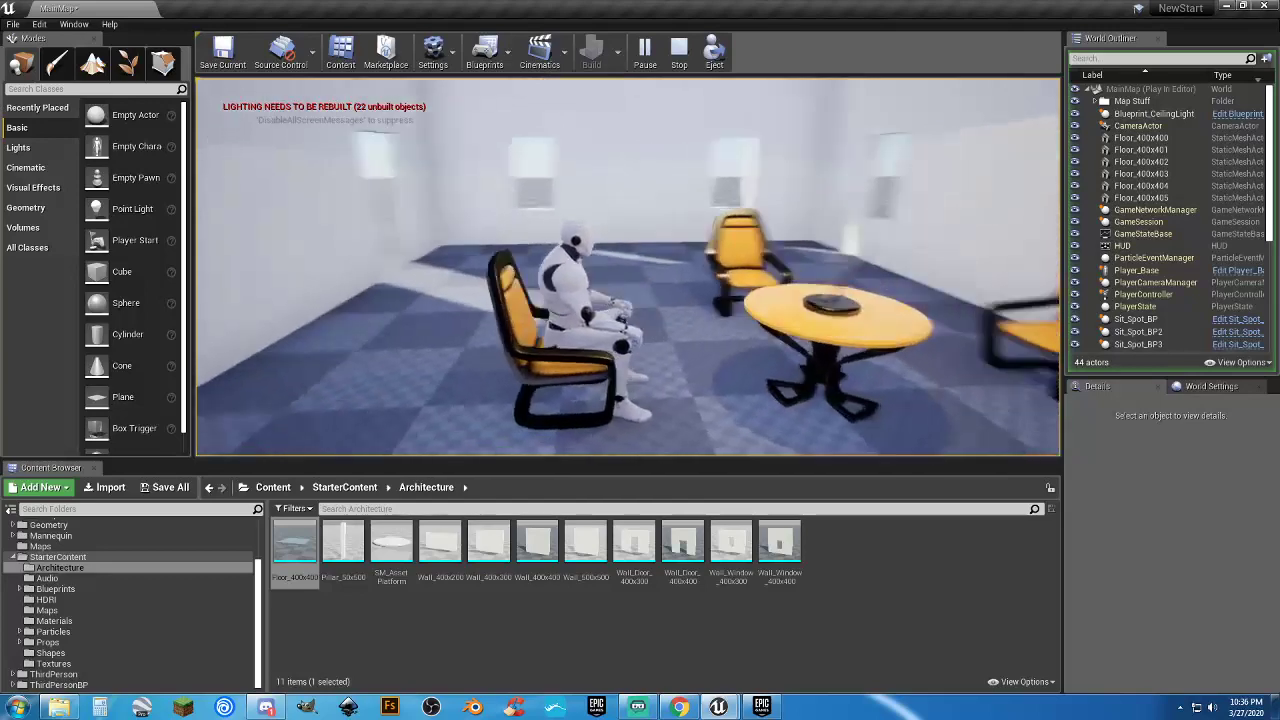
key("Escape")
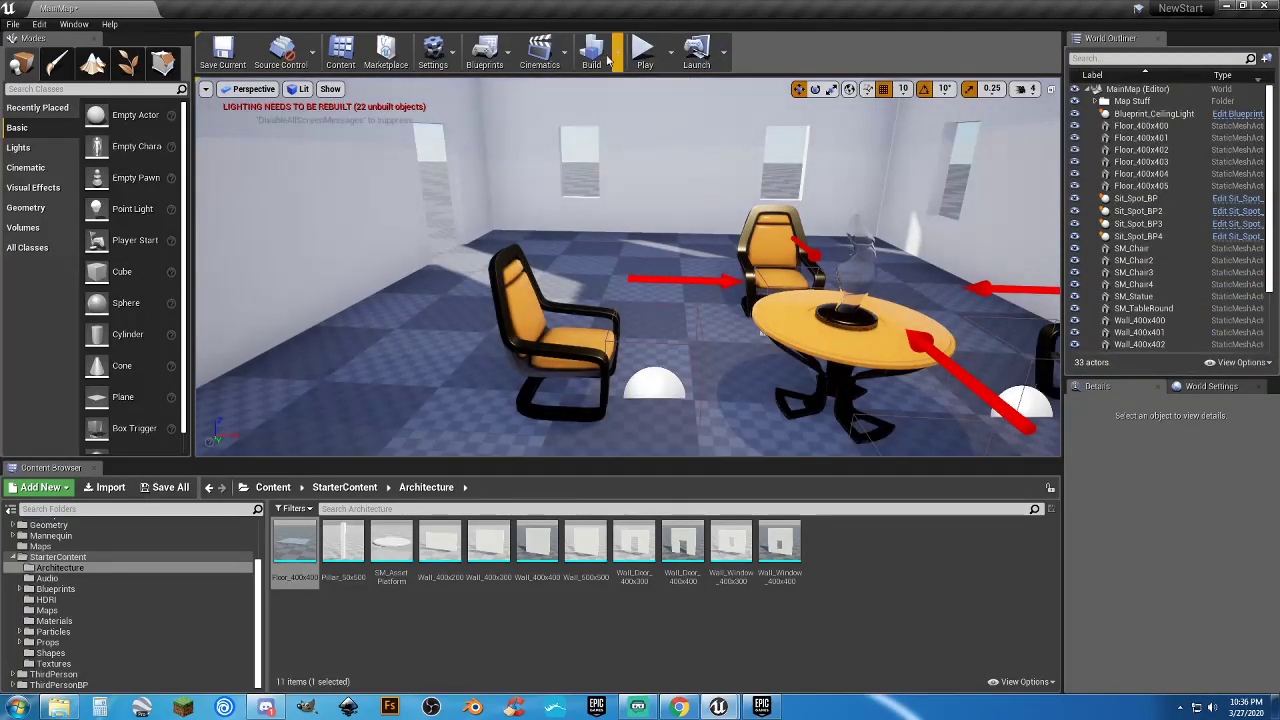
Build the level's lighting and close the Message Log
left_click(592, 55)
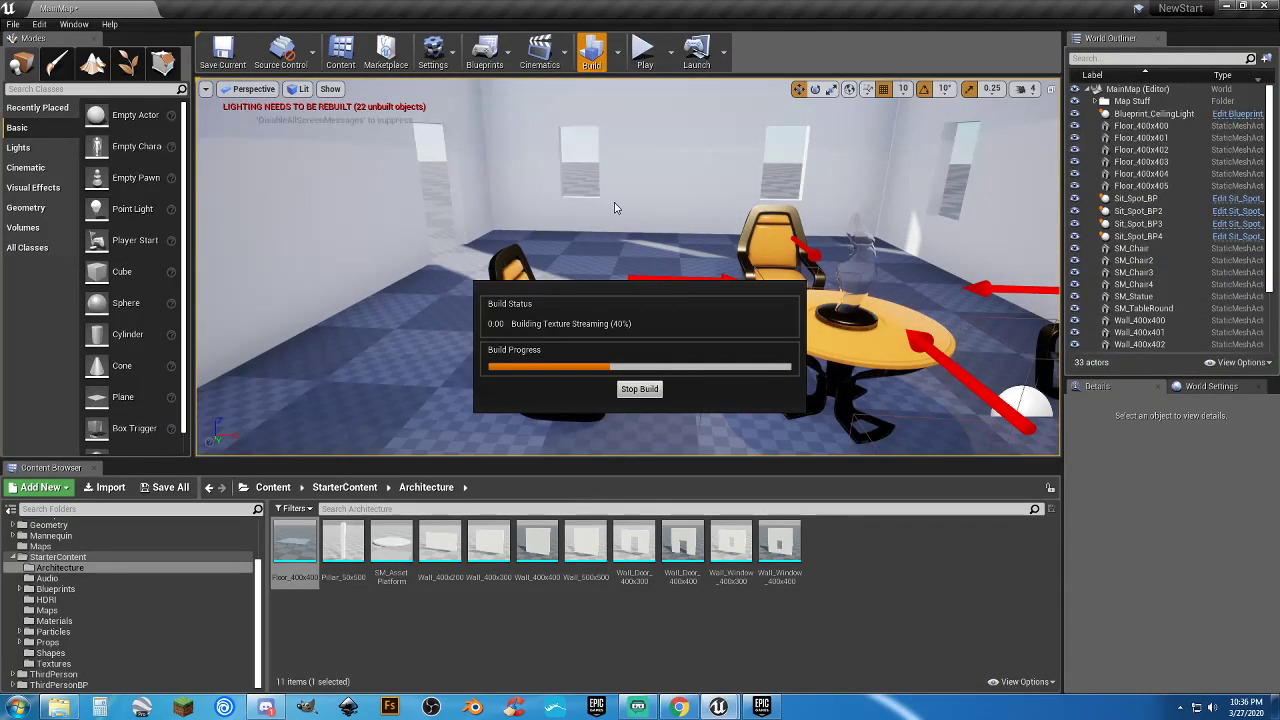
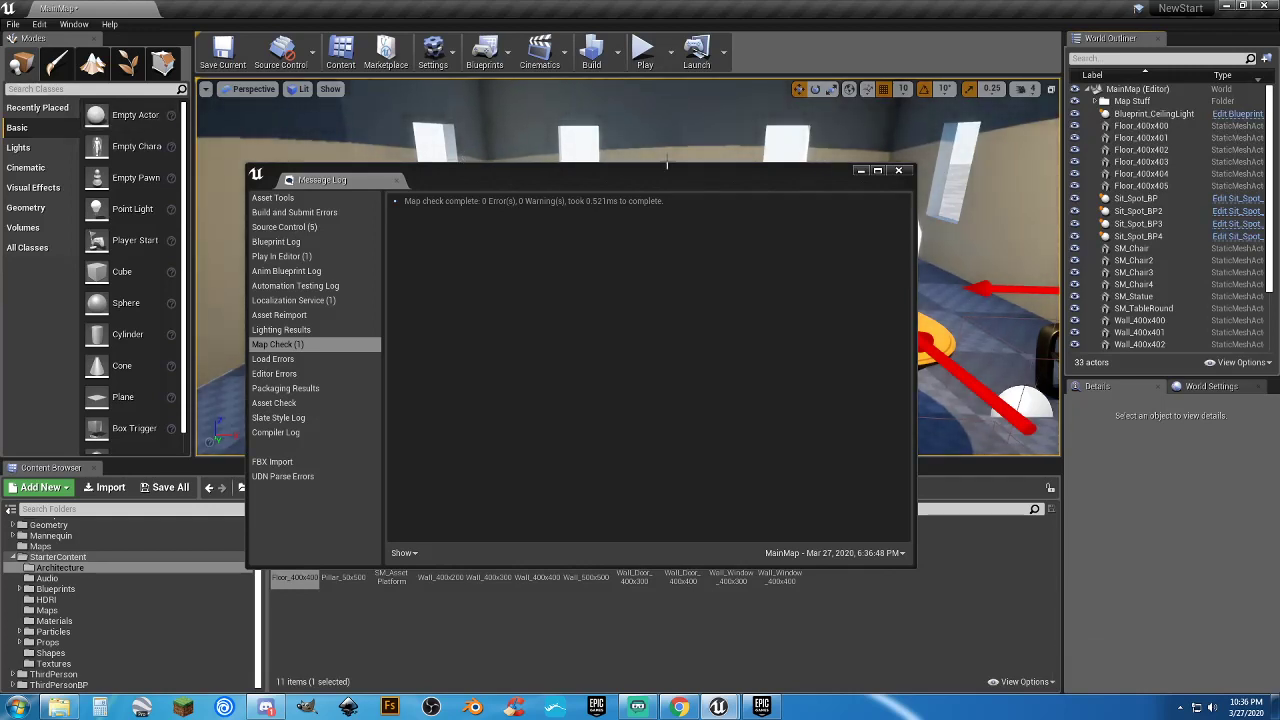
left_click(740, 182)
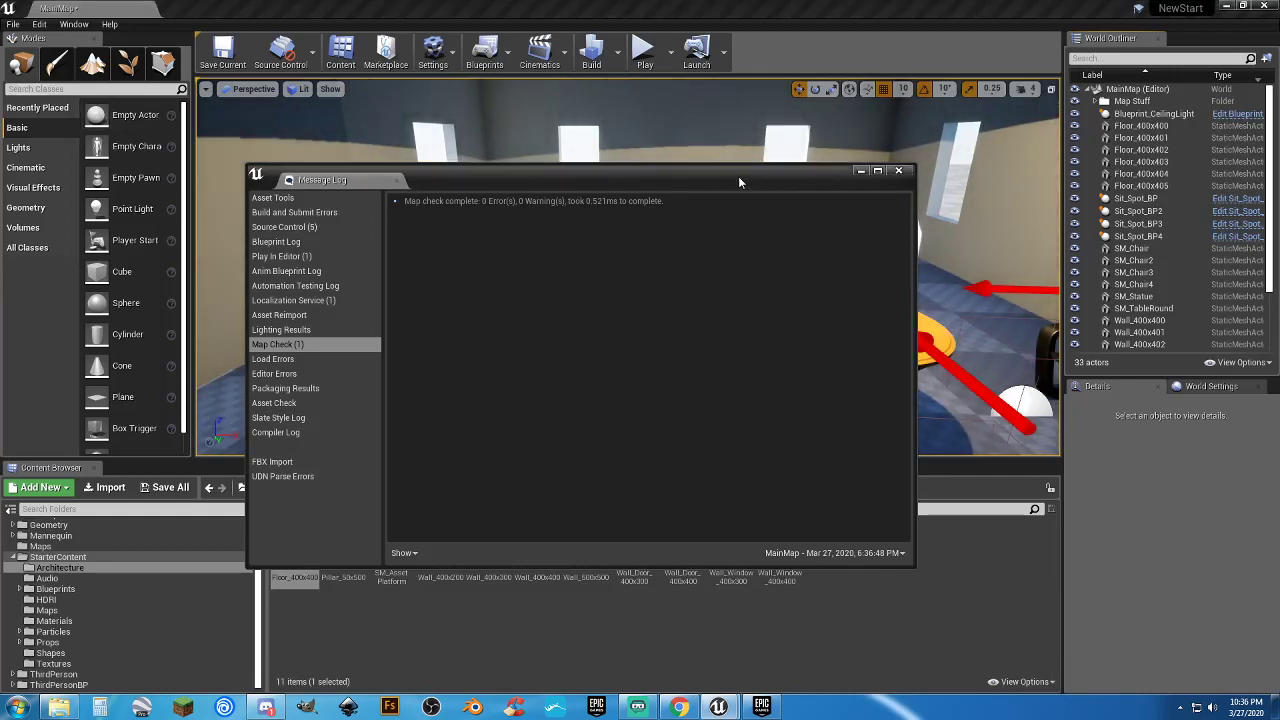
left_click(895, 171)
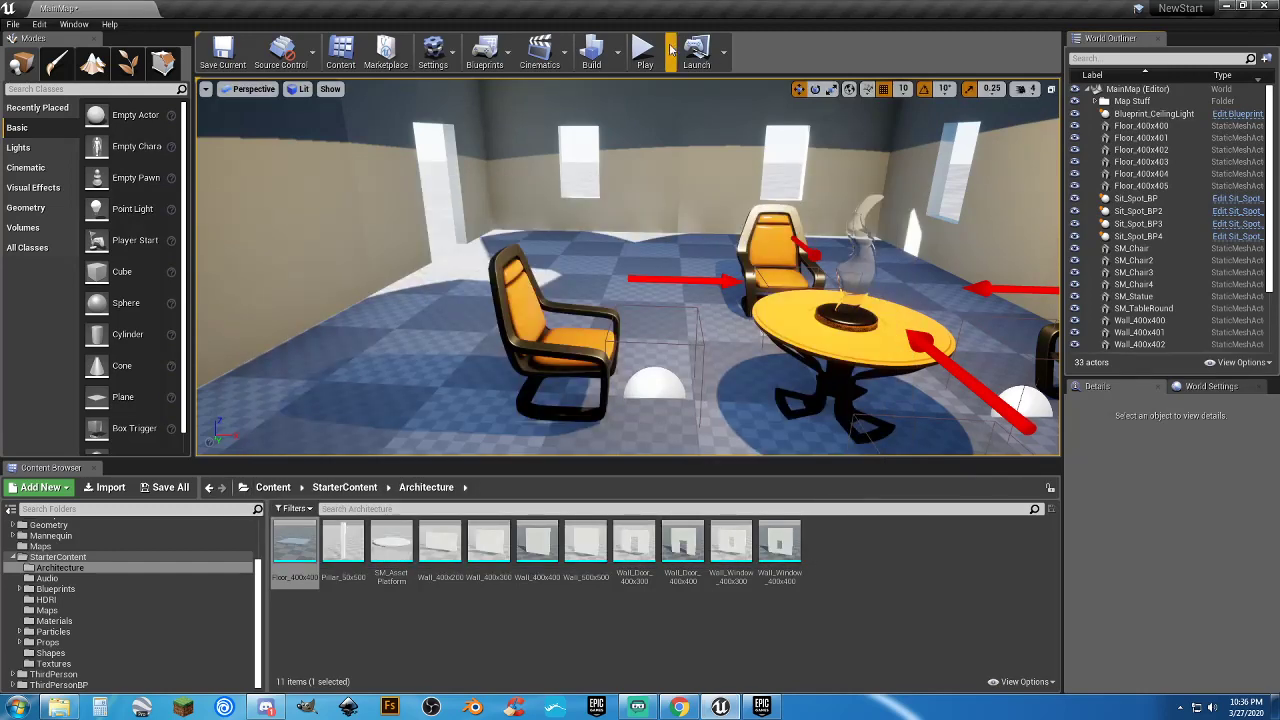
Play-test the room with the built lighting, seat the character on a chair beside the table, and stop playing
left_click(645, 50)
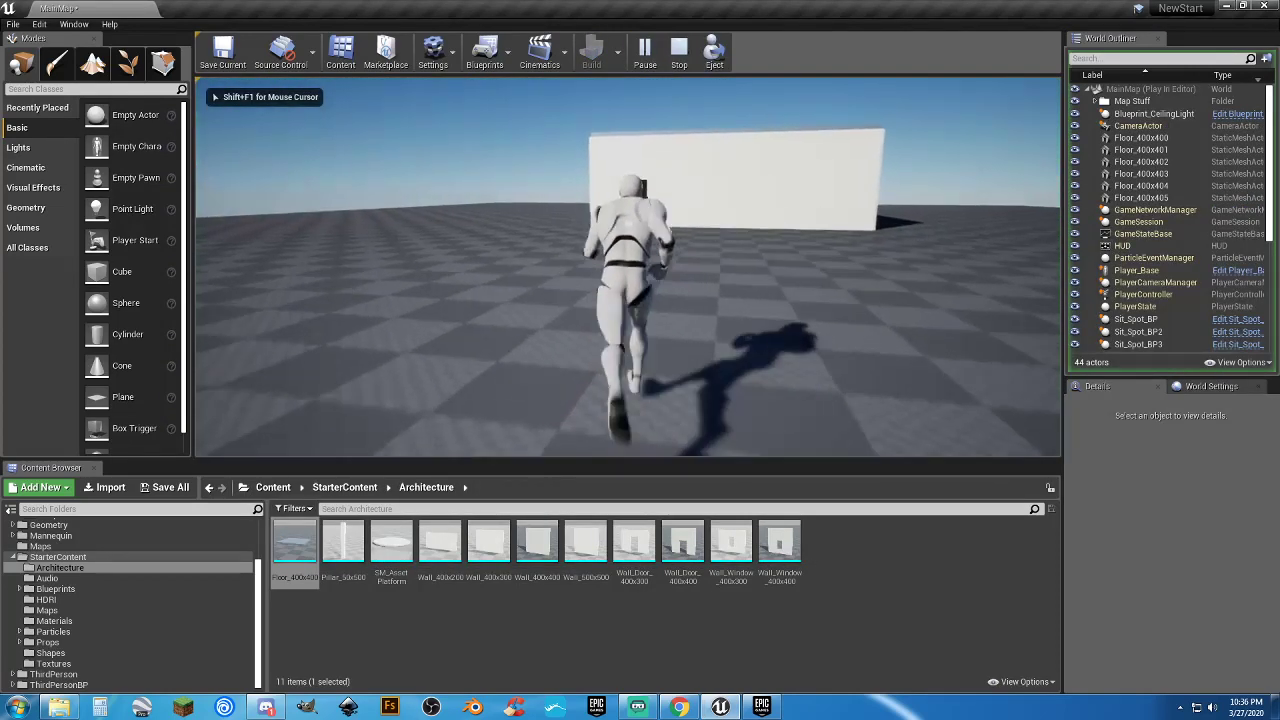
key("w")
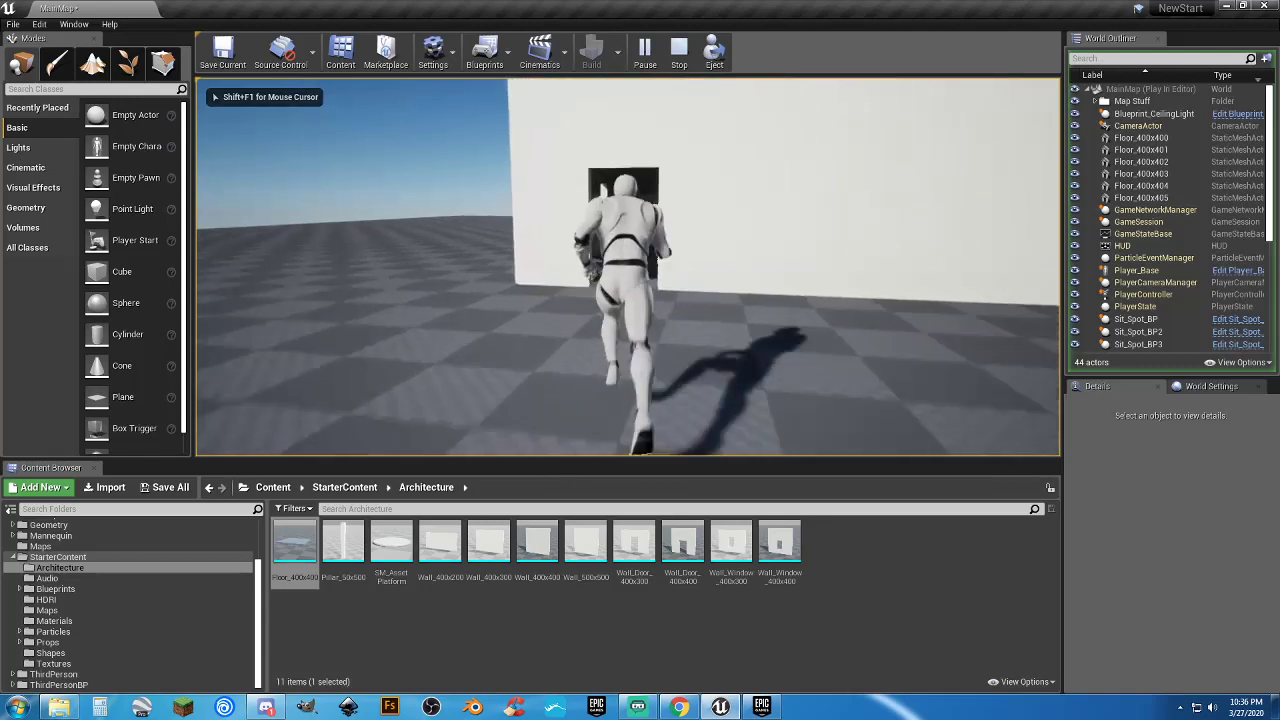
key("w")
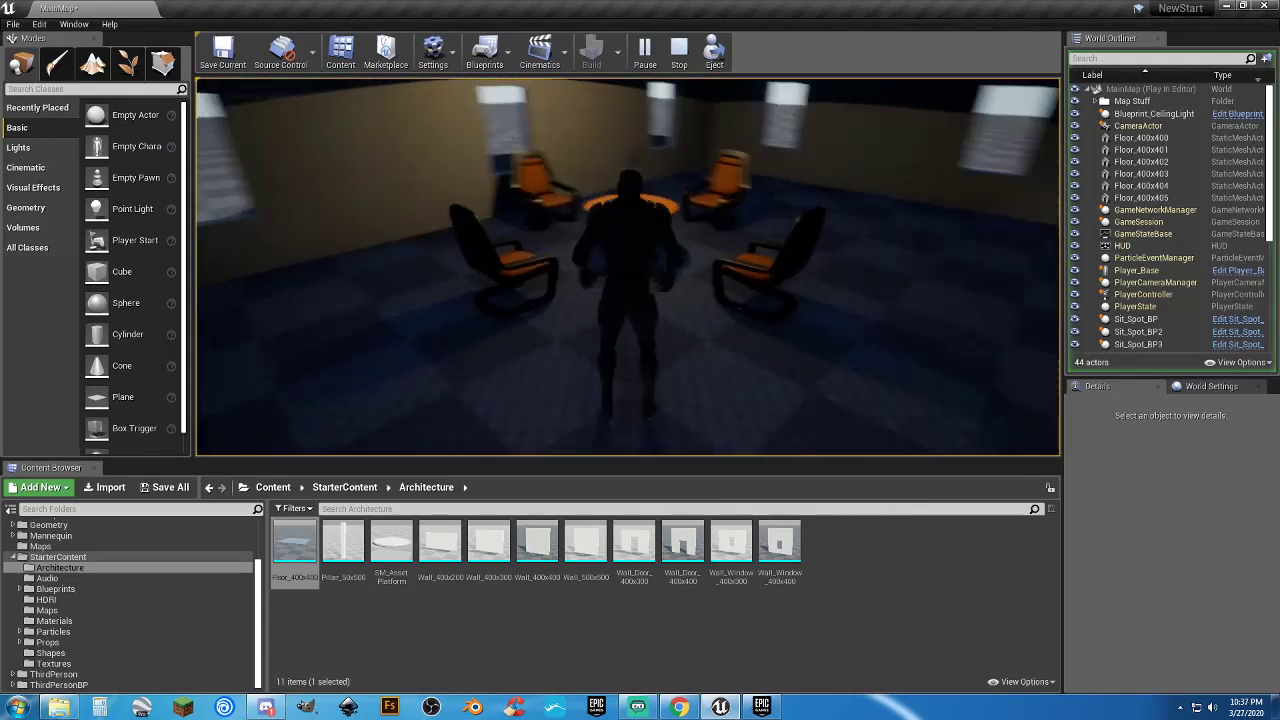
key("w")
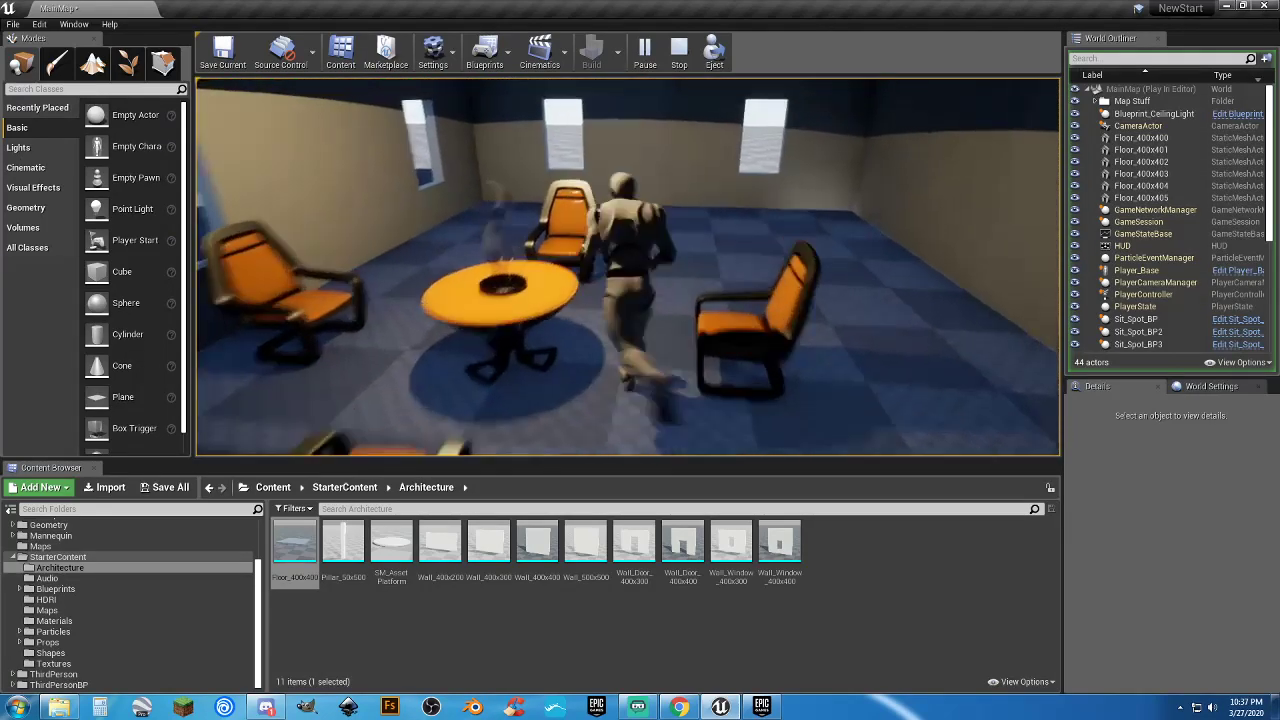
key("w")
key("e")
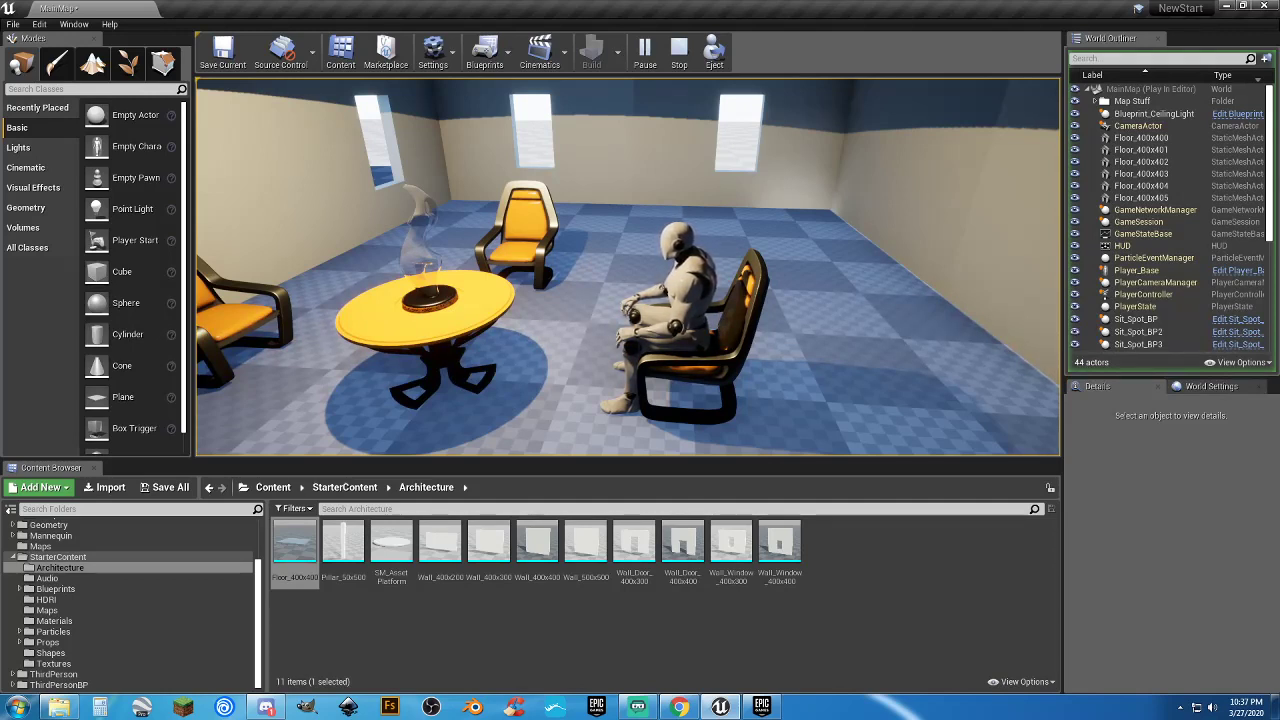
key("Escape")
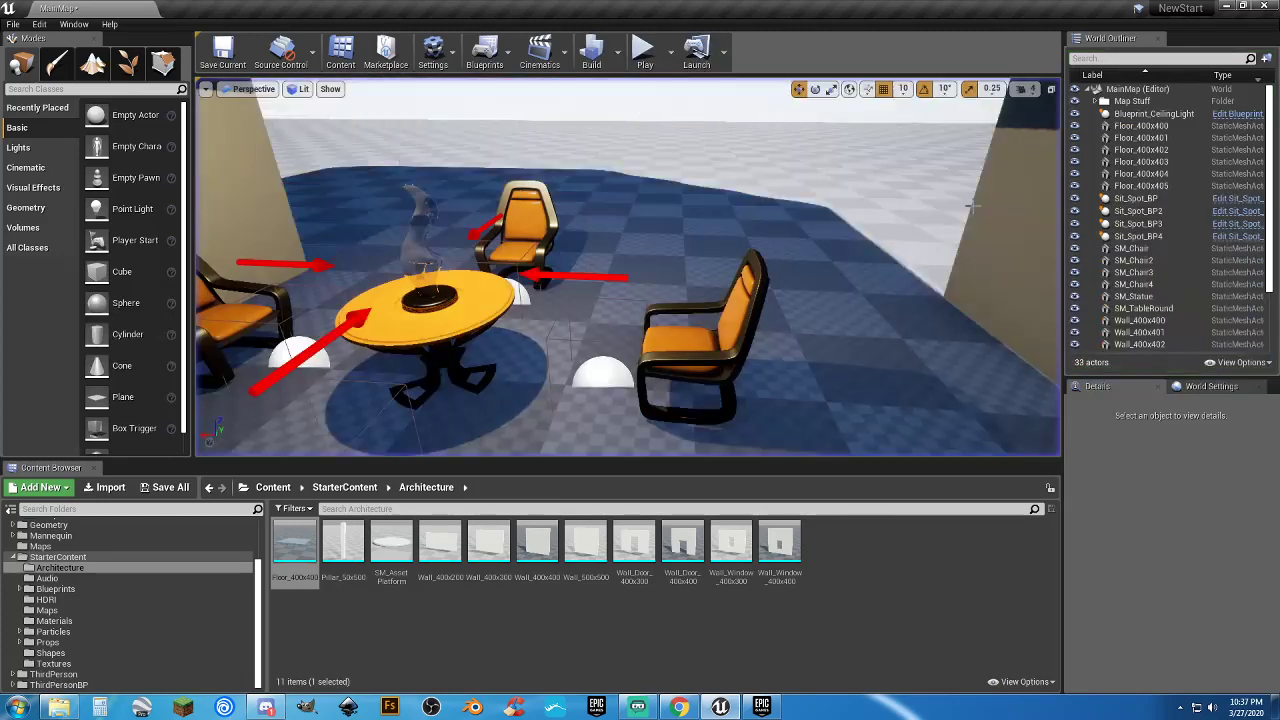
Set the number of players to 2 and launch the game in New Editor Window (PIE) mode
left_click(672, 64)
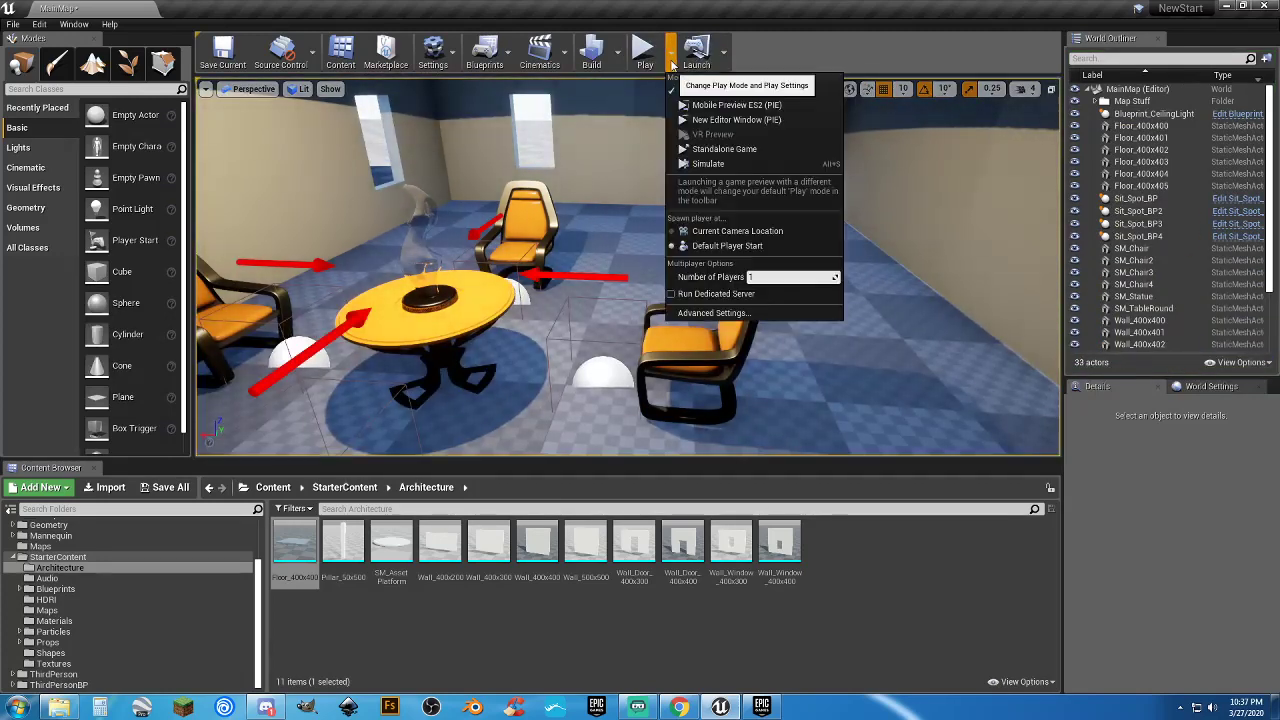
left_click(768, 277)
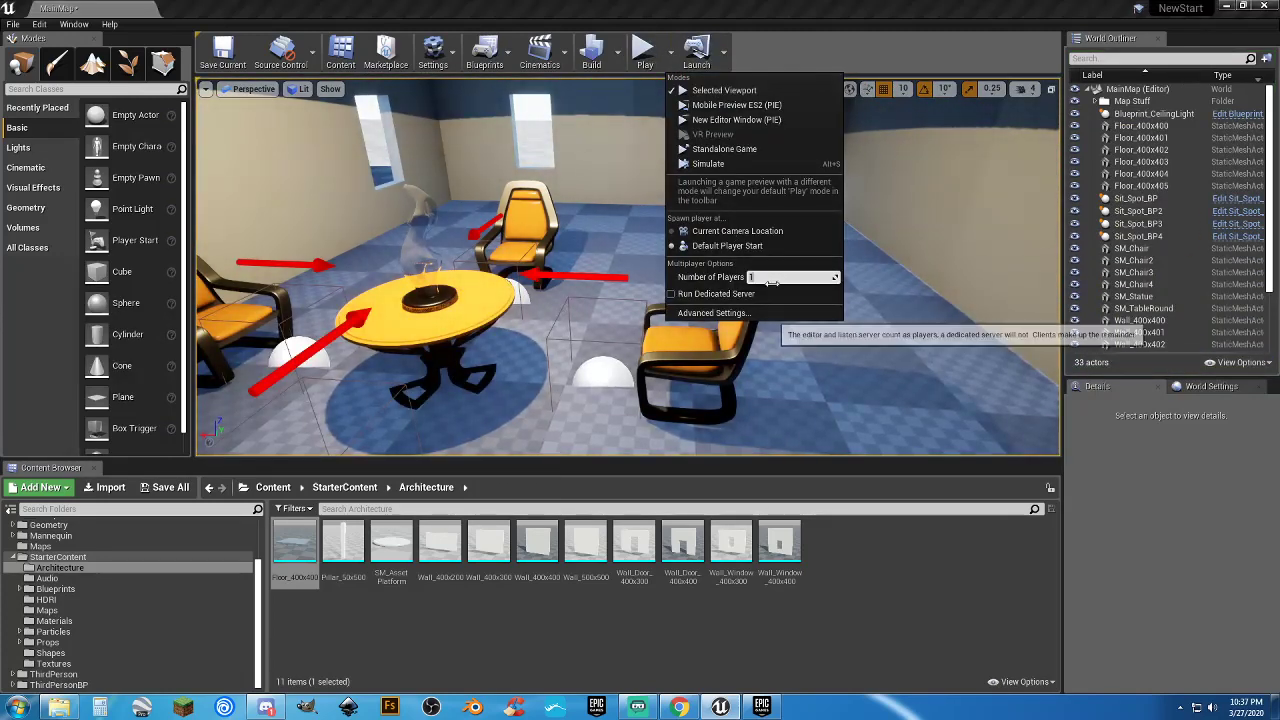
type("2")
left_click(736, 119)
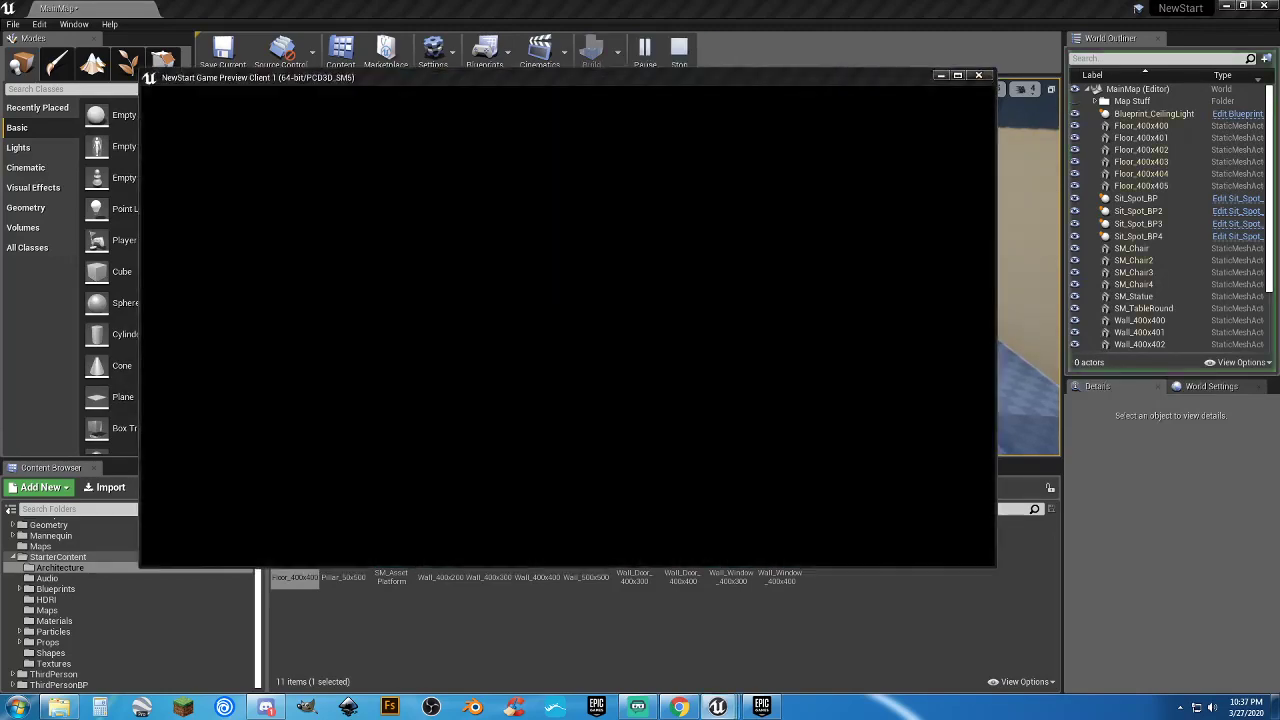
Run the first player's character through the doorway into the lit room and seat it on a chair at the round table
key("w")
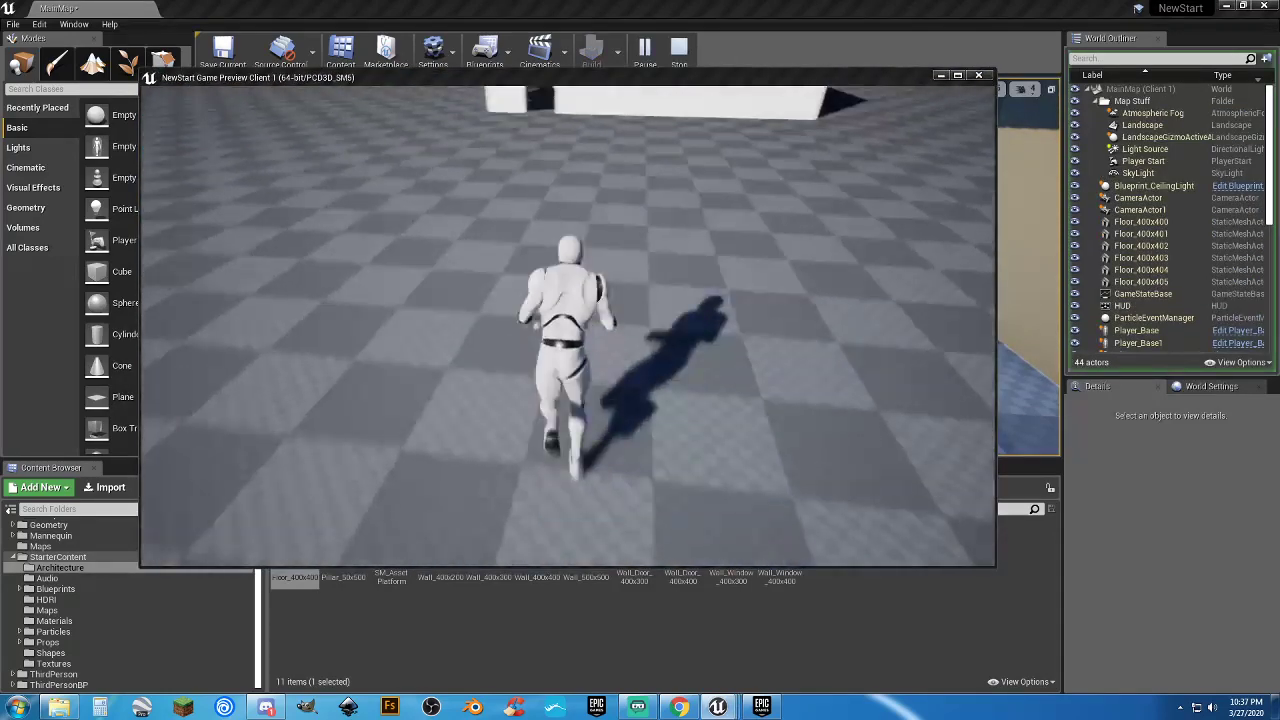
key("w")
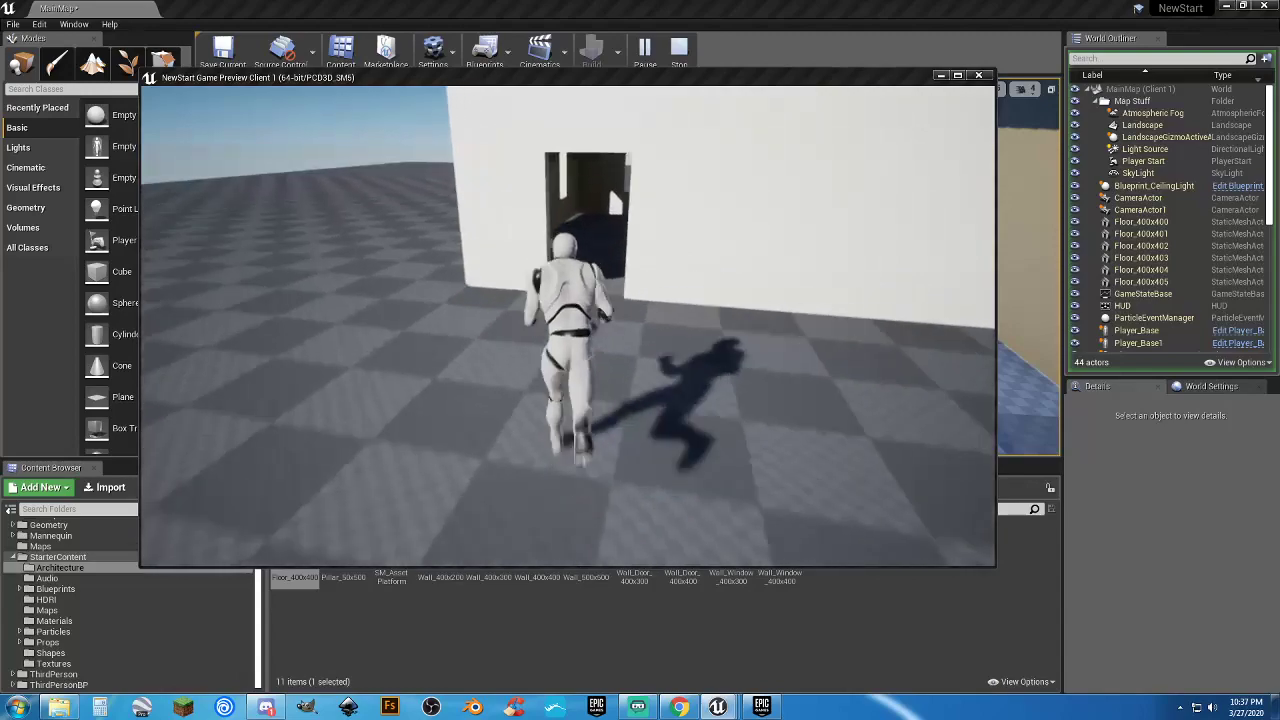
key("w")
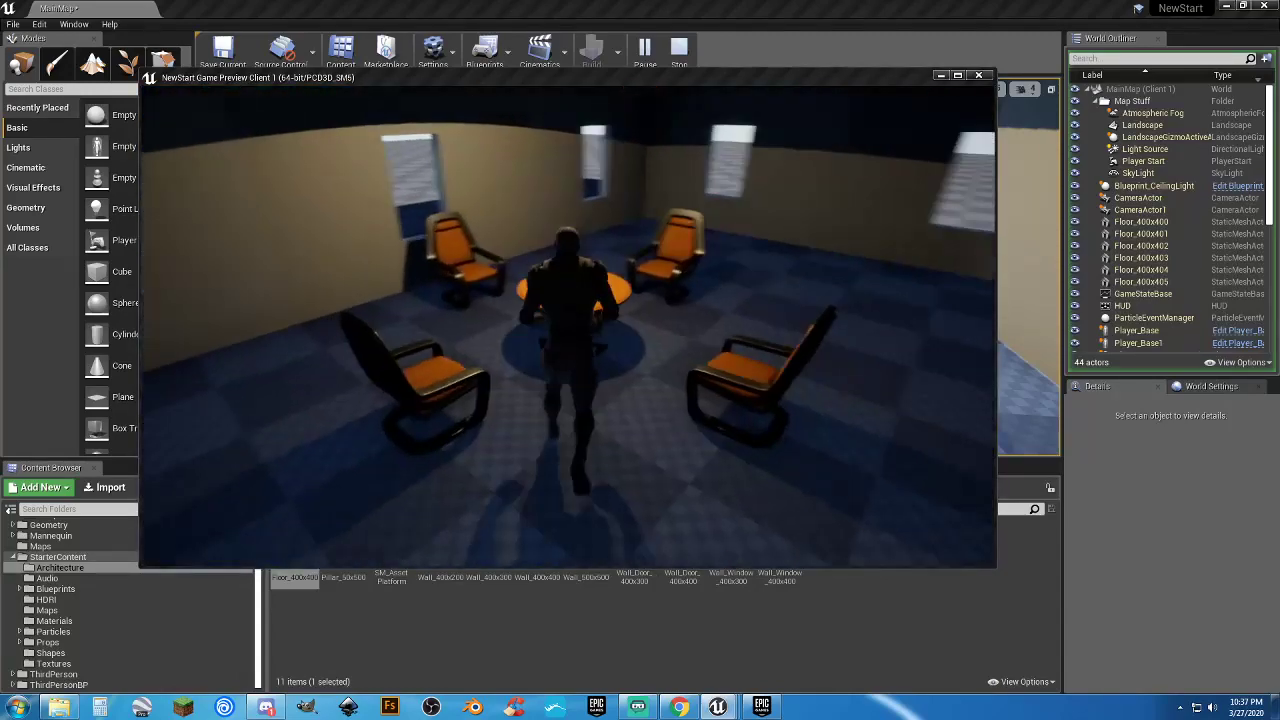
key("w")
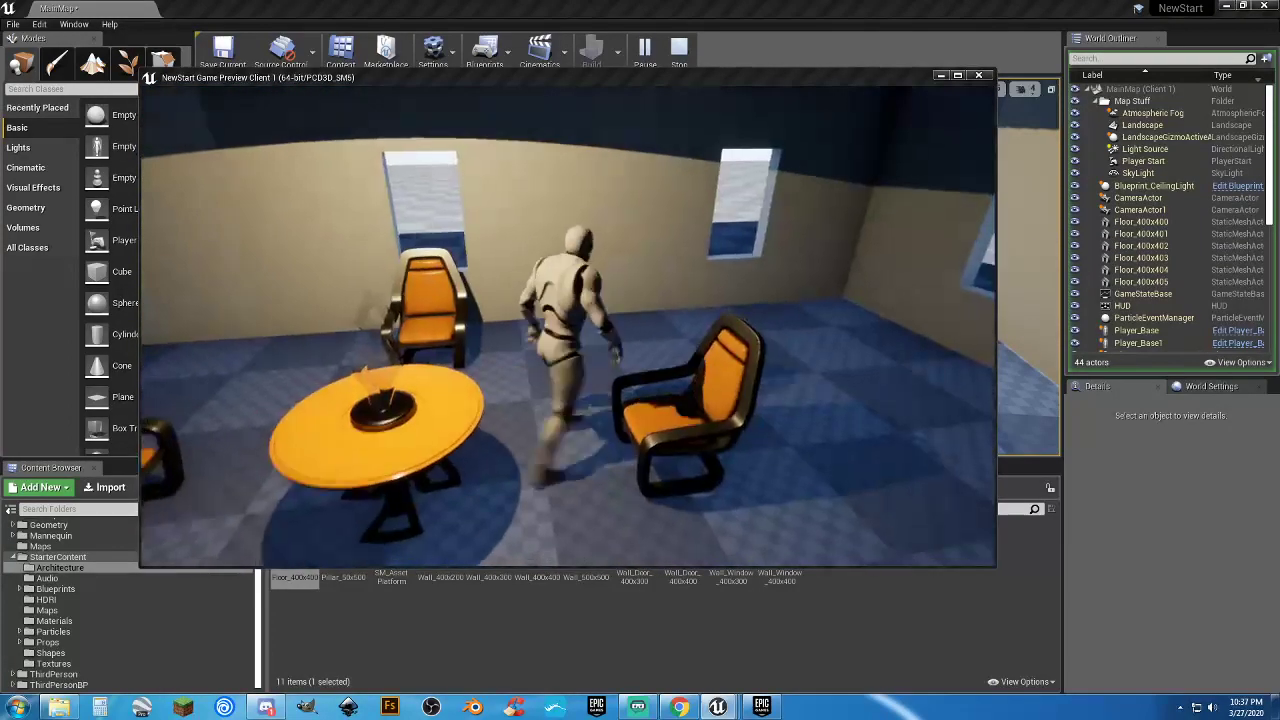
key("s")
key("d")
key("e")
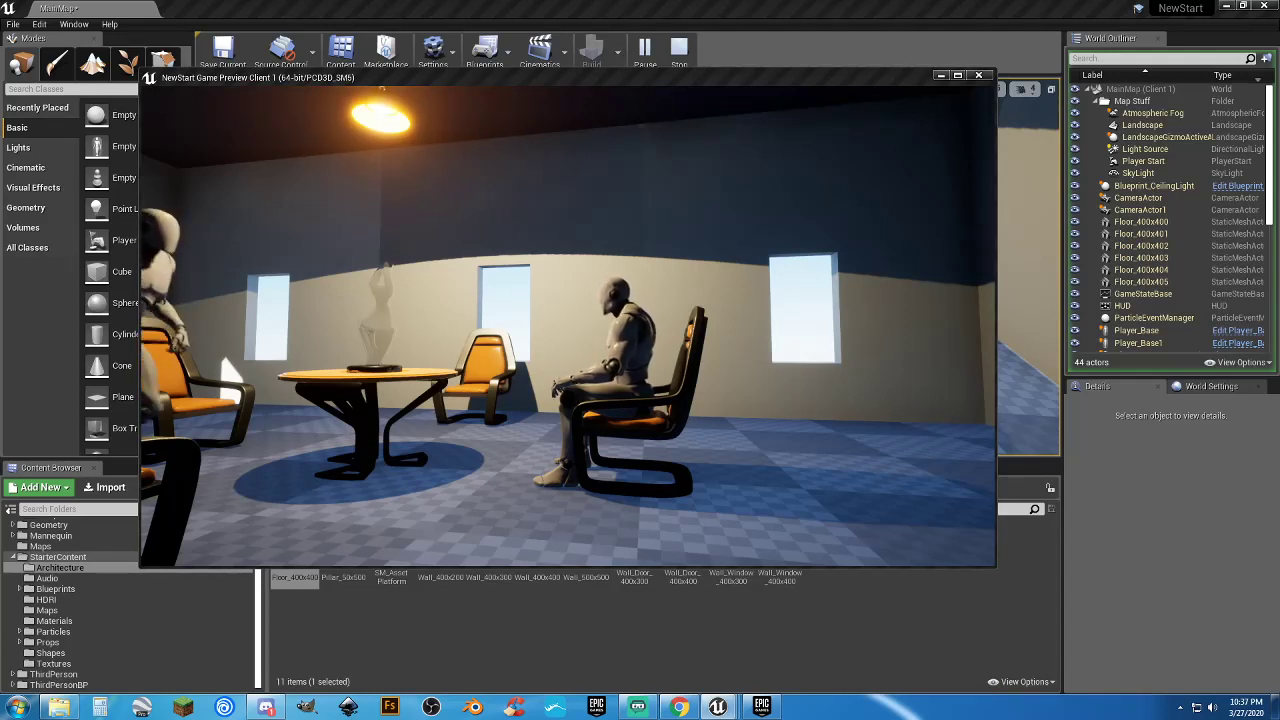
Seat the other player's character on a neighbouring chair, check both seated characters across the game windows, and end the session
key("w")
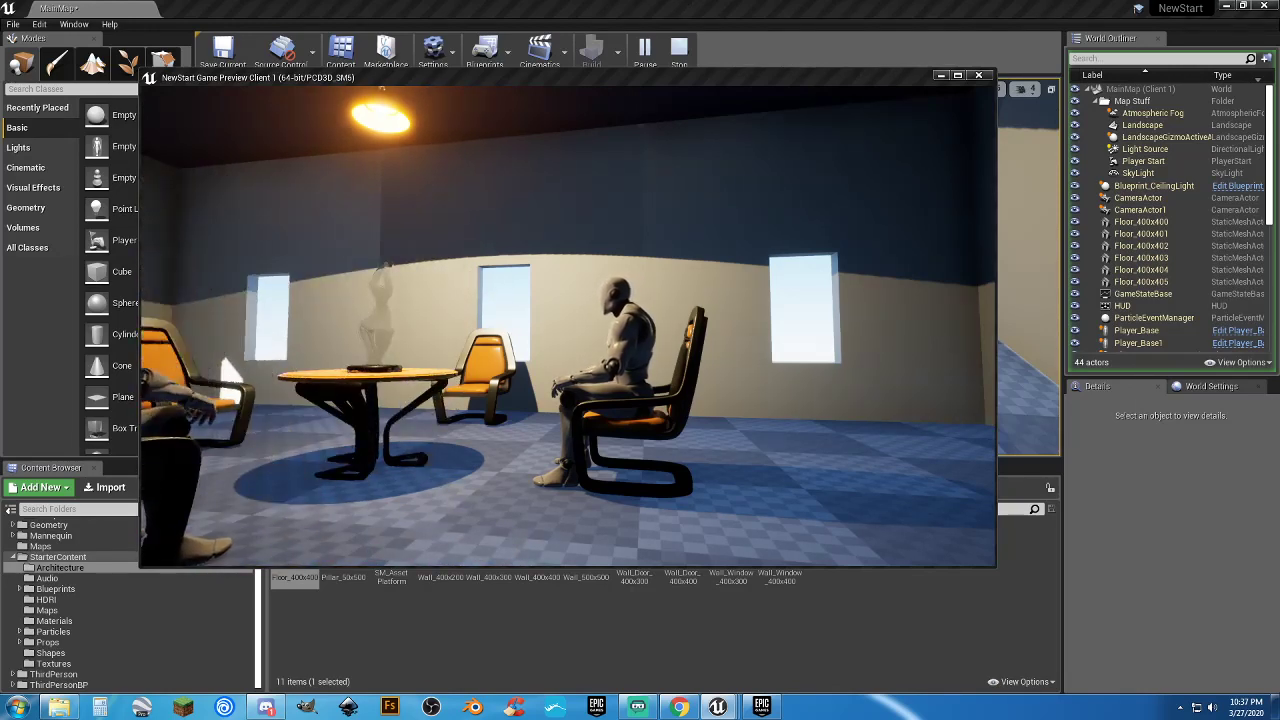
key("alt+Tab")
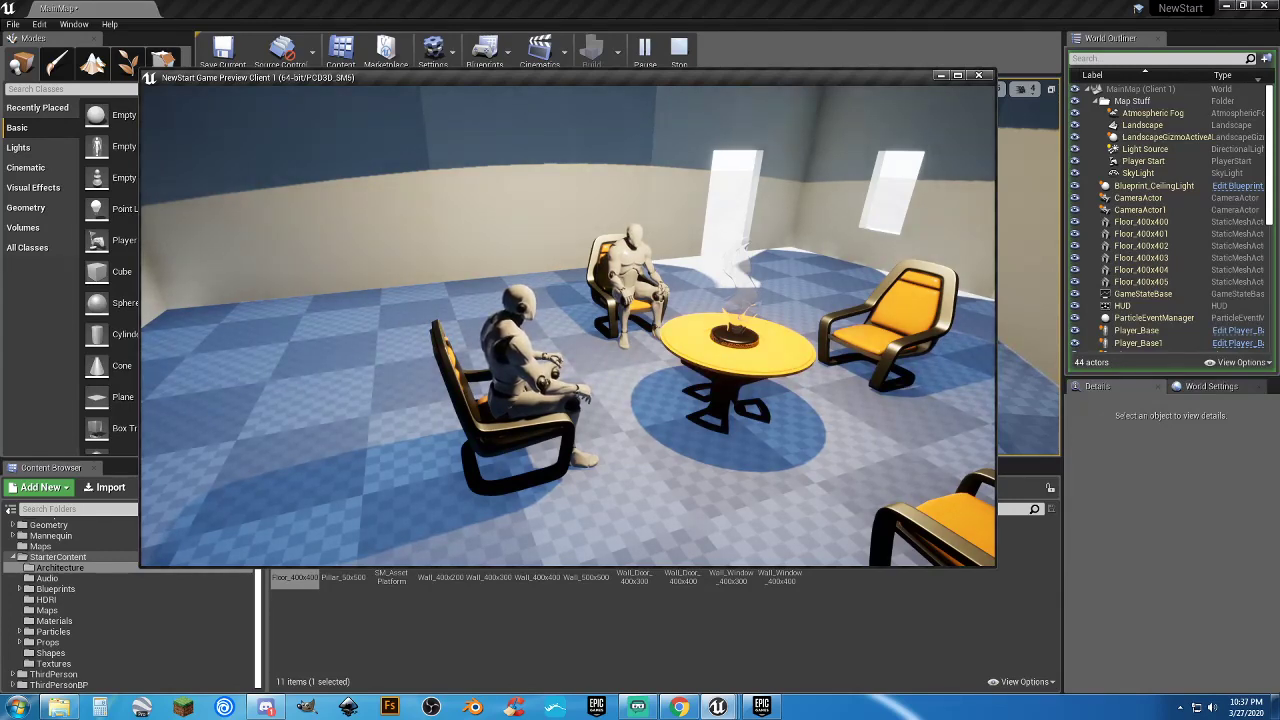
key("Escape")
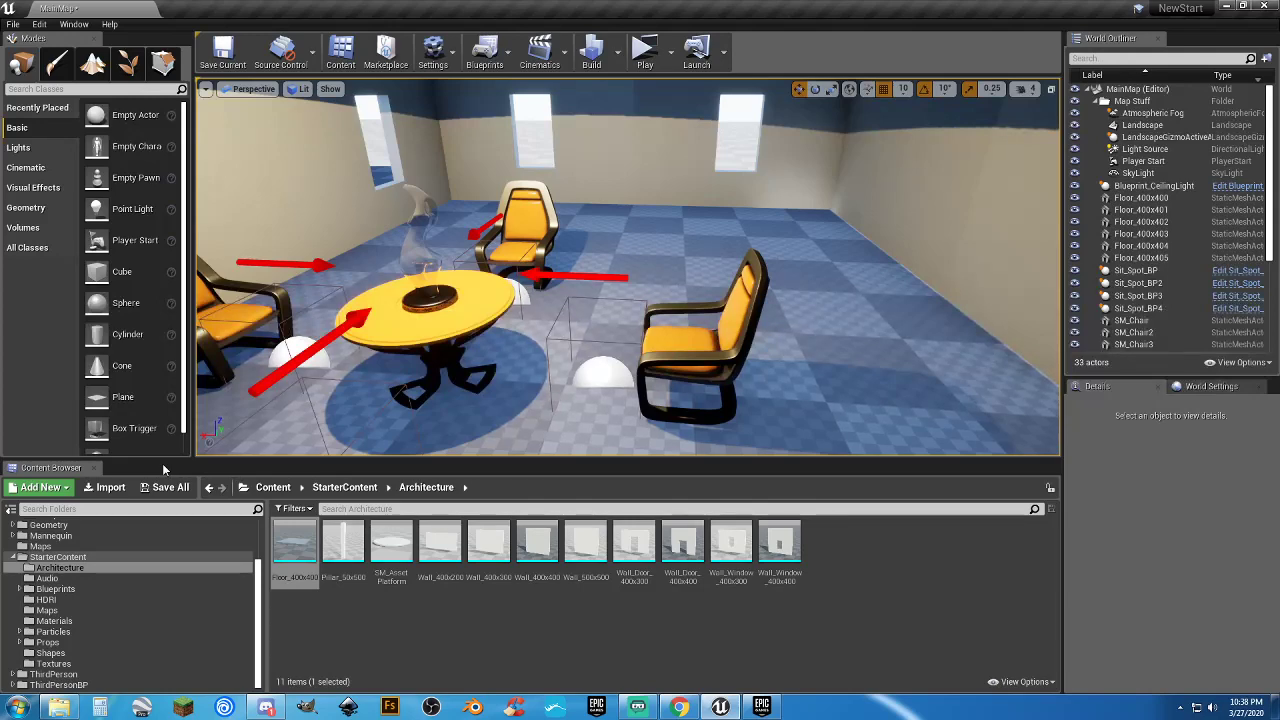
Switch to the Epic Games Launcher and browse the Unreal Engine library's owned asset packs past the Paragon entries
left_click(760, 707)
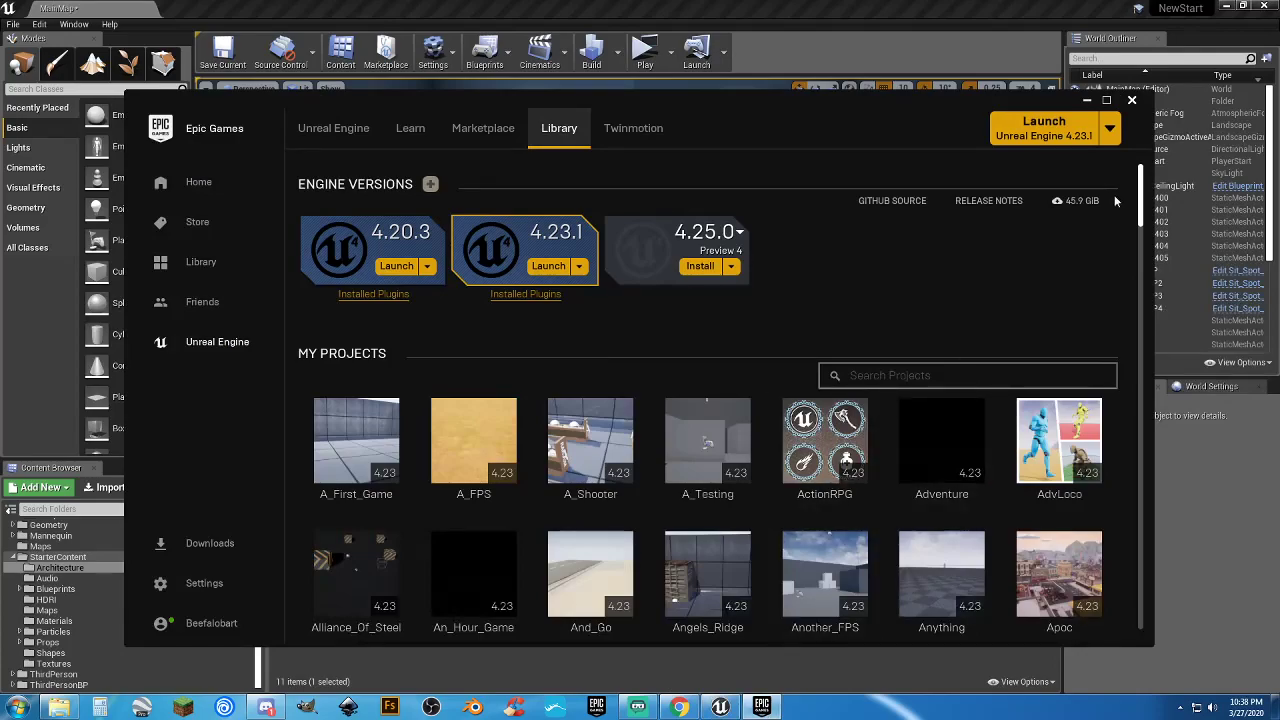
left_click_drag(1140, 218, 1144, 508)
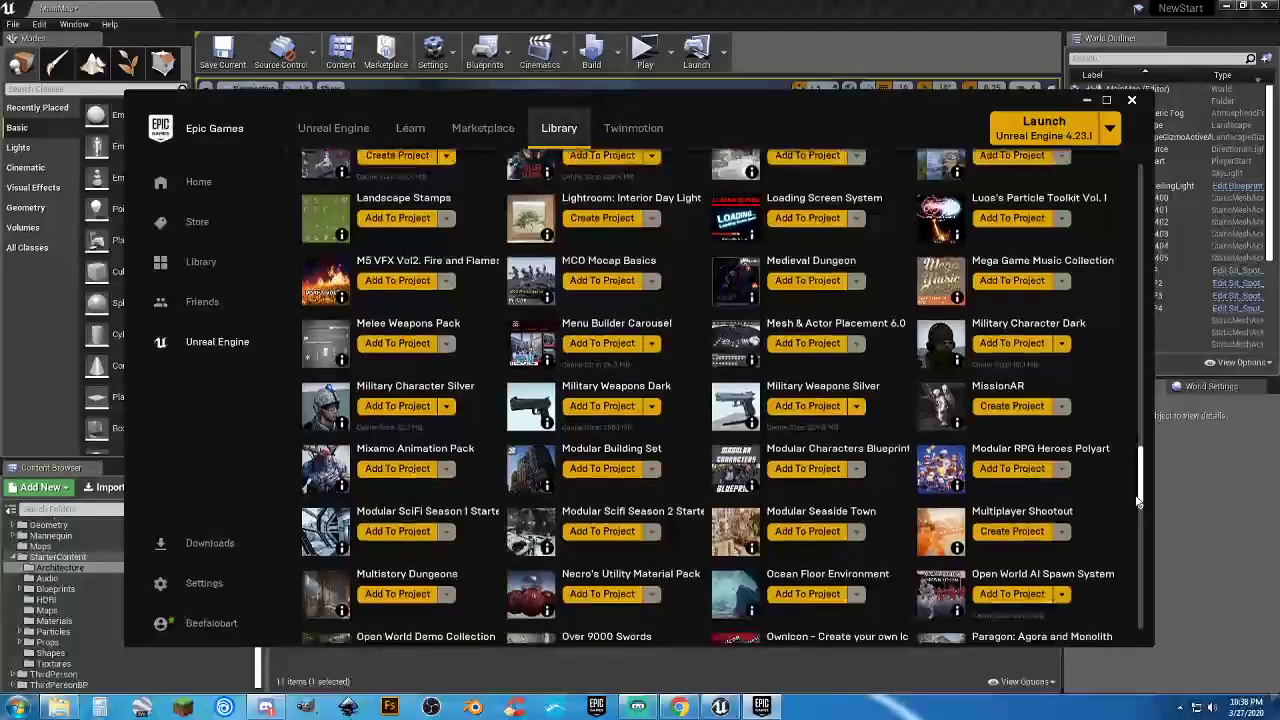
scroll(694, 365, "down", 5)
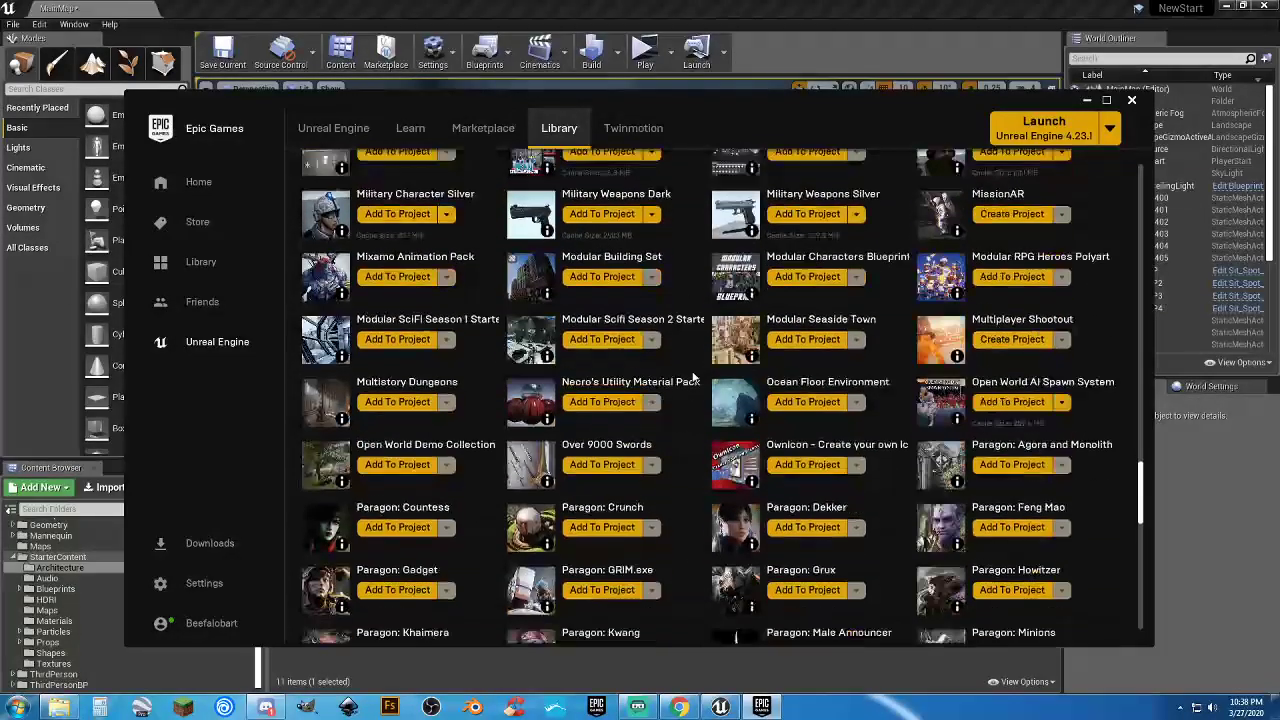
scroll(694, 382, "down", 1)
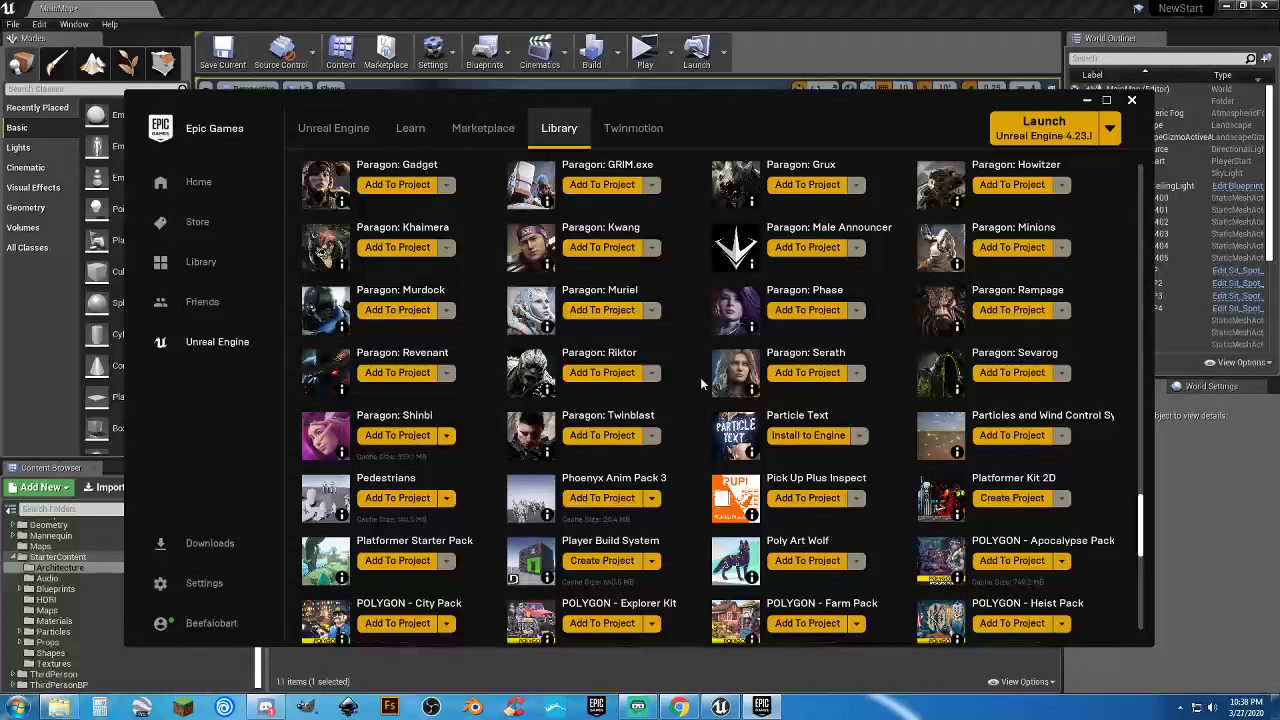